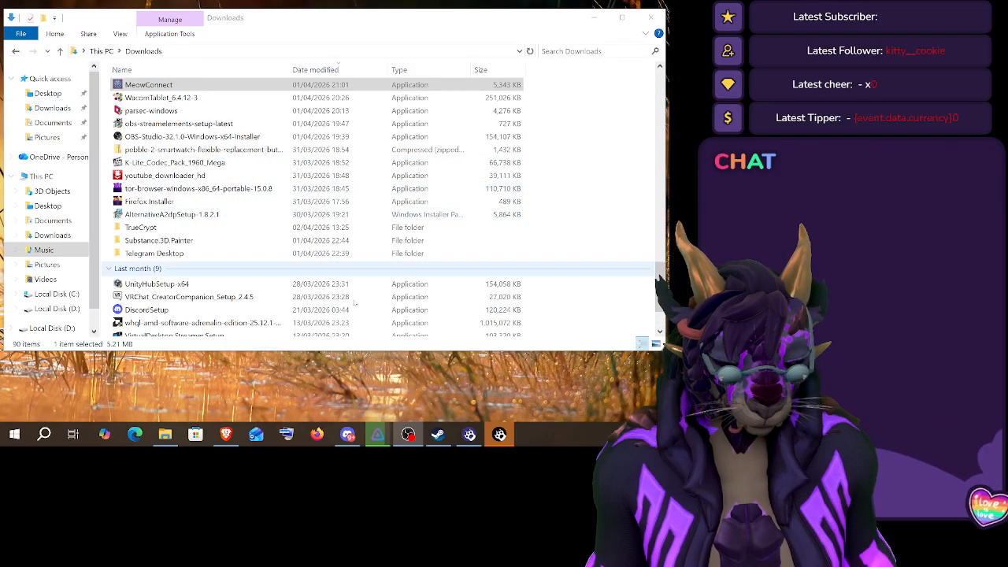
Step: Launch Adobe Substance 3D Painter from the Start menu's app list
{"action": "left_click", "coordinate": [14, 435]}
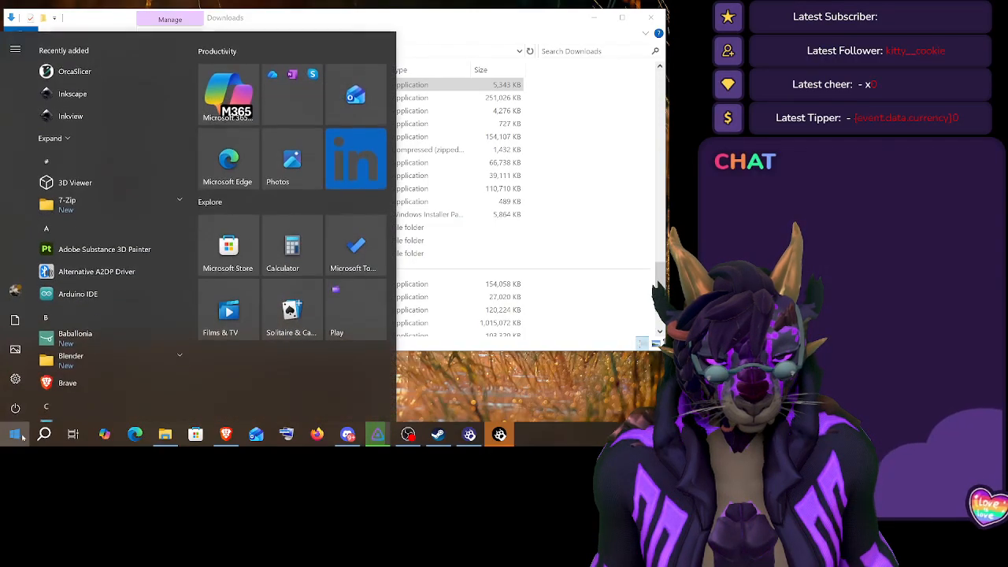
{"action": "left_click", "coordinate": [128, 250]}
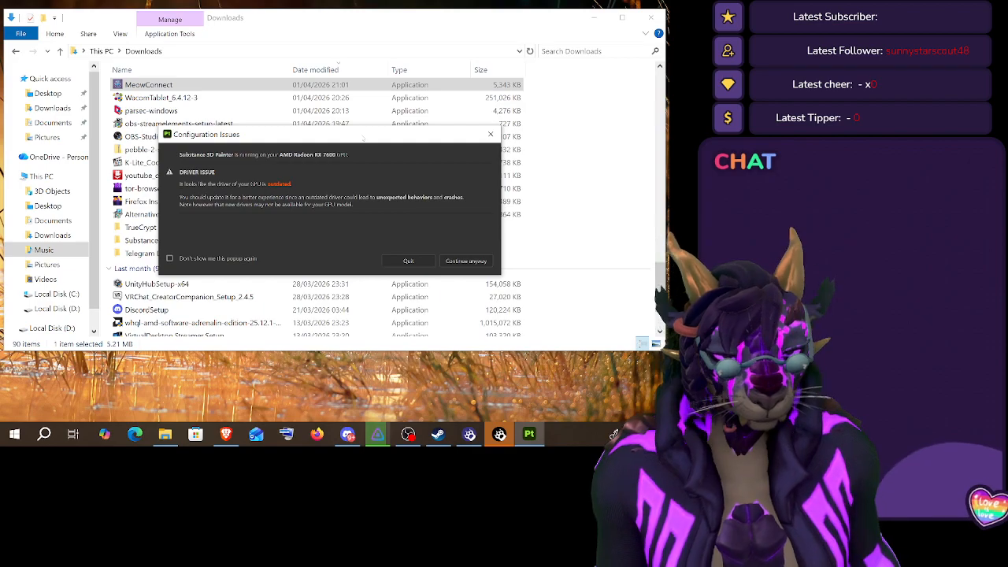
Step: Dismiss the outdated-driver warning and open the recent Kita'vali 4 project
{"action": "left_click", "coordinate": [465, 261]}
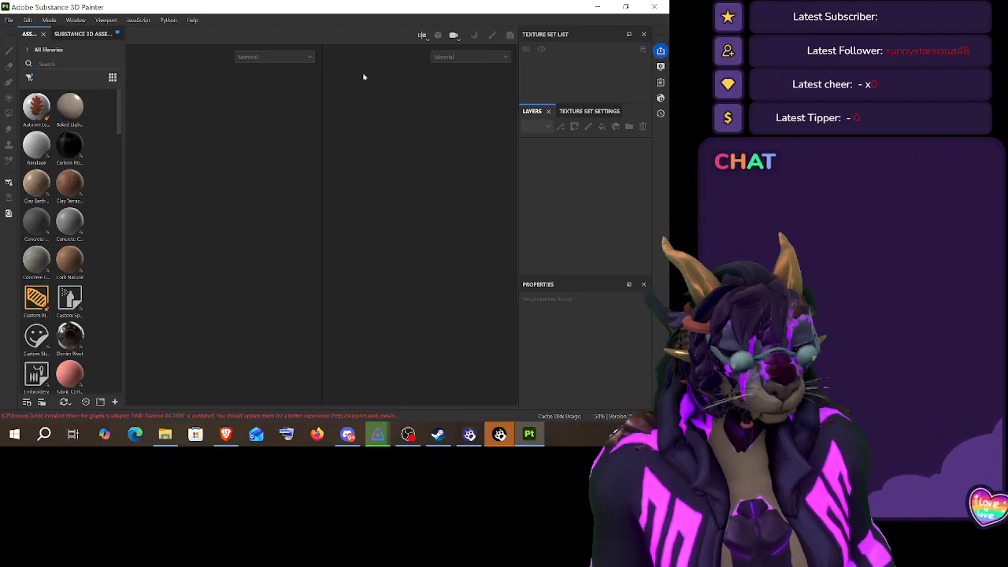
{"action": "left_click", "coordinate": [9, 19]}
{"action": "mouse_move", "coordinate": [71, 55]}
{"action": "left_click", "coordinate": [134, 55]}
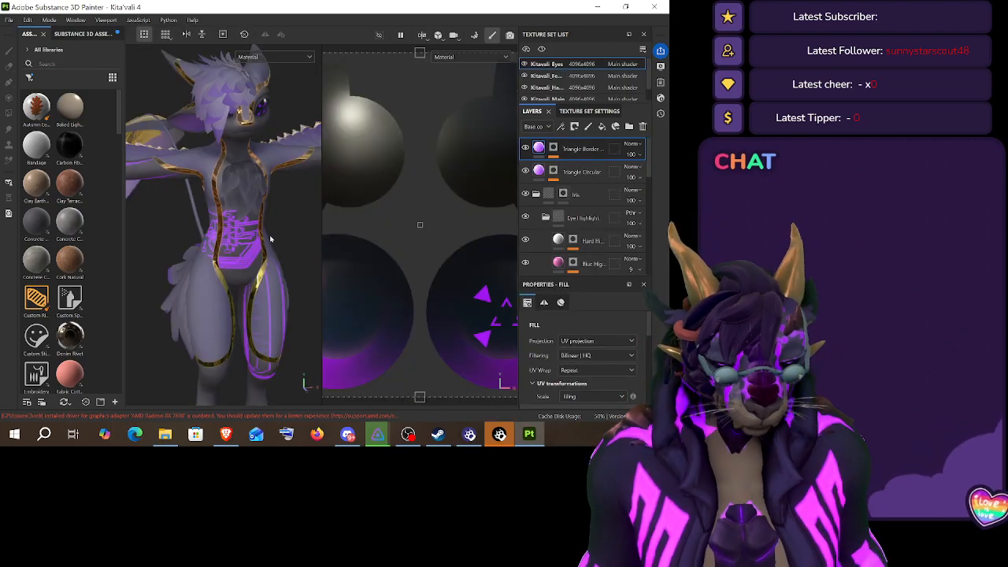
Step: Orbit to a front view and add a new fill layer atop the Kitavali Eyes stack
{"action": "left_click_drag", "start_coordinate": [272, 231], "coordinate": [250, 204], "text": "alt"}
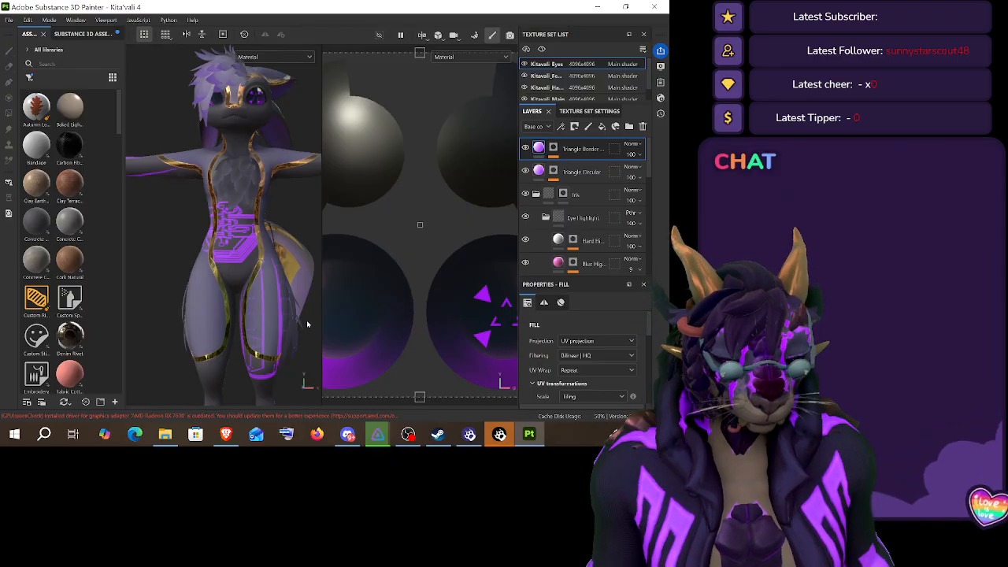
{"action": "mouse_move", "coordinate": [87, 300]}
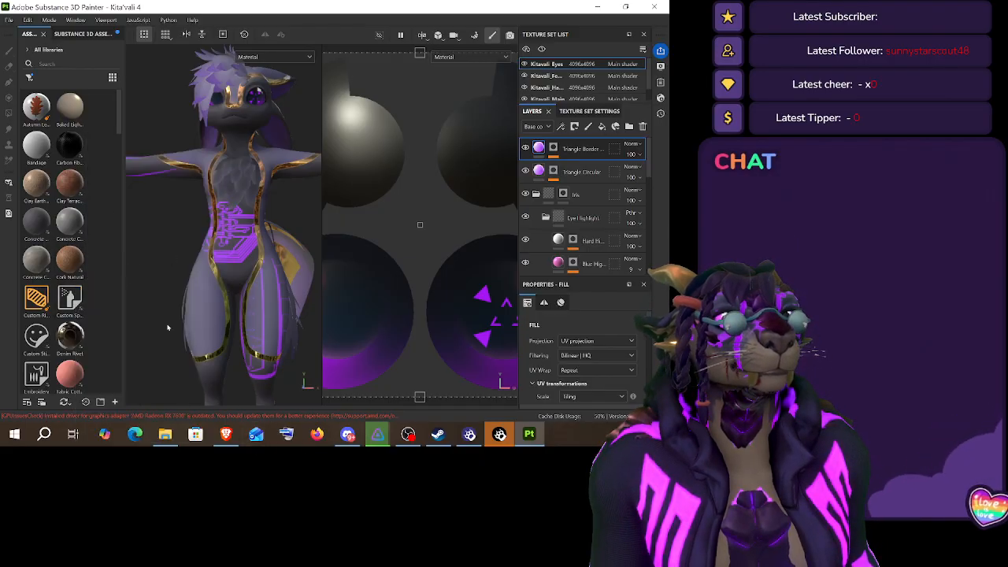
{"action": "right_click", "coordinate": [306, 206]}
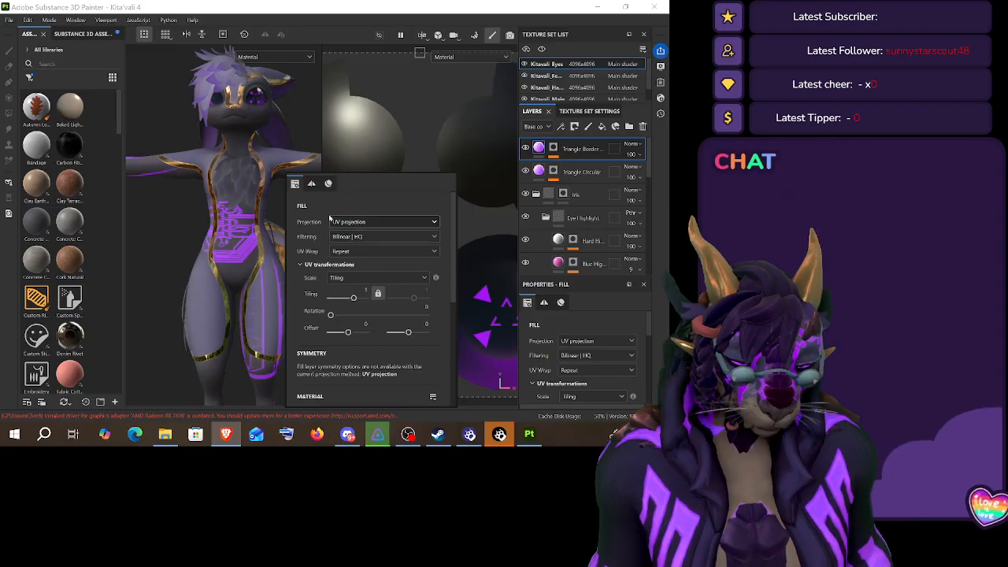
{"action": "scroll", "coordinate": [219, 193], "scroll_direction": "up", "scroll_amount": 2}
{"action": "left_click", "coordinate": [235, 199]}
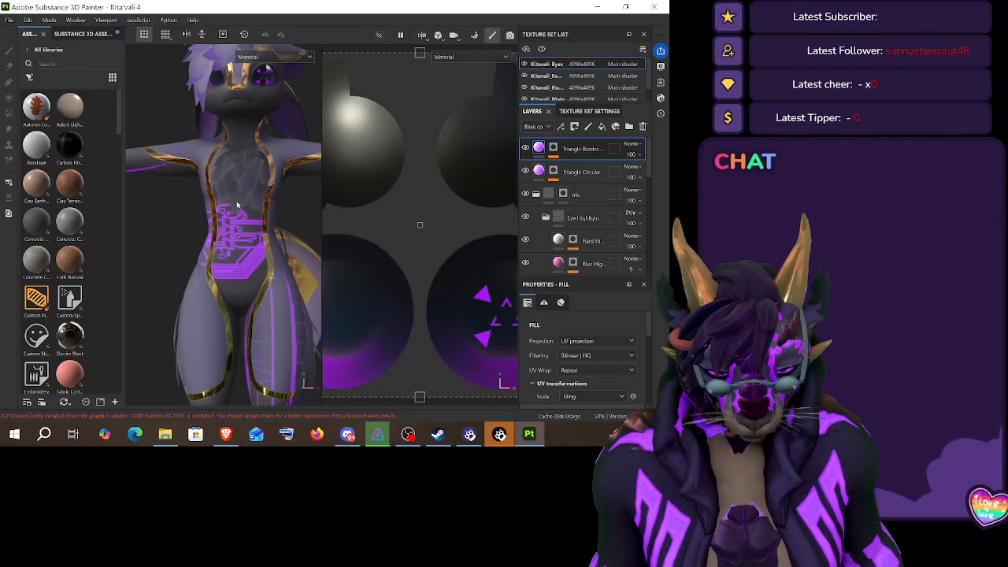
{"action": "scroll", "coordinate": [241, 200], "scroll_direction": "down", "scroll_amount": 3}
{"action": "scroll", "coordinate": [241, 200], "scroll_direction": "up", "scroll_amount": 3}
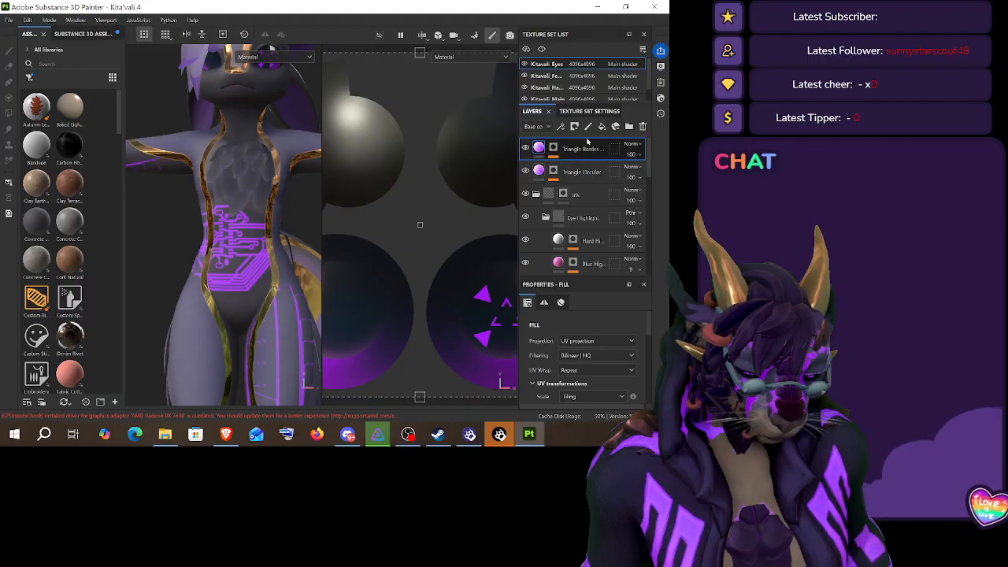
{"action": "left_click", "coordinate": [603, 127]}
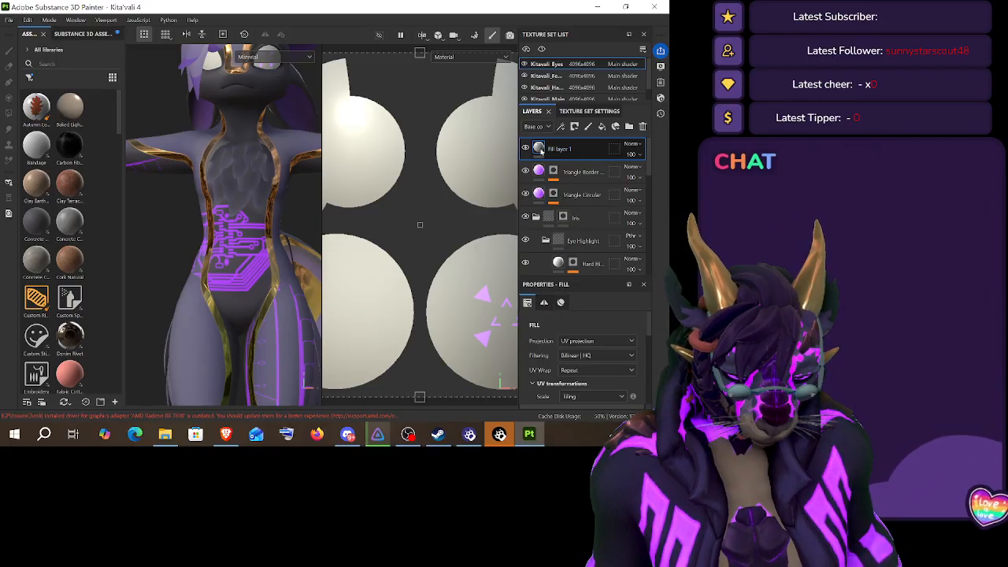
Step: Remove Fill layer 1 from the eyes stack, restoring the dark purple eyes
{"action": "mouse_move", "coordinate": [542, 149]}
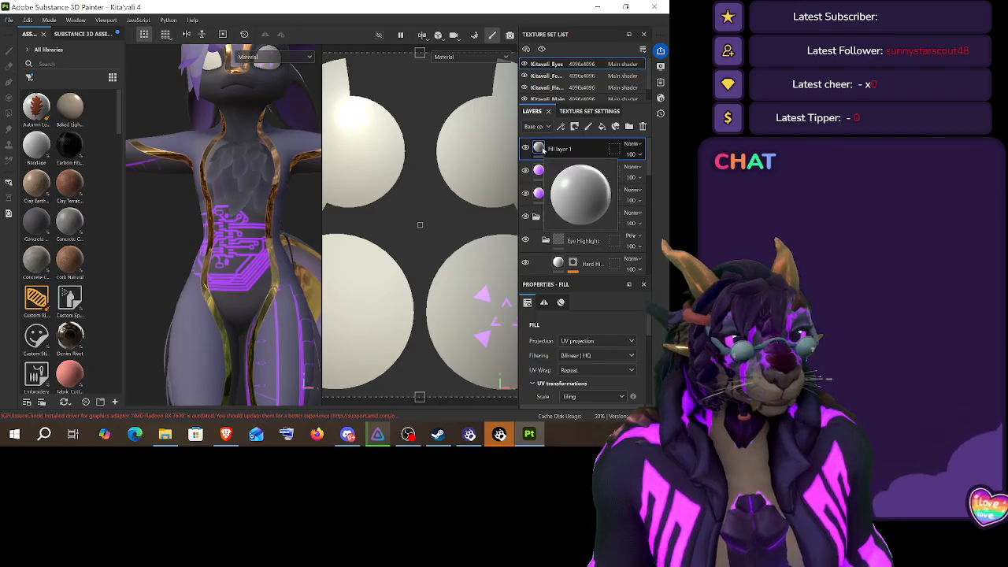
{"action": "right_click", "coordinate": [231, 103]}
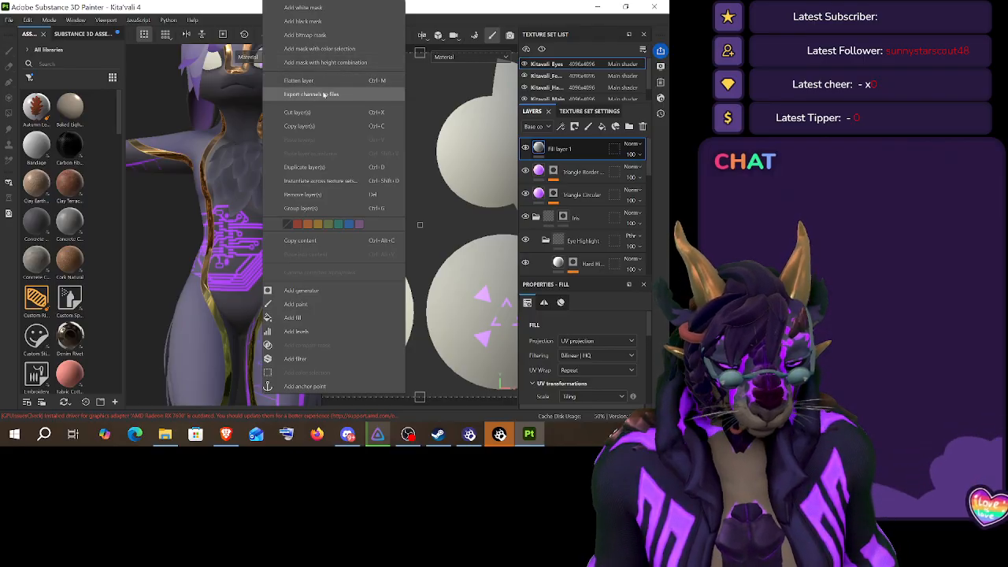
{"action": "left_click", "coordinate": [559, 152]}
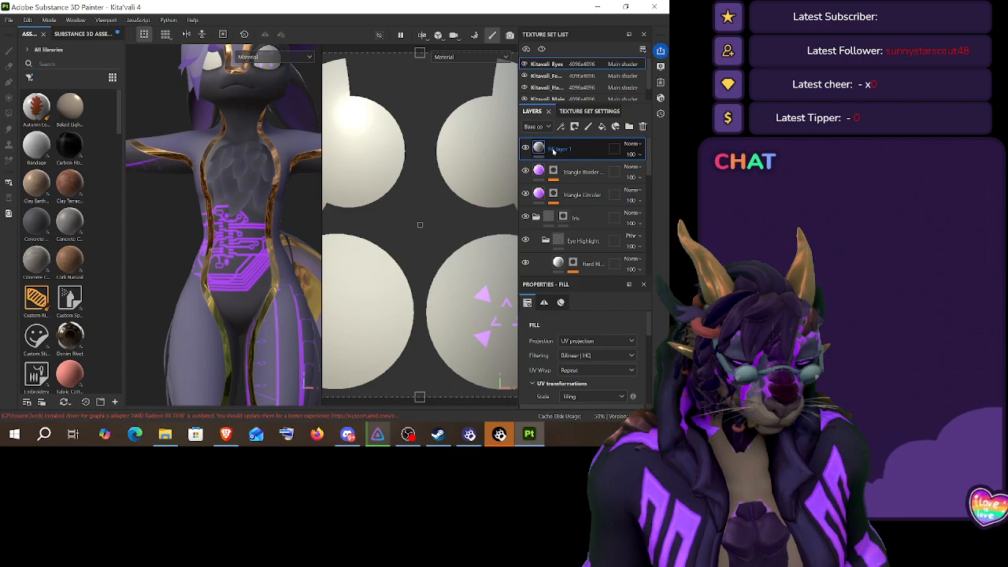
{"action": "right_click", "coordinate": [554, 149]}
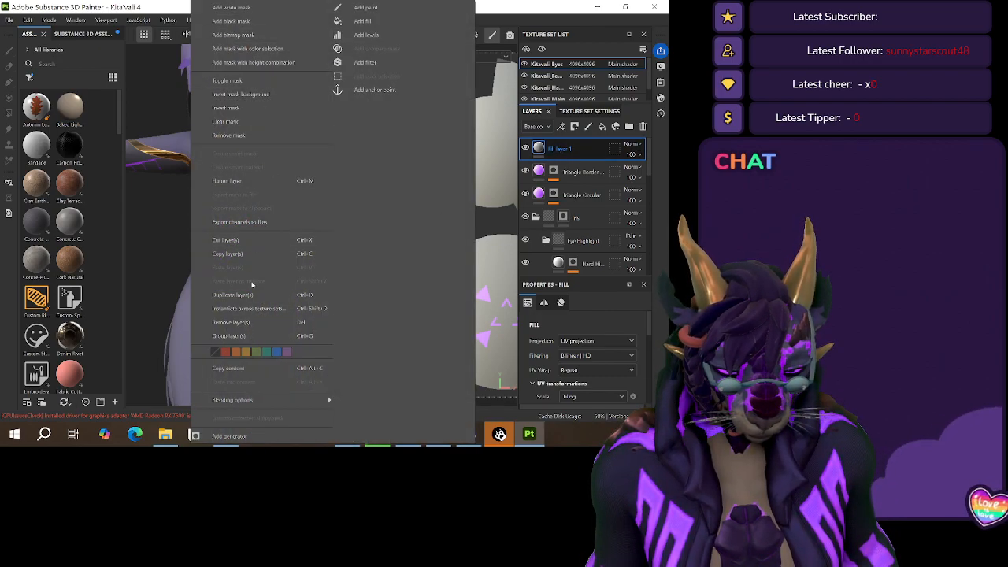
{"action": "left_click", "coordinate": [249, 320]}
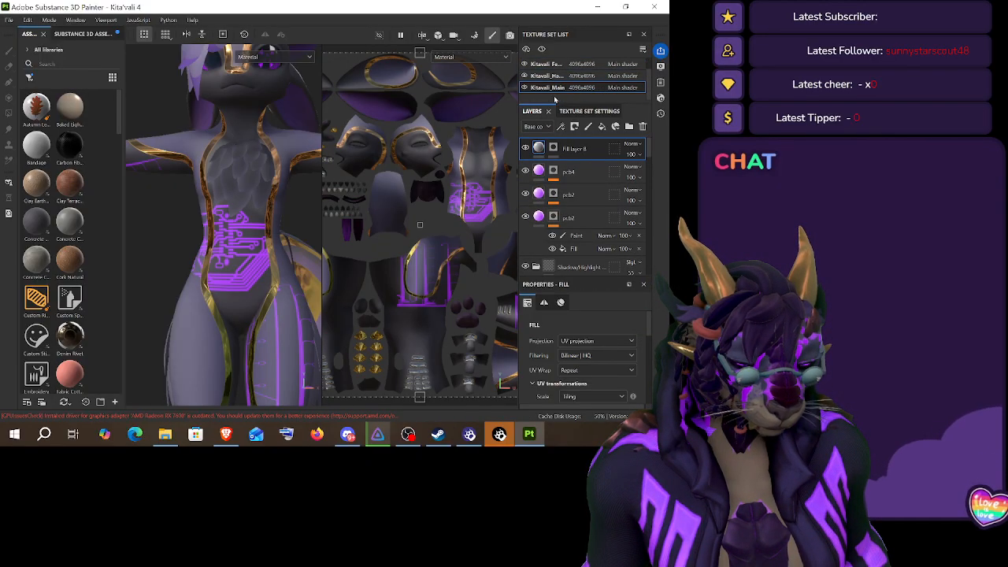
Step: Rename Fill layer 8 to 'corrective', fixing the 'consctive' typo
{"action": "scroll", "coordinate": [473, 184], "scroll_direction": "down", "scroll_amount": 2}
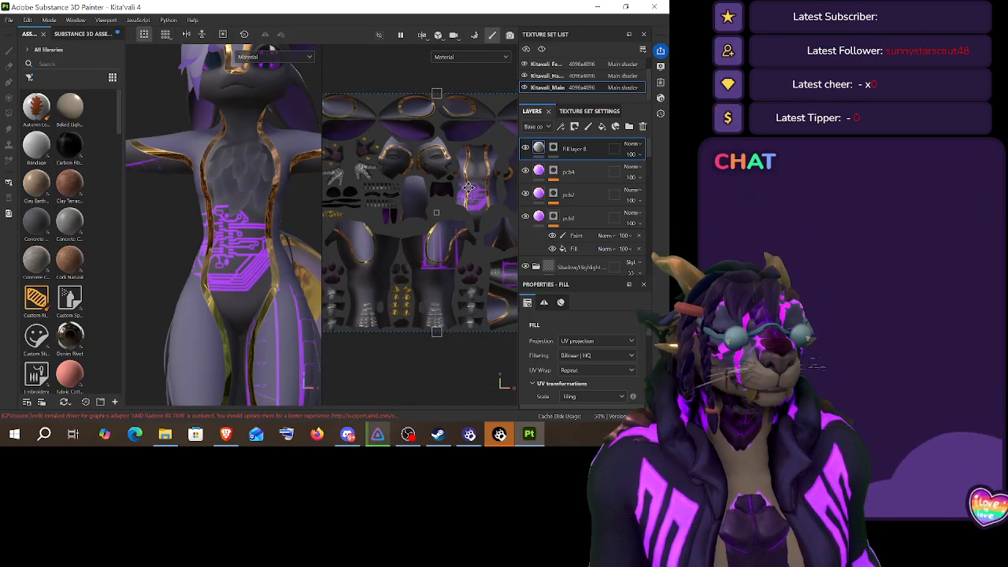
{"action": "double_click", "coordinate": [575, 149]}
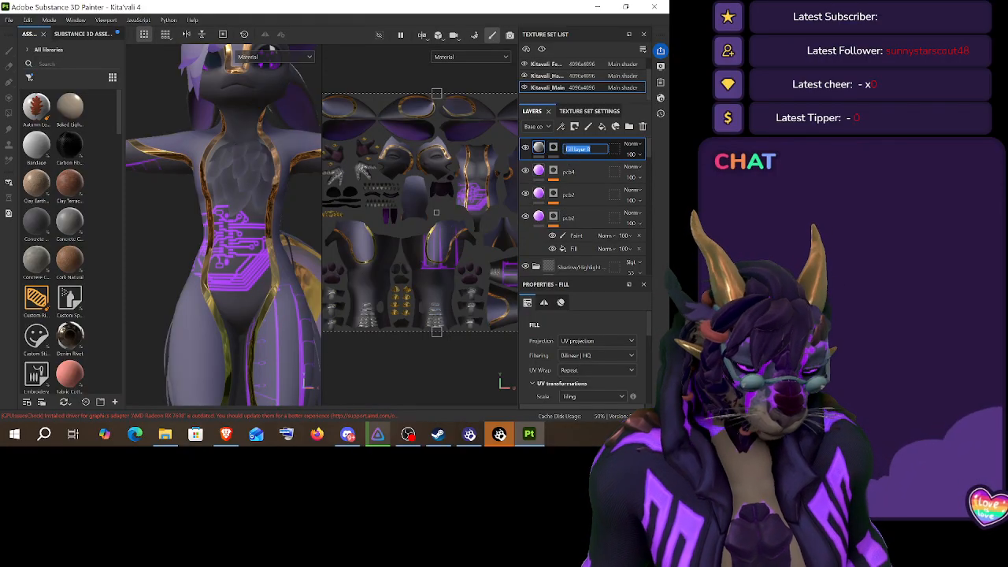
{"action": "type", "text": "consc"}
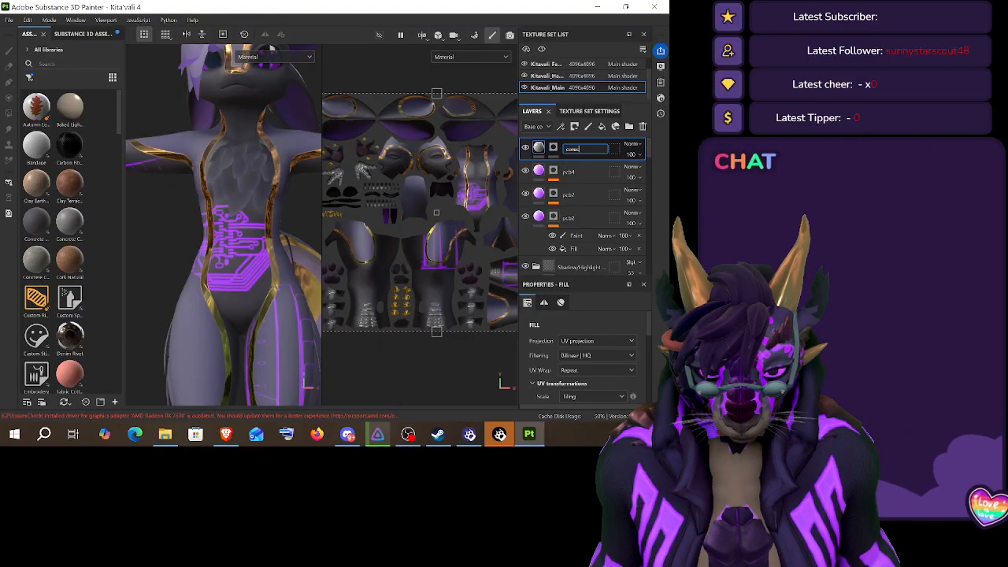
{"action": "type", "text": "tive"}
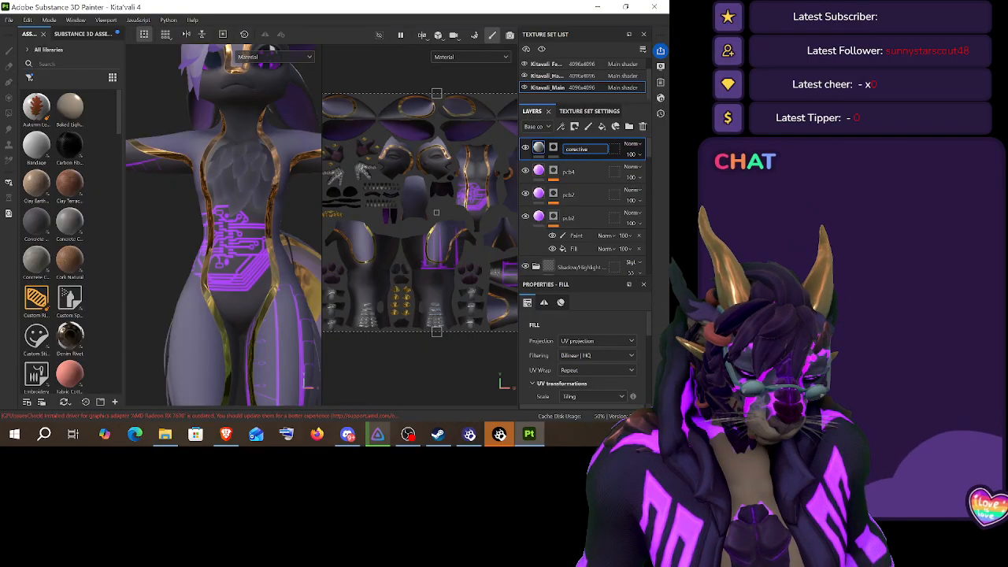
{"action": "left_click", "coordinate": [615, 158]}
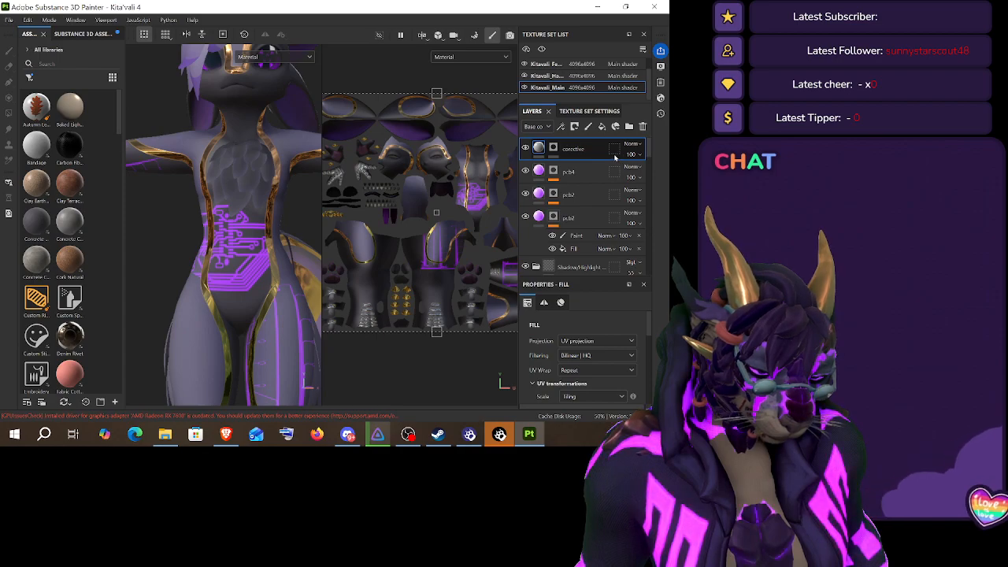
{"action": "double_click", "coordinate": [574, 149]}
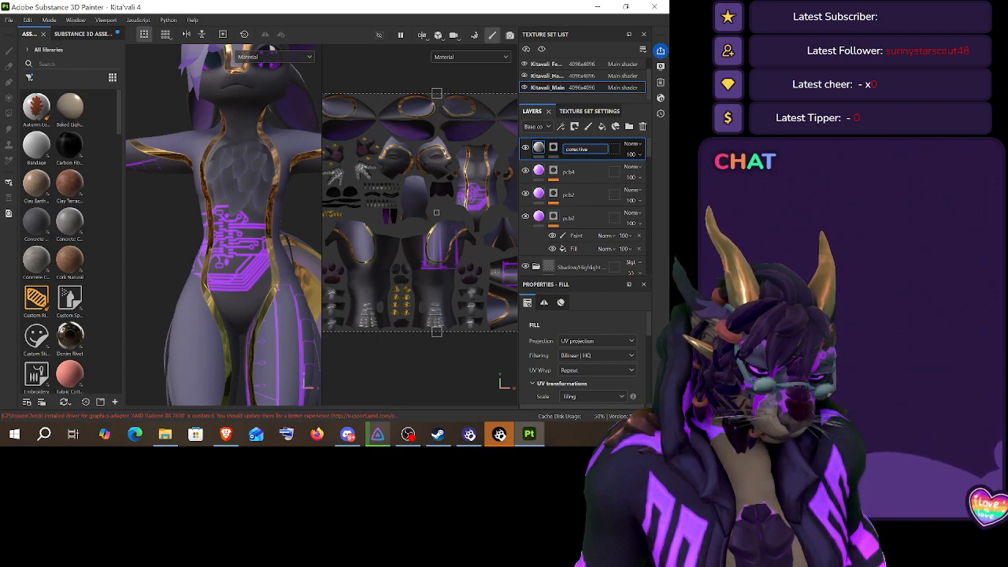
{"action": "key", "text": "Right"}
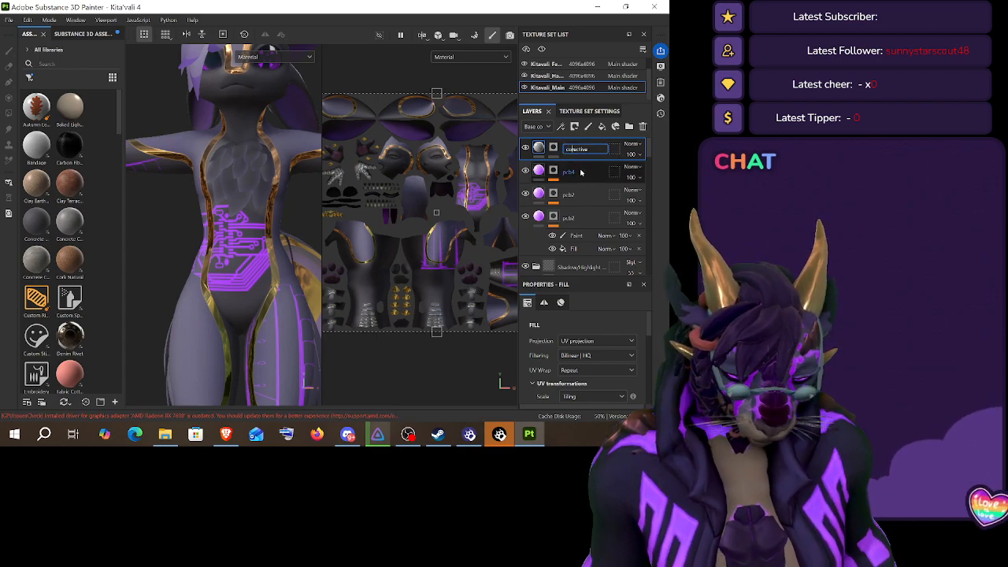
{"action": "type", "text": "r"}
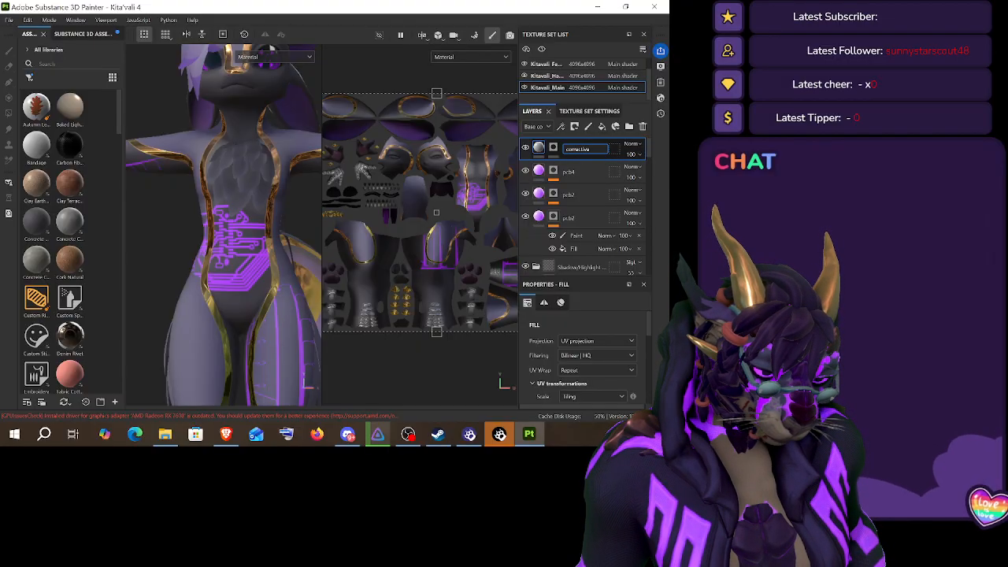
{"action": "key", "text": "Return"}
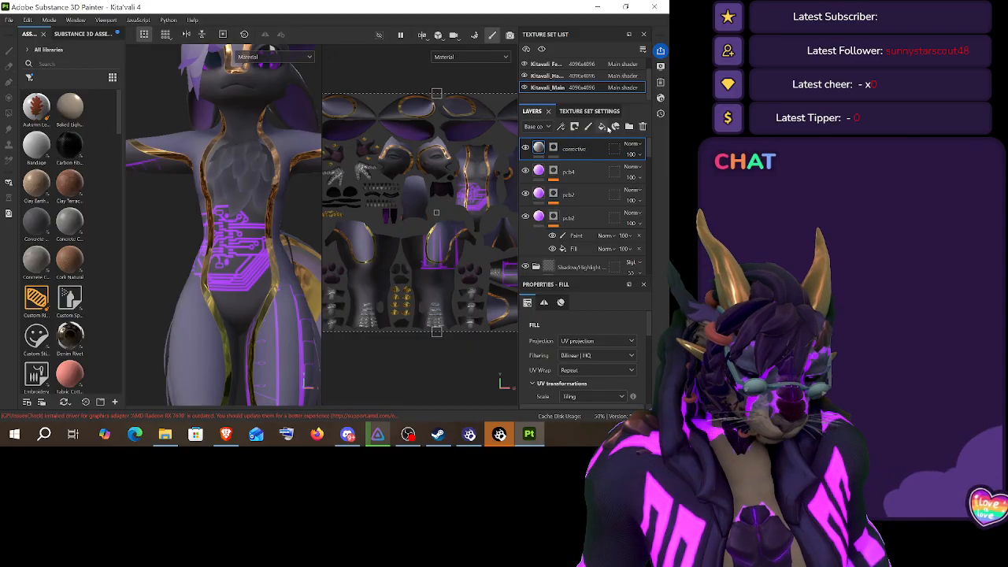
{"action": "left_click", "coordinate": [9, 20]}
Step: Choose Stylized_Feathers_001_normal.jpg and feathers_normal-ogl.png from Downloads for resource import
{"action": "mouse_move", "coordinate": [94, 128]}
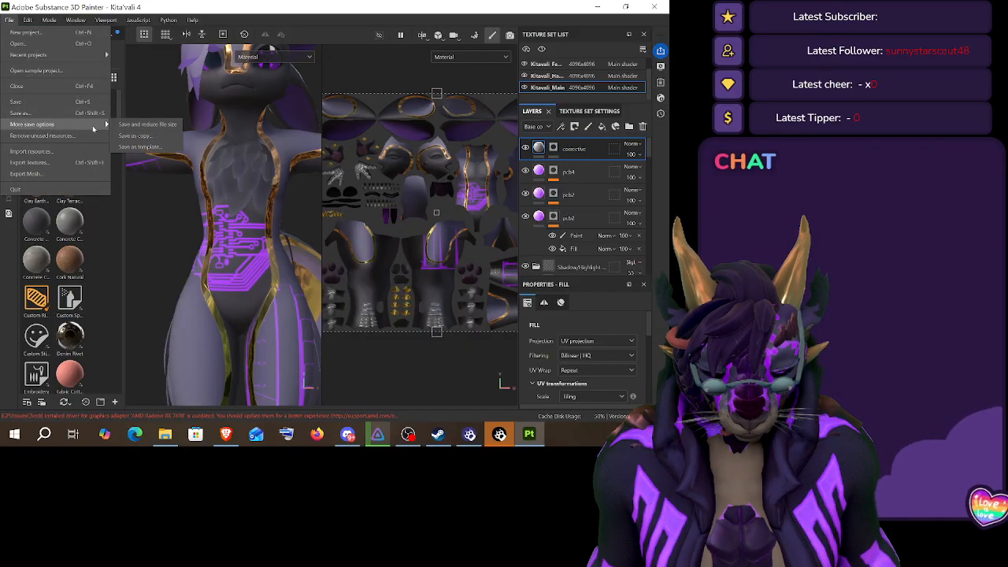
{"action": "left_click", "coordinate": [32, 151]}
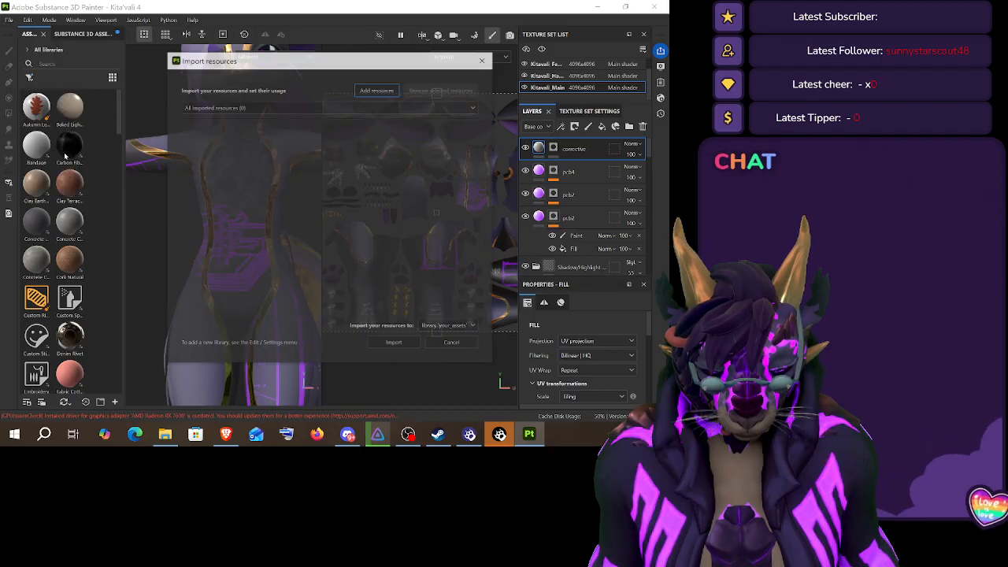
{"action": "left_click", "coordinate": [465, 108]}
{"action": "left_click", "coordinate": [376, 90]}
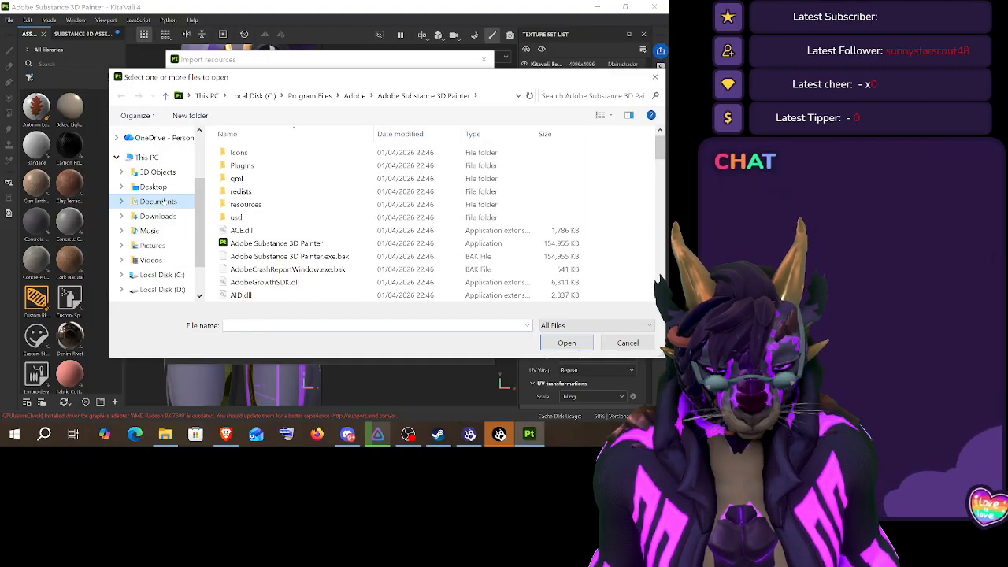
{"action": "left_click", "coordinate": [158, 202]}
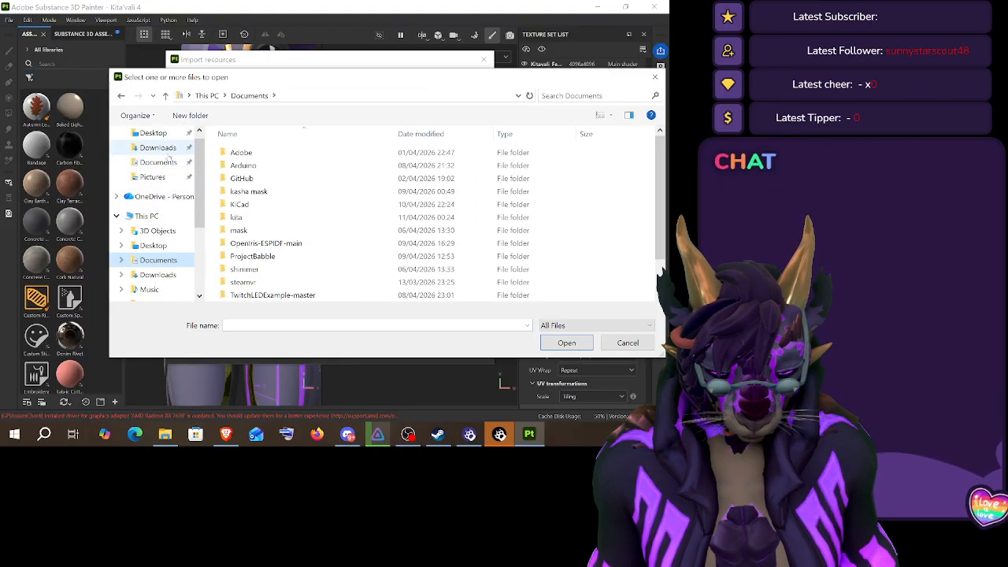
{"action": "left_click", "coordinate": [159, 148]}
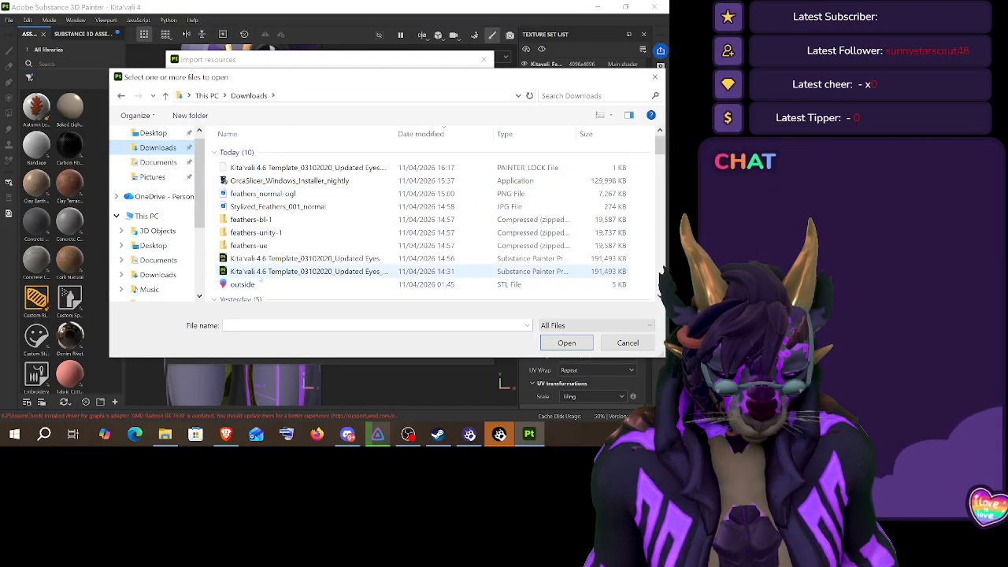
{"action": "left_click", "coordinate": [280, 207]}
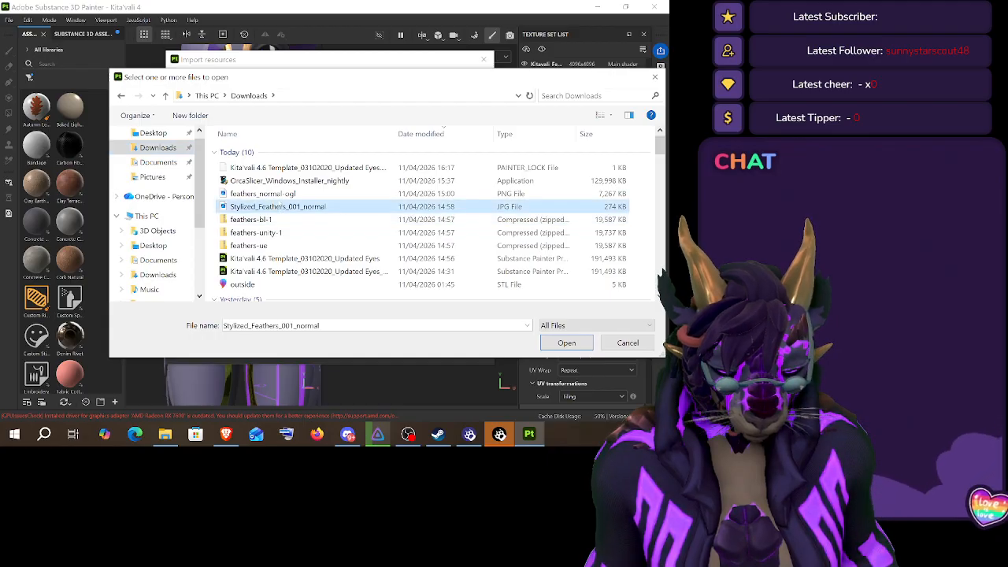
{"action": "left_click", "coordinate": [281, 195], "text": "ctrl"}
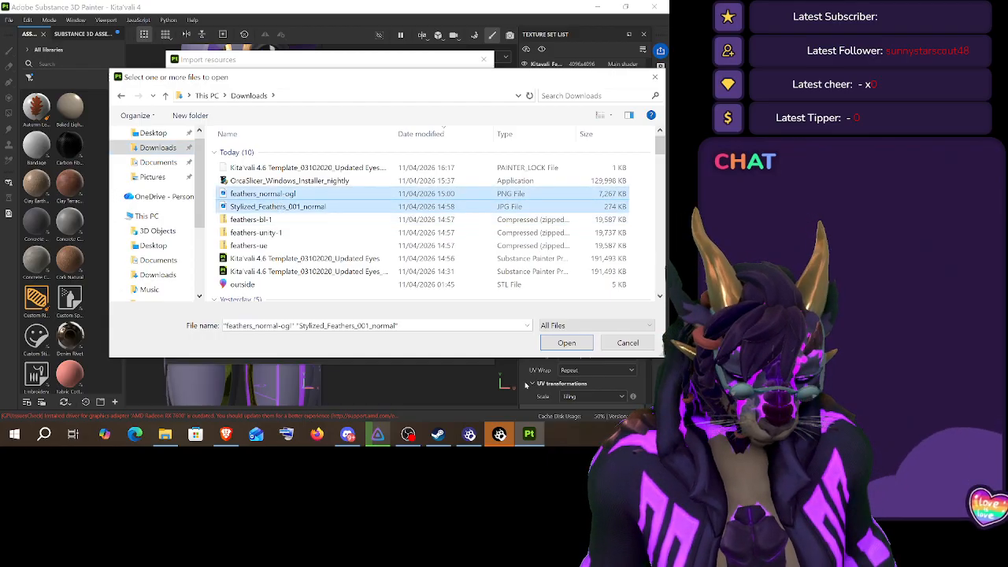
{"action": "left_click", "coordinate": [566, 343]}
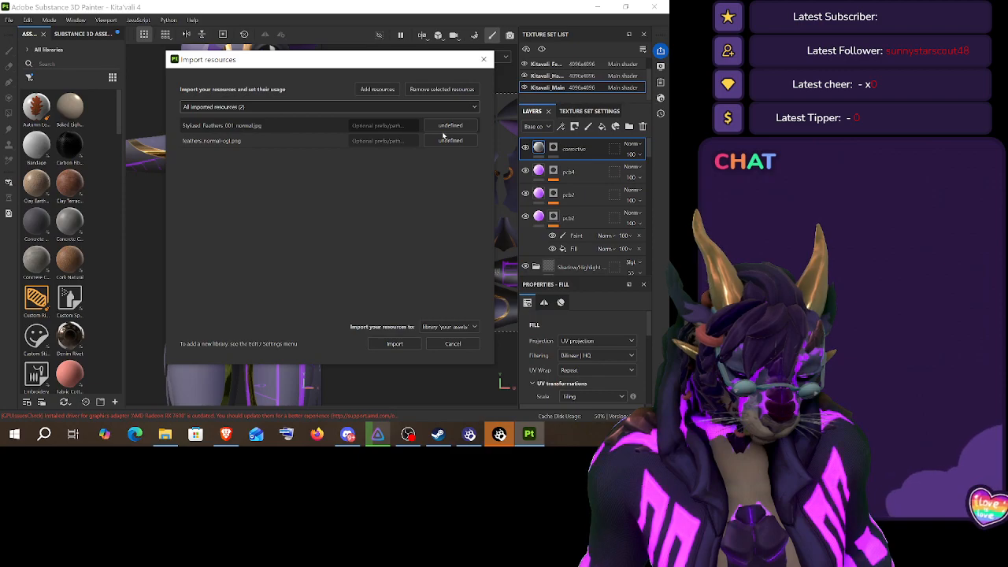
Step: Set both feather images' usage to texture and import them into the project
{"action": "left_click", "coordinate": [449, 126]}
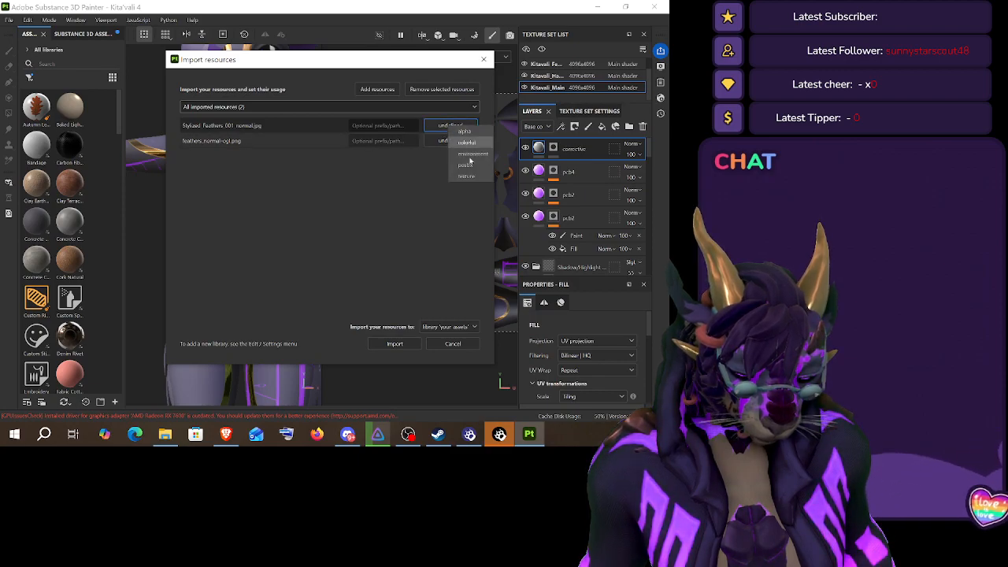
{"action": "left_click", "coordinate": [466, 176]}
{"action": "left_click", "coordinate": [450, 141]}
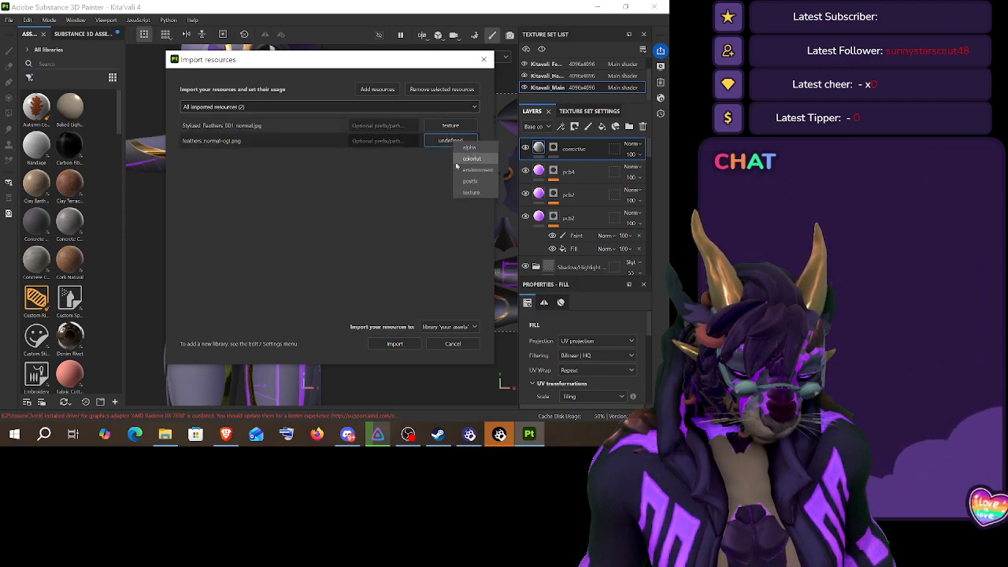
{"action": "left_click", "coordinate": [469, 192]}
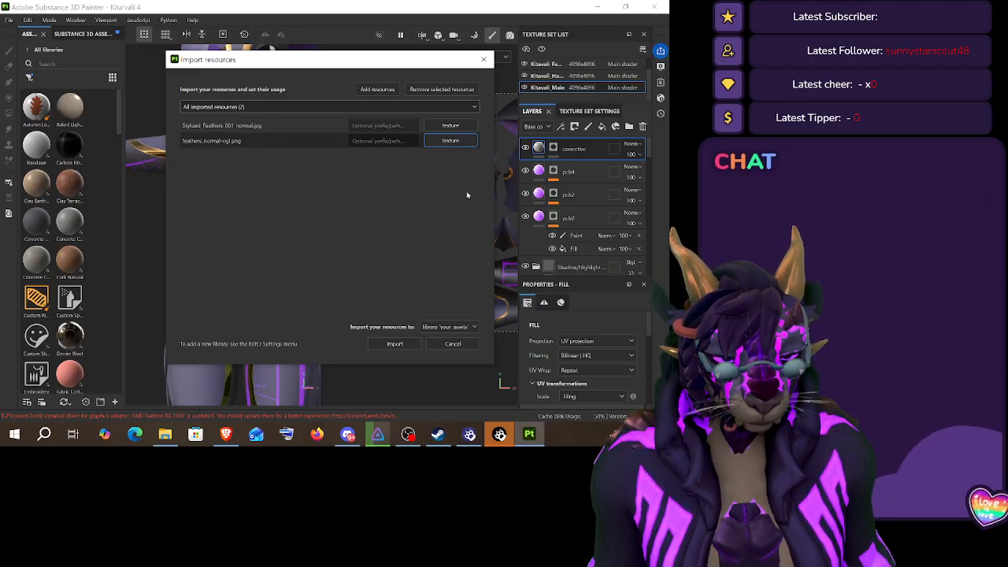
{"action": "left_click", "coordinate": [395, 344]}
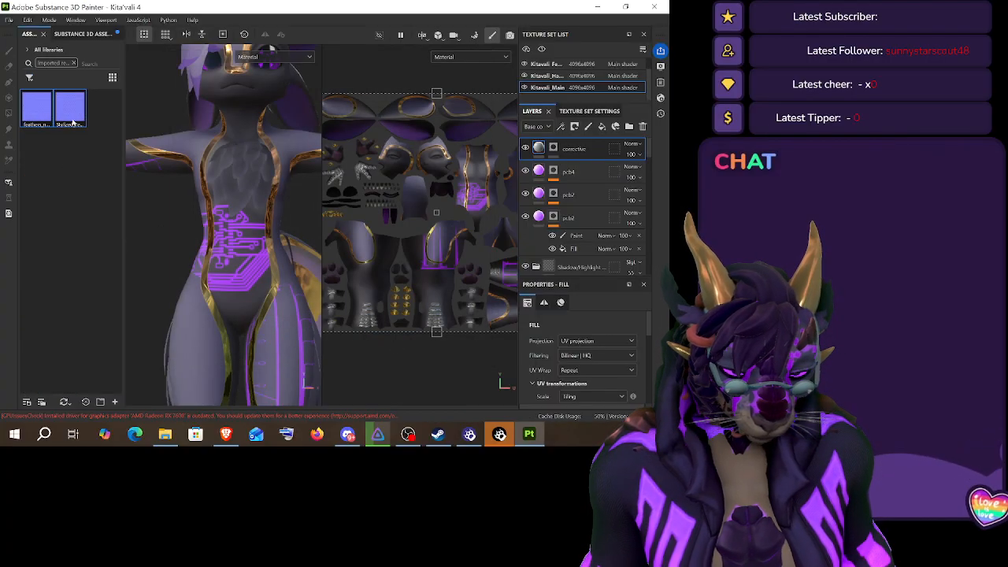
Step: Drop the feather texture onto corrective's mask, then delete that fill effect again
{"action": "left_click_drag", "start_coordinate": [71, 113], "coordinate": [556, 197]}
{"action": "scroll", "coordinate": [223, 246], "scroll_direction": "up", "scroll_amount": 5}
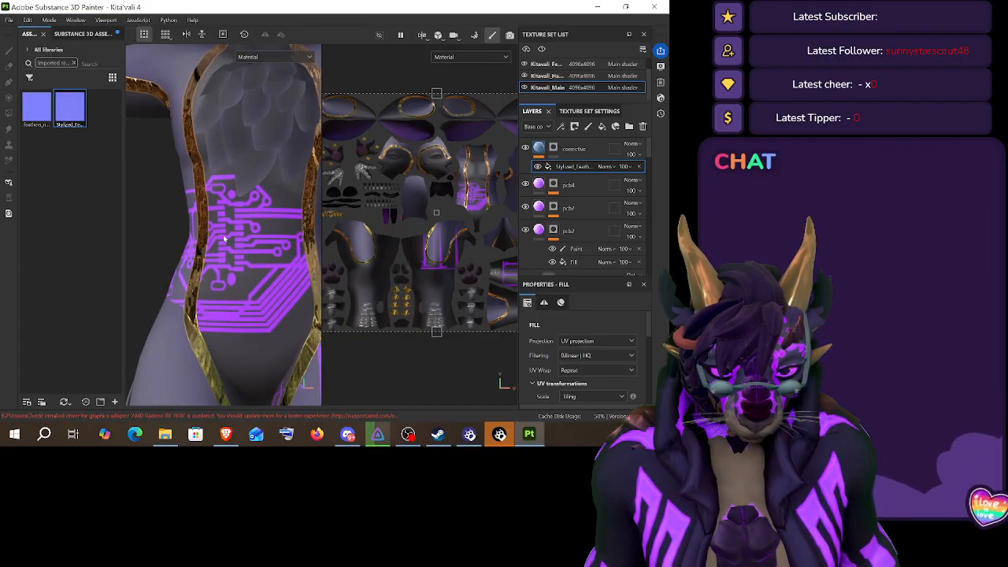
{"action": "left_click_drag", "start_coordinate": [236, 209], "coordinate": [277, 215], "text": "alt"}
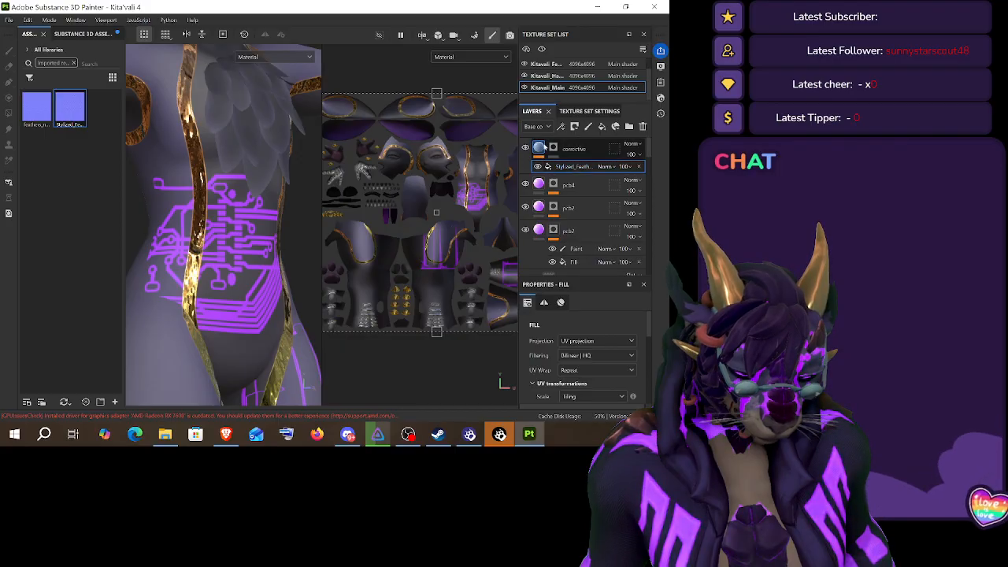
{"action": "left_click", "coordinate": [552, 148]}
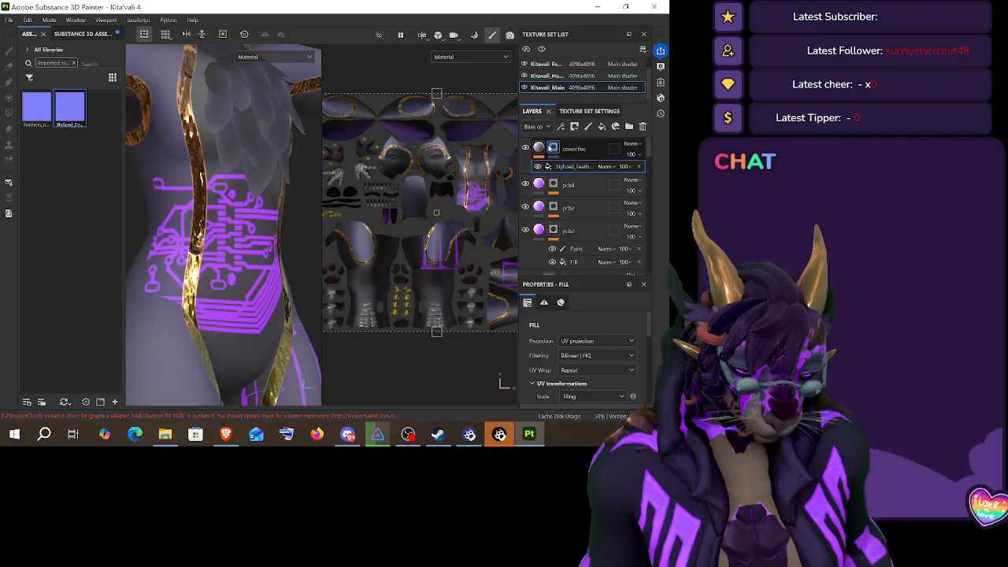
{"action": "left_click", "coordinate": [639, 167]}
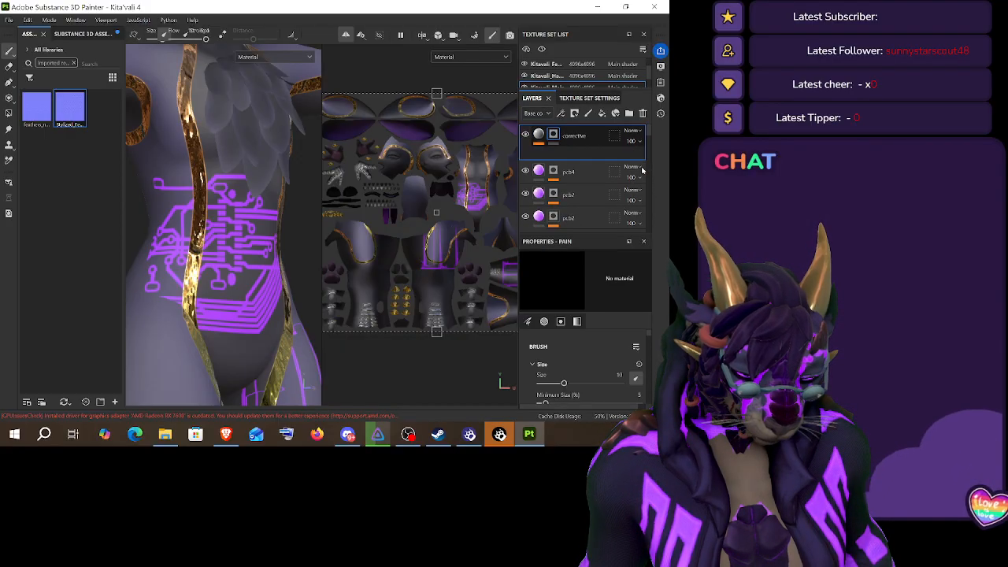
Step: Review corrective's fill channel settings and add a new fill layer to the stack
{"action": "left_click", "coordinate": [538, 135]}
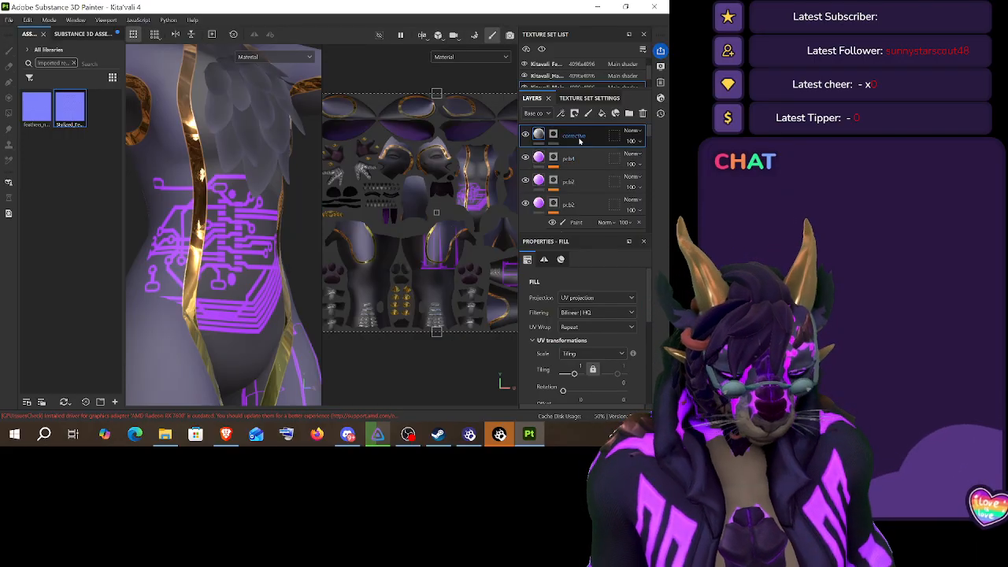
{"action": "left_click", "coordinate": [545, 260]}
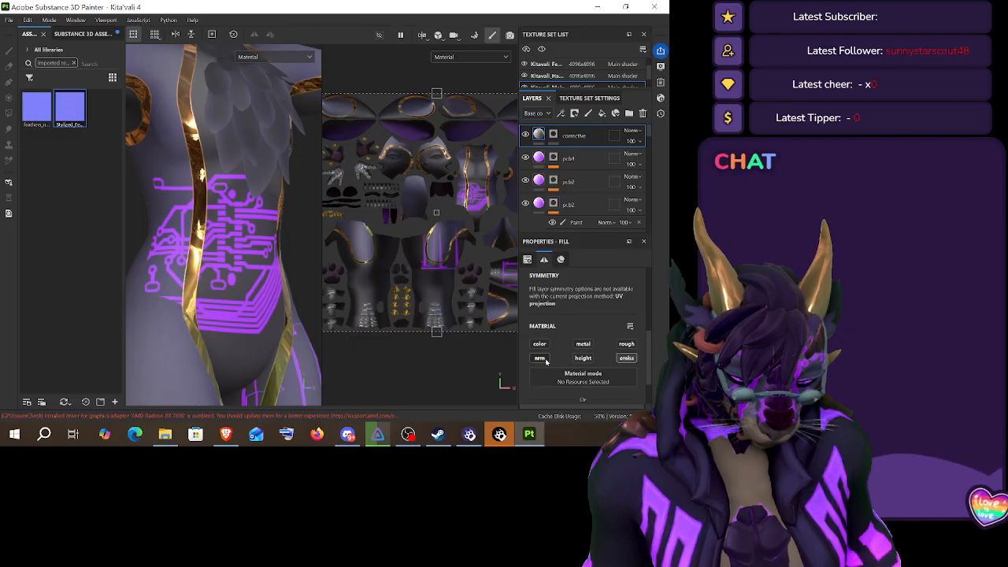
{"action": "scroll", "coordinate": [546, 361], "scroll_direction": "down", "scroll_amount": 2}
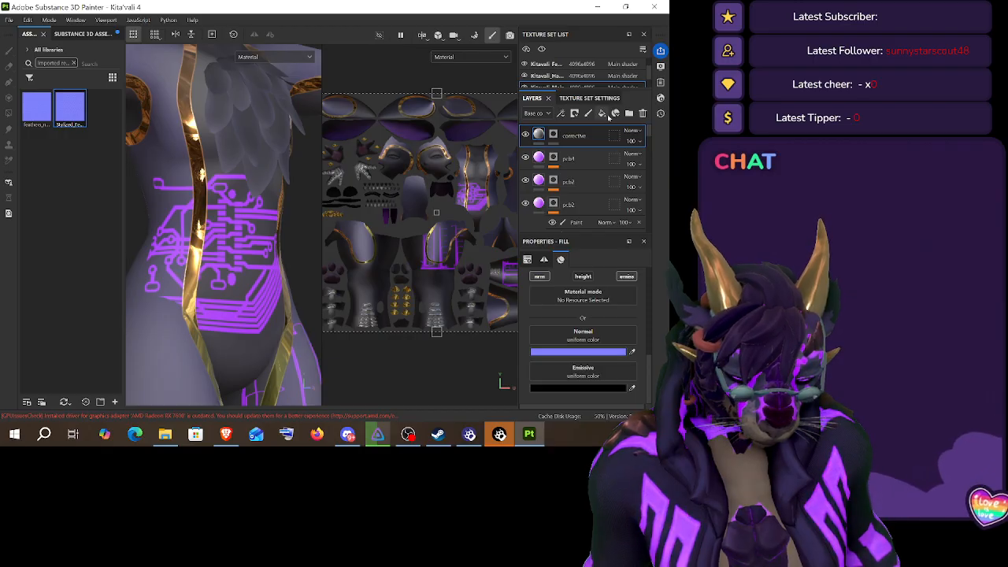
{"action": "left_click", "coordinate": [603, 115]}
Step: Move Fill layer 8 below corrective and remove the mask created on it
{"action": "mouse_move", "coordinate": [562, 138]}
{"action": "left_mouse_down"}
{"action": "mouse_move", "coordinate": [560, 173]}
{"action": "mouse_move", "coordinate": [554, 148]}
{"action": "left_mouse_up"}
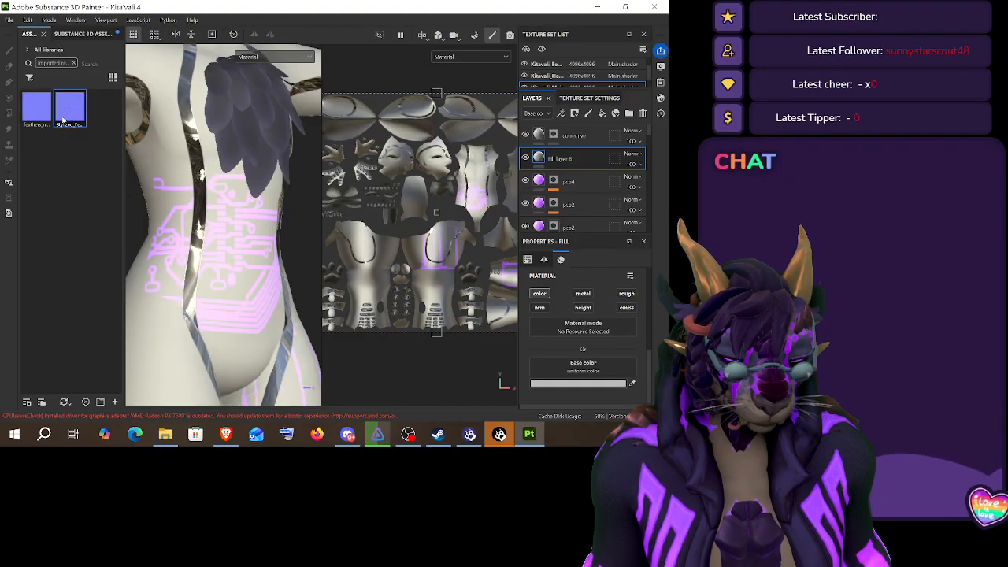
{"action": "left_click_drag", "start_coordinate": [70, 107], "coordinate": [558, 161]}
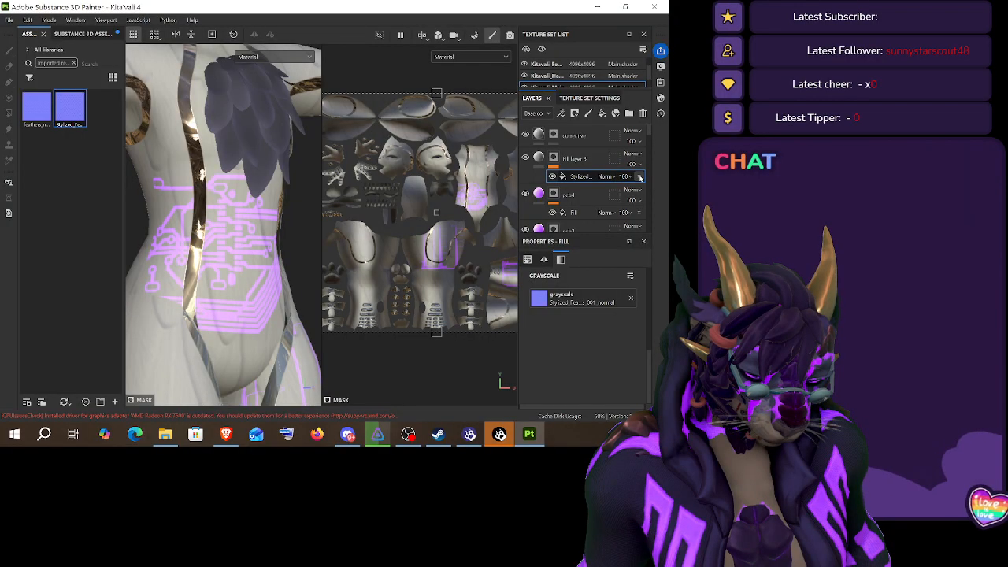
{"action": "left_click", "coordinate": [553, 157]}
{"action": "right_click", "coordinate": [553, 158]}
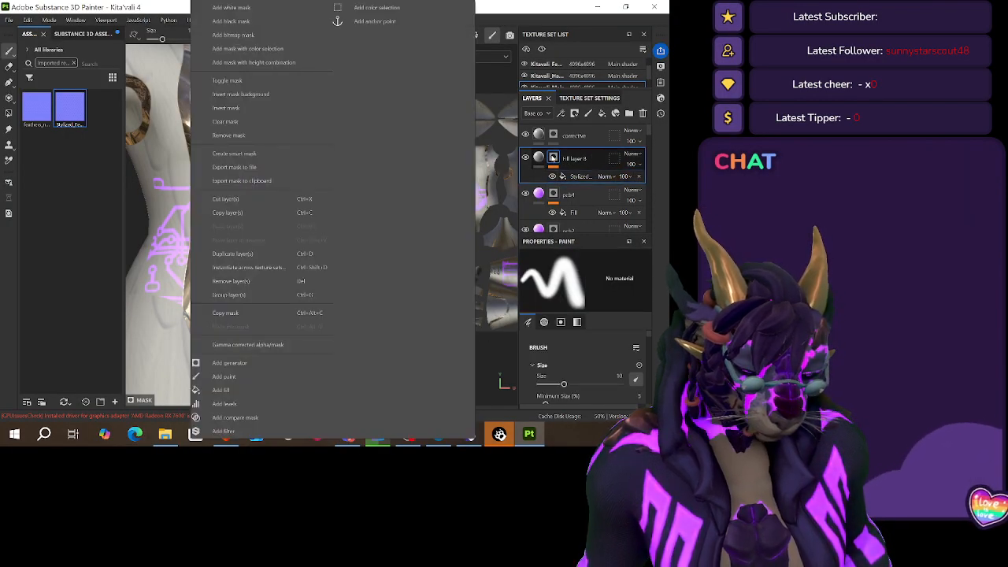
{"action": "left_click", "coordinate": [262, 137]}
Step: Assign the Stylized_Feathers texture to Fill layer 8 and check it on the body
{"action": "left_click_drag", "start_coordinate": [60, 125], "coordinate": [557, 211]}
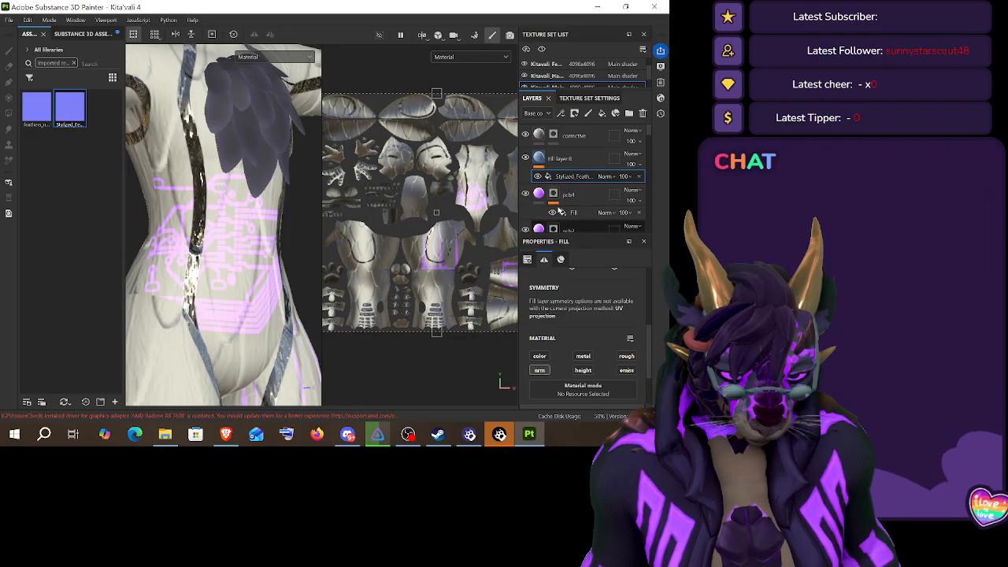
{"action": "scroll", "coordinate": [226, 180], "scroll_direction": "down", "scroll_amount": 5}
{"action": "left_click_drag", "start_coordinate": [239, 174], "coordinate": [203, 197], "text": "alt"}
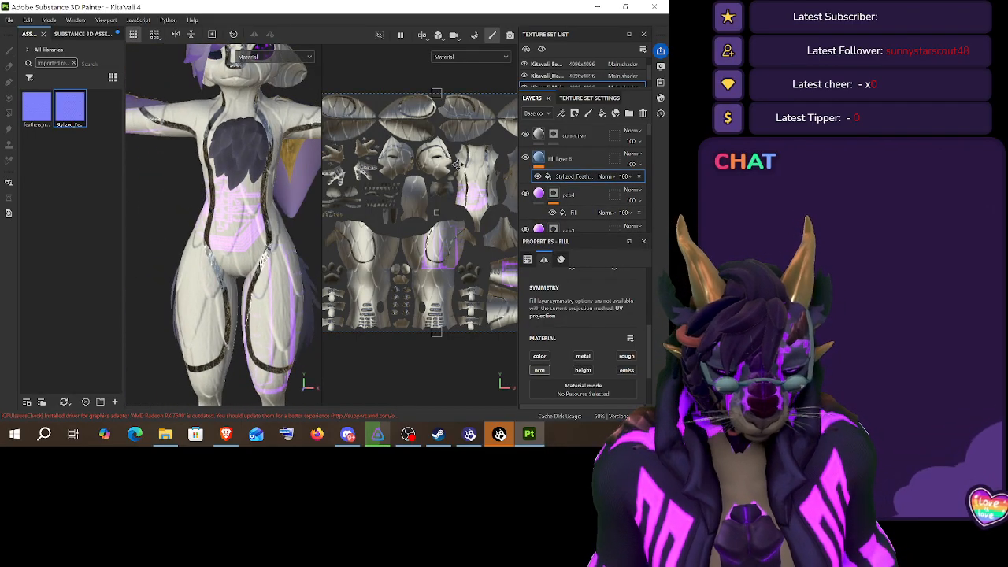
{"action": "scroll", "coordinate": [557, 279], "scroll_direction": "up", "scroll_amount": 4}
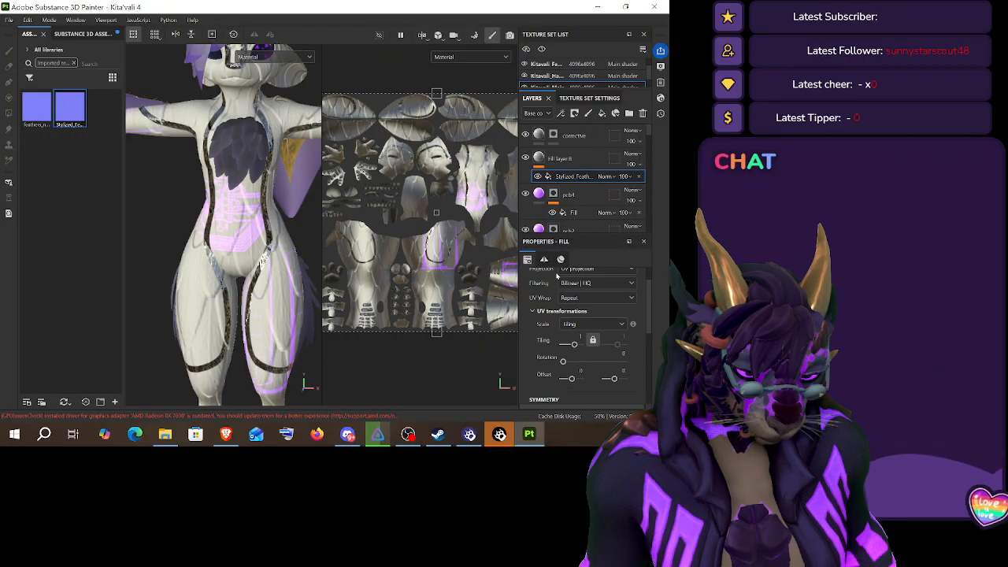
{"action": "scroll", "coordinate": [556, 300], "scroll_direction": "down", "scroll_amount": 4}
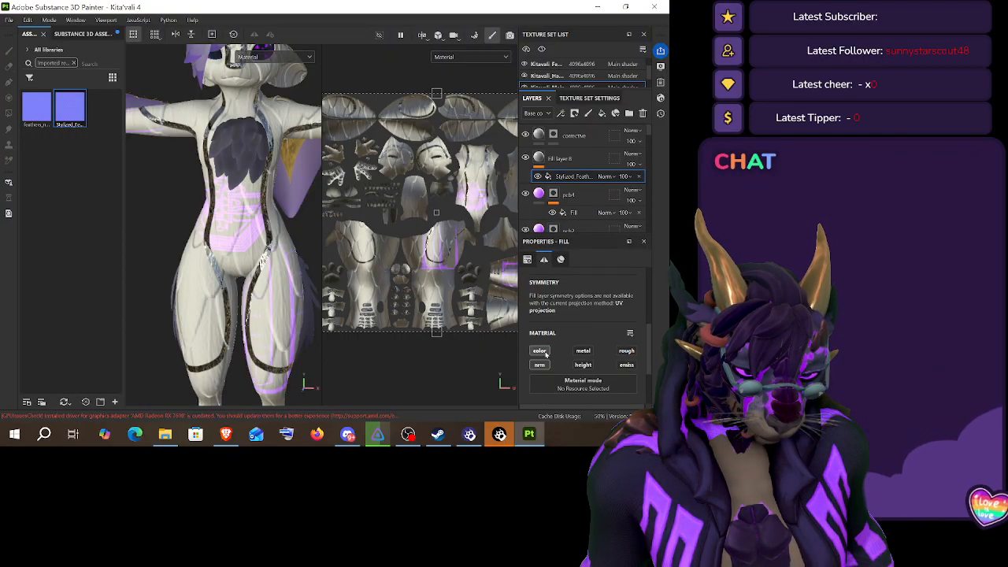
{"action": "left_click", "coordinate": [543, 139]}
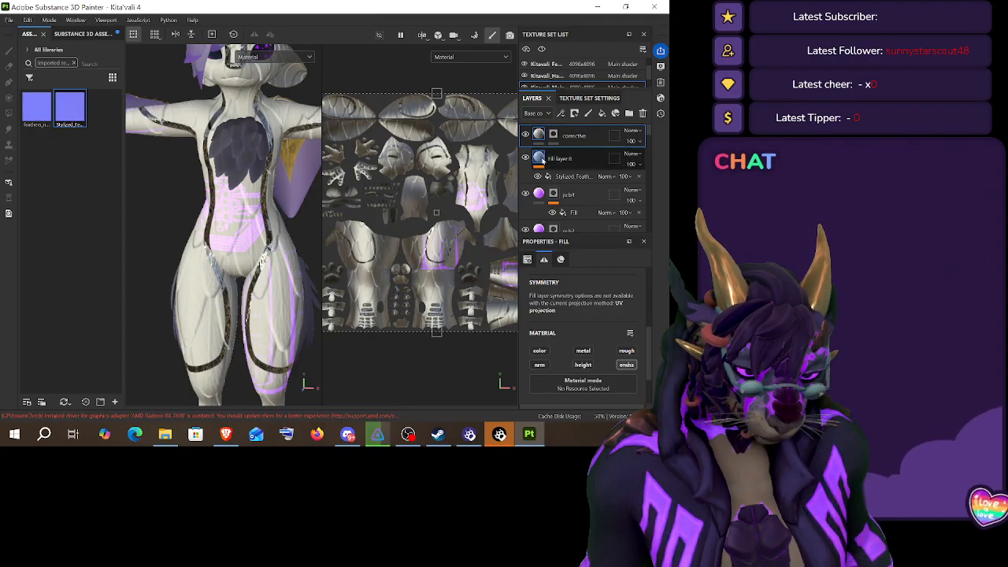
{"action": "left_click", "coordinate": [542, 160]}
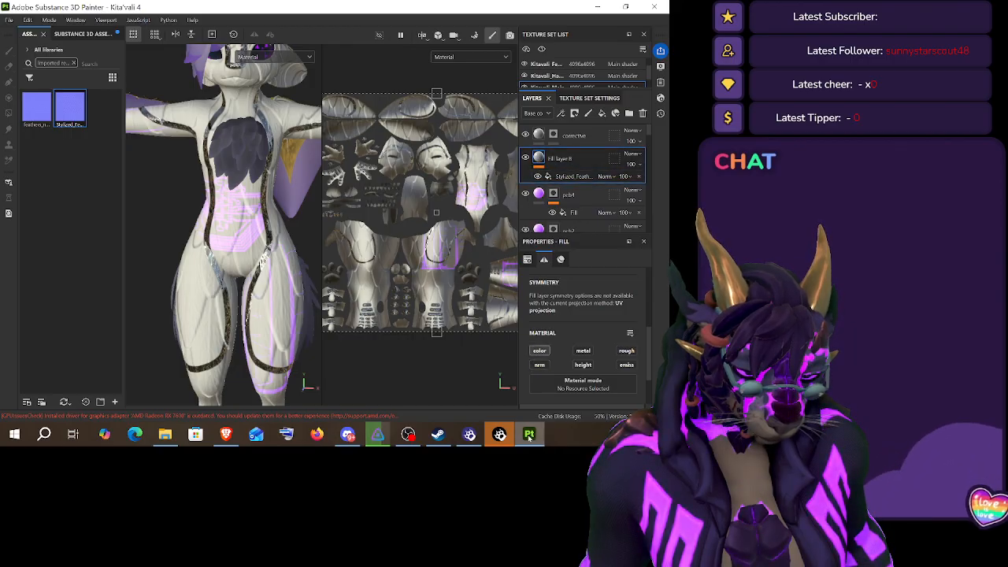
Step: Disable Fill layer 8's base colour channel and begin editing the feather fill's tiling
{"action": "left_click", "coordinate": [540, 351]}
{"action": "scroll", "coordinate": [233, 191], "scroll_direction": "up", "scroll_amount": 3}
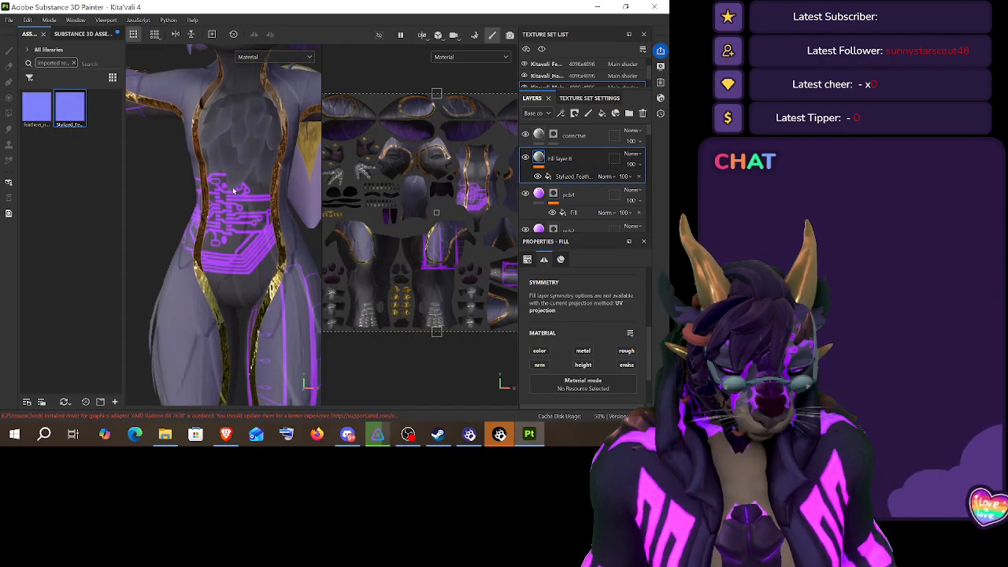
{"action": "left_click", "coordinate": [586, 176]}
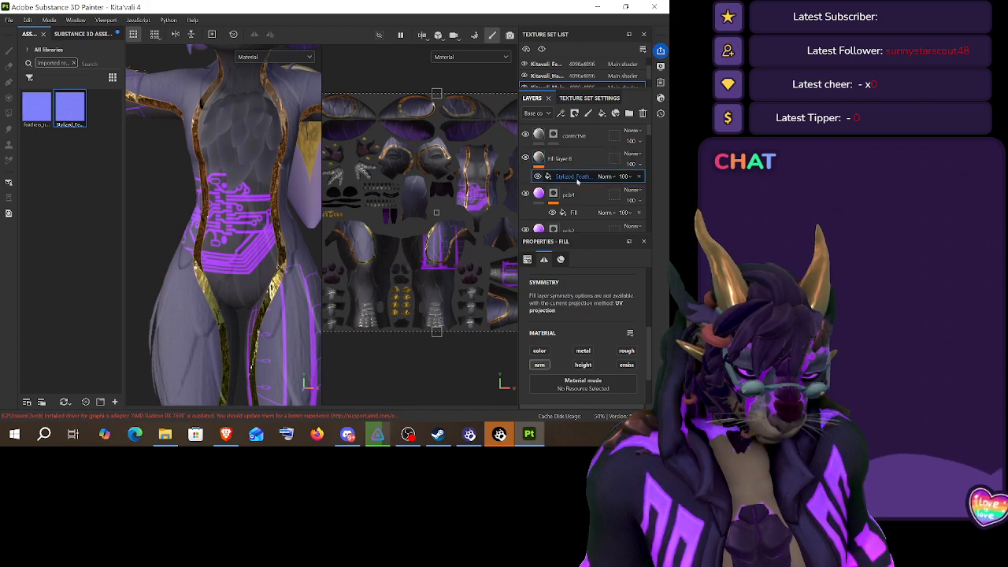
{"action": "scroll", "coordinate": [581, 346], "scroll_direction": "down", "scroll_amount": 2}
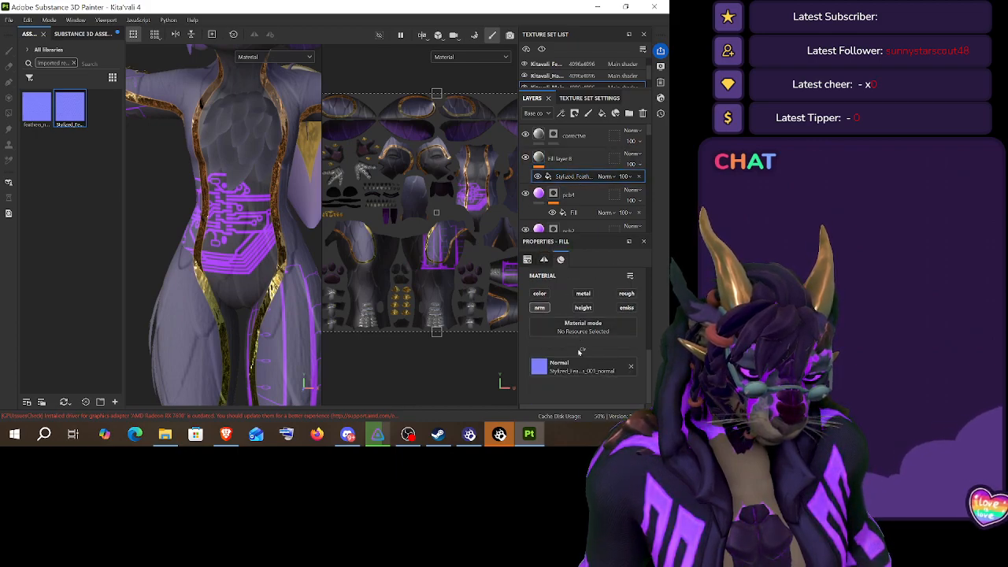
{"action": "scroll", "coordinate": [582, 365], "scroll_direction": "up", "scroll_amount": 5}
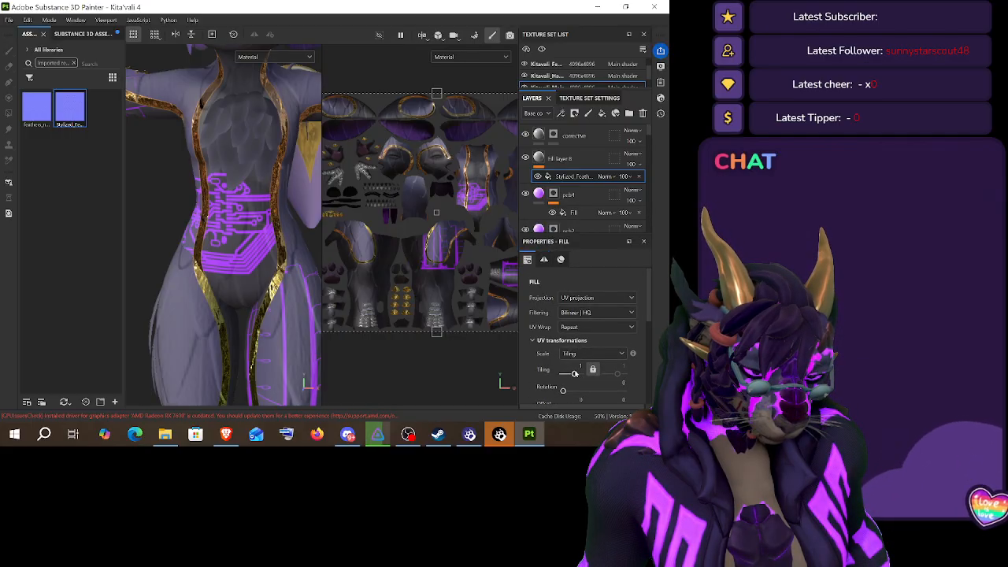
{"action": "left_click_drag", "start_coordinate": [574, 373], "coordinate": [580, 375]}
{"action": "scroll", "coordinate": [223, 278], "scroll_direction": "up", "scroll_amount": 10}
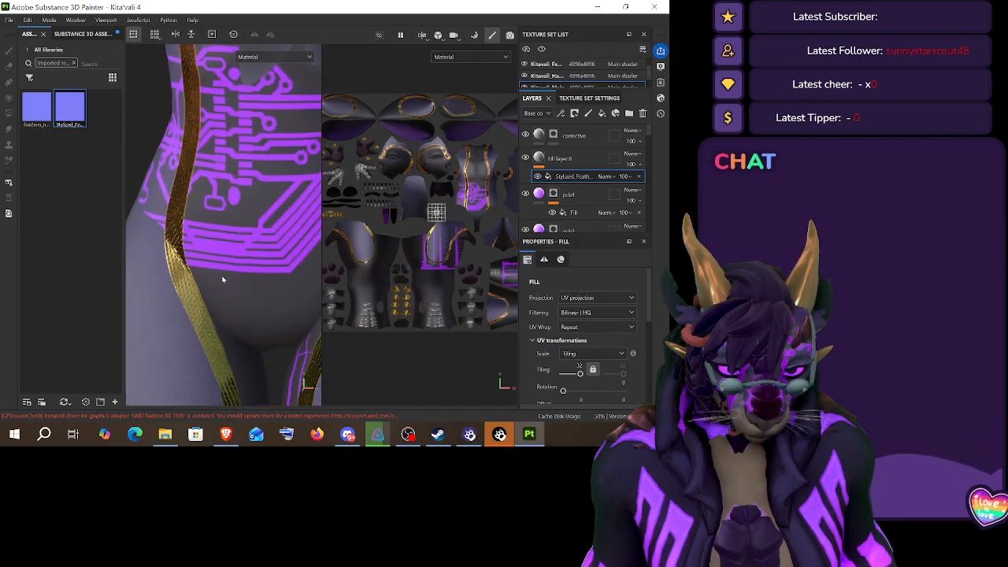
{"action": "scroll", "coordinate": [228, 282], "scroll_direction": "down", "scroll_amount": 3}
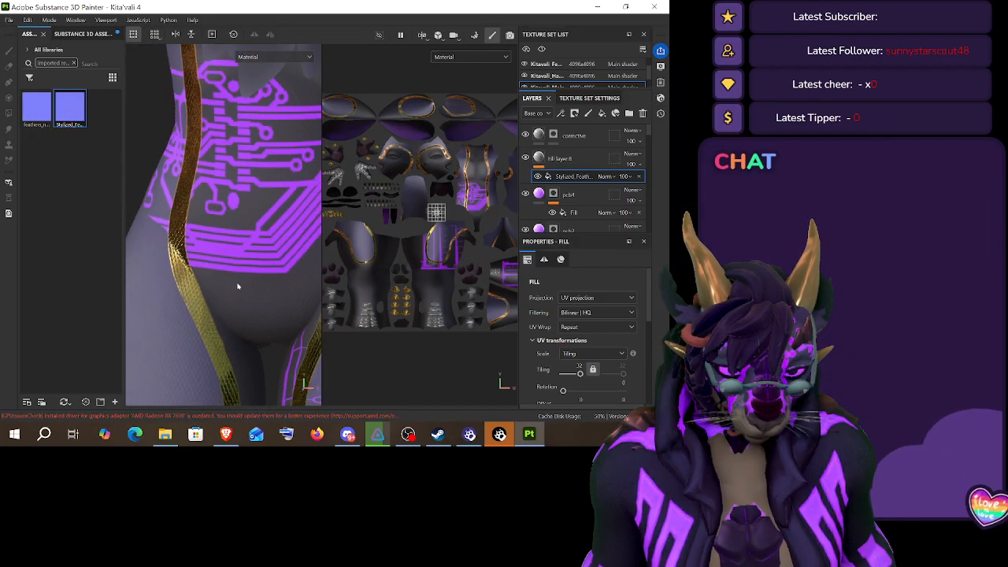
{"action": "left_click", "coordinate": [580, 366]}
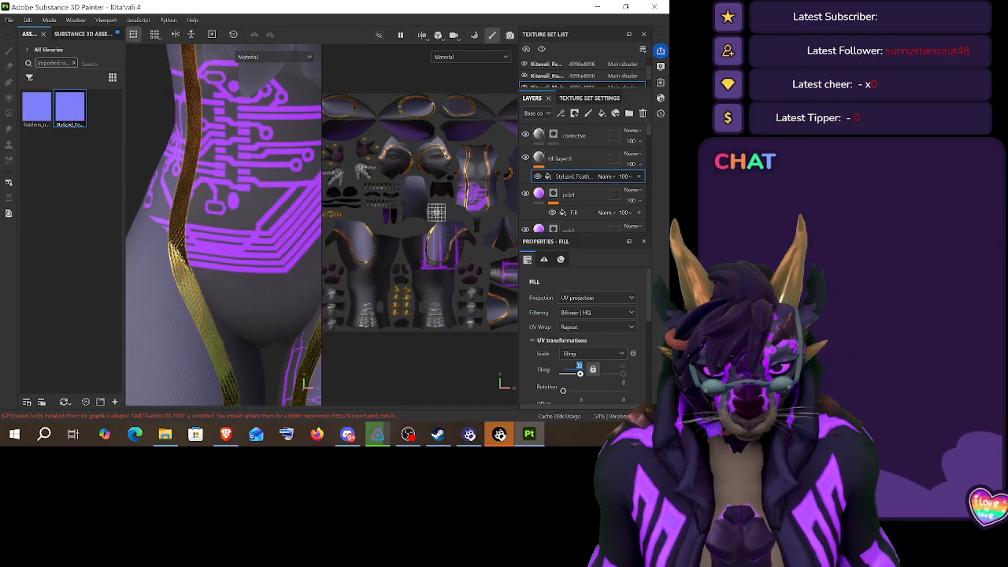
{"action": "type", "text": "1"}
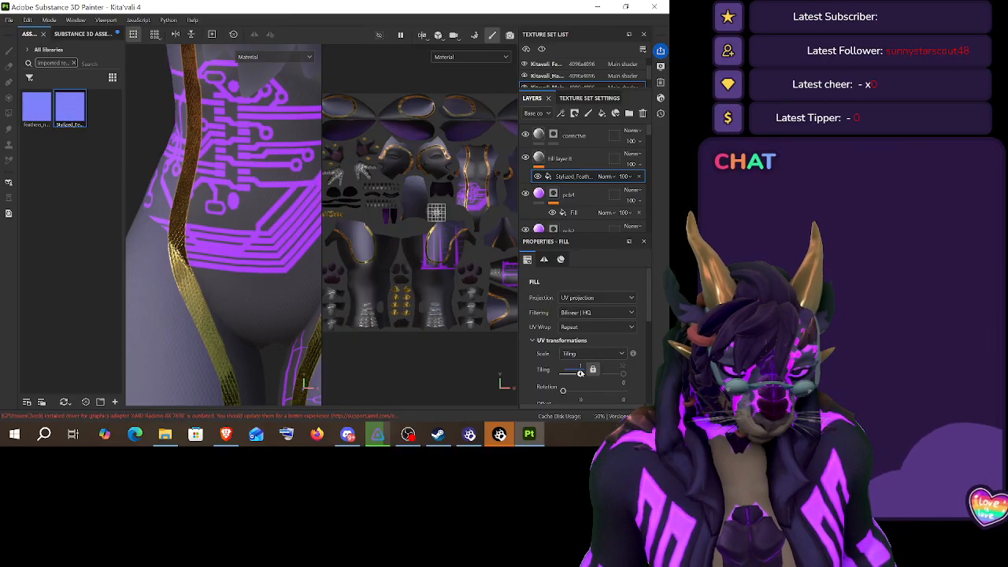
{"action": "key", "text": "Return"}
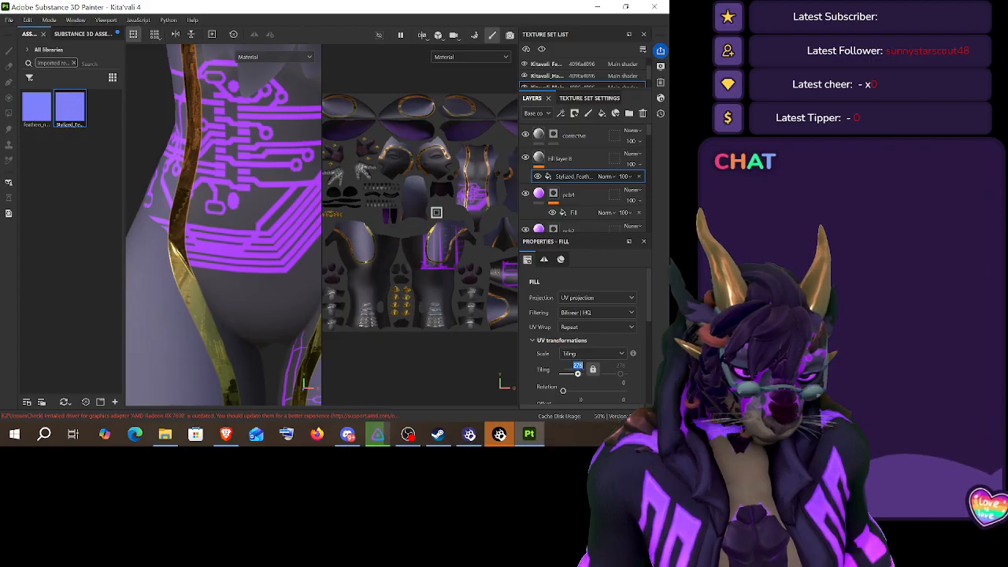
Step: Set the Stylized_Feathers tiling to 26 and inspect the torso
{"action": "left_click", "coordinate": [578, 366]}
{"action": "left_click_drag", "start_coordinate": [583, 366], "coordinate": [560, 369]}
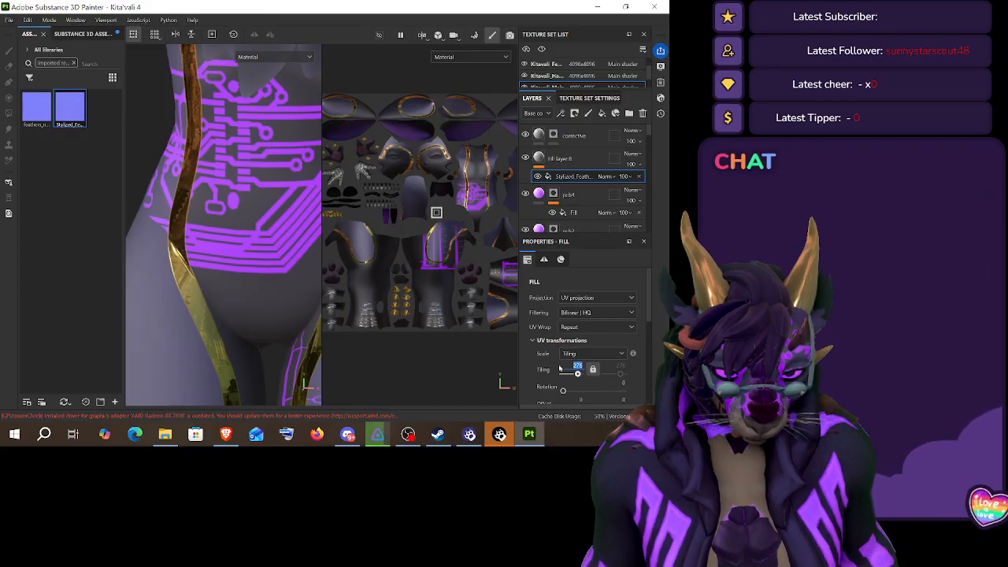
{"action": "type", "text": "26"}
{"action": "key", "text": "Return"}
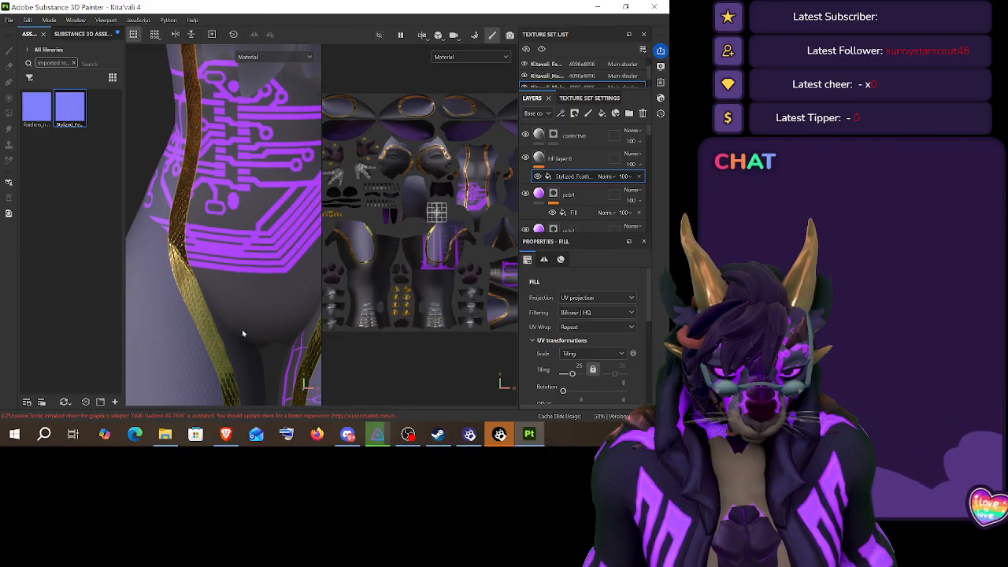
{"action": "left_click_drag", "start_coordinate": [243, 239], "coordinate": [180, 116], "text": "alt"}
{"action": "scroll", "coordinate": [235, 150], "scroll_direction": "down", "scroll_amount": 6}
{"action": "middle_click_drag", "start_coordinate": [298, 192], "coordinate": [222, 179], "text": "alt"}
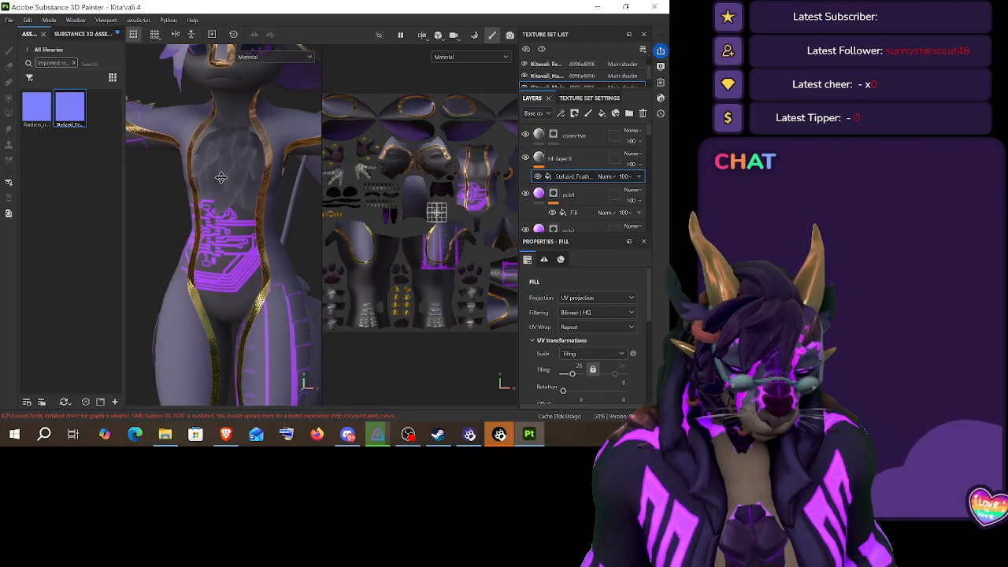
{"action": "scroll", "coordinate": [270, 169], "scroll_direction": "up", "scroll_amount": 3}
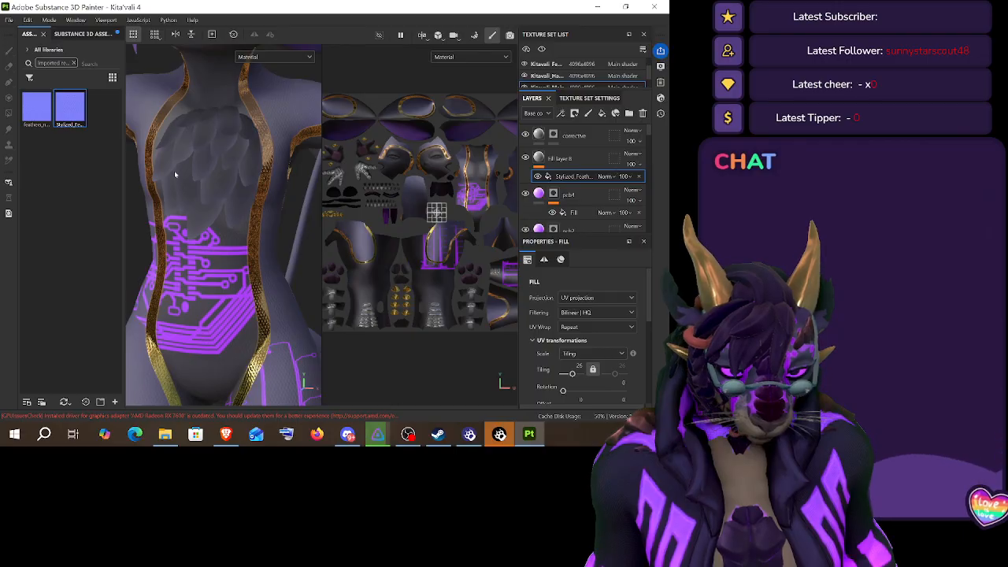
{"action": "scroll", "coordinate": [221, 163], "scroll_direction": "up", "scroll_amount": 2}
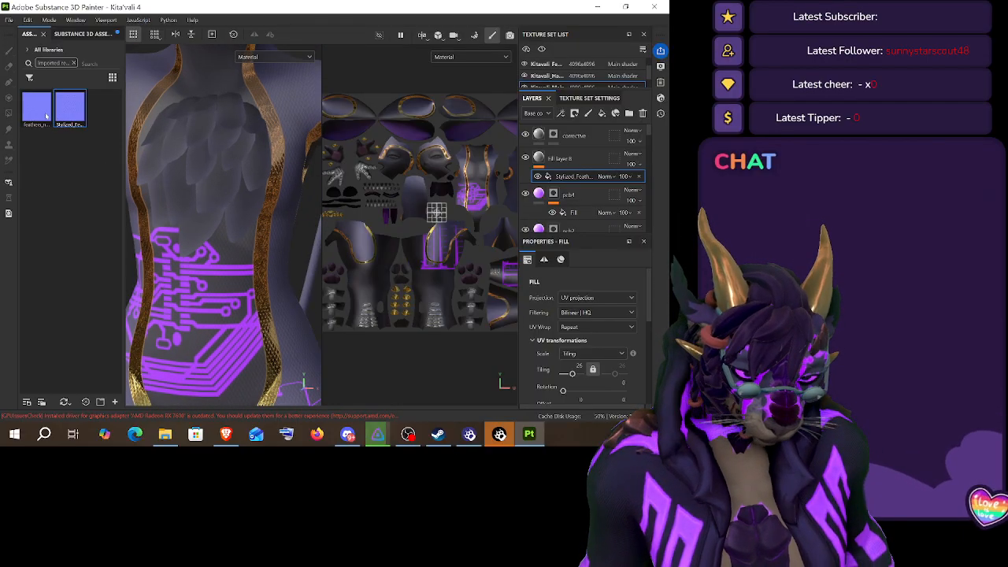
Step: Replace the Stylized_Feathers fill with feathers_normal-ogl as a Normal map, tiling 32
{"action": "left_click", "coordinate": [639, 177]}
{"action": "left_click_drag", "start_coordinate": [42, 118], "coordinate": [540, 160]}
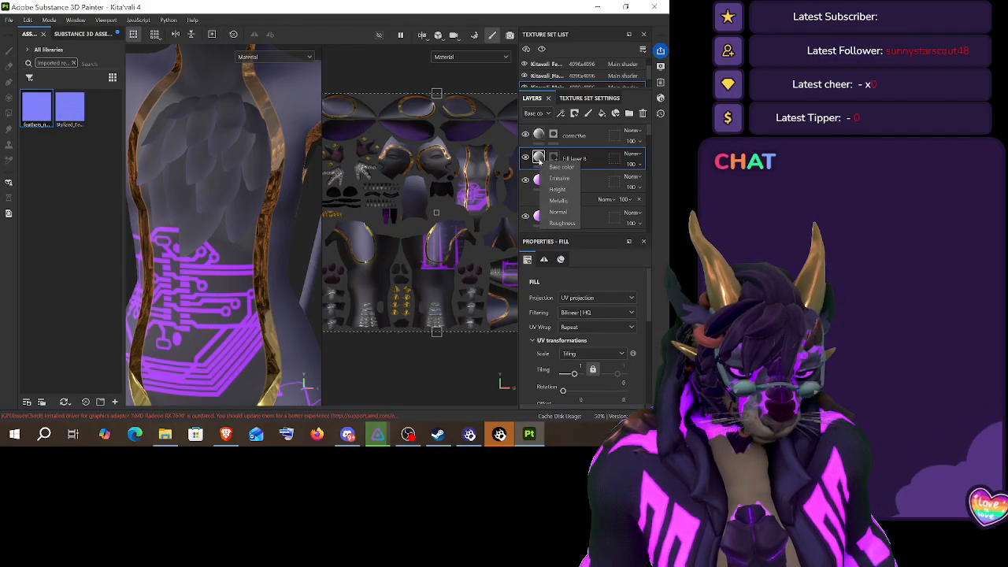
{"action": "left_click", "coordinate": [559, 212]}
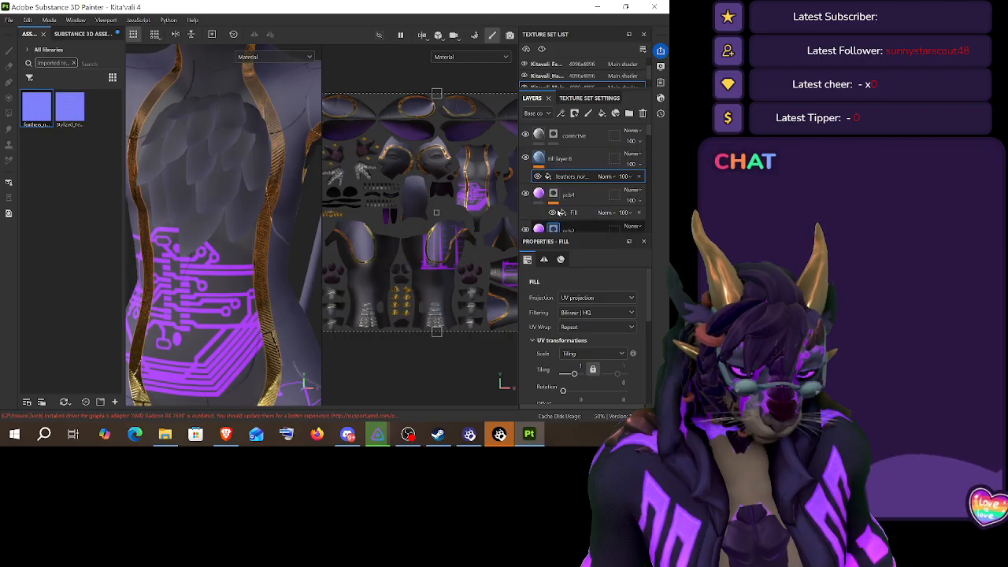
{"action": "scroll", "coordinate": [295, 208], "scroll_direction": "down", "scroll_amount": 3}
{"action": "scroll", "coordinate": [294, 208], "scroll_direction": "up", "scroll_amount": 2}
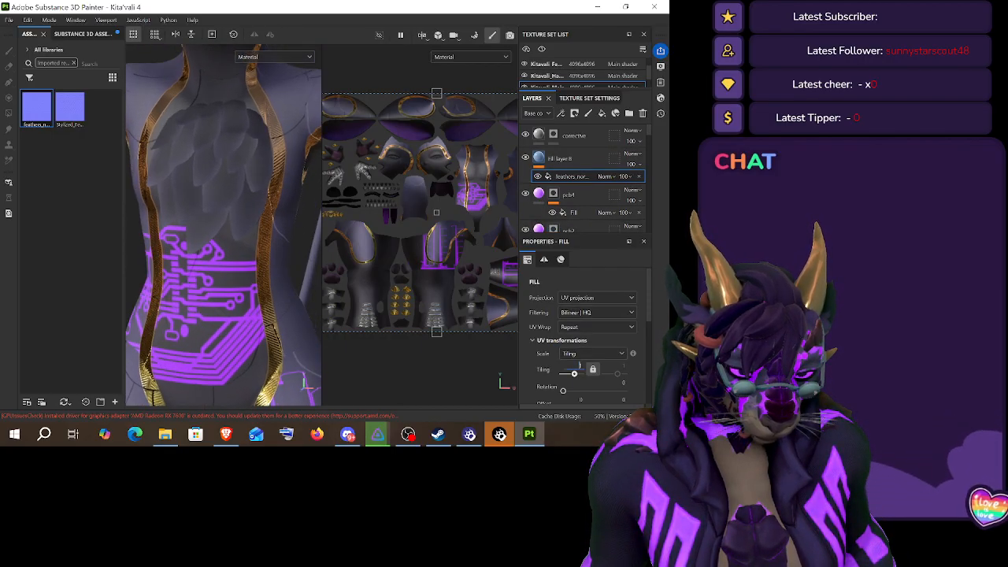
{"action": "left_click_drag", "start_coordinate": [574, 374], "coordinate": [581, 373]}
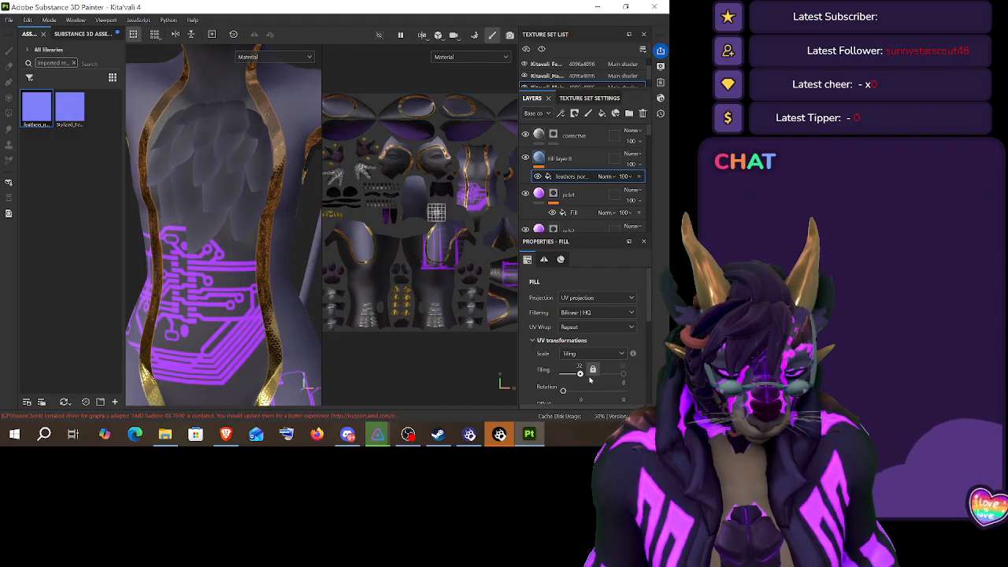
Step: Orbit and zoom around the torso, straps and chest to inspect the feather normal shading
{"action": "scroll", "coordinate": [207, 291], "scroll_direction": "up", "scroll_amount": 5}
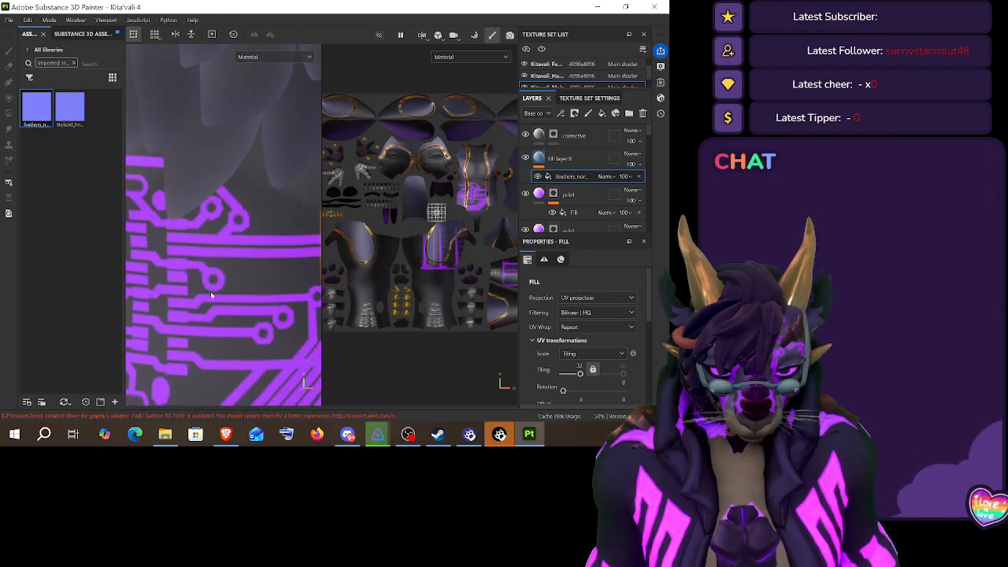
{"action": "scroll", "coordinate": [213, 290], "scroll_direction": "down", "scroll_amount": 1}
{"action": "scroll", "coordinate": [216, 289], "scroll_direction": "down", "scroll_amount": 3}
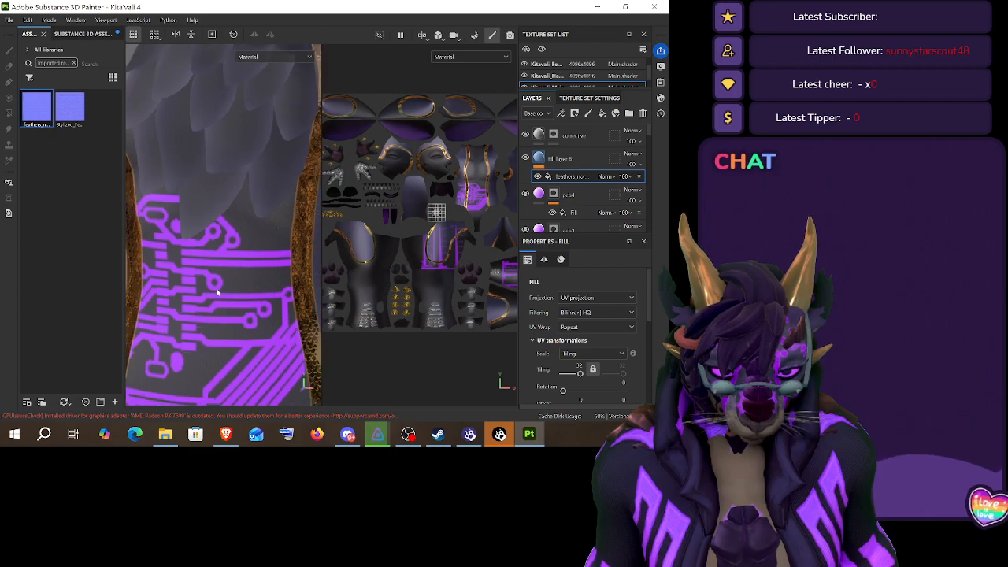
{"action": "scroll", "coordinate": [218, 290], "scroll_direction": "down", "scroll_amount": 4}
{"action": "scroll", "coordinate": [257, 281], "scroll_direction": "up", "scroll_amount": 1}
{"action": "scroll", "coordinate": [292, 219], "scroll_direction": "up", "scroll_amount": 4}
{"action": "left_click_drag", "start_coordinate": [291, 217], "coordinate": [259, 196], "text": "alt"}
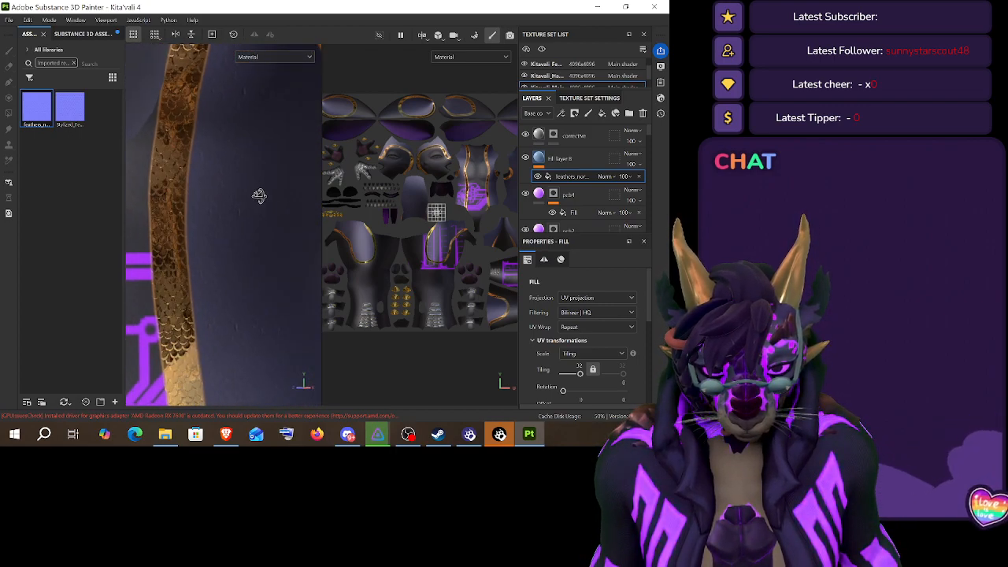
{"action": "scroll", "coordinate": [257, 199], "scroll_direction": "down", "scroll_amount": 5}
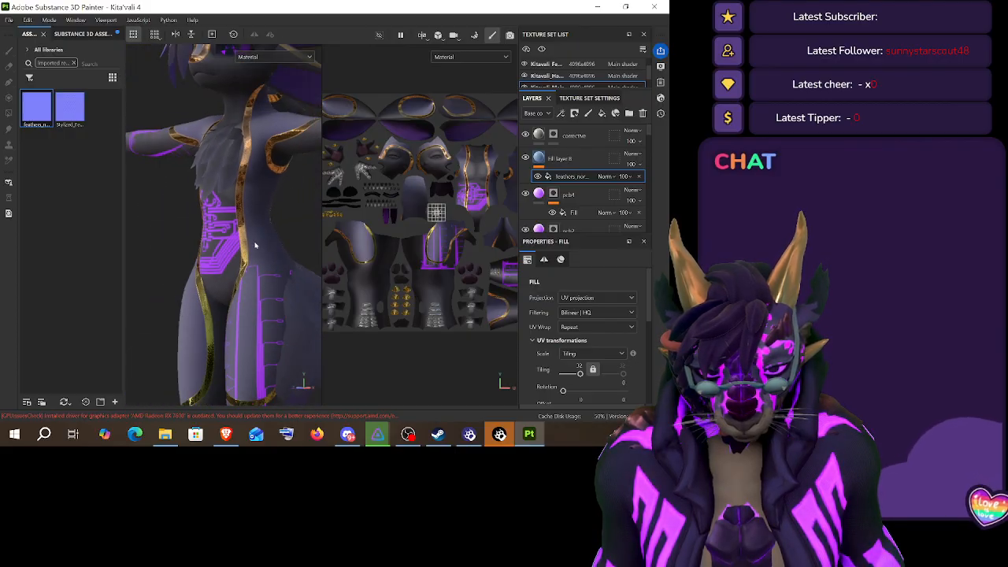
{"action": "scroll", "coordinate": [288, 288], "scroll_direction": "up", "scroll_amount": 2}
{"action": "scroll", "coordinate": [172, 240], "scroll_direction": "up", "scroll_amount": 5}
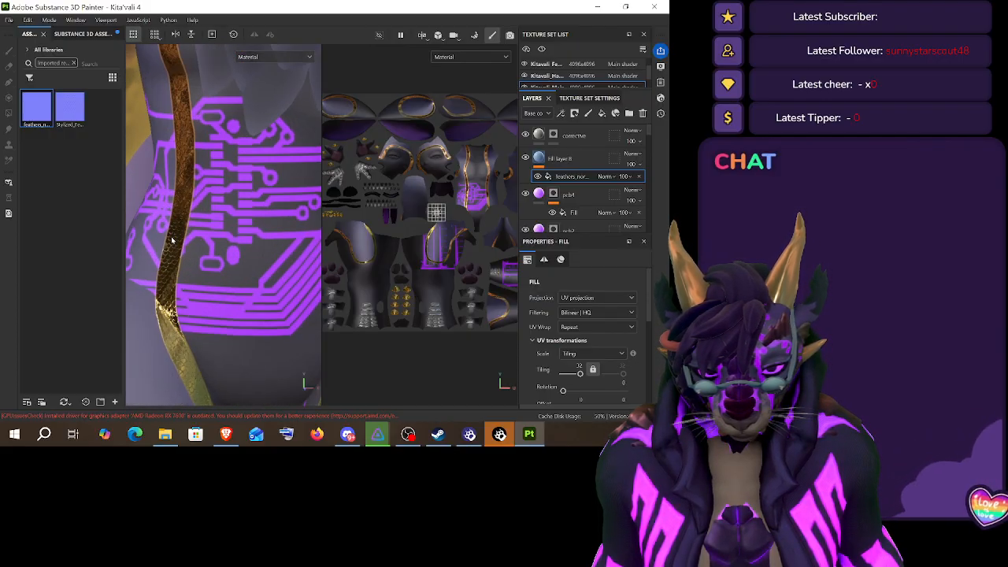
{"action": "scroll", "coordinate": [172, 240], "scroll_direction": "up", "scroll_amount": 2}
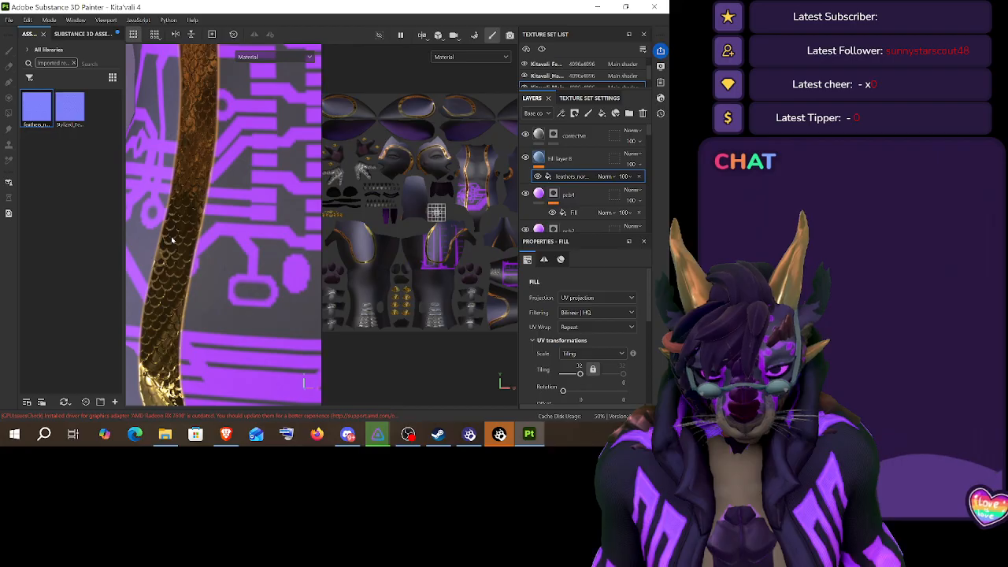
{"action": "scroll", "coordinate": [172, 240], "scroll_direction": "up", "scroll_amount": 3}
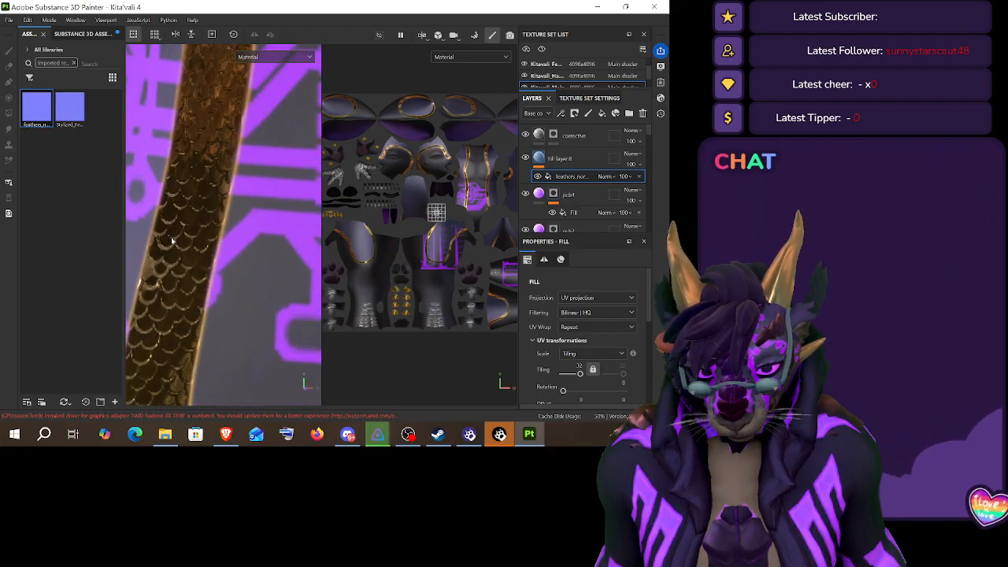
{"action": "scroll", "coordinate": [171, 241], "scroll_direction": "down", "scroll_amount": 5}
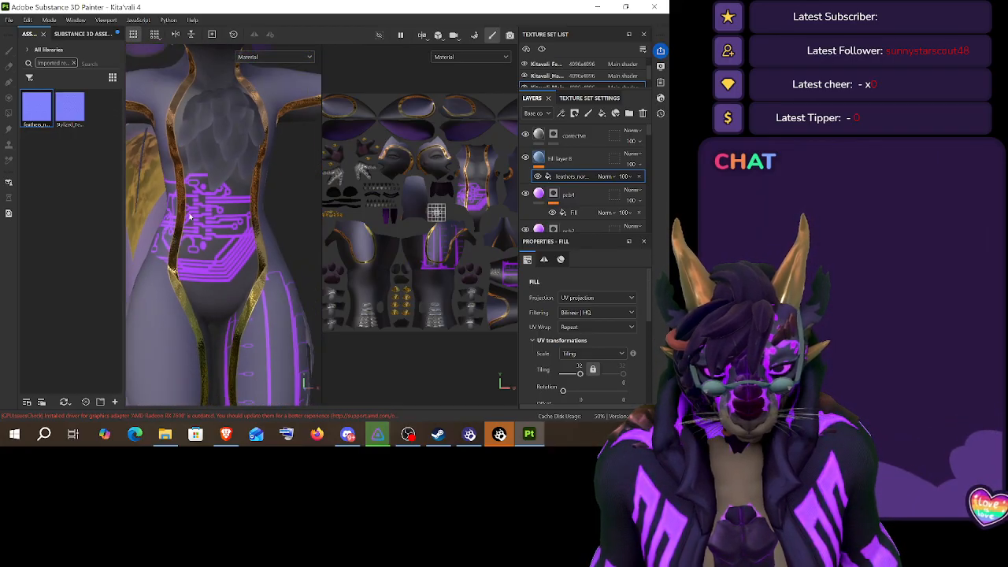
{"action": "scroll", "coordinate": [178, 102], "scroll_direction": "up", "scroll_amount": 6}
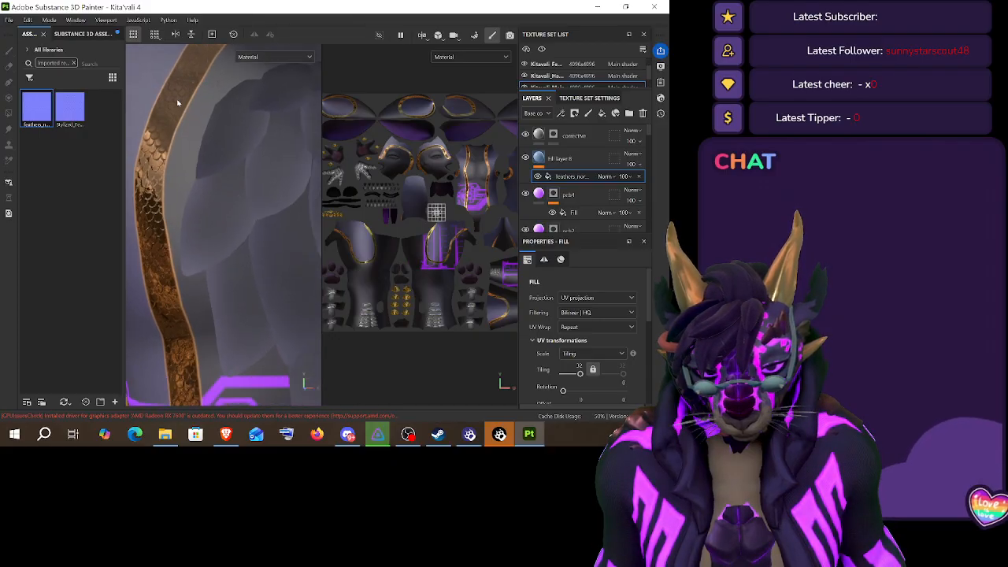
{"action": "scroll", "coordinate": [177, 103], "scroll_direction": "down", "scroll_amount": 4}
{"action": "scroll", "coordinate": [178, 102], "scroll_direction": "down", "scroll_amount": 3}
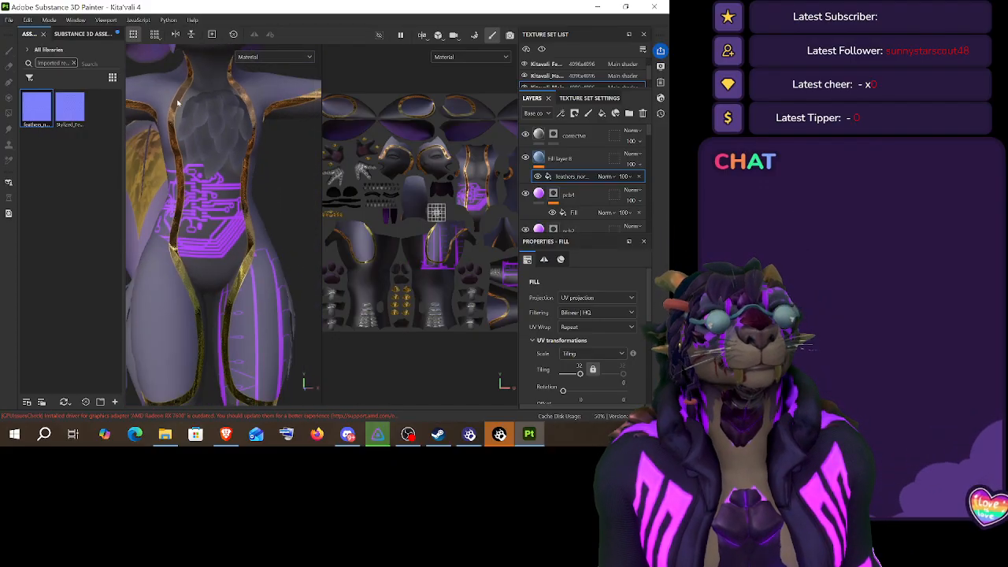
{"action": "scroll", "coordinate": [258, 150], "scroll_direction": "up", "scroll_amount": 3}
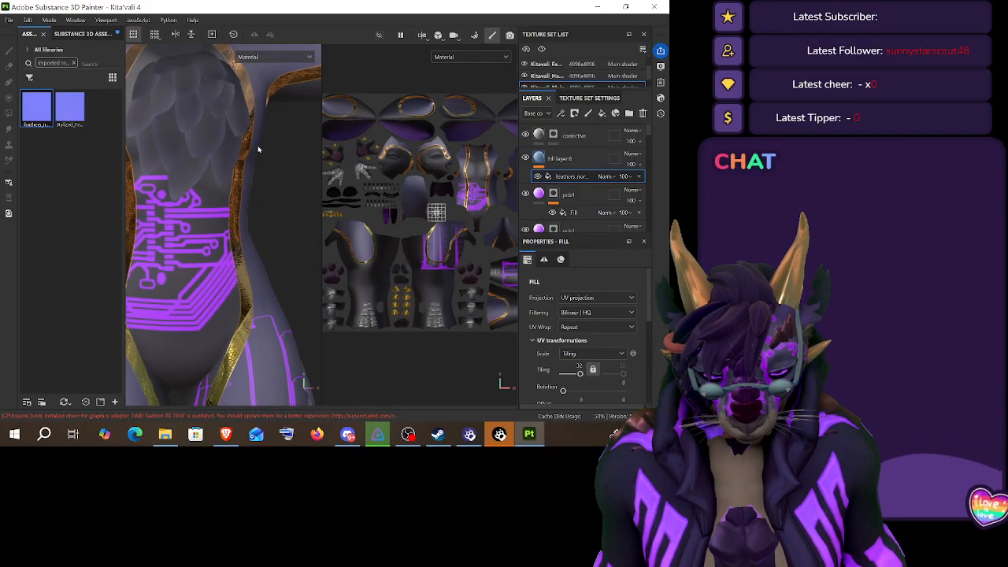
{"action": "mouse_move", "coordinate": [255, 151]}
{"action": "left_mouse_down", "text": "alt"}
{"action": "mouse_move", "coordinate": [226, 160]}
{"action": "mouse_move", "coordinate": [252, 152]}
{"action": "left_mouse_up", "text": "alt"}
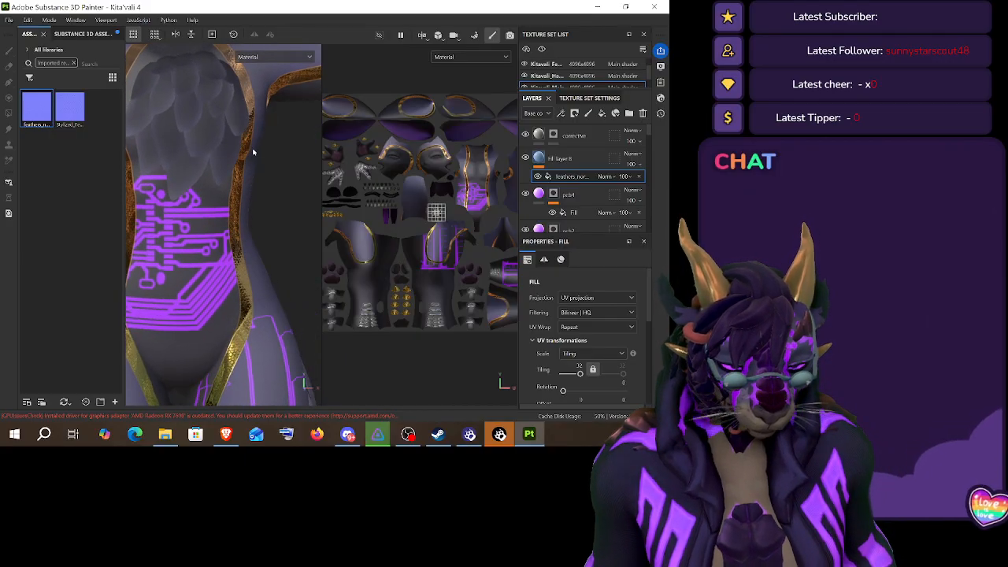
{"action": "middle_click_drag", "start_coordinate": [240, 134], "coordinate": [255, 215], "text": "alt"}
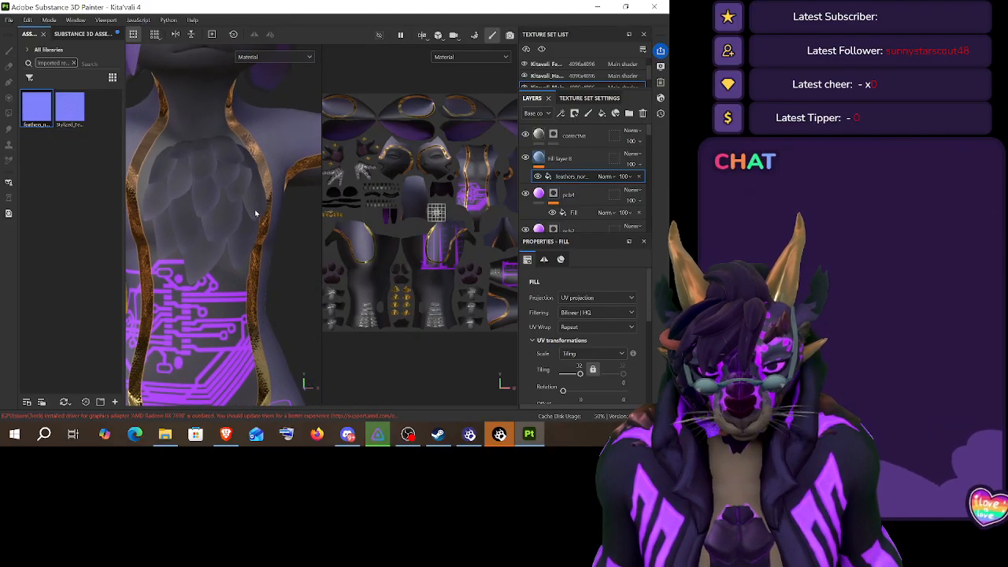
{"action": "left_click_drag", "start_coordinate": [225, 128], "coordinate": [221, 164], "text": "alt"}
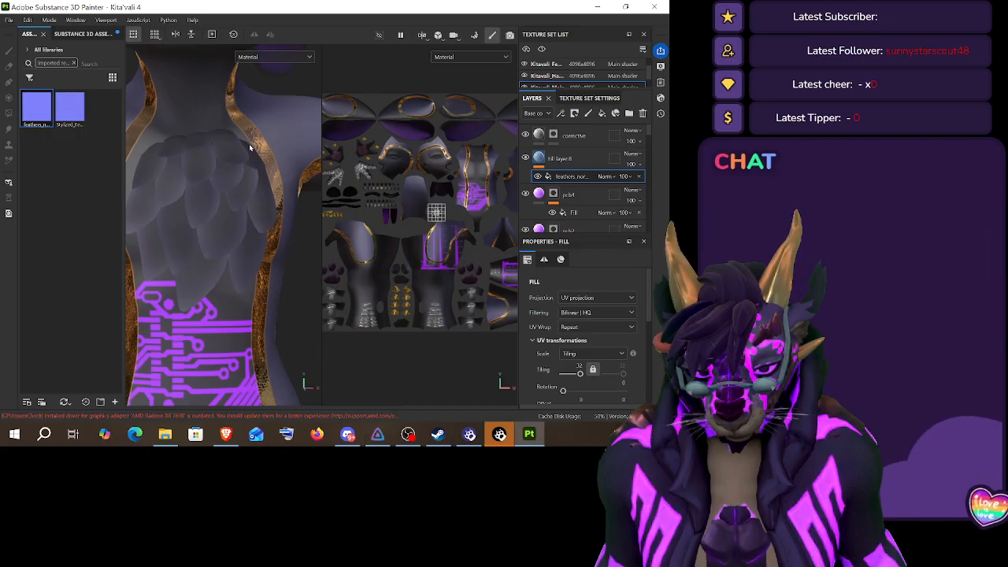
{"action": "scroll", "coordinate": [249, 143], "scroll_direction": "up", "scroll_amount": 5}
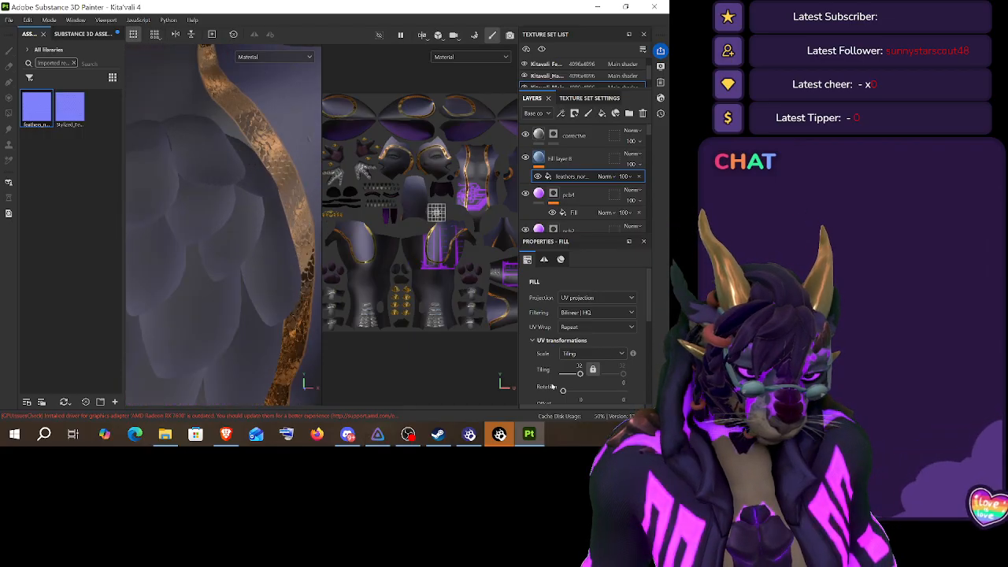
Step: Lower the feathers tiling to 11.66 so the feathers appear larger
{"action": "left_click_drag", "start_coordinate": [581, 374], "coordinate": [578, 375]}
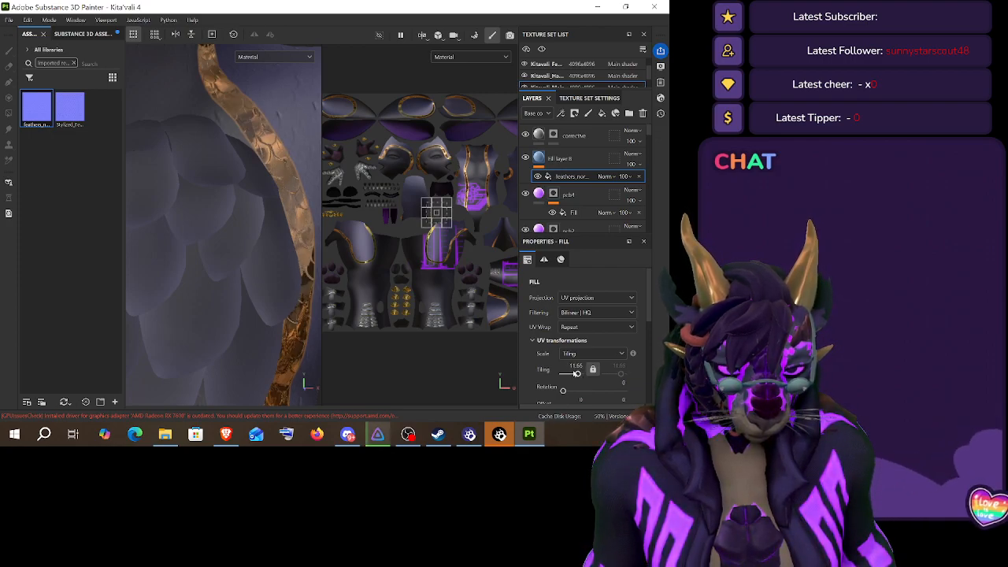
{"action": "scroll", "coordinate": [168, 185], "scroll_direction": "down", "scroll_amount": 4}
{"action": "left_click_drag", "start_coordinate": [169, 184], "coordinate": [243, 84], "text": "alt"}
{"action": "scroll", "coordinate": [178, 287], "scroll_direction": "up", "scroll_amount": 2}
{"action": "scroll", "coordinate": [240, 84], "scroll_direction": "down", "scroll_amount": 5}
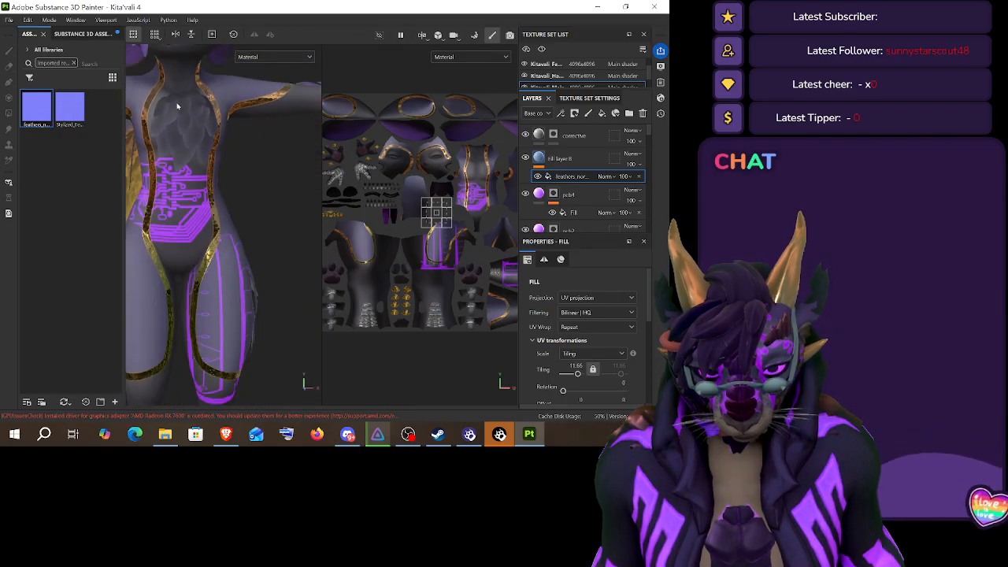
{"action": "scroll", "coordinate": [142, 270], "scroll_direction": "up", "scroll_amount": 1}
{"action": "scroll", "coordinate": [141, 270], "scroll_direction": "up", "scroll_amount": 3}
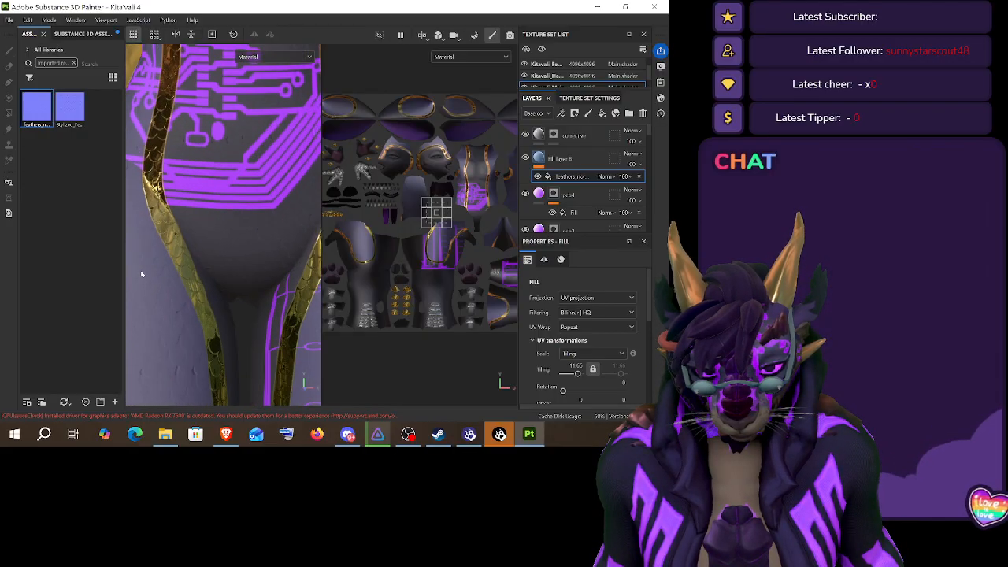
{"action": "scroll", "coordinate": [141, 271], "scroll_direction": "up", "scroll_amount": 2}
{"action": "scroll", "coordinate": [141, 270], "scroll_direction": "down", "scroll_amount": 4}
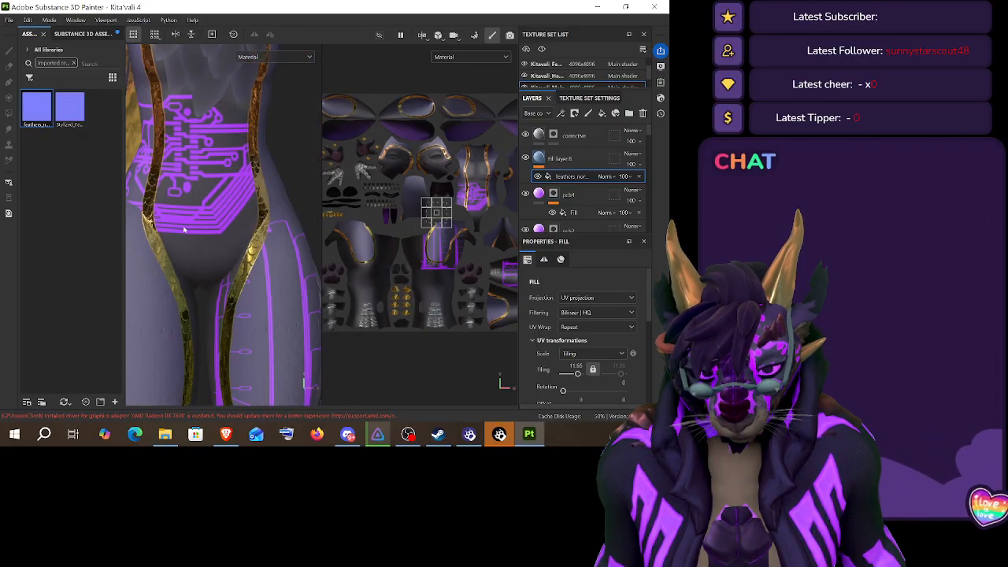
{"action": "scroll", "coordinate": [249, 153], "scroll_direction": "up", "scroll_amount": 2}
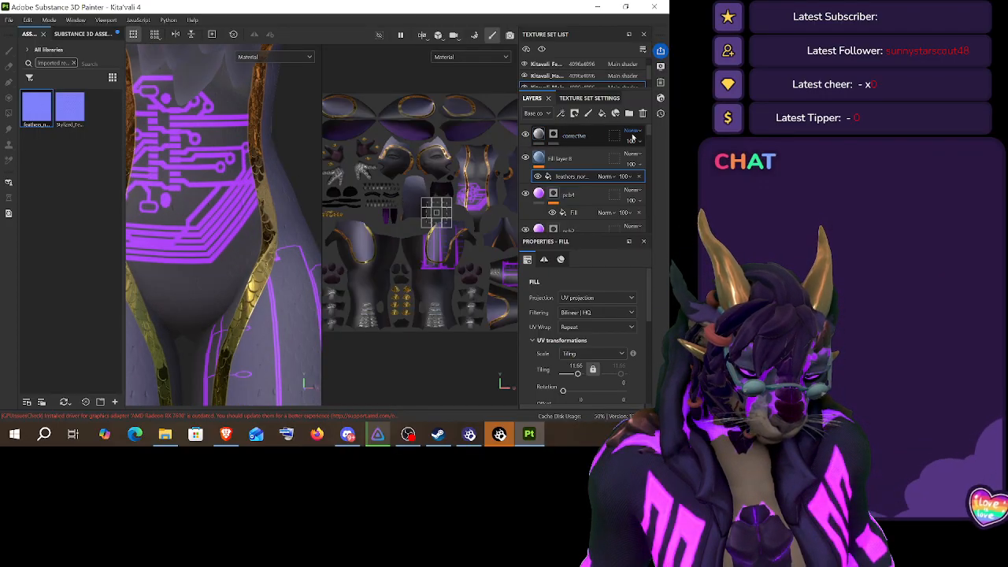
Step: Switch the corrective layer to Replace, then set Fill layer 8's feathers normal sublayer to Normal blending
{"action": "left_click", "coordinate": [633, 136]}
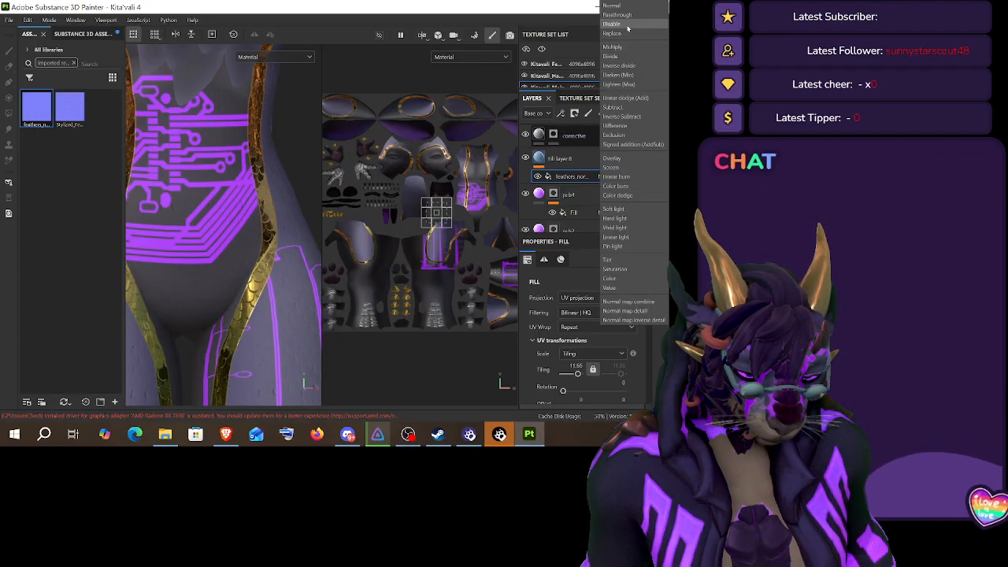
{"action": "left_click", "coordinate": [622, 34]}
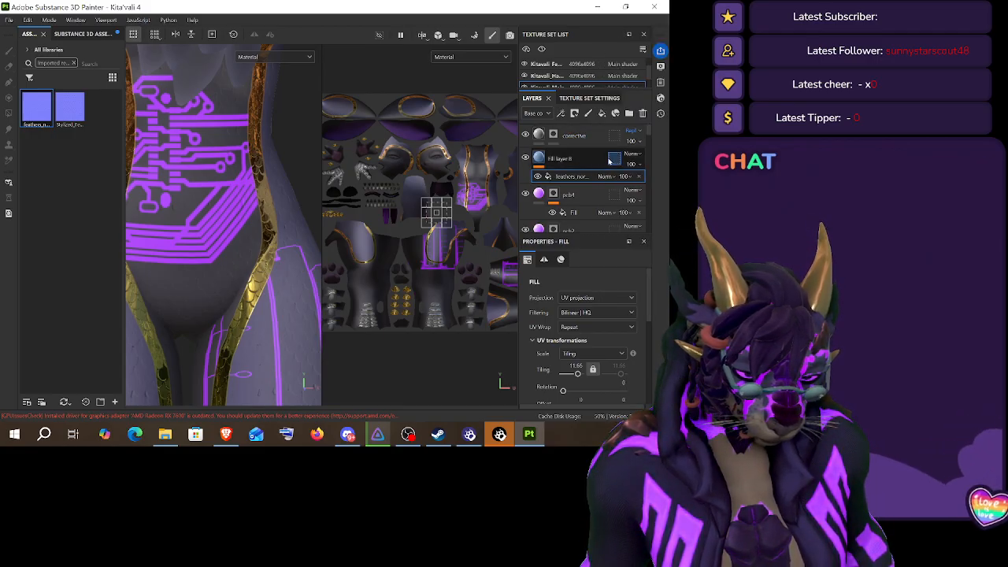
{"action": "left_click", "coordinate": [633, 132]}
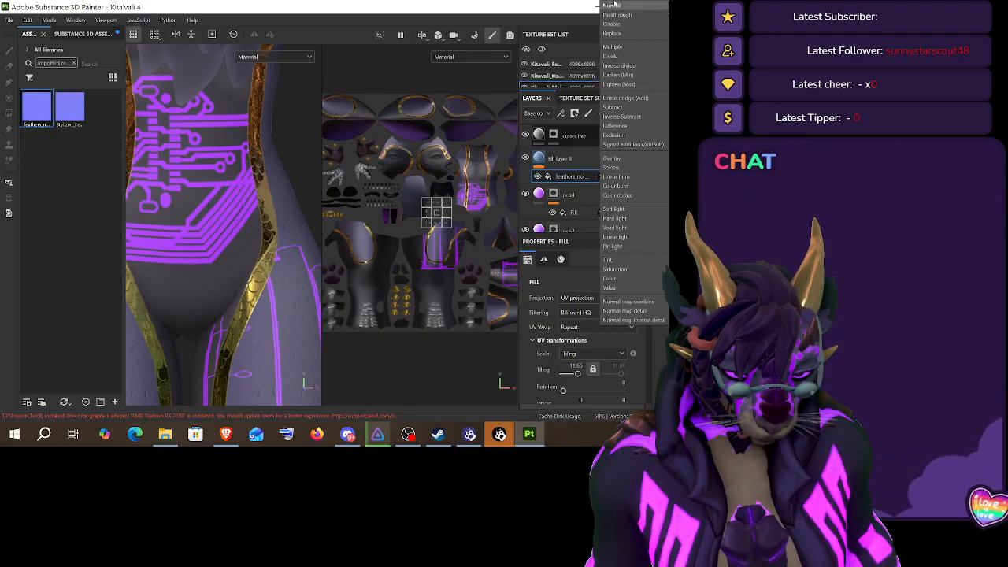
{"action": "left_click", "coordinate": [615, 6]}
{"action": "scroll", "coordinate": [269, 145], "scroll_direction": "down", "scroll_amount": 4}
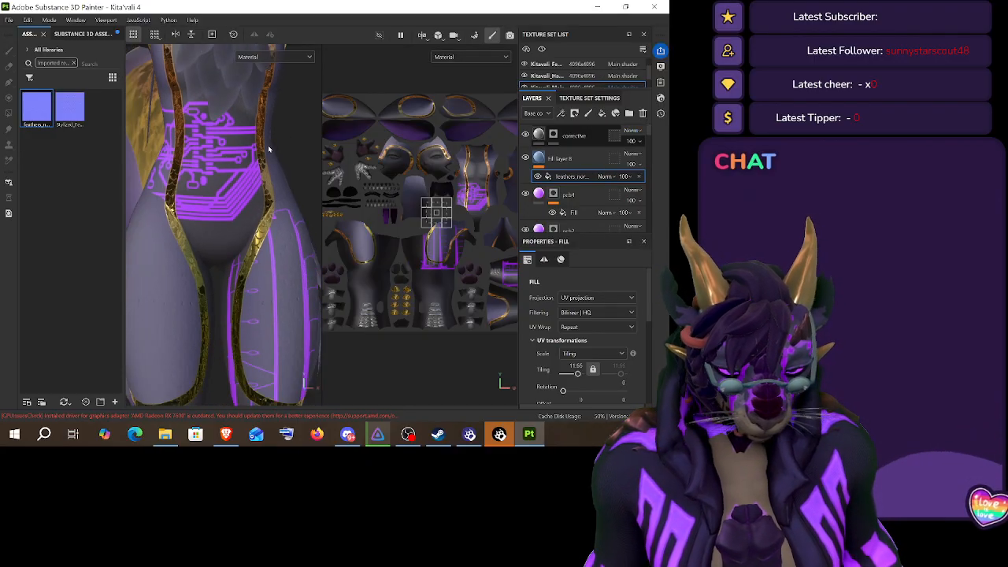
{"action": "left_click_drag", "start_coordinate": [272, 145], "coordinate": [249, 152], "text": "alt"}
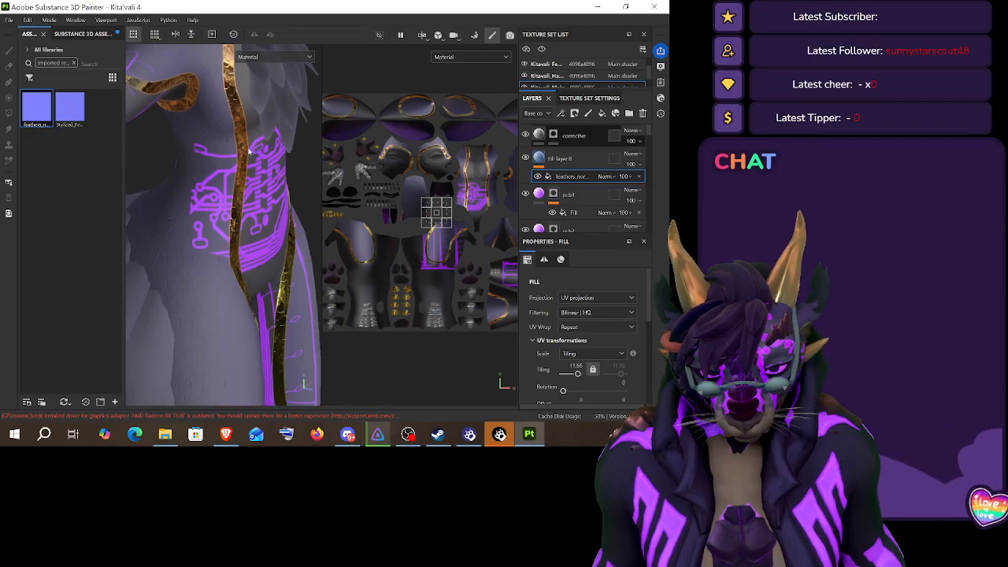
{"action": "left_click_drag", "start_coordinate": [212, 256], "coordinate": [284, 271], "text": "alt"}
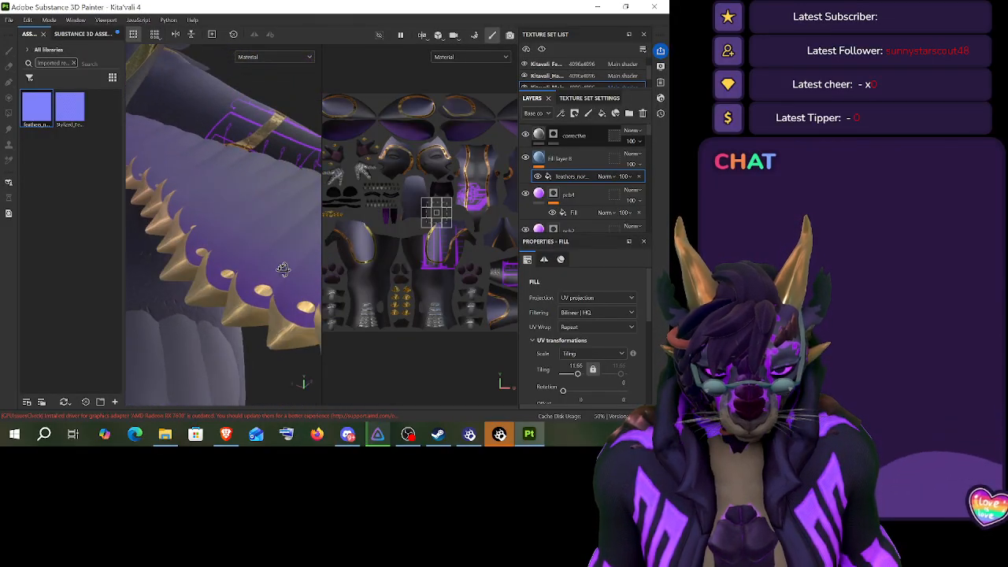
{"action": "left_click_drag", "start_coordinate": [258, 146], "coordinate": [245, 120], "text": "alt"}
{"action": "scroll", "coordinate": [245, 120], "scroll_direction": "down", "scroll_amount": 6}
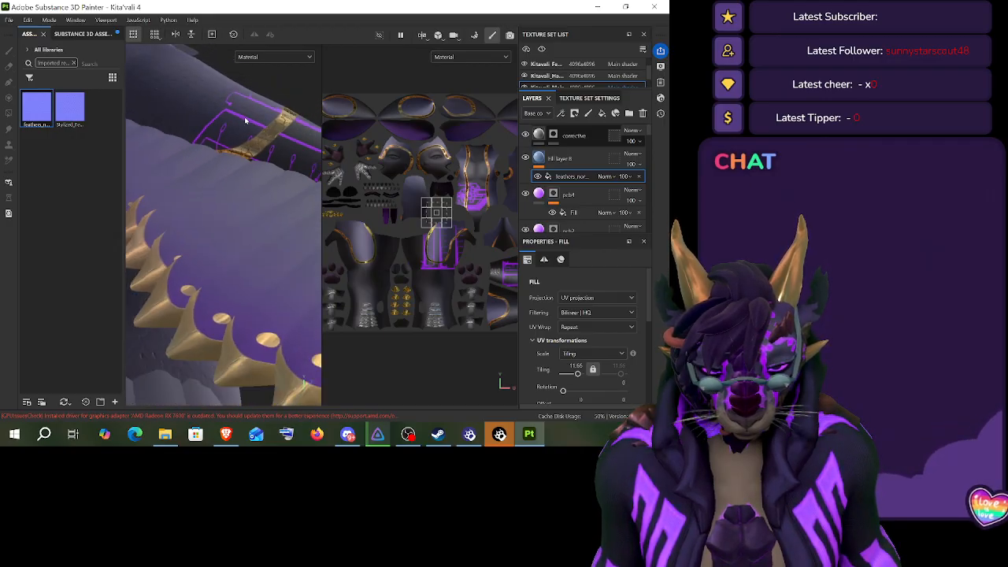
{"action": "scroll", "coordinate": [245, 121], "scroll_direction": "up", "scroll_amount": 1}
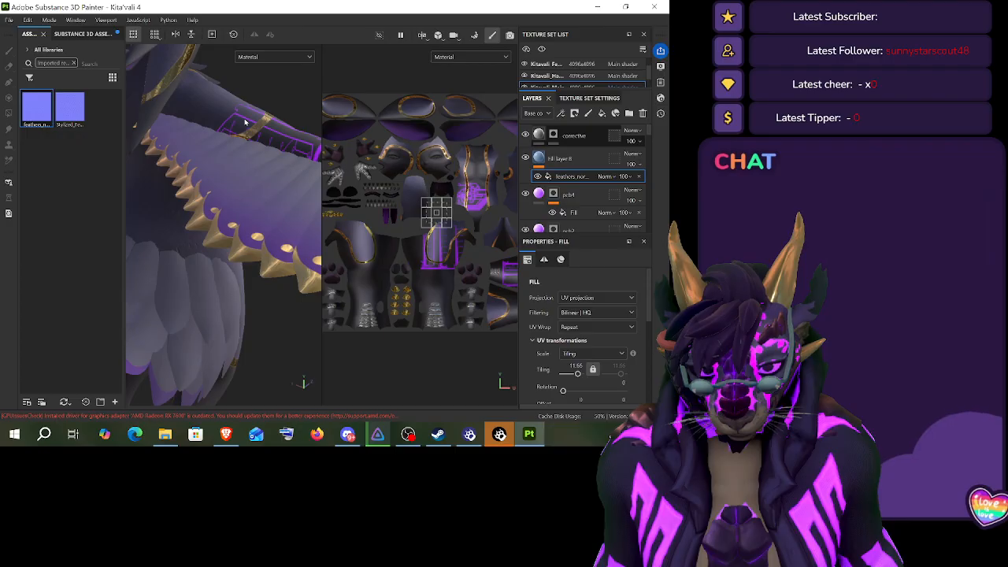
{"action": "scroll", "coordinate": [214, 187], "scroll_direction": "down", "scroll_amount": 6}
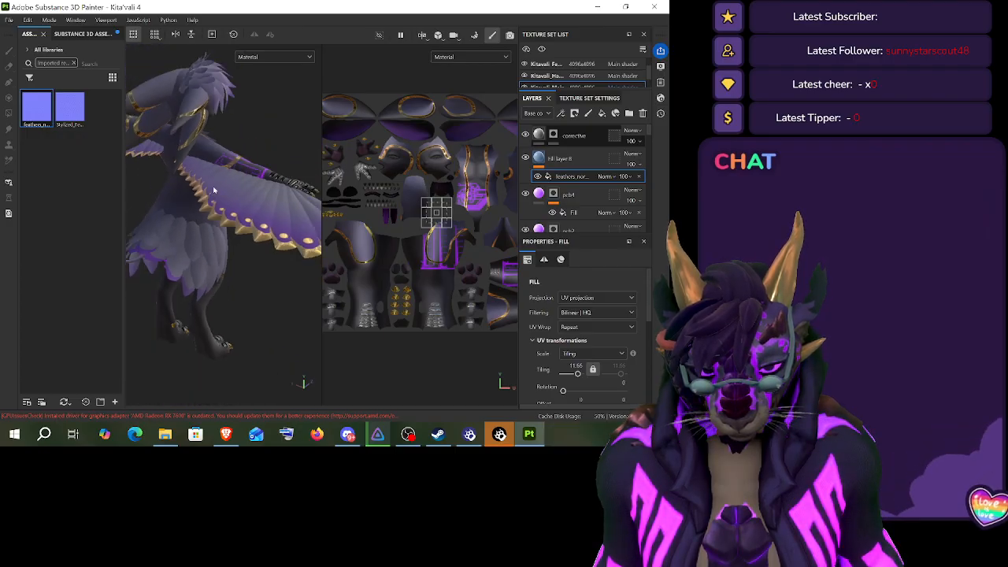
{"action": "scroll", "coordinate": [229, 135], "scroll_direction": "up", "scroll_amount": 8}
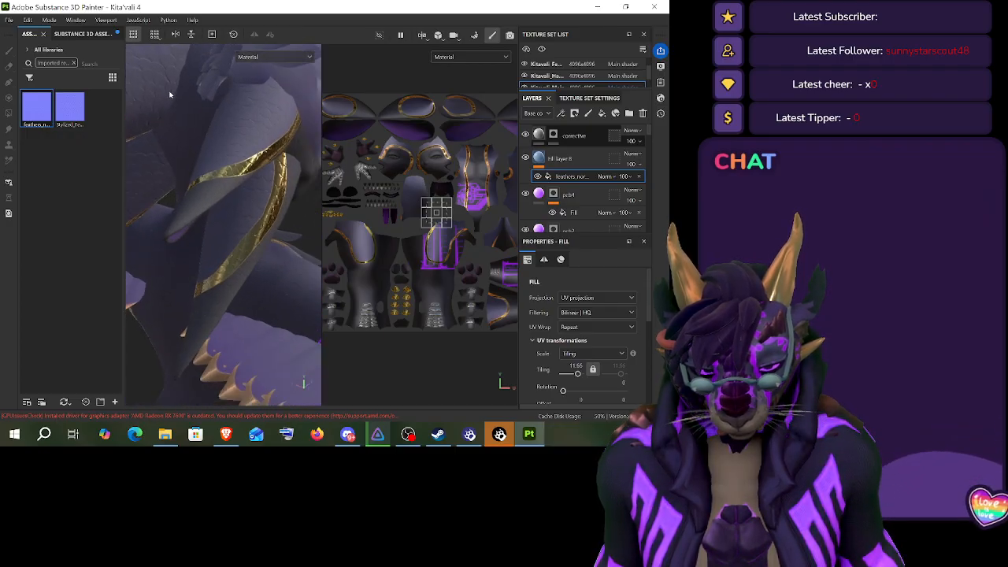
{"action": "left_click_drag", "start_coordinate": [315, 189], "coordinate": [208, 184], "text": "alt"}
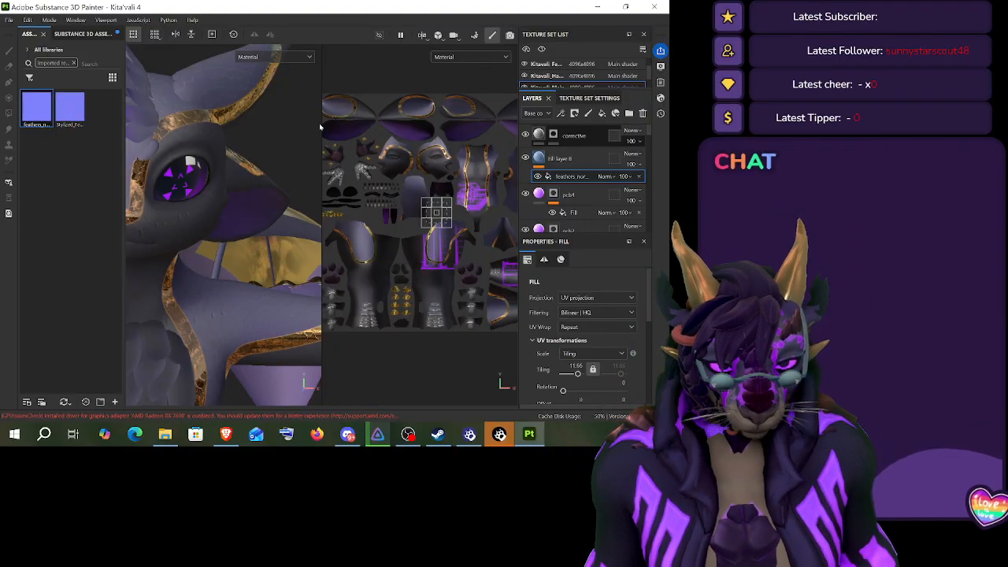
{"action": "scroll", "coordinate": [198, 189], "scroll_direction": "down", "scroll_amount": 6}
{"action": "scroll", "coordinate": [197, 191], "scroll_direction": "up", "scroll_amount": 8}
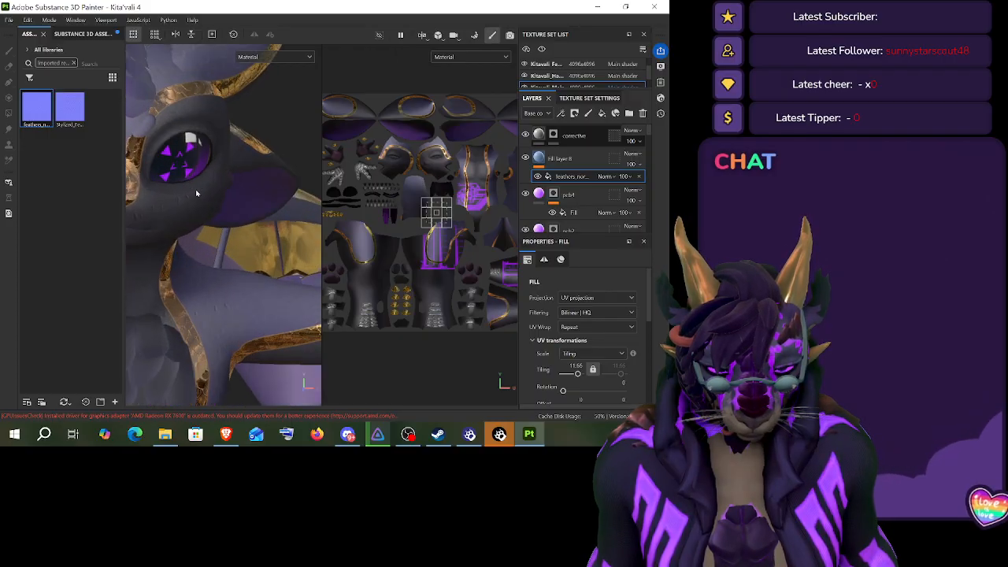
{"action": "mouse_move", "coordinate": [244, 223]}
{"action": "left_mouse_down", "text": "alt"}
{"action": "mouse_move", "coordinate": [229, 207]}
{"action": "mouse_move", "coordinate": [253, 215]}
{"action": "left_mouse_up", "text": "alt"}
{"action": "scroll", "coordinate": [254, 215], "scroll_direction": "down", "scroll_amount": 2}
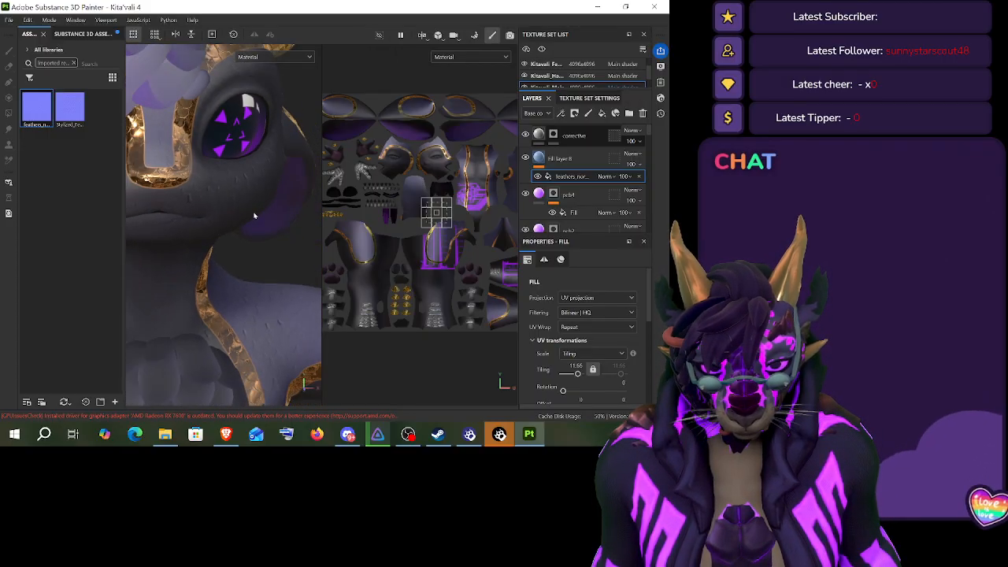
{"action": "scroll", "coordinate": [255, 221], "scroll_direction": "down", "scroll_amount": 8}
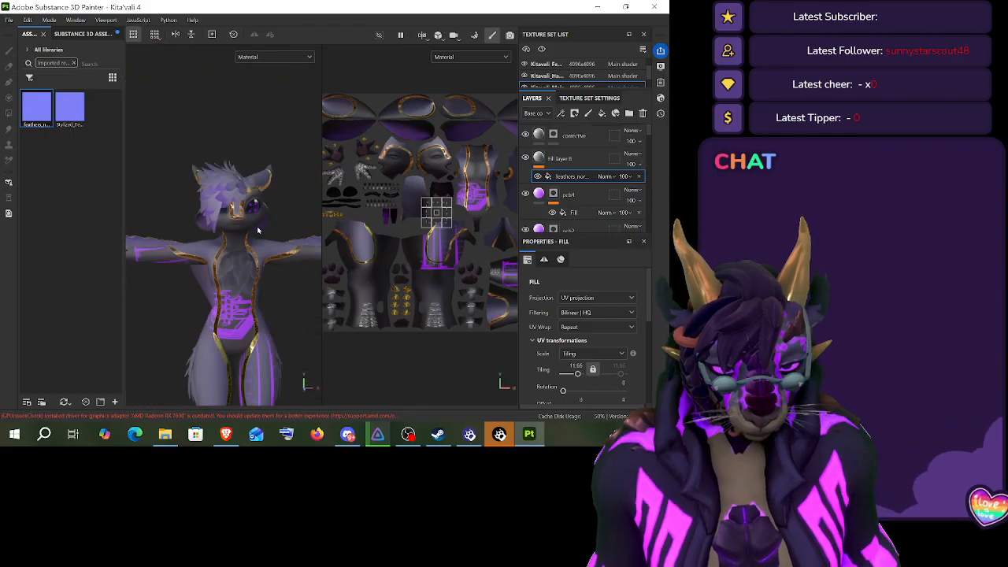
{"action": "scroll", "coordinate": [250, 323], "scroll_direction": "down", "scroll_amount": 3}
{"action": "scroll", "coordinate": [256, 364], "scroll_direction": "up", "scroll_amount": 9}
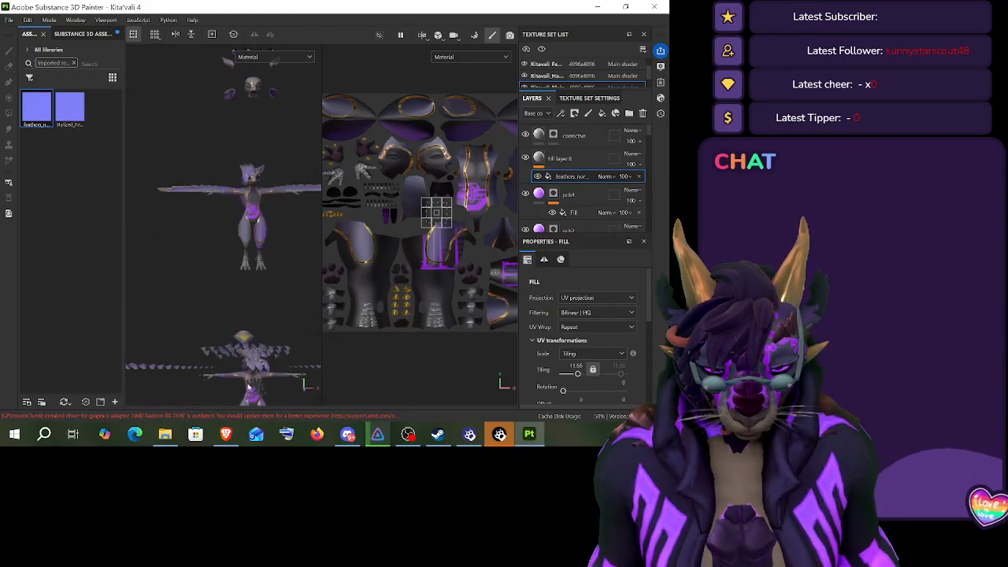
{"action": "scroll", "coordinate": [260, 361], "scroll_direction": "up", "scroll_amount": 5}
{"action": "left_click_drag", "start_coordinate": [260, 360], "coordinate": [260, 346], "text": "alt"}
{"action": "scroll", "coordinate": [267, 326], "scroll_direction": "up", "scroll_amount": 2}
{"action": "scroll", "coordinate": [267, 315], "scroll_direction": "up", "scroll_amount": 10}
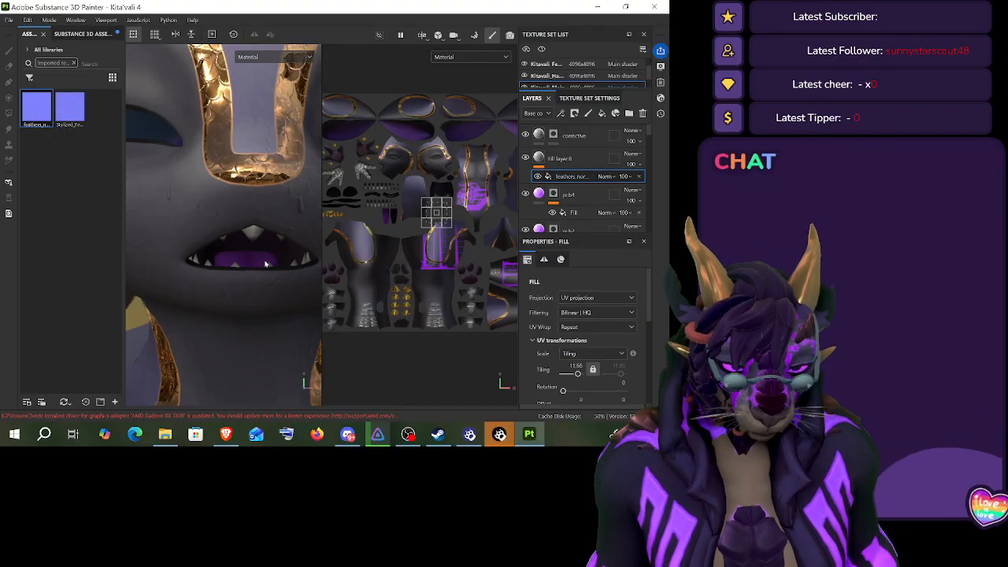
{"action": "left_click_drag", "start_coordinate": [284, 269], "coordinate": [287, 299], "text": "alt"}
{"action": "scroll", "coordinate": [262, 283], "scroll_direction": "down", "scroll_amount": 6}
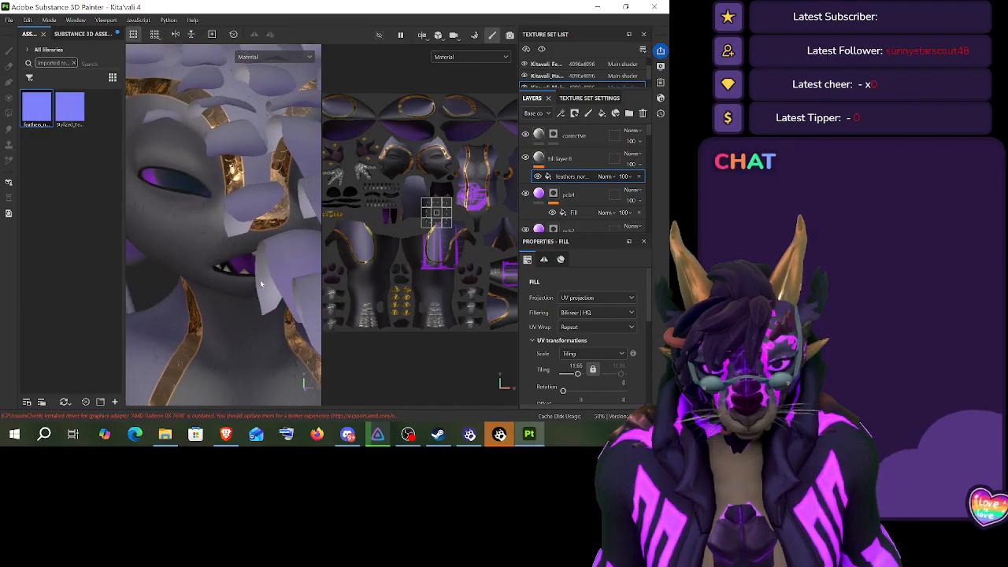
{"action": "scroll", "coordinate": [261, 284], "scroll_direction": "up", "scroll_amount": 6}
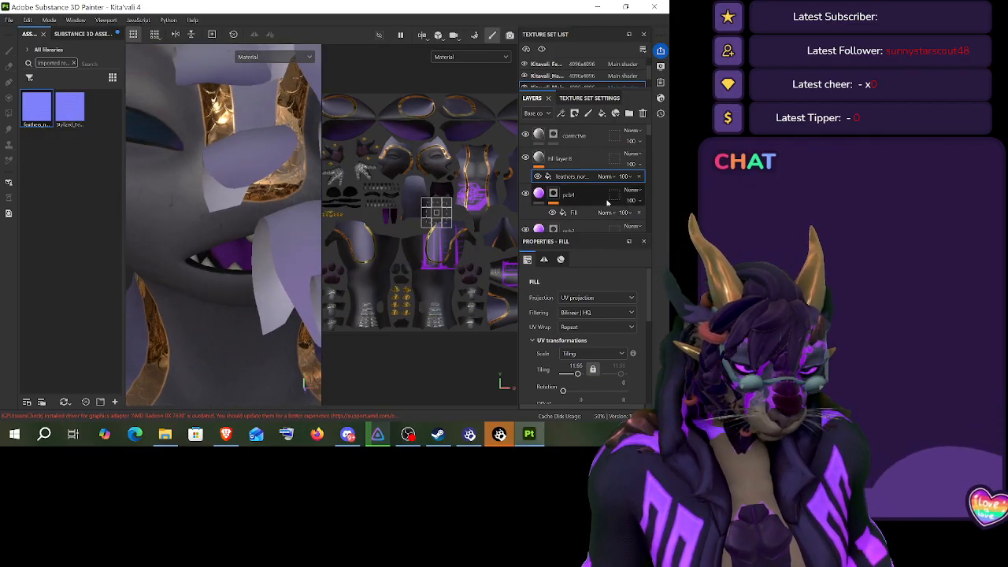
{"action": "scroll", "coordinate": [607, 203], "scroll_direction": "down", "scroll_amount": 4}
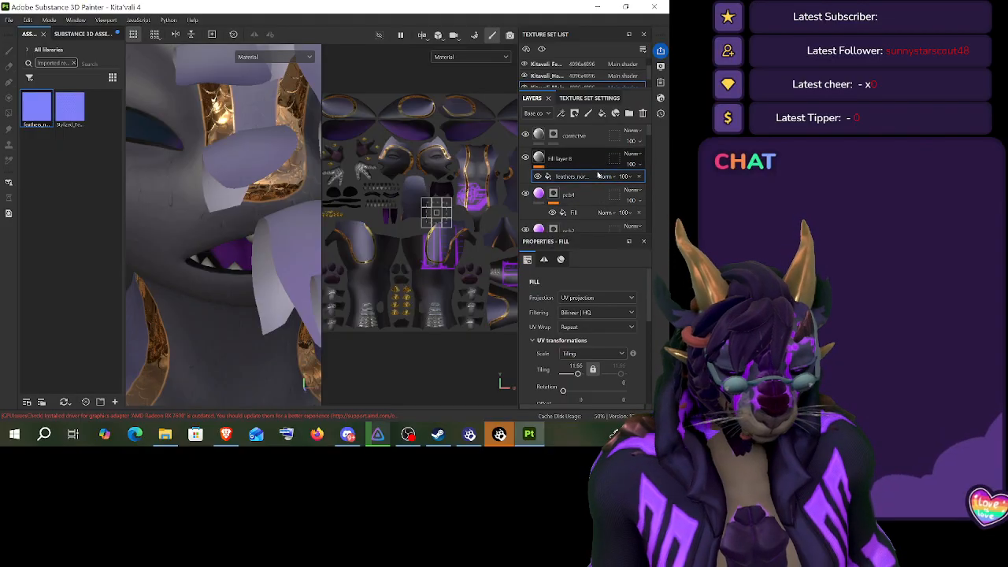
{"action": "scroll", "coordinate": [598, 174], "scroll_direction": "down", "scroll_amount": 1}
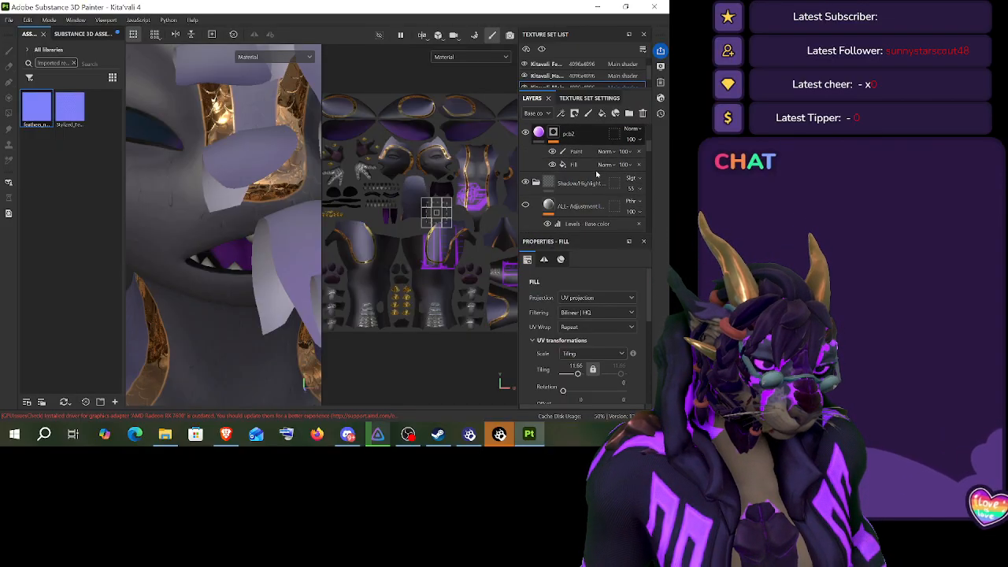
Step: Expand the Shadow/Highlight folder and scroll down to the Hand bumps layer
{"action": "left_click", "coordinate": [535, 183]}
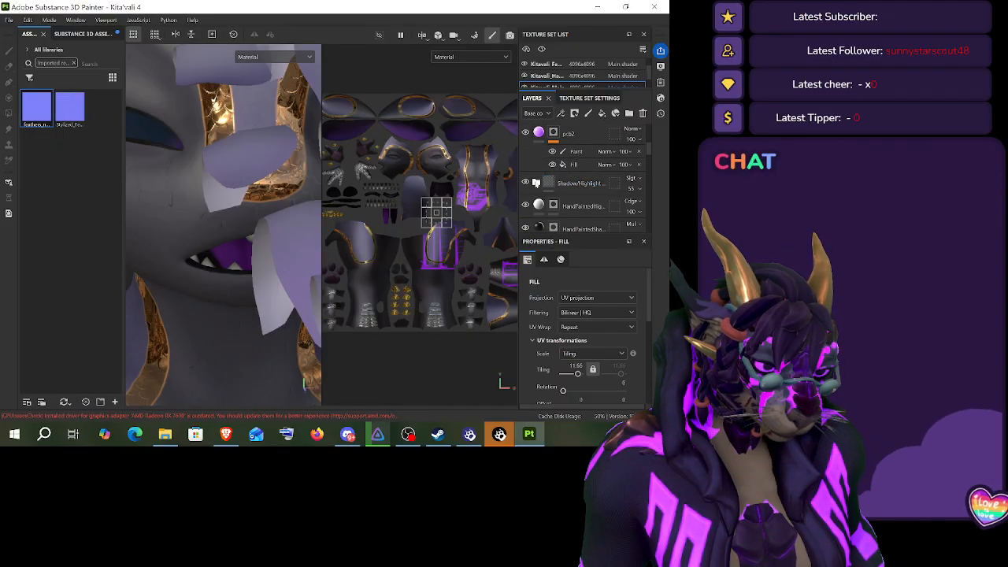
{"action": "scroll", "coordinate": [539, 197], "scroll_direction": "down", "scroll_amount": 2}
{"action": "scroll", "coordinate": [539, 205], "scroll_direction": "down", "scroll_amount": 3}
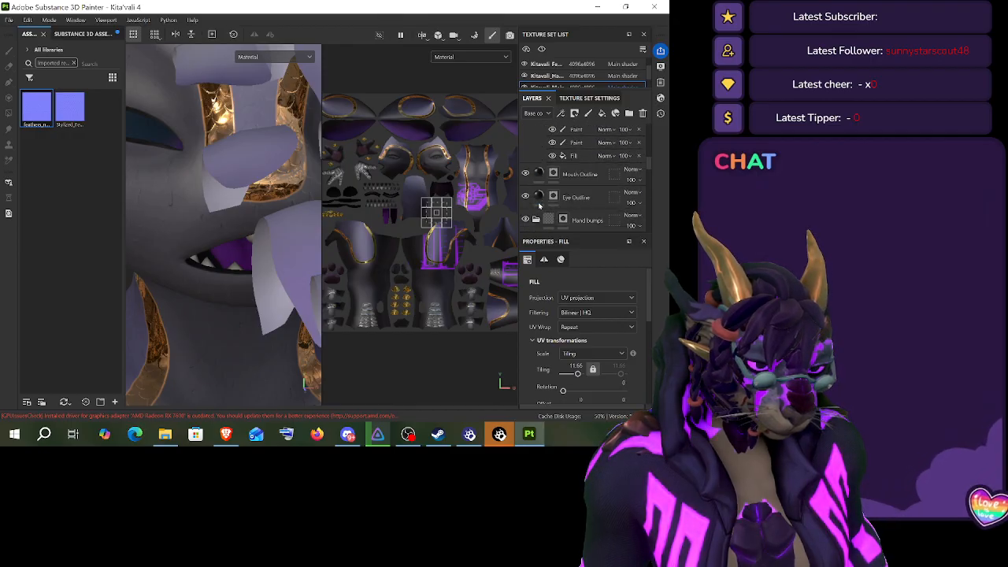
{"action": "scroll", "coordinate": [539, 205], "scroll_direction": "down", "scroll_amount": 2}
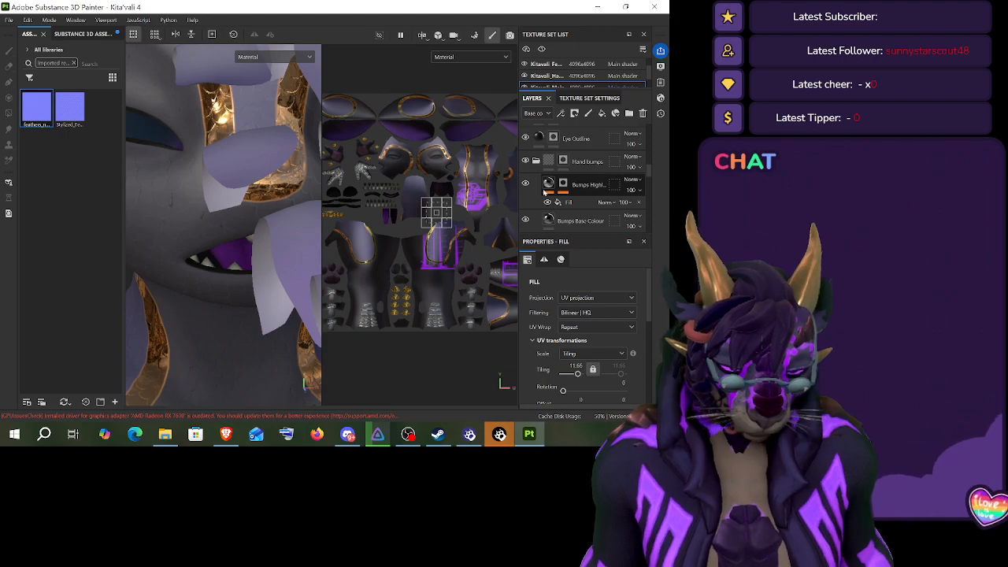
{"action": "scroll", "coordinate": [226, 241], "scroll_direction": "down", "scroll_amount": 6}
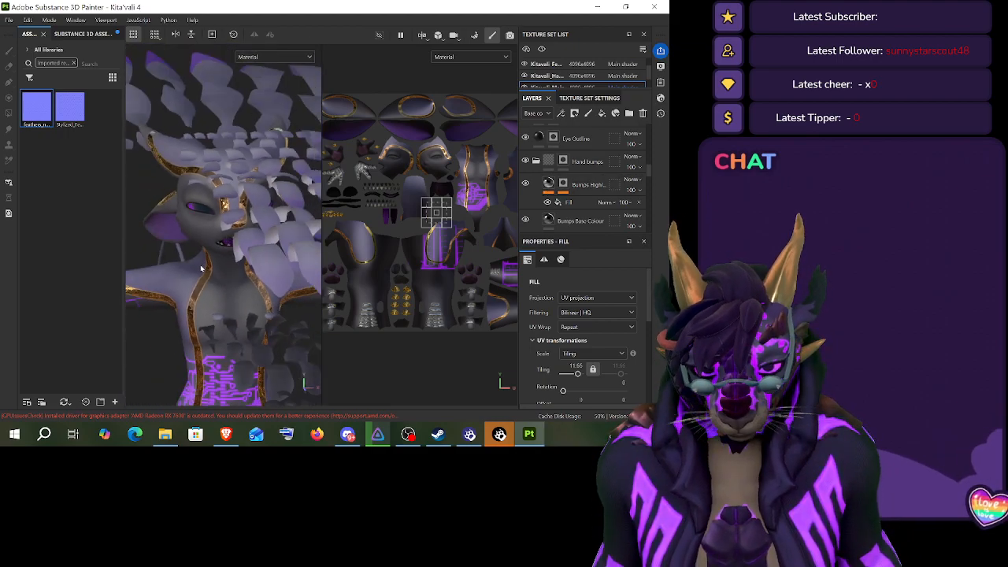
Step: Orbit and zoom the viewport onto the forearm to inspect the hand bump highlights
{"action": "left_click_drag", "start_coordinate": [201, 268], "coordinate": [186, 290], "text": "alt"}
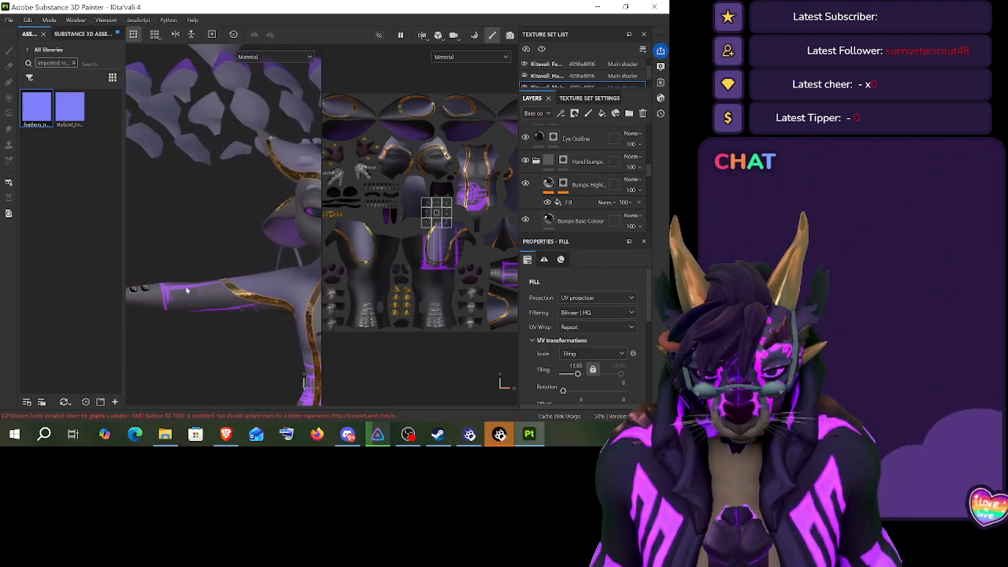
{"action": "middle_click_drag", "start_coordinate": [187, 290], "coordinate": [290, 308], "text": "alt"}
{"action": "scroll", "coordinate": [247, 319], "scroll_direction": "up", "scroll_amount": 8}
{"action": "left_click_drag", "start_coordinate": [247, 299], "coordinate": [247, 322], "text": "alt"}
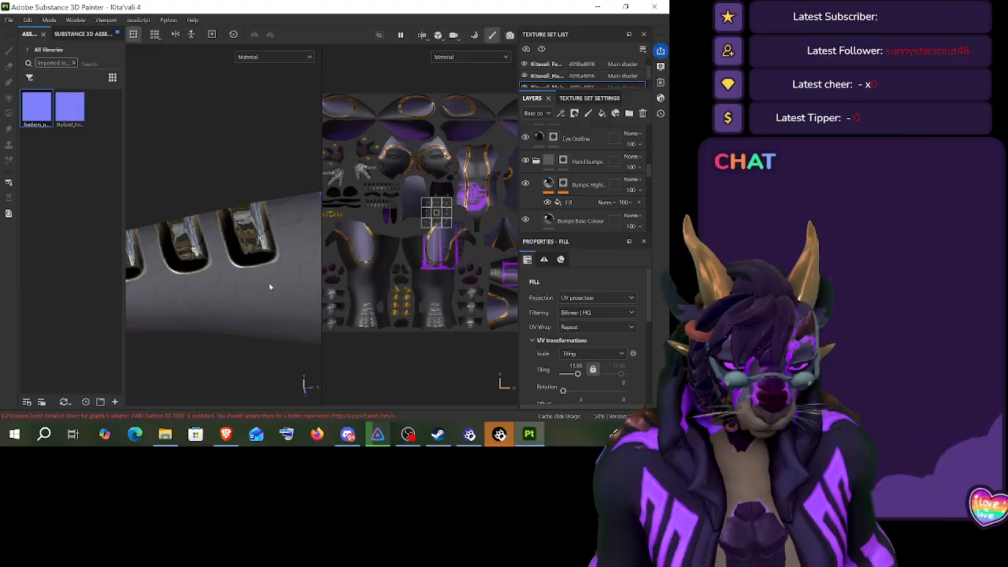
{"action": "scroll", "coordinate": [583, 181], "scroll_direction": "up", "scroll_amount": 6}
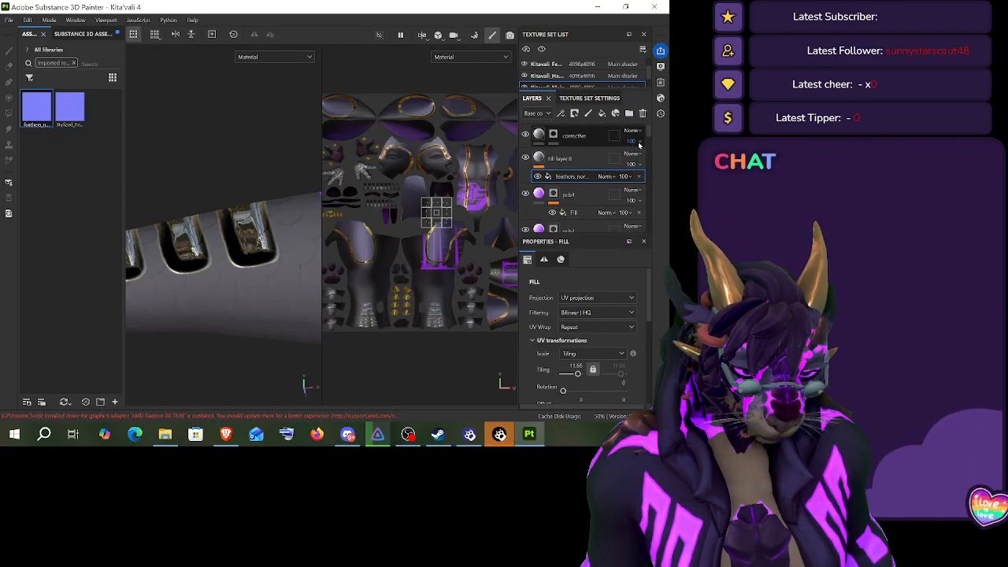
Step: Try Normal map combine and Normal map detail on the corrective layer, then return it to Normal
{"action": "left_click", "coordinate": [638, 132]}
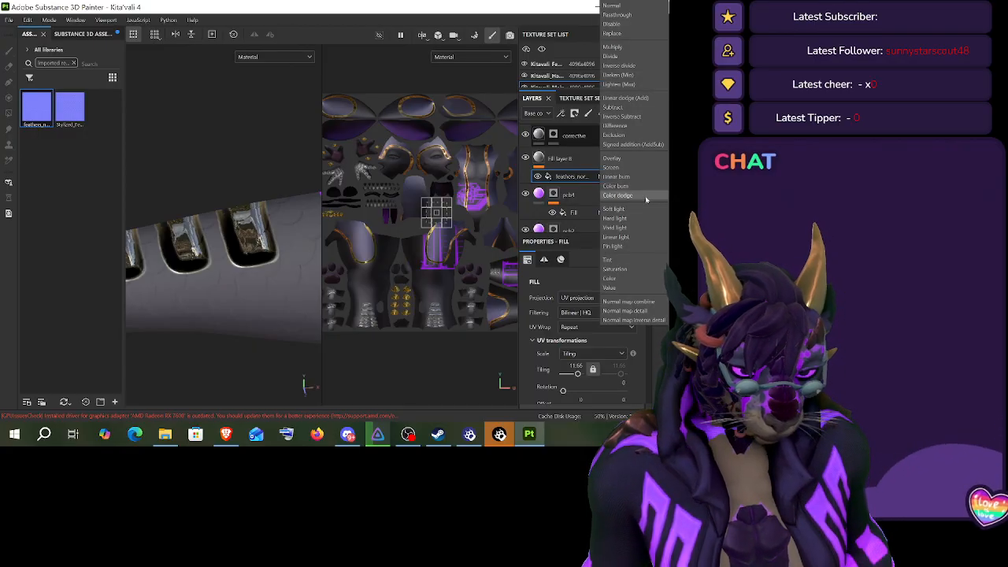
{"action": "left_click", "coordinate": [652, 302]}
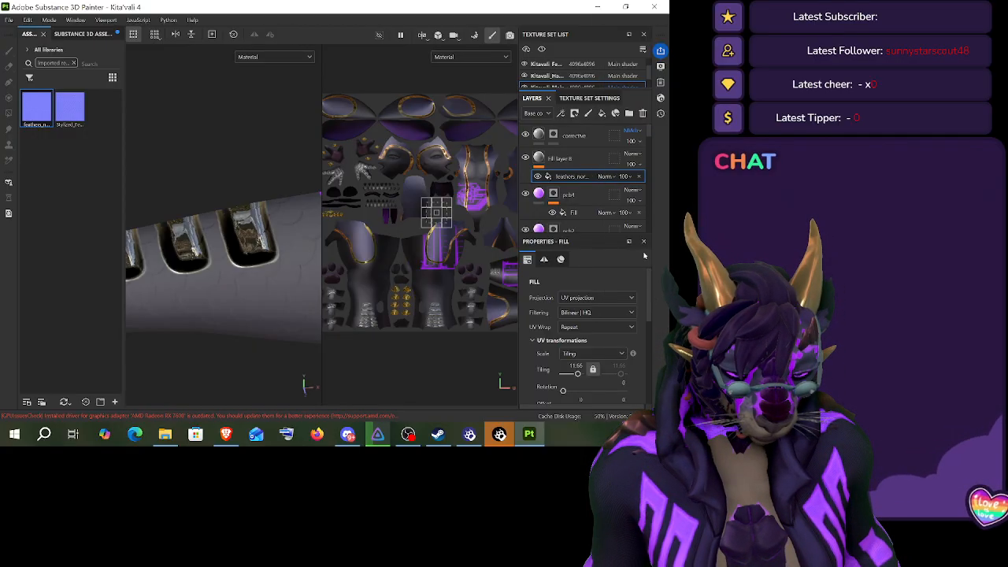
{"action": "left_click", "coordinate": [638, 134]}
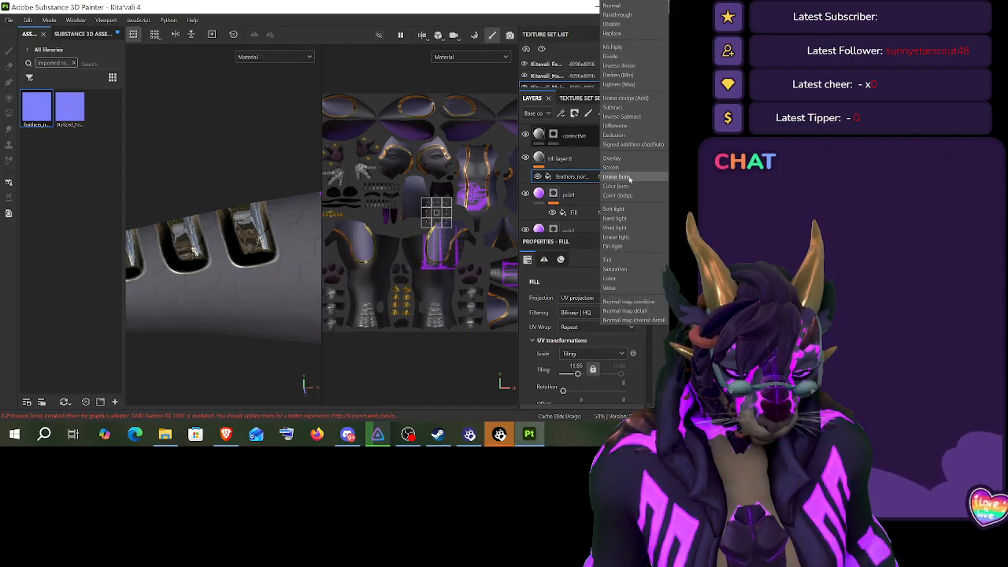
{"action": "left_click", "coordinate": [626, 310]}
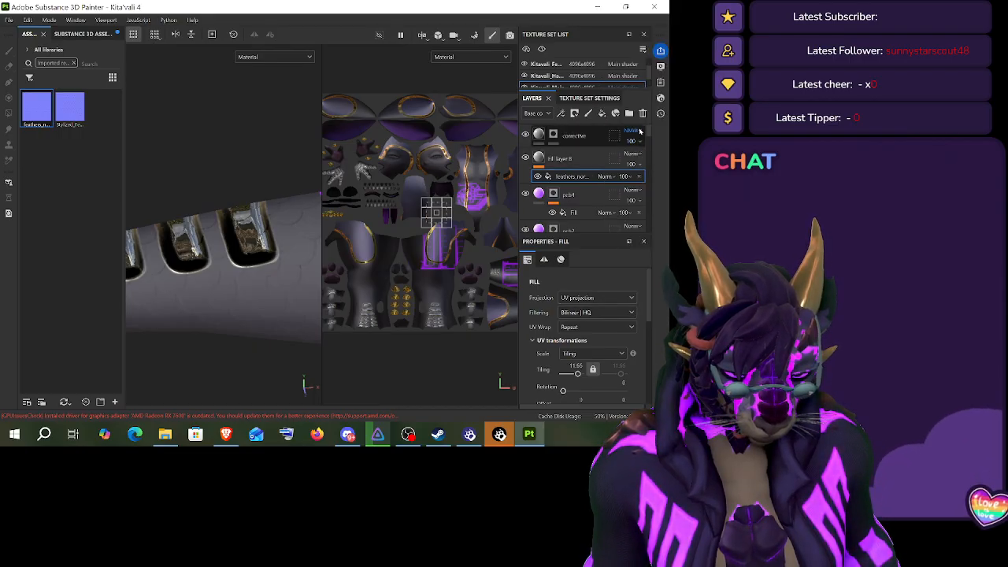
{"action": "left_click", "coordinate": [632, 132]}
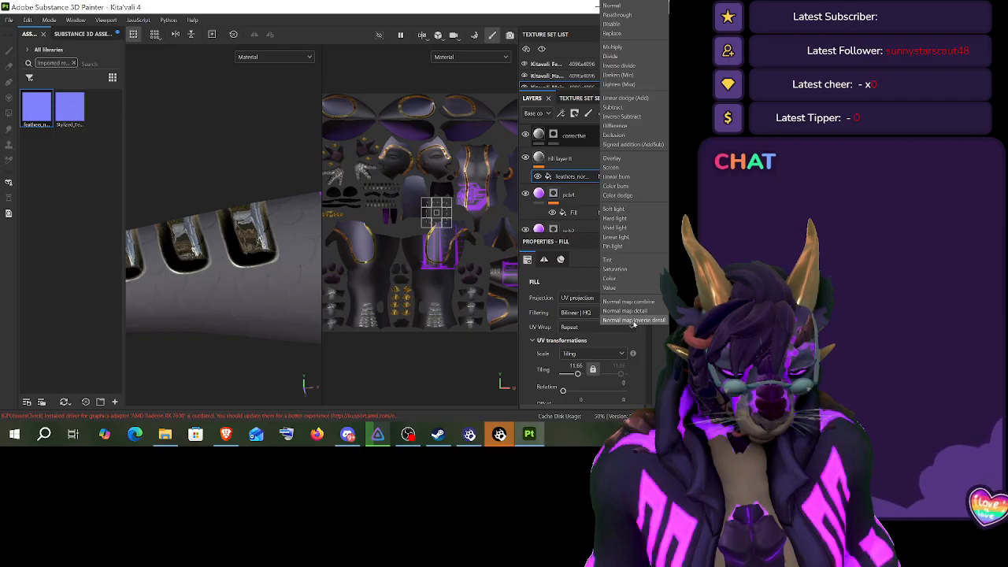
{"action": "left_click", "coordinate": [613, 7]}
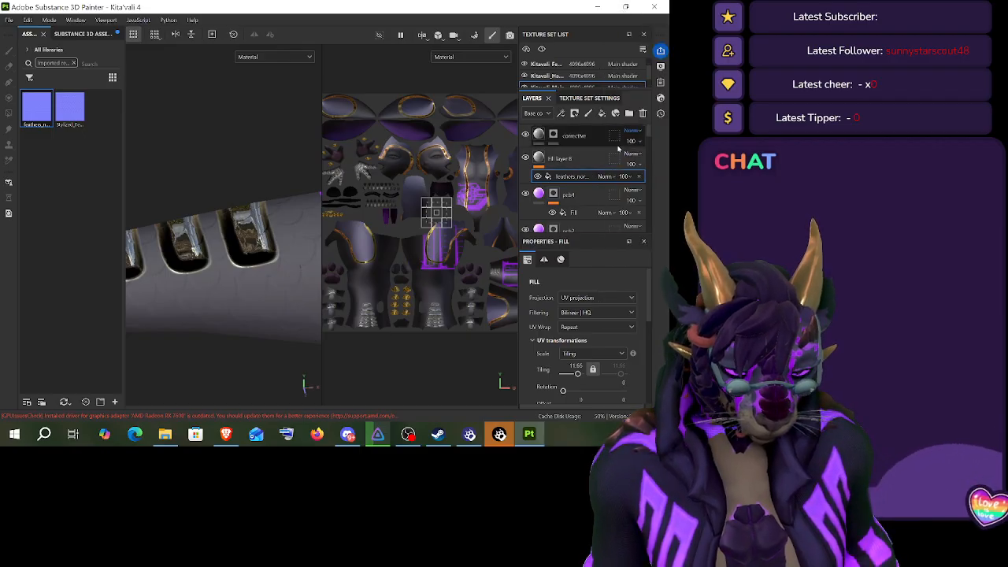
Step: Switch the corrective layer to Replace and inspect the arm's gold band and torso
{"action": "left_click", "coordinate": [627, 140]}
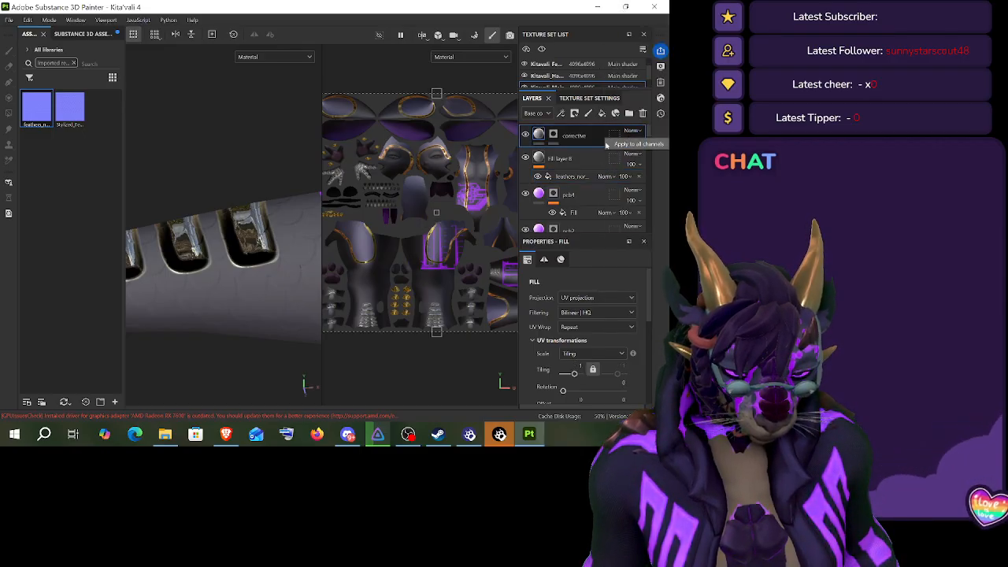
{"action": "left_click", "coordinate": [634, 131]}
{"action": "left_click", "coordinate": [627, 59]}
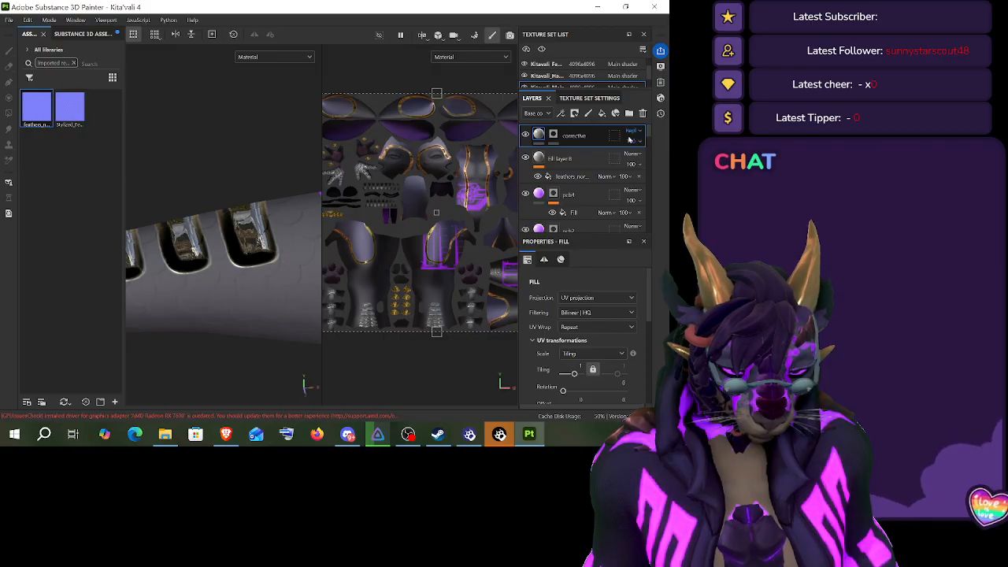
{"action": "scroll", "coordinate": [298, 280], "scroll_direction": "down", "scroll_amount": 6}
{"action": "left_click_drag", "start_coordinate": [297, 279], "coordinate": [175, 271], "text": "alt"}
{"action": "middle_click_drag", "start_coordinate": [304, 290], "coordinate": [117, 240], "text": "alt"}
{"action": "scroll", "coordinate": [258, 259], "scroll_direction": "up", "scroll_amount": 5}
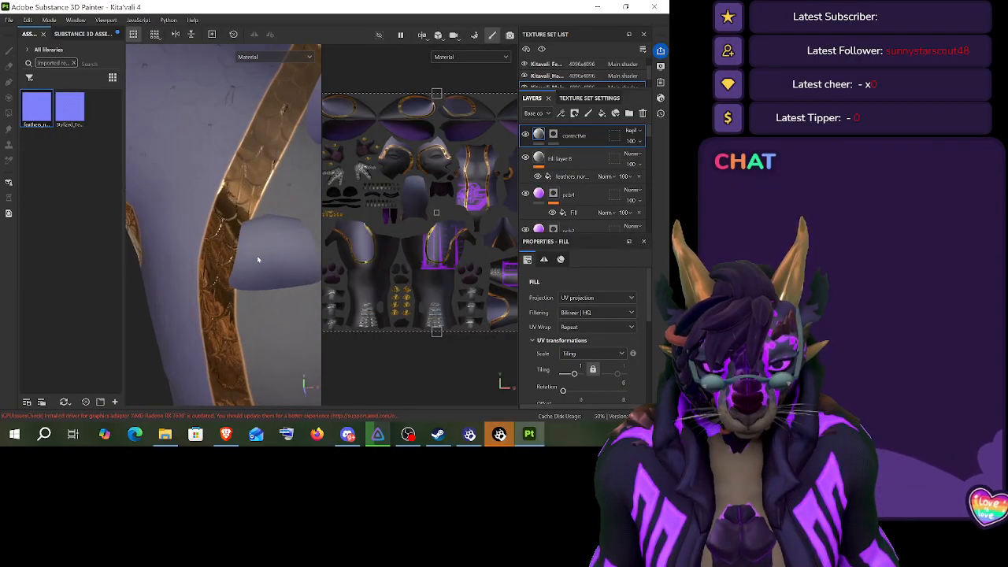
{"action": "scroll", "coordinate": [270, 200], "scroll_direction": "up", "scroll_amount": 4}
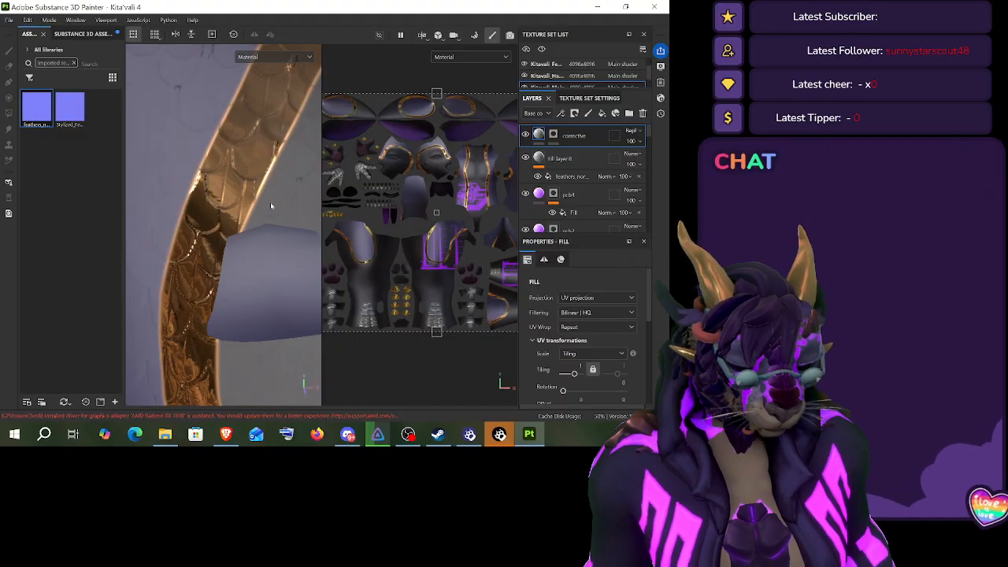
Step: Reselect the corrective layer via Fill layer 8 and set its blend mode back to Normal
{"action": "left_click", "coordinate": [560, 160]}
{"action": "left_click", "coordinate": [602, 135]}
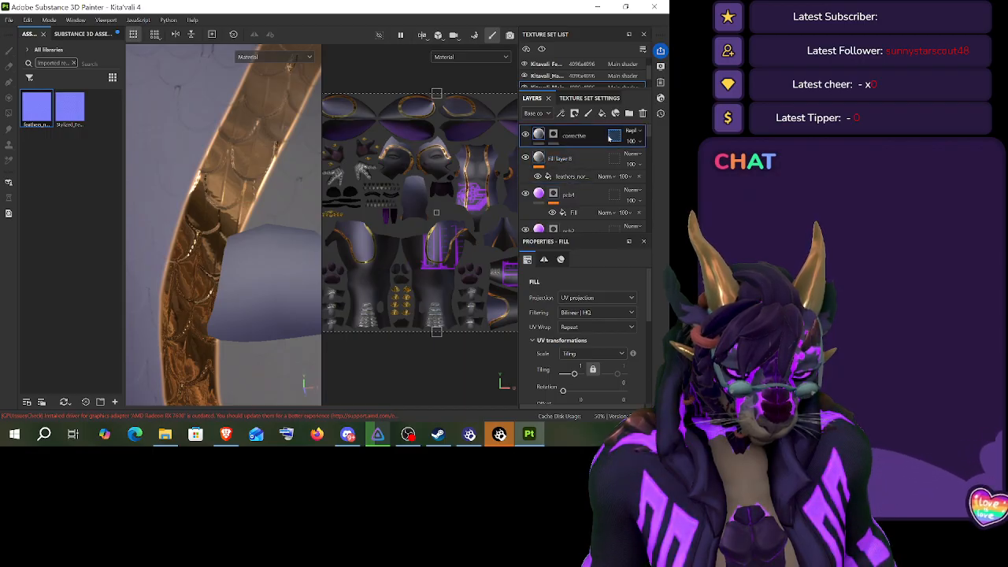
{"action": "scroll", "coordinate": [175, 209], "scroll_direction": "down", "scroll_amount": 3}
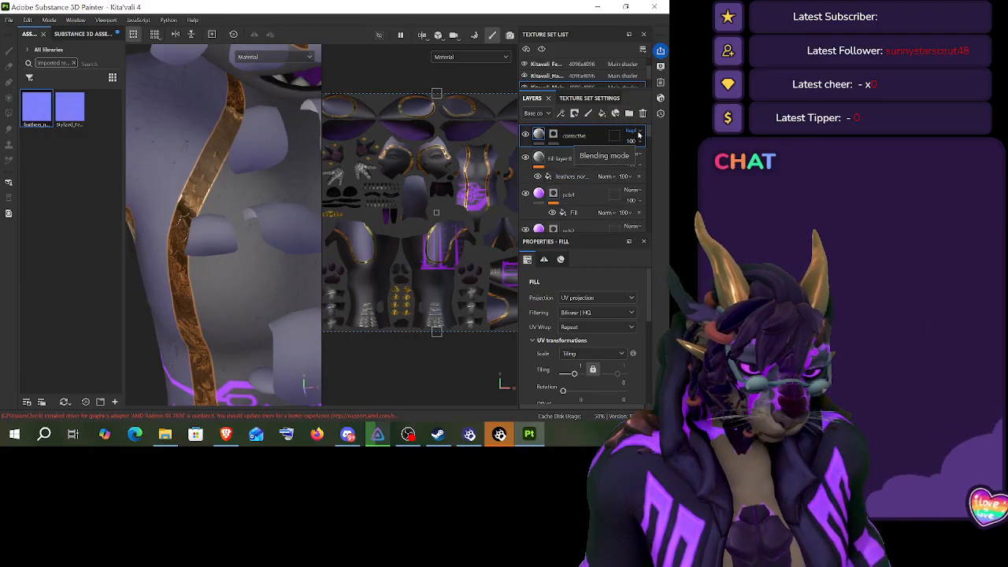
{"action": "left_click", "coordinate": [637, 134]}
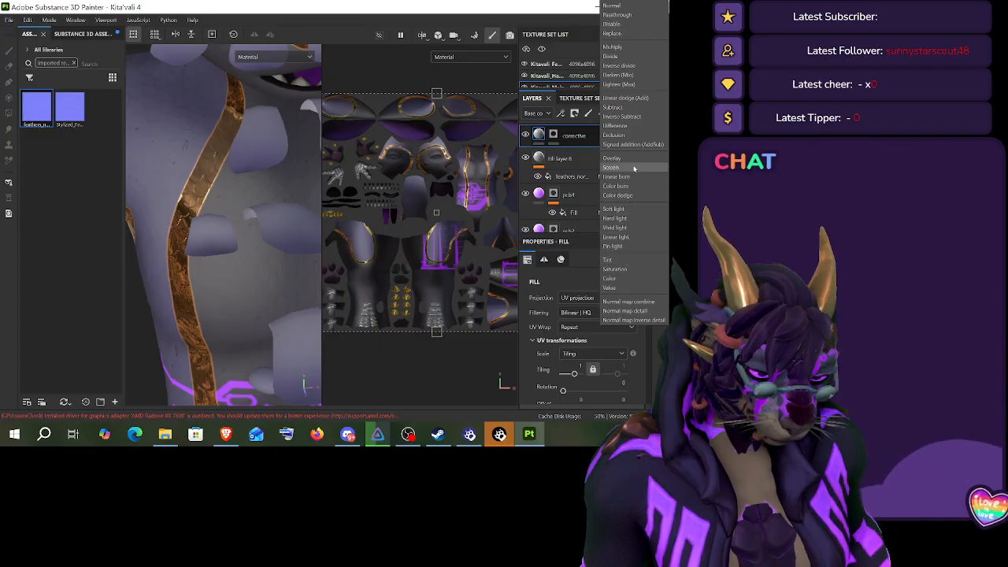
{"action": "left_click", "coordinate": [621, 5]}
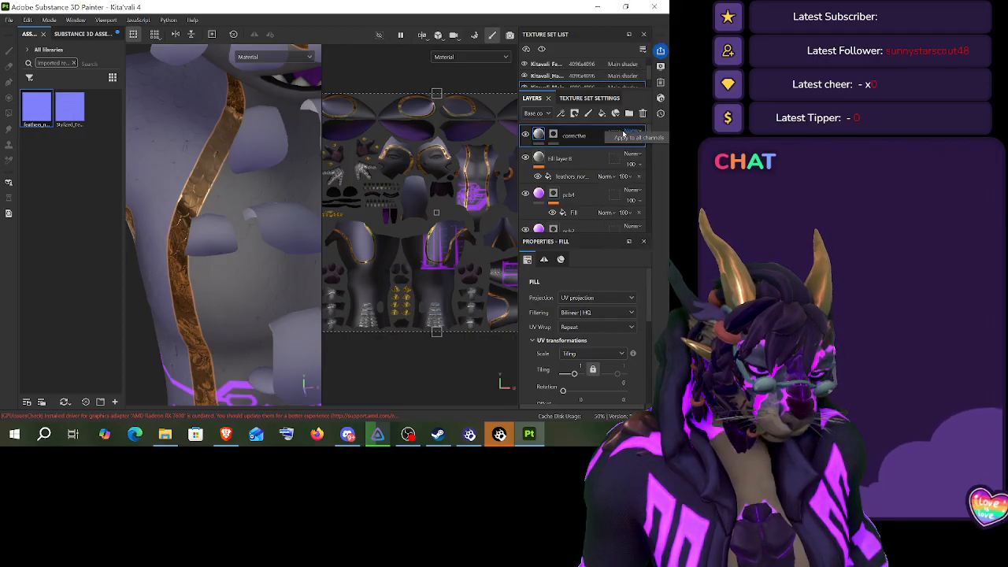
{"action": "scroll", "coordinate": [289, 178], "scroll_direction": "down", "scroll_amount": 6}
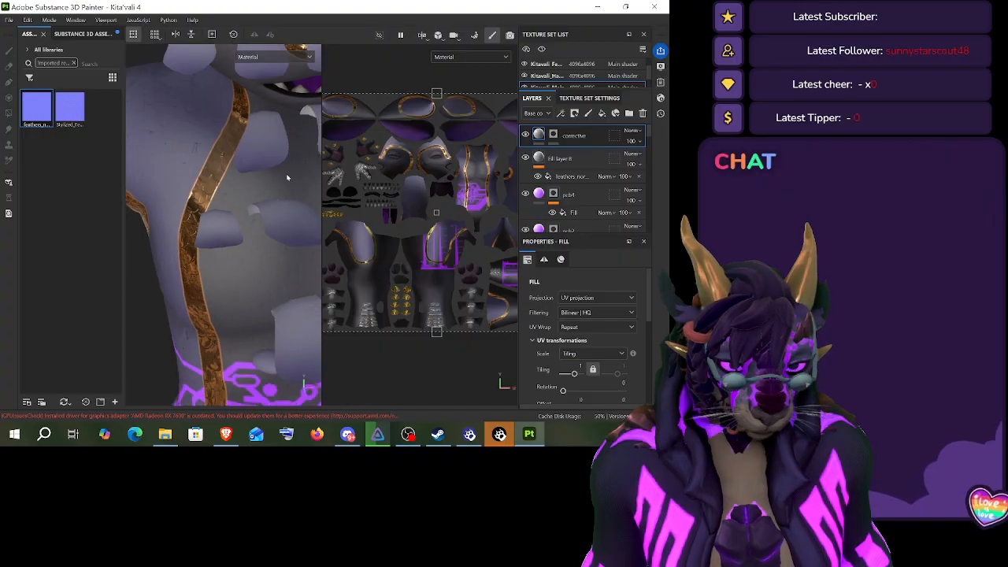
{"action": "scroll", "coordinate": [289, 190], "scroll_direction": "up", "scroll_amount": 3}
{"action": "scroll", "coordinate": [290, 191], "scroll_direction": "up", "scroll_amount": 2}
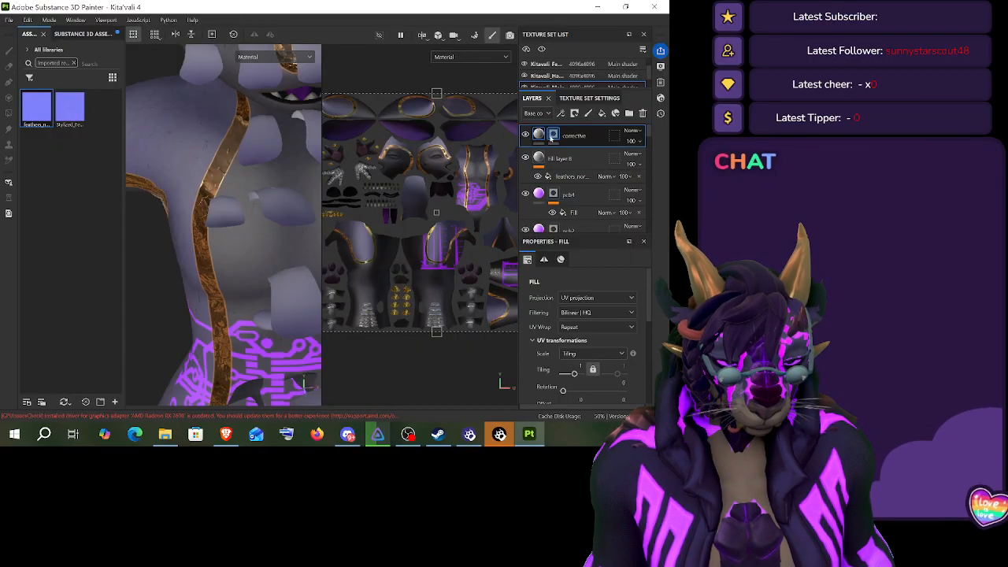
Step: Enable the nrm channel on the corrective fill so it outputs a uniform purple normal
{"action": "scroll", "coordinate": [569, 367], "scroll_direction": "down", "scroll_amount": 5}
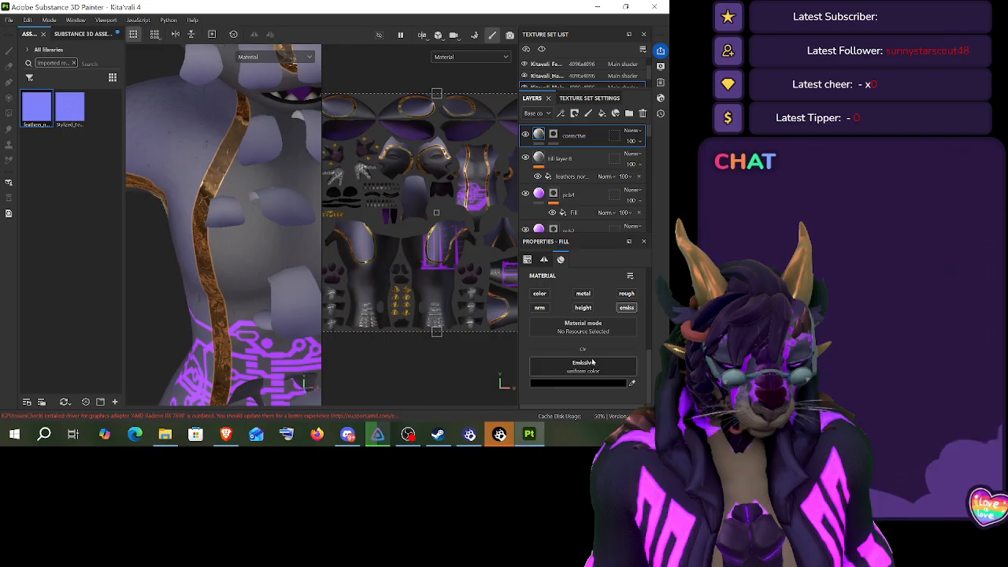
{"action": "left_click", "coordinate": [540, 308]}
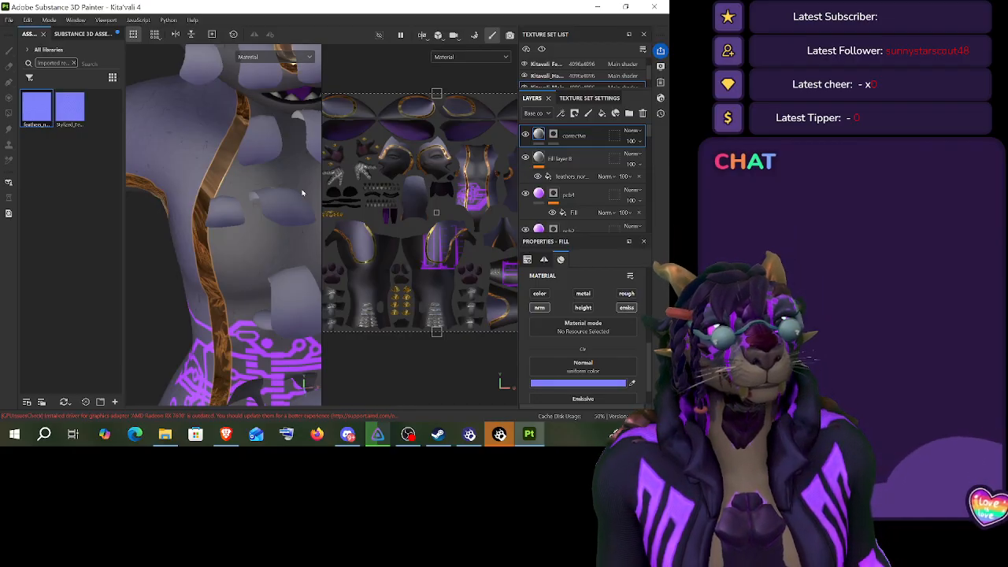
{"action": "scroll", "coordinate": [287, 204], "scroll_direction": "down", "scroll_amount": 5}
{"action": "scroll", "coordinate": [286, 205], "scroll_direction": "up", "scroll_amount": 3}
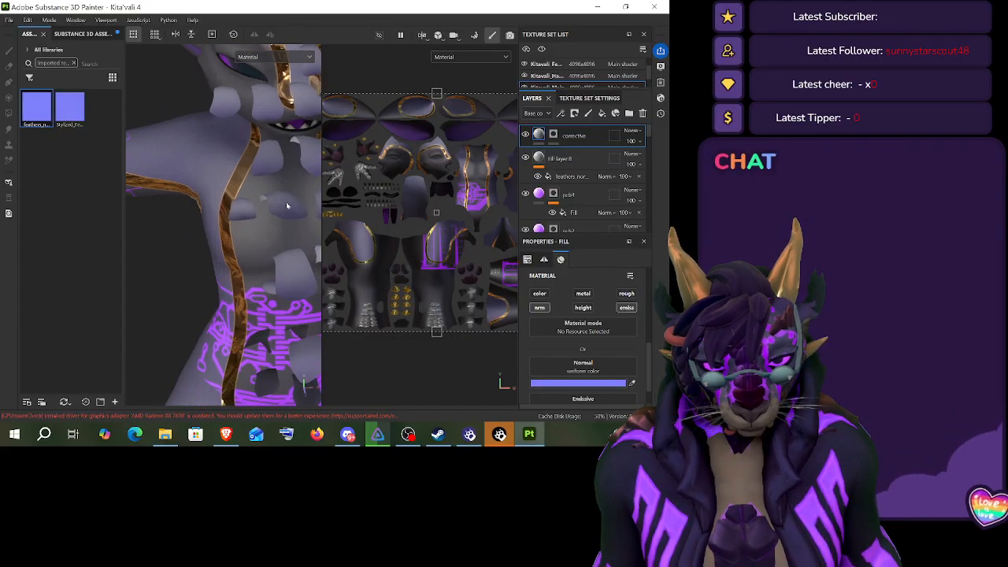
Step: Review the arm and forearm in the viewport, then drag the layer lower in the Main stack
{"action": "mouse_move", "coordinate": [286, 207]}
{"action": "left_mouse_down", "text": "alt"}
{"action": "mouse_move", "coordinate": [300, 224]}
{"action": "mouse_move", "coordinate": [281, 198]}
{"action": "left_mouse_up", "text": "alt"}
{"action": "middle_click_drag", "start_coordinate": [238, 203], "coordinate": [375, 202], "text": "alt"}
{"action": "middle_click_drag", "start_coordinate": [198, 208], "coordinate": [218, 205], "text": "alt"}
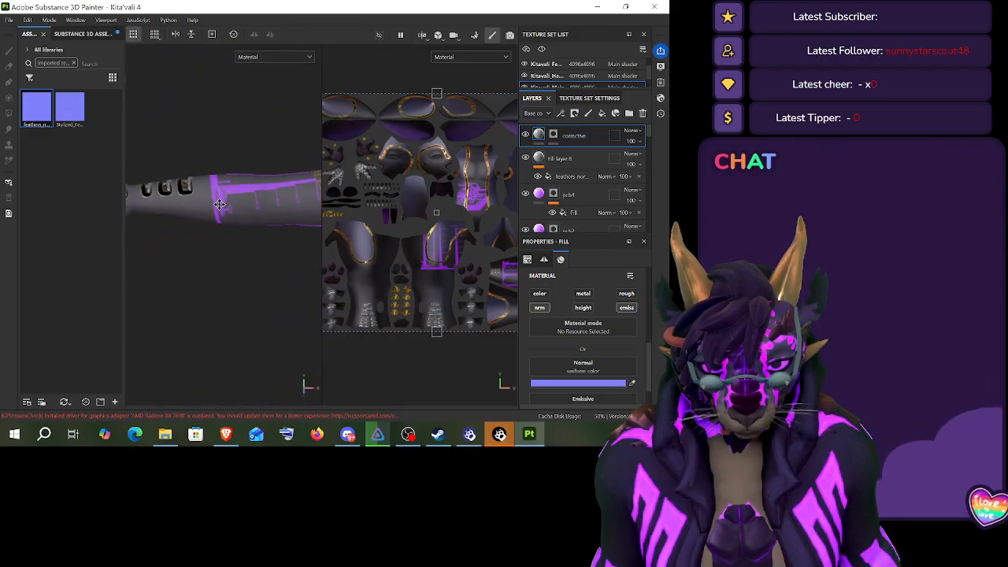
{"action": "left_click_drag", "start_coordinate": [571, 139], "coordinate": [567, 234]}
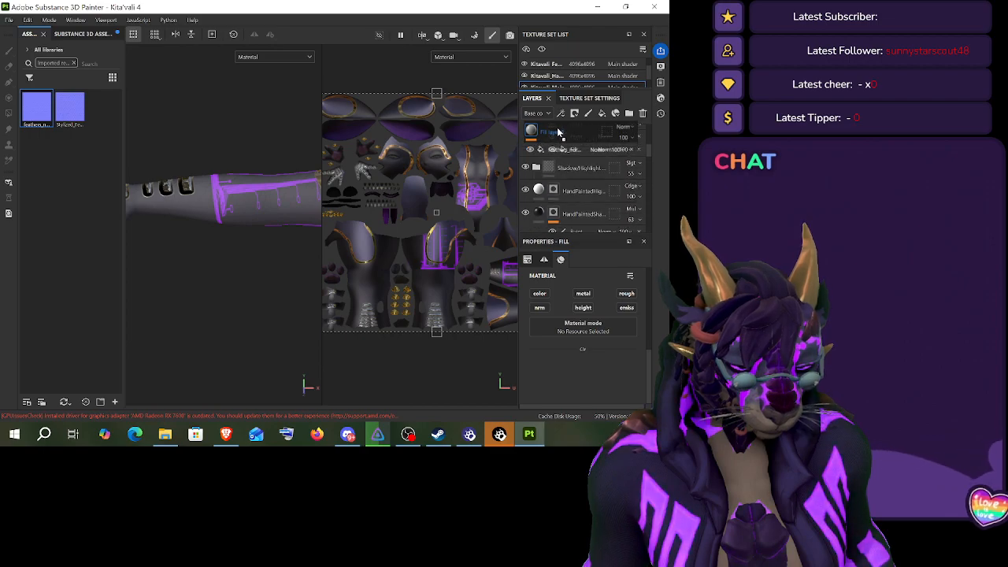
Step: Place Fill layer 8 just below corrective, then scroll the Layers panel down to Bumps Highlight
{"action": "mouse_move", "coordinate": [569, 176]}
{"action": "left_mouse_down"}
{"action": "mouse_move", "coordinate": [569, 220]}
{"action": "mouse_move", "coordinate": [569, 142]}
{"action": "mouse_move", "coordinate": [568, 199]}
{"action": "mouse_move", "coordinate": [564, 159]}
{"action": "left_mouse_up"}
{"action": "scroll", "coordinate": [274, 195], "scroll_direction": "up", "scroll_amount": 5}
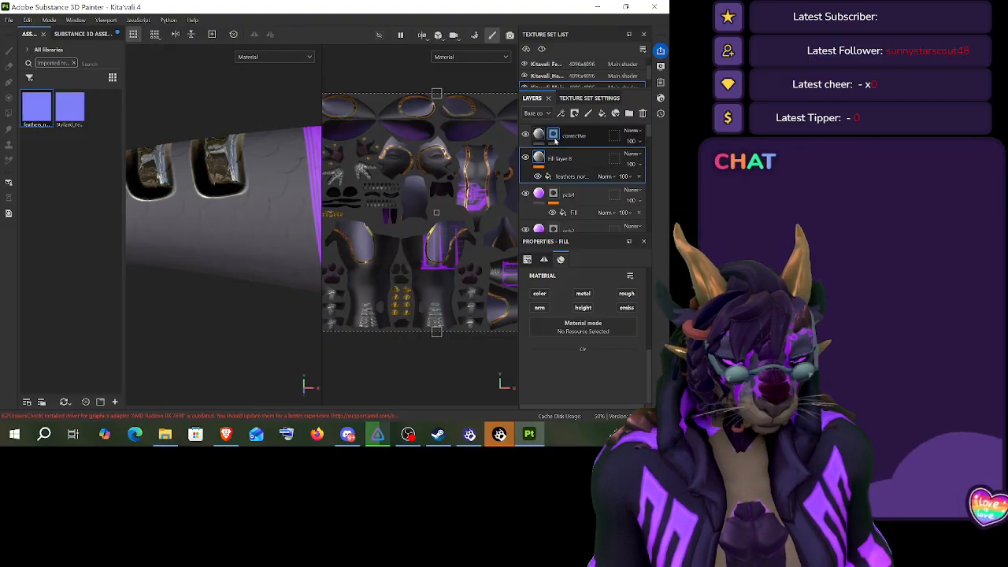
{"action": "scroll", "coordinate": [555, 140], "scroll_direction": "down", "scroll_amount": 3}
{"action": "scroll", "coordinate": [555, 140], "scroll_direction": "down", "scroll_amount": 3}
{"action": "scroll", "coordinate": [555, 142], "scroll_direction": "down", "scroll_amount": 2}
{"action": "scroll", "coordinate": [556, 154], "scroll_direction": "down", "scroll_amount": 2}
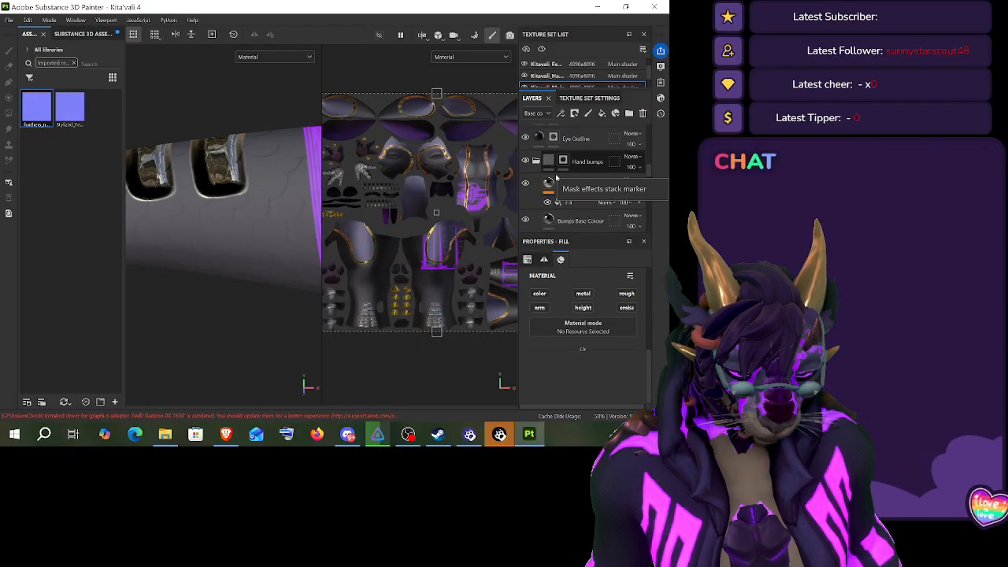
{"action": "scroll", "coordinate": [567, 167], "scroll_direction": "down", "scroll_amount": 1}
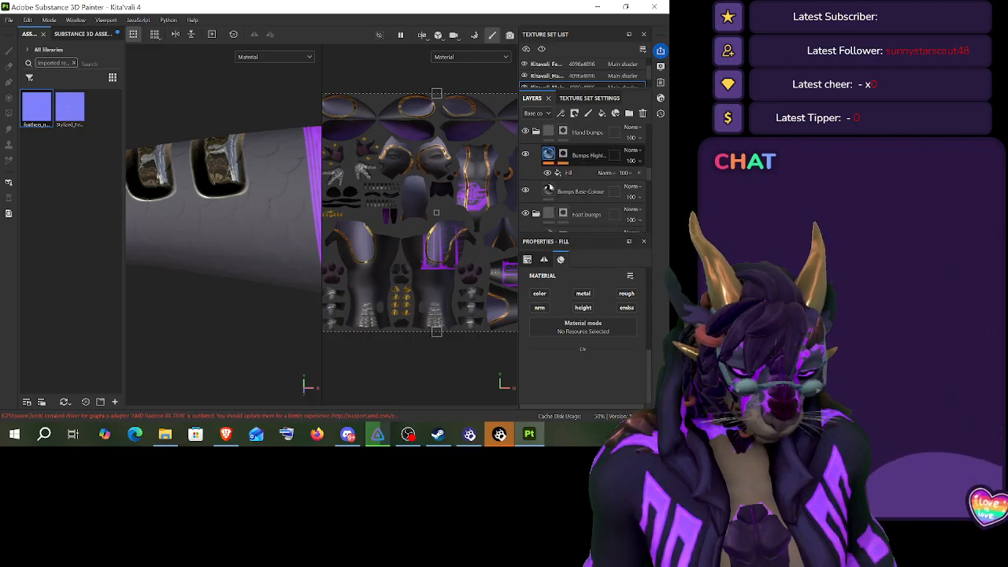
Step: Select Bumps Highlight and its Fill sub-layer to view the base colour and blue normal
{"action": "left_click", "coordinate": [551, 155]}
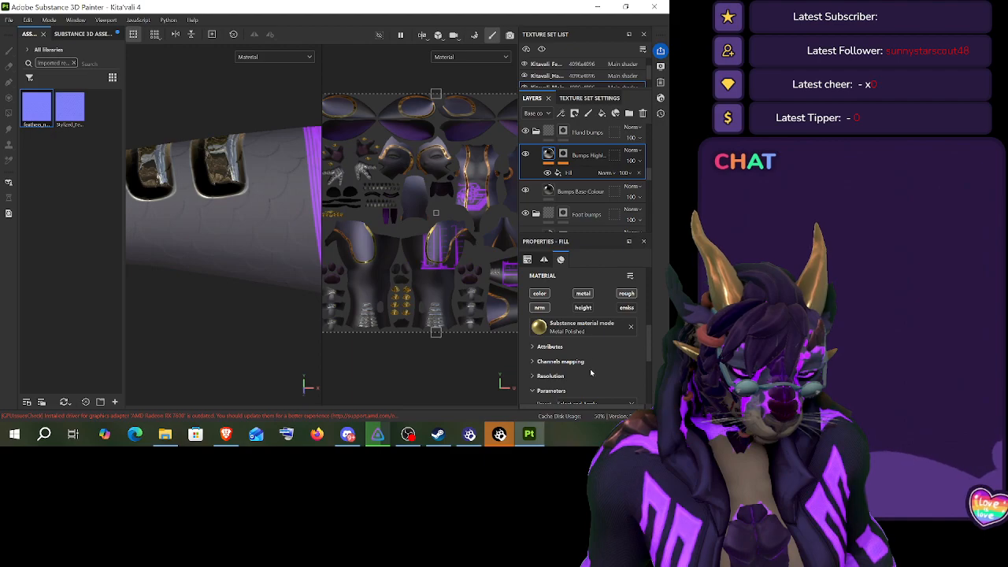
{"action": "left_click", "coordinate": [575, 172]}
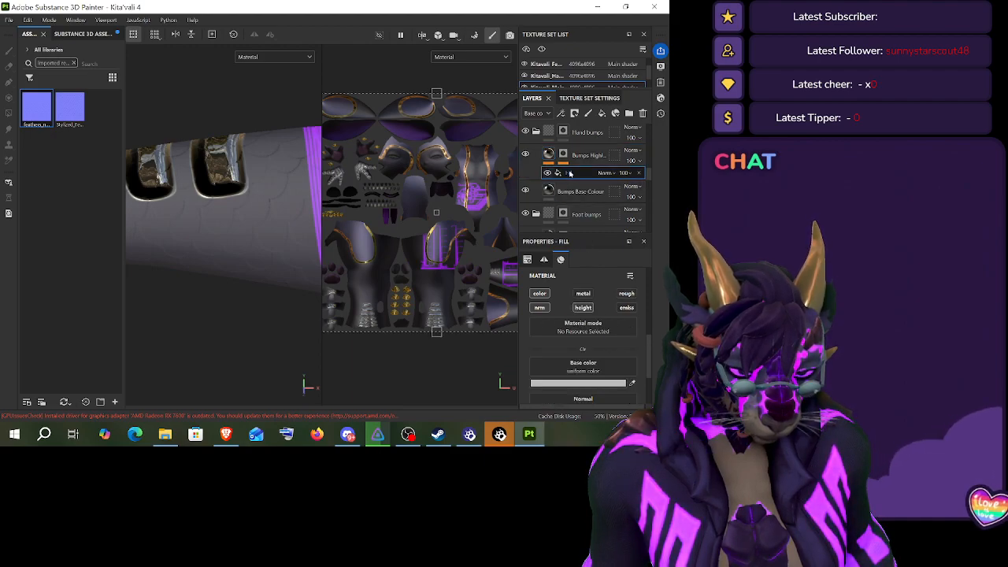
{"action": "scroll", "coordinate": [583, 320], "scroll_direction": "down", "scroll_amount": 2}
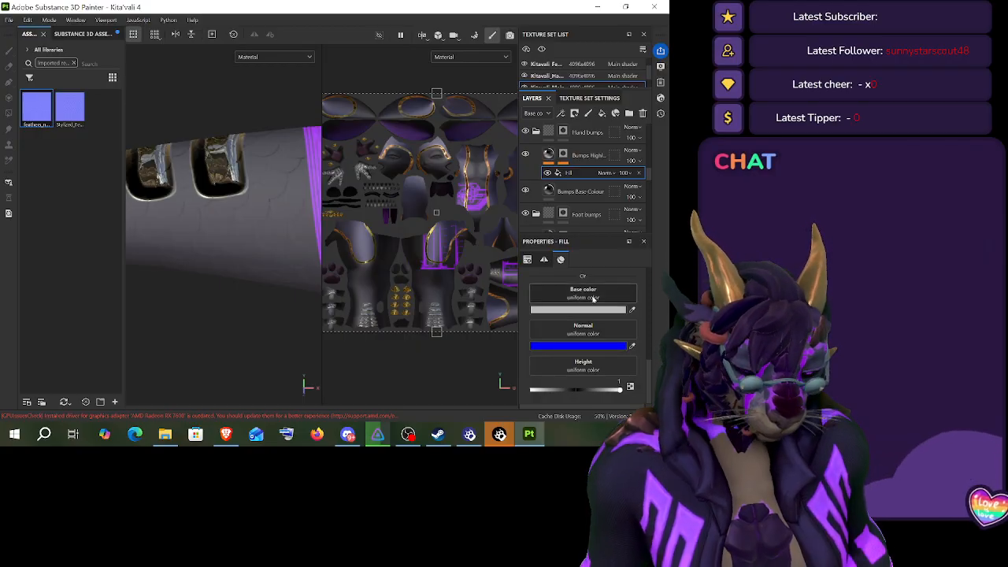
{"action": "scroll", "coordinate": [594, 303], "scroll_direction": "up", "scroll_amount": 3}
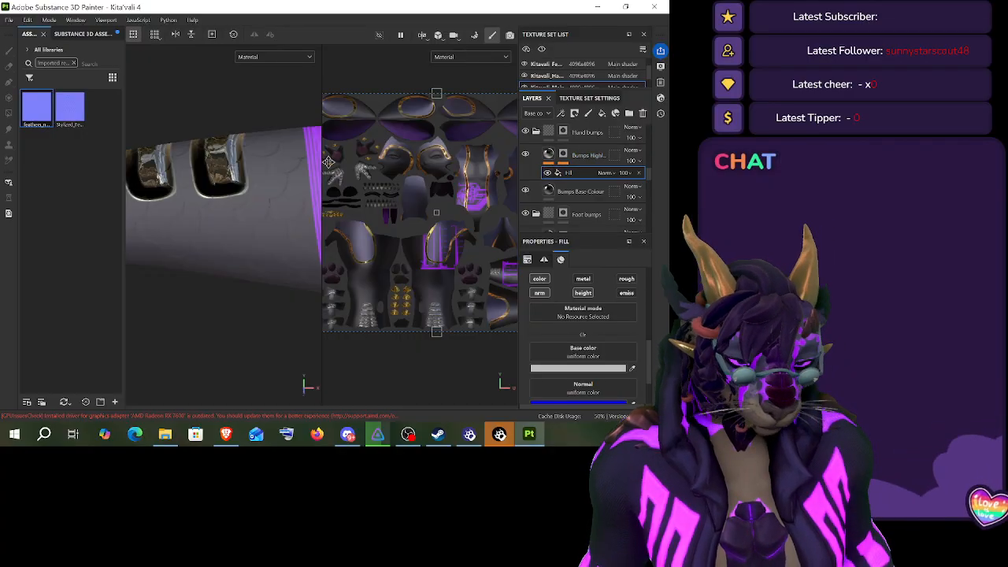
{"action": "scroll", "coordinate": [310, 166], "scroll_direction": "down", "scroll_amount": 4}
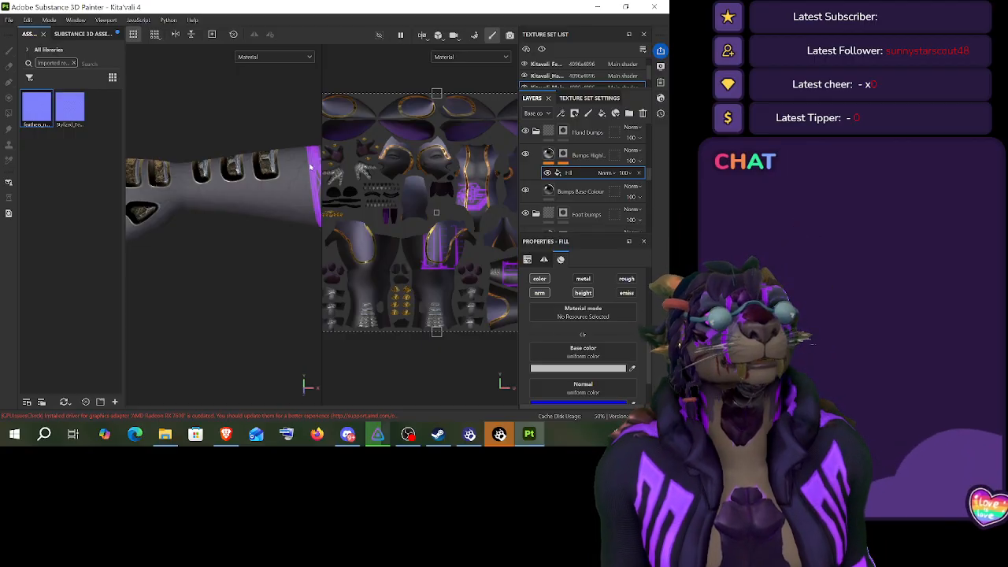
{"action": "scroll", "coordinate": [291, 175], "scroll_direction": "down", "scroll_amount": 4}
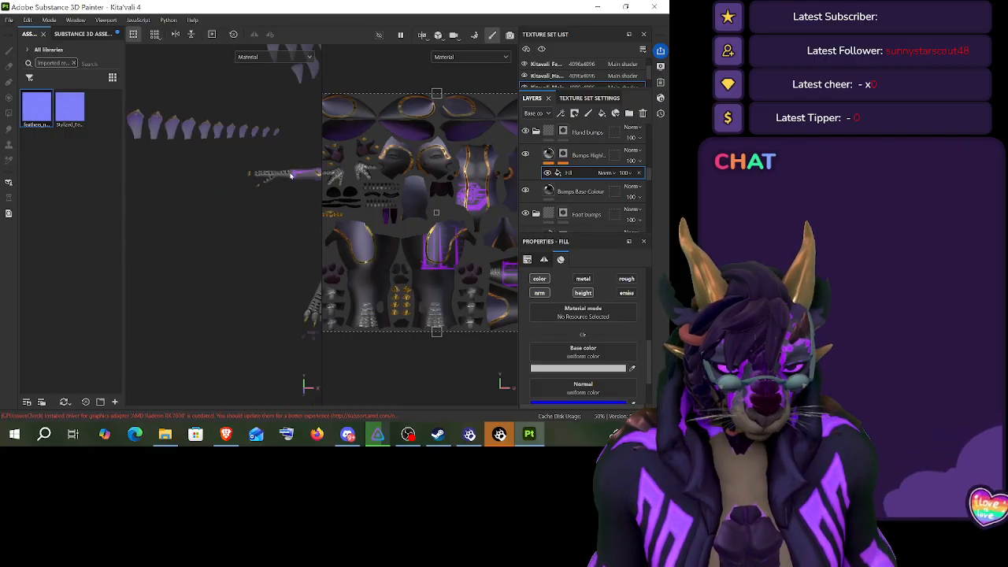
{"action": "scroll", "coordinate": [293, 177], "scroll_direction": "up", "scroll_amount": 3}
Step: Pan across the body and orbit to a frontal view of the mouth
{"action": "middle_click_drag", "start_coordinate": [294, 176], "coordinate": [71, 190], "text": "alt"}
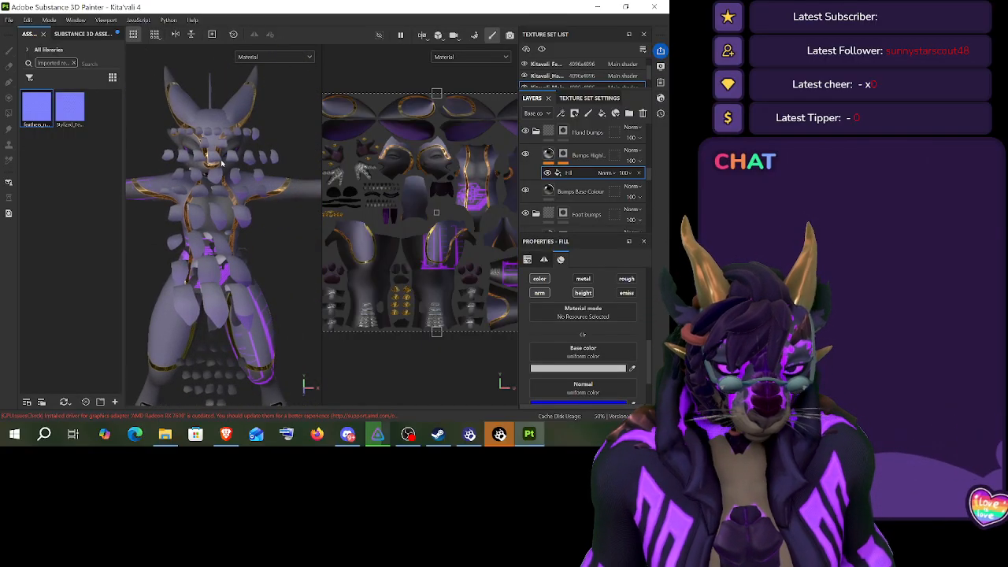
{"action": "scroll", "coordinate": [214, 168], "scroll_direction": "up", "scroll_amount": 4}
{"action": "scroll", "coordinate": [212, 168], "scroll_direction": "up", "scroll_amount": 6}
{"action": "middle_click_drag", "start_coordinate": [184, 236], "coordinate": [345, 252], "text": "alt"}
{"action": "scroll", "coordinate": [272, 218], "scroll_direction": "down", "scroll_amount": 4}
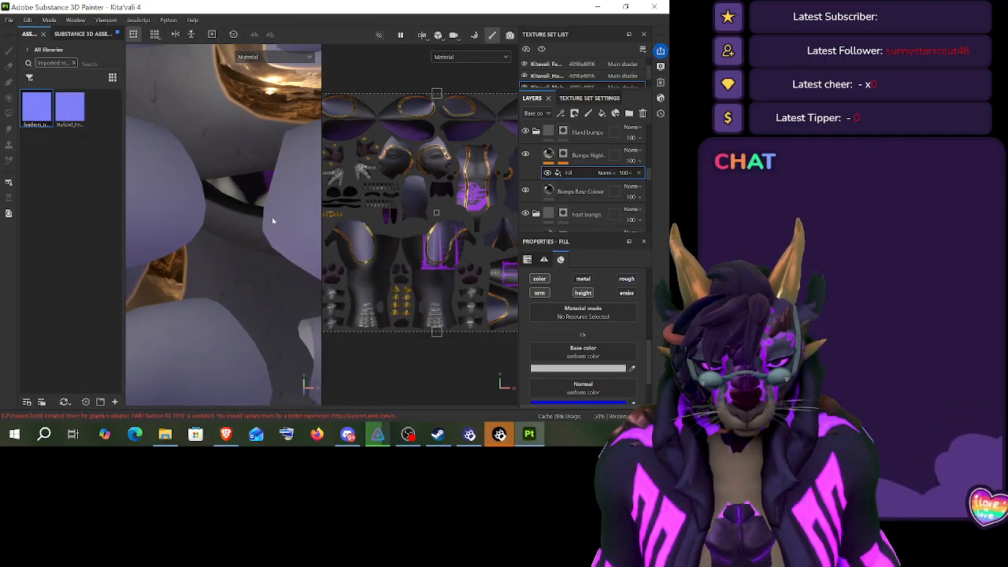
{"action": "scroll", "coordinate": [272, 219], "scroll_direction": "up", "scroll_amount": 2}
{"action": "scroll", "coordinate": [272, 220], "scroll_direction": "up", "scroll_amount": 2}
{"action": "left_click_drag", "start_coordinate": [250, 248], "coordinate": [257, 216], "text": "alt"}
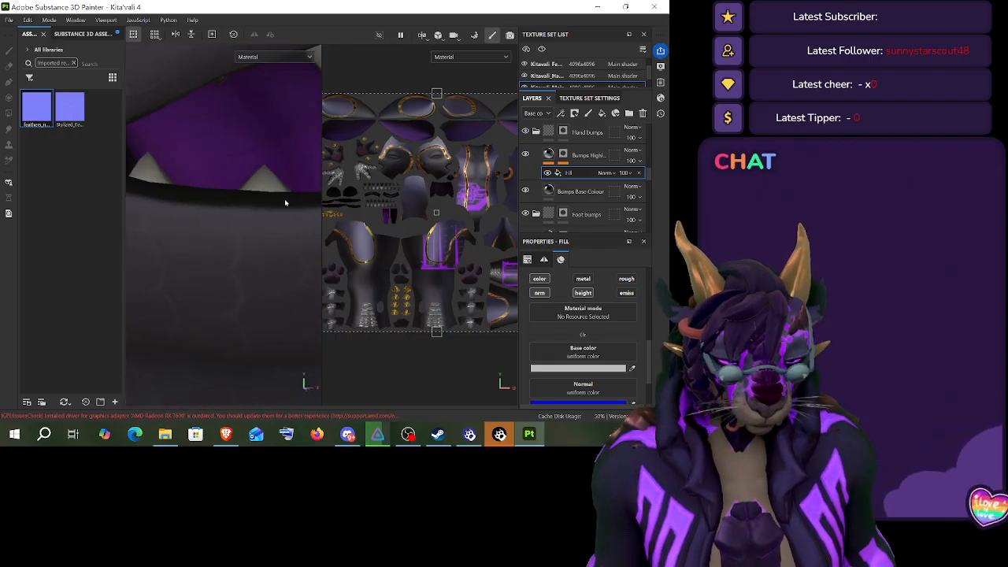
{"action": "scroll", "coordinate": [575, 166], "scroll_direction": "down", "scroll_amount": 5}
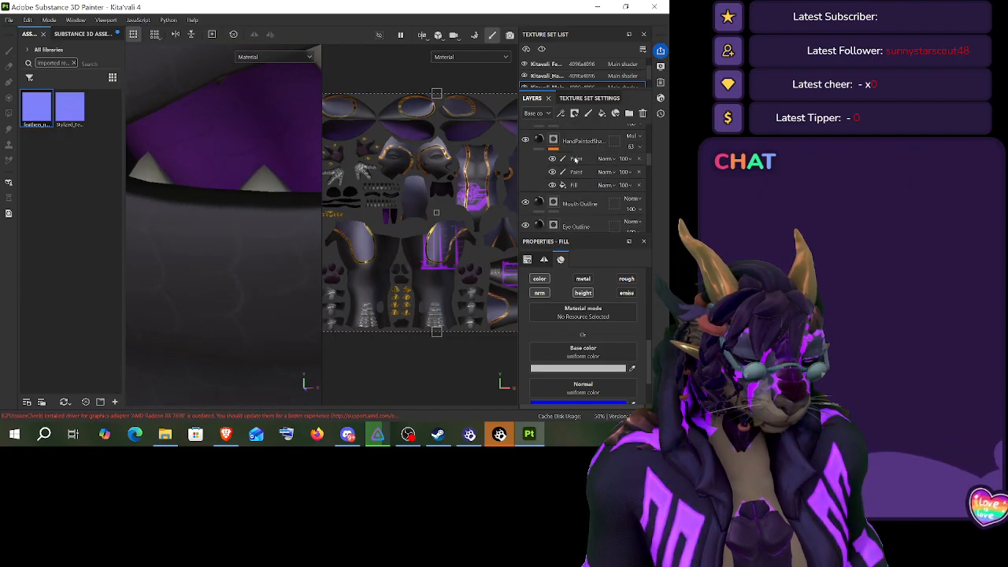
{"action": "scroll", "coordinate": [575, 157], "scroll_direction": "up", "scroll_amount": 4}
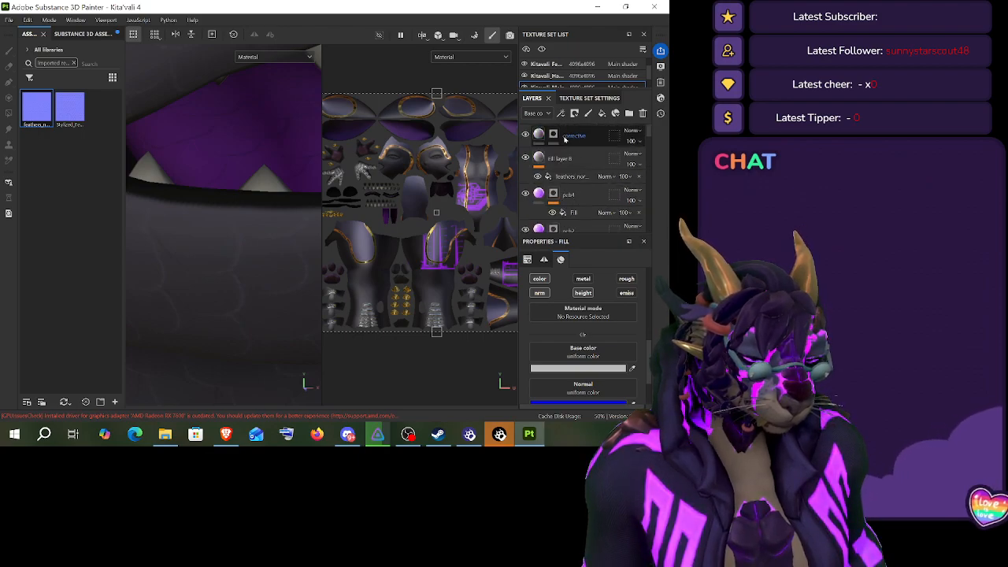
{"action": "left_click_drag", "start_coordinate": [568, 170], "coordinate": [565, 230]}
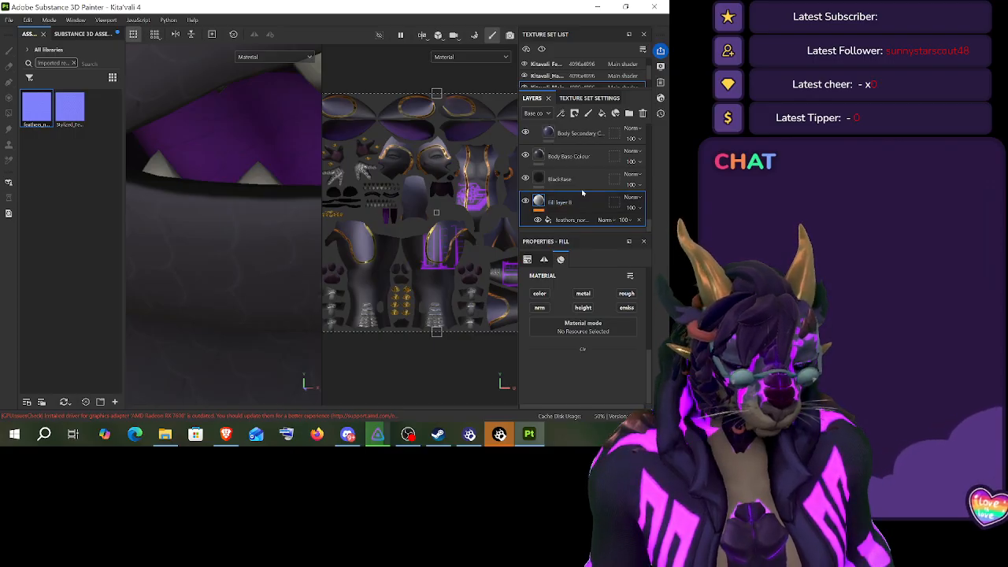
{"action": "scroll", "coordinate": [261, 185], "scroll_direction": "down", "scroll_amount": 3}
{"action": "scroll", "coordinate": [285, 181], "scroll_direction": "down", "scroll_amount": 5}
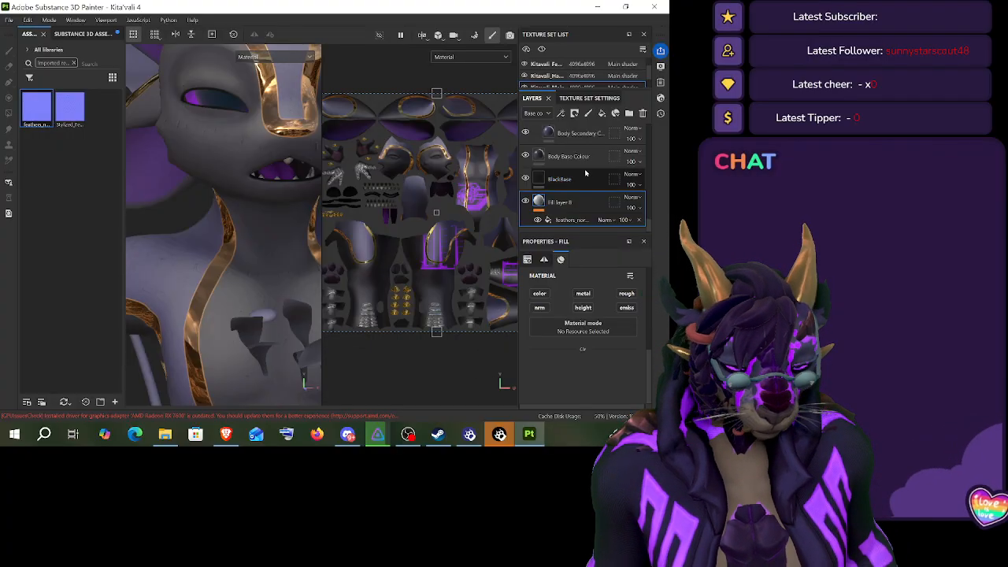
{"action": "scroll", "coordinate": [584, 173], "scroll_direction": "up", "scroll_amount": 2}
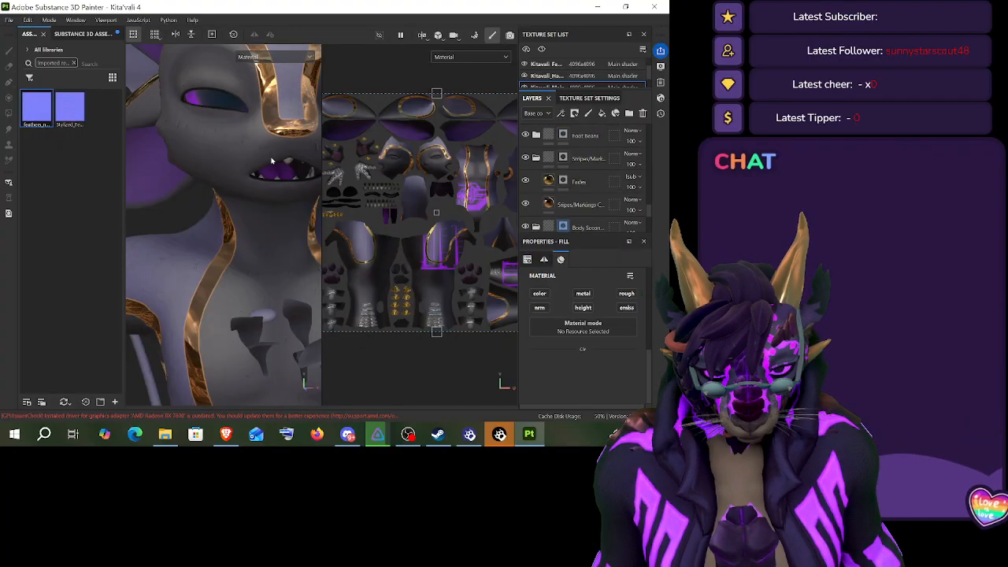
{"action": "mouse_move", "coordinate": [284, 179]}
{"action": "left_mouse_down", "text": "alt"}
{"action": "mouse_move", "coordinate": [275, 177]}
{"action": "mouse_move", "coordinate": [285, 179]}
{"action": "left_mouse_up", "text": "alt"}
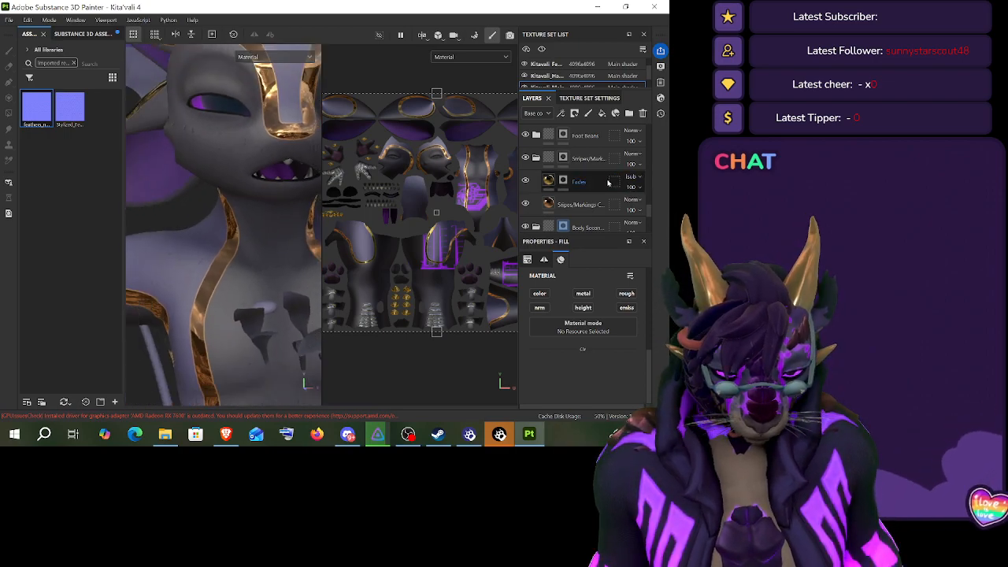
{"action": "scroll", "coordinate": [608, 182], "scroll_direction": "down", "scroll_amount": 5}
{"action": "scroll", "coordinate": [608, 182], "scroll_direction": "up", "scroll_amount": 2}
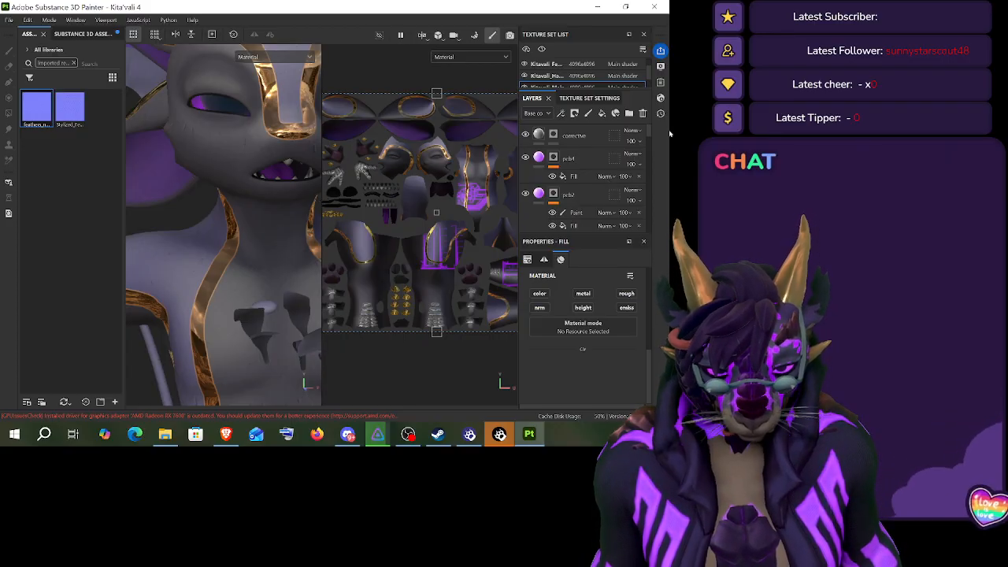
Step: Inspect the hand, gold claws and arm surface in the viewport
{"action": "scroll", "coordinate": [289, 181], "scroll_direction": "up", "scroll_amount": 8}
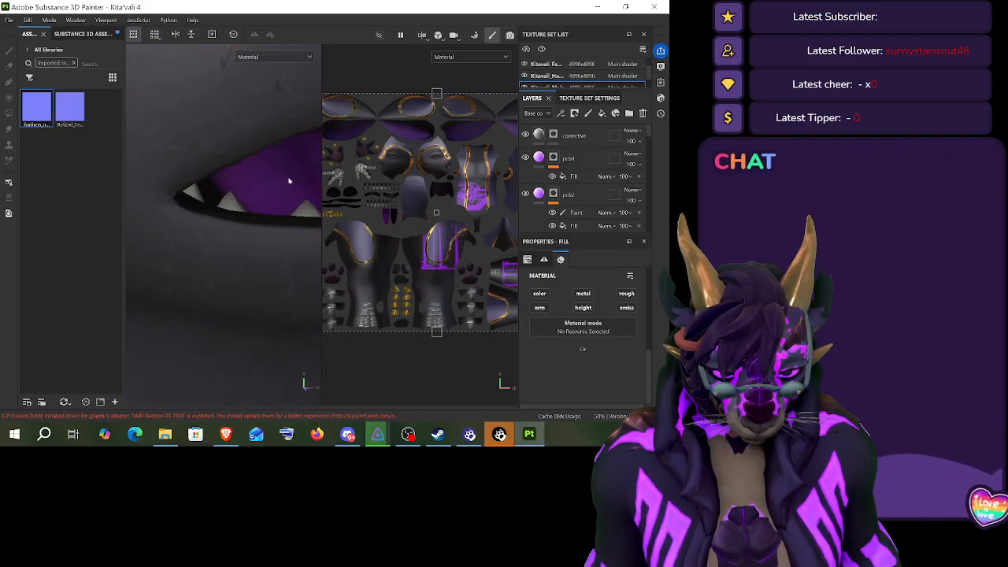
{"action": "scroll", "coordinate": [611, 158], "scroll_direction": "down", "scroll_amount": 3}
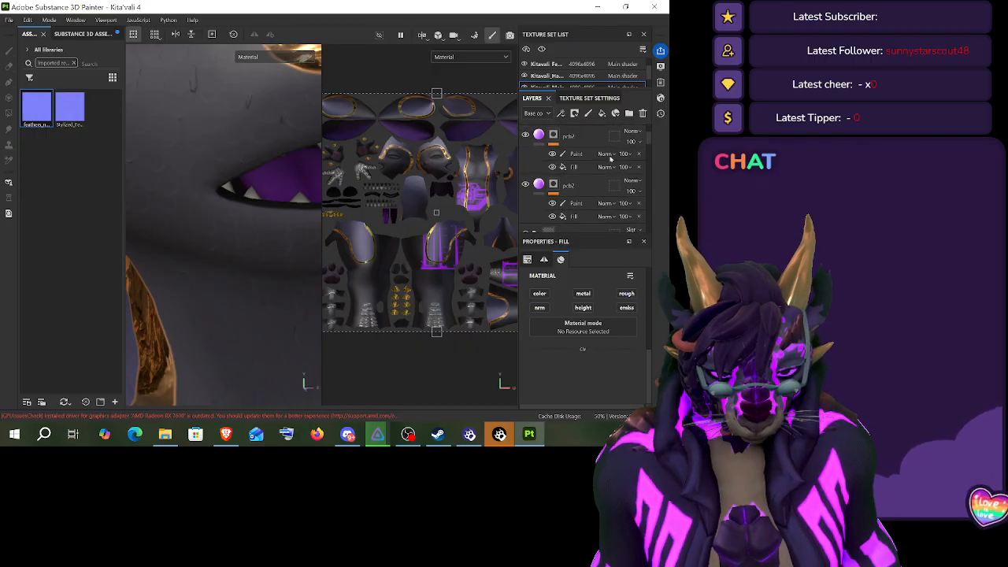
{"action": "scroll", "coordinate": [150, 238], "scroll_direction": "down", "scroll_amount": 8}
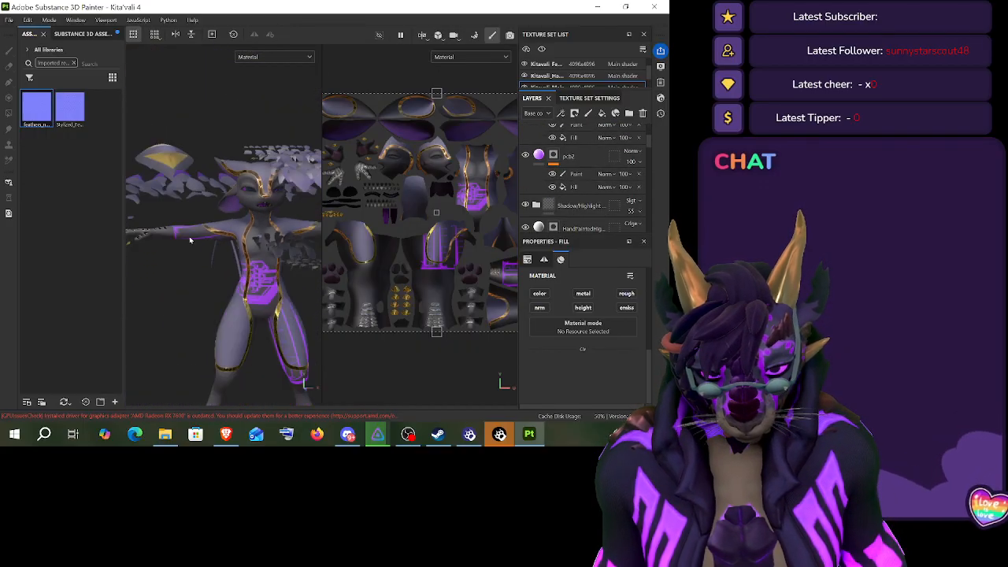
{"action": "scroll", "coordinate": [150, 237], "scroll_direction": "up", "scroll_amount": 10}
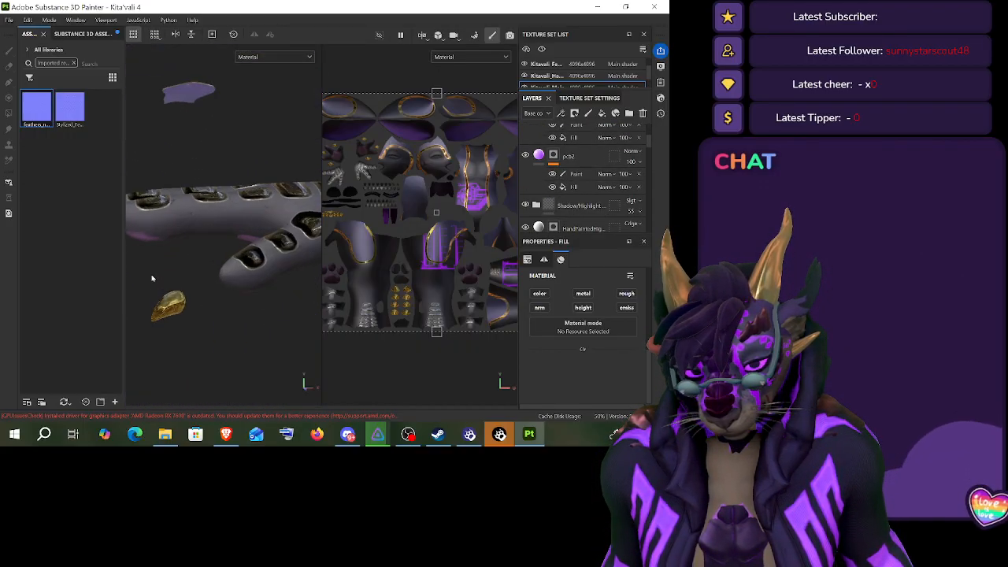
{"action": "left_click_drag", "start_coordinate": [167, 302], "coordinate": [189, 336], "text": "alt"}
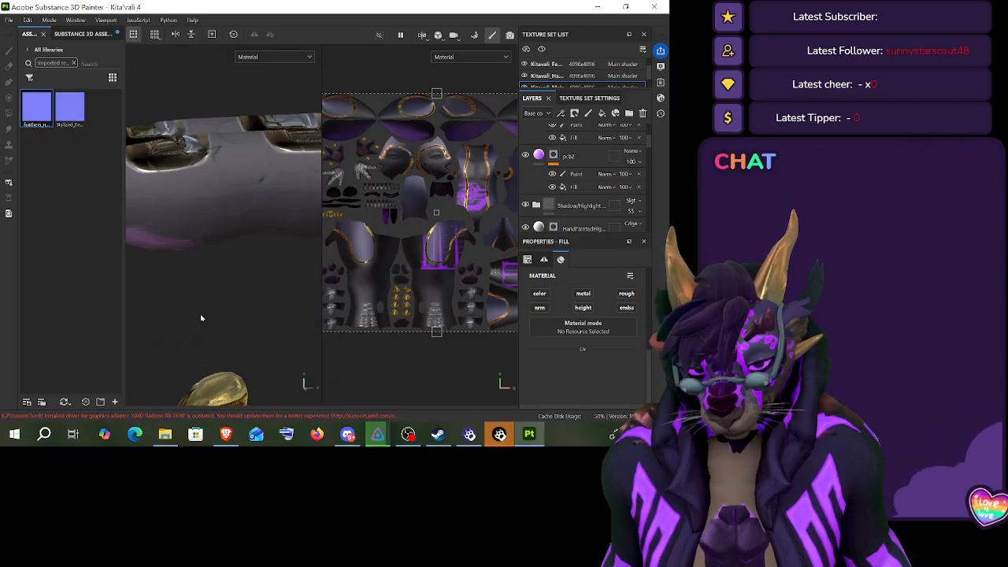
{"action": "scroll", "coordinate": [201, 315], "scroll_direction": "down", "scroll_amount": 2}
{"action": "middle_click_drag", "start_coordinate": [201, 315], "coordinate": [466, 301], "text": "alt"}
{"action": "scroll", "coordinate": [292, 204], "scroll_direction": "up", "scroll_amount": 3}
{"action": "middle_click_drag", "start_coordinate": [288, 197], "coordinate": [281, 229], "text": "alt"}
{"action": "left_click_drag", "start_coordinate": [281, 229], "coordinate": [145, 194], "text": "alt"}
{"action": "middle_click_drag", "start_coordinate": [246, 183], "coordinate": [62, 226], "text": "alt"}
{"action": "left_click_drag", "start_coordinate": [211, 180], "coordinate": [232, 190], "text": "alt"}
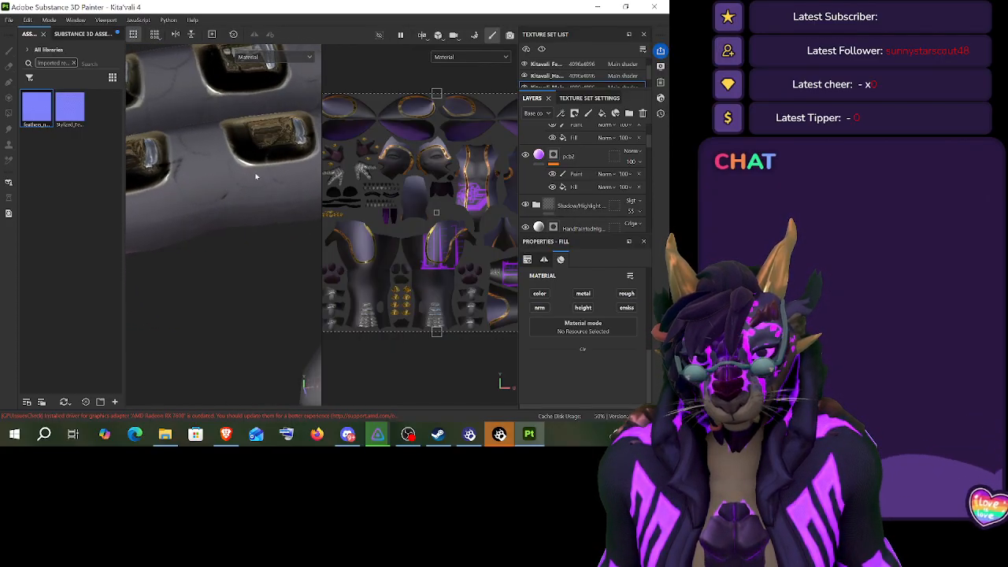
Step: Scroll the Layers panel and collapse the Body Secondary group
{"action": "scroll", "coordinate": [255, 176], "scroll_direction": "down", "scroll_amount": 5}
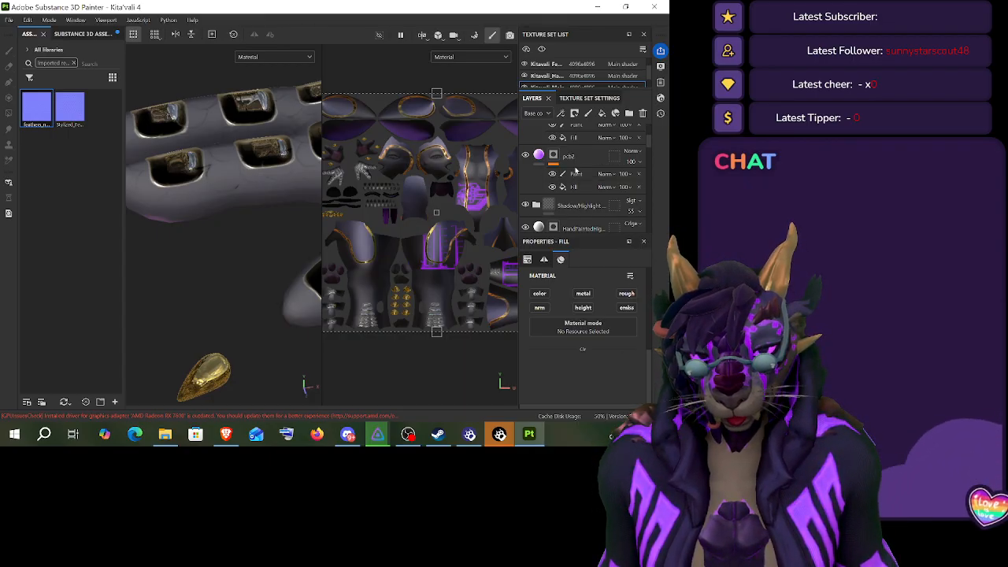
{"action": "scroll", "coordinate": [576, 169], "scroll_direction": "down", "scroll_amount": 8}
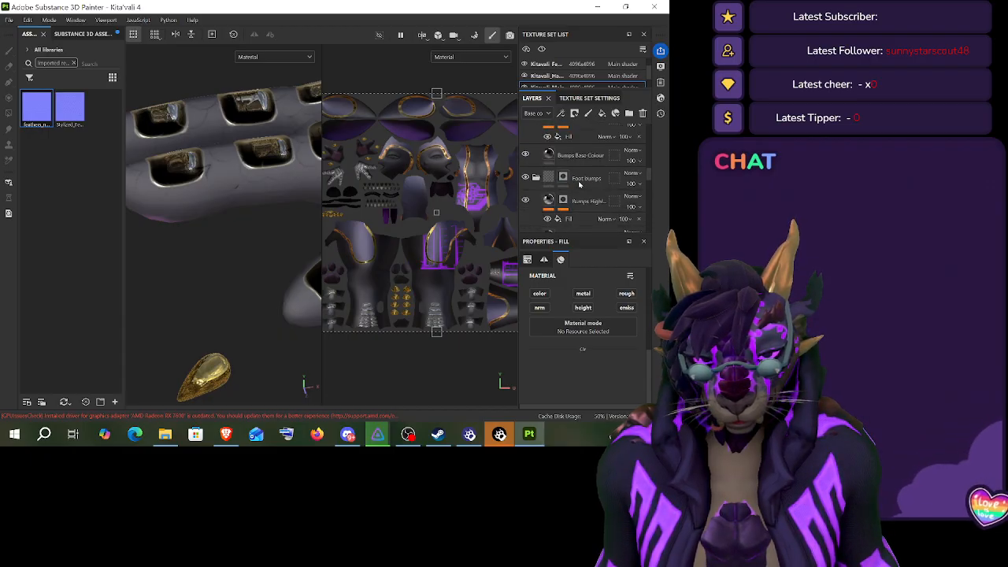
{"action": "scroll", "coordinate": [580, 185], "scroll_direction": "down", "scroll_amount": 5}
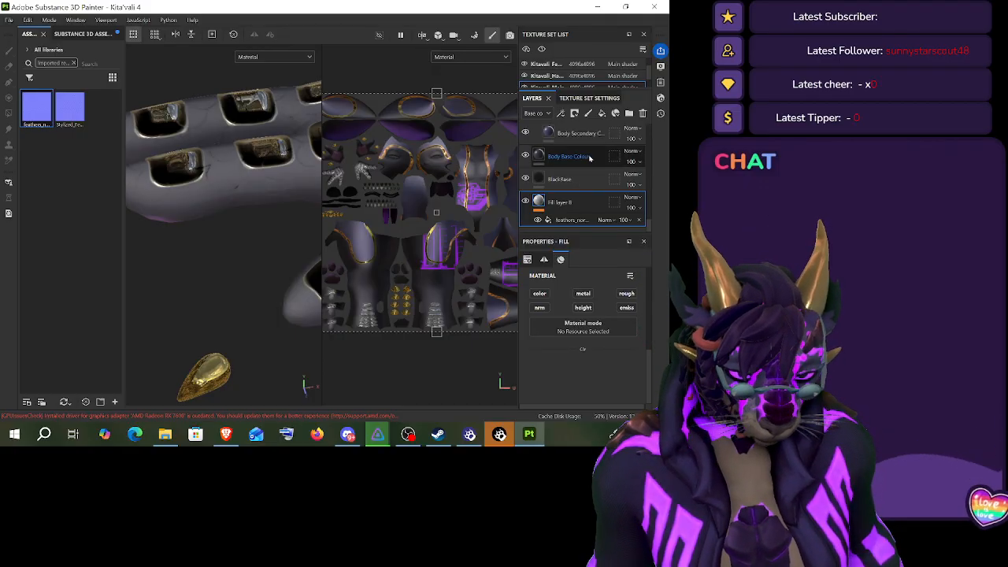
{"action": "scroll", "coordinate": [583, 198], "scroll_direction": "up", "scroll_amount": 3}
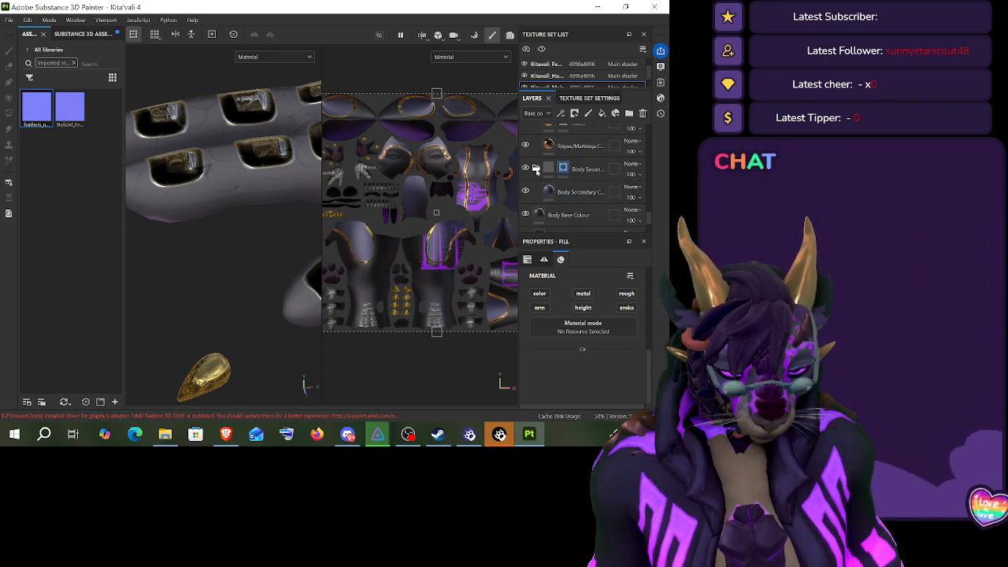
{"action": "left_click", "coordinate": [536, 170]}
Step: Review the hand, torso and arm in the viewport from several angles
{"action": "left_click_drag", "start_coordinate": [256, 214], "coordinate": [303, 195], "text": "alt"}
{"action": "scroll", "coordinate": [302, 193], "scroll_direction": "up", "scroll_amount": 5}
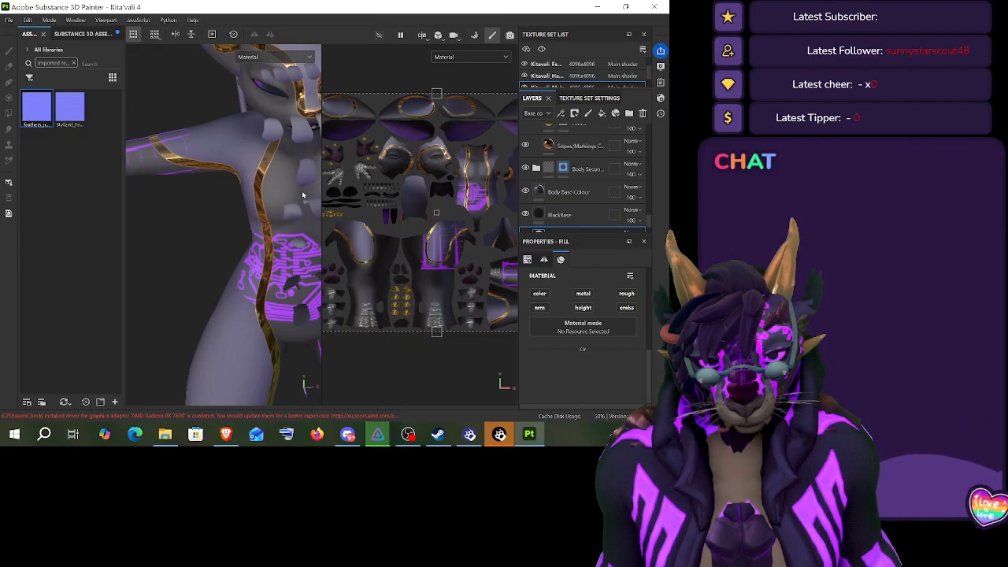
{"action": "scroll", "coordinate": [299, 180], "scroll_direction": "up", "scroll_amount": 4}
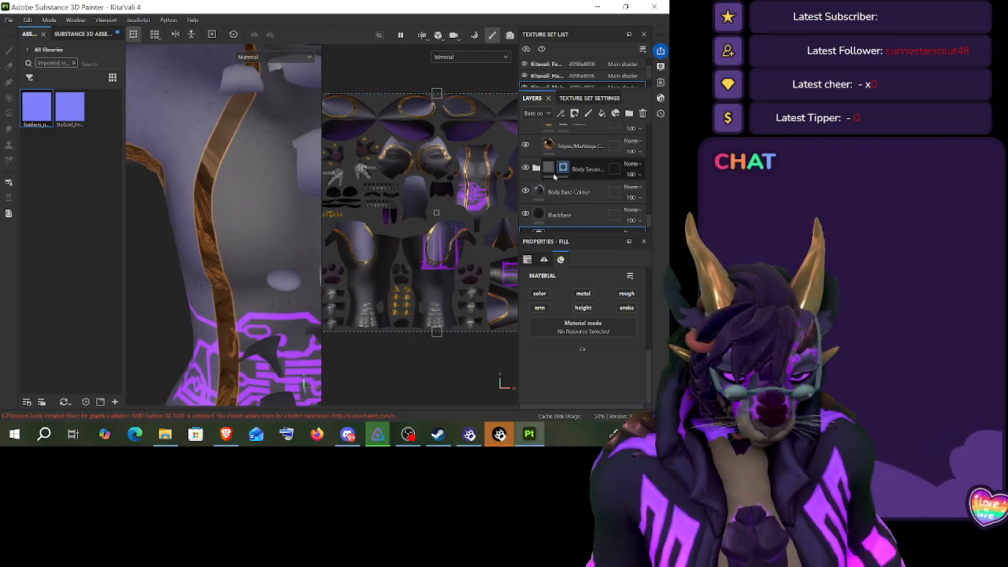
{"action": "scroll", "coordinate": [535, 173], "scroll_direction": "down", "scroll_amount": 2}
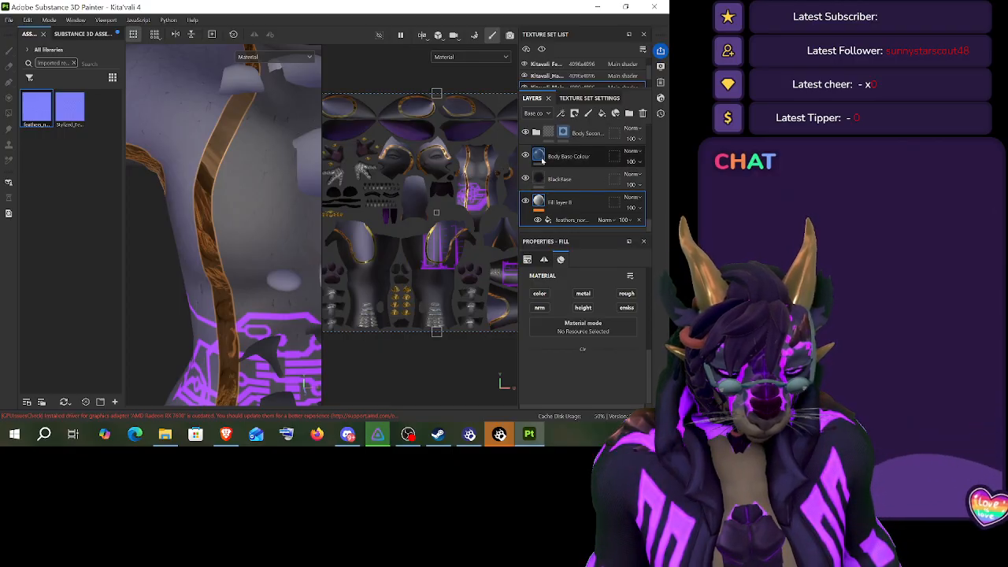
{"action": "mouse_move", "coordinate": [542, 160]}
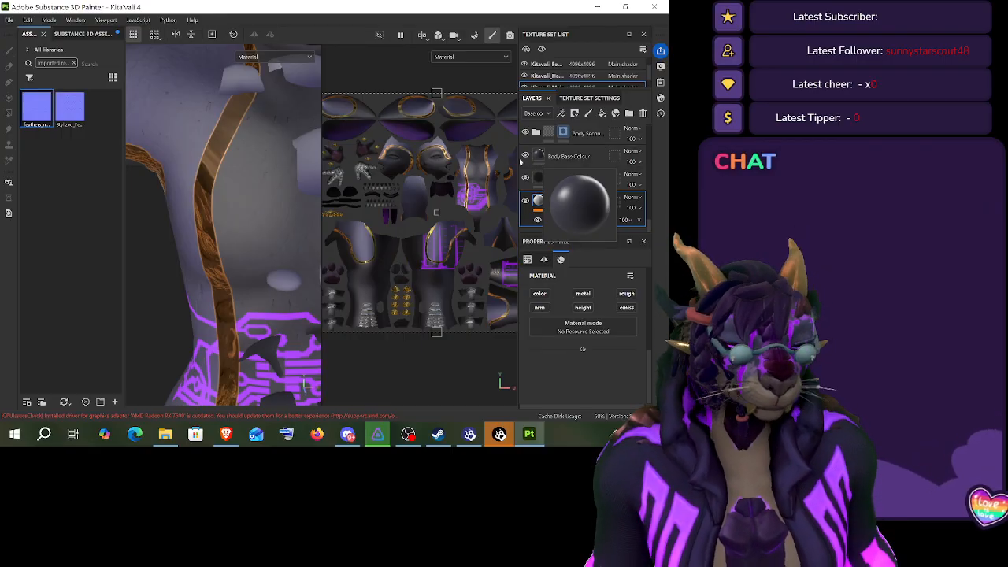
{"action": "scroll", "coordinate": [307, 186], "scroll_direction": "down", "scroll_amount": 4}
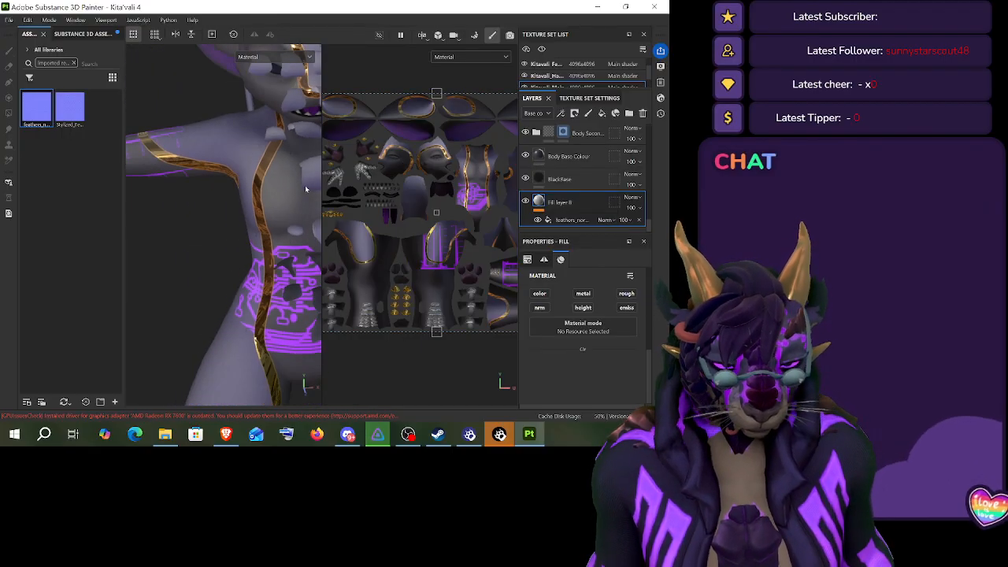
{"action": "scroll", "coordinate": [304, 186], "scroll_direction": "up", "scroll_amount": 3}
{"action": "right_click_drag", "start_coordinate": [299, 173], "coordinate": [217, 176], "text": "alt"}
{"action": "scroll", "coordinate": [133, 161], "scroll_direction": "up", "scroll_amount": 8}
{"action": "left_click_drag", "start_coordinate": [141, 155], "coordinate": [301, 116], "text": "alt"}
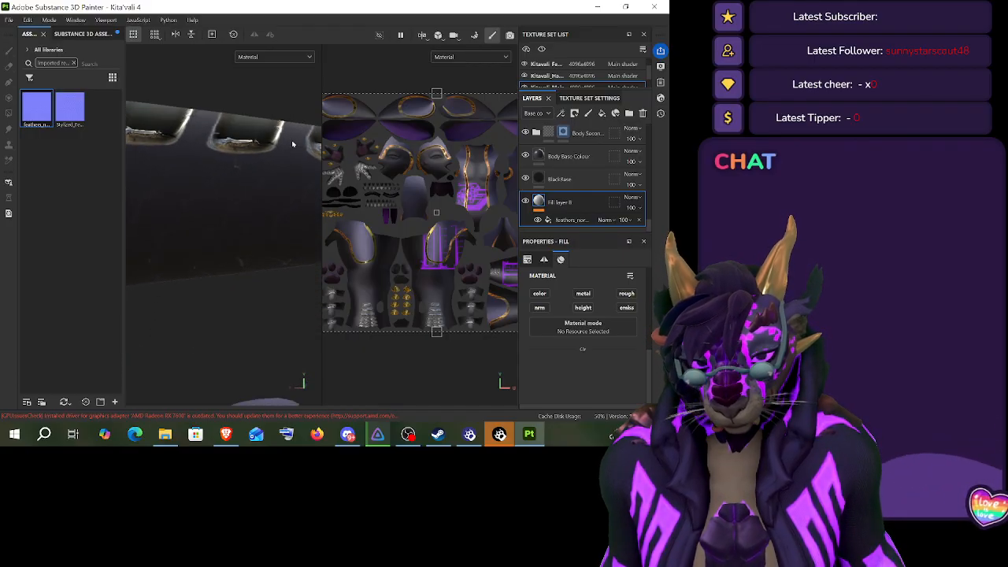
{"action": "scroll", "coordinate": [607, 169], "scroll_direction": "down", "scroll_amount": 5}
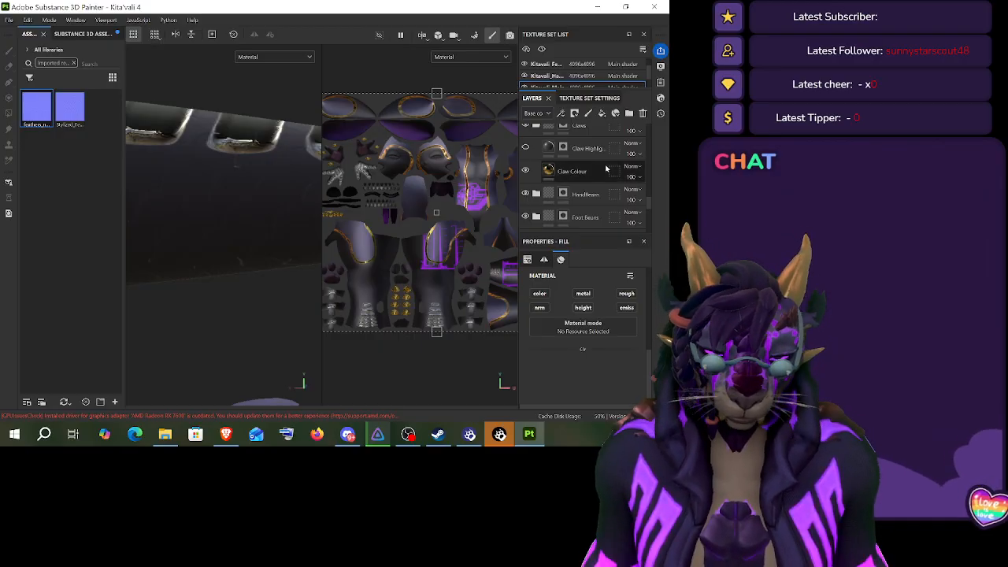
{"action": "scroll", "coordinate": [607, 170], "scroll_direction": "down", "scroll_amount": 5}
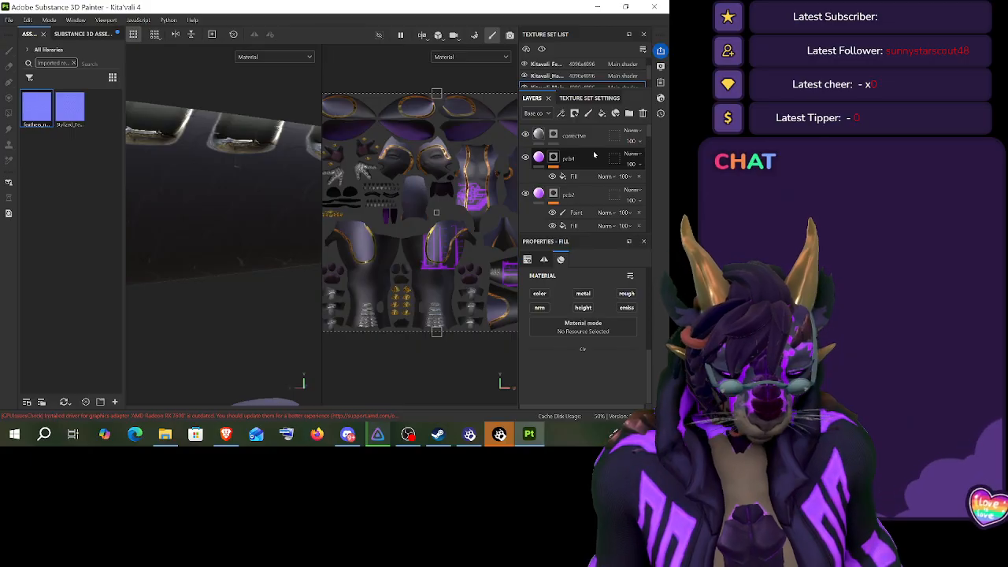
{"action": "scroll", "coordinate": [597, 149], "scroll_direction": "down", "scroll_amount": 6}
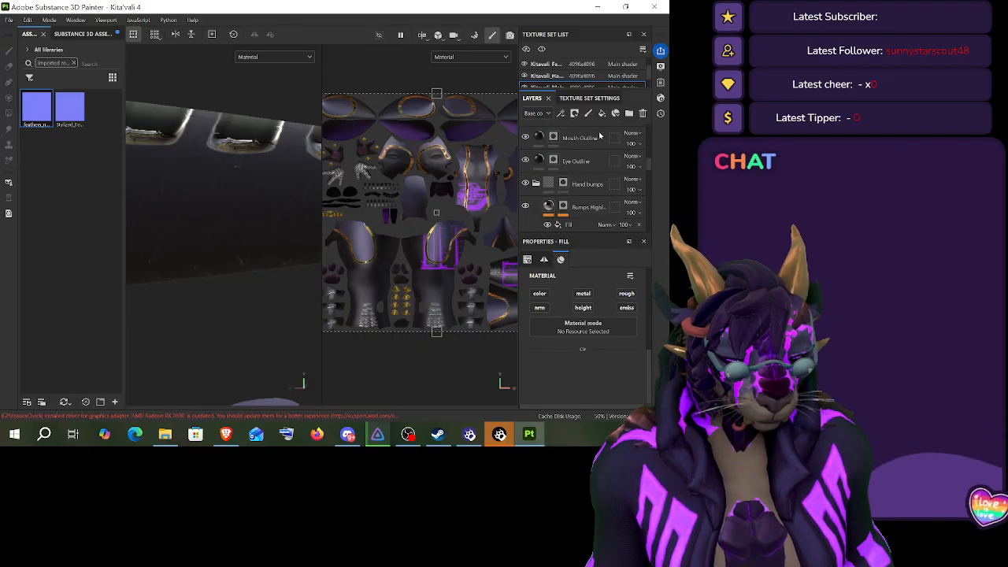
{"action": "scroll", "coordinate": [599, 137], "scroll_direction": "up", "scroll_amount": 6}
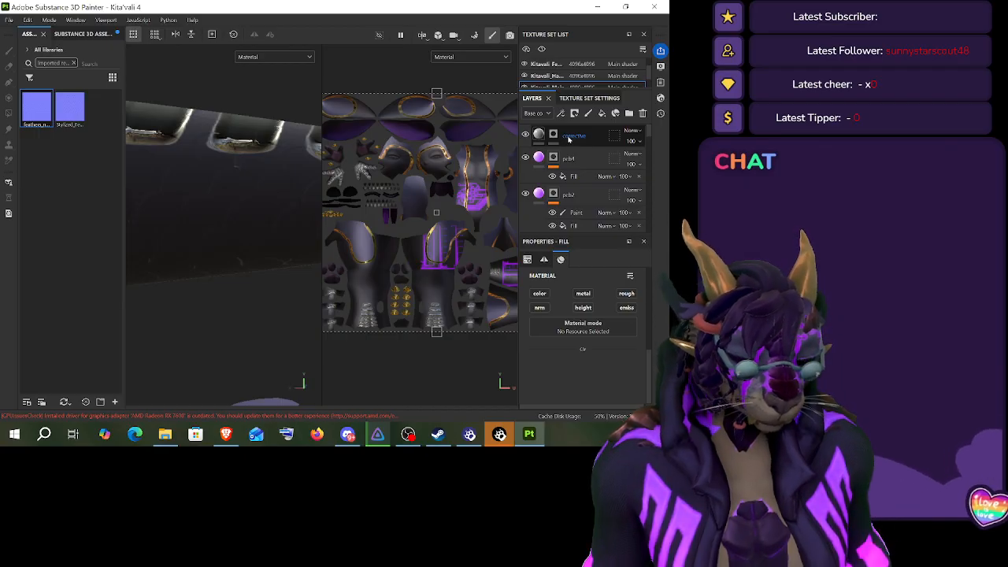
{"action": "scroll", "coordinate": [569, 139], "scroll_direction": "down", "scroll_amount": 3}
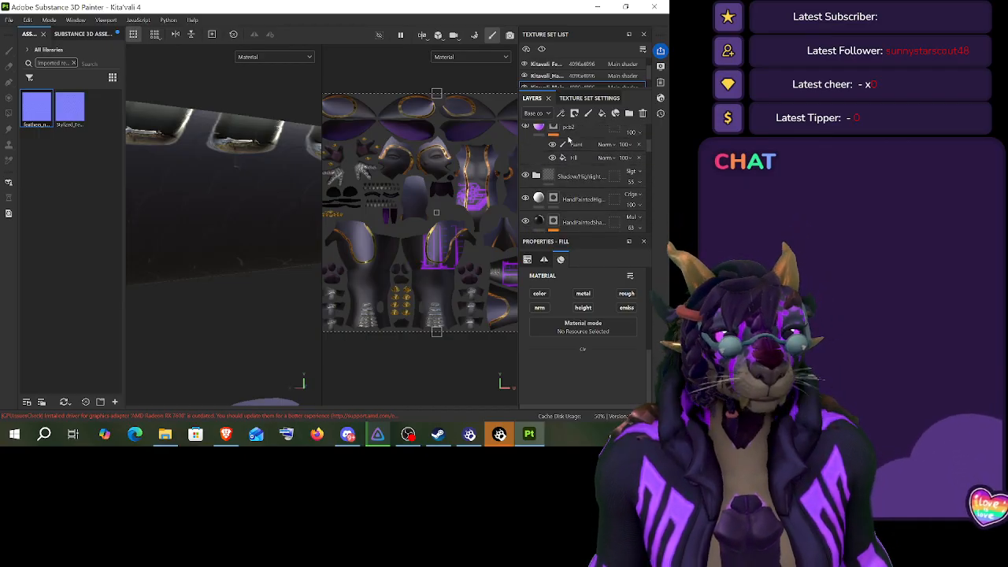
{"action": "left_click_drag", "start_coordinate": [274, 172], "coordinate": [230, 213], "text": "alt"}
{"action": "scroll", "coordinate": [595, 171], "scroll_direction": "down", "scroll_amount": 3}
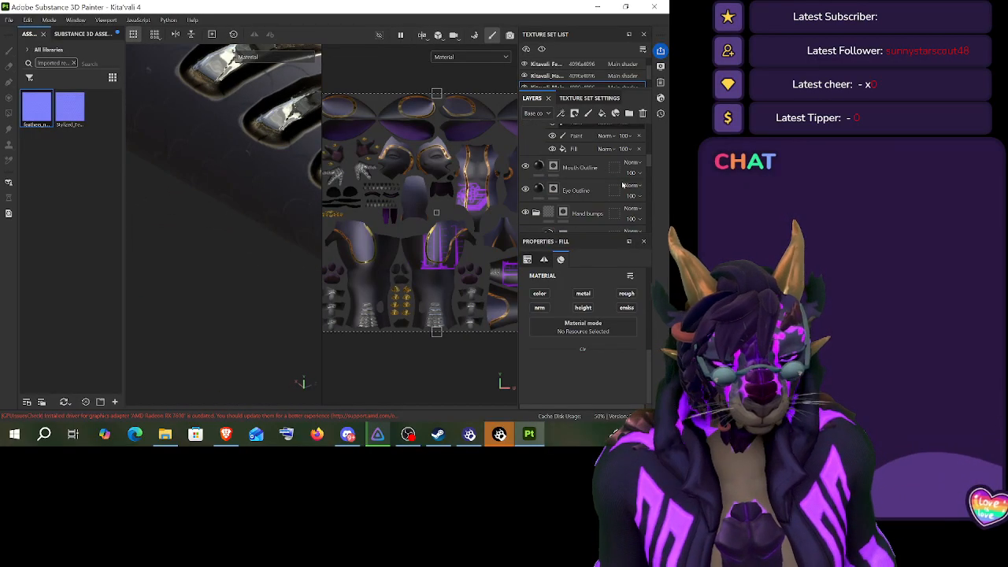
{"action": "scroll", "coordinate": [590, 169], "scroll_direction": "down", "scroll_amount": 3}
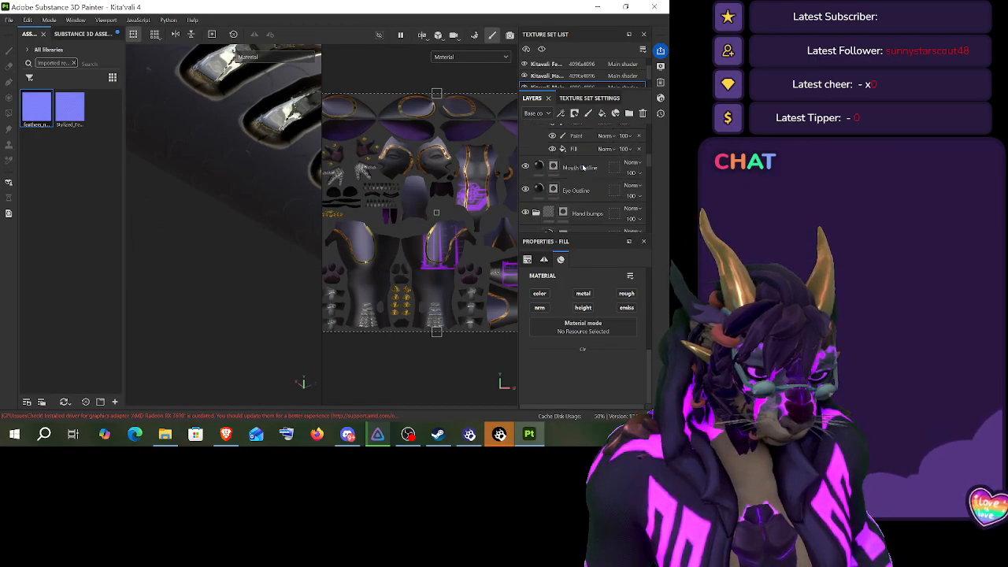
Step: Set the Bumps Base Colour layer's blend mode to Replace and check its mask
{"action": "left_click", "coordinate": [581, 156]}
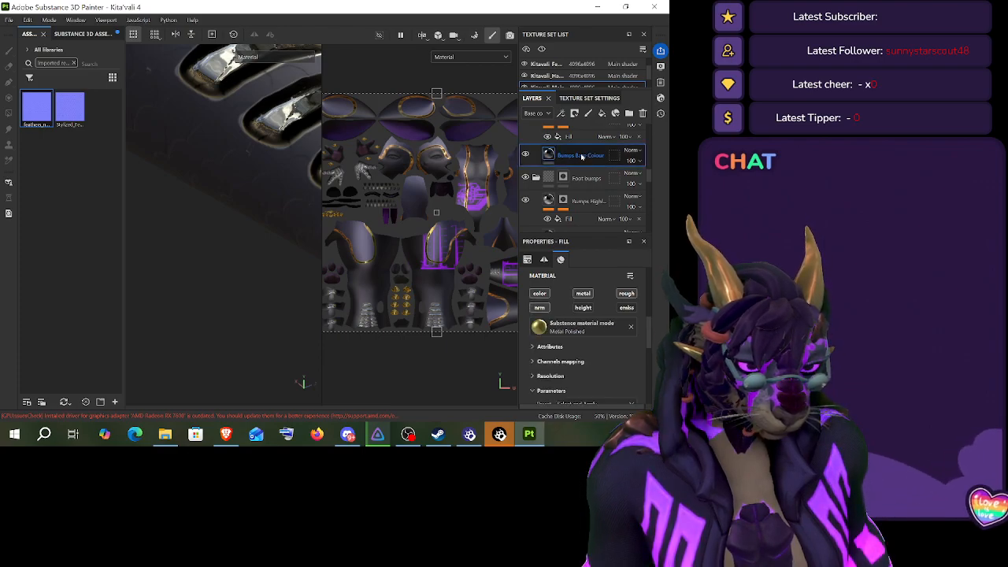
{"action": "left_click", "coordinate": [632, 150]}
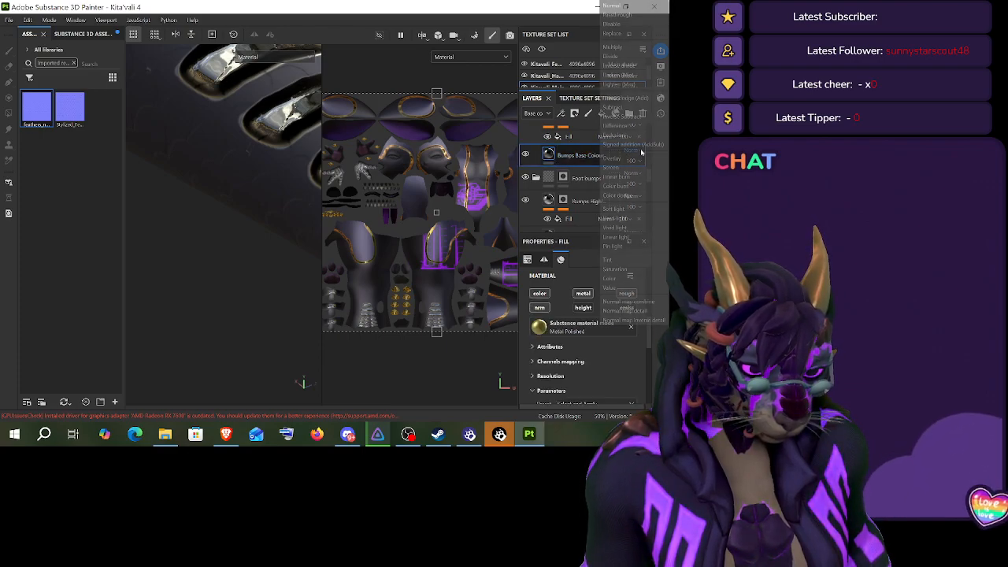
{"action": "left_click", "coordinate": [618, 33]}
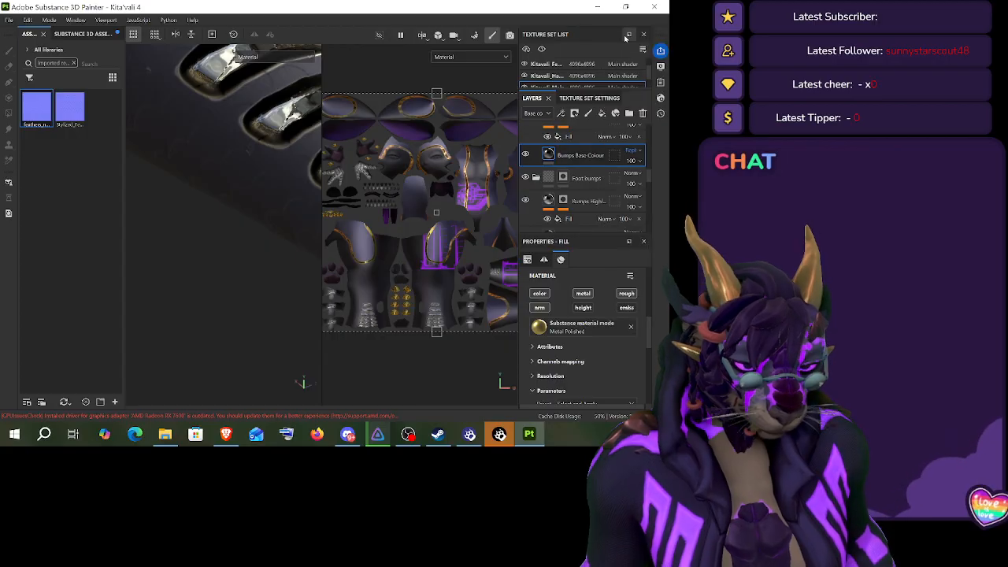
{"action": "left_click", "coordinate": [616, 159]}
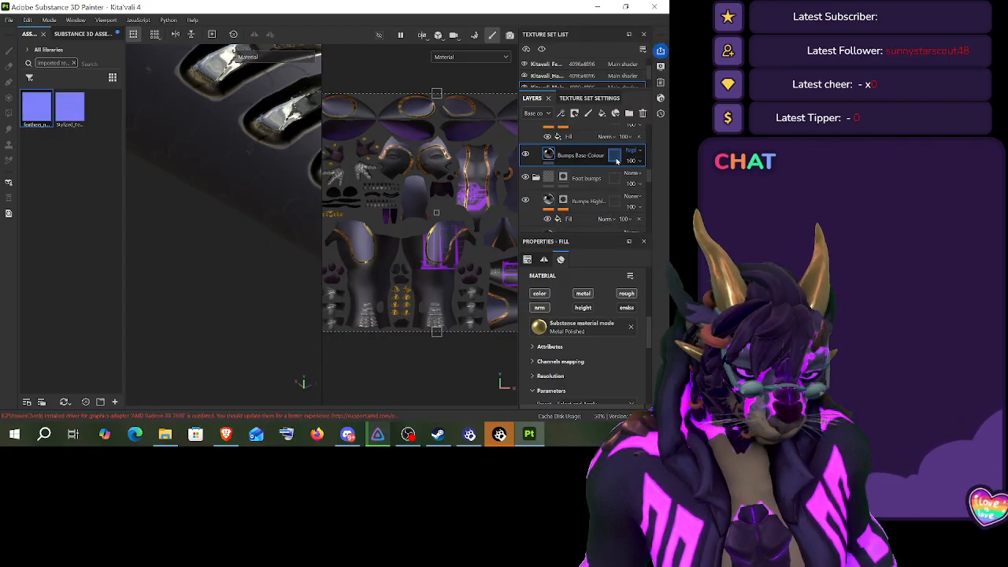
{"action": "scroll", "coordinate": [616, 160], "scroll_direction": "up", "scroll_amount": 1}
{"action": "scroll", "coordinate": [611, 181], "scroll_direction": "up", "scroll_amount": 1}
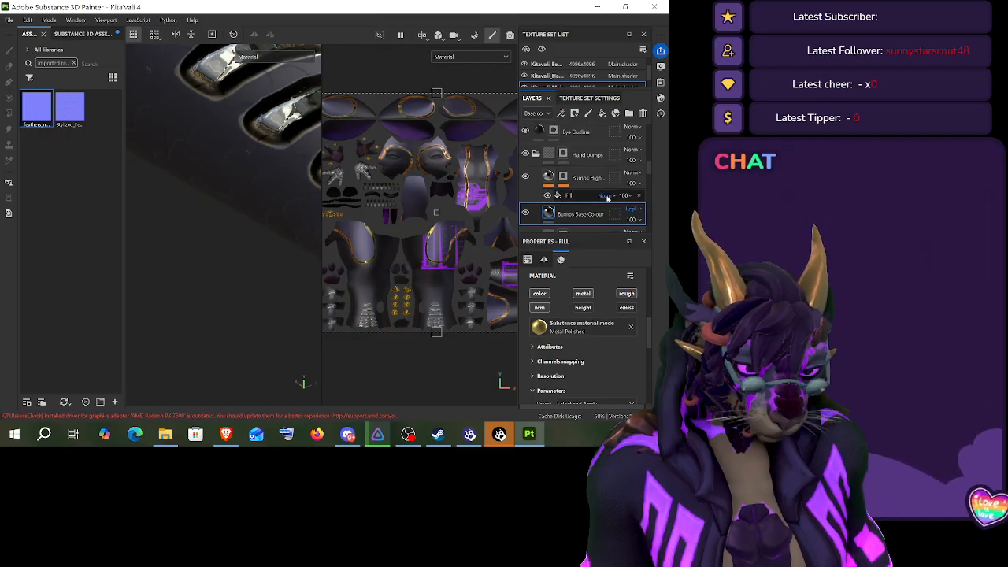
{"action": "left_click", "coordinate": [596, 214]}
{"action": "left_click", "coordinate": [632, 210]}
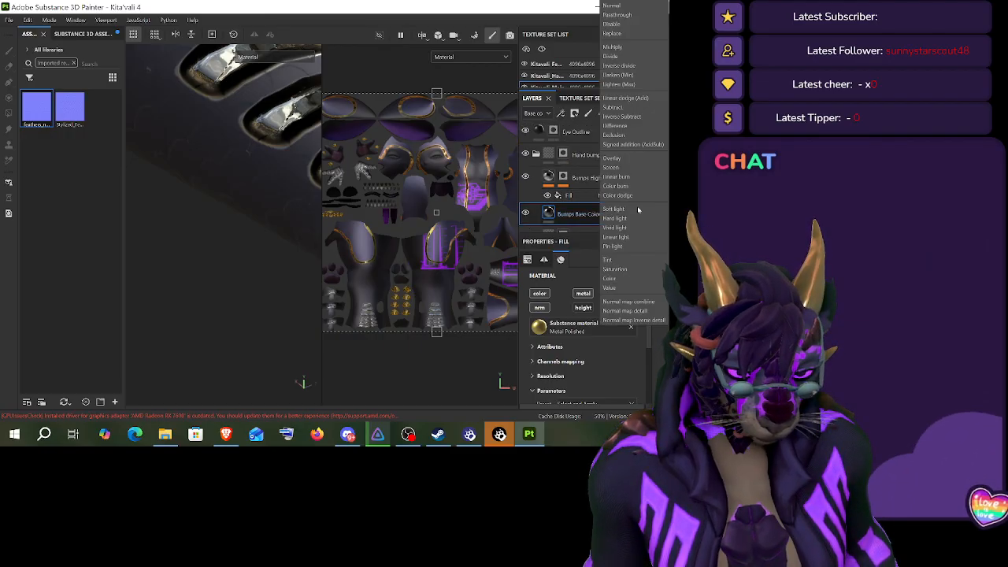
{"action": "left_click", "coordinate": [630, 5]}
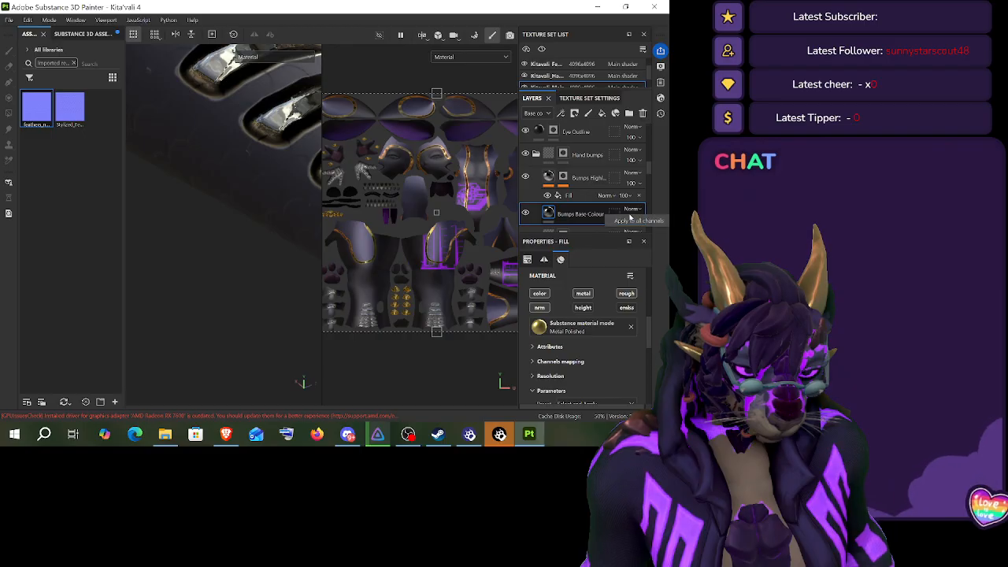
Step: Set the Bumps Highlight layer to Replace blending and open its geometry mask
{"action": "left_click", "coordinate": [632, 174]}
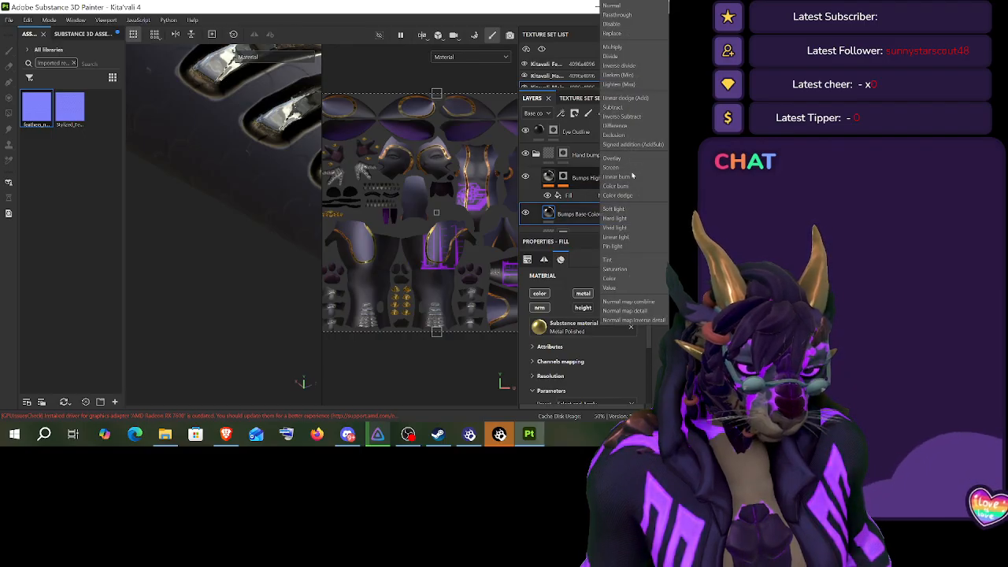
{"action": "left_click", "coordinate": [623, 33]}
{"action": "left_click", "coordinate": [618, 174]}
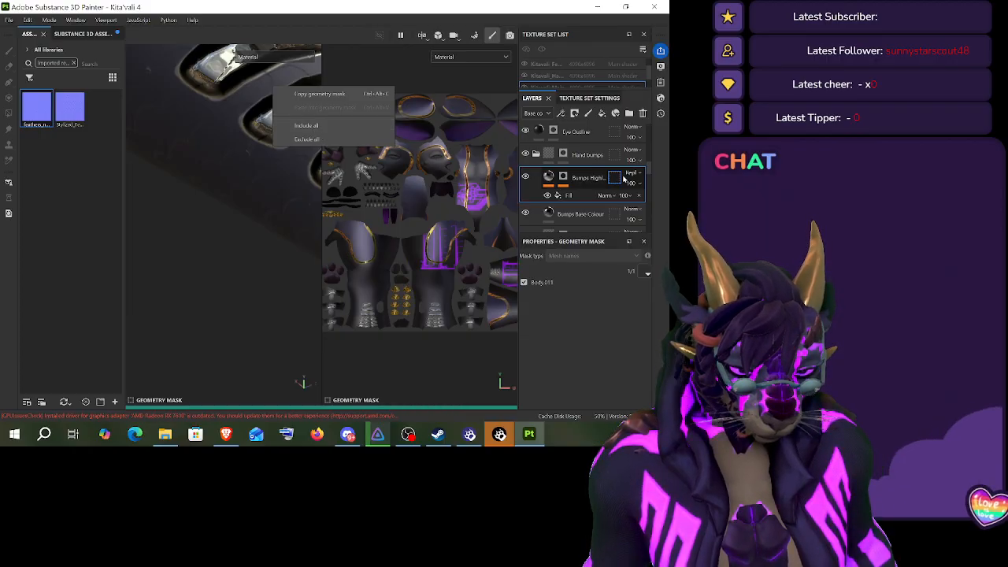
Step: Exclude all mesh parts from the geometry mask, then include all of them again
{"action": "left_click", "coordinate": [243, 178]}
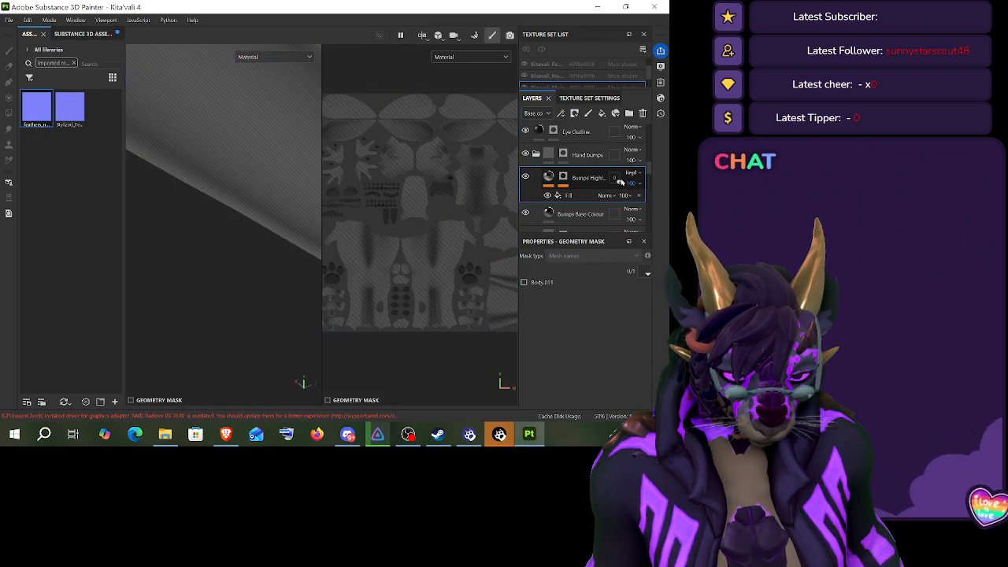
{"action": "right_click", "coordinate": [617, 179]}
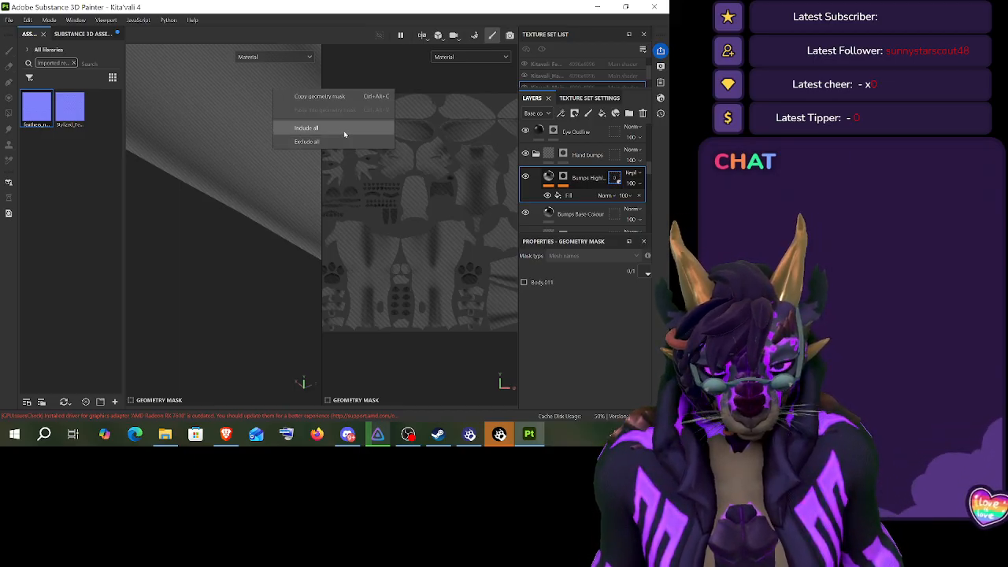
{"action": "left_click", "coordinate": [293, 129]}
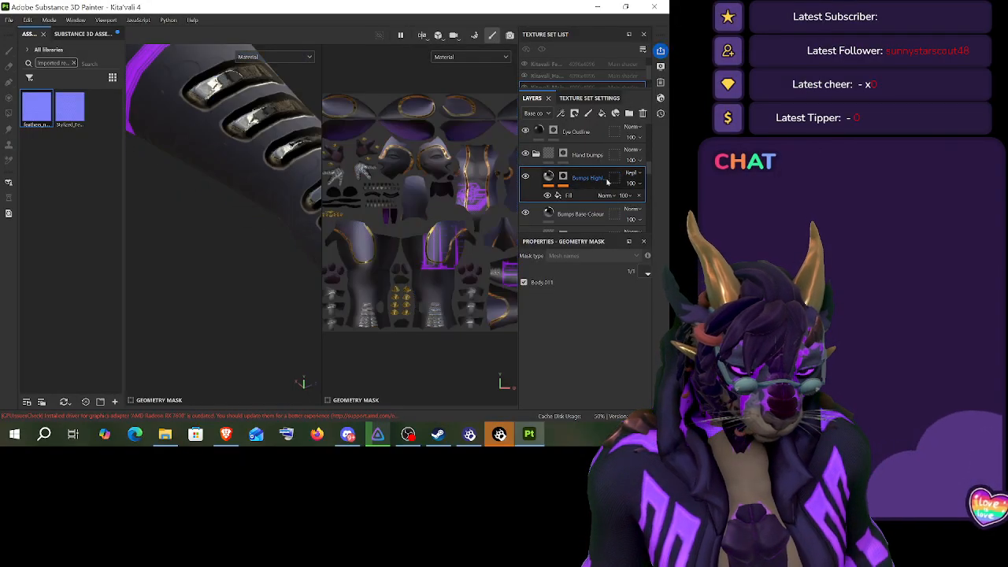
Step: Display the Bumps Highlight fill's Metal Polished material properties
{"action": "left_click", "coordinate": [634, 186]}
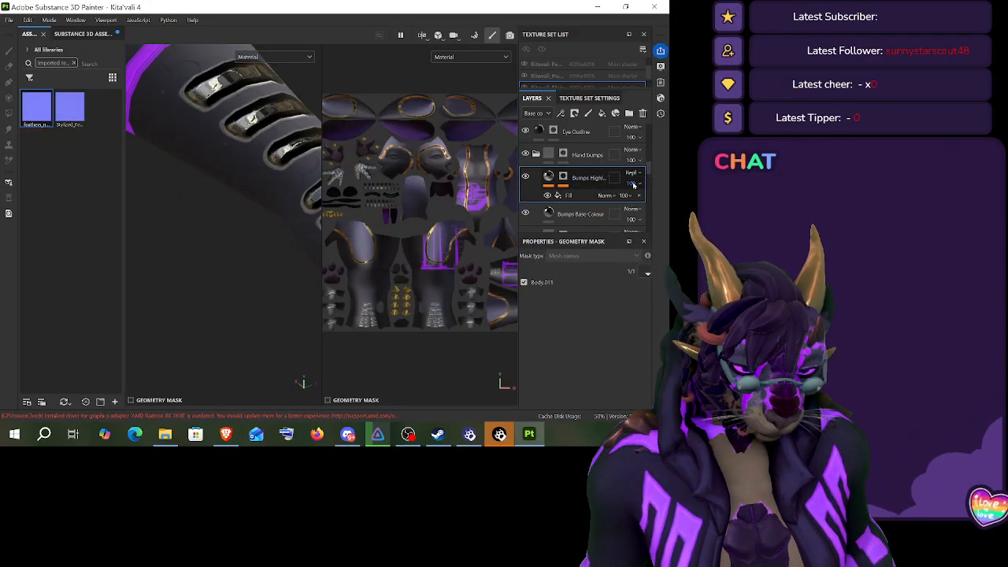
{"action": "mouse_move", "coordinate": [267, 220]}
{"action": "left_mouse_down", "text": "alt"}
{"action": "mouse_move", "coordinate": [258, 234]}
{"action": "mouse_move", "coordinate": [260, 214]}
{"action": "mouse_move", "coordinate": [217, 227]}
{"action": "left_mouse_up", "text": "alt"}
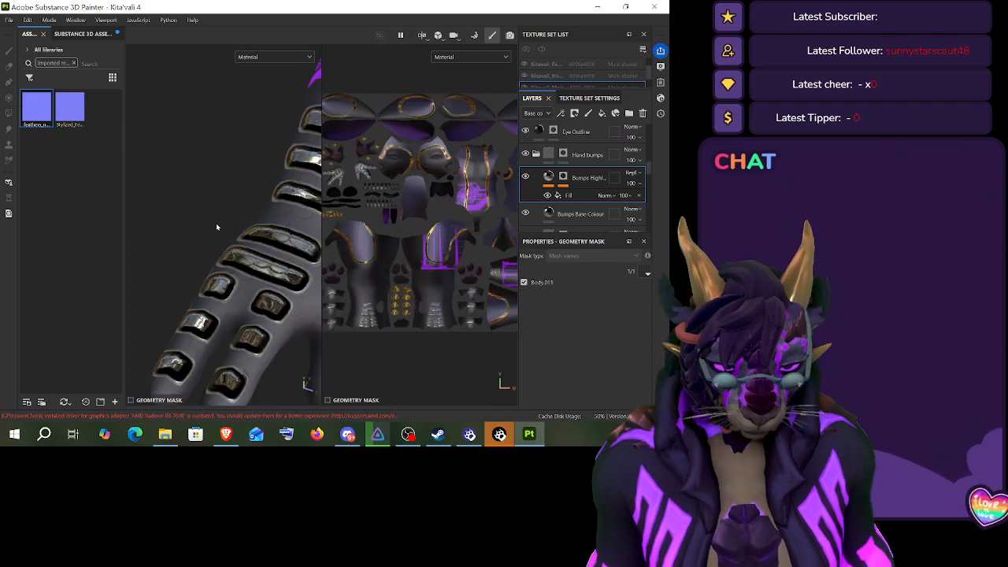
{"action": "left_click", "coordinate": [549, 177]}
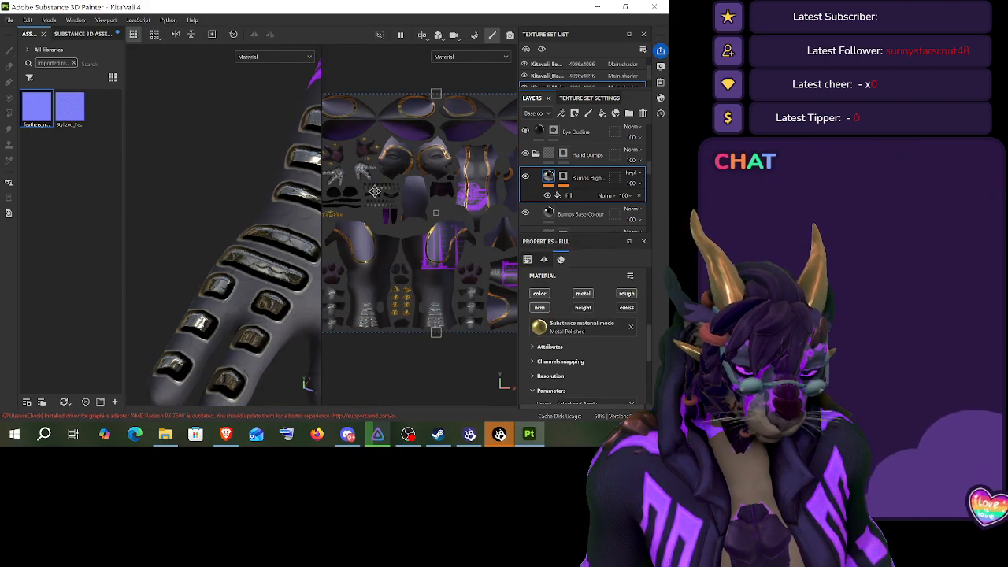
Step: Frame the claw sockets and select the Bumps Highlight Fill effect showing base colour, normal and height
{"action": "left_click_drag", "start_coordinate": [296, 215], "coordinate": [263, 197], "text": "alt"}
{"action": "scroll", "coordinate": [273, 238], "scroll_direction": "down", "scroll_amount": 5}
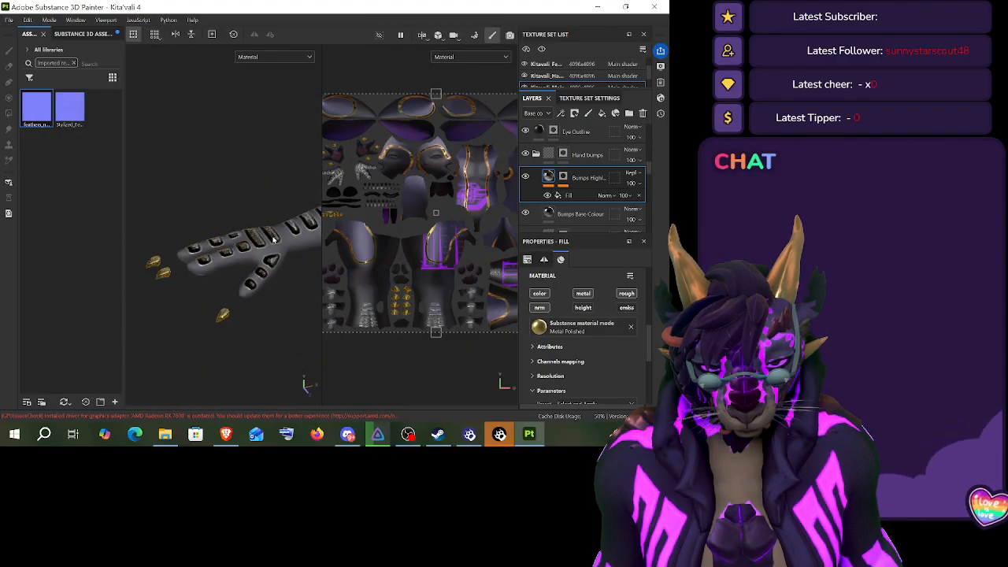
{"action": "scroll", "coordinate": [273, 238], "scroll_direction": "up", "scroll_amount": 10}
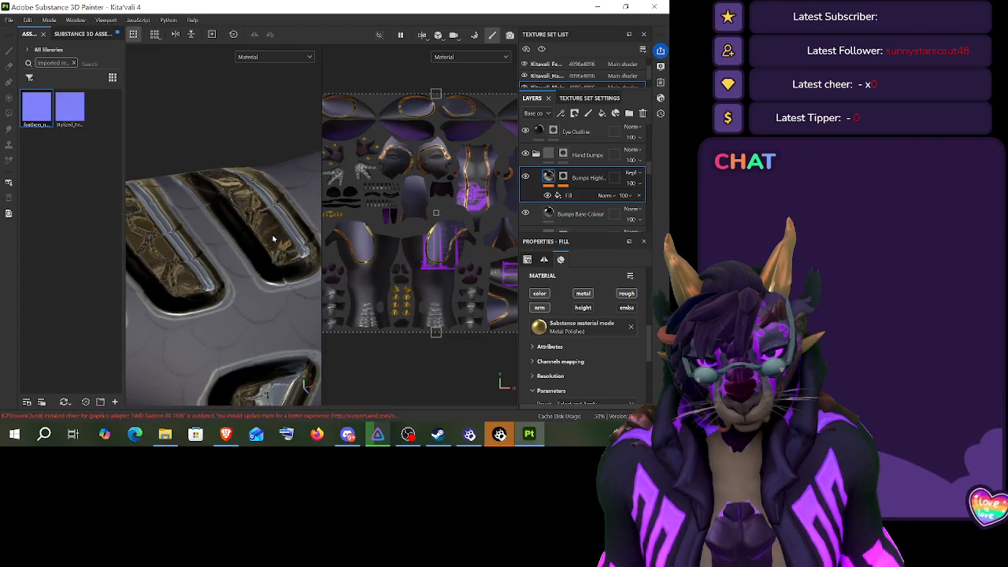
{"action": "scroll", "coordinate": [607, 302], "scroll_direction": "down", "scroll_amount": 5}
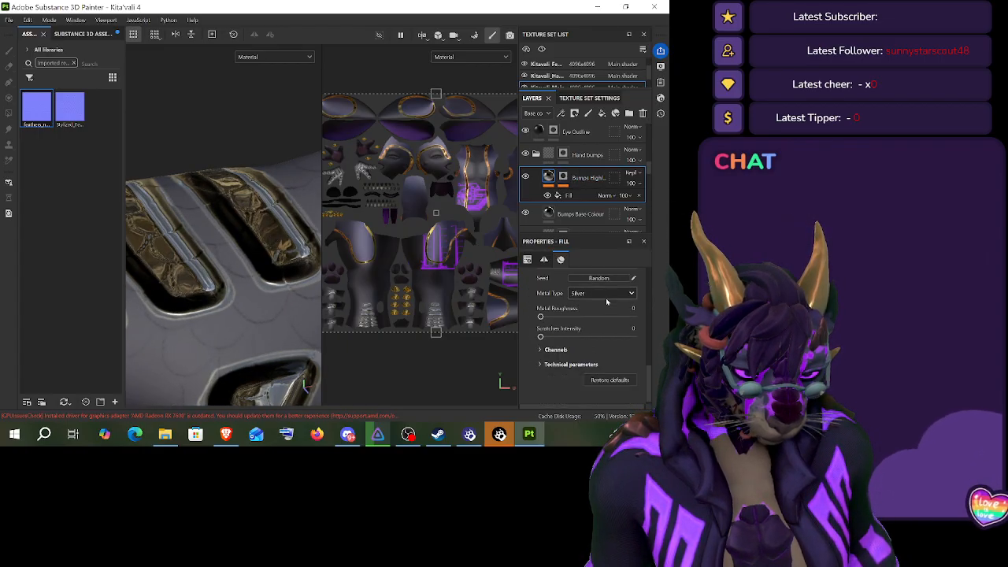
{"action": "scroll", "coordinate": [606, 298], "scroll_direction": "up", "scroll_amount": 2}
{"action": "left_click", "coordinate": [572, 198]}
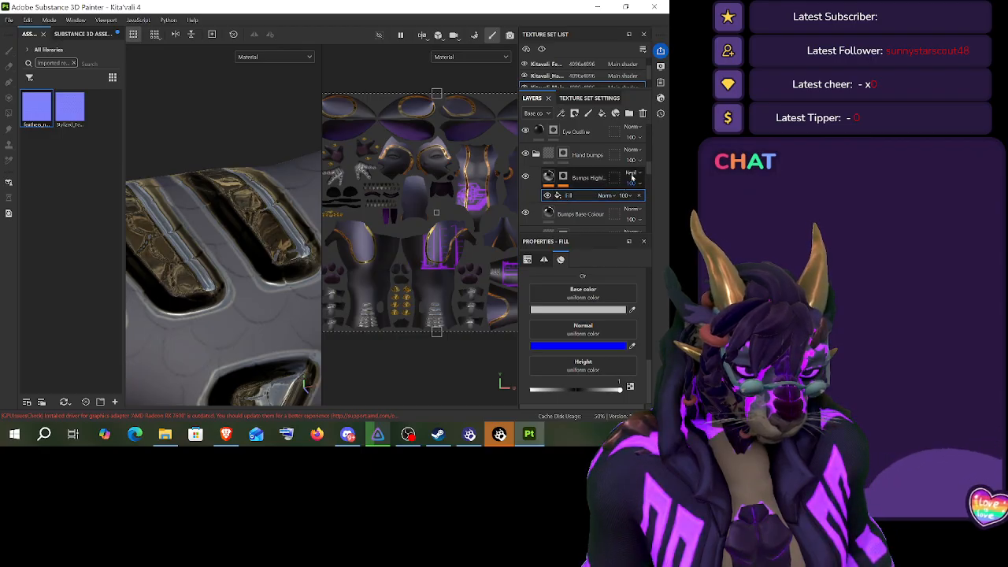
Step: Set the Fill effect's blend mode to Normal, then Replace, and inspect the arm bumps
{"action": "left_click", "coordinate": [613, 196]}
{"action": "left_click", "coordinate": [624, 8]}
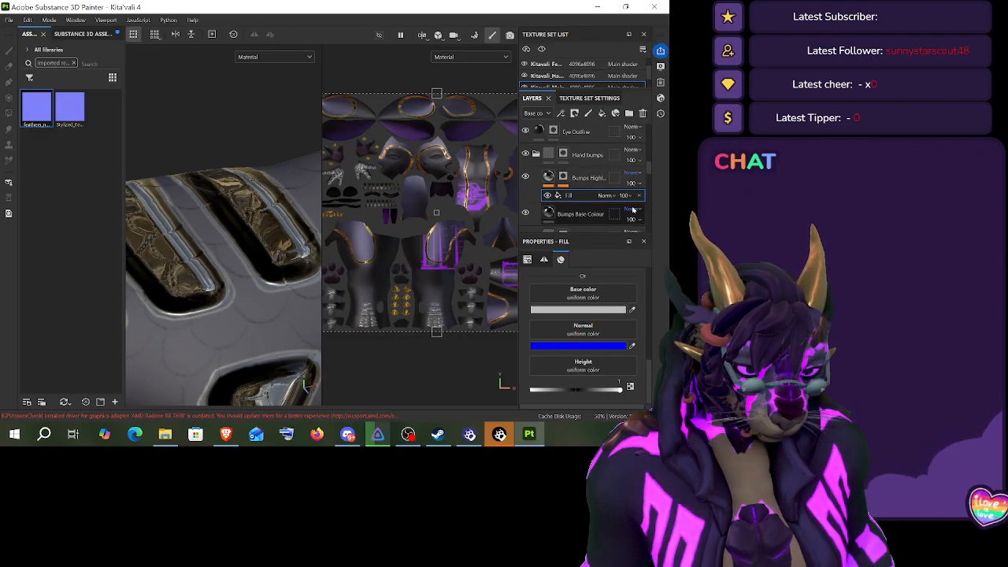
{"action": "left_click", "coordinate": [615, 197]}
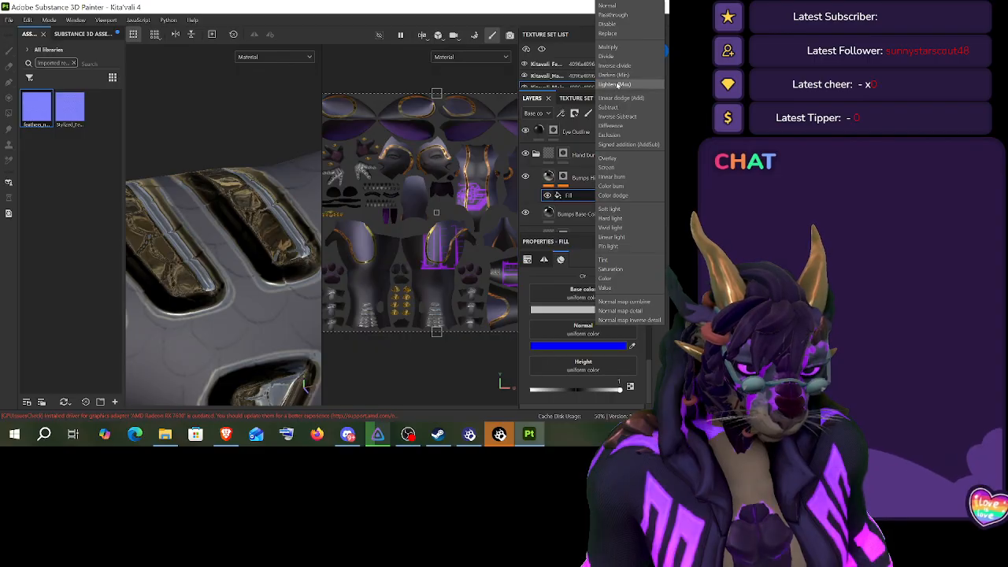
{"action": "left_click", "coordinate": [608, 33]}
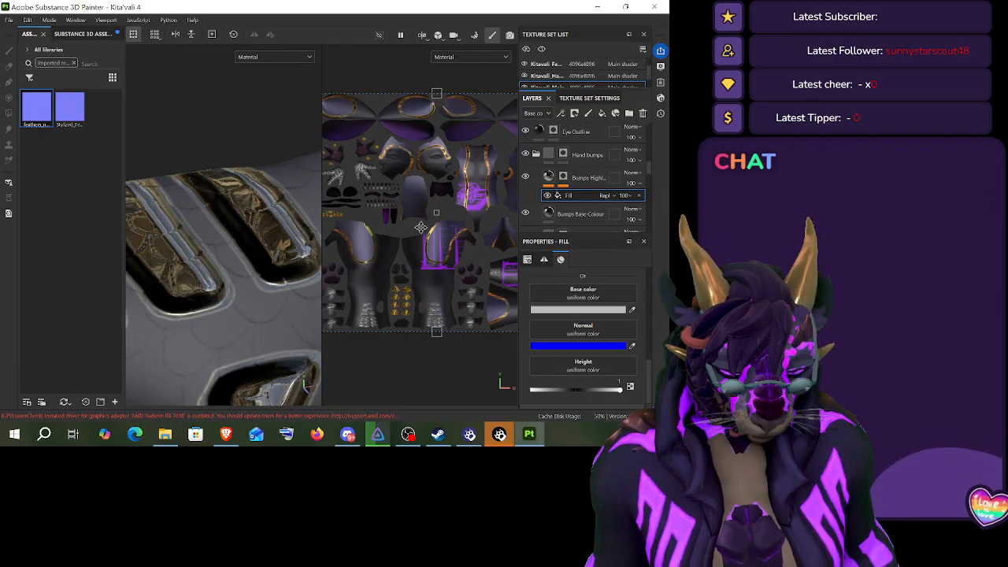
{"action": "scroll", "coordinate": [295, 249], "scroll_direction": "down", "scroll_amount": 4}
{"action": "left_click_drag", "start_coordinate": [301, 247], "coordinate": [269, 220], "text": "alt"}
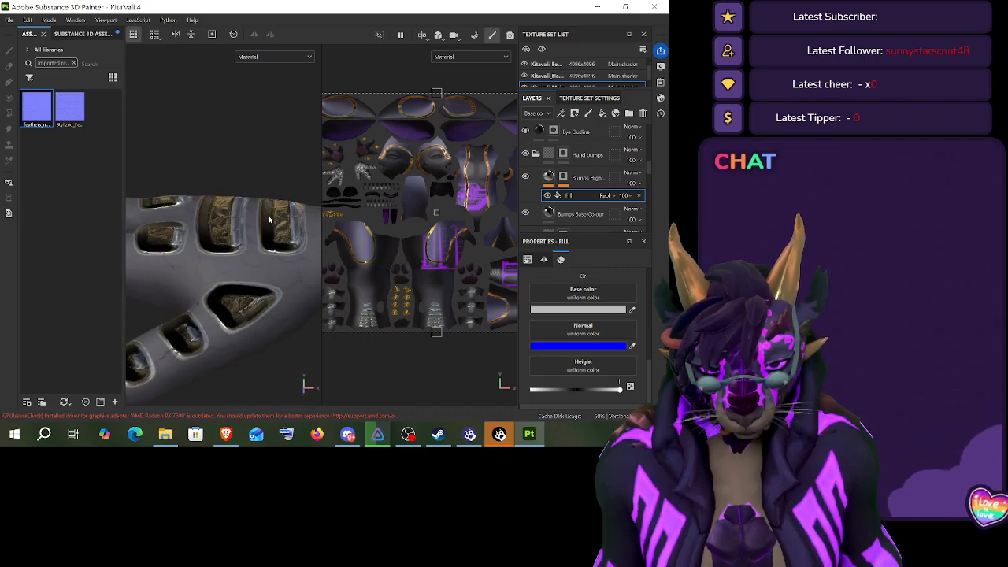
Step: Try Passthrough and then Overlay blending on the Fill effect, orbiting around the arm
{"action": "left_click", "coordinate": [615, 199]}
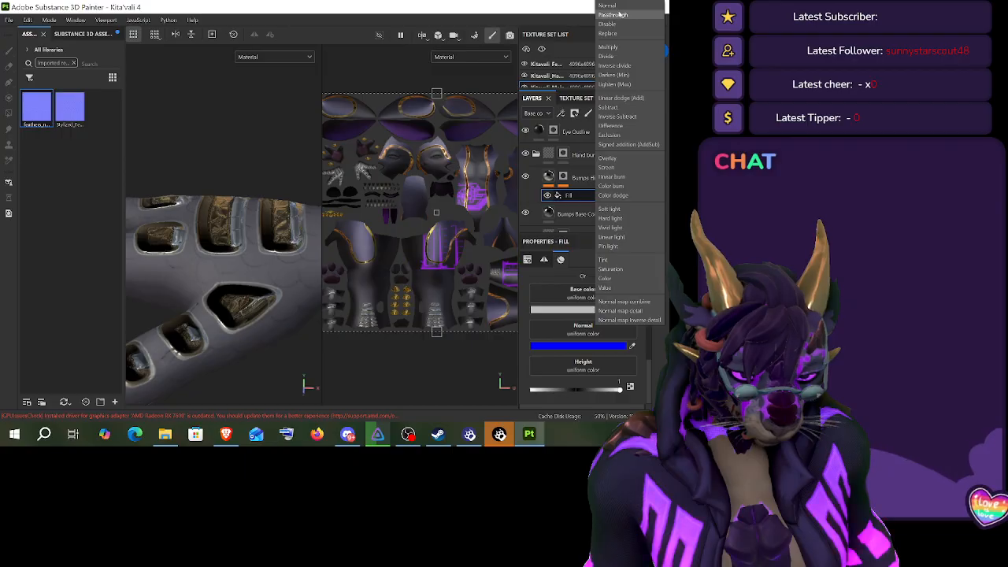
{"action": "left_click", "coordinate": [619, 15]}
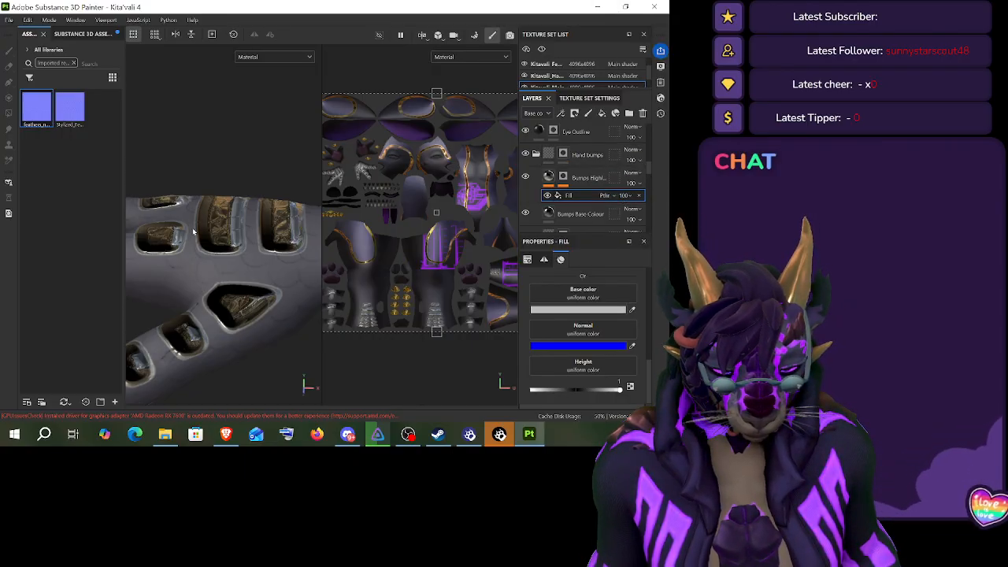
{"action": "left_click", "coordinate": [613, 195]}
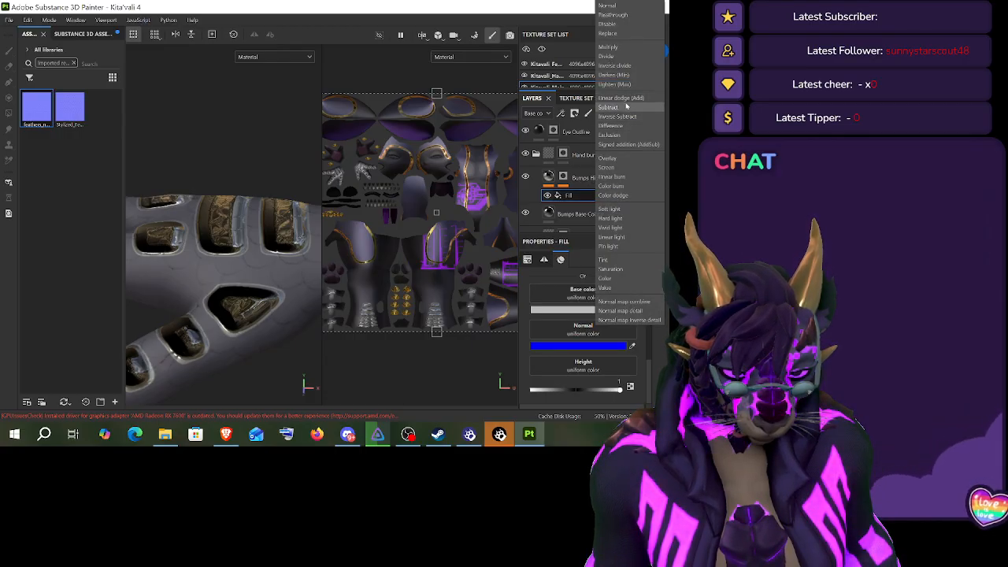
{"action": "left_click", "coordinate": [623, 158]}
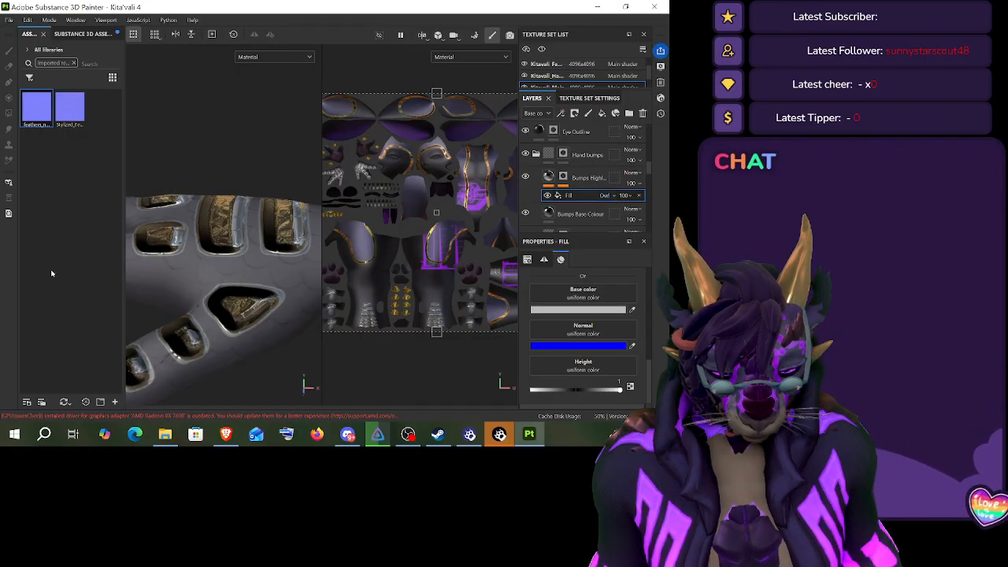
{"action": "left_click_drag", "start_coordinate": [164, 242], "coordinate": [184, 208], "text": "alt"}
{"action": "left_click_drag", "start_coordinate": [241, 244], "coordinate": [289, 269], "text": "alt"}
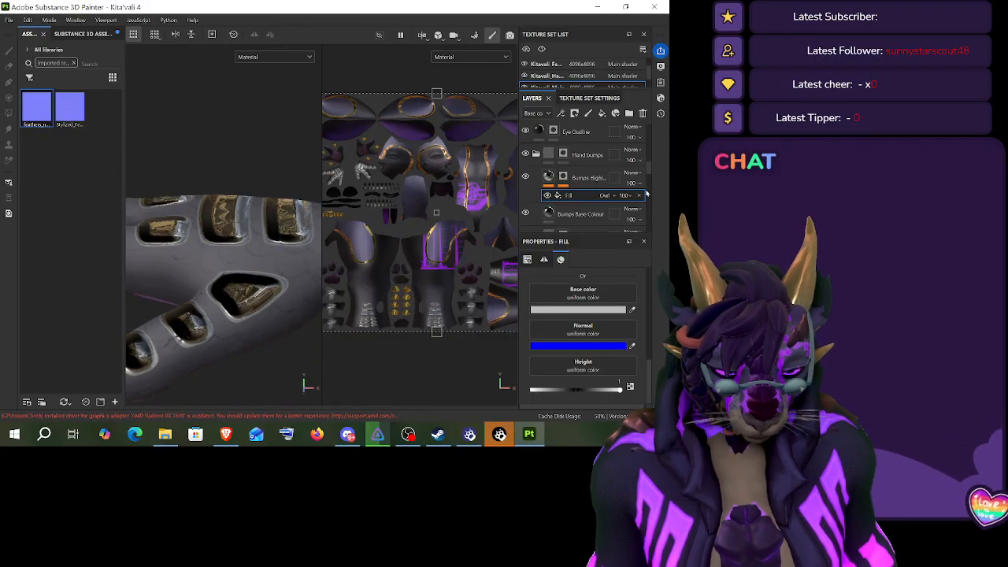
Step: Return the Fill effect to Normal, then try Multiply and view the holes from another angle
{"action": "left_click", "coordinate": [605, 195]}
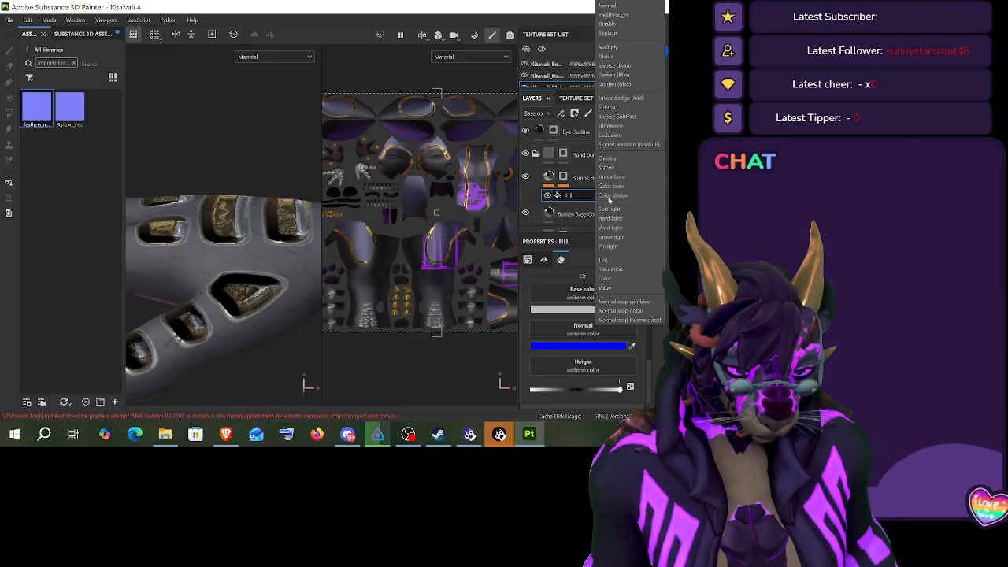
{"action": "left_click", "coordinate": [619, 7]}
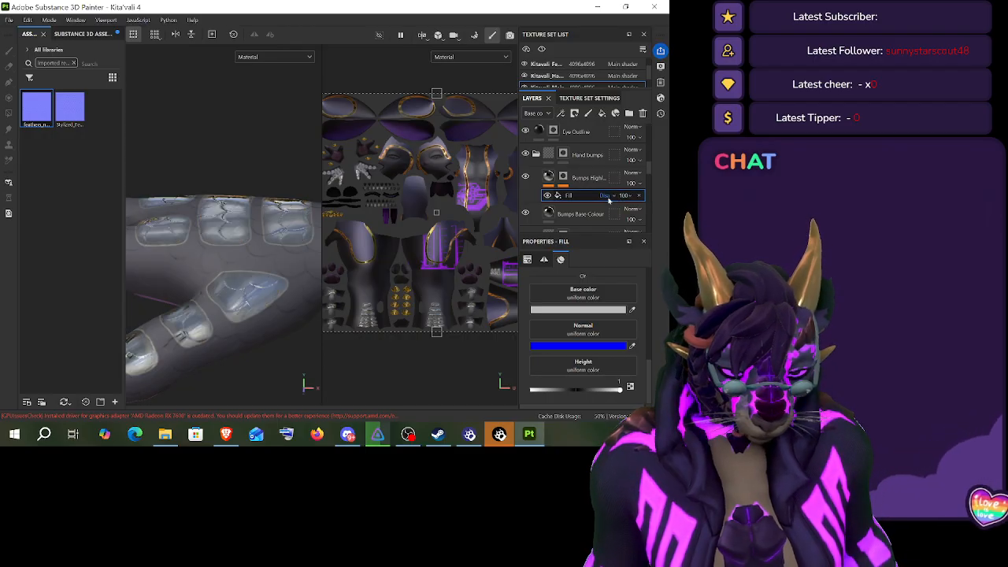
{"action": "left_click", "coordinate": [606, 196]}
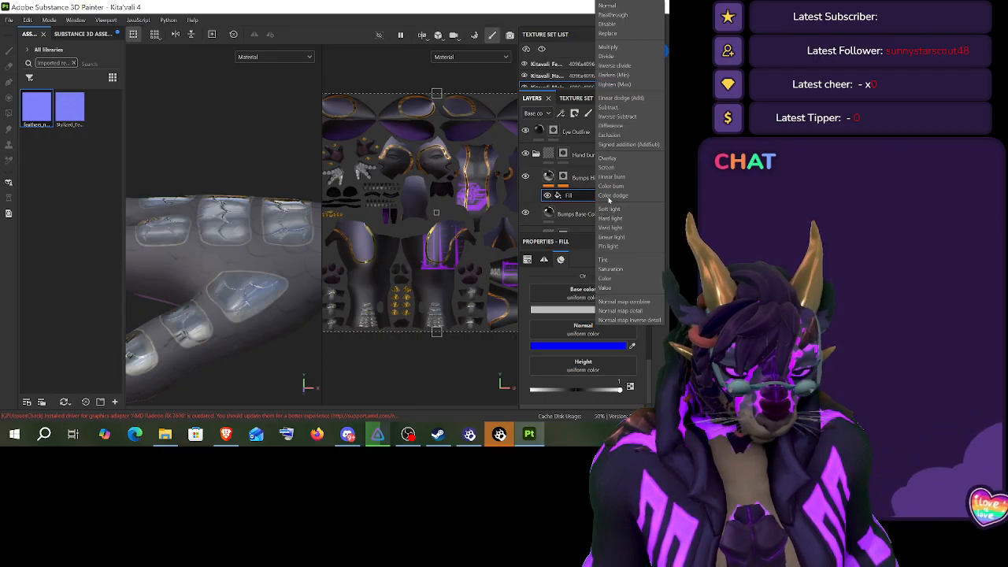
{"action": "left_click", "coordinate": [617, 49]}
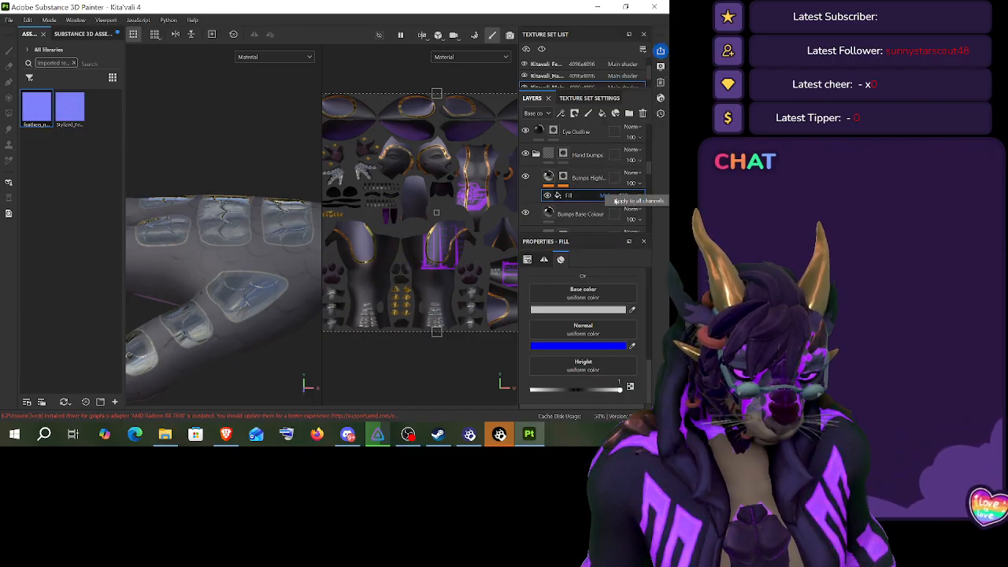
{"action": "scroll", "coordinate": [221, 220], "scroll_direction": "up", "scroll_amount": 1}
{"action": "left_click_drag", "start_coordinate": [222, 220], "coordinate": [276, 202], "text": "alt"}
Step: Settle the Fill effect on Replace blending after resetting it to Normal
{"action": "left_click", "coordinate": [604, 194]}
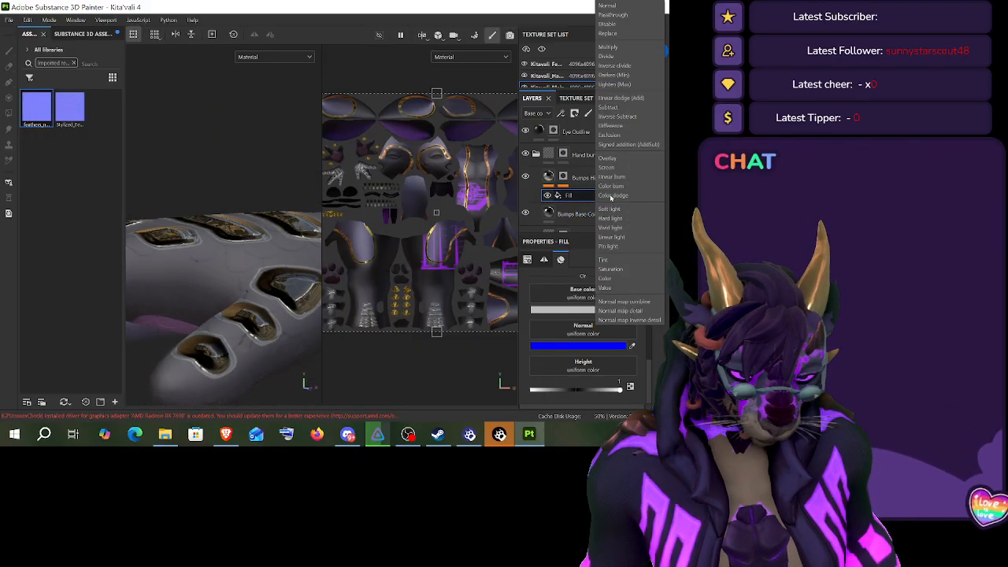
{"action": "left_click", "coordinate": [609, 6]}
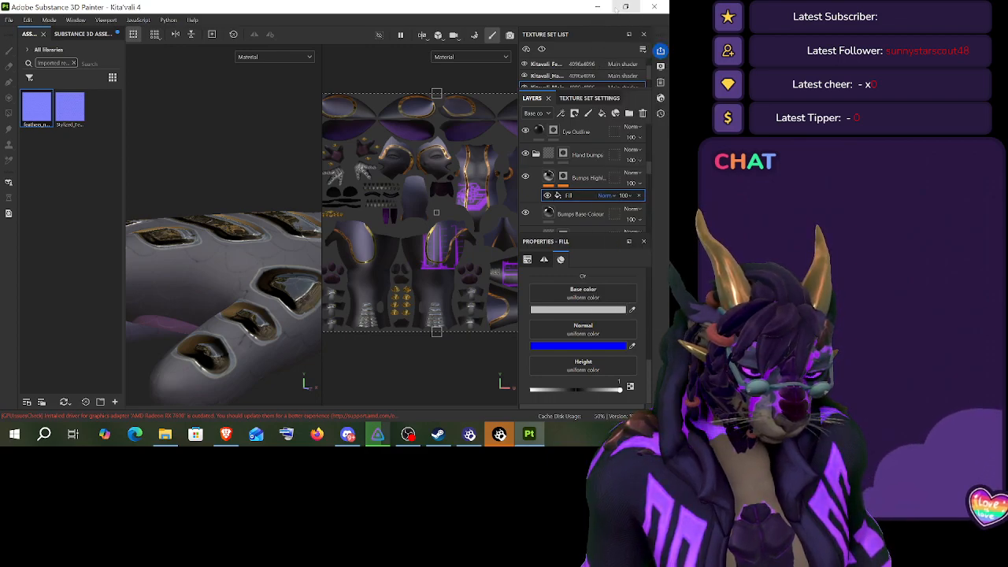
{"action": "left_click", "coordinate": [608, 196]}
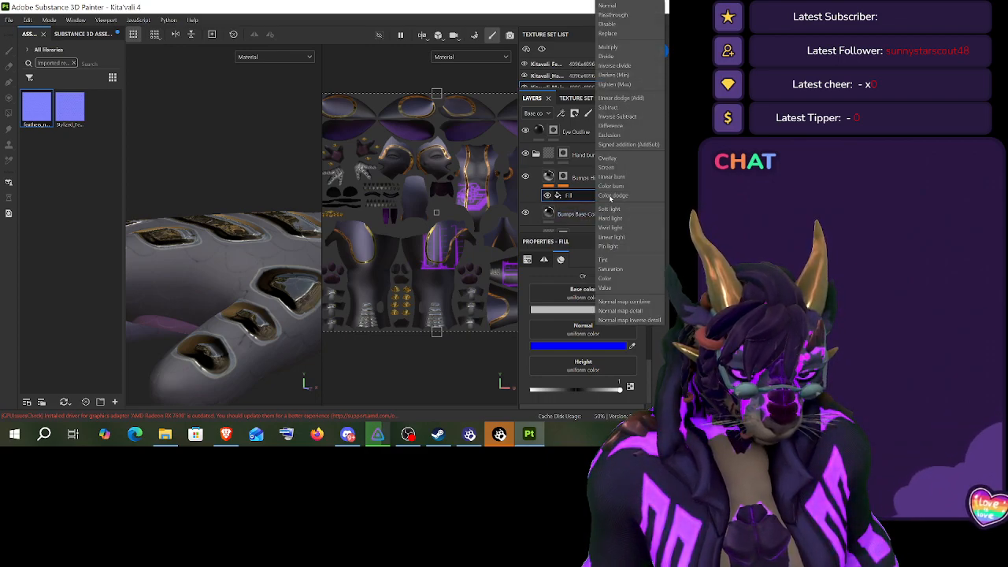
{"action": "left_click", "coordinate": [616, 50]}
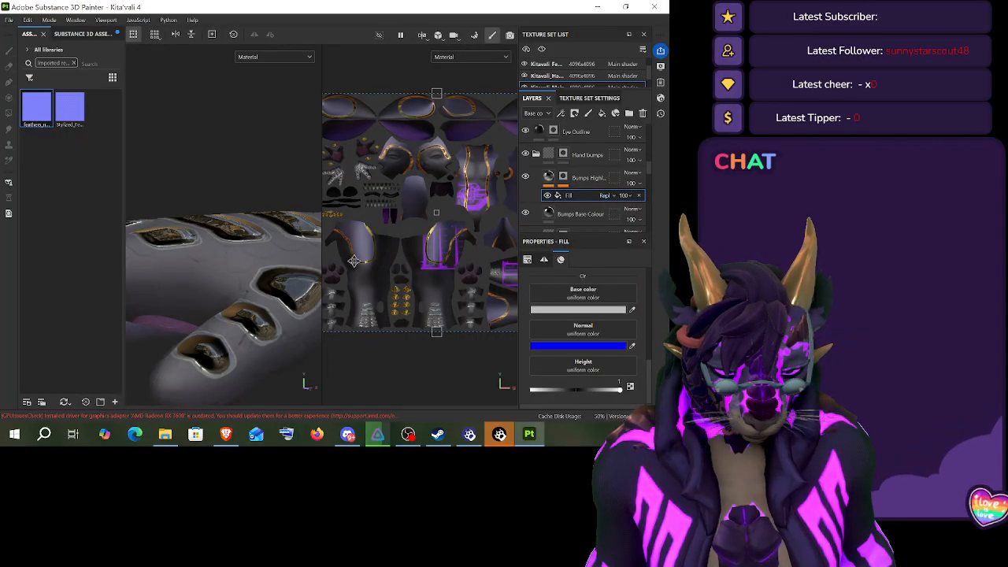
{"action": "scroll", "coordinate": [273, 263], "scroll_direction": "down", "scroll_amount": 3}
{"action": "scroll", "coordinate": [273, 263], "scroll_direction": "up", "scroll_amount": 4}
{"action": "left_click_drag", "start_coordinate": [275, 254], "coordinate": [262, 221], "text": "alt"}
{"action": "scroll", "coordinate": [267, 241], "scroll_direction": "up", "scroll_amount": 2}
{"action": "scroll", "coordinate": [267, 242], "scroll_direction": "up", "scroll_amount": 2}
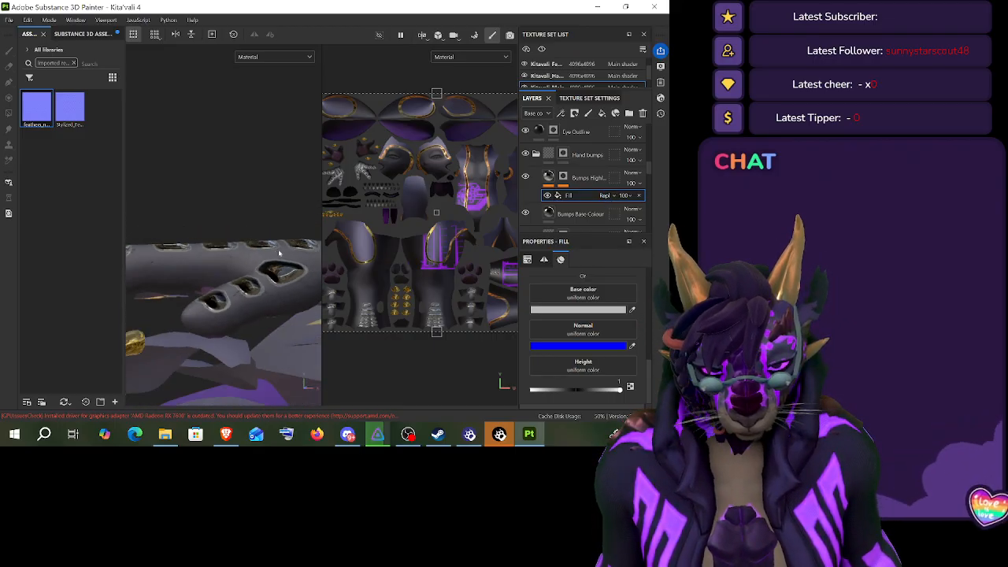
{"action": "scroll", "coordinate": [583, 208], "scroll_direction": "down", "scroll_amount": 1}
{"action": "scroll", "coordinate": [581, 209], "scroll_direction": "down", "scroll_amount": 3}
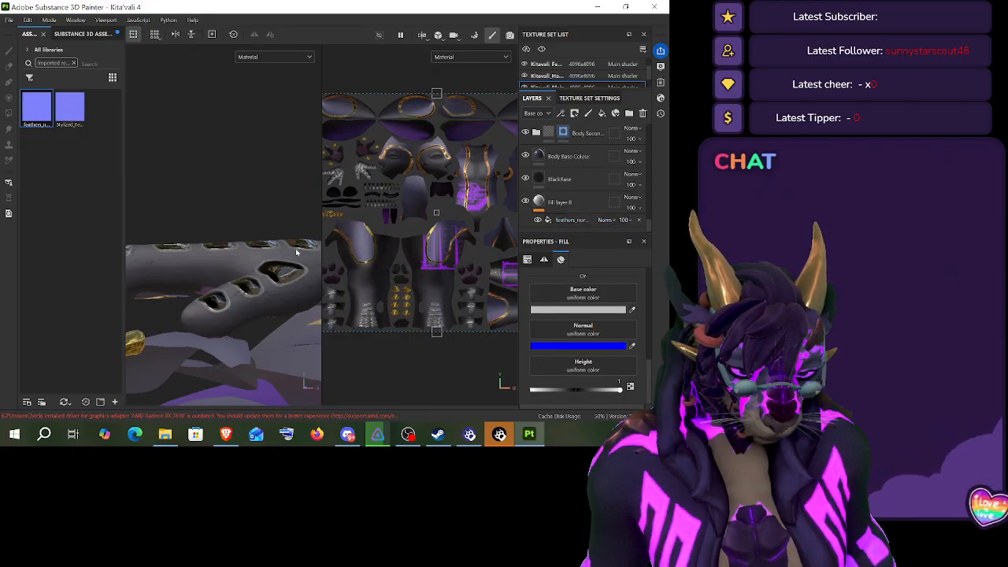
{"action": "scroll", "coordinate": [291, 250], "scroll_direction": "down", "scroll_amount": 4}
{"action": "left_click_drag", "start_coordinate": [291, 251], "coordinate": [293, 320], "text": "alt"}
{"action": "scroll", "coordinate": [293, 250], "scroll_direction": "up", "scroll_amount": 4}
{"action": "scroll", "coordinate": [294, 250], "scroll_direction": "up", "scroll_amount": 3}
{"action": "left_click_drag", "start_coordinate": [293, 250], "coordinate": [290, 220], "text": "alt"}
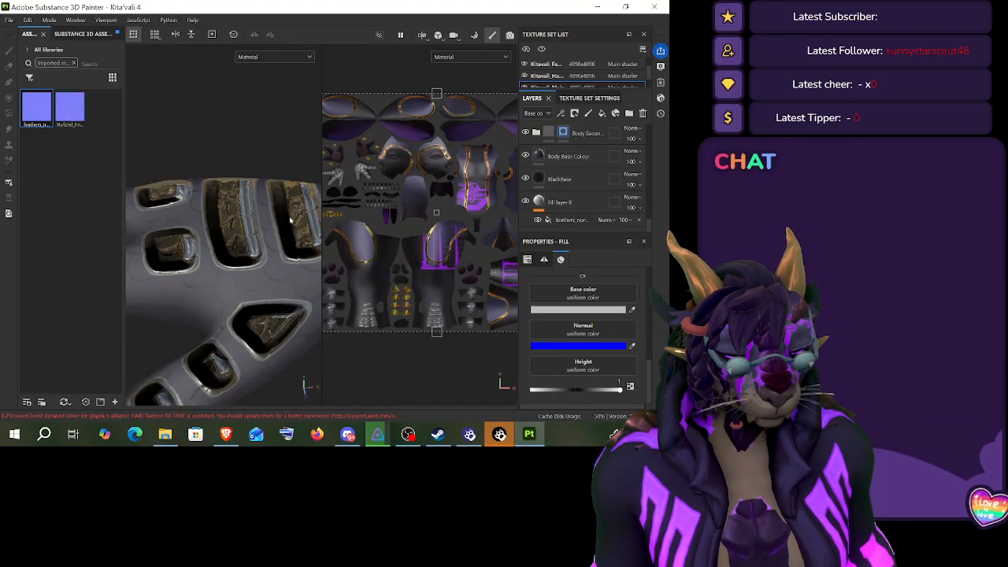
{"action": "left_click_drag", "start_coordinate": [279, 223], "coordinate": [286, 213], "text": "alt"}
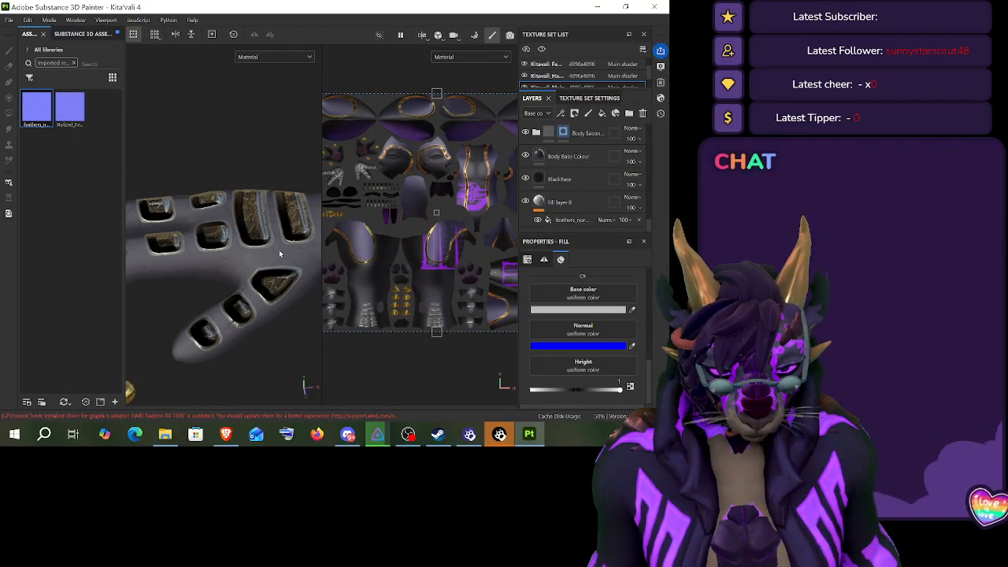
{"action": "scroll", "coordinate": [278, 250], "scroll_direction": "up", "scroll_amount": 2}
{"action": "scroll", "coordinate": [573, 160], "scroll_direction": "up", "scroll_amount": 2}
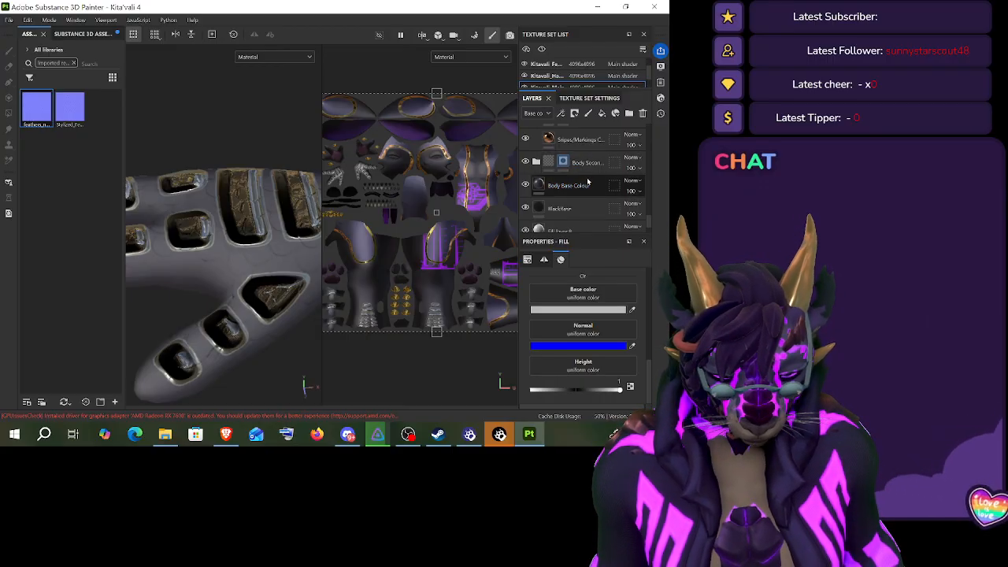
{"action": "scroll", "coordinate": [587, 182], "scroll_direction": "up", "scroll_amount": 3}
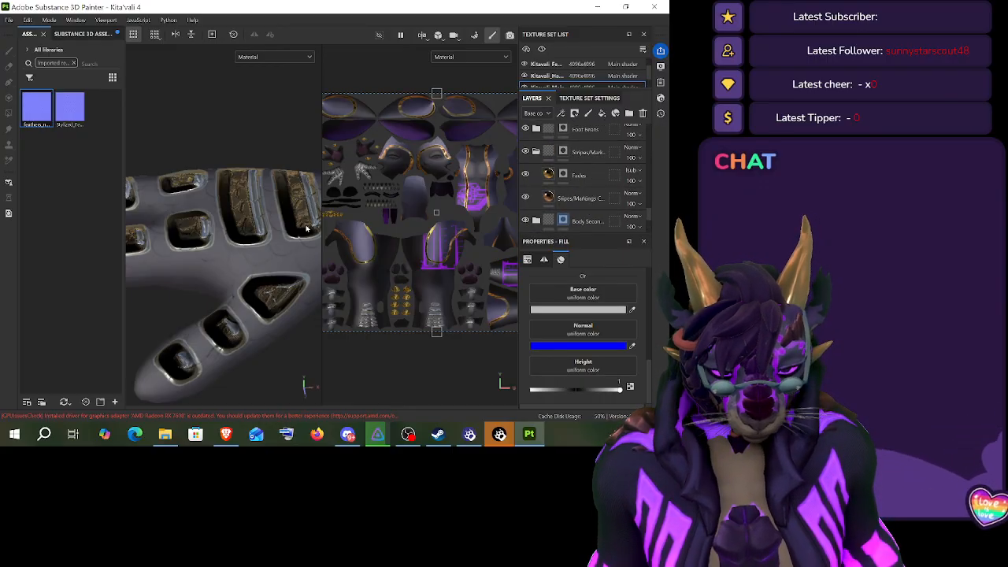
{"action": "left_click_drag", "start_coordinate": [307, 228], "coordinate": [337, 217], "text": "alt"}
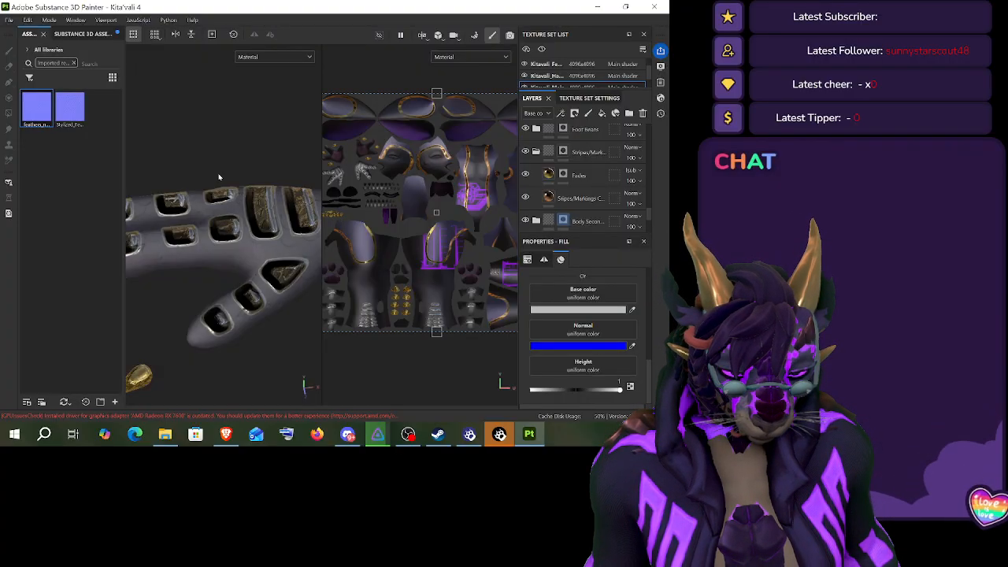
{"action": "scroll", "coordinate": [280, 228], "scroll_direction": "up", "scroll_amount": 10}
{"action": "left_click_drag", "start_coordinate": [280, 227], "coordinate": [297, 244], "text": "alt"}
{"action": "middle_click_drag", "start_coordinate": [297, 244], "coordinate": [294, 242], "text": "alt"}
{"action": "scroll", "coordinate": [295, 242], "scroll_direction": "down", "scroll_amount": 12}
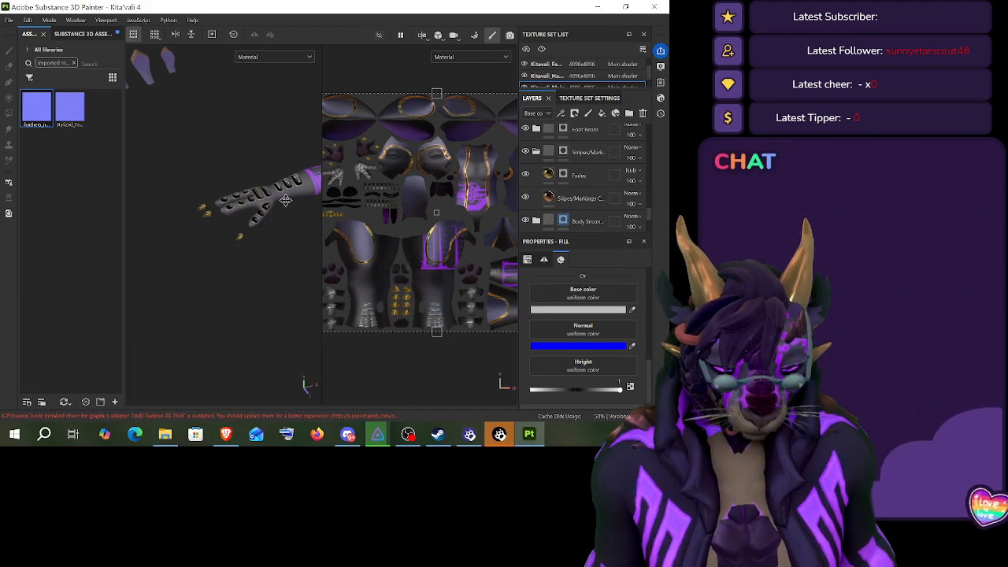
{"action": "scroll", "coordinate": [640, 161], "scroll_direction": "down", "scroll_amount": 4}
{"action": "scroll", "coordinate": [641, 162], "scroll_direction": "down", "scroll_amount": 4}
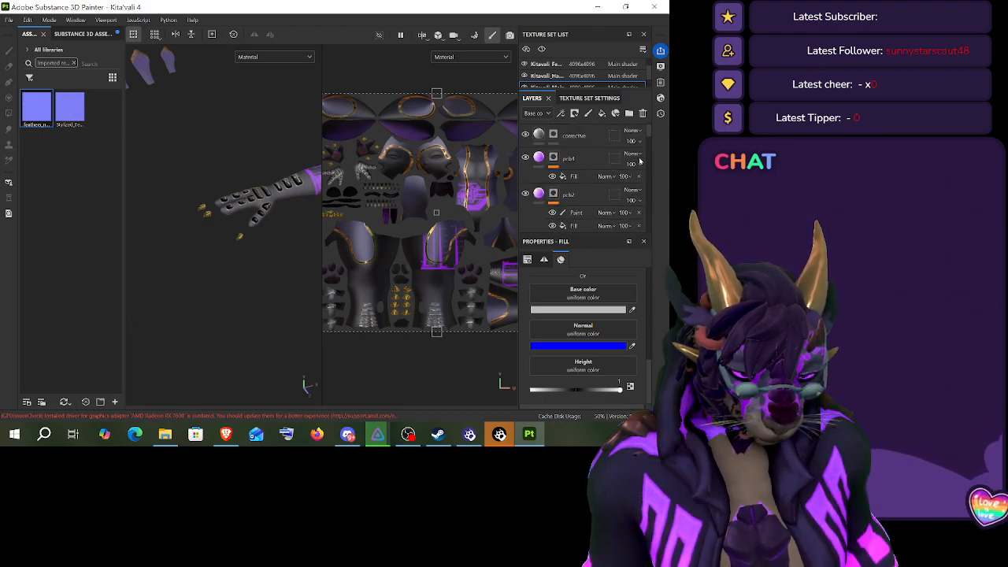
Step: Select the corrective fill layer and zoom the UV view over the gold strip, then back out
{"action": "left_click", "coordinate": [578, 140]}
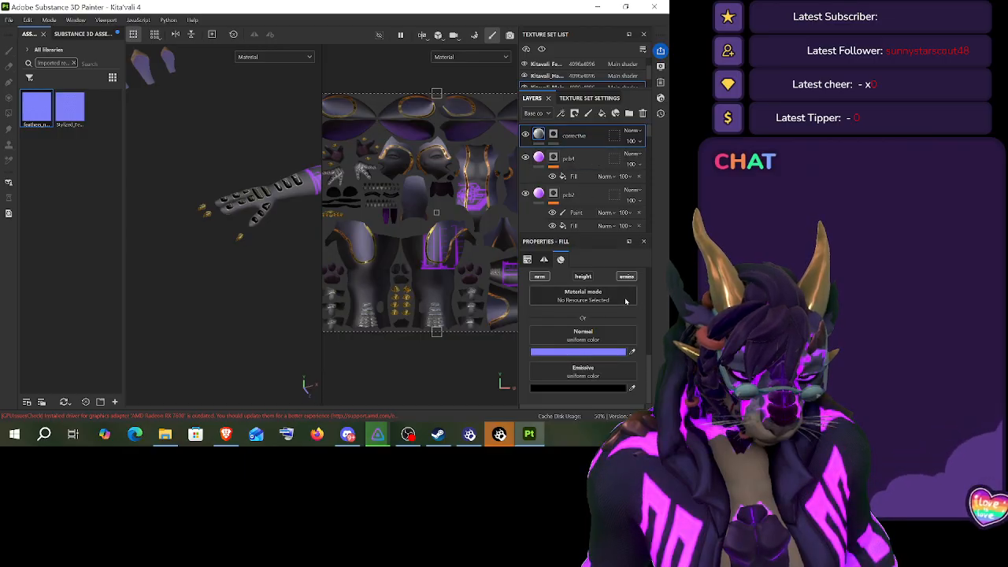
{"action": "scroll", "coordinate": [625, 301], "scroll_direction": "up", "scroll_amount": 2}
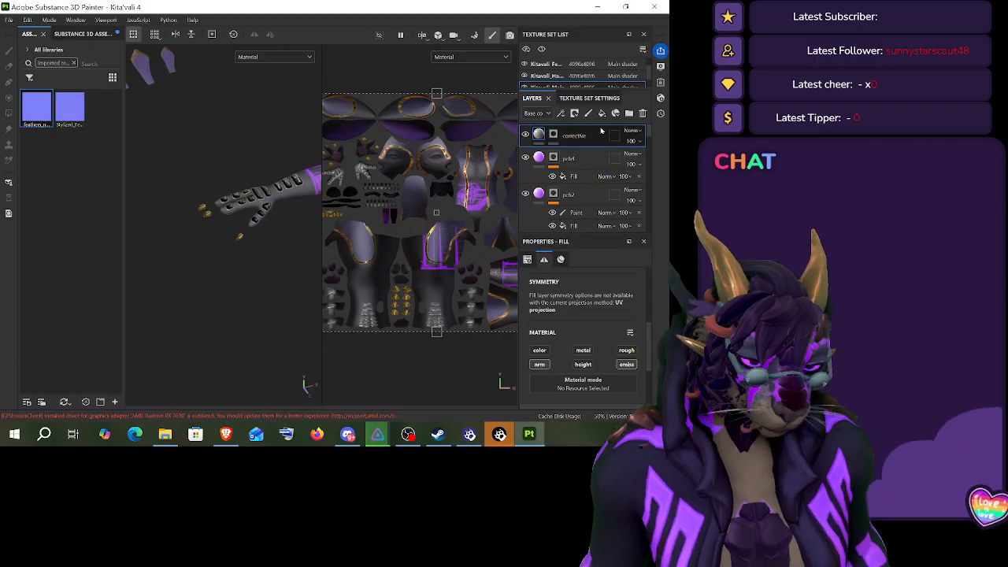
{"action": "scroll", "coordinate": [473, 189], "scroll_direction": "up", "scroll_amount": 5}
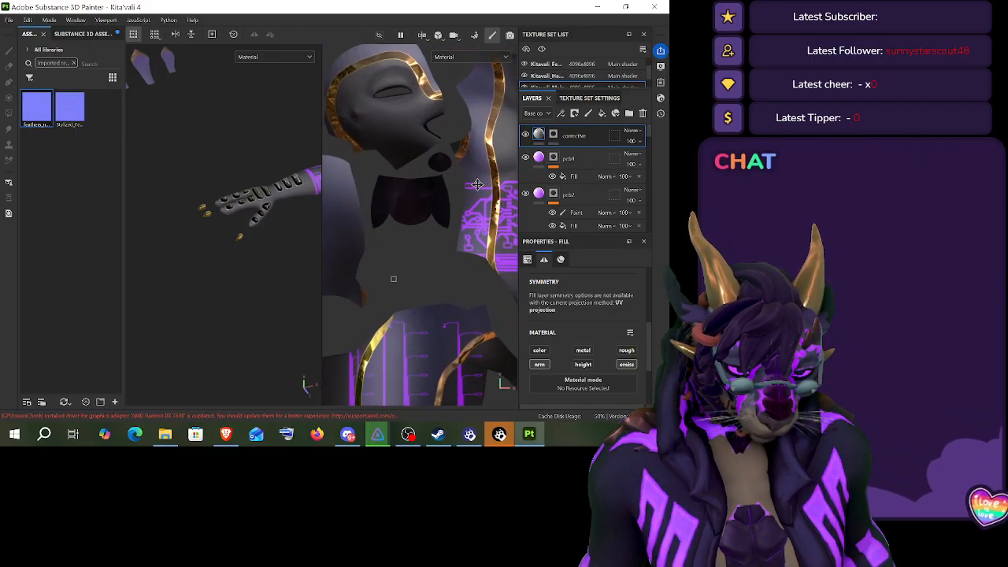
{"action": "scroll", "coordinate": [486, 188], "scroll_direction": "up", "scroll_amount": 4}
{"action": "middle_click_drag", "start_coordinate": [503, 197], "coordinate": [353, 208], "text": "alt"}
{"action": "scroll", "coordinate": [352, 208], "scroll_direction": "up", "scroll_amount": 4}
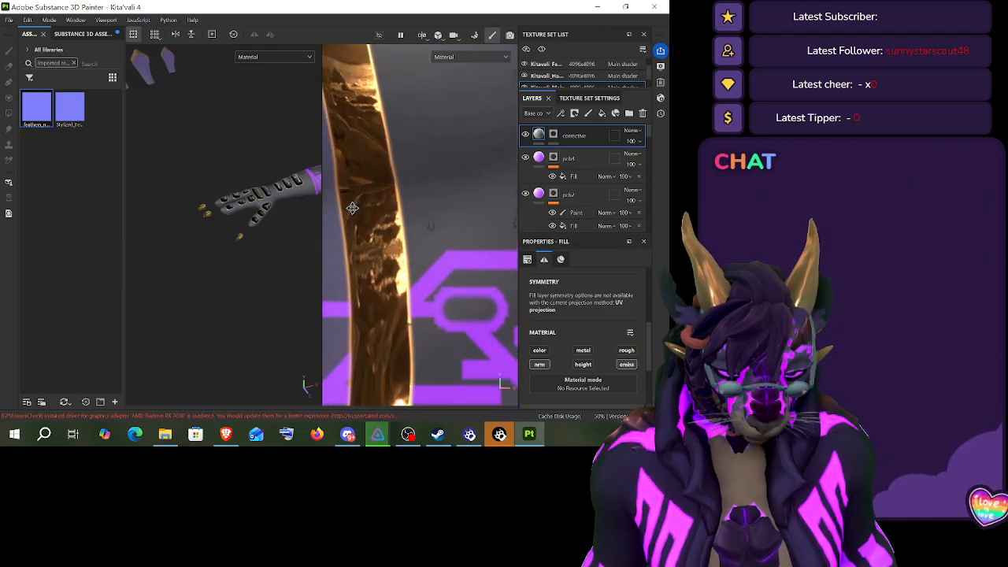
{"action": "scroll", "coordinate": [352, 209], "scroll_direction": "up", "scroll_amount": 2}
{"action": "scroll", "coordinate": [358, 211], "scroll_direction": "down", "scroll_amount": 2}
{"action": "scroll", "coordinate": [358, 212], "scroll_direction": "down", "scroll_amount": 6}
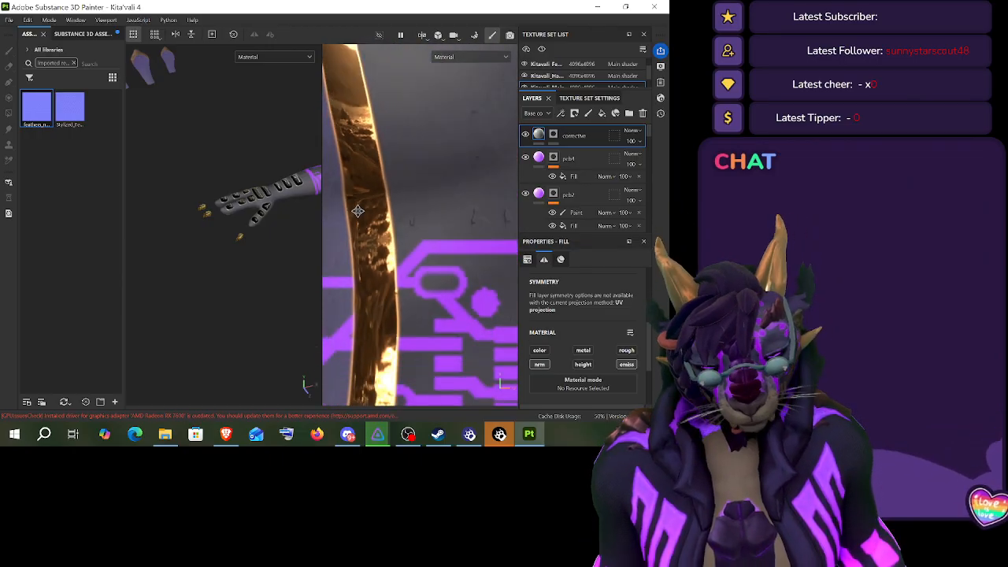
{"action": "scroll", "coordinate": [358, 211], "scroll_direction": "down", "scroll_amount": 1}
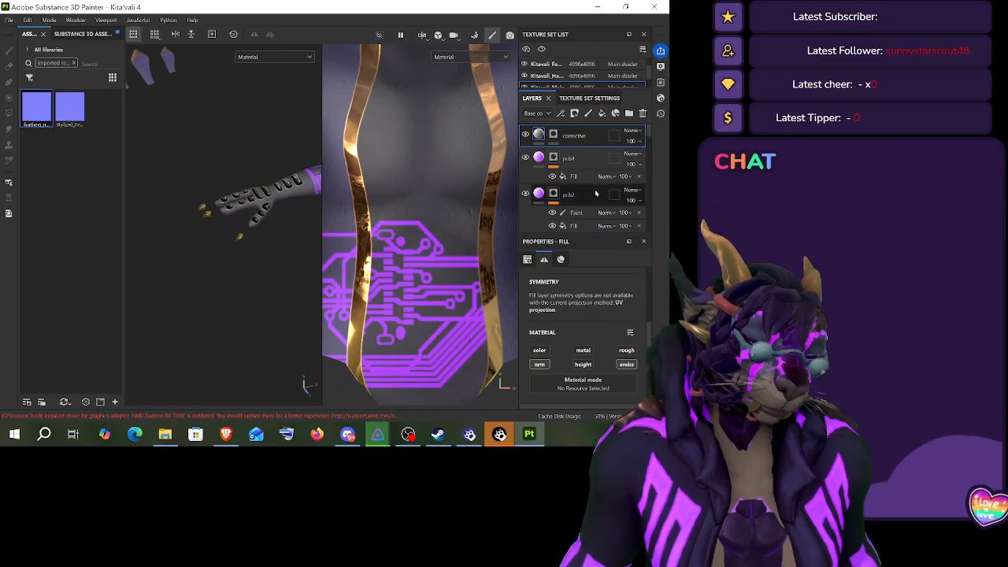
{"action": "scroll", "coordinate": [473, 184], "scroll_direction": "down", "scroll_amount": 5}
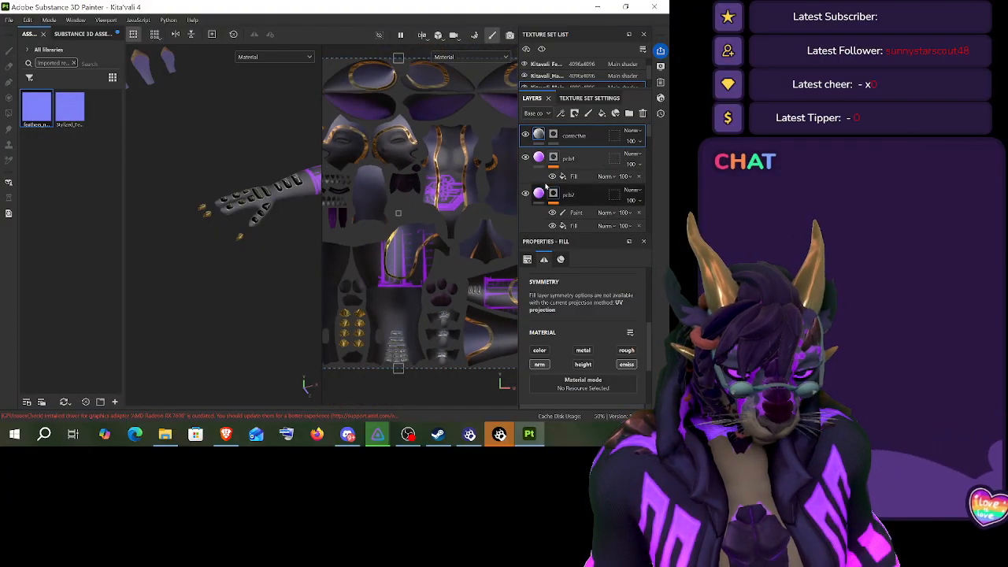
Step: Hide Fill layer 8, which holds the feathers normal fill
{"action": "scroll", "coordinate": [555, 180], "scroll_direction": "down", "scroll_amount": 5}
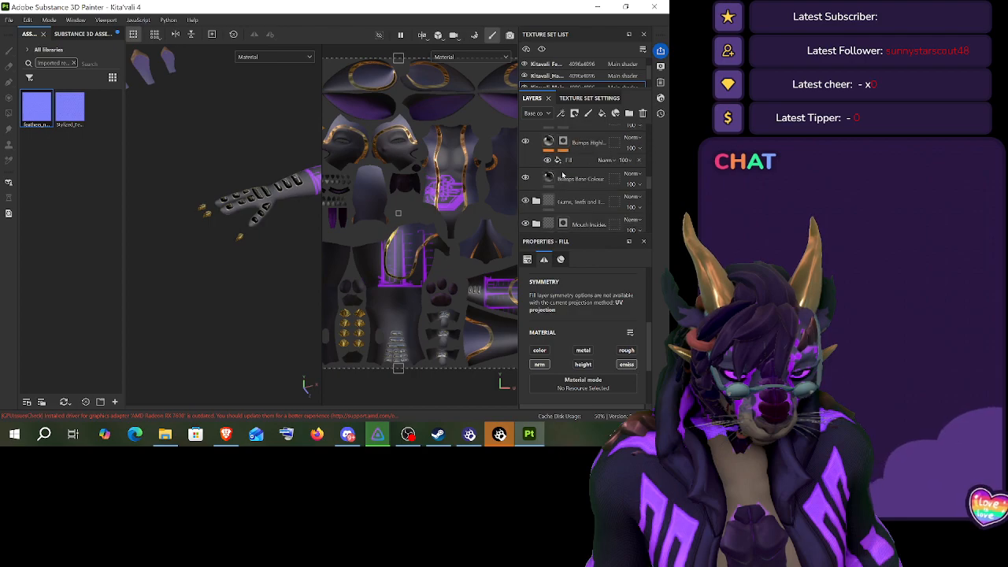
{"action": "scroll", "coordinate": [563, 175], "scroll_direction": "down", "scroll_amount": 3}
{"action": "scroll", "coordinate": [562, 175], "scroll_direction": "down", "scroll_amount": 5}
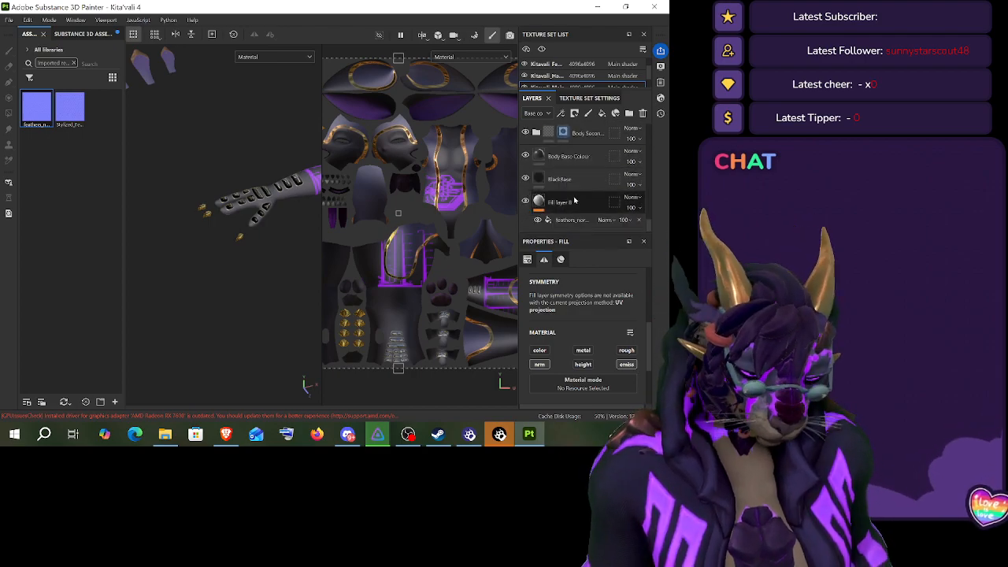
{"action": "left_click", "coordinate": [534, 206]}
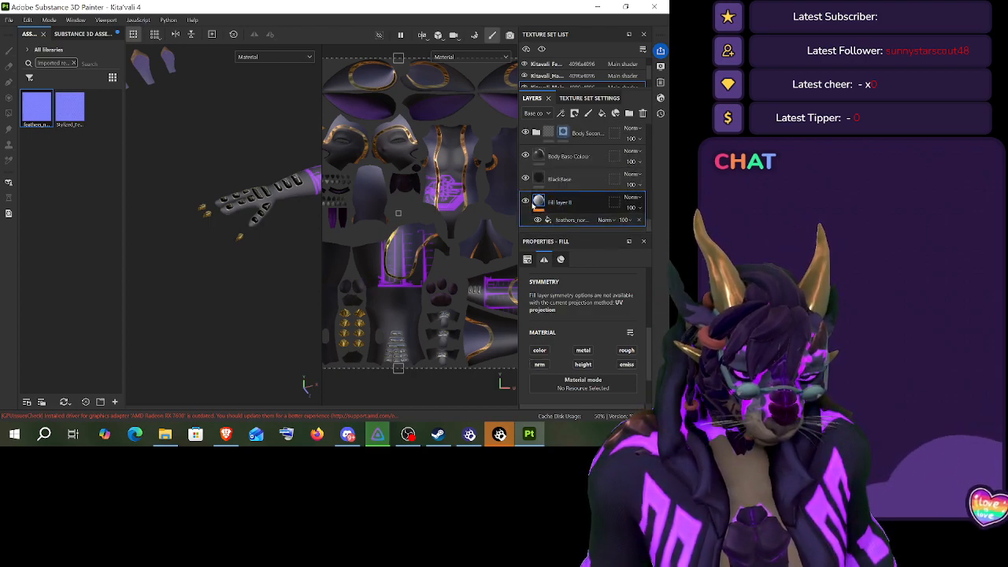
{"action": "left_click", "coordinate": [526, 202]}
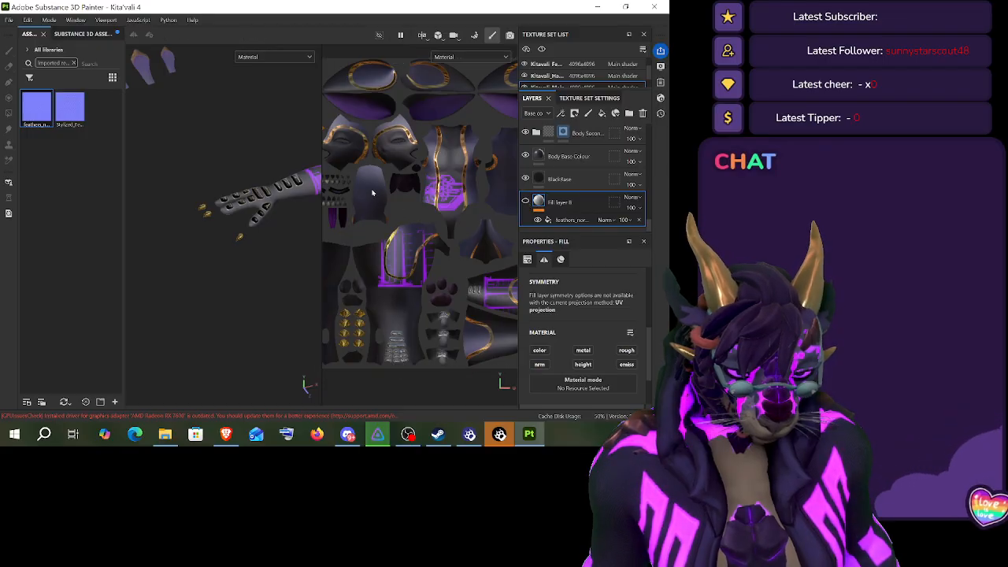
{"action": "scroll", "coordinate": [305, 187], "scroll_direction": "up", "scroll_amount": 5}
{"action": "left_click_drag", "start_coordinate": [303, 199], "coordinate": [296, 126], "text": "alt"}
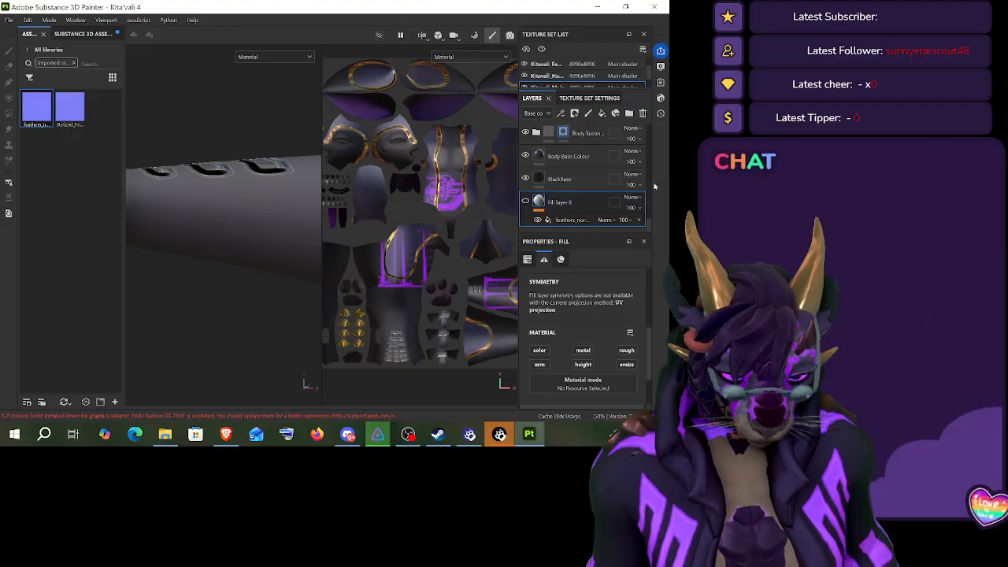
{"action": "scroll", "coordinate": [630, 189], "scroll_direction": "down", "scroll_amount": 5}
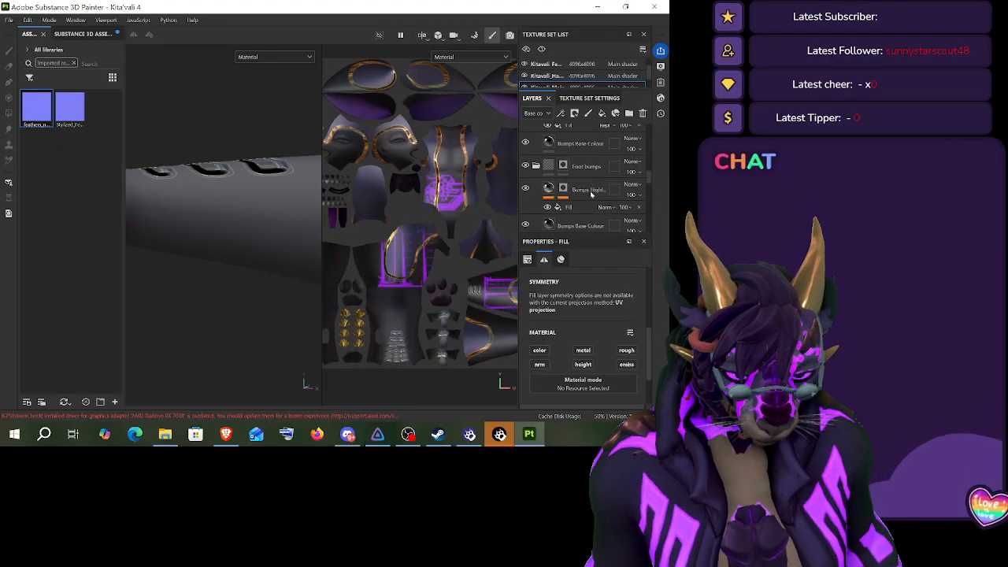
Step: Fold the Foot bumps and gums, teeth and tongue folders, and select the Mouth Insides mask for painting
{"action": "left_click", "coordinate": [537, 165]}
{"action": "scroll", "coordinate": [551, 189], "scroll_direction": "down", "scroll_amount": 3}
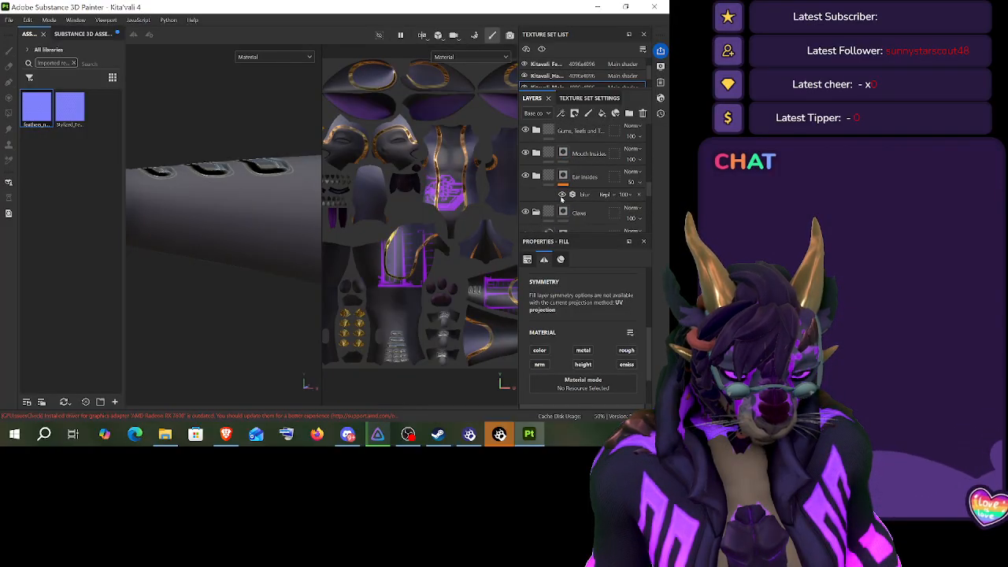
{"action": "left_click", "coordinate": [563, 153]}
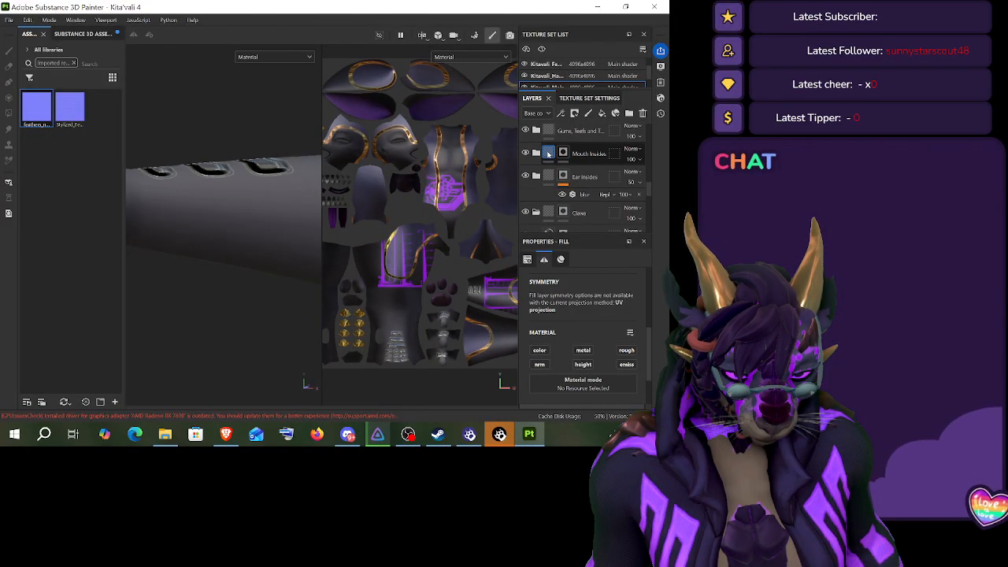
{"action": "left_click", "coordinate": [536, 131]}
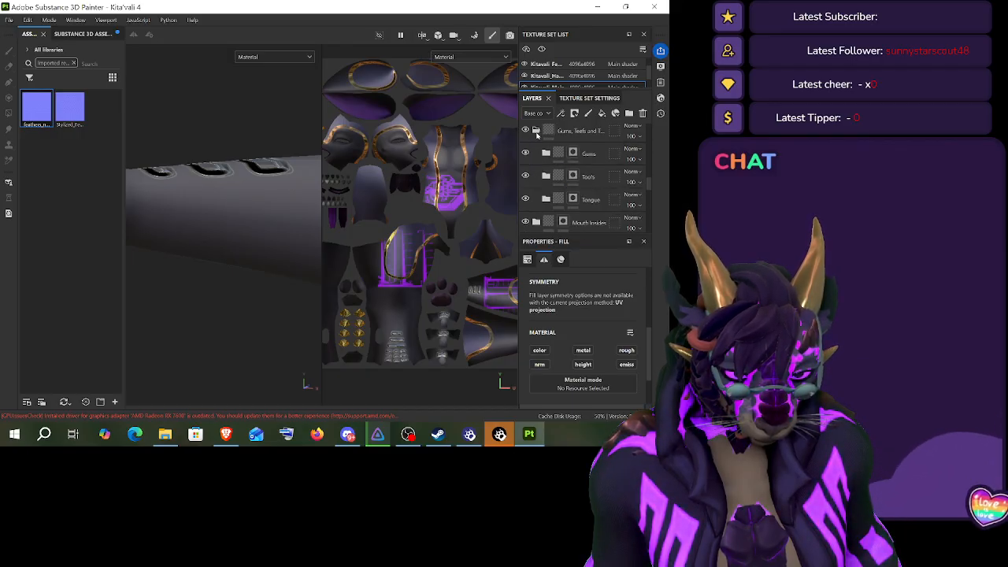
{"action": "left_click", "coordinate": [536, 132]}
{"action": "left_click", "coordinate": [535, 153]}
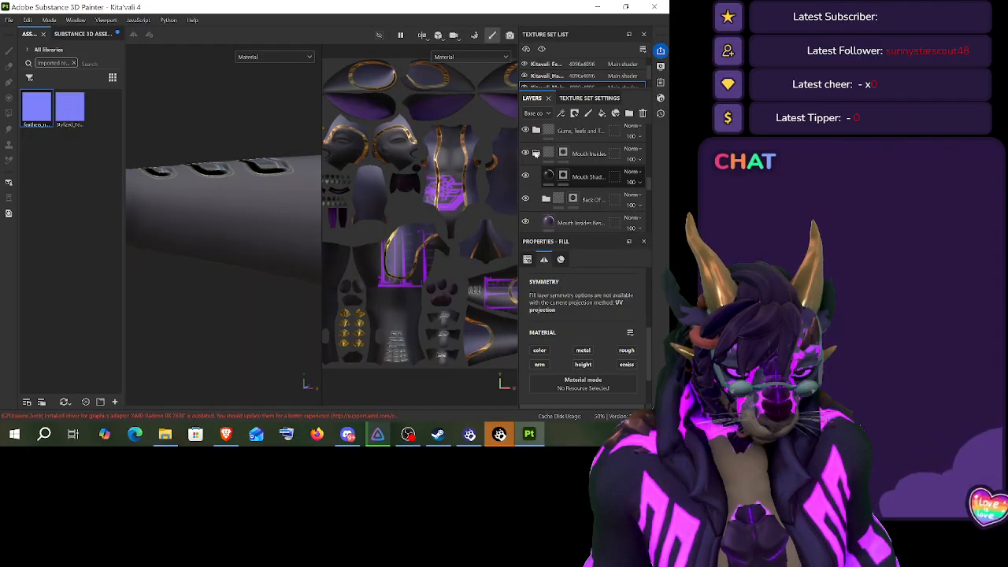
{"action": "left_click", "coordinate": [536, 153]}
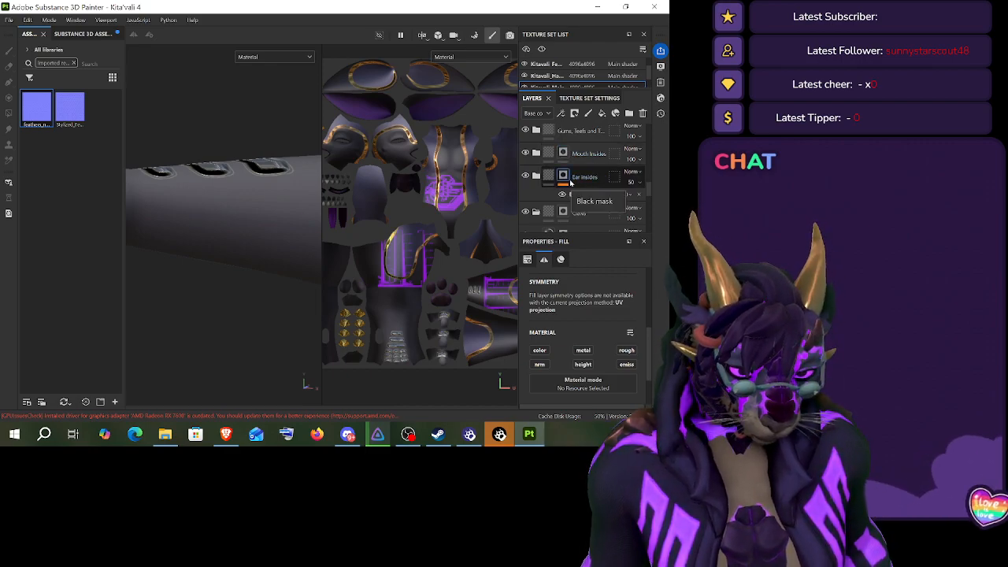
{"action": "scroll", "coordinate": [599, 170], "scroll_direction": "up", "scroll_amount": 2}
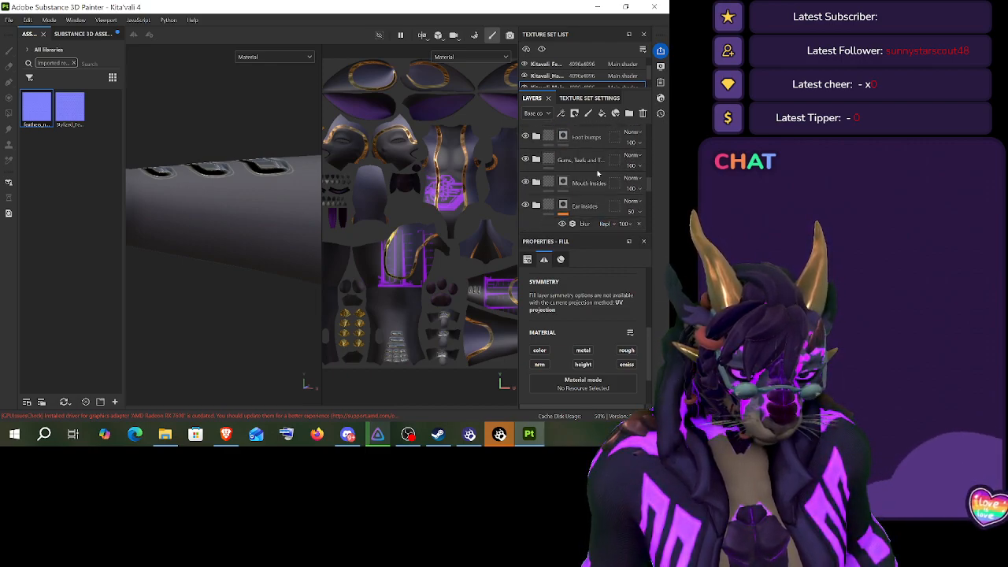
{"action": "left_click", "coordinate": [563, 182]}
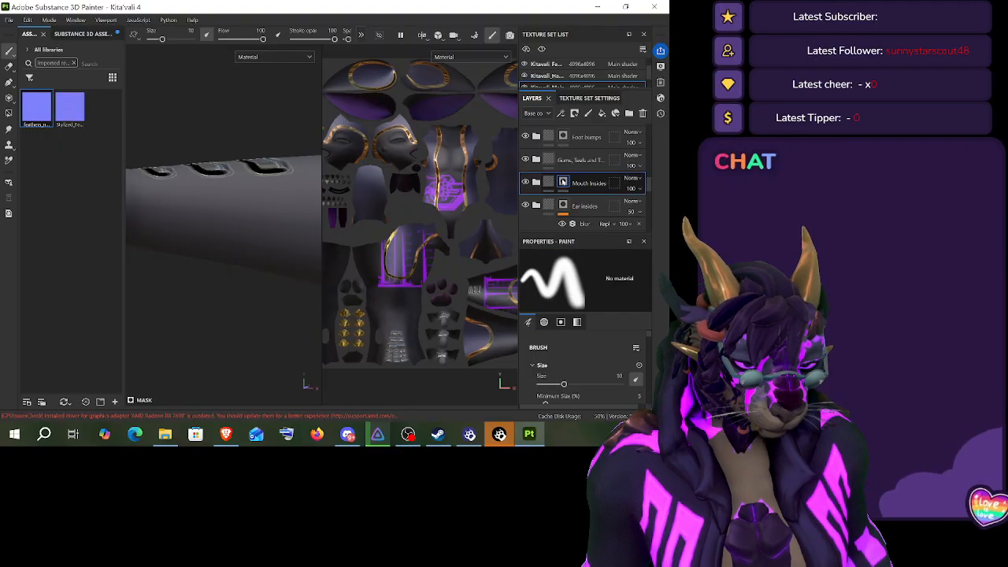
{"action": "right_click", "coordinate": [564, 182]}
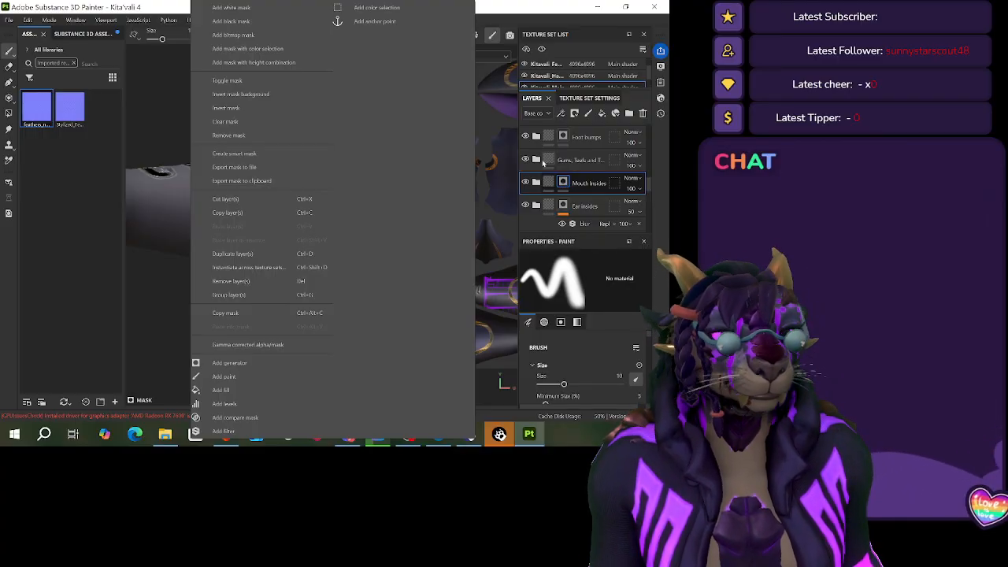
{"action": "left_click", "coordinate": [506, 143]}
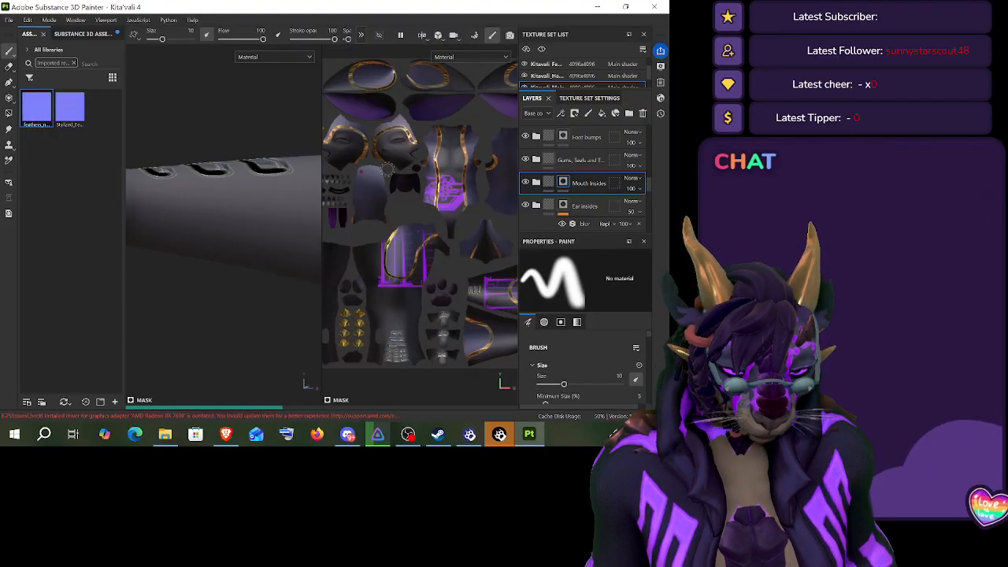
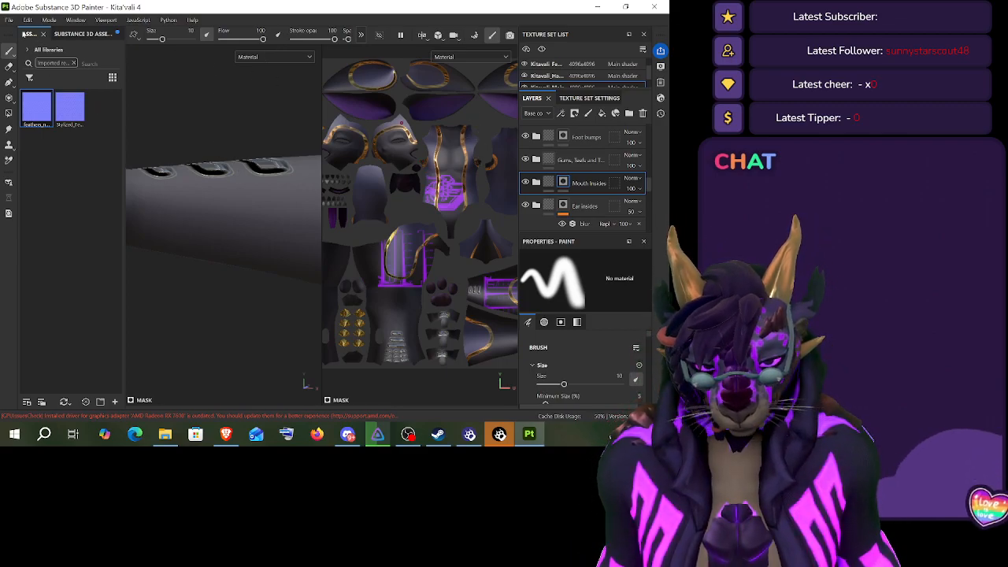
Step: Undo the last paint stroke, save the project, and orbit the model to view the hand
{"action": "left_click", "coordinate": [9, 19]}
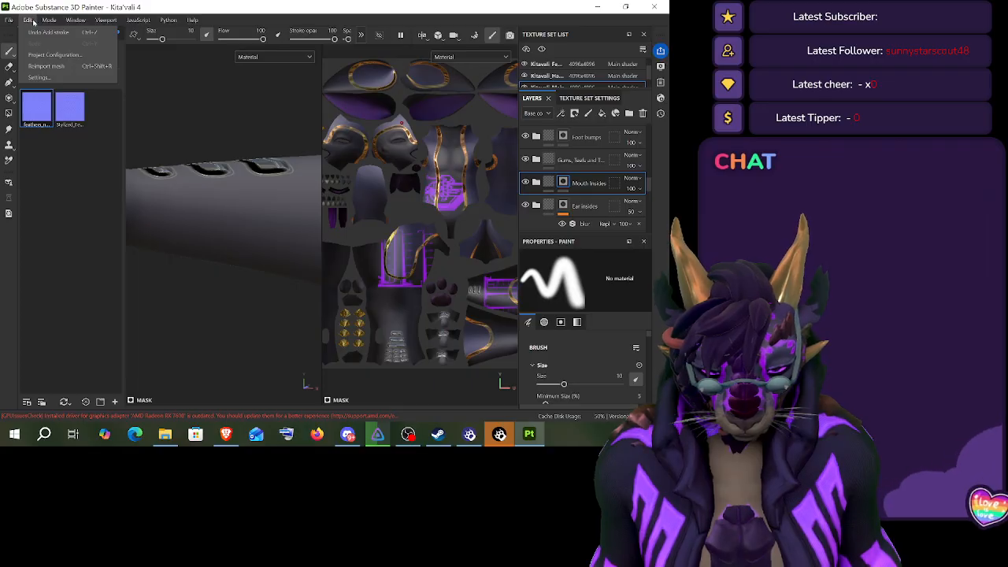
{"action": "left_click", "coordinate": [38, 32]}
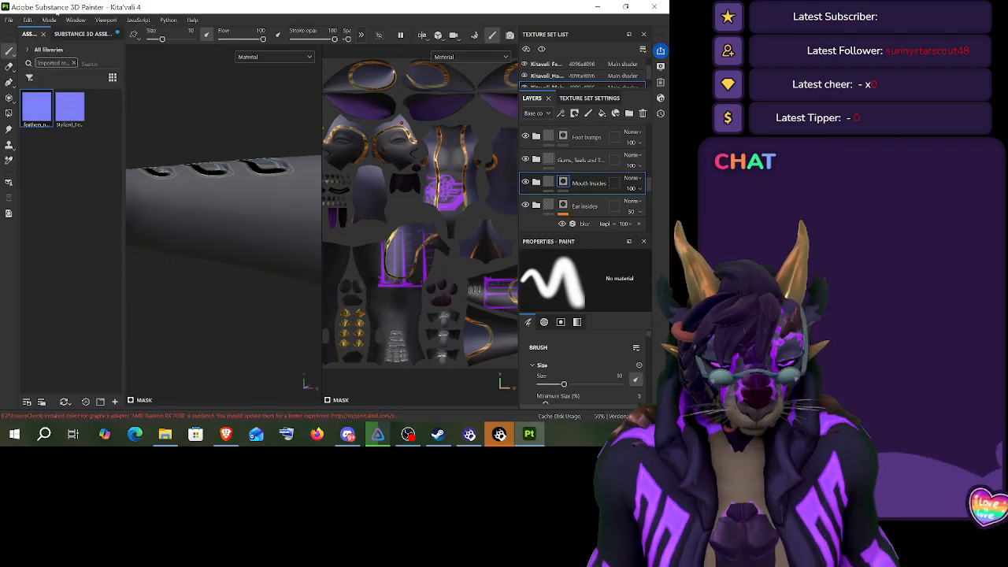
{"action": "left_click", "coordinate": [9, 20]}
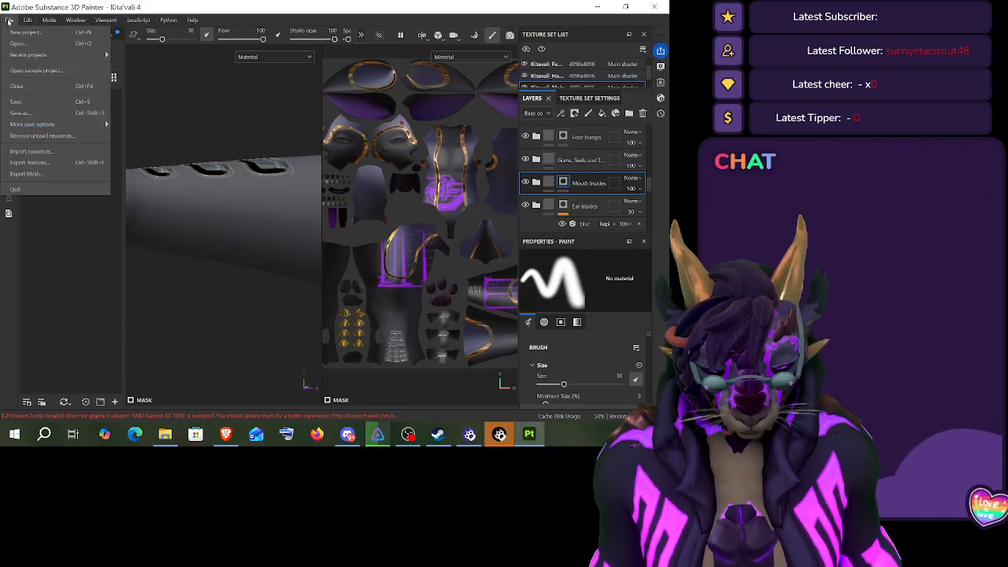
{"action": "left_click", "coordinate": [15, 101]}
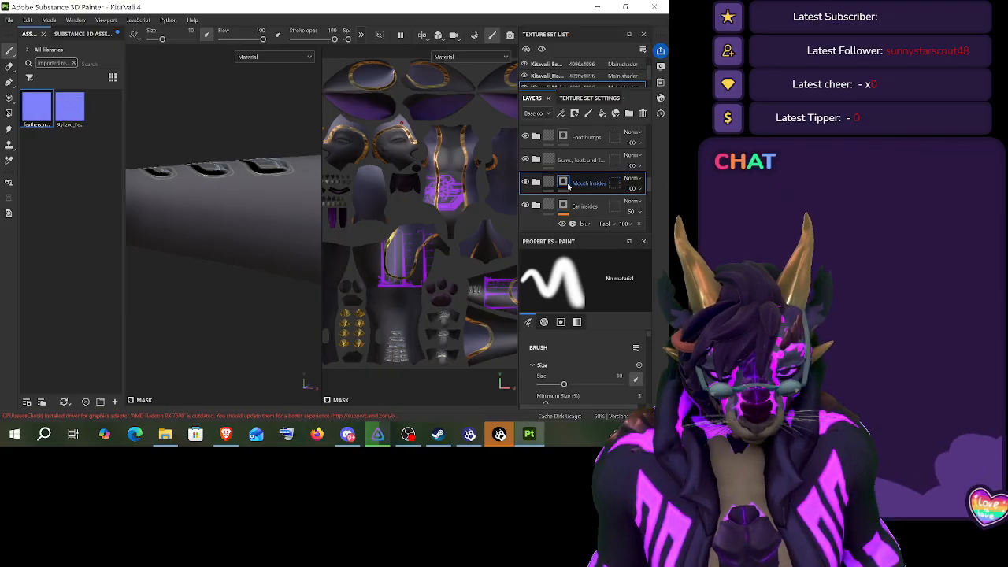
{"action": "left_click_drag", "start_coordinate": [221, 164], "coordinate": [301, 219], "text": "alt"}
Step: Zoom in on the hand's metallic ridges, then select the Bumps Highlight layer's Fill effect to show its properties
{"action": "scroll", "coordinate": [205, 161], "scroll_direction": "up", "scroll_amount": 5}
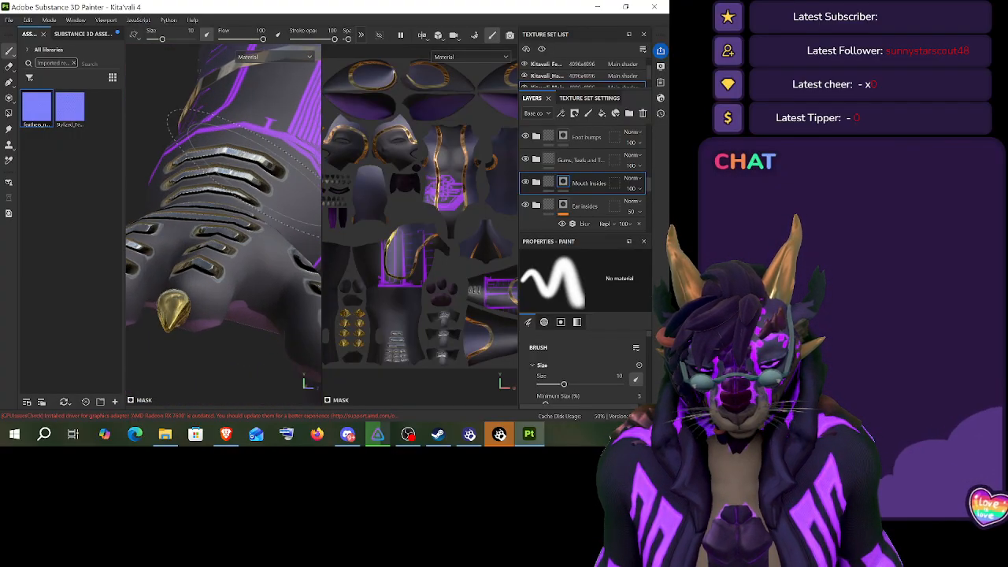
{"action": "mouse_move", "coordinate": [222, 218]}
{"action": "left_mouse_down", "text": "alt"}
{"action": "mouse_move", "coordinate": [245, 216]}
{"action": "mouse_move", "coordinate": [194, 188]}
{"action": "mouse_move", "coordinate": [180, 203]}
{"action": "mouse_move", "coordinate": [184, 189]}
{"action": "mouse_move", "coordinate": [205, 217]}
{"action": "left_mouse_up", "text": "alt"}
{"action": "scroll", "coordinate": [575, 182], "scroll_direction": "down", "scroll_amount": 3}
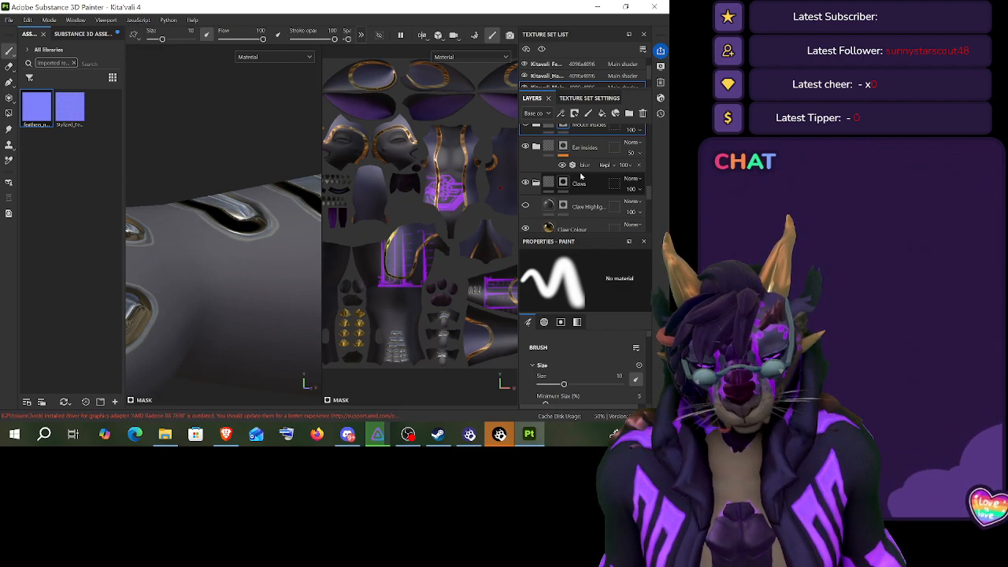
{"action": "scroll", "coordinate": [581, 177], "scroll_direction": "down", "scroll_amount": 5}
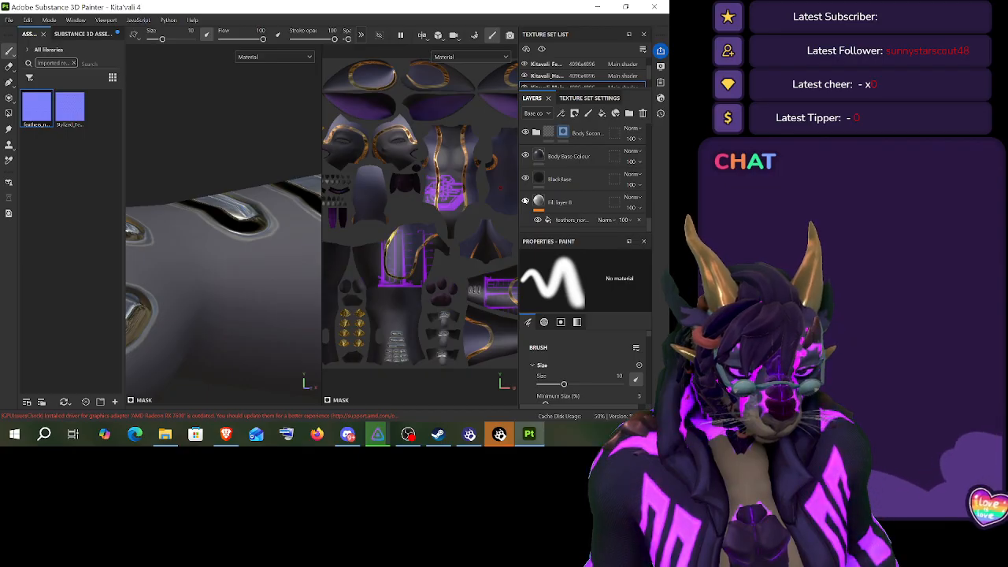
{"action": "scroll", "coordinate": [525, 202], "scroll_direction": "down", "scroll_amount": 5}
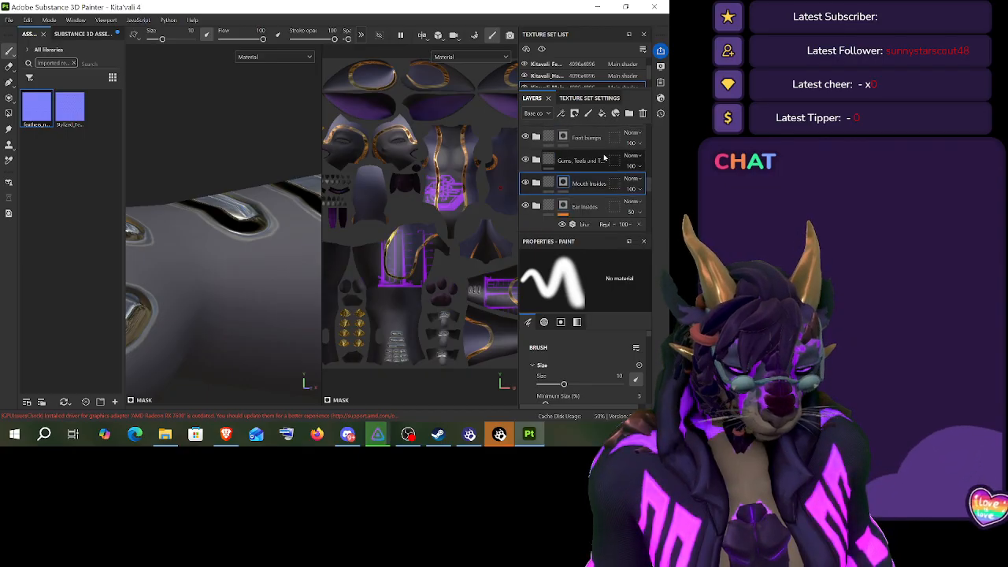
{"action": "scroll", "coordinate": [604, 158], "scroll_direction": "up", "scroll_amount": 5}
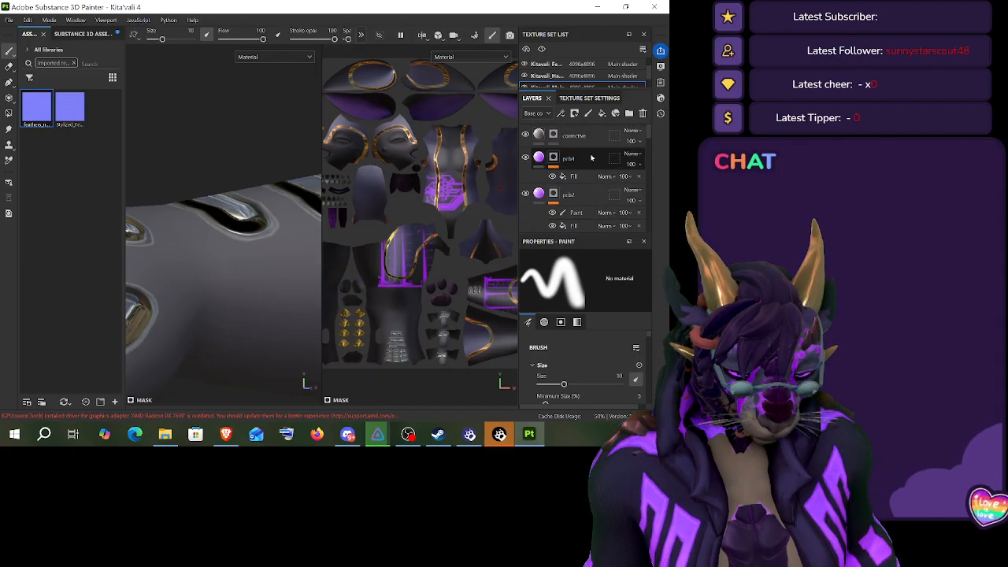
{"action": "scroll", "coordinate": [591, 158], "scroll_direction": "down", "scroll_amount": 2}
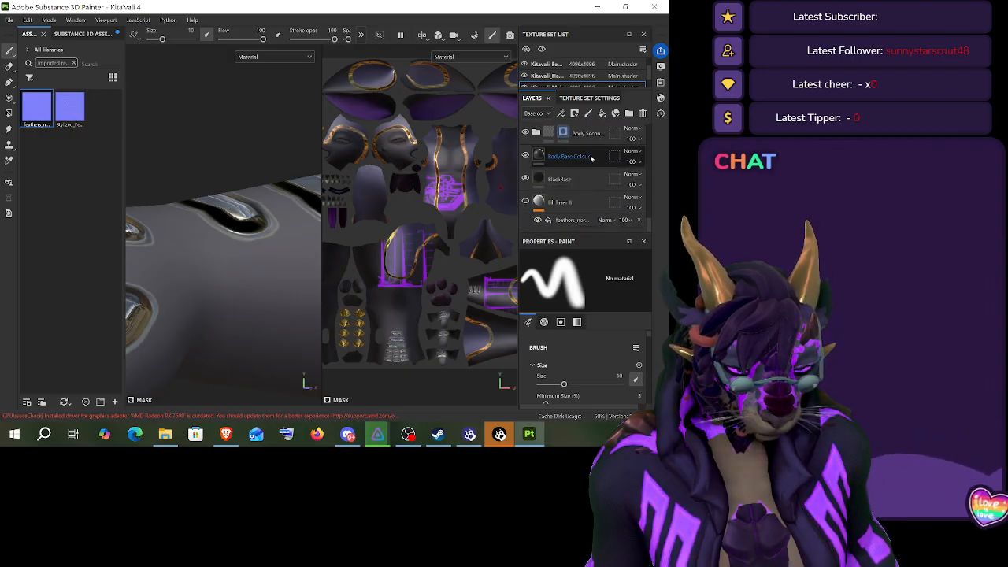
{"action": "scroll", "coordinate": [592, 159], "scroll_direction": "up", "scroll_amount": 3}
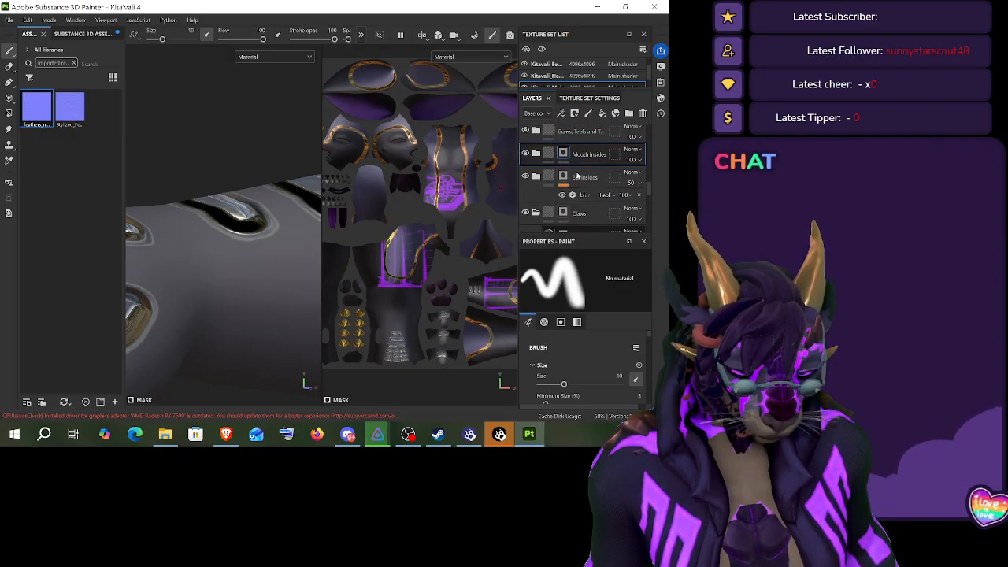
{"action": "scroll", "coordinate": [577, 176], "scroll_direction": "up", "scroll_amount": 3}
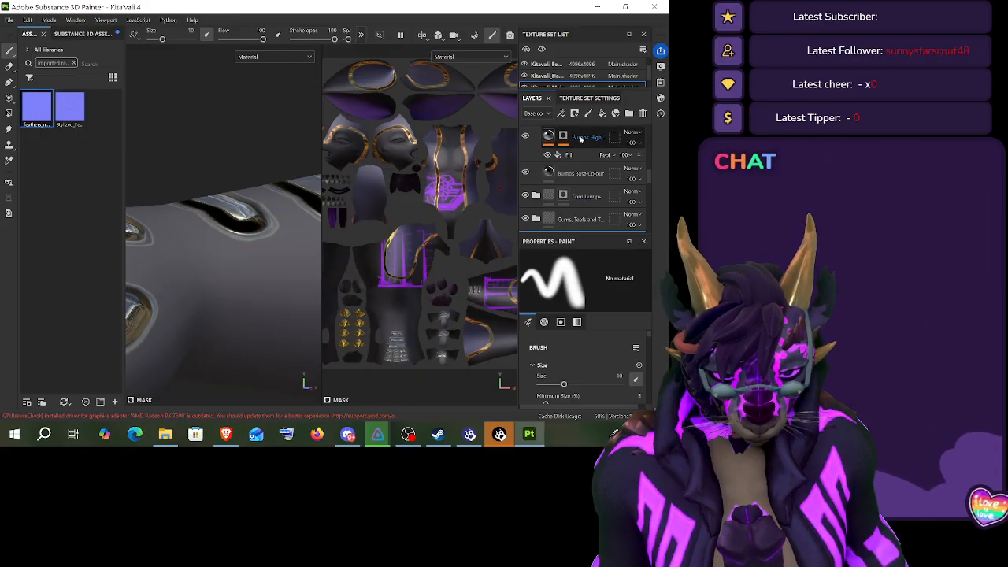
{"action": "left_click", "coordinate": [606, 154]}
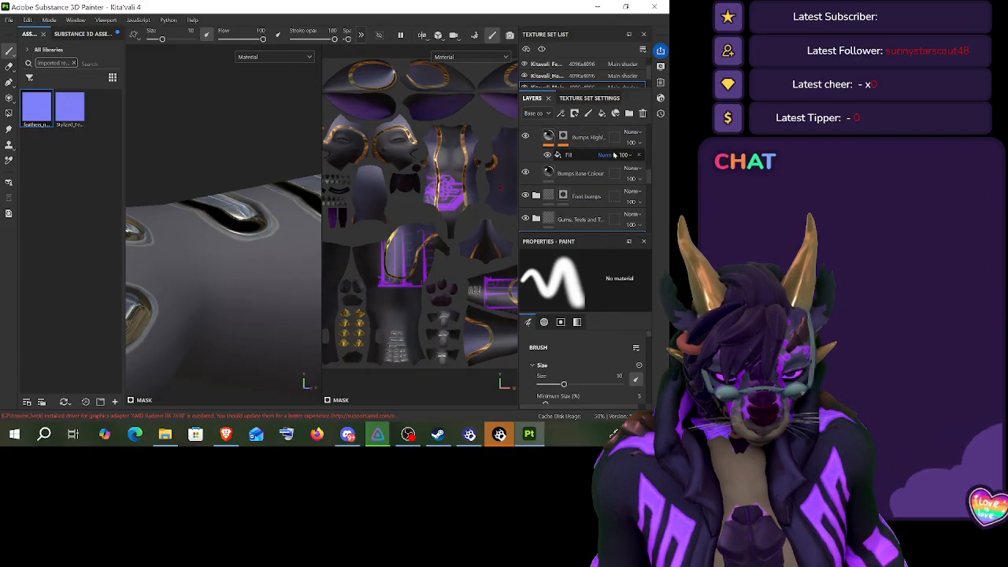
{"action": "left_click", "coordinate": [615, 156]}
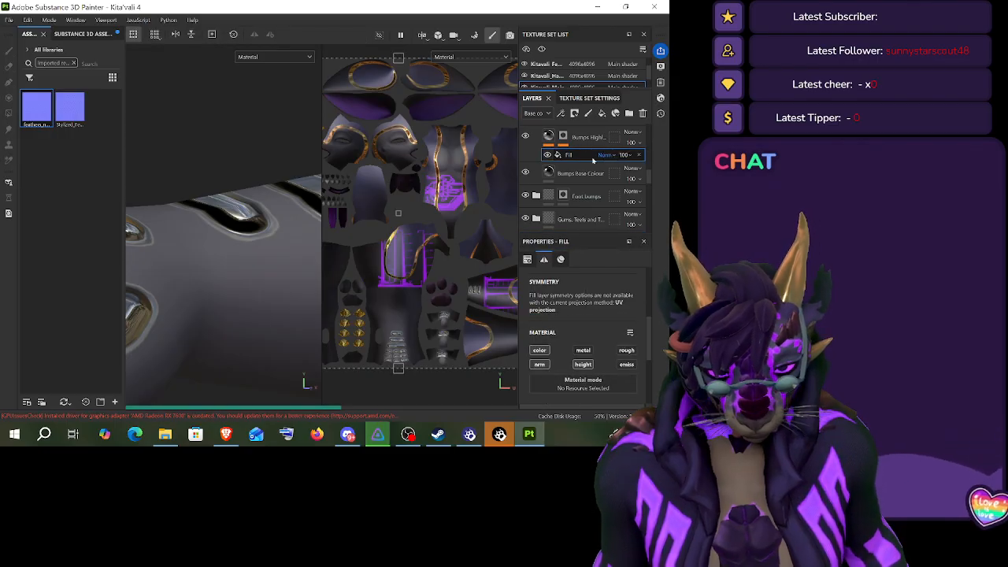
Step: Orbit over the purple-banded arm, neck and chest, then select the HandBeans layer's mask
{"action": "scroll", "coordinate": [259, 204], "scroll_direction": "down", "scroll_amount": 2}
{"action": "mouse_move", "coordinate": [268, 211]}
{"action": "left_mouse_down", "text": "alt"}
{"action": "mouse_move", "coordinate": [299, 234]}
{"action": "mouse_move", "coordinate": [301, 260]}
{"action": "mouse_move", "coordinate": [287, 279]}
{"action": "mouse_move", "coordinate": [249, 261]}
{"action": "mouse_move", "coordinate": [255, 208]}
{"action": "left_mouse_up", "text": "alt"}
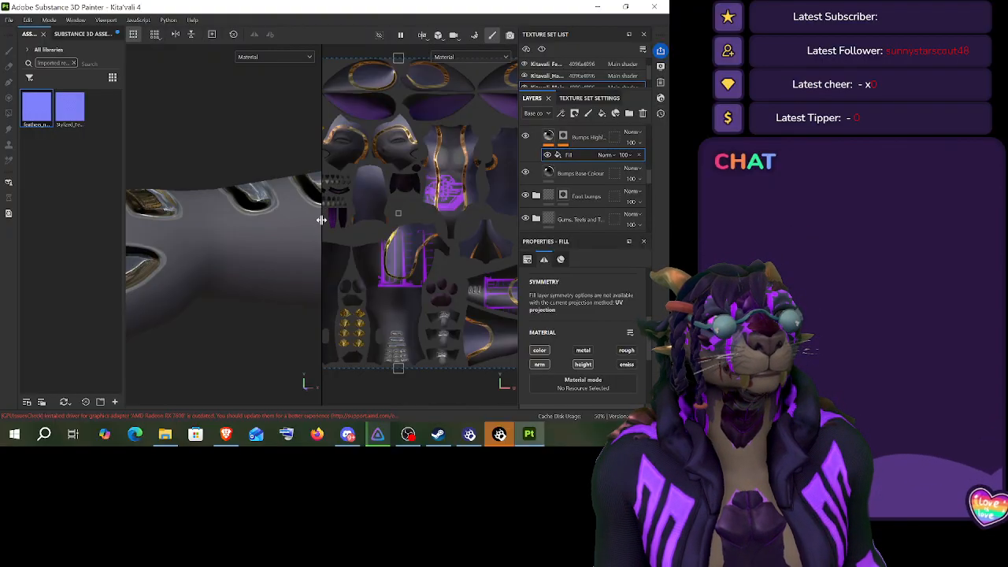
{"action": "scroll", "coordinate": [578, 194], "scroll_direction": "down", "scroll_amount": 4}
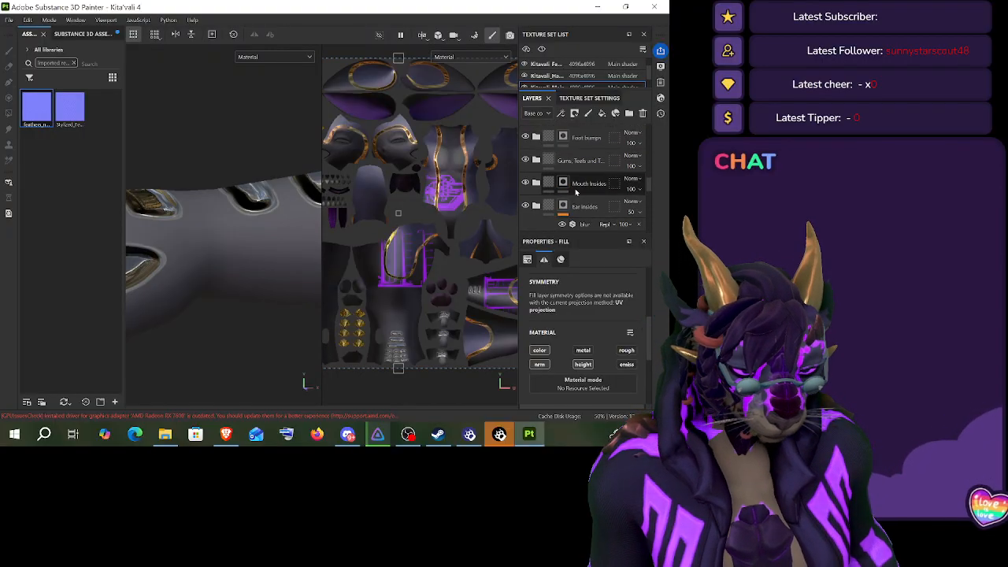
{"action": "left_click_drag", "start_coordinate": [279, 200], "coordinate": [56, 229], "text": "alt"}
{"action": "left_click_drag", "start_coordinate": [287, 211], "coordinate": [60, 230], "text": "alt"}
{"action": "middle_click_drag", "start_coordinate": [289, 196], "coordinate": [226, 199], "text": "alt"}
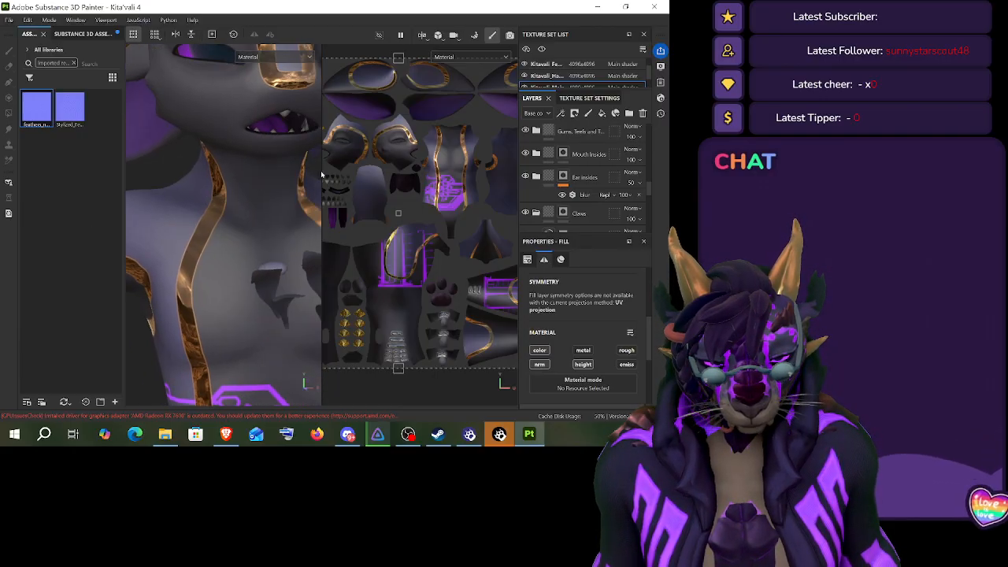
{"action": "scroll", "coordinate": [542, 184], "scroll_direction": "down", "scroll_amount": 2}
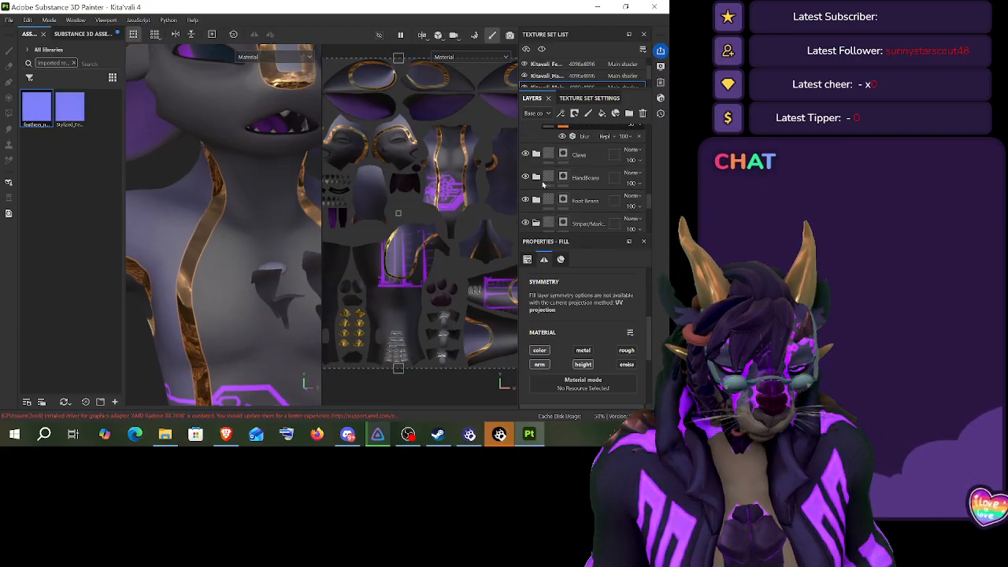
{"action": "left_click", "coordinate": [564, 155]}
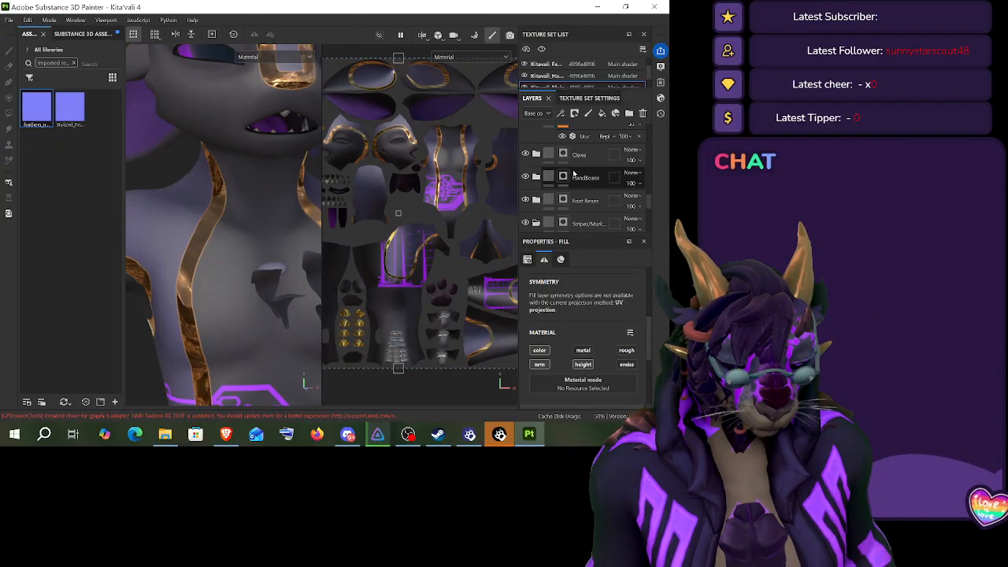
{"action": "scroll", "coordinate": [283, 134], "scroll_direction": "down", "scroll_amount": 3}
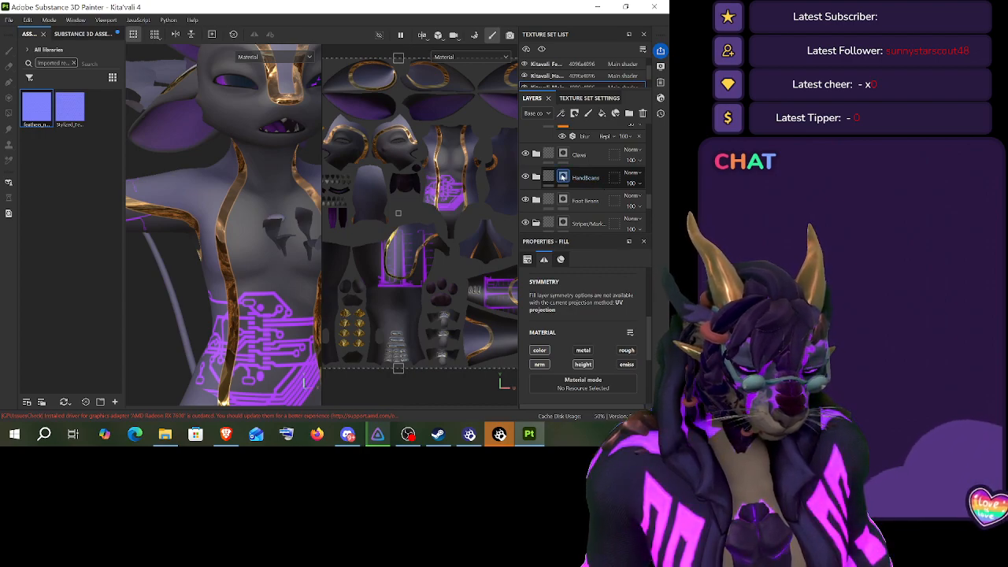
Step: Choose Export mask to file for HandBeans and browse to Documents\kita
{"action": "right_click", "coordinate": [563, 176]}
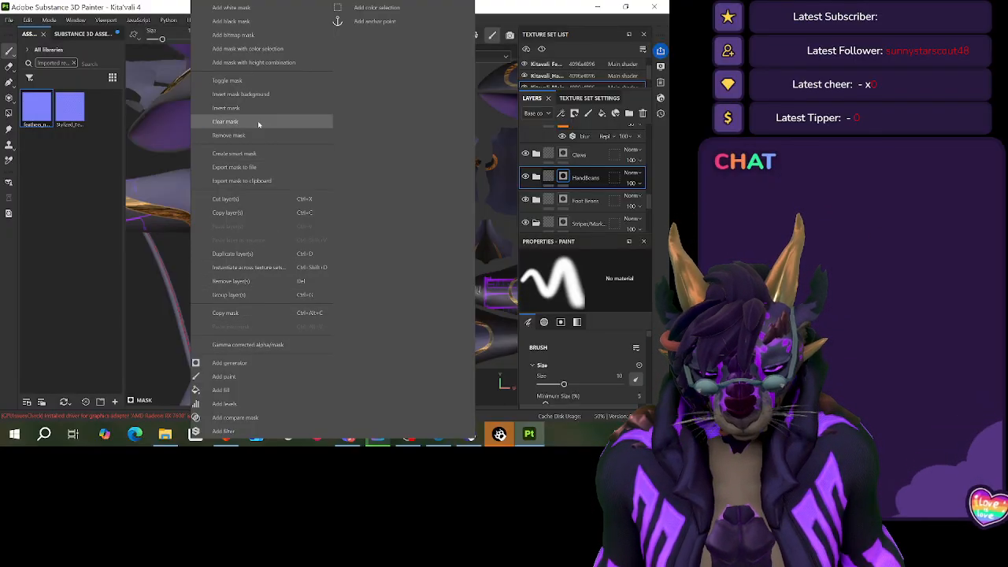
{"action": "left_click", "coordinate": [259, 167]}
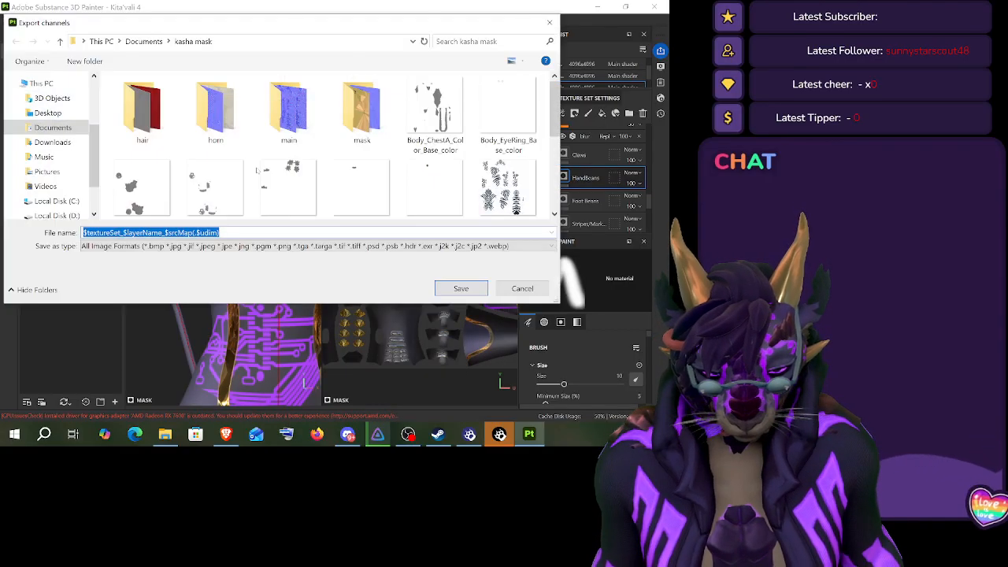
{"action": "left_click", "coordinate": [143, 41]}
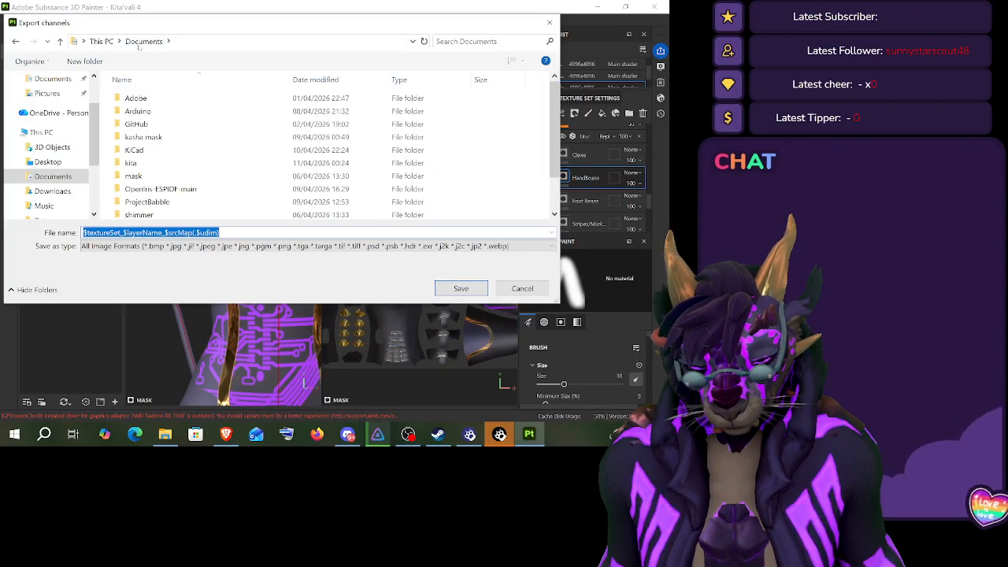
{"action": "double_click", "coordinate": [140, 164]}
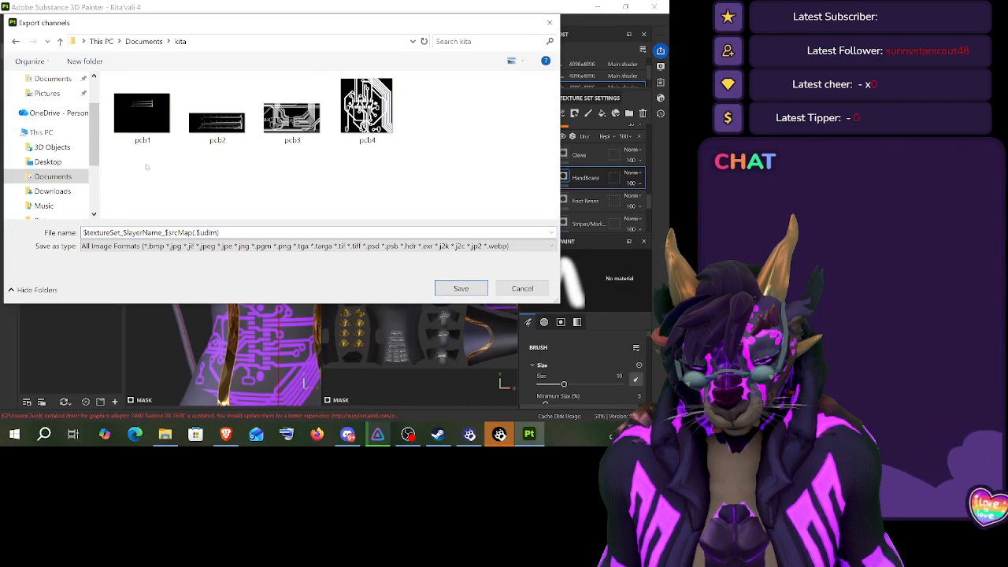
Step: Create a new folder named 'mask' inside kita and save the HandBeans mask there
{"action": "right_click", "coordinate": [145, 166]}
{"action": "mouse_move", "coordinate": [197, 172]}
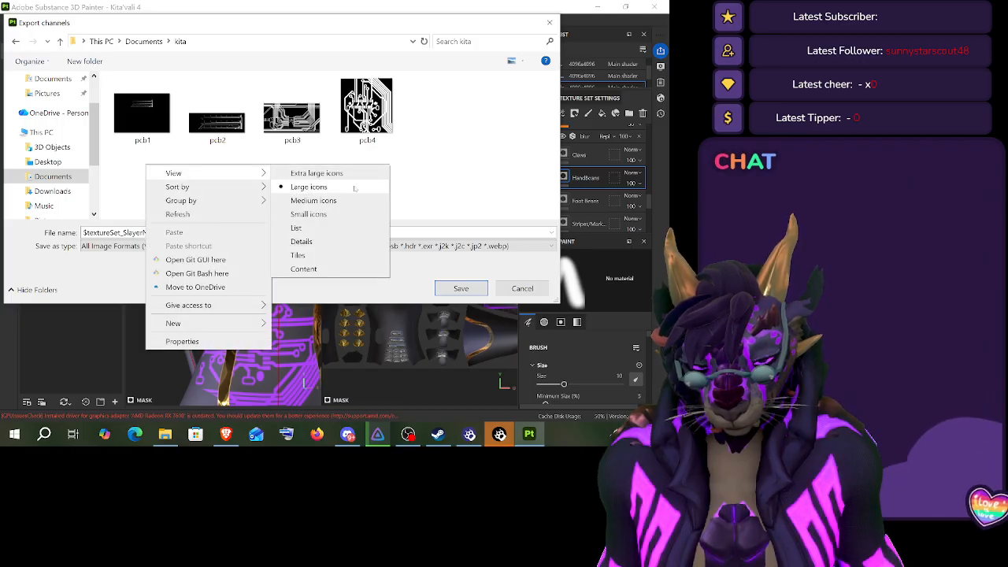
{"action": "mouse_move", "coordinate": [235, 324]}
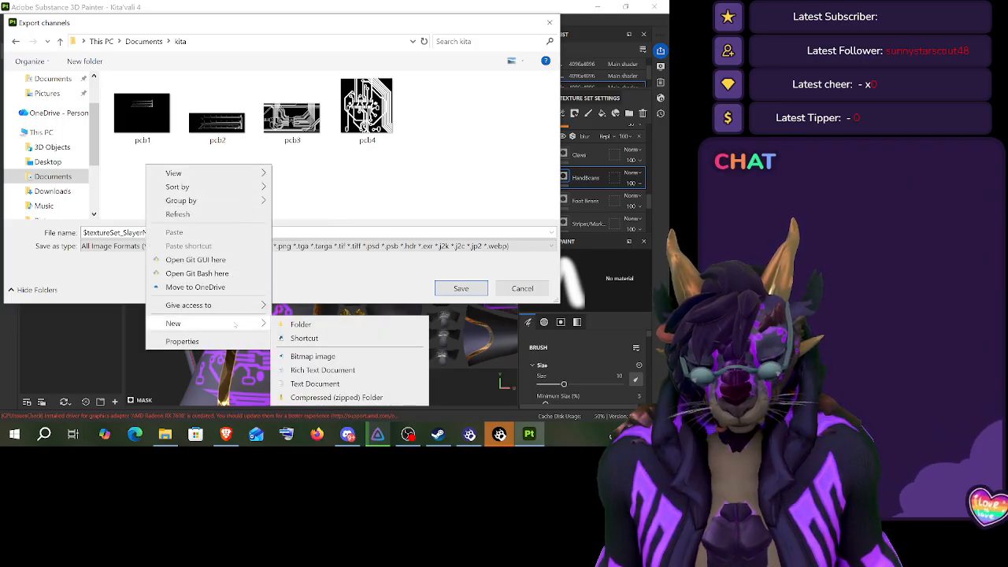
{"action": "left_click", "coordinate": [301, 324]}
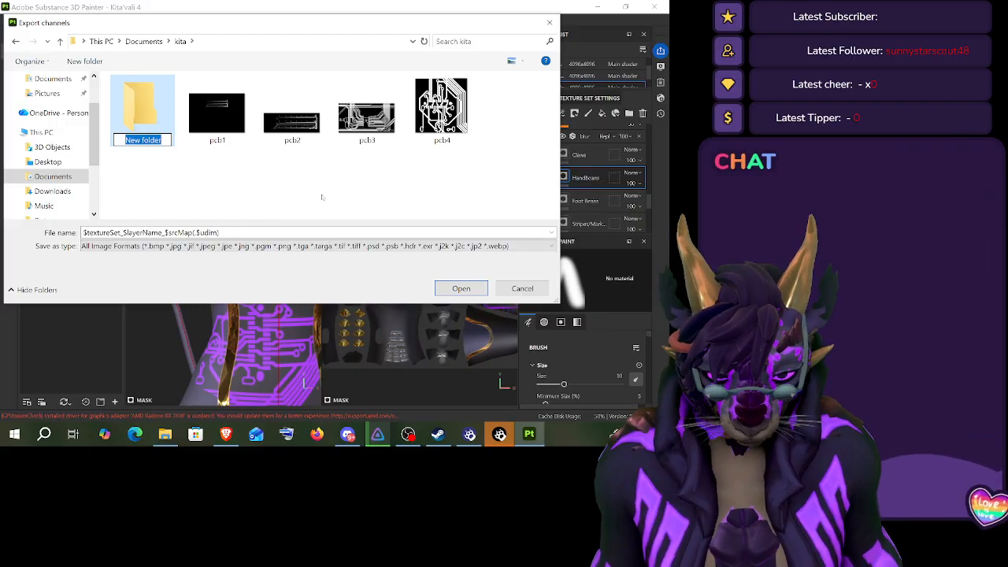
{"action": "type", "text": "mask"}
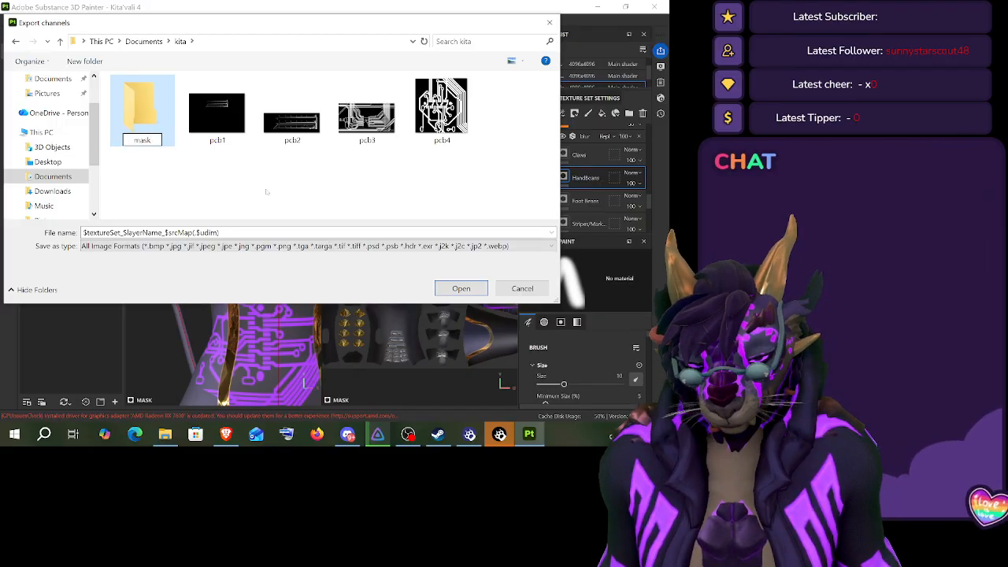
{"action": "key", "text": "Return"}
{"action": "left_click", "coordinate": [445, 288]}
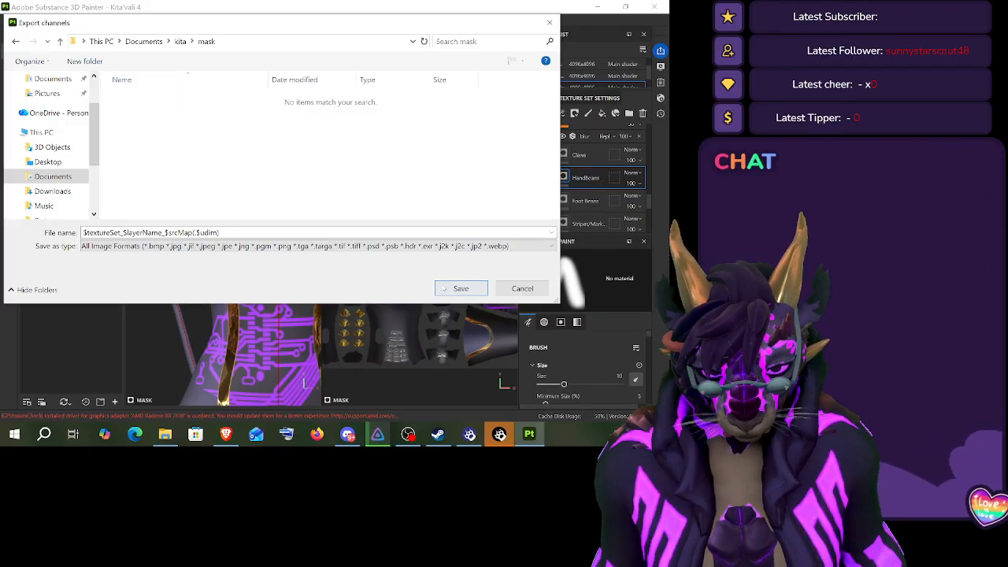
{"action": "left_click", "coordinate": [445, 288]}
Step: Export the Foot Beans and stripes and markings masks into the mask folder
{"action": "right_click", "coordinate": [559, 198]}
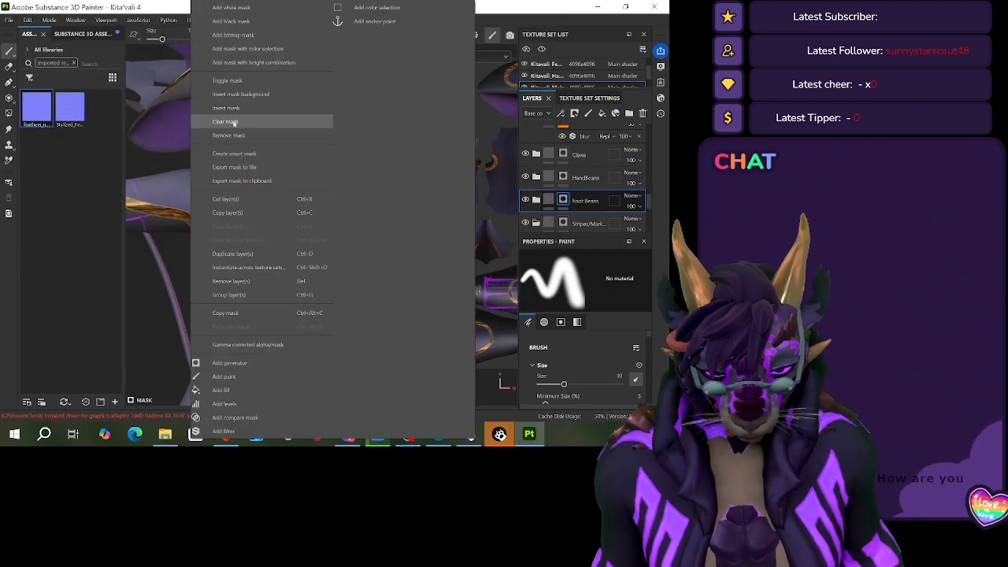
{"action": "left_click", "coordinate": [234, 167]}
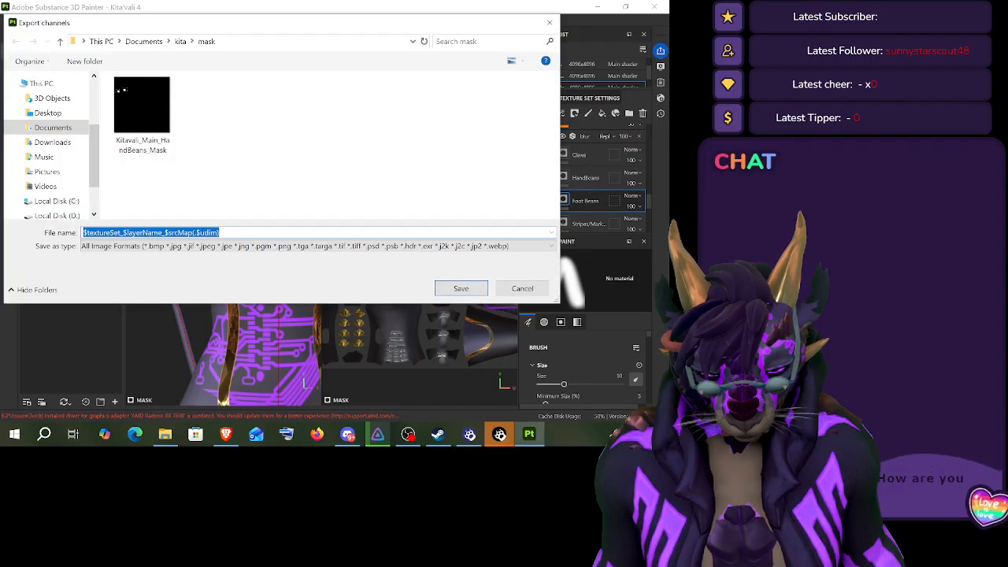
{"action": "left_click", "coordinate": [462, 288]}
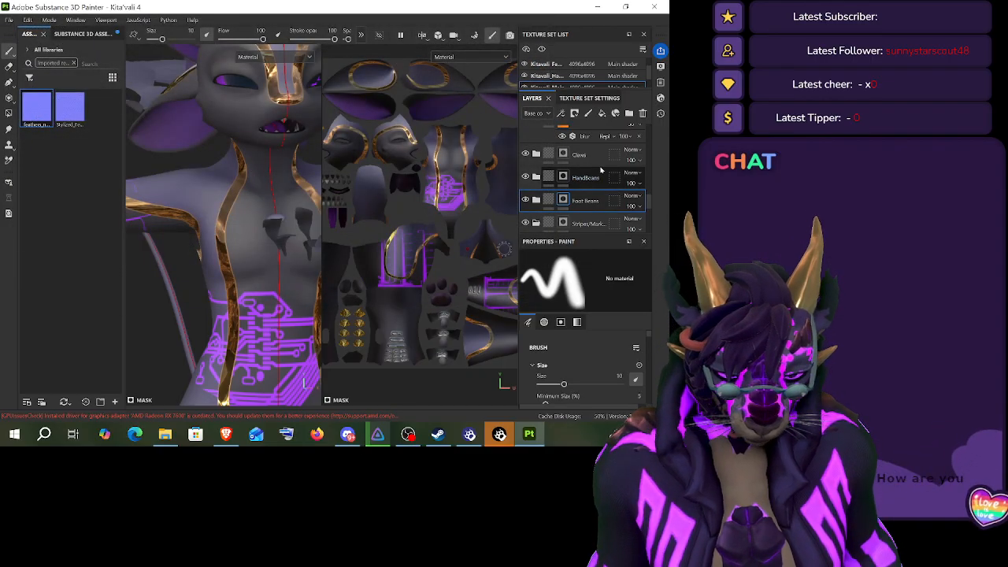
{"action": "scroll", "coordinate": [601, 169], "scroll_direction": "down", "scroll_amount": 1}
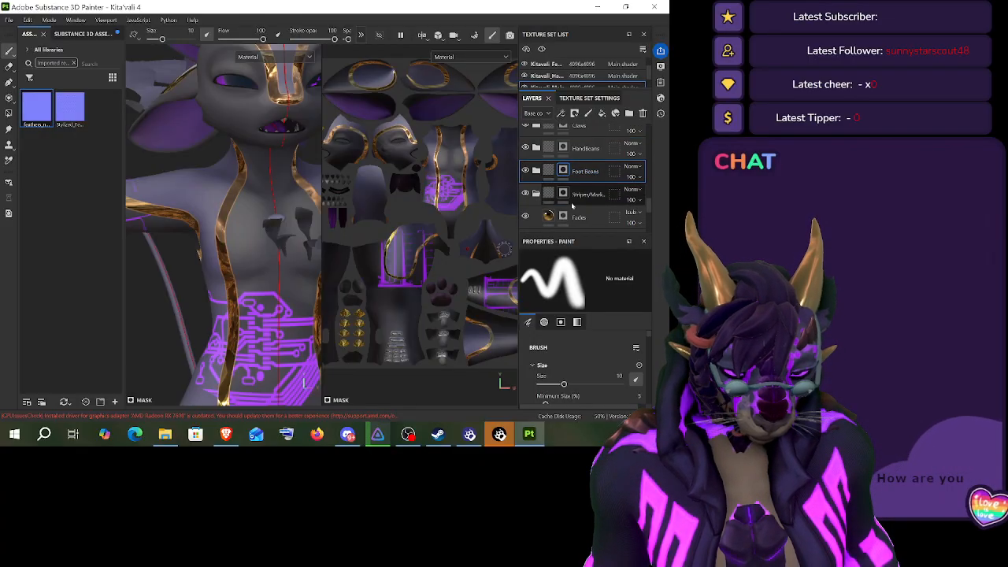
{"action": "scroll", "coordinate": [571, 205], "scroll_direction": "down", "scroll_amount": 1}
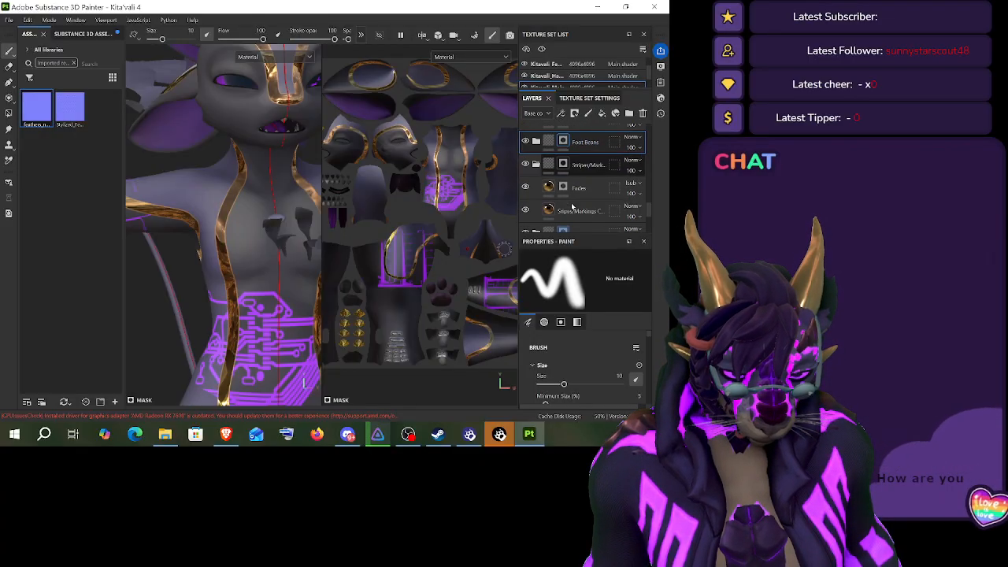
{"action": "left_click", "coordinate": [536, 164]}
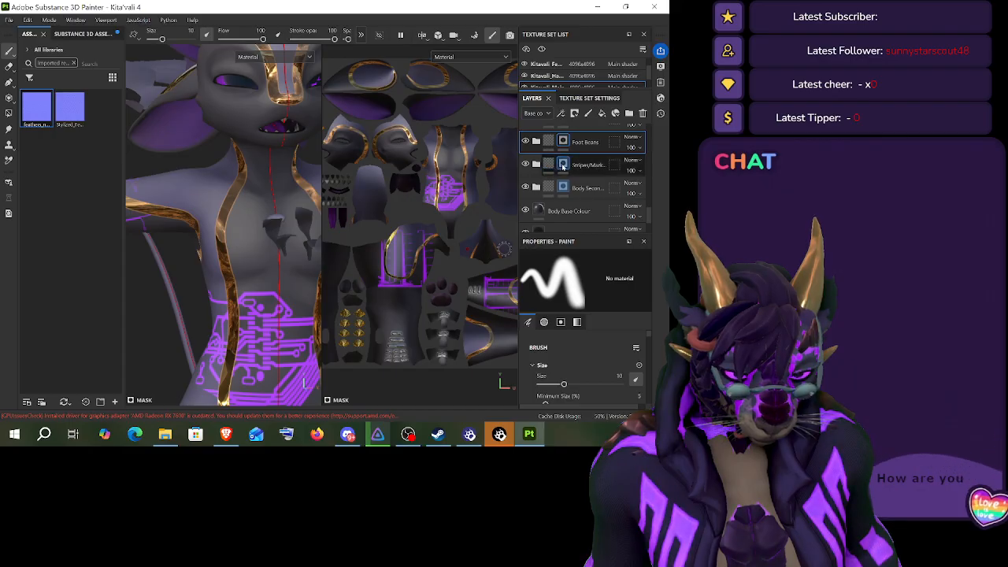
{"action": "right_click", "coordinate": [563, 166]}
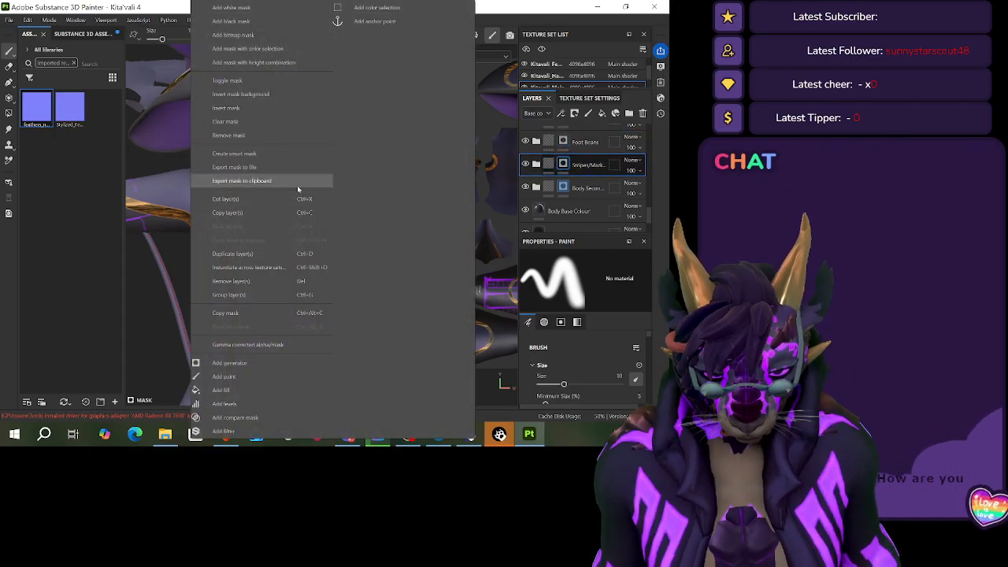
{"action": "left_click", "coordinate": [270, 167]}
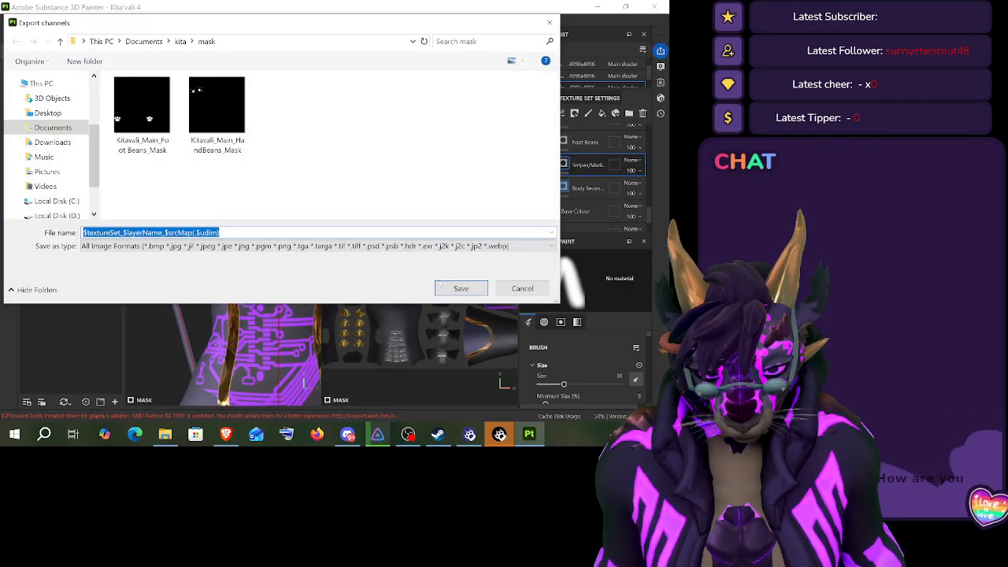
{"action": "left_click", "coordinate": [442, 288]}
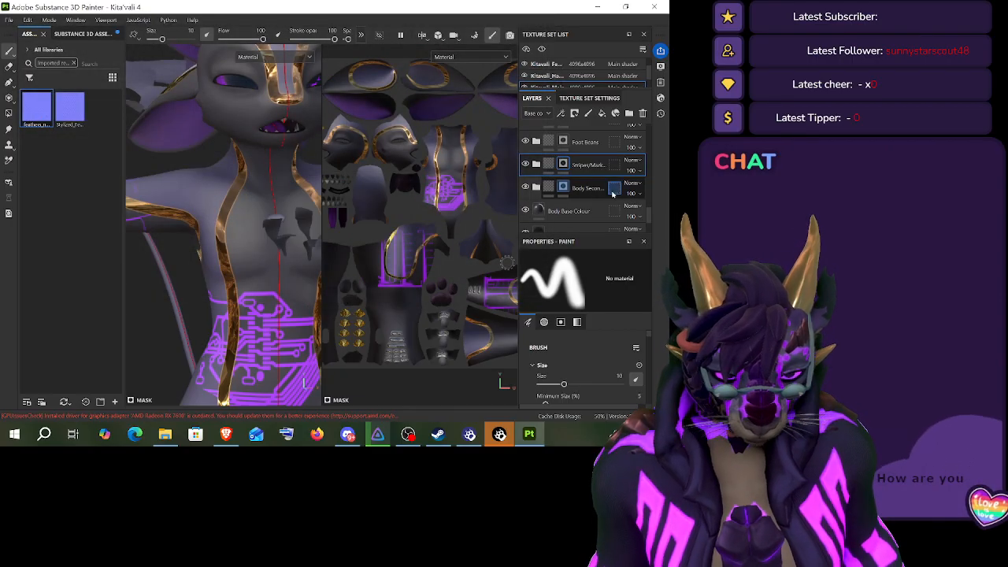
Step: Export the Claws and Mouth Insides masks into the mask folder
{"action": "scroll", "coordinate": [575, 178], "scroll_direction": "up", "scroll_amount": 2}
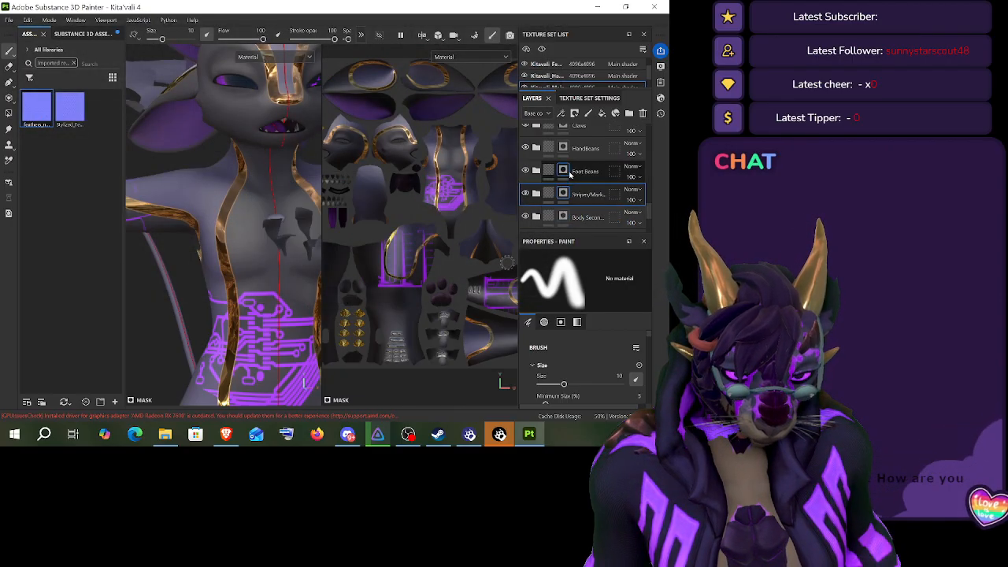
{"action": "scroll", "coordinate": [565, 167], "scroll_direction": "up", "scroll_amount": 3}
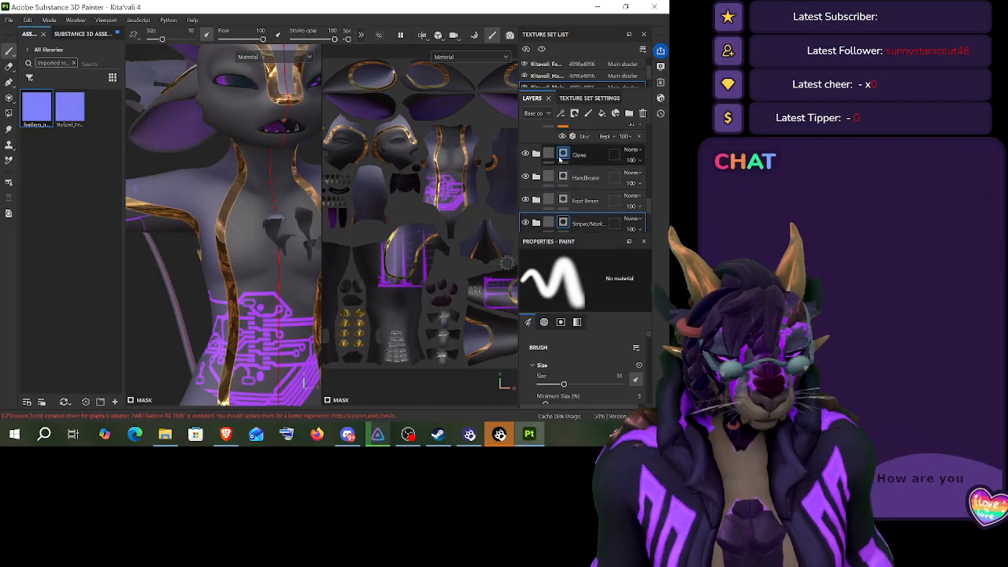
{"action": "right_click", "coordinate": [561, 158]}
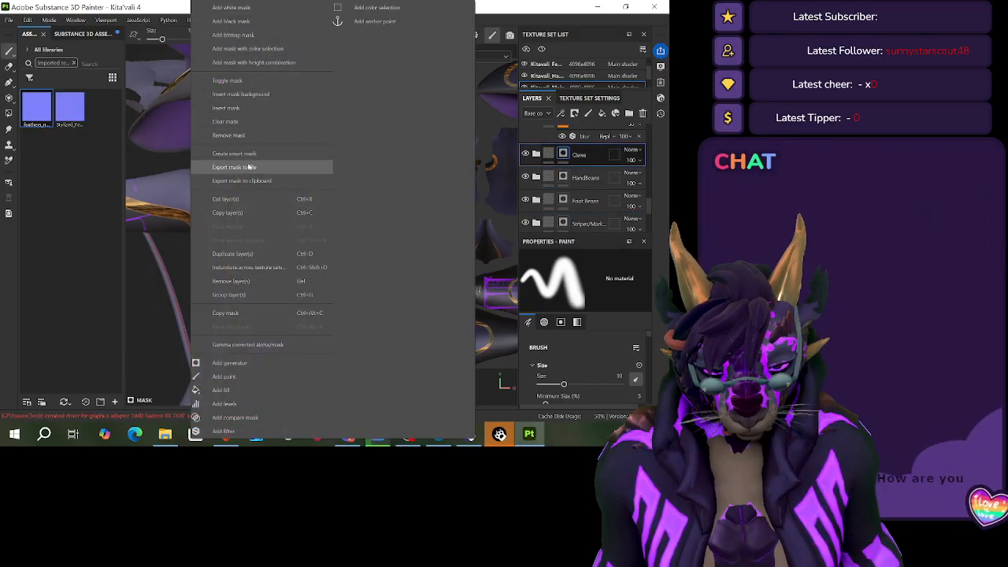
{"action": "left_click", "coordinate": [249, 167]}
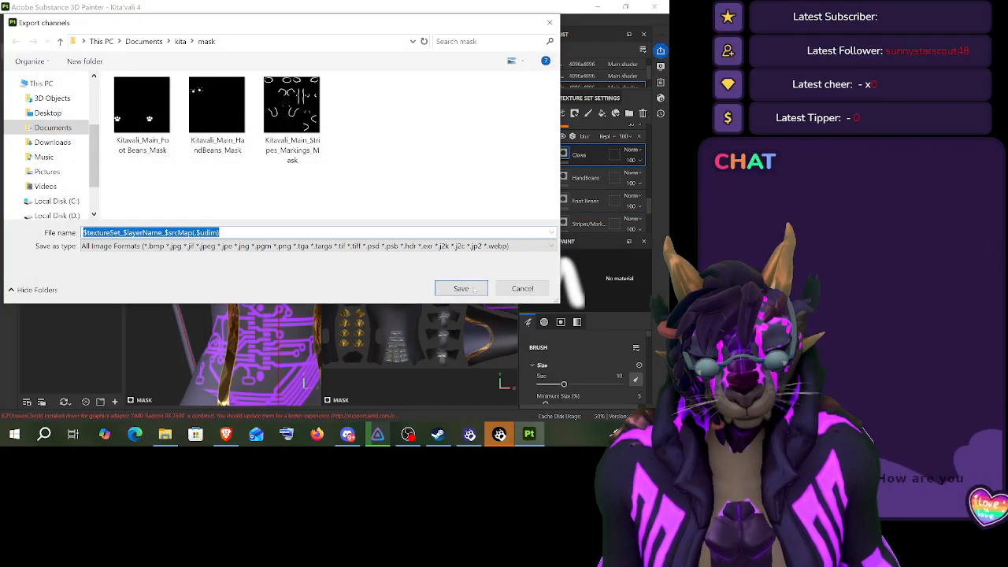
{"action": "left_click", "coordinate": [463, 289]}
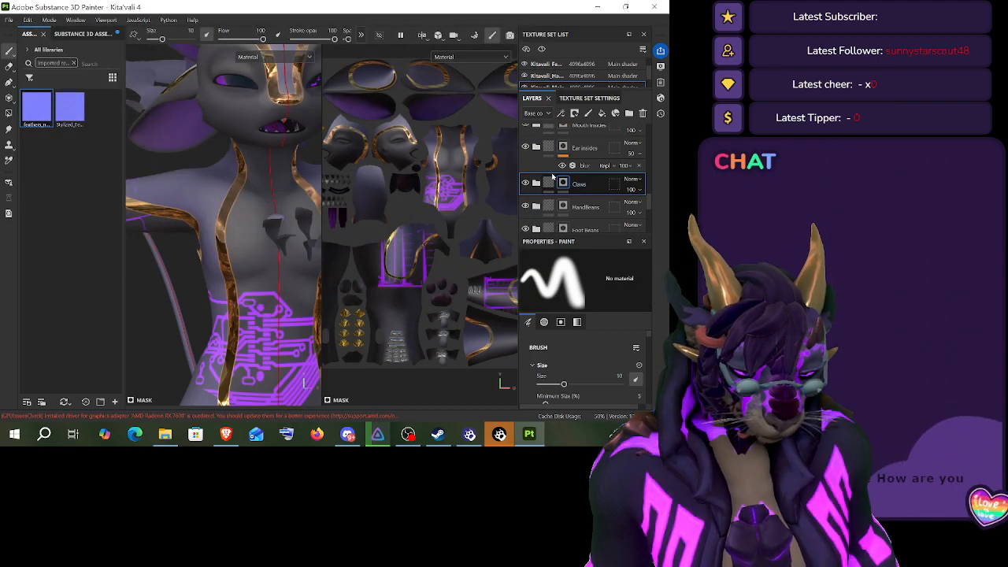
{"action": "scroll", "coordinate": [555, 151], "scroll_direction": "up", "scroll_amount": 2}
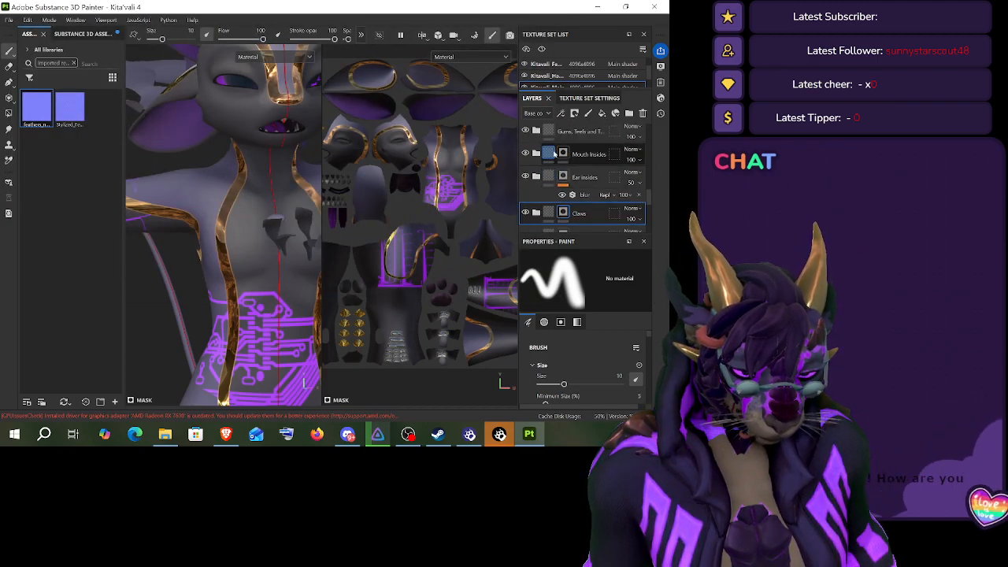
{"action": "left_click", "coordinate": [562, 153]}
{"action": "right_click", "coordinate": [562, 153]}
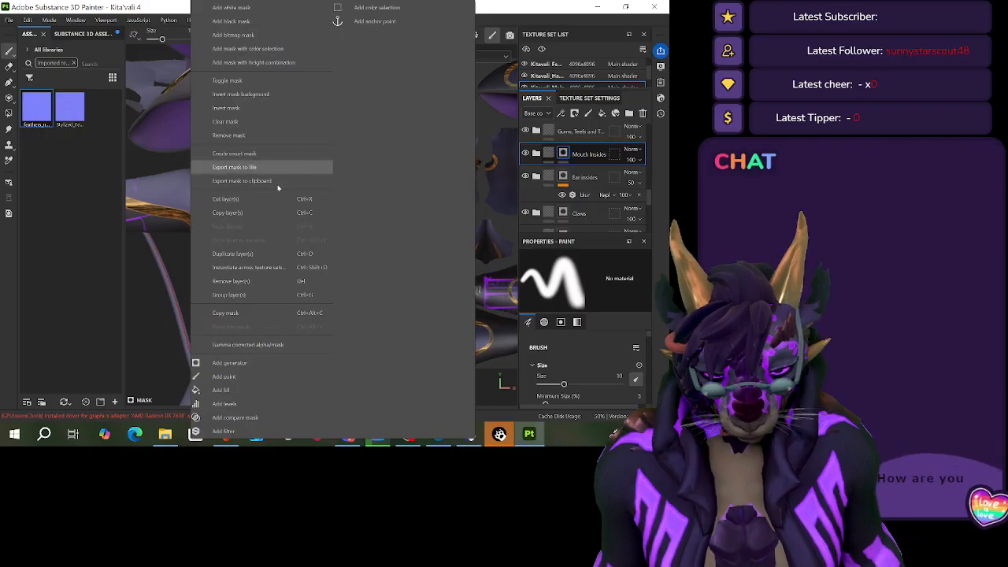
{"action": "left_click", "coordinate": [218, 169]}
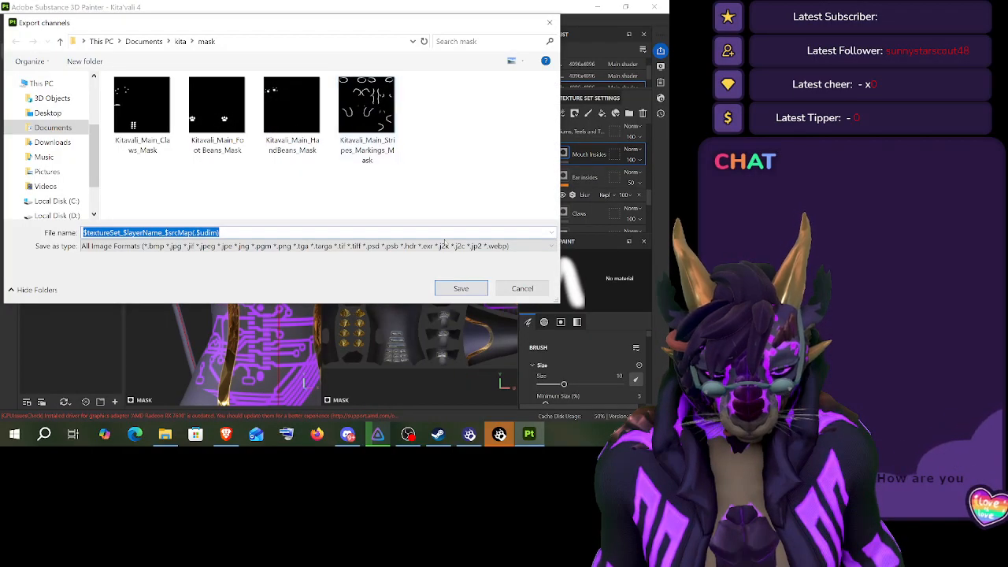
{"action": "left_click", "coordinate": [459, 287]}
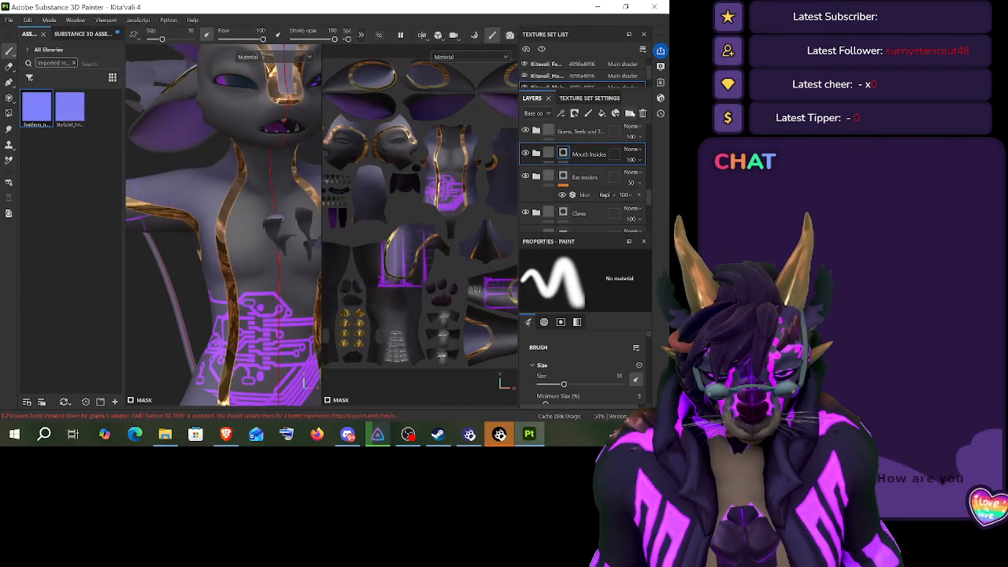
Step: Expand the gums and teeth folder and export the Tongue mask into the mask folder
{"action": "scroll", "coordinate": [550, 182], "scroll_direction": "up", "scroll_amount": 3}
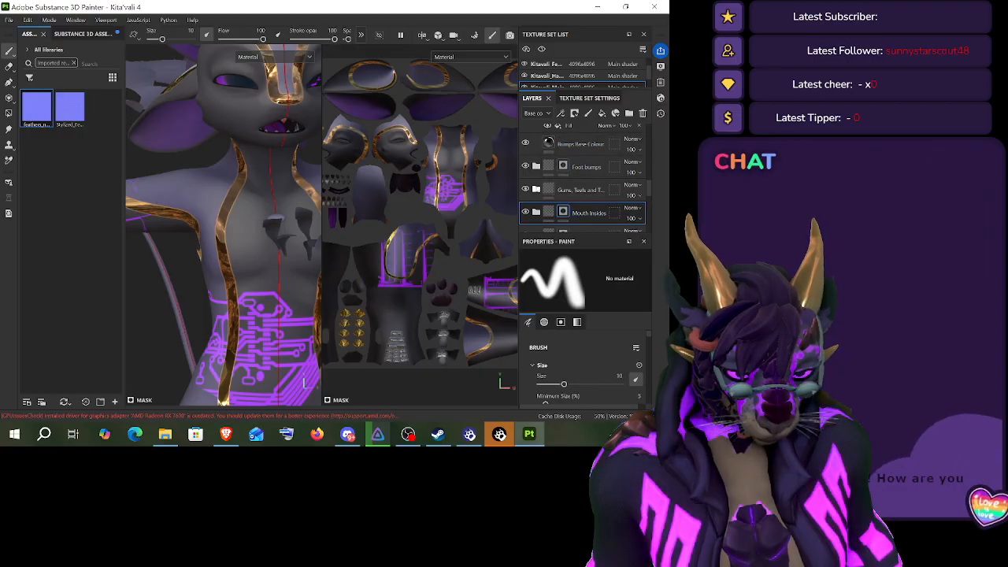
{"action": "left_click", "coordinate": [536, 188]}
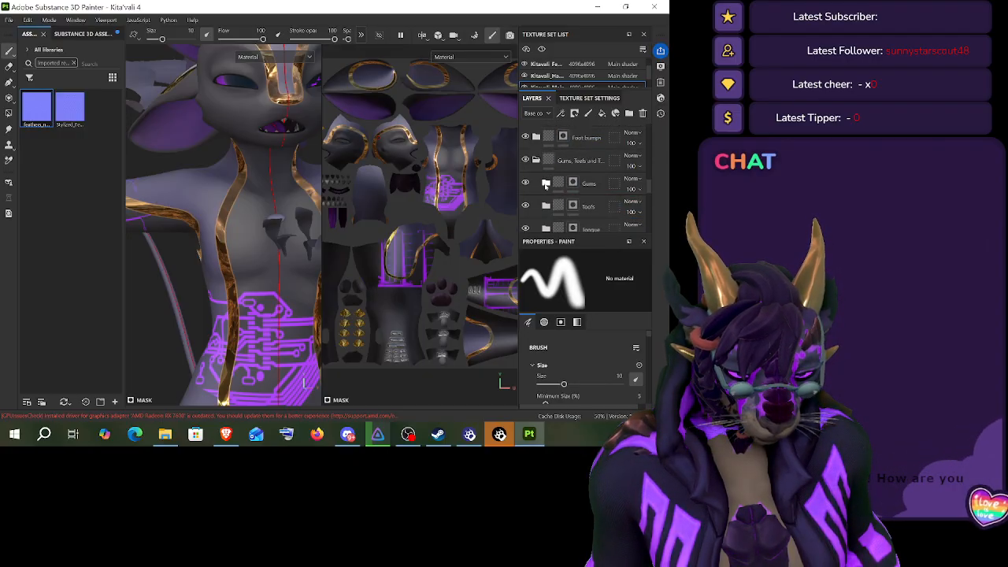
{"action": "scroll", "coordinate": [545, 186], "scroll_direction": "down", "scroll_amount": 1}
{"action": "right_click", "coordinate": [574, 199]}
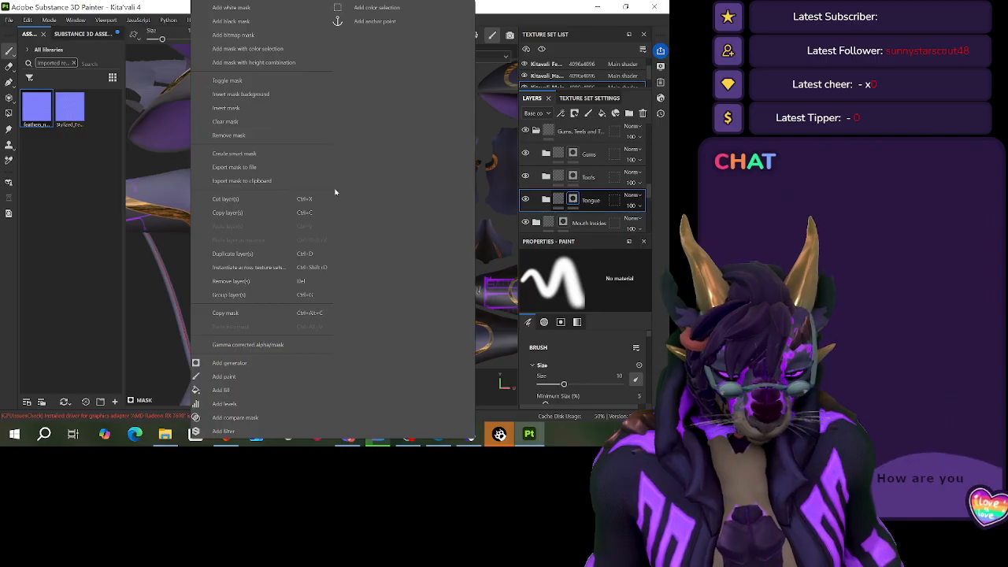
{"action": "left_click", "coordinate": [249, 167]}
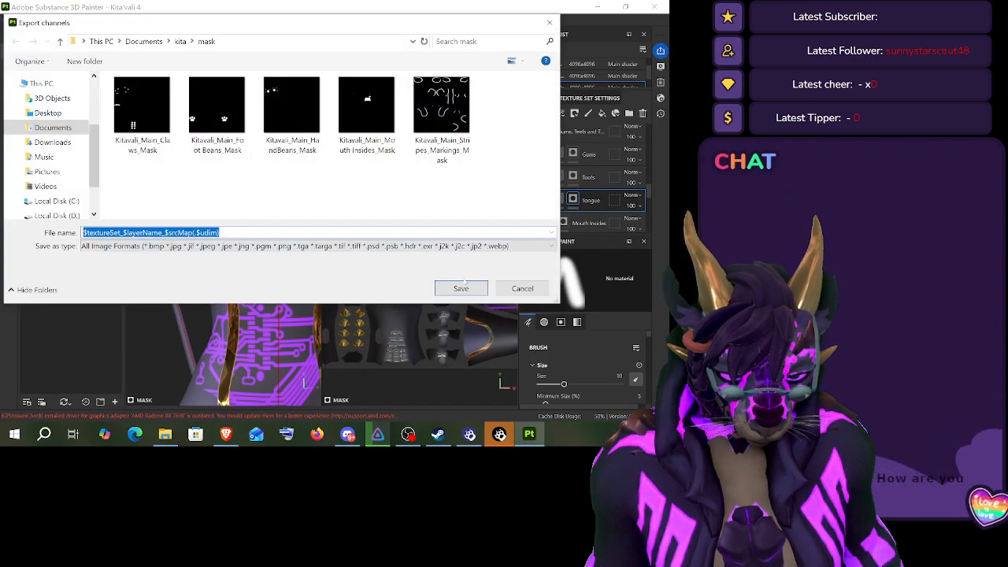
{"action": "left_click", "coordinate": [461, 288]}
Step: Export the mask of the layer above Tongue and the Gums mask into the mask folder
{"action": "left_click", "coordinate": [573, 177]}
{"action": "right_click", "coordinate": [573, 176]}
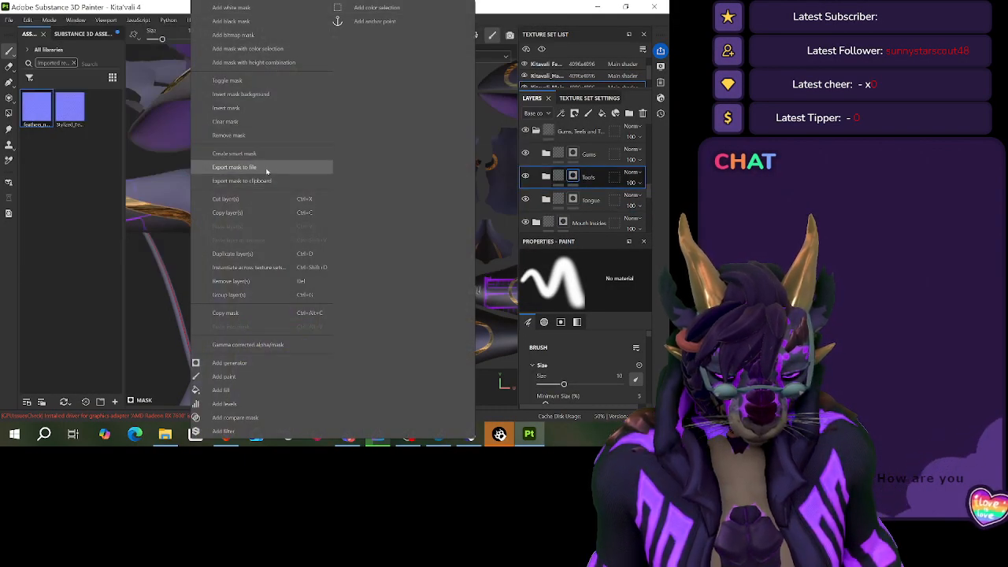
{"action": "left_click", "coordinate": [263, 168]}
{"action": "left_click", "coordinate": [460, 288]}
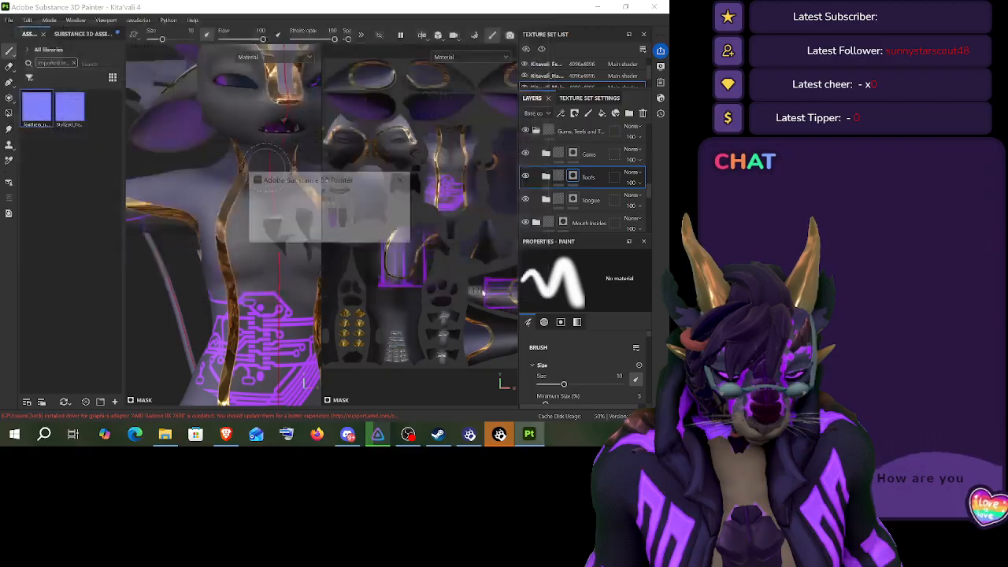
{"action": "left_click", "coordinate": [573, 154]}
{"action": "right_click", "coordinate": [578, 156]}
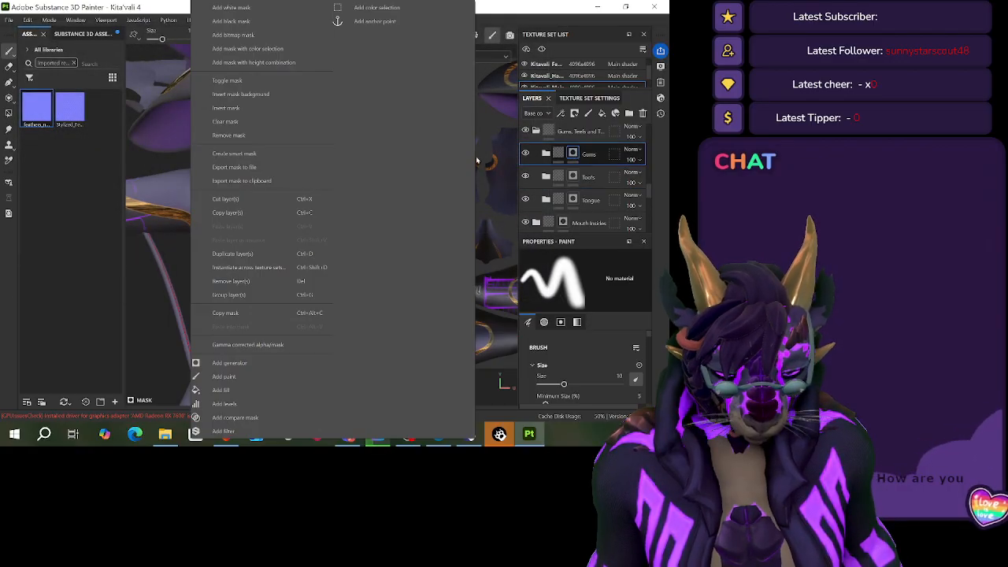
{"action": "left_click", "coordinate": [258, 168]}
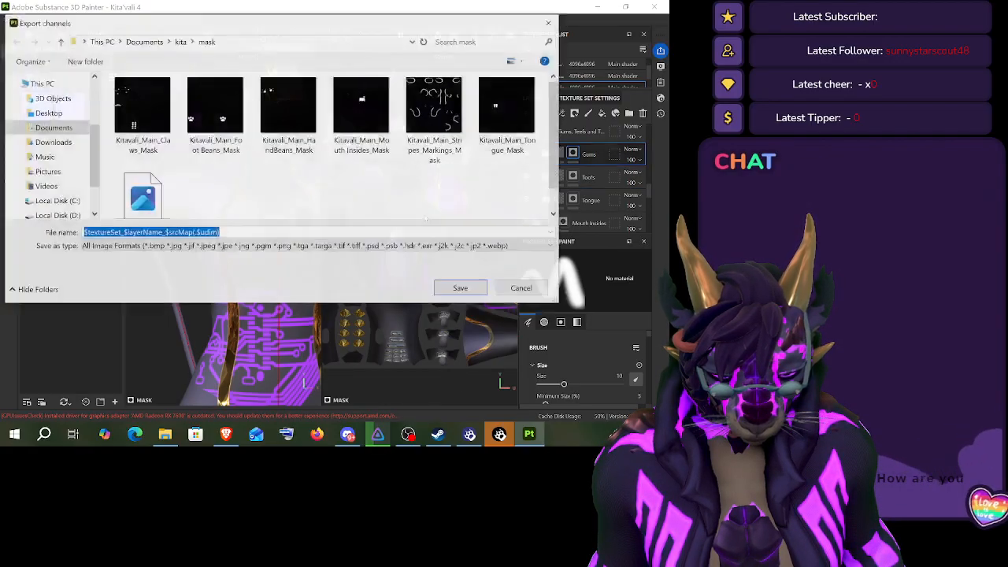
{"action": "left_click", "coordinate": [460, 287]}
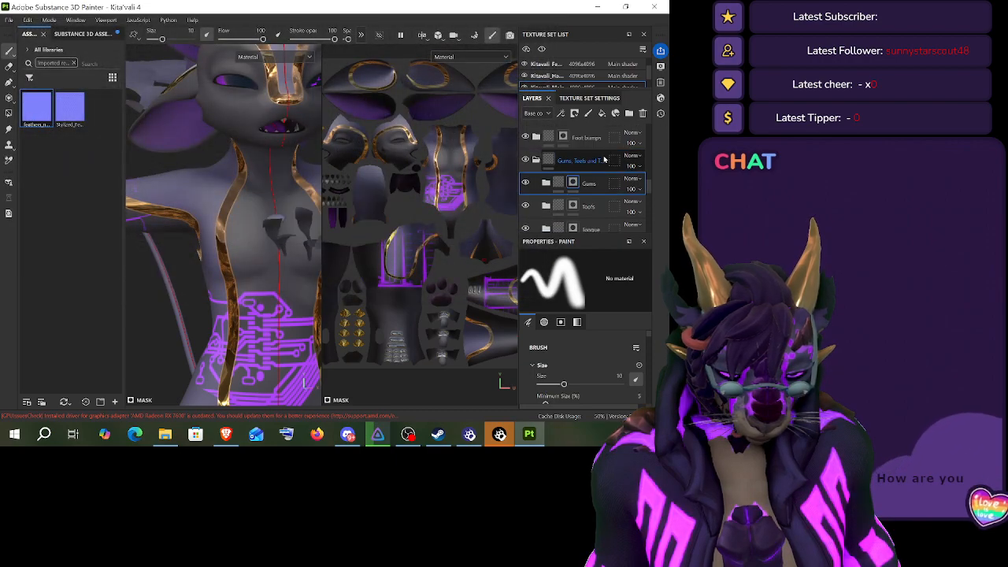
Step: Collapse Hand bumps and export the Foot bumps mask with its default name
{"action": "scroll", "coordinate": [571, 162], "scroll_direction": "up", "scroll_amount": 3}
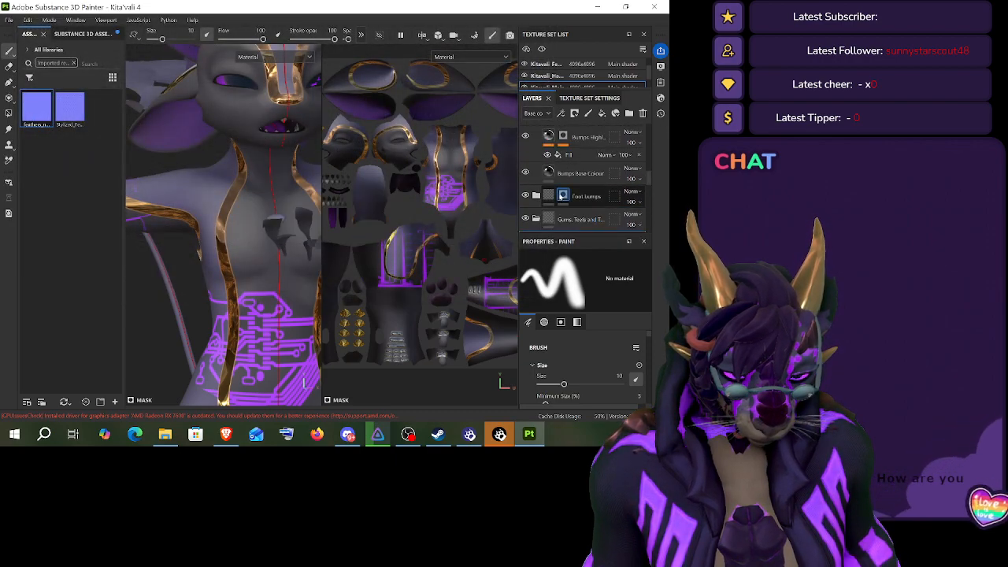
{"action": "scroll", "coordinate": [539, 196], "scroll_direction": "up", "scroll_amount": 1}
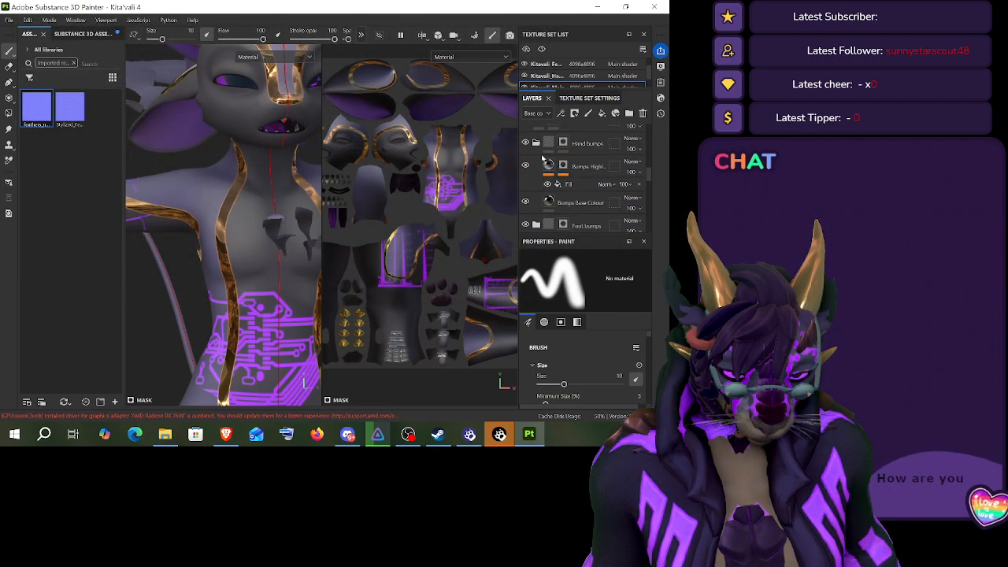
{"action": "left_click", "coordinate": [537, 144]}
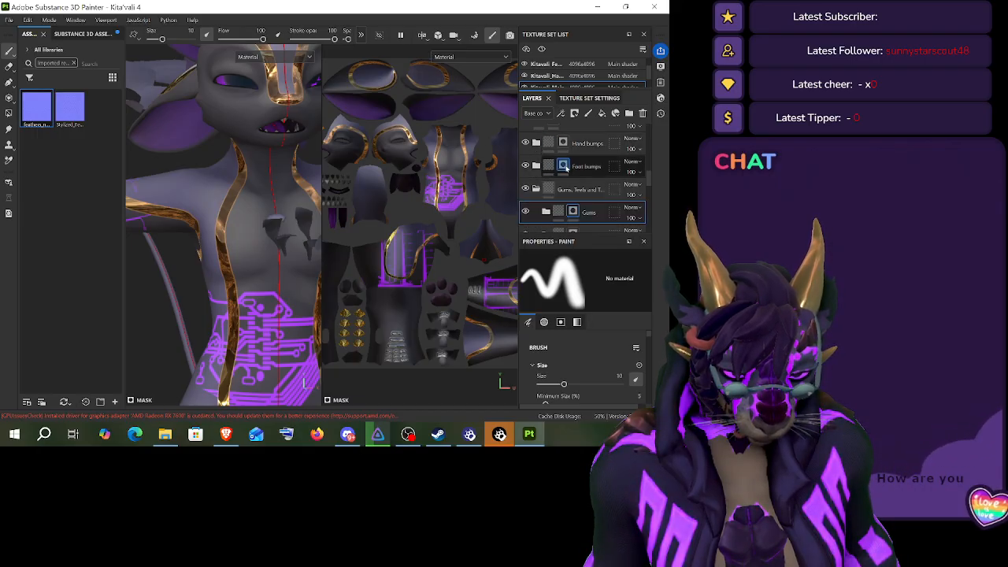
{"action": "right_click", "coordinate": [564, 166]}
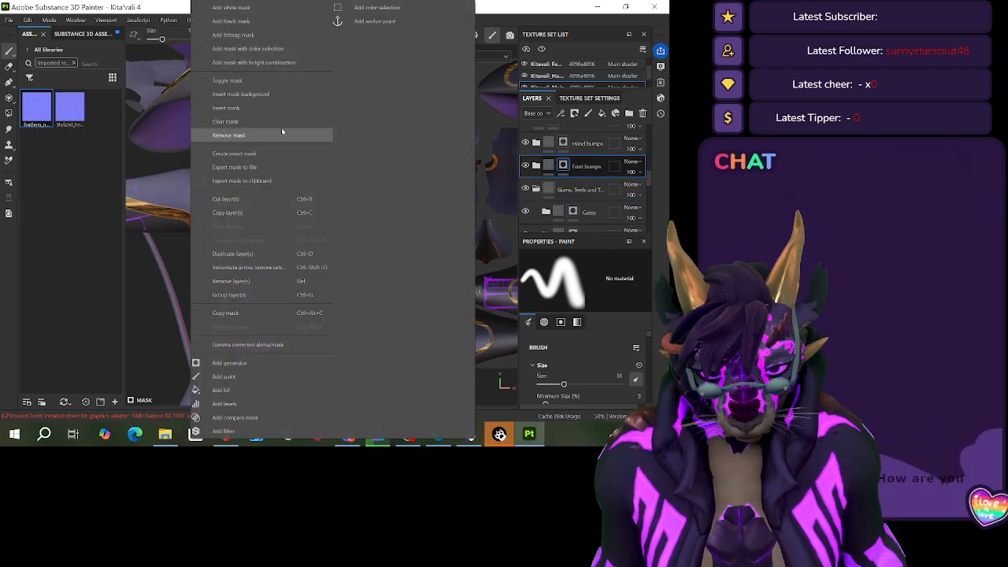
{"action": "left_click", "coordinate": [268, 167]}
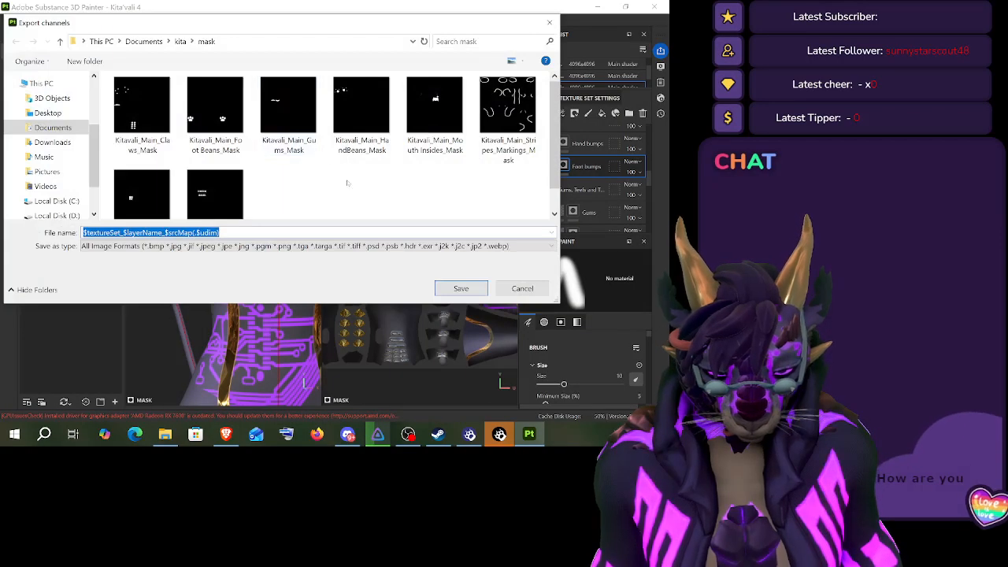
{"action": "left_click", "coordinate": [460, 289]}
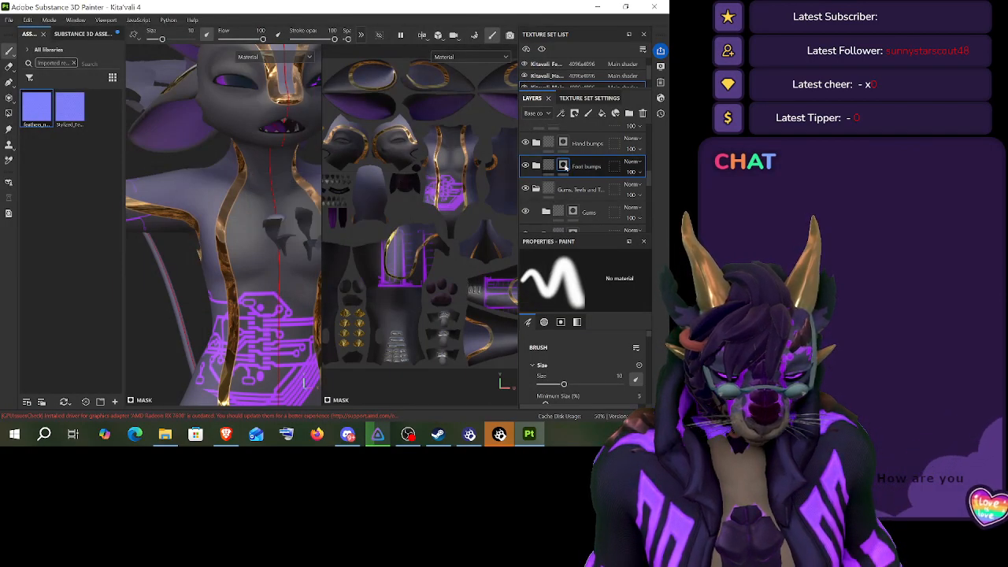
{"action": "right_click", "coordinate": [563, 142]}
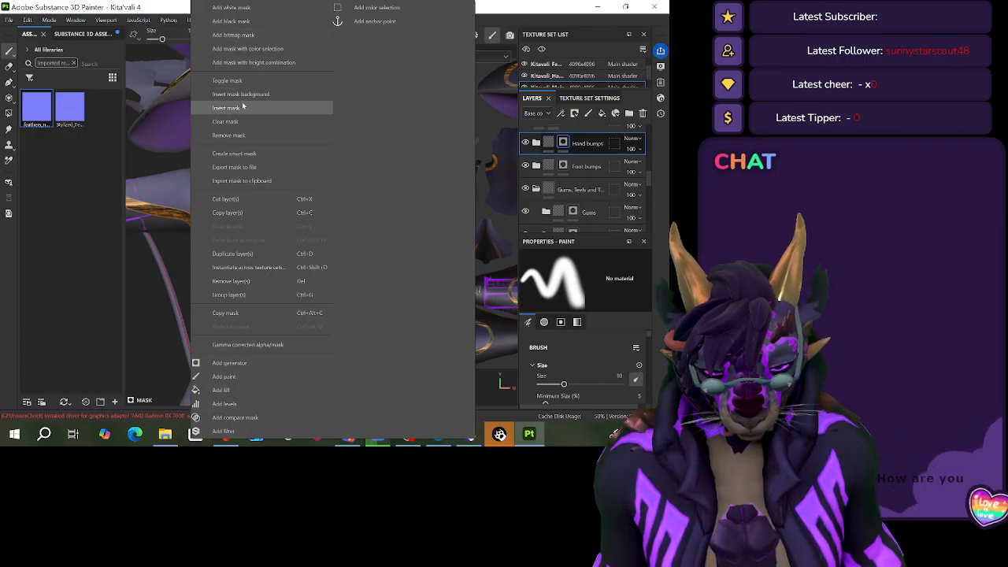
Step: Save the Hand bumps mask into the mask folder, then switch to File Explorer
{"action": "left_click", "coordinate": [234, 167]}
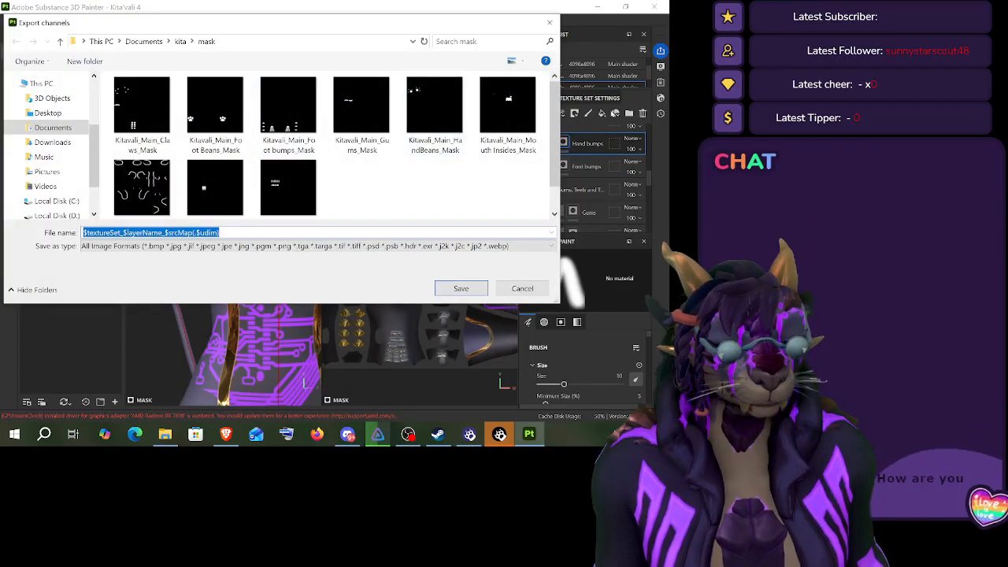
{"action": "key", "text": "Return"}
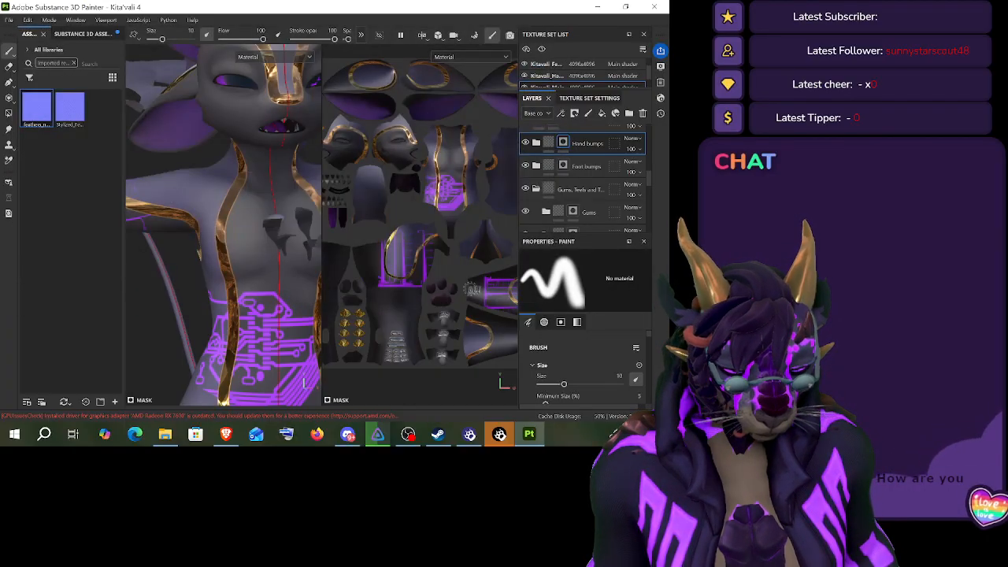
{"action": "scroll", "coordinate": [551, 189], "scroll_direction": "up", "scroll_amount": 2}
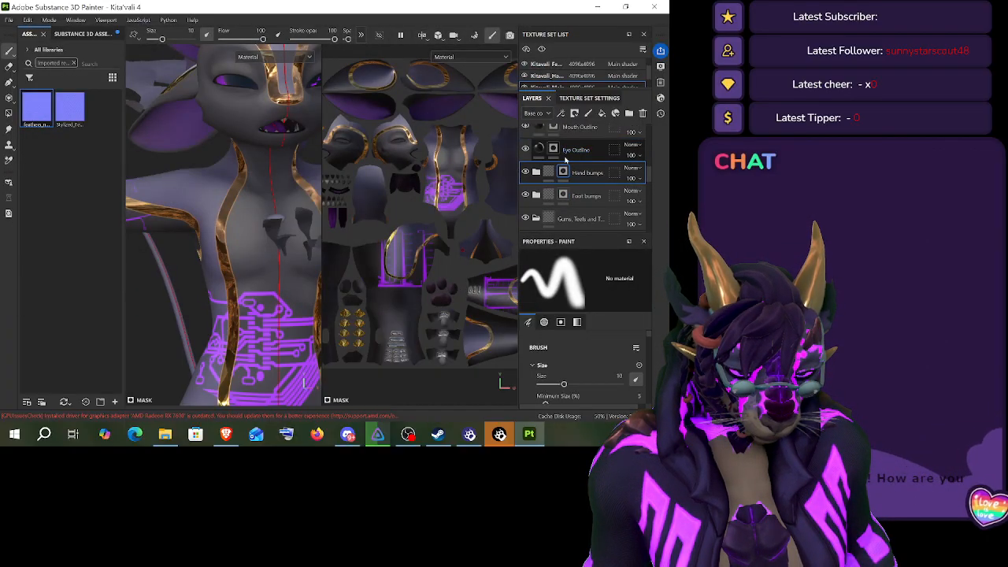
{"action": "scroll", "coordinate": [565, 166], "scroll_direction": "up", "scroll_amount": 3}
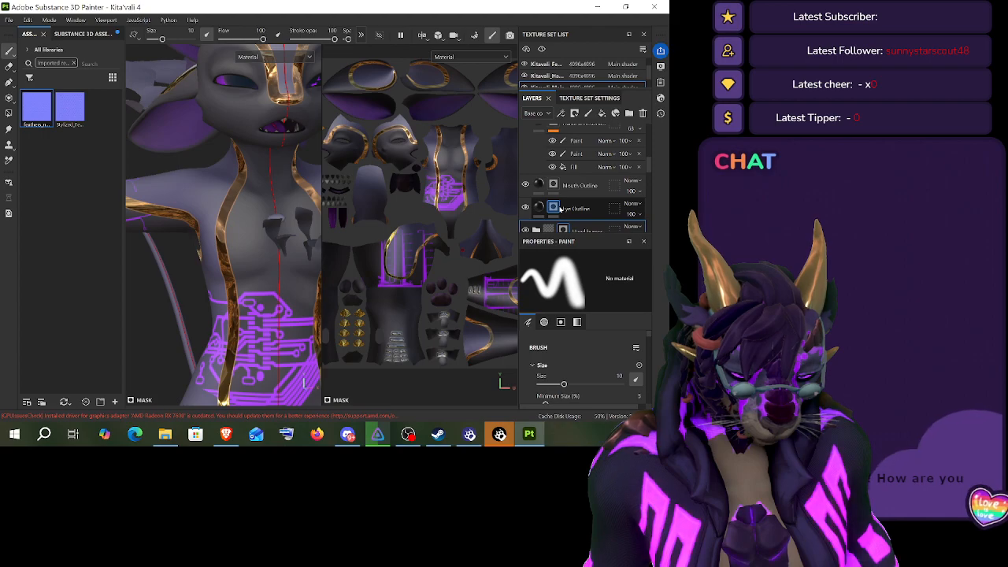
{"action": "scroll", "coordinate": [563, 187], "scroll_direction": "up", "scroll_amount": 2}
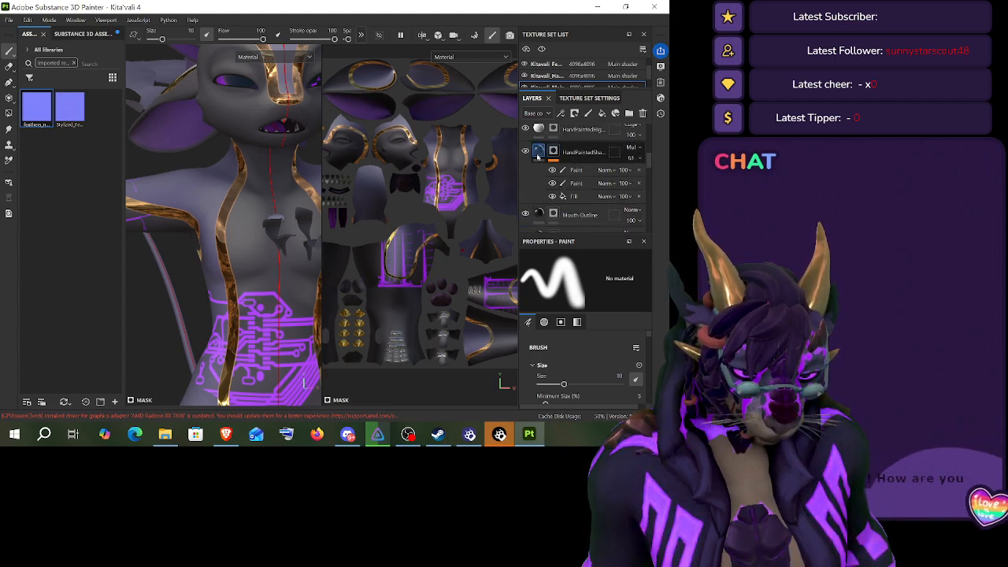
{"action": "scroll", "coordinate": [569, 153], "scroll_direction": "down", "scroll_amount": 5}
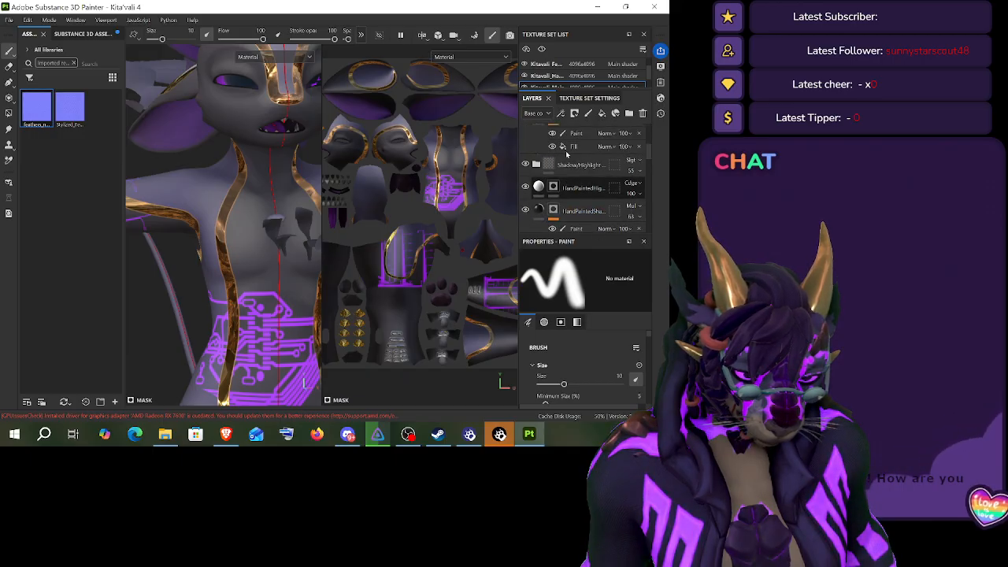
{"action": "scroll", "coordinate": [565, 154], "scroll_direction": "up", "scroll_amount": 1}
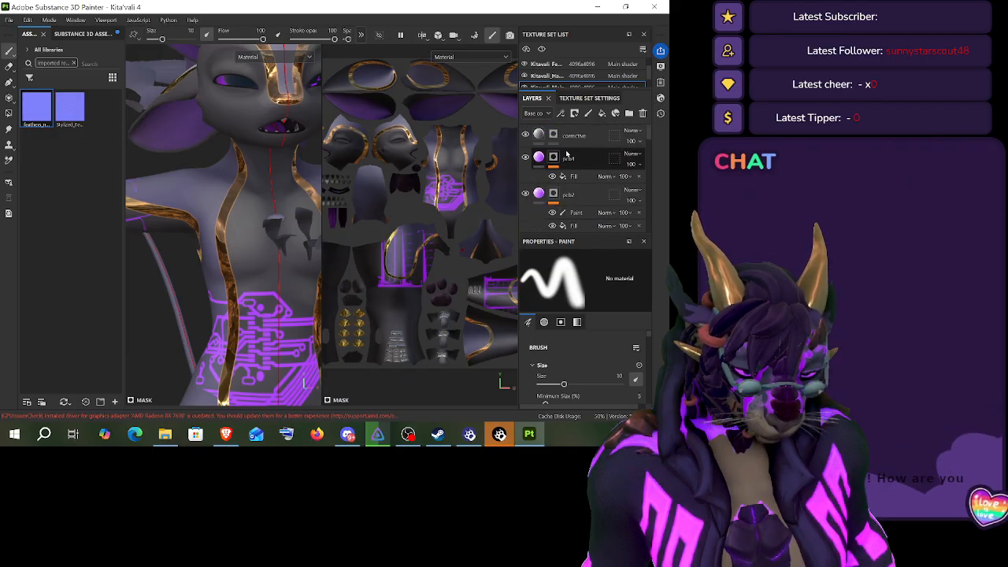
{"action": "left_click", "coordinate": [166, 434]}
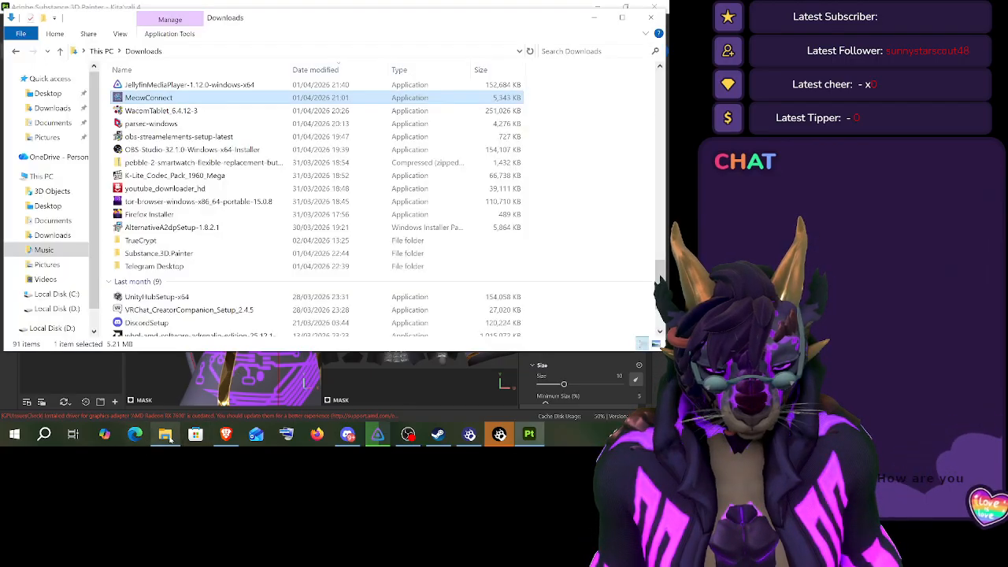
Step: Browse to Documents\kita\mask and select the Kitavali_Main_Toofs_Mask image
{"action": "left_click", "coordinate": [52, 222]}
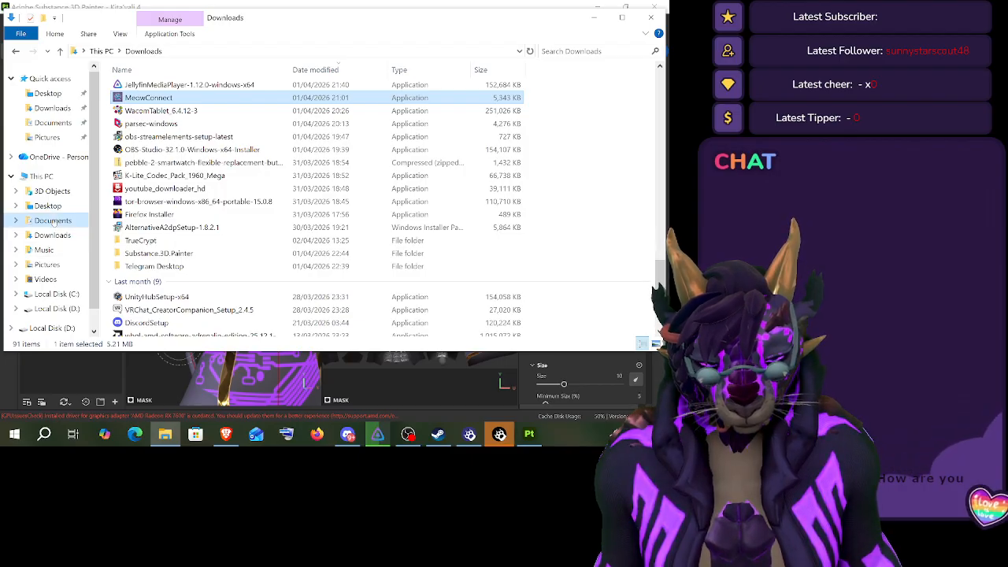
{"action": "double_click", "coordinate": [141, 155]}
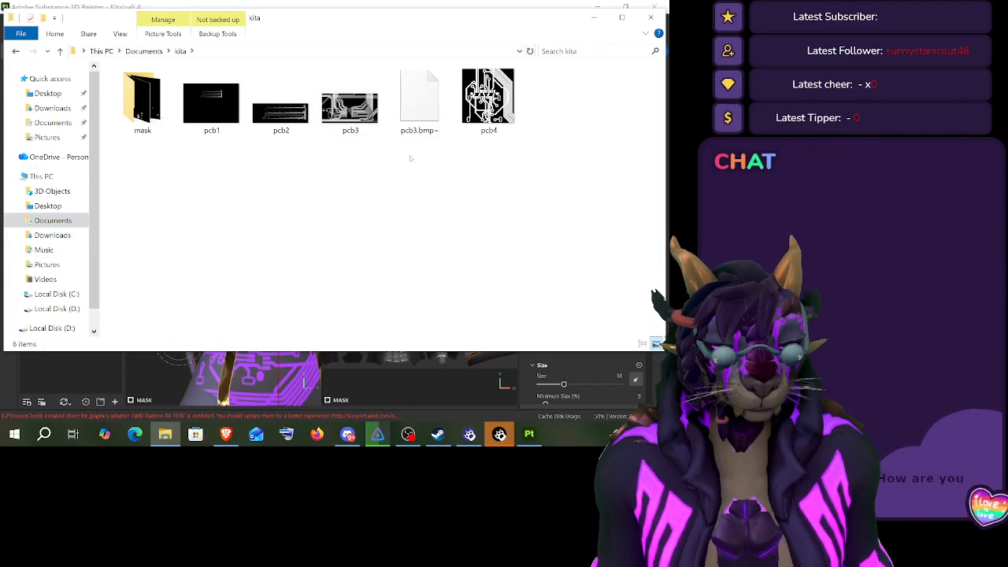
{"action": "left_click", "coordinate": [60, 50]}
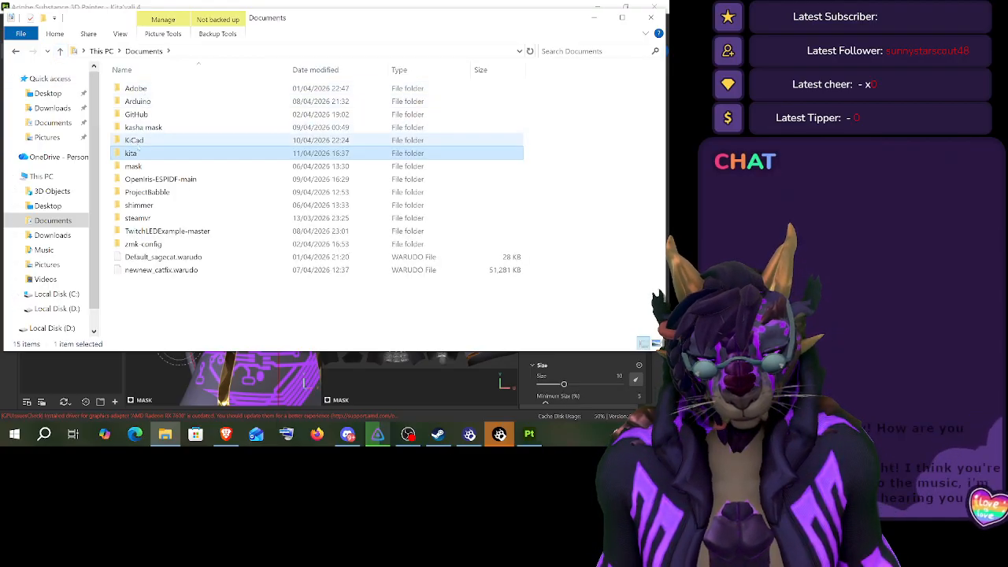
{"action": "double_click", "coordinate": [134, 153]}
{"action": "double_click", "coordinate": [142, 98]}
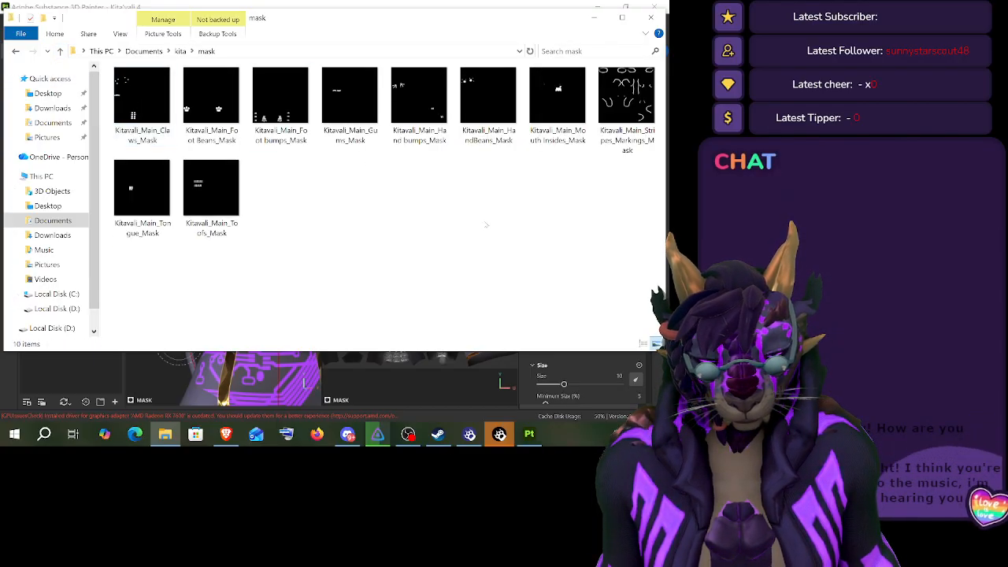
{"action": "right_click", "coordinate": [326, 205]}
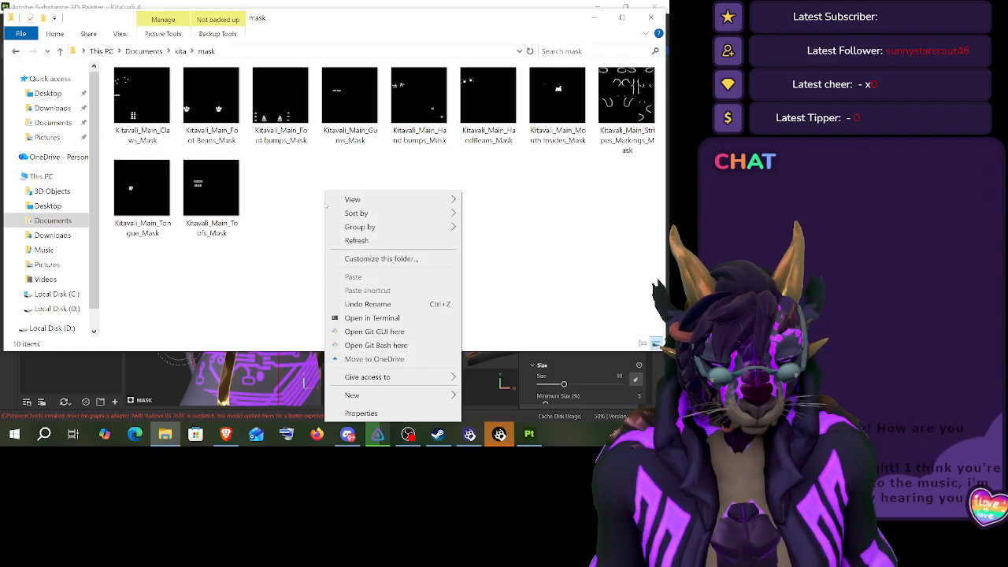
{"action": "left_click", "coordinate": [225, 193]}
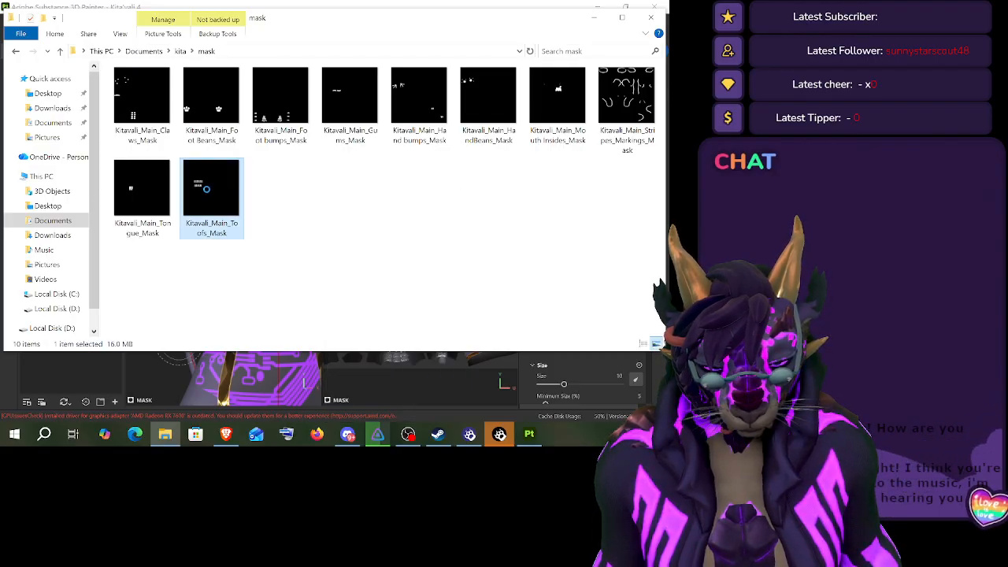
{"action": "right_click", "coordinate": [207, 192]}
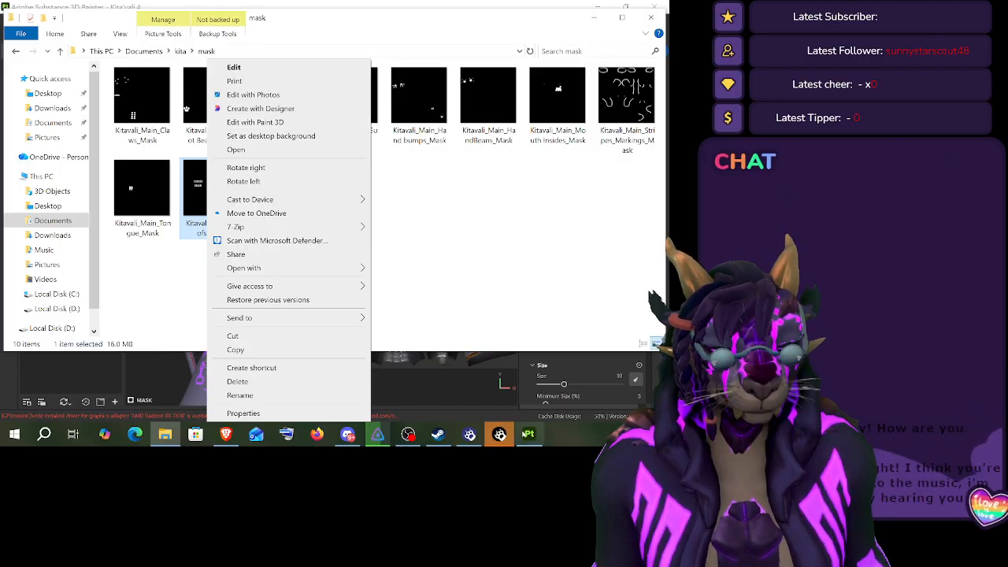
Step: Briefly switch to Substance Painter, then return to the mask folder window
{"action": "left_click", "coordinate": [379, 435]}
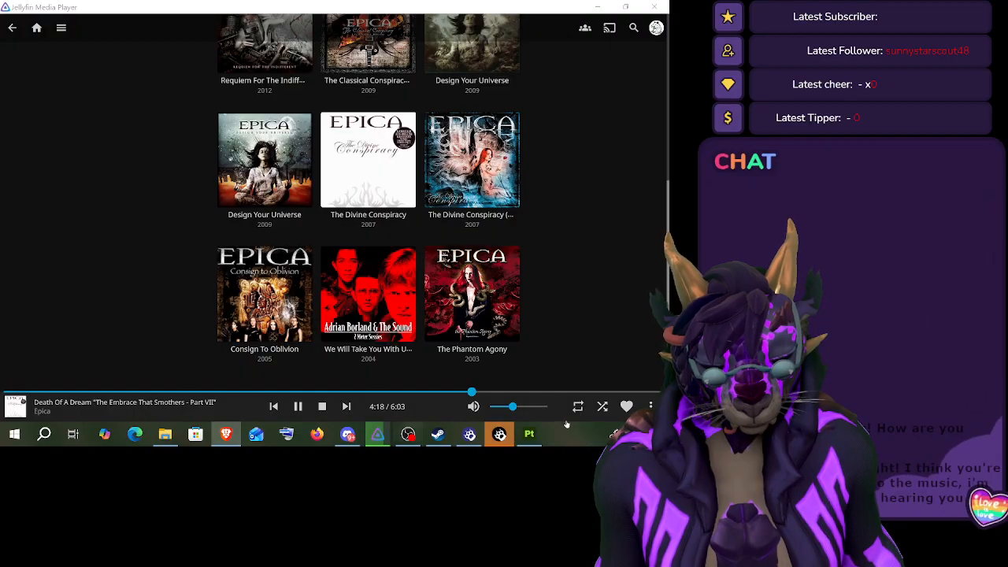
{"action": "left_click", "coordinate": [539, 431]}
{"action": "left_click", "coordinate": [539, 431]}
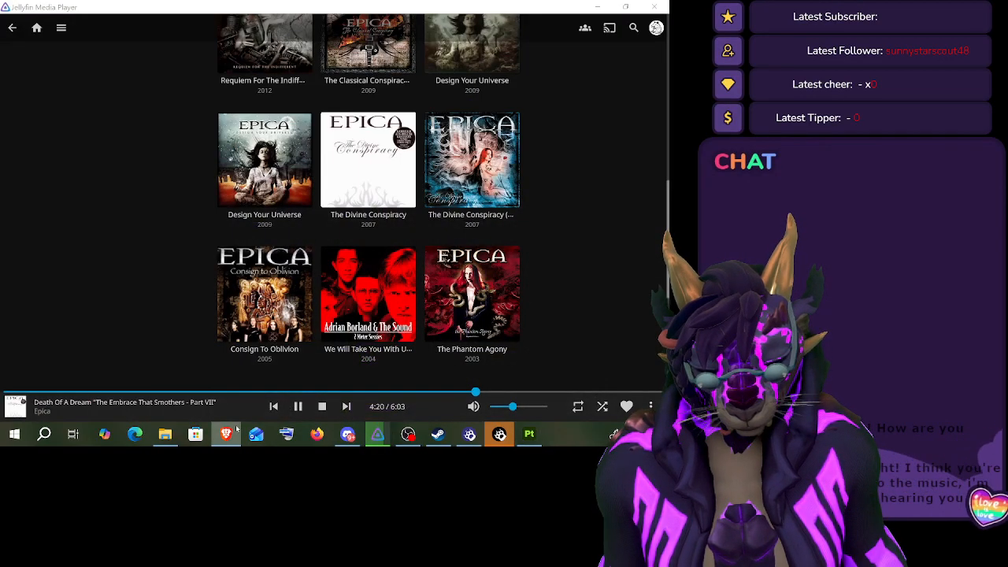
{"action": "left_click", "coordinate": [163, 436]}
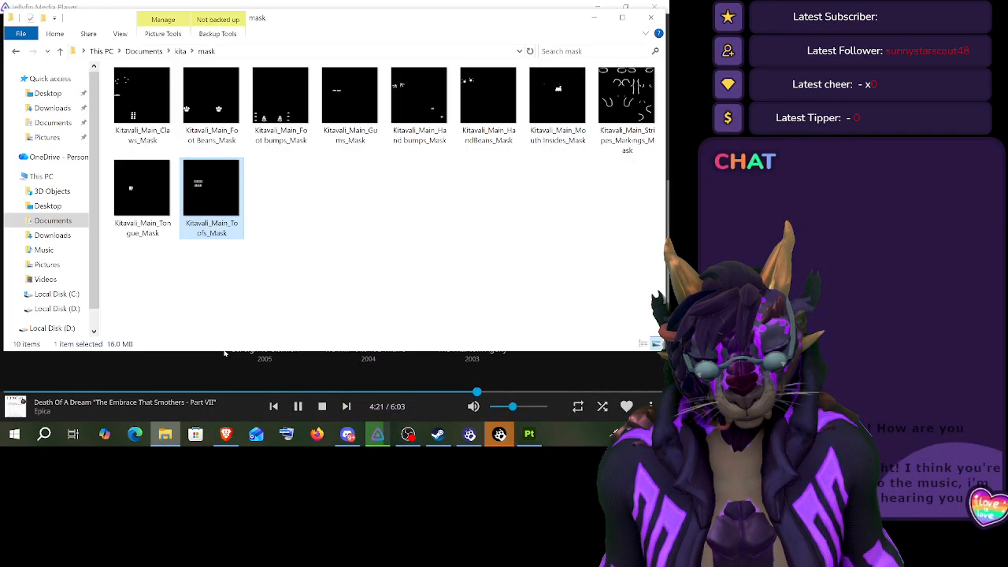
Step: Open Kitavali_Main_Toofs_Mask in Krita using Open with
{"action": "right_click", "coordinate": [213, 189]}
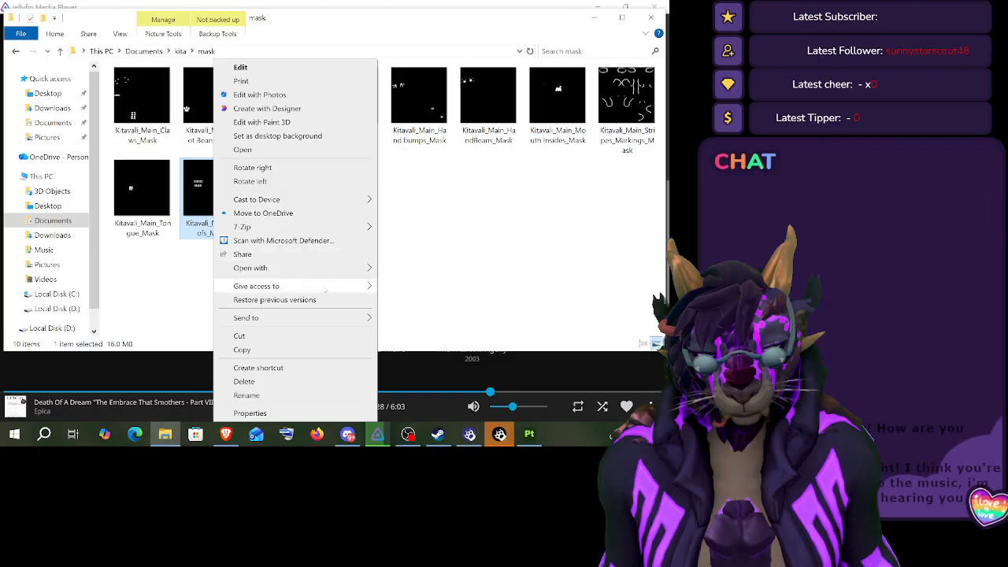
{"action": "mouse_move", "coordinate": [340, 269]}
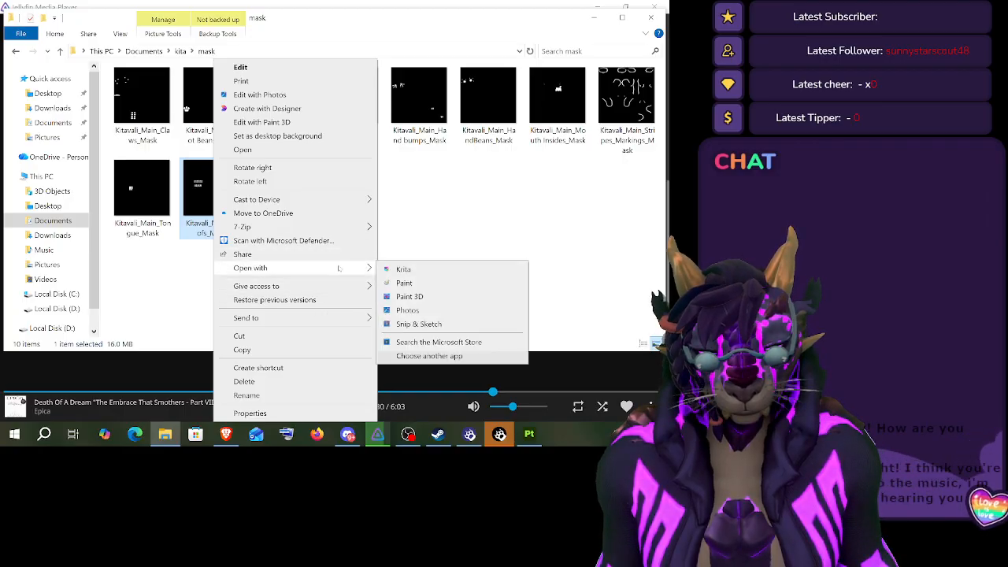
{"action": "left_click", "coordinate": [405, 270]}
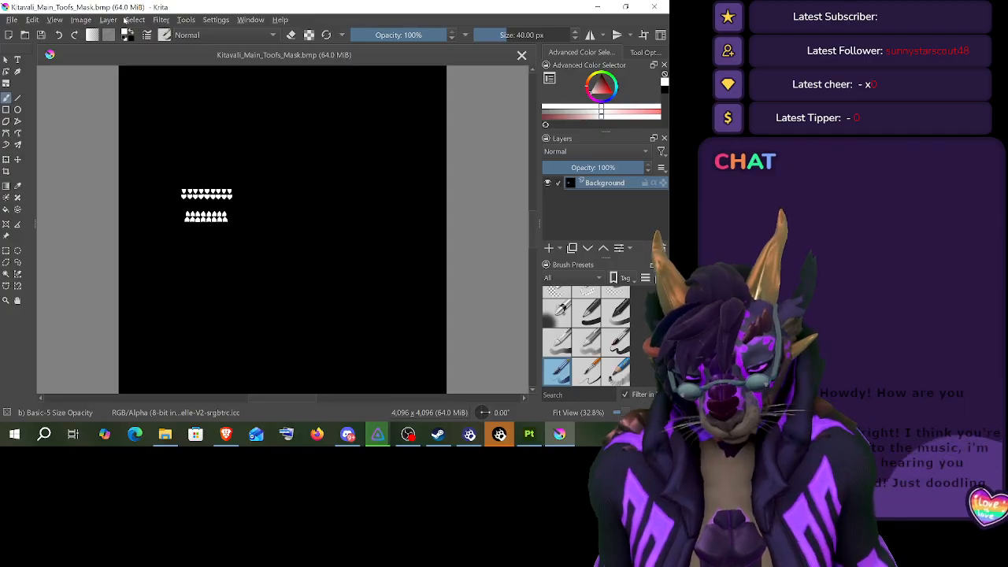
Step: Add Paint Layer 1 and a black fill layer to the Toofs mask document
{"action": "left_click", "coordinate": [562, 249]}
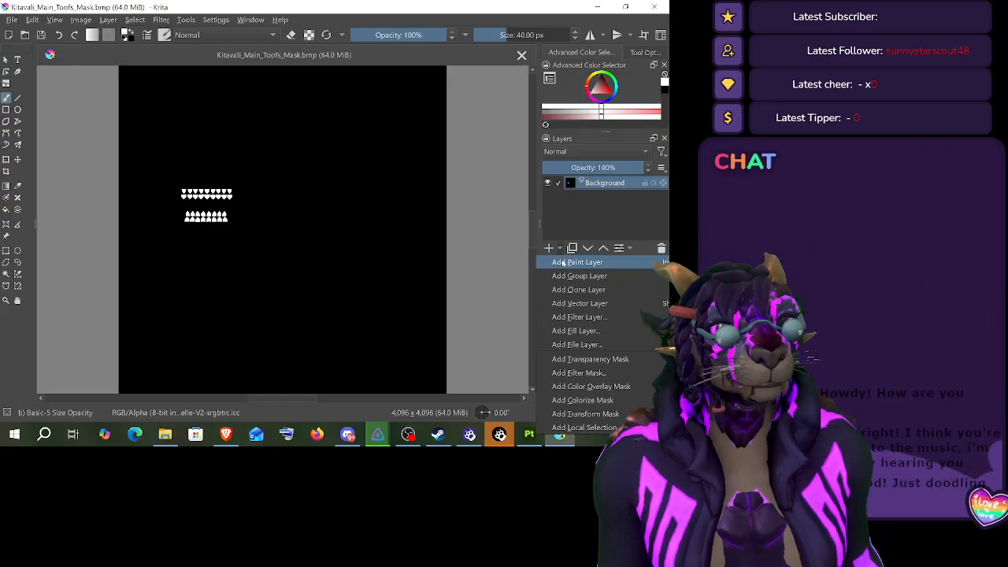
{"action": "left_click", "coordinate": [573, 263]}
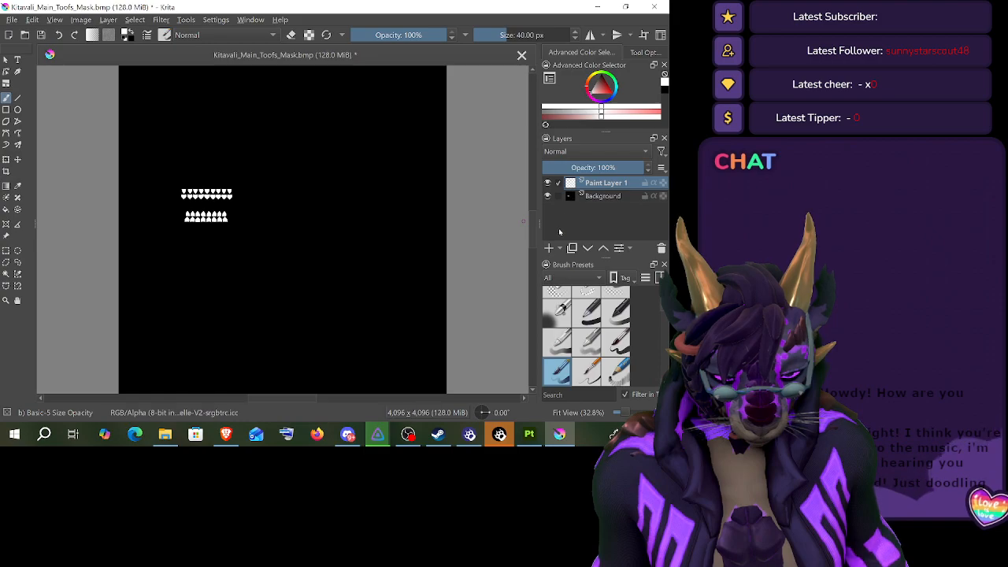
{"action": "left_click", "coordinate": [560, 249]}
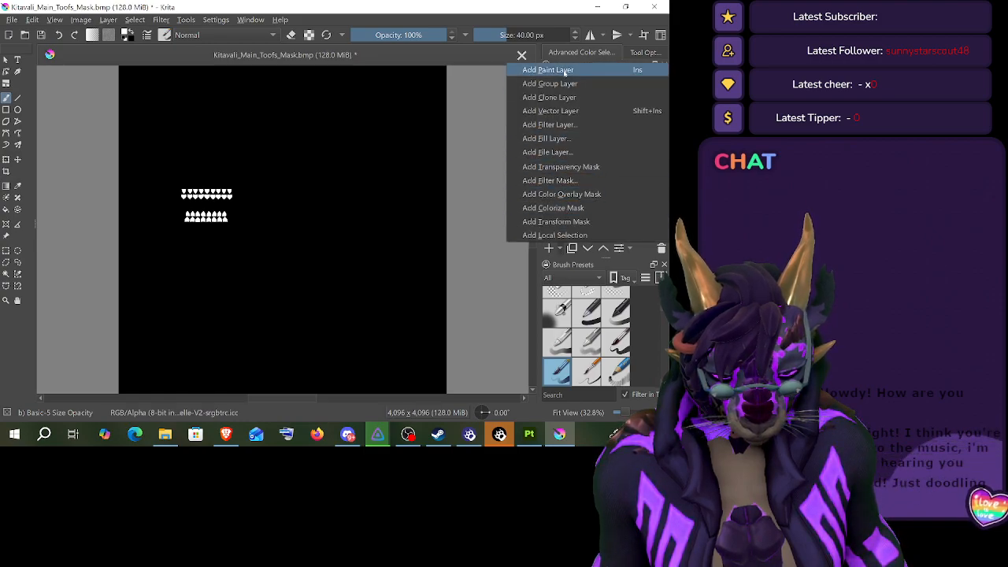
{"action": "left_click", "coordinate": [559, 138]}
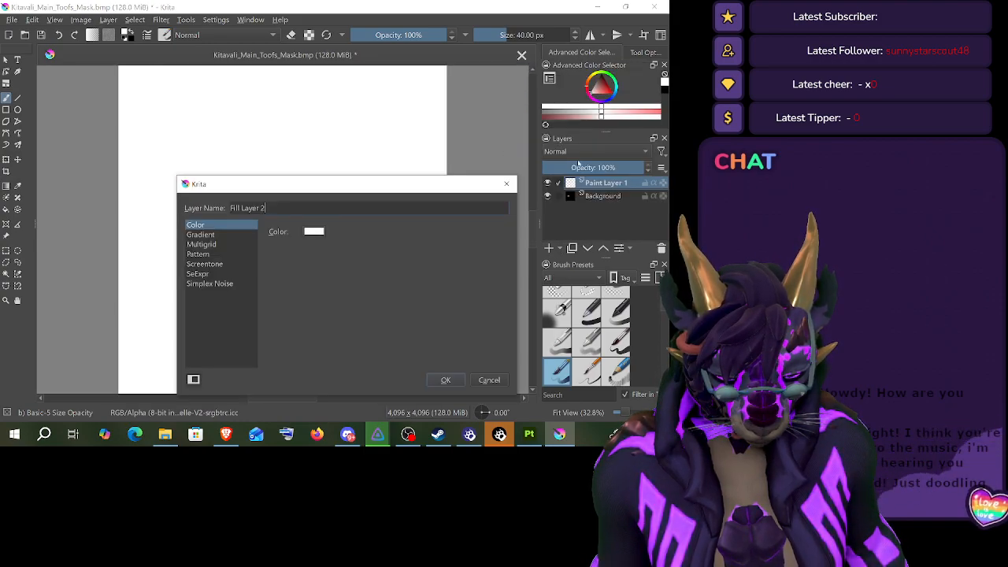
{"action": "left_click", "coordinate": [317, 232]}
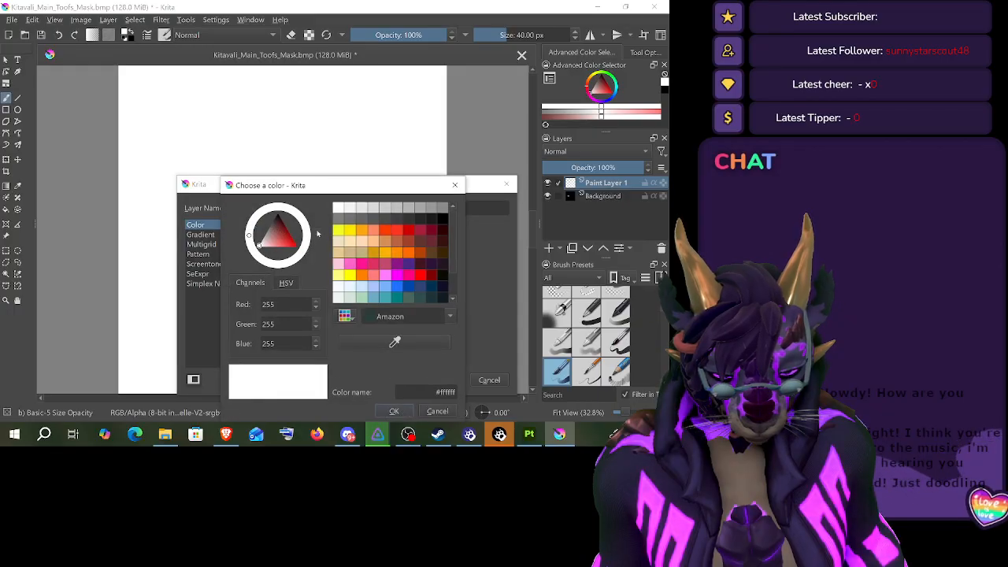
{"action": "left_click", "coordinate": [444, 220]}
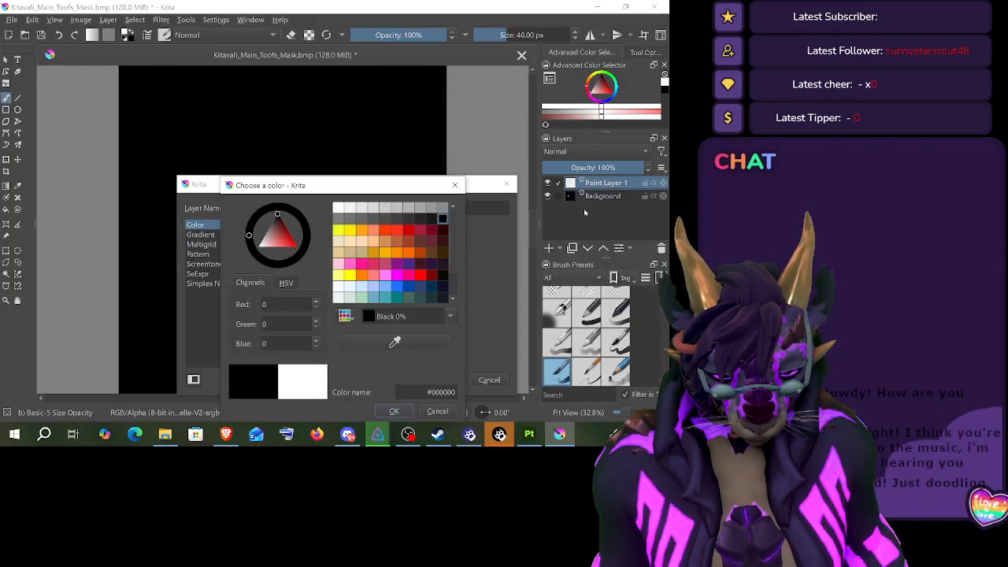
{"action": "left_click", "coordinate": [396, 410]}
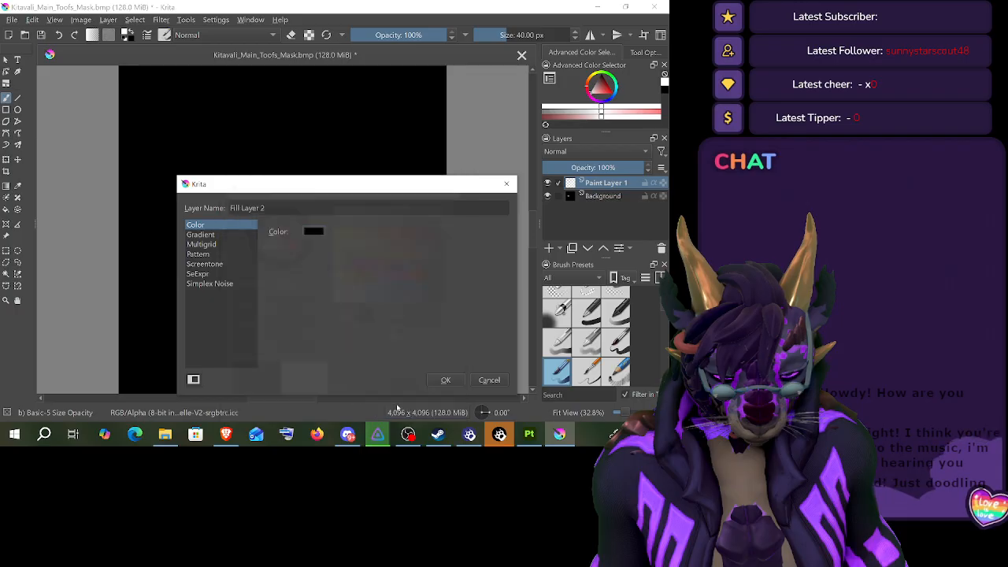
{"action": "left_click", "coordinate": [438, 382]}
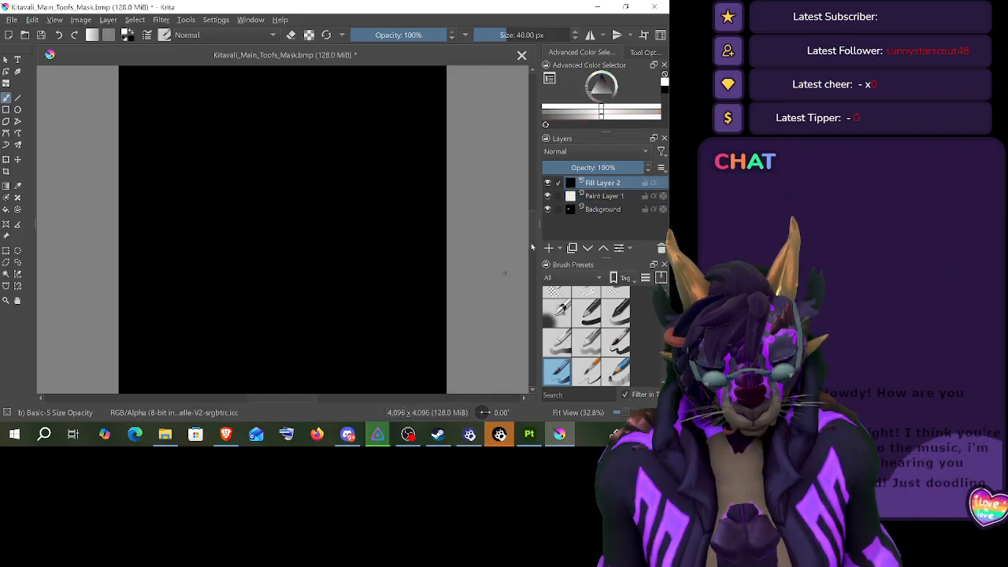
Step: Move the black fill layer to the bottom, delete the Background layer, and return to Substance Painter
{"action": "mouse_move", "coordinate": [575, 182]}
{"action": "left_mouse_down"}
{"action": "mouse_move", "coordinate": [575, 230]}
{"action": "mouse_move", "coordinate": [575, 211]}
{"action": "left_mouse_up"}
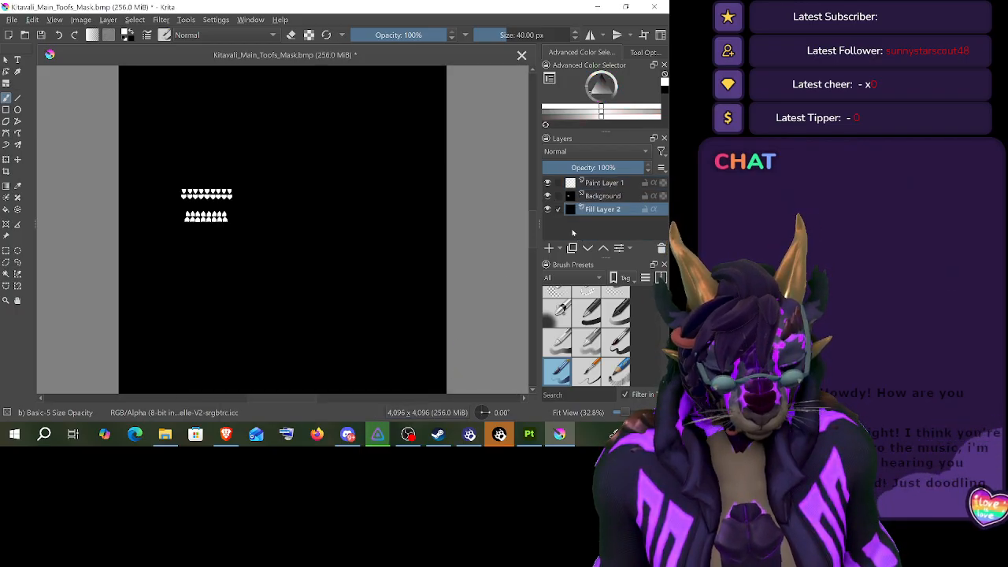
{"action": "left_click", "coordinate": [574, 196]}
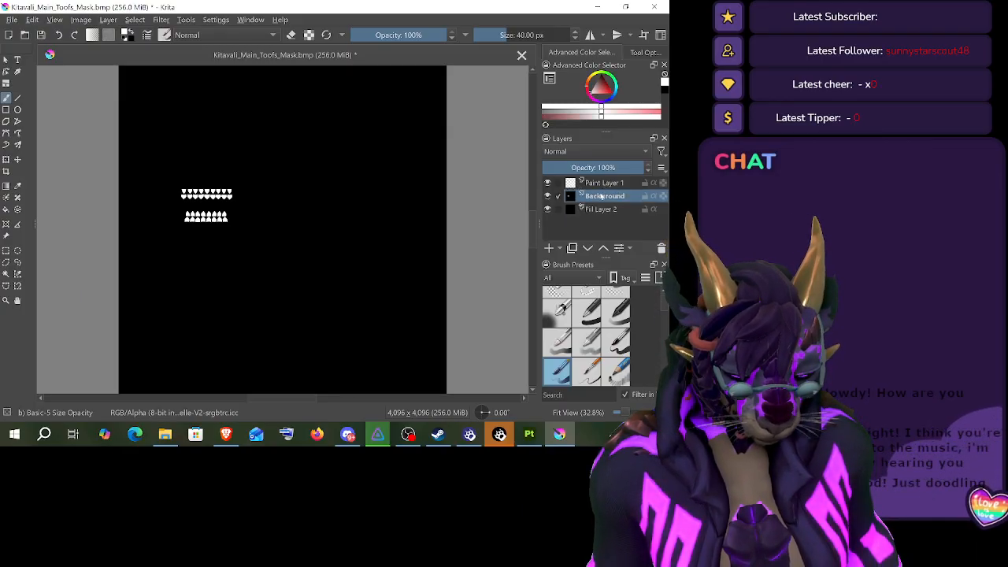
{"action": "right_click", "coordinate": [576, 225]}
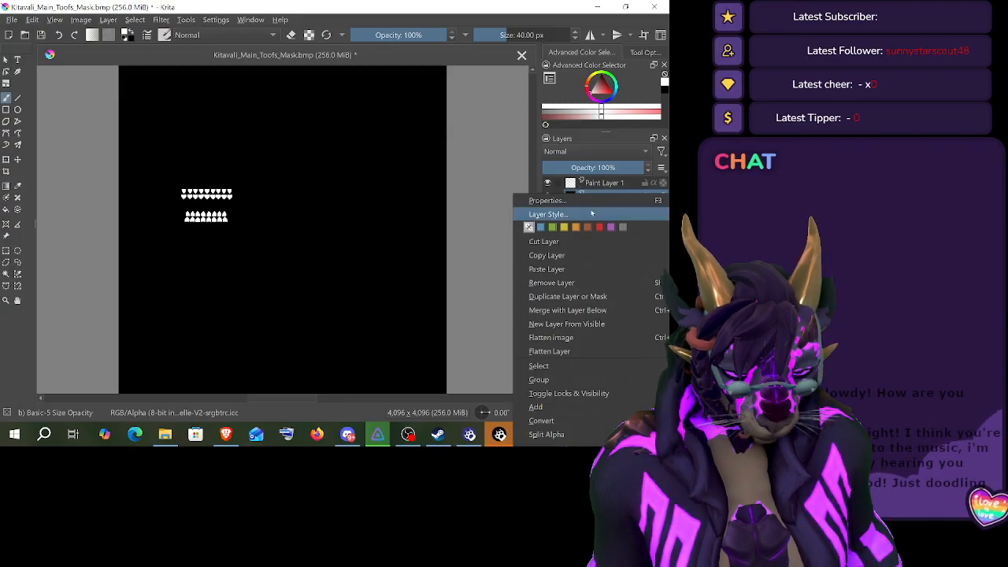
{"action": "left_click", "coordinate": [553, 282]}
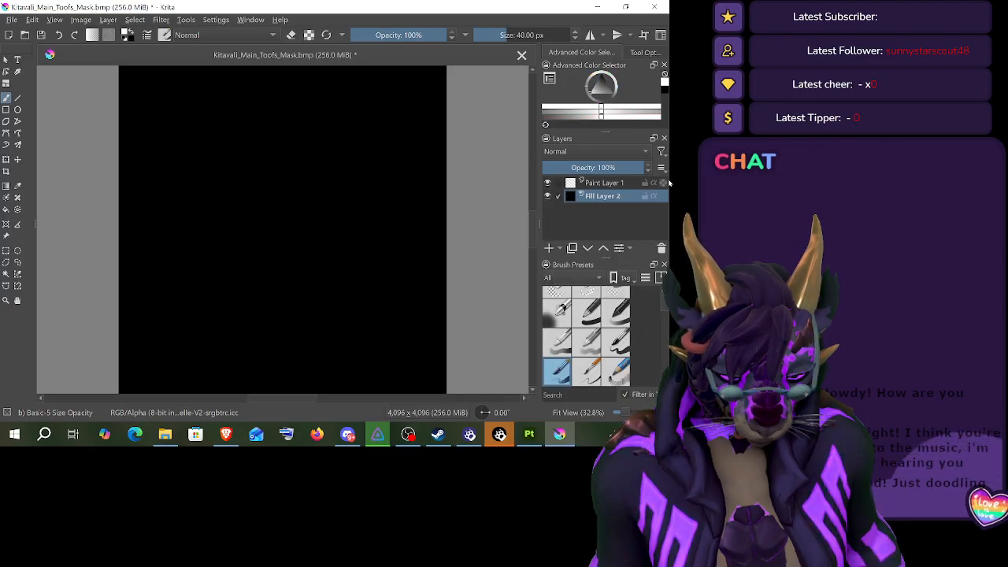
{"action": "left_click", "coordinate": [613, 184]}
{"action": "right_click", "coordinate": [613, 186]}
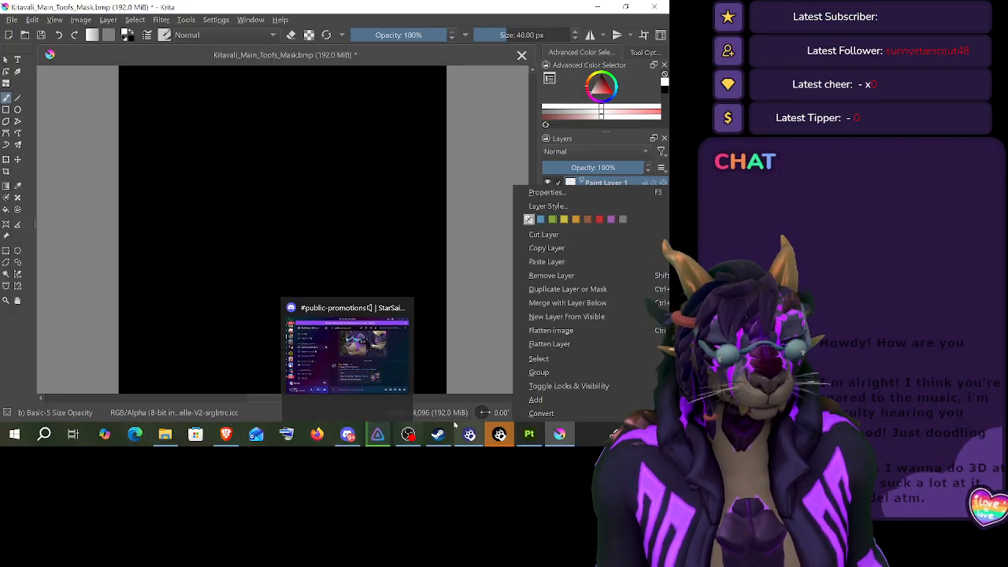
{"action": "left_click", "coordinate": [499, 434]}
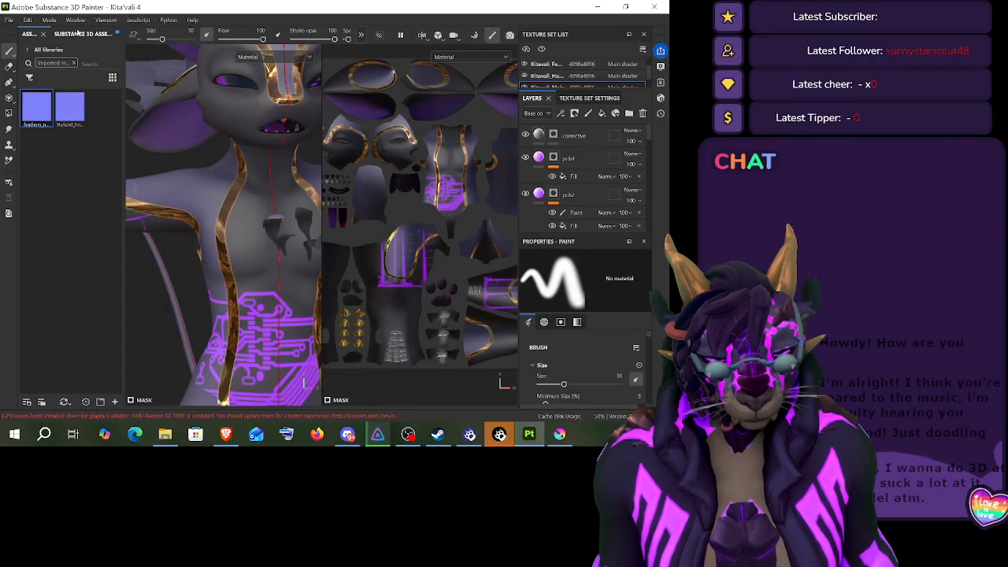
Step: Save Kita'vali 4, then load the recent mask.spp project, saving when prompted
{"action": "left_click", "coordinate": [8, 20]}
{"action": "left_click", "coordinate": [34, 103]}
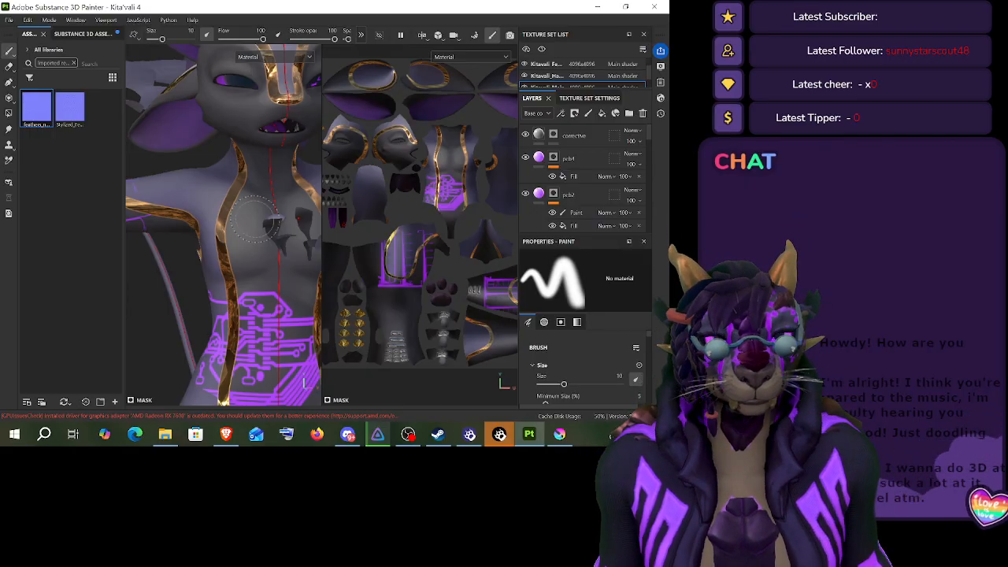
{"action": "scroll", "coordinate": [271, 158], "scroll_direction": "down", "scroll_amount": 5}
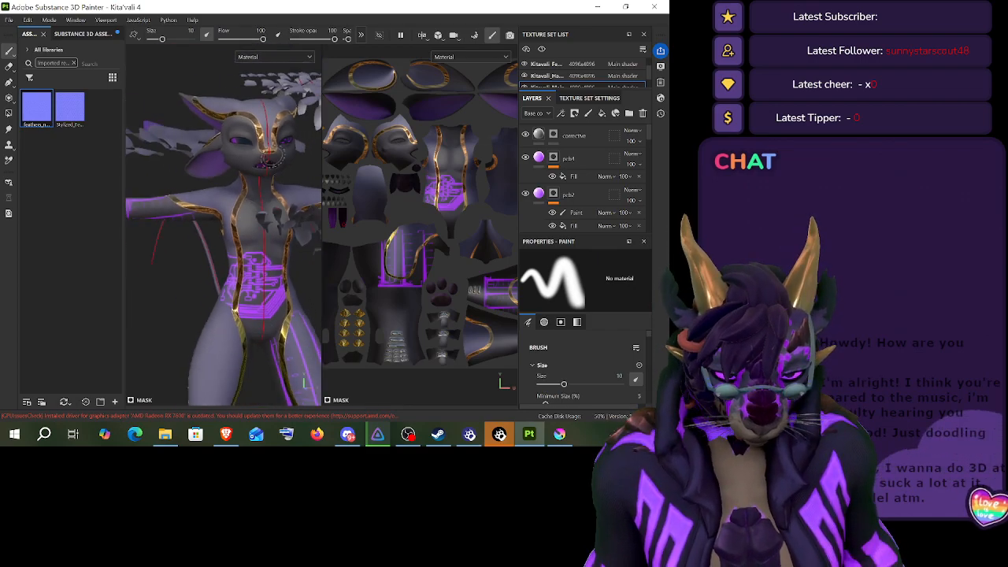
{"action": "left_click", "coordinate": [16, 20]}
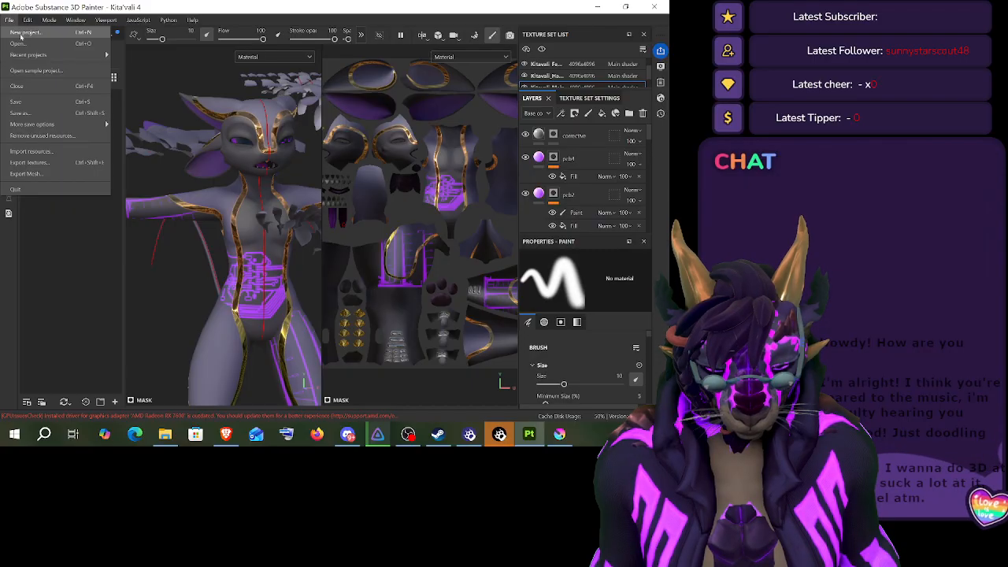
{"action": "mouse_move", "coordinate": [96, 60]}
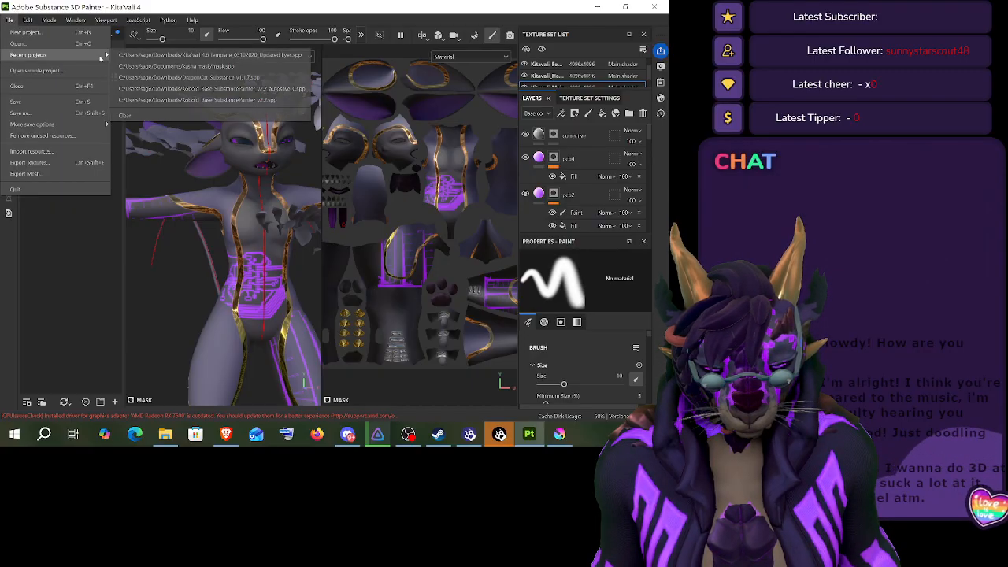
{"action": "left_click", "coordinate": [225, 67]}
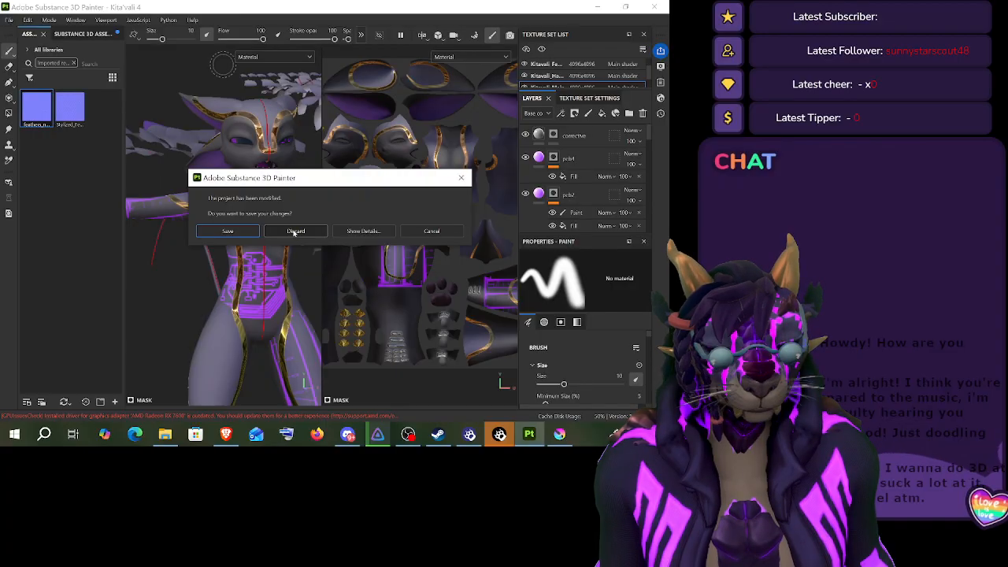
{"action": "left_click", "coordinate": [248, 236]}
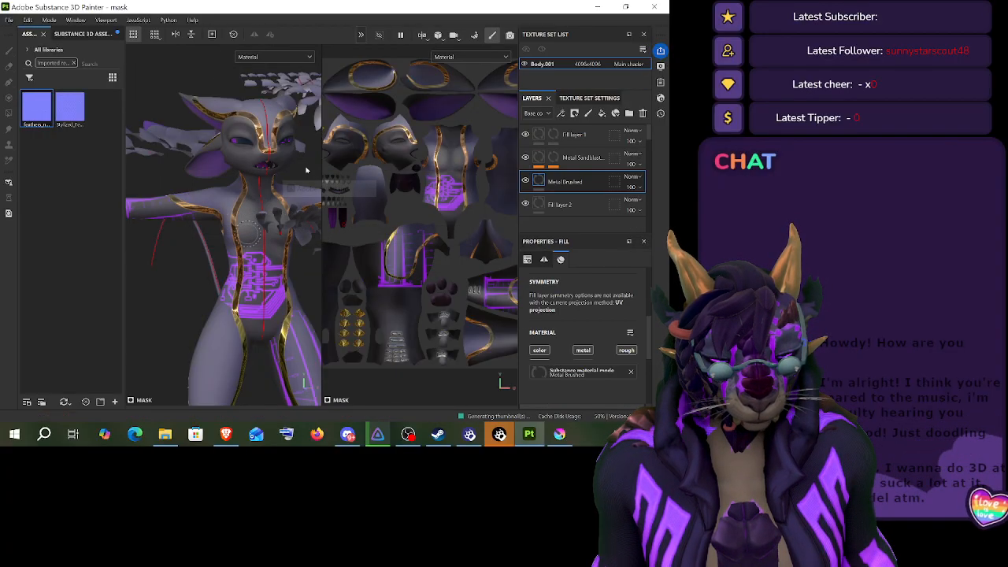
Step: Switch the viewport display to Material, then orbit and zoom to the mask's front
{"action": "left_click", "coordinate": [300, 58]}
{"action": "left_click", "coordinate": [279, 81]}
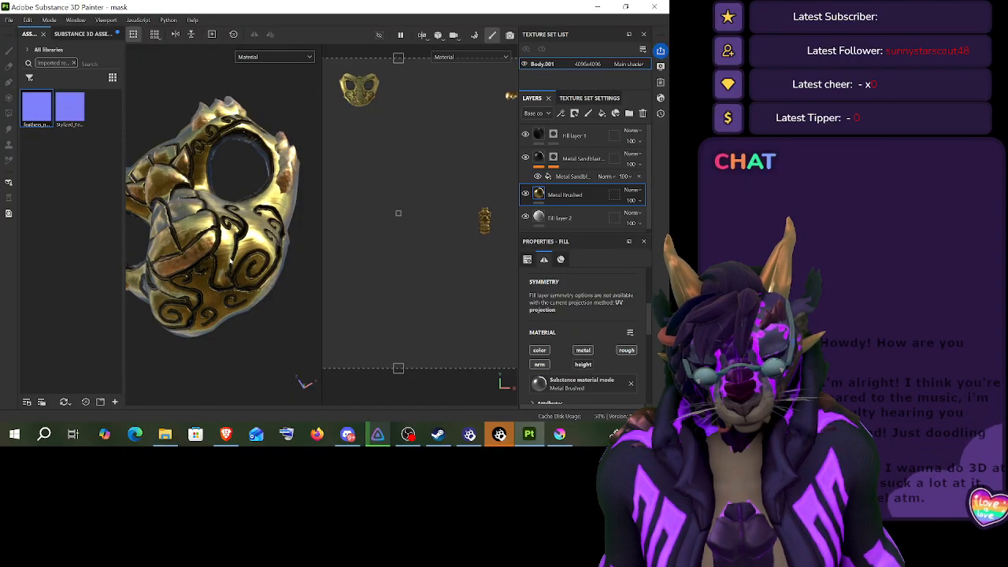
{"action": "left_click_drag", "start_coordinate": [214, 229], "coordinate": [254, 242], "text": "alt"}
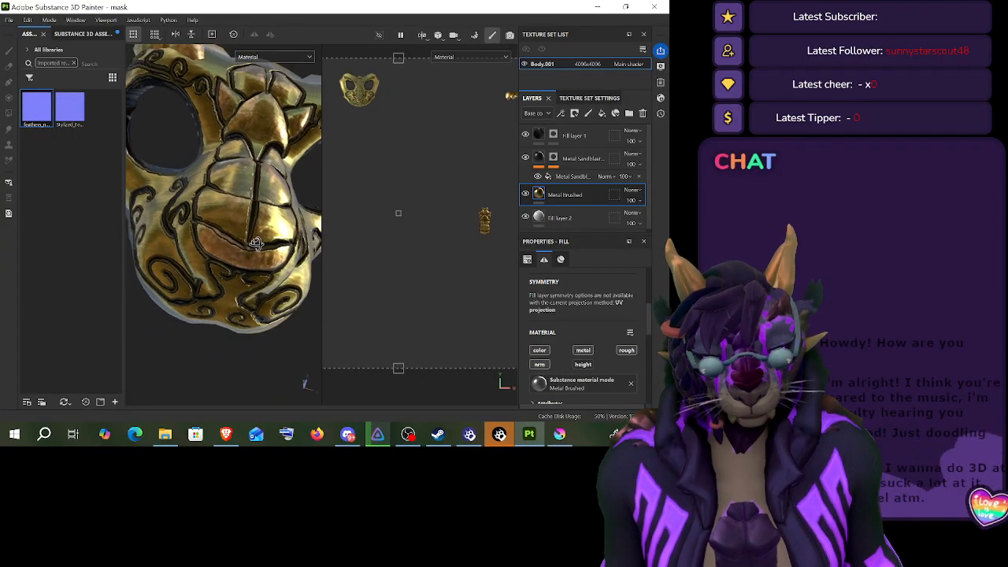
{"action": "scroll", "coordinate": [255, 240], "scroll_direction": "up", "scroll_amount": 2}
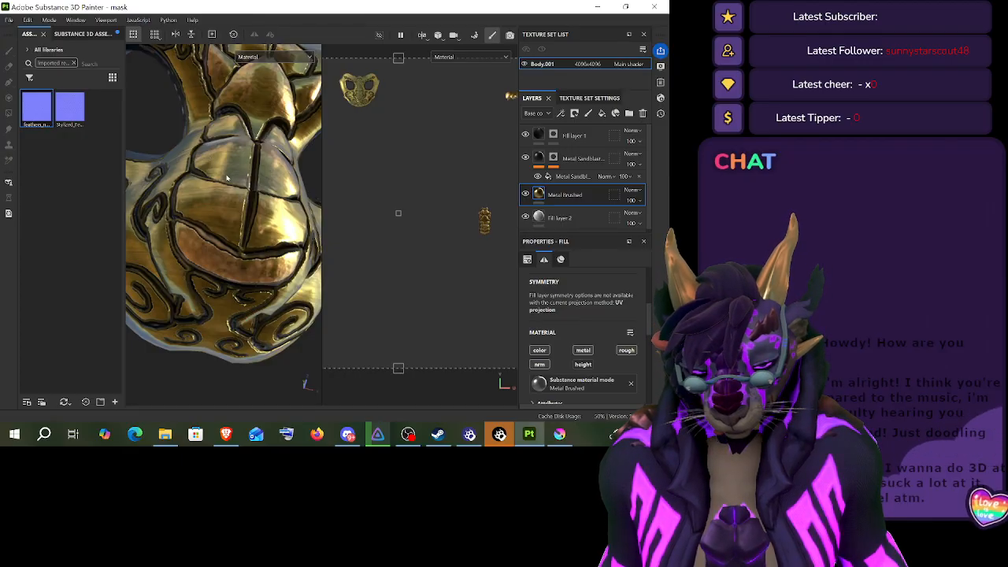
{"action": "left_click", "coordinate": [27, 77]}
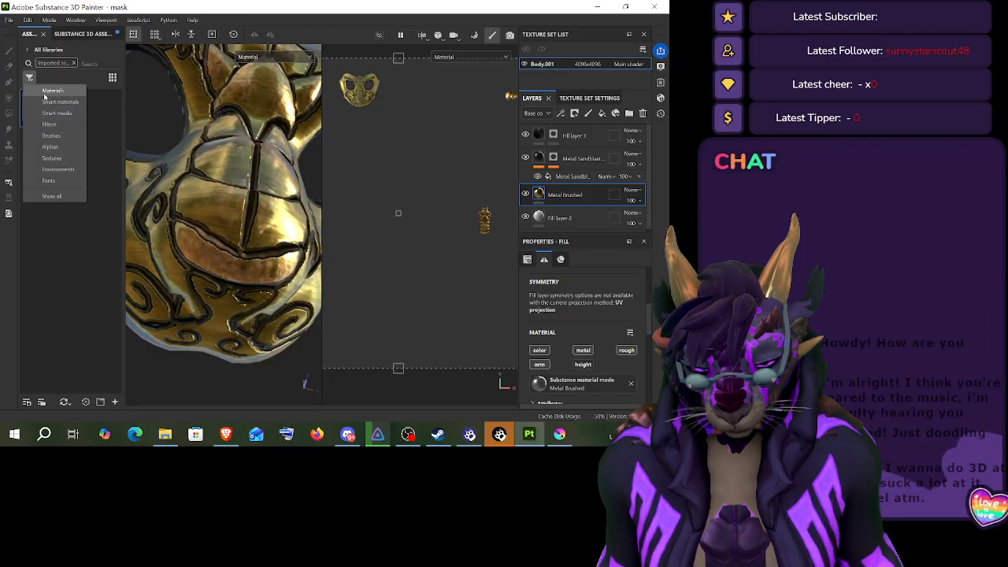
Step: Filter the asset library to Brushes, clear the imported filter, and try a stroke on the mask
{"action": "left_click", "coordinate": [60, 136]}
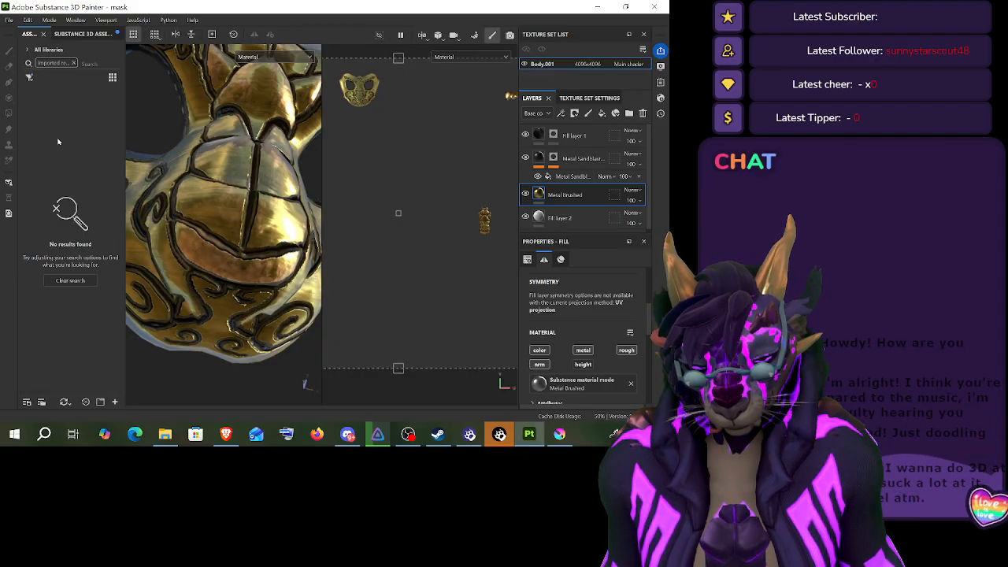
{"action": "left_click", "coordinate": [72, 64]}
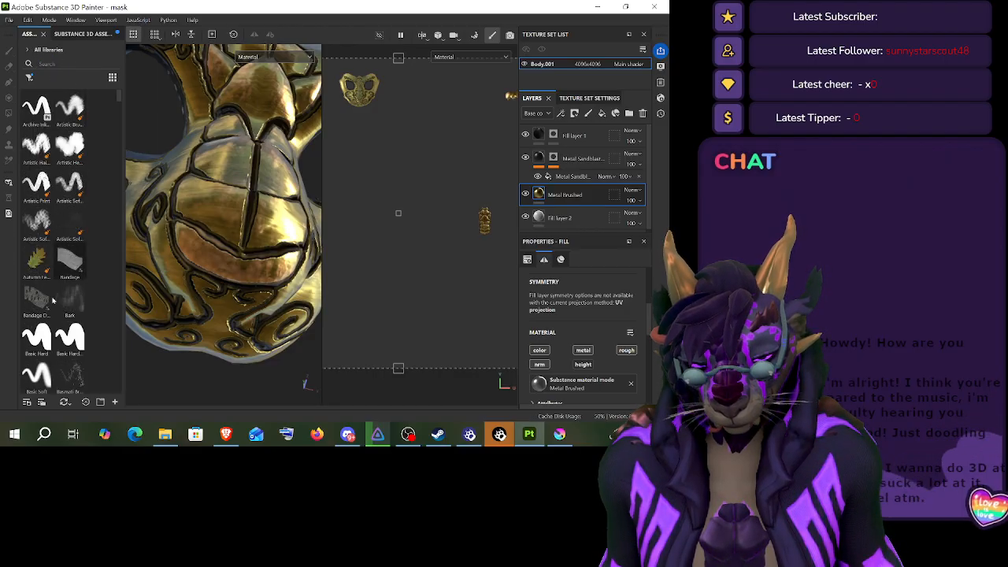
{"action": "scroll", "coordinate": [236, 150], "scroll_direction": "up", "scroll_amount": 3}
{"action": "left_click_drag", "start_coordinate": [181, 193], "coordinate": [156, 133], "text": "alt"}
{"action": "scroll", "coordinate": [209, 167], "scroll_direction": "down", "scroll_amount": 3}
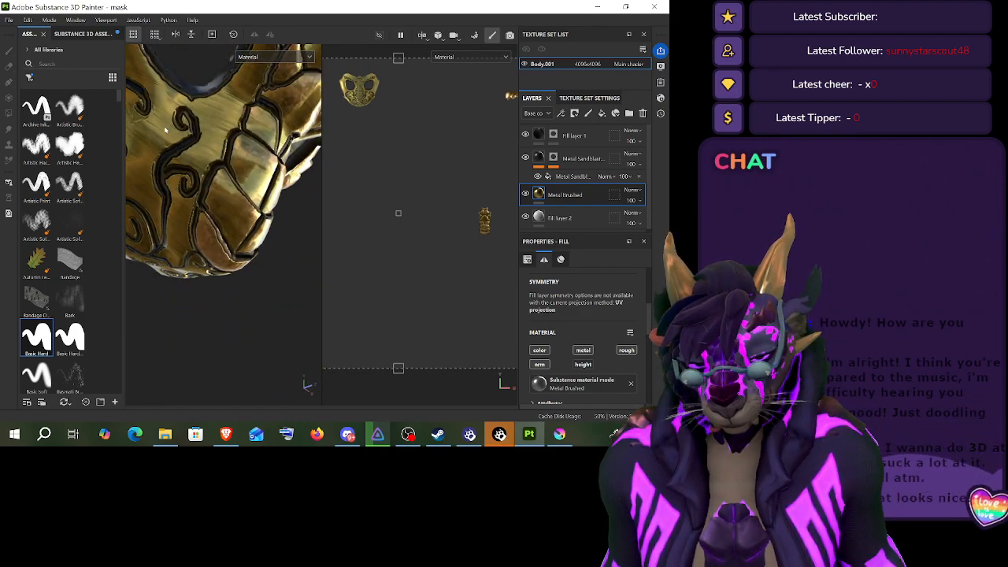
{"action": "left_click", "coordinate": [150, 141]}
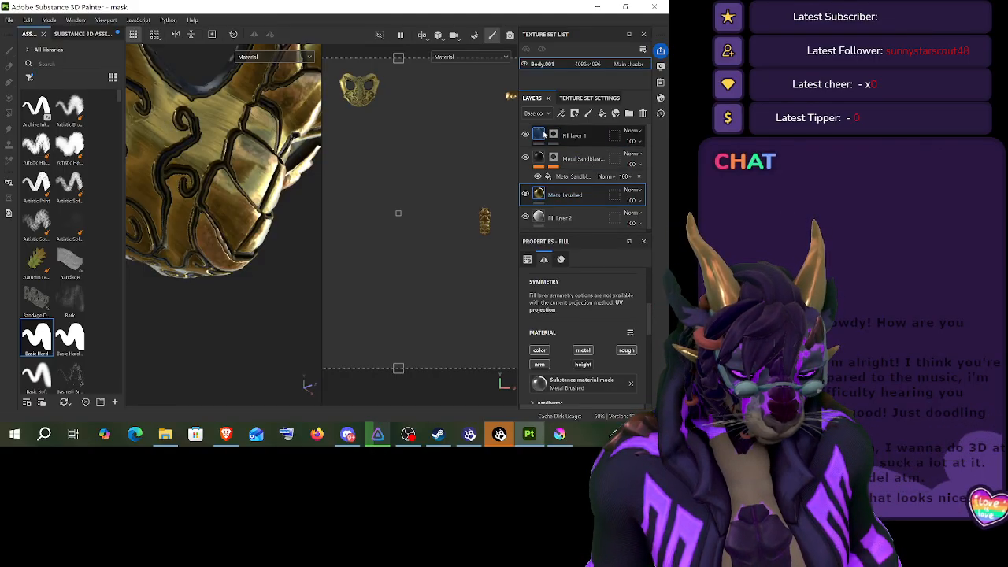
Step: Select Fill layer 1 and its mask for painting
{"action": "left_click", "coordinate": [543, 135]}
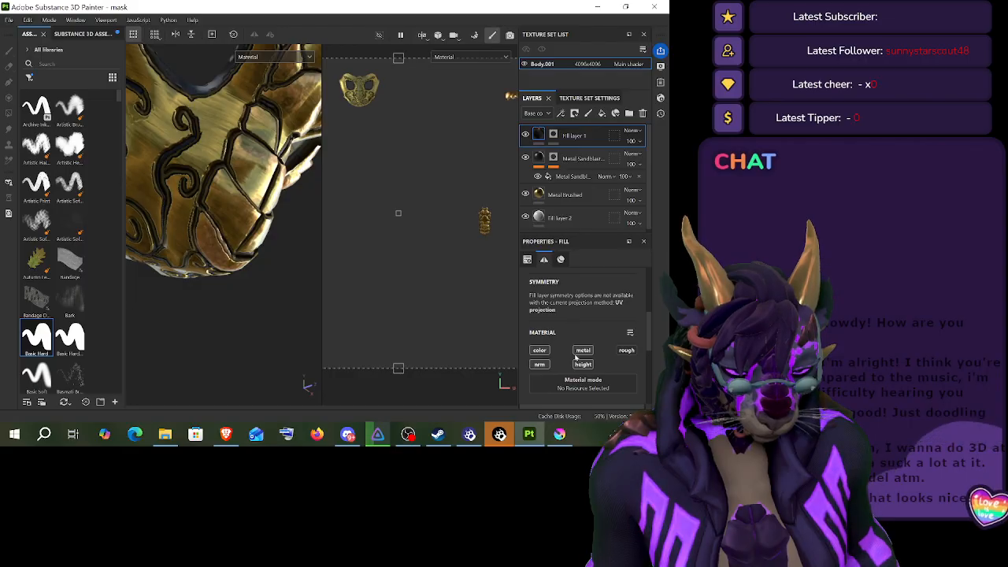
{"action": "scroll", "coordinate": [576, 350], "scroll_direction": "down", "scroll_amount": 5}
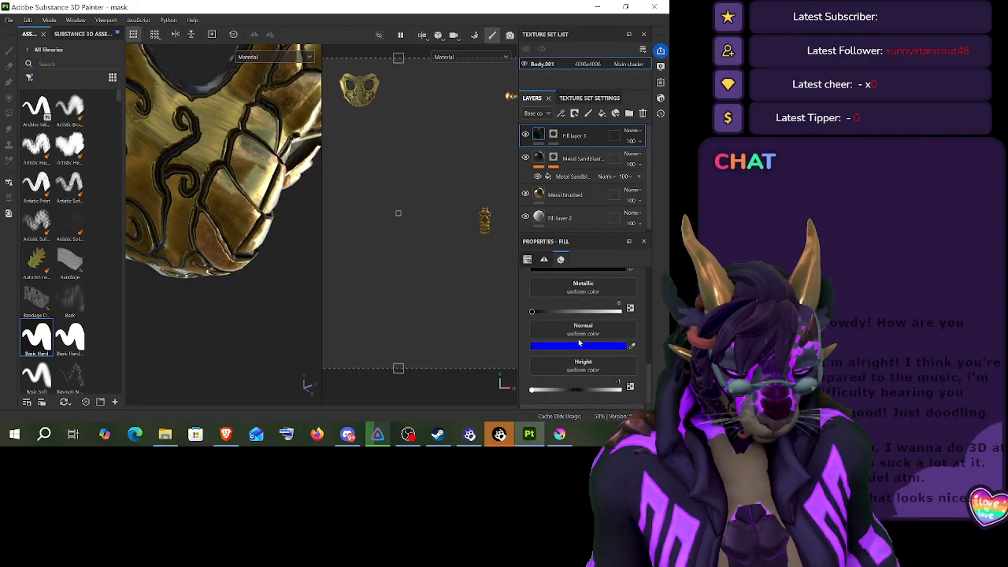
{"action": "left_click", "coordinate": [554, 136]}
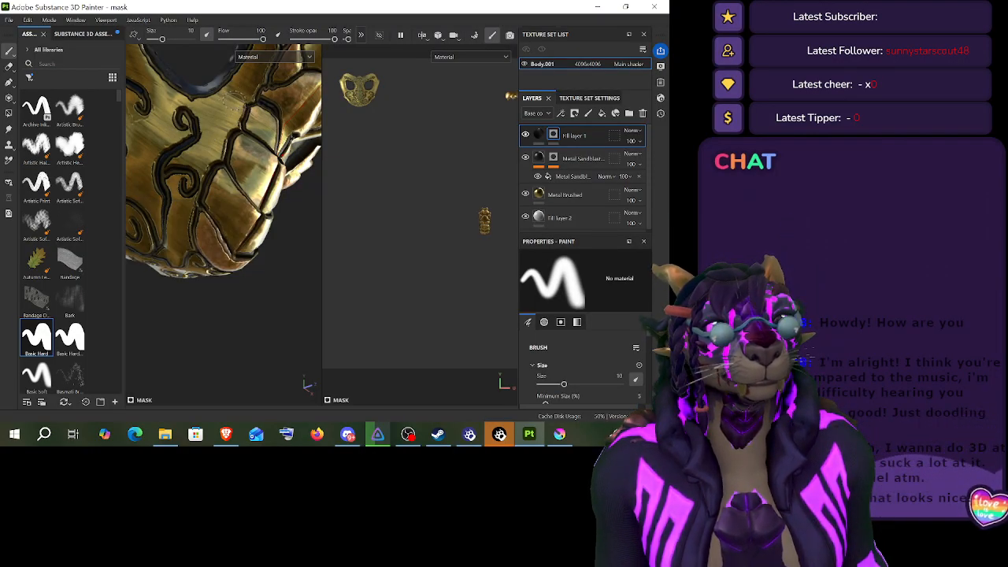
Step: Undo the stray dark stroke, then switch to Krita and open the Start menu
{"action": "scroll", "coordinate": [234, 101], "scroll_direction": "down", "scroll_amount": 8}
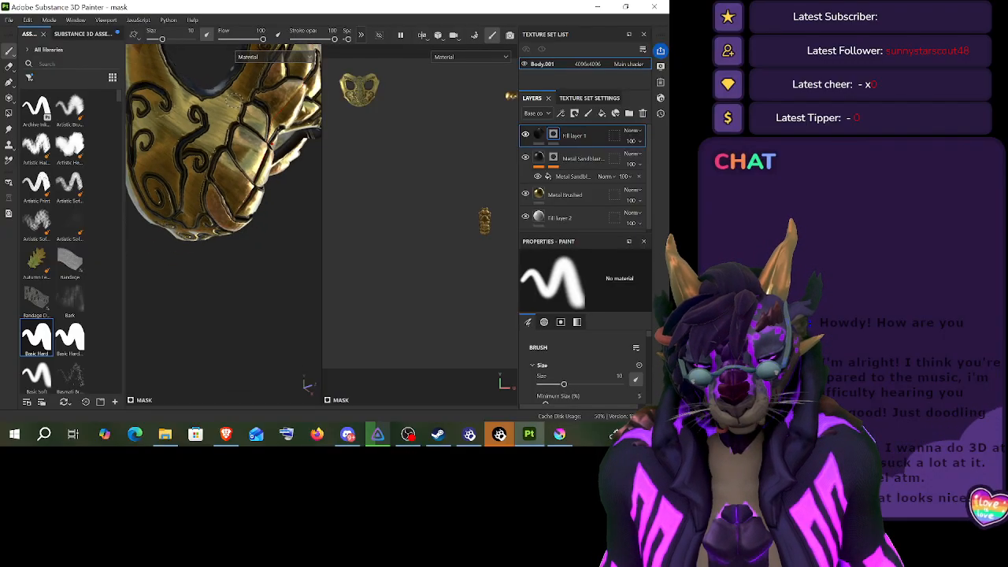
{"action": "scroll", "coordinate": [235, 71], "scroll_direction": "up", "scroll_amount": 5}
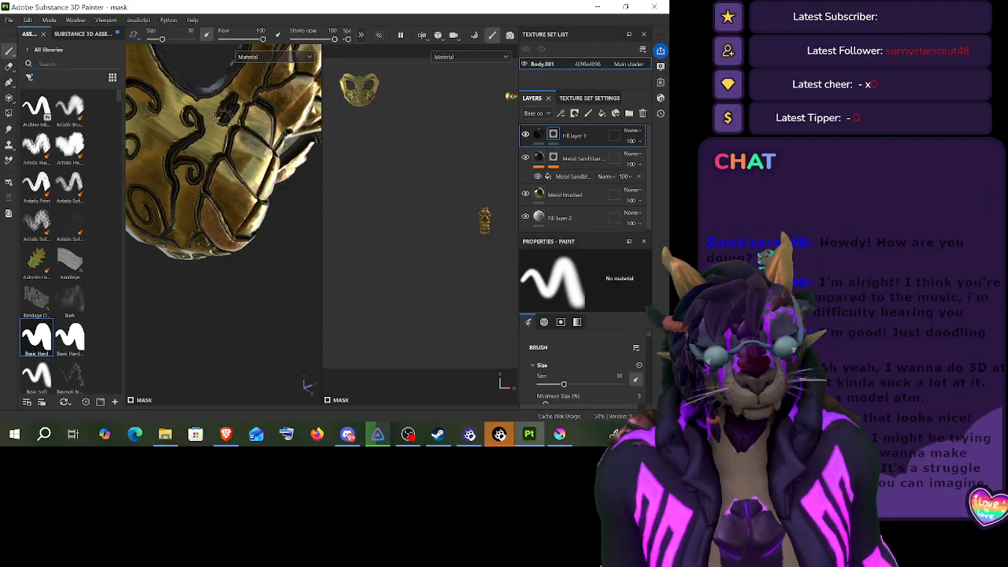
{"action": "key", "text": "ctrl+z"}
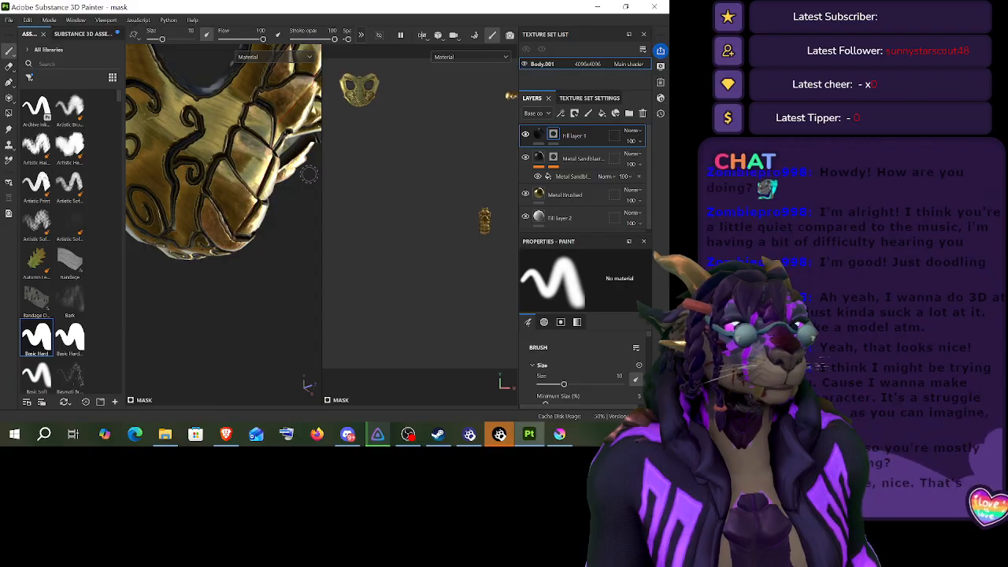
{"action": "left_click", "coordinate": [558, 435]}
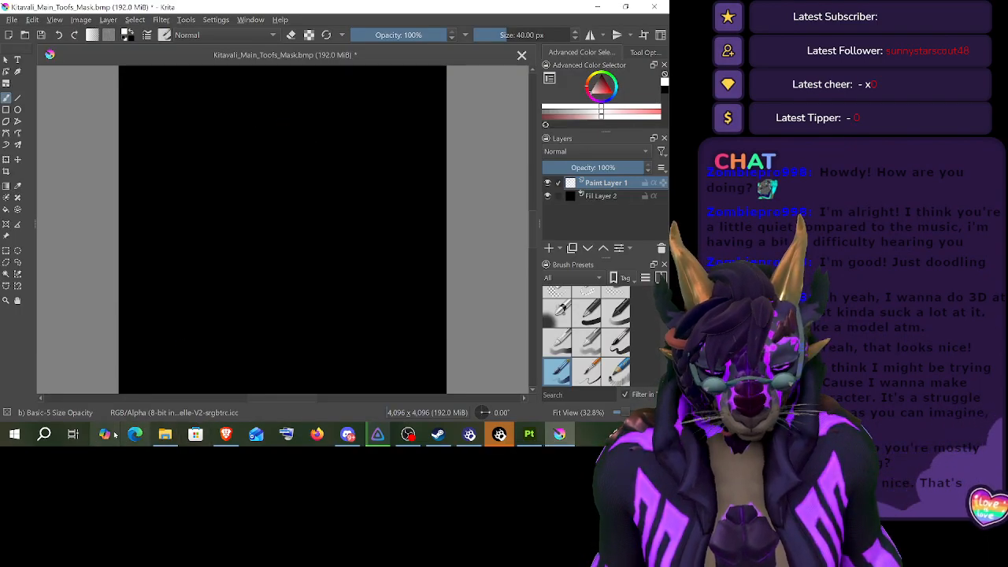
{"action": "left_click", "coordinate": [22, 438]}
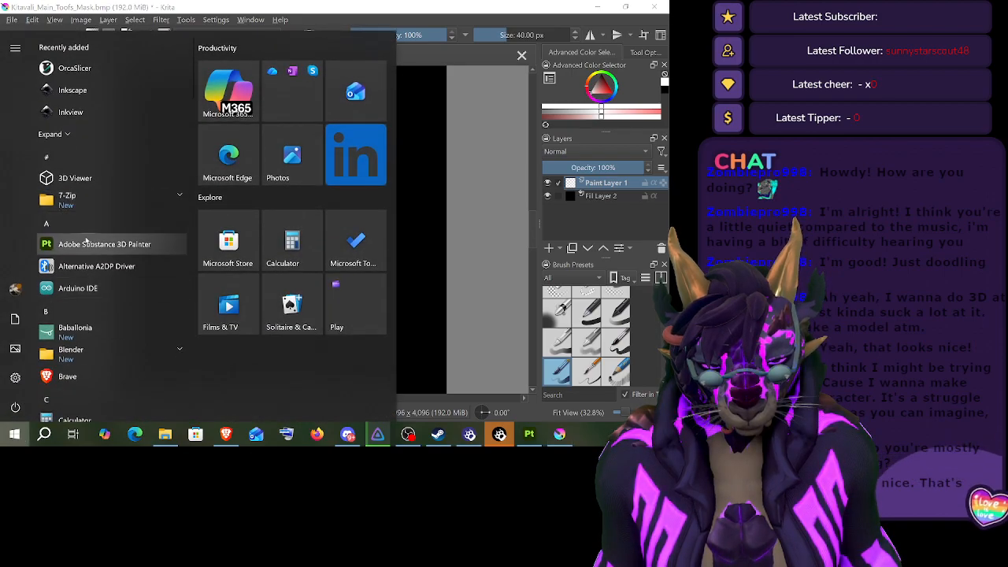
Step: Jump to B in the Start menu's app index and launch Blender from its folder
{"action": "scroll", "coordinate": [80, 249], "scroll_direction": "down", "scroll_amount": 2}
{"action": "left_click", "coordinate": [79, 250]}
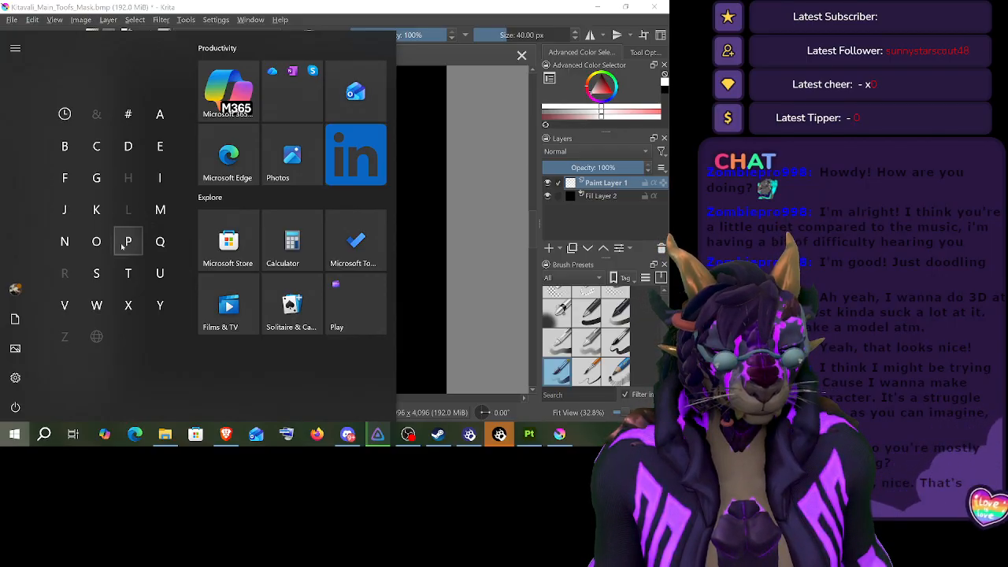
{"action": "left_click", "coordinate": [77, 139]}
{"action": "scroll", "coordinate": [83, 141], "scroll_direction": "down", "scroll_amount": 5}
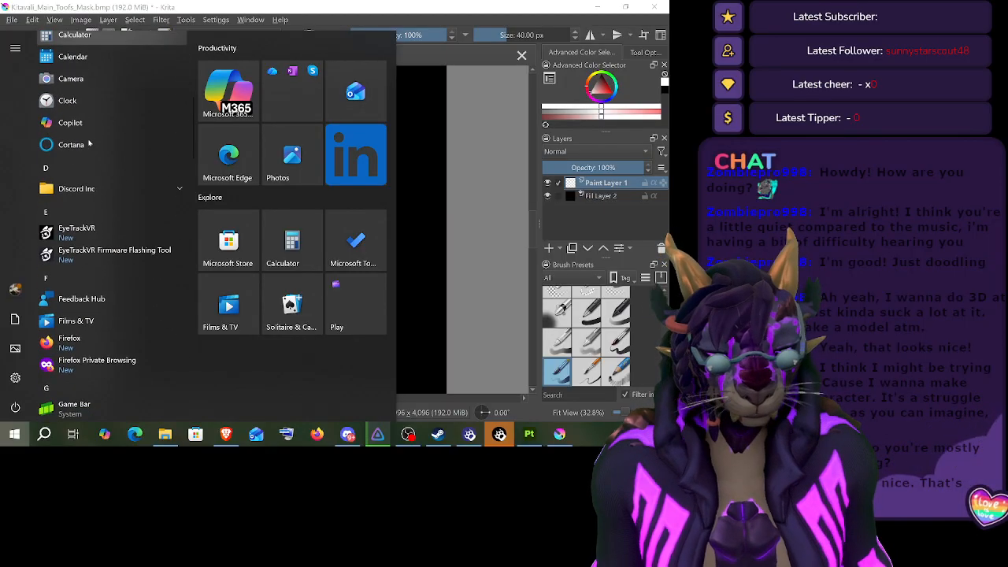
{"action": "scroll", "coordinate": [99, 213], "scroll_direction": "down", "scroll_amount": 3}
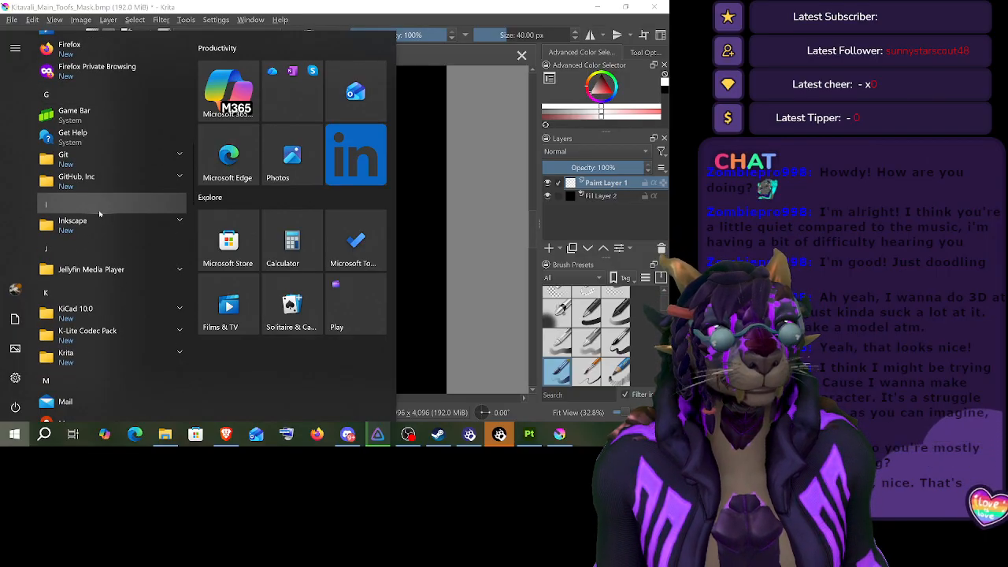
{"action": "scroll", "coordinate": [103, 209], "scroll_direction": "up", "scroll_amount": 3}
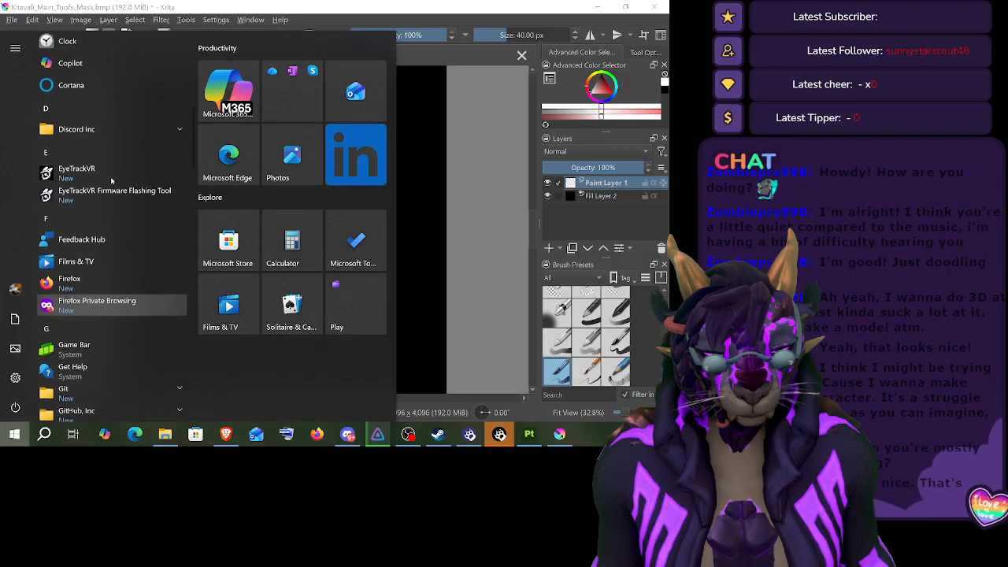
{"action": "scroll", "coordinate": [111, 181], "scroll_direction": "up", "scroll_amount": 5}
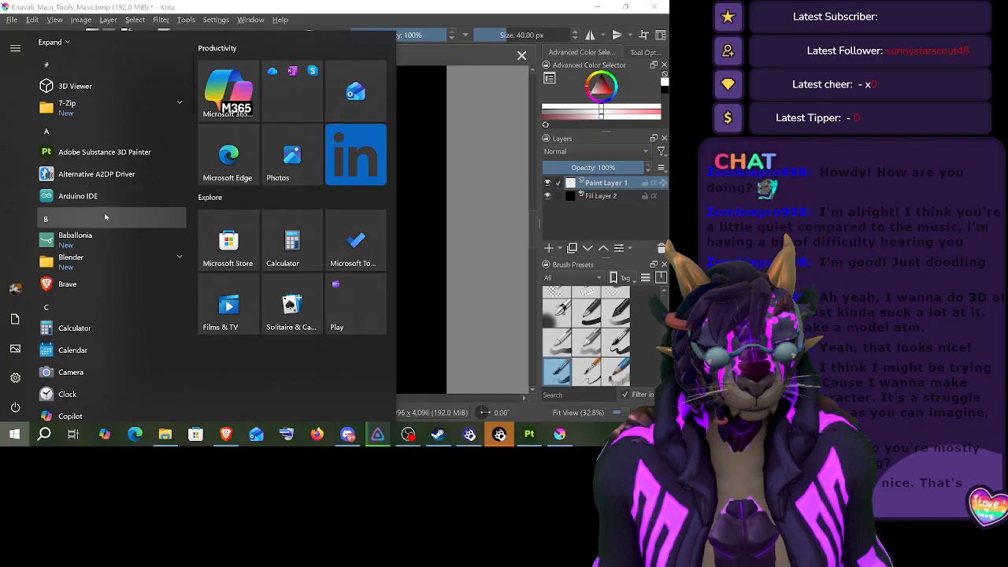
{"action": "left_click", "coordinate": [97, 262]}
{"action": "left_click", "coordinate": [102, 284]}
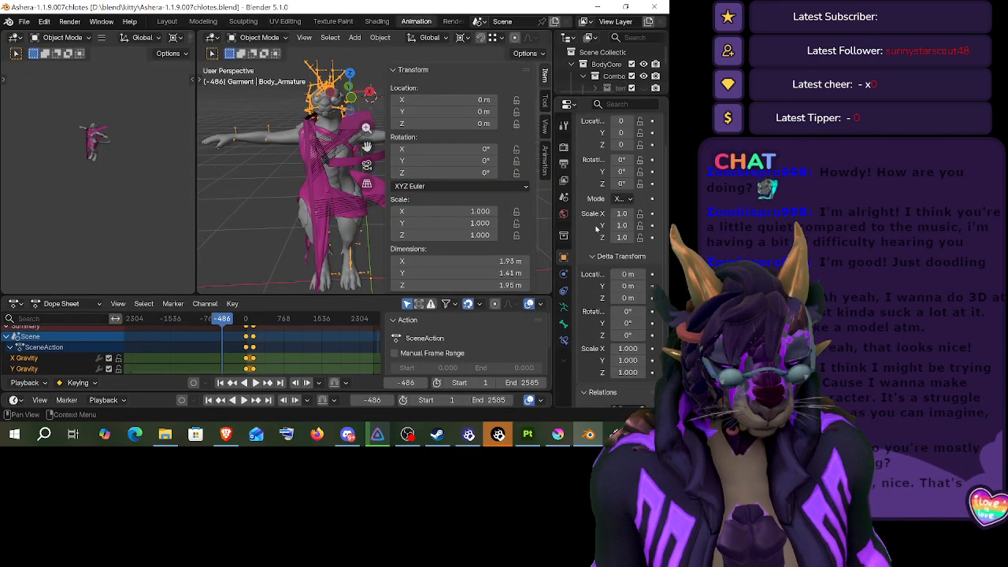
Step: Toggle the Garment object's visibility and select the string.svg object in the Outliner
{"action": "scroll", "coordinate": [623, 236], "scroll_direction": "down", "scroll_amount": 2}
{"action": "scroll", "coordinate": [617, 53], "scroll_direction": "down", "scroll_amount": 3}
{"action": "scroll", "coordinate": [616, 54], "scroll_direction": "down", "scroll_amount": 6}
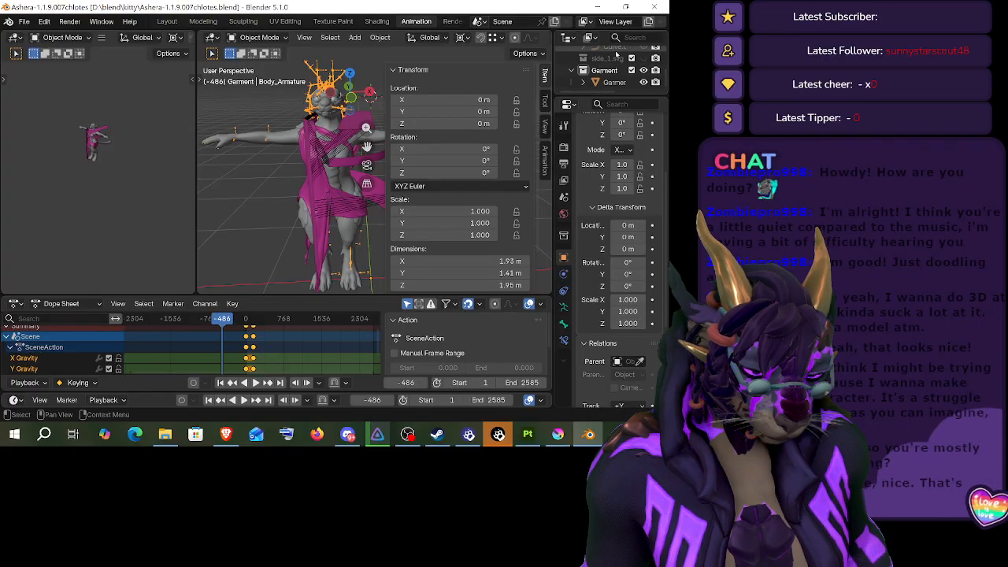
{"action": "scroll", "coordinate": [609, 75], "scroll_direction": "down", "scroll_amount": 3}
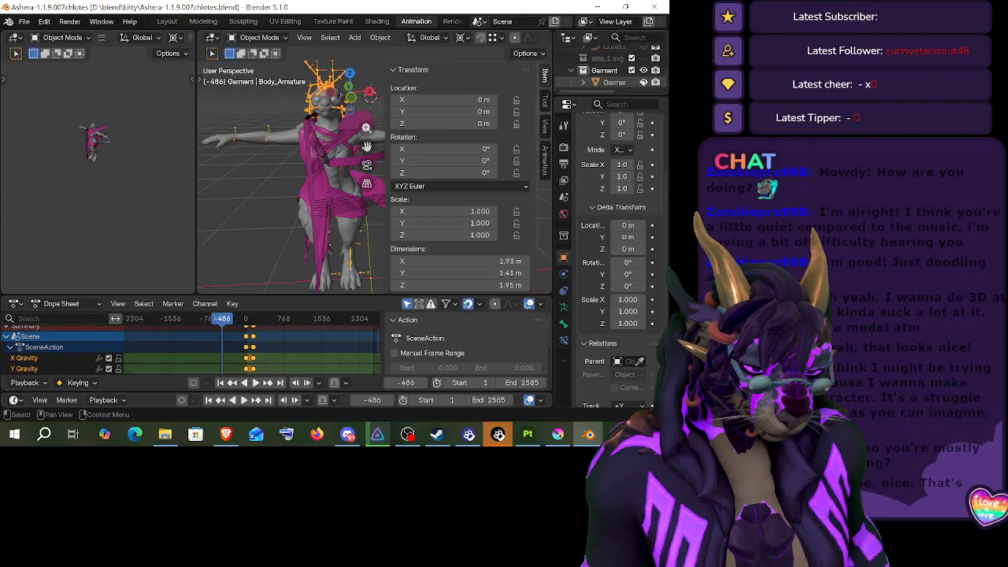
{"action": "left_click", "coordinate": [644, 82]}
{"action": "scroll", "coordinate": [368, 182], "scroll_direction": "up", "scroll_amount": 6}
{"action": "scroll", "coordinate": [368, 182], "scroll_direction": "down", "scroll_amount": 4}
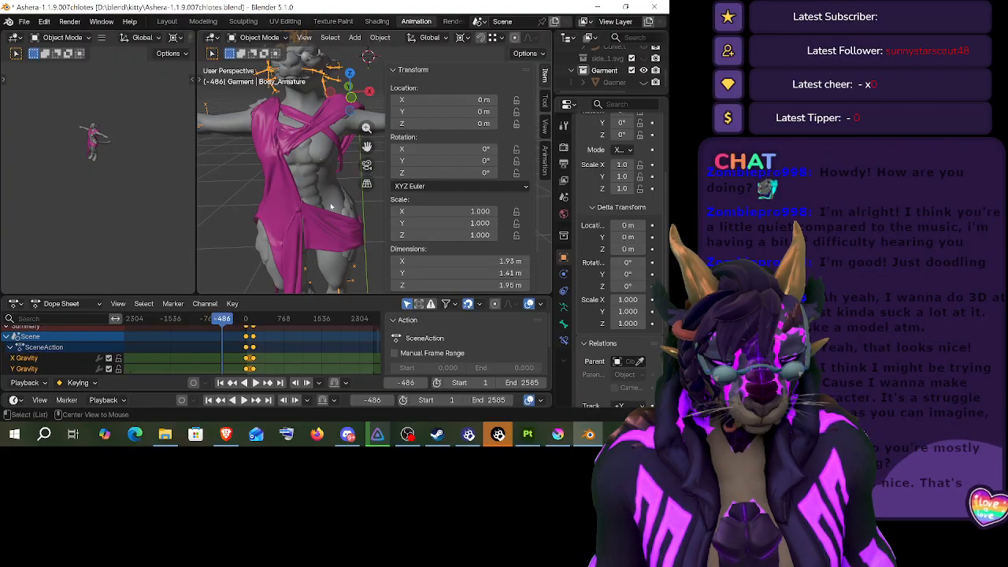
{"action": "scroll", "coordinate": [333, 204], "scroll_direction": "down", "scroll_amount": 2}
{"action": "scroll", "coordinate": [645, 77], "scroll_direction": "up", "scroll_amount": 2}
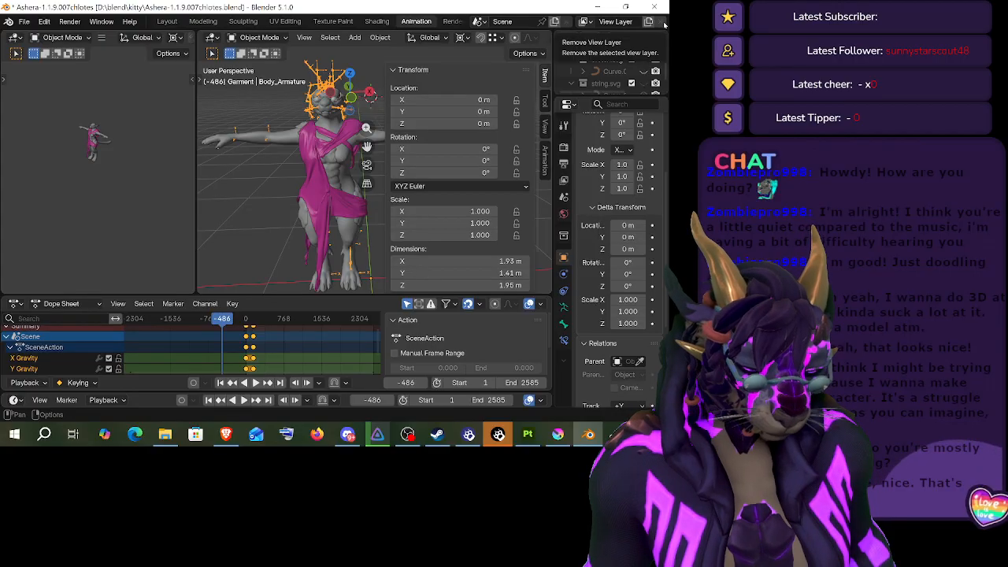
{"action": "left_click", "coordinate": [608, 83]}
Step: Enlarge the Outliner and expand dre and Body_Armature to list Body, Ears_Large, Ears_Quad and Glasses
{"action": "scroll", "coordinate": [621, 85], "scroll_direction": "down", "scroll_amount": 2}
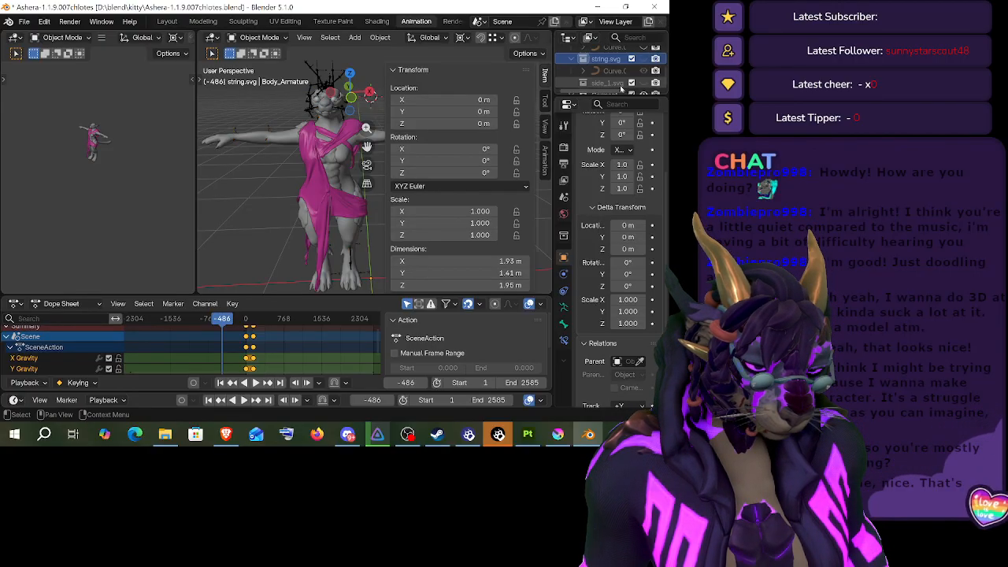
{"action": "scroll", "coordinate": [621, 88], "scroll_direction": "up", "scroll_amount": 4}
{"action": "scroll", "coordinate": [621, 87], "scroll_direction": "up", "scroll_amount": 2}
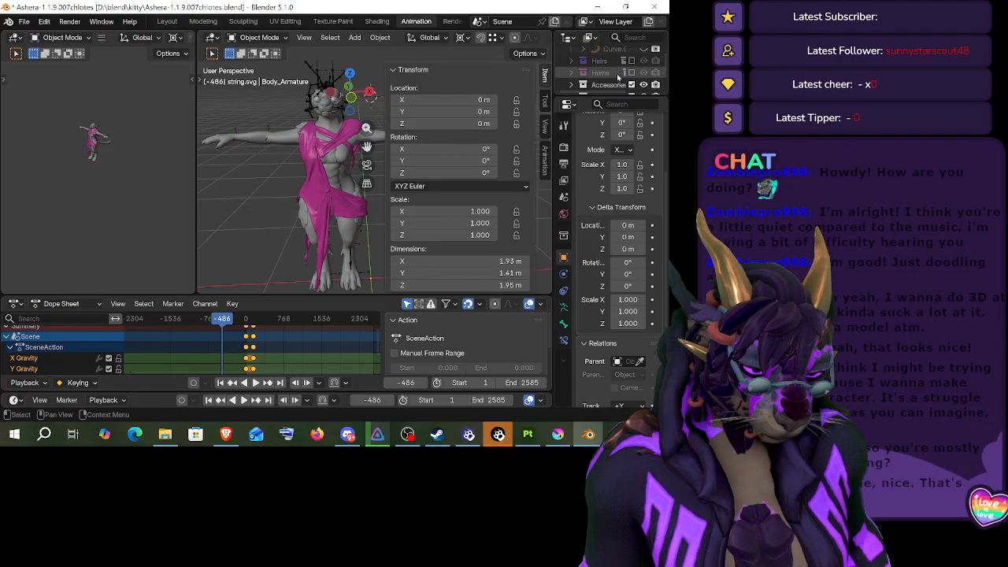
{"action": "left_click_drag", "start_coordinate": [615, 95], "coordinate": [621, 211]}
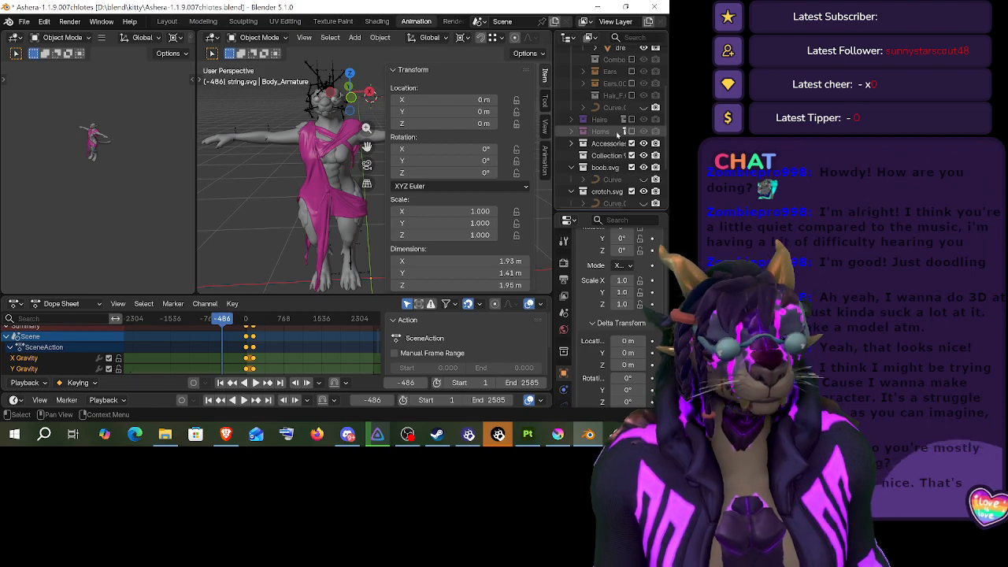
{"action": "scroll", "coordinate": [624, 120], "scroll_direction": "down", "scroll_amount": 1}
{"action": "scroll", "coordinate": [622, 126], "scroll_direction": "down", "scroll_amount": 2}
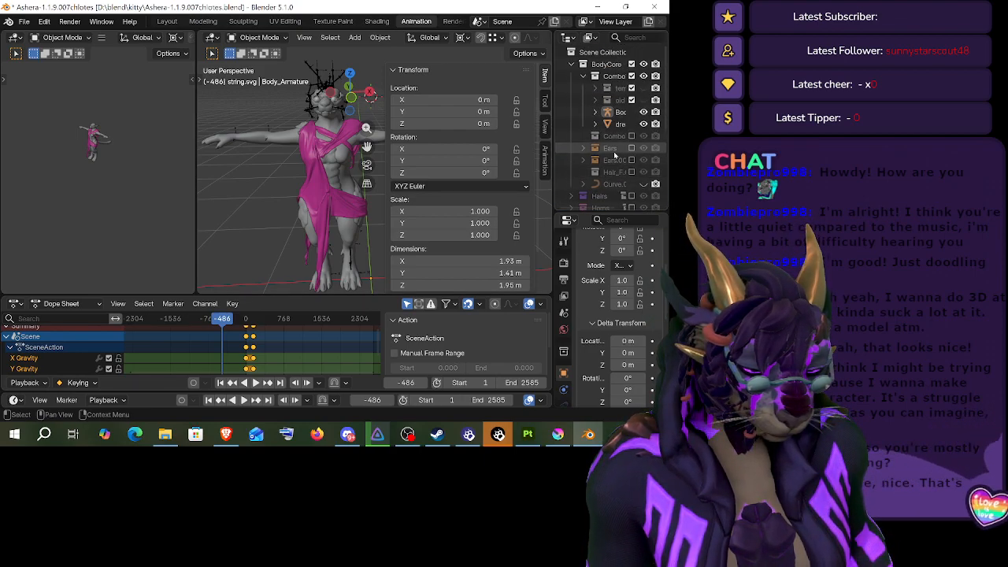
{"action": "scroll", "coordinate": [615, 154], "scroll_direction": "up", "scroll_amount": 4}
{"action": "left_click", "coordinate": [597, 125]}
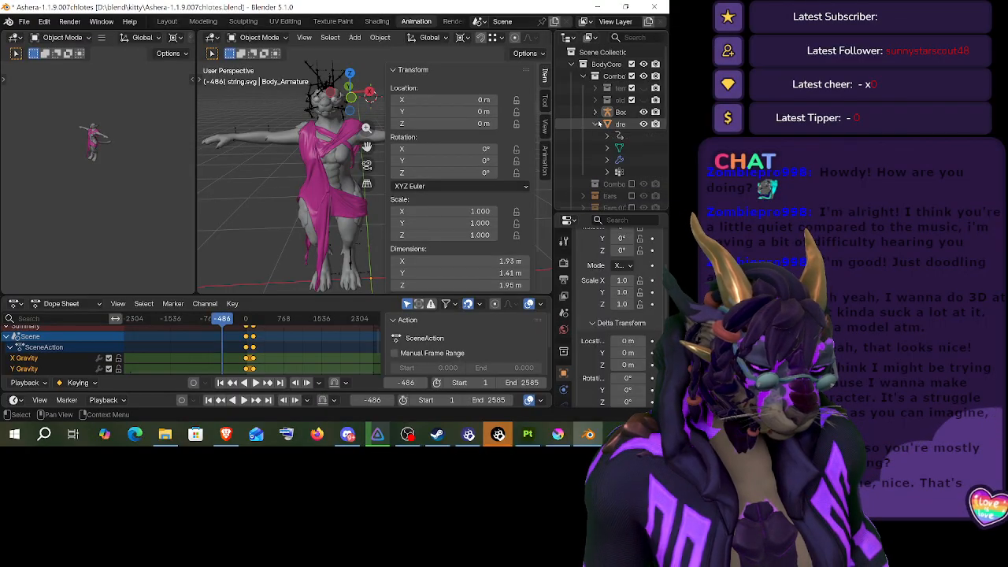
{"action": "left_click", "coordinate": [597, 113]}
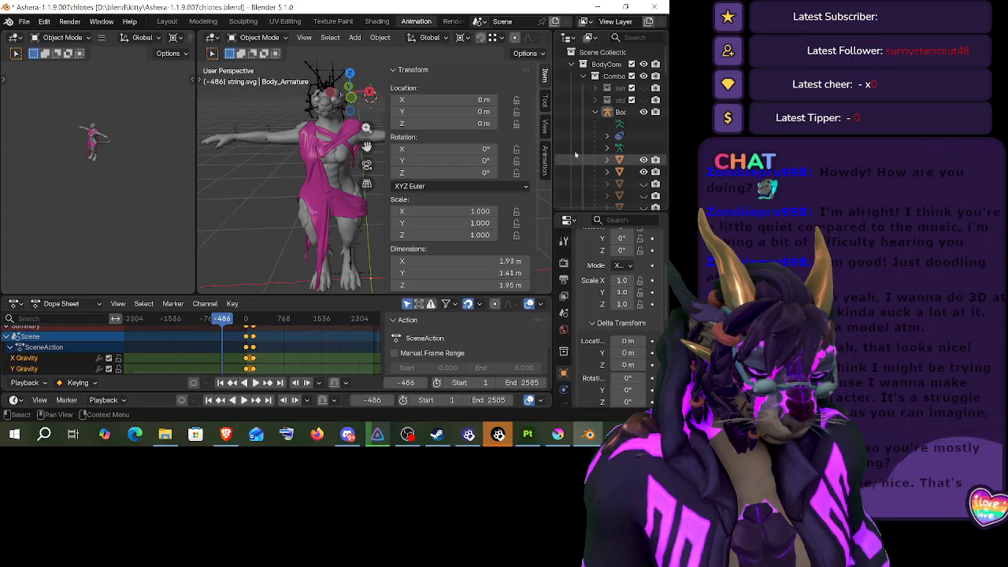
{"action": "left_click_drag", "start_coordinate": [555, 157], "coordinate": [494, 158]}
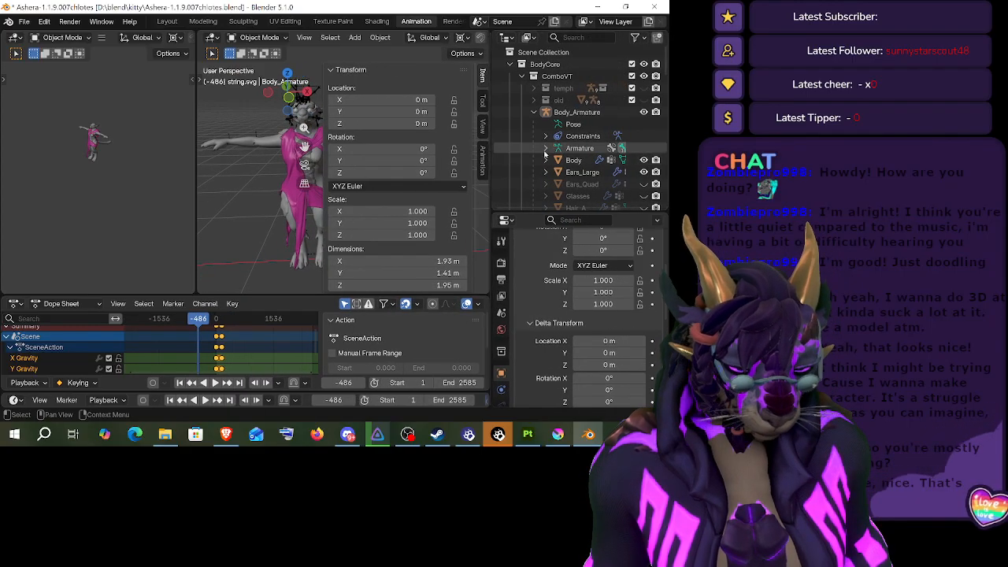
{"action": "scroll", "coordinate": [542, 154], "scroll_direction": "down", "scroll_amount": 5}
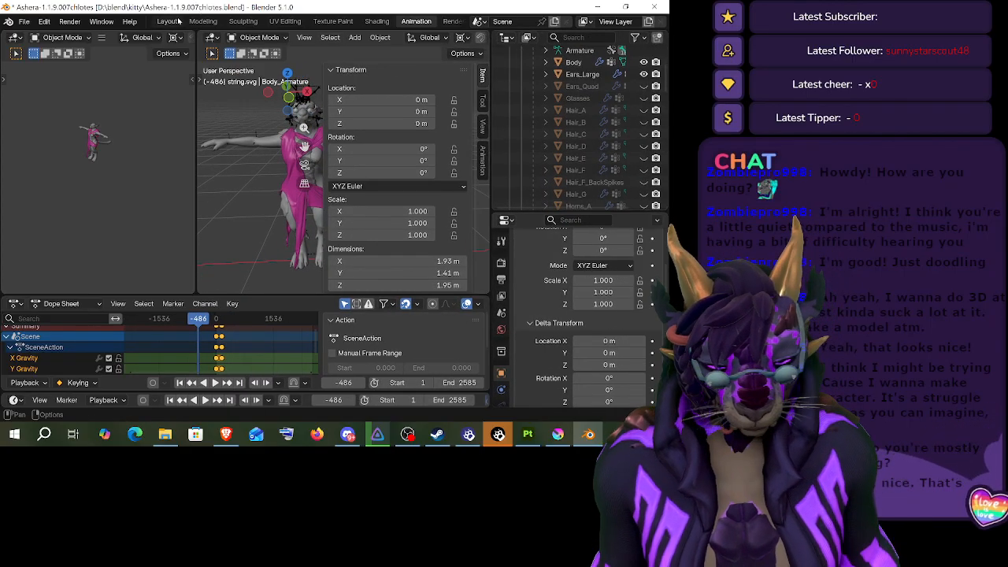
Step: Switch to the Modeling workspace and select Curve.003 under crotch.svg
{"action": "left_click", "coordinate": [202, 21]}
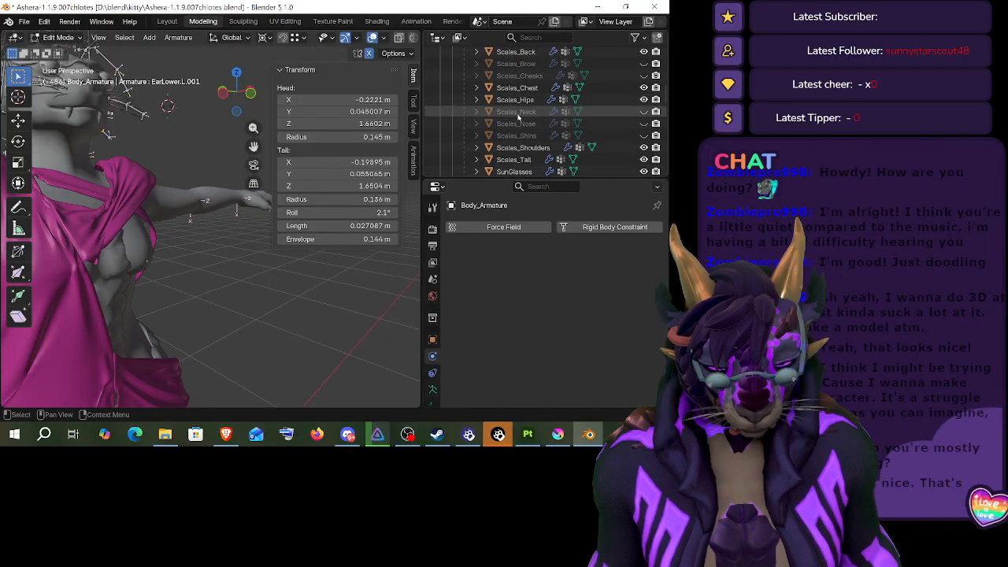
{"action": "scroll", "coordinate": [598, 91], "scroll_direction": "up", "scroll_amount": 5}
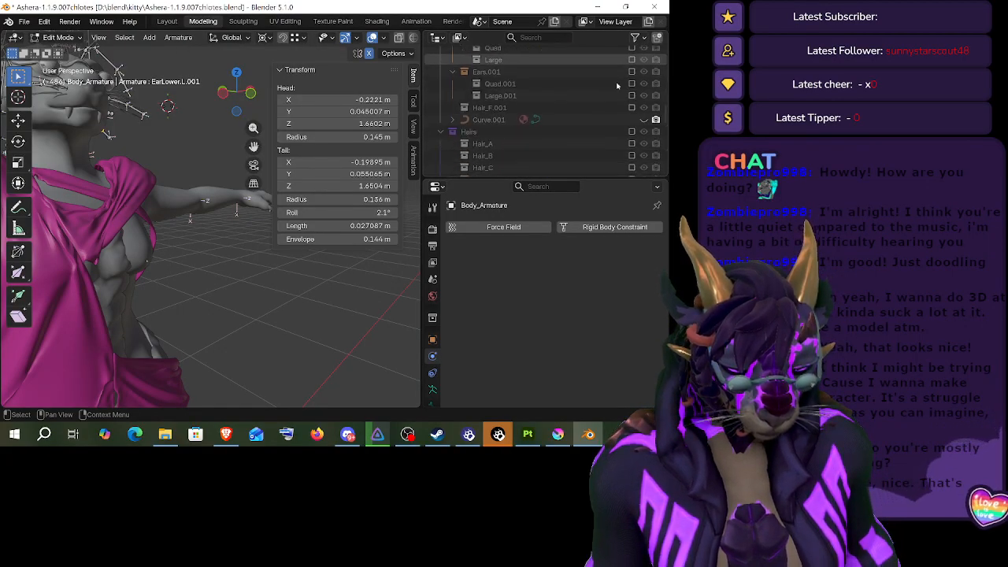
{"action": "scroll", "coordinate": [618, 86], "scroll_direction": "down", "scroll_amount": 10}
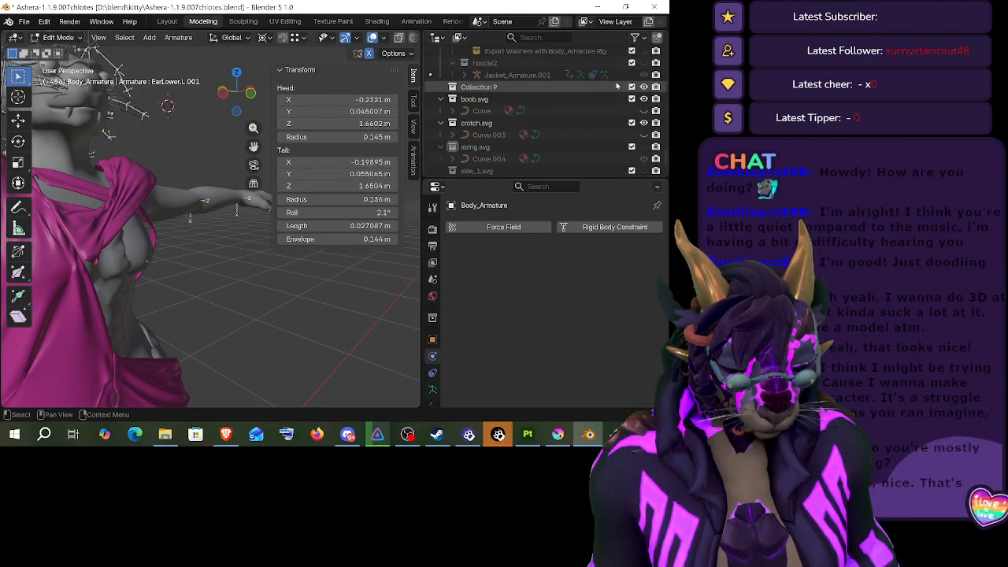
{"action": "scroll", "coordinate": [618, 85], "scroll_direction": "down", "scroll_amount": 1}
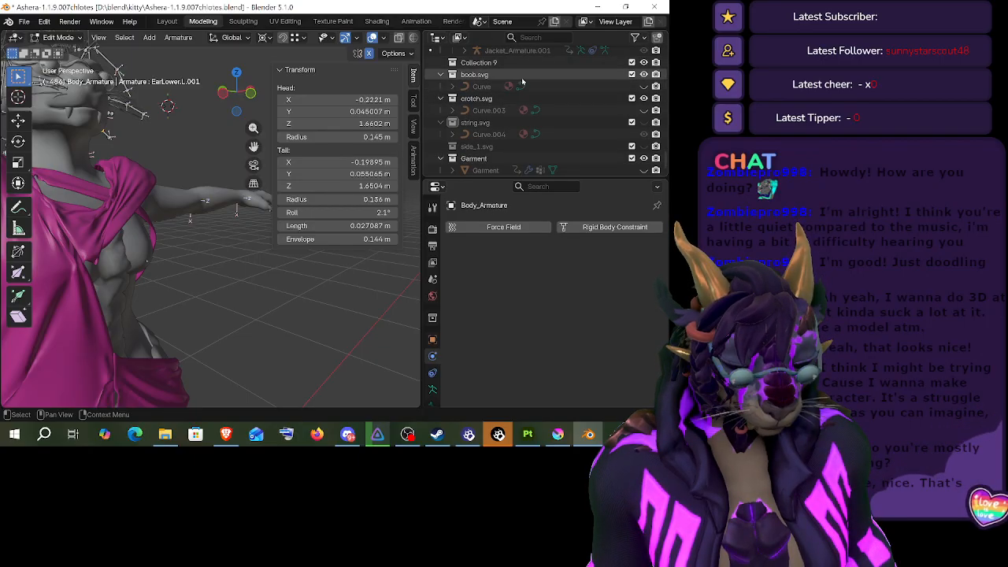
{"action": "left_click", "coordinate": [547, 110]}
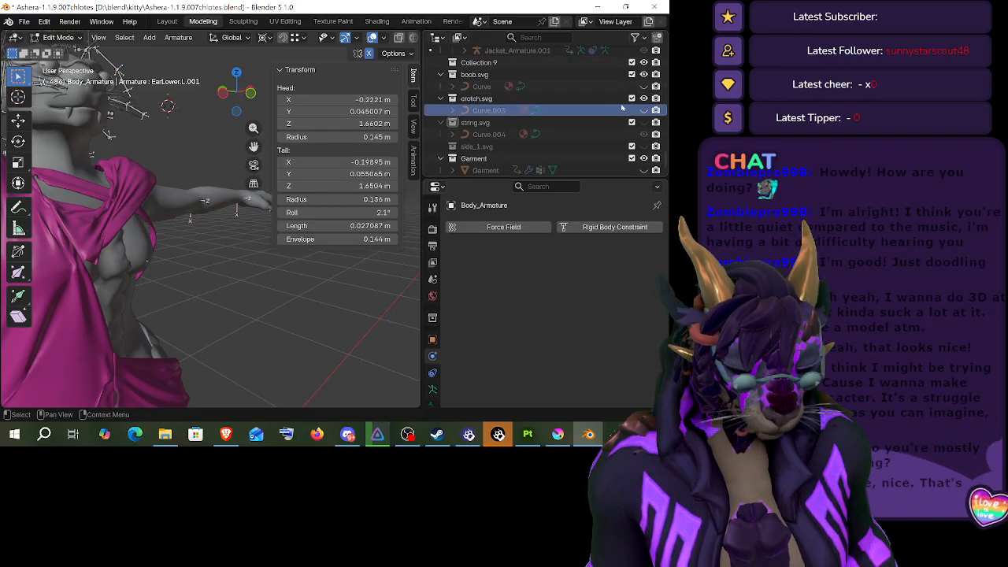
Step: Scroll through the Outliner's object list and orbit the view around the avatar
{"action": "scroll", "coordinate": [633, 112], "scroll_direction": "down", "scroll_amount": 1}
{"action": "scroll", "coordinate": [550, 118], "scroll_direction": "up", "scroll_amount": 8}
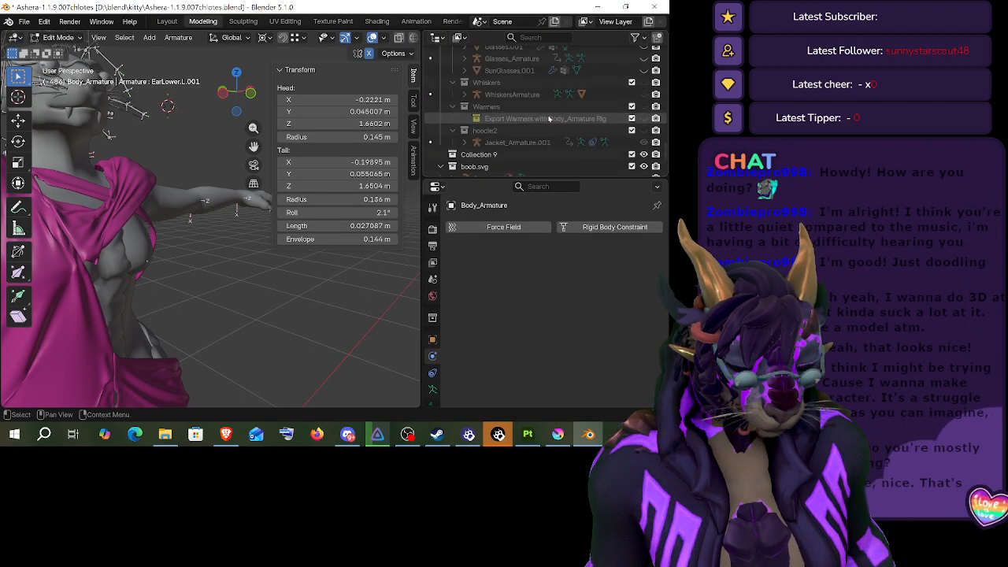
{"action": "scroll", "coordinate": [549, 118], "scroll_direction": "up", "scroll_amount": 2}
{"action": "scroll", "coordinate": [550, 119], "scroll_direction": "up", "scroll_amount": 11}
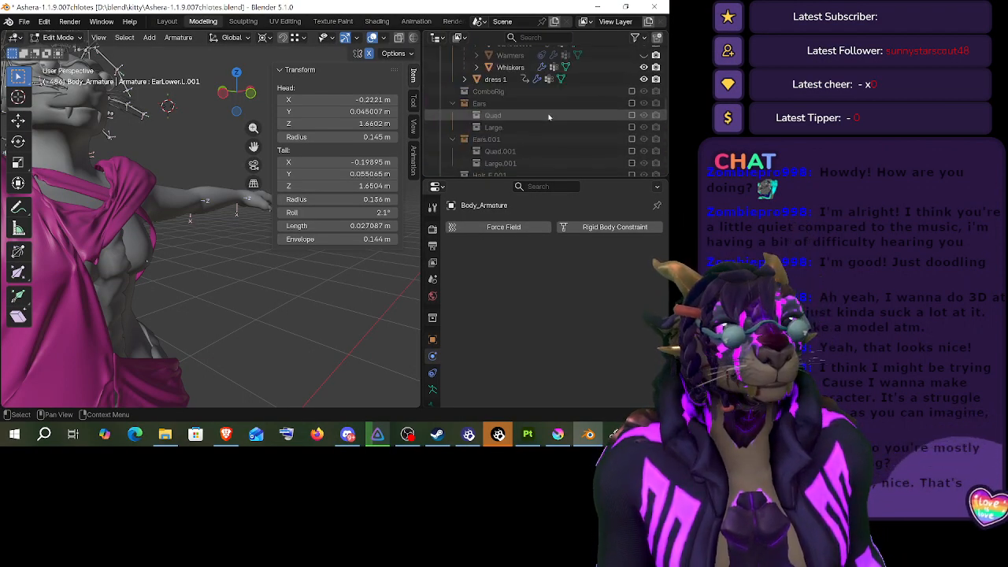
{"action": "scroll", "coordinate": [545, 110], "scroll_direction": "up", "scroll_amount": 6}
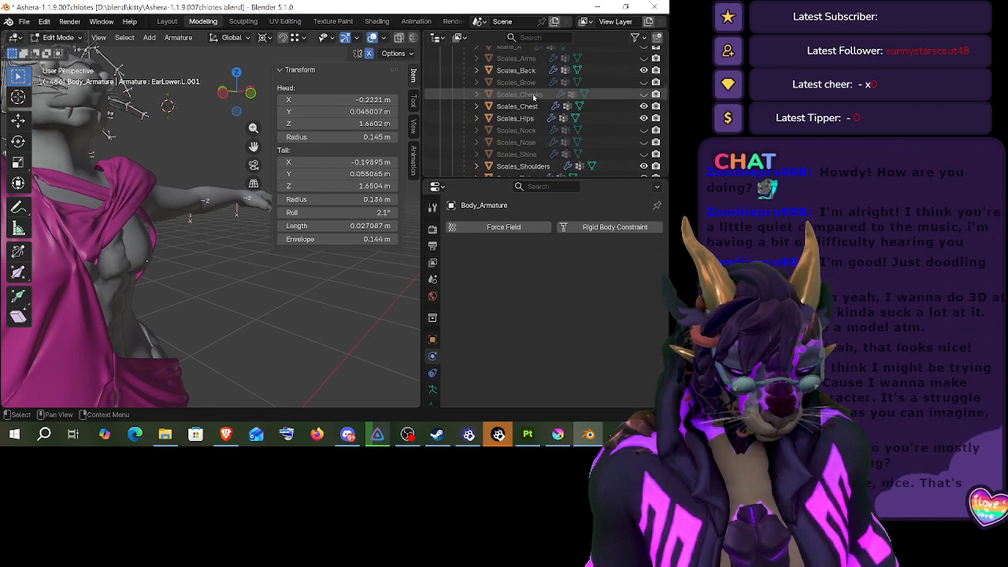
{"action": "scroll", "coordinate": [533, 96], "scroll_direction": "up", "scroll_amount": 6}
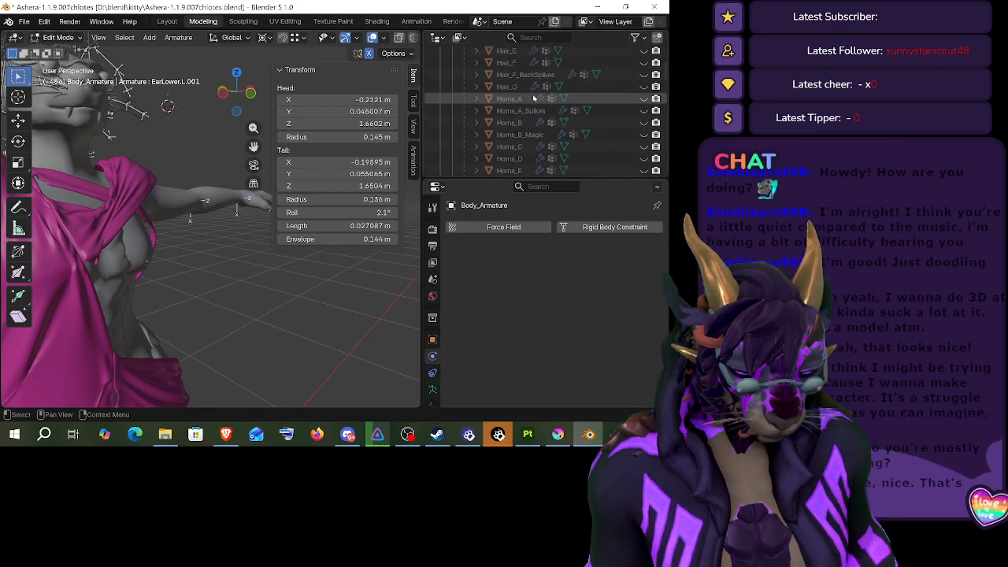
{"action": "scroll", "coordinate": [534, 96], "scroll_direction": "down", "scroll_amount": 6}
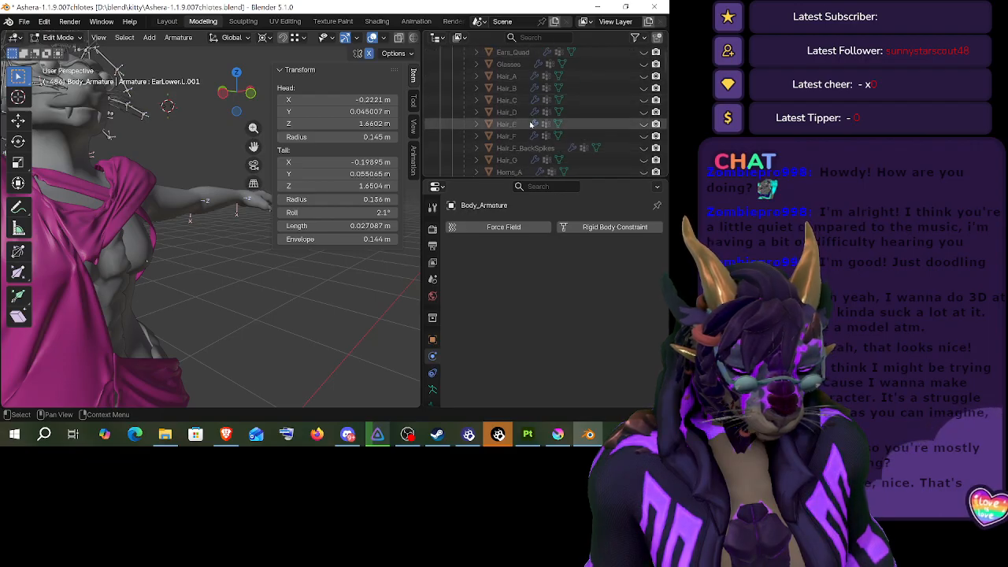
{"action": "scroll", "coordinate": [531, 122], "scroll_direction": "down", "scroll_amount": 5}
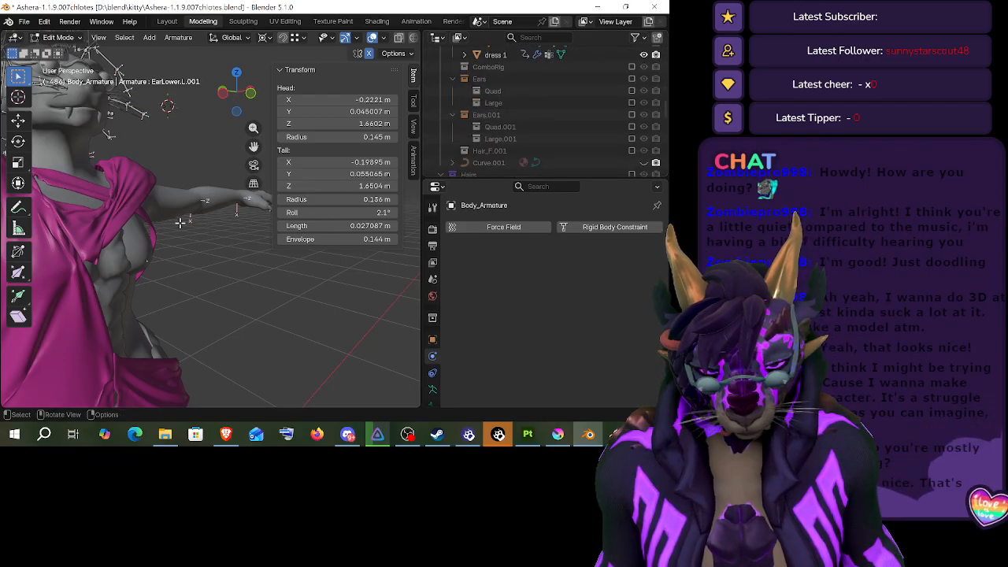
{"action": "scroll", "coordinate": [203, 221], "scroll_direction": "down", "scroll_amount": 6}
{"action": "scroll", "coordinate": [203, 220], "scroll_direction": "up", "scroll_amount": 6}
{"action": "mouse_move", "coordinate": [204, 221]}
{"action": "middle_mouse_down"}
{"action": "mouse_move", "coordinate": [160, 242]}
{"action": "mouse_move", "coordinate": [153, 230]}
{"action": "mouse_move", "coordinate": [190, 229]}
{"action": "middle_mouse_up"}
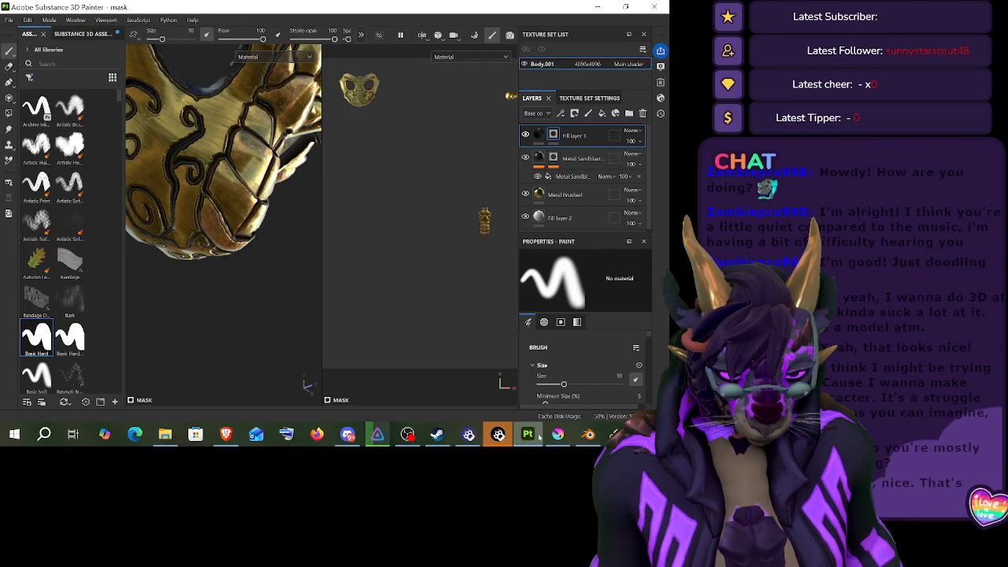
Step: Back in Krita's mask document, delete the empty Paint Layer 1
{"action": "left_click", "coordinate": [527, 434]}
{"action": "left_click", "coordinate": [558, 434]}
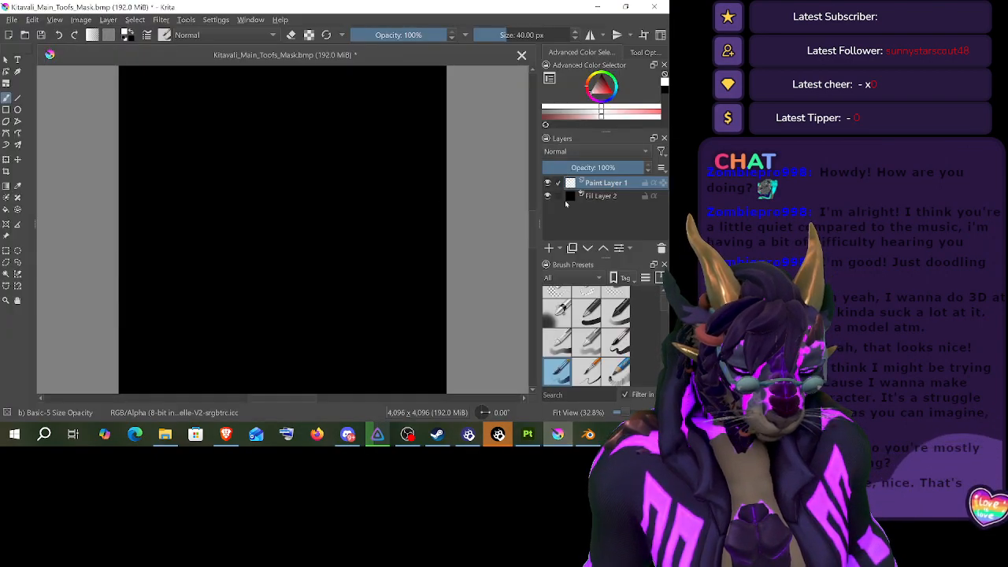
{"action": "left_click", "coordinate": [566, 197]}
{"action": "left_click", "coordinate": [573, 185]}
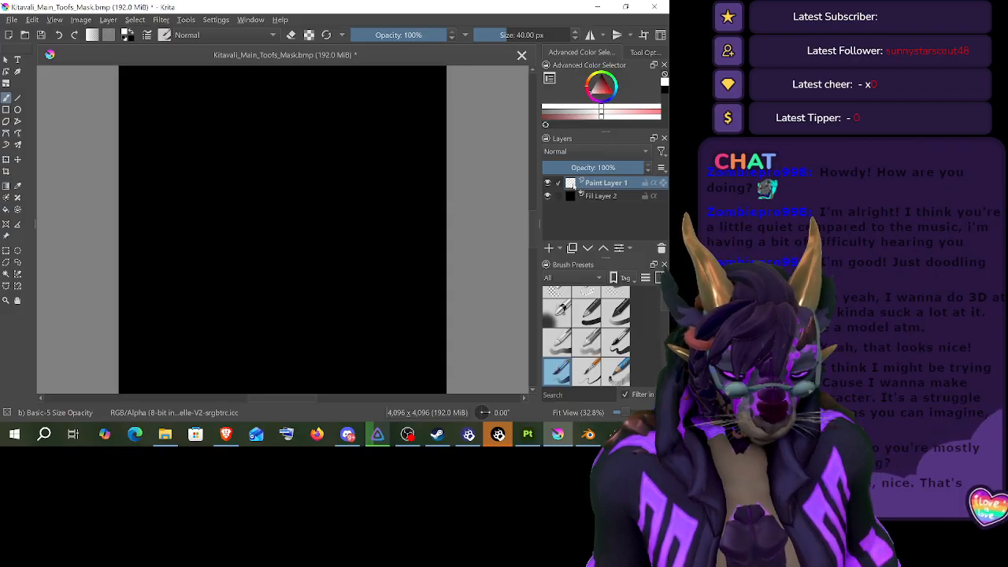
{"action": "right_click", "coordinate": [631, 189]}
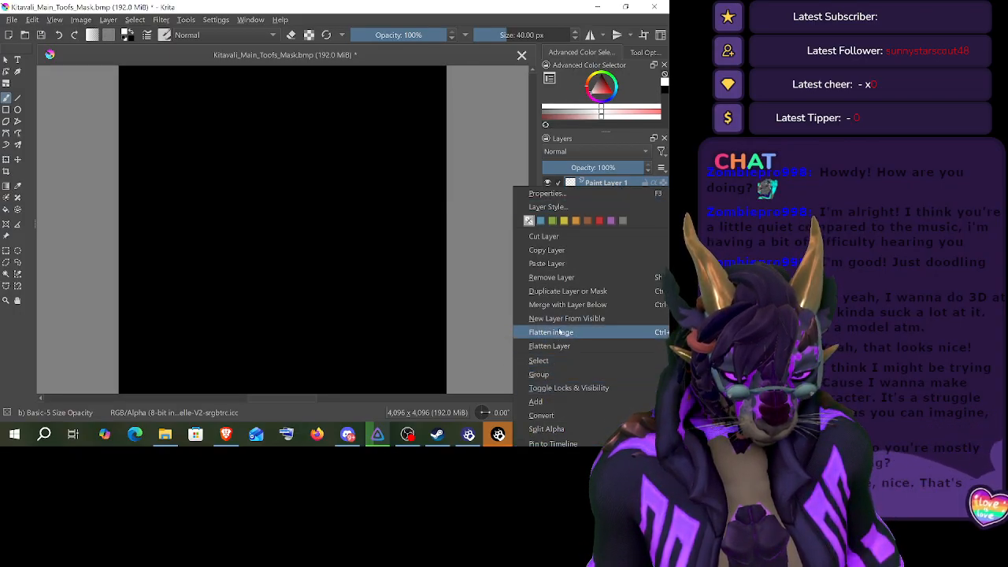
{"action": "left_click", "coordinate": [562, 279]}
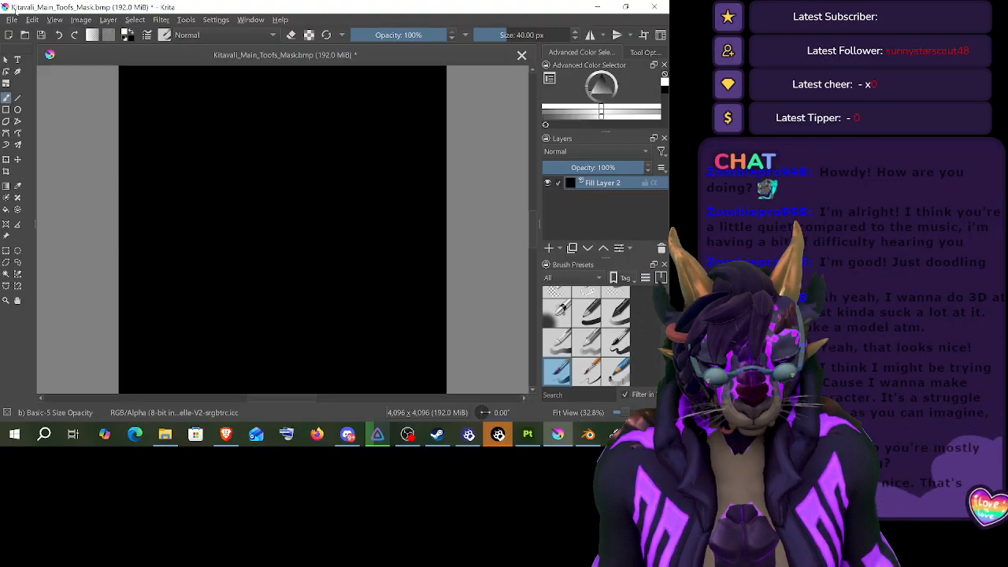
Step: Add Paint Layer 3 and remove it again, leaving only the black fill layer
{"action": "left_click", "coordinate": [550, 249]}
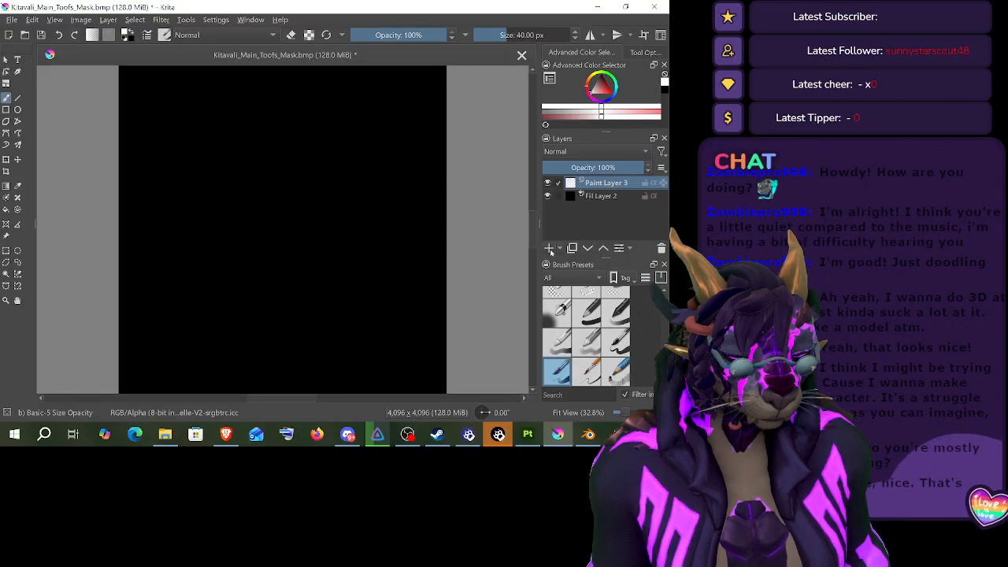
{"action": "right_click", "coordinate": [593, 183]}
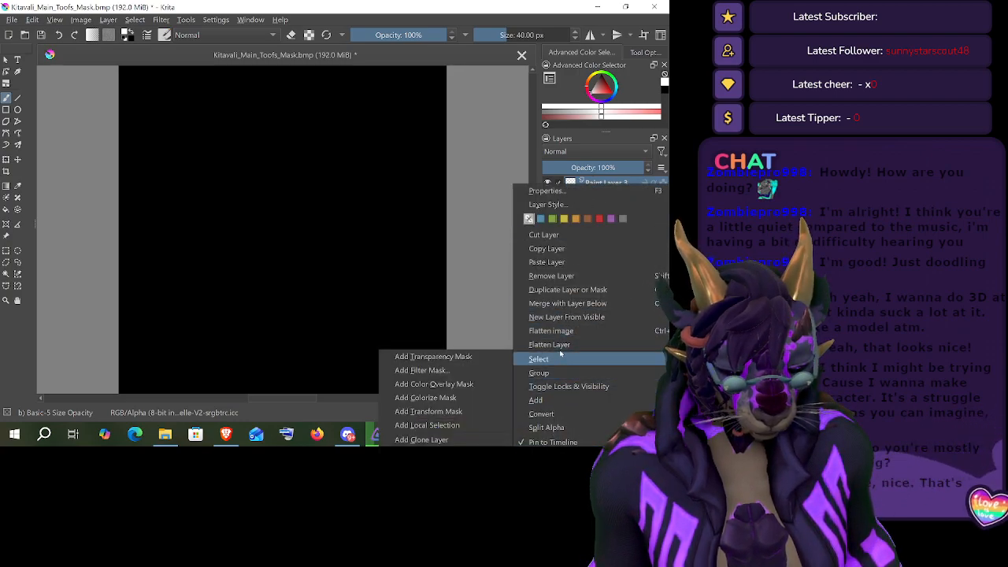
{"action": "left_click", "coordinate": [561, 276]}
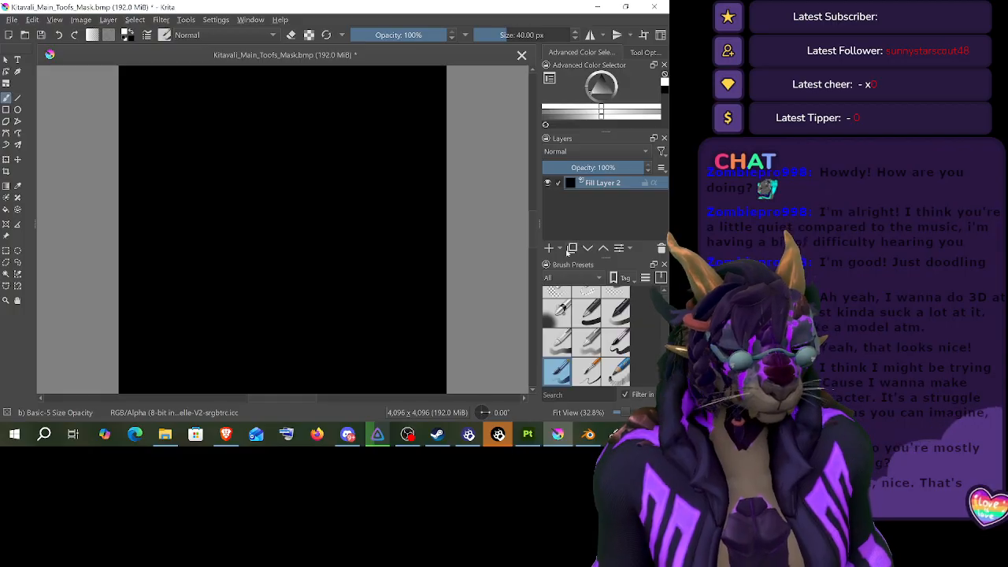
{"action": "left_click", "coordinate": [562, 249]}
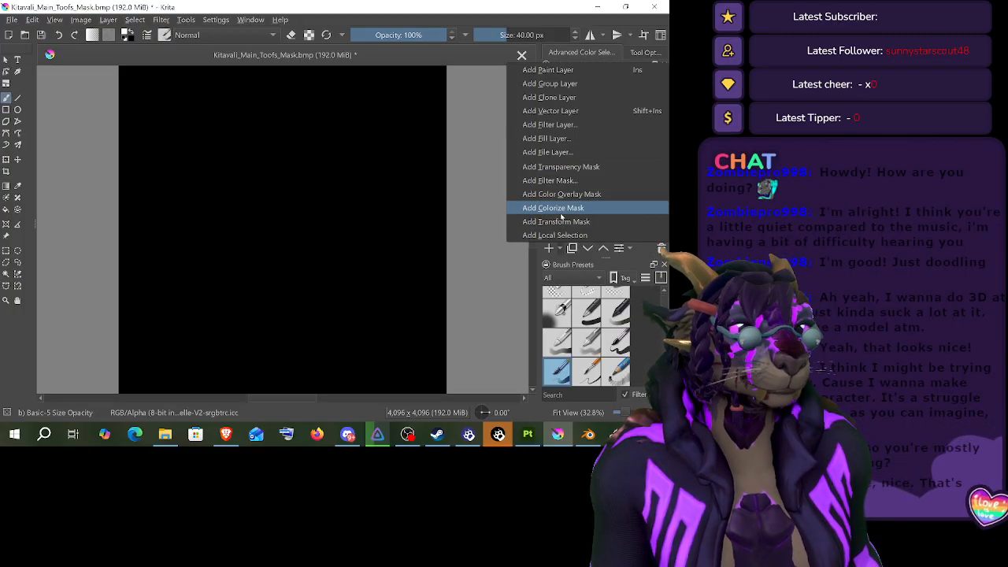
Step: Add the Claws and Foot Beans mask images as File Layers 3 and 4
{"action": "left_click", "coordinate": [555, 153]}
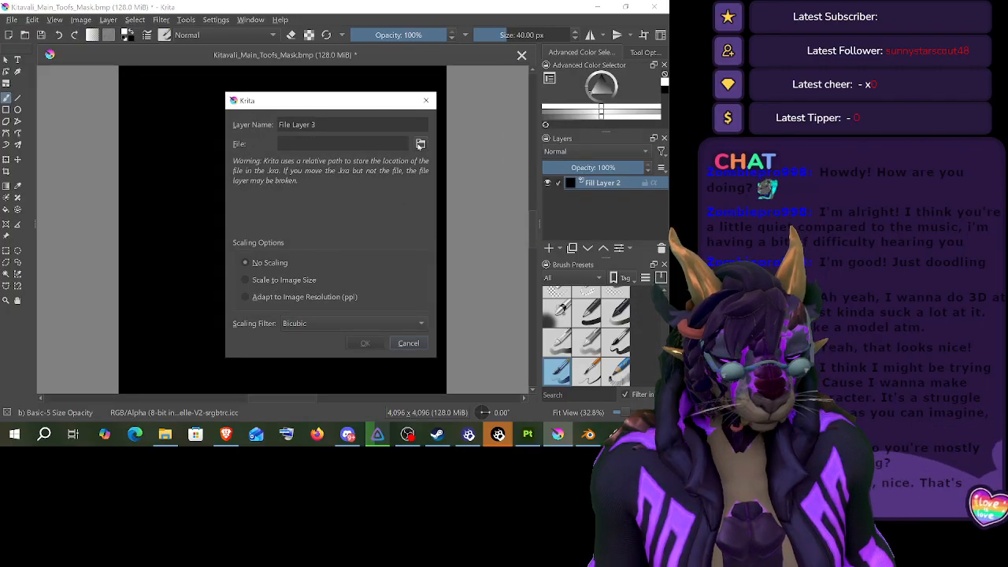
{"action": "left_click", "coordinate": [420, 144]}
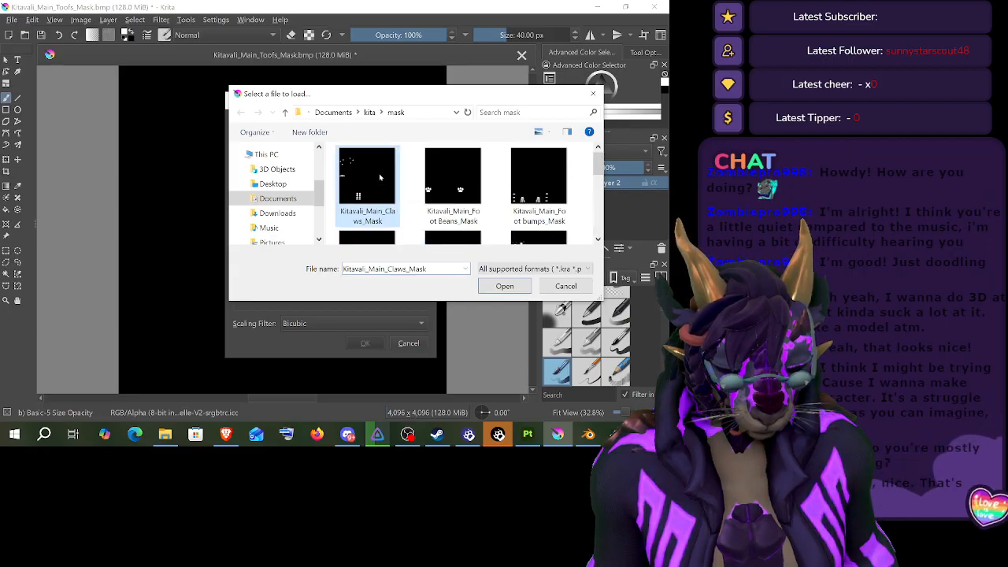
{"action": "double_click", "coordinate": [380, 177]}
{"action": "left_click", "coordinate": [365, 344]}
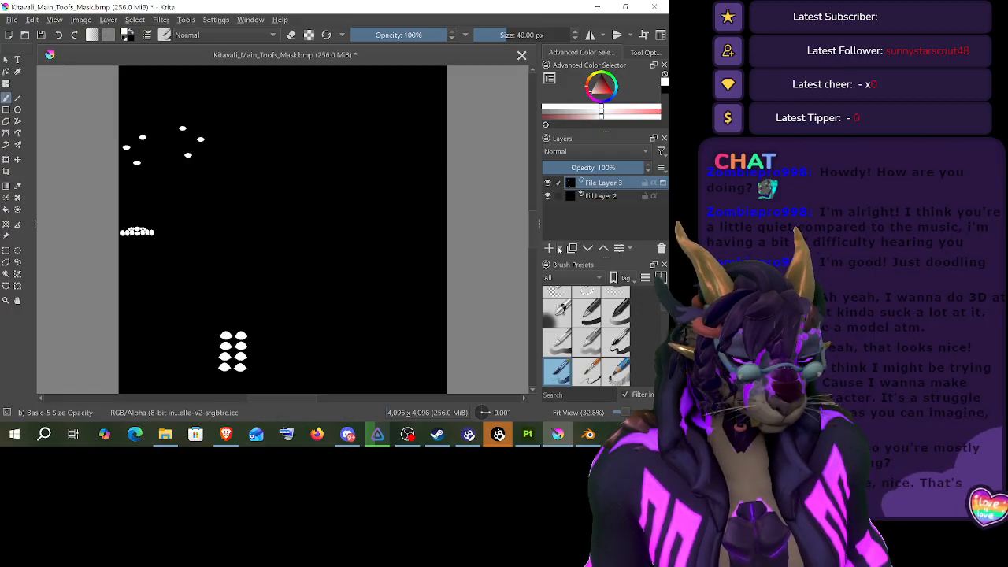
{"action": "left_click", "coordinate": [559, 249]}
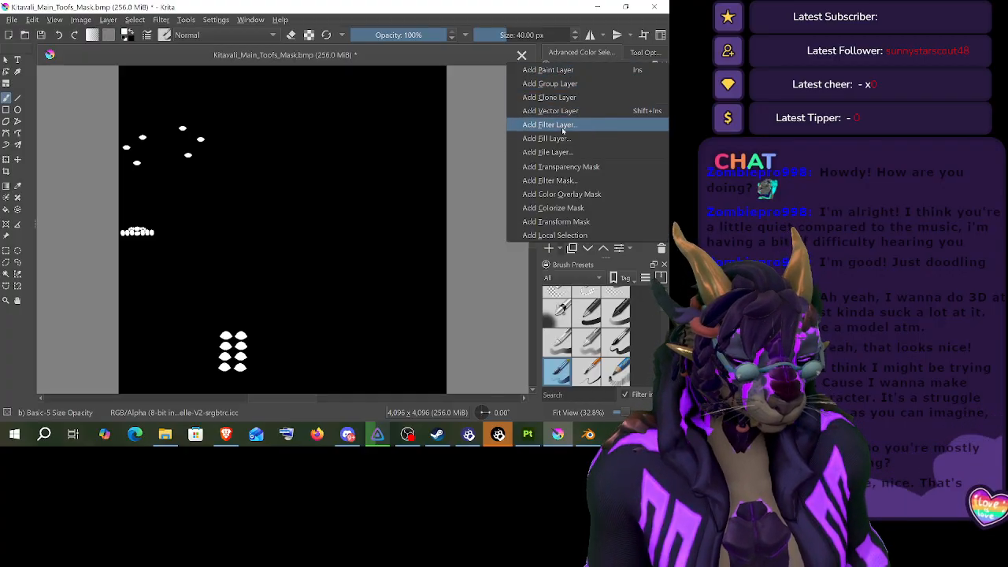
{"action": "left_click", "coordinate": [561, 152]}
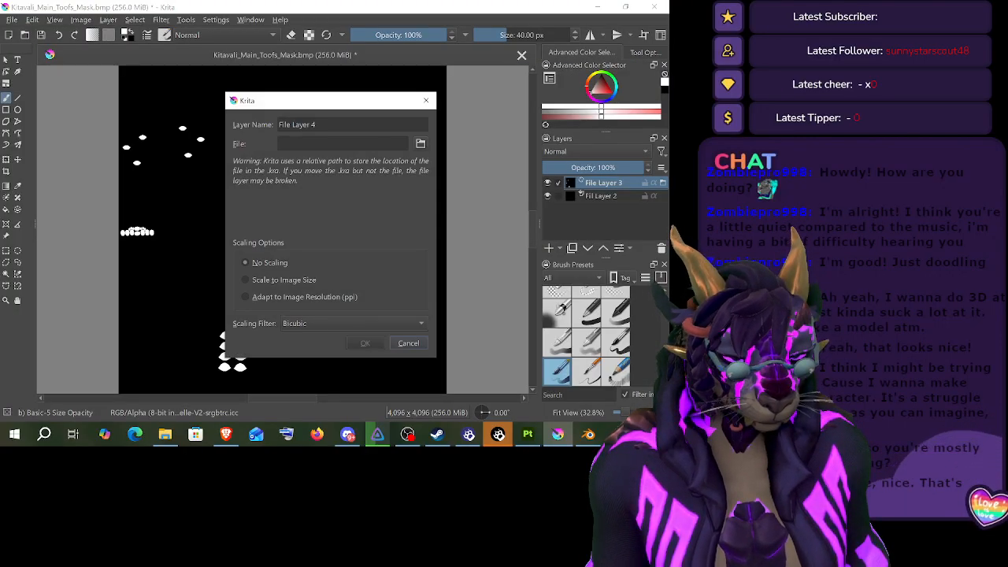
{"action": "left_click", "coordinate": [421, 144]}
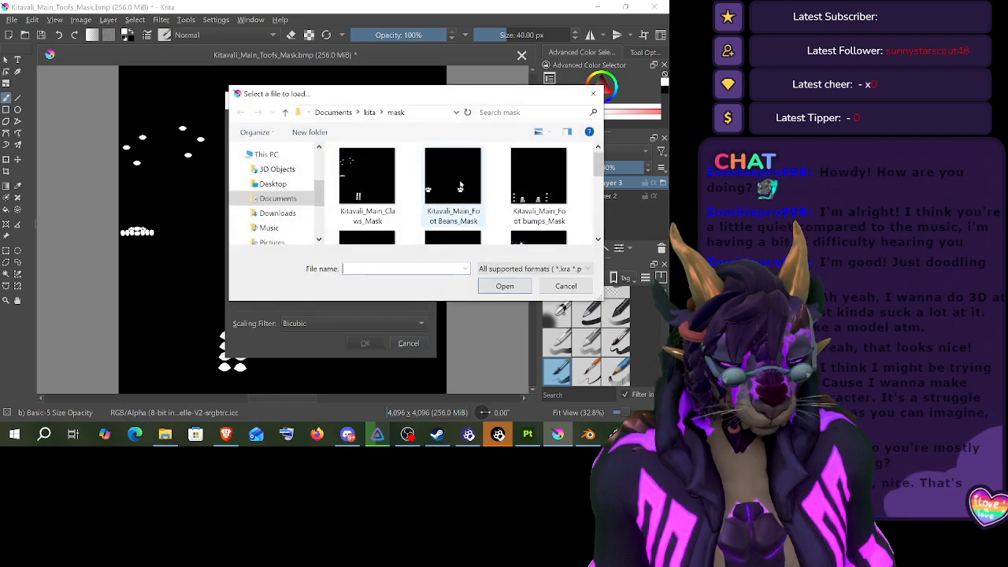
{"action": "double_click", "coordinate": [460, 186]}
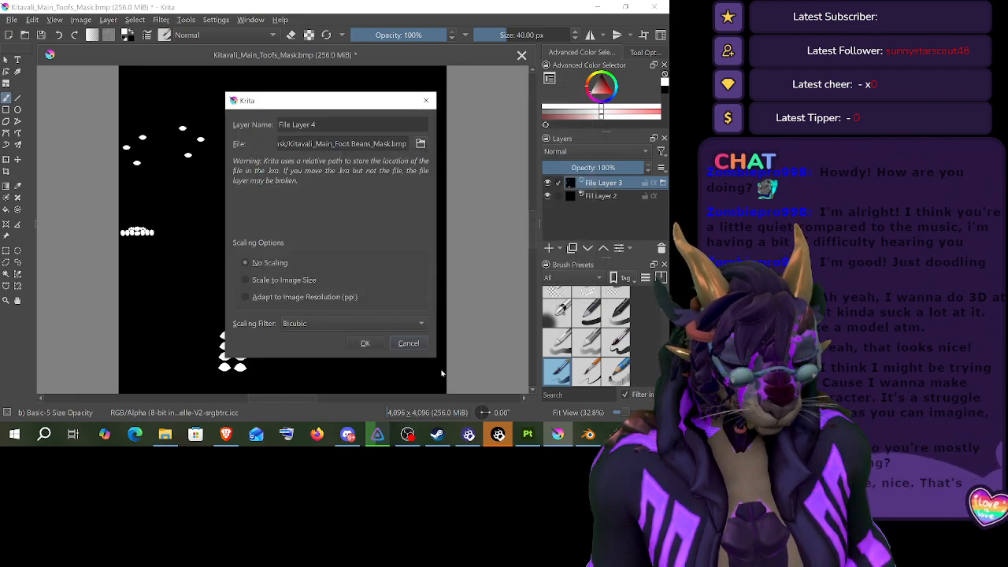
{"action": "left_click", "coordinate": [365, 343]}
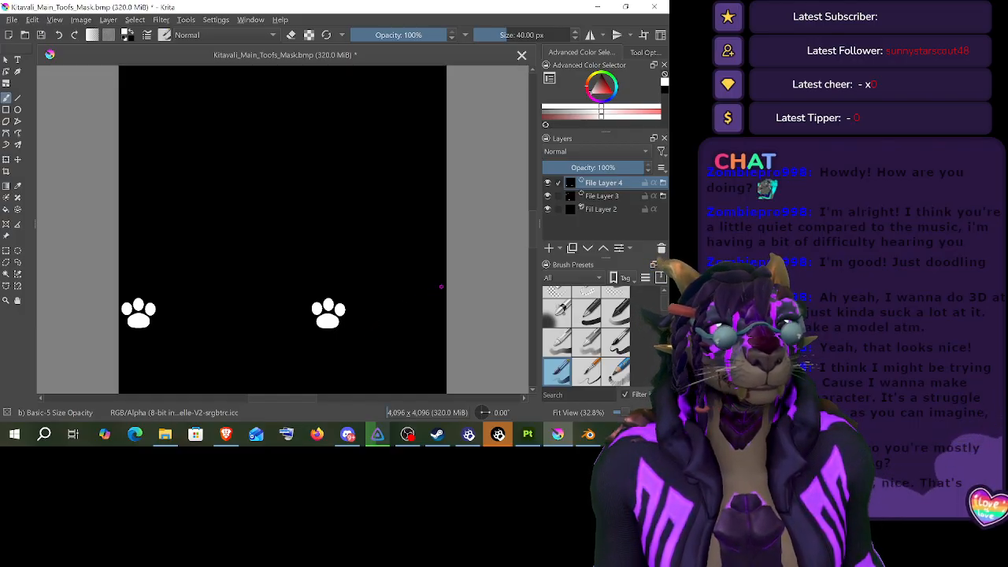
Step: Delete a stray Paint Layer 5, then add the Foot bumps mask as File Layer 5
{"action": "left_click", "coordinate": [560, 250]}
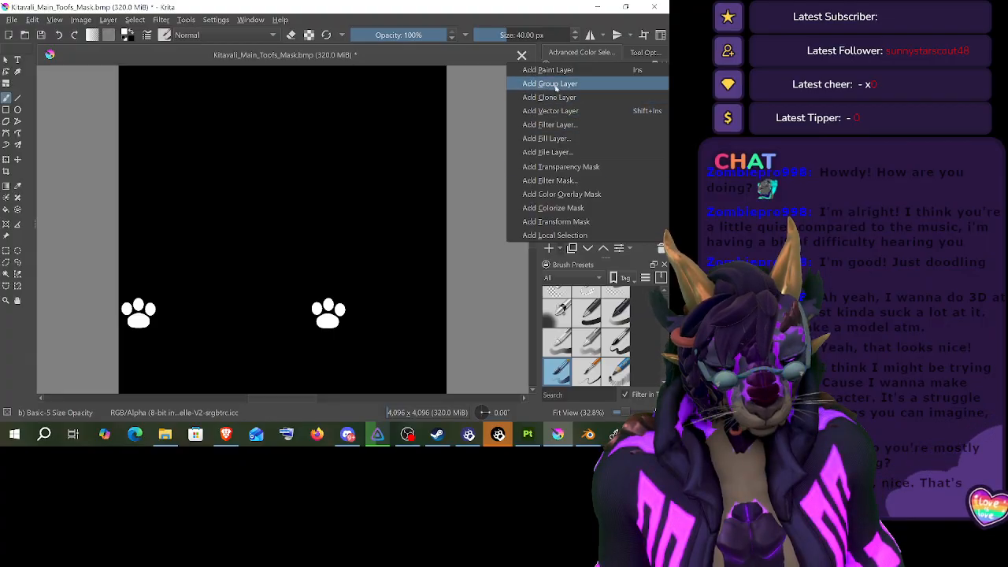
{"action": "left_click", "coordinate": [554, 71]}
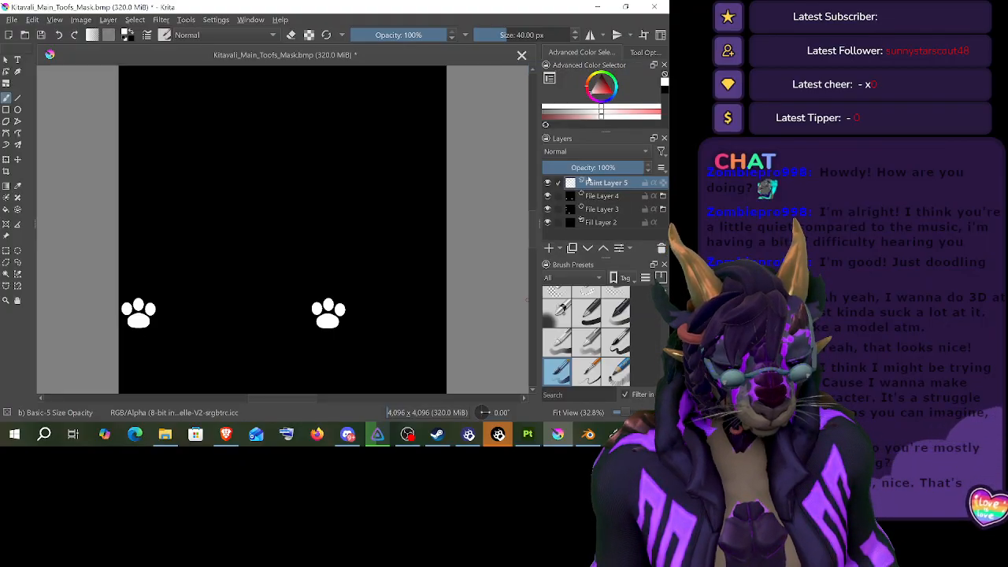
{"action": "right_click", "coordinate": [588, 182]}
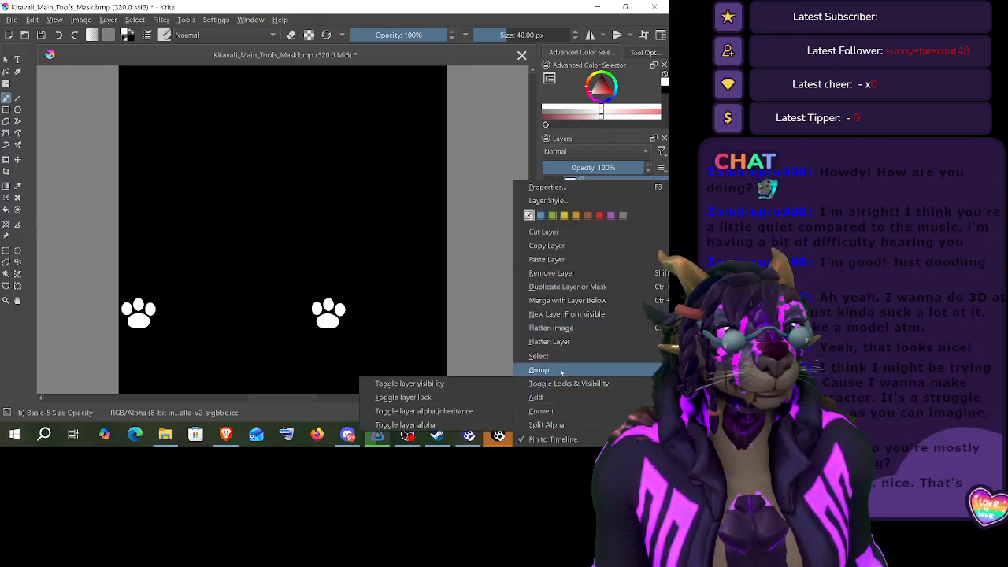
{"action": "mouse_move", "coordinate": [561, 371]}
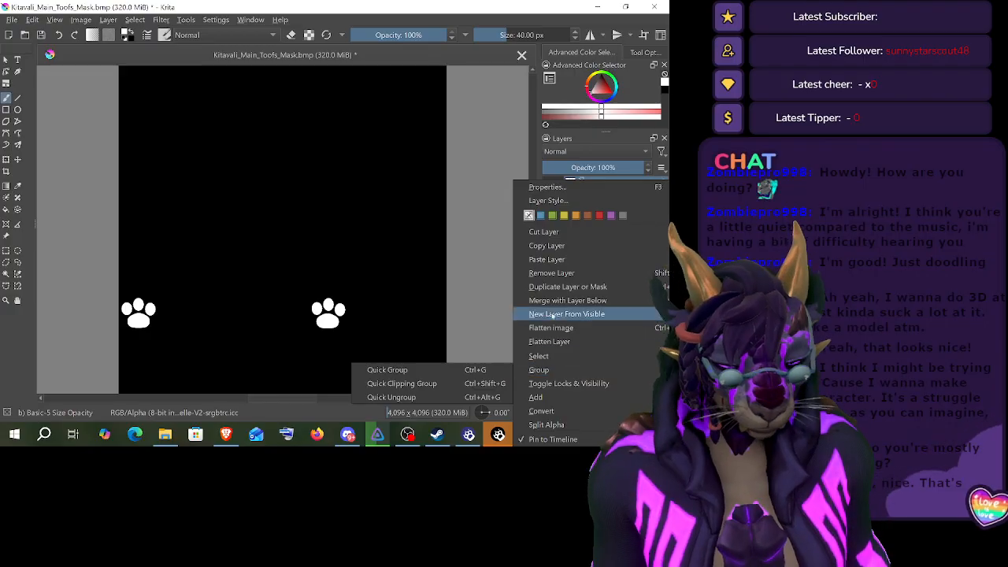
{"action": "left_click", "coordinate": [556, 273]}
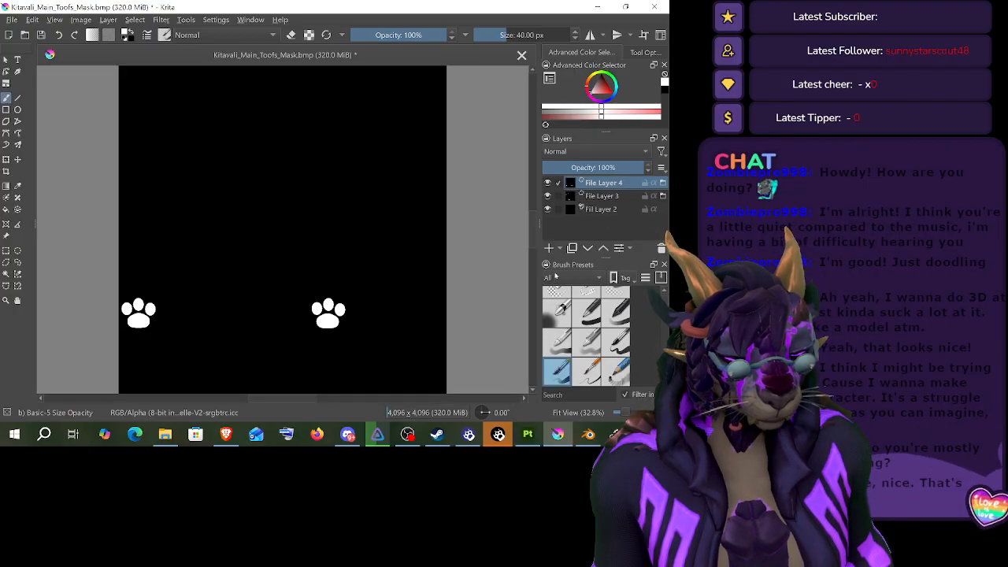
{"action": "left_click", "coordinate": [560, 249]}
{"action": "left_click", "coordinate": [561, 248]}
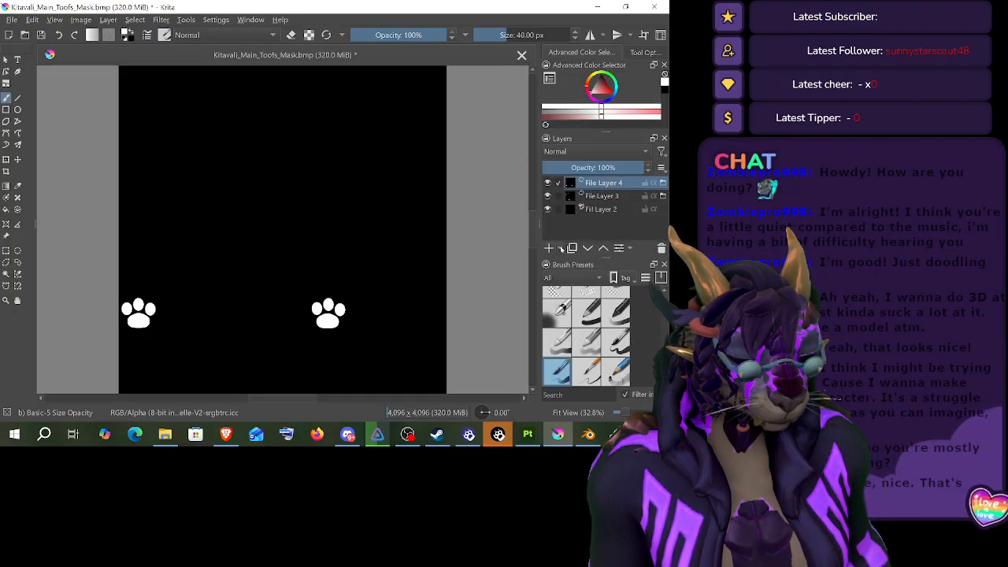
{"action": "left_click", "coordinate": [560, 249]}
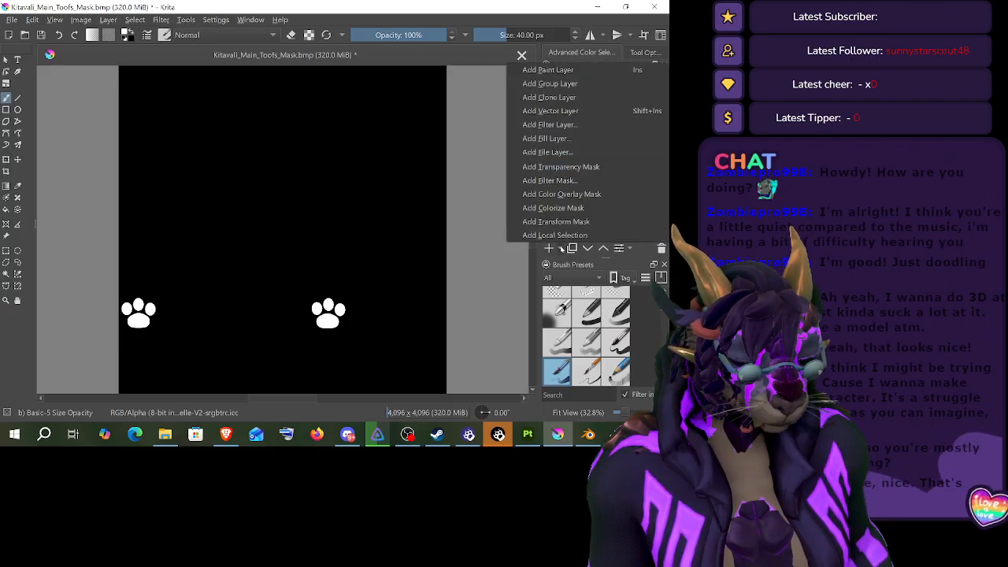
{"action": "left_click", "coordinate": [560, 152]}
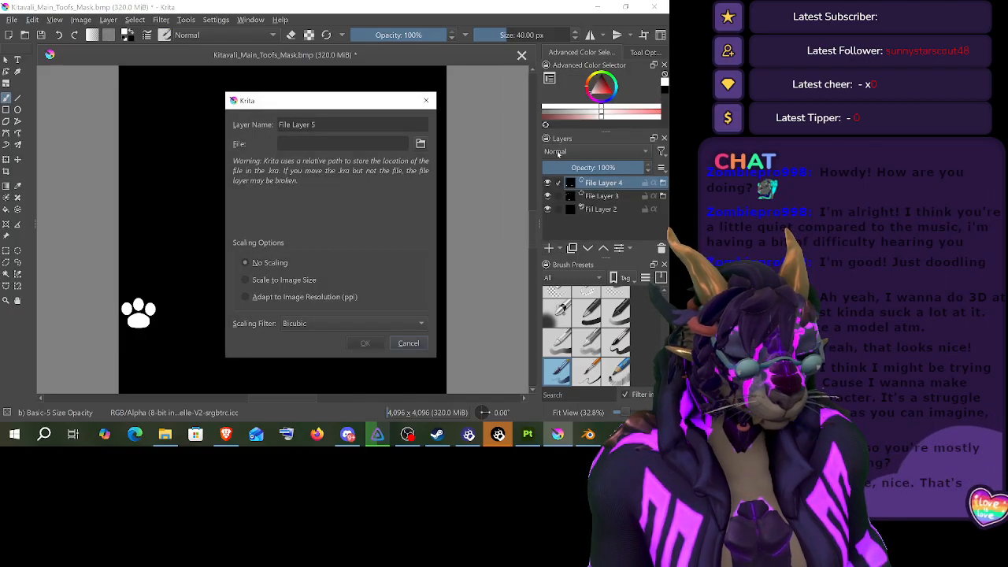
{"action": "left_click", "coordinate": [420, 143]}
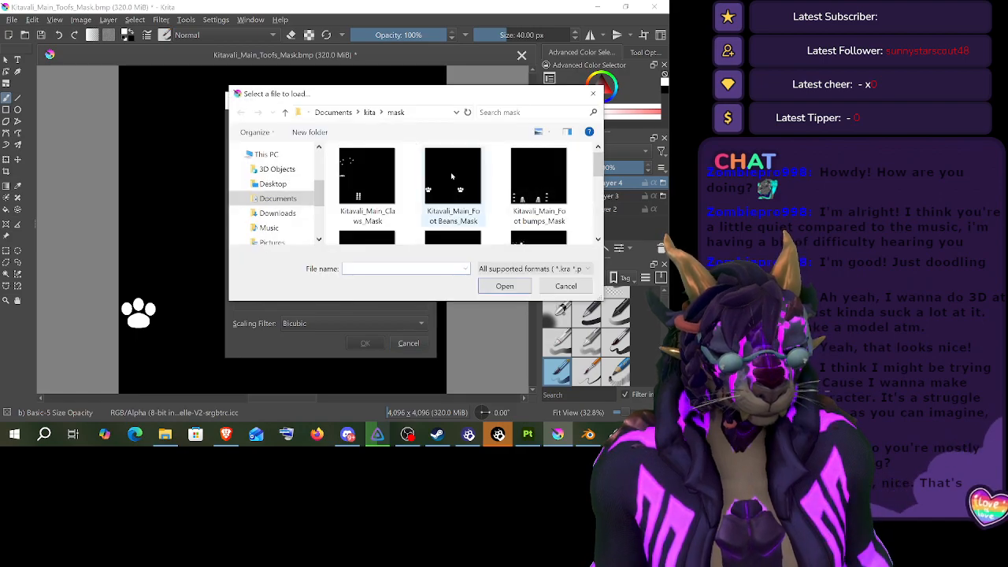
{"action": "double_click", "coordinate": [522, 182]}
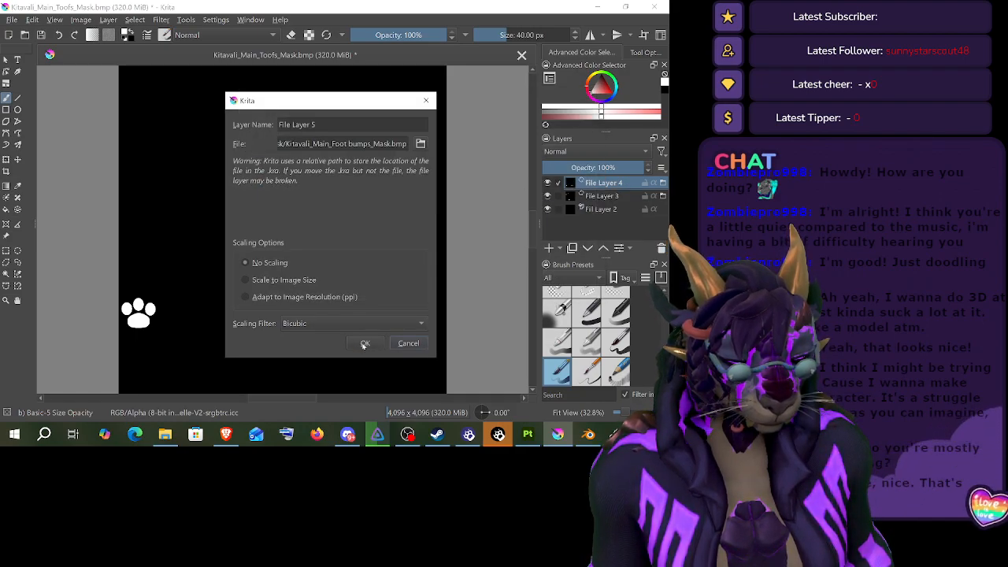
{"action": "left_click", "coordinate": [365, 344]}
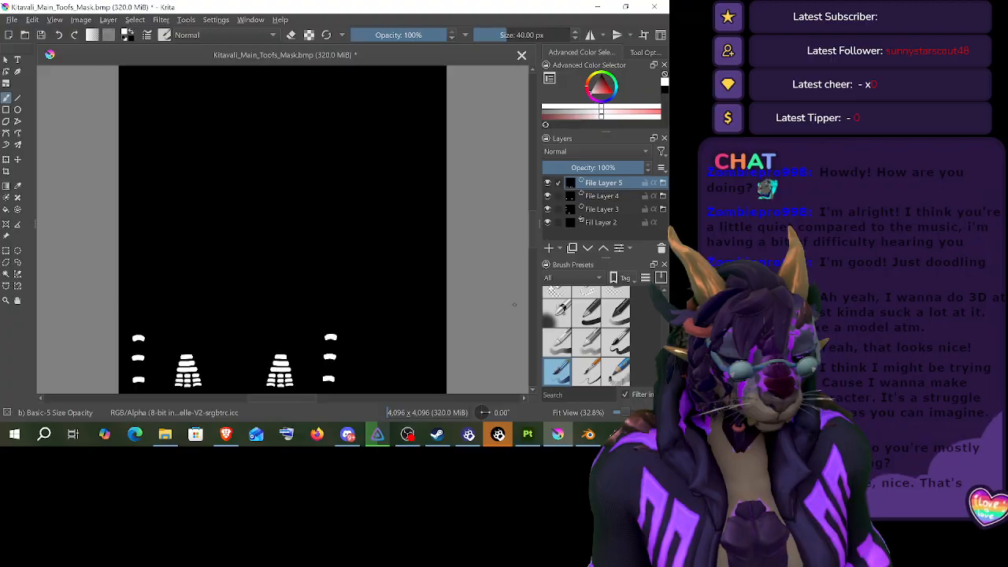
Step: Add the Gums mask image as a new file layer
{"action": "left_click", "coordinate": [562, 249]}
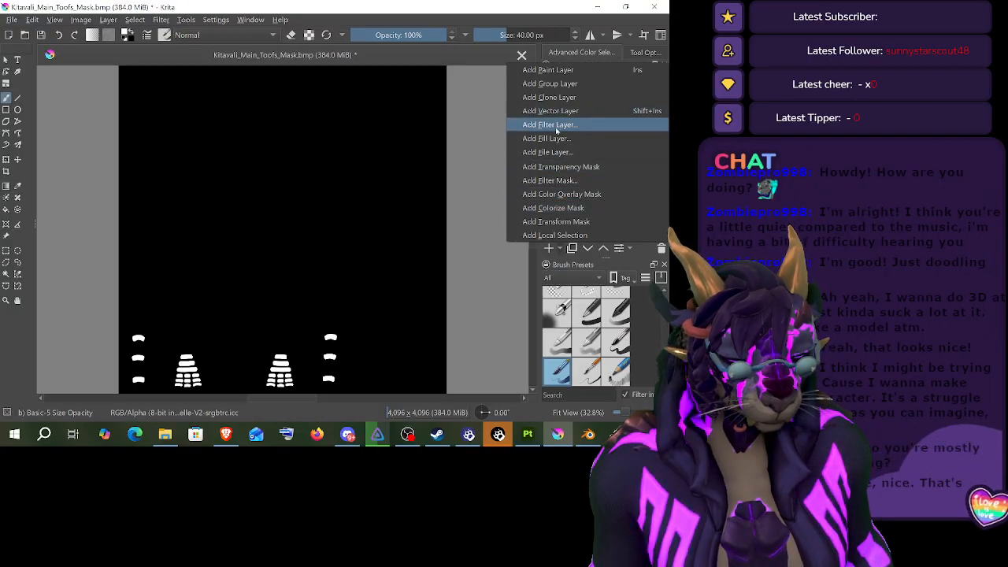
{"action": "left_click", "coordinate": [559, 153]}
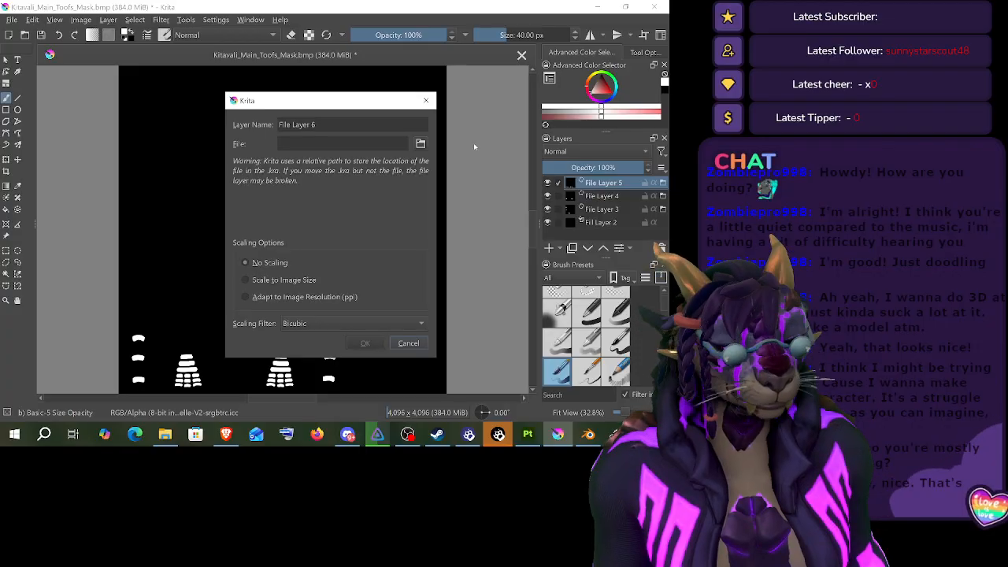
{"action": "left_click", "coordinate": [420, 145]}
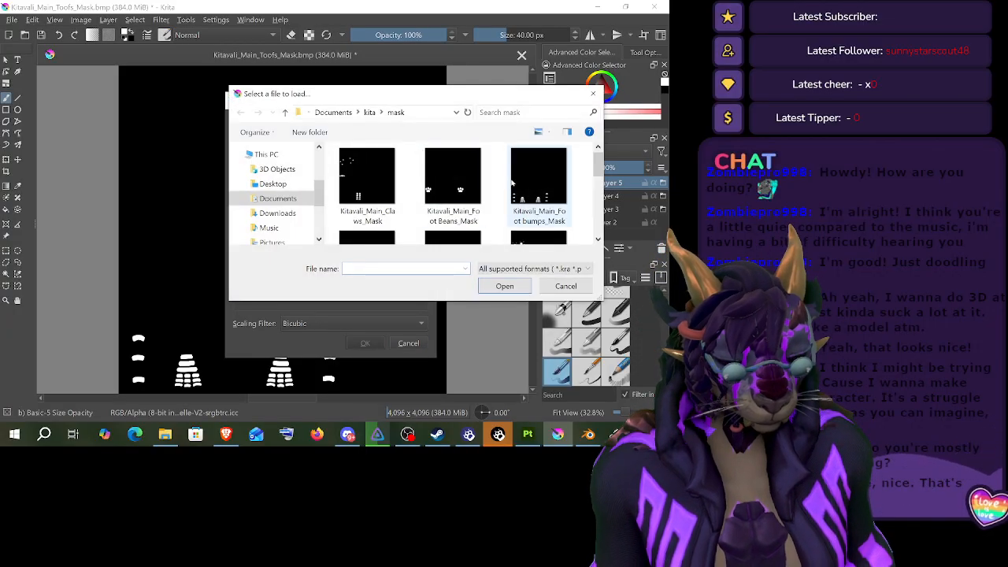
{"action": "scroll", "coordinate": [365, 198], "scroll_direction": "down", "scroll_amount": 2}
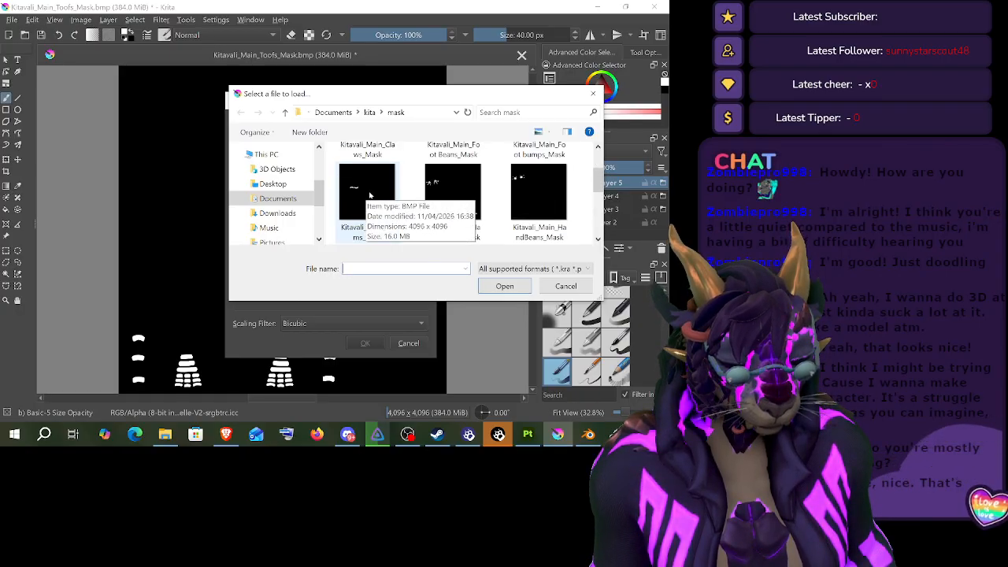
{"action": "left_click", "coordinate": [369, 195]}
{"action": "double_click", "coordinate": [370, 194]}
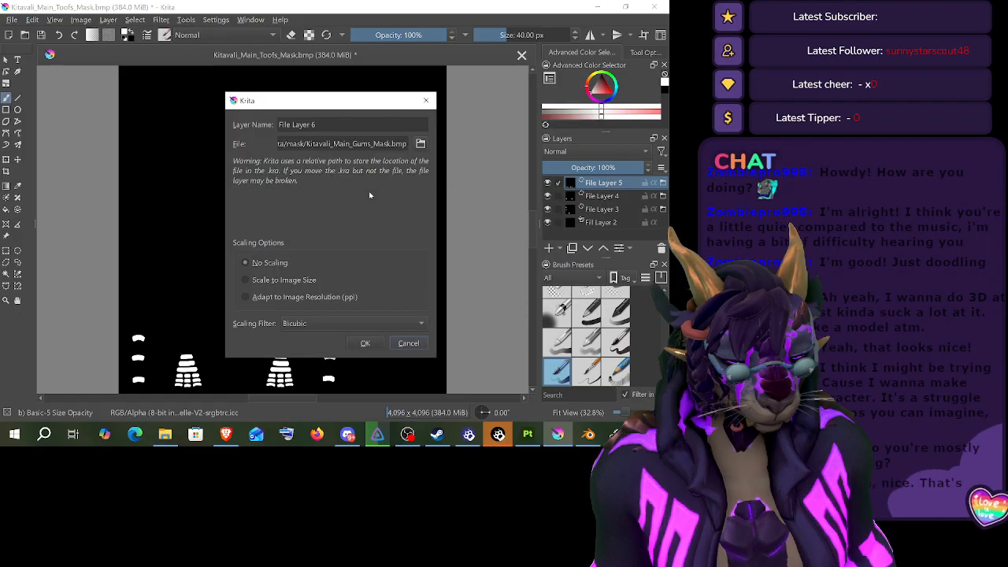
{"action": "left_click", "coordinate": [364, 343]}
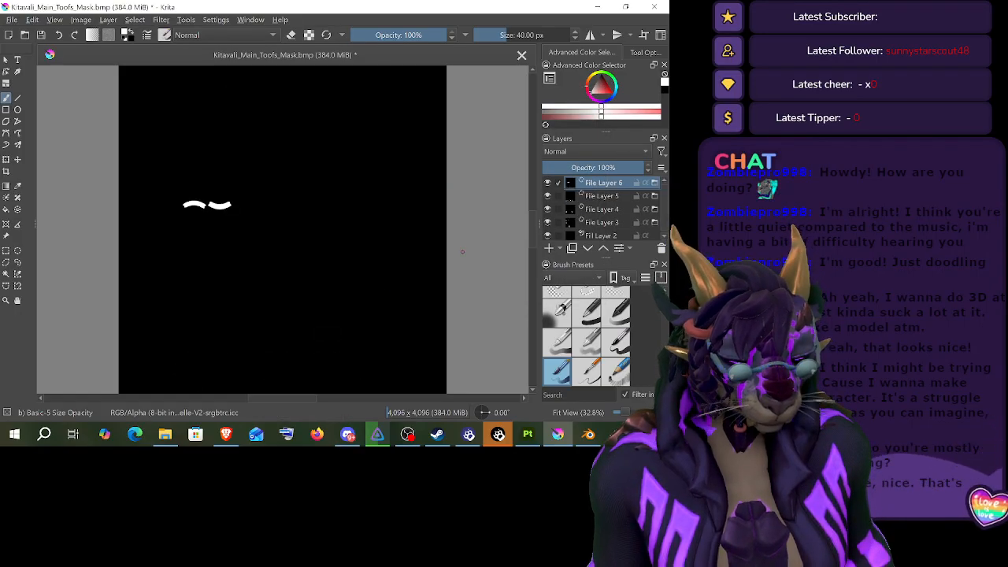
Step: Add the Hand bumps and HandBeans mask images as two more file layers
{"action": "left_click", "coordinate": [563, 248]}
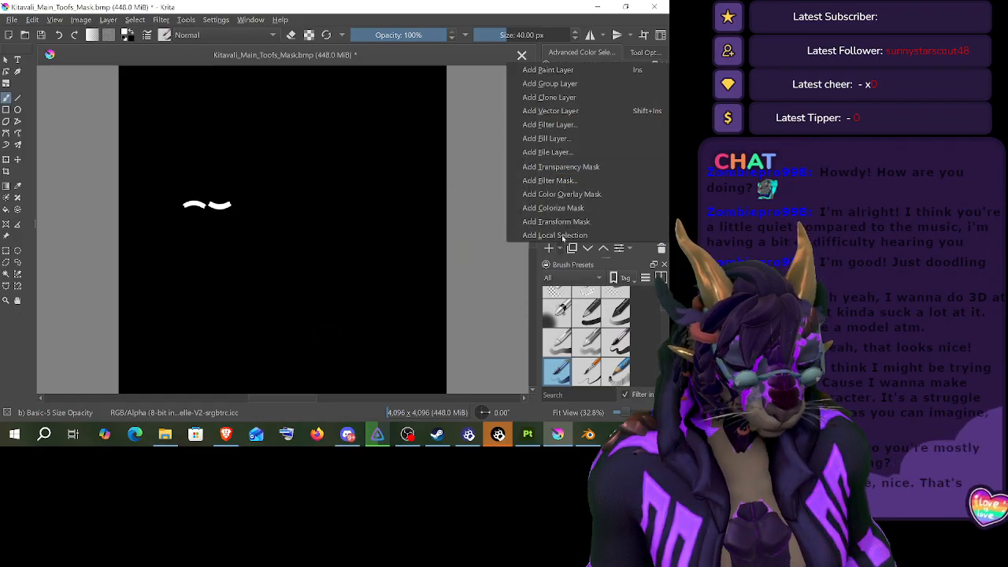
{"action": "left_click", "coordinate": [555, 151]}
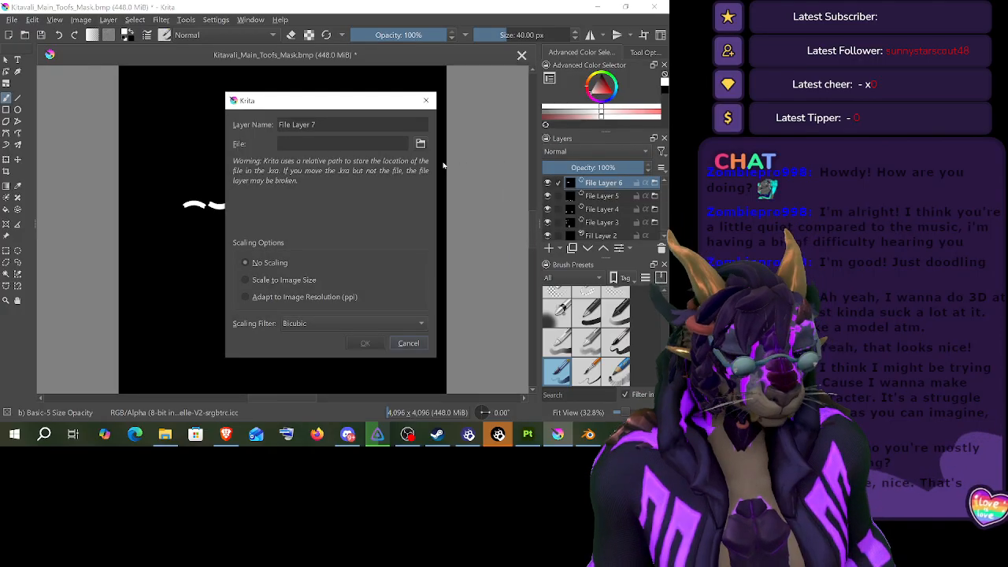
{"action": "left_click", "coordinate": [421, 143]}
{"action": "scroll", "coordinate": [444, 198], "scroll_direction": "down", "scroll_amount": 1}
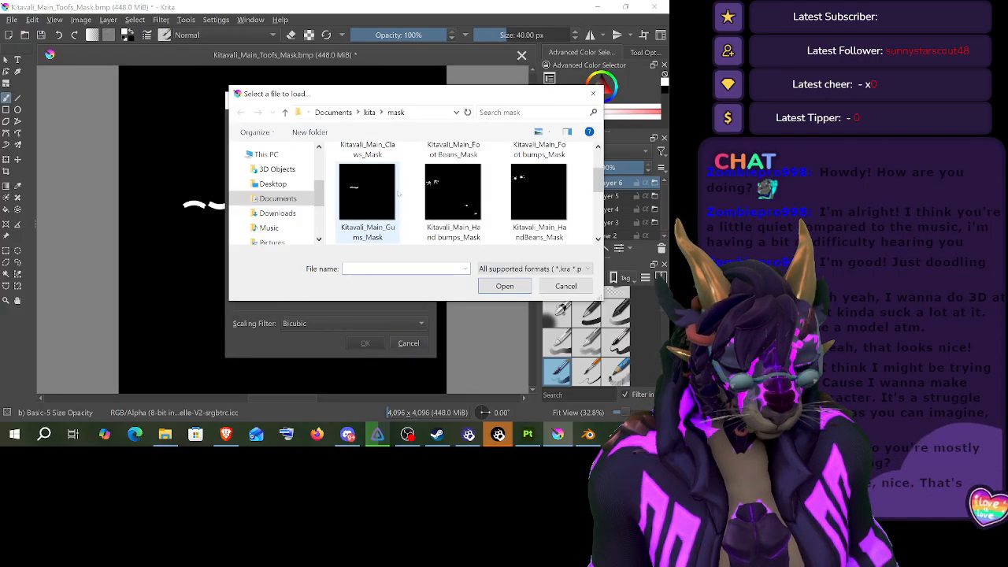
{"action": "double_click", "coordinate": [444, 197]}
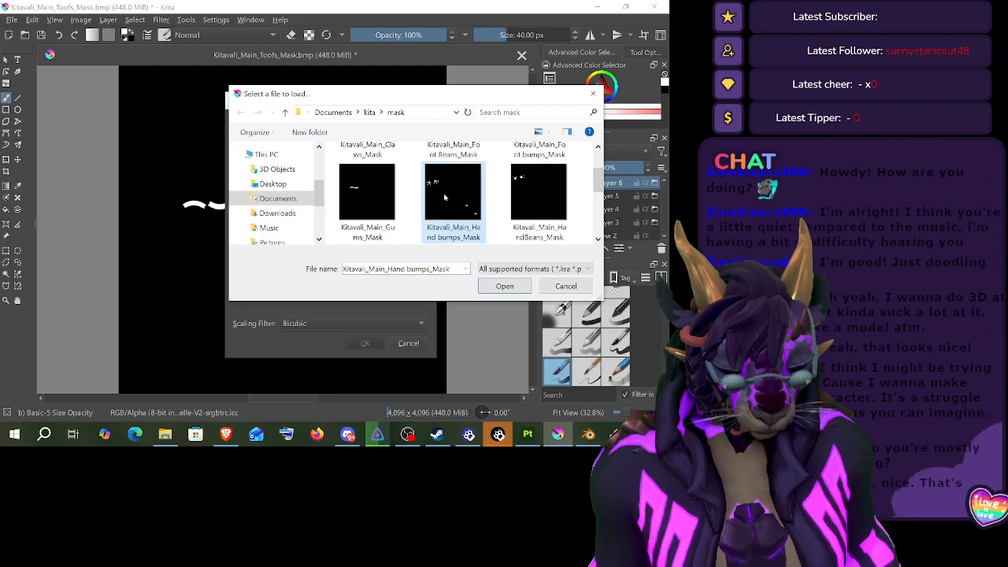
{"action": "left_click", "coordinate": [366, 344]}
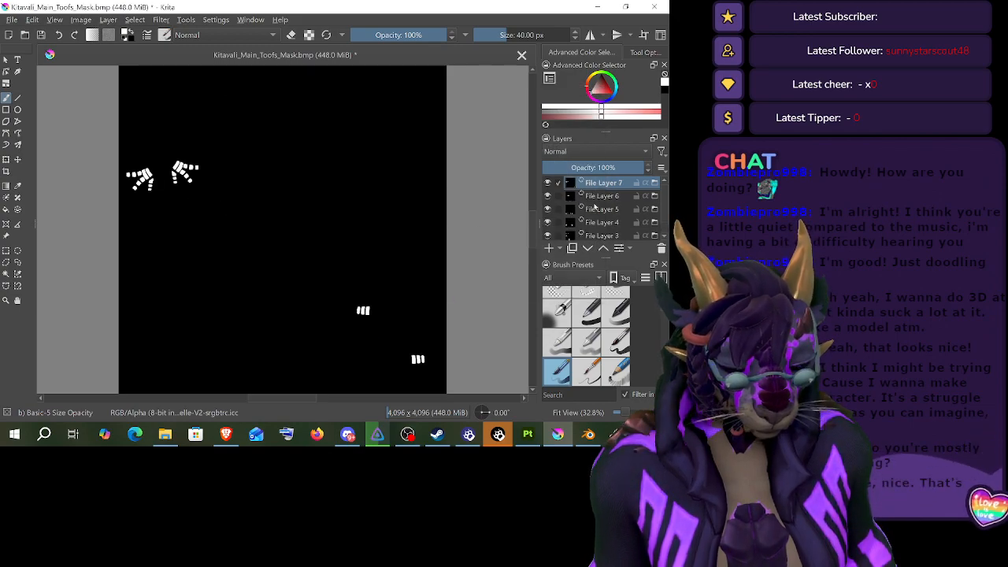
{"action": "left_click", "coordinate": [560, 251]}
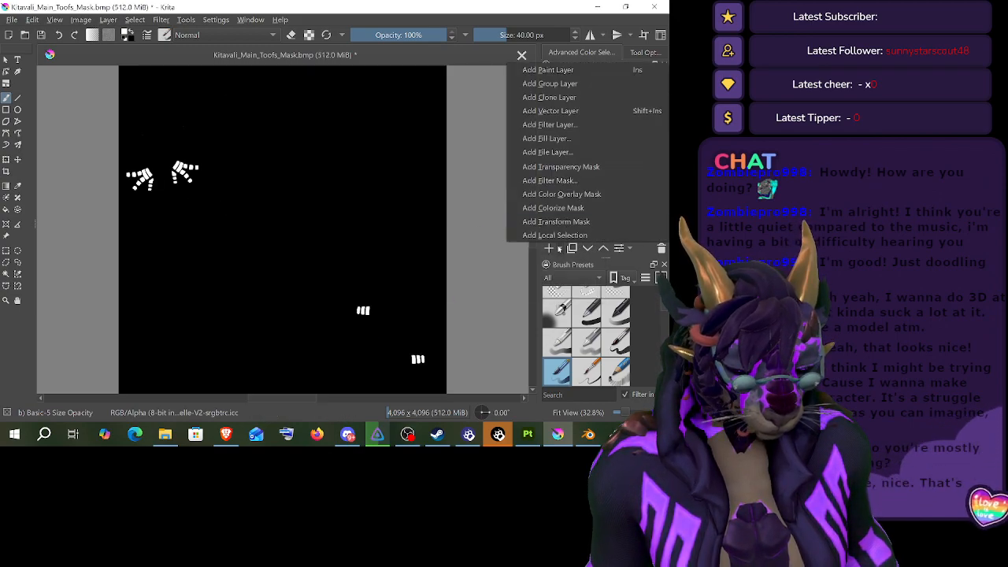
{"action": "left_click", "coordinate": [550, 156]}
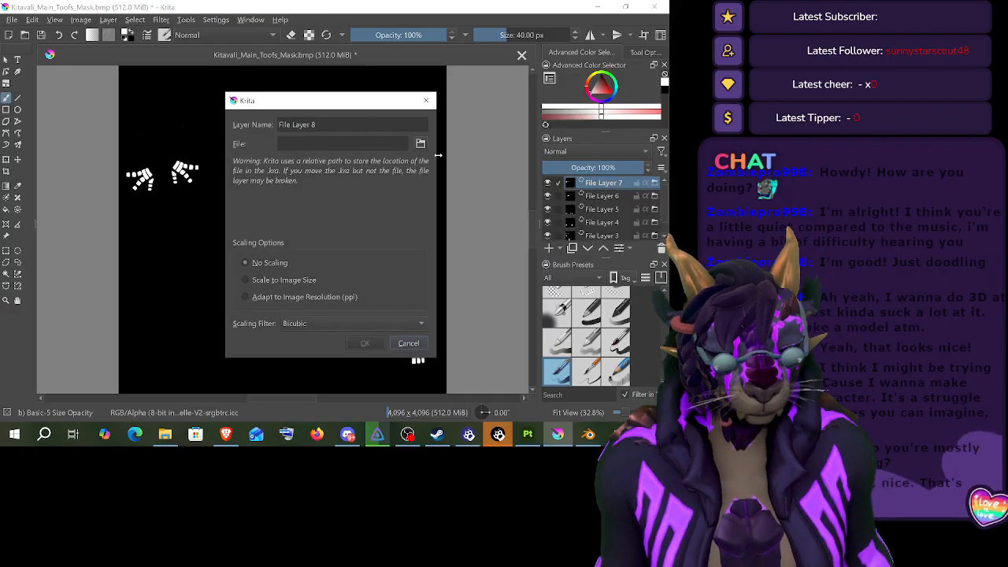
{"action": "left_click", "coordinate": [420, 144]}
{"action": "scroll", "coordinate": [474, 178], "scroll_direction": "down", "scroll_amount": 1}
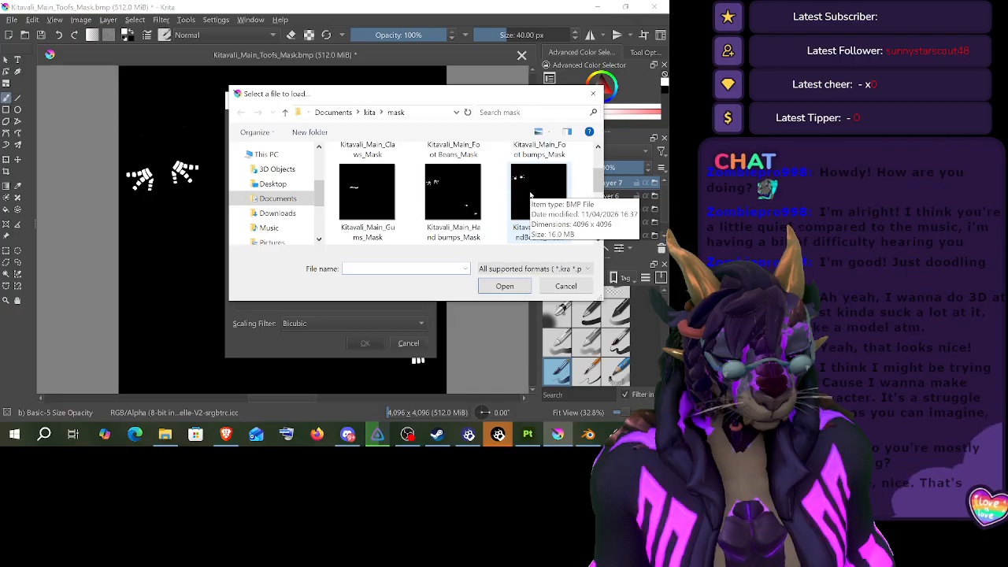
{"action": "double_click", "coordinate": [537, 188]}
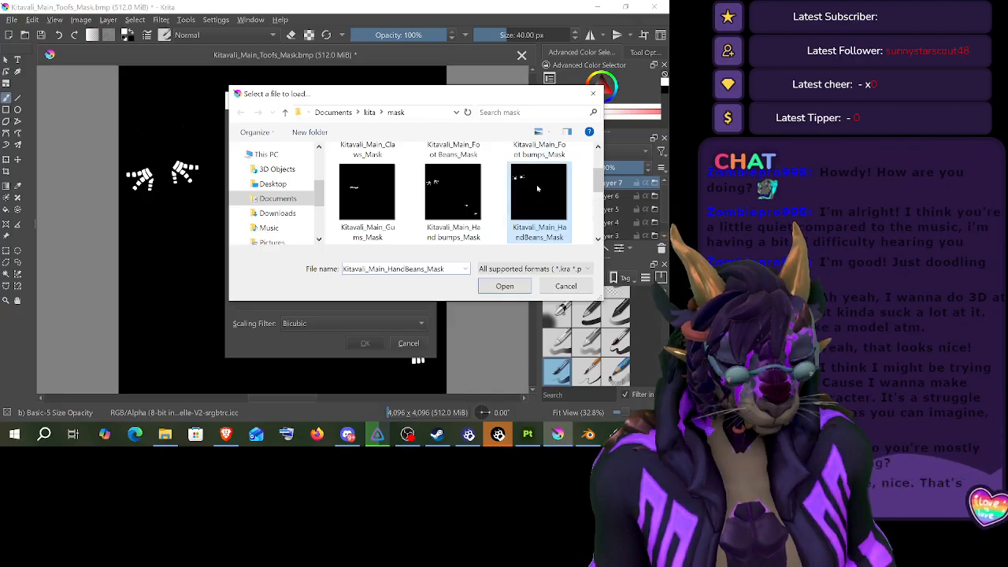
{"action": "left_click", "coordinate": [367, 344]}
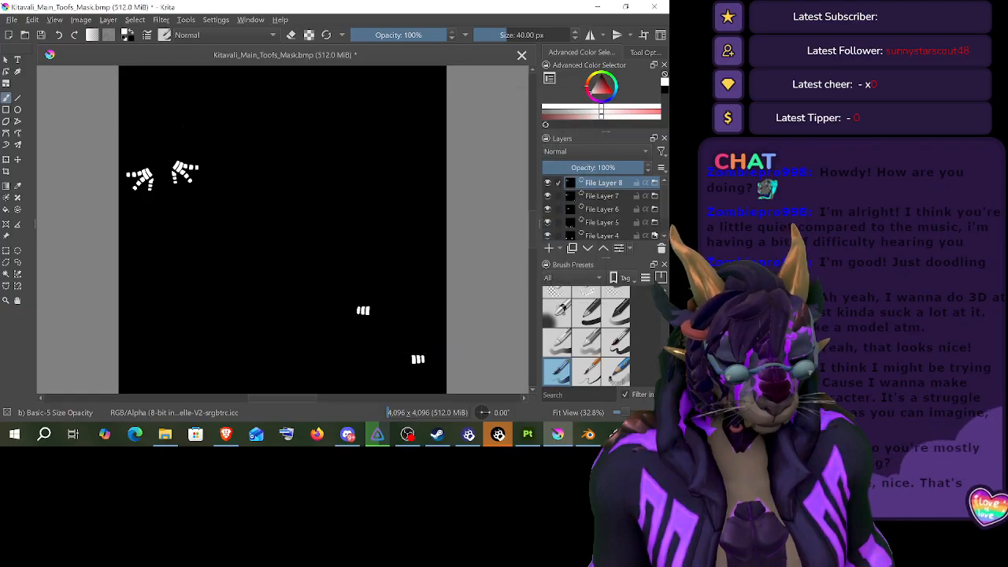
Step: Add the Kitavali_Main_Mouth Insides_Mask image as a new file layer
{"action": "left_click", "coordinate": [558, 250]}
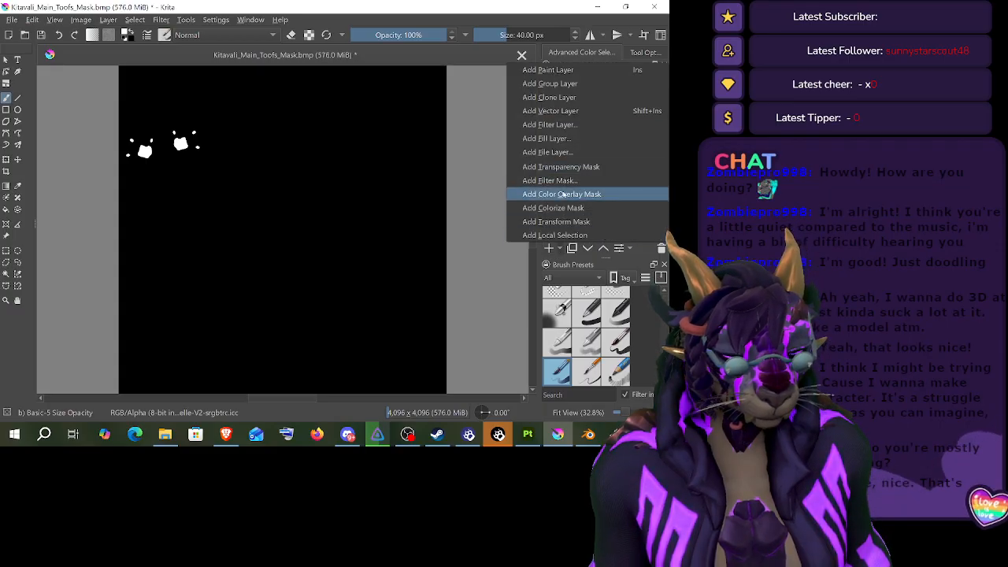
{"action": "left_click", "coordinate": [554, 152]}
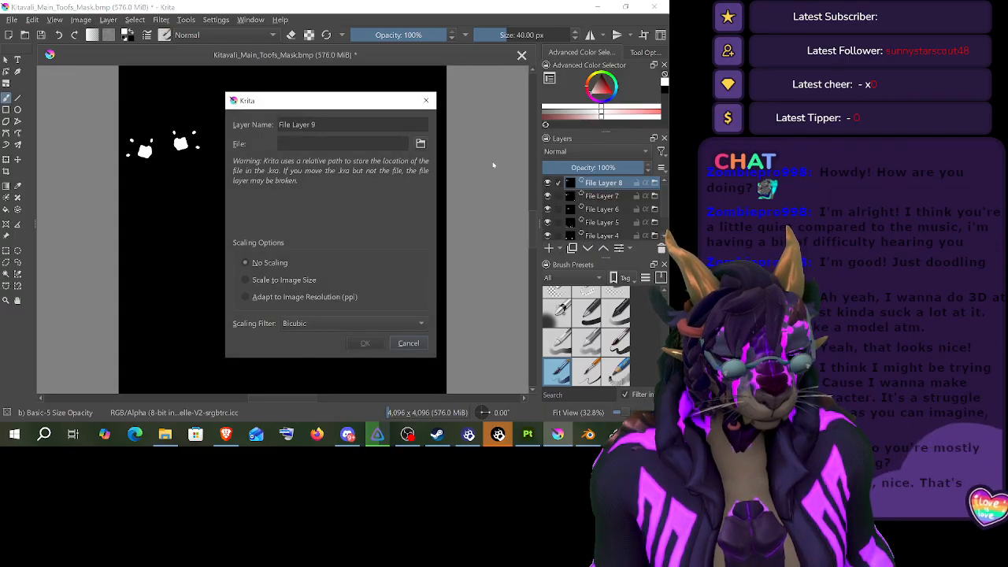
{"action": "left_click", "coordinate": [420, 144]}
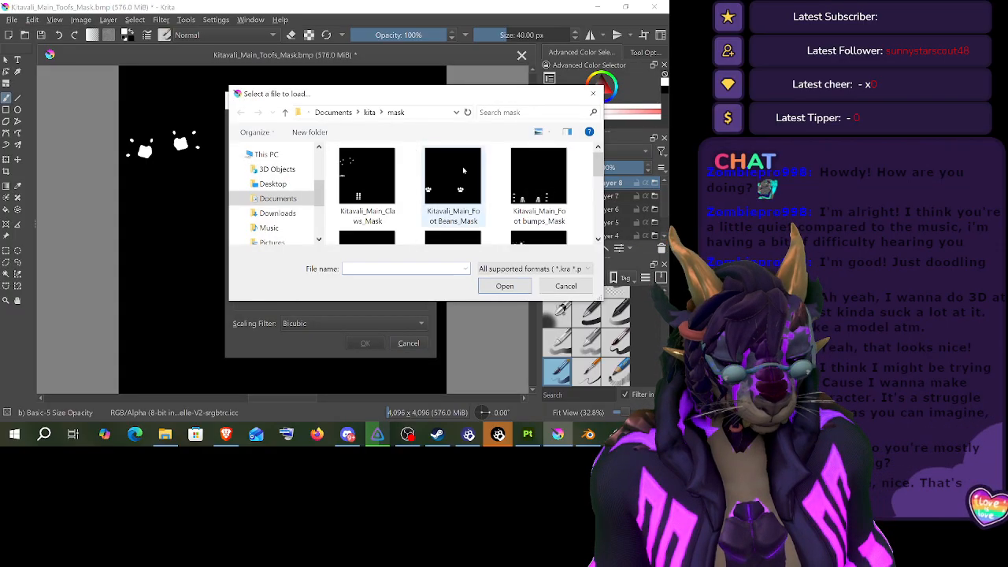
{"action": "scroll", "coordinate": [464, 170], "scroll_direction": "up", "scroll_amount": 1}
{"action": "scroll", "coordinate": [463, 169], "scroll_direction": "down", "scroll_amount": 1}
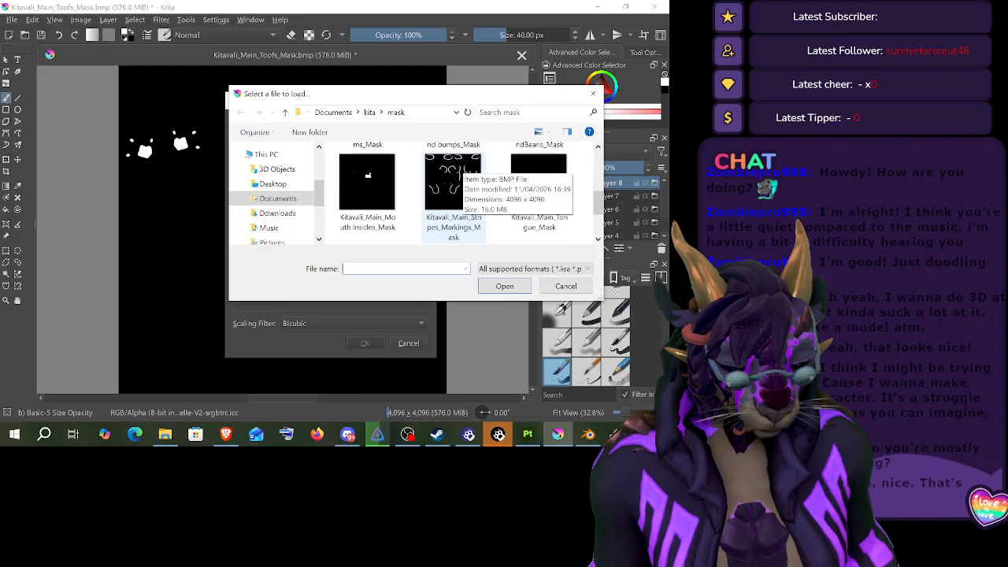
{"action": "scroll", "coordinate": [365, 189], "scroll_direction": "up", "scroll_amount": 1}
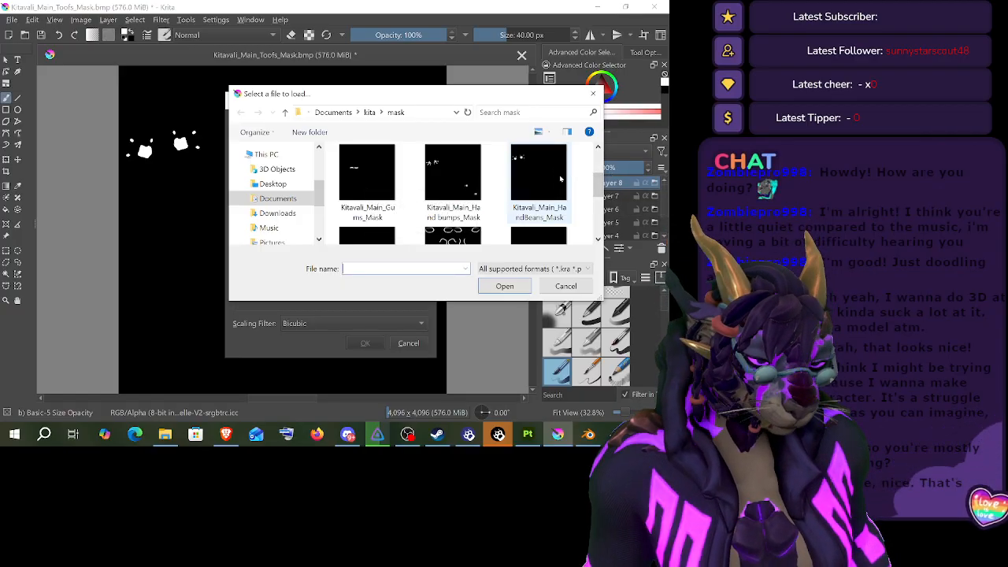
{"action": "scroll", "coordinate": [387, 202], "scroll_direction": "down", "scroll_amount": 1}
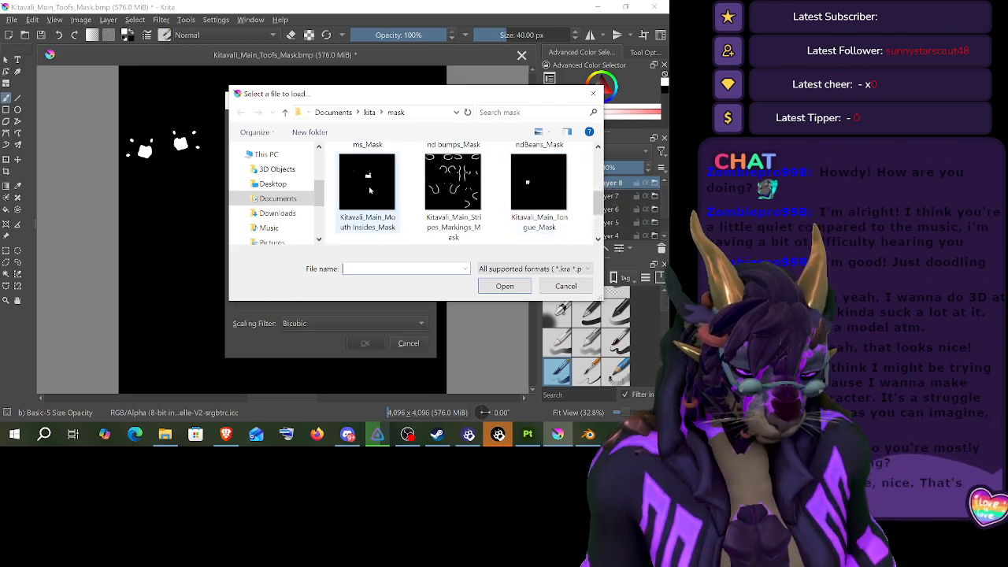
{"action": "scroll", "coordinate": [371, 192], "scroll_direction": "up", "scroll_amount": 1}
{"action": "scroll", "coordinate": [374, 191], "scroll_direction": "down", "scroll_amount": 1}
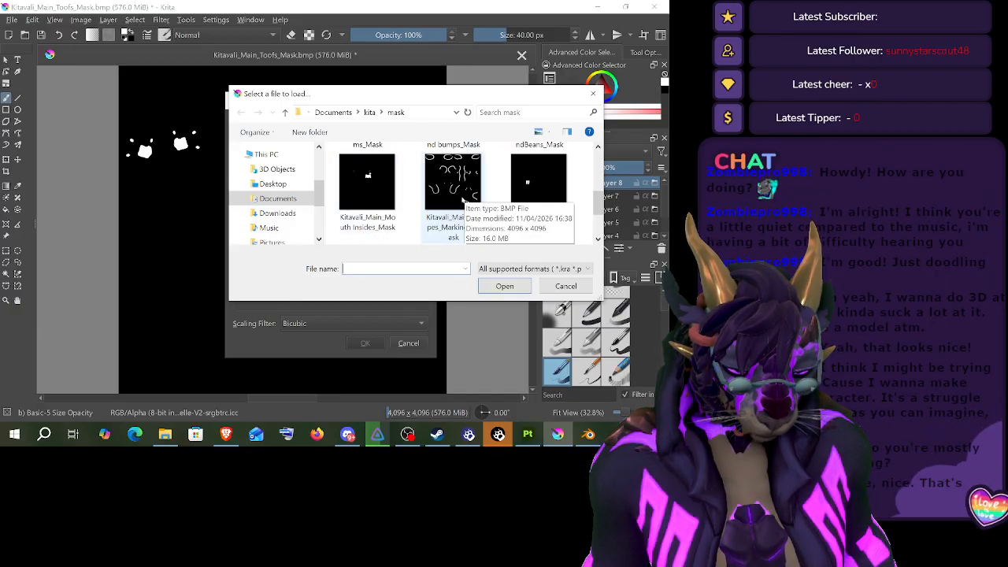
{"action": "left_click", "coordinate": [369, 192]}
{"action": "double_click", "coordinate": [369, 192]}
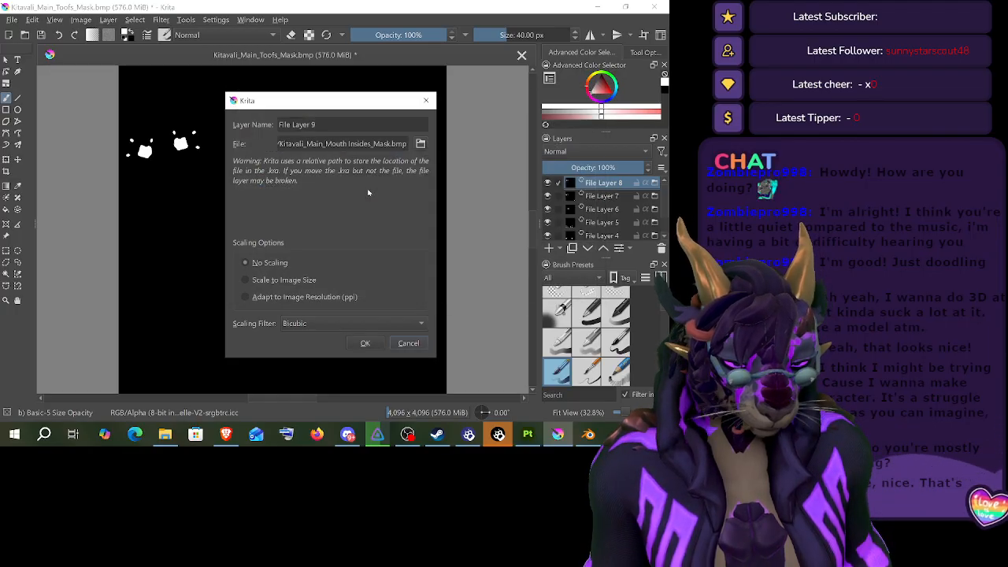
{"action": "left_click", "coordinate": [372, 344]}
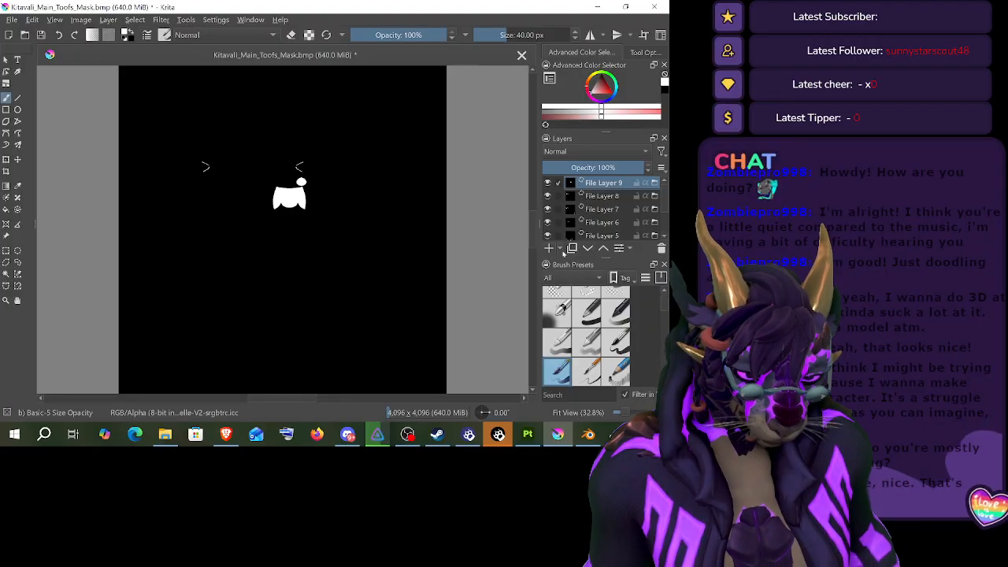
Step: Add the Kitavali_Main_Stripes_Markings_Mask image as File Layer 10
{"action": "left_click", "coordinate": [563, 250]}
{"action": "left_click", "coordinate": [559, 151]}
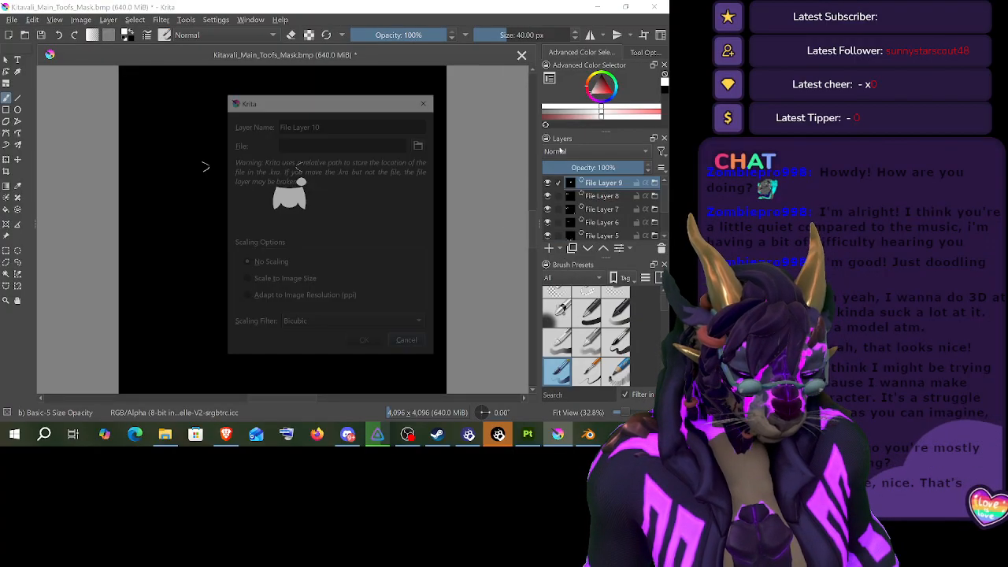
{"action": "left_click", "coordinate": [420, 143]}
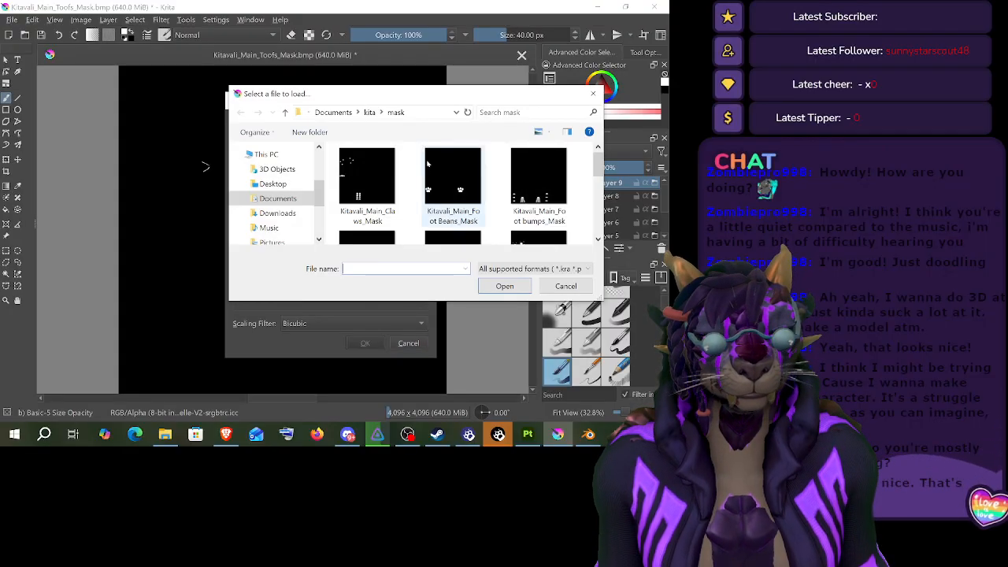
{"action": "scroll", "coordinate": [406, 197], "scroll_direction": "down", "scroll_amount": 2}
{"action": "scroll", "coordinate": [407, 198], "scroll_direction": "down", "scroll_amount": 2}
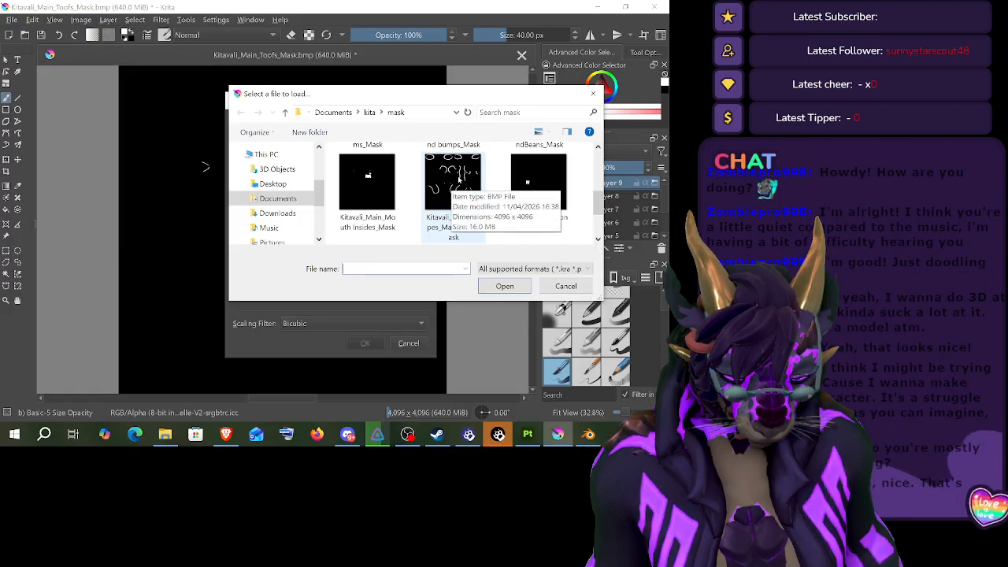
{"action": "left_click", "coordinate": [459, 179]}
{"action": "double_click", "coordinate": [459, 179]}
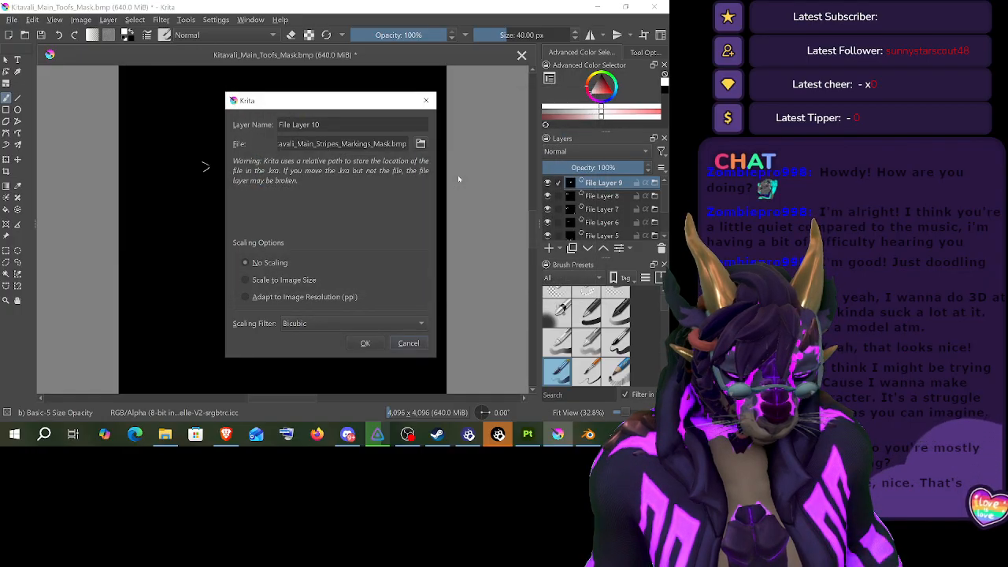
{"action": "left_click", "coordinate": [367, 341]}
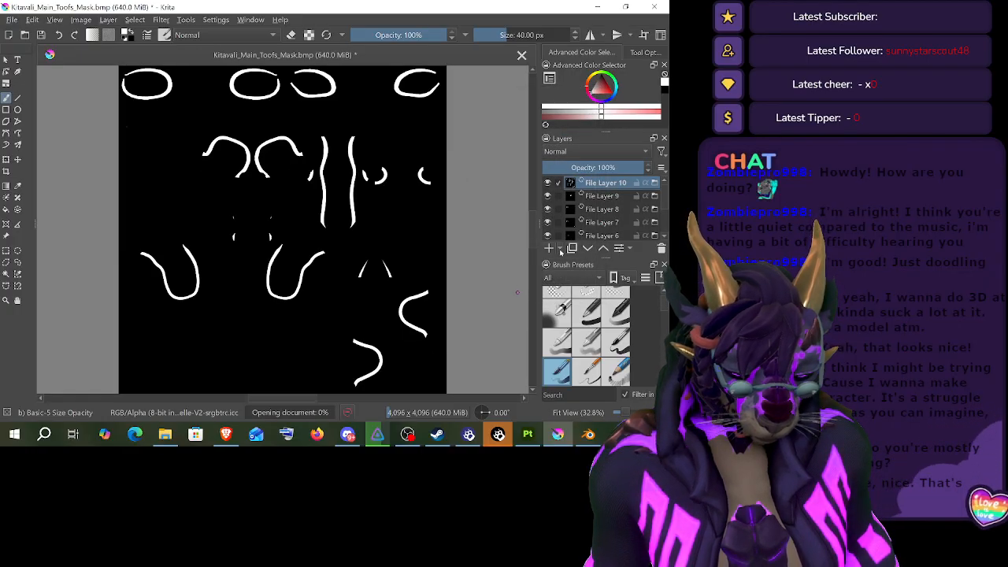
Step: Add Tongue_Mask.bmp from the mask folder as a new file layer
{"action": "left_click", "coordinate": [561, 249]}
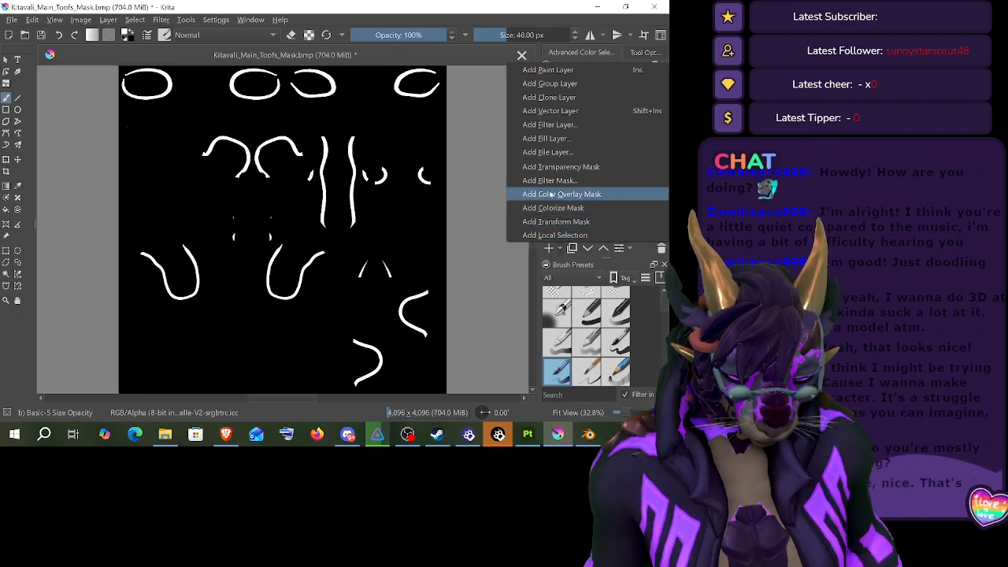
{"action": "left_click", "coordinate": [555, 152]}
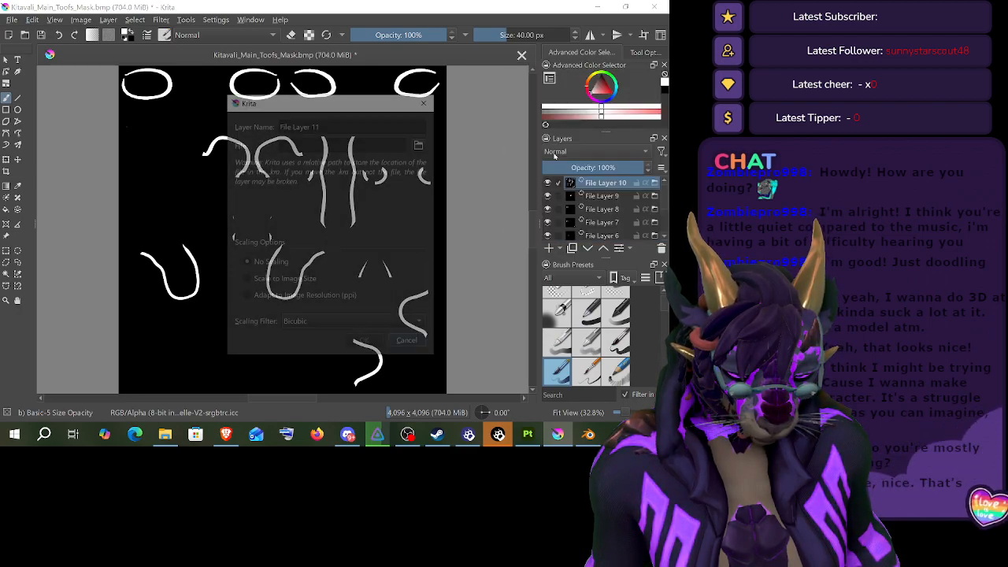
{"action": "left_click", "coordinate": [419, 144]}
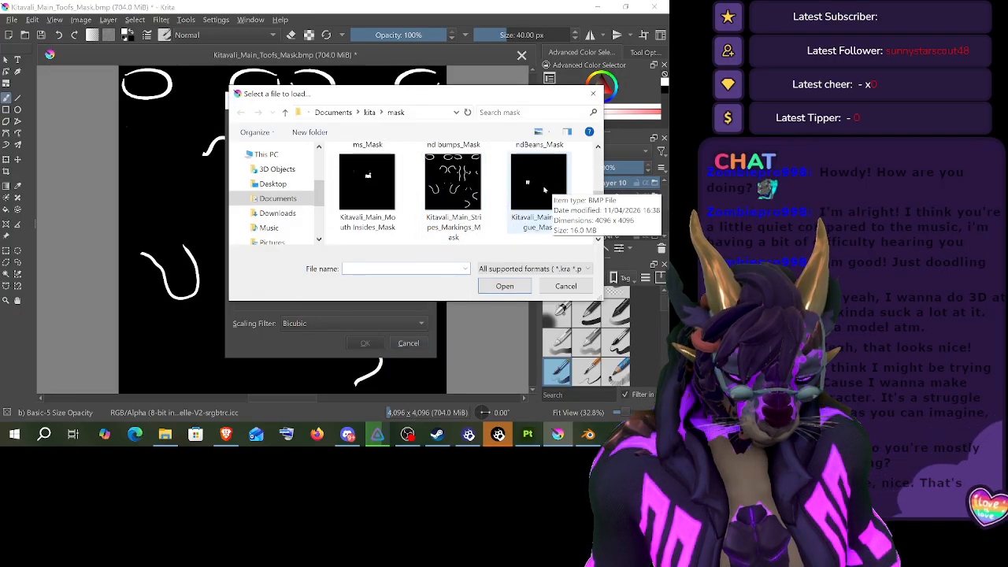
{"action": "double_click", "coordinate": [544, 189]}
{"action": "left_click", "coordinate": [373, 344]}
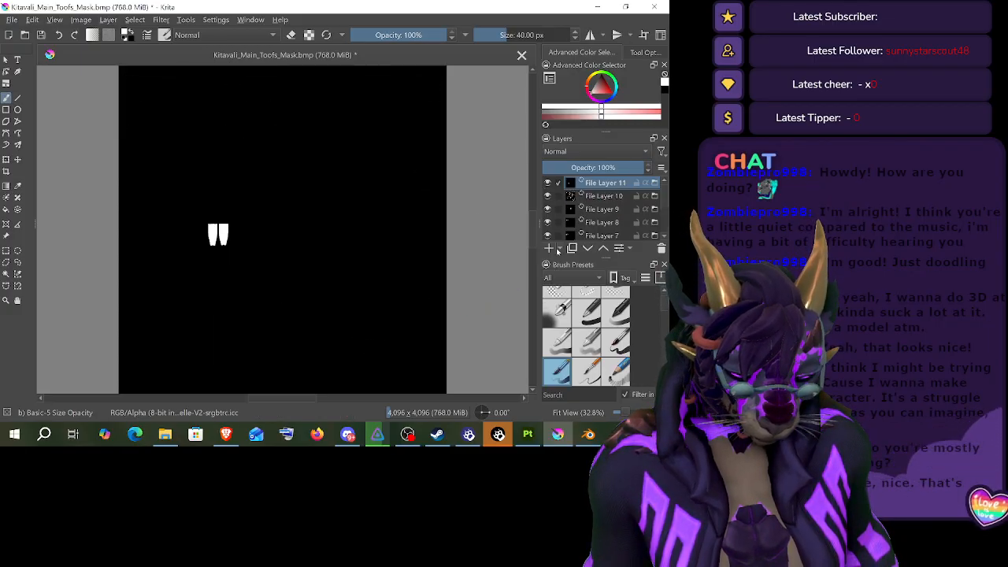
Step: Add Toofs_Mask.bmp from the mask folder as another file layer
{"action": "left_click", "coordinate": [558, 249]}
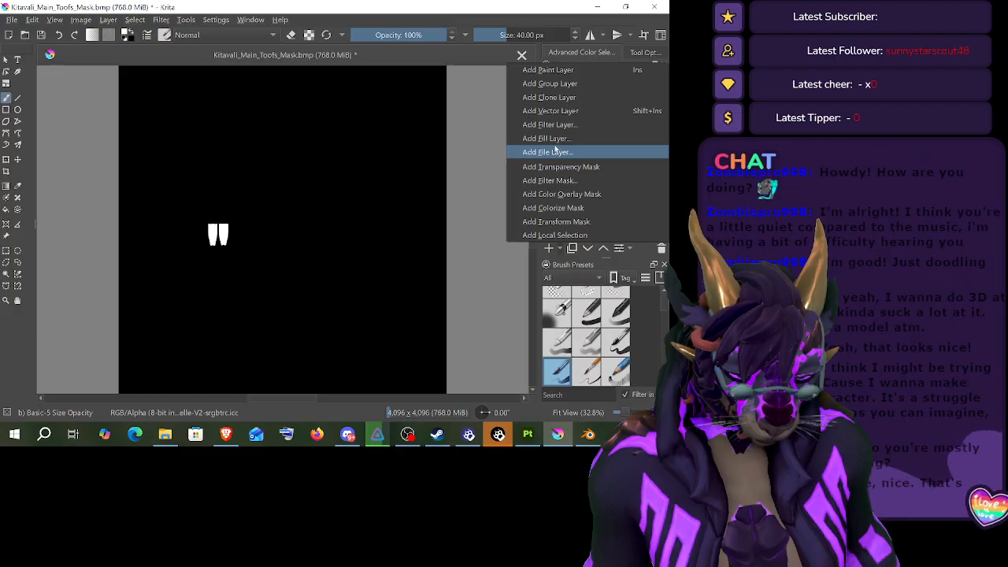
{"action": "left_click", "coordinate": [555, 151]}
{"action": "left_click", "coordinate": [419, 149]}
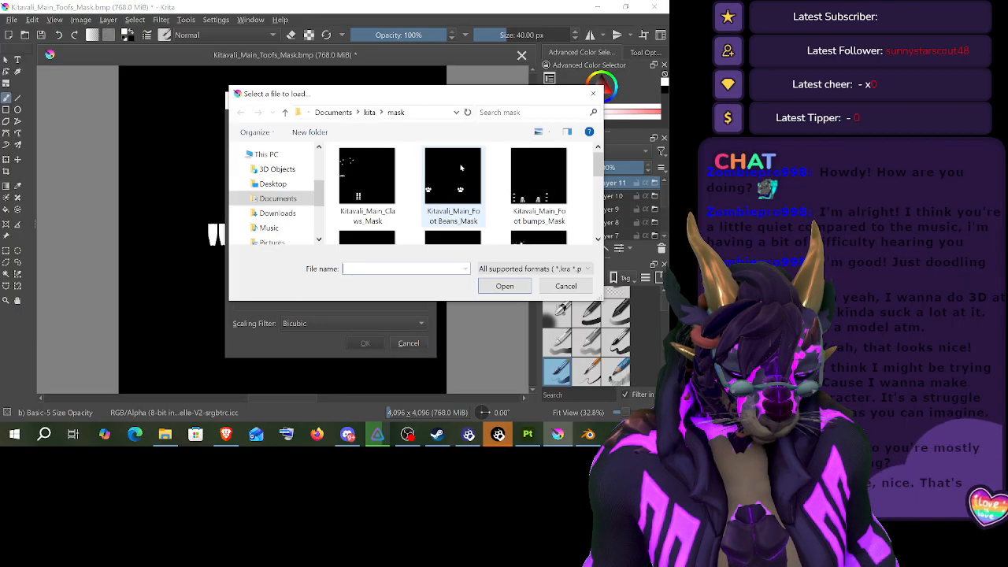
{"action": "scroll", "coordinate": [458, 166], "scroll_direction": "down", "scroll_amount": 5}
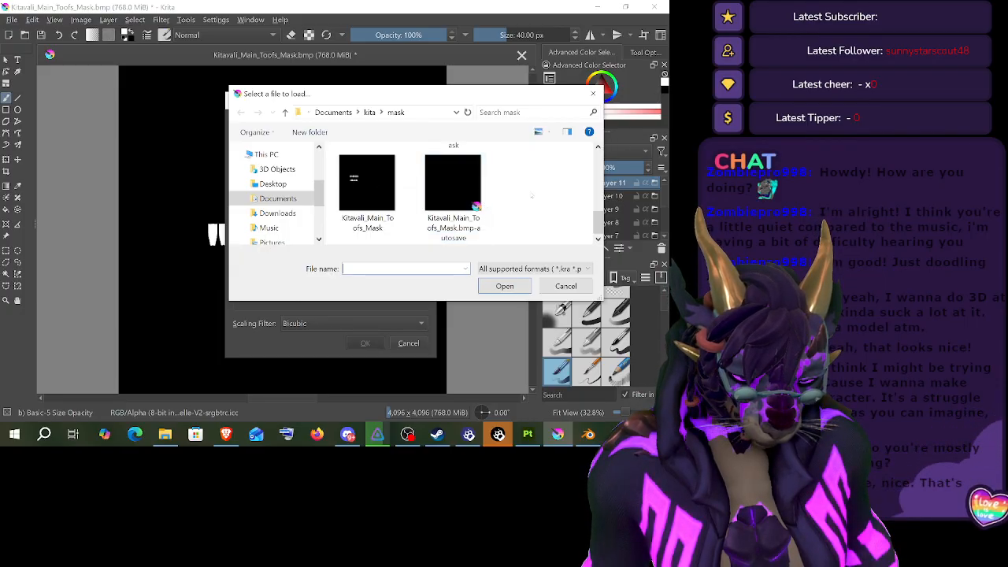
{"action": "double_click", "coordinate": [370, 200]}
{"action": "left_click", "coordinate": [374, 347]}
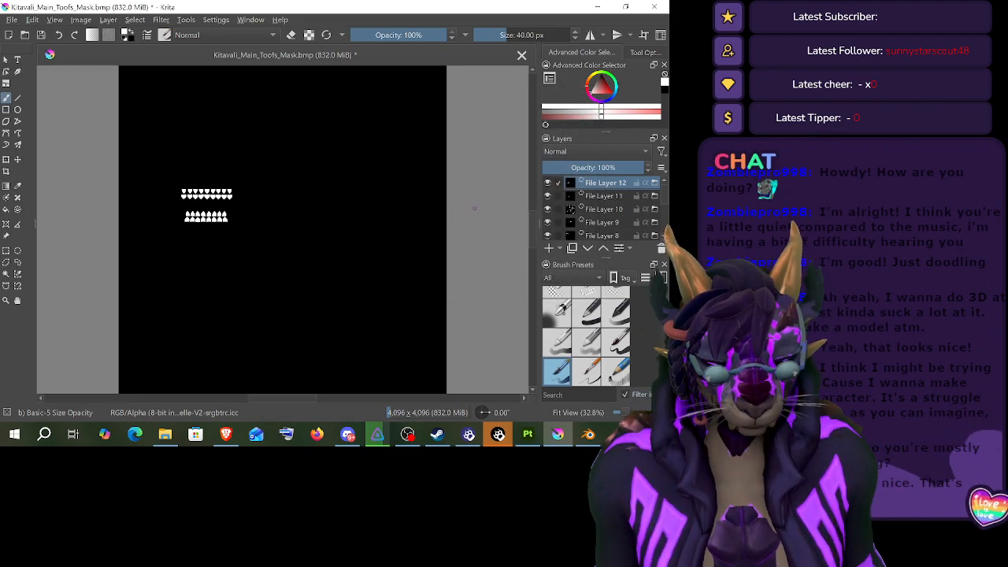
Step: Attach a Color to Alpha filter mask keyed to black to File Layer 12
{"action": "right_click", "coordinate": [598, 183]}
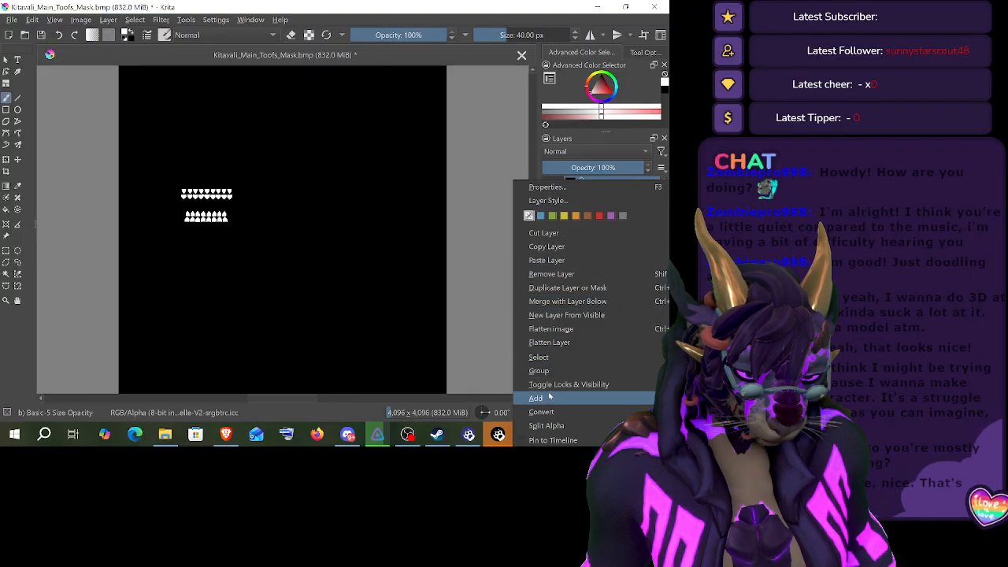
{"action": "mouse_move", "coordinate": [550, 396]}
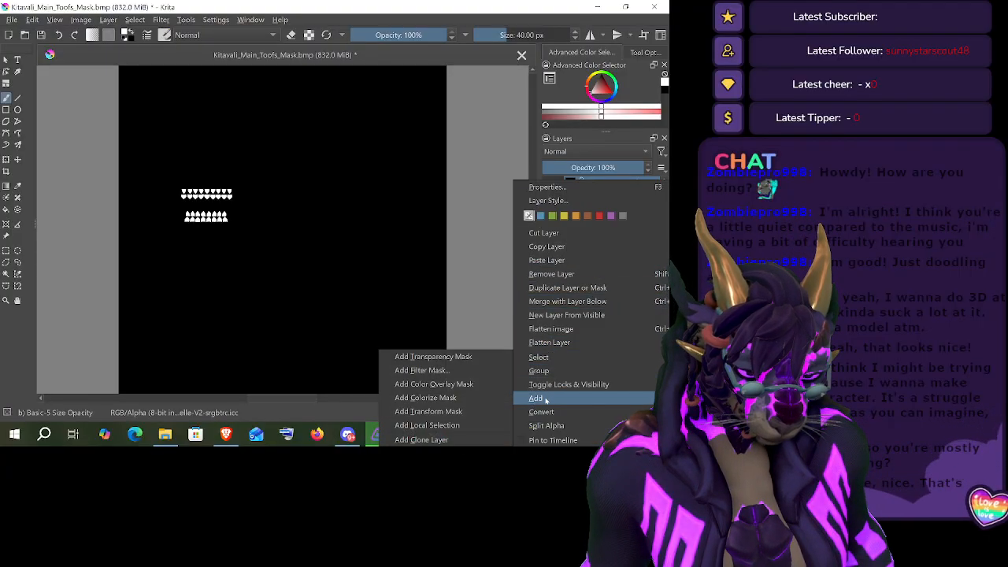
{"action": "left_click", "coordinate": [444, 371]}
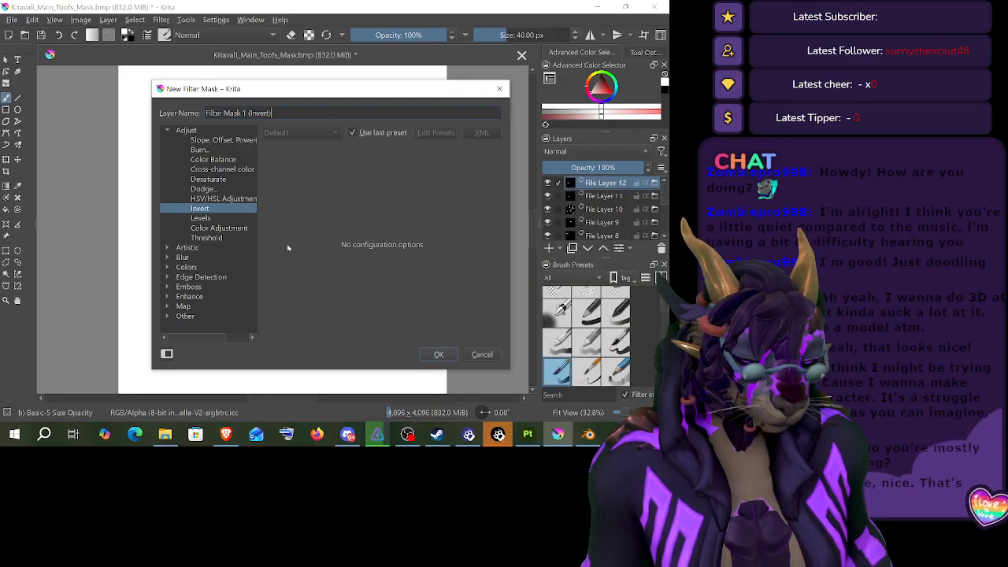
{"action": "left_click", "coordinate": [170, 267]}
{"action": "left_click", "coordinate": [210, 278]}
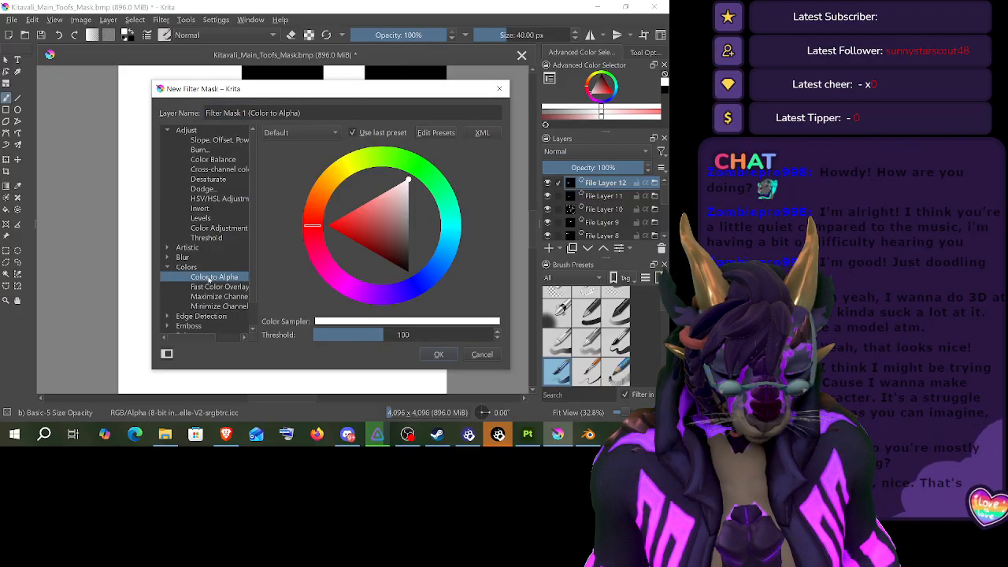
{"action": "left_click", "coordinate": [470, 321]}
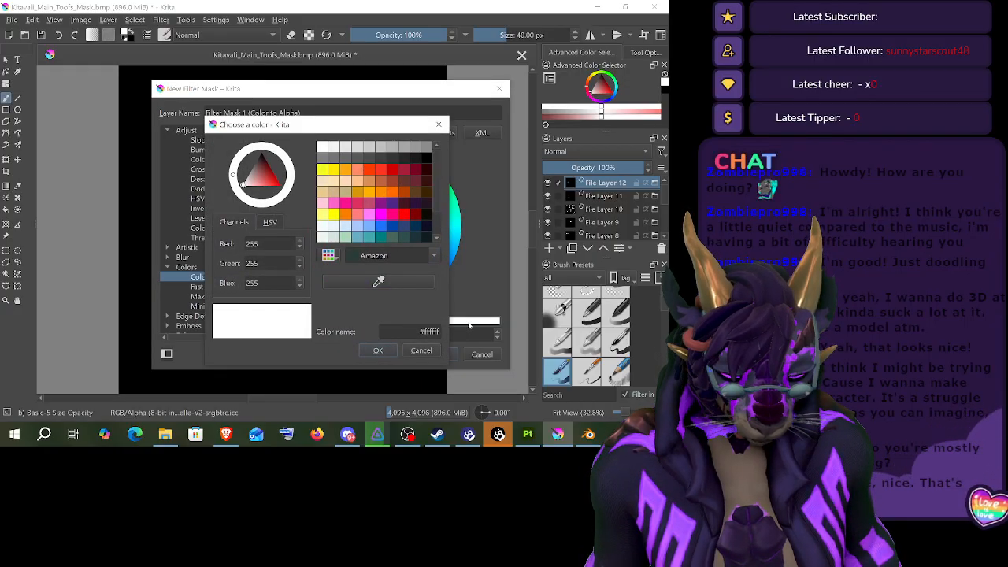
{"action": "left_click", "coordinate": [426, 159]}
{"action": "left_click", "coordinate": [389, 350]}
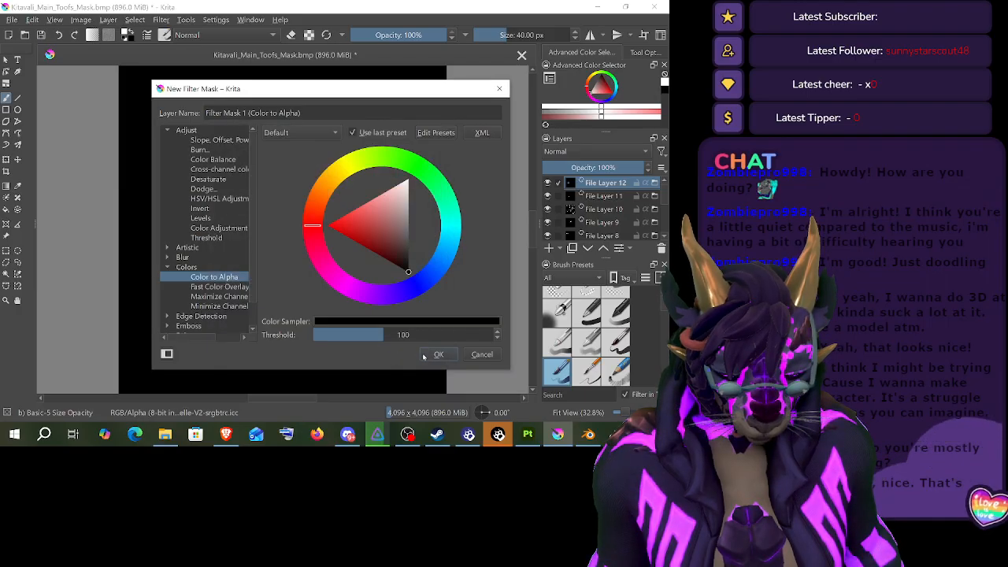
{"action": "left_click", "coordinate": [449, 356]}
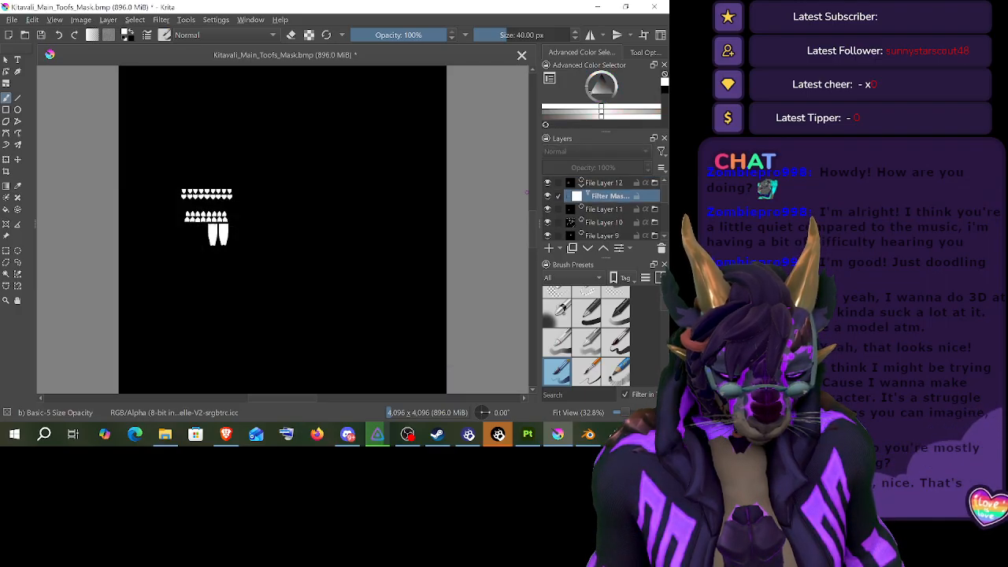
Step: Copy the Color to Alpha filter mask and paste it onto File Layers 11, 10 and 9
{"action": "right_click", "coordinate": [586, 195]}
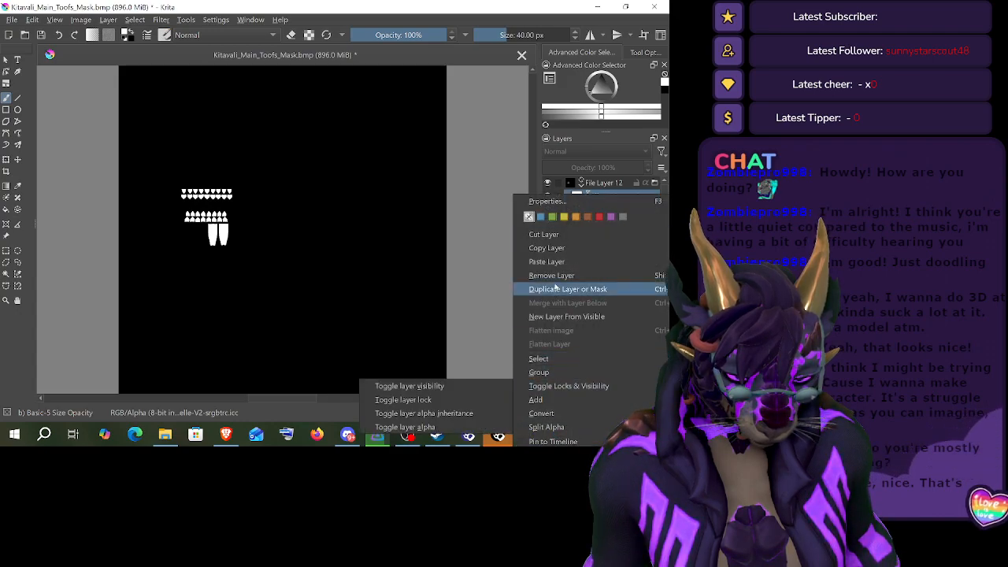
{"action": "left_click", "coordinate": [554, 248]}
{"action": "left_click", "coordinate": [590, 208]}
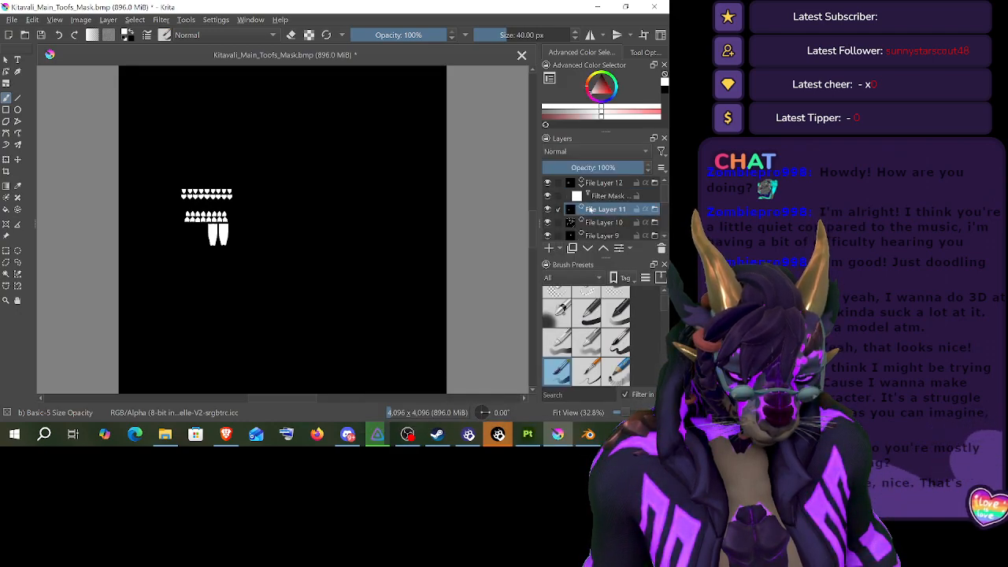
{"action": "right_click", "coordinate": [589, 209]}
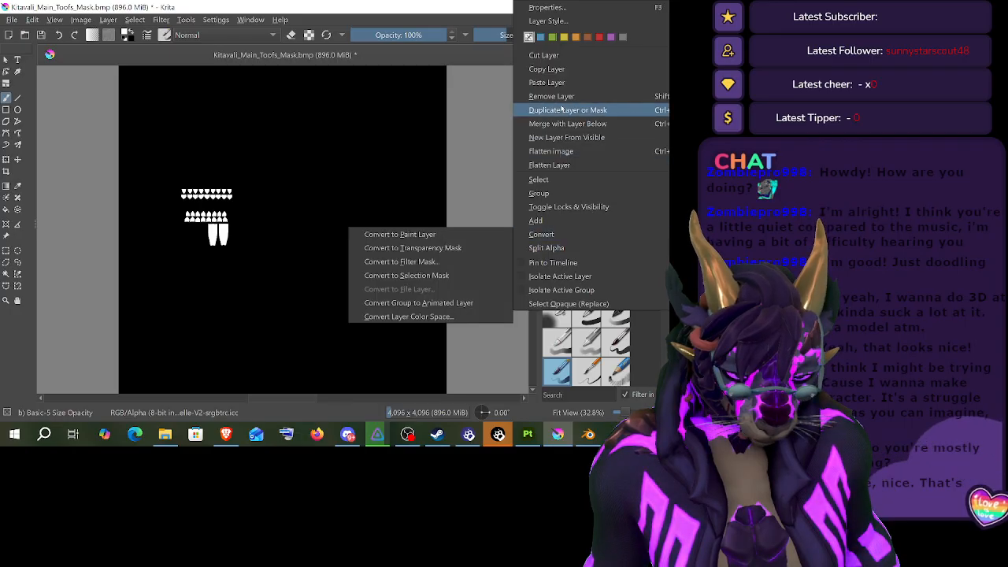
{"action": "left_click", "coordinate": [581, 83]}
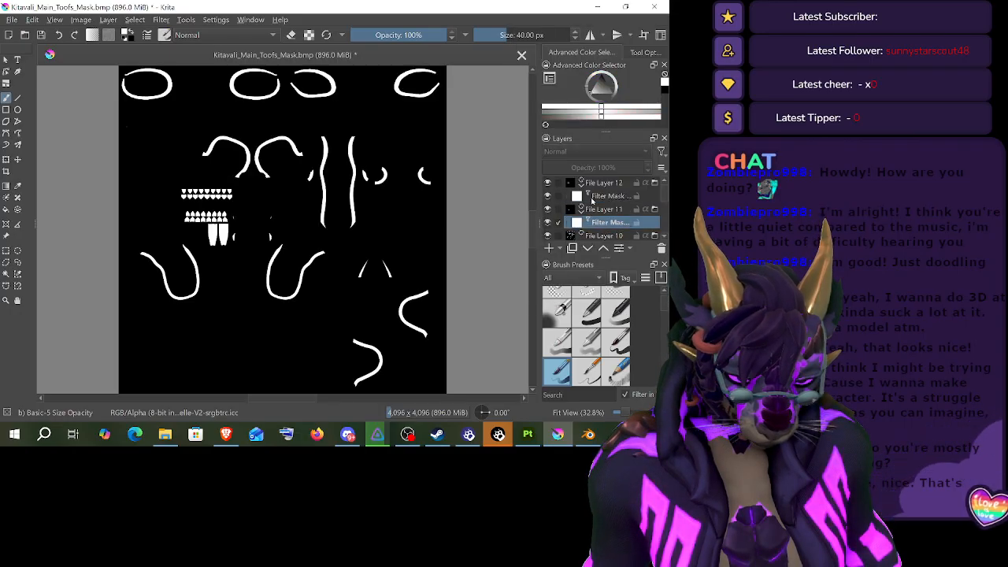
{"action": "scroll", "coordinate": [592, 199], "scroll_direction": "down", "scroll_amount": 1}
{"action": "left_click", "coordinate": [588, 198]}
{"action": "right_click", "coordinate": [587, 198]}
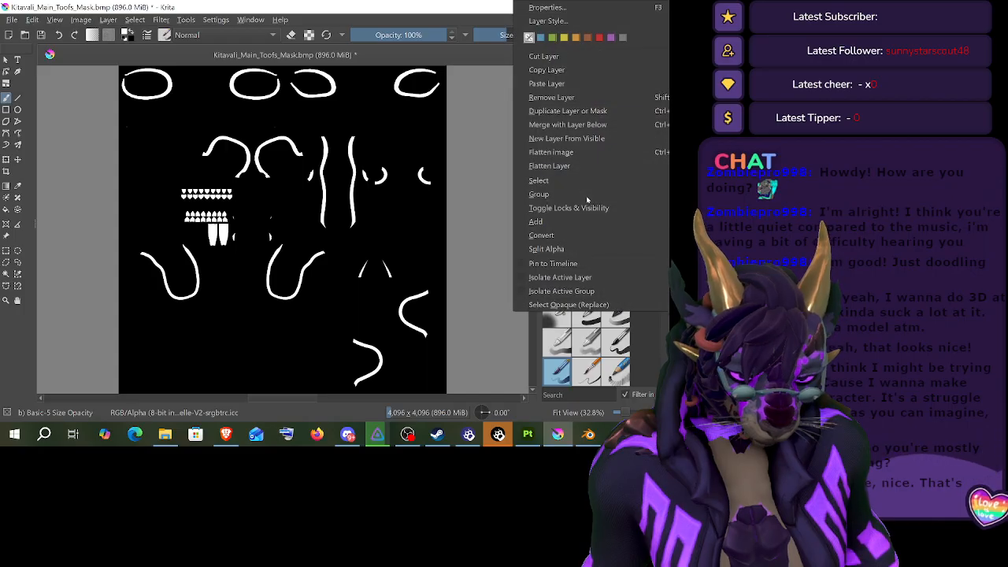
{"action": "left_click", "coordinate": [559, 91]}
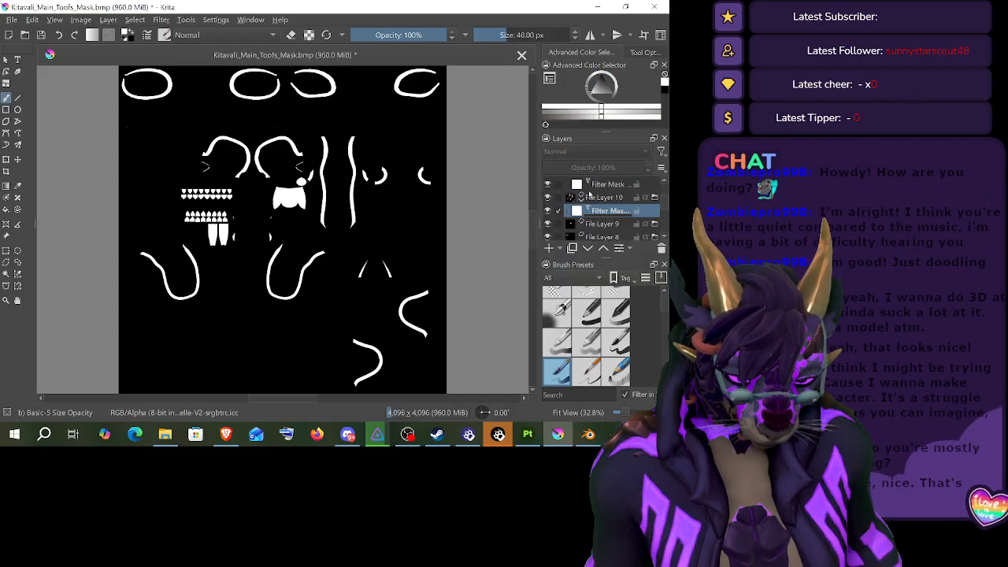
{"action": "left_click", "coordinate": [592, 187]}
{"action": "right_click", "coordinate": [592, 187]}
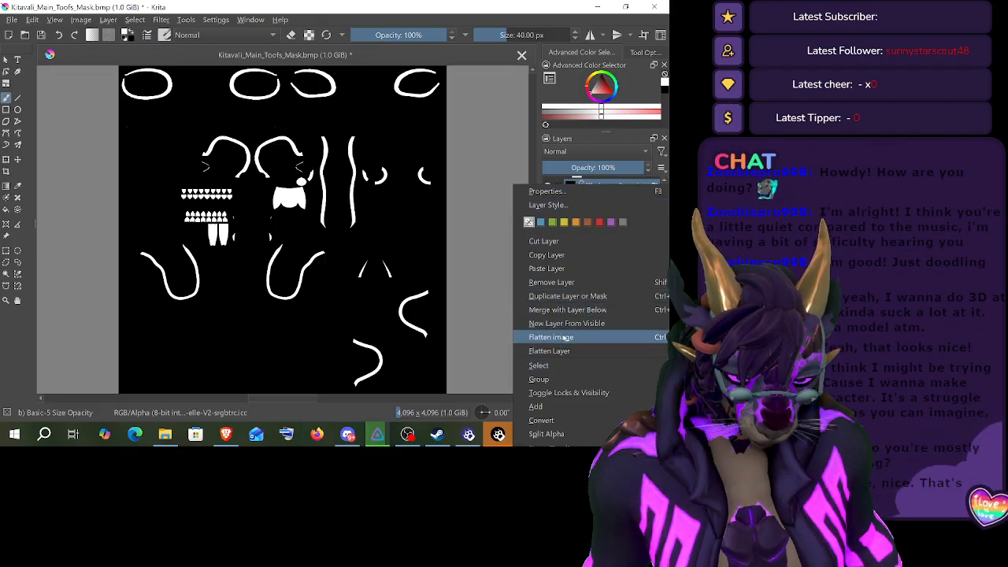
{"action": "left_click", "coordinate": [563, 280]}
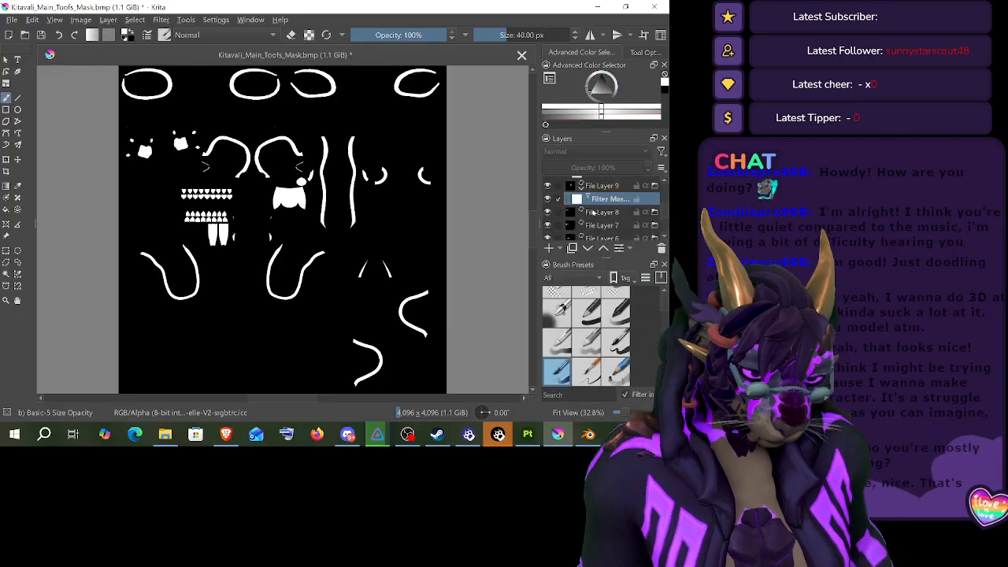
Step: Paste the filter mask onto File Layers 8, 7 and 6
{"action": "left_click", "coordinate": [587, 214]}
{"action": "right_click", "coordinate": [593, 212]}
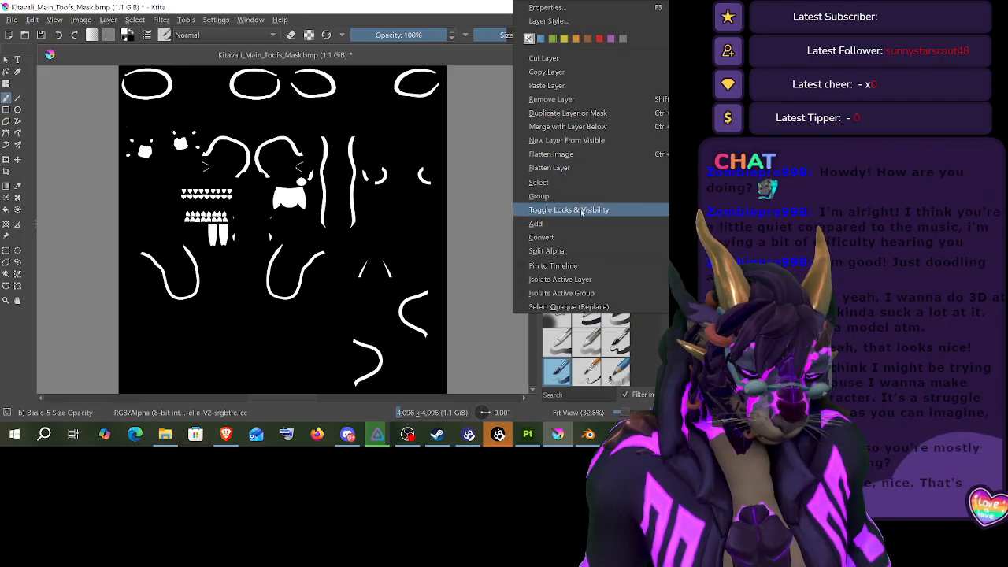
{"action": "left_click", "coordinate": [551, 85]}
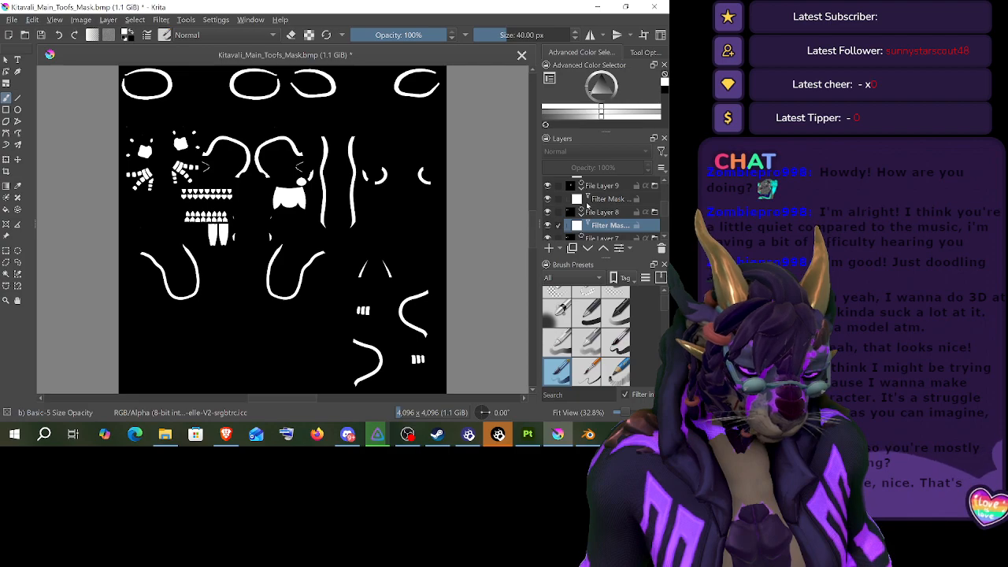
{"action": "scroll", "coordinate": [587, 204], "scroll_direction": "down", "scroll_amount": 2}
{"action": "left_click", "coordinate": [587, 206]}
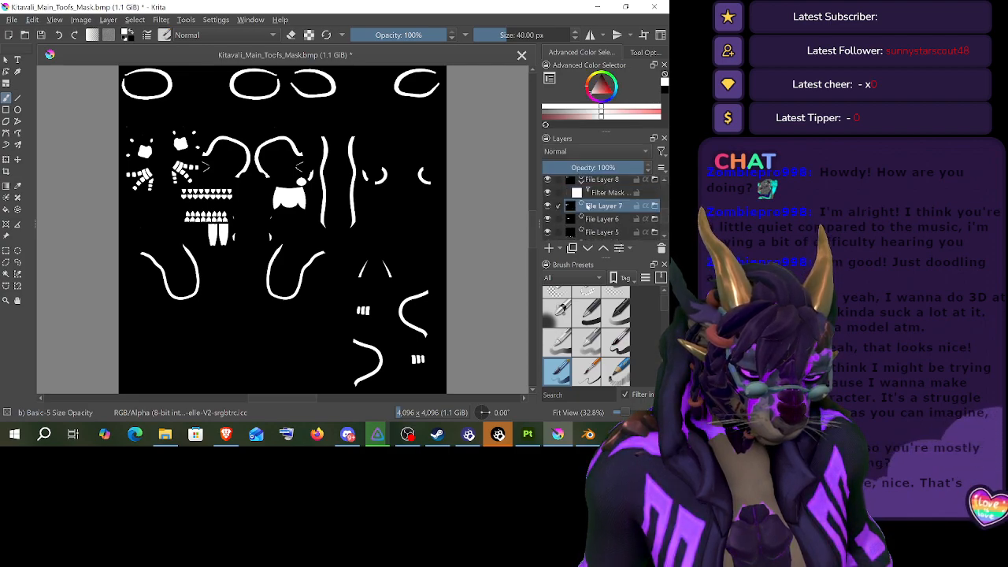
{"action": "right_click", "coordinate": [587, 206]}
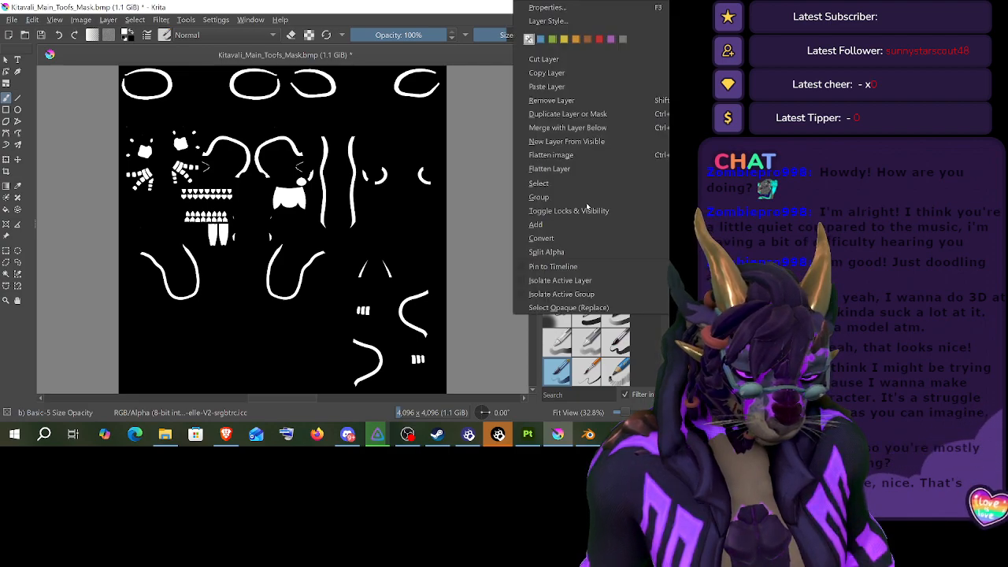
{"action": "left_click", "coordinate": [559, 89]}
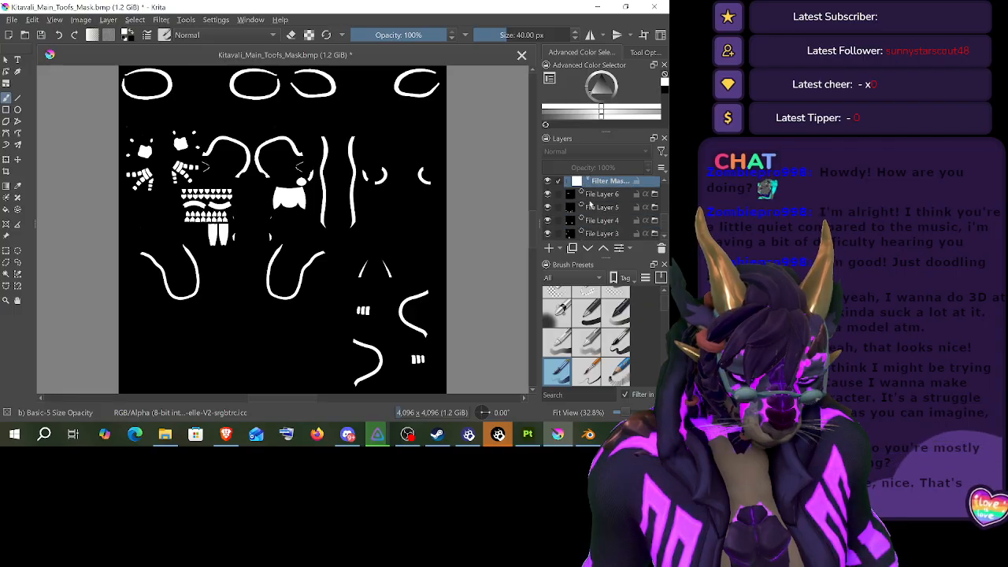
{"action": "right_click", "coordinate": [589, 197]}
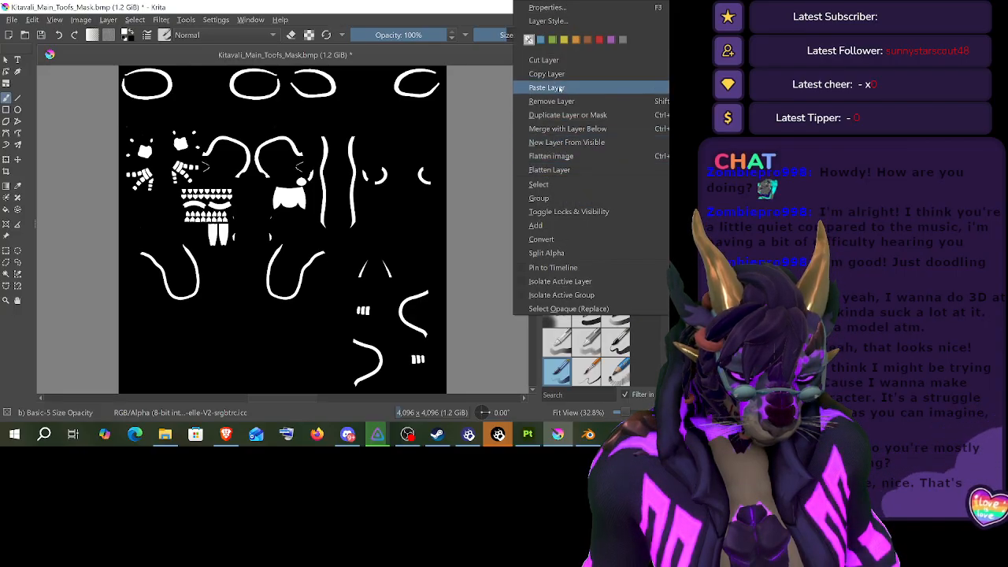
{"action": "left_click", "coordinate": [559, 88]}
Step: Paste the filter mask onto File Layers 5 and 4, then paste another copy as a new layer
{"action": "left_click", "coordinate": [594, 195]}
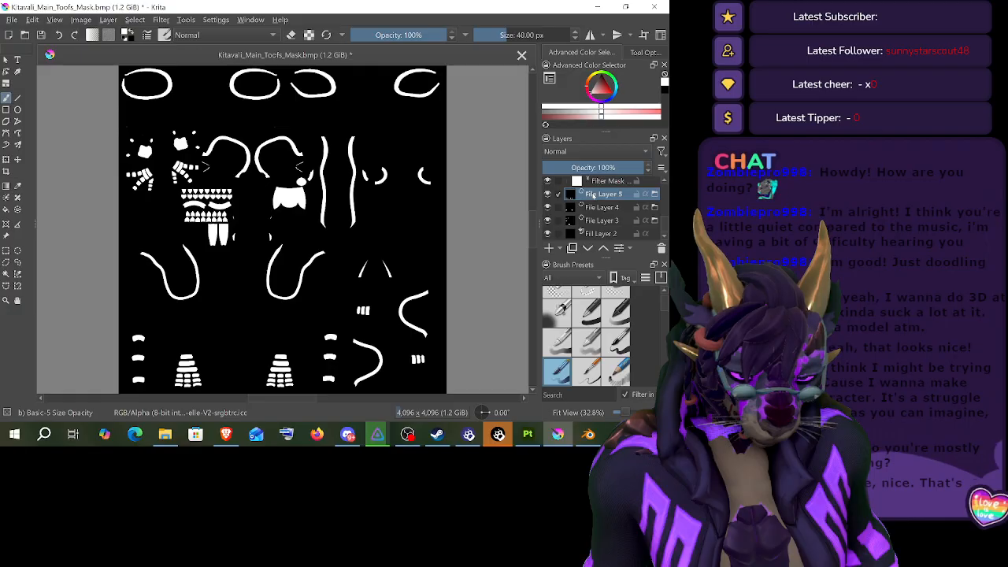
{"action": "right_click", "coordinate": [593, 195]}
{"action": "left_click", "coordinate": [567, 89]}
{"action": "left_click", "coordinate": [598, 208]}
{"action": "right_click", "coordinate": [600, 210]}
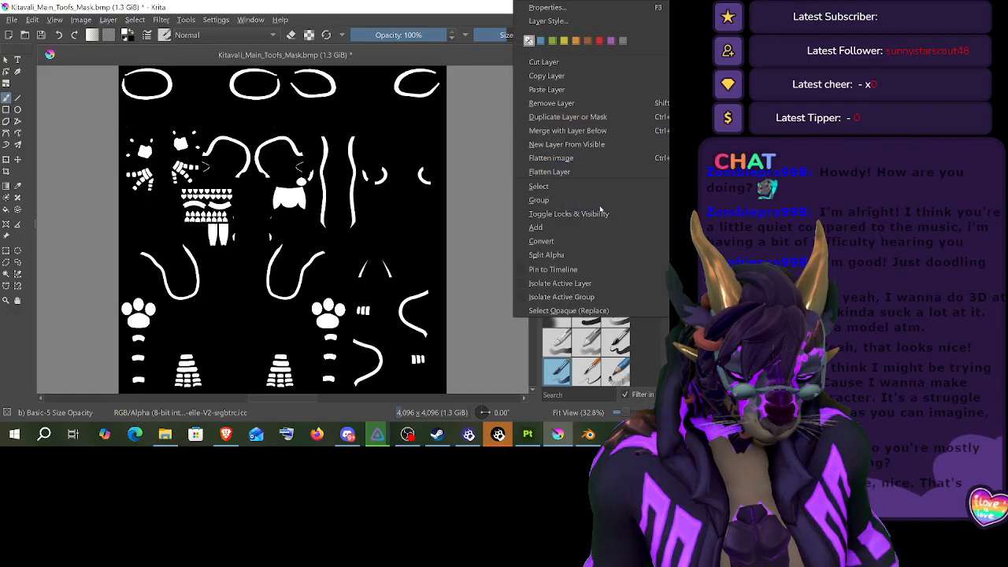
{"action": "left_click", "coordinate": [560, 90]}
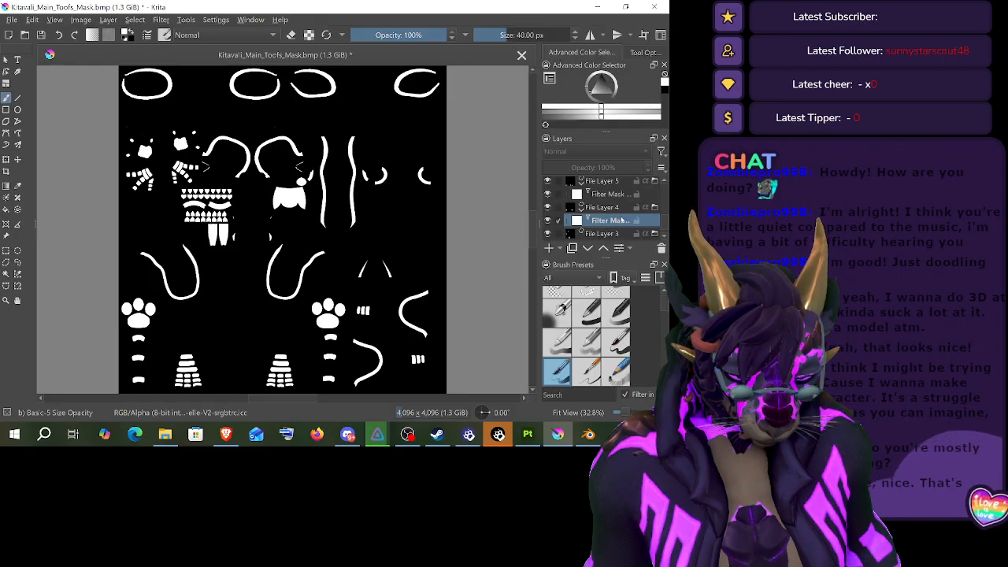
{"action": "right_click", "coordinate": [622, 220]}
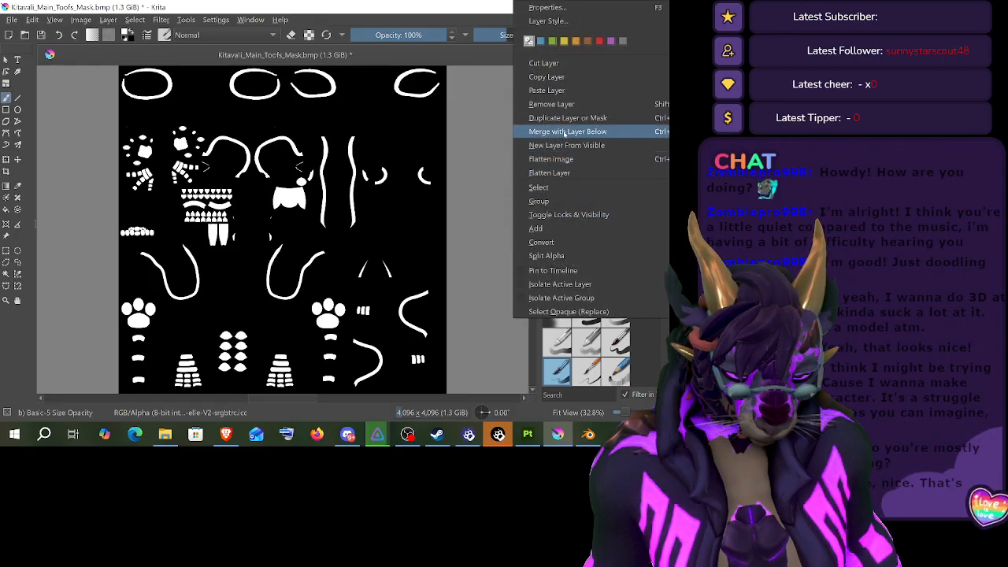
{"action": "left_click", "coordinate": [560, 90]}
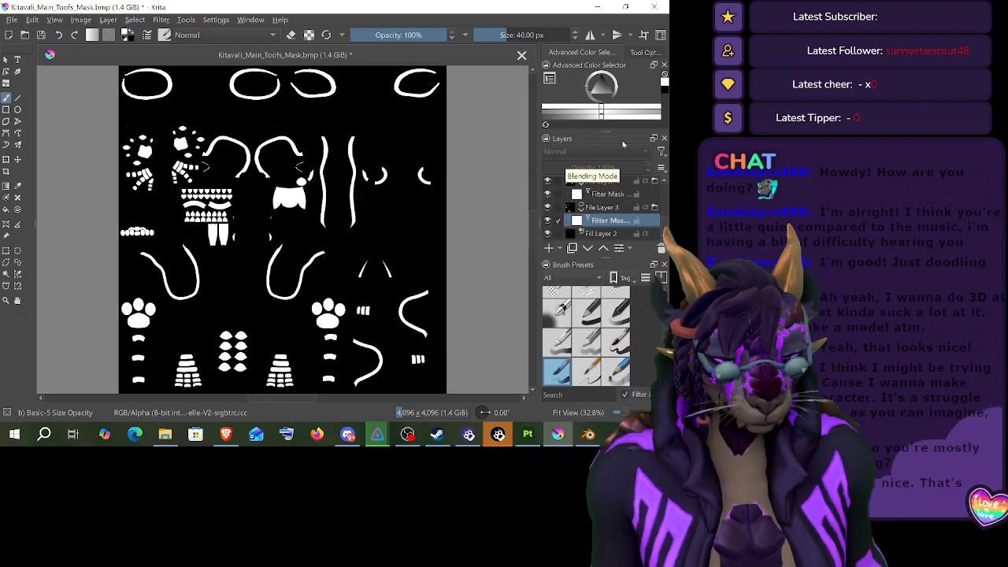
Step: Add an Adjust > Invert filter layer and drag it to the top of the layer stack
{"action": "scroll", "coordinate": [599, 185], "scroll_direction": "up", "scroll_amount": 5}
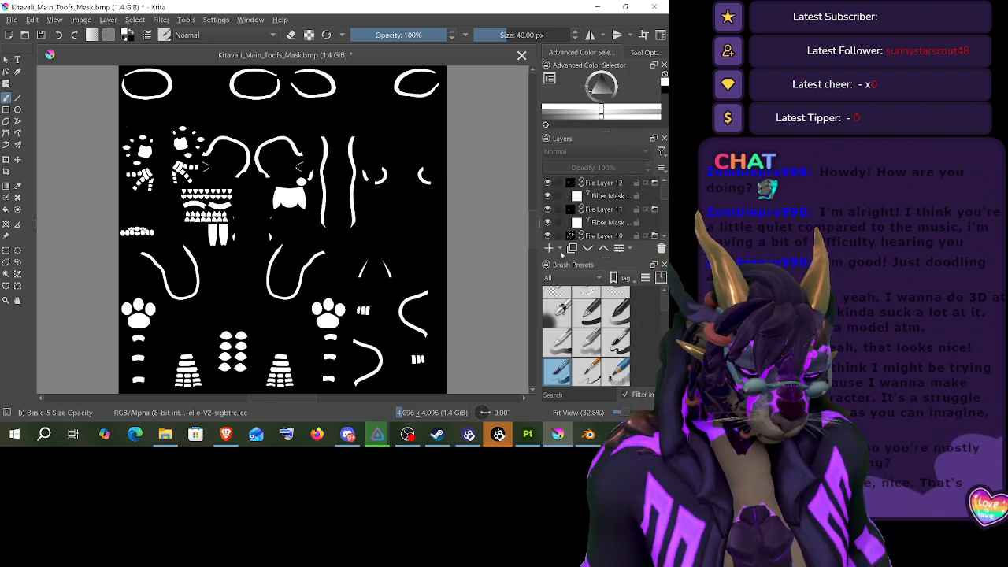
{"action": "left_click", "coordinate": [563, 250]}
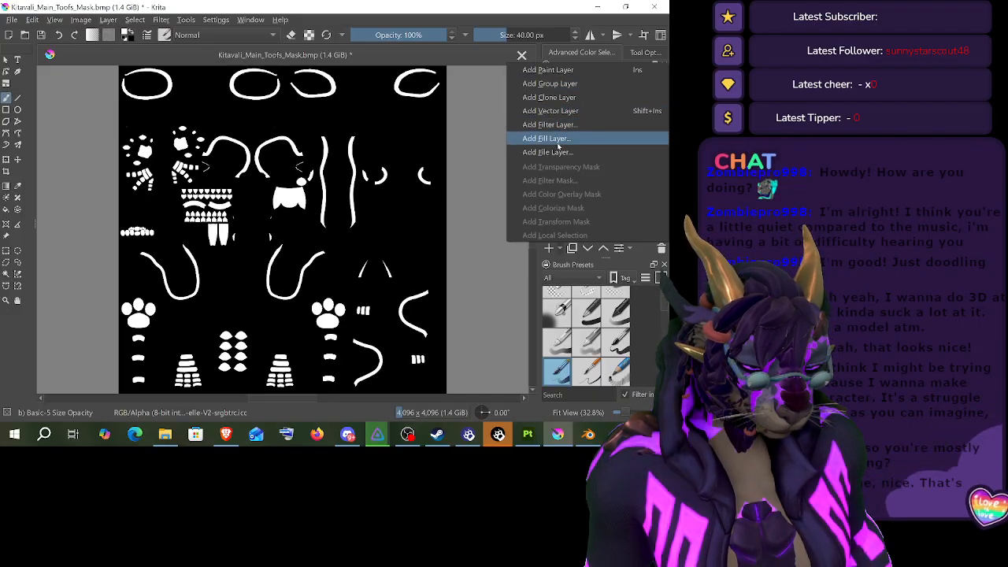
{"action": "left_click", "coordinate": [549, 124]}
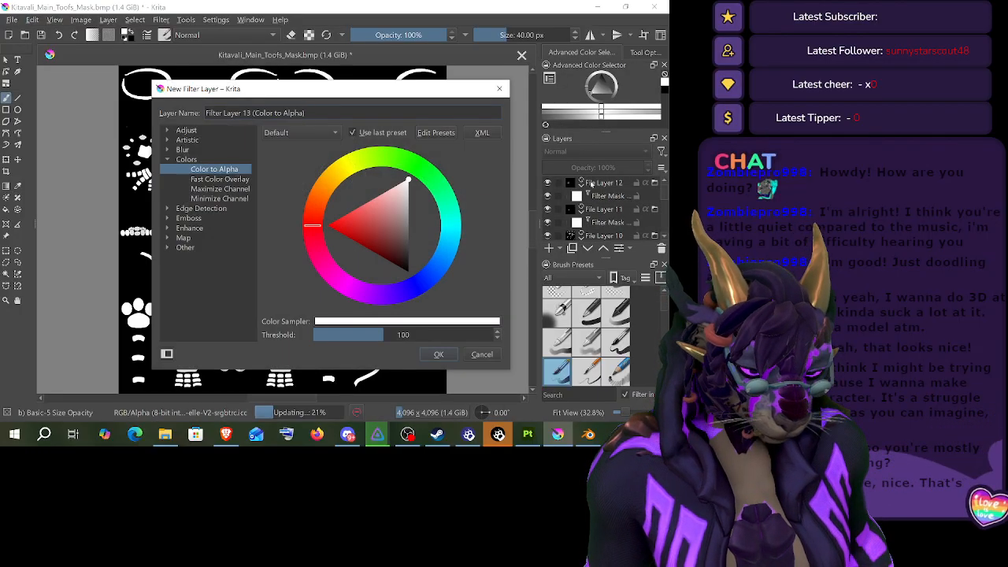
{"action": "left_click", "coordinate": [168, 131]}
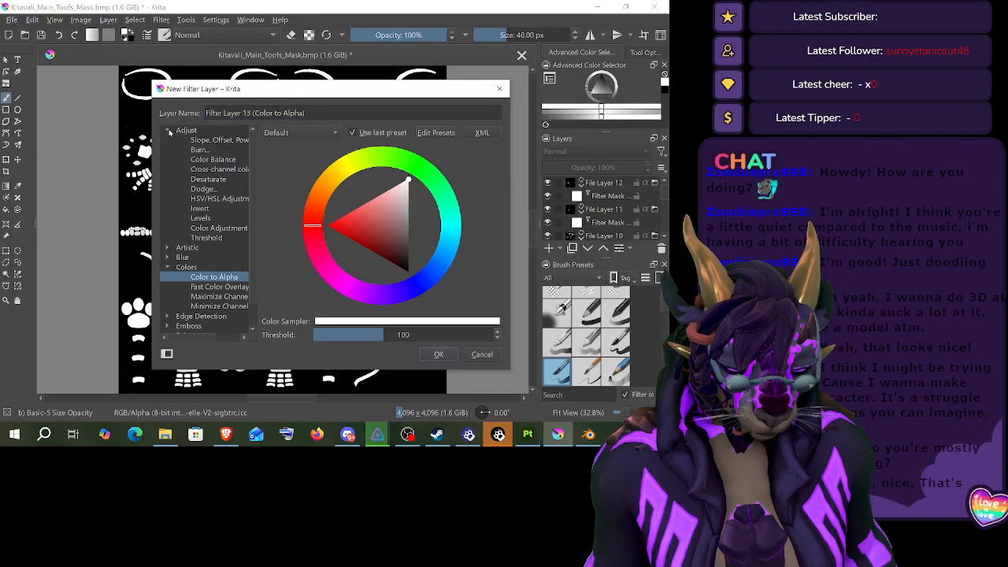
{"action": "left_click", "coordinate": [207, 219]}
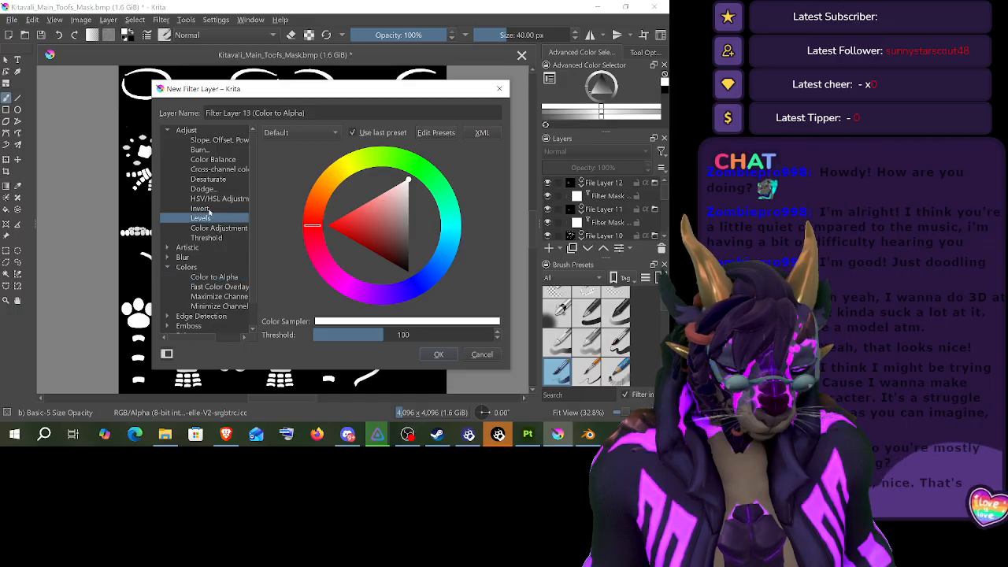
{"action": "left_click", "coordinate": [202, 208]}
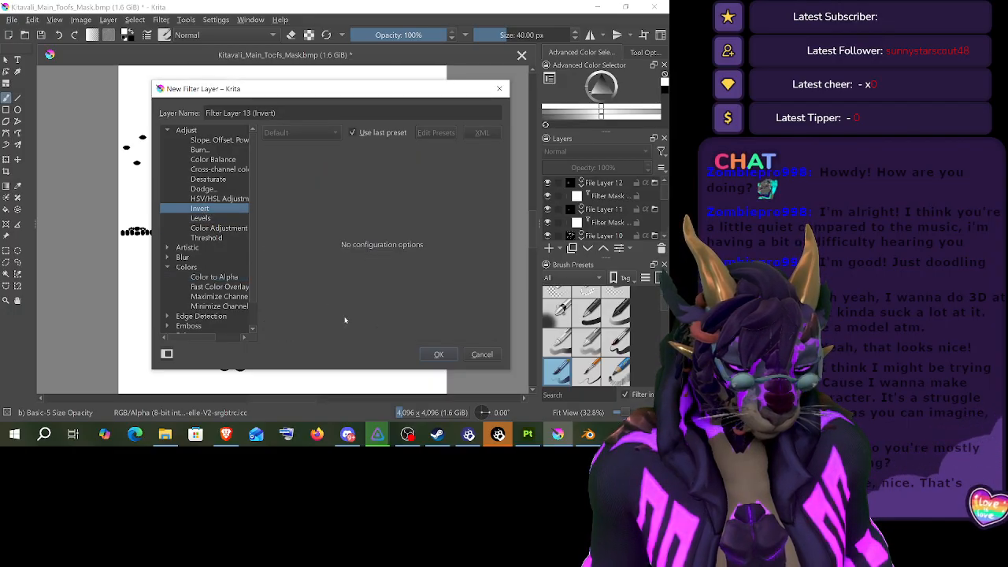
{"action": "left_click", "coordinate": [434, 357]}
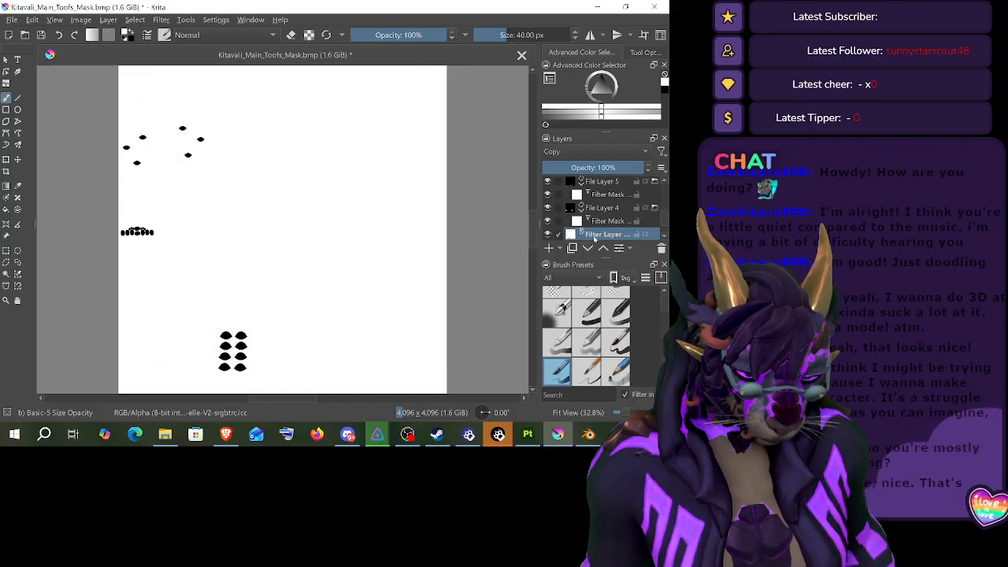
{"action": "left_click_drag", "start_coordinate": [597, 233], "coordinate": [588, 170]}
{"action": "mouse_move", "coordinate": [591, 235]}
{"action": "left_mouse_down"}
{"action": "mouse_move", "coordinate": [594, 170]}
{"action": "mouse_move", "coordinate": [586, 182]}
{"action": "left_mouse_up"}
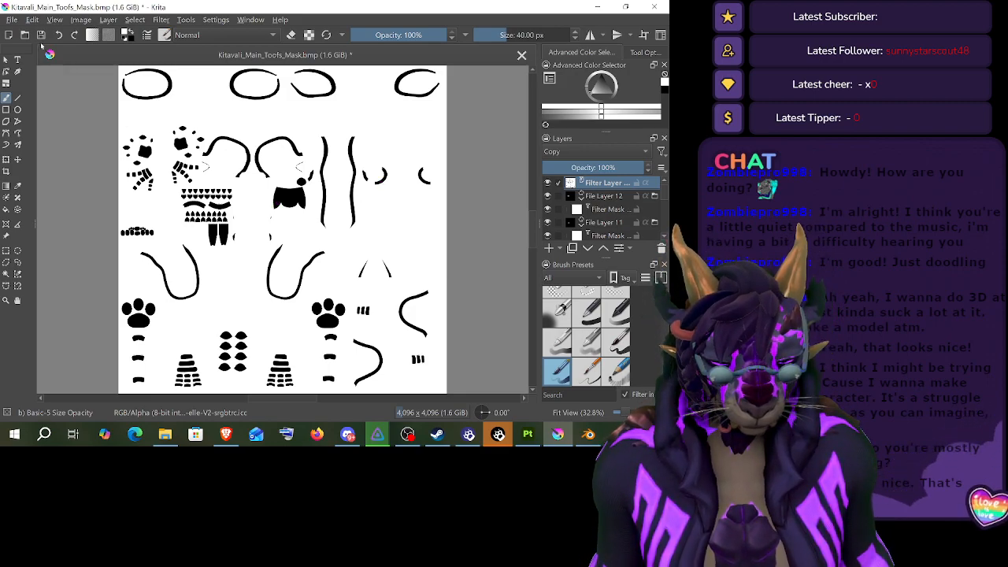
Step: Start an Export Advanced with Windows BMP as the file format
{"action": "left_click", "coordinate": [17, 21]}
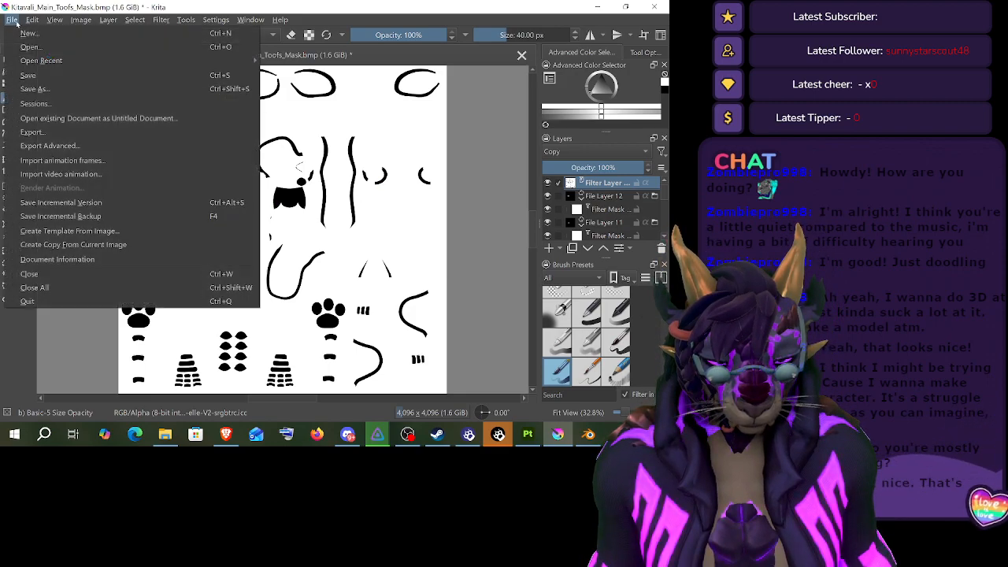
{"action": "left_click", "coordinate": [35, 89]}
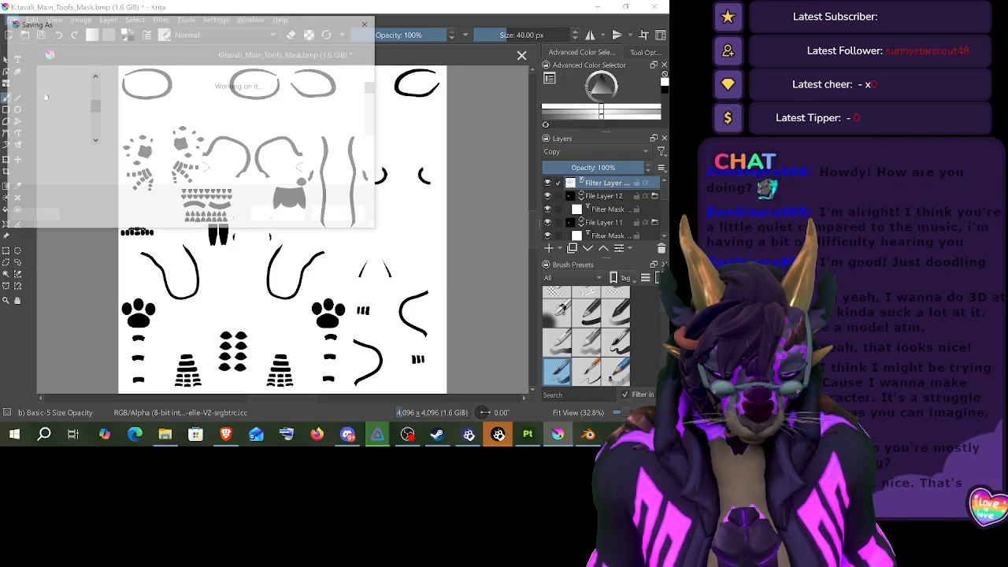
{"action": "left_click", "coordinate": [351, 218]}
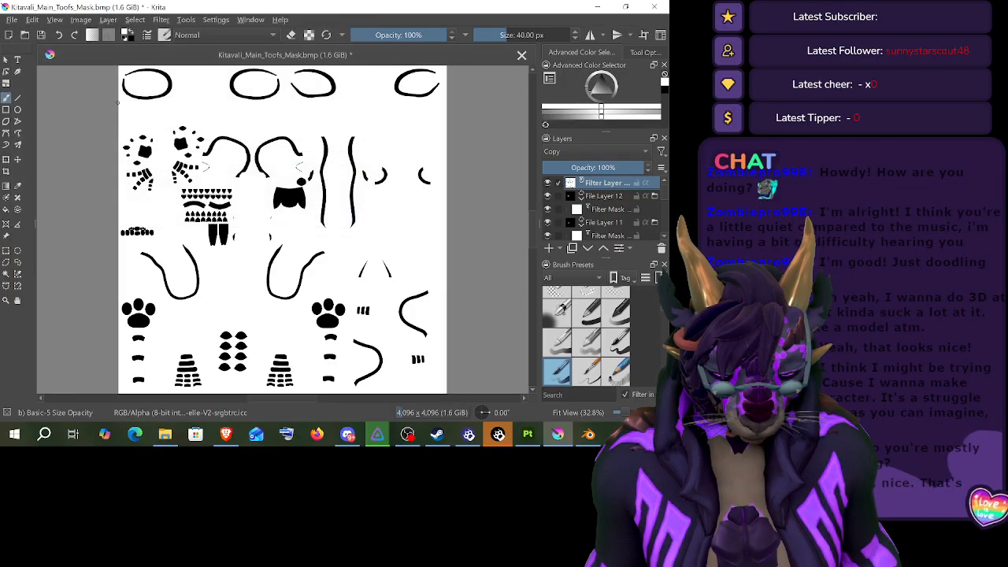
{"action": "left_click", "coordinate": [14, 20]}
{"action": "left_click", "coordinate": [57, 142]}
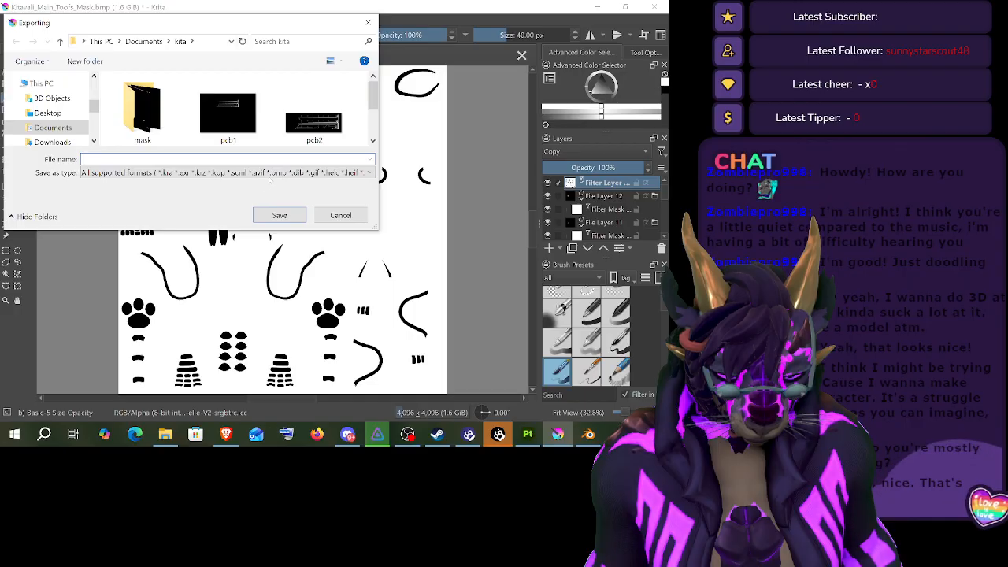
{"action": "left_click", "coordinate": [269, 173]}
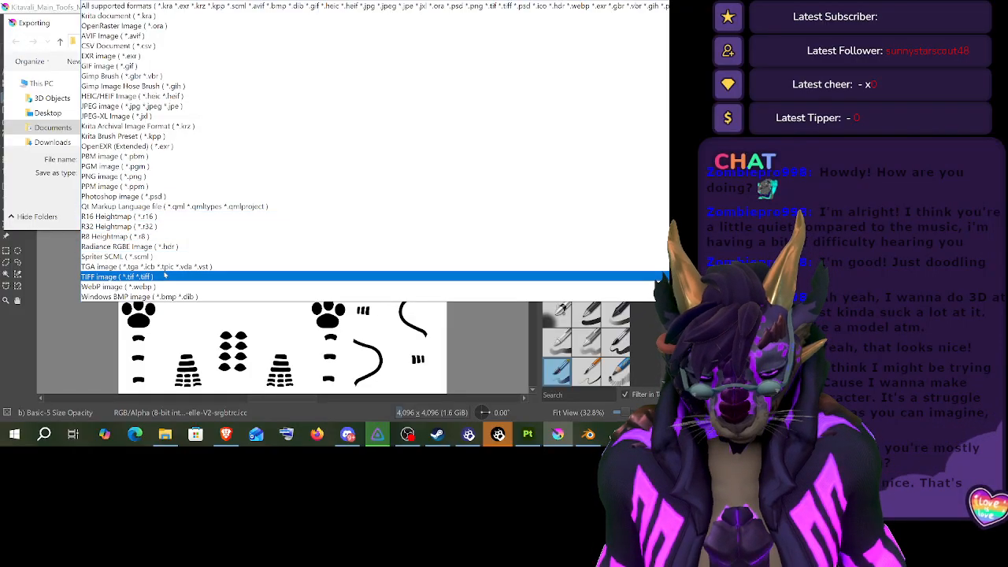
{"action": "scroll", "coordinate": [165, 275], "scroll_direction": "down", "scroll_amount": 1}
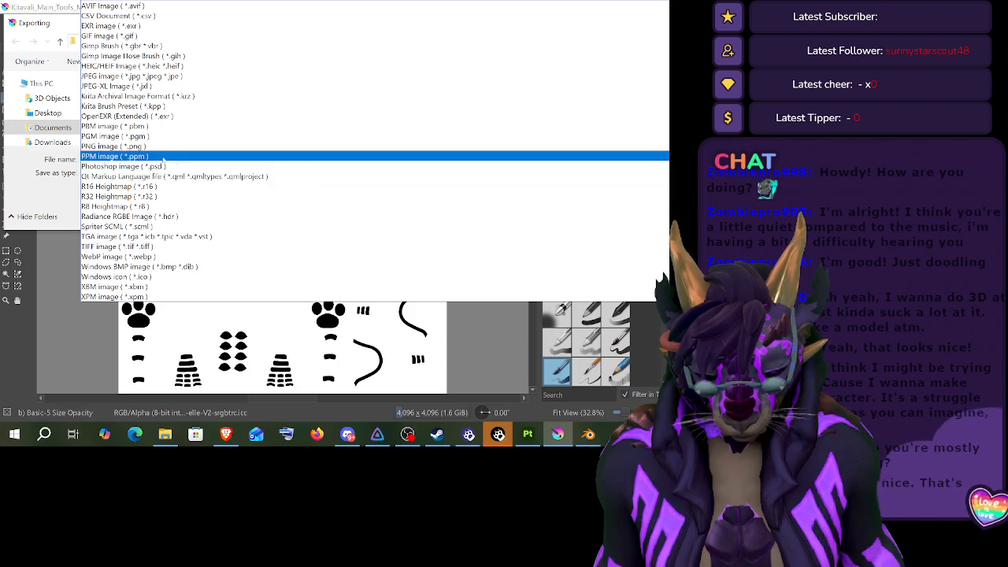
{"action": "scroll", "coordinate": [166, 167], "scroll_direction": "up", "scroll_amount": 1}
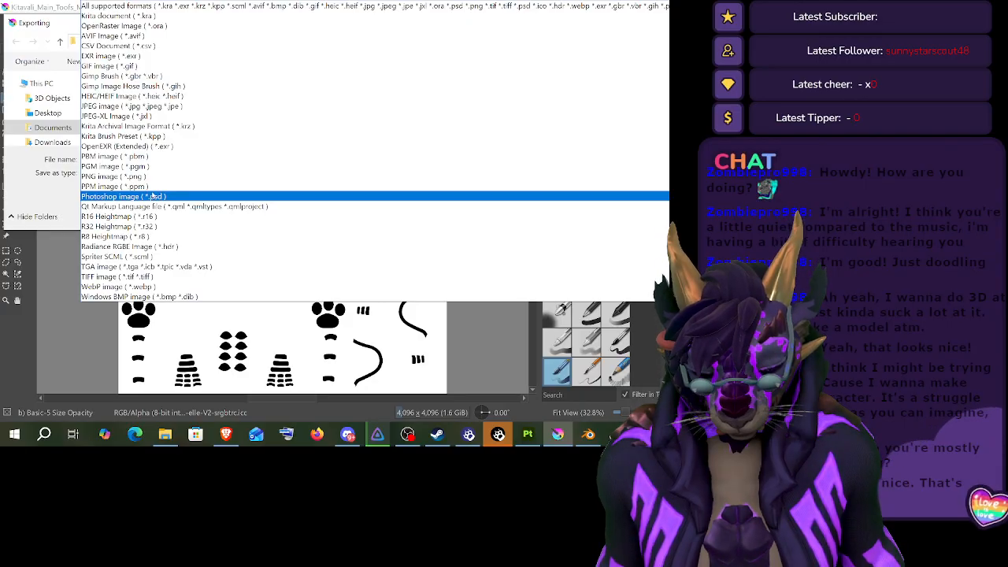
{"action": "scroll", "coordinate": [154, 195], "scroll_direction": "down", "scroll_amount": 1}
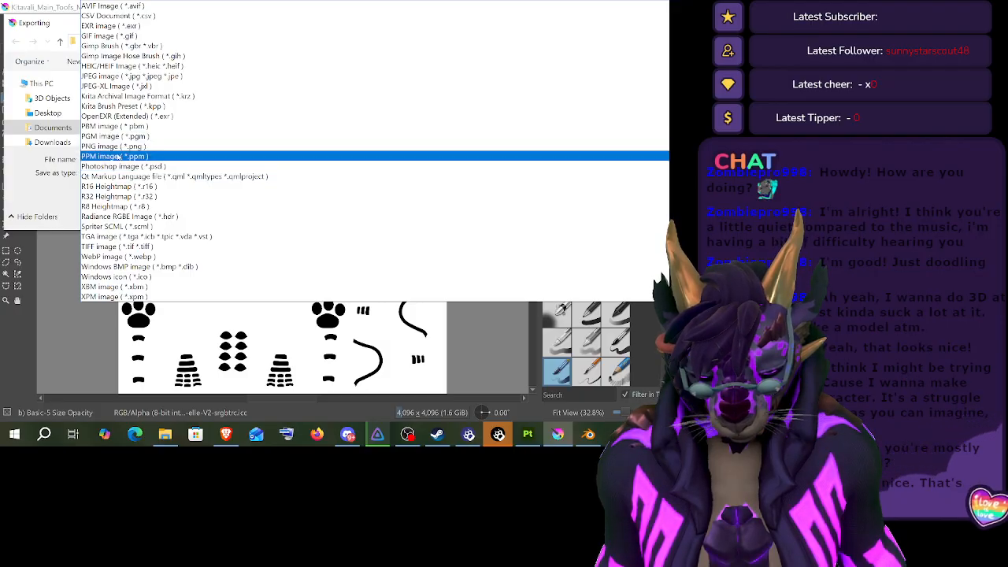
{"action": "scroll", "coordinate": [134, 157], "scroll_direction": "up", "scroll_amount": 1}
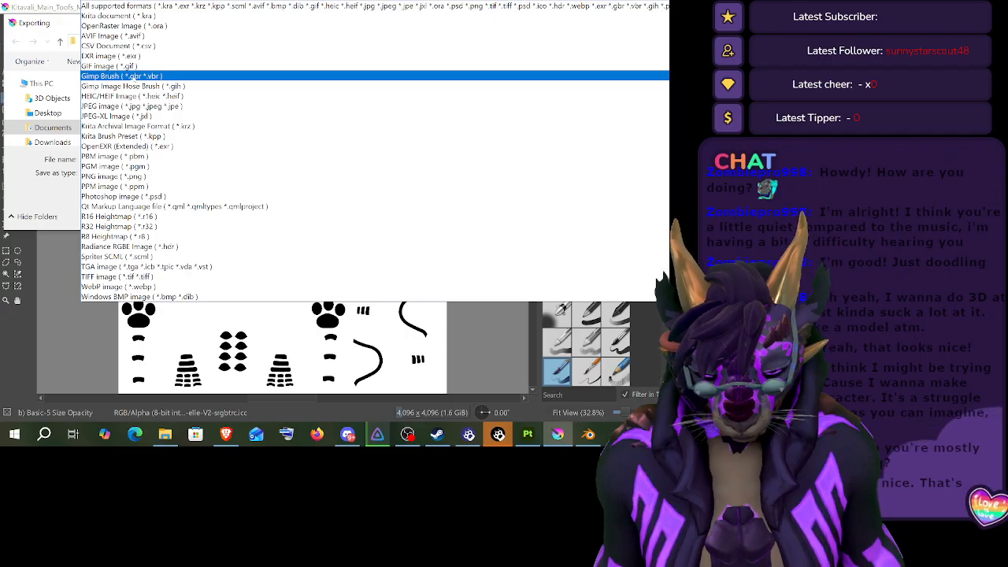
{"action": "left_click", "coordinate": [152, 296]}
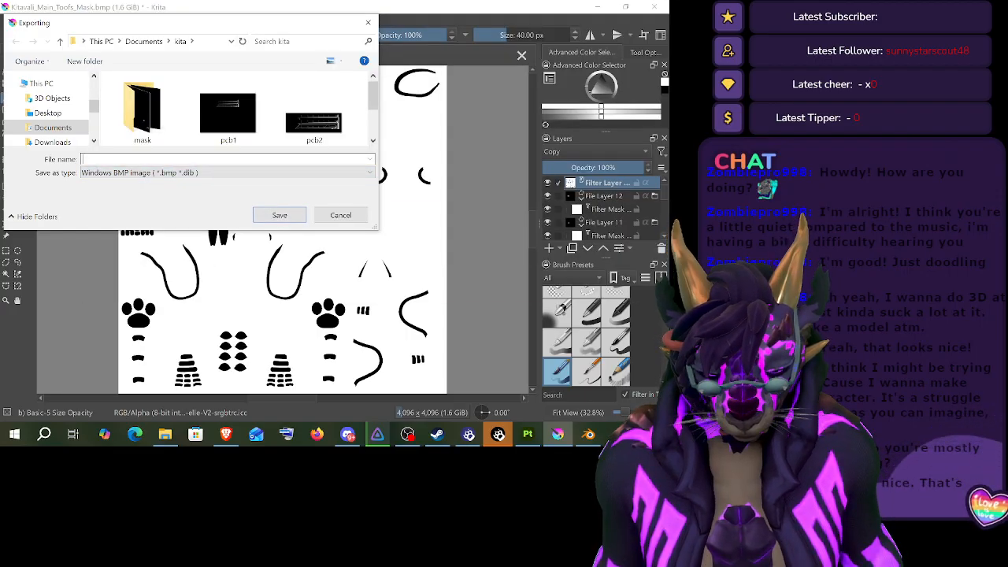
Step: Save the export as normalmask.bmp in the mask folder and accept the BMP warning
{"action": "double_click", "coordinate": [174, 134]}
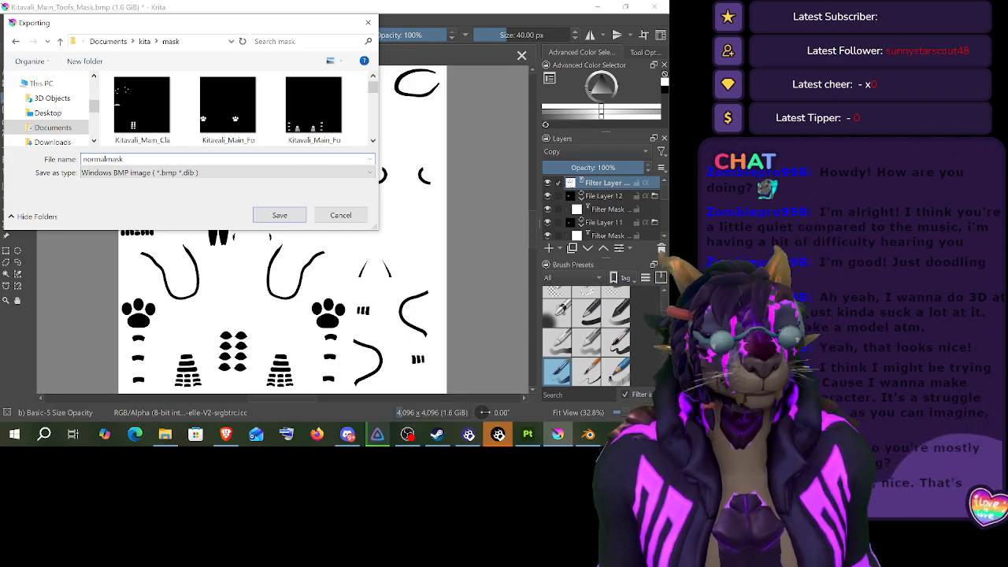
{"action": "left_click", "coordinate": [277, 215]}
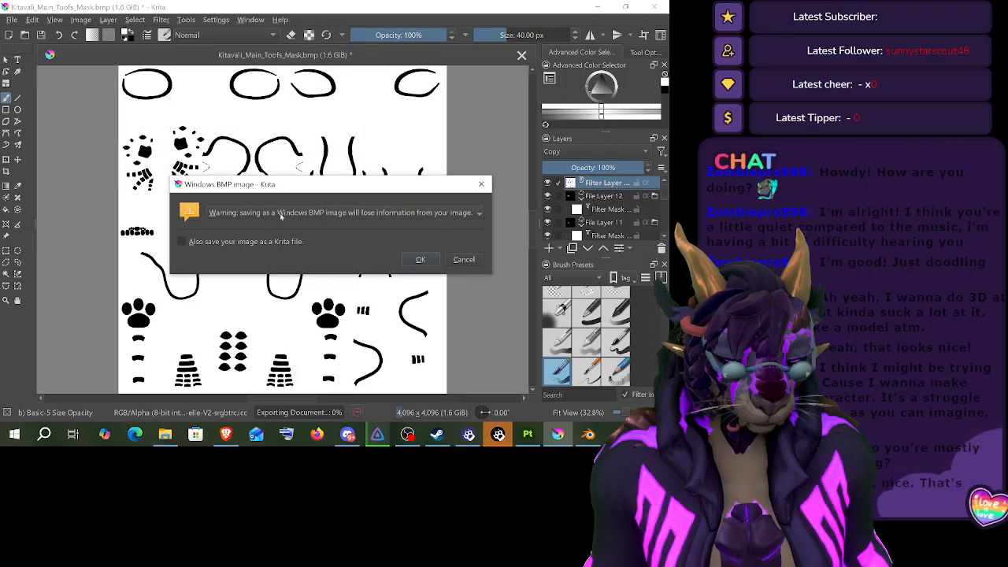
{"action": "left_click", "coordinate": [419, 260]}
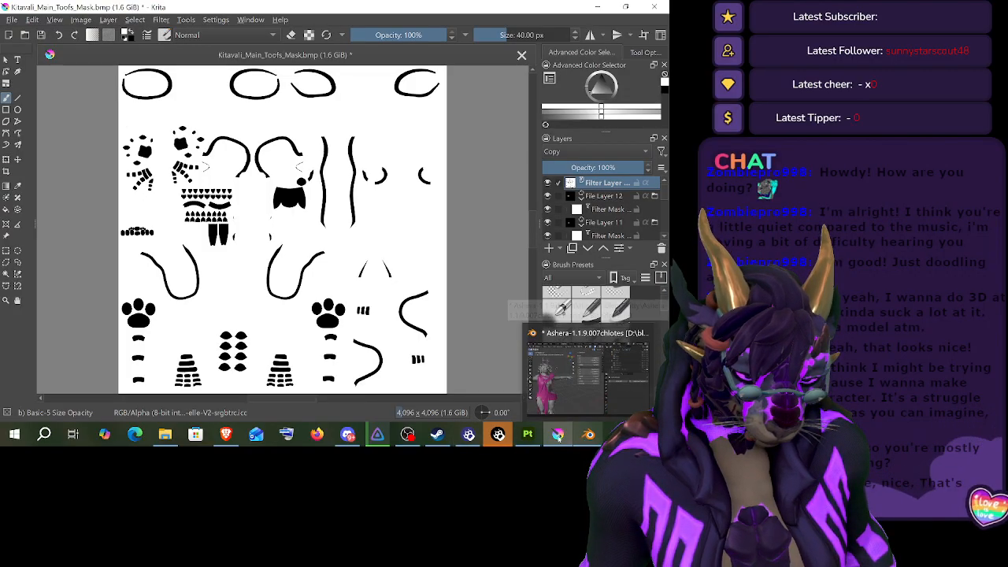
Step: In Substance 3D Painter, reopen the recent Kitavali project, discarding changes, and view the avatar's front
{"action": "left_click", "coordinate": [528, 434]}
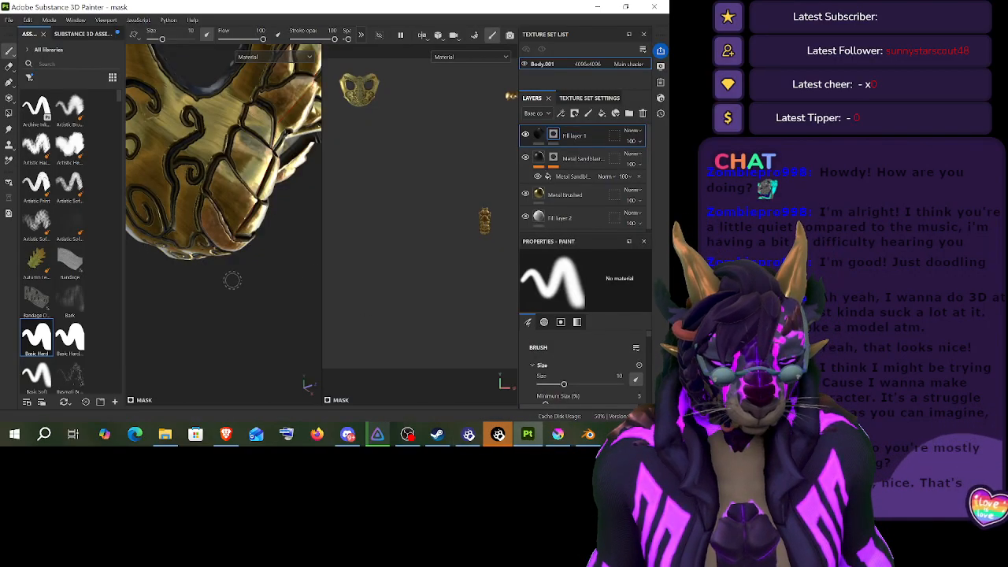
{"action": "left_click", "coordinate": [9, 20]}
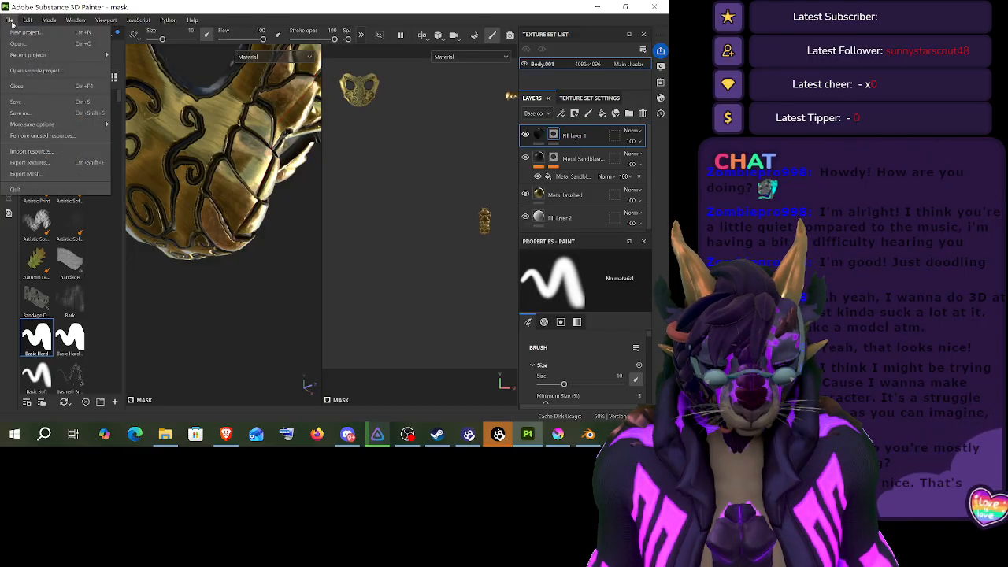
{"action": "mouse_move", "coordinate": [79, 55]}
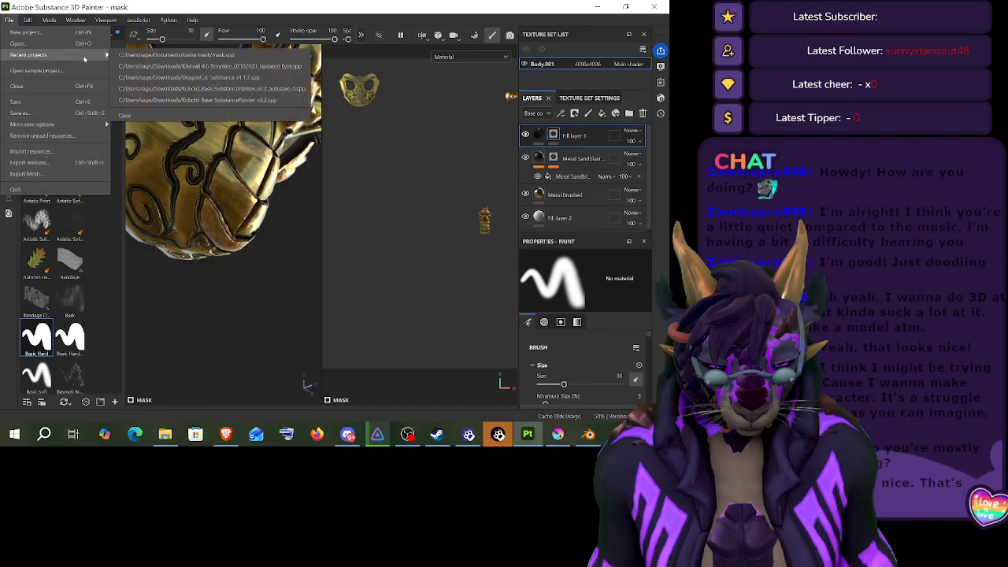
{"action": "left_click", "coordinate": [236, 67]}
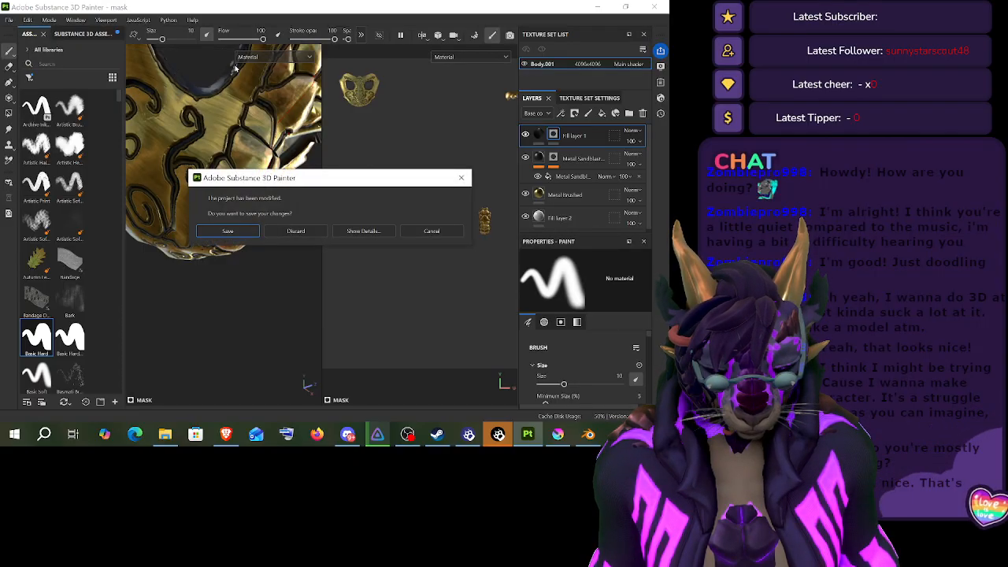
{"action": "left_click", "coordinate": [298, 230]}
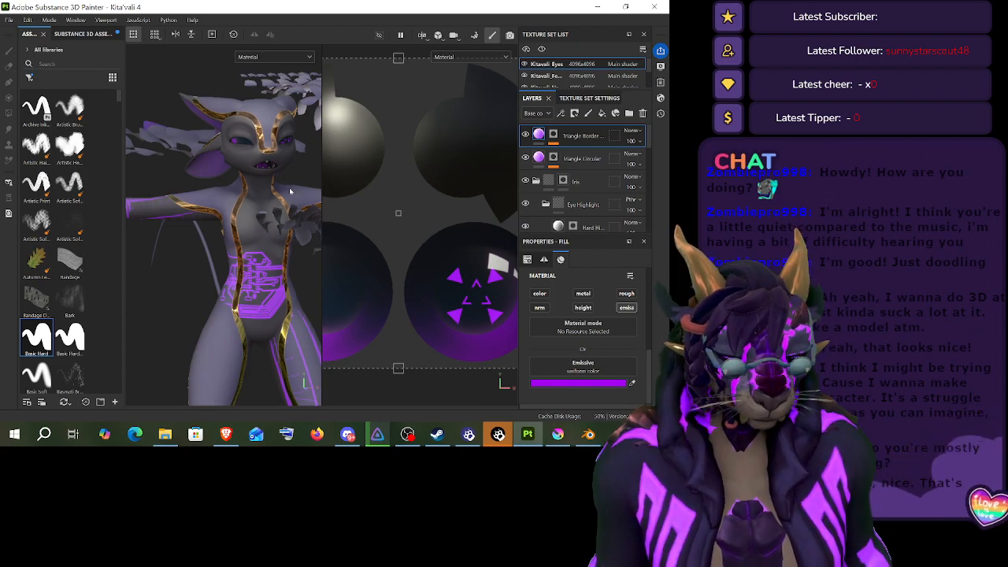
{"action": "mouse_move", "coordinate": [291, 196]}
{"action": "left_mouse_down", "text": "alt"}
{"action": "mouse_move", "coordinate": [280, 214]}
{"action": "mouse_move", "coordinate": [291, 215]}
{"action": "left_mouse_up", "text": "alt"}
{"action": "scroll", "coordinate": [291, 213], "scroll_direction": "up", "scroll_amount": 1}
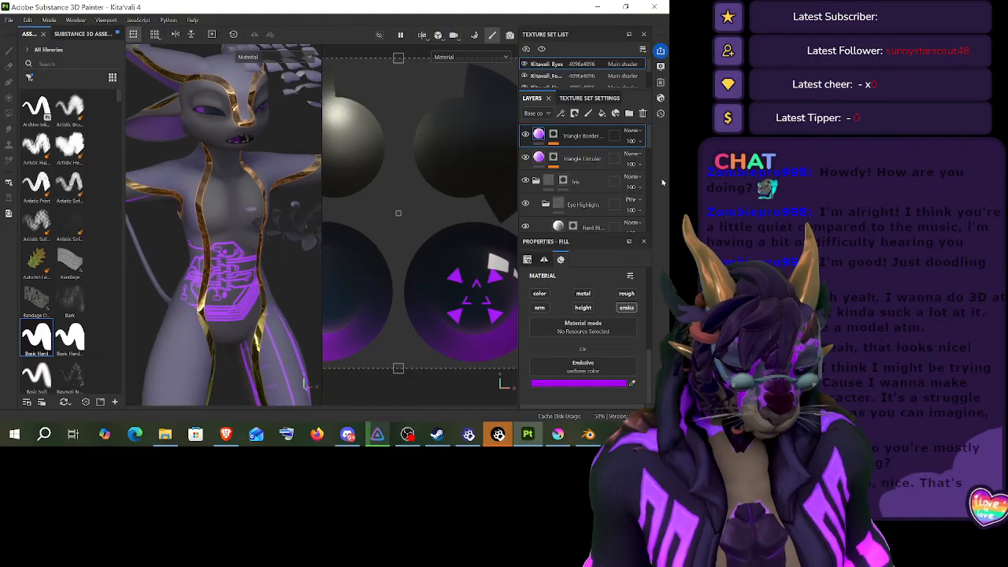
{"action": "scroll", "coordinate": [583, 197], "scroll_direction": "down", "scroll_amount": 5}
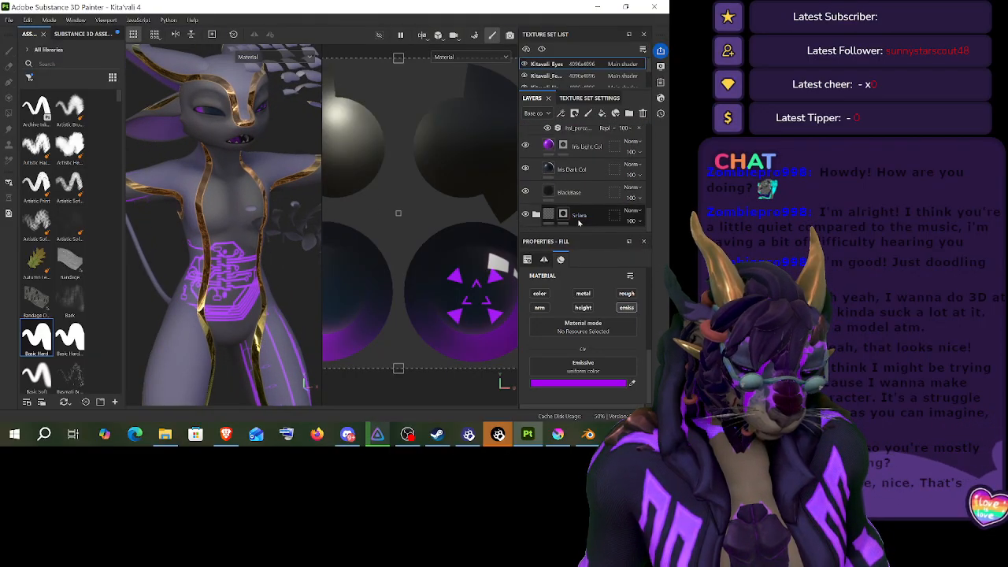
{"action": "scroll", "coordinate": [564, 79], "scroll_direction": "up", "scroll_amount": 2}
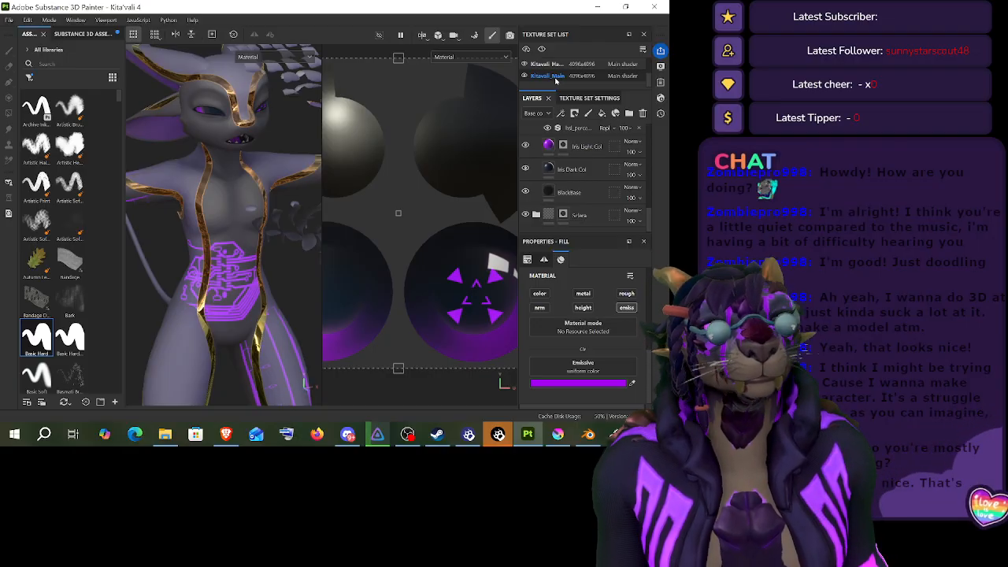
Step: Select the Kitavali_Main texture set and Fill layer 8, then open the File menu
{"action": "left_click", "coordinate": [555, 78]}
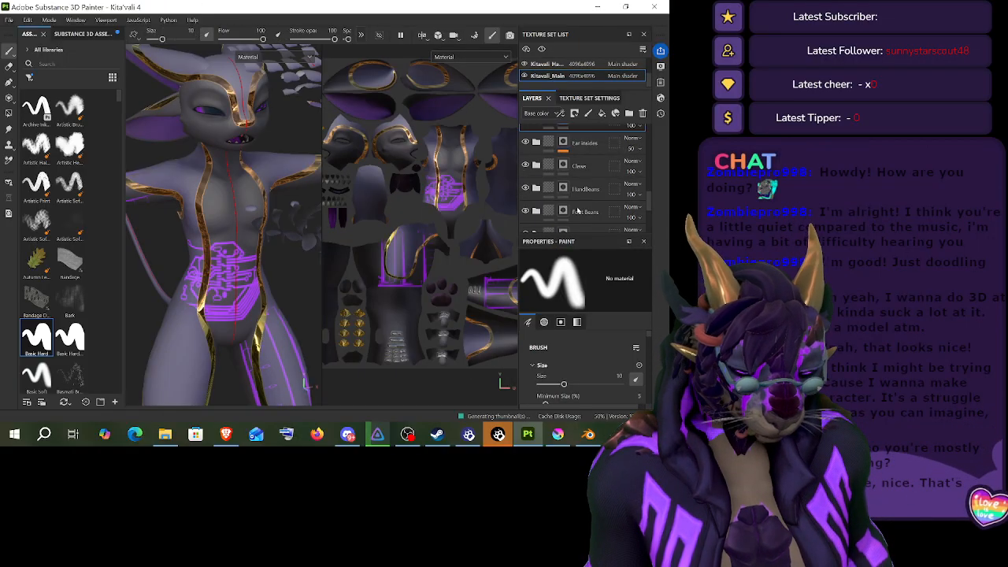
{"action": "scroll", "coordinate": [578, 210], "scroll_direction": "down", "scroll_amount": 6}
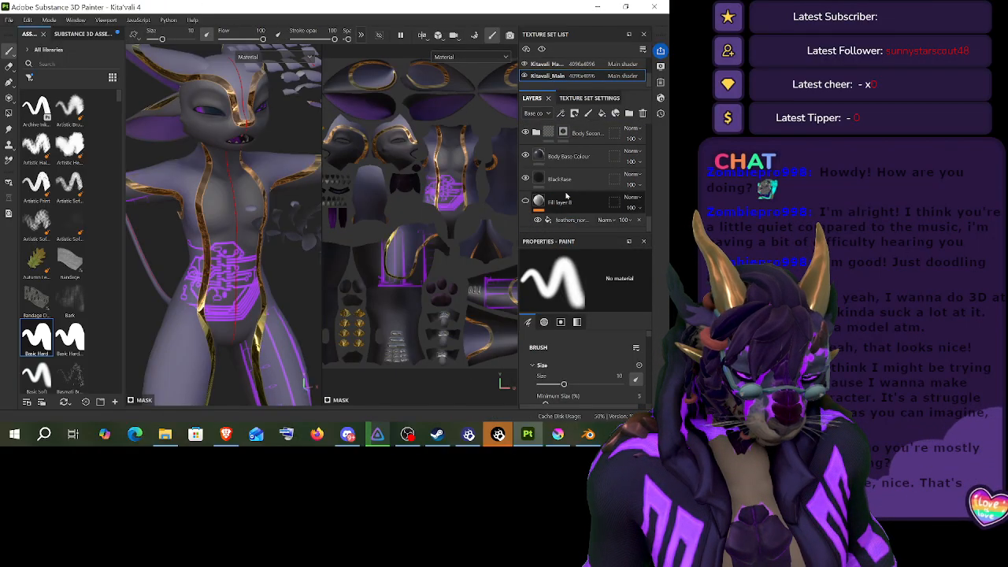
{"action": "left_click", "coordinate": [567, 220]}
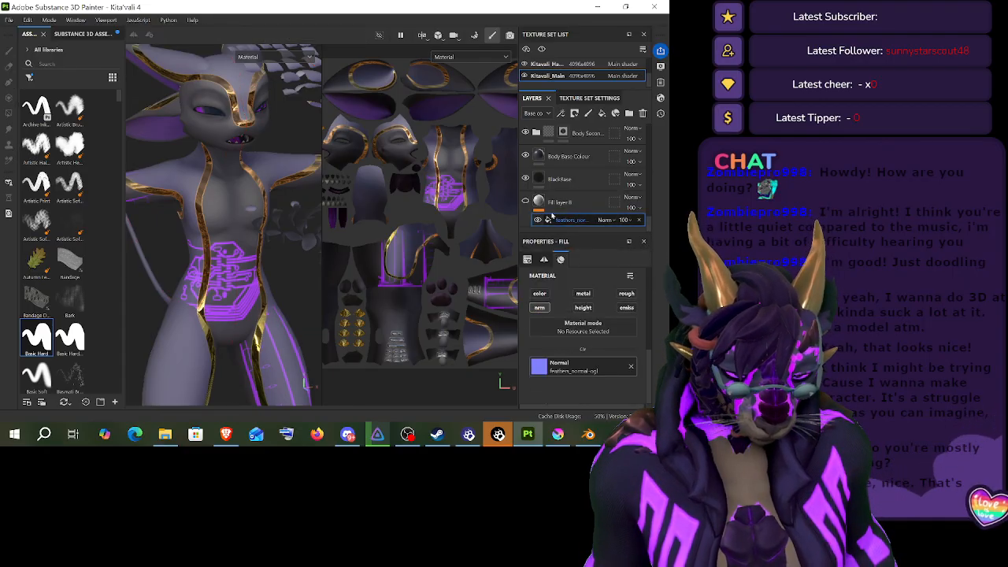
{"action": "left_click", "coordinate": [558, 204]}
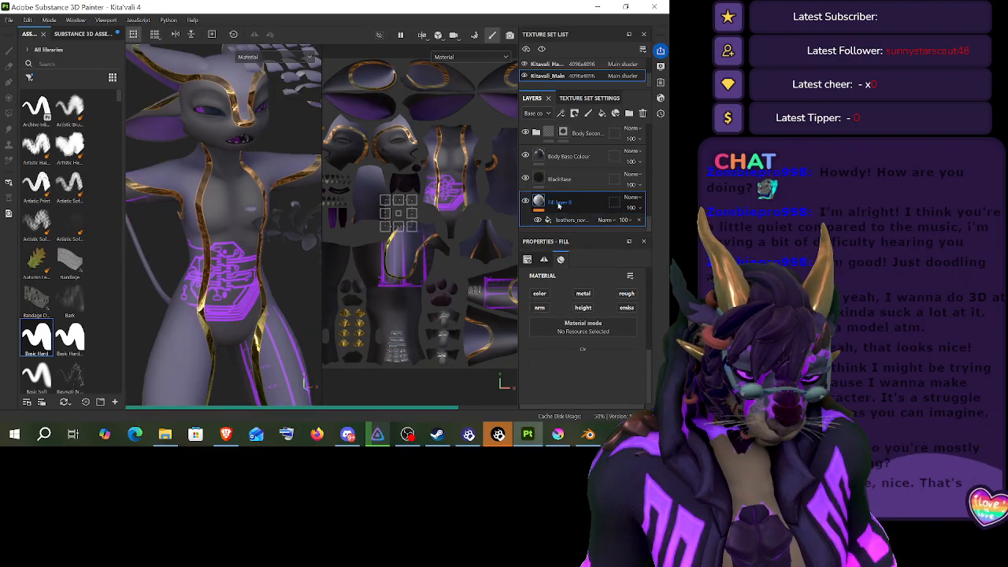
{"action": "right_click", "coordinate": [558, 204]}
{"action": "left_click", "coordinate": [558, 205]}
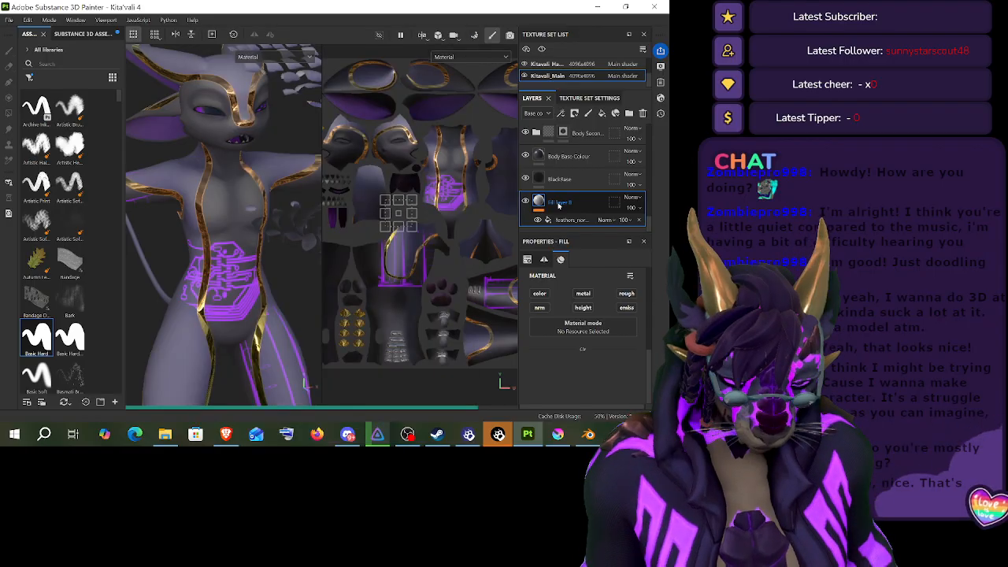
{"action": "left_click", "coordinate": [9, 20]}
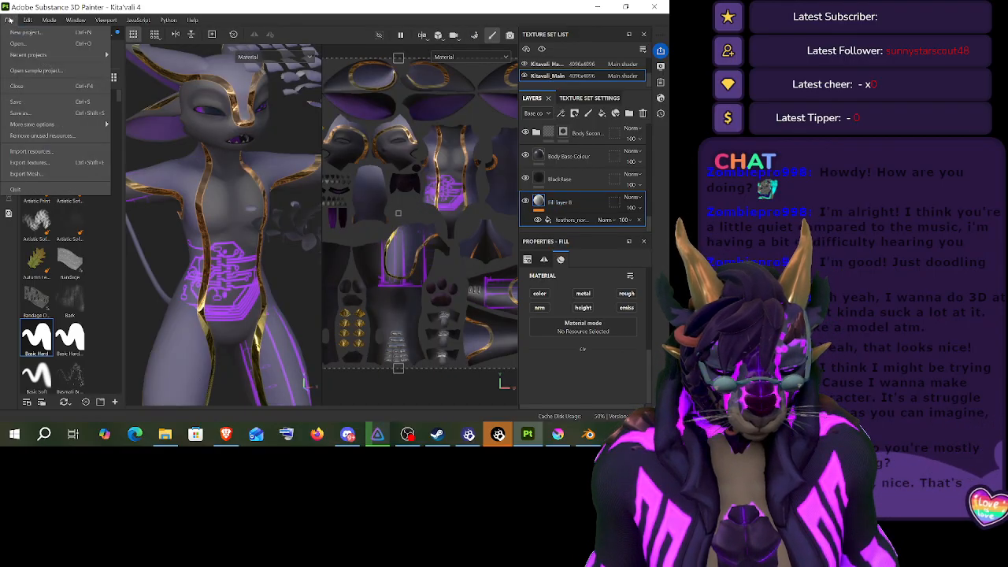
Step: Import normalmask.bmp from the kita mask folder with its usage set to texture
{"action": "left_click", "coordinate": [31, 151]}
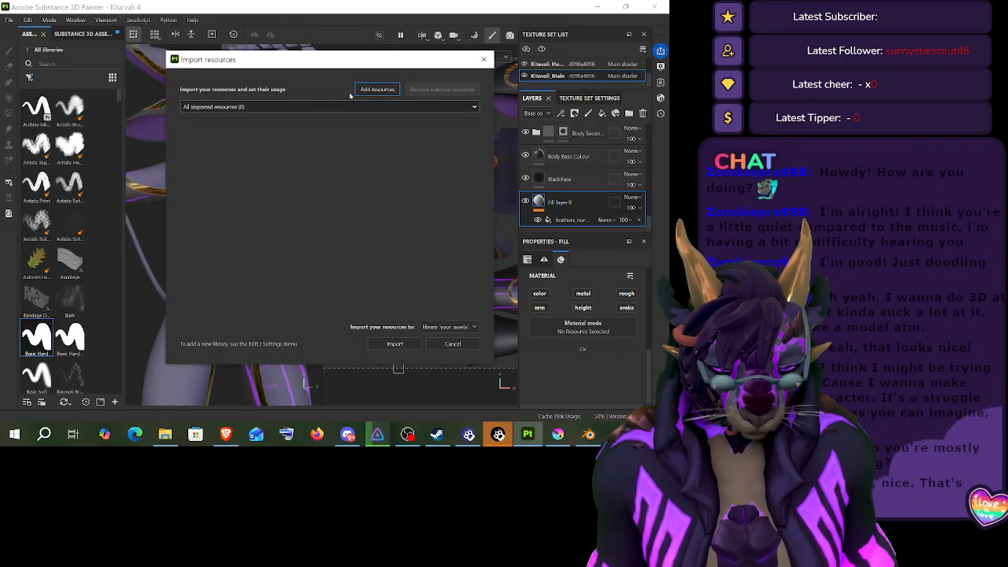
{"action": "left_click", "coordinate": [377, 90]}
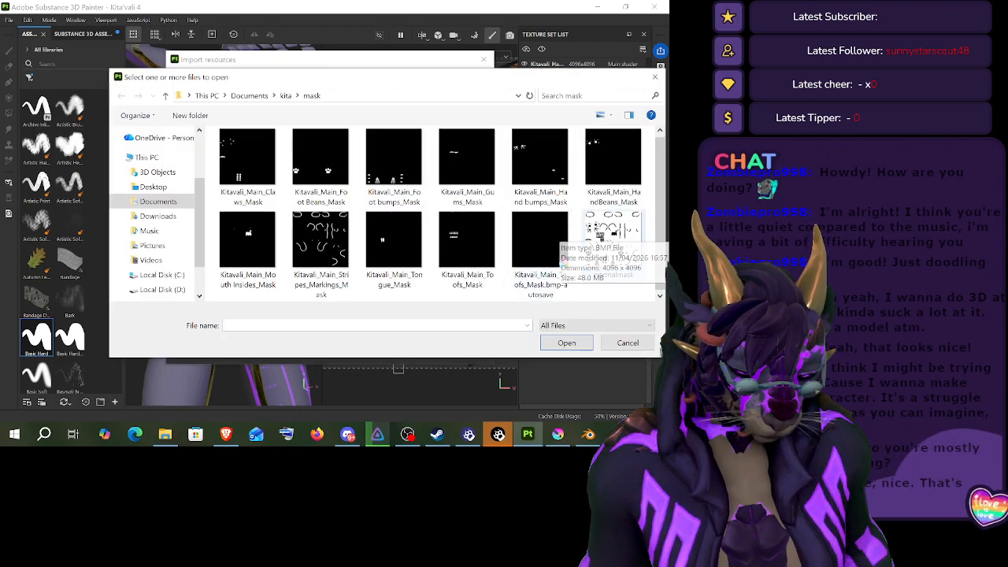
{"action": "double_click", "coordinate": [613, 235]}
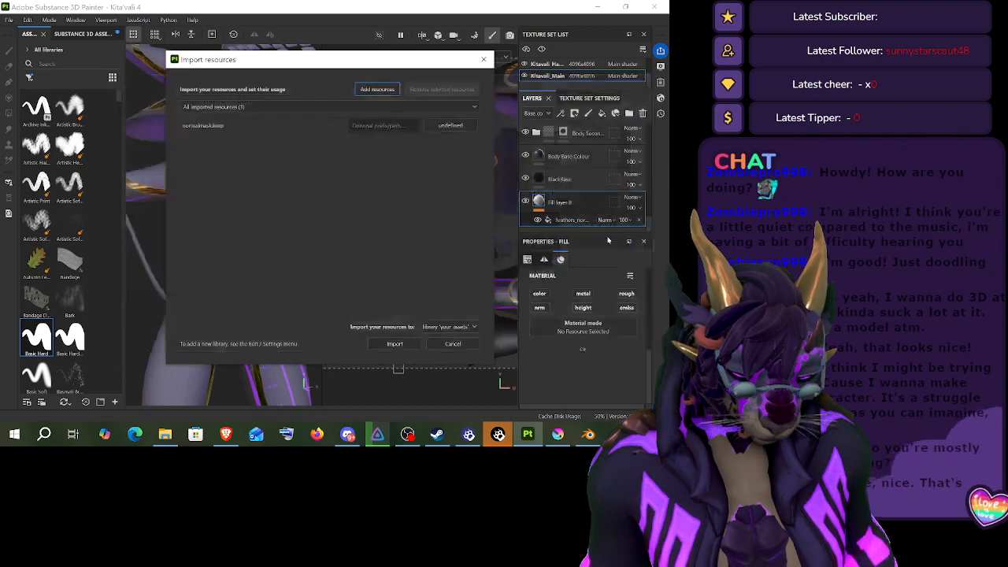
{"action": "left_click", "coordinate": [441, 126]}
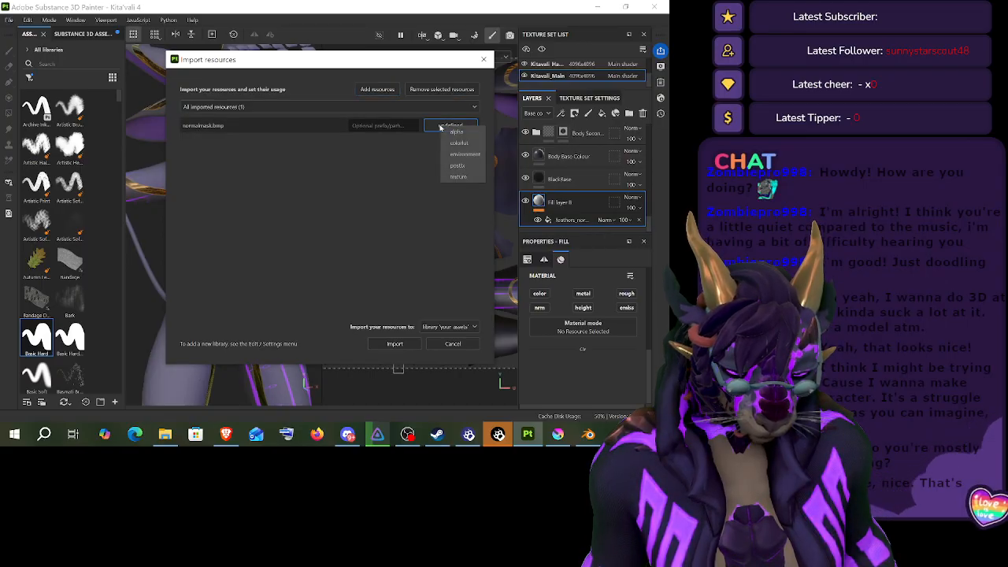
{"action": "left_click", "coordinate": [461, 179]}
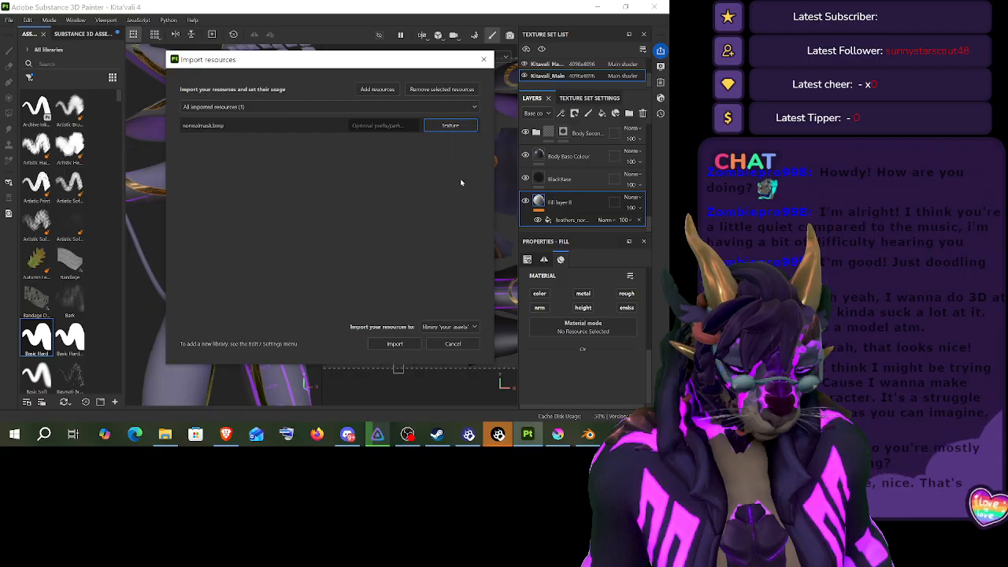
{"action": "left_click", "coordinate": [395, 344]}
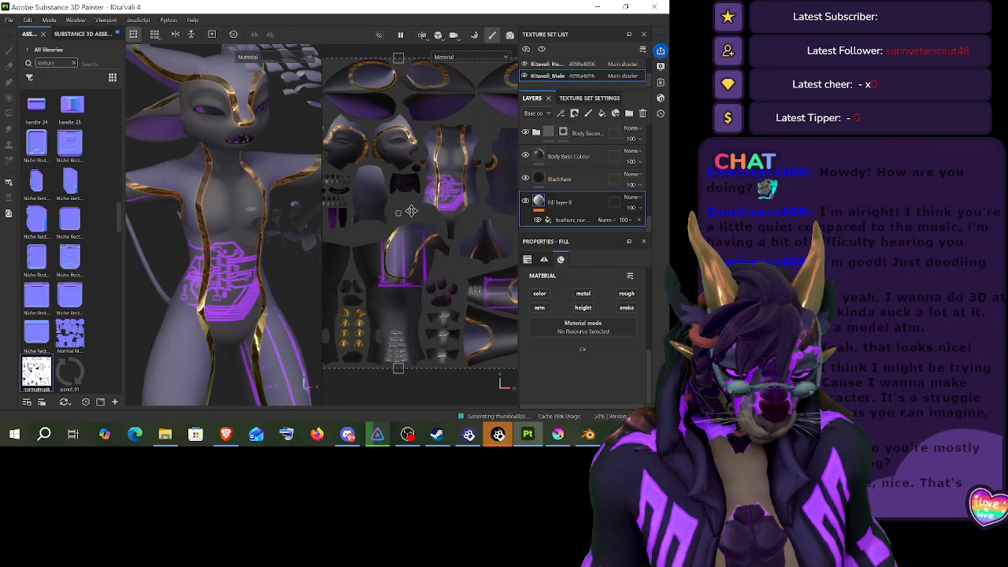
Step: Add a bitmap mask to Fill layer 8 using the normalmask texture, searched as 'norma'
{"action": "right_click", "coordinate": [561, 201]}
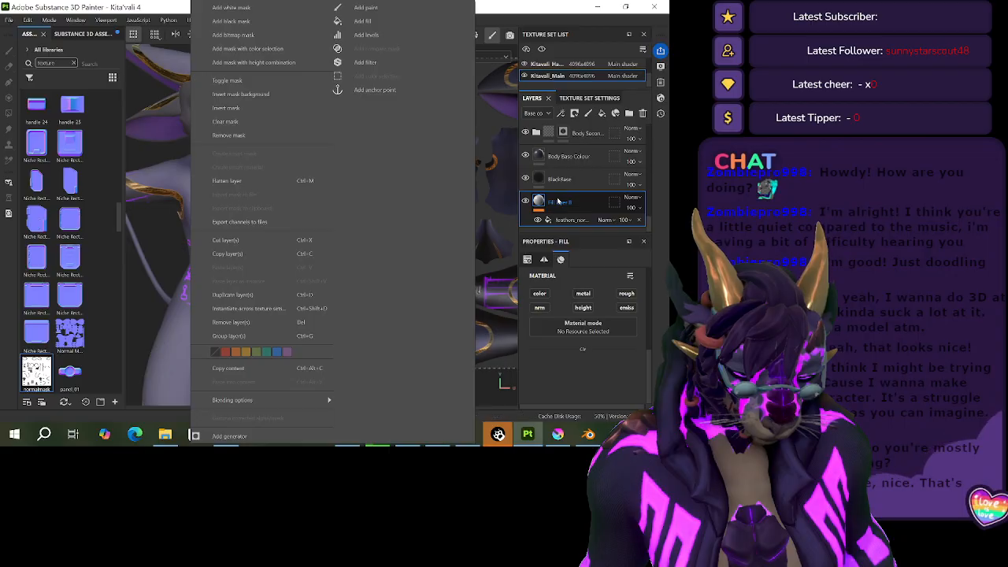
{"action": "left_click", "coordinate": [263, 35]}
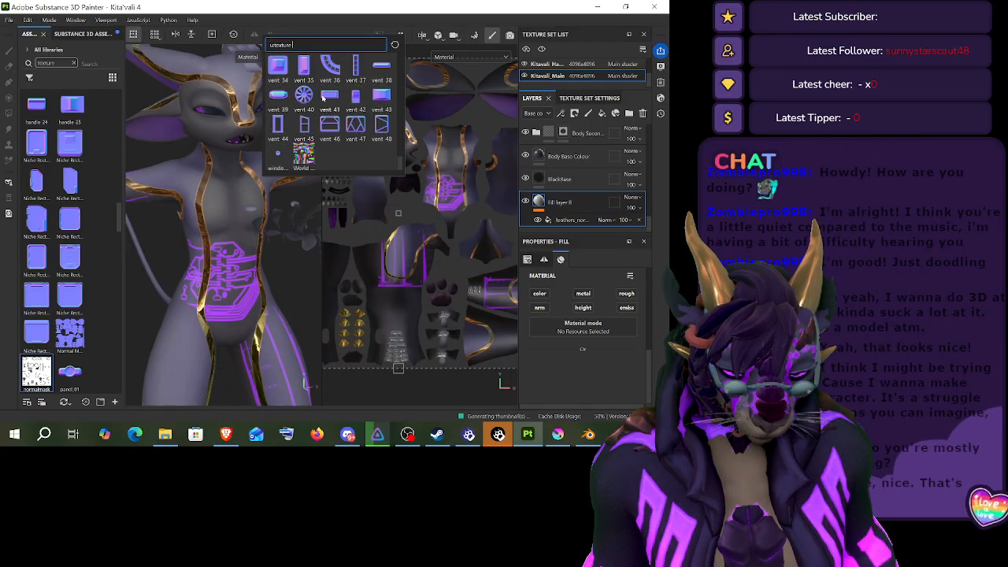
{"action": "type", "text": "no"}
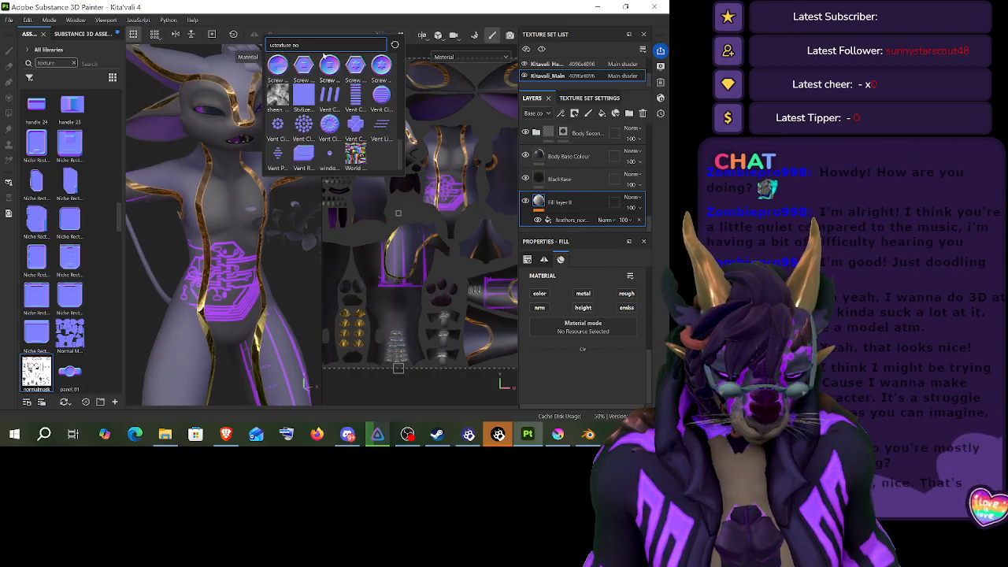
{"action": "type", "text": "r"}
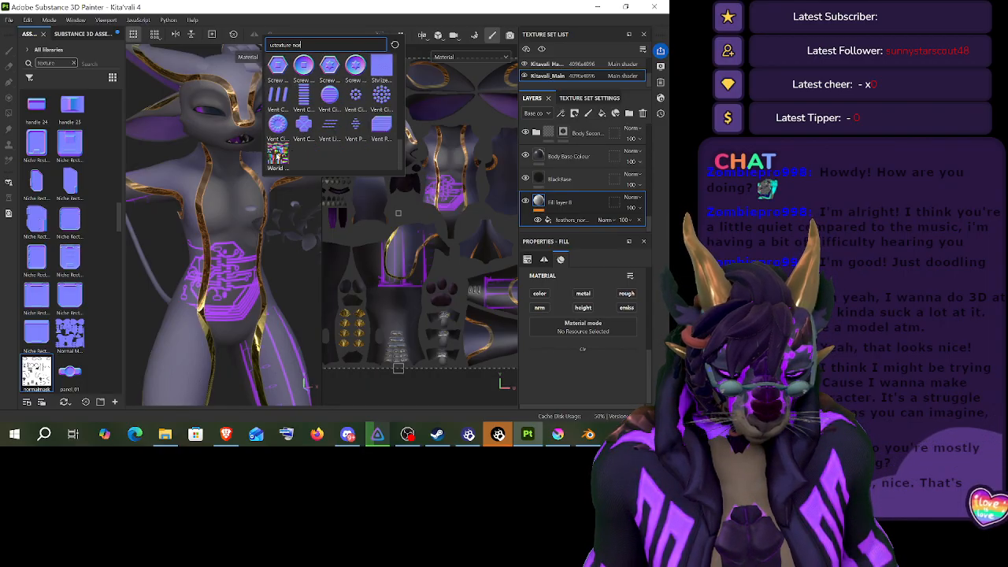
{"action": "type", "text": "m"}
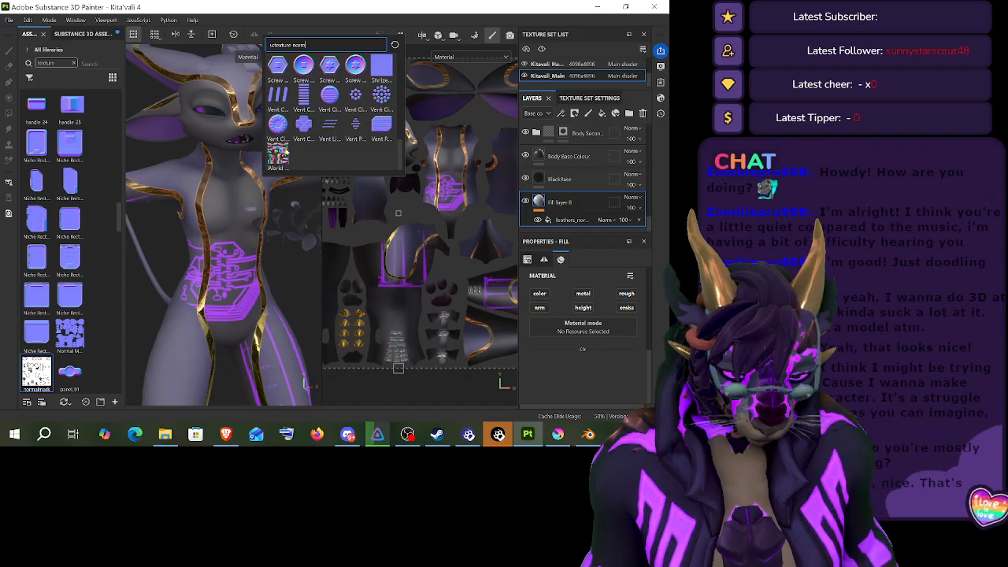
{"action": "type", "text": "a"}
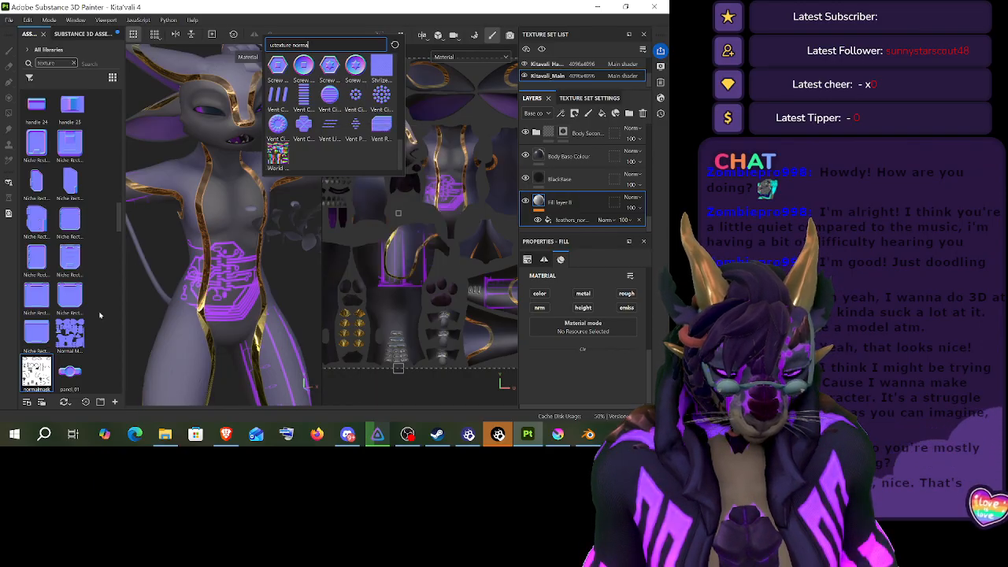
{"action": "scroll", "coordinate": [352, 120], "scroll_direction": "up", "scroll_amount": 3}
{"action": "left_click", "coordinate": [331, 139]}
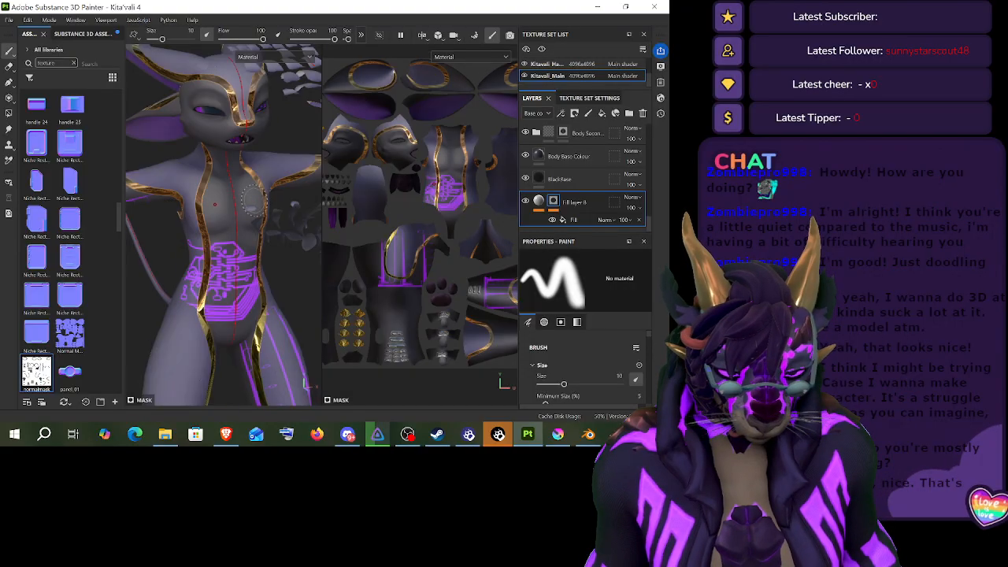
{"action": "scroll", "coordinate": [257, 196], "scroll_direction": "up", "scroll_amount": 3}
{"action": "scroll", "coordinate": [213, 199], "scroll_direction": "up", "scroll_amount": 3}
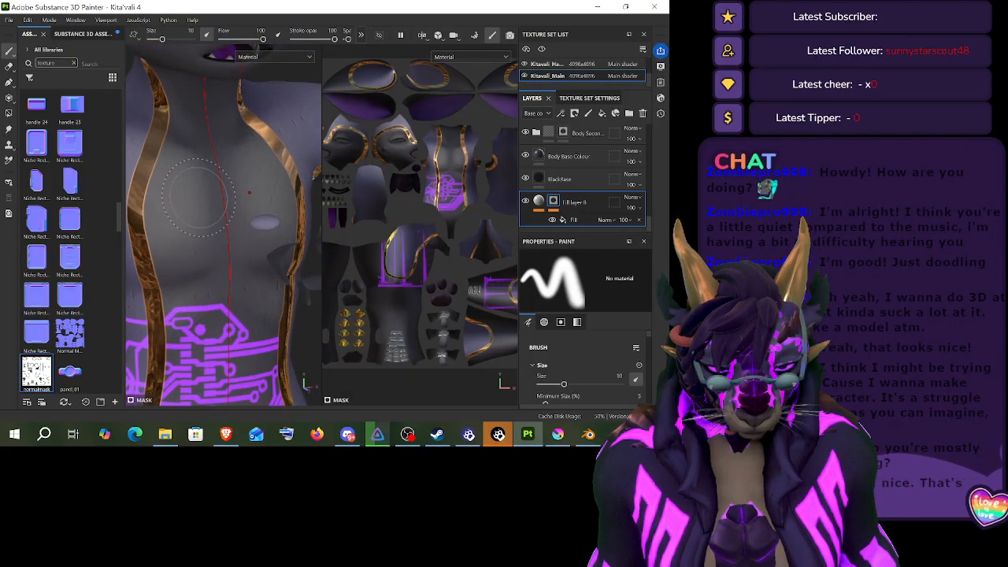
{"action": "scroll", "coordinate": [201, 192], "scroll_direction": "down", "scroll_amount": 4}
{"action": "scroll", "coordinate": [211, 108], "scroll_direction": "up", "scroll_amount": 5}
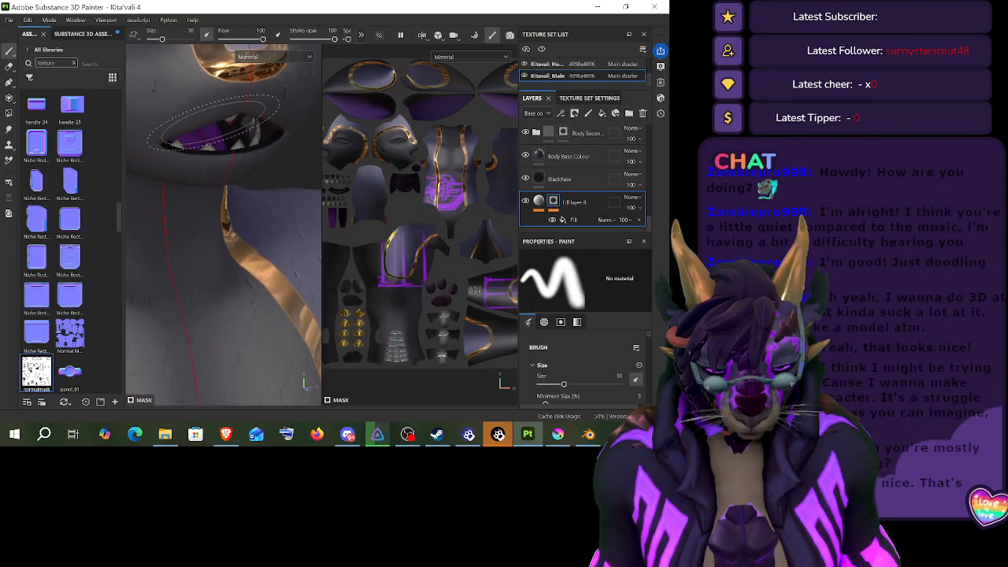
{"action": "scroll", "coordinate": [211, 122], "scroll_direction": "down", "scroll_amount": 7}
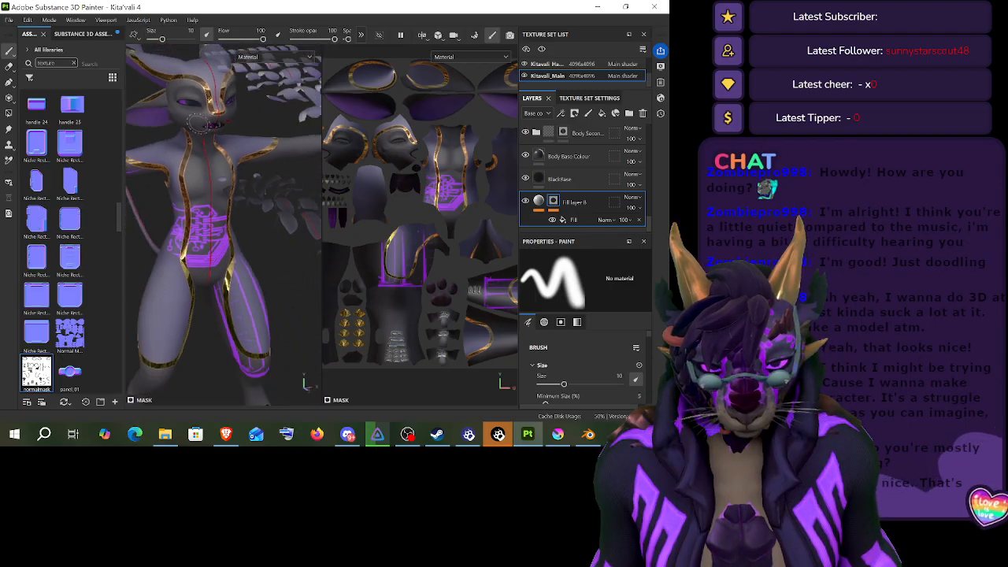
{"action": "scroll", "coordinate": [159, 106], "scroll_direction": "up", "scroll_amount": 3}
{"action": "scroll", "coordinate": [158, 104], "scroll_direction": "up", "scroll_amount": 2}
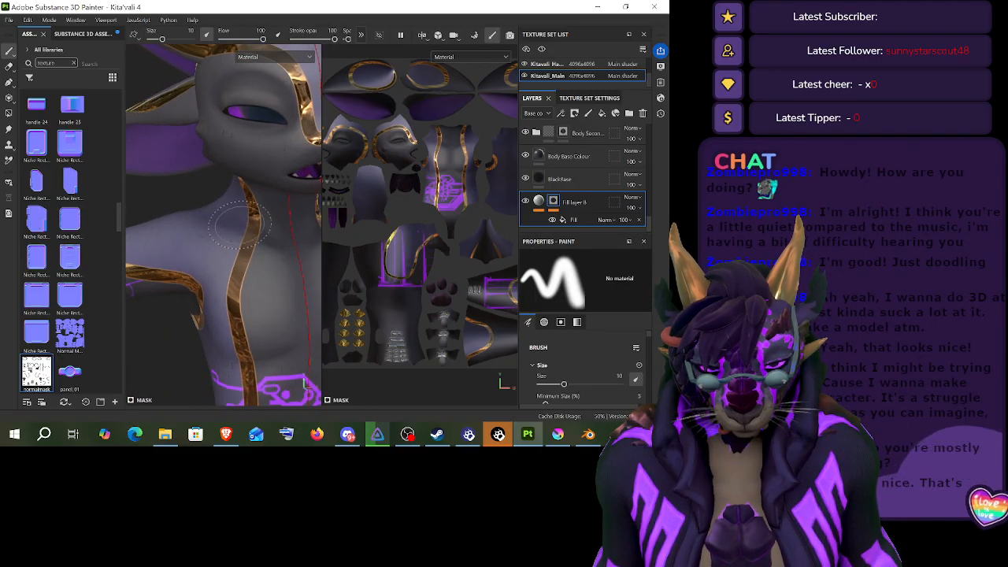
{"action": "scroll", "coordinate": [225, 257], "scroll_direction": "up", "scroll_amount": 2}
{"action": "left_click_drag", "start_coordinate": [226, 257], "coordinate": [207, 266], "text": "alt"}
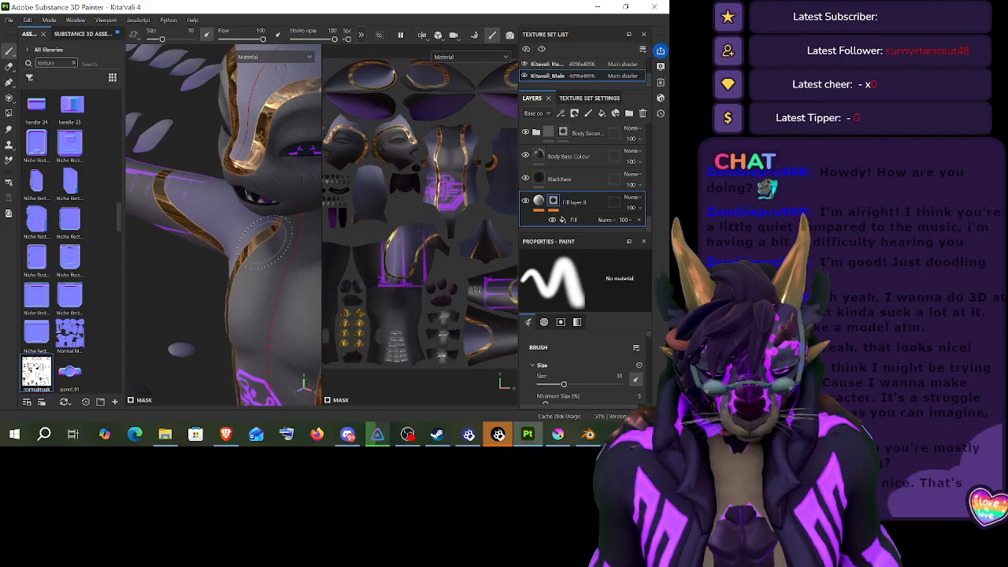
{"action": "left_click_drag", "start_coordinate": [265, 241], "coordinate": [303, 244], "text": "alt"}
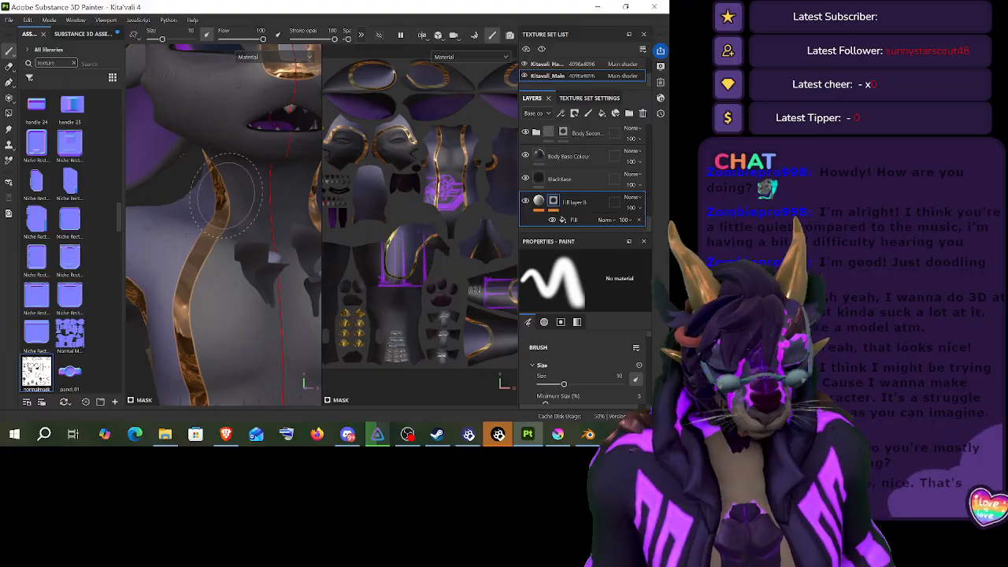
{"action": "scroll", "coordinate": [189, 185], "scroll_direction": "down", "scroll_amount": 4}
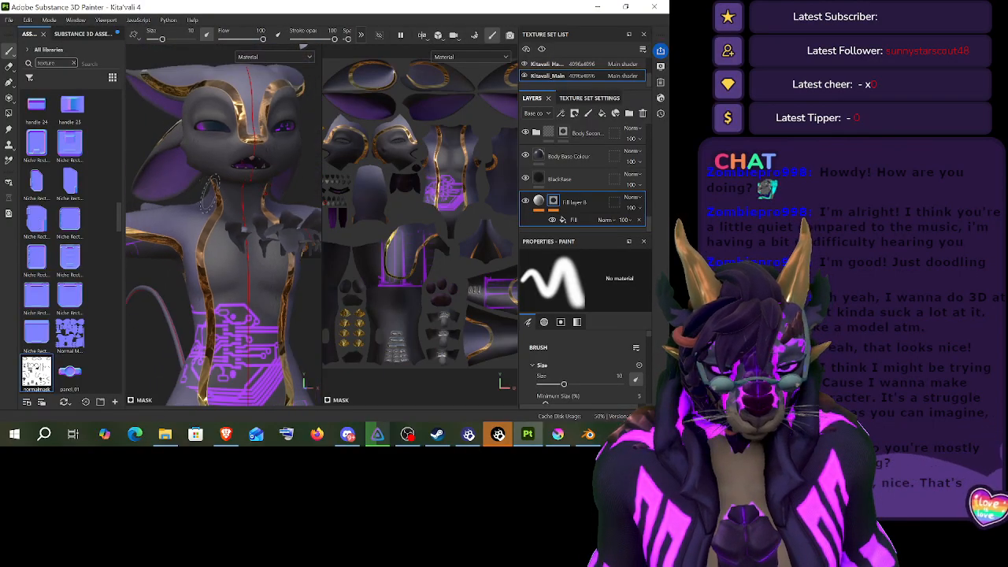
{"action": "scroll", "coordinate": [205, 227], "scroll_direction": "down", "scroll_amount": 2}
{"action": "scroll", "coordinate": [209, 230], "scroll_direction": "up", "scroll_amount": 5}
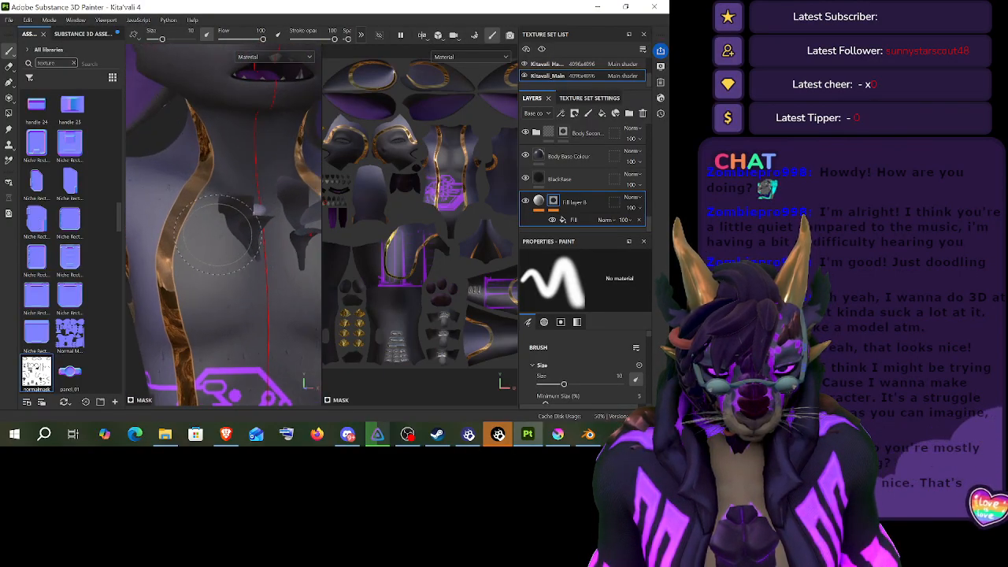
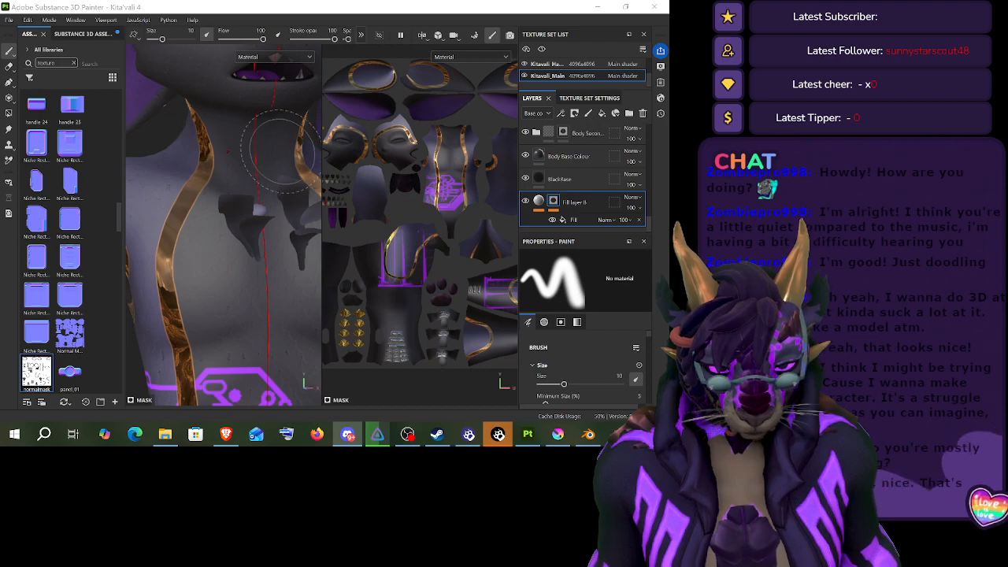
Step: Pan and zoom around the model to inspect the face and the purple-painted arm section
{"action": "scroll", "coordinate": [292, 152], "scroll_direction": "down", "scroll_amount": 4}
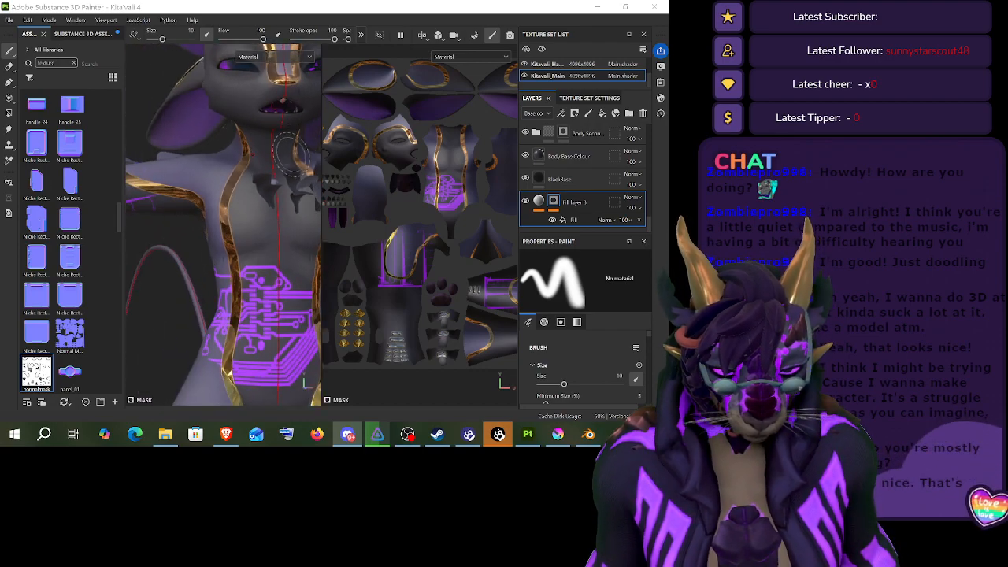
{"action": "middle_click_drag", "start_coordinate": [292, 151], "coordinate": [264, 260]}
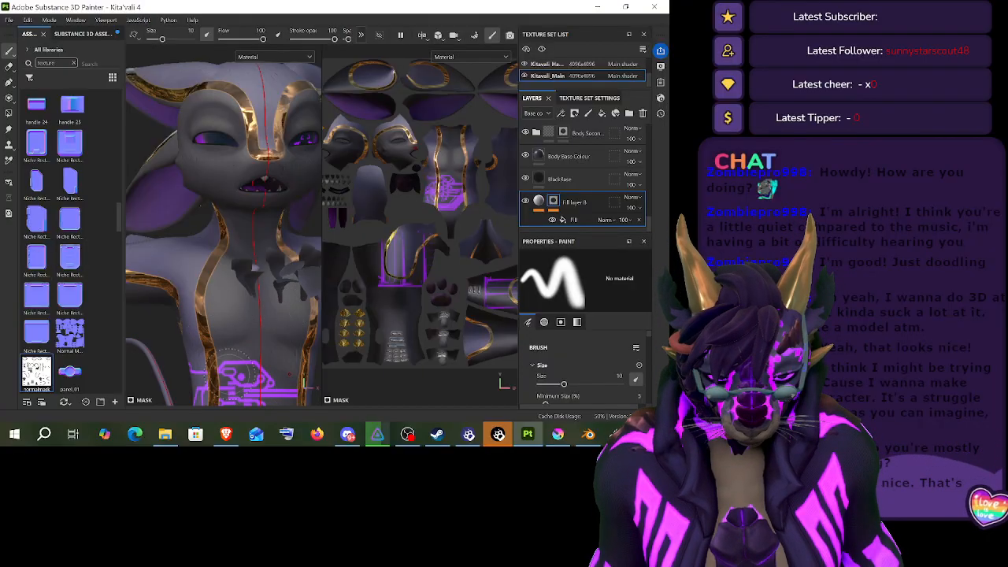
{"action": "scroll", "coordinate": [311, 274], "scroll_direction": "down", "scroll_amount": 3}
{"action": "middle_click_drag", "start_coordinate": [297, 238], "coordinate": [288, 269], "text": "alt"}
{"action": "scroll", "coordinate": [273, 303], "scroll_direction": "down", "scroll_amount": 4}
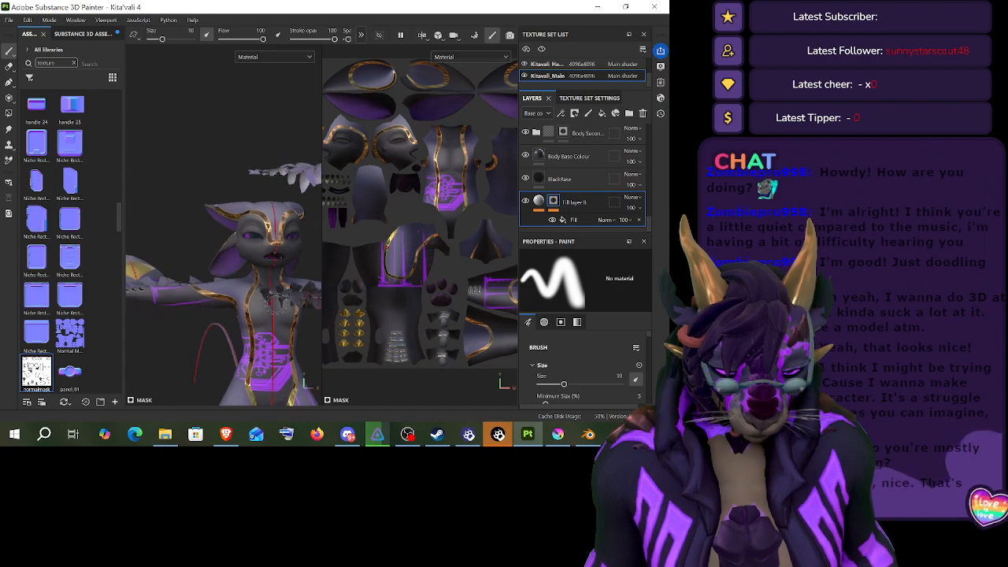
{"action": "scroll", "coordinate": [269, 334], "scroll_direction": "up", "scroll_amount": 4}
{"action": "scroll", "coordinate": [277, 224], "scroll_direction": "up", "scroll_amount": 5}
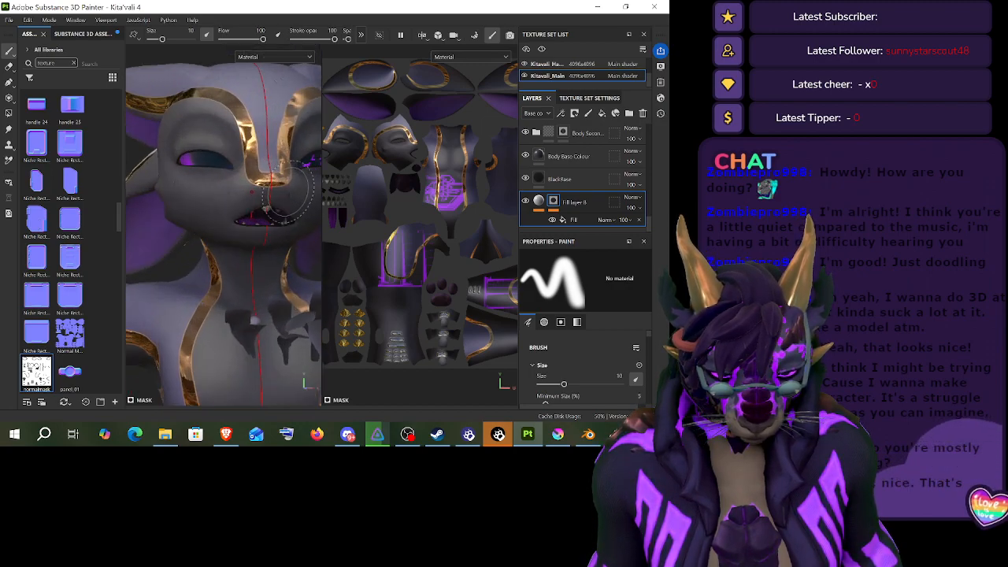
{"action": "scroll", "coordinate": [559, 160], "scroll_direction": "up", "scroll_amount": 5}
{"action": "scroll", "coordinate": [559, 160], "scroll_direction": "up", "scroll_amount": 6}
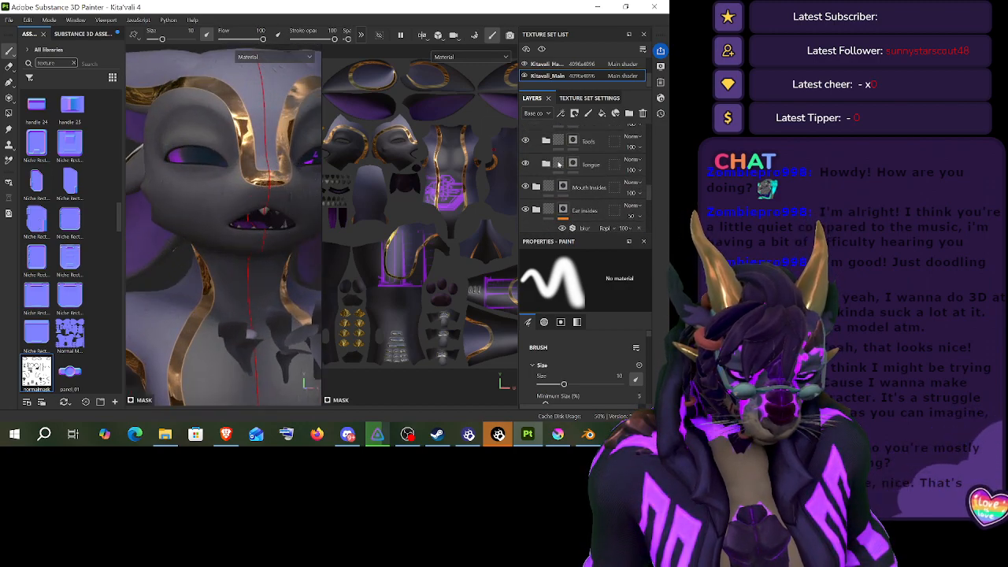
{"action": "scroll", "coordinate": [558, 165], "scroll_direction": "up", "scroll_amount": 6}
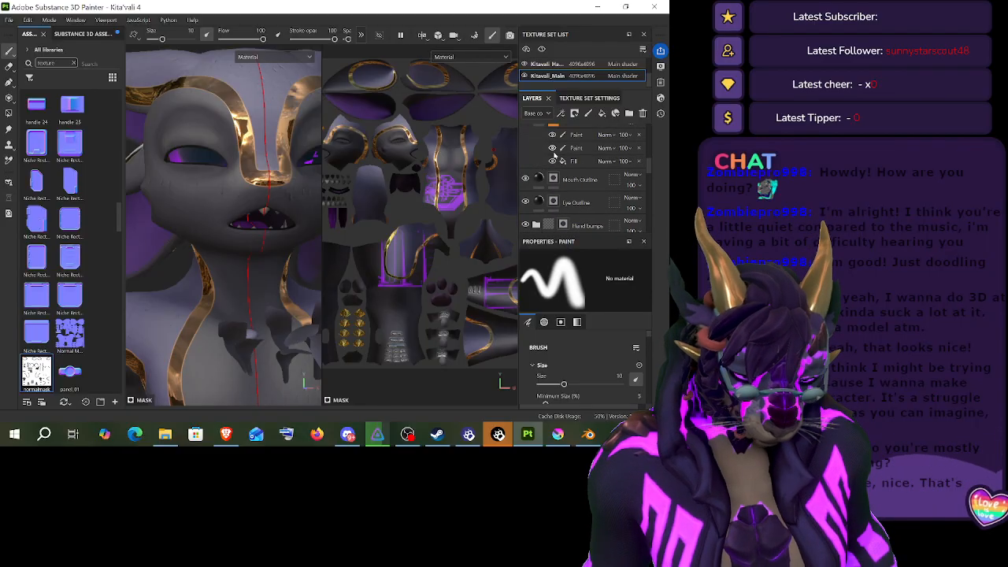
{"action": "scroll", "coordinate": [550, 186], "scroll_direction": "down", "scroll_amount": 2}
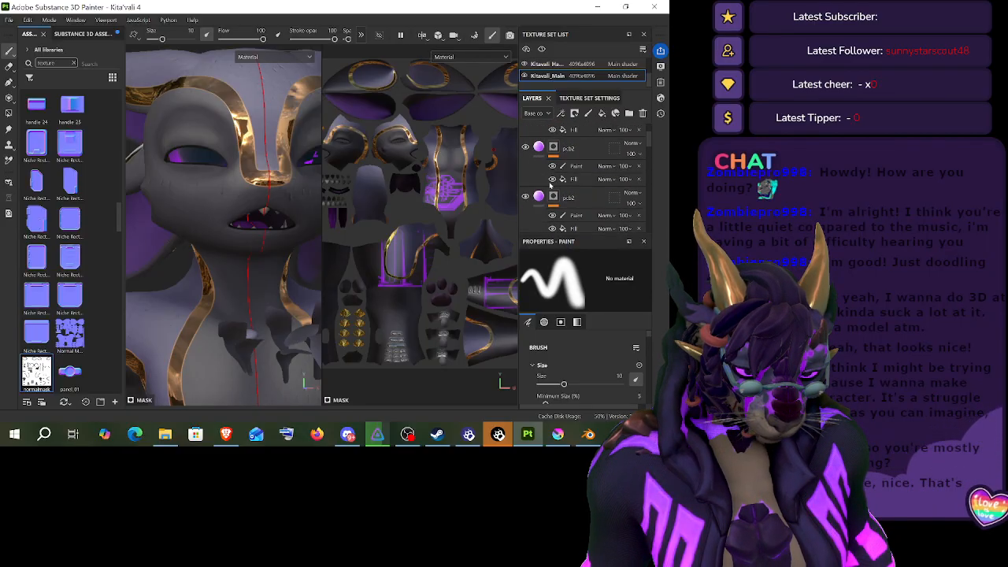
{"action": "scroll", "coordinate": [550, 186], "scroll_direction": "down", "scroll_amount": 4}
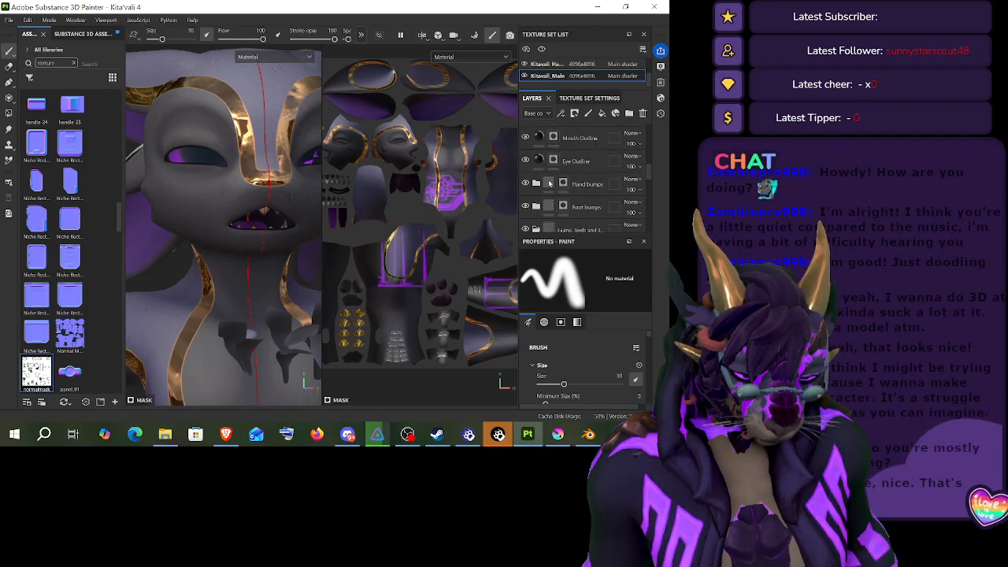
{"action": "scroll", "coordinate": [537, 186], "scroll_direction": "down", "scroll_amount": 3}
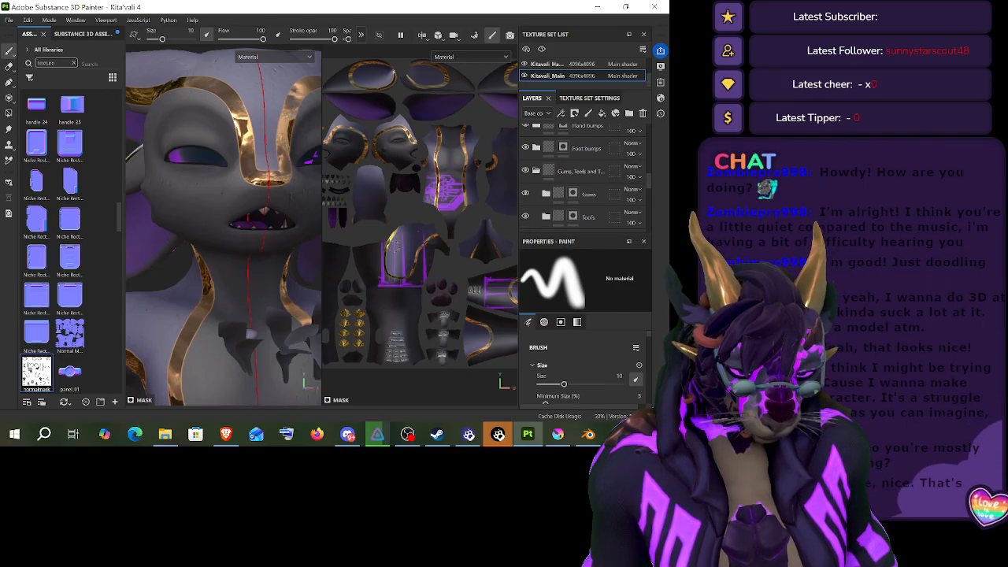
{"action": "scroll", "coordinate": [221, 290], "scroll_direction": "down", "scroll_amount": 6}
{"action": "mouse_move", "coordinate": [167, 345]}
{"action": "middle_mouse_down", "text": "alt"}
{"action": "mouse_move", "coordinate": [150, 342]}
{"action": "mouse_move", "coordinate": [246, 353]}
{"action": "middle_mouse_up", "text": "alt"}
{"action": "scroll", "coordinate": [193, 346], "scroll_direction": "up", "scroll_amount": 8}
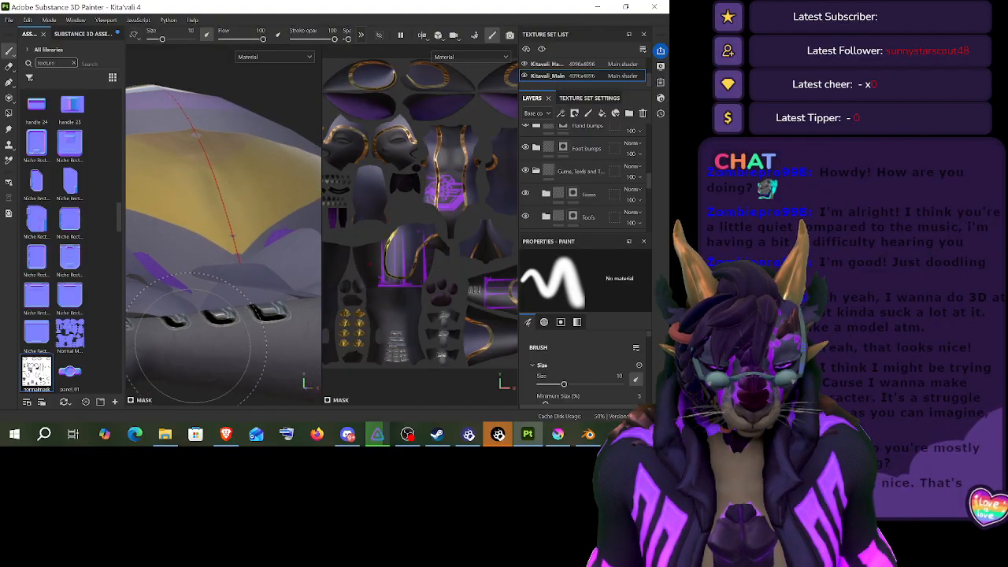
{"action": "scroll", "coordinate": [194, 347], "scroll_direction": "up", "scroll_amount": 1}
{"action": "scroll", "coordinate": [256, 343], "scroll_direction": "down", "scroll_amount": 2}
{"action": "middle_click_drag", "start_coordinate": [267, 335], "coordinate": [106, 334], "text": "alt"}
{"action": "middle_click_drag", "start_coordinate": [303, 324], "coordinate": [87, 291], "text": "alt"}
{"action": "scroll", "coordinate": [87, 291], "scroll_direction": "up", "scroll_amount": 2}
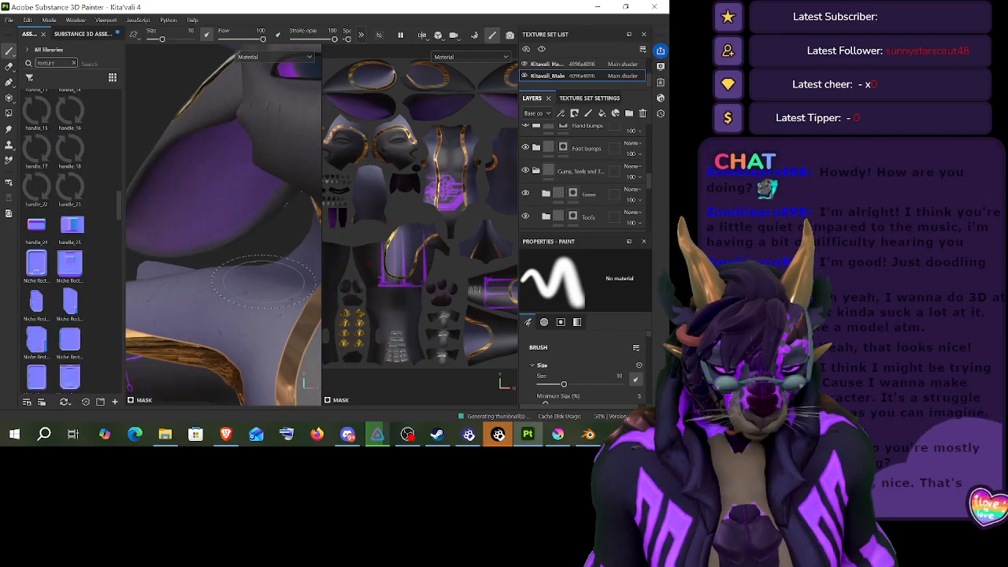
{"action": "middle_click_drag", "start_coordinate": [293, 282], "coordinate": [240, 277], "text": "alt"}
{"action": "scroll", "coordinate": [240, 277], "scroll_direction": "down", "scroll_amount": 8}
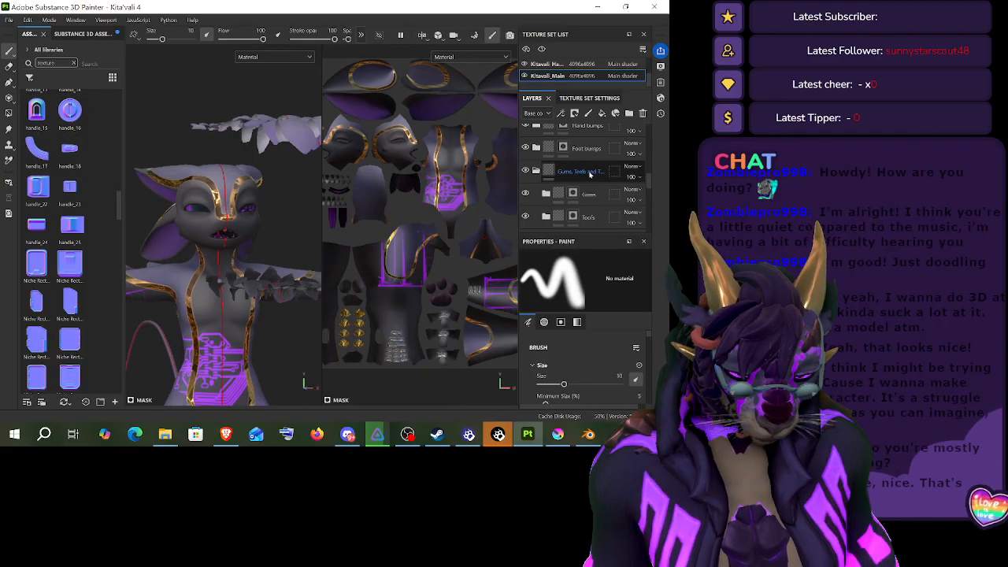
{"action": "scroll", "coordinate": [589, 174], "scroll_direction": "up", "scroll_amount": 5}
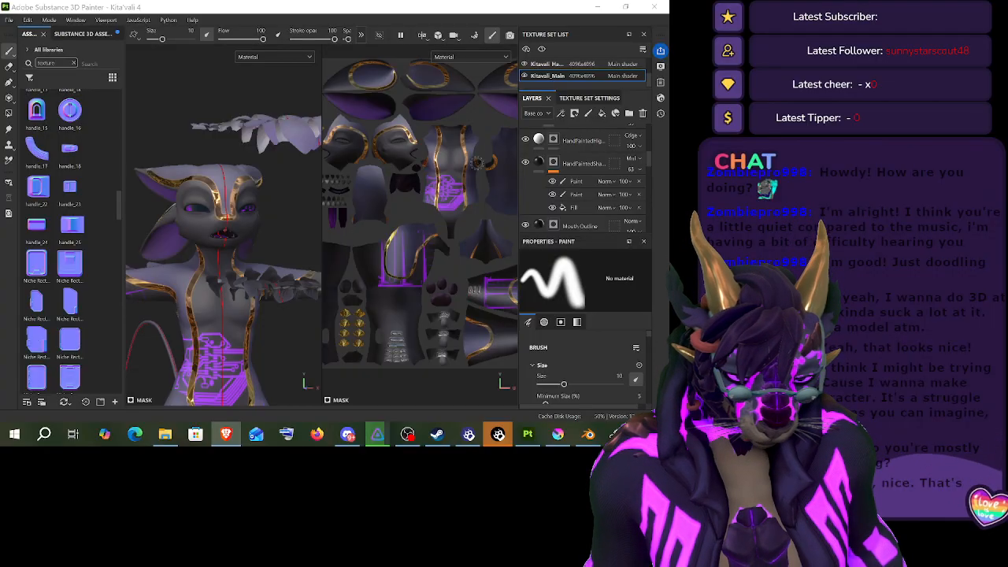
{"action": "scroll", "coordinate": [549, 163], "scroll_direction": "up", "scroll_amount": 3}
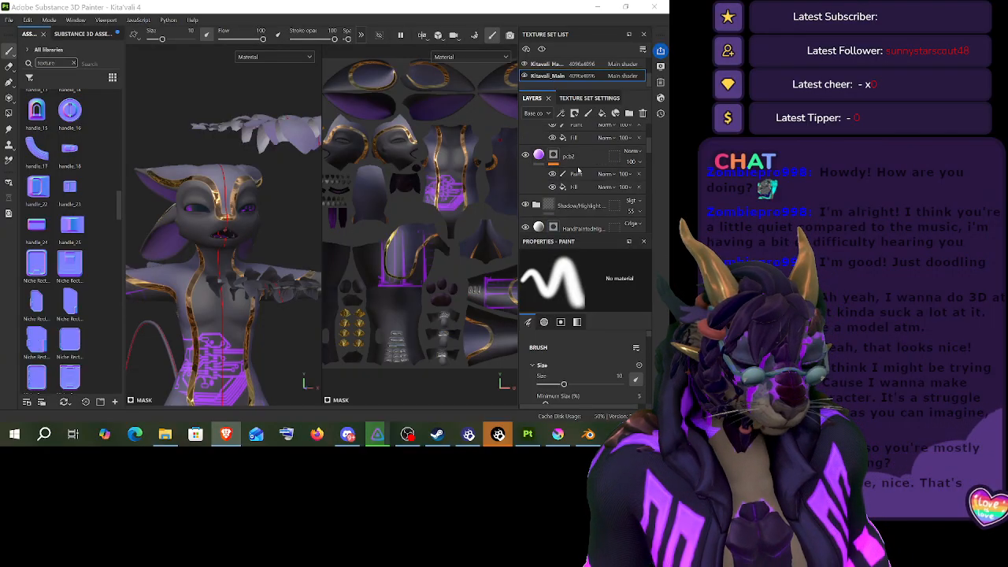
{"action": "scroll", "coordinate": [578, 170], "scroll_direction": "down", "scroll_amount": 4}
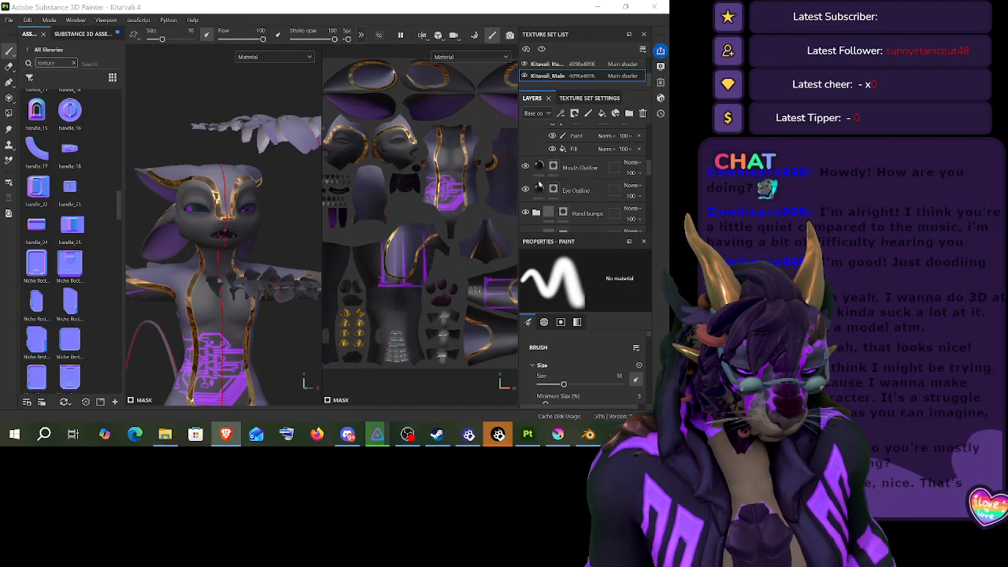
{"action": "scroll", "coordinate": [540, 184], "scroll_direction": "down", "scroll_amount": 3}
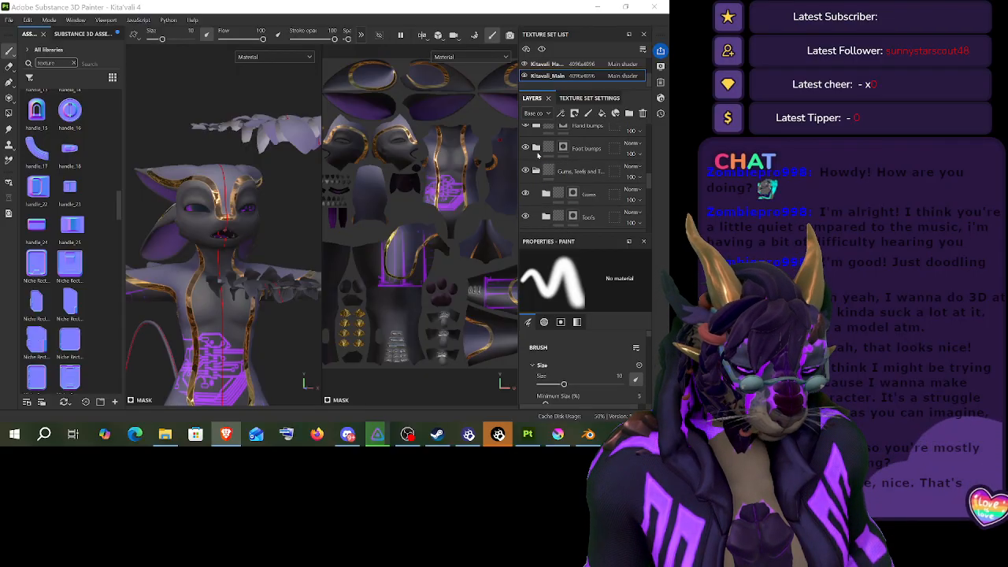
{"action": "scroll", "coordinate": [546, 193], "scroll_direction": "down", "scroll_amount": 1}
Step: Expand the Tools folder, hide the teeth shading overlay, and select the Teeth BaseCol fill layer
{"action": "left_click", "coordinate": [557, 189]}
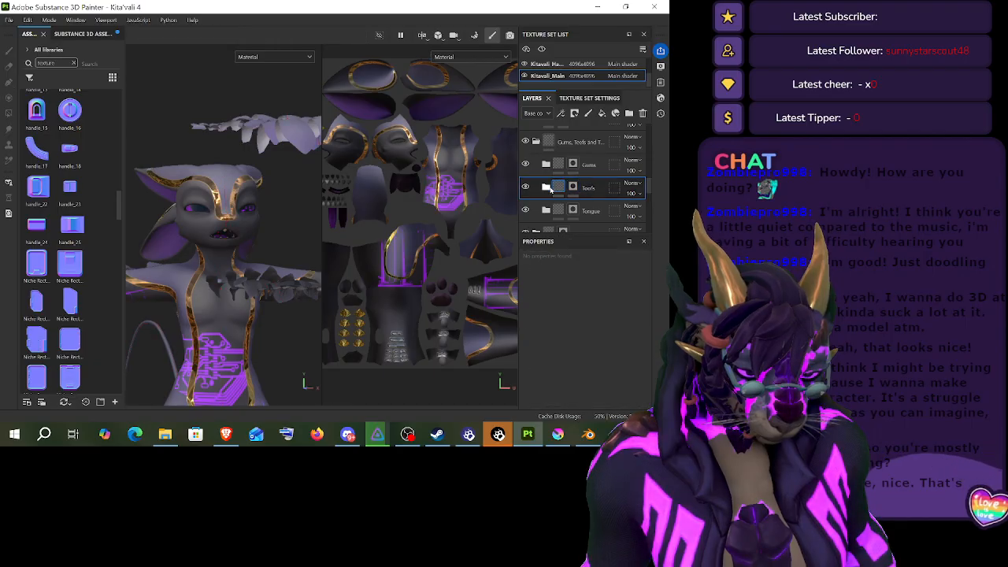
{"action": "left_click", "coordinate": [549, 188]}
{"action": "scroll", "coordinate": [564, 207], "scroll_direction": "down", "scroll_amount": 1}
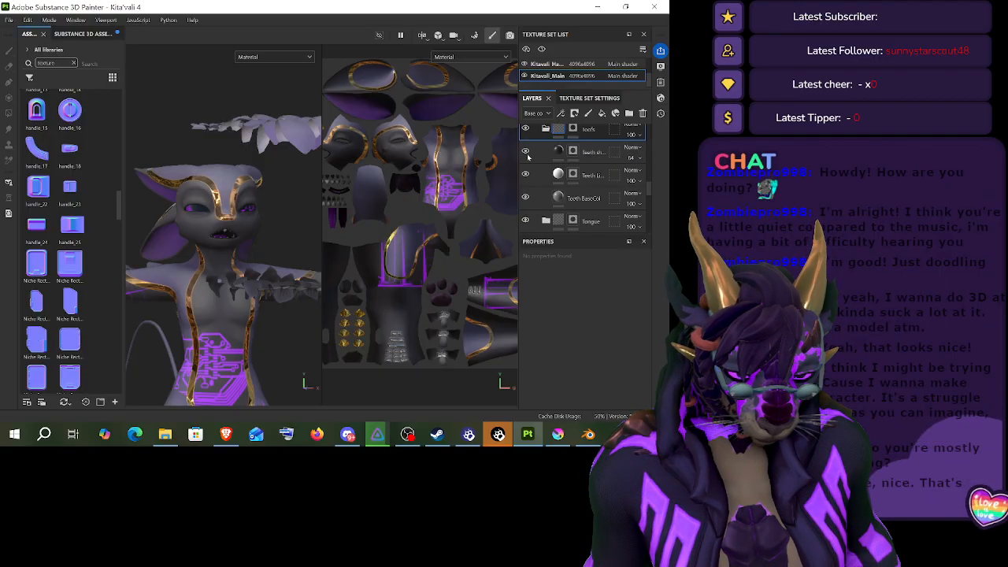
{"action": "left_click", "coordinate": [525, 152]}
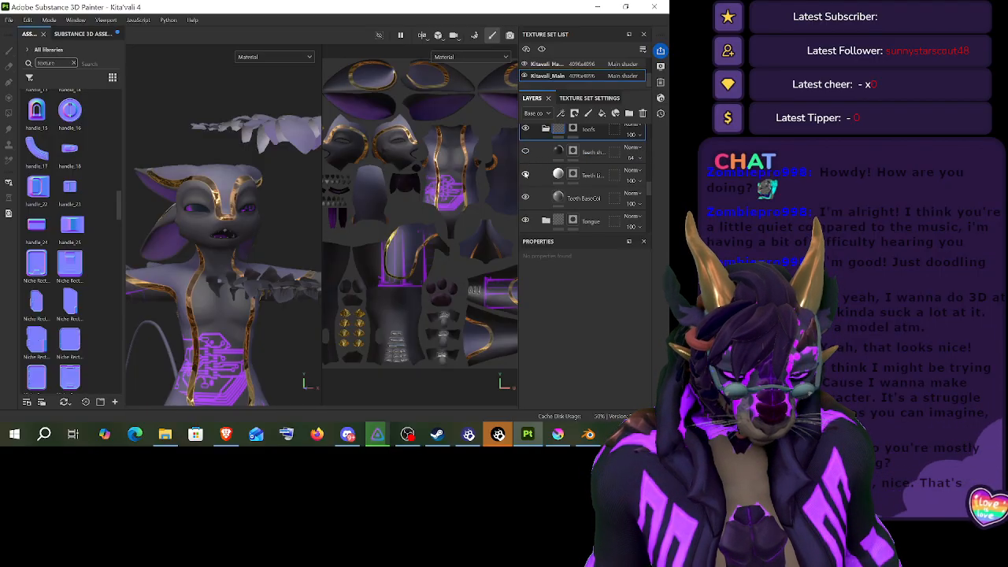
{"action": "scroll", "coordinate": [221, 243], "scroll_direction": "up", "scroll_amount": 6}
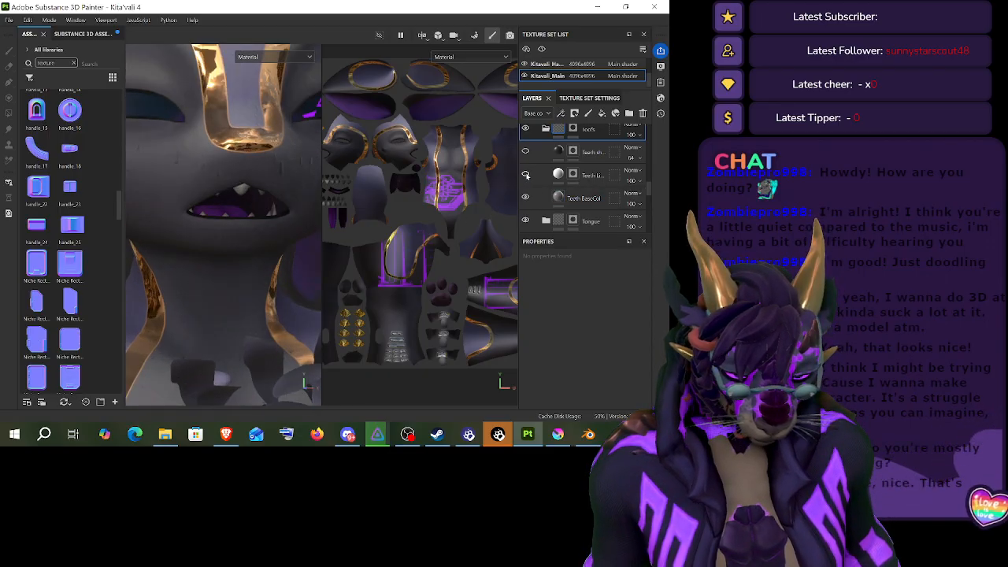
{"action": "left_click", "coordinate": [559, 198]}
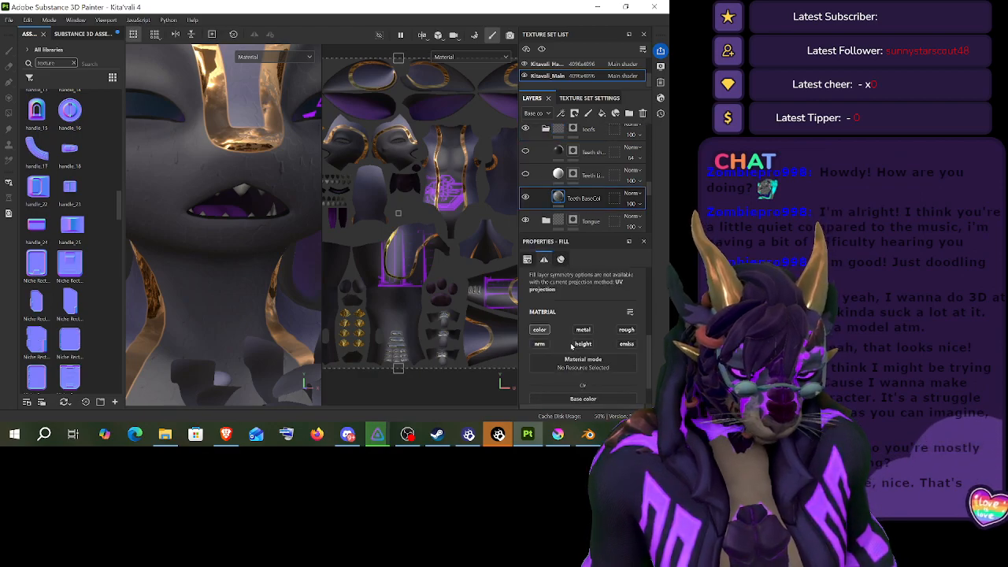
Step: Clear the asset search, filter Assets to materials, and drop Metal Polished onto Teeth BaseCol
{"action": "left_click", "coordinate": [72, 63]}
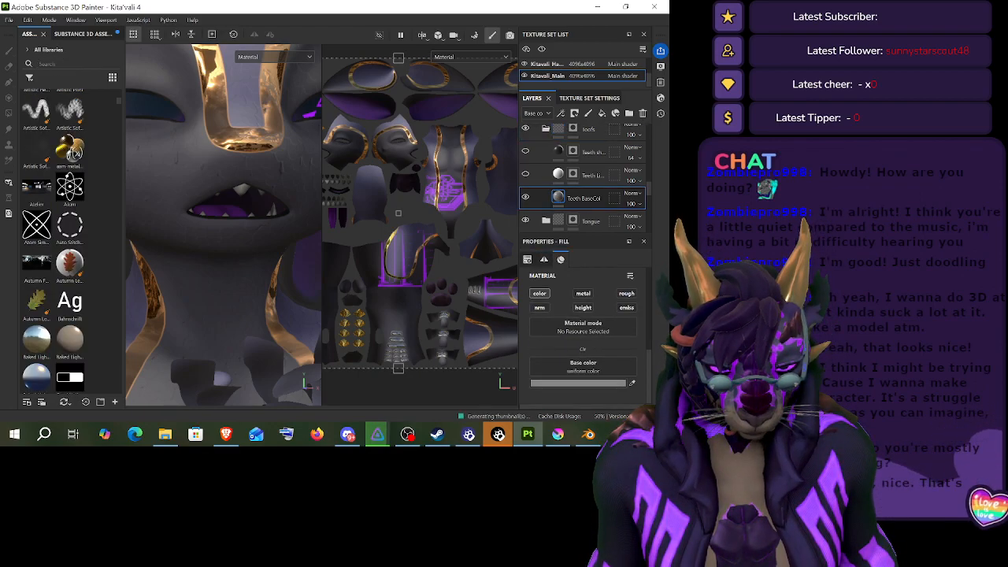
{"action": "left_click", "coordinate": [31, 78]}
{"action": "left_click", "coordinate": [54, 91]}
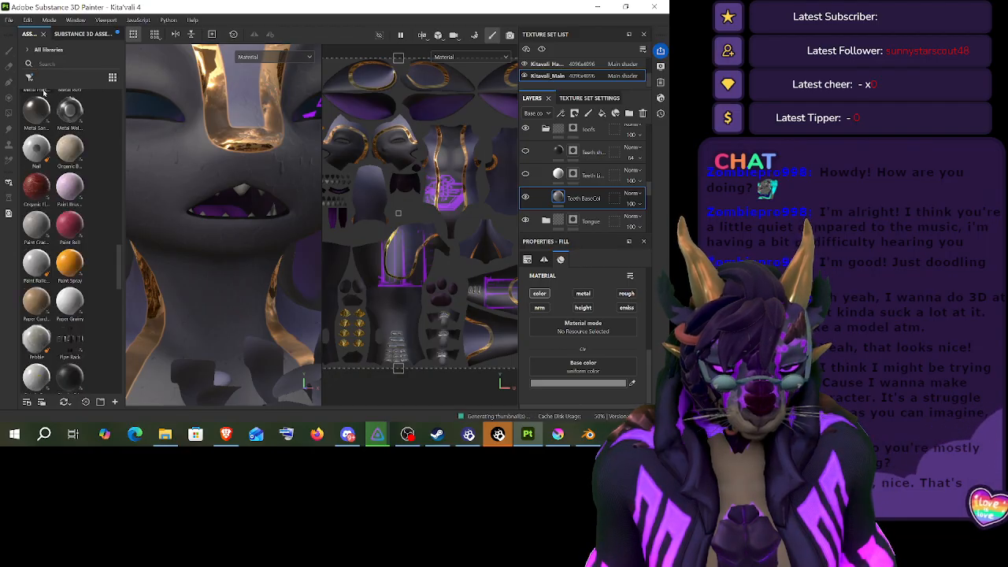
{"action": "scroll", "coordinate": [60, 182], "scroll_direction": "down", "scroll_amount": 8}
{"action": "scroll", "coordinate": [60, 182], "scroll_direction": "down", "scroll_amount": 4}
{"action": "scroll", "coordinate": [43, 165], "scroll_direction": "up", "scroll_amount": 8}
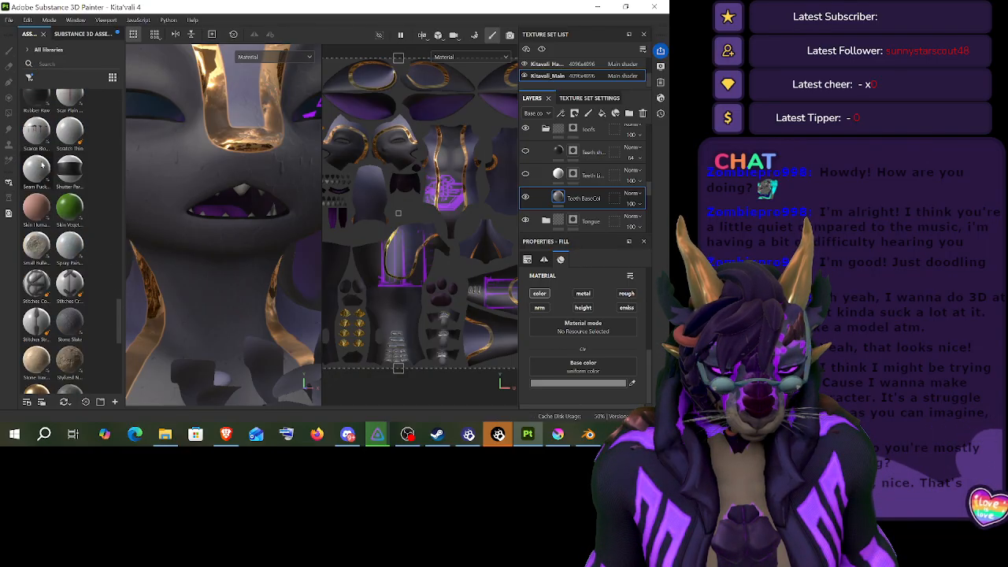
{"action": "scroll", "coordinate": [43, 169], "scroll_direction": "up", "scroll_amount": 6}
{"action": "left_click_drag", "start_coordinate": [37, 195], "coordinate": [568, 326]}
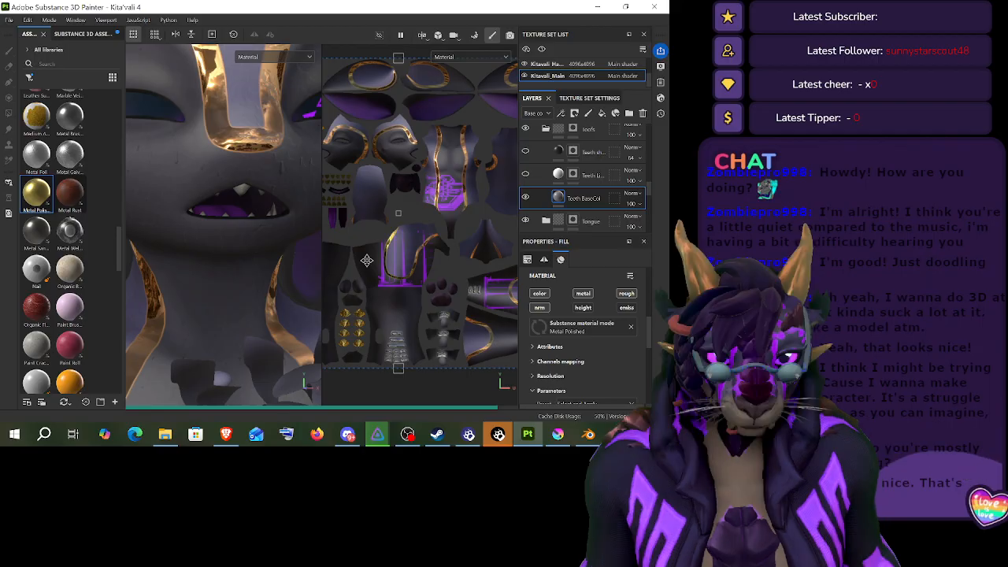
Step: Set Metal Type to Cobalt, with Metal Roughness and Scratches Intensity both at 0
{"action": "scroll", "coordinate": [577, 331], "scroll_direction": "down", "scroll_amount": 5}
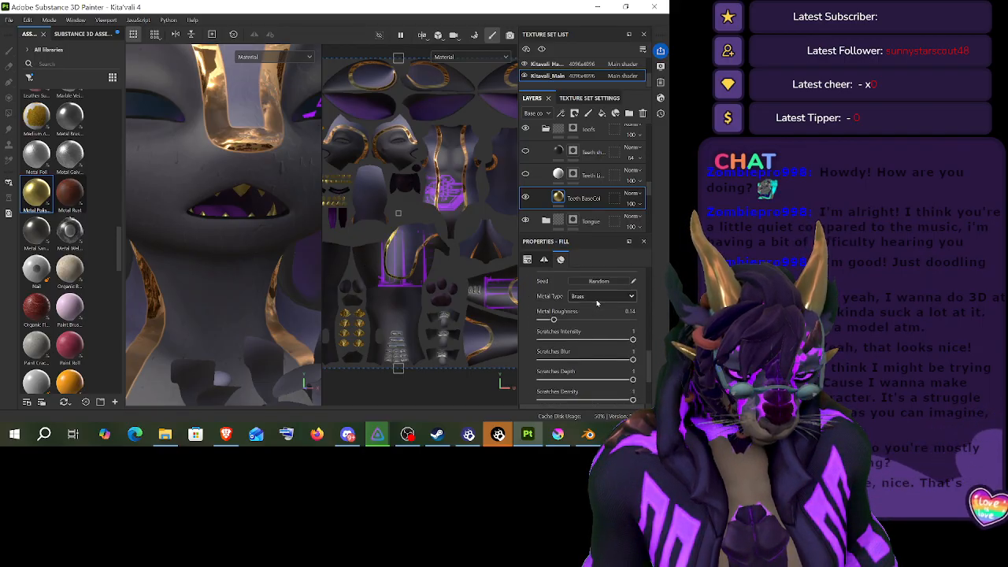
{"action": "left_click", "coordinate": [597, 297]}
{"action": "left_click", "coordinate": [585, 354]}
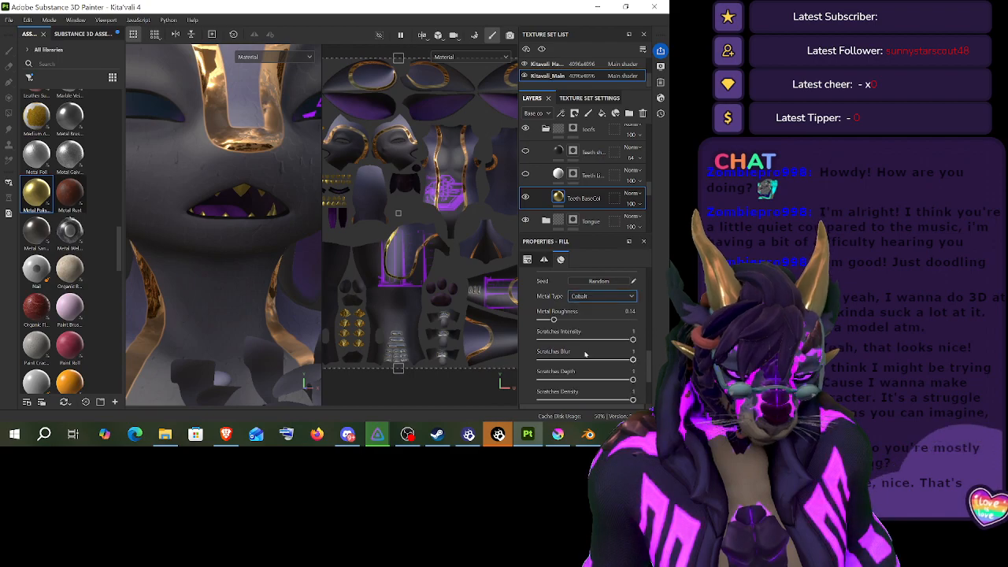
{"action": "left_click_drag", "start_coordinate": [547, 320], "coordinate": [524, 321]}
{"action": "left_click_drag", "start_coordinate": [632, 339], "coordinate": [502, 341]}
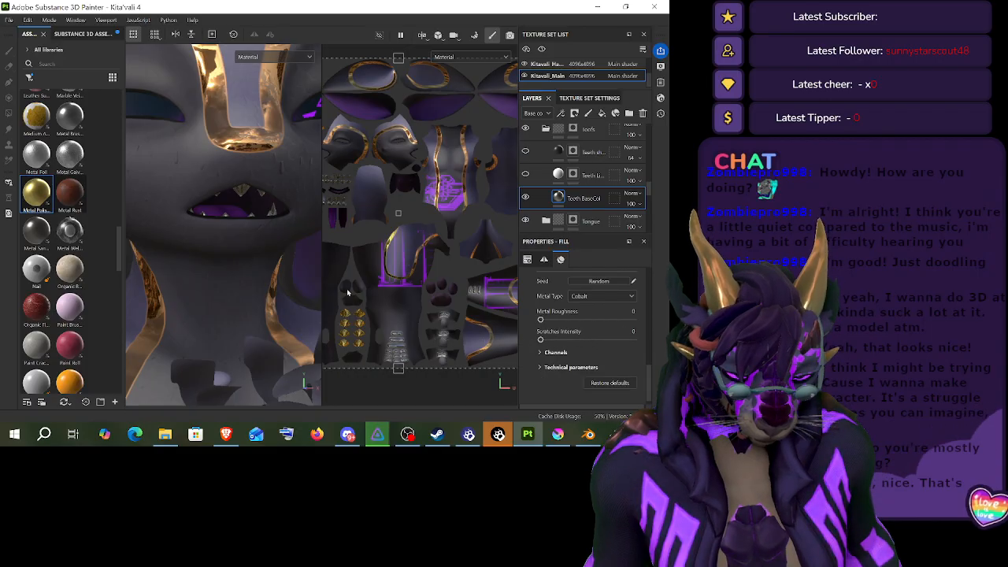
{"action": "mouse_move", "coordinate": [280, 234]}
{"action": "left_mouse_down", "text": "alt"}
{"action": "mouse_move", "coordinate": [277, 243]}
{"action": "mouse_move", "coordinate": [274, 142]}
{"action": "mouse_move", "coordinate": [291, 246]}
{"action": "left_mouse_up", "text": "alt"}
Step: Orbit and zoom around the head to check the polished Cobalt teeth inside the mouth
{"action": "scroll", "coordinate": [288, 242], "scroll_direction": "down", "scroll_amount": 5}
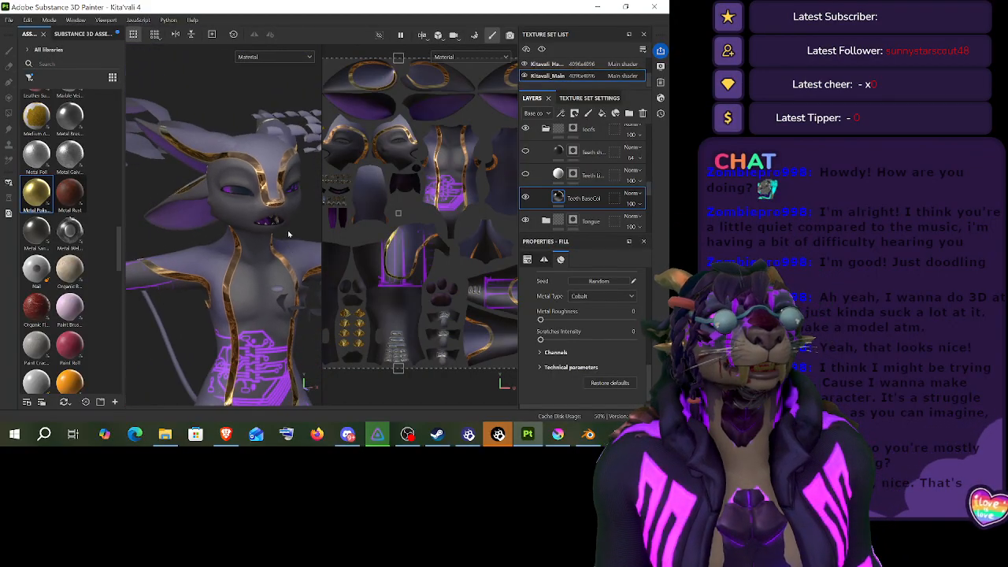
{"action": "scroll", "coordinate": [281, 231], "scroll_direction": "up", "scroll_amount": 2}
{"action": "scroll", "coordinate": [280, 230], "scroll_direction": "up", "scroll_amount": 6}
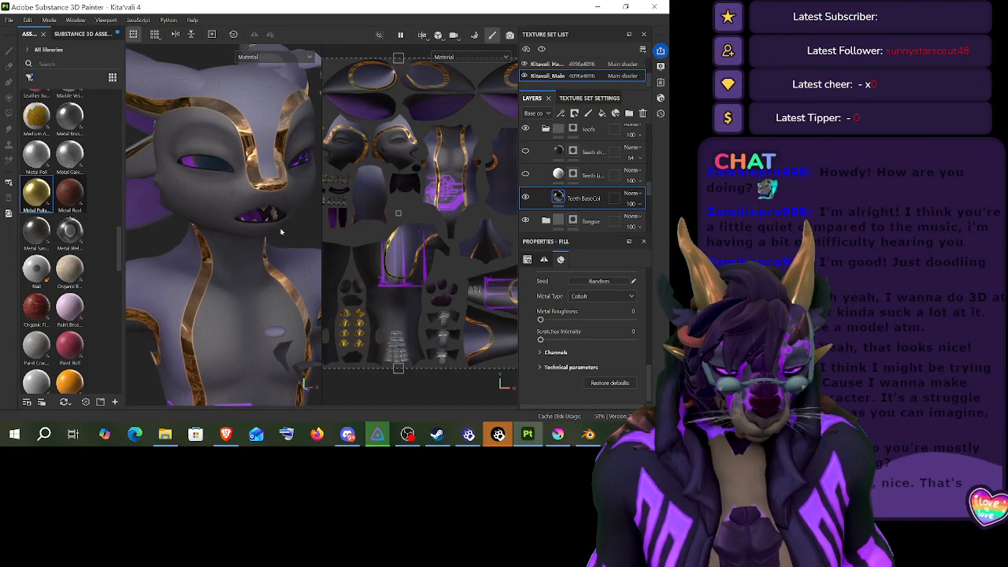
{"action": "left_click_drag", "start_coordinate": [272, 218], "coordinate": [252, 267], "text": "alt"}
{"action": "scroll", "coordinate": [259, 241], "scroll_direction": "down", "scroll_amount": 2}
{"action": "scroll", "coordinate": [260, 241], "scroll_direction": "down", "scroll_amount": 6}
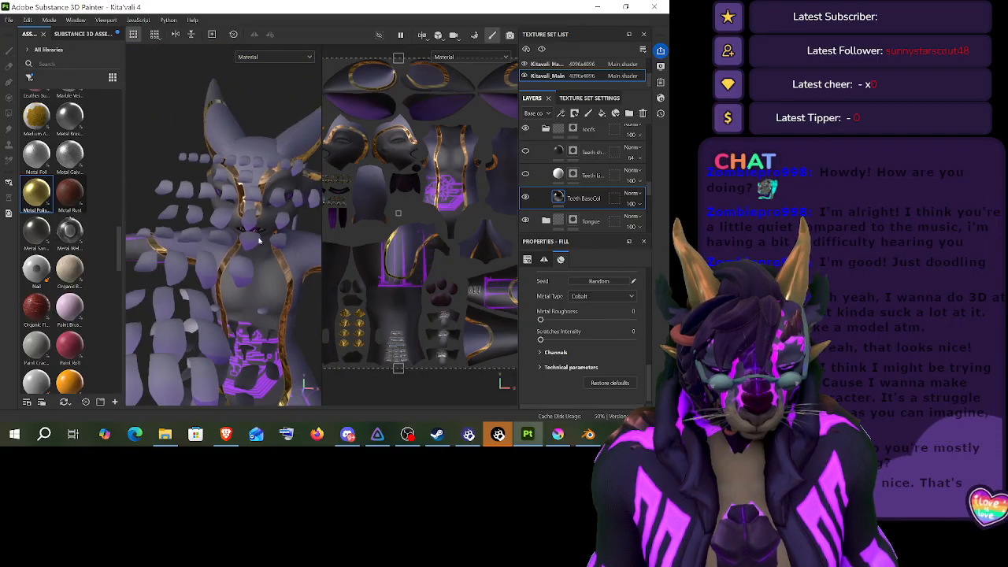
{"action": "scroll", "coordinate": [226, 245], "scroll_direction": "up", "scroll_amount": 4}
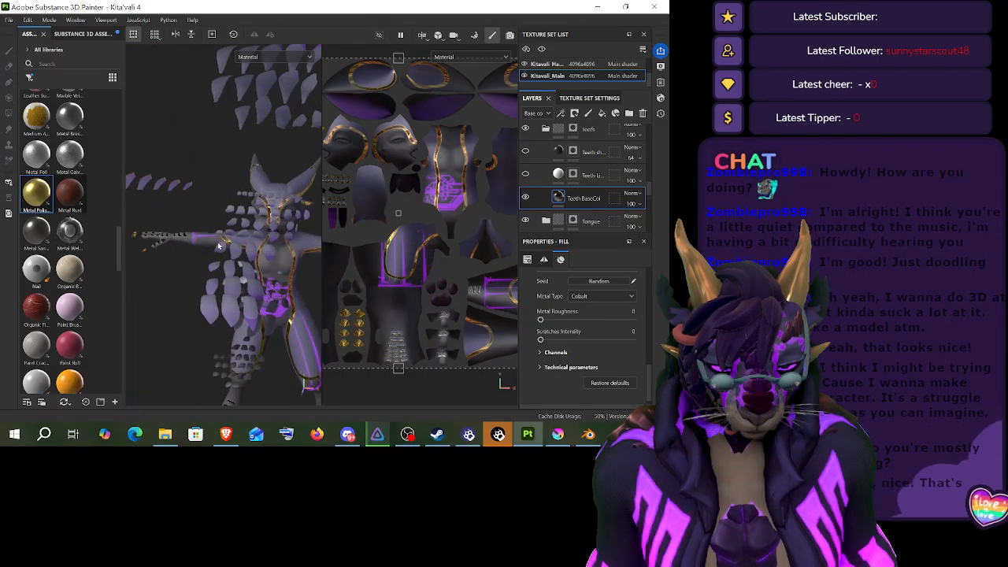
{"action": "scroll", "coordinate": [273, 238], "scroll_direction": "down", "scroll_amount": 3}
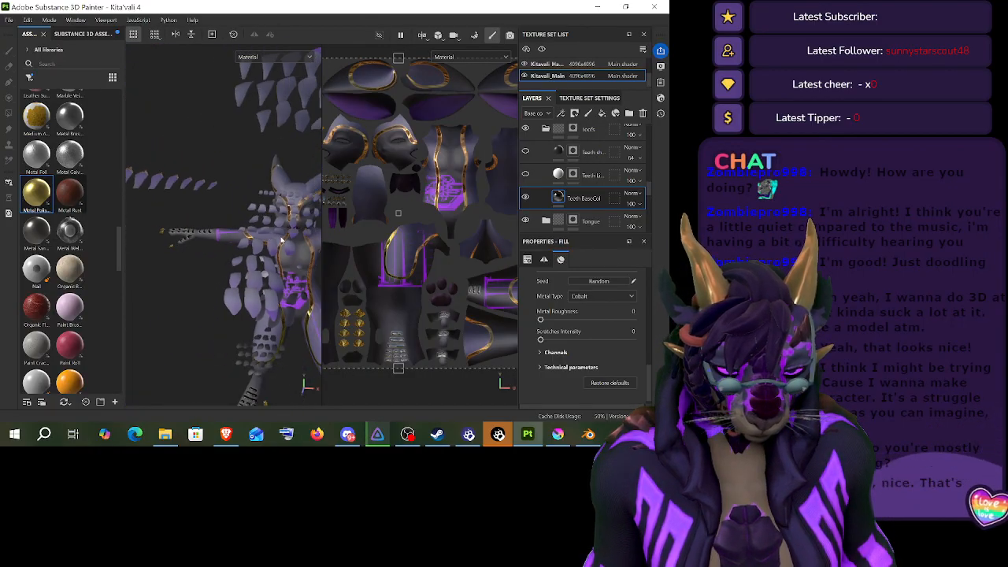
{"action": "scroll", "coordinate": [274, 237], "scroll_direction": "up", "scroll_amount": 5}
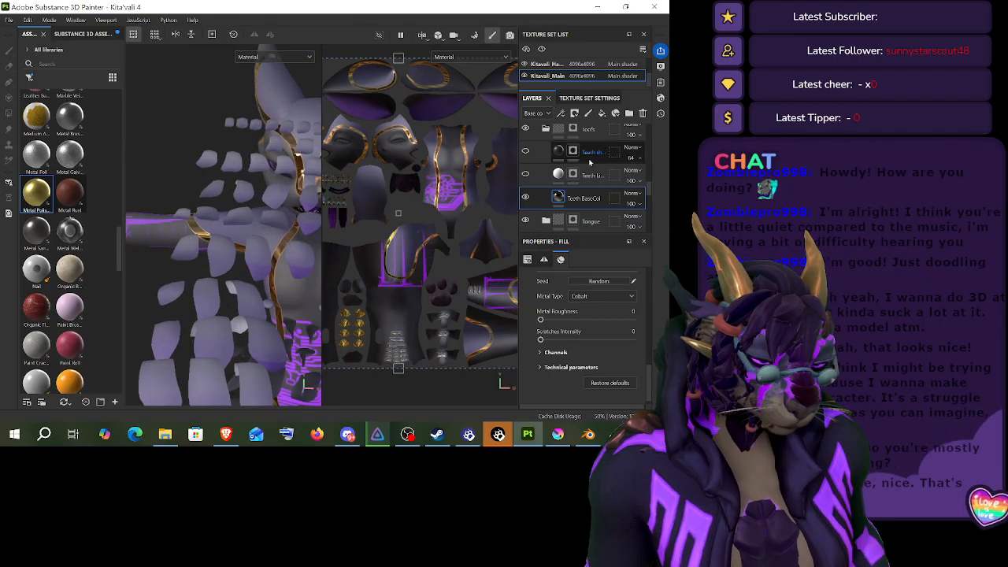
{"action": "scroll", "coordinate": [590, 161], "scroll_direction": "up", "scroll_amount": 10}
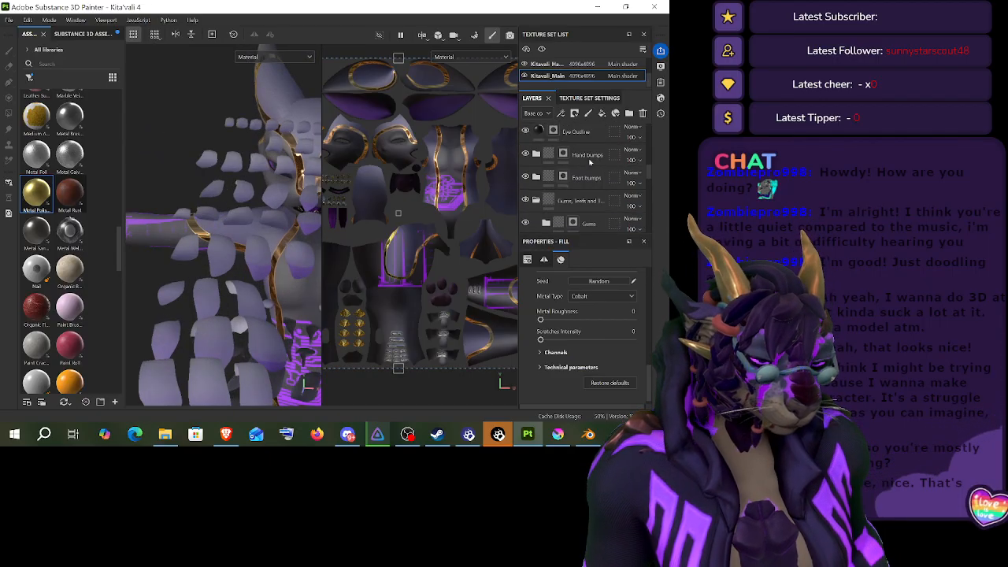
{"action": "left_click", "coordinate": [9, 19]}
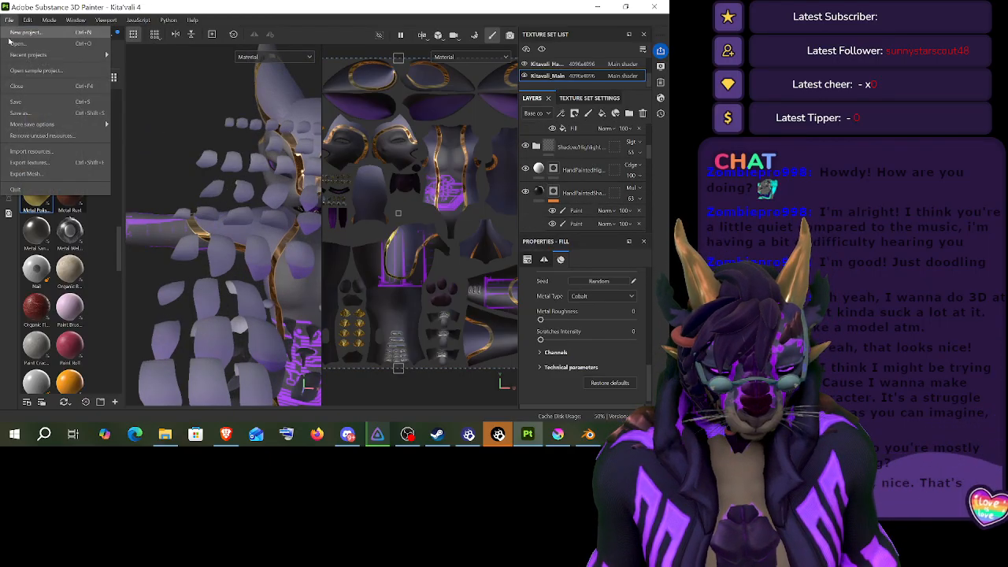
Step: Save the project, then orbit around the head and chest to review the model
{"action": "left_click", "coordinate": [16, 102]}
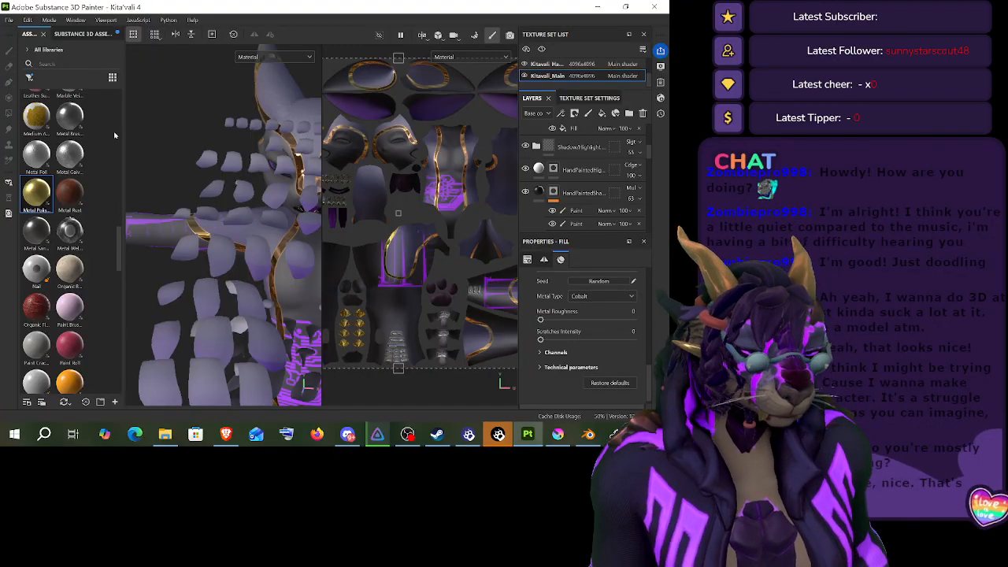
{"action": "scroll", "coordinate": [299, 184], "scroll_direction": "down", "scroll_amount": 3}
{"action": "scroll", "coordinate": [300, 184], "scroll_direction": "up", "scroll_amount": 8}
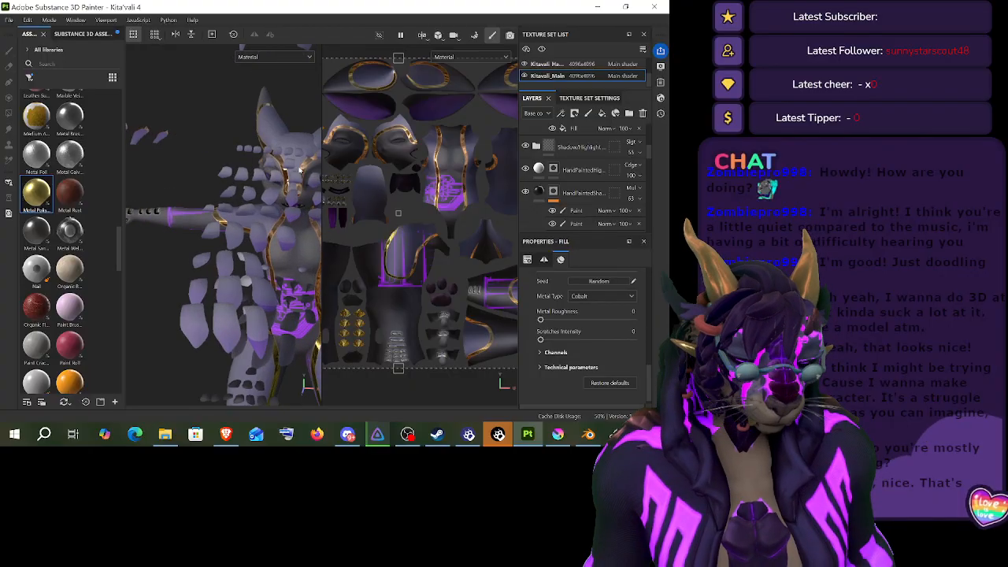
{"action": "left_click_drag", "start_coordinate": [287, 211], "coordinate": [214, 143], "text": "alt"}
{"action": "scroll", "coordinate": [211, 137], "scroll_direction": "up", "scroll_amount": 5}
{"action": "left_click_drag", "start_coordinate": [243, 208], "coordinate": [258, 227], "text": "alt"}
{"action": "left_click_drag", "start_coordinate": [203, 189], "coordinate": [234, 192], "text": "alt"}
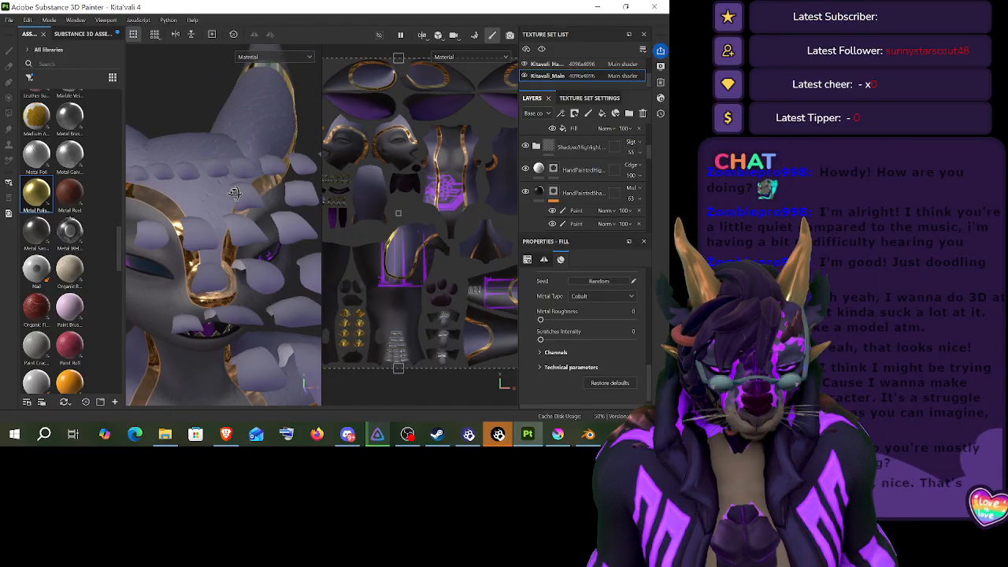
{"action": "scroll", "coordinate": [235, 197], "scroll_direction": "down", "scroll_amount": 3}
{"action": "scroll", "coordinate": [235, 356], "scroll_direction": "up", "scroll_amount": 5}
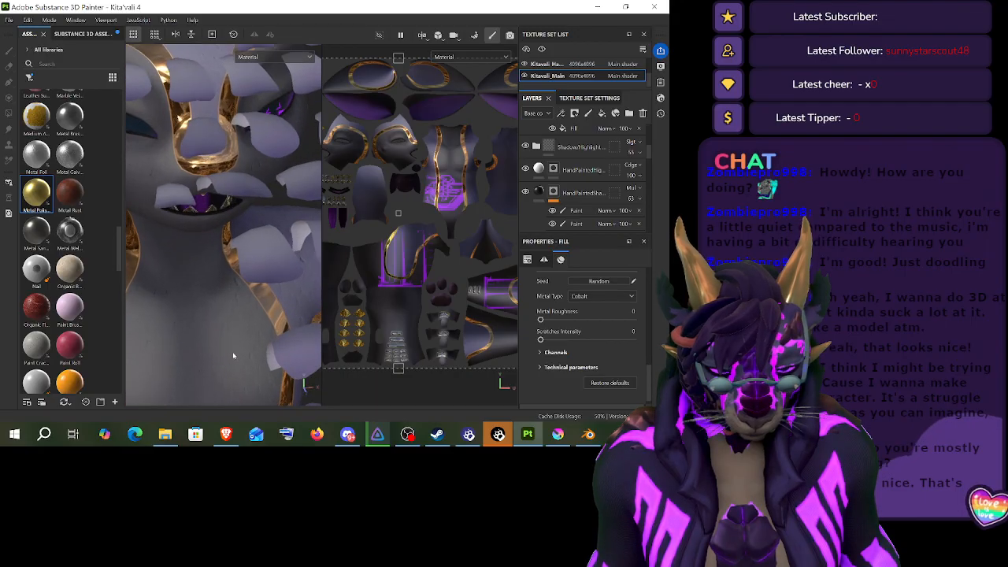
{"action": "middle_click_drag", "start_coordinate": [237, 347], "coordinate": [251, 202], "text": "alt"}
{"action": "scroll", "coordinate": [243, 219], "scroll_direction": "down", "scroll_amount": 5}
{"action": "left_click_drag", "start_coordinate": [241, 224], "coordinate": [245, 256], "text": "alt"}
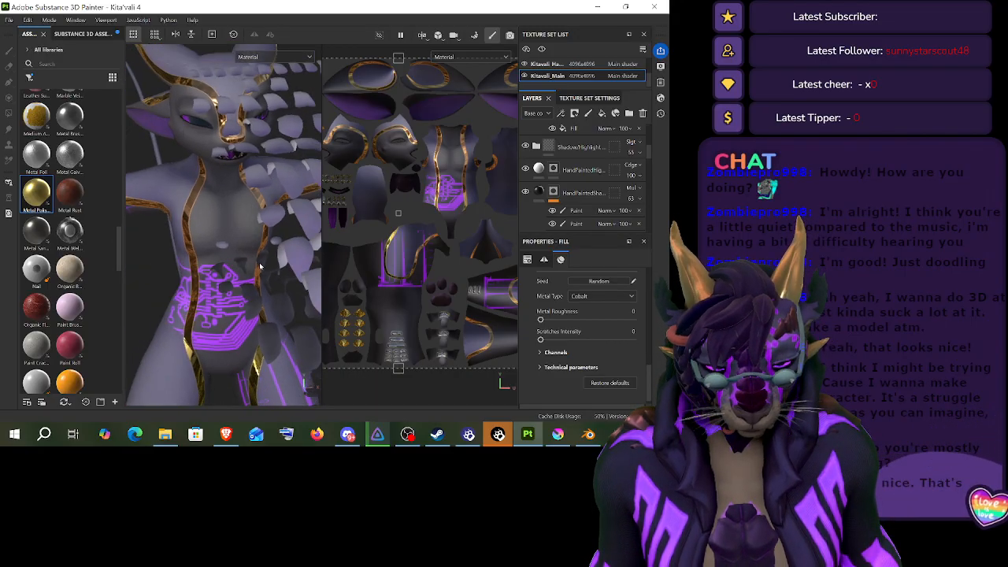
Step: Save the project again and hide the two pcb2 circuit-pattern layers
{"action": "left_click", "coordinate": [8, 20]}
{"action": "left_click", "coordinate": [31, 104]}
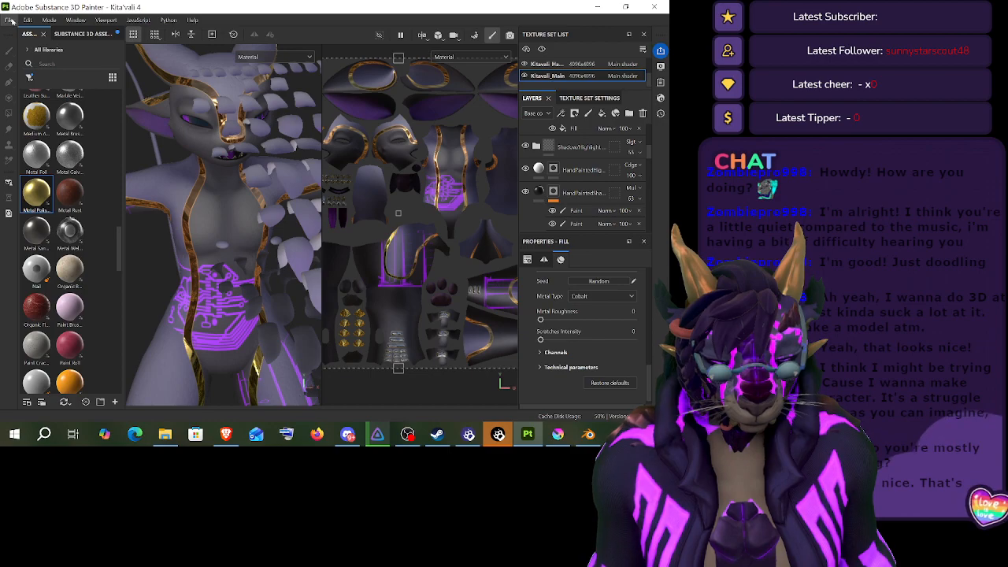
{"action": "scroll", "coordinate": [528, 166], "scroll_direction": "up", "scroll_amount": 3}
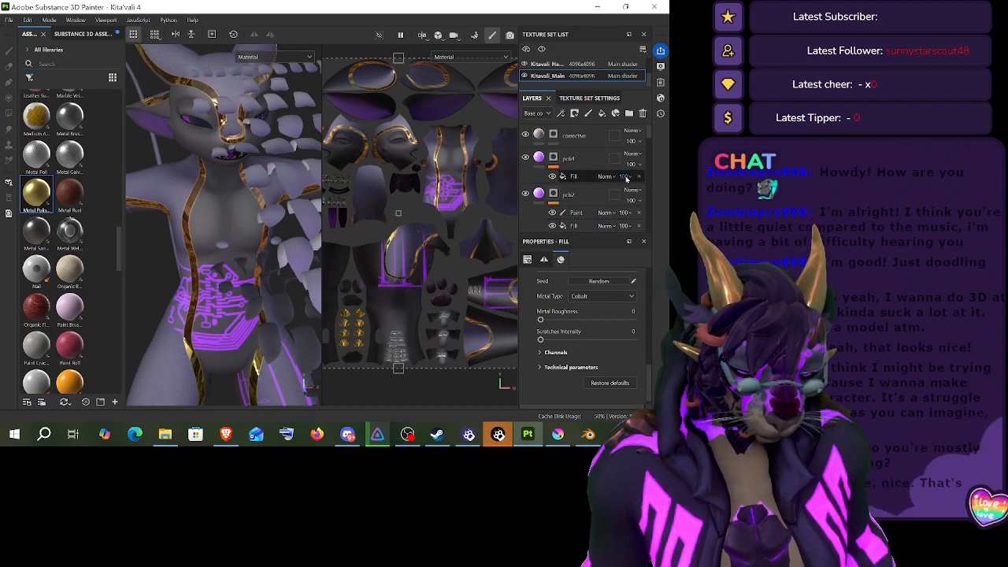
{"action": "left_click", "coordinate": [526, 194]}
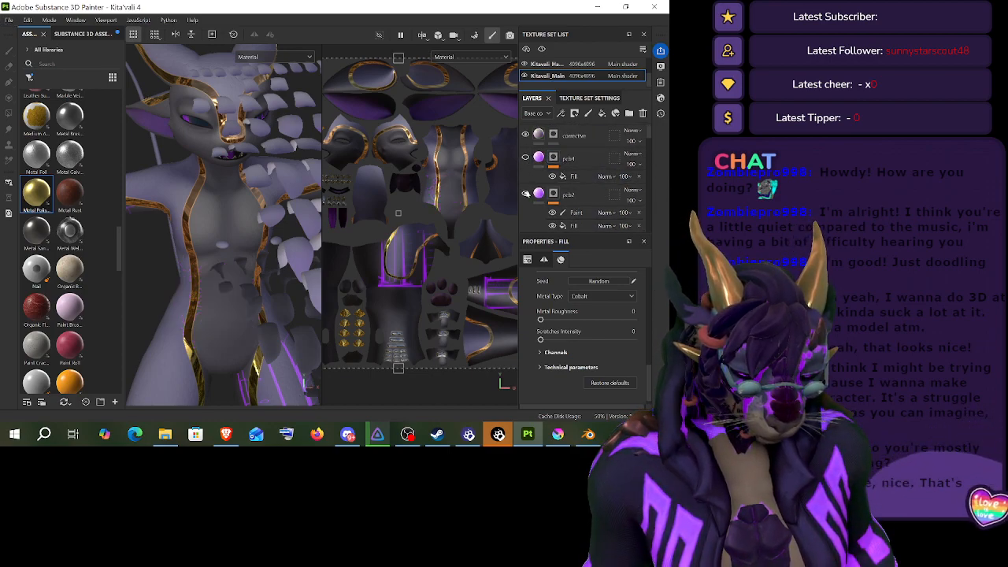
{"action": "scroll", "coordinate": [526, 194], "scroll_direction": "down", "scroll_amount": 1}
{"action": "left_click", "coordinate": [526, 213]}
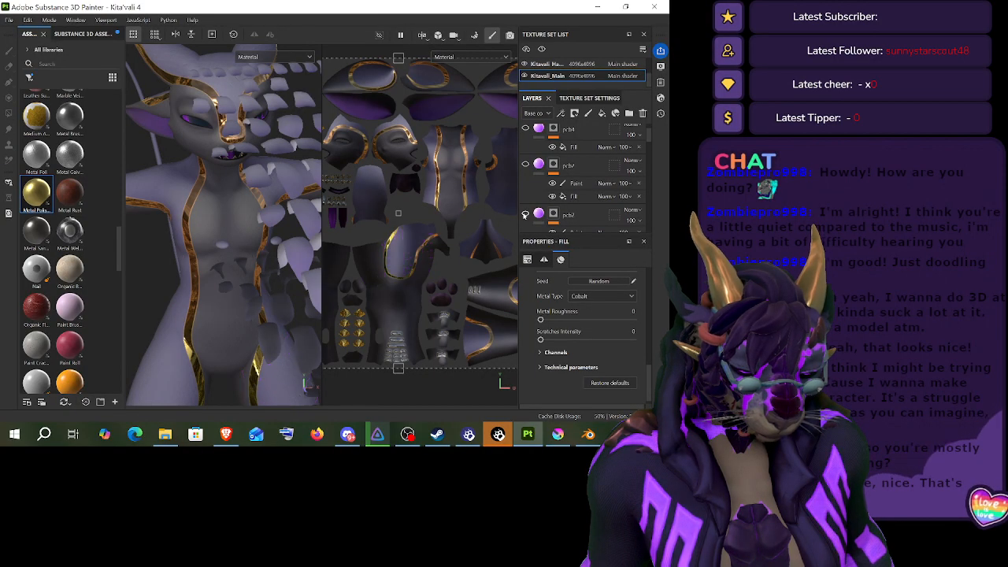
{"action": "scroll", "coordinate": [524, 180], "scroll_direction": "down", "scroll_amount": 1}
{"action": "scroll", "coordinate": [525, 176], "scroll_direction": "down", "scroll_amount": 1}
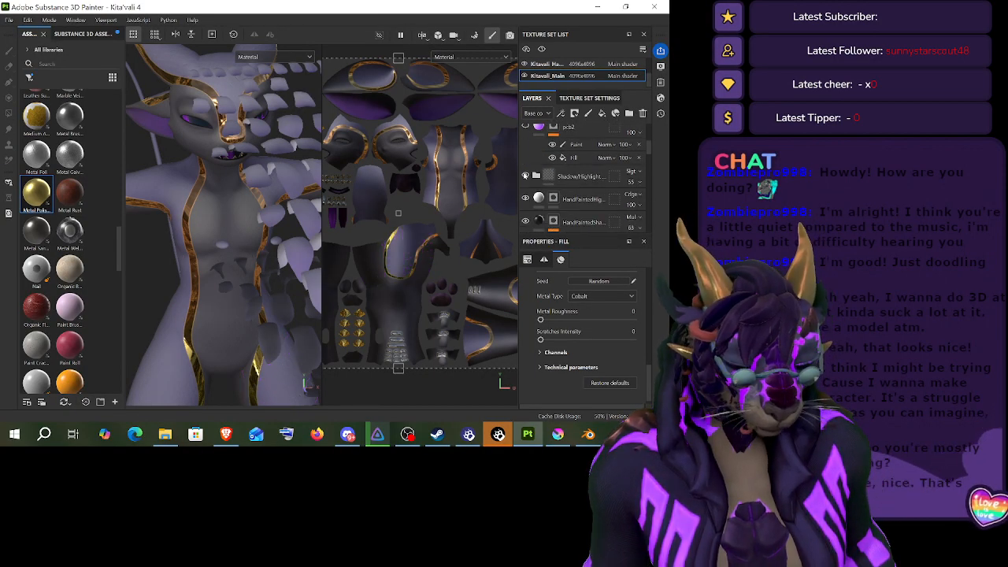
{"action": "scroll", "coordinate": [175, 263], "scroll_direction": "down", "scroll_amount": 5}
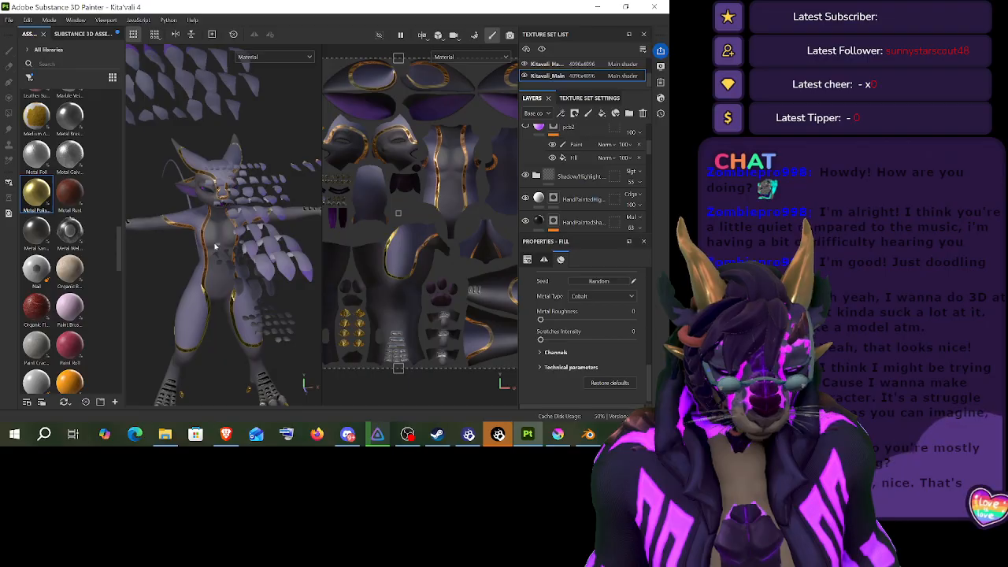
{"action": "left_click", "coordinate": [10, 19]}
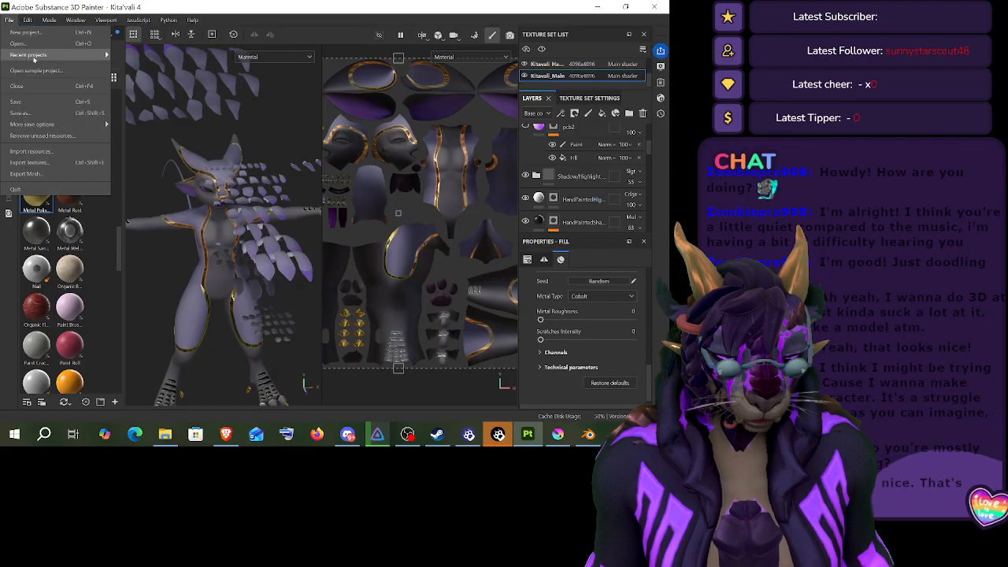
{"action": "mouse_move", "coordinate": [33, 57]}
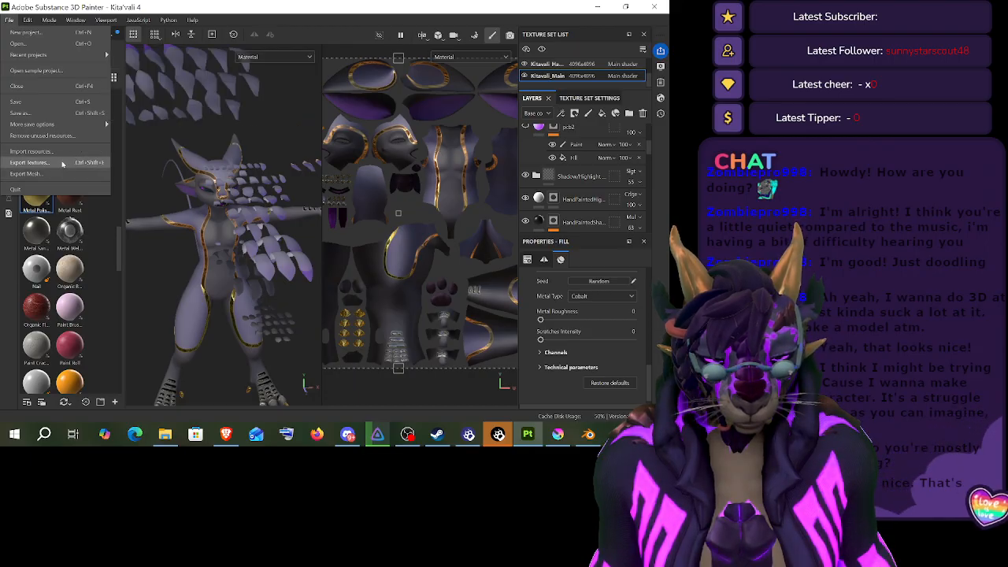
Step: In Export textures, tick Kitavali_Hairstyle and Kitavali Main, review the Eyes output maps, and close
{"action": "left_click", "coordinate": [29, 162]}
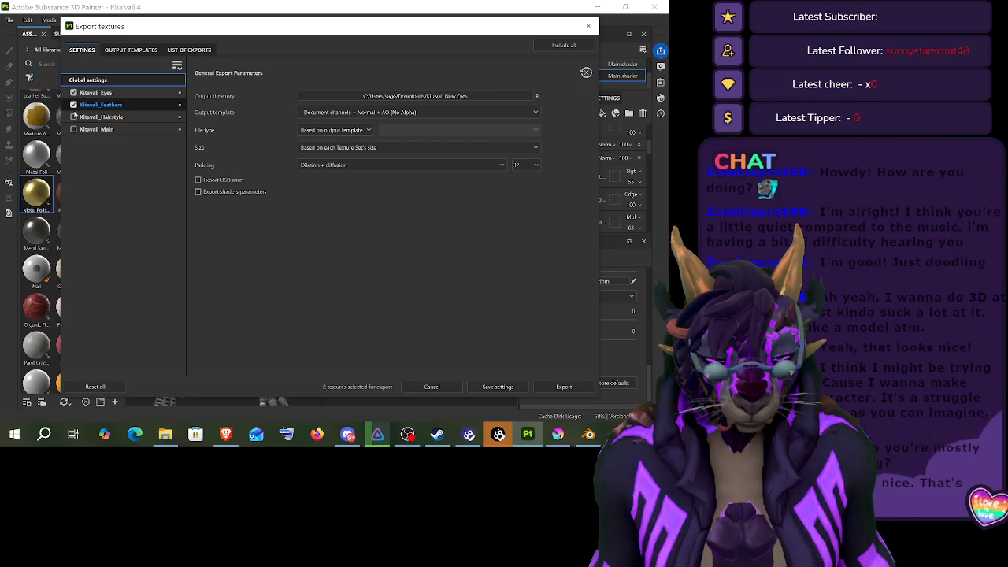
{"action": "left_click", "coordinate": [73, 116]}
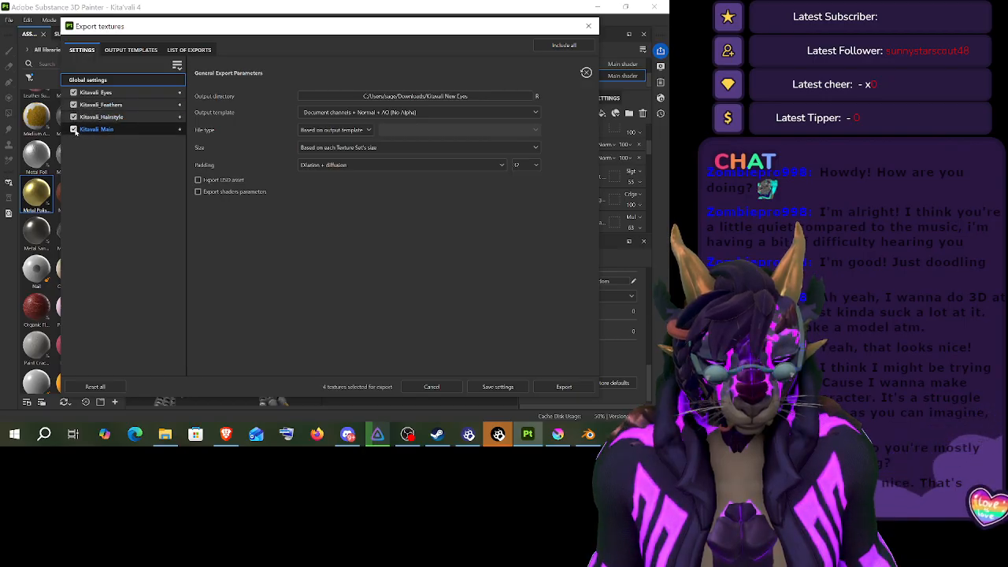
{"action": "left_click", "coordinate": [112, 93]}
{"action": "left_click", "coordinate": [111, 93]}
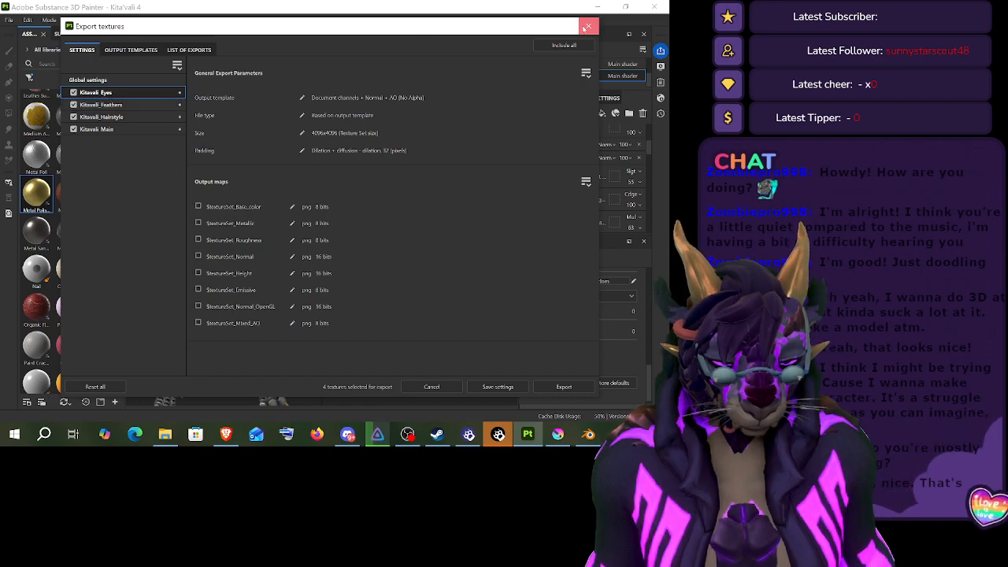
{"action": "left_click", "coordinate": [587, 27]}
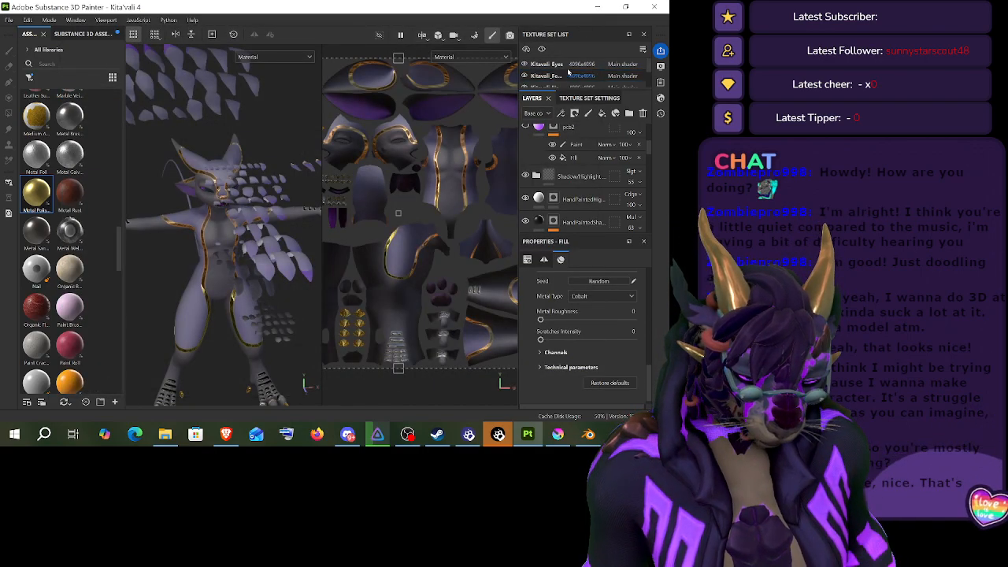
Step: On Kitavali Eyes, test the Triangle layers' visibility and hide the purple triangle arrows
{"action": "left_click", "coordinate": [560, 67]}
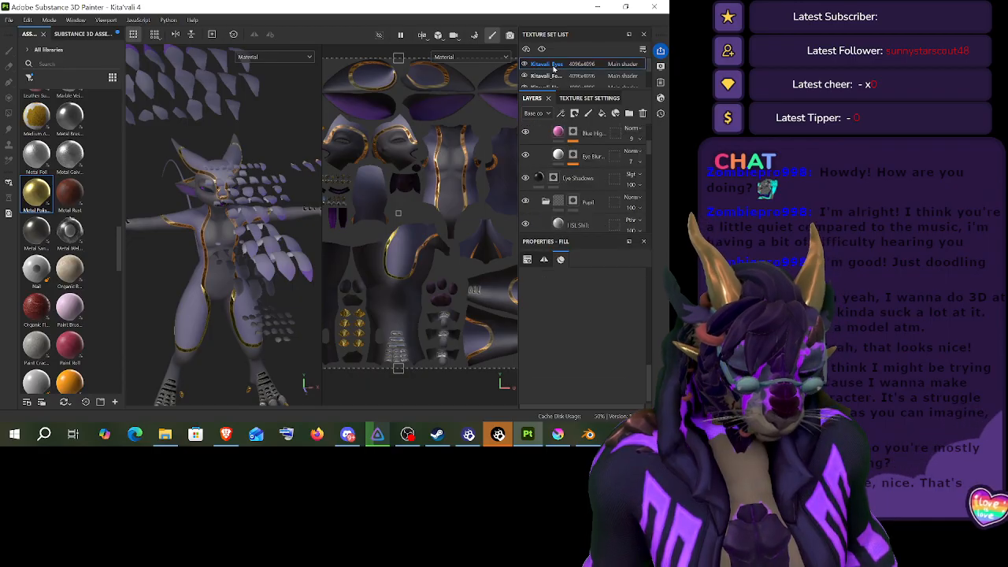
{"action": "scroll", "coordinate": [566, 135], "scroll_direction": "up", "scroll_amount": 3}
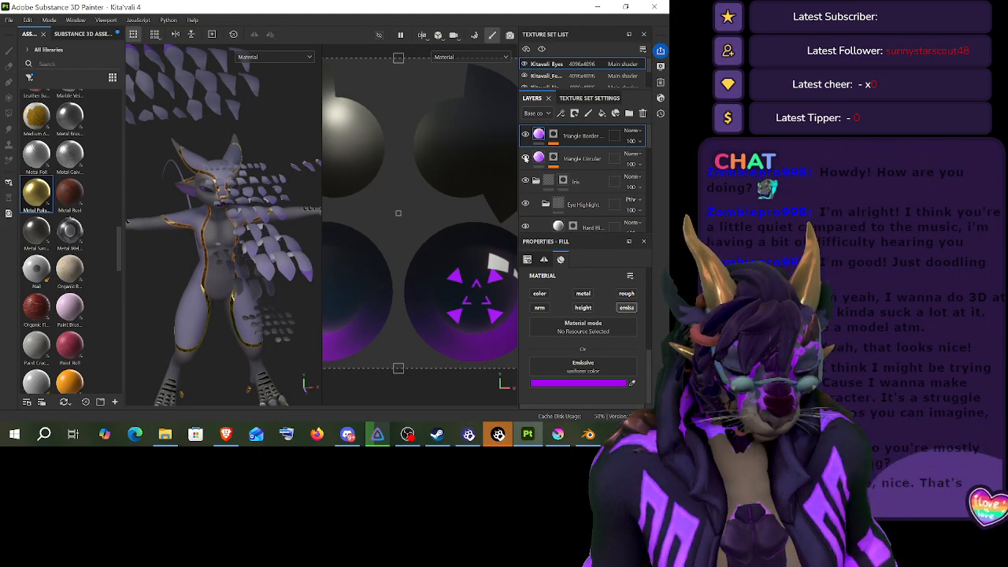
{"action": "scroll", "coordinate": [244, 195], "scroll_direction": "up", "scroll_amount": 6}
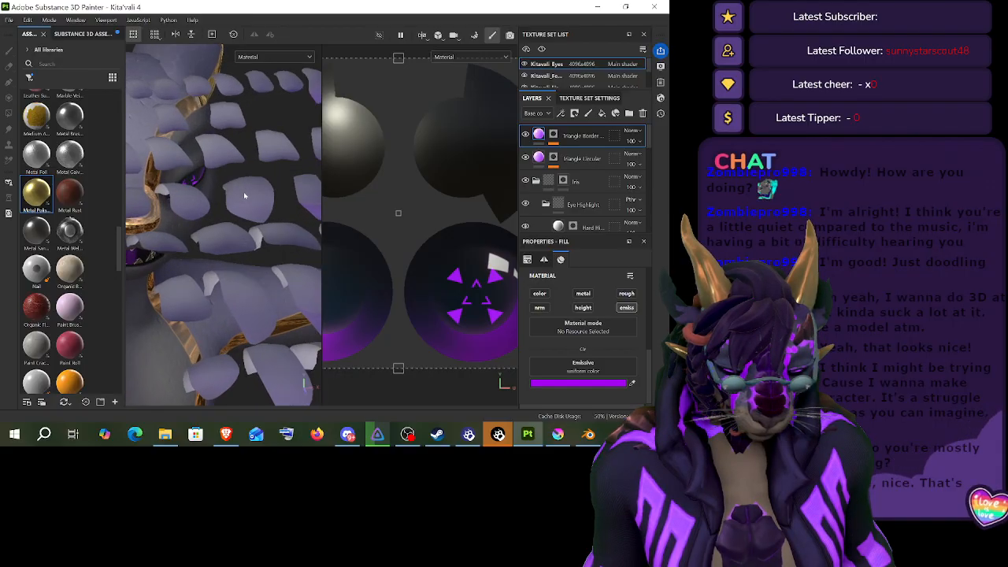
{"action": "left_click", "coordinate": [525, 159]}
{"action": "left_click", "coordinate": [525, 158]}
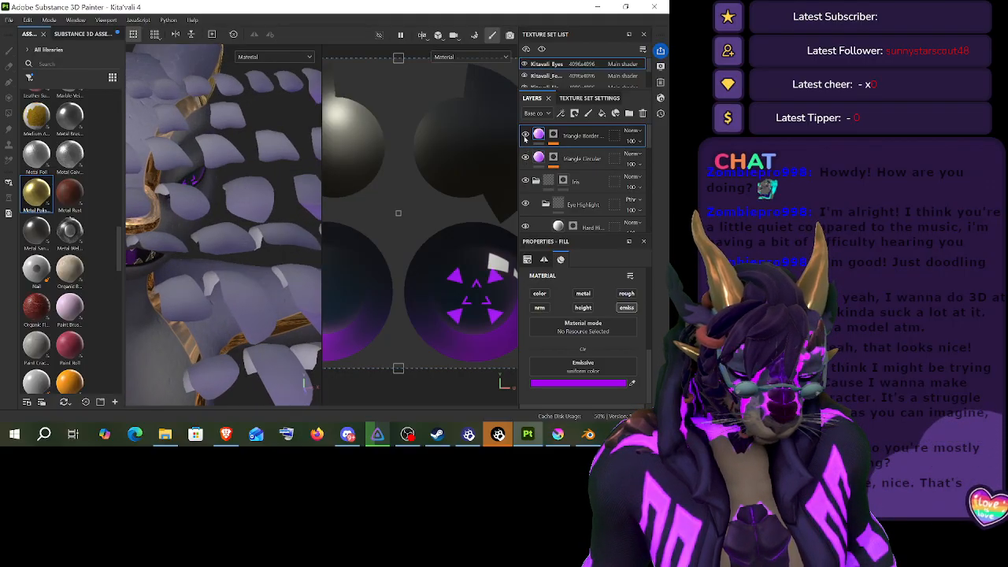
{"action": "left_click", "coordinate": [525, 135]}
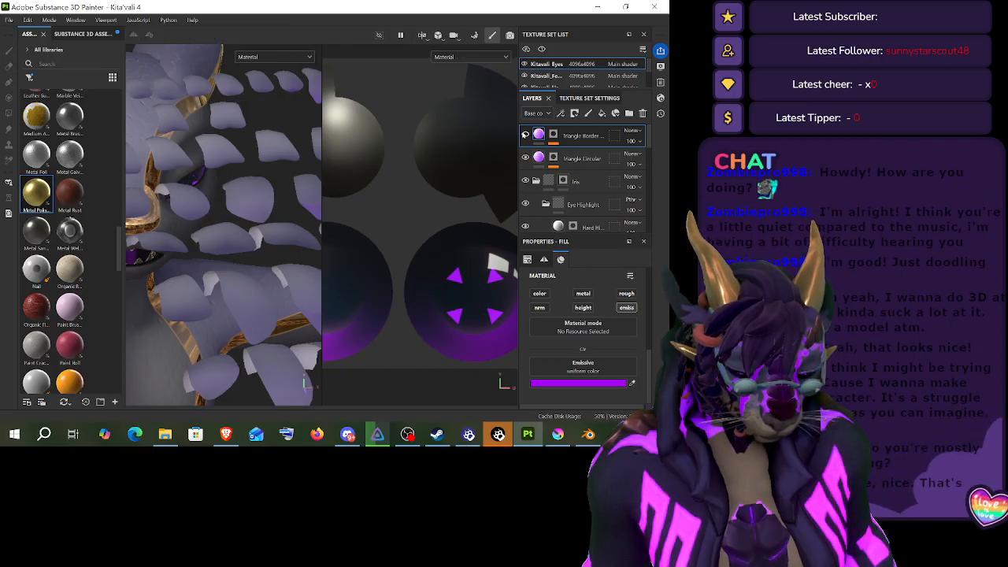
{"action": "left_click", "coordinate": [525, 135]}
{"action": "left_click", "coordinate": [526, 135]}
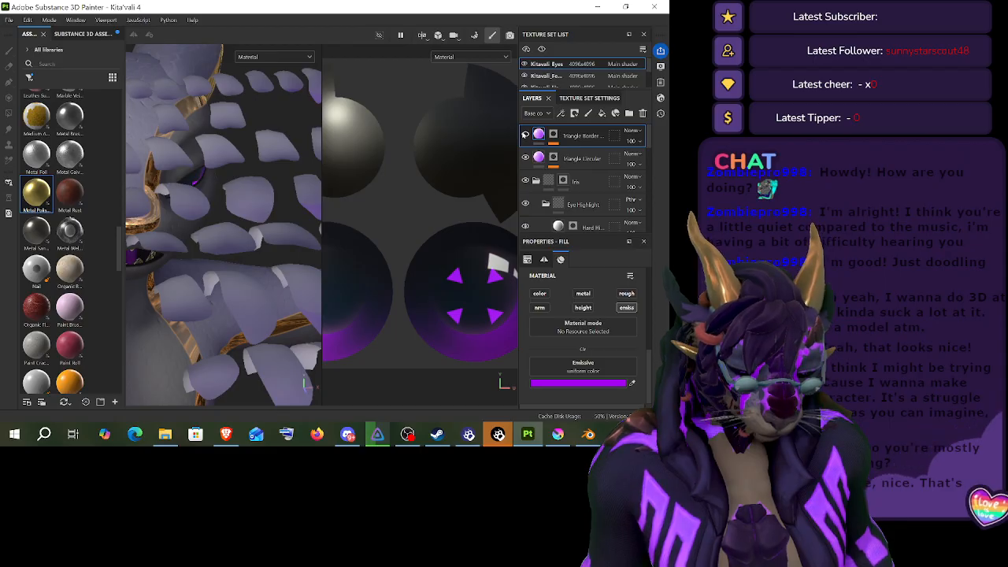
{"action": "left_click", "coordinate": [525, 135]}
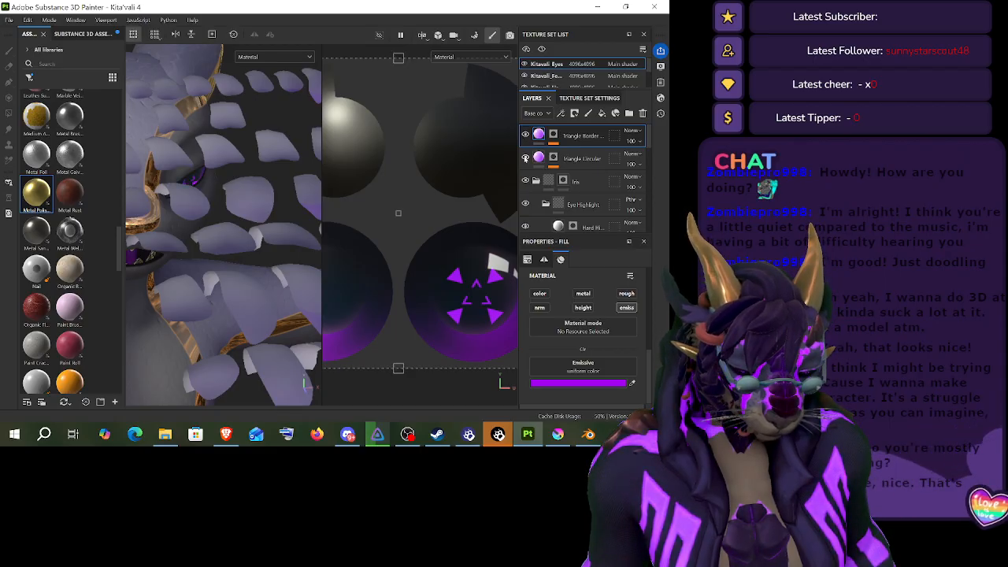
{"action": "left_click", "coordinate": [526, 157]}
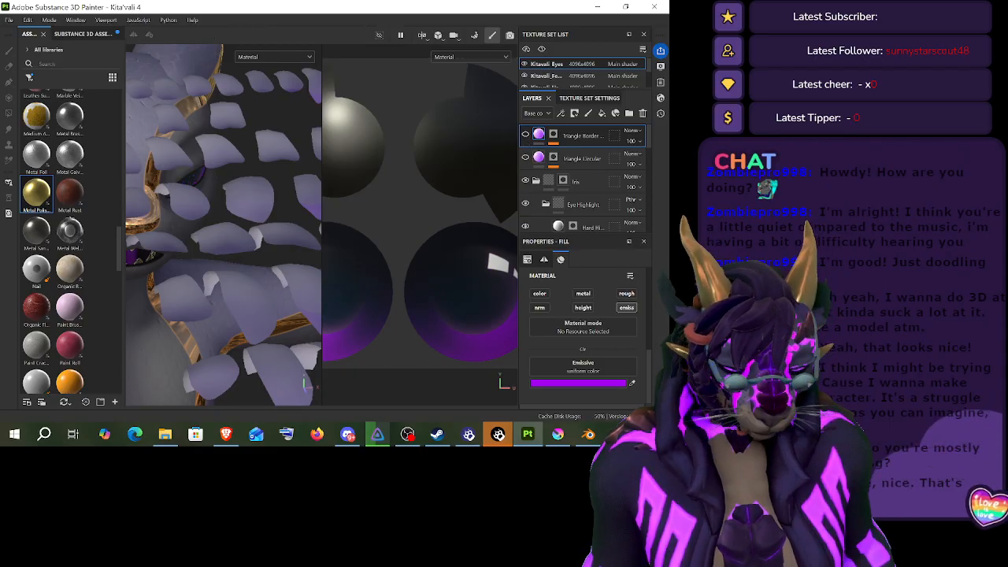
{"action": "left_click", "coordinate": [11, 20]}
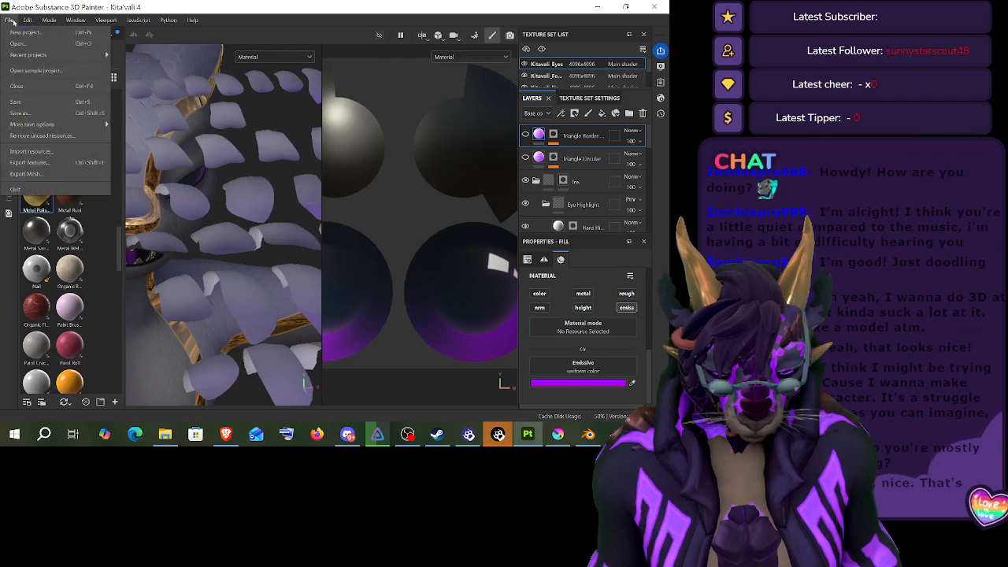
Step: Open Export textures and tick all eight Kitavali Eyes output maps, including Emissive and Mixed_AO
{"action": "left_click", "coordinate": [62, 163]}
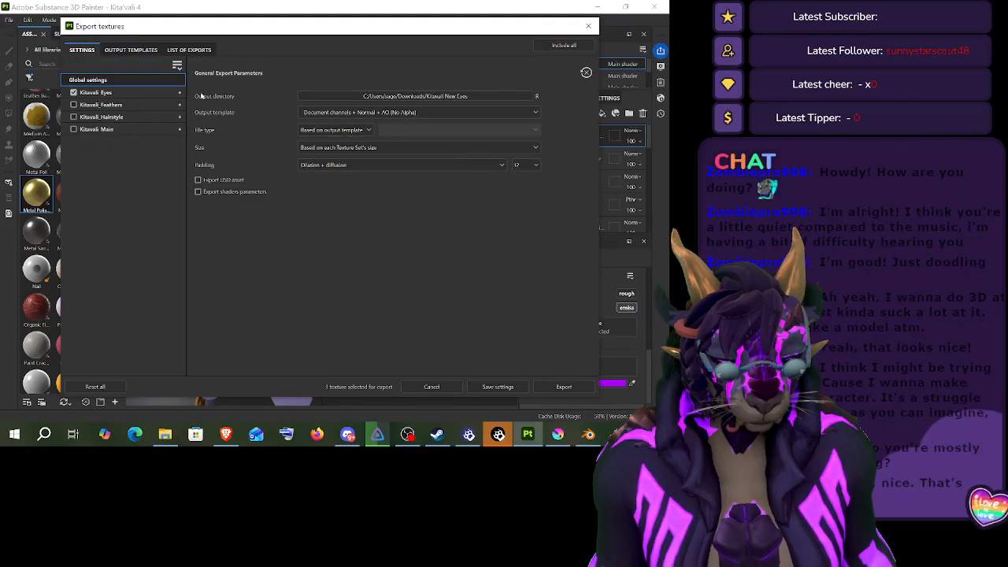
{"action": "left_click", "coordinate": [130, 93]}
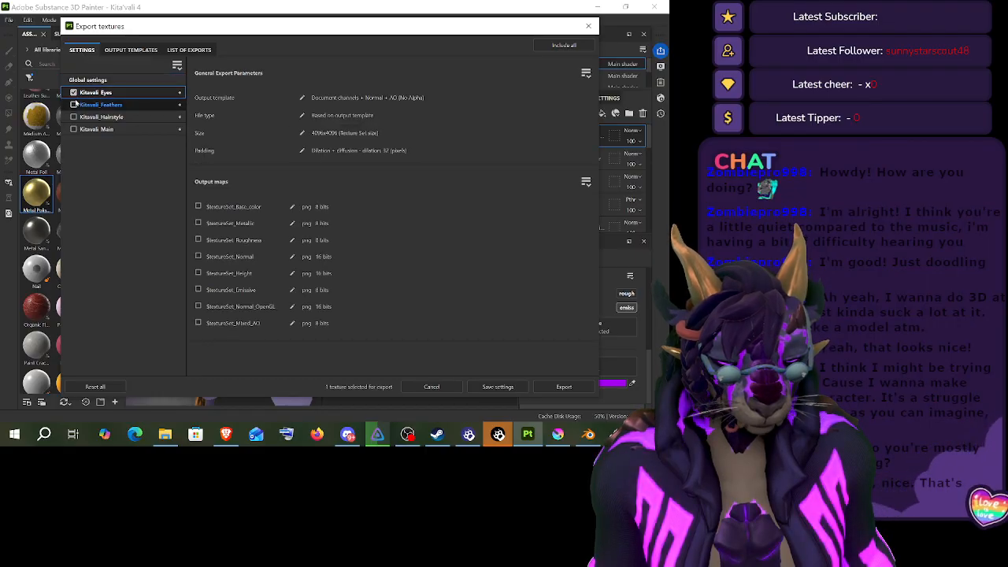
{"action": "left_click", "coordinate": [199, 207]}
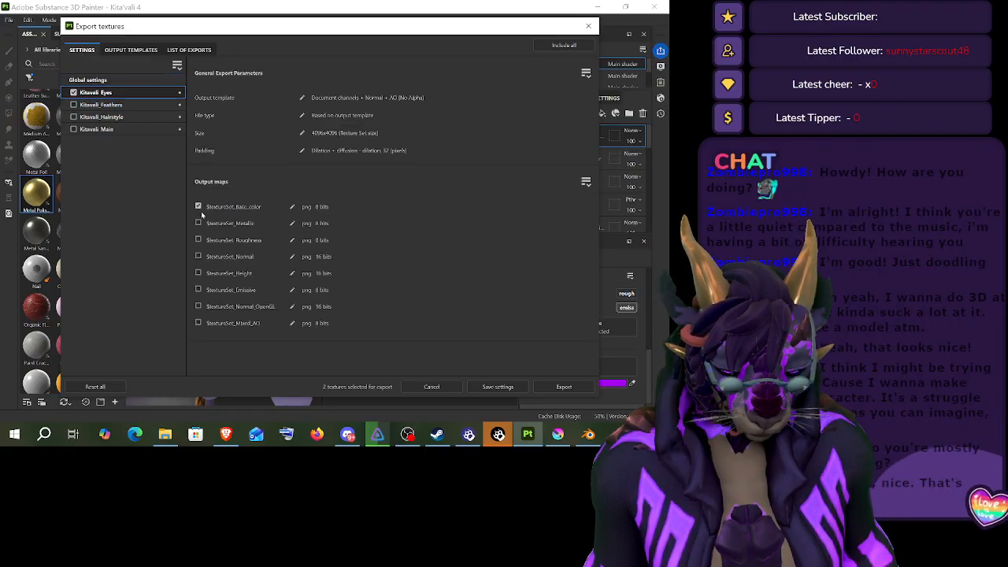
{"action": "left_click", "coordinate": [198, 223]}
{"action": "left_click", "coordinate": [199, 239]}
{"action": "left_click", "coordinate": [199, 256]}
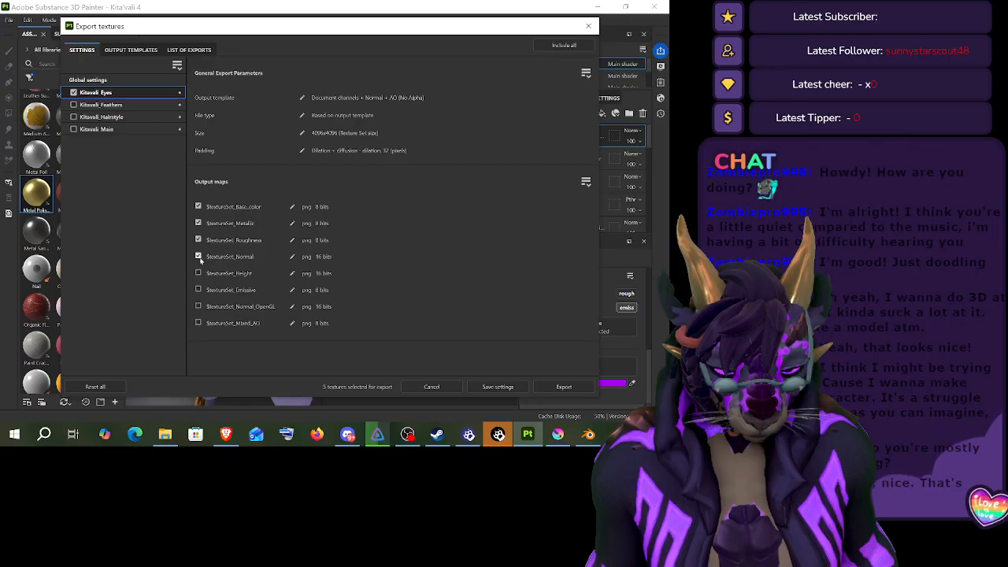
{"action": "left_click", "coordinate": [199, 273]}
{"action": "left_click", "coordinate": [198, 290]}
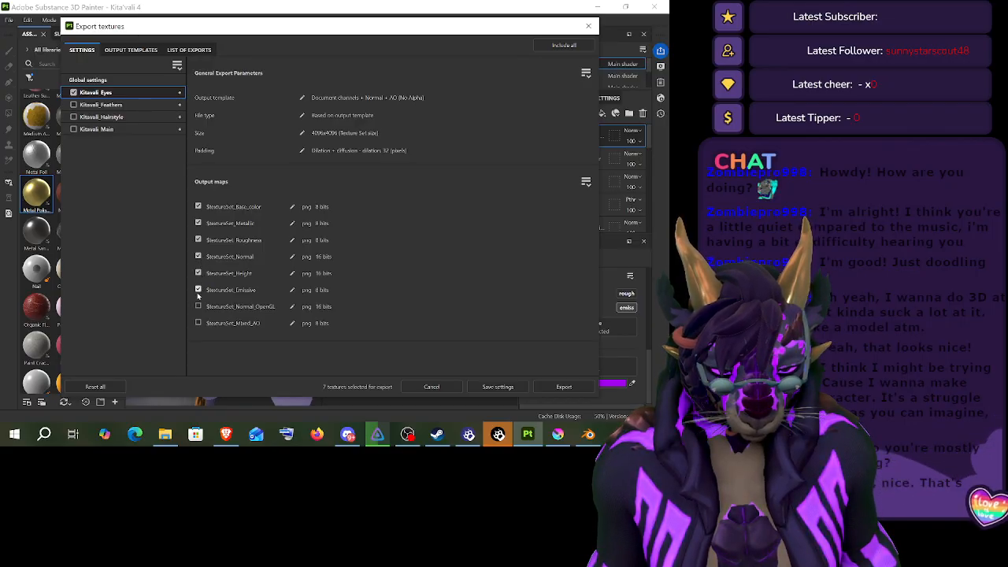
{"action": "left_click", "coordinate": [198, 307]}
{"action": "left_click", "coordinate": [198, 323]}
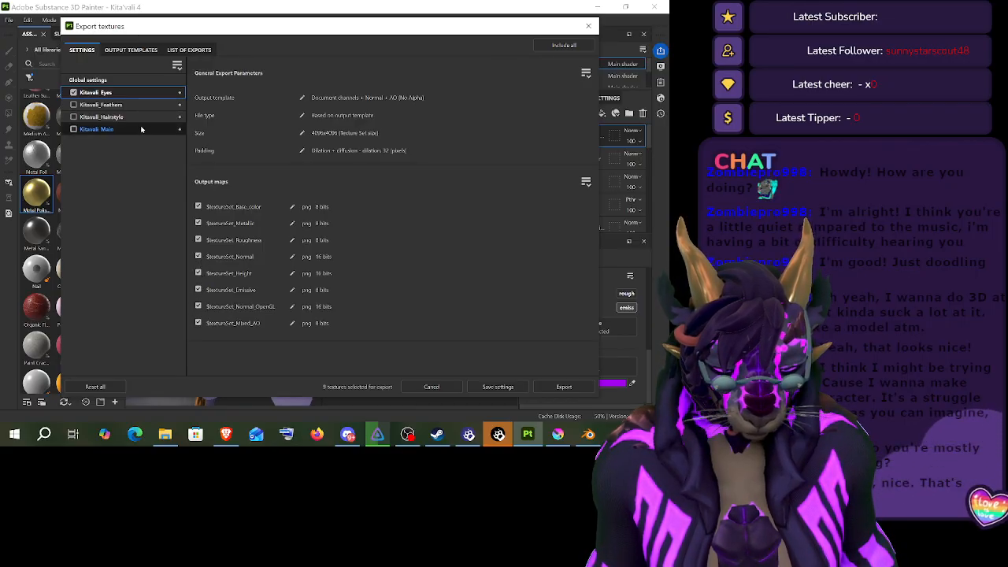
Step: Include Kitavali_Feathers with Base_color, Metallic, Roughness, Normal, Height and Normal_OpenGL maps
{"action": "left_click", "coordinate": [74, 105]}
{"action": "left_click", "coordinate": [73, 105]}
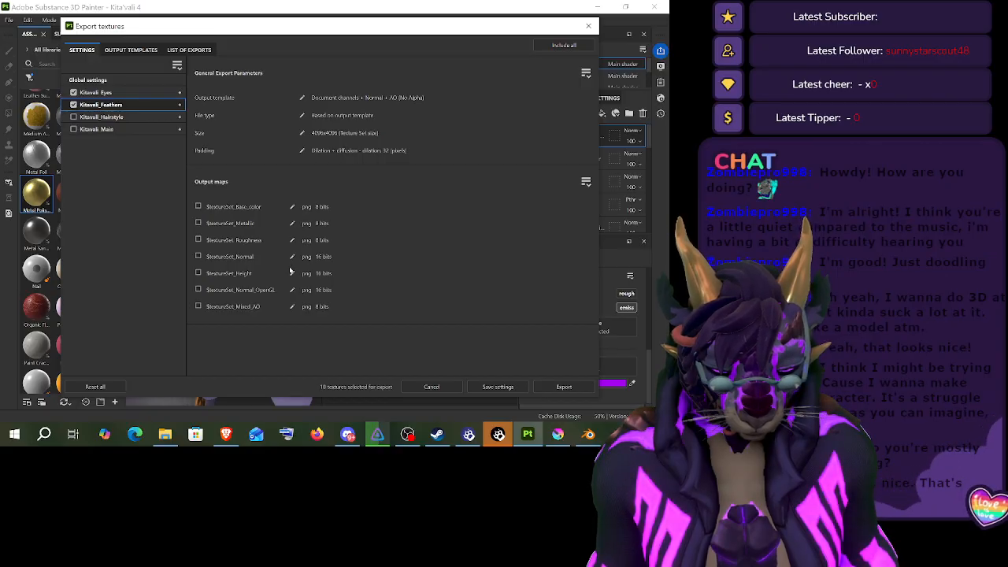
{"action": "left_click", "coordinate": [199, 206]}
{"action": "left_click", "coordinate": [198, 223]}
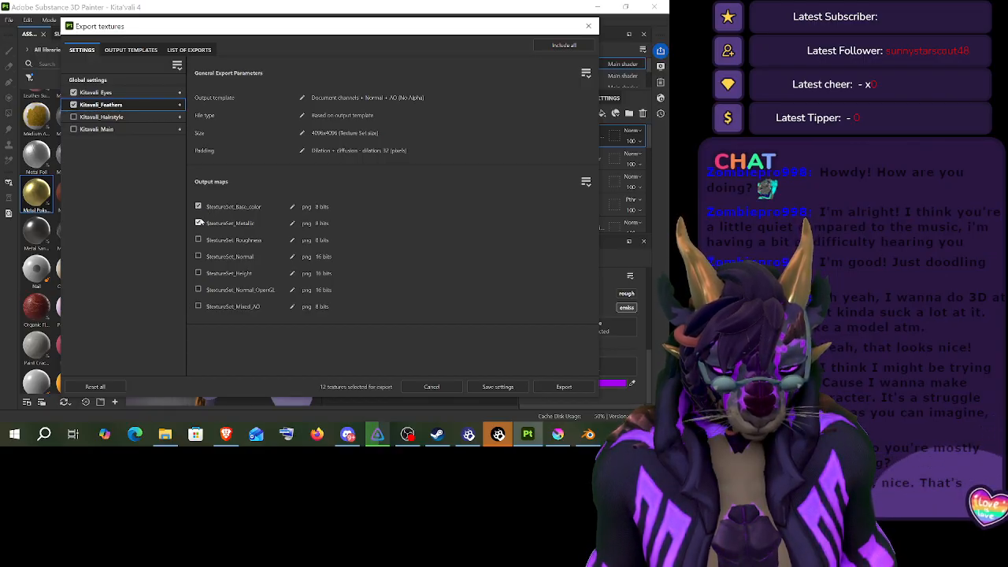
{"action": "left_click", "coordinate": [199, 239]}
{"action": "left_click", "coordinate": [199, 256]}
{"action": "left_click", "coordinate": [198, 273]}
{"action": "left_click", "coordinate": [199, 290]}
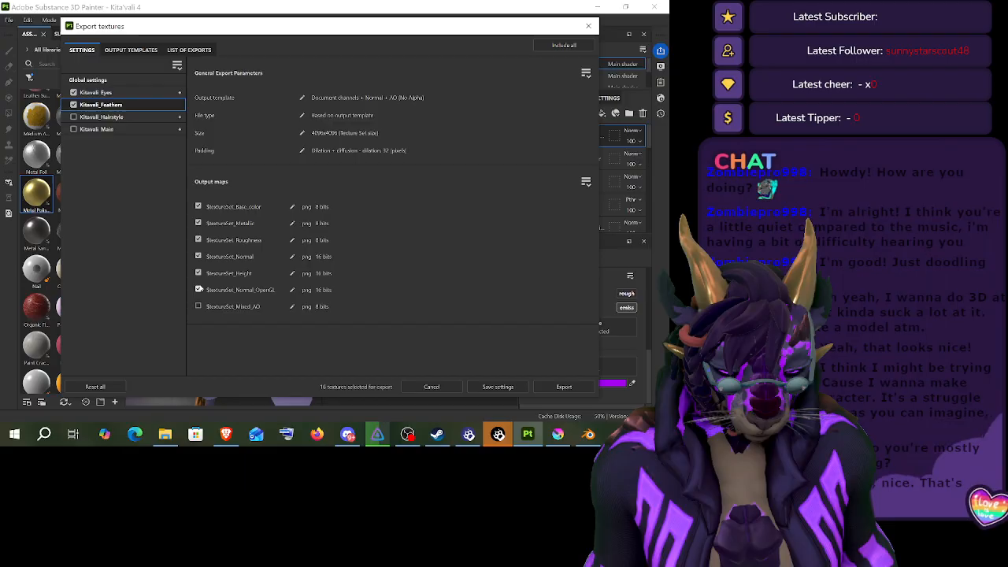
Step: Include Kitavali_Hairstyle and tick its seven output maps, including Mixed_AO
{"action": "left_click", "coordinate": [74, 116]}
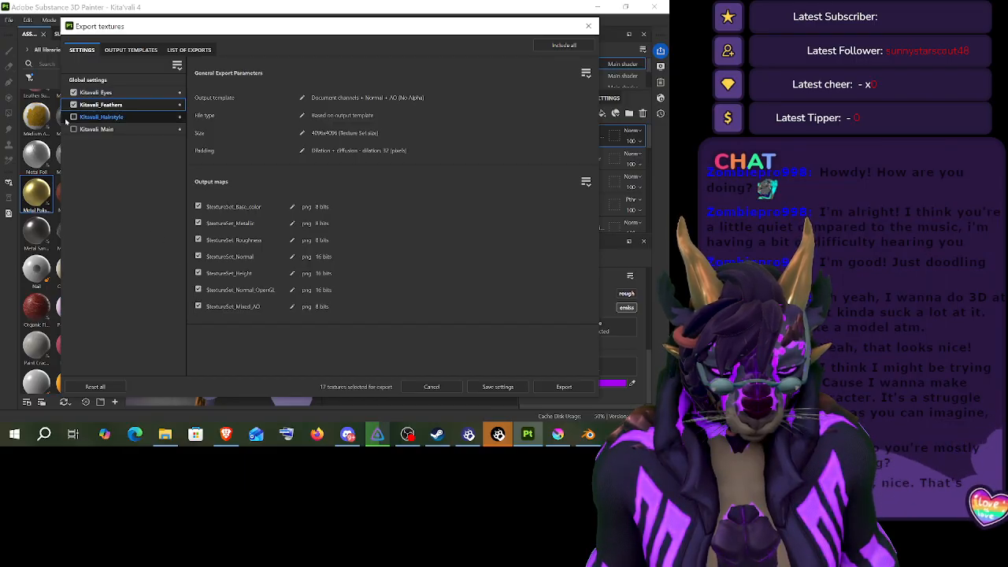
{"action": "left_click", "coordinate": [98, 118]}
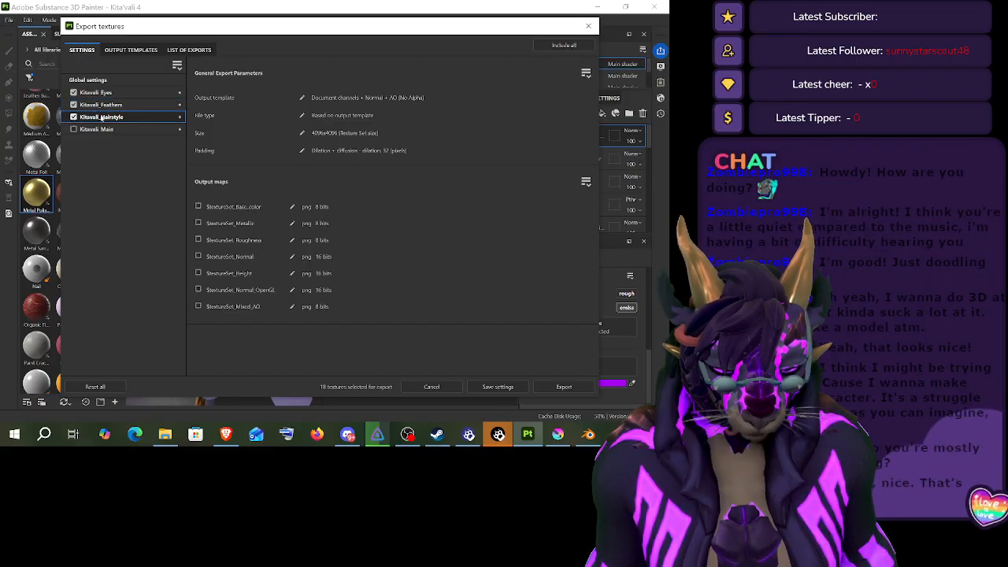
{"action": "left_click", "coordinate": [199, 207]}
{"action": "left_click", "coordinate": [198, 223]}
{"action": "left_click", "coordinate": [199, 239]}
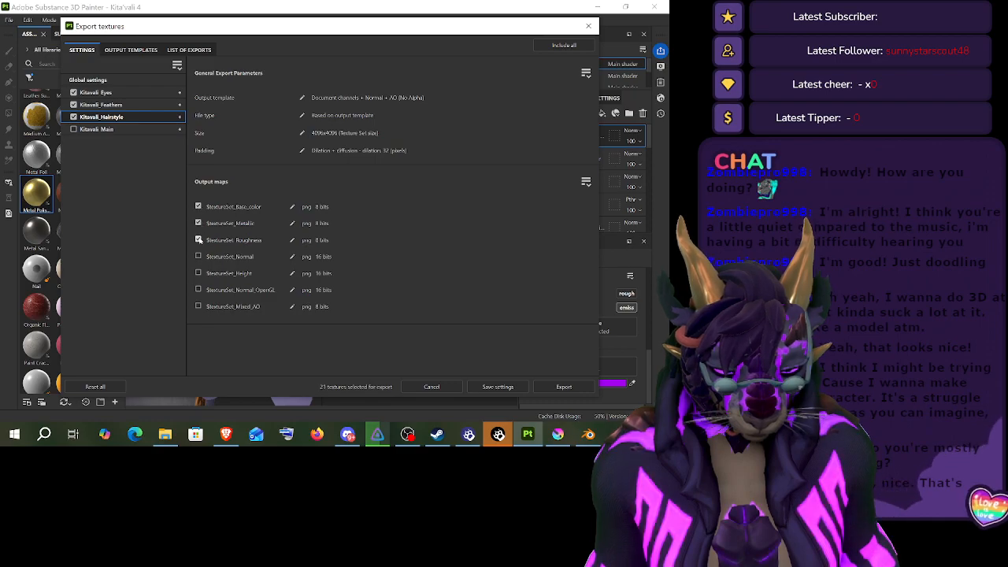
{"action": "left_click", "coordinate": [198, 256]}
{"action": "left_click", "coordinate": [199, 272]}
{"action": "left_click", "coordinate": [198, 289]}
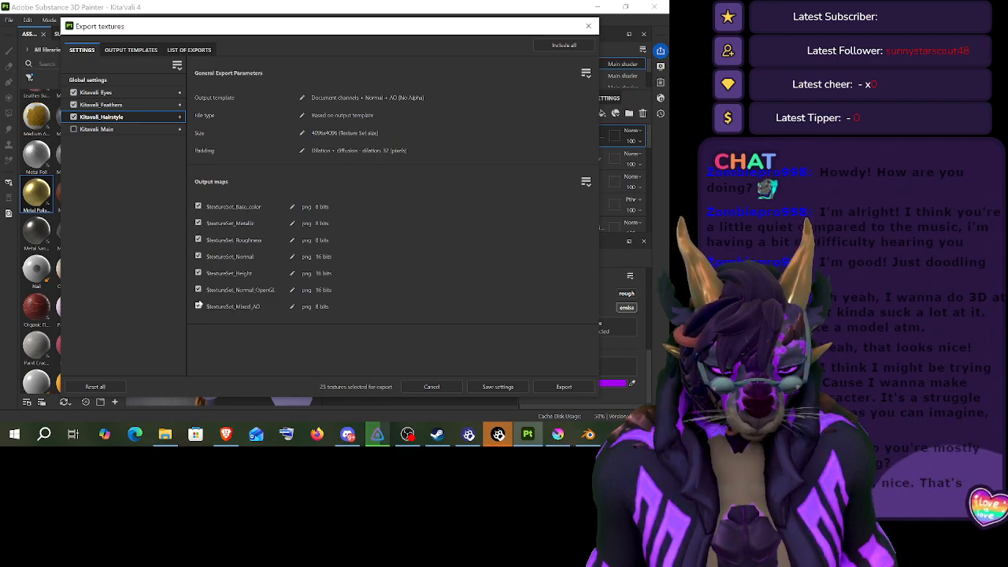
{"action": "left_click", "coordinate": [199, 305]}
Step: Include Kitavali Main with its seven maps, including Emissive, and view the Output Templates
{"action": "left_click", "coordinate": [110, 129]}
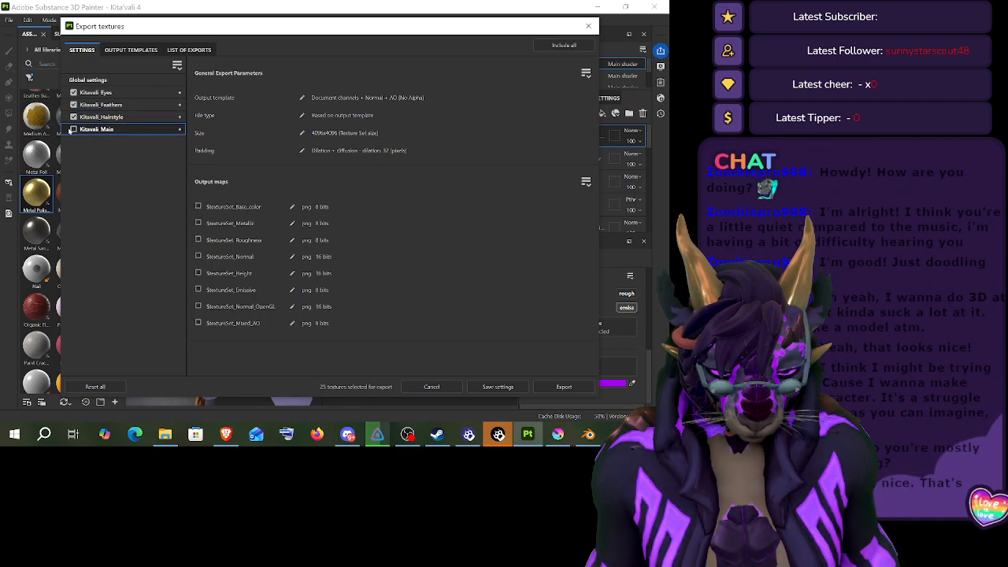
{"action": "left_click", "coordinate": [74, 129]}
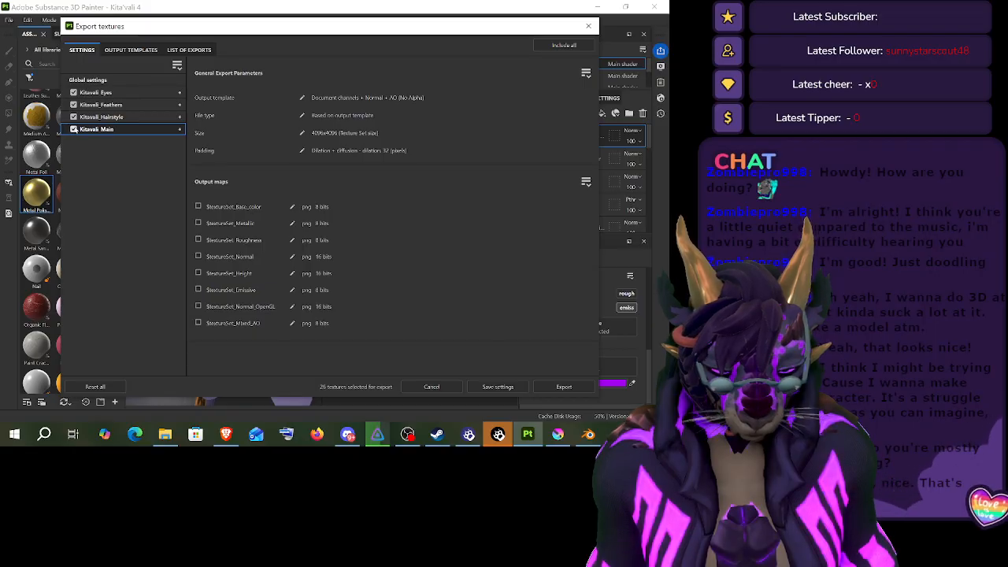
{"action": "left_click", "coordinate": [199, 206]}
{"action": "left_click", "coordinate": [198, 223]}
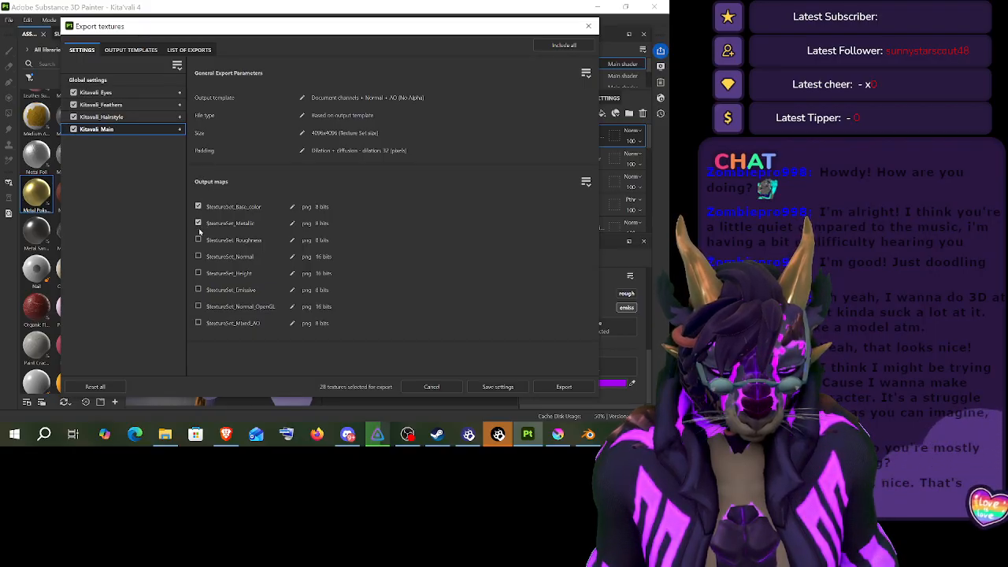
{"action": "left_click", "coordinate": [198, 240]}
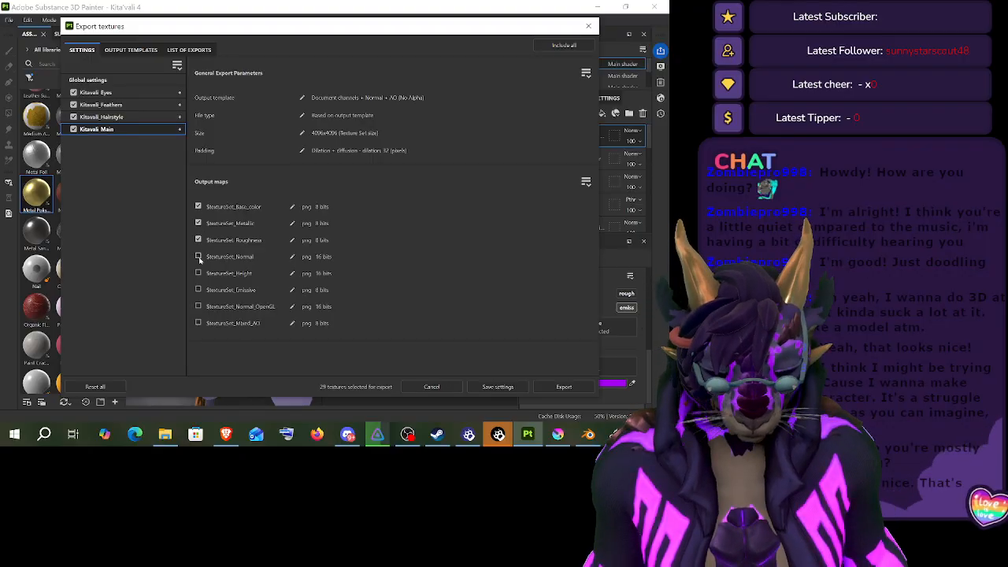
{"action": "left_click", "coordinate": [199, 256]}
{"action": "left_click", "coordinate": [198, 272]}
{"action": "left_click", "coordinate": [198, 289]}
{"action": "left_click", "coordinate": [199, 307]}
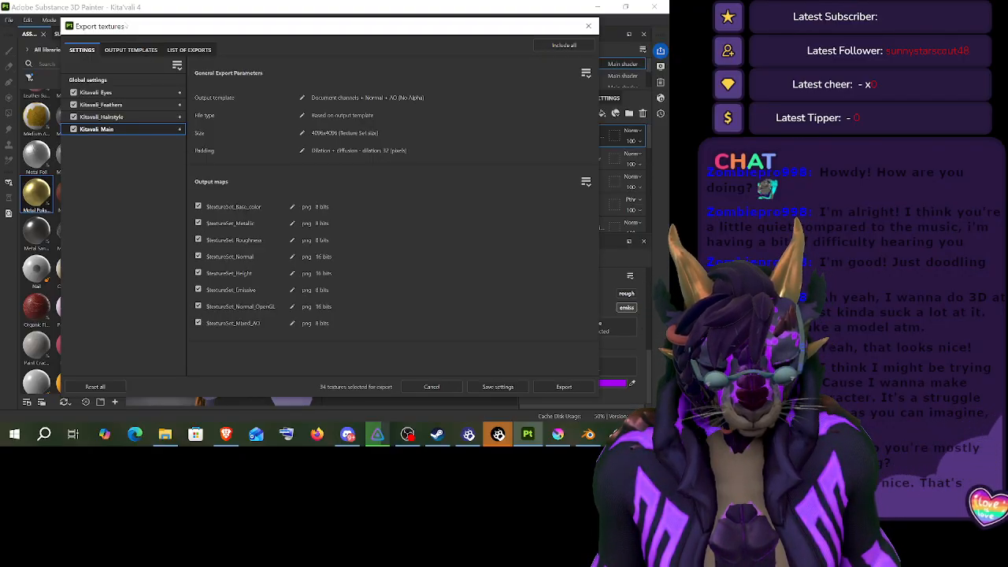
{"action": "left_click", "coordinate": [130, 51]}
{"action": "scroll", "coordinate": [130, 146], "scroll_direction": "down", "scroll_amount": 5}
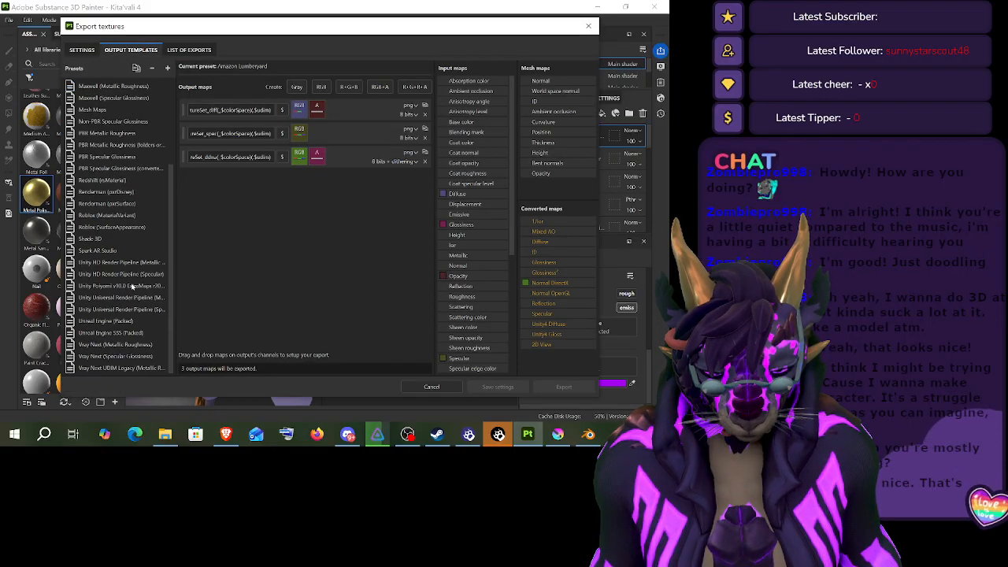
Step: Review the Unity Poiyomi template's output maps, export list and global export parameters
{"action": "left_click", "coordinate": [132, 287]}
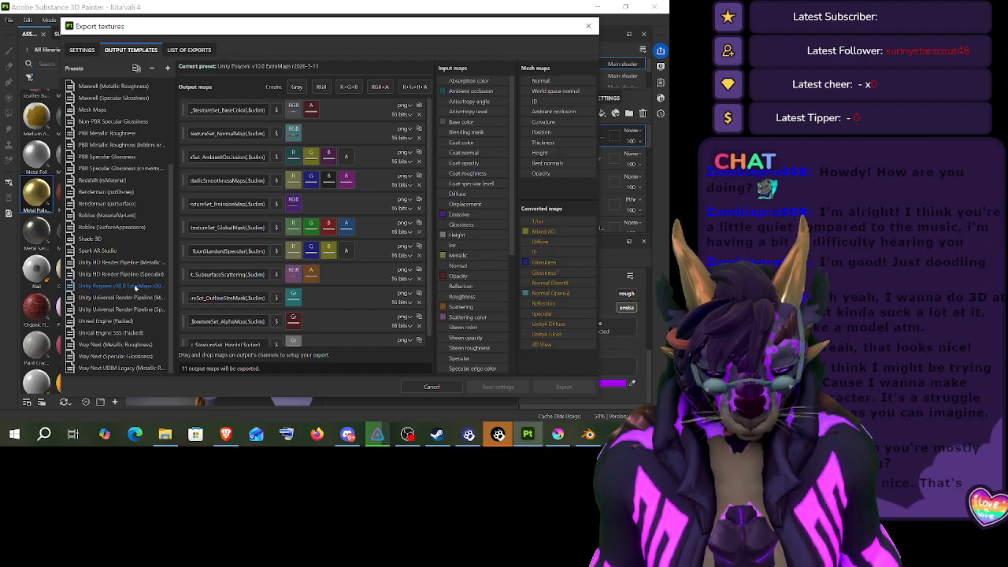
{"action": "left_click", "coordinate": [190, 51]}
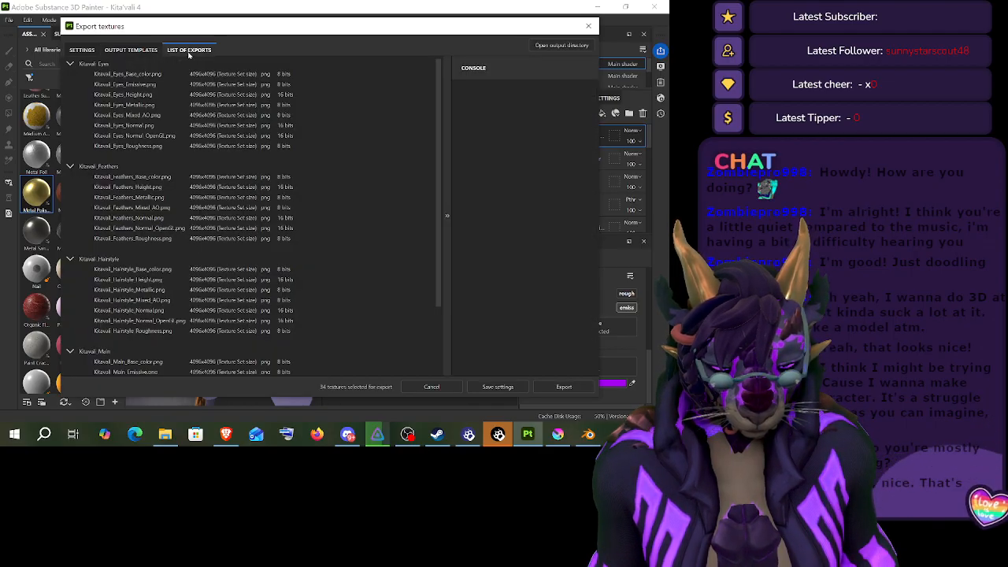
{"action": "left_click", "coordinate": [83, 49]}
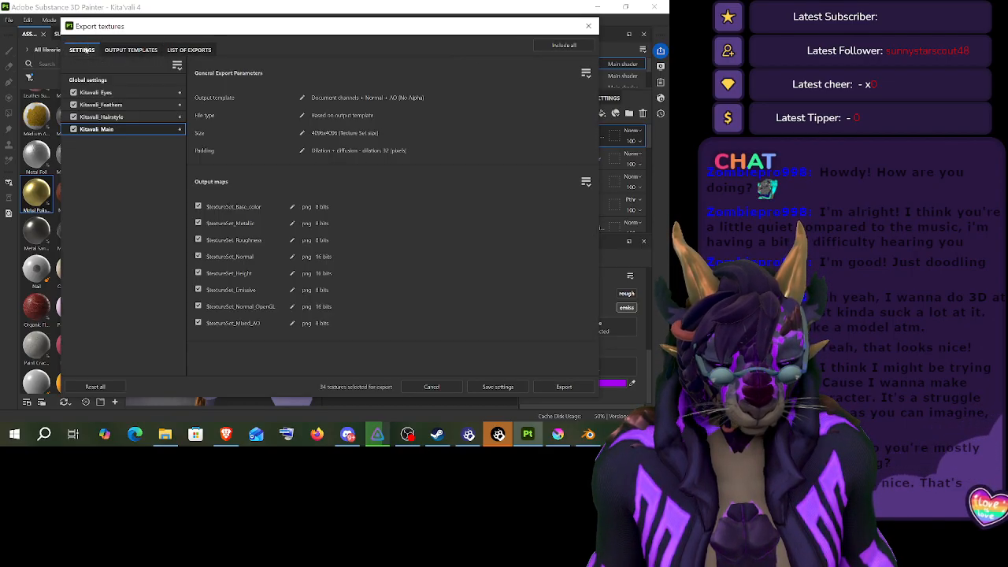
{"action": "left_click", "coordinate": [118, 79]}
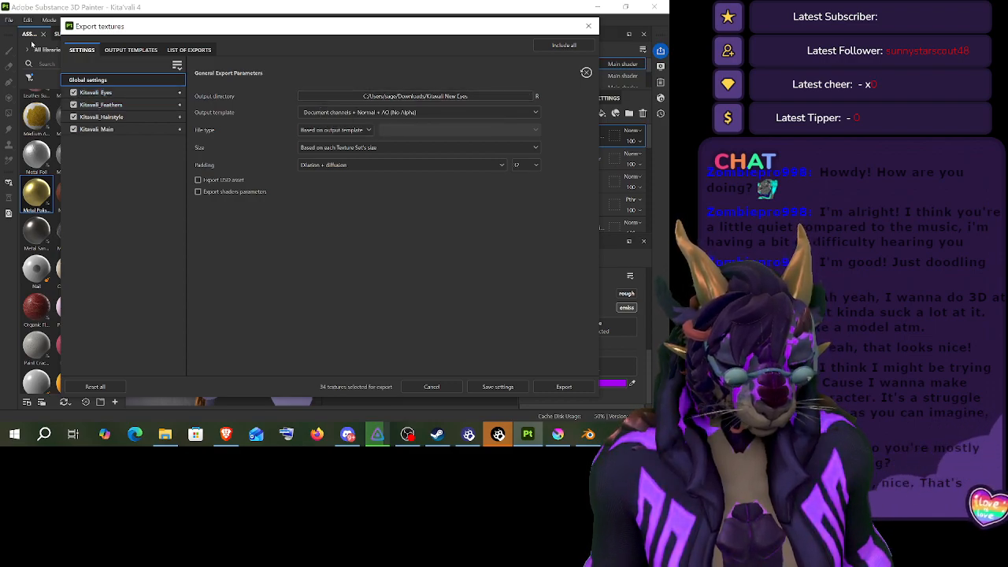
{"action": "left_click", "coordinate": [133, 50]}
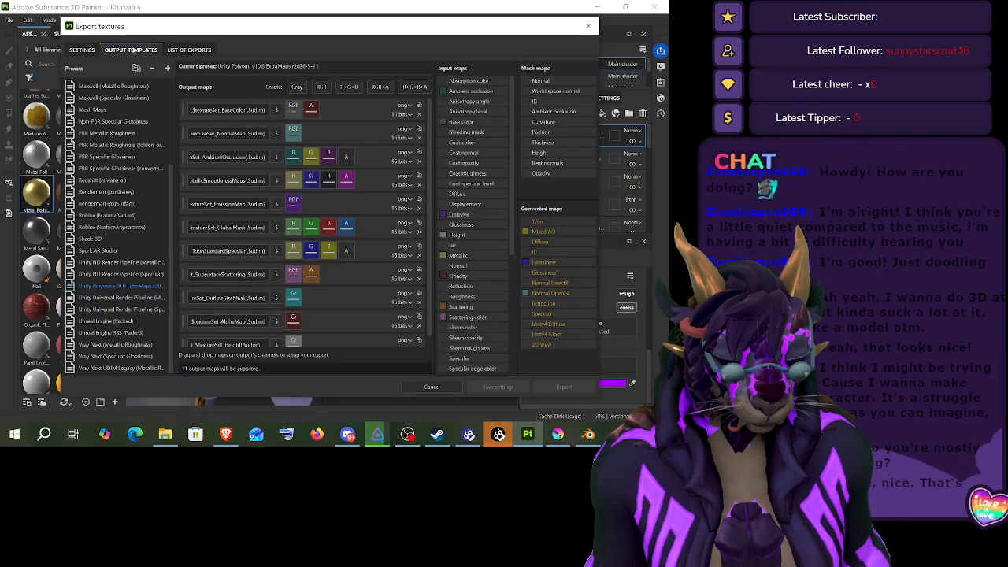
{"action": "left_click", "coordinate": [82, 50]}
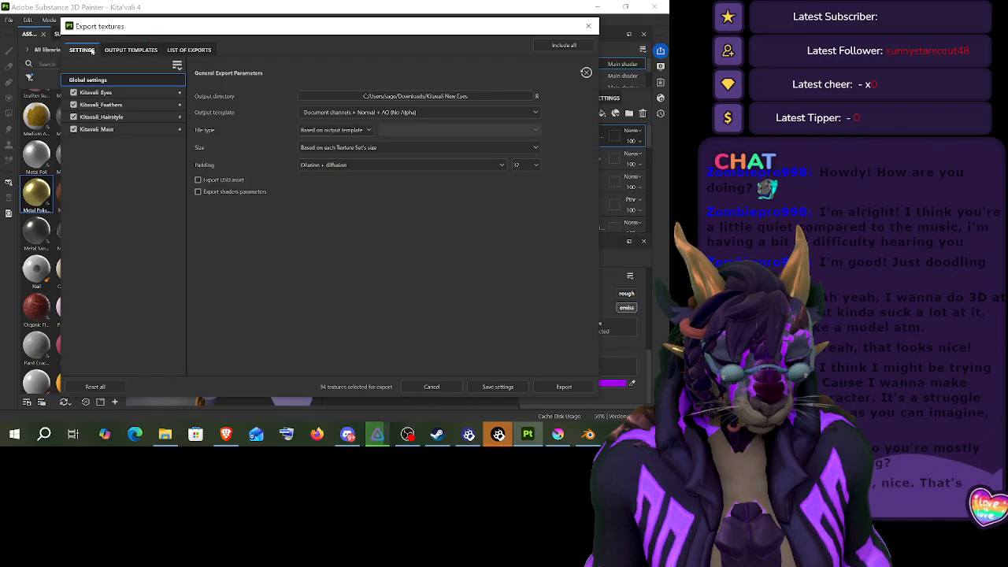
Step: Create a new 'tex' folder in Documents\kita and select it as the output folder
{"action": "left_click", "coordinate": [412, 96]}
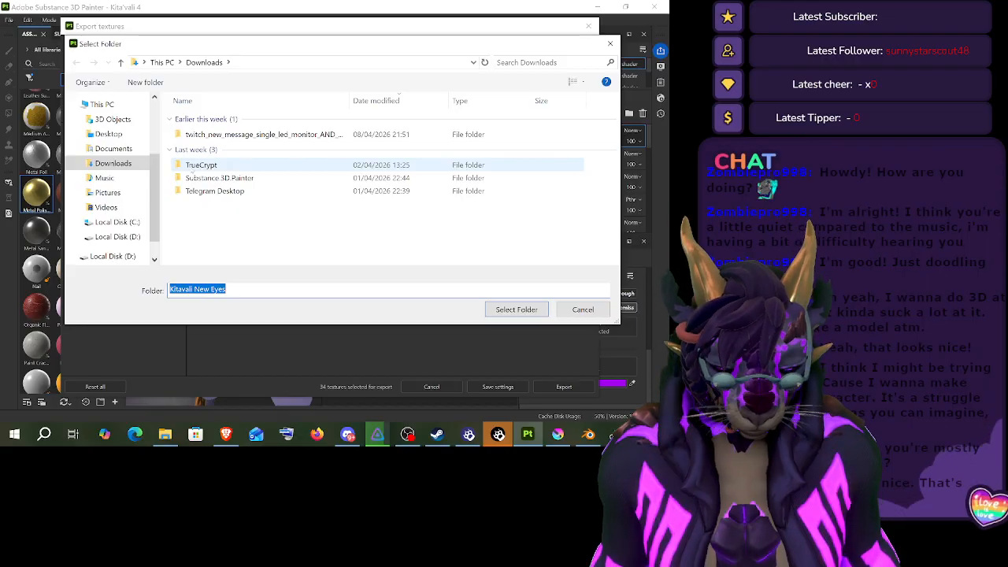
{"action": "left_click", "coordinate": [120, 149]}
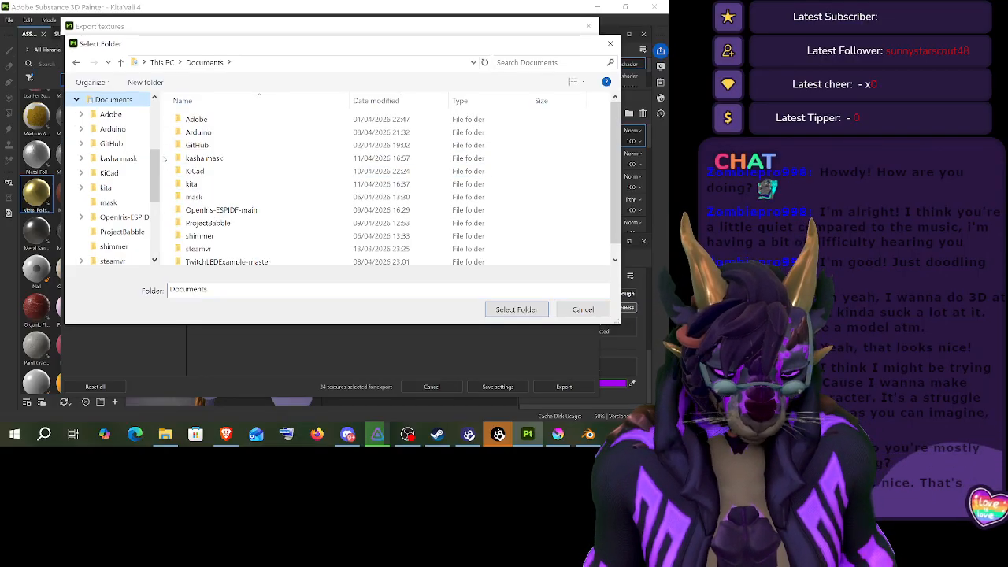
{"action": "double_click", "coordinate": [192, 184]}
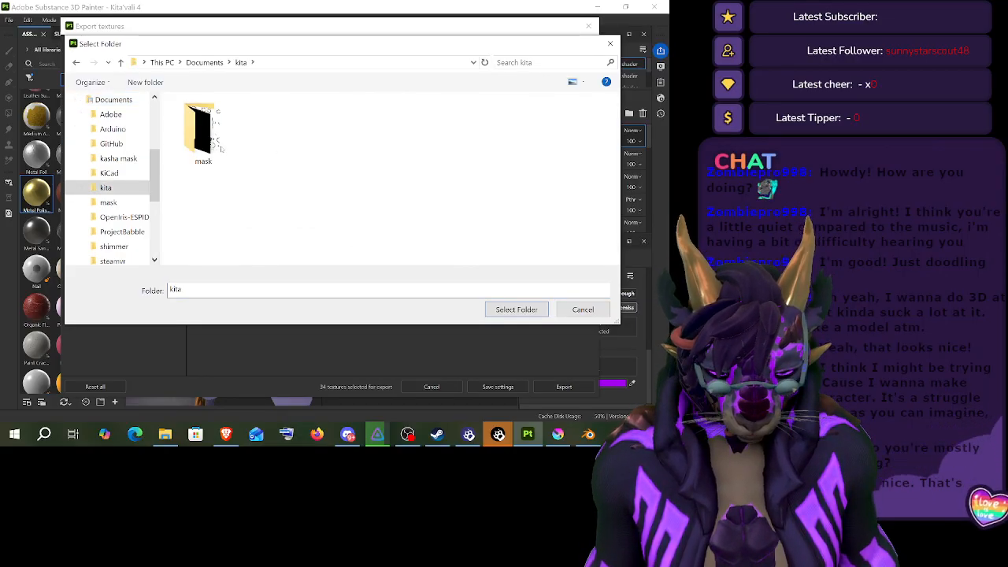
{"action": "right_click", "coordinate": [283, 145]}
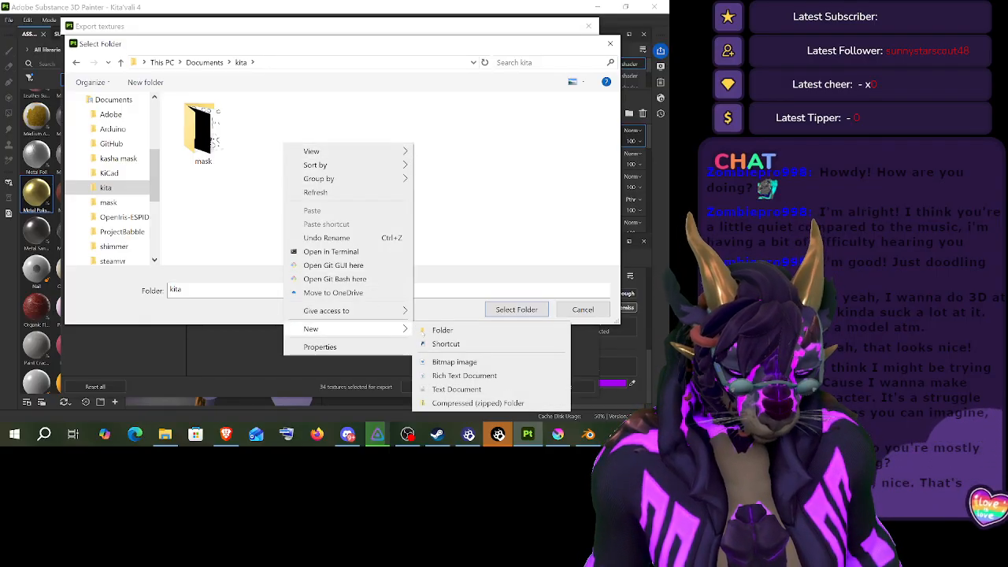
{"action": "left_click", "coordinate": [442, 330]}
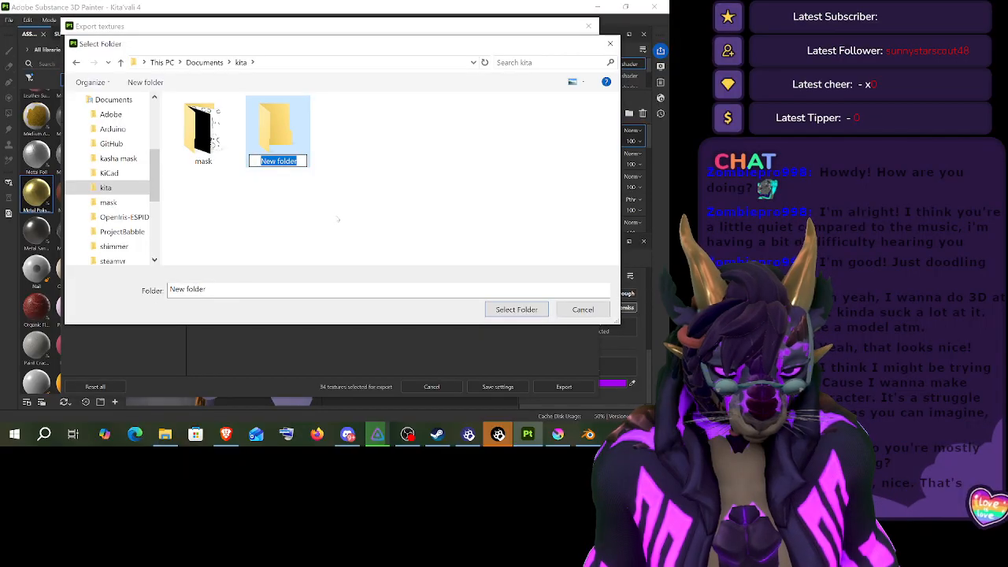
{"action": "type", "text": "tex"}
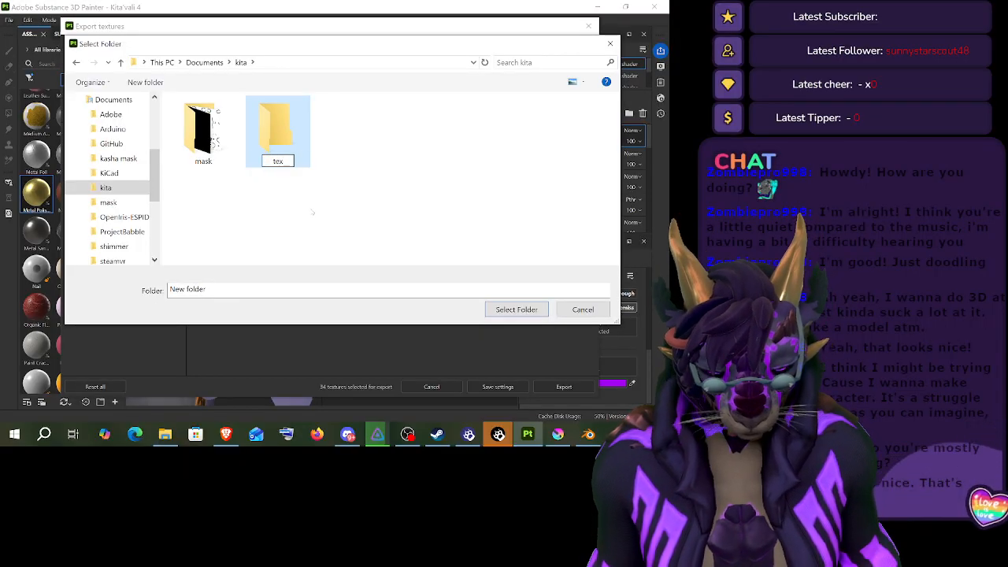
{"action": "key", "text": "Return"}
{"action": "double_click", "coordinate": [288, 114]}
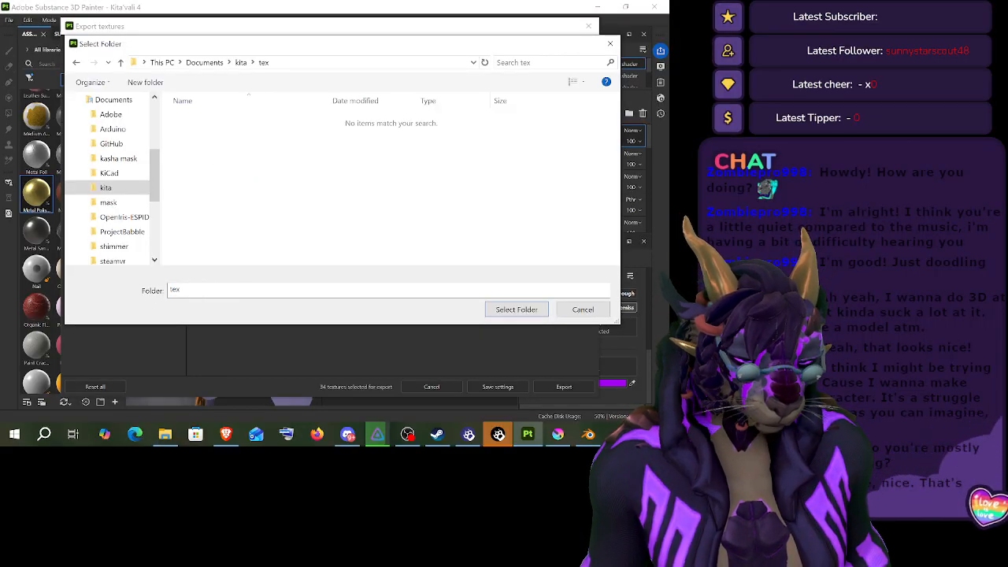
{"action": "left_click", "coordinate": [516, 310]}
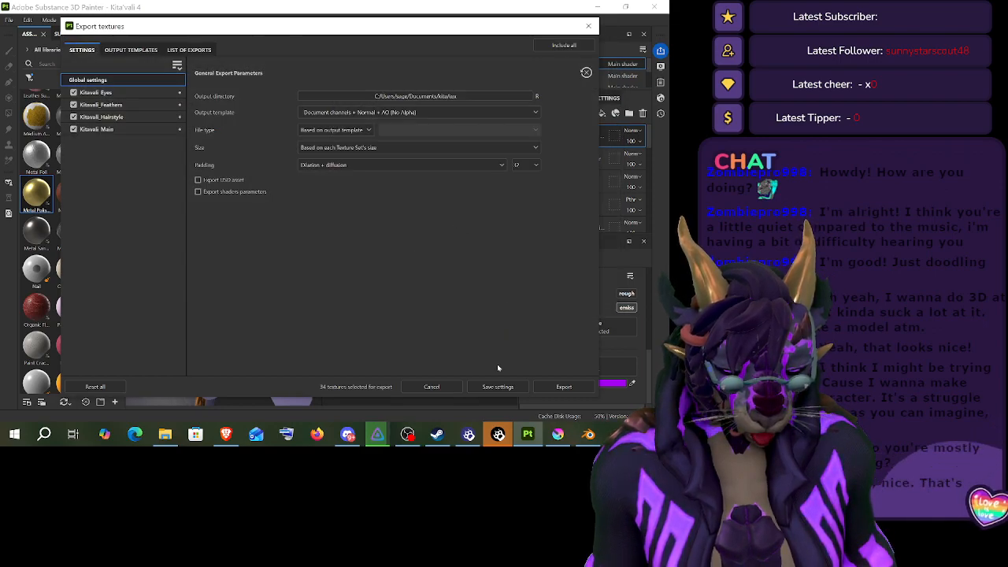
Step: Check the output maps and export list, then export all 34 Kitavali PNG textures to tex
{"action": "left_click", "coordinate": [115, 50]}
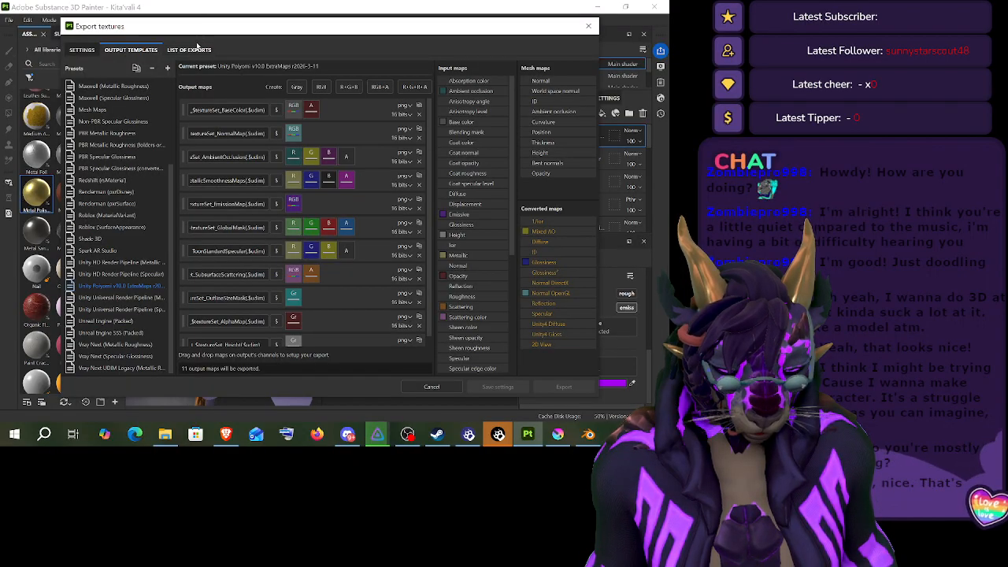
{"action": "left_click", "coordinate": [190, 51]}
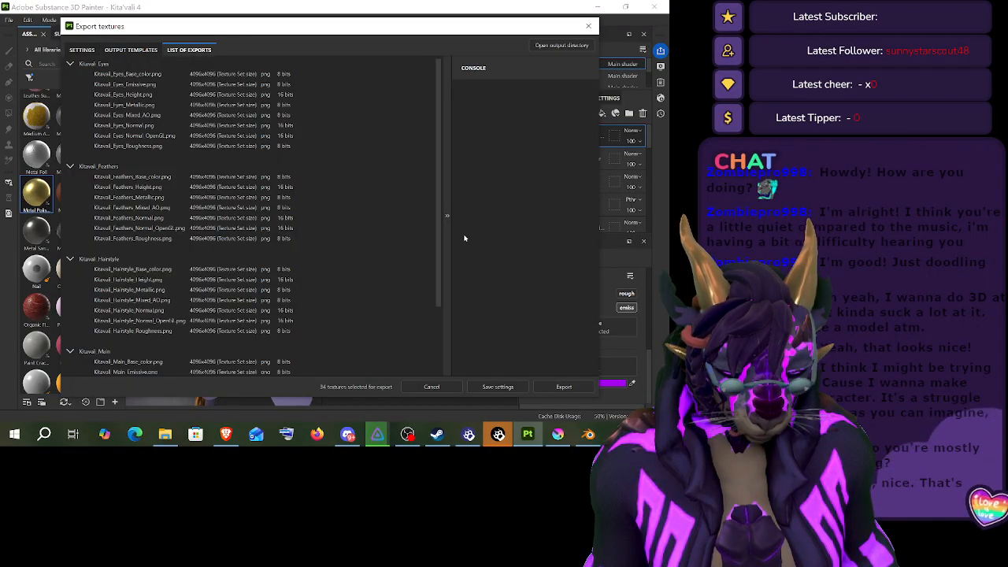
{"action": "left_click", "coordinate": [564, 386]}
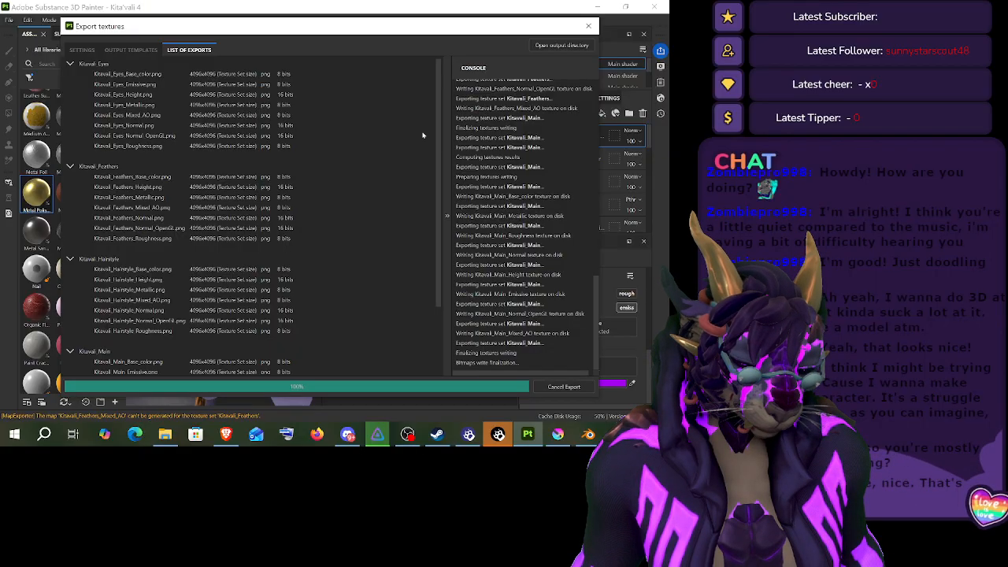
{"action": "left_click", "coordinate": [90, 50]}
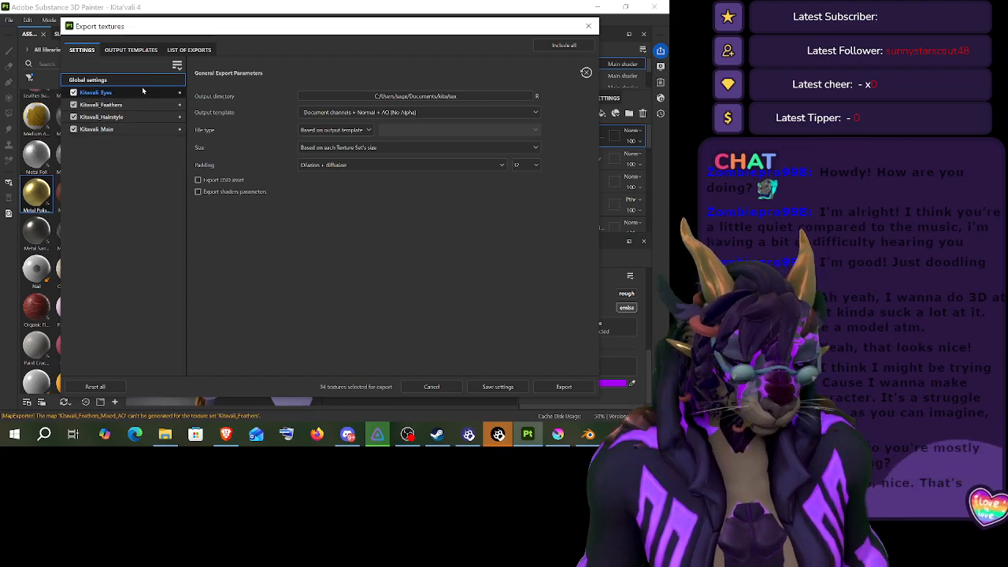
Step: Untick the Kitavali Feathers, Hairstyle and Main texture sets in the export settings
{"action": "left_click", "coordinate": [73, 105]}
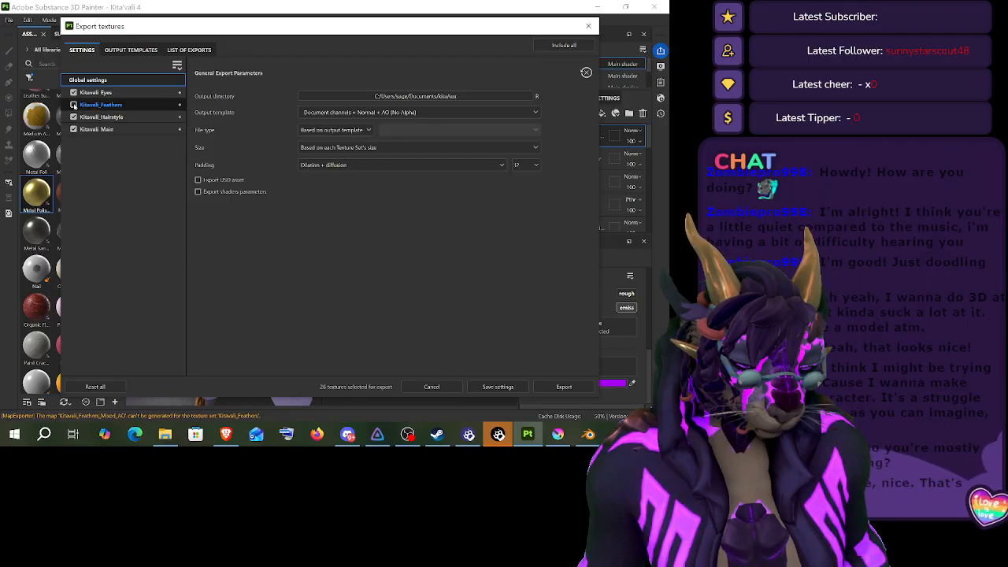
{"action": "left_click", "coordinate": [87, 116]}
{"action": "left_click", "coordinate": [73, 130]}
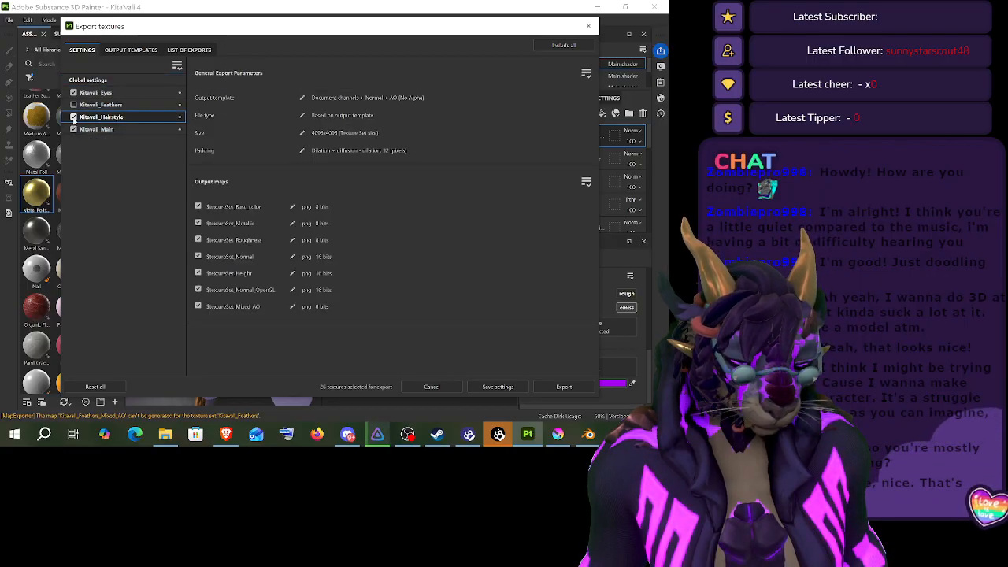
{"action": "left_click", "coordinate": [73, 116]}
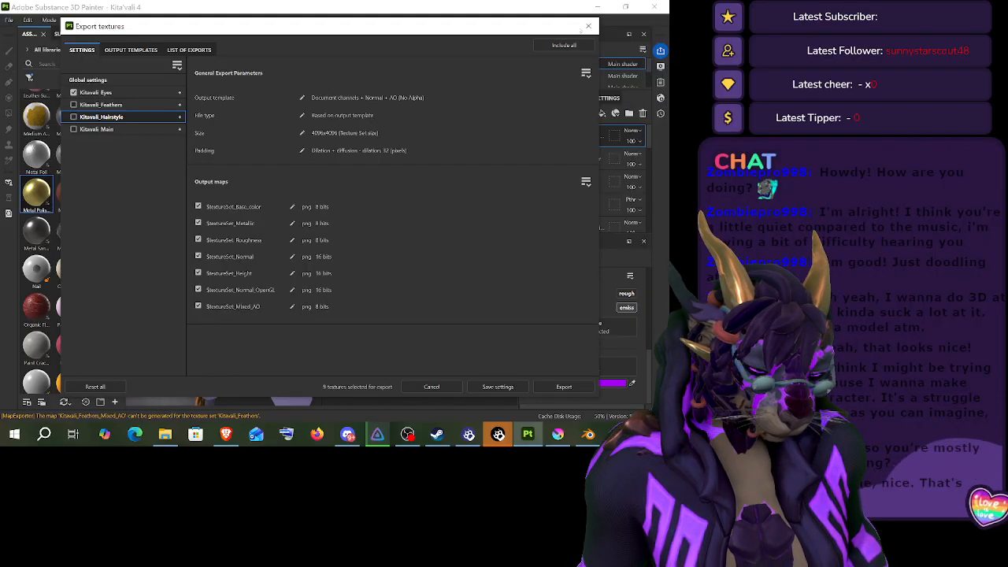
Step: Close the export dialog, make the Triangle Border layer visible, and reopen Export textures
{"action": "left_click", "coordinate": [589, 26]}
{"action": "left_click", "coordinate": [526, 135]}
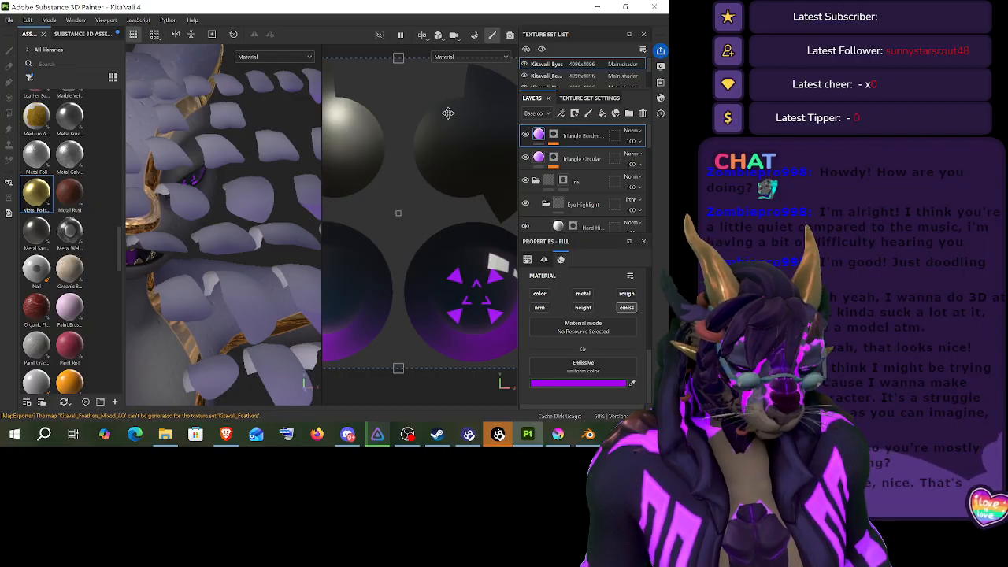
{"action": "left_click", "coordinate": [10, 21]}
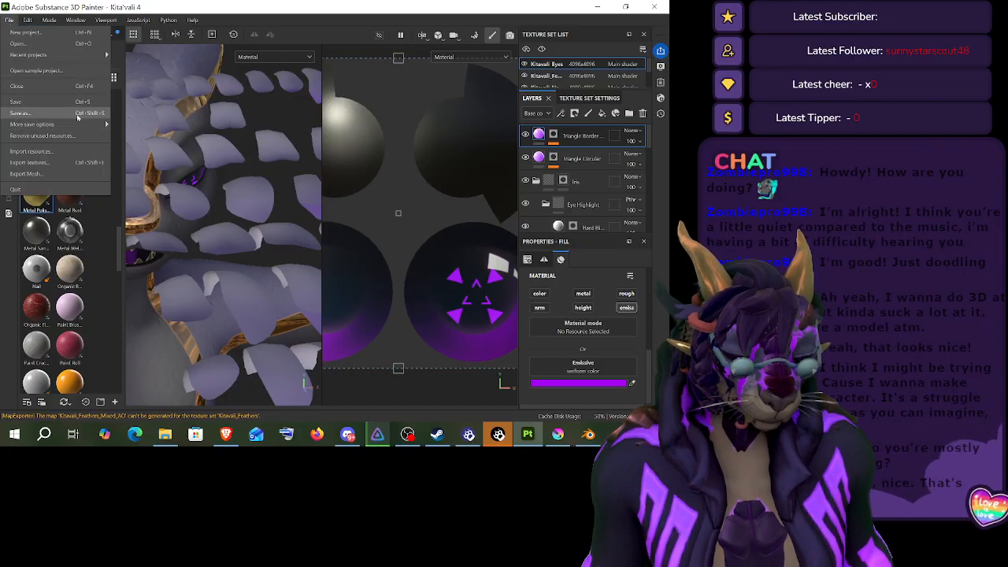
{"action": "left_click", "coordinate": [59, 163]}
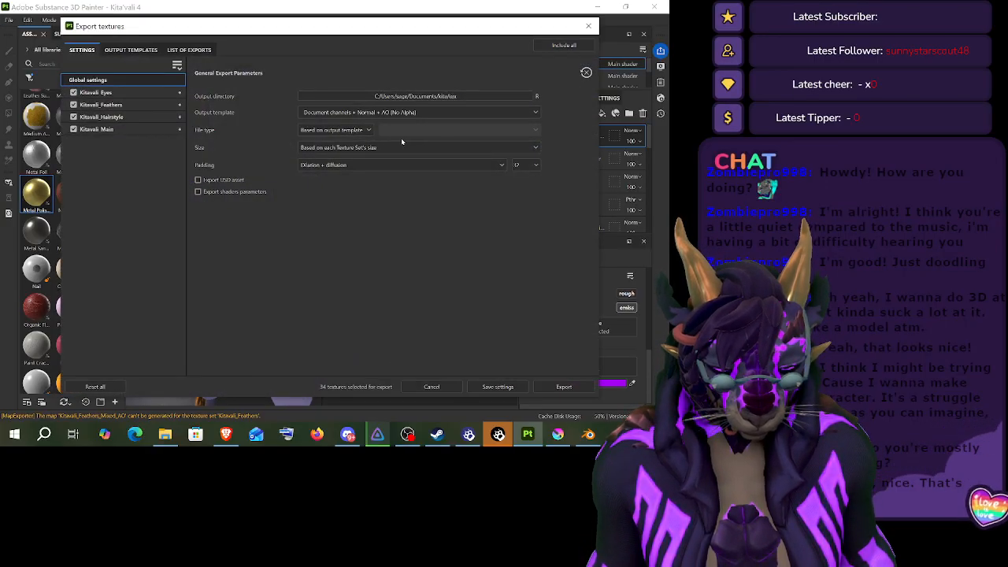
Step: Leave only Kitavali Eyes ticked with the Unity Poiyomi ExtraMaps preset, and reset the output folder
{"action": "left_click", "coordinate": [74, 104]}
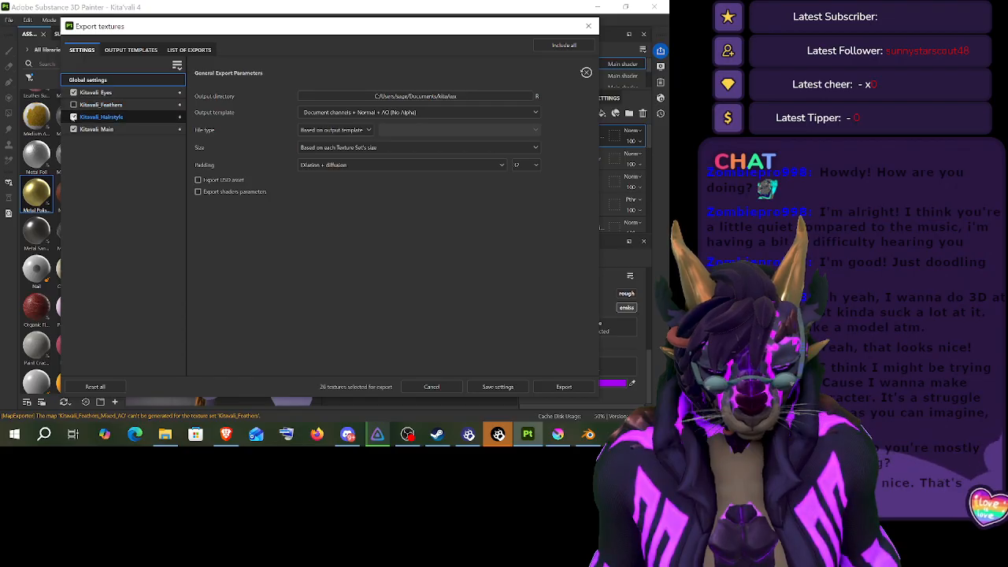
{"action": "left_click", "coordinate": [73, 116]}
{"action": "left_click", "coordinate": [131, 50]}
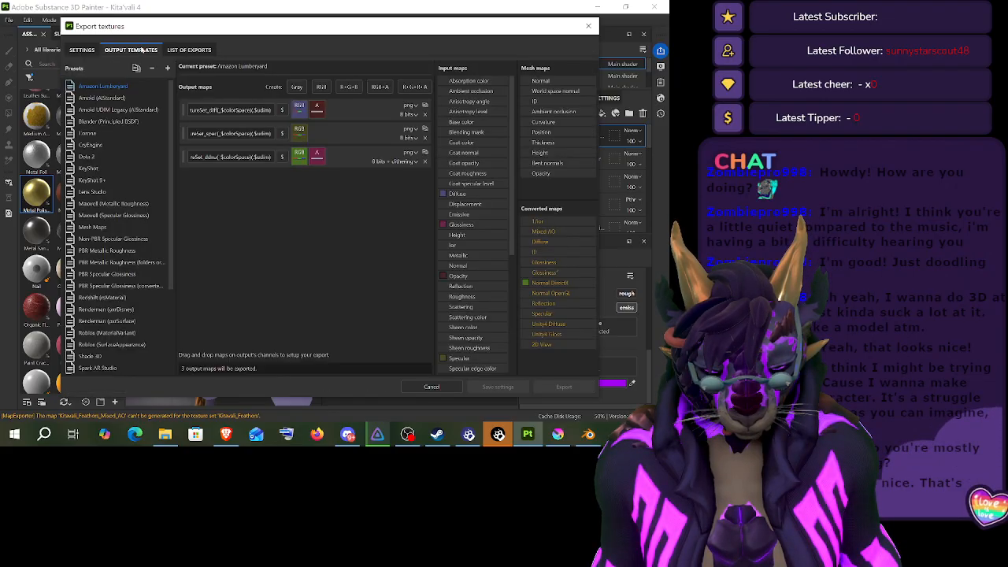
{"action": "scroll", "coordinate": [119, 220], "scroll_direction": "down", "scroll_amount": 3}
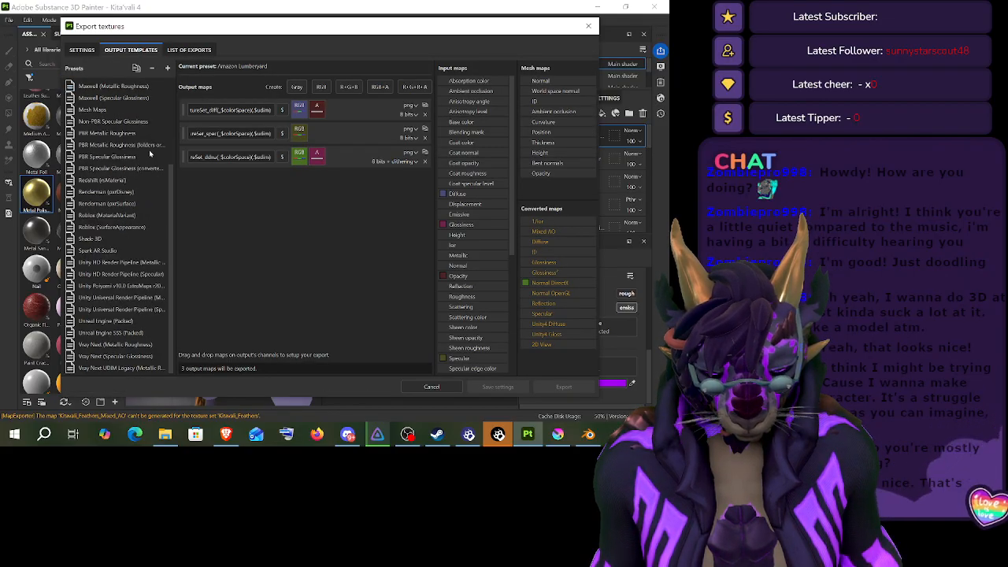
{"action": "left_click", "coordinate": [120, 286]}
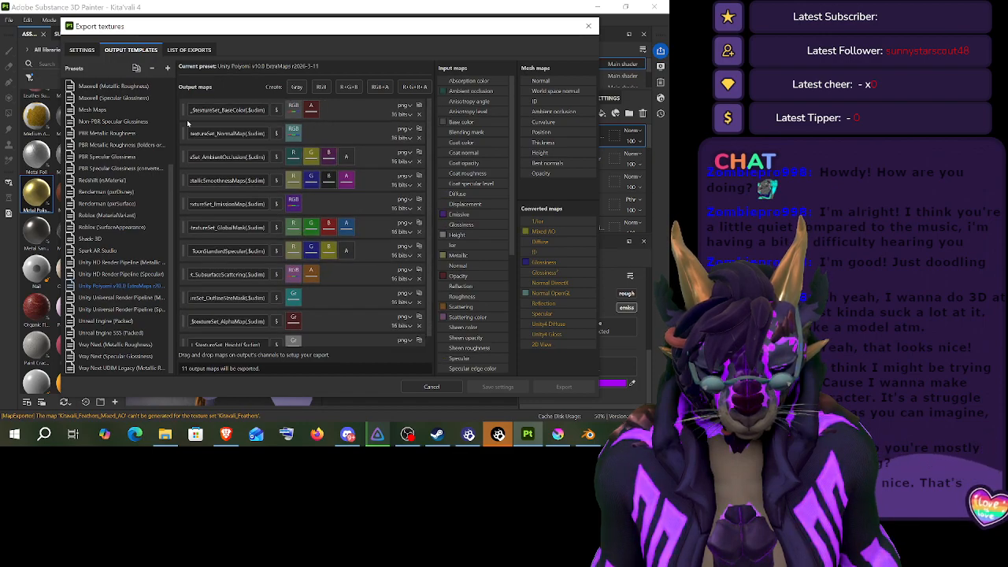
{"action": "left_click", "coordinate": [189, 49]}
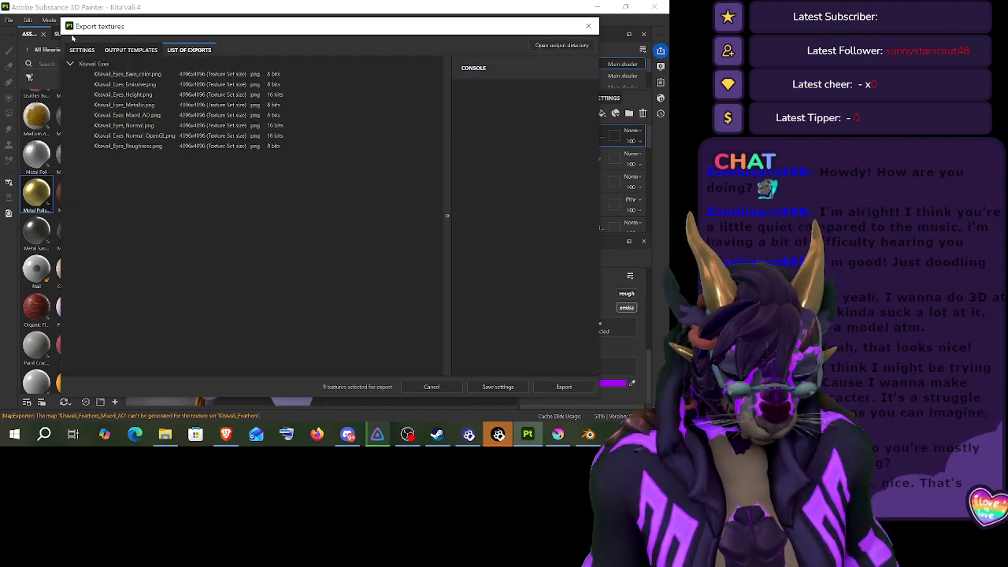
{"action": "left_click", "coordinate": [73, 49]}
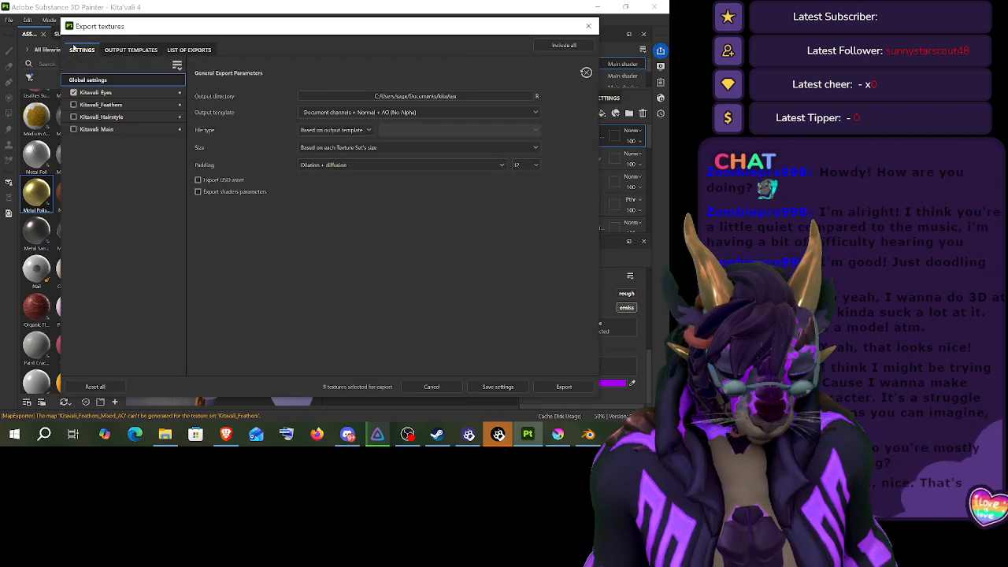
{"action": "left_click", "coordinate": [538, 97]}
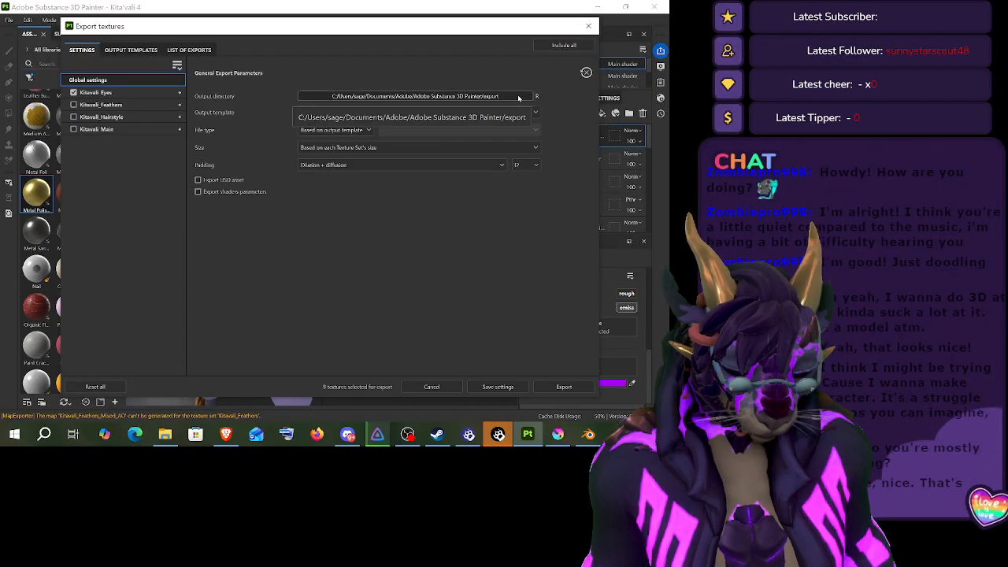
{"action": "left_click", "coordinate": [537, 97]}
Step: Create and open a new 'emissives' folder inside Documents\kita\tex
{"action": "left_click", "coordinate": [112, 163]}
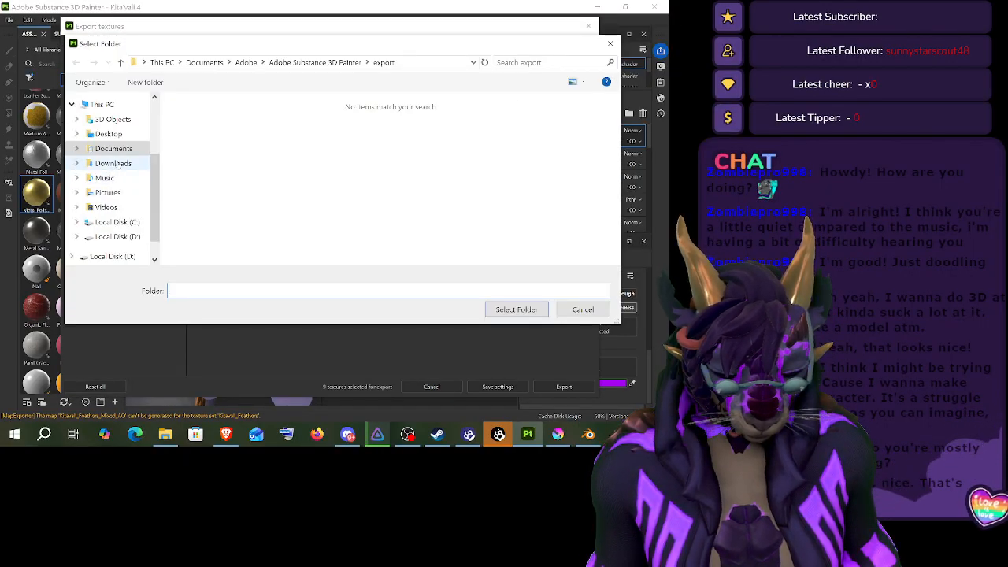
{"action": "left_click", "coordinate": [113, 227]}
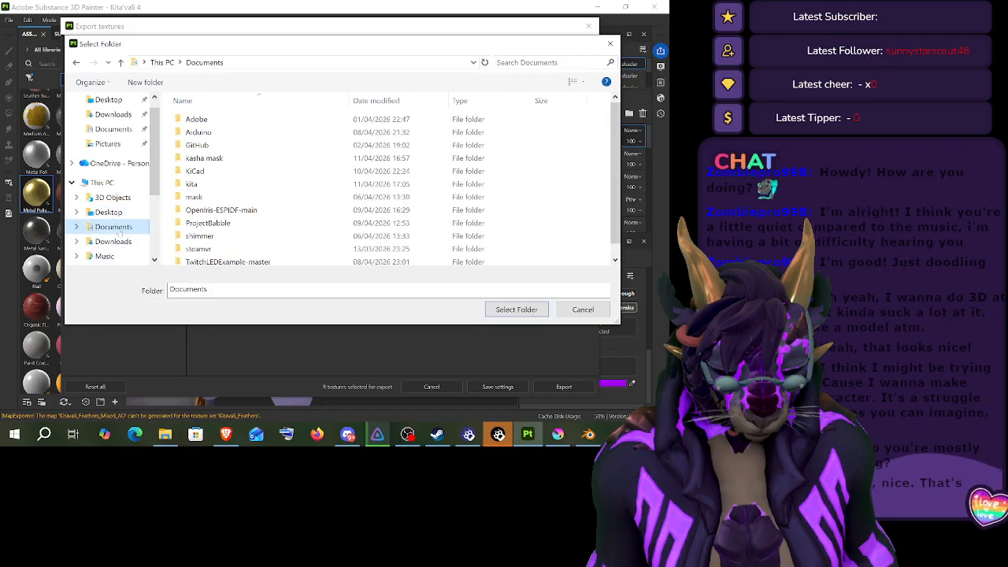
{"action": "double_click", "coordinate": [204, 183]}
{"action": "double_click", "coordinate": [260, 140]}
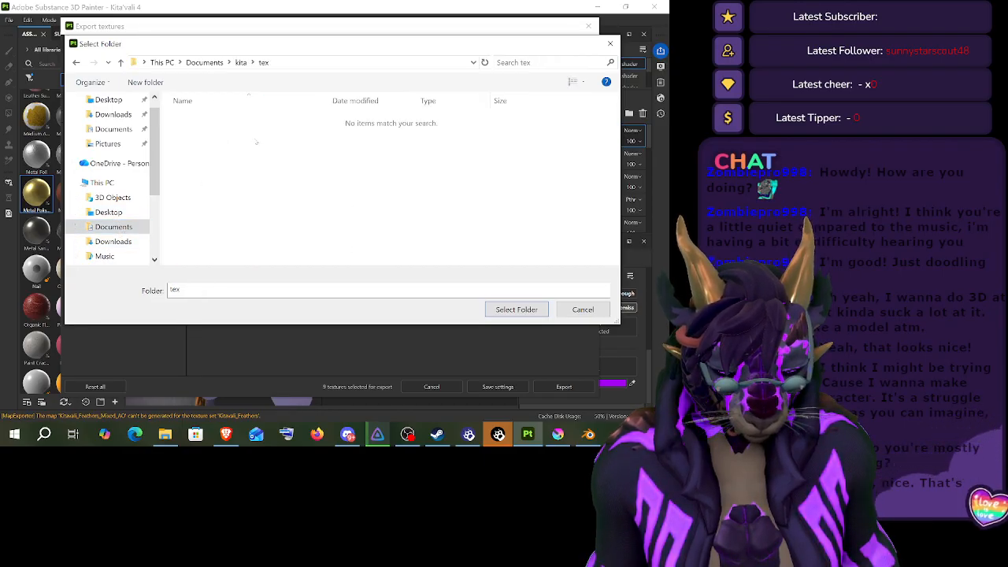
{"action": "right_click", "coordinate": [213, 152]}
{"action": "left_click", "coordinate": [145, 82]}
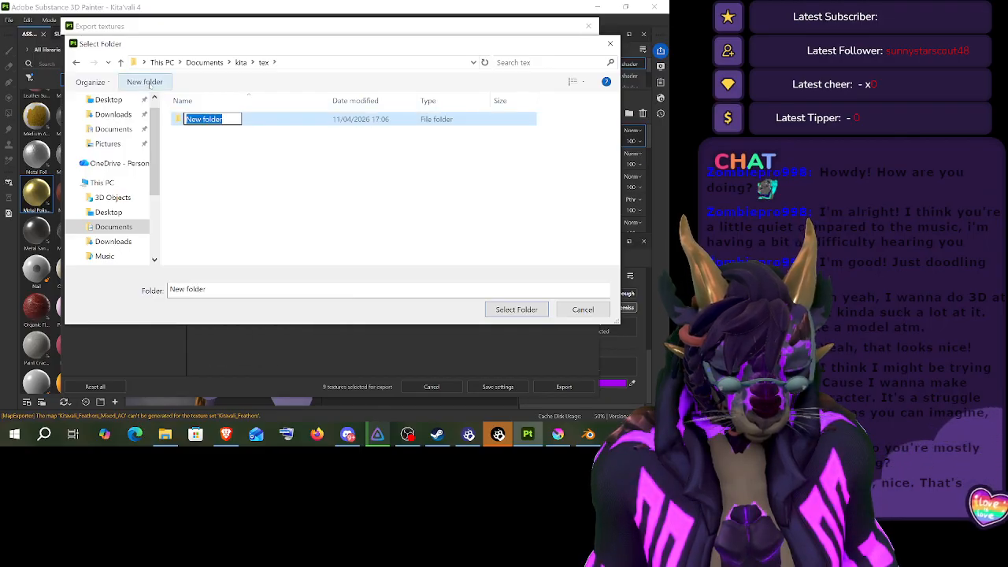
{"action": "type", "text": "emi"}
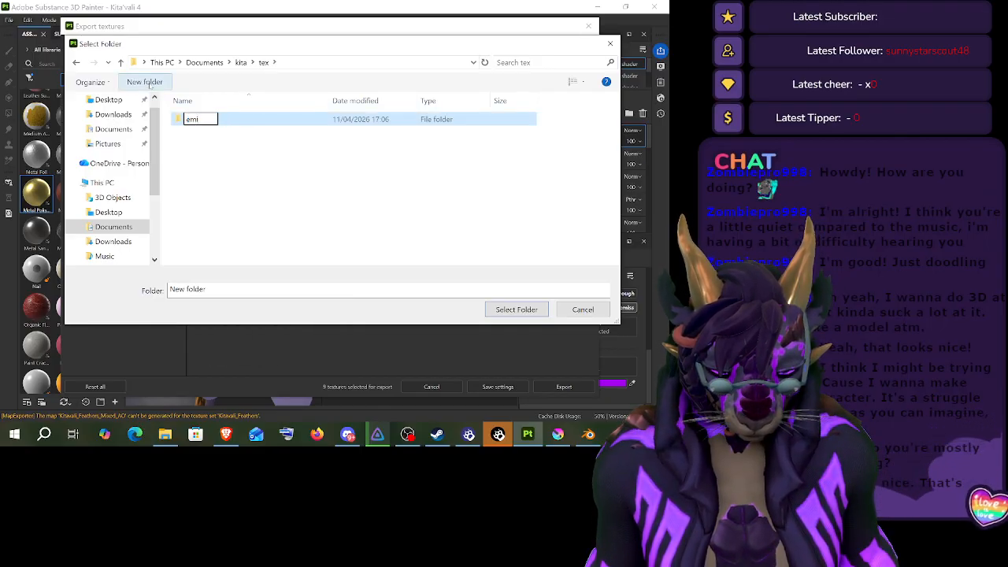
{"action": "type", "text": "ssi"}
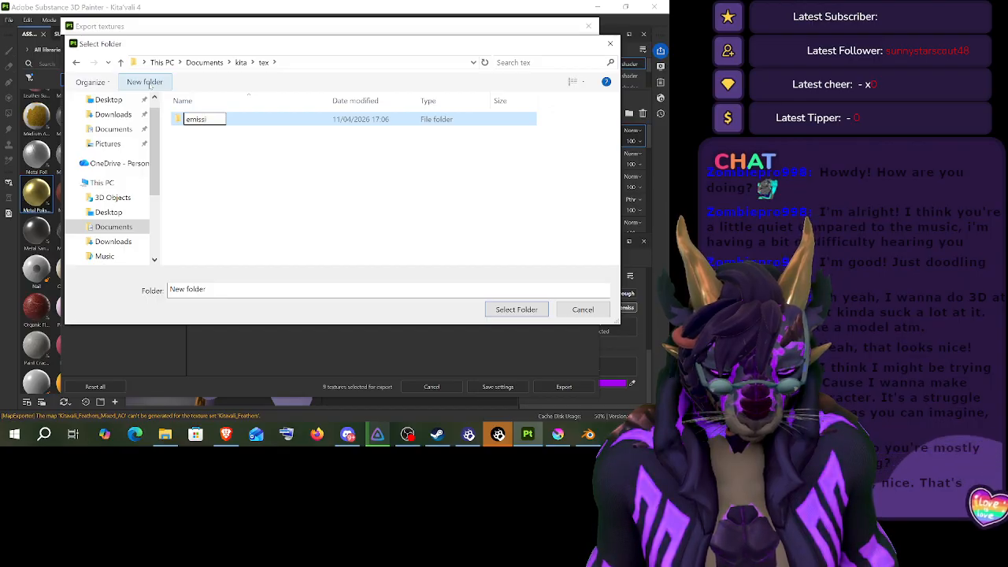
{"action": "type", "text": "ves"}
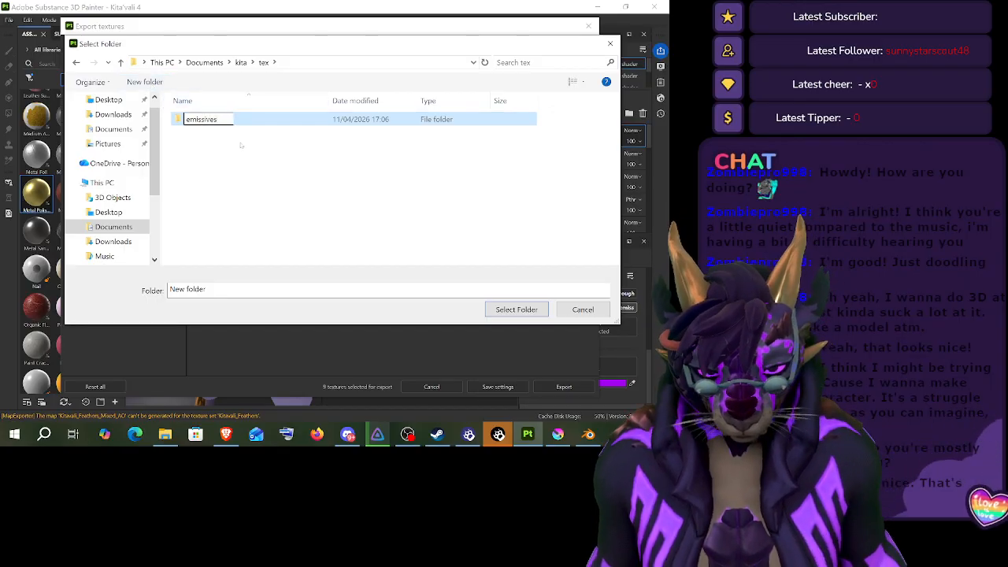
{"action": "key", "text": "Return"}
{"action": "double_click", "coordinate": [213, 119]}
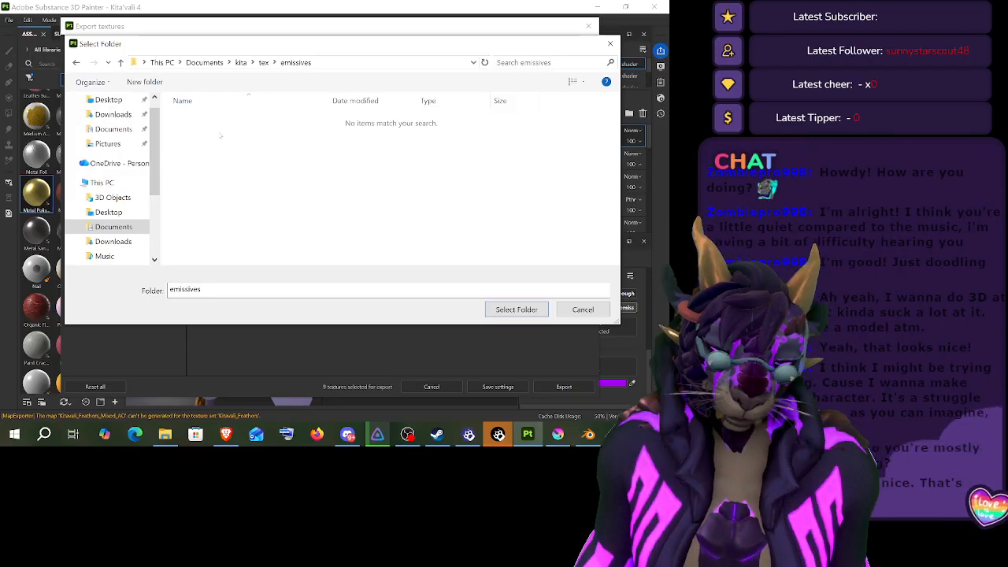
Step: Make folder '1' in emissives, set it as output, and export the Eyes textures
{"action": "left_click", "coordinate": [144, 82]}
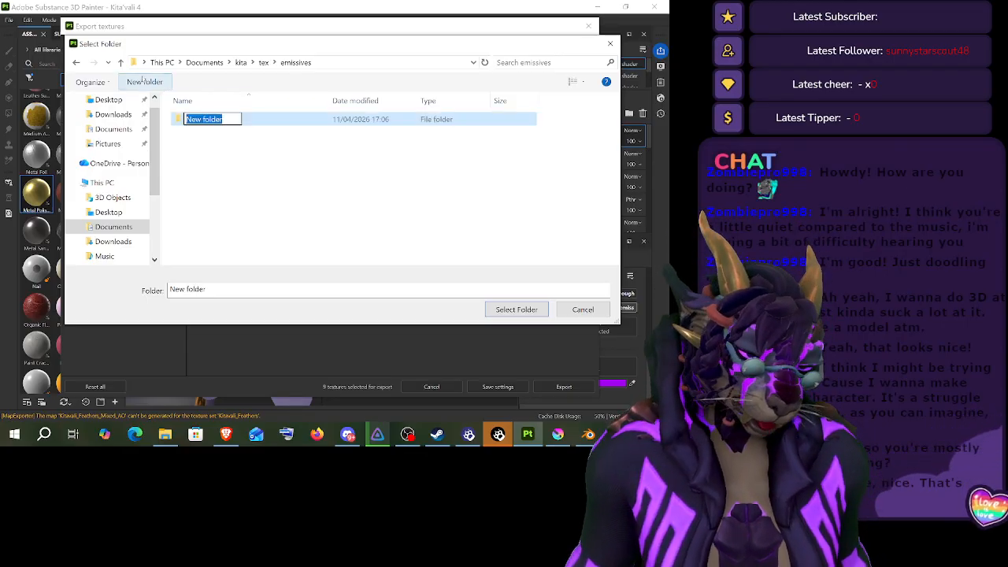
{"action": "type", "text": "1"}
{"action": "key", "text": "Return"}
{"action": "double_click", "coordinate": [230, 119]}
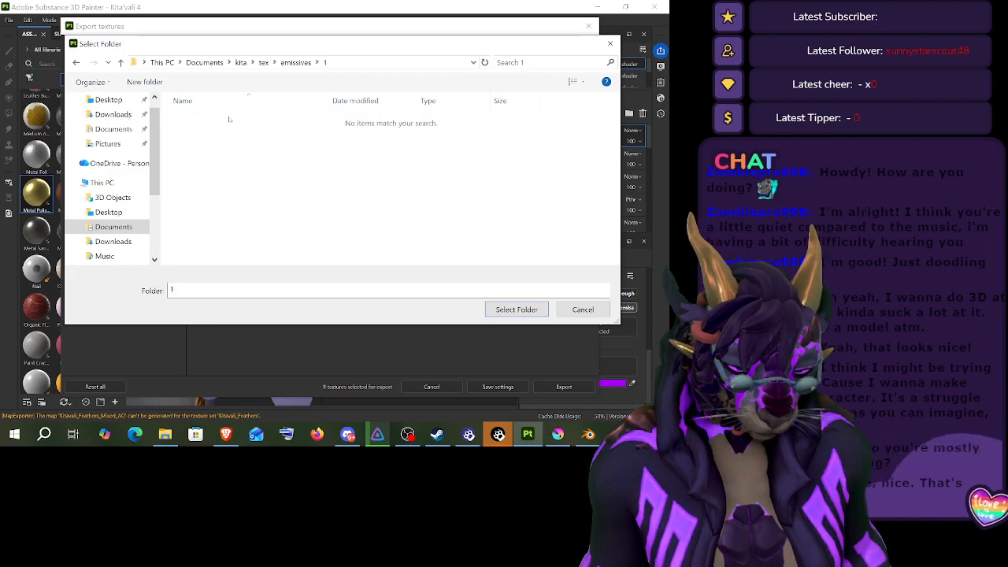
{"action": "left_click", "coordinate": [494, 309]}
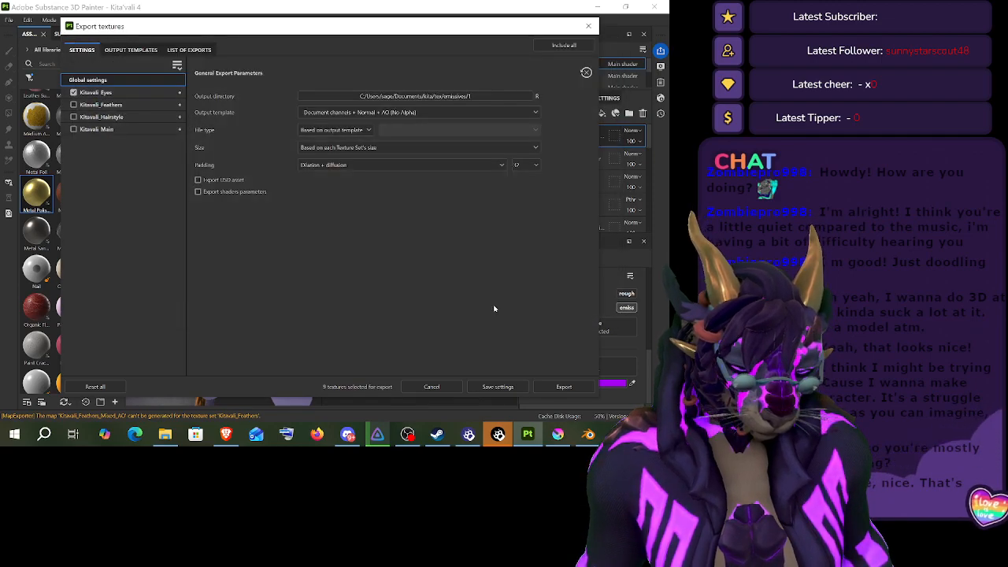
{"action": "left_click", "coordinate": [563, 387]}
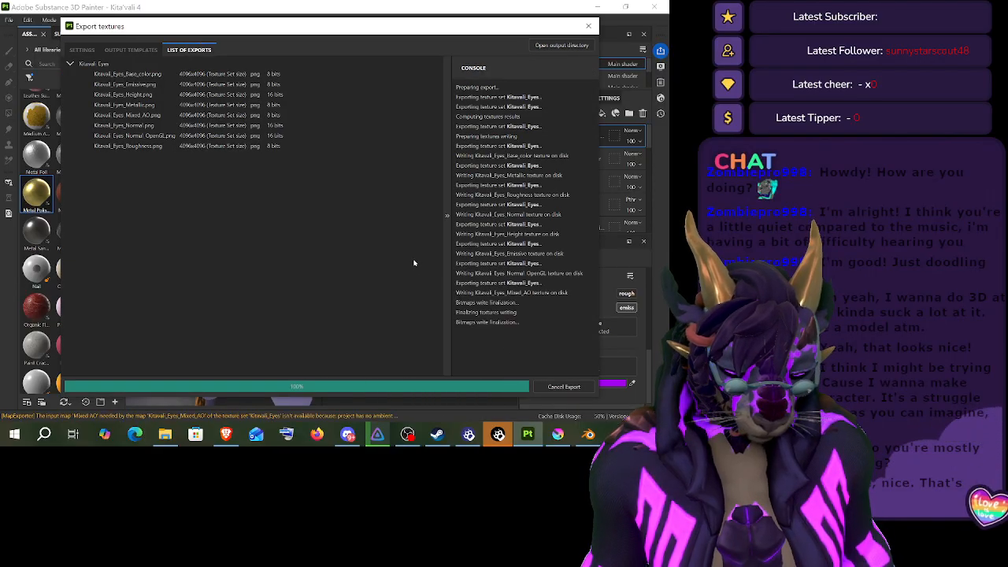
{"action": "left_click", "coordinate": [589, 28]}
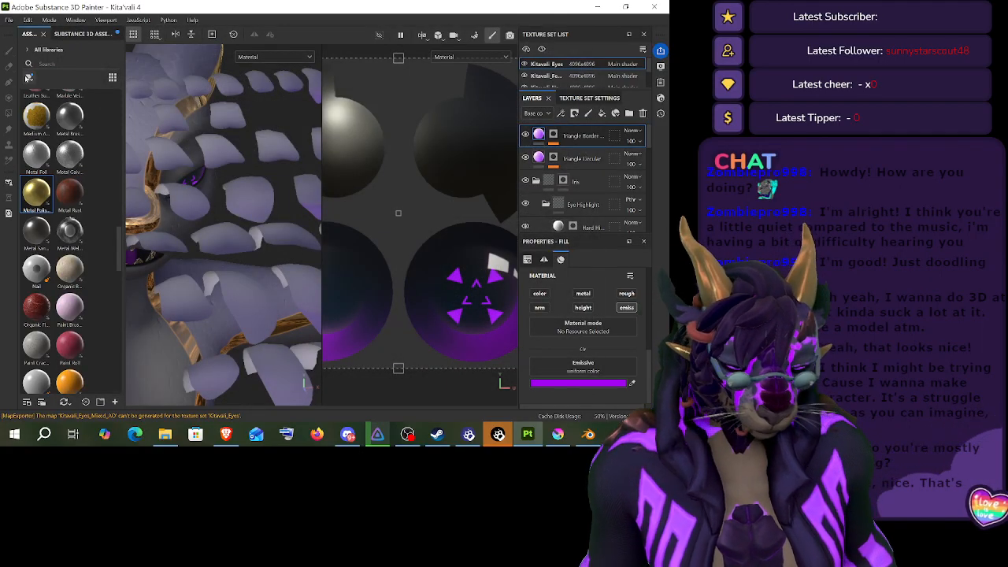
Step: Switch to the Kitavali_Main texture set and make its pcb2 layer visible
{"action": "scroll", "coordinate": [555, 76], "scroll_direction": "down", "scroll_amount": 1}
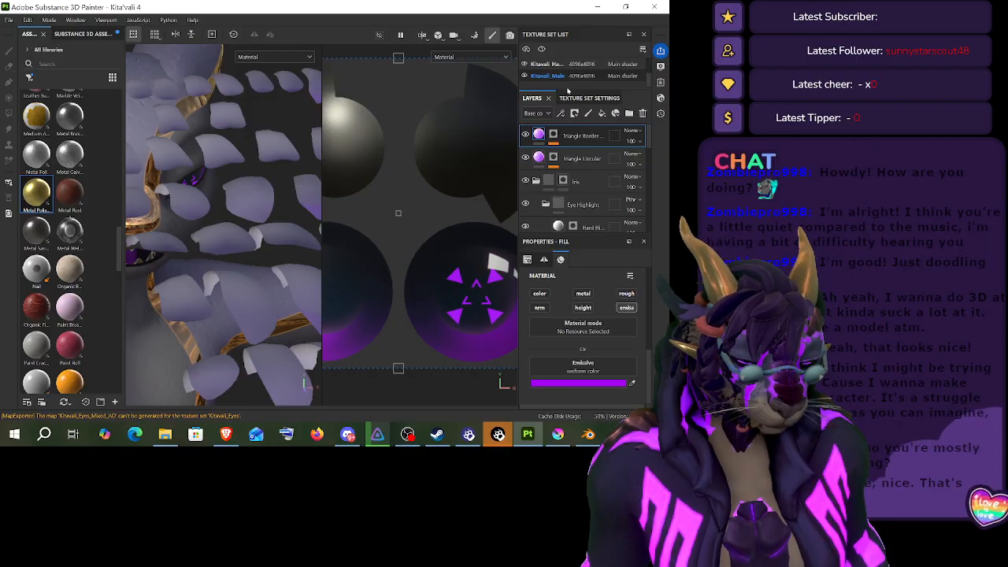
{"action": "left_click", "coordinate": [535, 77]}
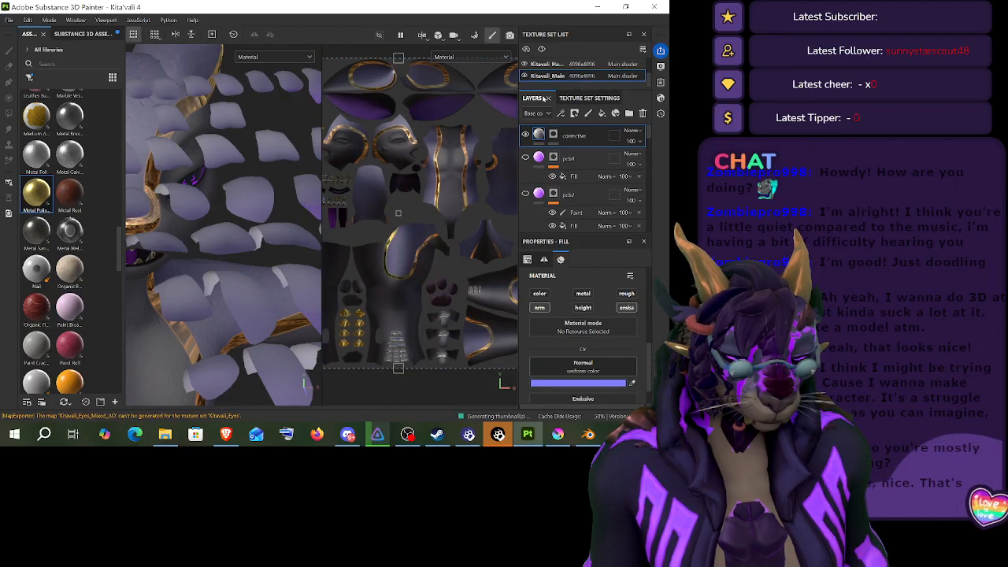
{"action": "scroll", "coordinate": [562, 166], "scroll_direction": "down", "scroll_amount": 3}
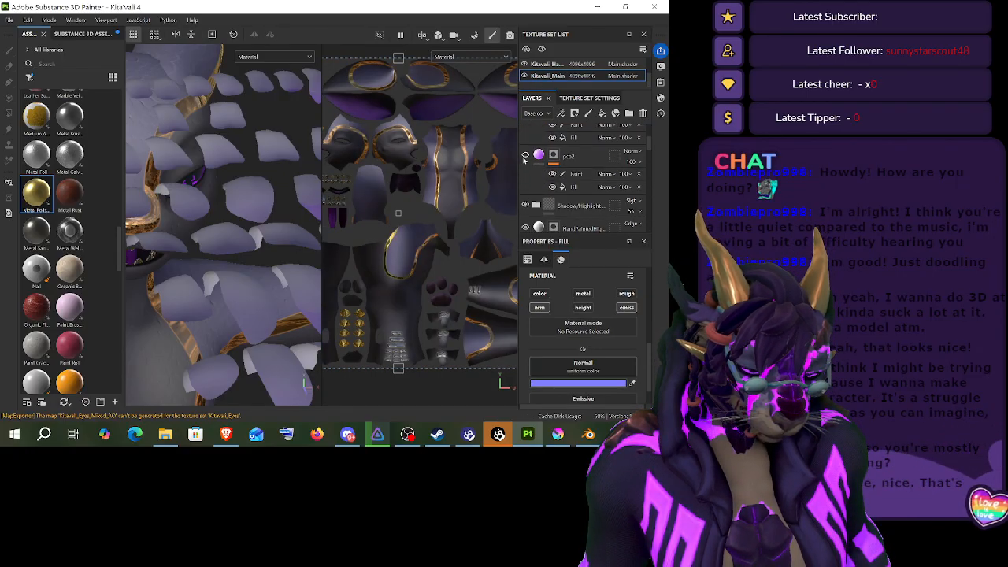
{"action": "left_click", "coordinate": [525, 156]}
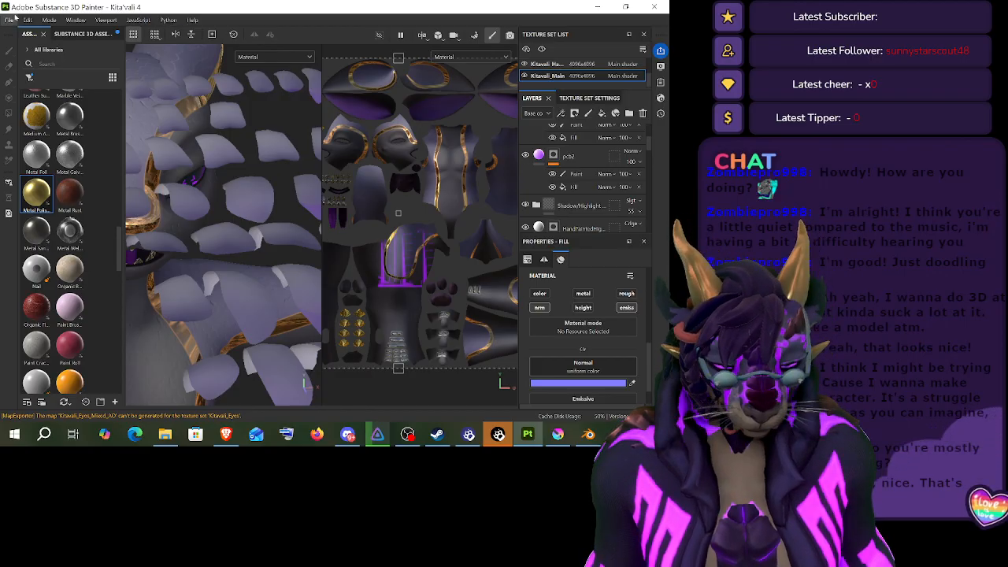
{"action": "left_click", "coordinate": [8, 19]}
Step: In Export textures, swap Kitavali Eyes for Kitavali Main with the Unity Poiyomi v10.0 ExtraMaps preset
{"action": "mouse_move", "coordinate": [9, 20]}
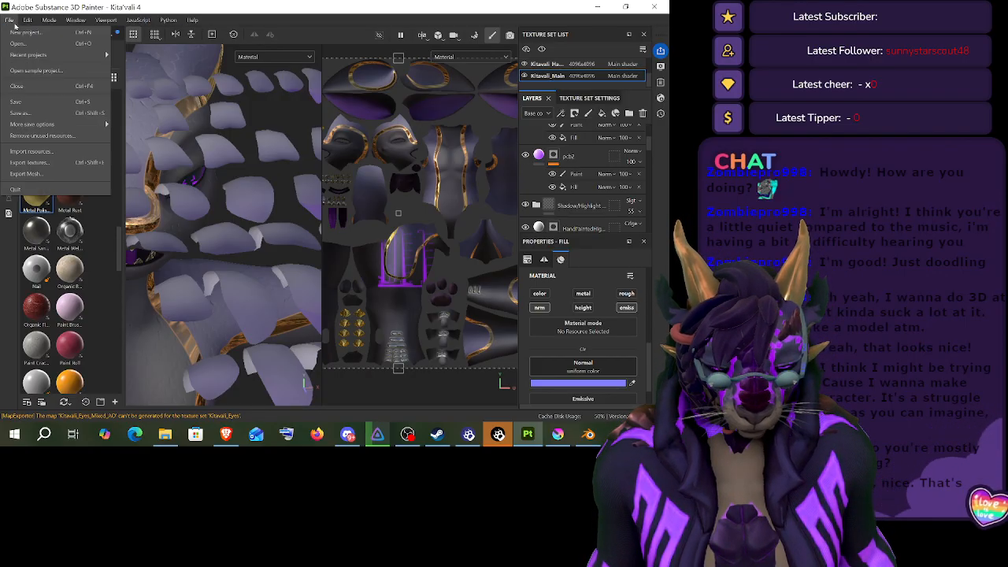
{"action": "left_click", "coordinate": [62, 163]}
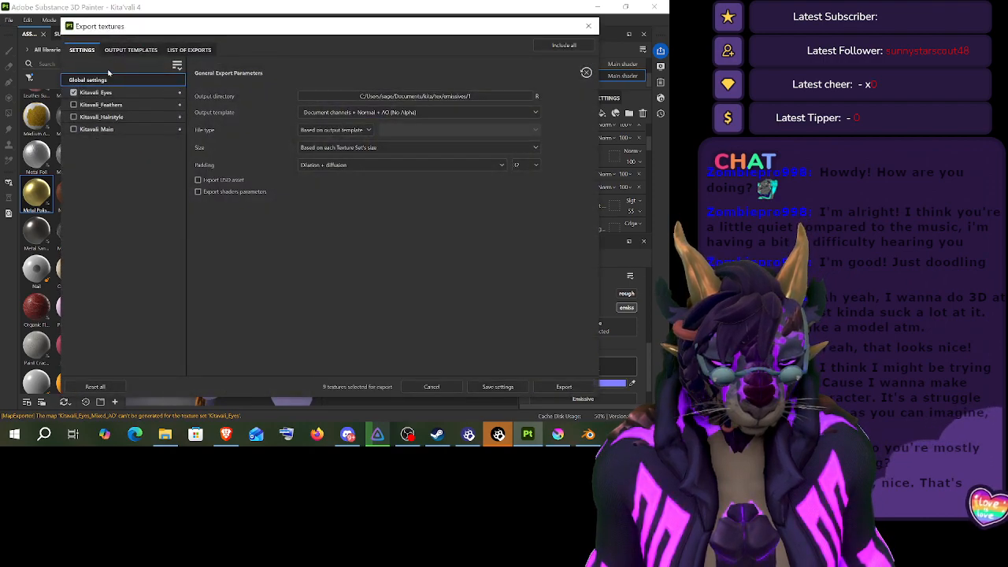
{"action": "left_click", "coordinate": [73, 92]}
{"action": "left_click", "coordinate": [77, 130]}
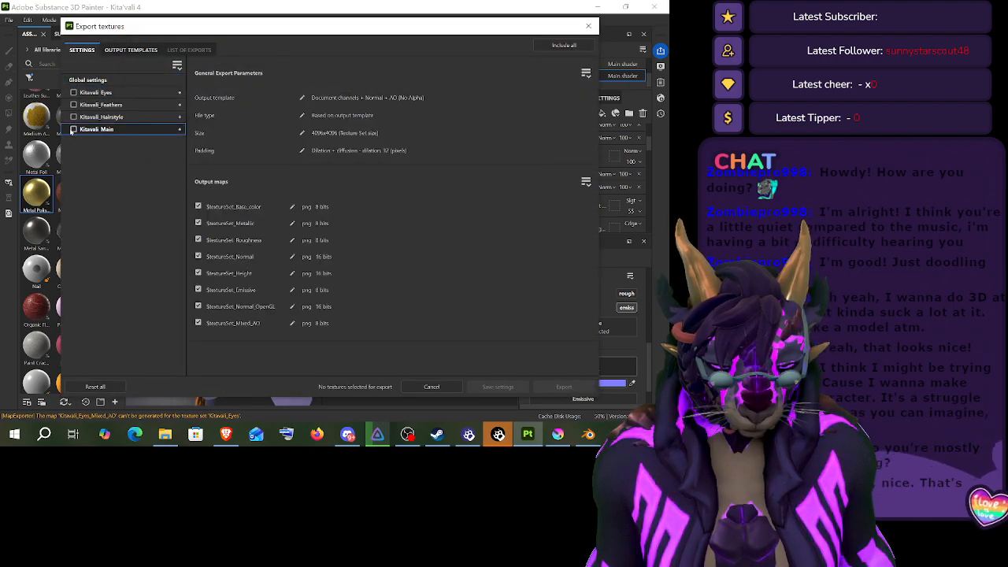
{"action": "left_click", "coordinate": [131, 50]}
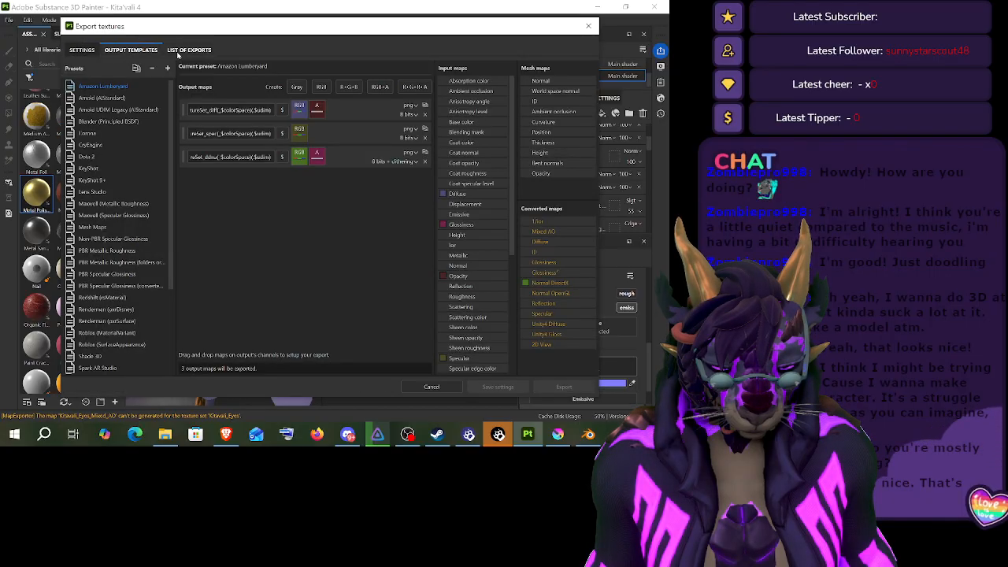
{"action": "scroll", "coordinate": [135, 197], "scroll_direction": "down", "scroll_amount": 3}
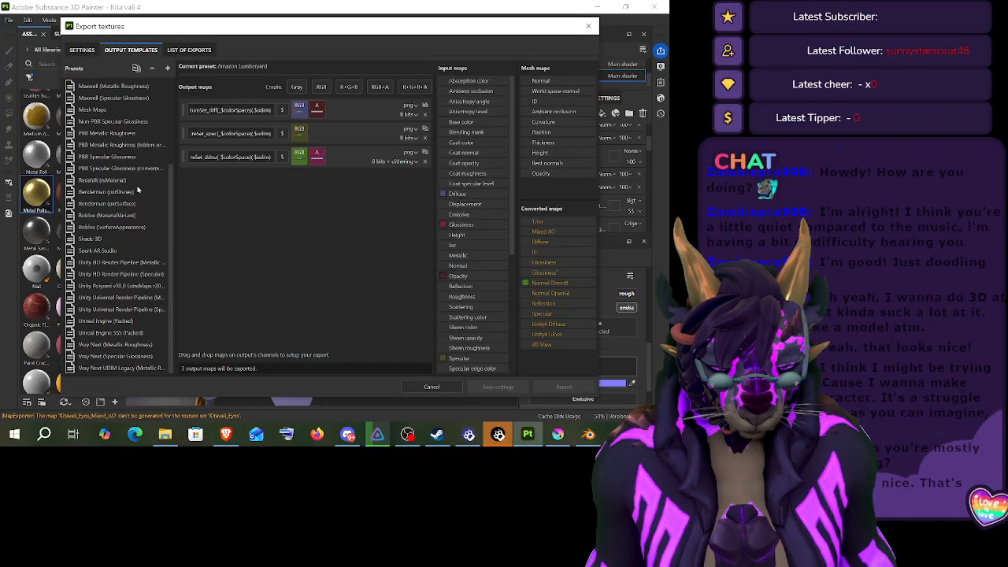
{"action": "left_click", "coordinate": [118, 285]}
{"action": "left_click", "coordinate": [189, 50]}
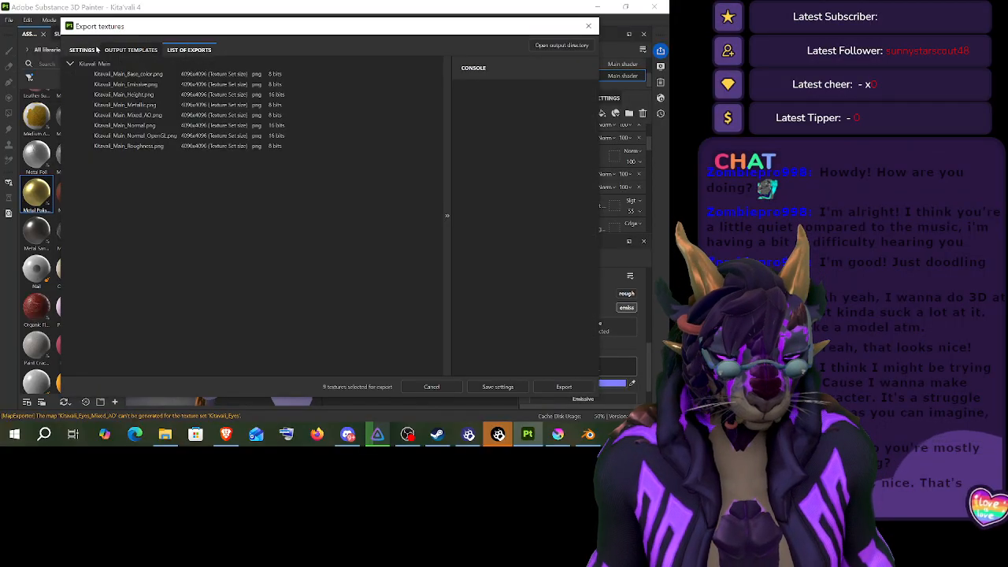
{"action": "left_click", "coordinate": [82, 50]}
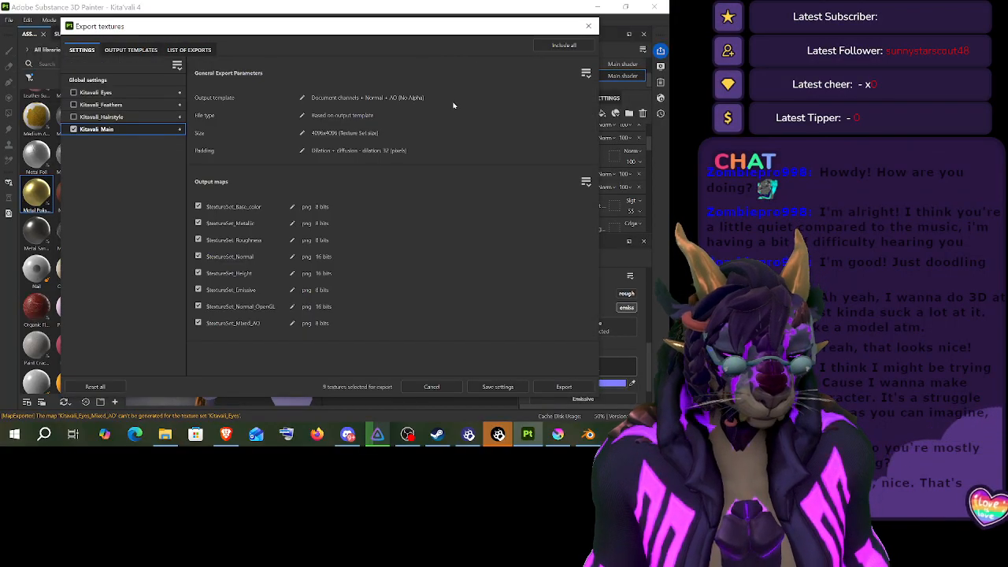
{"action": "left_click", "coordinate": [105, 83]}
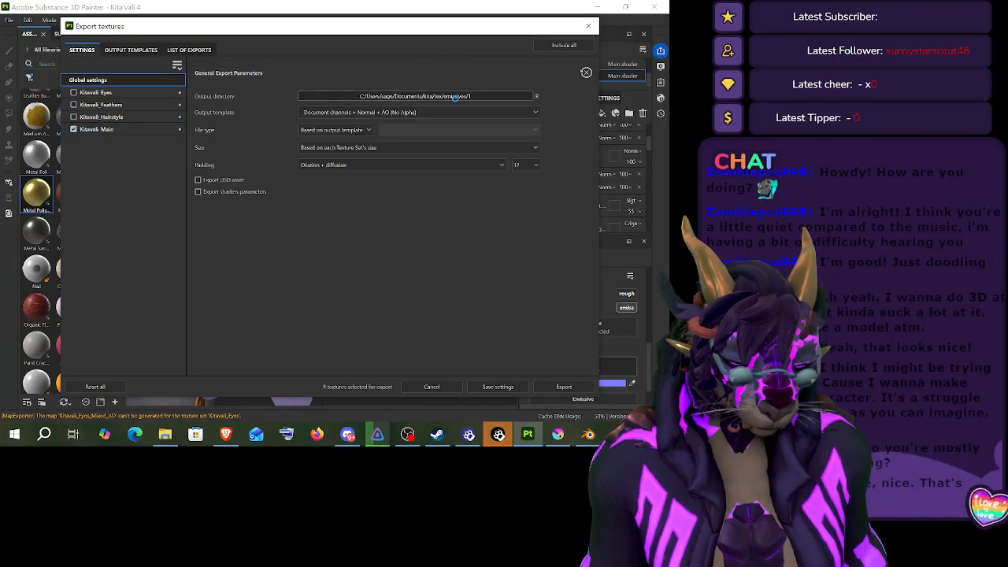
Step: Create folder '2' in emissives, set it as output, and export the Main textures
{"action": "left_click", "coordinate": [309, 98]}
{"action": "left_click", "coordinate": [296, 63]}
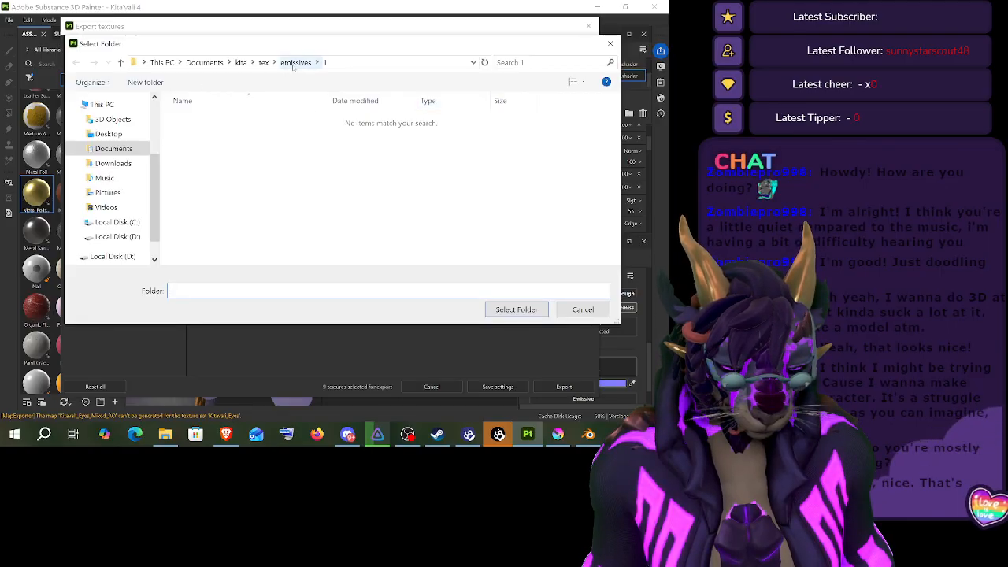
{"action": "left_click", "coordinate": [145, 82]}
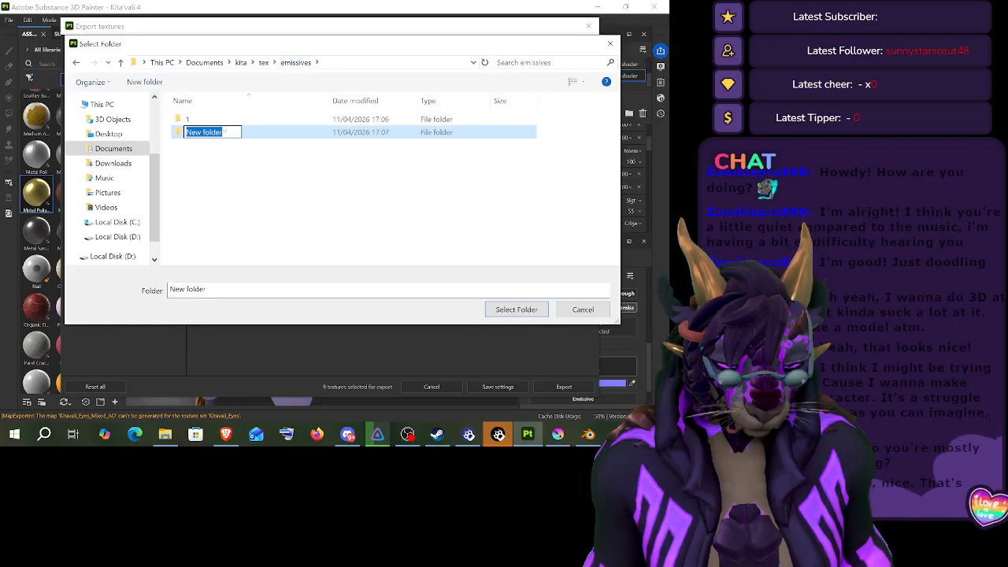
{"action": "type", "text": "2"}
{"action": "key", "text": "Return"}
{"action": "double_click", "coordinate": [189, 132]}
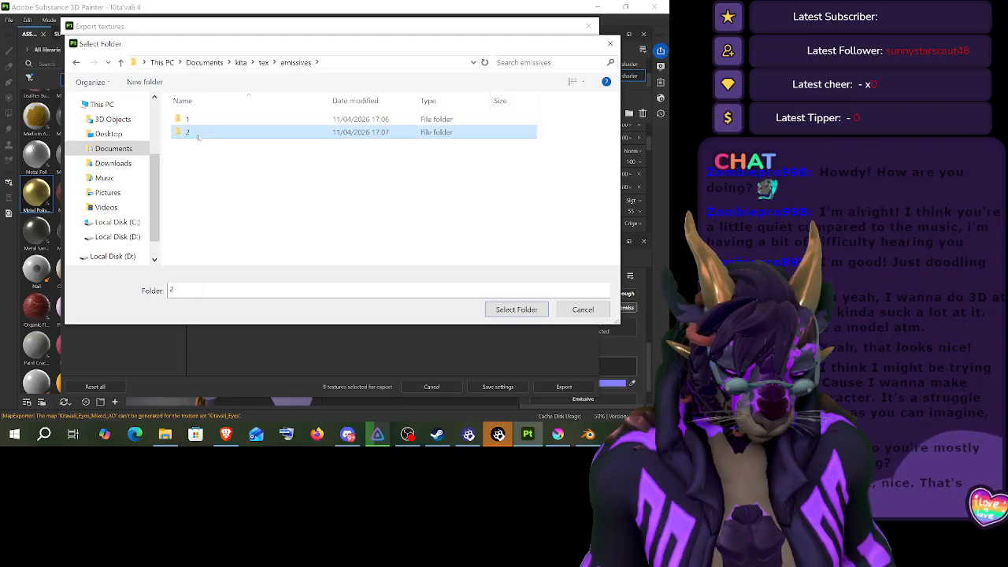
{"action": "left_click", "coordinate": [516, 309]}
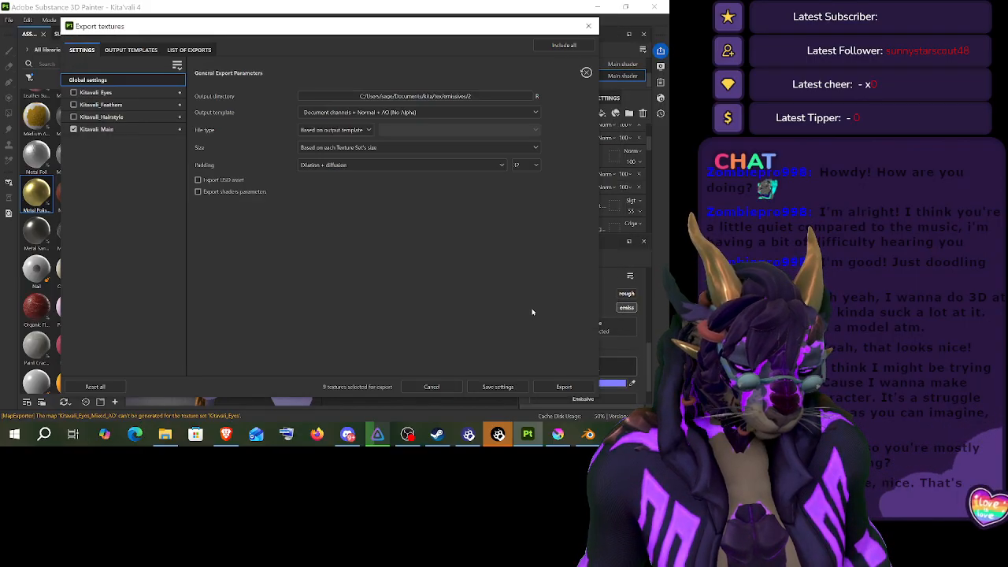
{"action": "left_click", "coordinate": [131, 50]}
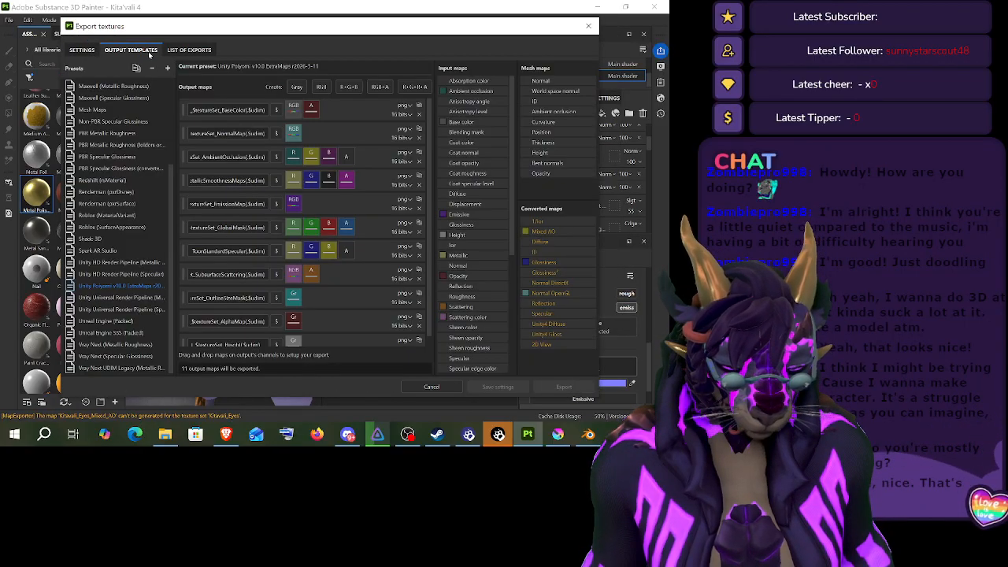
{"action": "left_click", "coordinate": [194, 50]}
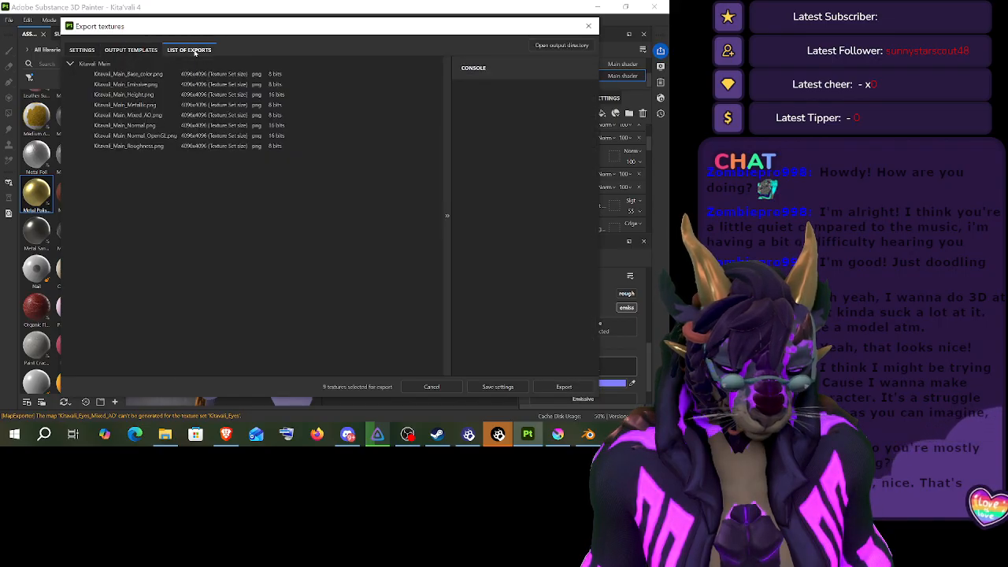
{"action": "left_click", "coordinate": [555, 386]}
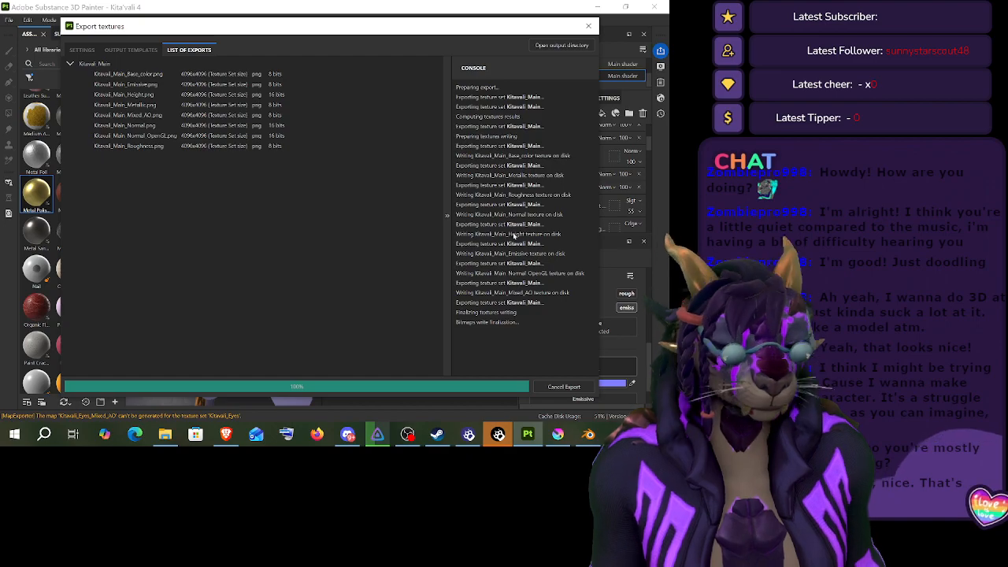
{"action": "left_click", "coordinate": [589, 26]}
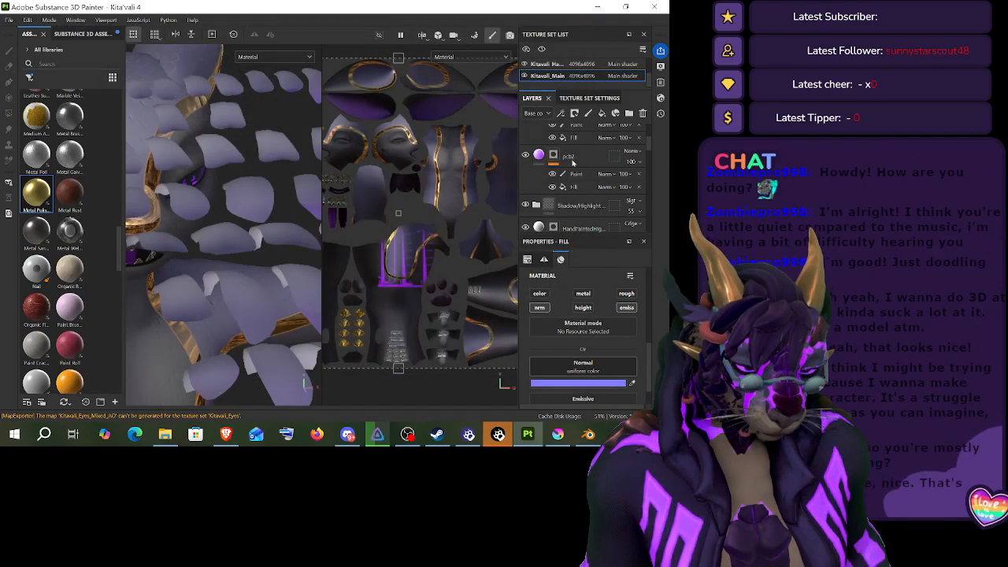
Step: Hide the pcb2 layer, show the pcb1 layer above it, and reopen Export textures
{"action": "left_click", "coordinate": [526, 155]}
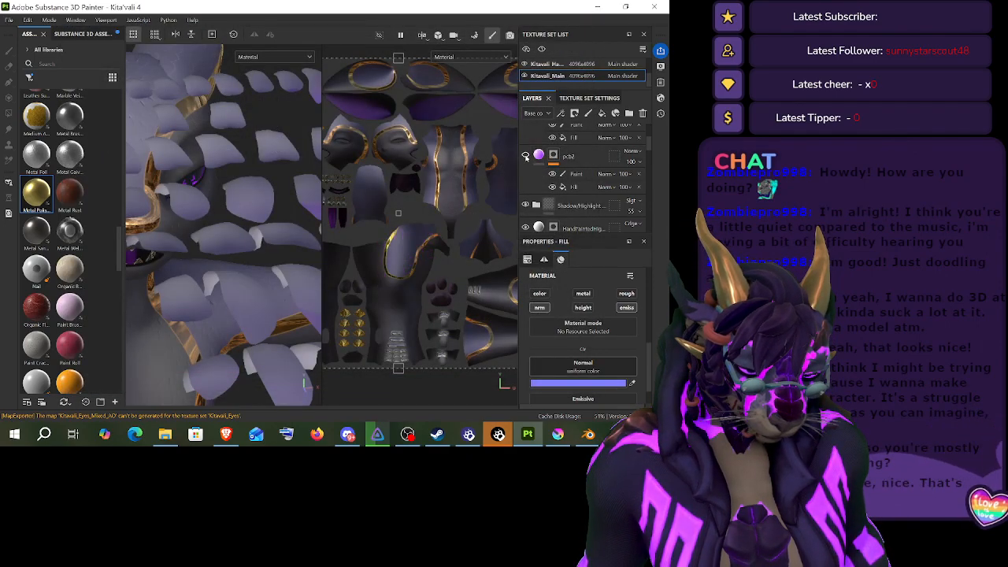
{"action": "scroll", "coordinate": [526, 157], "scroll_direction": "up", "scroll_amount": 1}
{"action": "left_click", "coordinate": [526, 136]}
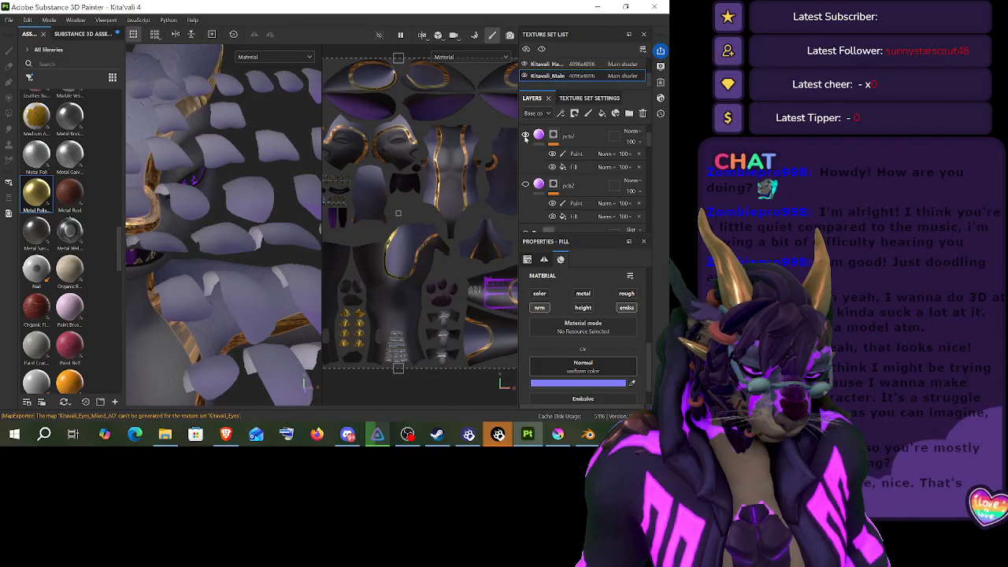
{"action": "left_click", "coordinate": [9, 20]}
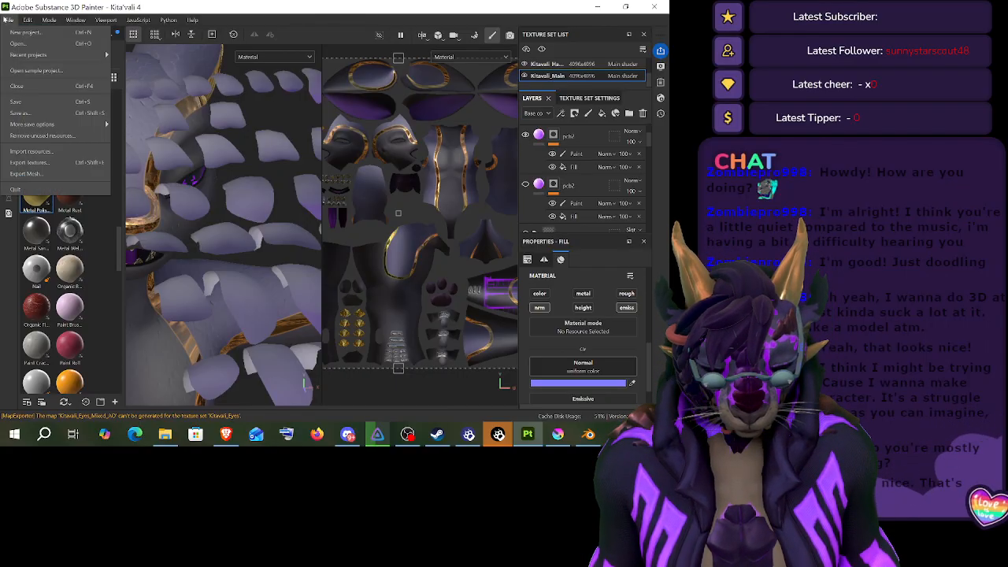
{"action": "left_click", "coordinate": [46, 163]}
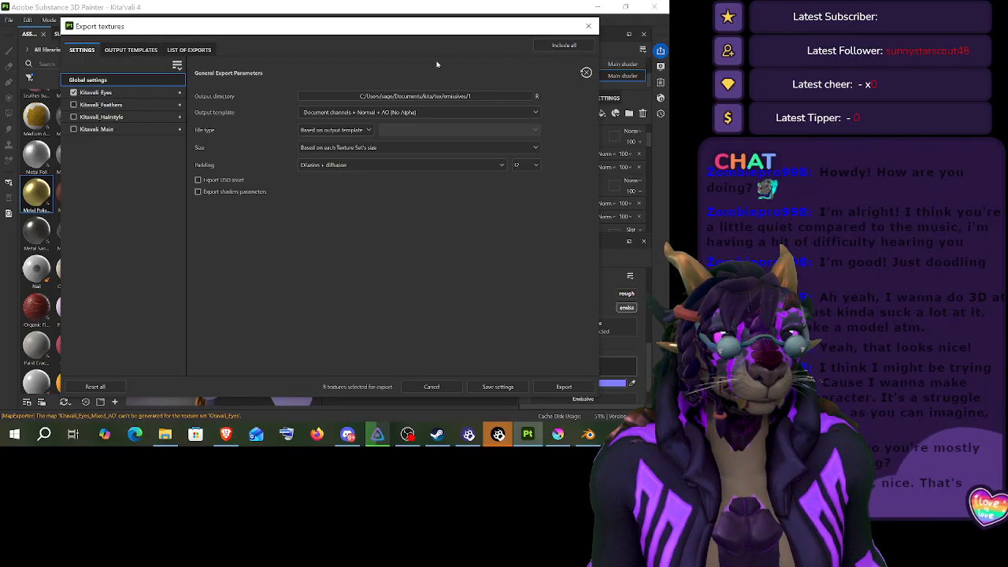
Step: Choose the Unity Polyomi v10.0 ExtraMaps preset and reset the output directory to default
{"action": "left_click", "coordinate": [131, 50]}
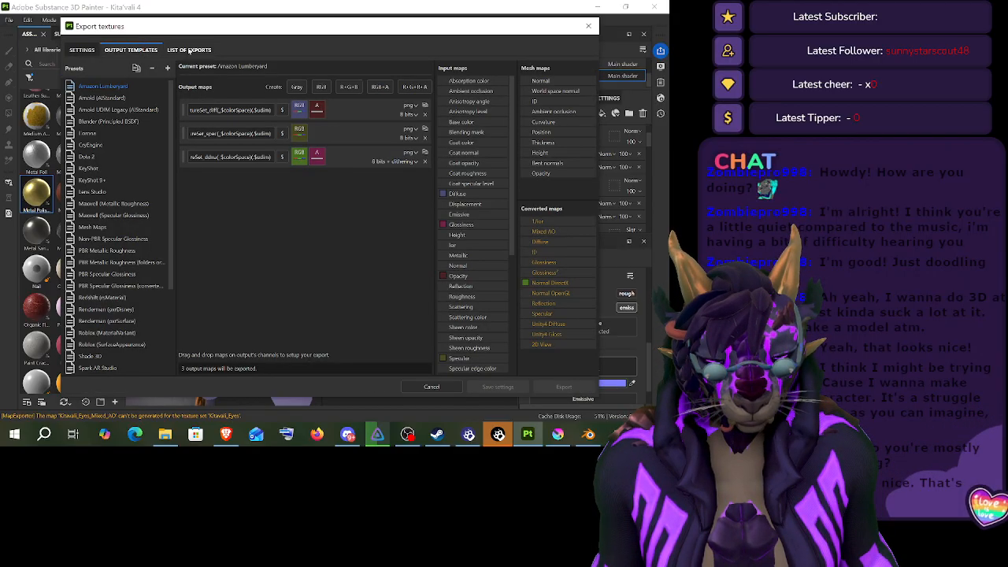
{"action": "scroll", "coordinate": [124, 181], "scroll_direction": "down", "scroll_amount": 3}
{"action": "left_click", "coordinate": [122, 286]}
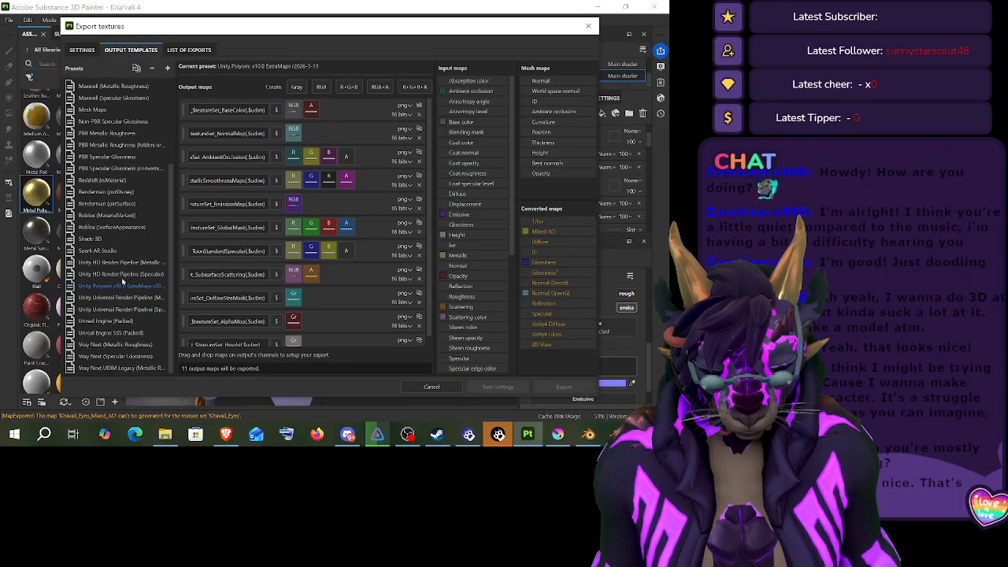
{"action": "left_click", "coordinate": [189, 49]}
{"action": "left_click", "coordinate": [87, 49]}
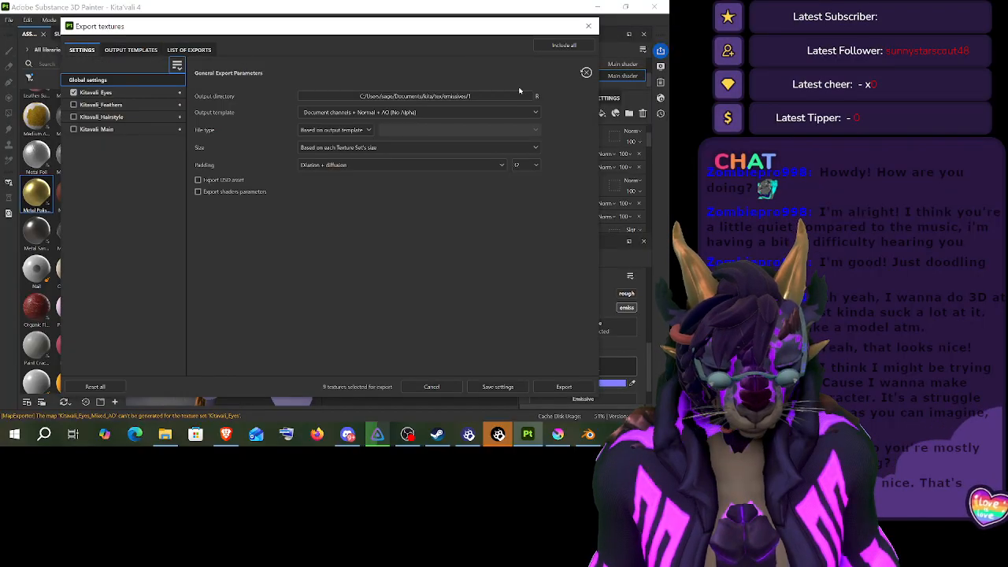
{"action": "left_click", "coordinate": [536, 97]}
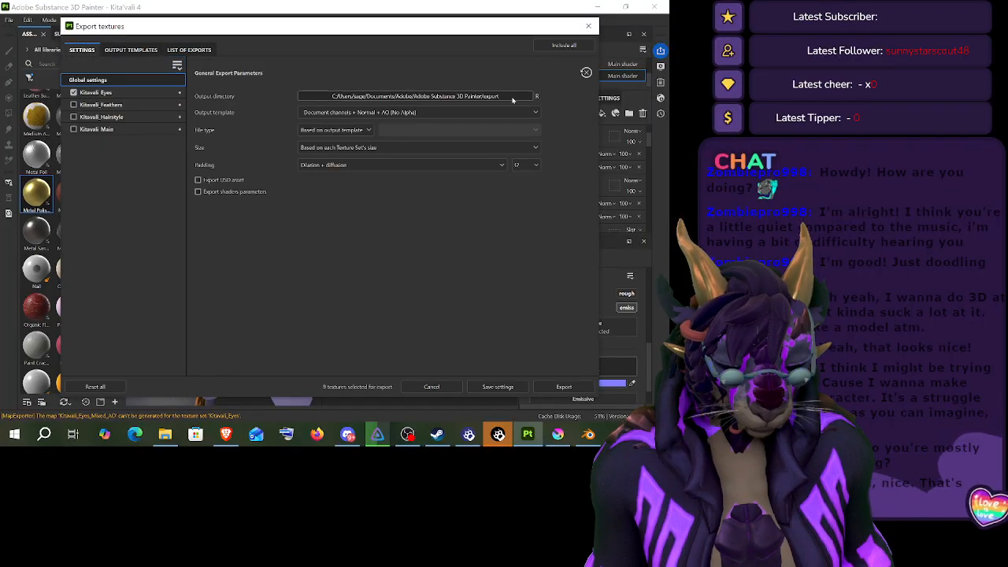
{"action": "left_click", "coordinate": [537, 96]}
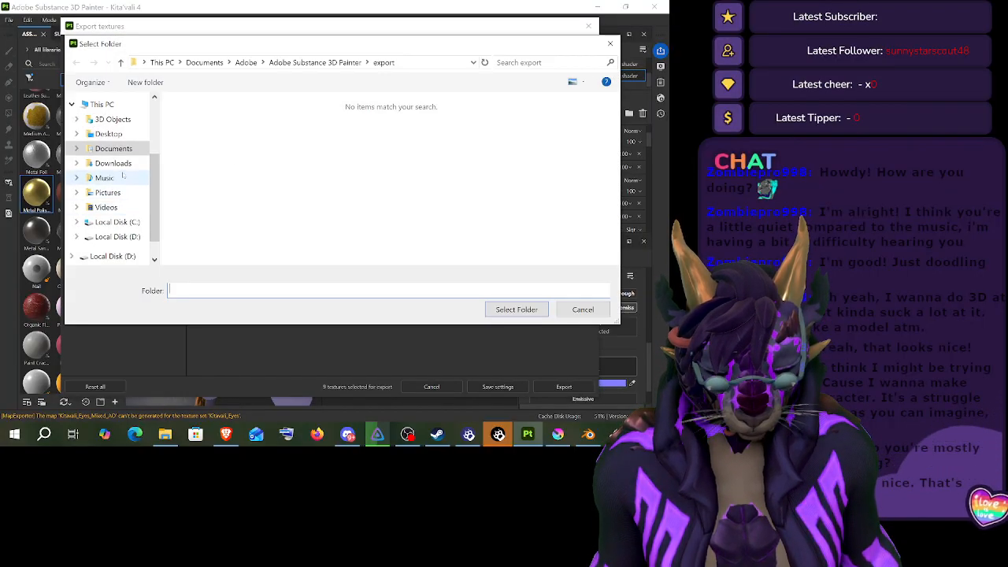
Step: Browse the output folder picker to Documents\kita\tex\emissives
{"action": "double_click", "coordinate": [118, 149]}
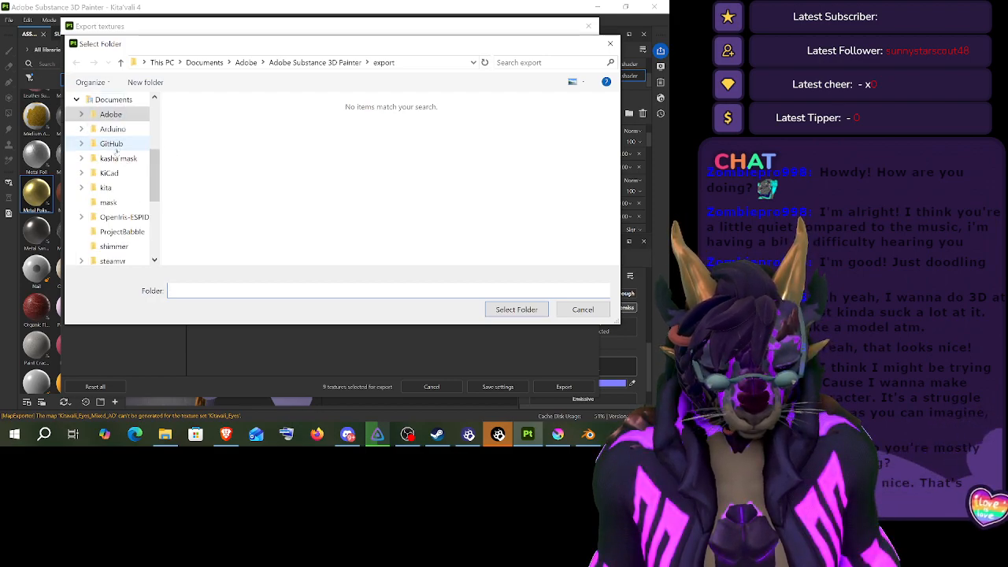
{"action": "left_click", "coordinate": [114, 100]}
{"action": "left_click", "coordinate": [207, 183]}
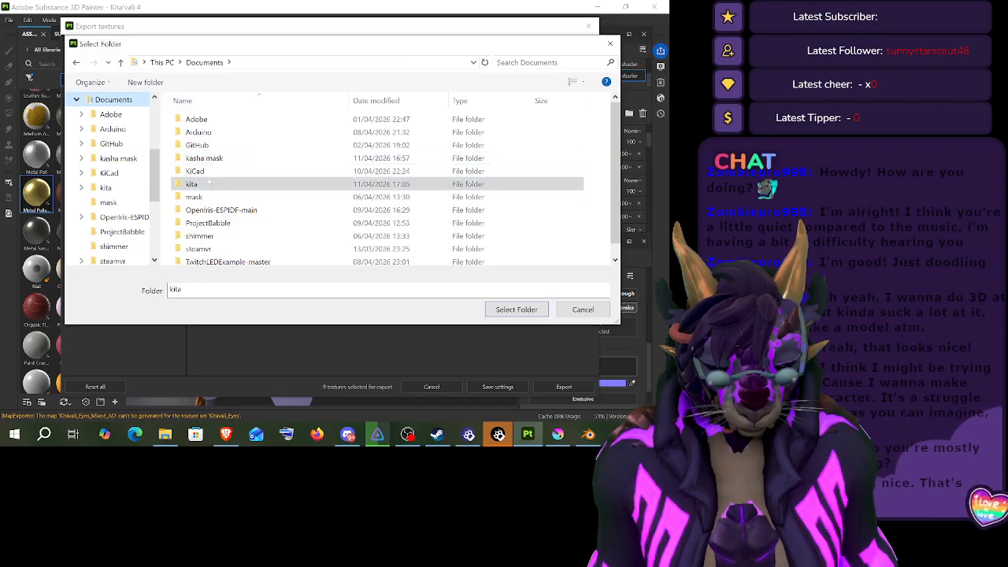
{"action": "double_click", "coordinate": [206, 186]}
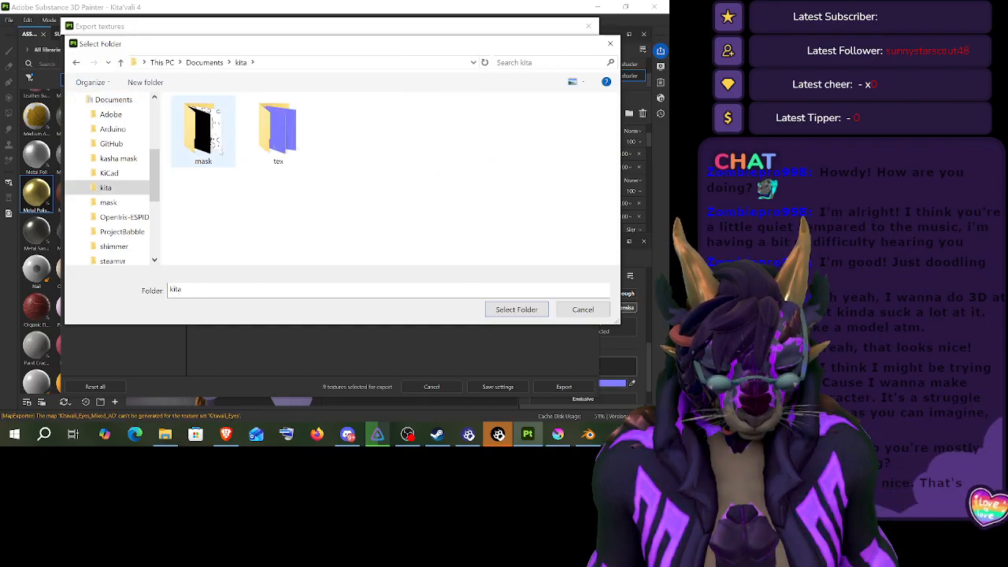
{"action": "double_click", "coordinate": [278, 133]}
{"action": "double_click", "coordinate": [203, 119]}
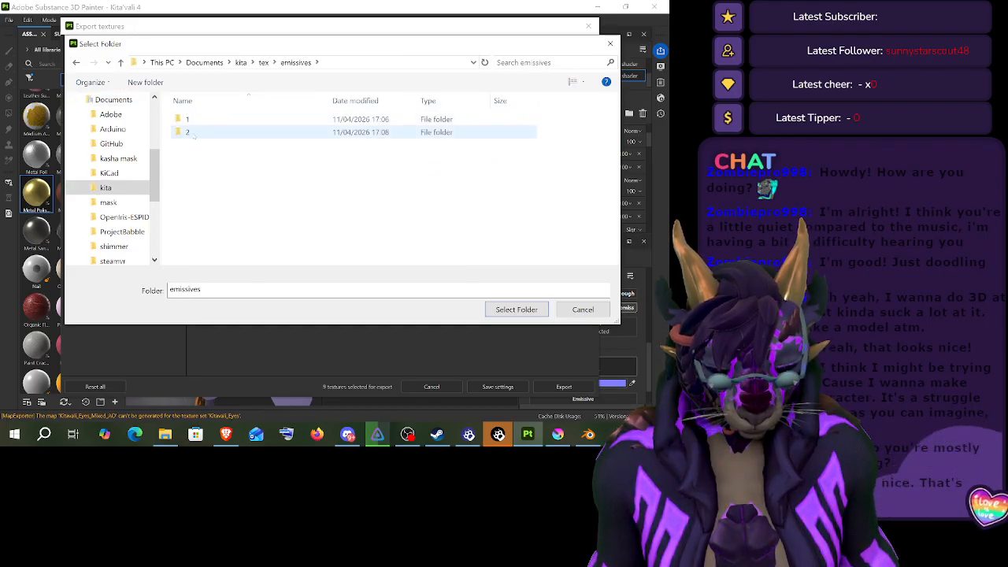
{"action": "double_click", "coordinate": [192, 133]}
{"action": "right_click", "coordinate": [219, 148]}
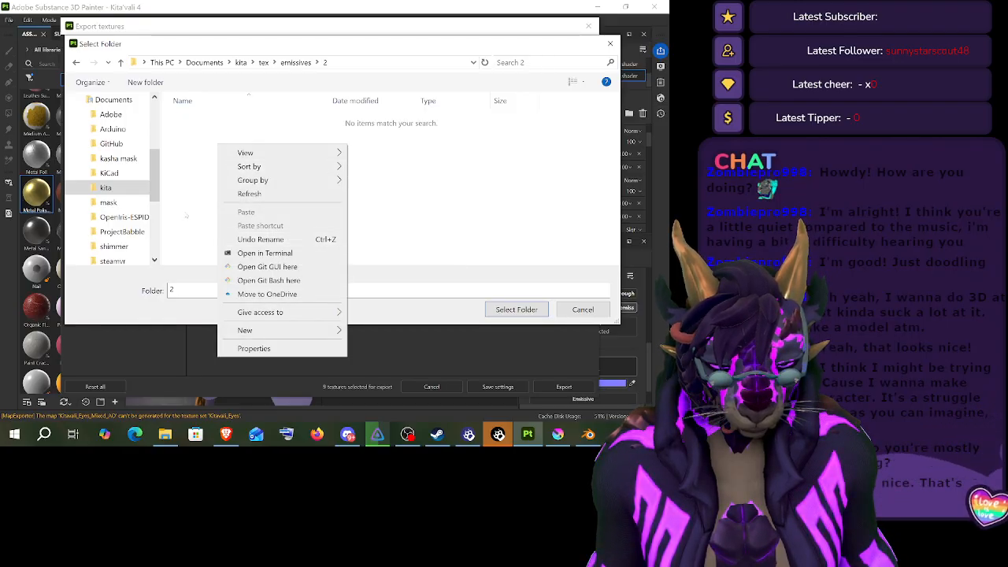
{"action": "left_click", "coordinate": [181, 165]}
{"action": "left_click", "coordinate": [264, 63]}
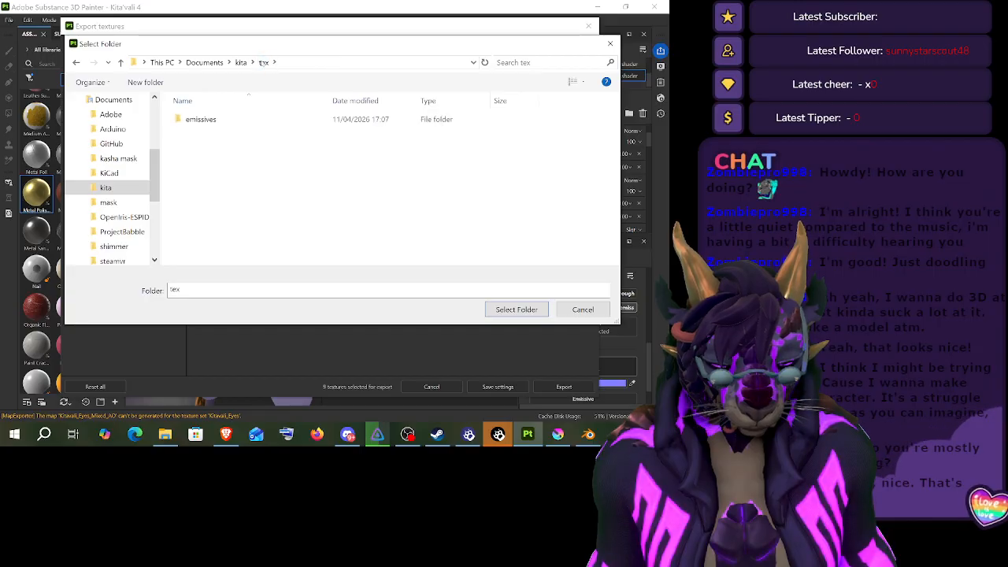
{"action": "double_click", "coordinate": [200, 119]}
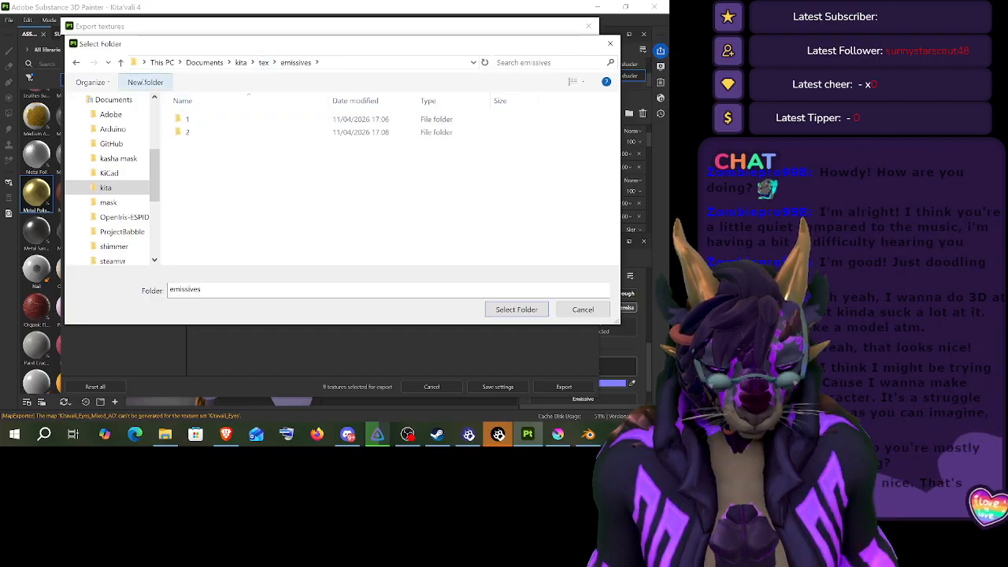
Step: Create folder '3' in emissives, set it as output, and export the Kitavali_Eyes textures
{"action": "left_click", "coordinate": [145, 82]}
{"action": "type", "text": "3"}
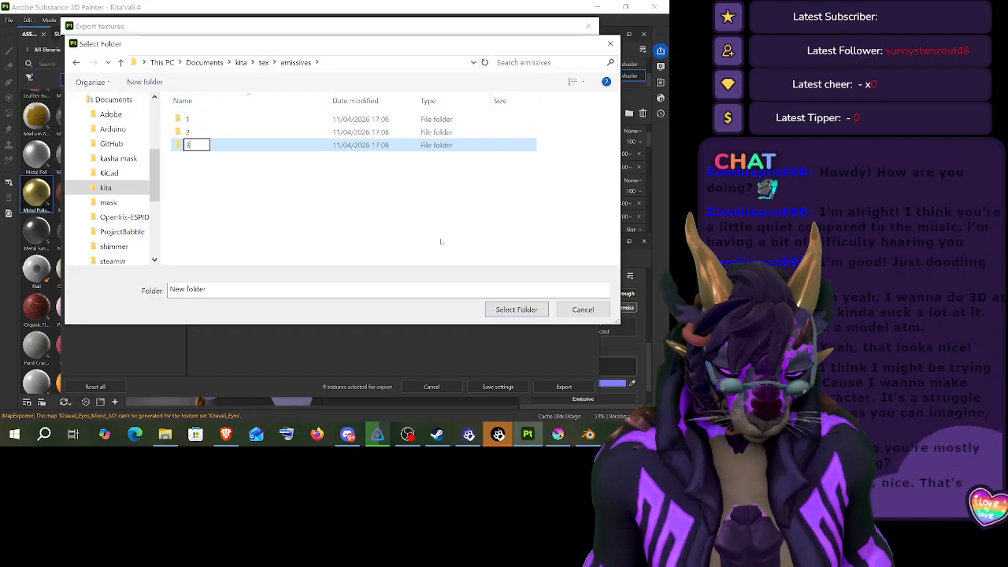
{"action": "left_click", "coordinate": [300, 169]}
{"action": "double_click", "coordinate": [259, 143]}
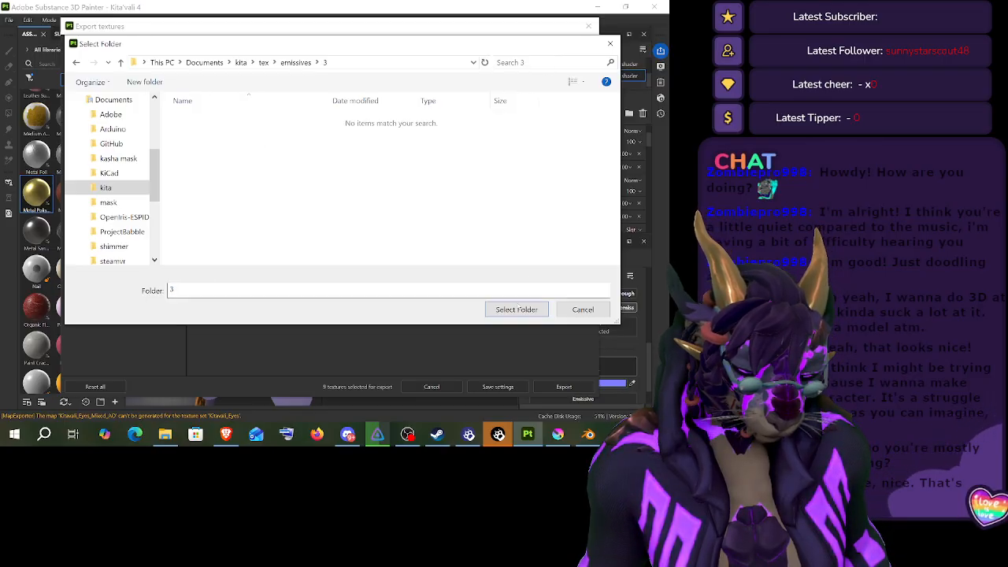
{"action": "left_click", "coordinate": [517, 308]}
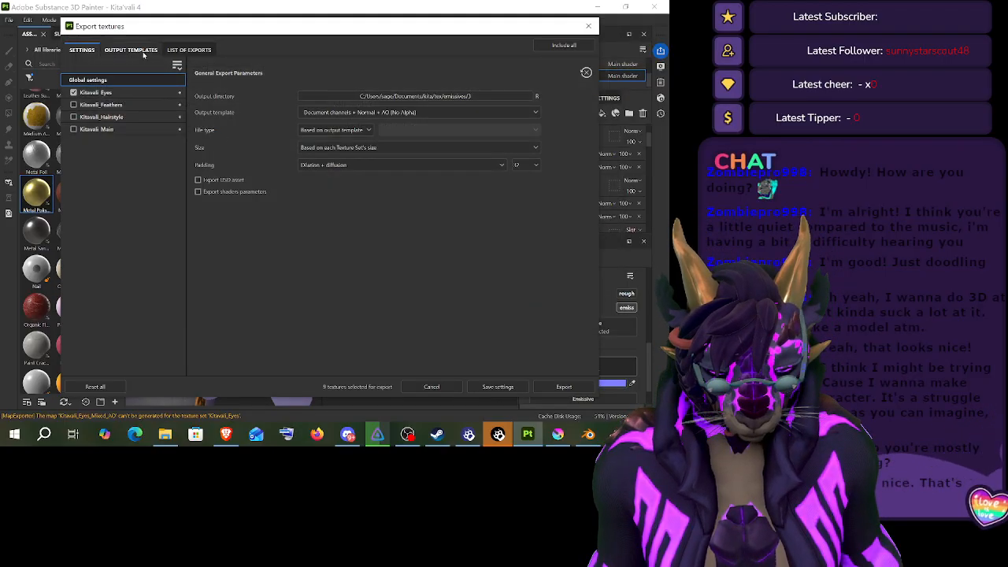
{"action": "left_click", "coordinate": [145, 50]}
{"action": "left_click", "coordinate": [202, 50]}
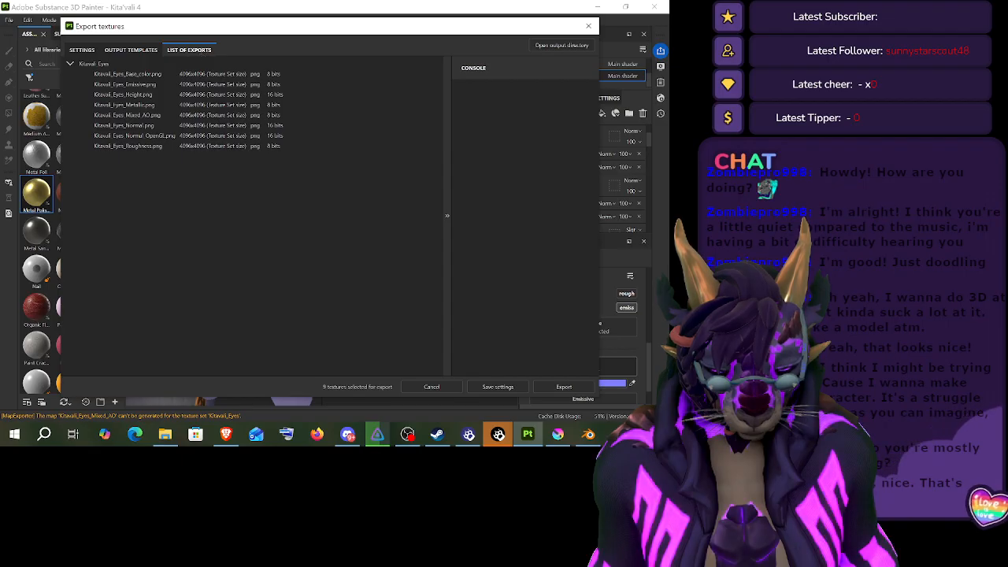
{"action": "left_click", "coordinate": [574, 386]}
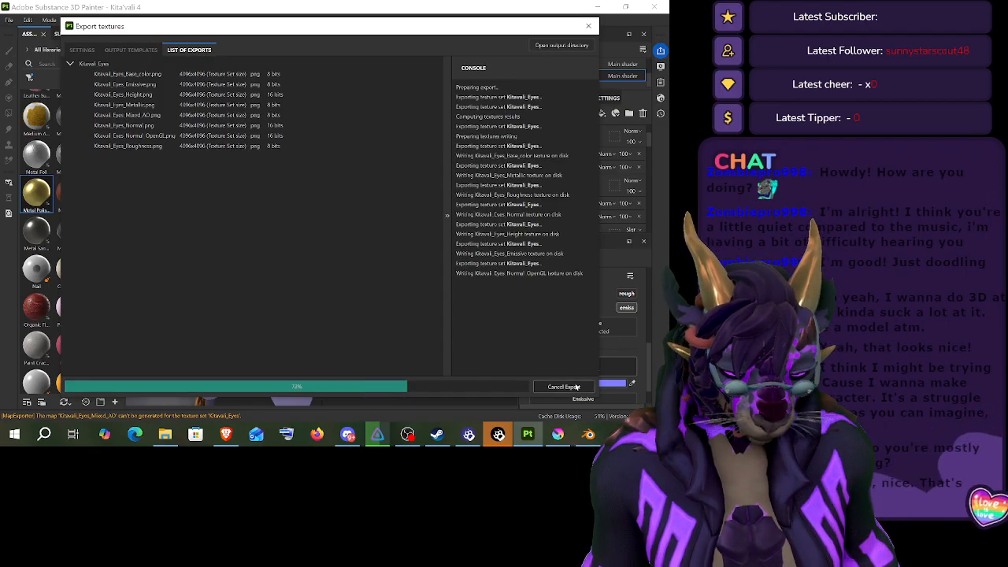
{"action": "left_click", "coordinate": [588, 27]}
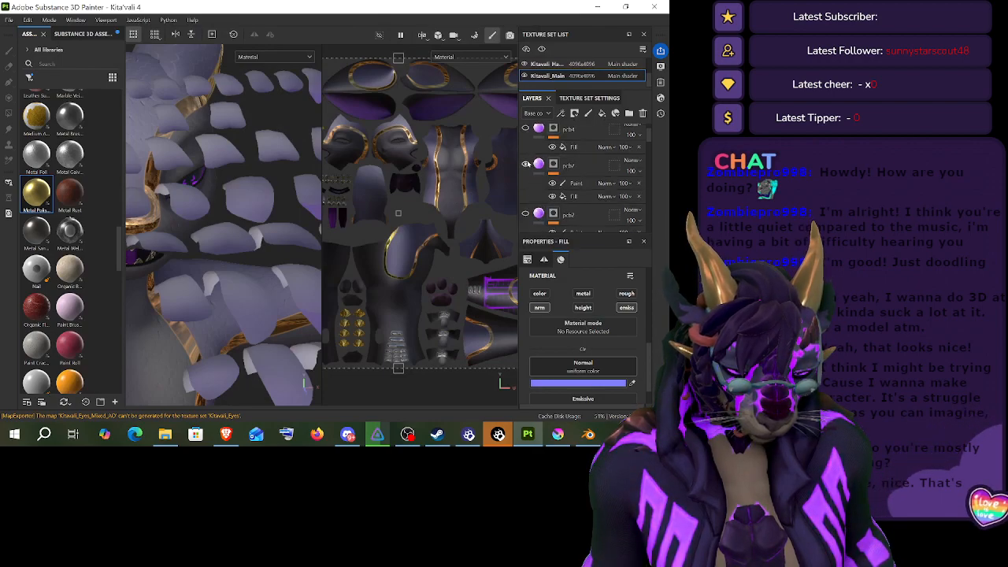
Step: Scroll up the layer stack and reopen the Export textures dialog from the File menu
{"action": "scroll", "coordinate": [541, 148], "scroll_direction": "up", "scroll_amount": 1}
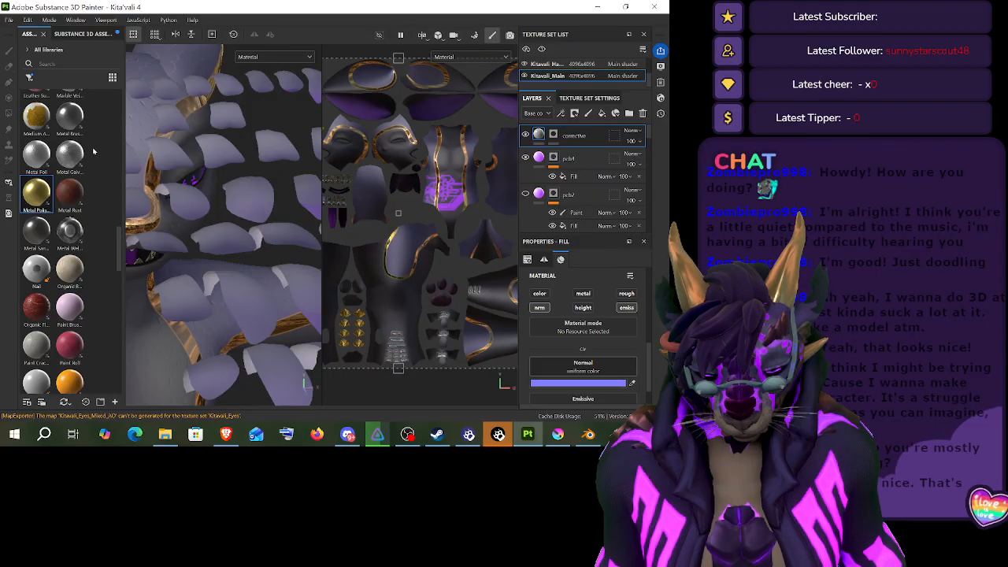
{"action": "left_click", "coordinate": [9, 20]}
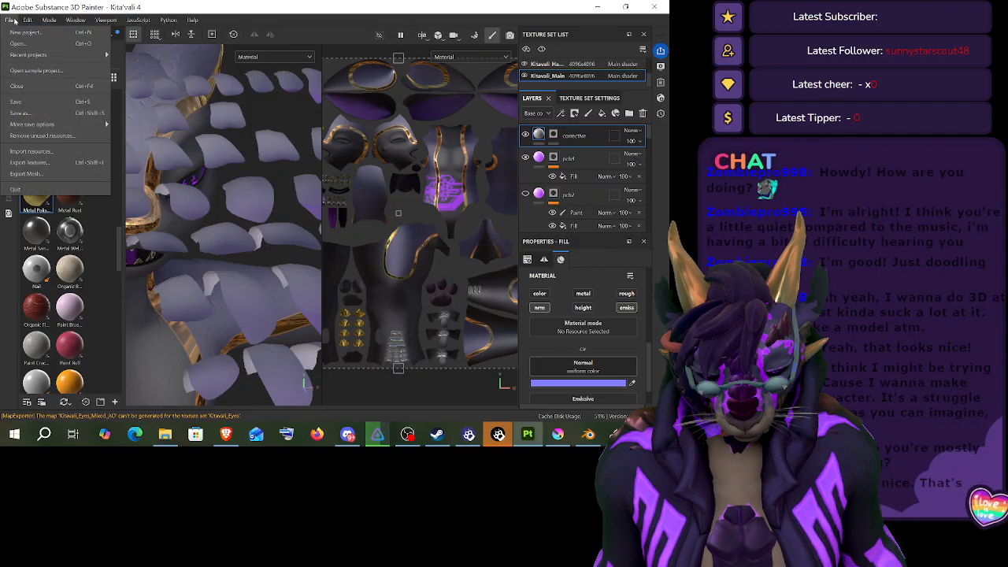
{"action": "left_click", "coordinate": [47, 163]}
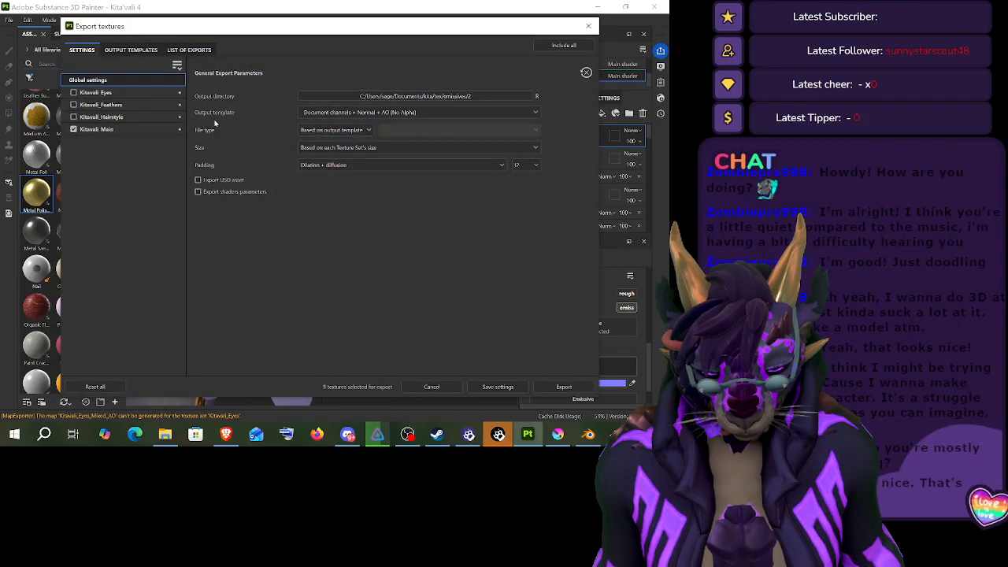
Step: Create a new folder named 4 inside kita/tex/emissives and set it as the output directory
{"action": "left_click", "coordinate": [507, 96]}
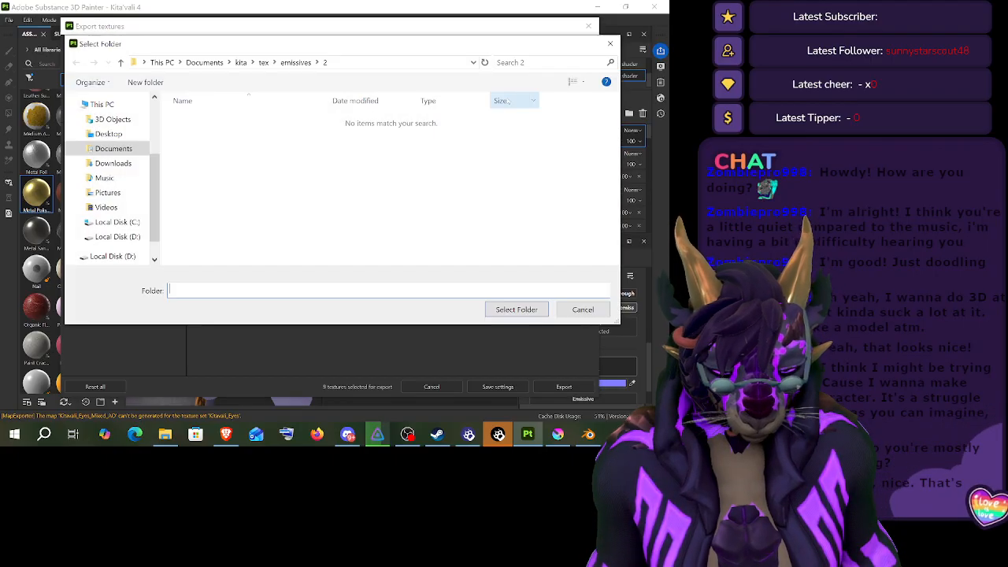
{"action": "left_click", "coordinate": [296, 63]}
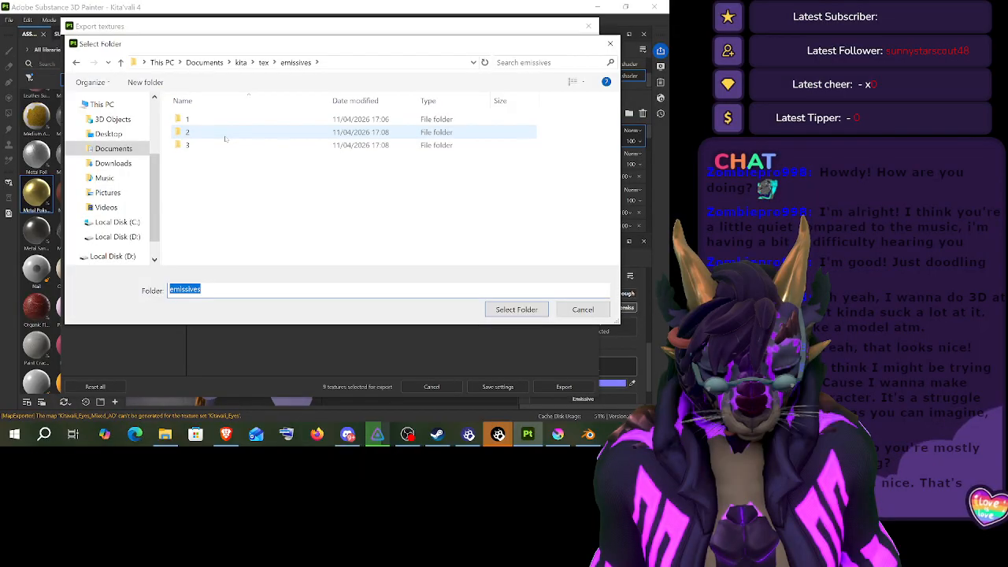
{"action": "left_click", "coordinate": [150, 83]}
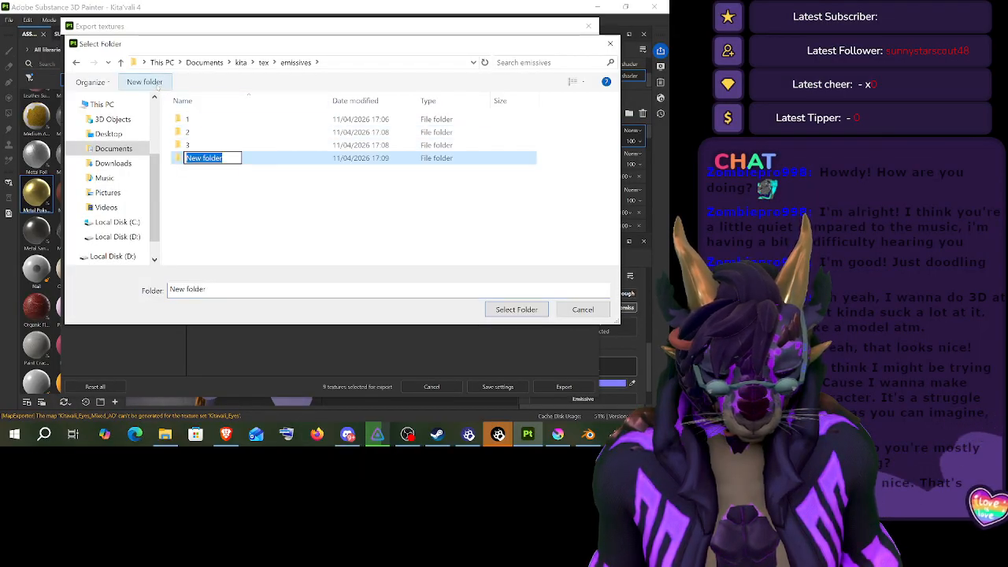
{"action": "type", "text": "4"}
{"action": "key", "text": "Return"}
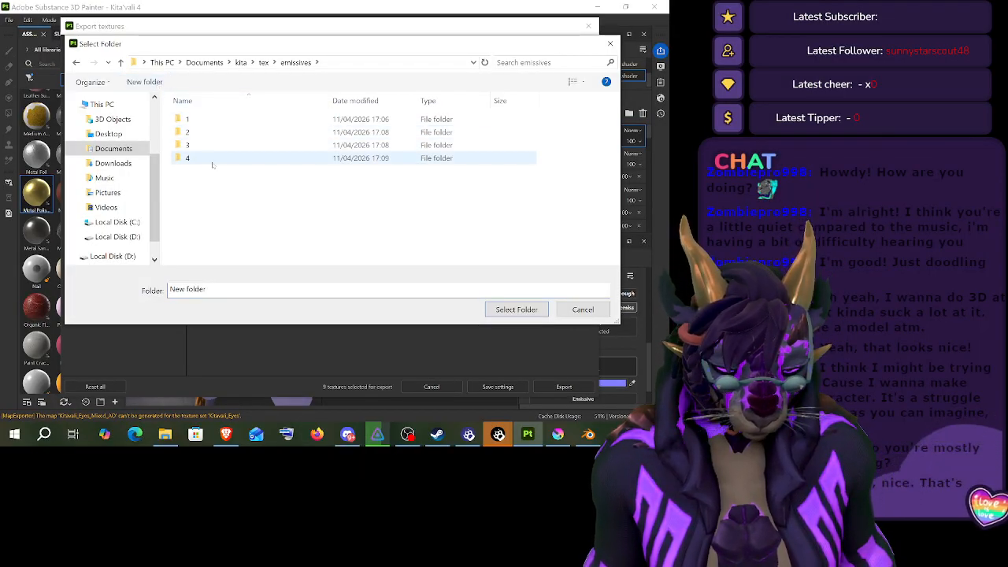
{"action": "double_click", "coordinate": [214, 163]}
{"action": "left_click", "coordinate": [513, 311]}
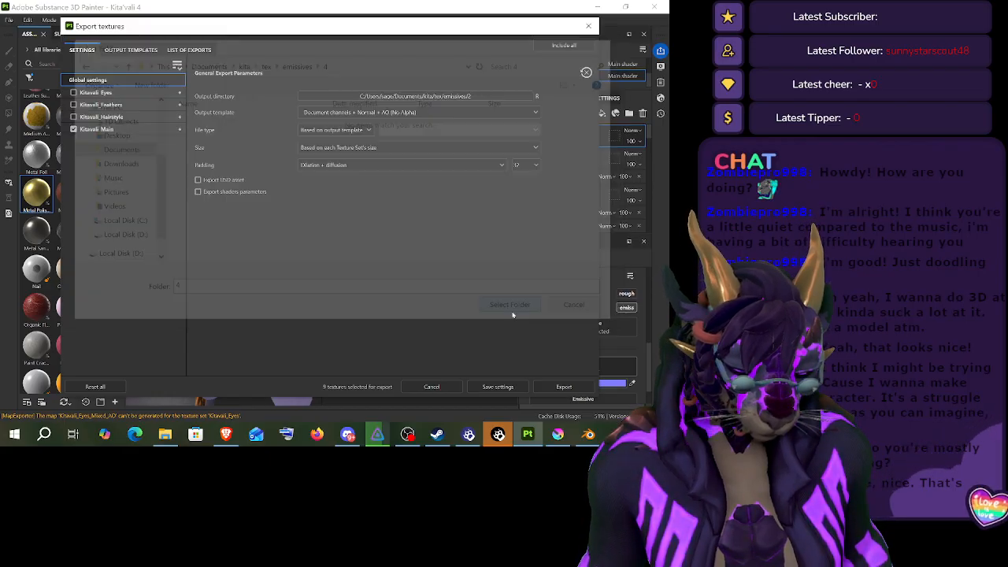
Step: Export Kitavali_Main with the Unity Polyomi v10.0 ExtraMaps preset and open the output folder
{"action": "left_click", "coordinate": [131, 50]}
{"action": "scroll", "coordinate": [126, 285], "scroll_direction": "down", "scroll_amount": 1}
{"action": "scroll", "coordinate": [126, 286], "scroll_direction": "down", "scroll_amount": 3}
{"action": "left_click", "coordinate": [126, 287]}
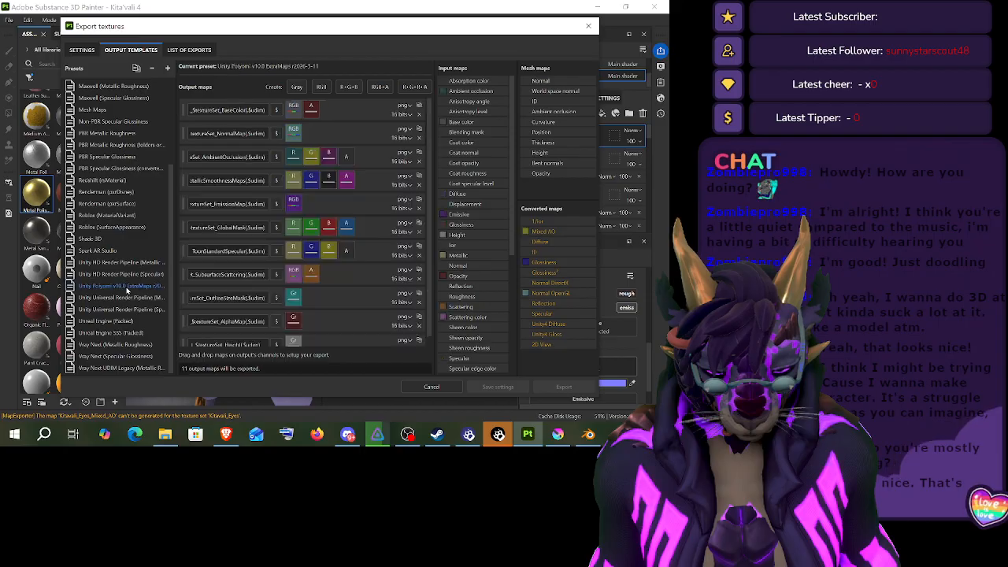
{"action": "left_click", "coordinate": [189, 50]}
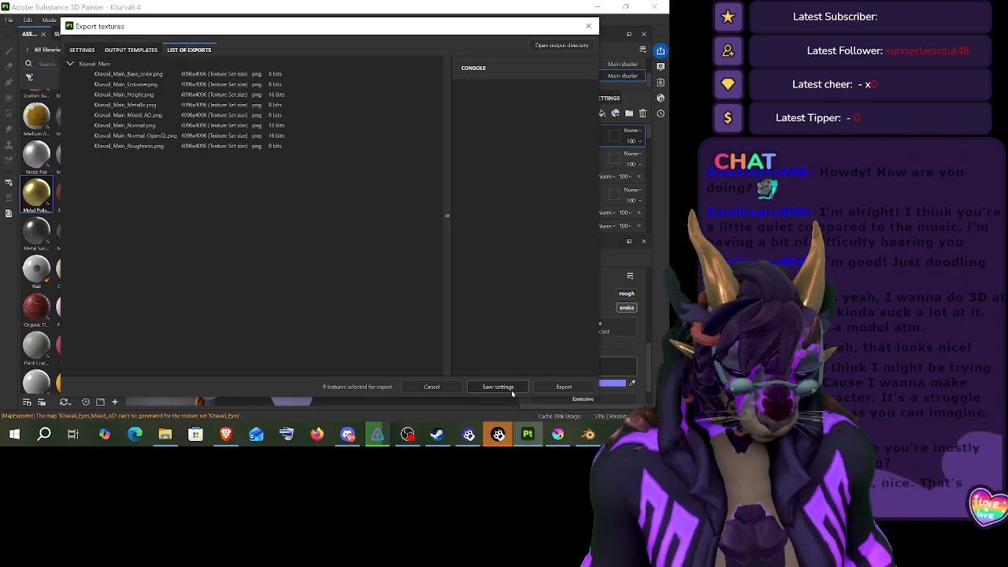
{"action": "left_click", "coordinate": [547, 385]}
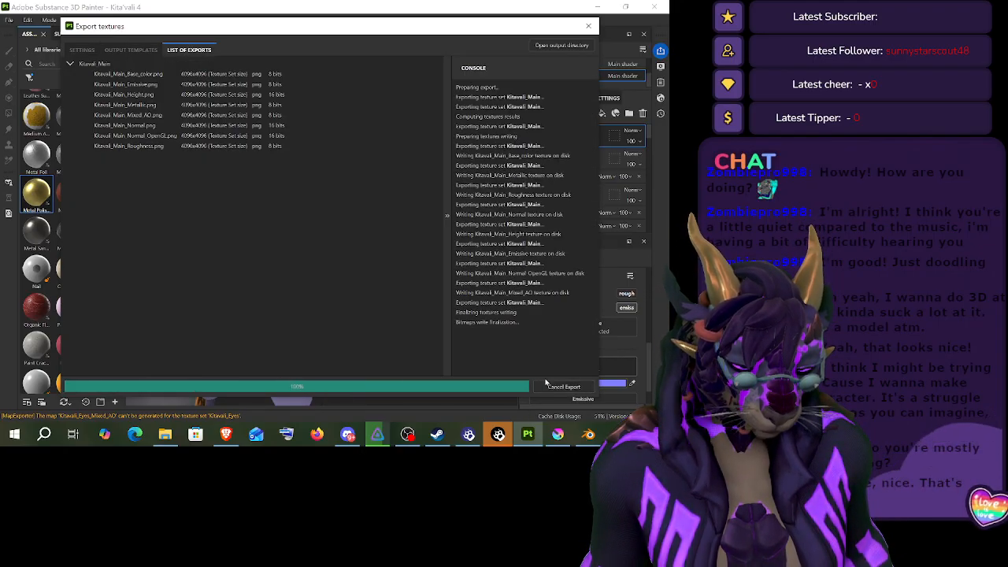
{"action": "left_click", "coordinate": [561, 45]}
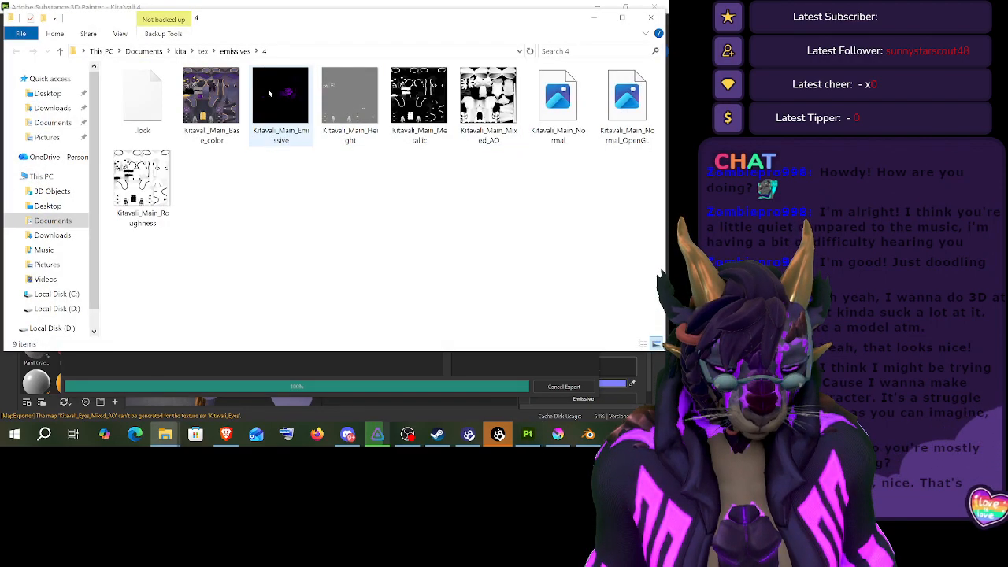
{"action": "left_click", "coordinate": [278, 119]}
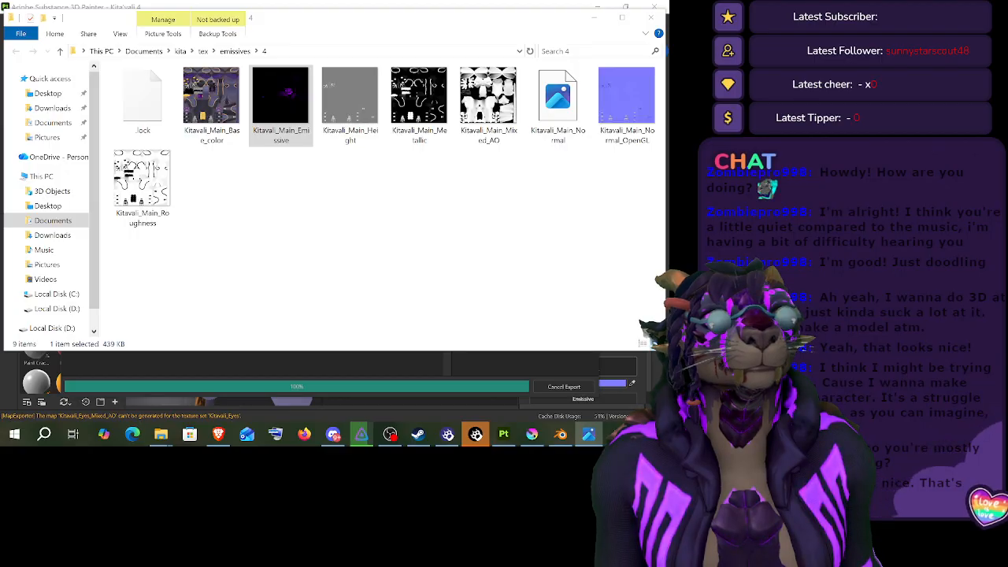
{"action": "left_click", "coordinate": [282, 82]}
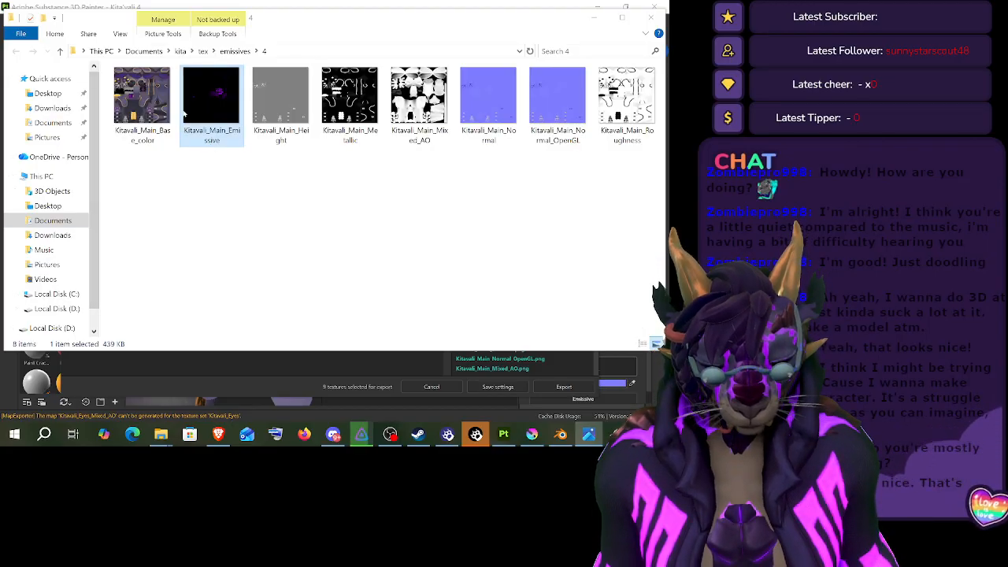
{"action": "left_click", "coordinate": [234, 51]}
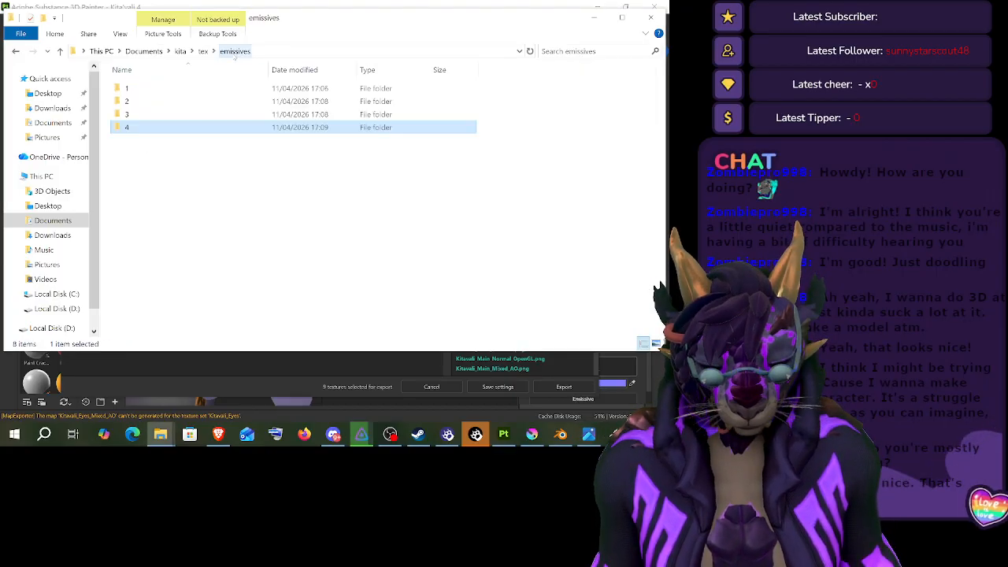
{"action": "double_click", "coordinate": [161, 116]}
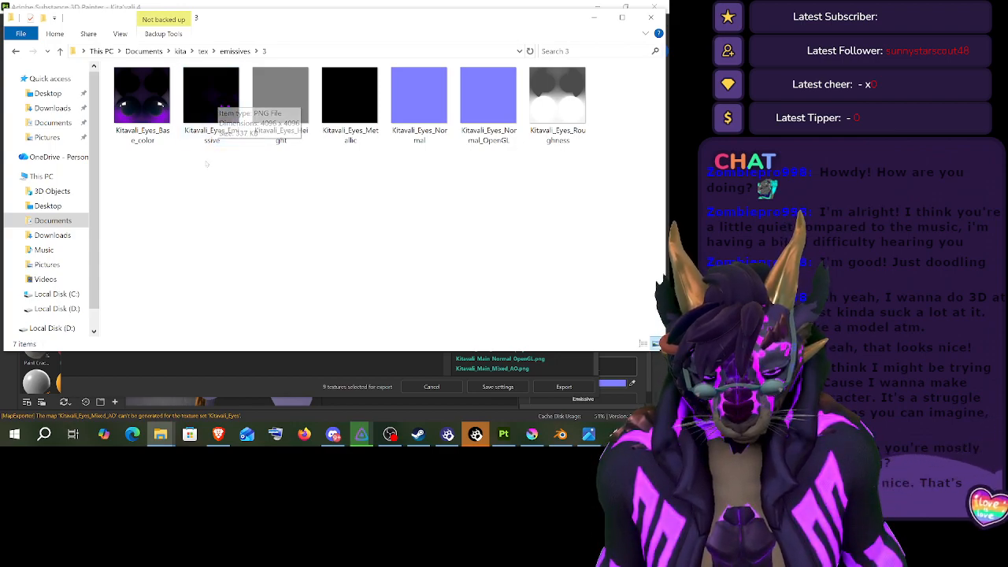
{"action": "left_click", "coordinate": [208, 95]}
{"action": "double_click", "coordinate": [208, 95]}
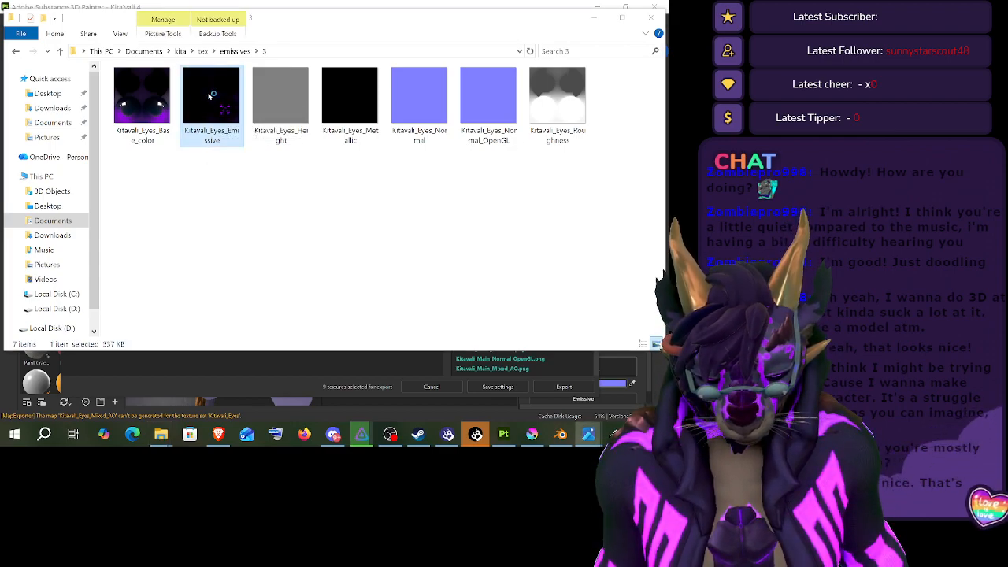
{"action": "left_click", "coordinate": [237, 52]}
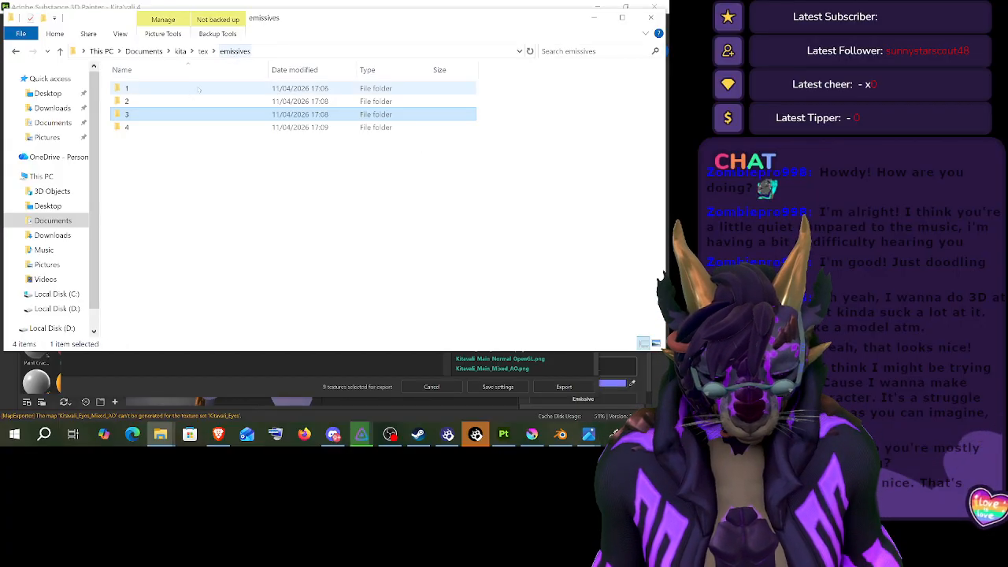
{"action": "double_click", "coordinate": [164, 105]}
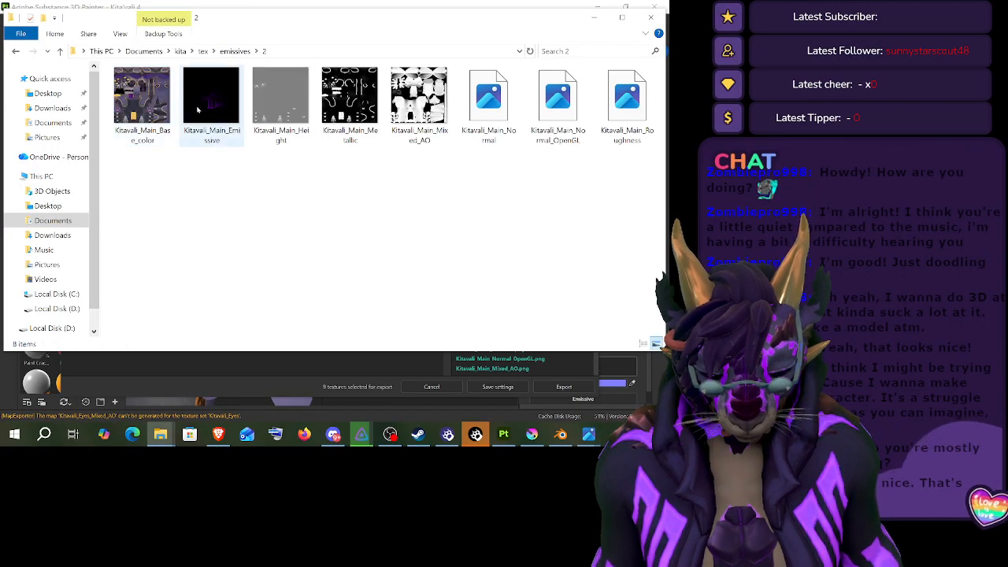
{"action": "left_click", "coordinate": [221, 96]}
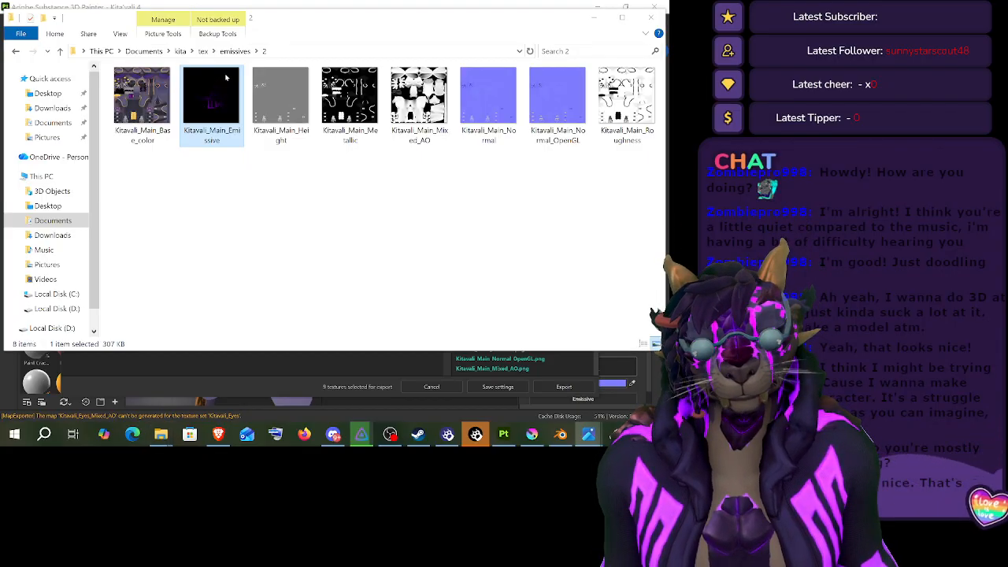
{"action": "left_click", "coordinate": [226, 53]}
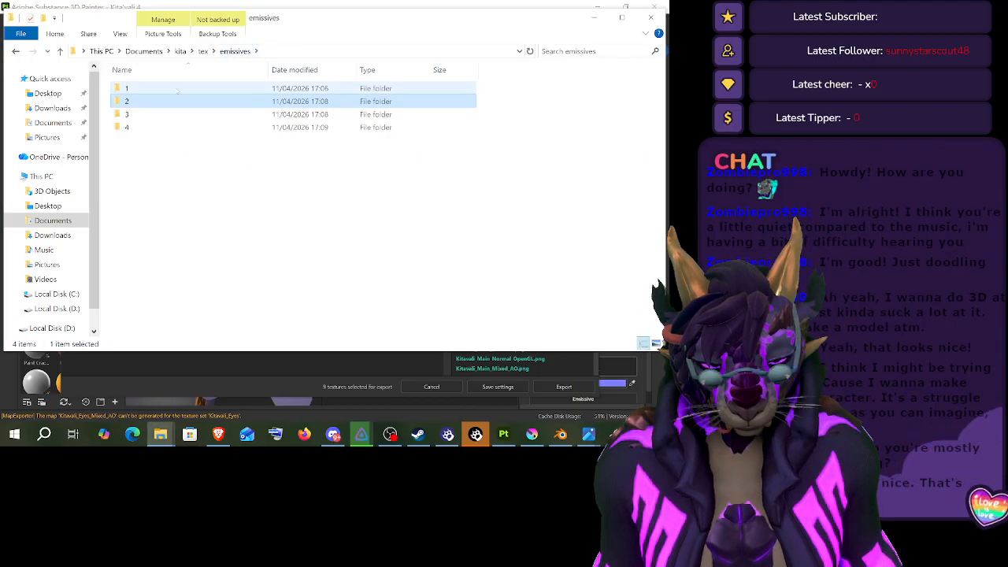
{"action": "double_click", "coordinate": [177, 92]}
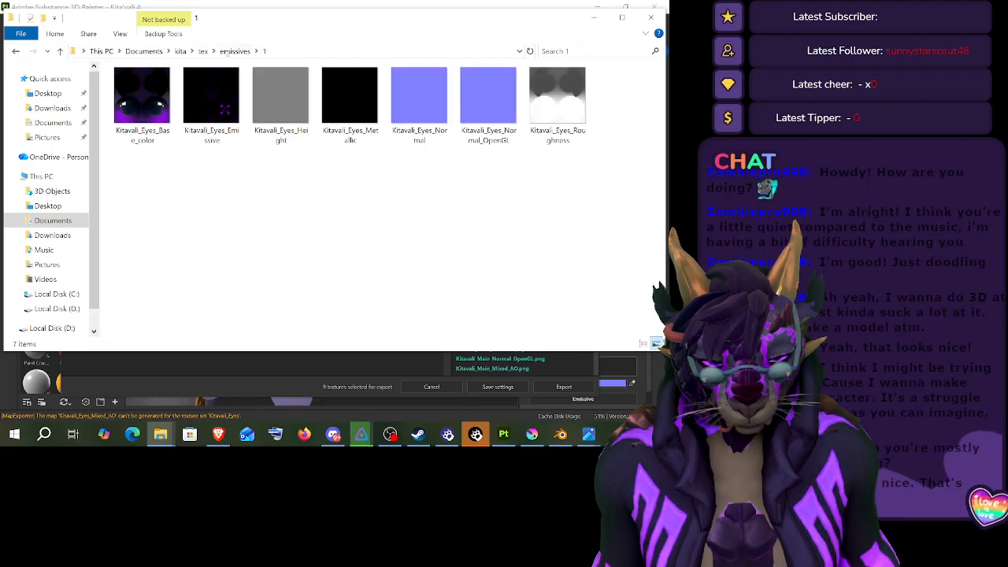
{"action": "left_click", "coordinate": [235, 52]}
{"action": "double_click", "coordinate": [152, 115]}
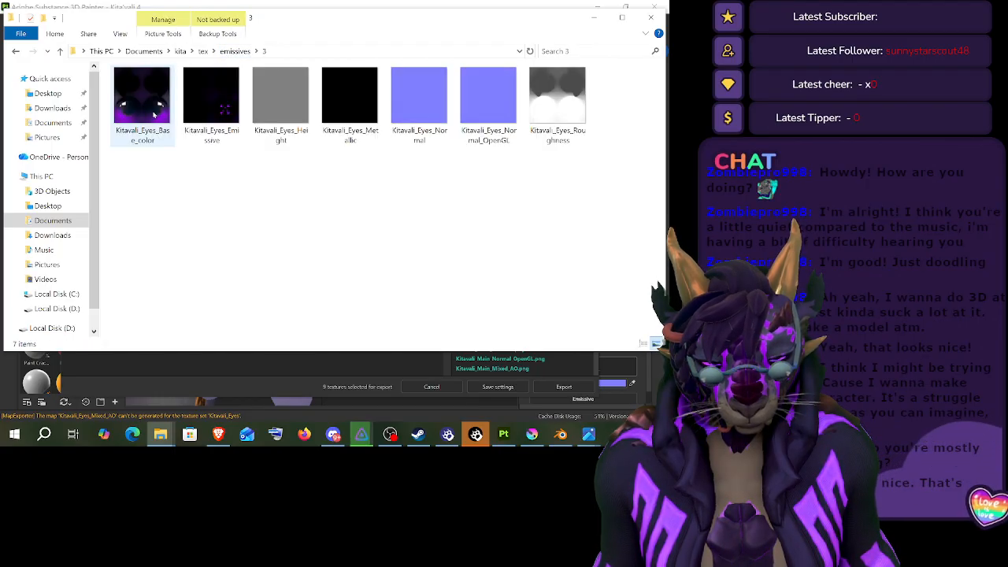
{"action": "left_click", "coordinate": [237, 51]}
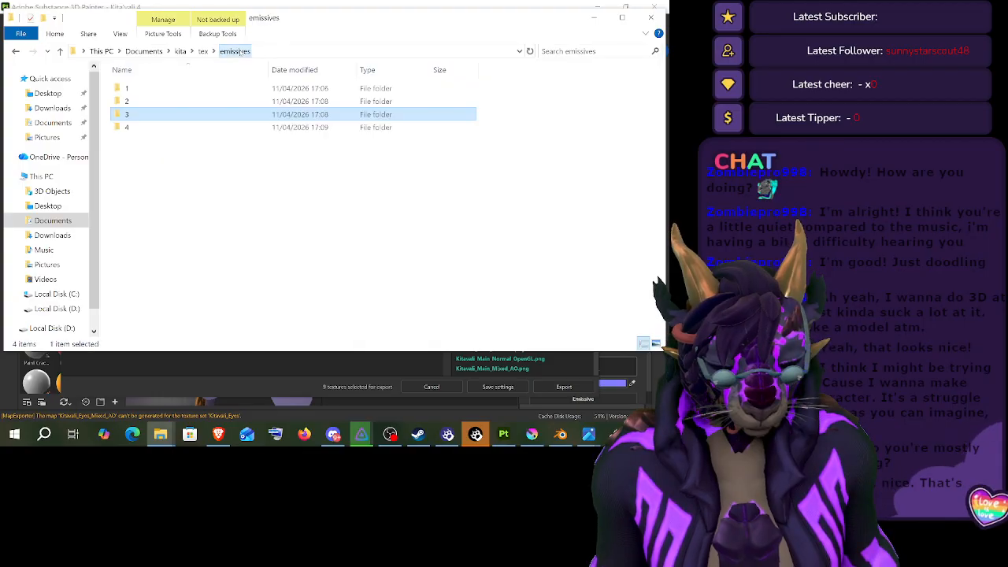
{"action": "double_click", "coordinate": [167, 102]}
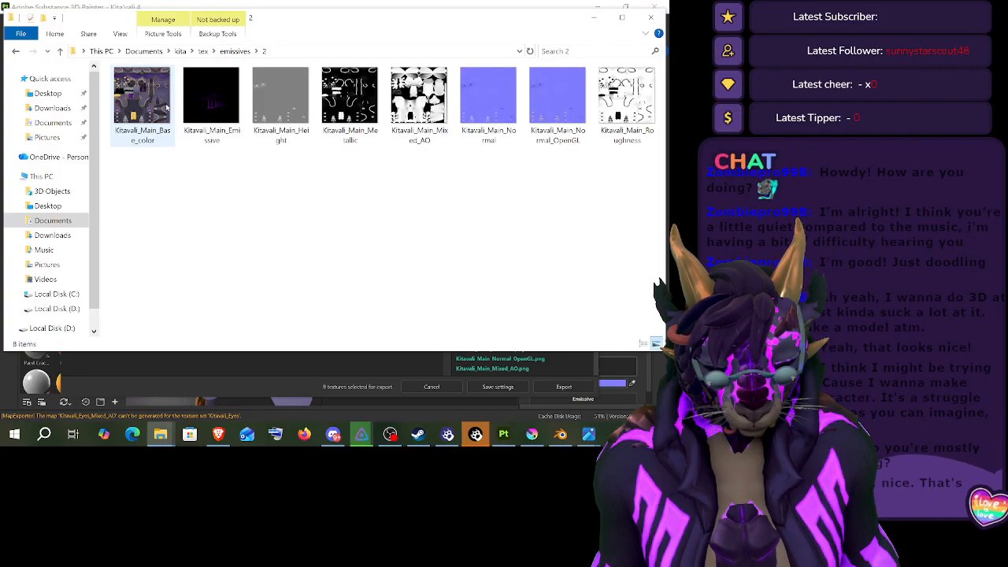
{"action": "left_click", "coordinate": [214, 100]}
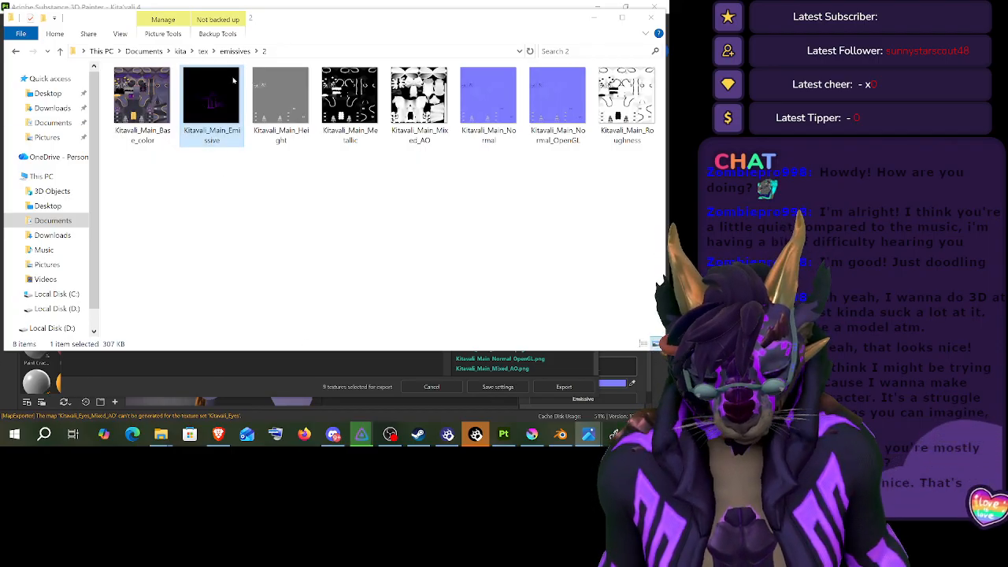
{"action": "left_click", "coordinate": [236, 51]}
{"action": "double_click", "coordinate": [158, 127]}
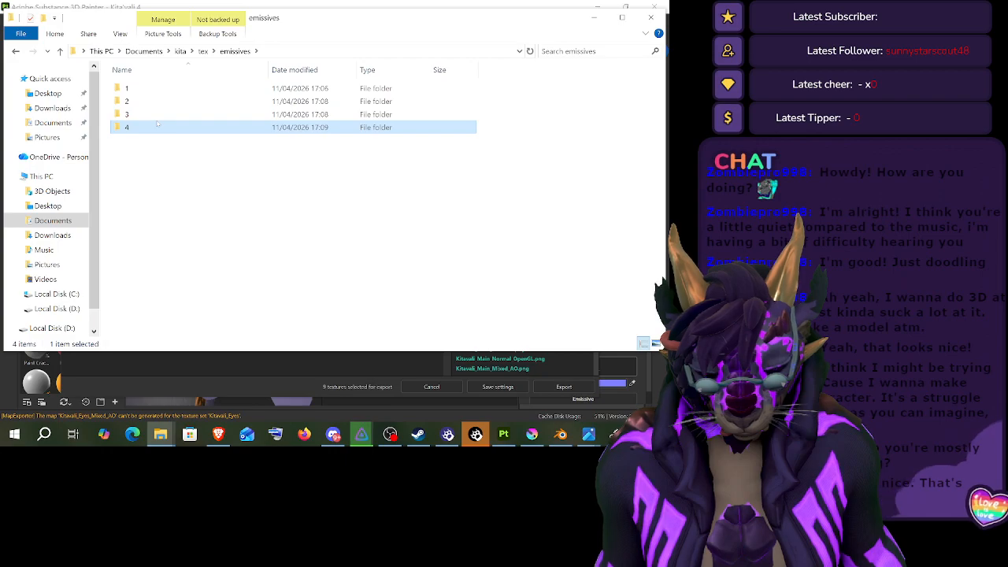
{"action": "left_click", "coordinate": [197, 112]}
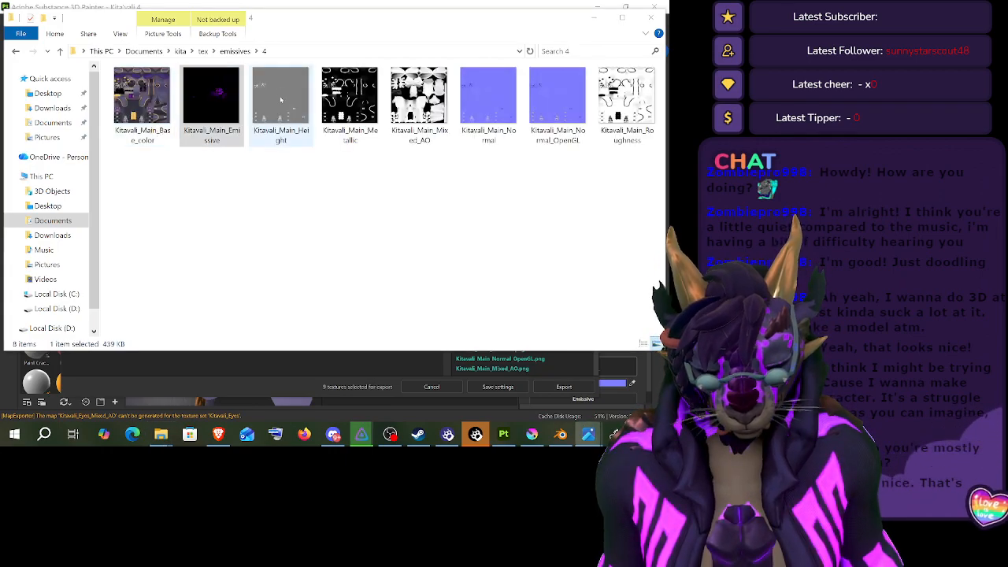
Step: Close Explorer and the export dialog, swap the visible pcb emissive layer, then return to Explorer
{"action": "left_click", "coordinate": [638, 17]}
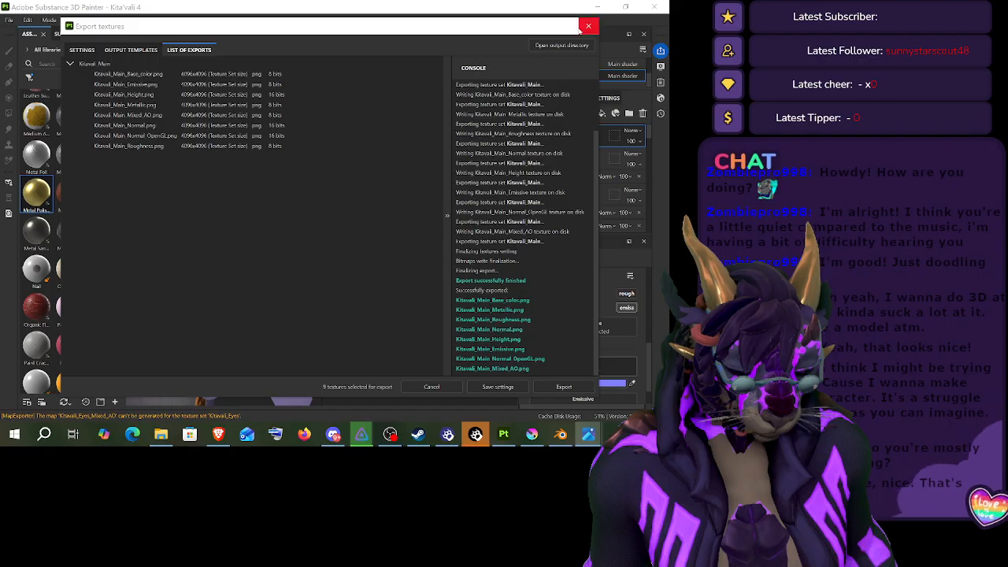
{"action": "left_click", "coordinate": [588, 26]}
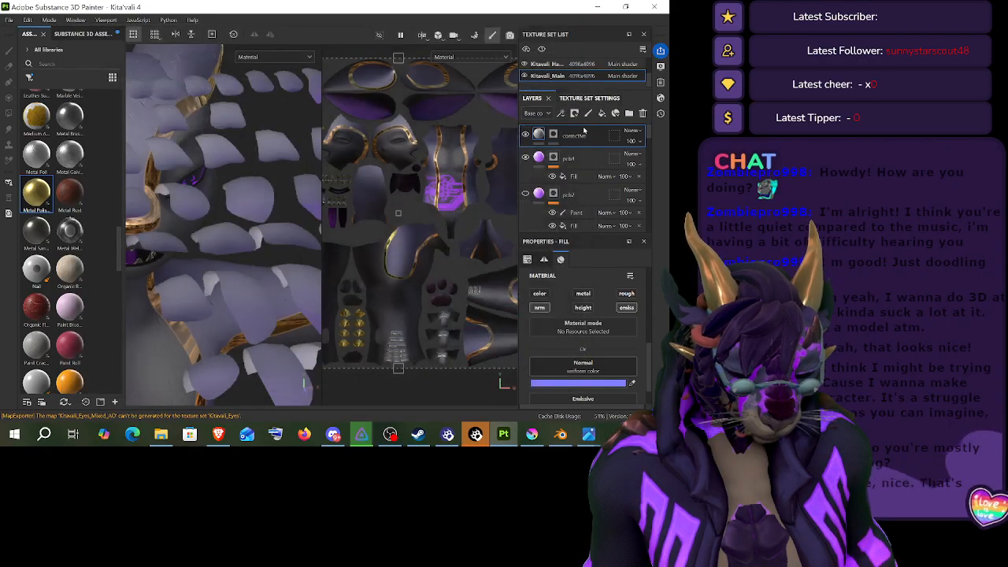
{"action": "left_click", "coordinate": [527, 158]}
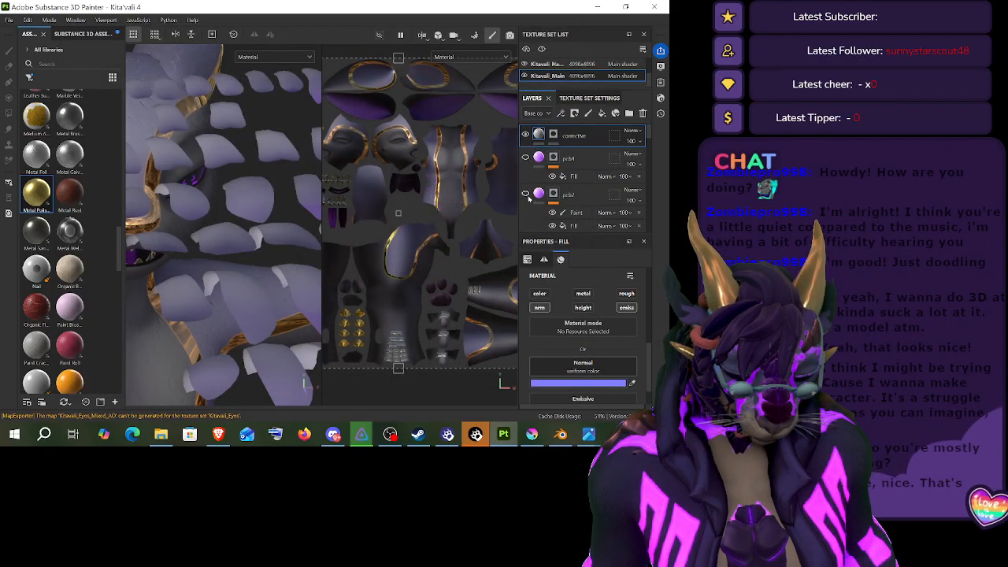
{"action": "left_click", "coordinate": [527, 193]}
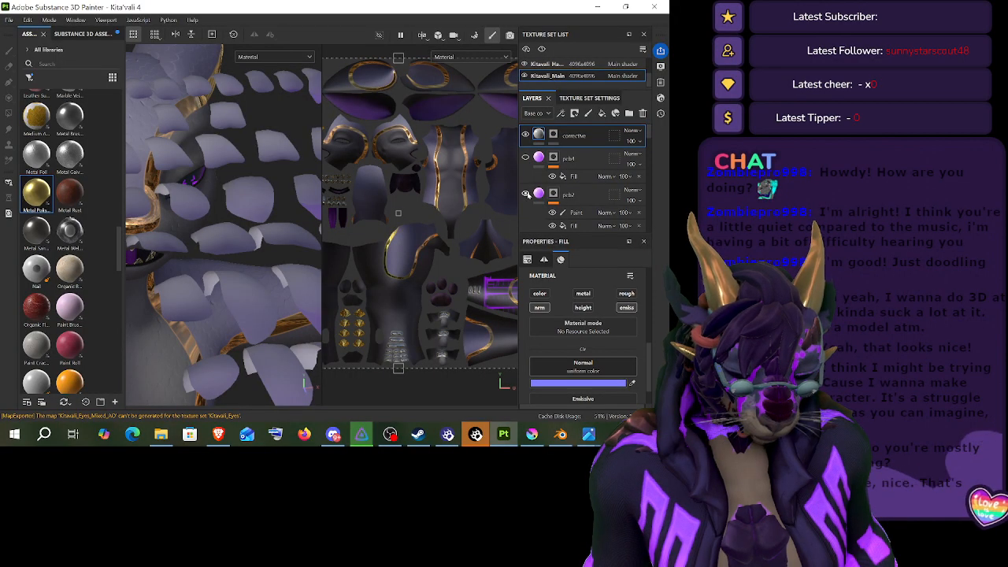
{"action": "scroll", "coordinate": [545, 214], "scroll_direction": "down", "scroll_amount": 1}
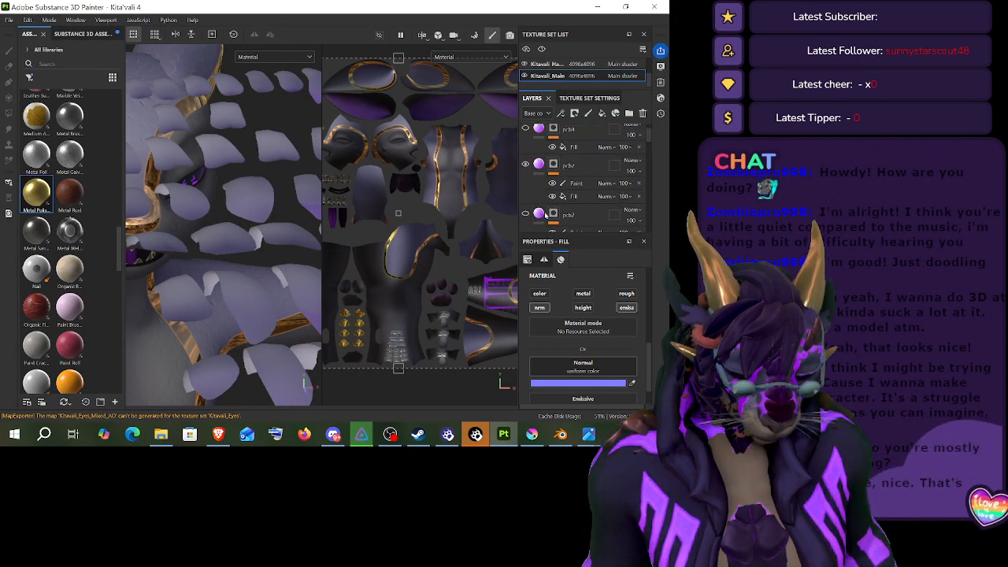
{"action": "left_click", "coordinate": [161, 434]}
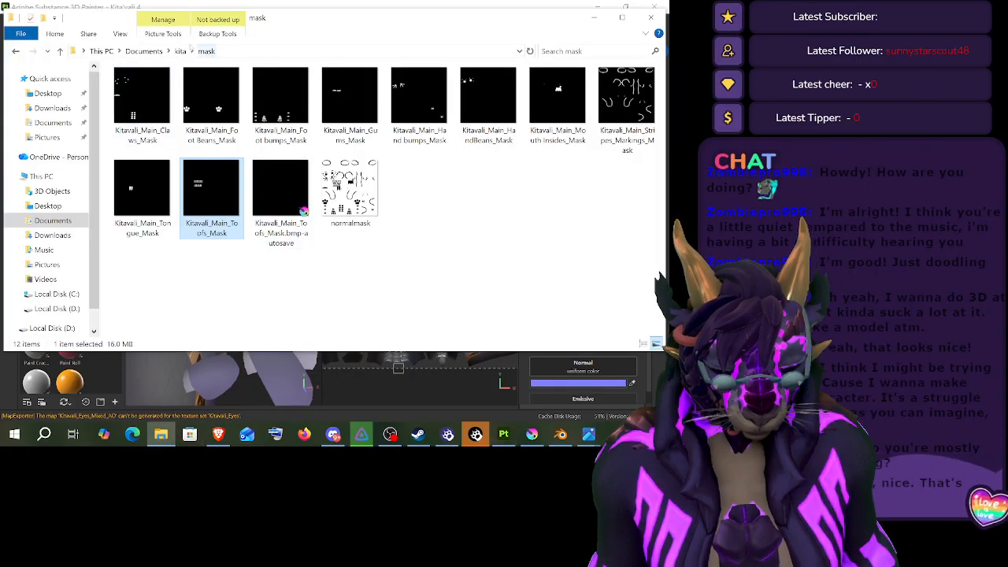
Step: Browse from kita into tex\emissives, checking the contents of folders 3, 4 and 2
{"action": "left_click", "coordinate": [181, 51]}
{"action": "double_click", "coordinate": [211, 93]}
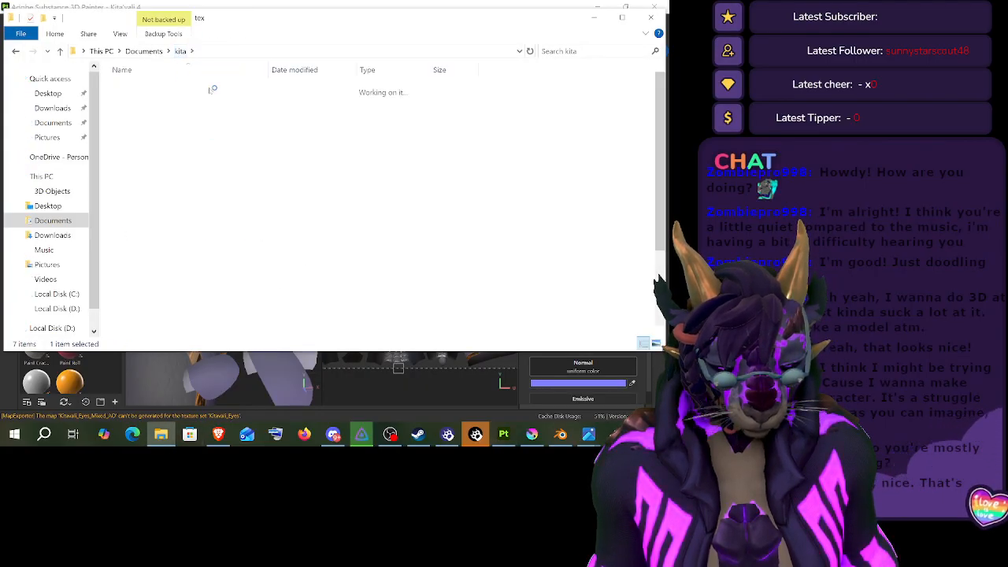
{"action": "double_click", "coordinate": [161, 113]}
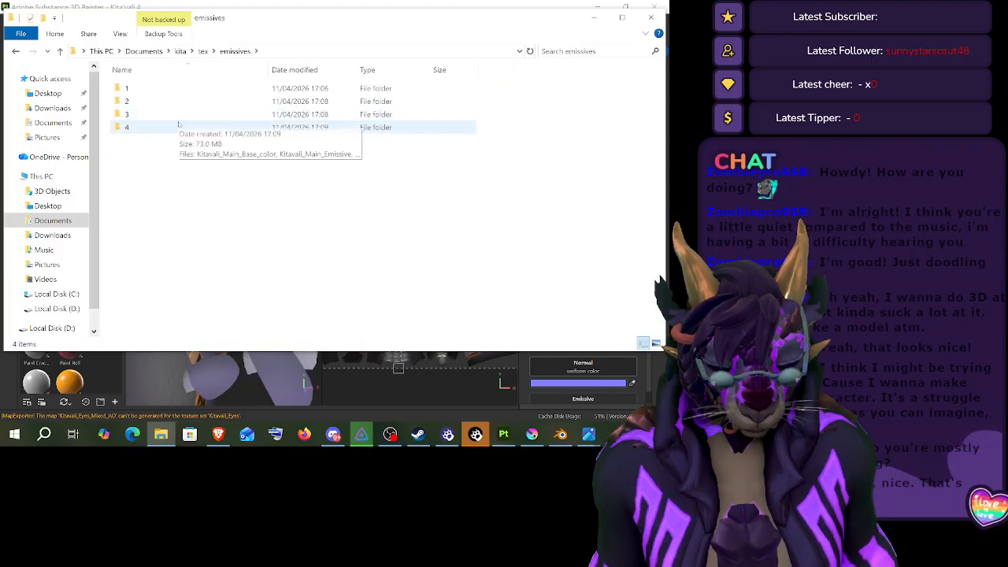
{"action": "double_click", "coordinate": [161, 112]}
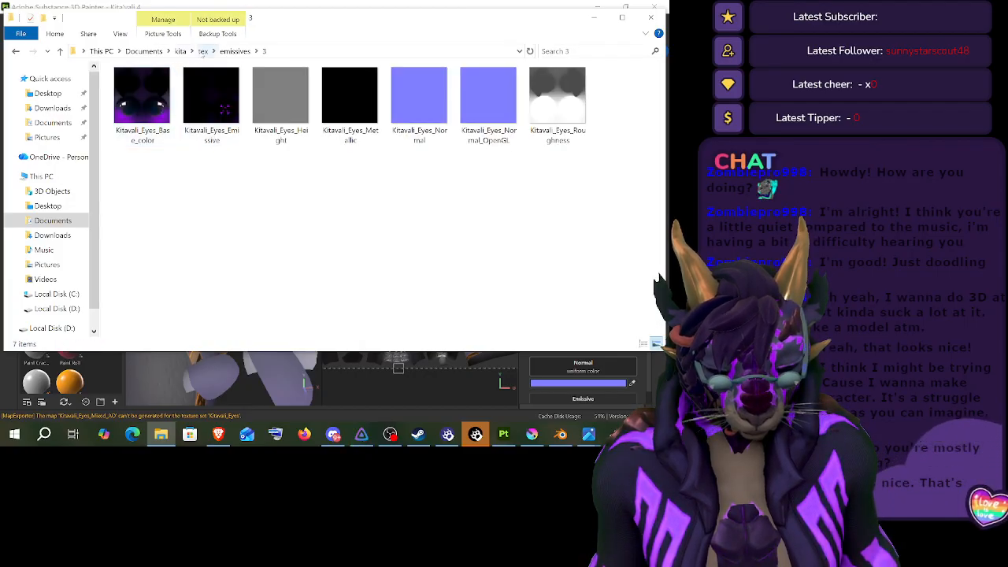
{"action": "left_click", "coordinate": [204, 51]}
{"action": "double_click", "coordinate": [142, 102]}
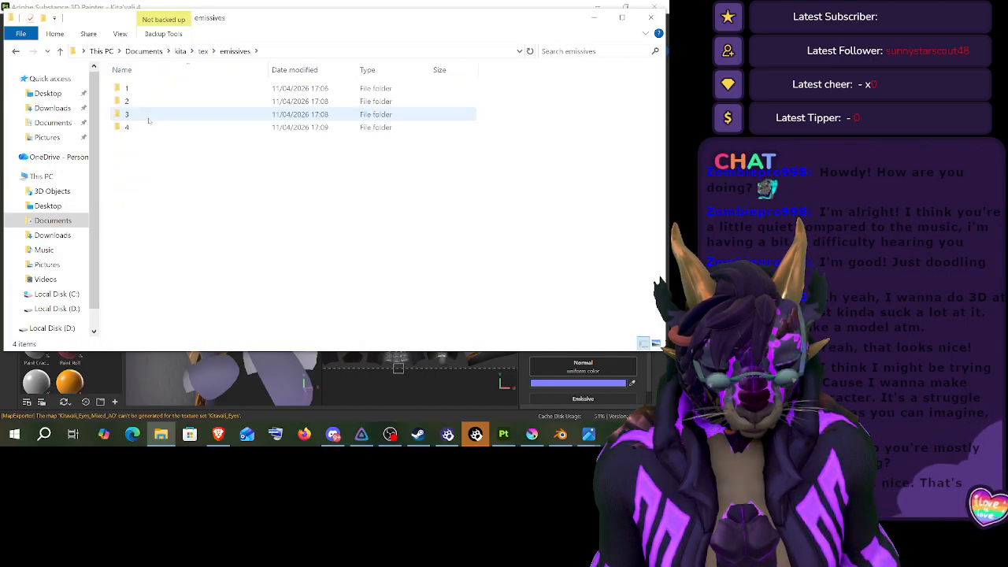
{"action": "double_click", "coordinate": [140, 123]}
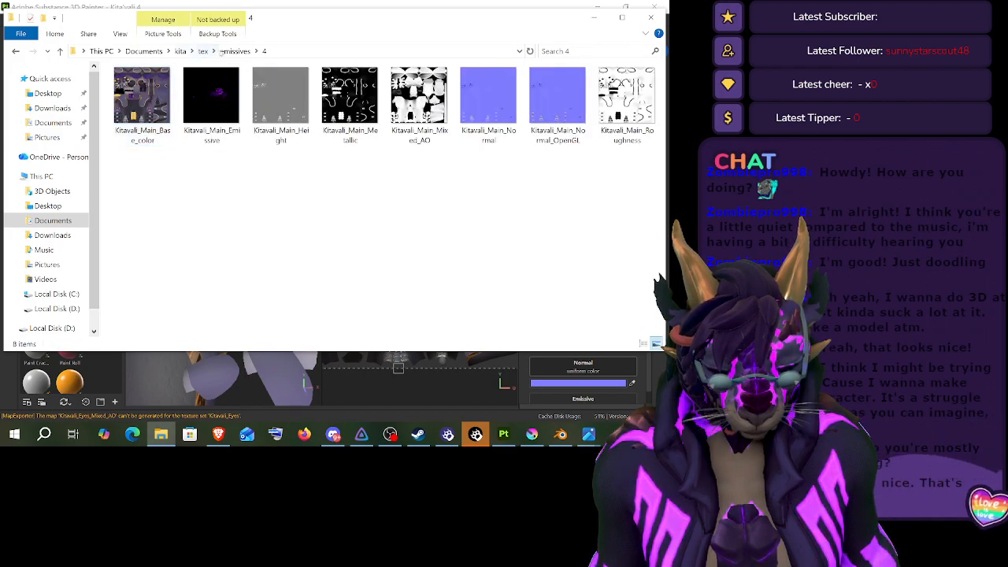
{"action": "left_click", "coordinate": [235, 50]}
{"action": "double_click", "coordinate": [126, 100]}
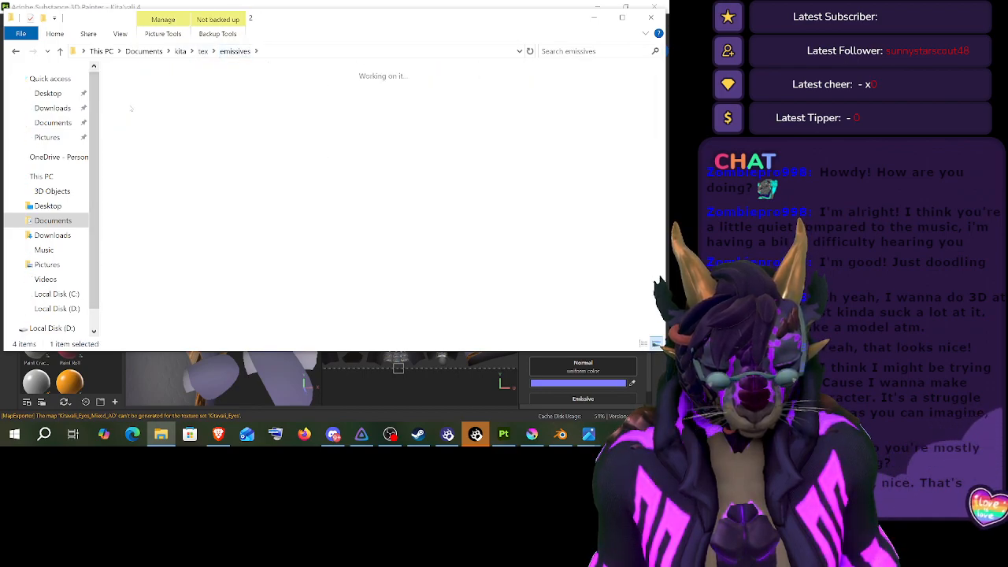
{"action": "left_click", "coordinate": [235, 51]}
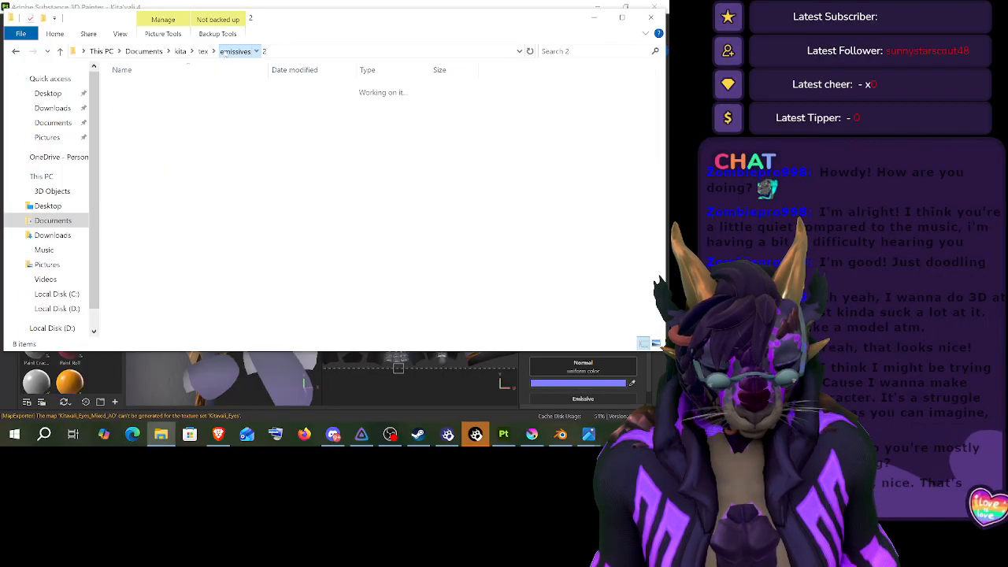
Step: Delete all seven Kitavali_Eyes textures from emissives folder 3 and minimize Explorer
{"action": "left_click", "coordinate": [136, 115]}
{"action": "double_click", "coordinate": [136, 116]}
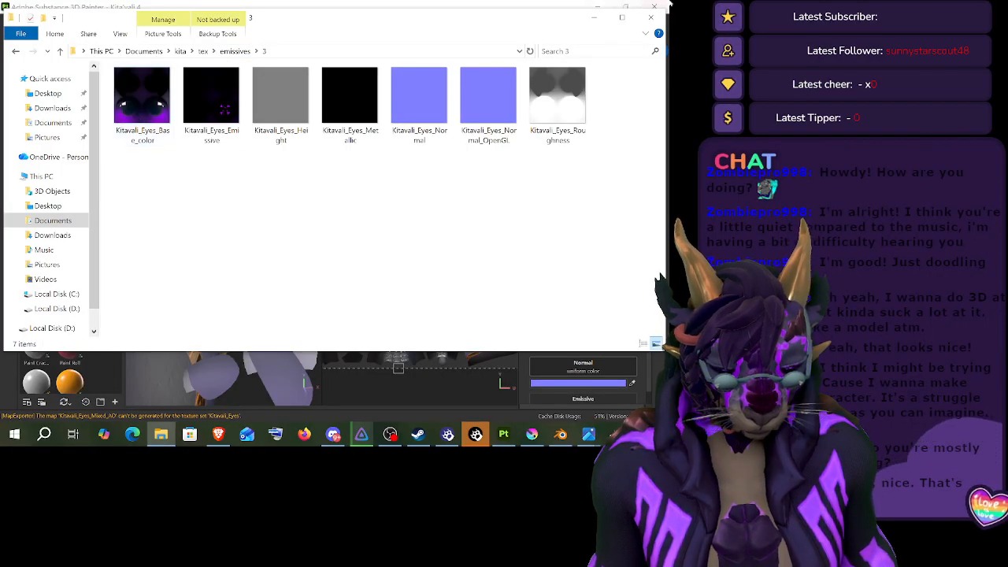
{"action": "left_click_drag", "start_coordinate": [626, 85], "coordinate": [135, 110]}
{"action": "key", "text": "Delete"}
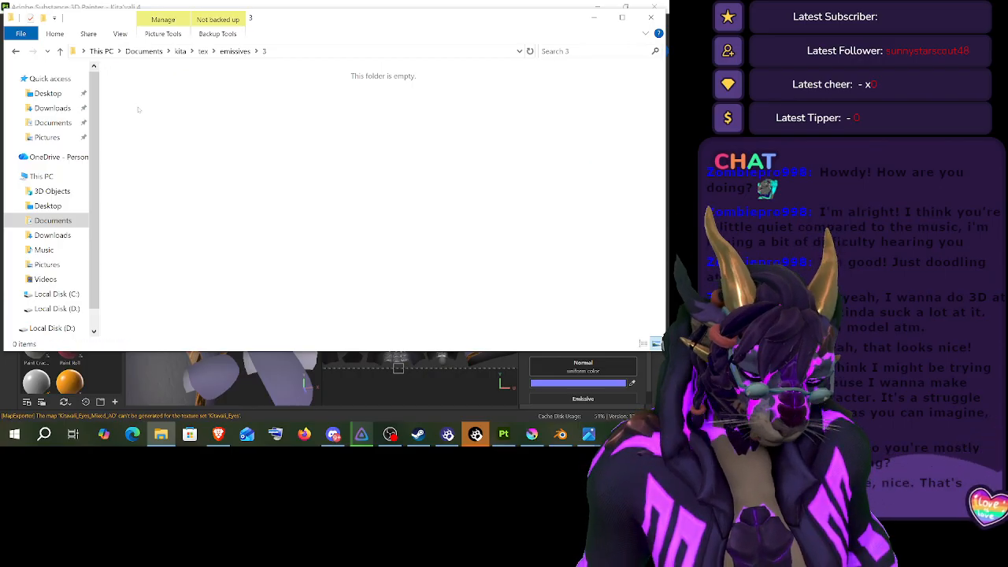
{"action": "left_click", "coordinate": [600, 16]}
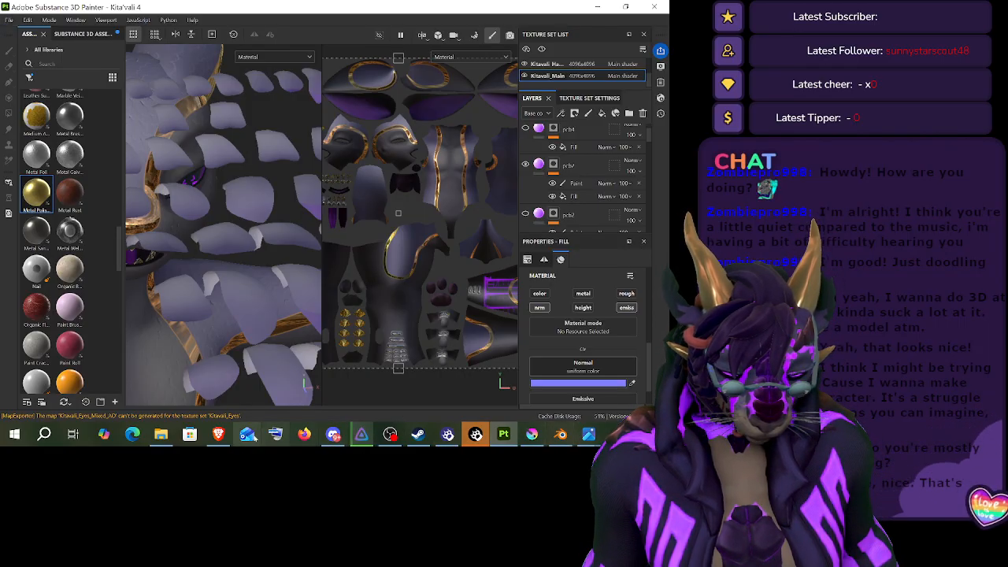
Step: Open Export textures and review Kitavali_Main with the Unity Polyomi v10.0 ExtraMaps preset
{"action": "left_click", "coordinate": [161, 436]}
{"action": "left_click", "coordinate": [160, 440]}
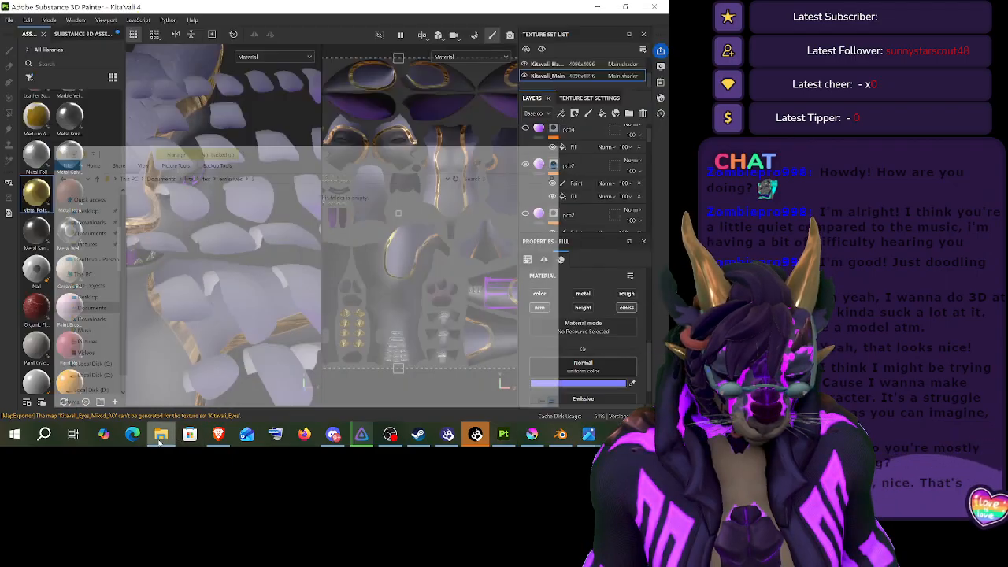
{"action": "scroll", "coordinate": [282, 229], "scroll_direction": "down", "scroll_amount": 6}
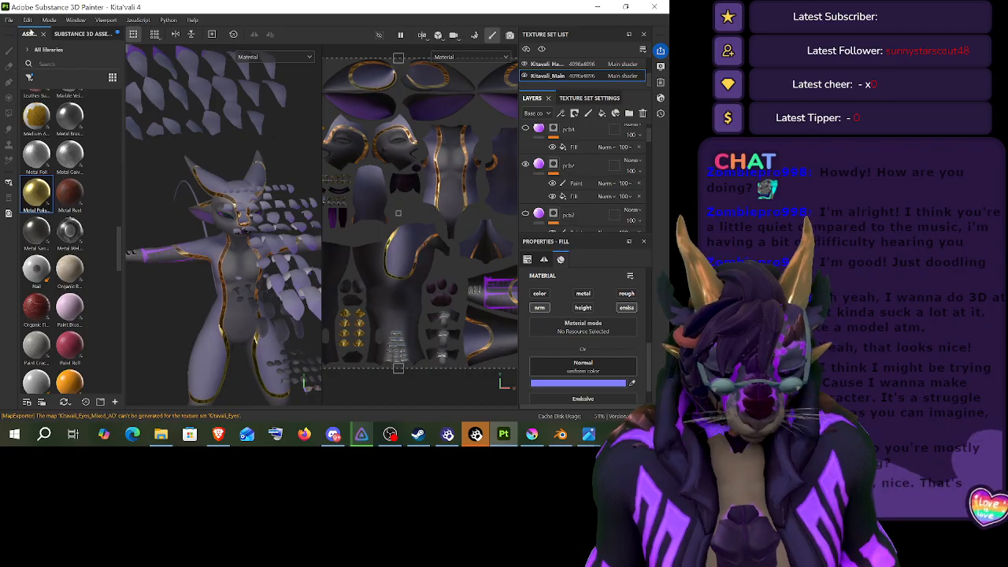
{"action": "left_click", "coordinate": [9, 20]}
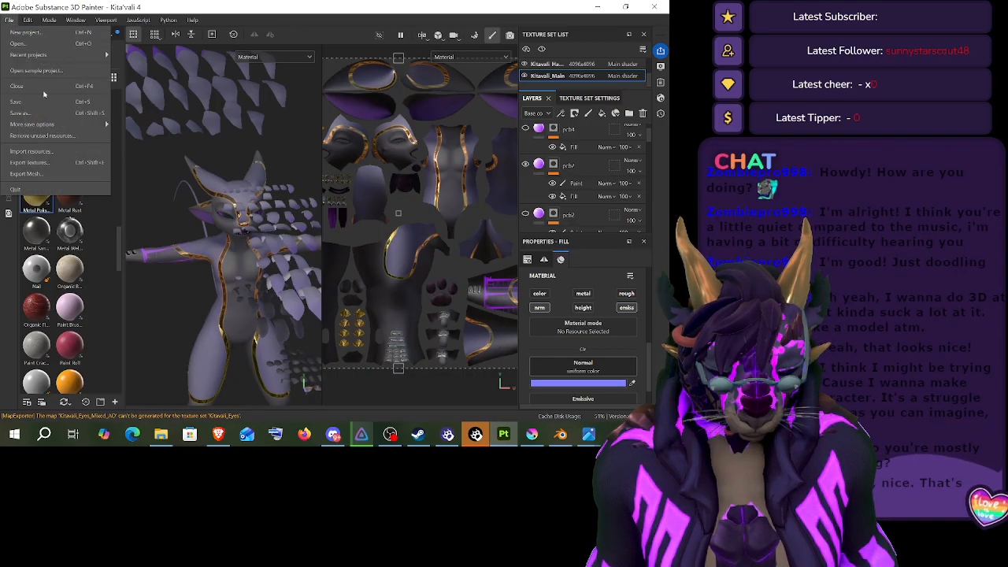
{"action": "left_click", "coordinate": [51, 162]}
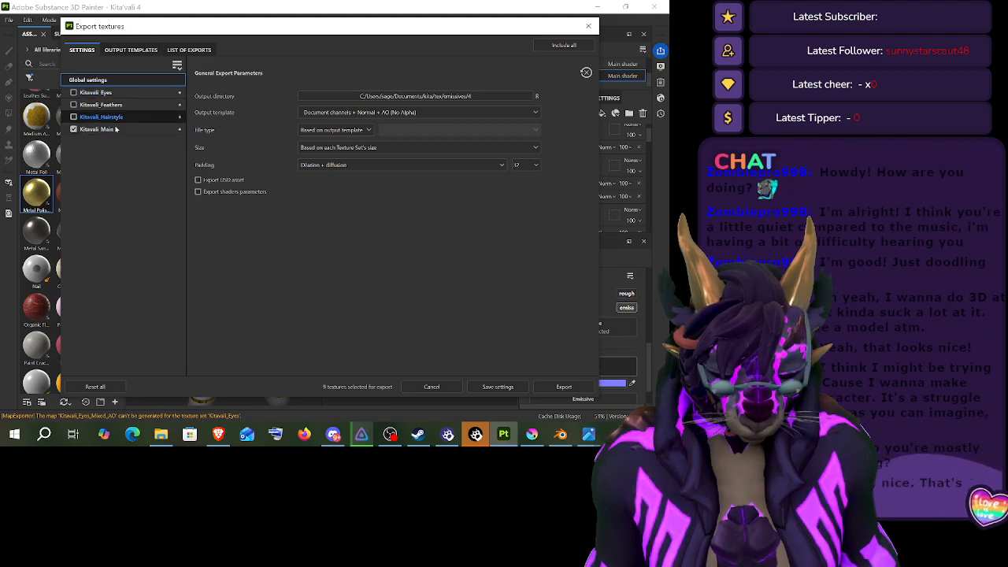
{"action": "left_click", "coordinate": [98, 129]}
{"action": "left_click", "coordinate": [132, 51]}
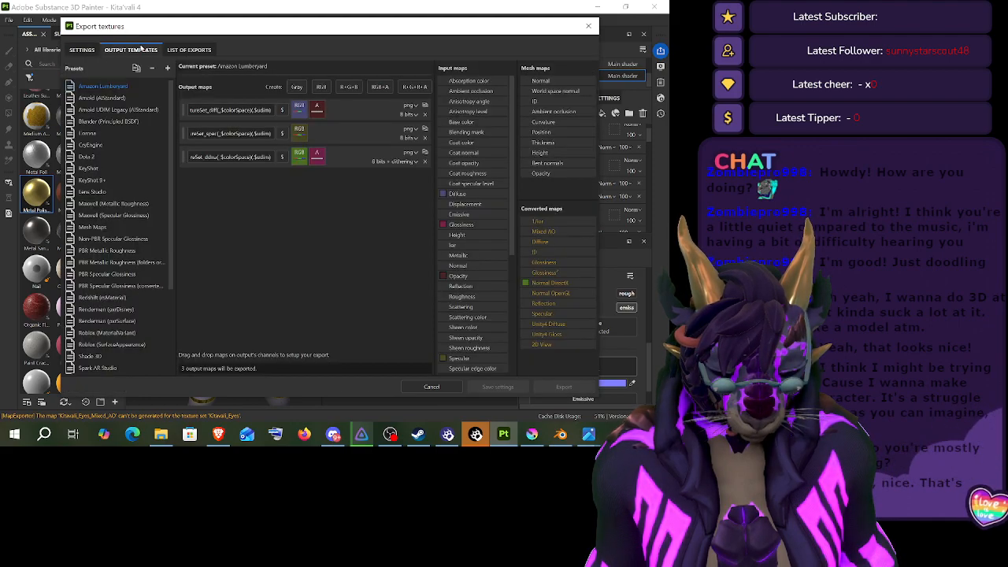
{"action": "left_click", "coordinate": [127, 287]}
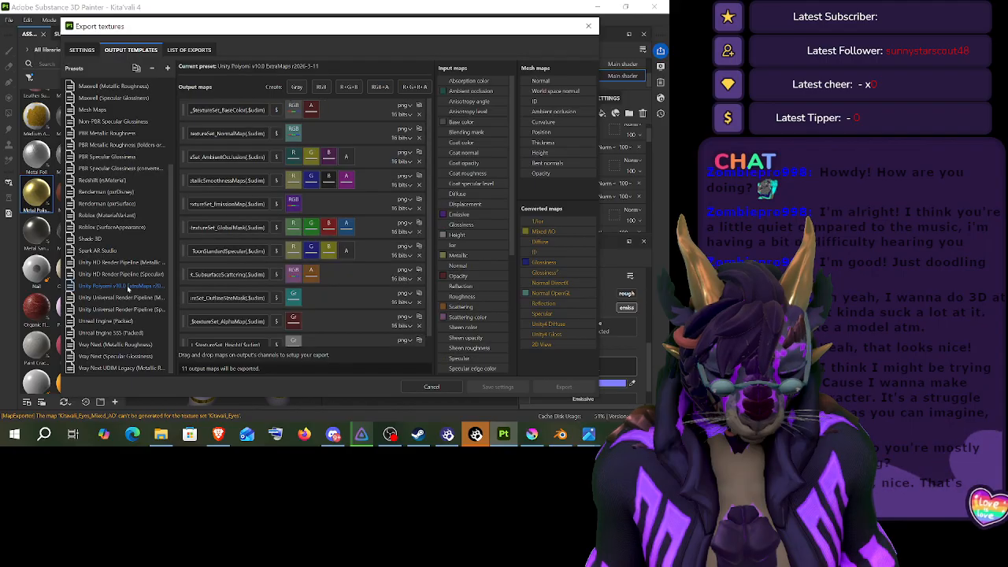
{"action": "left_click", "coordinate": [190, 51]}
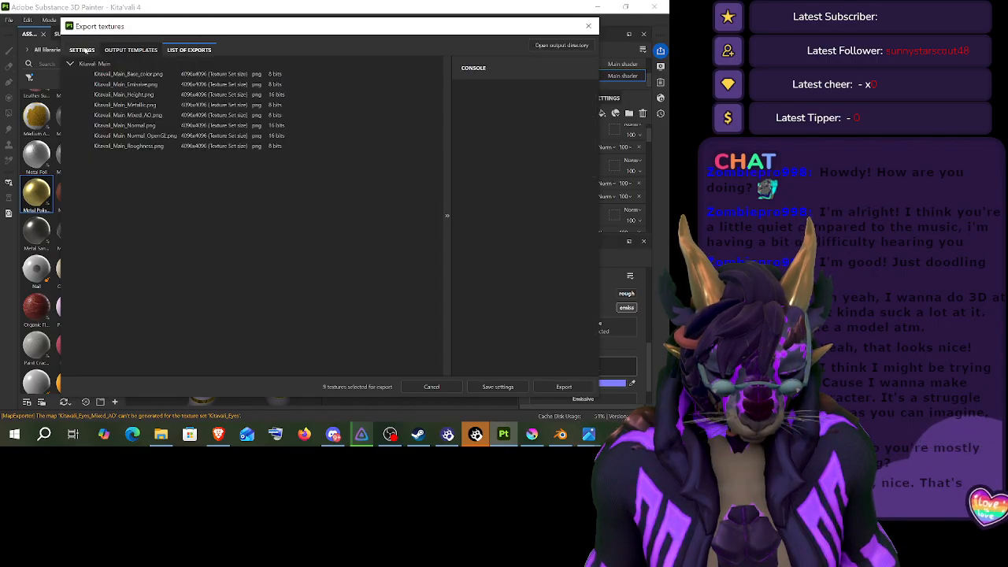
{"action": "left_click", "coordinate": [82, 50]}
{"action": "left_click", "coordinate": [118, 80]}
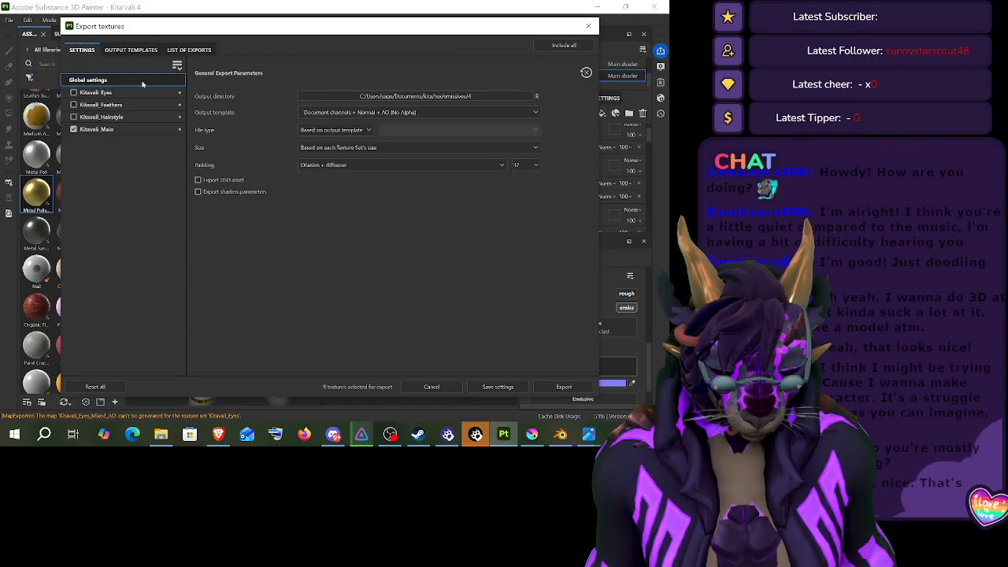
Step: Set the output directory to kita/tex/emissives/3 and start the export
{"action": "left_click", "coordinate": [453, 97]}
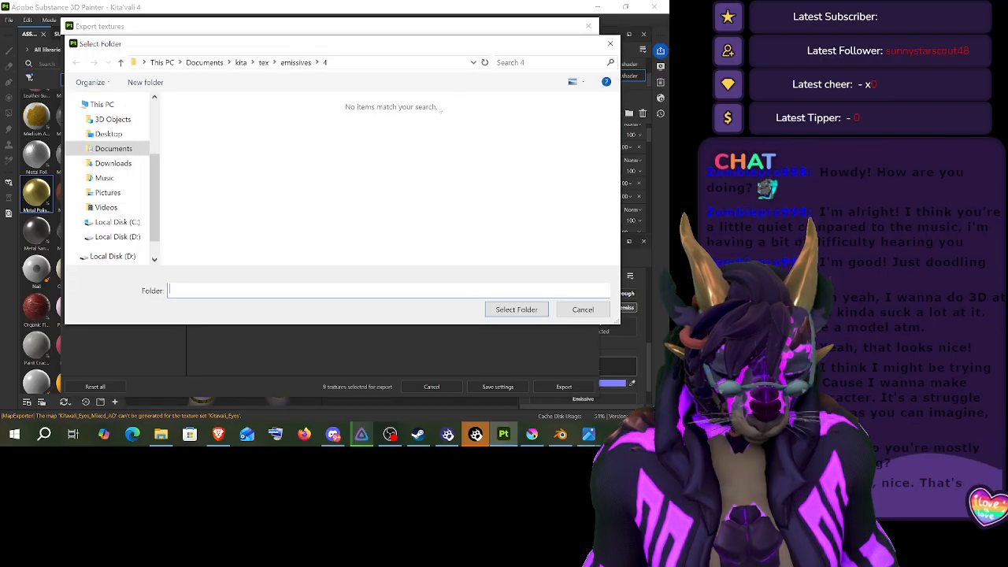
{"action": "left_click", "coordinate": [295, 63]}
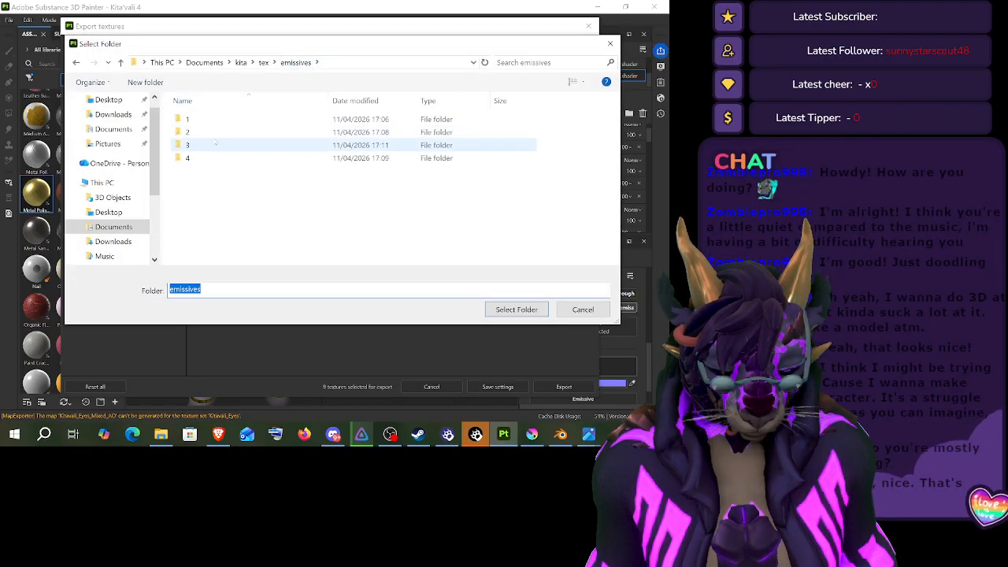
{"action": "double_click", "coordinate": [210, 146]}
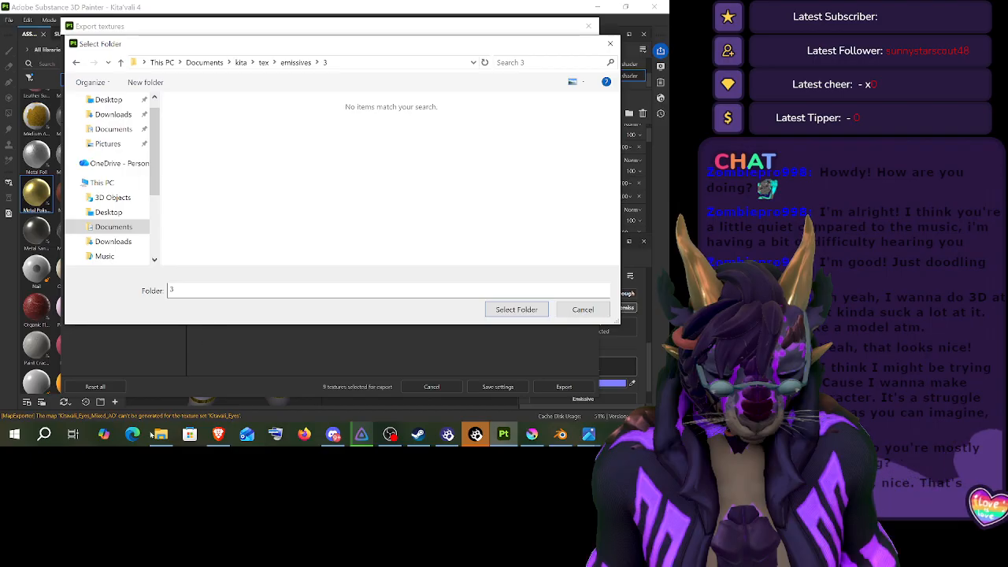
{"action": "left_click", "coordinate": [165, 435]}
{"action": "left_click", "coordinate": [171, 439]}
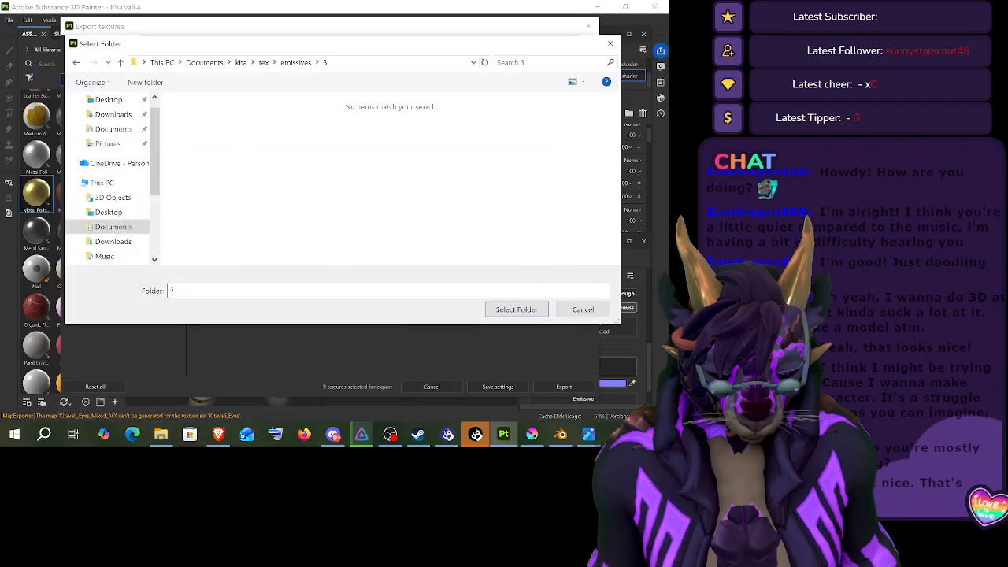
{"action": "left_click", "coordinate": [517, 309]}
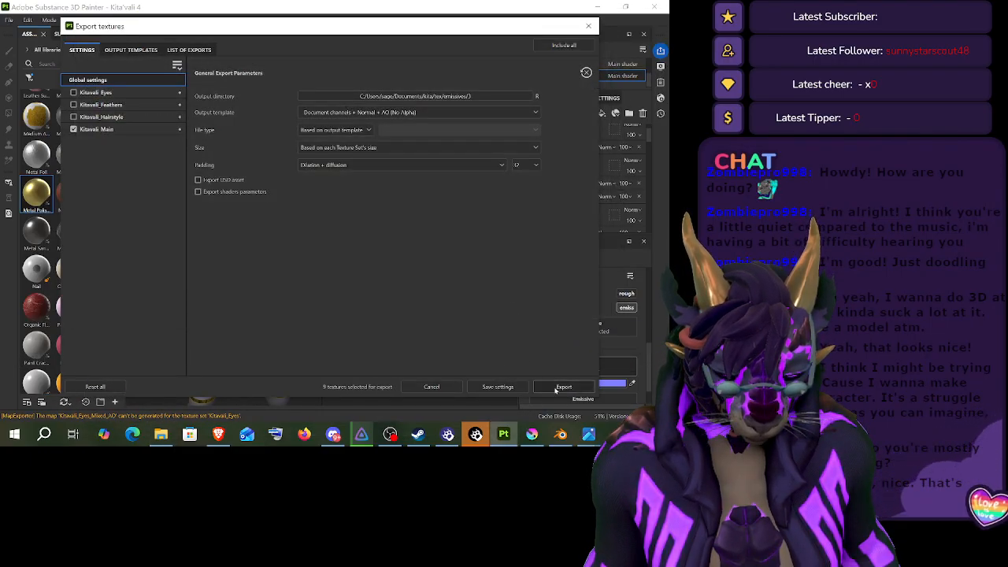
{"action": "left_click", "coordinate": [564, 386]}
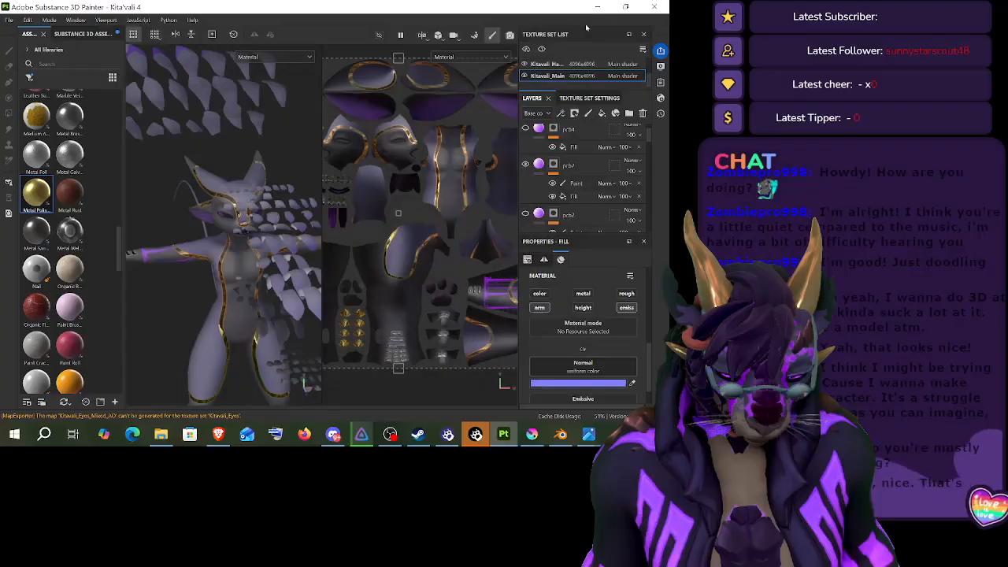
Step: Make the pcb2 and pcb4 circuit layers visible
{"action": "scroll", "coordinate": [470, 232], "scroll_direction": "up", "scroll_amount": 2}
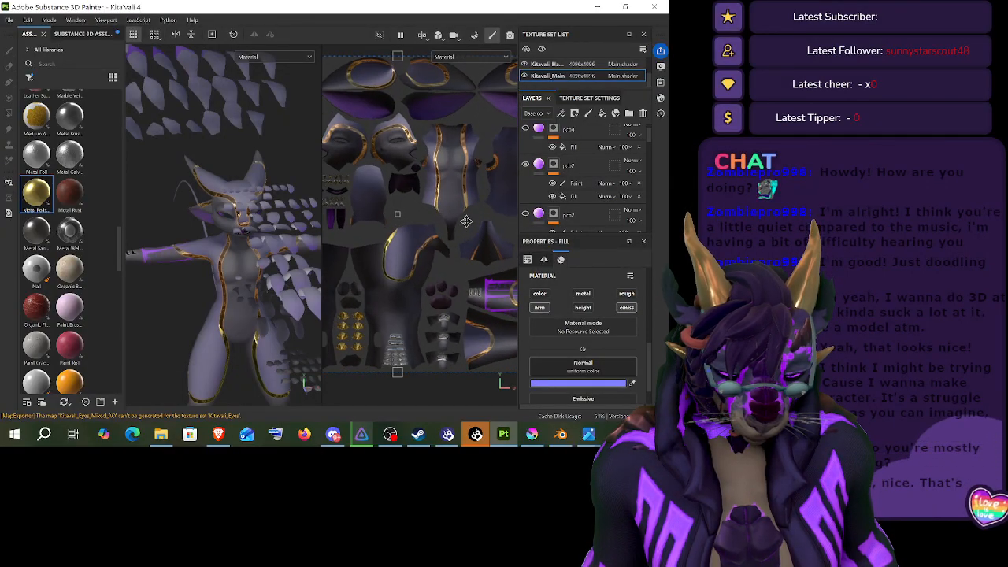
{"action": "left_click", "coordinate": [526, 213]}
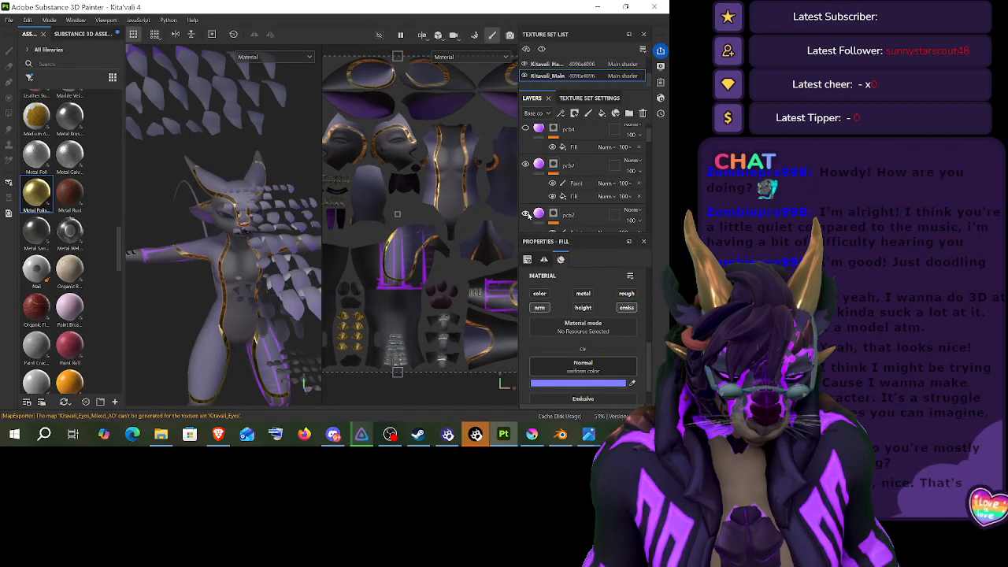
{"action": "left_click", "coordinate": [526, 128]}
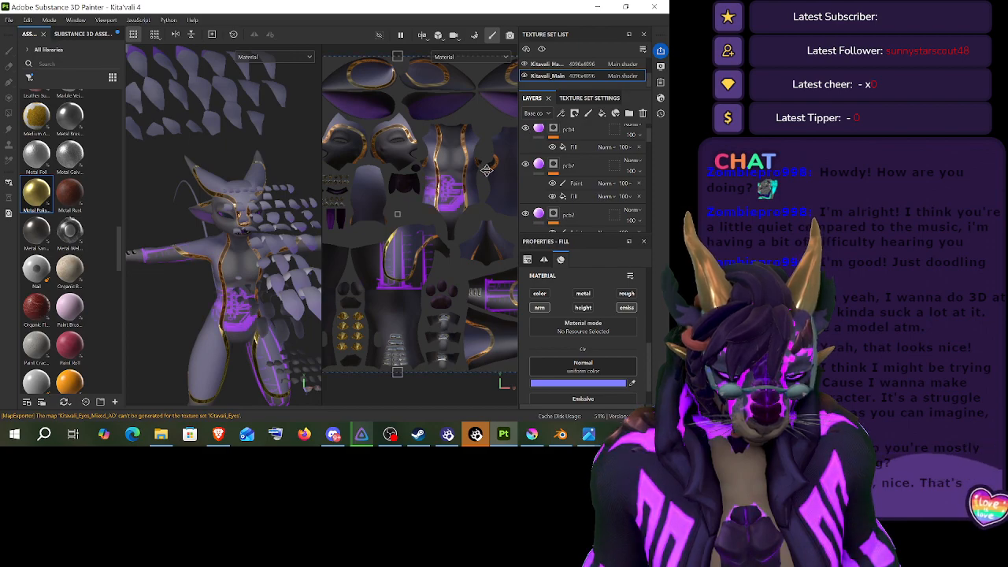
{"action": "scroll", "coordinate": [488, 169], "scroll_direction": "up", "scroll_amount": 3}
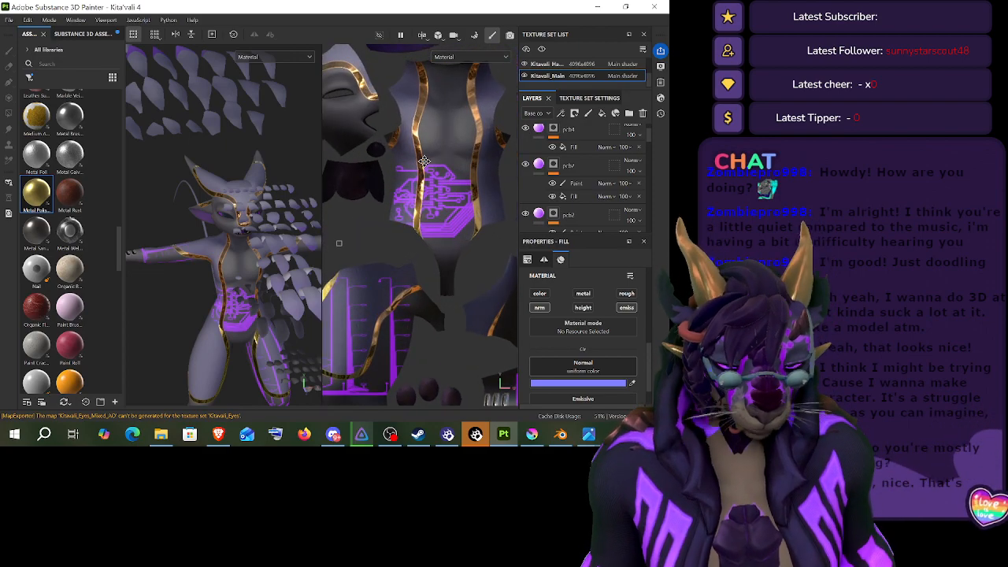
Step: Preview the Emissive and Normal channels, then return to the full material view
{"action": "left_click", "coordinate": [299, 60]}
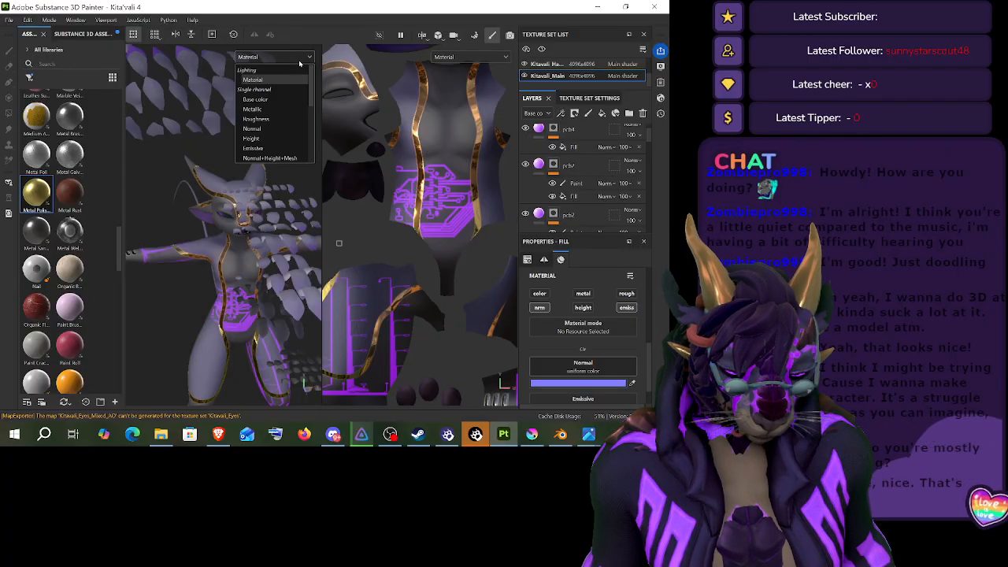
{"action": "left_click", "coordinate": [470, 56]}
{"action": "left_click", "coordinate": [470, 56]}
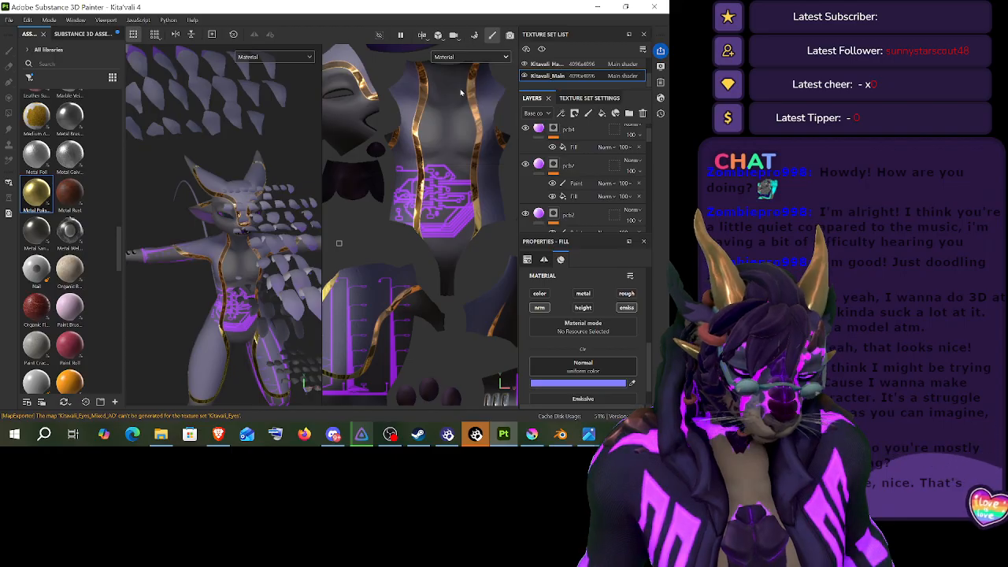
{"action": "left_click", "coordinate": [461, 93]}
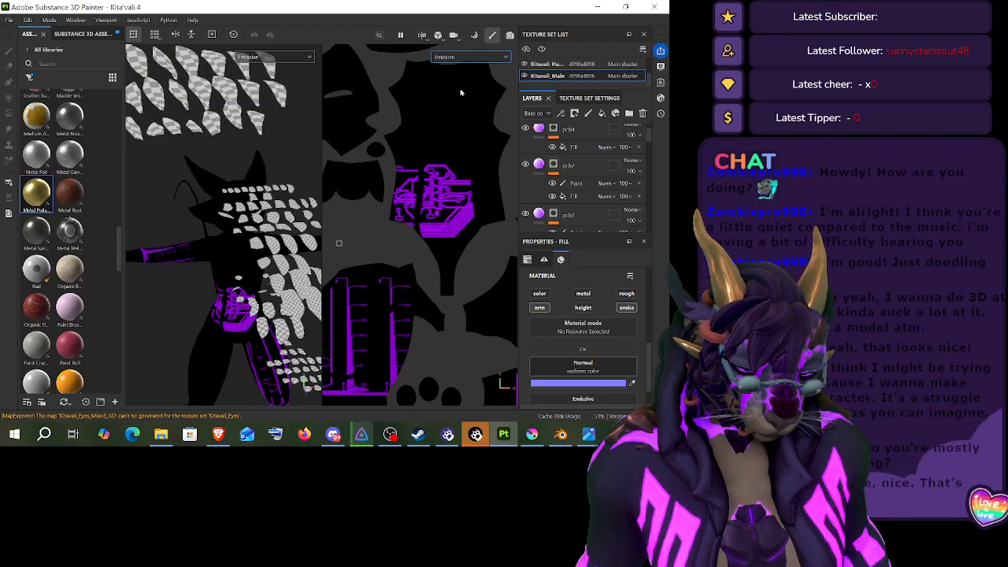
{"action": "left_click", "coordinate": [471, 57]}
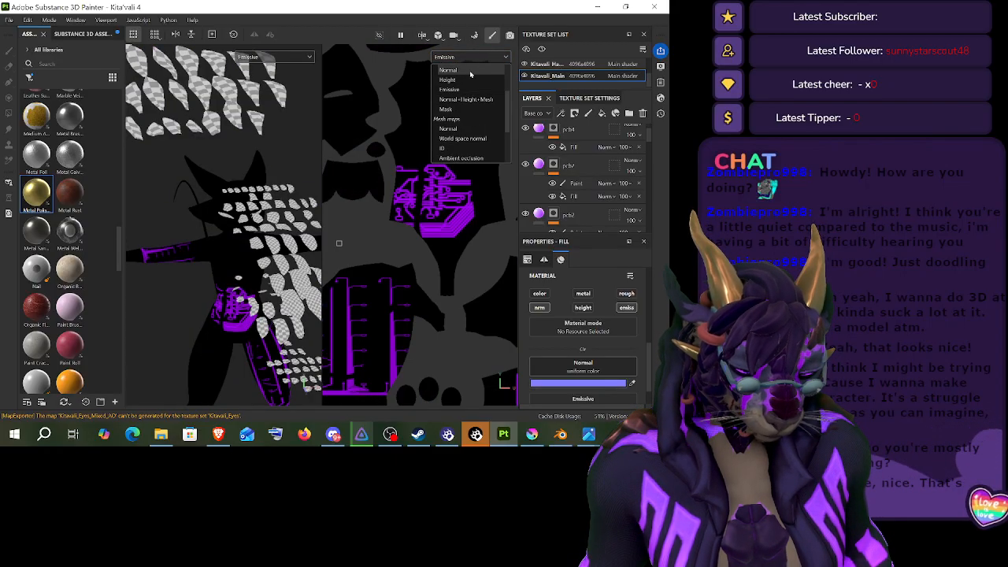
{"action": "left_click", "coordinate": [469, 70]}
{"action": "left_click", "coordinate": [472, 57]}
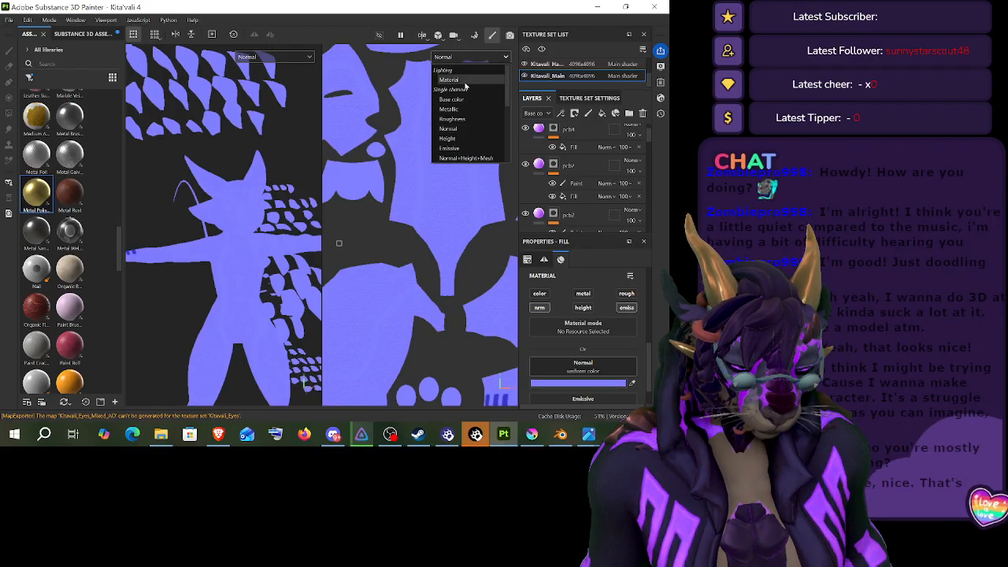
{"action": "left_click", "coordinate": [446, 71]}
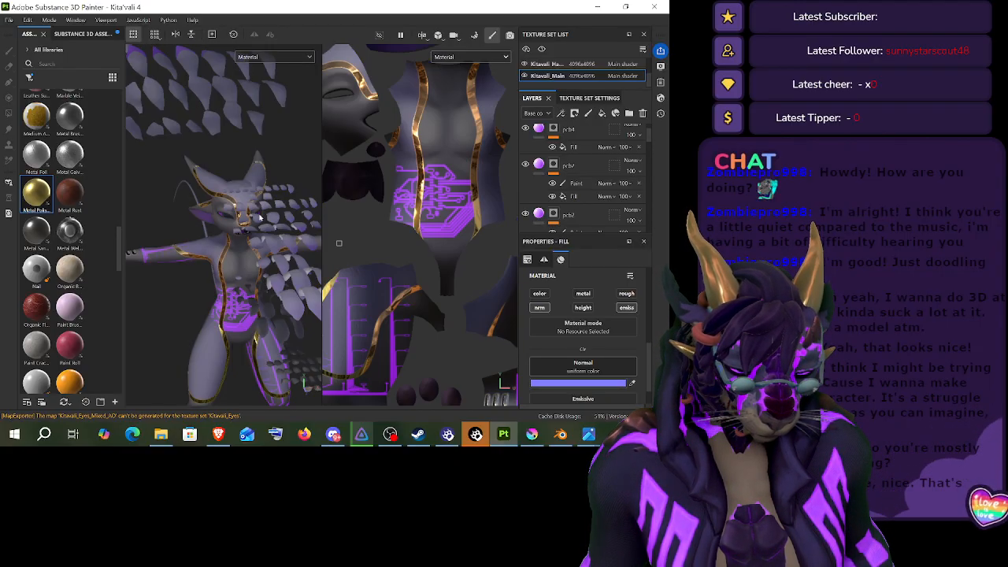
{"action": "scroll", "coordinate": [274, 211], "scroll_direction": "up", "scroll_amount": 2}
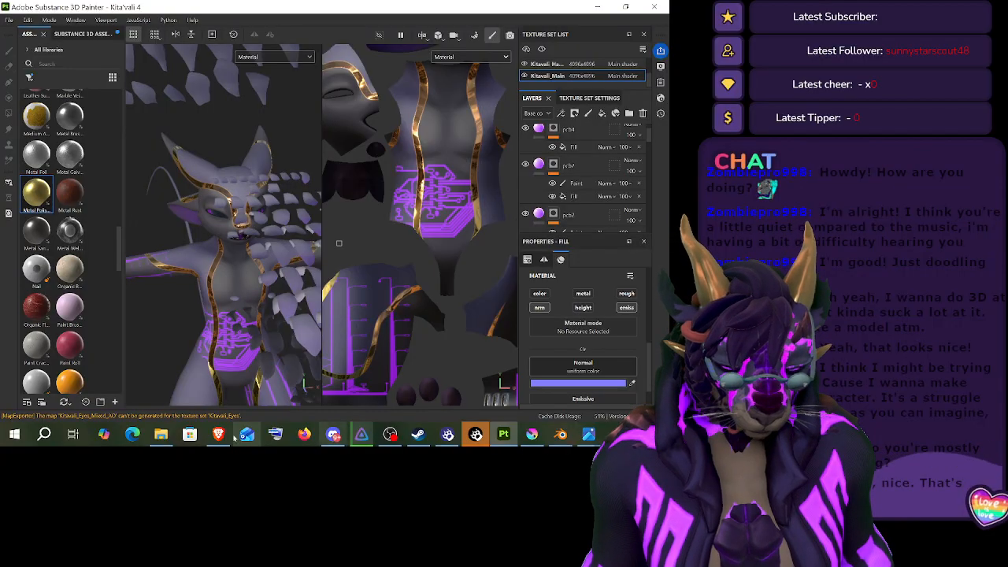
{"action": "left_click", "coordinate": [161, 434]}
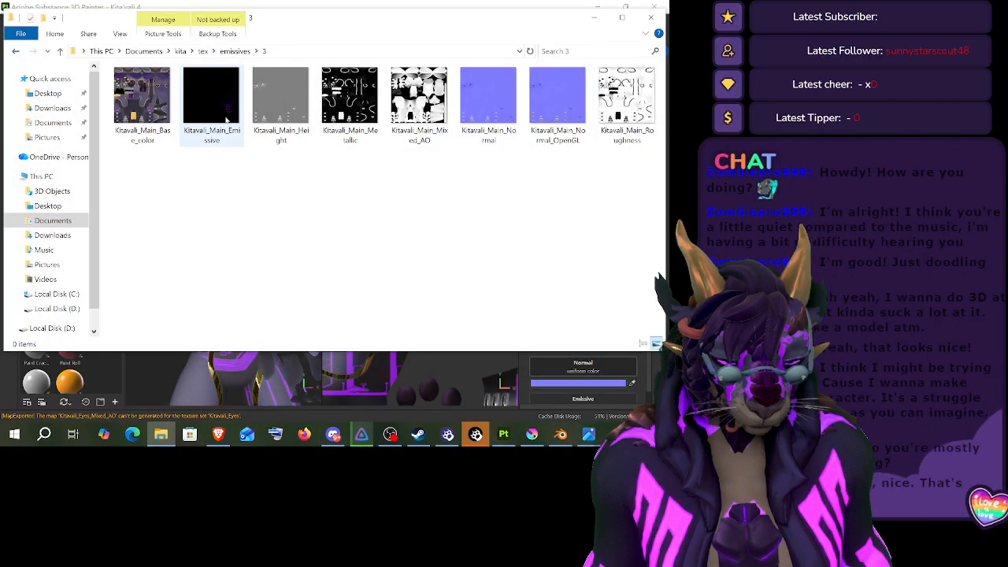
Step: Delete every texture except Kitavali_Main_Emissive from emissives folder 3
{"action": "left_click", "coordinate": [270, 109]}
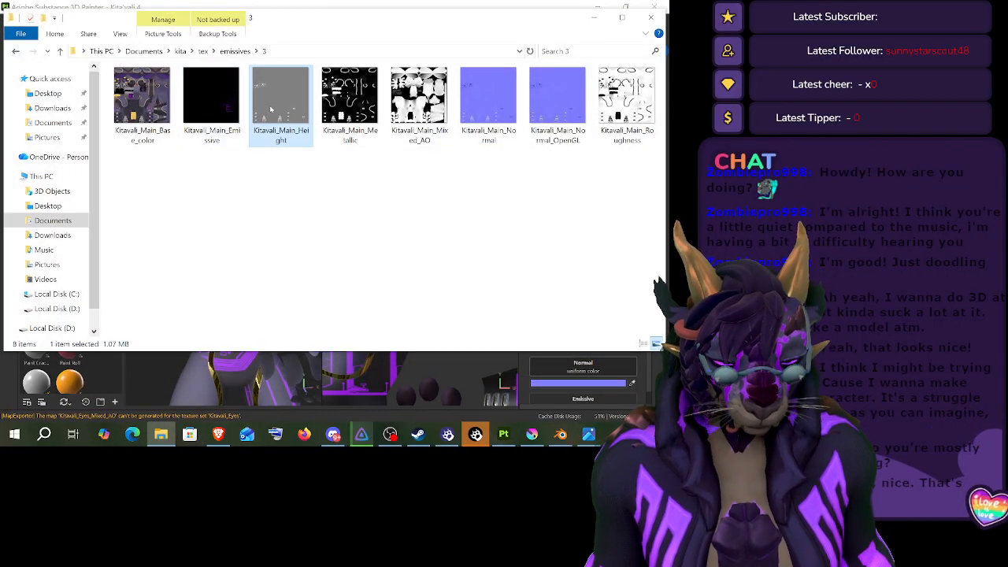
{"action": "left_click", "coordinate": [142, 101], "text": "ctrl"}
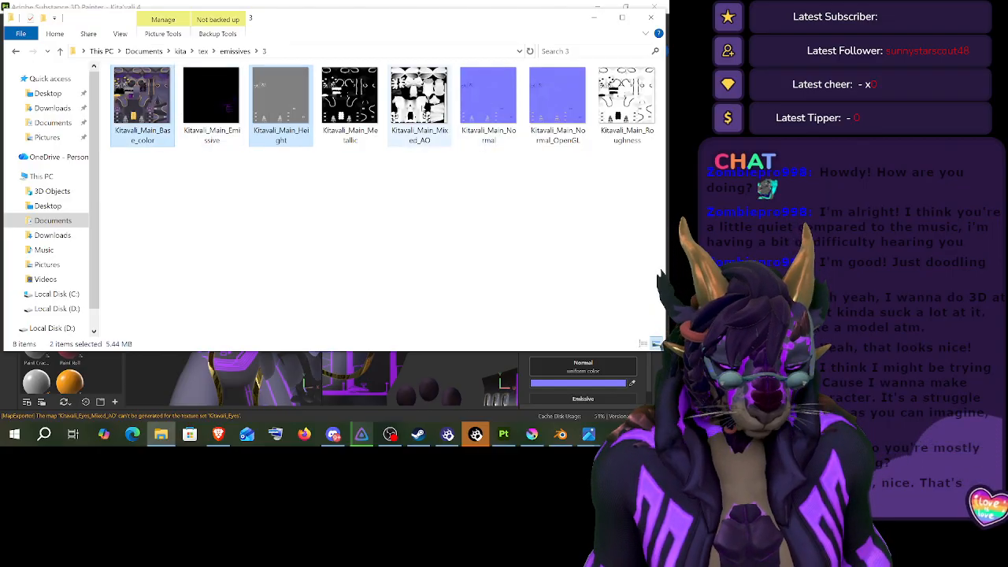
{"action": "left_click", "coordinate": [419, 98], "text": "ctrl"}
{"action": "left_click", "coordinate": [482, 101], "text": "ctrl"}
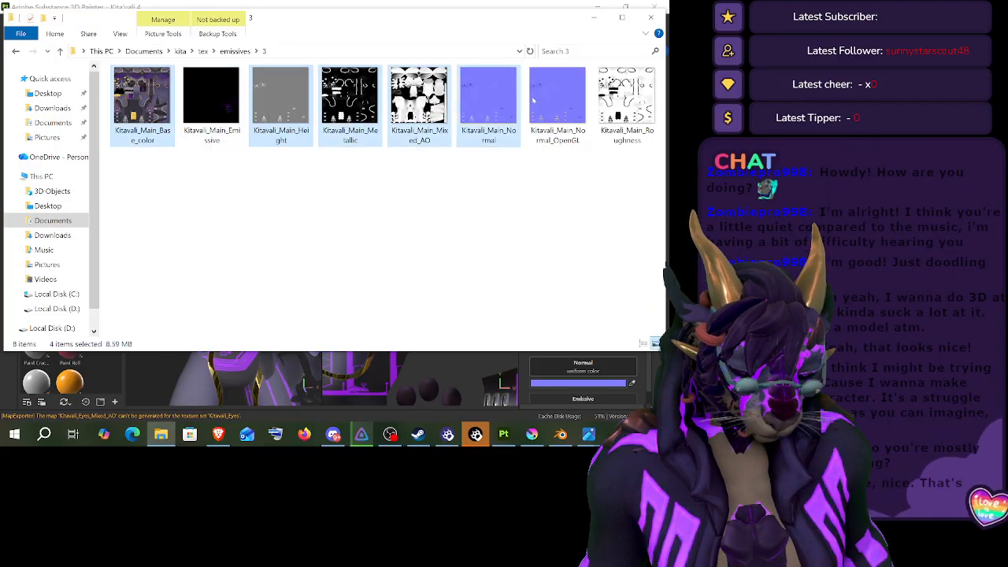
{"action": "left_click", "coordinate": [557, 98], "text": "ctrl"}
{"action": "left_click", "coordinate": [626, 101], "text": "ctrl"}
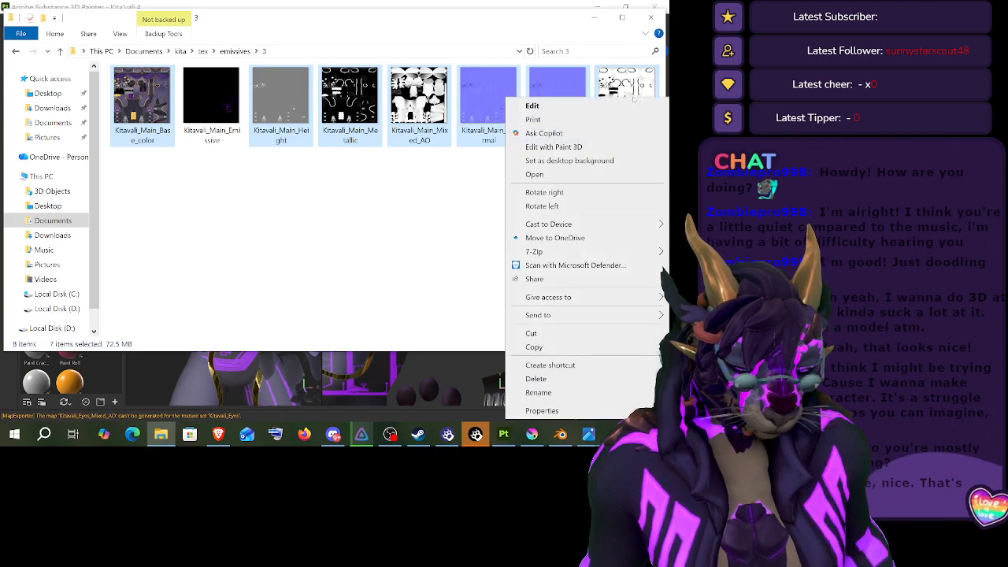
{"action": "right_click", "coordinate": [505, 98]}
{"action": "left_click", "coordinate": [537, 378]}
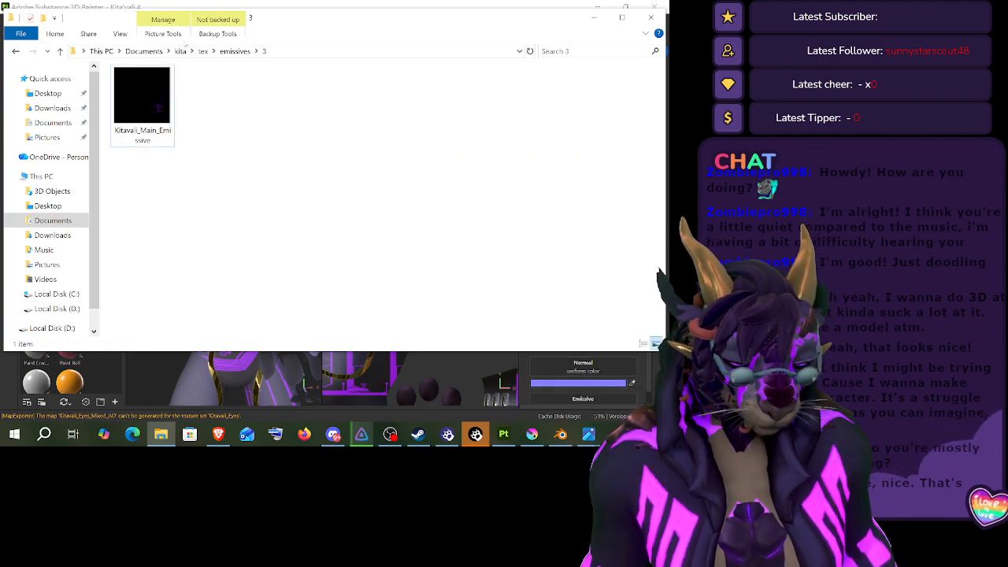
Step: In emissives folder 4, delete the seven non-Emissive maps, Base_color through Roughness
{"action": "left_click", "coordinate": [235, 51]}
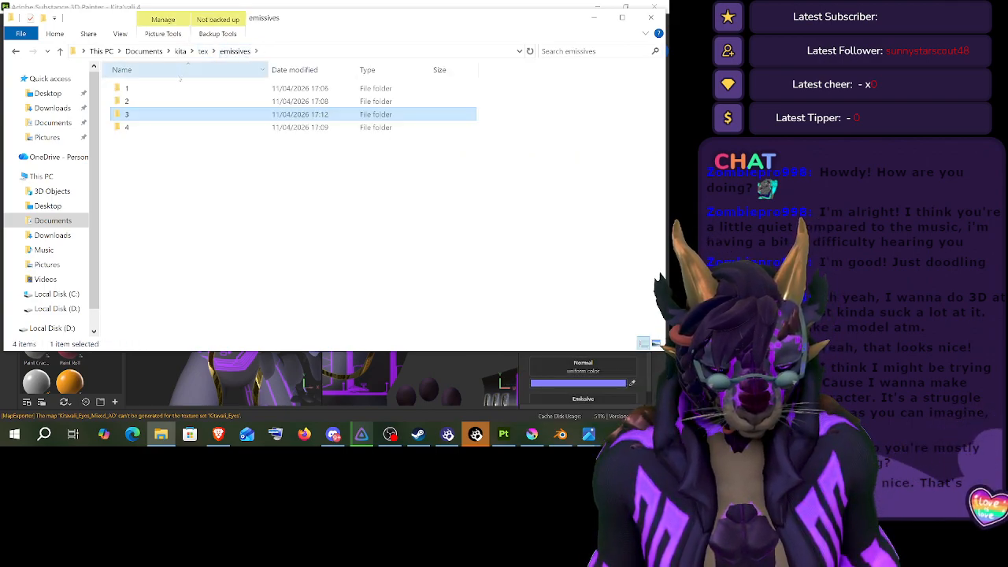
{"action": "double_click", "coordinate": [123, 127]}
{"action": "left_click", "coordinate": [144, 112]}
{"action": "left_click", "coordinate": [281, 102], "text": "ctrl"}
{"action": "left_click", "coordinate": [352, 108], "text": "ctrl"}
{"action": "left_click", "coordinate": [402, 110], "text": "ctrl"}
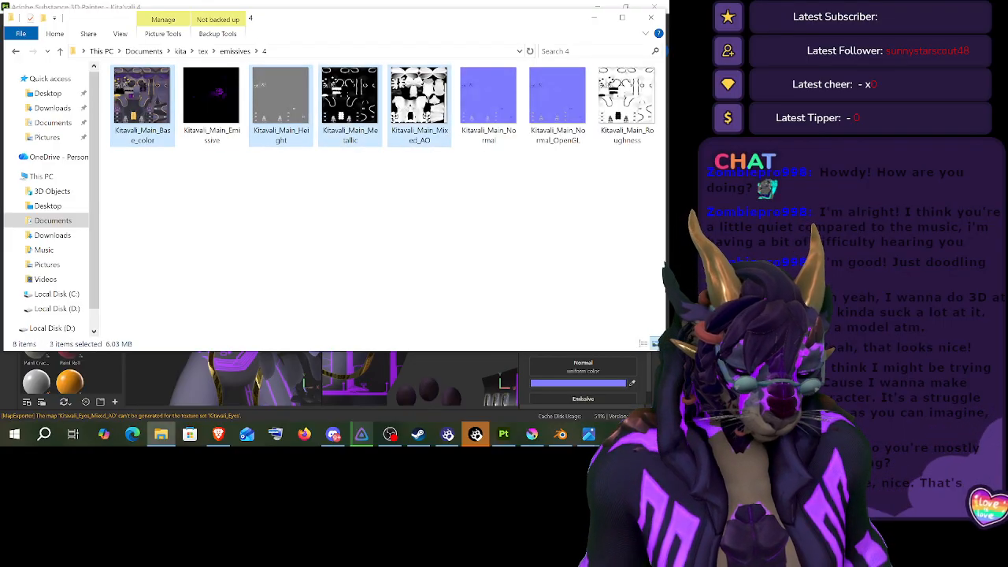
{"action": "left_click", "coordinate": [488, 103], "text": "ctrl"}
{"action": "left_click", "coordinate": [558, 103], "text": "ctrl"}
{"action": "left_click", "coordinate": [627, 102], "text": "ctrl"}
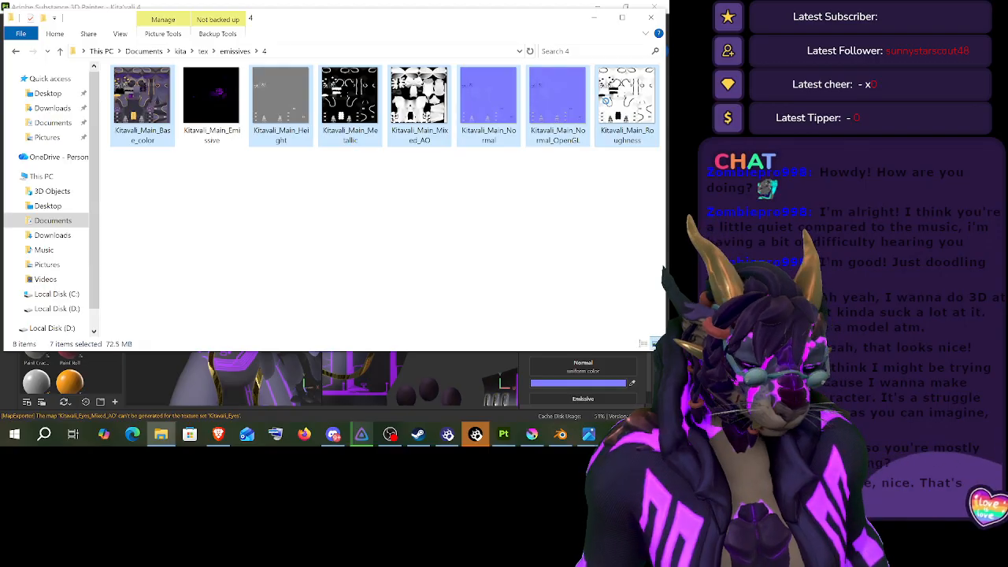
{"action": "right_click", "coordinate": [523, 99]}
{"action": "left_click", "coordinate": [539, 381]}
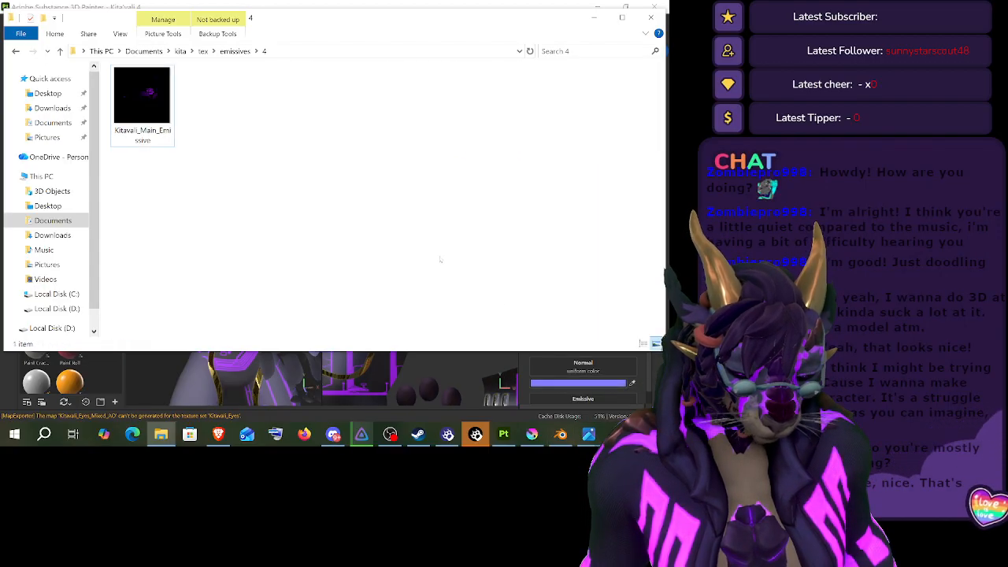
Step: Recheck folder 3's contents and go up to the tex folder
{"action": "left_click", "coordinate": [234, 51]}
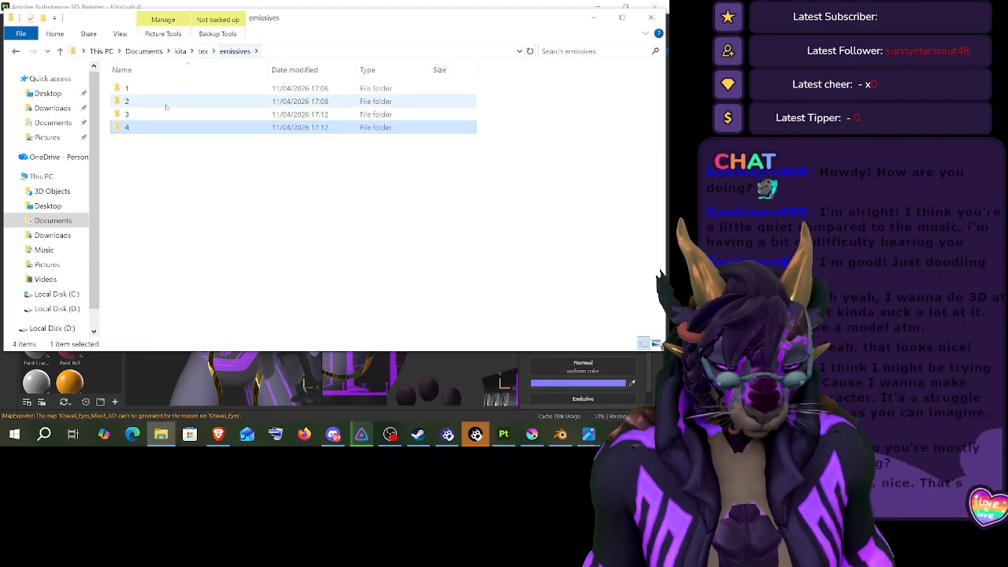
{"action": "double_click", "coordinate": [140, 113]}
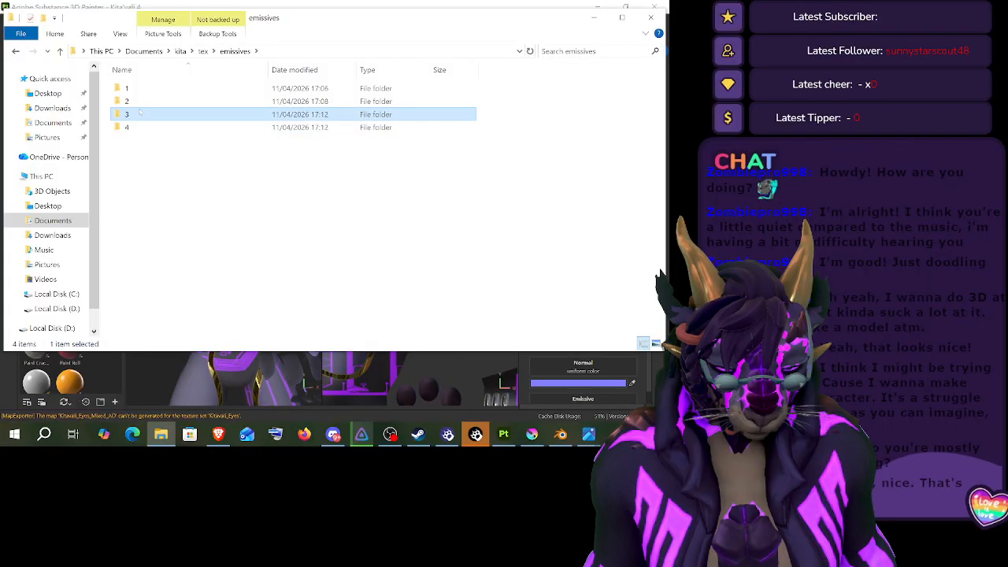
{"action": "left_click", "coordinate": [203, 50]}
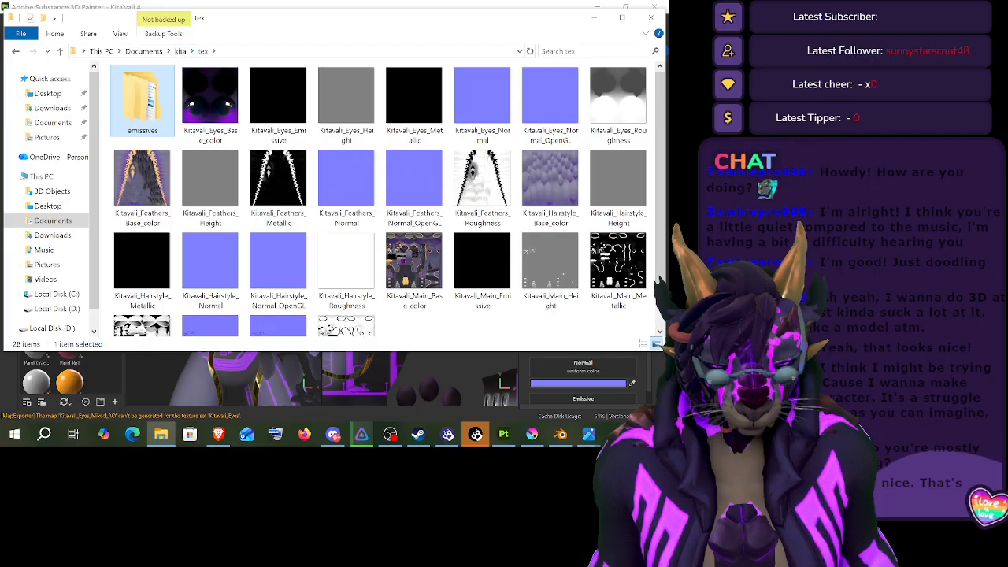
Step: Delete the seven non-Emissive Kitavali_Main textures from emissives folder 2
{"action": "double_click", "coordinate": [142, 101]}
{"action": "double_click", "coordinate": [145, 101]}
{"action": "left_click", "coordinate": [142, 101]}
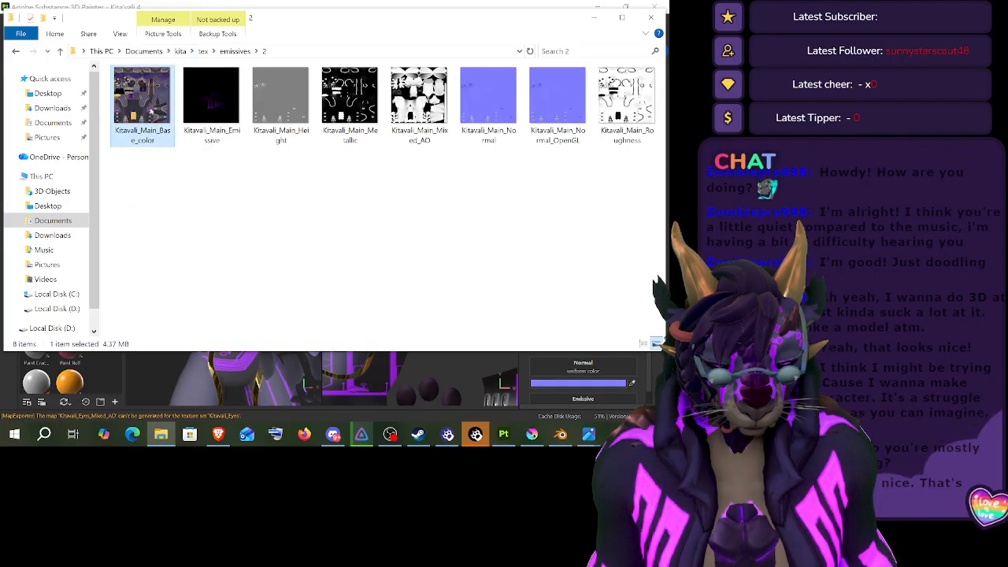
{"action": "left_click", "coordinate": [280, 100], "text": "ctrl"}
{"action": "left_click", "coordinate": [350, 101], "text": "ctrl"}
{"action": "left_click", "coordinate": [419, 101], "text": "ctrl"}
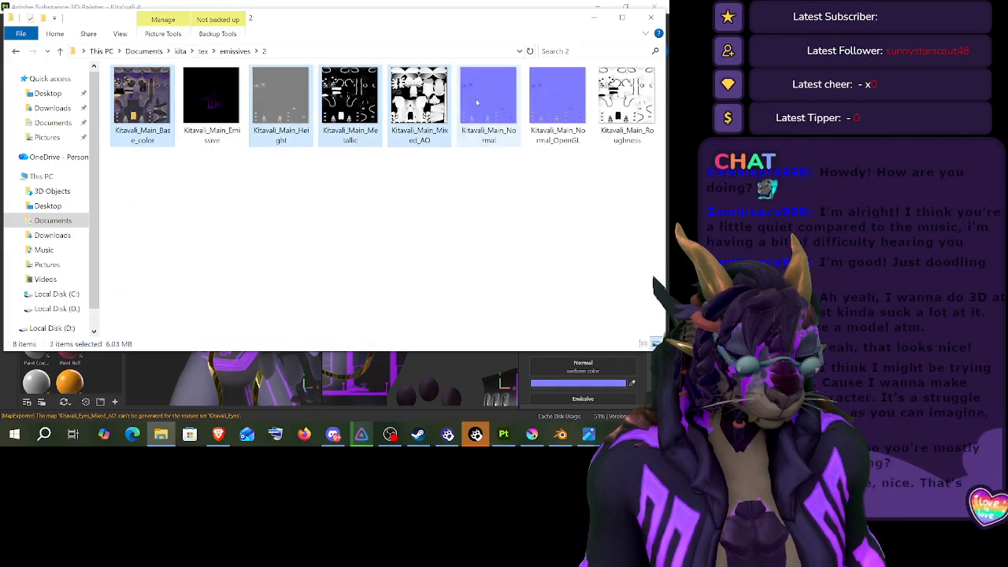
{"action": "left_click", "coordinate": [488, 100], "text": "ctrl"}
{"action": "left_click", "coordinate": [558, 100], "text": "ctrl"}
{"action": "left_click", "coordinate": [627, 101], "text": "ctrl"}
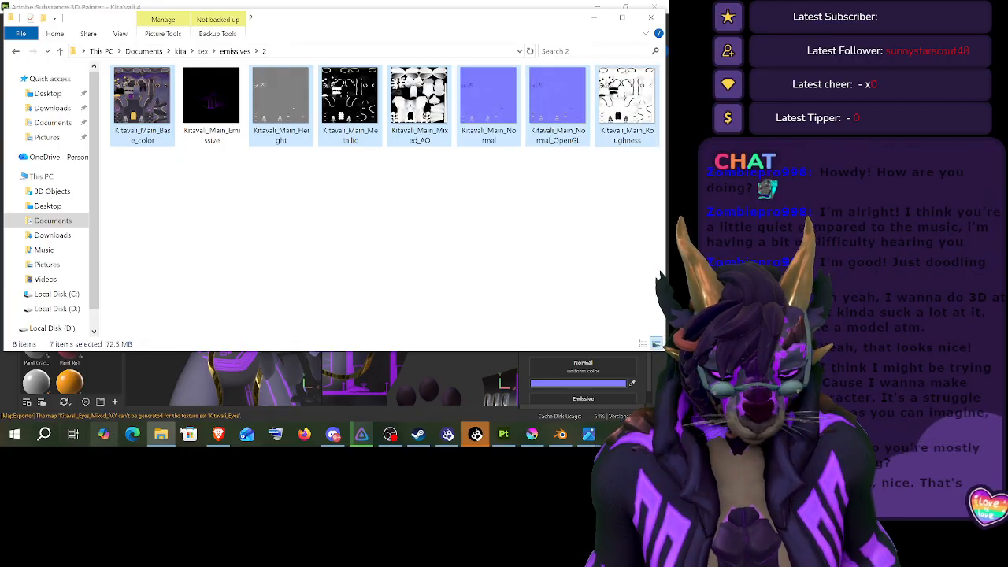
{"action": "left_click", "coordinate": [219, 435]}
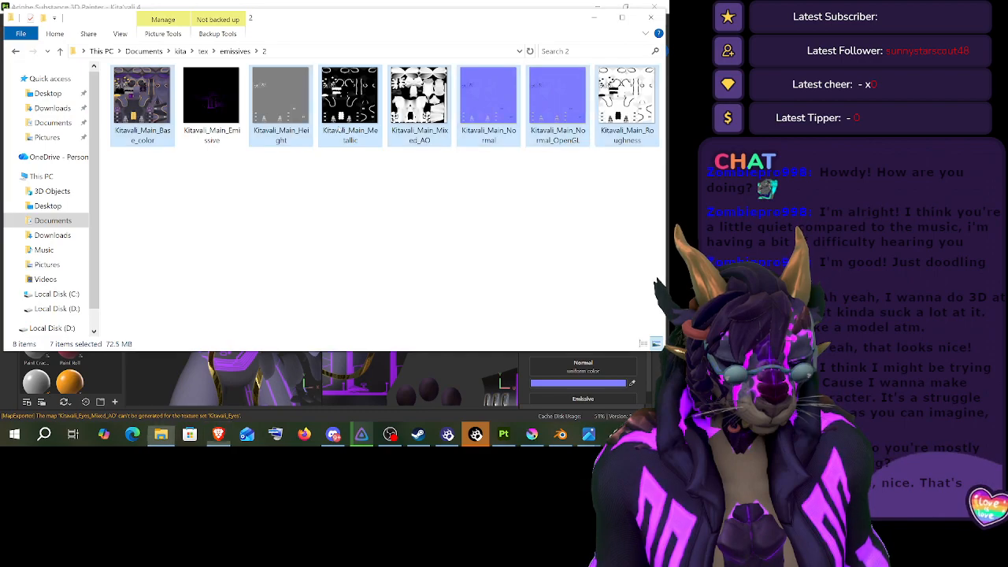
{"action": "right_click", "coordinate": [338, 100]}
{"action": "left_click", "coordinate": [369, 381]}
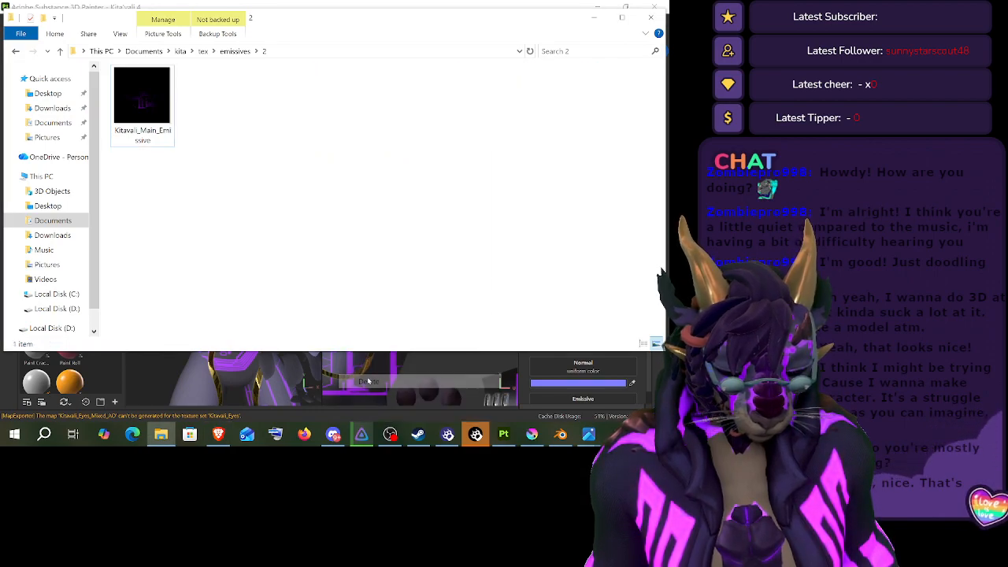
Step: Delete the six non-Emissive Kitavali_Eyes textures from emissives folder 1
{"action": "left_click", "coordinate": [235, 50]}
{"action": "double_click", "coordinate": [155, 90]}
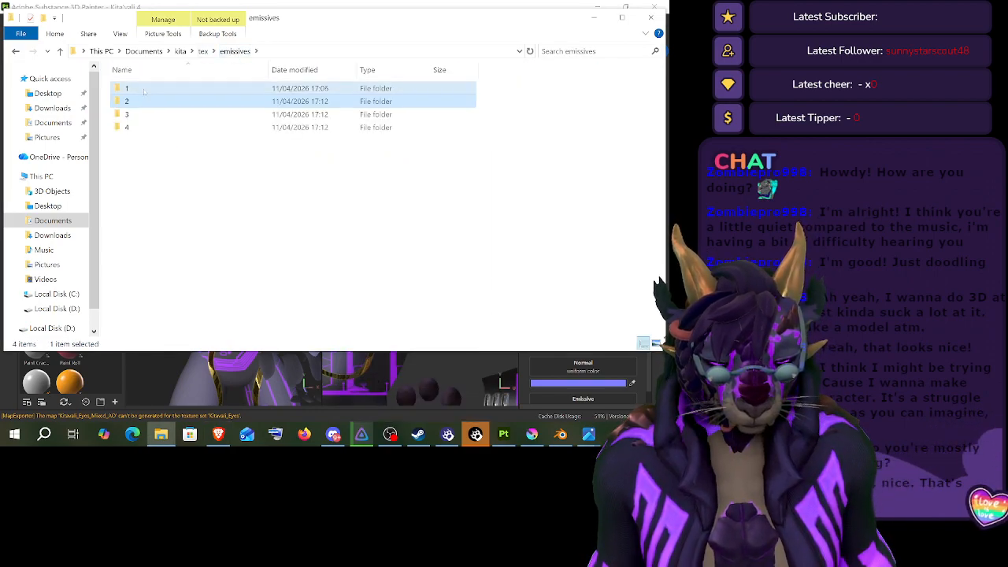
{"action": "left_click", "coordinate": [130, 103]}
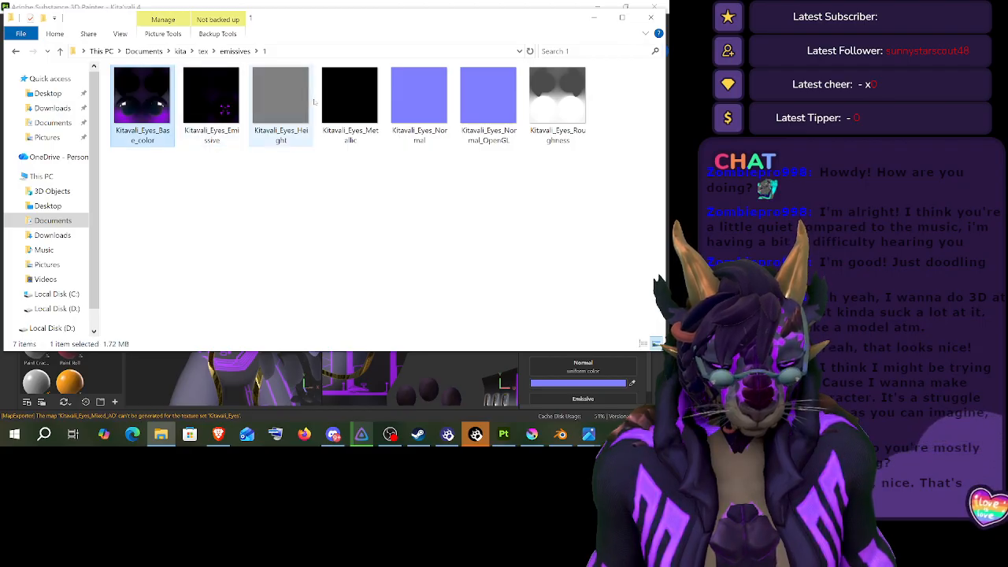
{"action": "left_click", "coordinate": [280, 99]}
{"action": "left_click", "coordinate": [349, 98], "text": "ctrl"}
{"action": "left_click", "coordinate": [421, 103], "text": "ctrl"}
{"action": "left_click", "coordinate": [488, 98], "text": "ctrl"}
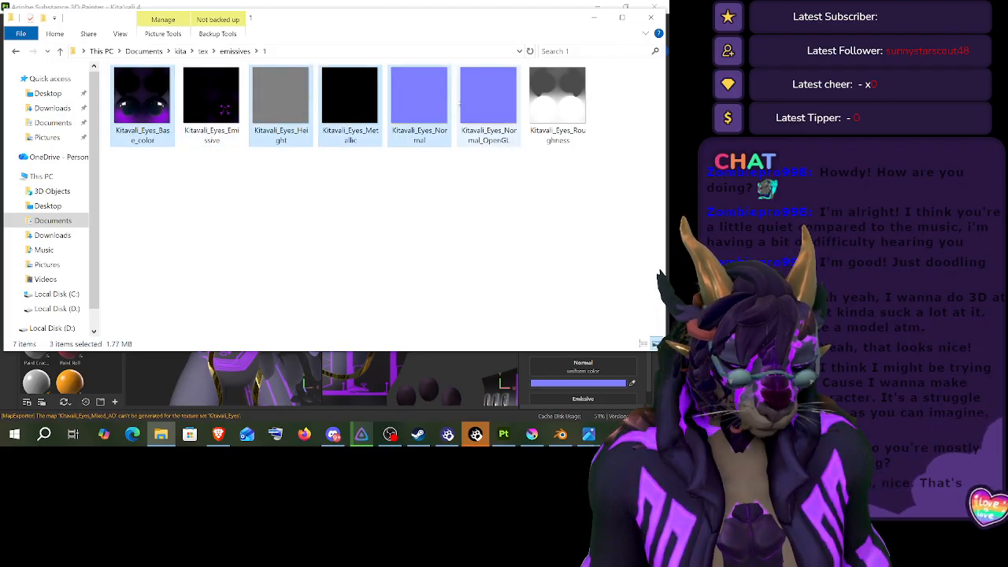
{"action": "left_click", "coordinate": [558, 98], "text": "ctrl"}
{"action": "right_click", "coordinate": [539, 96]}
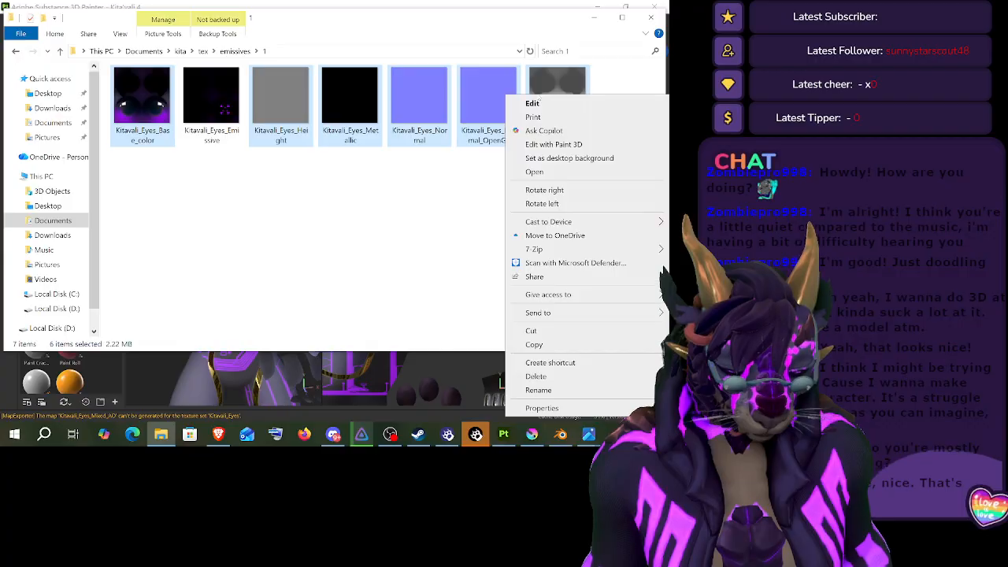
{"action": "left_click", "coordinate": [554, 378]}
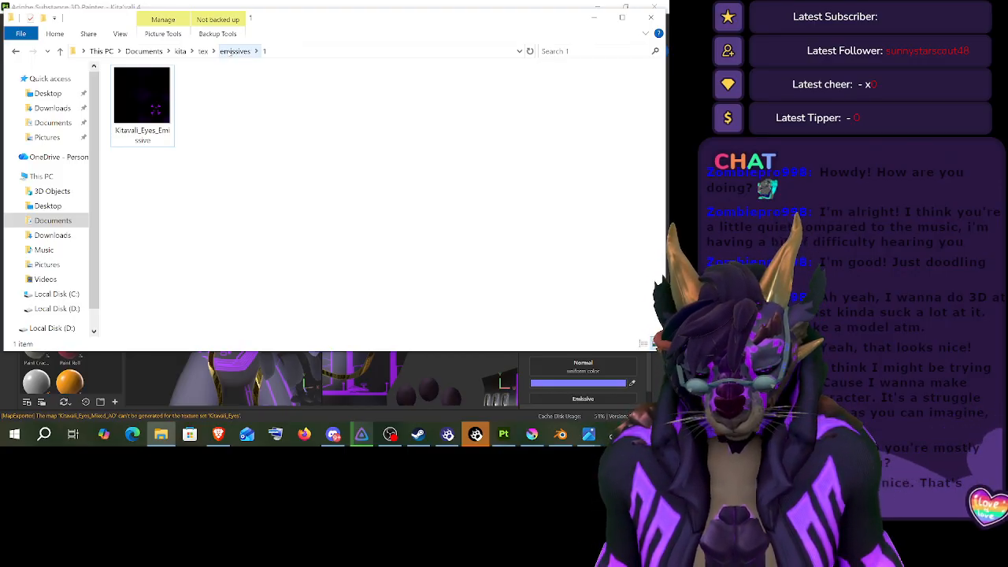
Step: Go up to Documents\kita\tex and scroll through the exported Kitavali texture thumbnails
{"action": "left_click", "coordinate": [204, 51]}
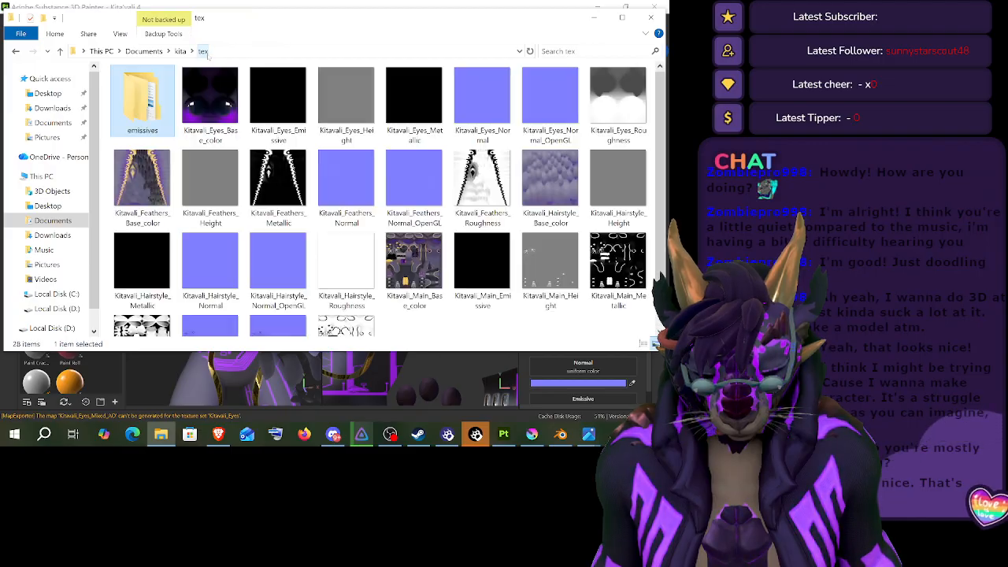
{"action": "scroll", "coordinate": [276, 102], "scroll_direction": "down", "scroll_amount": 1}
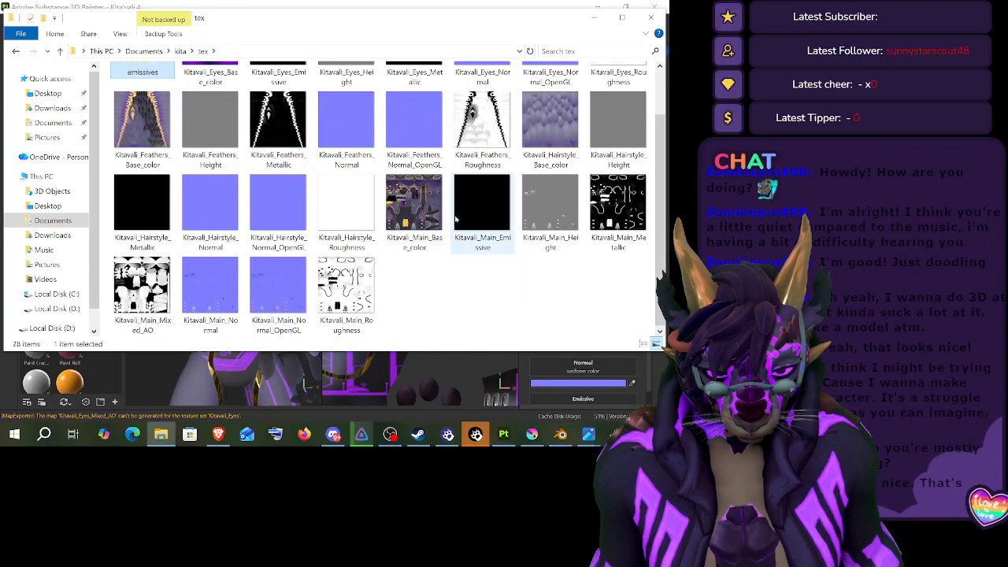
{"action": "scroll", "coordinate": [401, 249], "scroll_direction": "up", "scroll_amount": 1}
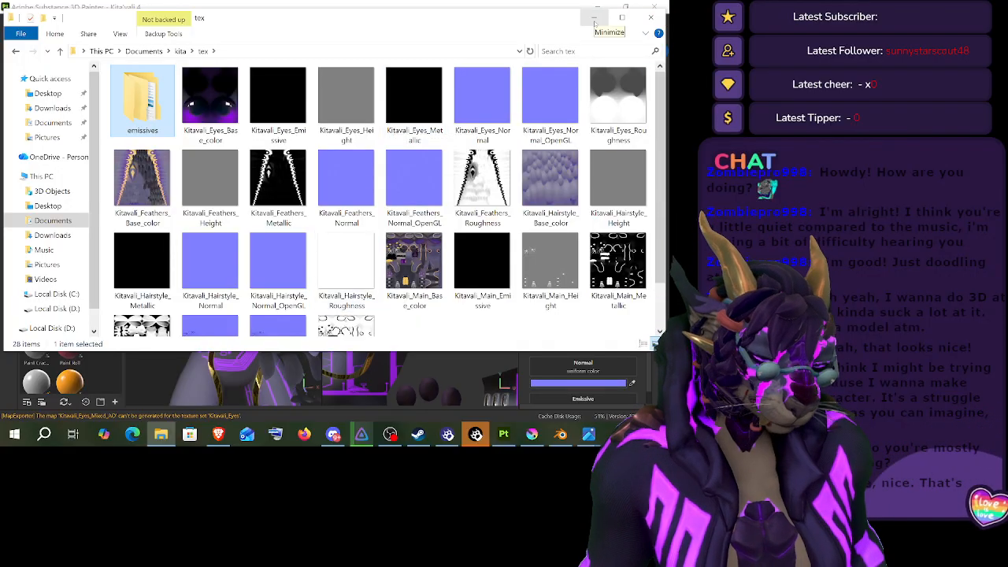
{"action": "scroll", "coordinate": [398, 274], "scroll_direction": "down", "scroll_amount": 1}
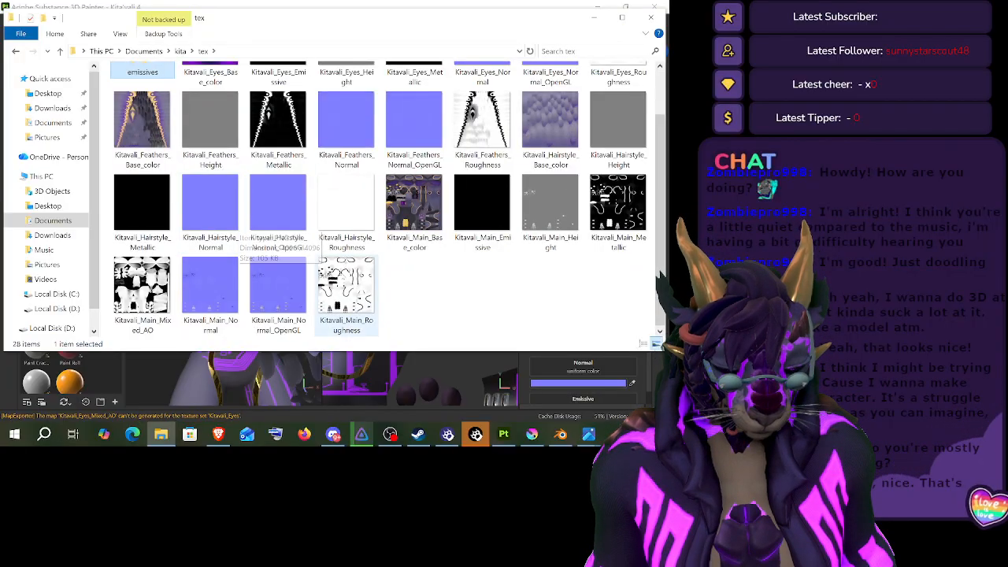
{"action": "scroll", "coordinate": [398, 275], "scroll_direction": "up", "scroll_amount": 1}
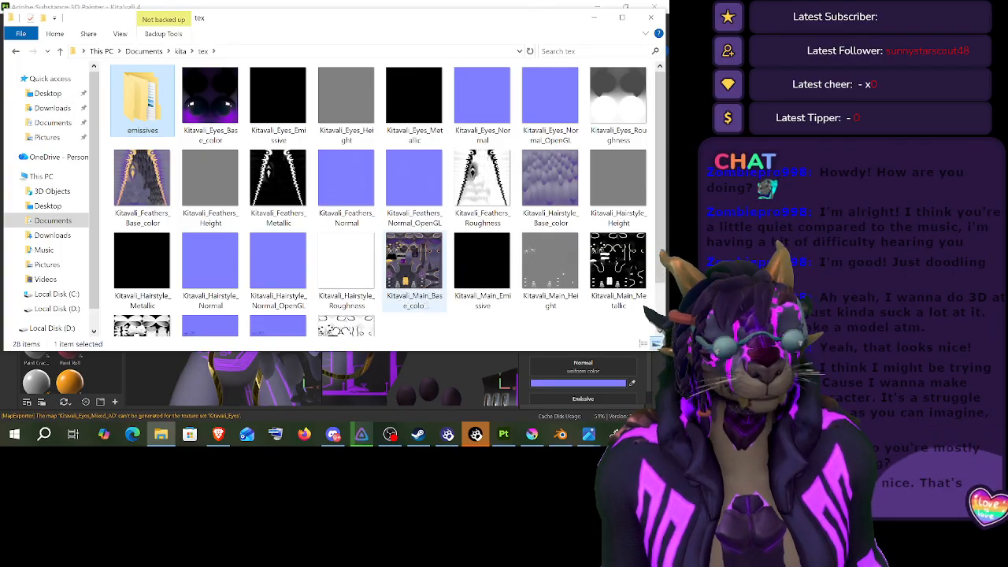
{"action": "left_click", "coordinate": [218, 434]}
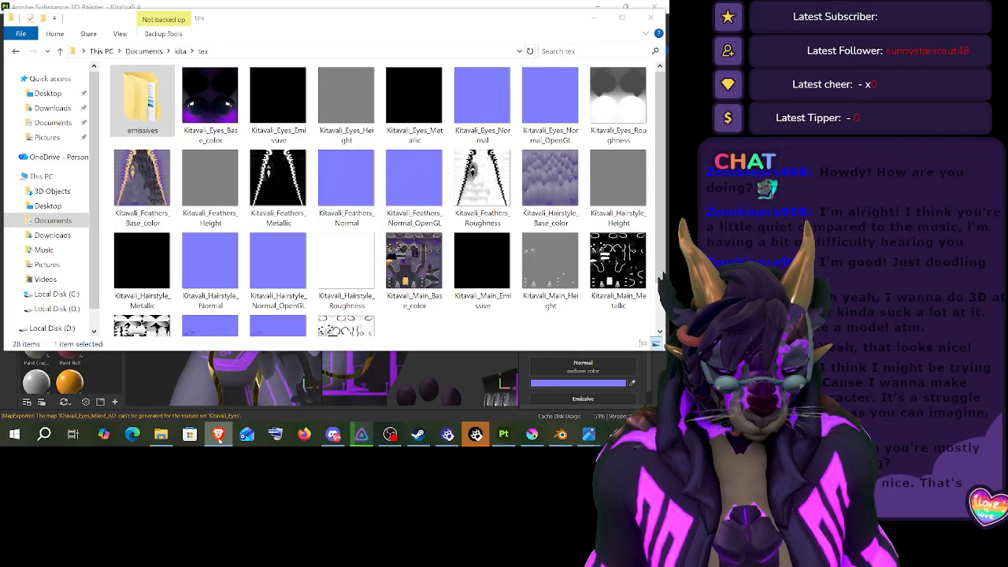
{"action": "mouse_move", "coordinate": [276, 435]}
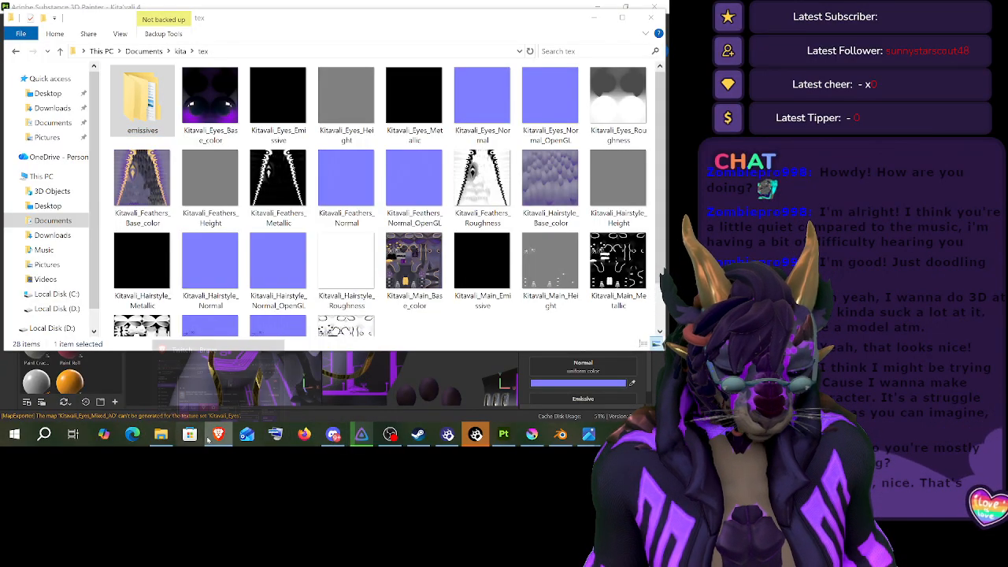
{"action": "mouse_move", "coordinate": [161, 447]}
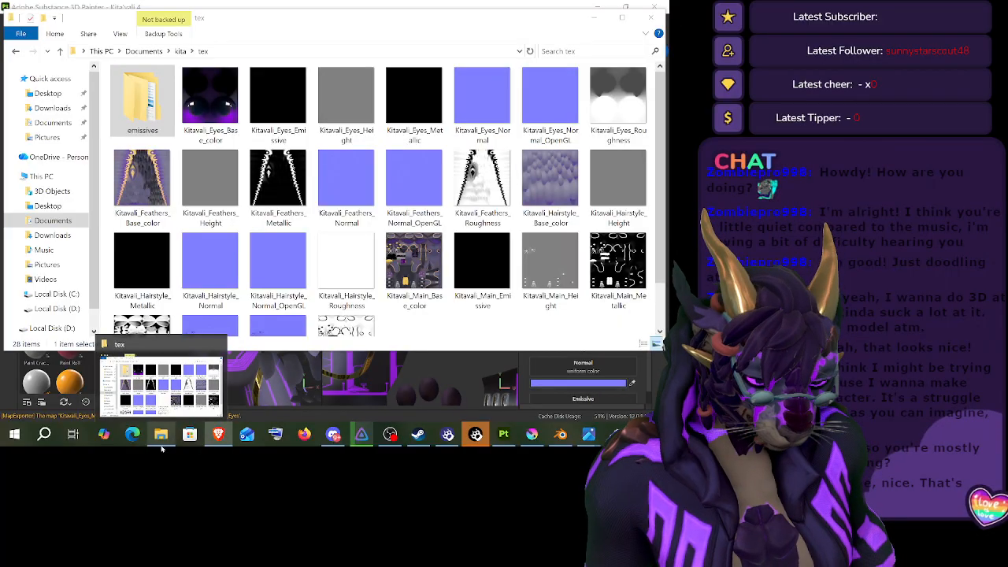
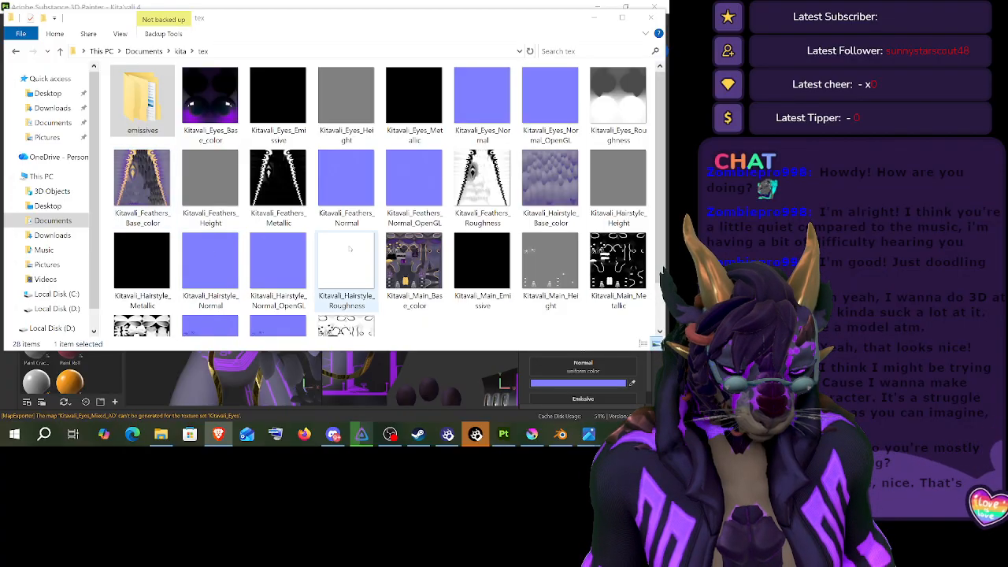
Step: Leave File Explorer and bring the Substance Painter Kitavali project back to the front
{"action": "left_click", "coordinate": [178, 413]}
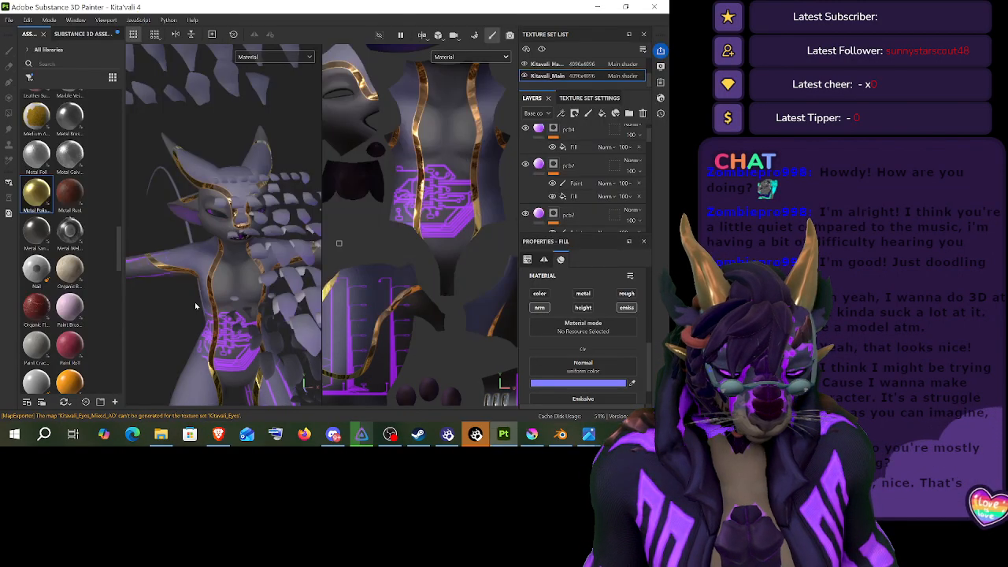
{"action": "scroll", "coordinate": [170, 291], "scroll_direction": "down", "scroll_amount": 5}
{"action": "scroll", "coordinate": [170, 283], "scroll_direction": "down", "scroll_amount": 3}
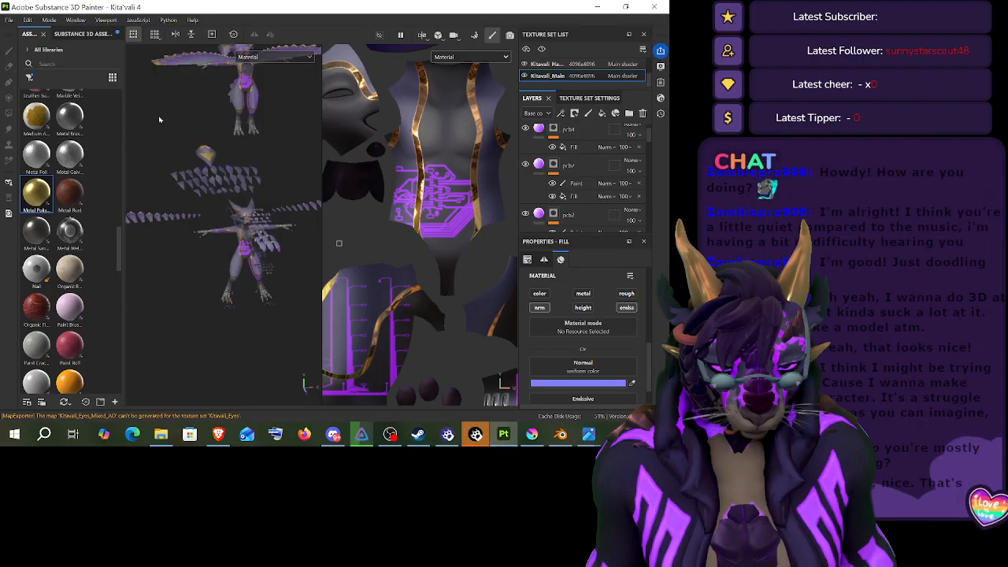
{"action": "scroll", "coordinate": [156, 96], "scroll_direction": "up", "scroll_amount": 5}
{"action": "middle_click_drag", "start_coordinate": [154, 141], "coordinate": [153, 423], "text": "alt"}
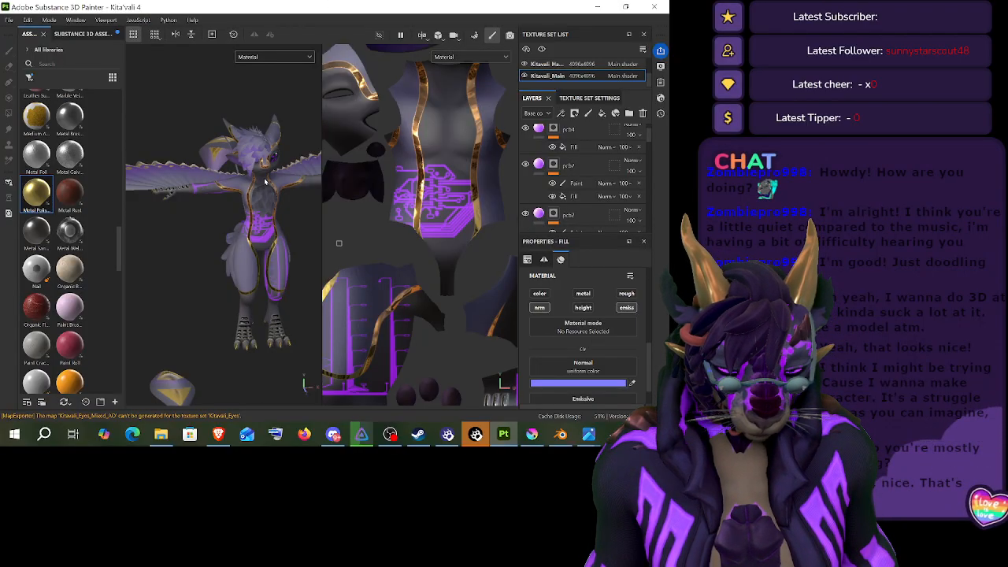
{"action": "scroll", "coordinate": [293, 268], "scroll_direction": "up", "scroll_amount": 6}
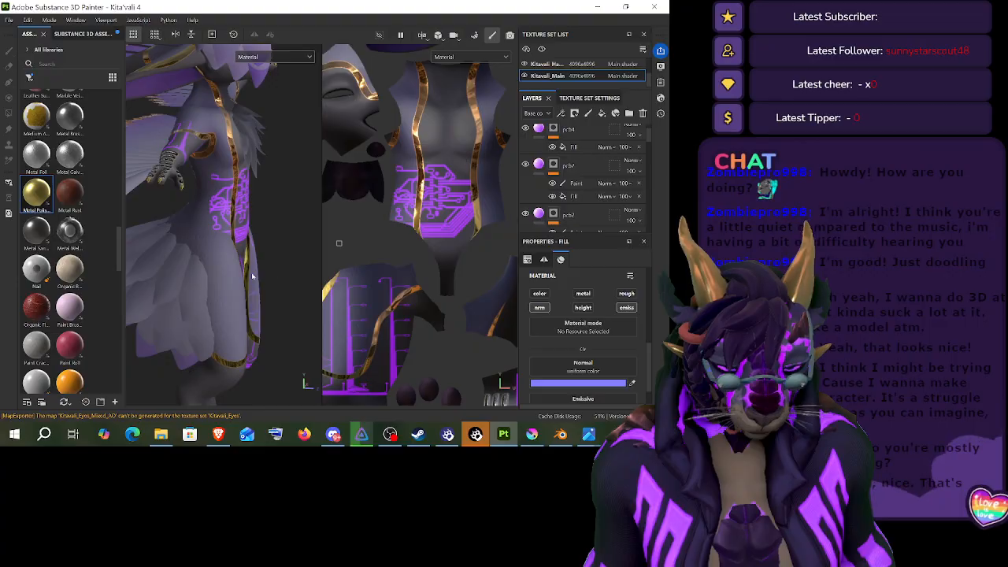
{"action": "middle_click_drag", "start_coordinate": [292, 268], "coordinate": [231, 213]}
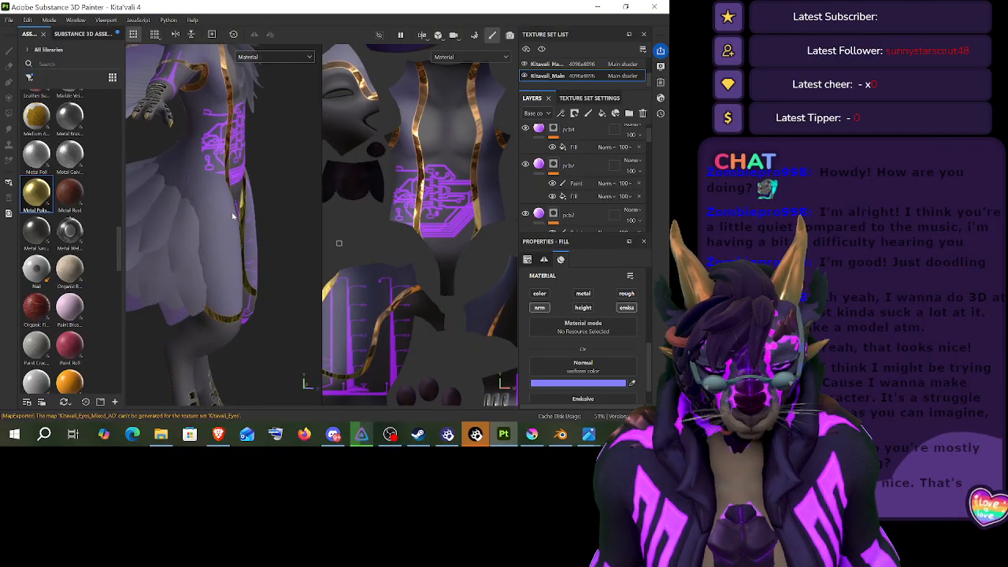
{"action": "scroll", "coordinate": [231, 213], "scroll_direction": "up", "scroll_amount": 3}
{"action": "left_click_drag", "start_coordinate": [256, 235], "coordinate": [246, 230], "text": "alt"}
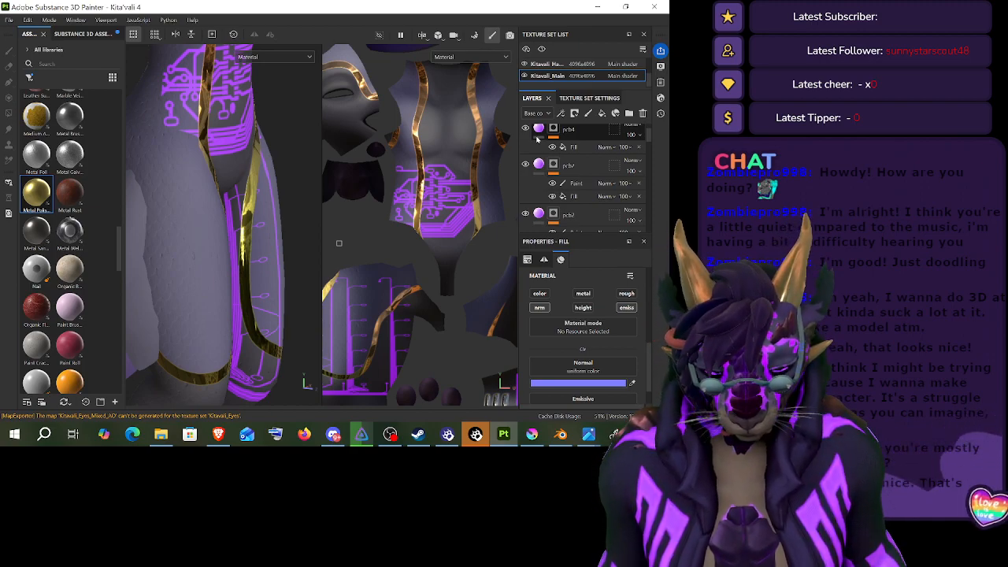
Step: Expand the Stripes/Markings group in the Layers panel so its Fades layer is visible
{"action": "scroll", "coordinate": [590, 170], "scroll_direction": "down", "scroll_amount": 10}
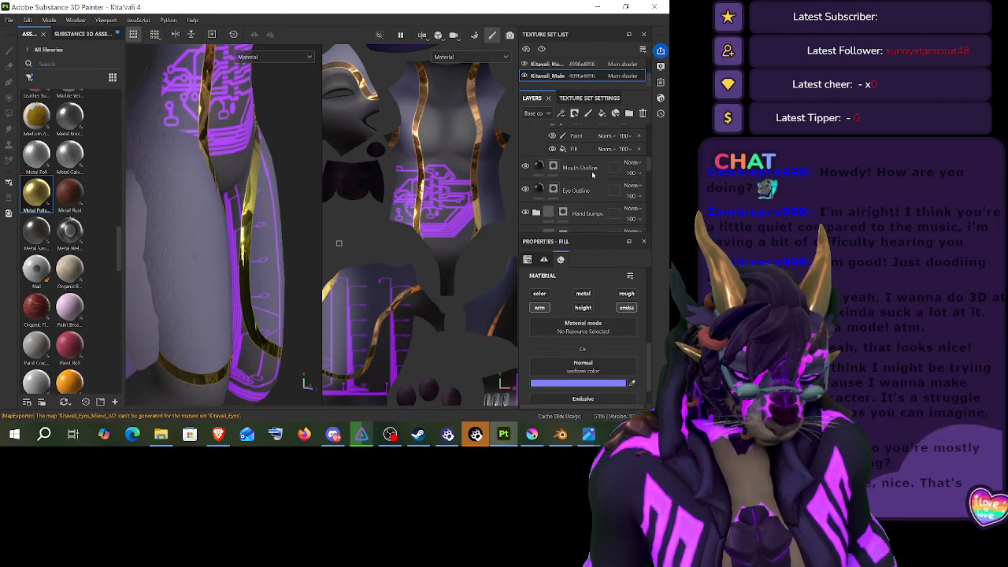
{"action": "scroll", "coordinate": [590, 171], "scroll_direction": "down", "scroll_amount": 8}
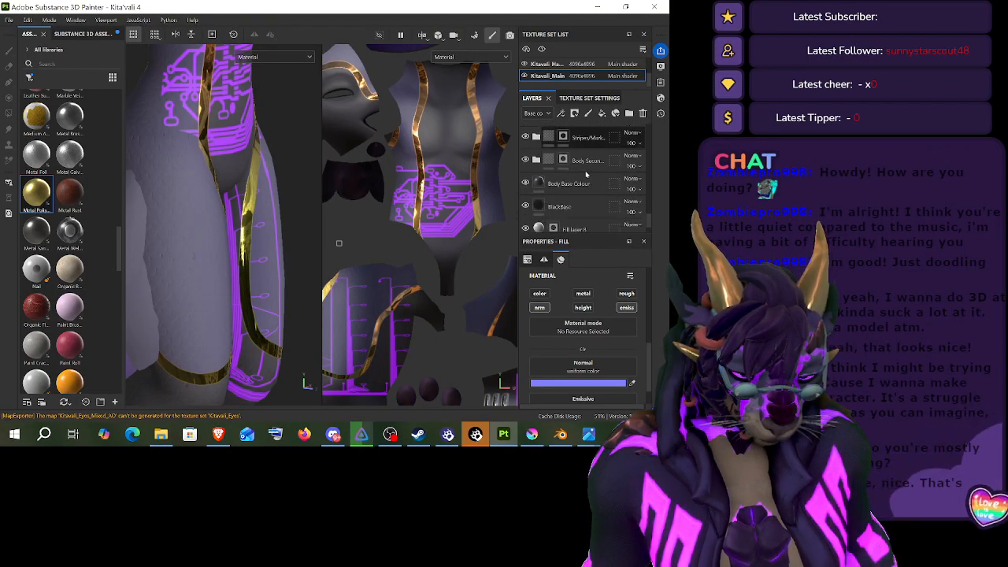
{"action": "scroll", "coordinate": [583, 174], "scroll_direction": "up", "scroll_amount": 4}
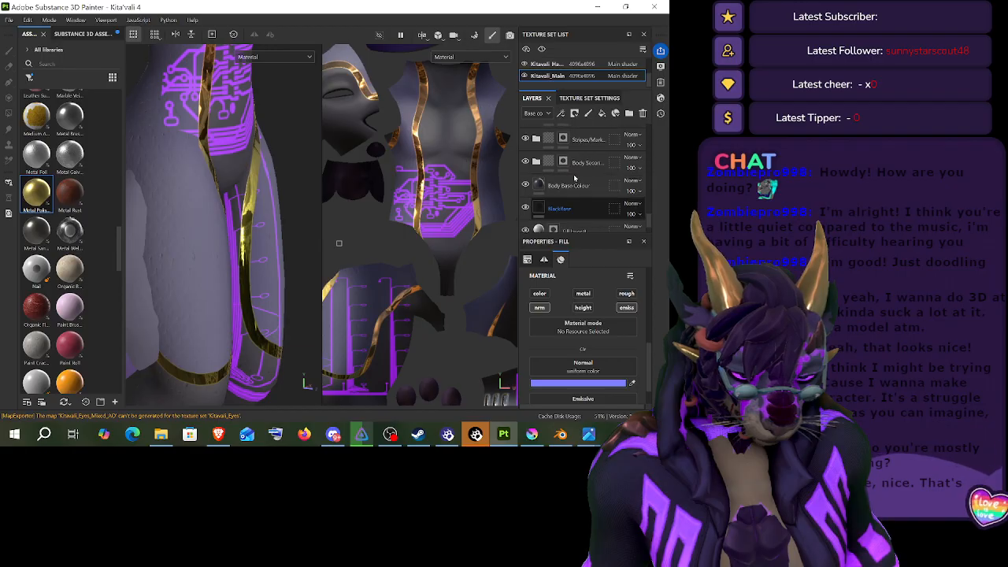
{"action": "scroll", "coordinate": [576, 176], "scroll_direction": "up", "scroll_amount": 3}
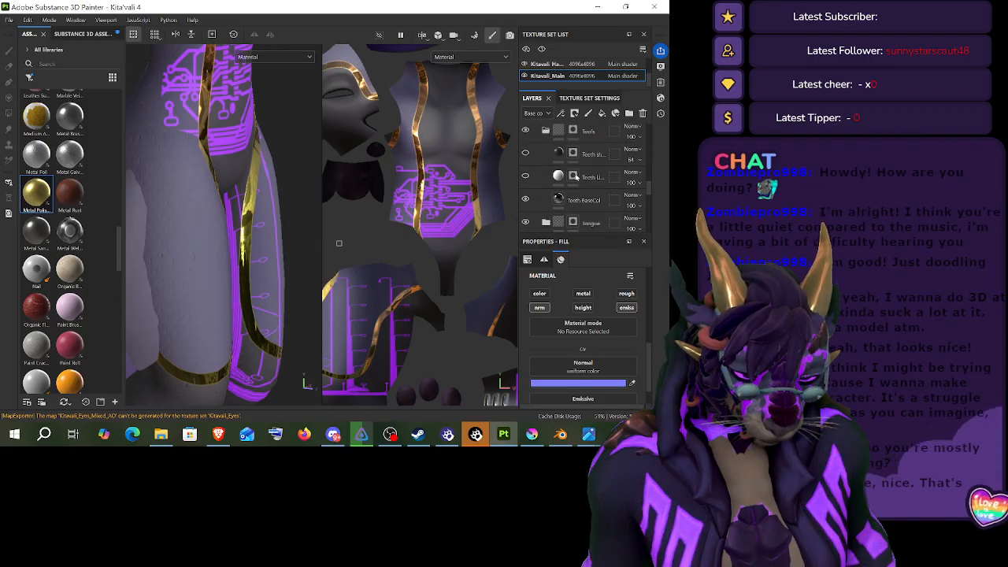
{"action": "scroll", "coordinate": [576, 177], "scroll_direction": "up", "scroll_amount": 4}
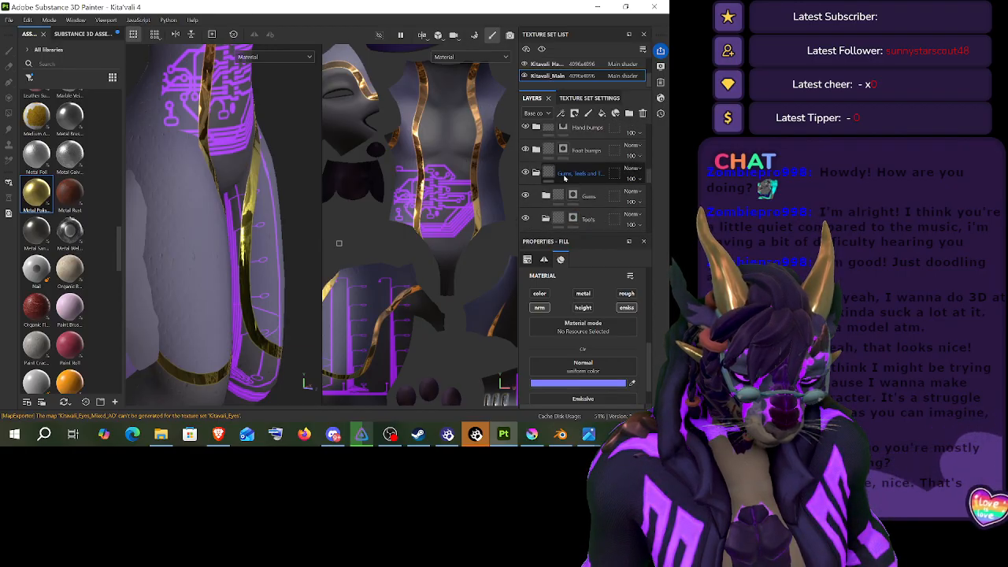
{"action": "scroll", "coordinate": [541, 175], "scroll_direction": "down", "scroll_amount": 8}
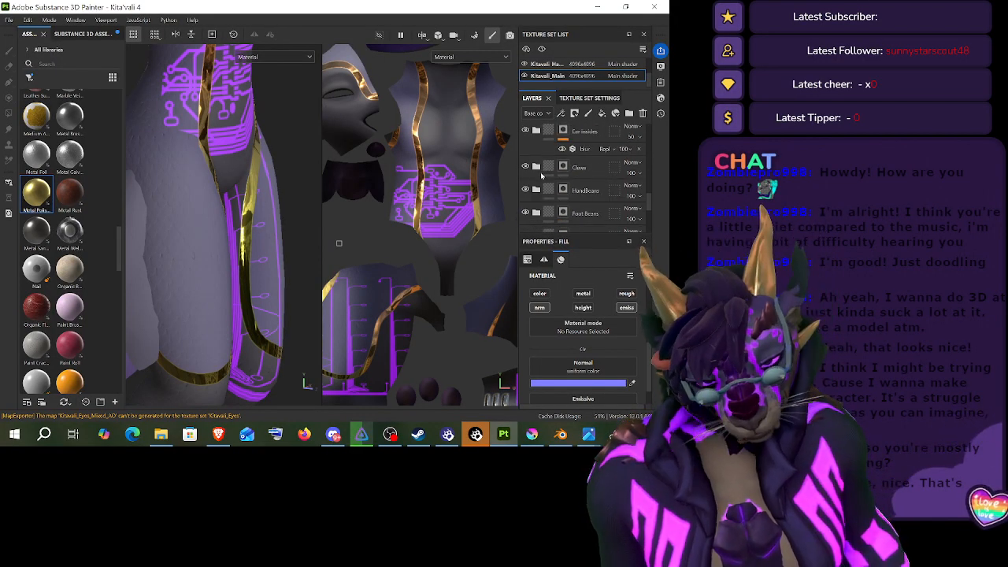
{"action": "scroll", "coordinate": [548, 172], "scroll_direction": "down", "scroll_amount": 1}
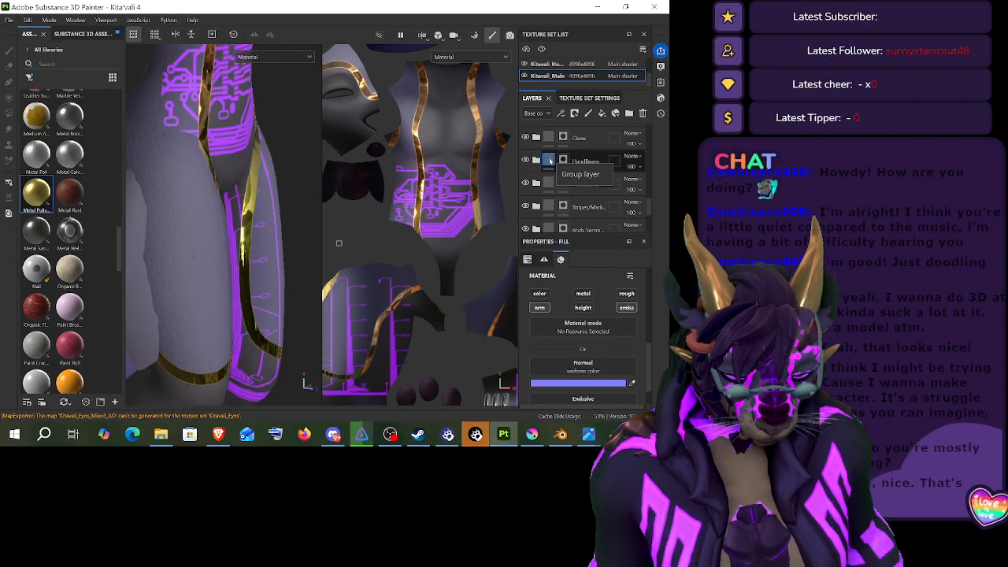
{"action": "scroll", "coordinate": [550, 165], "scroll_direction": "down", "scroll_amount": 1}
{"action": "left_click", "coordinate": [537, 178]}
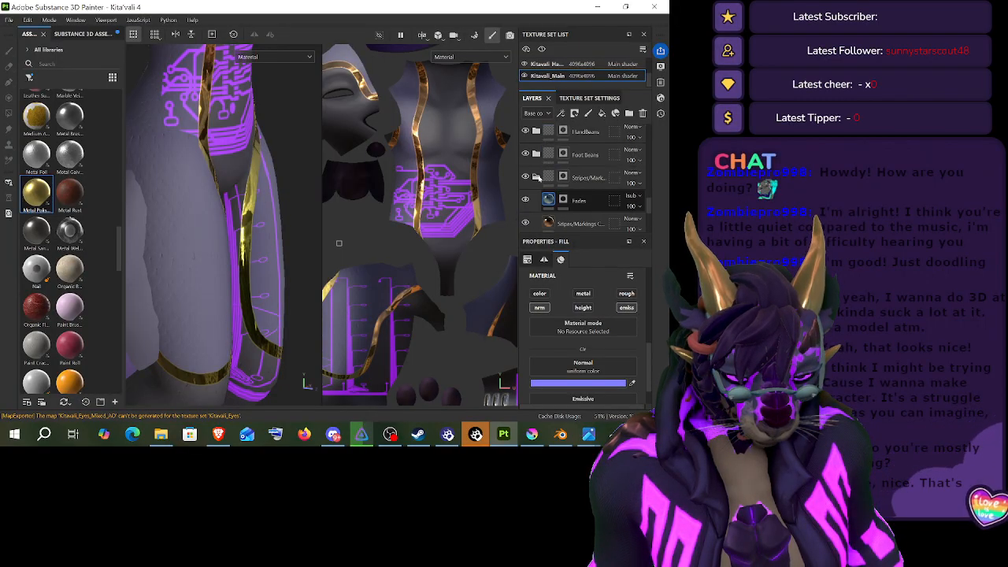
{"action": "scroll", "coordinate": [551, 165], "scroll_direction": "down", "scroll_amount": 1}
Step: Add a Paint effect to the Stripes/Markings layer's mask
{"action": "left_click", "coordinate": [564, 151]}
{"action": "right_click", "coordinate": [564, 152]}
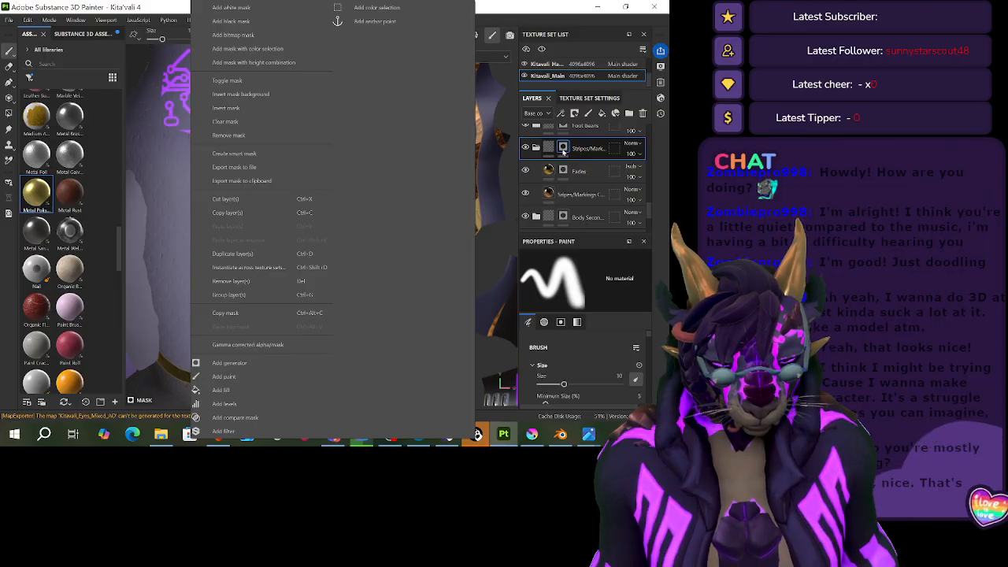
{"action": "left_click", "coordinate": [247, 381]}
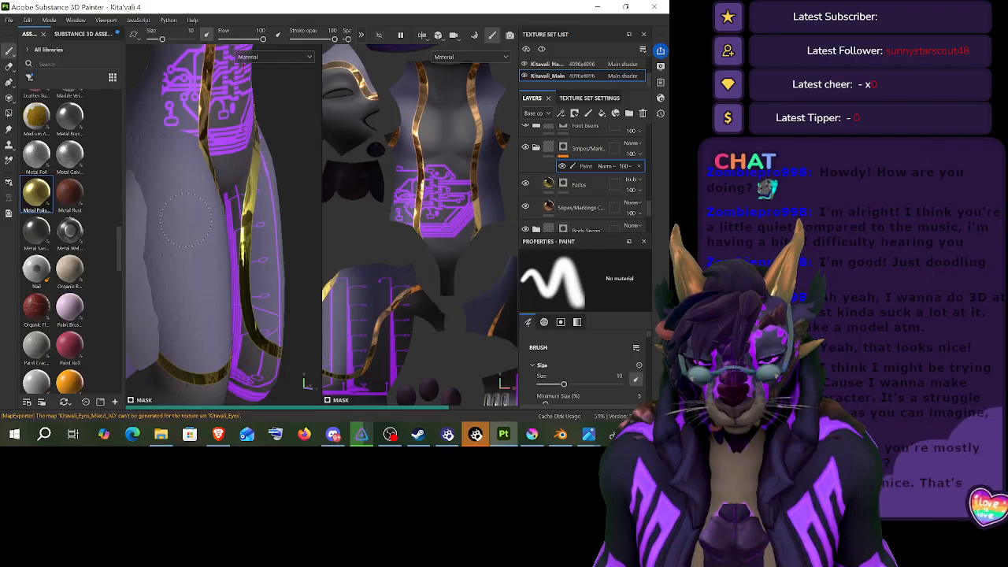
Step: Try a test gold stroke on the leg, then save the project
{"action": "left_click_drag", "start_coordinate": [186, 220], "coordinate": [182, 209]}
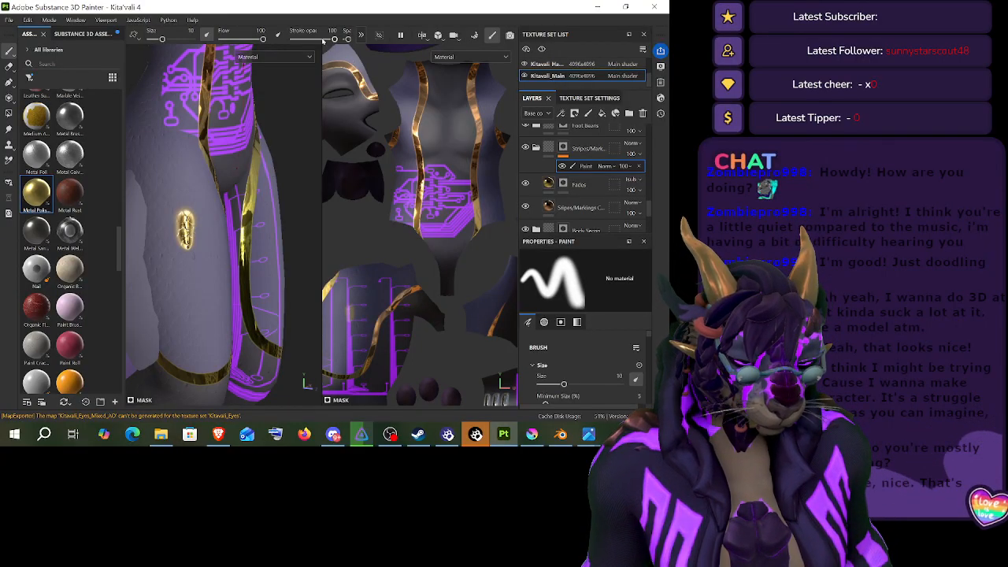
{"action": "left_click_drag", "start_coordinate": [195, 224], "coordinate": [193, 222], "text": "alt"}
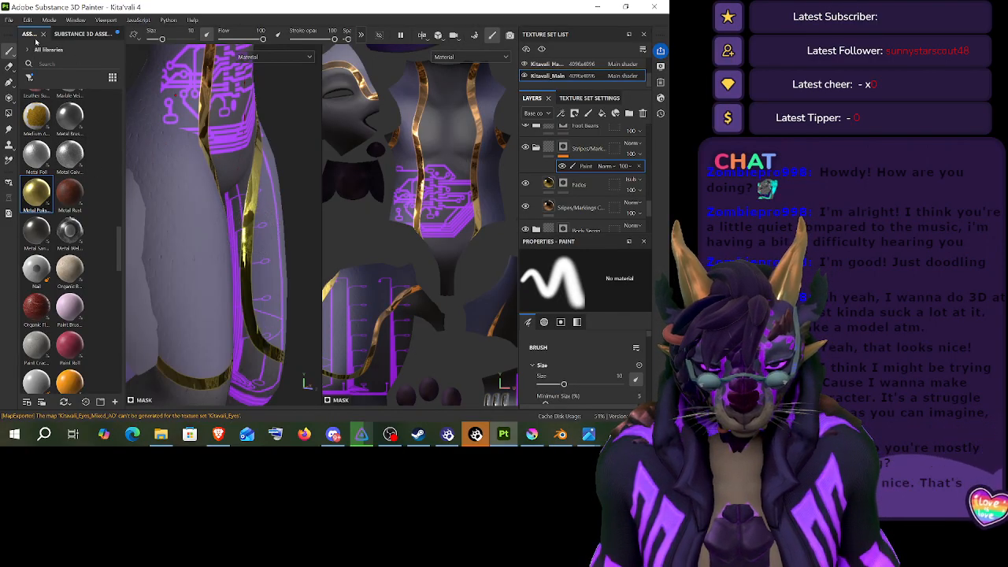
{"action": "left_click", "coordinate": [9, 20]}
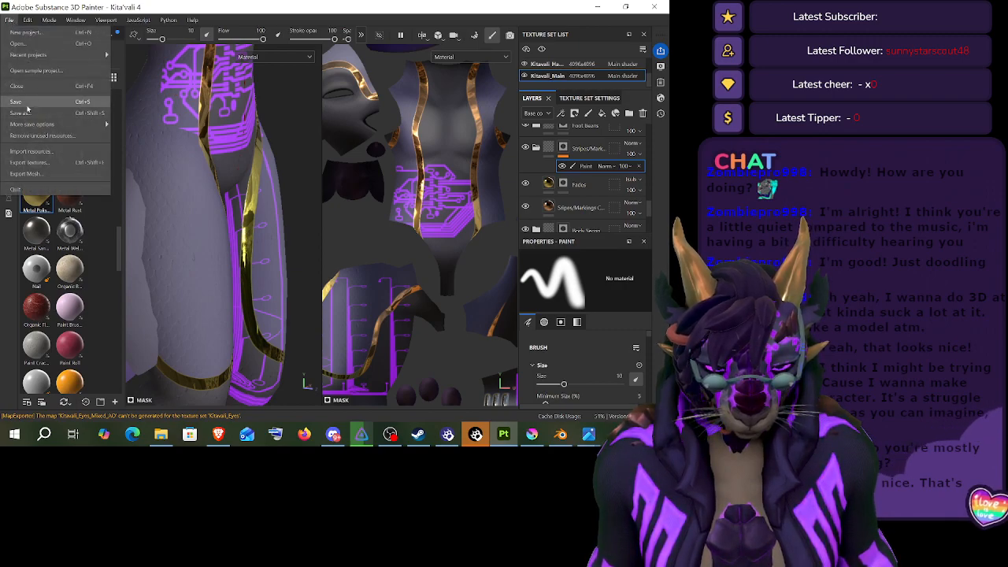
{"action": "left_click", "coordinate": [22, 101]}
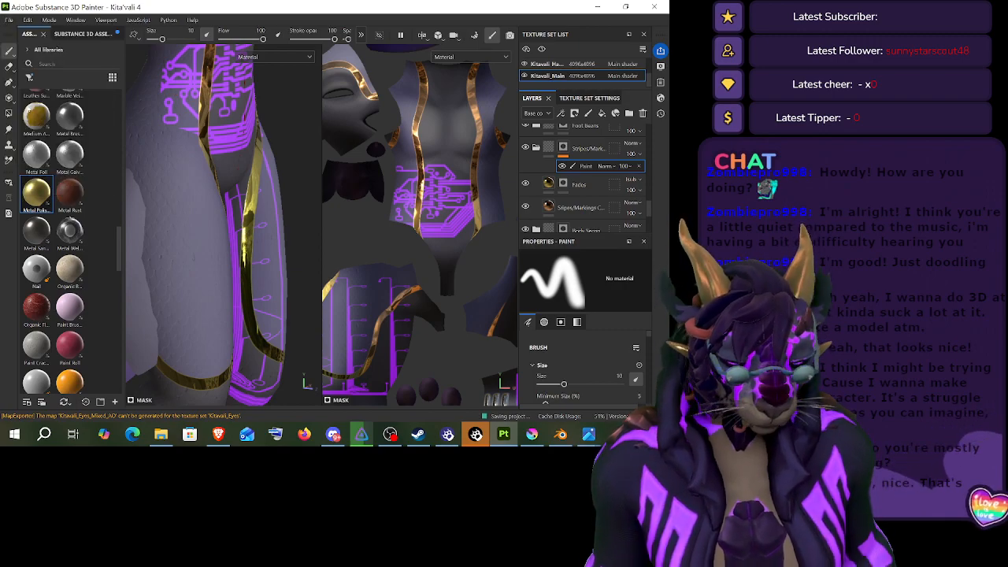
Step: Set the brush size to 1
{"action": "left_click", "coordinate": [190, 30]}
{"action": "type", "text": "1"}
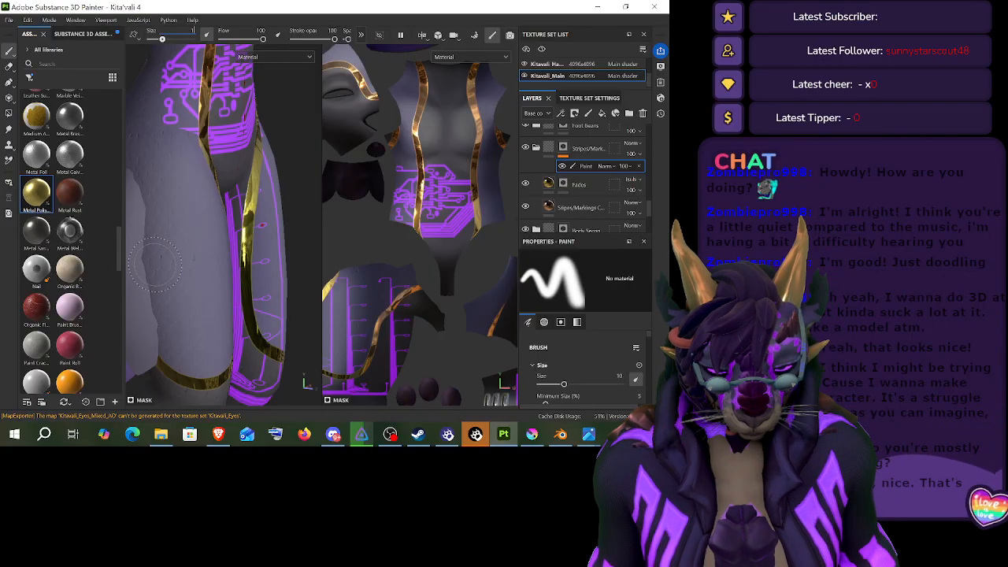
{"action": "key", "text": "Return"}
Step: Zoom in on the leg and paint a thin gold rune stroke
{"action": "scroll", "coordinate": [189, 209], "scroll_direction": "up", "scroll_amount": 4}
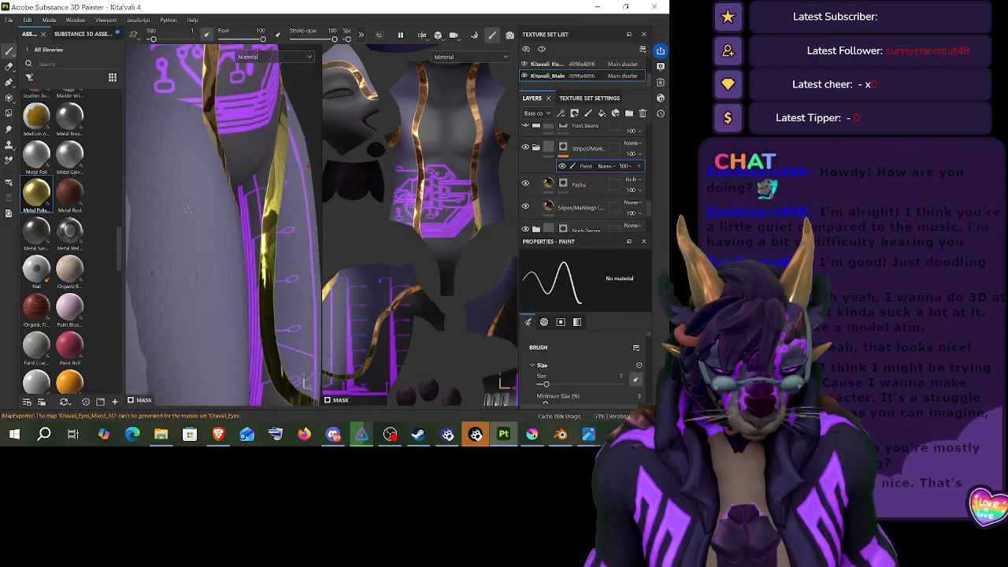
{"action": "scroll", "coordinate": [175, 215], "scroll_direction": "down", "scroll_amount": 5}
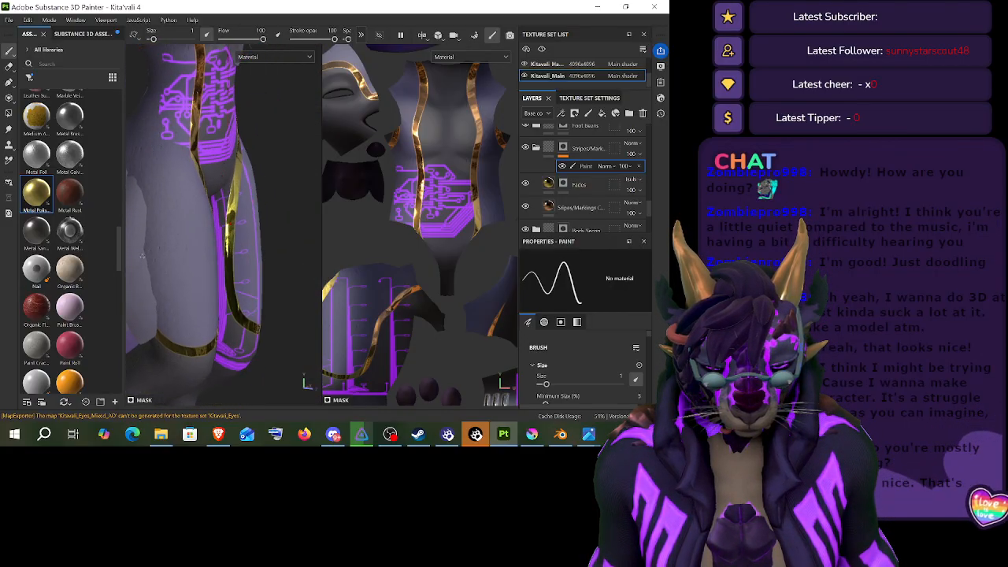
{"action": "scroll", "coordinate": [170, 219], "scroll_direction": "up", "scroll_amount": 4}
{"action": "scroll", "coordinate": [162, 225], "scroll_direction": "down", "scroll_amount": 3}
{"action": "scroll", "coordinate": [161, 223], "scroll_direction": "down", "scroll_amount": 3}
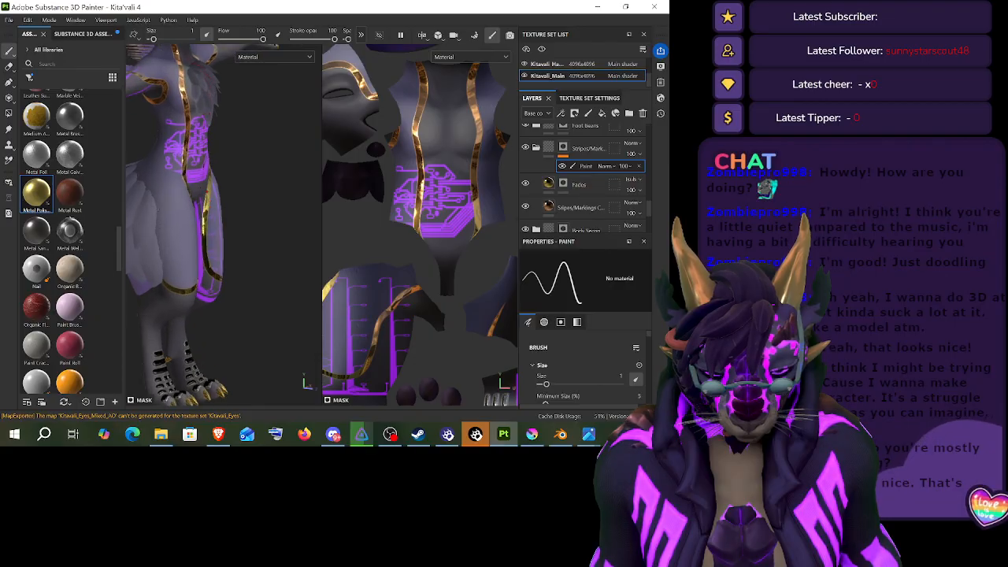
{"action": "scroll", "coordinate": [173, 217], "scroll_direction": "up", "scroll_amount": 5}
{"action": "scroll", "coordinate": [197, 212], "scroll_direction": "up", "scroll_amount": 3}
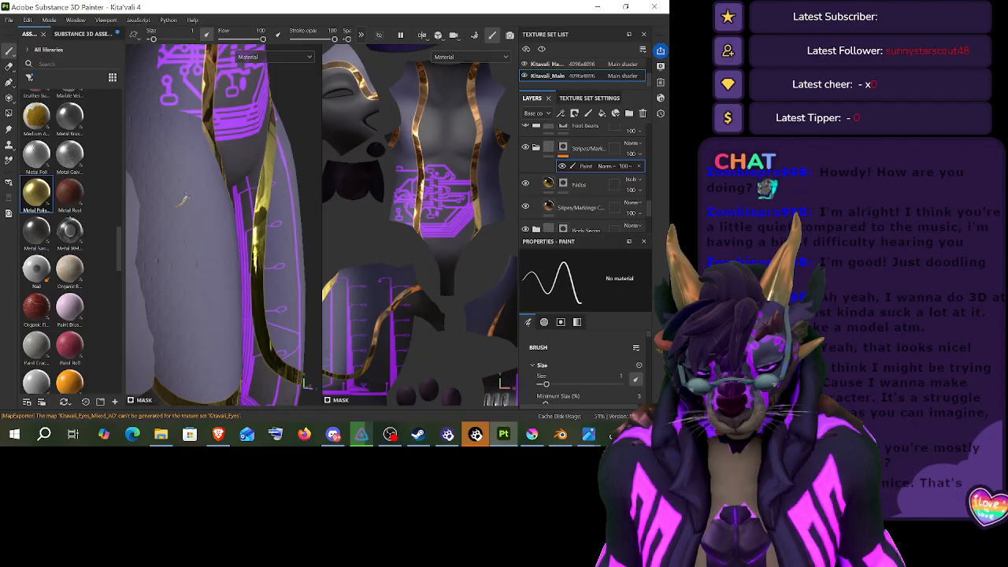
{"action": "left_click_drag", "start_coordinate": [183, 201], "coordinate": [186, 228]}
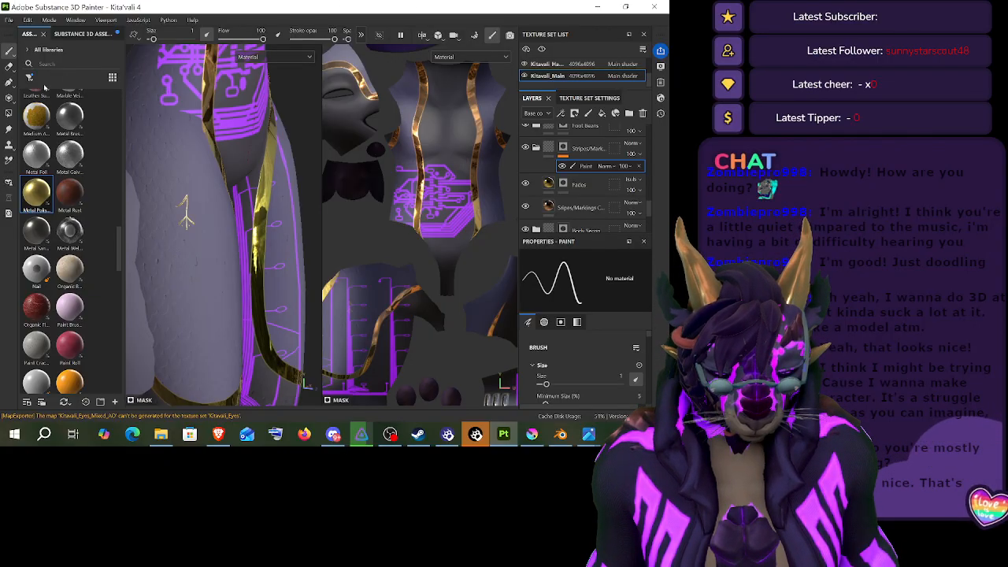
Step: Undo the last two gold rune strokes on the thigh
{"action": "scroll", "coordinate": [185, 222], "scroll_direction": "up", "scroll_amount": 5}
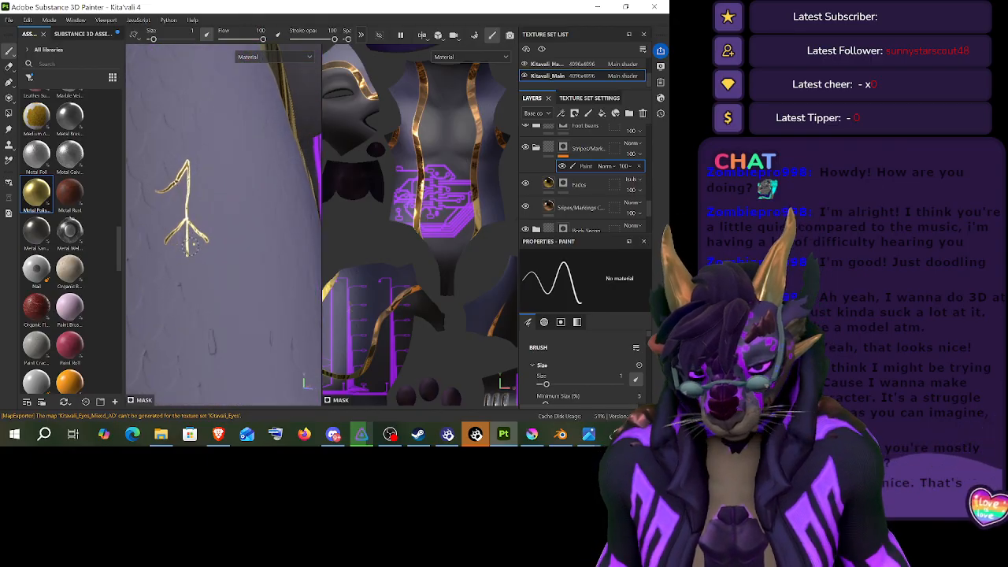
{"action": "right_click", "coordinate": [196, 257]}
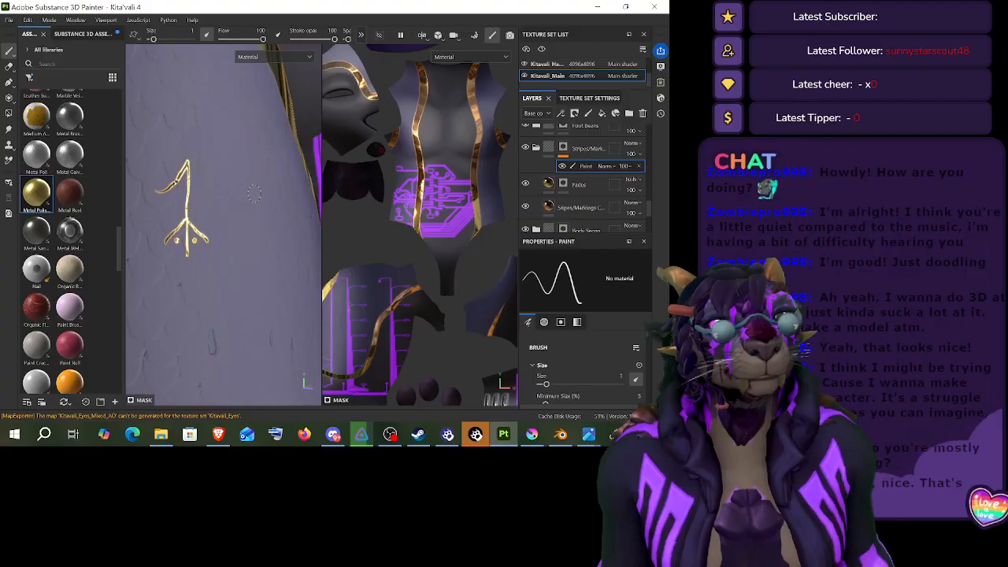
{"action": "left_click", "coordinate": [14, 434]}
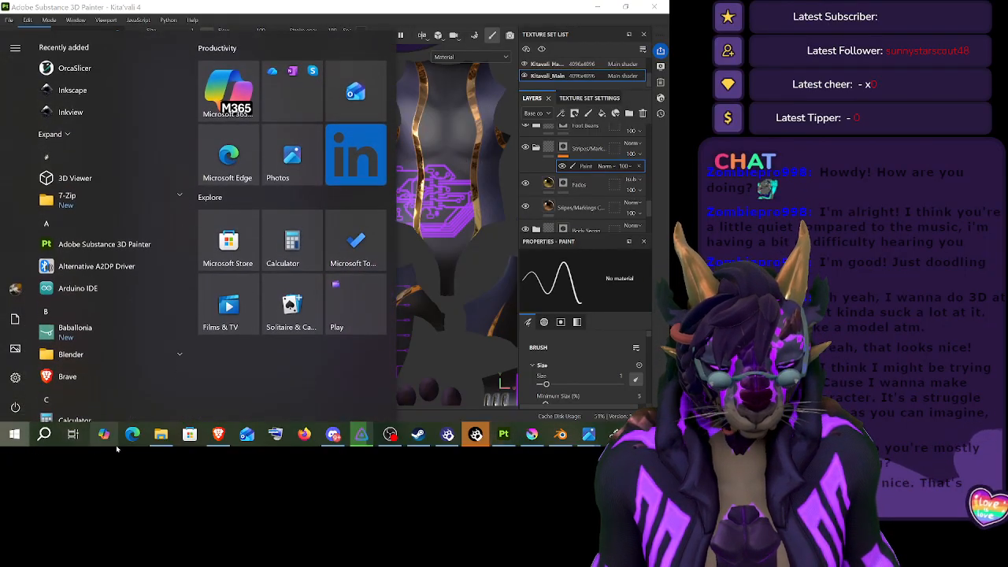
{"action": "left_click", "coordinate": [16, 434]}
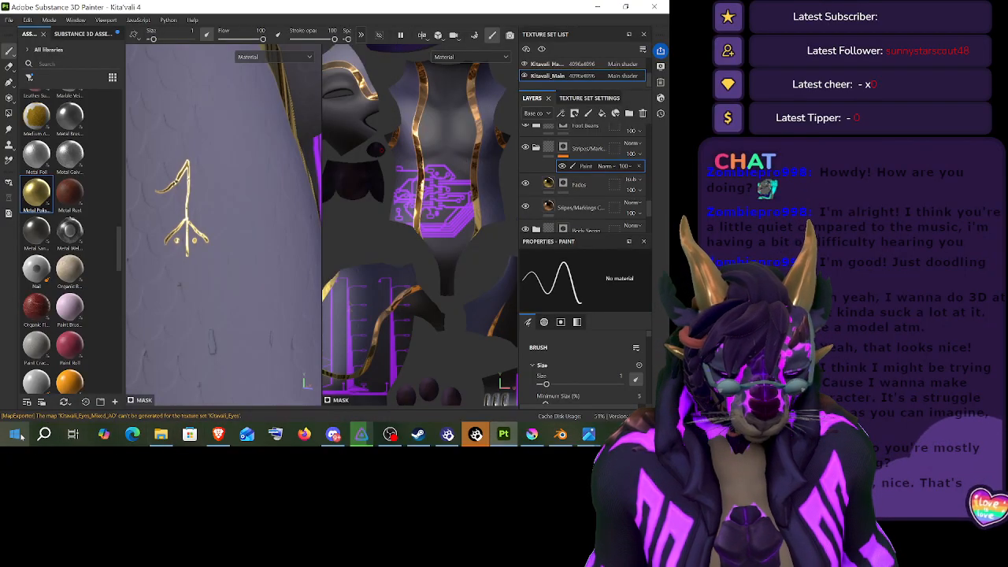
{"action": "scroll", "coordinate": [216, 198], "scroll_direction": "down", "scroll_amount": 2}
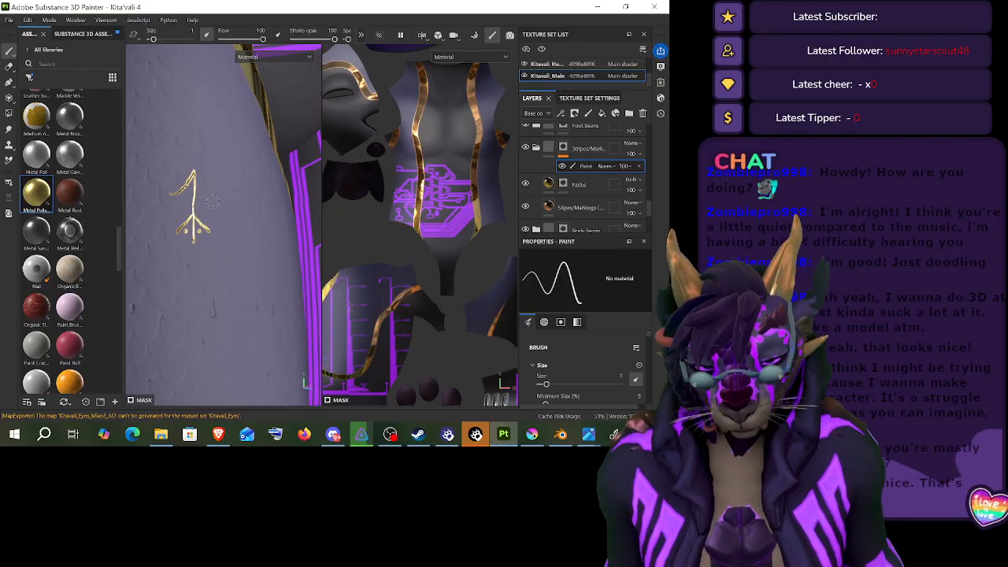
{"action": "key", "text": "ctrl"}
{"action": "key", "text": "ctrl+z"}
{"action": "key", "text": "ctrl+z"}
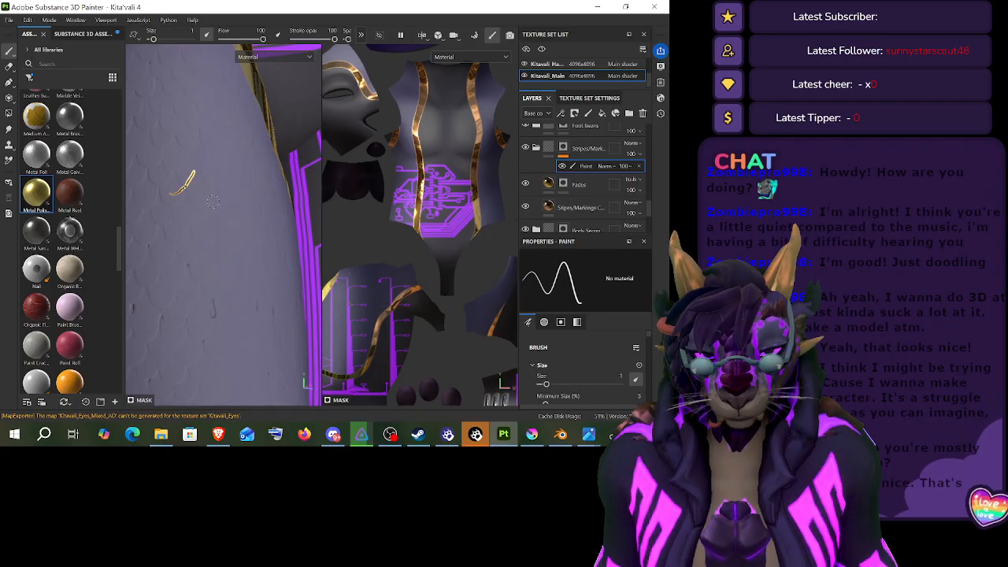
Step: Repaint the rune's vertical gold stem with down-left and down-right branches at its base
{"action": "left_click_drag", "start_coordinate": [193, 175], "coordinate": [192, 243]}
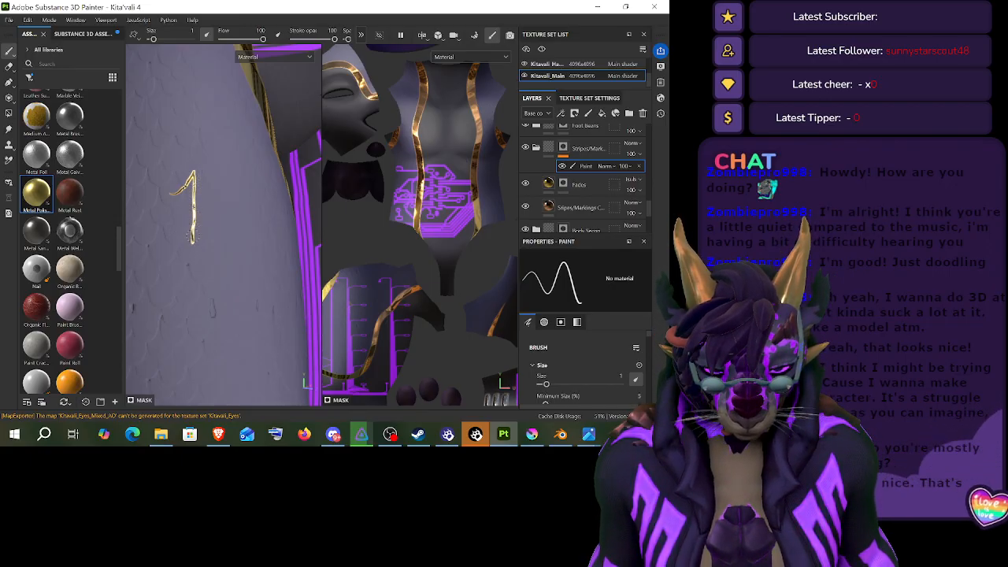
{"action": "mouse_move", "coordinate": [192, 224]}
{"action": "left_mouse_down"}
{"action": "mouse_move", "coordinate": [211, 235]}
{"action": "mouse_move", "coordinate": [187, 223]}
{"action": "mouse_move", "coordinate": [174, 237]}
{"action": "left_mouse_up"}
{"action": "key", "text": "ctrl+z"}
{"action": "key", "text": "ctrl+z"}
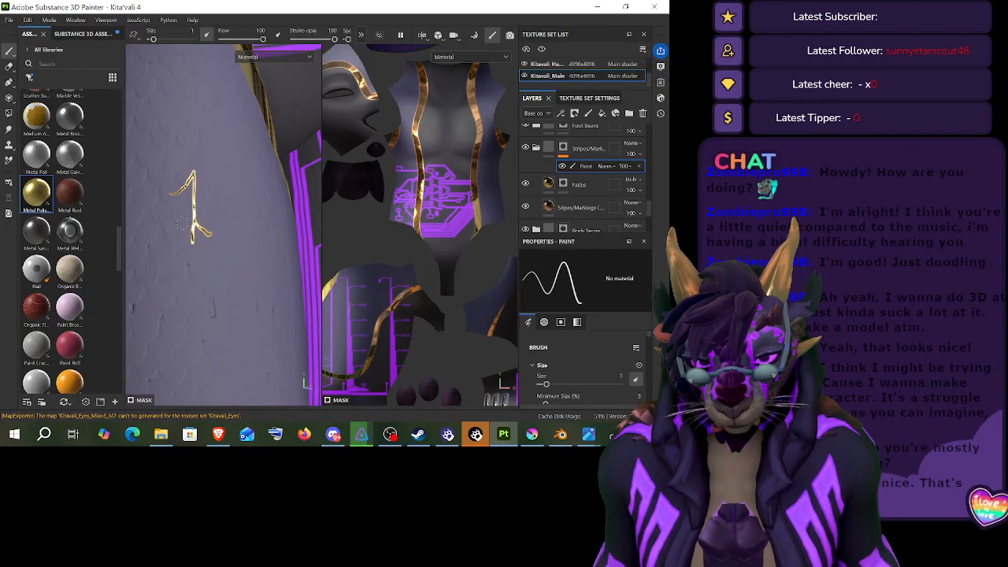
{"action": "left_click_drag", "start_coordinate": [194, 213], "coordinate": [187, 226]}
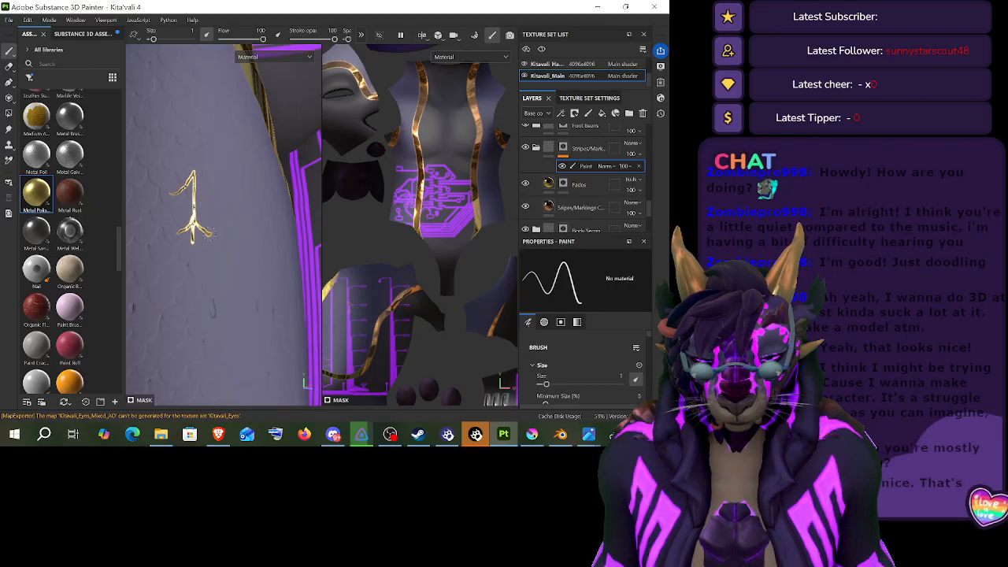
{"action": "left_click_drag", "start_coordinate": [210, 234], "coordinate": [194, 218]}
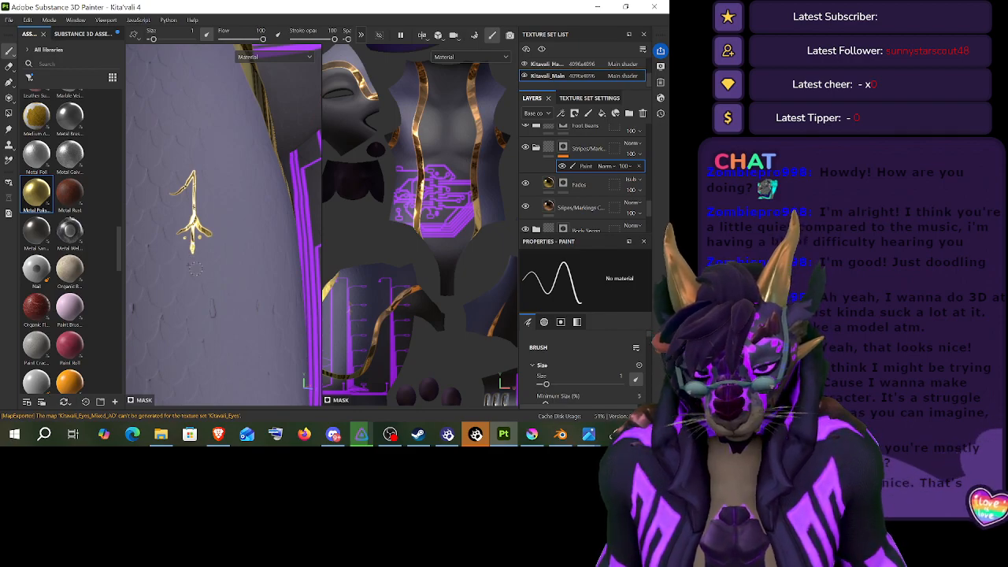
Step: Undo the rune's base branches and repaint a down-left branch with a small gold dab
{"action": "key", "text": "ctrl"}
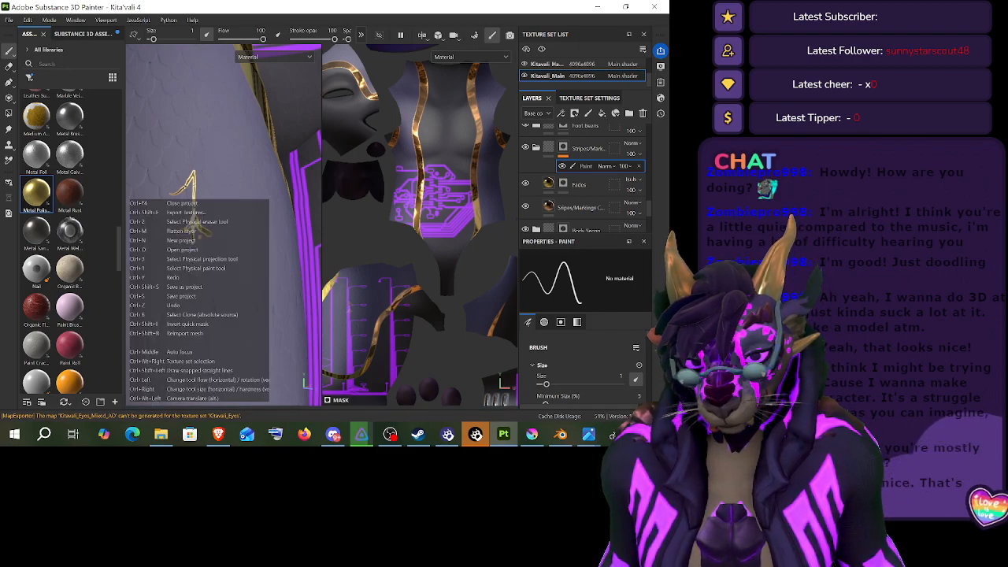
{"action": "key", "text": "ctrl+z"}
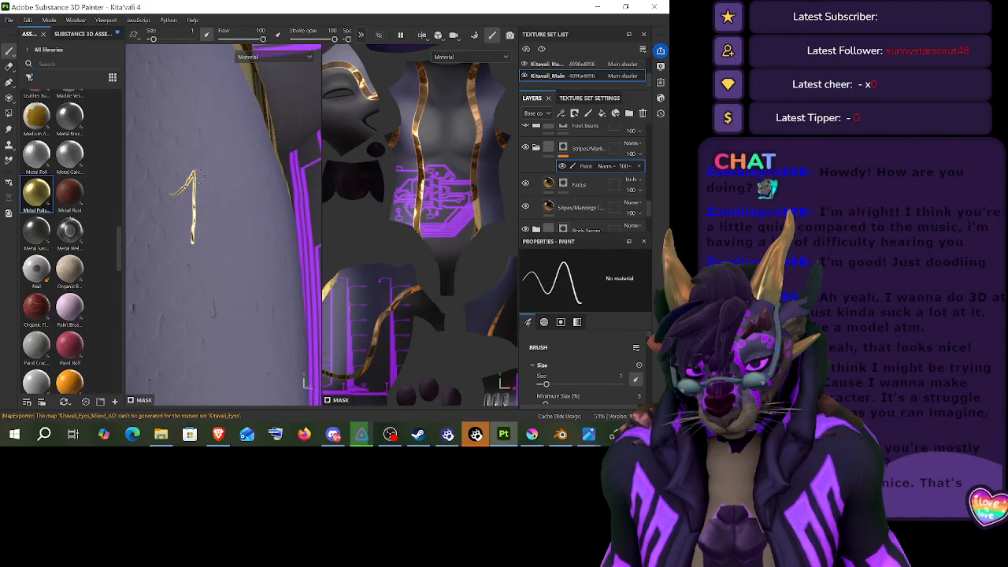
{"action": "mouse_move", "coordinate": [195, 211]}
{"action": "left_mouse_down"}
{"action": "mouse_move", "coordinate": [173, 235]}
{"action": "mouse_move", "coordinate": [197, 221]}
{"action": "mouse_move", "coordinate": [203, 228]}
{"action": "left_mouse_up"}
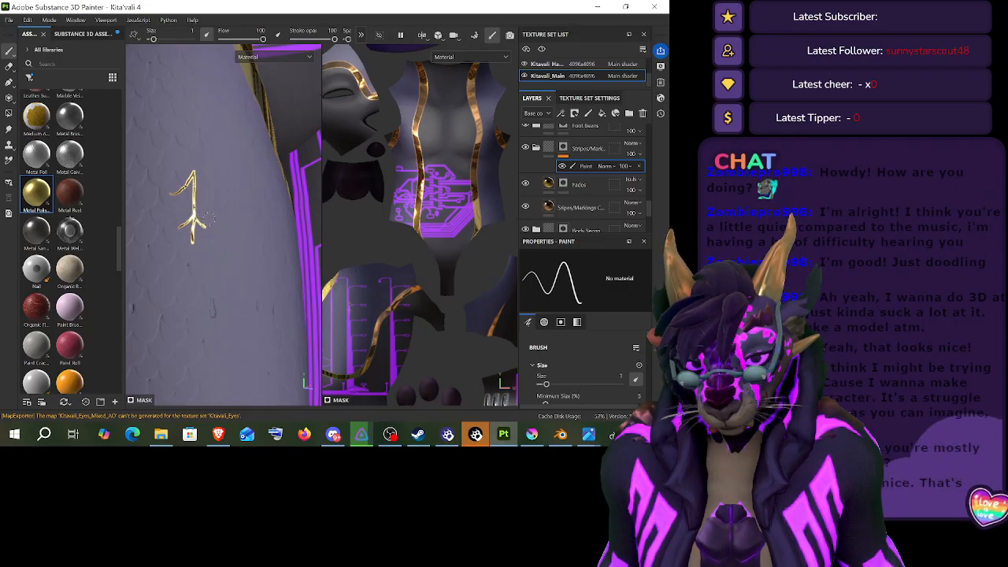
{"action": "left_click", "coordinate": [198, 235]}
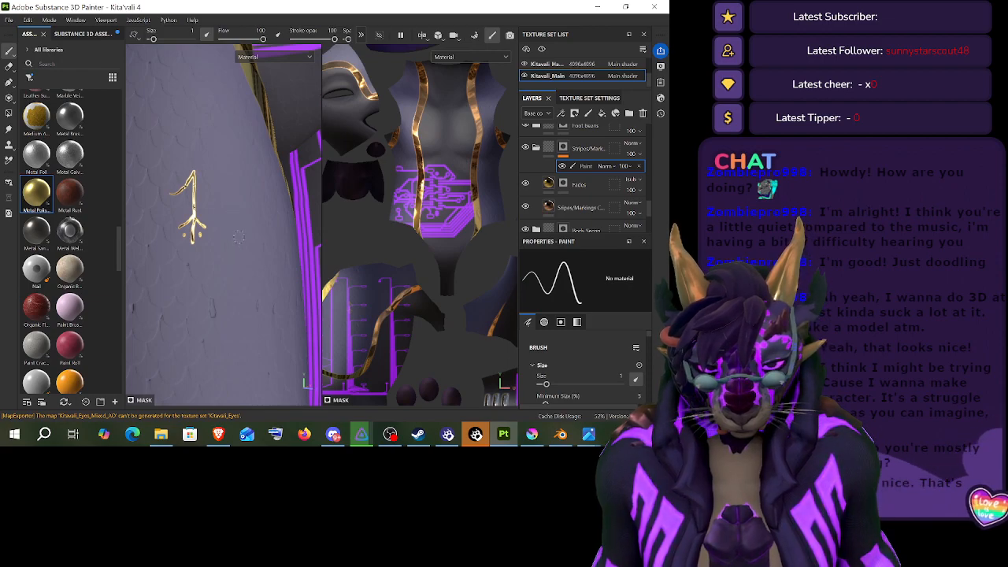
Step: Paint a second gold rune, a stem with one branch, right of the first
{"action": "scroll", "coordinate": [238, 236], "scroll_direction": "down", "scroll_amount": 5}
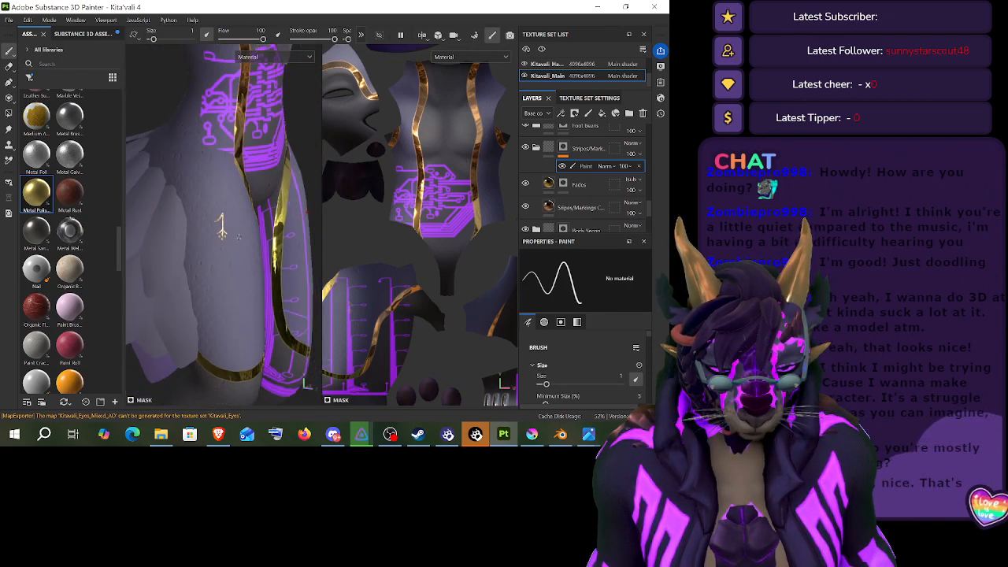
{"action": "scroll", "coordinate": [238, 236], "scroll_direction": "up", "scroll_amount": 2}
{"action": "scroll", "coordinate": [238, 236], "scroll_direction": "up", "scroll_amount": 2}
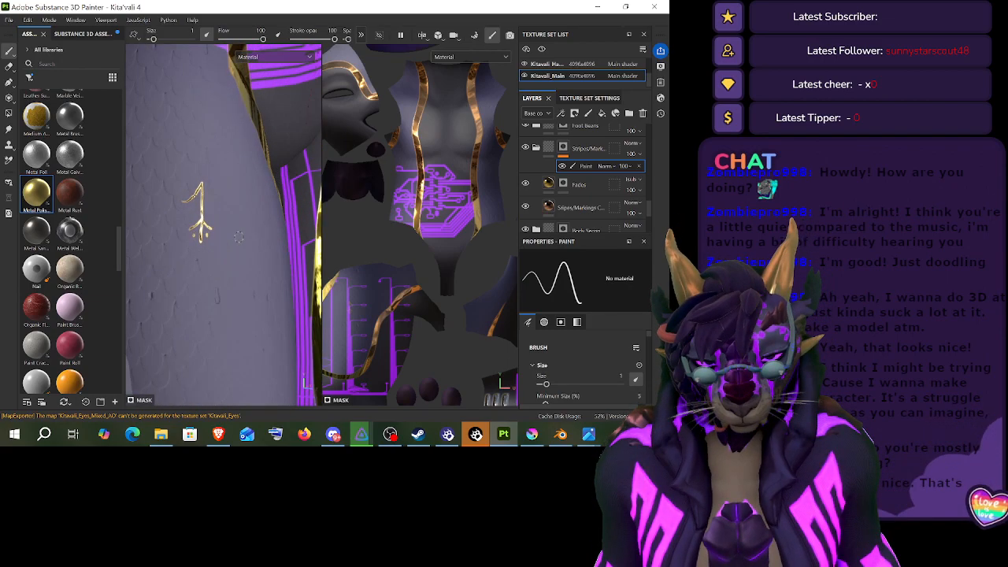
{"action": "scroll", "coordinate": [238, 237], "scroll_direction": "up", "scroll_amount": 2}
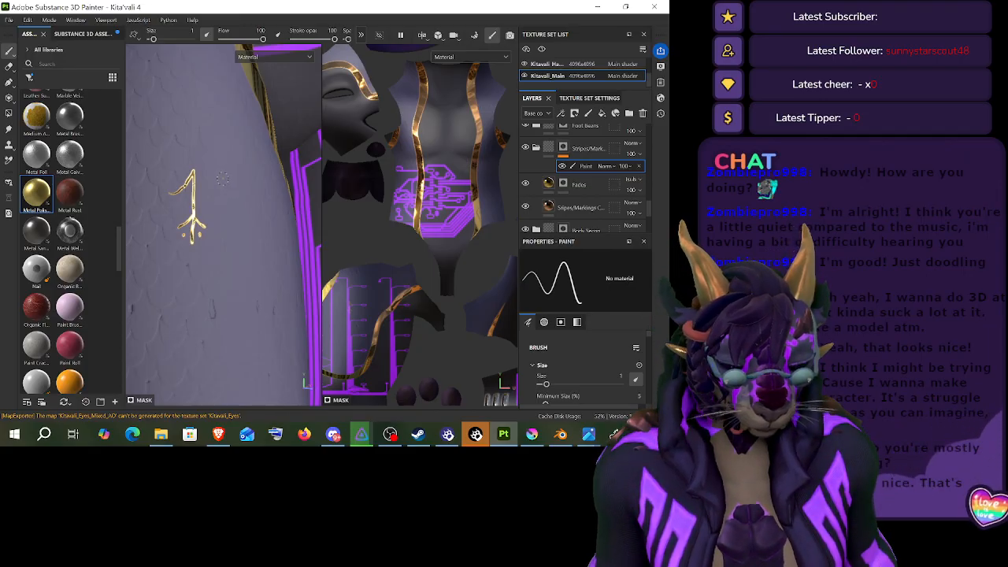
{"action": "mouse_move", "coordinate": [230, 176]}
{"action": "left_mouse_down"}
{"action": "mouse_move", "coordinate": [235, 168]}
{"action": "mouse_move", "coordinate": [233, 238]}
{"action": "left_mouse_up"}
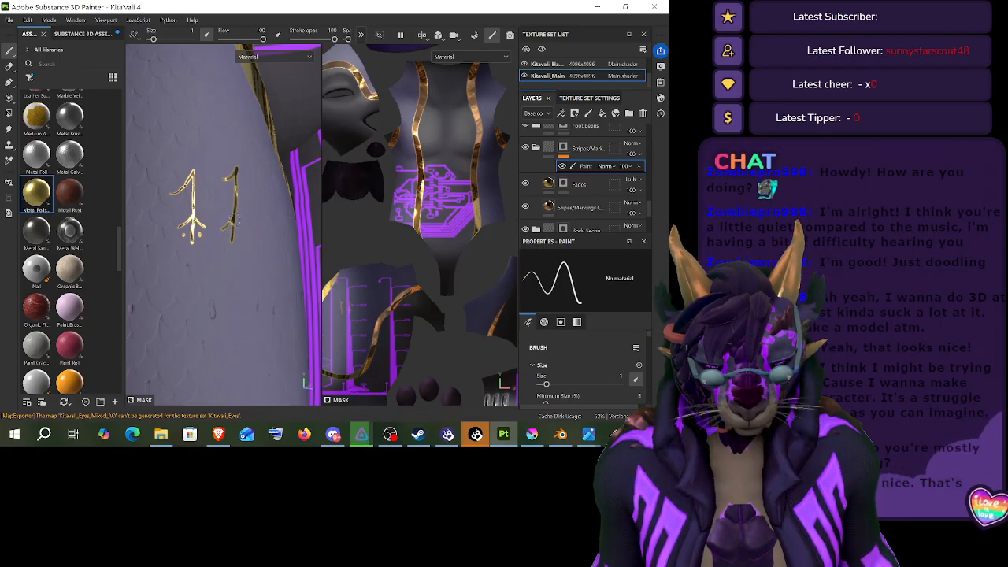
{"action": "left_click_drag", "start_coordinate": [234, 220], "coordinate": [245, 229]}
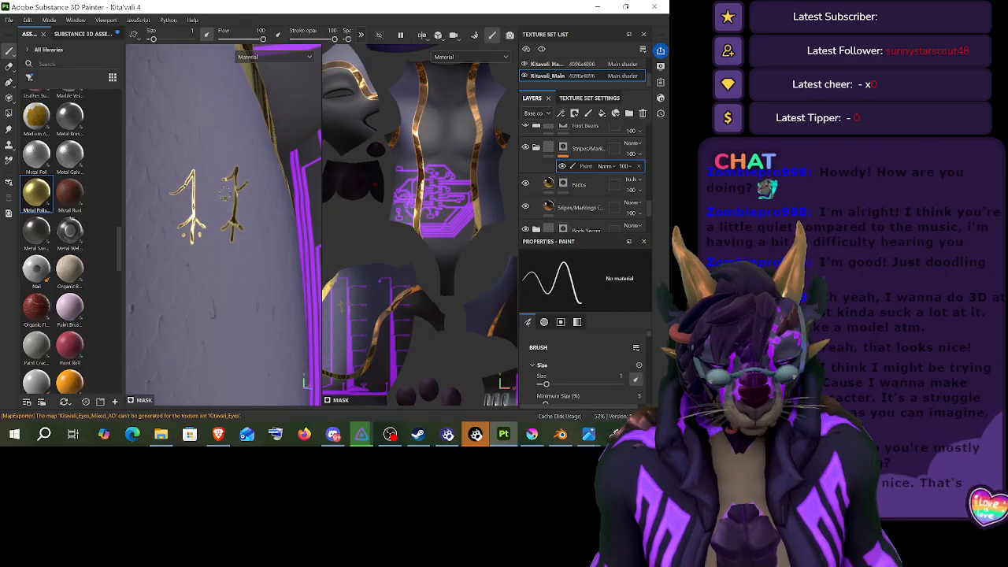
Step: Reframe the front of the thigh and start a third rune below the two
{"action": "left_click", "coordinate": [3, 5]}
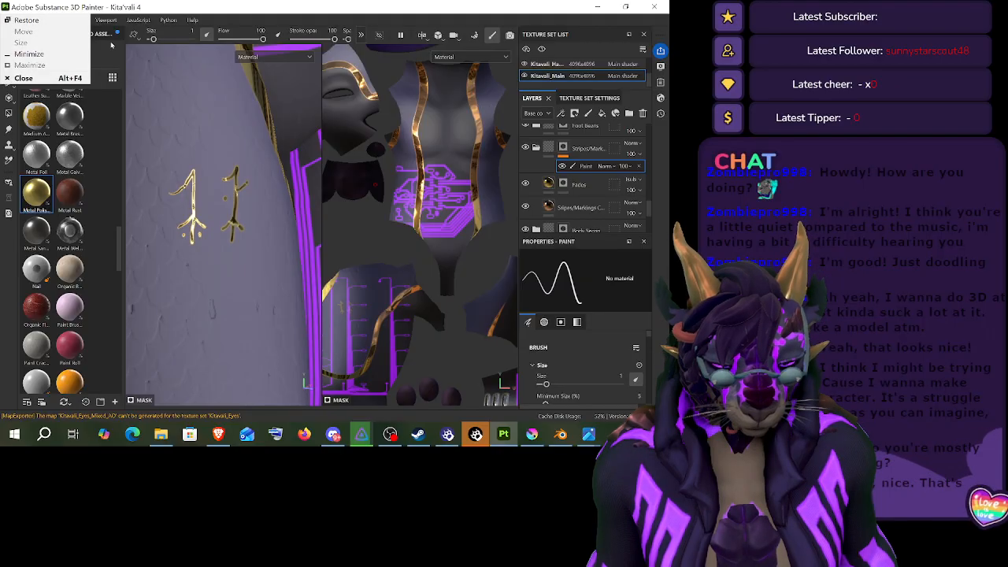
{"action": "left_click", "coordinate": [131, 68]}
{"action": "scroll", "coordinate": [375, 185], "scroll_direction": "down", "scroll_amount": 4}
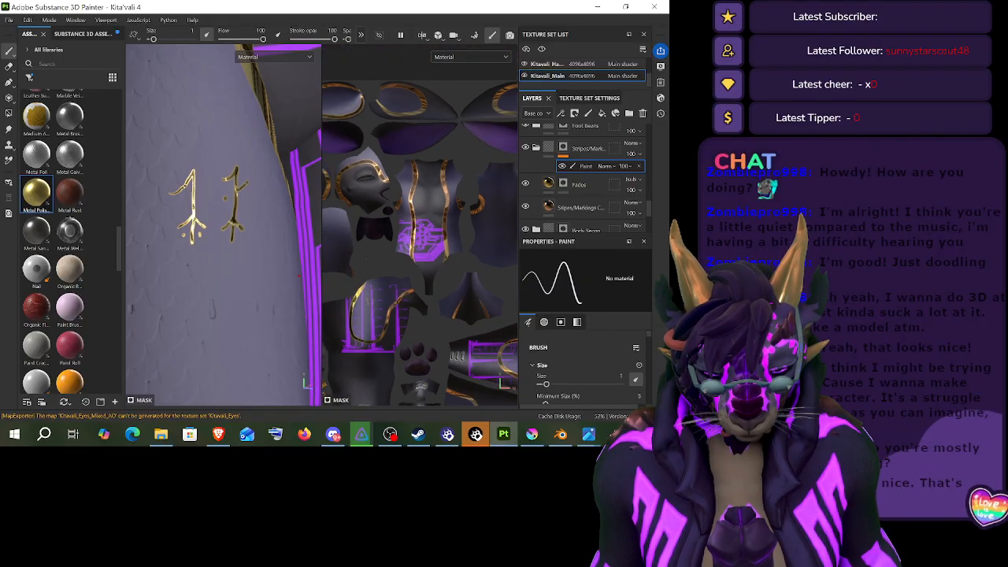
{"action": "scroll", "coordinate": [222, 204], "scroll_direction": "down", "scroll_amount": 5}
{"action": "scroll", "coordinate": [236, 166], "scroll_direction": "up", "scroll_amount": 3}
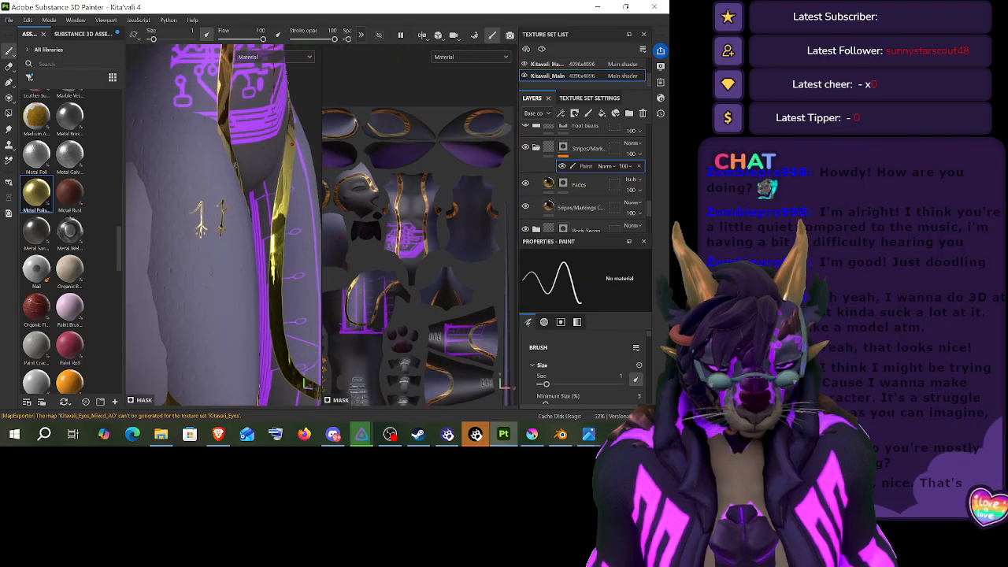
{"action": "mouse_move", "coordinate": [264, 185]}
{"action": "left_mouse_down", "text": "alt"}
{"action": "mouse_move", "coordinate": [236, 188]}
{"action": "mouse_move", "coordinate": [261, 186]}
{"action": "left_mouse_up", "text": "alt"}
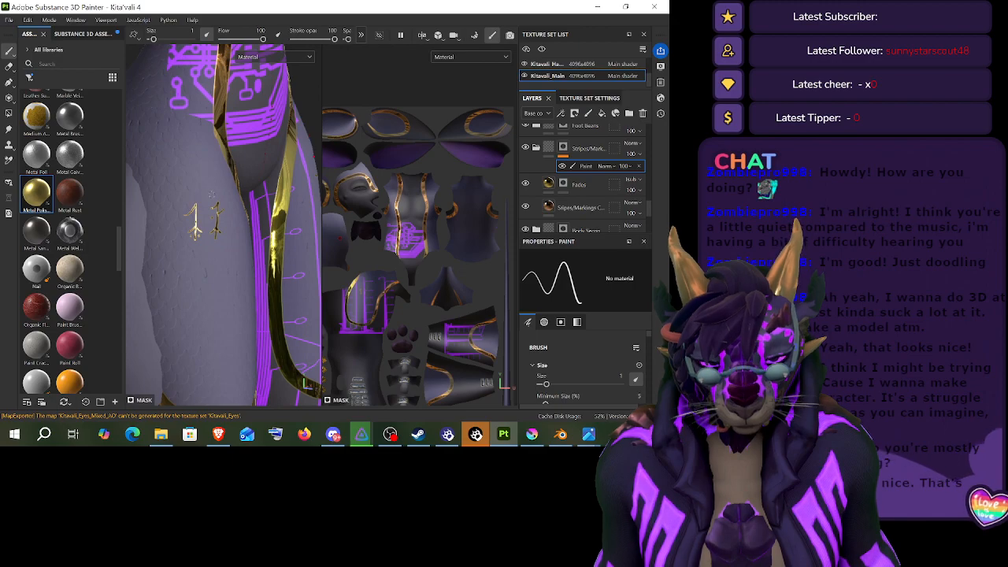
{"action": "scroll", "coordinate": [208, 214], "scroll_direction": "up", "scroll_amount": 3}
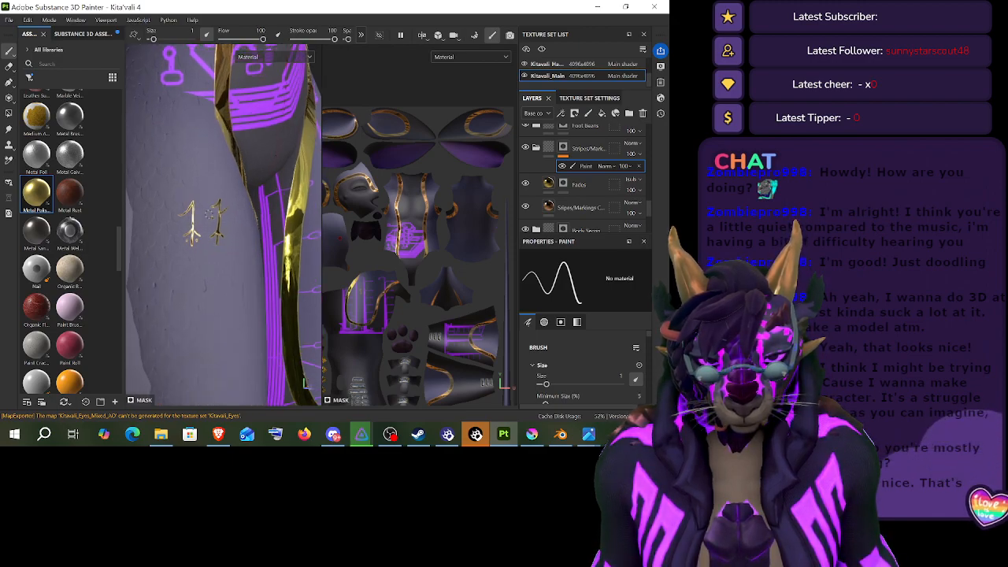
{"action": "scroll", "coordinate": [249, 164], "scroll_direction": "down", "scroll_amount": 4}
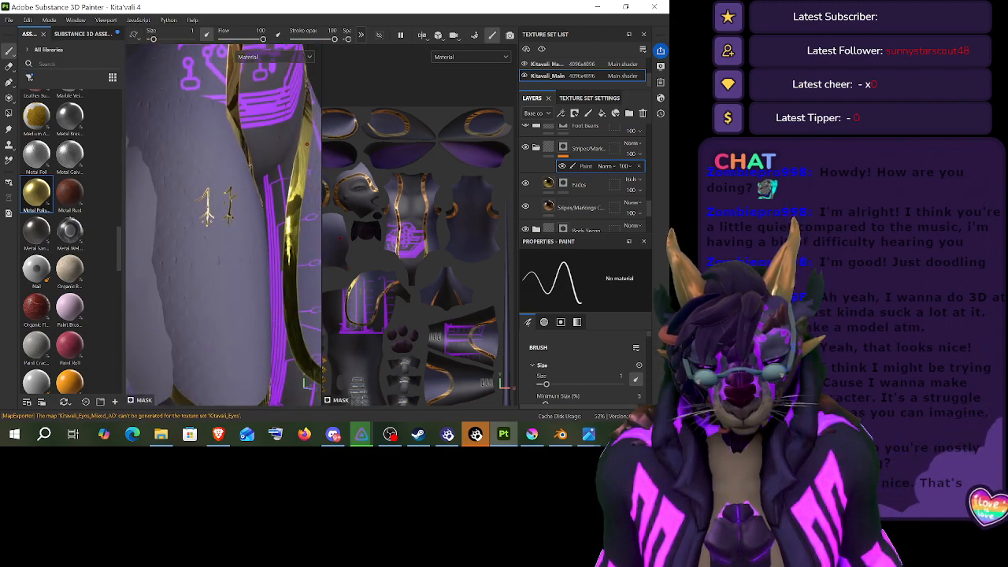
{"action": "left_click_drag", "start_coordinate": [258, 155], "coordinate": [248, 150], "text": "alt"}
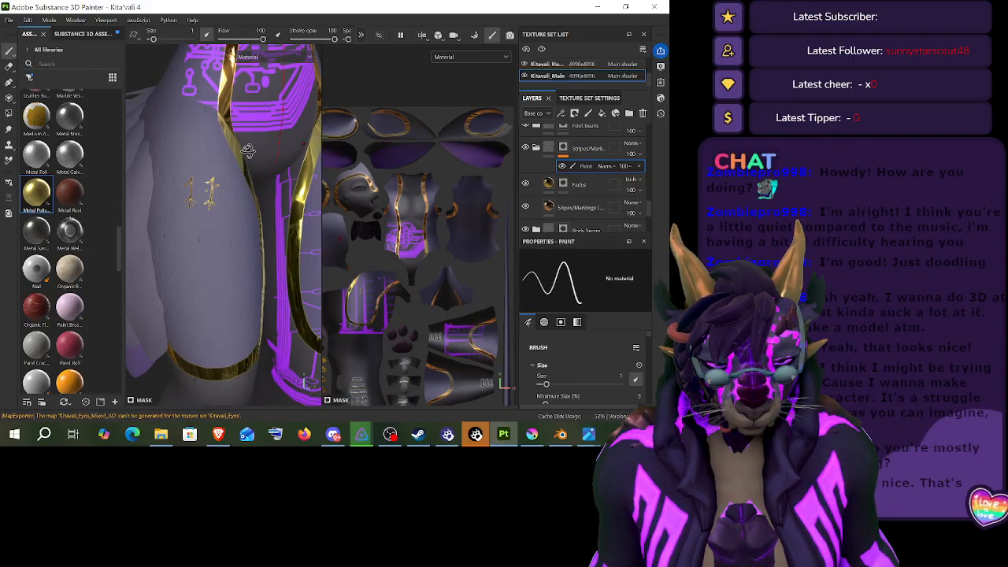
{"action": "mouse_move", "coordinate": [248, 150]}
{"action": "left_mouse_down", "text": "alt"}
{"action": "mouse_move", "coordinate": [272, 141]}
{"action": "mouse_move", "coordinate": [250, 139]}
{"action": "left_mouse_up", "text": "alt"}
{"action": "scroll", "coordinate": [196, 249], "scroll_direction": "up", "scroll_amount": 2}
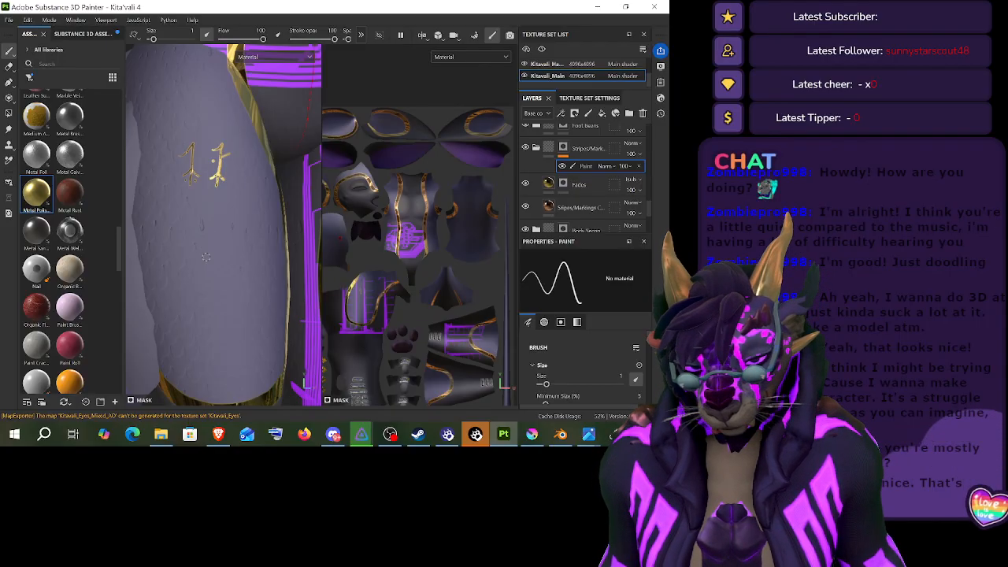
{"action": "mouse_move", "coordinate": [205, 258]}
{"action": "left_mouse_down"}
{"action": "mouse_move", "coordinate": [202, 208]}
{"action": "mouse_move", "coordinate": [216, 225]}
{"action": "mouse_move", "coordinate": [199, 242]}
{"action": "left_mouse_up"}
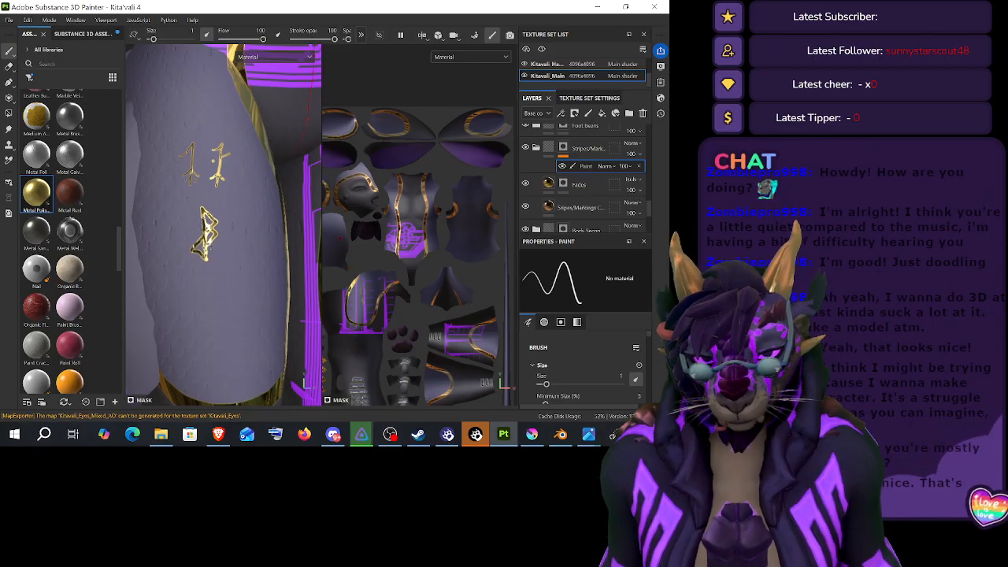
Step: Finish the lower rune with a thin gold stroke and an up-right branch
{"action": "scroll", "coordinate": [209, 247], "scroll_direction": "down", "scroll_amount": 6}
{"action": "scroll", "coordinate": [208, 248], "scroll_direction": "up", "scroll_amount": 5}
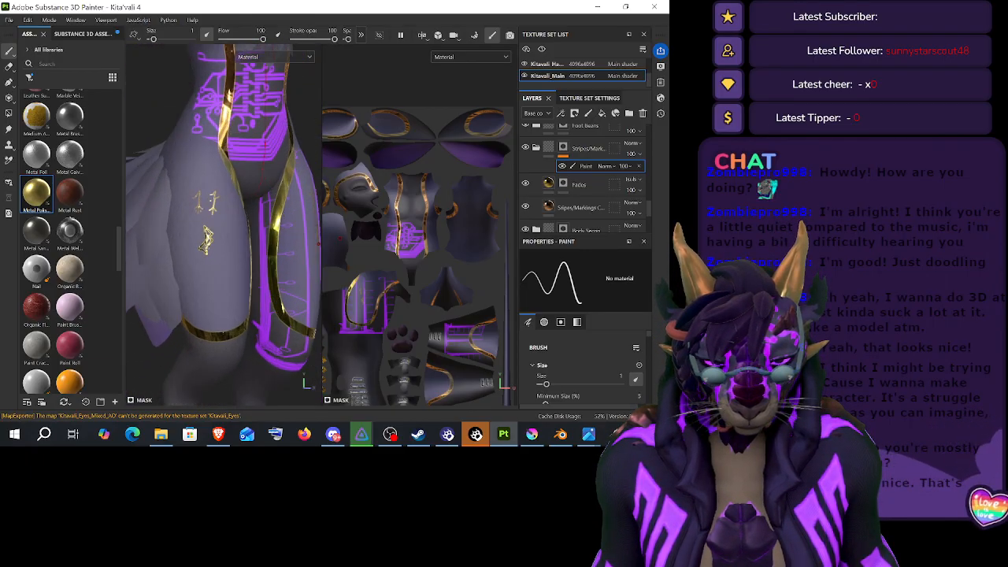
{"action": "scroll", "coordinate": [207, 228], "scroll_direction": "down", "scroll_amount": 6}
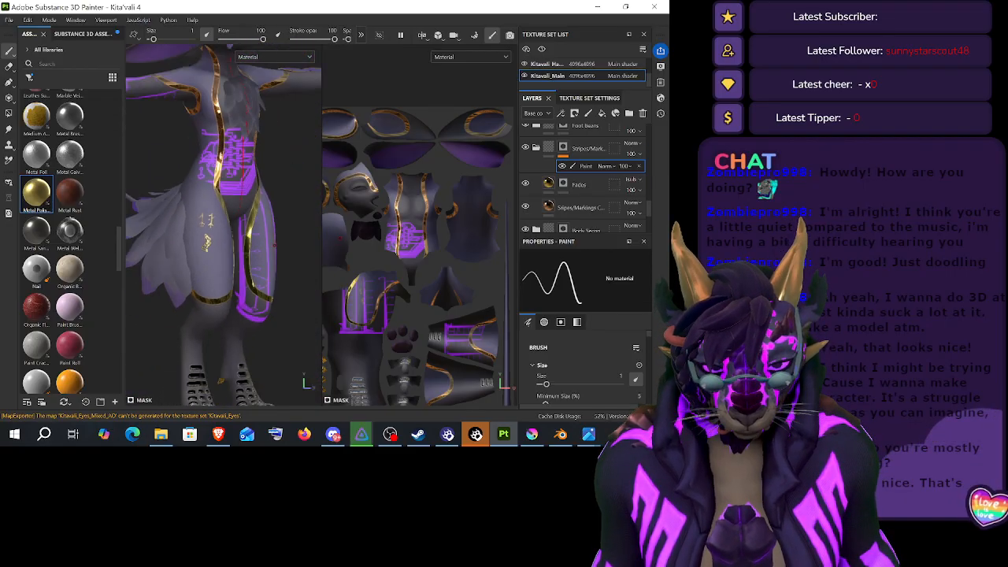
{"action": "scroll", "coordinate": [207, 243], "scroll_direction": "up", "scroll_amount": 5}
{"action": "middle_click_drag", "start_coordinate": [205, 239], "coordinate": [209, 142], "text": "alt"}
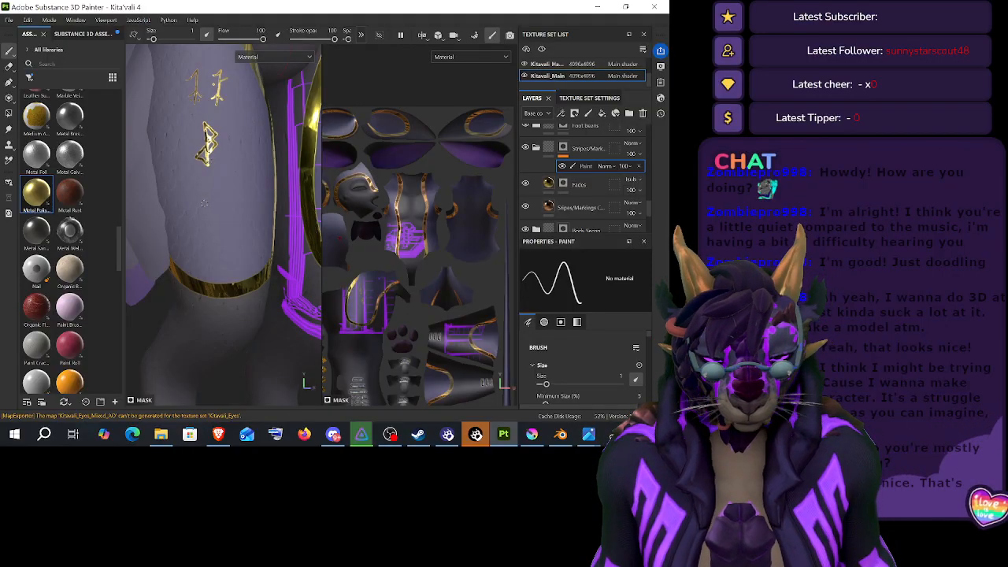
{"action": "left_click_drag", "start_coordinate": [203, 207], "coordinate": [232, 229]}
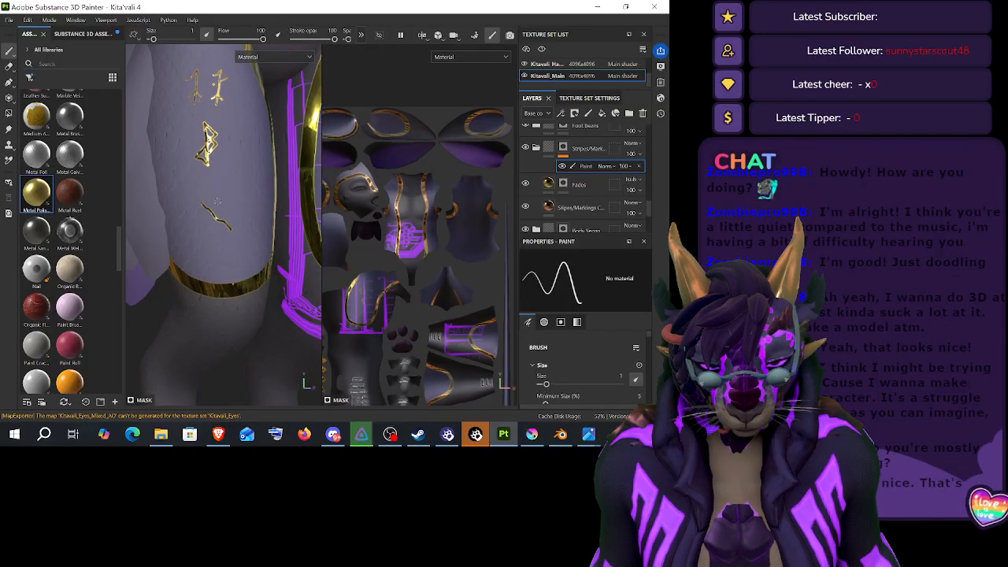
{"action": "key", "text": "ctrl+z"}
{"action": "mouse_move", "coordinate": [199, 201]}
{"action": "left_mouse_down"}
{"action": "mouse_move", "coordinate": [226, 226]}
{"action": "mouse_move", "coordinate": [211, 230]}
{"action": "mouse_move", "coordinate": [208, 190]}
{"action": "left_mouse_up"}
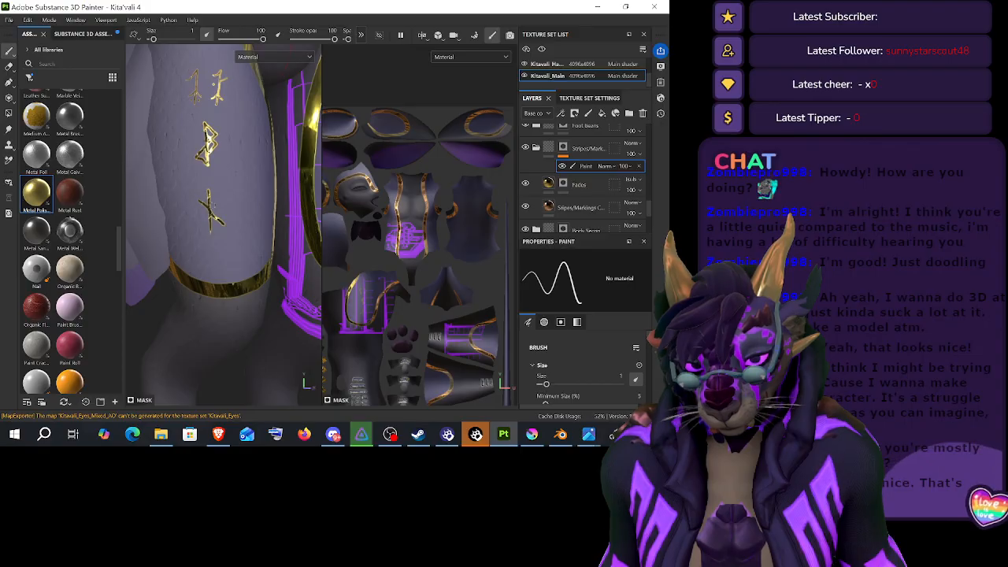
{"action": "left_click_drag", "start_coordinate": [211, 211], "coordinate": [226, 196]}
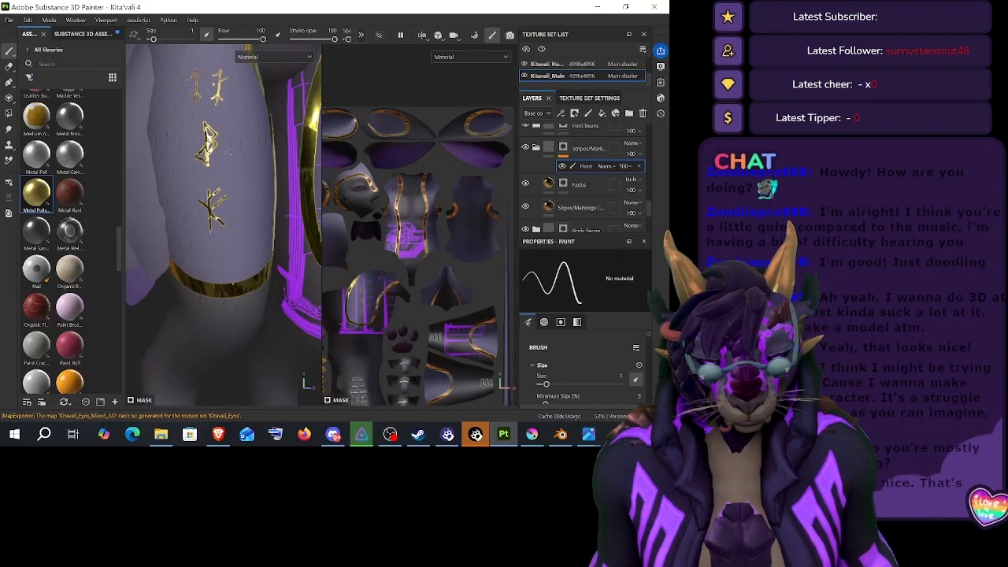
Step: Zoom out to both legs and back in to check the column of thigh runes
{"action": "right_click_drag", "start_coordinate": [228, 152], "coordinate": [297, 150], "text": "alt"}
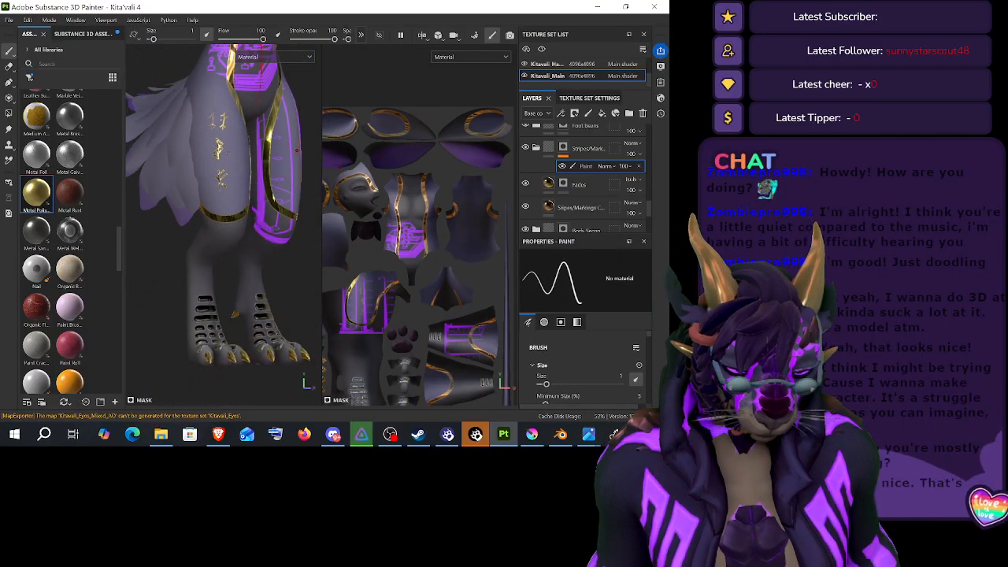
{"action": "scroll", "coordinate": [227, 152], "scroll_direction": "down", "scroll_amount": 3}
{"action": "middle_click_drag", "start_coordinate": [227, 153], "coordinate": [220, 231], "text": "alt"}
{"action": "scroll", "coordinate": [228, 150], "scroll_direction": "up", "scroll_amount": 4}
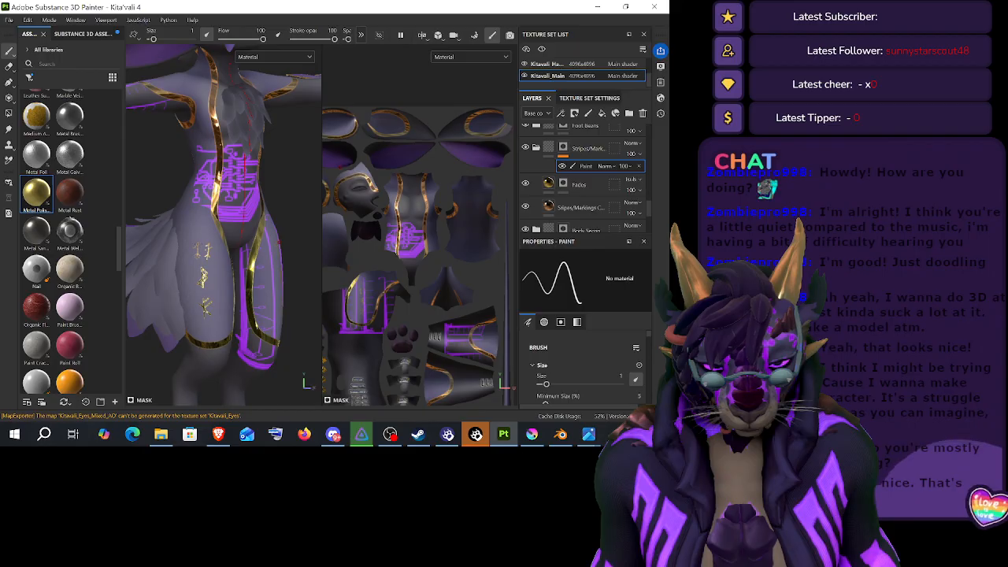
{"action": "scroll", "coordinate": [204, 277], "scroll_direction": "up", "scroll_amount": 2}
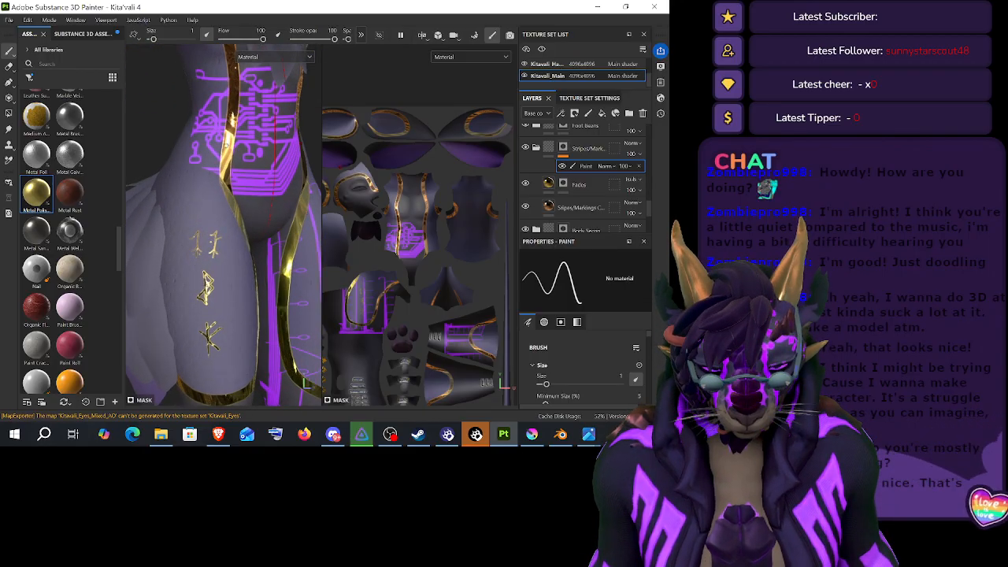
Step: Save the project and export the Stripes/Markings mask image to Documents\kita\mask
{"action": "left_click", "coordinate": [16, 20]}
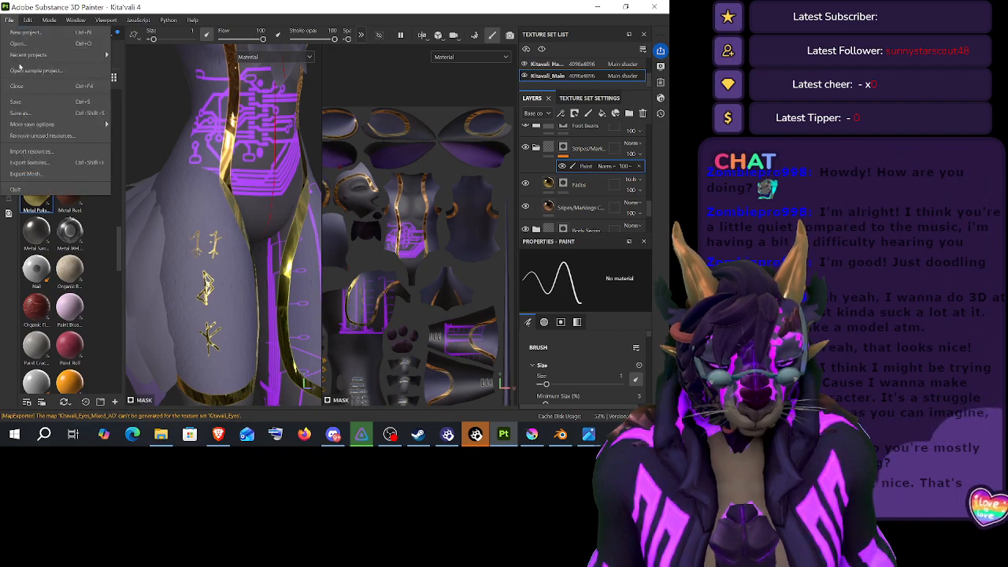
{"action": "left_click", "coordinate": [19, 102]}
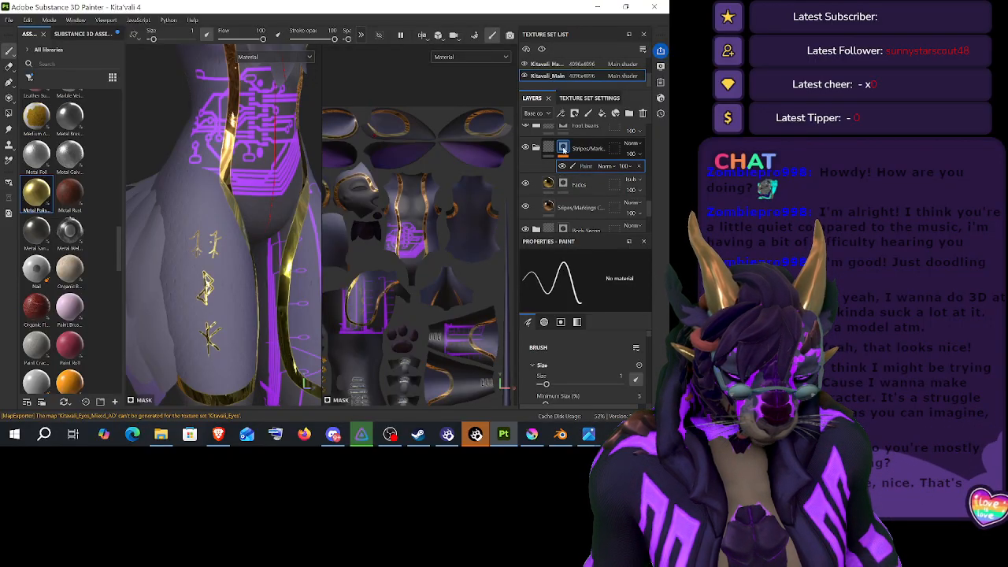
{"action": "right_click", "coordinate": [564, 150]}
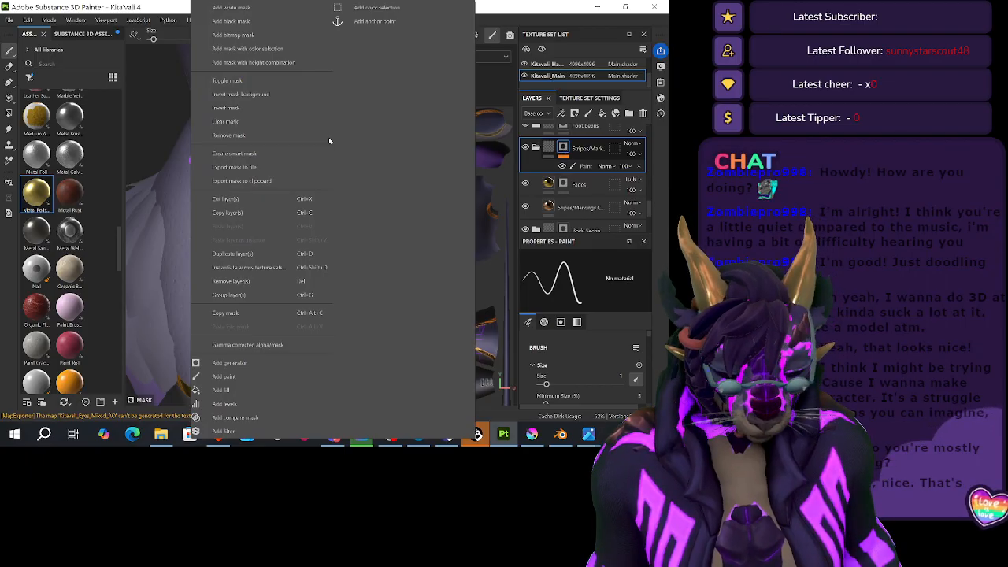
{"action": "left_click", "coordinate": [257, 166]}
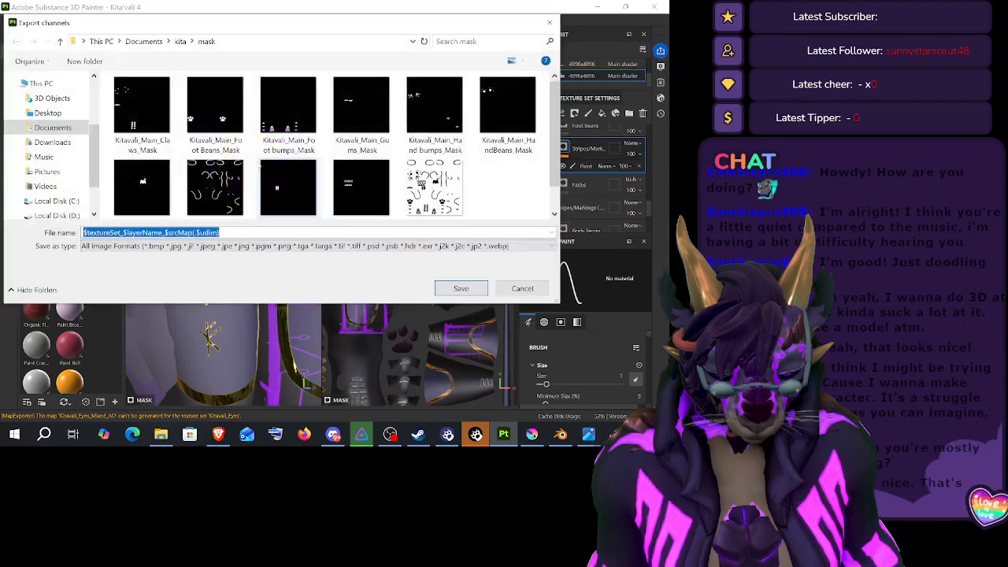
{"action": "left_click", "coordinate": [449, 287]}
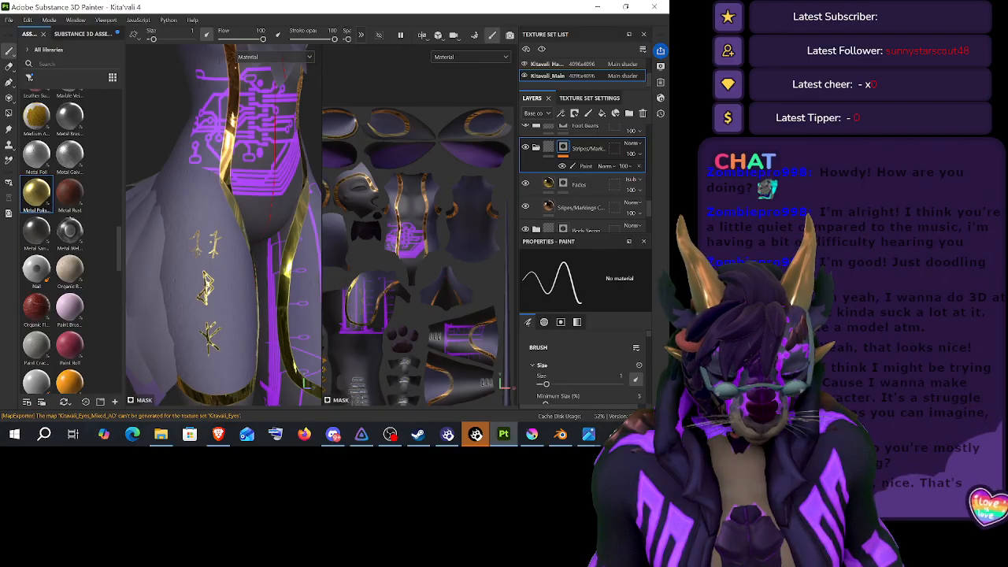
{"action": "left_click", "coordinate": [161, 436]}
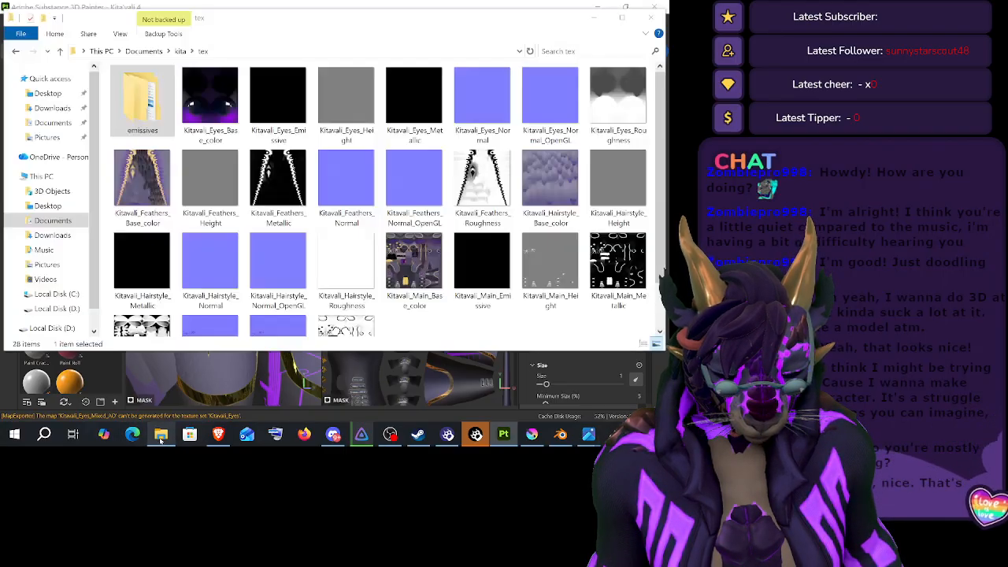
{"action": "left_click", "coordinate": [181, 50]}
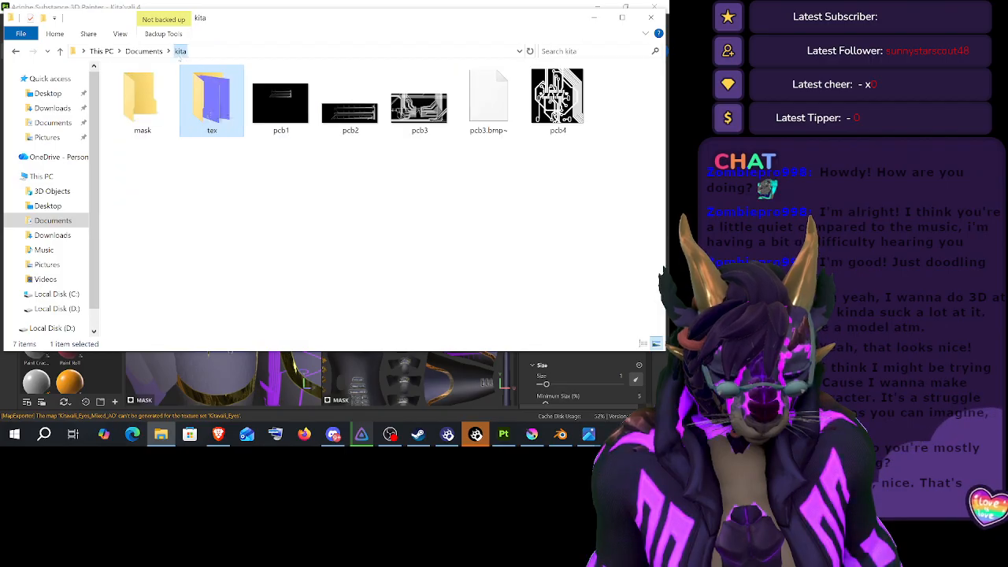
{"action": "double_click", "coordinate": [135, 93]}
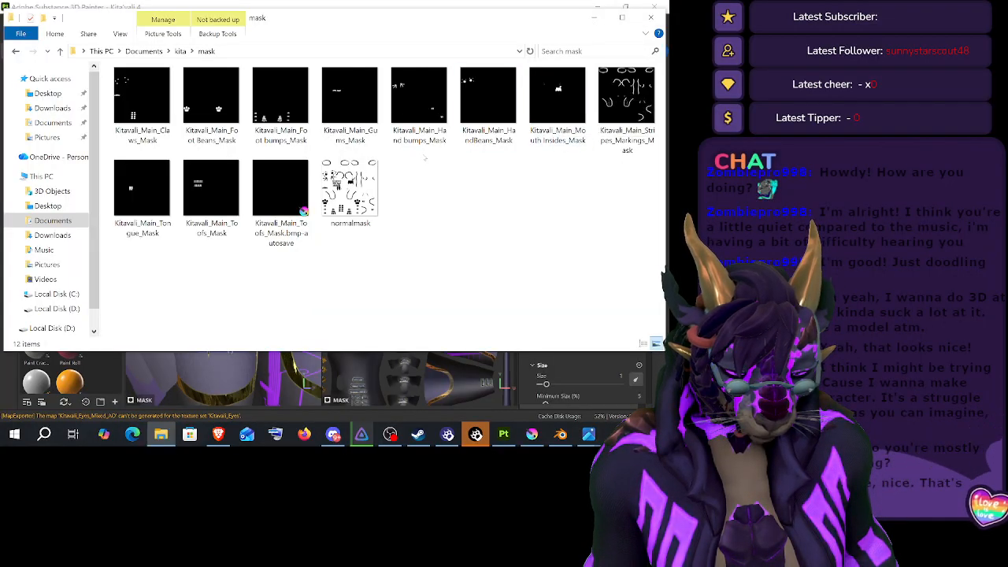
{"action": "left_click", "coordinate": [637, 93]}
{"action": "double_click", "coordinate": [636, 93]}
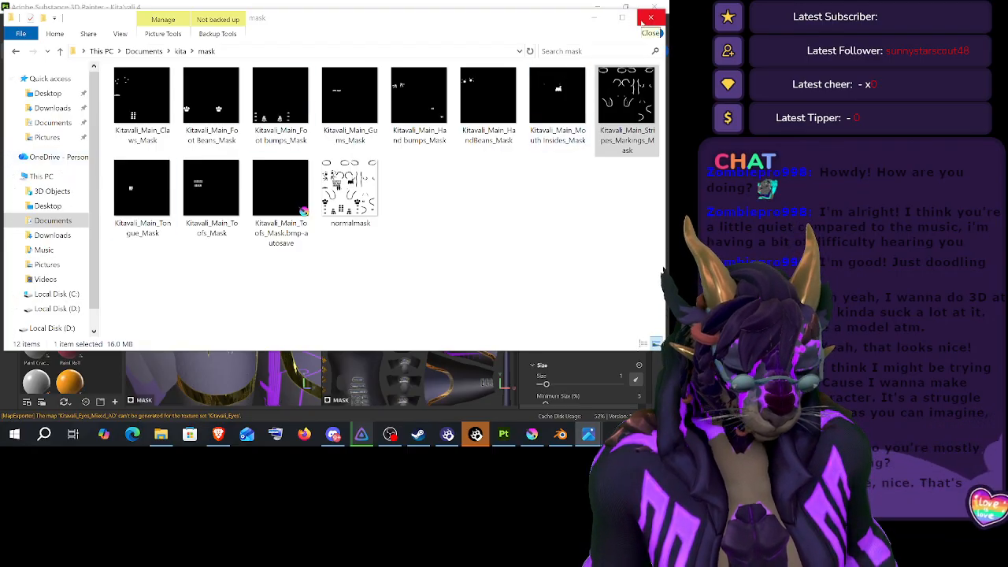
{"action": "left_click", "coordinate": [649, 17]}
{"action": "scroll", "coordinate": [268, 237], "scroll_direction": "down", "scroll_amount": 3}
{"action": "left_click_drag", "start_coordinate": [228, 271], "coordinate": [304, 242], "text": "alt"}
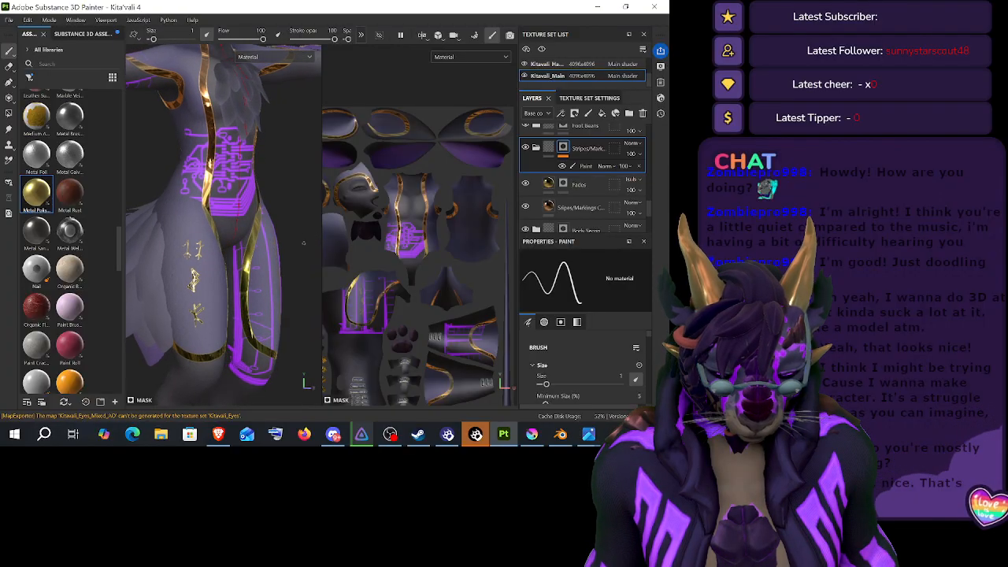
Step: Target the Paint sublayer, view the thigh from the front, and enable symmetry painting
{"action": "left_click", "coordinate": [571, 167]}
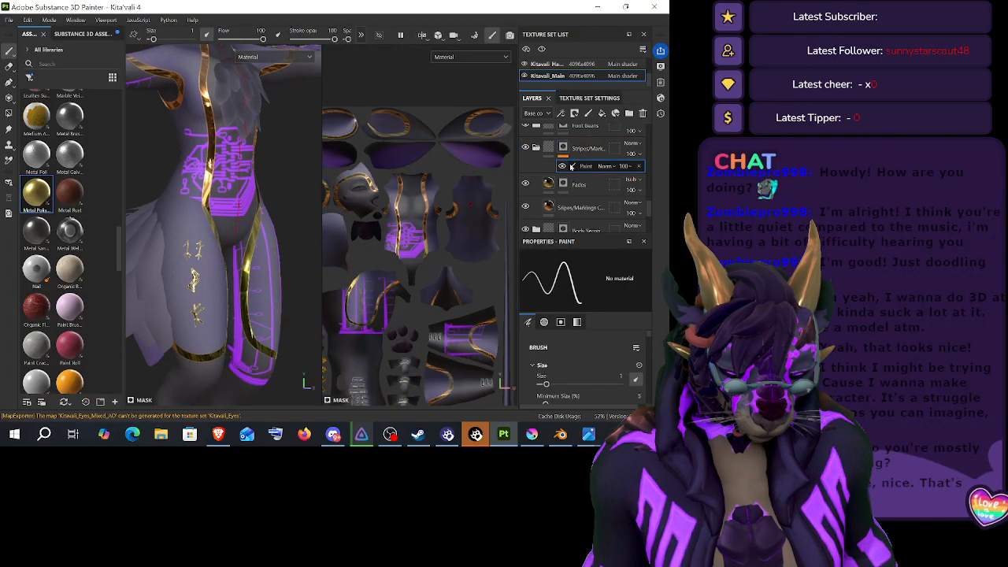
{"action": "left_click_drag", "start_coordinate": [315, 246], "coordinate": [228, 257], "text": "alt"}
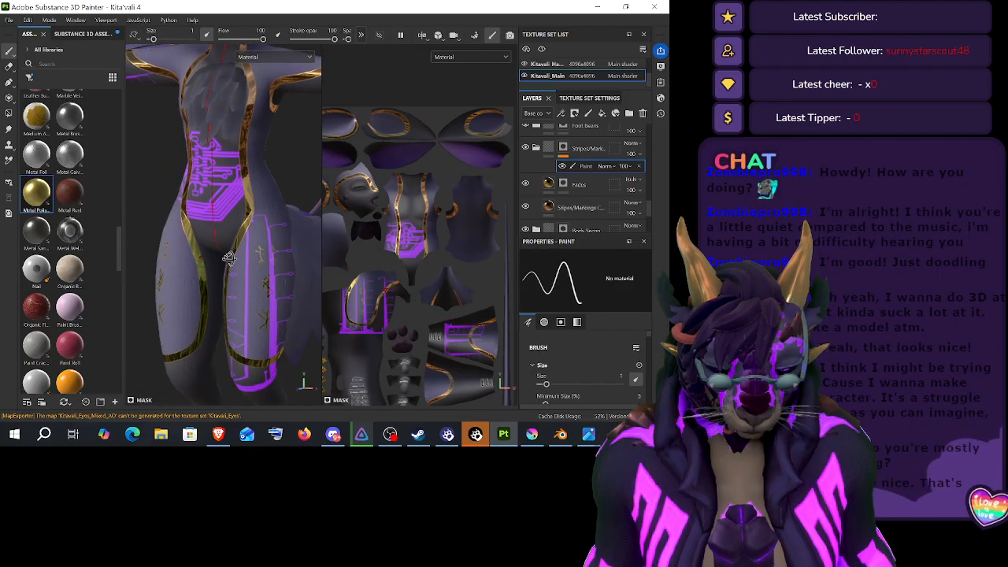
{"action": "scroll", "coordinate": [269, 282], "scroll_direction": "up", "scroll_amount": 6}
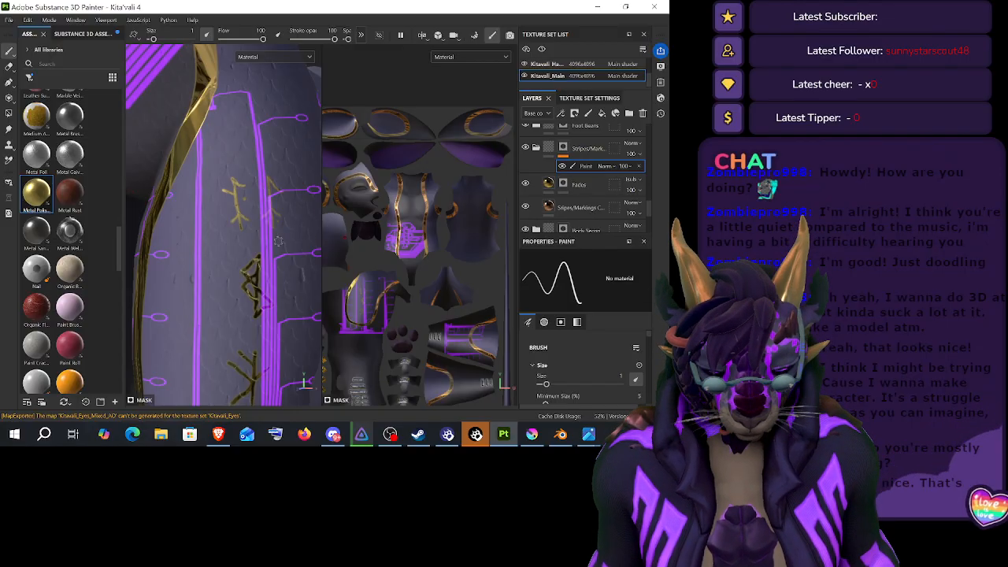
{"action": "scroll", "coordinate": [280, 242], "scroll_direction": "down", "scroll_amount": 6}
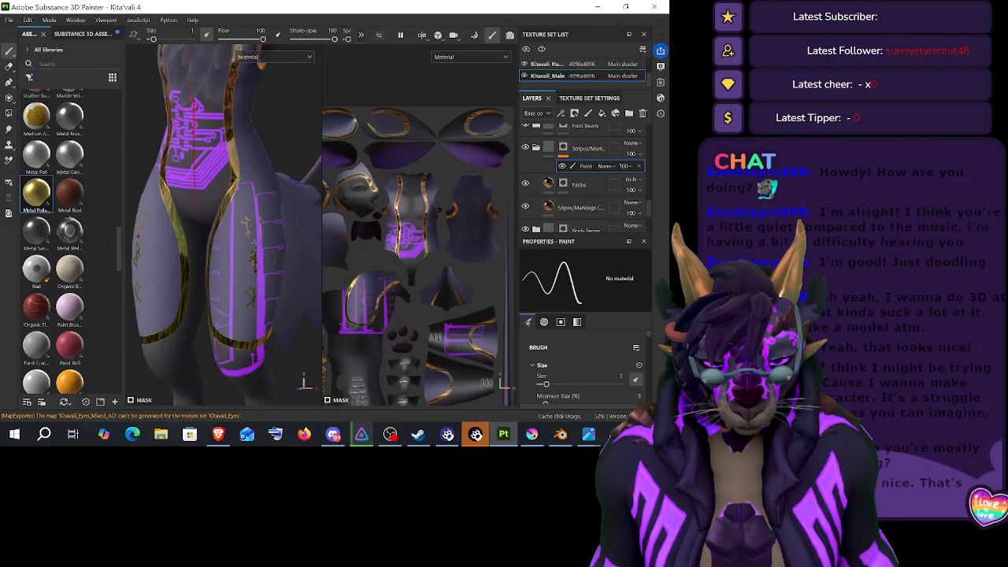
{"action": "left_click_drag", "start_coordinate": [235, 110], "coordinate": [291, 105], "text": "alt"}
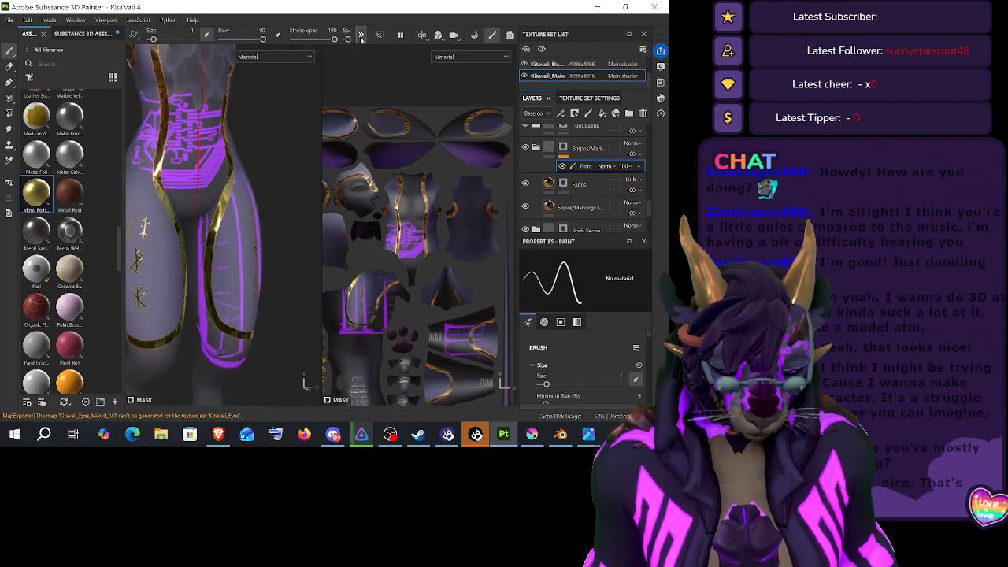
{"action": "left_click", "coordinate": [361, 35]}
{"action": "left_click", "coordinate": [349, 39]}
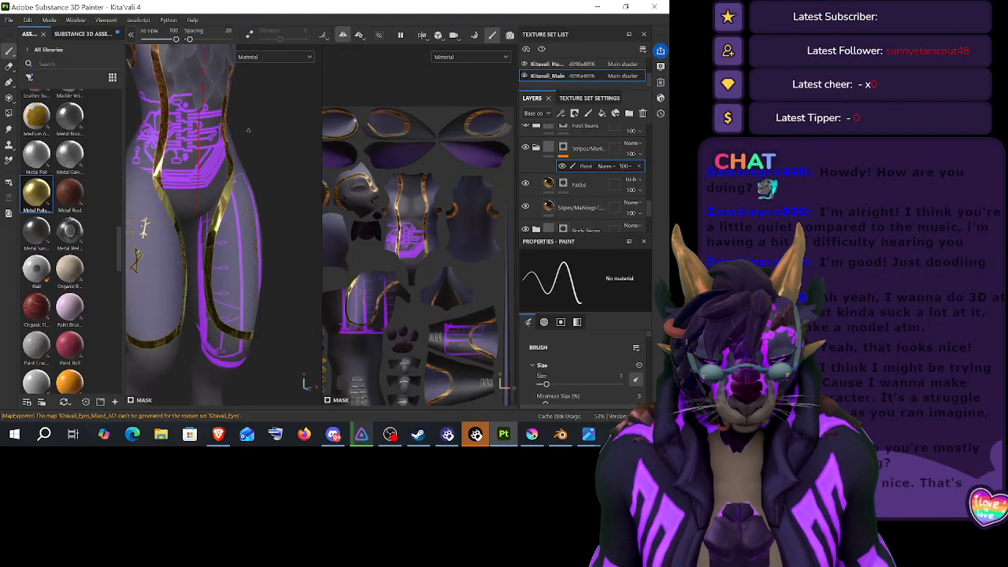
Step: Undo the four latest gold rune strokes on the thigh
{"action": "key", "text": "ctrl"}
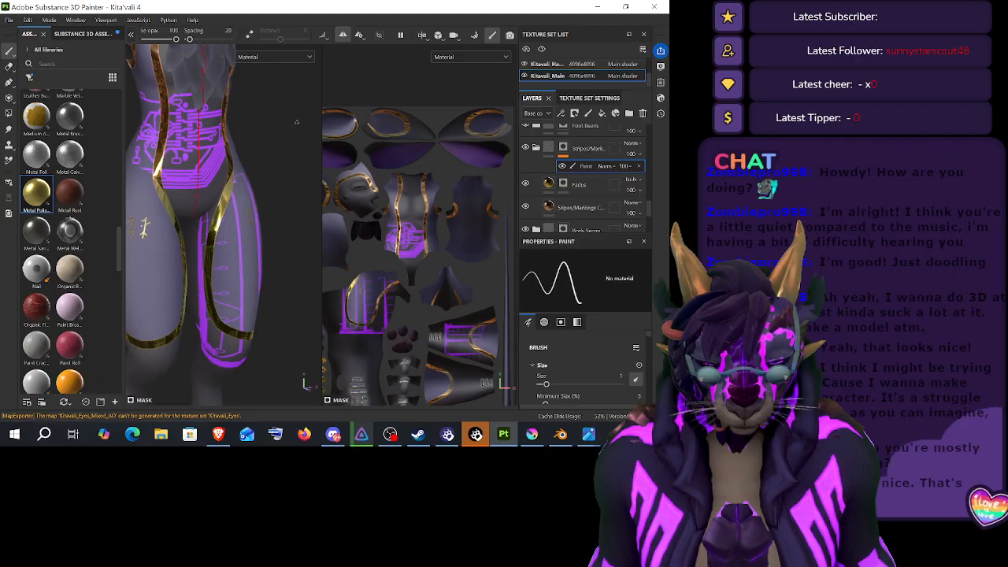
{"action": "key", "text": "ctrl"}
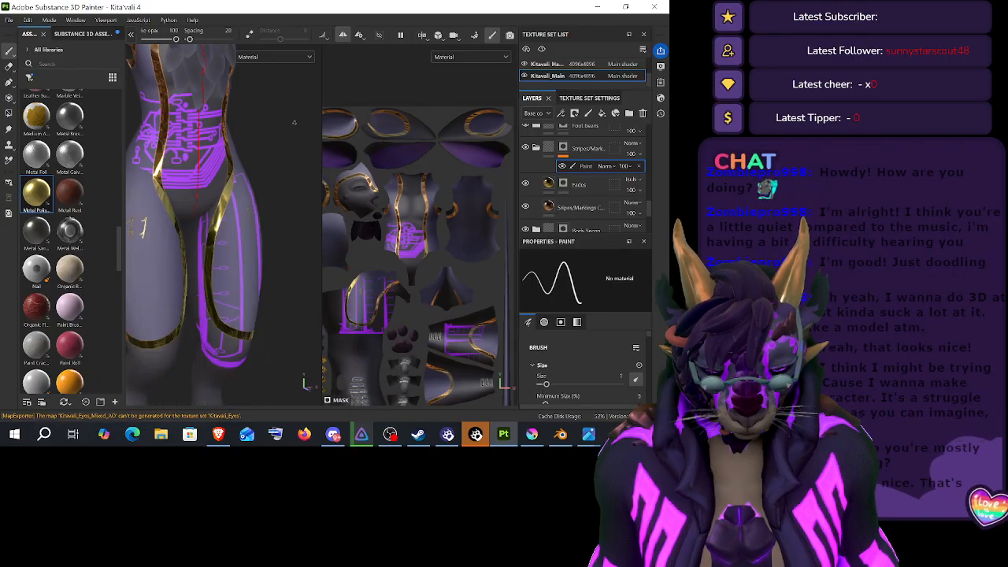
{"action": "key", "text": "ctrl"}
{"action": "key", "text": "ctrl"}
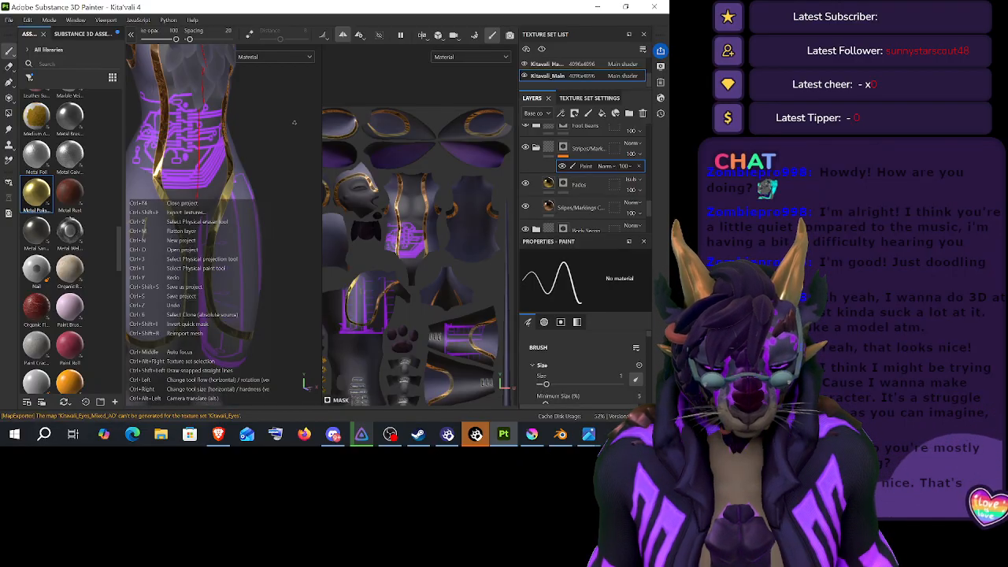
{"action": "key", "text": "ctrl"}
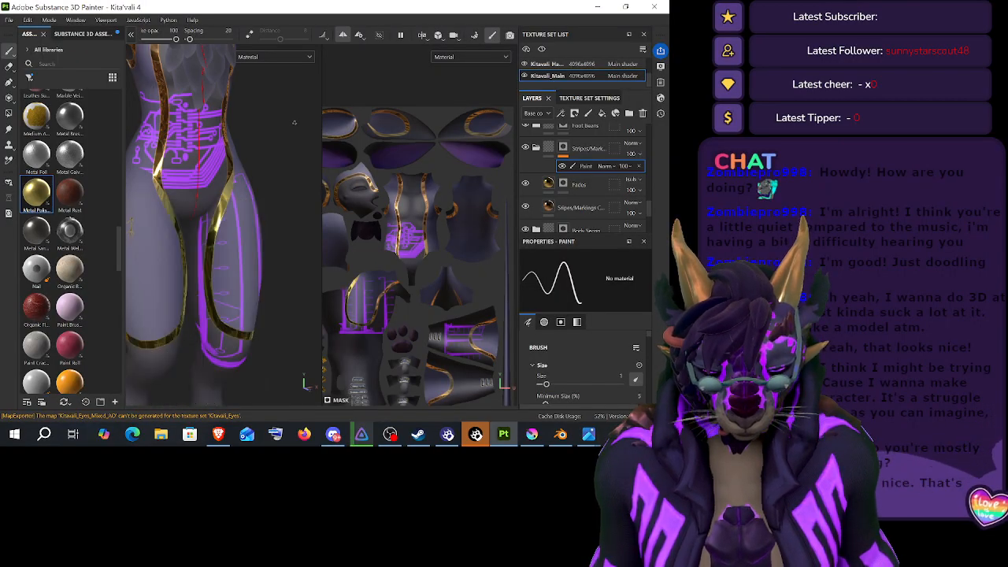
{"action": "left_click", "coordinate": [27, 22]}
{"action": "left_click", "coordinate": [29, 33]}
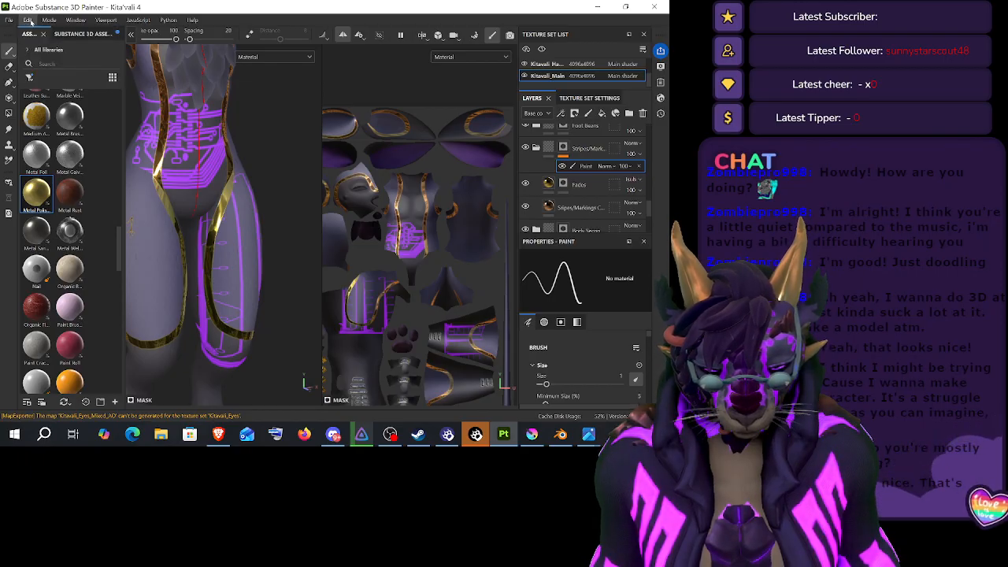
{"action": "left_click", "coordinate": [28, 20]}
{"action": "left_click", "coordinate": [31, 33]}
{"action": "left_click", "coordinate": [30, 21]}
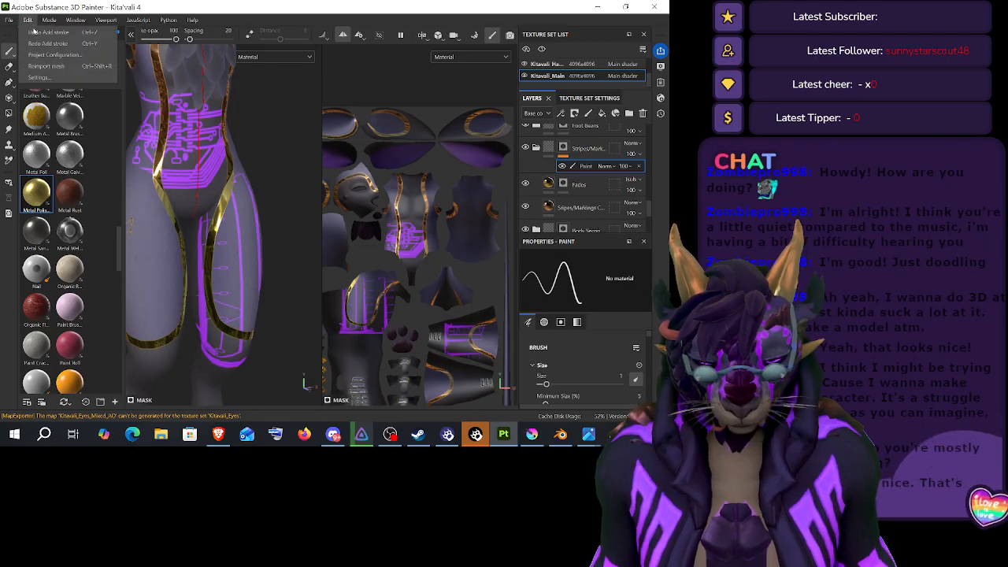
{"action": "left_click", "coordinate": [35, 33]}
{"action": "left_click", "coordinate": [28, 20]}
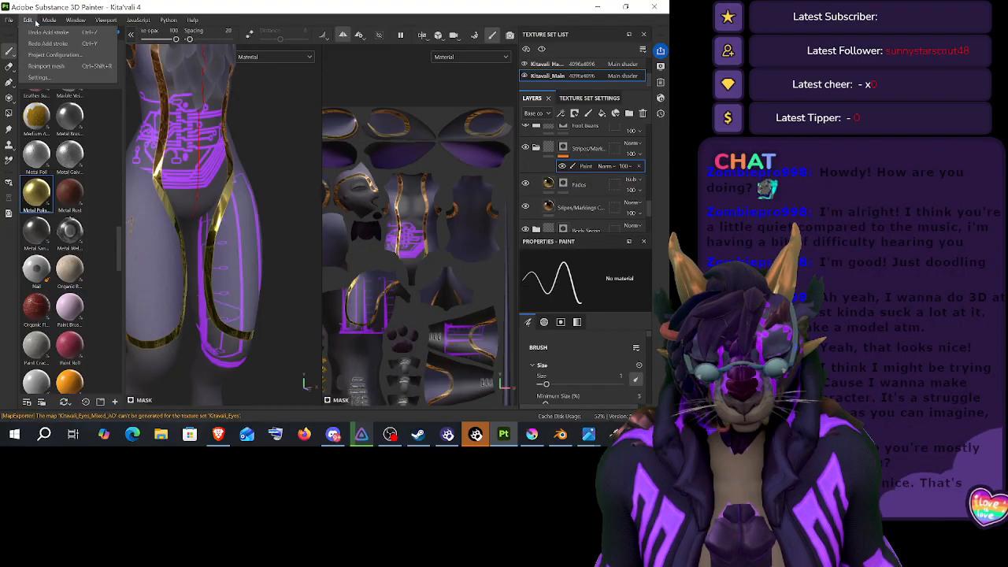
{"action": "left_click", "coordinate": [34, 33]}
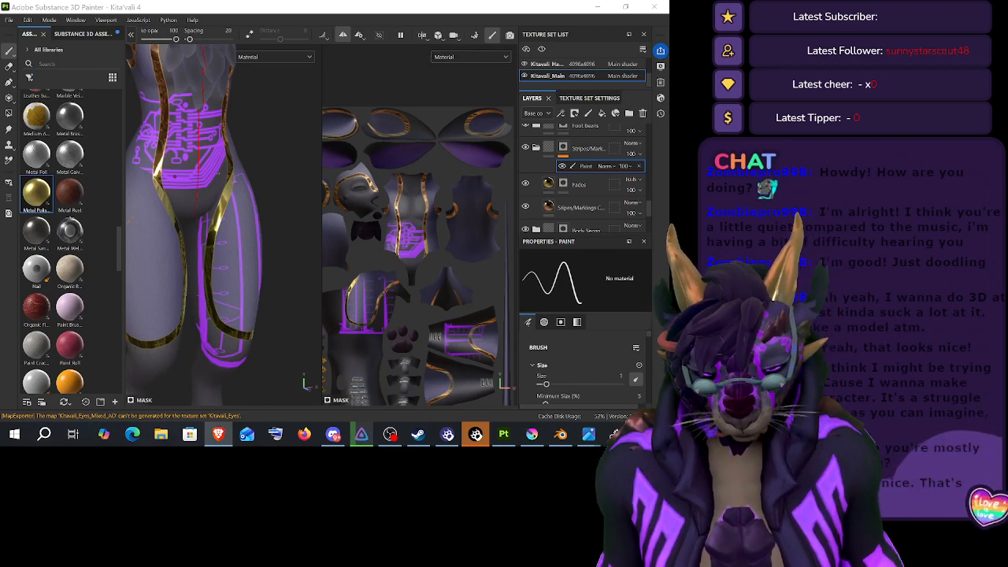
{"action": "scroll", "coordinate": [191, 210], "scroll_direction": "down", "scroll_amount": 3}
{"action": "scroll", "coordinate": [153, 213], "scroll_direction": "up", "scroll_amount": 4}
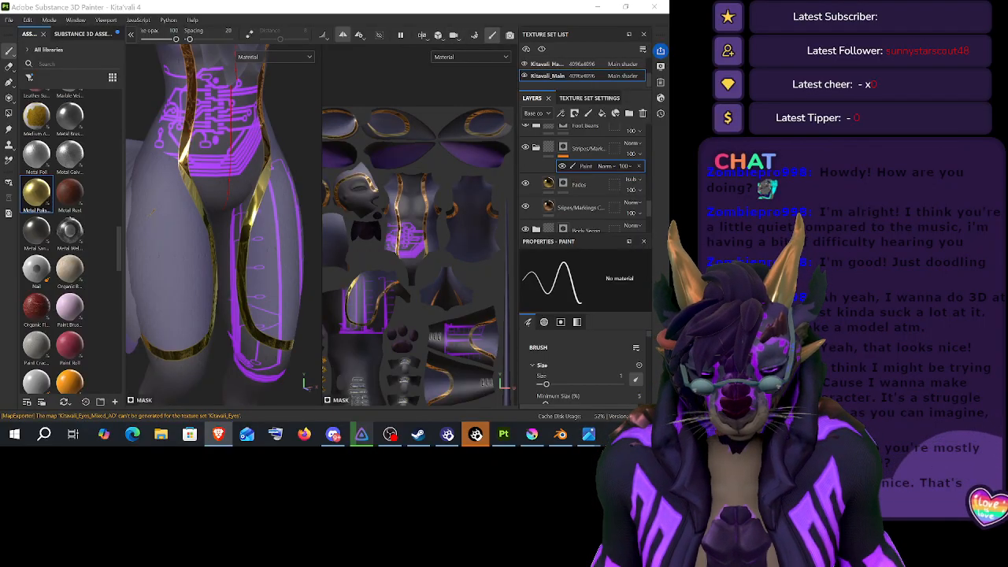
{"action": "scroll", "coordinate": [156, 213], "scroll_direction": "up", "scroll_amount": 4}
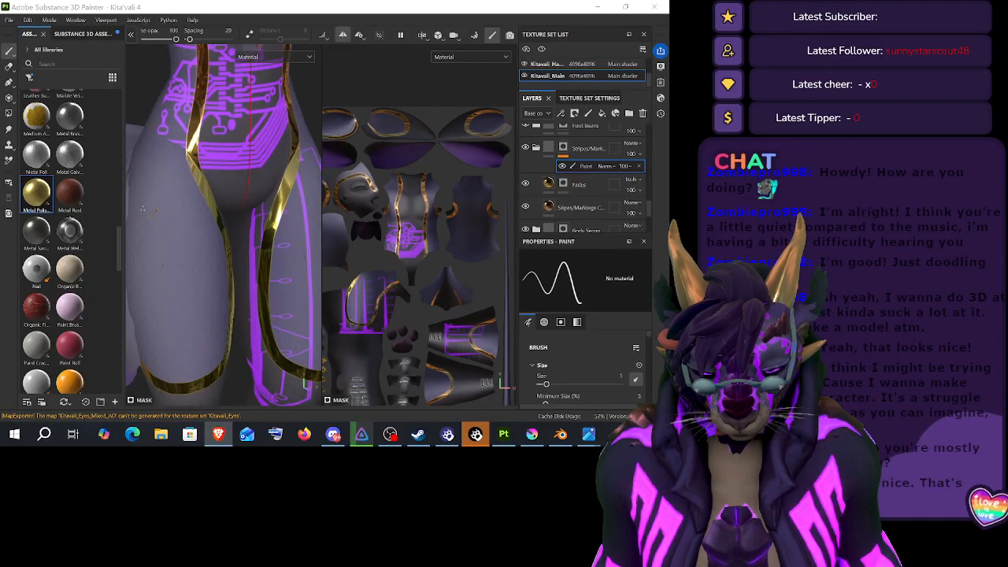
{"action": "left_click", "coordinate": [26, 22]}
{"action": "left_click", "coordinate": [30, 32]}
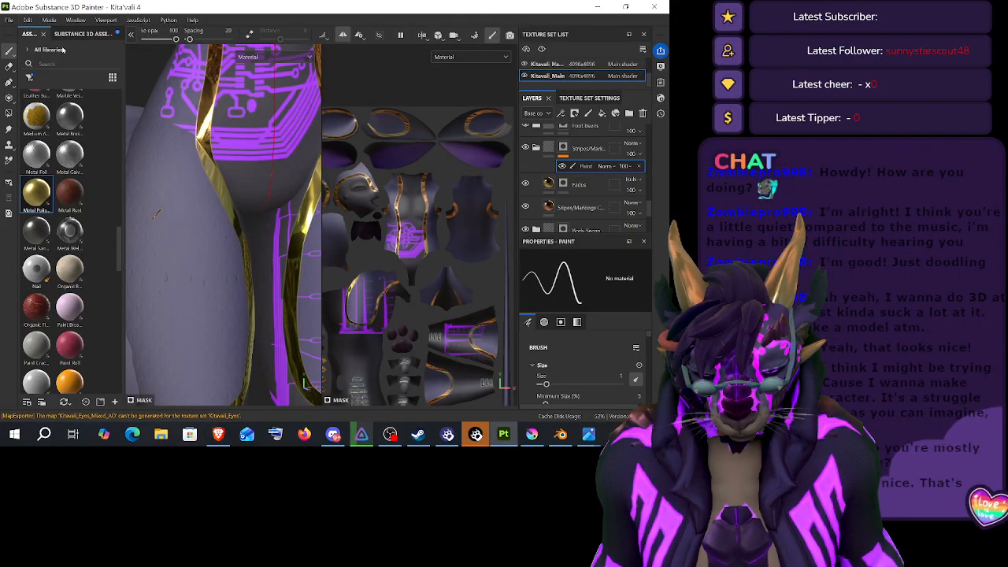
{"action": "left_click", "coordinate": [28, 20]}
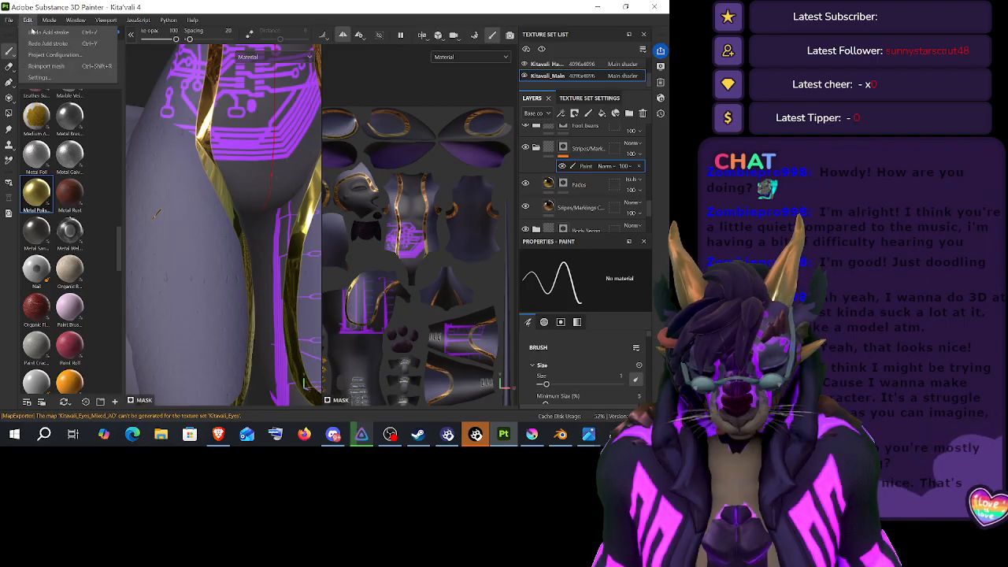
{"action": "left_click", "coordinate": [33, 32]}
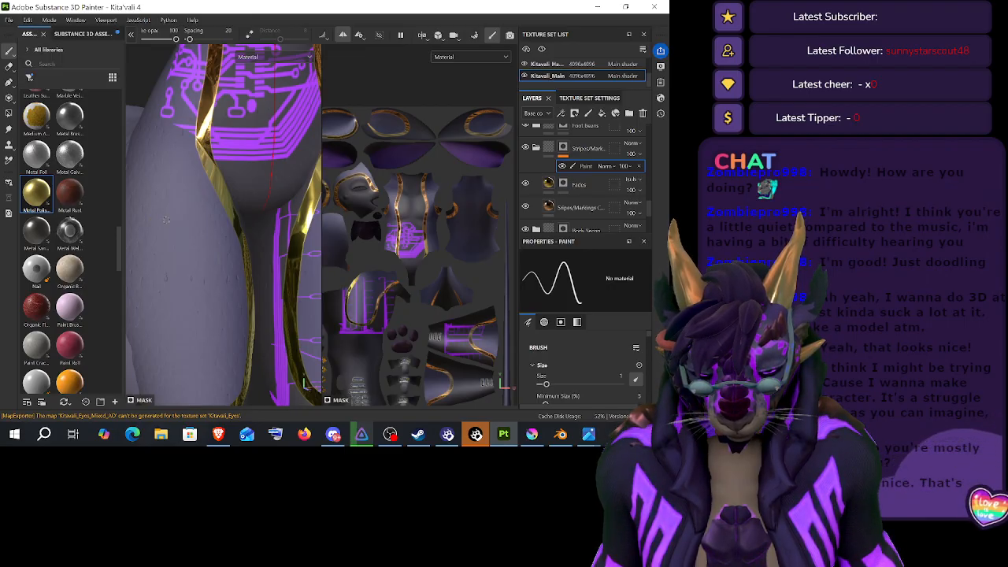
{"action": "scroll", "coordinate": [166, 221], "scroll_direction": "down", "scroll_amount": 5}
{"action": "scroll", "coordinate": [166, 217], "scroll_direction": "up", "scroll_amount": 4}
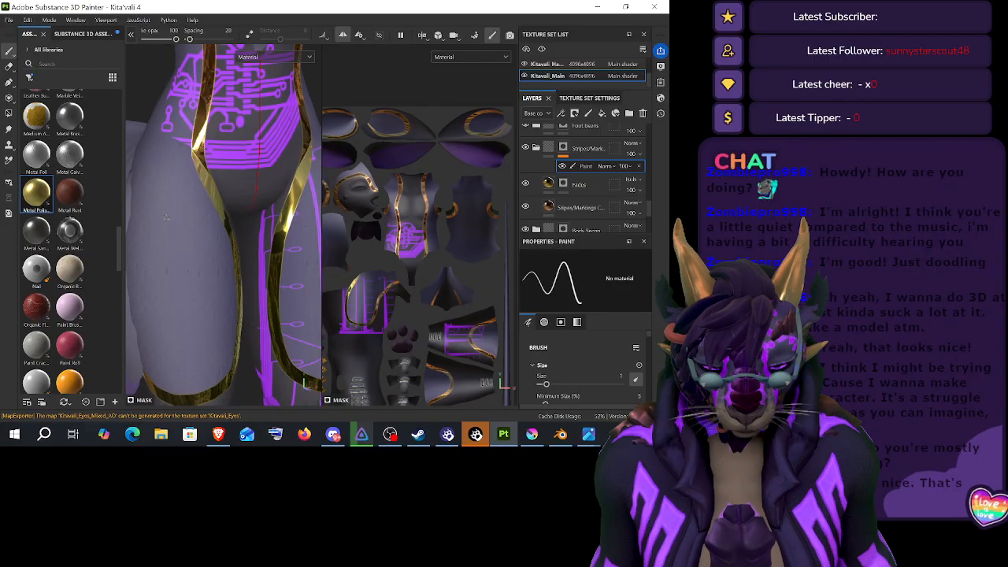
{"action": "scroll", "coordinate": [165, 216], "scroll_direction": "up", "scroll_amount": 2}
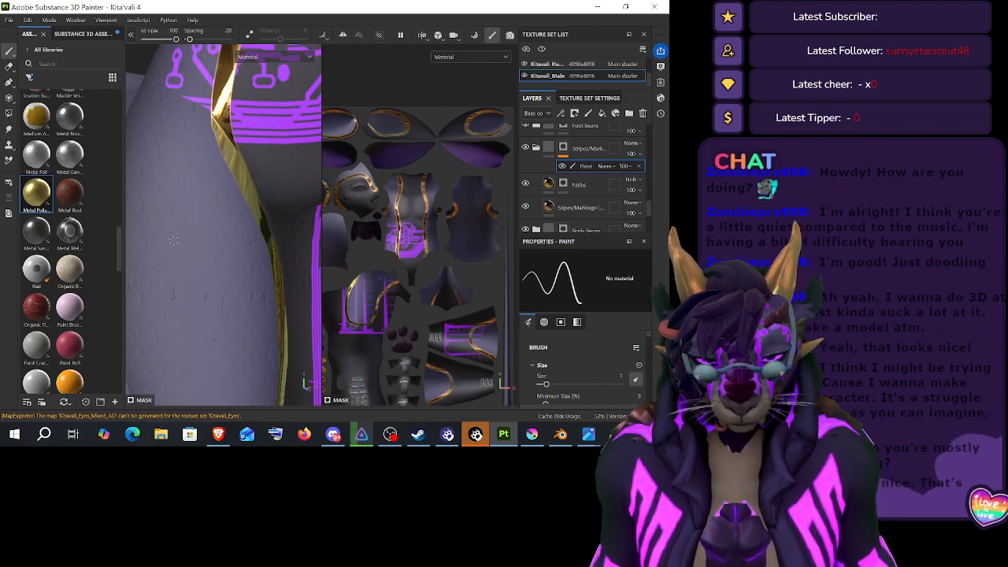
Step: Paint a curved gold stroke, then a 1-shaped rune with a rising branch above it
{"action": "mouse_move", "coordinate": [171, 244]}
{"action": "left_mouse_down"}
{"action": "mouse_move", "coordinate": [190, 229]}
{"action": "mouse_move", "coordinate": [190, 288]}
{"action": "mouse_move", "coordinate": [175, 276]}
{"action": "mouse_move", "coordinate": [207, 272]}
{"action": "left_mouse_up"}
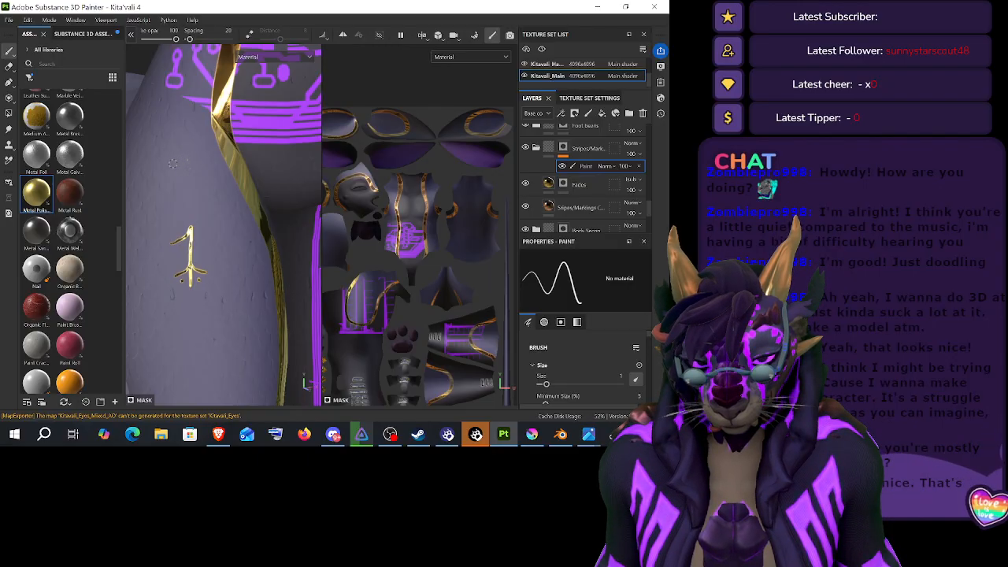
{"action": "mouse_move", "coordinate": [180, 161]}
{"action": "left_mouse_down"}
{"action": "mouse_move", "coordinate": [187, 154]}
{"action": "mouse_move", "coordinate": [188, 203]}
{"action": "left_mouse_up"}
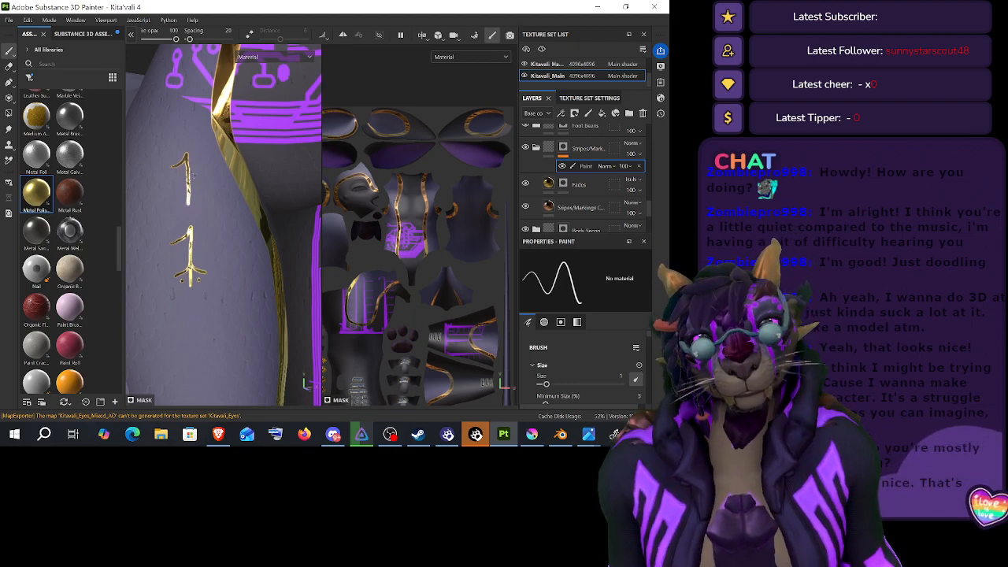
{"action": "left_click_drag", "start_coordinate": [188, 167], "coordinate": [201, 156]}
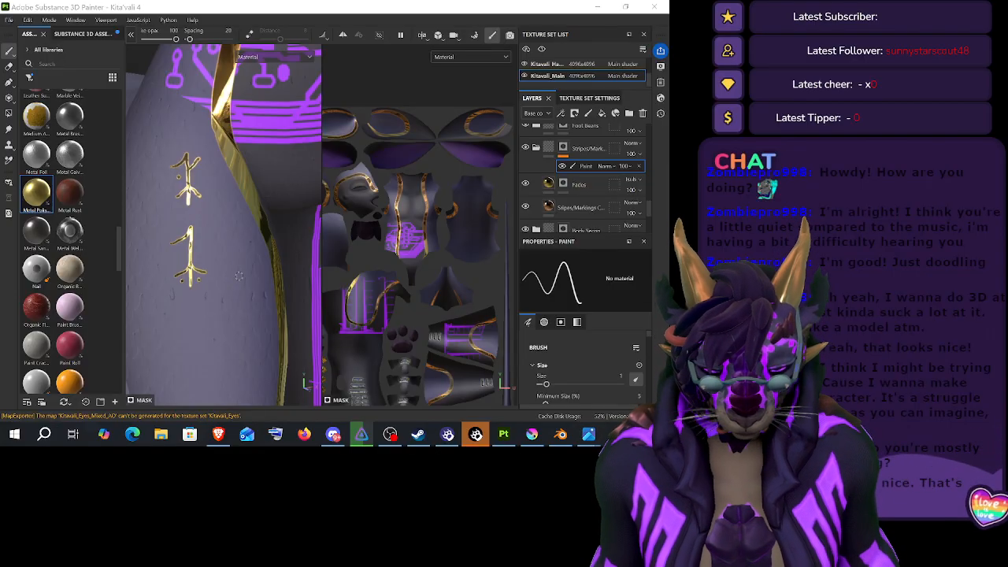
{"action": "left_click", "coordinate": [2, 445]}
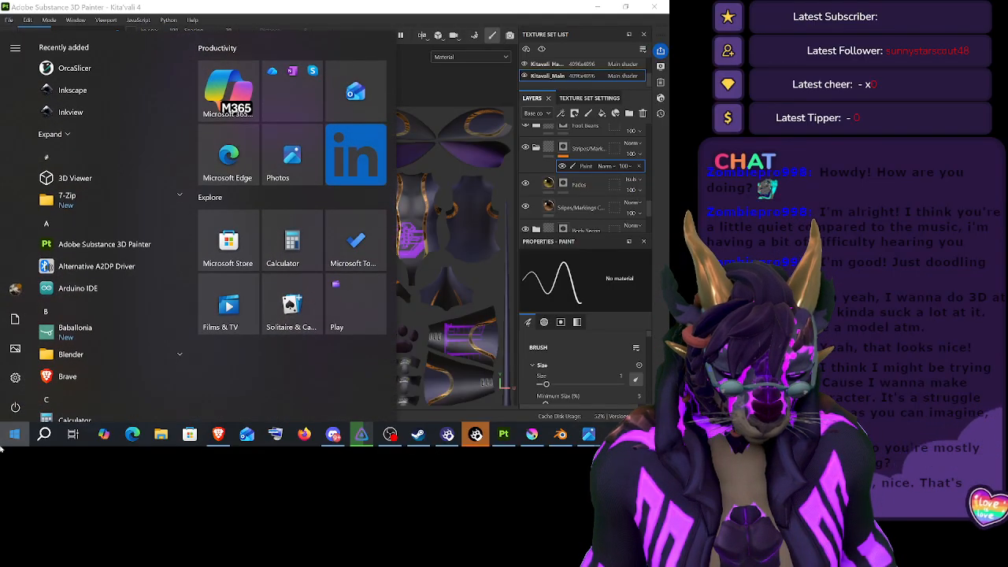
{"action": "left_click", "coordinate": [2, 447]}
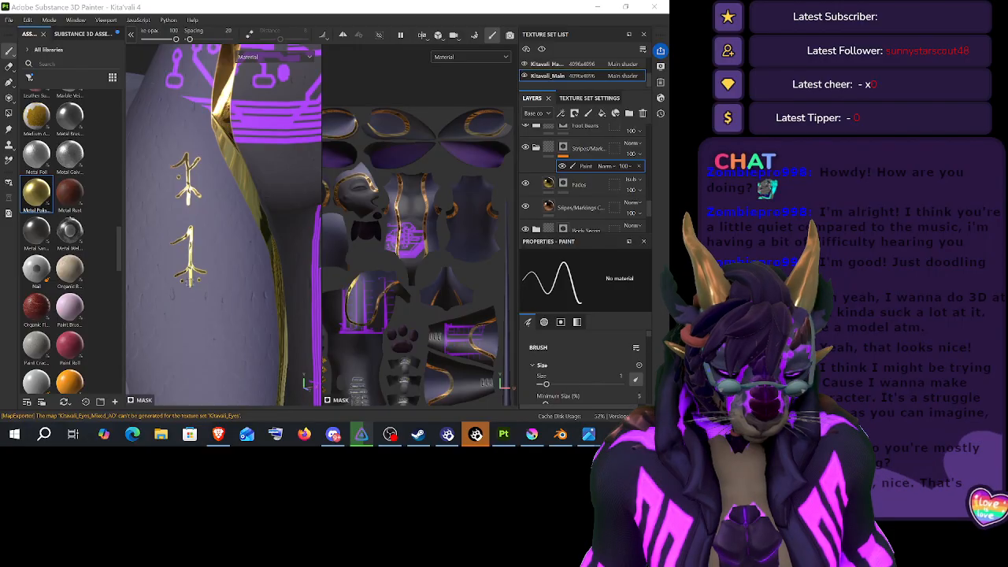
Step: Paint a vertical gold stroke below the second rune, redoing it slightly further right
{"action": "scroll", "coordinate": [212, 292], "scroll_direction": "down", "scroll_amount": 4}
{"action": "scroll", "coordinate": [209, 295], "scroll_direction": "up", "scroll_amount": 5}
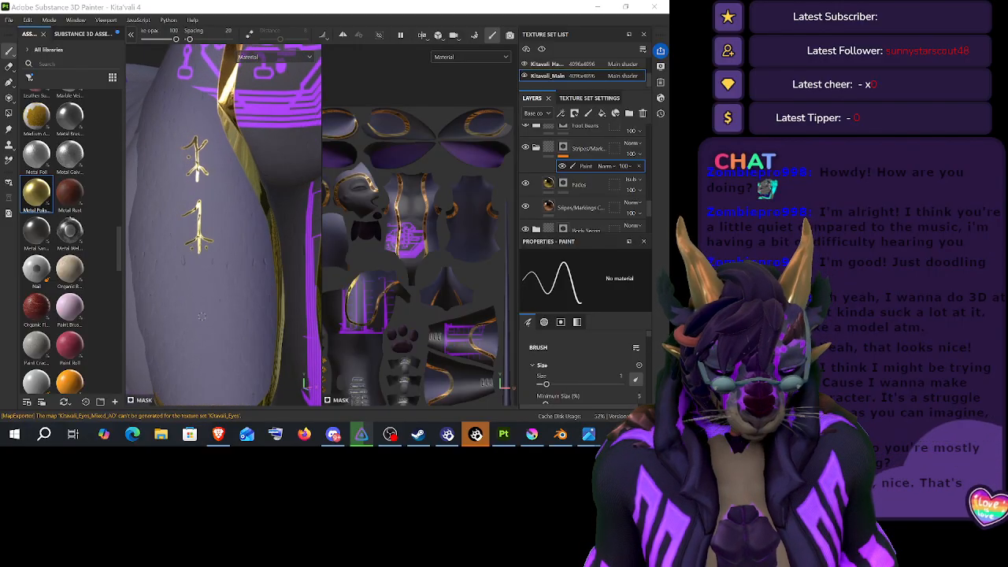
{"action": "scroll", "coordinate": [199, 345], "scroll_direction": "down", "scroll_amount": 3}
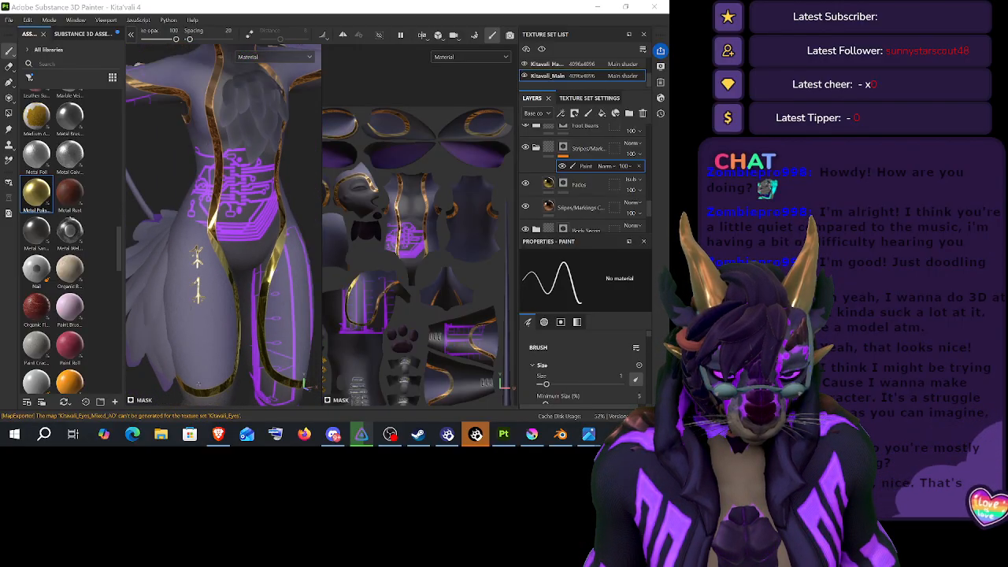
{"action": "scroll", "coordinate": [198, 385], "scroll_direction": "up", "scroll_amount": 2}
{"action": "scroll", "coordinate": [197, 383], "scroll_direction": "up", "scroll_amount": 1}
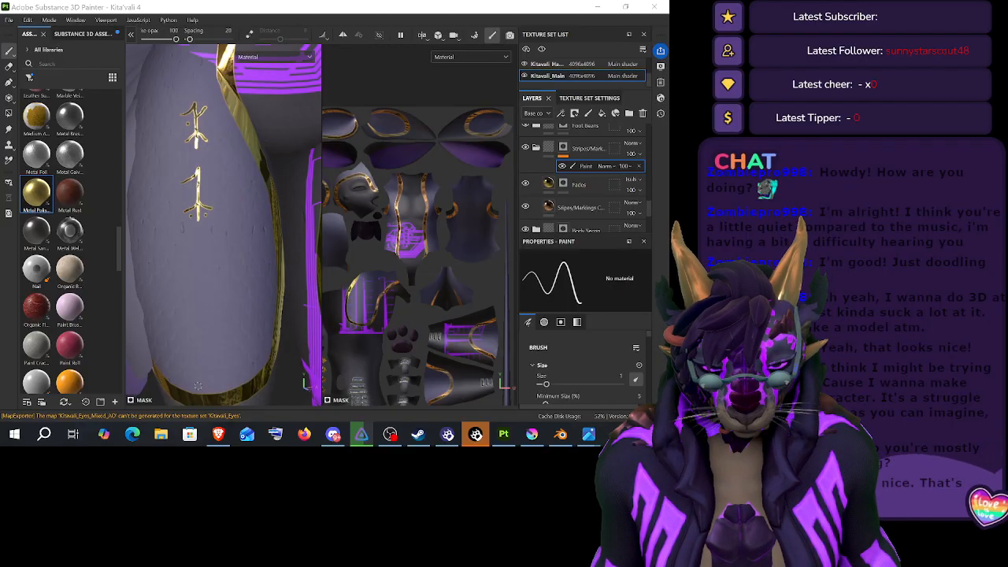
{"action": "left_click_drag", "start_coordinate": [197, 233], "coordinate": [196, 280]}
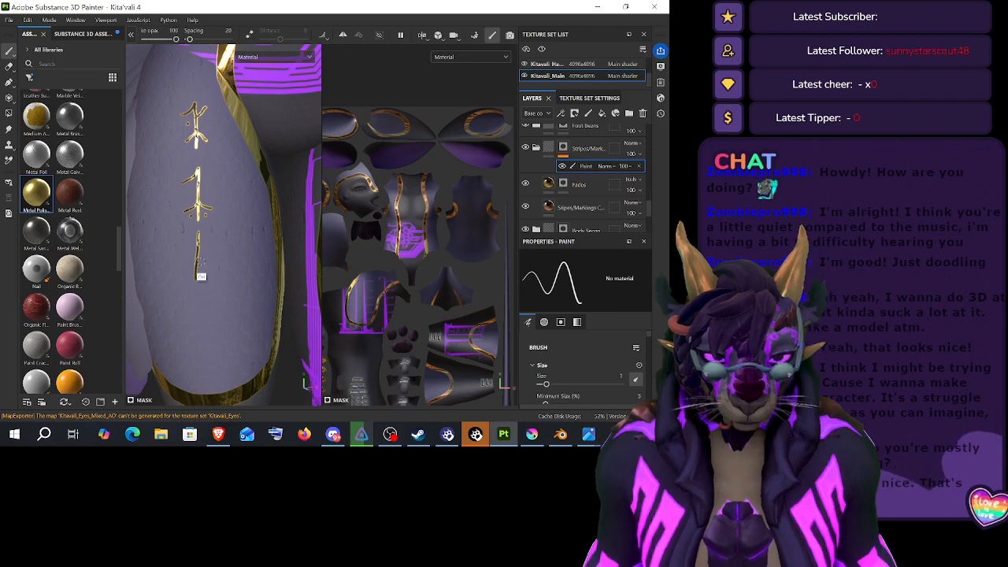
{"action": "key", "text": "ctrl+z"}
{"action": "mouse_move", "coordinate": [200, 235]}
{"action": "left_mouse_down"}
{"action": "mouse_move", "coordinate": [202, 269]}
{"action": "mouse_move", "coordinate": [214, 247]}
{"action": "mouse_move", "coordinate": [189, 271]}
{"action": "mouse_move", "coordinate": [206, 279]}
{"action": "left_mouse_up"}
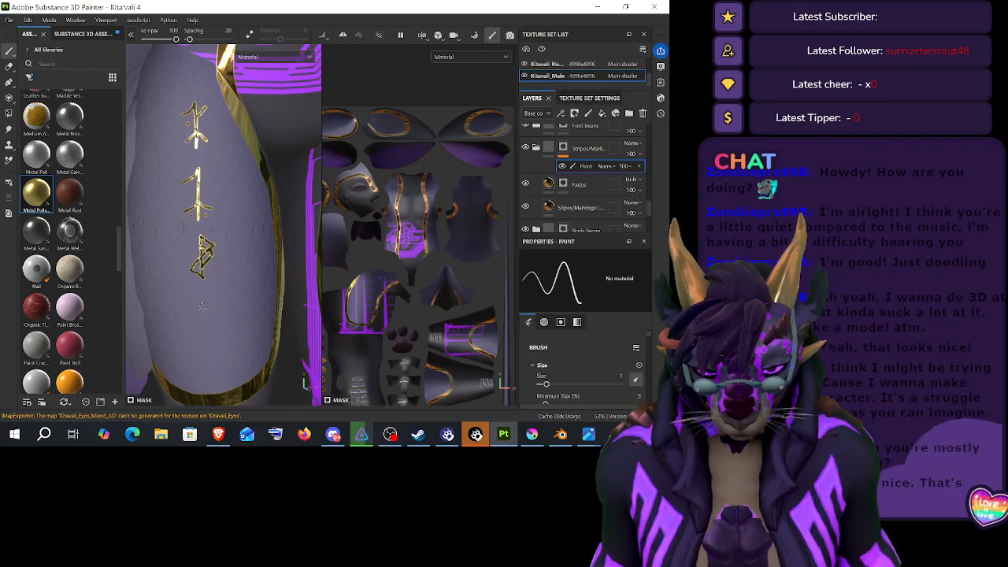
Step: Paint the lowest rune's stem and diagonal strokes, redrawing misplaced strokes to complete the column of four
{"action": "mouse_move", "coordinate": [203, 321]}
{"action": "left_mouse_down"}
{"action": "mouse_move", "coordinate": [200, 284]}
{"action": "mouse_move", "coordinate": [208, 306]}
{"action": "mouse_move", "coordinate": [192, 294]}
{"action": "left_mouse_up"}
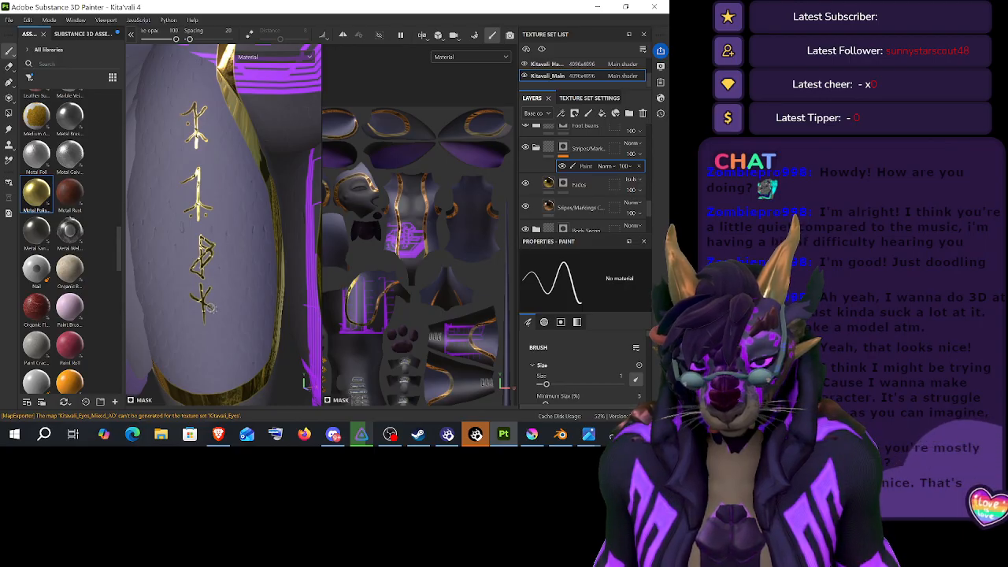
{"action": "left_click_drag", "start_coordinate": [213, 286], "coordinate": [203, 296]}
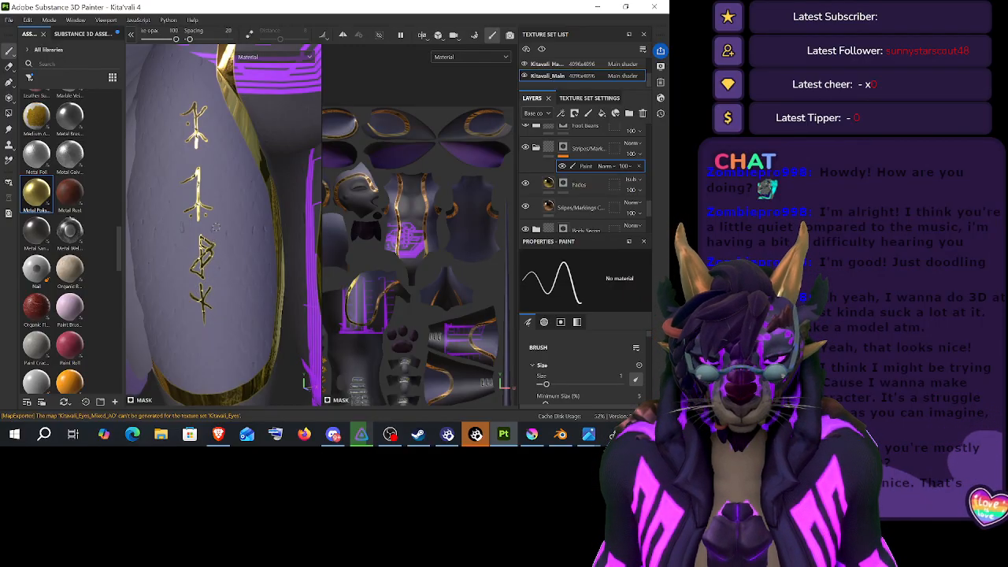
{"action": "key", "text": "ctrl+z"}
{"action": "key", "text": "ctrl+z"}
{"action": "key", "text": "ctrl+z"}
{"action": "key", "text": "ctrl+z"}
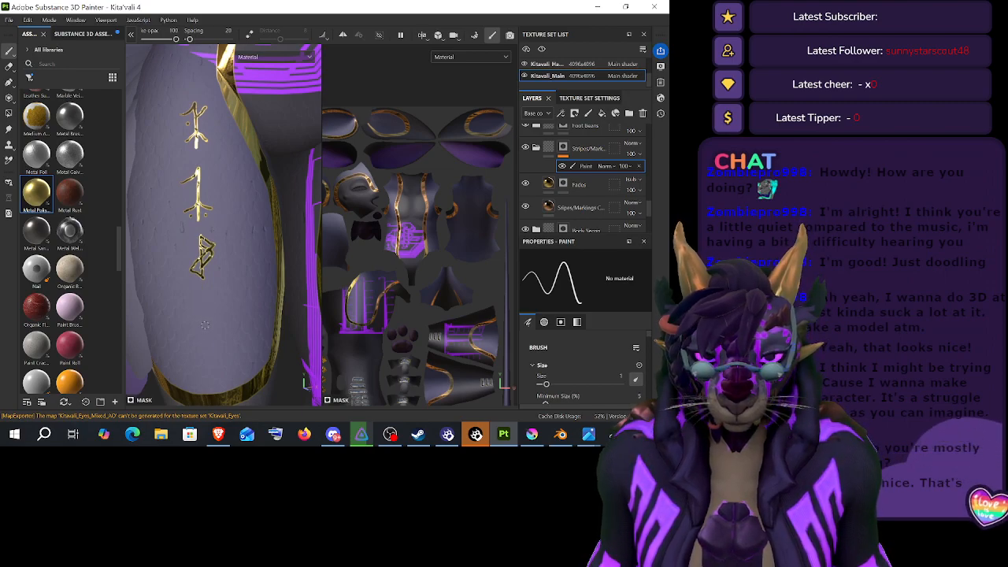
{"action": "mouse_move", "coordinate": [204, 321]}
{"action": "left_mouse_down"}
{"action": "mouse_move", "coordinate": [204, 297]}
{"action": "mouse_move", "coordinate": [214, 299]}
{"action": "left_mouse_up"}
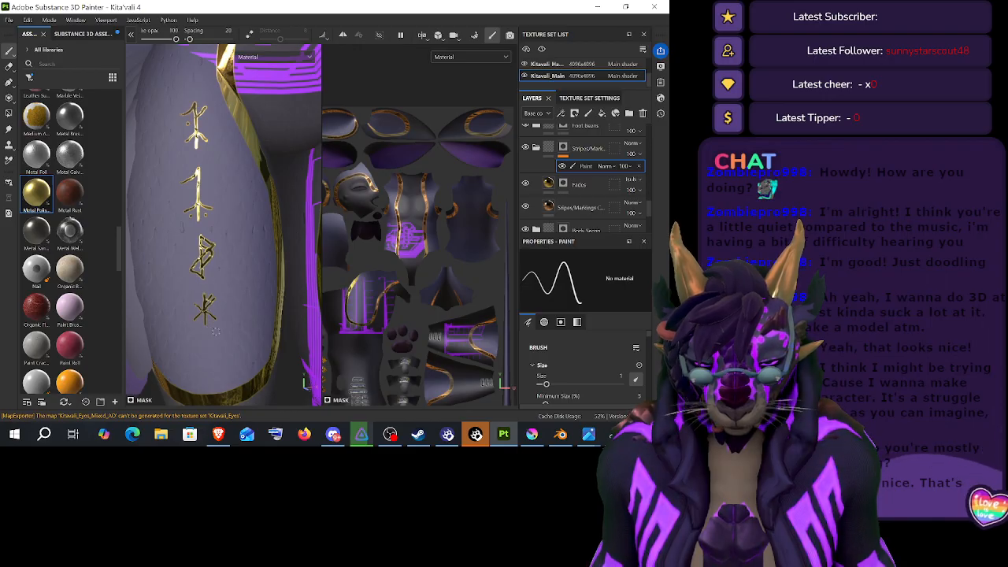
{"action": "left_click_drag", "start_coordinate": [211, 320], "coordinate": [200, 299]}
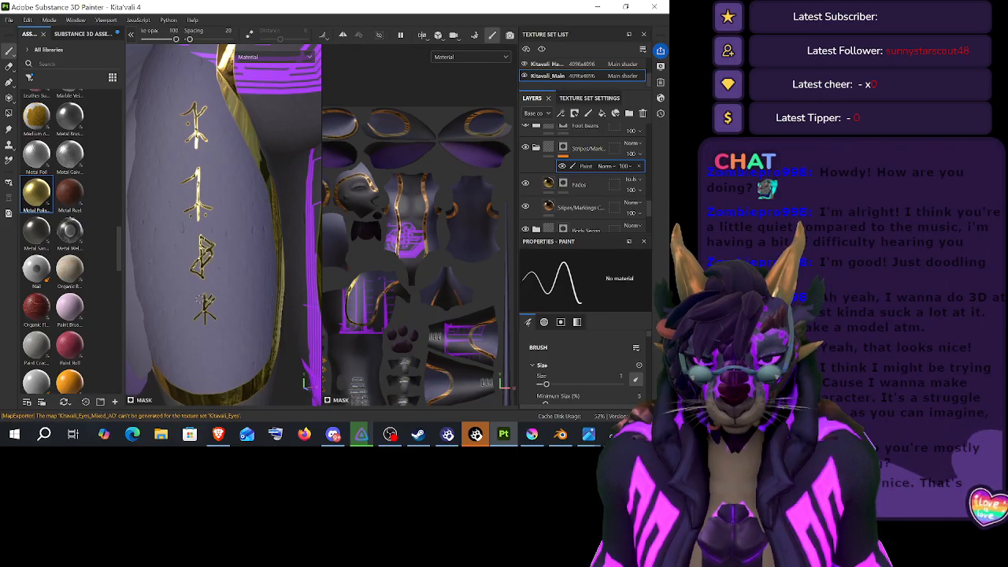
{"action": "key", "text": "ctrl+z"}
{"action": "key", "text": "ctrl+z"}
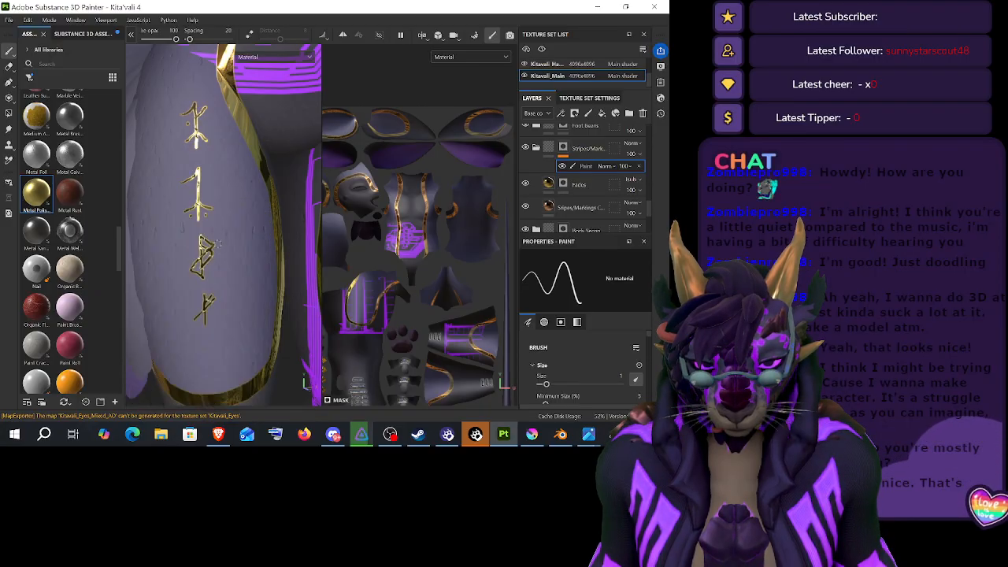
{"action": "left_click_drag", "start_coordinate": [191, 299], "coordinate": [215, 321]}
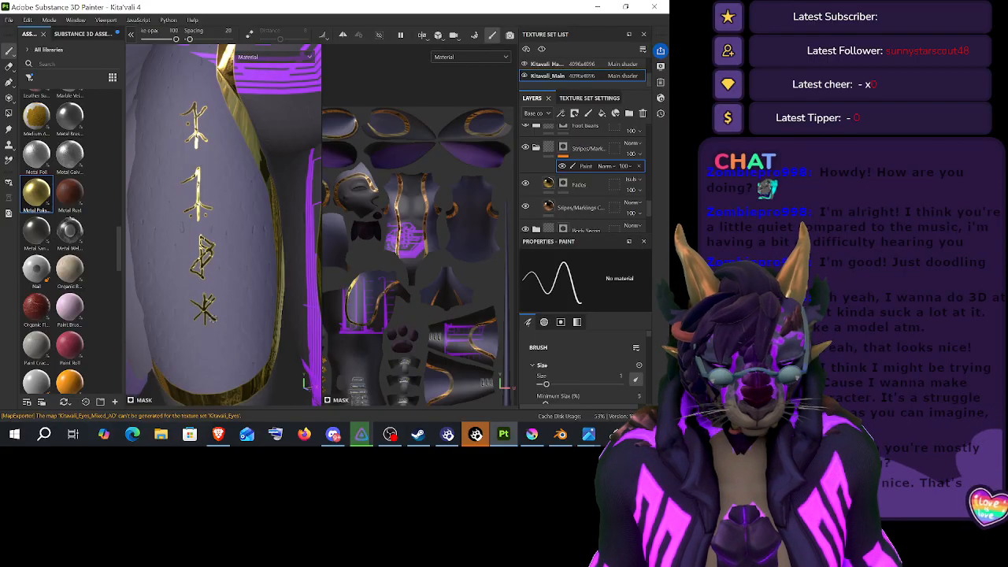
{"action": "key", "text": "alt+space"}
{"action": "left_click", "coordinate": [93, 4]}
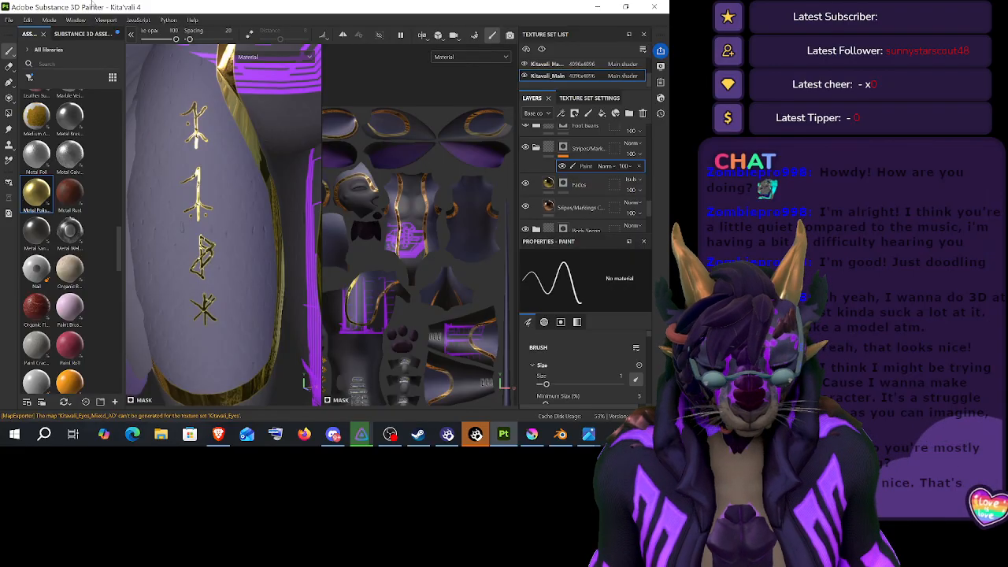
Step: Save the project and export the Stripes/Markings layer mask into the kita mask folder, then bring Krita forward
{"action": "left_click", "coordinate": [9, 19]}
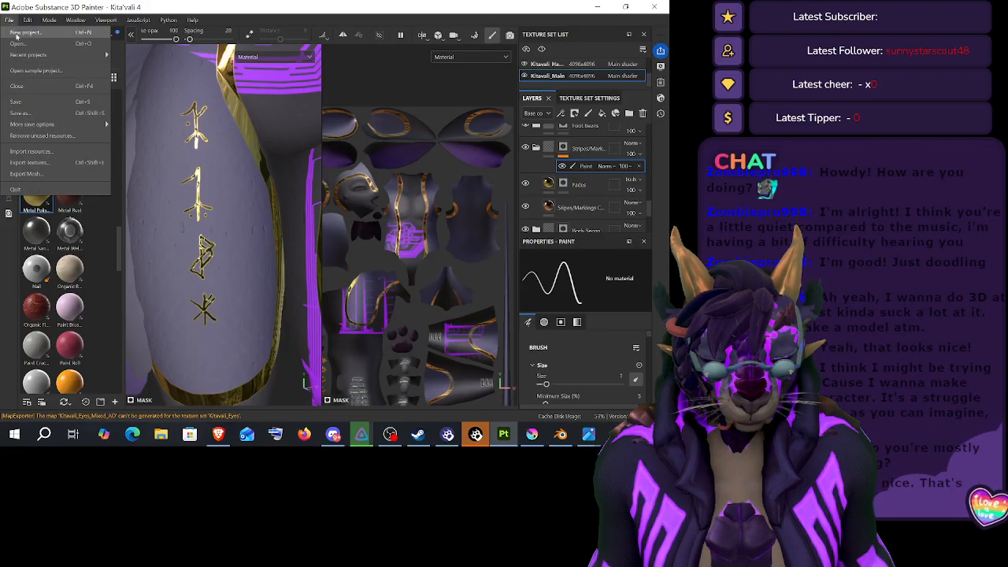
{"action": "left_click", "coordinate": [30, 101]}
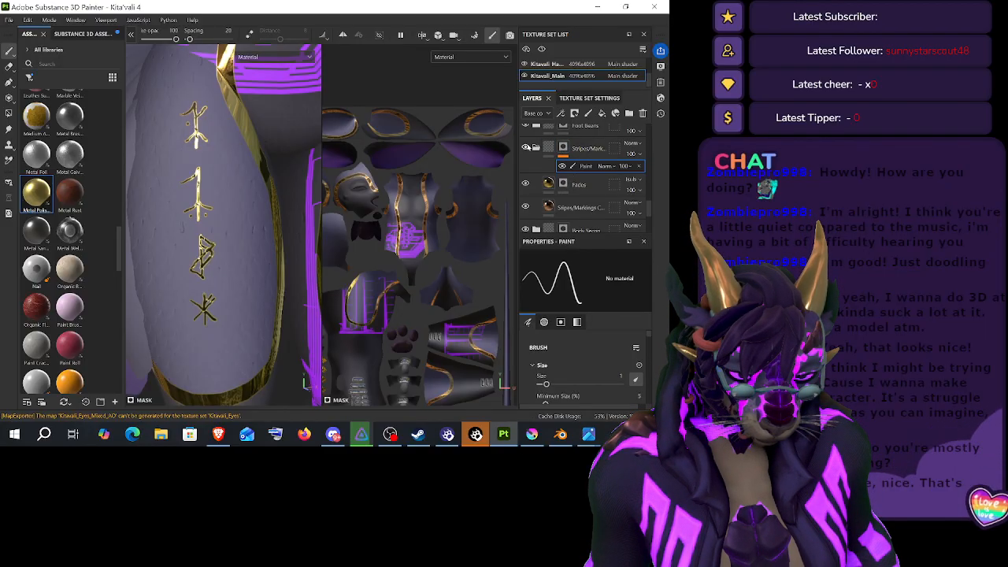
{"action": "left_click", "coordinate": [536, 148]}
{"action": "right_click", "coordinate": [563, 147]}
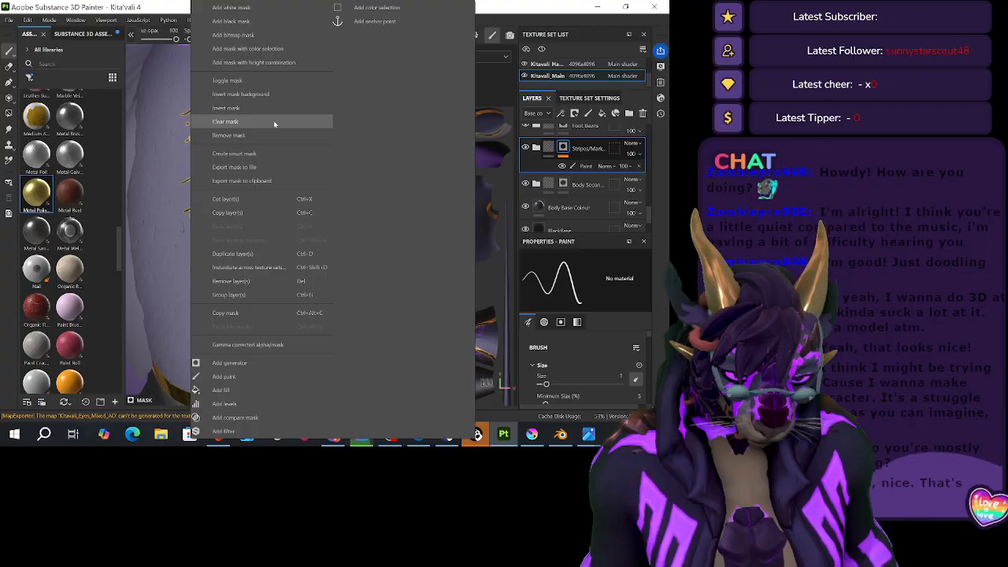
{"action": "left_click", "coordinate": [267, 167]}
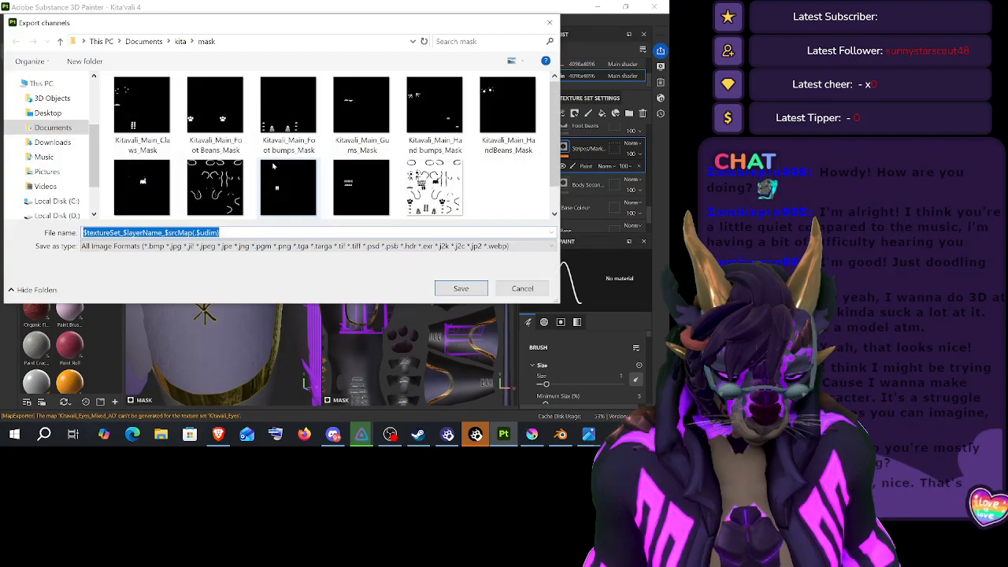
{"action": "left_click", "coordinate": [463, 288]}
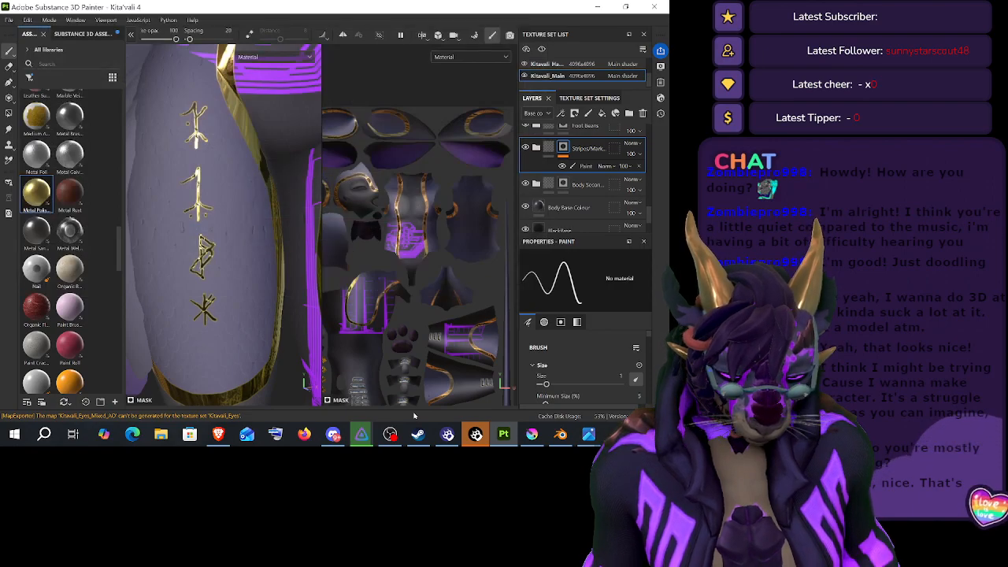
{"action": "left_click", "coordinate": [532, 434]}
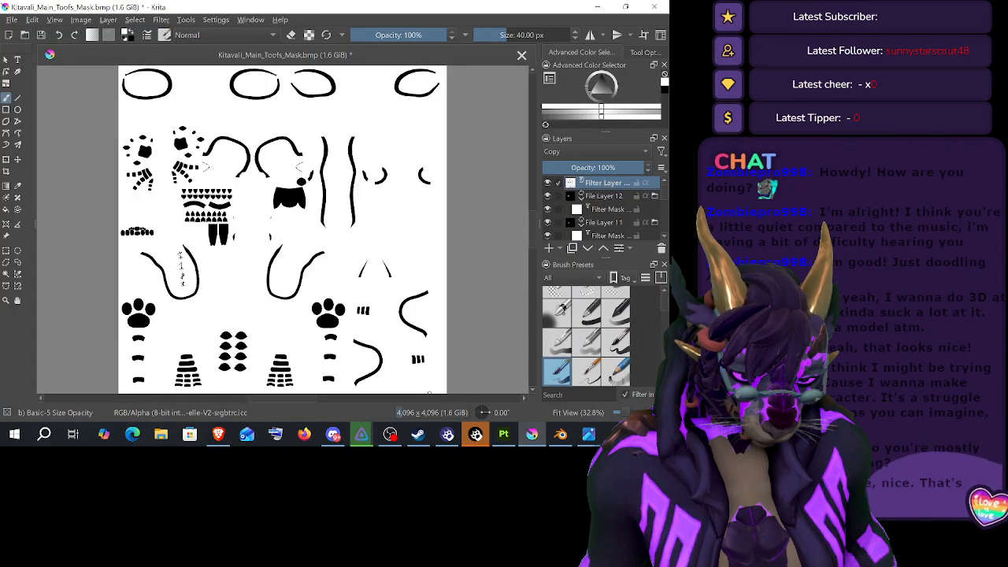
Step: Change File Layer 10's source image to the Stripes Markings mask
{"action": "scroll", "coordinate": [571, 186], "scroll_direction": "down", "scroll_amount": 1}
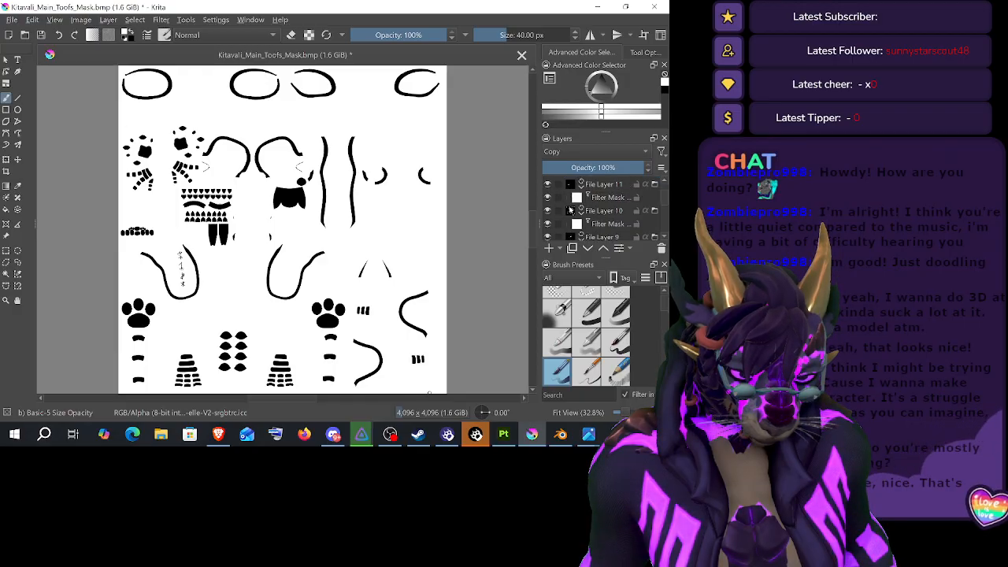
{"action": "left_click", "coordinate": [571, 210]}
{"action": "left_click", "coordinate": [548, 211]}
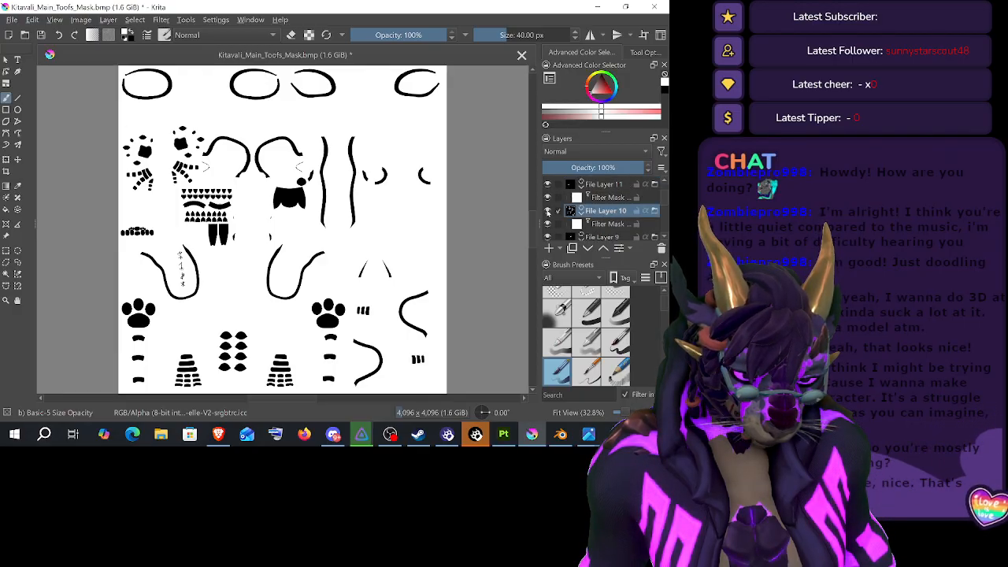
{"action": "left_click", "coordinate": [548, 211]}
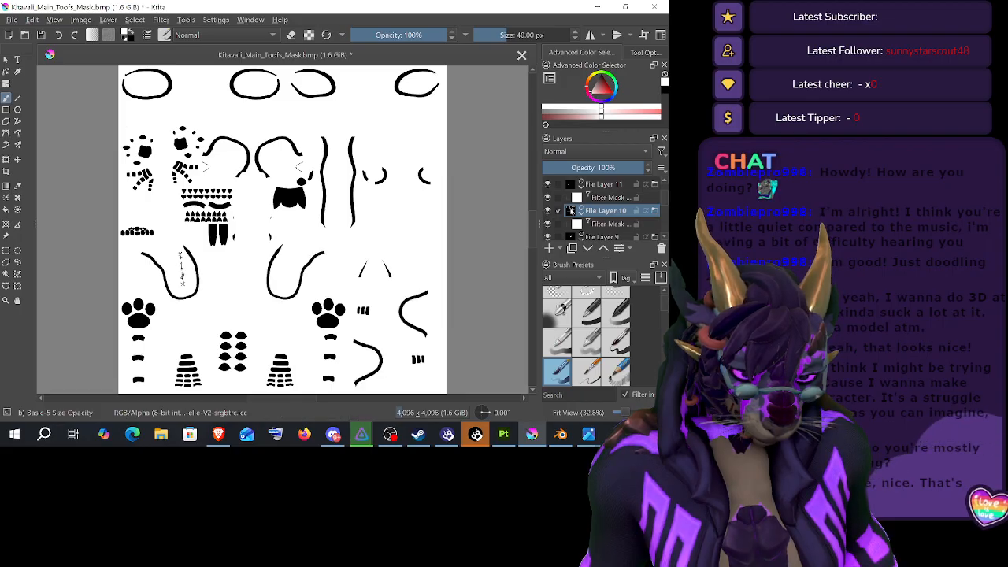
{"action": "right_click", "coordinate": [583, 211]}
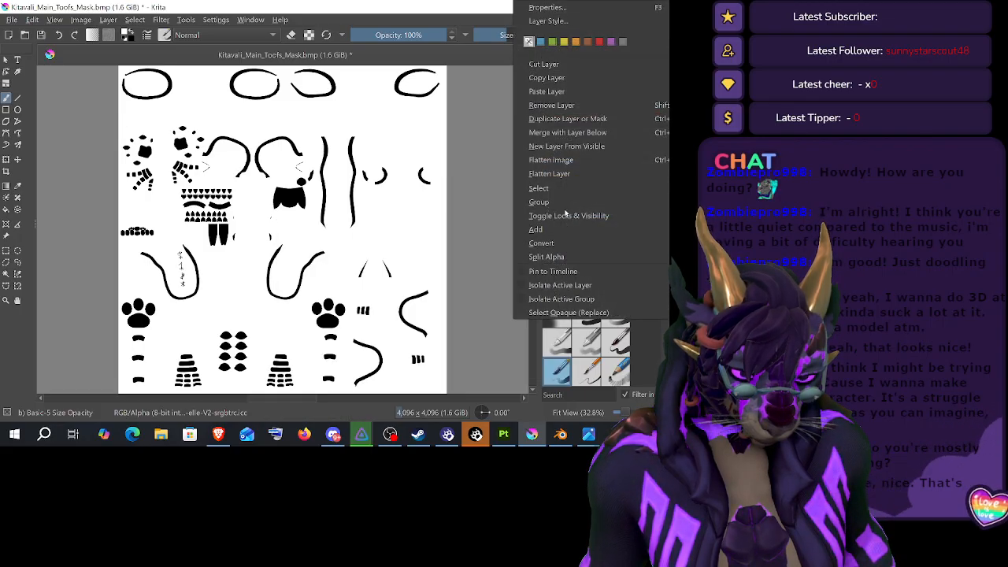
{"action": "mouse_move", "coordinate": [567, 215]}
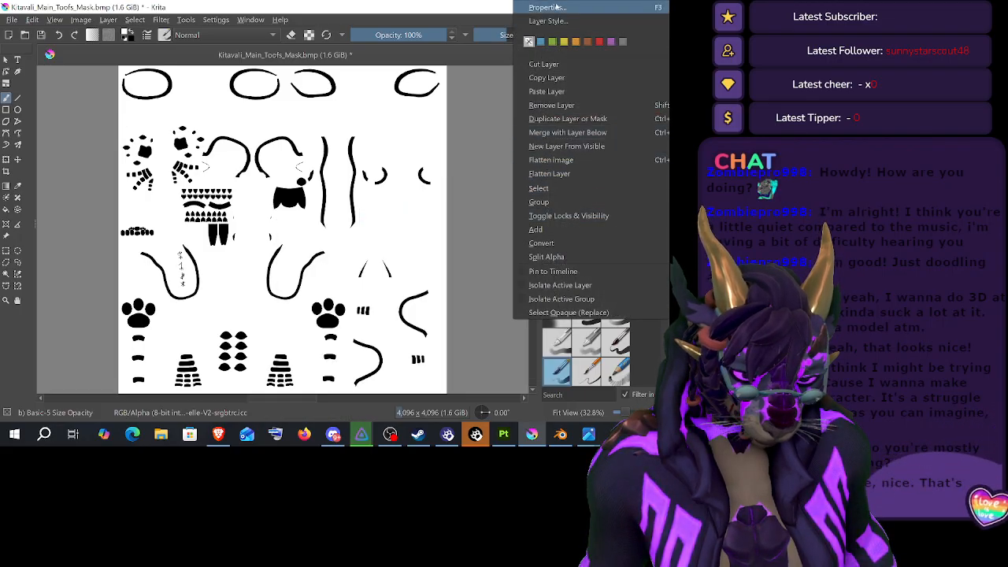
{"action": "left_click", "coordinate": [549, 7]}
{"action": "left_click", "coordinate": [421, 159]}
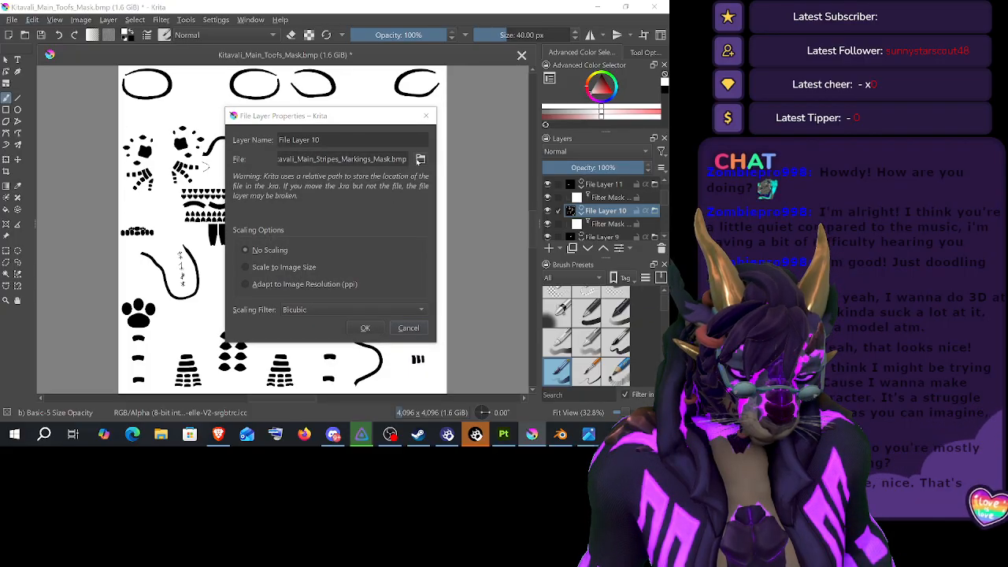
{"action": "scroll", "coordinate": [450, 197], "scroll_direction": "up", "scroll_amount": 1}
{"action": "scroll", "coordinate": [450, 197], "scroll_direction": "down", "scroll_amount": 2}
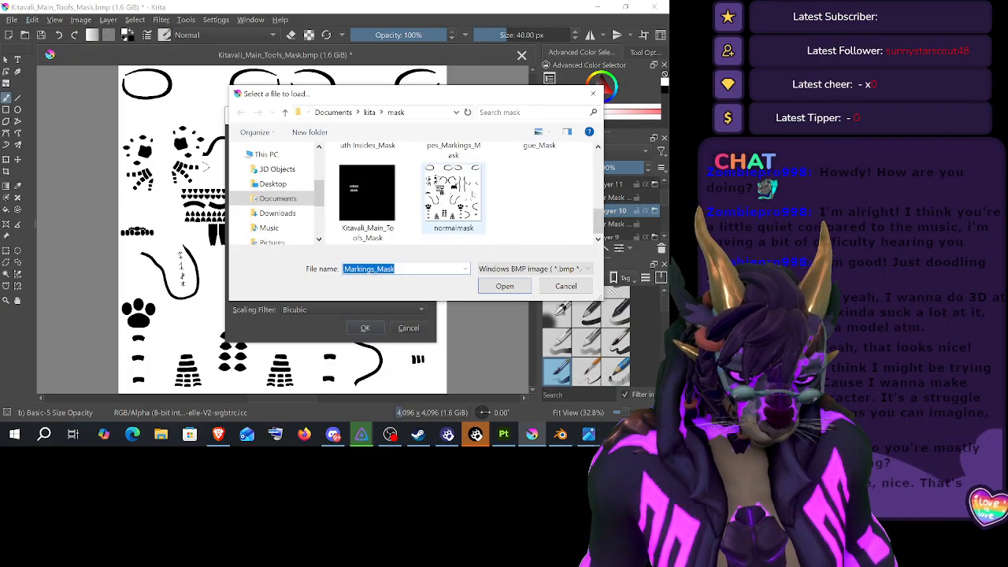
{"action": "scroll", "coordinate": [456, 193], "scroll_direction": "down", "scroll_amount": 2}
{"action": "double_click", "coordinate": [456, 181]}
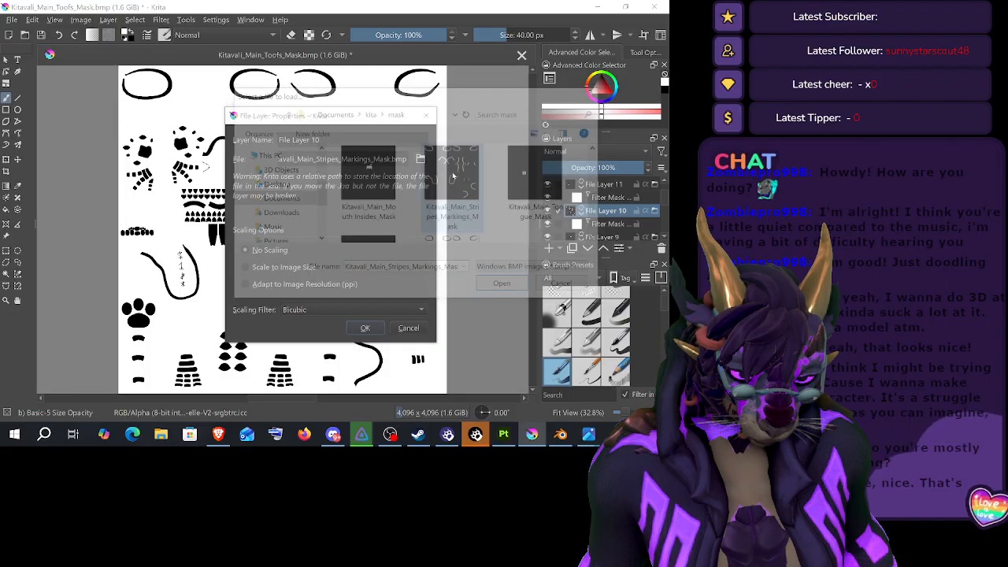
{"action": "left_click", "coordinate": [365, 327]}
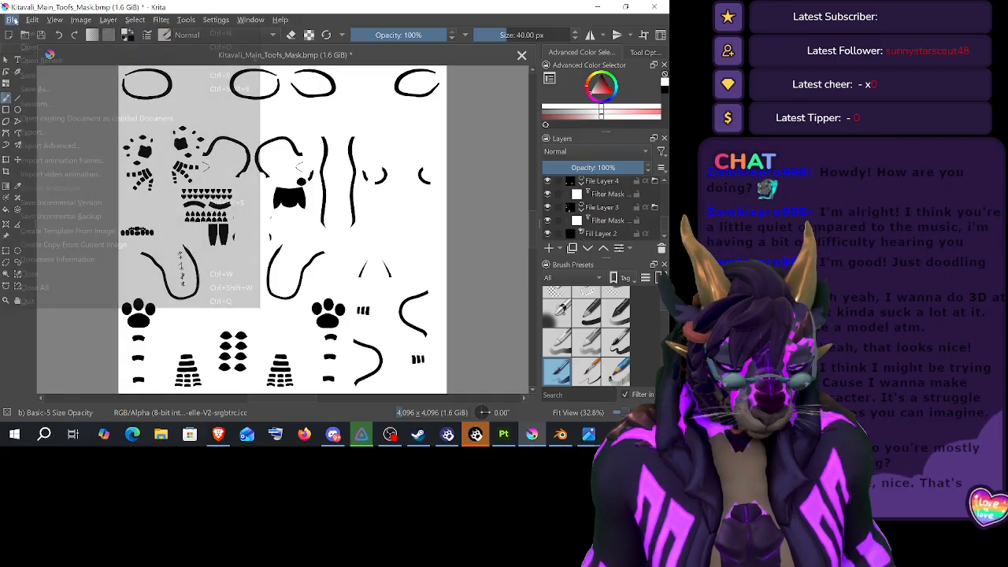
Step: Export the combined mask over normalmask.bmp, confirming the replacement and the BMP warning
{"action": "left_click", "coordinate": [12, 19]}
{"action": "left_click", "coordinate": [32, 132]}
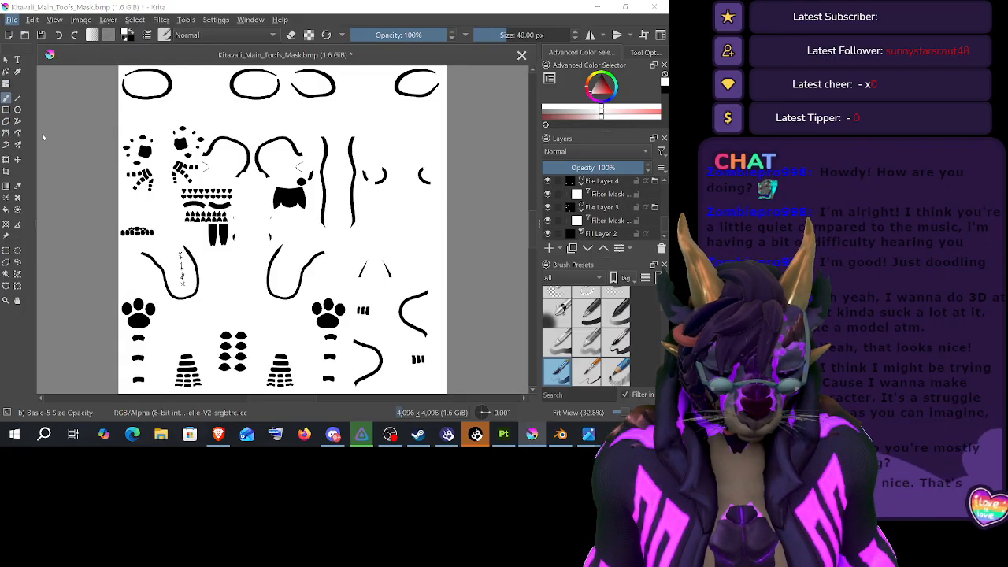
{"action": "double_click", "coordinate": [227, 99]}
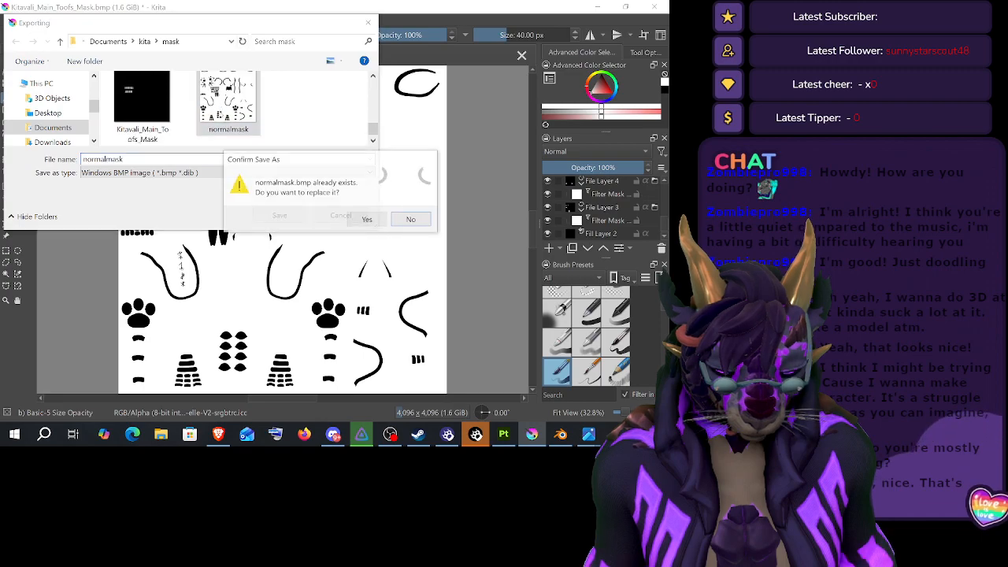
{"action": "left_click", "coordinate": [367, 221]}
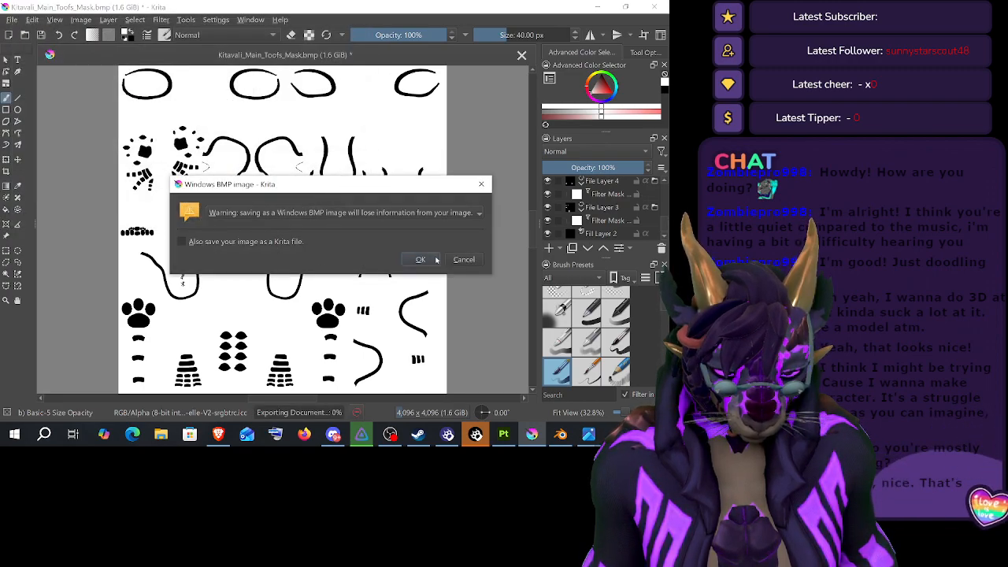
{"action": "left_click", "coordinate": [436, 260]}
{"action": "left_click", "coordinate": [505, 434]}
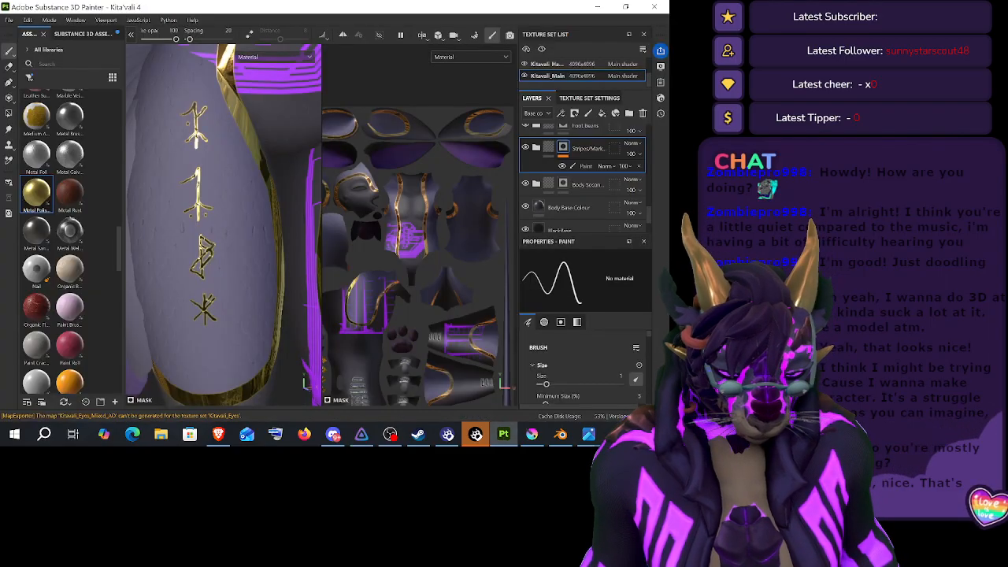
Step: Import normalmask.bmp into the project with its usage set to texture
{"action": "left_click", "coordinate": [8, 20]}
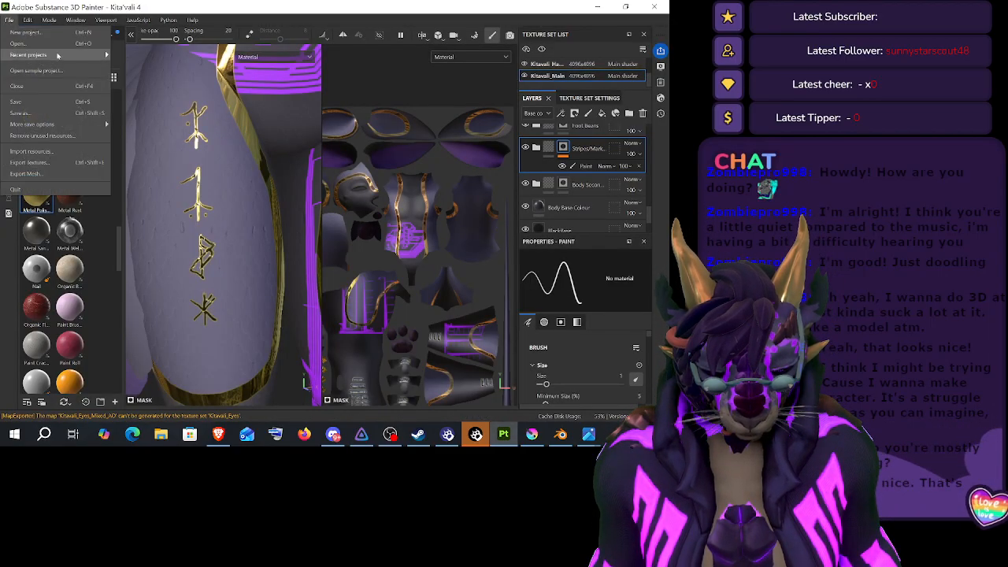
{"action": "left_click", "coordinate": [69, 155]}
{"action": "left_click", "coordinate": [325, 107]}
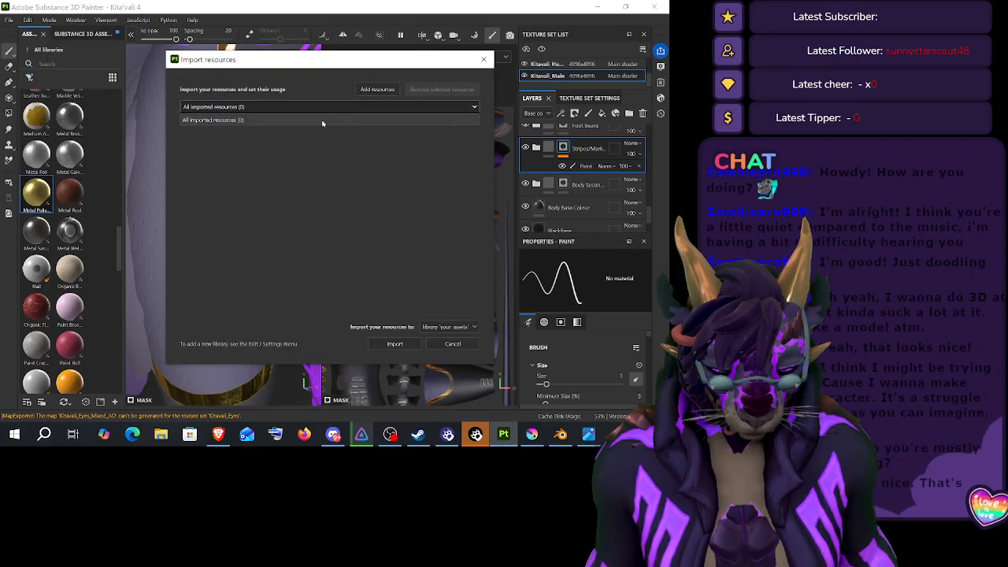
{"action": "left_click", "coordinate": [377, 89]}
{"action": "left_click", "coordinate": [377, 89]}
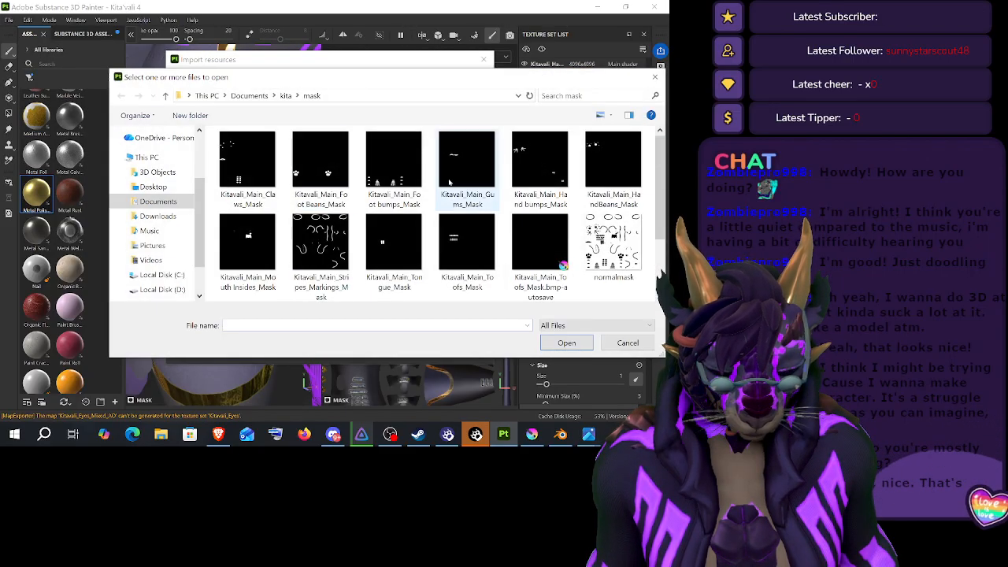
{"action": "scroll", "coordinate": [449, 183], "scroll_direction": "down", "scroll_amount": 2}
{"action": "double_click", "coordinate": [607, 160]}
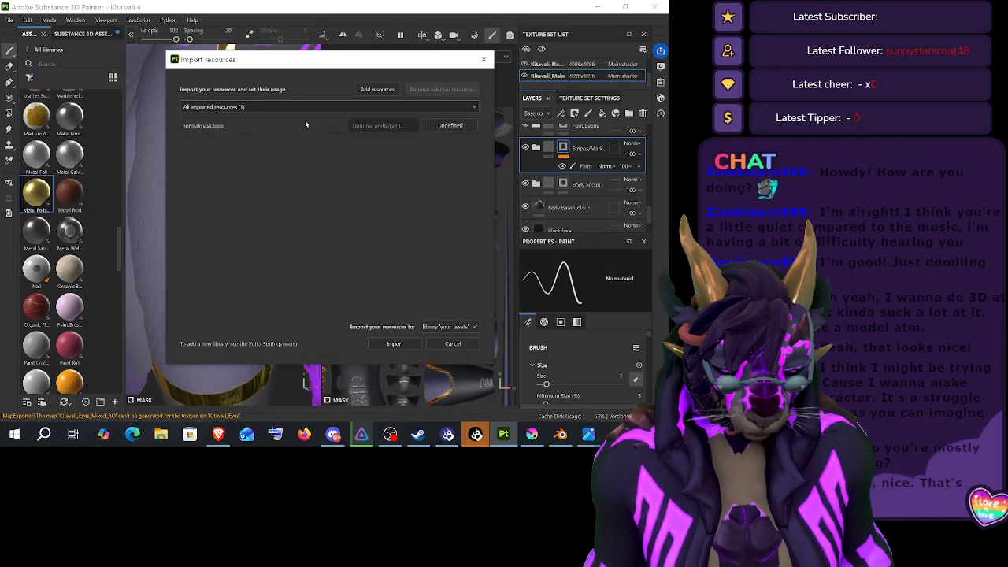
{"action": "left_click", "coordinate": [450, 125]}
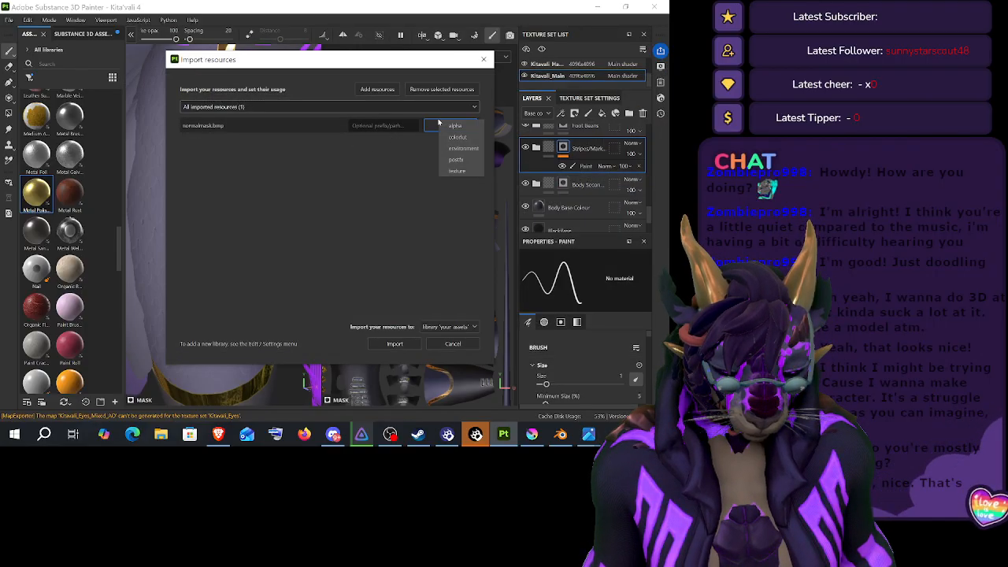
{"action": "left_click", "coordinate": [458, 171]}
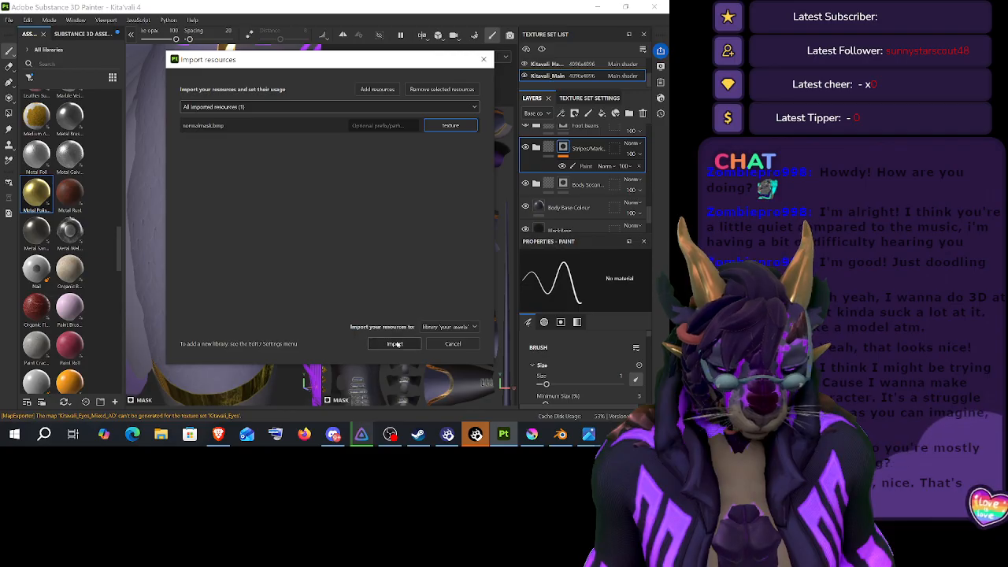
{"action": "left_click", "coordinate": [395, 344]}
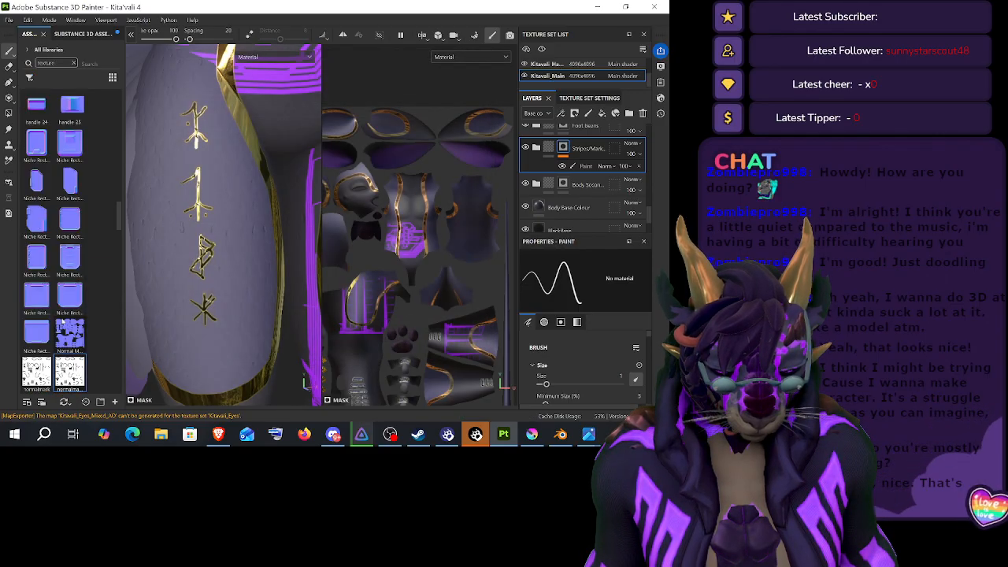
Step: Apply the normalmask texture as Fill layer 8's mask
{"action": "scroll", "coordinate": [583, 174], "scroll_direction": "down", "scroll_amount": 3}
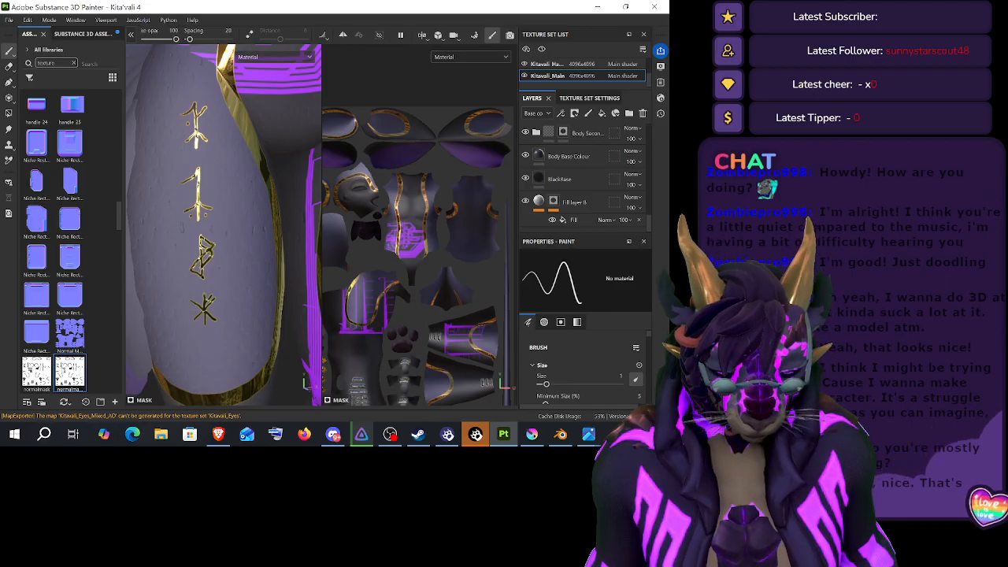
{"action": "left_click_drag", "start_coordinate": [69, 373], "coordinate": [552, 205]}
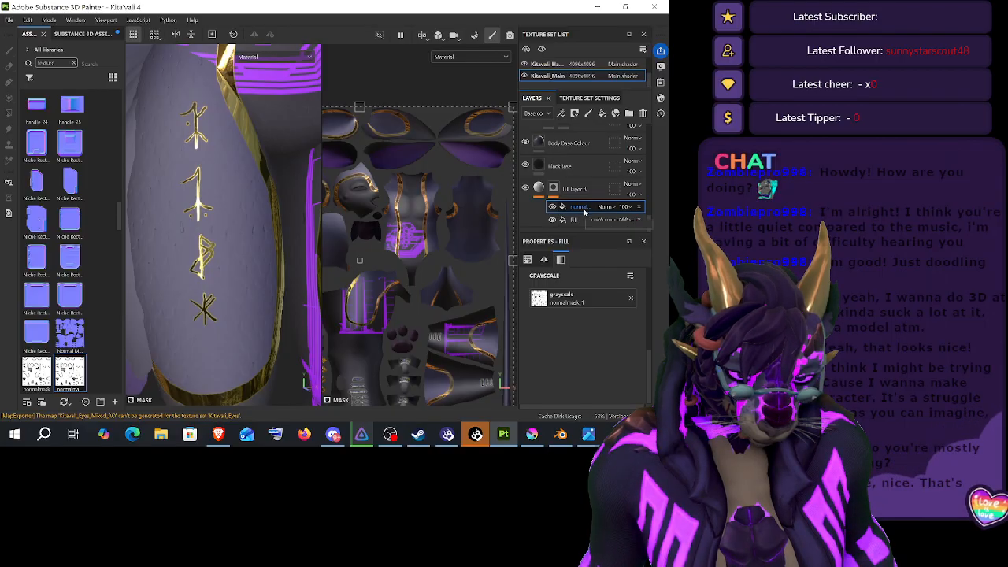
{"action": "left_click", "coordinate": [639, 220]}
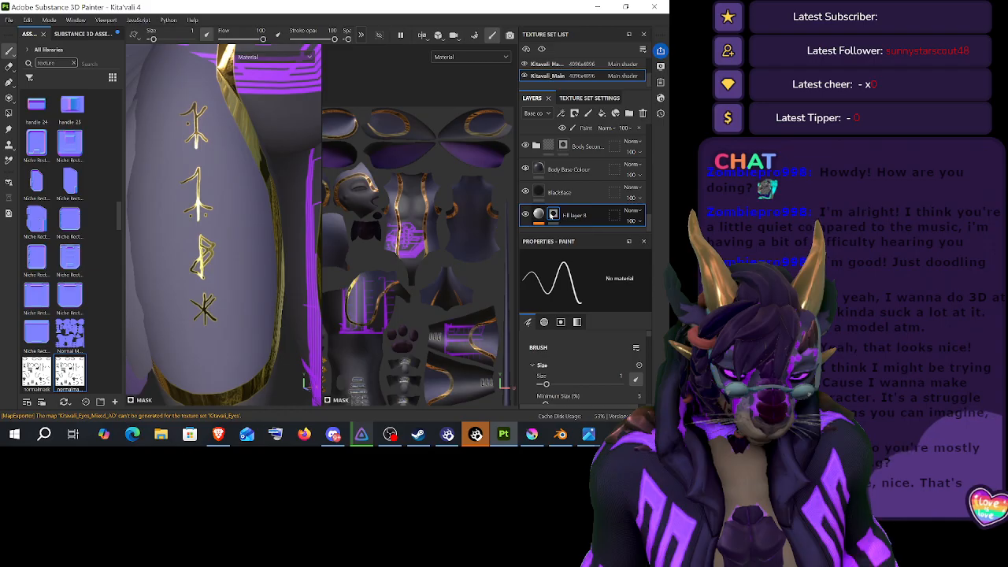
{"action": "left_click_drag", "start_coordinate": [70, 370], "coordinate": [554, 214]}
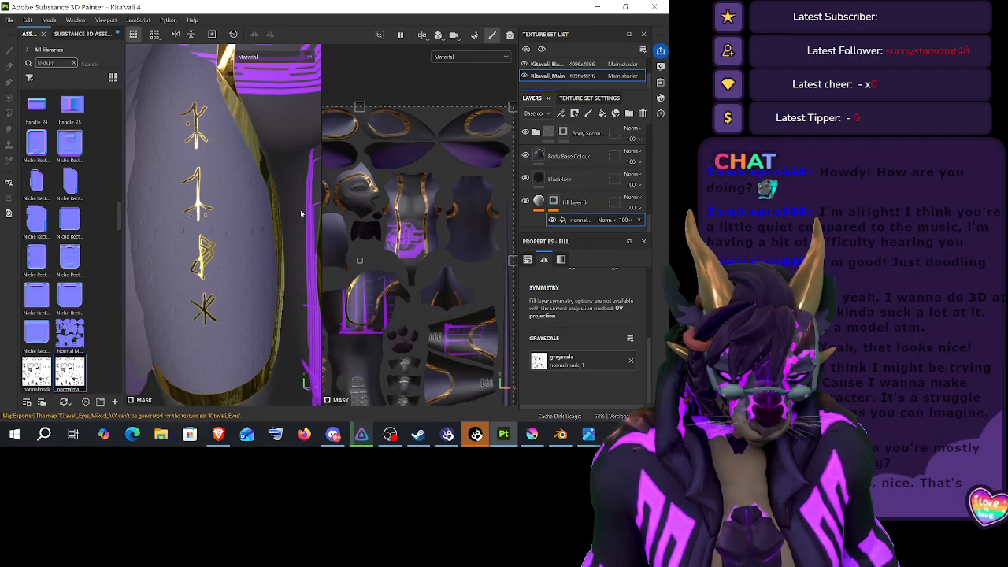
{"action": "scroll", "coordinate": [256, 215], "scroll_direction": "down", "scroll_amount": 3}
{"action": "scroll", "coordinate": [258, 208], "scroll_direction": "up", "scroll_amount": 2}
{"action": "scroll", "coordinate": [263, 208], "scroll_direction": "down", "scroll_amount": 5}
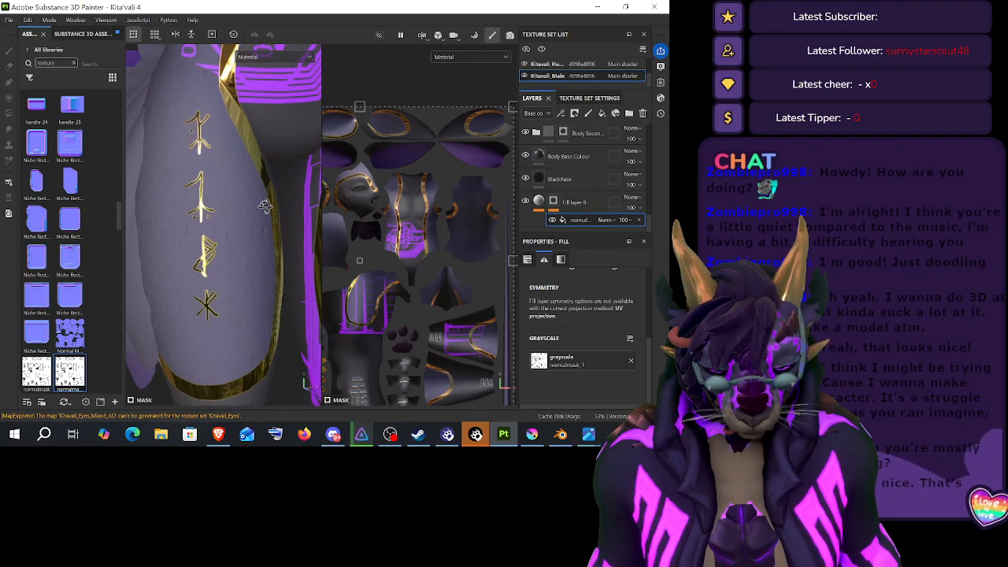
{"action": "scroll", "coordinate": [266, 160], "scroll_direction": "up", "scroll_amount": 4}
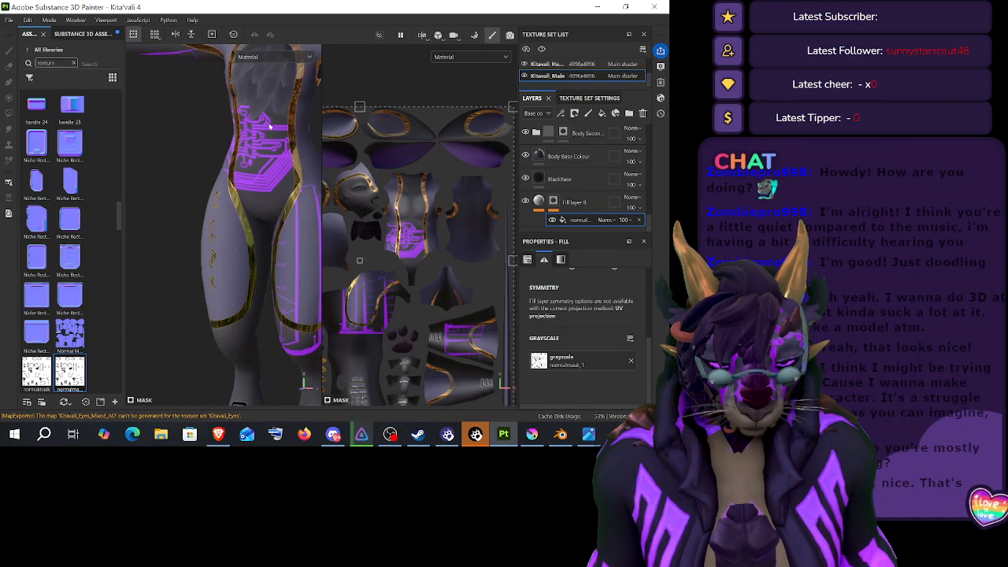
Step: Hide the two purple circuit (pcb) layers on the body
{"action": "left_click", "coordinate": [8, 20]}
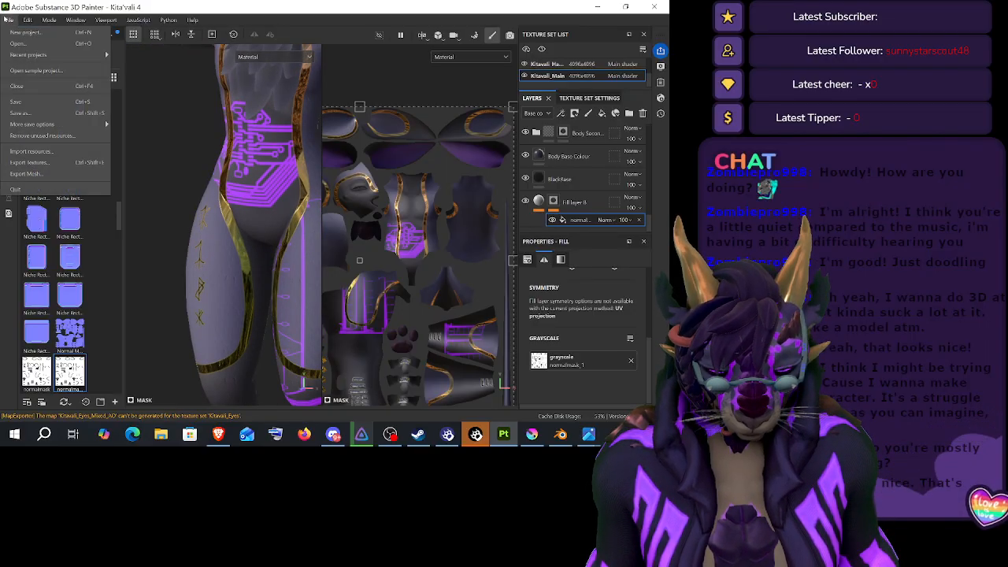
{"action": "left_click", "coordinate": [606, 145]}
{"action": "scroll", "coordinate": [596, 156], "scroll_direction": "up", "scroll_amount": 5}
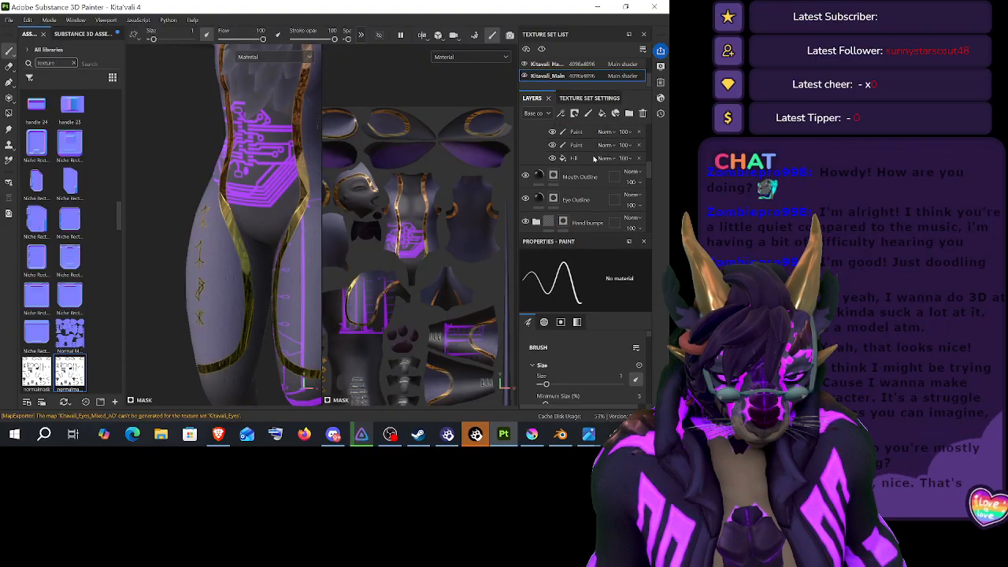
{"action": "scroll", "coordinate": [594, 158], "scroll_direction": "up", "scroll_amount": 3}
{"action": "left_click", "coordinate": [526, 158]}
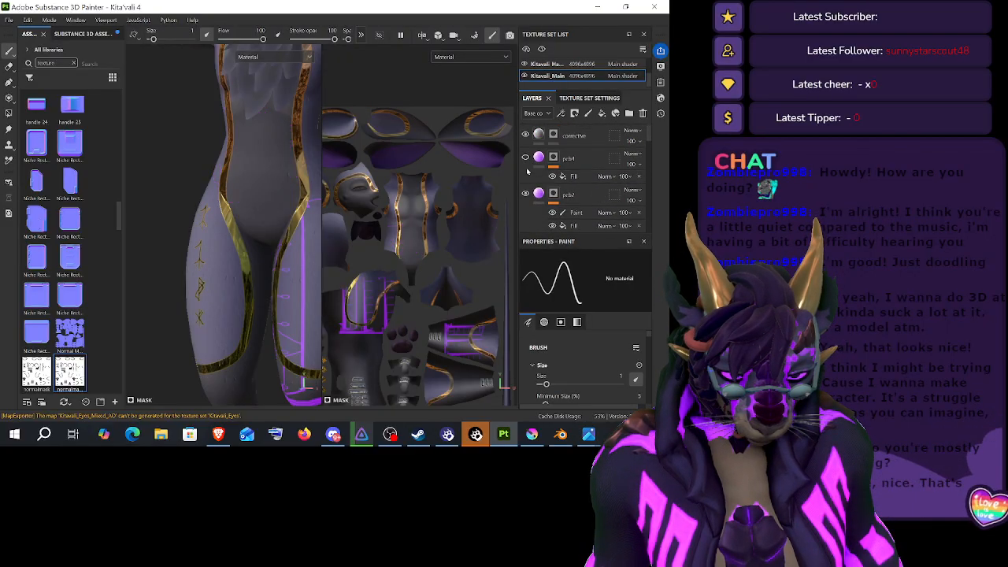
{"action": "left_click", "coordinate": [526, 195]}
{"action": "scroll", "coordinate": [526, 194], "scroll_direction": "down", "scroll_amount": 1}
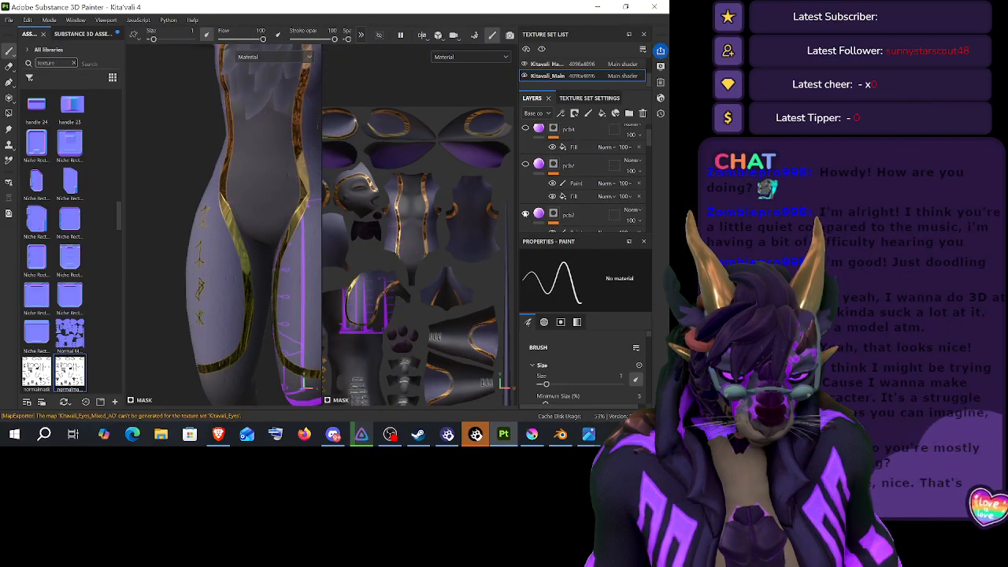
{"action": "left_click", "coordinate": [8, 20]}
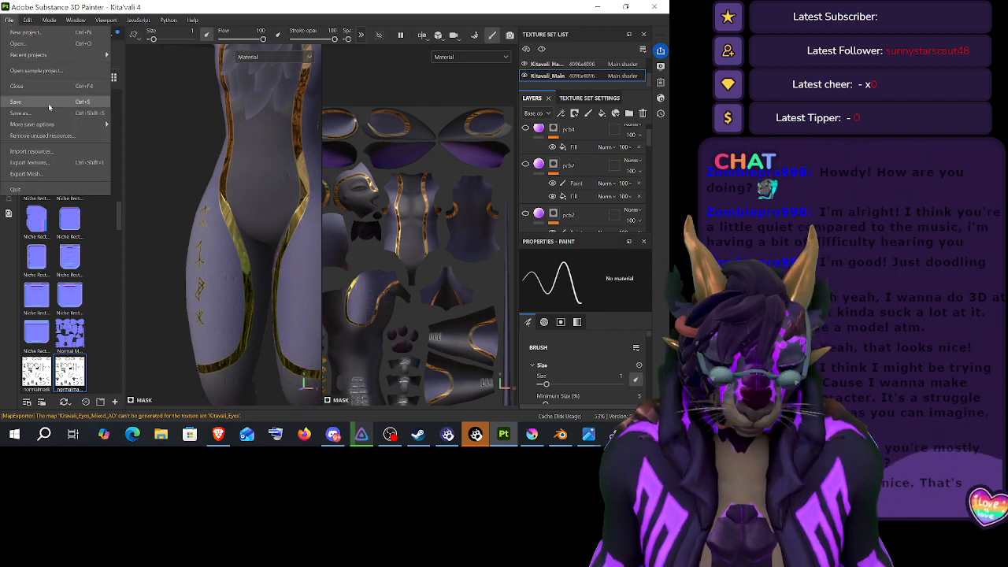
{"action": "left_click", "coordinate": [32, 150]}
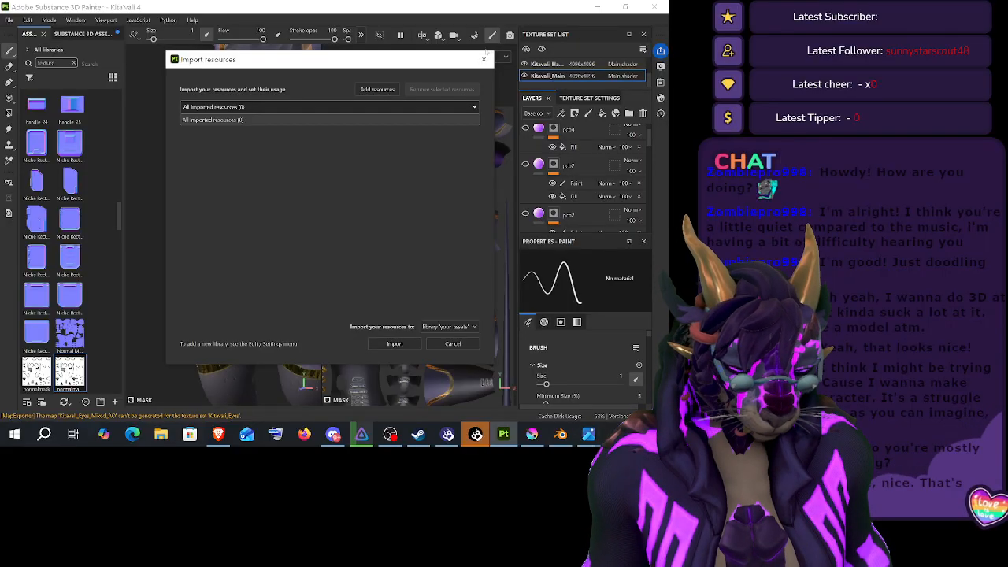
{"action": "left_click", "coordinate": [483, 59]}
{"action": "left_click", "coordinate": [10, 20]}
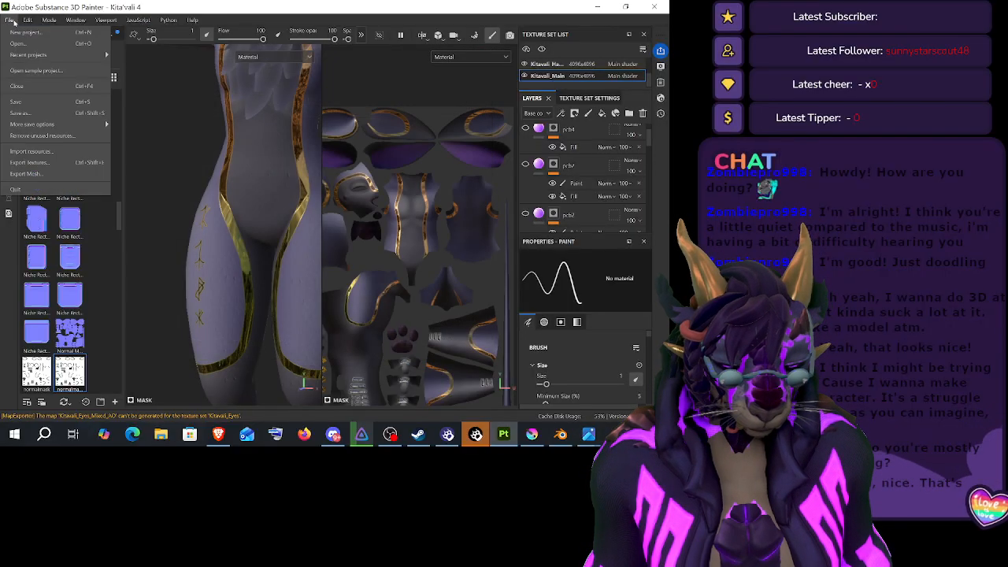
Step: Set the texture export folder to tex and include the Eyes, Feathers and Hairstyle texture sets
{"action": "left_click", "coordinate": [39, 162]}
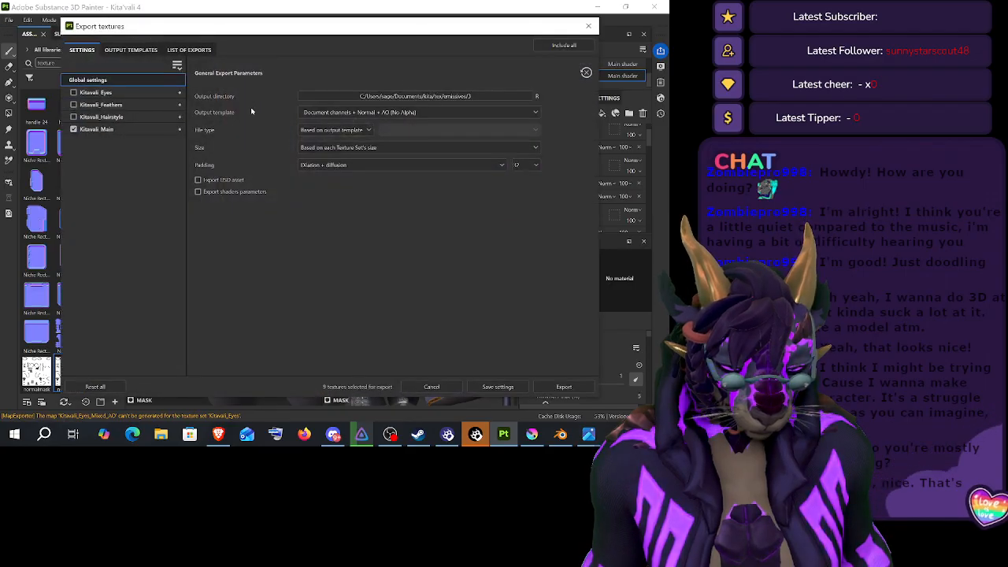
{"action": "left_click", "coordinate": [474, 95]}
{"action": "left_click", "coordinate": [264, 62]}
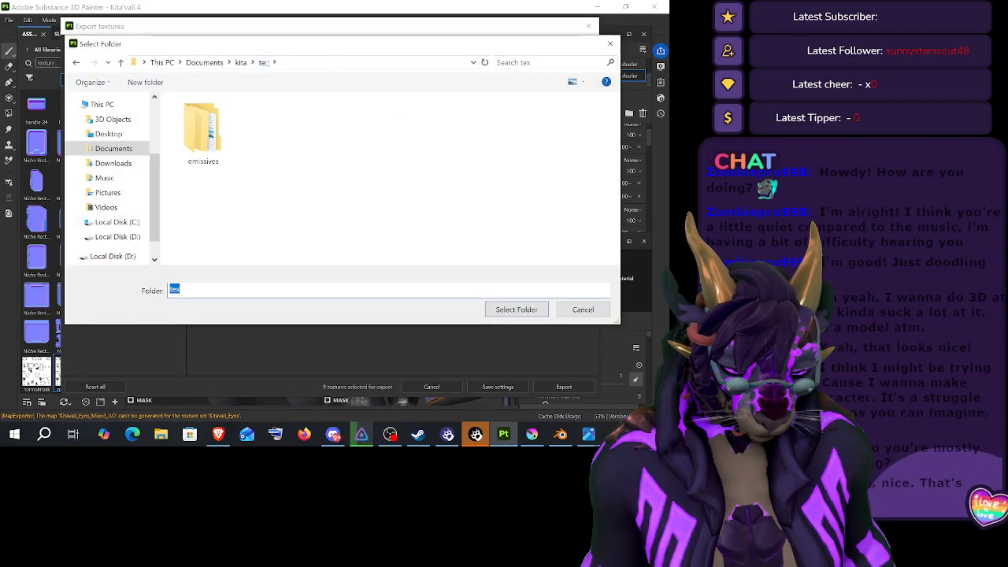
{"action": "left_click", "coordinate": [517, 310]}
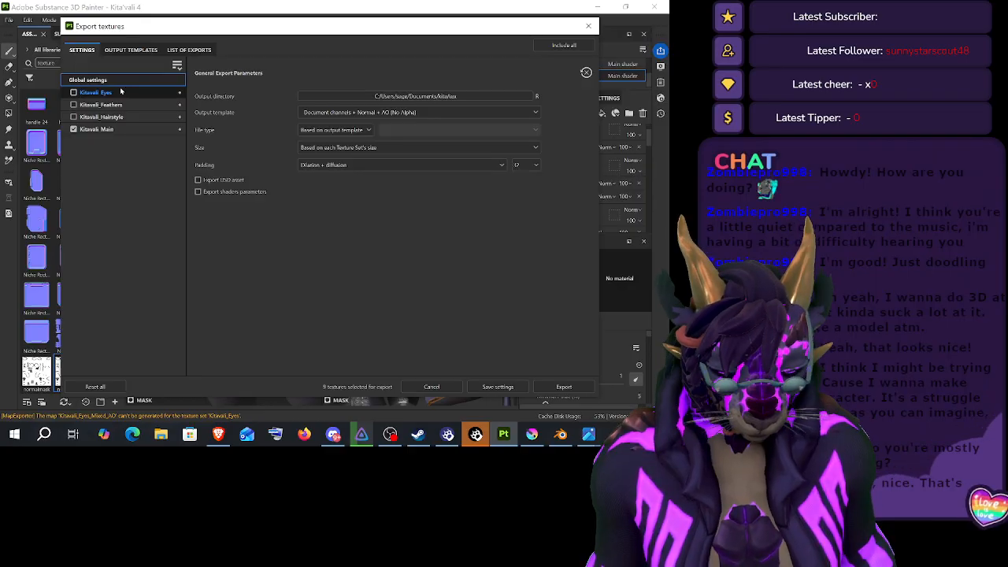
{"action": "left_click", "coordinate": [74, 117]}
{"action": "left_click", "coordinate": [74, 105]}
{"action": "left_click", "coordinate": [74, 92]}
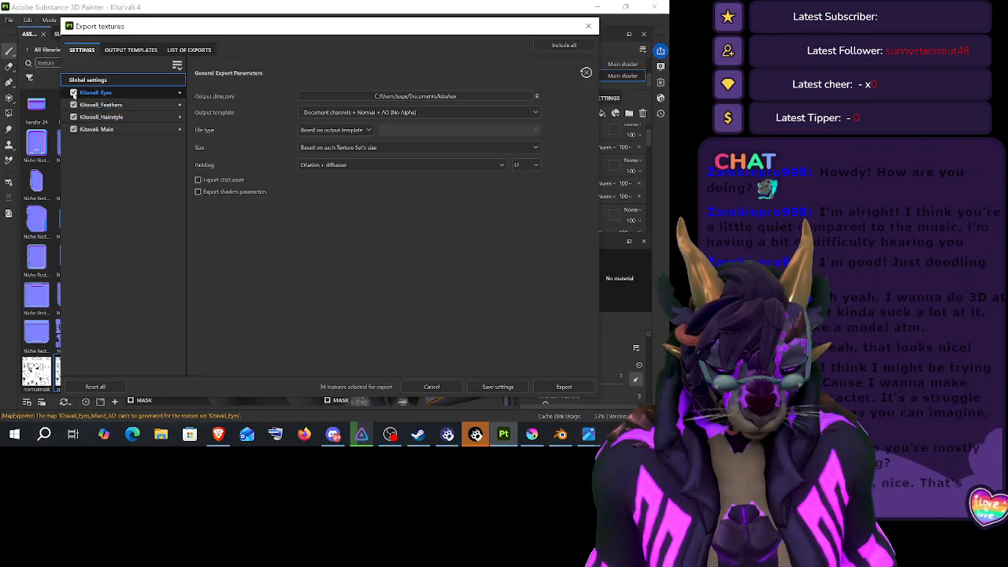
Step: Review each set's settings, output template and export list, then export the 34 PNG maps
{"action": "left_click", "coordinate": [137, 129]}
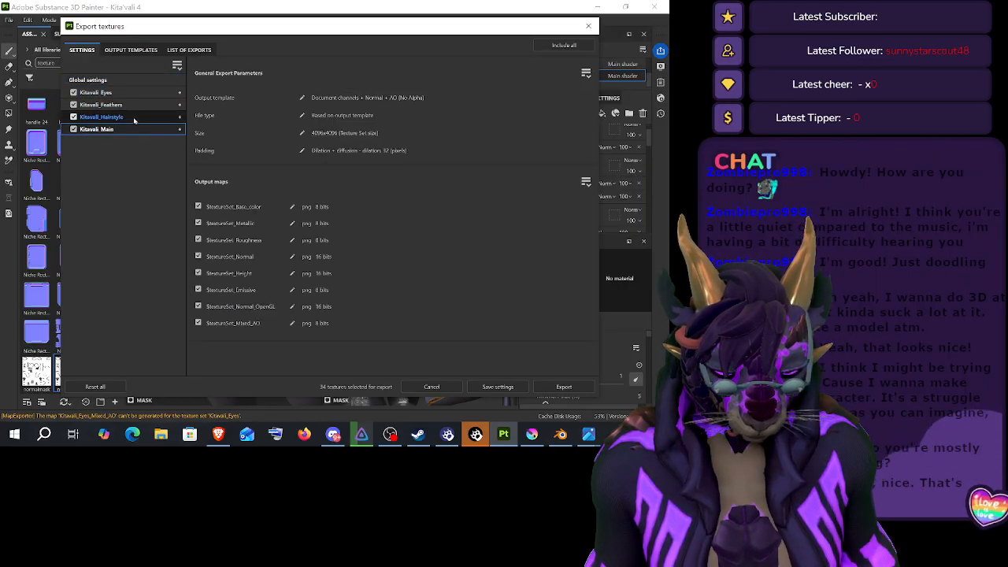
{"action": "left_click", "coordinate": [134, 116]}
{"action": "left_click", "coordinate": [130, 106]}
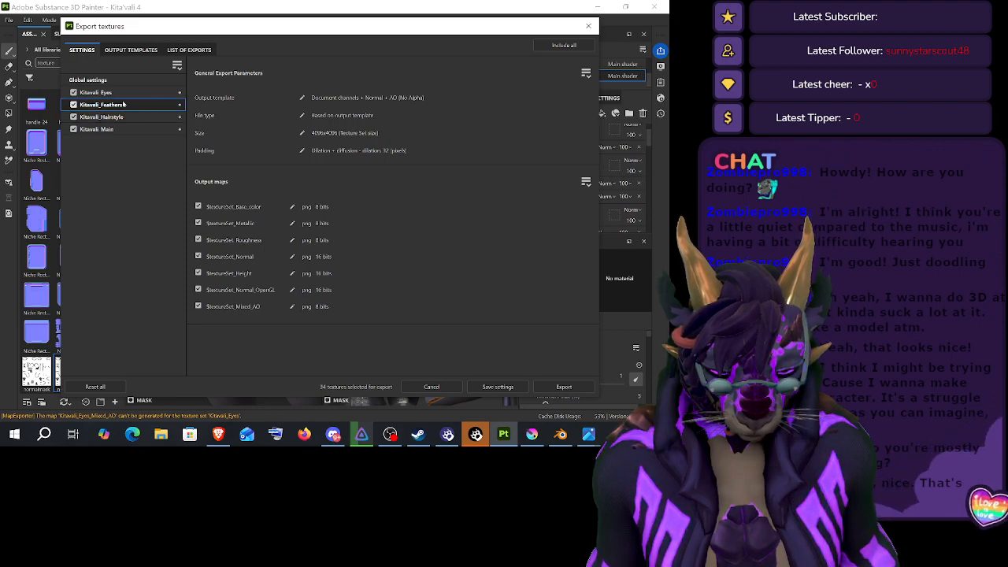
{"action": "left_click", "coordinate": [131, 51]}
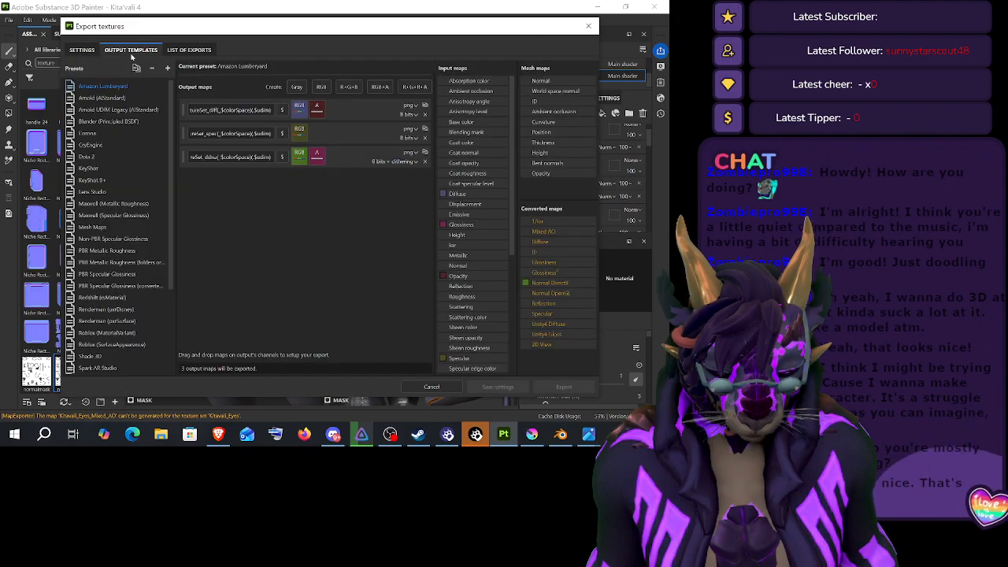
{"action": "scroll", "coordinate": [128, 177], "scroll_direction": "down", "scroll_amount": 5}
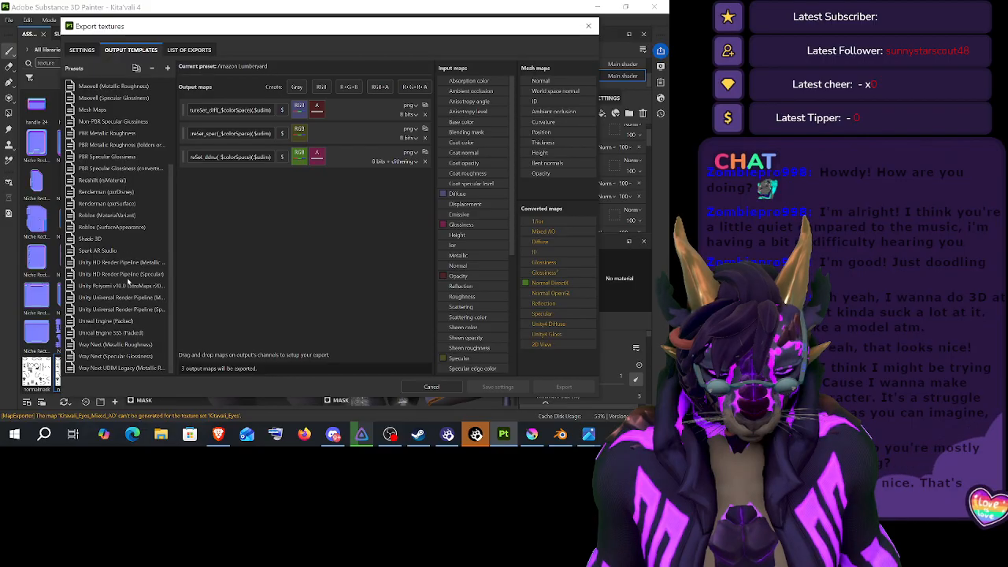
{"action": "left_click", "coordinate": [127, 285]}
{"action": "left_click", "coordinate": [202, 49]}
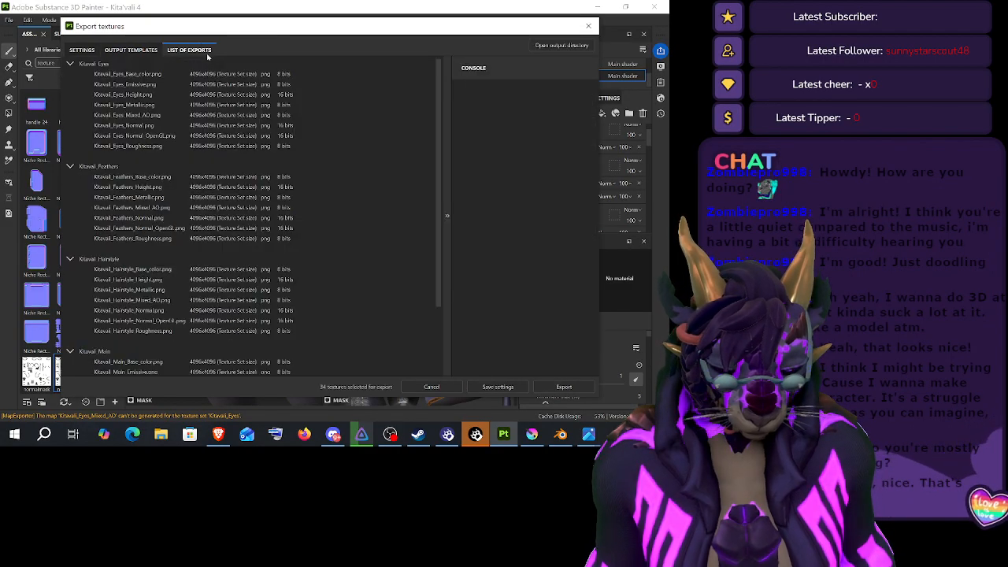
{"action": "left_click", "coordinate": [556, 388]}
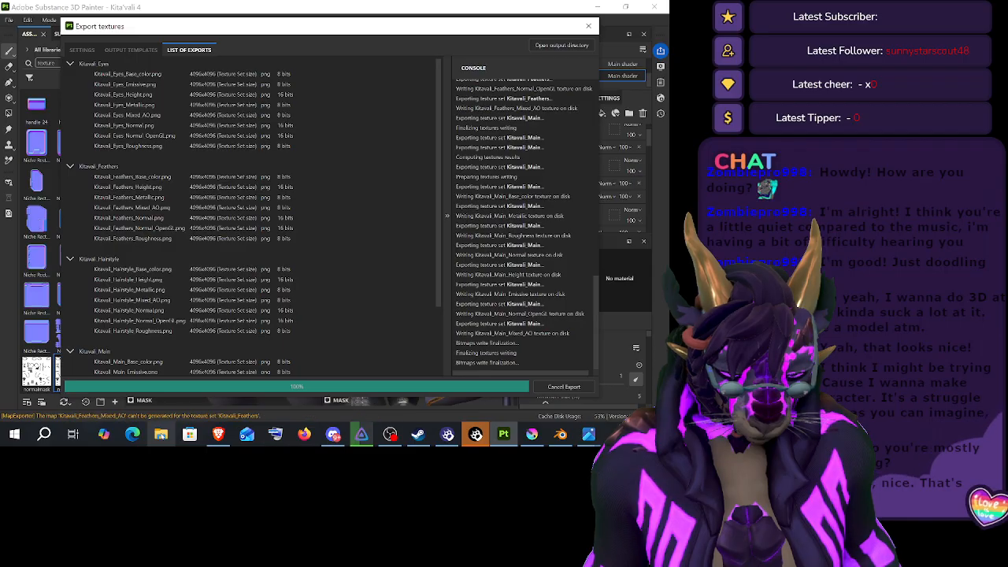
{"action": "left_click", "coordinate": [161, 434]}
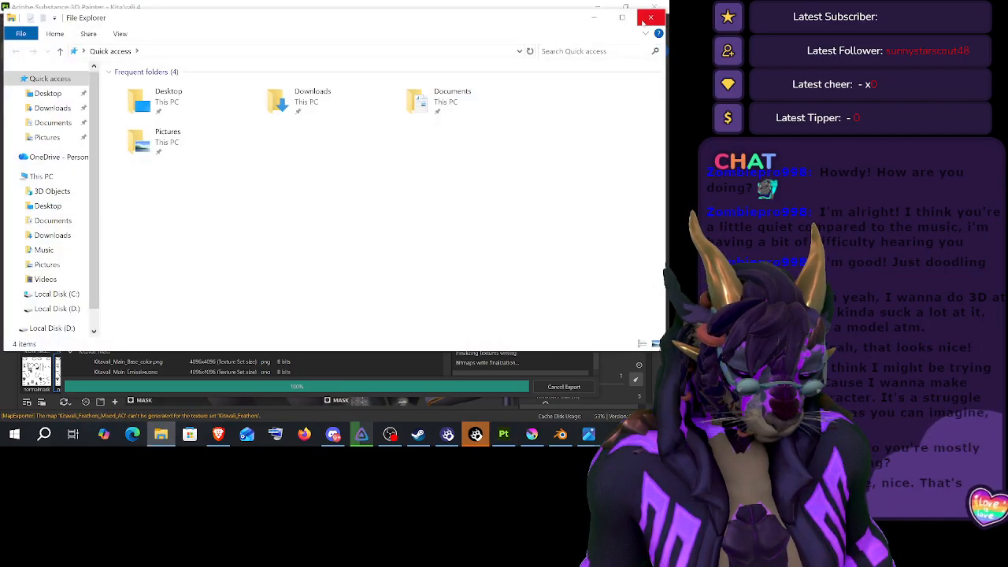
Step: Open the tex output folder and view Kitavali_Main_Normal_OpenGL.png enlarged in the photo viewer
{"action": "left_click", "coordinate": [649, 19]}
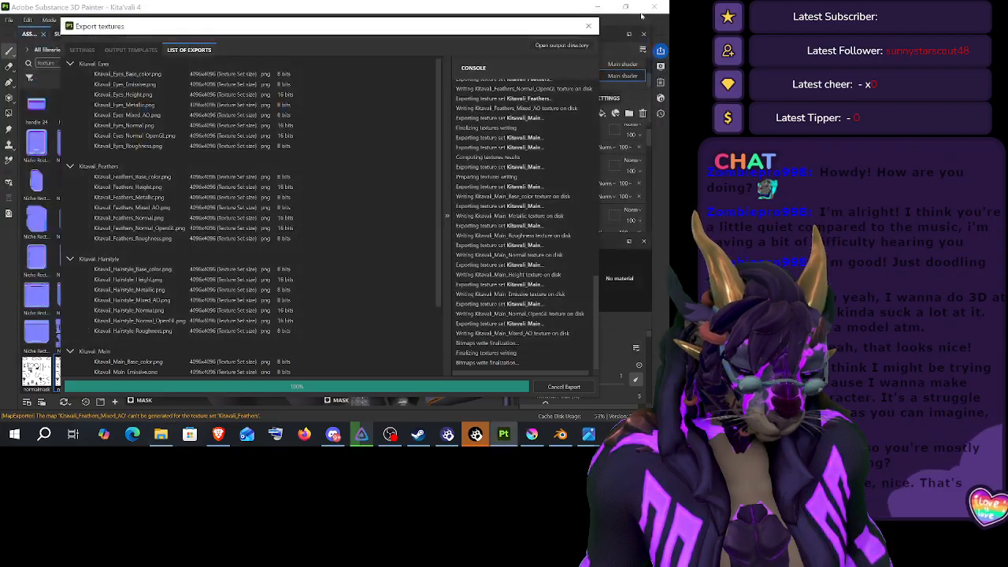
{"action": "left_click", "coordinate": [562, 44]}
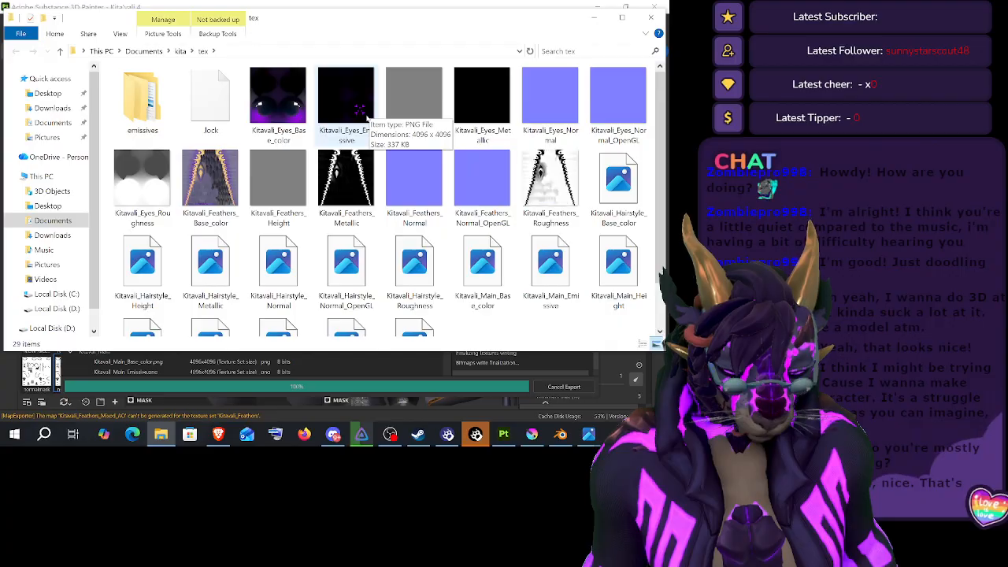
{"action": "scroll", "coordinate": [368, 118], "scroll_direction": "down", "scroll_amount": 1}
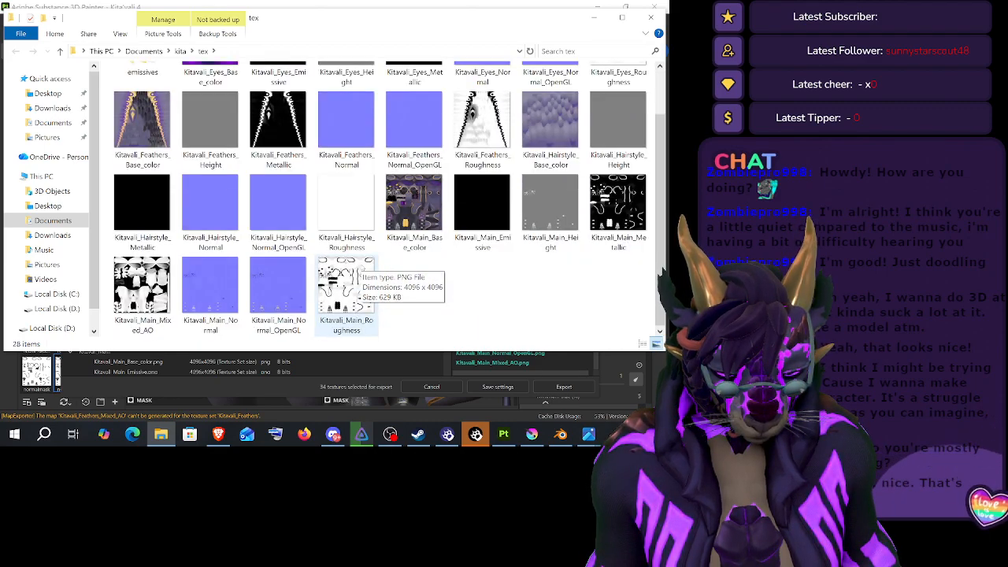
{"action": "scroll", "coordinate": [268, 181], "scroll_direction": "up", "scroll_amount": 2}
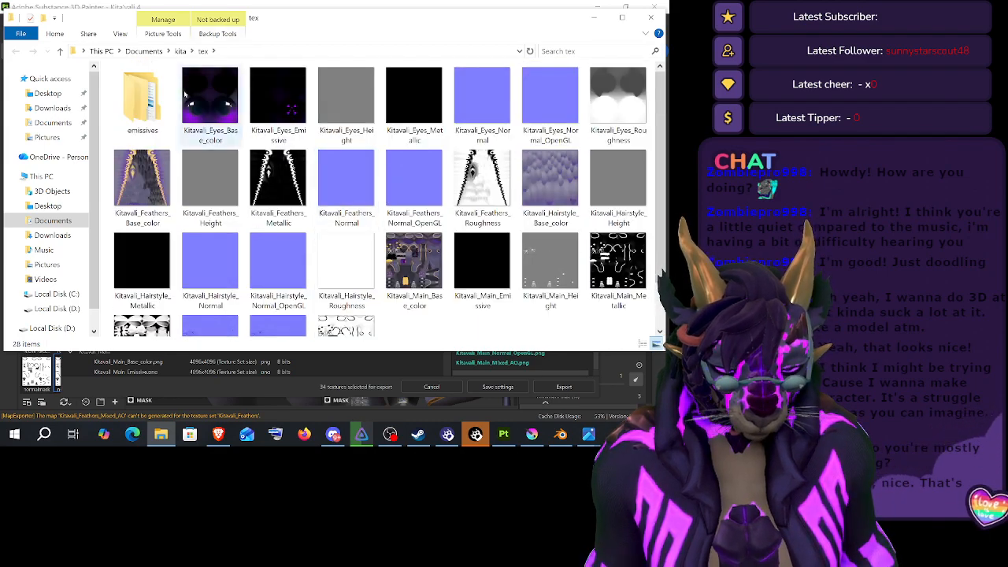
{"action": "scroll", "coordinate": [228, 173], "scroll_direction": "down", "scroll_amount": 1}
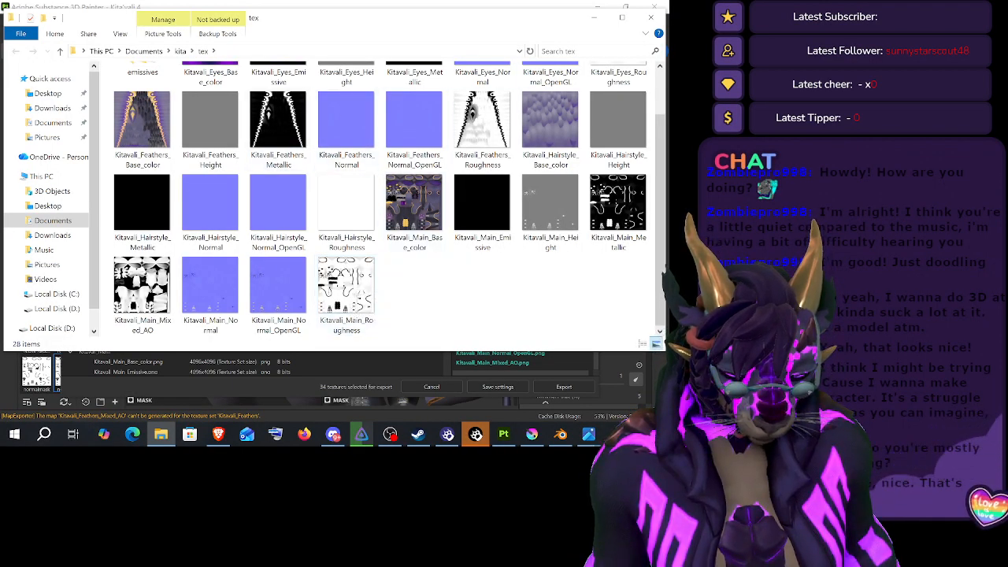
{"action": "scroll", "coordinate": [548, 115], "scroll_direction": "up", "scroll_amount": 1}
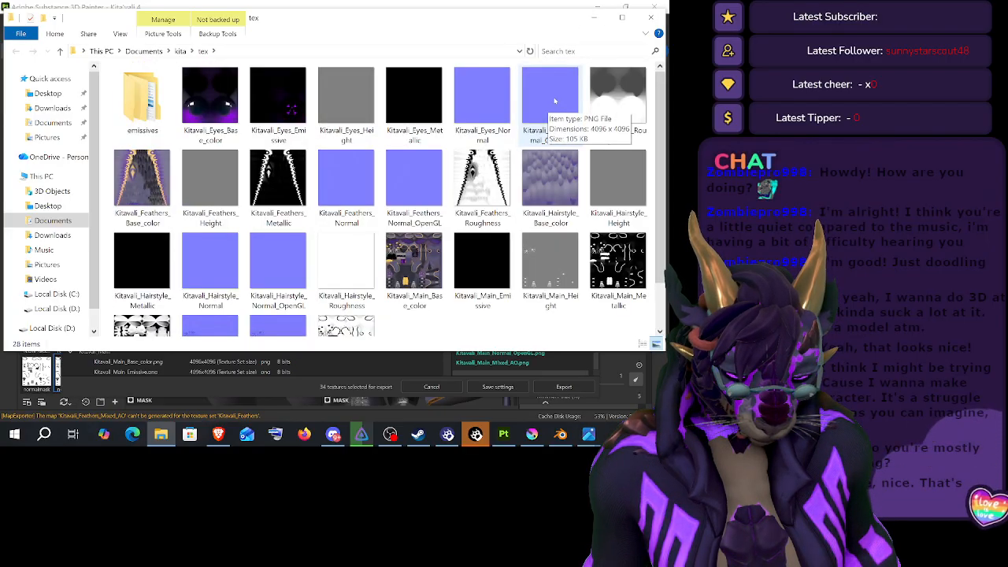
{"action": "scroll", "coordinate": [441, 181], "scroll_direction": "down", "scroll_amount": 1}
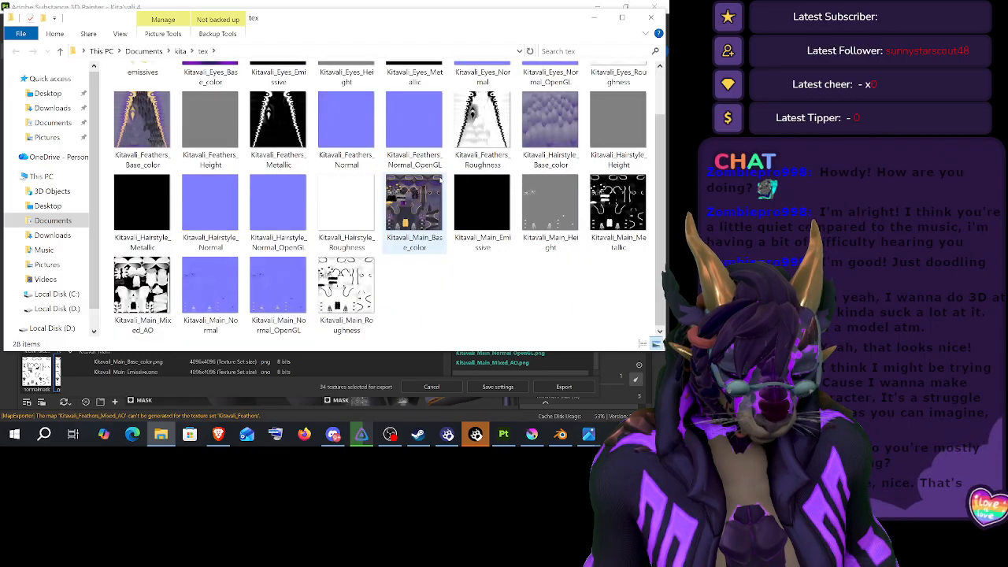
{"action": "left_click", "coordinate": [264, 296]}
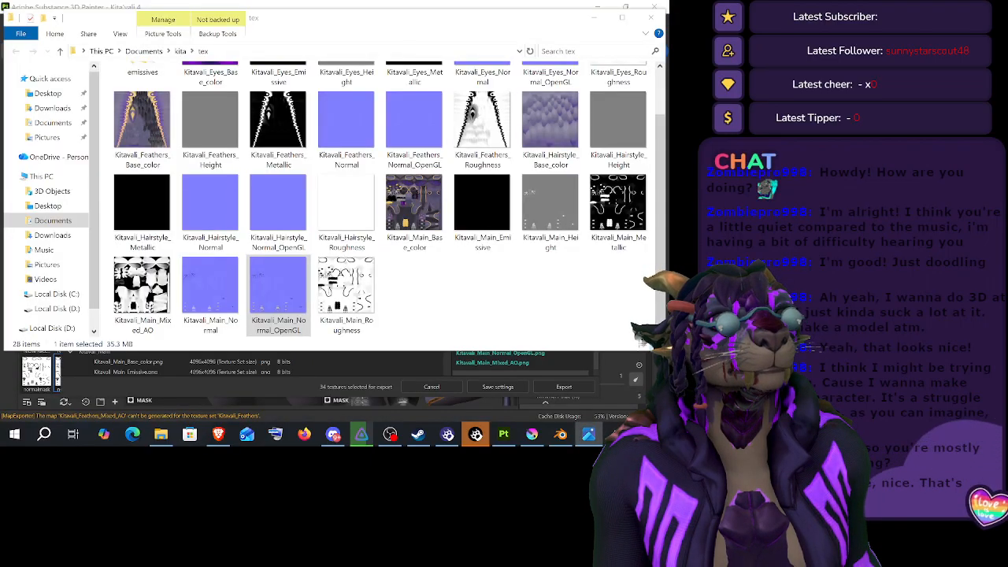
{"action": "left_click_drag", "start_coordinate": [0, 64], "coordinate": [308, 0]}
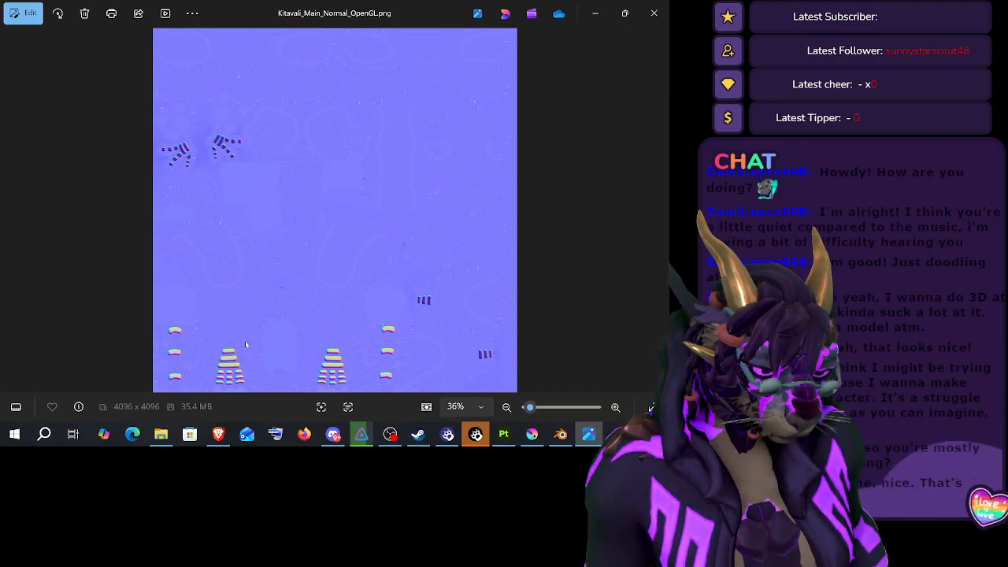
Step: Zoom the normal map preview, then minimize Photos to return to Painter's export results
{"action": "scroll", "coordinate": [383, 198], "scroll_direction": "up", "scroll_amount": 4}
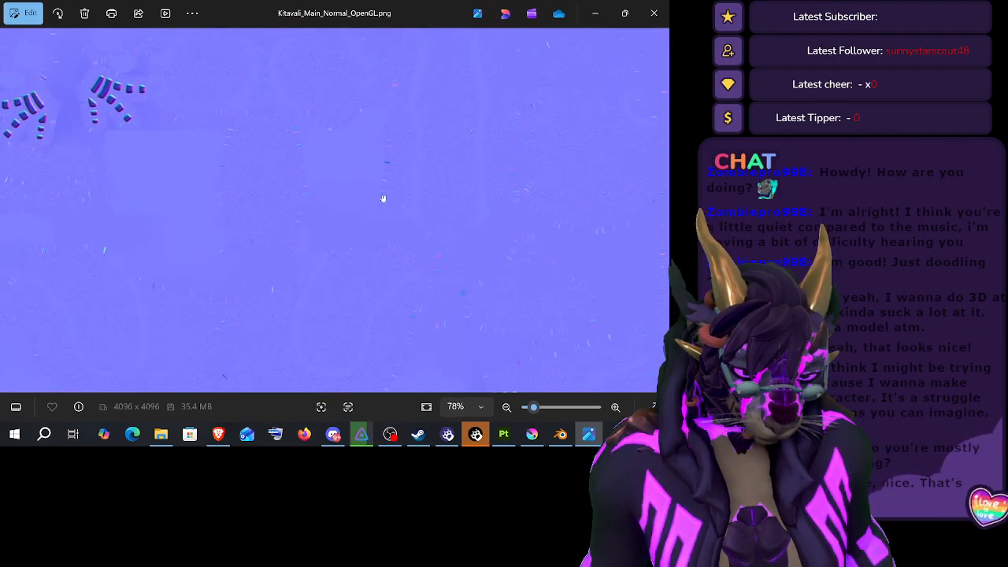
{"action": "scroll", "coordinate": [383, 198], "scroll_direction": "down", "scroll_amount": 4}
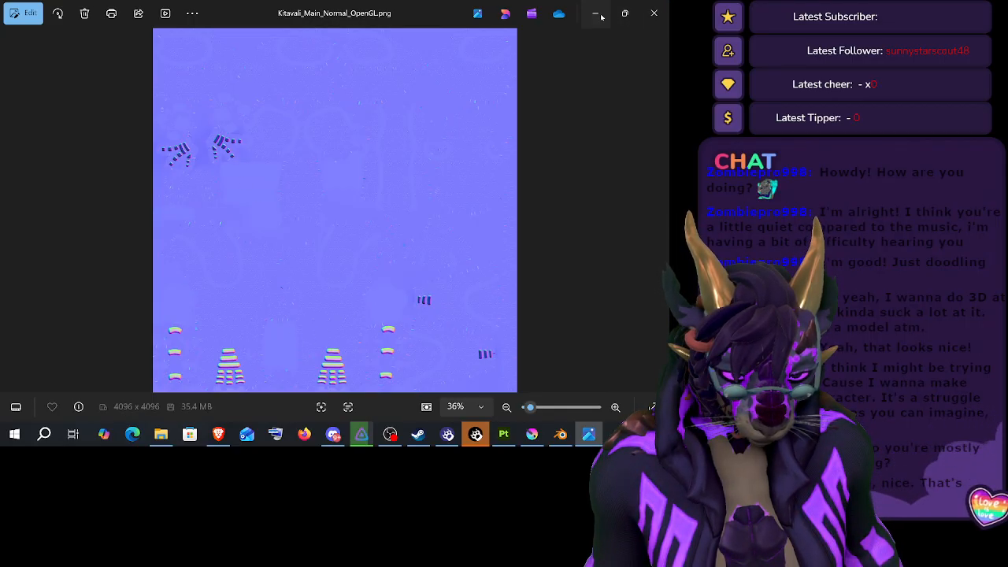
{"action": "left_click", "coordinate": [598, 14]}
{"action": "left_click", "coordinate": [420, 408]}
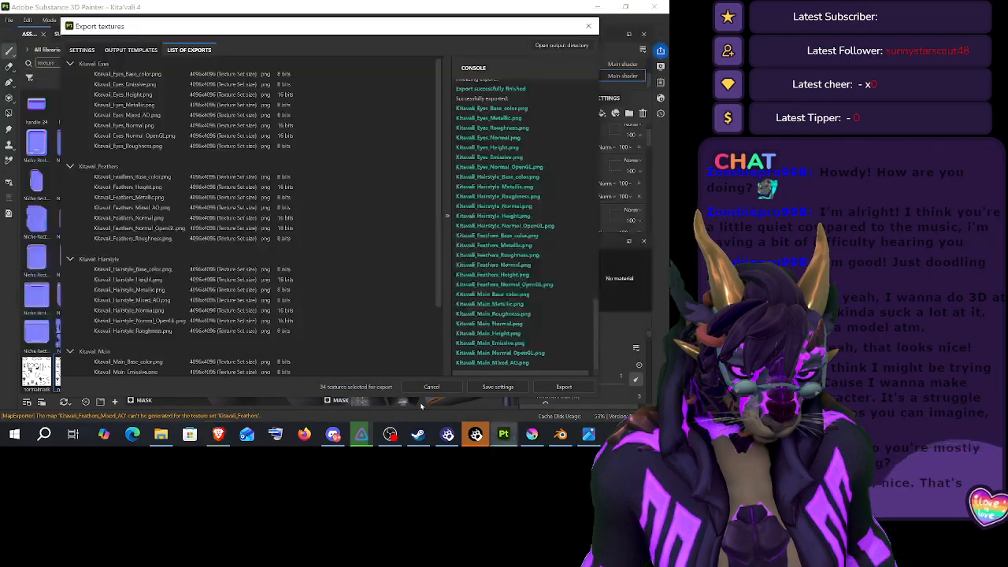
Step: Close the Export textures dialog and orbit to a side view of the legs and claws
{"action": "left_click", "coordinate": [589, 26]}
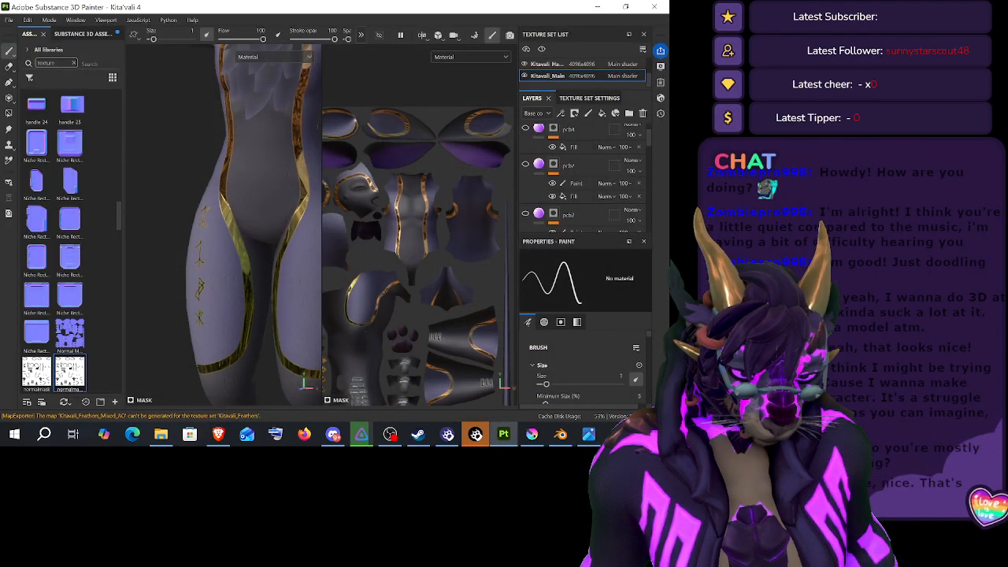
{"action": "scroll", "coordinate": [223, 228], "scroll_direction": "down", "scroll_amount": 5}
{"action": "scroll", "coordinate": [224, 229], "scroll_direction": "up", "scroll_amount": 5}
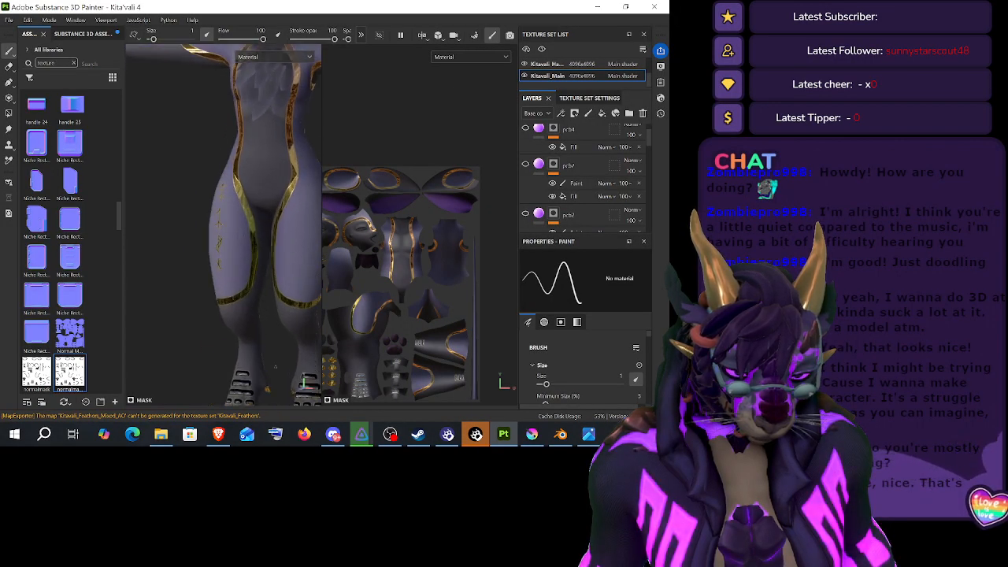
{"action": "scroll", "coordinate": [224, 229], "scroll_direction": "down", "scroll_amount": 3}
{"action": "scroll", "coordinate": [268, 333], "scroll_direction": "down", "scroll_amount": 2}
{"action": "middle_click_drag", "start_coordinate": [268, 333], "coordinate": [260, 254], "text": "alt"}
{"action": "scroll", "coordinate": [261, 254], "scroll_direction": "up", "scroll_amount": 5}
{"action": "left_click_drag", "start_coordinate": [261, 254], "coordinate": [202, 215], "text": "alt"}
Step: Orbit around the leg to check the claw openings, then frame the whole character and wing edge
{"action": "scroll", "coordinate": [202, 215], "scroll_direction": "up", "scroll_amount": 3}
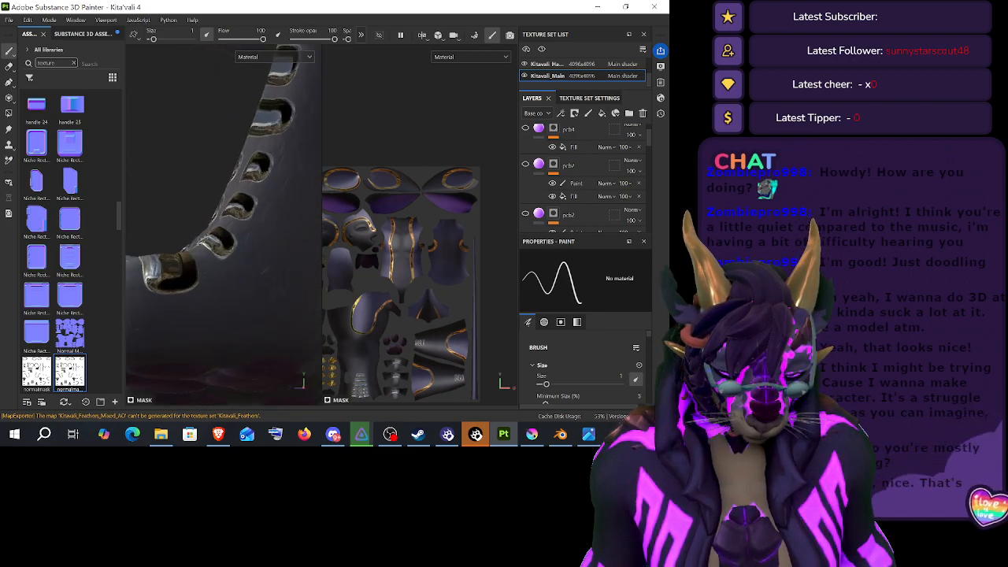
{"action": "left_click_drag", "start_coordinate": [214, 256], "coordinate": [238, 248], "text": "alt"}
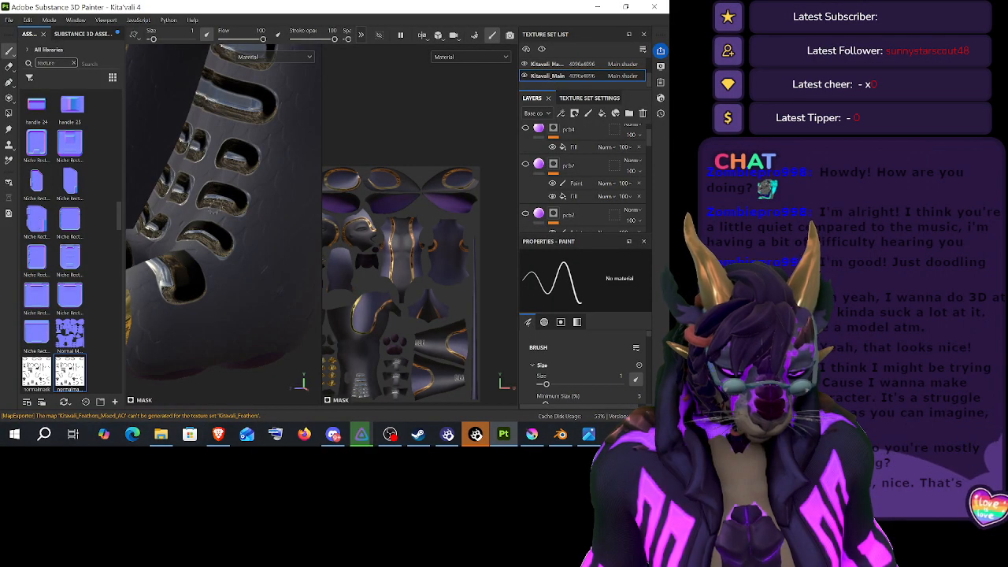
{"action": "scroll", "coordinate": [212, 211], "scroll_direction": "down", "scroll_amount": 10}
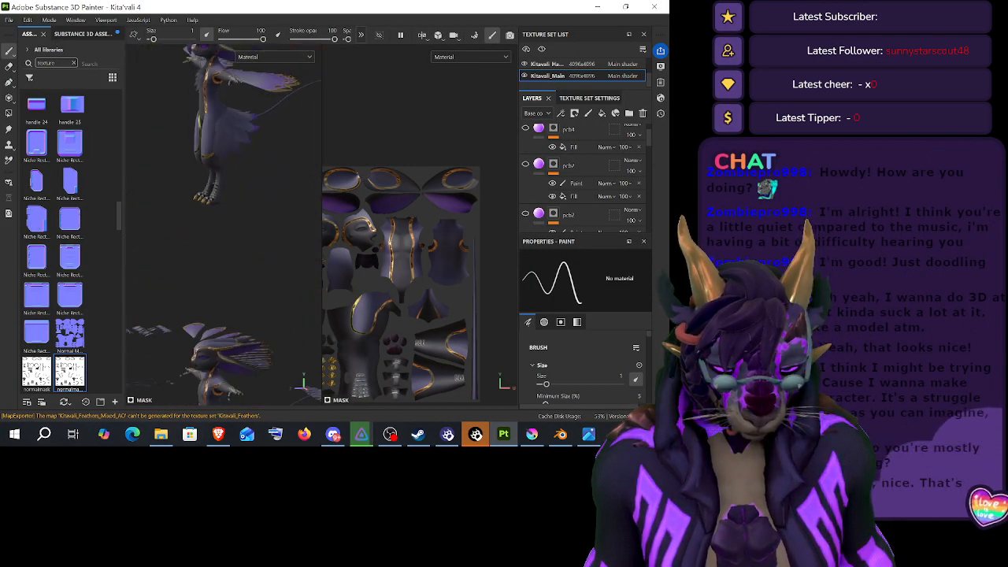
{"action": "scroll", "coordinate": [258, 170], "scroll_direction": "up", "scroll_amount": 10}
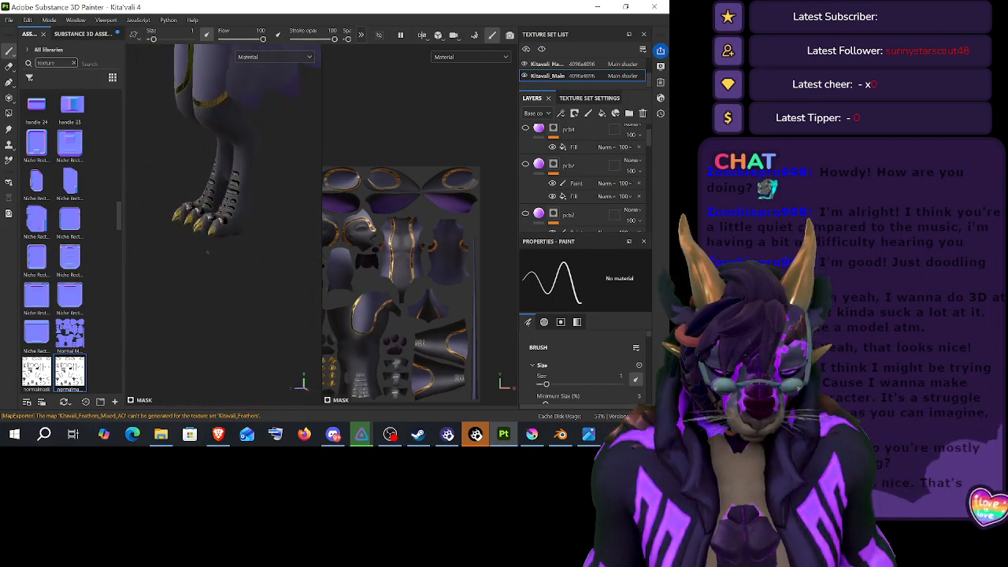
{"action": "mouse_move", "coordinate": [259, 171]}
{"action": "left_mouse_down", "text": "alt"}
{"action": "mouse_move", "coordinate": [221, 164]}
{"action": "mouse_move", "coordinate": [210, 152]}
{"action": "mouse_move", "coordinate": [216, 133]}
{"action": "mouse_move", "coordinate": [277, 189]}
{"action": "mouse_move", "coordinate": [250, 180]}
{"action": "left_mouse_up", "text": "alt"}
{"action": "scroll", "coordinate": [272, 186], "scroll_direction": "down", "scroll_amount": 10}
{"action": "middle_click_drag", "start_coordinate": [237, 97], "coordinate": [225, 229], "text": "alt"}
{"action": "left_click_drag", "start_coordinate": [226, 229], "coordinate": [236, 220], "text": "alt"}
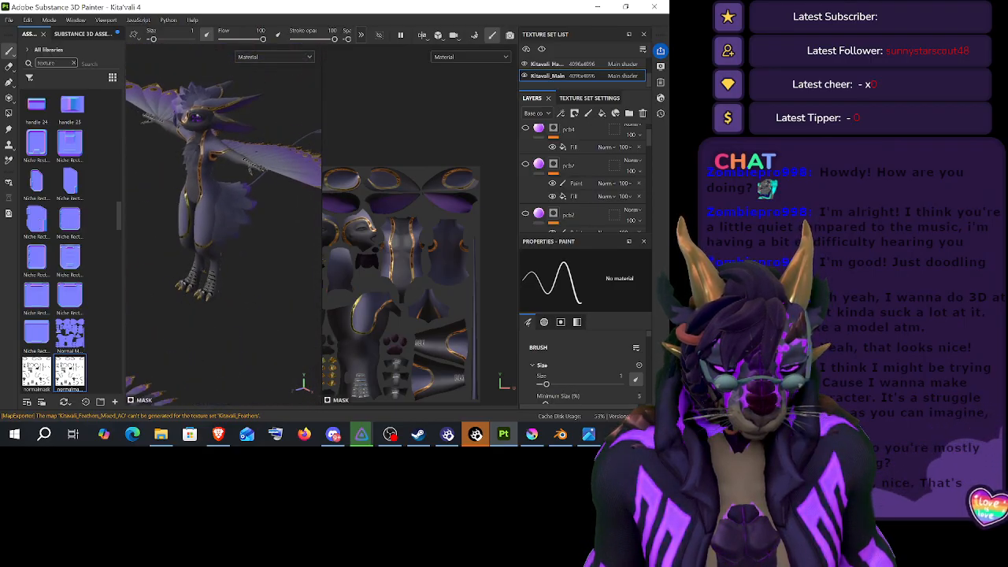
{"action": "scroll", "coordinate": [237, 212], "scroll_direction": "up", "scroll_amount": 3}
{"action": "scroll", "coordinate": [243, 175], "scroll_direction": "up", "scroll_amount": 4}
{"action": "left_click_drag", "start_coordinate": [246, 162], "coordinate": [266, 71], "text": "alt"}
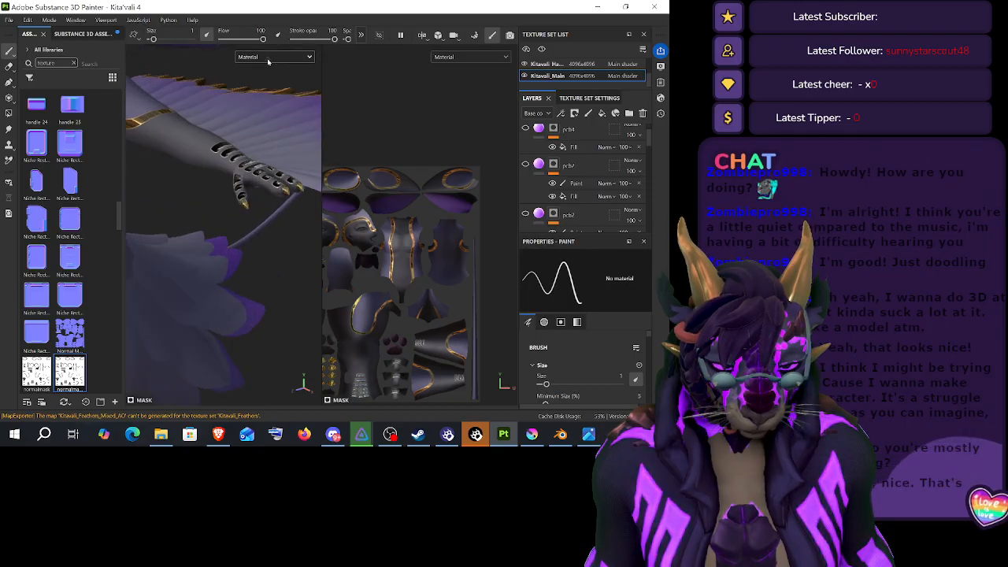
Step: Switch both viewports to display only the normal channel
{"action": "left_click", "coordinate": [268, 56]}
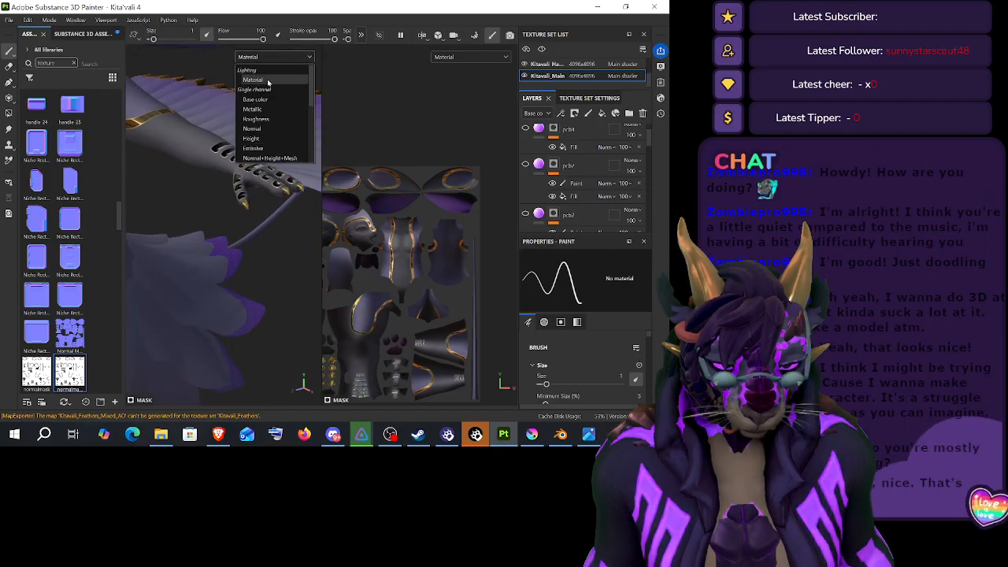
{"action": "left_click", "coordinate": [266, 127]}
{"action": "scroll", "coordinate": [202, 195], "scroll_direction": "down", "scroll_amount": 6}
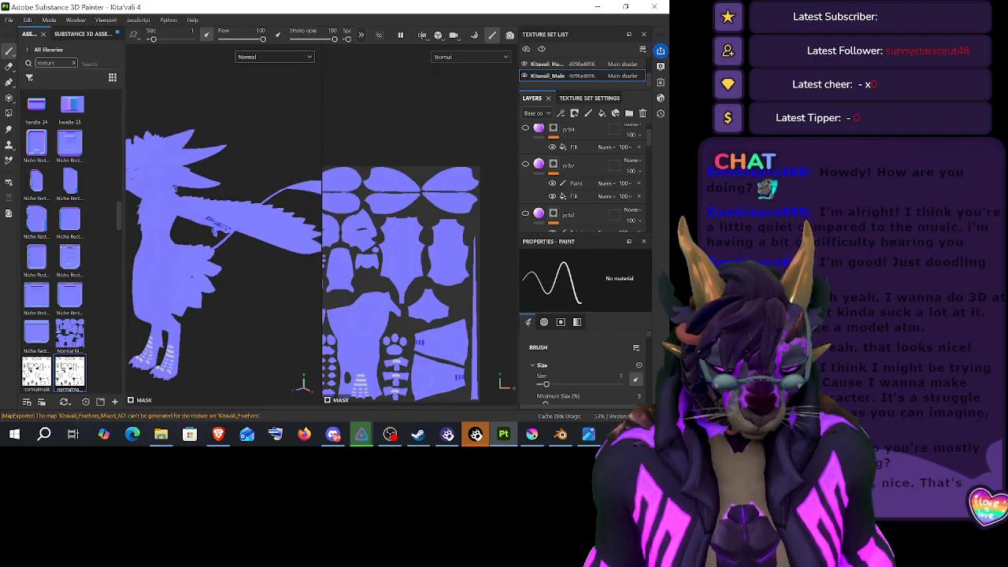
{"action": "scroll", "coordinate": [203, 195], "scroll_direction": "up", "scroll_amount": 3}
Step: Pan and zoom the viewport so the legs and both feet are fully shown
{"action": "middle_click_drag", "start_coordinate": [181, 370], "coordinate": [224, 241], "text": "alt"}
{"action": "scroll", "coordinate": [182, 292], "scroll_direction": "up", "scroll_amount": 3}
{"action": "scroll", "coordinate": [181, 294], "scroll_direction": "up", "scroll_amount": 2}
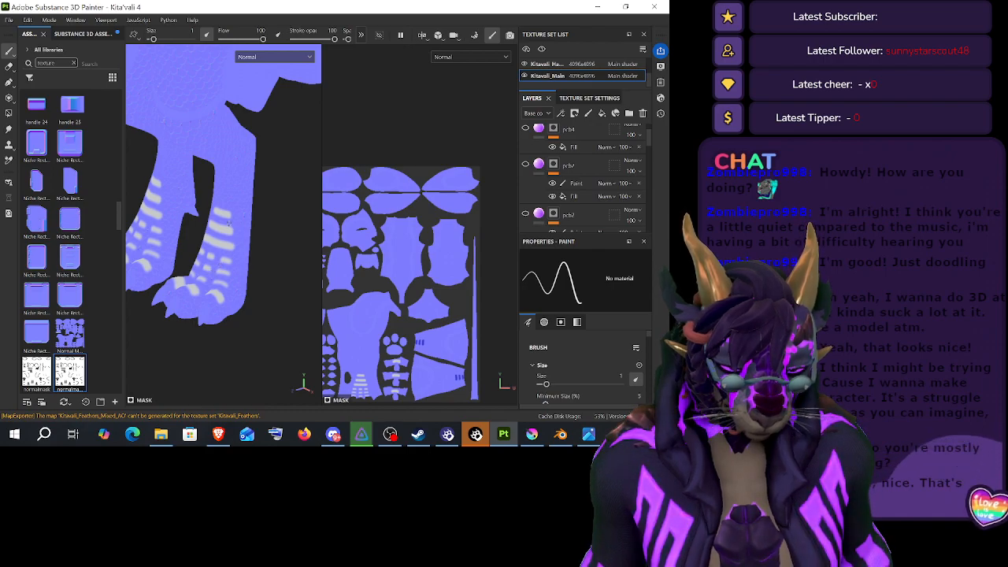
{"action": "scroll", "coordinate": [222, 235], "scroll_direction": "down", "scroll_amount": 4}
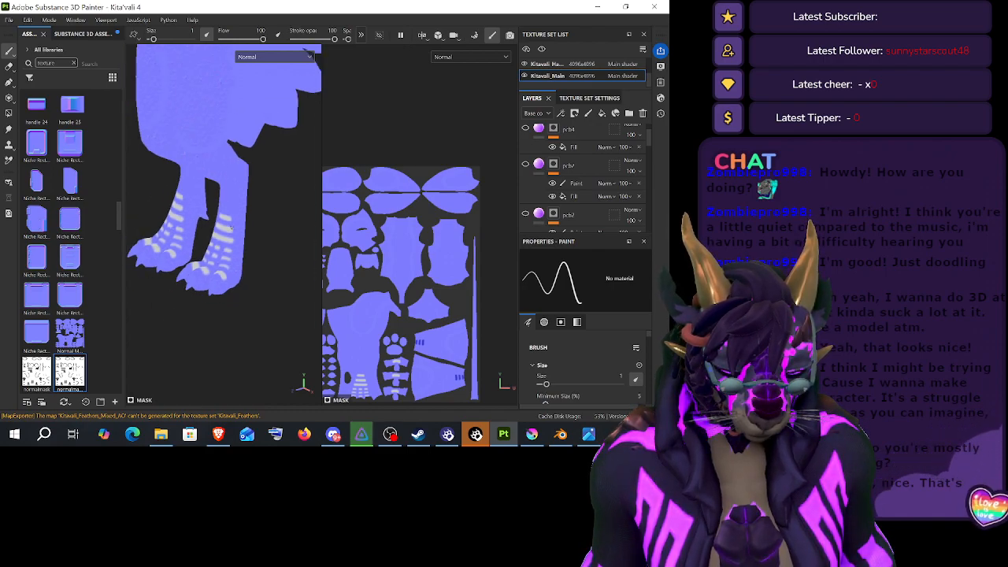
{"action": "scroll", "coordinate": [221, 236], "scroll_direction": "up", "scroll_amount": 1}
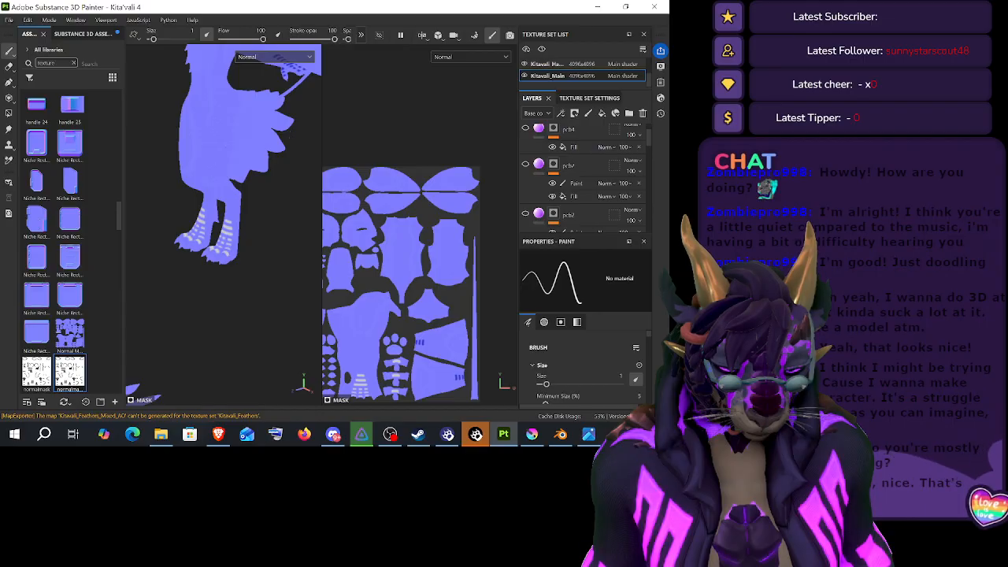
{"action": "scroll", "coordinate": [223, 220], "scroll_direction": "up", "scroll_amount": 4}
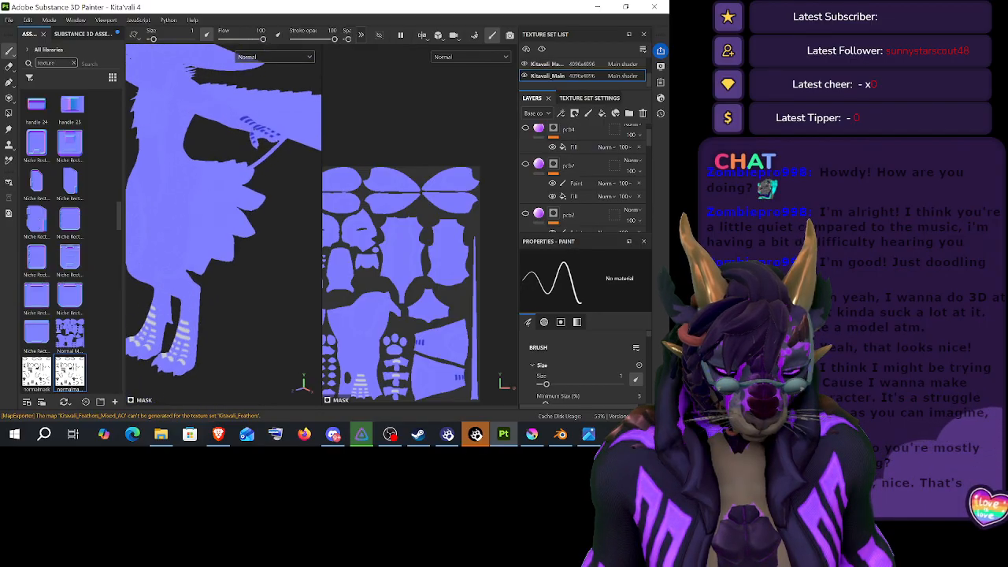
{"action": "scroll", "coordinate": [223, 221], "scroll_direction": "up", "scroll_amount": 1}
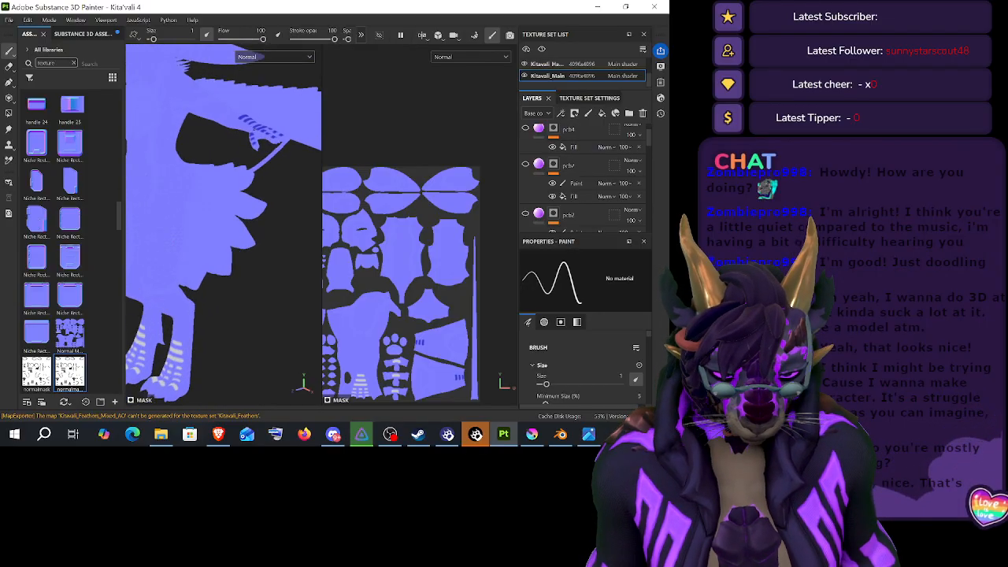
{"action": "middle_click_drag", "start_coordinate": [182, 370], "coordinate": [213, 308], "text": "alt"}
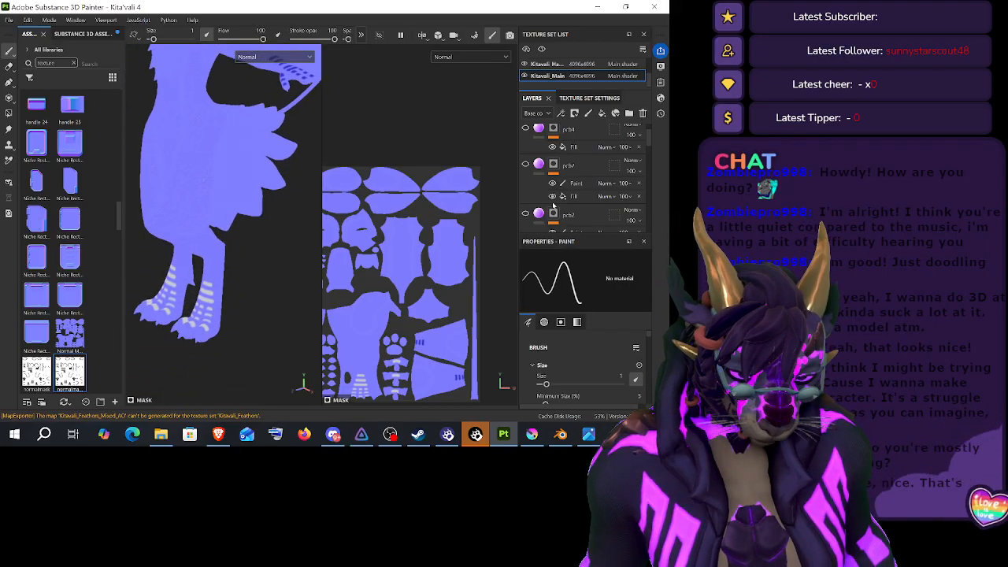
{"action": "scroll", "coordinate": [553, 204], "scroll_direction": "down", "scroll_amount": 2}
{"action": "scroll", "coordinate": [536, 180], "scroll_direction": "down", "scroll_amount": 6}
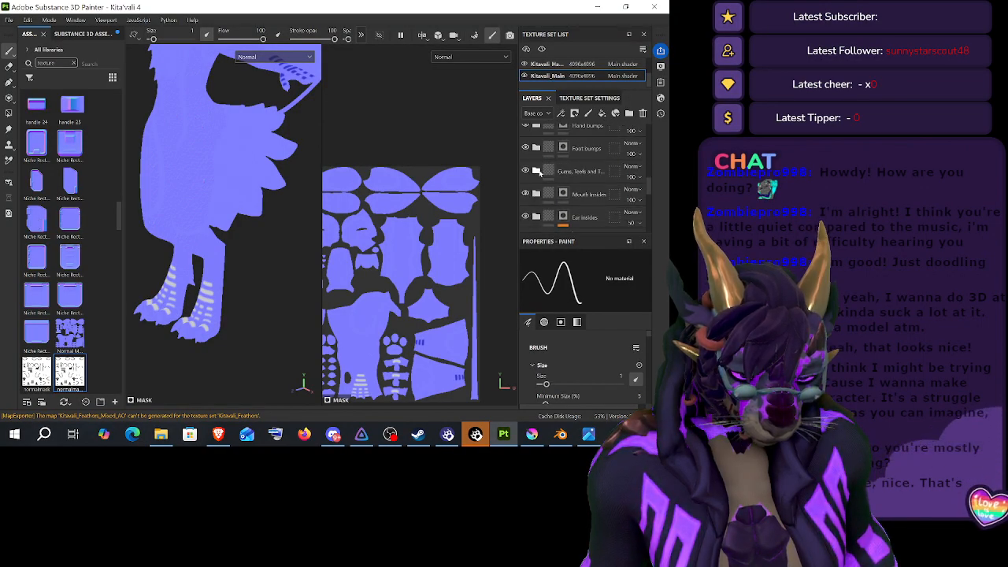
Step: Expand Foot bumps and inspect the Bumps Highlight fill and the shadow mask's grayscale fill
{"action": "left_click", "coordinate": [539, 150]}
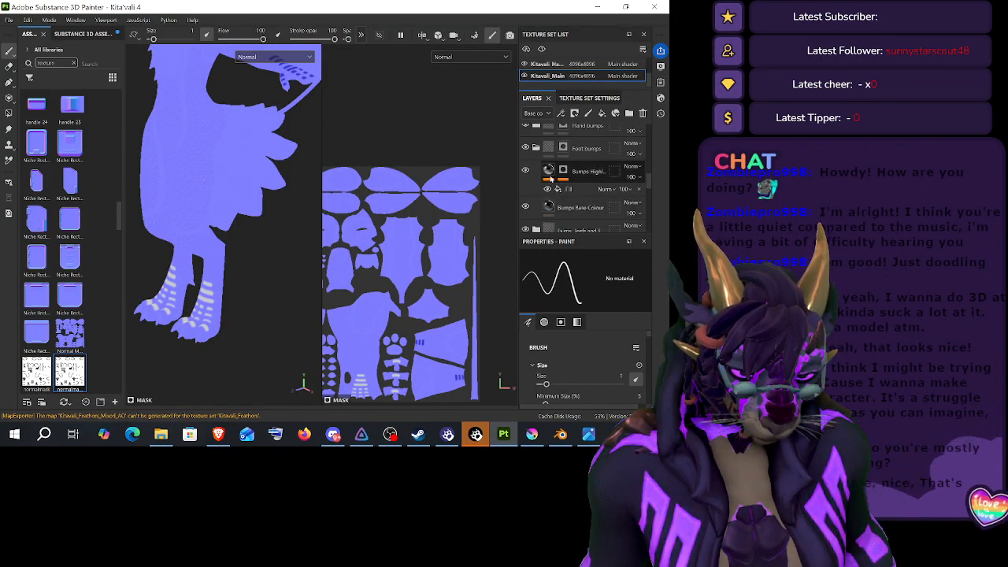
{"action": "left_click", "coordinate": [567, 189]}
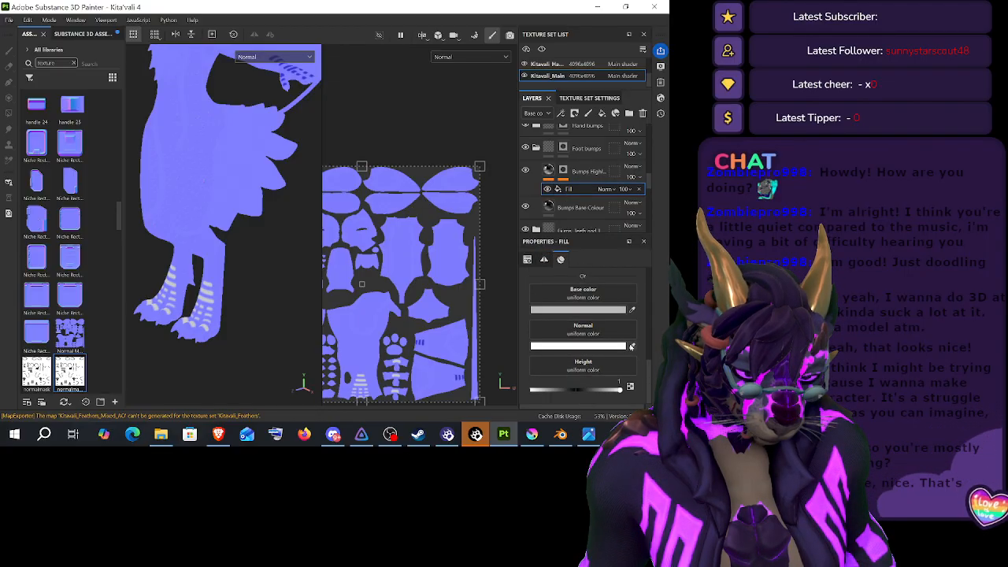
{"action": "scroll", "coordinate": [567, 180], "scroll_direction": "up", "scroll_amount": 2}
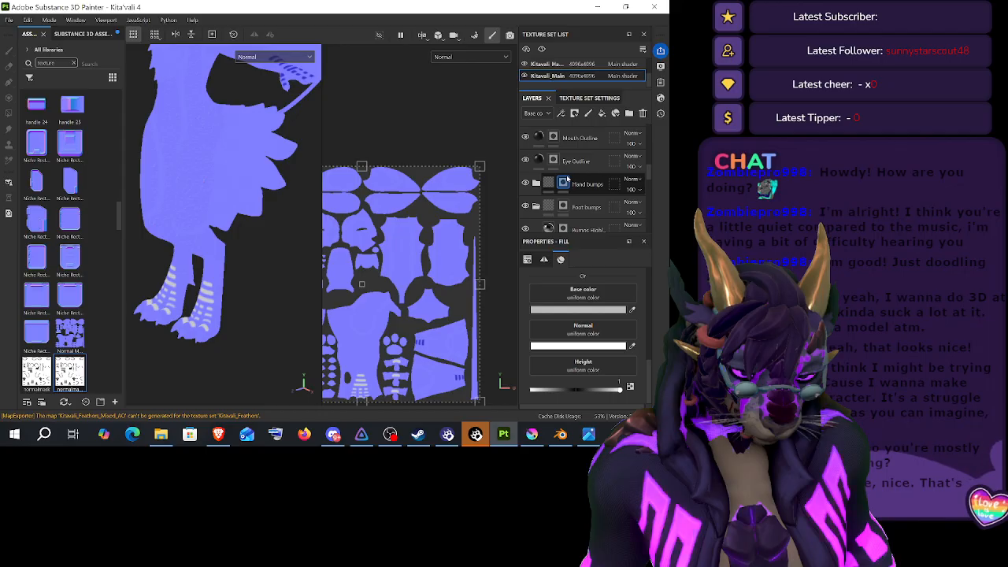
{"action": "scroll", "coordinate": [564, 179], "scroll_direction": "up", "scroll_amount": 3}
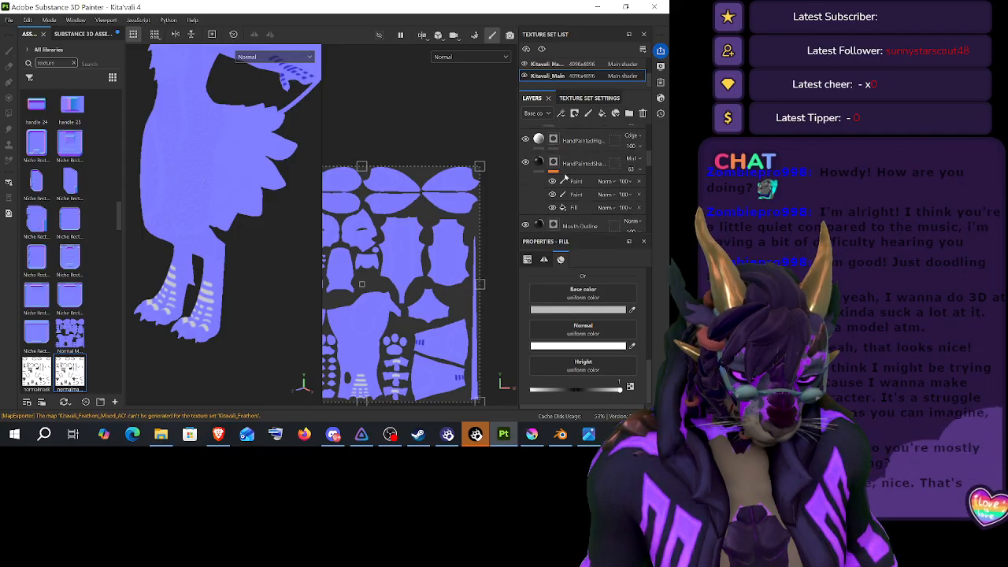
{"action": "left_click", "coordinate": [553, 163]}
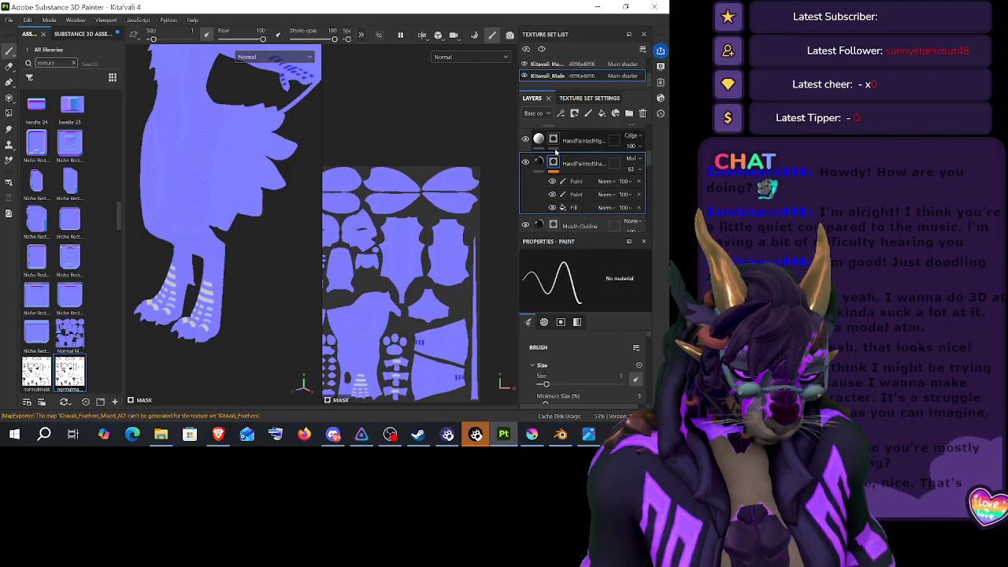
{"action": "left_click", "coordinate": [572, 207]}
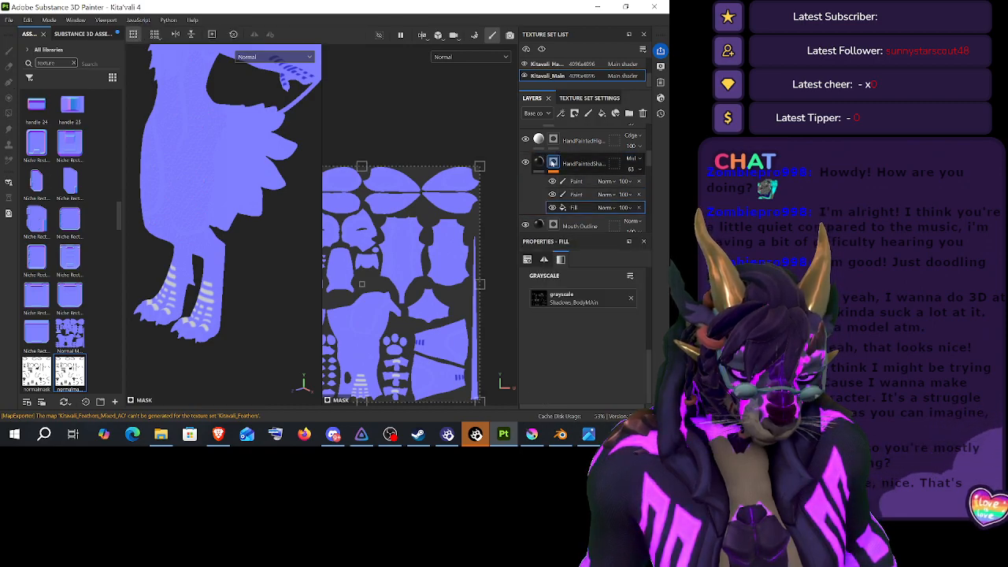
Step: Expand Hand bumps, select its highlight layer, and switch to Jellyfin
{"action": "scroll", "coordinate": [551, 158], "scroll_direction": "up", "scroll_amount": 2}
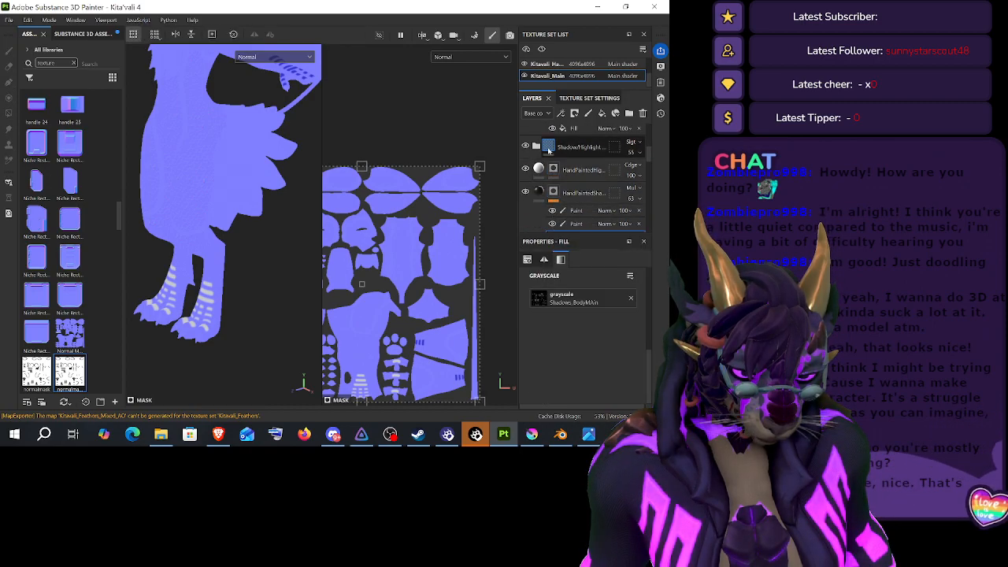
{"action": "scroll", "coordinate": [545, 156], "scroll_direction": "up", "scroll_amount": 5}
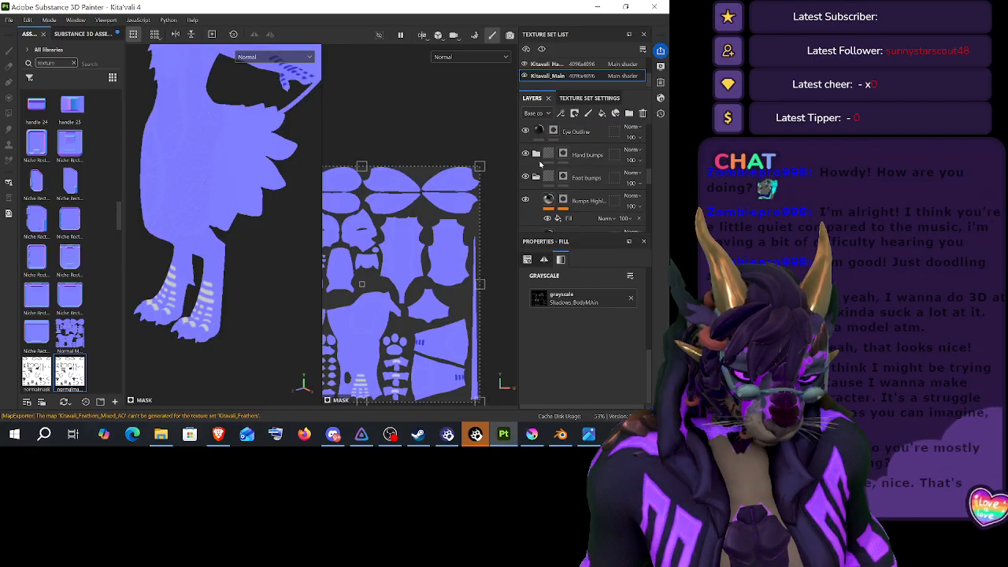
{"action": "left_click", "coordinate": [537, 155]}
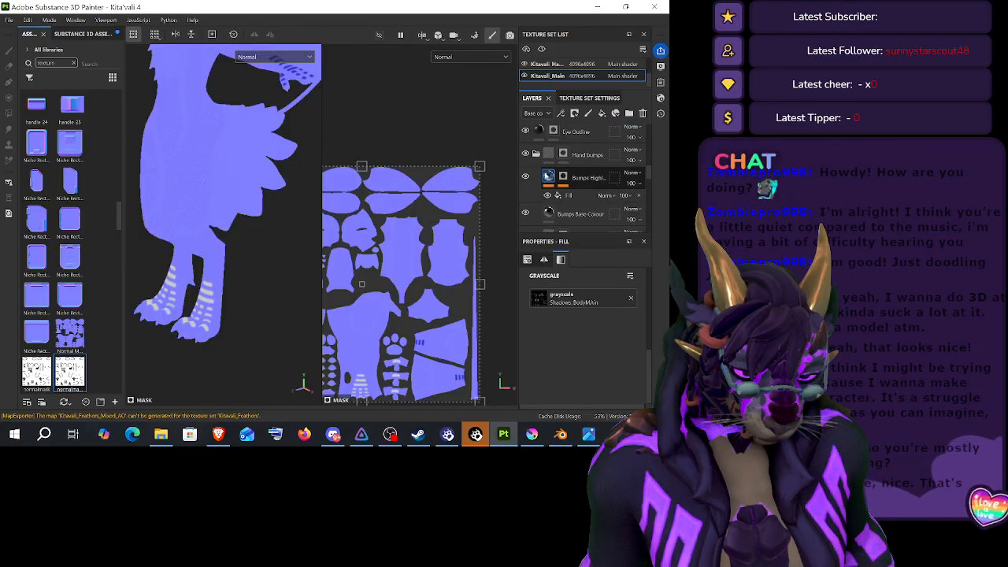
{"action": "left_click", "coordinate": [549, 175]}
{"action": "left_click", "coordinate": [362, 434]}
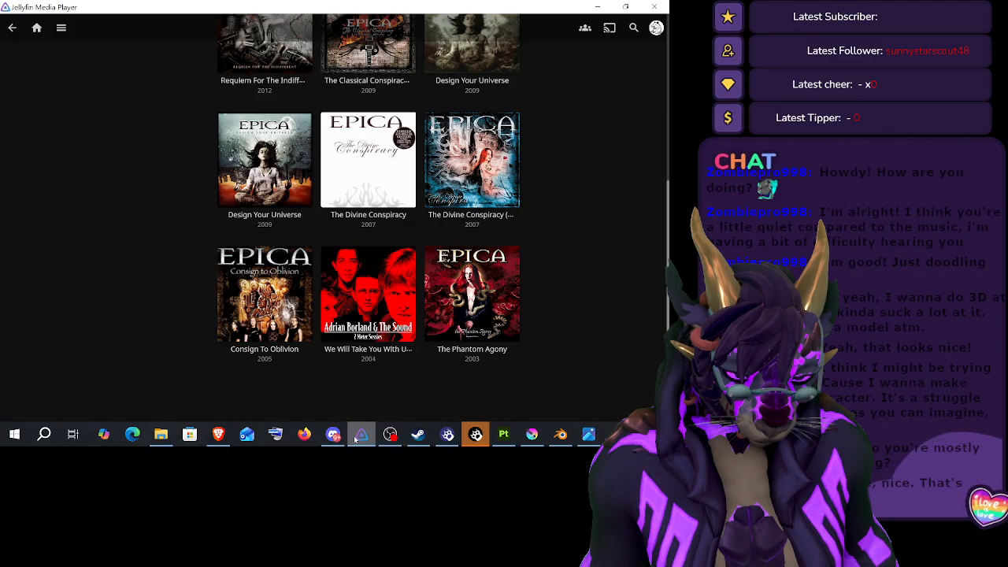
Step: Start Epica's Design Your Universe album playing
{"action": "scroll", "coordinate": [464, 112], "scroll_direction": "up", "scroll_amount": 2}
{"action": "scroll", "coordinate": [465, 112], "scroll_direction": "up", "scroll_amount": 1}
{"action": "left_click", "coordinate": [471, 224]}
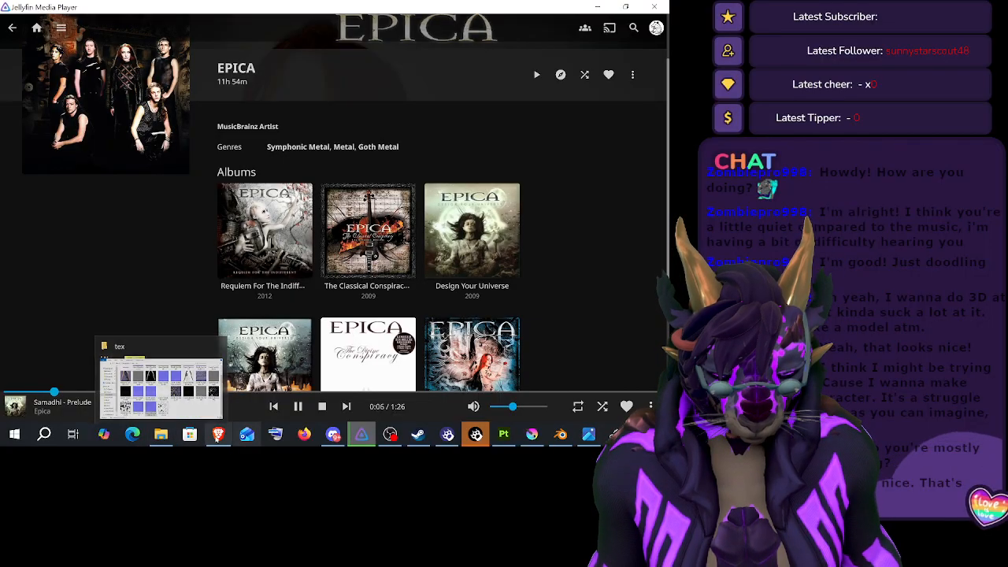
Step: Briefly view the tex folder and exported normal map, then return to Substance Painter
{"action": "left_click", "coordinate": [158, 441]}
{"action": "left_click", "coordinate": [158, 438]}
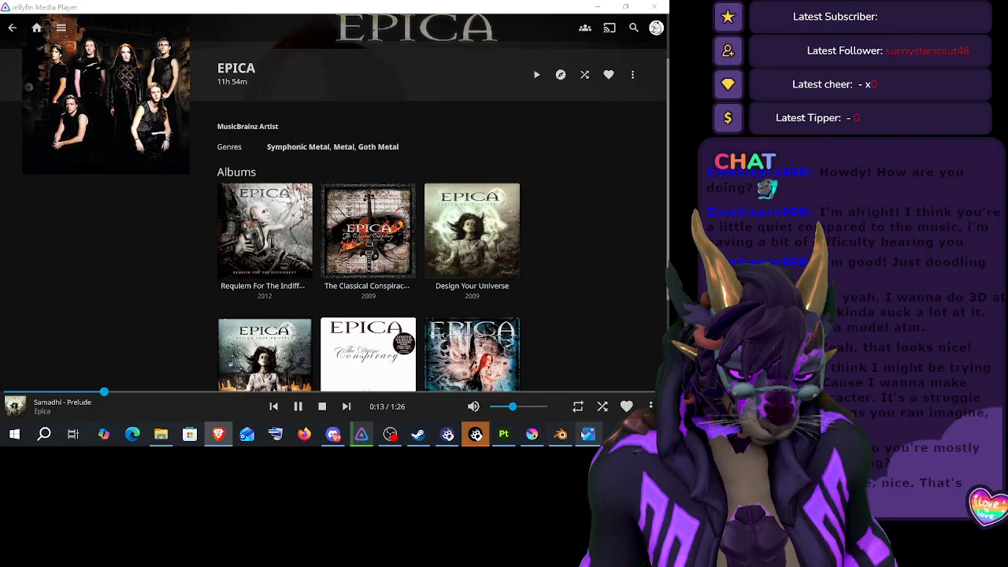
{"action": "left_click", "coordinate": [590, 437]}
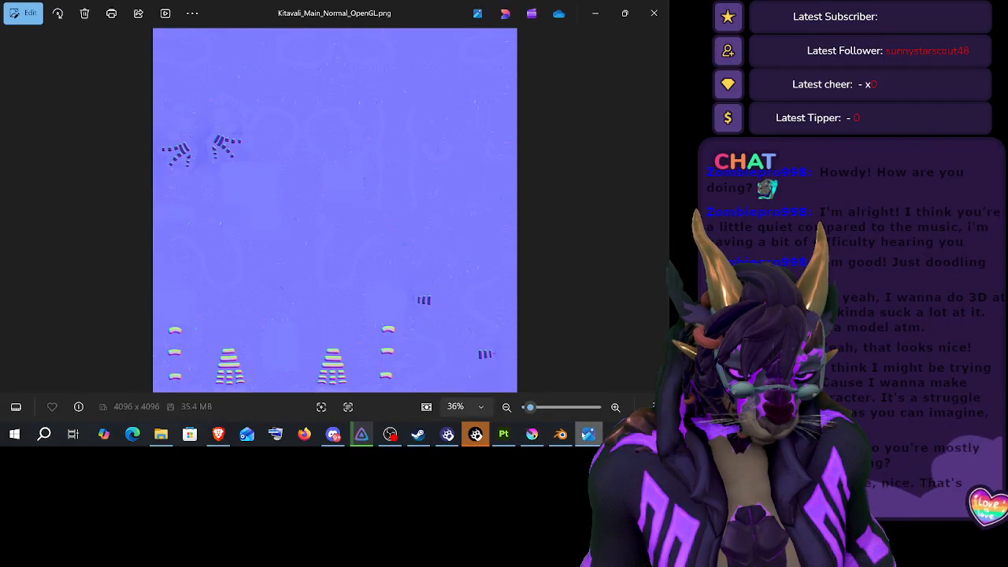
{"action": "left_click", "coordinate": [588, 434]}
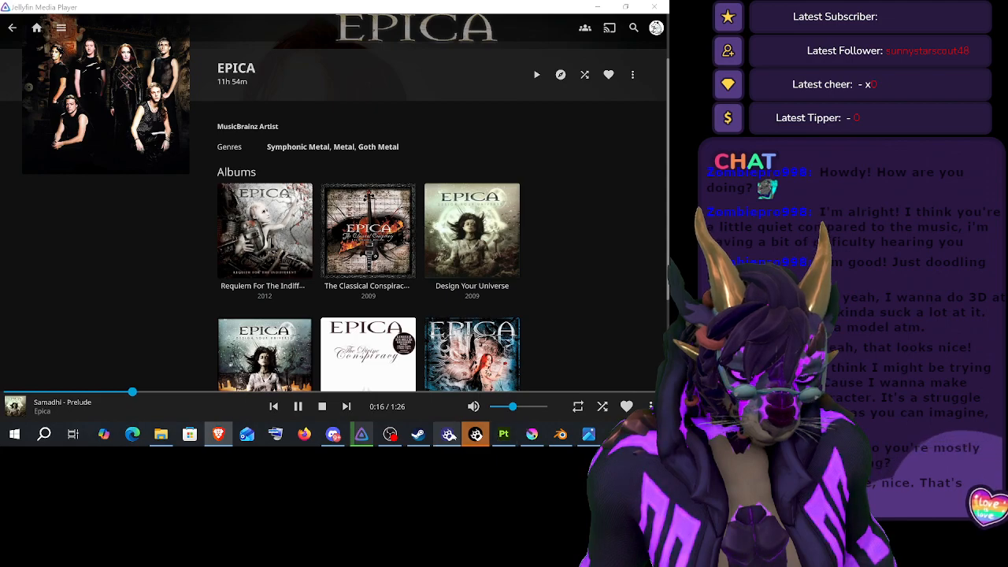
{"action": "left_click", "coordinate": [501, 435]}
{"action": "scroll", "coordinate": [551, 205], "scroll_direction": "down", "scroll_amount": 5}
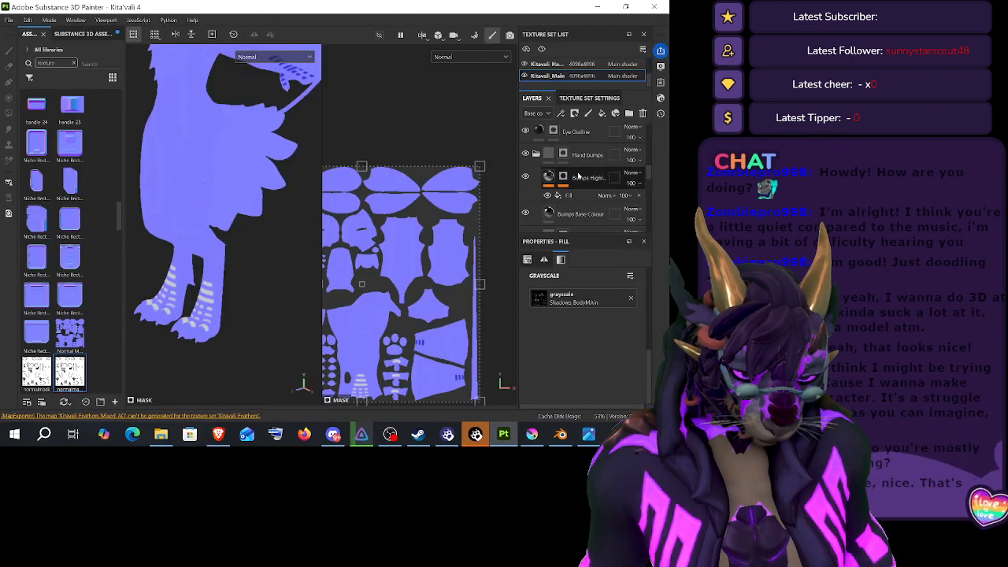
Step: Check that the Hand bumps highlight fill's normal colour is pure blue
{"action": "scroll", "coordinate": [573, 189], "scroll_direction": "down", "scroll_amount": 3}
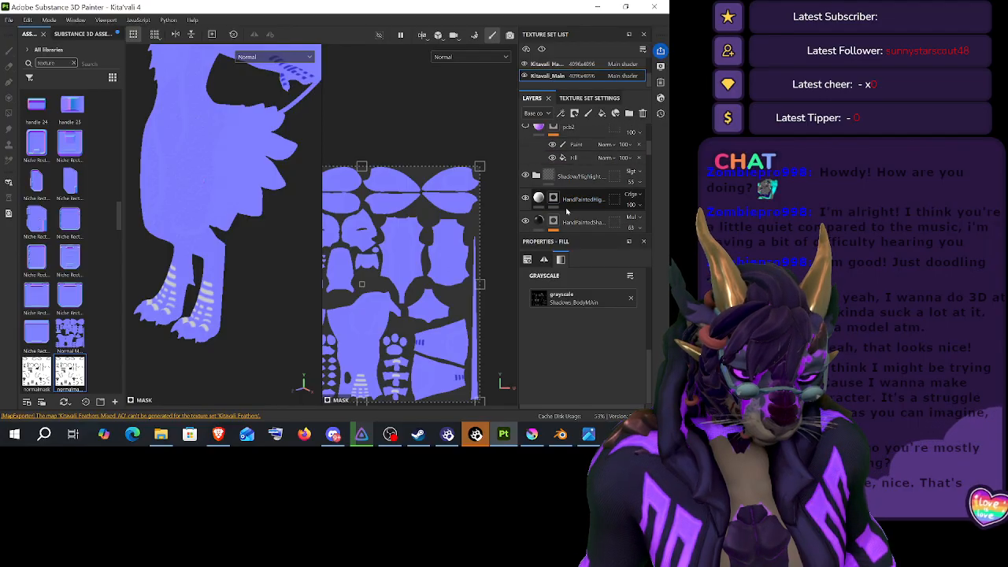
{"action": "scroll", "coordinate": [573, 209], "scroll_direction": "up", "scroll_amount": 6}
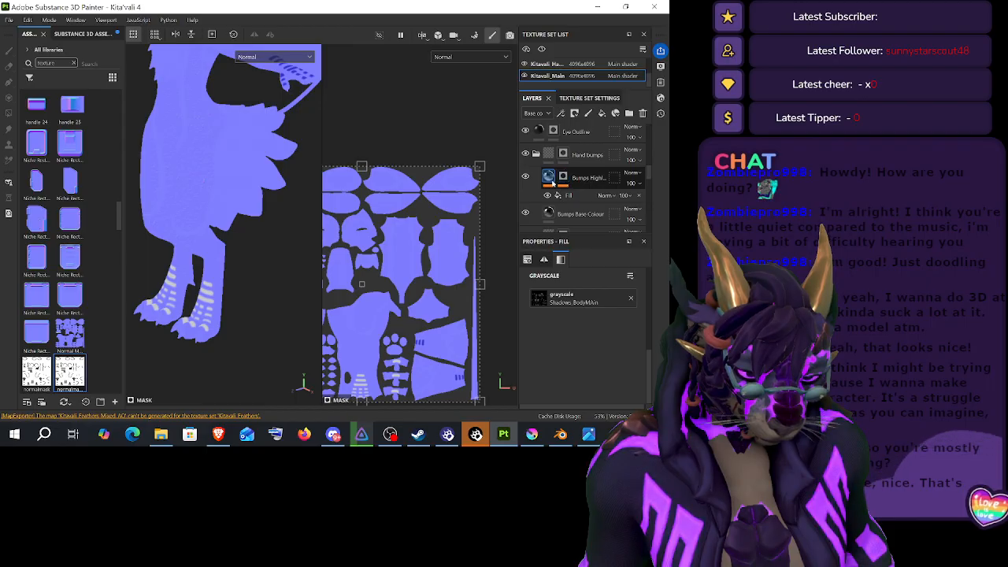
{"action": "left_click", "coordinate": [564, 194]}
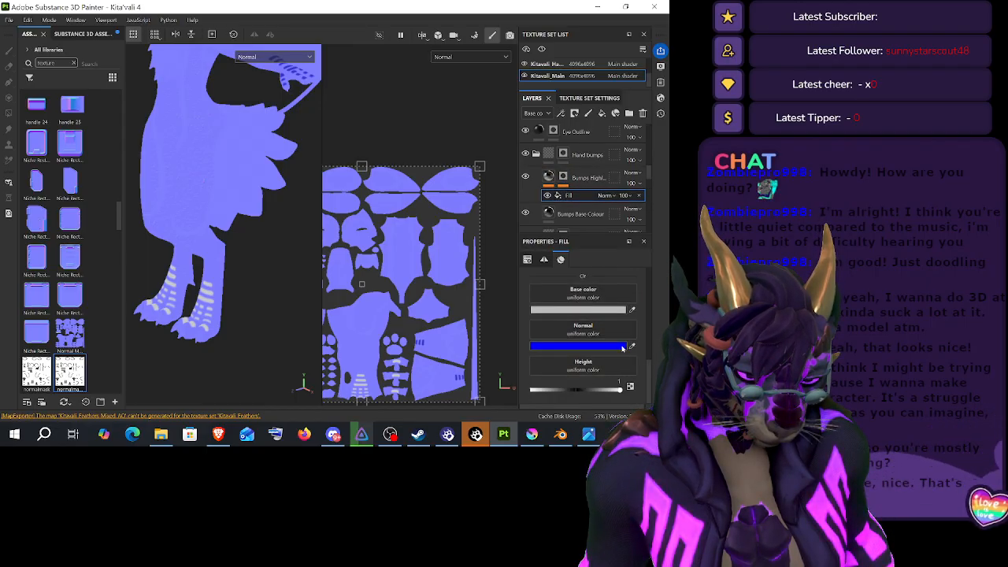
{"action": "left_click", "coordinate": [622, 347]}
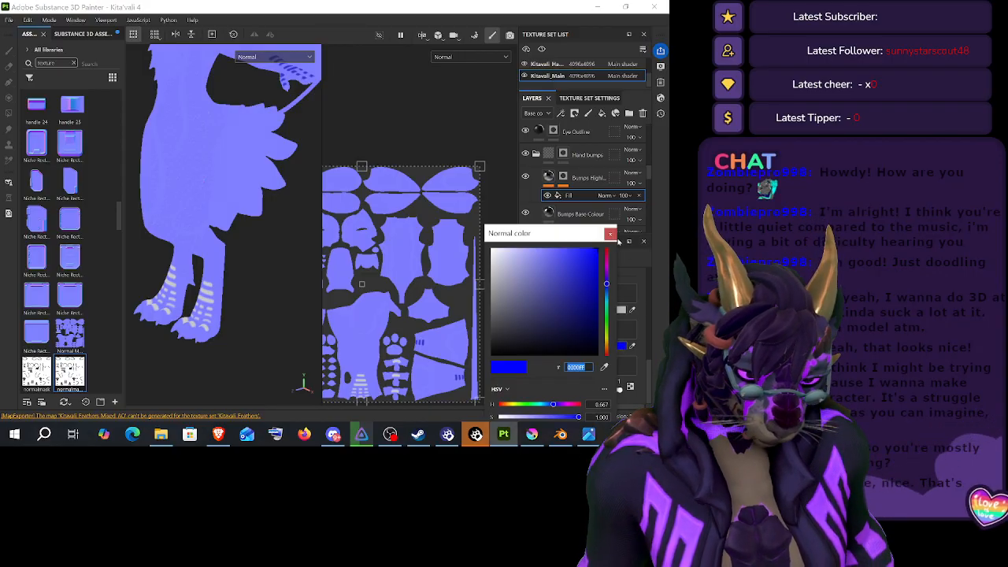
{"action": "left_click", "coordinate": [610, 235]}
Step: Set the Foot bumps highlight fill's normal colour to 0000ff
{"action": "scroll", "coordinate": [594, 202], "scroll_direction": "down", "scroll_amount": 1}
{"action": "scroll", "coordinate": [594, 202], "scroll_direction": "down", "scroll_amount": 2}
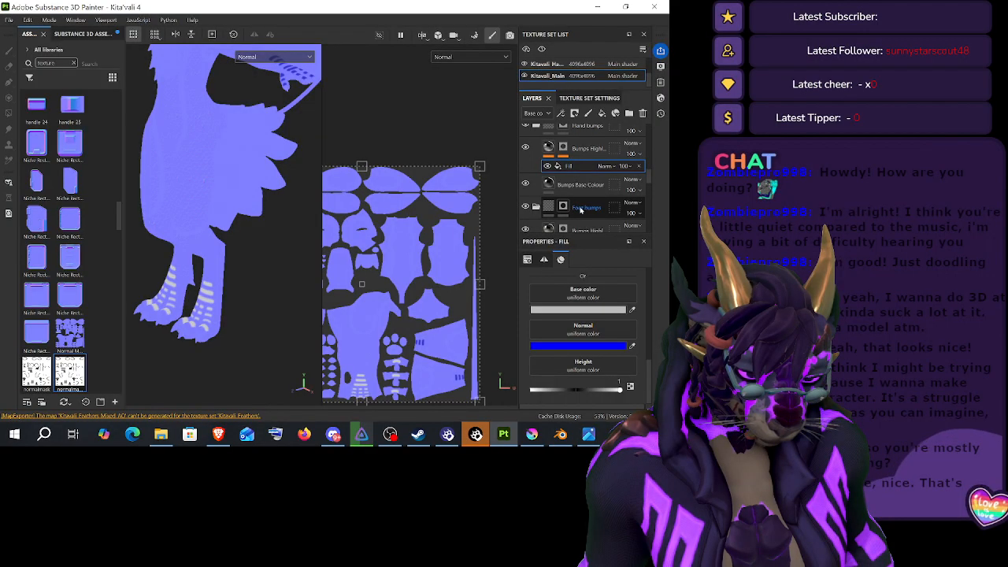
{"action": "scroll", "coordinate": [579, 203], "scroll_direction": "down", "scroll_amount": 1}
{"action": "left_click", "coordinate": [569, 189]}
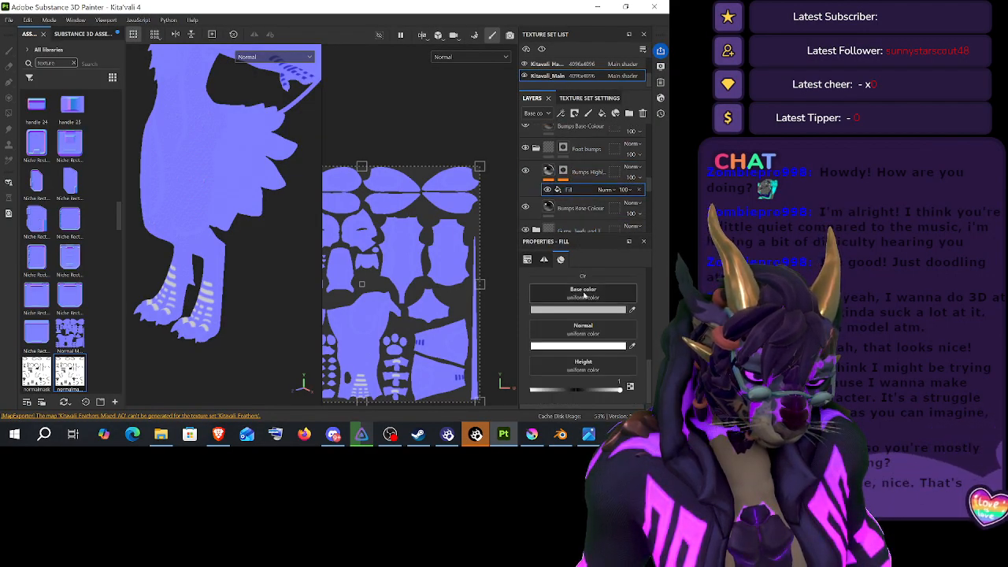
{"action": "left_click", "coordinate": [597, 347]}
{"action": "left_click", "coordinate": [596, 346]}
{"action": "left_click", "coordinate": [595, 346]}
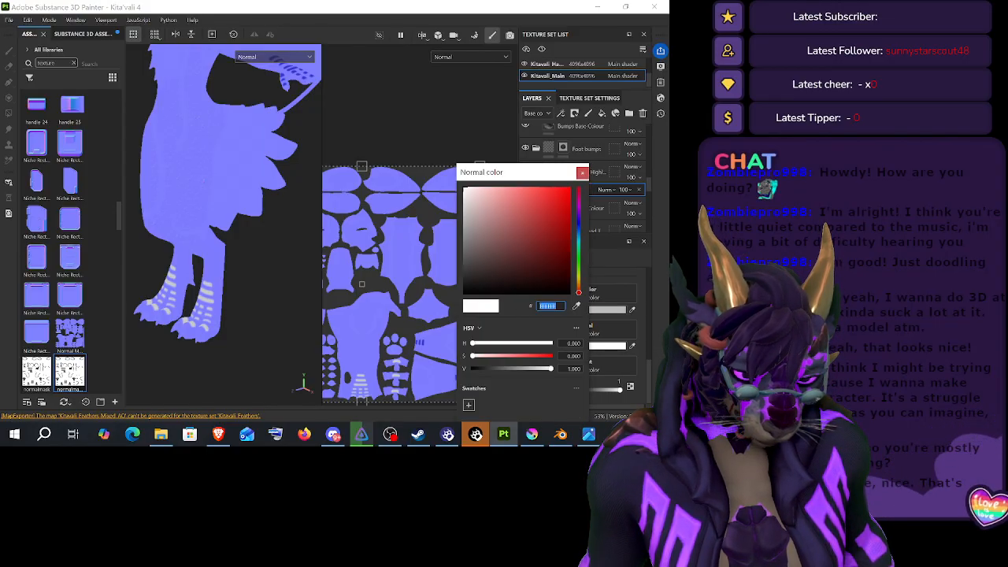
{"action": "type", "text": "0000ff"}
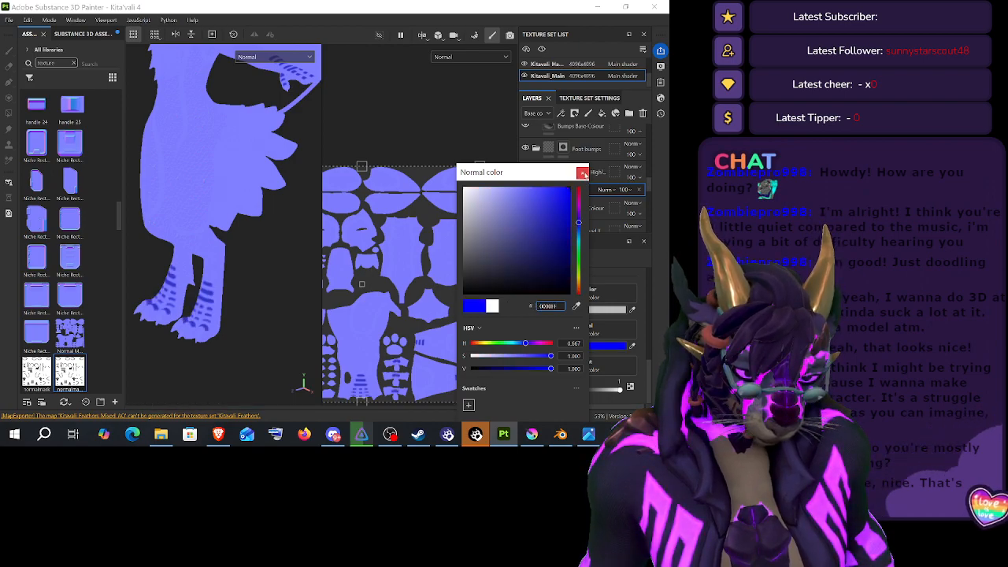
{"action": "left_click", "coordinate": [584, 174]}
{"action": "left_click", "coordinate": [250, 61]}
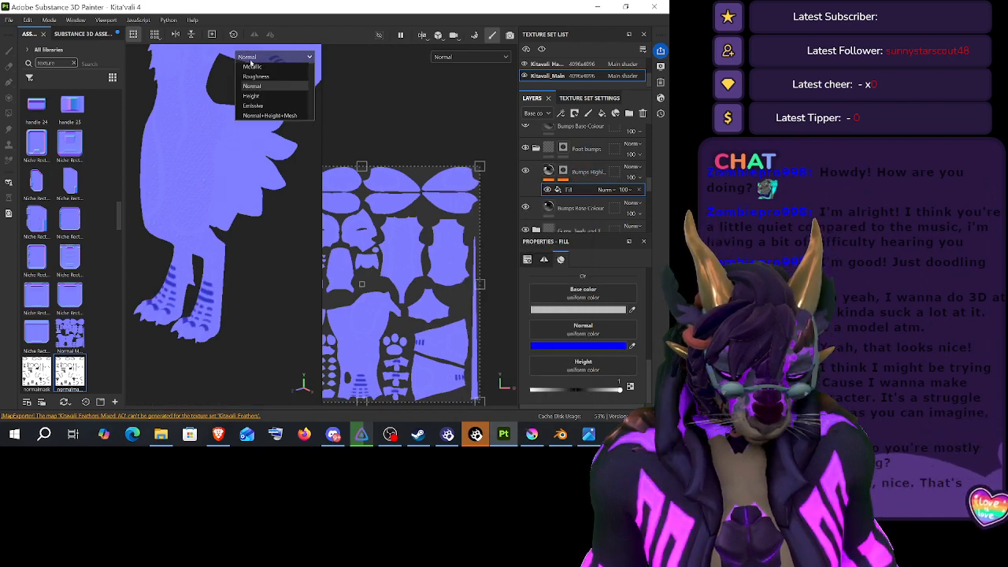
Step: Return both viewports to the full Material display and orbit to check the claws
{"action": "left_click", "coordinate": [256, 79]}
{"action": "scroll", "coordinate": [222, 311], "scroll_direction": "up", "scroll_amount": 8}
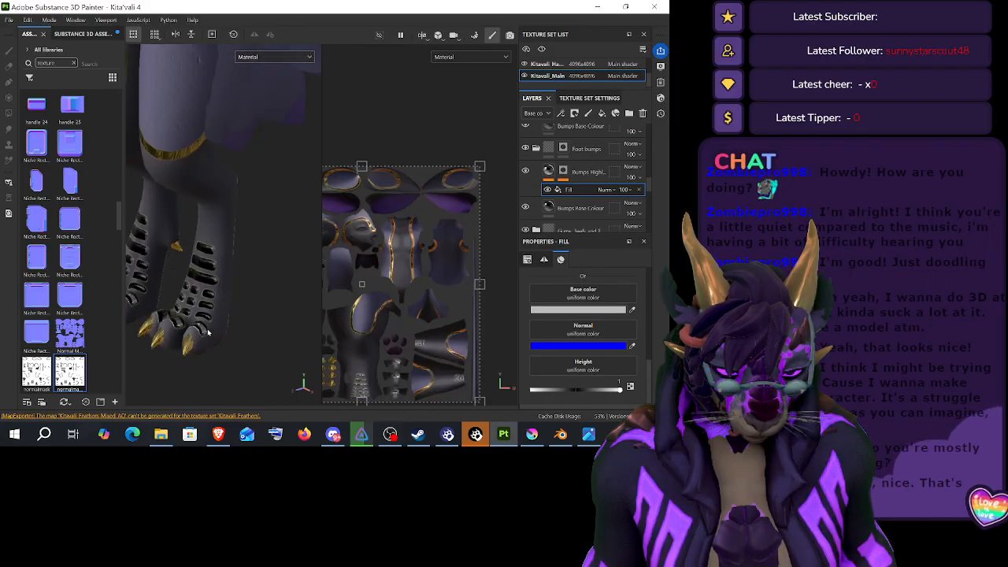
{"action": "left_click_drag", "start_coordinate": [214, 260], "coordinate": [297, 266], "text": "alt"}
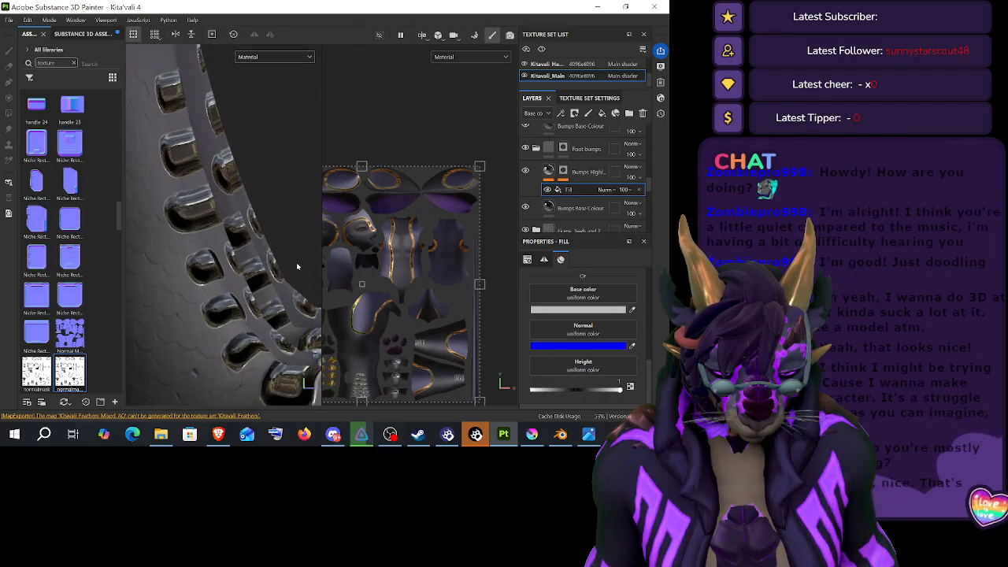
{"action": "left_click", "coordinate": [289, 56]}
{"action": "left_click", "coordinate": [291, 62]}
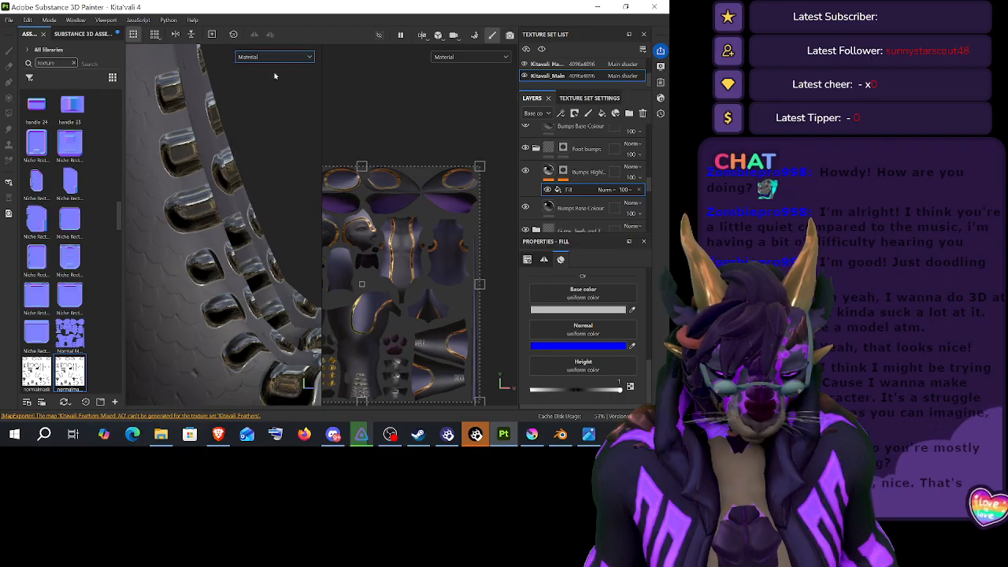
{"action": "left_click", "coordinate": [9, 21]}
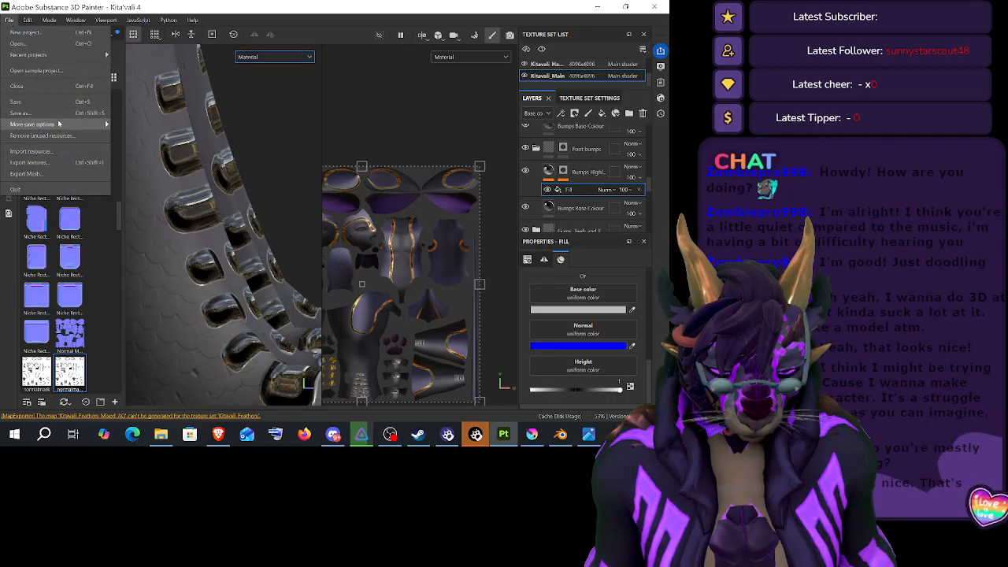
Step: Export all 34 Kitavali textures using the Unity Polyomi v10.0 ExtraMaps preset
{"action": "left_click", "coordinate": [36, 163]}
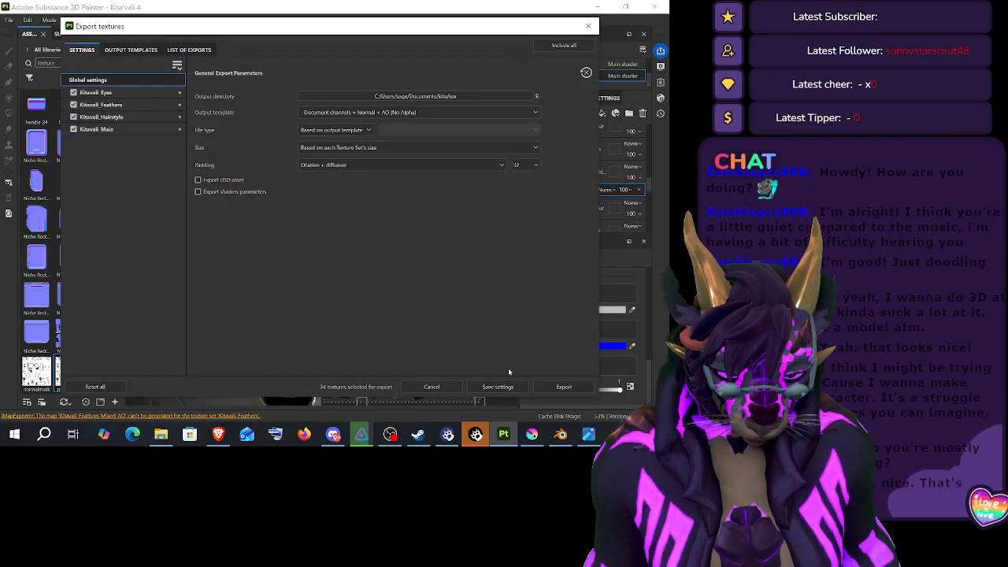
{"action": "left_click", "coordinate": [126, 50]}
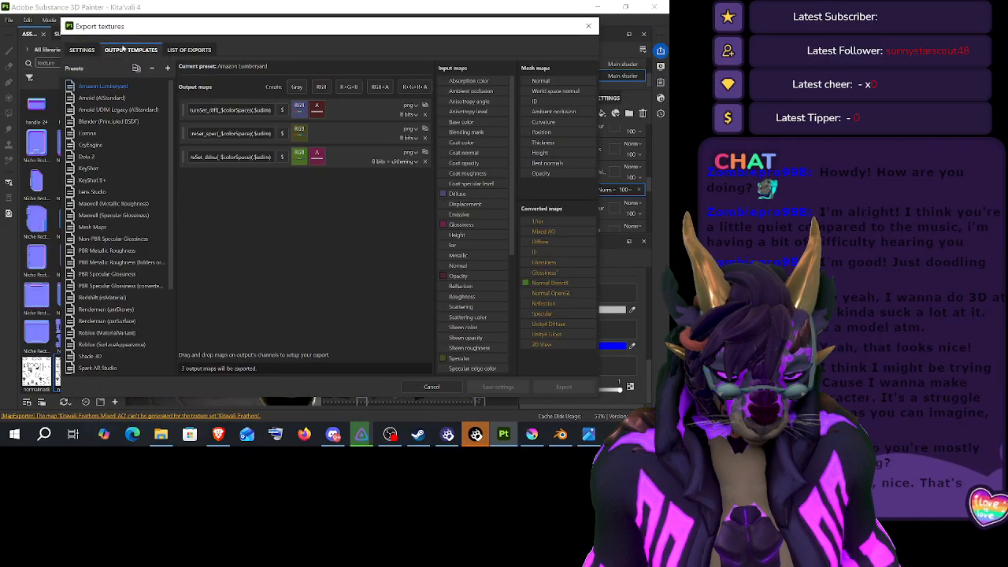
{"action": "scroll", "coordinate": [139, 222], "scroll_direction": "down", "scroll_amount": 3}
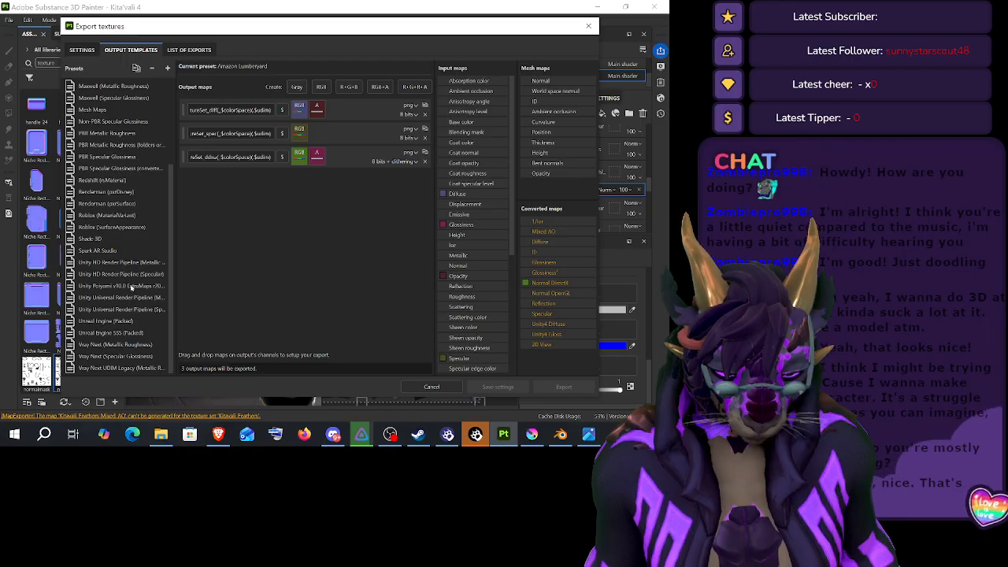
{"action": "left_click", "coordinate": [132, 286]}
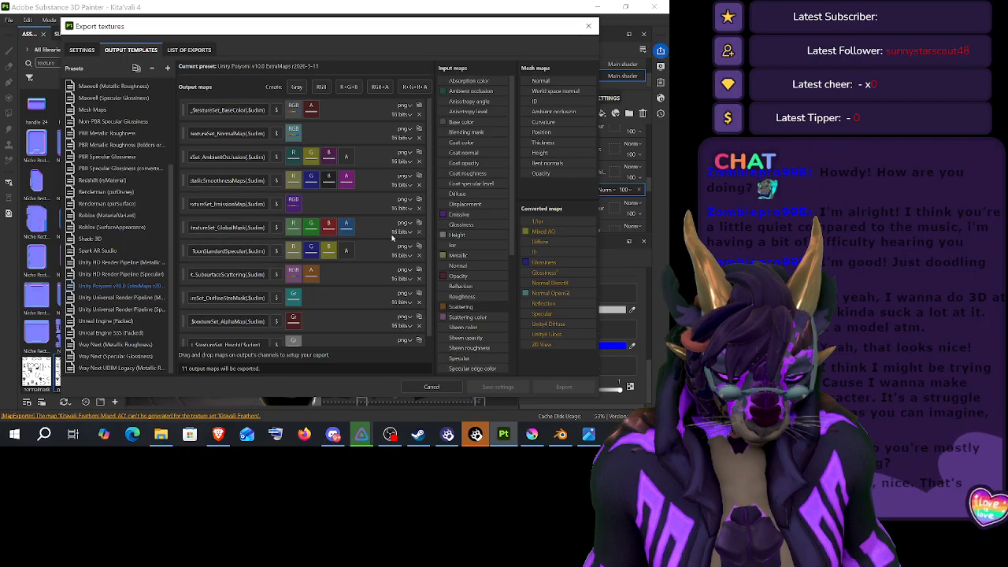
{"action": "left_click", "coordinate": [203, 51]}
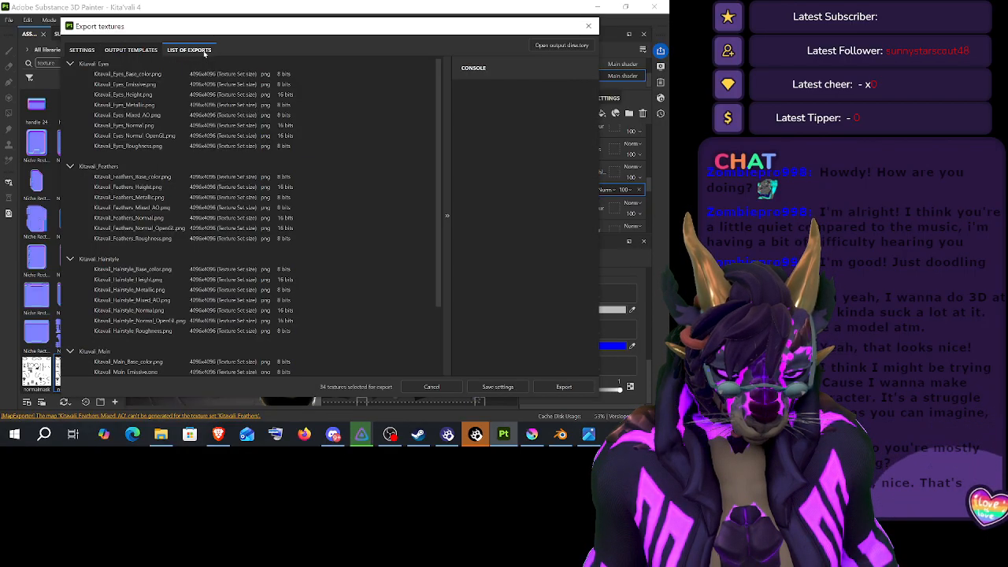
{"action": "left_click", "coordinate": [564, 386]}
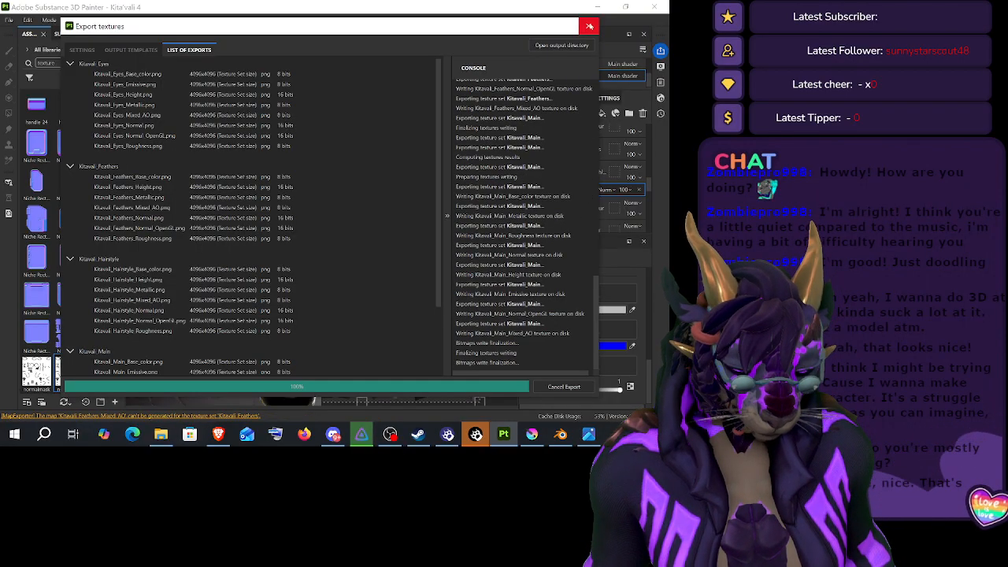
{"action": "left_click", "coordinate": [589, 26]}
{"action": "left_click_drag", "start_coordinate": [272, 225], "coordinate": [189, 113], "text": "alt"}
Step: Orbit and zoom the viewport to inspect the gold runes on the leg
{"action": "scroll", "coordinate": [203, 169], "scroll_direction": "down", "scroll_amount": 3}
{"action": "middle_click_drag", "start_coordinate": [189, 114], "coordinate": [313, 410], "text": "alt"}
{"action": "left_click_drag", "start_coordinate": [304, 310], "coordinate": [308, 372], "text": "alt"}
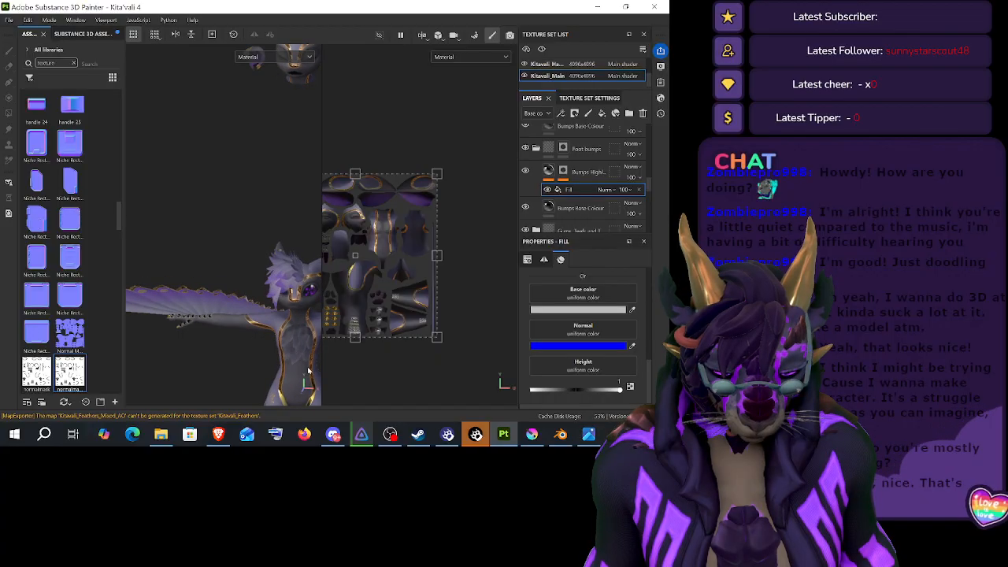
{"action": "middle_click_drag", "start_coordinate": [296, 354], "coordinate": [210, 276], "text": "alt"}
{"action": "scroll", "coordinate": [258, 265], "scroll_direction": "up", "scroll_amount": 3}
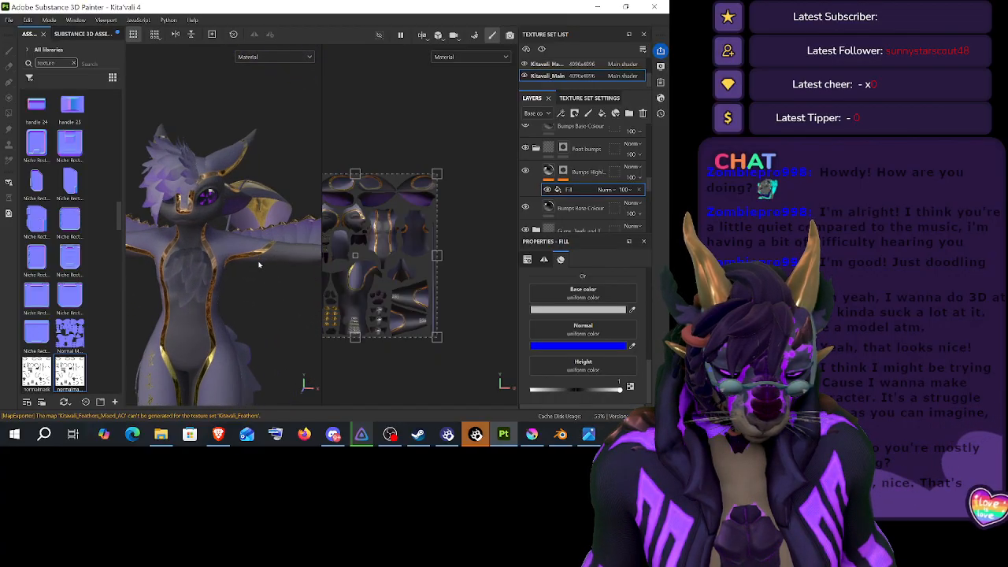
{"action": "left_click_drag", "start_coordinate": [227, 298], "coordinate": [231, 231], "text": "alt"}
{"action": "left_click_drag", "start_coordinate": [221, 272], "coordinate": [237, 259], "text": "alt"}
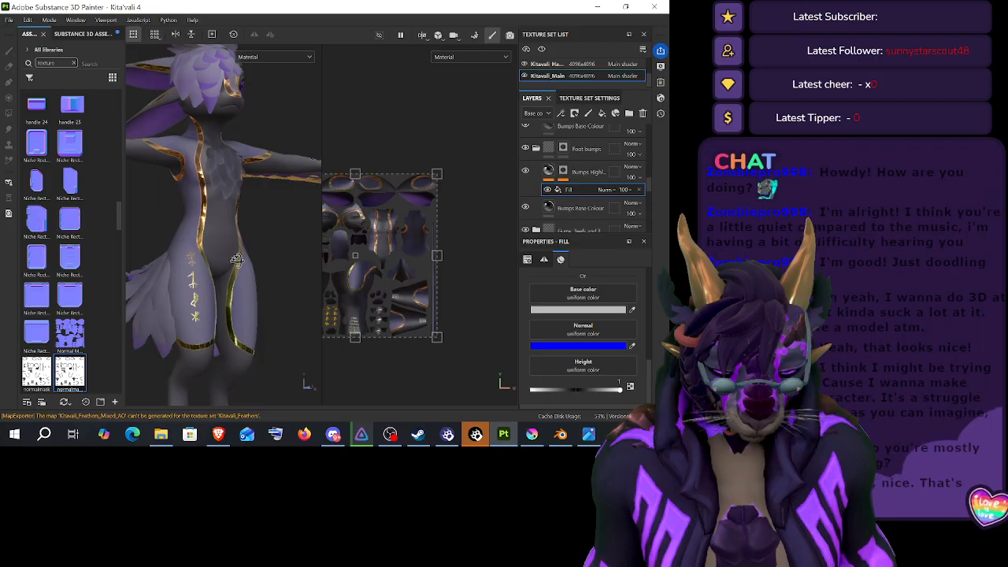
{"action": "scroll", "coordinate": [236, 260], "scroll_direction": "up", "scroll_amount": 5}
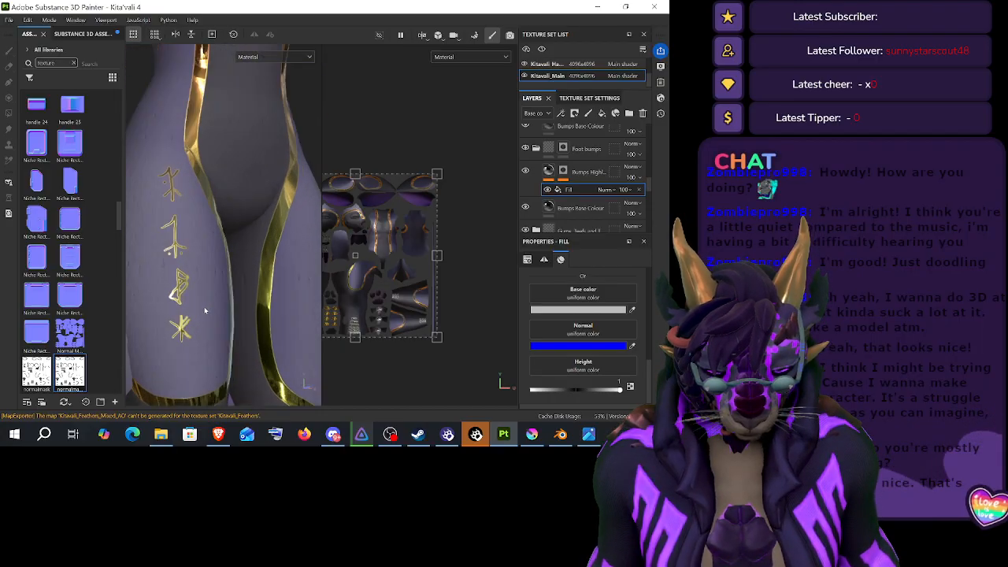
Step: Bring Discord to the front and drag its window into view
{"action": "left_click", "coordinate": [12, 22]}
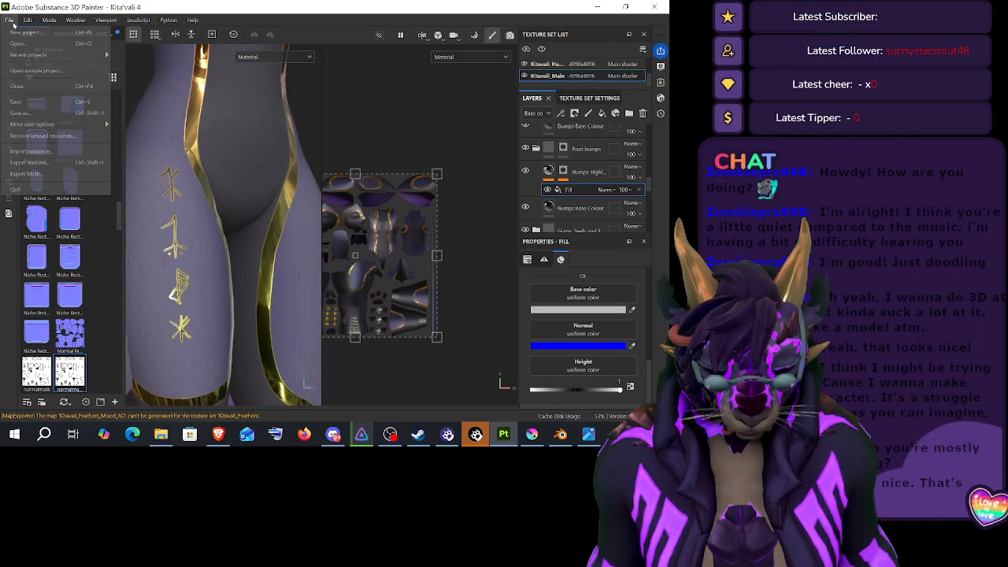
{"action": "left_click", "coordinate": [11, 20]}
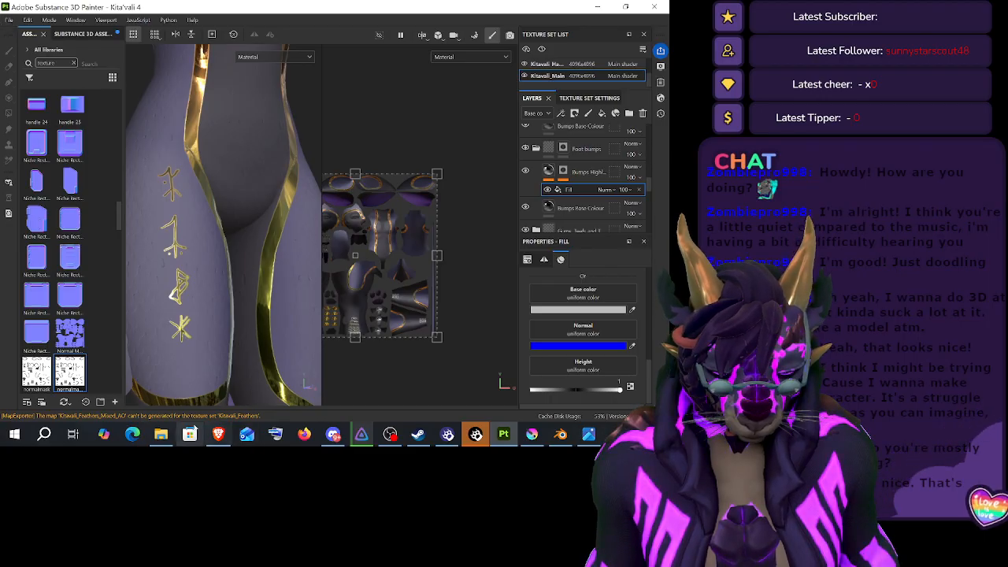
{"action": "left_click", "coordinate": [334, 436]}
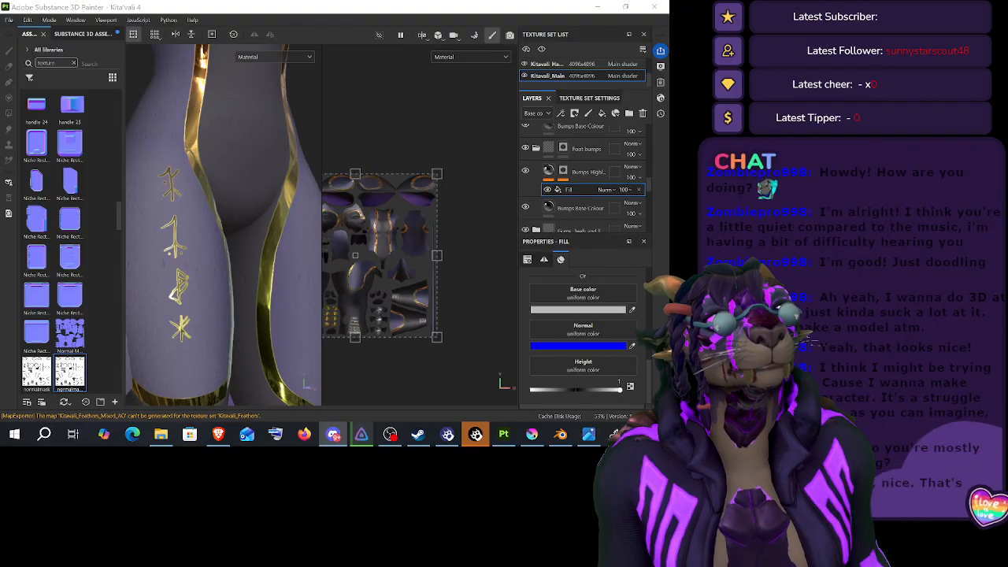
{"action": "mouse_move", "coordinate": [0, 5]}
{"action": "left_mouse_down"}
{"action": "mouse_move", "coordinate": [435, 5]}
{"action": "mouse_move", "coordinate": [403, 14]}
{"action": "left_mouse_up"}
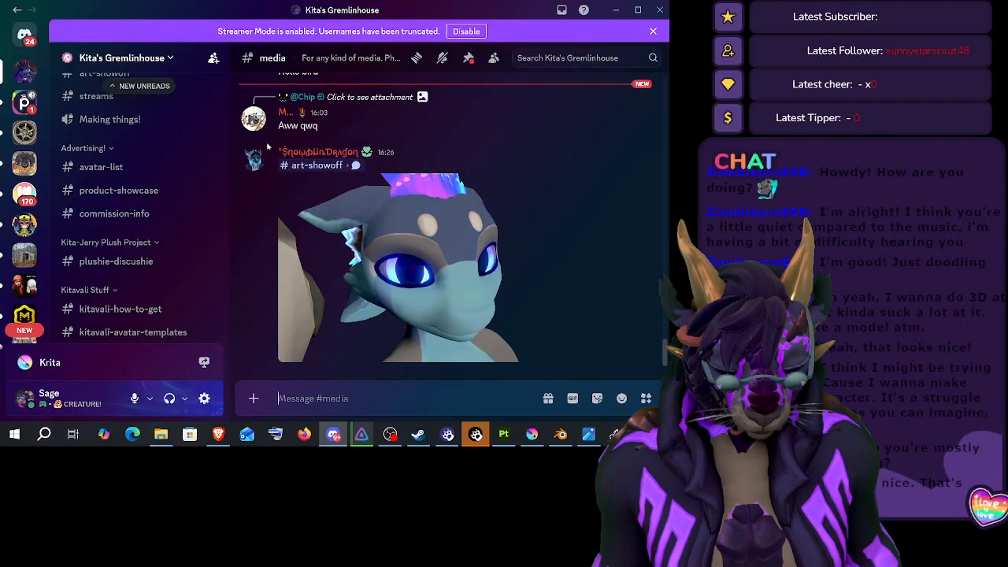
Step: Open #kitavali-avatar-templates and scroll to the PhysBones Unity package post
{"action": "scroll", "coordinate": [155, 244], "scroll_direction": "down", "scroll_amount": 5}
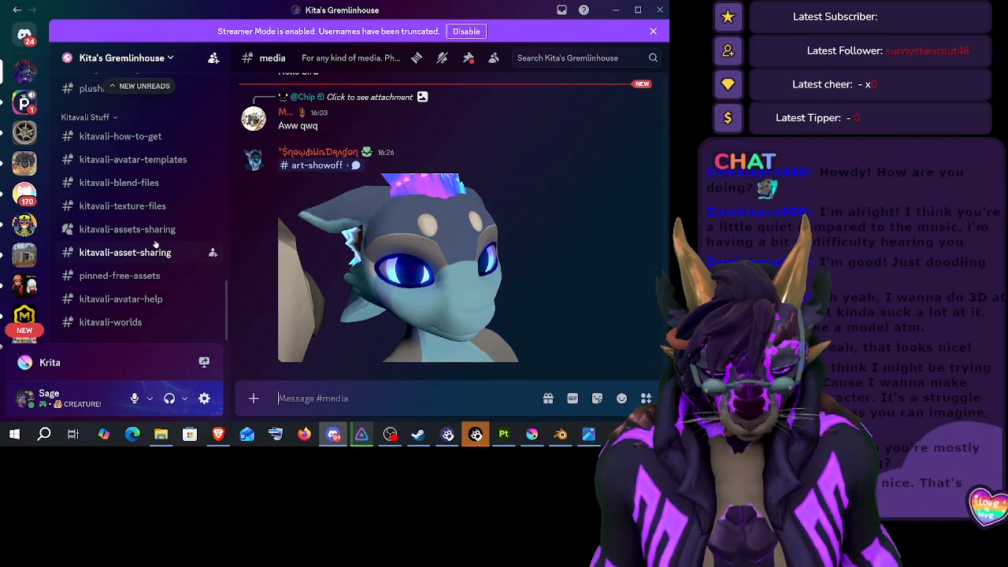
{"action": "left_click", "coordinate": [155, 161]}
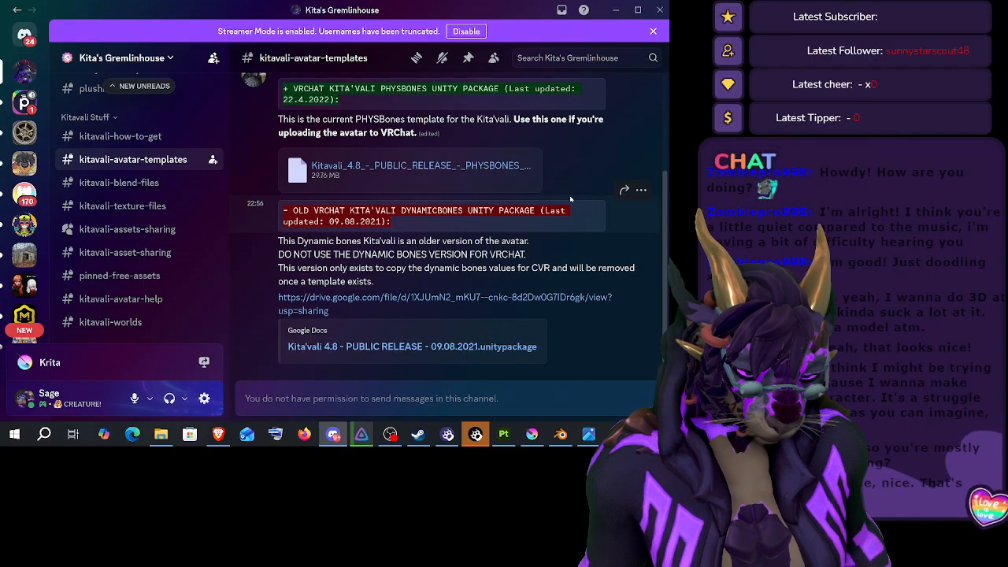
{"action": "scroll", "coordinate": [352, 229], "scroll_direction": "up", "scroll_amount": 3}
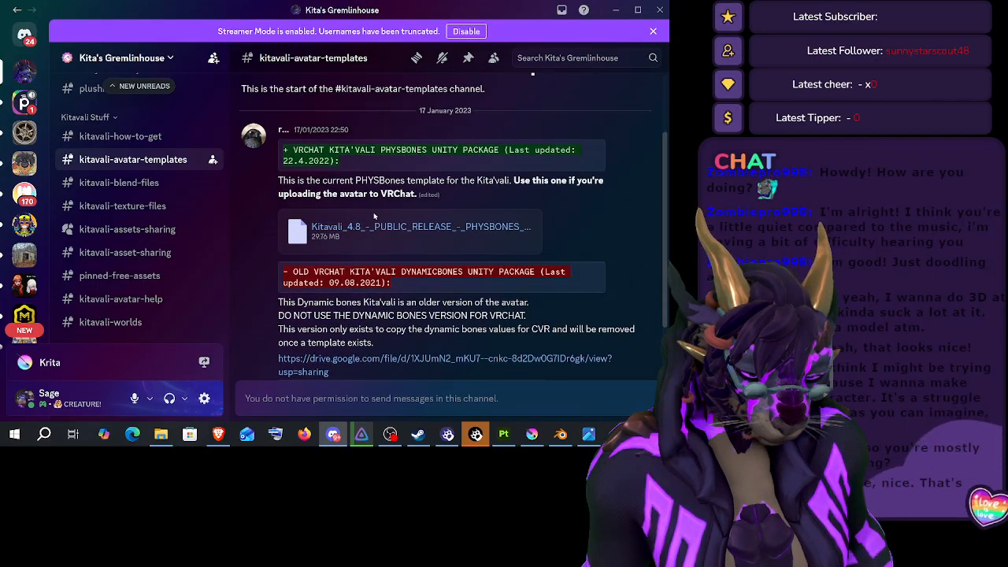
{"action": "scroll", "coordinate": [352, 229], "scroll_direction": "down", "scroll_amount": 3}
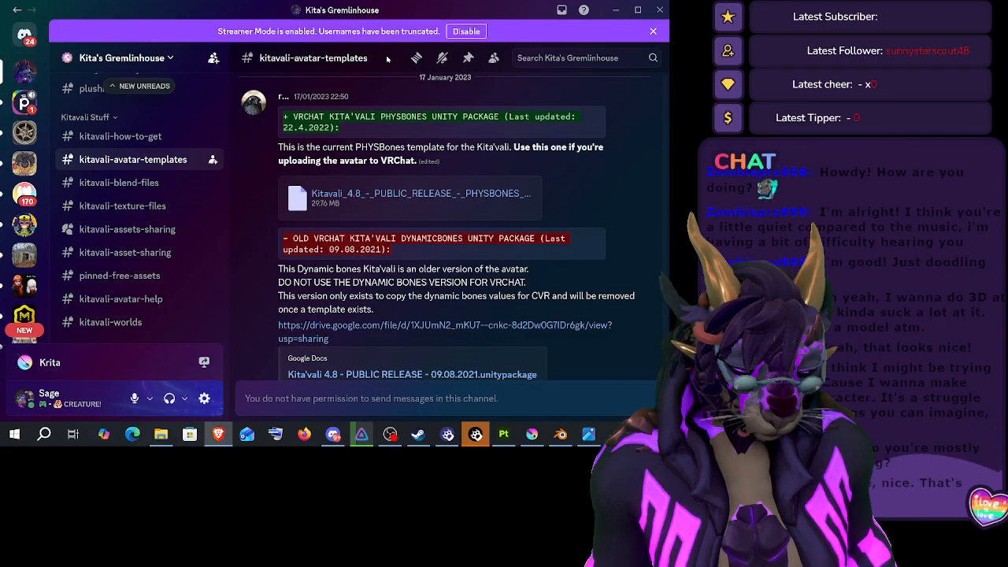
Step: Minimize Discord, frame the eyes, and hide the Triangle Border and Triangle Circular layers
{"action": "left_click", "coordinate": [615, 9]}
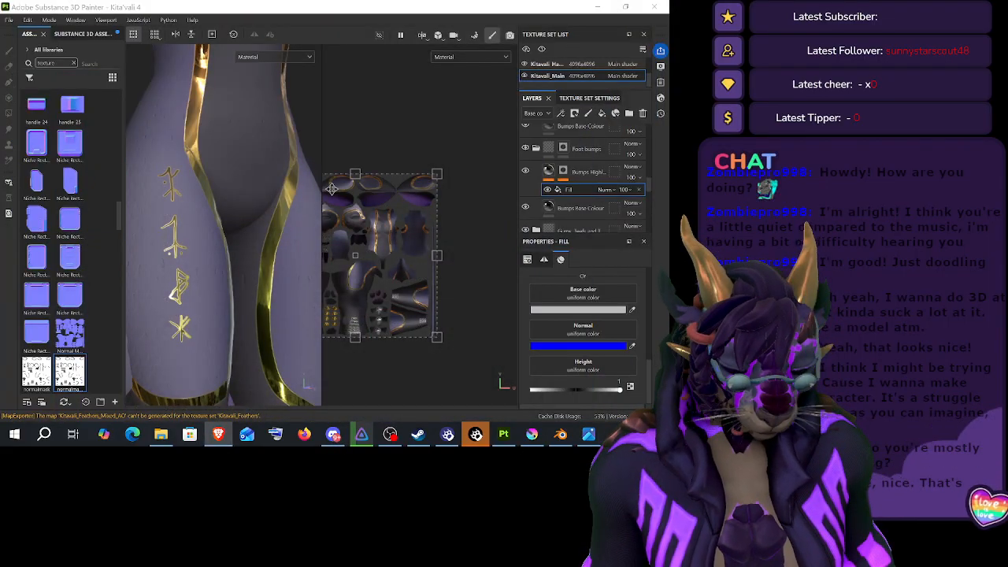
{"action": "scroll", "coordinate": [282, 163], "scroll_direction": "down", "scroll_amount": 5}
{"action": "scroll", "coordinate": [289, 148], "scroll_direction": "up", "scroll_amount": 2}
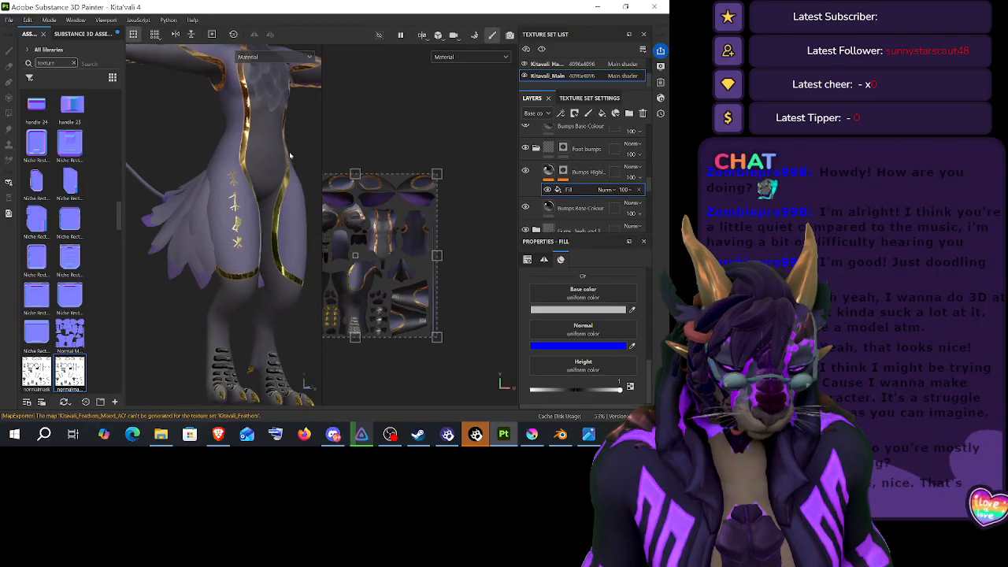
{"action": "scroll", "coordinate": [287, 151], "scroll_direction": "down", "scroll_amount": 7}
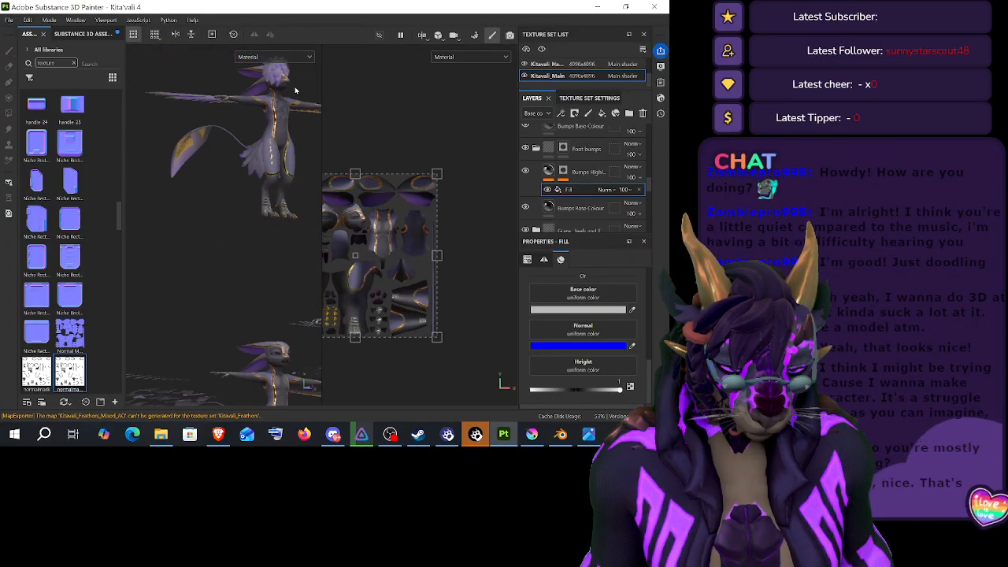
{"action": "scroll", "coordinate": [293, 94], "scroll_direction": "up", "scroll_amount": 7}
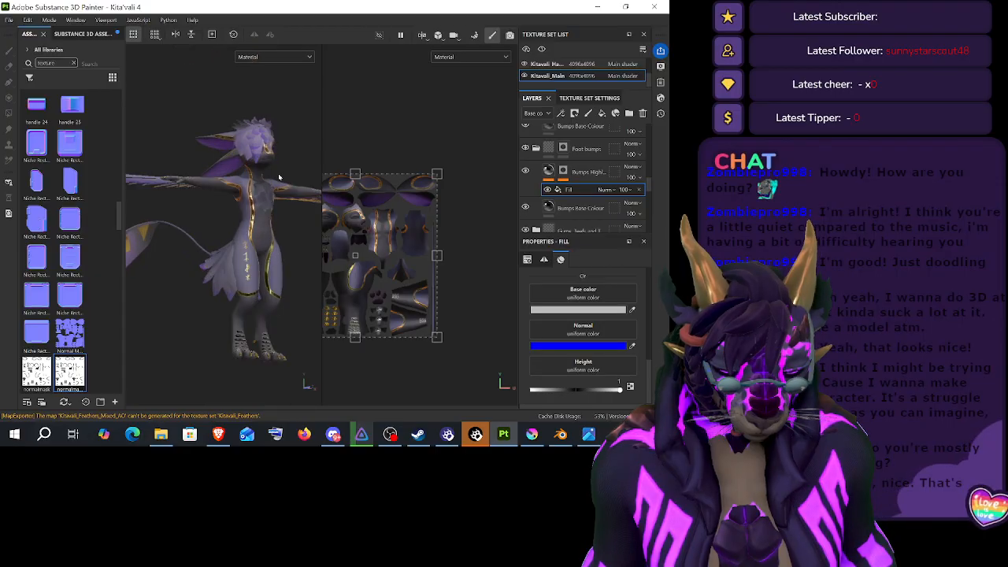
{"action": "mouse_move", "coordinate": [281, 180]}
{"action": "left_mouse_down", "text": "alt"}
{"action": "mouse_move", "coordinate": [268, 210]}
{"action": "mouse_move", "coordinate": [299, 231]}
{"action": "mouse_move", "coordinate": [264, 183]}
{"action": "left_mouse_up", "text": "alt"}
{"action": "scroll", "coordinate": [260, 185], "scroll_direction": "up", "scroll_amount": 2}
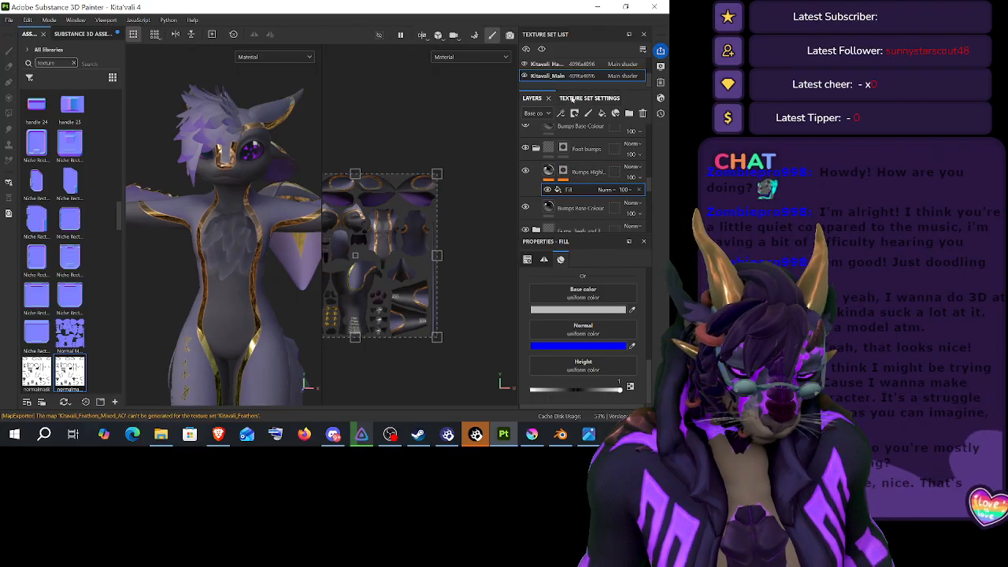
{"action": "scroll", "coordinate": [559, 66], "scroll_direction": "up", "scroll_amount": 2}
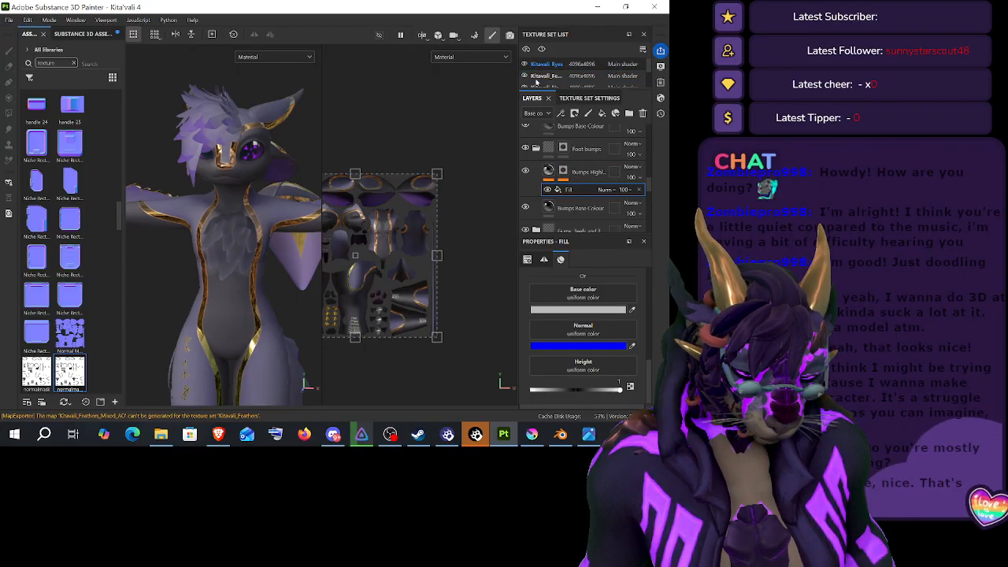
{"action": "scroll", "coordinate": [568, 157], "scroll_direction": "up", "scroll_amount": 5}
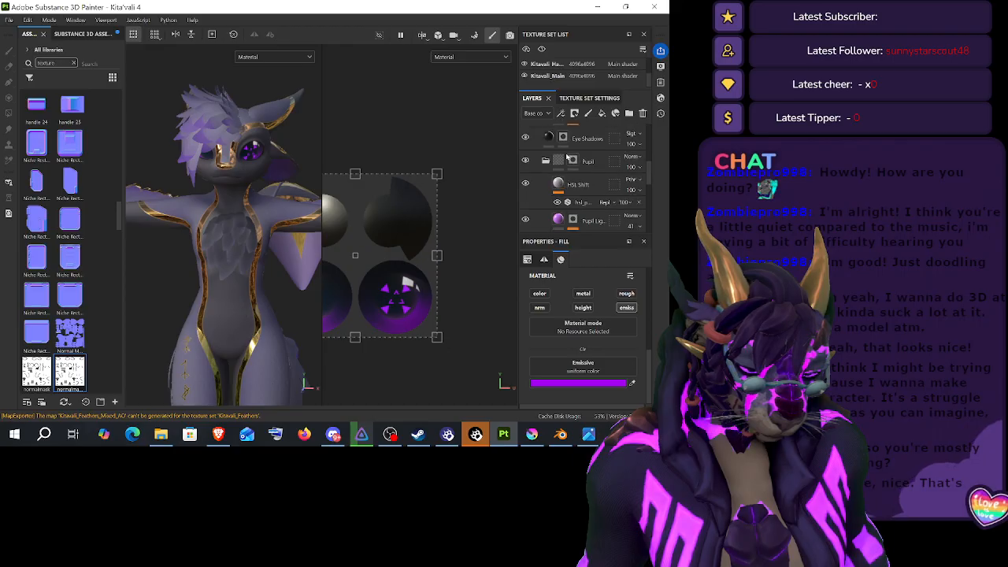
{"action": "scroll", "coordinate": [568, 156], "scroll_direction": "up", "scroll_amount": 5}
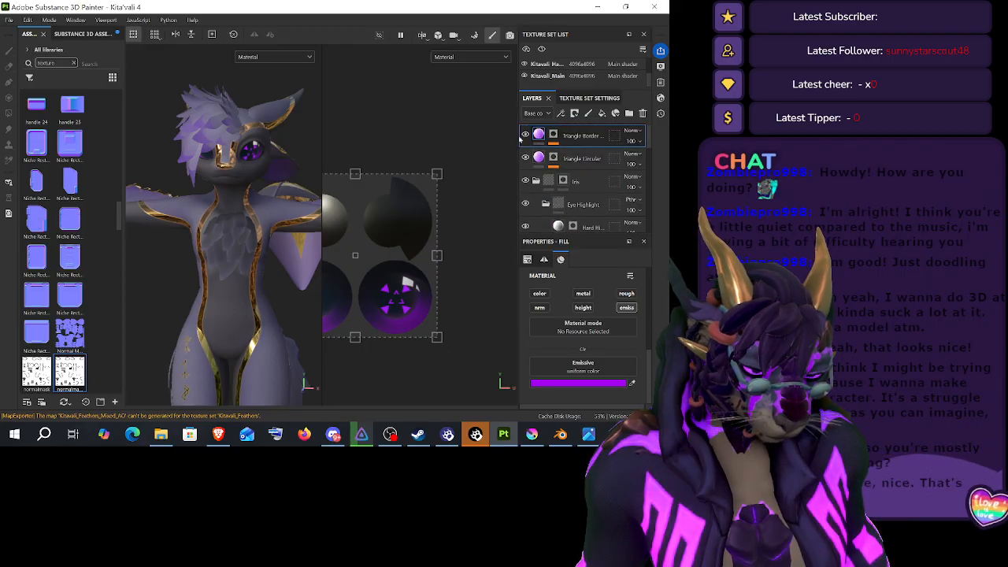
{"action": "left_click", "coordinate": [525, 135]}
{"action": "left_click", "coordinate": [525, 158]}
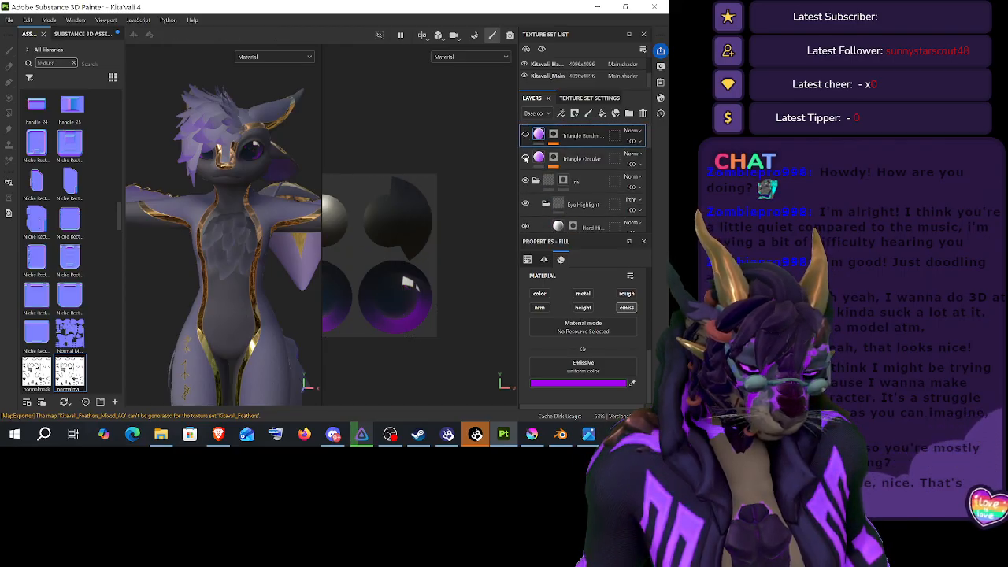
Step: Reopen Export Textures and choose the normal and AO with alpha output template
{"action": "left_click", "coordinate": [9, 19]}
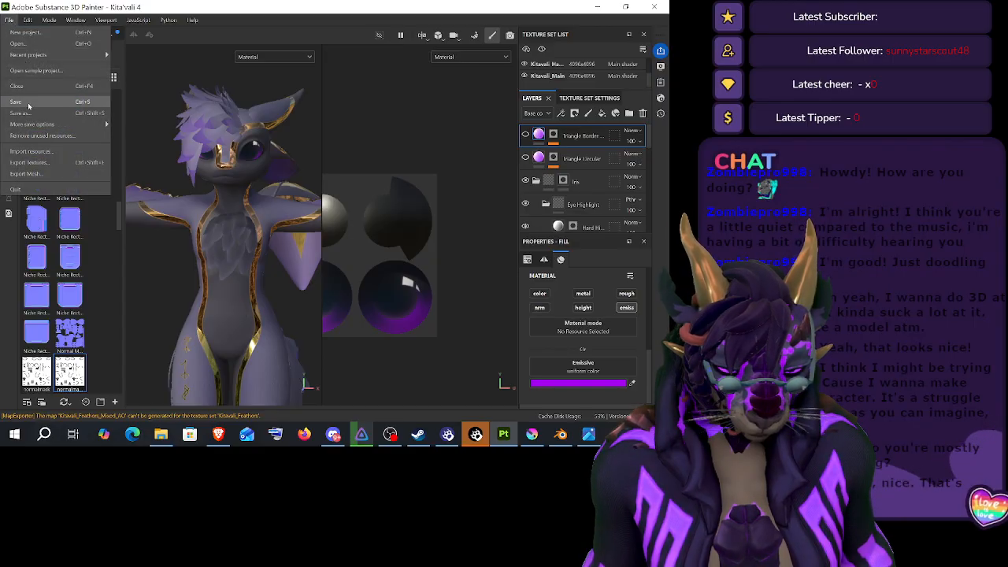
{"action": "left_click", "coordinate": [37, 163]}
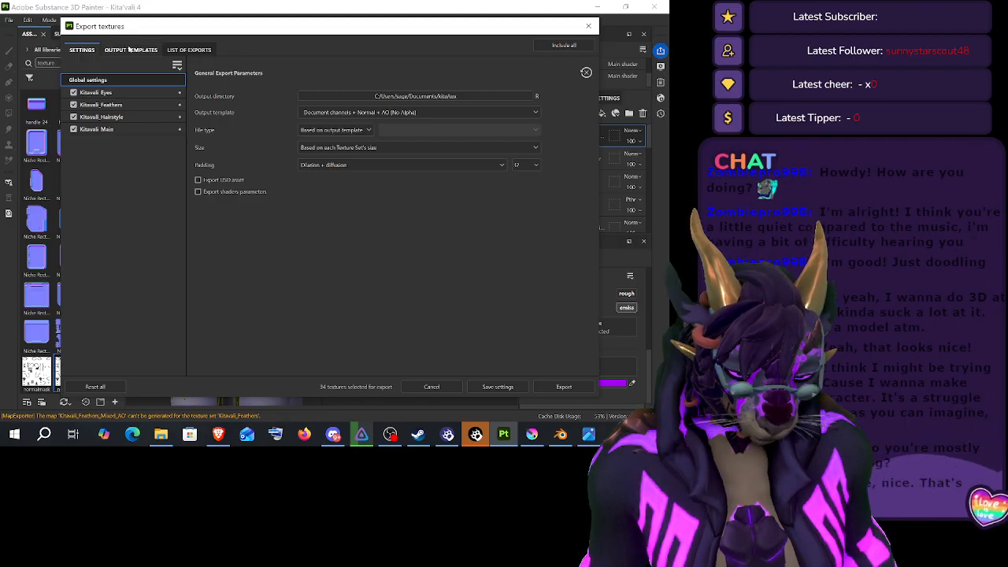
{"action": "left_click", "coordinate": [347, 113]}
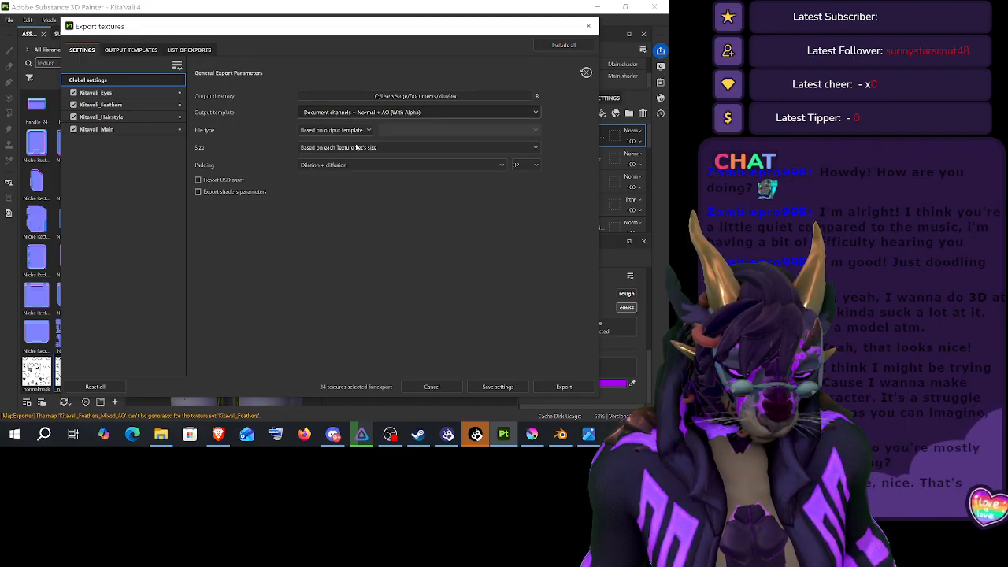
{"action": "left_click", "coordinate": [356, 146]}
Step: Apply the Unity Polyomi v10.0 ExtraMaps preset, export all textures, and close the window
{"action": "left_click", "coordinate": [130, 50]}
{"action": "scroll", "coordinate": [131, 112], "scroll_direction": "down", "scroll_amount": 3}
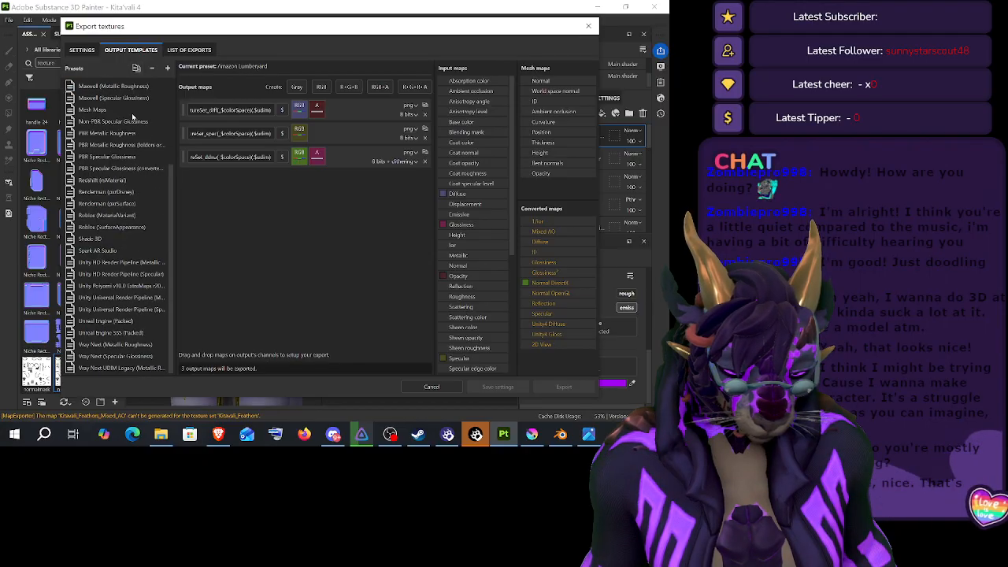
{"action": "left_click", "coordinate": [127, 288]}
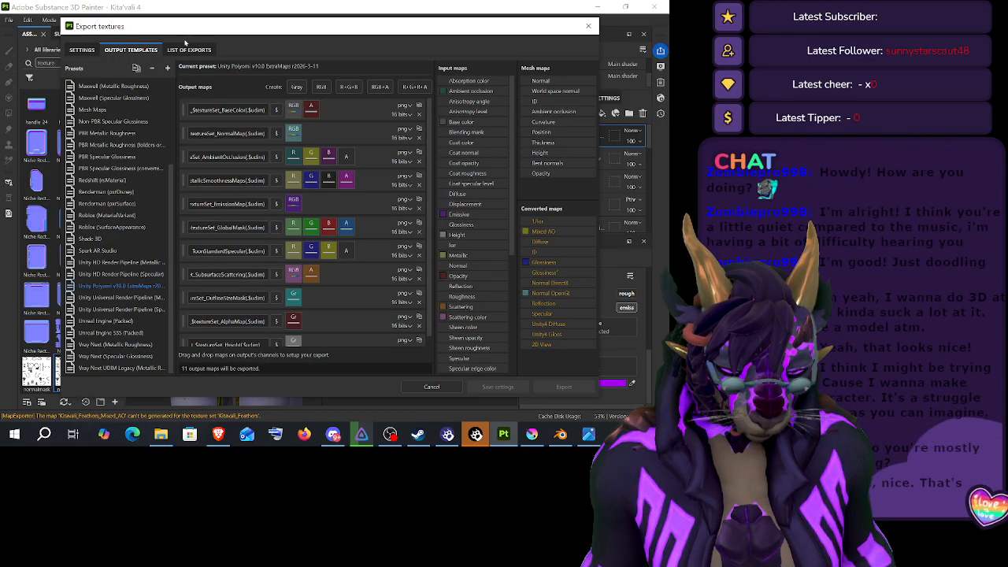
{"action": "left_click", "coordinate": [187, 49]}
{"action": "left_click", "coordinate": [564, 387]}
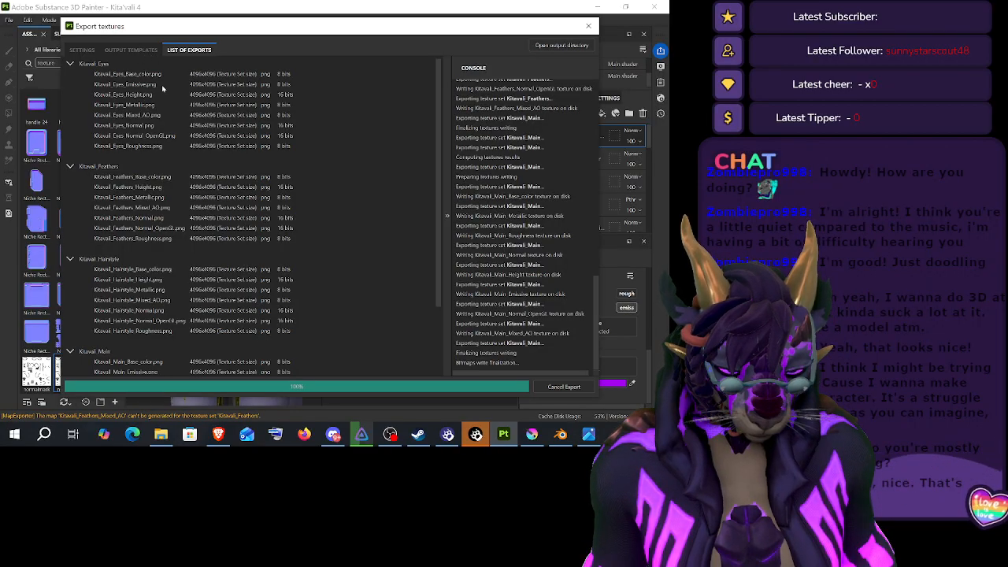
{"action": "scroll", "coordinate": [355, 253], "scroll_direction": "down", "scroll_amount": 3}
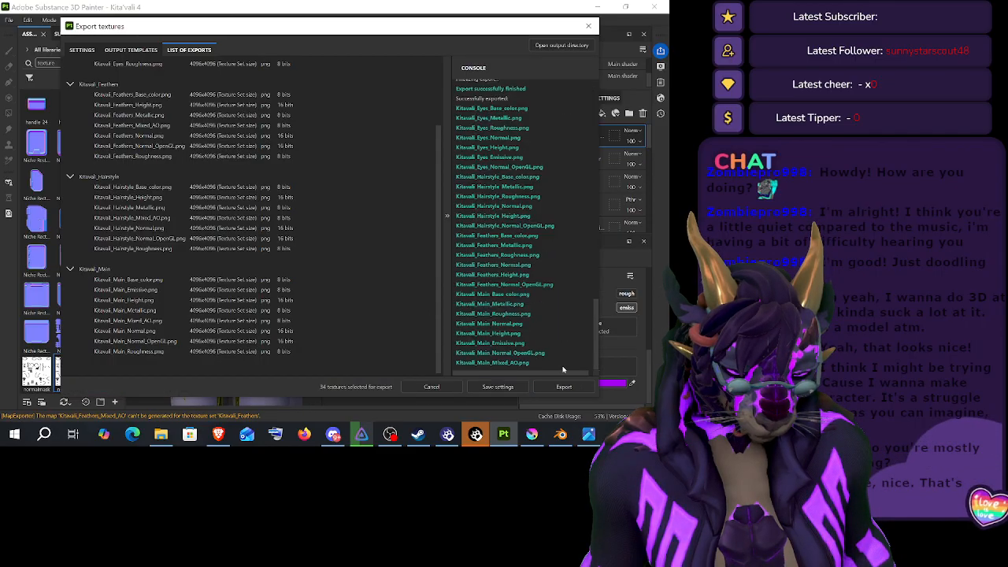
{"action": "left_click", "coordinate": [81, 50]}
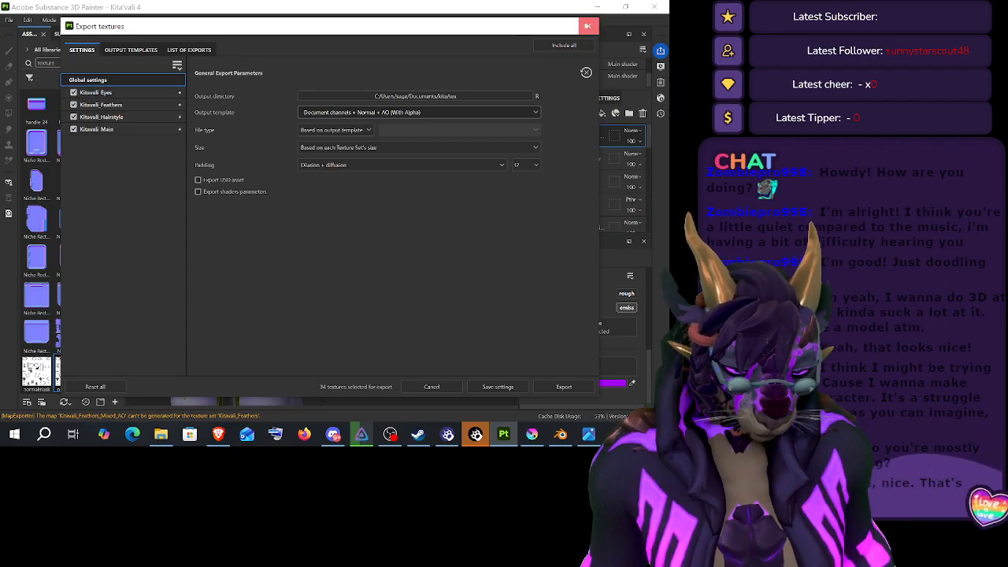
{"action": "left_click", "coordinate": [587, 26]}
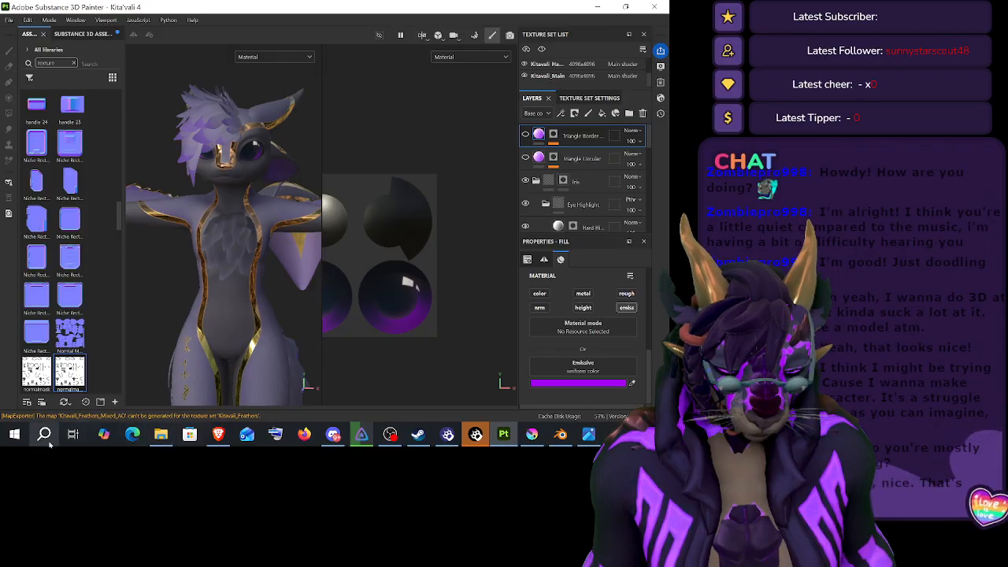
Step: Launch VRChat Creator Companion from the Start menu's V section
{"action": "left_click", "coordinate": [15, 435]}
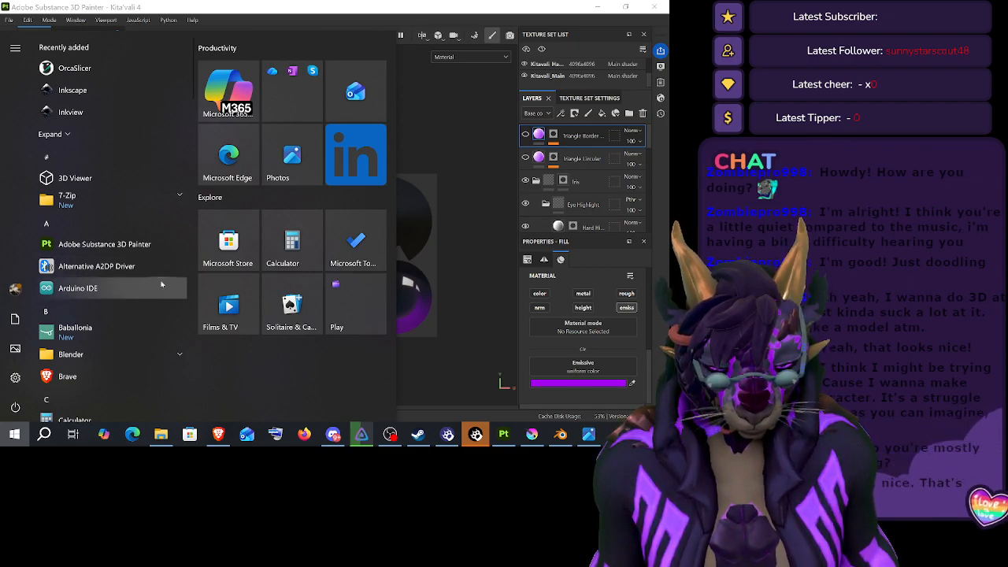
{"action": "scroll", "coordinate": [161, 284], "scroll_direction": "down", "scroll_amount": 3}
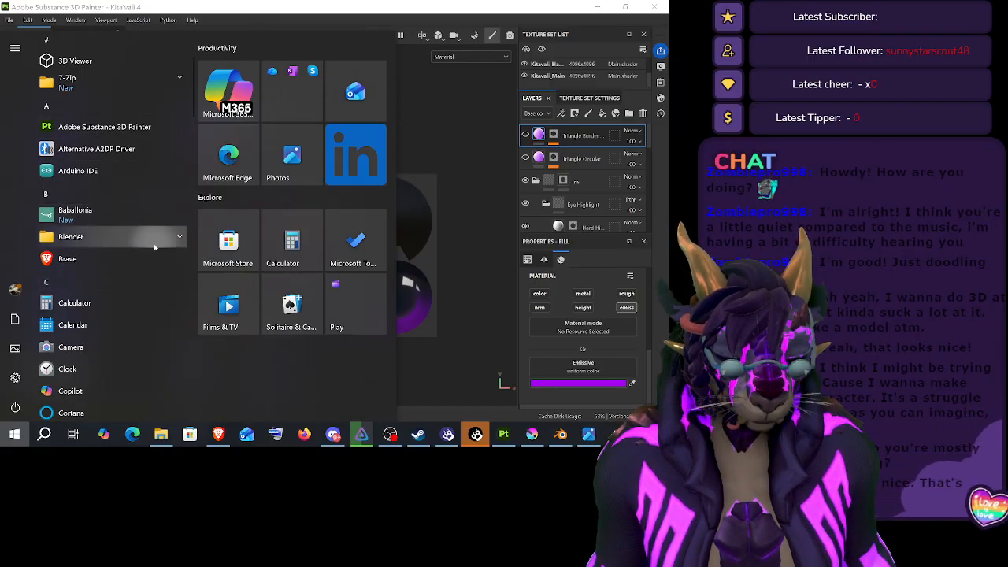
{"action": "scroll", "coordinate": [154, 245], "scroll_direction": "down", "scroll_amount": 5}
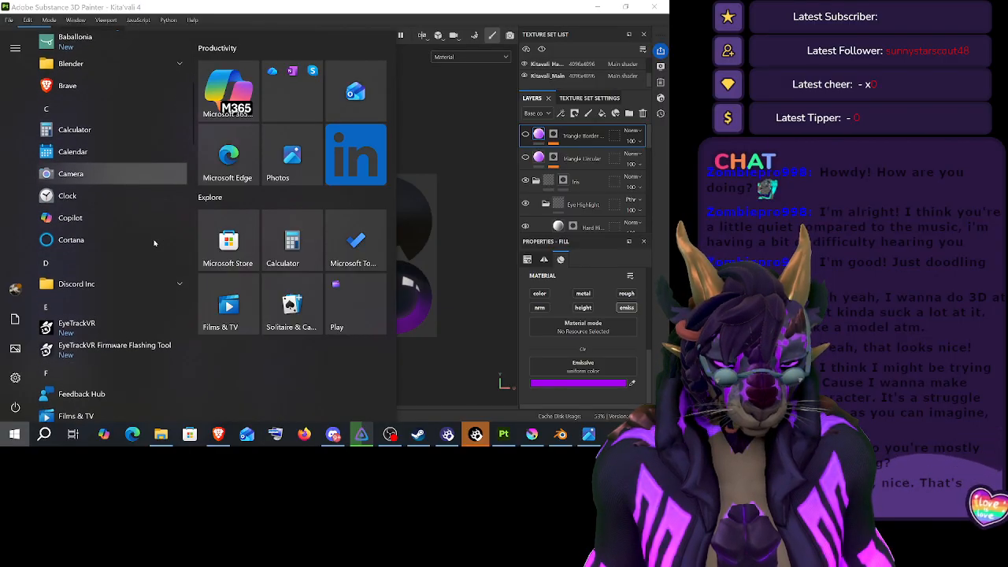
{"action": "left_click", "coordinate": [114, 258]}
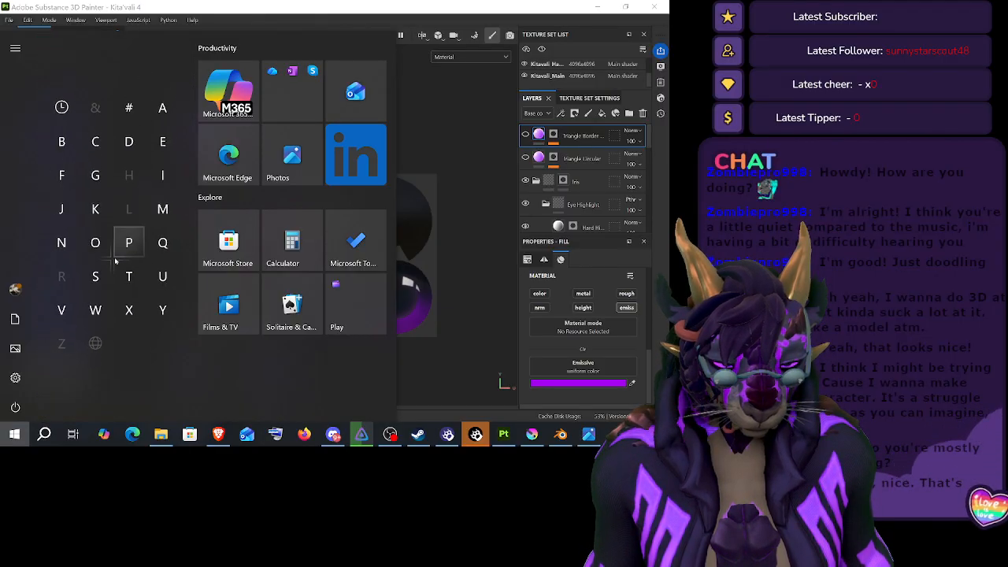
{"action": "left_click", "coordinate": [66, 305]}
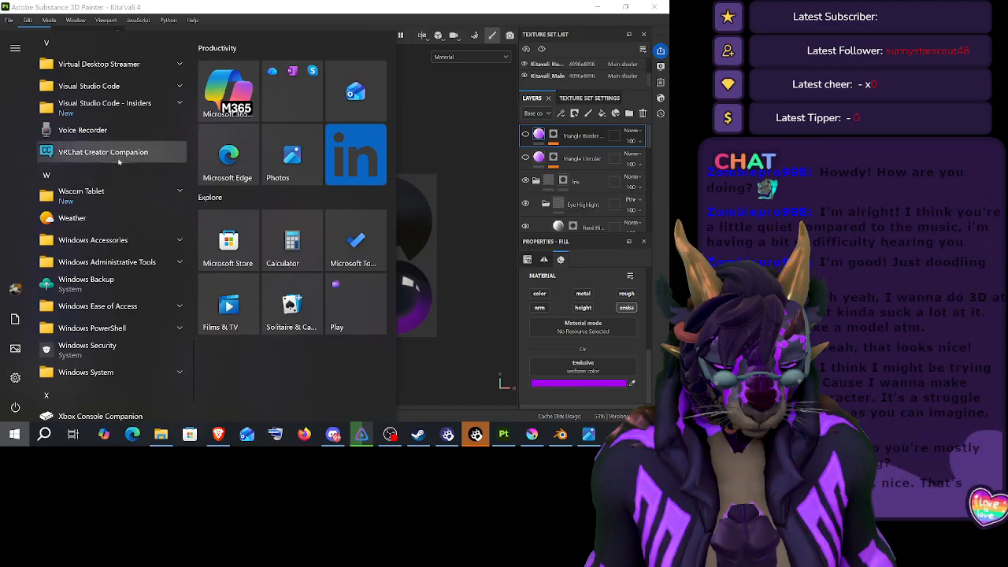
{"action": "left_click", "coordinate": [119, 160]}
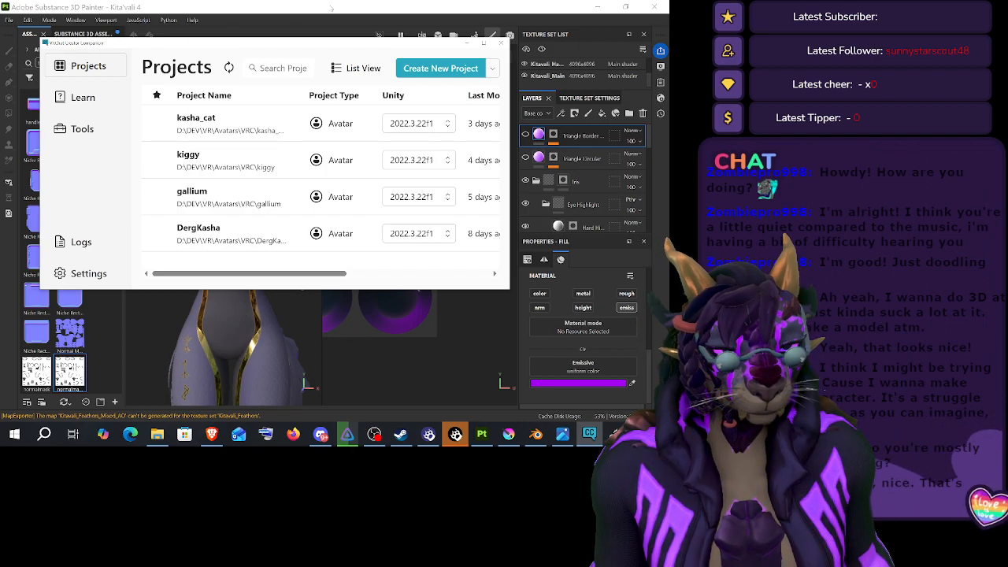
Step: Start a new VRChat project and pick the avatar template
{"action": "left_click", "coordinate": [455, 70]}
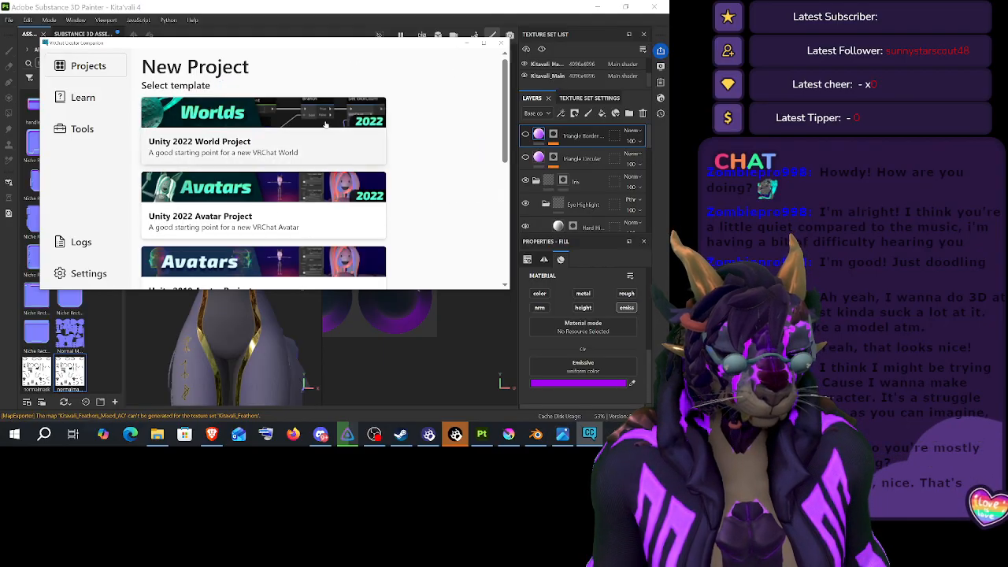
{"action": "scroll", "coordinate": [289, 190], "scroll_direction": "down", "scroll_amount": 2}
{"action": "scroll", "coordinate": [289, 190], "scroll_direction": "down", "scroll_amount": 3}
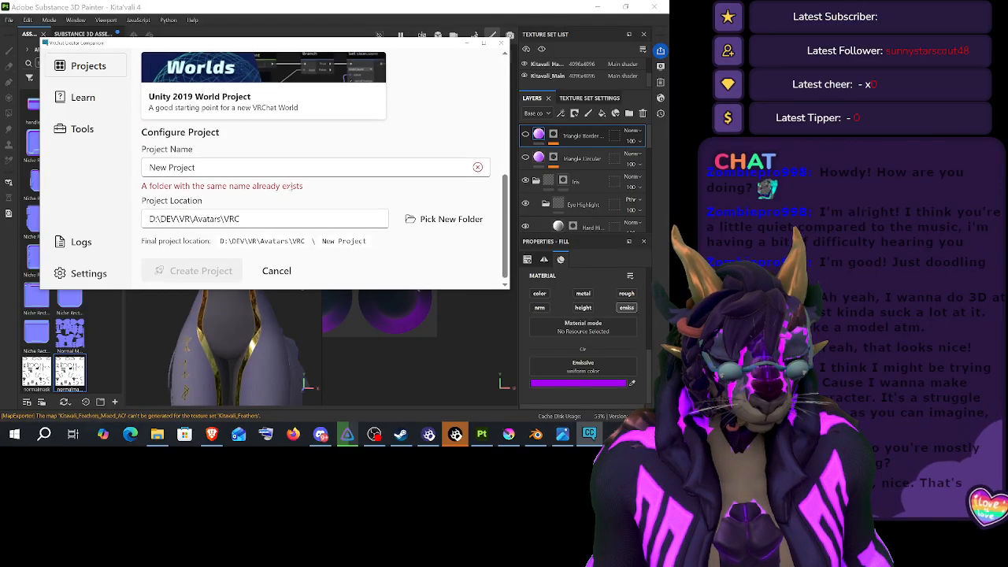
{"action": "left_click_drag", "start_coordinate": [266, 183], "coordinate": [151, 167]}
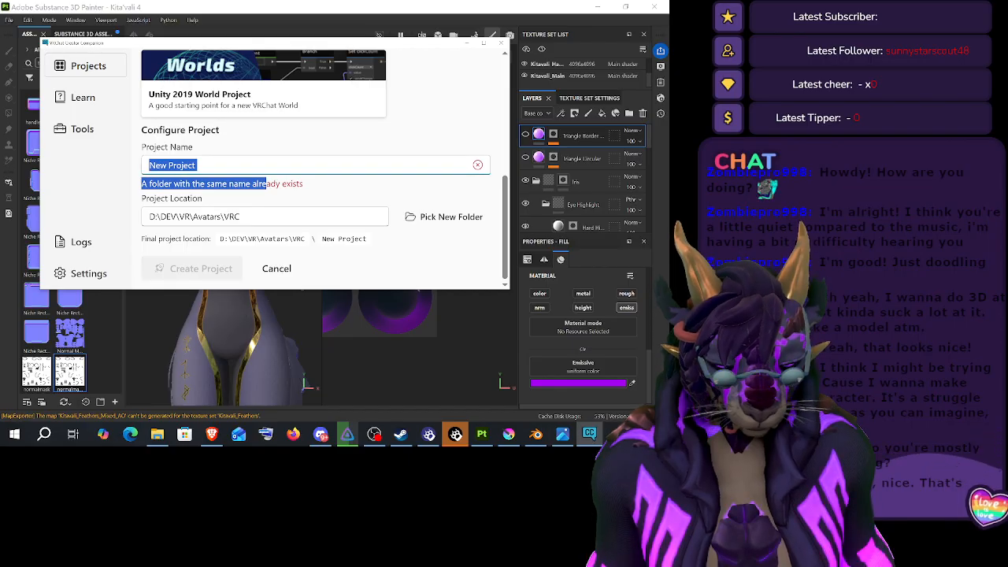
Step: Name the project kita and create it in D:\DEV\VR\Avatars\VRC
{"action": "left_click", "coordinate": [275, 166]}
{"action": "type", "text": "ki"}
{"action": "left_click_drag", "start_coordinate": [272, 160], "coordinate": [122, 166]}
{"action": "left_click", "coordinate": [207, 170]}
{"action": "type", "text": "kita"}
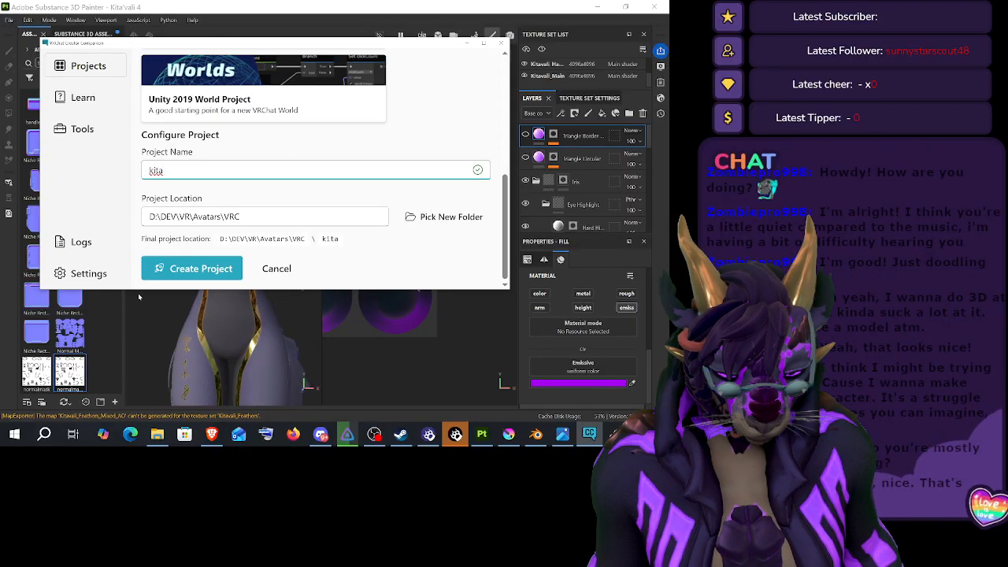
{"action": "left_click", "coordinate": [194, 273]}
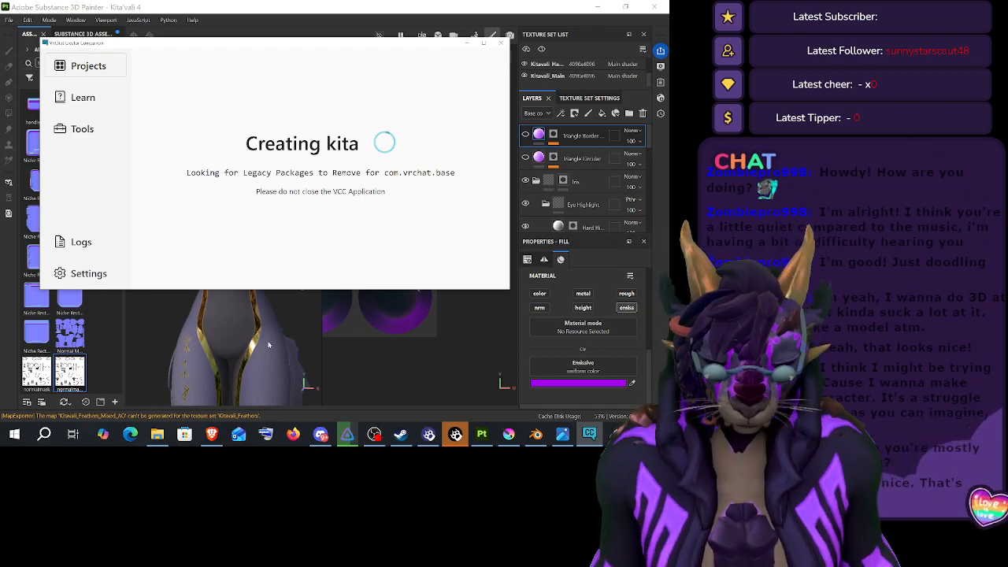
{"action": "mouse_move", "coordinate": [212, 434]}
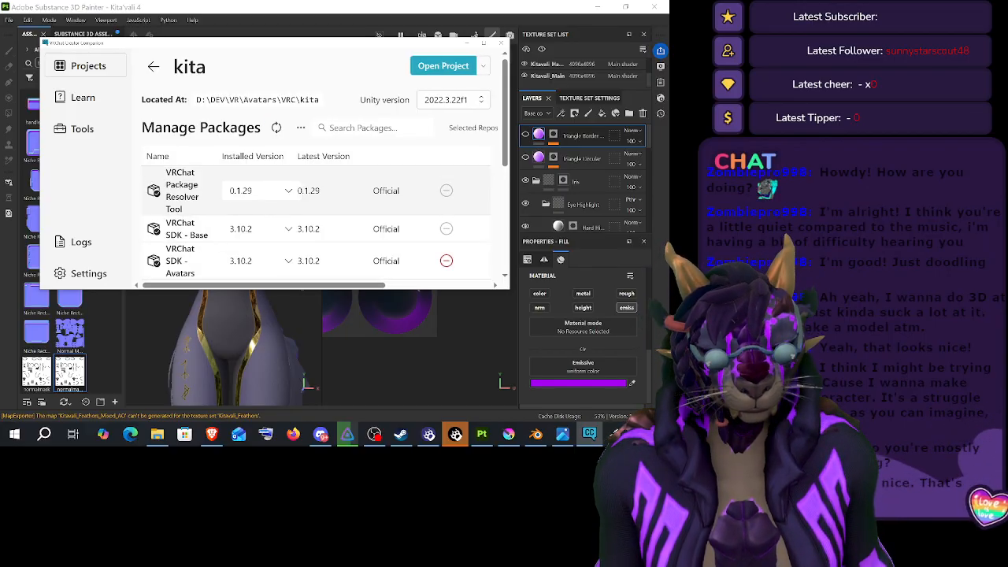
Step: Add Avatars 3.0 Manager, Gesture Manager, AudioLink, d4rkAvatarOptimizer and VRCFury packages to kita
{"action": "left_click", "coordinate": [483, 42]}
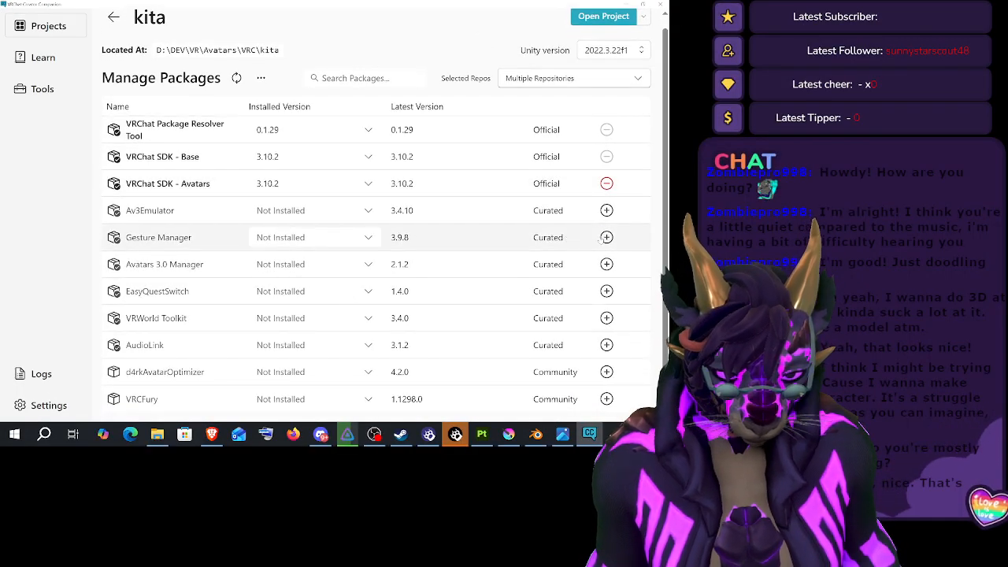
{"action": "left_click", "coordinate": [607, 264]}
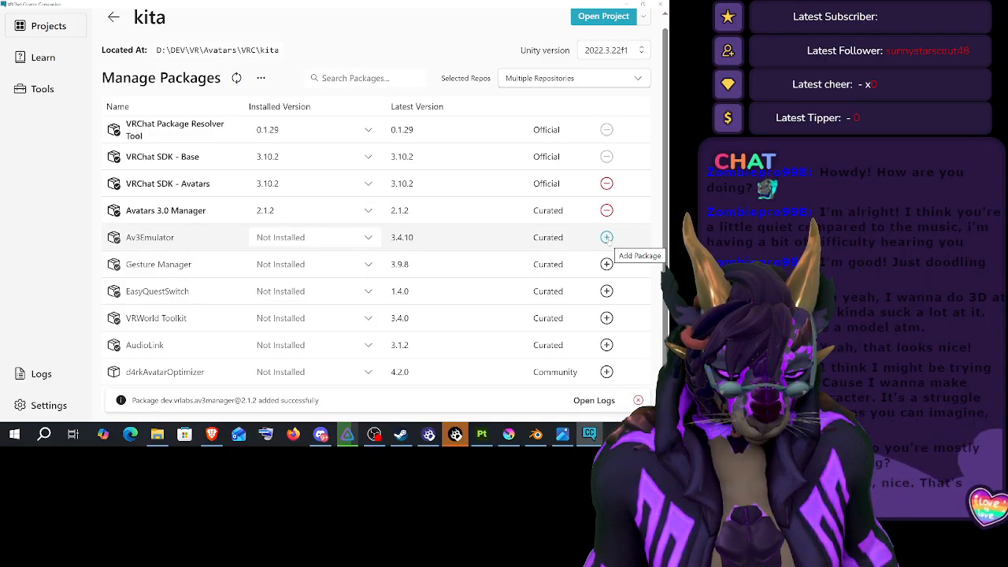
{"action": "left_click", "coordinate": [606, 264]}
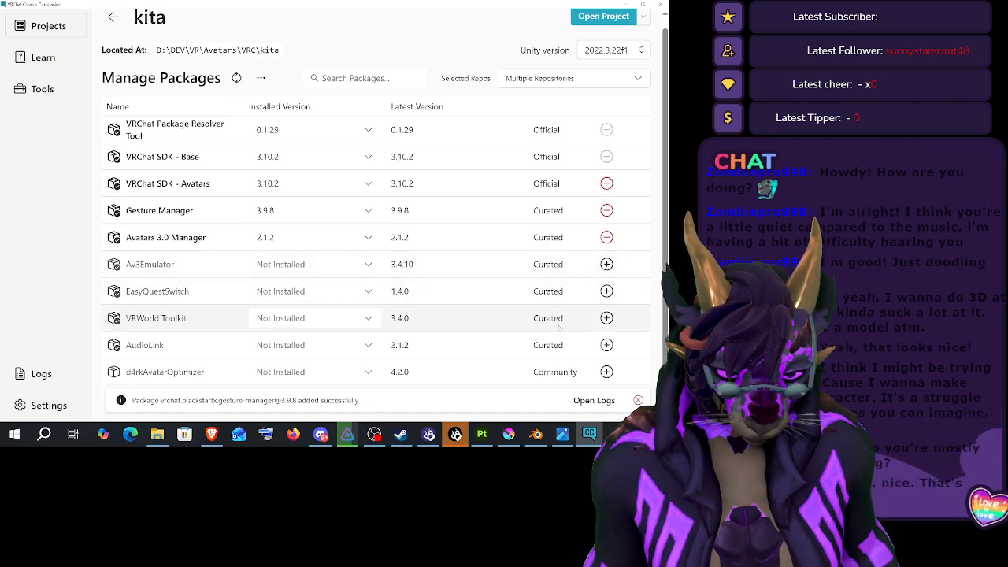
{"action": "left_click", "coordinate": [603, 344]}
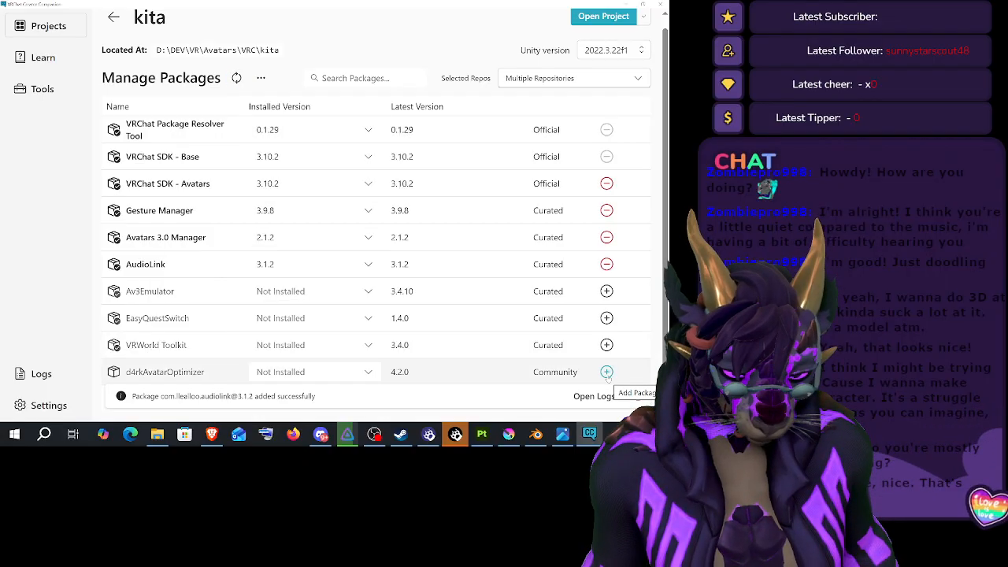
{"action": "left_click", "coordinate": [606, 373]}
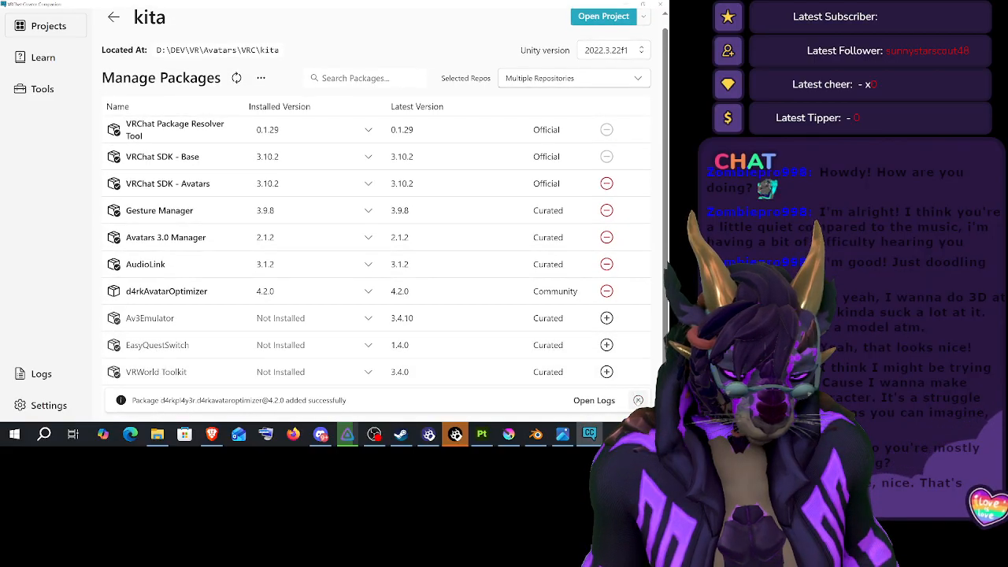
{"action": "left_click", "coordinate": [638, 400]}
{"action": "left_click", "coordinate": [606, 399]}
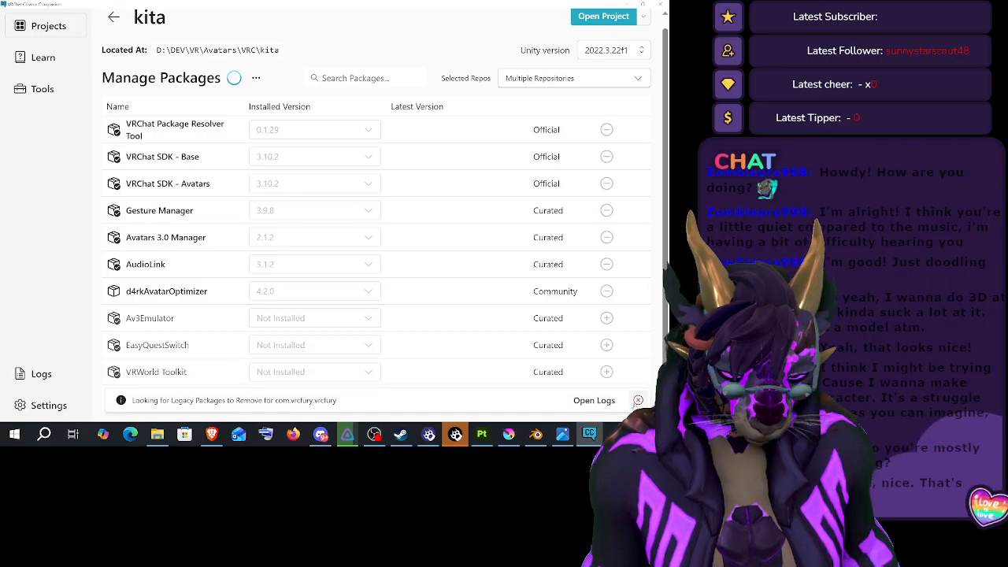
{"action": "left_click", "coordinate": [638, 400]}
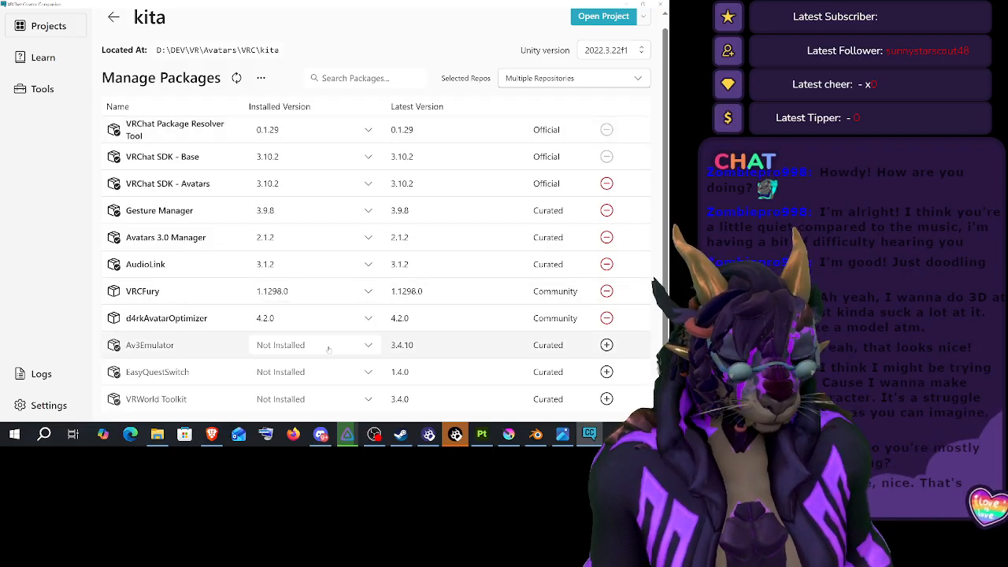
Step: Return to the Projects list and open the kita project
{"action": "mouse_move", "coordinate": [321, 434]}
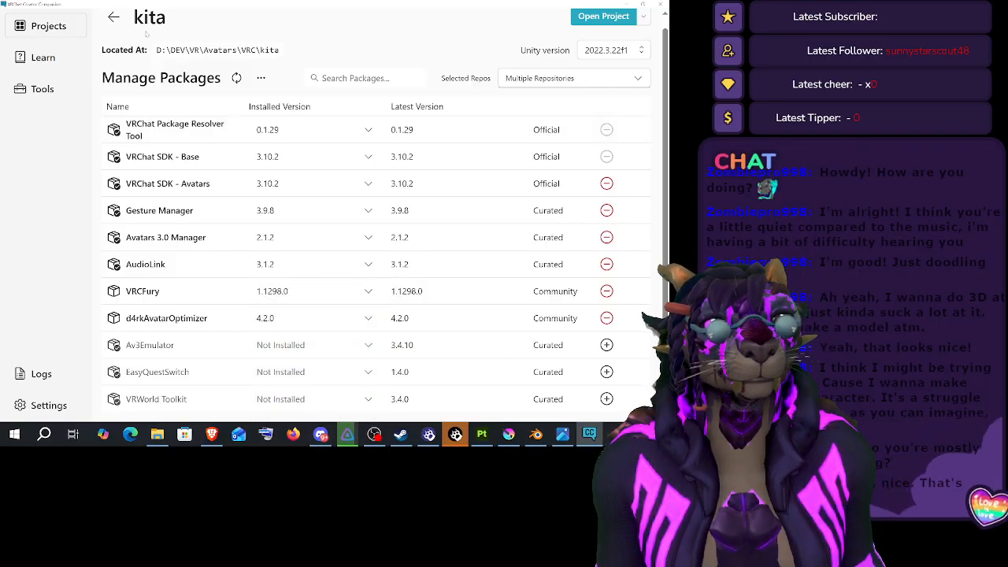
{"action": "left_click", "coordinate": [114, 16]}
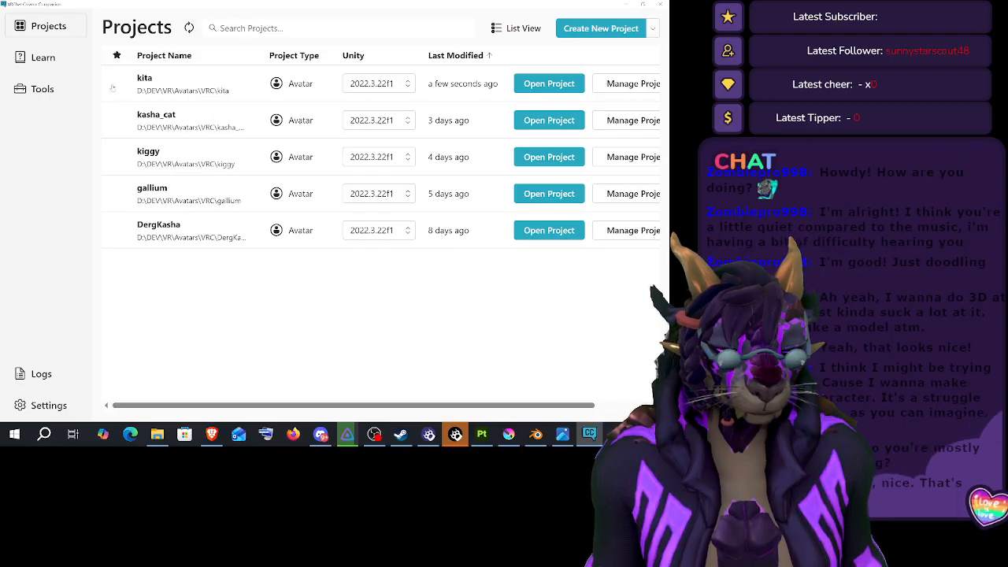
{"action": "left_click", "coordinate": [551, 84]}
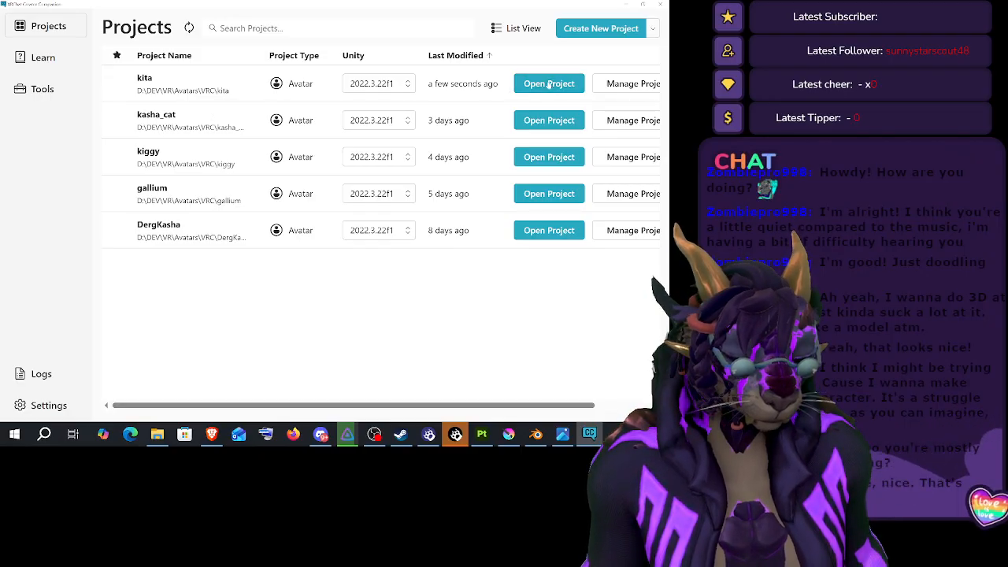
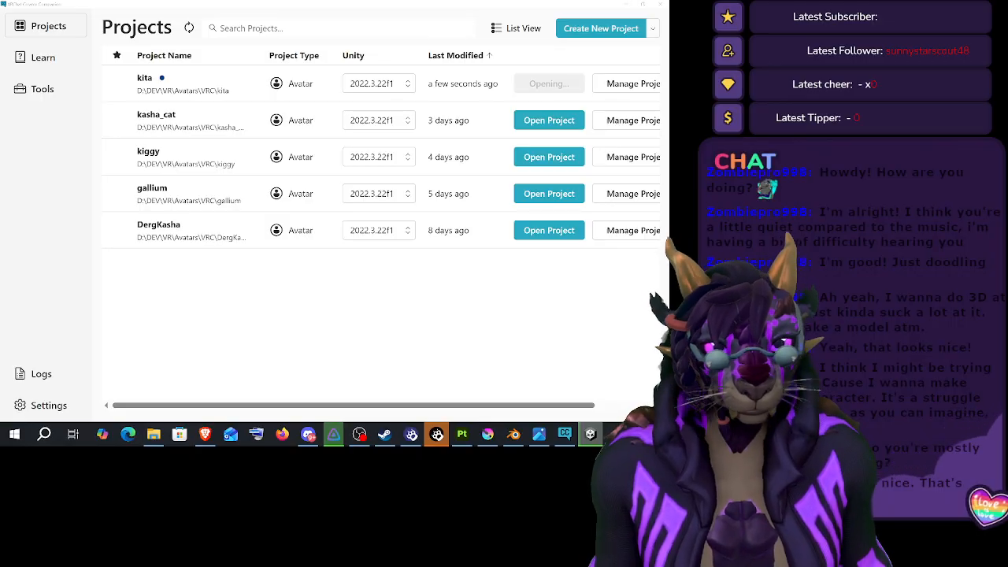
Step: Let the kita project load in Unity, then return to the Creator Companion projects list
{"action": "left_click_drag", "start_coordinate": [272, 7], "coordinate": [380, 48]}
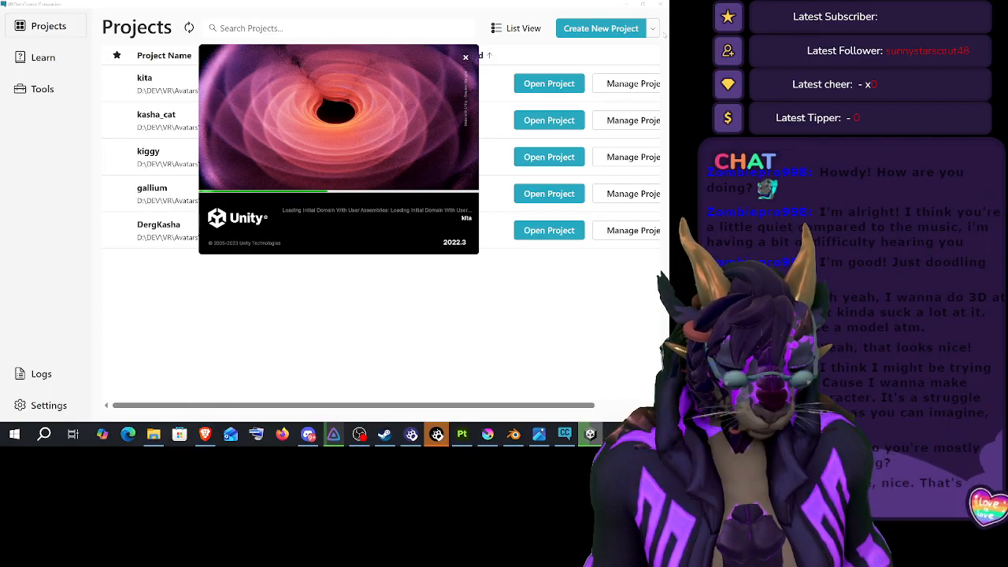
{"action": "left_click", "coordinate": [567, 434]}
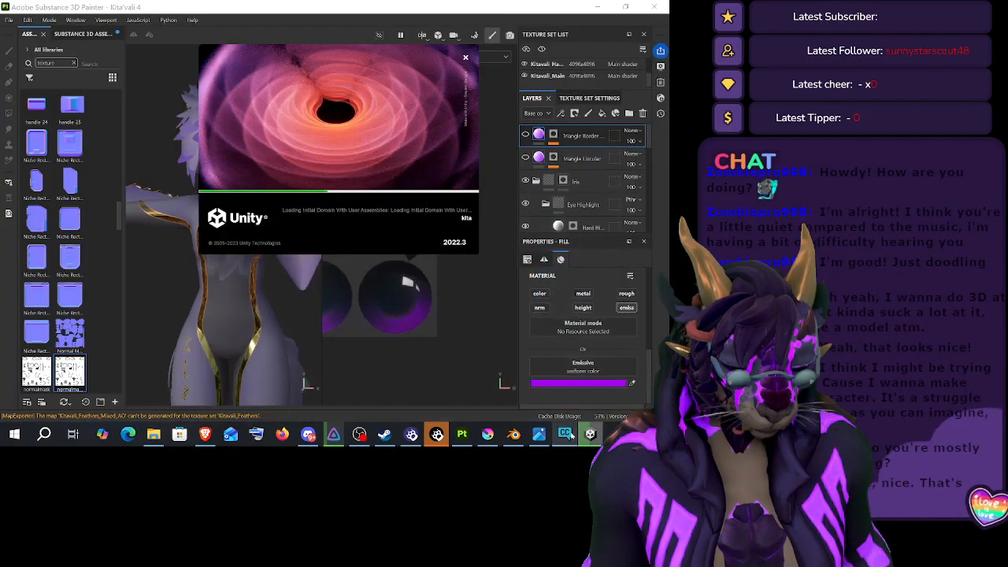
{"action": "left_click", "coordinate": [569, 434]}
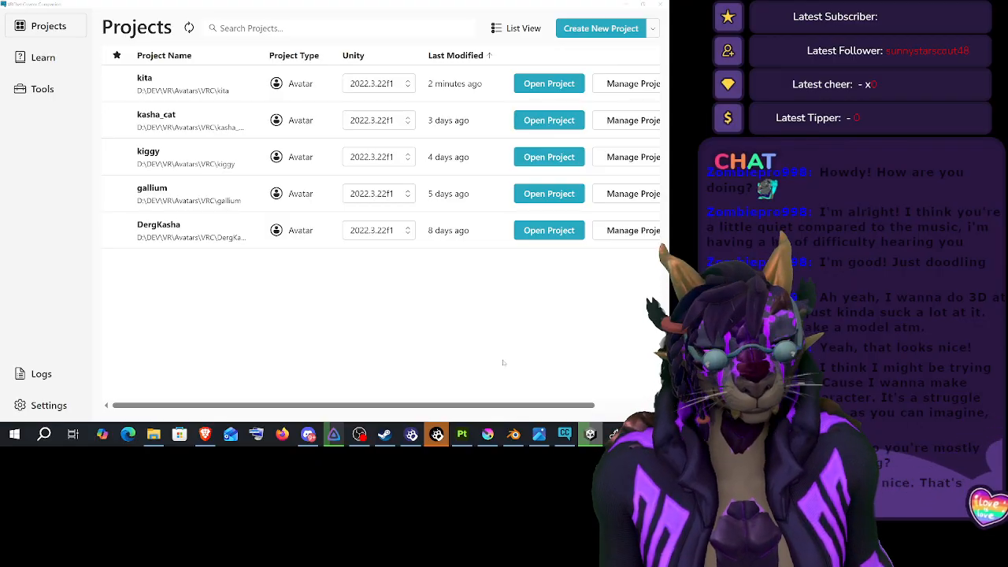
Step: Quit Blender without saving its changes
{"action": "left_click", "coordinate": [488, 434]}
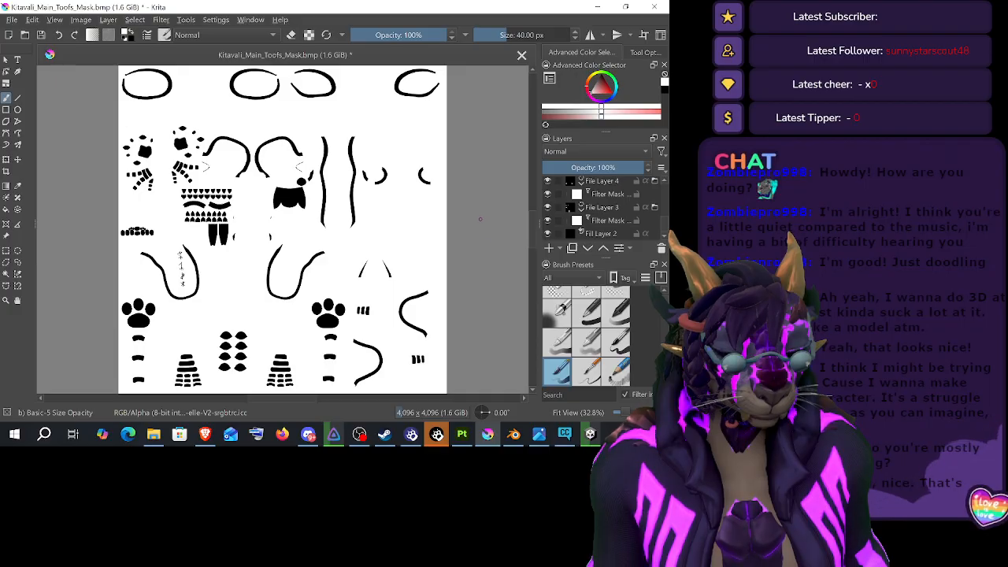
{"action": "left_click", "coordinate": [514, 435]}
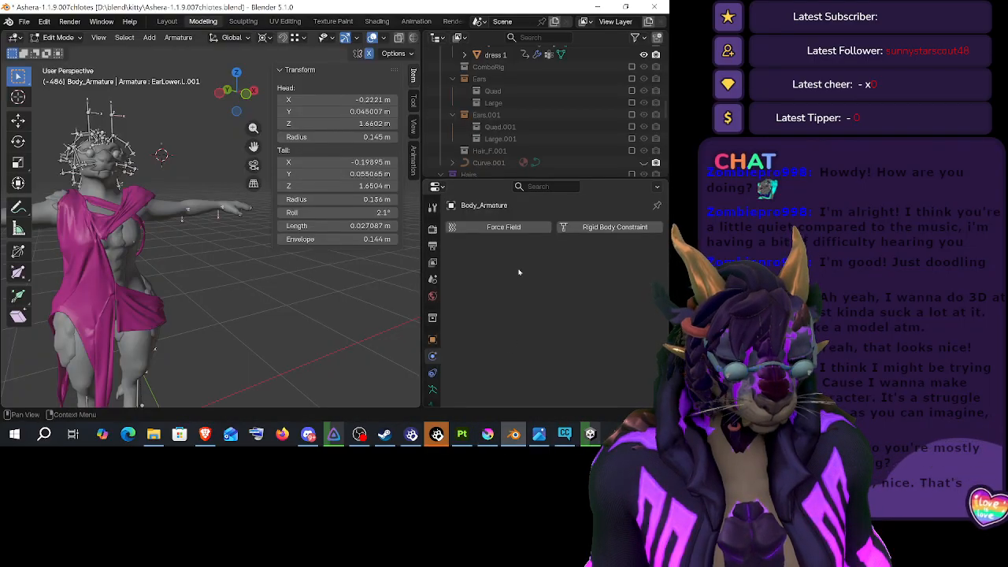
{"action": "left_click", "coordinate": [653, 6]}
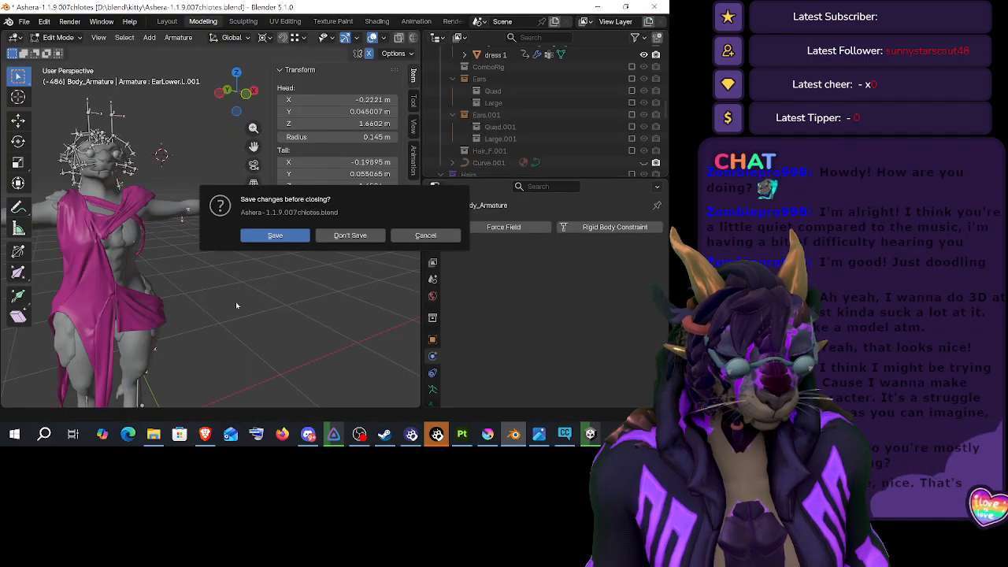
{"action": "left_click", "coordinate": [350, 235]}
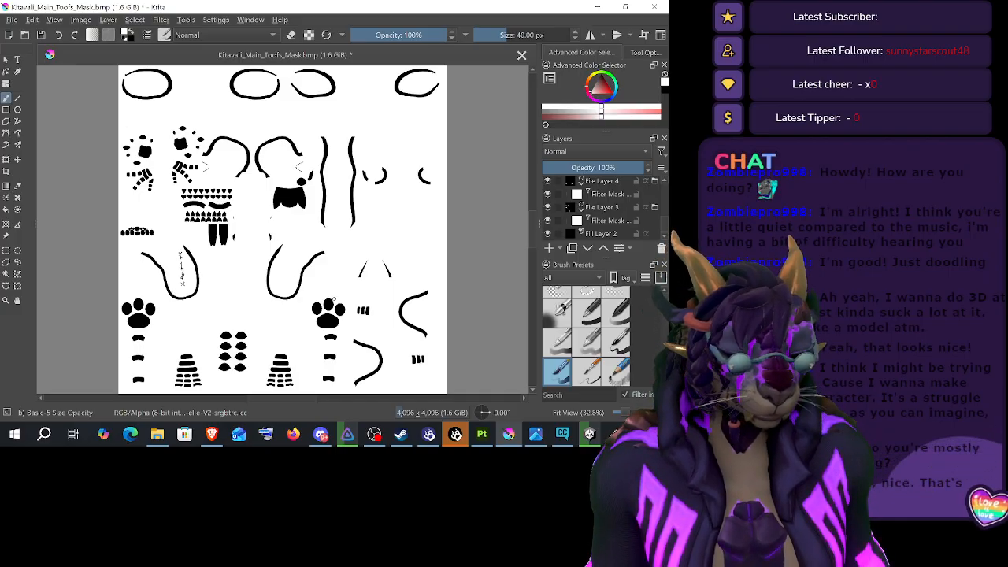
Step: Zoom around the Kitavali_Main_Toofs_Mask.bmp canvas in Krita
{"action": "scroll", "coordinate": [181, 271], "scroll_direction": "up", "scroll_amount": 3}
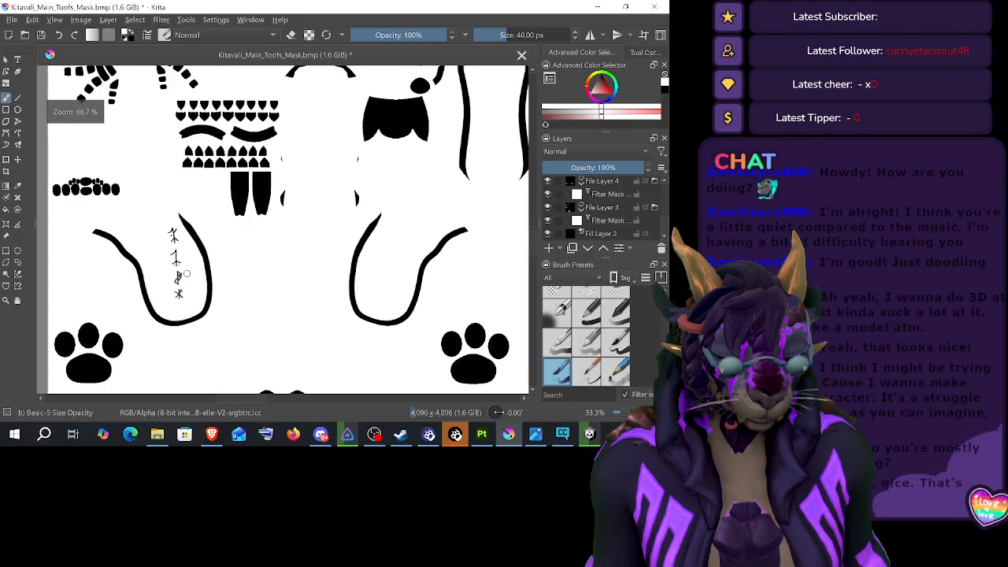
{"action": "scroll", "coordinate": [181, 272], "scroll_direction": "down", "scroll_amount": 5}
{"action": "scroll", "coordinate": [187, 276], "scroll_direction": "up", "scroll_amount": 2}
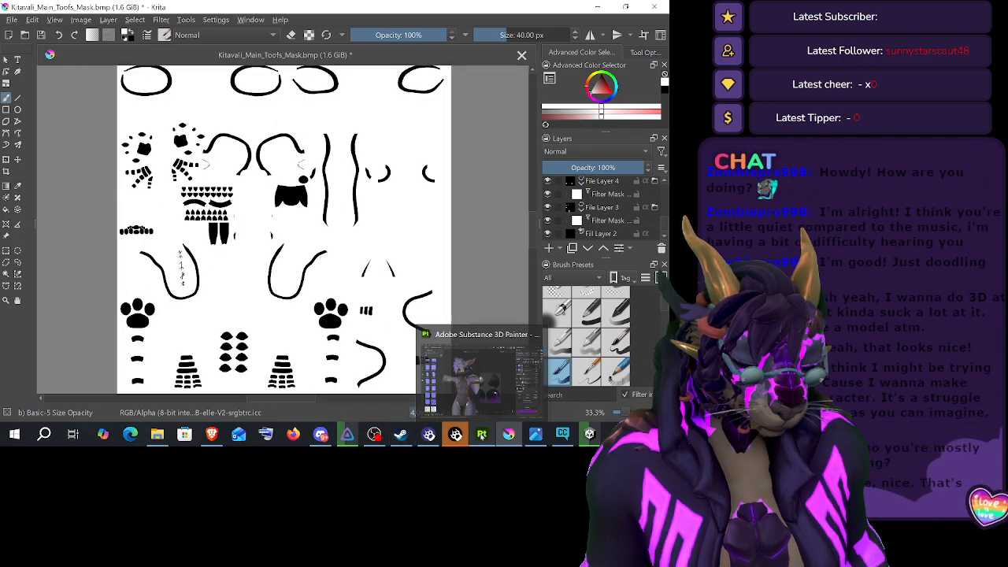
{"action": "mouse_move", "coordinate": [509, 434]}
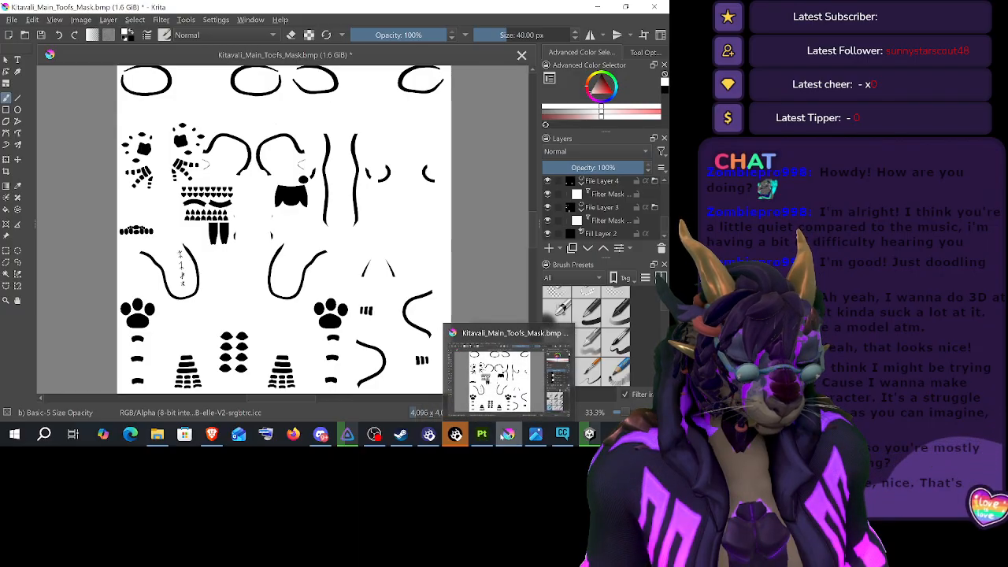
{"action": "mouse_move", "coordinate": [563, 434]}
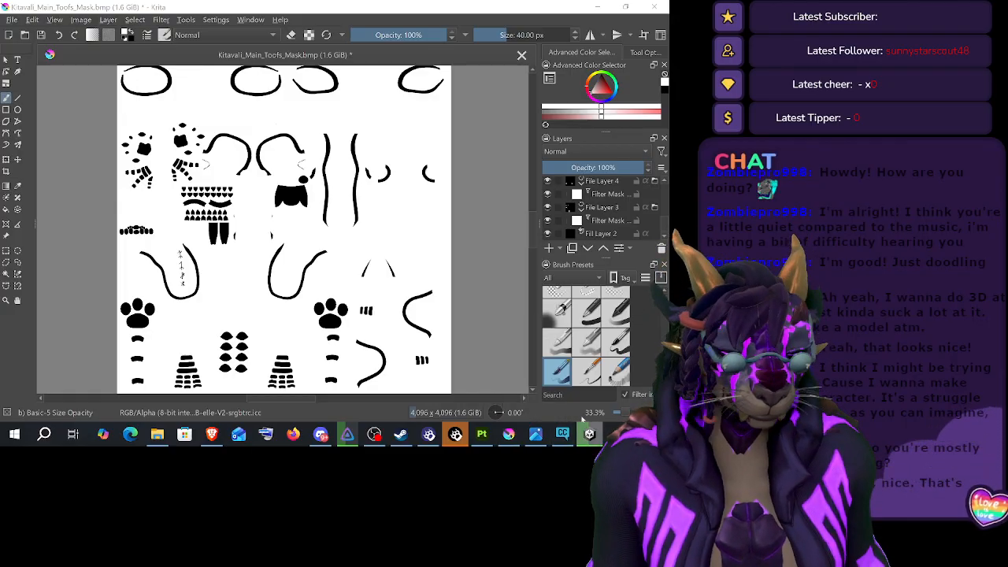
Step: Minimize Krita and open the avatar project in Unity from Creator Companion
{"action": "left_click", "coordinate": [597, 6]}
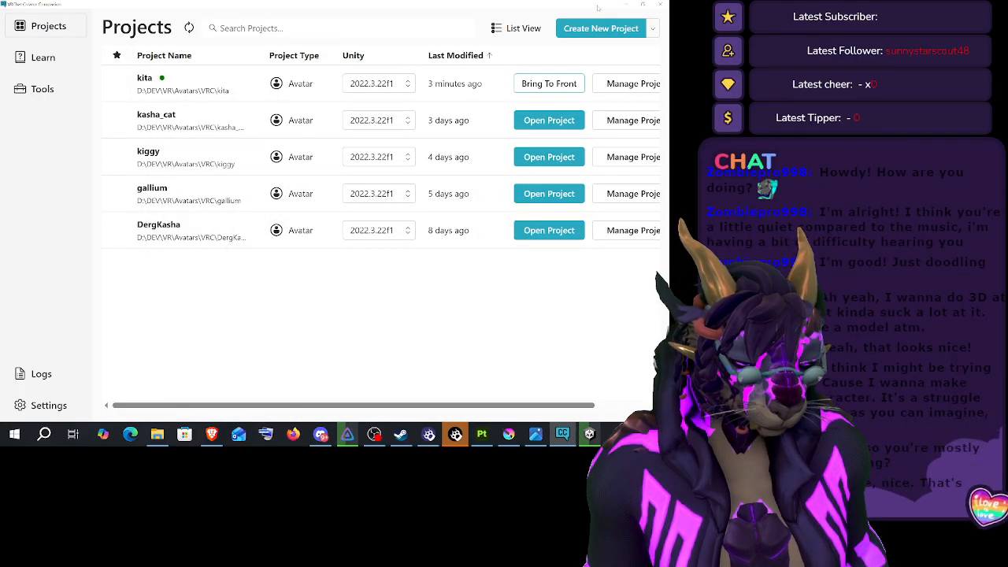
{"action": "left_click", "coordinate": [629, 5]}
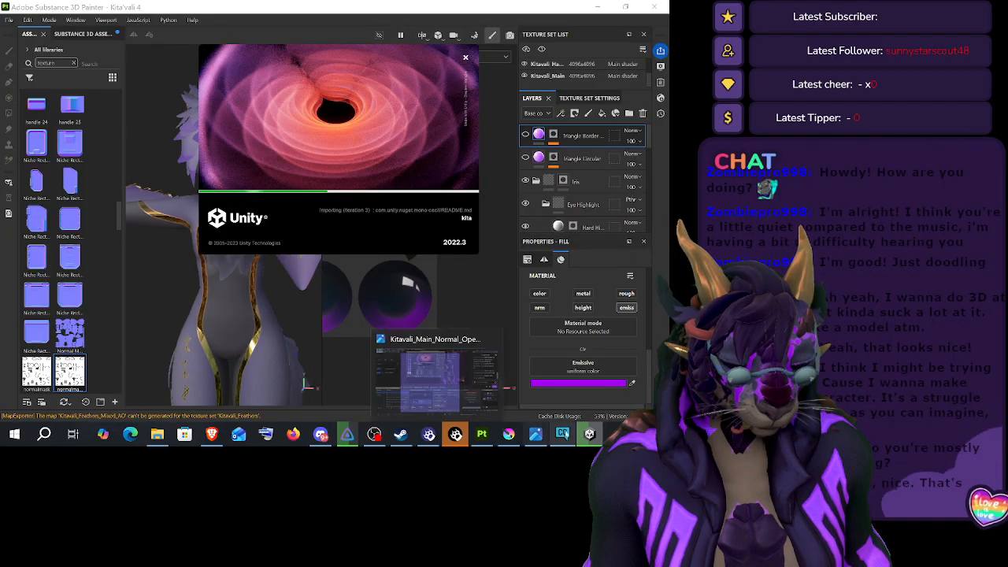
{"action": "left_click", "coordinate": [564, 434]}
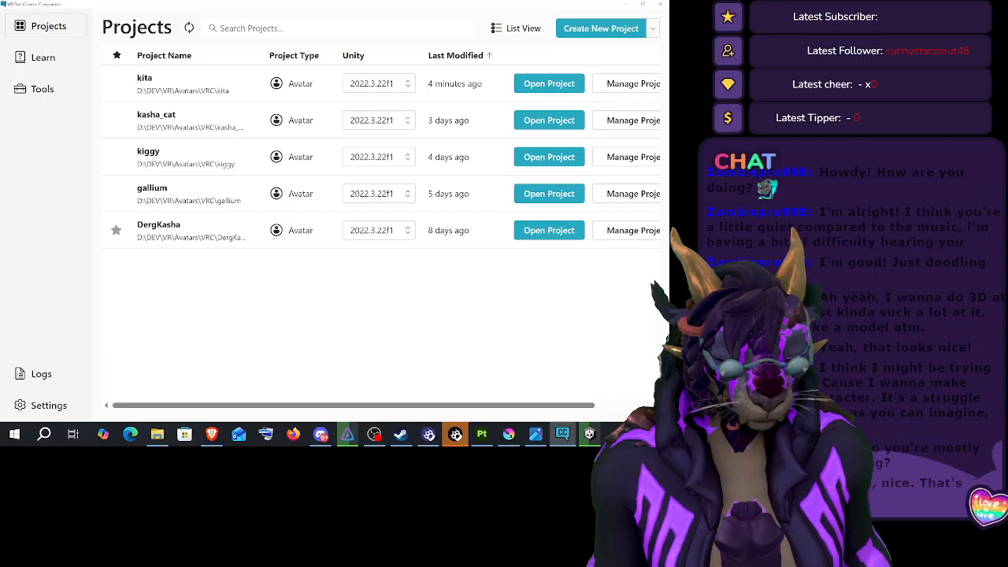
{"action": "left_click", "coordinate": [534, 158]}
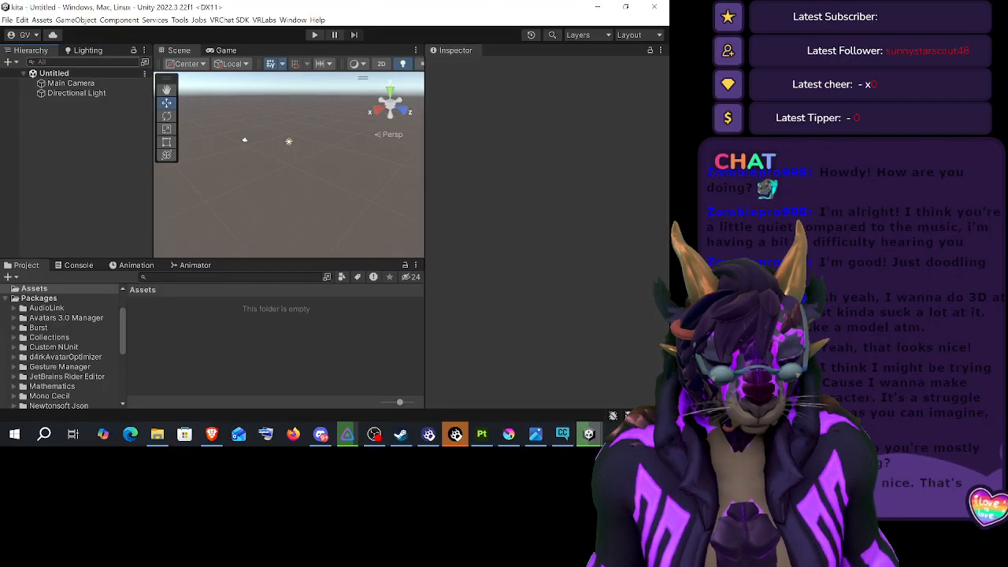
Step: Import a custom package, searching drive D for poi_pro and choosing poi_Pro_9.2.10
{"action": "left_click", "coordinate": [5, 20]}
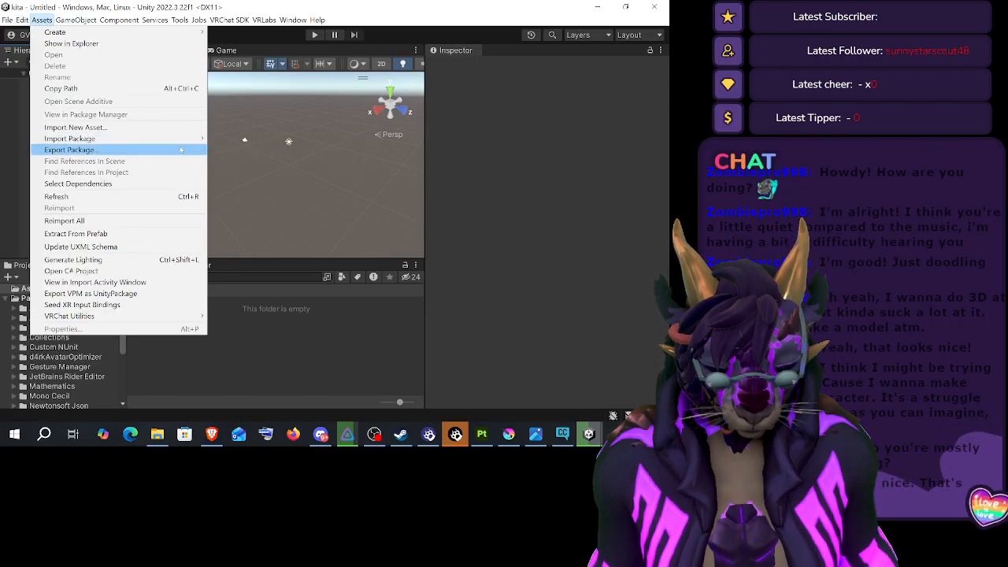
{"action": "mouse_move", "coordinate": [118, 138]}
{"action": "left_click", "coordinate": [250, 139]}
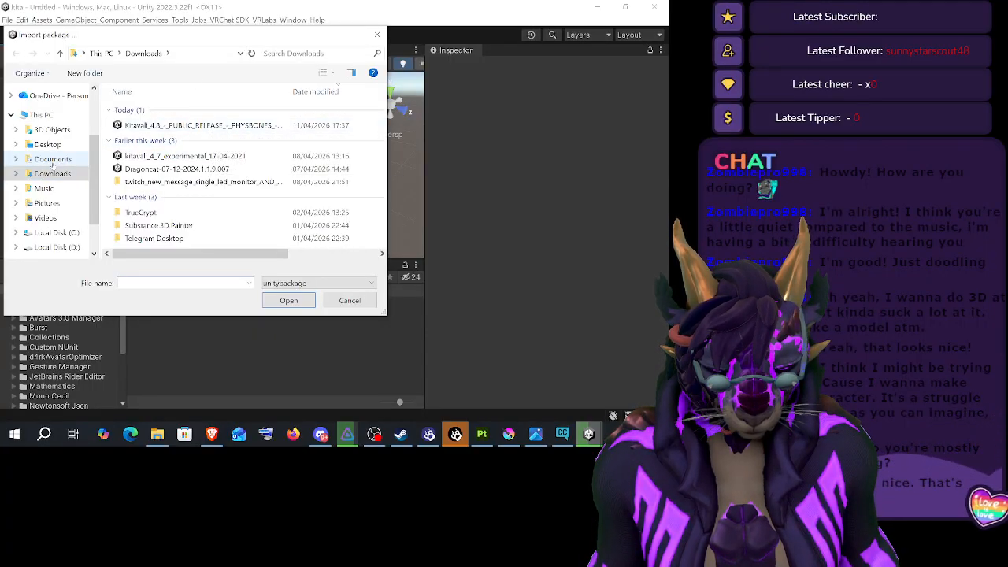
{"action": "scroll", "coordinate": [52, 181], "scroll_direction": "down", "scroll_amount": 2}
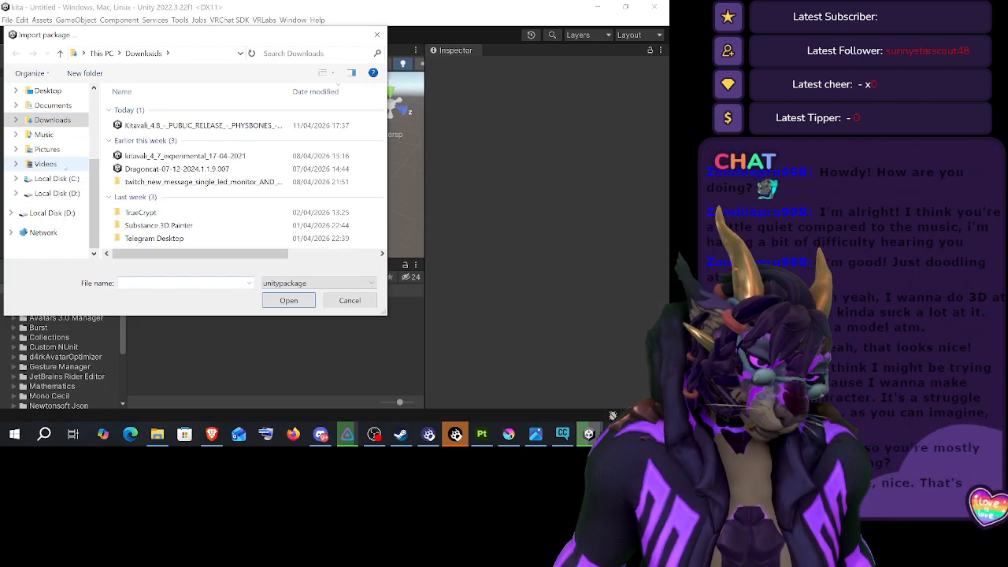
{"action": "left_click", "coordinate": [54, 106]}
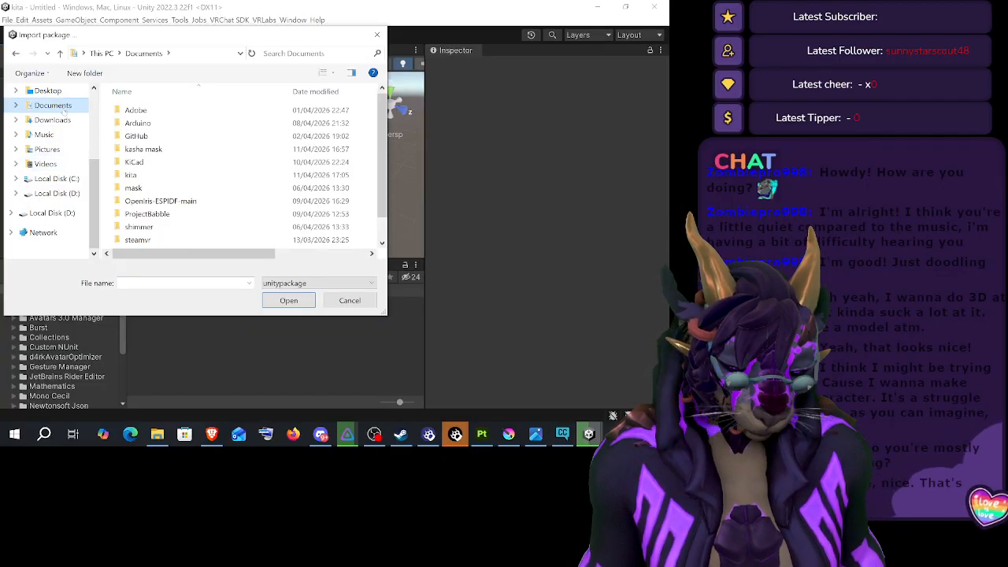
{"action": "left_click", "coordinate": [54, 193]}
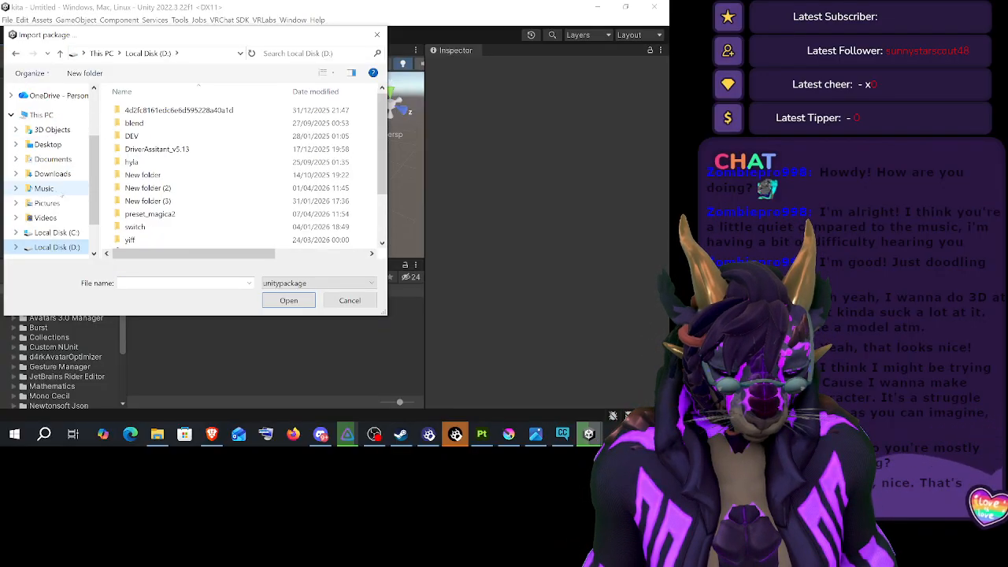
{"action": "scroll", "coordinate": [162, 165], "scroll_direction": "down", "scroll_amount": 2}
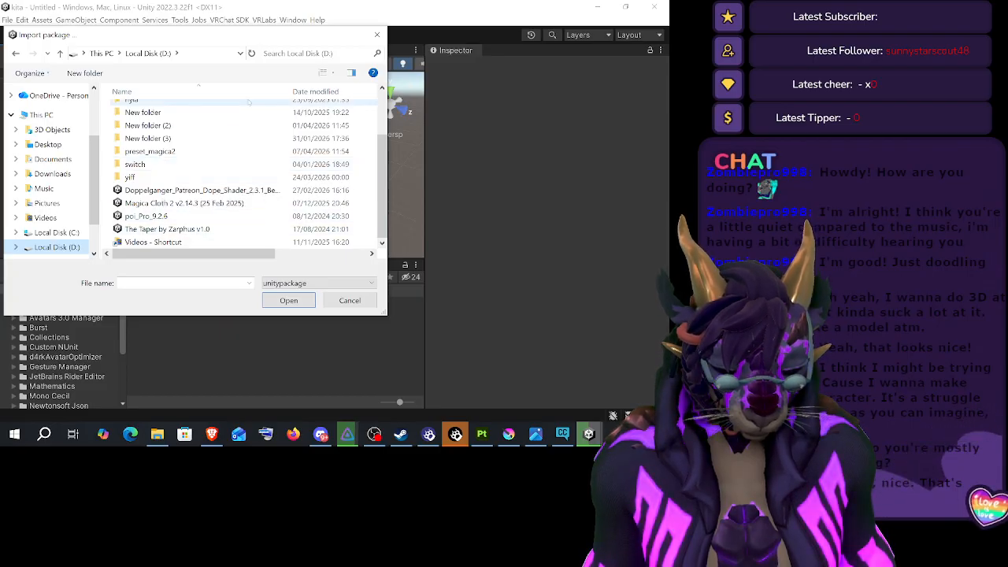
{"action": "left_click", "coordinate": [315, 53]}
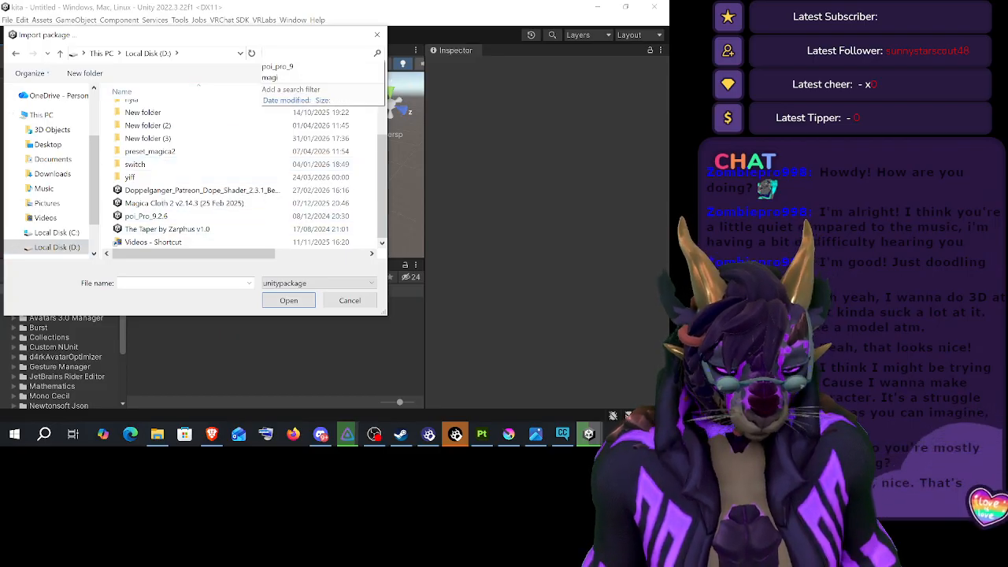
{"action": "type", "text": "poi"}
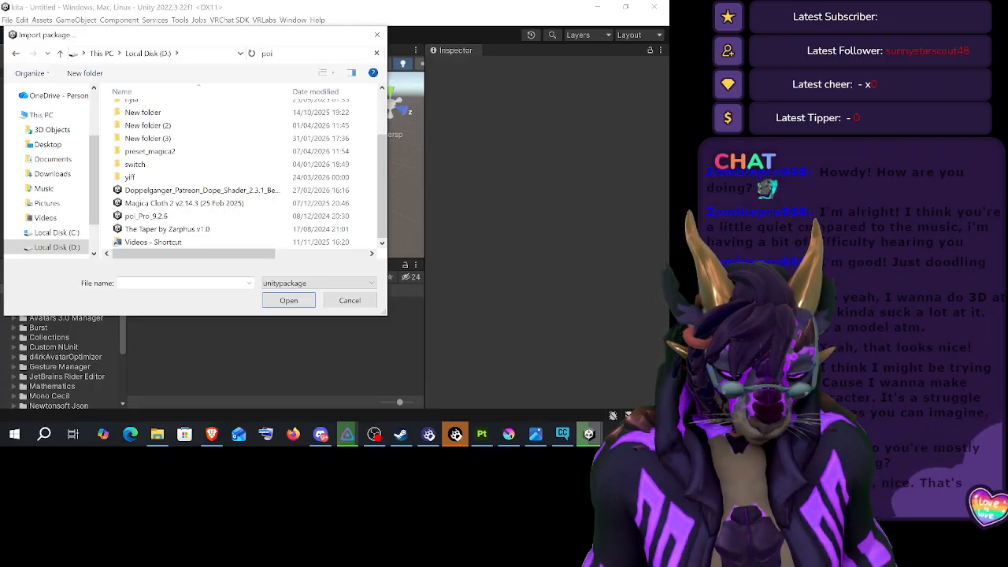
{"action": "type", "text": "_"}
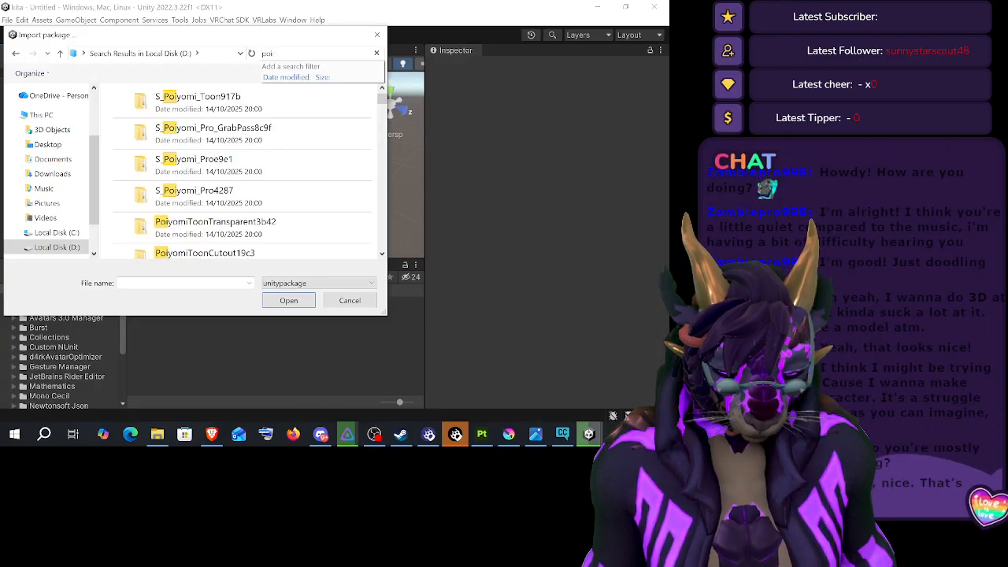
{"action": "type", "text": "p"}
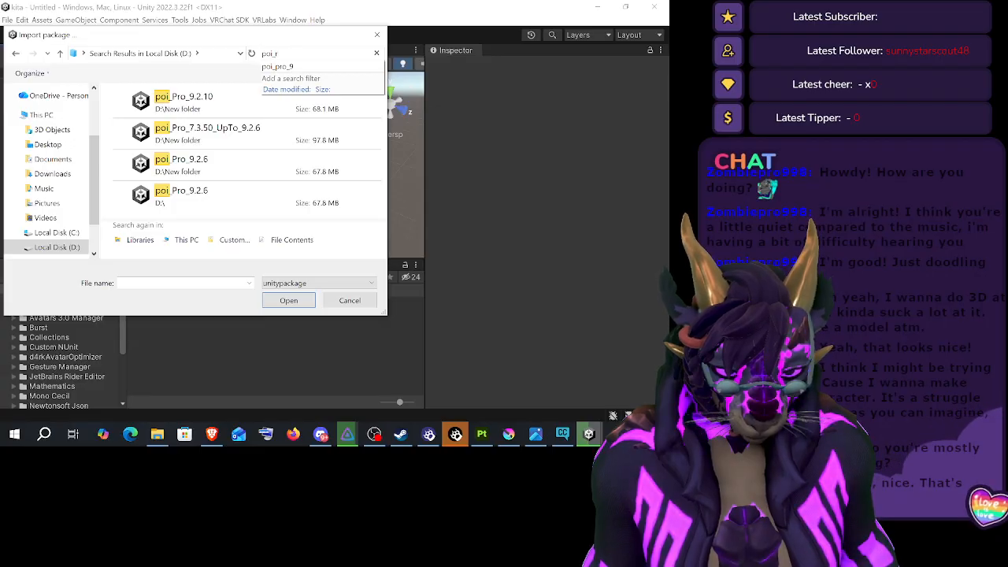
{"action": "type", "text": "r"}
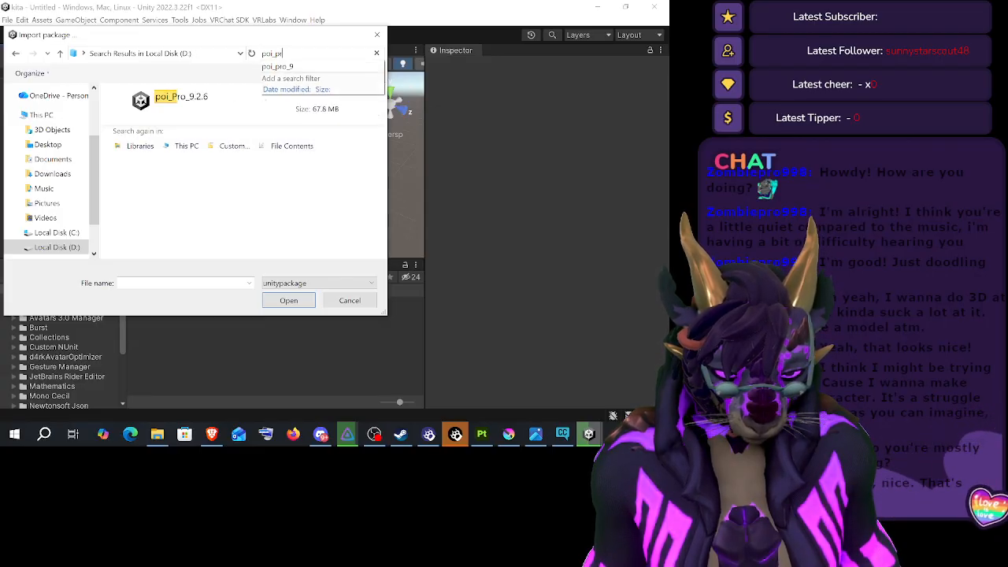
{"action": "type", "text": "o"}
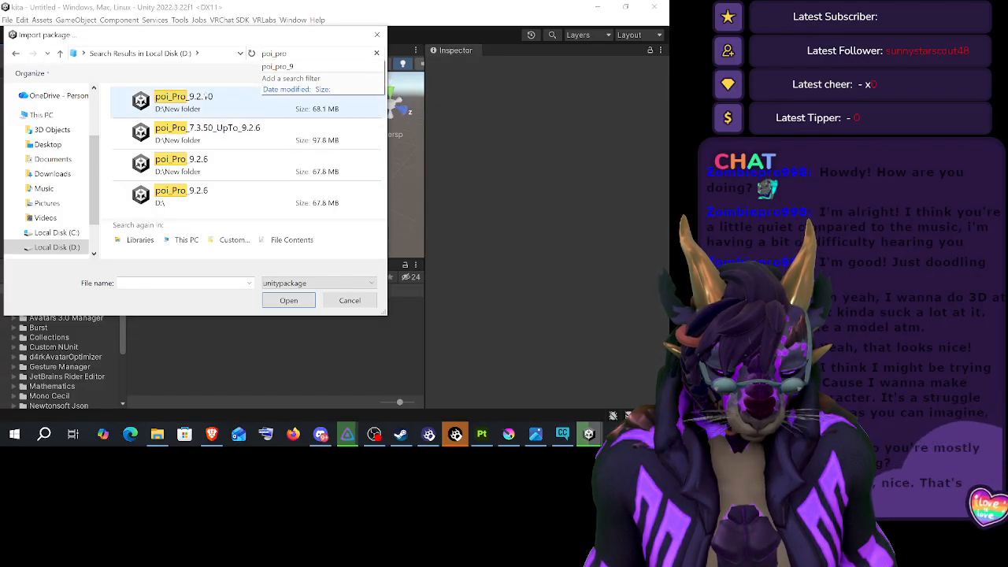
{"action": "double_click", "coordinate": [184, 96]}
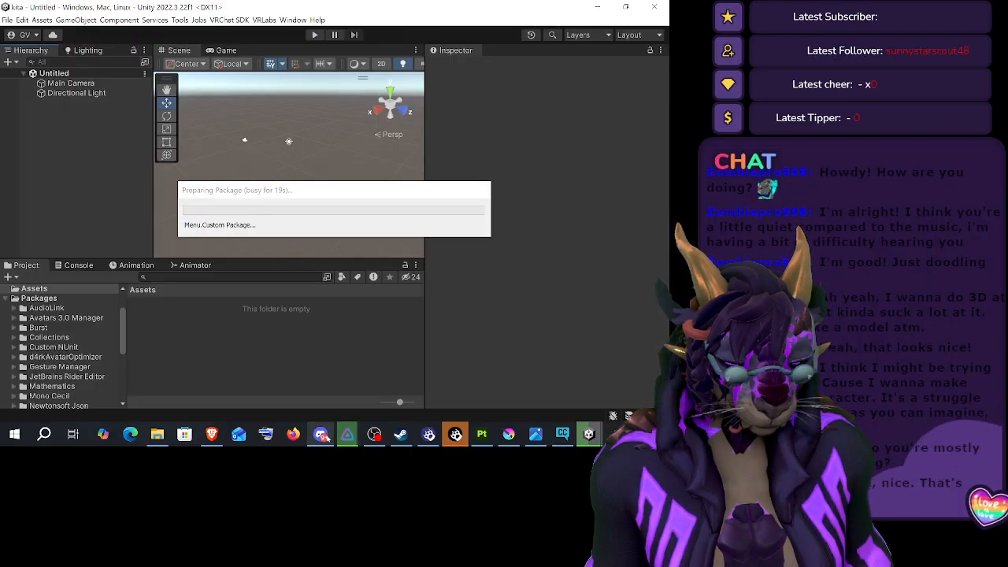
Step: Confirm importing poi_Pro_9.2.10 into the kita project and let it copy files
{"action": "mouse_move", "coordinate": [321, 438]}
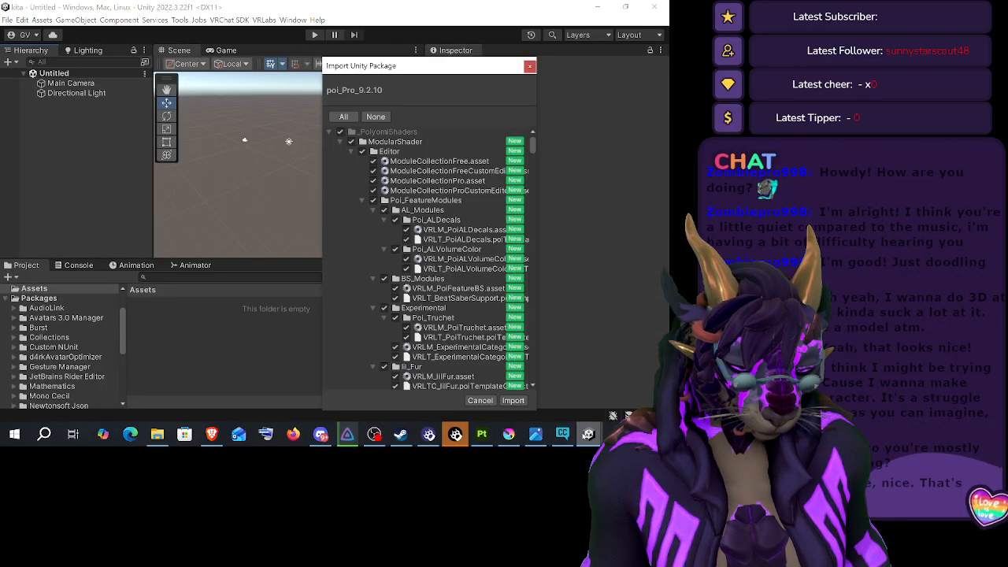
{"action": "left_click", "coordinate": [513, 400]}
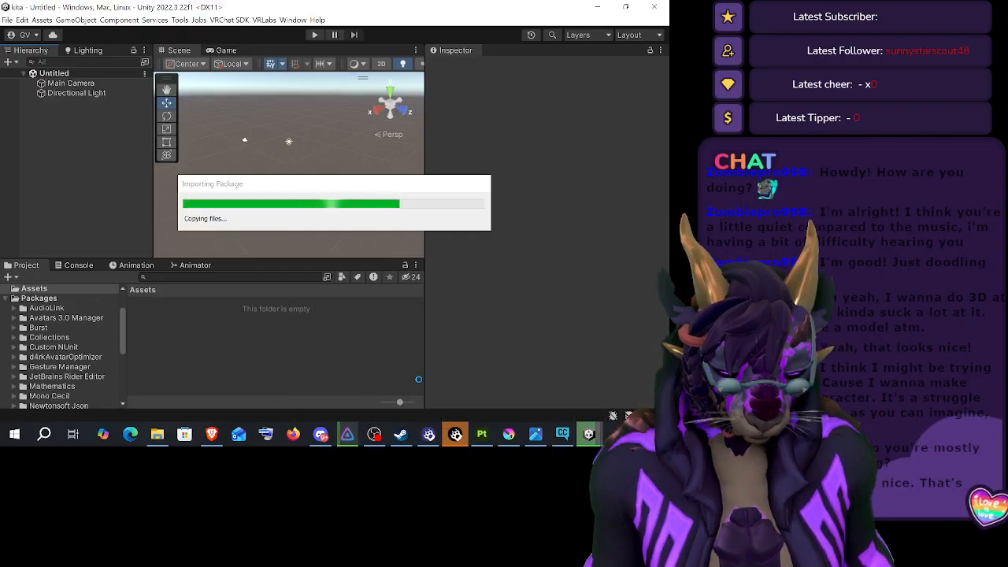
{"action": "mouse_move", "coordinate": [590, 434]}
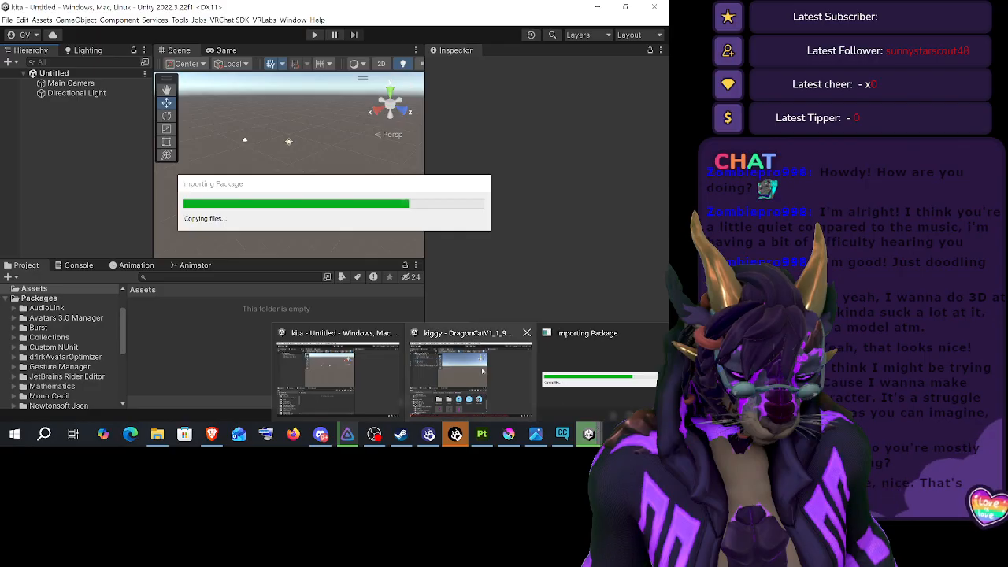
{"action": "mouse_move", "coordinate": [465, 371]}
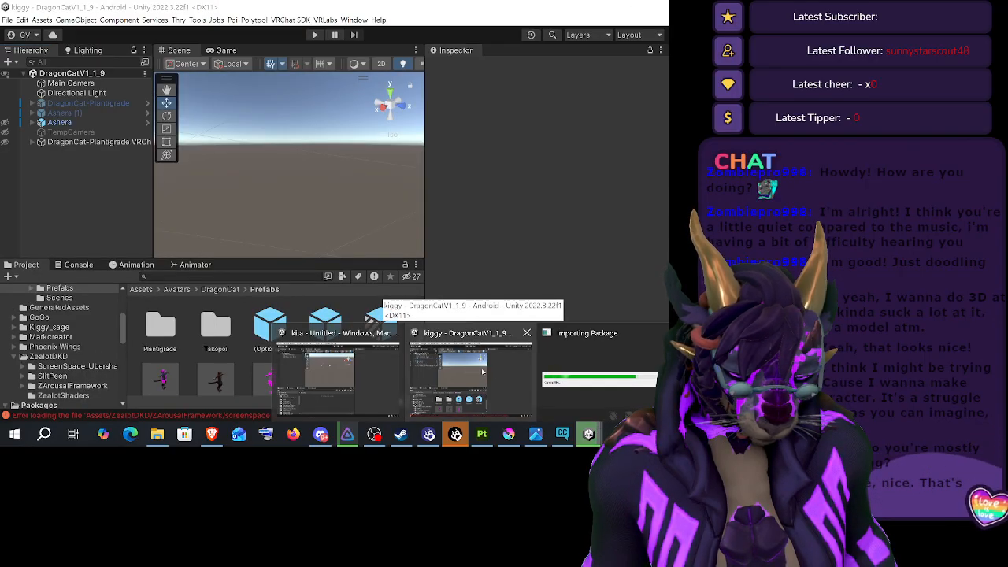
Step: Select the Ashera avatar, make it visible and orbit the scene view around it
{"action": "left_click", "coordinate": [496, 369]}
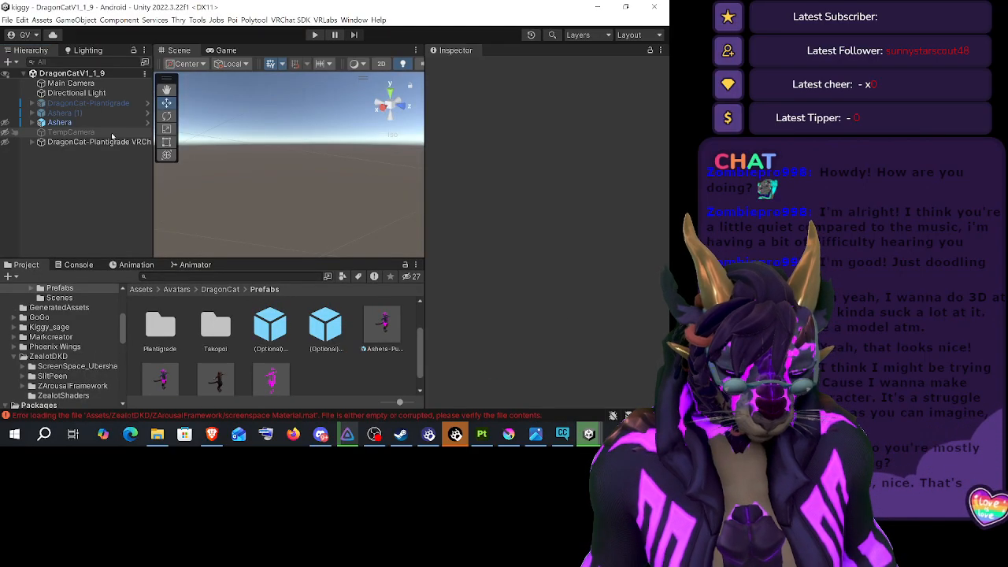
{"action": "left_click", "coordinate": [58, 123]}
{"action": "left_click", "coordinate": [32, 123]}
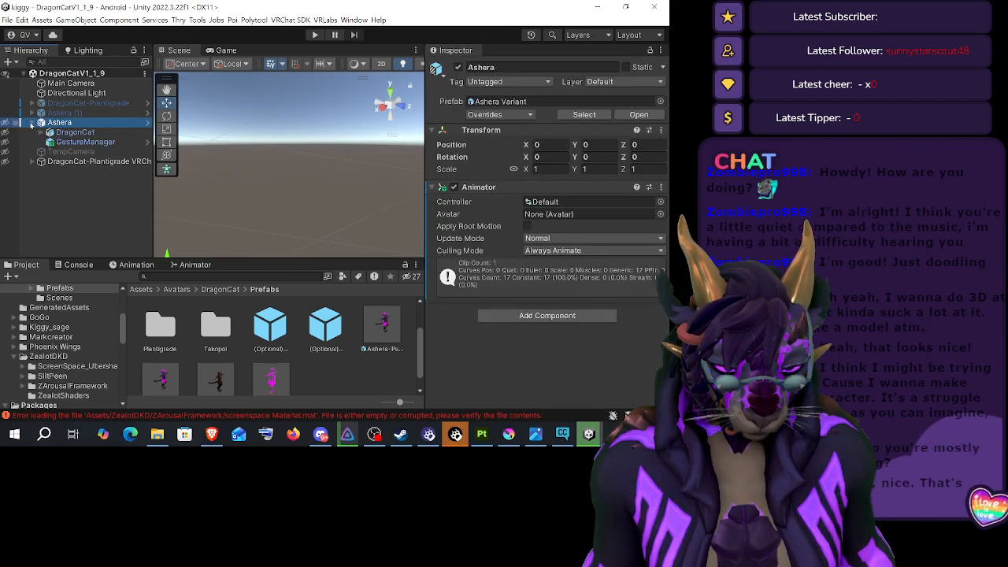
{"action": "scroll", "coordinate": [349, 167], "scroll_direction": "down", "scroll_amount": 6}
{"action": "left_click", "coordinate": [296, 212]}
{"action": "middle_click_drag", "start_coordinate": [297, 211], "coordinate": [300, 190]}
{"action": "left_click", "coordinate": [5, 123]}
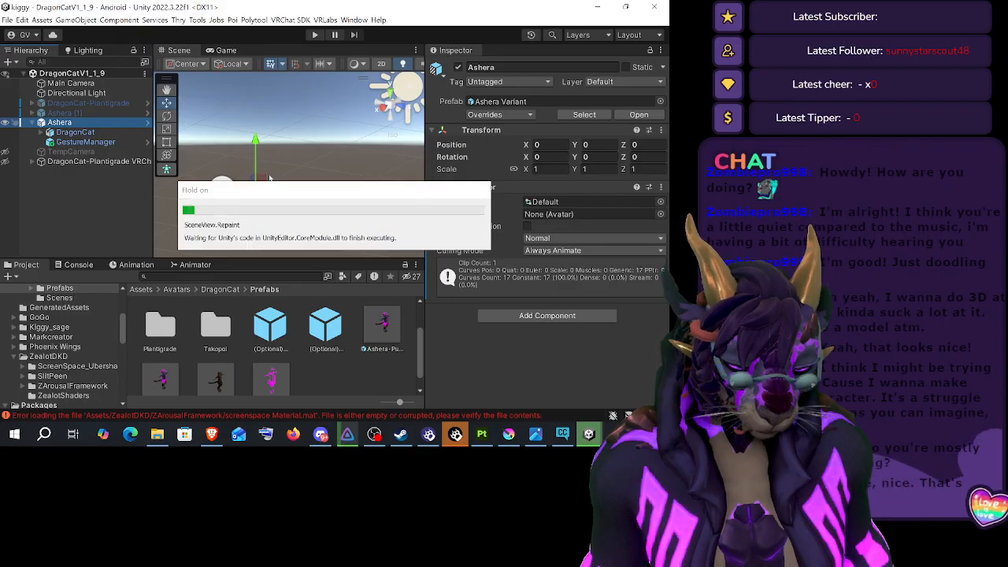
{"action": "scroll", "coordinate": [272, 178], "scroll_direction": "up", "scroll_amount": 4}
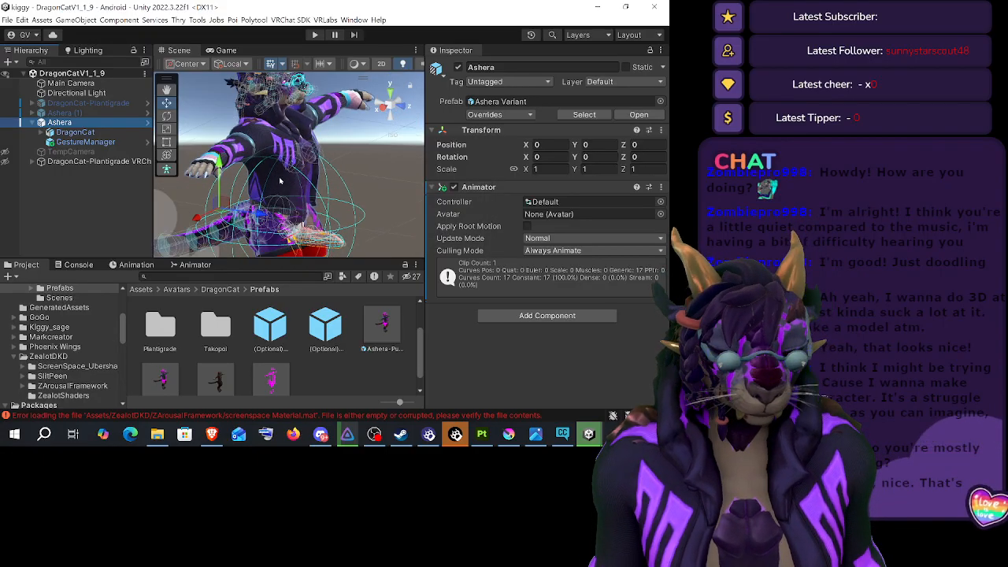
{"action": "scroll", "coordinate": [282, 178], "scroll_direction": "up", "scroll_amount": 2}
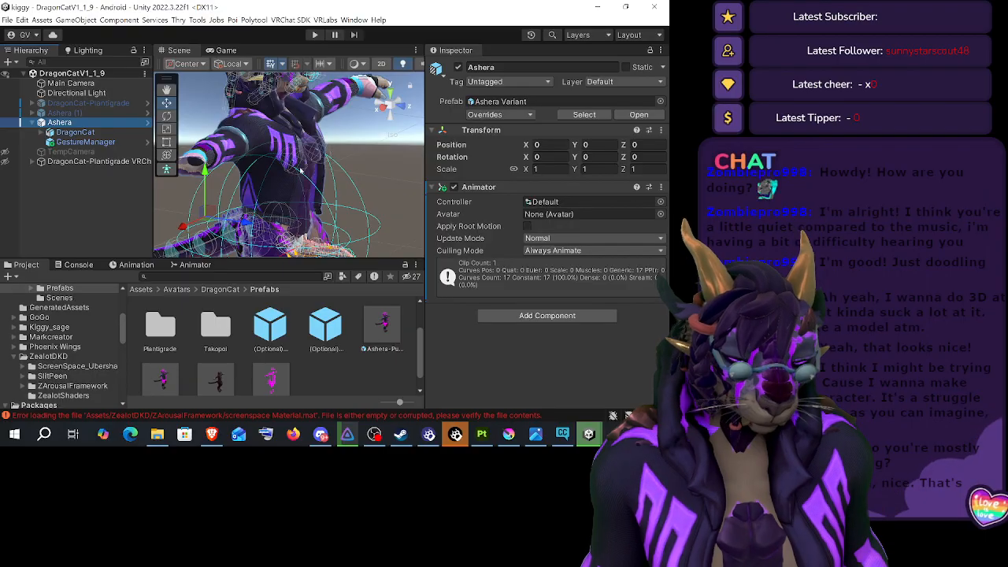
{"action": "left_click", "coordinate": [346, 155]}
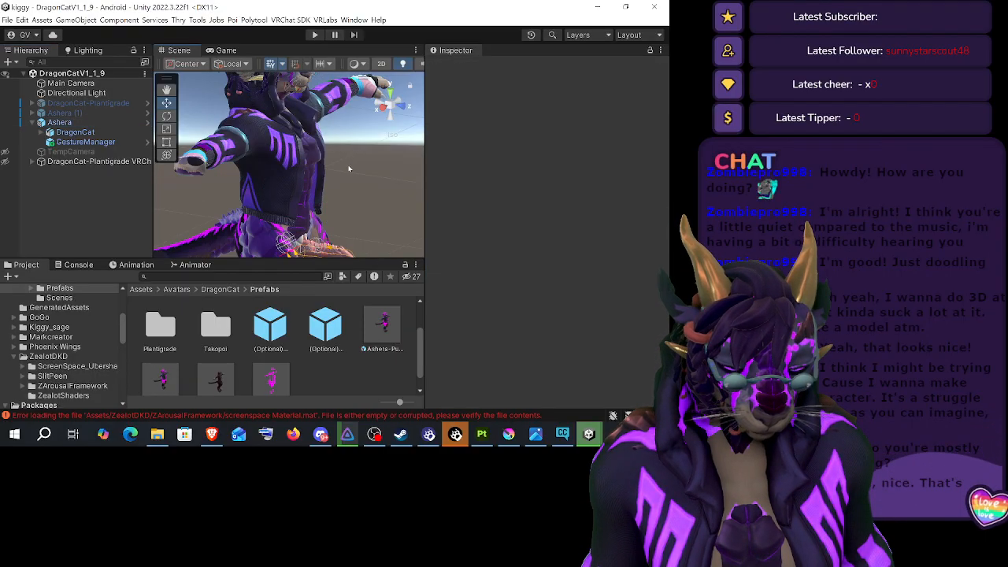
{"action": "left_click_drag", "start_coordinate": [373, 172], "coordinate": [276, 214], "text": "alt"}
{"action": "left_click", "coordinate": [281, 146]}
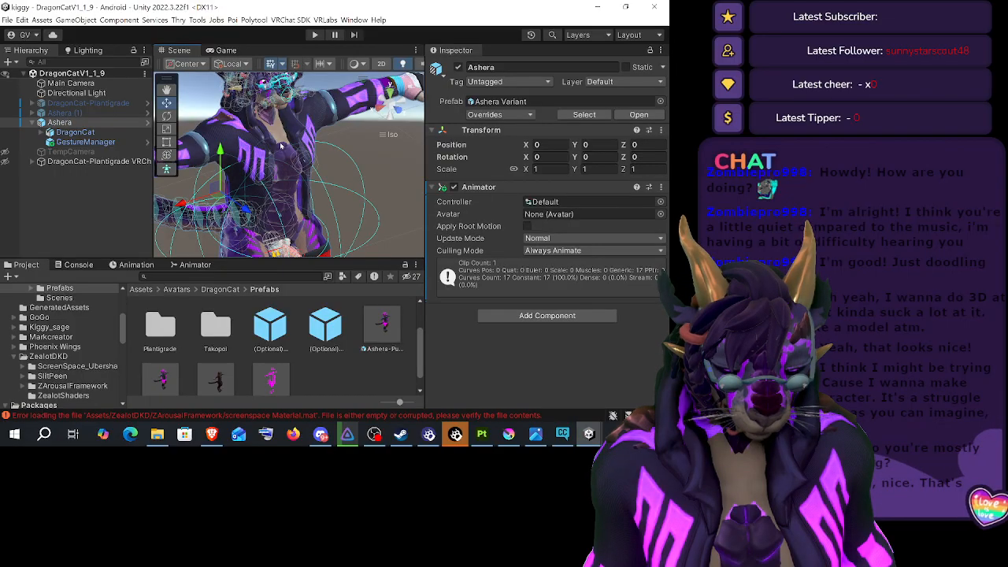
Step: Select DragonCat's Body mesh and open the Body material's preset list
{"action": "left_click", "coordinate": [50, 132]}
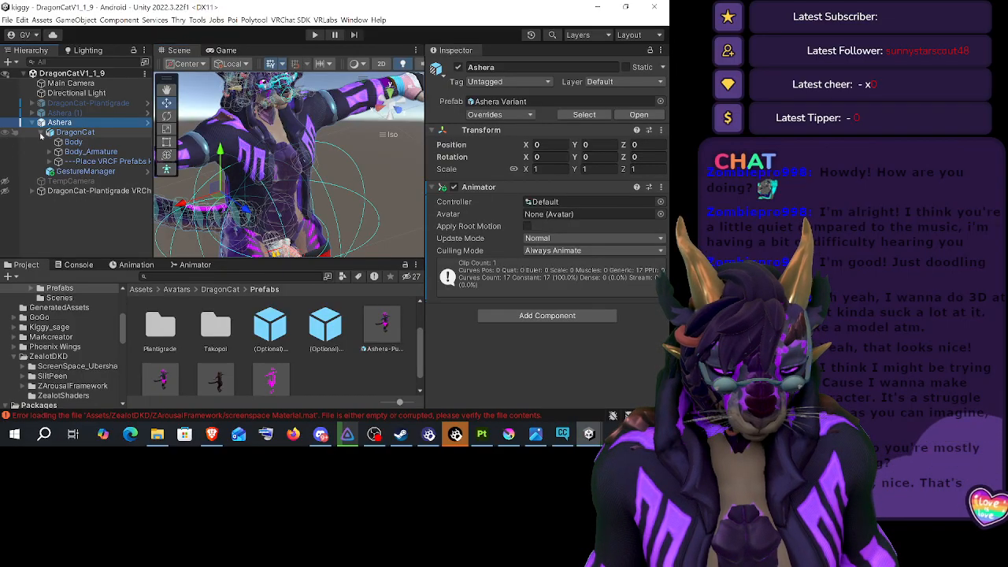
{"action": "double_click", "coordinate": [73, 142]}
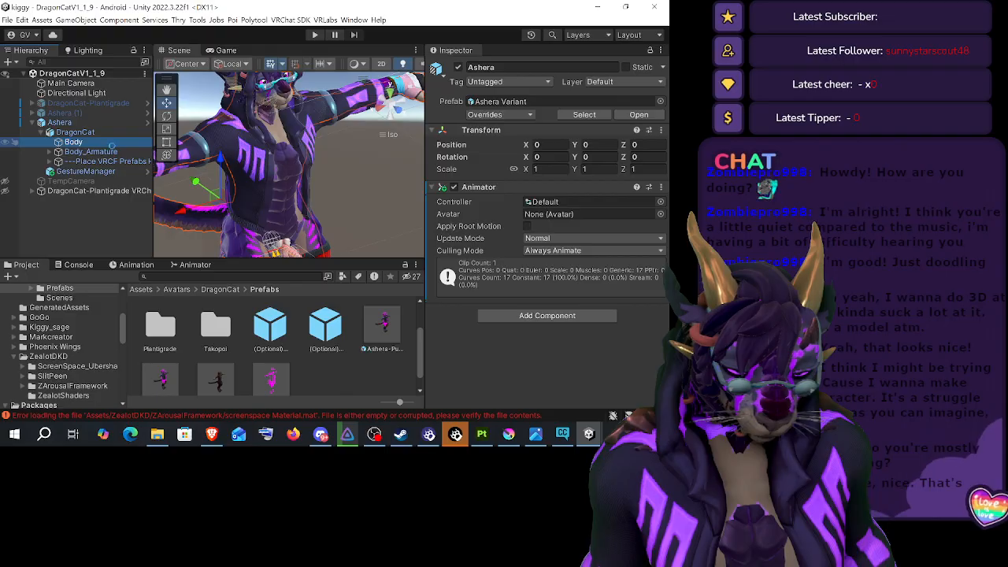
{"action": "scroll", "coordinate": [640, 209], "scroll_direction": "down", "scroll_amount": 10}
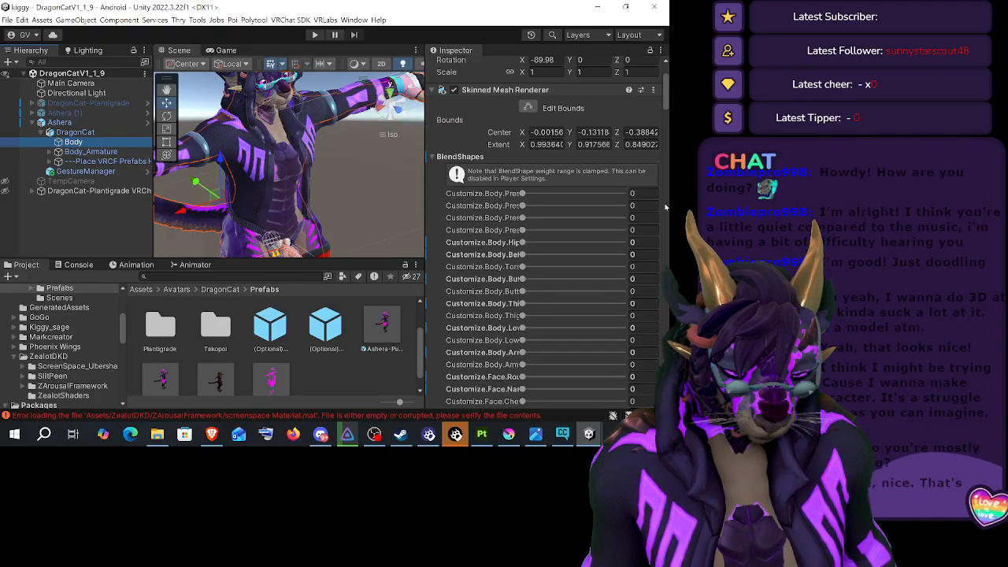
{"action": "scroll", "coordinate": [640, 209], "scroll_direction": "down", "scroll_amount": 15}
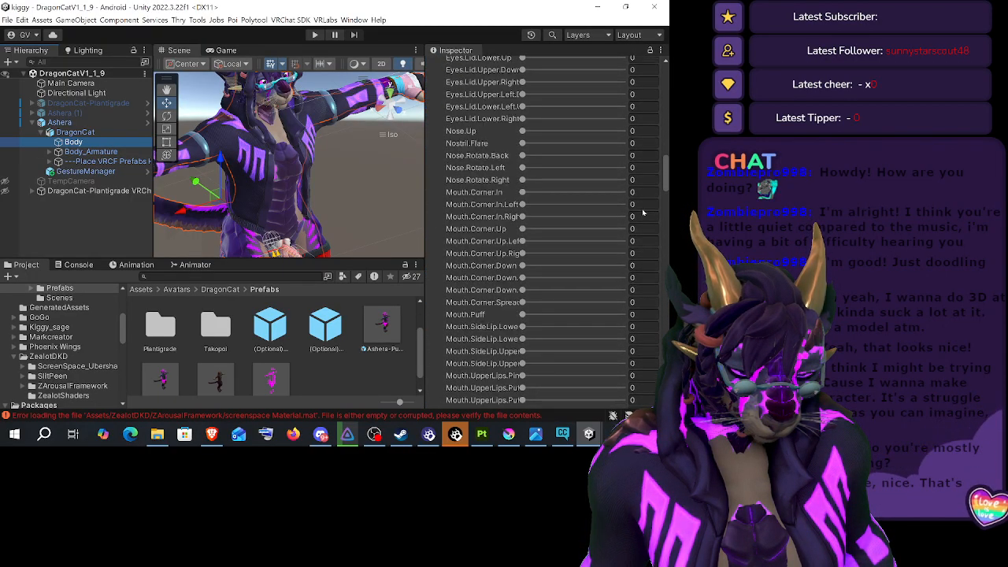
{"action": "scroll", "coordinate": [642, 212], "scroll_direction": "down", "scroll_amount": 15}
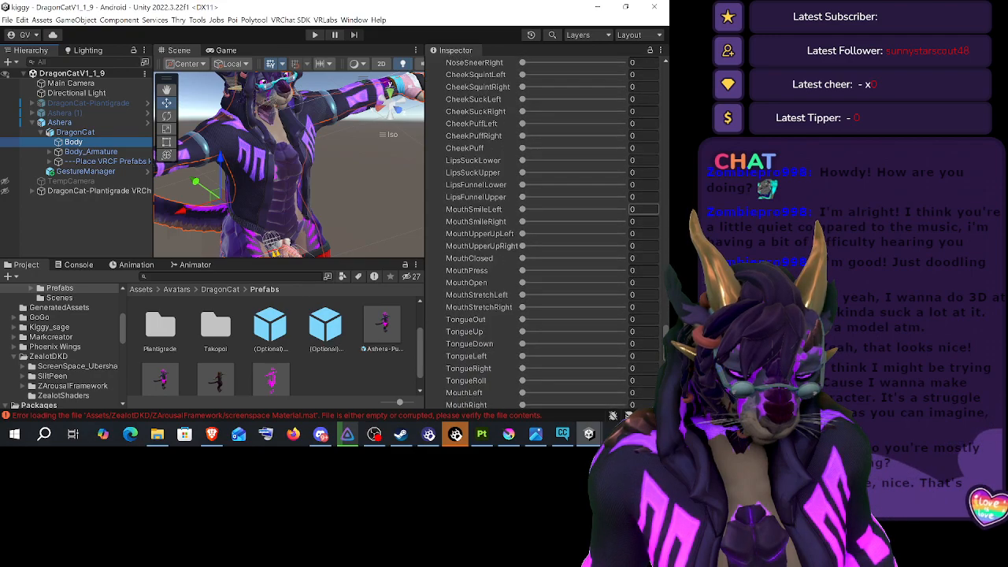
{"action": "left_click", "coordinate": [556, 152]}
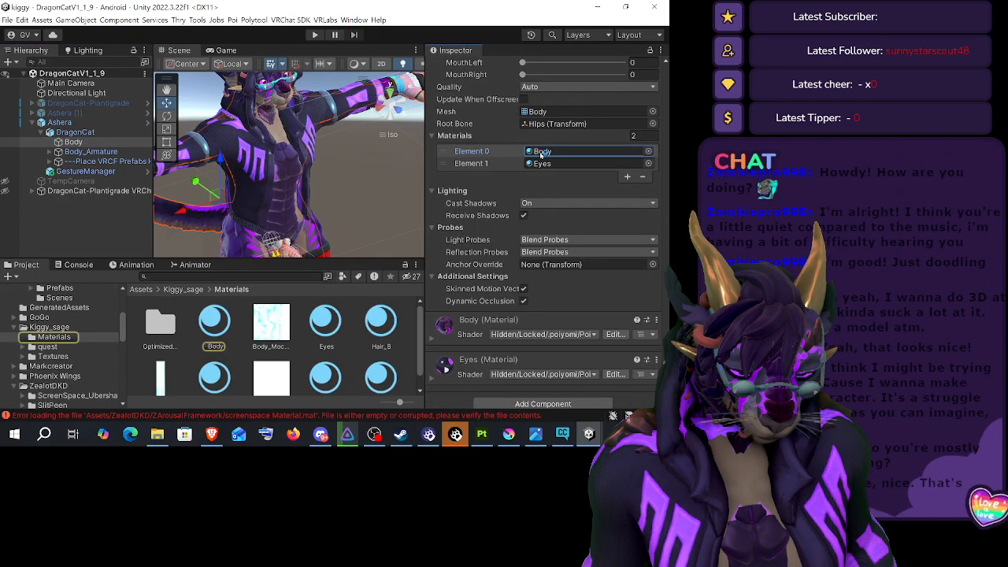
{"action": "scroll", "coordinate": [583, 260], "scroll_direction": "down", "scroll_amount": 1}
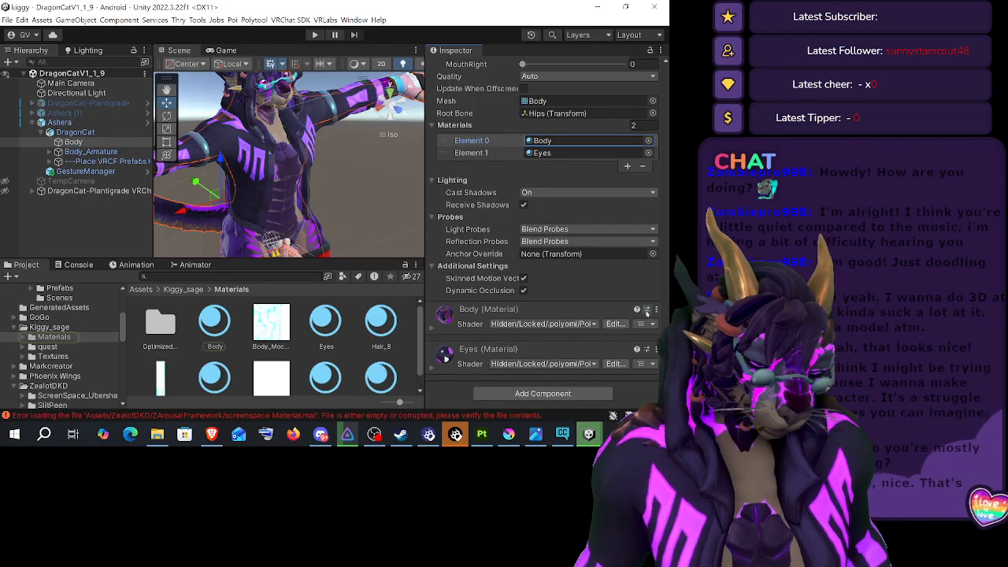
{"action": "left_click", "coordinate": [648, 311]}
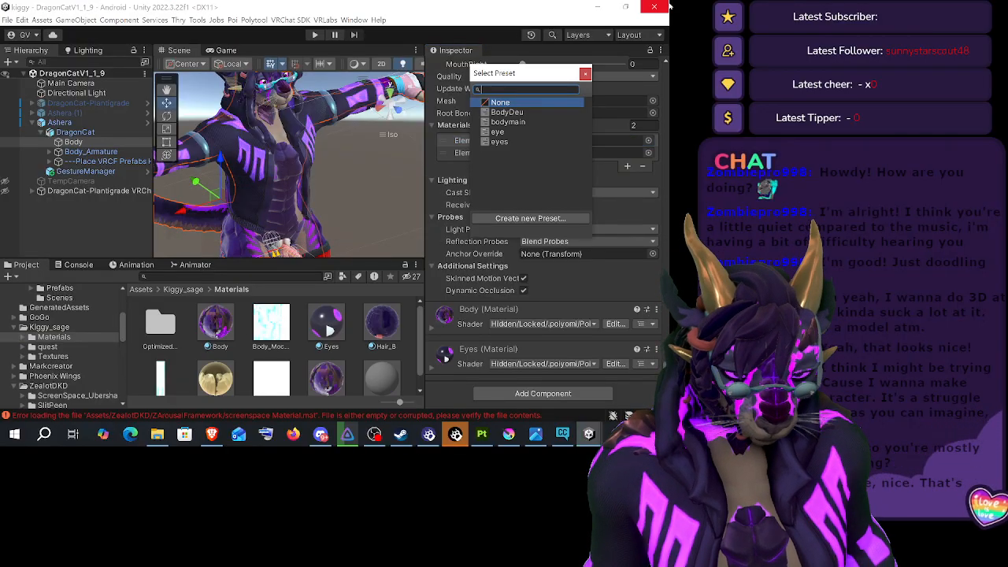
Step: Save the Body material as a preset named Material in a new Kiggy_sage/preset folder
{"action": "left_click", "coordinate": [525, 218]}
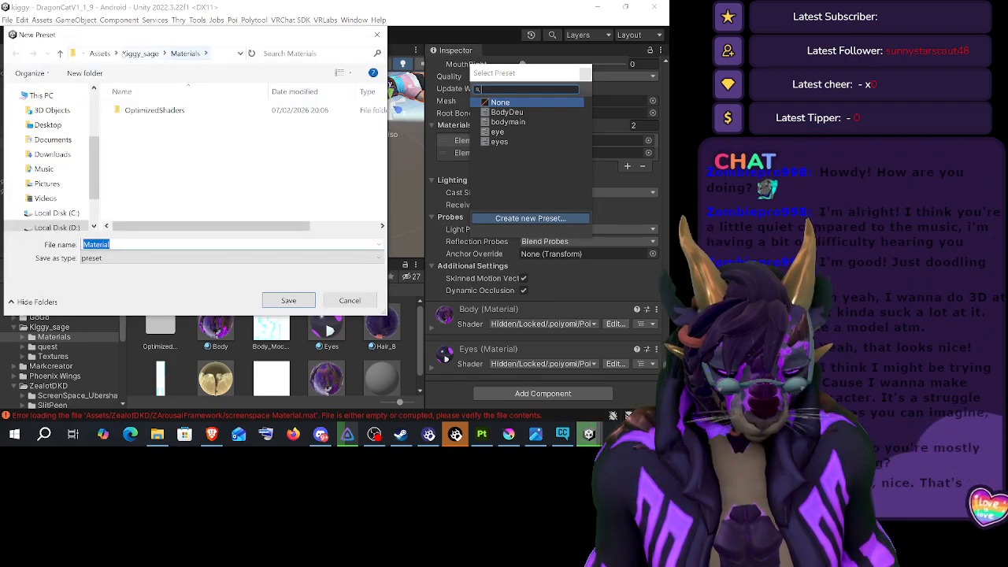
{"action": "left_click", "coordinate": [140, 53]}
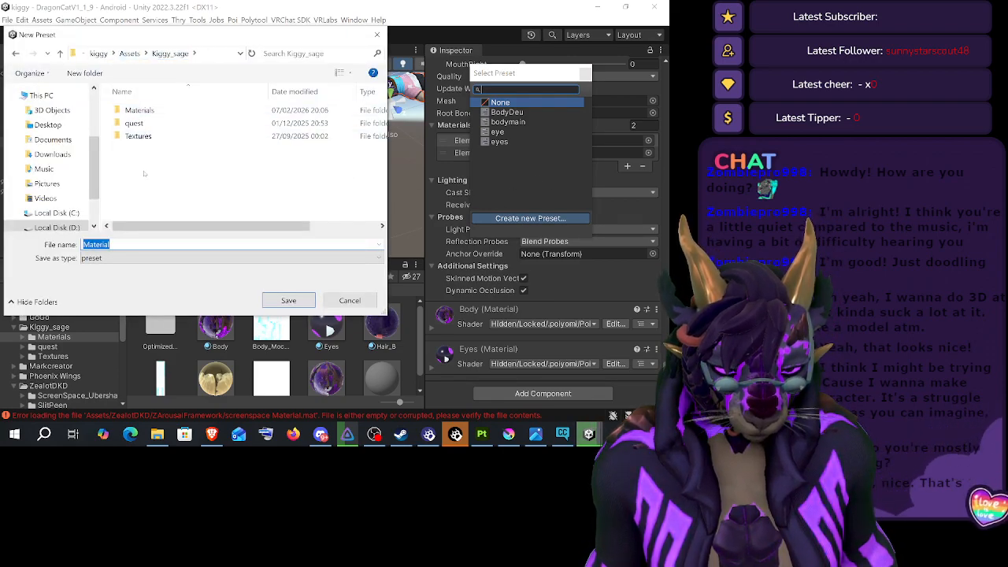
{"action": "left_click", "coordinate": [84, 73]}
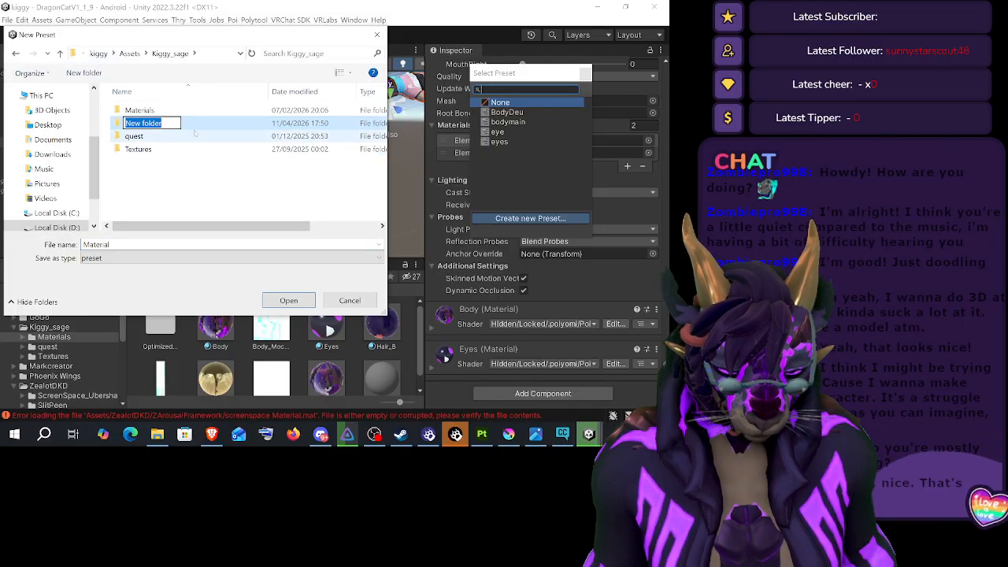
{"action": "type", "text": "pre"}
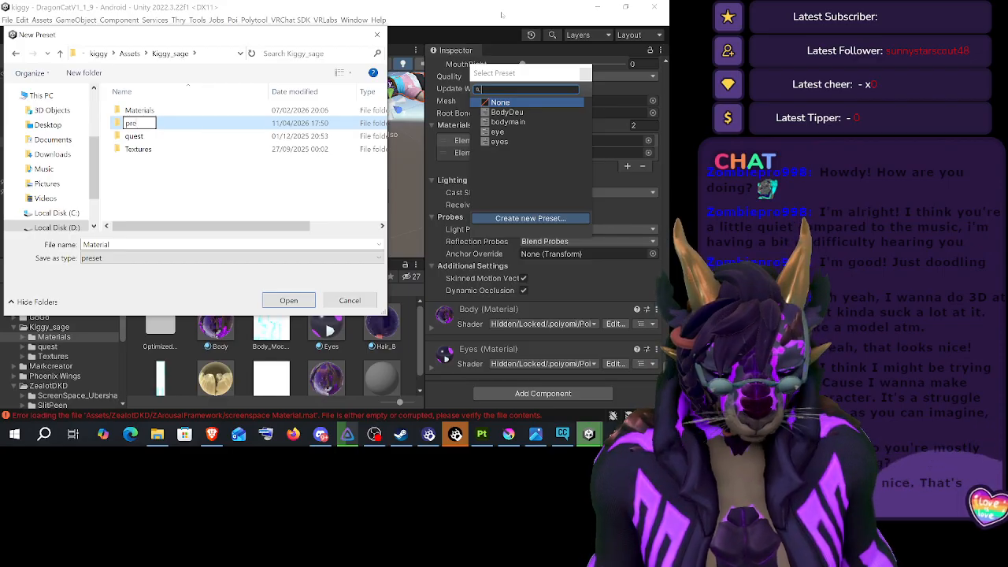
{"action": "type", "text": "set"}
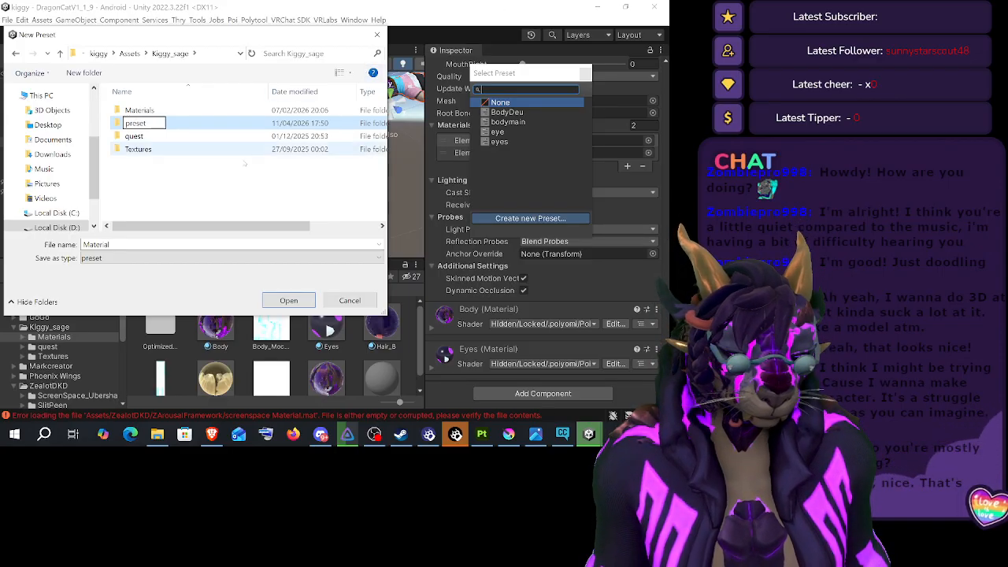
{"action": "left_click", "coordinate": [288, 301]}
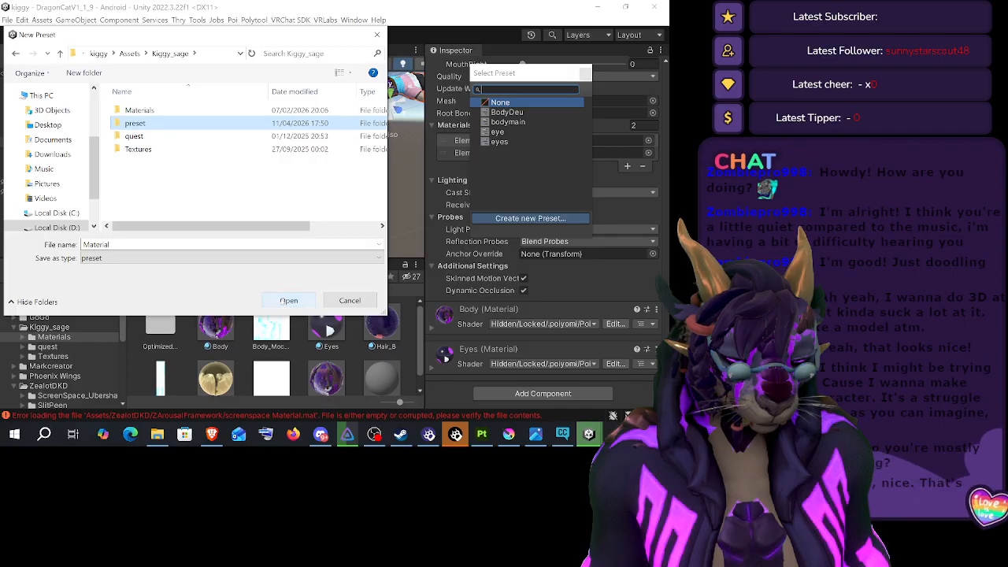
{"action": "left_click", "coordinate": [288, 300]}
{"action": "left_click", "coordinate": [289, 301]}
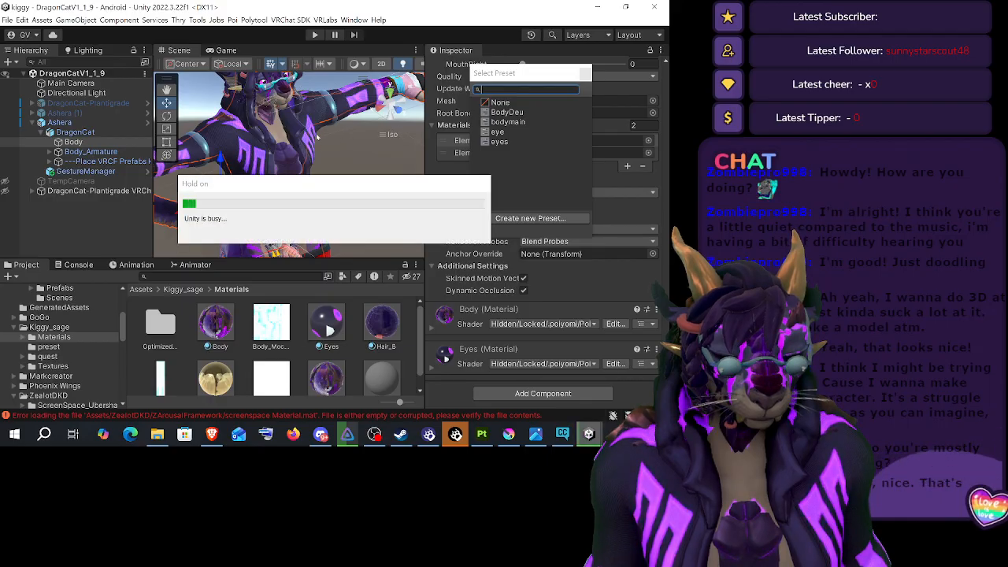
{"action": "scroll", "coordinate": [316, 137], "scroll_direction": "up", "scroll_amount": 4}
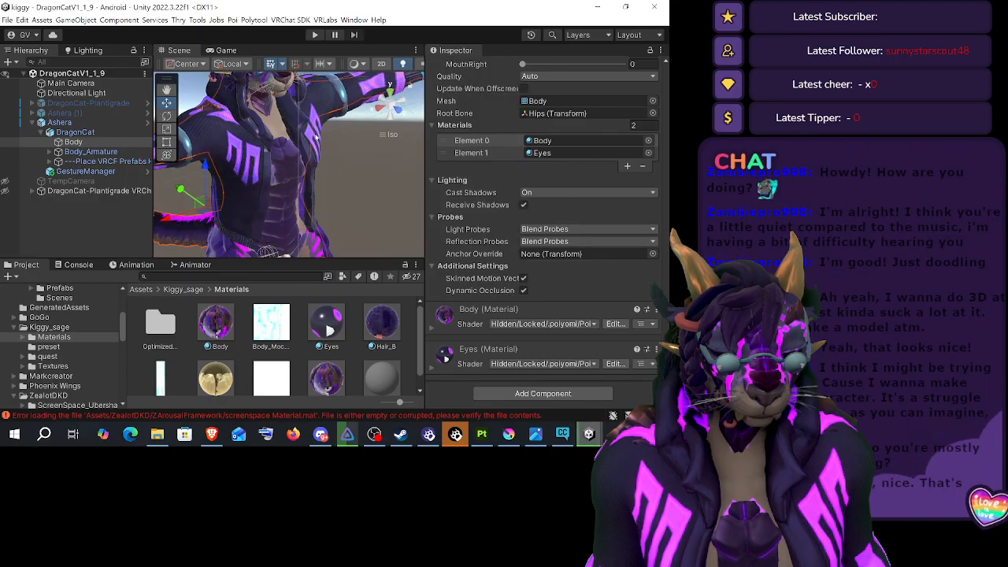
{"action": "middle_click_drag", "start_coordinate": [317, 136], "coordinate": [343, 210]}
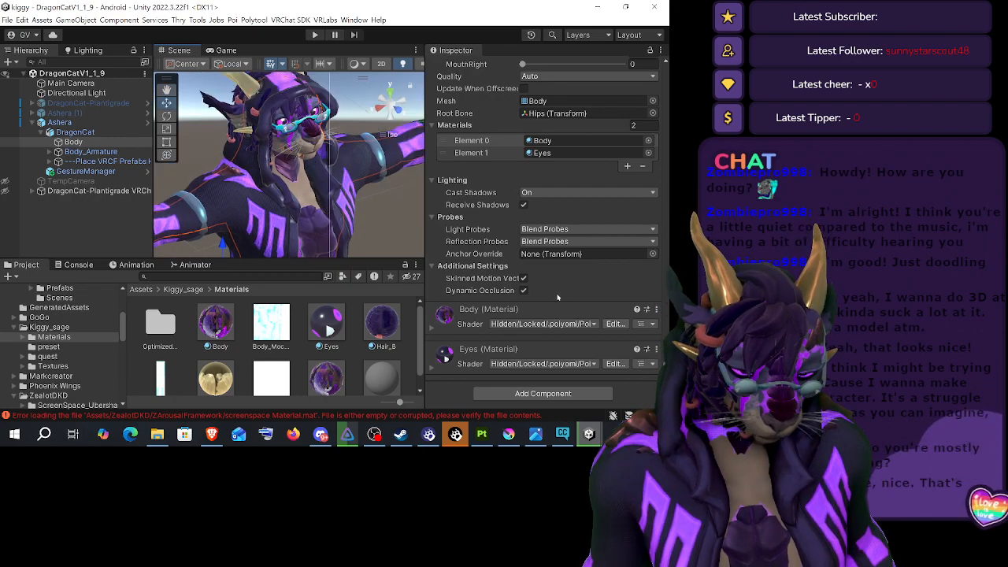
{"action": "left_click", "coordinate": [187, 290]}
Step: Rename the Material preset in Assets/Kiggy_sage/preset to body
{"action": "double_click", "coordinate": [205, 324]}
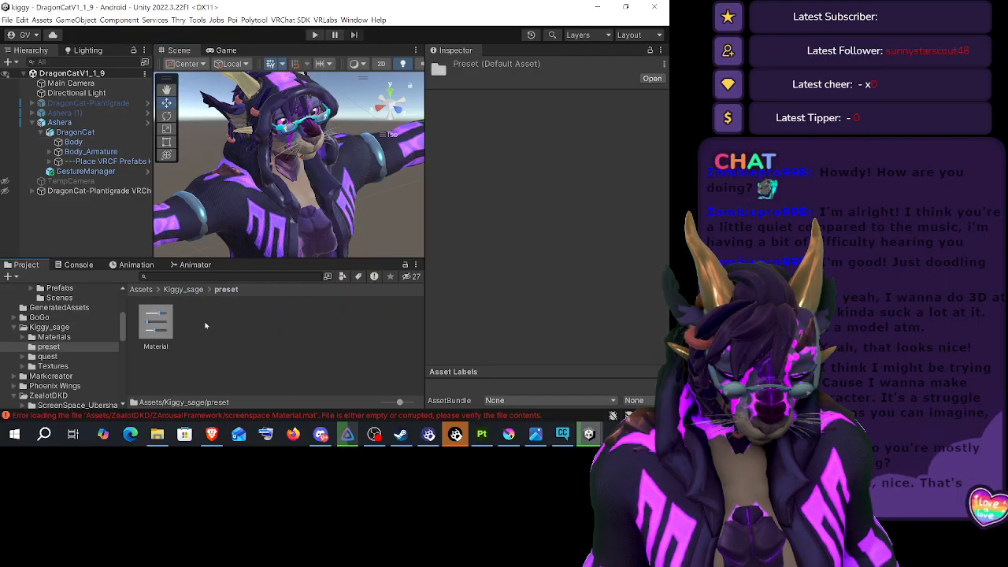
{"action": "left_click", "coordinate": [156, 334]}
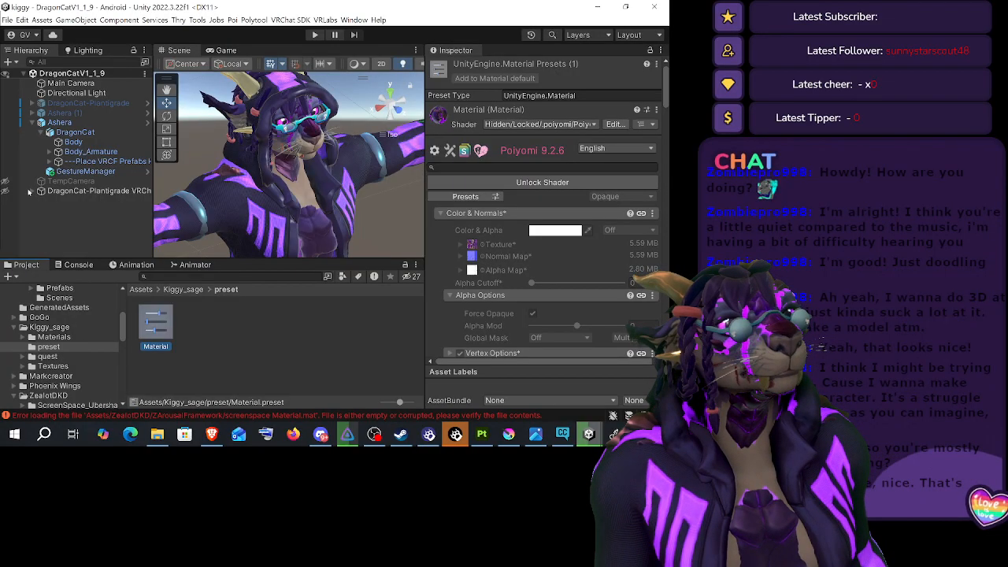
{"action": "key", "text": "F2"}
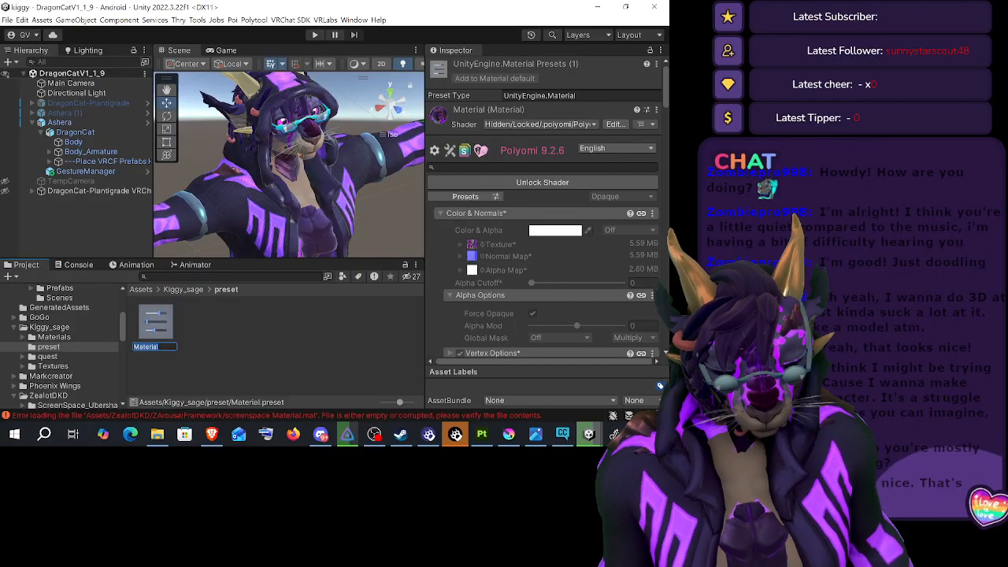
{"action": "type", "text": "body"}
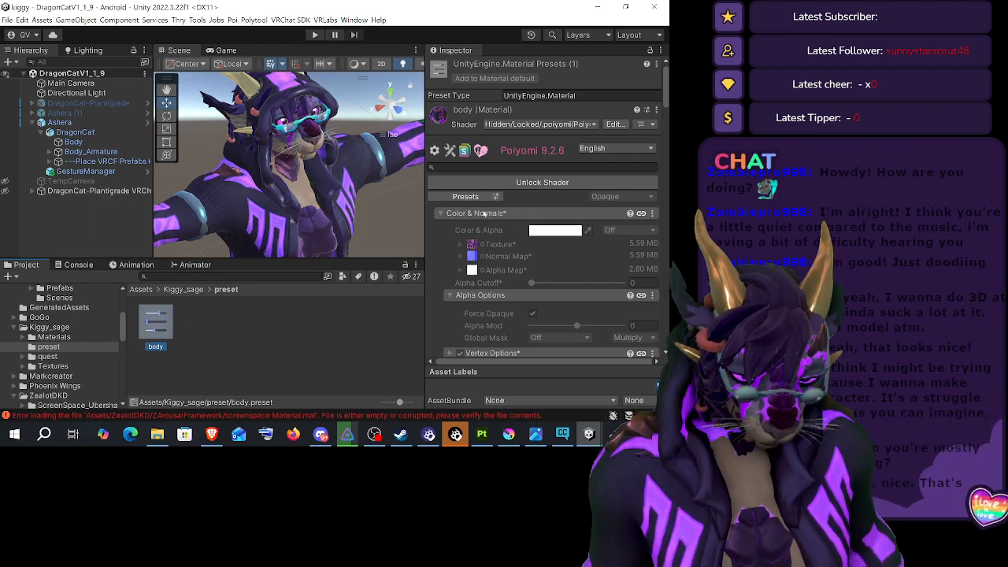
{"action": "left_click", "coordinate": [525, 213]}
{"action": "scroll", "coordinate": [528, 202], "scroll_direction": "down", "scroll_amount": 3}
{"action": "scroll", "coordinate": [524, 197], "scroll_direction": "up", "scroll_amount": 5}
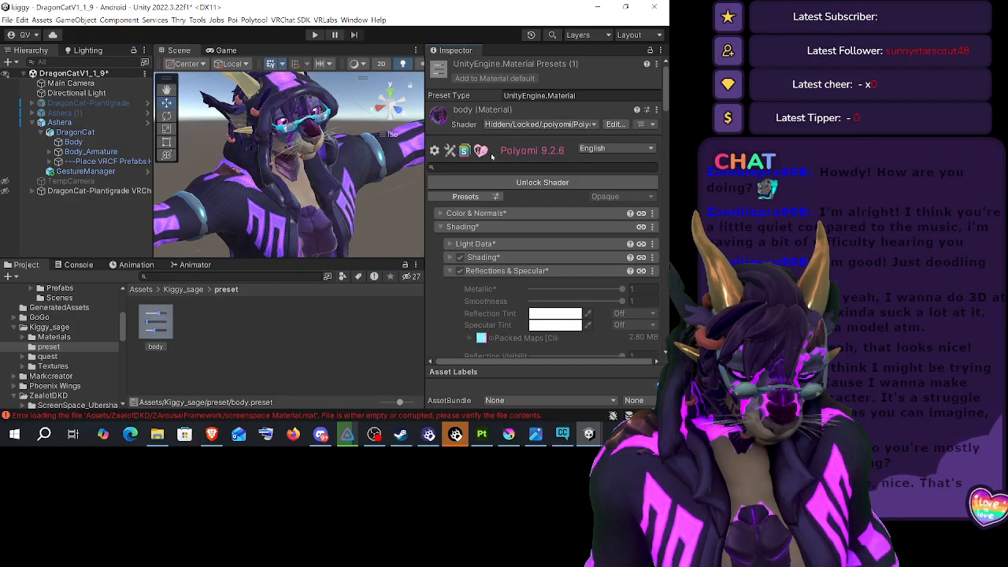
Step: Save the Eyes material's settings as a new preset named eye
{"action": "left_click", "coordinate": [74, 142]}
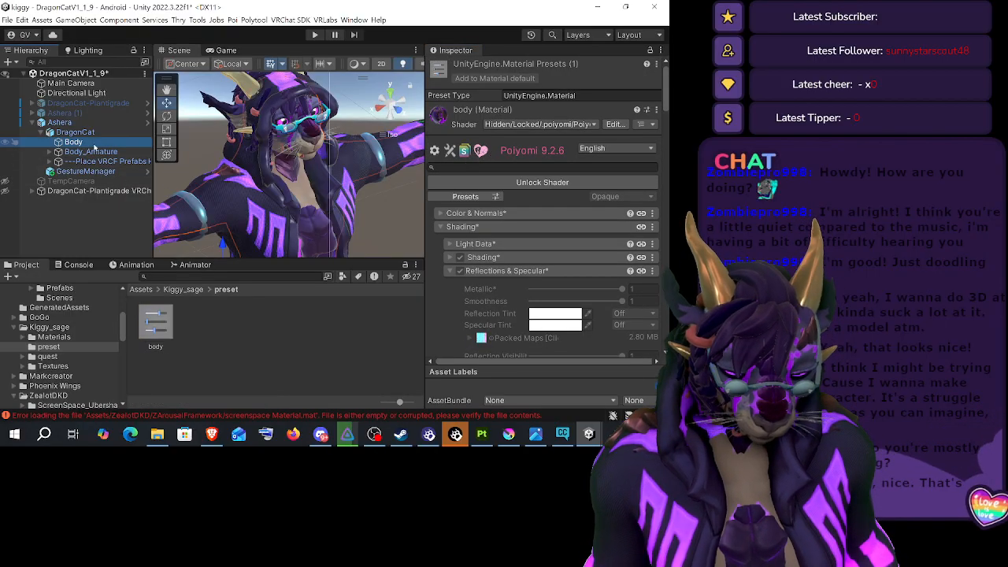
{"action": "scroll", "coordinate": [544, 259], "scroll_direction": "down", "scroll_amount": 15}
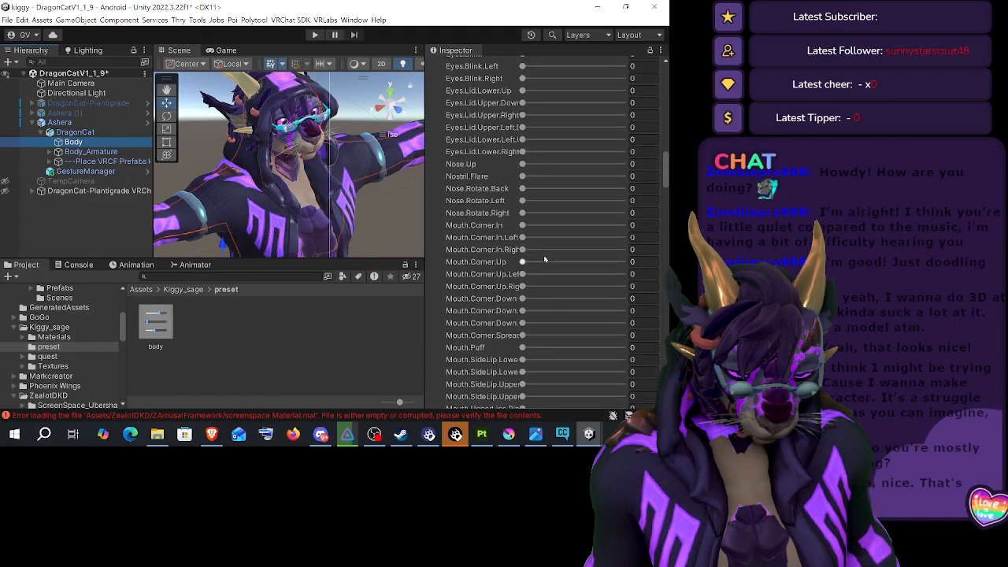
{"action": "scroll", "coordinate": [541, 260], "scroll_direction": "down", "scroll_amount": 15}
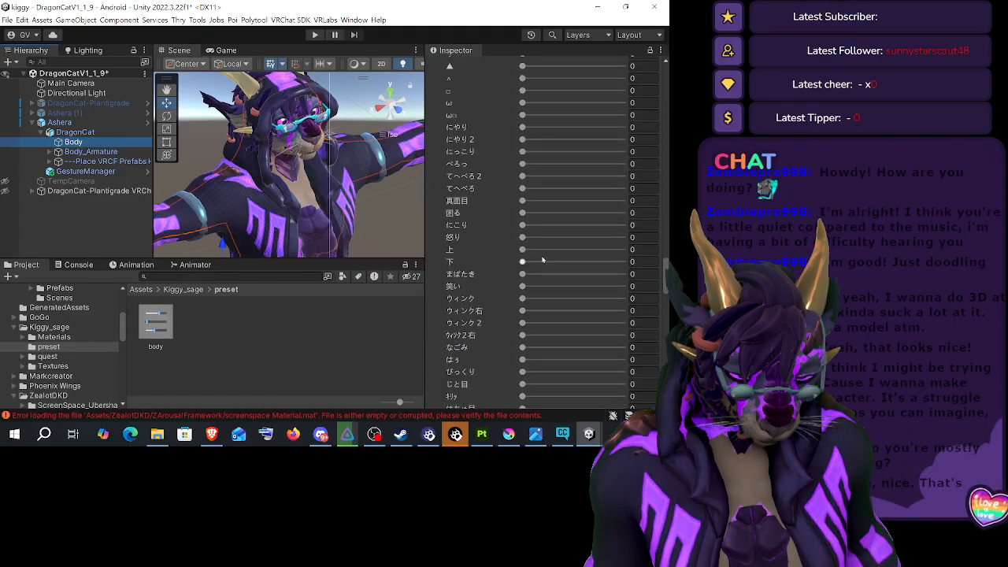
{"action": "scroll", "coordinate": [542, 260], "scroll_direction": "down", "scroll_amount": 10}
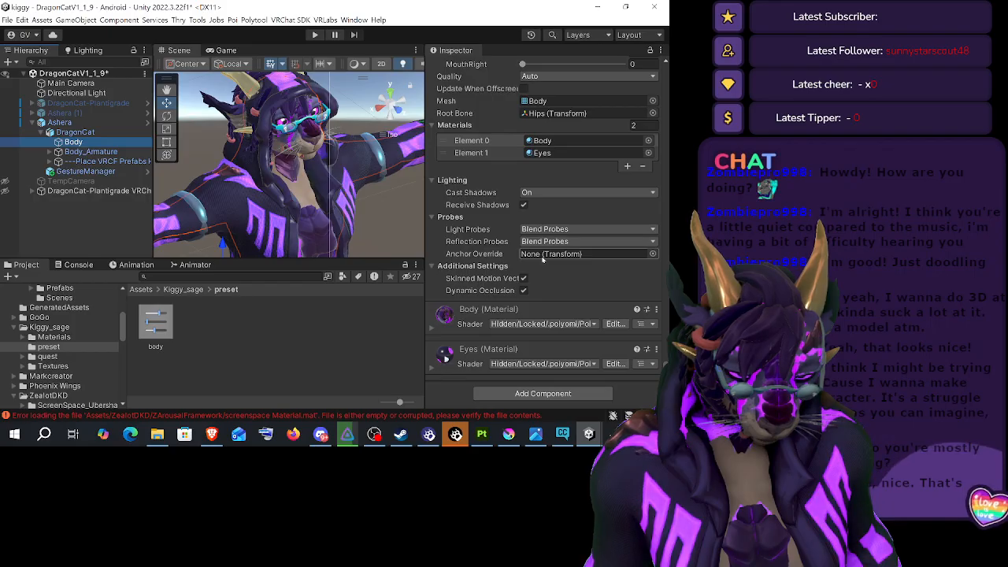
{"action": "left_click", "coordinate": [646, 349]}
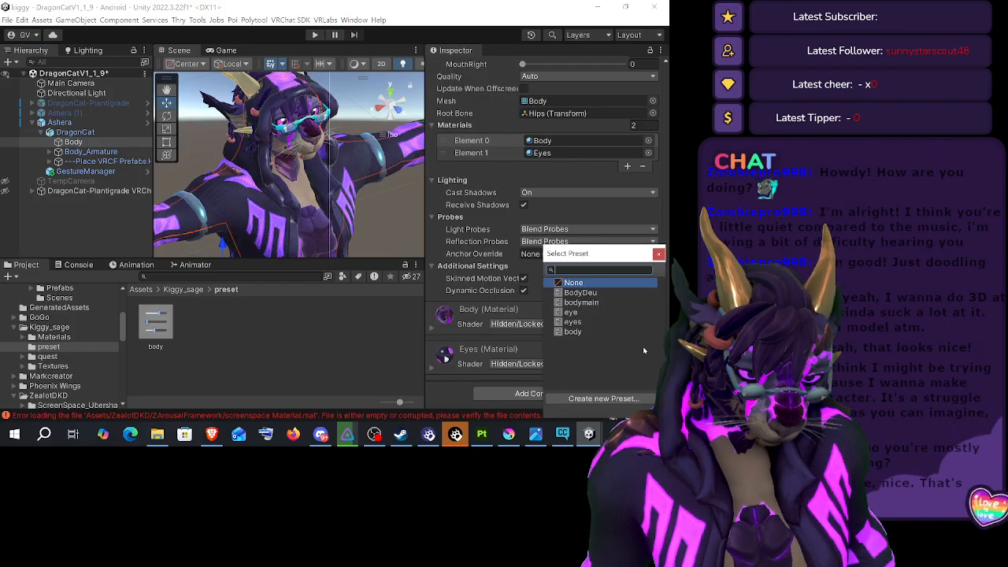
{"action": "left_click", "coordinate": [603, 398]}
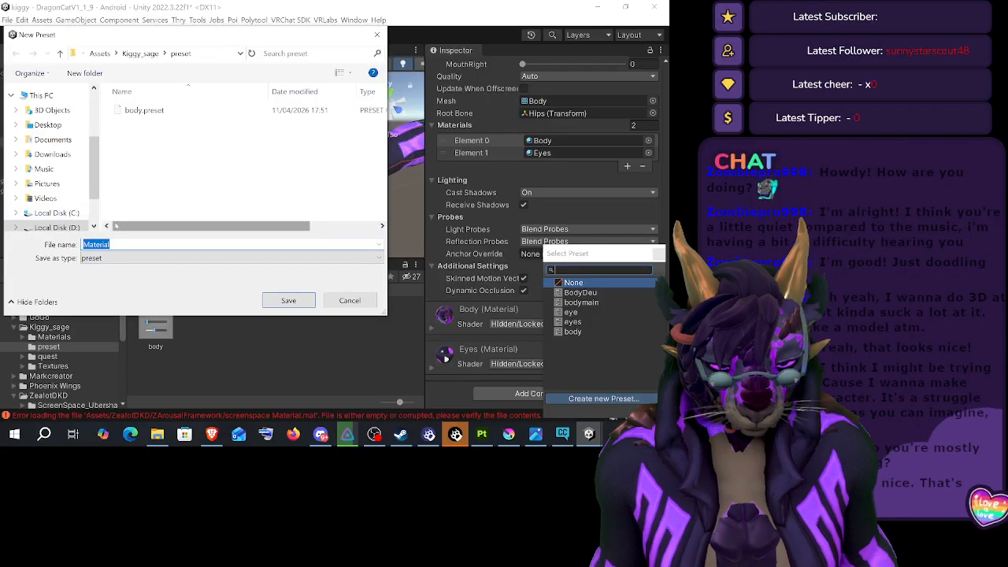
{"action": "type", "text": "eye"}
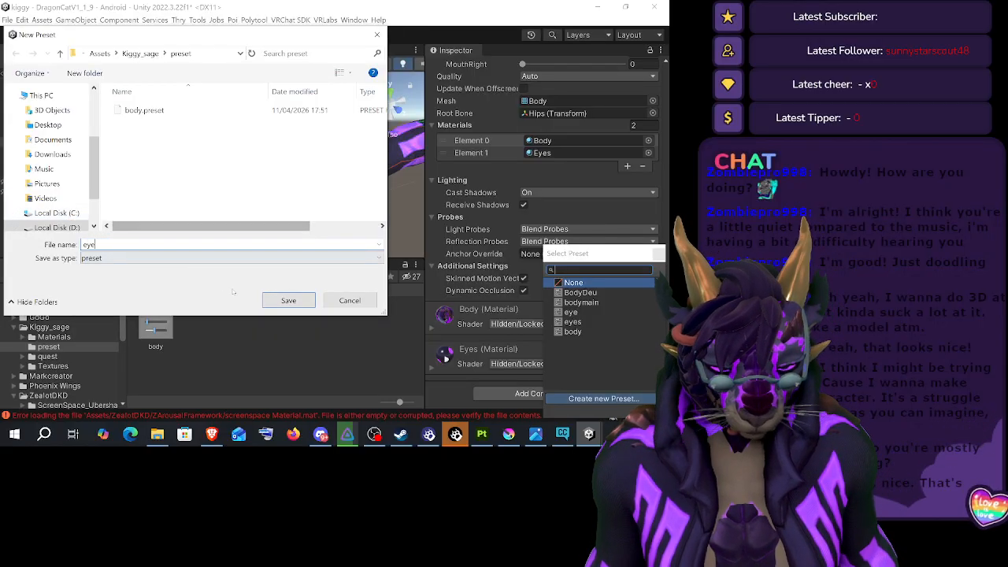
{"action": "left_click", "coordinate": [288, 301]}
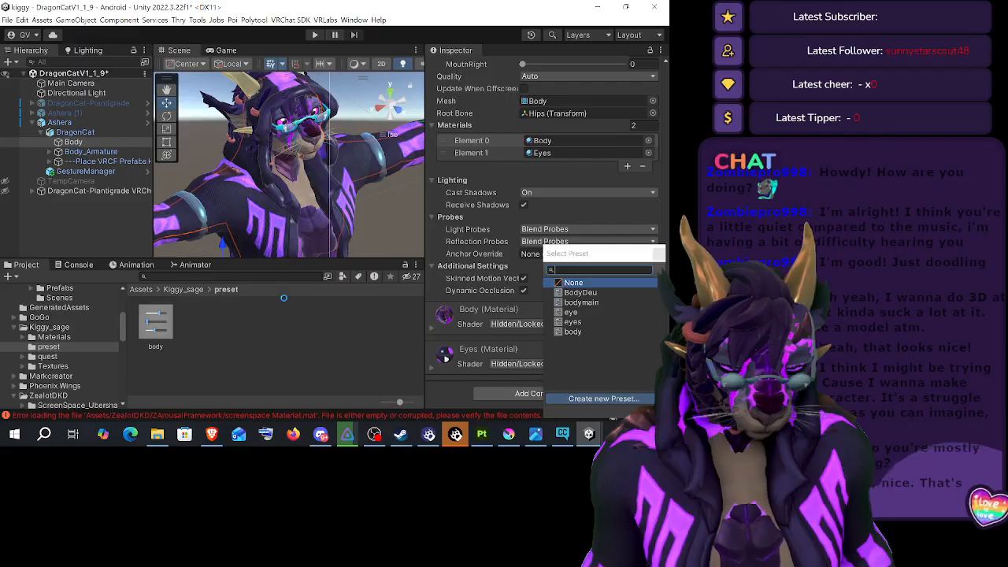
Step: Go back to Kiggy_sage and select the preset folder
{"action": "left_click", "coordinate": [199, 290]}
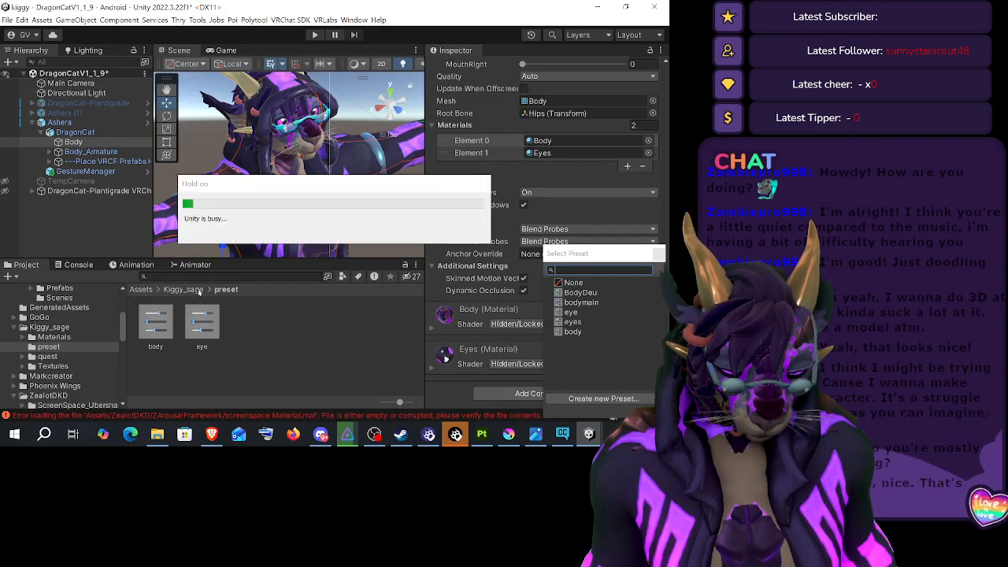
{"action": "scroll", "coordinate": [195, 326], "scroll_direction": "down", "scroll_amount": 1}
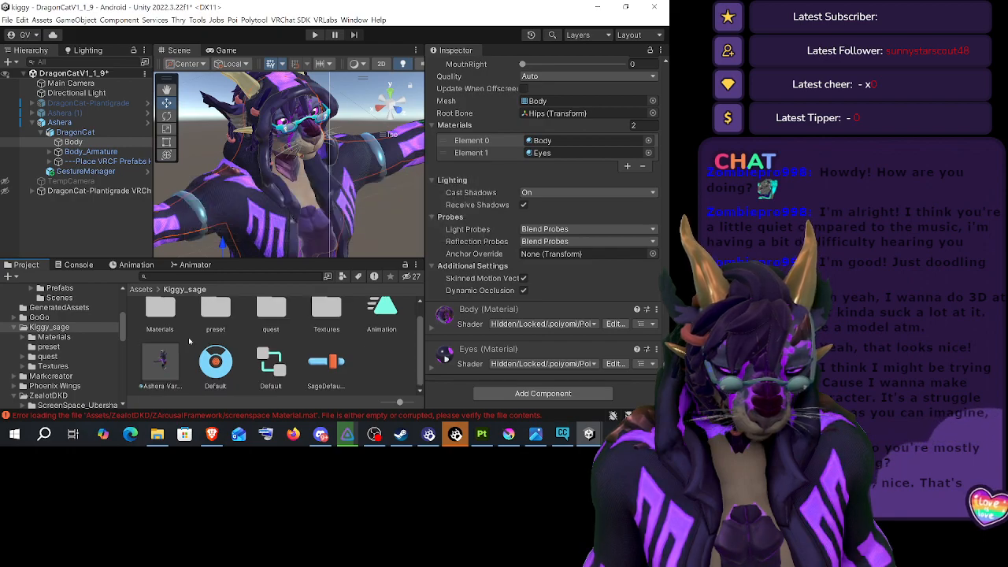
{"action": "scroll", "coordinate": [205, 317], "scroll_direction": "up", "scroll_amount": 1}
{"action": "left_click", "coordinate": [217, 327]}
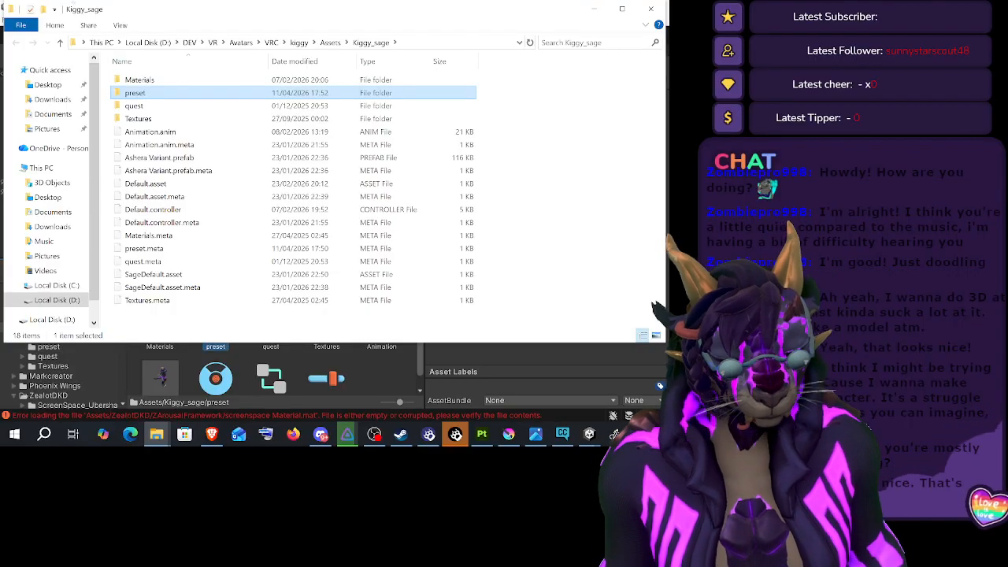
Step: Copy the preset folder, close File Explorer, and close the Unity avatar project
{"action": "right_click", "coordinate": [134, 94]}
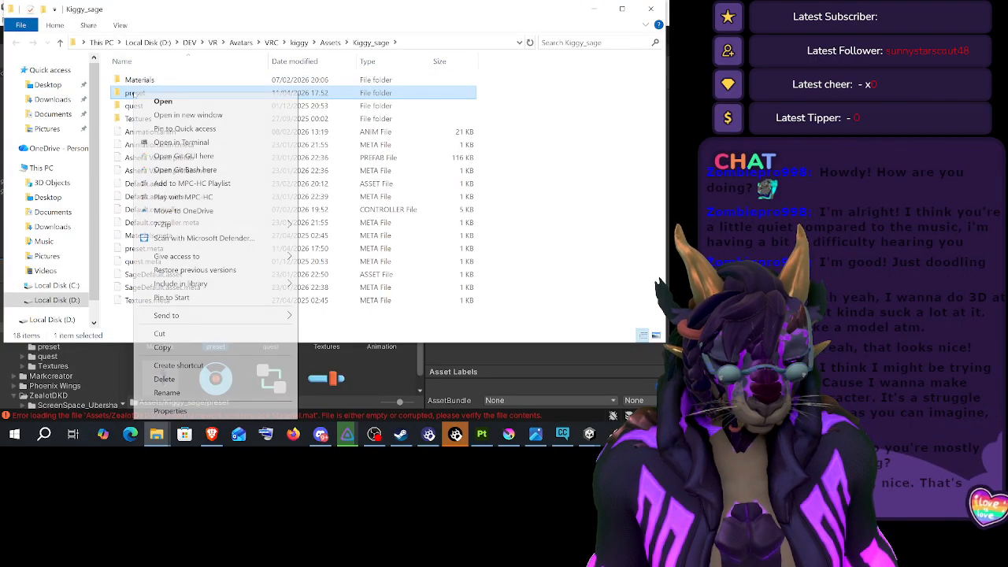
{"action": "left_click", "coordinate": [197, 346]}
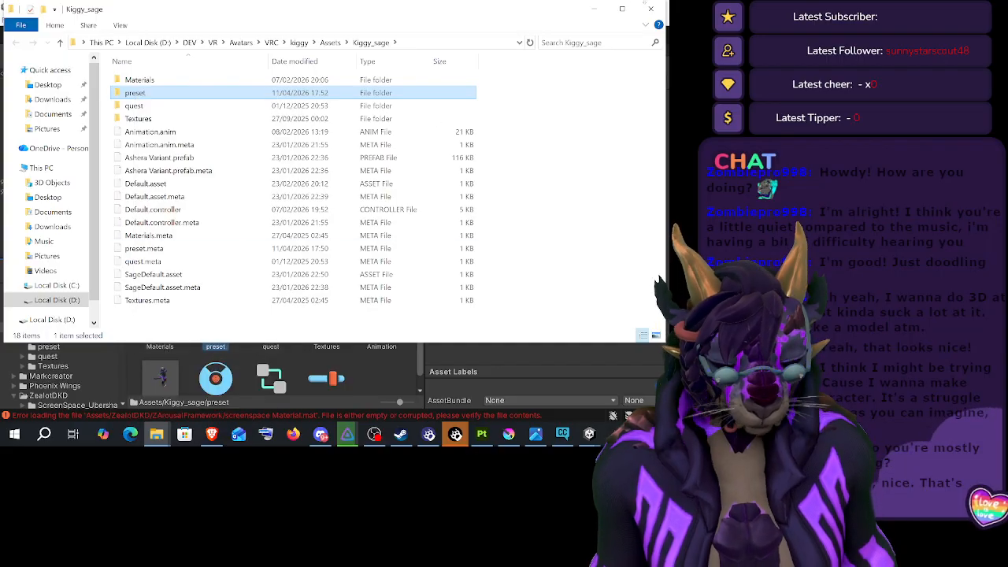
{"action": "left_click", "coordinate": [650, 8]}
{"action": "left_click", "coordinate": [654, 7]}
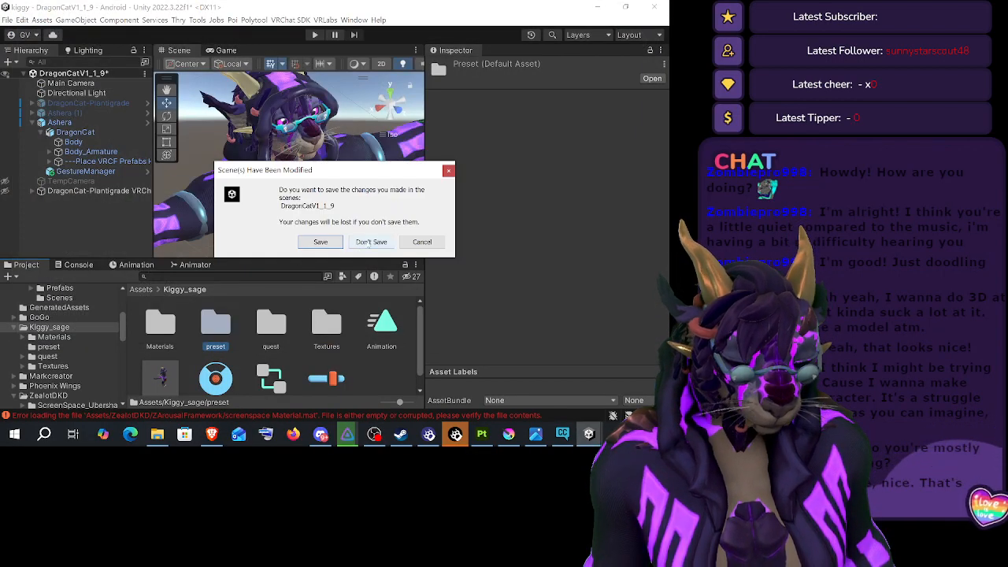
Step: Discard the scene changes, switch to the kita project and select its Assets folder
{"action": "left_click", "coordinate": [367, 243]}
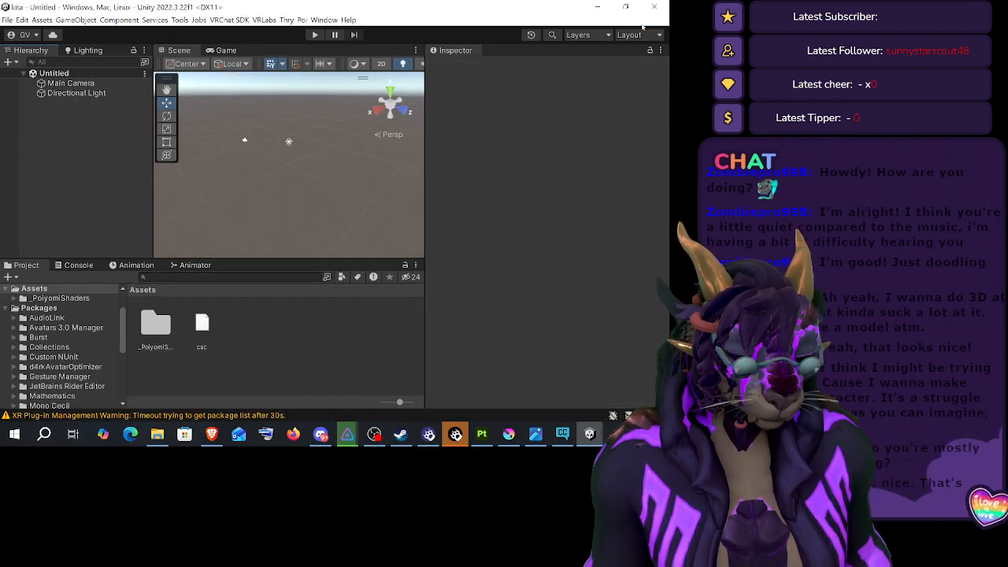
{"action": "left_click", "coordinate": [10, 20]}
{"action": "left_click", "coordinate": [11, 21]}
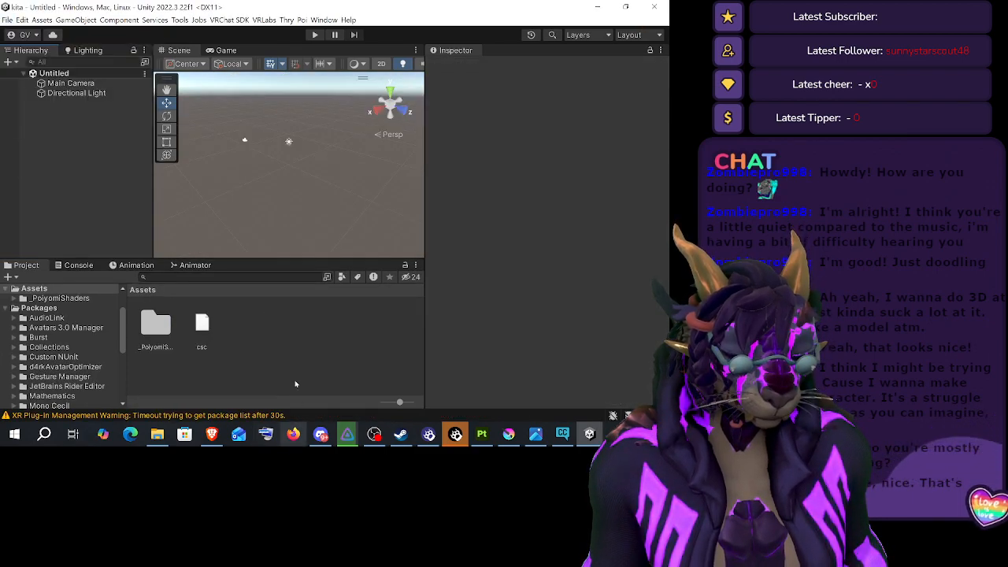
{"action": "left_click", "coordinate": [282, 361]}
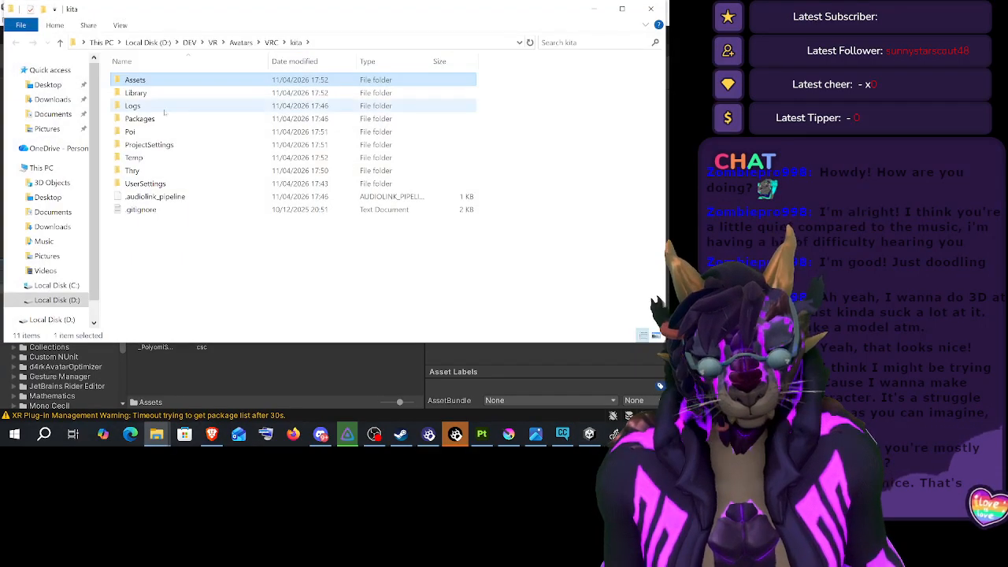
Step: Paste the copied preset folder into the kita project's Assets folder in File Explorer
{"action": "right_click", "coordinate": [452, 260]}
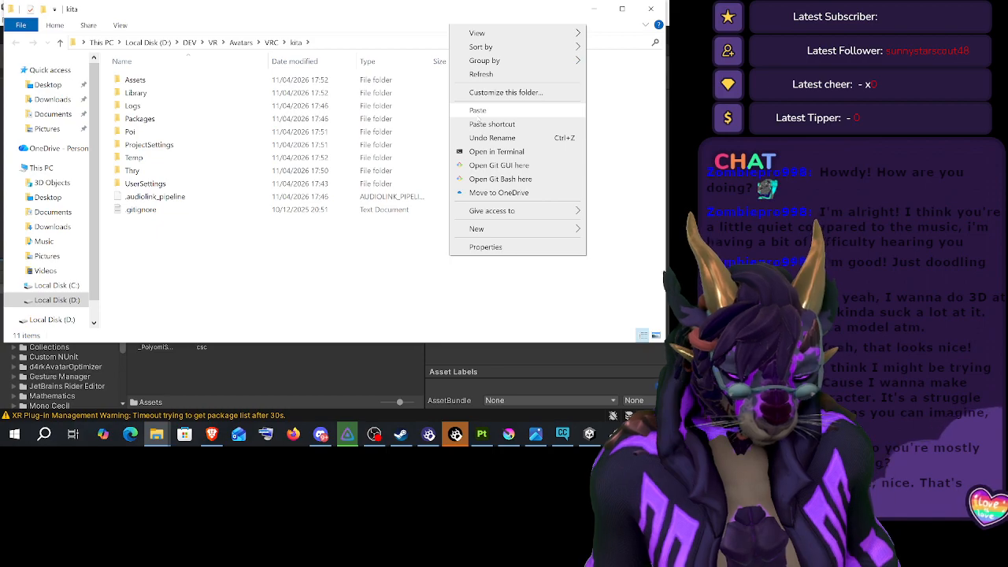
{"action": "left_click", "coordinate": [98, 95]}
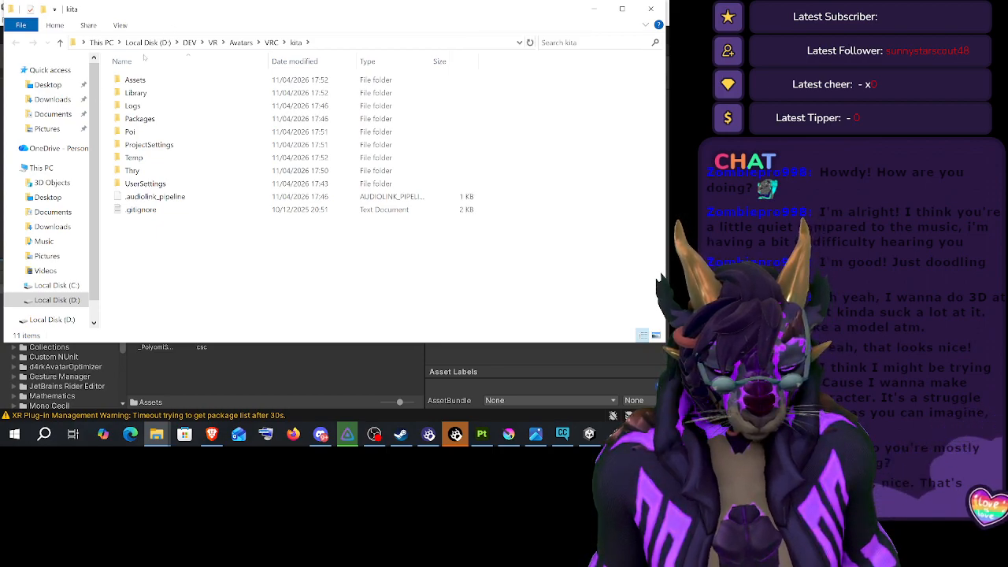
{"action": "double_click", "coordinate": [150, 80]}
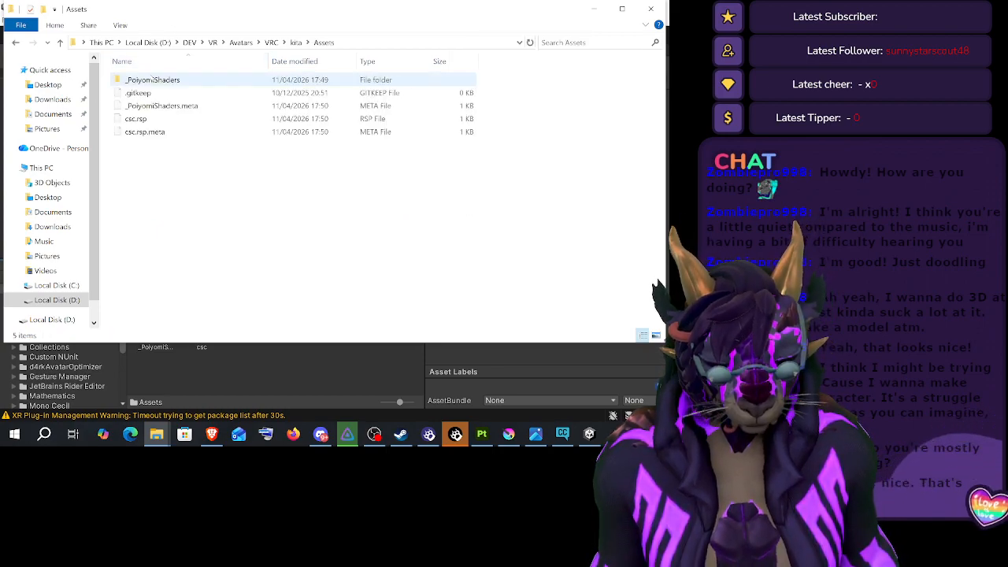
{"action": "right_click", "coordinate": [204, 230]}
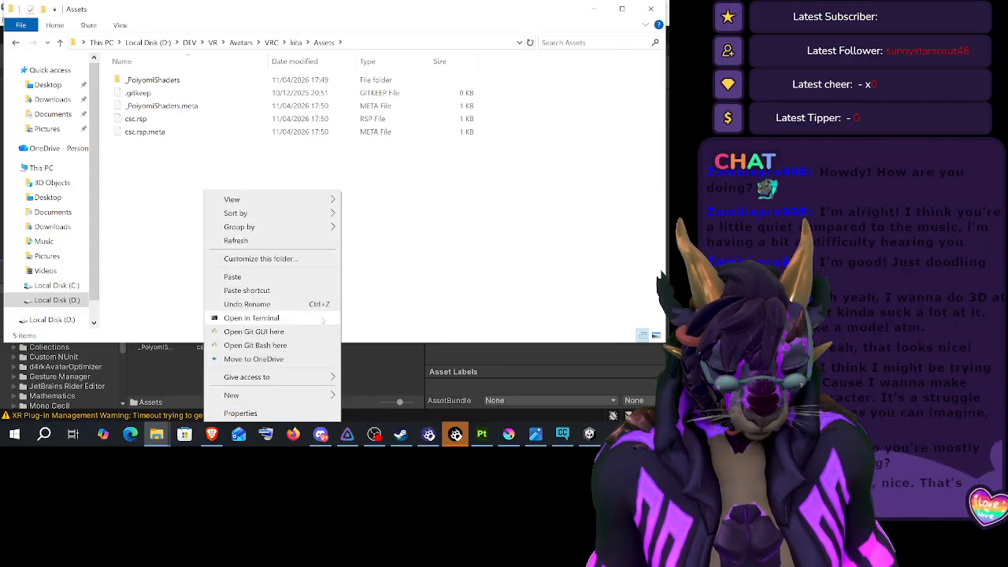
{"action": "left_click", "coordinate": [310, 278]}
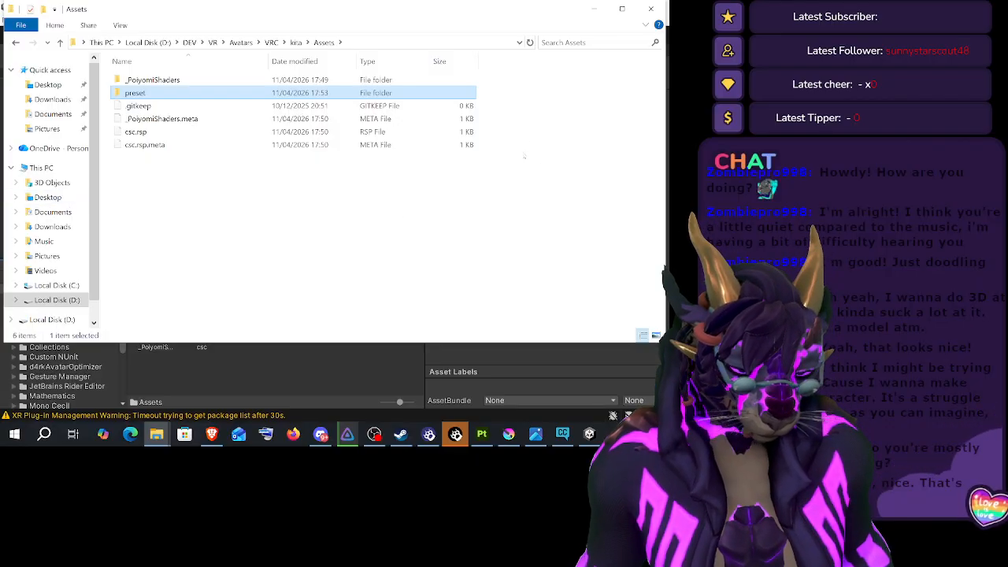
{"action": "left_click", "coordinate": [650, 8]}
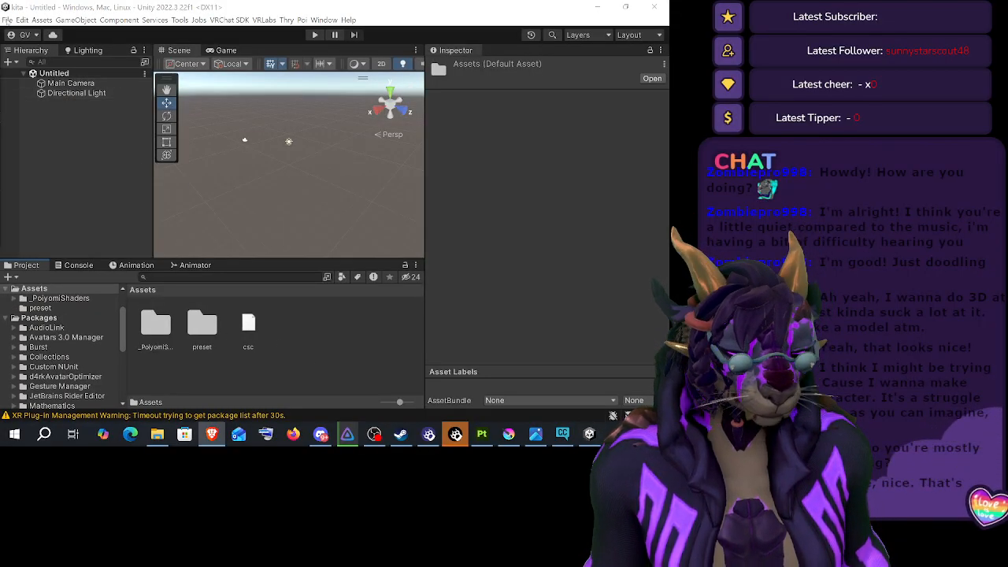
Step: Start a Custom Package import and pick the Kitavali 4.8 unitypackage from Downloads
{"action": "left_click", "coordinate": [83, 168]}
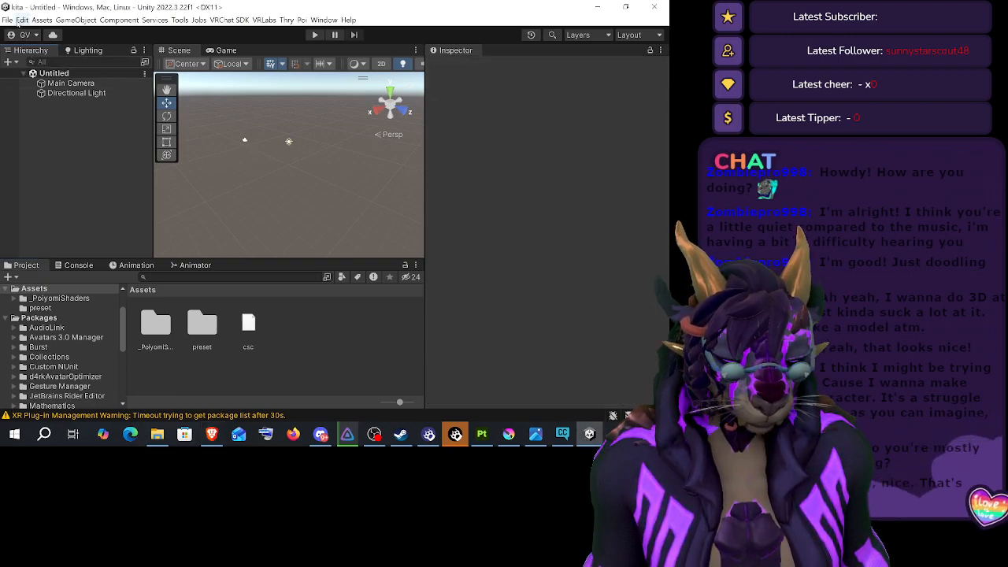
{"action": "left_click", "coordinate": [7, 20]}
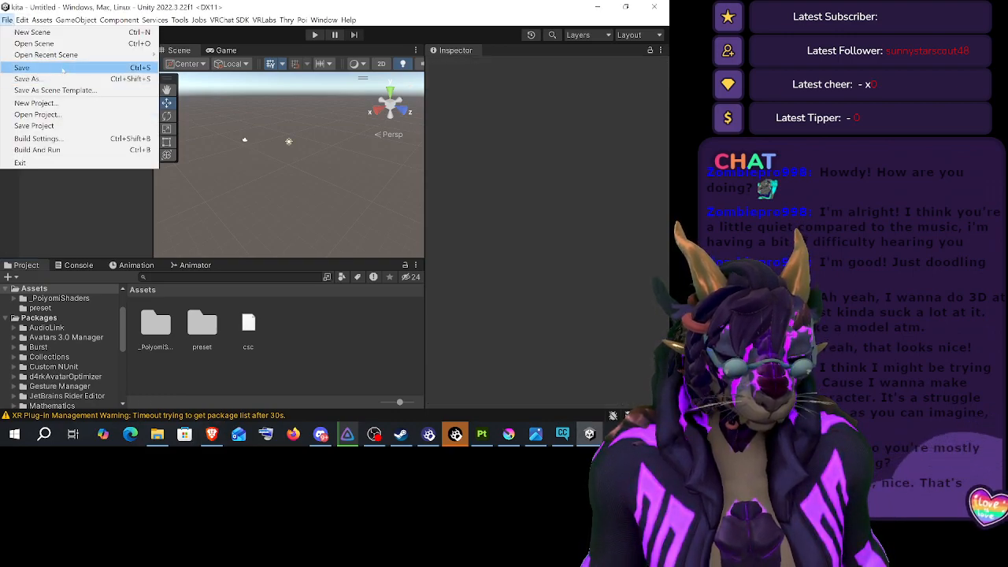
{"action": "mouse_move", "coordinate": [22, 20]}
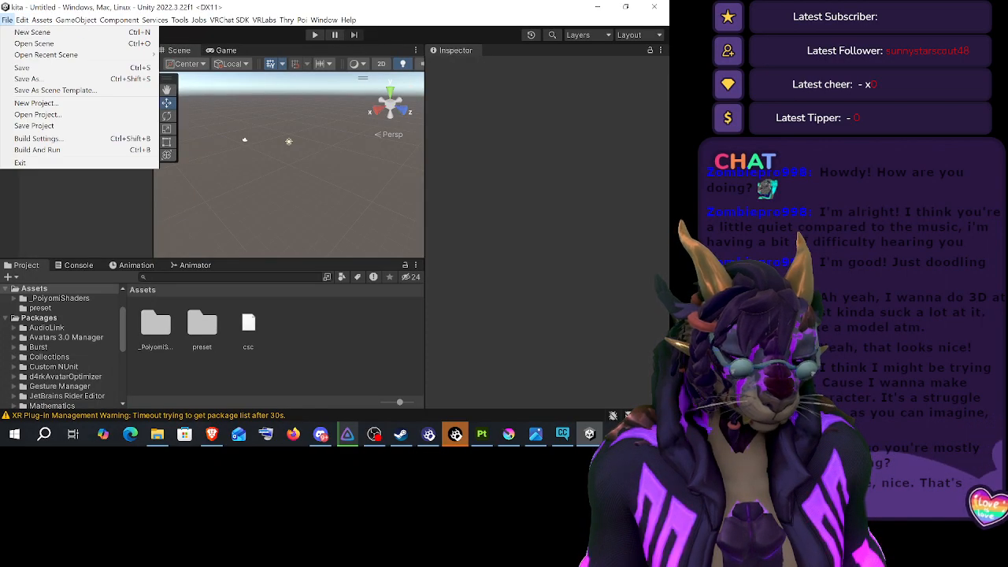
{"action": "mouse_move", "coordinate": [116, 145]}
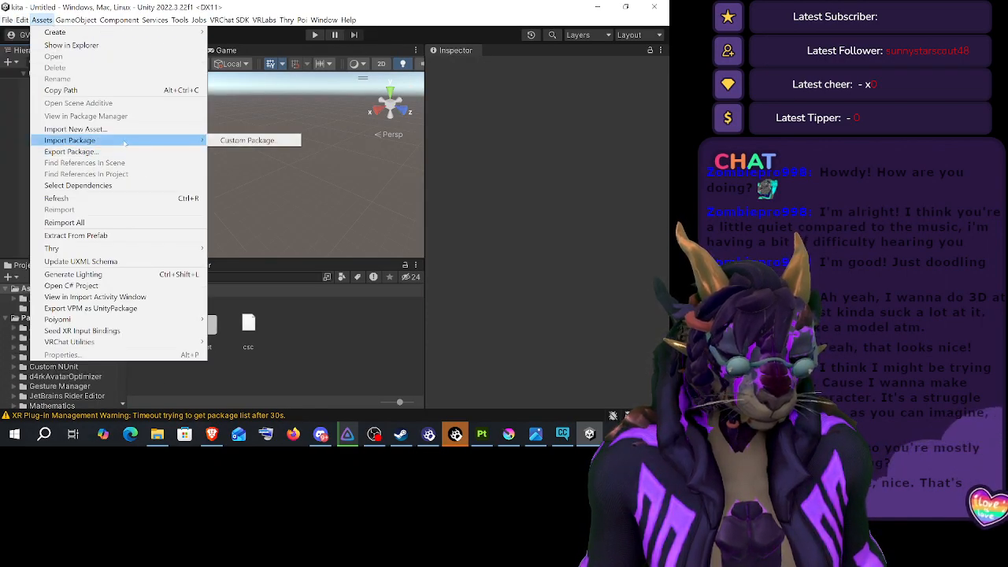
{"action": "left_click", "coordinate": [254, 140]}
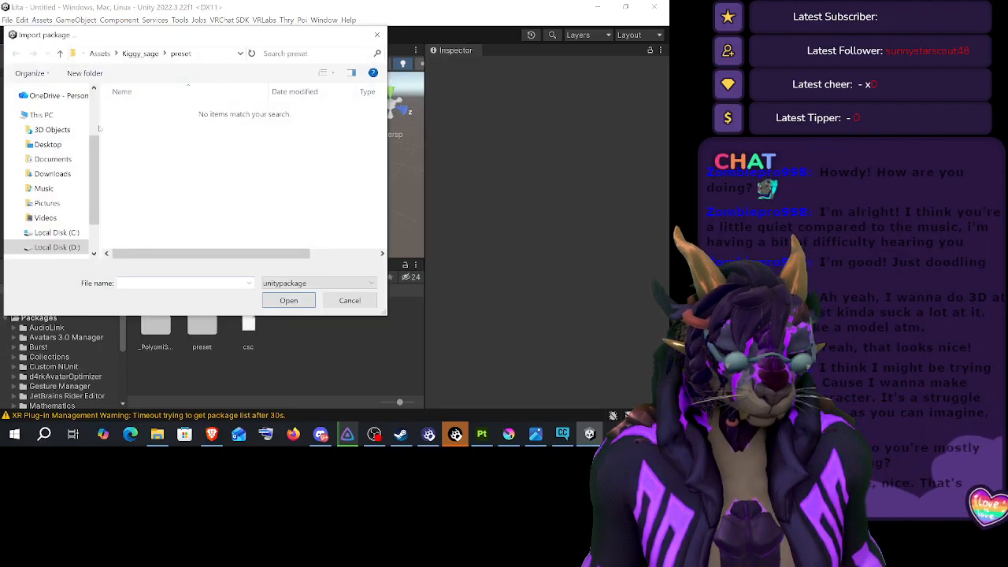
{"action": "left_click", "coordinate": [52, 173]}
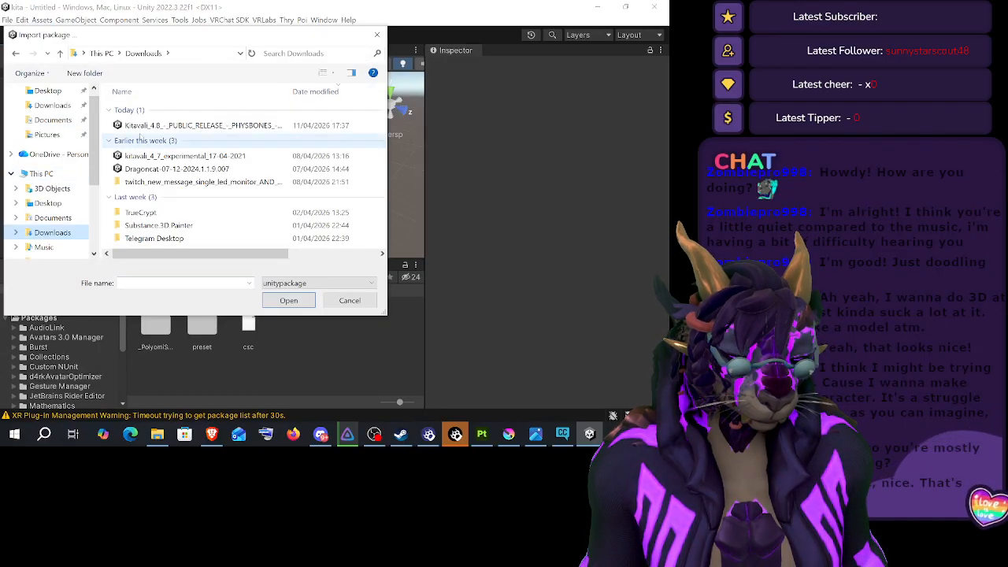
{"action": "double_click", "coordinate": [142, 126]}
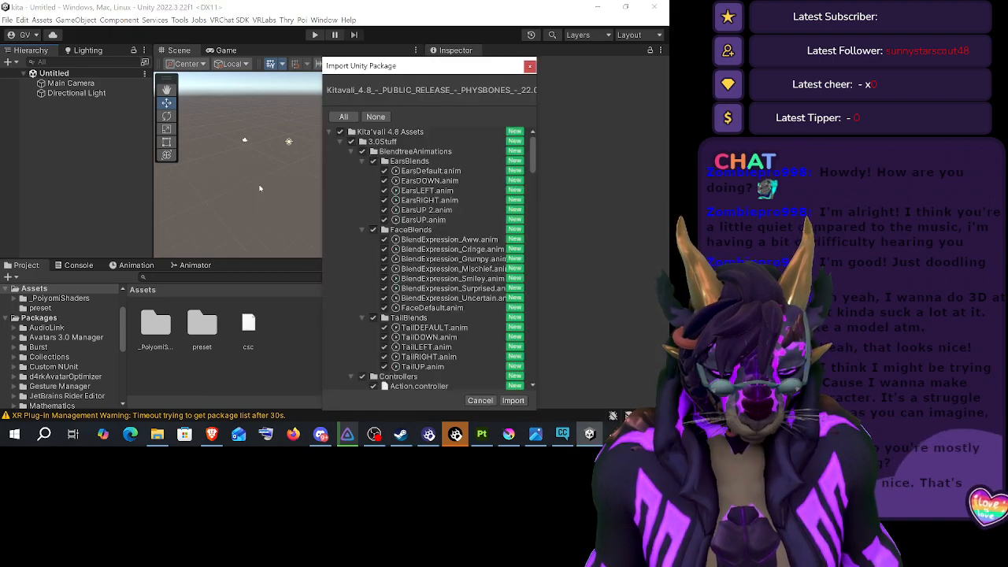
Step: Import all of the Kitavali 4.8 package's assets
{"action": "scroll", "coordinate": [476, 288], "scroll_direction": "down", "scroll_amount": 15}
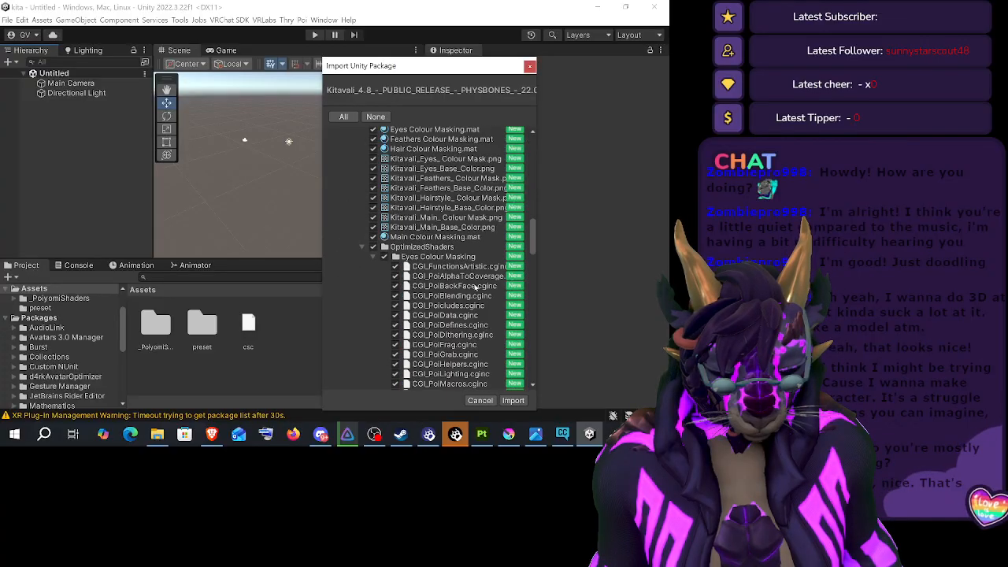
{"action": "scroll", "coordinate": [477, 292], "scroll_direction": "down", "scroll_amount": 10}
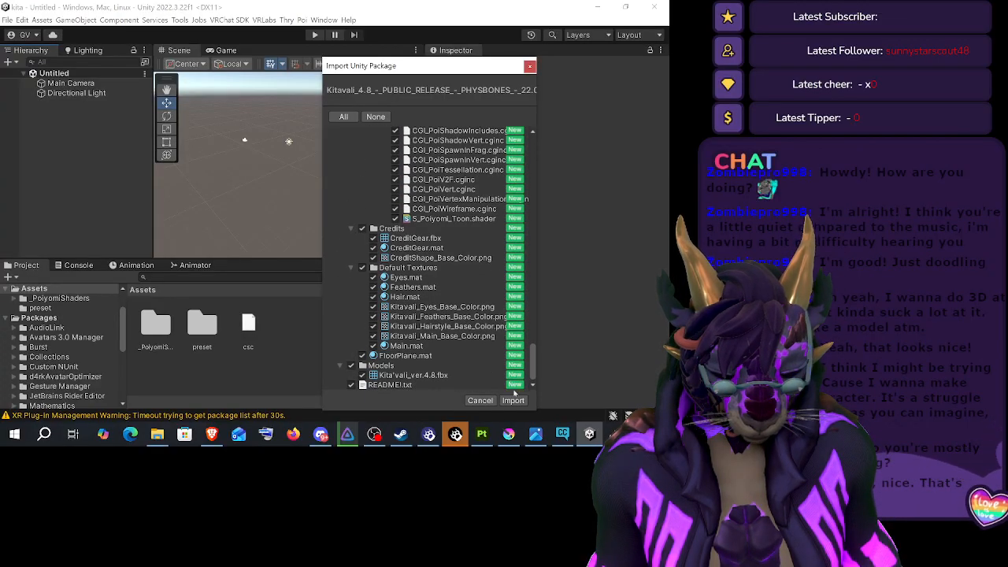
{"action": "left_click", "coordinate": [513, 400]}
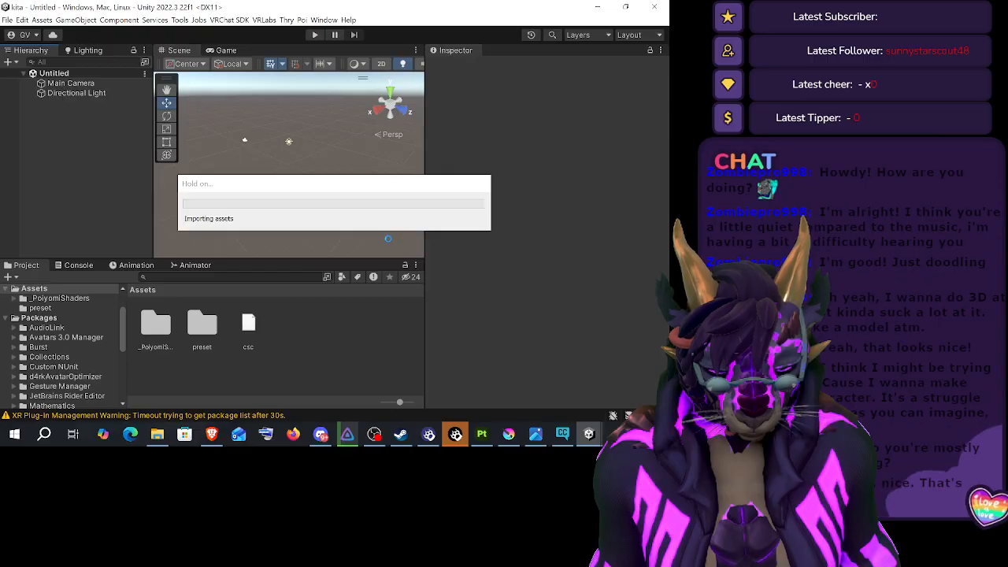
Step: Copy the tex folder from Documents\kita and return to Unity
{"action": "left_click", "coordinate": [157, 437]}
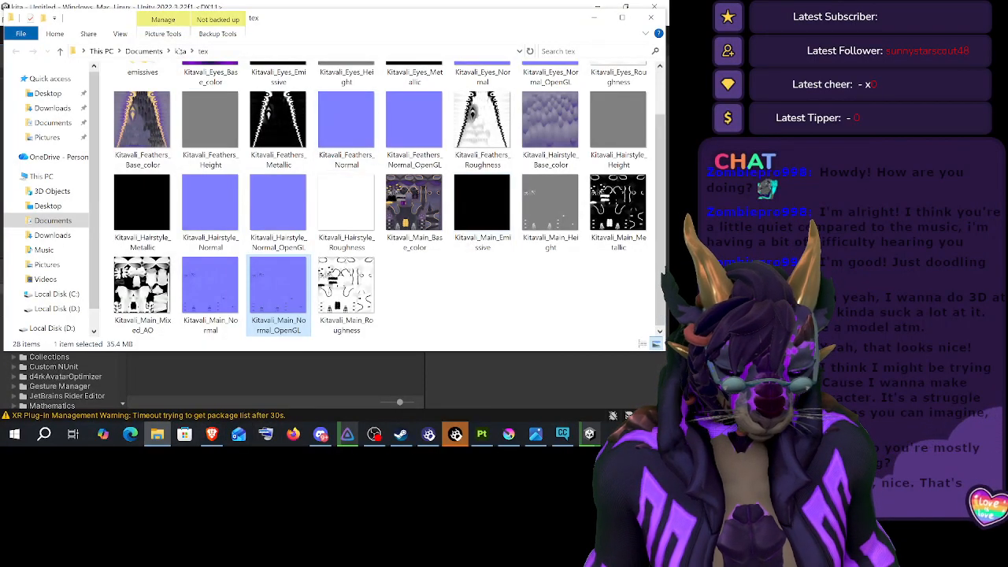
{"action": "left_click", "coordinate": [180, 50]}
{"action": "right_click", "coordinate": [218, 93]}
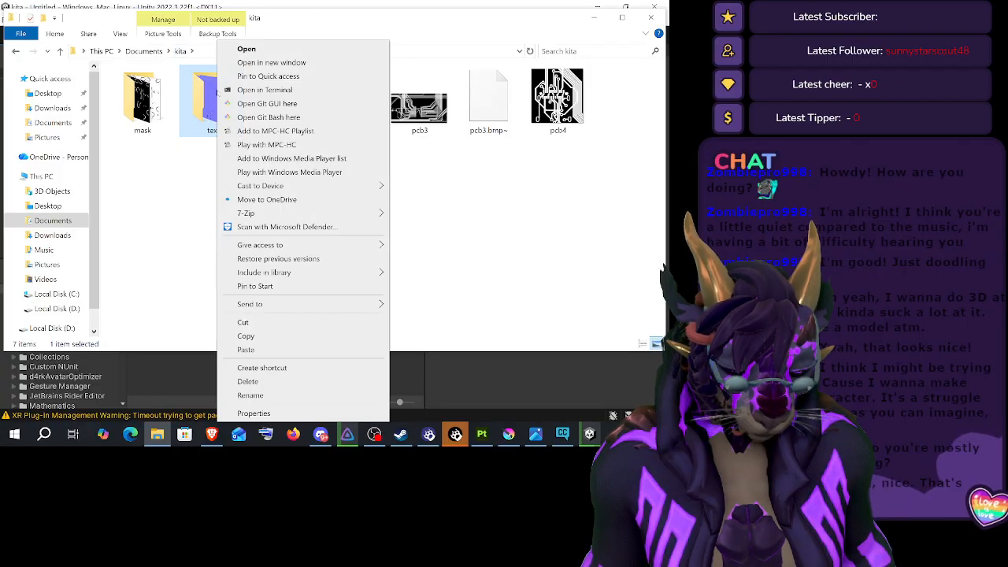
{"action": "left_click", "coordinate": [264, 336]}
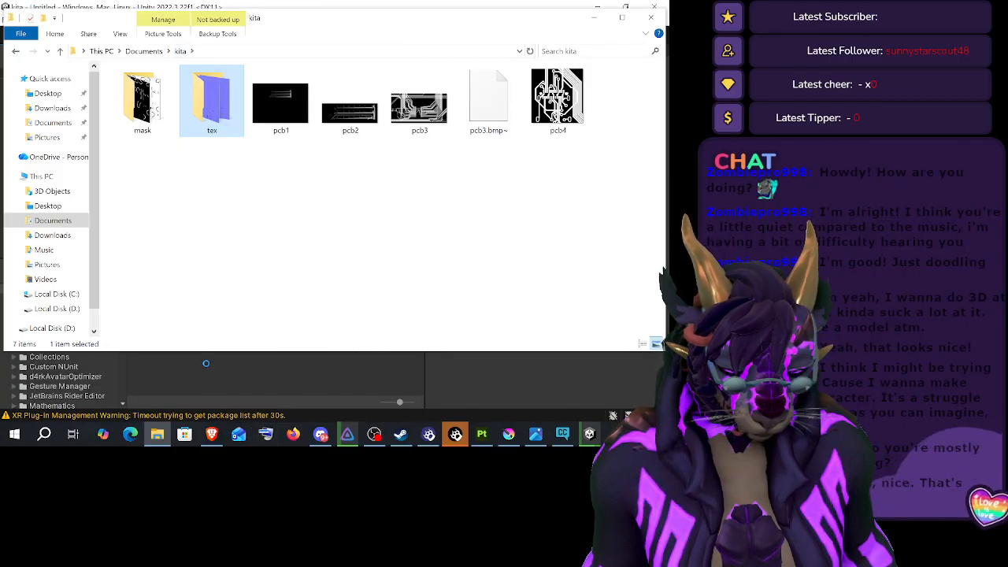
{"action": "left_click", "coordinate": [157, 434]}
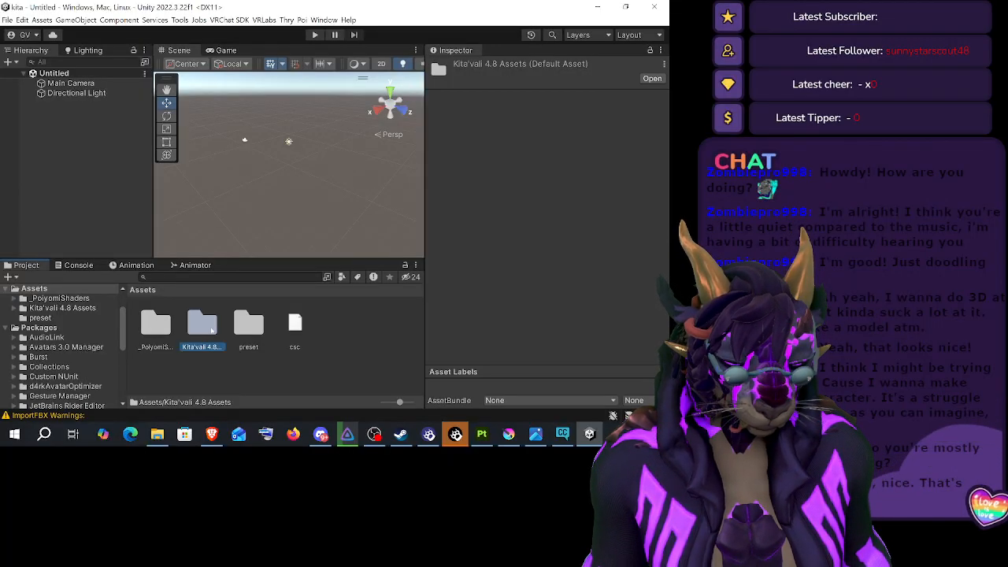
Step: Paste the tex folder into the project's Assets through Show in Explorer so Unity imports its textures
{"action": "double_click", "coordinate": [202, 327]}
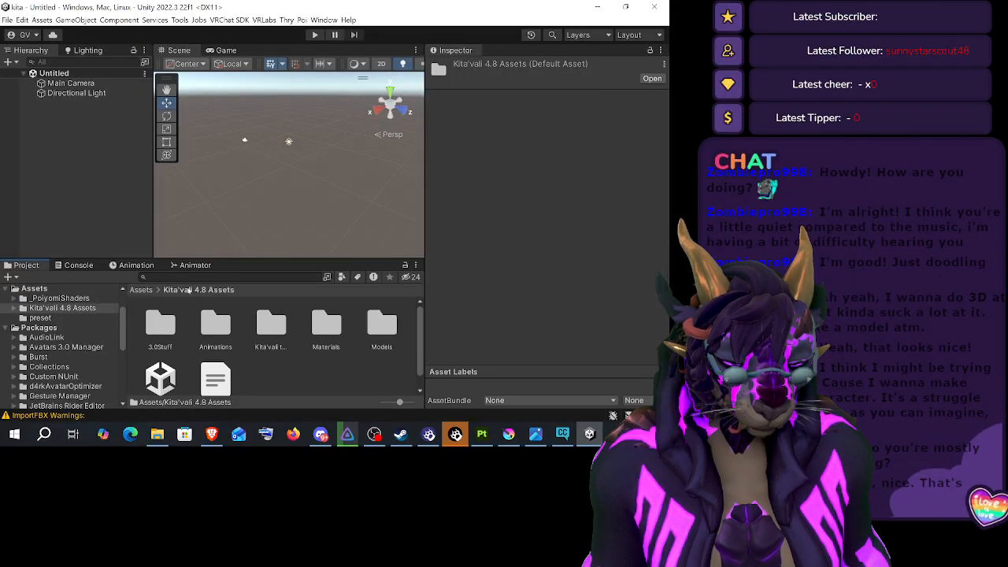
{"action": "left_click", "coordinate": [142, 291]}
{"action": "right_click", "coordinate": [327, 342]}
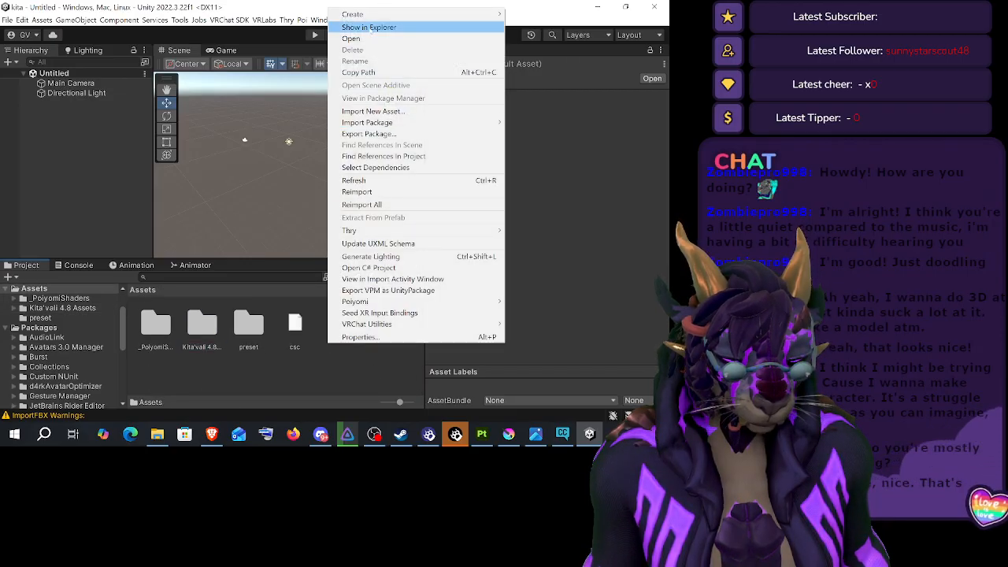
{"action": "left_click", "coordinate": [369, 27]}
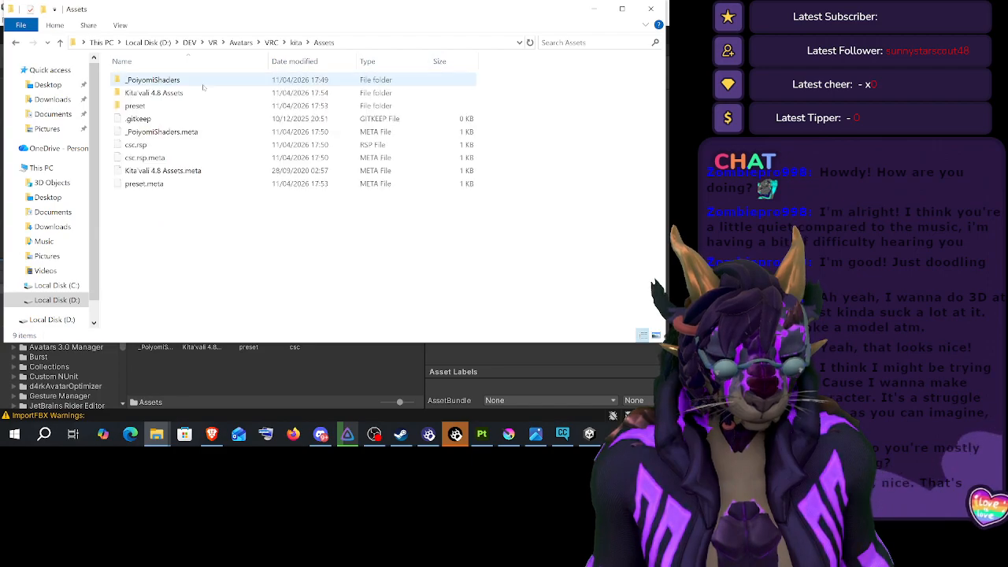
{"action": "right_click", "coordinate": [226, 231]}
{"action": "left_click", "coordinate": [260, 280]}
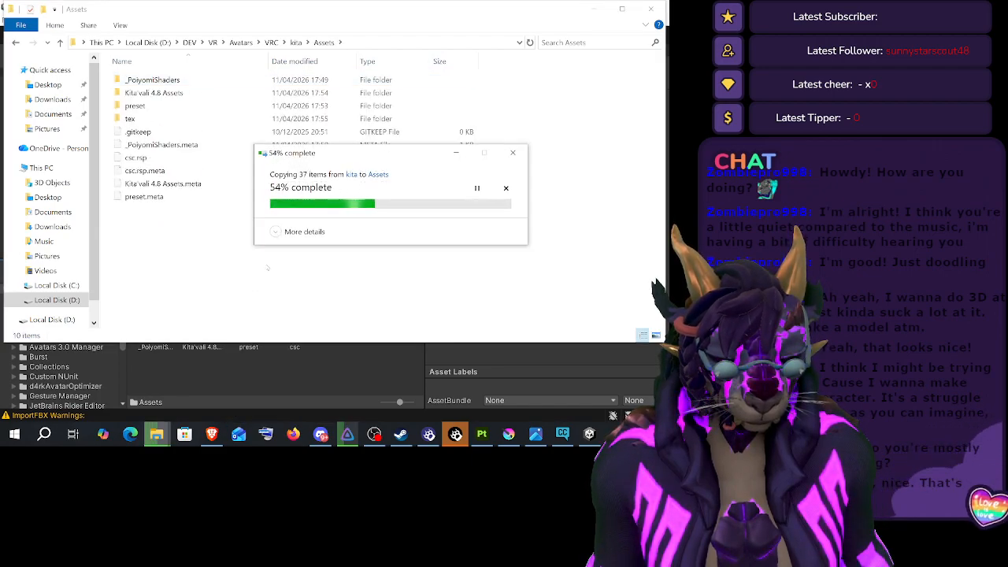
{"action": "left_click", "coordinate": [652, 9]}
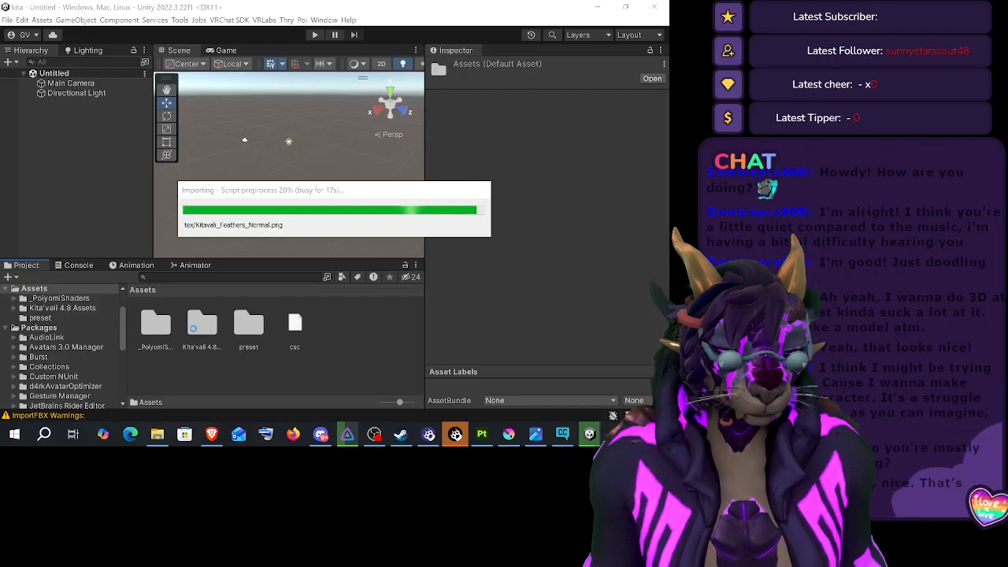
{"action": "double_click", "coordinate": [194, 331]}
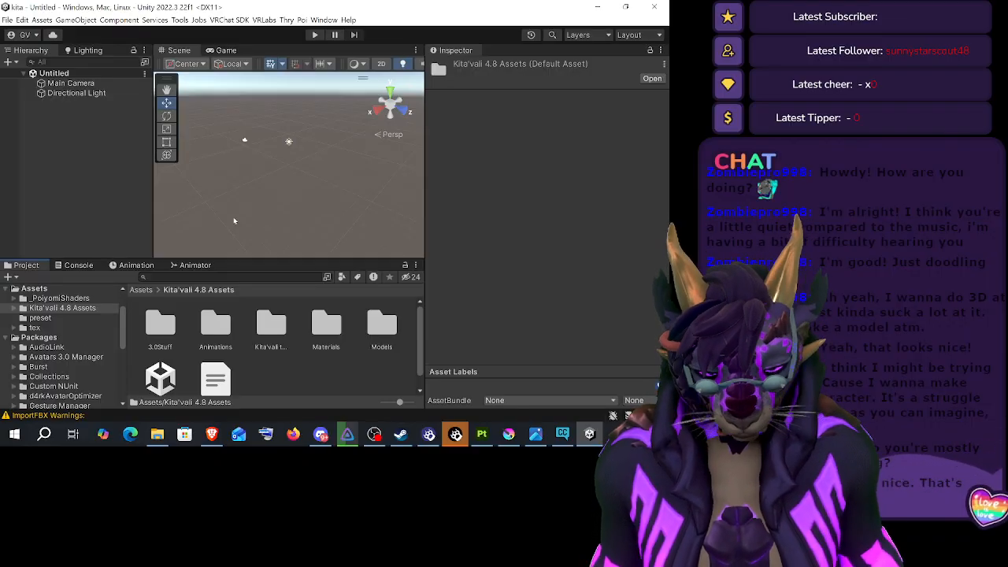
{"action": "double_click", "coordinate": [272, 327]}
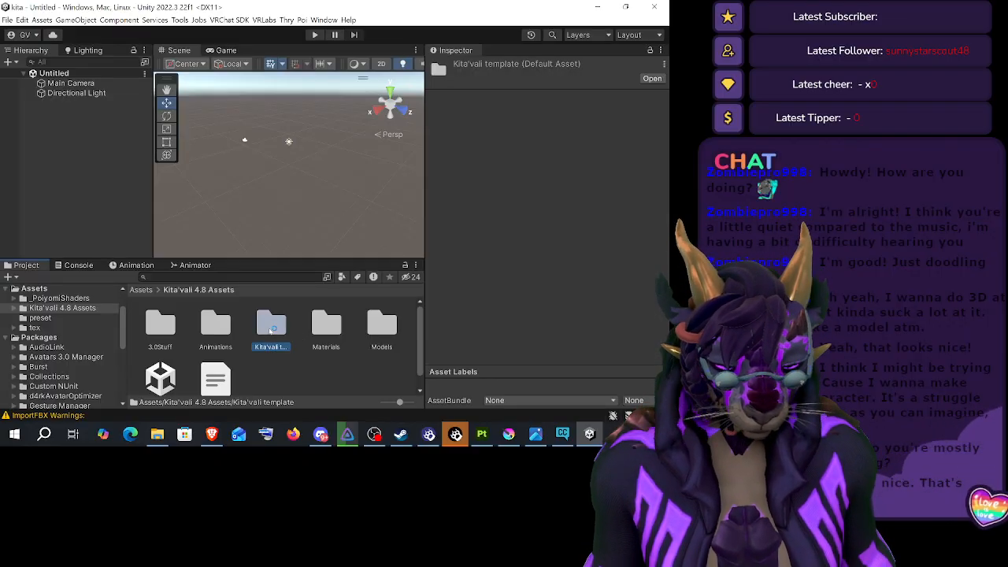
{"action": "left_click", "coordinate": [209, 290]}
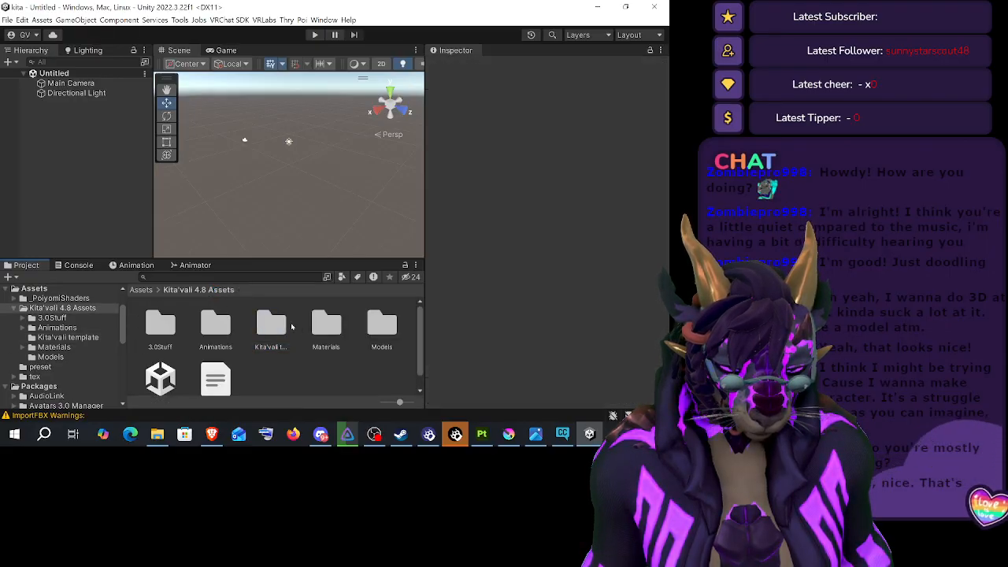
{"action": "double_click", "coordinate": [260, 334]}
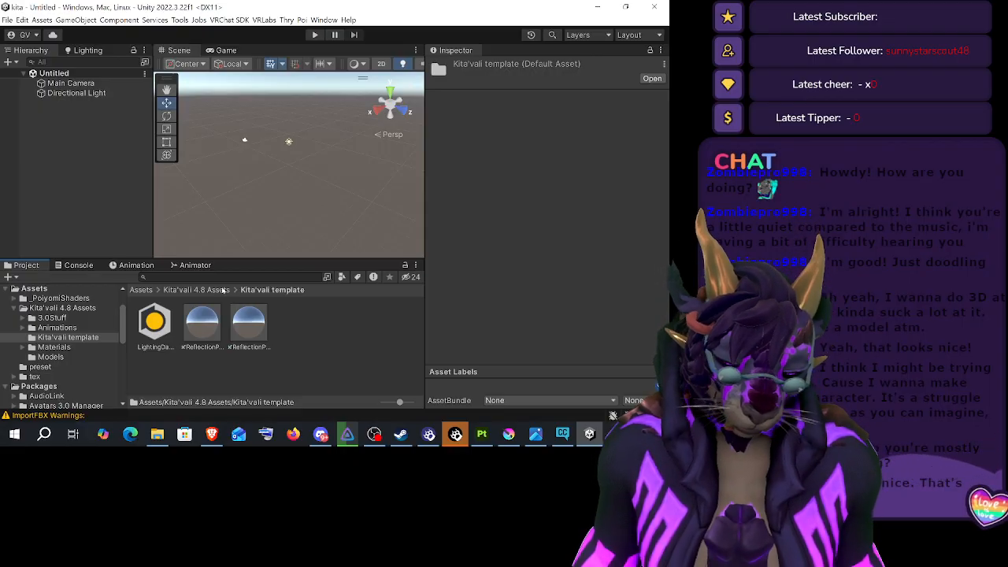
{"action": "left_click", "coordinate": [224, 291]}
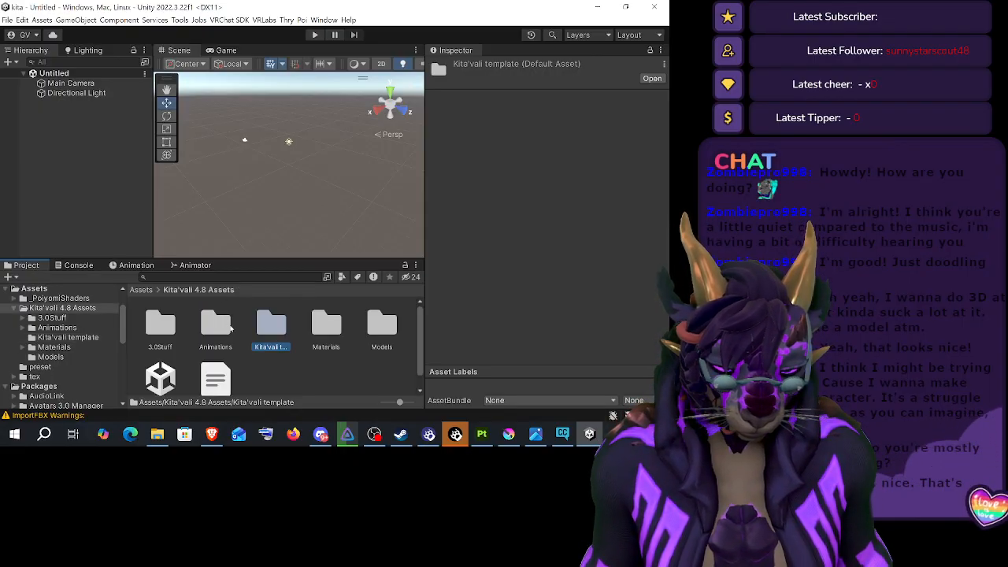
{"action": "left_click", "coordinate": [168, 329]}
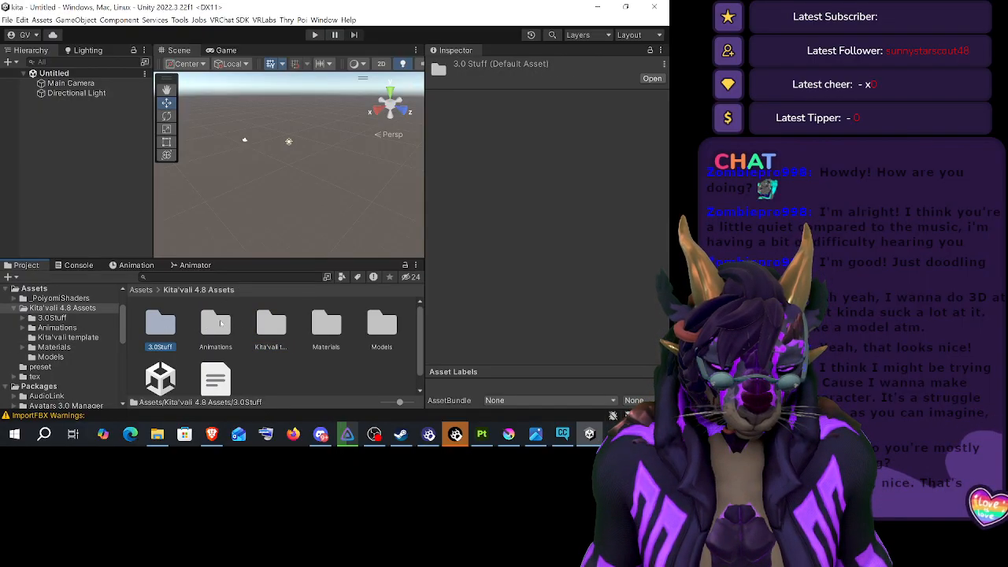
{"action": "double_click", "coordinate": [386, 326]}
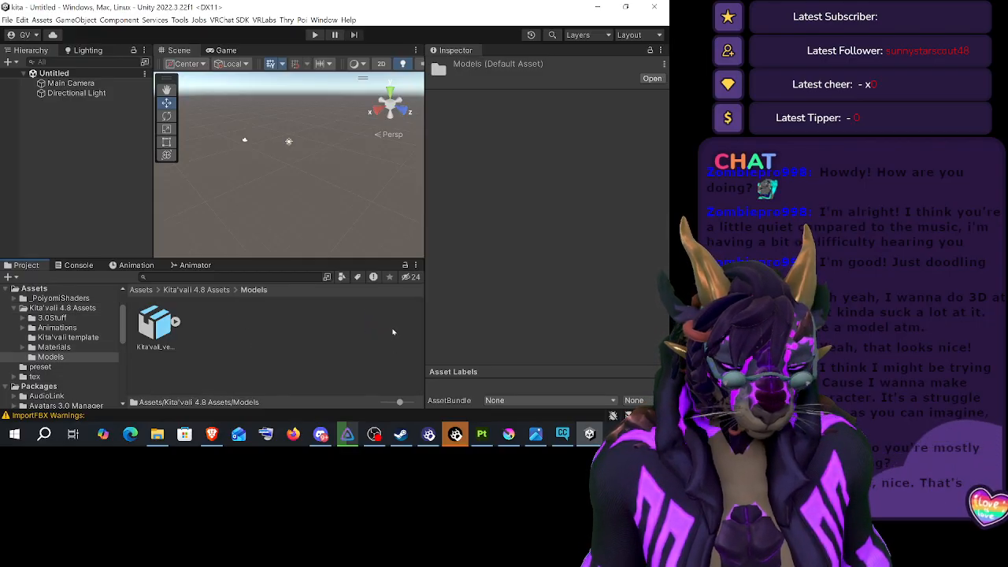
{"action": "left_click", "coordinate": [202, 290]}
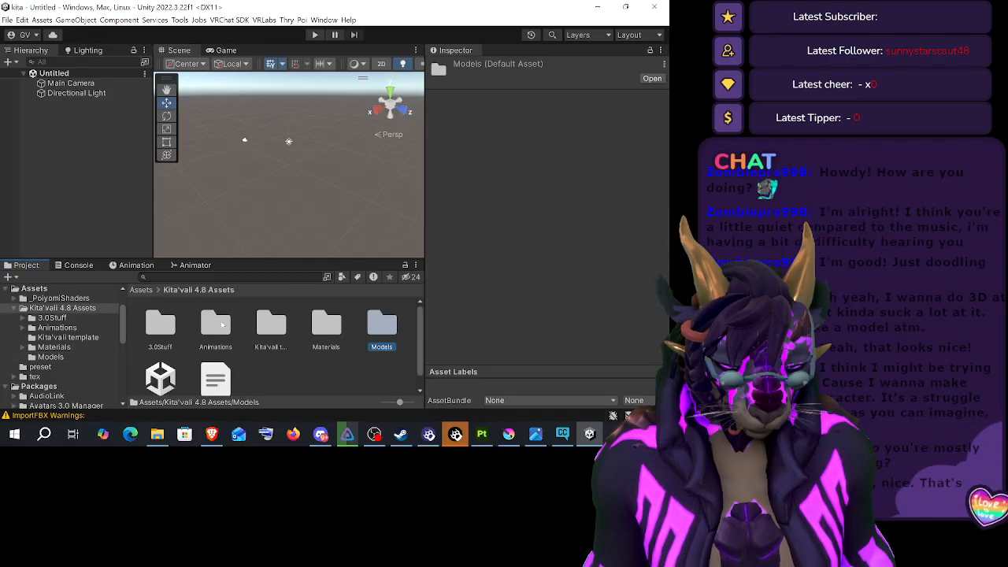
{"action": "scroll", "coordinate": [222, 325], "scroll_direction": "down", "scroll_amount": 1}
Step: Open the Kita'vali template scene and widen the Hierarchy to show full object names
{"action": "double_click", "coordinate": [159, 364]}
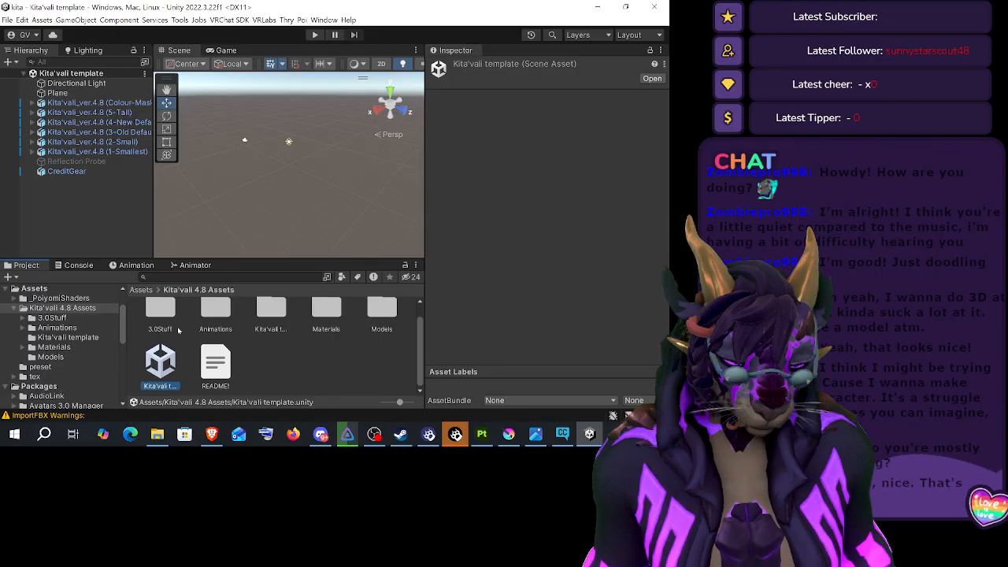
{"action": "scroll", "coordinate": [290, 161], "scroll_direction": "up", "scroll_amount": 8}
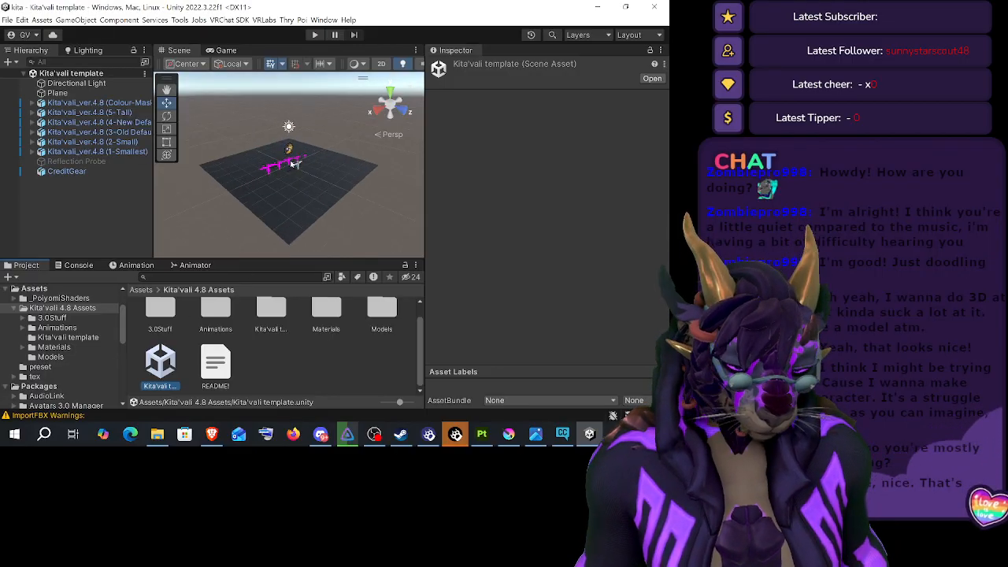
{"action": "left_click_drag", "start_coordinate": [329, 181], "coordinate": [364, 169], "text": "alt"}
{"action": "left_click_drag", "start_coordinate": [153, 152], "coordinate": [205, 155]}
{"action": "left_click_drag", "start_coordinate": [325, 191], "coordinate": [235, 187], "text": "alt"}
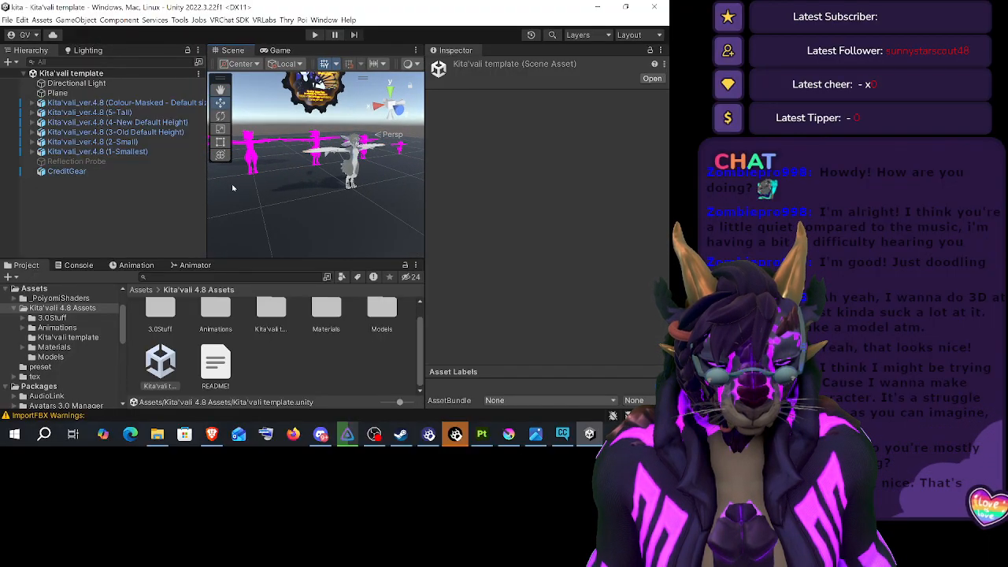
Step: Inspect the size variants from 1-Smallest to 5-Tall, then select the Colour-Masked avatar
{"action": "left_click", "coordinate": [132, 152]}
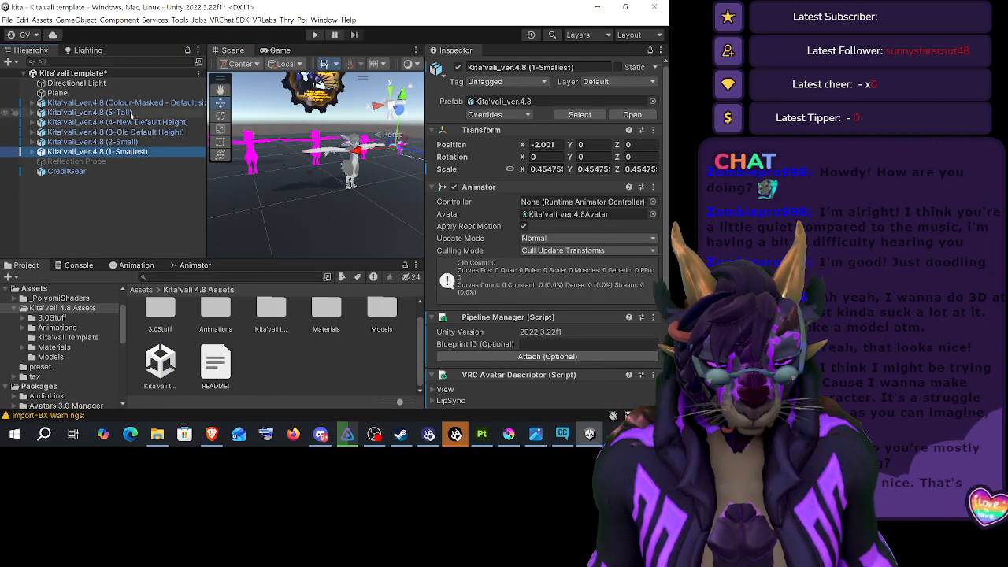
{"action": "left_click", "coordinate": [134, 132]}
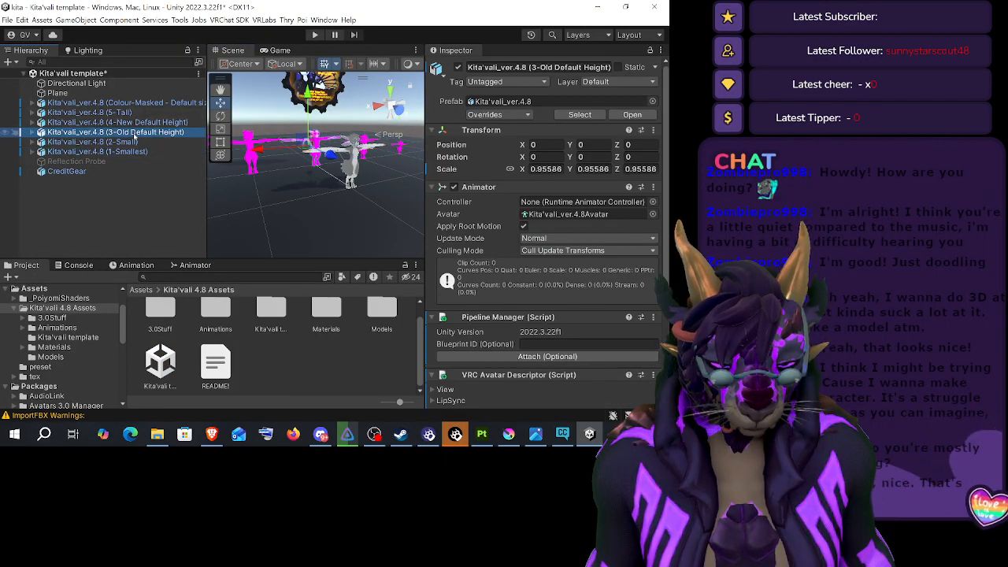
{"action": "left_click", "coordinate": [136, 123]}
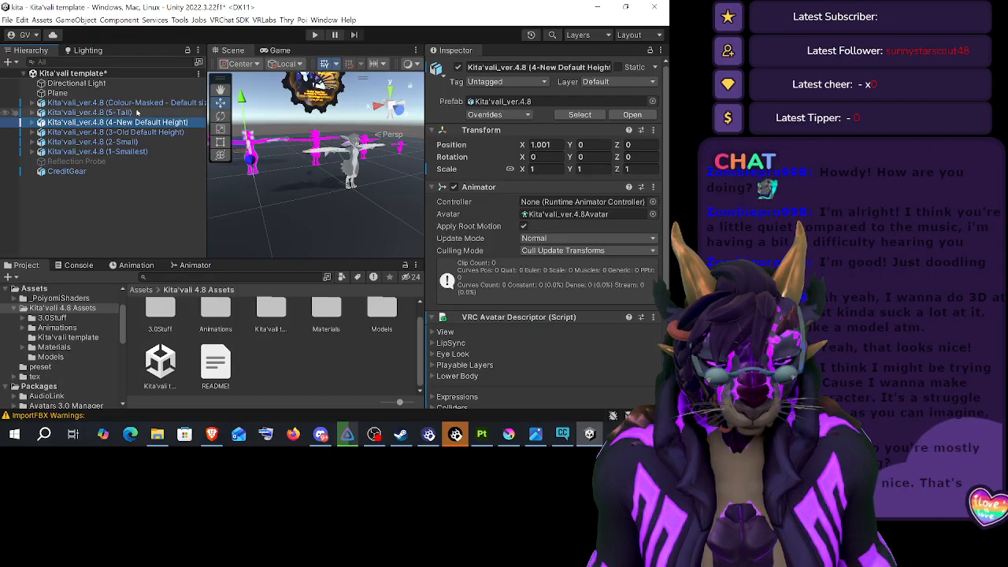
{"action": "left_click", "coordinate": [138, 112]}
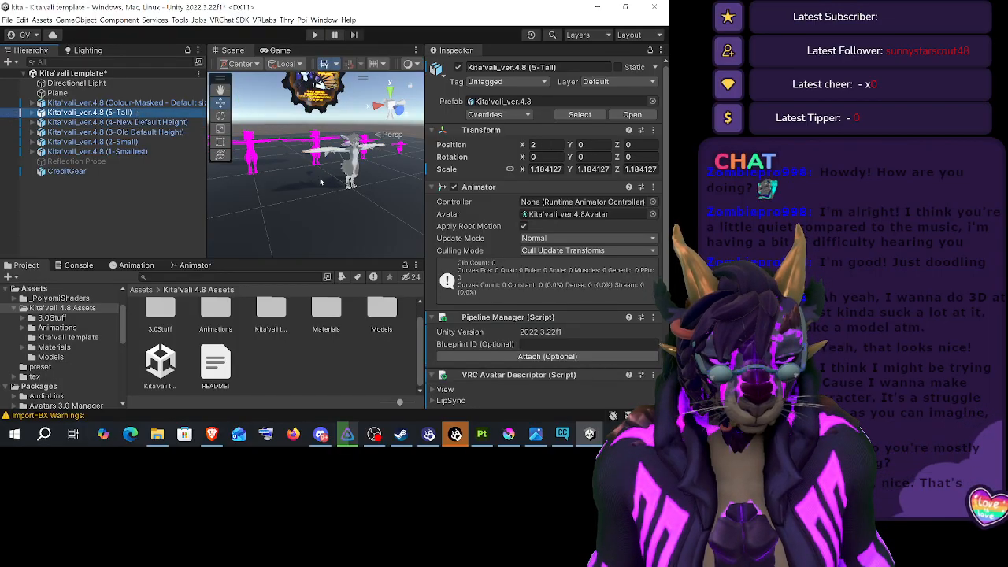
{"action": "left_click", "coordinate": [177, 141]}
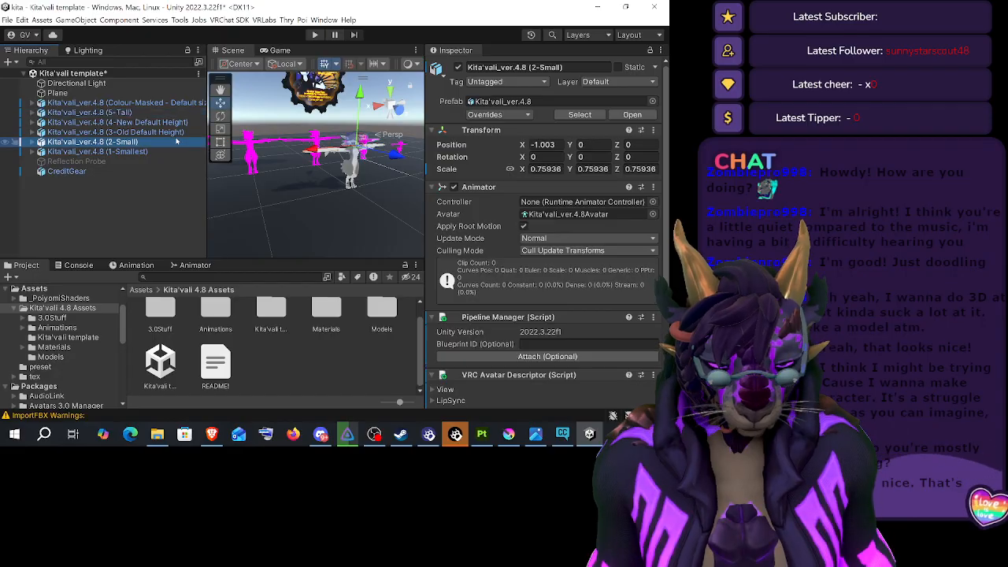
{"action": "double_click", "coordinate": [177, 141]}
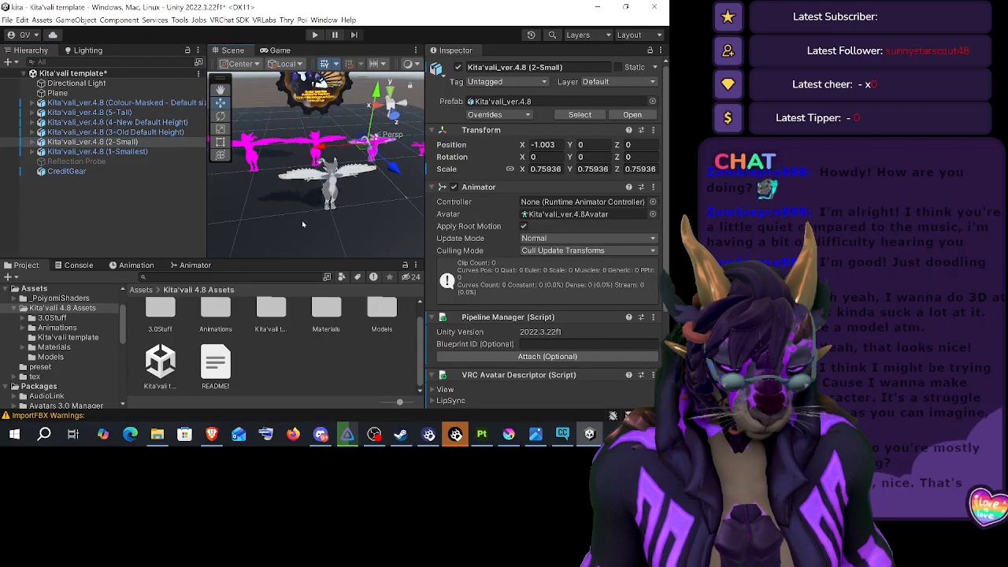
{"action": "left_click", "coordinate": [163, 104]}
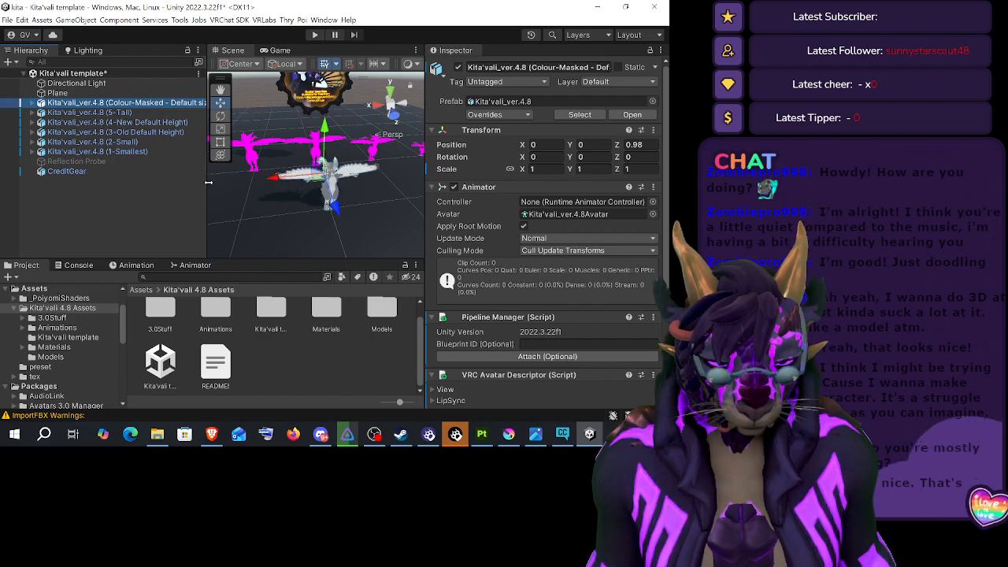
{"action": "mouse_move", "coordinate": [205, 184]}
{"action": "left_mouse_down"}
{"action": "mouse_move", "coordinate": [241, 183]}
{"action": "mouse_move", "coordinate": [192, 181]}
{"action": "left_mouse_up"}
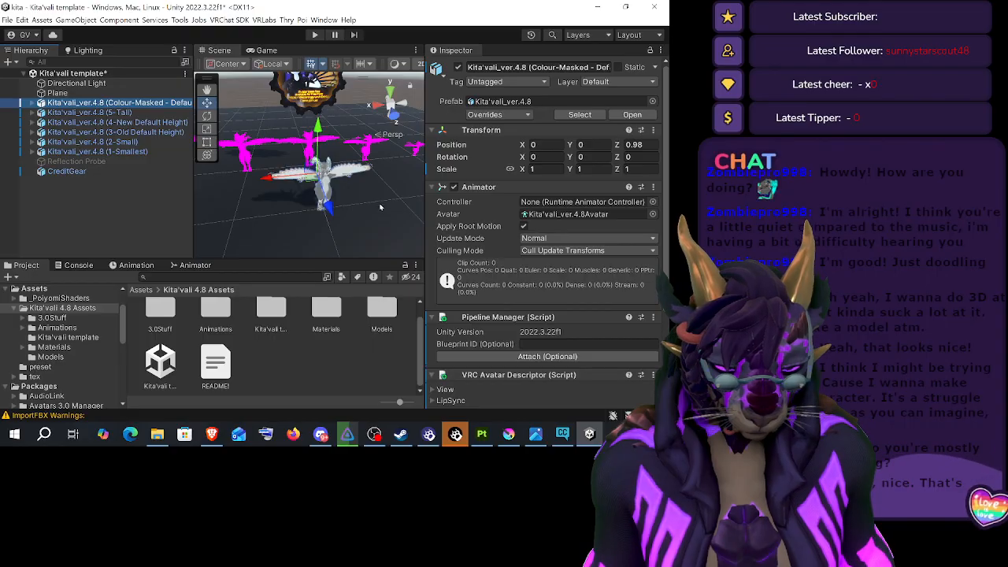
{"action": "scroll", "coordinate": [381, 207], "scroll_direction": "up", "scroll_amount": 3}
{"action": "right_click_drag", "start_coordinate": [367, 216], "coordinate": [346, 196]}
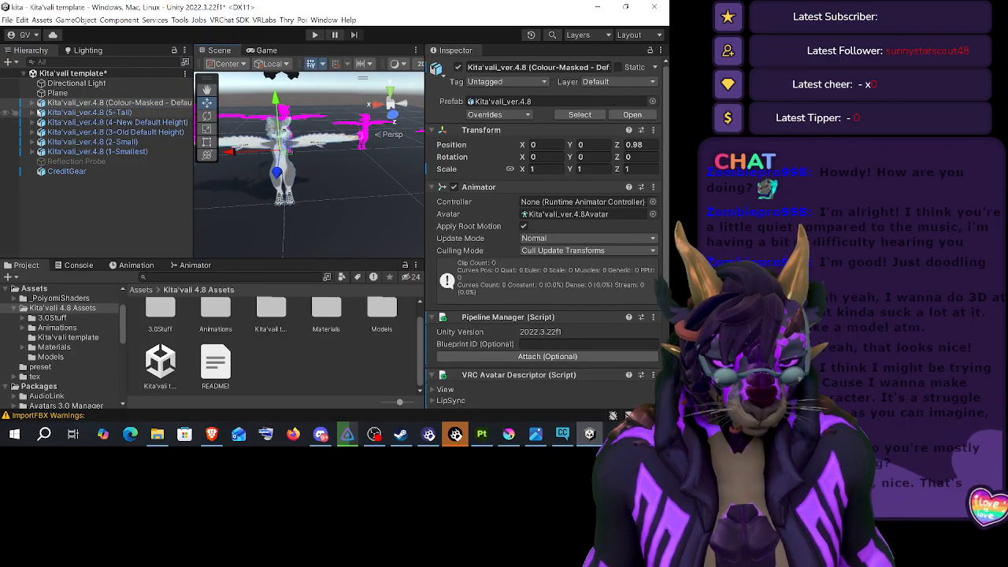
Step: Expand the Colour-Masked avatar and browse the Models, Materials and 3.0Stuff folders
{"action": "left_click", "coordinate": [32, 103]}
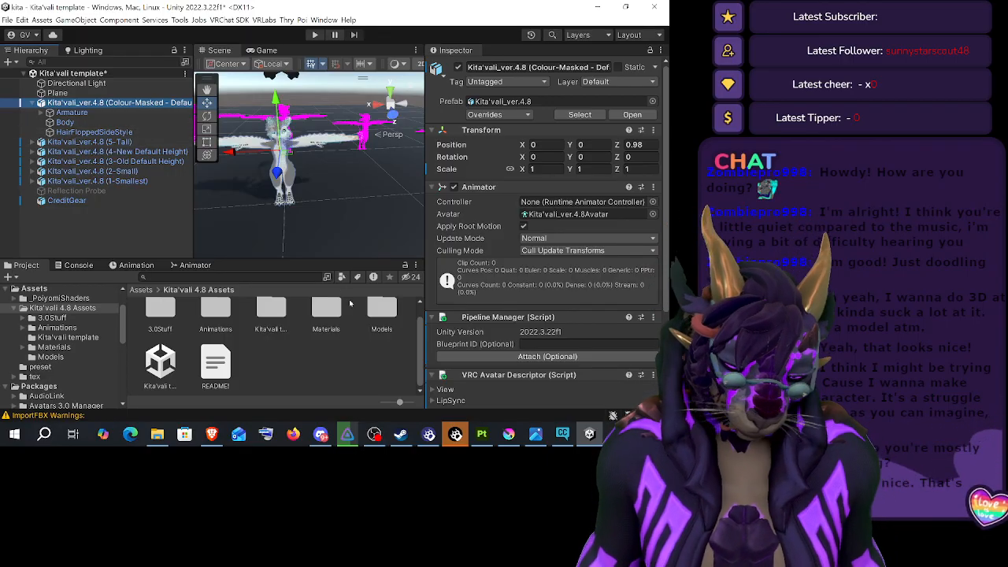
{"action": "double_click", "coordinate": [370, 313]}
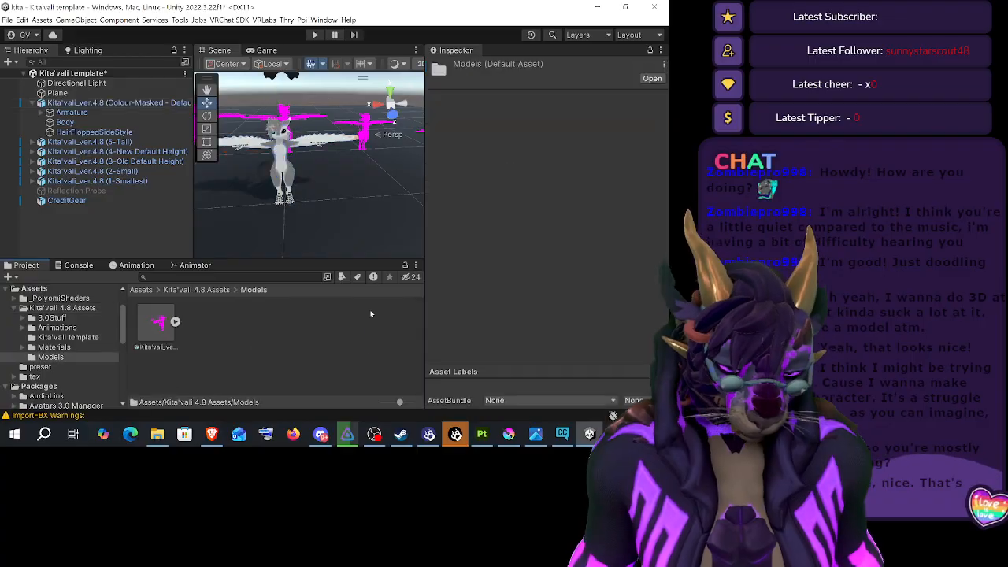
{"action": "left_click", "coordinate": [227, 290]}
{"action": "double_click", "coordinate": [319, 329]}
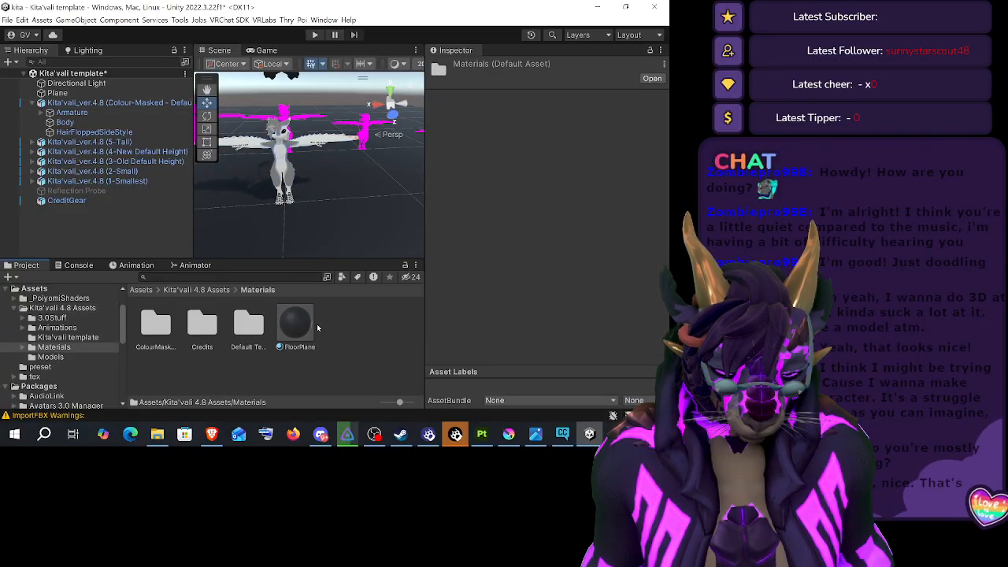
{"action": "left_click", "coordinate": [214, 291]}
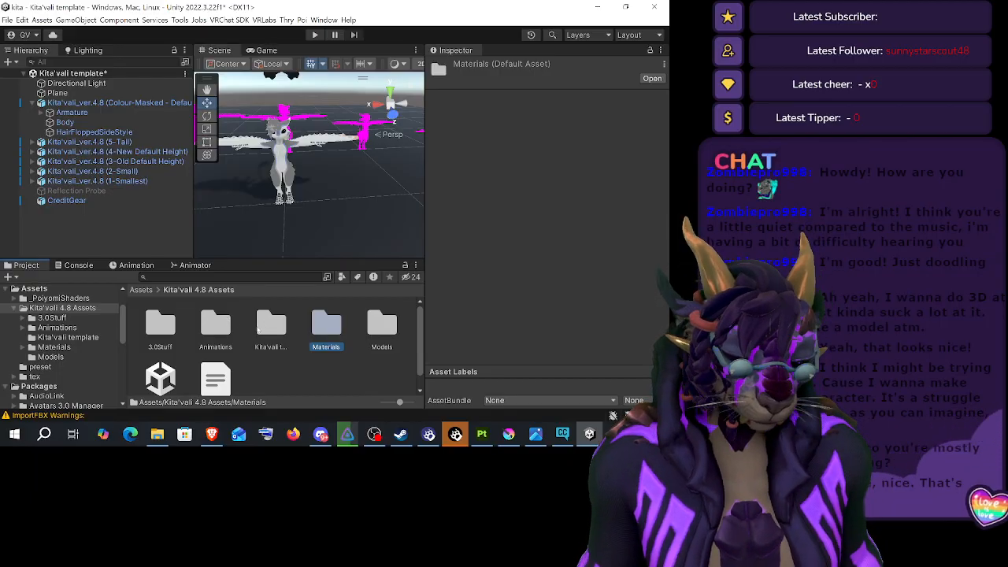
{"action": "double_click", "coordinate": [166, 331]}
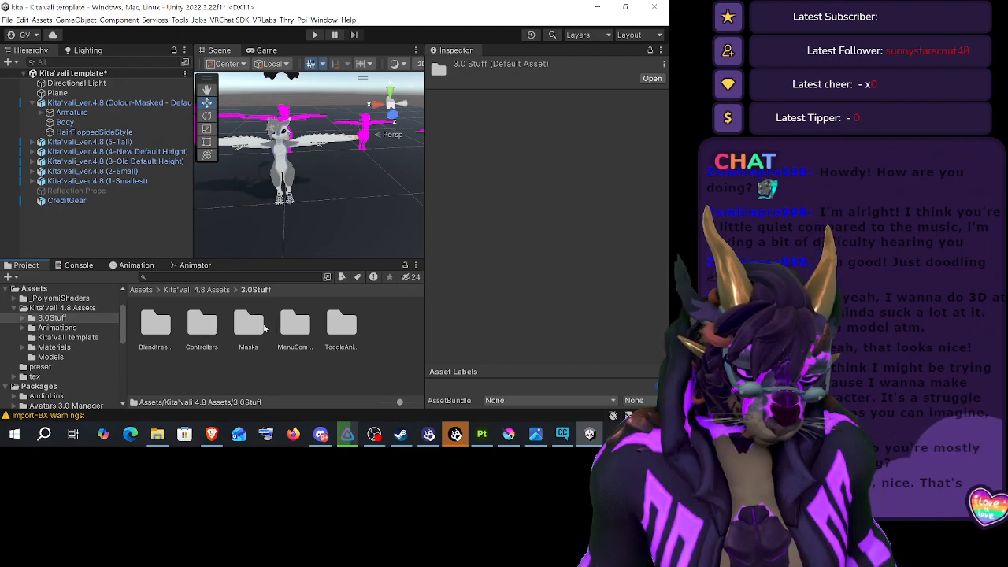
Step: Select the avatar root and expand Lower Body and Playable Layers in the VRC Avatar Descriptor
{"action": "left_click", "coordinate": [72, 113]}
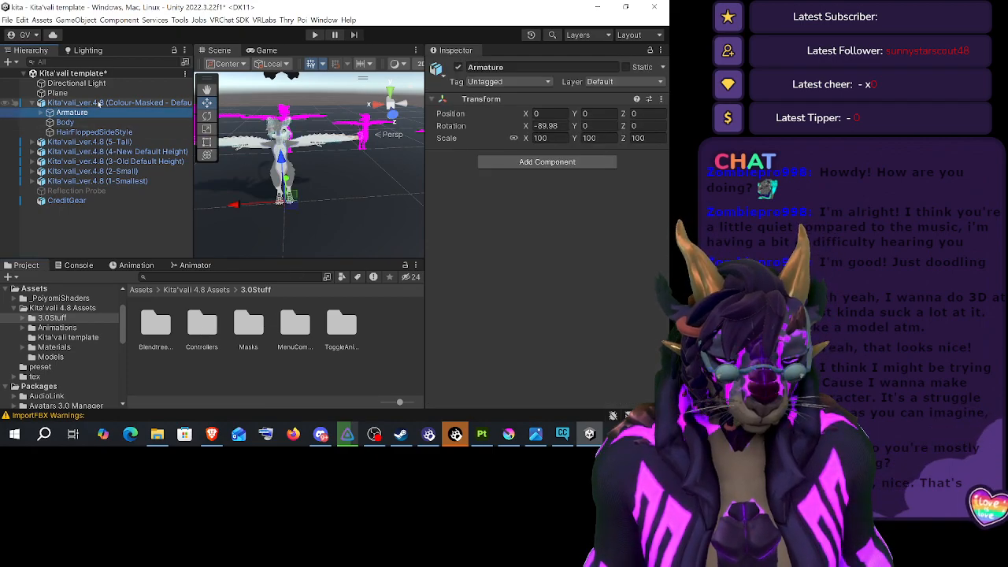
{"action": "left_click", "coordinate": [83, 103]}
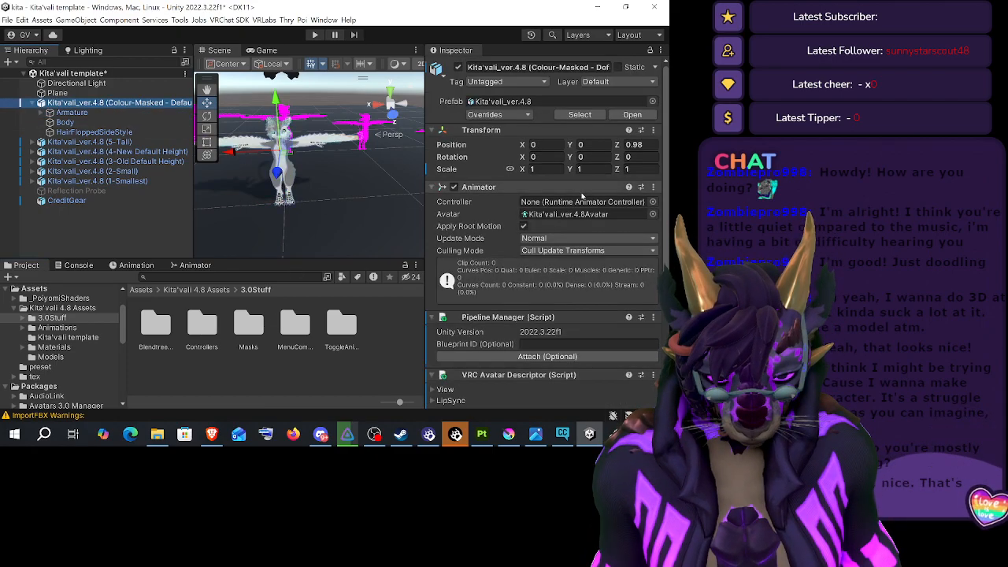
{"action": "scroll", "coordinate": [582, 196], "scroll_direction": "down", "scroll_amount": 3}
{"action": "scroll", "coordinate": [582, 196], "scroll_direction": "down", "scroll_amount": 1}
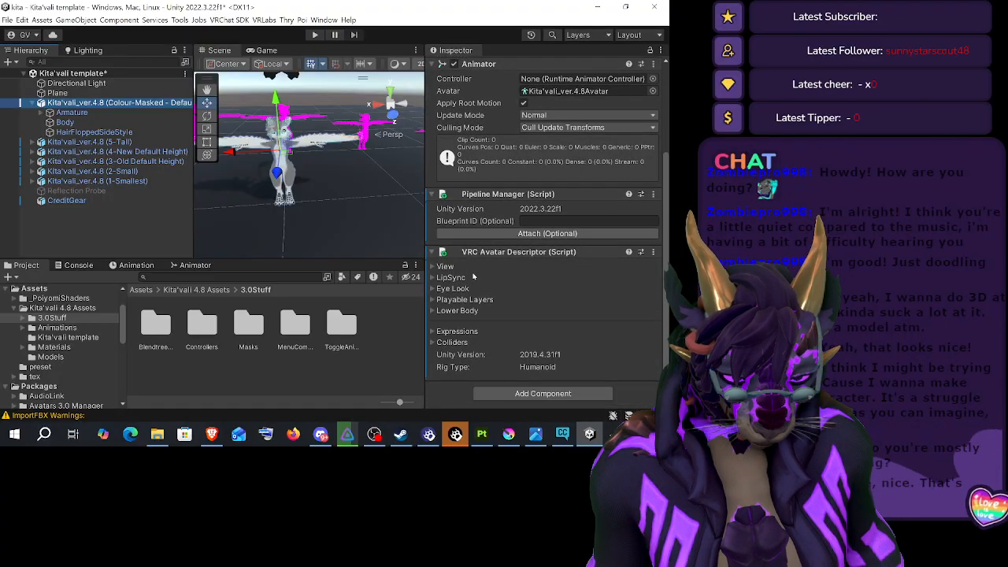
{"action": "left_click", "coordinate": [434, 312]}
{"action": "scroll", "coordinate": [435, 313], "scroll_direction": "down", "scroll_amount": 1}
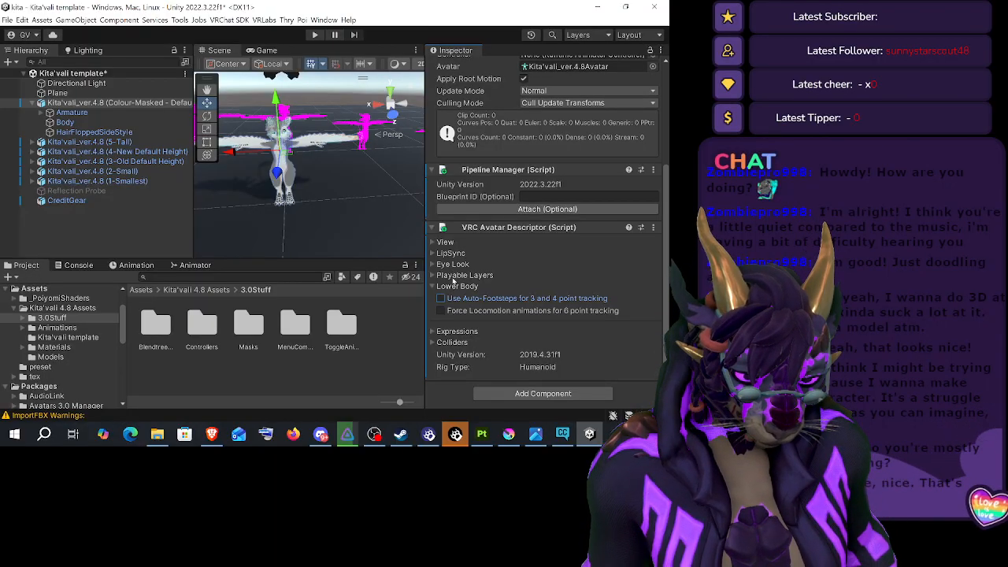
{"action": "left_click", "coordinate": [433, 276]}
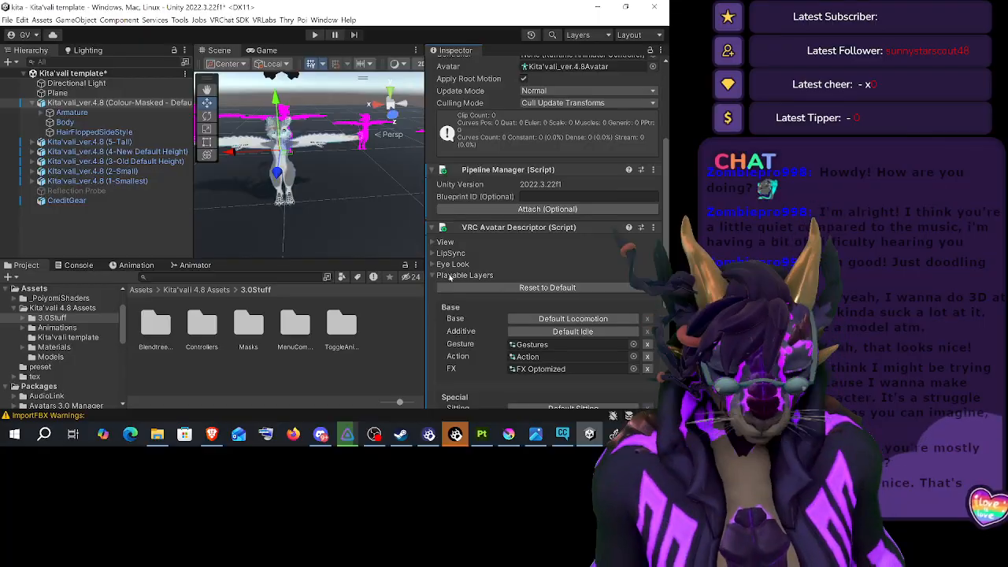
Step: Frame the avatar in the Scene view and select its Body mesh
{"action": "scroll", "coordinate": [297, 180], "scroll_direction": "up", "scroll_amount": 5}
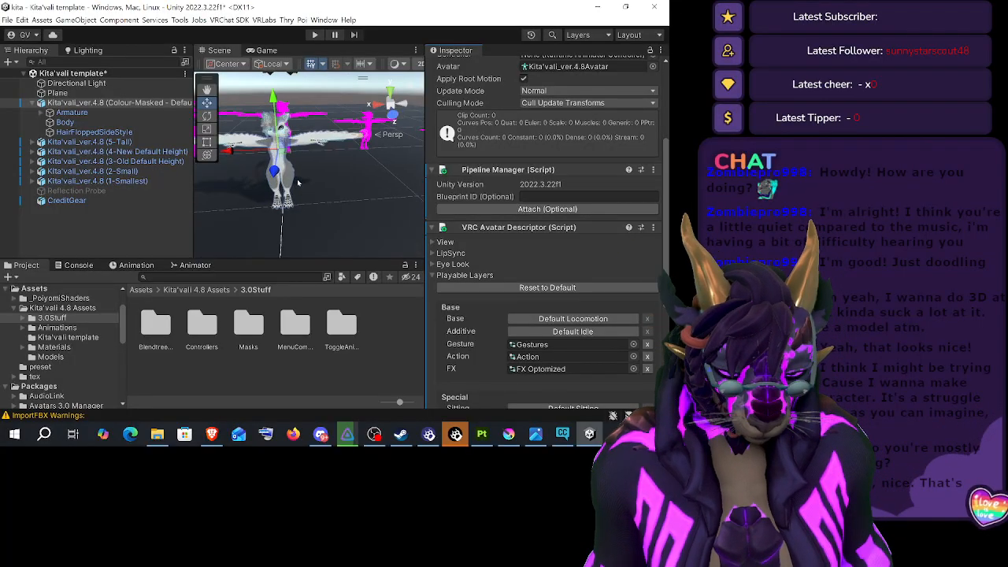
{"action": "middle_click_drag", "start_coordinate": [297, 180], "coordinate": [352, 204]}
{"action": "scroll", "coordinate": [347, 214], "scroll_direction": "up", "scroll_amount": 1}
{"action": "scroll", "coordinate": [357, 214], "scroll_direction": "up", "scroll_amount": 2}
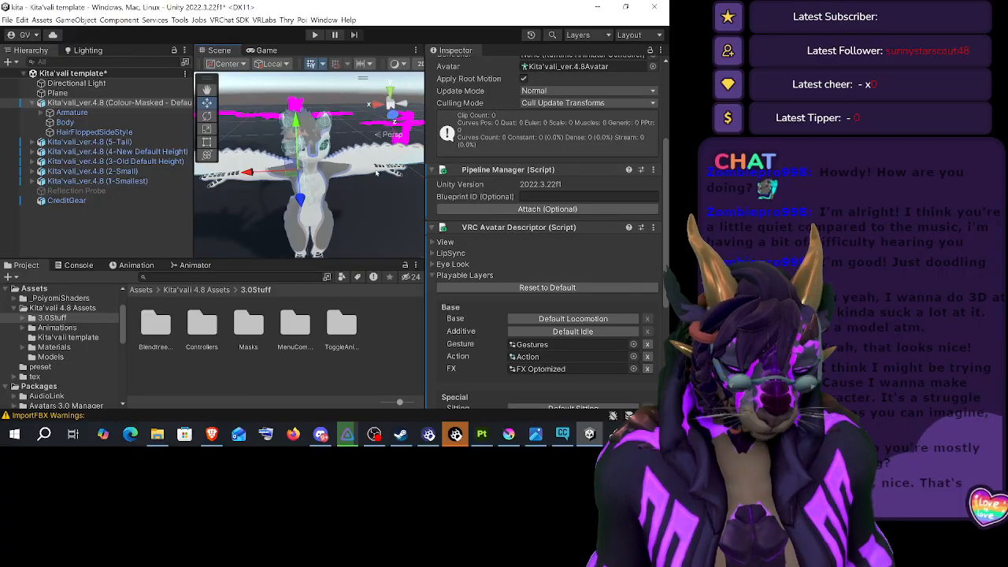
{"action": "left_click", "coordinate": [95, 123]}
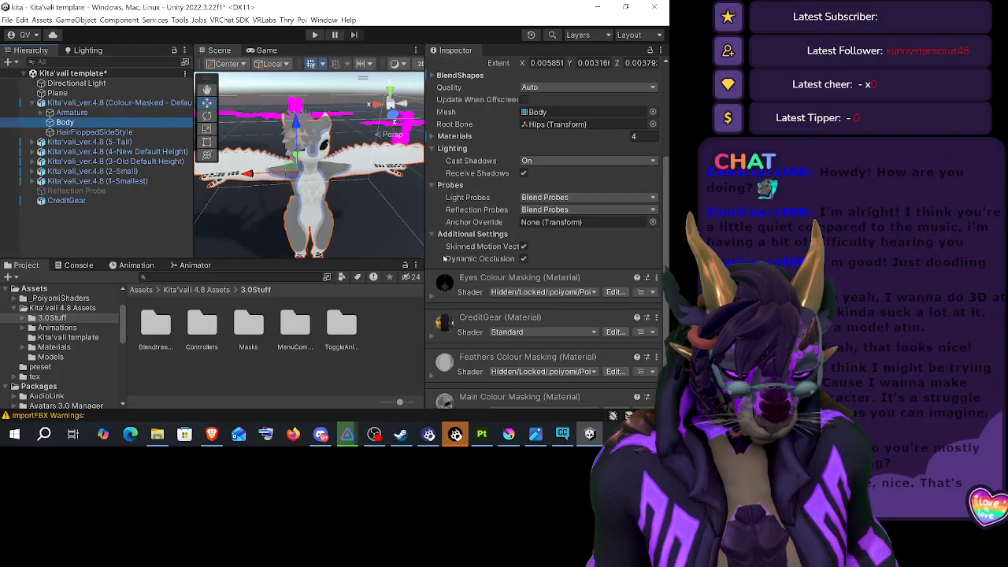
Step: Set the Main Colour Masking material's shader to .poiyomi > Poiyomi Pro
{"action": "scroll", "coordinate": [484, 224], "scroll_direction": "down", "scroll_amount": 2}
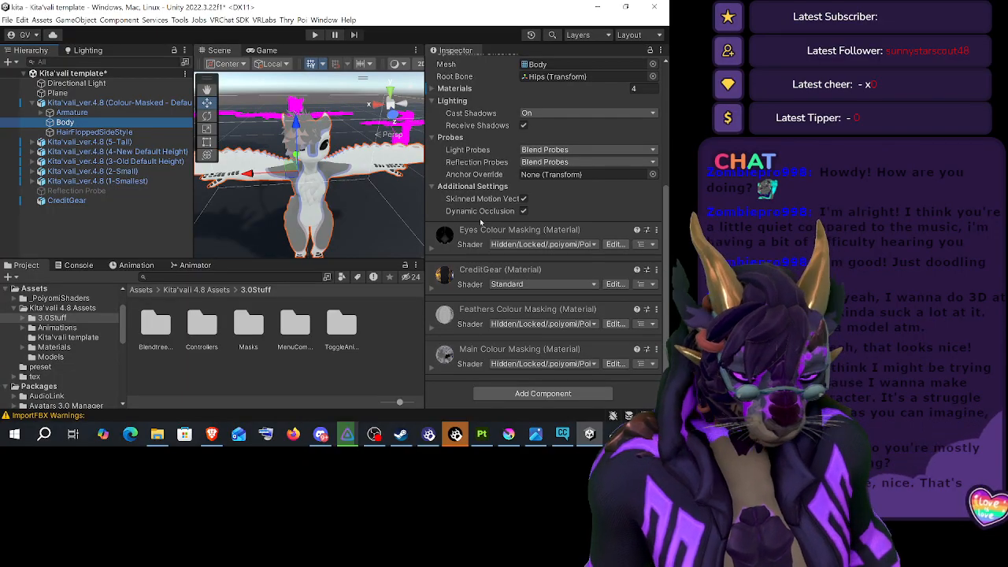
{"action": "left_click", "coordinate": [594, 363]}
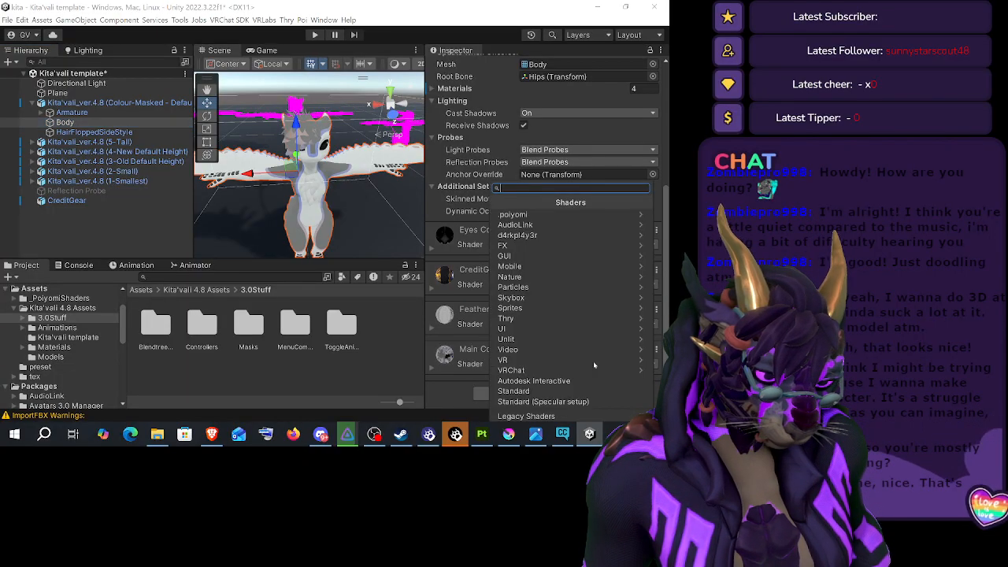
{"action": "left_click", "coordinate": [443, 395]}
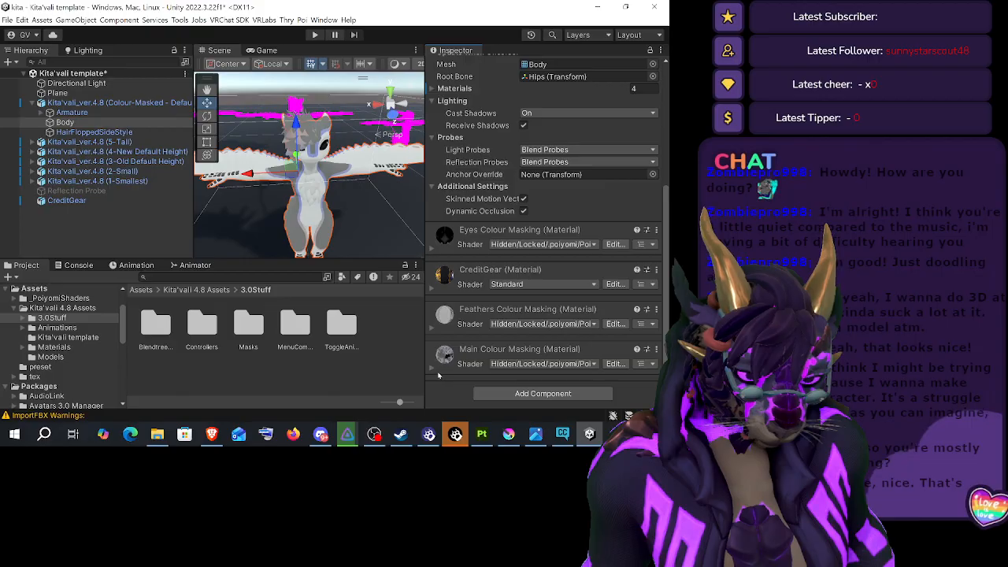
{"action": "left_click", "coordinate": [435, 369]}
{"action": "scroll", "coordinate": [441, 367], "scroll_direction": "down", "scroll_amount": 3}
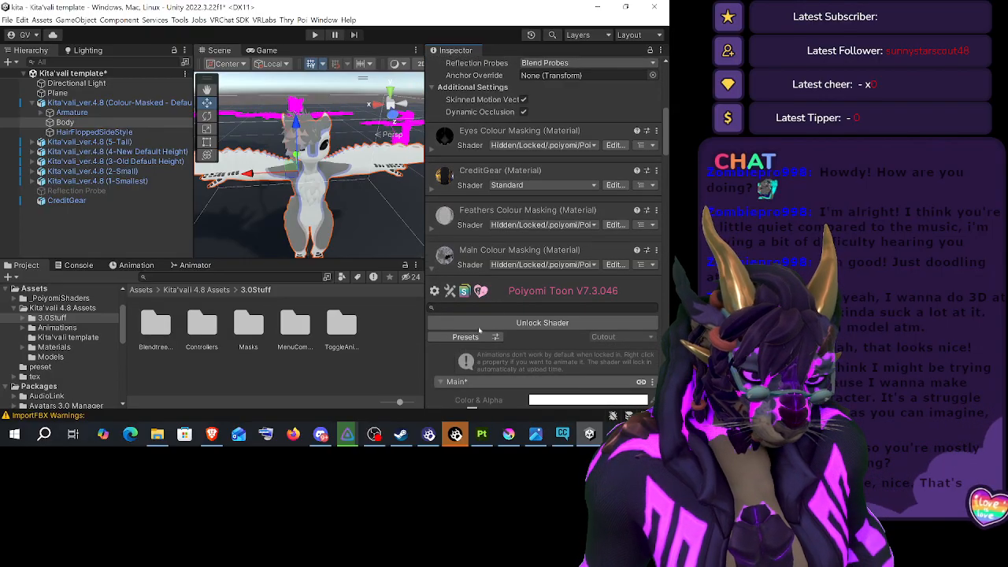
{"action": "left_click", "coordinate": [567, 265]}
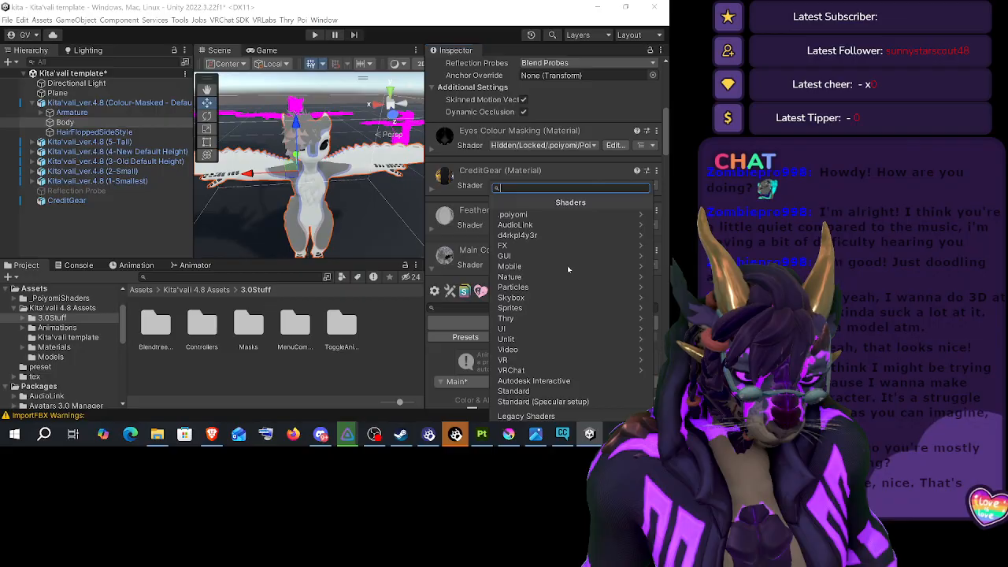
{"action": "left_click", "coordinate": [571, 214]}
{"action": "left_click", "coordinate": [565, 224]}
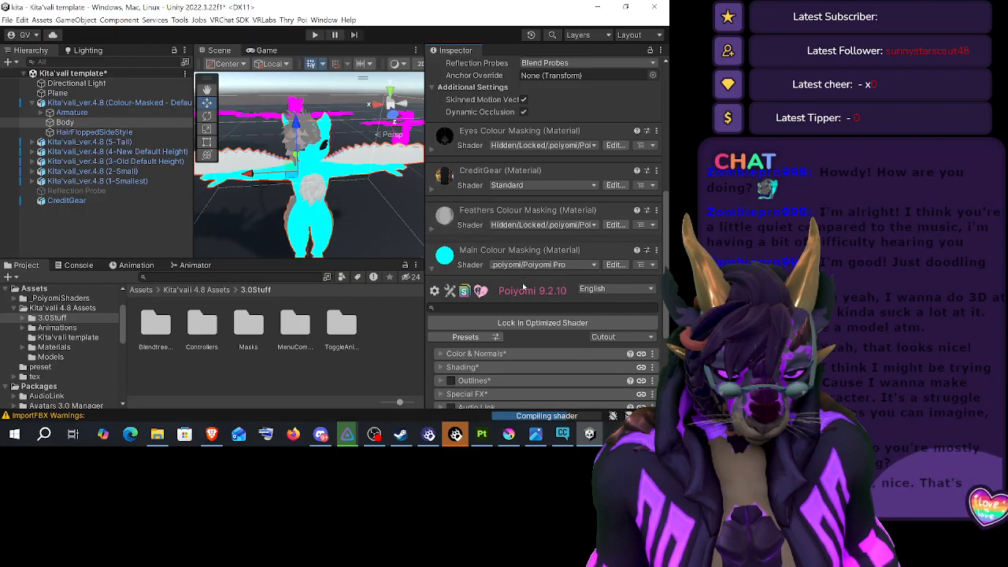
Step: Bring up the preset chooser for the Main Colour Masking material
{"action": "scroll", "coordinate": [524, 288], "scroll_direction": "down", "scroll_amount": 3}
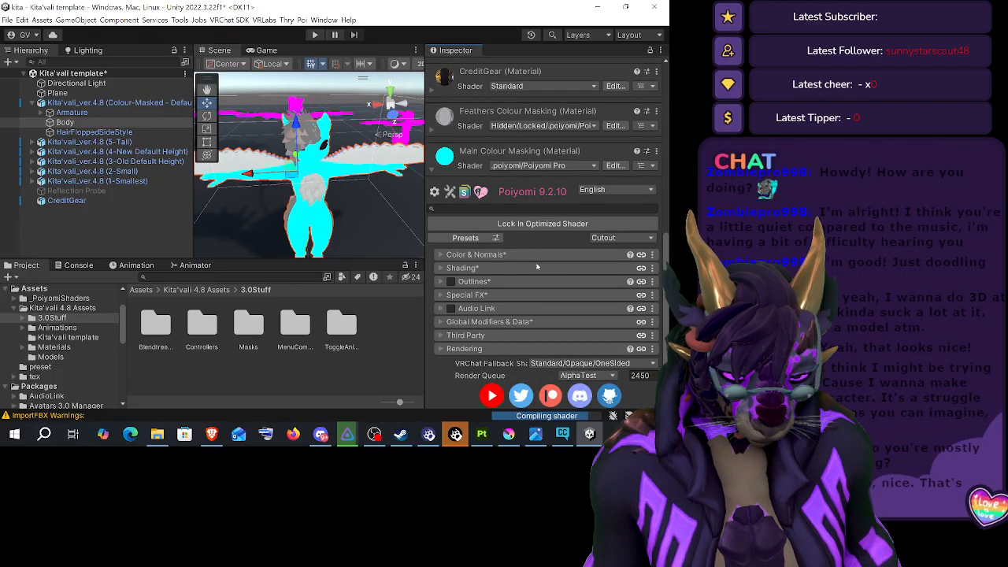
{"action": "scroll", "coordinate": [536, 267], "scroll_direction": "up", "scroll_amount": 2}
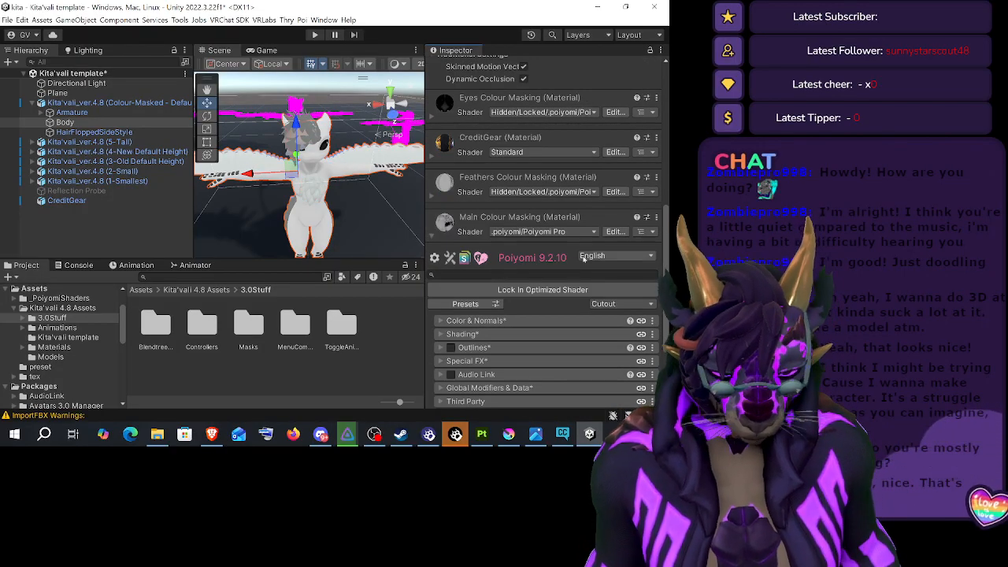
{"action": "left_click", "coordinate": [646, 219]}
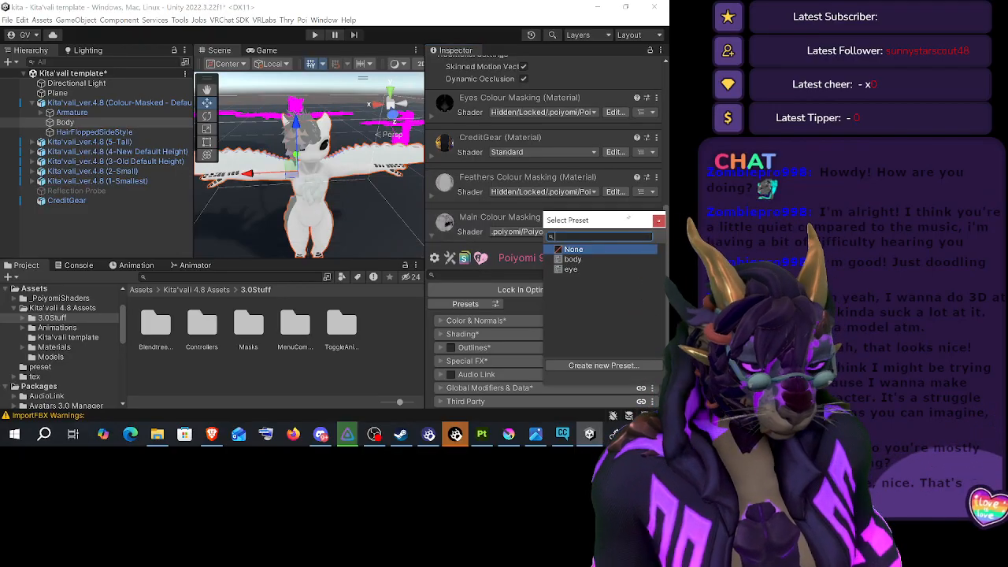
Step: Apply the 'body' preset to both the Main and Feathers Colour Masking materials
{"action": "left_click", "coordinate": [572, 259]}
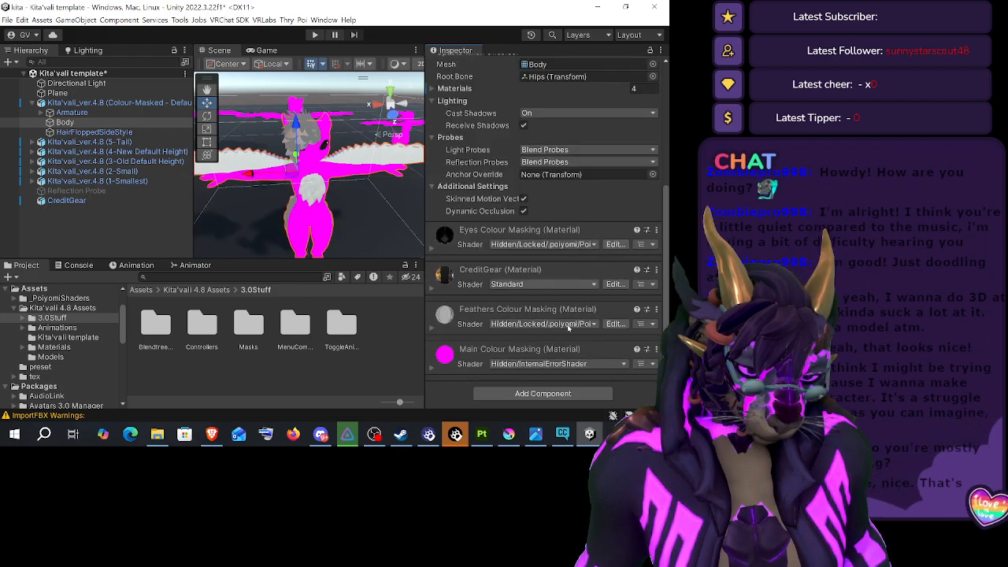
{"action": "left_click", "coordinate": [646, 311]}
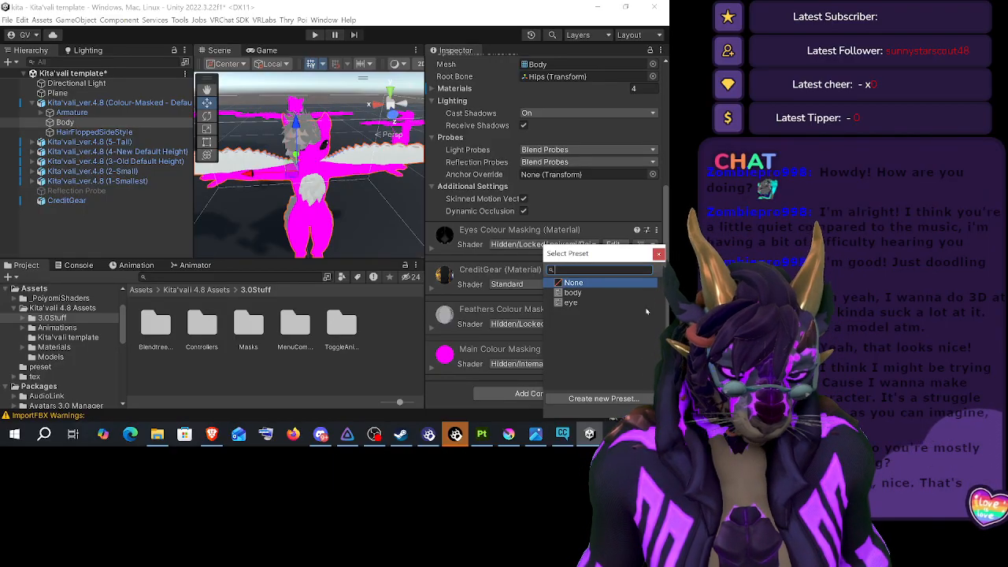
{"action": "left_click", "coordinate": [573, 294]}
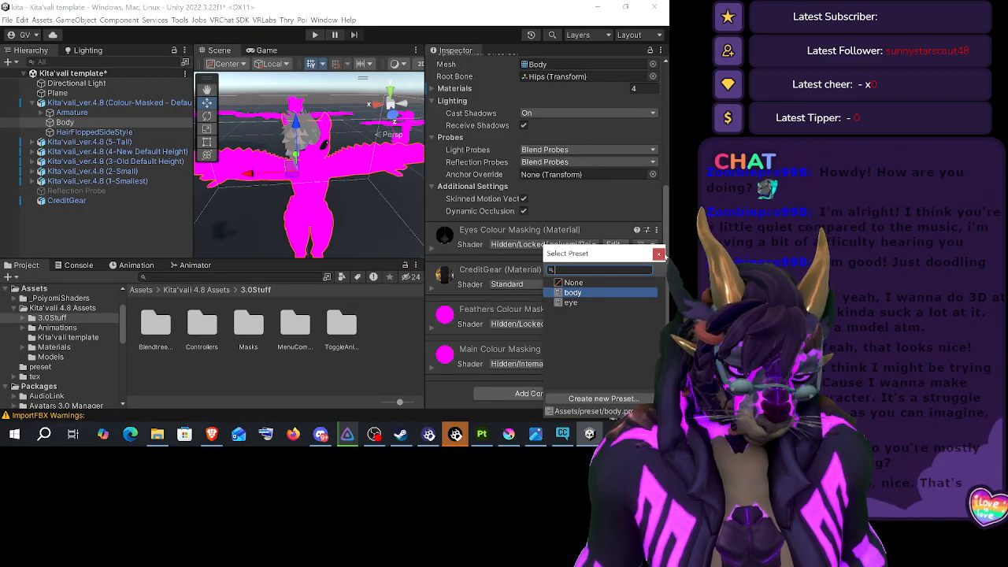
{"action": "left_click", "coordinate": [658, 254]}
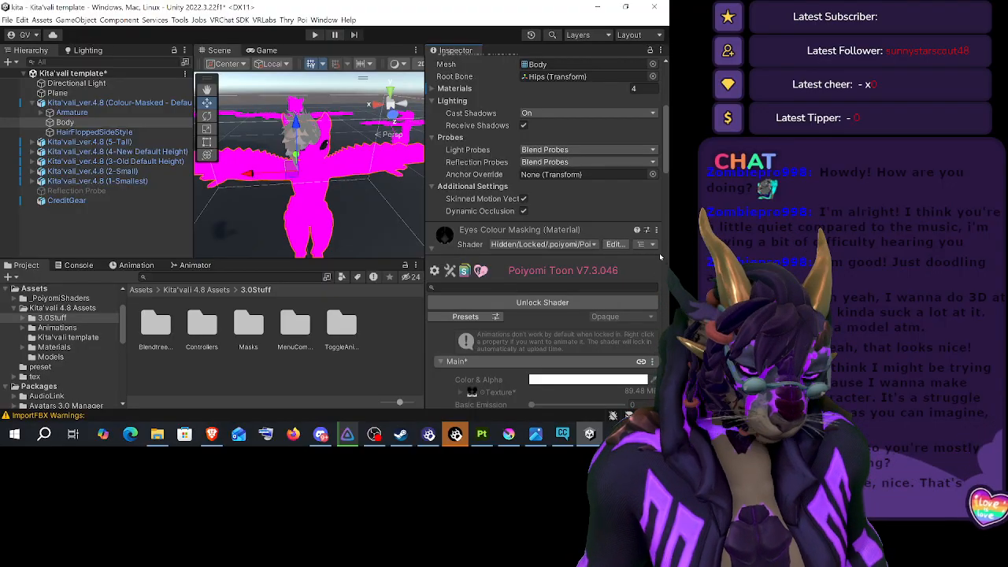
Step: Look through the Eyes Colour Masking Poiyomi Toon settings, then collapse its material editor
{"action": "scroll", "coordinate": [587, 246], "scroll_direction": "down", "scroll_amount": 5}
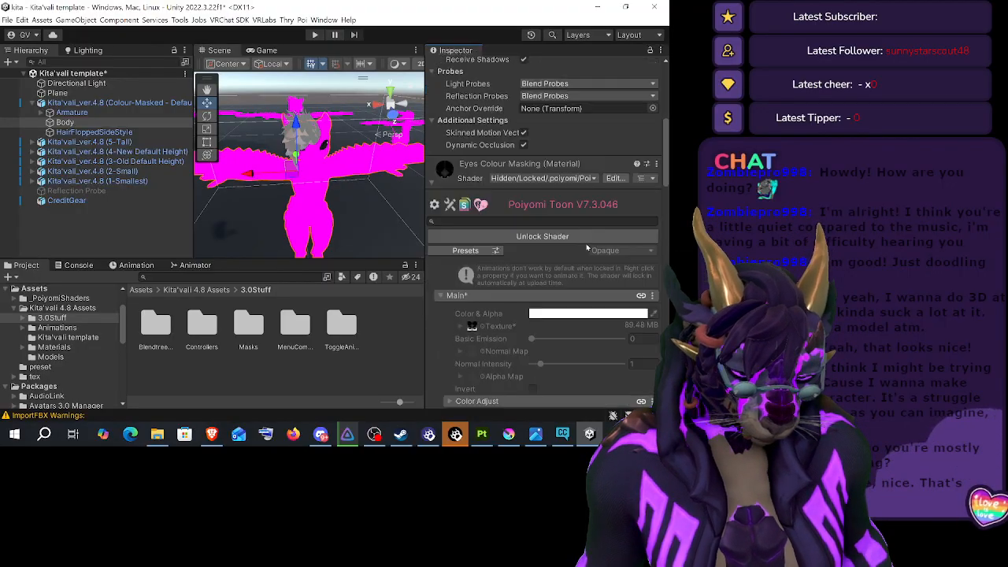
{"action": "scroll", "coordinate": [587, 246], "scroll_direction": "down", "scroll_amount": 15}
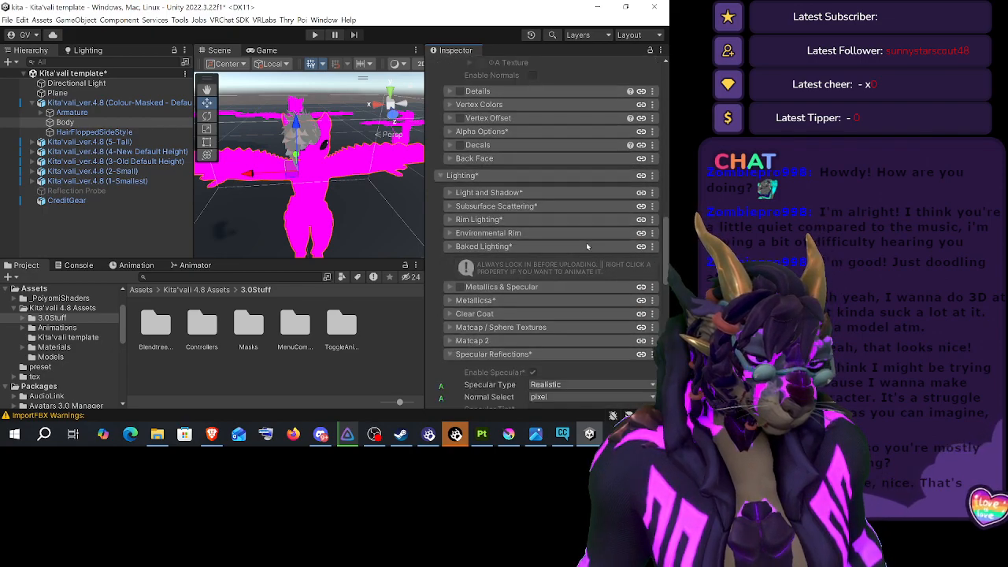
{"action": "scroll", "coordinate": [587, 247], "scroll_direction": "down", "scroll_amount": 6}
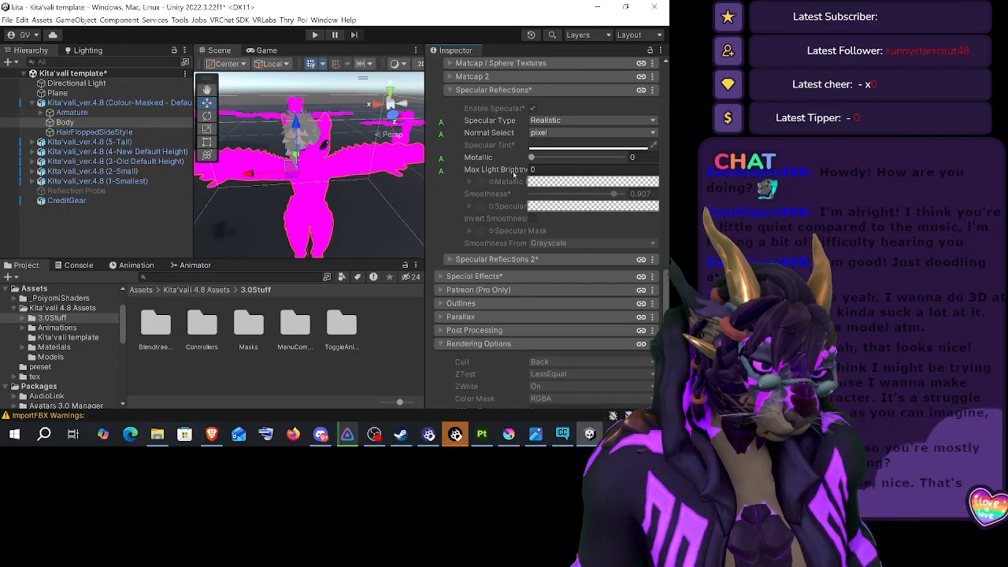
{"action": "scroll", "coordinate": [513, 173], "scroll_direction": "down", "scroll_amount": 3}
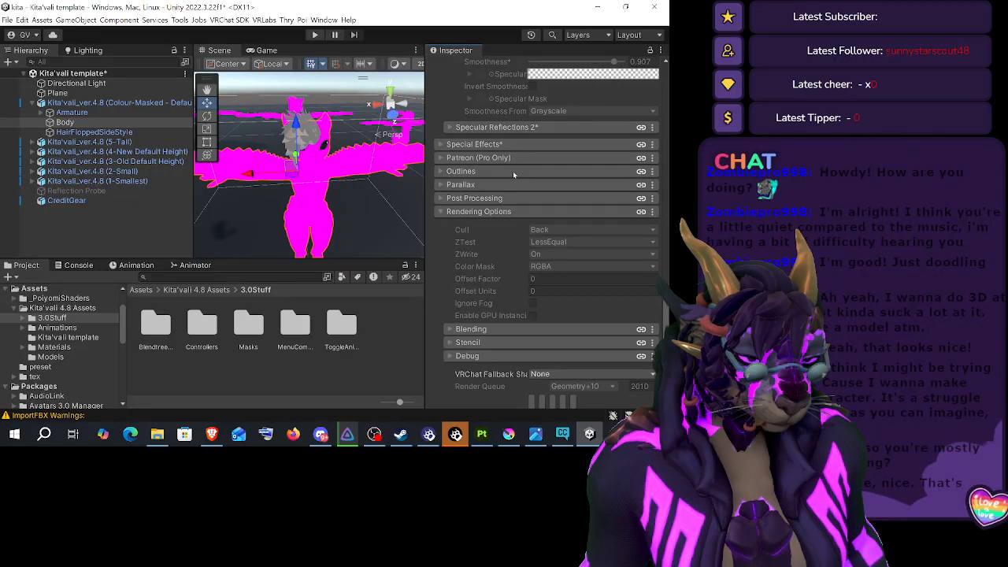
{"action": "scroll", "coordinate": [512, 170], "scroll_direction": "down", "scroll_amount": 1}
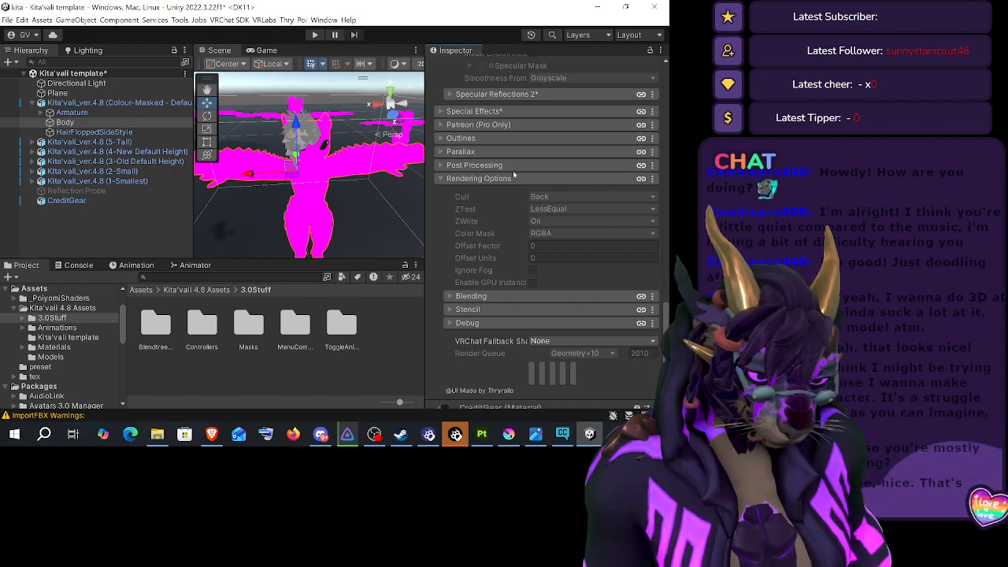
{"action": "scroll", "coordinate": [528, 205], "scroll_direction": "down", "scroll_amount": 4}
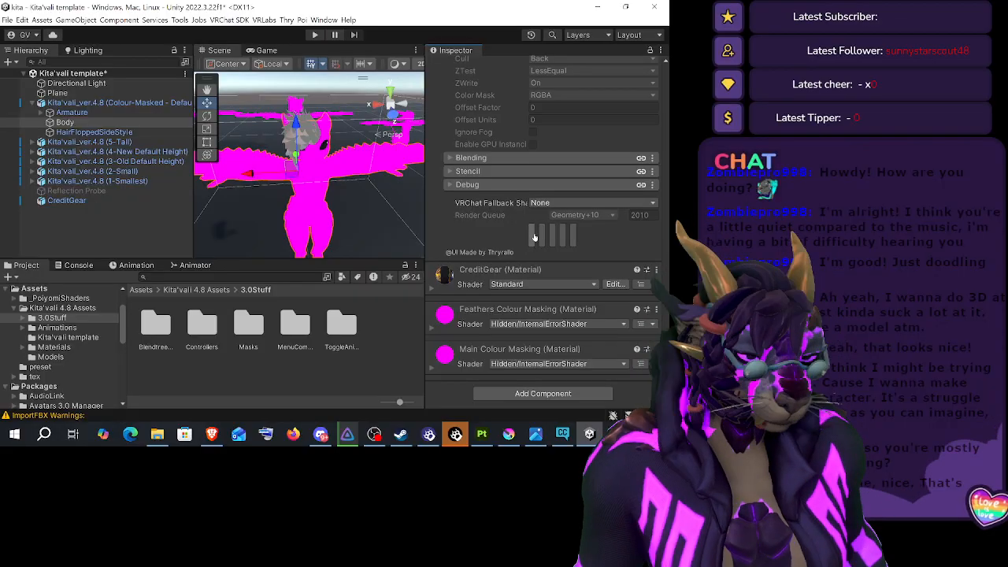
{"action": "scroll", "coordinate": [532, 210], "scroll_direction": "up", "scroll_amount": 2}
{"action": "scroll", "coordinate": [531, 207], "scroll_direction": "up", "scroll_amount": 4}
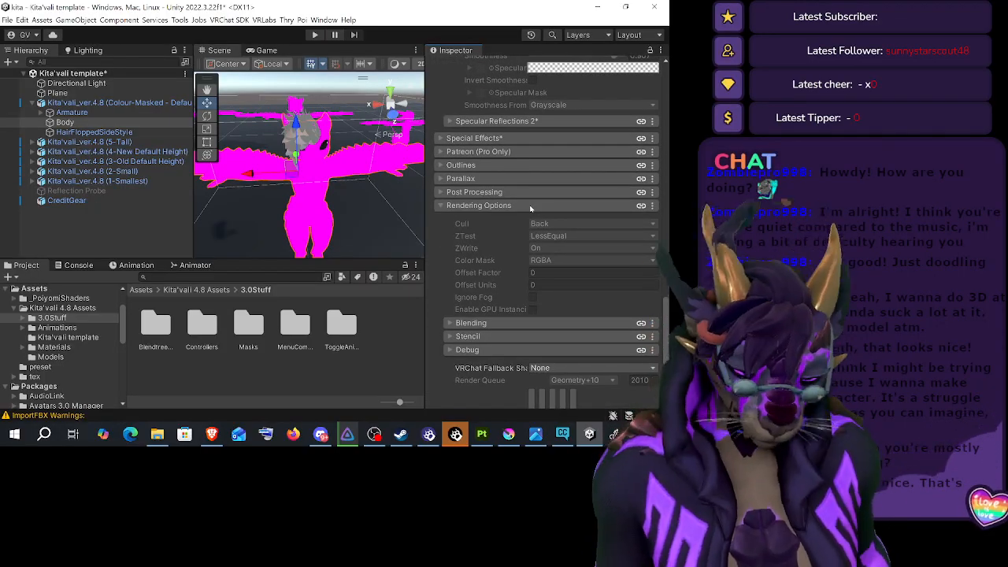
{"action": "scroll", "coordinate": [505, 162], "scroll_direction": "up", "scroll_amount": 4}
{"action": "scroll", "coordinate": [506, 163], "scroll_direction": "up", "scroll_amount": 15}
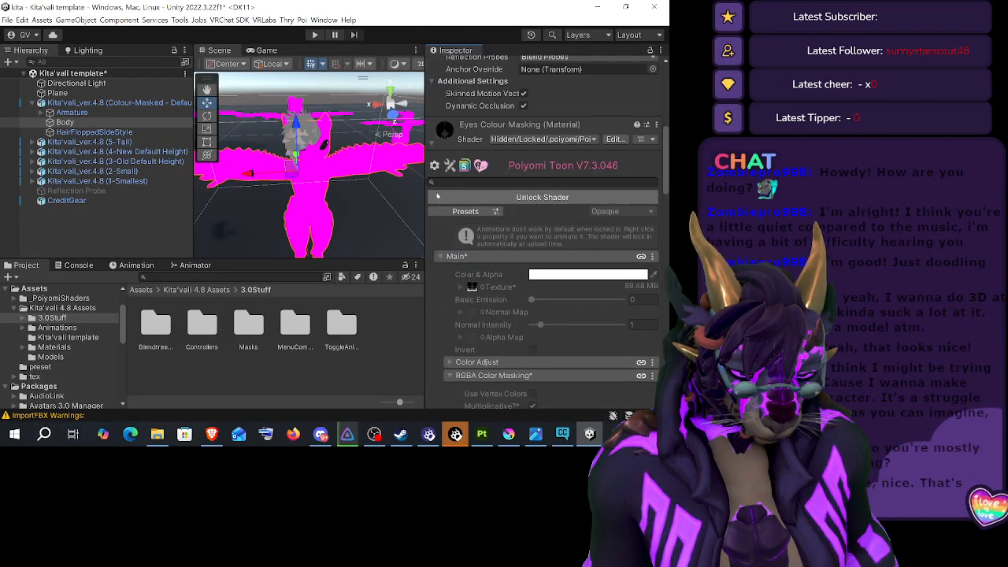
{"action": "left_click", "coordinate": [432, 142]}
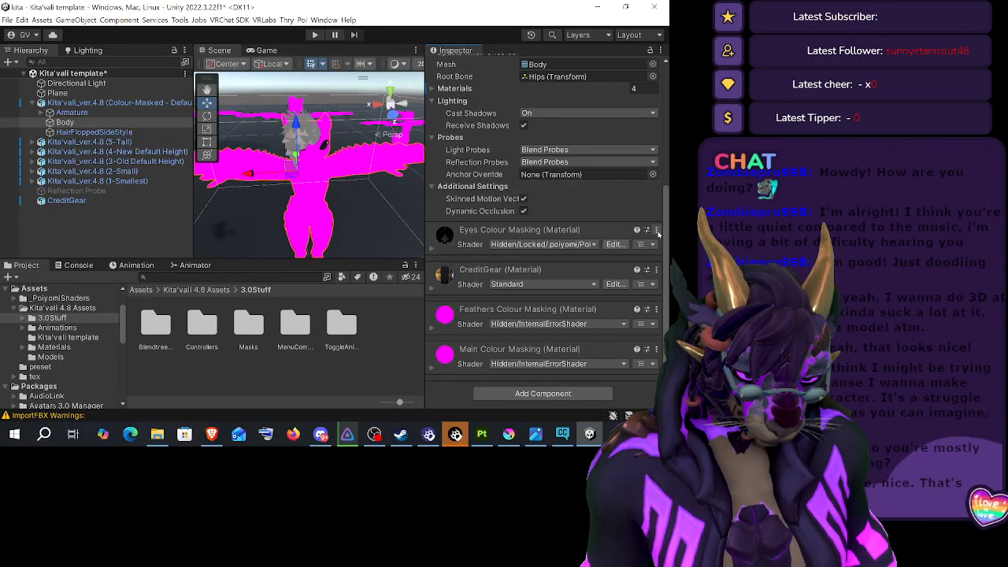
Step: Reselect the Kita'vali avatar's Body mesh and review its materials, checking the Eyes material's variant family
{"action": "scroll", "coordinate": [293, 223], "scroll_direction": "down", "scroll_amount": 5}
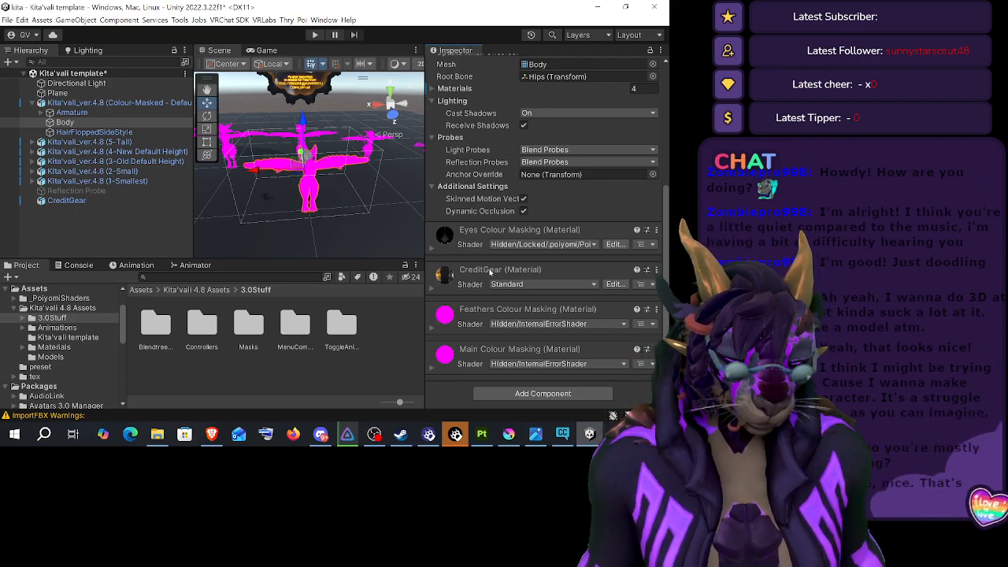
{"action": "scroll", "coordinate": [297, 135], "scroll_direction": "down", "scroll_amount": 6}
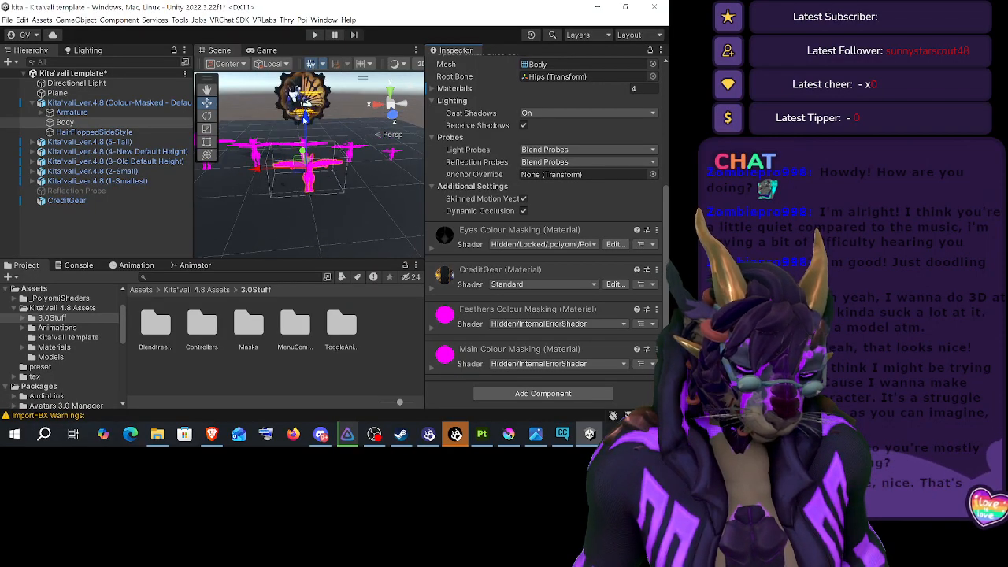
{"action": "scroll", "coordinate": [302, 122], "scroll_direction": "up", "scroll_amount": 2}
{"action": "left_click", "coordinate": [307, 96]}
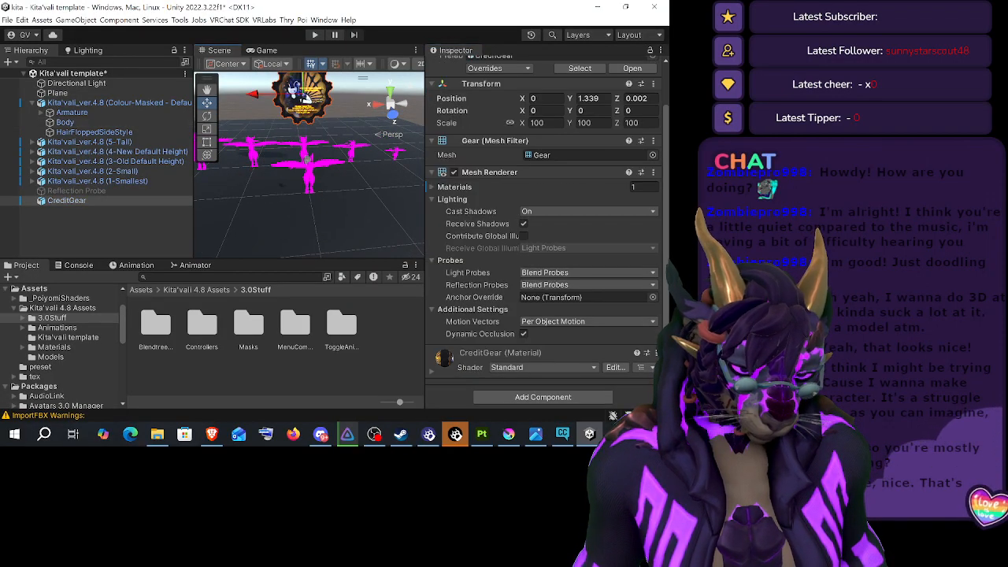
{"action": "left_click", "coordinate": [310, 176]}
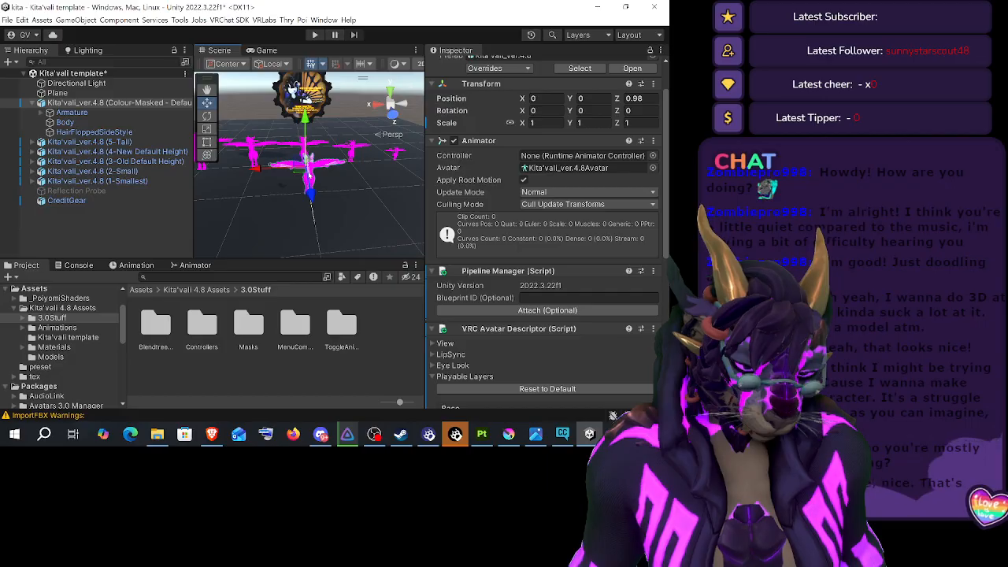
{"action": "scroll", "coordinate": [397, 203], "scroll_direction": "down", "scroll_amount": 2}
{"action": "scroll", "coordinate": [333, 180], "scroll_direction": "up", "scroll_amount": 8}
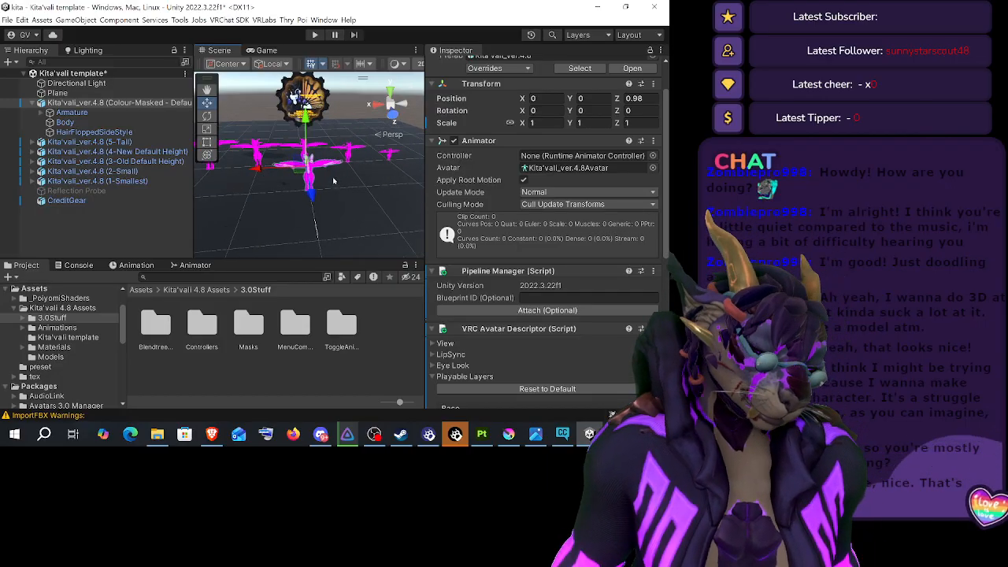
{"action": "scroll", "coordinate": [330, 179], "scroll_direction": "up", "scroll_amount": 5}
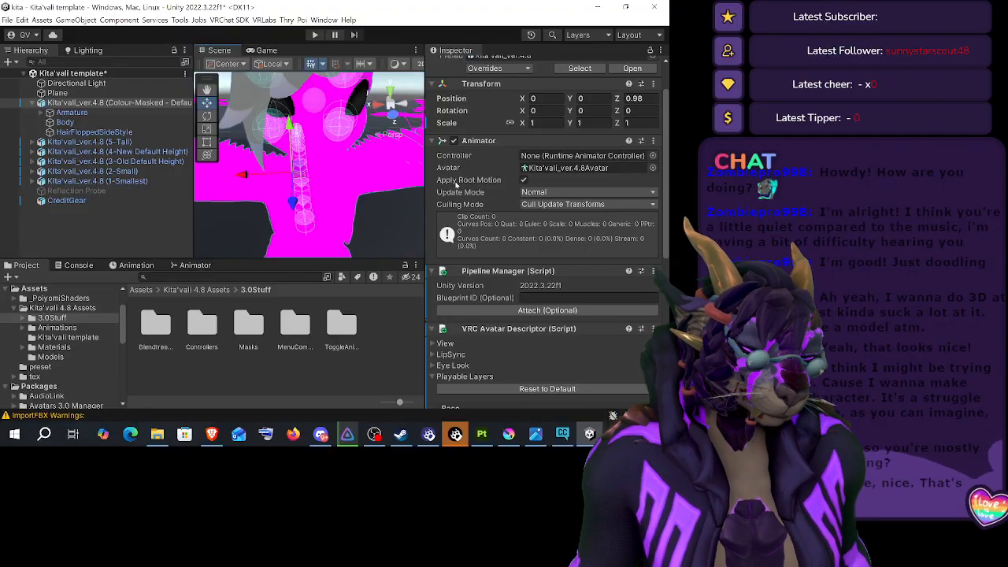
{"action": "scroll", "coordinate": [462, 243], "scroll_direction": "down", "scroll_amount": 6}
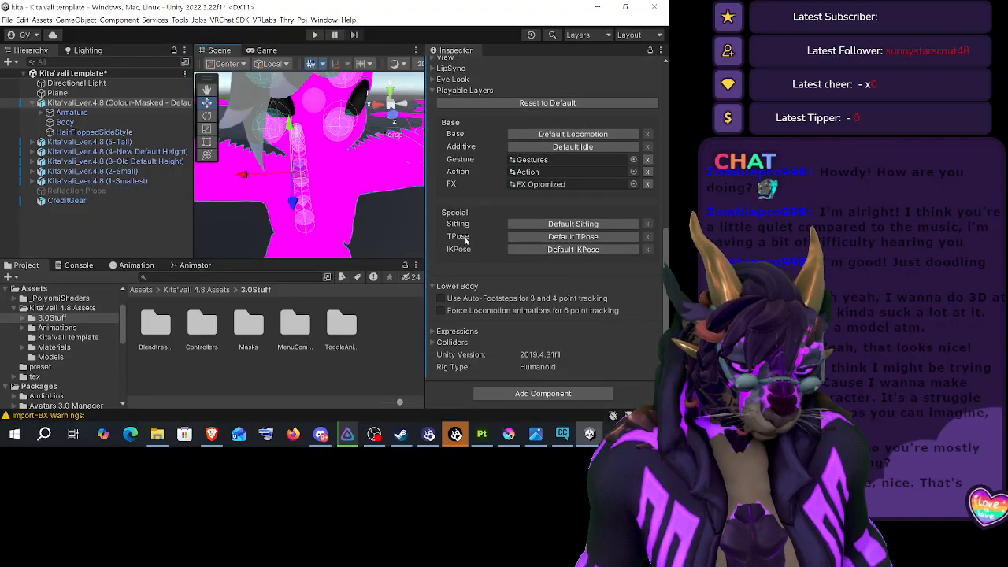
{"action": "left_click", "coordinate": [65, 122]}
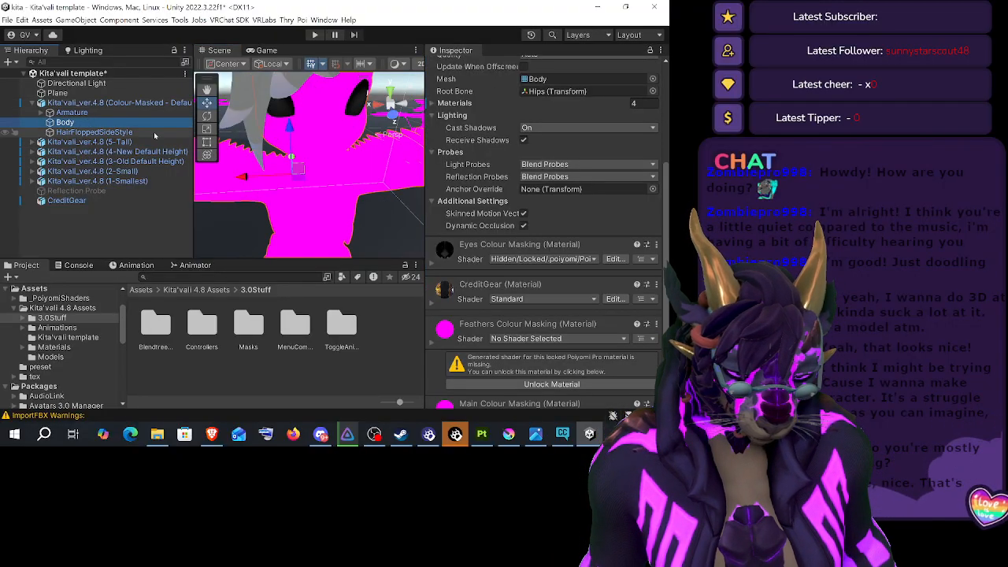
{"action": "scroll", "coordinate": [488, 189], "scroll_direction": "down", "scroll_amount": 4}
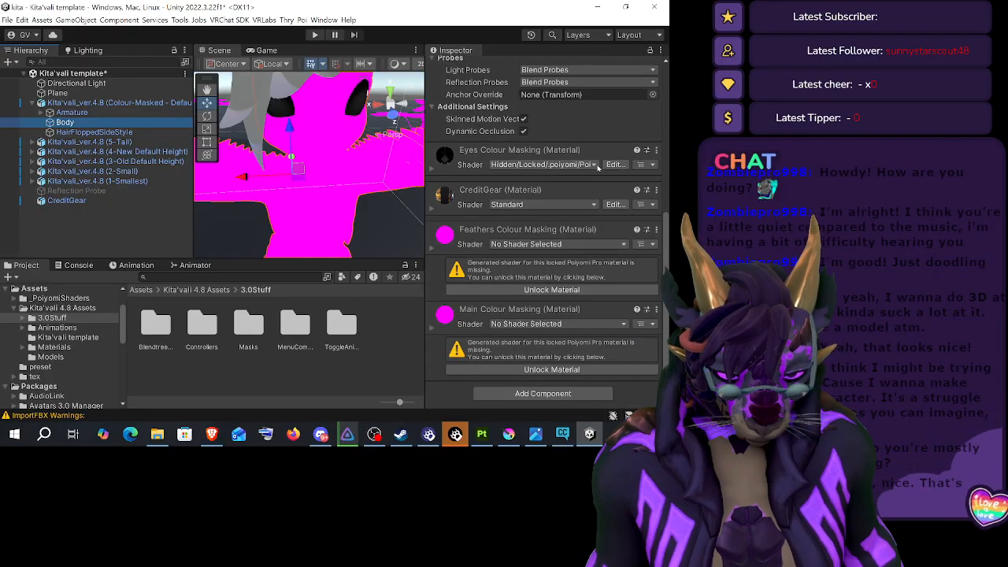
{"action": "left_click", "coordinate": [643, 164]}
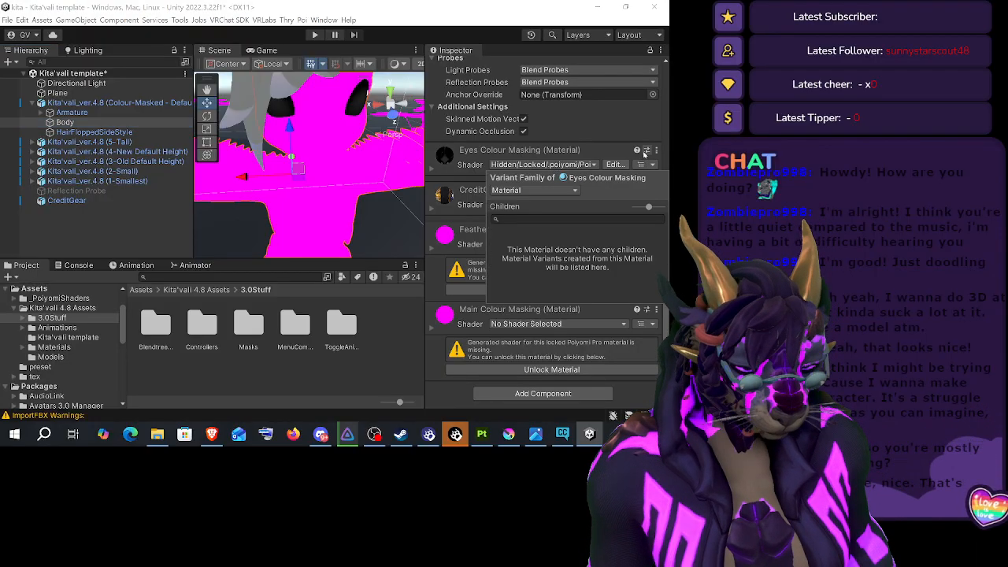
Step: Apply the 'eye' preset to the Eyes material and the 'body' preset to HairFloppedSideStyle's hair material
{"action": "left_click", "coordinate": [645, 151]}
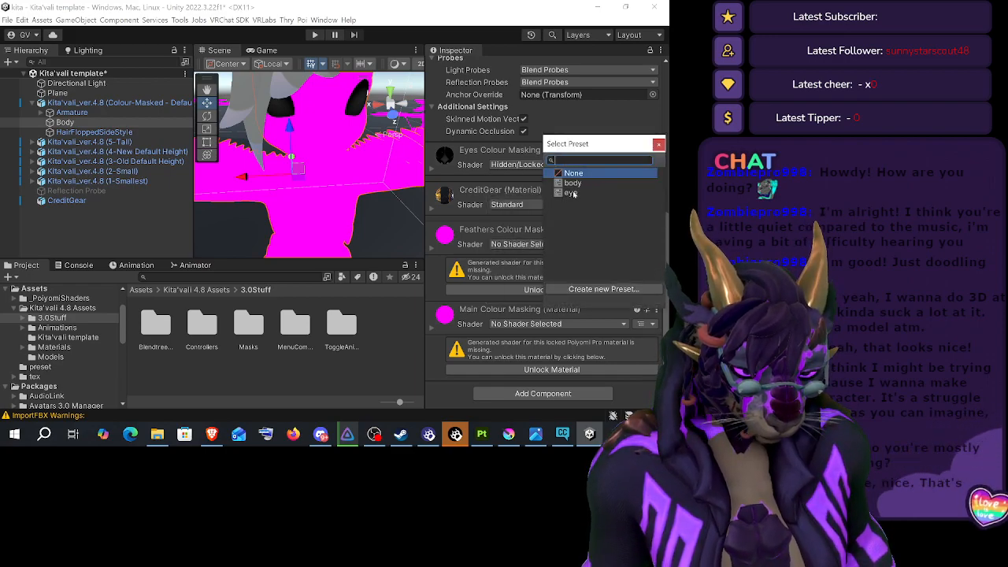
{"action": "left_click", "coordinate": [570, 193]}
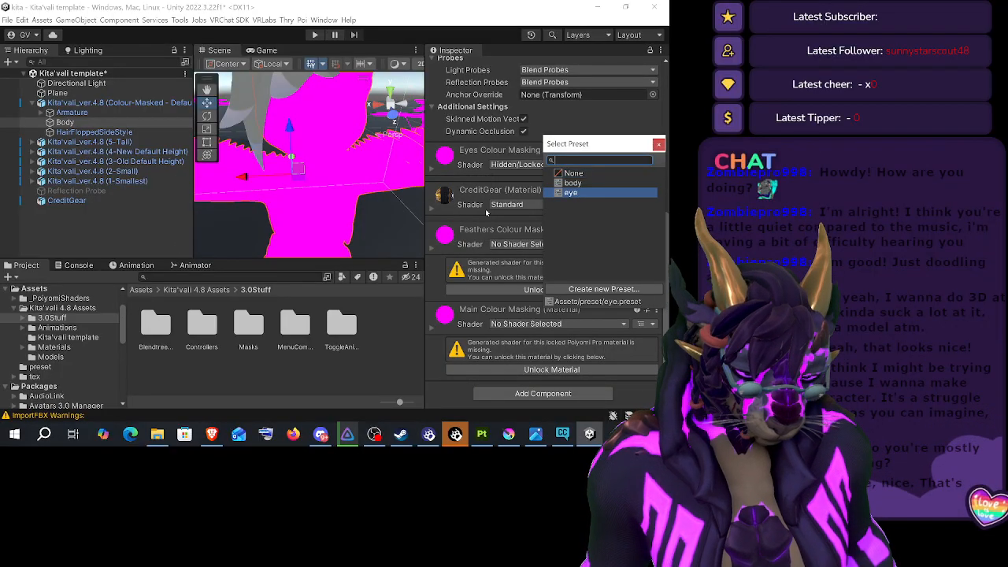
{"action": "left_click", "coordinate": [85, 133]}
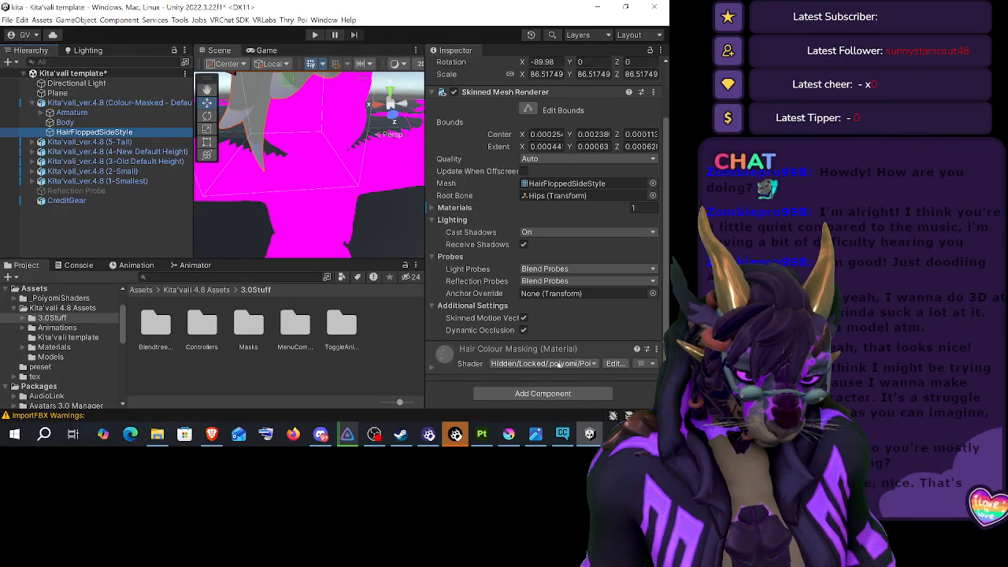
{"action": "left_click", "coordinate": [647, 348]}
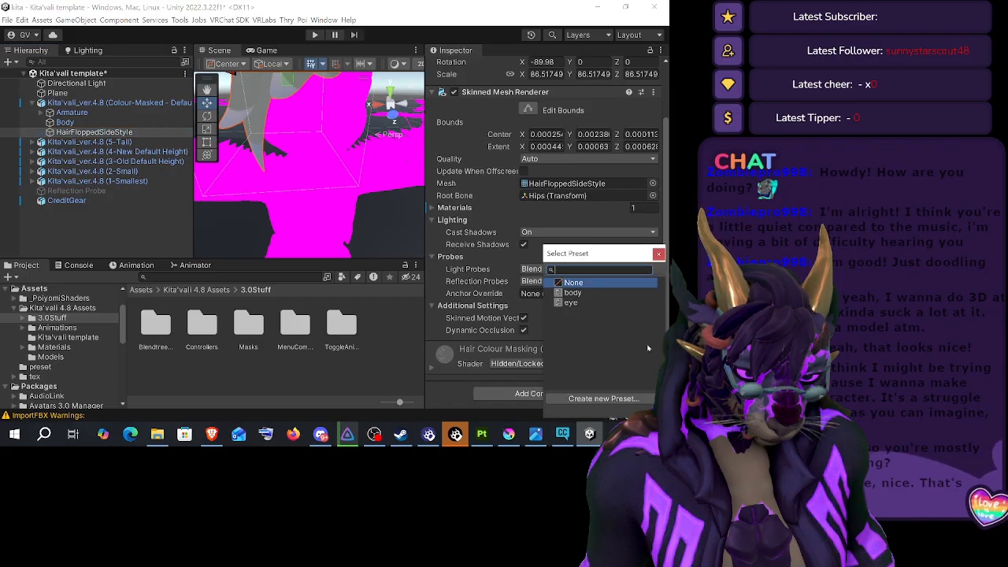
{"action": "left_click", "coordinate": [574, 293]}
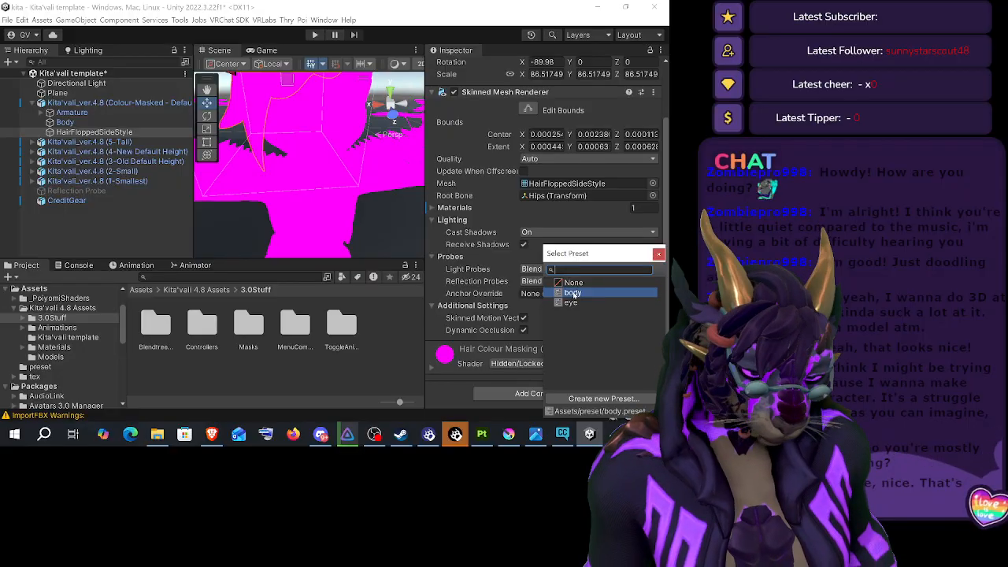
{"action": "left_click", "coordinate": [573, 295]}
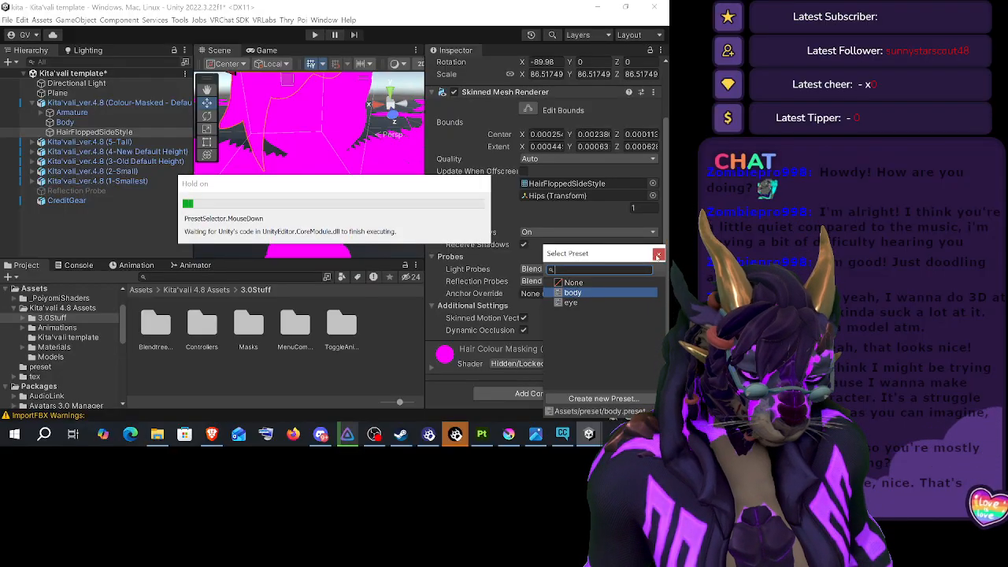
{"action": "left_click", "coordinate": [658, 256]}
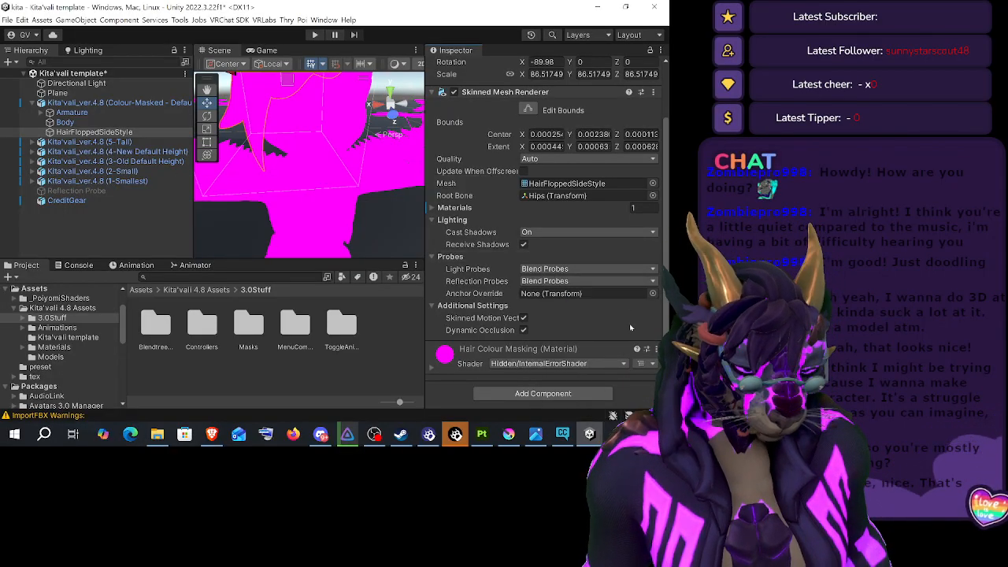
{"action": "left_click", "coordinate": [622, 363]}
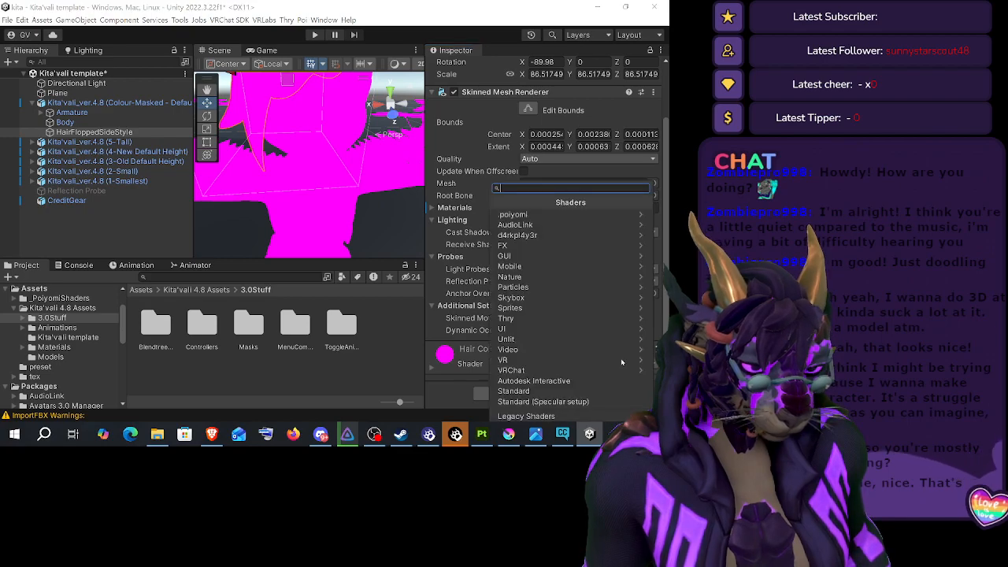
Step: Switch the Hair Colour Masking material's shader to .poiyomi > Poiyomi Pro
{"action": "left_click", "coordinate": [601, 223]}
{"action": "left_click", "coordinate": [496, 205]}
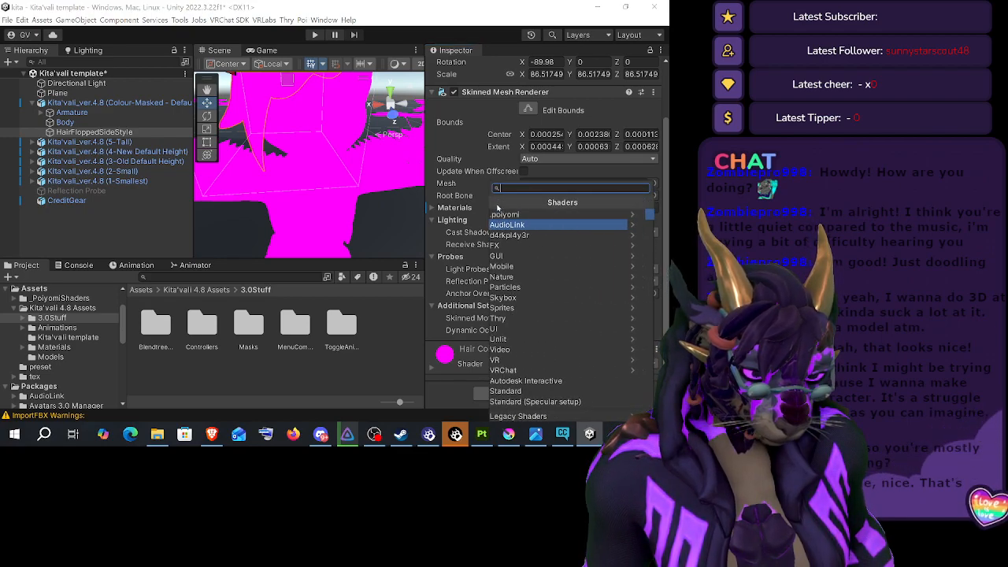
{"action": "left_click", "coordinate": [545, 217]}
{"action": "left_click", "coordinate": [542, 225]}
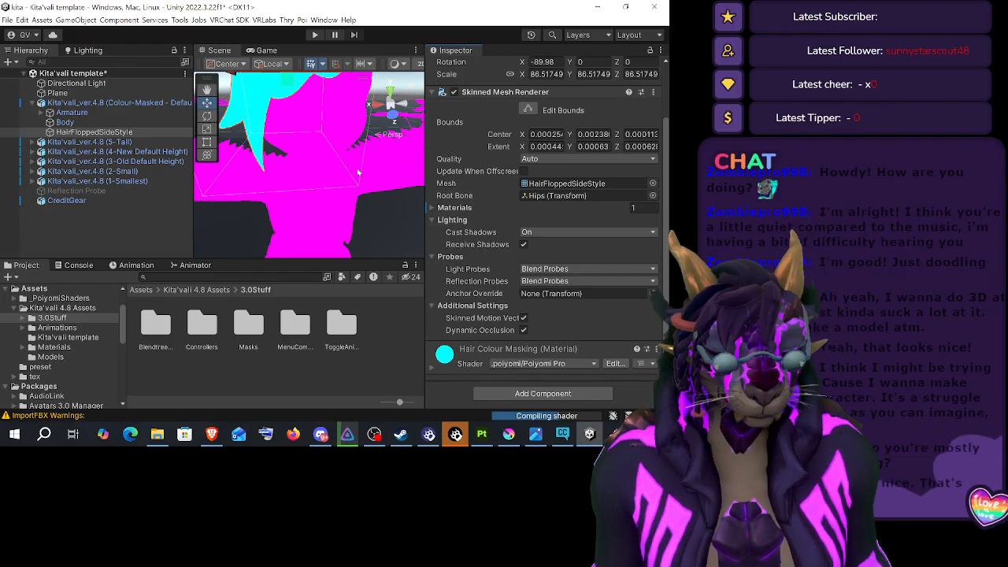
Step: Turn off Emission 2 and Emission 3, and collapse the Emission 0 settings
{"action": "scroll", "coordinate": [330, 142], "scroll_direction": "down", "scroll_amount": 8}
{"action": "scroll", "coordinate": [330, 141], "scroll_direction": "up", "scroll_amount": 5}
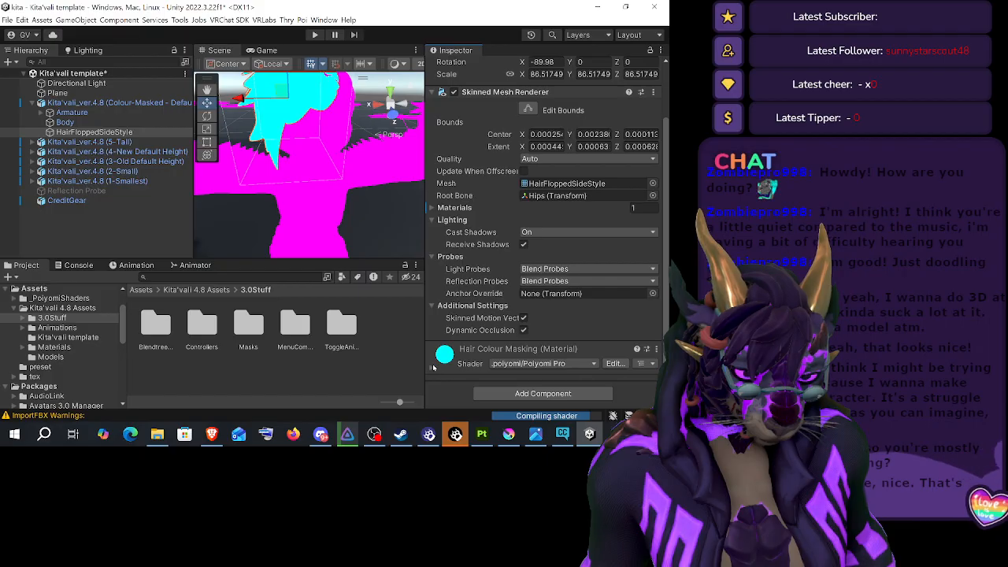
{"action": "scroll", "coordinate": [353, 169], "scroll_direction": "down", "scroll_amount": 3}
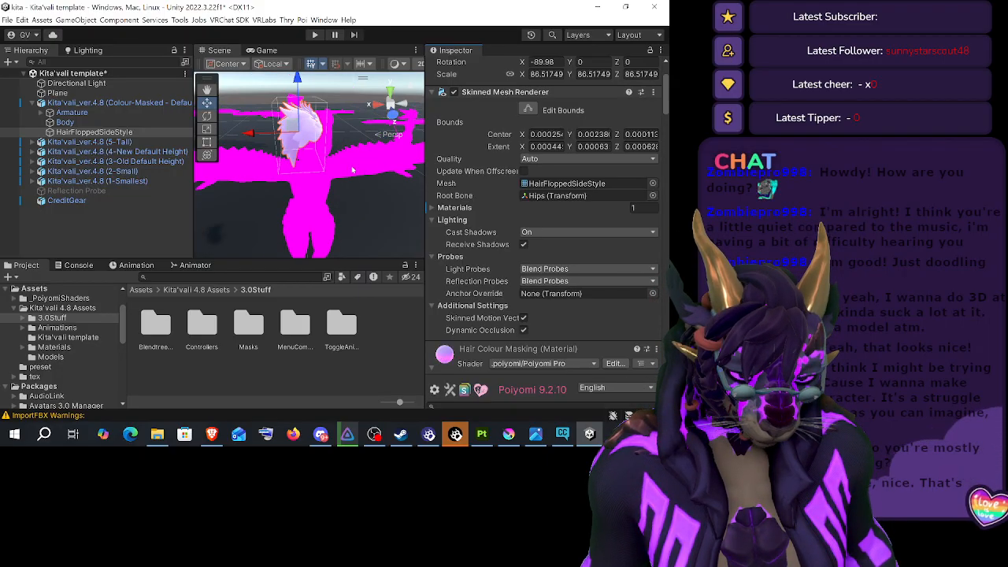
{"action": "scroll", "coordinate": [352, 170], "scroll_direction": "up", "scroll_amount": 2}
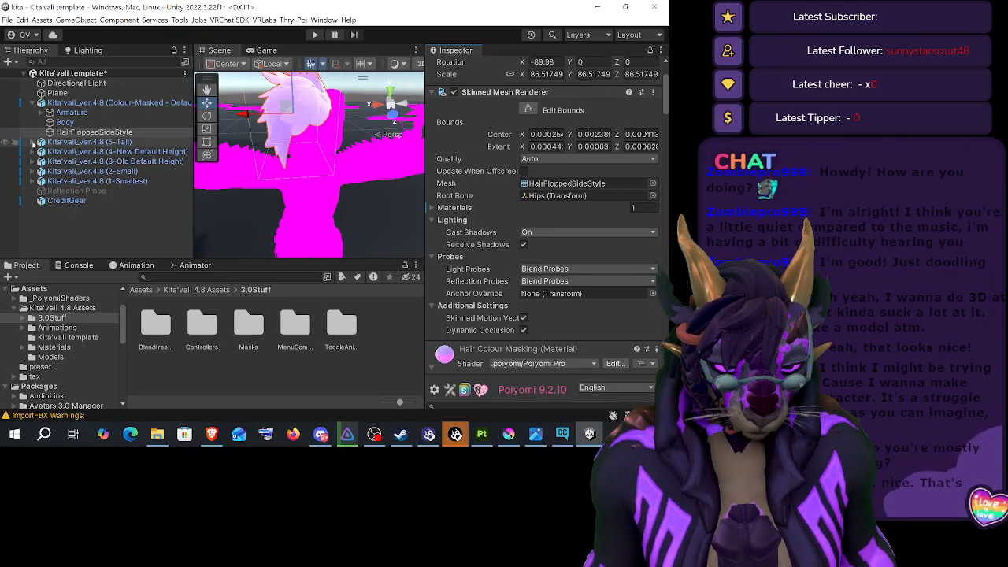
{"action": "scroll", "coordinate": [534, 282], "scroll_direction": "down", "scroll_amount": 3}
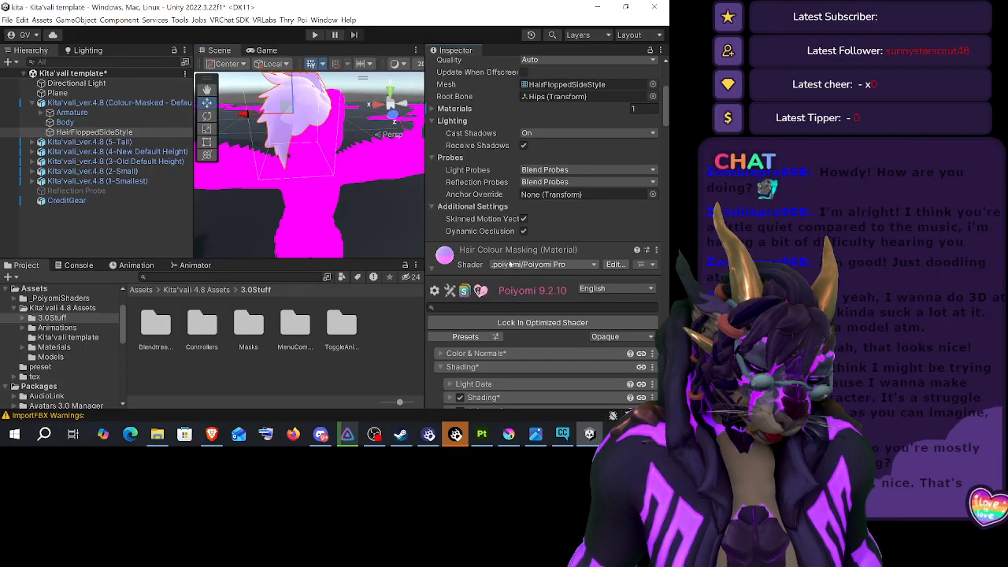
{"action": "scroll", "coordinate": [510, 264], "scroll_direction": "down", "scroll_amount": 8}
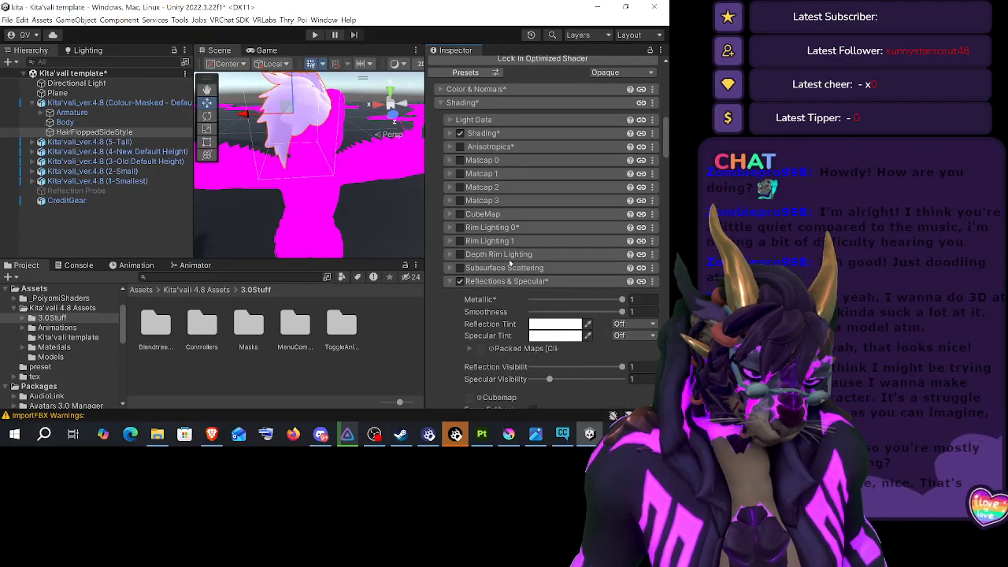
{"action": "scroll", "coordinate": [505, 266], "scroll_direction": "down", "scroll_amount": 3}
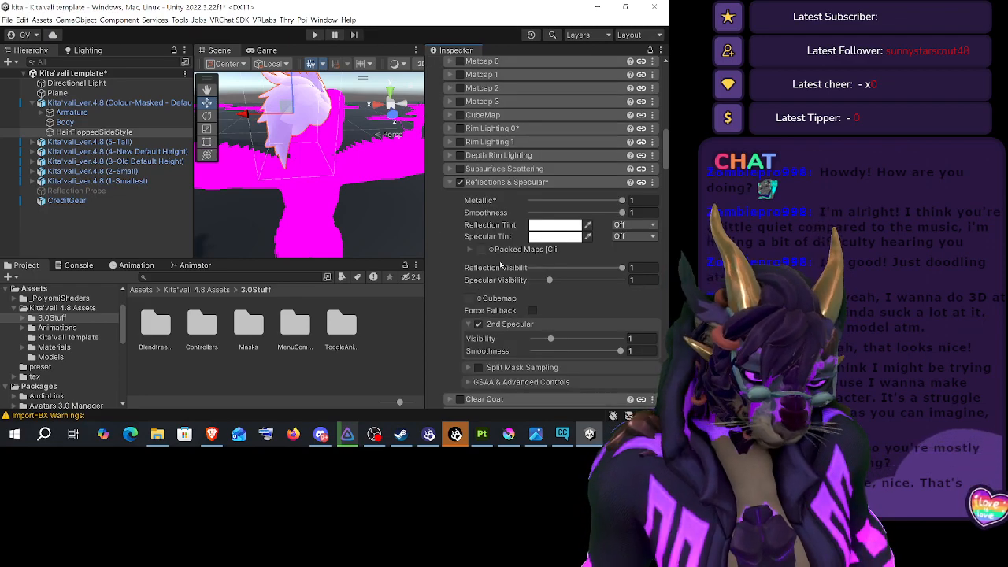
{"action": "scroll", "coordinate": [500, 265], "scroll_direction": "up", "scroll_amount": 3}
{"action": "scroll", "coordinate": [501, 265], "scroll_direction": "down", "scroll_amount": 8}
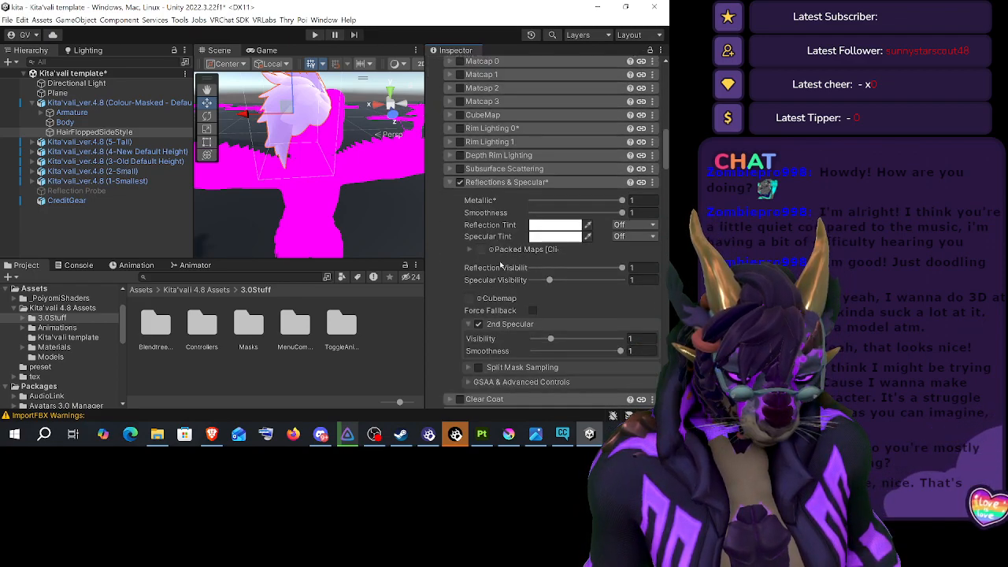
{"action": "scroll", "coordinate": [500, 264], "scroll_direction": "down", "scroll_amount": 8}
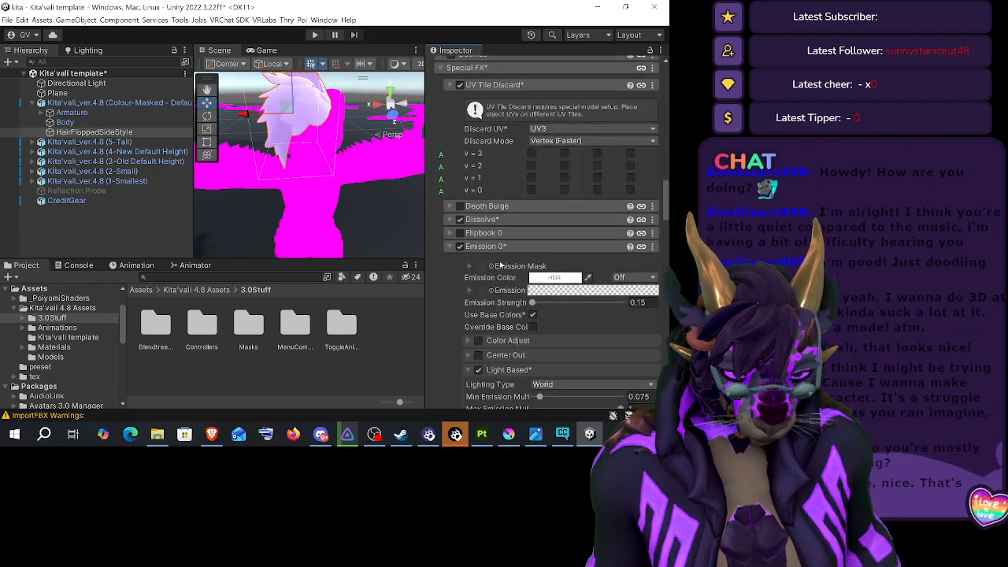
{"action": "scroll", "coordinate": [465, 252], "scroll_direction": "down", "scroll_amount": 7}
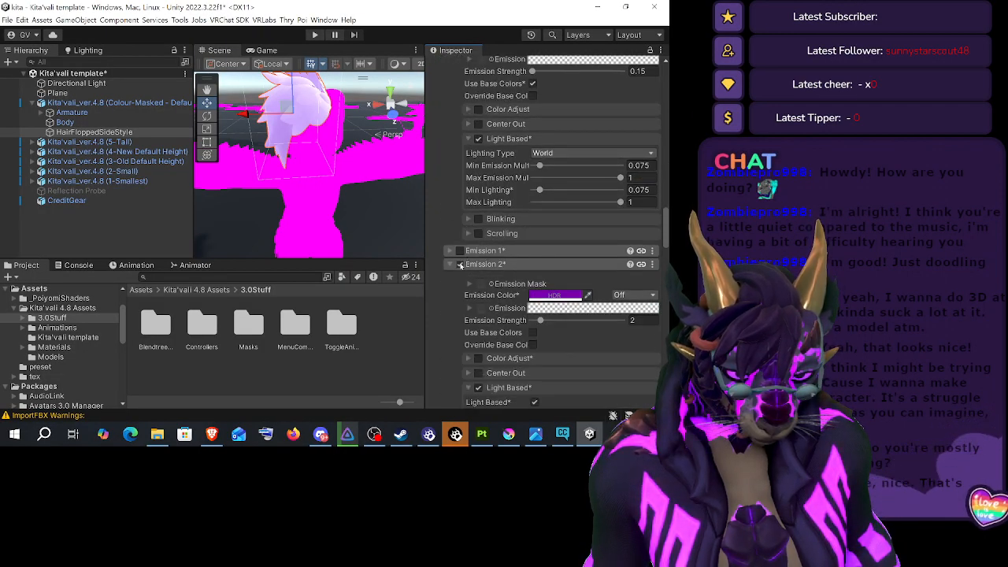
{"action": "left_click", "coordinate": [461, 264]}
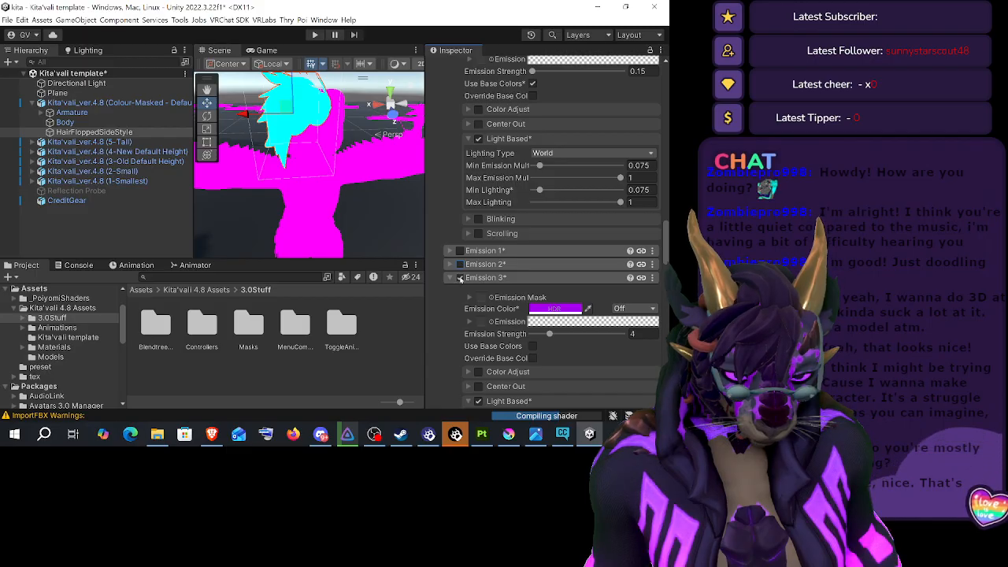
{"action": "left_click", "coordinate": [461, 278]}
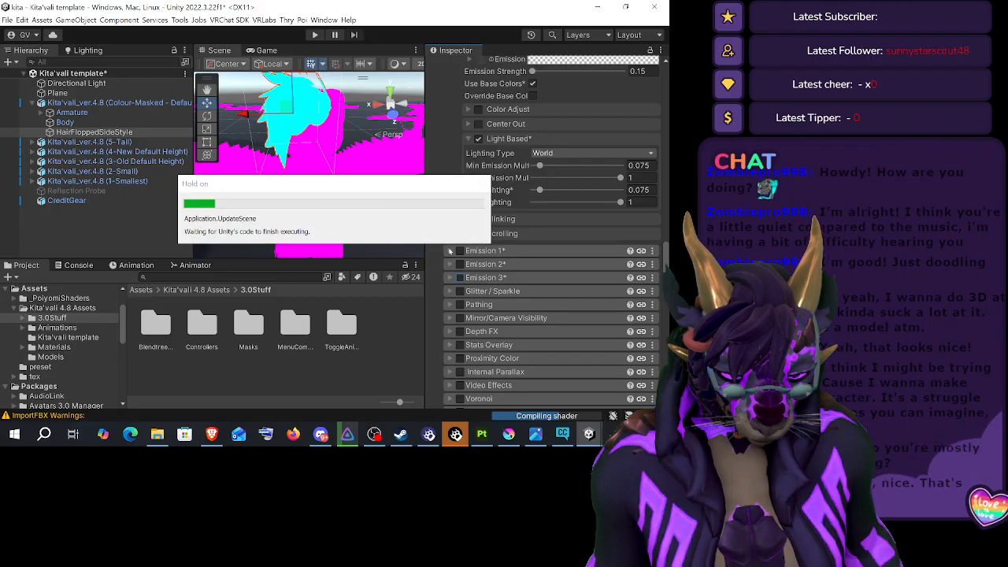
{"action": "scroll", "coordinate": [508, 101], "scroll_direction": "up", "scroll_amount": 3}
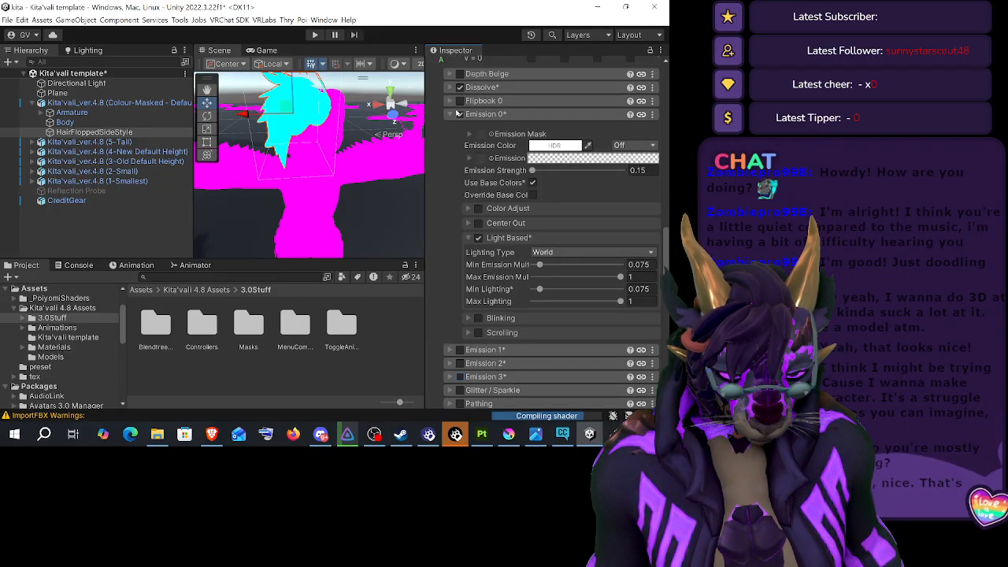
{"action": "left_click", "coordinate": [449, 115]}
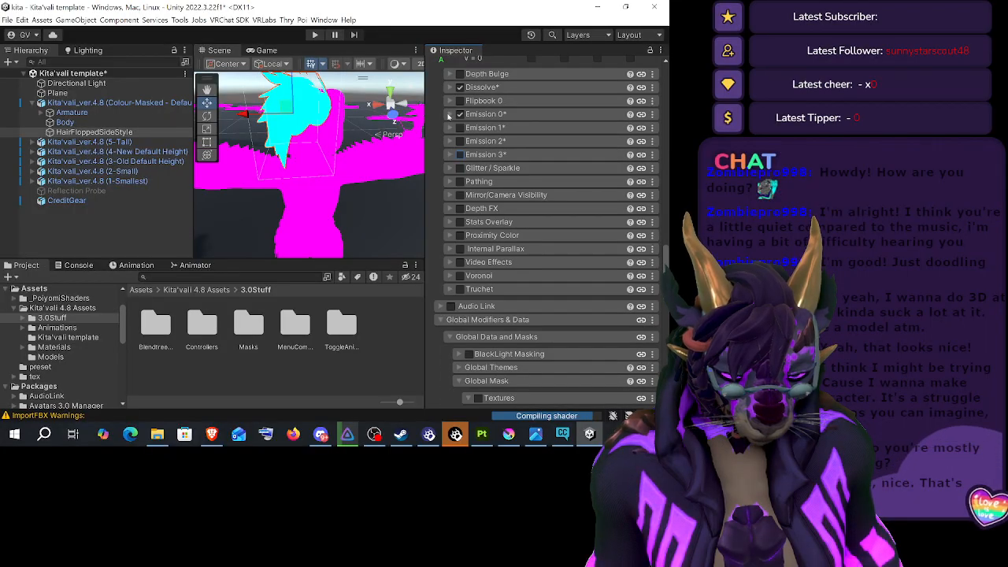
{"action": "scroll", "coordinate": [476, 141], "scroll_direction": "up", "scroll_amount": 4}
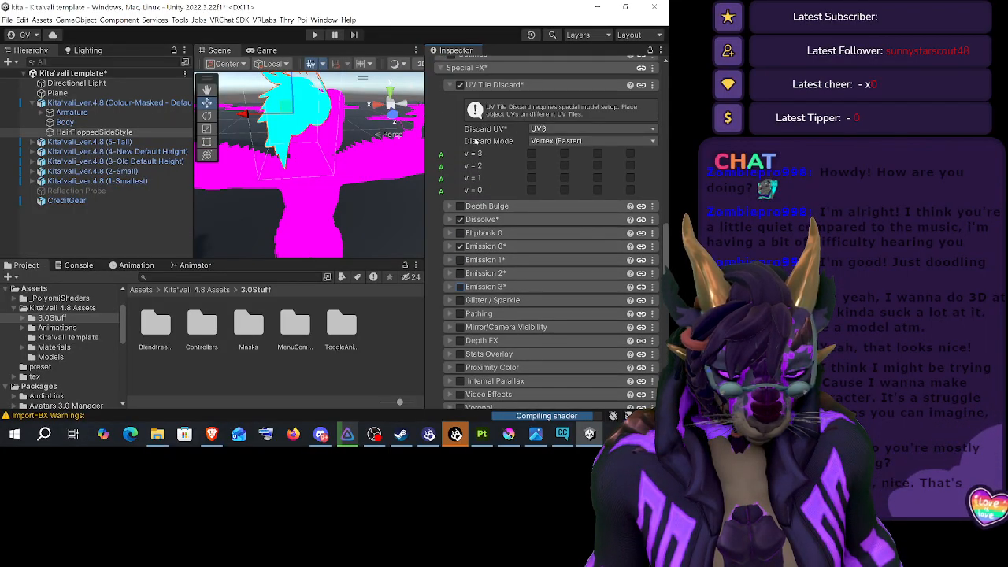
{"action": "scroll", "coordinate": [476, 141], "scroll_direction": "up", "scroll_amount": 1}
{"action": "scroll", "coordinate": [465, 176], "scroll_direction": "up", "scroll_amount": 12}
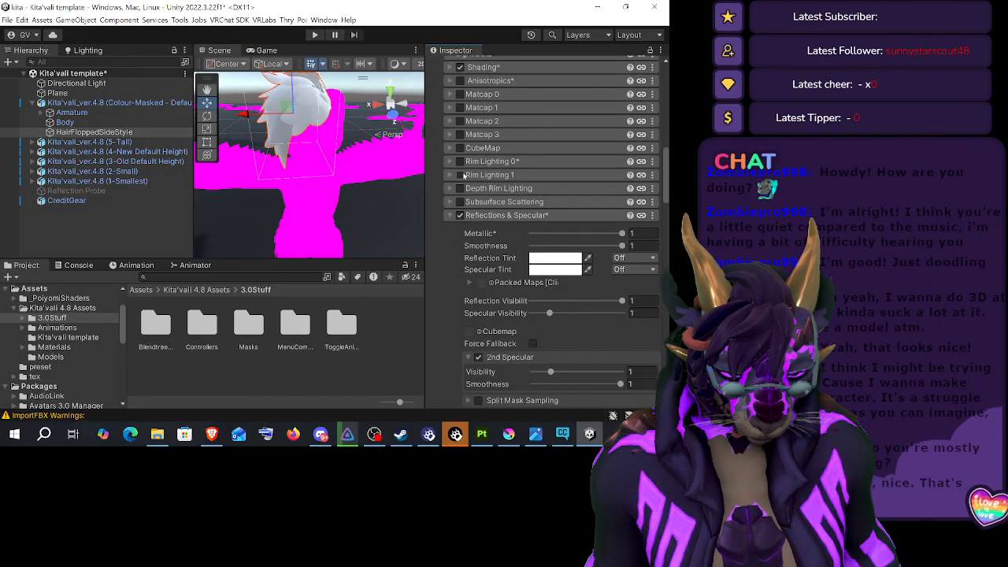
{"action": "scroll", "coordinate": [465, 177], "scroll_direction": "up", "scroll_amount": 6}
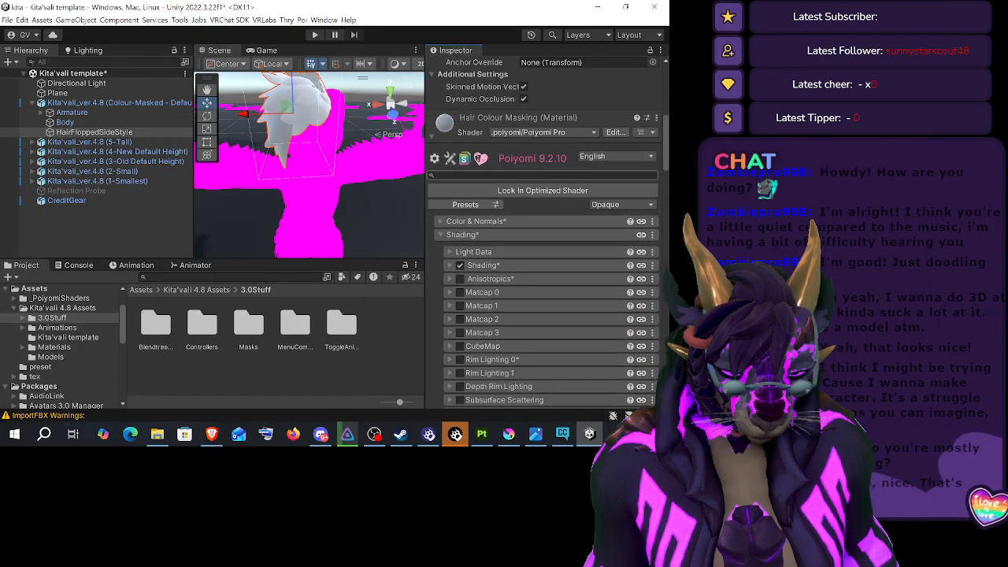
Step: Assign Kitavali_Hairstyle_Normal_OpenGL from Assets/tex as the hair material's Normal Map
{"action": "left_click", "coordinate": [451, 221]}
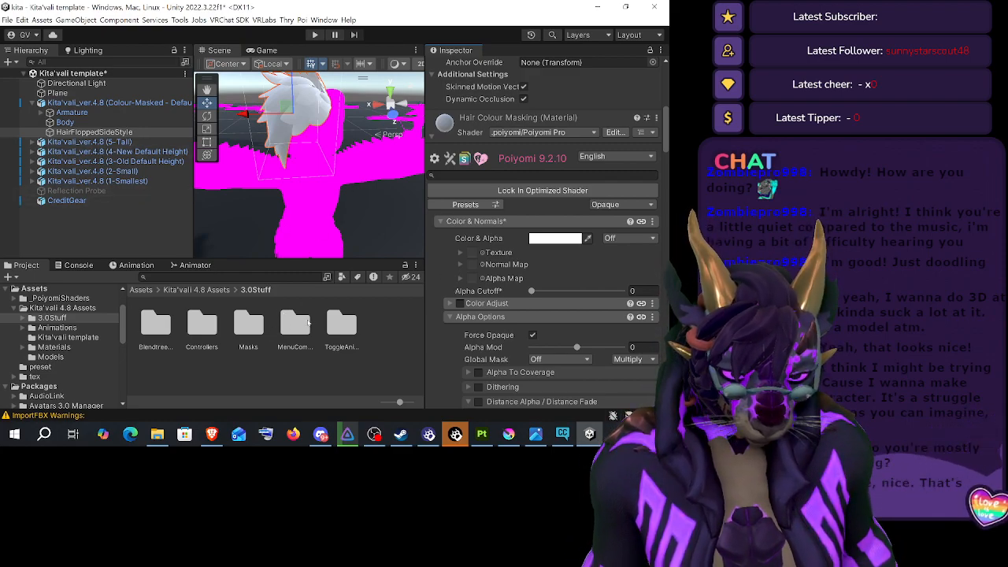
{"action": "left_click", "coordinate": [143, 292]}
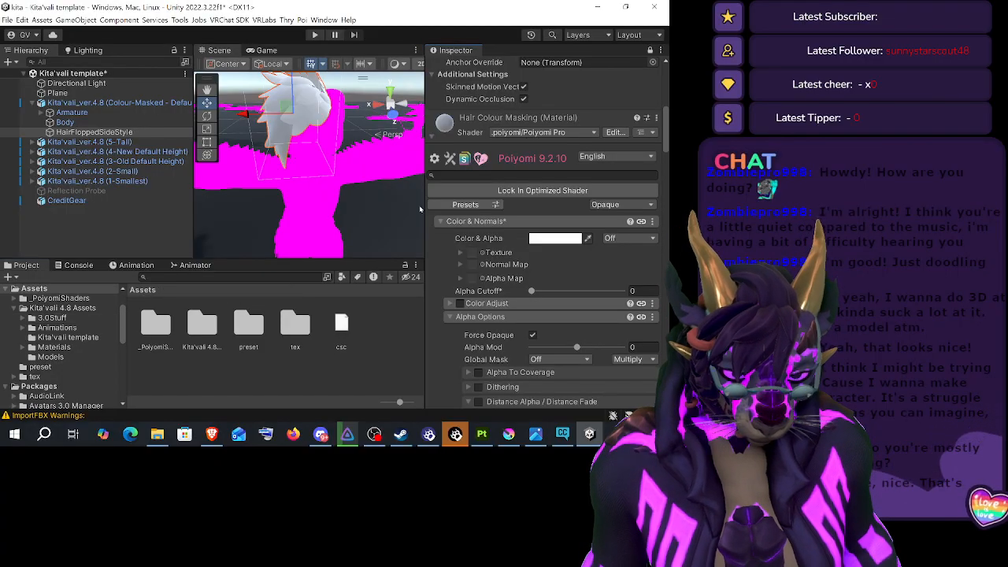
{"action": "double_click", "coordinate": [303, 320]}
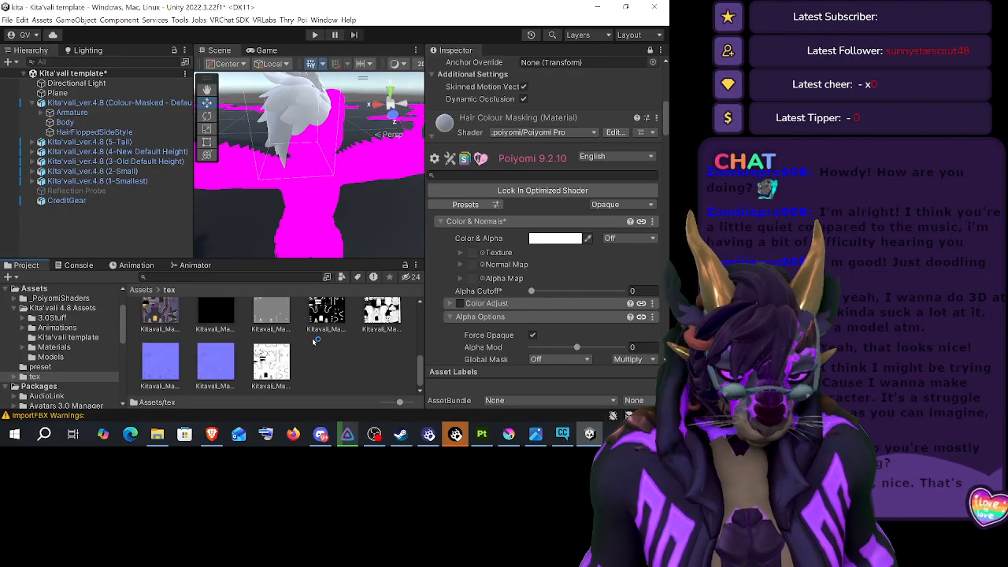
{"action": "scroll", "coordinate": [313, 342], "scroll_direction": "up", "scroll_amount": 2}
{"action": "left_click", "coordinate": [322, 333]}
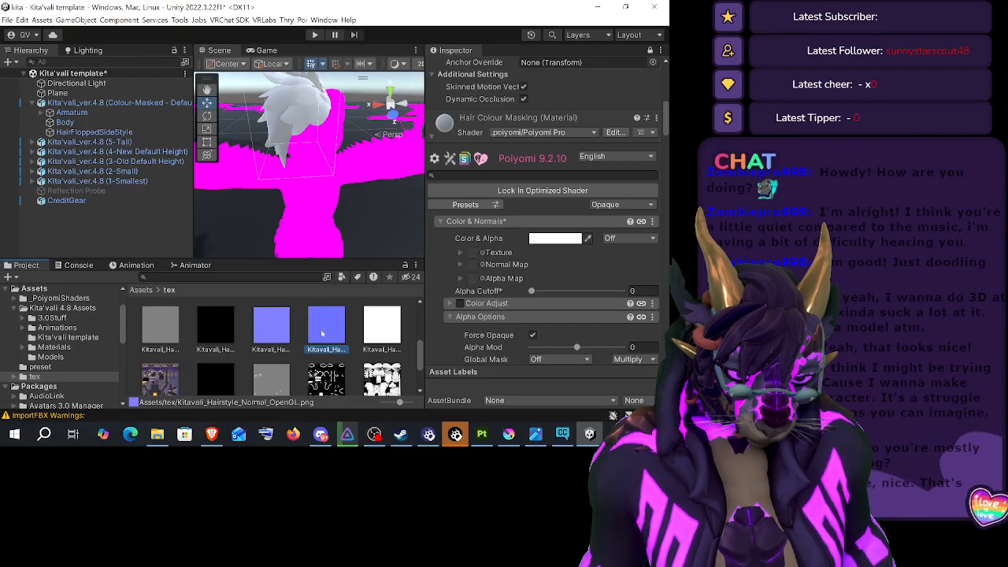
{"action": "scroll", "coordinate": [449, 314], "scroll_direction": "down", "scroll_amount": 3}
{"action": "left_click_drag", "start_coordinate": [321, 329], "coordinate": [473, 167]}
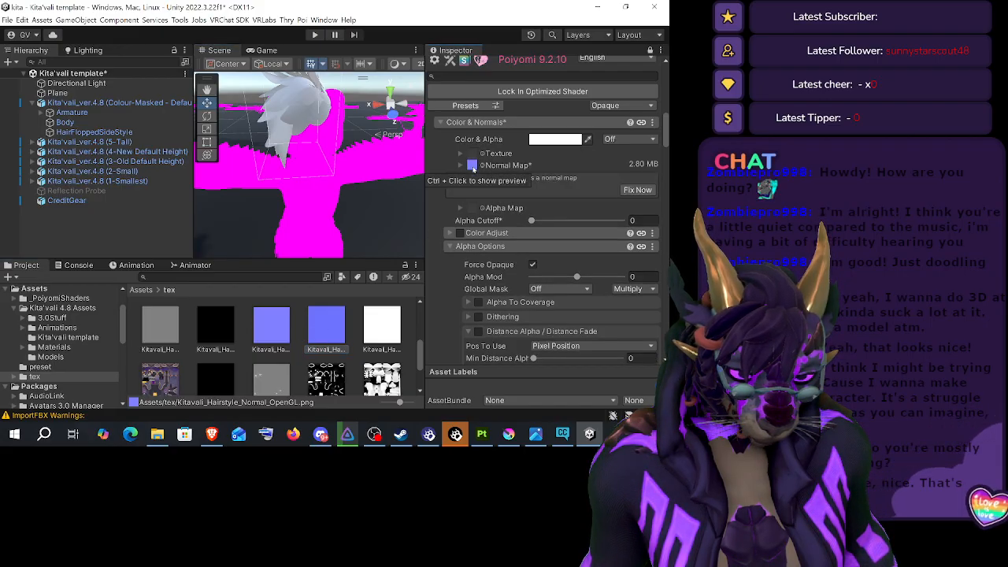
Step: Assign the hair colour texture as the main Texture and fix the normal map import
{"action": "scroll", "coordinate": [306, 340], "scroll_direction": "up", "scroll_amount": 1}
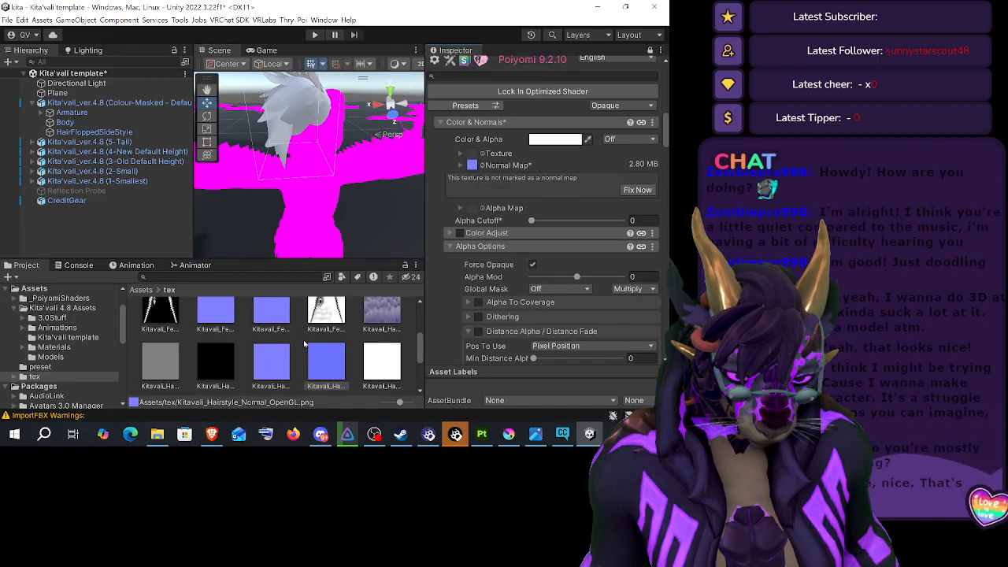
{"action": "left_click_drag", "start_coordinate": [377, 313], "coordinate": [472, 154]}
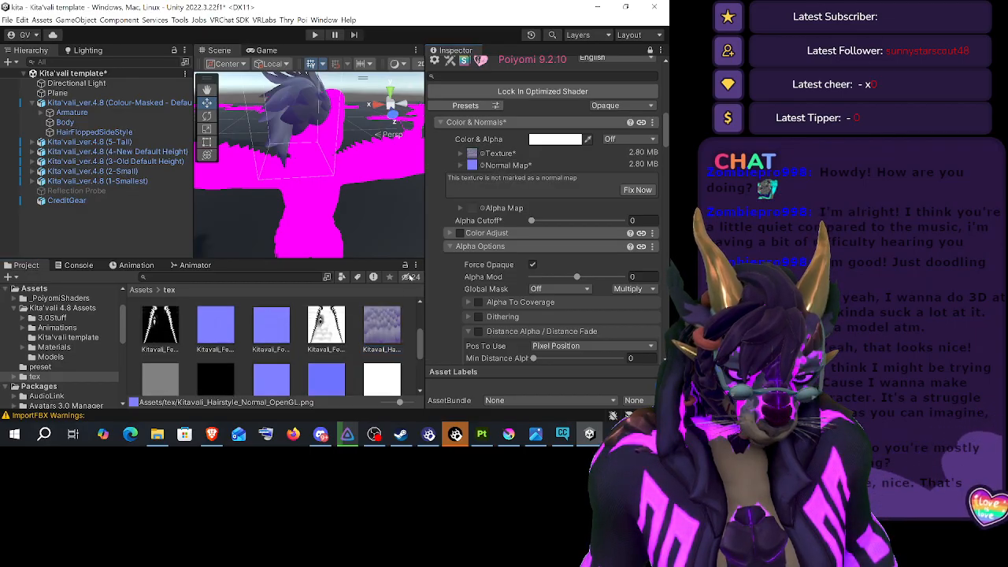
{"action": "scroll", "coordinate": [383, 327], "scroll_direction": "down", "scroll_amount": 1}
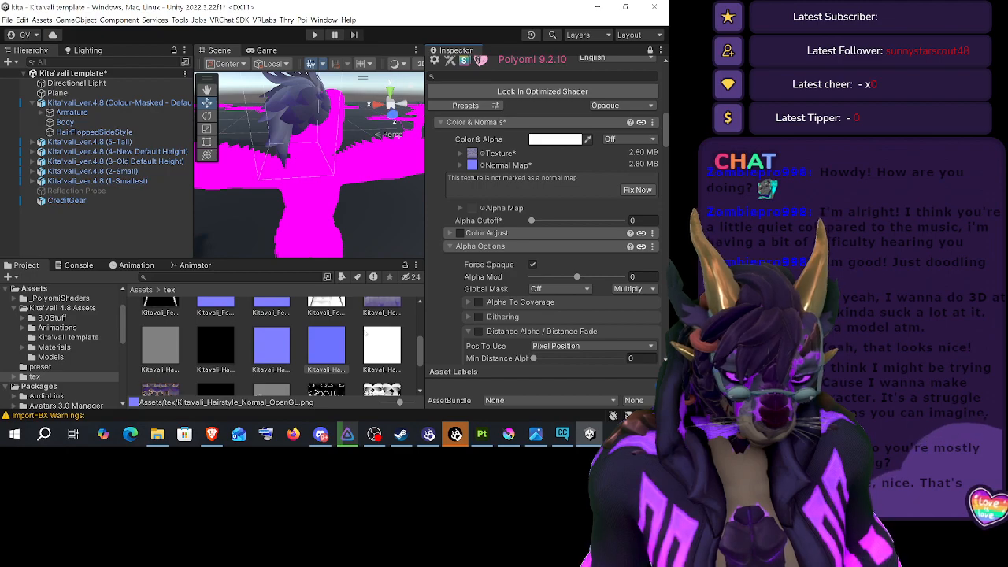
{"action": "left_click", "coordinate": [638, 190]}
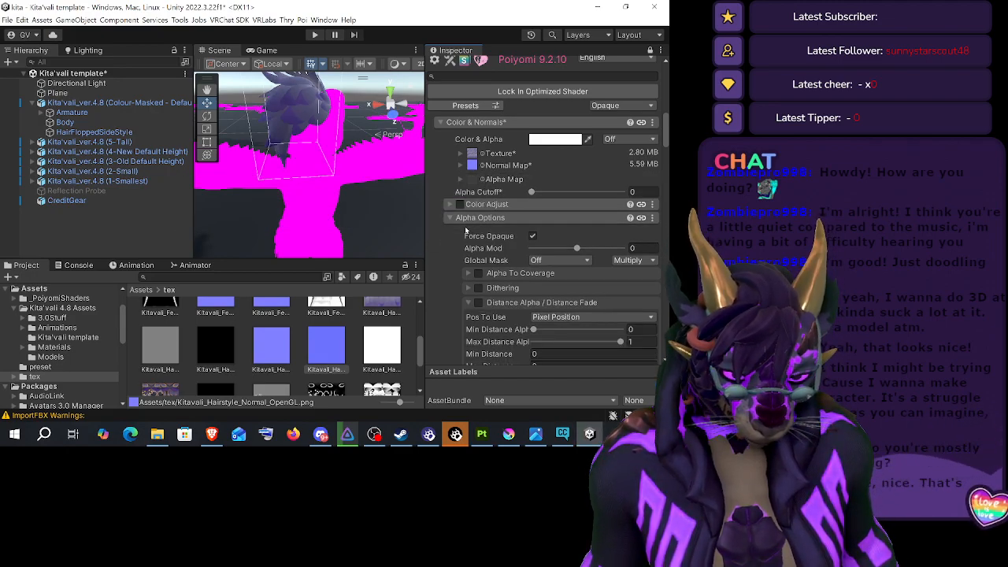
{"action": "scroll", "coordinate": [368, 319], "scroll_direction": "down", "scroll_amount": 1}
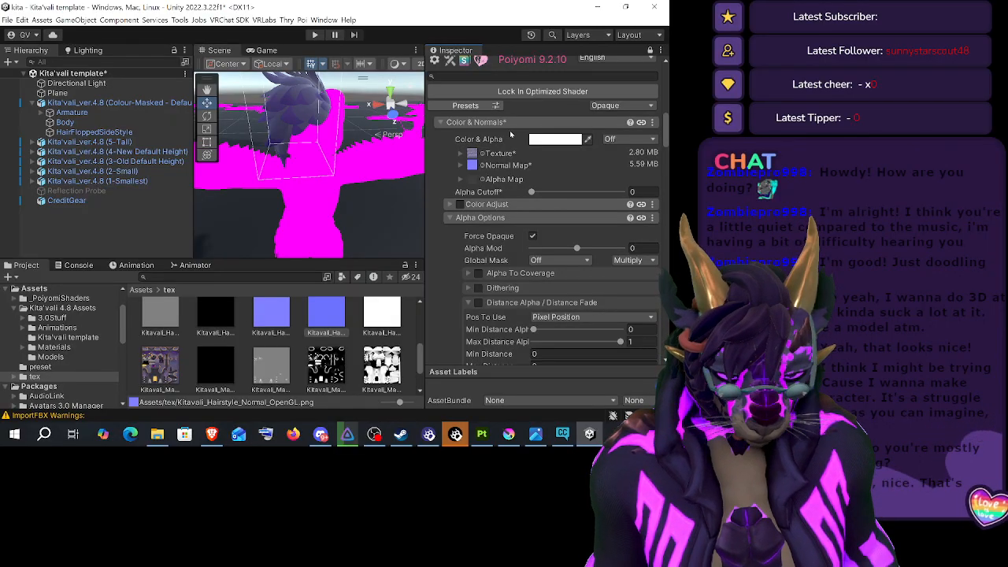
Step: Expand the hair material's Light Data shading settings
{"action": "scroll", "coordinate": [493, 156], "scroll_direction": "down", "scroll_amount": 2}
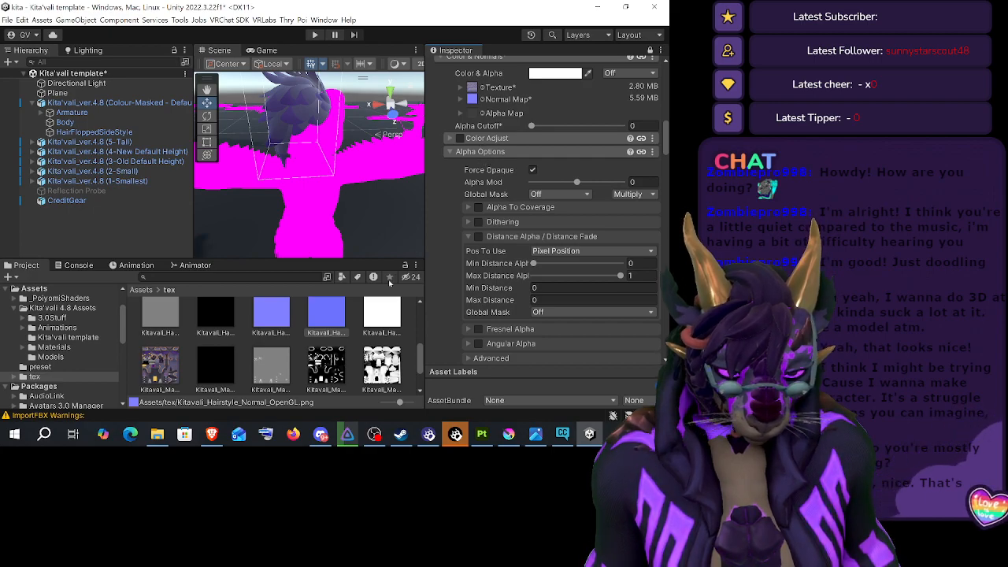
{"action": "scroll", "coordinate": [514, 168], "scroll_direction": "down", "scroll_amount": 2}
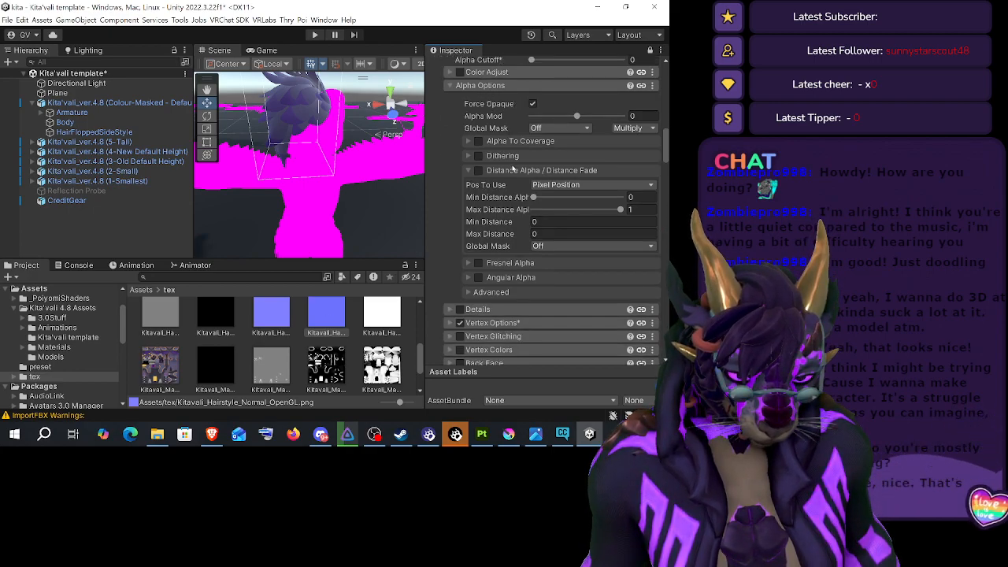
{"action": "scroll", "coordinate": [513, 168], "scroll_direction": "down", "scroll_amount": 6}
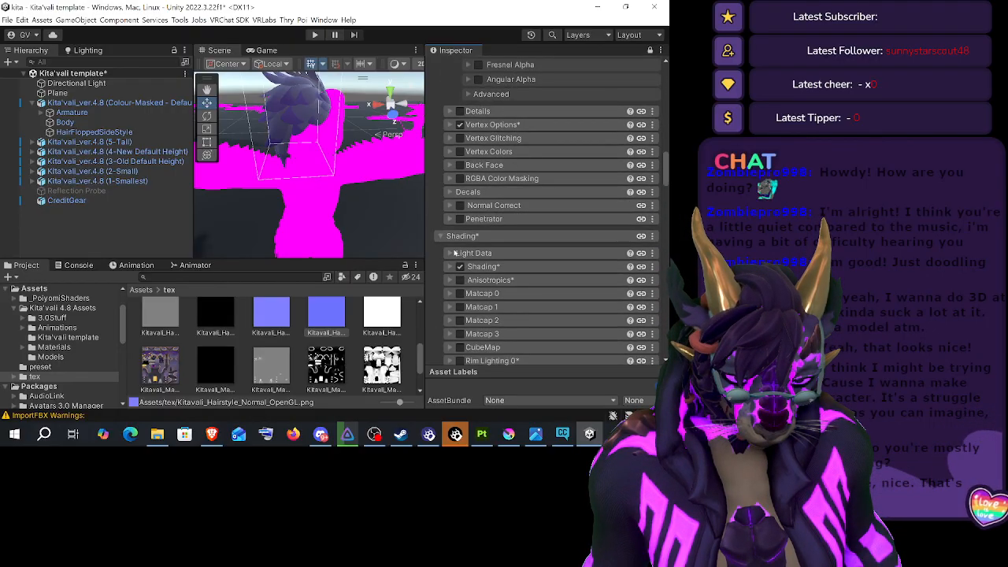
{"action": "left_click", "coordinate": [451, 253]}
{"action": "scroll", "coordinate": [466, 251], "scroll_direction": "down", "scroll_amount": 2}
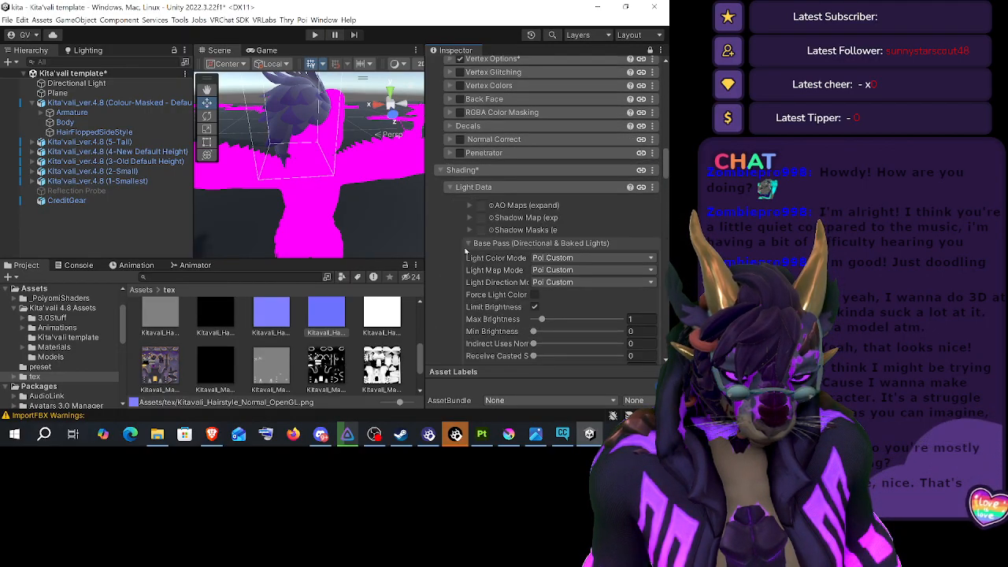
Step: Inspect the hairstyle Roughness, Metallic and Height textures in the tex folder
{"action": "left_click", "coordinate": [376, 323]}
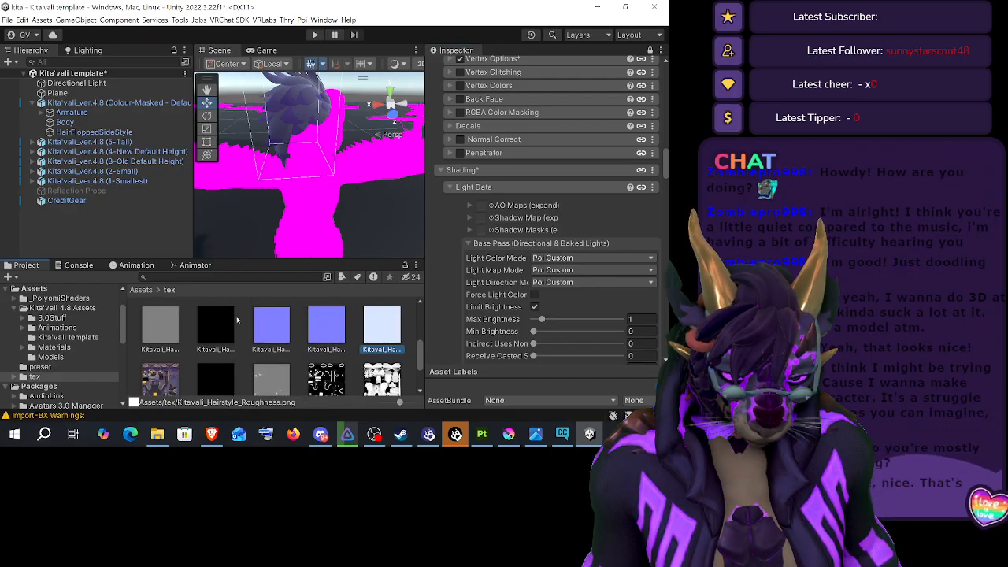
{"action": "left_click", "coordinate": [212, 321]}
{"action": "left_click", "coordinate": [154, 326]}
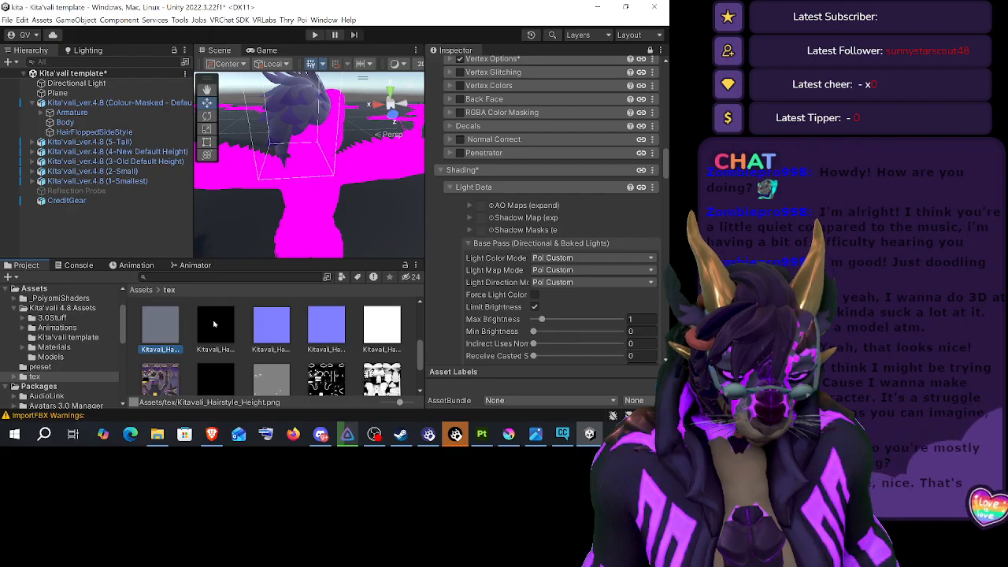
{"action": "scroll", "coordinate": [213, 324], "scroll_direction": "up", "scroll_amount": 1}
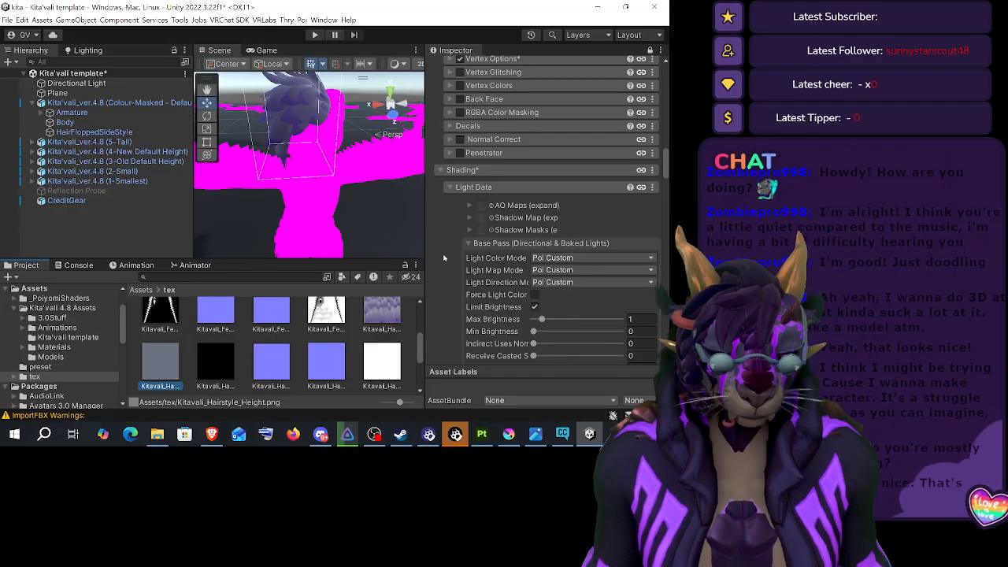
Step: Collapse Alpha Options and put Kitavali_Hairstyle_Height into the Vertex Options Height Map
{"action": "scroll", "coordinate": [444, 258], "scroll_direction": "up", "scroll_amount": 10}
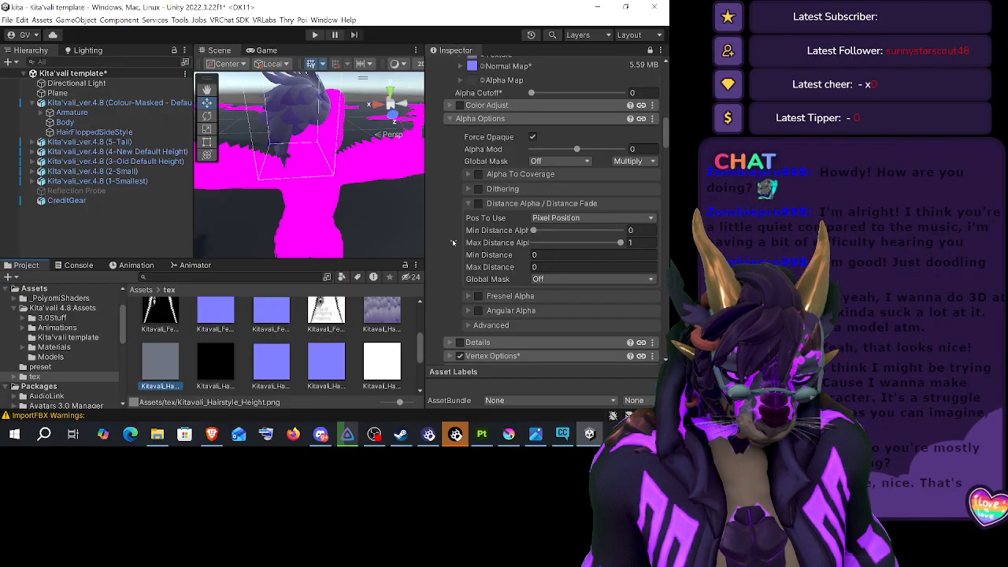
{"action": "scroll", "coordinate": [452, 243], "scroll_direction": "up", "scroll_amount": 5}
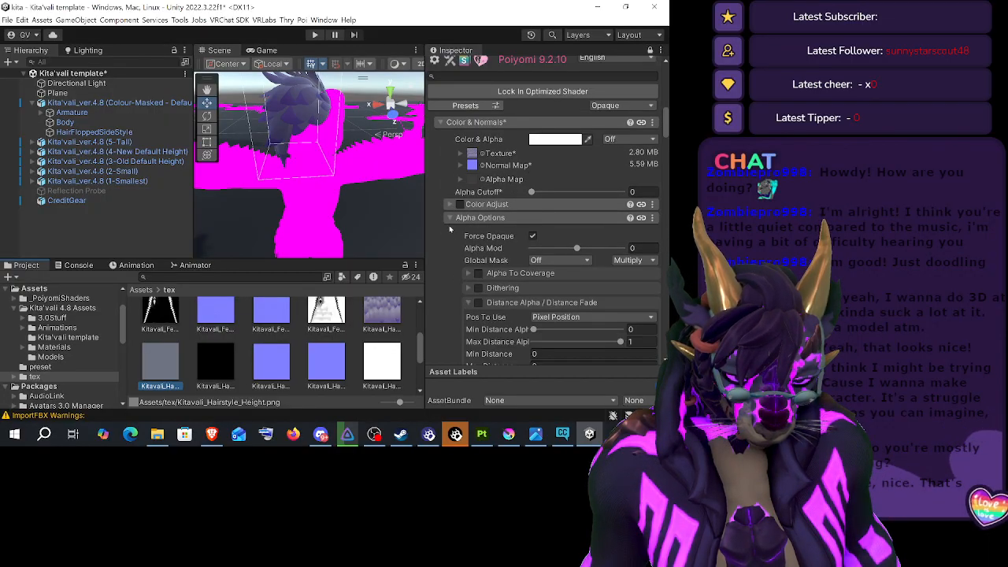
{"action": "left_click", "coordinate": [450, 216]}
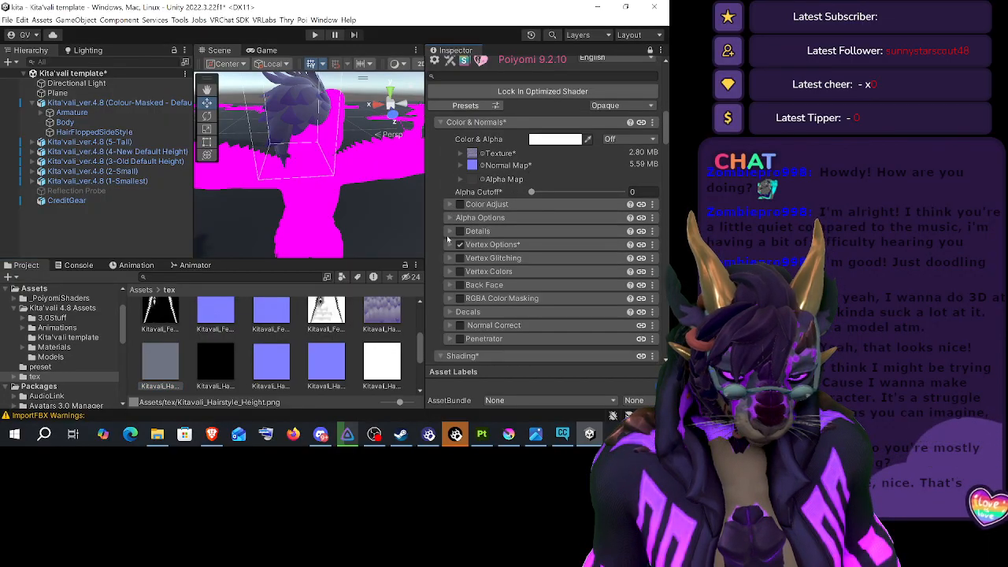
{"action": "left_click", "coordinate": [449, 244]}
{"action": "scroll", "coordinate": [448, 242], "scroll_direction": "down", "scroll_amount": 4}
{"action": "left_click_drag", "start_coordinate": [159, 369], "coordinate": [485, 213]}
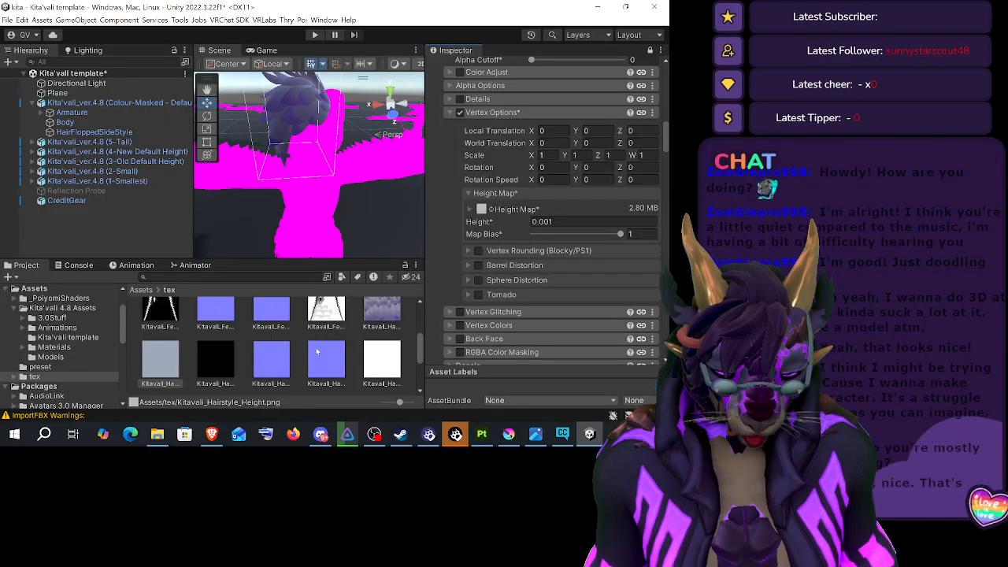
Step: Look through the feathers roughness and hairstyle normal, metallic and height textures
{"action": "left_click", "coordinate": [323, 321]}
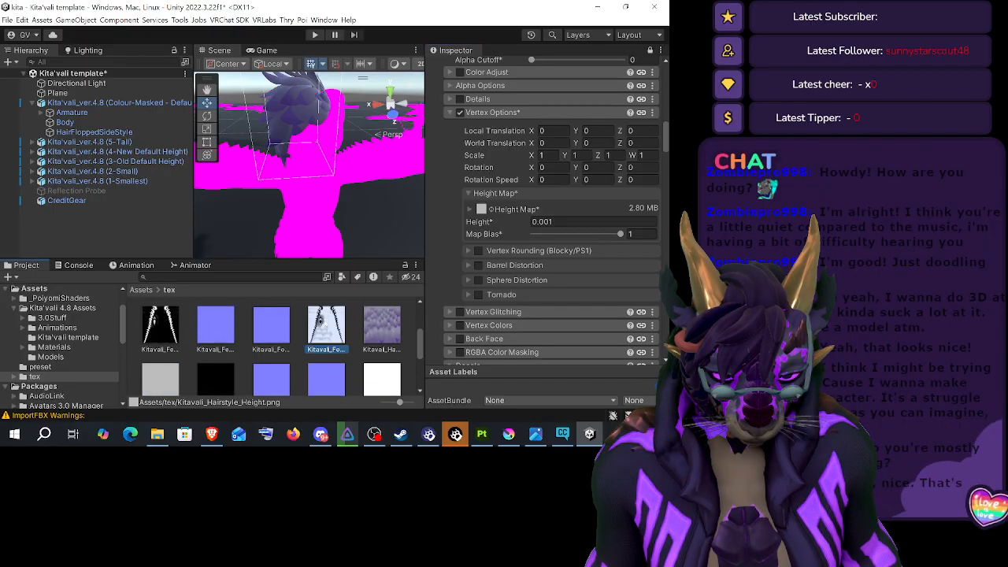
{"action": "scroll", "coordinate": [323, 326], "scroll_direction": "down", "scroll_amount": 2}
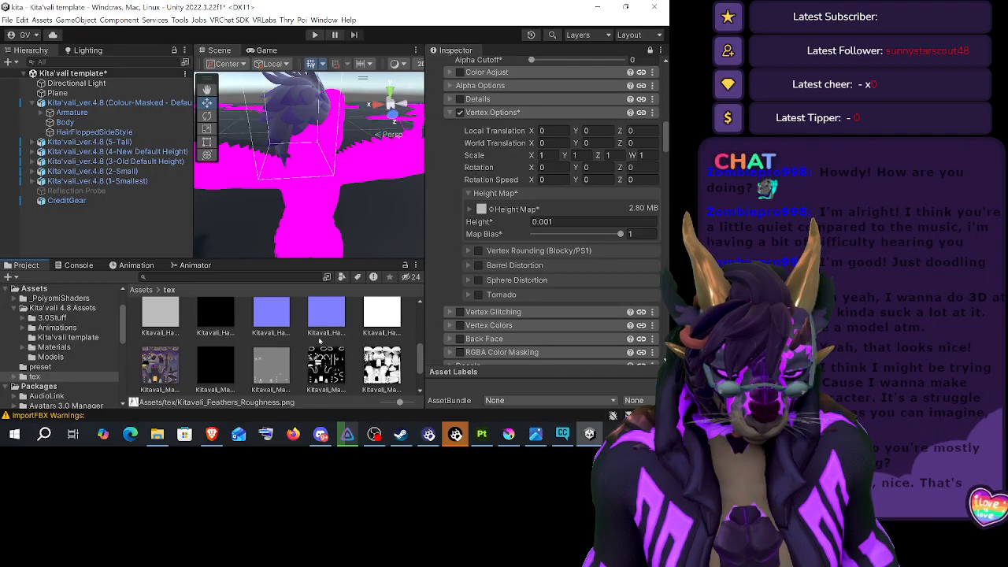
{"action": "scroll", "coordinate": [372, 324], "scroll_direction": "up", "scroll_amount": 1}
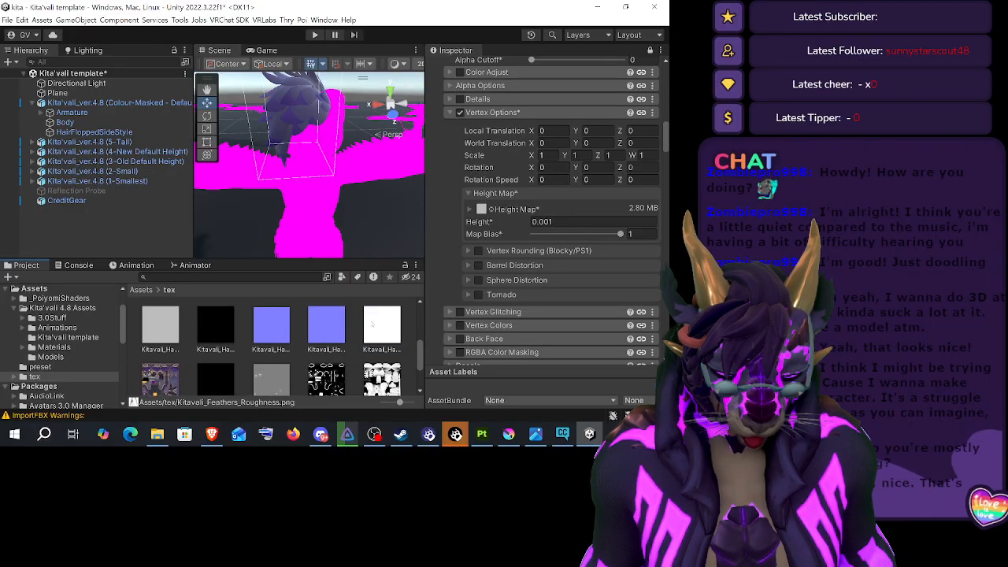
{"action": "left_click", "coordinate": [326, 325]}
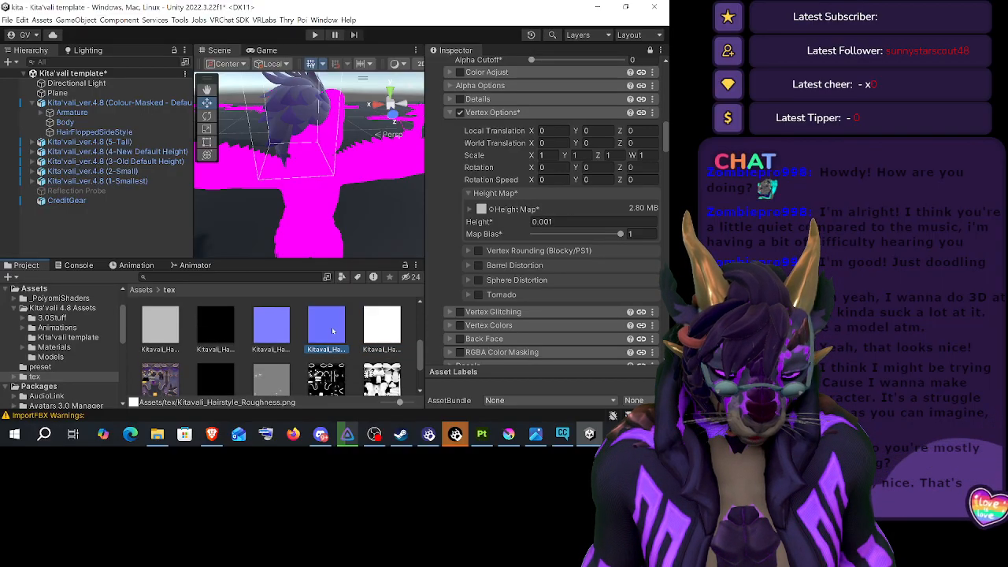
{"action": "left_click", "coordinate": [285, 334]}
{"action": "left_click", "coordinate": [207, 339]}
{"action": "left_click", "coordinate": [160, 325]}
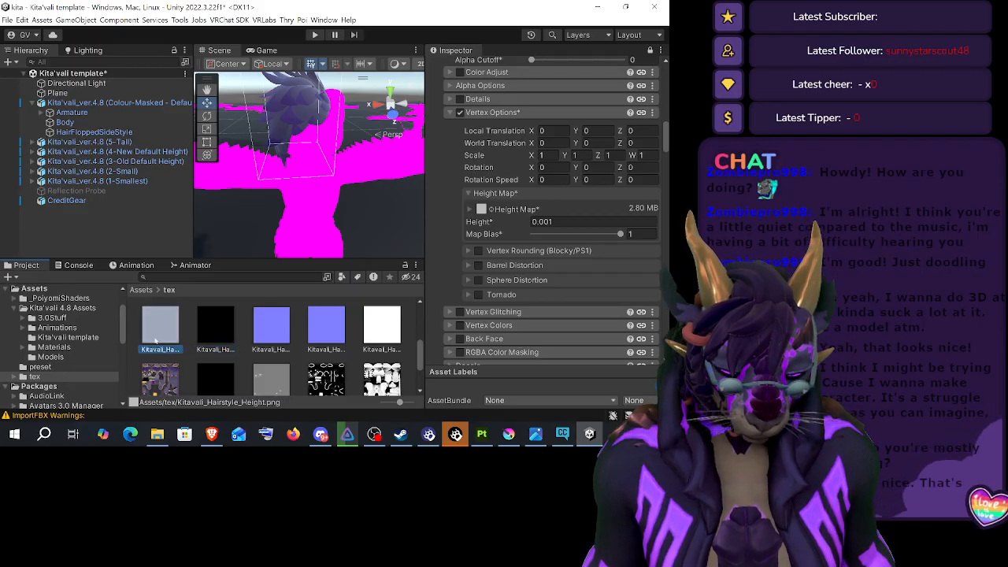
{"action": "scroll", "coordinate": [356, 303], "scroll_direction": "up", "scroll_amount": 2}
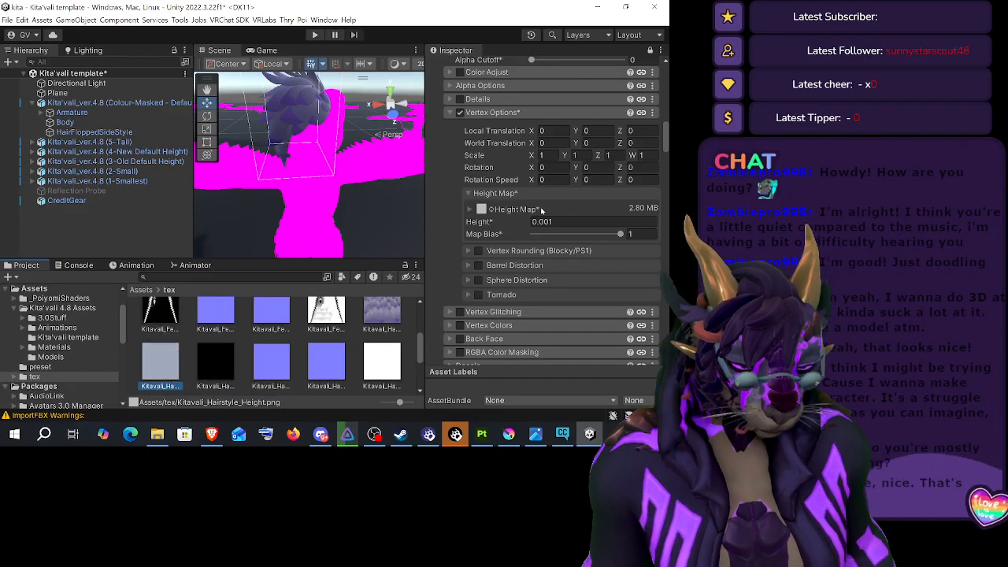
{"action": "scroll", "coordinate": [541, 210], "scroll_direction": "down", "scroll_amount": 12}
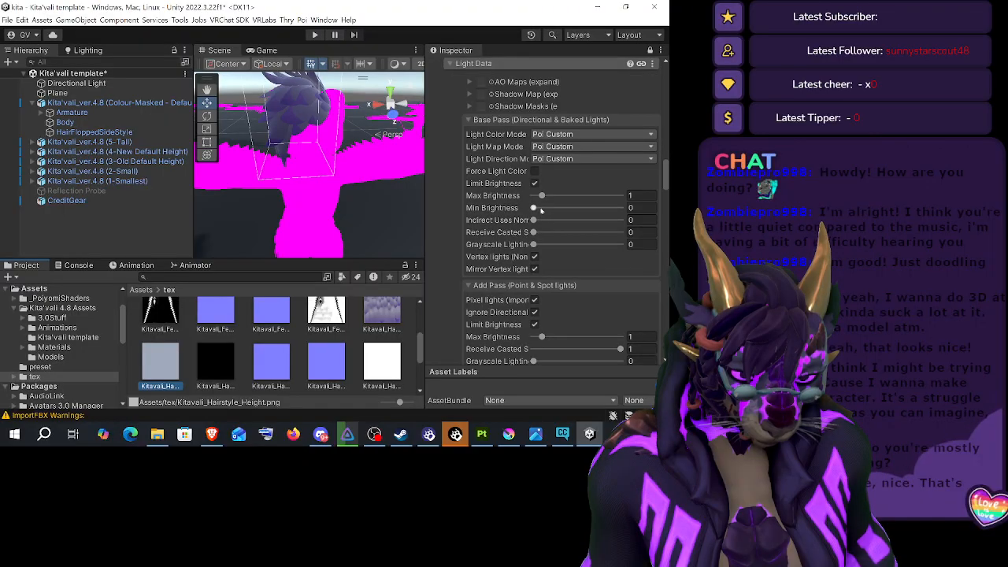
{"action": "scroll", "coordinate": [541, 210], "scroll_direction": "down", "scroll_amount": 6}
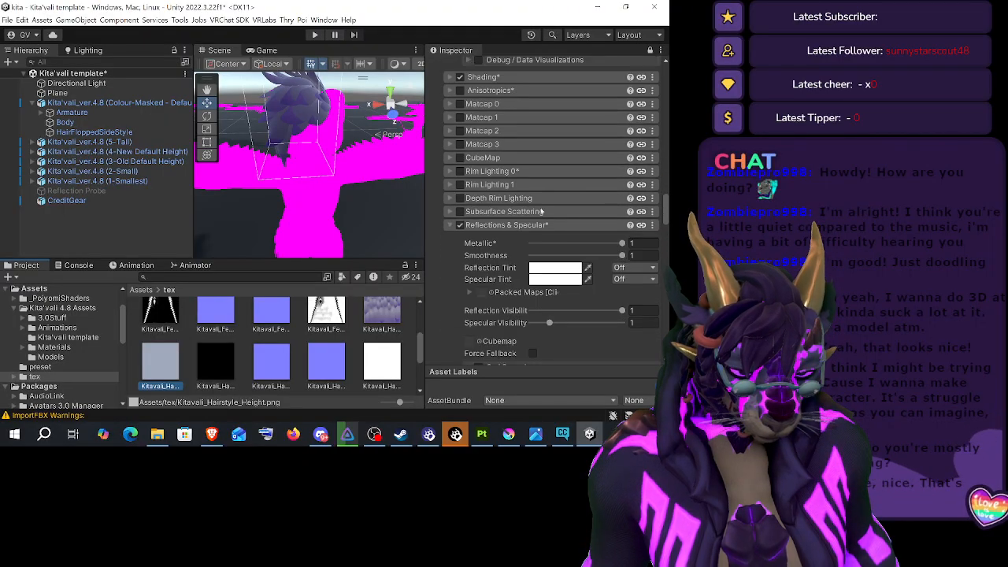
{"action": "scroll", "coordinate": [542, 210], "scroll_direction": "down", "scroll_amount": 3}
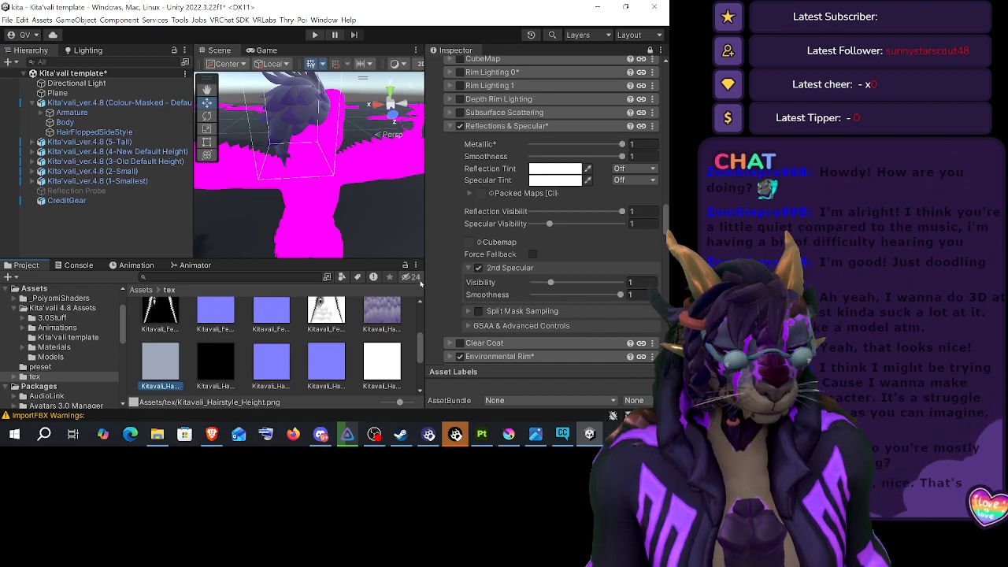
Step: Pack the hairstyle Metallic into R and inverted Roughness into G Smoothness, then confirm the merge
{"action": "left_click", "coordinate": [471, 194]}
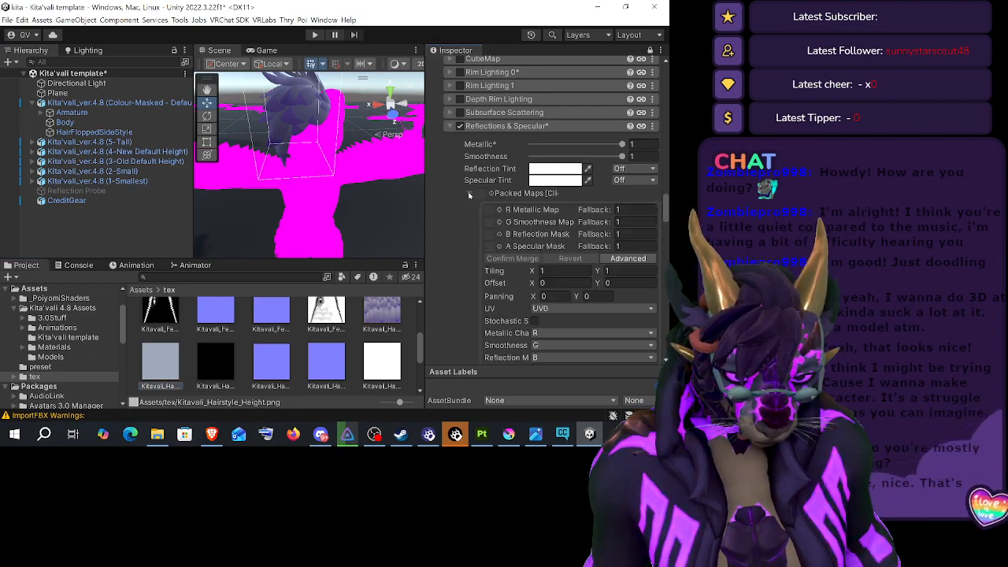
{"action": "left_click", "coordinate": [215, 362]}
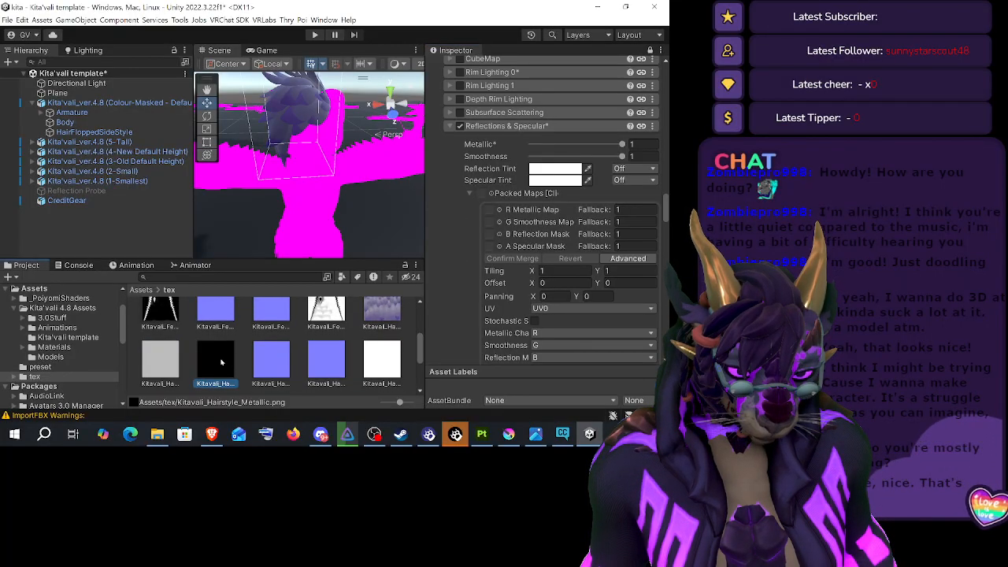
{"action": "scroll", "coordinate": [229, 354], "scroll_direction": "up", "scroll_amount": 1}
{"action": "left_click_drag", "start_coordinate": [480, 215], "coordinate": [488, 211]}
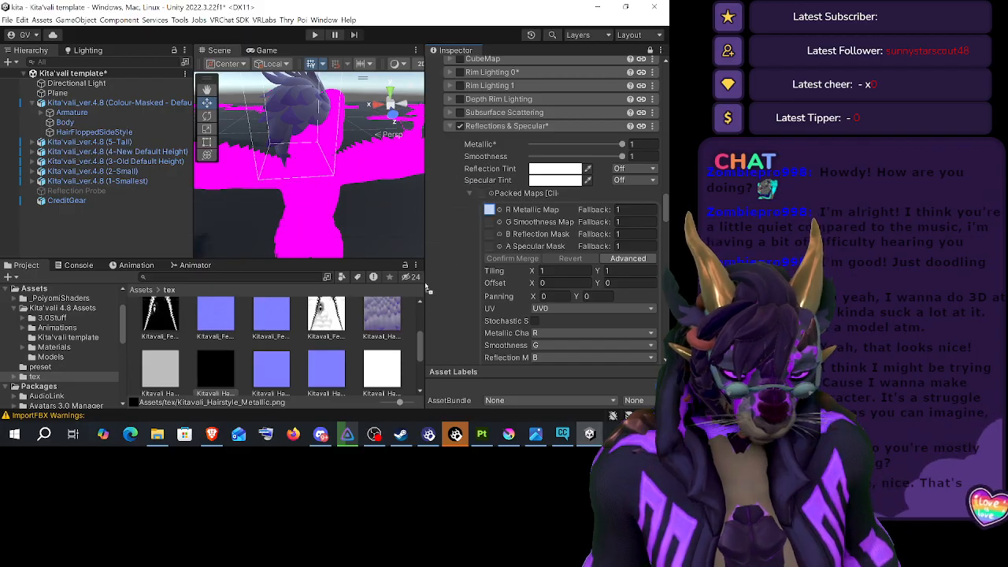
{"action": "left_click", "coordinate": [383, 366]}
{"action": "left_click_drag", "start_coordinate": [383, 366], "coordinate": [504, 229]}
{"action": "scroll", "coordinate": [520, 236], "scroll_direction": "down", "scroll_amount": 3}
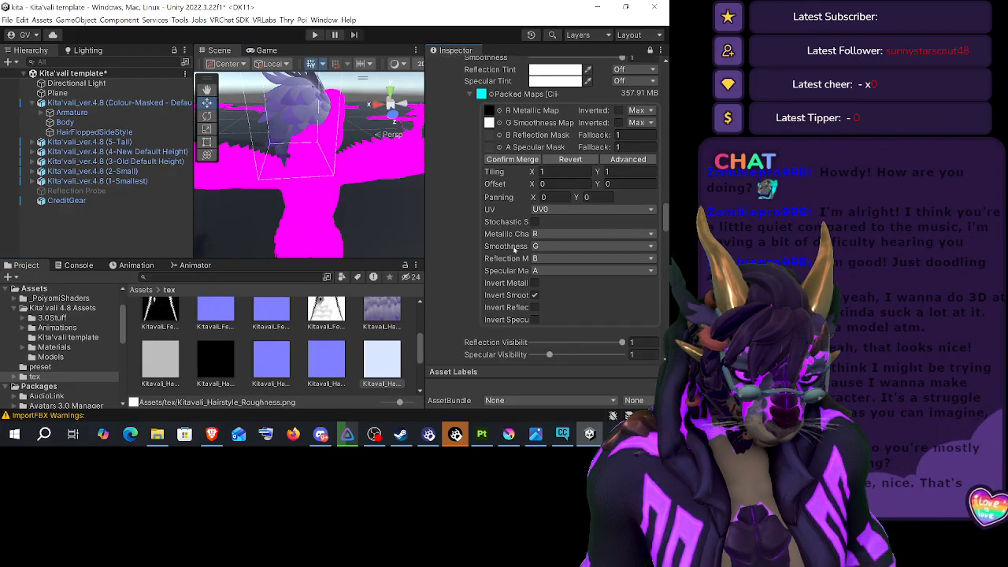
{"action": "left_click", "coordinate": [535, 296]}
{"action": "scroll", "coordinate": [536, 299], "scroll_direction": "up", "scroll_amount": 2}
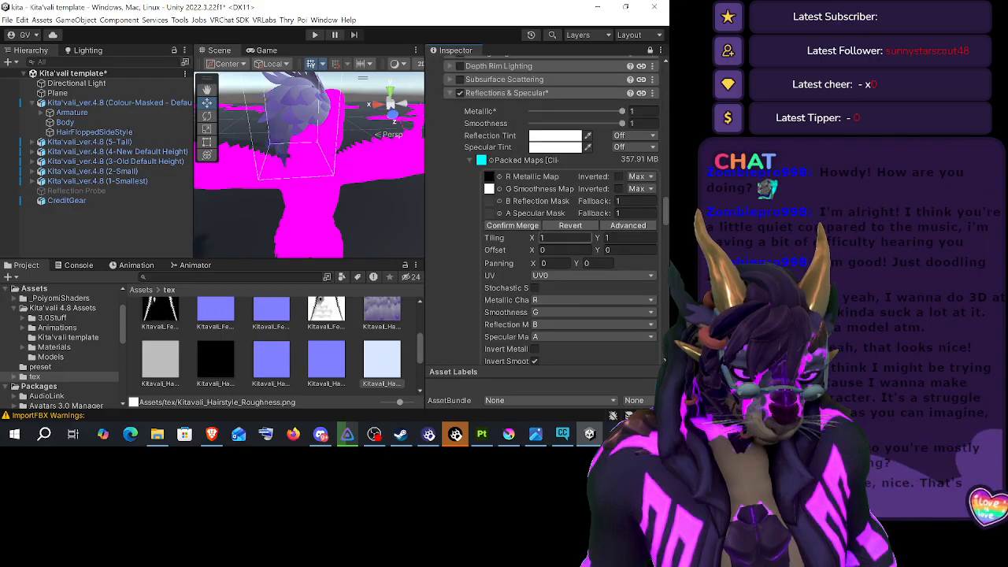
{"action": "left_click", "coordinate": [536, 229]}
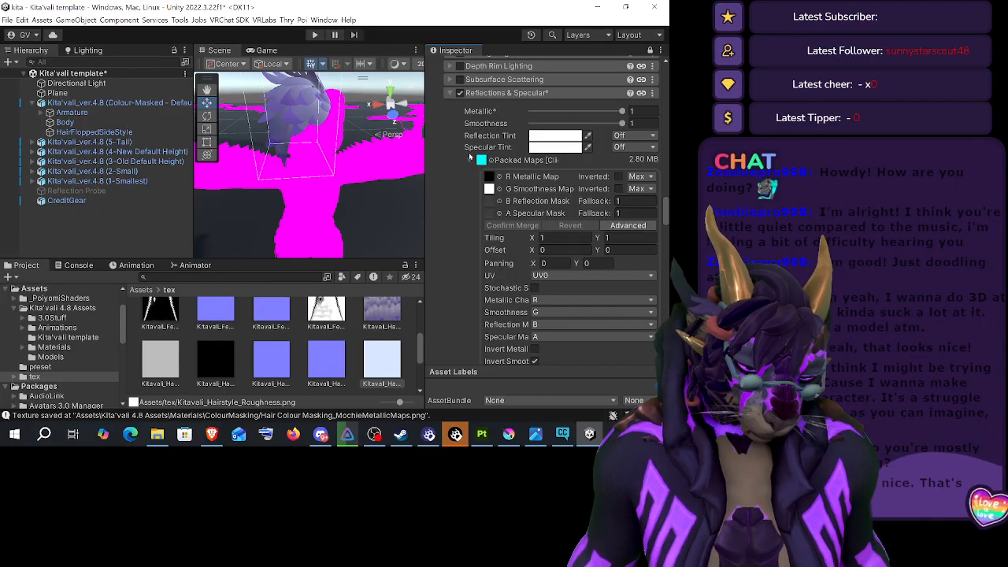
Step: Collapse Reflections & Specular and disable the Dissolve and UV Tile Discard effects
{"action": "left_click", "coordinate": [452, 93]}
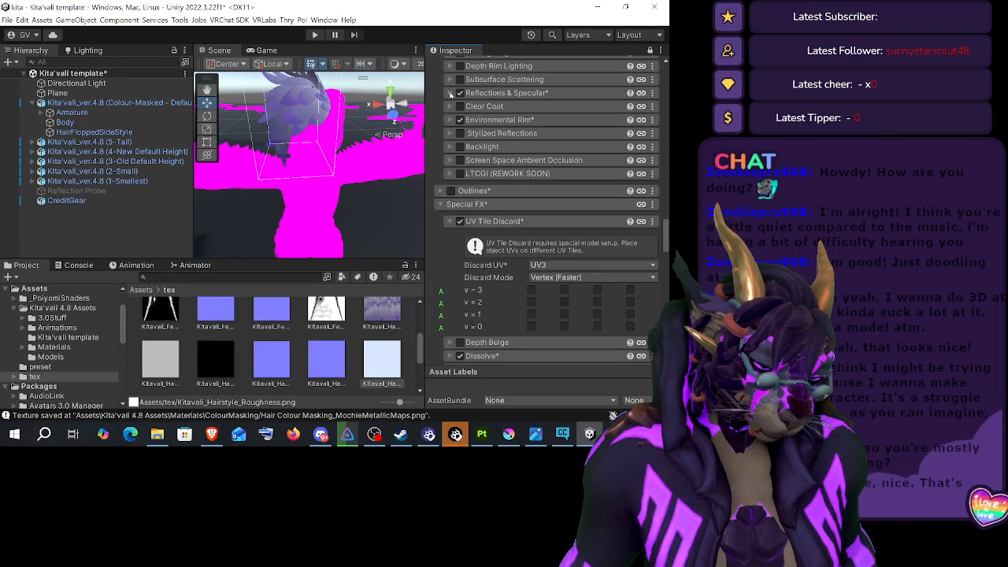
{"action": "scroll", "coordinate": [469, 137], "scroll_direction": "down", "scroll_amount": 3}
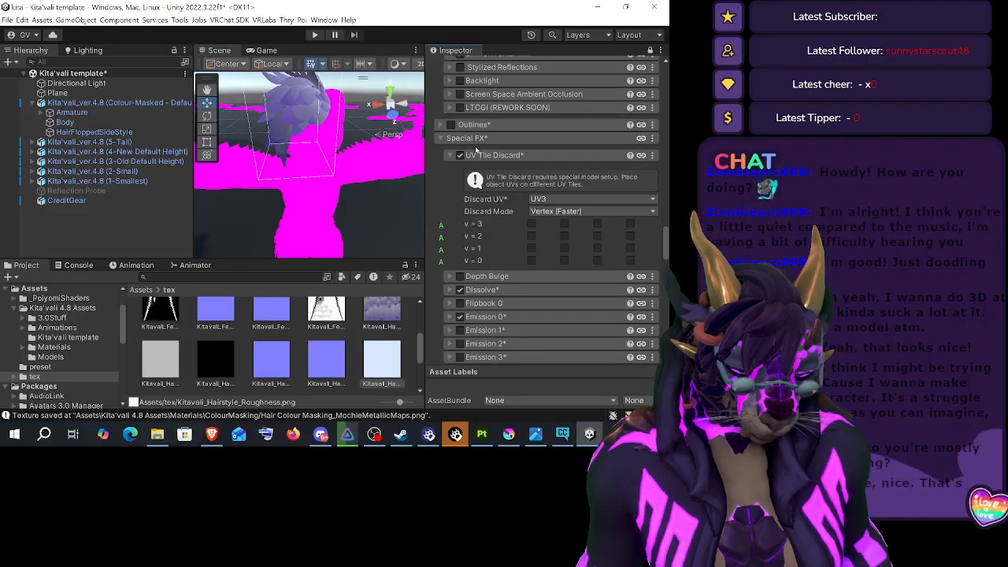
{"action": "scroll", "coordinate": [476, 149], "scroll_direction": "down", "scroll_amount": 3}
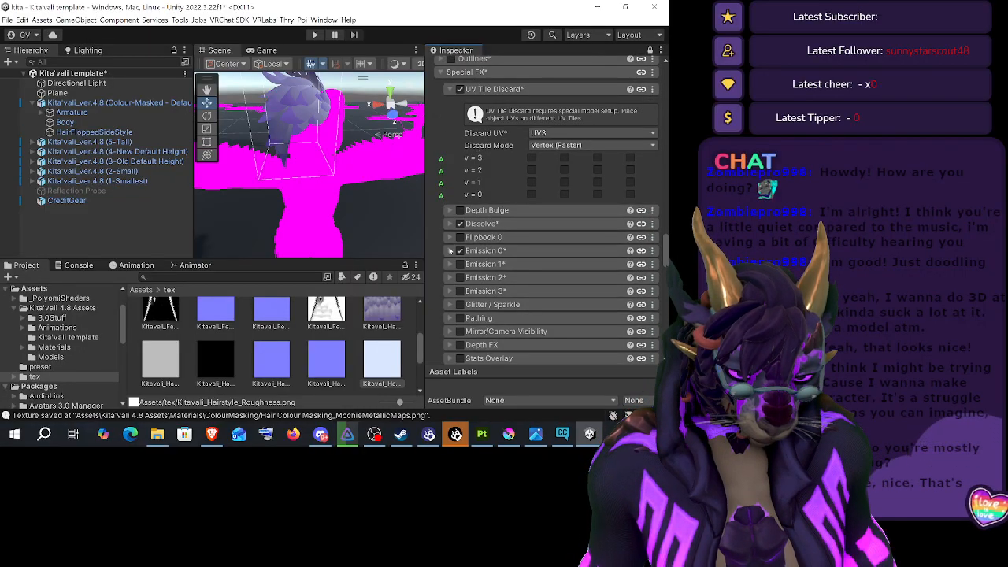
{"action": "scroll", "coordinate": [448, 188], "scroll_direction": "up", "scroll_amount": 6}
{"action": "scroll", "coordinate": [448, 188], "scroll_direction": "down", "scroll_amount": 5}
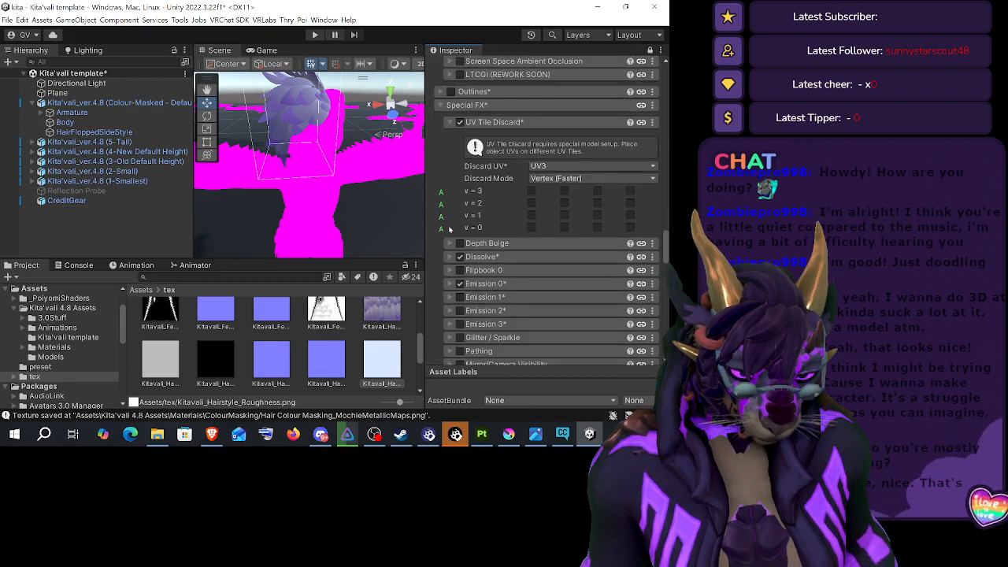
{"action": "left_click", "coordinate": [451, 257]}
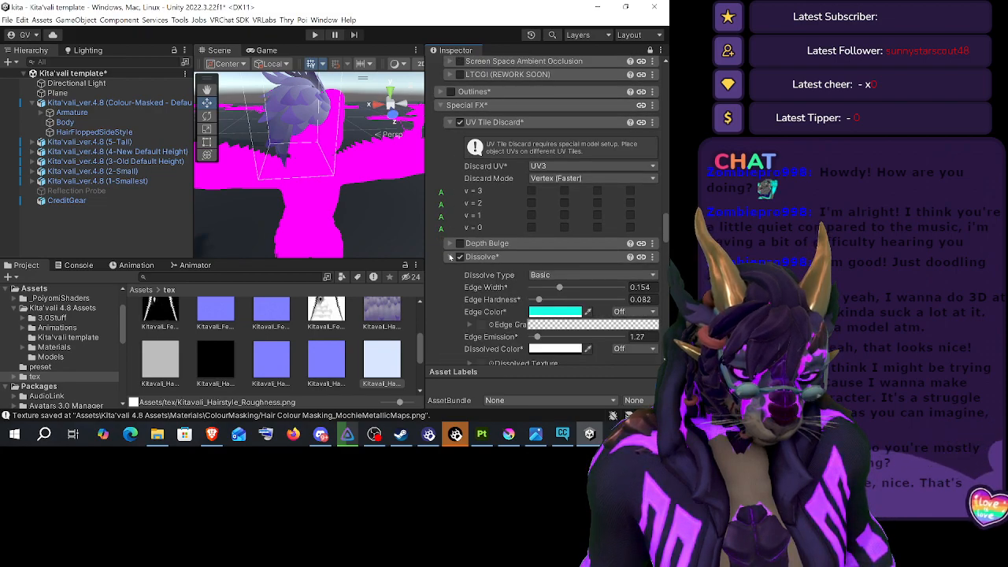
{"action": "scroll", "coordinate": [450, 257], "scroll_direction": "down", "scroll_amount": 3}
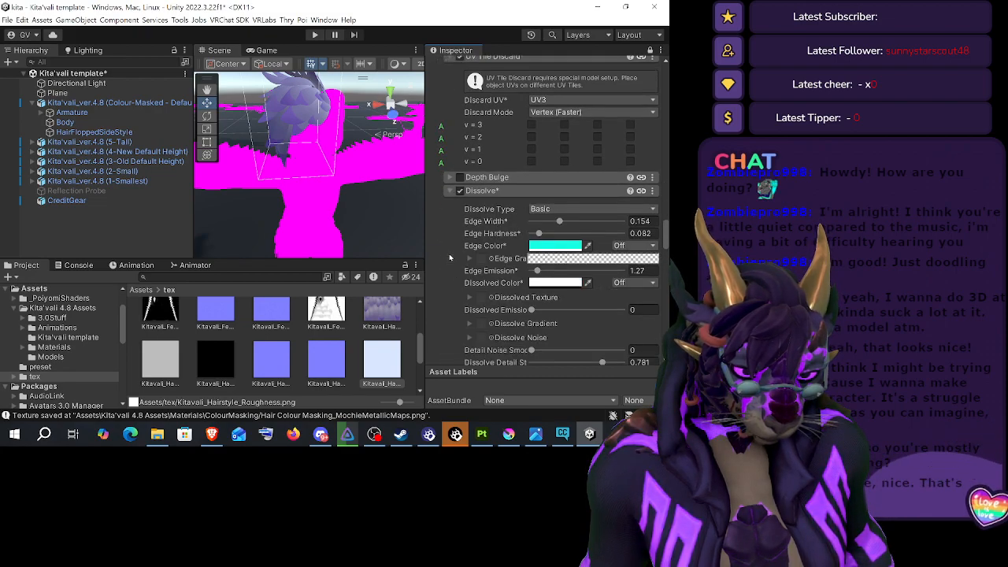
{"action": "scroll", "coordinate": [453, 222], "scroll_direction": "down", "scroll_amount": 3}
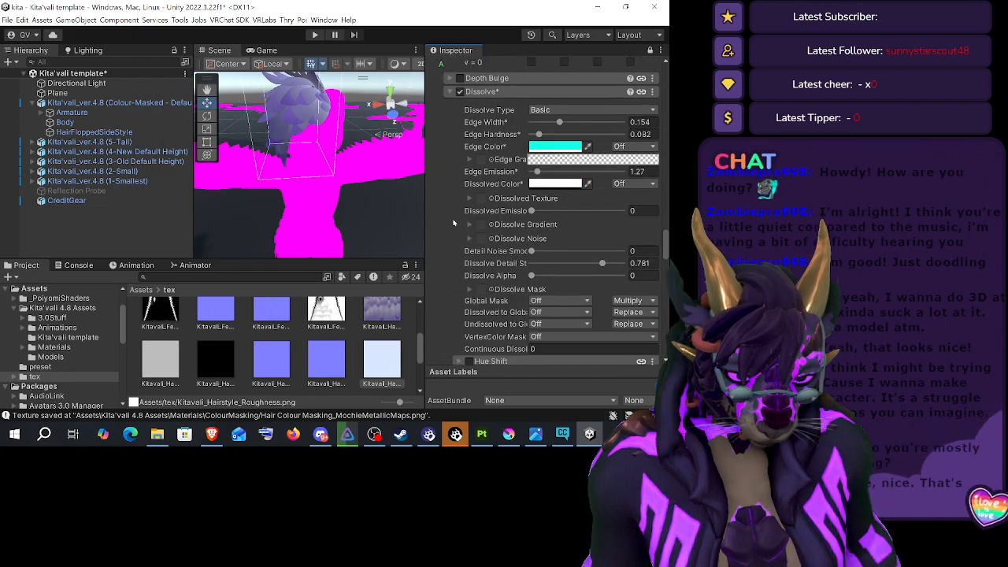
{"action": "scroll", "coordinate": [453, 223], "scroll_direction": "up", "scroll_amount": 3}
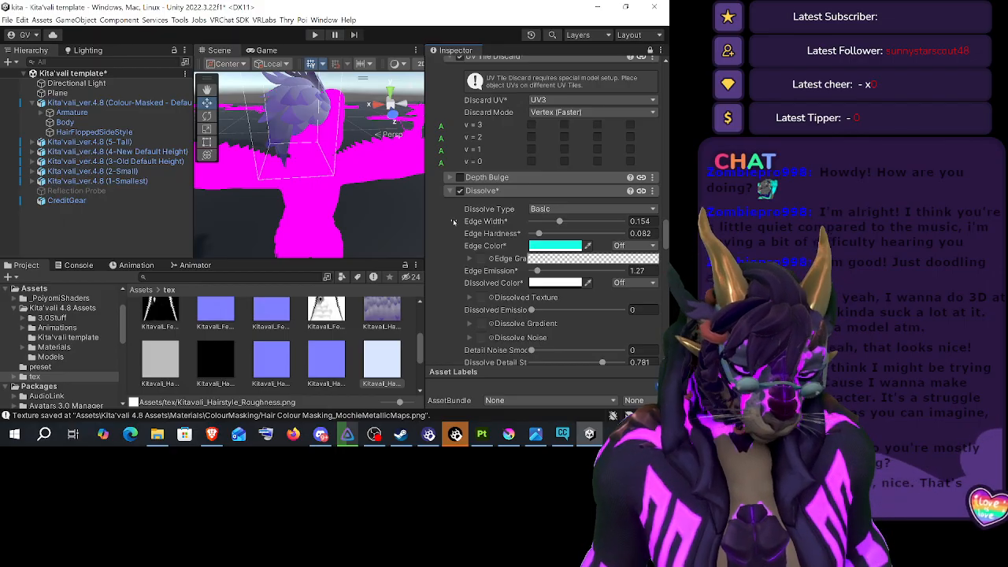
{"action": "scroll", "coordinate": [454, 223], "scroll_direction": "up", "scroll_amount": 1}
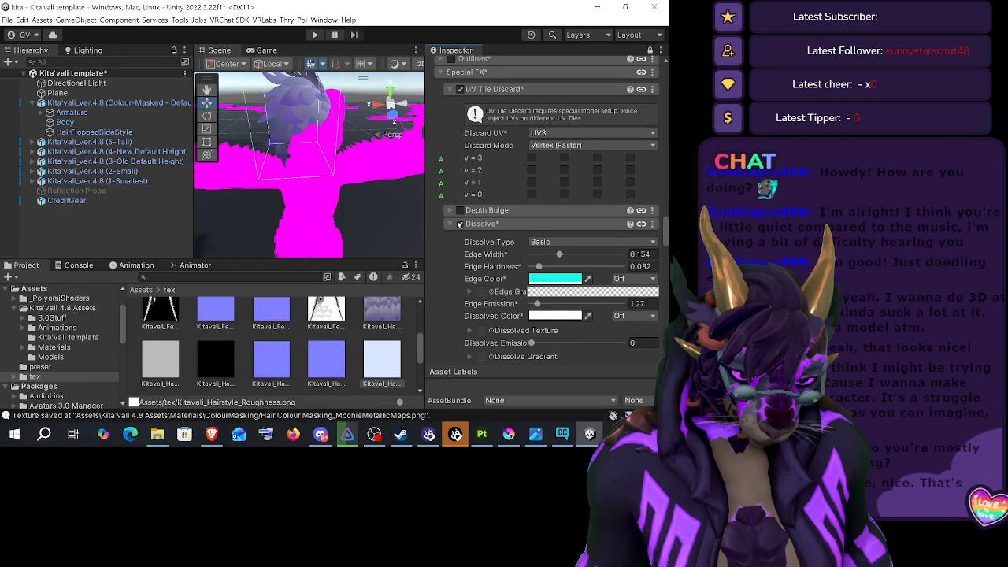
{"action": "left_click", "coordinate": [459, 223]}
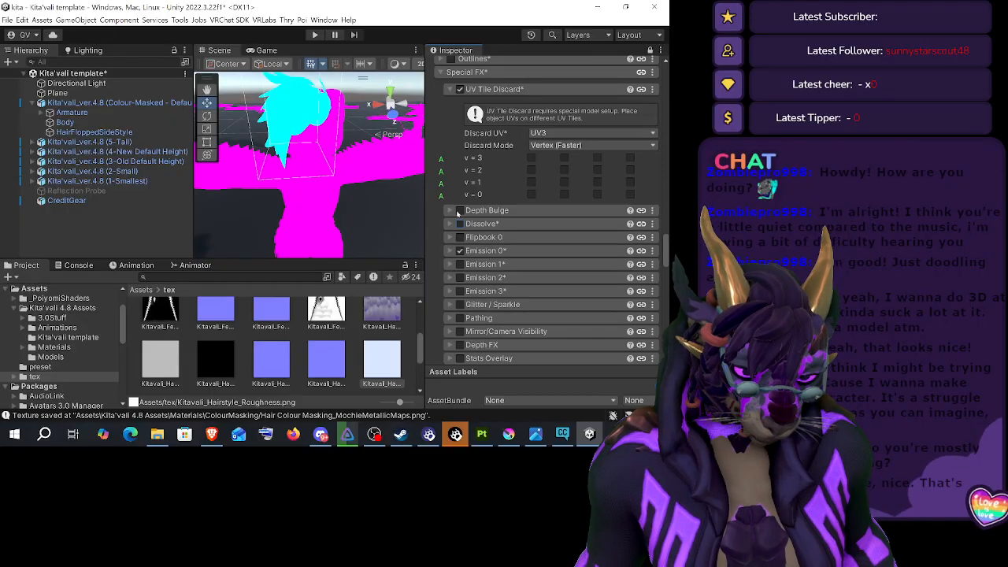
{"action": "left_click", "coordinate": [457, 89]}
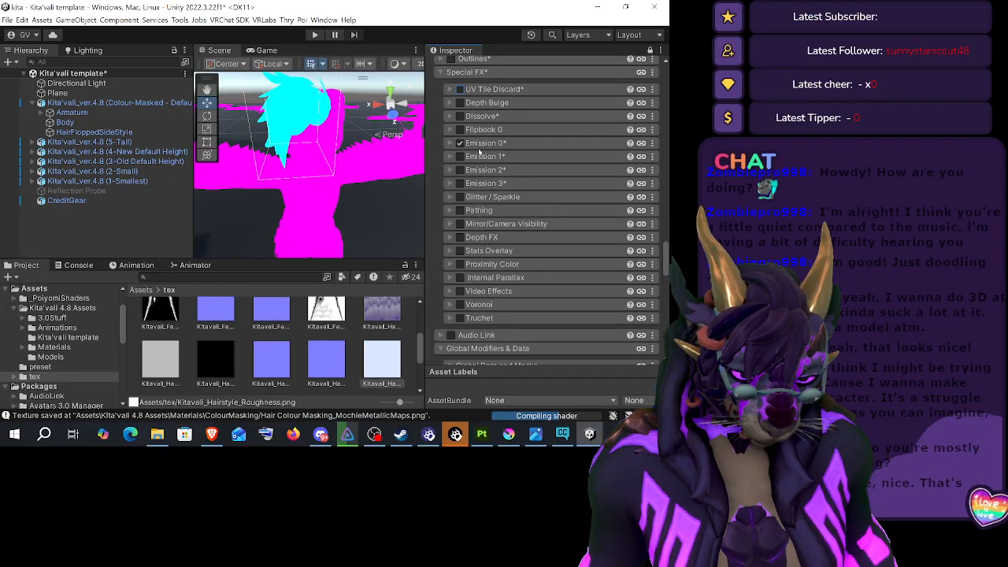
Step: Collapse Vertex Options and select the avatar's Body object in the Hierarchy
{"action": "scroll", "coordinate": [479, 152], "scroll_direction": "up", "scroll_amount": 3}
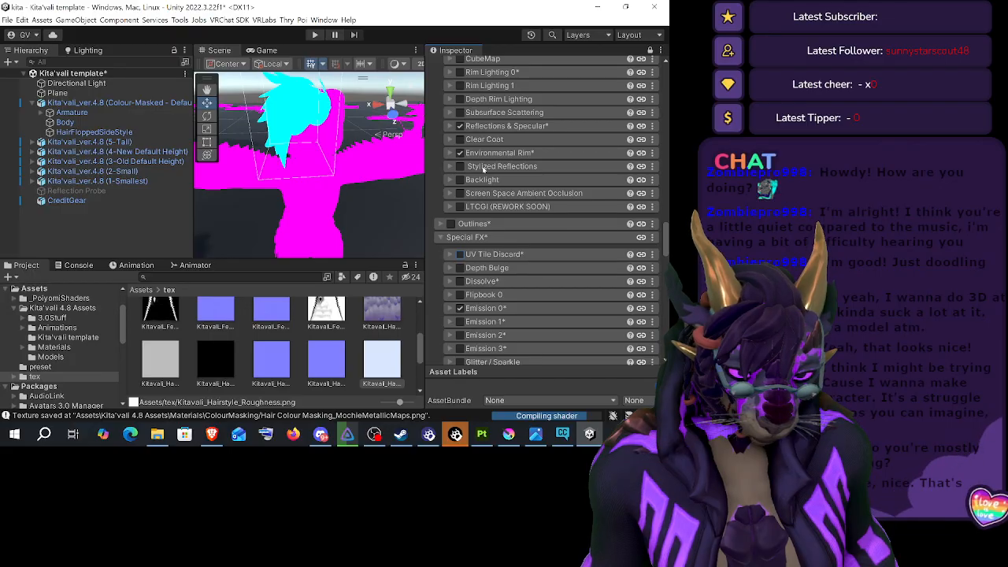
{"action": "scroll", "coordinate": [470, 152], "scroll_direction": "up", "scroll_amount": 1}
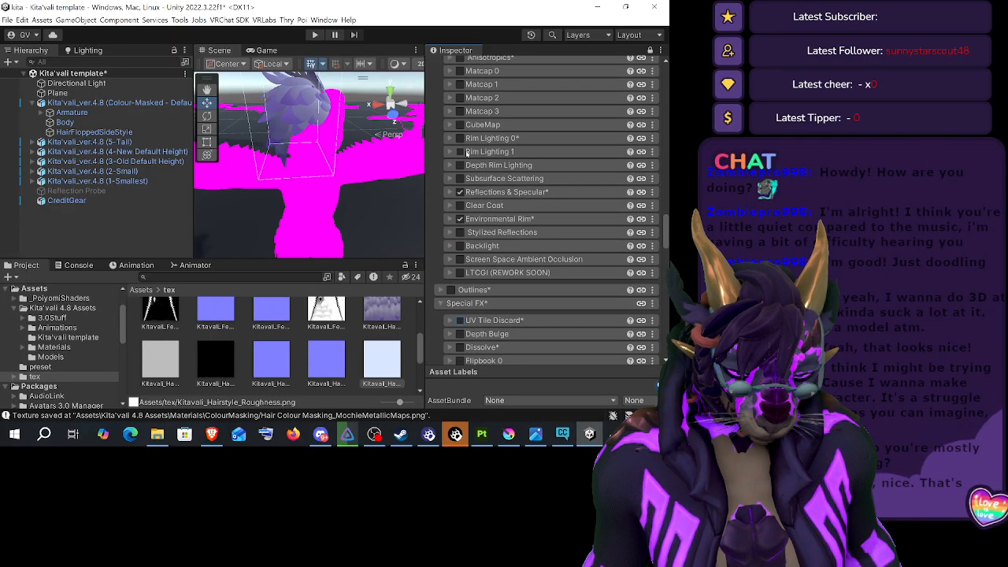
{"action": "scroll", "coordinate": [467, 152], "scroll_direction": "up", "scroll_amount": 8}
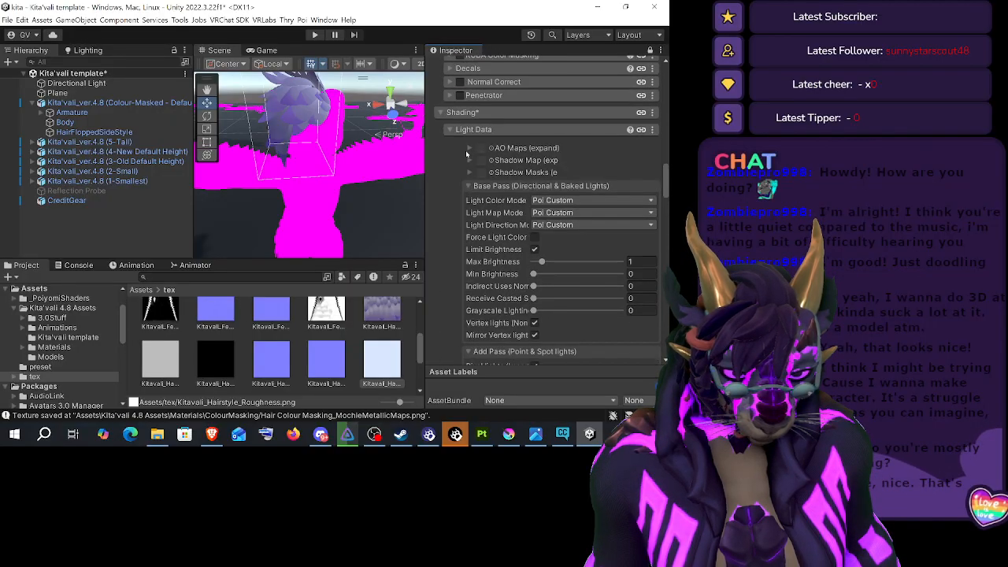
{"action": "scroll", "coordinate": [467, 155], "scroll_direction": "up", "scroll_amount": 10}
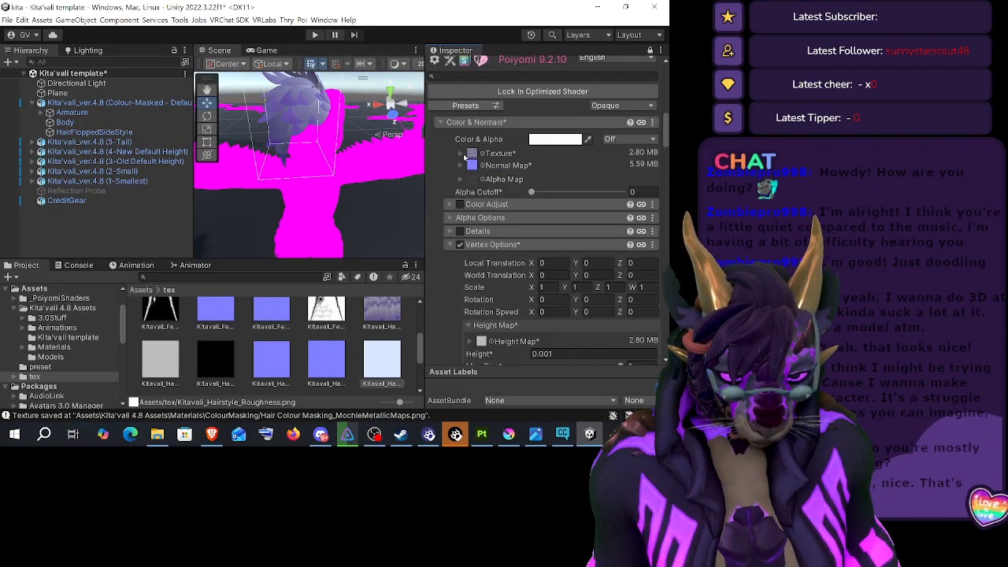
{"action": "scroll", "coordinate": [465, 156], "scroll_direction": "down", "scroll_amount": 1}
{"action": "left_click", "coordinate": [453, 211]}
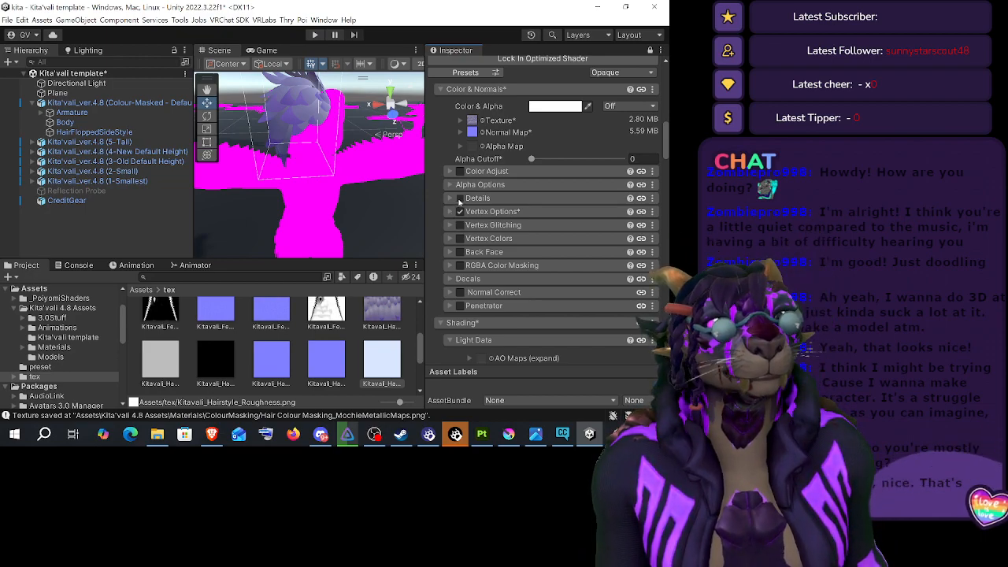
{"action": "left_click", "coordinate": [85, 122]}
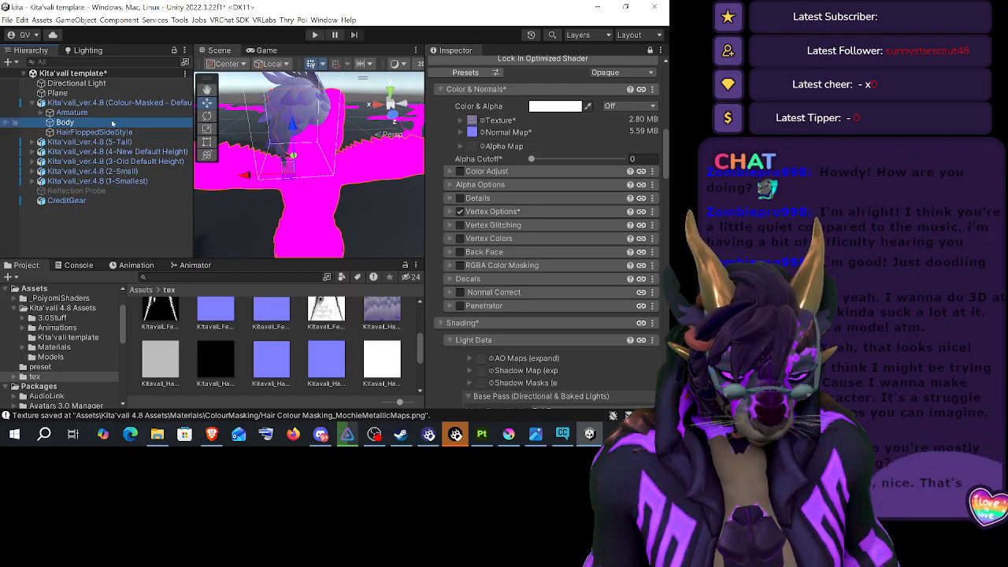
Step: Unlock the Inspector and set Body's Main Colour Masking shader to .poiyomi > Poiyomi Pro
{"action": "left_click", "coordinate": [652, 51]}
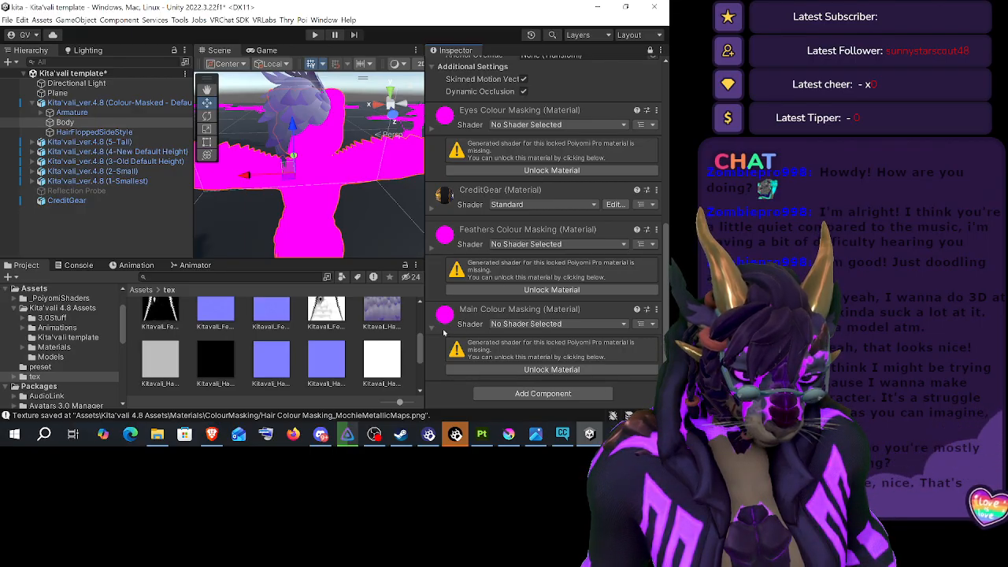
{"action": "left_click", "coordinate": [524, 324]}
{"action": "left_click", "coordinate": [560, 214]}
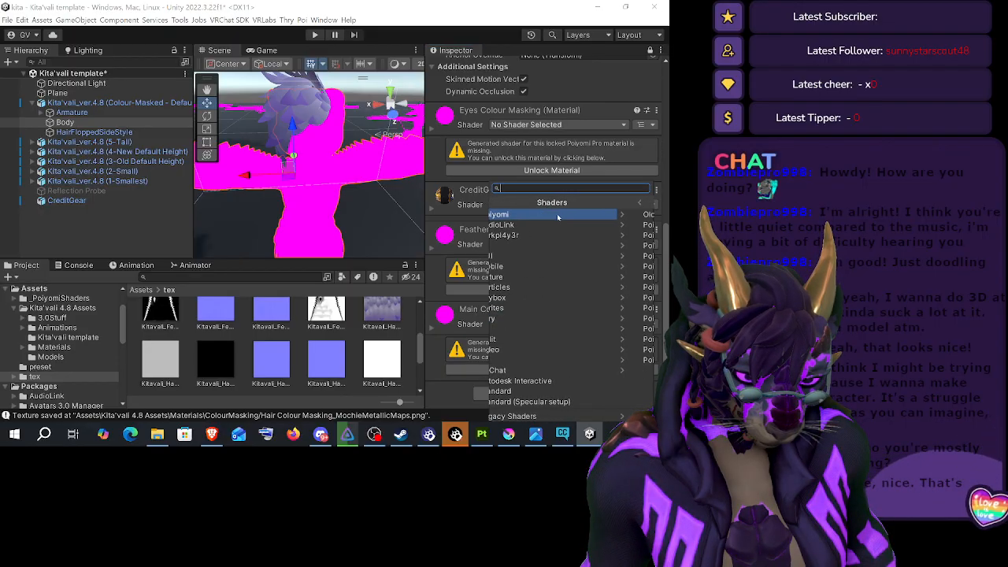
{"action": "left_click", "coordinate": [552, 226]}
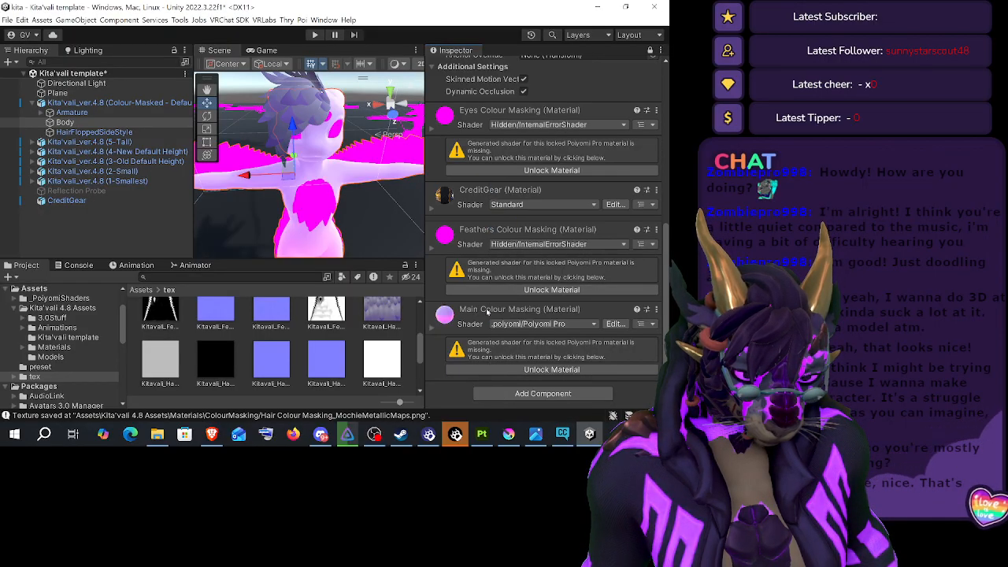
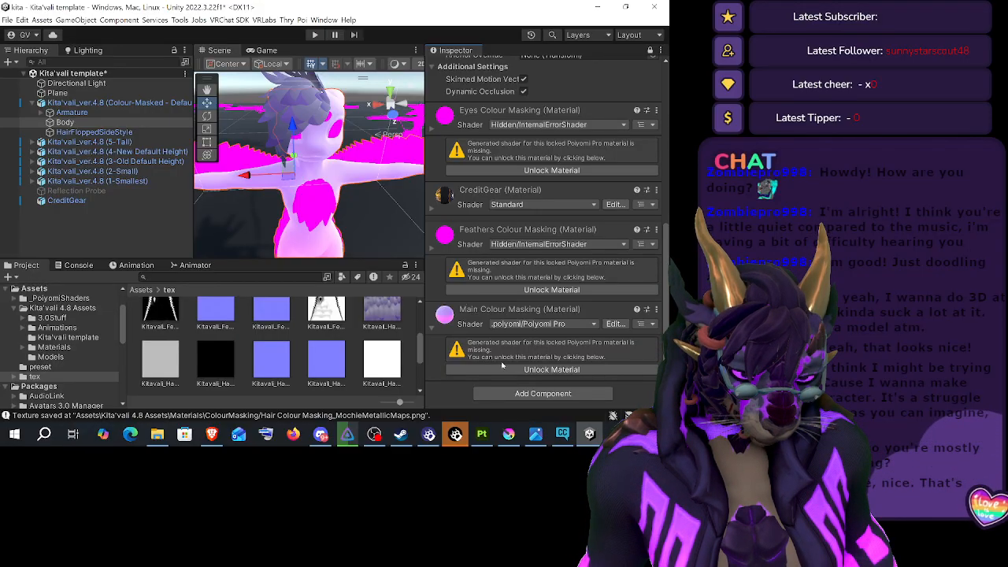
Step: Unlock the Main Colour Masking material and turn off UV Tile Discard
{"action": "left_click", "coordinate": [529, 371]}
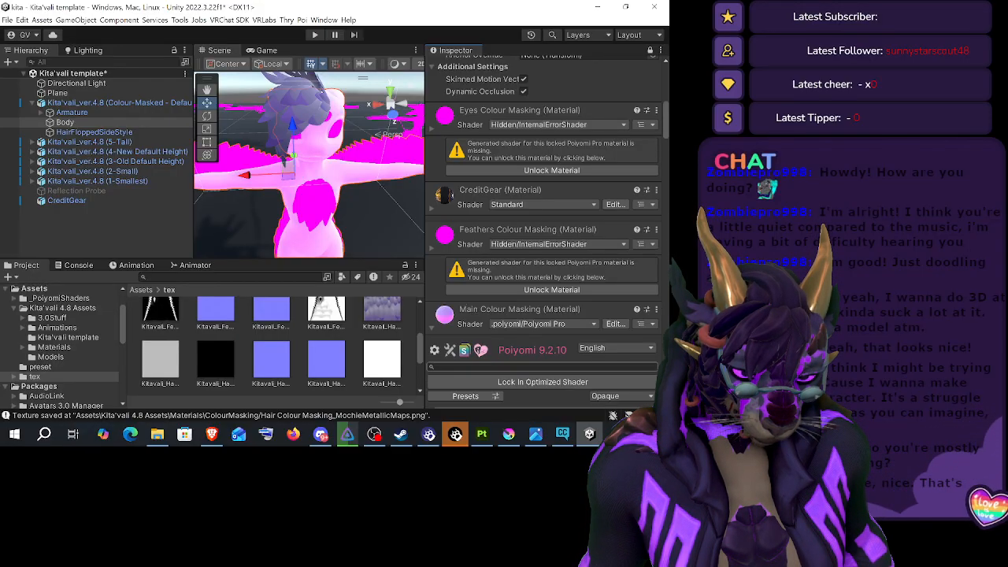
{"action": "scroll", "coordinate": [522, 344], "scroll_direction": "down", "scroll_amount": 5}
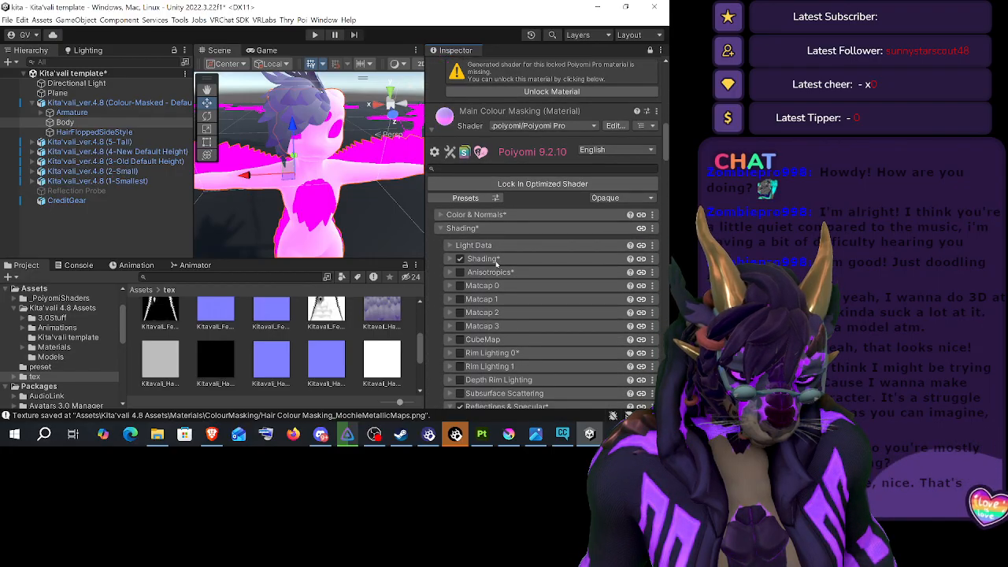
{"action": "scroll", "coordinate": [496, 263], "scroll_direction": "down", "scroll_amount": 8}
{"action": "scroll", "coordinate": [496, 266], "scroll_direction": "down", "scroll_amount": 3}
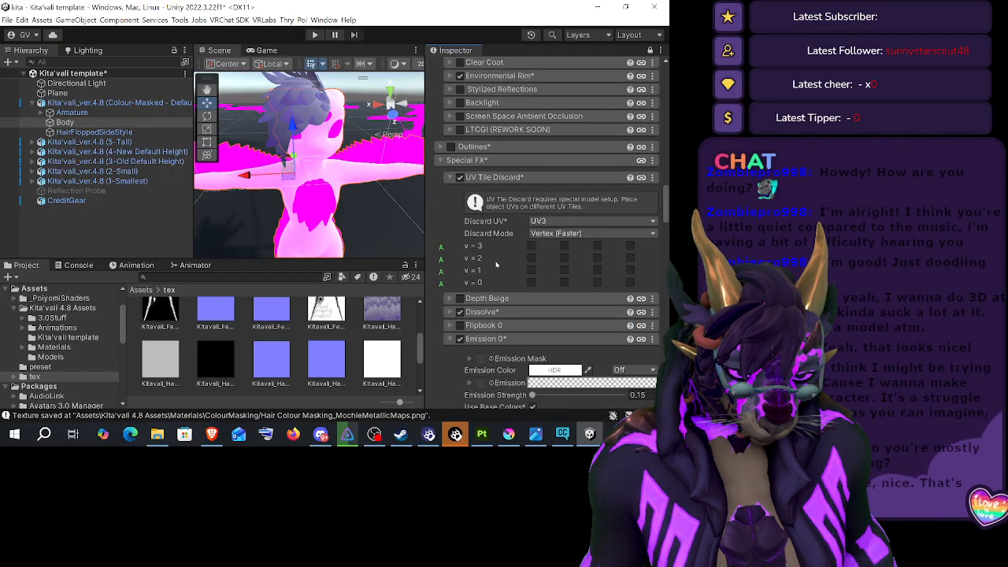
{"action": "left_click", "coordinate": [461, 144]}
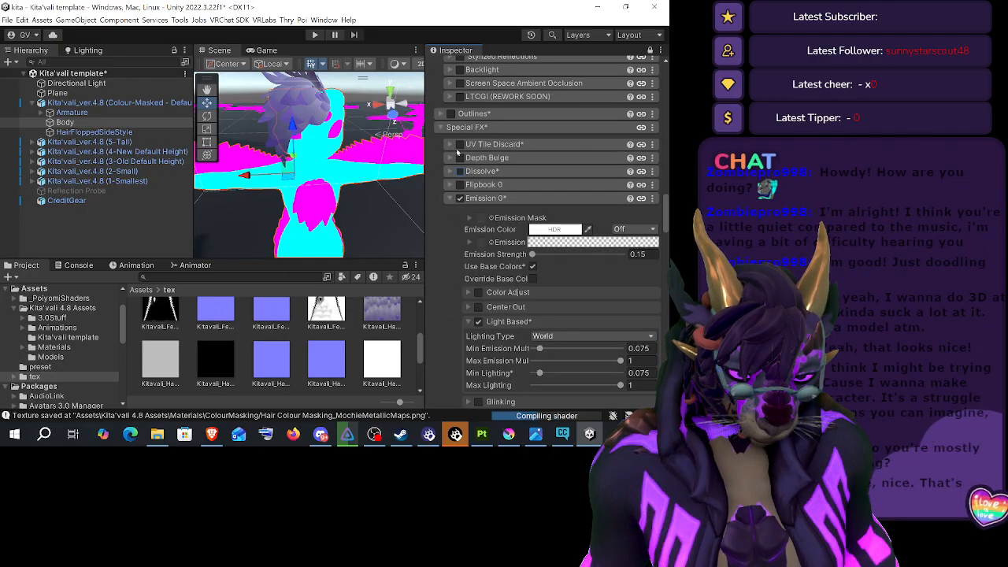
Step: Collapse the Special FX, Global Modifiers & Data and Rendering sections to view the avatar's front
{"action": "left_click", "coordinate": [441, 128]}
{"action": "scroll", "coordinate": [455, 182], "scroll_direction": "down", "scroll_amount": 6}
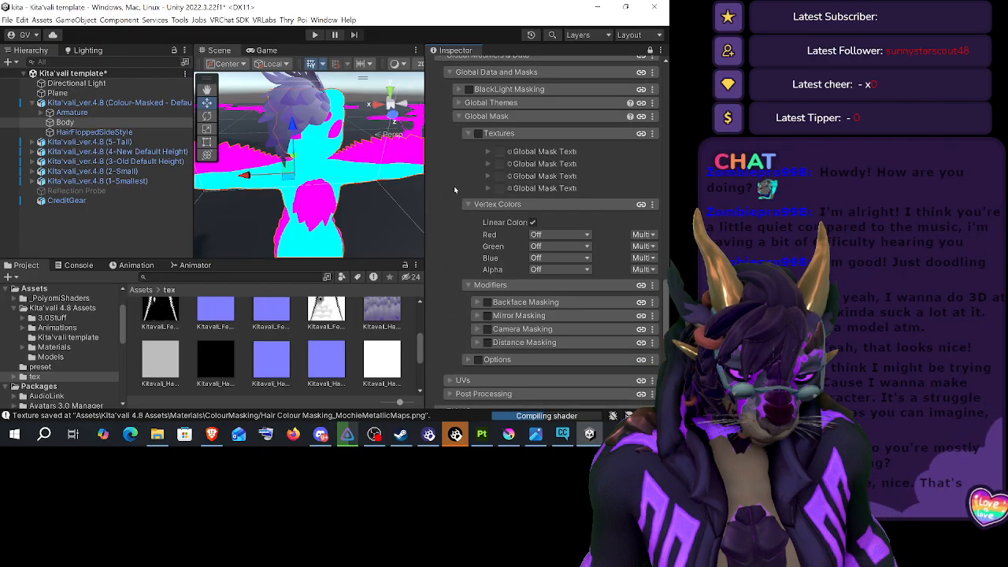
{"action": "scroll", "coordinate": [455, 189], "scroll_direction": "up", "scroll_amount": 5}
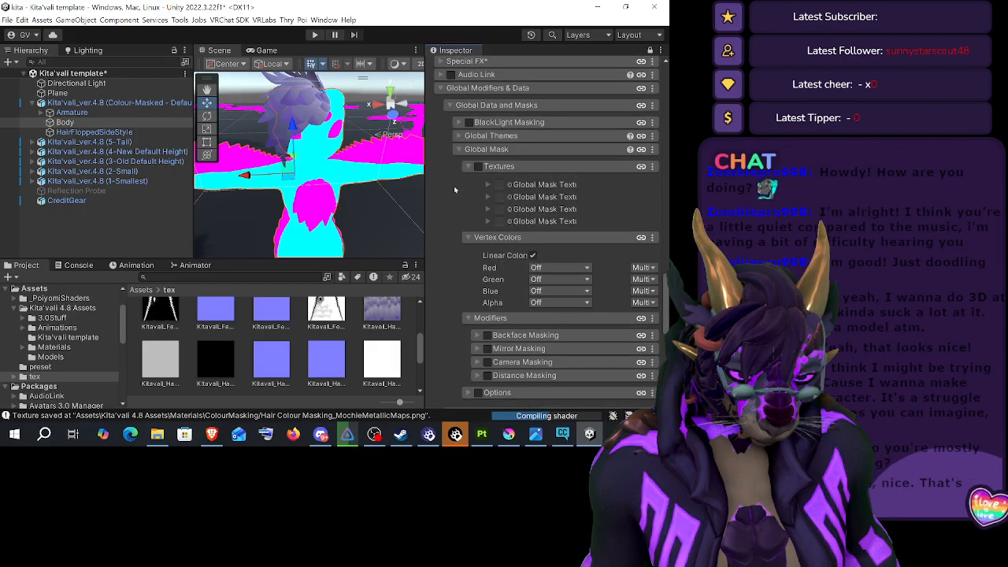
{"action": "left_click", "coordinate": [444, 125]}
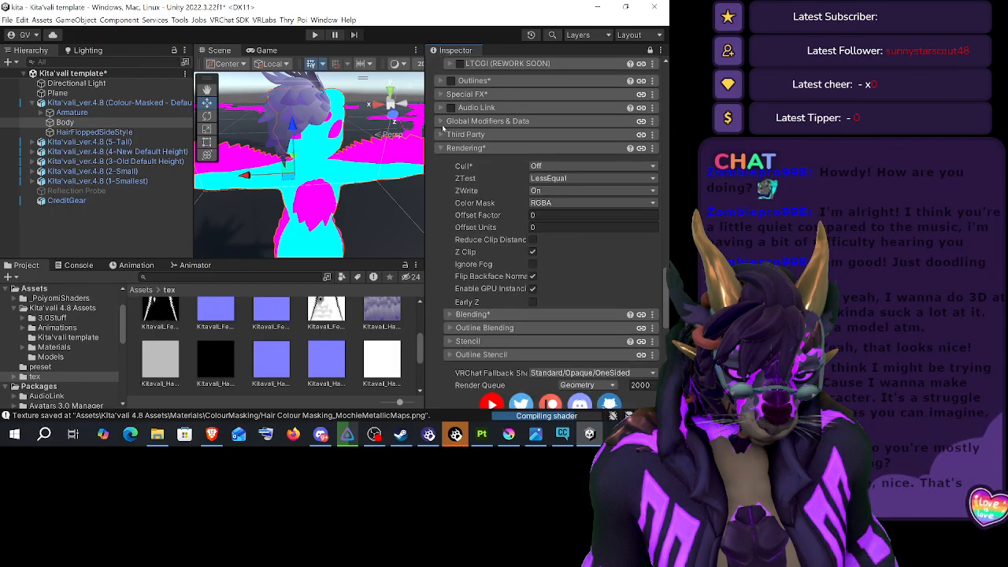
{"action": "left_click", "coordinate": [442, 148]}
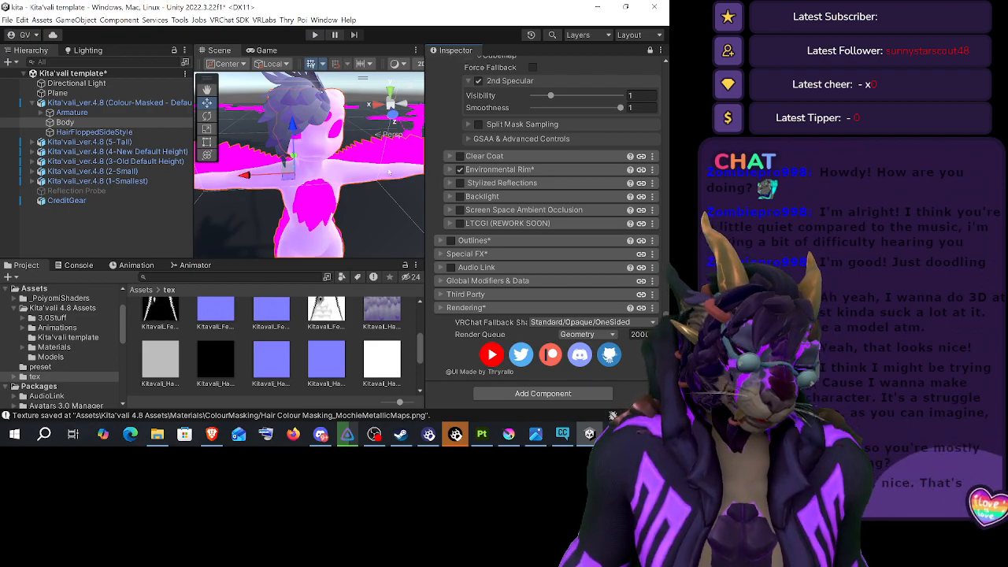
{"action": "left_click_drag", "start_coordinate": [330, 147], "coordinate": [378, 163], "text": "alt"}
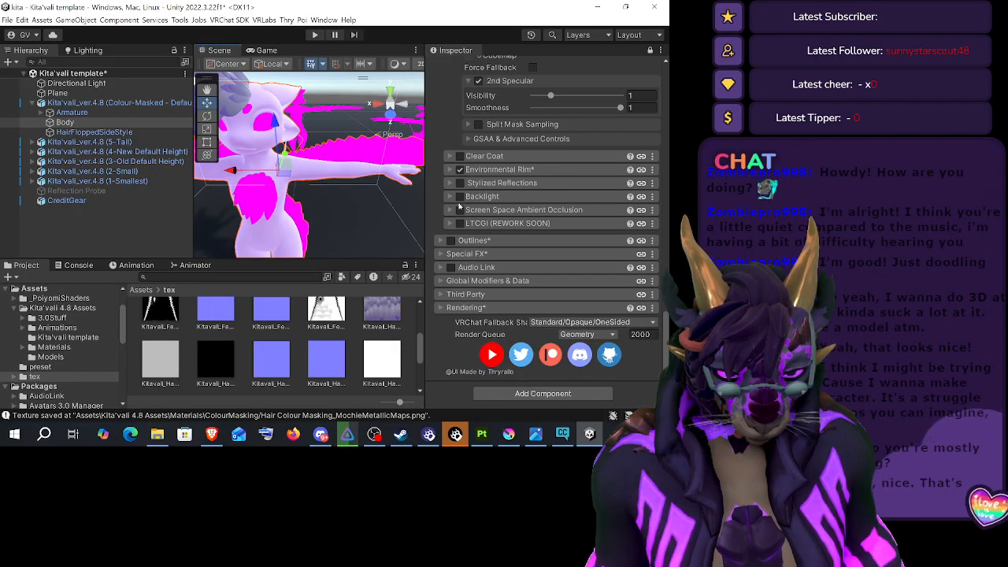
Step: Under Special FX, switch off the Emission 2 and Emission 3 layers
{"action": "scroll", "coordinate": [459, 206], "scroll_direction": "up", "scroll_amount": 3}
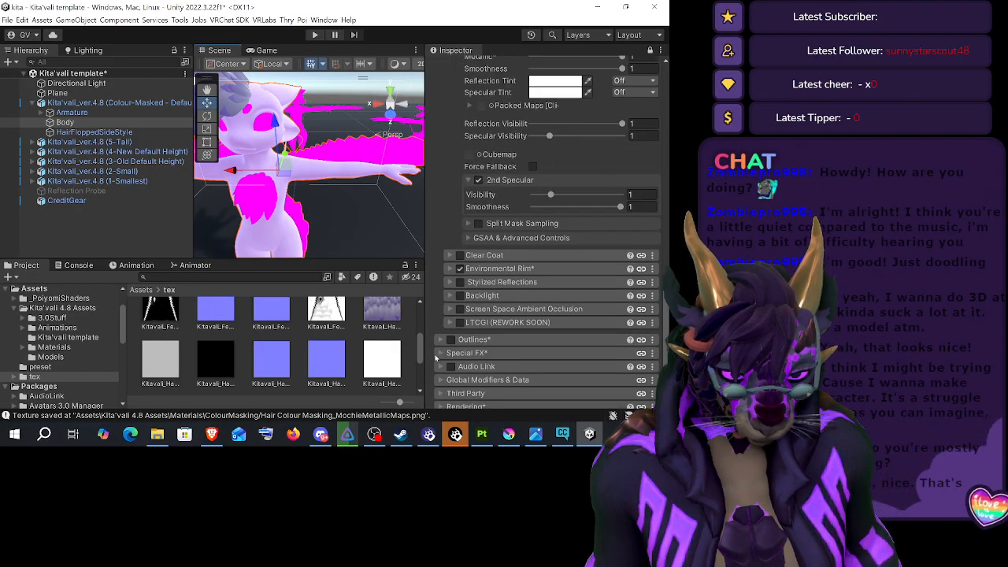
{"action": "left_click", "coordinate": [437, 353]}
{"action": "scroll", "coordinate": [439, 351], "scroll_direction": "down", "scroll_amount": 4}
{"action": "left_click", "coordinate": [450, 292]}
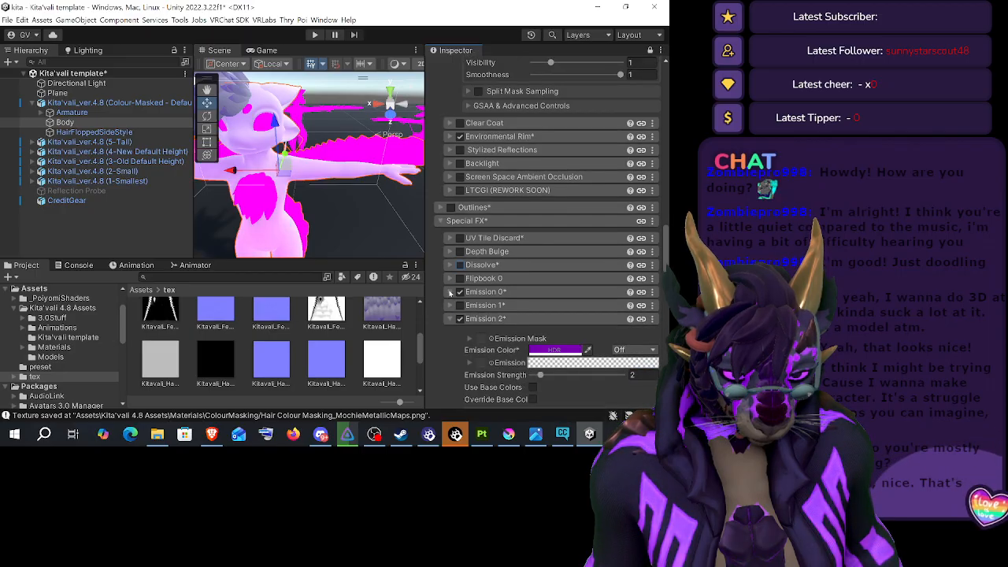
{"action": "left_click", "coordinate": [460, 319]}
{"action": "left_click", "coordinate": [451, 319]}
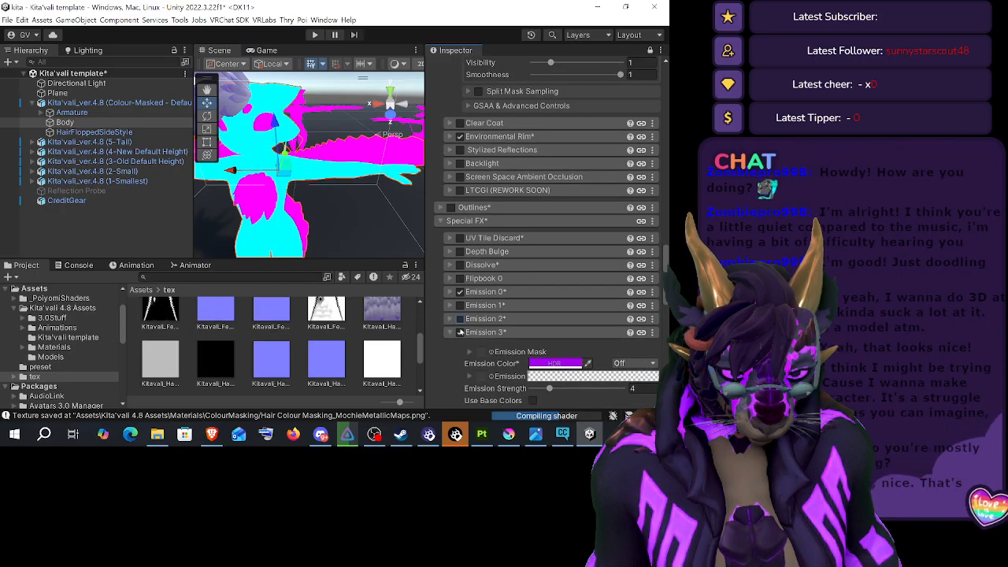
{"action": "left_click", "coordinate": [461, 332]}
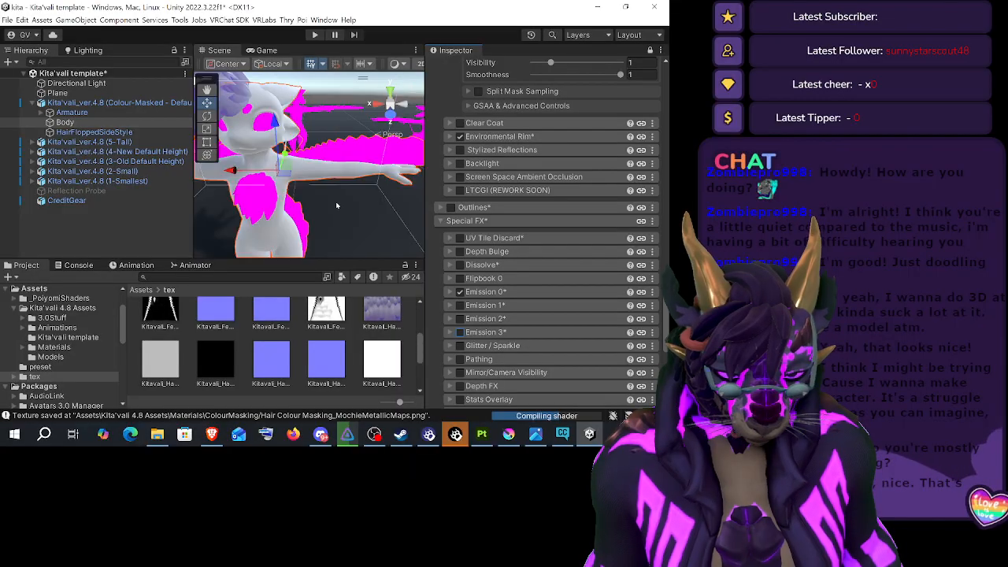
Step: Expand the Color & Normals settings after briefly checking Light Data
{"action": "scroll", "coordinate": [337, 205], "scroll_direction": "down", "scroll_amount": 3}
{"action": "scroll", "coordinate": [321, 207], "scroll_direction": "up", "scroll_amount": 3}
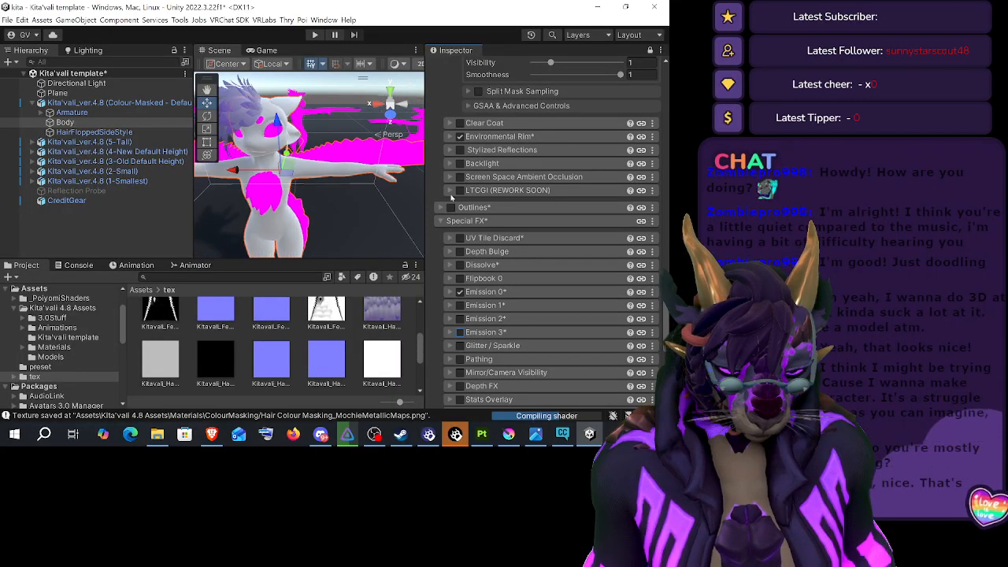
{"action": "scroll", "coordinate": [451, 197], "scroll_direction": "up", "scroll_amount": 5}
{"action": "scroll", "coordinate": [451, 196], "scroll_direction": "up", "scroll_amount": 3}
{"action": "scroll", "coordinate": [453, 200], "scroll_direction": "down", "scroll_amount": 6}
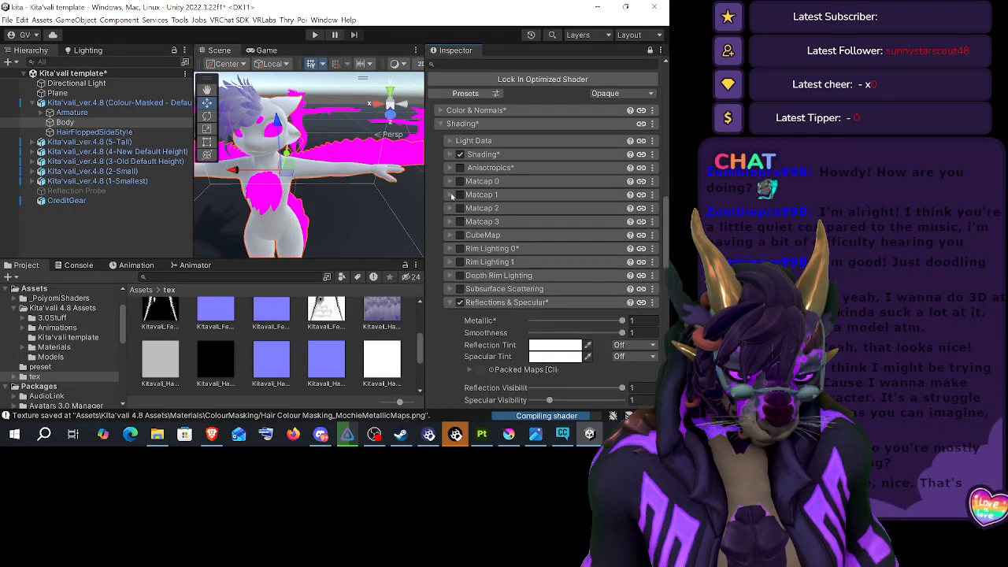
{"action": "scroll", "coordinate": [454, 193], "scroll_direction": "up", "scroll_amount": 5}
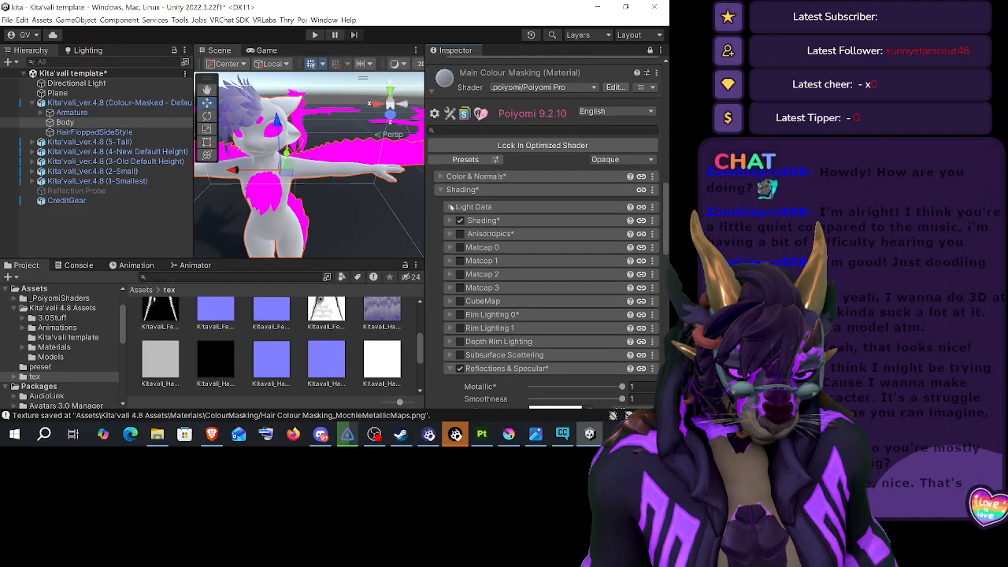
{"action": "left_click", "coordinate": [451, 207]}
{"action": "left_click", "coordinate": [451, 206]}
{"action": "left_click", "coordinate": [446, 181]}
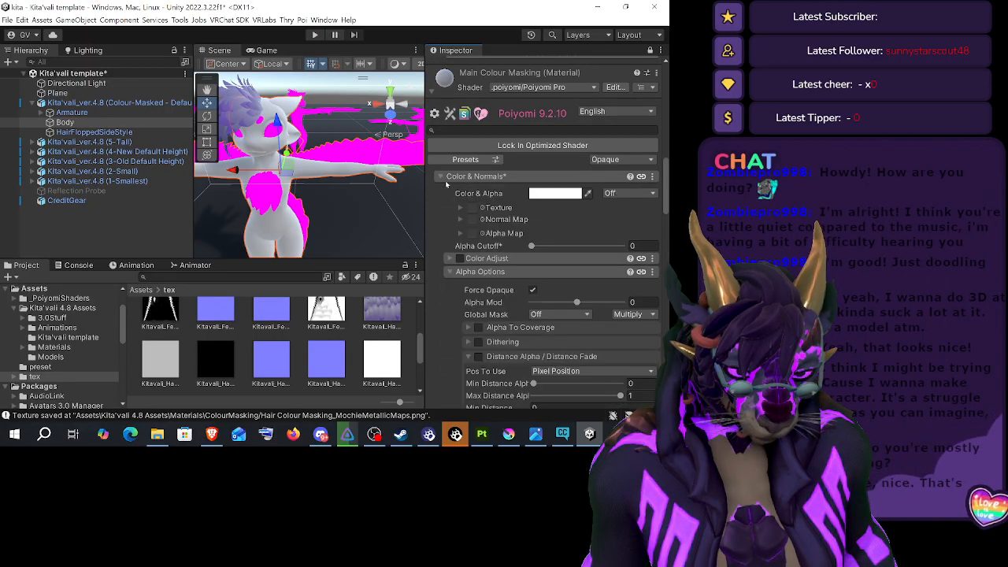
Step: Assign Kitavali_Main_Height as the Vertex Options height map, reimported as linear
{"action": "scroll", "coordinate": [277, 325], "scroll_direction": "down", "scroll_amount": 1}
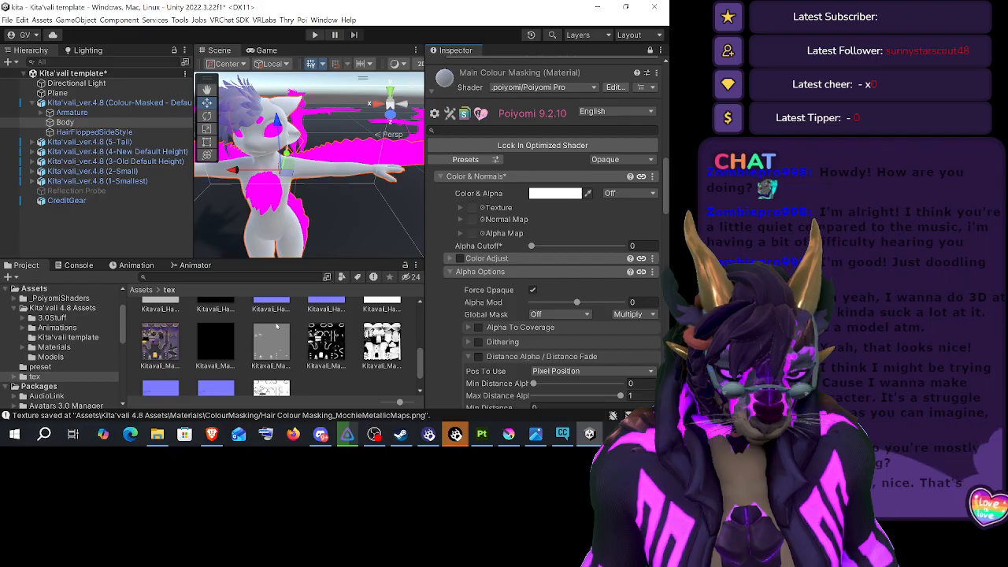
{"action": "left_click", "coordinate": [272, 340]}
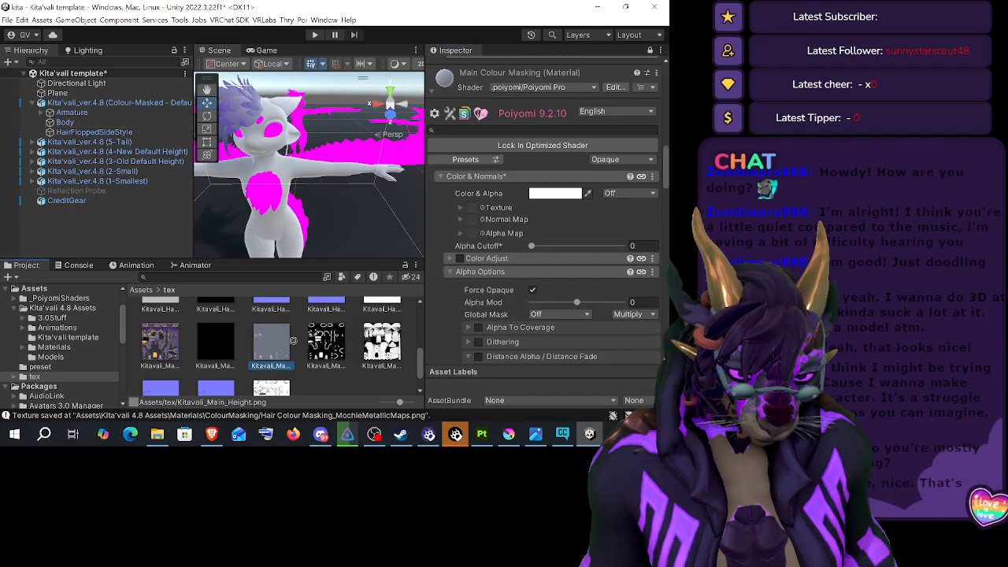
{"action": "left_click", "coordinate": [455, 272]}
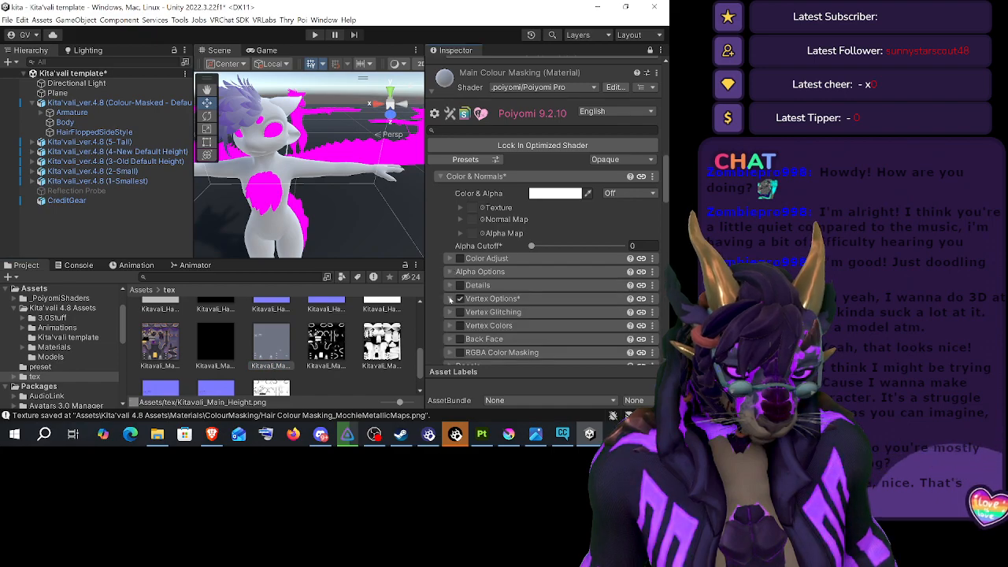
{"action": "left_click", "coordinate": [453, 298]}
{"action": "scroll", "coordinate": [450, 300], "scroll_direction": "down", "scroll_amount": 3}
{"action": "left_click_drag", "start_coordinate": [279, 353], "coordinate": [482, 297]}
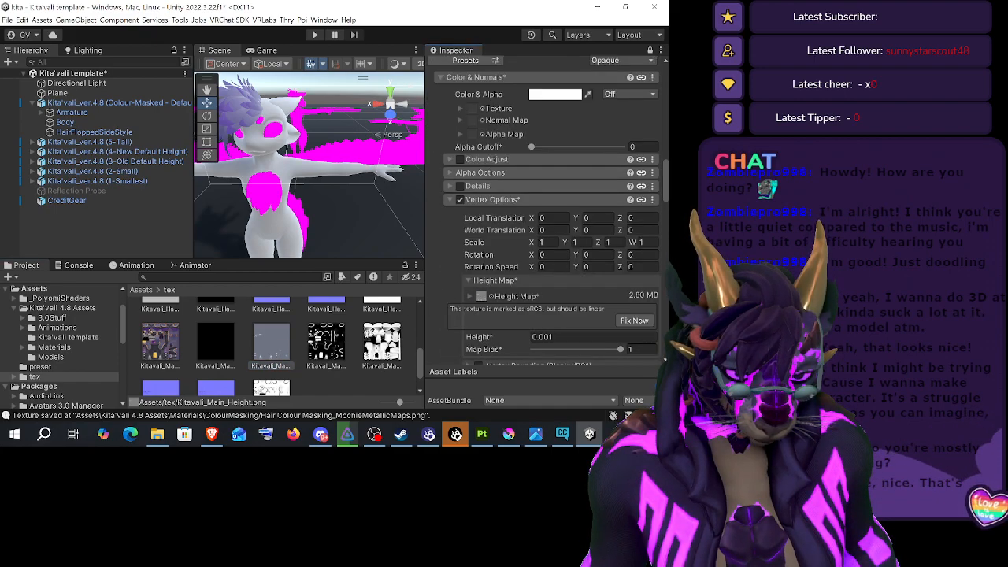
{"action": "left_click", "coordinate": [624, 320]}
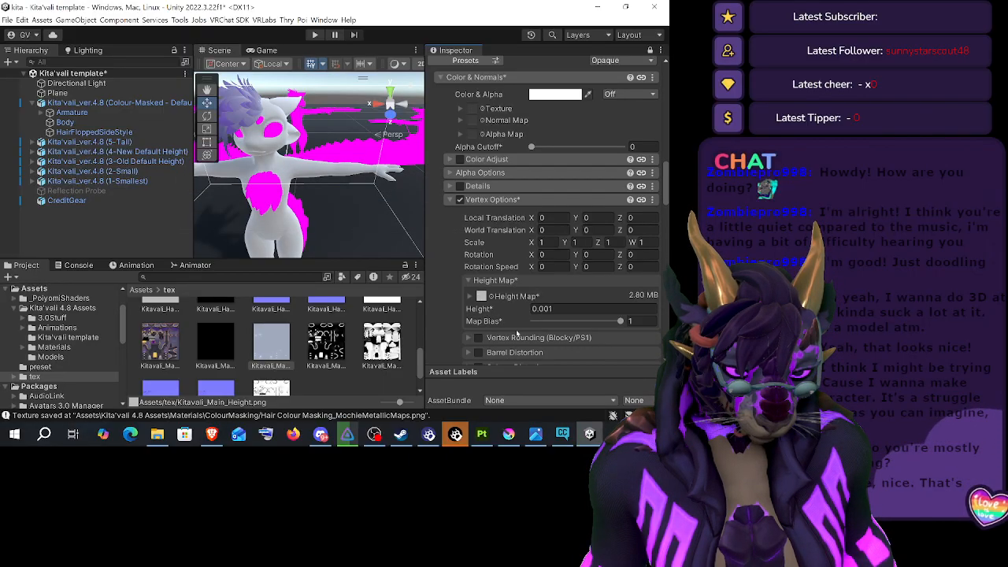
Step: Assign the blue texture as the normal map and reimport it as a normal map
{"action": "scroll", "coordinate": [298, 331], "scroll_direction": "down", "scroll_amount": 1}
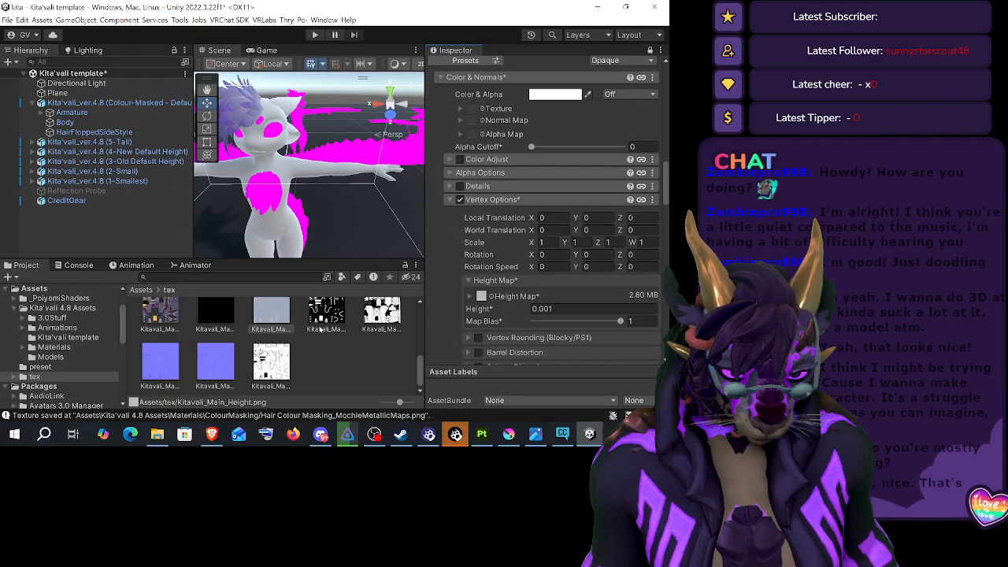
{"action": "left_click_drag", "start_coordinate": [216, 364], "coordinate": [482, 126]}
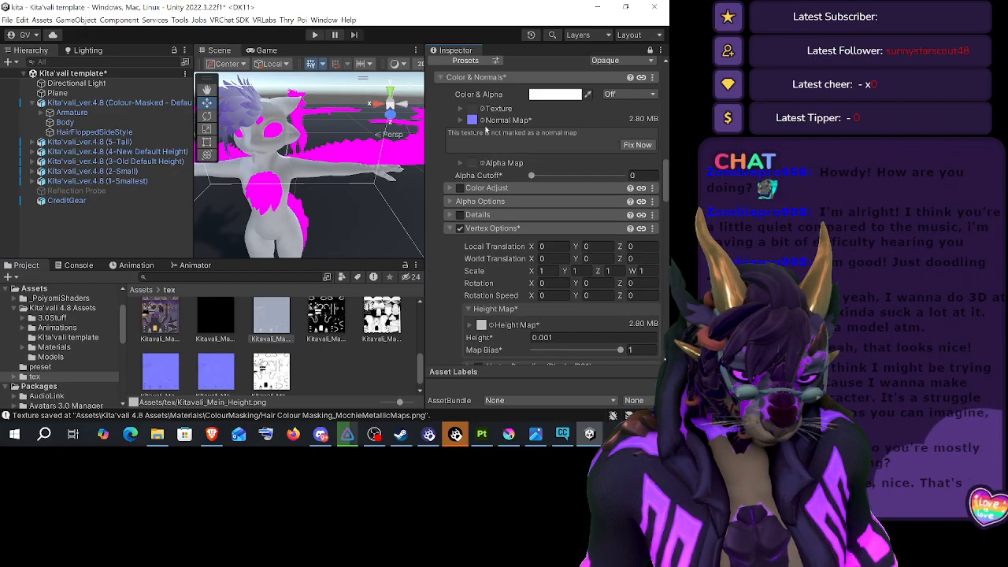
{"action": "left_click", "coordinate": [638, 145]}
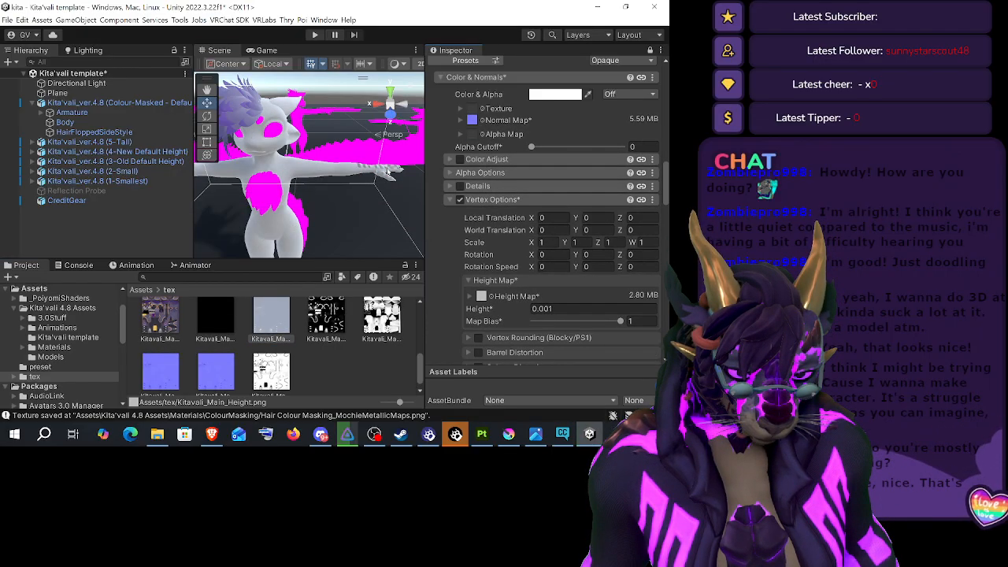
{"action": "scroll", "coordinate": [388, 167], "scroll_direction": "up", "scroll_amount": 5}
{"action": "middle_click_drag", "start_coordinate": [388, 172], "coordinate": [360, 176]}
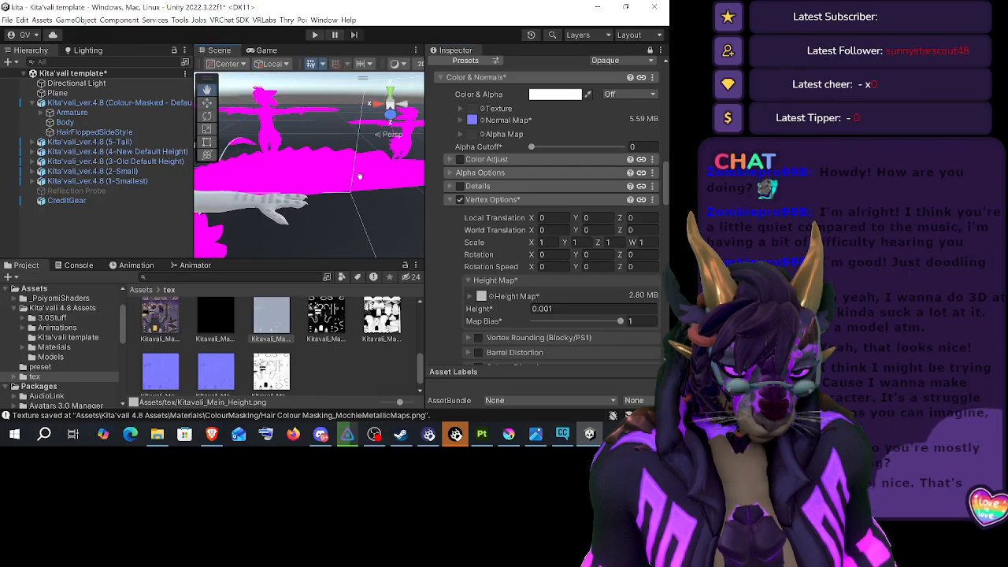
{"action": "scroll", "coordinate": [348, 181], "scroll_direction": "up", "scroll_amount": 2}
{"action": "scroll", "coordinate": [353, 180], "scroll_direction": "down", "scroll_amount": 2}
{"action": "scroll", "coordinate": [283, 223], "scroll_direction": "up", "scroll_amount": 2}
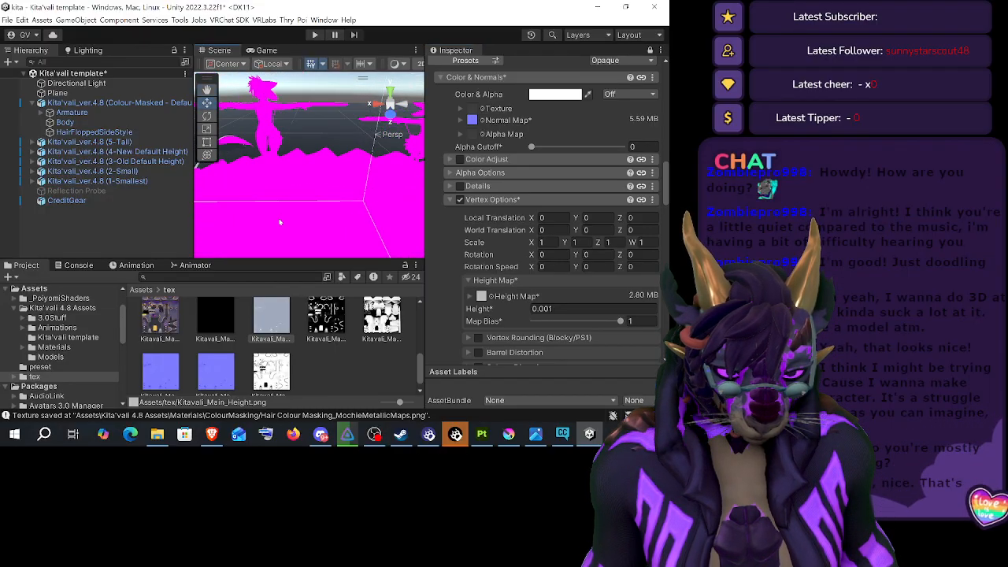
{"action": "scroll", "coordinate": [282, 226], "scroll_direction": "down", "scroll_amount": 1}
{"action": "scroll", "coordinate": [284, 227], "scroll_direction": "up", "scroll_amount": 6}
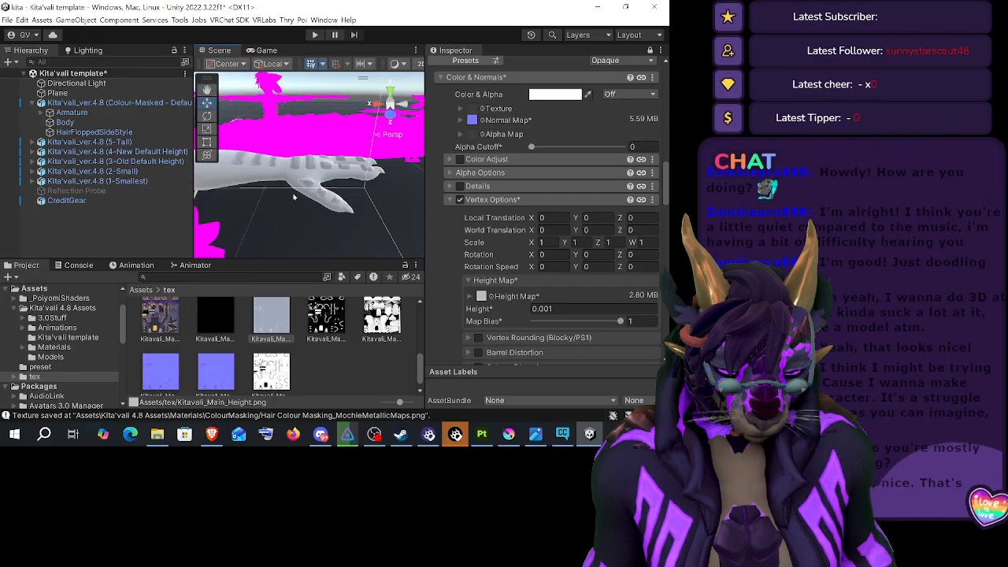
{"action": "scroll", "coordinate": [295, 192], "scroll_direction": "down", "scroll_amount": 6}
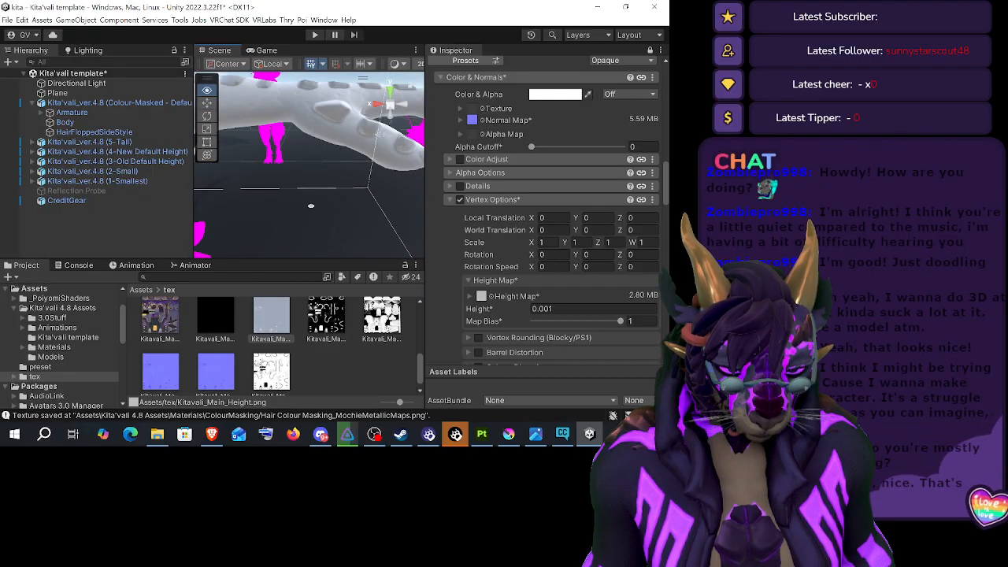
{"action": "scroll", "coordinate": [310, 206], "scroll_direction": "down", "scroll_amount": 8}
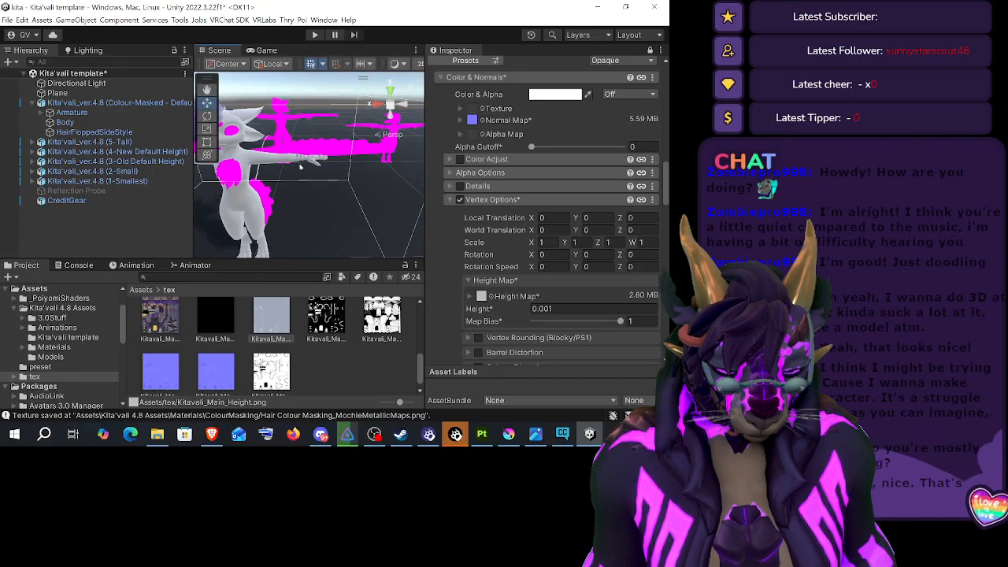
{"action": "middle_click_drag", "start_coordinate": [270, 210], "coordinate": [298, 214]}
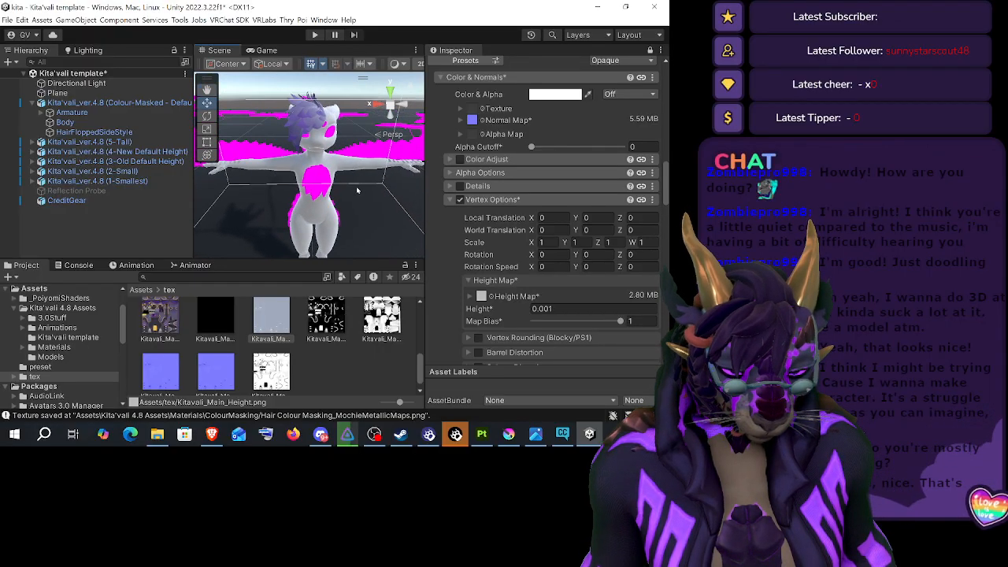
Step: Assign the main colour texture to the material's Color & Alpha Texture slot
{"action": "left_click_drag", "start_coordinate": [168, 332], "coordinate": [475, 109]}
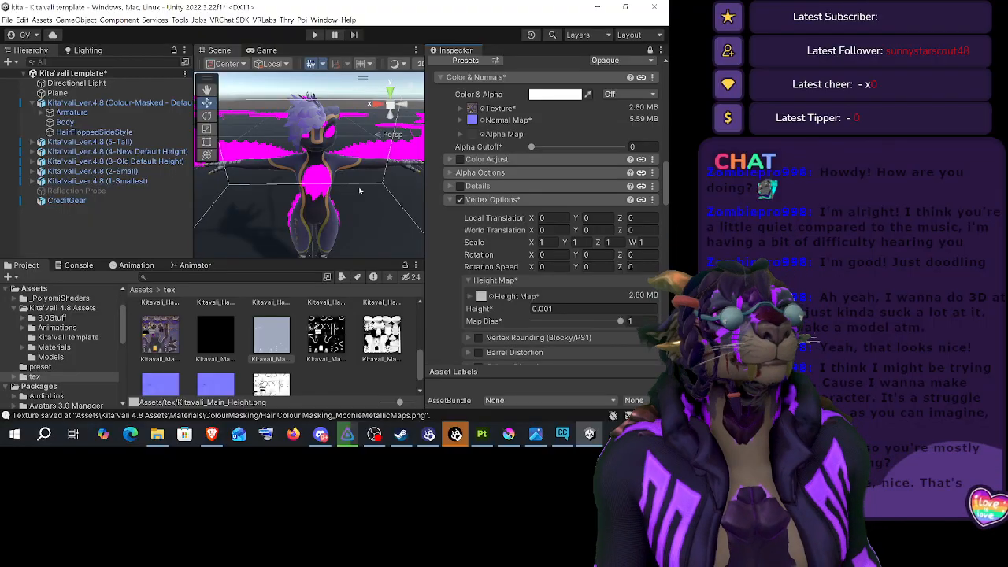
{"action": "scroll", "coordinate": [385, 191], "scroll_direction": "up", "scroll_amount": 3}
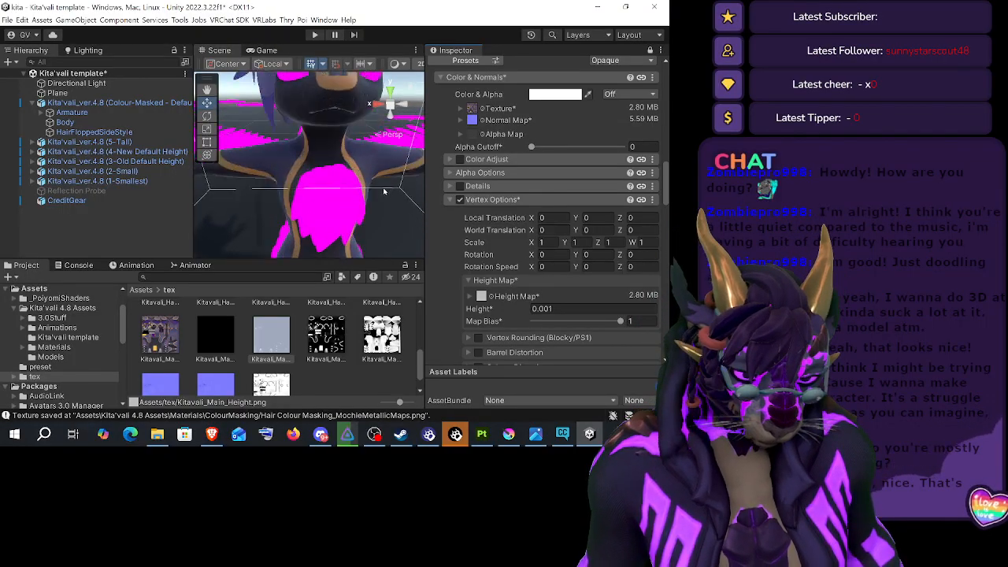
{"action": "scroll", "coordinate": [384, 191], "scroll_direction": "down", "scroll_amount": 4}
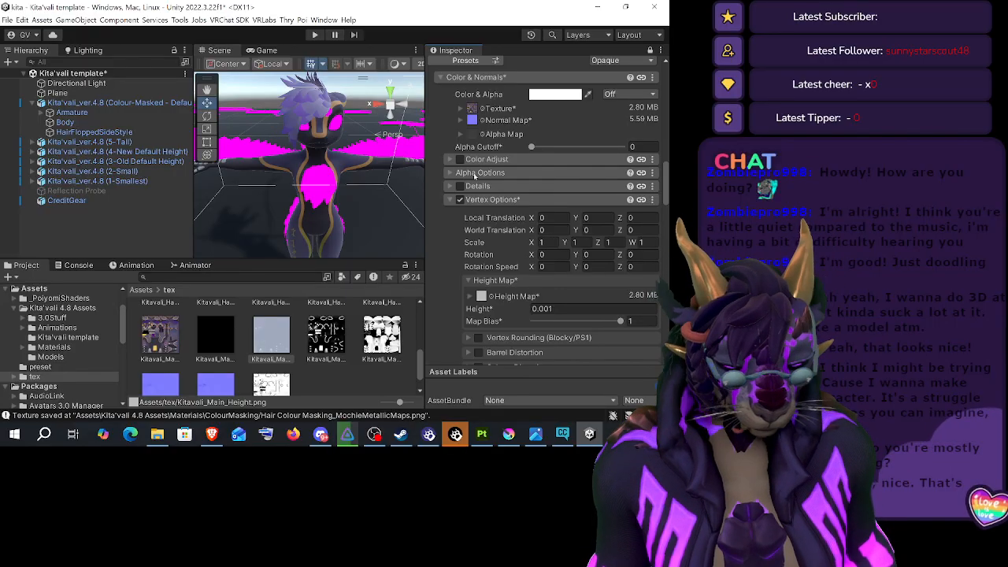
{"action": "scroll", "coordinate": [479, 174], "scroll_direction": "down", "scroll_amount": 5}
{"action": "scroll", "coordinate": [470, 266], "scroll_direction": "down", "scroll_amount": 6}
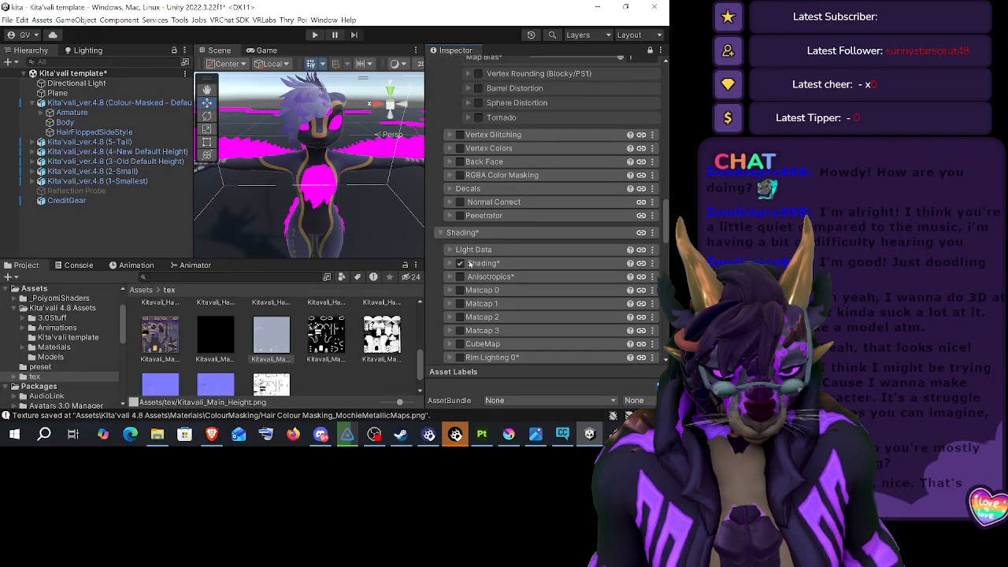
{"action": "scroll", "coordinate": [465, 264], "scroll_direction": "down", "scroll_amount": 3}
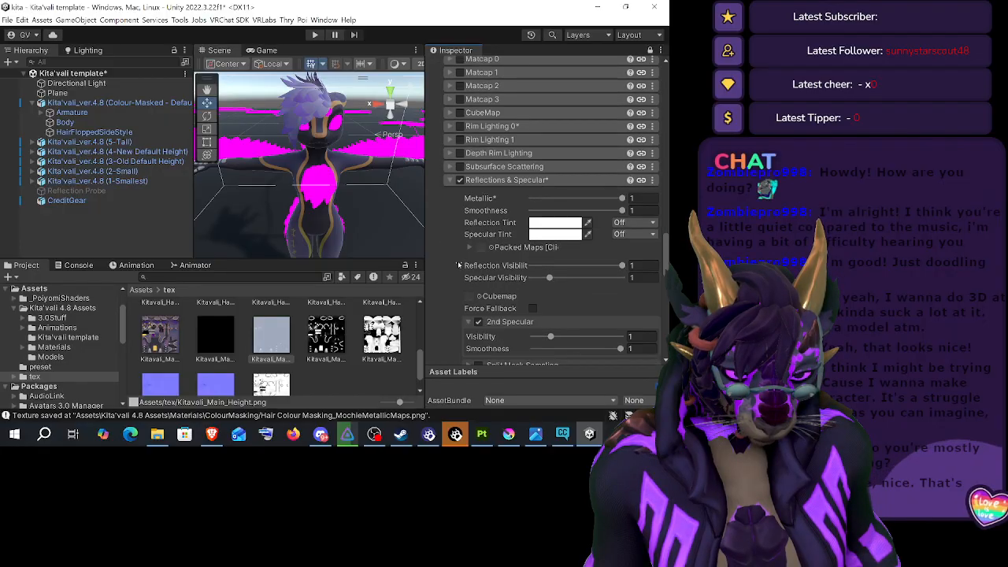
Step: Put Kitavali_Main_Metallic into the Packed Maps R Metallic Map channel
{"action": "left_click", "coordinate": [467, 182]}
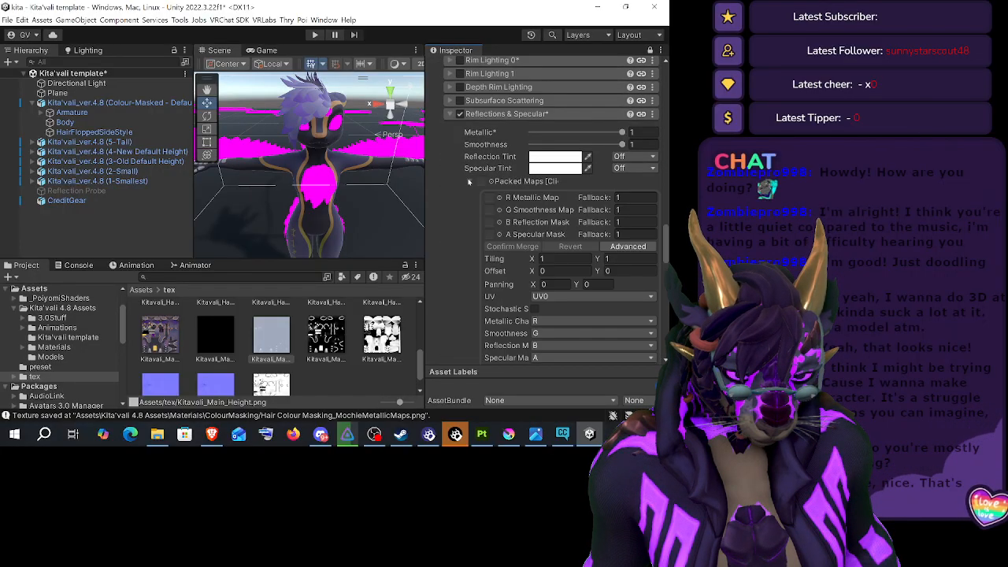
{"action": "scroll", "coordinate": [449, 201], "scroll_direction": "down", "scroll_amount": 2}
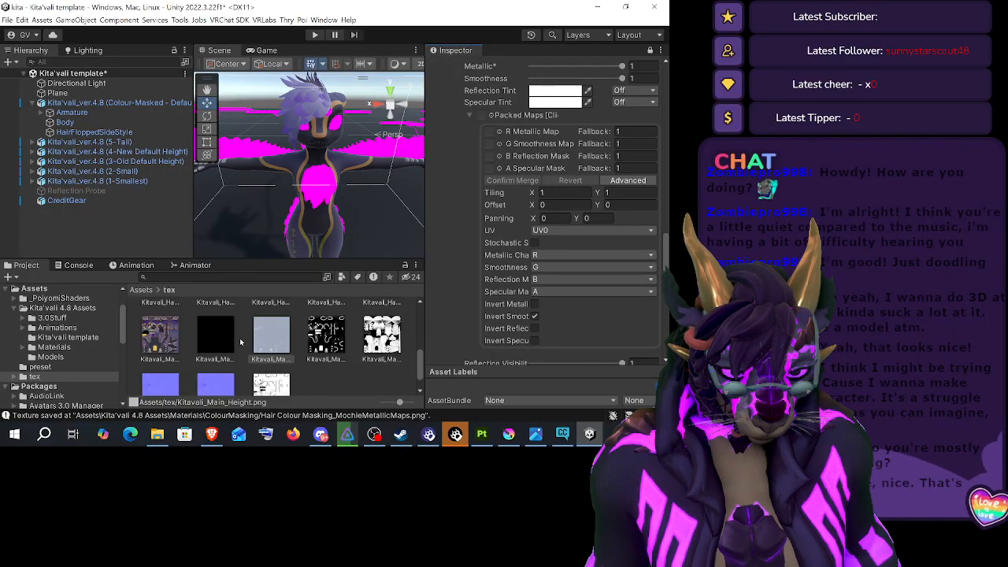
{"action": "left_click", "coordinate": [208, 346]}
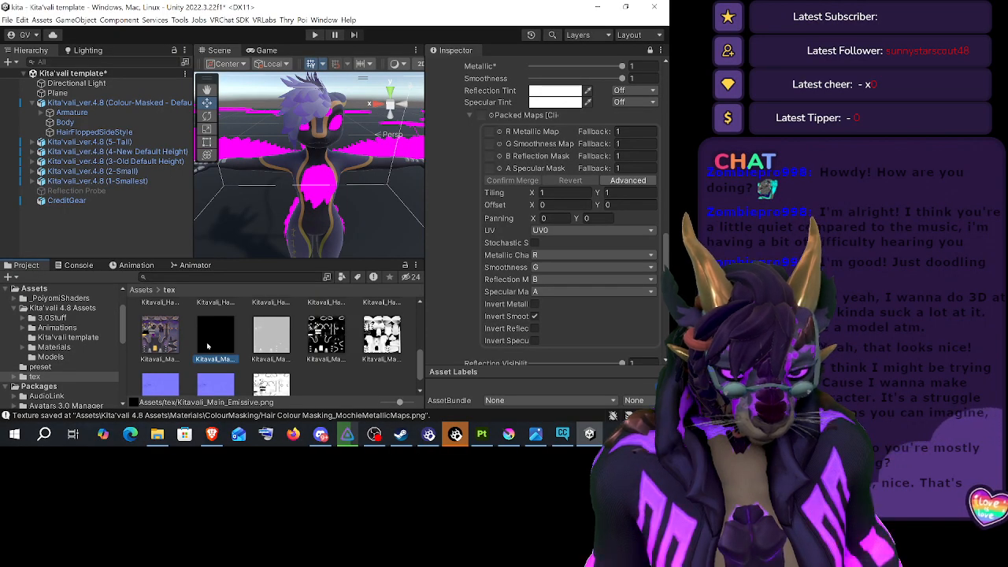
{"action": "scroll", "coordinate": [242, 344], "scroll_direction": "down", "scroll_amount": 1}
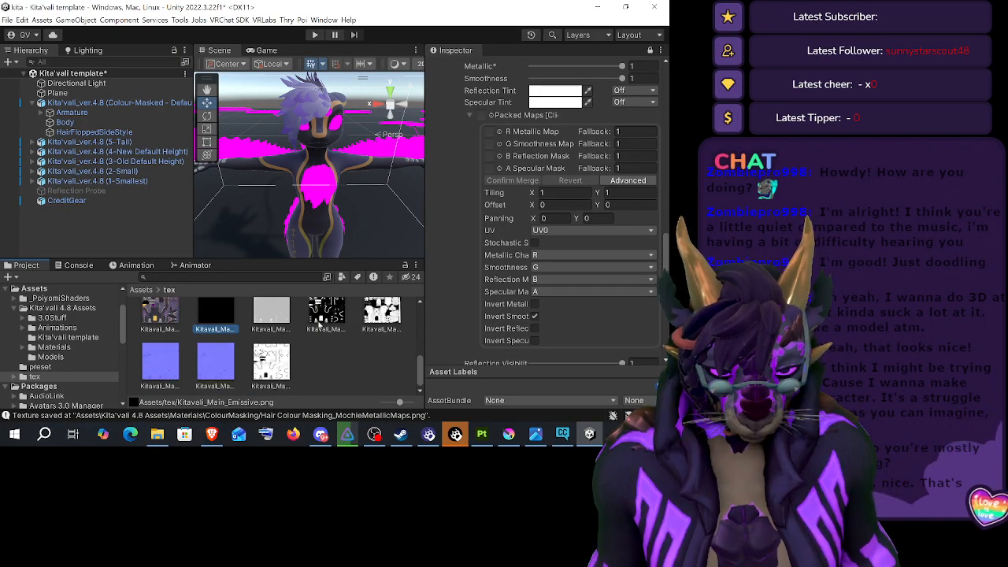
{"action": "scroll", "coordinate": [320, 326], "scroll_direction": "up", "scroll_amount": 1}
{"action": "left_click", "coordinate": [322, 327]}
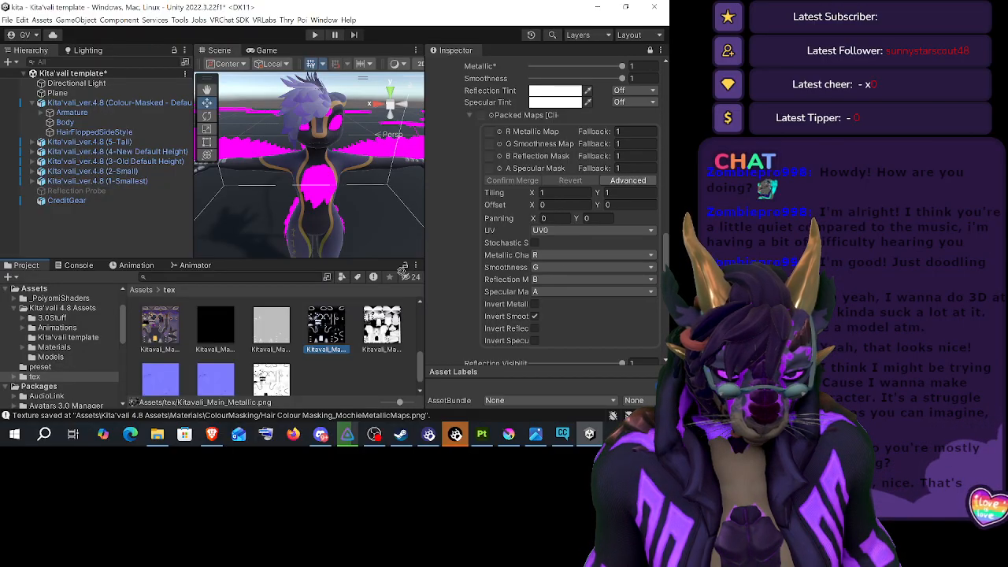
{"action": "left_click", "coordinate": [489, 132]}
Step: Put Kitavali_Main_Roughness into the G Smoothness Map channel and confirm the merge
{"action": "left_click", "coordinate": [273, 336]}
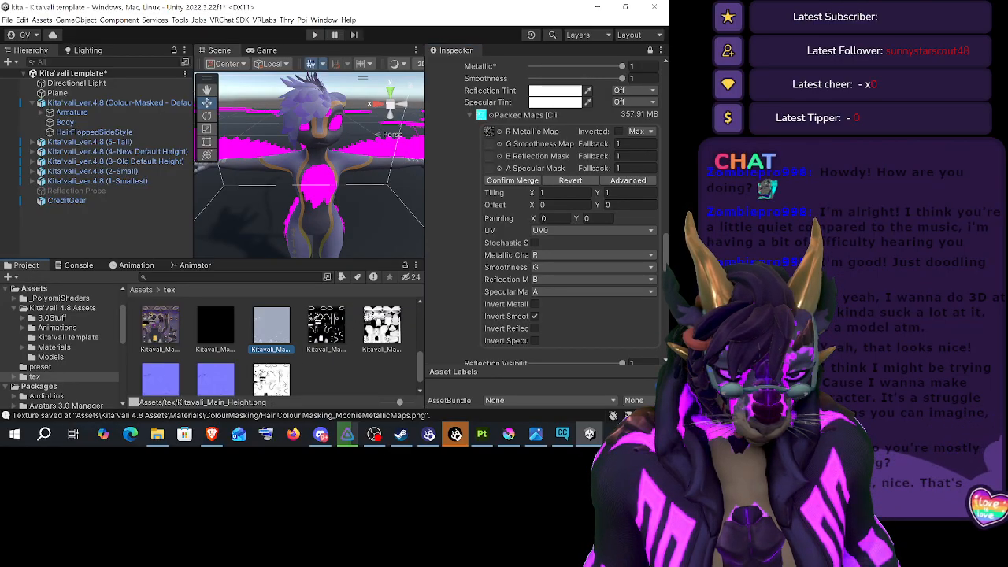
{"action": "scroll", "coordinate": [207, 331], "scroll_direction": "down", "scroll_amount": 1}
{"action": "left_click", "coordinate": [271, 362]}
{"action": "left_click_drag", "start_coordinate": [273, 365], "coordinate": [493, 146]}
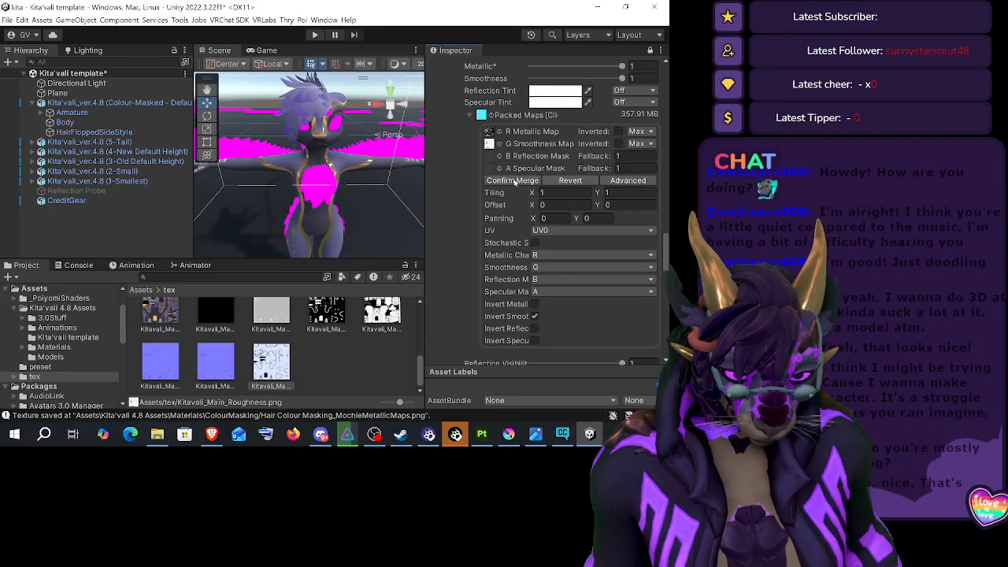
{"action": "scroll", "coordinate": [486, 142], "scroll_direction": "up", "scroll_amount": 2}
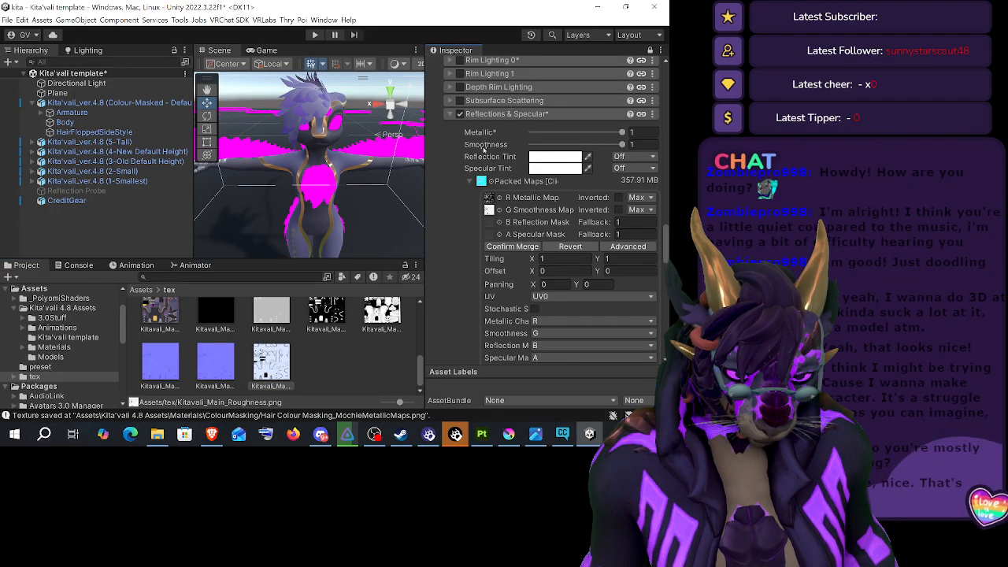
{"action": "scroll", "coordinate": [382, 179], "scroll_direction": "up", "scroll_amount": 5}
{"action": "scroll", "coordinate": [382, 179], "scroll_direction": "down", "scroll_amount": 4}
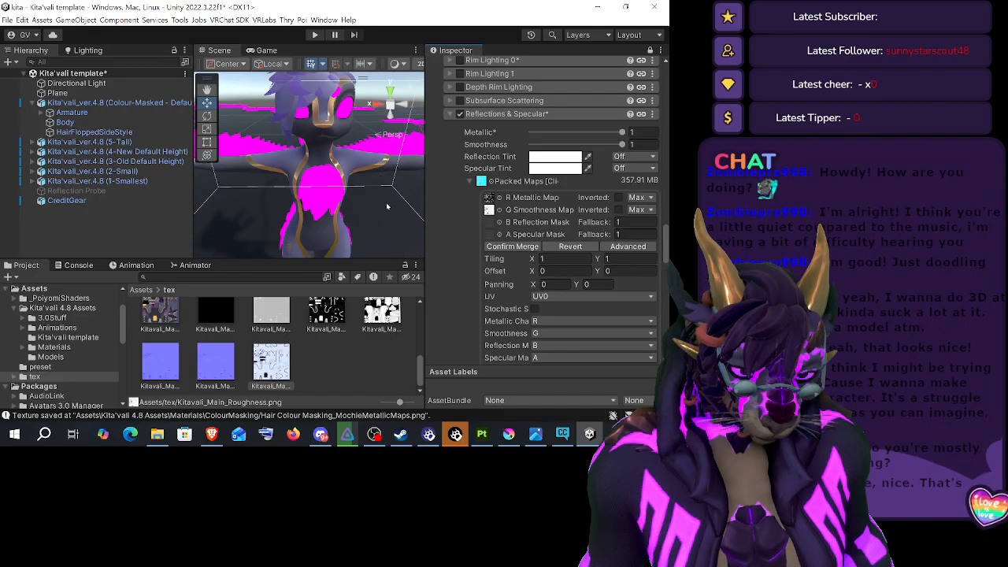
{"action": "left_click", "coordinate": [501, 247]}
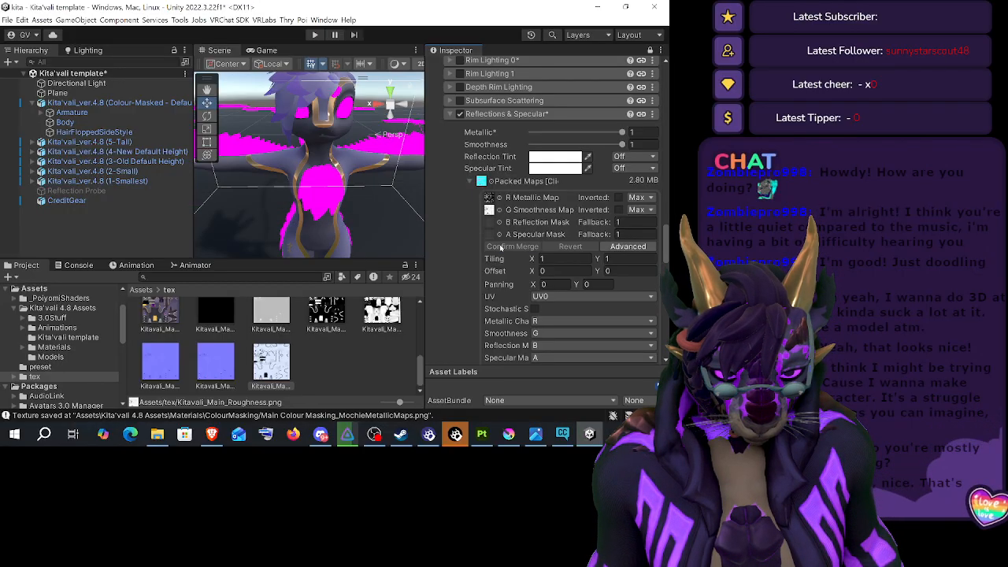
Step: Collapse the packed maps settings, orbit around the avatar and switch over to Discord
{"action": "left_click", "coordinate": [469, 182]}
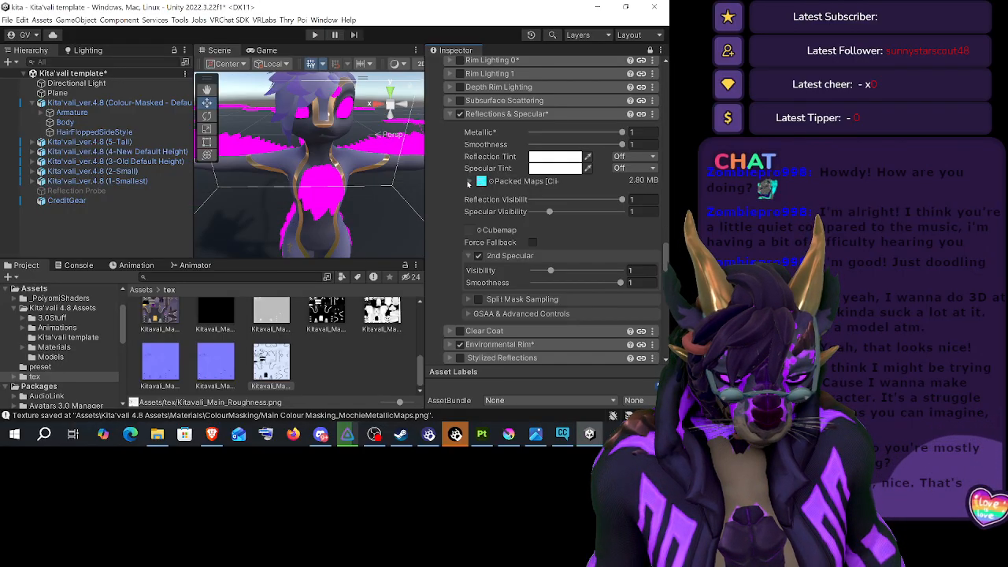
{"action": "mouse_move", "coordinate": [359, 188]}
{"action": "left_mouse_down", "text": "alt"}
{"action": "mouse_move", "coordinate": [343, 164]}
{"action": "mouse_move", "coordinate": [362, 189]}
{"action": "left_mouse_up", "text": "alt"}
{"action": "scroll", "coordinate": [362, 190], "scroll_direction": "down", "scroll_amount": 2}
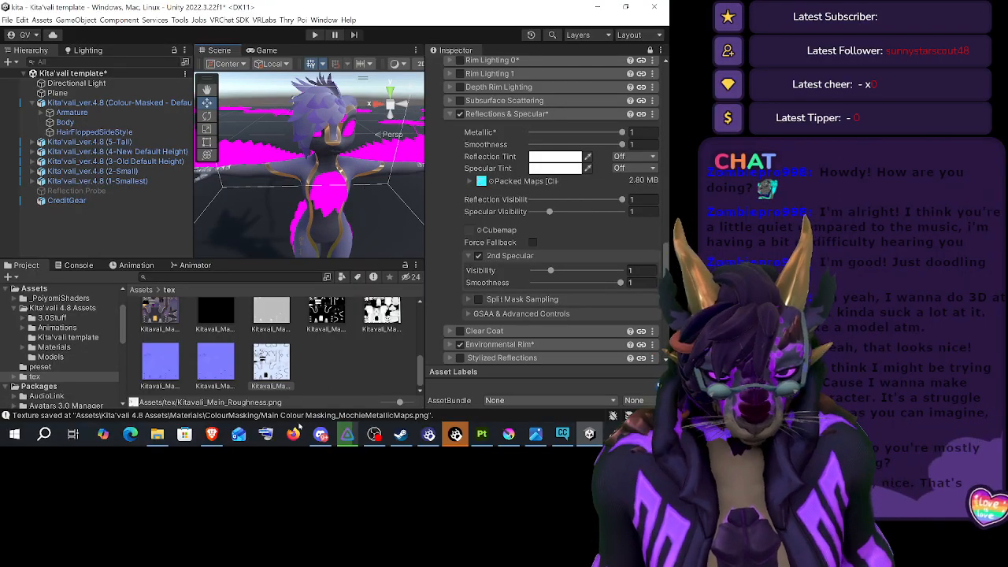
{"action": "left_click", "coordinate": [320, 434]}
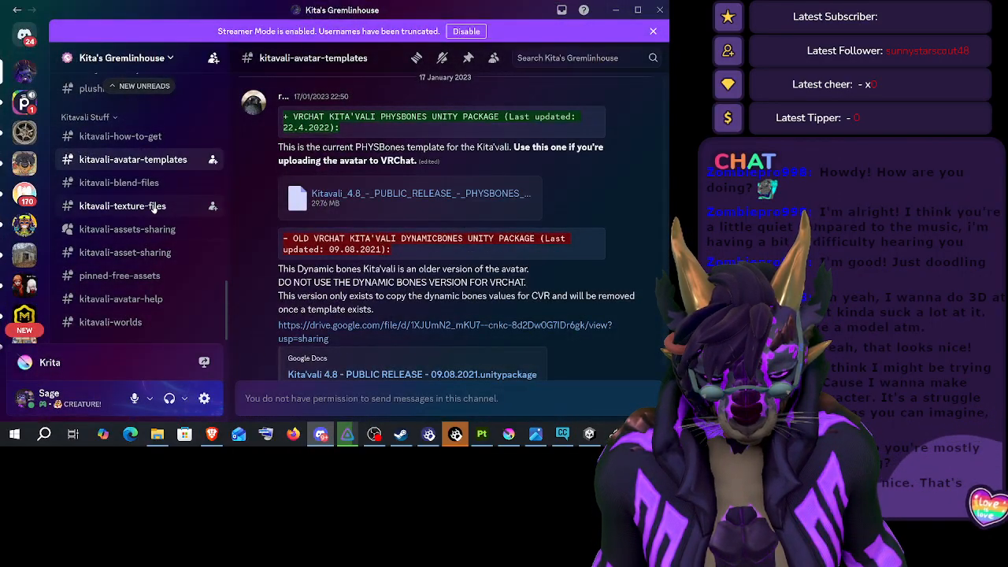
Step: Scroll the Discord sidebar, open #art-showoff to view the avatar post, then minimise Discord
{"action": "scroll", "coordinate": [149, 206], "scroll_direction": "up", "scroll_amount": 5}
{"action": "scroll", "coordinate": [154, 209], "scroll_direction": "up", "scroll_amount": 3}
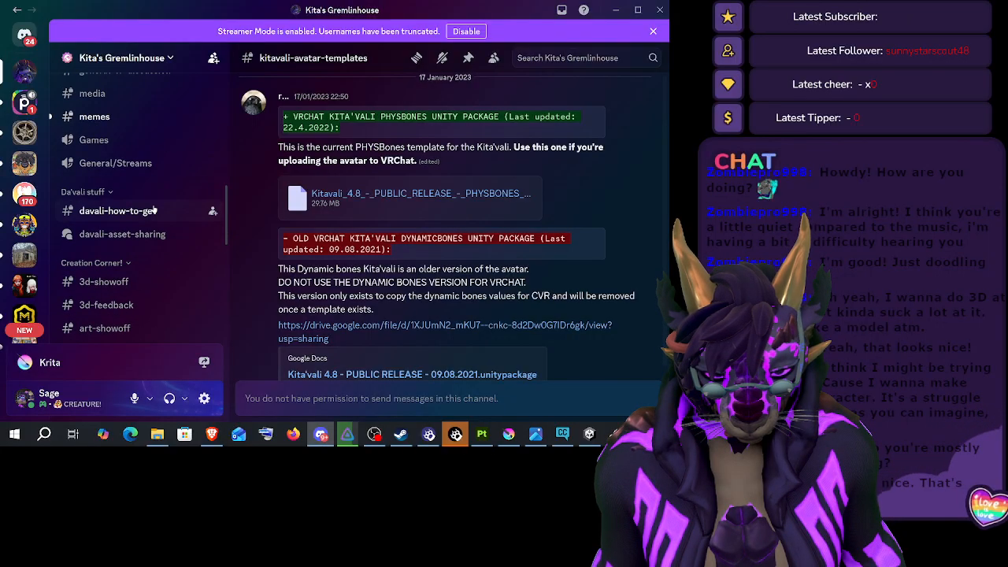
{"action": "scroll", "coordinate": [138, 228], "scroll_direction": "down", "scroll_amount": 5}
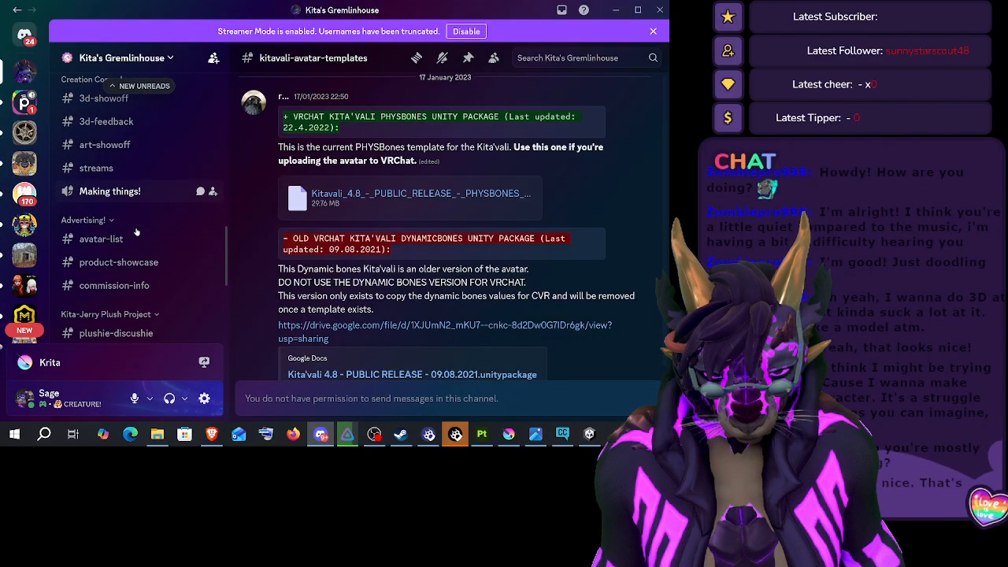
{"action": "scroll", "coordinate": [126, 262], "scroll_direction": "down", "scroll_amount": 2}
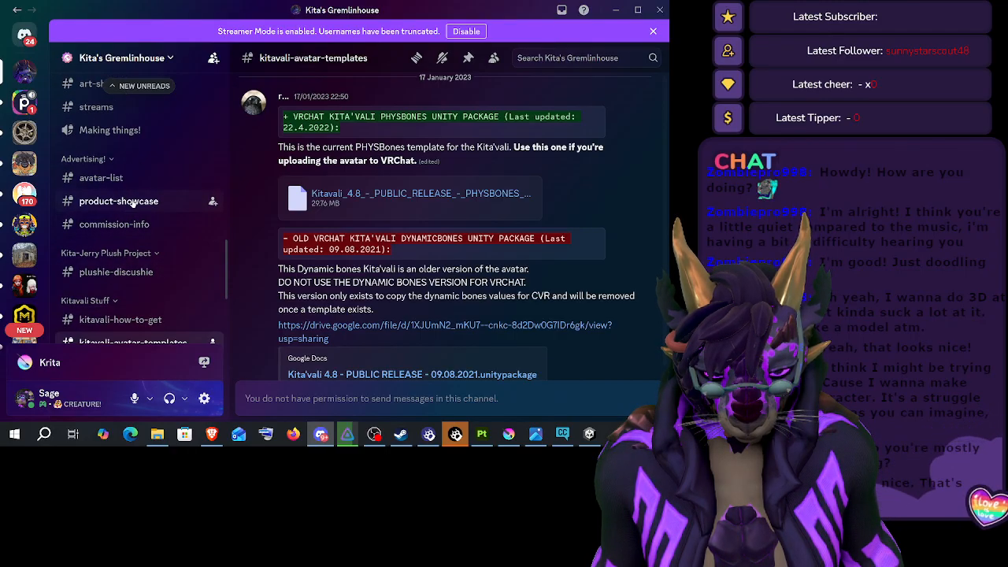
{"action": "scroll", "coordinate": [134, 201], "scroll_direction": "up", "scroll_amount": 4}
{"action": "scroll", "coordinate": [138, 205], "scroll_direction": "up", "scroll_amount": 4}
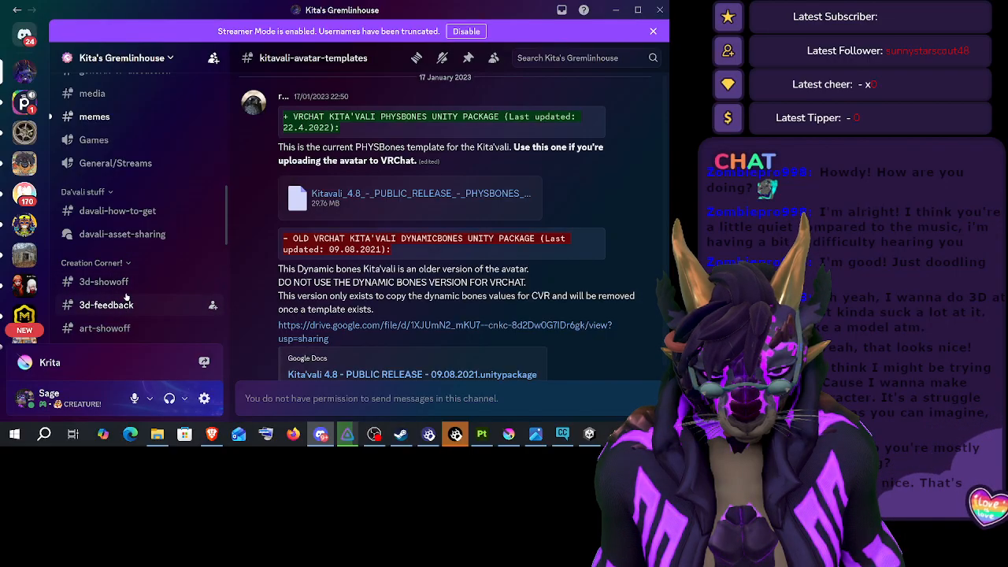
{"action": "scroll", "coordinate": [123, 292], "scroll_direction": "down", "scroll_amount": 2}
{"action": "left_click", "coordinate": [111, 267]}
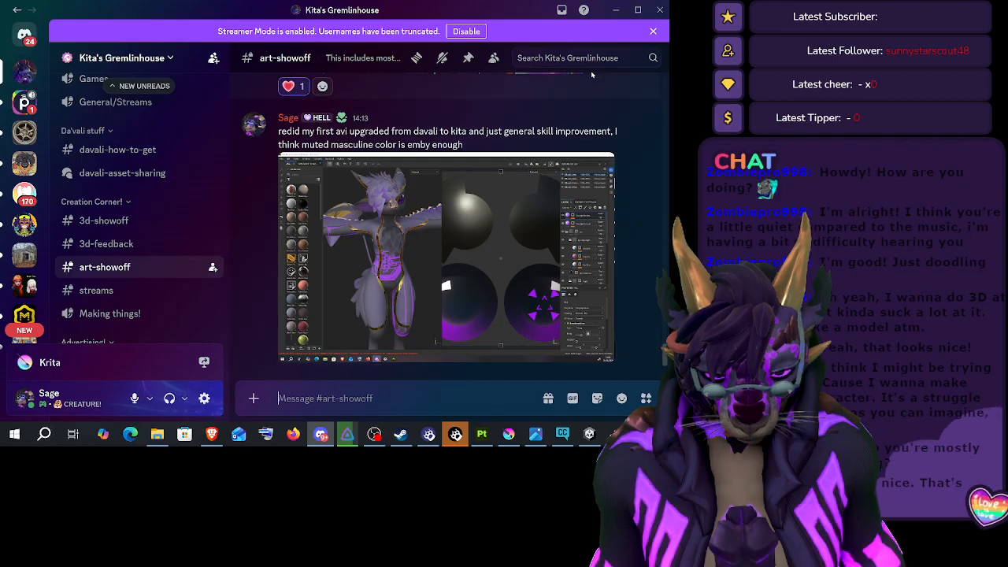
{"action": "left_click", "coordinate": [617, 12]}
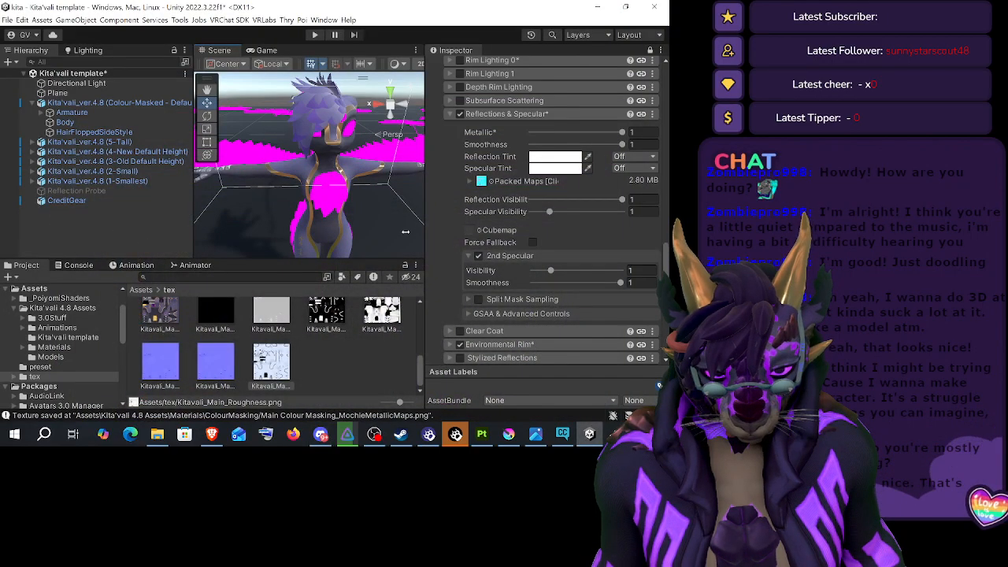
{"action": "scroll", "coordinate": [394, 210], "scroll_direction": "down", "scroll_amount": 2}
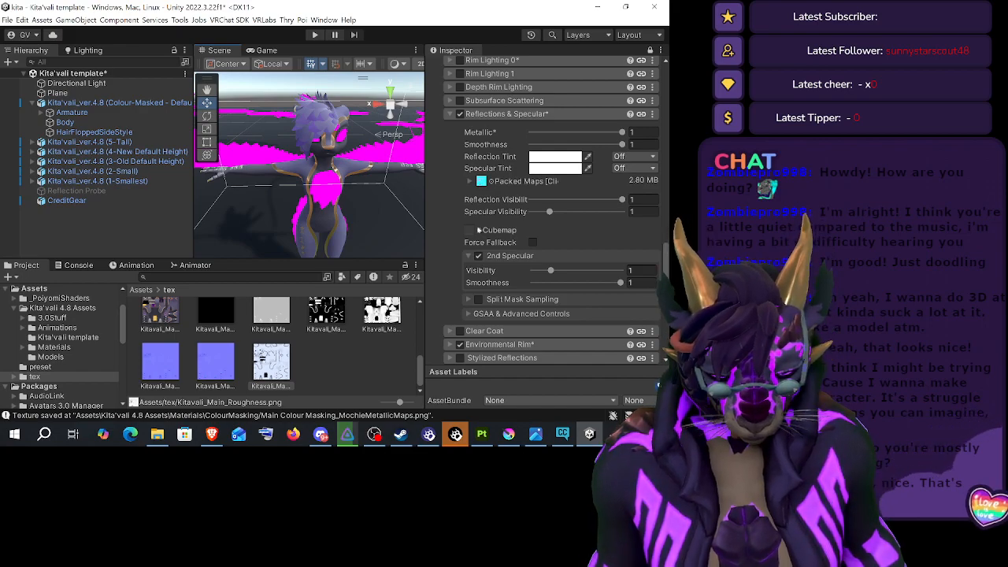
{"action": "mouse_move", "coordinate": [383, 200]}
{"action": "left_mouse_down", "text": "alt"}
{"action": "mouse_move", "coordinate": [393, 200]}
{"action": "mouse_move", "coordinate": [364, 198]}
{"action": "mouse_move", "coordinate": [398, 200]}
{"action": "left_mouse_up", "text": "alt"}
{"action": "scroll", "coordinate": [376, 198], "scroll_direction": "up", "scroll_amount": 3}
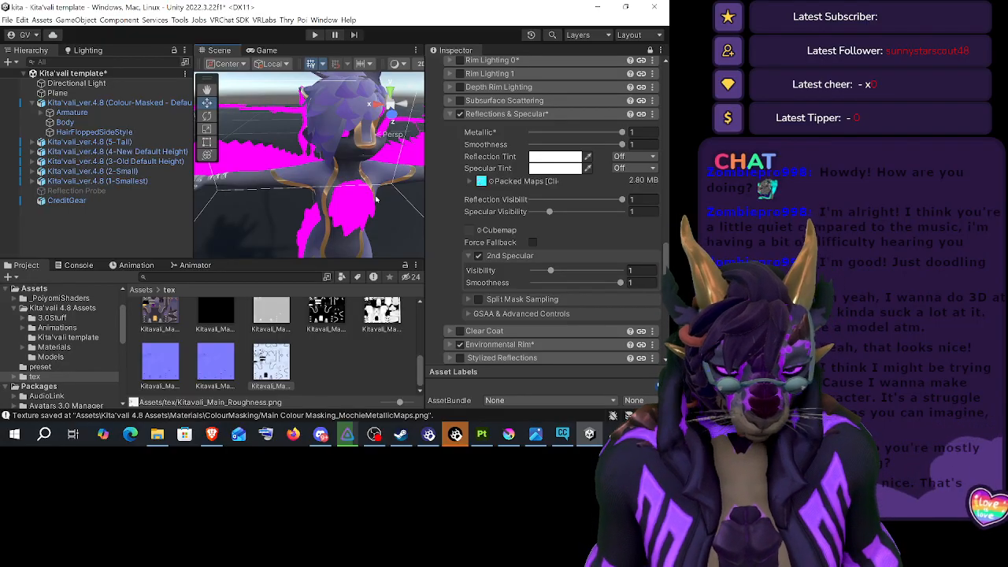
{"action": "left_click_drag", "start_coordinate": [377, 199], "coordinate": [390, 200], "text": "alt"}
{"action": "scroll", "coordinate": [374, 200], "scroll_direction": "down", "scroll_amount": 3}
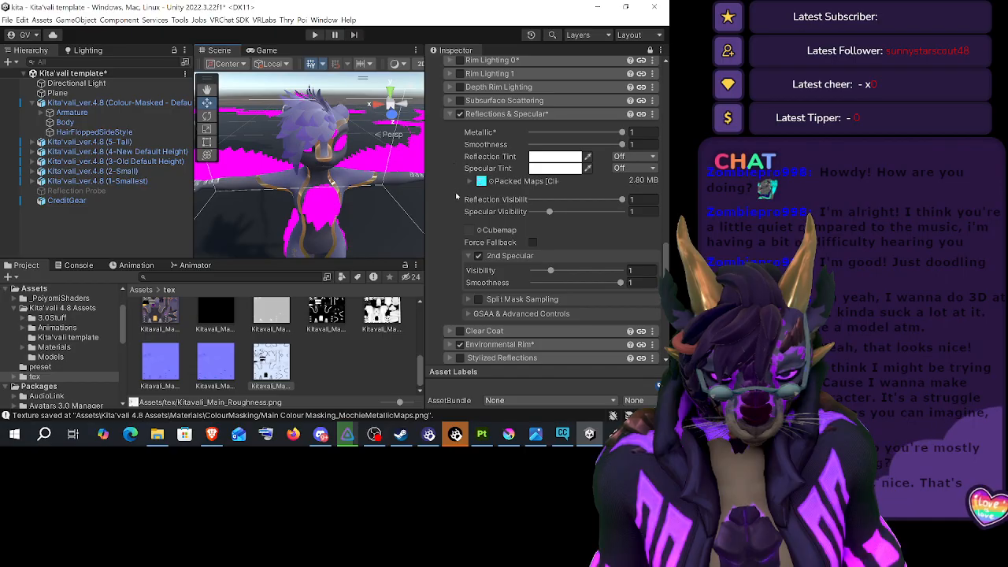
{"action": "scroll", "coordinate": [456, 242], "scroll_direction": "down", "scroll_amount": 1}
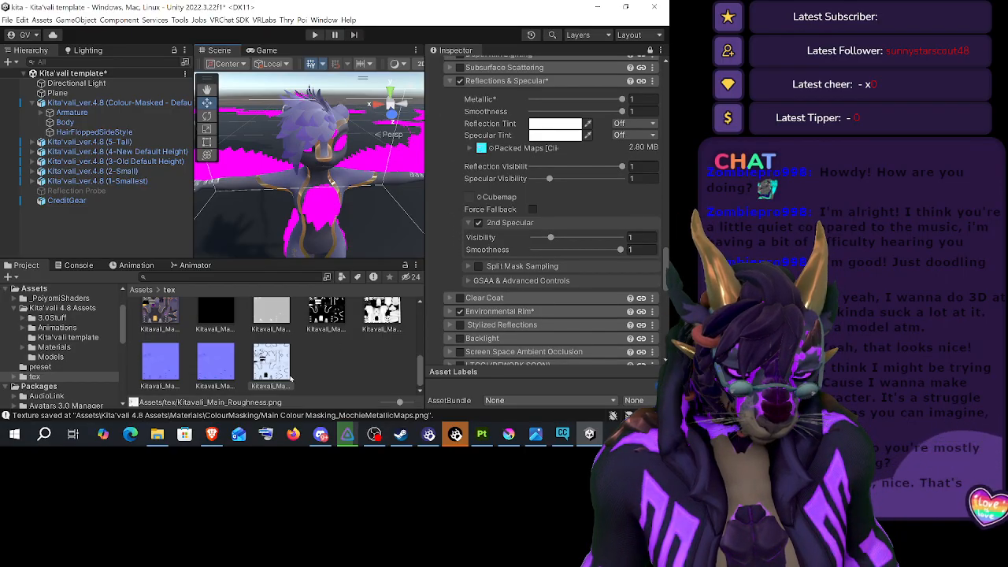
{"action": "left_click", "coordinate": [379, 314]}
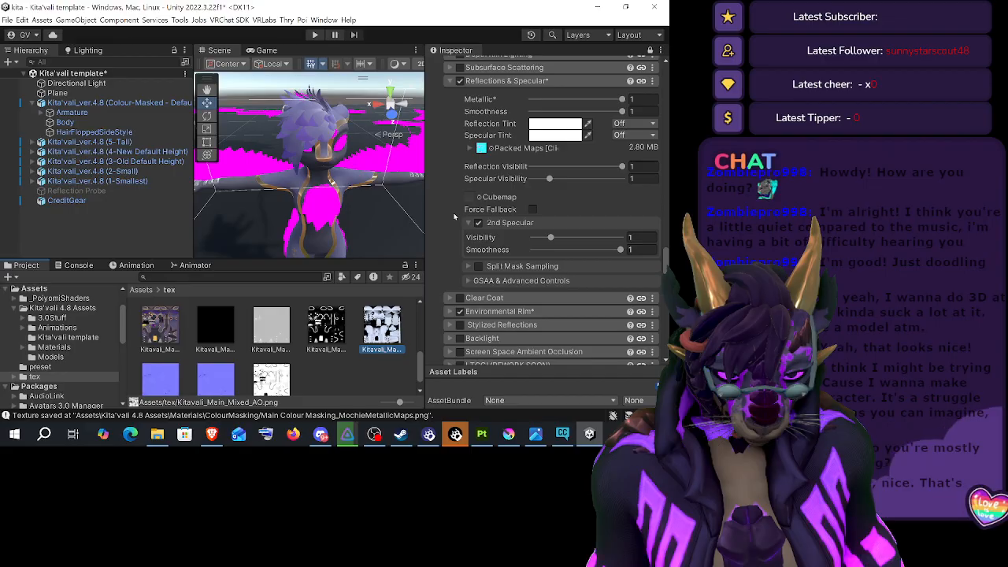
Step: Expand Light Data's AO Maps and fix the AO texture to linear colour
{"action": "scroll", "coordinate": [454, 217], "scroll_direction": "up", "scroll_amount": 15}
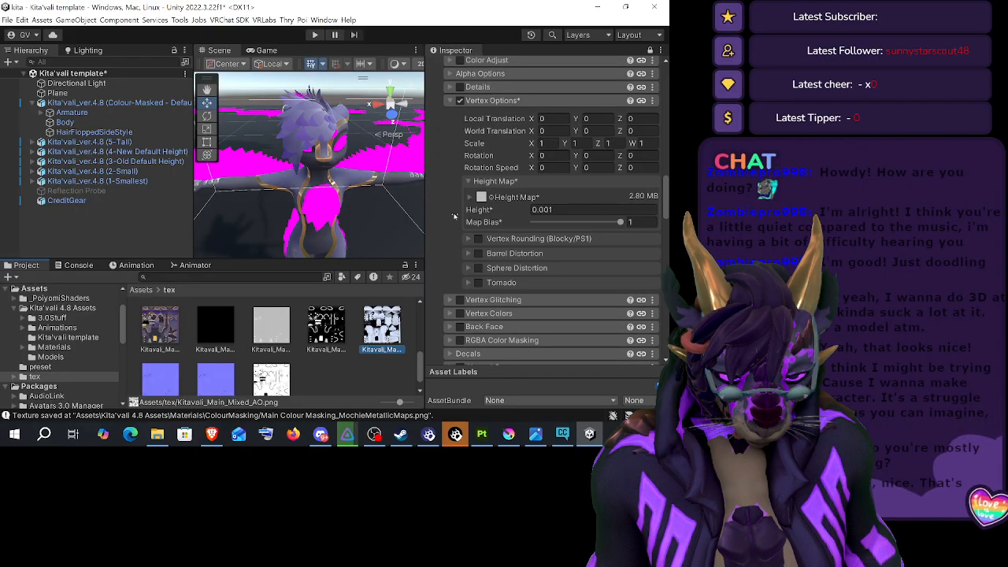
{"action": "scroll", "coordinate": [455, 217], "scroll_direction": "up", "scroll_amount": 5}
{"action": "scroll", "coordinate": [454, 217], "scroll_direction": "down", "scroll_amount": 7}
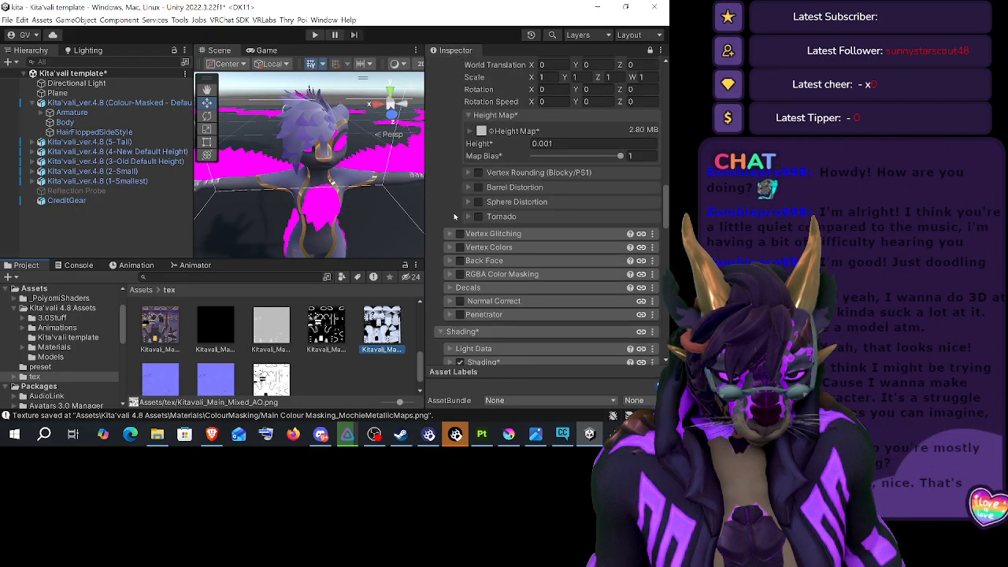
{"action": "scroll", "coordinate": [455, 217], "scroll_direction": "down", "scroll_amount": 2}
{"action": "left_click", "coordinate": [453, 282]}
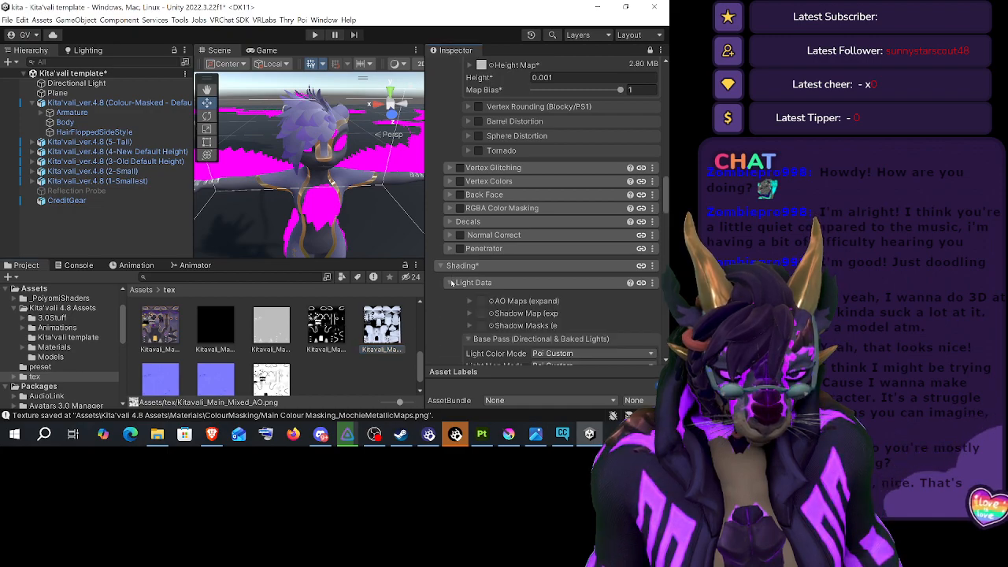
{"action": "scroll", "coordinate": [450, 279], "scroll_direction": "down", "scroll_amount": 2}
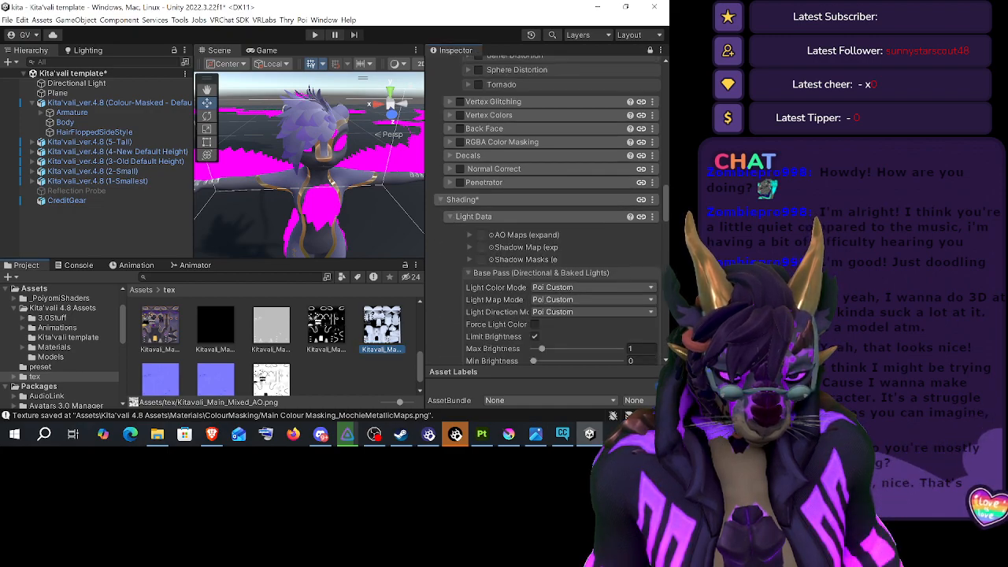
{"action": "left_click", "coordinate": [477, 235]}
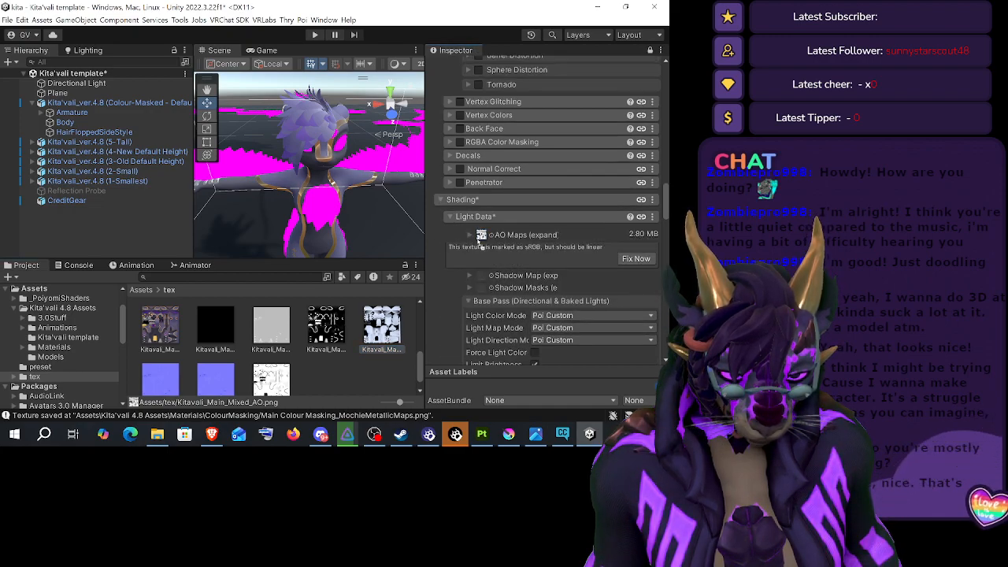
{"action": "left_click", "coordinate": [634, 258]}
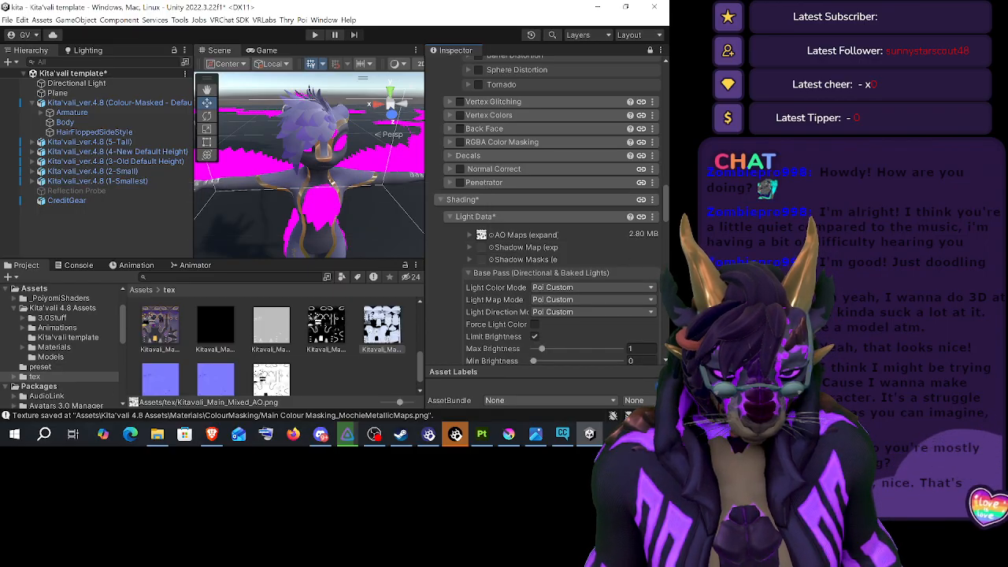
Step: Inspect the Kitavali_Main_Height, metallic and Normal_OpenGL textures in the Project panel
{"action": "left_click", "coordinate": [270, 331]}
{"action": "key", "text": "Right"}
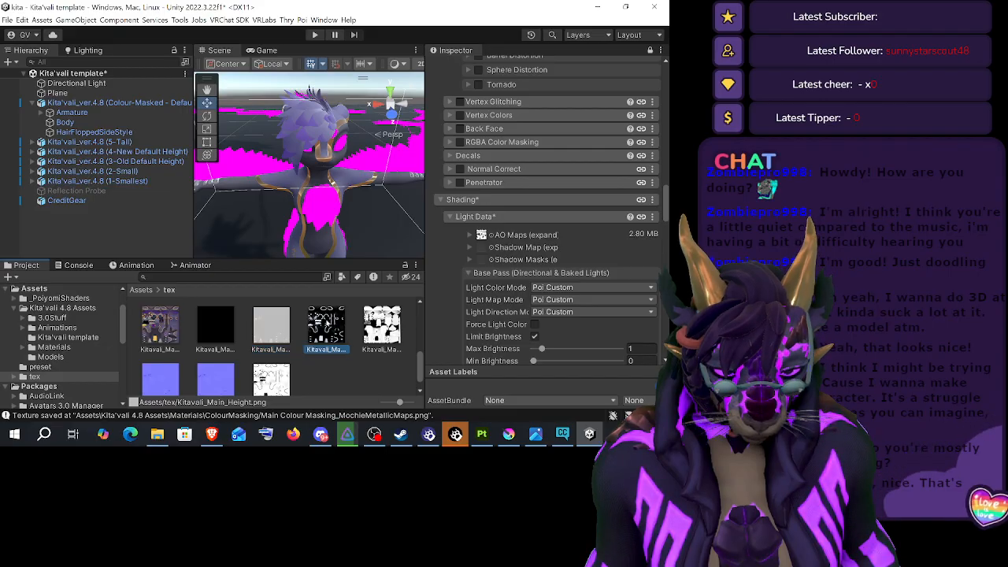
{"action": "scroll", "coordinate": [273, 388], "scroll_direction": "down", "scroll_amount": 1}
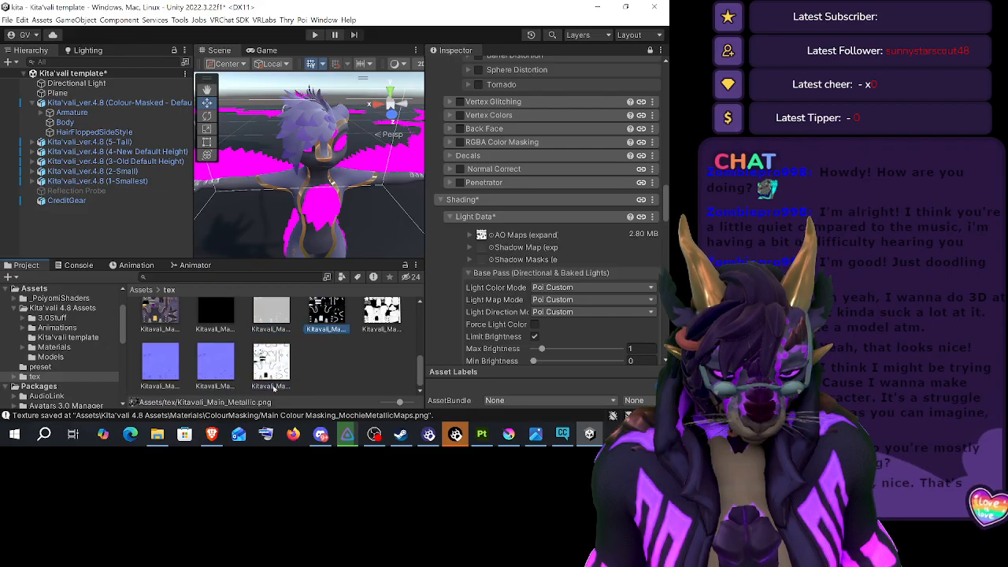
{"action": "left_click", "coordinate": [215, 360]}
{"action": "scroll", "coordinate": [215, 361], "scroll_direction": "up", "scroll_amount": 1}
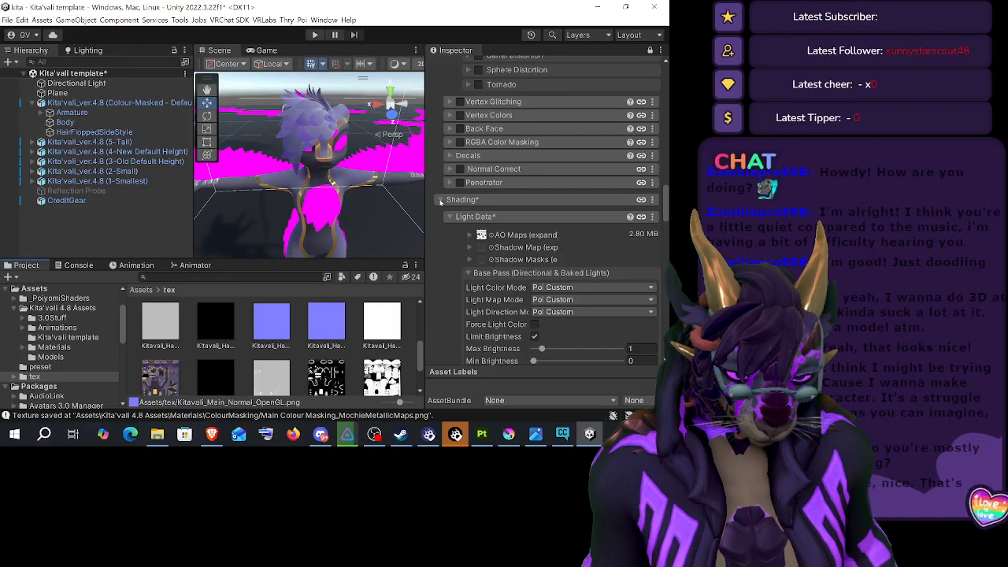
{"action": "scroll", "coordinate": [441, 203], "scroll_direction": "down", "scroll_amount": 5}
{"action": "scroll", "coordinate": [441, 203], "scroll_direction": "down", "scroll_amount": 1}
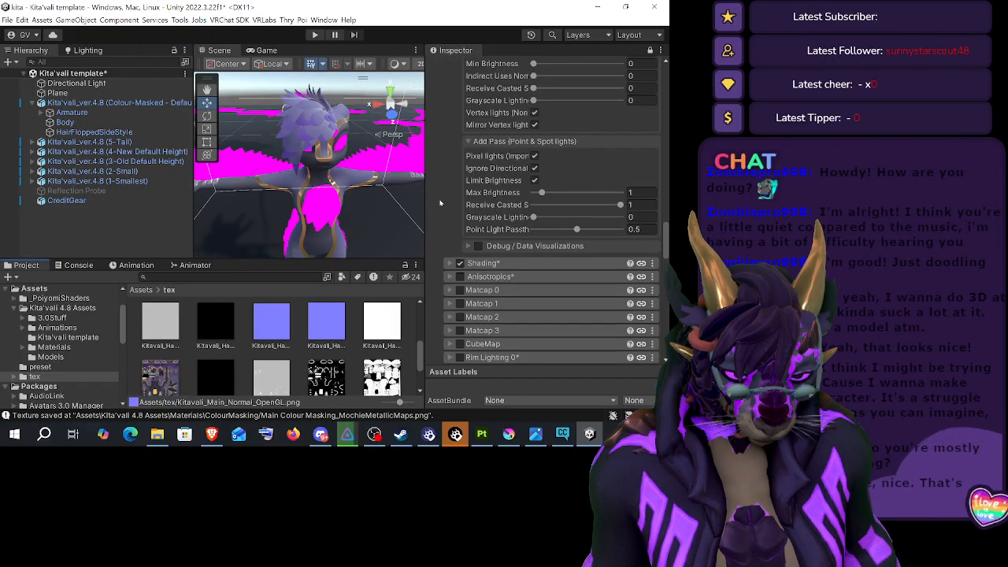
Step: Enable Emission 1 and assign it the emission map from emissives folder 2
{"action": "scroll", "coordinate": [441, 204], "scroll_direction": "down", "scroll_amount": 8}
{"action": "scroll", "coordinate": [444, 207], "scroll_direction": "down", "scroll_amount": 6}
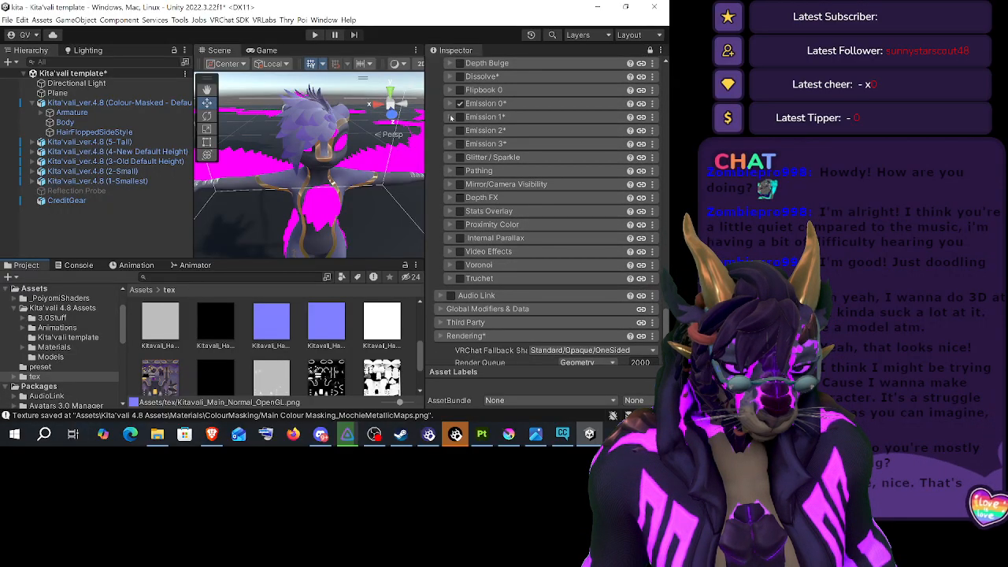
{"action": "left_click", "coordinate": [449, 118]}
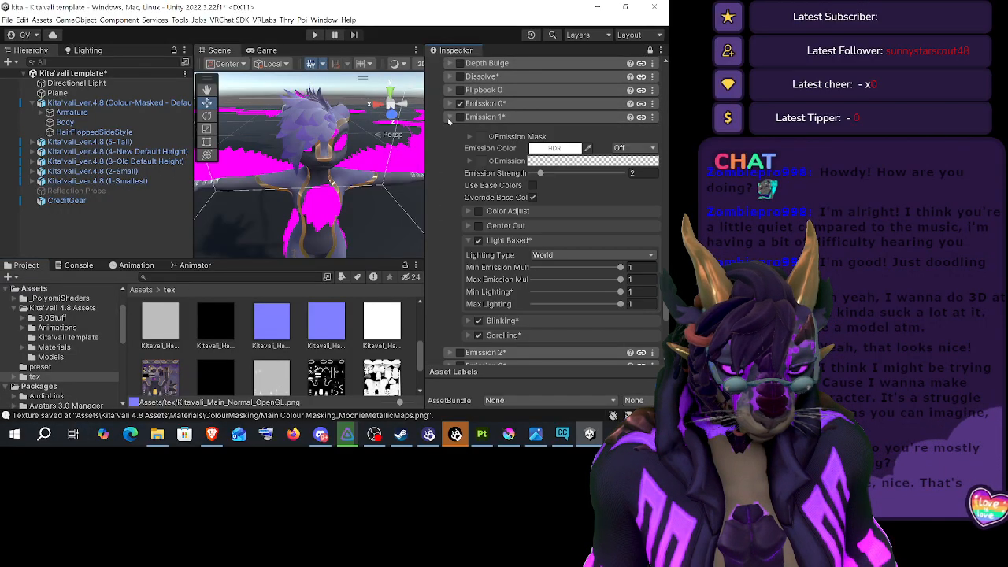
{"action": "left_click", "coordinate": [459, 118]}
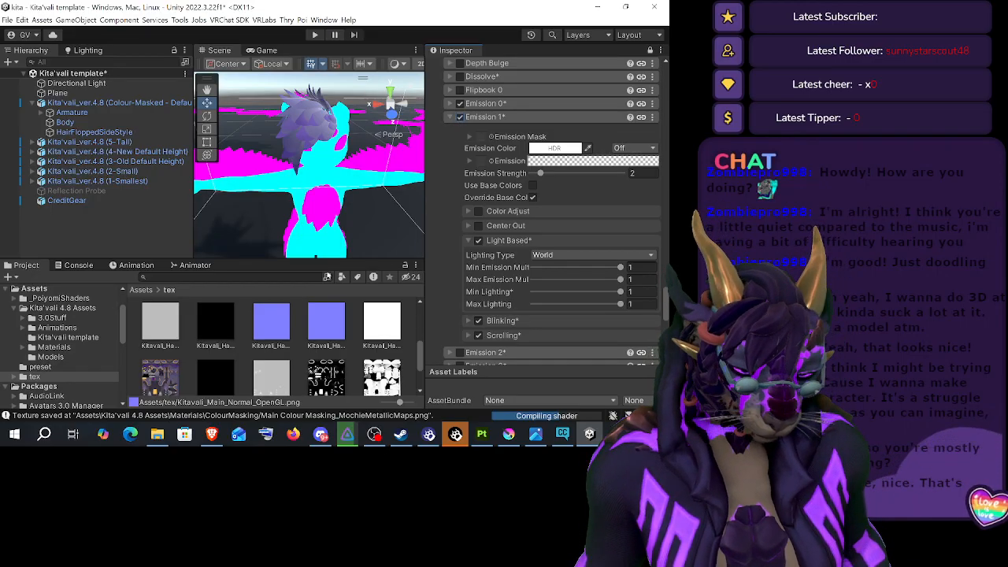
{"action": "scroll", "coordinate": [213, 321], "scroll_direction": "up", "scroll_amount": 3}
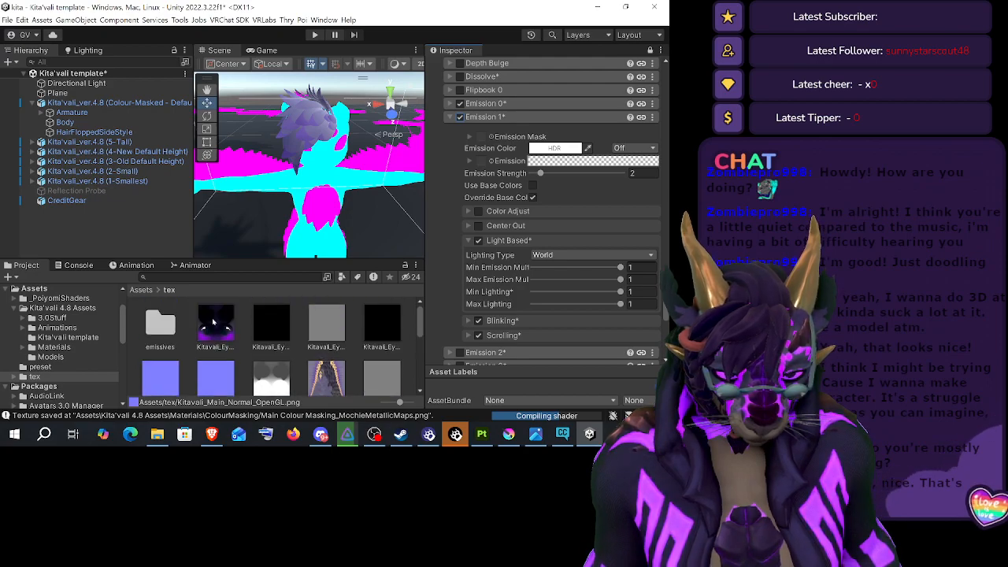
{"action": "double_click", "coordinate": [174, 324]}
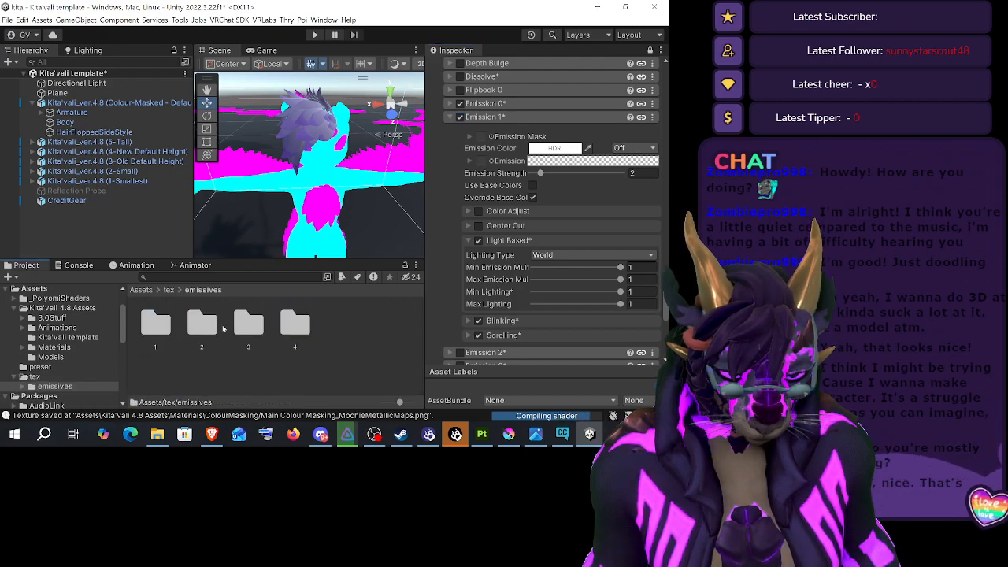
{"action": "double_click", "coordinate": [202, 324]}
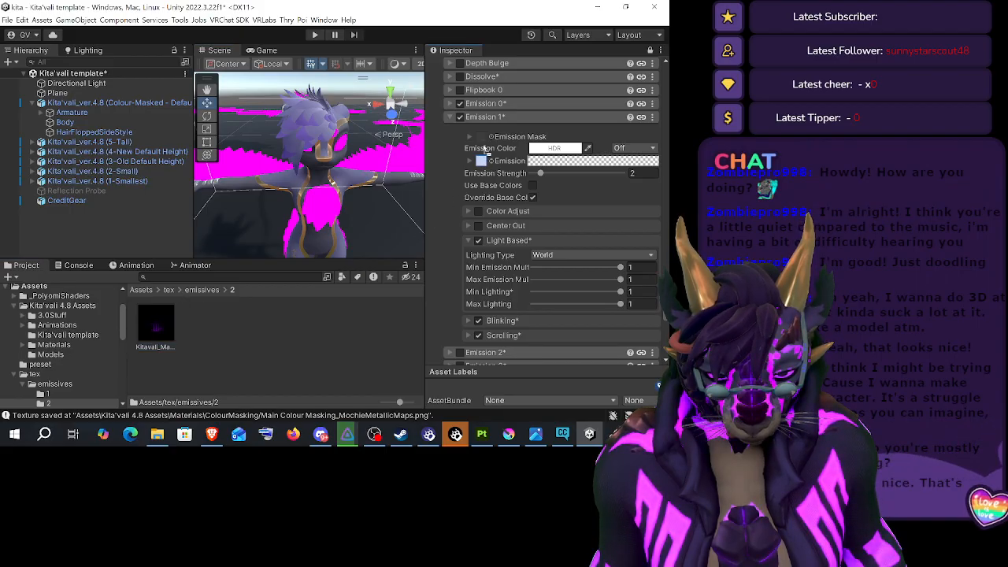
{"action": "left_click_drag", "start_coordinate": [485, 152], "coordinate": [486, 162]}
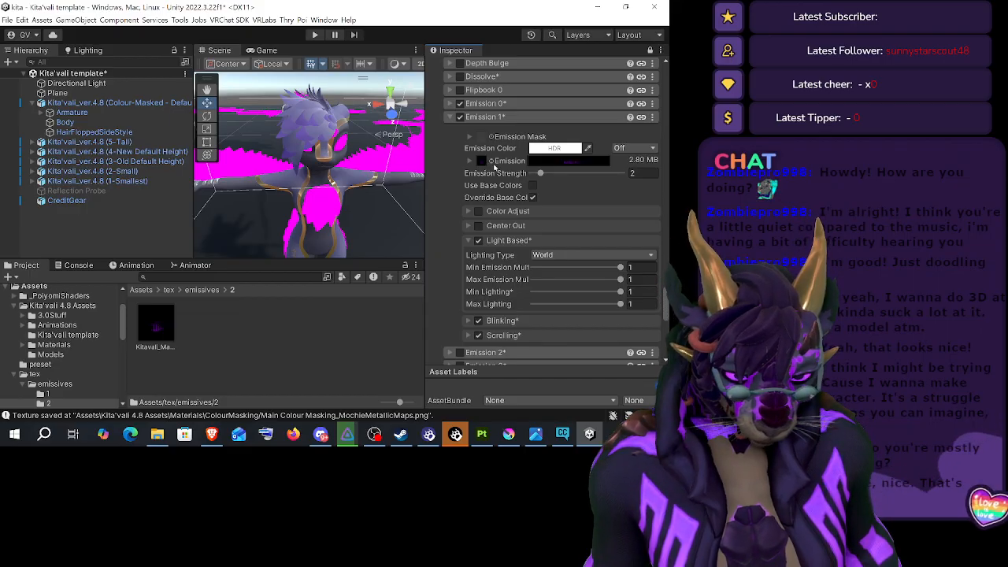
Step: Check the glow on the avatar's hips and chest, then re-enable Emission 1
{"action": "scroll", "coordinate": [487, 229], "scroll_direction": "down", "scroll_amount": 3}
{"action": "scroll", "coordinate": [363, 224], "scroll_direction": "up", "scroll_amount": 3}
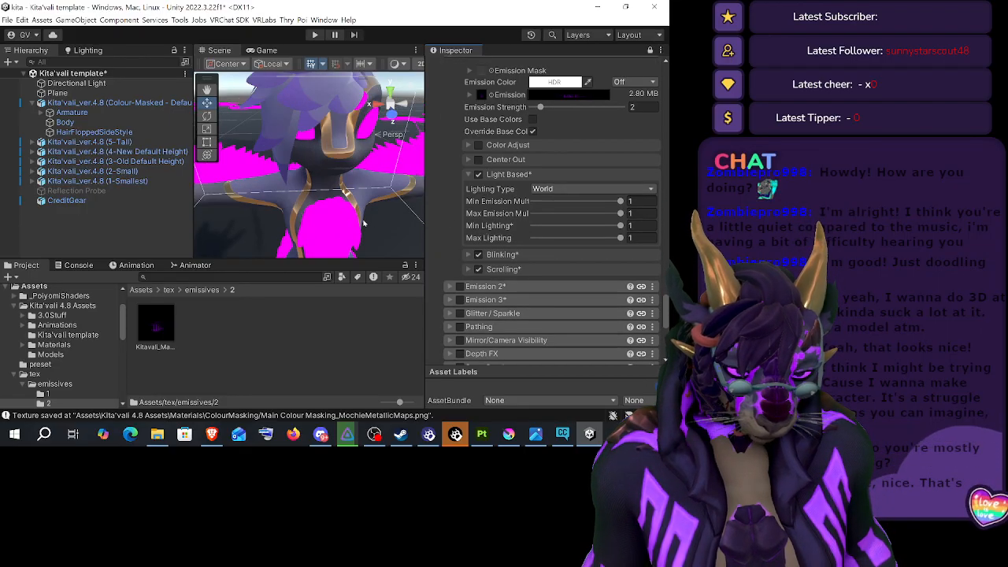
{"action": "scroll", "coordinate": [363, 223], "scroll_direction": "down", "scroll_amount": 5}
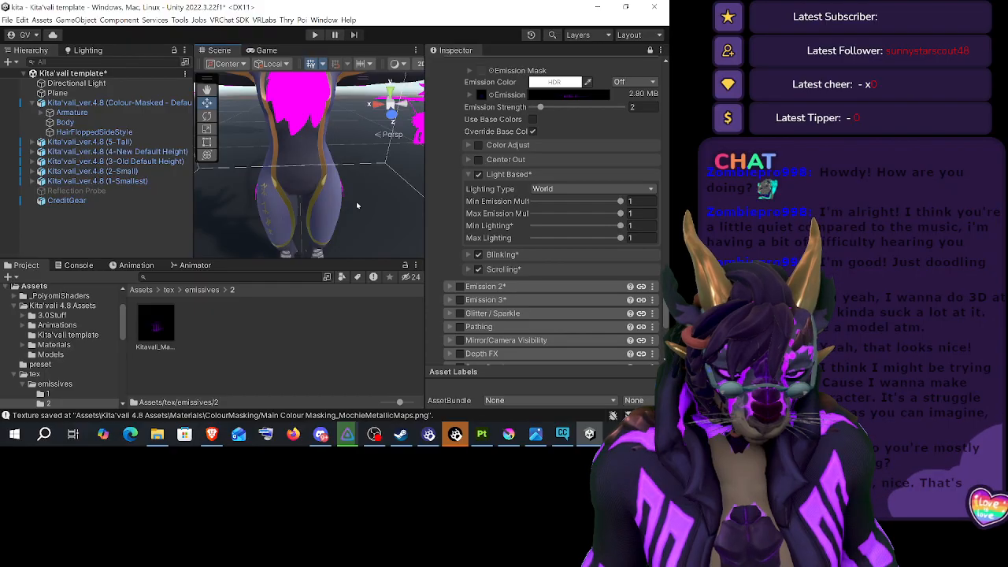
{"action": "scroll", "coordinate": [339, 206], "scroll_direction": "up", "scroll_amount": 4}
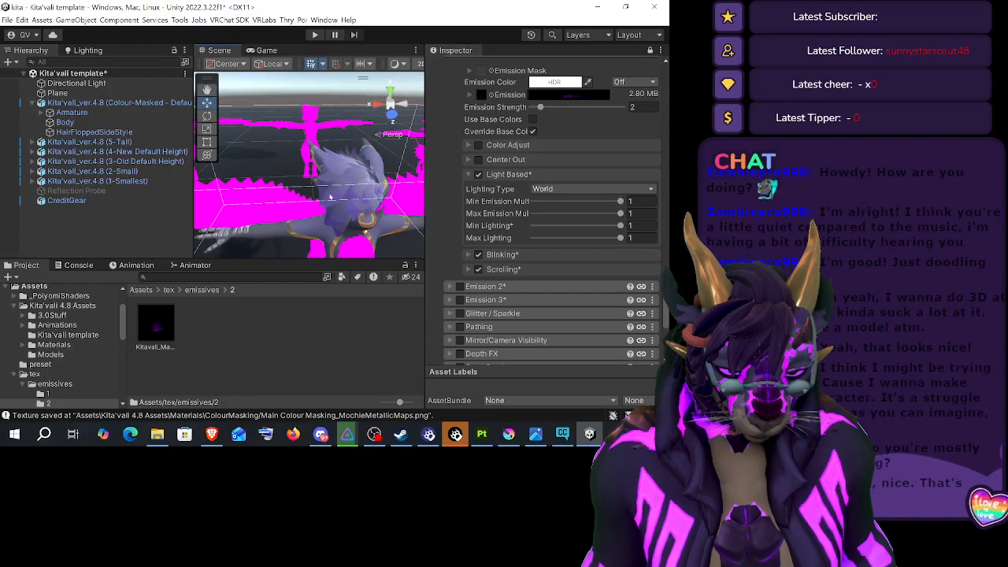
{"action": "scroll", "coordinate": [333, 212], "scroll_direction": "up", "scroll_amount": 3}
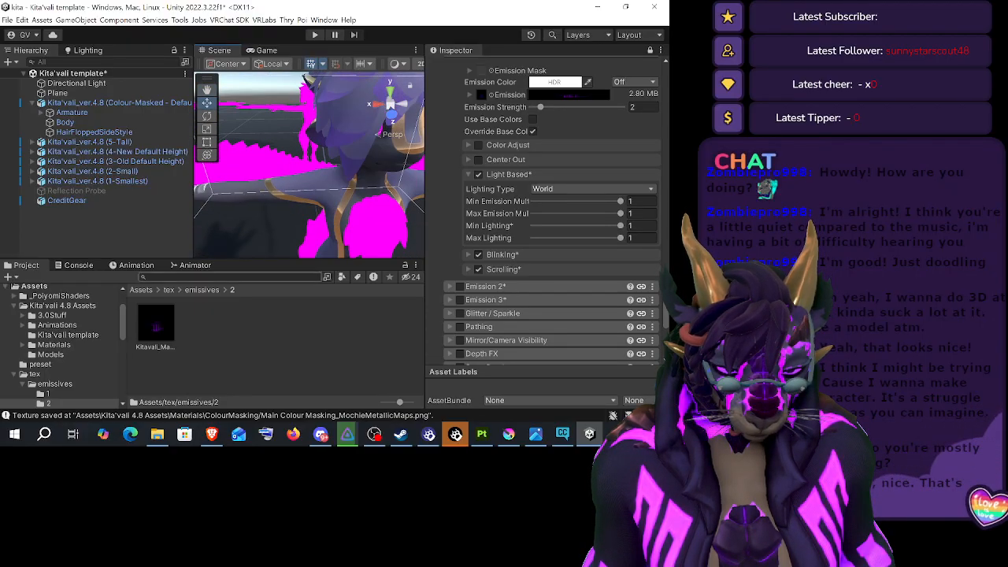
{"action": "scroll", "coordinate": [504, 147], "scroll_direction": "up", "scroll_amount": 2}
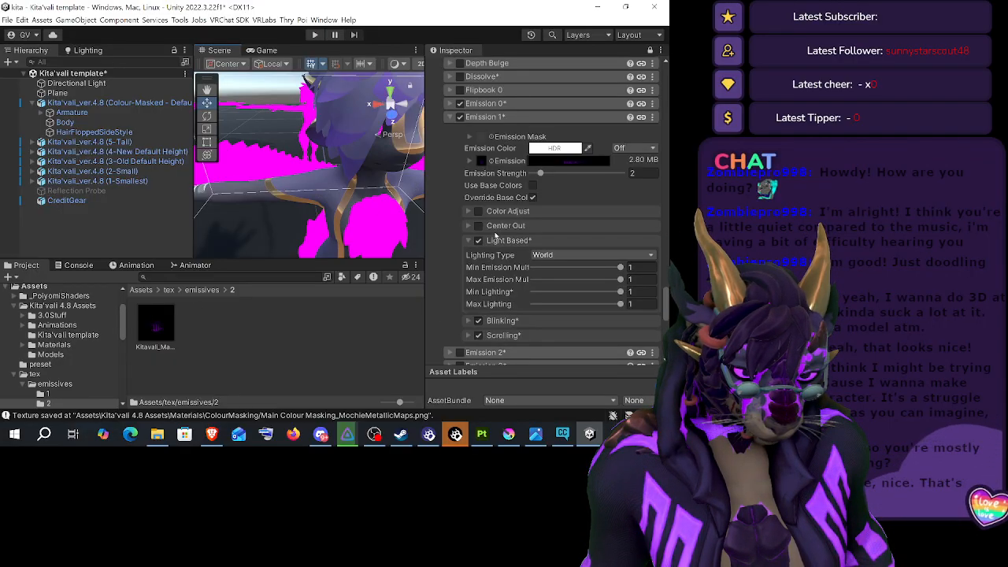
{"action": "middle_click_drag", "start_coordinate": [401, 219], "coordinate": [381, 190]}
{"action": "middle_click_drag", "start_coordinate": [300, 137], "coordinate": [306, 160]}
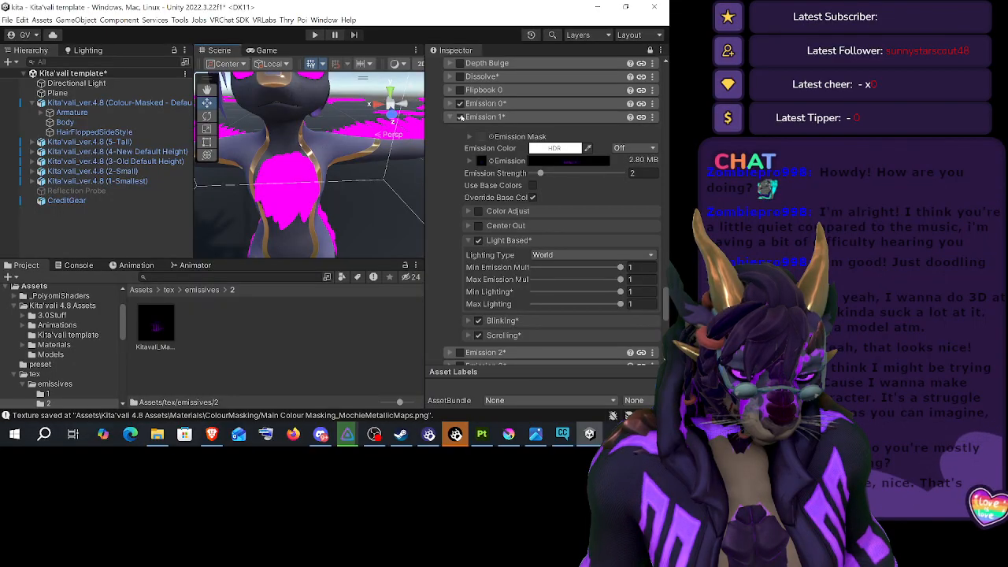
{"action": "left_click", "coordinate": [461, 116]}
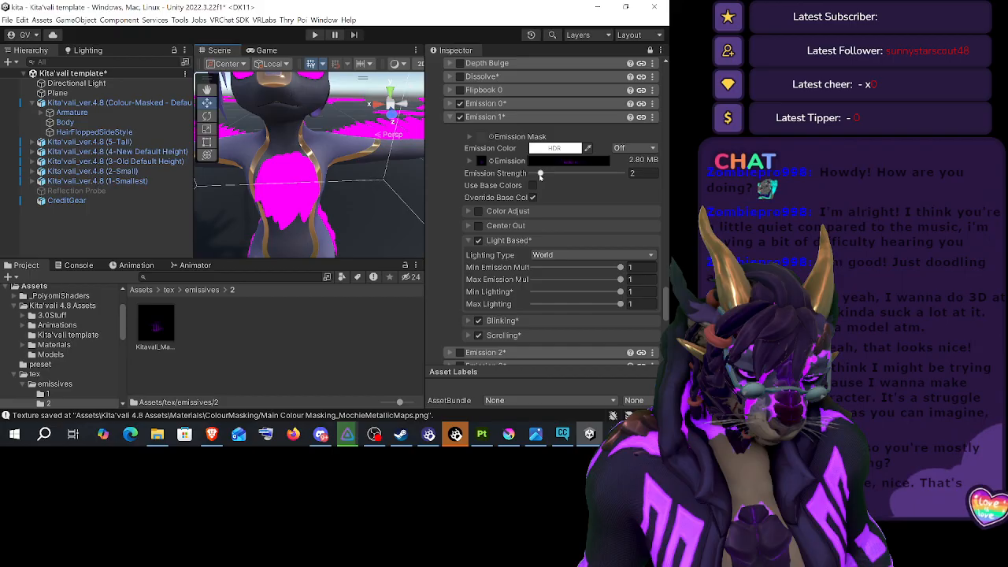
Step: Review the Emission 1, 2 and 3 foldouts, leaving Emission 2 and 3 off
{"action": "scroll", "coordinate": [326, 193], "scroll_direction": "down", "scroll_amount": 5}
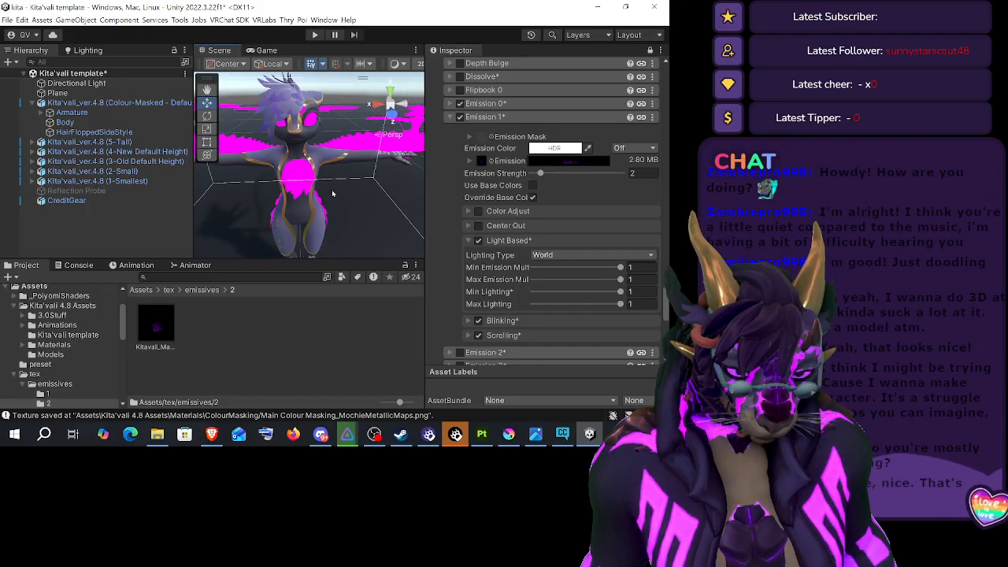
{"action": "left_click", "coordinate": [450, 117]}
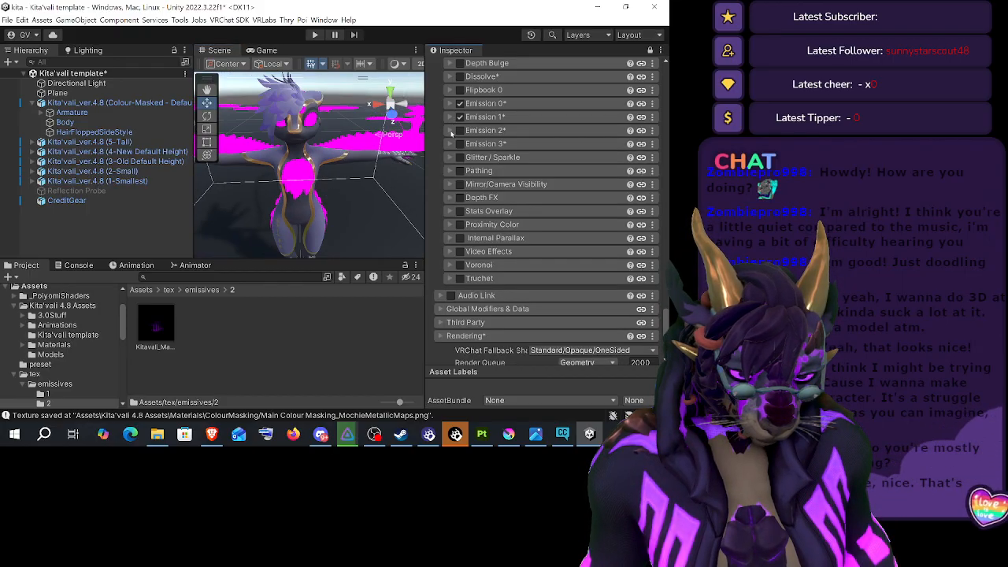
{"action": "left_click", "coordinate": [450, 131]}
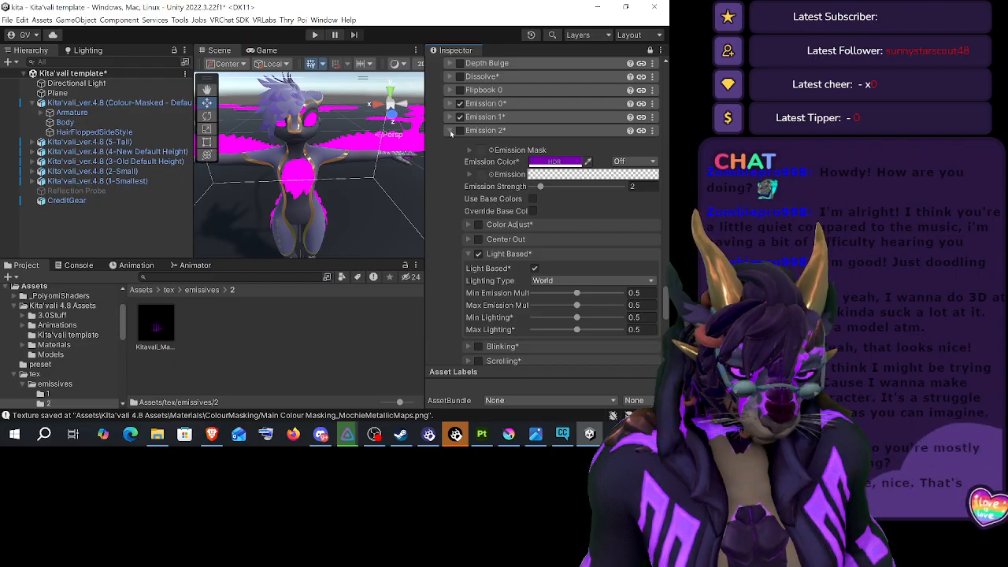
{"action": "left_click", "coordinate": [450, 131]}
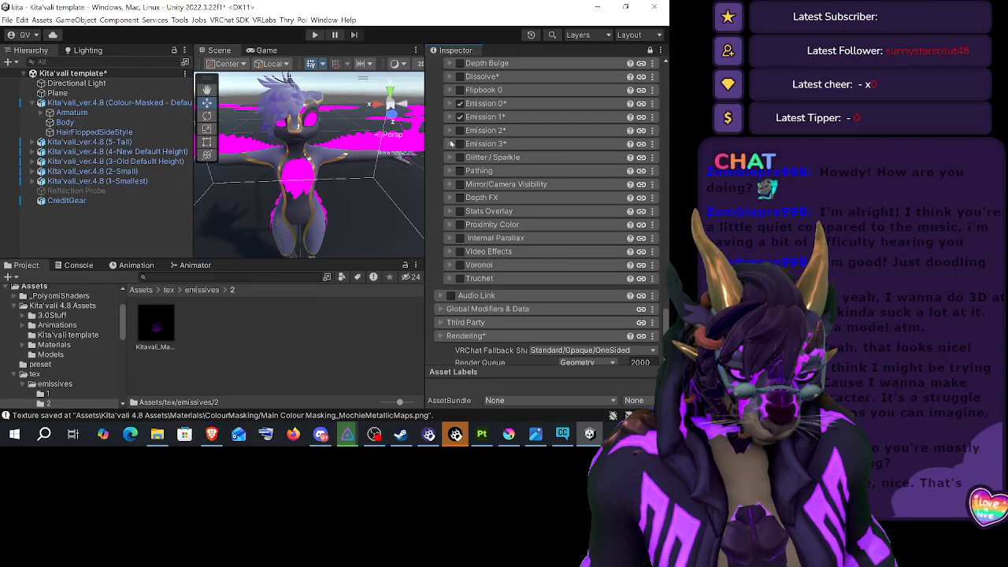
{"action": "left_click", "coordinate": [451, 144]}
{"action": "left_click", "coordinate": [451, 144]}
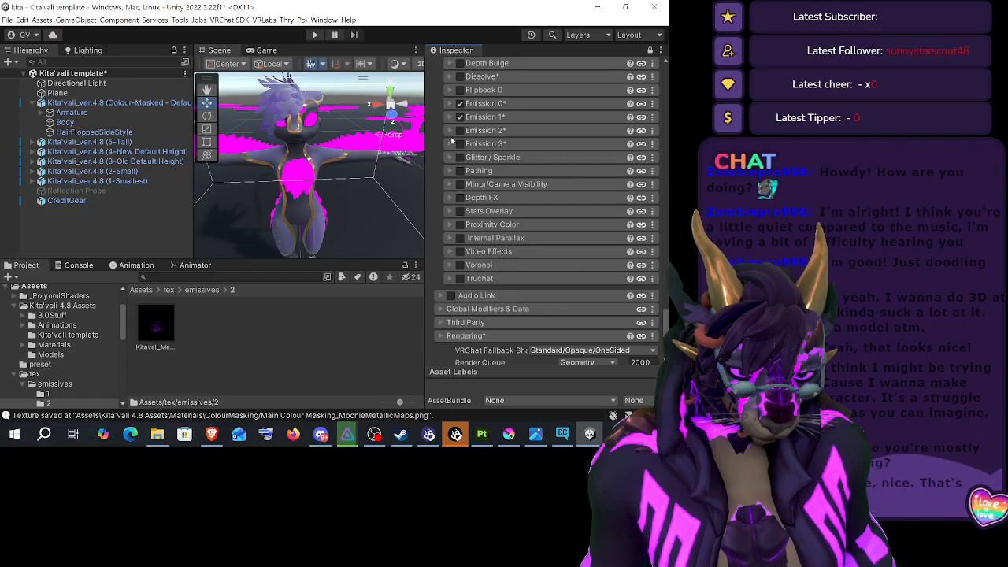
{"action": "left_click", "coordinate": [451, 117]}
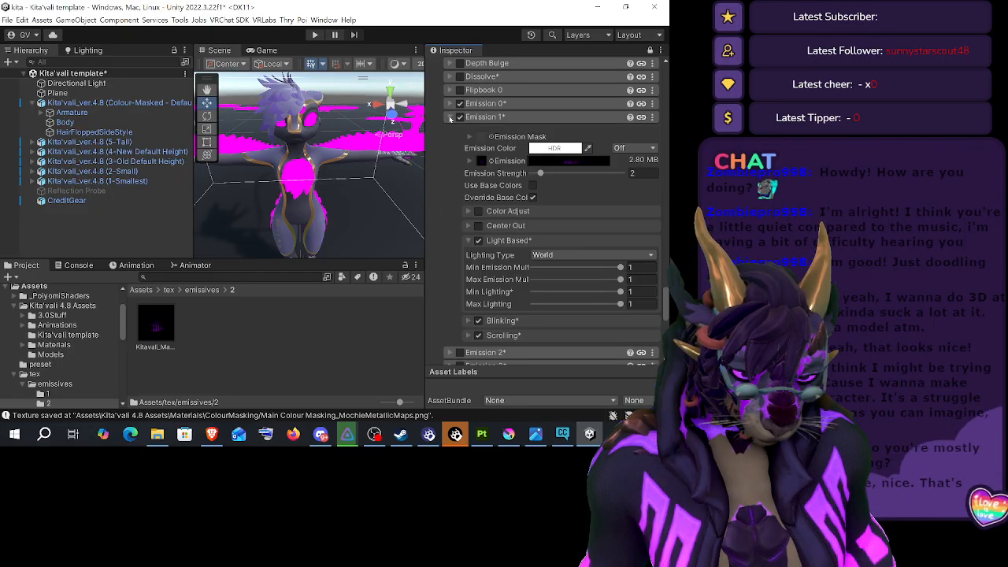
{"action": "left_click", "coordinate": [450, 118]}
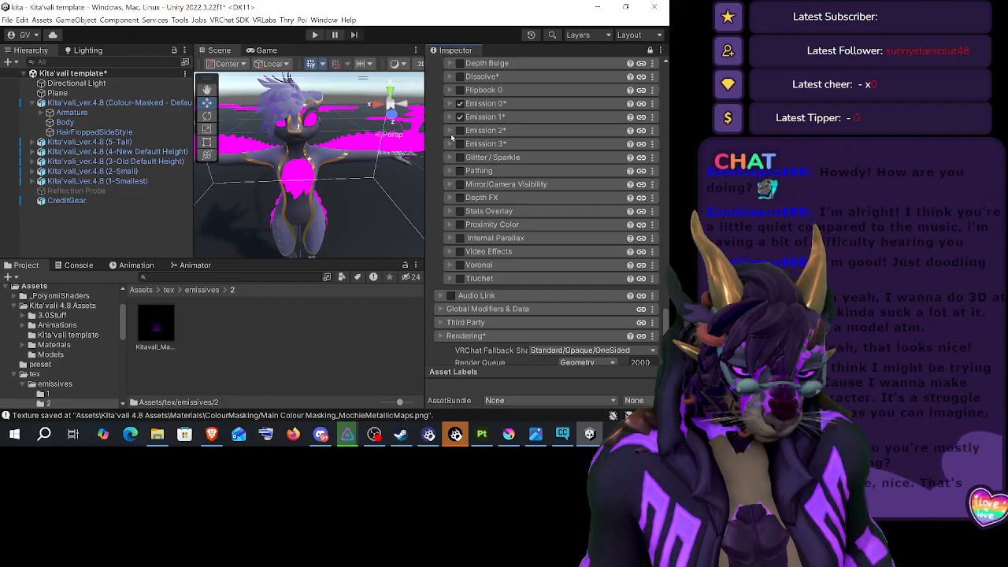
{"action": "left_click", "coordinate": [451, 133]}
{"action": "left_click", "coordinate": [450, 131]}
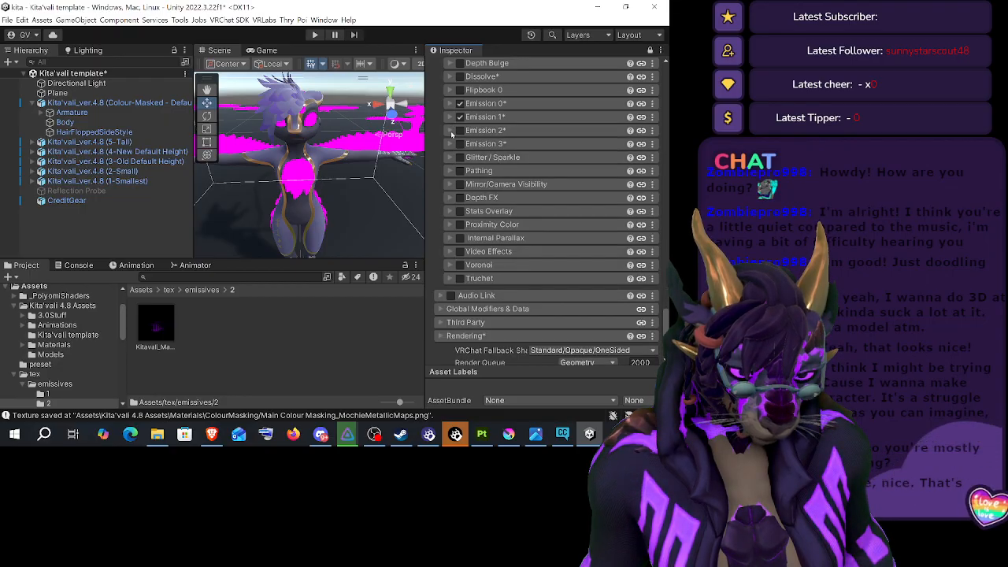
{"action": "left_click", "coordinate": [451, 144]}
{"action": "left_click", "coordinate": [451, 144]}
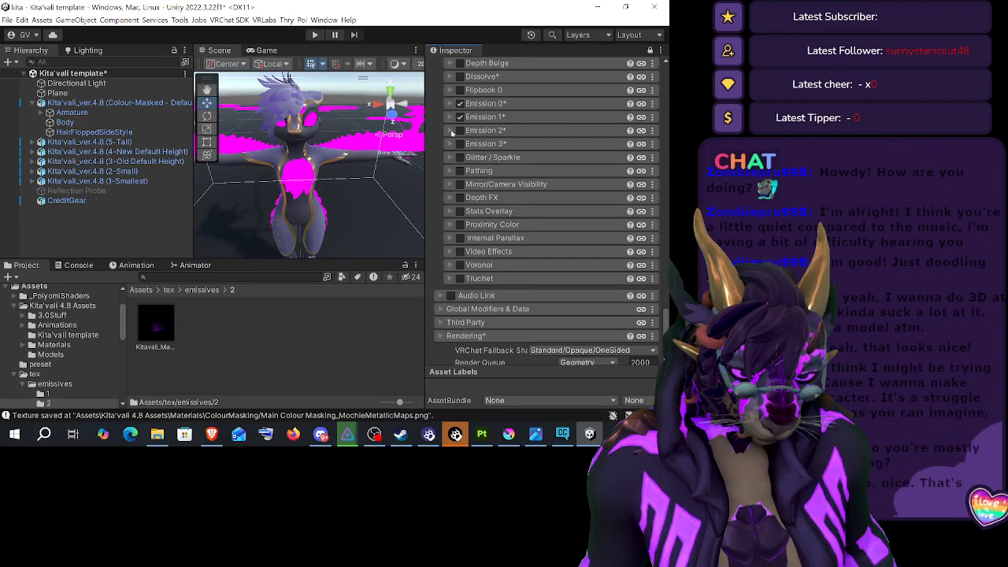
{"action": "left_click", "coordinate": [450, 118]}
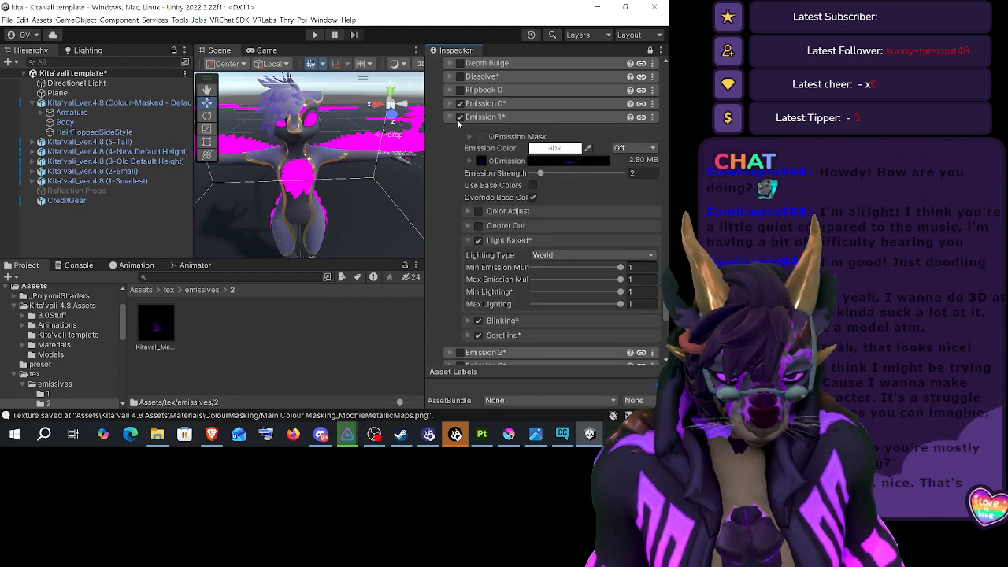
{"action": "left_click", "coordinate": [450, 117]}
{"action": "left_click", "coordinate": [449, 131]}
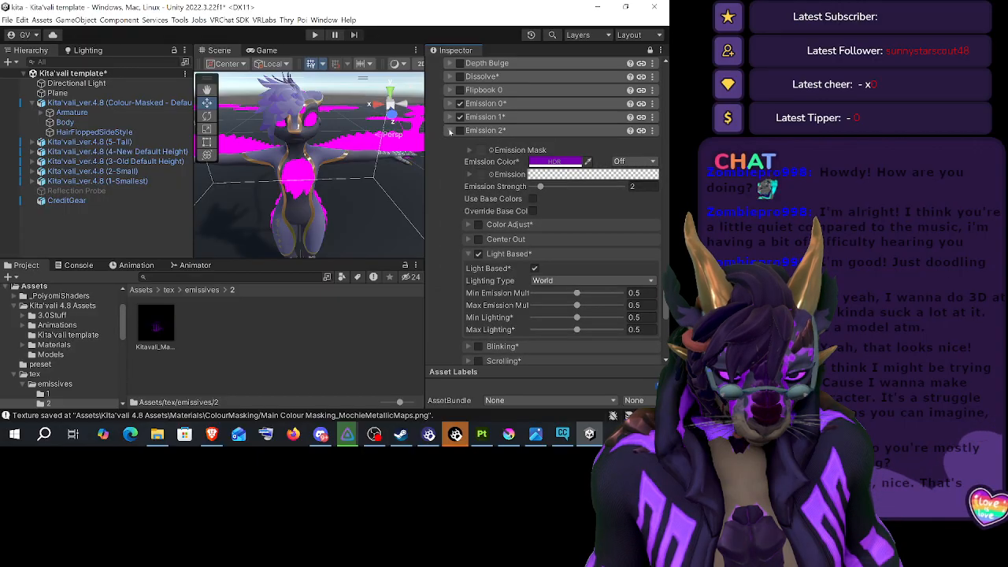
{"action": "left_click", "coordinate": [450, 131]}
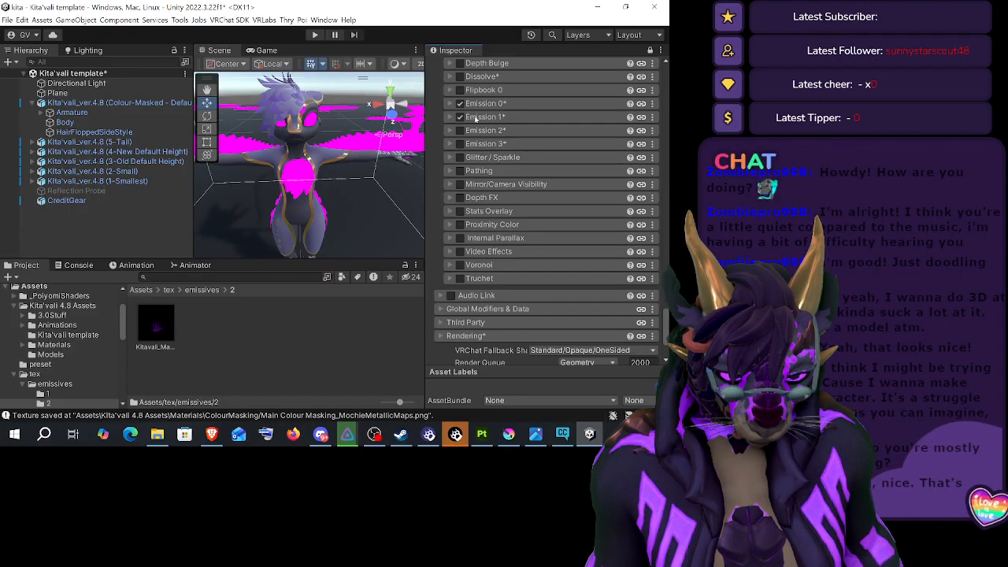
{"action": "scroll", "coordinate": [375, 190], "scroll_direction": "up", "scroll_amount": 3}
Step: Re-enable the Emission 0 layer and expand the Emission 1 settings
{"action": "mouse_move", "coordinate": [376, 184]}
{"action": "middle_mouse_down"}
{"action": "mouse_move", "coordinate": [371, 150]}
{"action": "mouse_move", "coordinate": [376, 176]}
{"action": "middle_mouse_up"}
{"action": "scroll", "coordinate": [375, 179], "scroll_direction": "up", "scroll_amount": 3}
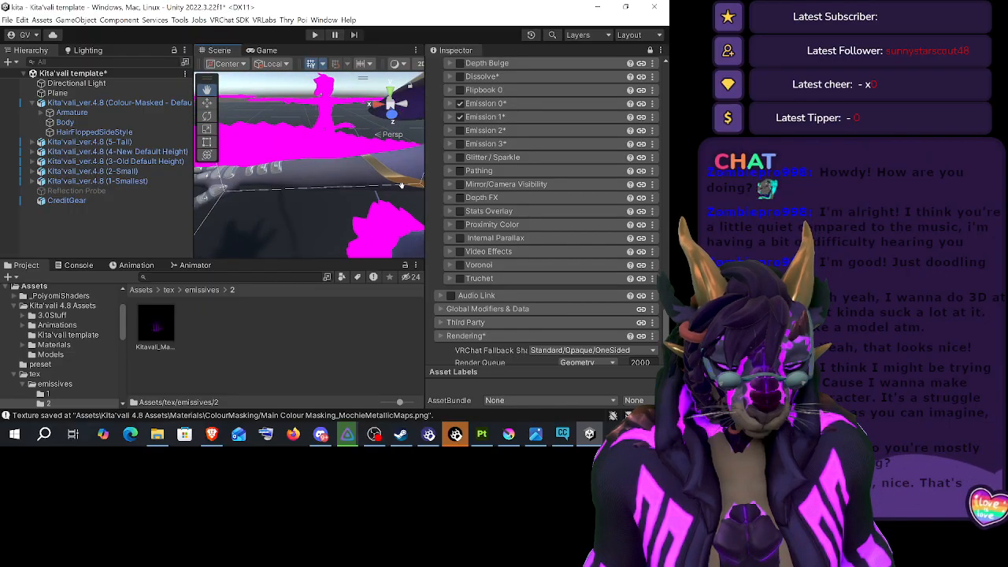
{"action": "scroll", "coordinate": [375, 179], "scroll_direction": "up", "scroll_amount": 3}
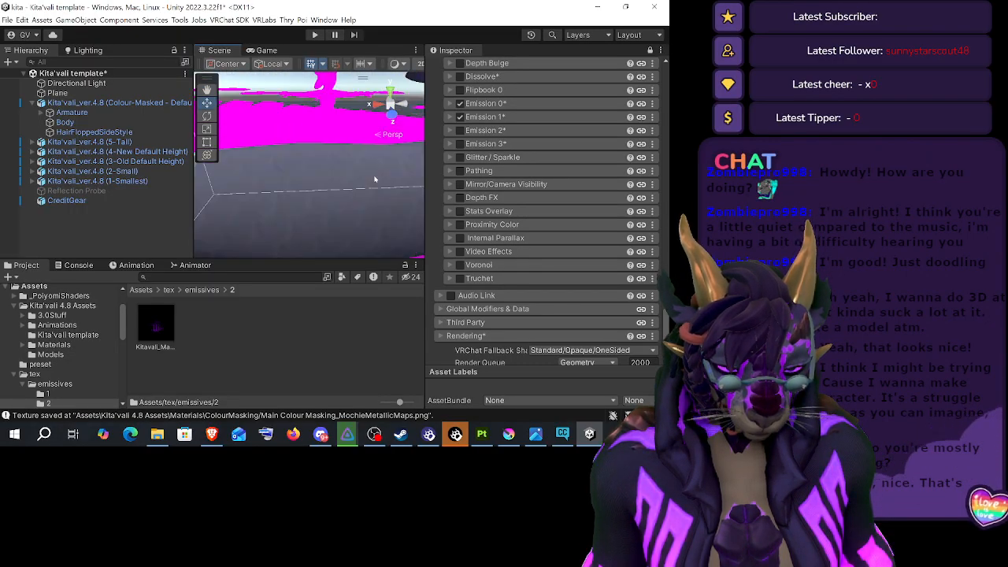
{"action": "scroll", "coordinate": [375, 179], "scroll_direction": "down", "scroll_amount": 3}
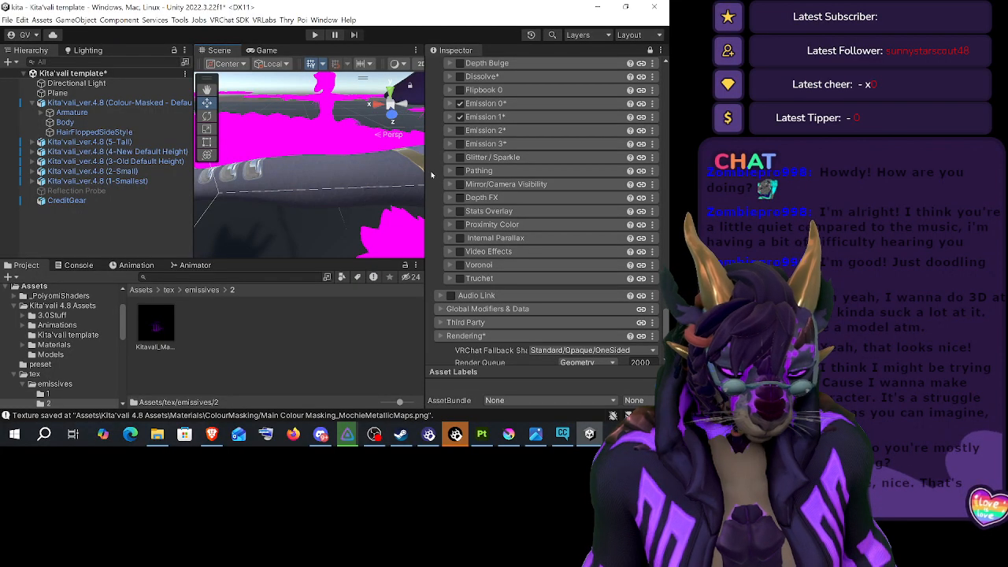
{"action": "scroll", "coordinate": [465, 171], "scroll_direction": "up", "scroll_amount": 2}
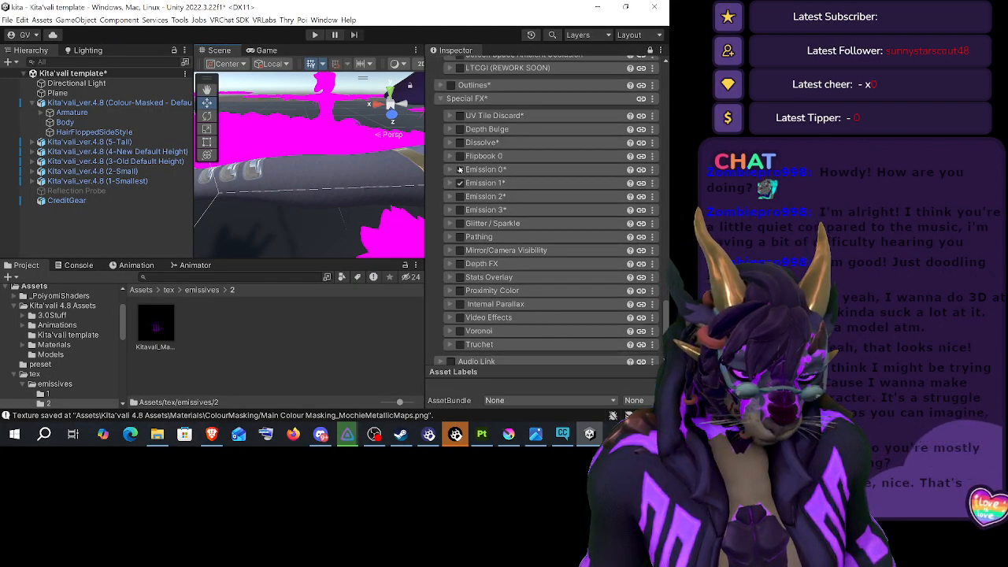
{"action": "left_click", "coordinate": [460, 169]}
{"action": "left_click", "coordinate": [450, 183]}
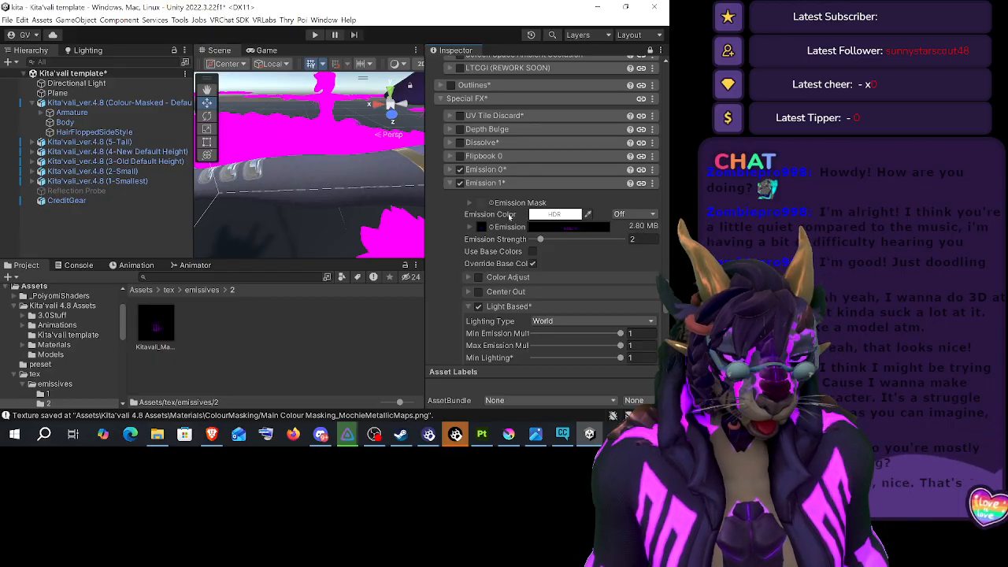
Step: Turn off Blinking and Scrolling on the Emission 1 layer
{"action": "scroll", "coordinate": [497, 230], "scroll_direction": "down", "scroll_amount": 2}
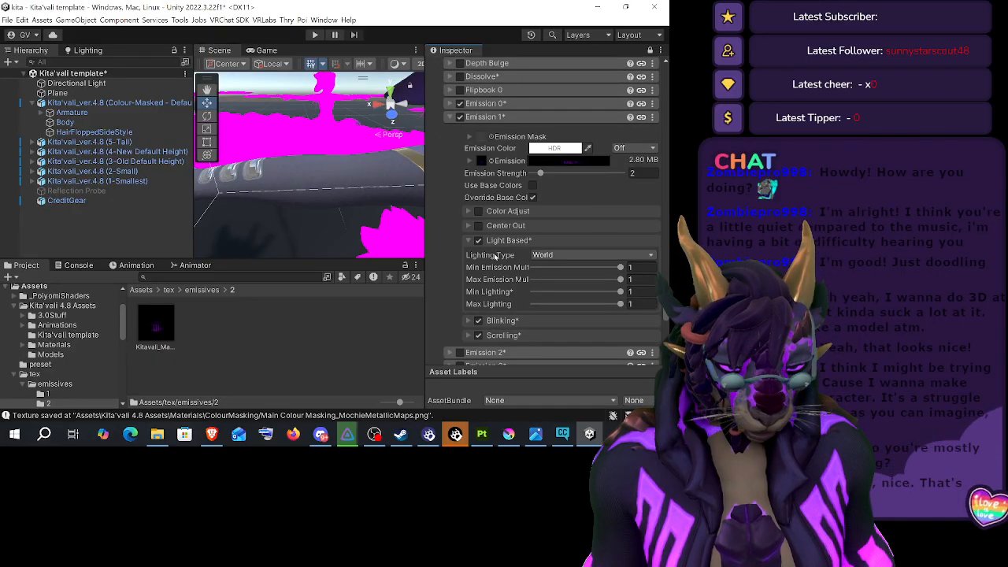
{"action": "left_click", "coordinate": [478, 320]}
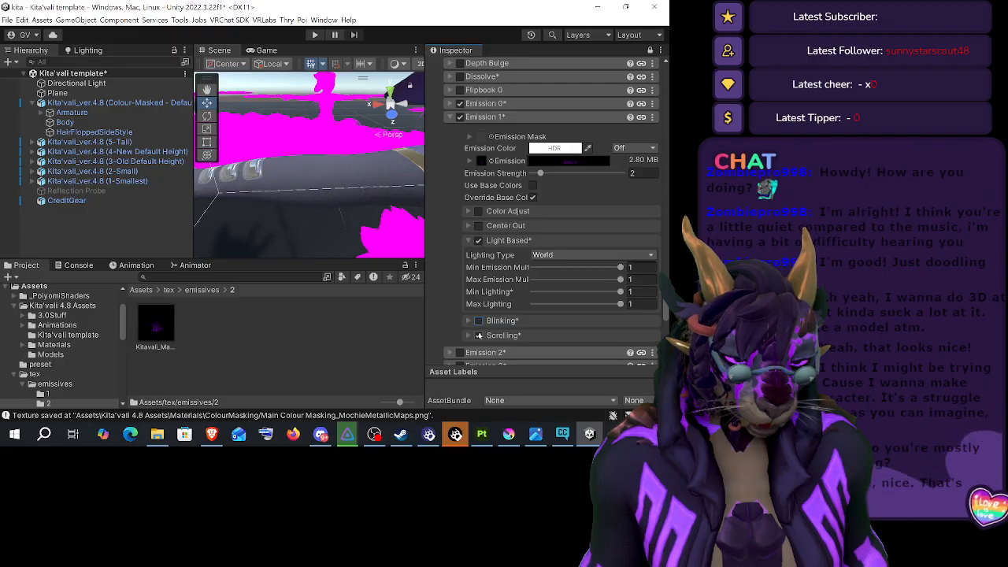
{"action": "left_click", "coordinate": [478, 335]}
{"action": "scroll", "coordinate": [368, 204], "scroll_direction": "down", "scroll_amount": 5}
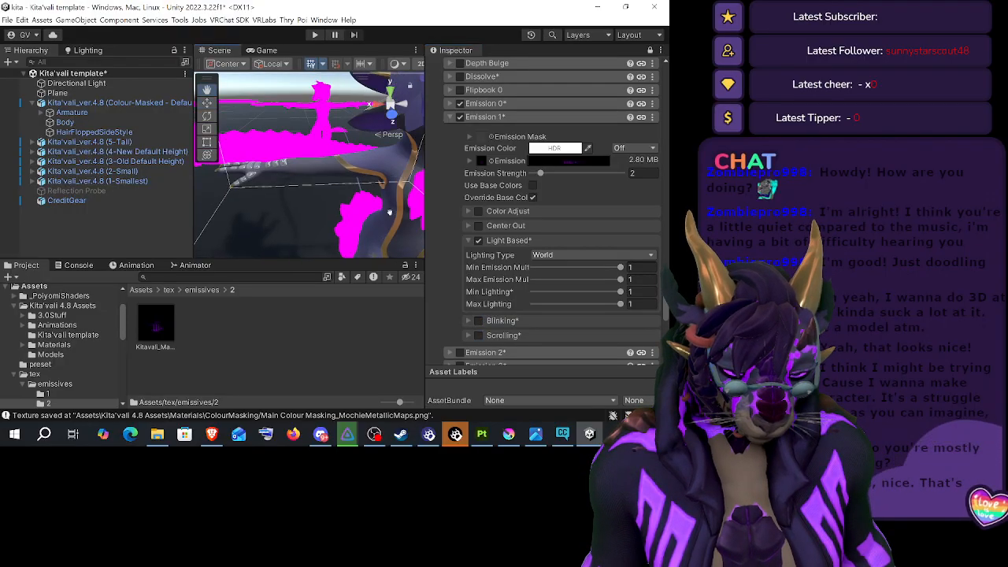
{"action": "scroll", "coordinate": [370, 209], "scroll_direction": "up", "scroll_amount": 1}
{"action": "scroll", "coordinate": [371, 212], "scroll_direction": "down", "scroll_amount": 3}
{"action": "middle_click_drag", "start_coordinate": [351, 223], "coordinate": [348, 192]}
{"action": "scroll", "coordinate": [343, 159], "scroll_direction": "up", "scroll_amount": 4}
{"action": "scroll", "coordinate": [343, 157], "scroll_direction": "down", "scroll_amount": 1}
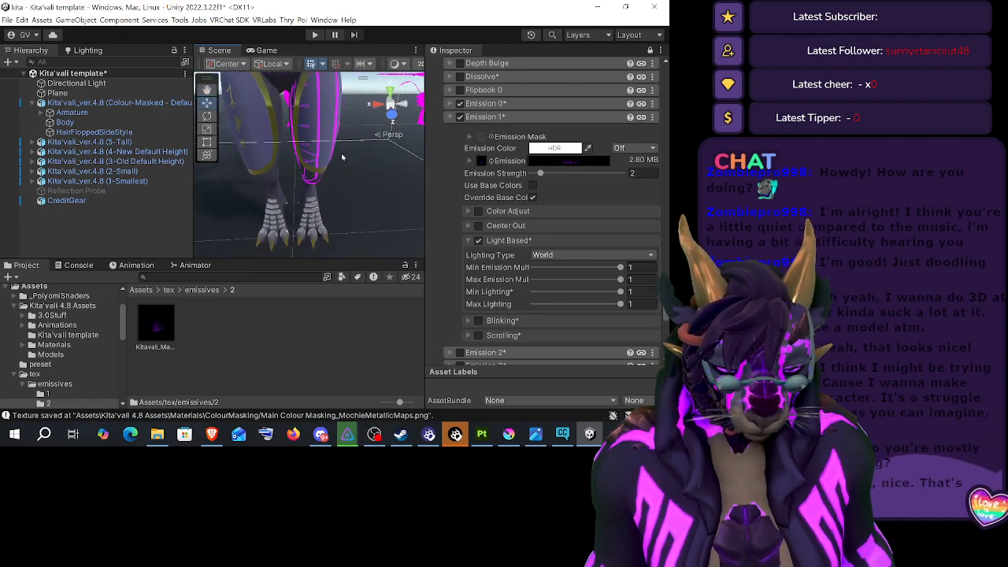
{"action": "scroll", "coordinate": [337, 153], "scroll_direction": "up", "scroll_amount": 3}
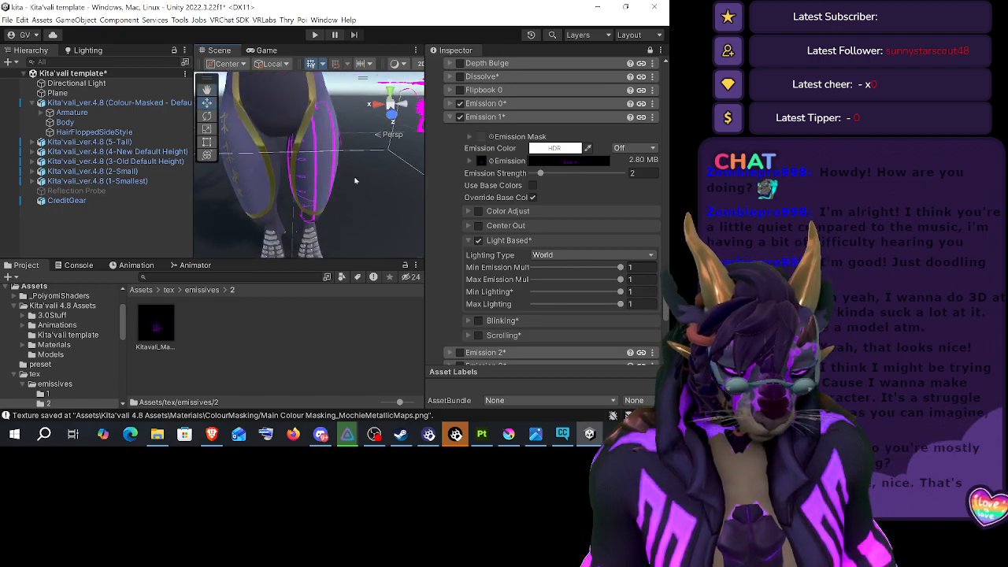
Step: Try Center Out and Blinking on Emission 1, revert both, then enable Scrolling
{"action": "left_click", "coordinate": [479, 226]}
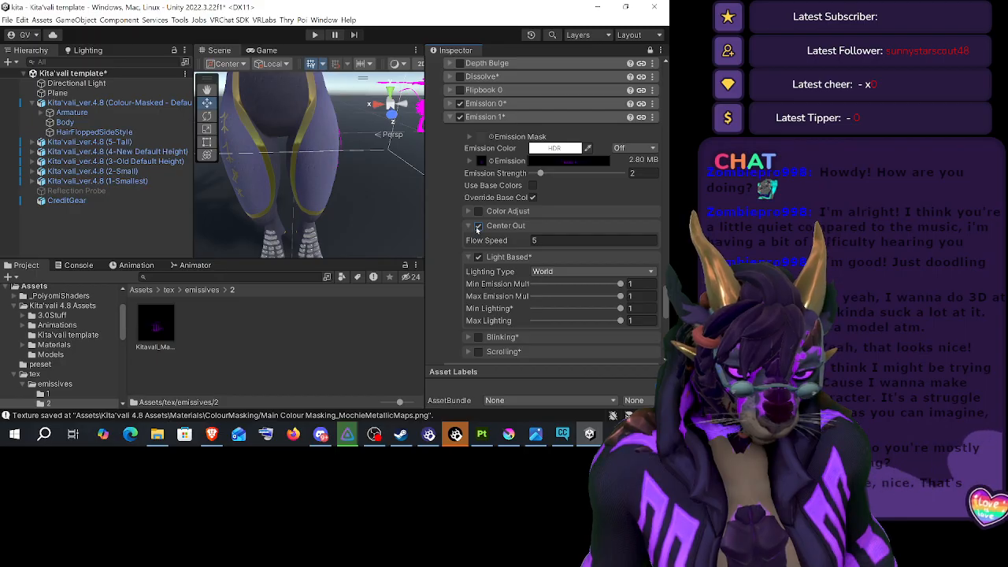
{"action": "left_click", "coordinate": [478, 226]}
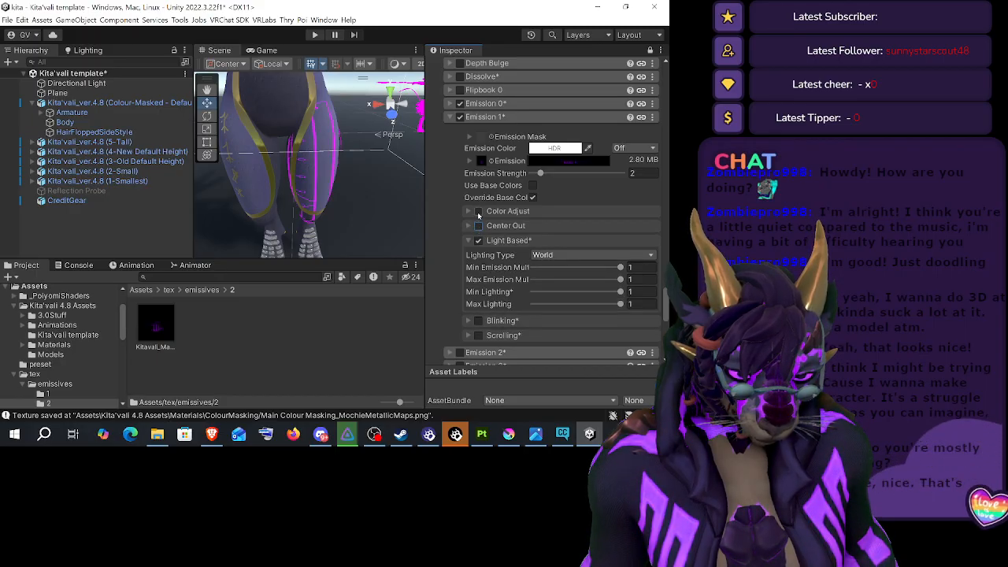
{"action": "left_click", "coordinate": [479, 321]}
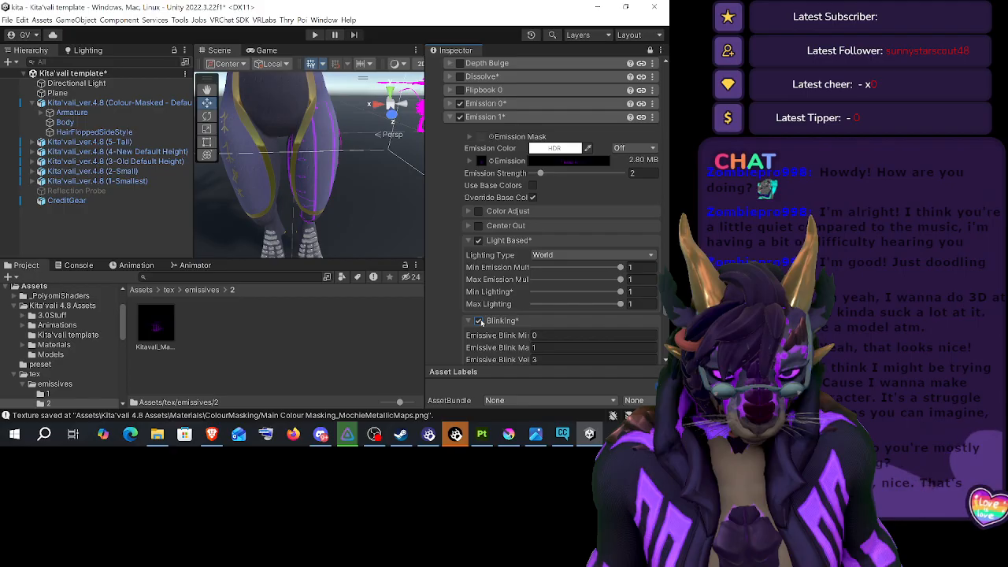
{"action": "left_click", "coordinate": [479, 321]}
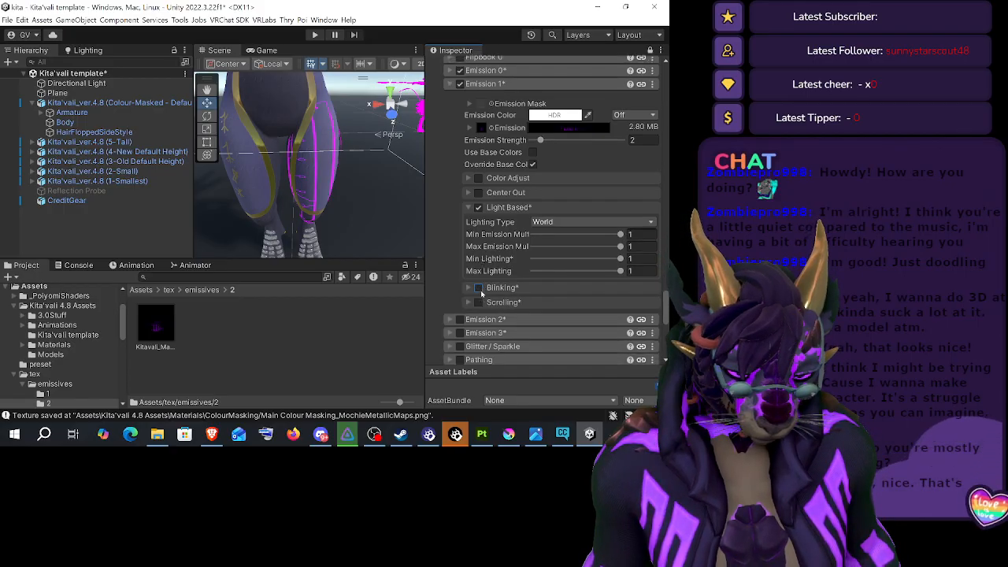
{"action": "left_click", "coordinate": [479, 303]}
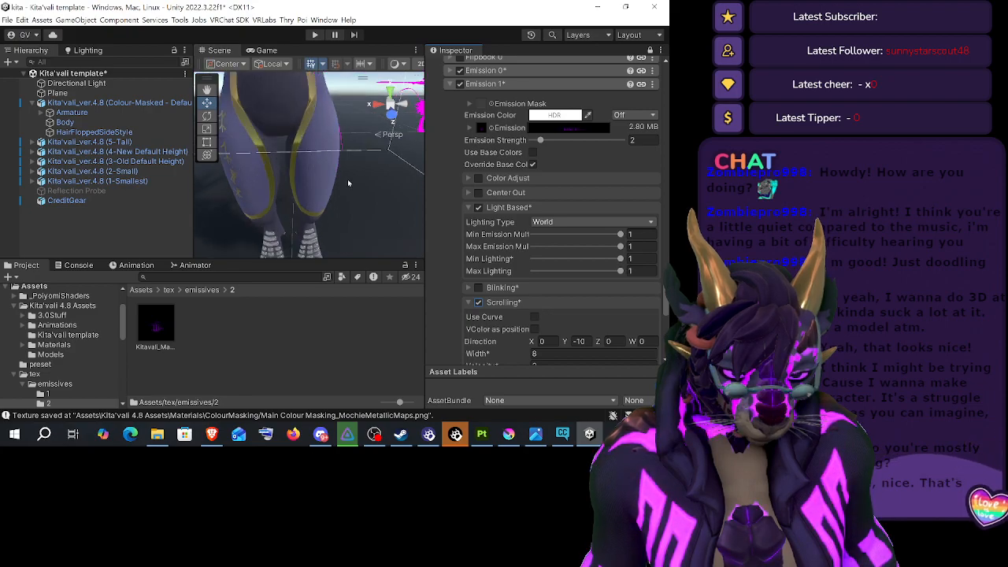
Step: Set Emission 1's scrolling width to 2, velocity 6 and interval 6
{"action": "scroll", "coordinate": [457, 306], "scroll_direction": "down", "scroll_amount": 1}
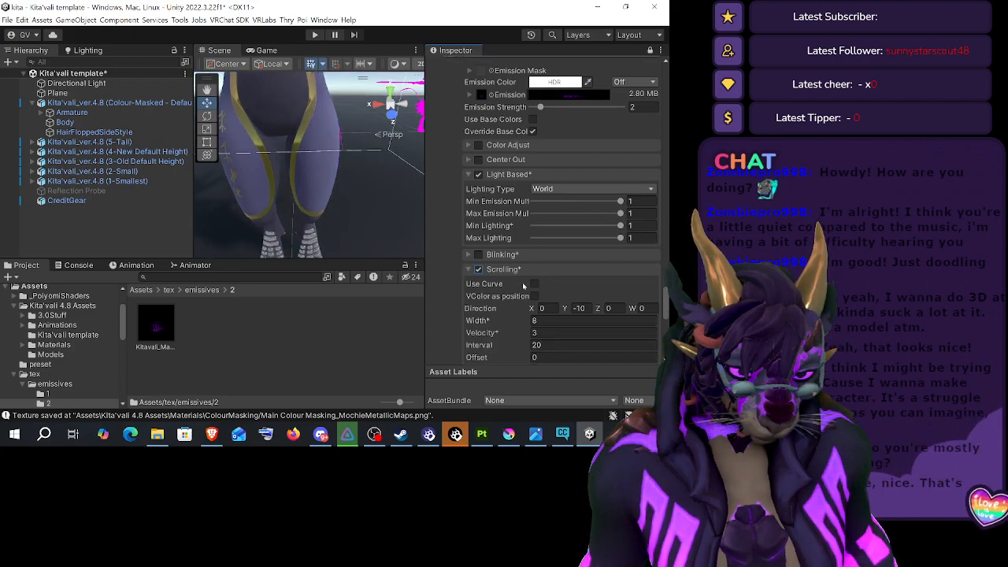
{"action": "scroll", "coordinate": [536, 298], "scroll_direction": "down", "scroll_amount": 1}
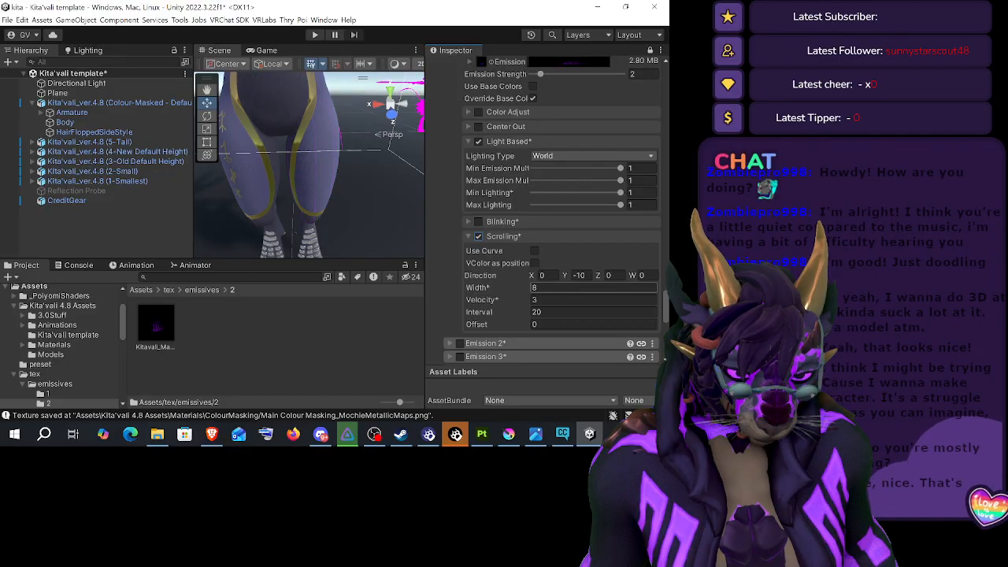
{"action": "left_click", "coordinate": [470, 283]}
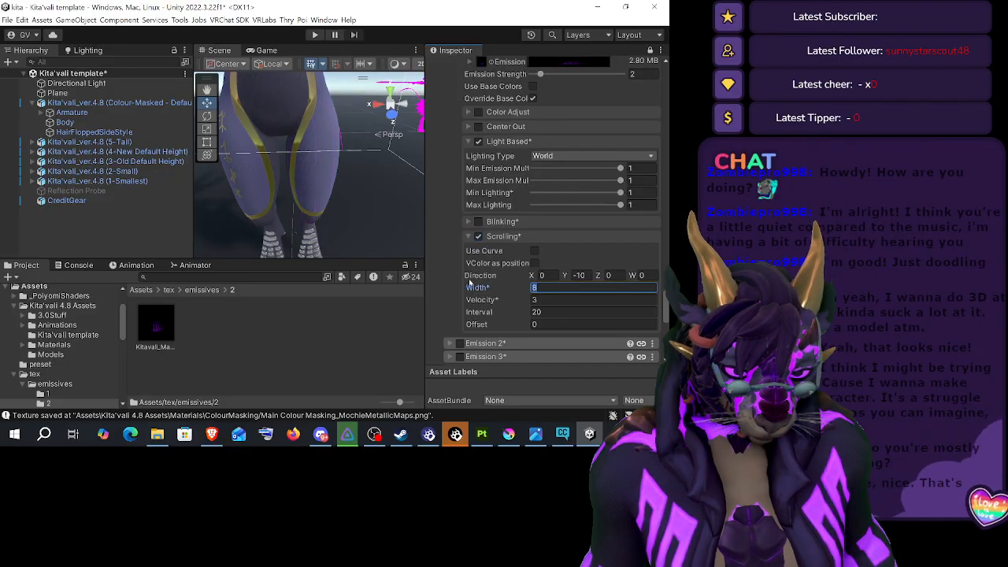
{"action": "type", "text": "2"}
{"action": "left_click", "coordinate": [490, 301]}
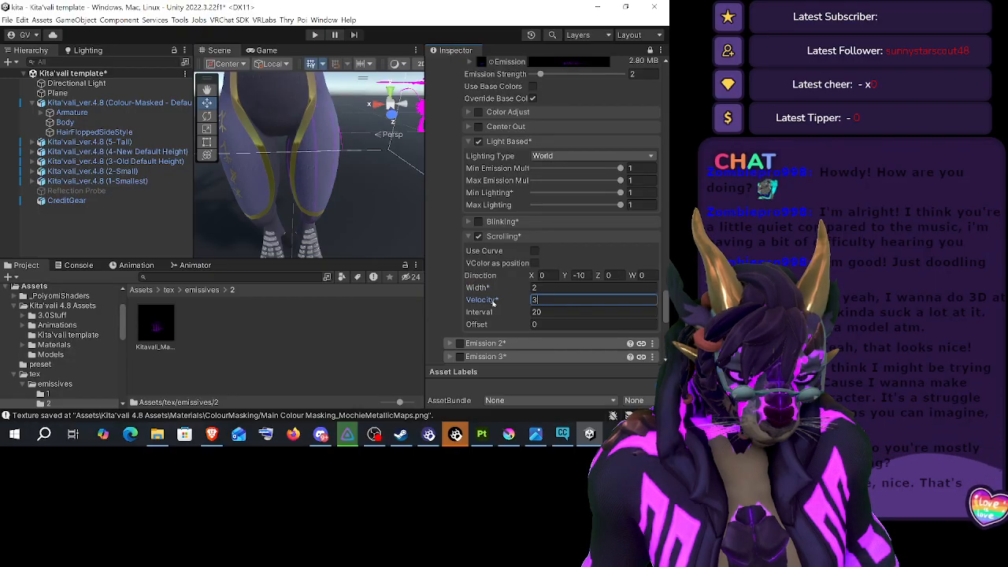
{"action": "type", "text": "8"}
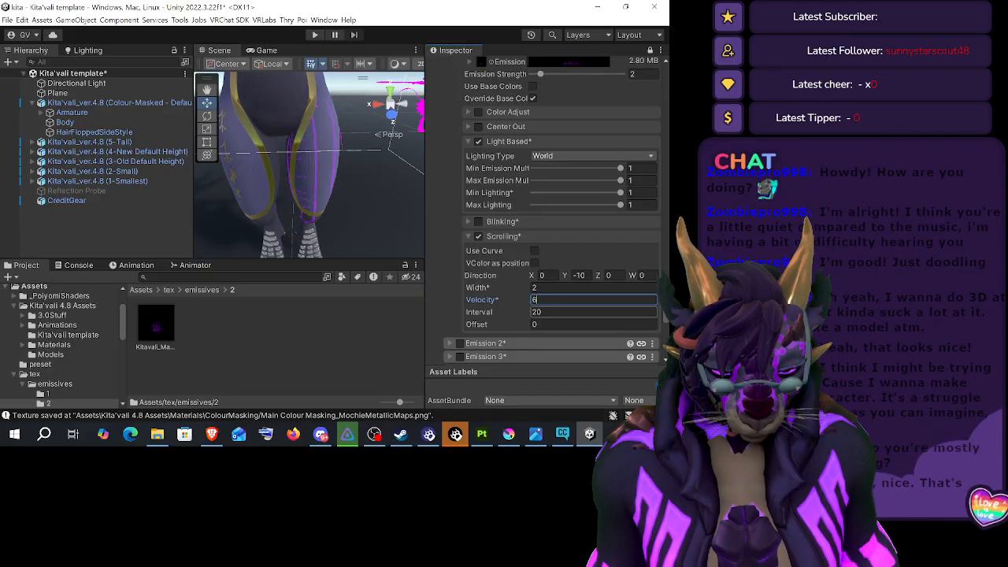
{"action": "key", "text": "Tab"}
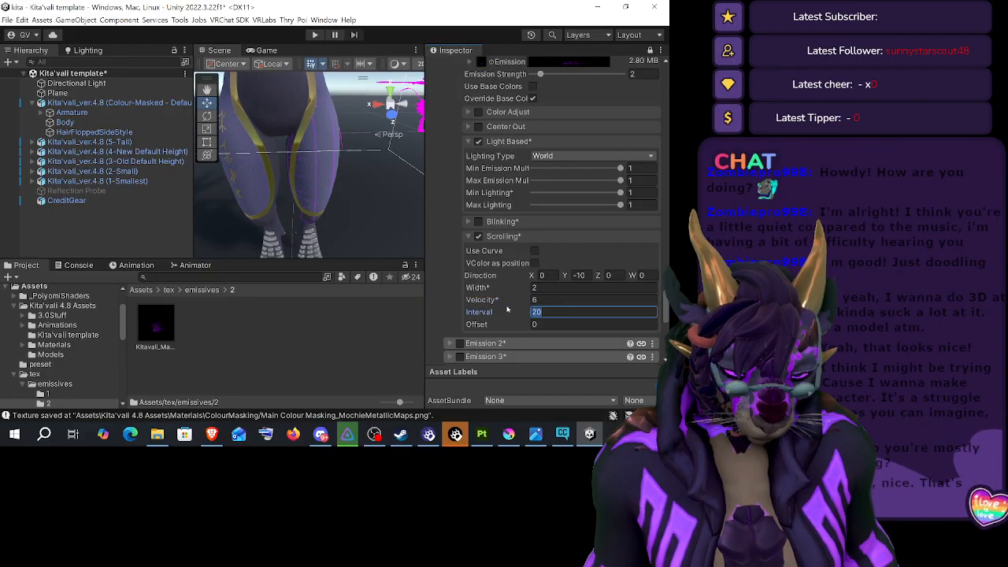
{"action": "type", "text": "8"}
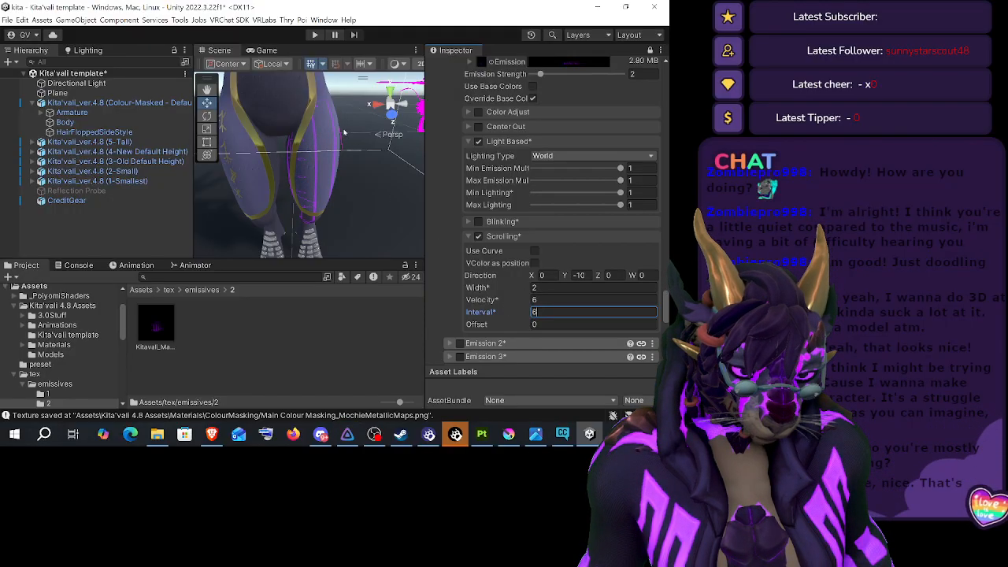
Step: Preview in play mode, then reverse the scroll direction from Y -10 to Y 10
{"action": "left_click", "coordinate": [316, 37]}
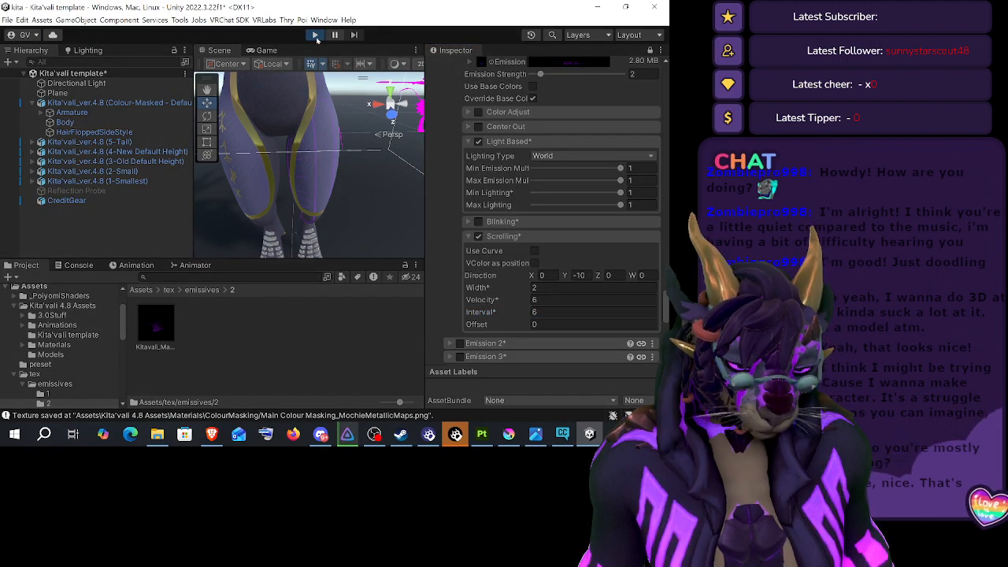
{"action": "left_click", "coordinate": [220, 50]}
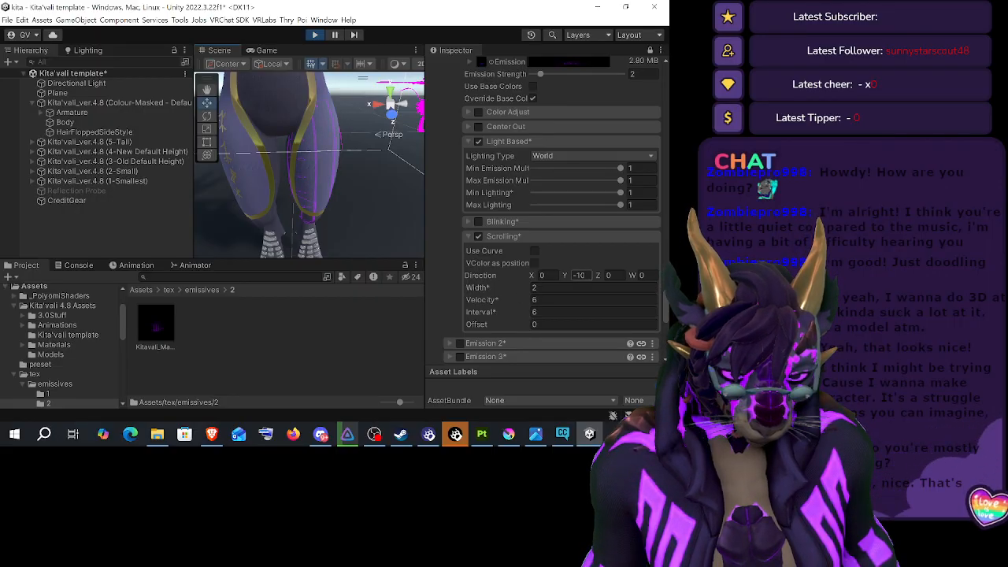
{"action": "left_click", "coordinate": [579, 275]}
{"action": "left_click", "coordinate": [576, 276]}
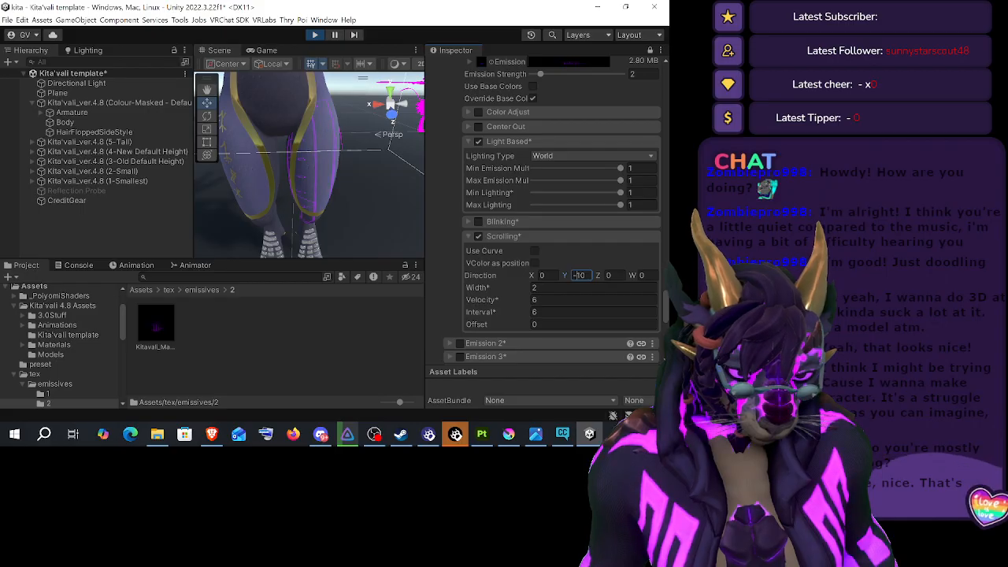
{"action": "key", "text": "BackSpace"}
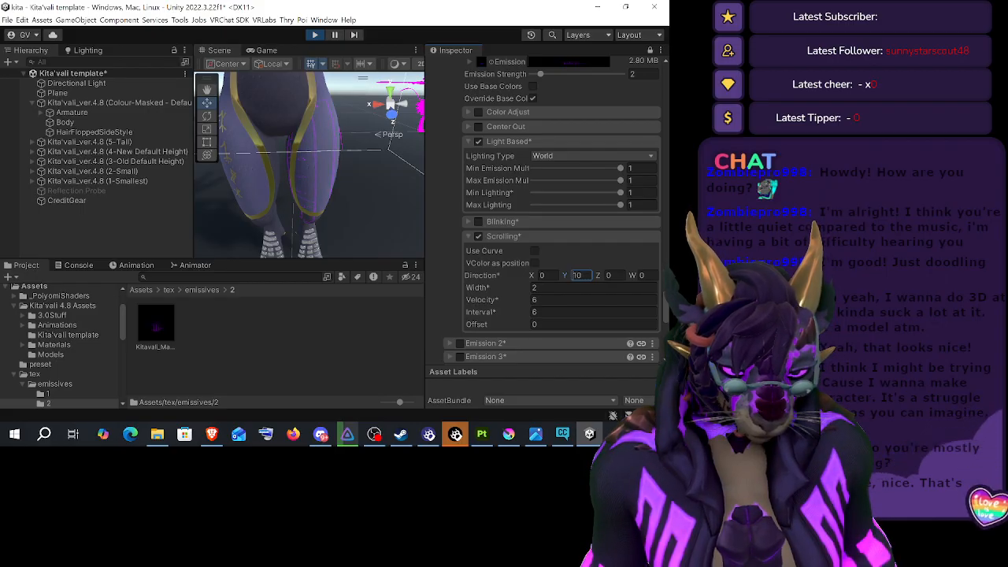
{"action": "scroll", "coordinate": [218, 181], "scroll_direction": "down", "scroll_amount": 3}
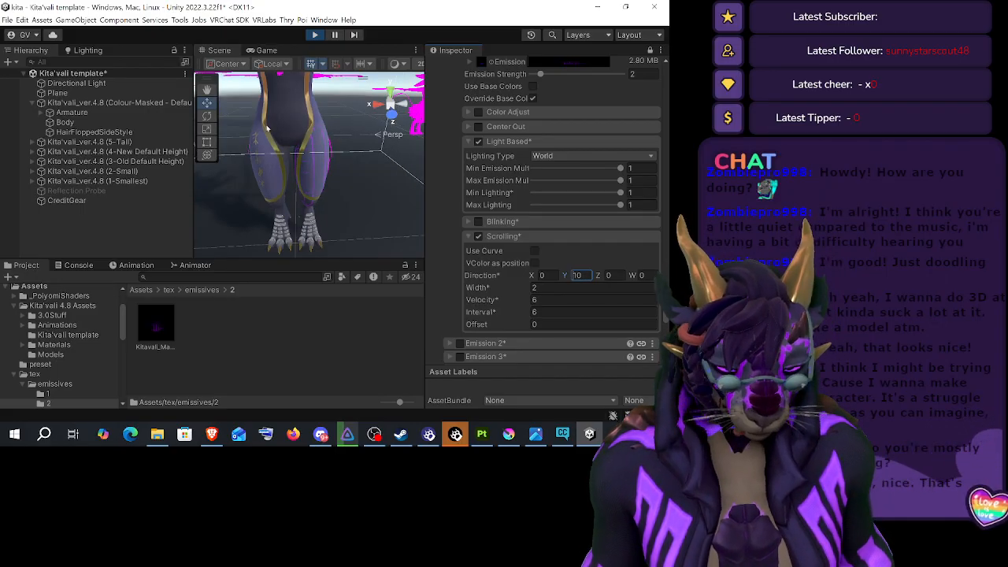
{"action": "mouse_move", "coordinate": [287, 123]}
{"action": "middle_mouse_down"}
{"action": "mouse_move", "coordinate": [292, 154]}
{"action": "mouse_move", "coordinate": [291, 134]}
{"action": "middle_mouse_up"}
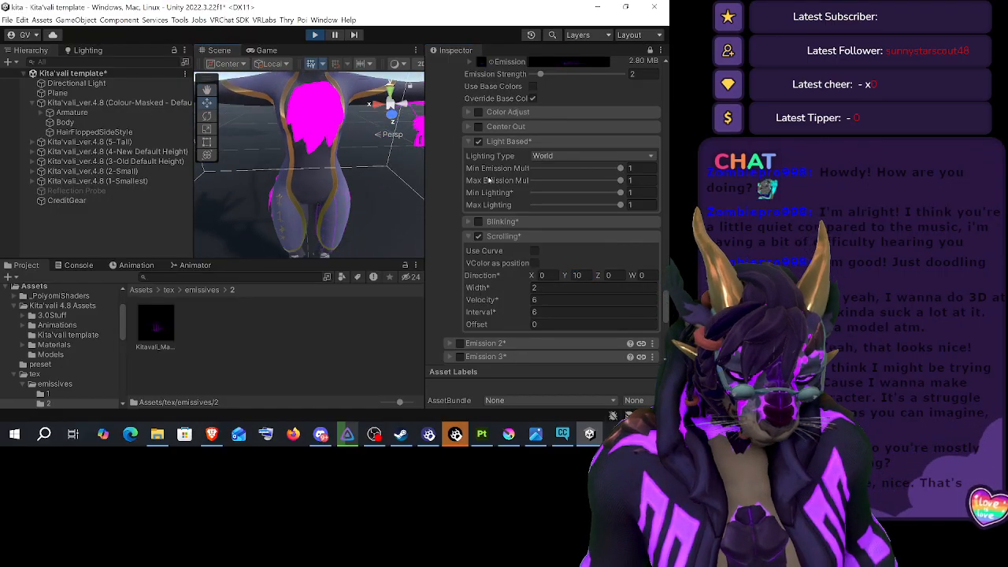
{"action": "scroll", "coordinate": [488, 179], "scroll_direction": "up", "scroll_amount": 2}
Step: Copy Emission 1's settings, paste them into Emission 2 and expand Emission 2
{"action": "right_click", "coordinate": [491, 86]}
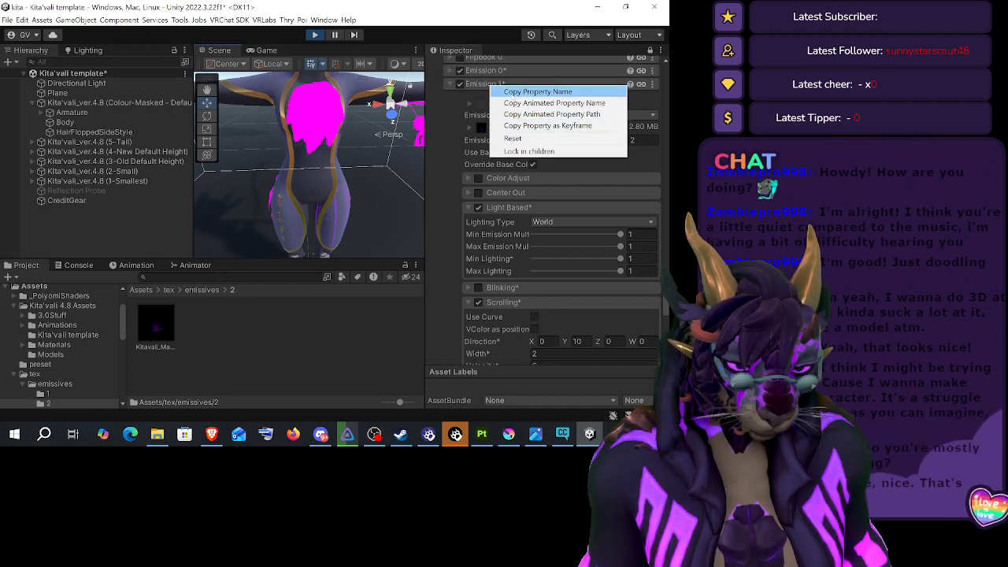
{"action": "left_click", "coordinate": [653, 84]}
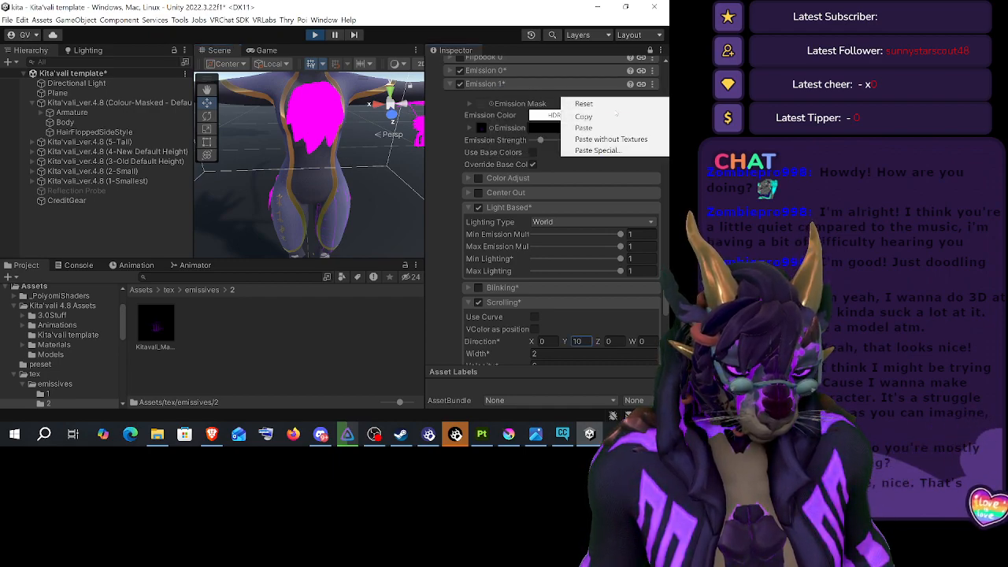
{"action": "left_click", "coordinate": [608, 117]}
{"action": "left_click", "coordinate": [446, 84]}
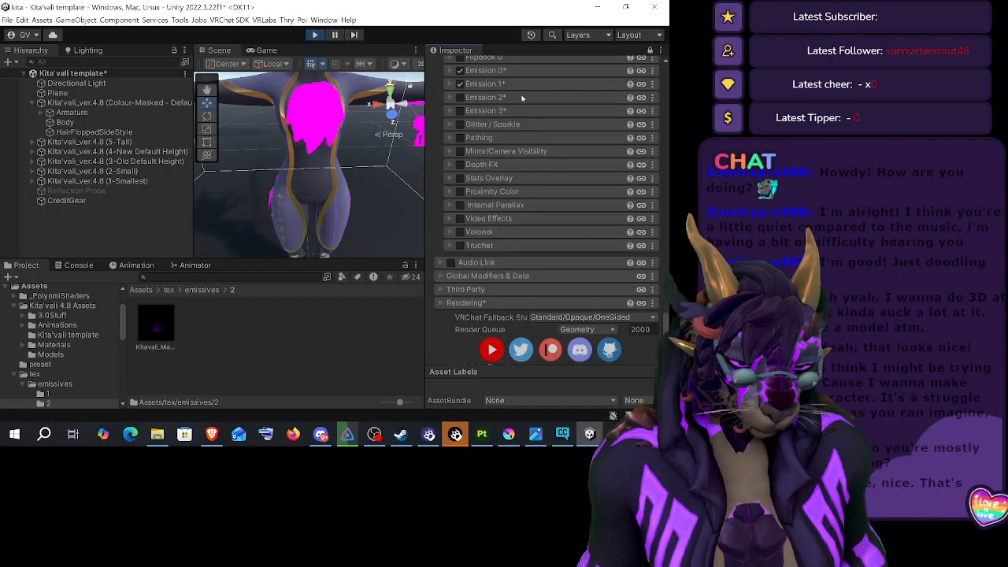
{"action": "left_click", "coordinate": [653, 97]}
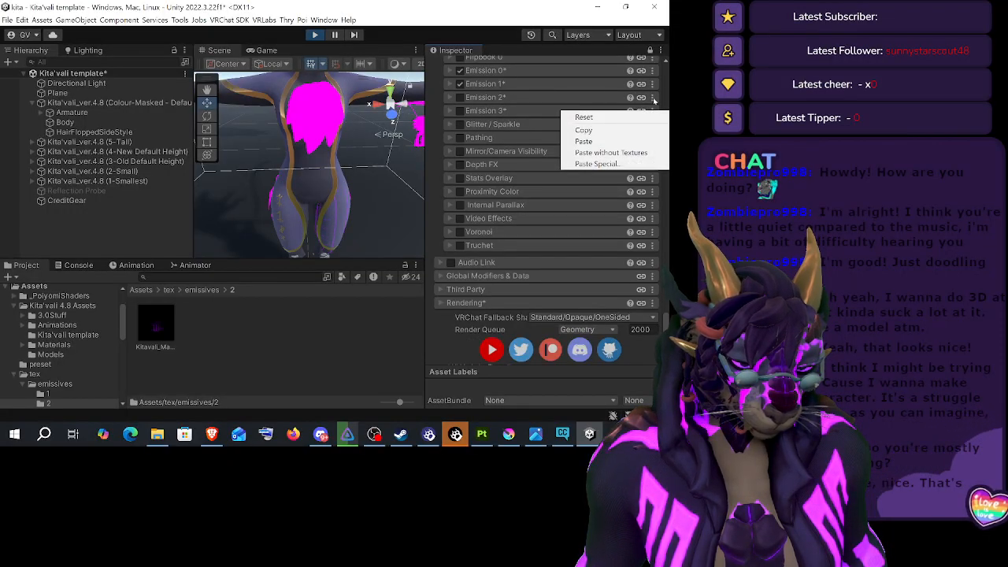
{"action": "left_click", "coordinate": [586, 141]}
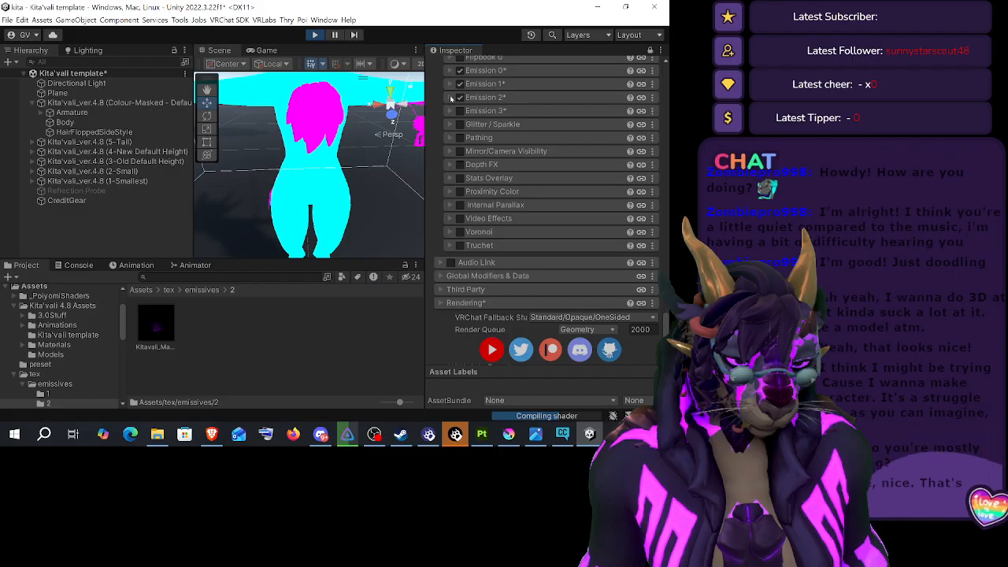
{"action": "left_click", "coordinate": [450, 97]}
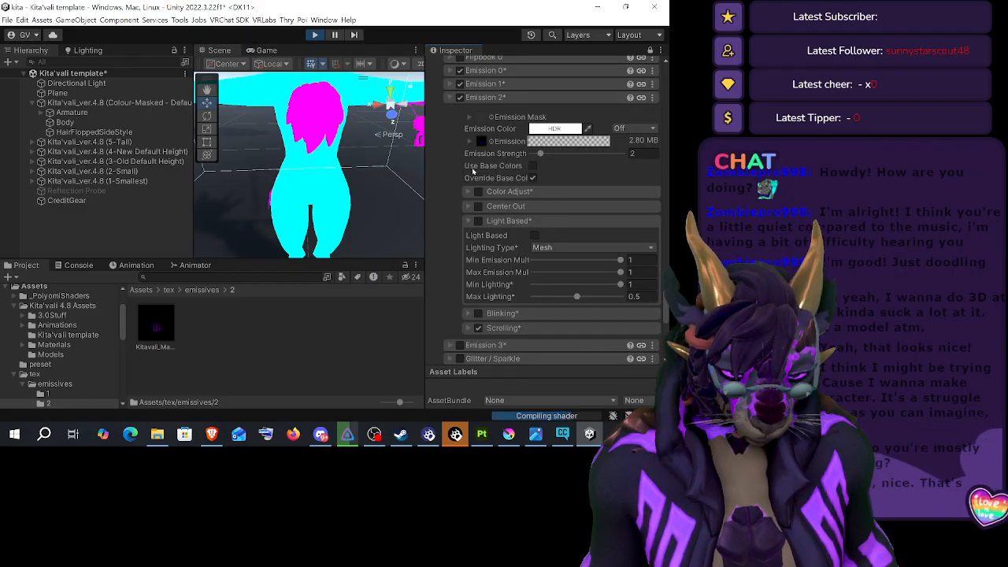
Step: Drag the texture from emissives folder 3 onto Emission 2's emission map
{"action": "left_click", "coordinate": [197, 290]}
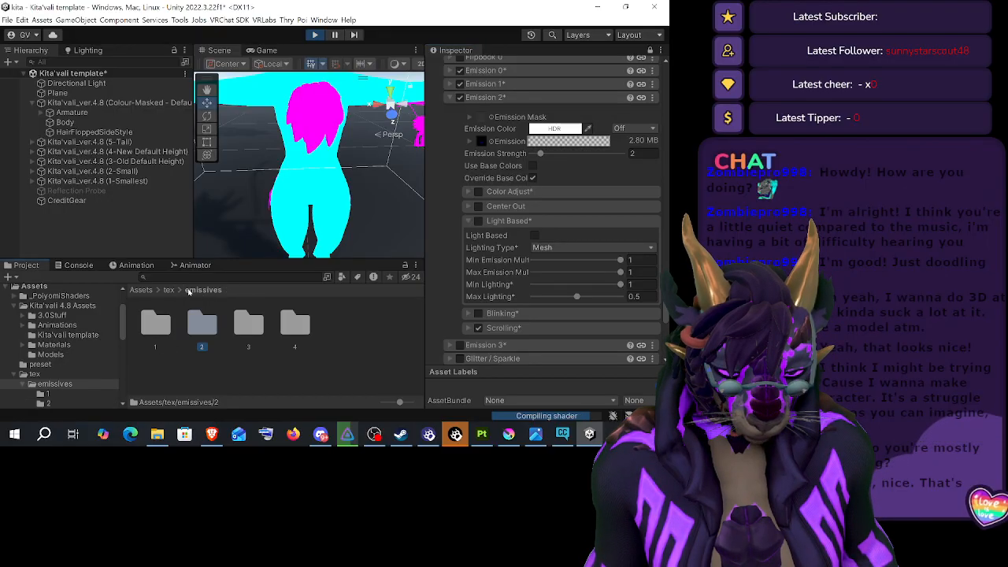
{"action": "double_click", "coordinate": [249, 319]}
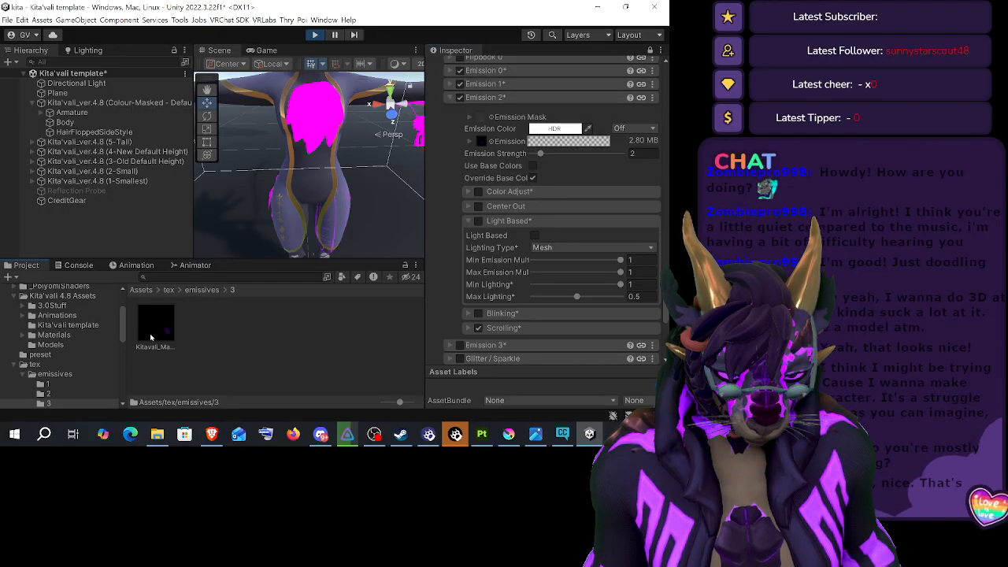
{"action": "left_click_drag", "start_coordinate": [476, 145], "coordinate": [481, 144]}
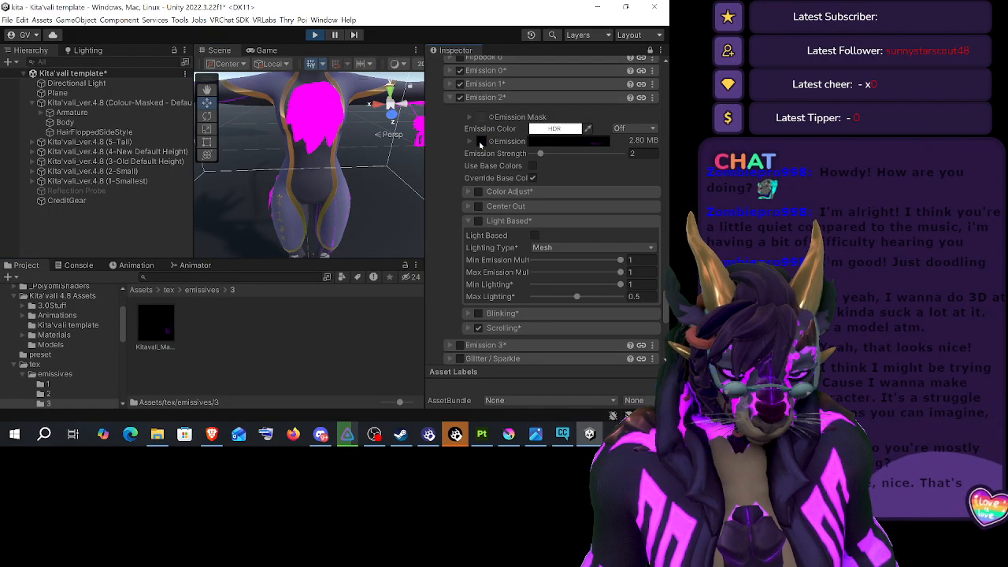
{"action": "middle_click_drag", "start_coordinate": [319, 111], "coordinate": [388, 185]}
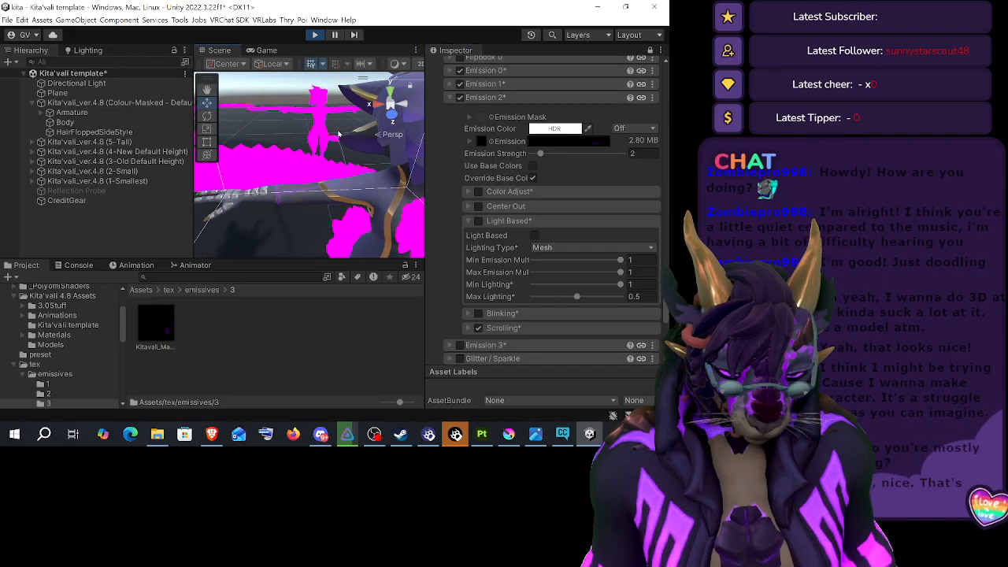
{"action": "scroll", "coordinate": [336, 187], "scroll_direction": "up", "scroll_amount": 3}
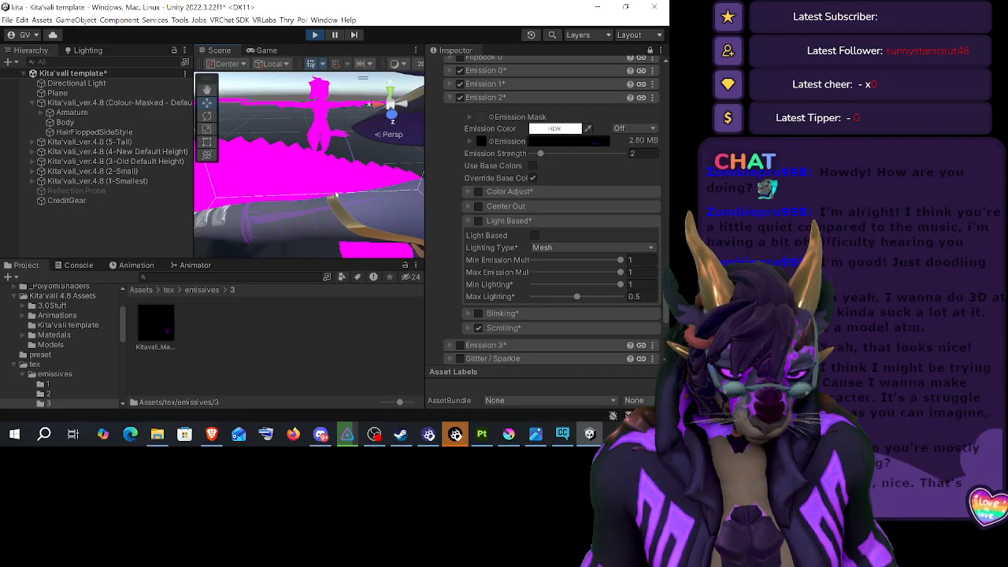
{"action": "left_click_drag", "start_coordinate": [334, 217], "coordinate": [331, 204], "text": "alt"}
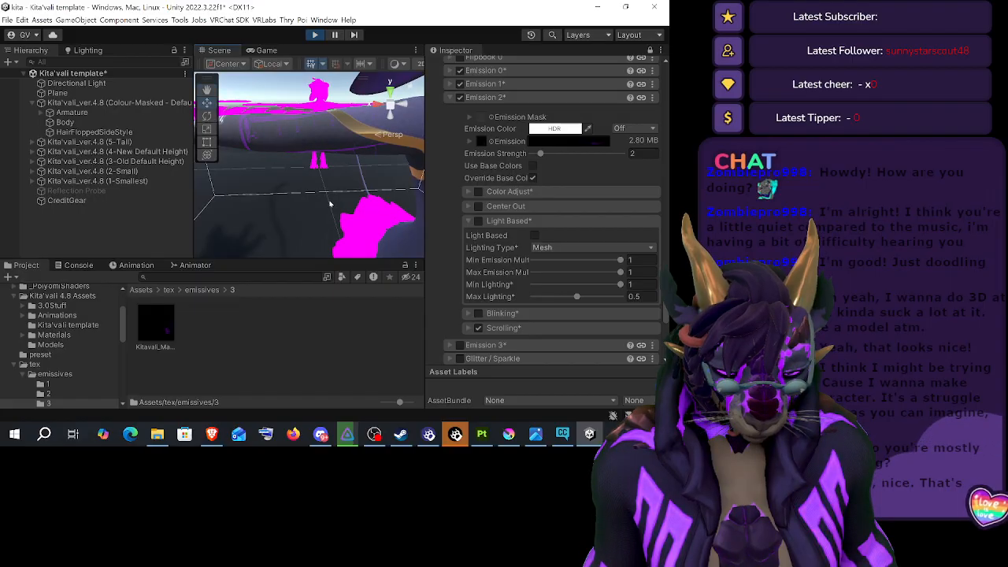
Step: Stop and restart play mode to preview the Emission 2 scrolling glow
{"action": "left_click", "coordinate": [315, 34]}
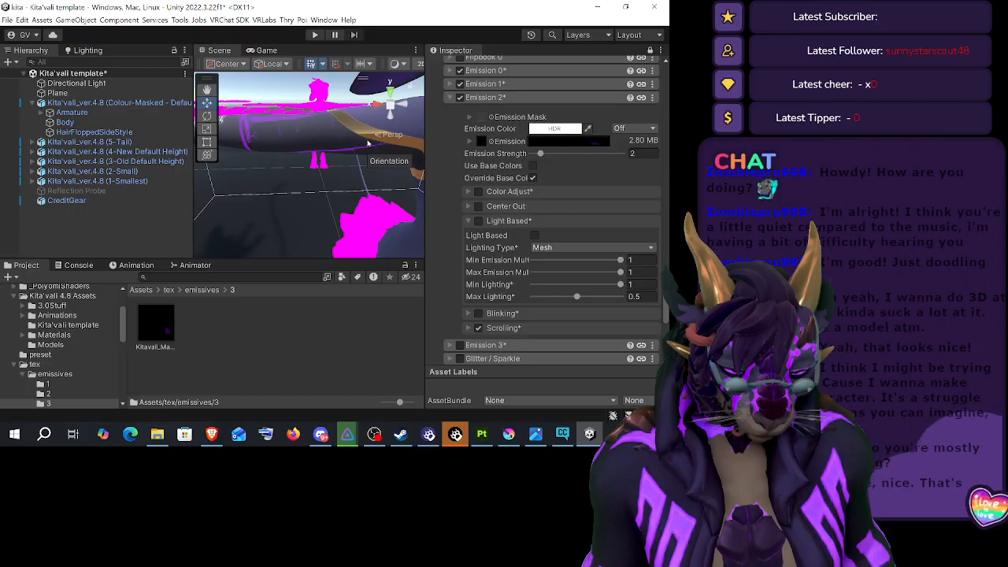
{"action": "scroll", "coordinate": [354, 144], "scroll_direction": "down", "scroll_amount": 5}
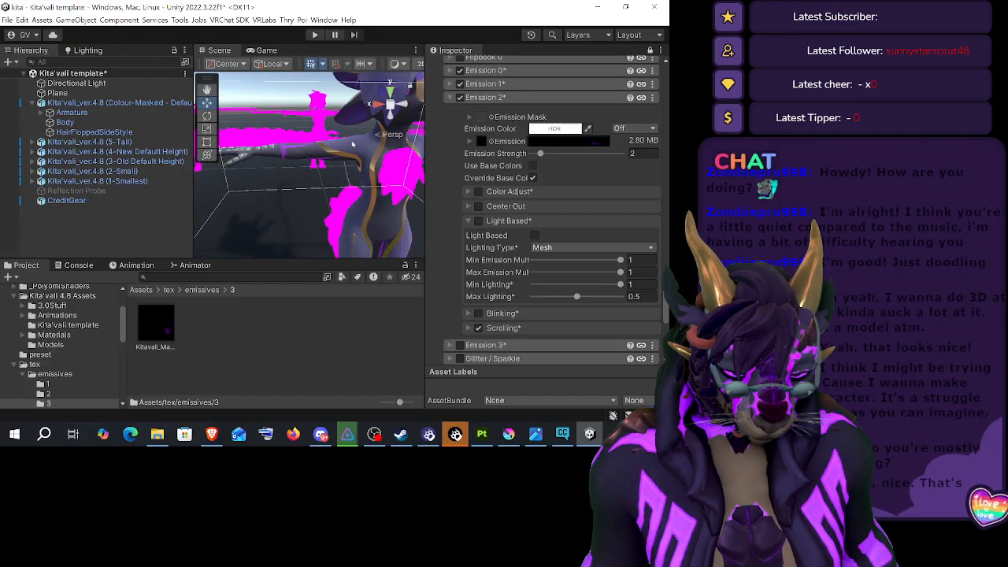
{"action": "scroll", "coordinate": [354, 145], "scroll_direction": "down", "scroll_amount": 1}
{"action": "scroll", "coordinate": [528, 275], "scroll_direction": "down", "scroll_amount": 2}
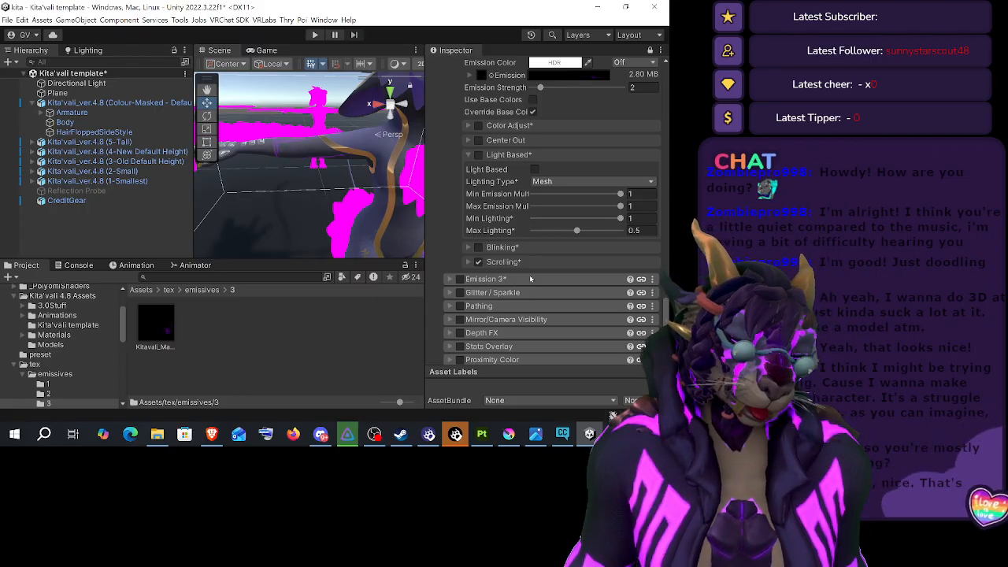
{"action": "scroll", "coordinate": [311, 144], "scroll_direction": "up", "scroll_amount": 3}
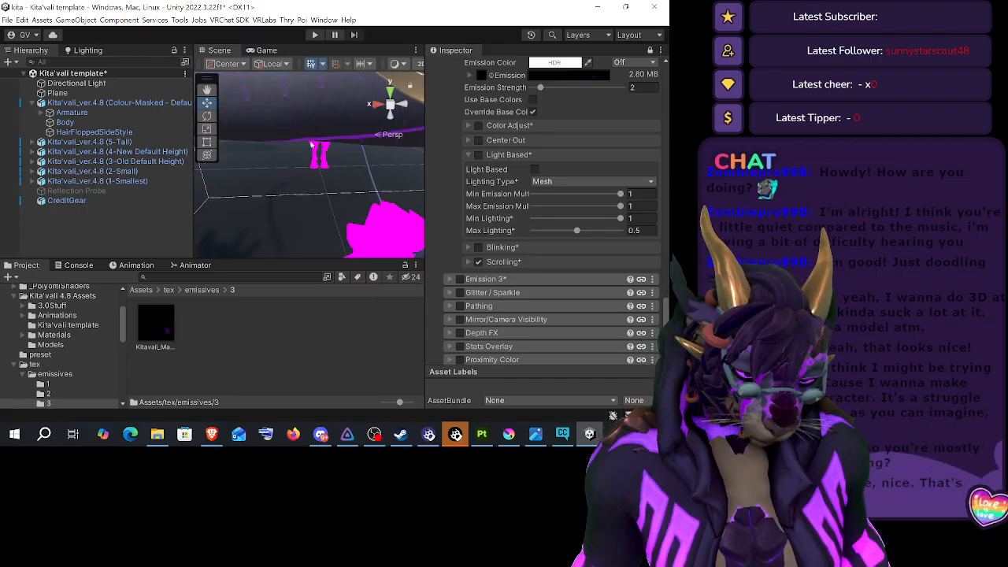
{"action": "scroll", "coordinate": [311, 144], "scroll_direction": "up", "scroll_amount": 1}
{"action": "scroll", "coordinate": [311, 144], "scroll_direction": "down", "scroll_amount": 2}
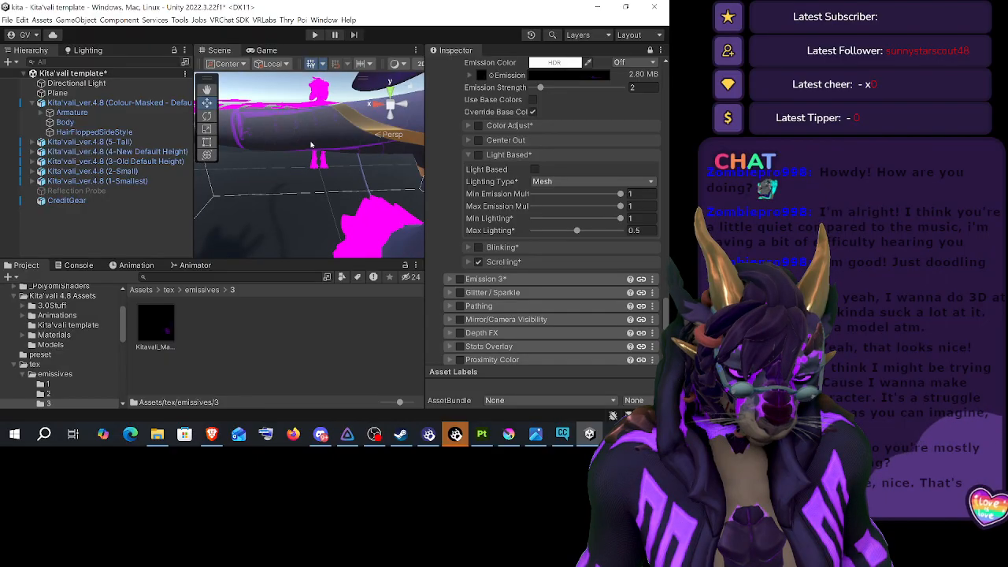
{"action": "left_click", "coordinate": [315, 35]}
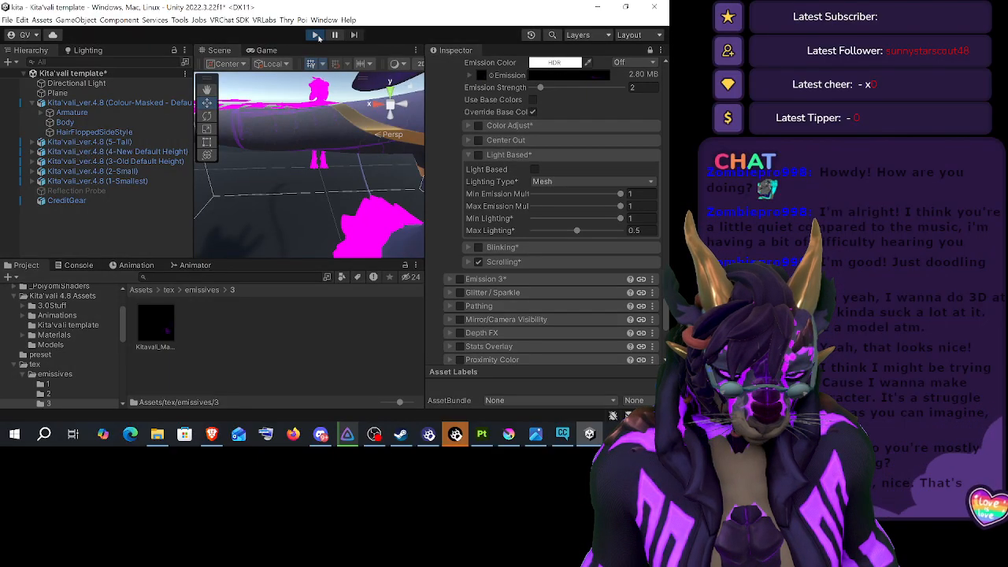
{"action": "left_click", "coordinate": [224, 51]}
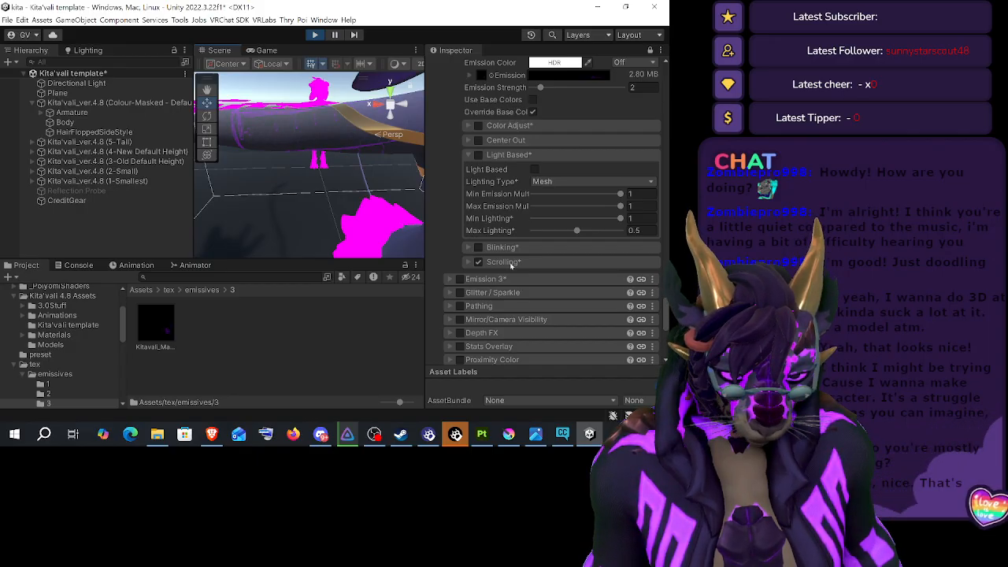
Step: Expand Emission 2's Scrolling settings and set Direction Y to 0 and X to -10
{"action": "left_click", "coordinate": [470, 263]}
{"action": "scroll", "coordinate": [512, 268], "scroll_direction": "down", "scroll_amount": 2}
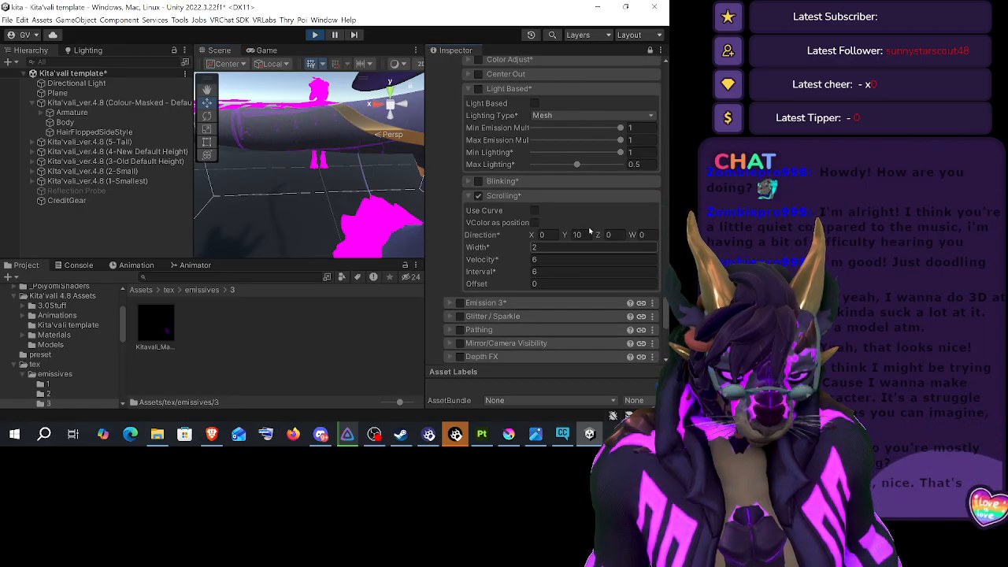
{"action": "left_click", "coordinate": [577, 235]}
{"action": "type", "text": "0"}
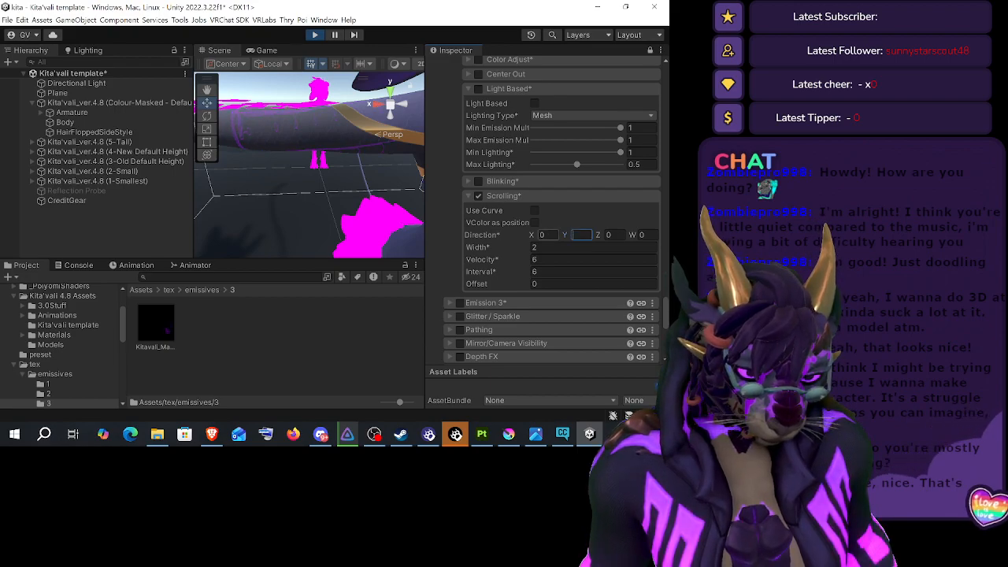
{"action": "left_click", "coordinate": [545, 235]}
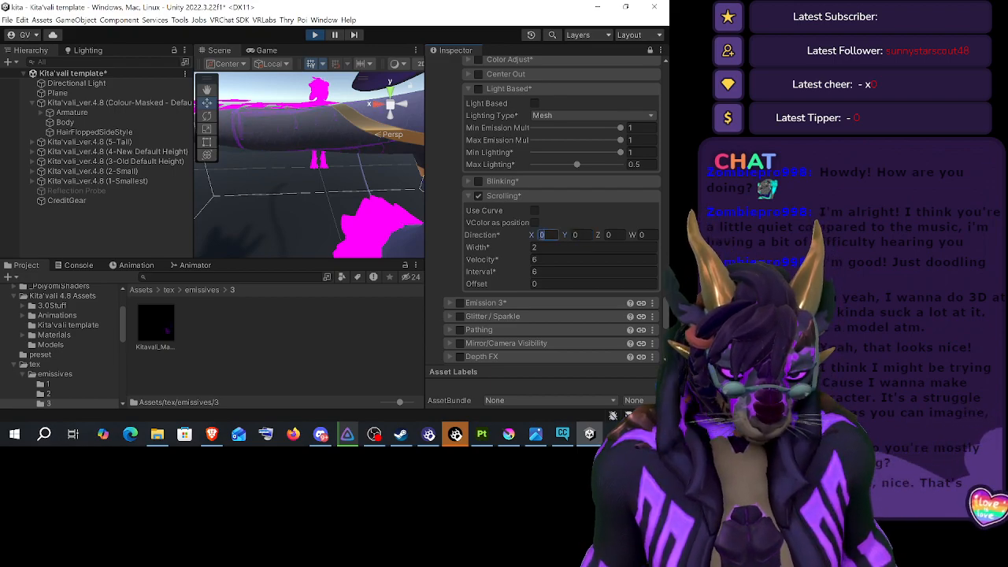
{"action": "type", "text": "10"}
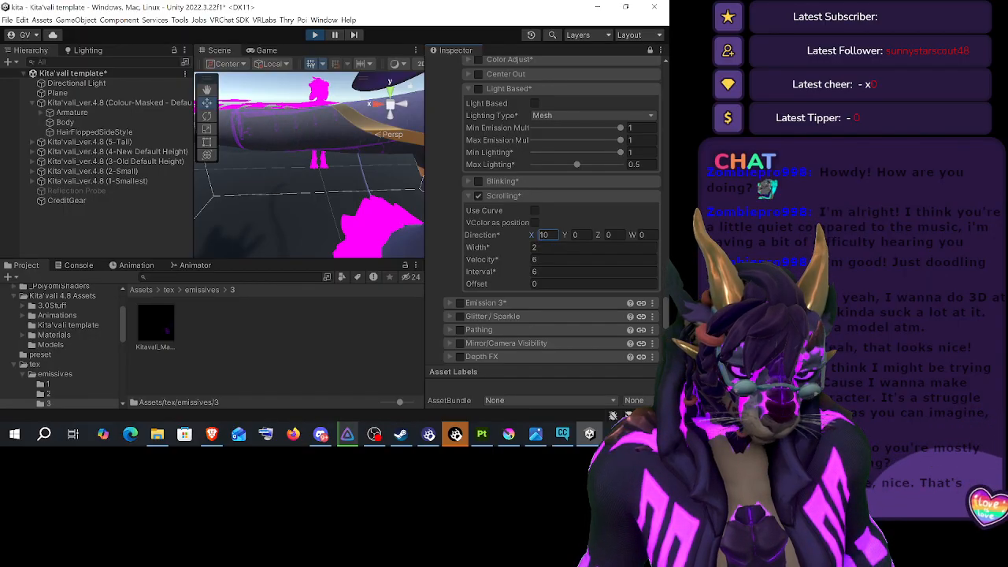
{"action": "type", "text": "-"}
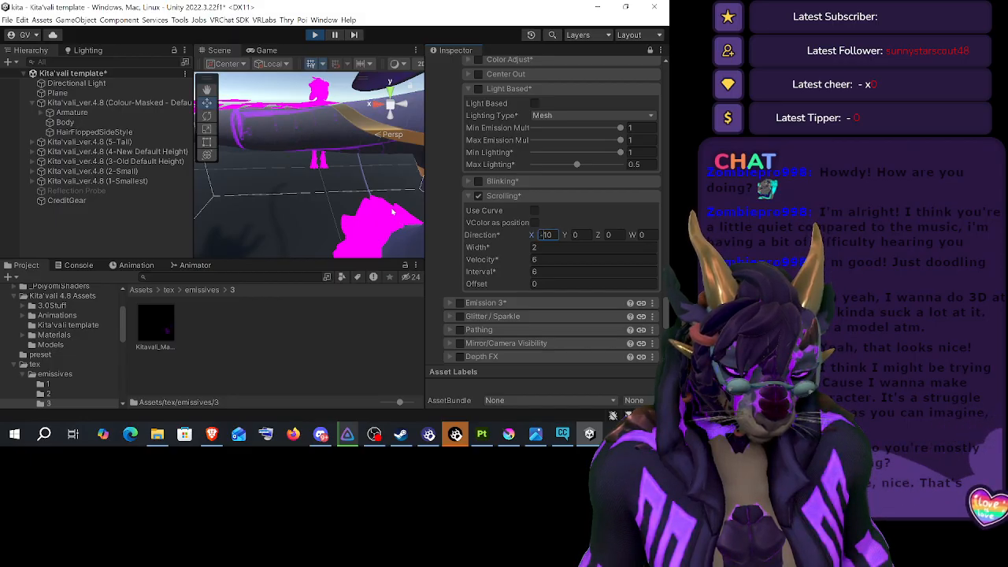
{"action": "scroll", "coordinate": [393, 207], "scroll_direction": "down", "scroll_amount": 5}
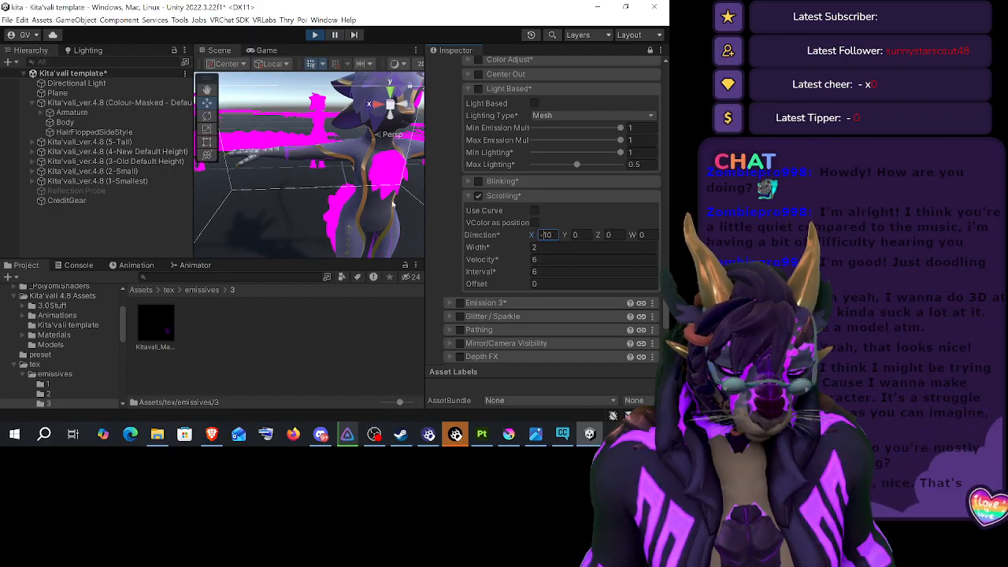
{"action": "middle_click_drag", "start_coordinate": [393, 204], "coordinate": [379, 197]}
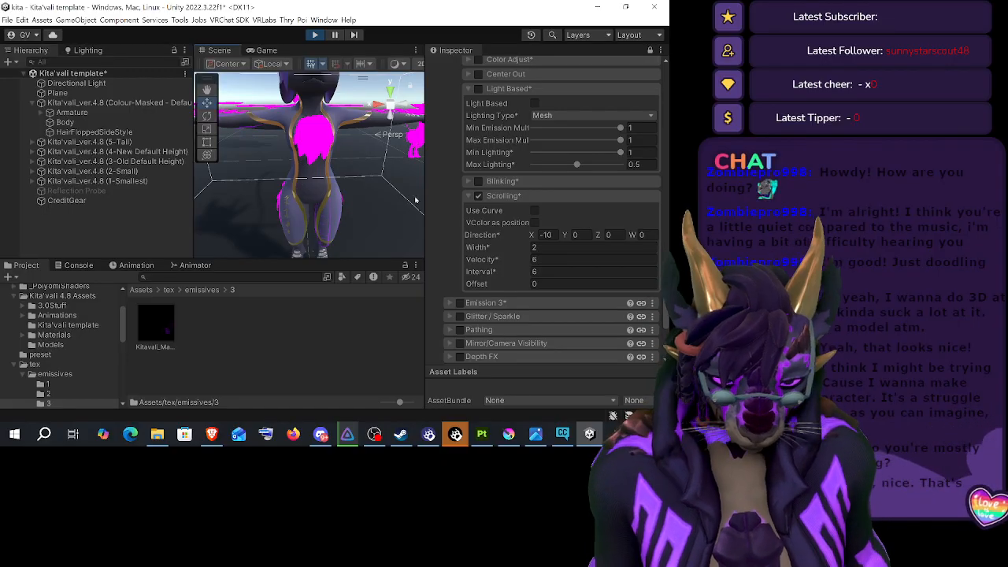
{"action": "scroll", "coordinate": [458, 192], "scroll_direction": "down", "scroll_amount": 3}
Step: Enable Emission 3 and drag the emissives folder 4 texture onto its Emission map
{"action": "left_click", "coordinate": [461, 204]}
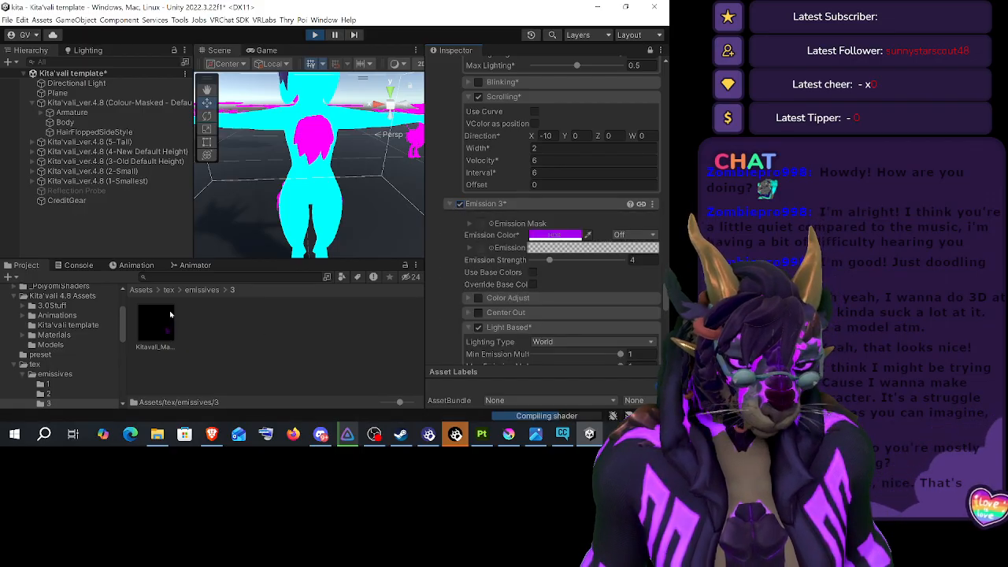
{"action": "left_click", "coordinate": [198, 291]}
{"action": "double_click", "coordinate": [293, 324]}
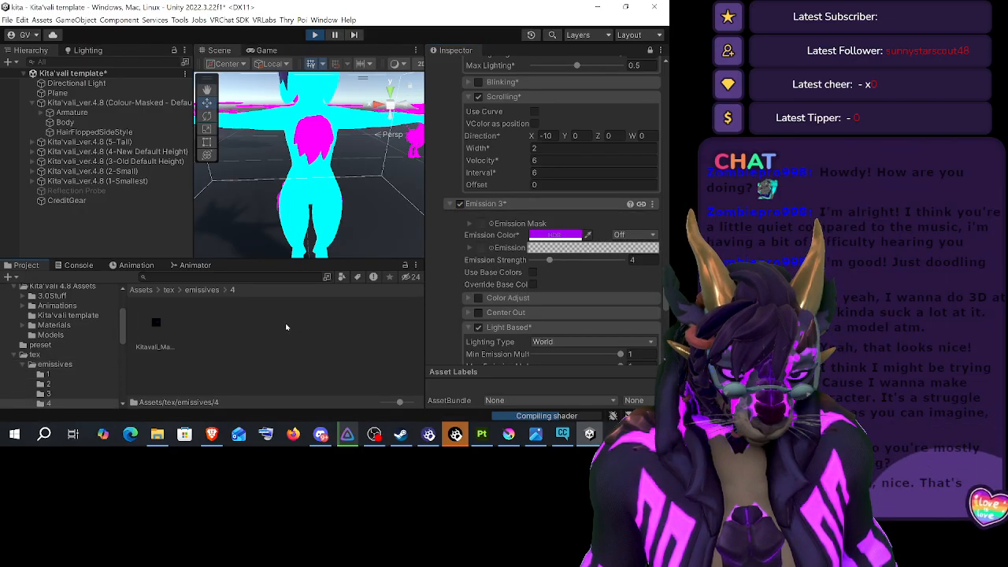
{"action": "left_click_drag", "start_coordinate": [442, 287], "coordinate": [484, 252]}
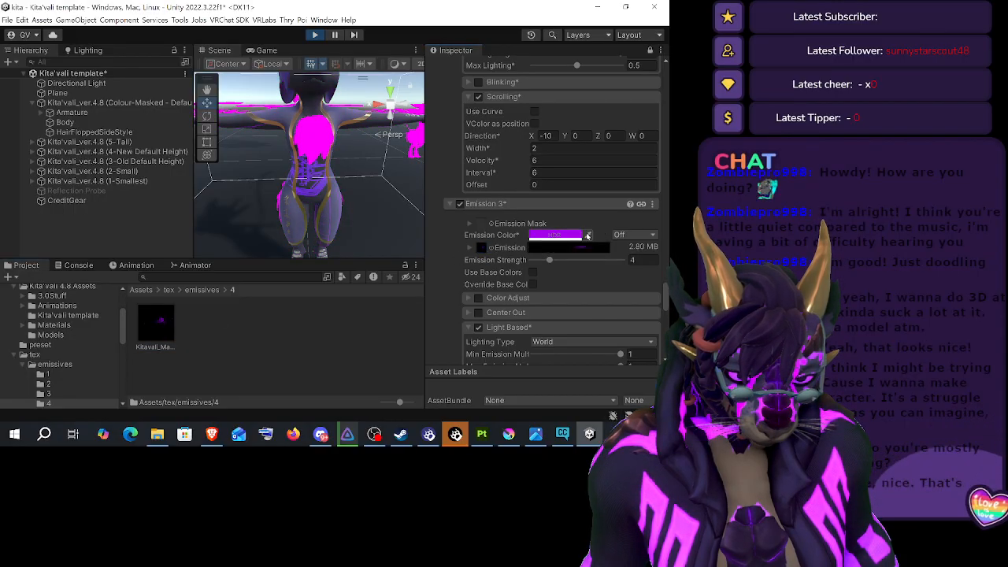
{"action": "scroll", "coordinate": [587, 235], "scroll_direction": "up", "scroll_amount": 8}
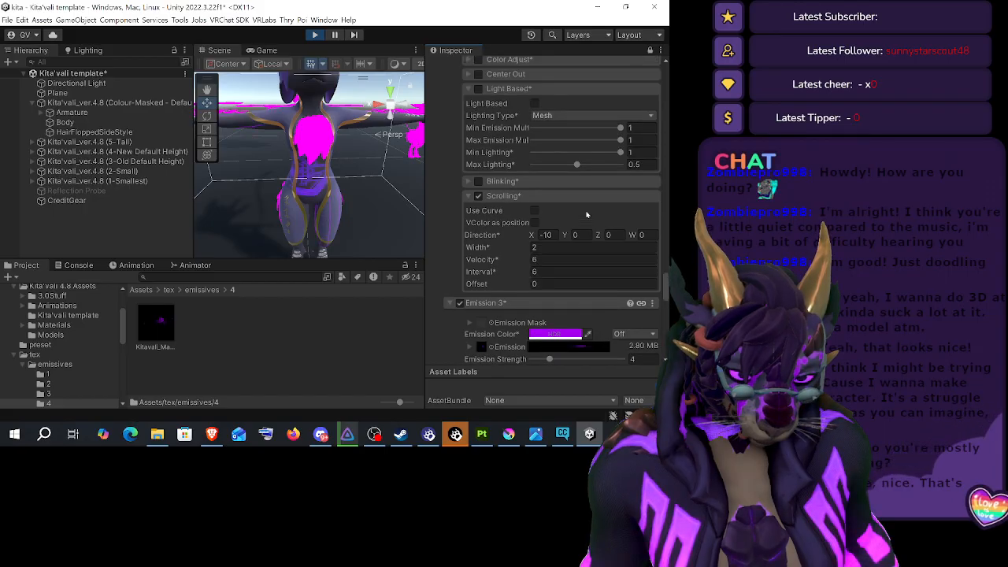
{"action": "scroll", "coordinate": [587, 214], "scroll_direction": "down", "scroll_amount": 8}
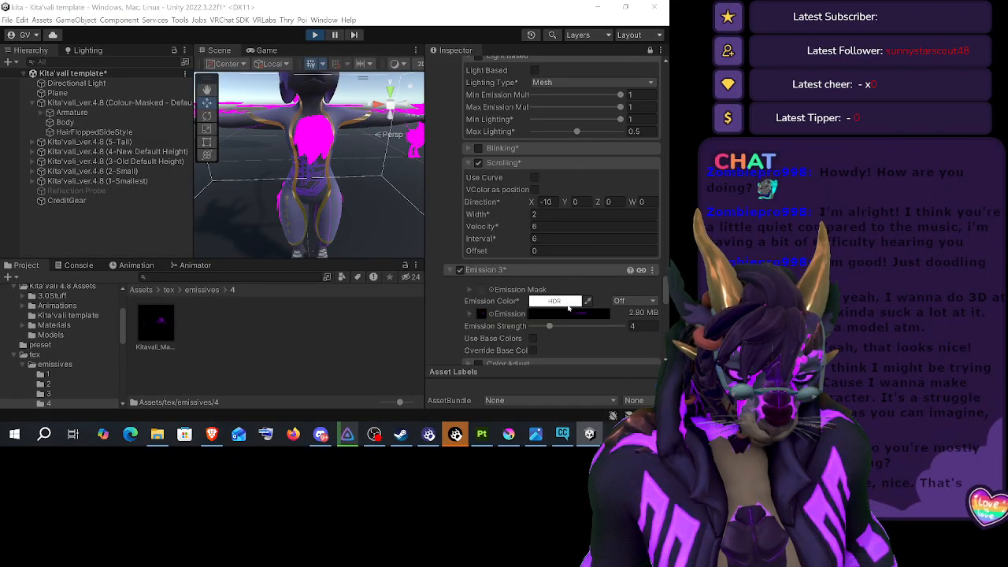
Step: Turn off Scrolling on Emission 2, trying and reverting Center Out along the way
{"action": "scroll", "coordinate": [567, 284], "scroll_direction": "up", "scroll_amount": 6}
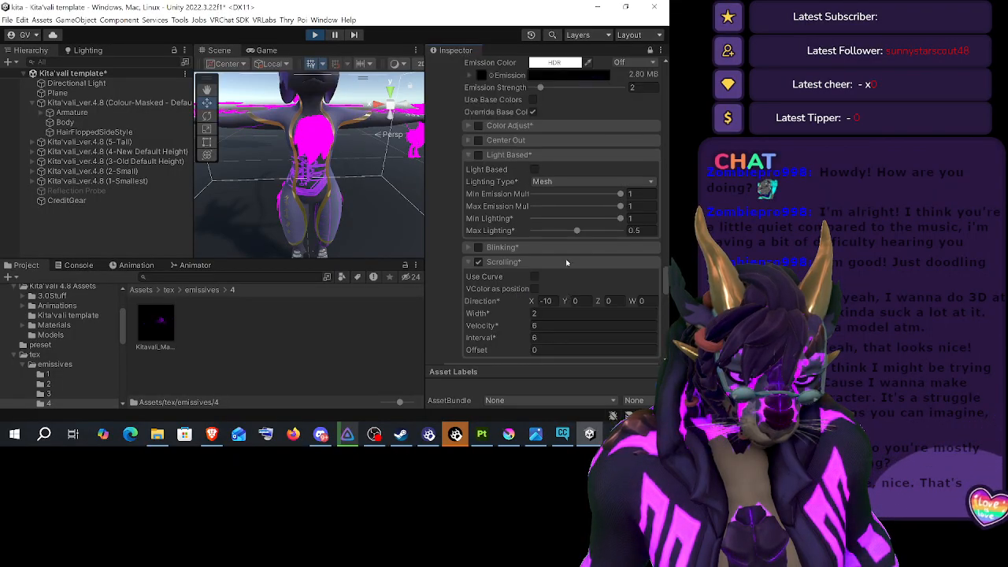
{"action": "scroll", "coordinate": [567, 264], "scroll_direction": "down", "scroll_amount": 4}
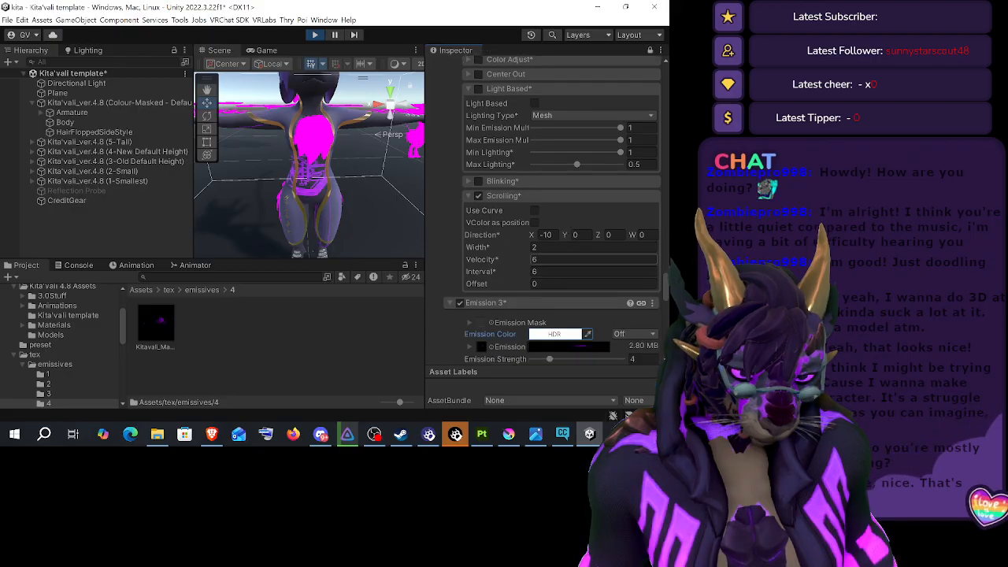
{"action": "scroll", "coordinate": [479, 138], "scroll_direction": "down", "scroll_amount": 3}
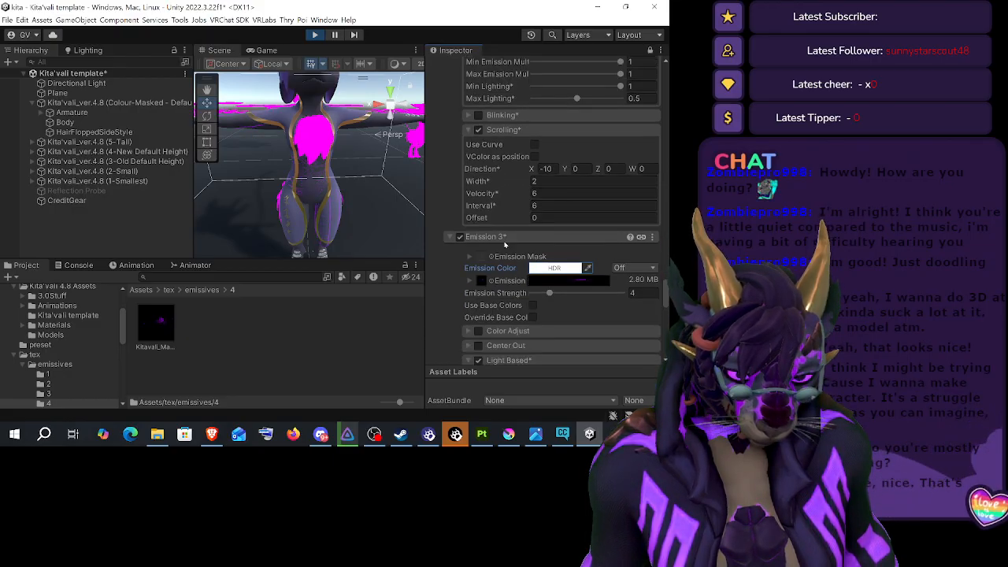
{"action": "left_click", "coordinate": [479, 130]}
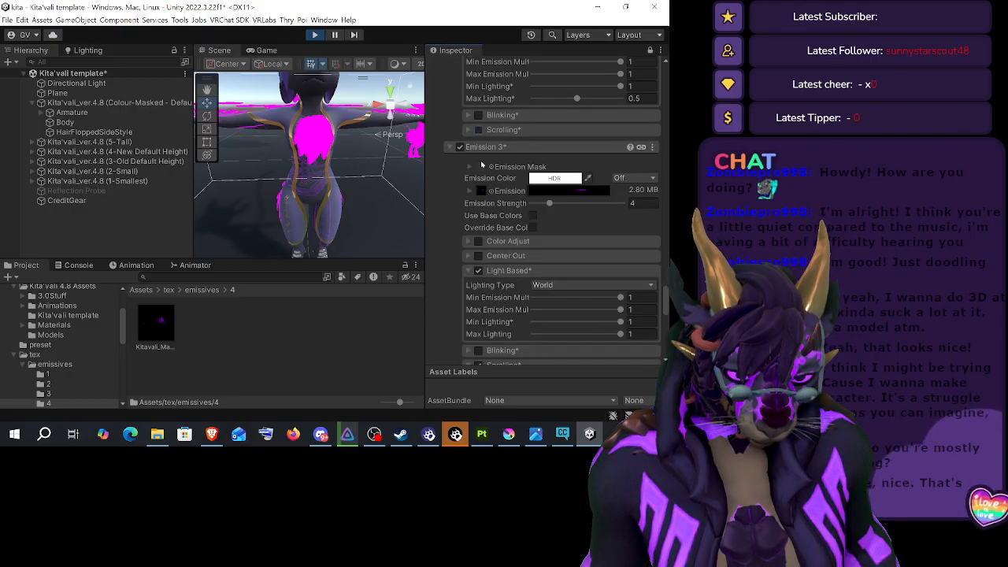
{"action": "scroll", "coordinate": [486, 140], "scroll_direction": "up", "scroll_amount": 3}
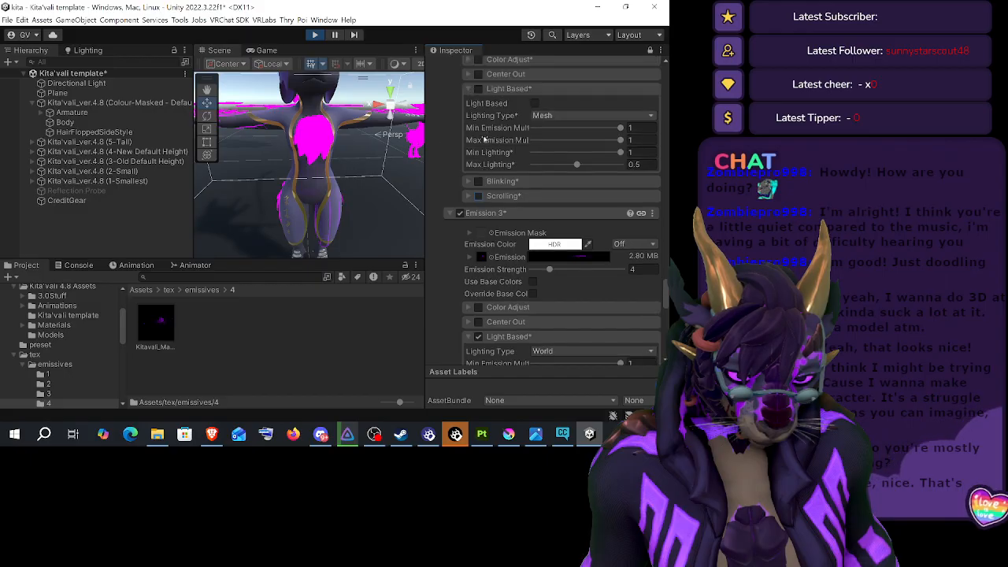
{"action": "left_click", "coordinate": [478, 74]}
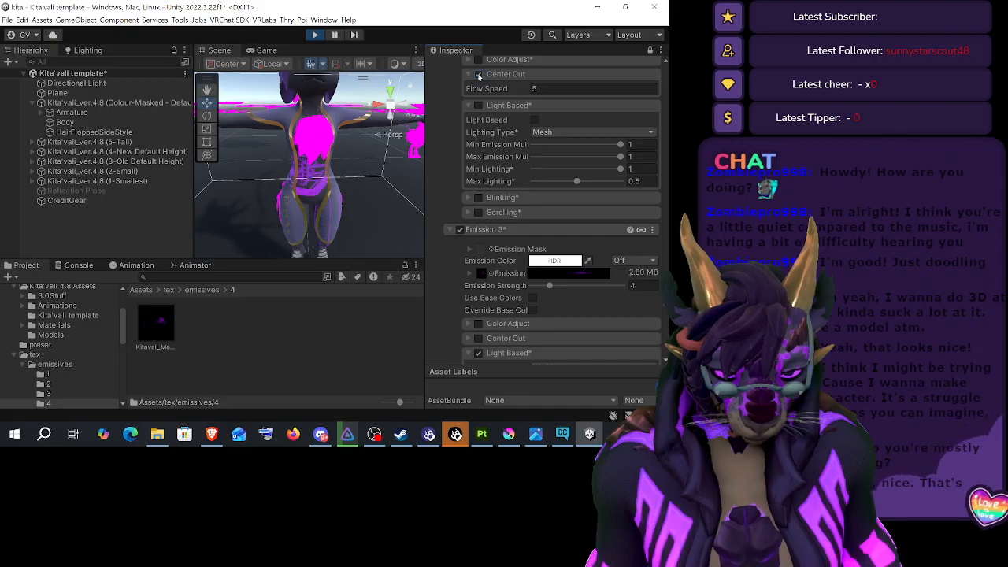
{"action": "left_click", "coordinate": [478, 74]}
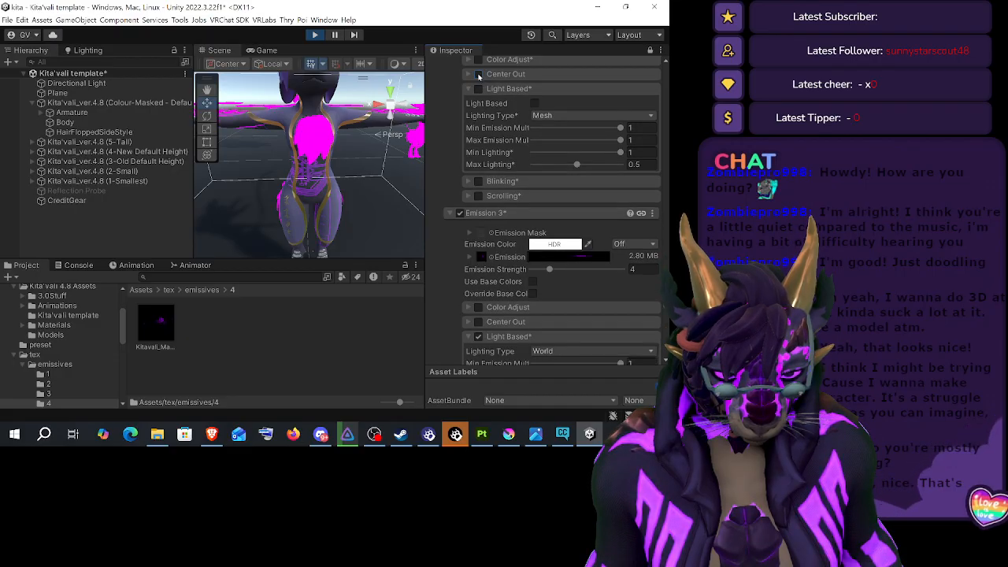
{"action": "left_click", "coordinate": [478, 196]}
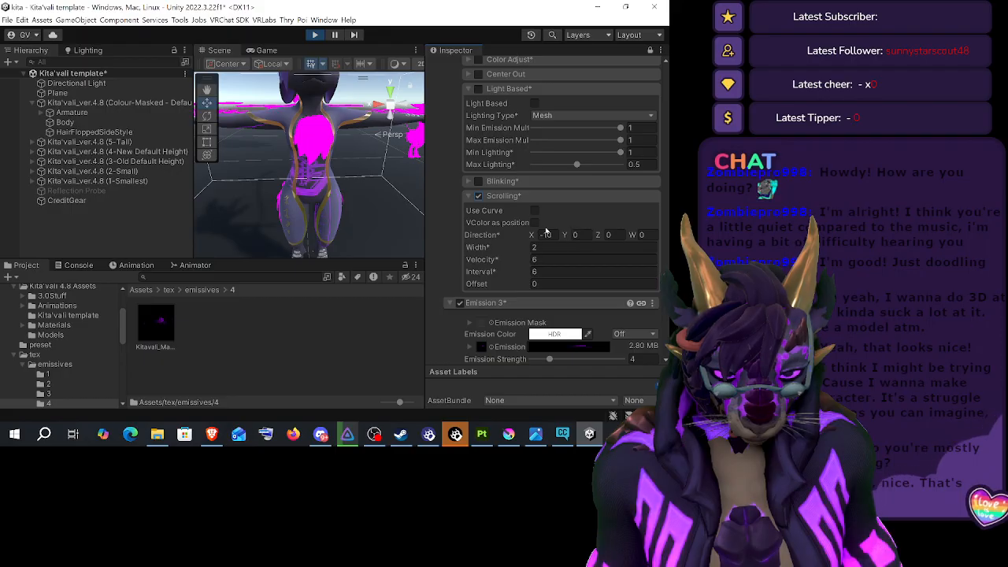
{"action": "left_click", "coordinate": [481, 195]}
Step: Enable Blinking on Emission 2 with velocity 6 and max 1, then switch off Emission 3
{"action": "left_click", "coordinate": [479, 182]}
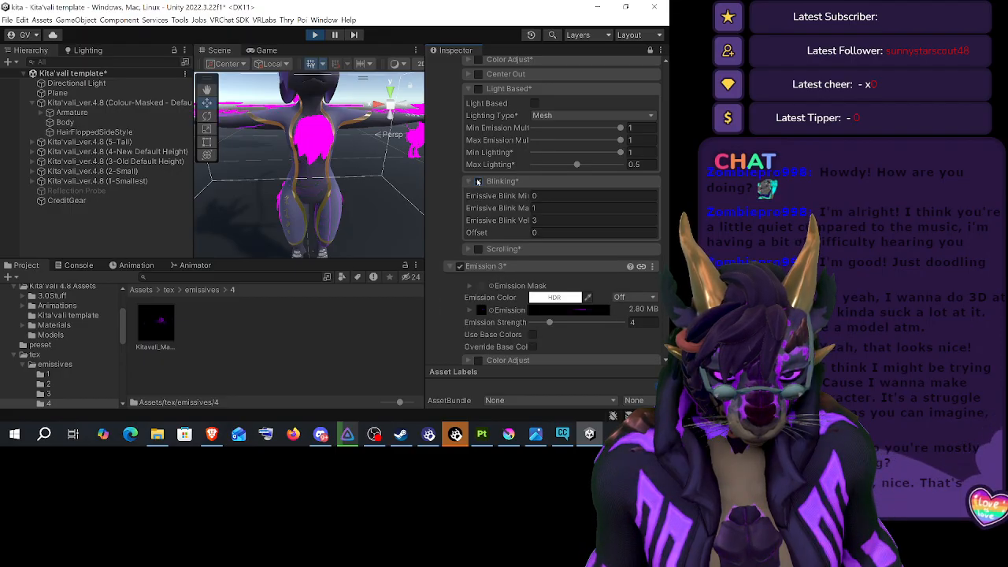
{"action": "left_click", "coordinate": [478, 182]}
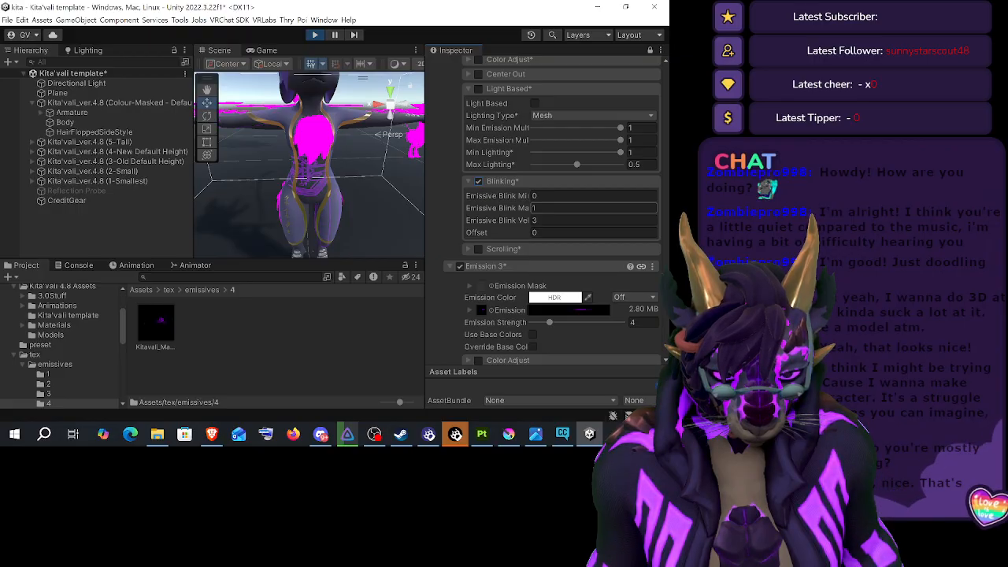
{"action": "key", "text": "Tab"}
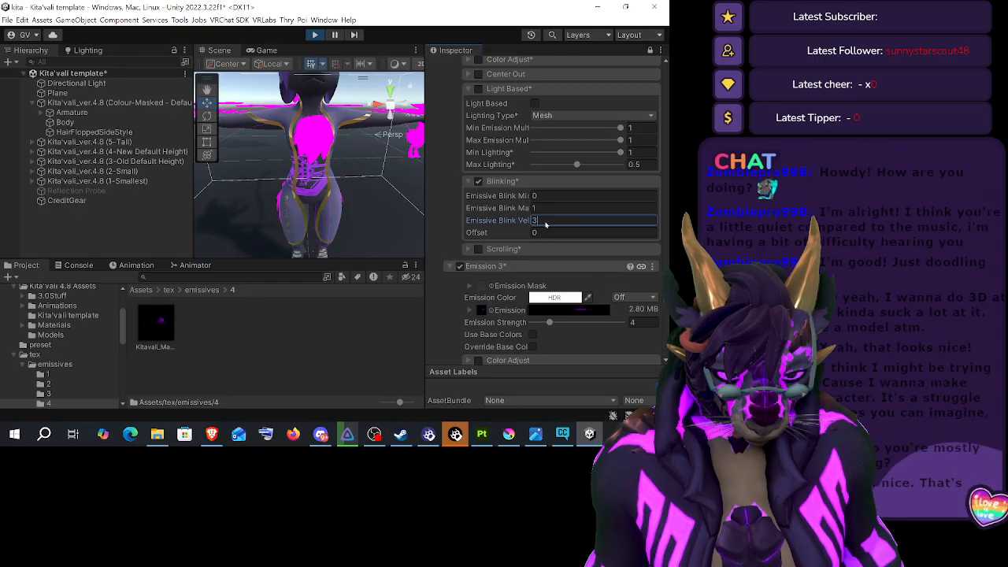
{"action": "type", "text": "6"}
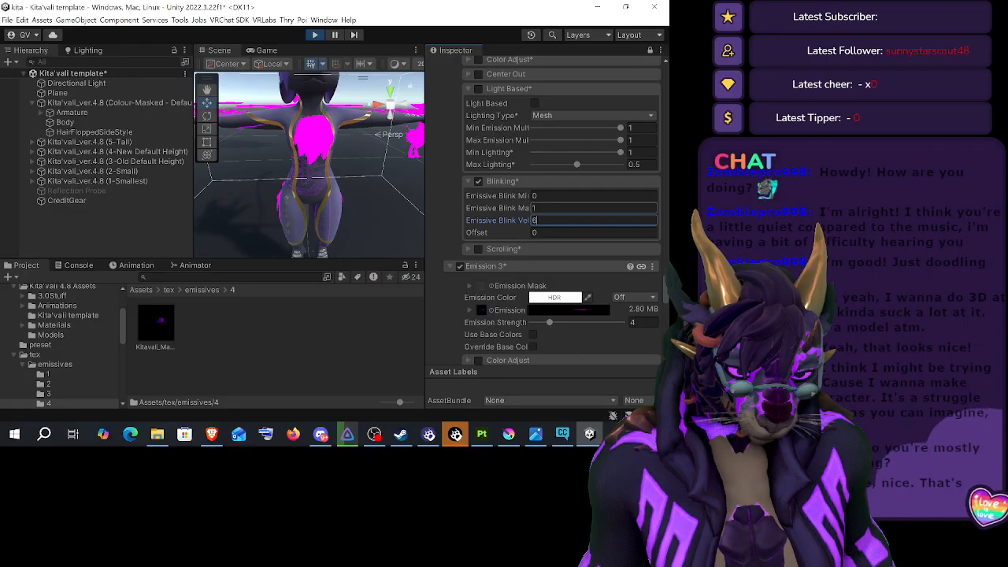
{"action": "left_click", "coordinate": [464, 210]}
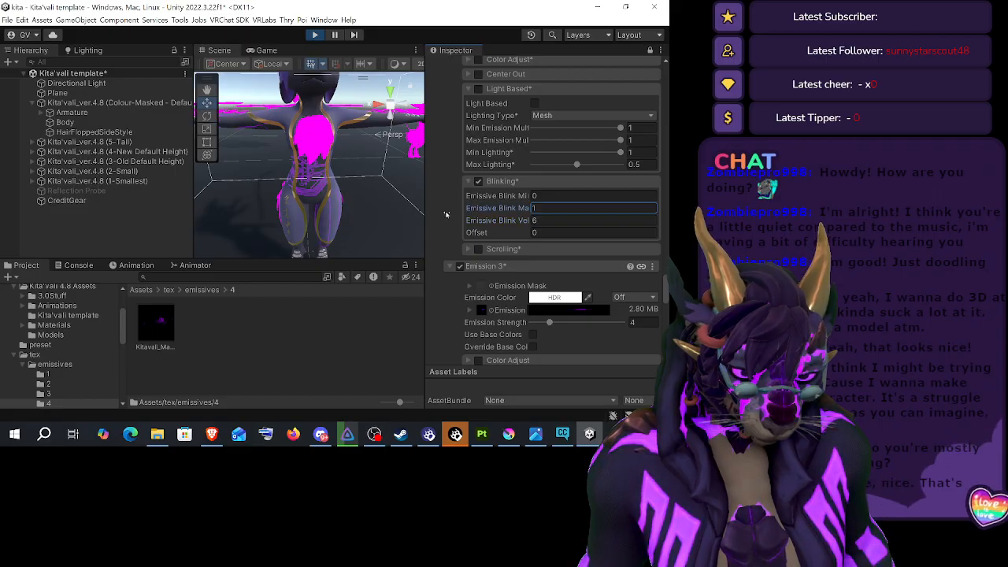
{"action": "type", "text": "0.2"}
{"action": "mouse_move", "coordinate": [426, 216]}
{"action": "left_mouse_down"}
{"action": "mouse_move", "coordinate": [400, 216]}
{"action": "mouse_move", "coordinate": [420, 216]}
{"action": "left_mouse_up"}
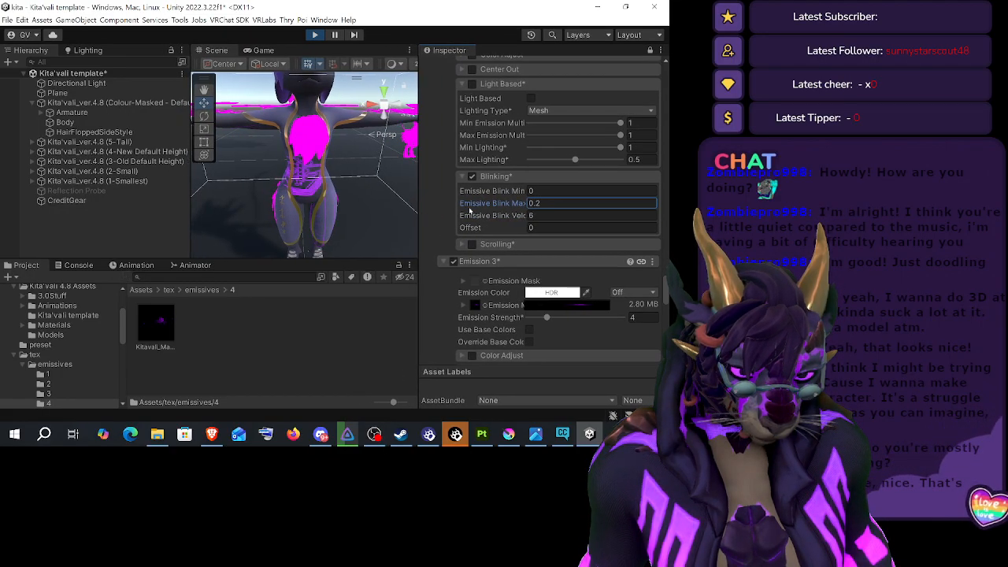
{"action": "left_click", "coordinate": [550, 202]}
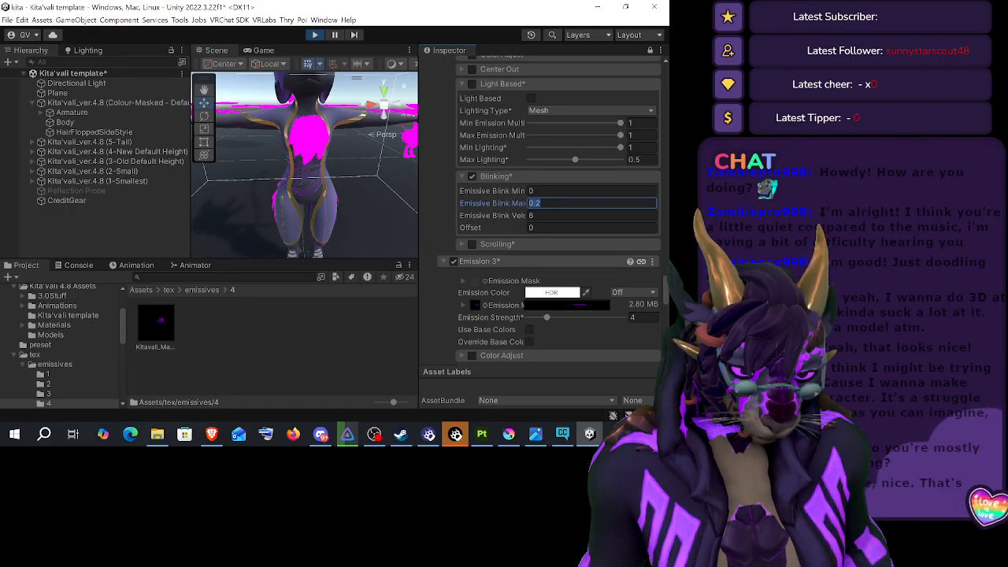
{"action": "scroll", "coordinate": [552, 200], "scroll_direction": "up", "scroll_amount": 2}
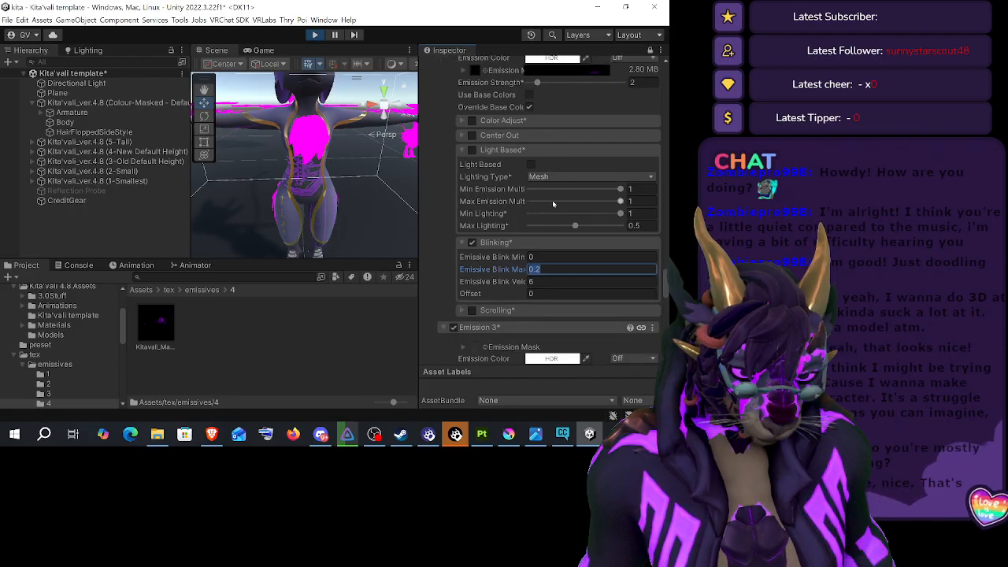
{"action": "type", "text": "1"}
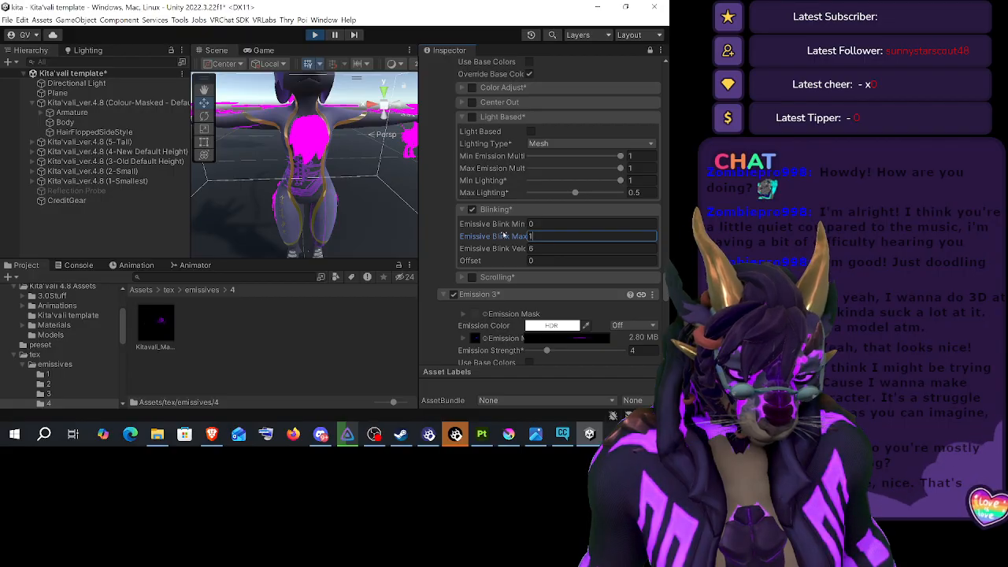
{"action": "left_click", "coordinate": [455, 294]}
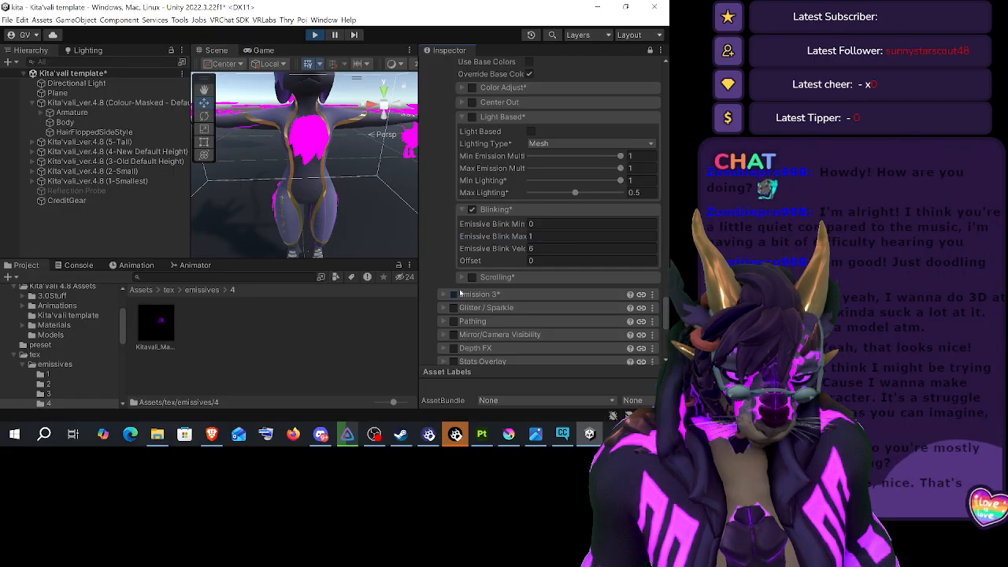
Step: Re-enable Scrolling and turn off Blinking on Emission 2
{"action": "left_click", "coordinate": [472, 277]}
{"action": "scroll", "coordinate": [471, 280], "scroll_direction": "down", "scroll_amount": 2}
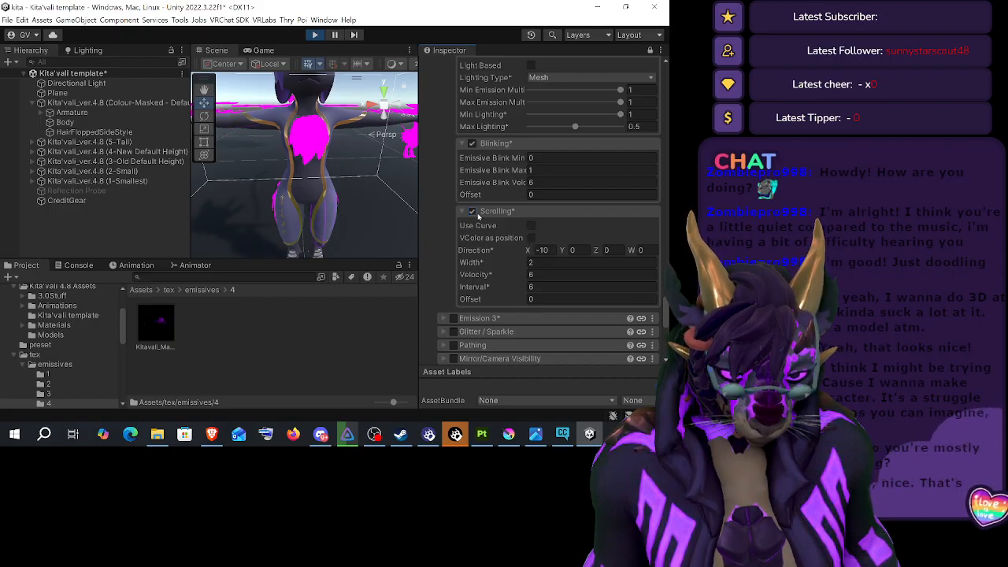
{"action": "left_click", "coordinate": [472, 144]}
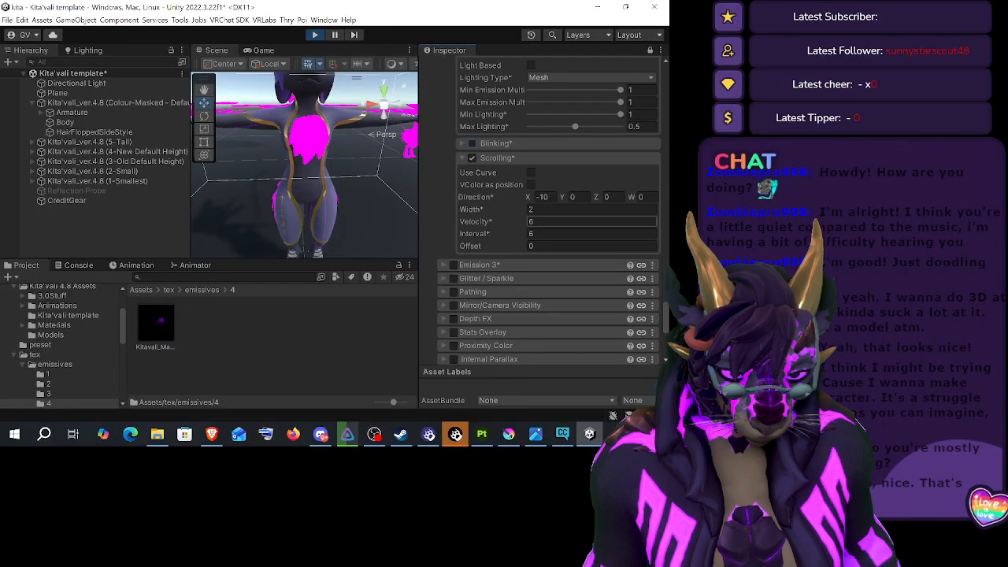
{"action": "scroll", "coordinate": [472, 160], "scroll_direction": "up", "scroll_amount": 5}
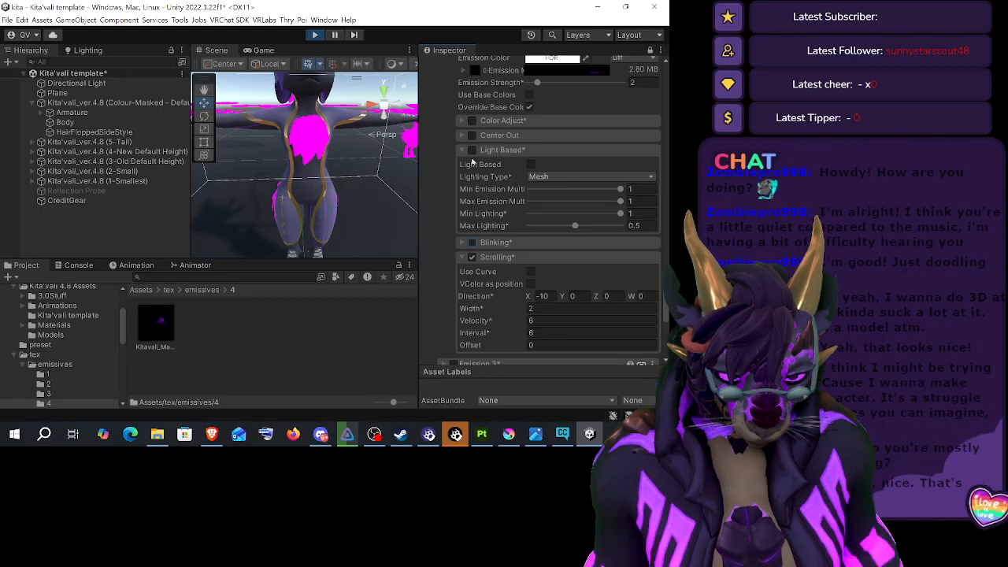
{"action": "scroll", "coordinate": [472, 161], "scroll_direction": "down", "scroll_amount": 3}
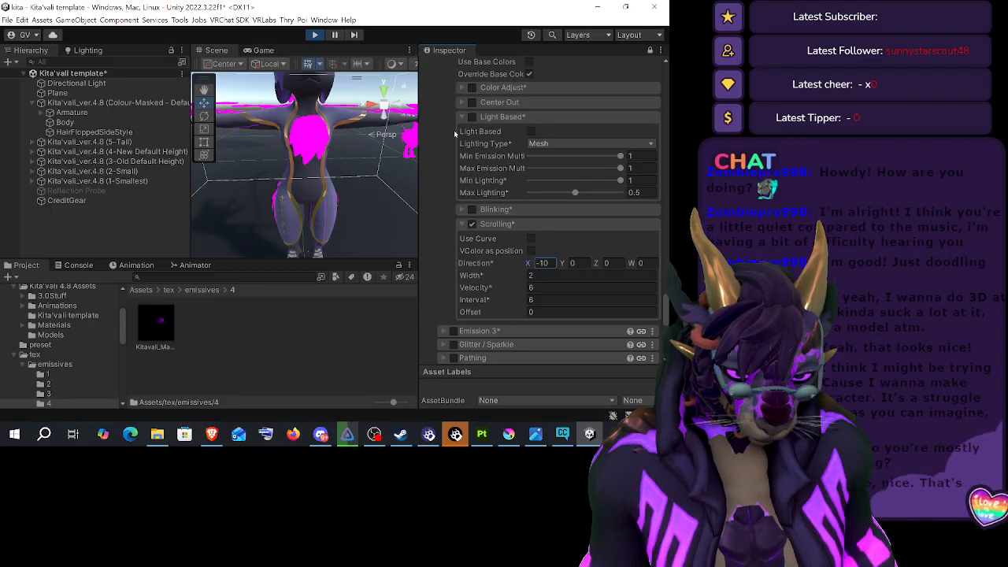
{"action": "scroll", "coordinate": [455, 134], "scroll_direction": "up", "scroll_amount": 2}
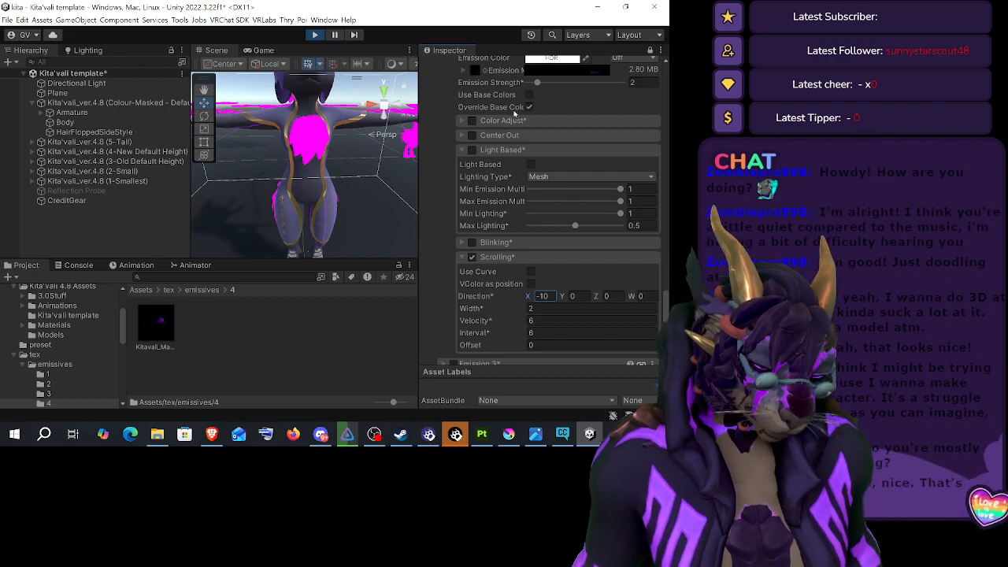
{"action": "scroll", "coordinate": [473, 134], "scroll_direction": "up", "scroll_amount": 2}
{"action": "scroll", "coordinate": [470, 135], "scroll_direction": "up", "scroll_amount": 2}
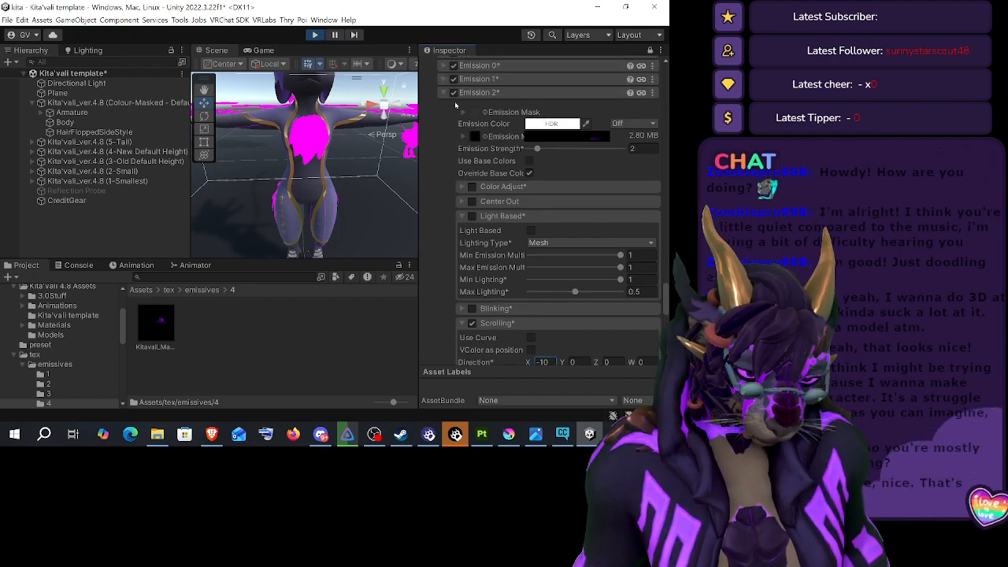
Step: Toggle Blinking on and off again, then collapse Emission 2's Scrolling foldout
{"action": "left_click", "coordinate": [455, 96]}
{"action": "left_click", "coordinate": [454, 94]}
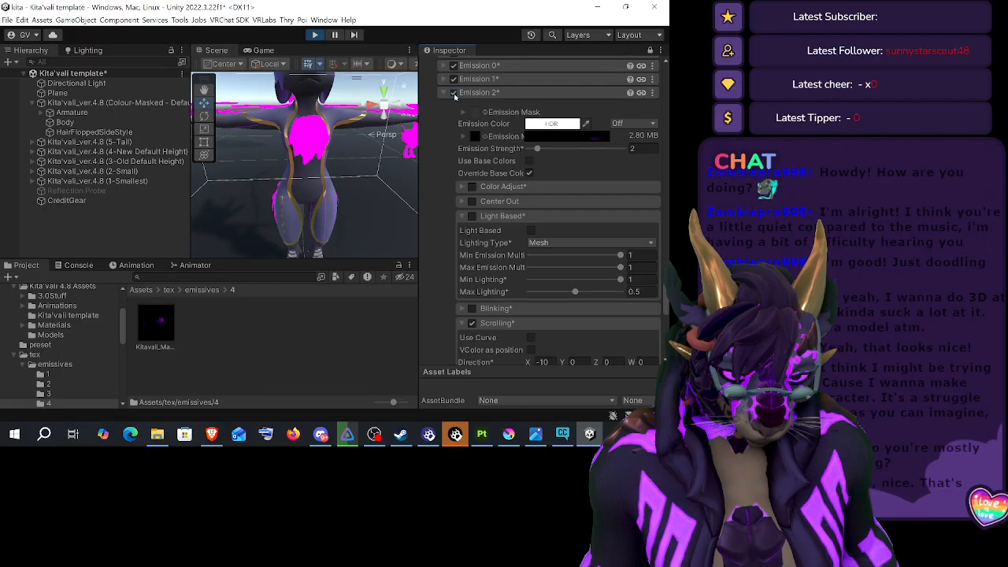
{"action": "scroll", "coordinate": [460, 212], "scroll_direction": "down", "scroll_amount": 2}
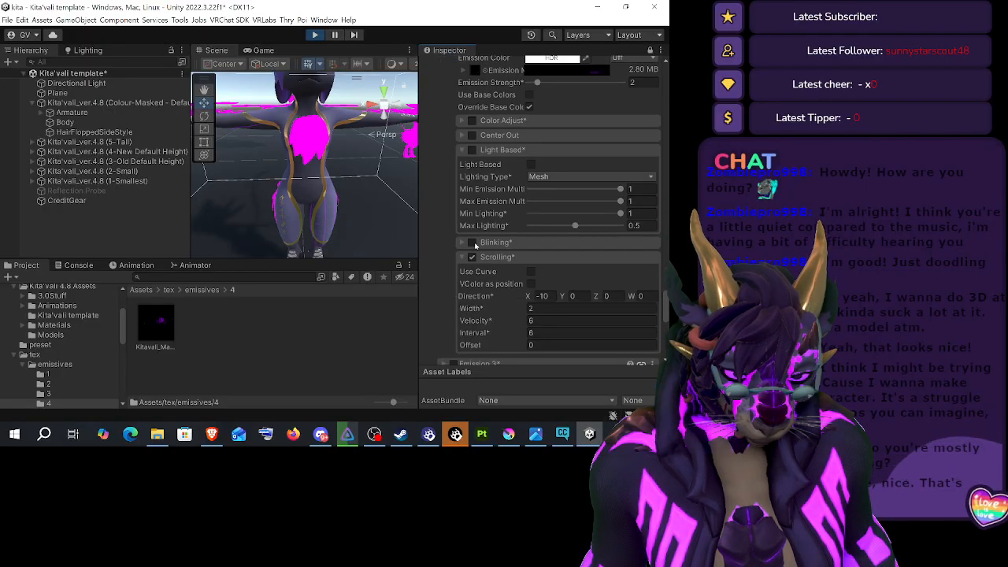
{"action": "left_click", "coordinate": [473, 243]}
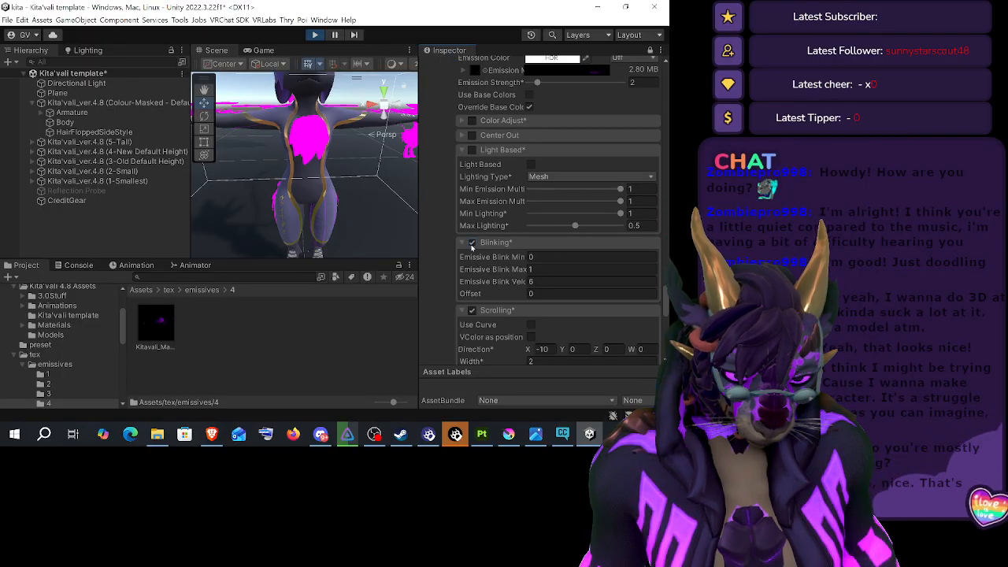
{"action": "left_click", "coordinate": [472, 244]}
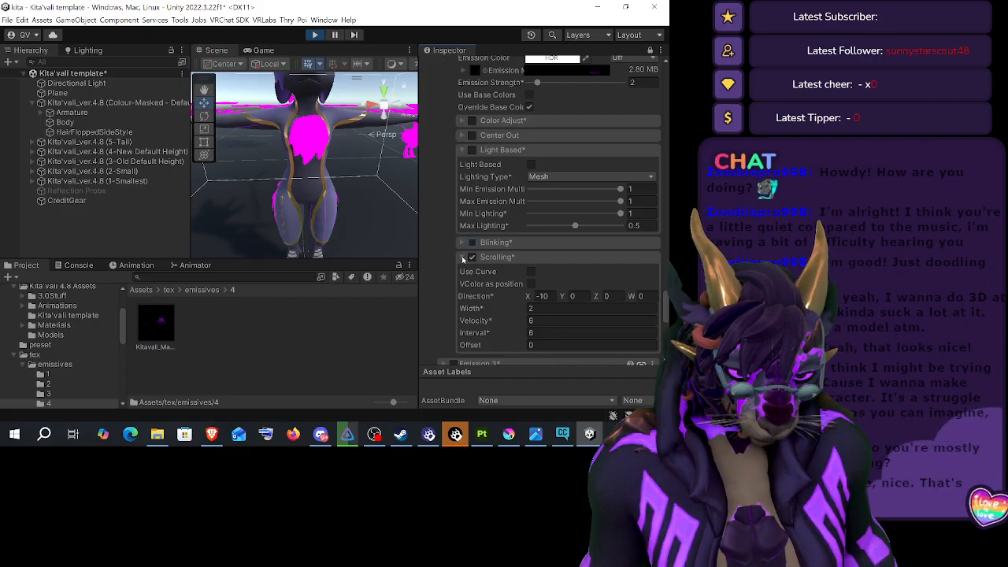
{"action": "left_click", "coordinate": [463, 256]}
{"action": "scroll", "coordinate": [462, 252], "scroll_direction": "up", "scroll_amount": 2}
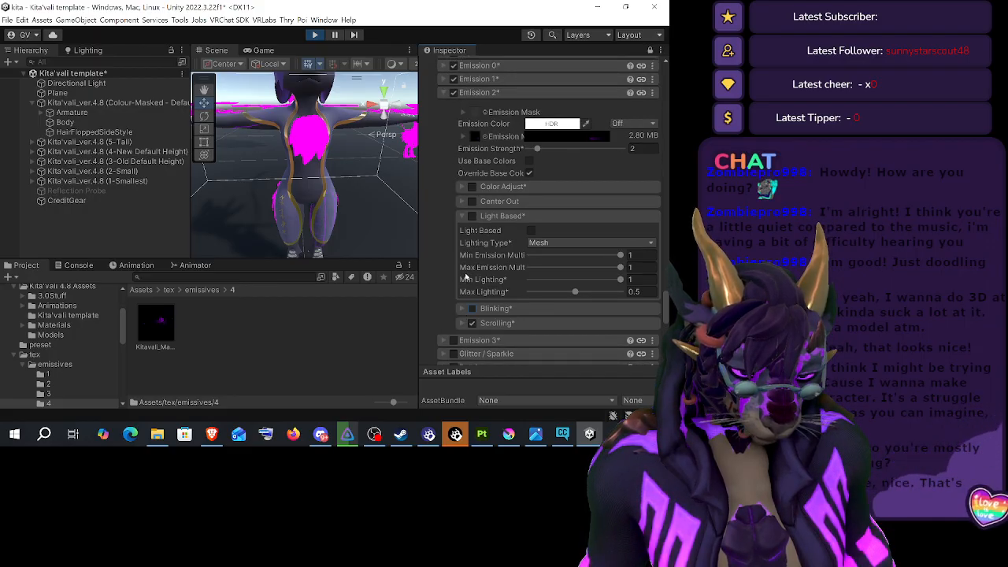
{"action": "scroll", "coordinate": [438, 267], "scroll_direction": "down", "scroll_amount": 3}
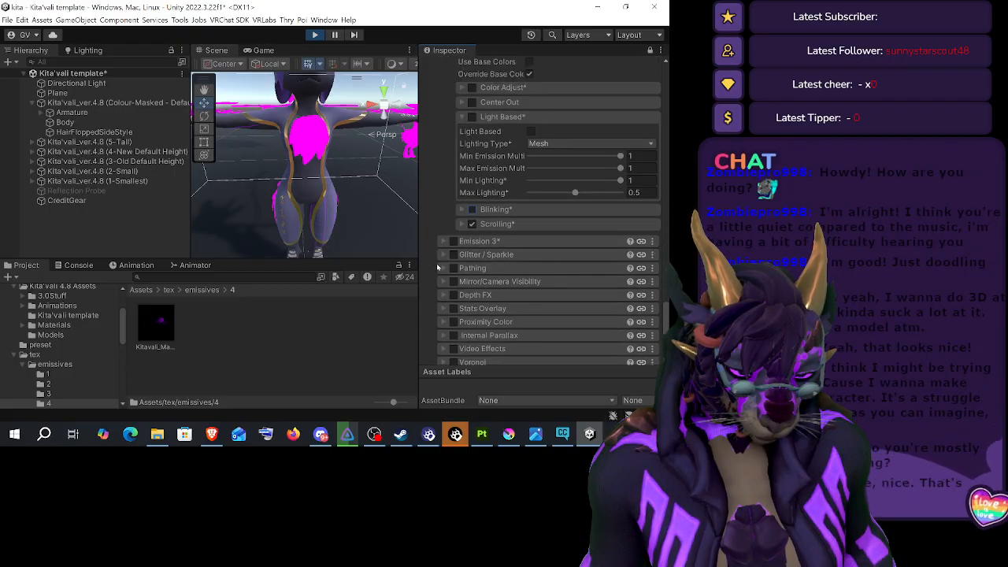
Step: Switch Emission 3 back on, expand it and collapse its Scrolling settings
{"action": "left_click", "coordinate": [445, 241]}
{"action": "left_click", "coordinate": [453, 241]}
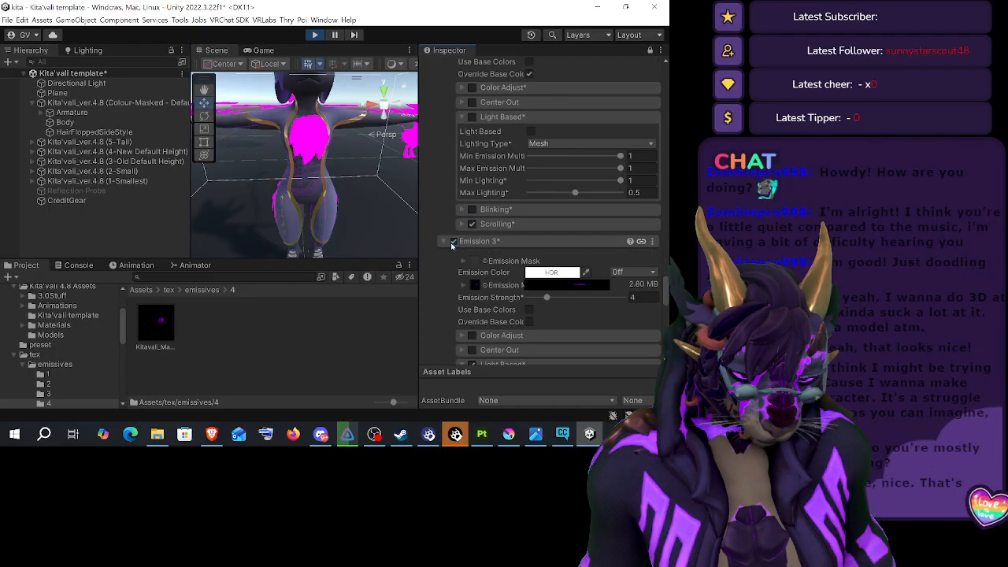
{"action": "scroll", "coordinate": [453, 251], "scroll_direction": "down", "scroll_amount": 3}
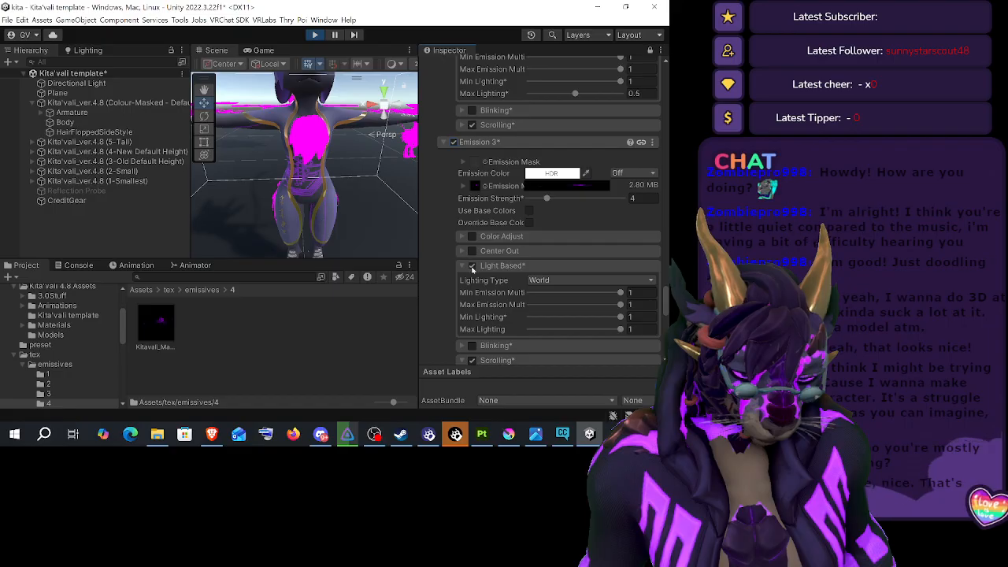
{"action": "scroll", "coordinate": [472, 268], "scroll_direction": "down", "scroll_amount": 2}
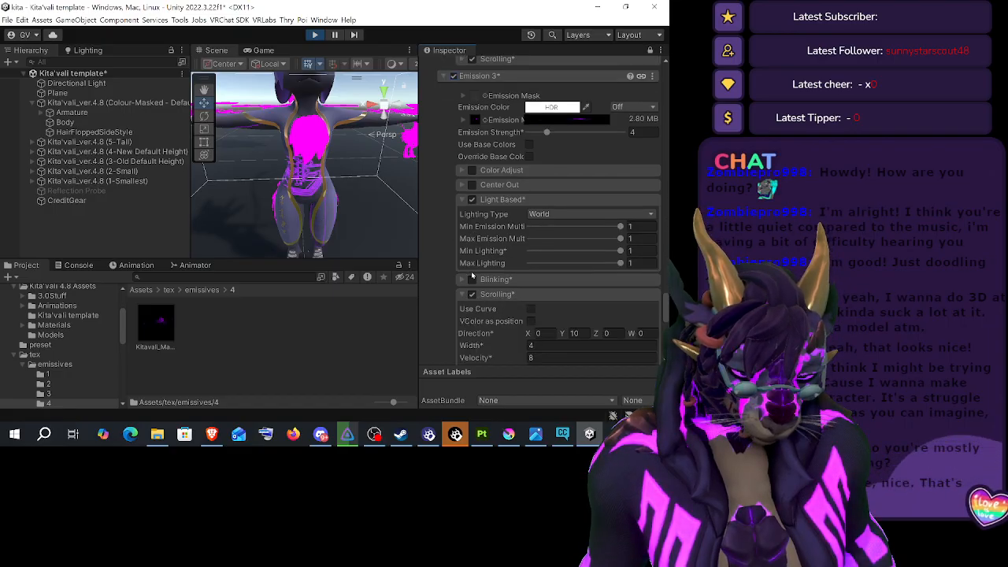
{"action": "scroll", "coordinate": [473, 257], "scroll_direction": "up", "scroll_amount": 3}
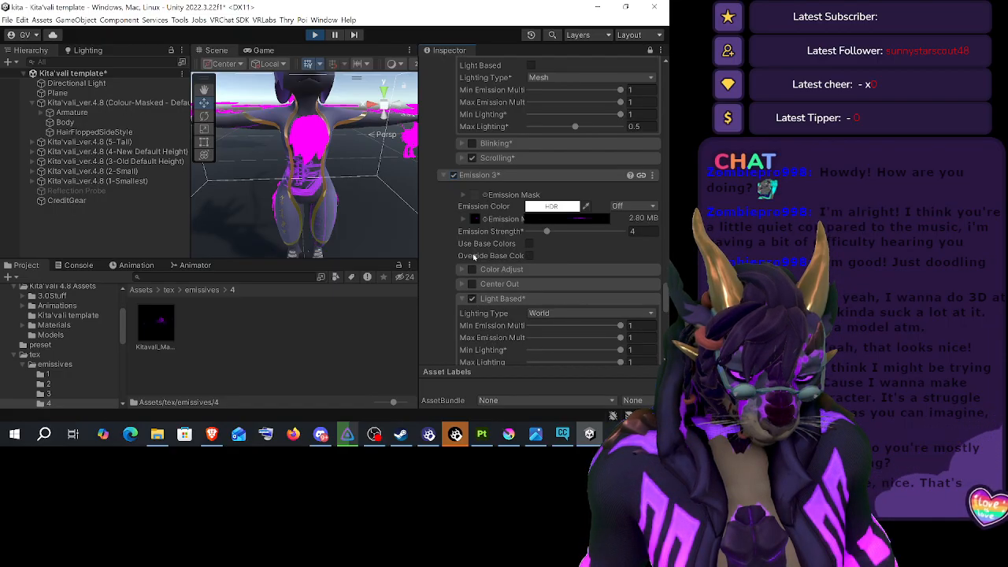
{"action": "scroll", "coordinate": [473, 257], "scroll_direction": "up", "scroll_amount": 2}
{"action": "scroll", "coordinate": [473, 260], "scroll_direction": "down", "scroll_amount": 6}
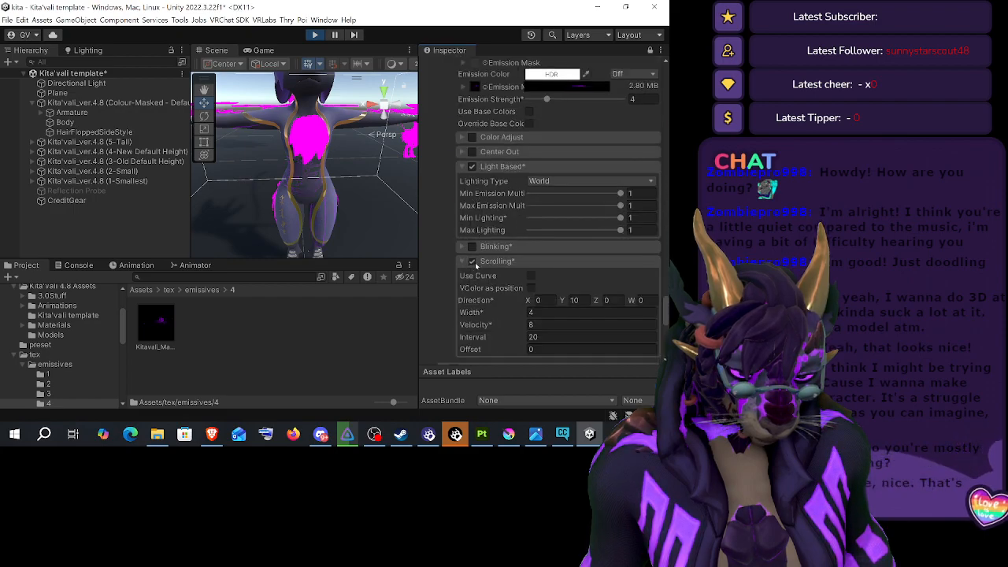
{"action": "left_click", "coordinate": [474, 261]}
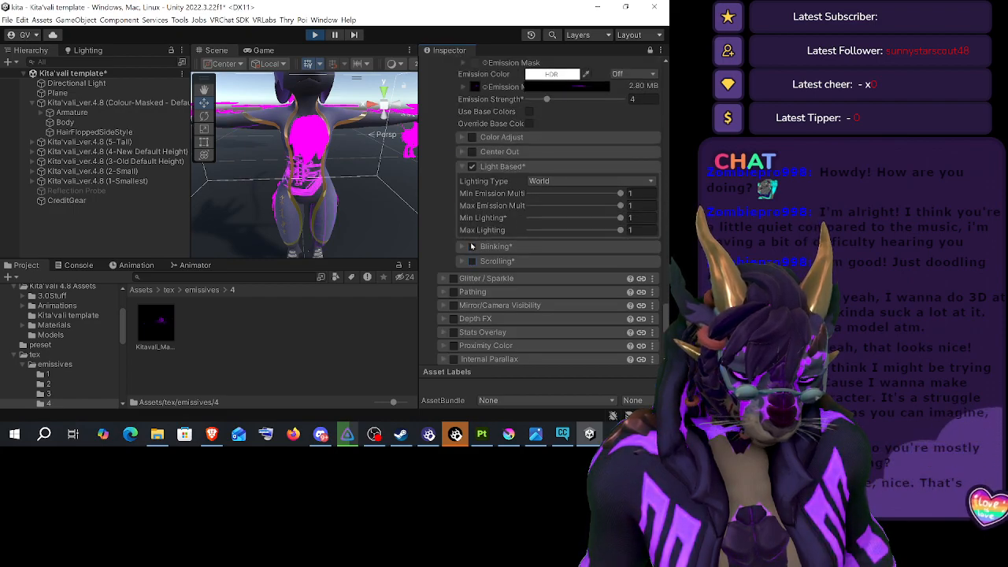
{"action": "left_click", "coordinate": [472, 151]}
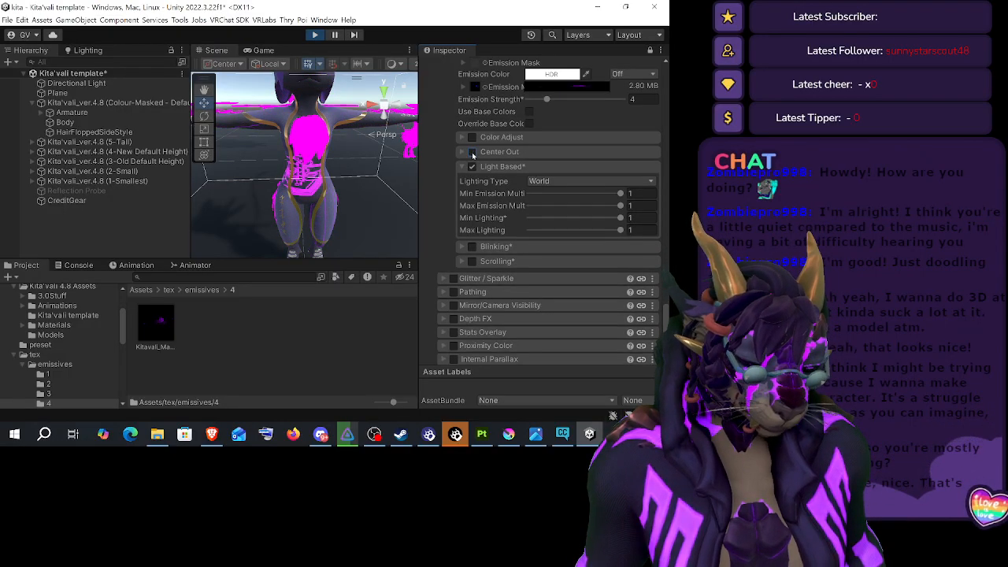
Step: Enable Override Base Color on Emission 3, trying Center Out and switching it back off
{"action": "left_click", "coordinate": [472, 152]}
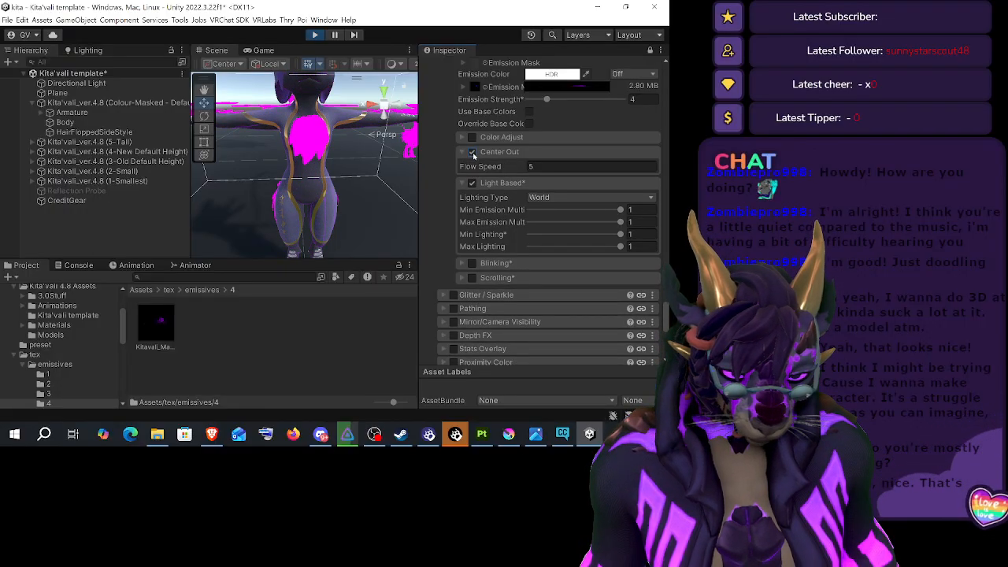
{"action": "left_click", "coordinate": [528, 124]}
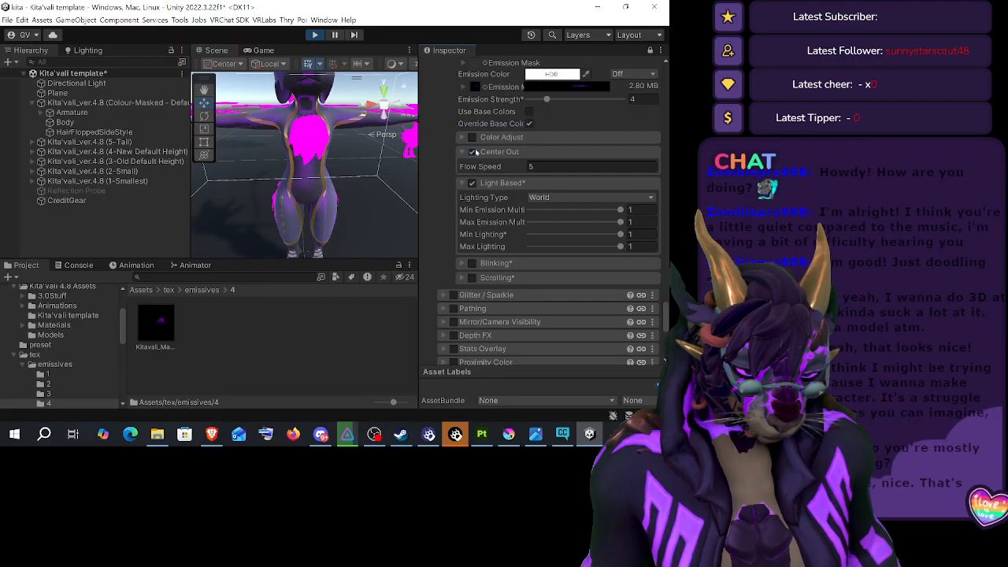
{"action": "left_click", "coordinate": [474, 152]}
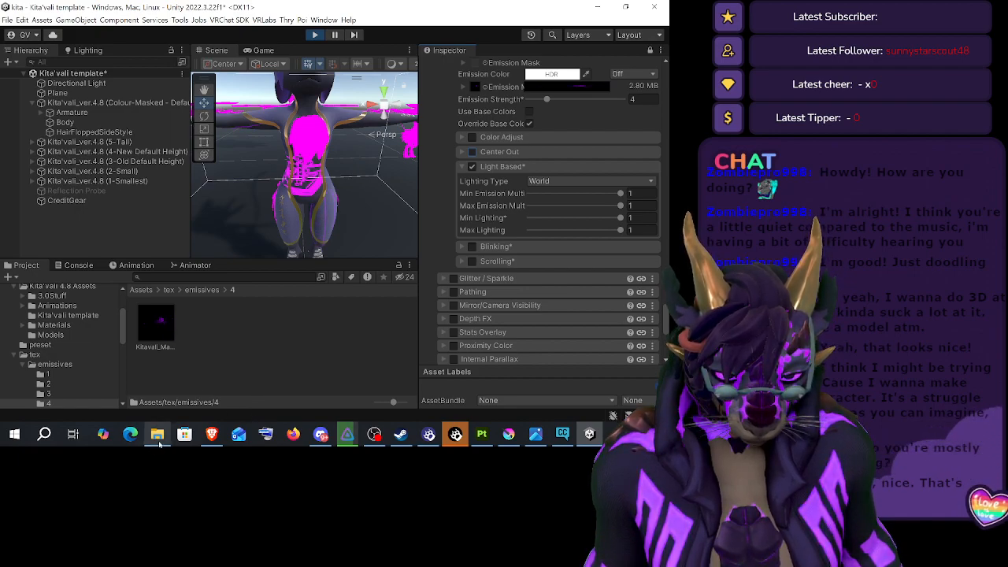
Step: Bring the kita folder window forward and navigate to tex > emissives > 4
{"action": "mouse_move", "coordinate": [158, 444]}
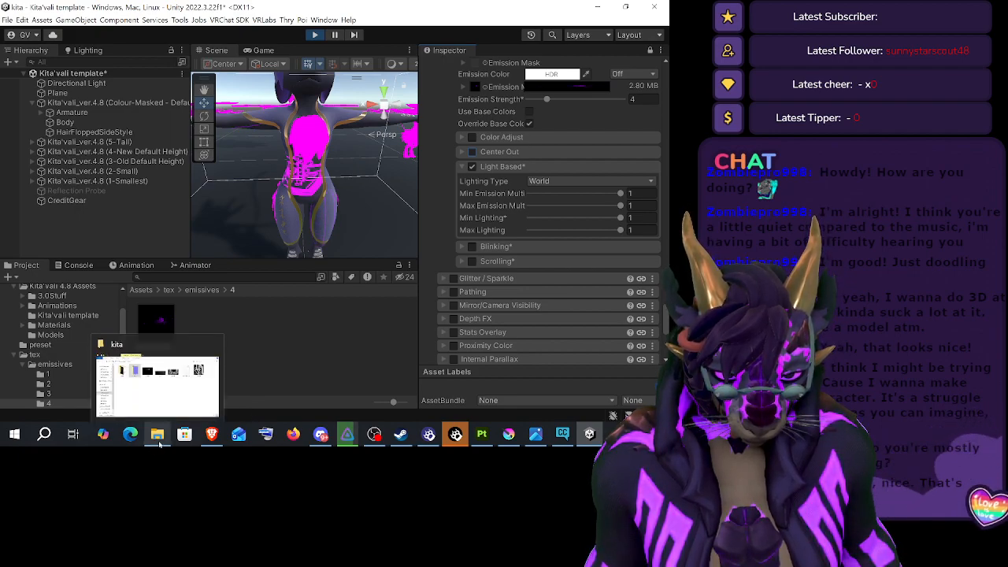
{"action": "left_click", "coordinate": [157, 434]}
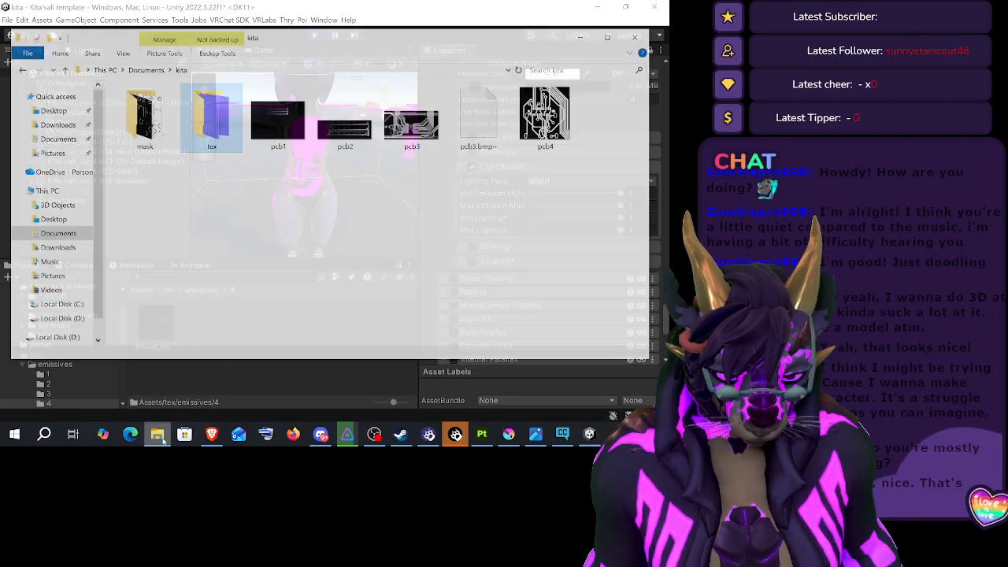
{"action": "double_click", "coordinate": [230, 108]}
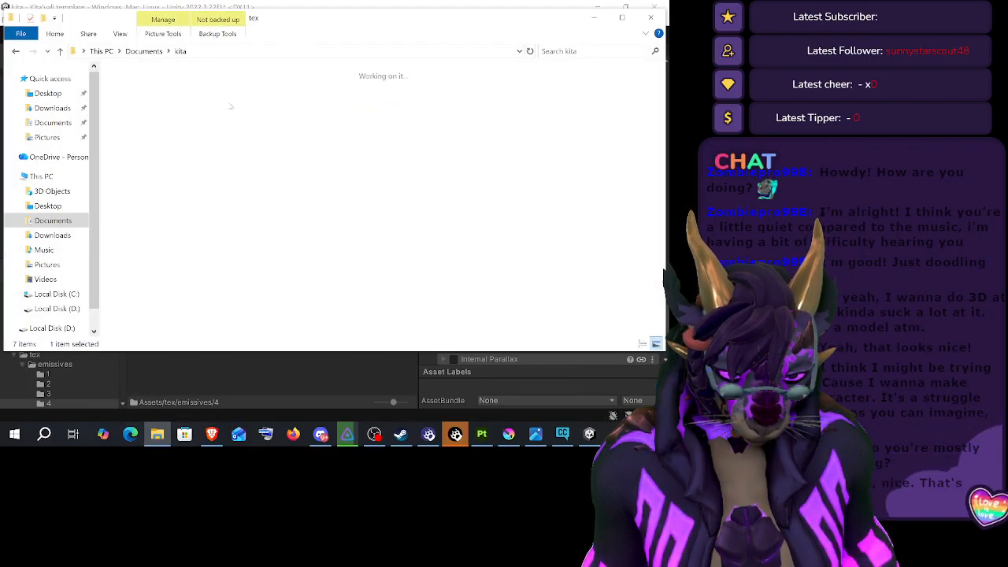
{"action": "double_click", "coordinate": [136, 119]}
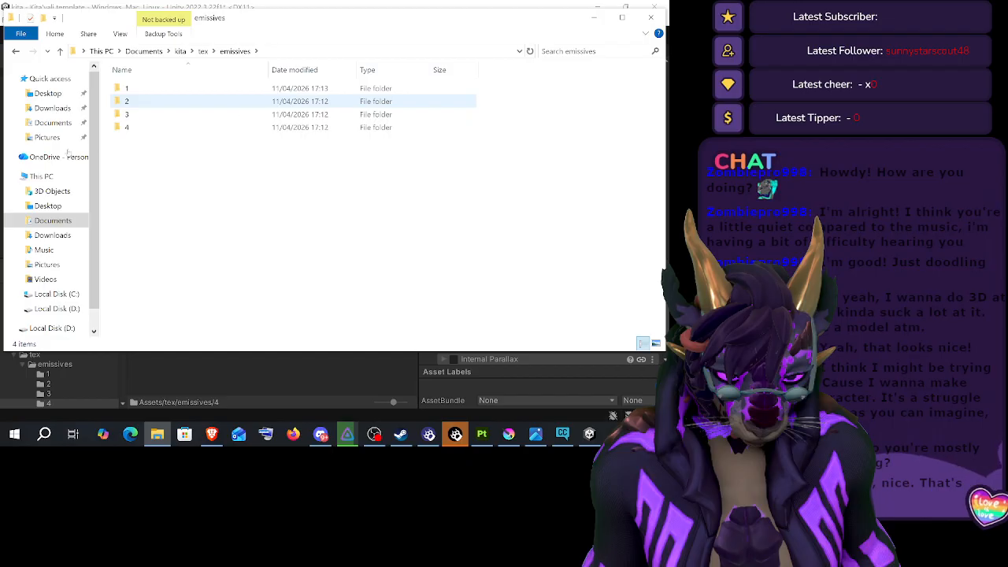
{"action": "left_click", "coordinate": [132, 115]}
{"action": "double_click", "coordinate": [130, 128]}
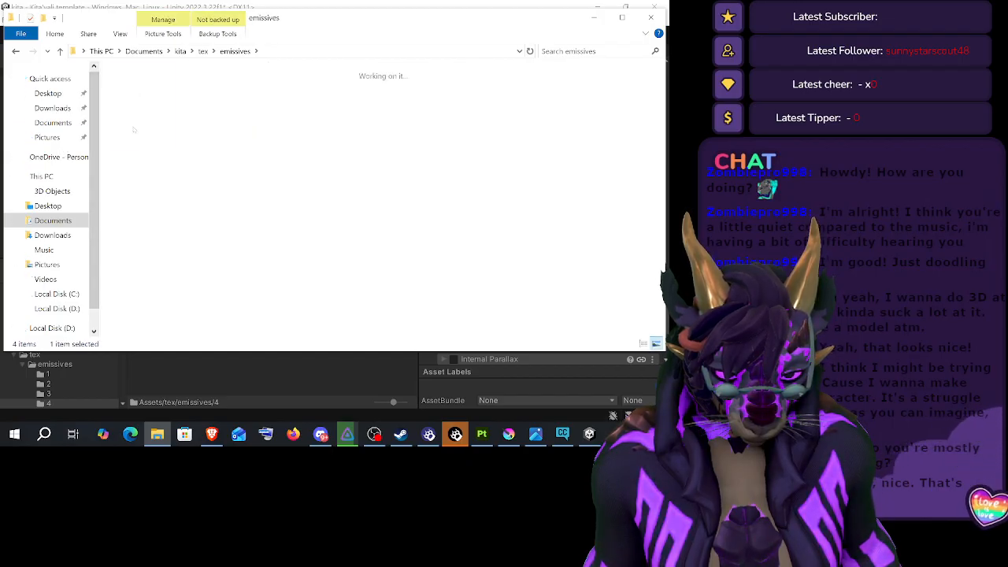
Step: Open Kitavali_Main_Emissive with Krita and switch to the Krita window
{"action": "left_click", "coordinate": [152, 118]}
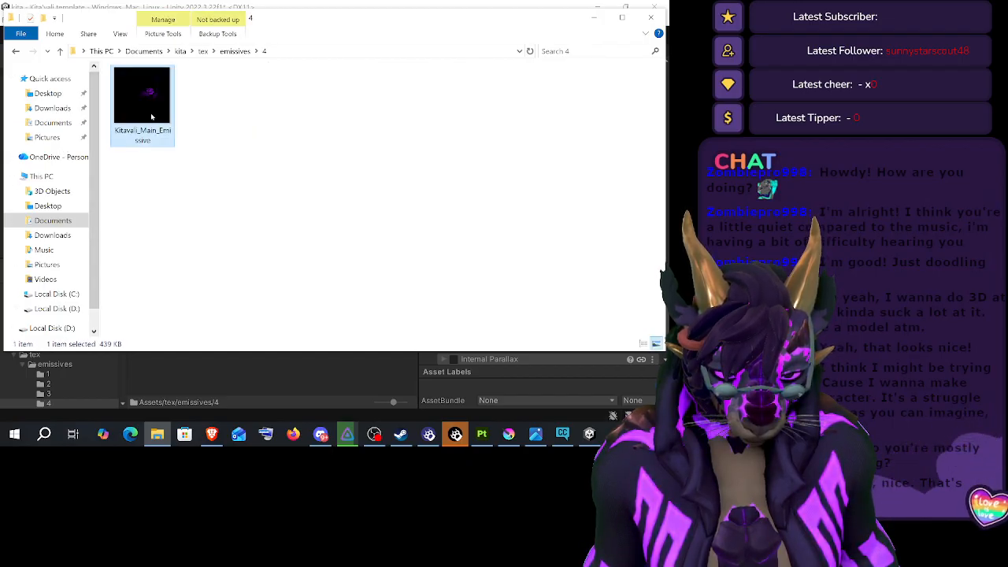
{"action": "right_click", "coordinate": [152, 118]}
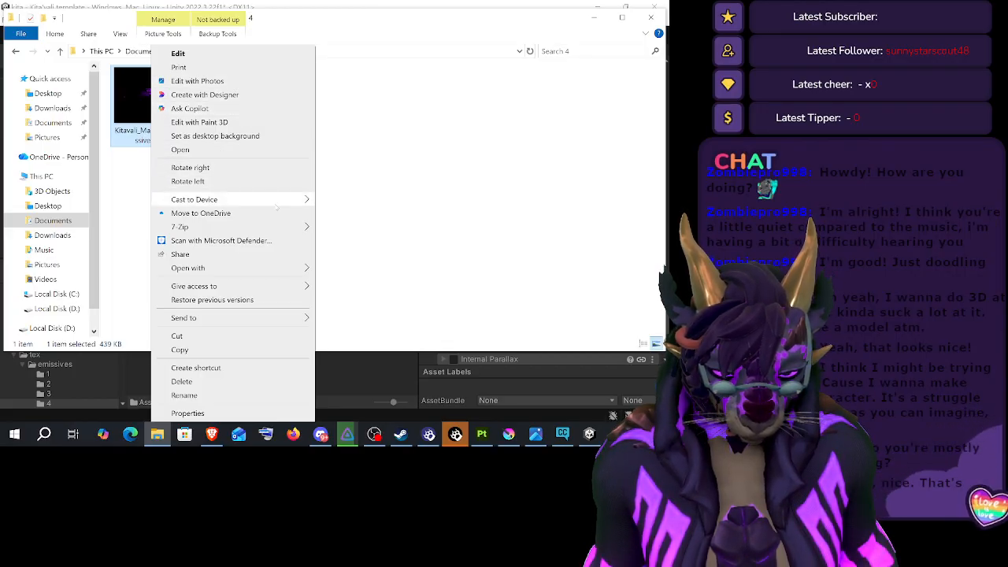
{"action": "mouse_move", "coordinate": [278, 205]}
{"action": "mouse_move", "coordinate": [252, 268]}
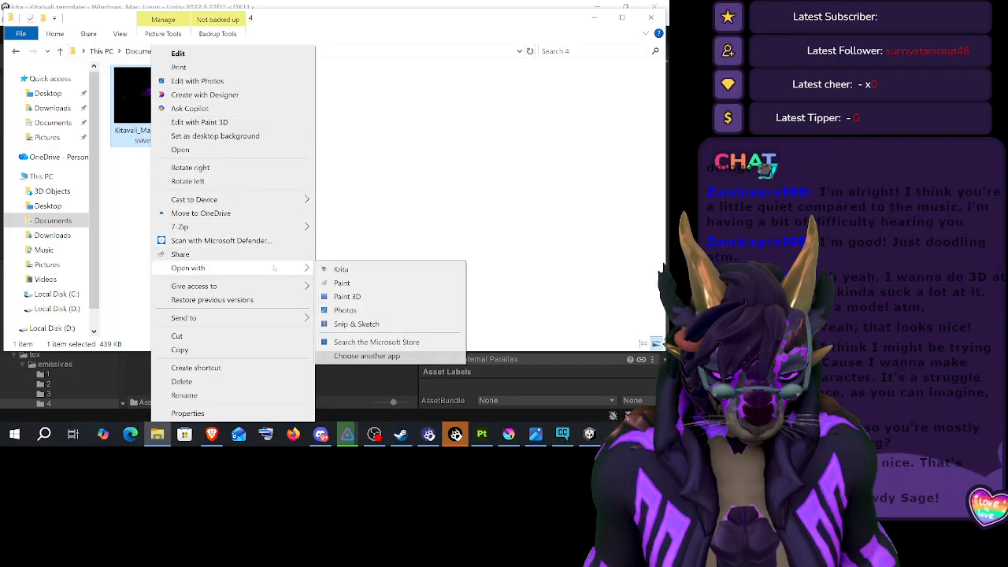
{"action": "left_click", "coordinate": [335, 269]}
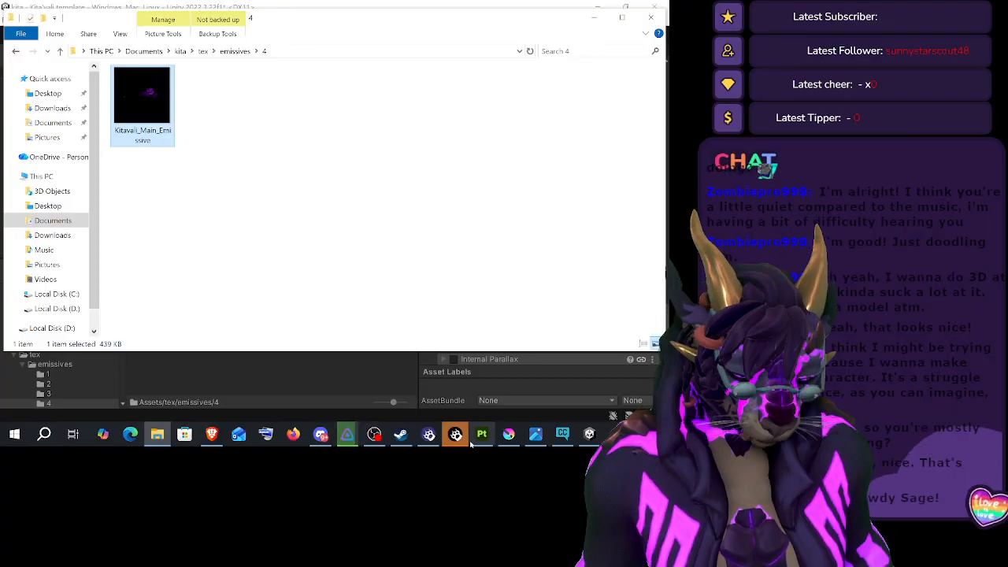
{"action": "left_click", "coordinate": [509, 439]}
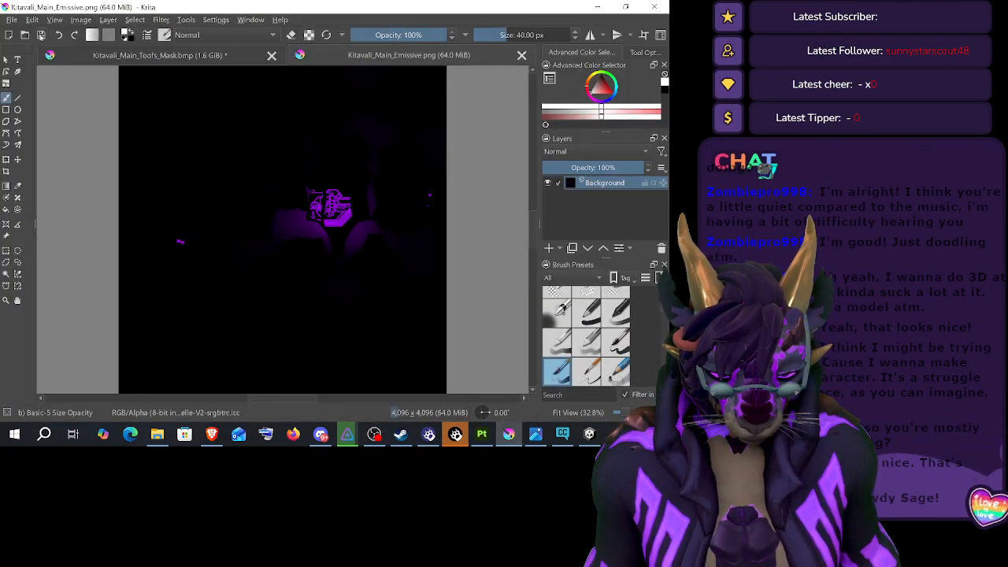
Step: Add a filter mask to the Background layer and preview the Levels and curve filters
{"action": "right_click", "coordinate": [604, 186]}
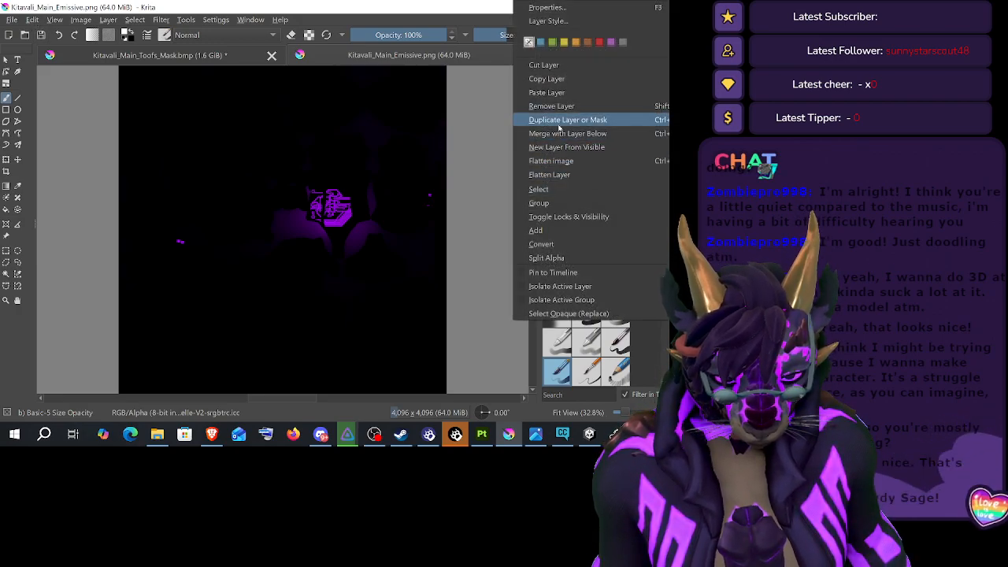
{"action": "mouse_move", "coordinate": [556, 265]}
{"action": "mouse_move", "coordinate": [543, 230]}
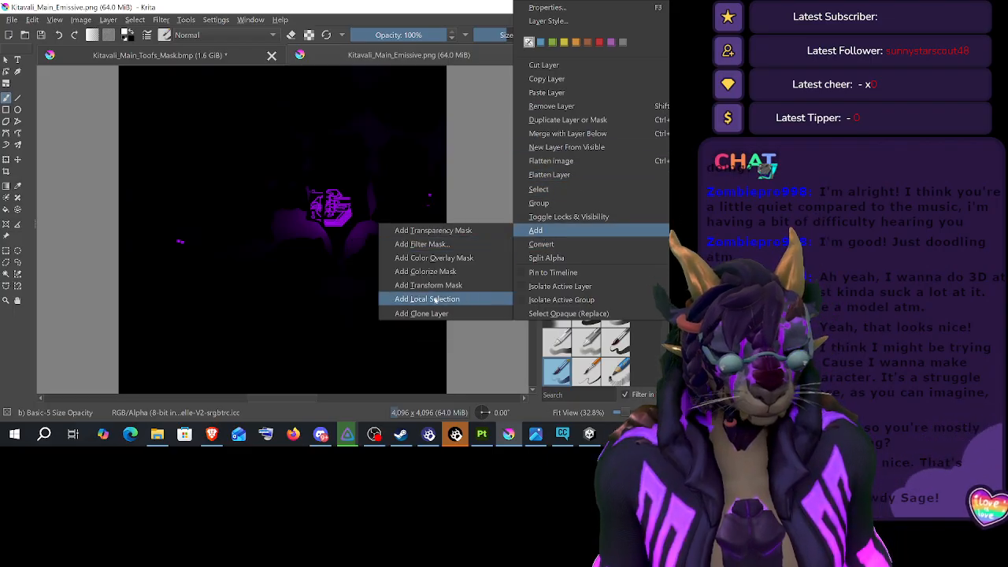
{"action": "left_click", "coordinate": [437, 245]}
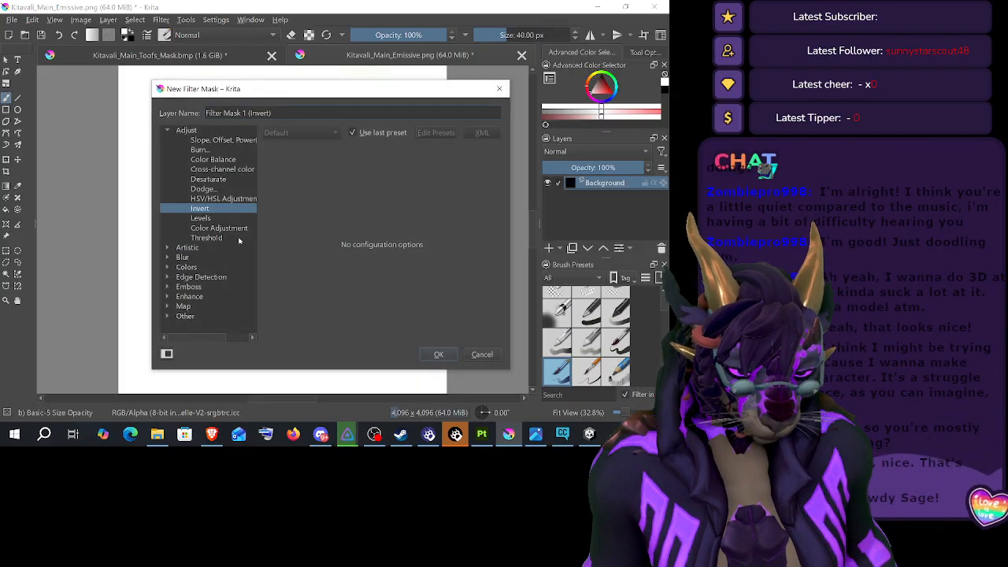
{"action": "left_click", "coordinate": [167, 248]}
{"action": "scroll", "coordinate": [189, 280], "scroll_direction": "down", "scroll_amount": 2}
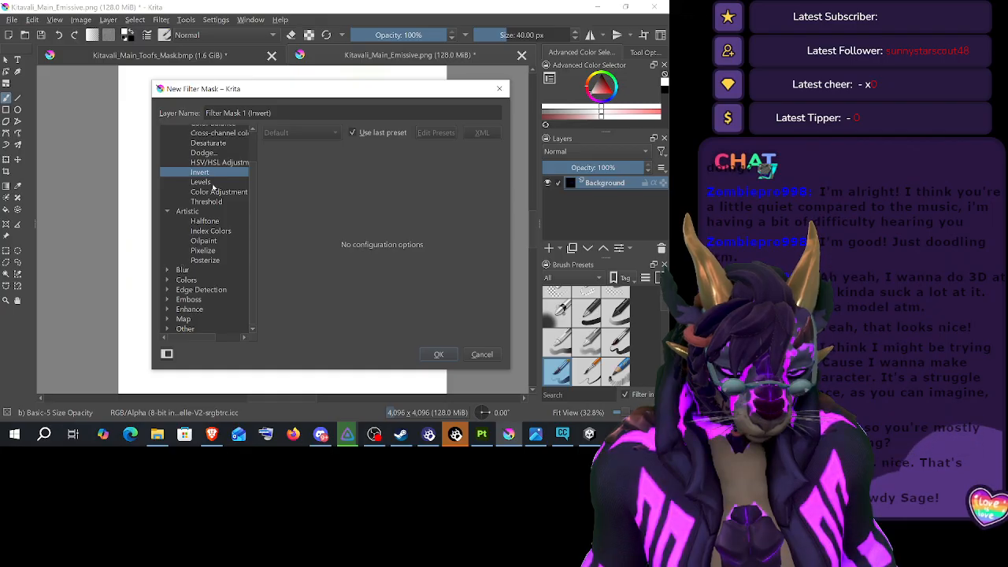
{"action": "left_click", "coordinate": [208, 183]}
{"action": "left_click", "coordinate": [228, 192]}
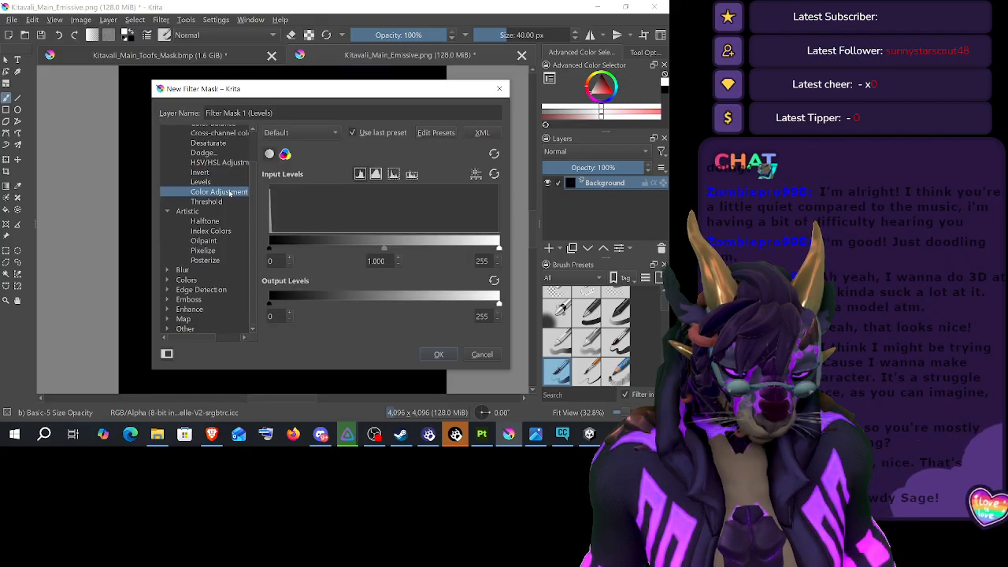
{"action": "scroll", "coordinate": [222, 181], "scroll_direction": "up", "scroll_amount": 1}
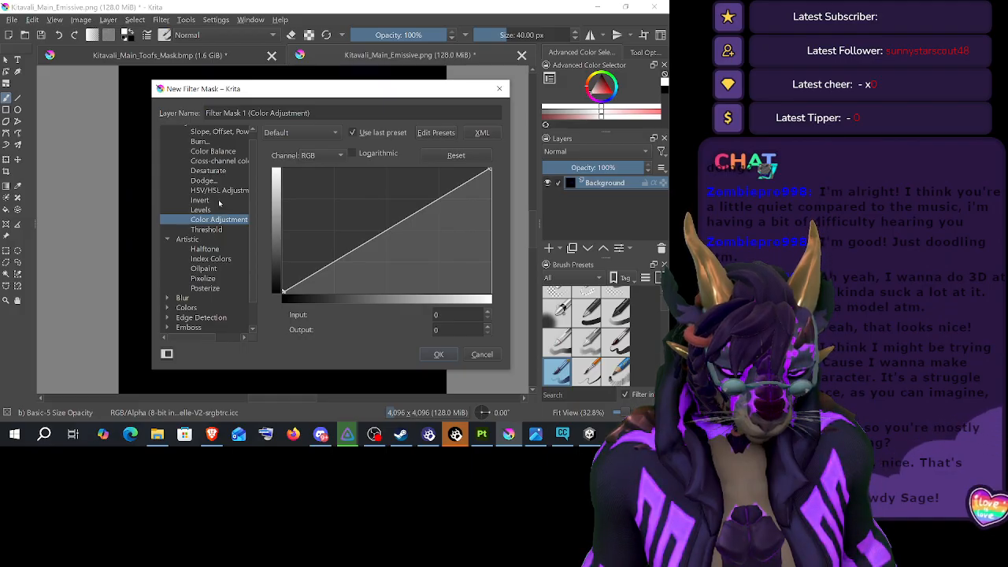
{"action": "scroll", "coordinate": [220, 201], "scroll_direction": "up", "scroll_amount": 1}
{"action": "scroll", "coordinate": [212, 275], "scroll_direction": "down", "scroll_amount": 1}
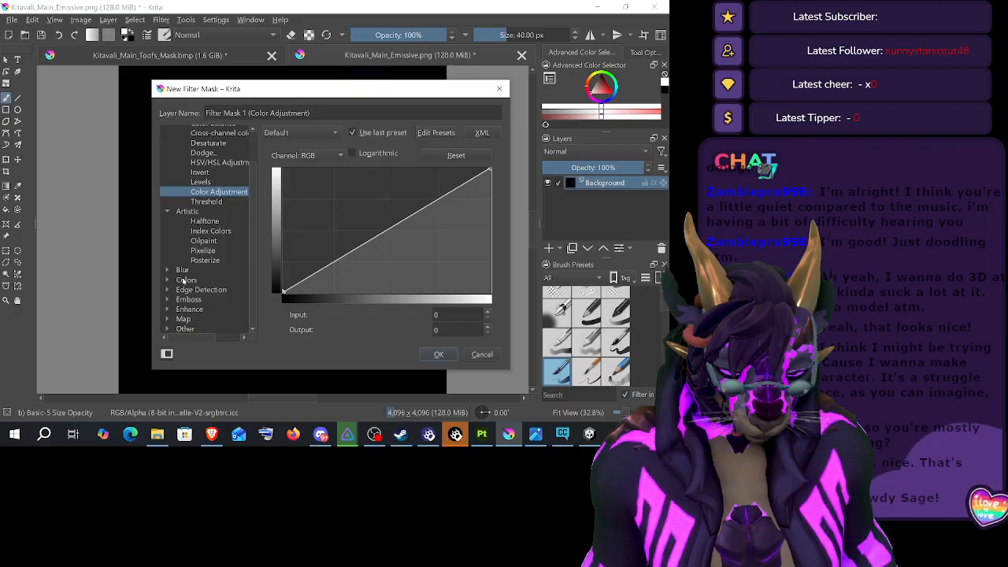
Step: Try Color to Alpha, Fast Color Overlay, Maximize/Minimize Channel and Color Balance filters
{"action": "left_click", "coordinate": [170, 280]}
{"action": "left_click", "coordinate": [207, 289]}
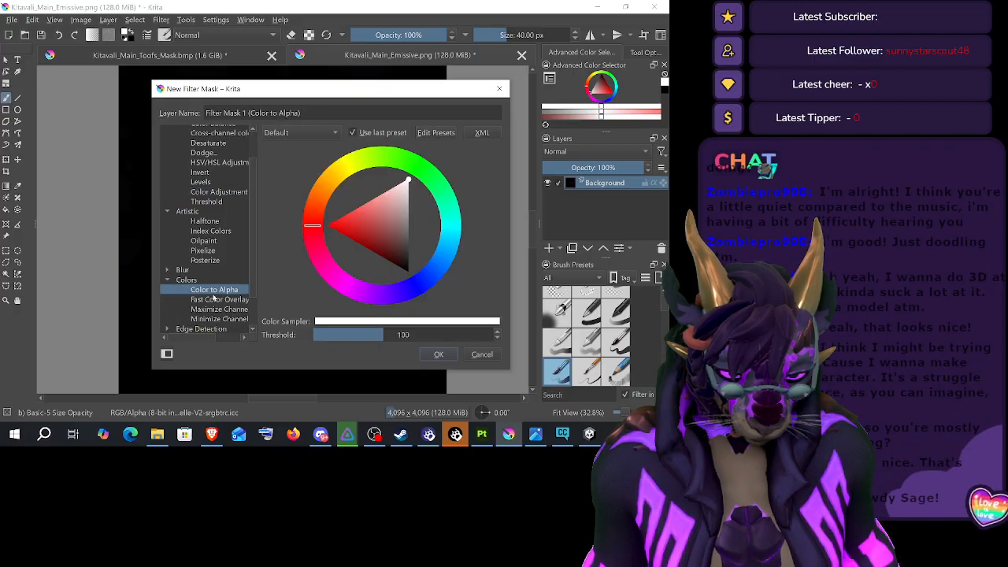
{"action": "left_click", "coordinate": [215, 299]}
{"action": "left_click", "coordinate": [217, 309]}
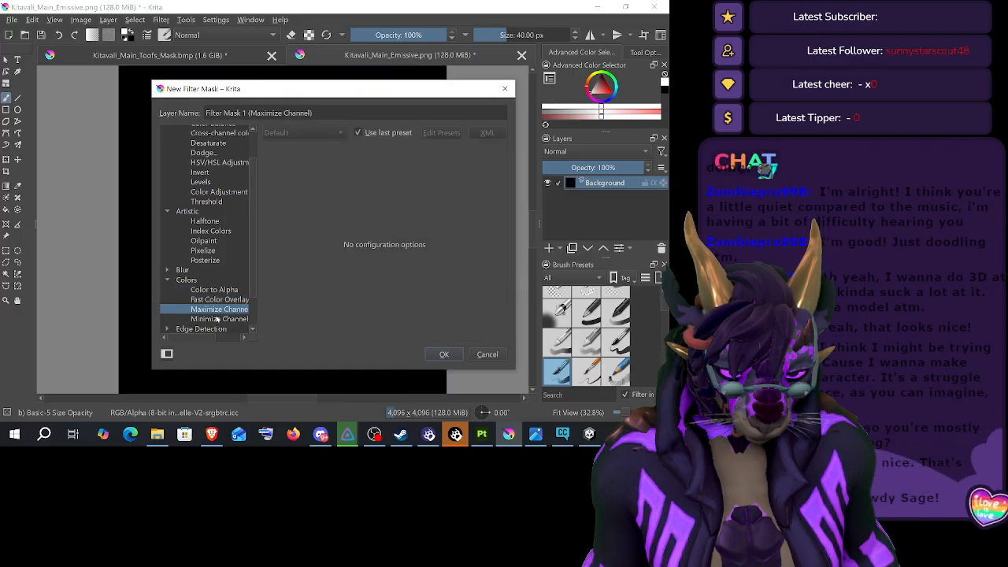
{"action": "left_click", "coordinate": [218, 319]}
{"action": "scroll", "coordinate": [217, 315], "scroll_direction": "down", "scroll_amount": 1}
{"action": "left_click", "coordinate": [222, 271]}
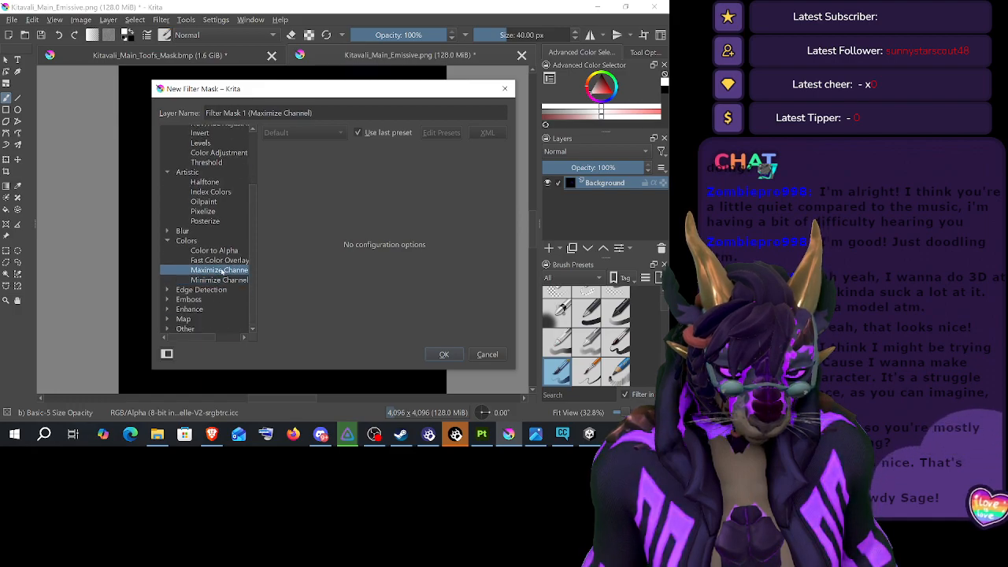
{"action": "scroll", "coordinate": [222, 269], "scroll_direction": "up", "scroll_amount": 2}
{"action": "left_click", "coordinate": [221, 160]}
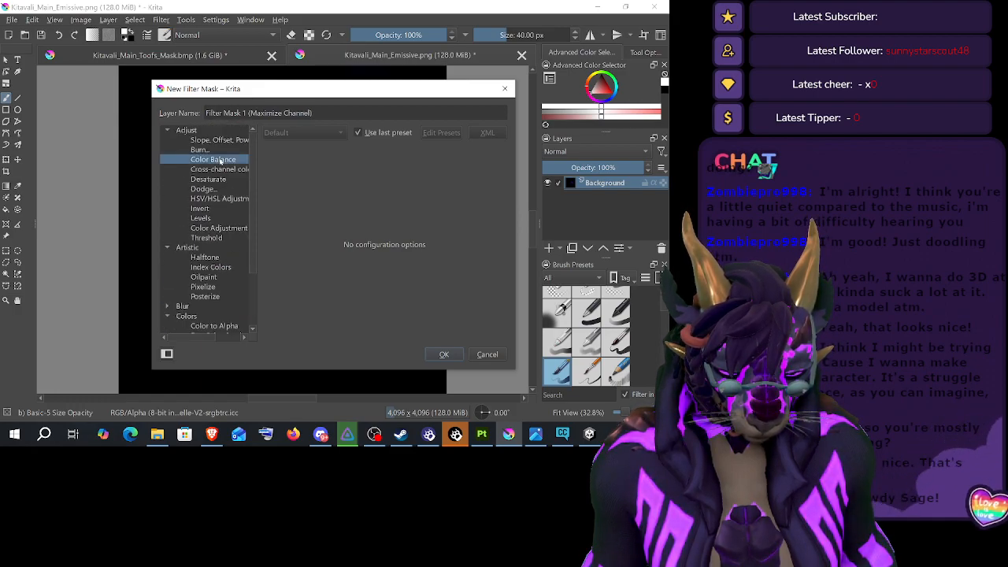
{"action": "scroll", "coordinate": [411, 172], "scroll_direction": "down", "scroll_amount": 4}
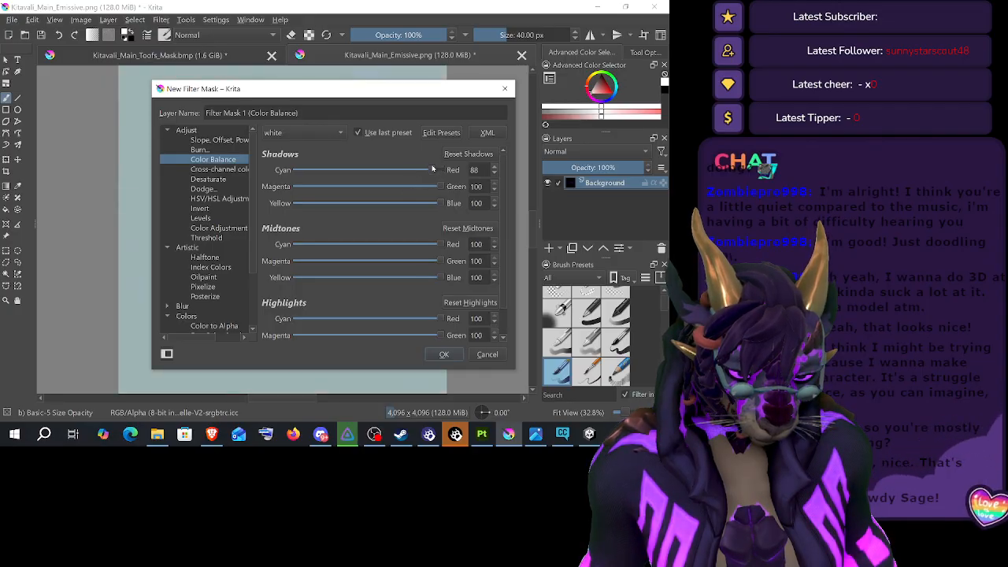
Step: Restore the shadows cyan–red balance to 100, move the dialog aside, and cancel the mask
{"action": "left_click_drag", "start_coordinate": [434, 169], "coordinate": [444, 169]}
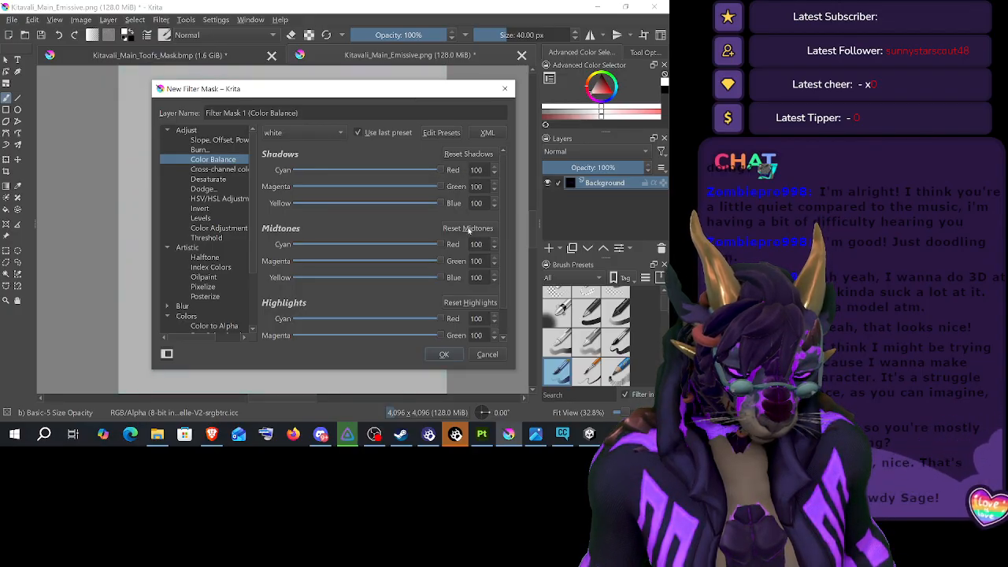
{"action": "mouse_move", "coordinate": [403, 89]}
{"action": "left_mouse_down"}
{"action": "mouse_move", "coordinate": [645, 174]}
{"action": "mouse_move", "coordinate": [400, 70]}
{"action": "mouse_move", "coordinate": [413, 88]}
{"action": "left_mouse_up"}
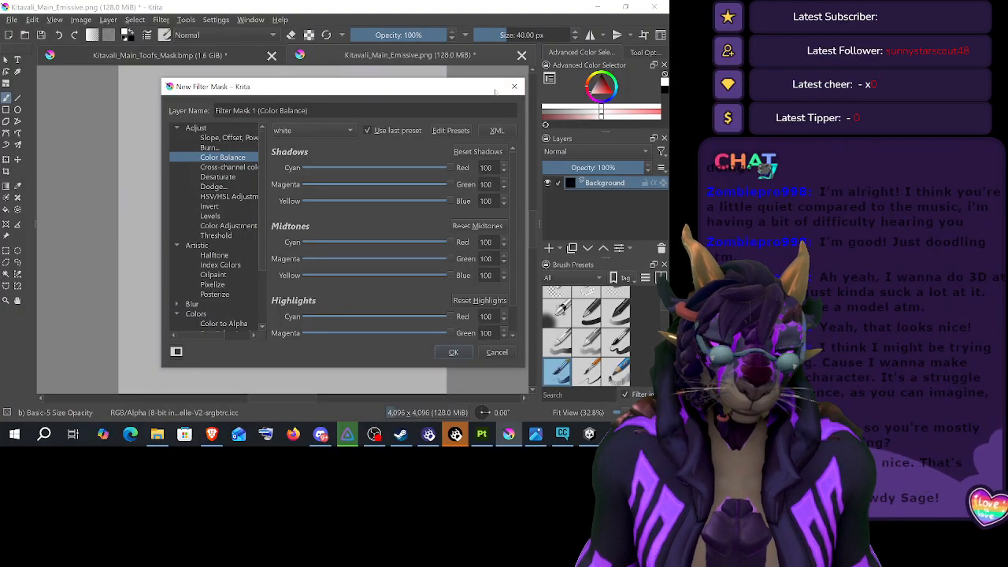
{"action": "left_click_drag", "start_coordinate": [461, 87], "coordinate": [460, 310]}
{"action": "left_click_drag", "start_coordinate": [461, 331], "coordinate": [461, 69]}
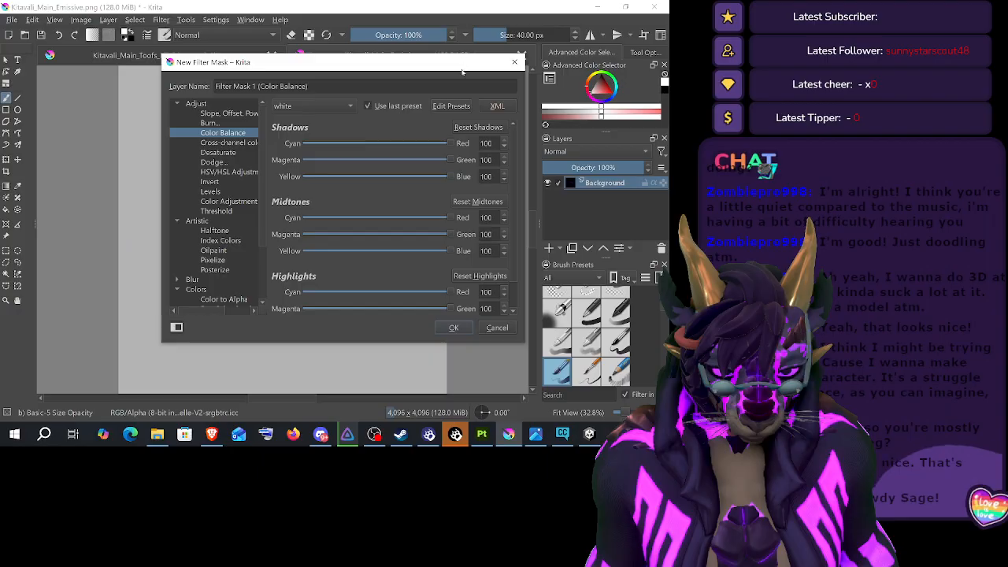
{"action": "left_click", "coordinate": [495, 327]}
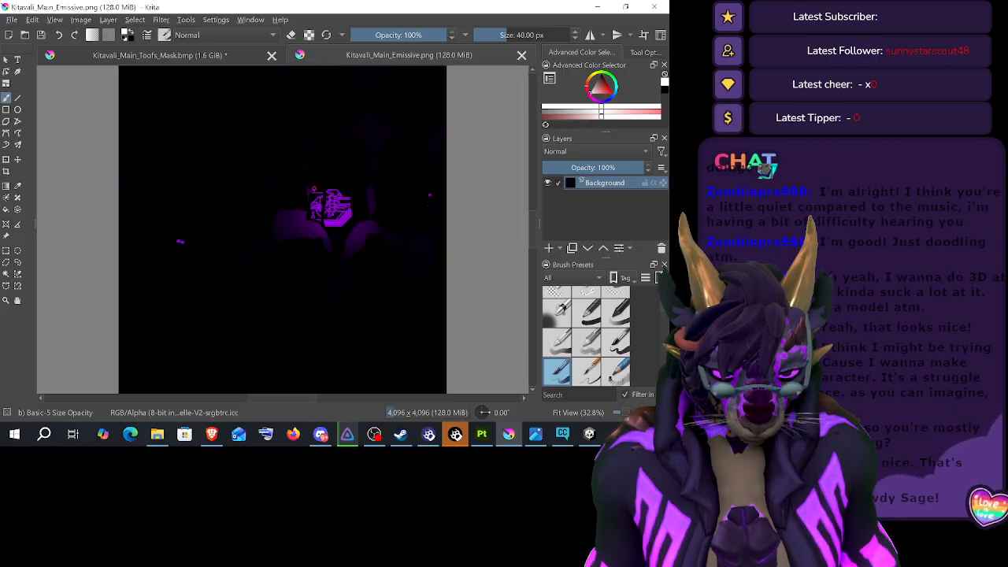
Step: Zoom in and select the magenta traces and purple glow using Contiguous Selection
{"action": "scroll", "coordinate": [335, 207], "scroll_direction": "up", "scroll_amount": 3}
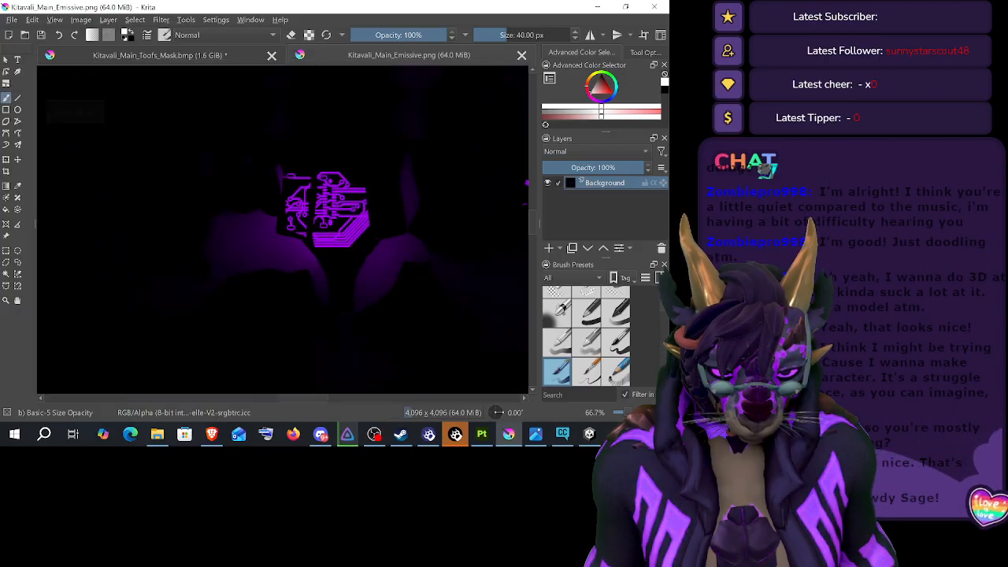
{"action": "scroll", "coordinate": [302, 202], "scroll_direction": "up", "scroll_amount": 2}
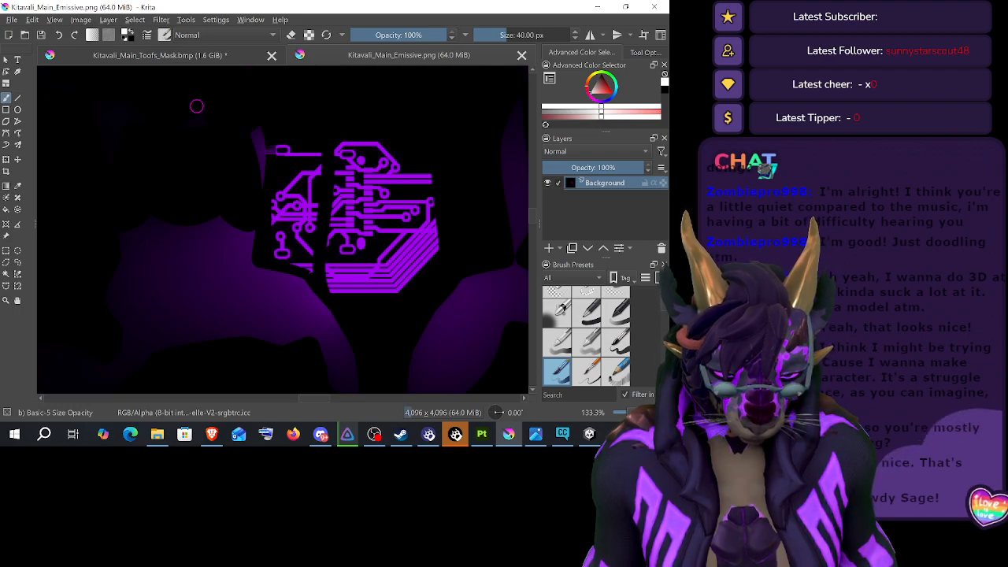
{"action": "left_click", "coordinate": [13, 20]}
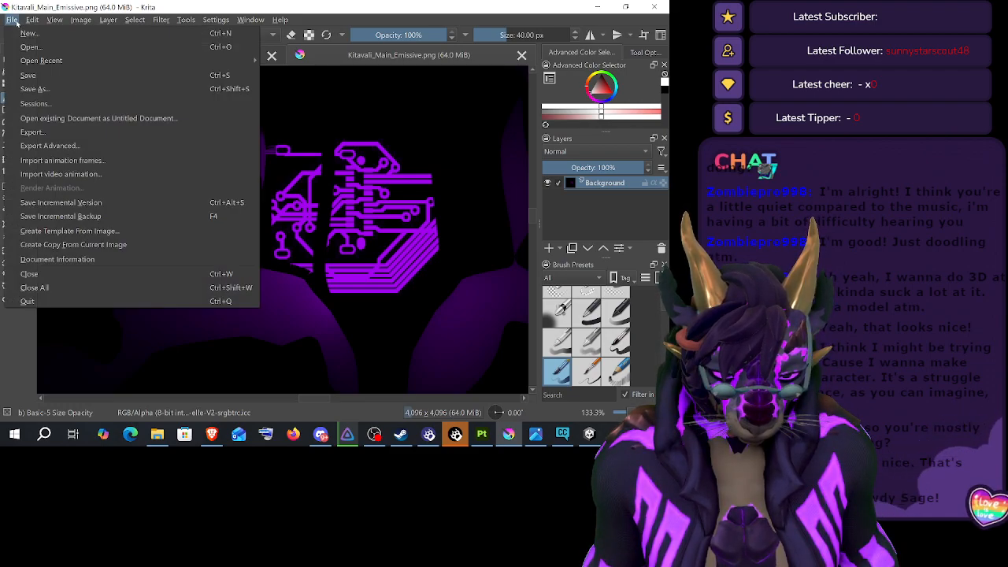
{"action": "left_click", "coordinate": [17, 23]}
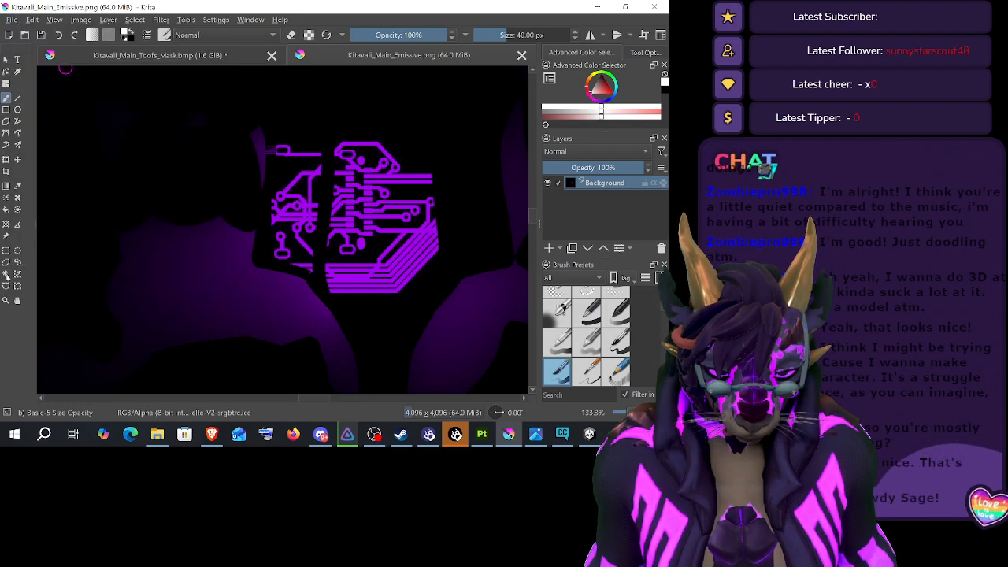
{"action": "left_click", "coordinate": [7, 275]}
{"action": "left_click", "coordinate": [409, 251]}
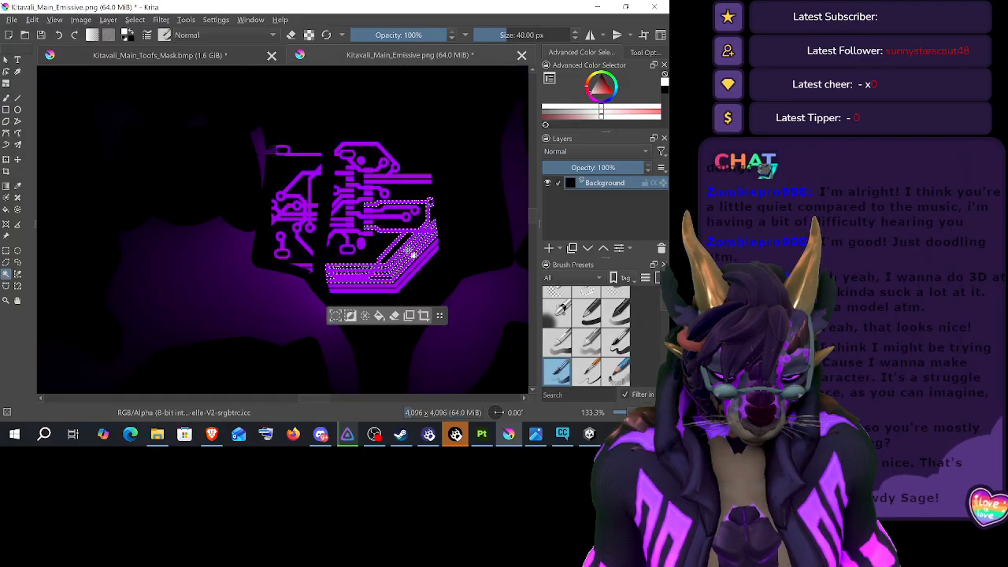
{"action": "left_click", "coordinate": [285, 152]}
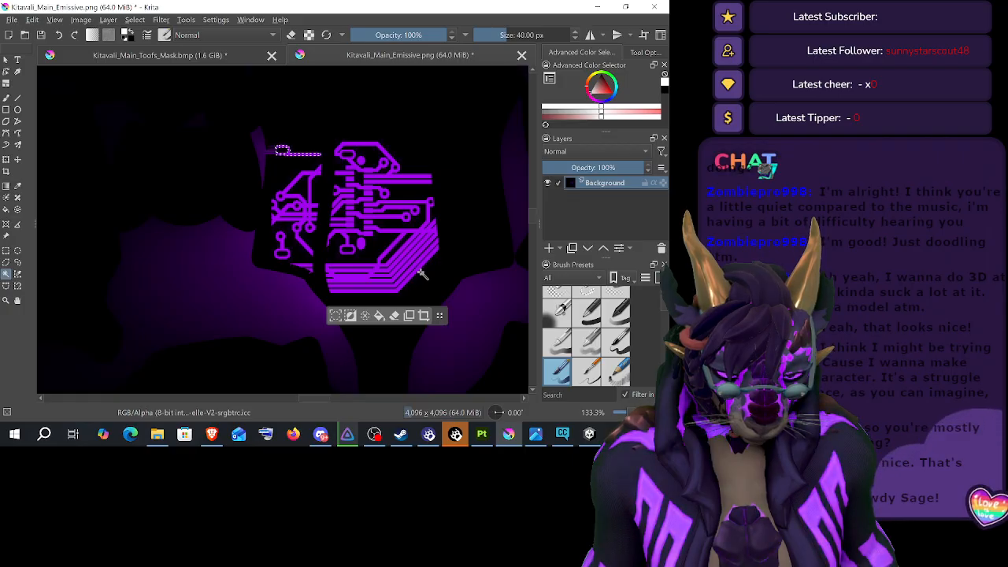
{"action": "left_click", "coordinate": [451, 268]}
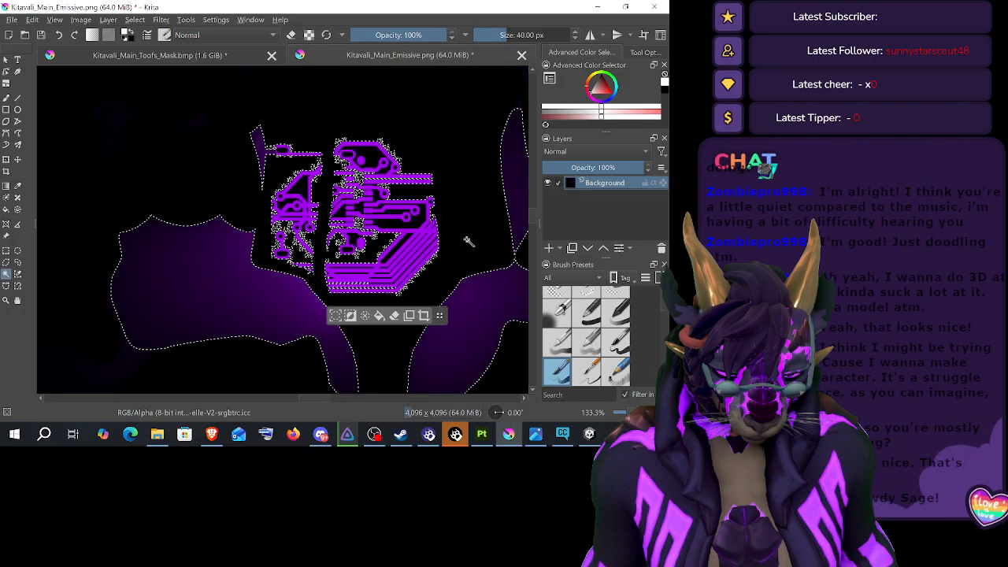
Step: Zoom around the selected emission map and dismiss the File menu without choosing a command
{"action": "scroll", "coordinate": [467, 237], "scroll_direction": "down", "scroll_amount": 3, "text": "ctrl"}
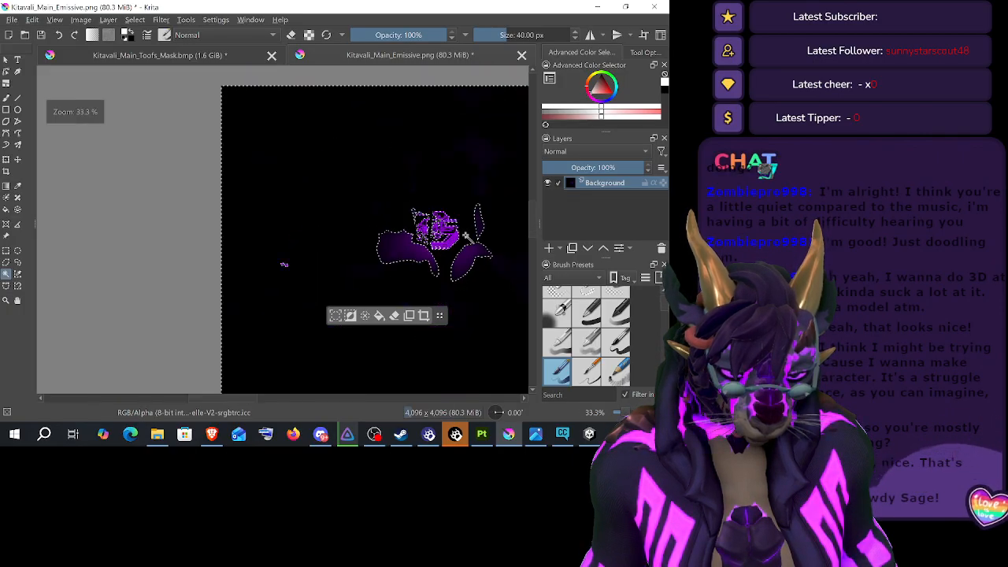
{"action": "scroll", "coordinate": [467, 237], "scroll_direction": "up", "scroll_amount": 2, "text": "ctrl"}
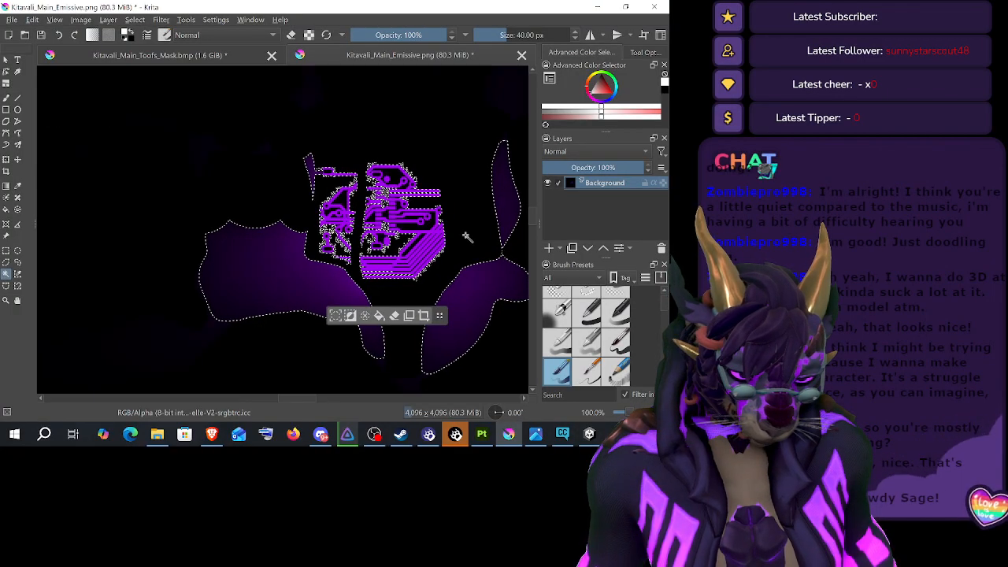
{"action": "scroll", "coordinate": [467, 237], "scroll_direction": "up", "scroll_amount": 1, "text": "ctrl"}
{"action": "scroll", "coordinate": [467, 237], "scroll_direction": "up", "scroll_amount": 1, "text": "ctrl"}
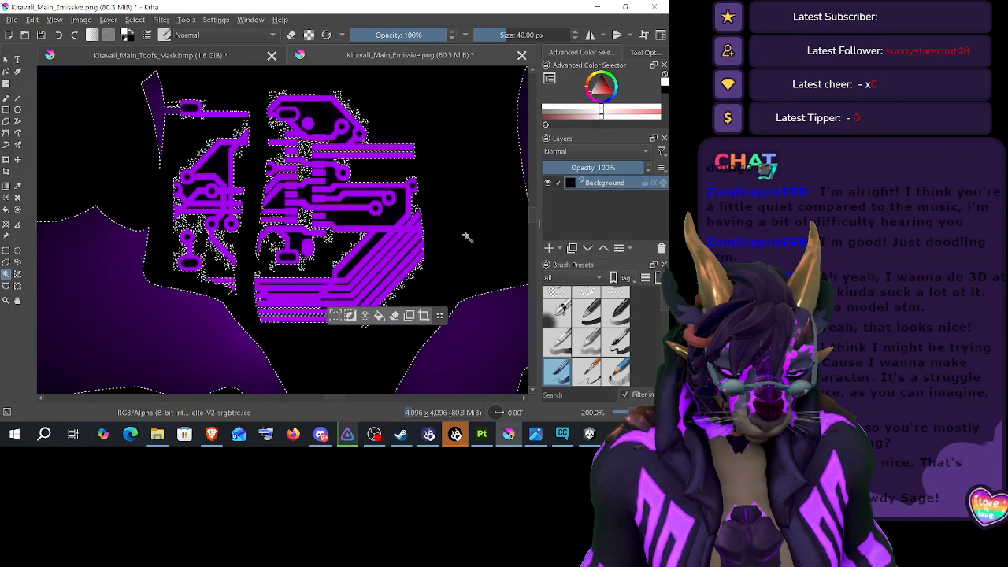
{"action": "scroll", "coordinate": [467, 237], "scroll_direction": "down", "scroll_amount": 1, "text": "ctrl"}
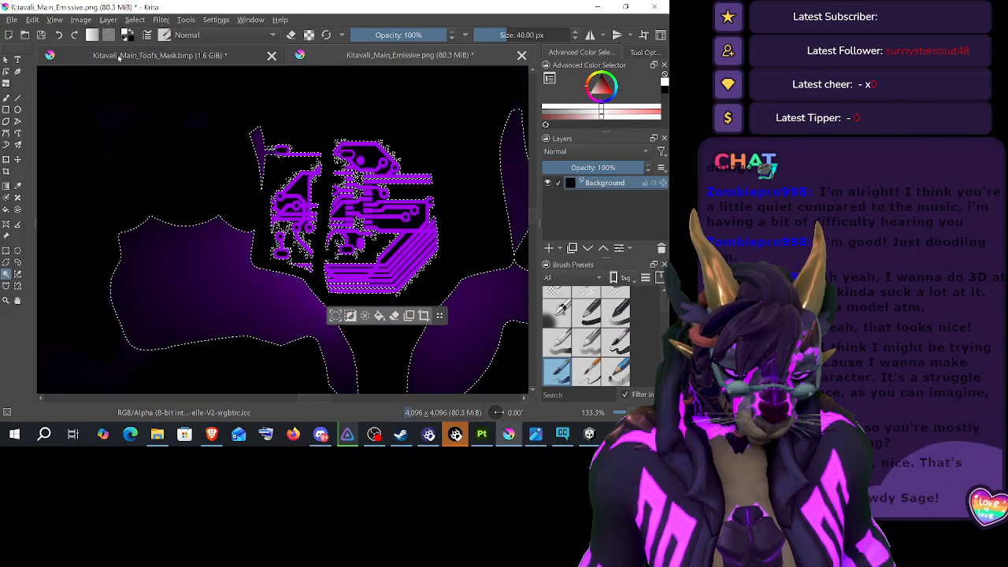
{"action": "key", "text": "alt+f"}
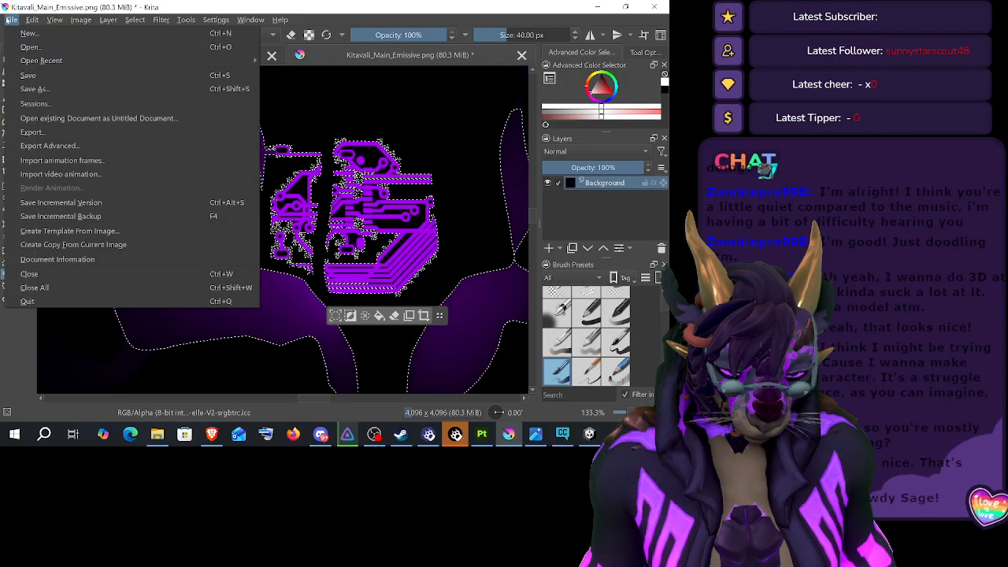
{"action": "left_click", "coordinate": [9, 19]}
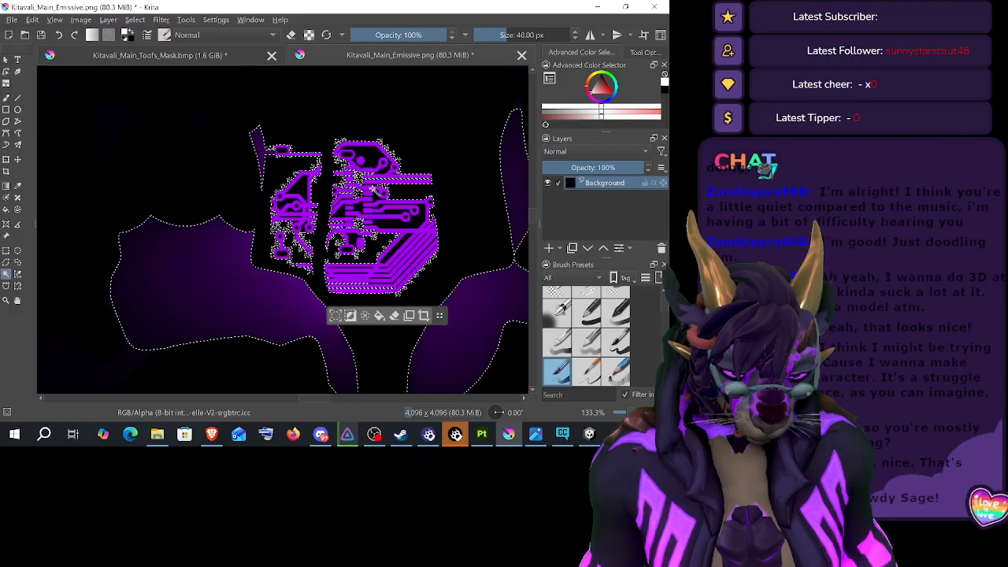
{"action": "left_click", "coordinate": [11, 20]}
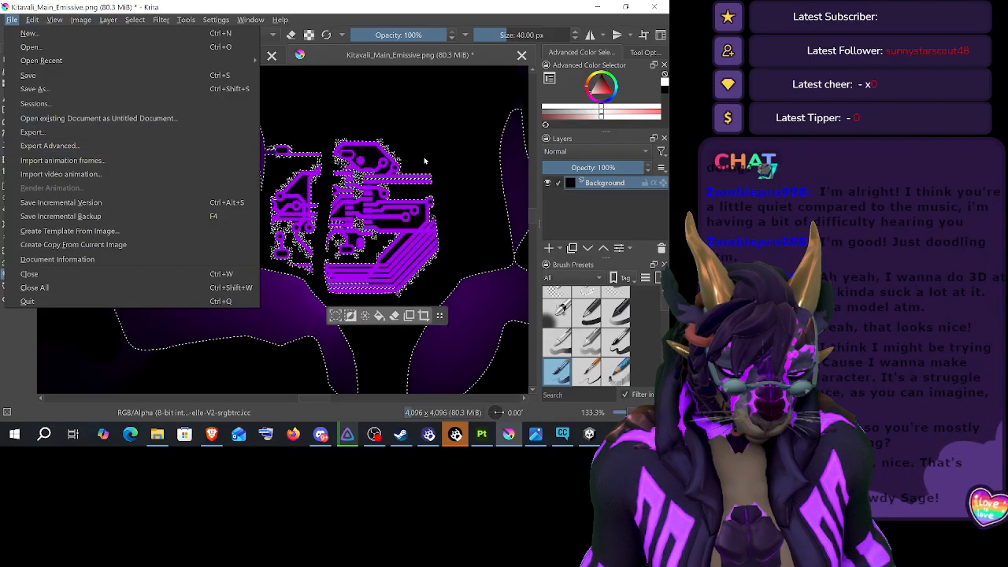
{"action": "left_click", "coordinate": [436, 140]}
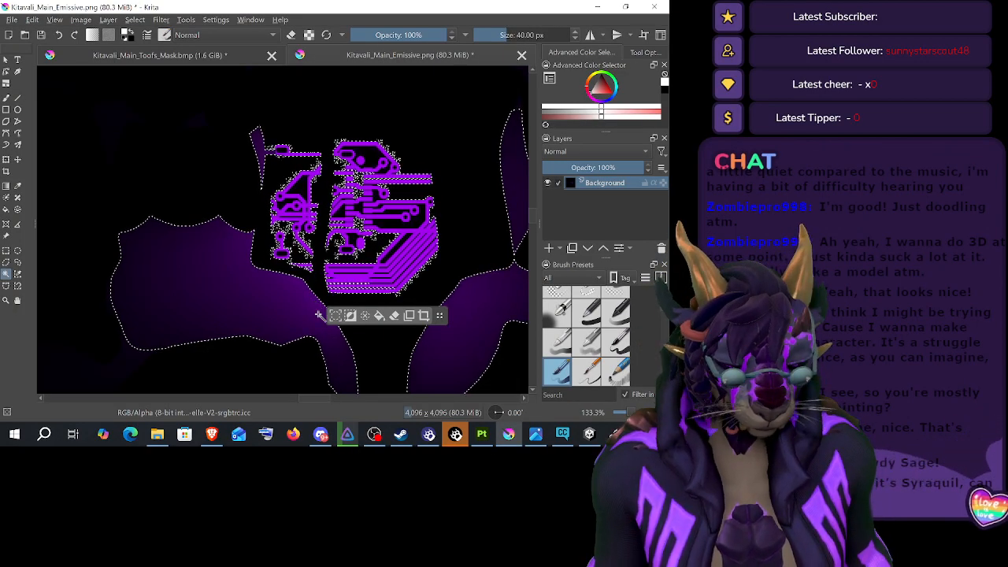
Step: Show Discord's art-showoff channel over Krita and scroll down the server list
{"action": "left_click", "coordinate": [319, 440]}
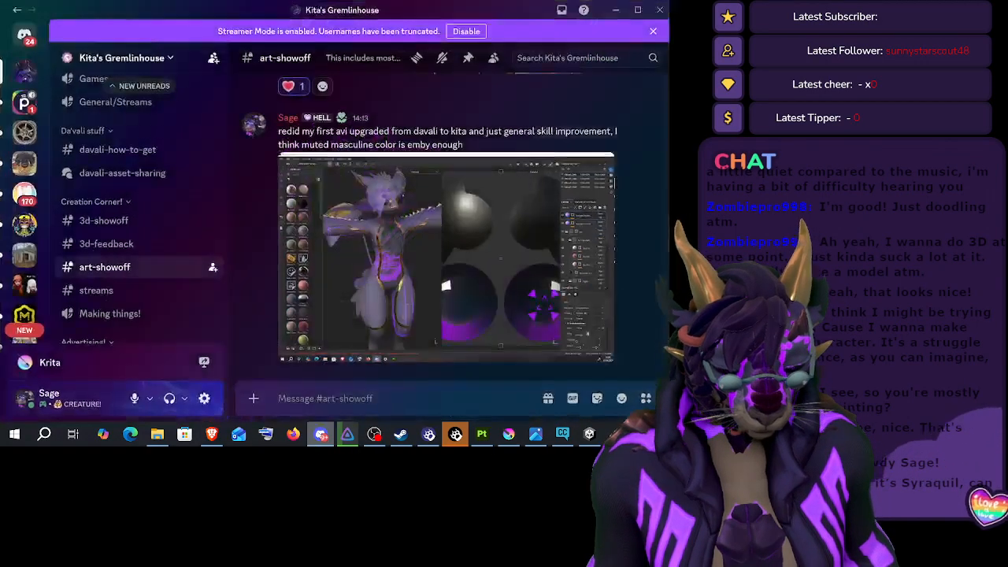
{"action": "scroll", "coordinate": [25, 102], "scroll_direction": "down", "scroll_amount": 2}
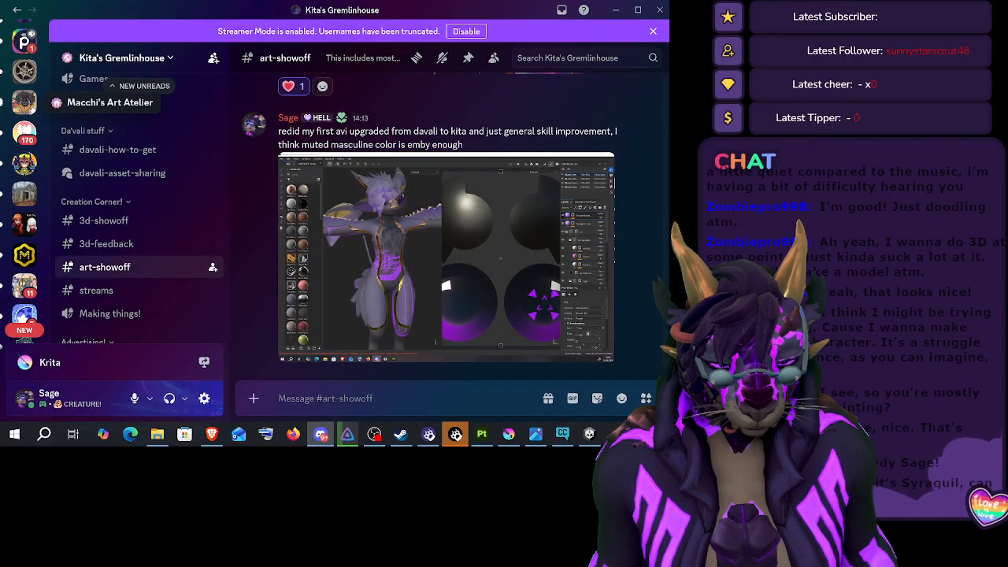
{"action": "scroll", "coordinate": [24, 102], "scroll_direction": "down", "scroll_amount": 4}
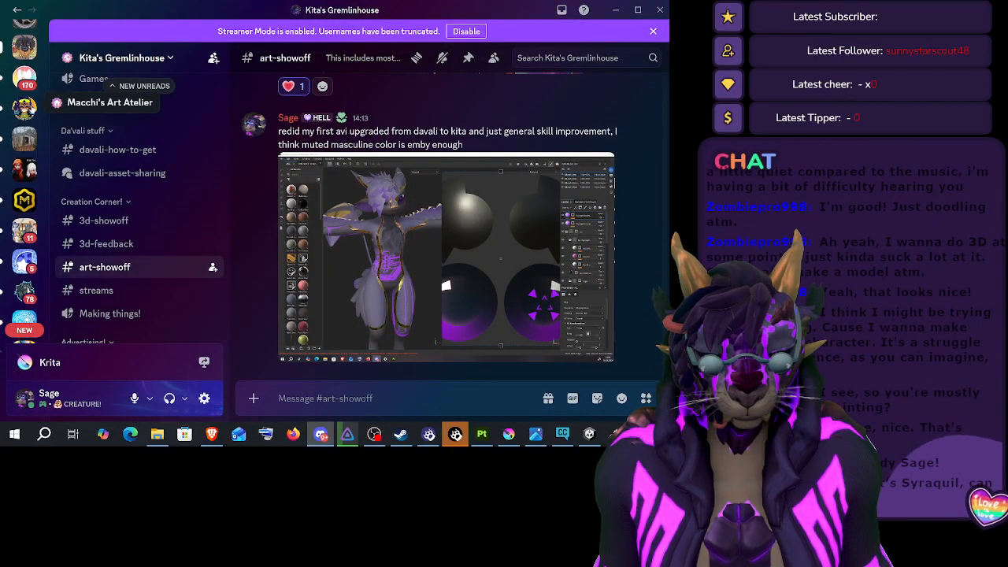
{"action": "scroll", "coordinate": [25, 102], "scroll_direction": "down", "scroll_amount": 6}
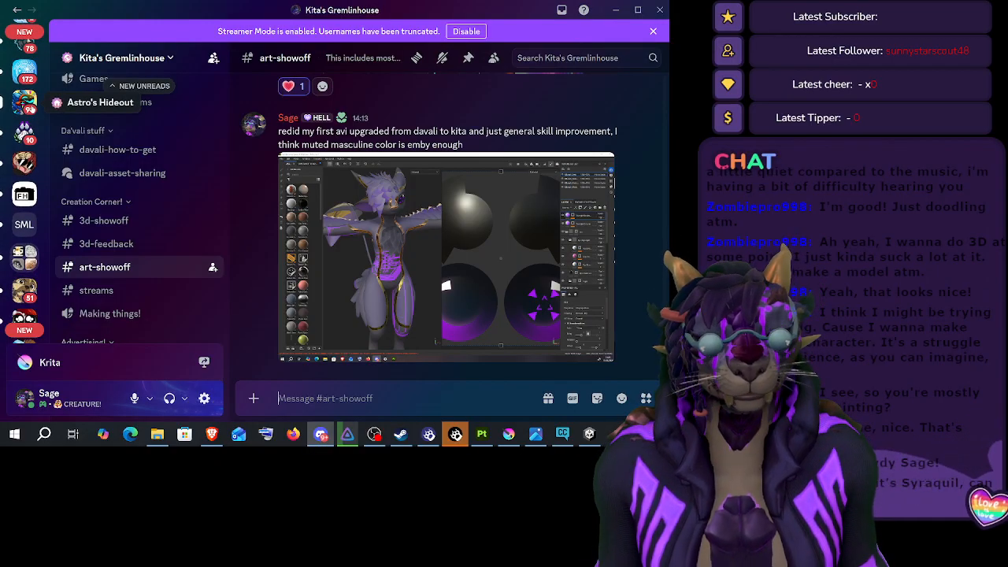
{"action": "scroll", "coordinate": [24, 103], "scroll_direction": "down", "scroll_amount": 4}
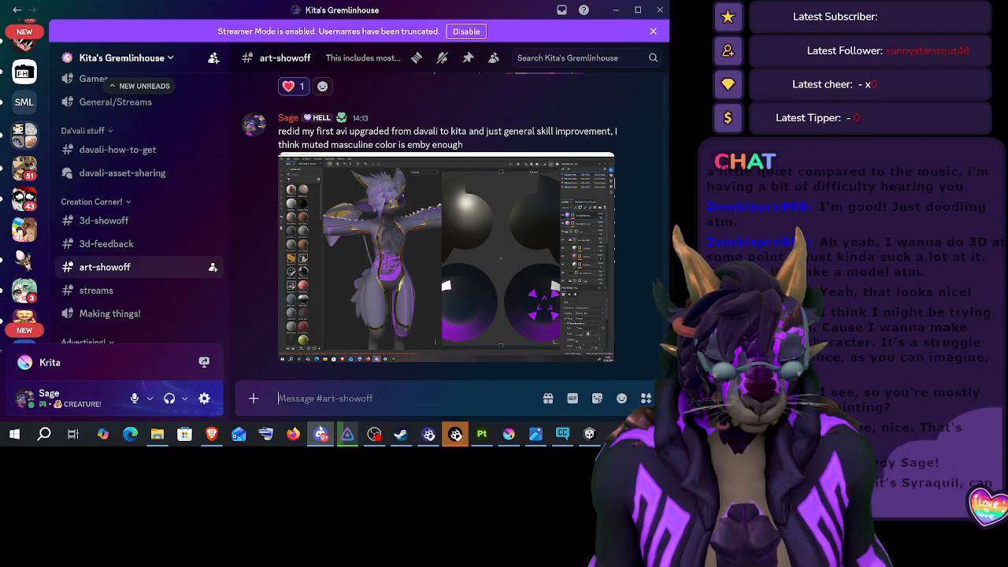
{"action": "left_click", "coordinate": [320, 434]}
{"action": "left_click", "coordinate": [321, 434]}
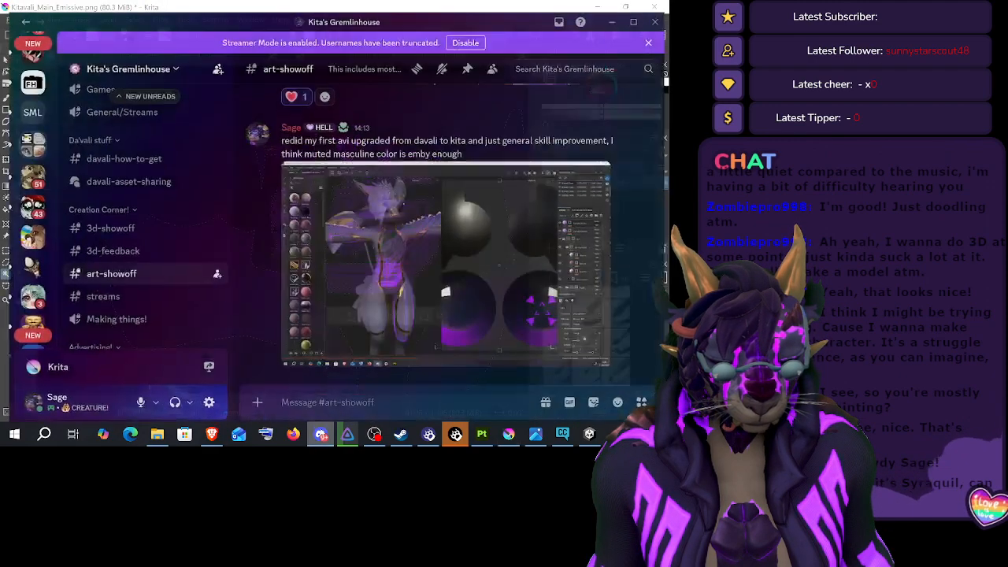
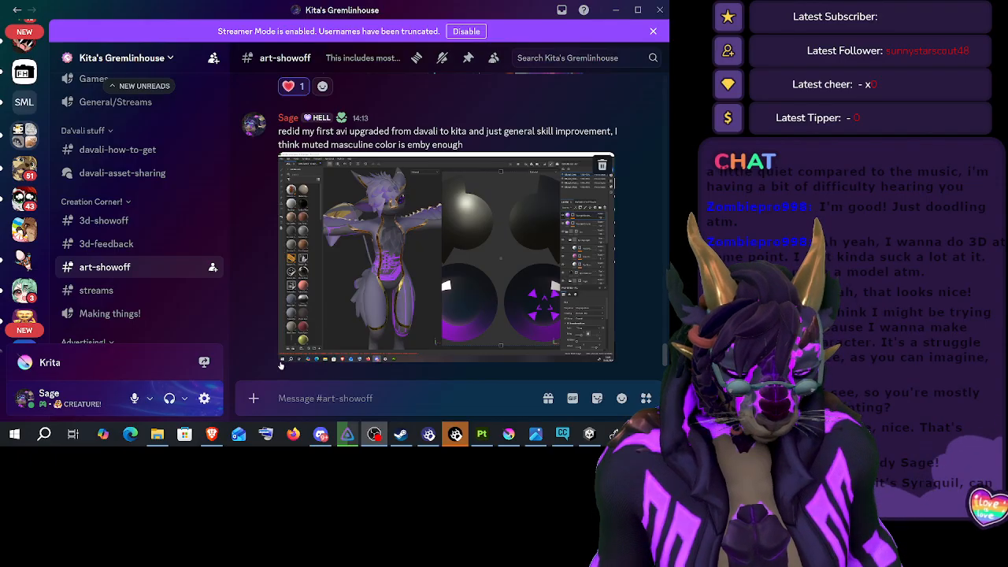
Step: Switch to Discord's Direct Messages and join the active voice call with the contact
{"action": "scroll", "coordinate": [24, 169], "scroll_direction": "up", "scroll_amount": 5}
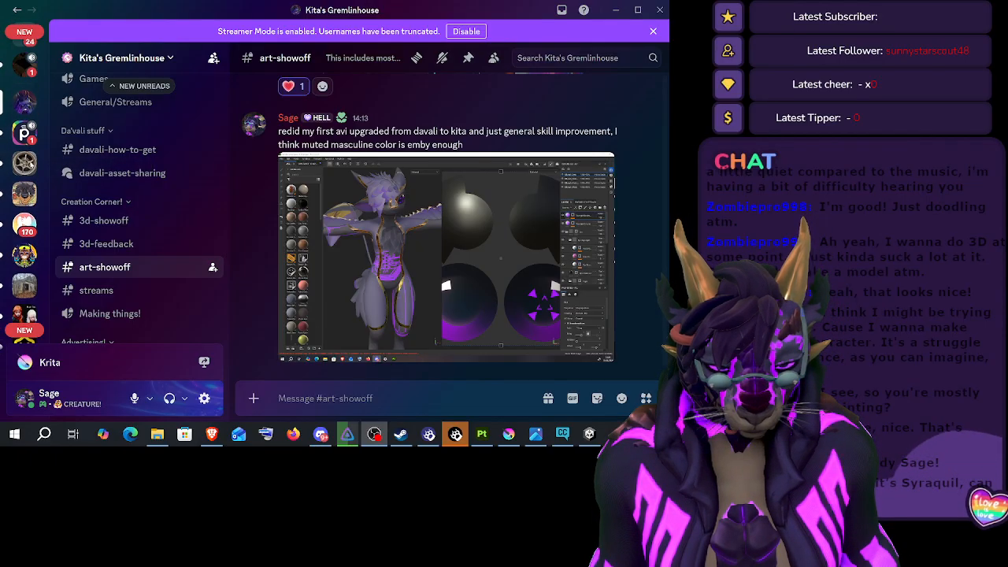
{"action": "left_click", "coordinate": [29, 69]}
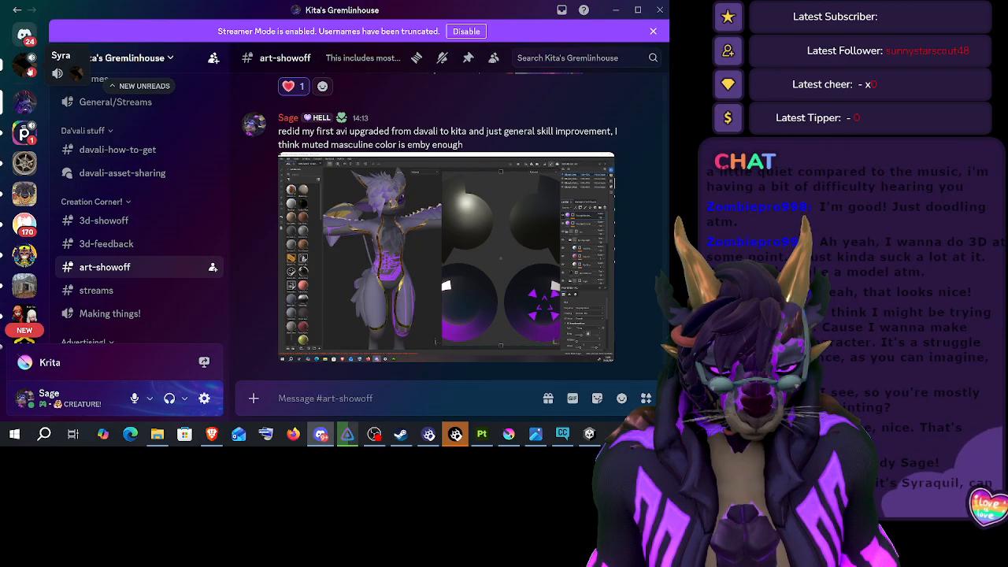
{"action": "left_click", "coordinate": [29, 69]}
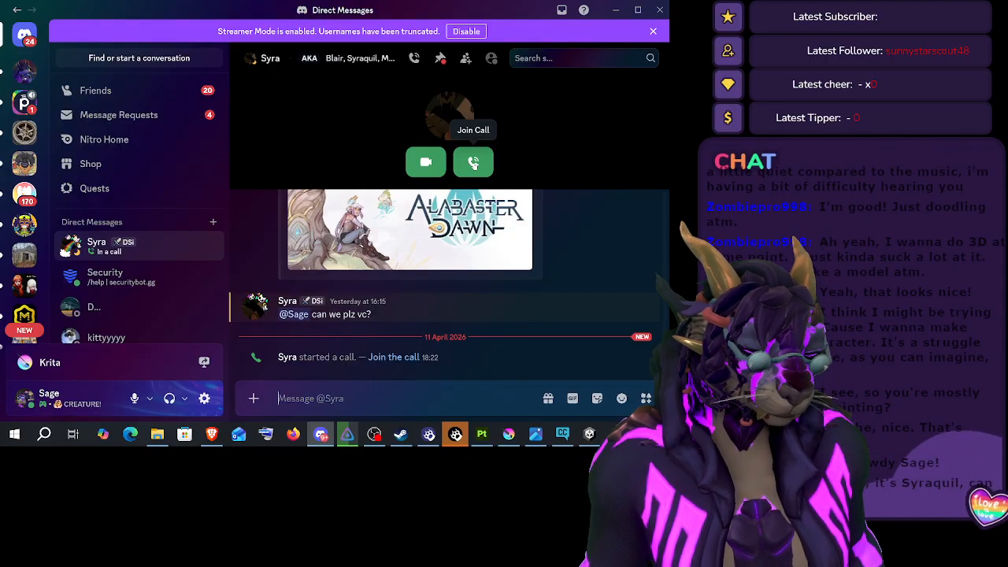
{"action": "left_click", "coordinate": [473, 162]}
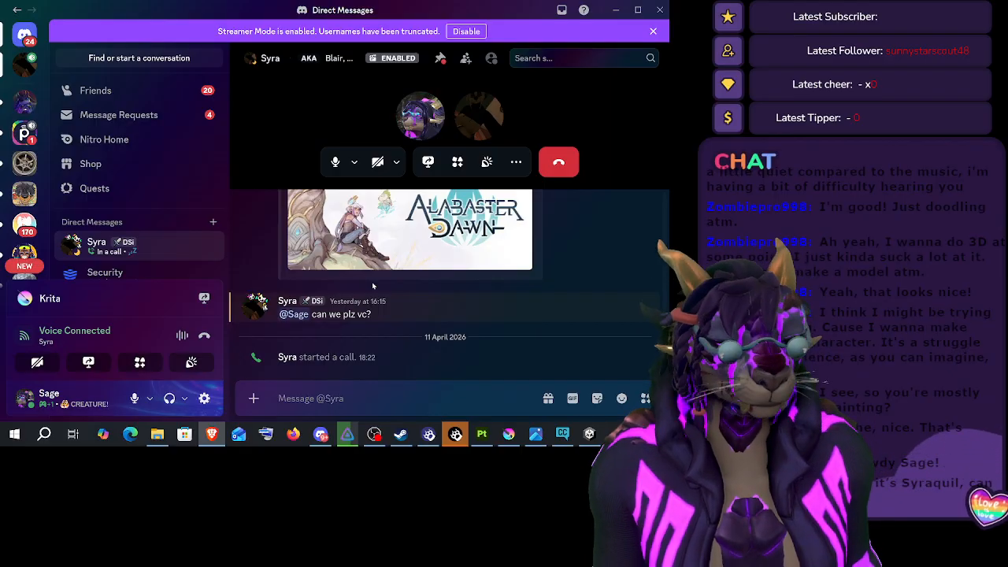
Step: Check the music in Jellyfin, then bring Kitavali_Main_Emissive.png in Krita back to front
{"action": "left_click", "coordinate": [347, 434]}
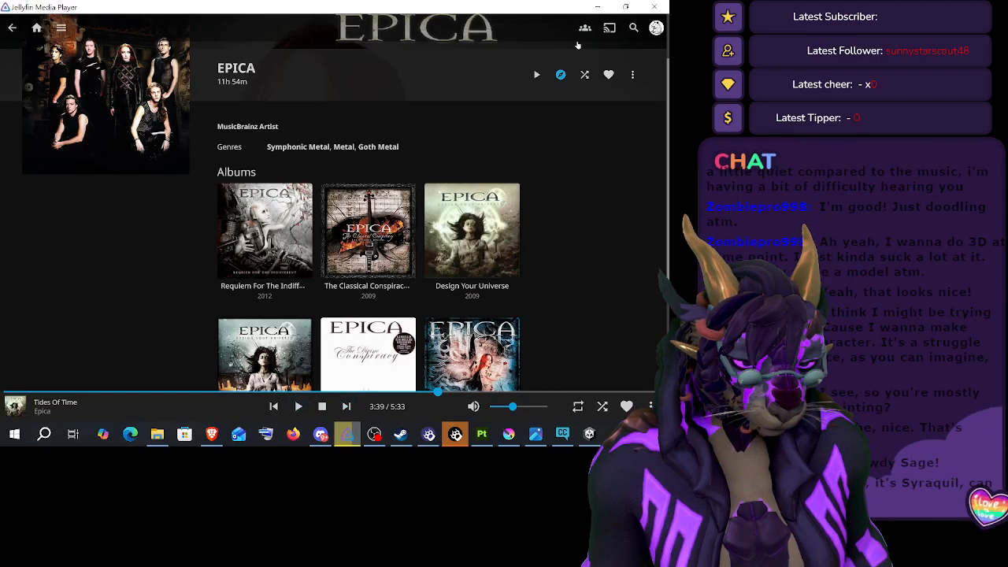
{"action": "key", "text": "alt+Tab"}
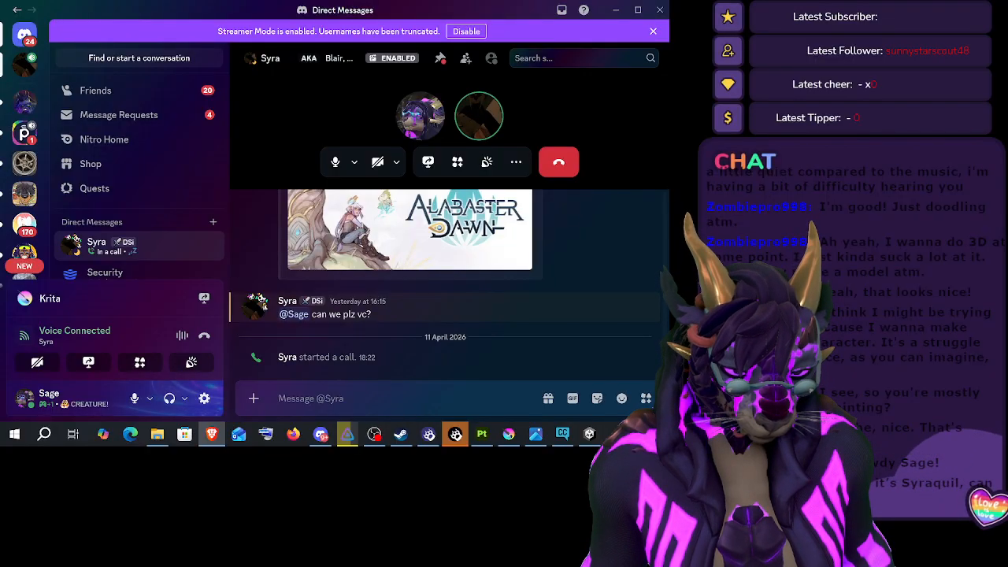
{"action": "mouse_move", "coordinate": [400, 434]}
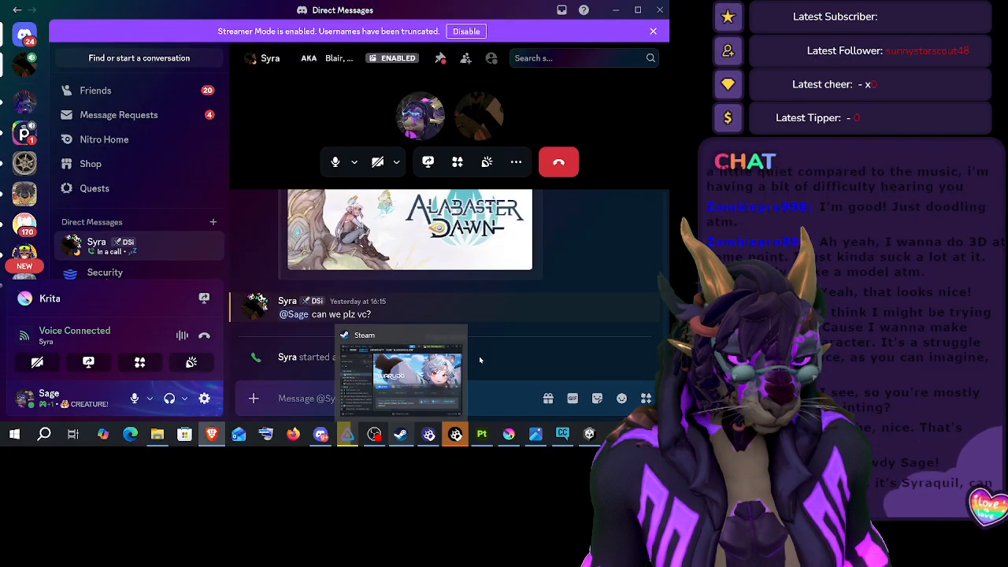
{"action": "mouse_move", "coordinate": [507, 437]}
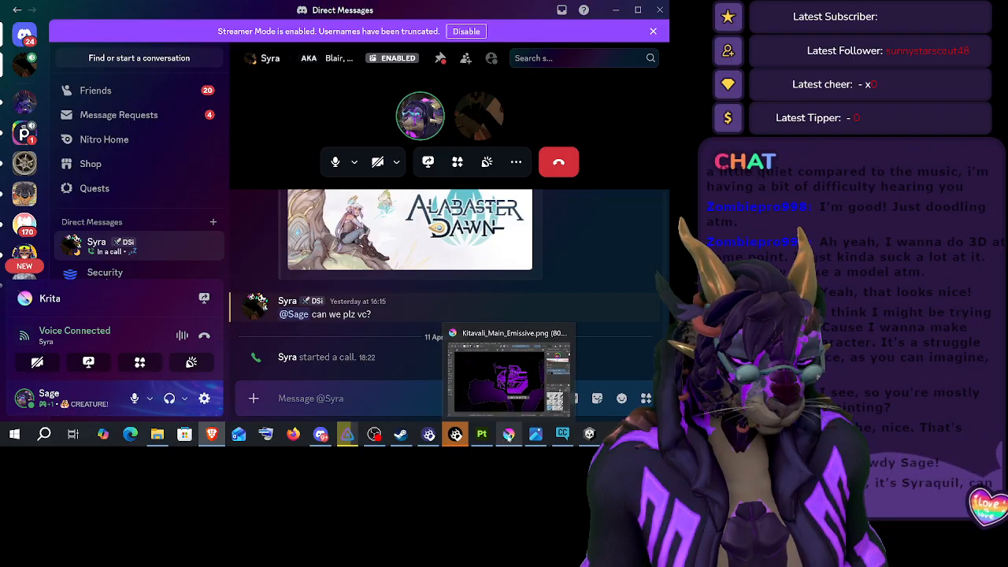
{"action": "left_click", "coordinate": [505, 439]}
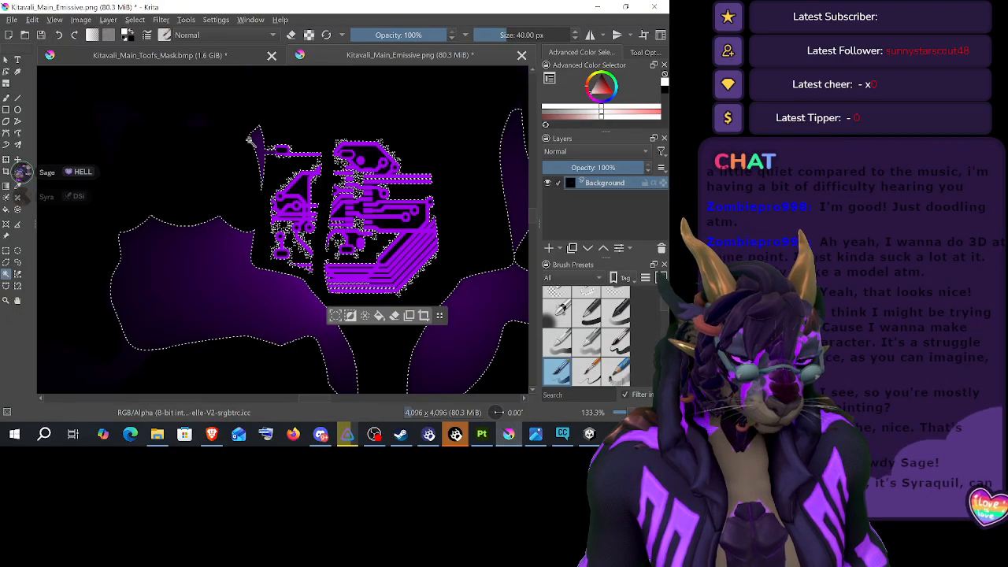
Step: Dismiss the File menu and clear the selection around the purple circuit pattern
{"action": "left_click", "coordinate": [12, 19]}
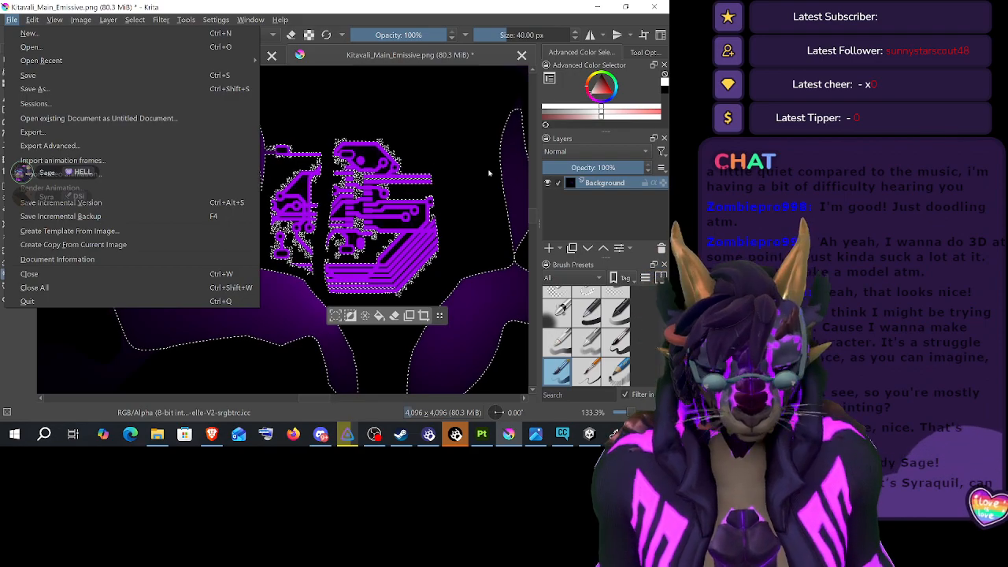
{"action": "left_click", "coordinate": [359, 167]}
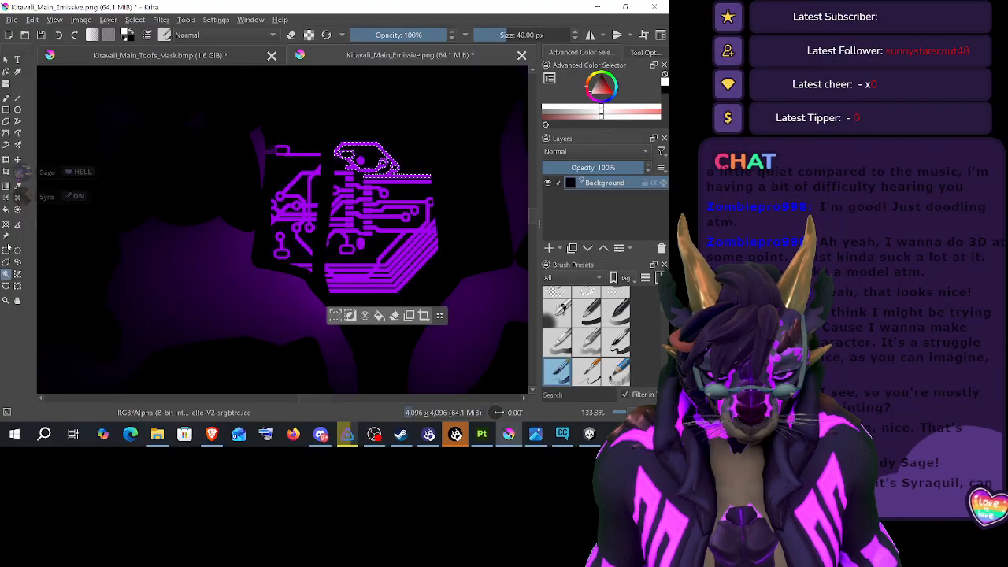
{"action": "scroll", "coordinate": [462, 144], "scroll_direction": "down", "scroll_amount": 2}
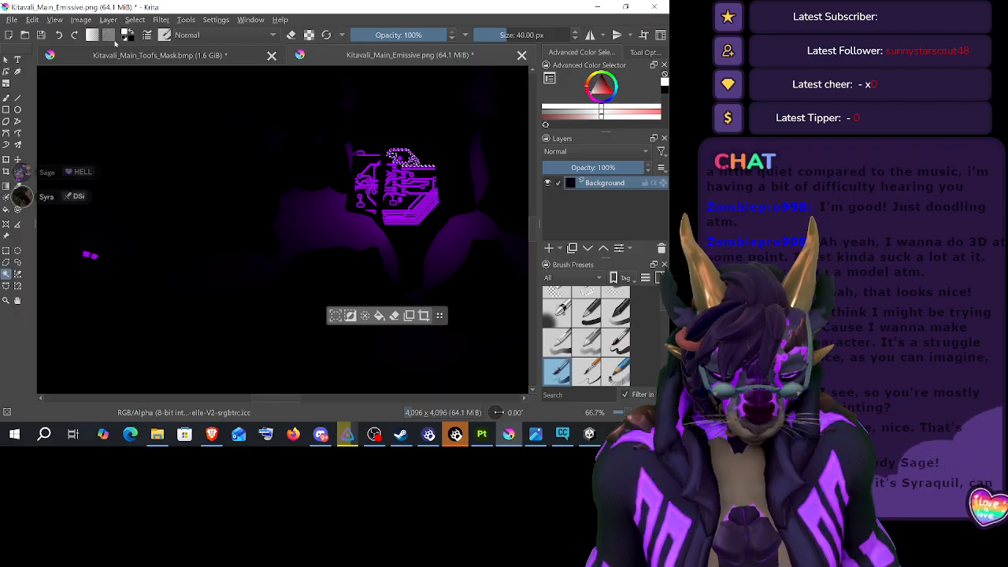
{"action": "scroll", "coordinate": [434, 232], "scroll_direction": "up", "scroll_amount": 3}
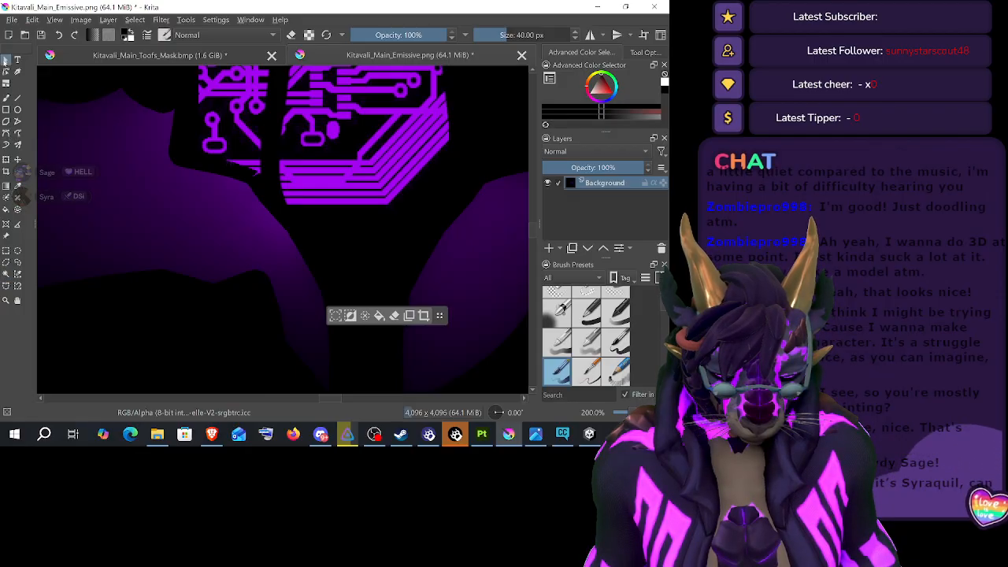
Step: Switch to the Freehand Brush and paint a black test stroke on the emissive texture
{"action": "left_click", "coordinate": [6, 60]}
{"action": "left_click", "coordinate": [6, 97]}
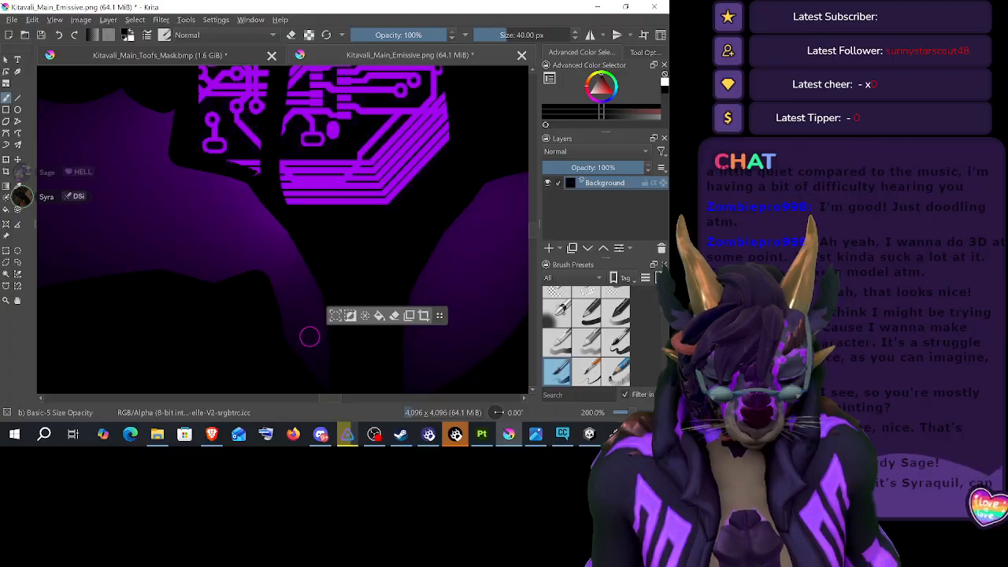
{"action": "left_click_drag", "start_coordinate": [346, 378], "coordinate": [322, 369]}
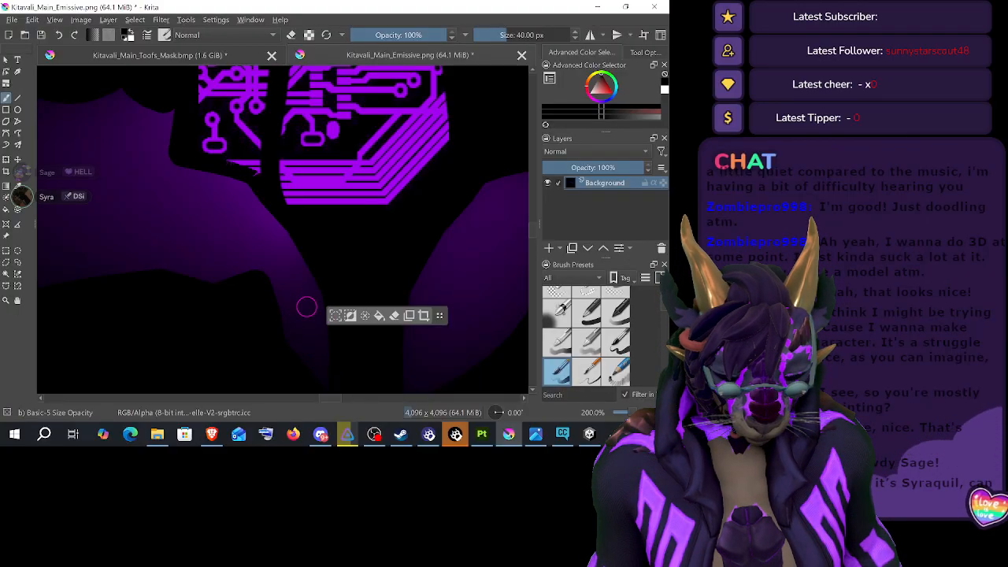
{"action": "left_click", "coordinate": [560, 248]}
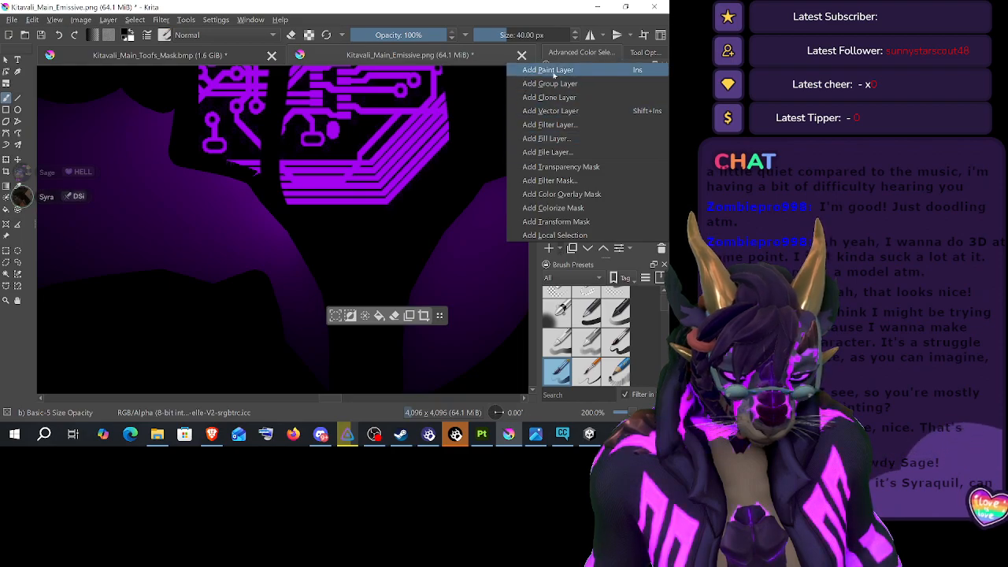
Step: Add Paint Layer 1 and paint black over the purple glow
{"action": "left_click", "coordinate": [551, 70]}
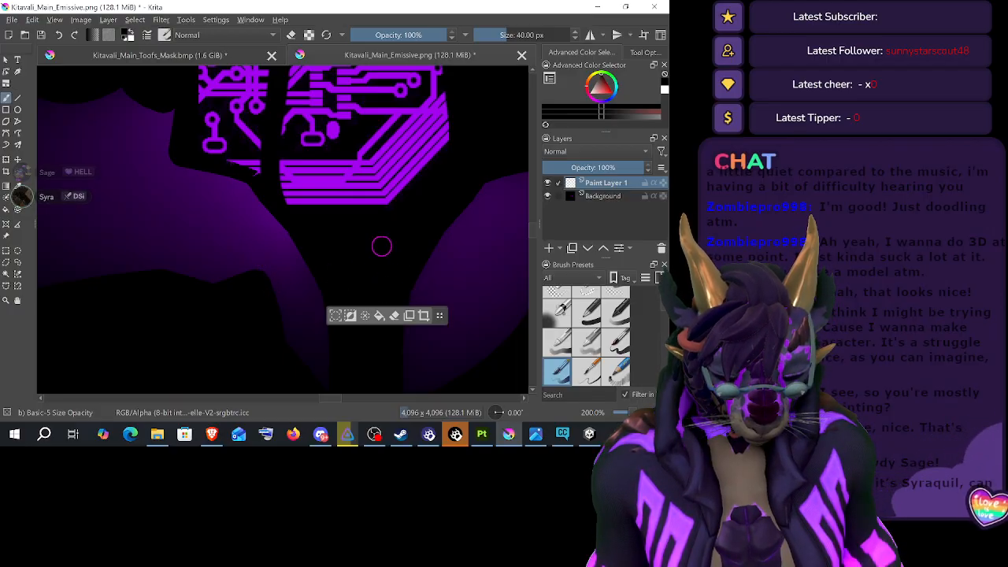
{"action": "scroll", "coordinate": [383, 243], "scroll_direction": "down", "scroll_amount": 8}
{"action": "scroll", "coordinate": [362, 237], "scroll_direction": "up", "scroll_amount": 5}
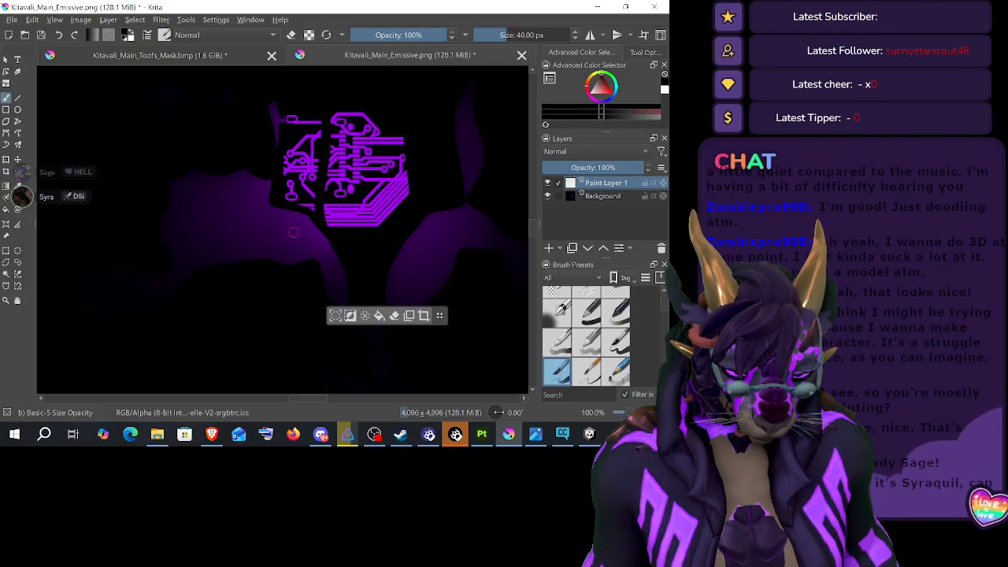
{"action": "left_click_drag", "start_coordinate": [226, 216], "coordinate": [347, 270]}
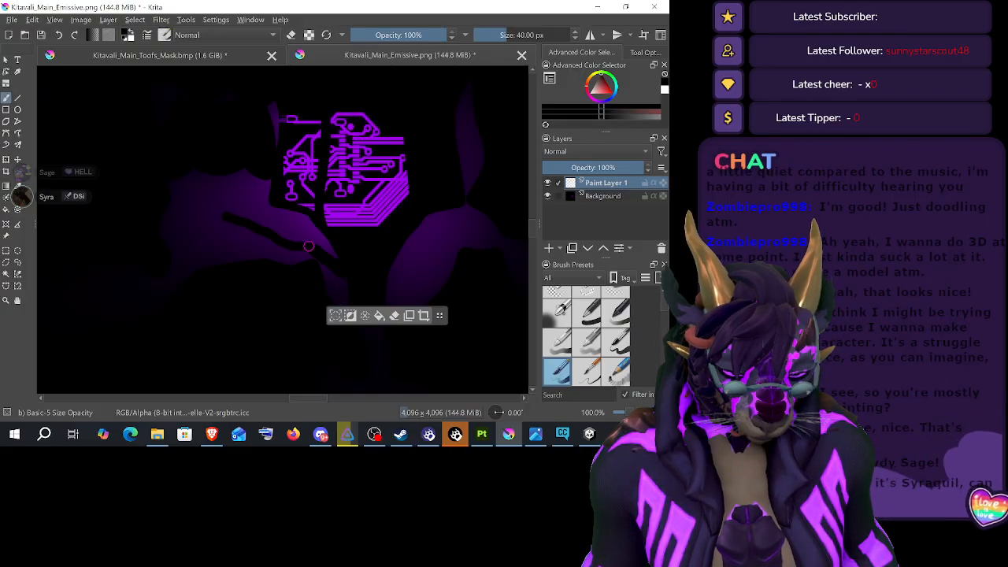
{"action": "left_click_drag", "start_coordinate": [309, 230], "coordinate": [338, 255]}
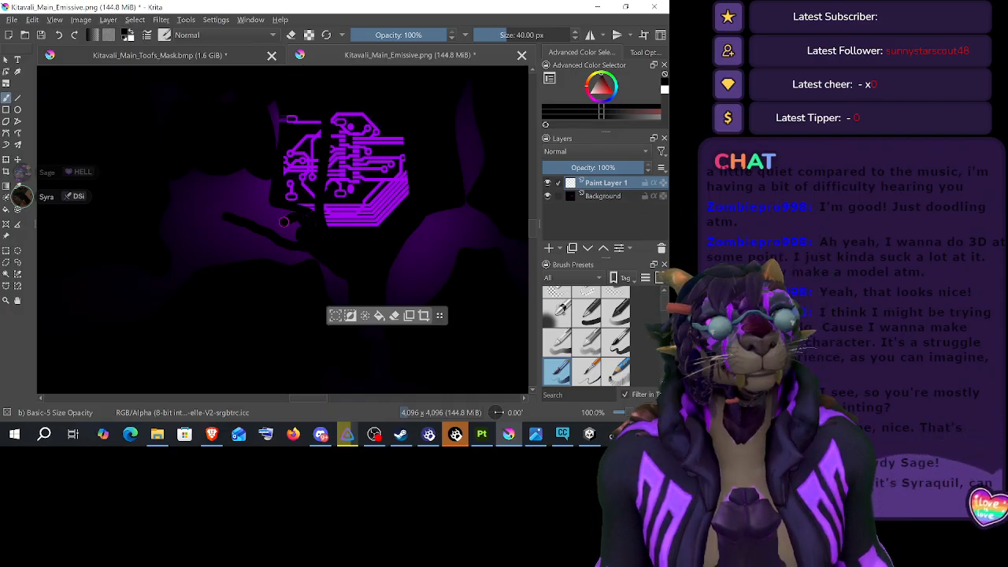
{"action": "scroll", "coordinate": [297, 224], "scroll_direction": "up", "scroll_amount": 2, "text": "ctrl"}
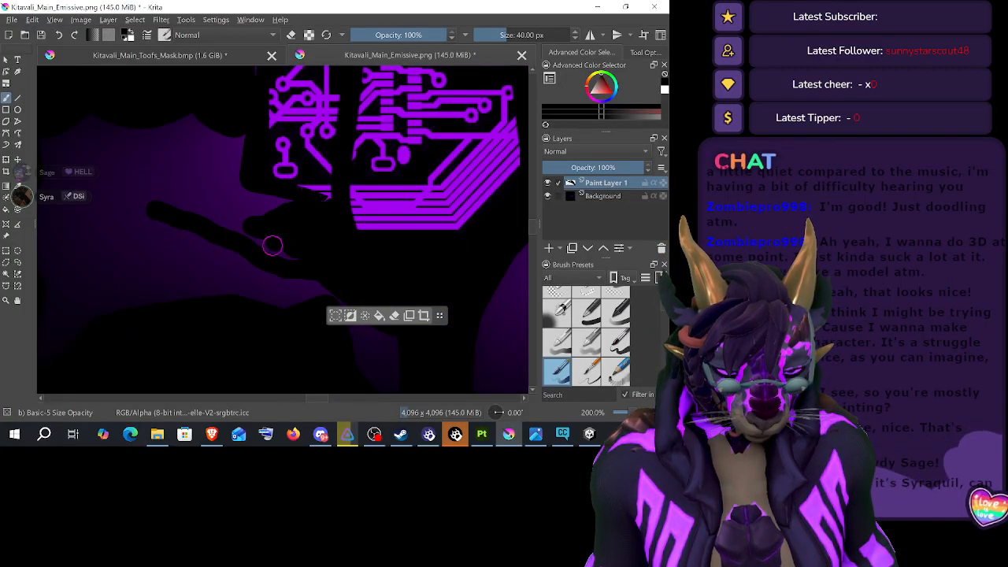
{"action": "scroll", "coordinate": [252, 264], "scroll_direction": "down", "scroll_amount": 3, "text": "ctrl"}
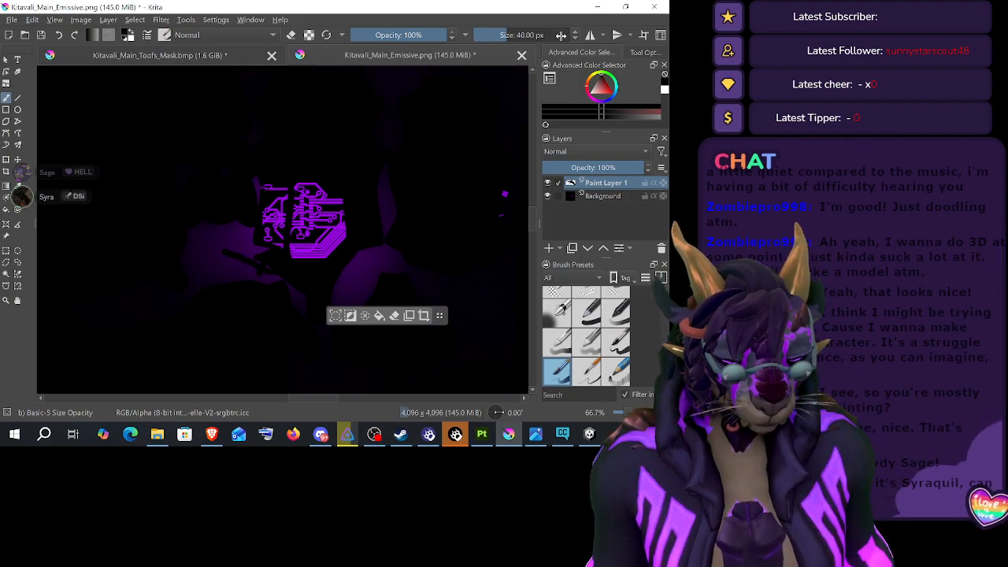
Step: Enlarge the brush to about 147 px and paint out the purple patch left of the circuit art
{"action": "double_click", "coordinate": [562, 37]}
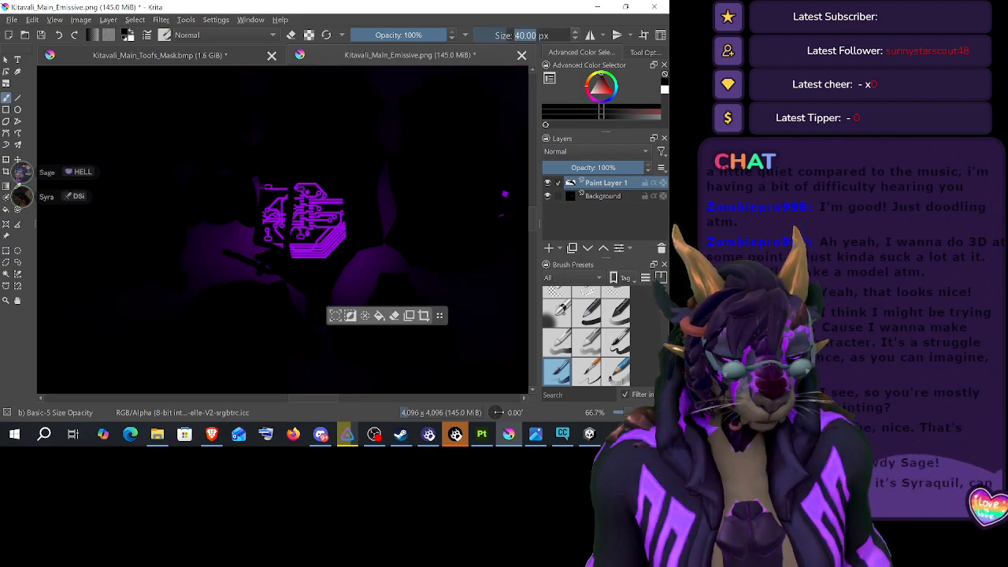
{"action": "left_click", "coordinate": [515, 35]}
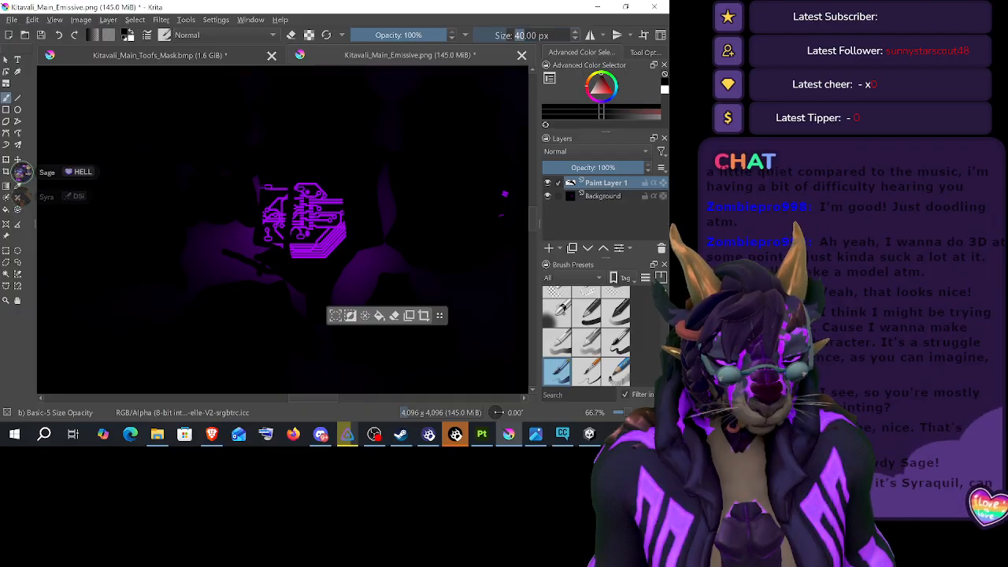
{"action": "left_click", "coordinate": [470, 139]}
{"action": "left_click_drag", "start_coordinate": [514, 36], "coordinate": [524, 36]}
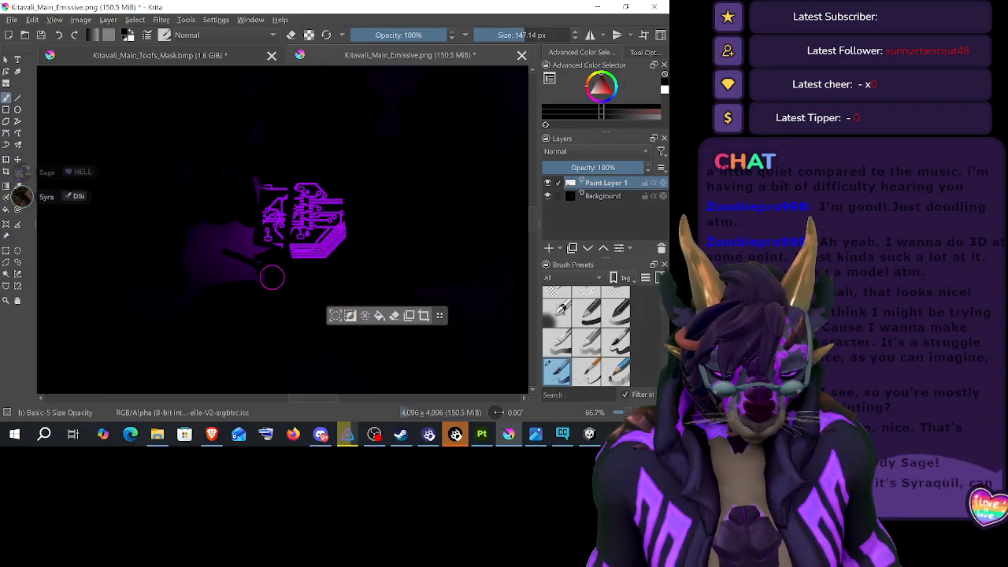
{"action": "mouse_move", "coordinate": [174, 288]}
{"action": "left_mouse_down"}
{"action": "mouse_move", "coordinate": [192, 199]}
{"action": "mouse_move", "coordinate": [194, 266]}
{"action": "mouse_move", "coordinate": [204, 215]}
{"action": "mouse_move", "coordinate": [212, 261]}
{"action": "mouse_move", "coordinate": [218, 210]}
{"action": "mouse_move", "coordinate": [226, 263]}
{"action": "mouse_move", "coordinate": [231, 228]}
{"action": "mouse_move", "coordinate": [198, 213]}
{"action": "mouse_move", "coordinate": [203, 244]}
{"action": "mouse_move", "coordinate": [249, 260]}
{"action": "left_mouse_up"}
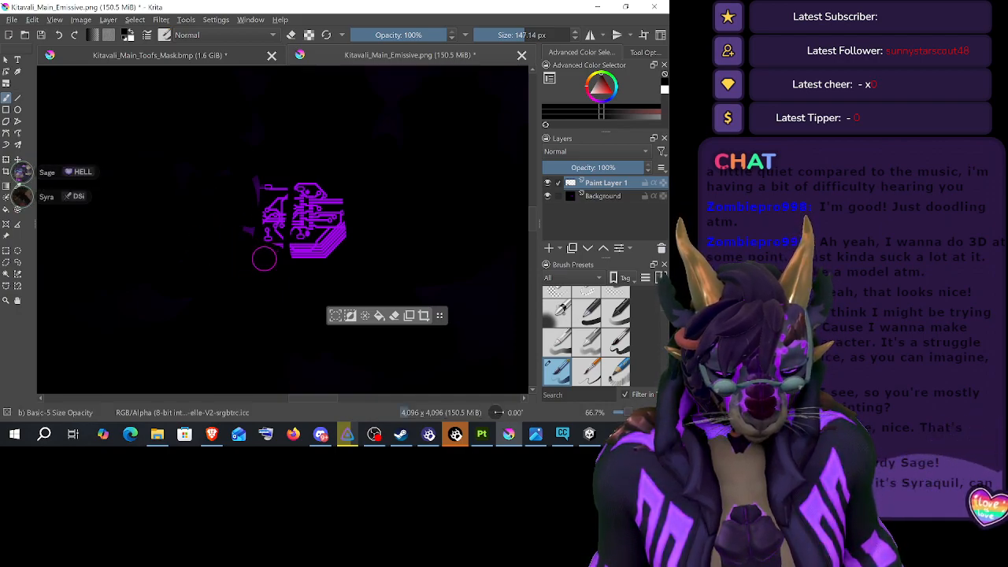
{"action": "left_click_drag", "start_coordinate": [246, 216], "coordinate": [249, 180]}
{"action": "scroll", "coordinate": [249, 180], "scroll_direction": "up", "scroll_amount": 5}
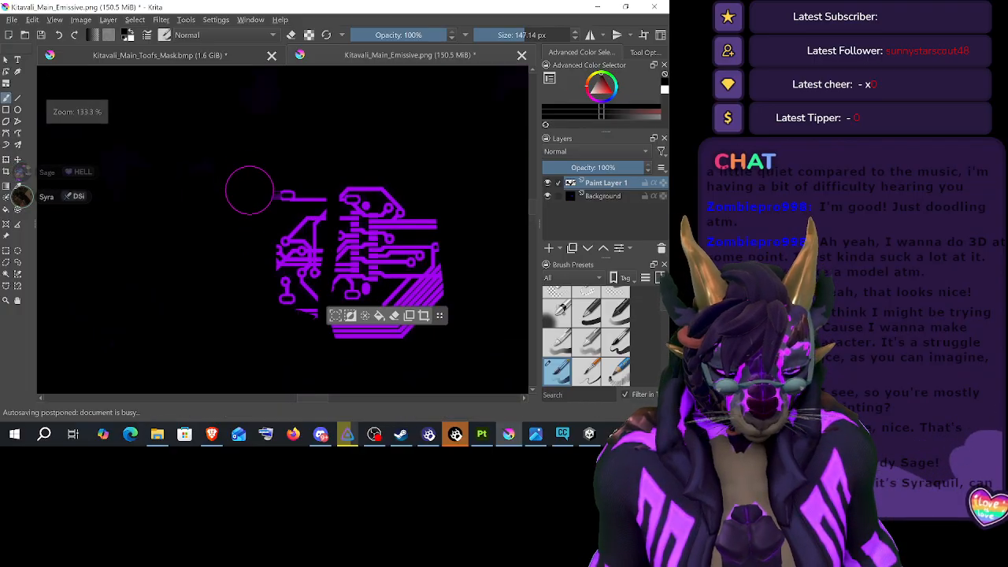
{"action": "scroll", "coordinate": [249, 192], "scroll_direction": "down", "scroll_amount": 5}
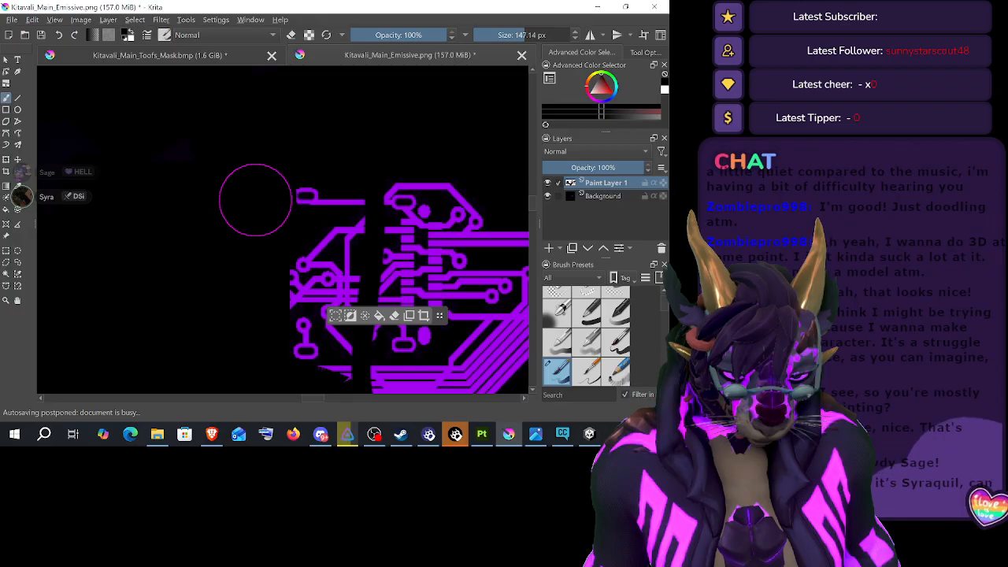
{"action": "scroll", "coordinate": [147, 283], "scroll_direction": "down", "scroll_amount": 1}
{"action": "scroll", "coordinate": [148, 282], "scroll_direction": "up", "scroll_amount": 2}
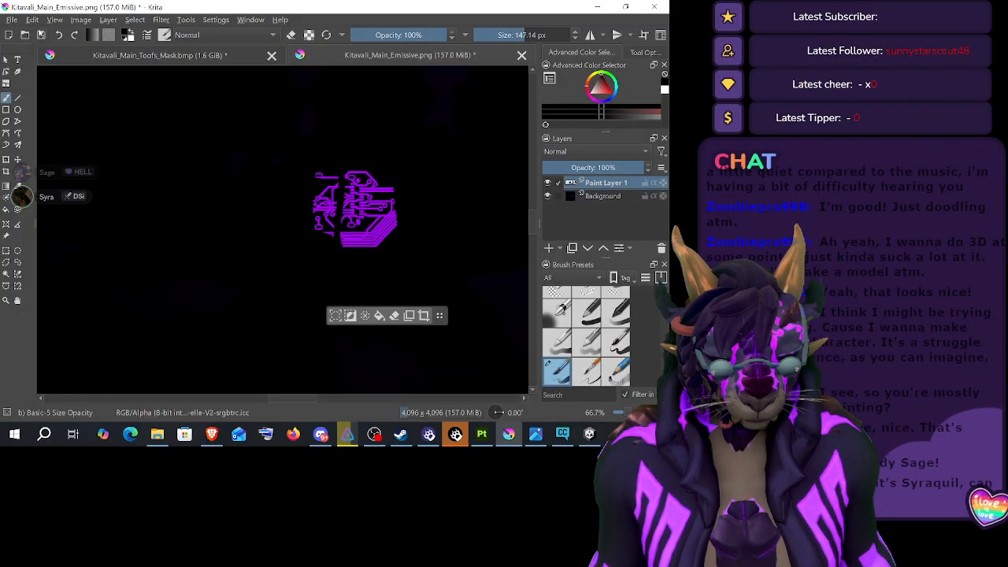
Step: Save a copy as Kitavali_Main_mask.png, accepting the default PNG export options
{"action": "left_click", "coordinate": [12, 19]}
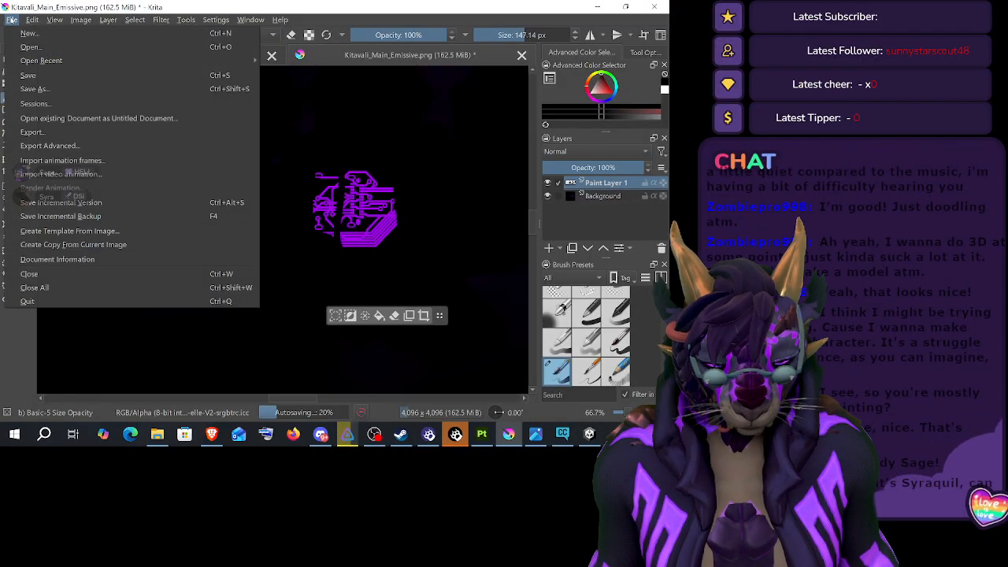
{"action": "left_click", "coordinate": [78, 92]}
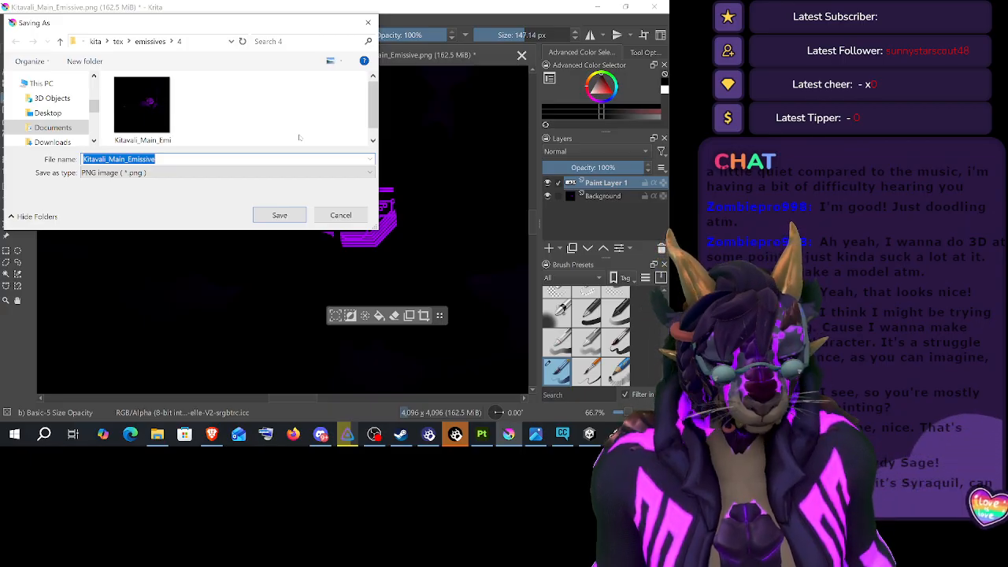
{"action": "left_click", "coordinate": [142, 160]}
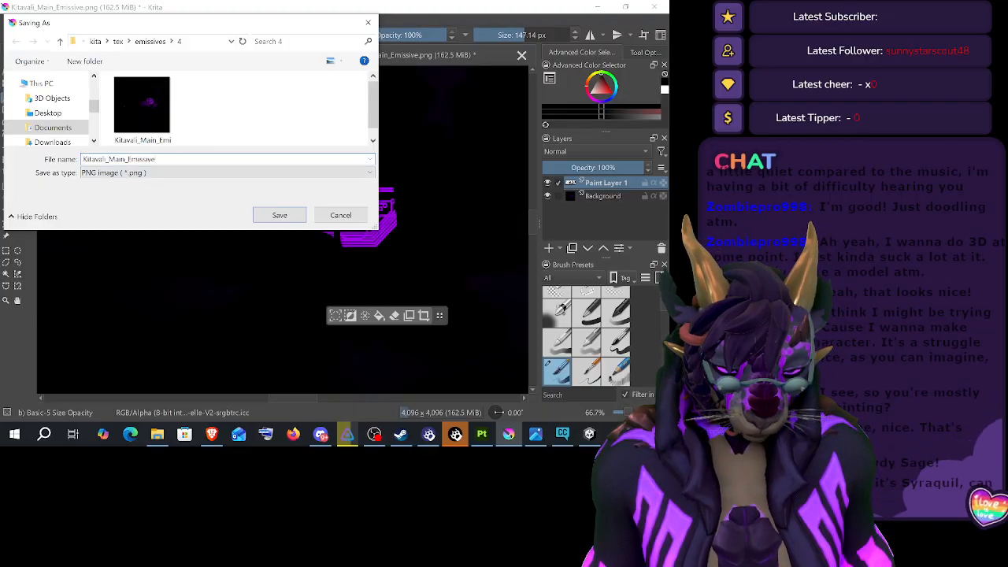
{"action": "double_click", "coordinate": [142, 160]}
{"action": "left_click", "coordinate": [153, 160]}
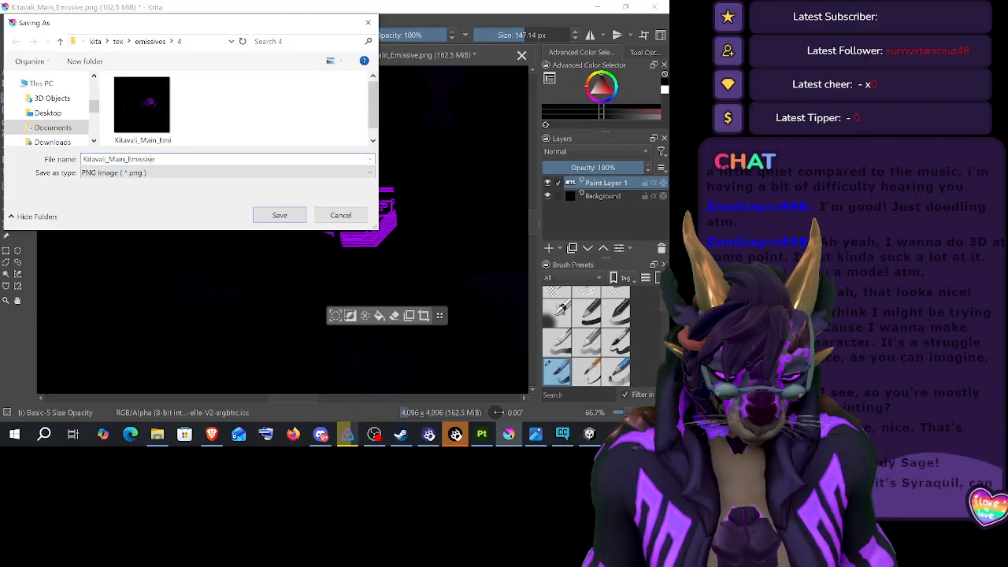
{"action": "key", "text": "BackSpace"}
{"action": "key", "text": "BackSpace"}
{"action": "key", "text": "BackSpace"}
{"action": "key", "text": "BackSpace"}
{"action": "key", "text": "BackSpace"}
{"action": "key", "text": "BackSpace"}
{"action": "key", "text": "BackSpace"}
{"action": "key", "text": "BackSpace"}
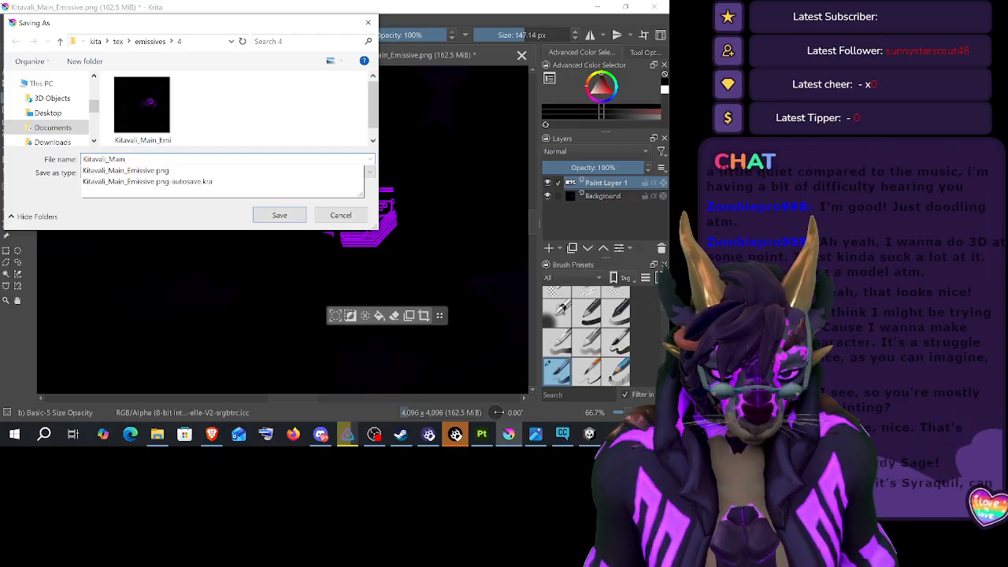
{"action": "left_click", "coordinate": [148, 170]}
{"action": "left_click", "coordinate": [148, 159]}
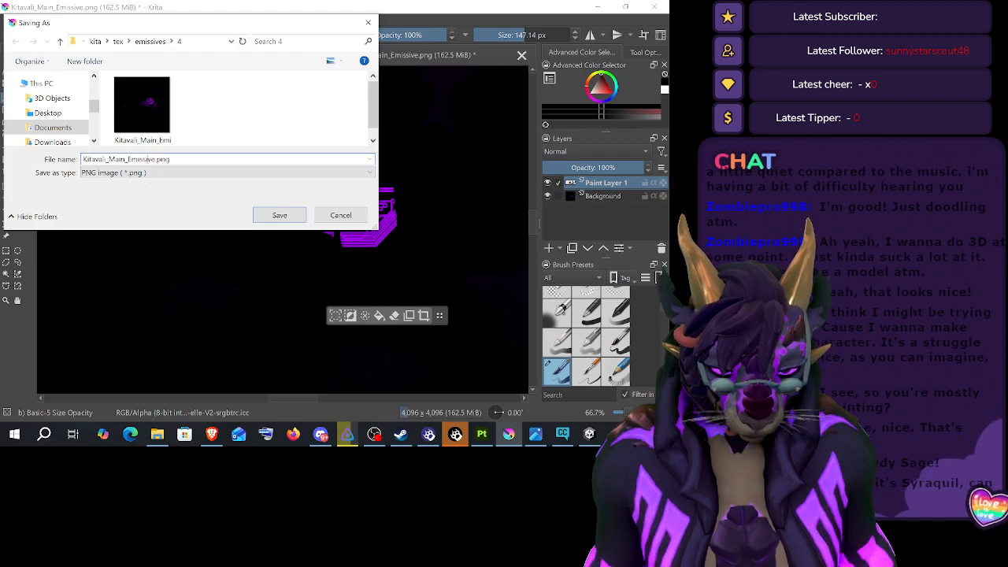
{"action": "double_click", "coordinate": [142, 159]}
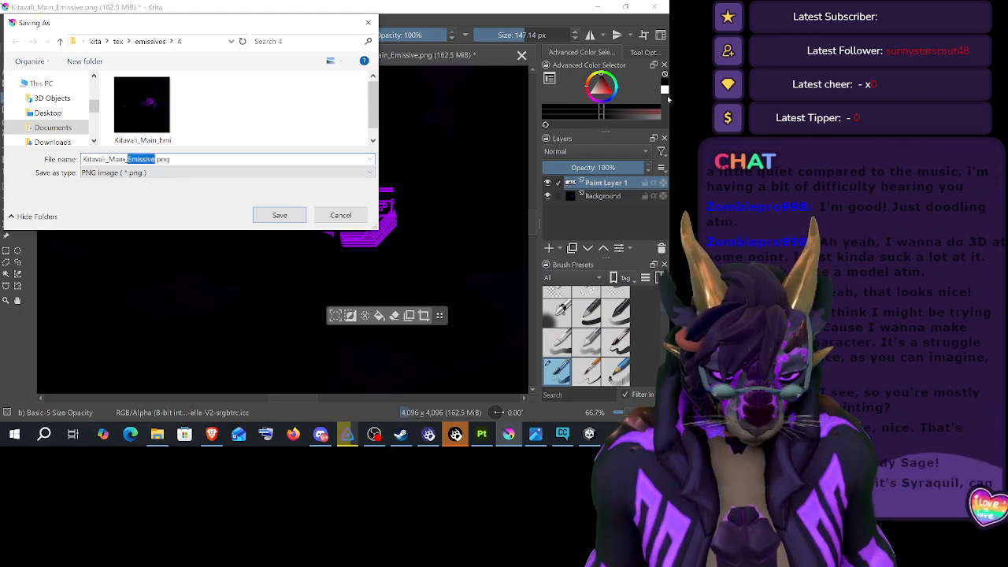
{"action": "type", "text": "ma"}
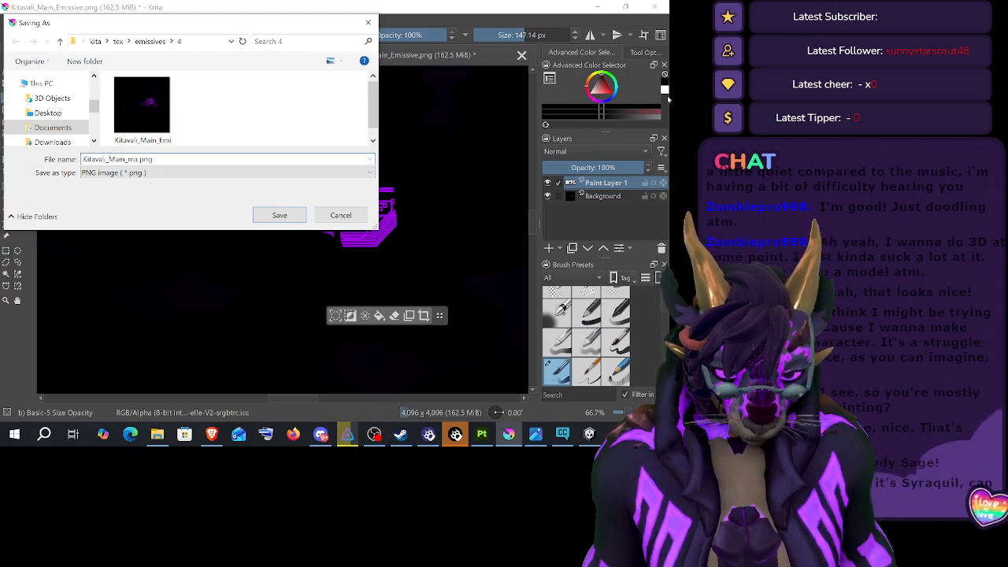
{"action": "type", "text": "x"}
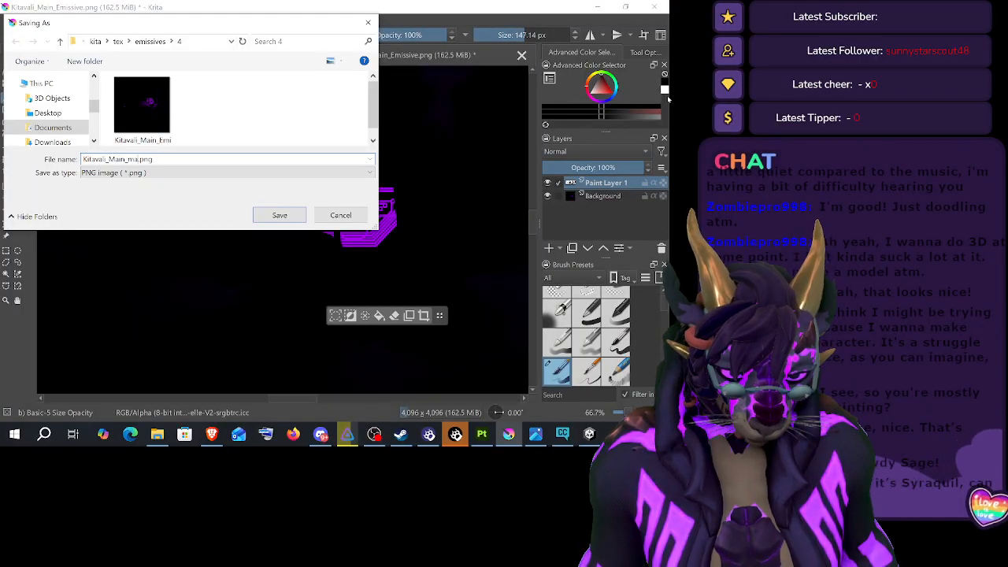
{"action": "key", "text": "Return"}
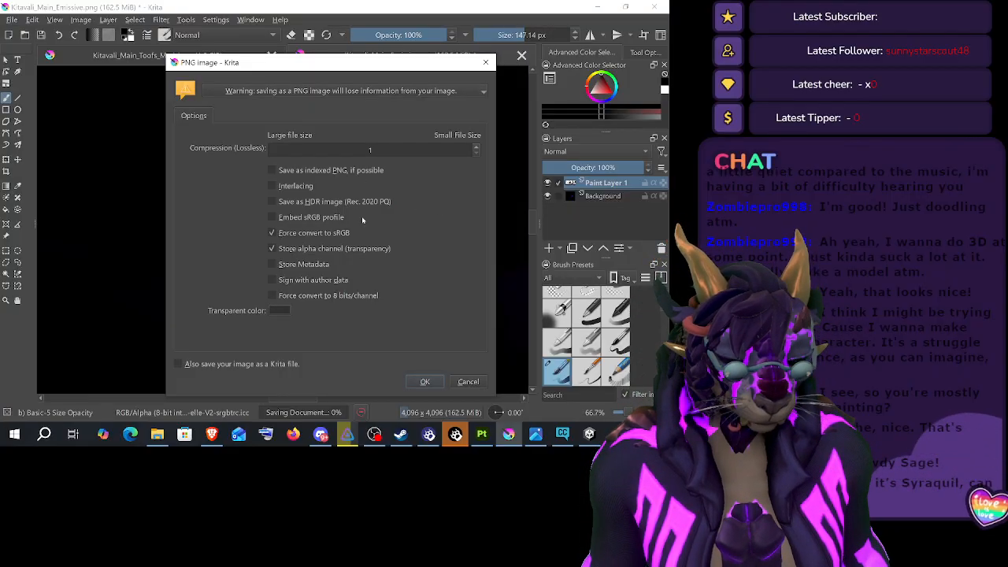
{"action": "left_click", "coordinate": [426, 382]}
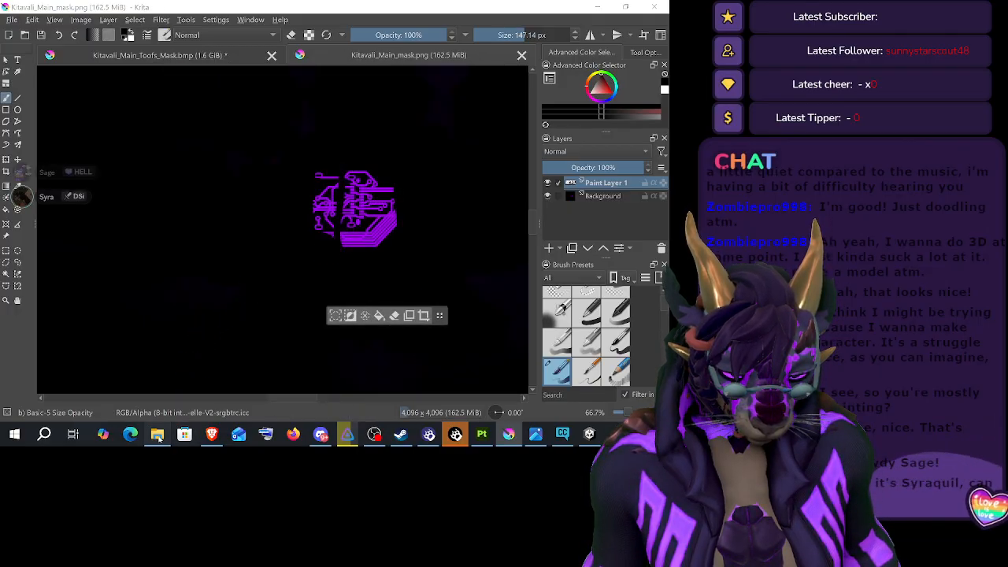
Step: Confirm Kitavali_Main_mask now appears beside Kitavali_Main_Emissive in the emissives 4 folder
{"action": "left_click", "coordinate": [157, 434]}
{"action": "left_click", "coordinate": [212, 90]}
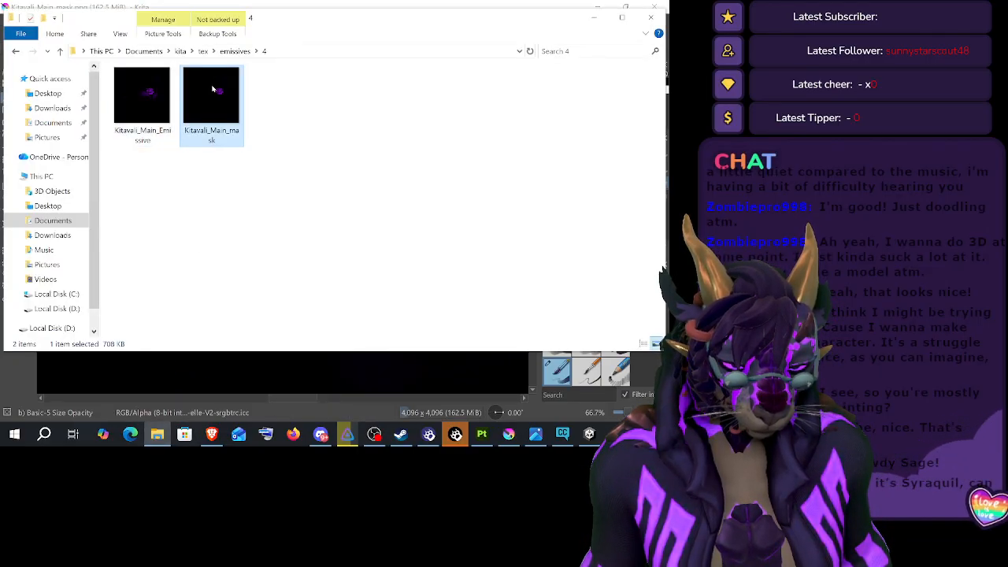
{"action": "right_click", "coordinate": [212, 89]}
{"action": "left_click", "coordinate": [432, 230]}
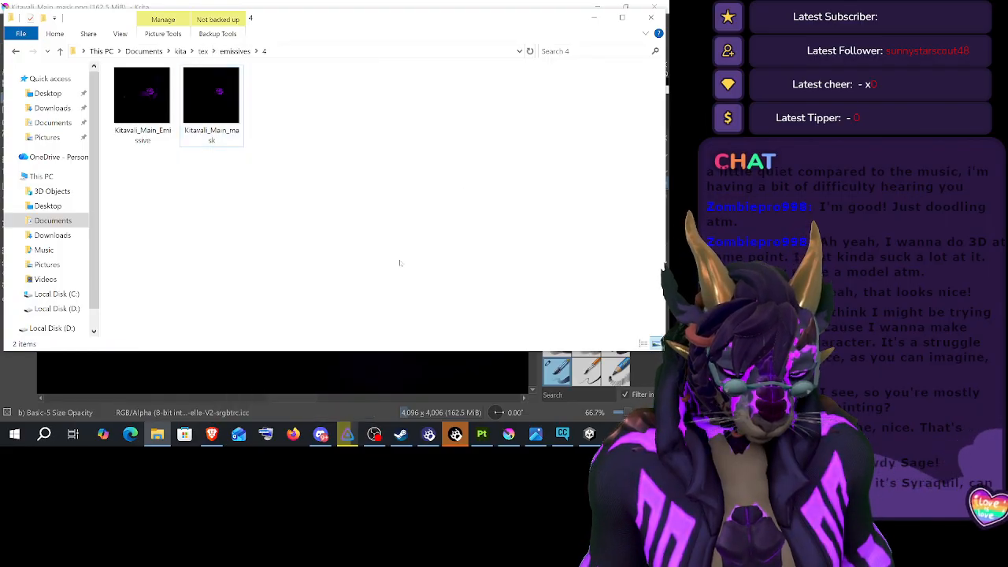
{"action": "left_click", "coordinate": [211, 434]}
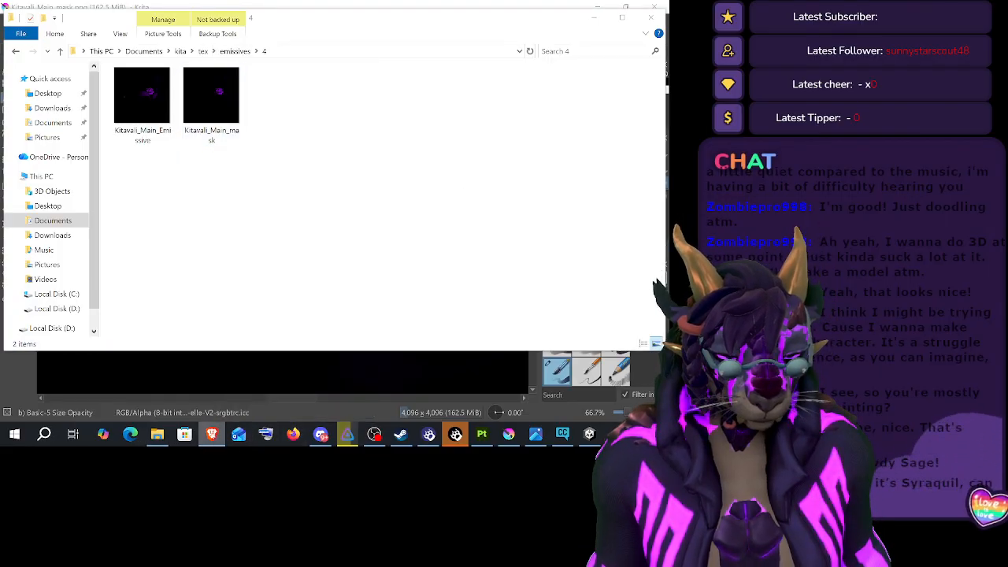
{"action": "left_click", "coordinate": [211, 434]}
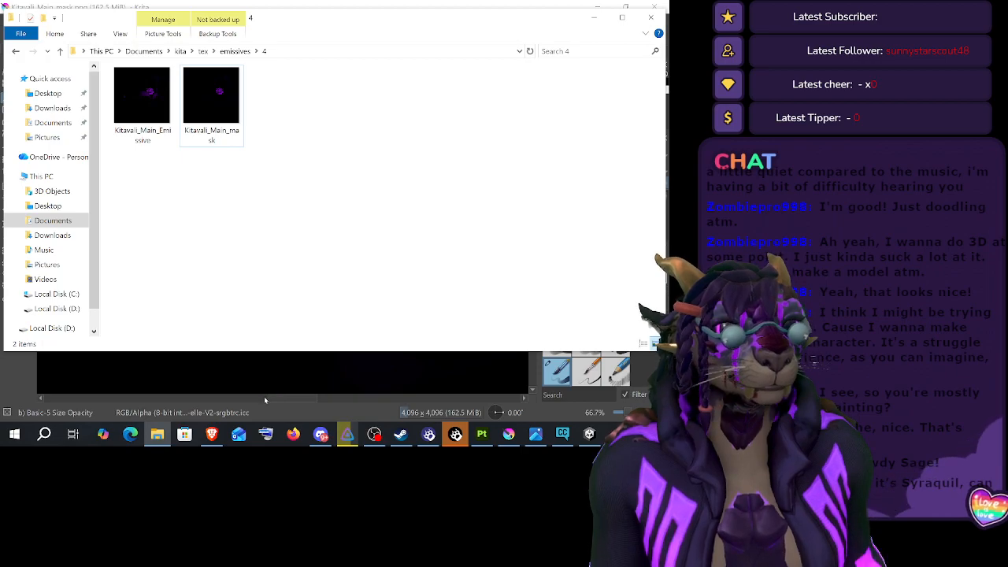
Step: Open a new Brave window from its taskbar icon and maximise it
{"action": "left_click", "coordinate": [215, 434]}
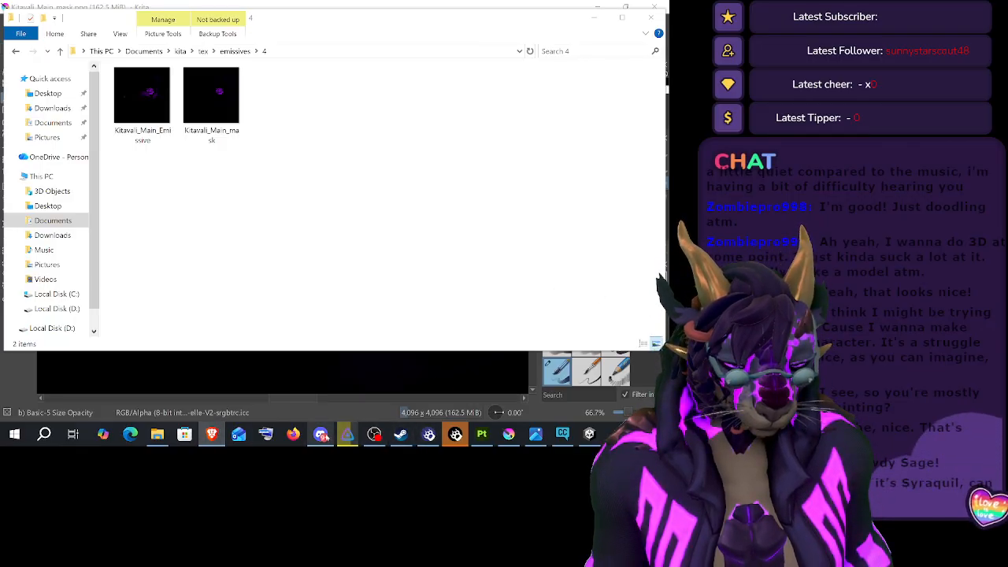
{"action": "mouse_move", "coordinate": [324, 437]}
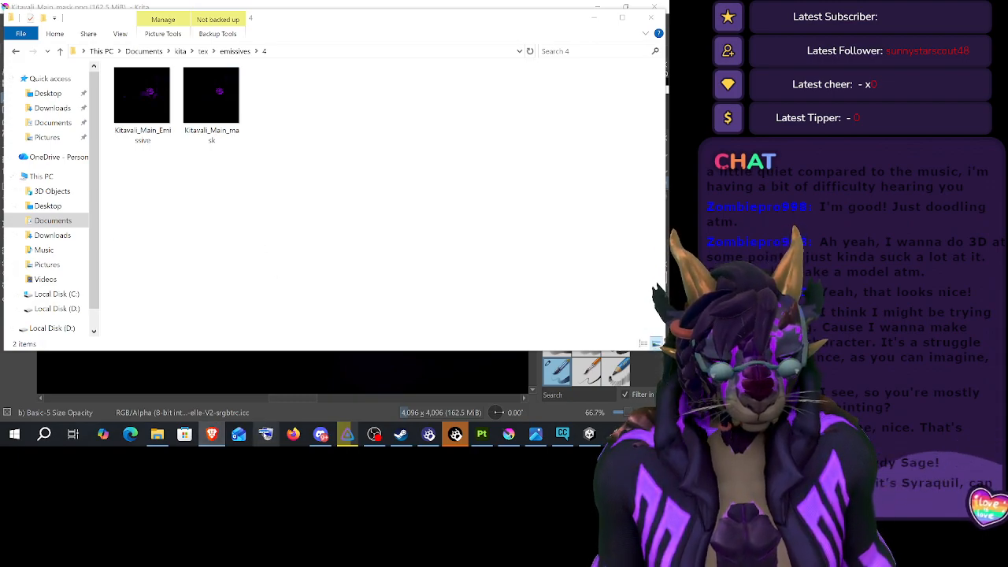
{"action": "mouse_move", "coordinate": [212, 434]}
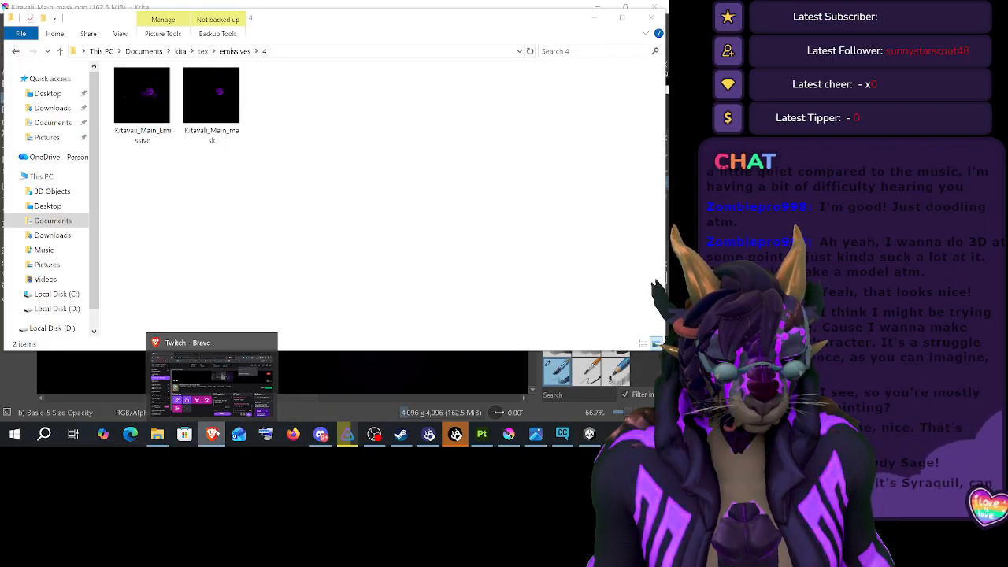
{"action": "right_click", "coordinate": [212, 434]}
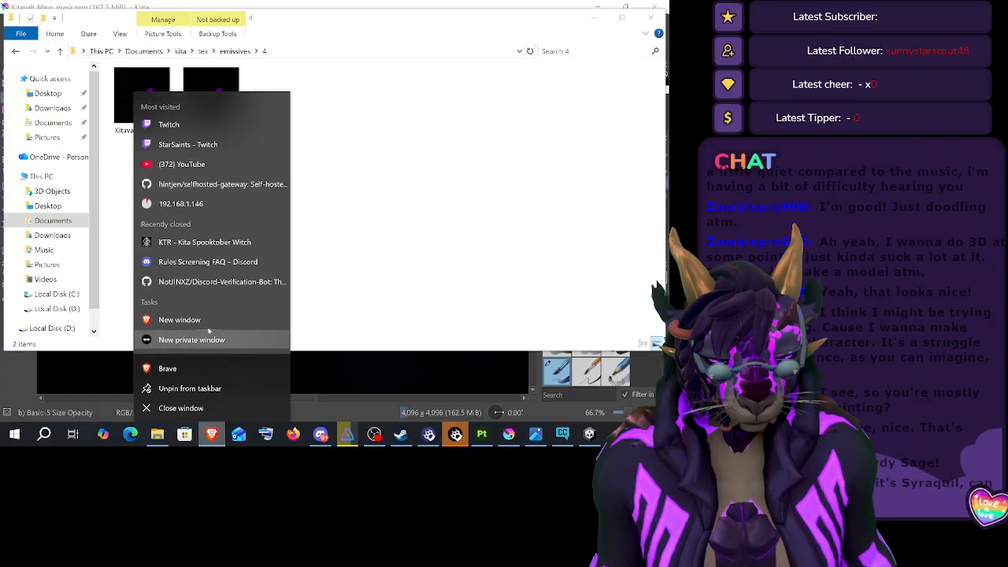
{"action": "left_click", "coordinate": [208, 321]}
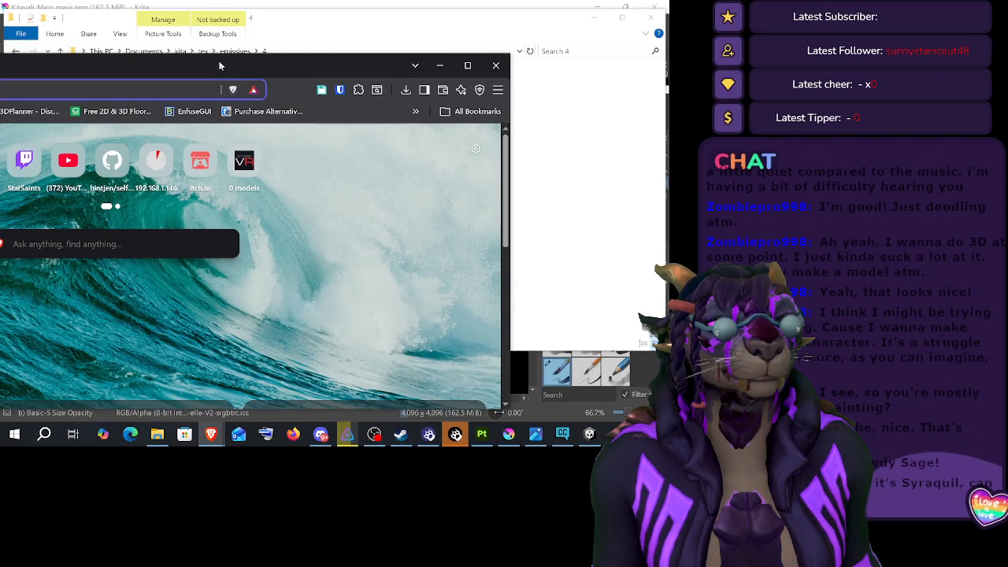
{"action": "left_click_drag", "start_coordinate": [220, 66], "coordinate": [516, 4]}
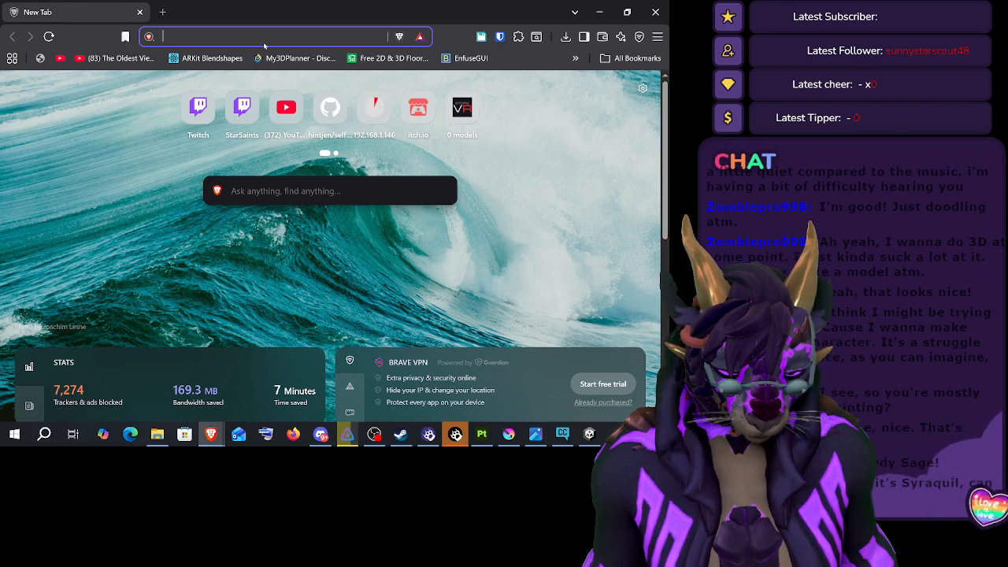
Step: Search 'monocrhome converter' and open the imageonline.co Make monochrome images tool
{"action": "type", "text": "monocr"}
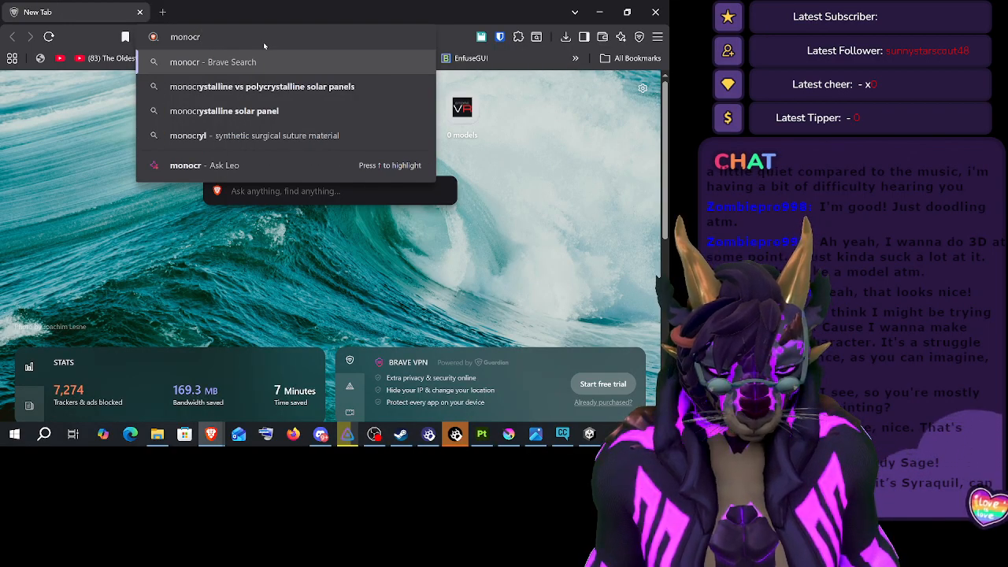
{"action": "type", "text": "home"}
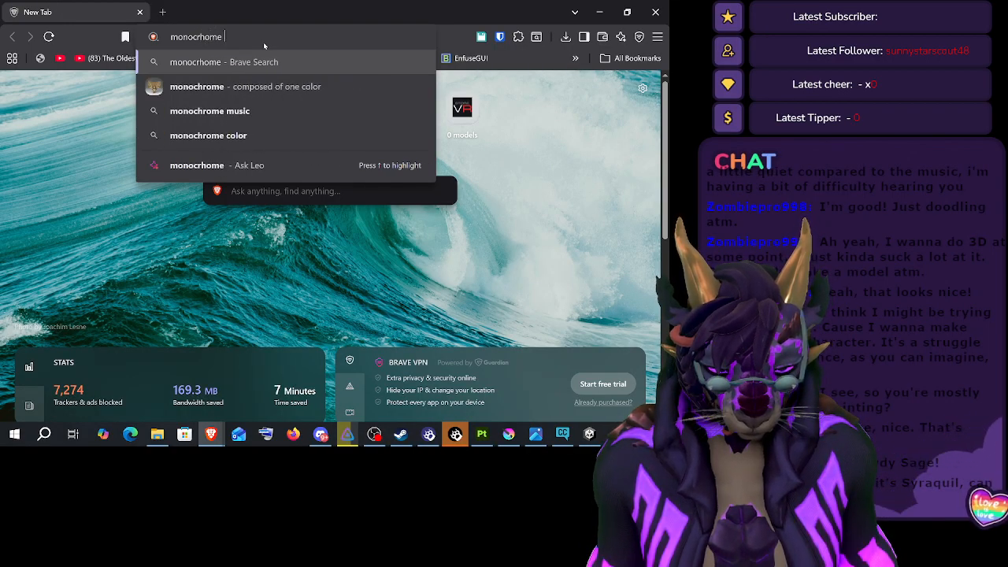
{"action": "type", "text": " conv"}
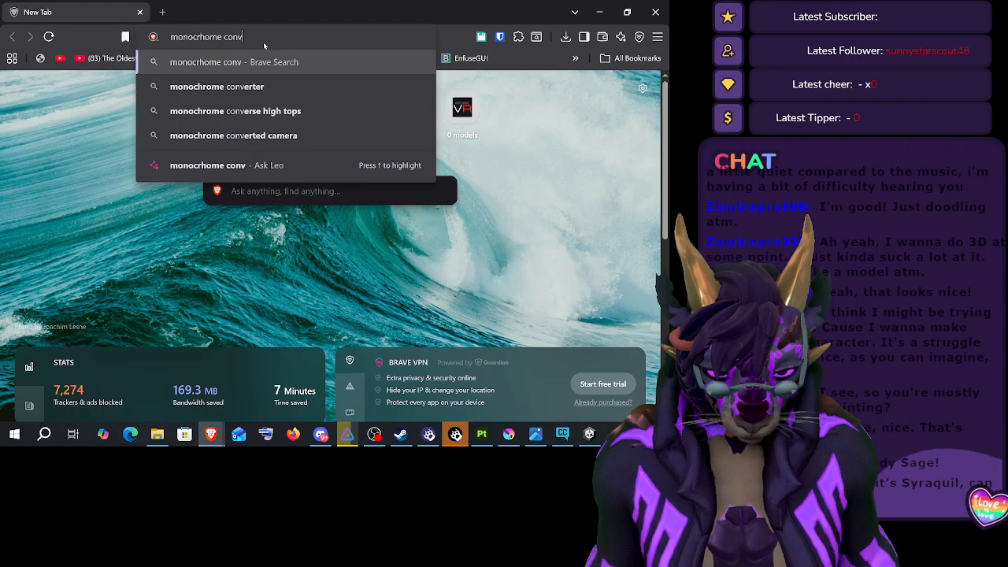
{"action": "type", "text": "erte"}
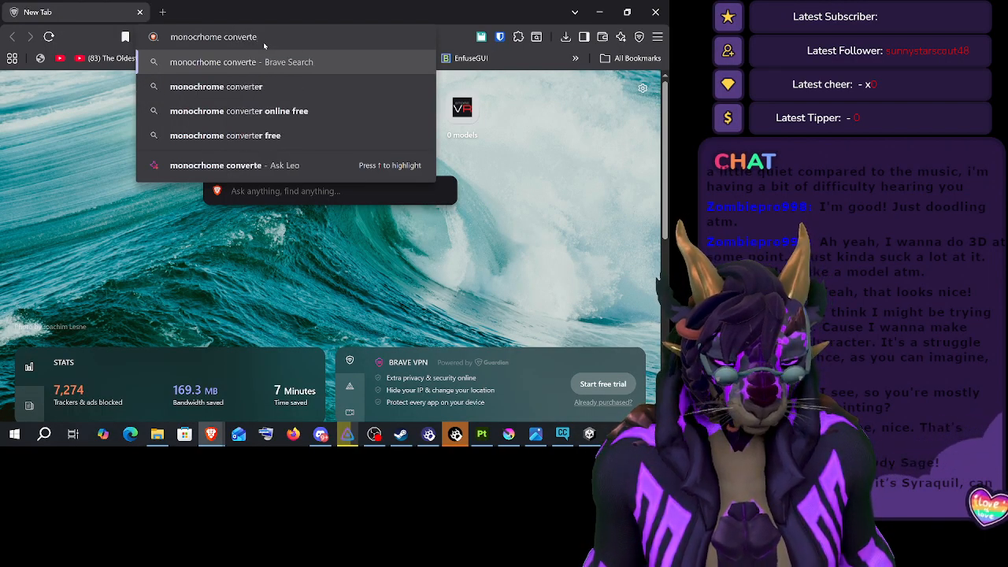
{"action": "type", "text": "r"}
{"action": "key", "text": "Return"}
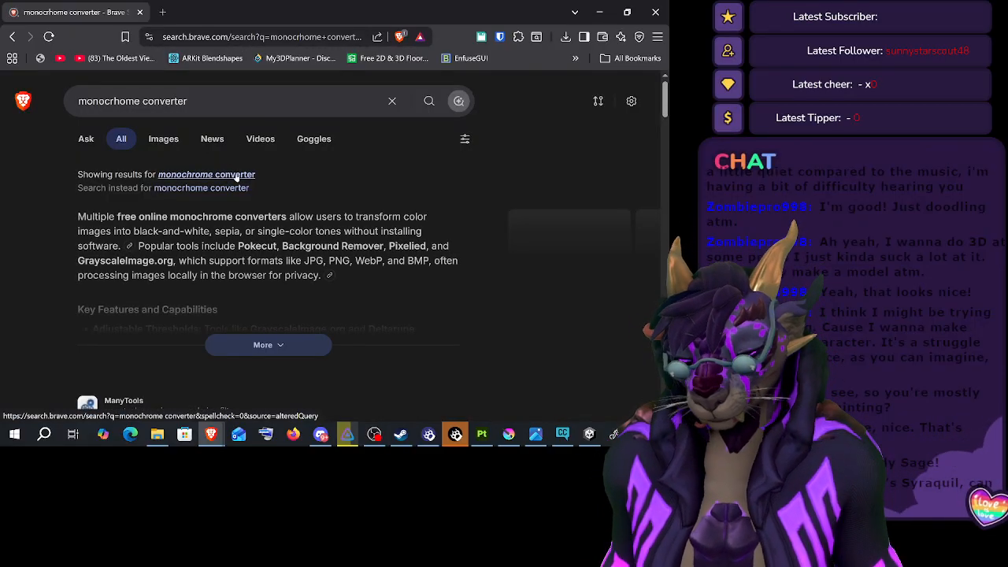
{"action": "scroll", "coordinate": [237, 177], "scroll_direction": "down", "scroll_amount": 1}
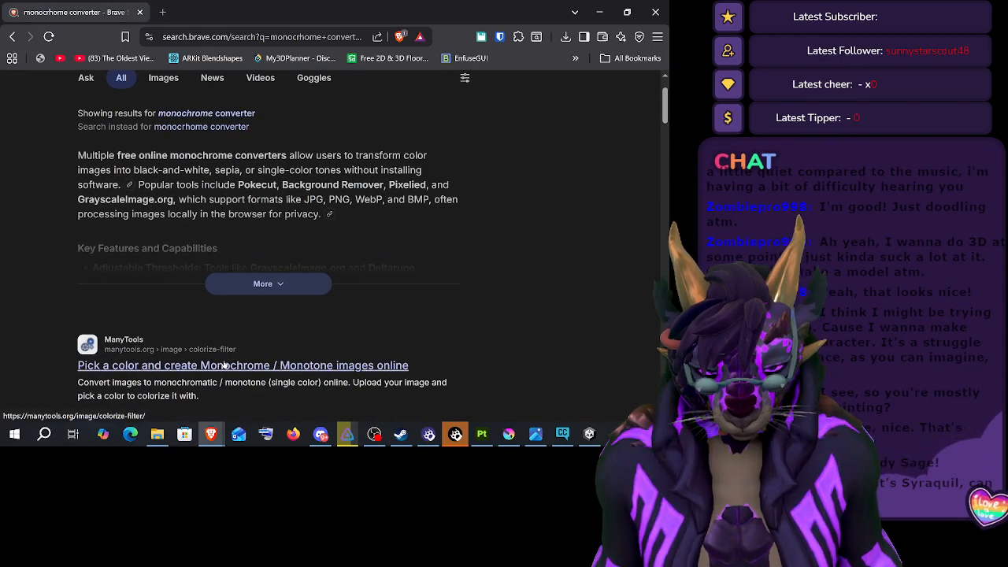
{"action": "scroll", "coordinate": [225, 364], "scroll_direction": "down", "scroll_amount": 3}
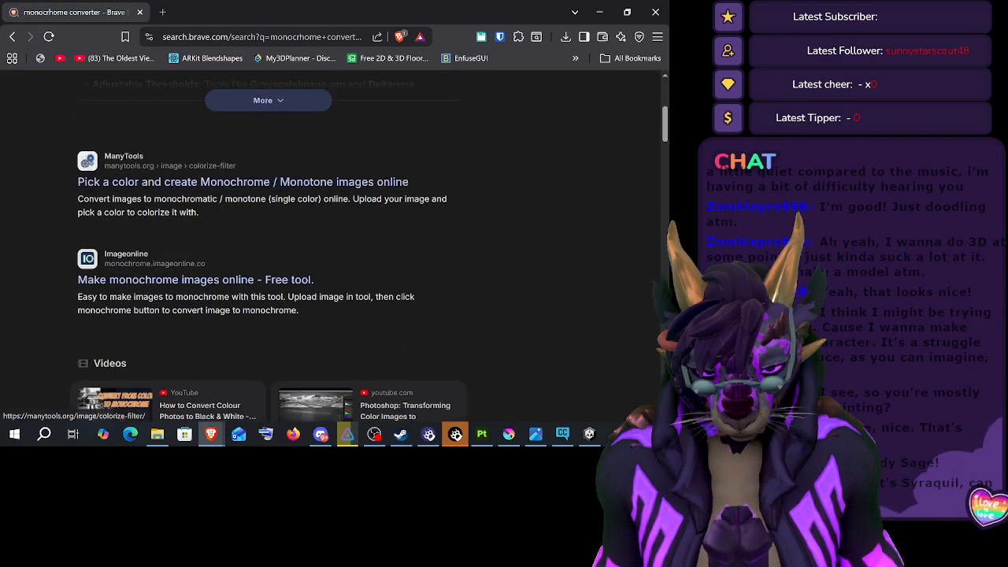
{"action": "left_click", "coordinate": [198, 282]}
{"action": "scroll", "coordinate": [252, 273], "scroll_direction": "down", "scroll_amount": 2}
{"action": "scroll", "coordinate": [250, 271], "scroll_direction": "down", "scroll_amount": 3}
{"action": "scroll", "coordinate": [196, 169], "scroll_direction": "up", "scroll_amount": 3}
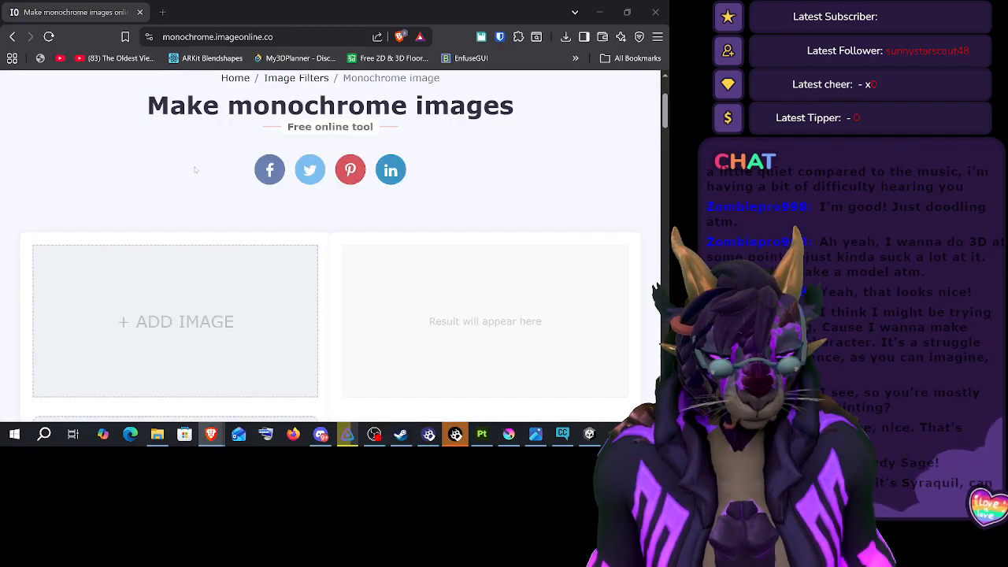
Step: Upload Kitavali_Main_mask.png from the emissives folder and convert it to monochrome
{"action": "left_click", "coordinate": [254, 260]}
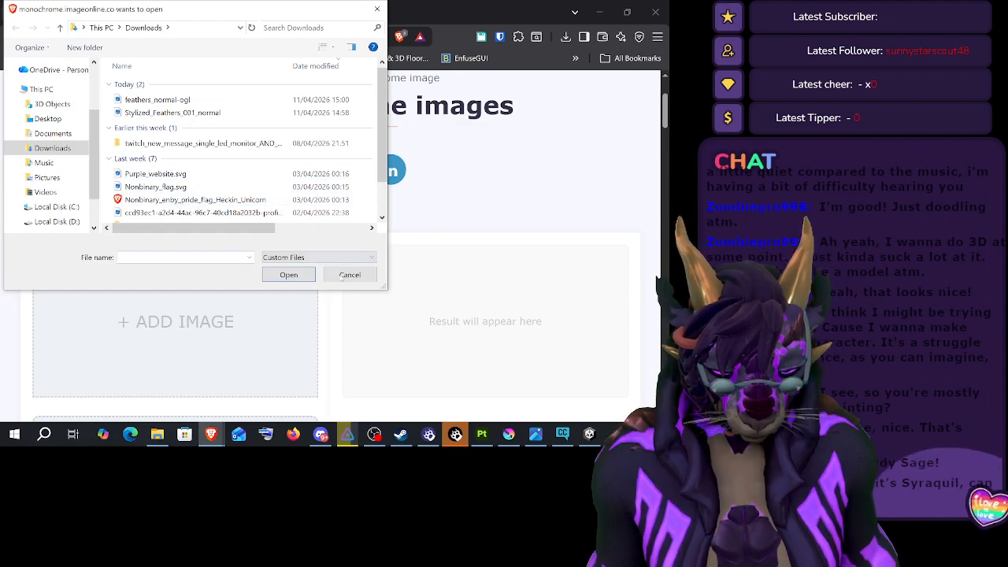
{"action": "left_click", "coordinate": [350, 275]}
{"action": "left_click", "coordinate": [156, 434]}
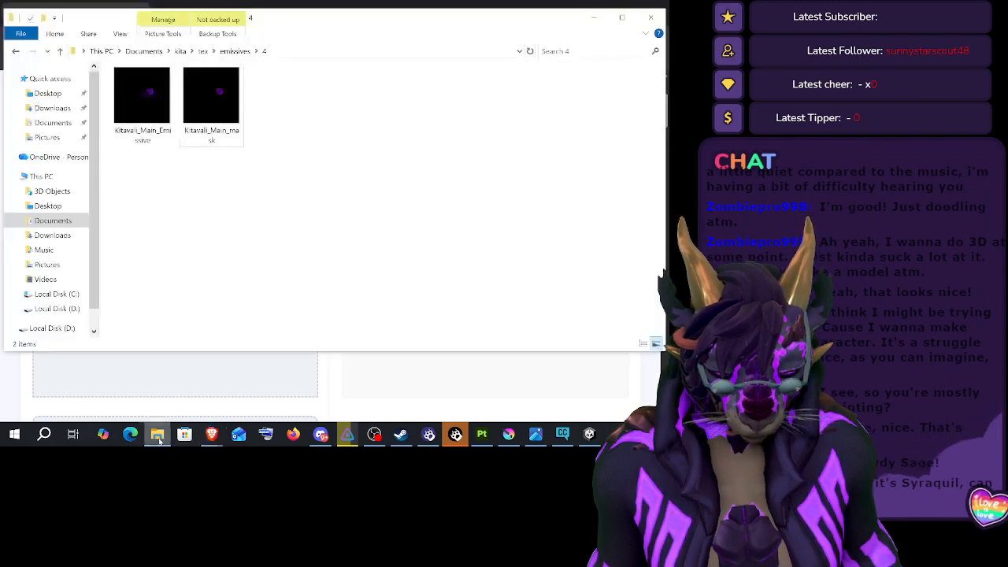
{"action": "left_click_drag", "start_coordinate": [209, 110], "coordinate": [175, 330]}
{"action": "scroll", "coordinate": [371, 291], "scroll_direction": "down", "scroll_amount": 2}
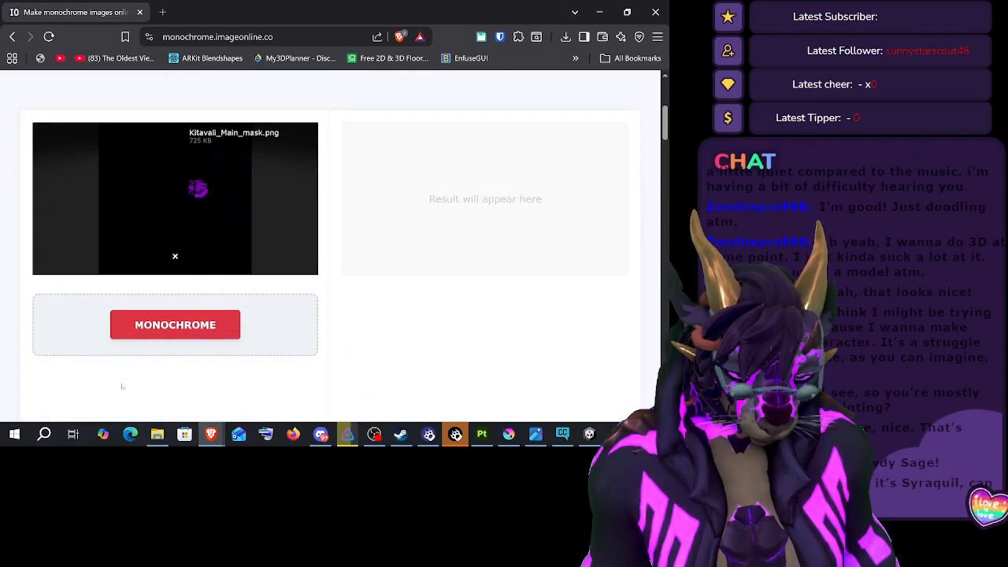
{"action": "left_click", "coordinate": [174, 324]}
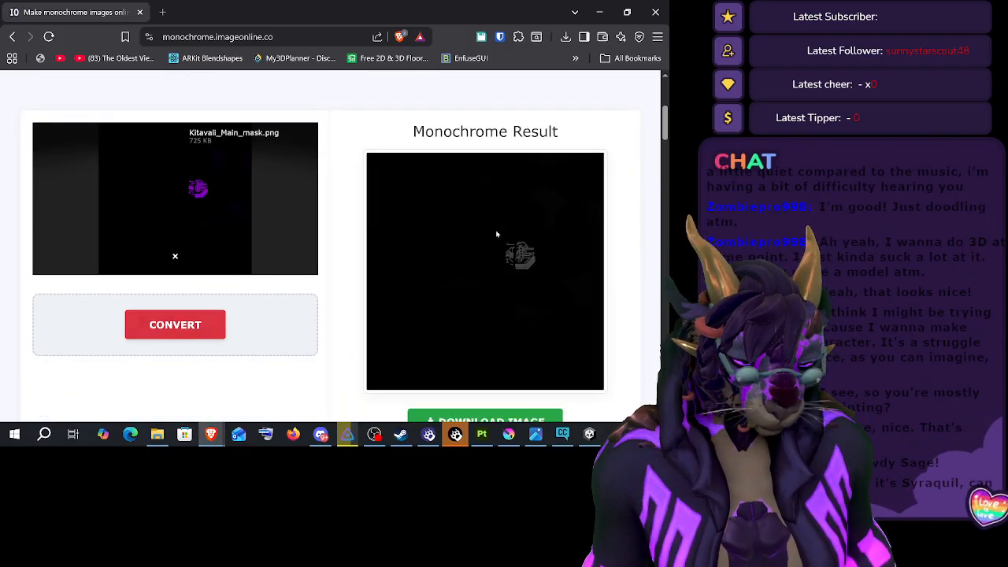
Step: Download the result as the PNG Kitavali_Main_mask-monochrome in Downloads
{"action": "scroll", "coordinate": [532, 265], "scroll_direction": "up", "scroll_amount": 2}
{"action": "scroll", "coordinate": [531, 264], "scroll_direction": "down", "scroll_amount": 3}
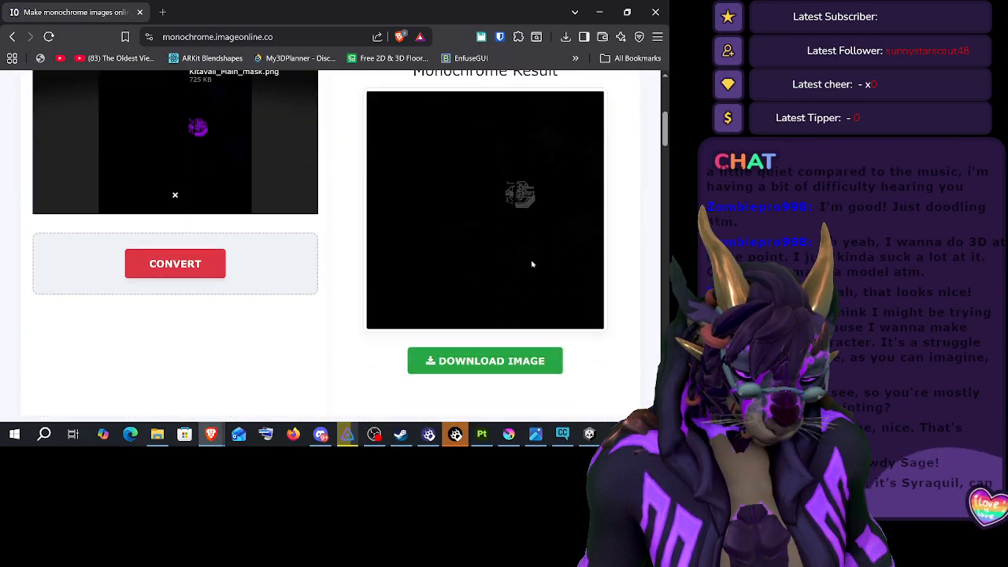
{"action": "right_click", "coordinate": [522, 240]}
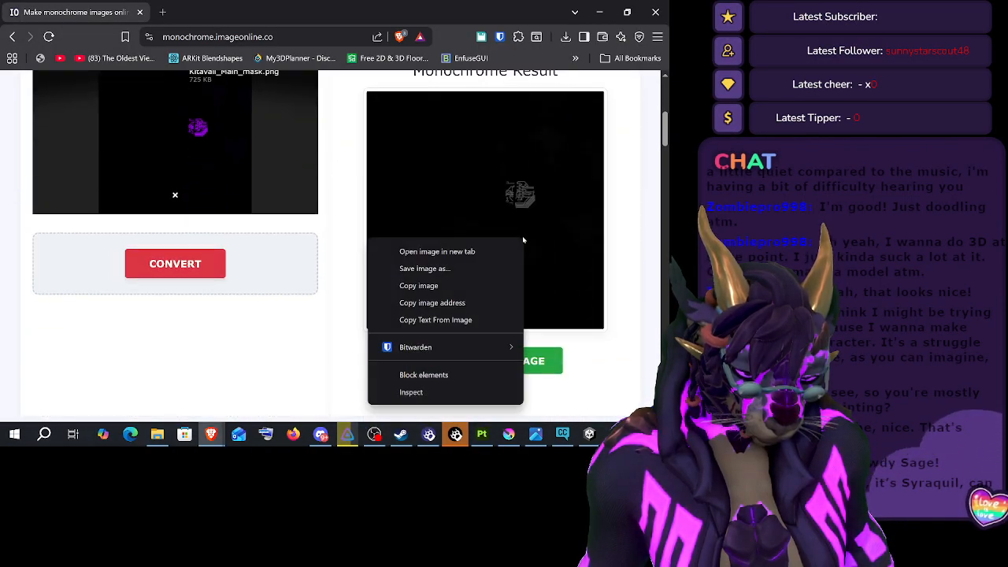
{"action": "left_click", "coordinate": [426, 286]}
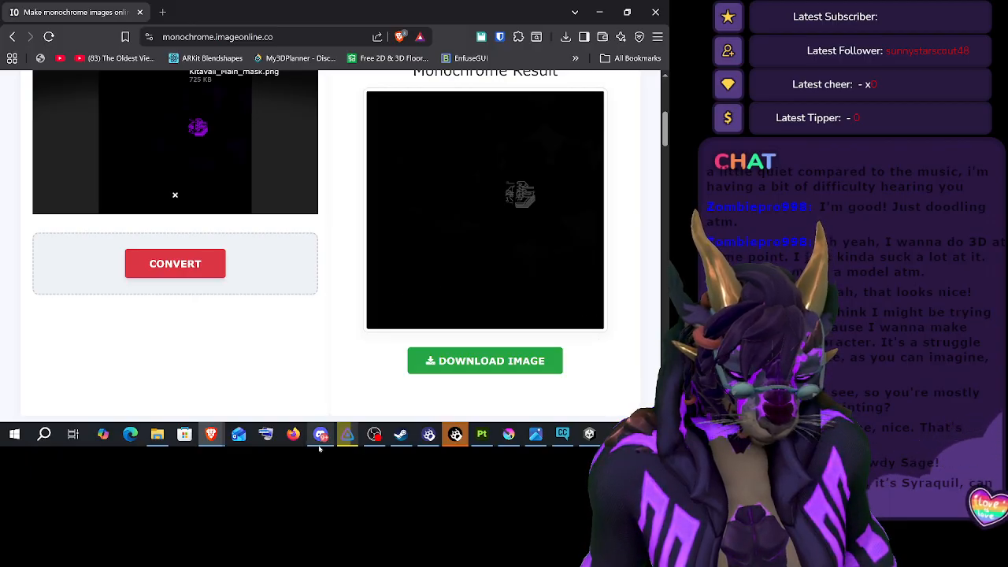
{"action": "left_click", "coordinate": [472, 361]}
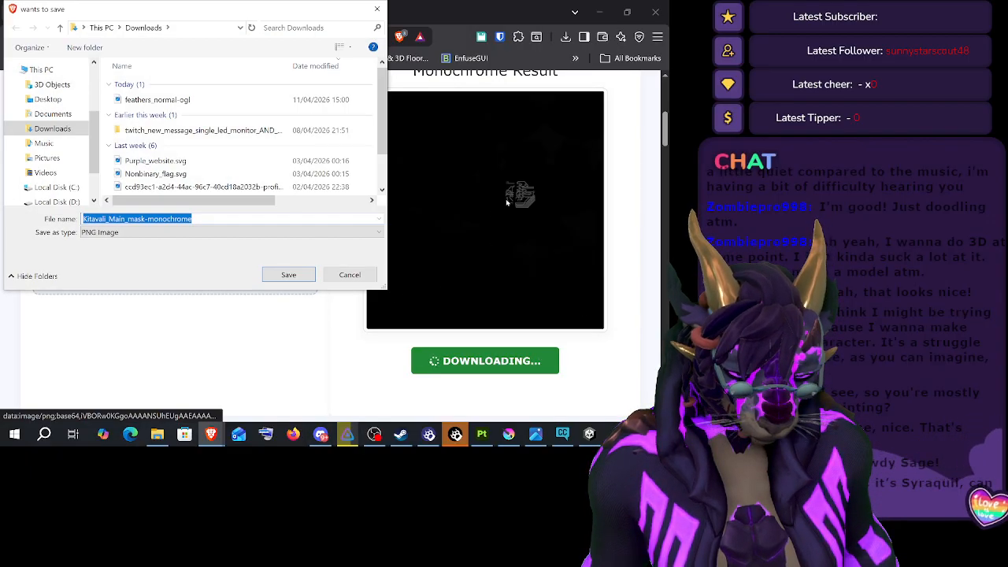
{"action": "left_click", "coordinate": [313, 274]}
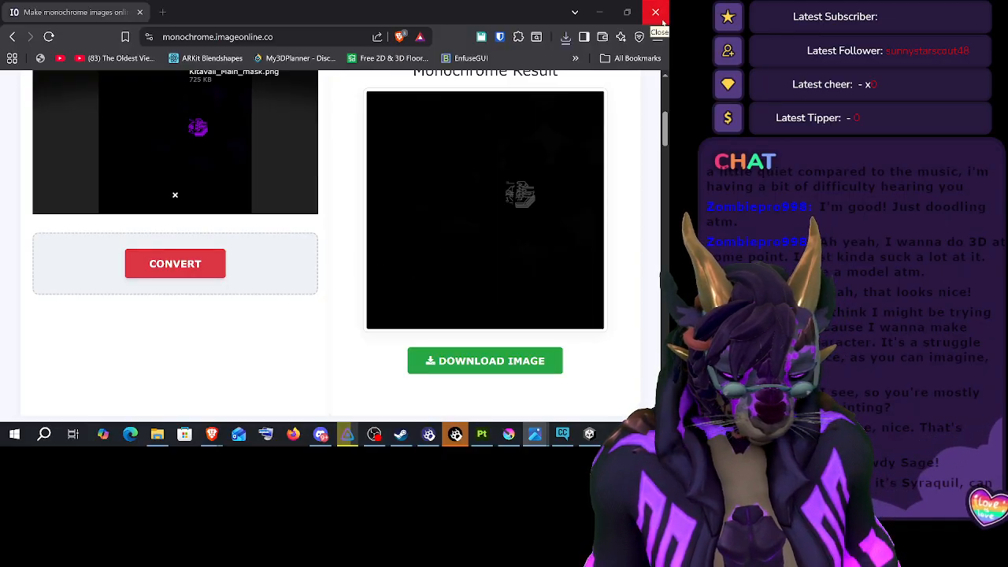
Step: Copy Kitavali_Main_mask-monochrome from the Downloads folder and close File Explorer
{"action": "left_click", "coordinate": [159, 435]}
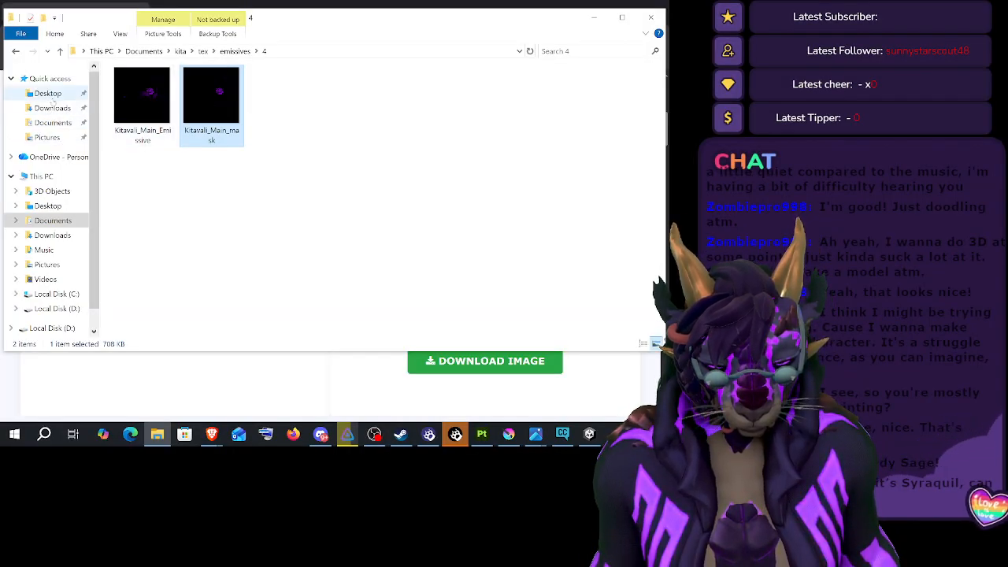
{"action": "left_click", "coordinate": [51, 236]}
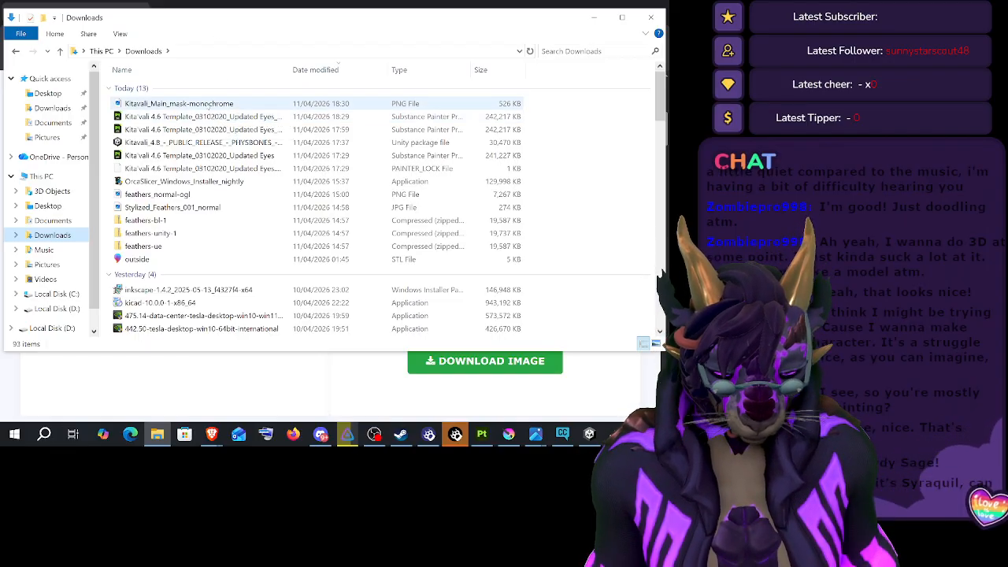
{"action": "left_click", "coordinate": [178, 105]}
{"action": "right_click", "coordinate": [178, 106]}
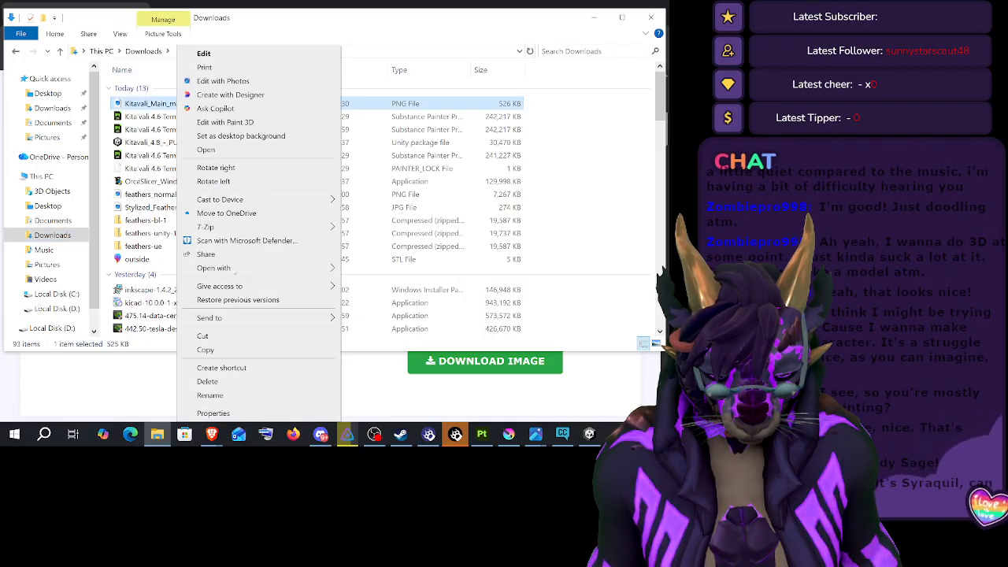
{"action": "left_click", "coordinate": [209, 351]}
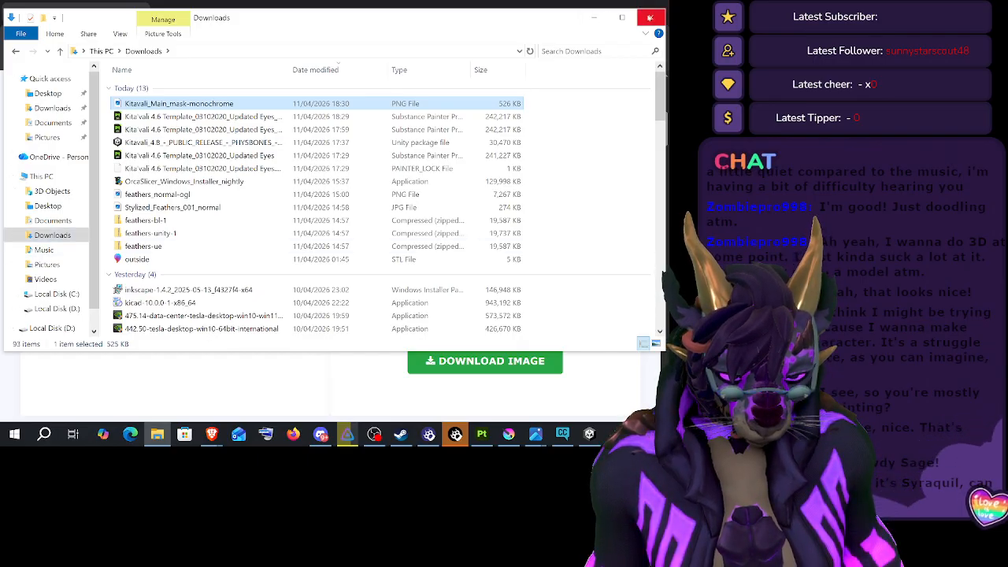
{"action": "left_click", "coordinate": [650, 17]}
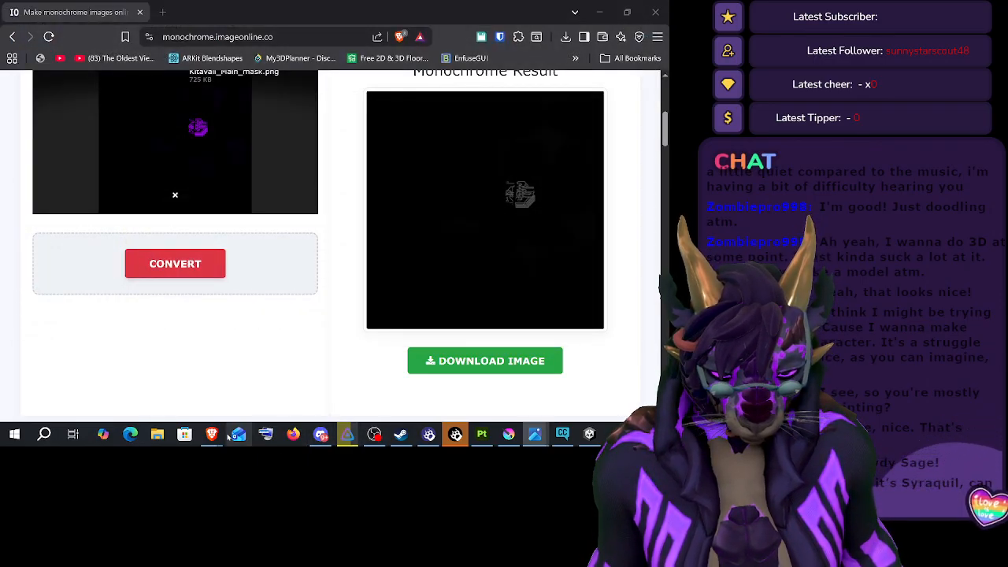
{"action": "mouse_move", "coordinate": [211, 434]}
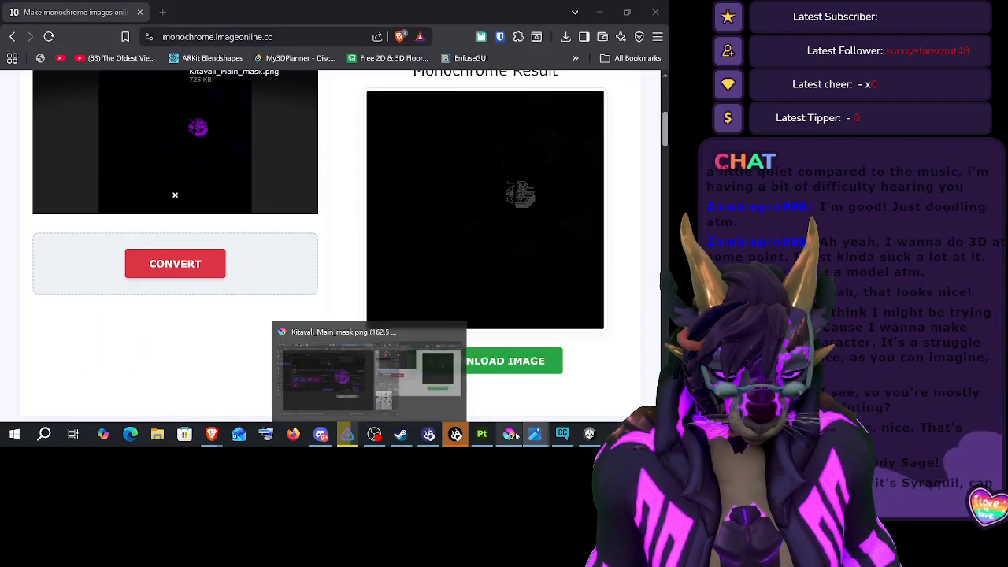
Step: Paste Kitavali_Main_mask-monochrome into the emissives 4 folder
{"action": "mouse_move", "coordinate": [551, 437]}
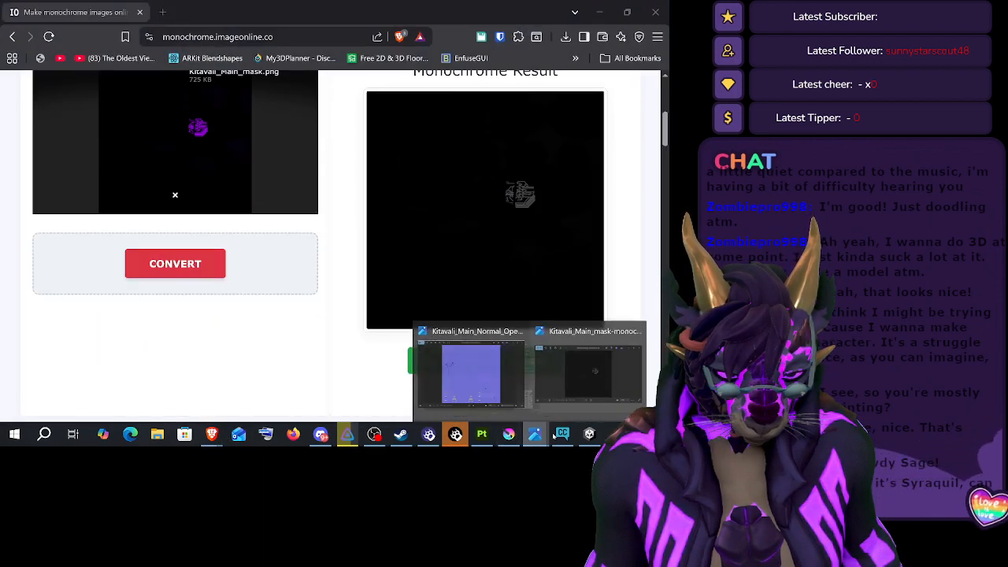
{"action": "left_click", "coordinate": [613, 415]}
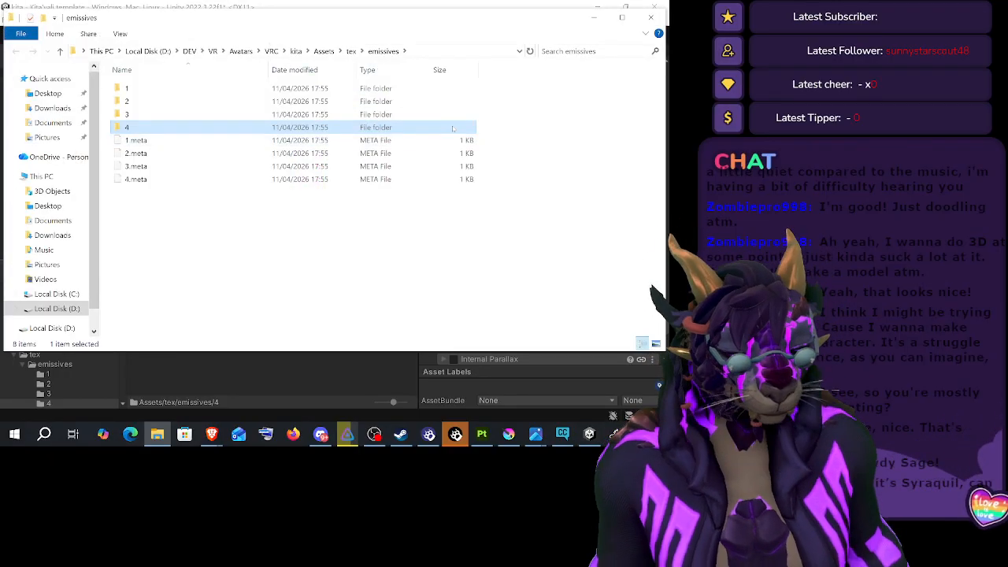
{"action": "double_click", "coordinate": [184, 129]}
{"action": "right_click", "coordinate": [188, 193]}
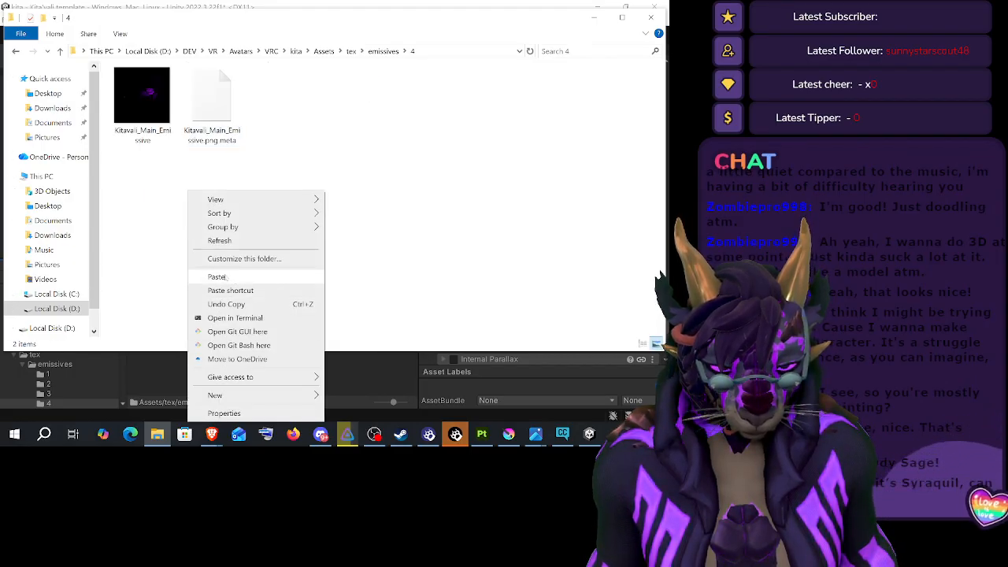
{"action": "left_click", "coordinate": [218, 277]}
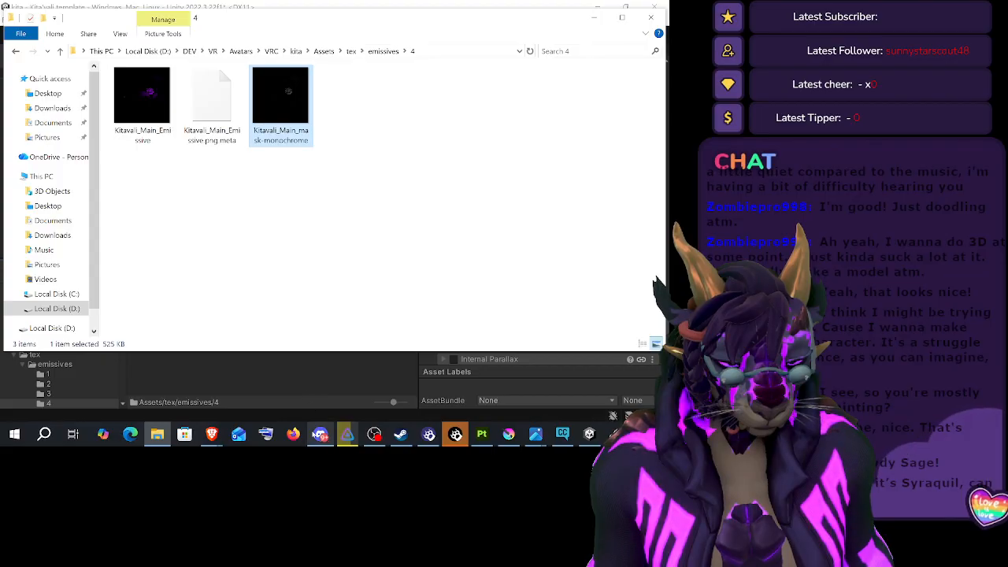
Step: Close the converter browser window and navigate up to tex and back into emissives\4
{"action": "mouse_move", "coordinate": [211, 434]}
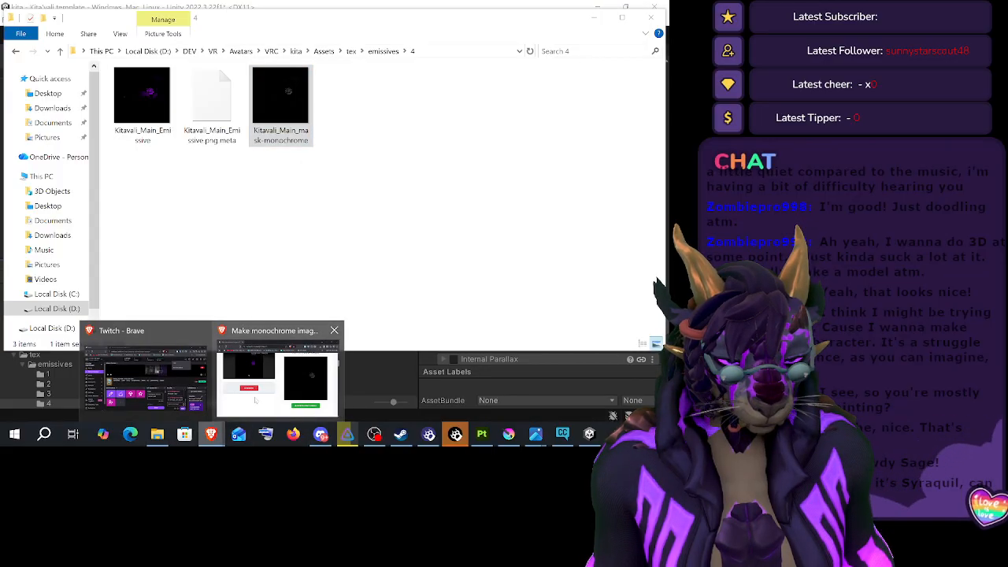
{"action": "left_click", "coordinate": [254, 399]}
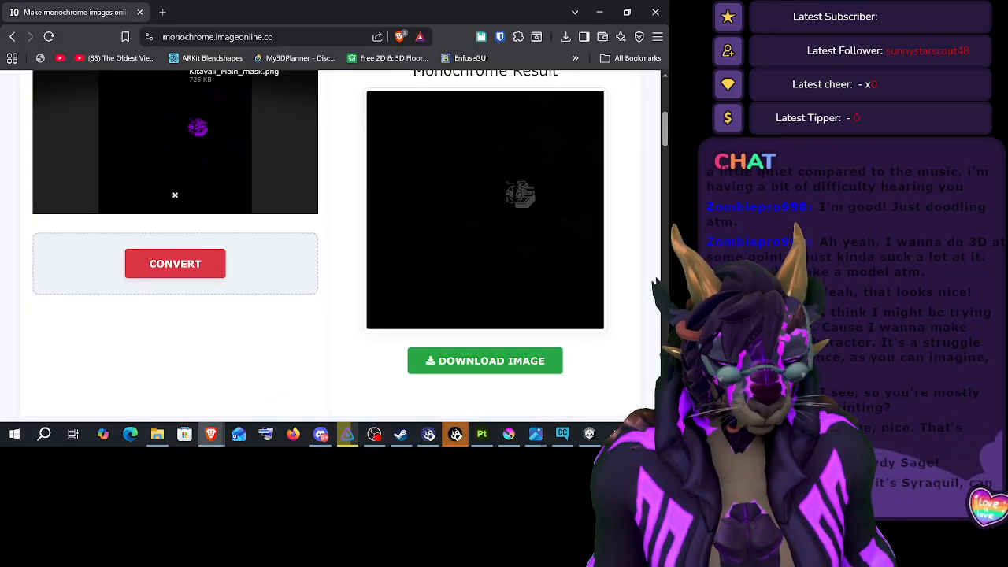
{"action": "left_click", "coordinate": [655, 8]}
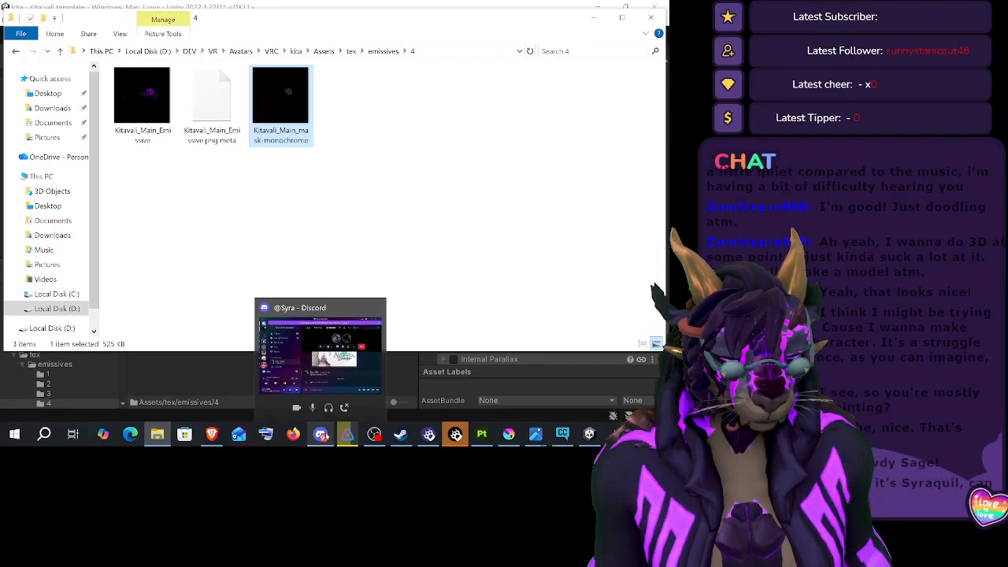
{"action": "mouse_move", "coordinate": [558, 437]}
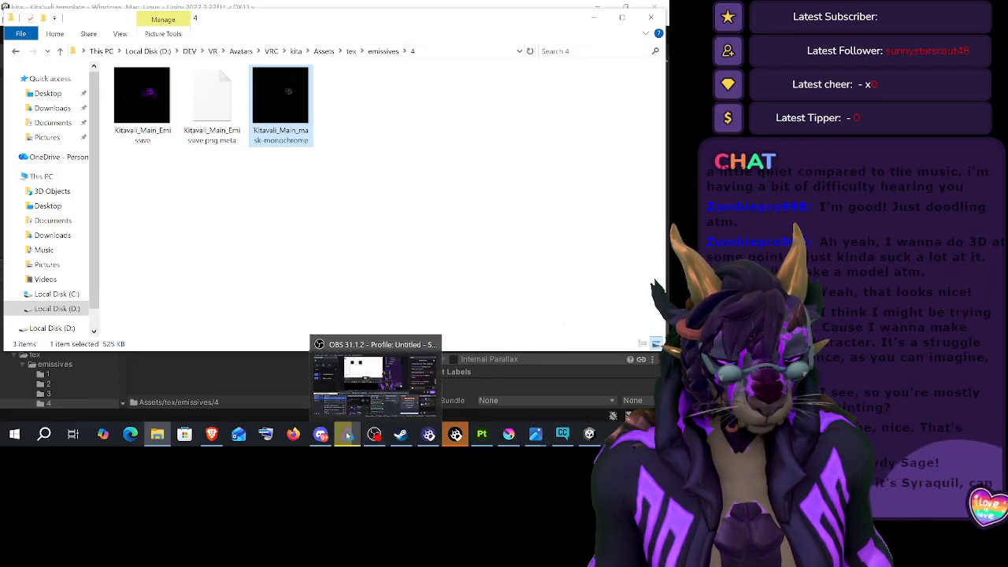
{"action": "mouse_move", "coordinate": [322, 438]}
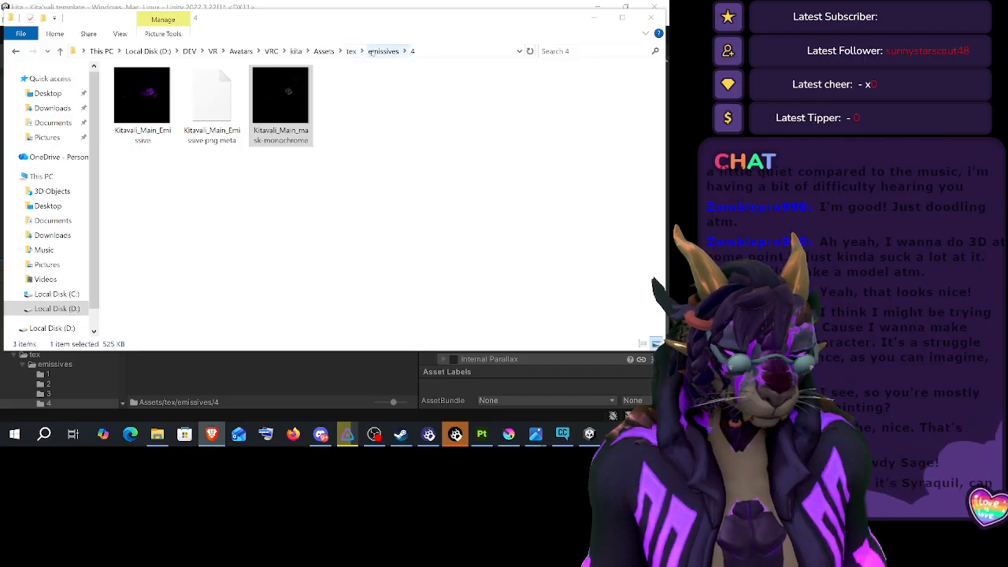
{"action": "left_click", "coordinate": [351, 51]}
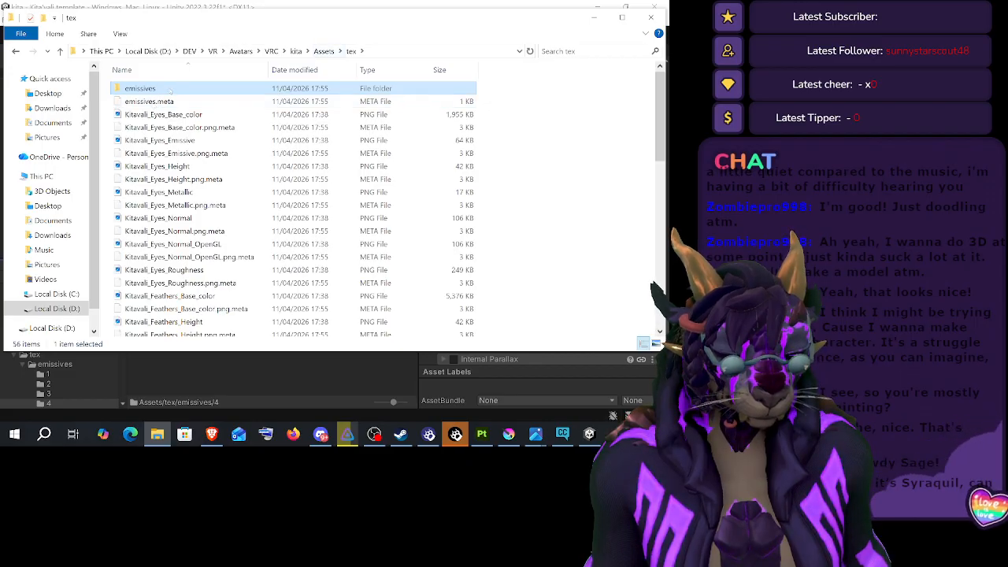
{"action": "double_click", "coordinate": [168, 91]}
{"action": "double_click", "coordinate": [138, 127]}
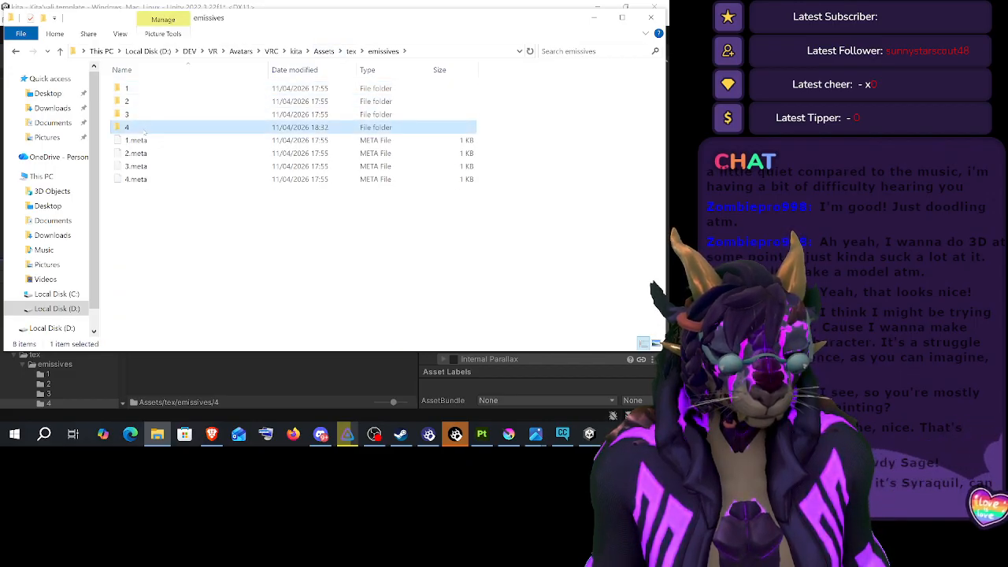
Step: In Unity, assign the second emissive texture as the Emission Mask and convert it to linear
{"action": "left_click", "coordinate": [350, 377]}
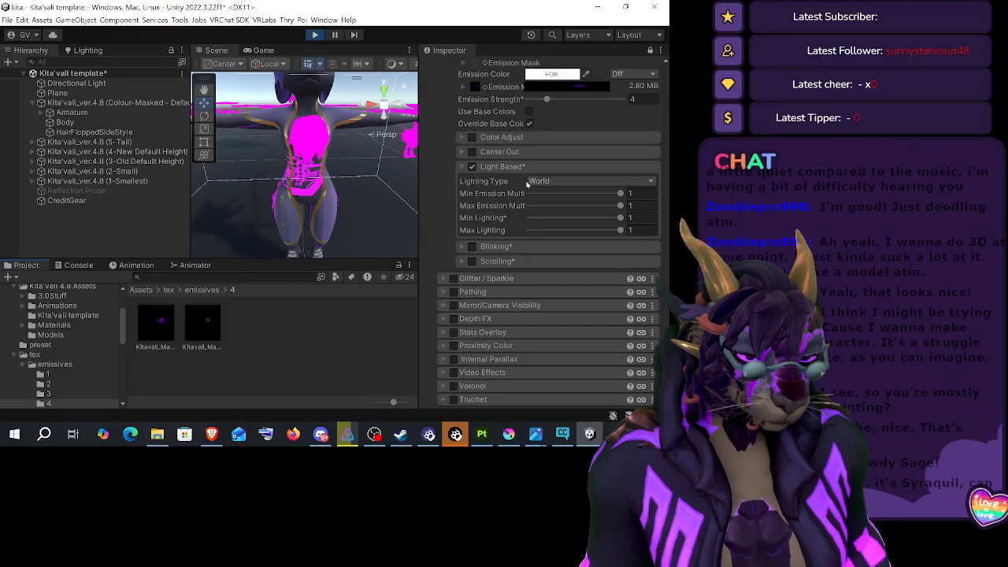
{"action": "scroll", "coordinate": [527, 184], "scroll_direction": "up", "scroll_amount": 3}
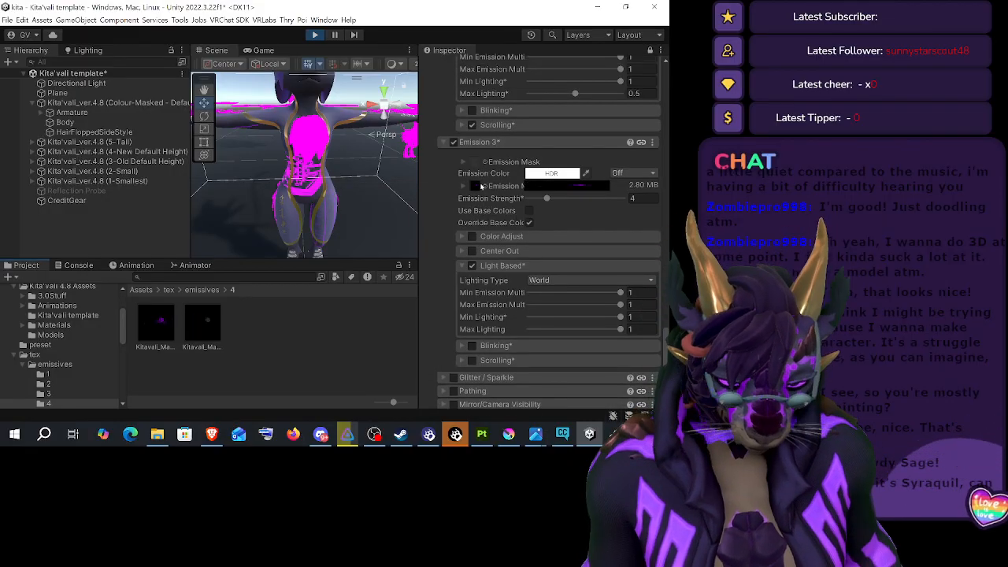
{"action": "scroll", "coordinate": [504, 189], "scroll_direction": "up", "scroll_amount": 2}
{"action": "scroll", "coordinate": [473, 193], "scroll_direction": "down", "scroll_amount": 2}
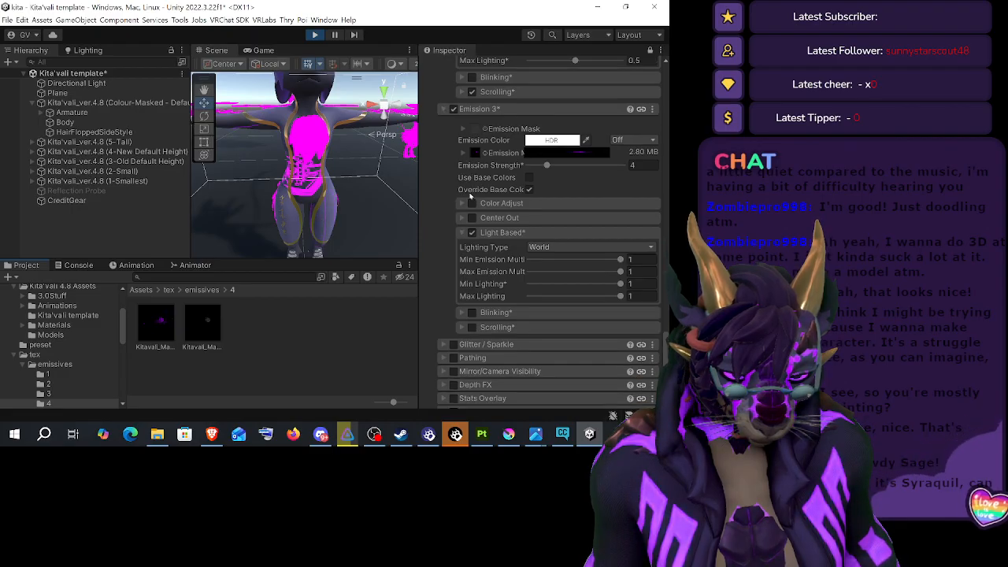
{"action": "scroll", "coordinate": [471, 194], "scroll_direction": "down", "scroll_amount": 1}
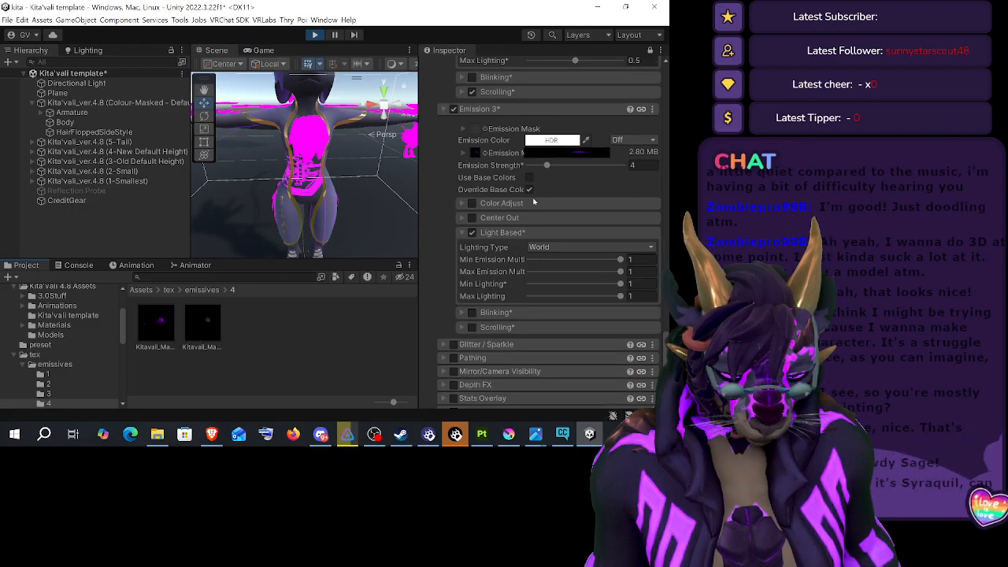
{"action": "scroll", "coordinate": [445, 208], "scroll_direction": "down", "scroll_amount": 2}
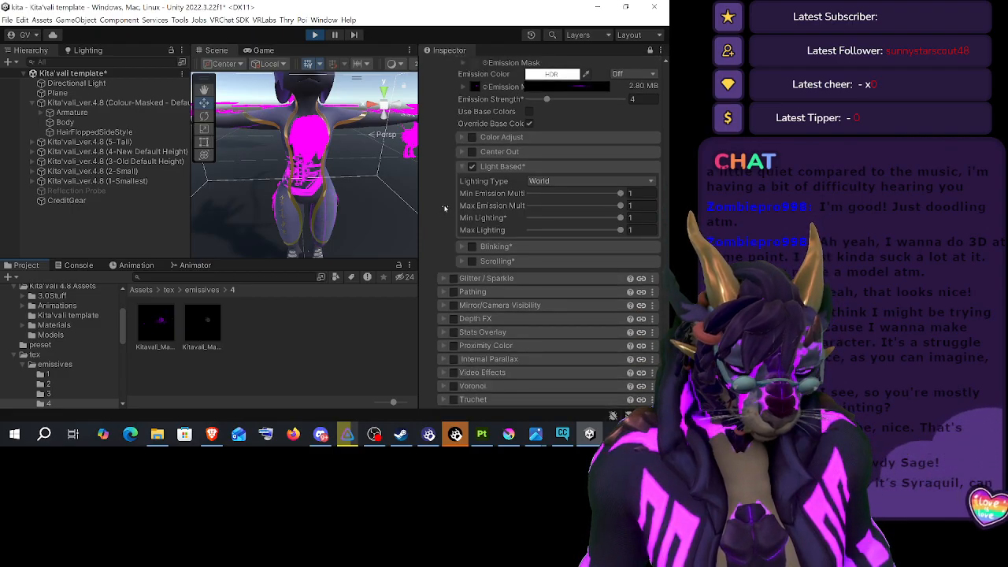
{"action": "scroll", "coordinate": [445, 208], "scroll_direction": "up", "scroll_amount": 2}
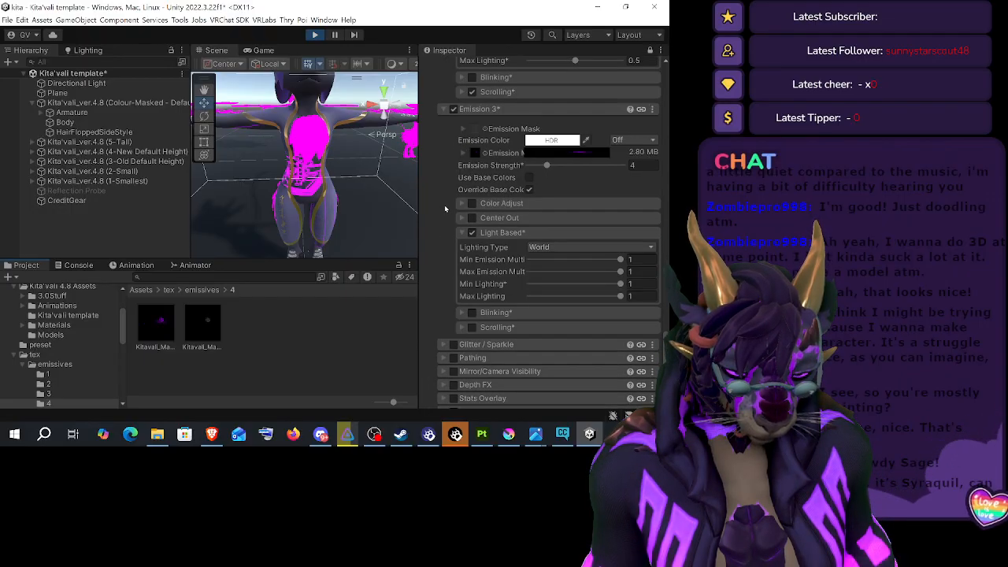
{"action": "scroll", "coordinate": [445, 208], "scroll_direction": "down", "scroll_amount": 5}
{"action": "scroll", "coordinate": [445, 208], "scroll_direction": "up", "scroll_amount": 4}
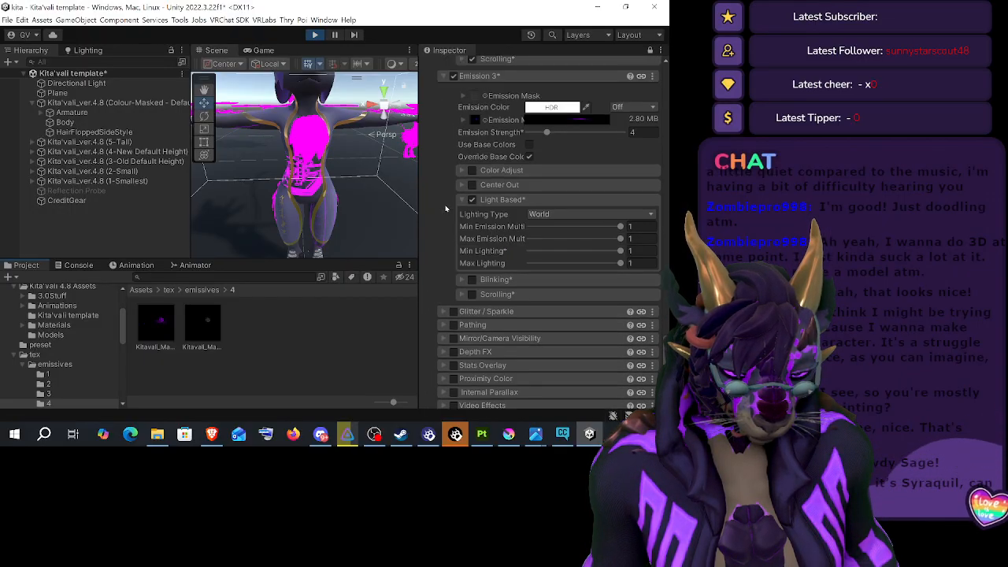
{"action": "left_click_drag", "start_coordinate": [209, 327], "coordinate": [482, 98]}
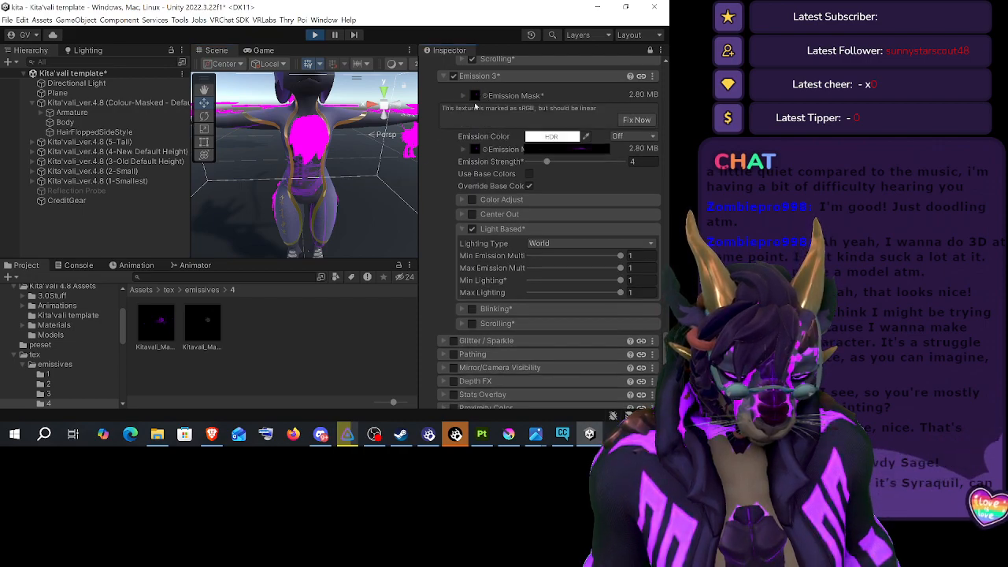
{"action": "scroll", "coordinate": [476, 103], "scroll_direction": "up", "scroll_amount": 3}
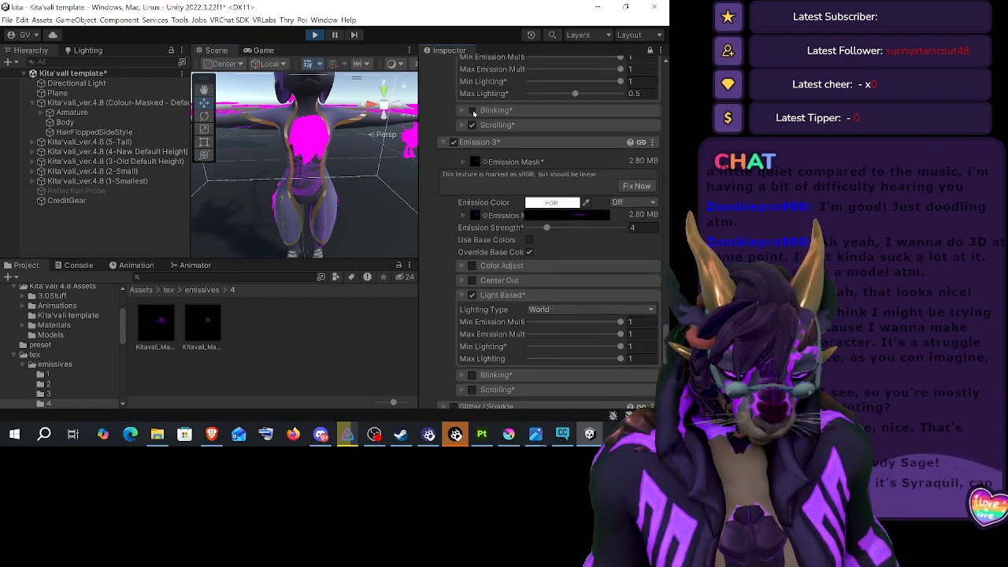
{"action": "left_click", "coordinate": [640, 186]}
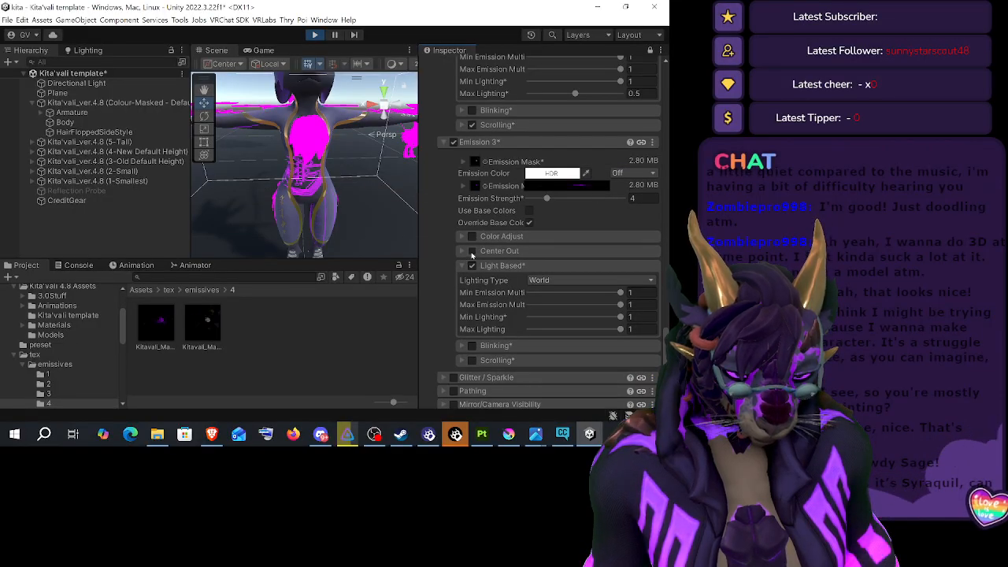
Step: Enable Center Out, raise Emission Strength from 4 to 20, and set Flow Speed to 6
{"action": "left_click", "coordinate": [472, 251]}
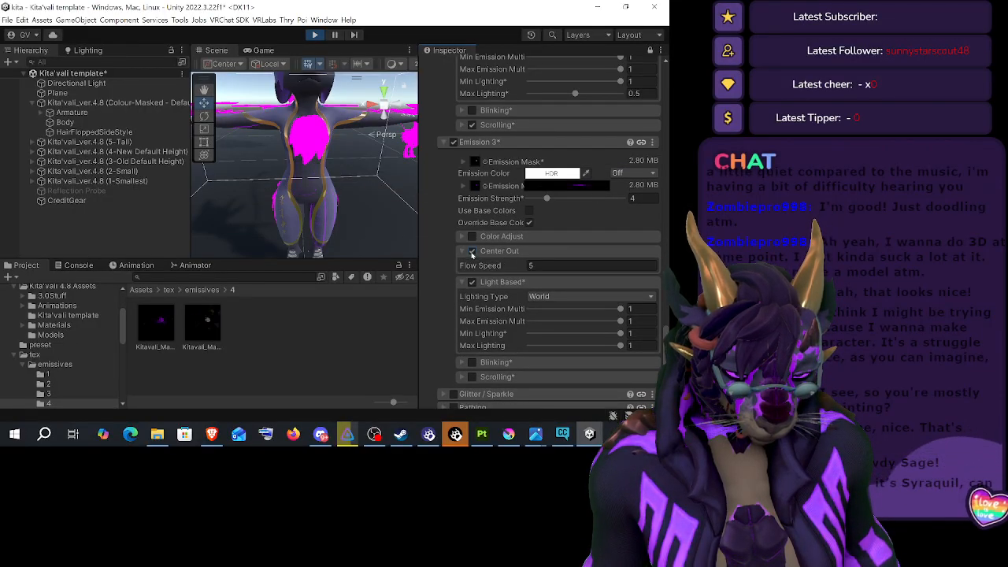
{"action": "scroll", "coordinate": [322, 185], "scroll_direction": "up", "scroll_amount": 5}
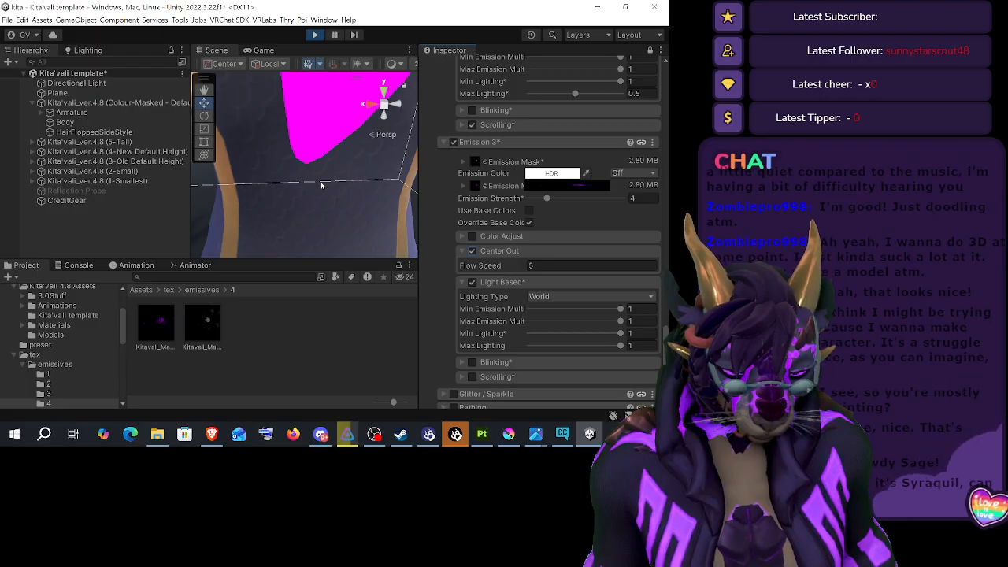
{"action": "scroll", "coordinate": [321, 186], "scroll_direction": "down", "scroll_amount": 2}
{"action": "scroll", "coordinate": [323, 192], "scroll_direction": "down", "scroll_amount": 2}
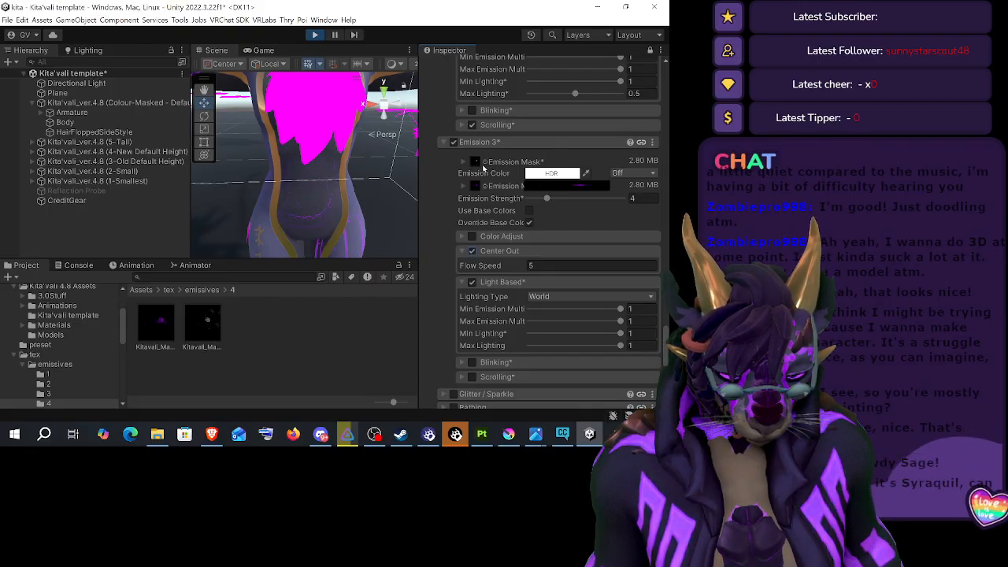
{"action": "left_click_drag", "start_coordinate": [567, 197], "coordinate": [630, 198]}
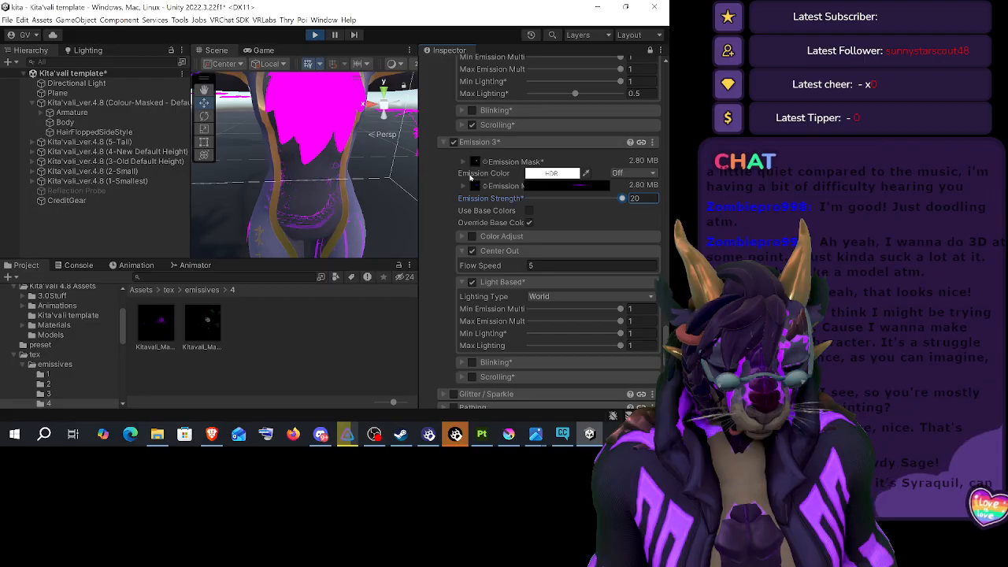
{"action": "scroll", "coordinate": [354, 187], "scroll_direction": "down", "scroll_amount": 2}
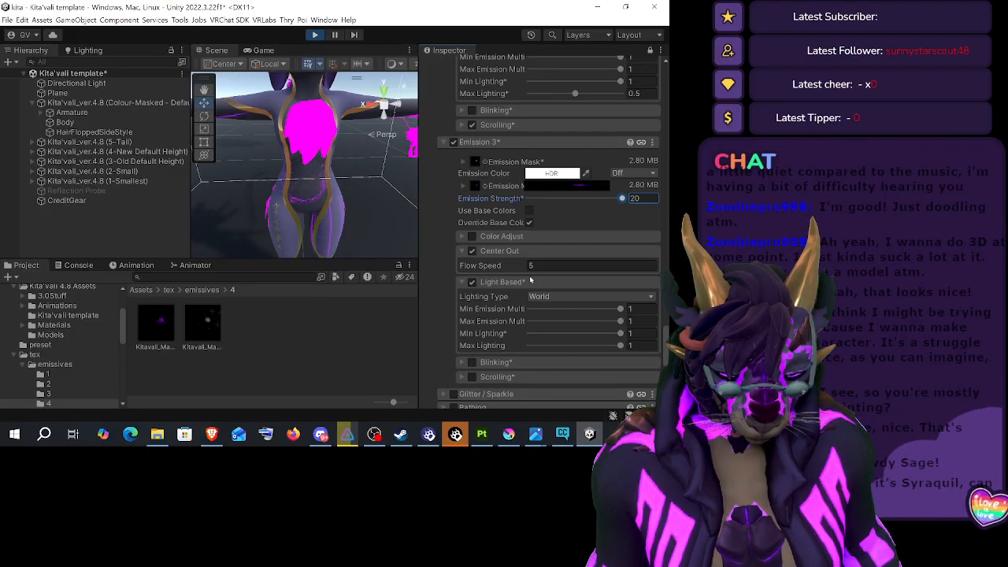
{"action": "left_click", "coordinate": [579, 266]}
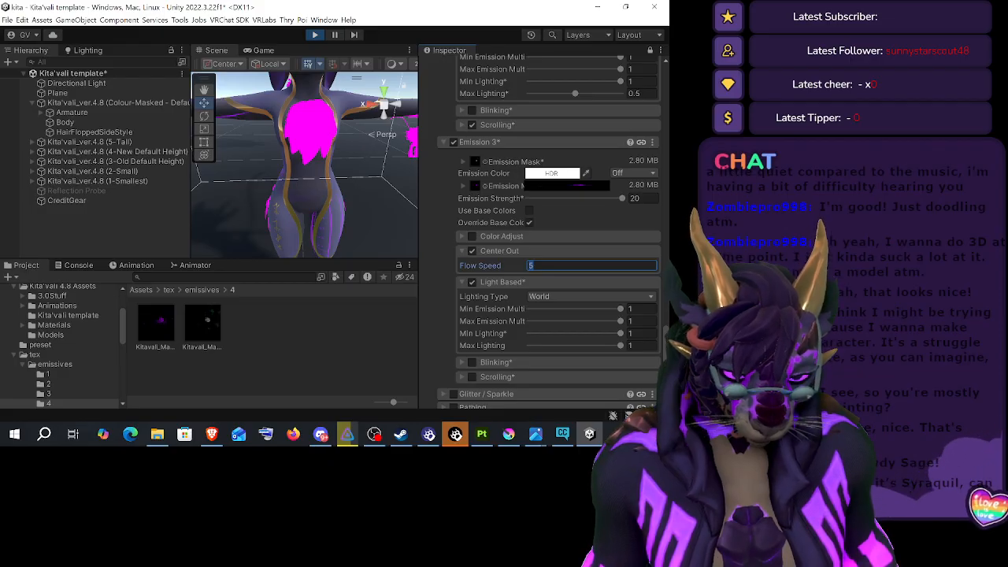
{"action": "type", "text": "6"}
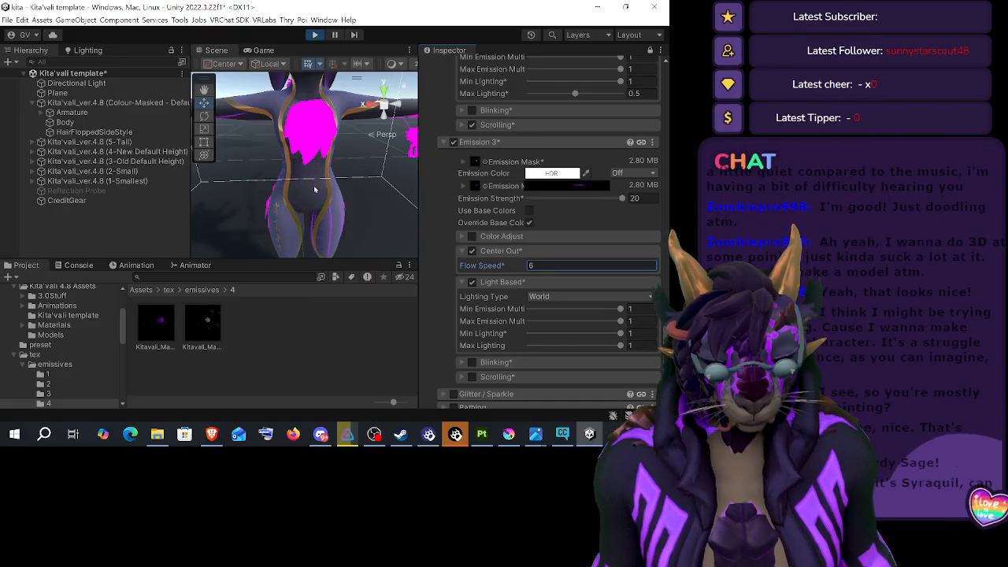
Step: Orbit around the avatar to inspect the emission on its front, torso and back
{"action": "scroll", "coordinate": [313, 185], "scroll_direction": "up", "scroll_amount": 4}
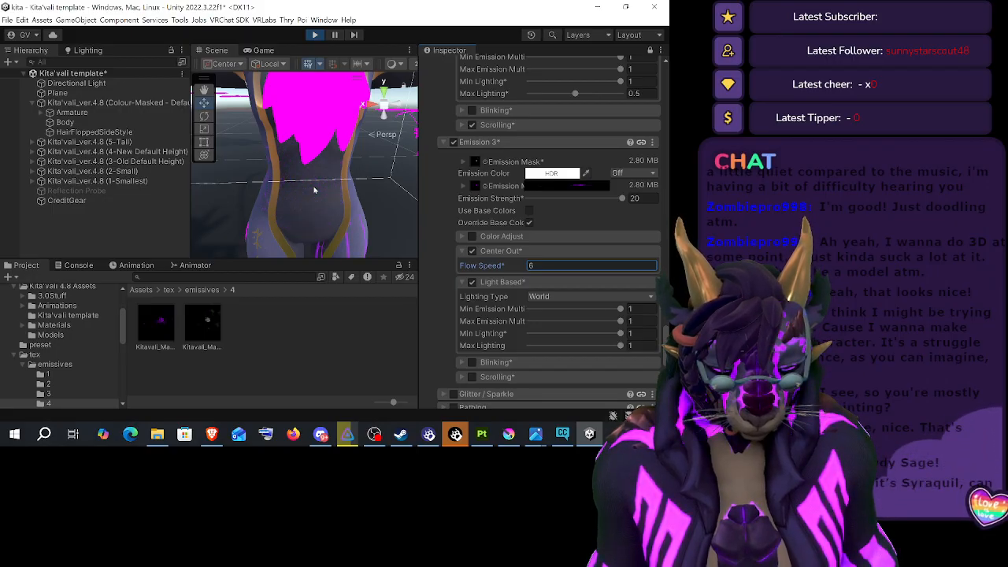
{"action": "scroll", "coordinate": [314, 190], "scroll_direction": "down", "scroll_amount": 3}
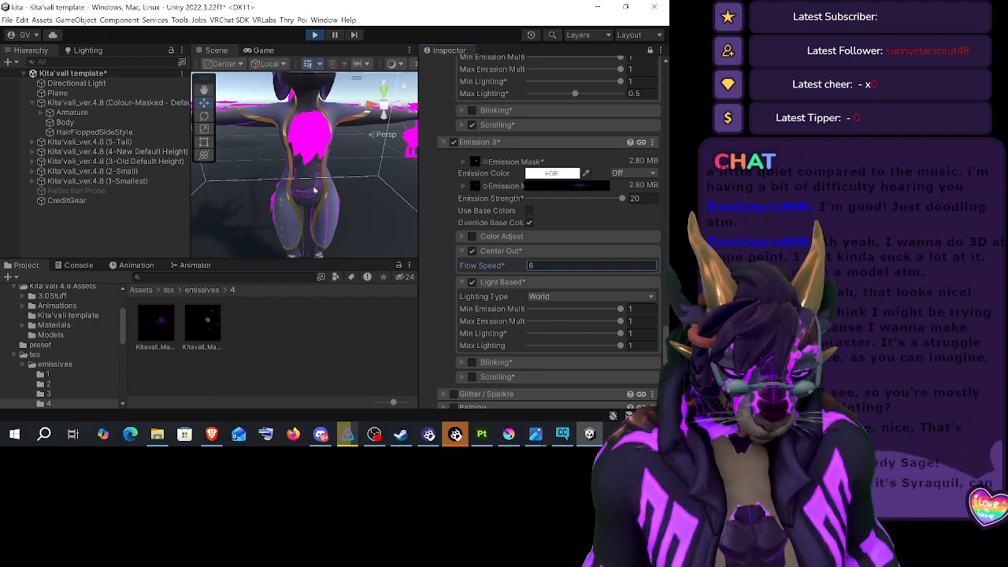
{"action": "mouse_move", "coordinate": [346, 189]}
{"action": "left_mouse_down", "text": "alt"}
{"action": "mouse_move", "coordinate": [314, 207]}
{"action": "mouse_move", "coordinate": [328, 191]}
{"action": "left_mouse_up", "text": "alt"}
{"action": "scroll", "coordinate": [329, 191], "scroll_direction": "up", "scroll_amount": 3}
{"action": "middle_click_drag", "start_coordinate": [328, 191], "coordinate": [374, 175]}
{"action": "scroll", "coordinate": [331, 182], "scroll_direction": "up", "scroll_amount": 2}
{"action": "left_click_drag", "start_coordinate": [375, 174], "coordinate": [363, 181], "text": "alt"}
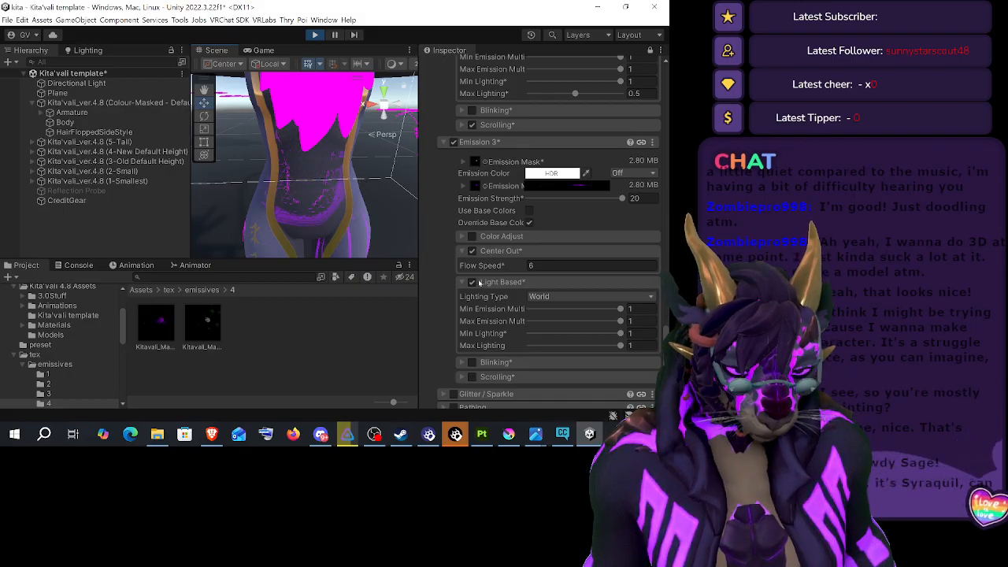
{"action": "scroll", "coordinate": [370, 188], "scroll_direction": "down", "scroll_amount": 3}
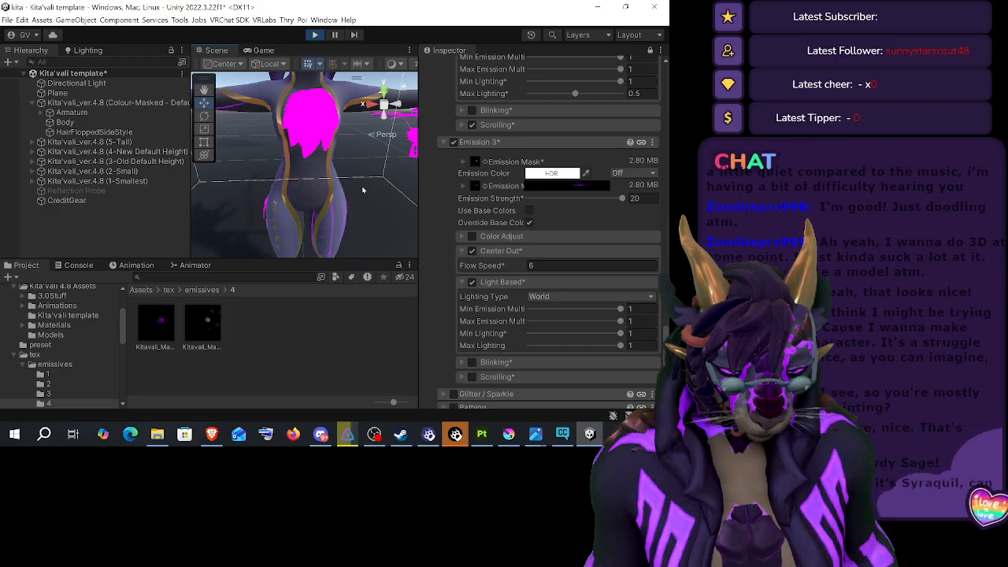
{"action": "left_click", "coordinate": [473, 252]}
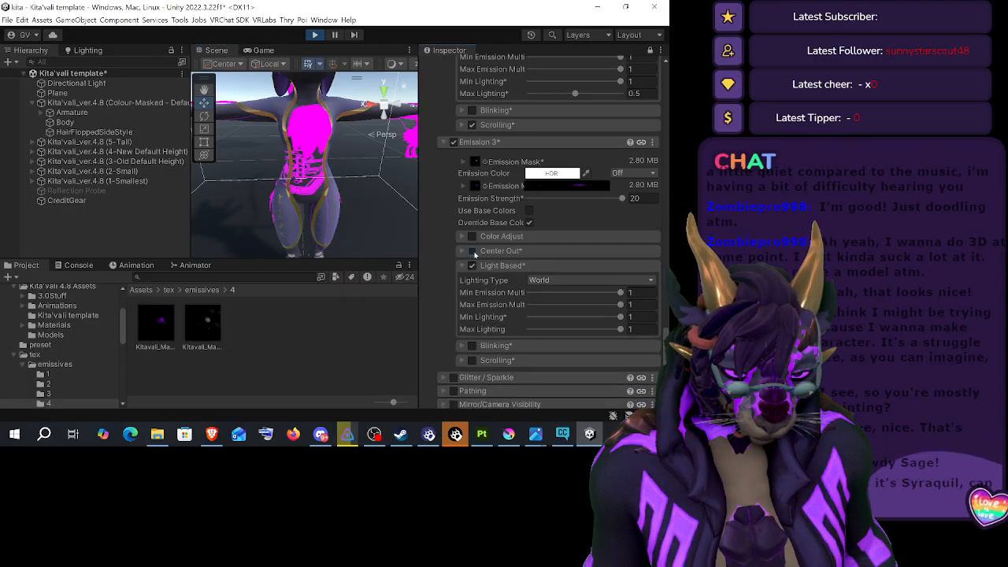
{"action": "left_click", "coordinate": [472, 360]}
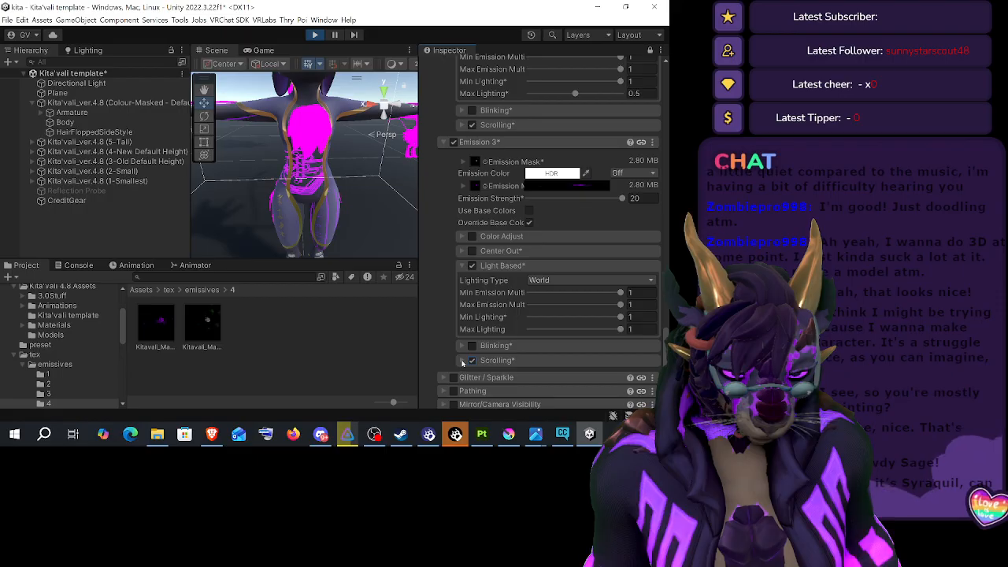
{"action": "scroll", "coordinate": [485, 341], "scroll_direction": "down", "scroll_amount": 2}
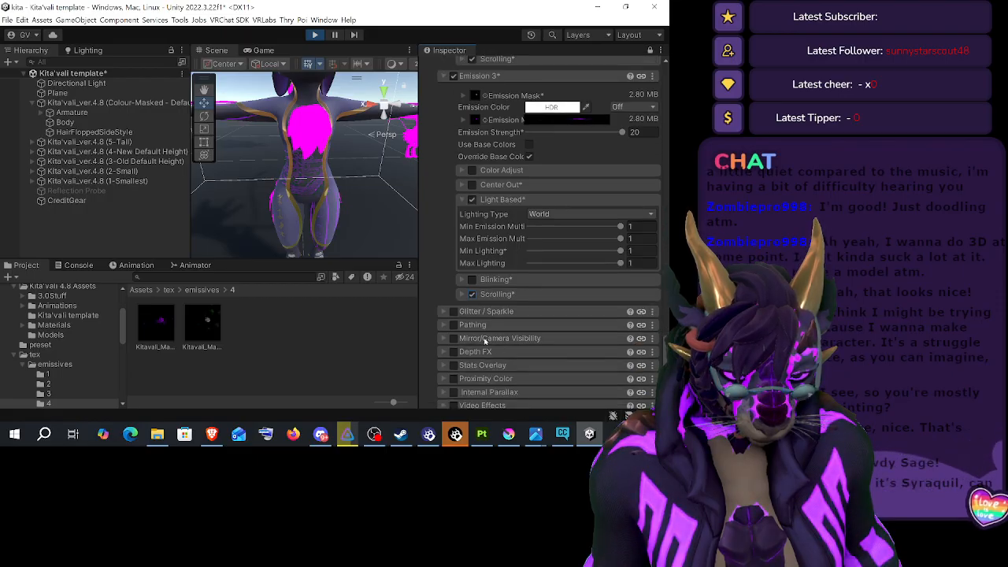
{"action": "left_click", "coordinate": [463, 293]}
{"action": "type", "text": "1"}
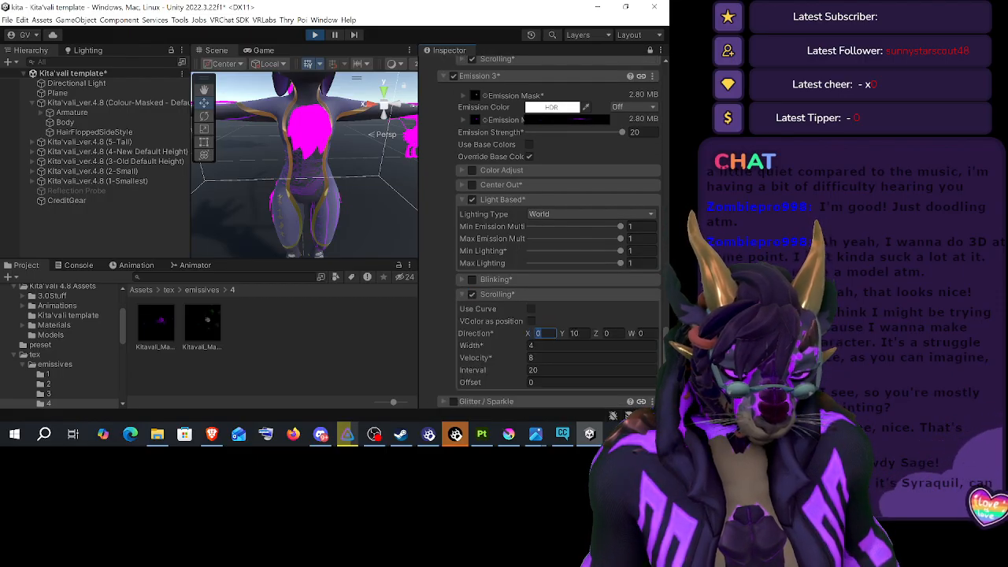
{"action": "type", "text": "0"}
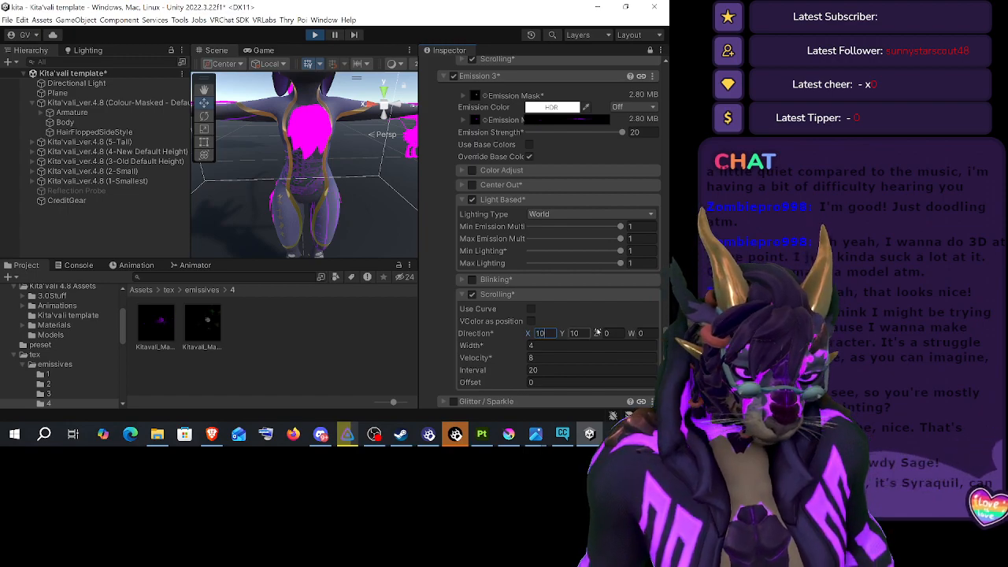
{"action": "key", "text": "Tab"}
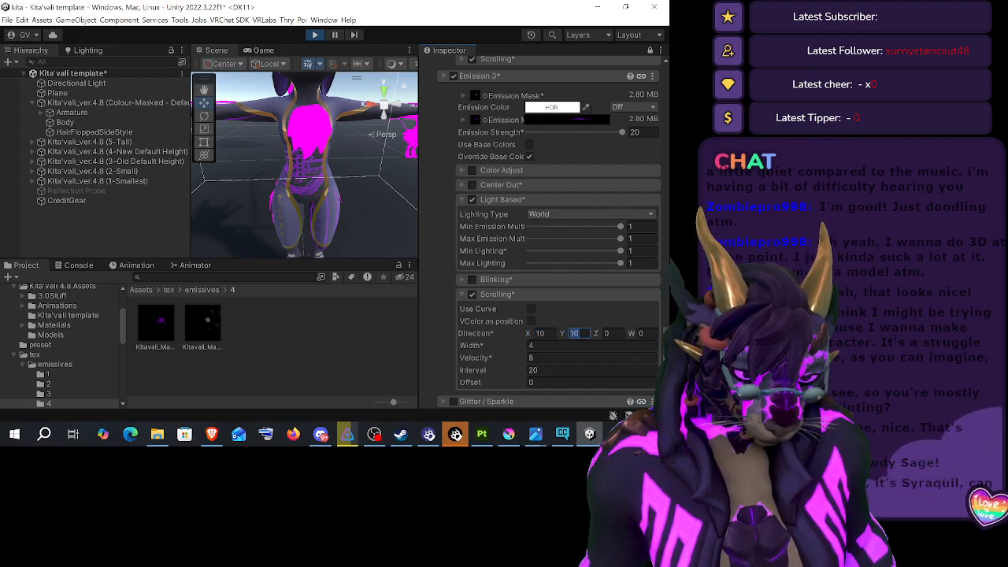
{"action": "type", "text": "0"}
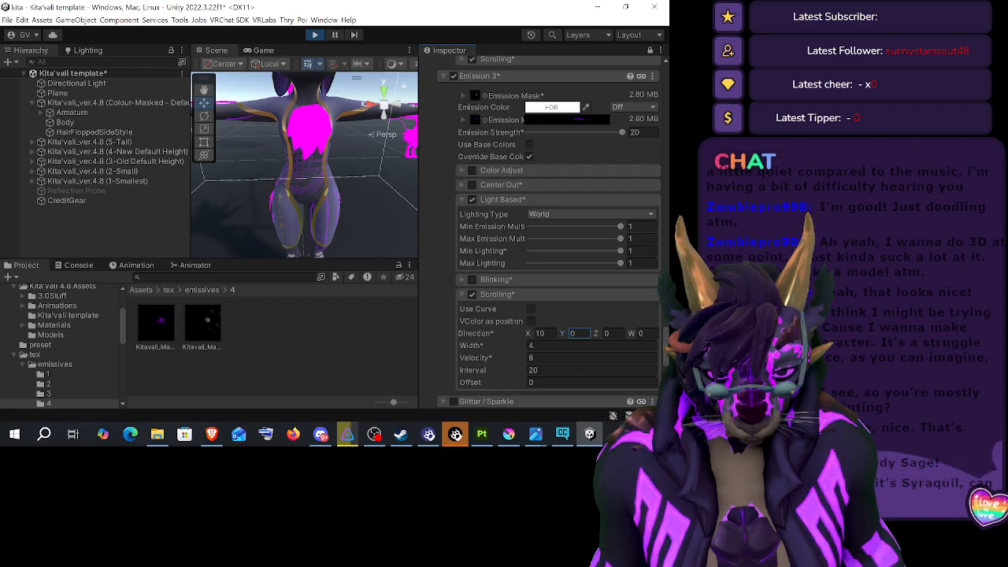
{"action": "left_click", "coordinate": [569, 358]}
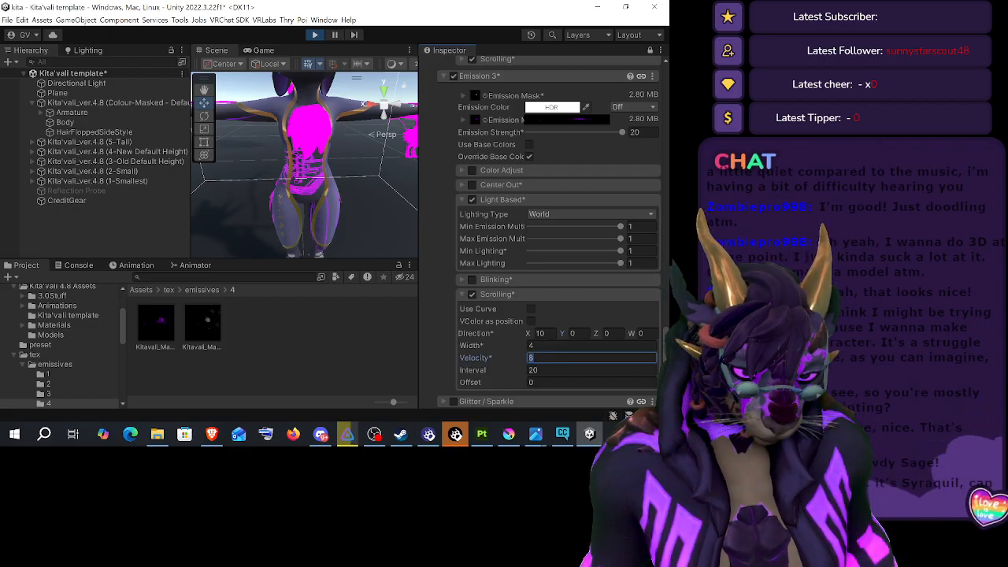
{"action": "type", "text": "6"}
{"action": "left_click", "coordinate": [569, 346]}
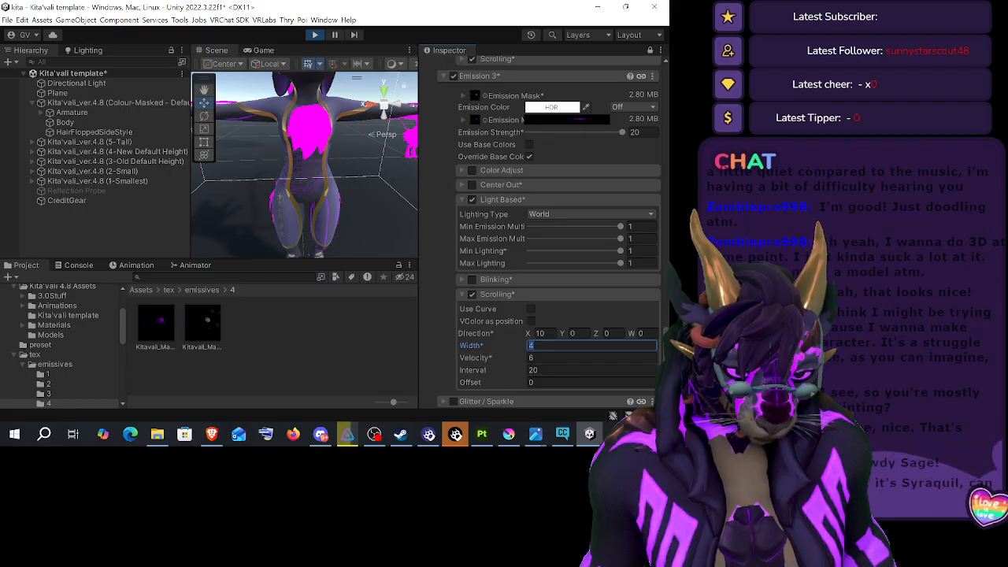
{"action": "type", "text": "2"}
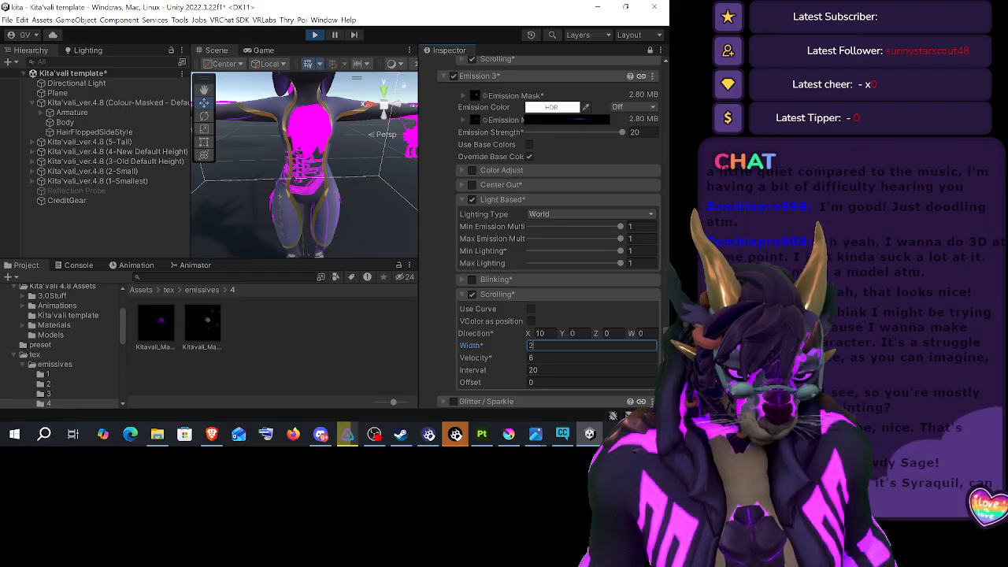
{"action": "scroll", "coordinate": [494, 193], "scroll_direction": "up", "scroll_amount": 5}
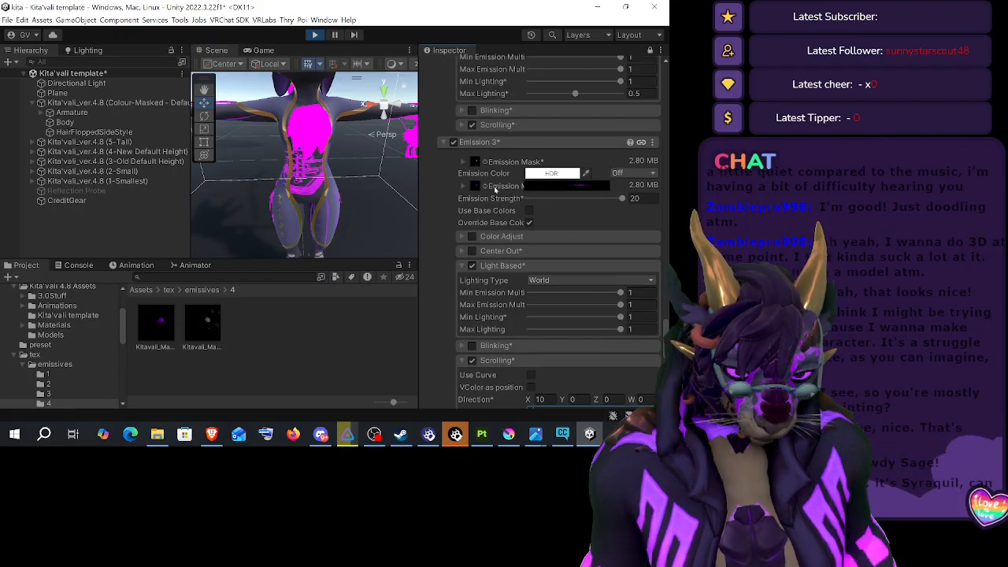
{"action": "scroll", "coordinate": [543, 144], "scroll_direction": "up", "scroll_amount": 3}
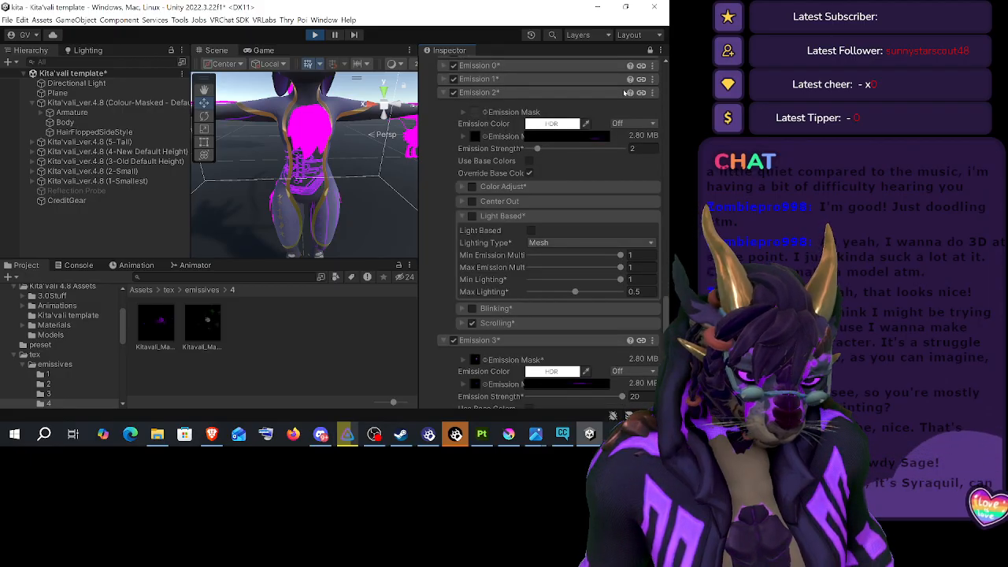
Step: Copy Emission 2's settings and paste them into Emission 3
{"action": "left_click", "coordinate": [653, 94]}
{"action": "left_click", "coordinate": [595, 126]}
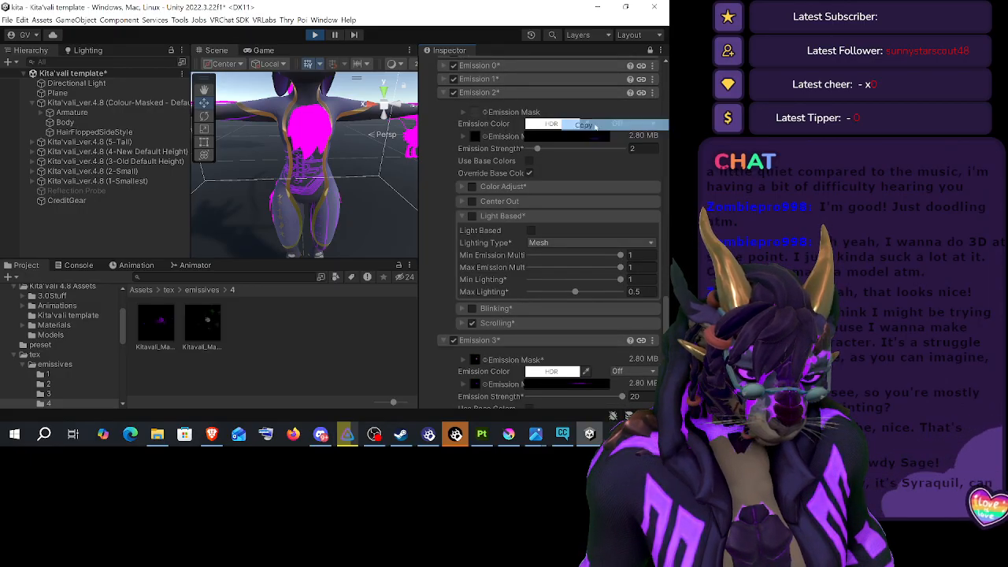
{"action": "scroll", "coordinate": [583, 130], "scroll_direction": "down", "scroll_amount": 8}
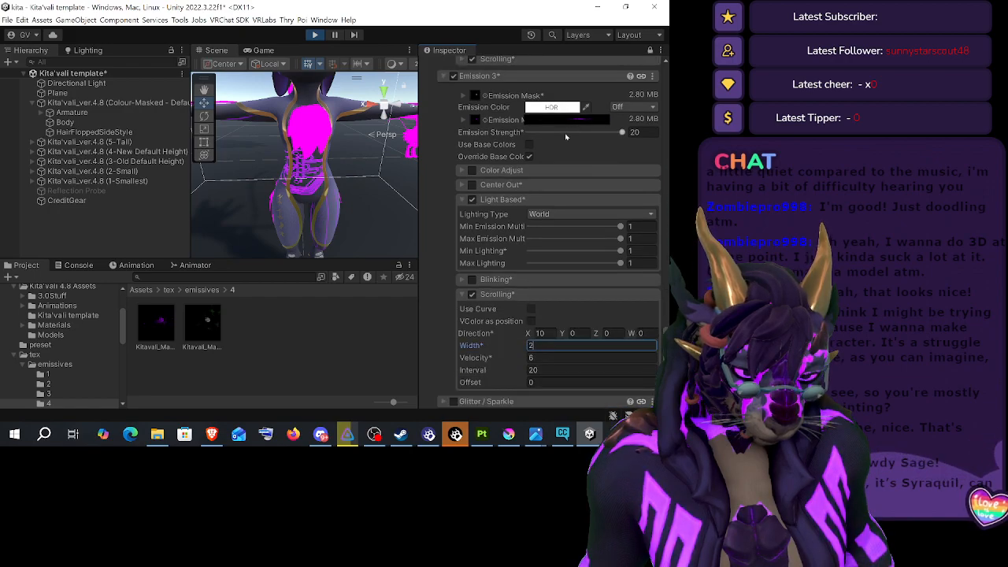
{"action": "left_click", "coordinate": [651, 77]}
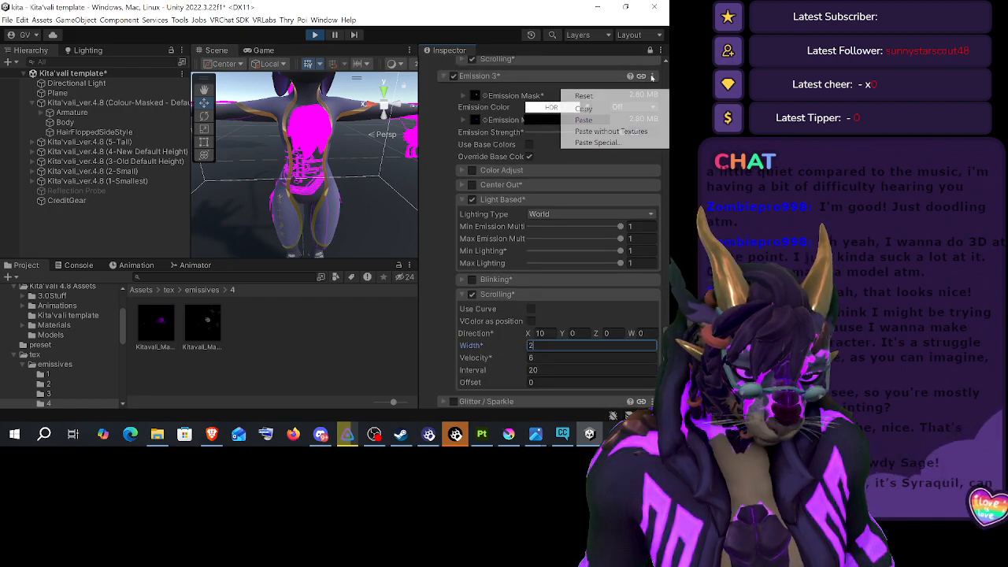
{"action": "left_click", "coordinate": [583, 121]}
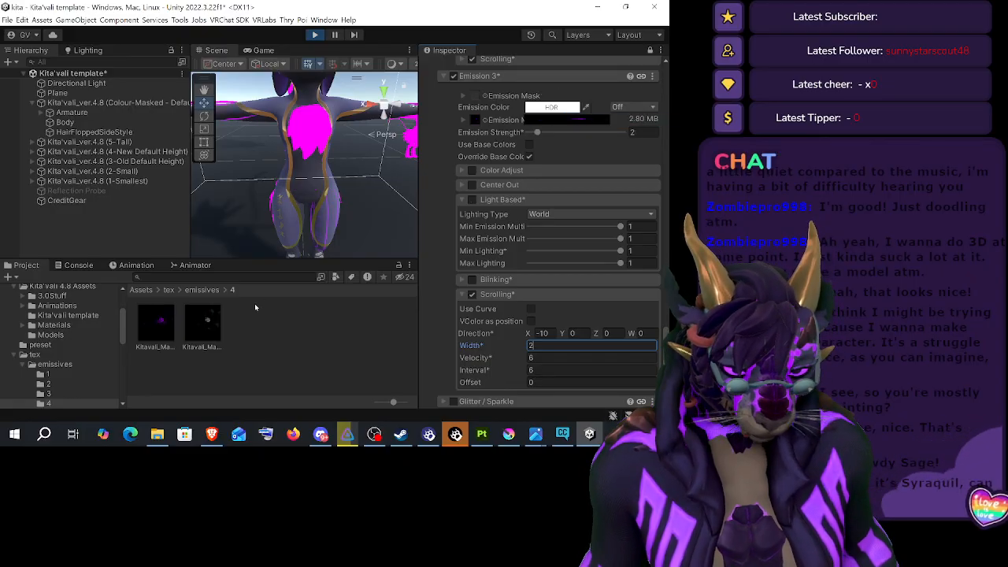
Step: Put the mask texture into Emission 3's Emission Mask slot
{"action": "left_click_drag", "start_coordinate": [470, 94], "coordinate": [475, 95]}
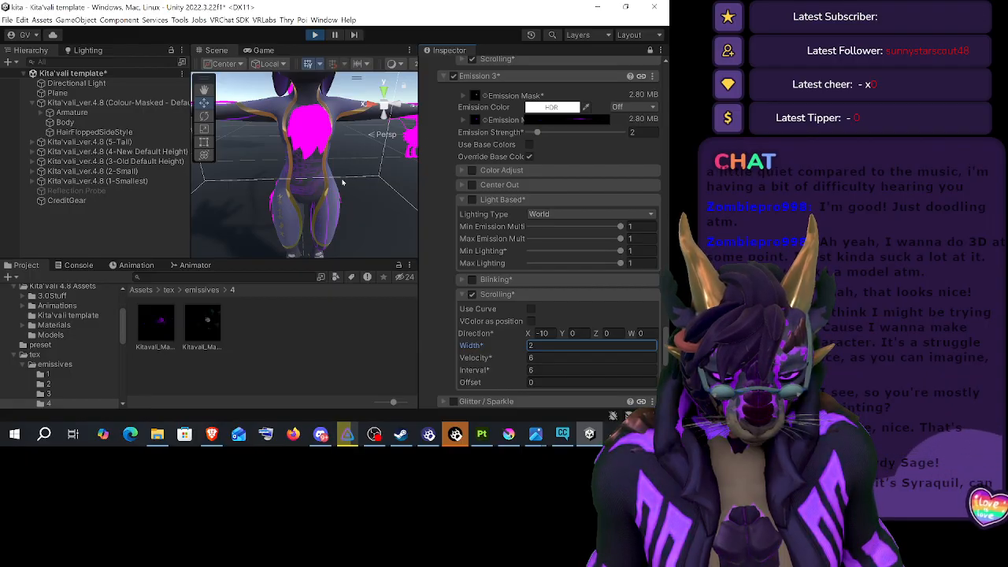
{"action": "scroll", "coordinate": [343, 182], "scroll_direction": "up", "scroll_amount": 3}
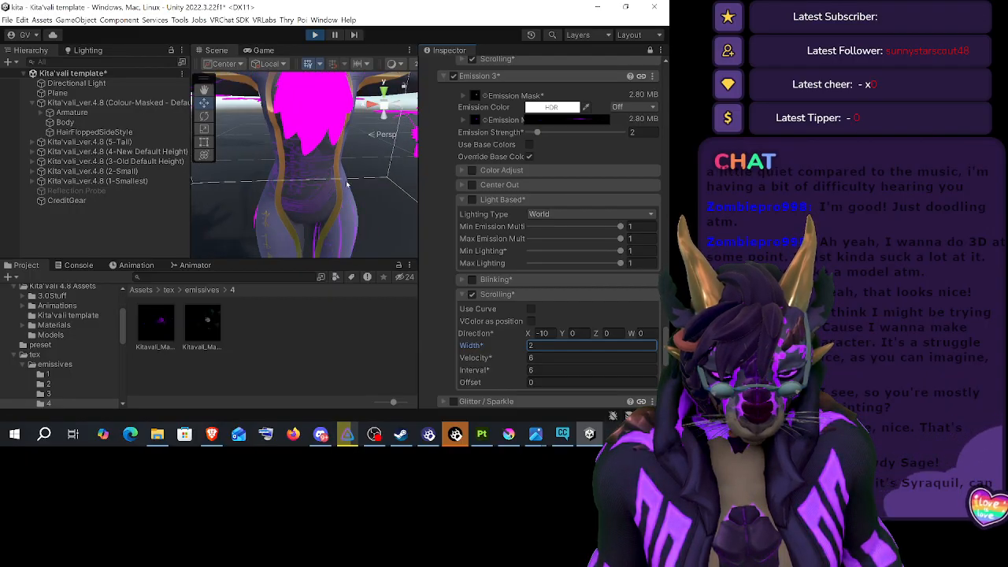
{"action": "scroll", "coordinate": [486, 260], "scroll_direction": "down", "scroll_amount": 3}
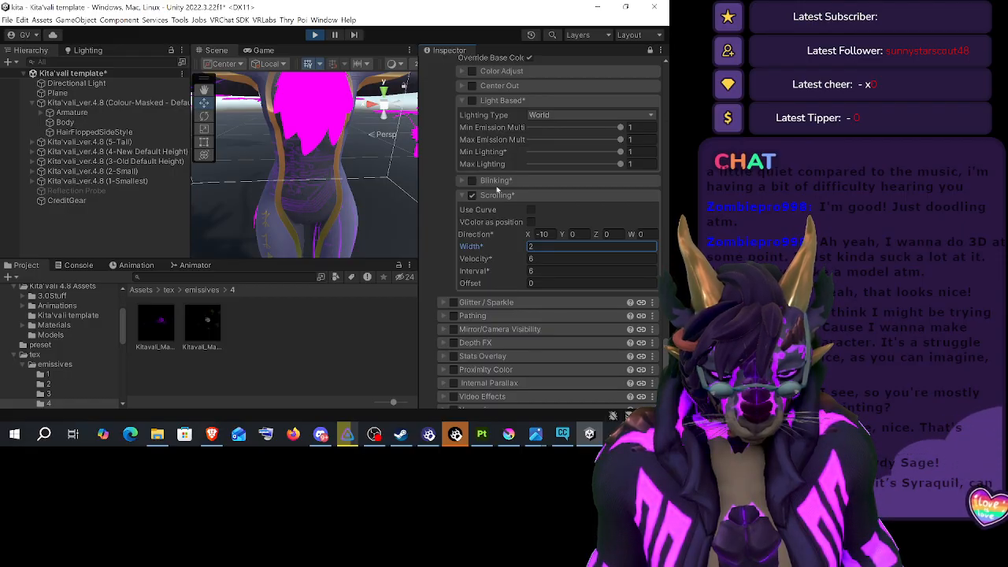
{"action": "scroll", "coordinate": [491, 203], "scroll_direction": "up", "scroll_amount": 1}
{"action": "scroll", "coordinate": [491, 203], "scroll_direction": "up", "scroll_amount": 3}
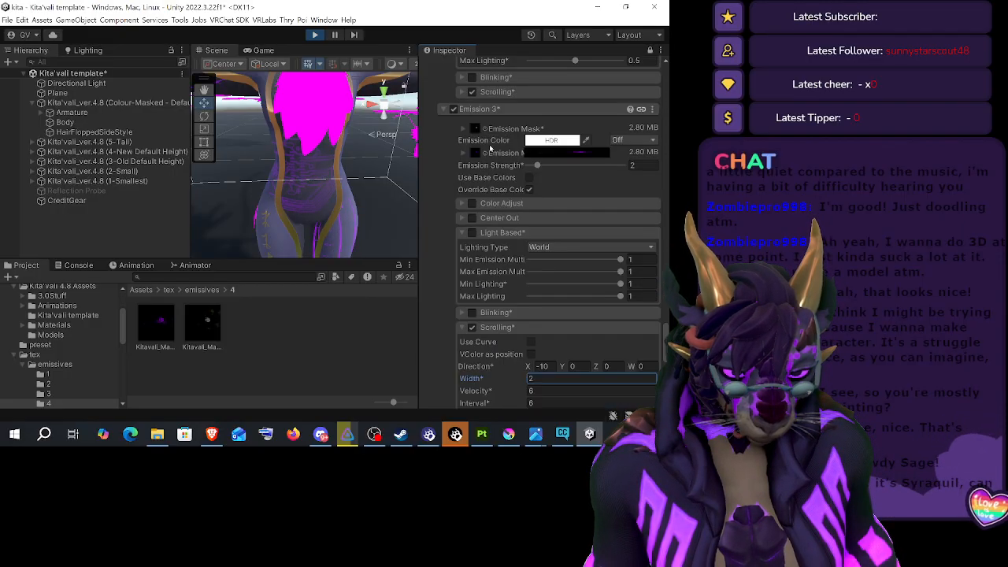
Step: Set Emission 3's Emission Mask texture to None, then bring Krita to the front
{"action": "left_click", "coordinate": [479, 129]}
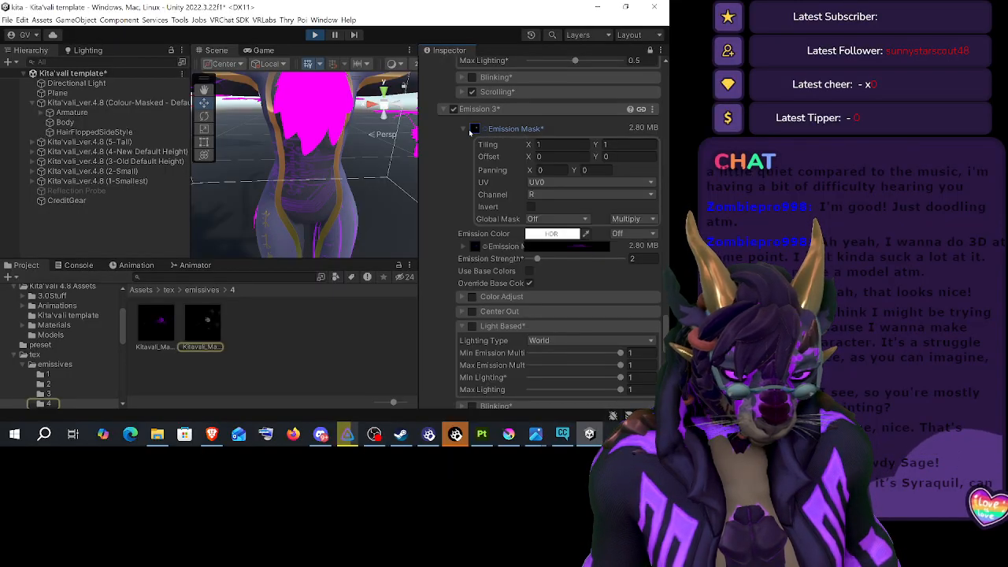
{"action": "left_click", "coordinate": [479, 129]}
{"action": "scroll", "coordinate": [496, 129], "scroll_direction": "up", "scroll_amount": 6}
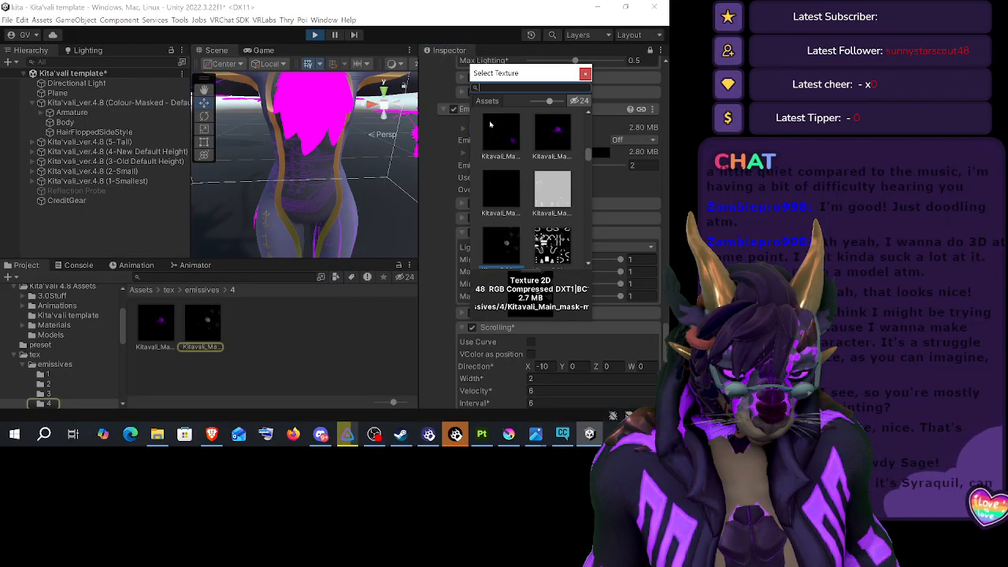
{"action": "scroll", "coordinate": [509, 129], "scroll_direction": "up", "scroll_amount": 8}
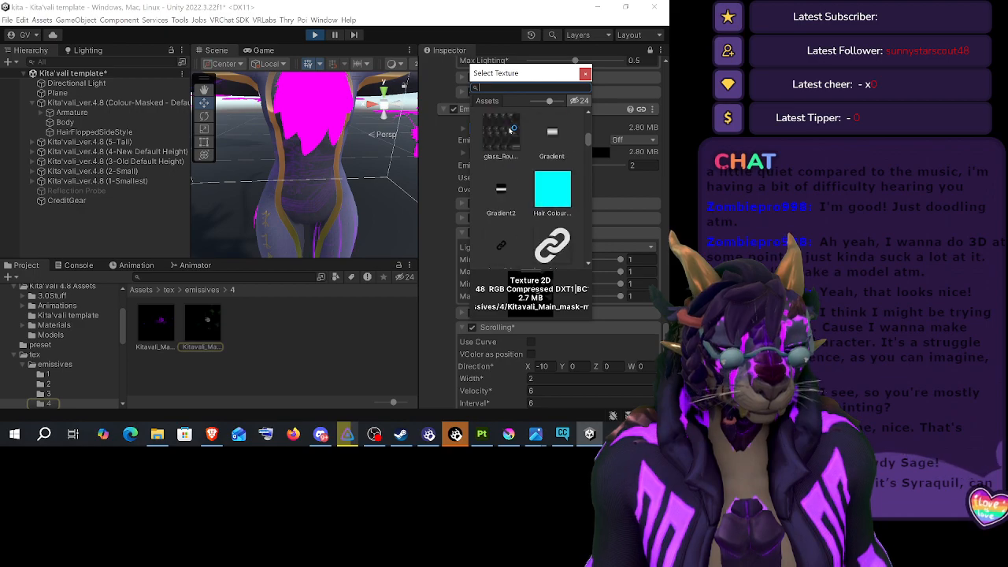
{"action": "scroll", "coordinate": [511, 129], "scroll_direction": "up", "scroll_amount": 3}
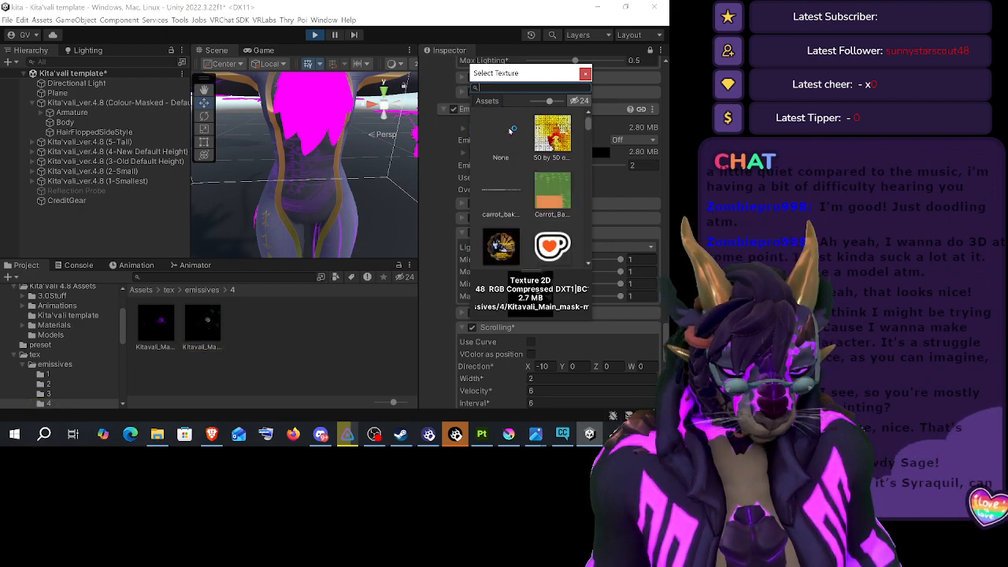
{"action": "double_click", "coordinate": [502, 137]}
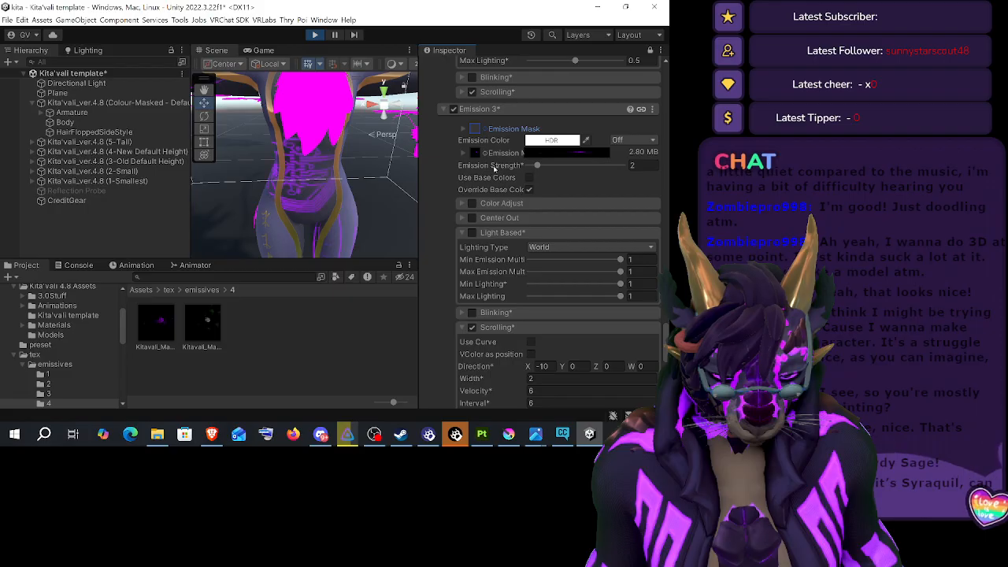
{"action": "left_click", "coordinate": [510, 435]}
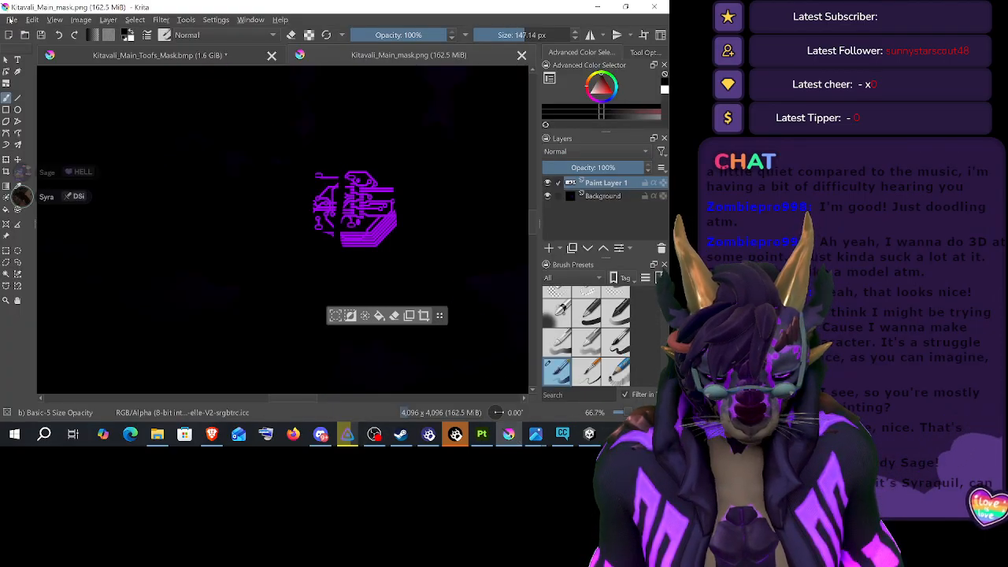
Step: In Open Images, browse drive D: through DEV > VR > Avatars > VRC to the kita folder
{"action": "left_click", "coordinate": [10, 21]}
{"action": "left_click", "coordinate": [29, 45]}
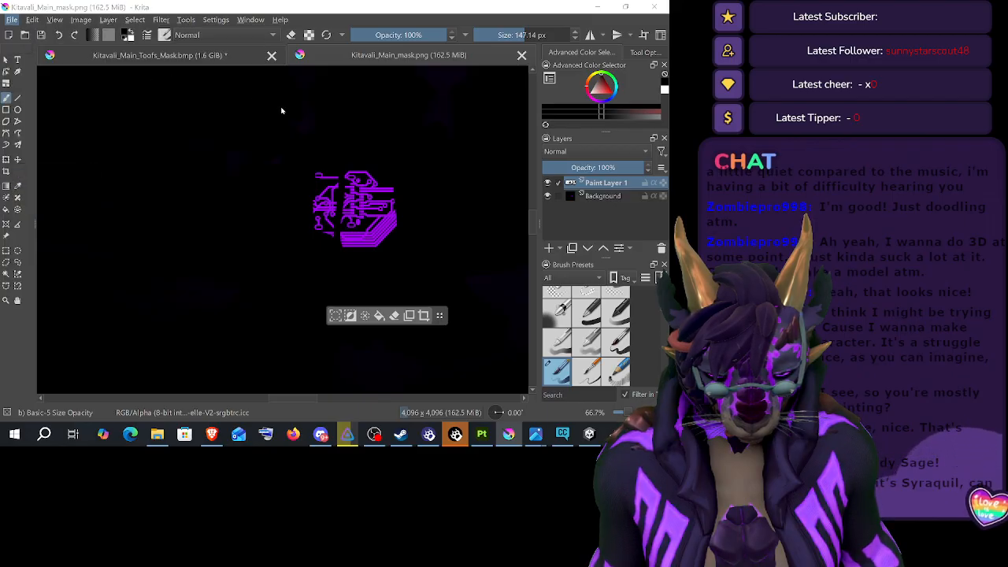
{"action": "scroll", "coordinate": [66, 140], "scroll_direction": "down", "scroll_amount": 3}
{"action": "left_click", "coordinate": [64, 152]}
{"action": "scroll", "coordinate": [169, 119], "scroll_direction": "down", "scroll_amount": 2}
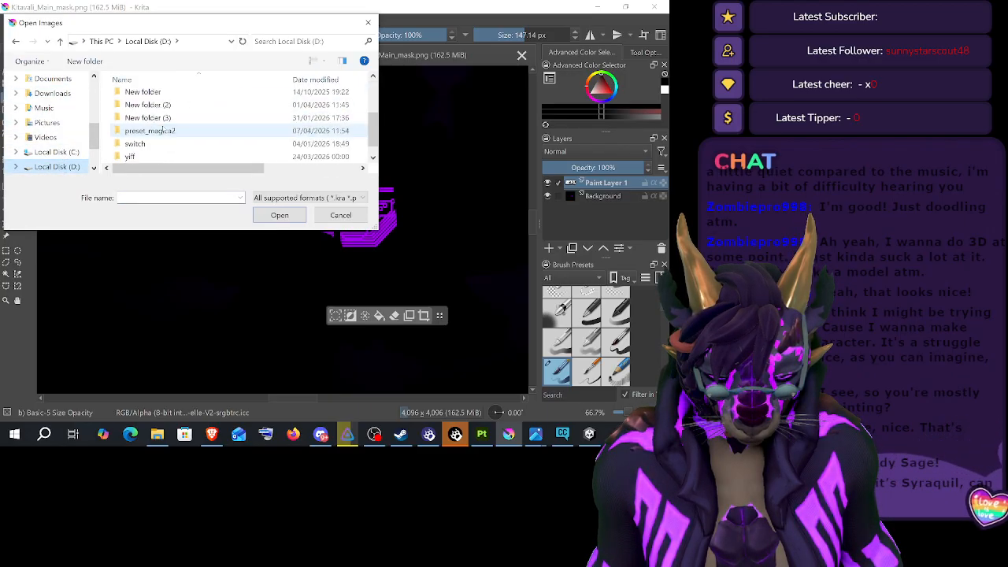
{"action": "scroll", "coordinate": [163, 127], "scroll_direction": "up", "scroll_amount": 2}
{"action": "scroll", "coordinate": [163, 127], "scroll_direction": "down", "scroll_amount": 3}
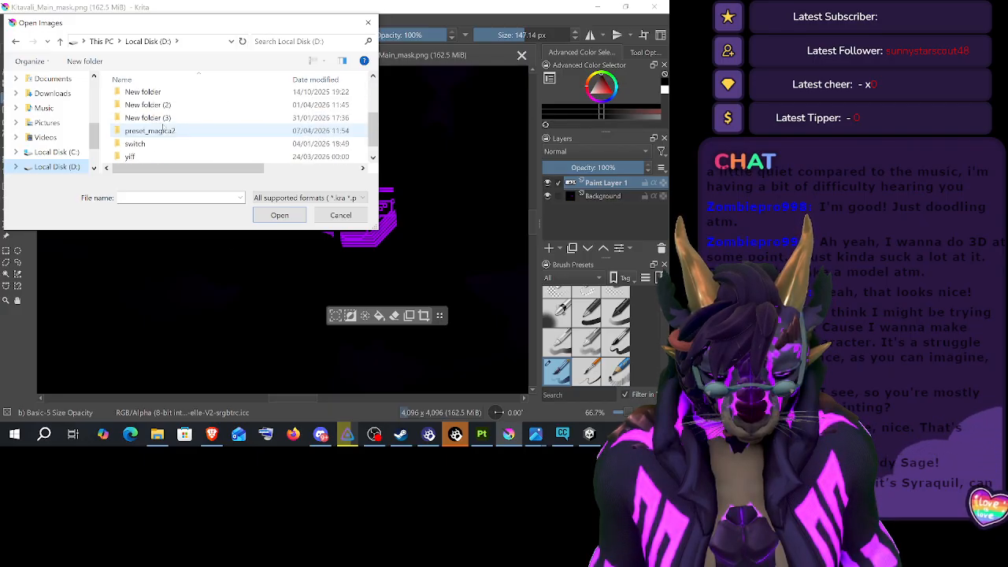
{"action": "scroll", "coordinate": [163, 127], "scroll_direction": "up", "scroll_amount": 2}
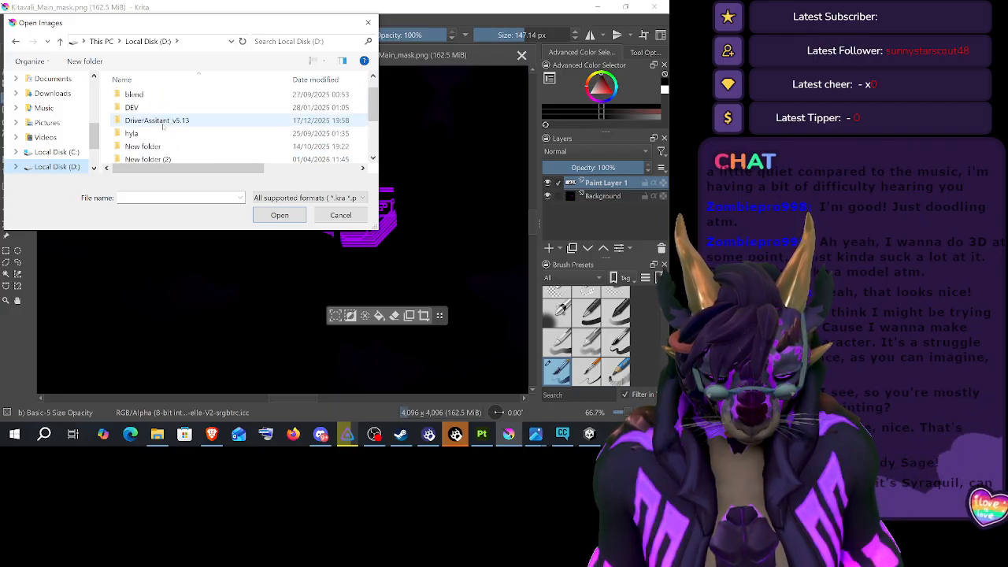
{"action": "double_click", "coordinate": [141, 109]}
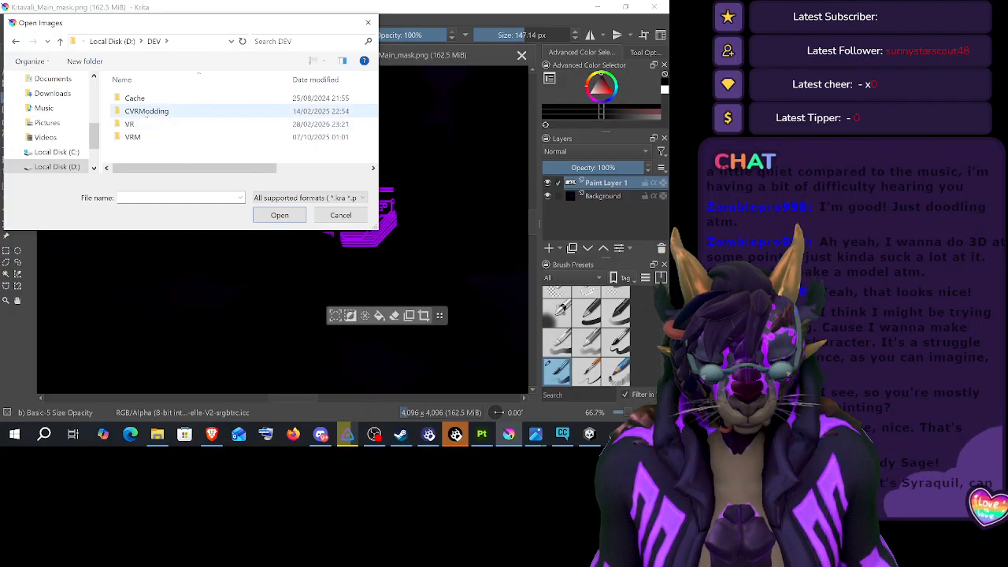
{"action": "double_click", "coordinate": [157, 124]}
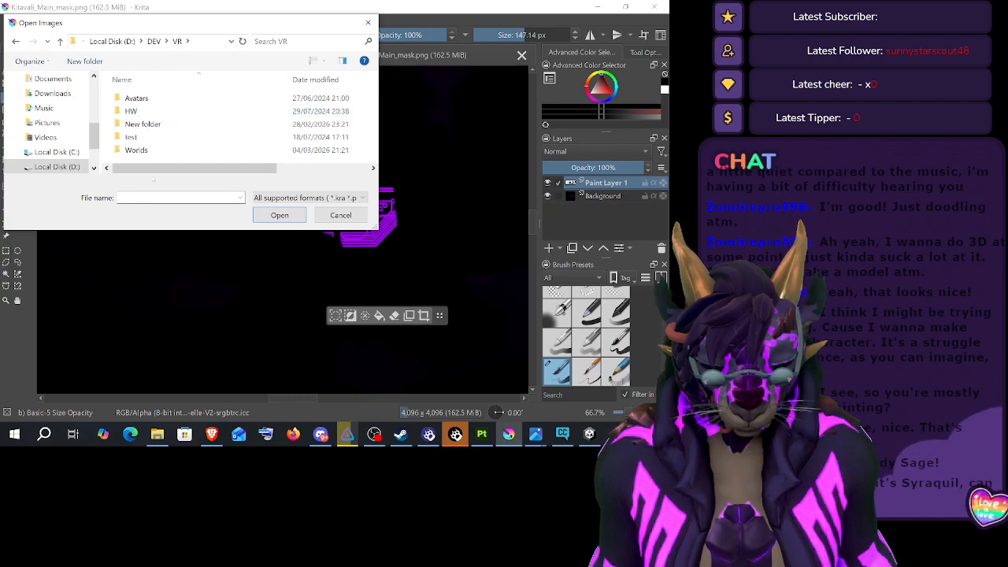
{"action": "double_click", "coordinate": [156, 98]}
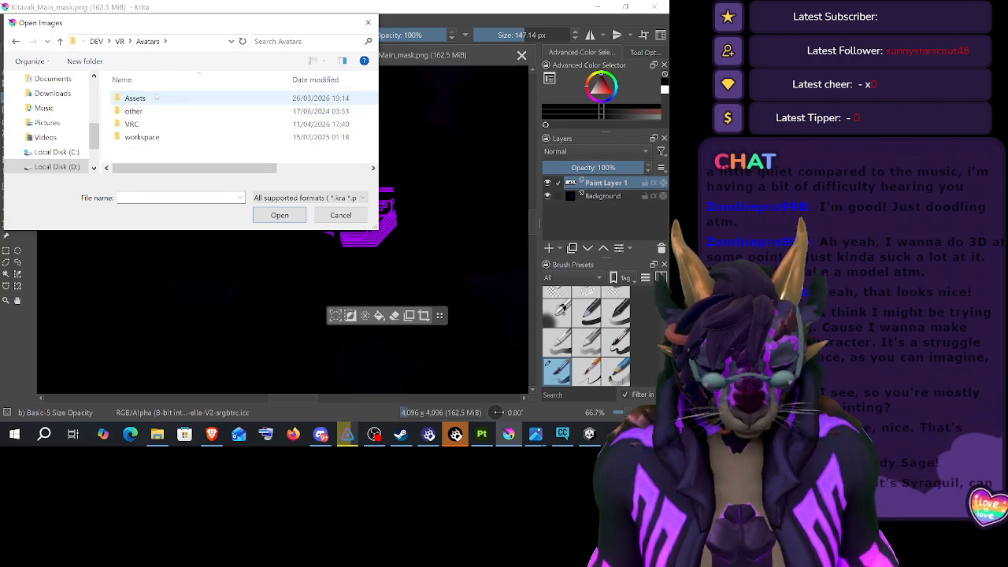
{"action": "double_click", "coordinate": [152, 123]}
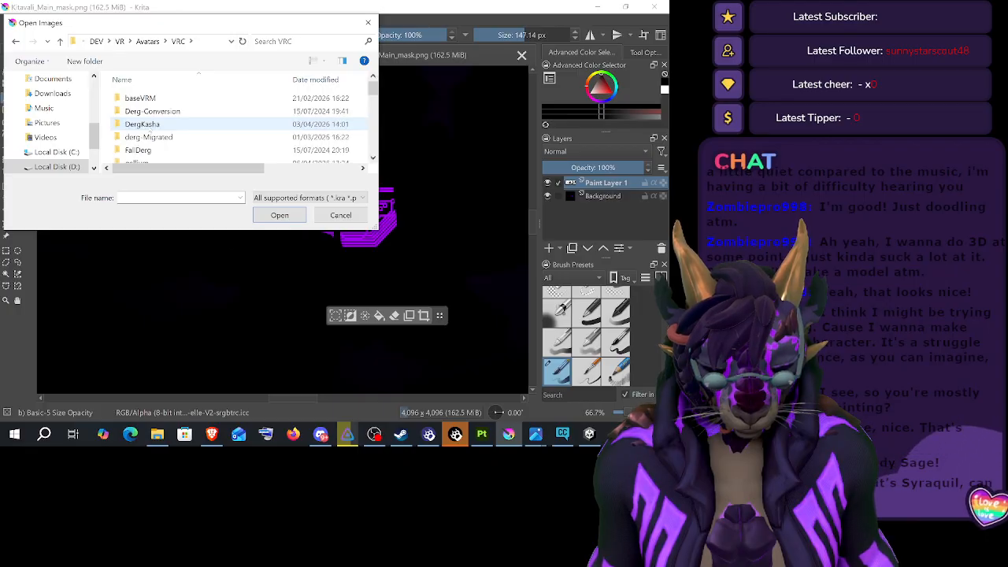
{"action": "scroll", "coordinate": [152, 123], "scroll_direction": "down", "scroll_amount": 3}
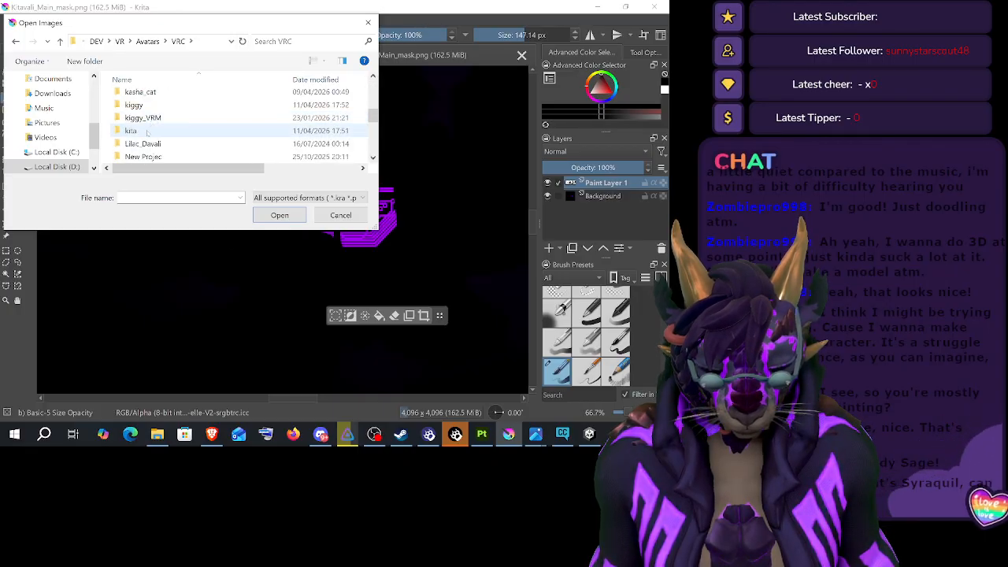
{"action": "double_click", "coordinate": [150, 131]}
Step: Go into Assets > tex > emissives > 4 and open Kitavali_Main_mask-monochrome.png
{"action": "scroll", "coordinate": [146, 132], "scroll_direction": "down", "scroll_amount": 1}
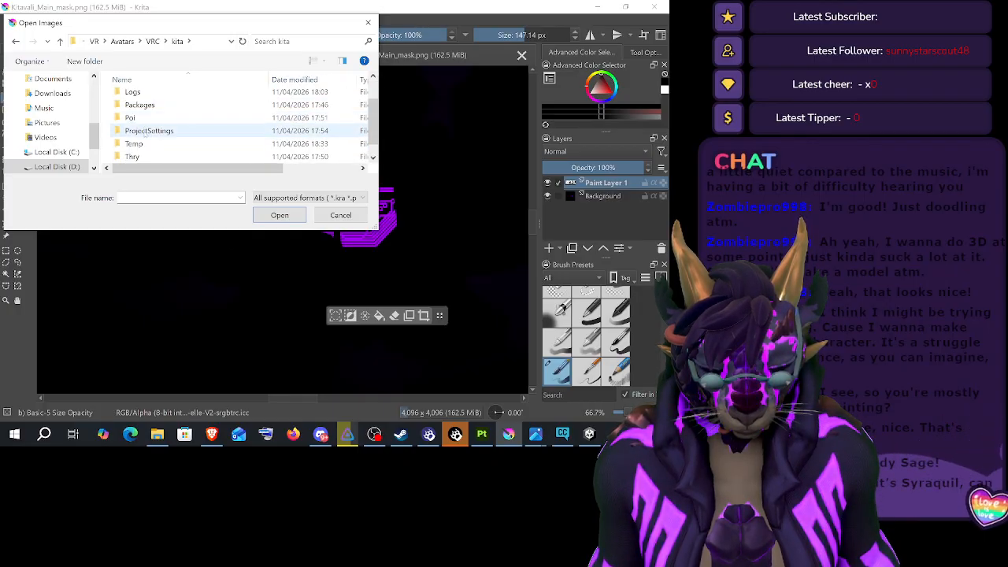
{"action": "scroll", "coordinate": [146, 132], "scroll_direction": "up", "scroll_amount": 1}
{"action": "double_click", "coordinate": [135, 98]}
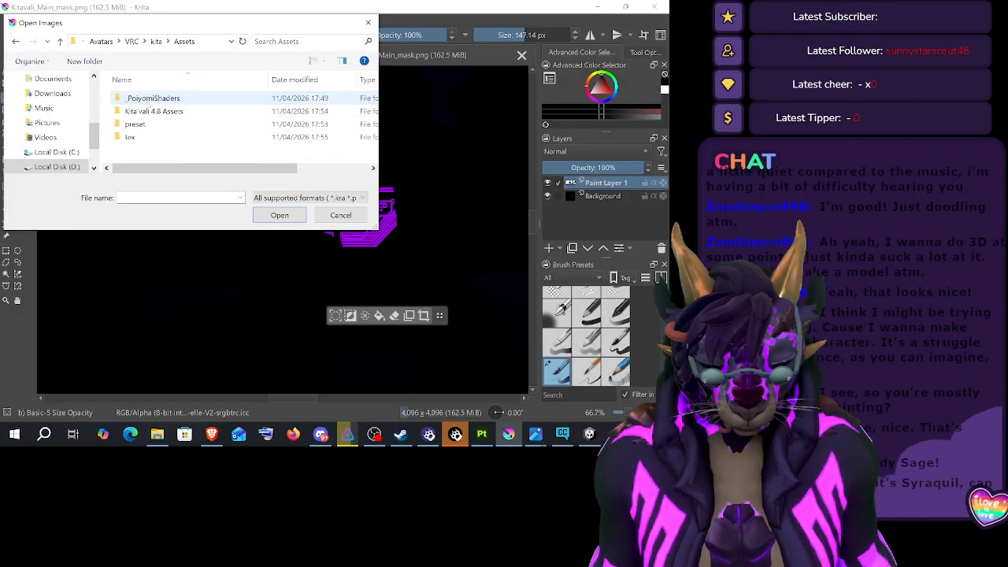
{"action": "double_click", "coordinate": [131, 137]}
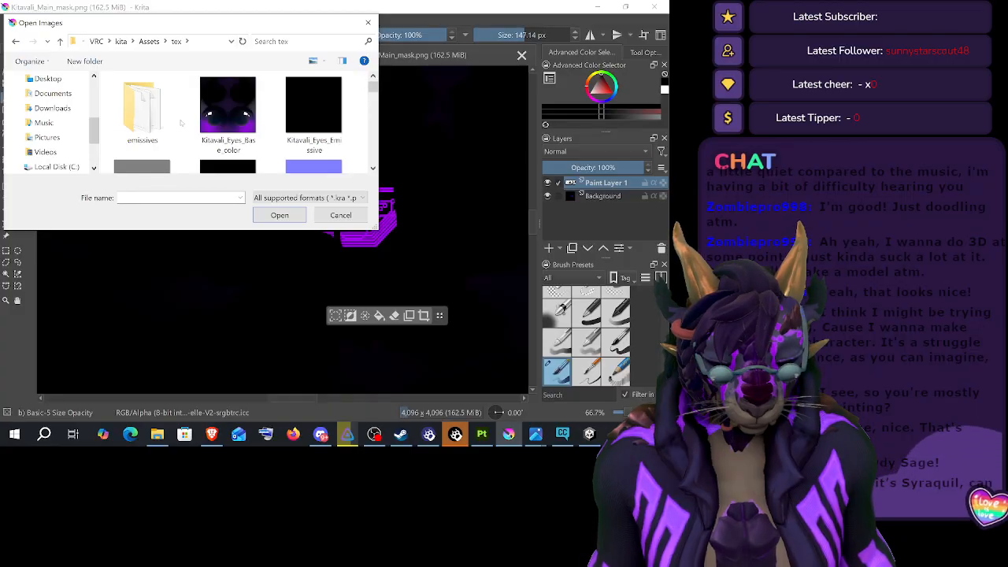
{"action": "scroll", "coordinate": [180, 123], "scroll_direction": "down", "scroll_amount": 1}
{"action": "scroll", "coordinate": [180, 123], "scroll_direction": "up", "scroll_amount": 1}
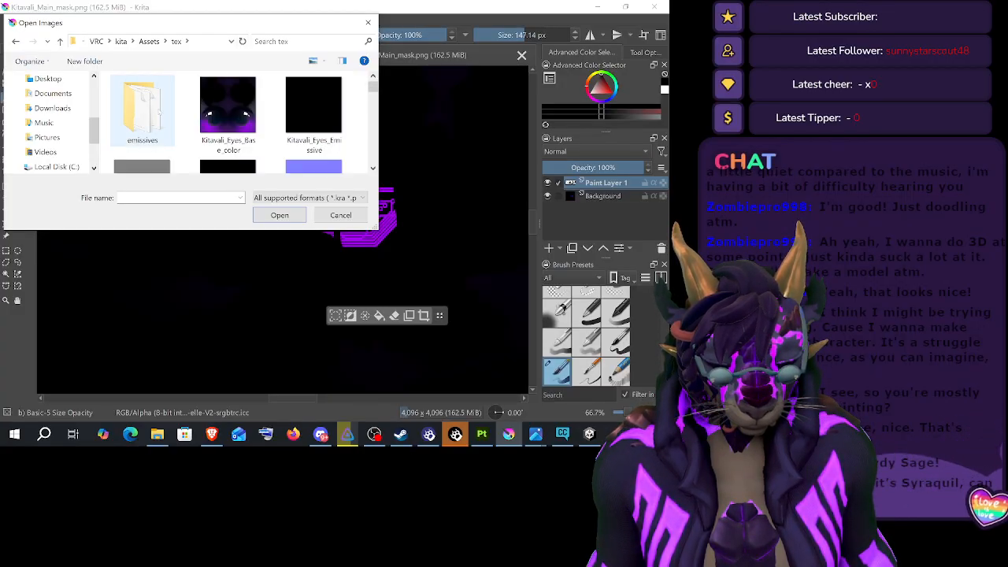
{"action": "left_click", "coordinate": [159, 112]}
{"action": "double_click", "coordinate": [159, 113]}
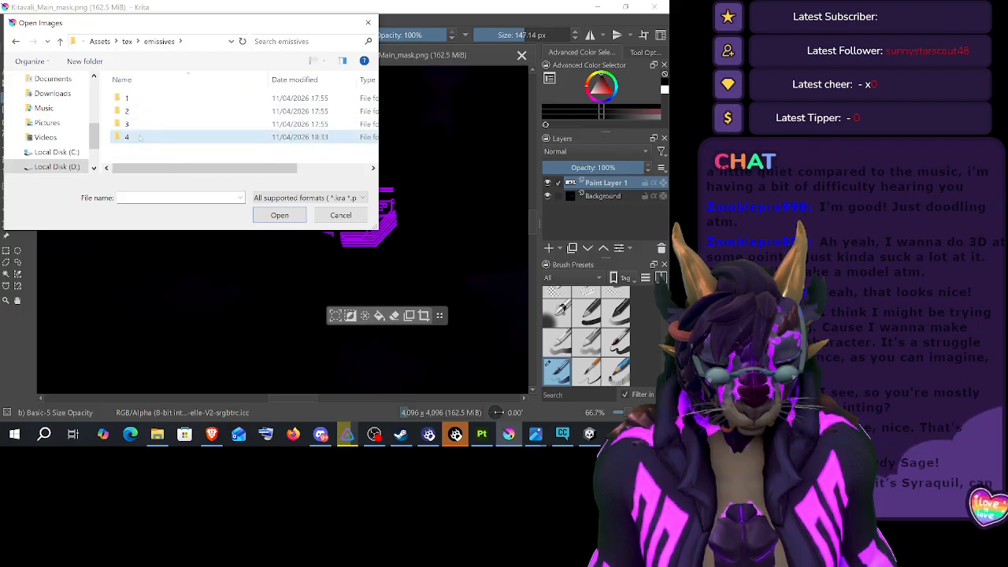
{"action": "double_click", "coordinate": [141, 137]}
{"action": "double_click", "coordinate": [197, 109]}
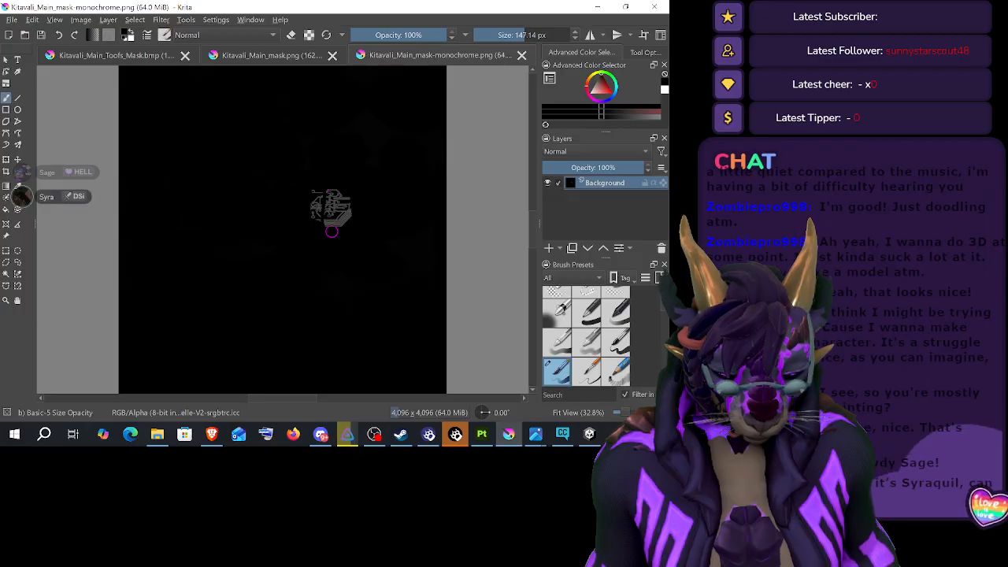
Step: Add a filter mask to the Background layer from its right-click Add menu
{"action": "scroll", "coordinate": [327, 189], "scroll_direction": "up", "scroll_amount": 1}
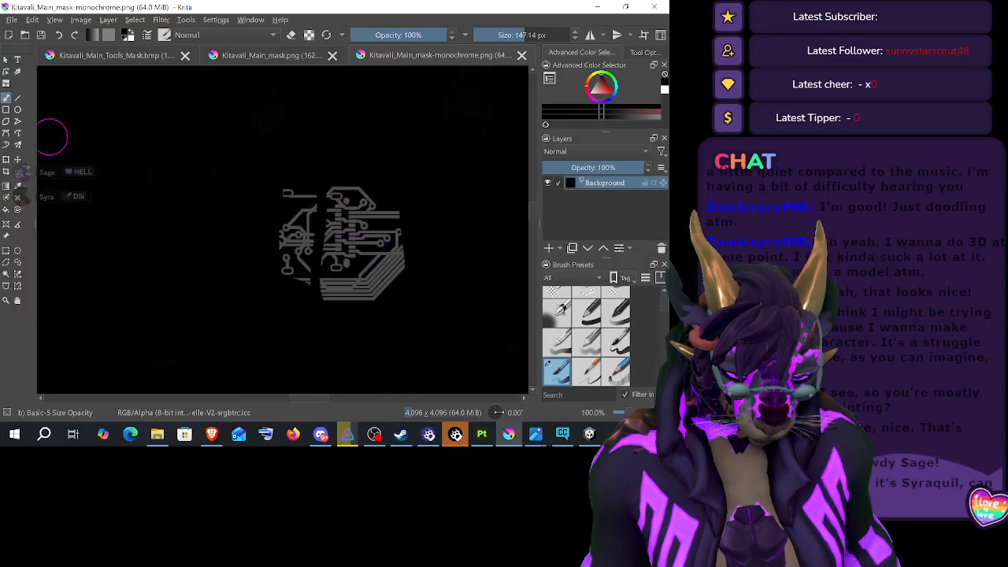
{"action": "left_click", "coordinate": [11, 21]}
{"action": "left_click", "coordinate": [39, 133]}
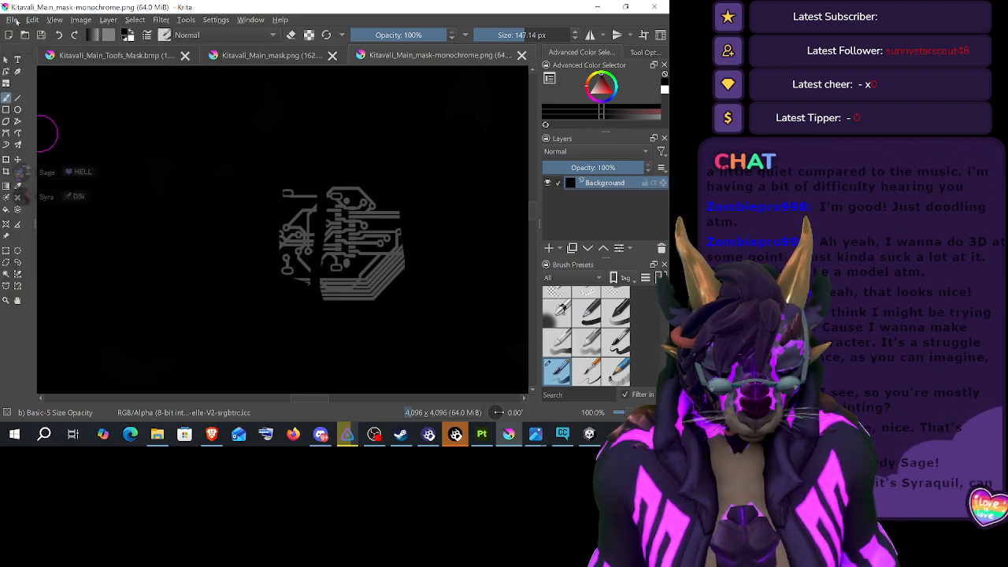
{"action": "right_click", "coordinate": [599, 187]}
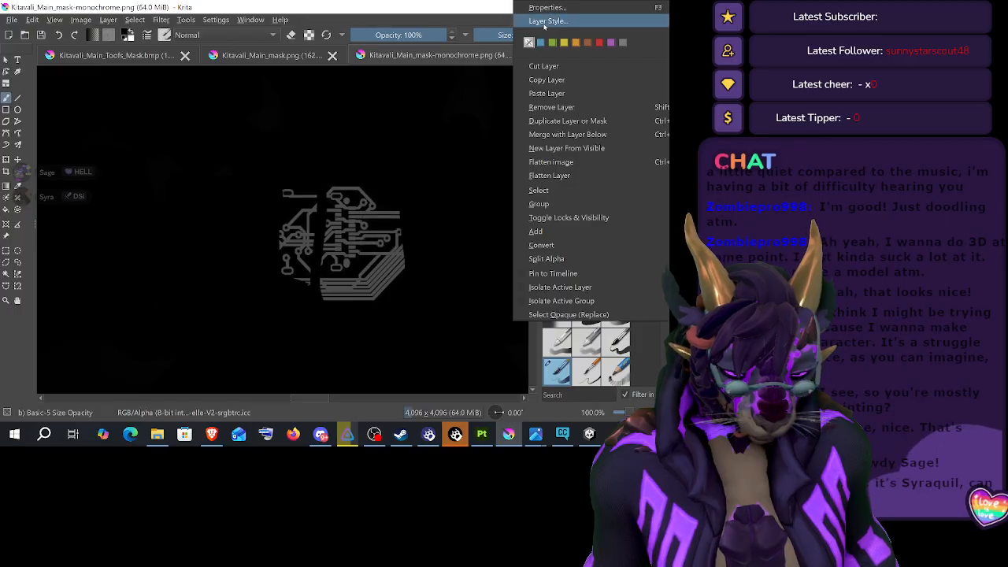
{"action": "mouse_move", "coordinate": [554, 235]}
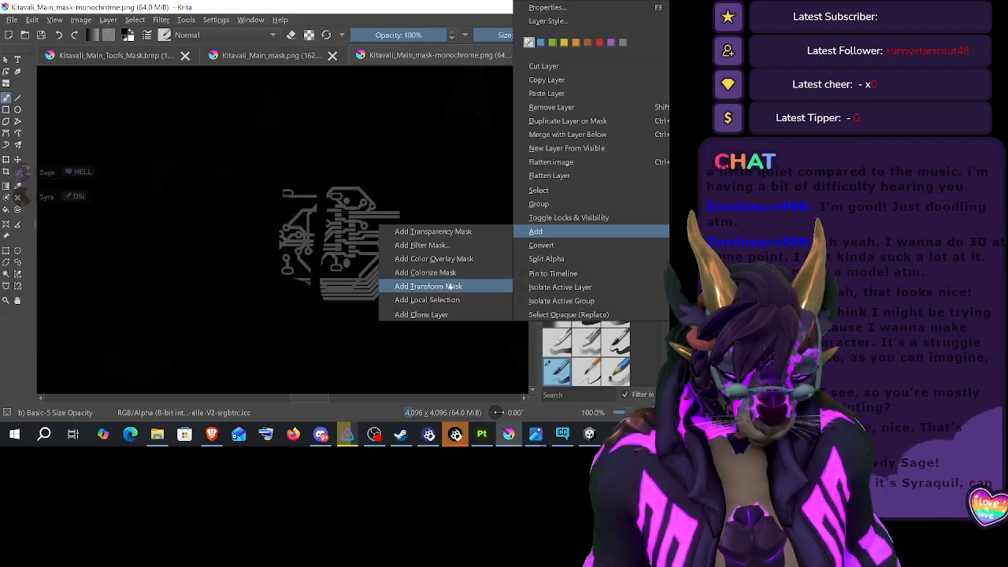
{"action": "left_click", "coordinate": [439, 245]}
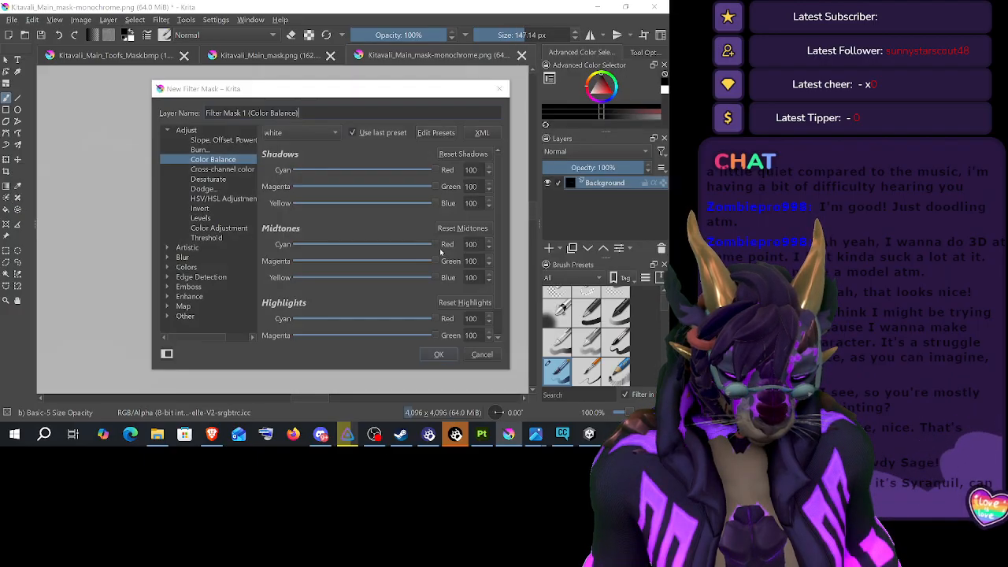
Step: Move the New Filter Mask dialog aside, then switch through Unity to VRChat Creator Companion
{"action": "left_click_drag", "start_coordinate": [404, 94], "coordinate": [349, 100]}
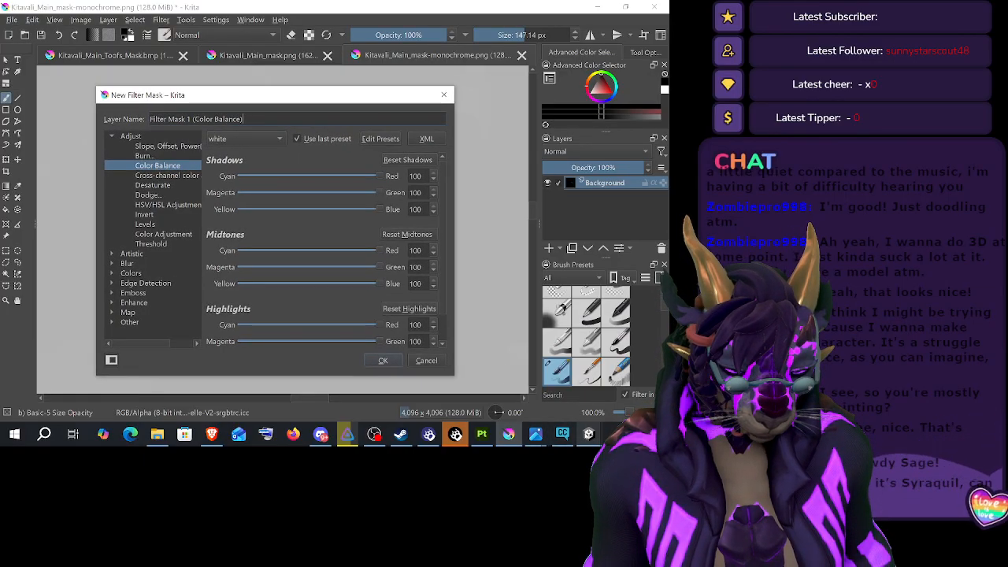
{"action": "mouse_move", "coordinate": [589, 434]}
{"action": "left_click", "coordinate": [473, 382]}
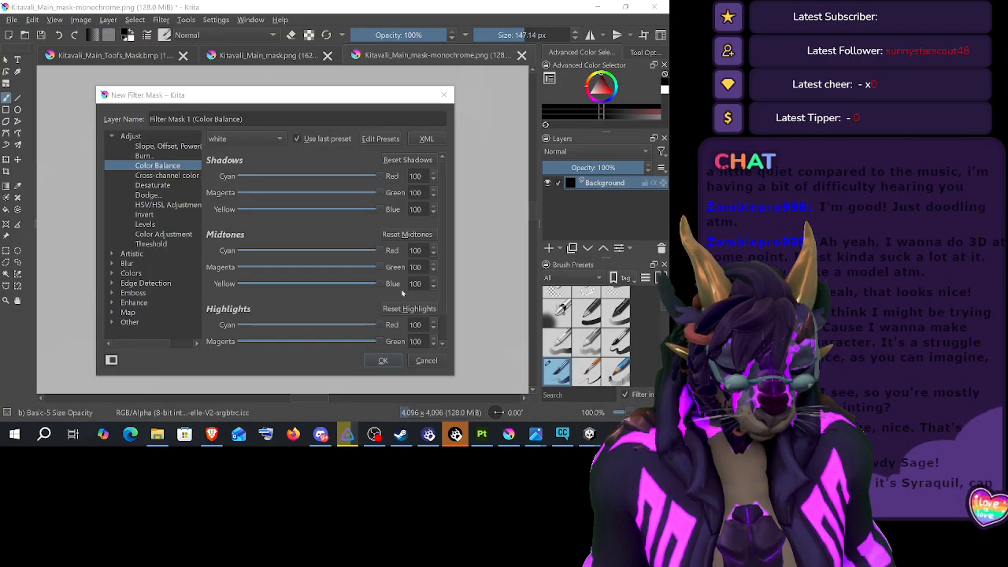
{"action": "mouse_move", "coordinate": [589, 434]}
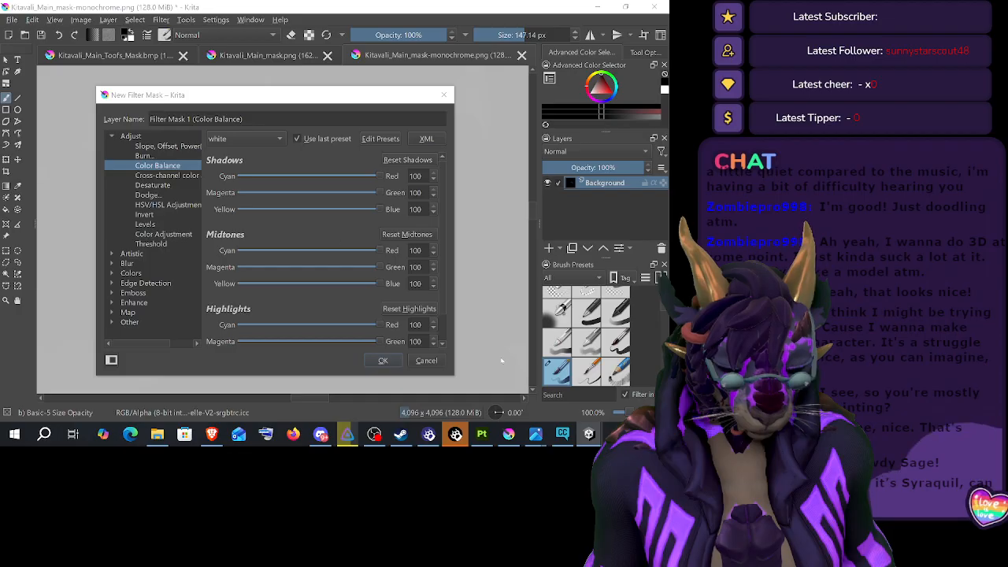
{"action": "left_click", "coordinate": [563, 434]}
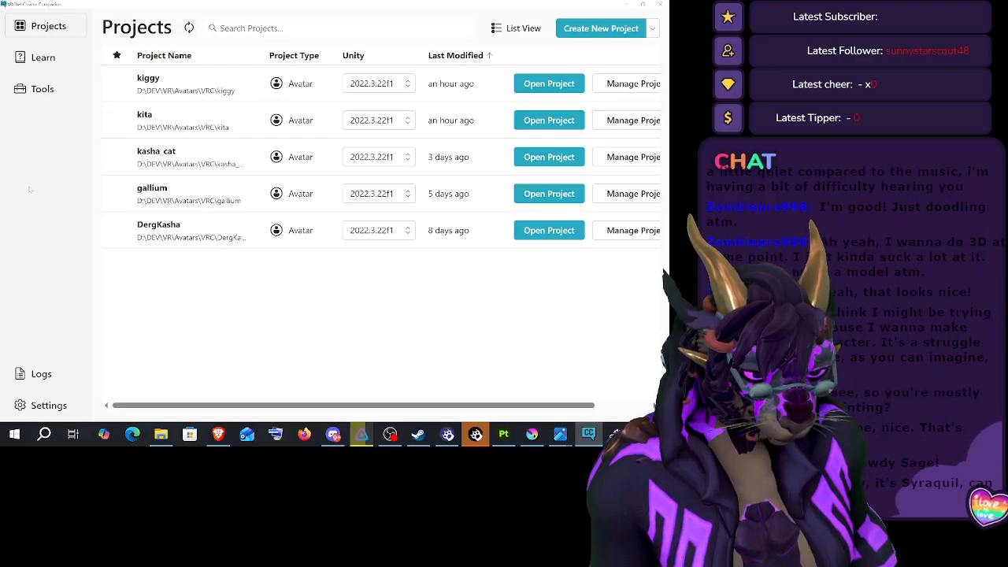
Step: Open the kita project in Creator Companion, then return to Krita's pending filter mask dialog
{"action": "left_click", "coordinate": [551, 120]}
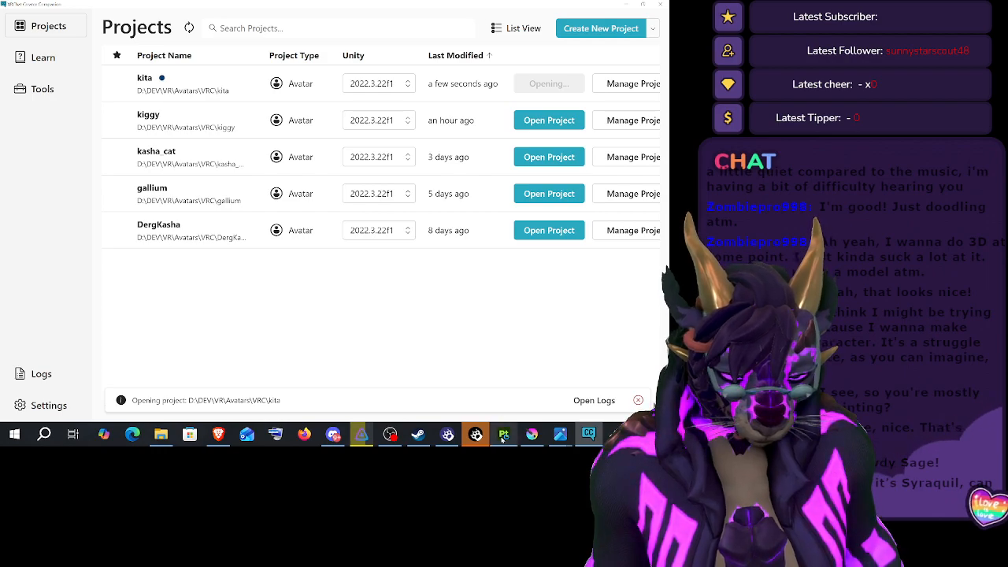
{"action": "left_click", "coordinate": [503, 435]}
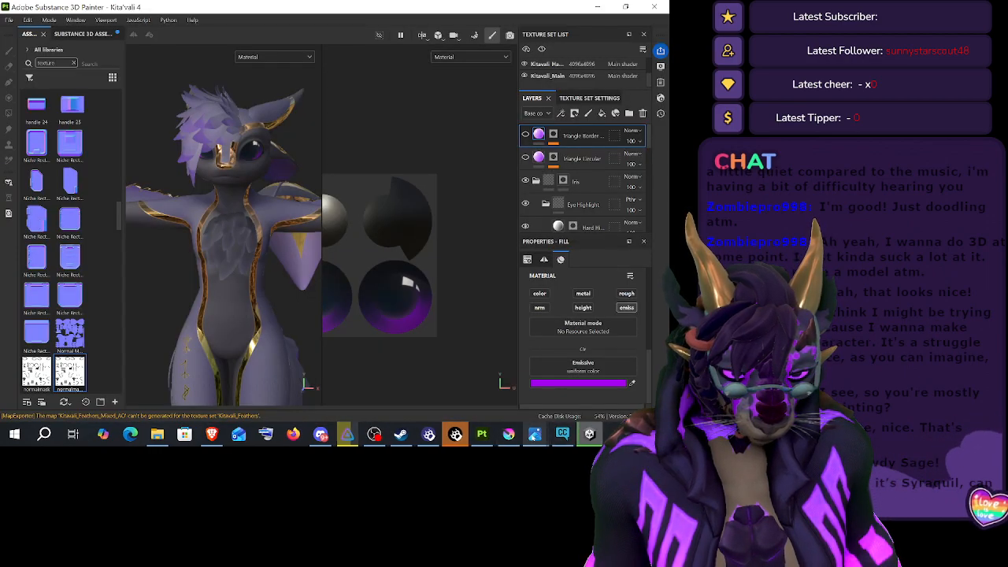
{"action": "mouse_move", "coordinate": [509, 443]}
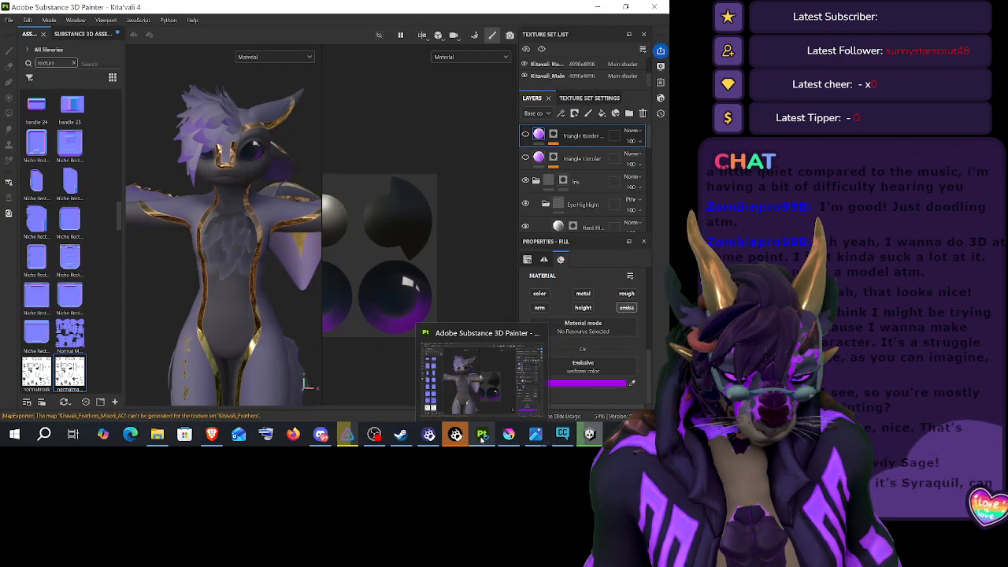
{"action": "left_click", "coordinate": [508, 437]}
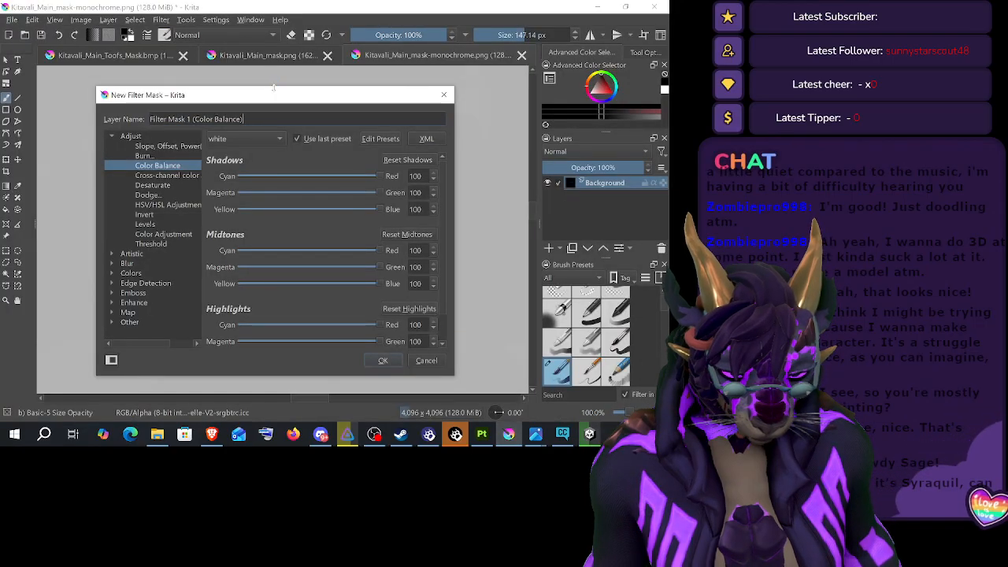
Step: Confirm the Color Balance filter mask, then contiguously select all circuit traces on the Background layer
{"action": "left_click_drag", "start_coordinate": [282, 95], "coordinate": [325, 31]}
{"action": "left_click", "coordinate": [428, 297]}
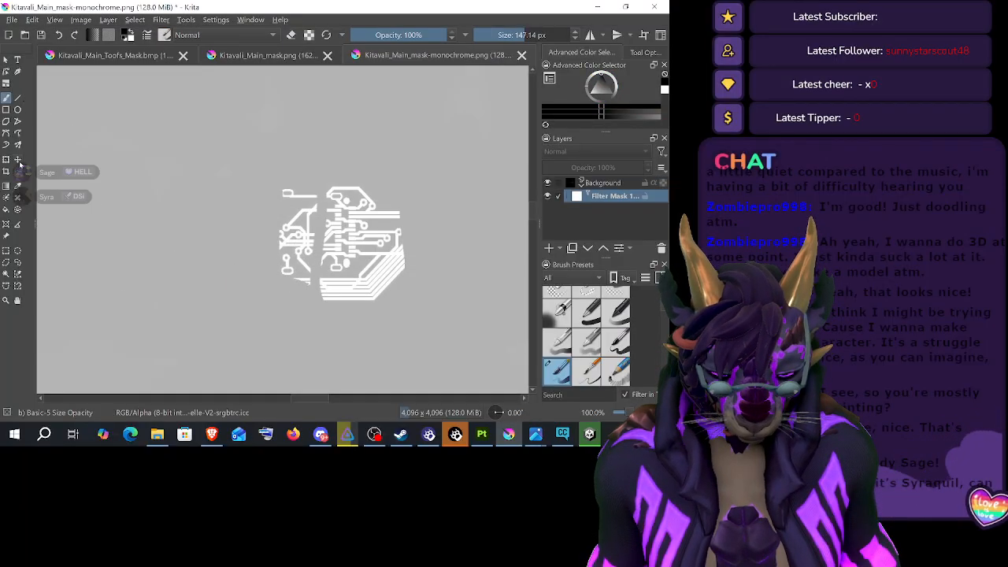
{"action": "left_click", "coordinate": [6, 274]}
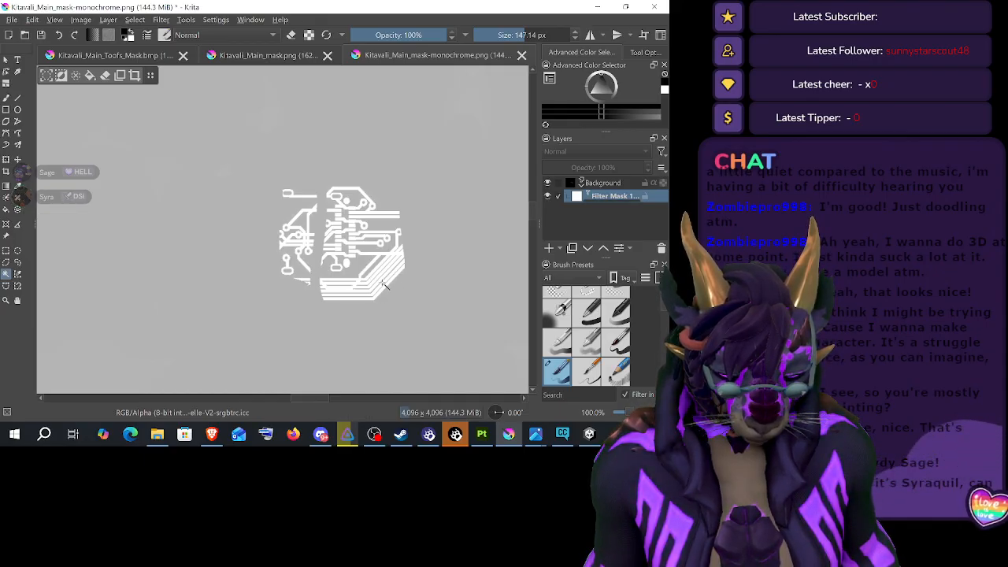
{"action": "left_click", "coordinate": [573, 185]}
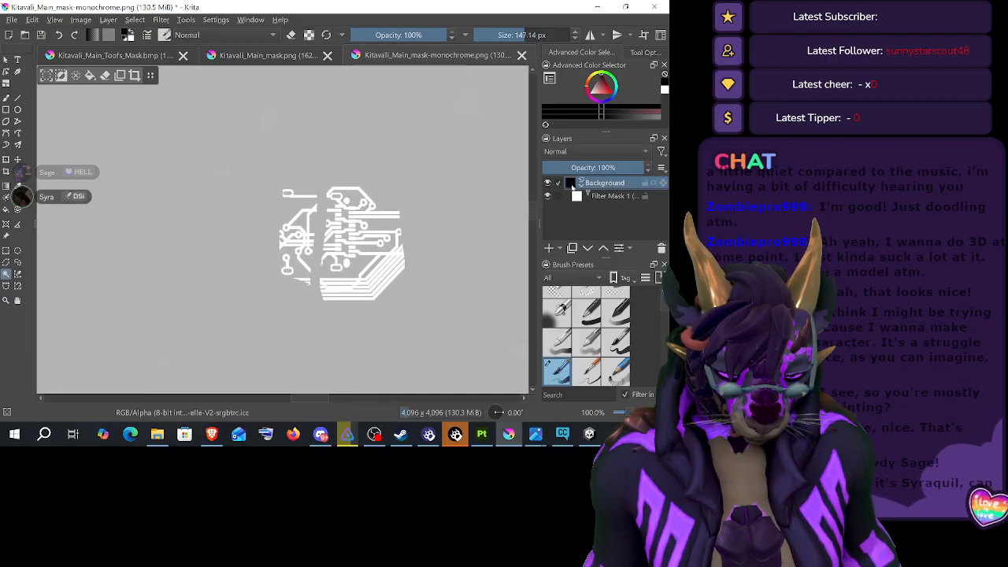
{"action": "left_click", "coordinate": [378, 279]}
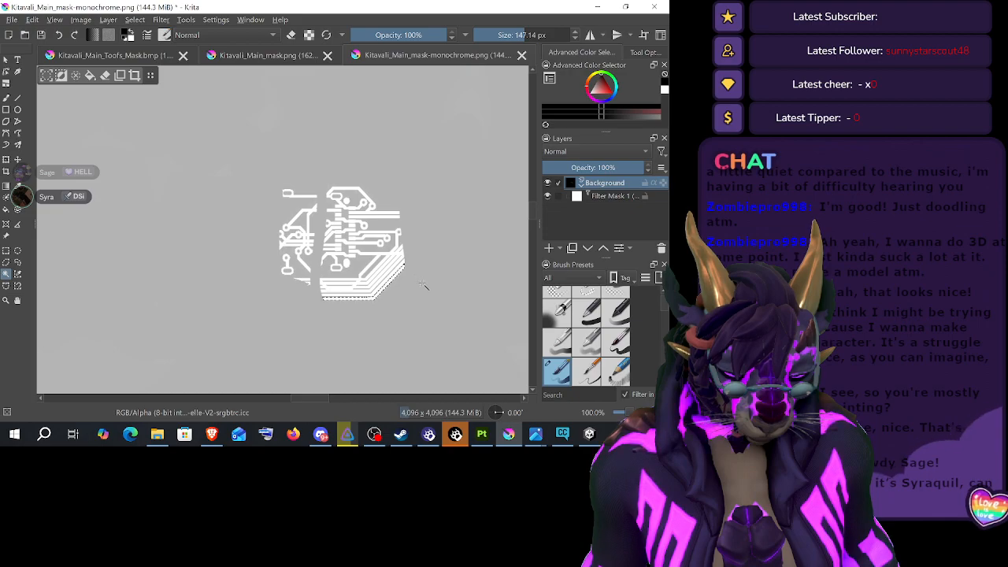
{"action": "left_click", "coordinate": [418, 242]}
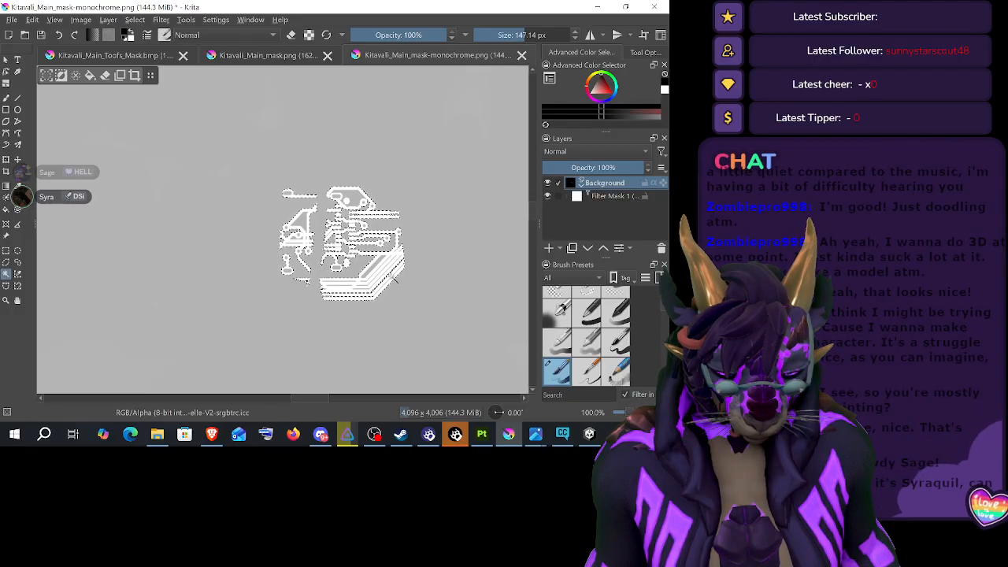
Step: Copy the selected circuit lines to a new layer and check it by toggling its visibility
{"action": "right_click", "coordinate": [392, 276]}
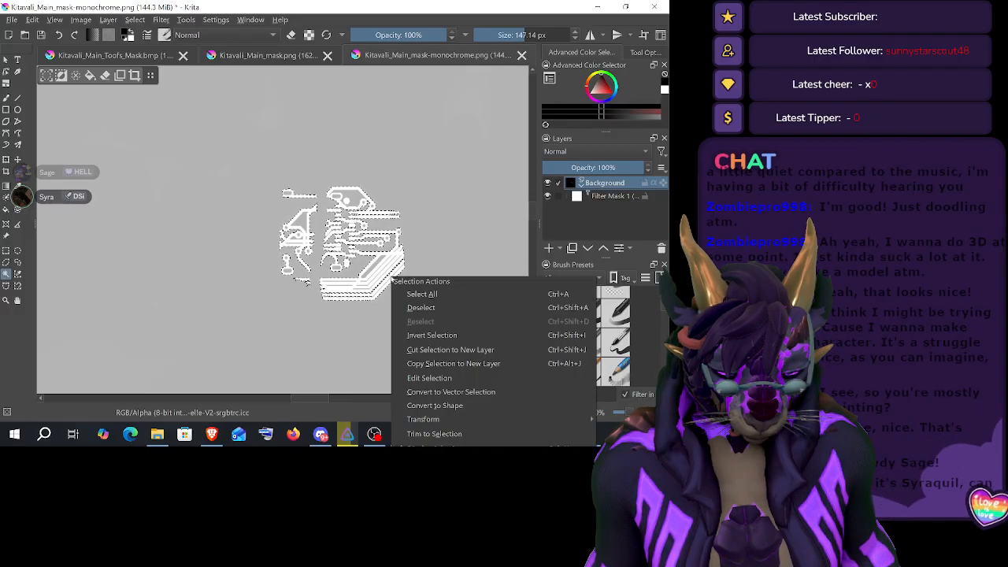
{"action": "left_click", "coordinate": [428, 351]}
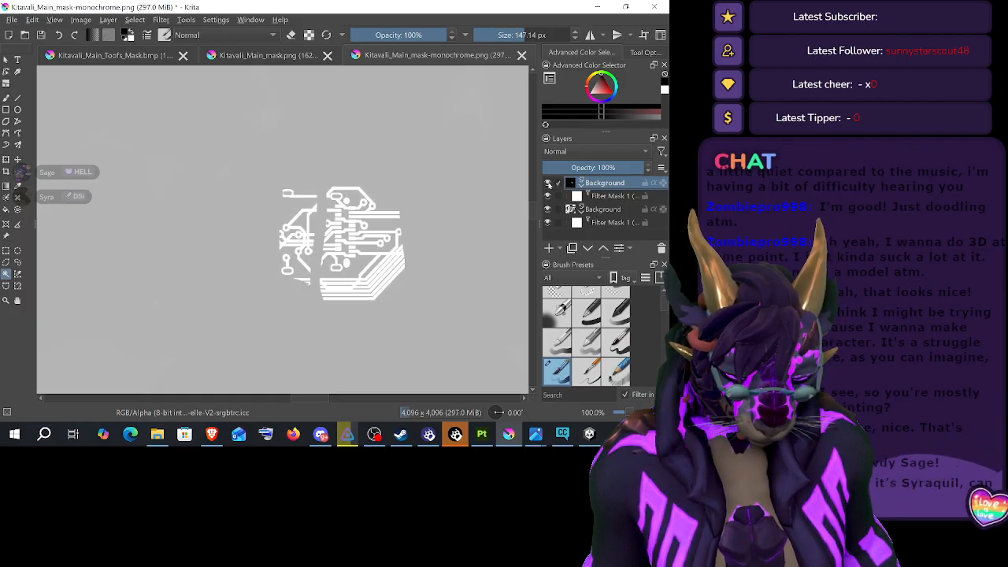
{"action": "left_click", "coordinate": [549, 182]}
{"action": "left_click", "coordinate": [548, 183]}
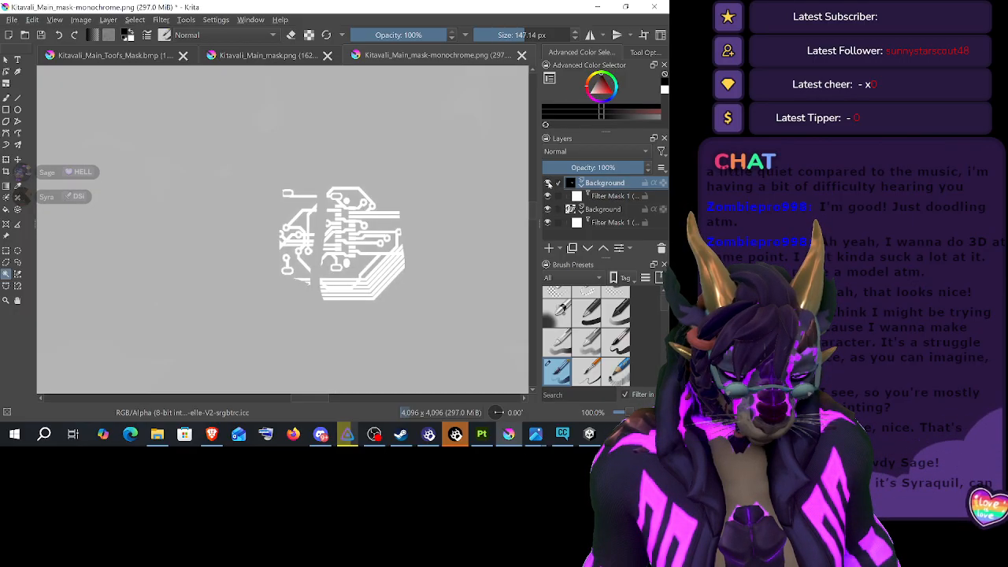
Step: Hide the lower Background layer after comparing, and turn the lower Filter Mask 1 back on
{"action": "left_click", "coordinate": [548, 209]}
{"action": "left_click", "coordinate": [548, 209]}
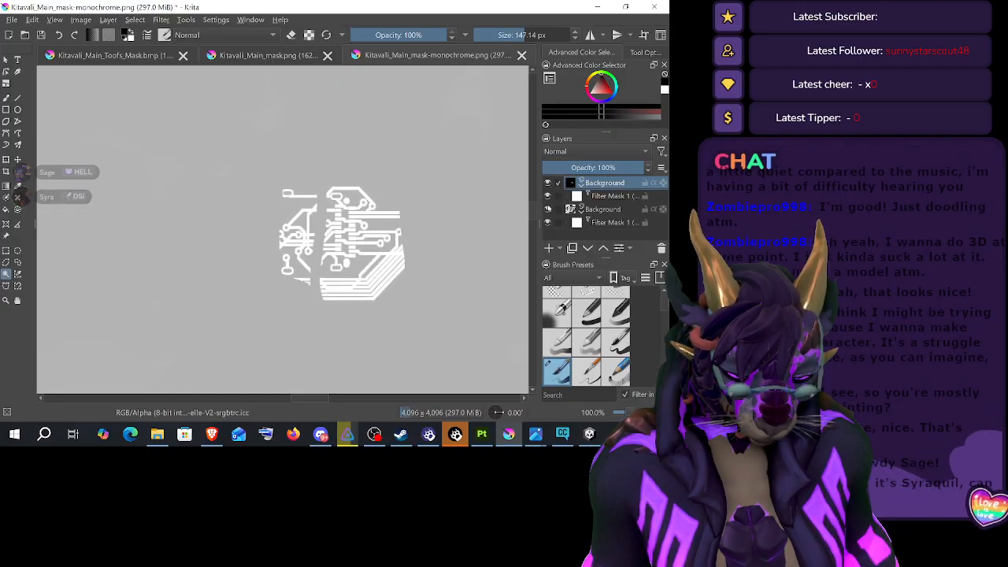
{"action": "left_click", "coordinate": [548, 209]}
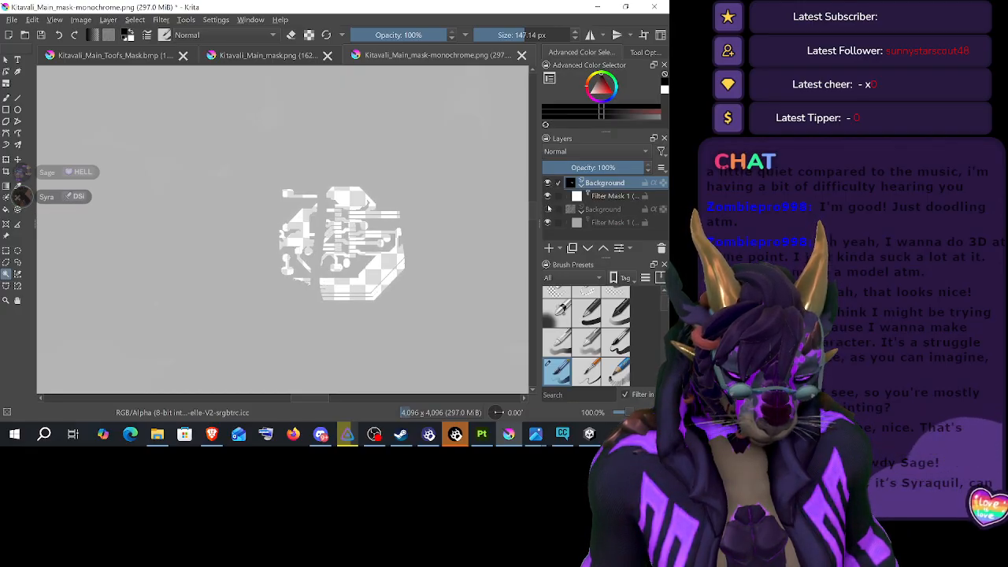
{"action": "left_click", "coordinate": [548, 209]}
{"action": "left_click", "coordinate": [548, 209]}
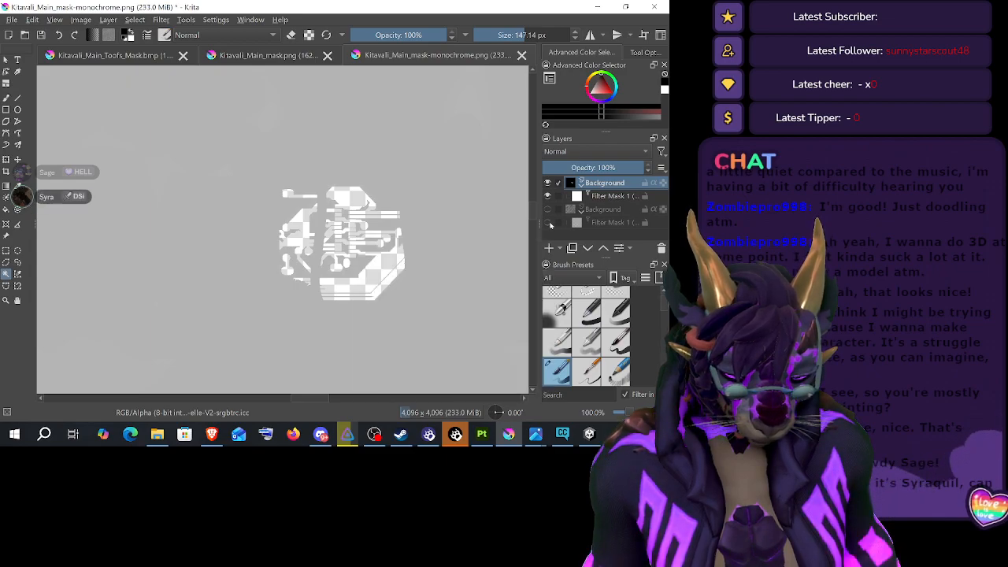
{"action": "left_click", "coordinate": [549, 211]}
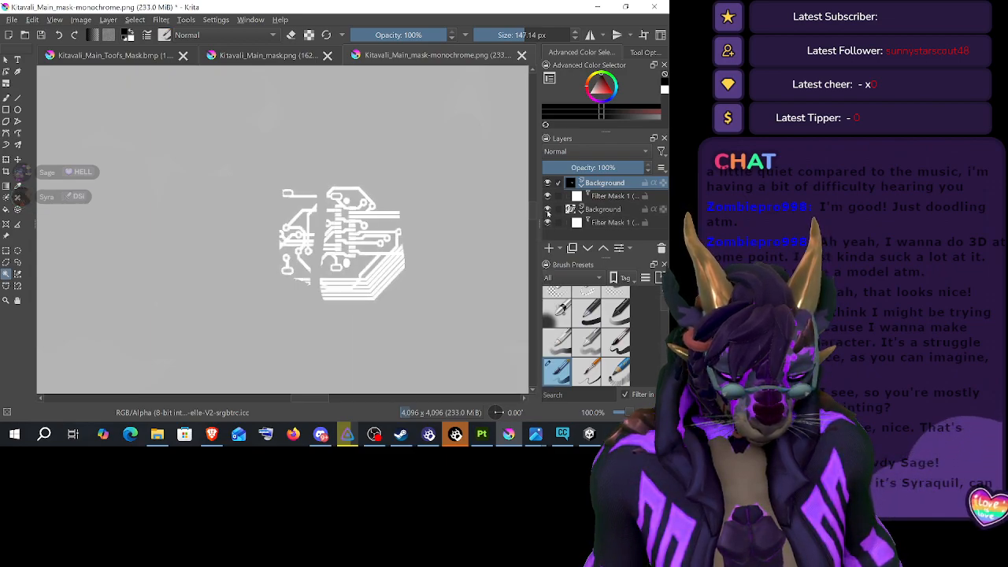
{"action": "left_click", "coordinate": [548, 211]}
{"action": "left_click", "coordinate": [549, 210]}
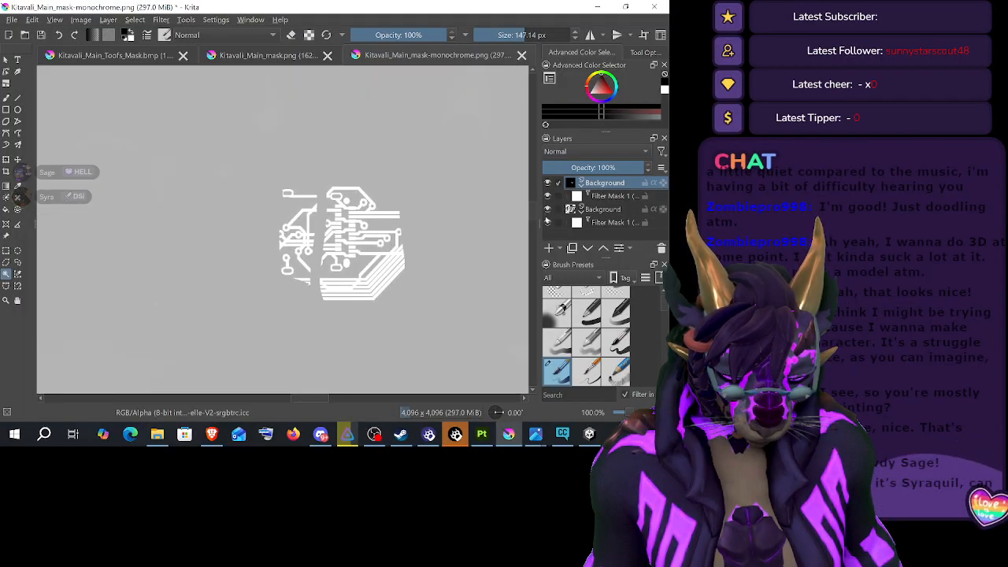
{"action": "left_click", "coordinate": [548, 211]}
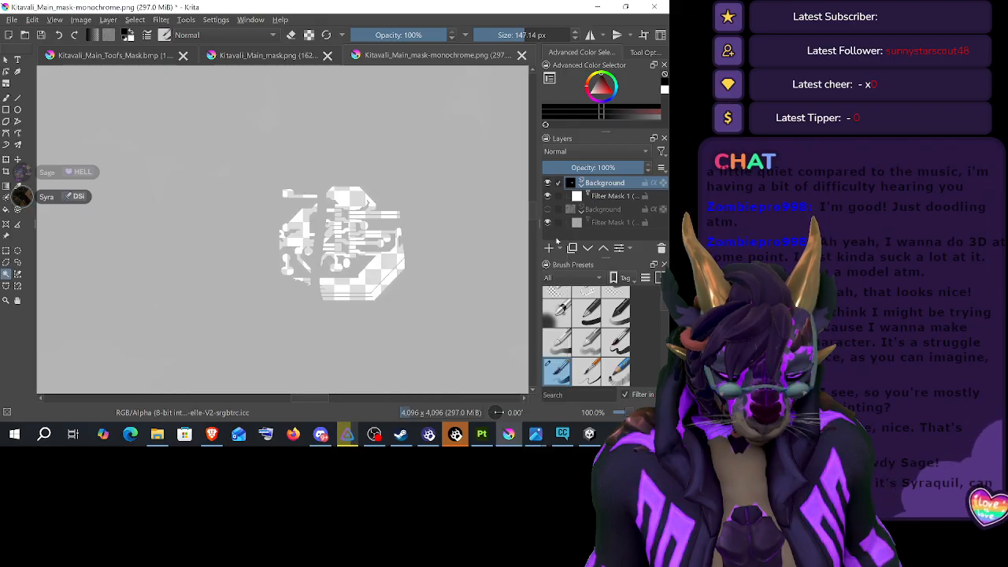
{"action": "mouse_move", "coordinate": [595, 225]}
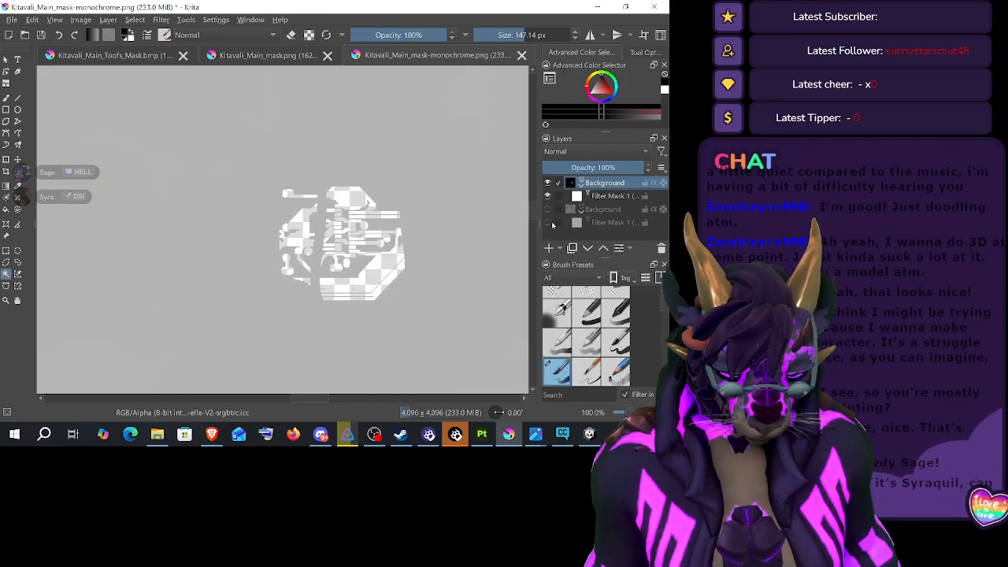
{"action": "left_click", "coordinate": [550, 223]}
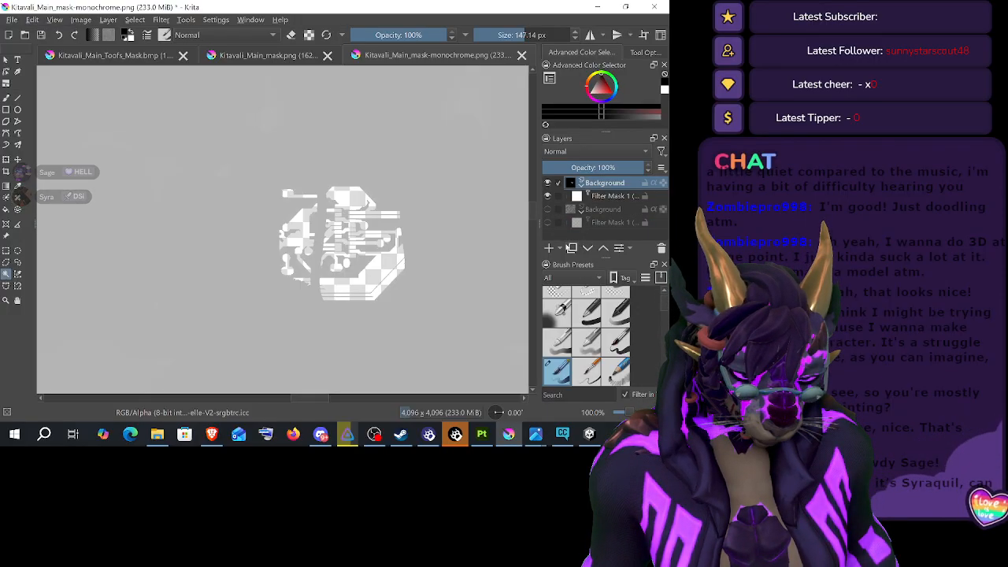
Step: Create Fill Layer 1 with its fill colour set to white (#ffffff)
{"action": "left_click", "coordinate": [560, 249]}
{"action": "left_click", "coordinate": [555, 139]}
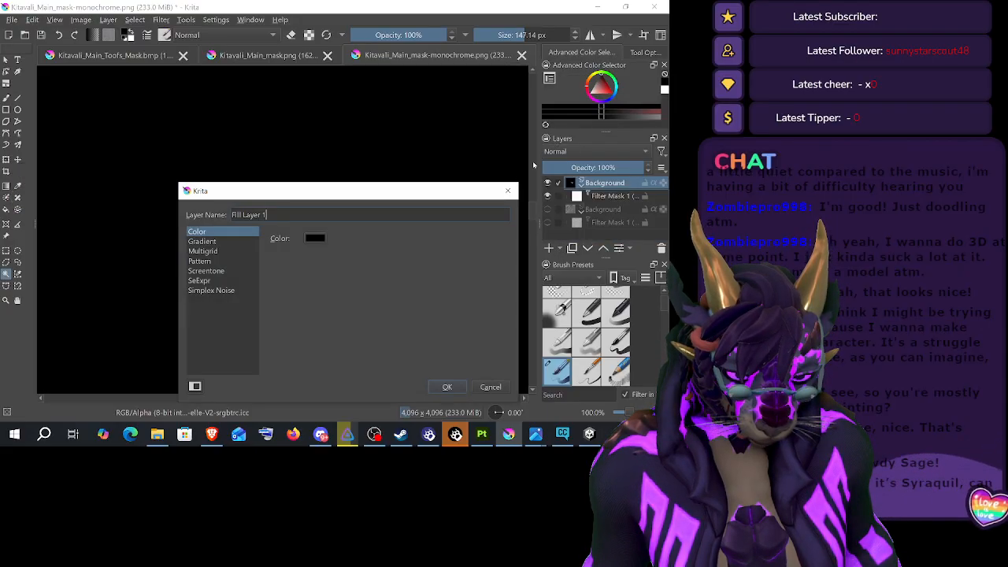
{"action": "left_click", "coordinate": [317, 238]}
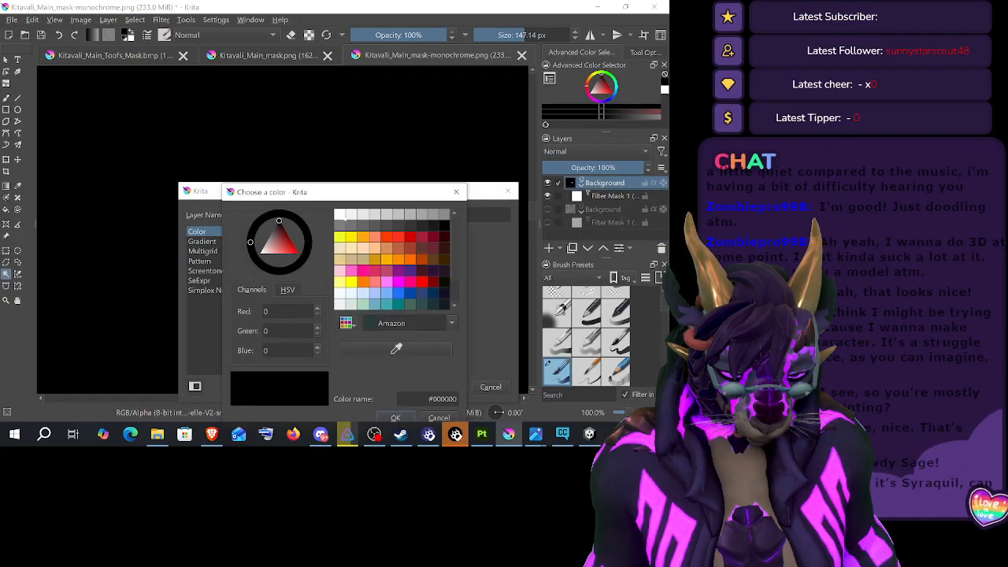
{"action": "left_click", "coordinate": [341, 215]}
{"action": "left_click", "coordinate": [396, 418]}
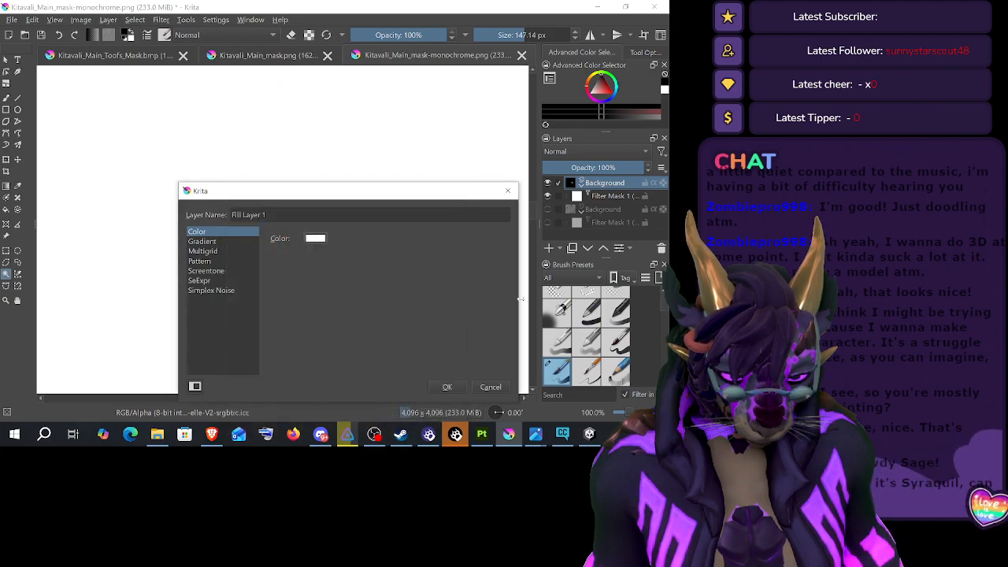
{"action": "left_click", "coordinate": [449, 386]}
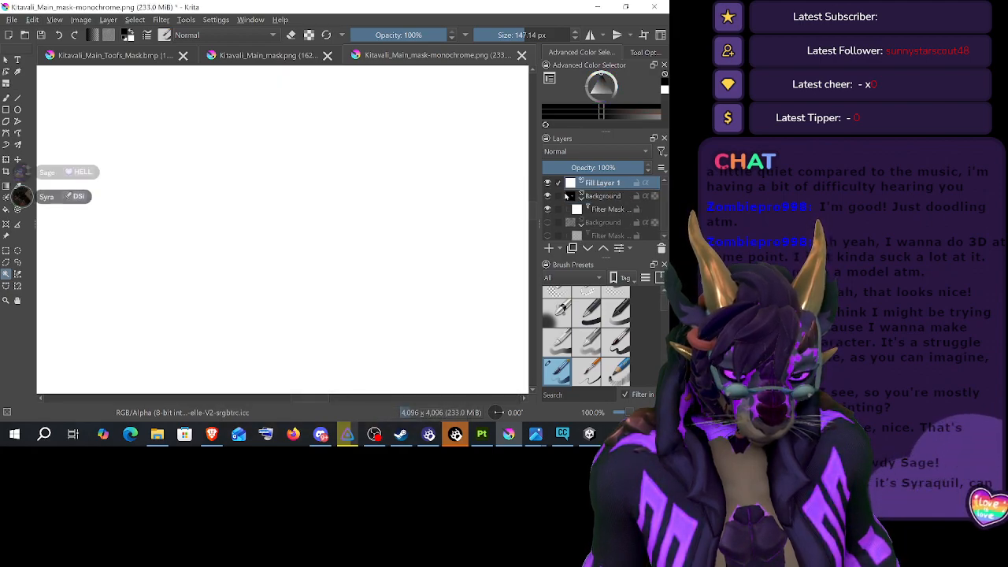
Step: Move Fill Layer 1 to the bottom of the layer stack
{"action": "left_click_drag", "start_coordinate": [570, 186], "coordinate": [573, 242]}
{"action": "left_click_drag", "start_coordinate": [587, 249], "coordinate": [587, 235]}
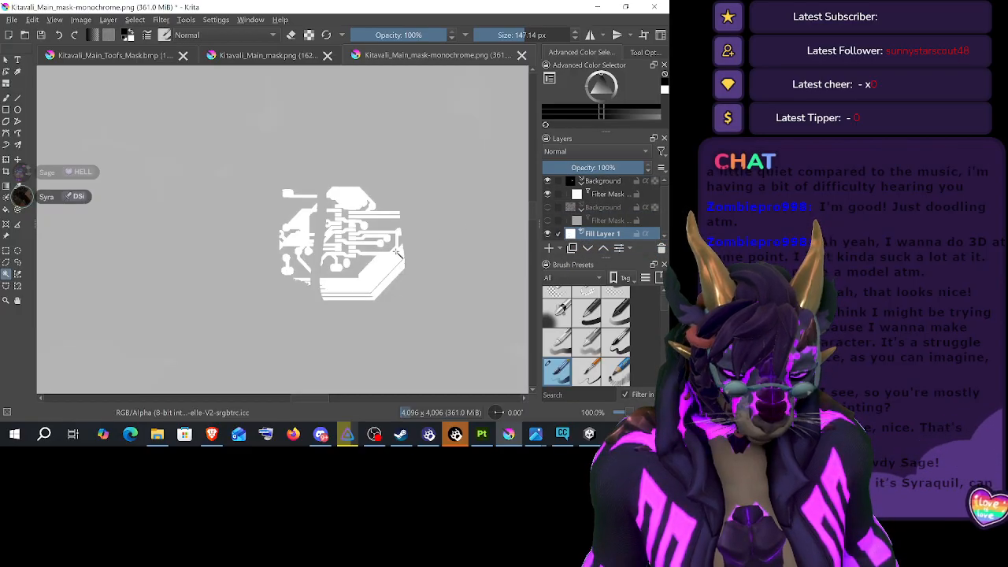
{"action": "scroll", "coordinate": [392, 254], "scroll_direction": "down", "scroll_amount": 2}
{"action": "scroll", "coordinate": [392, 254], "scroll_direction": "up", "scroll_amount": 2}
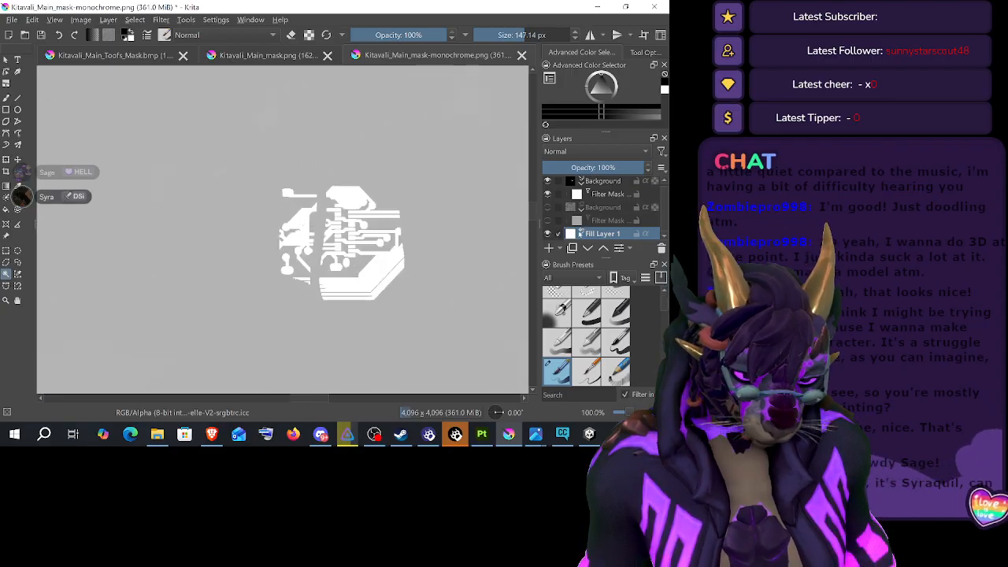
{"action": "scroll", "coordinate": [578, 221], "scroll_direction": "up", "scroll_amount": 1}
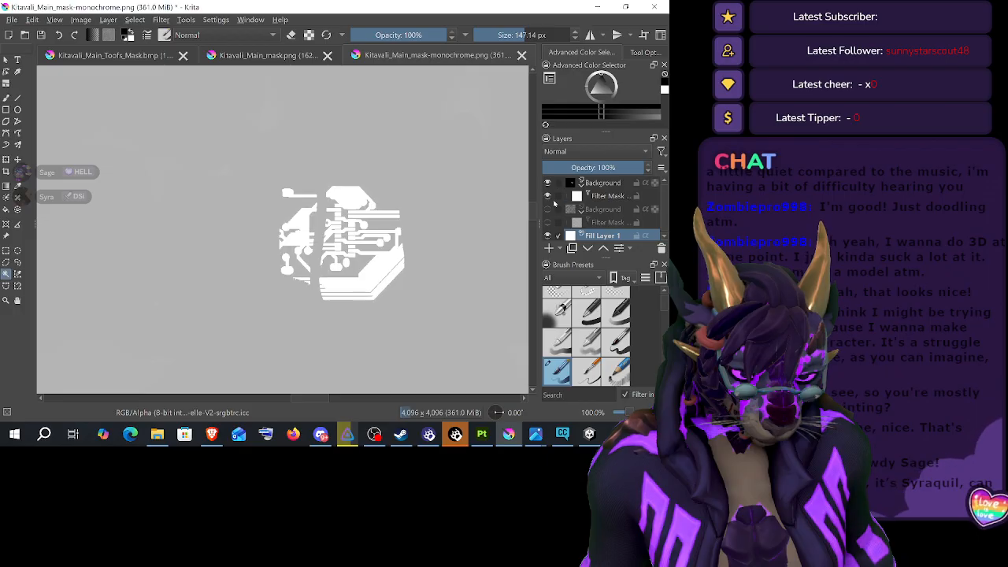
{"action": "scroll", "coordinate": [564, 225], "scroll_direction": "down", "scroll_amount": 1}
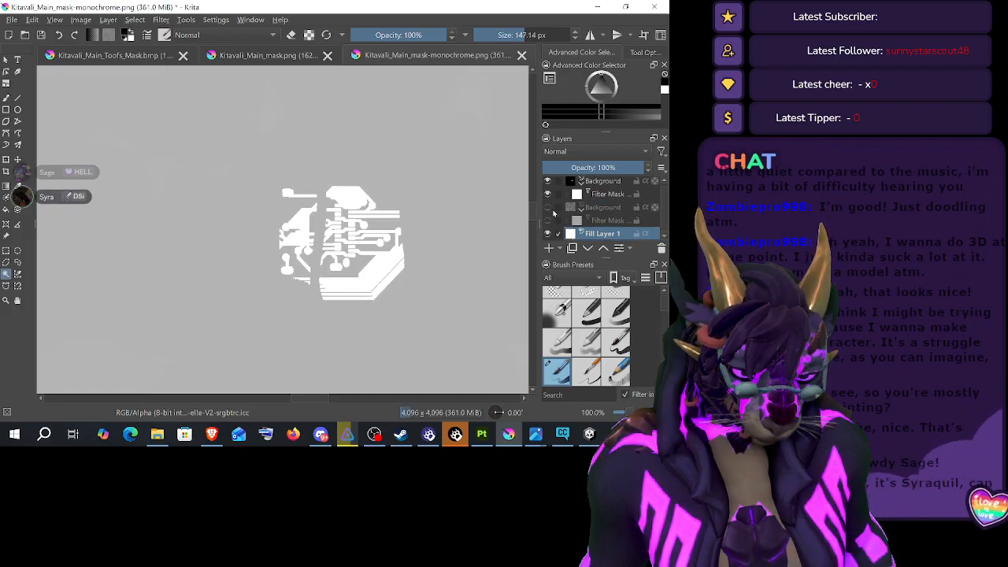
{"action": "scroll", "coordinate": [431, 214], "scroll_direction": "down", "scroll_amount": 2}
{"action": "scroll", "coordinate": [431, 214], "scroll_direction": "up", "scroll_amount": 2}
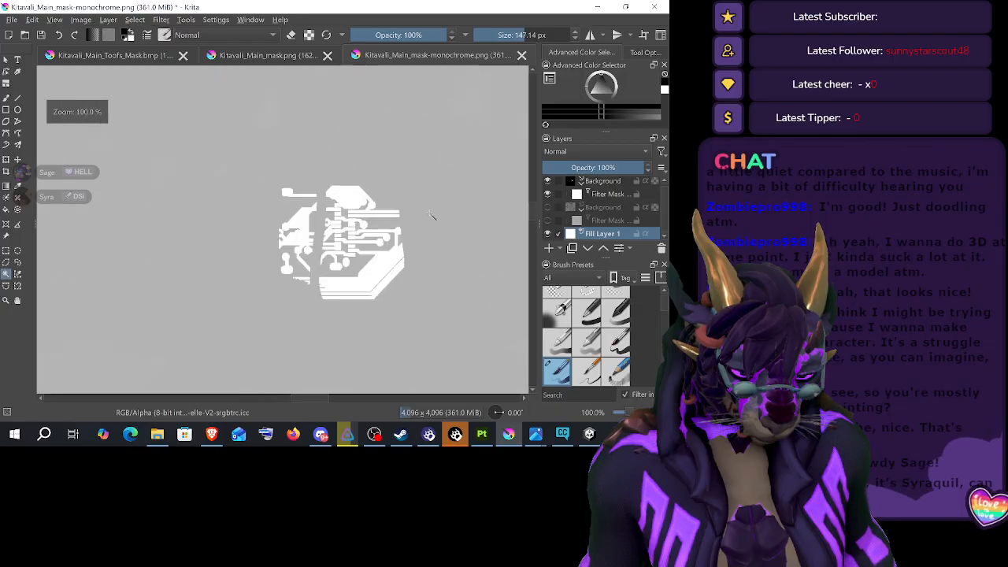
Step: Compare layer visibilities, hide the top filter mask, keep Fill Layer 1 shown, and minimise Krita
{"action": "left_click", "coordinate": [548, 207]}
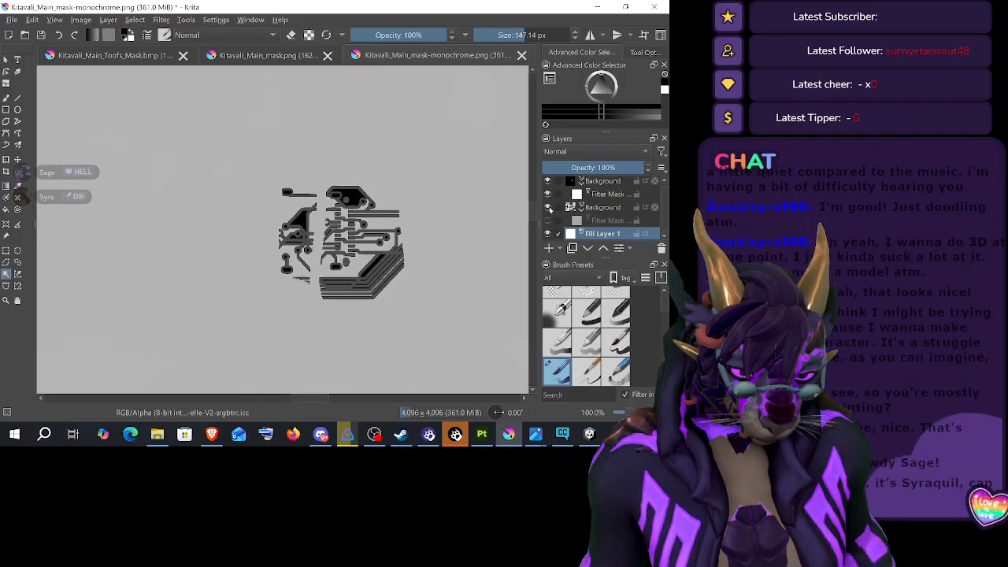
{"action": "left_click", "coordinate": [548, 208]}
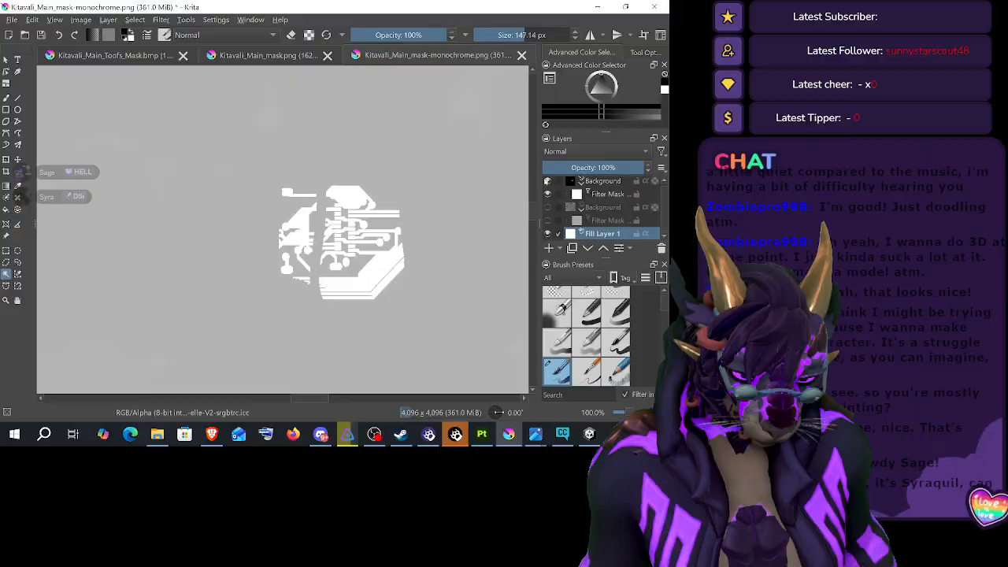
{"action": "left_click", "coordinate": [548, 181]}
{"action": "left_click", "coordinate": [546, 181]}
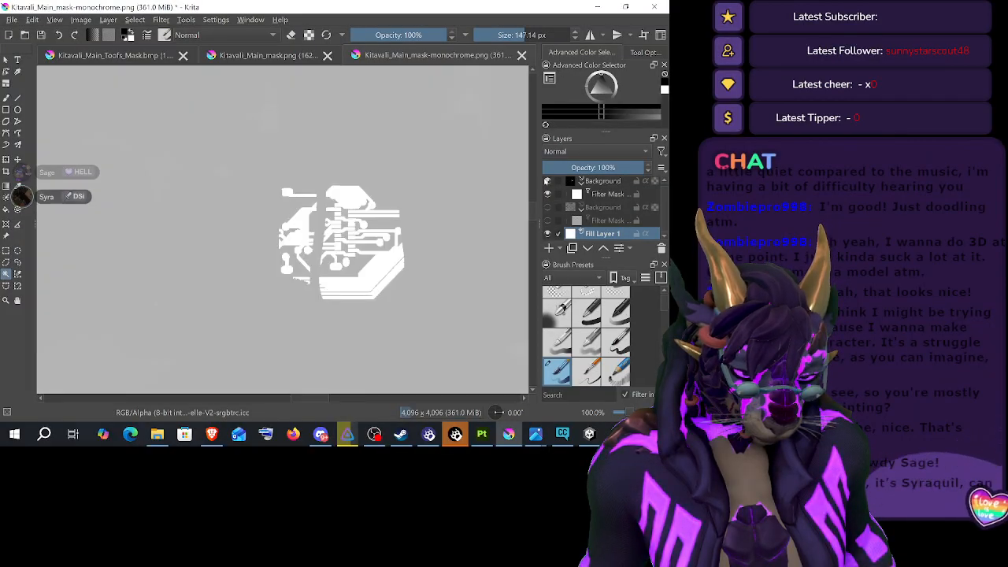
{"action": "left_click", "coordinate": [575, 182]}
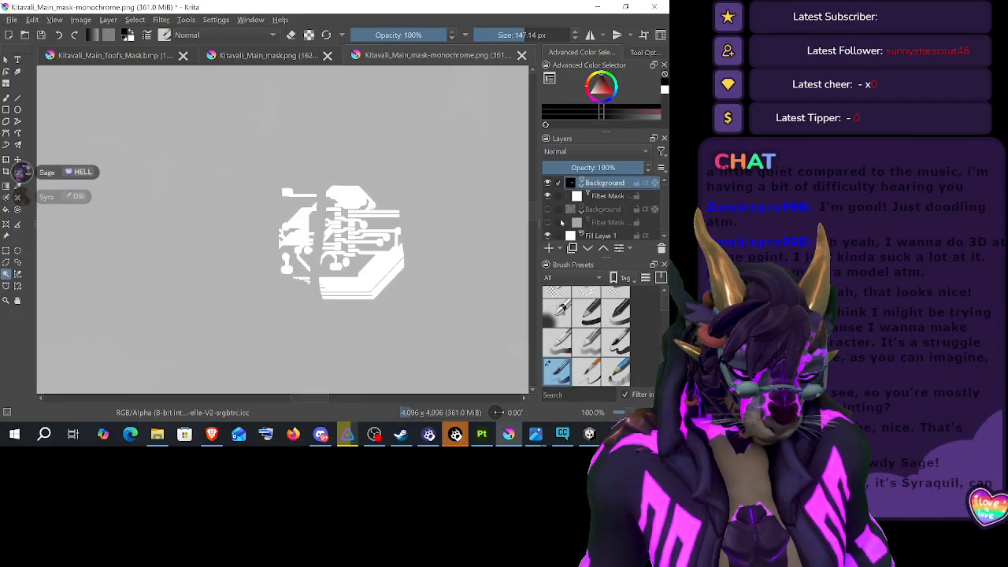
{"action": "left_click", "coordinate": [547, 236]}
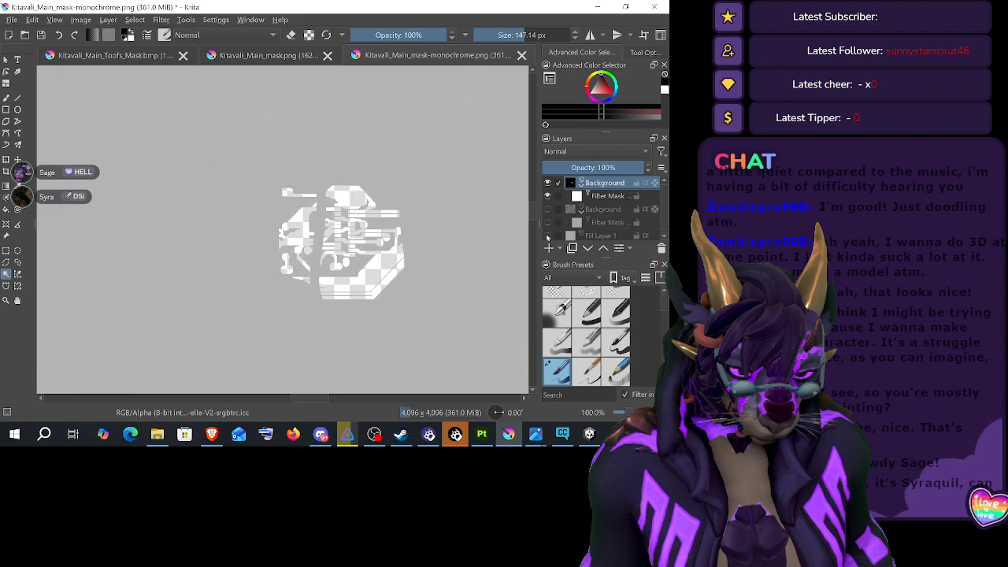
{"action": "left_click", "coordinate": [547, 196]}
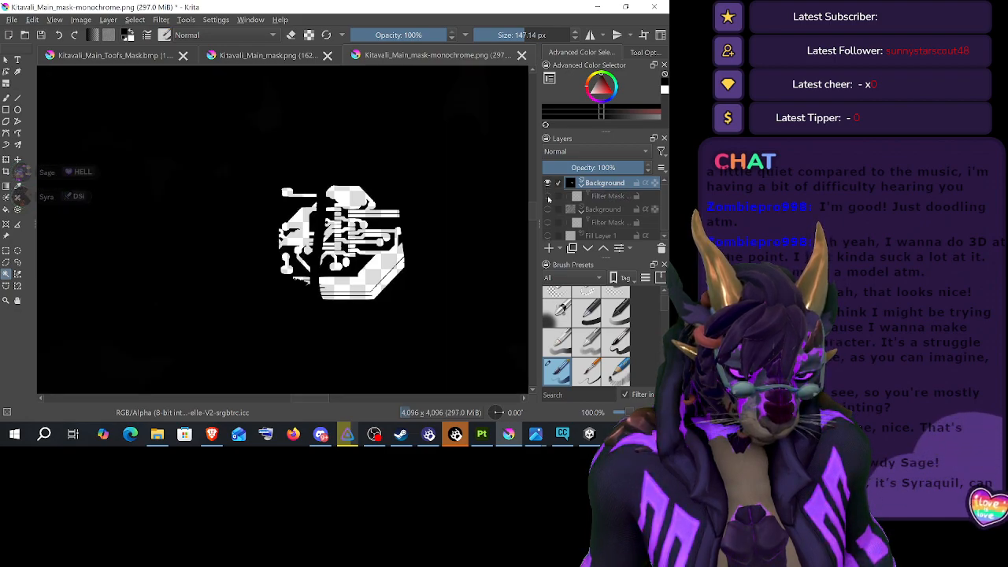
{"action": "left_click", "coordinate": [548, 235]}
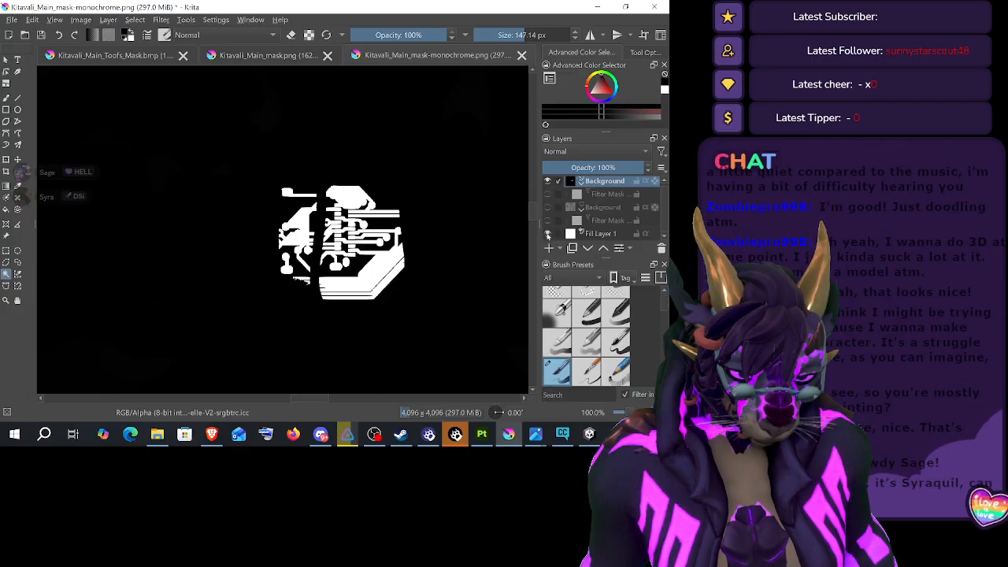
{"action": "left_click", "coordinate": [548, 234]}
{"action": "left_click", "coordinate": [548, 234]}
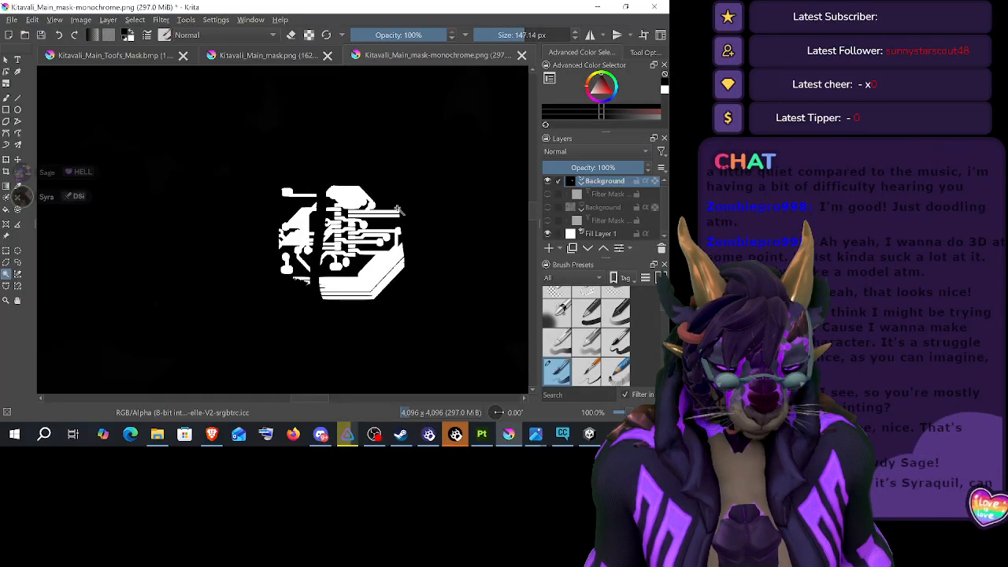
{"action": "left_click", "coordinate": [598, 7]}
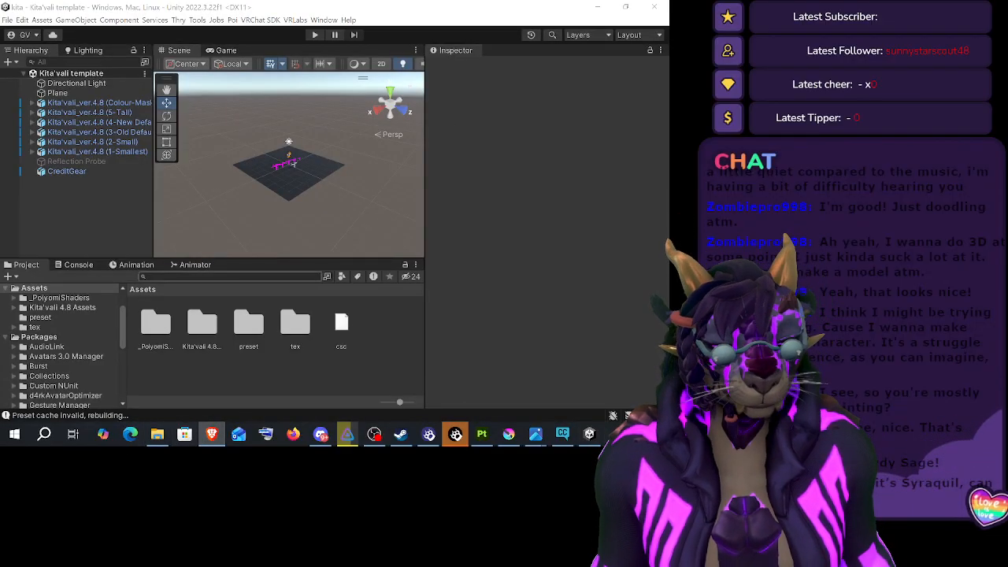
Step: Reopen the recently closed 'Make monochrome images online' page in Brave and drag its window into view
{"action": "right_click", "coordinate": [216, 437]}
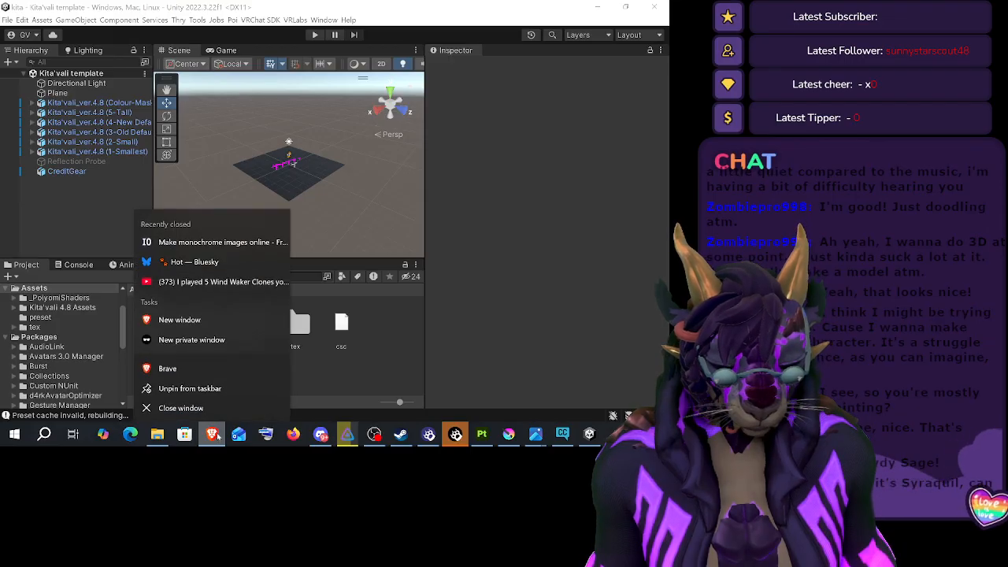
{"action": "left_click", "coordinate": [228, 245]}
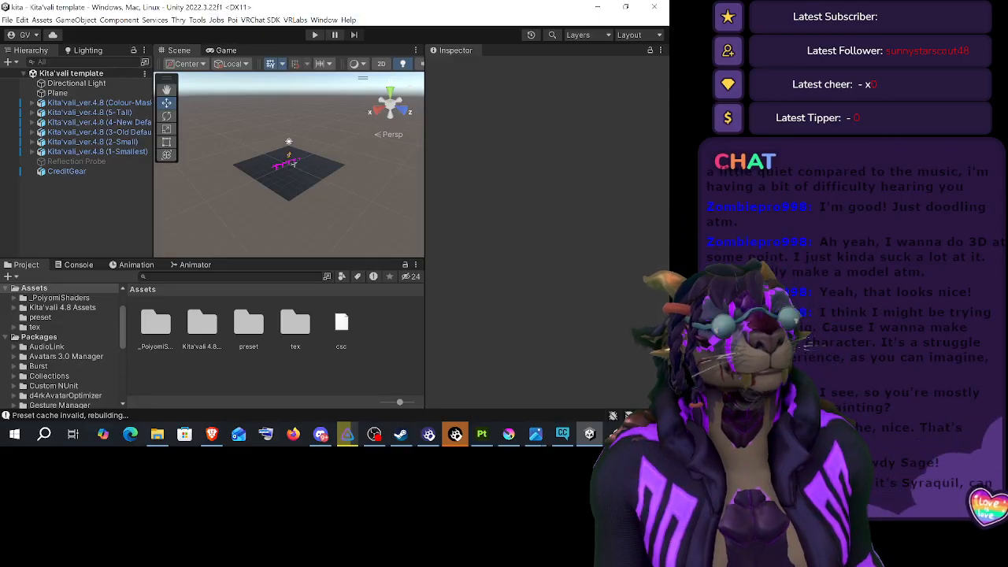
{"action": "left_click_drag", "start_coordinate": [0, 35], "coordinate": [536, 1]}
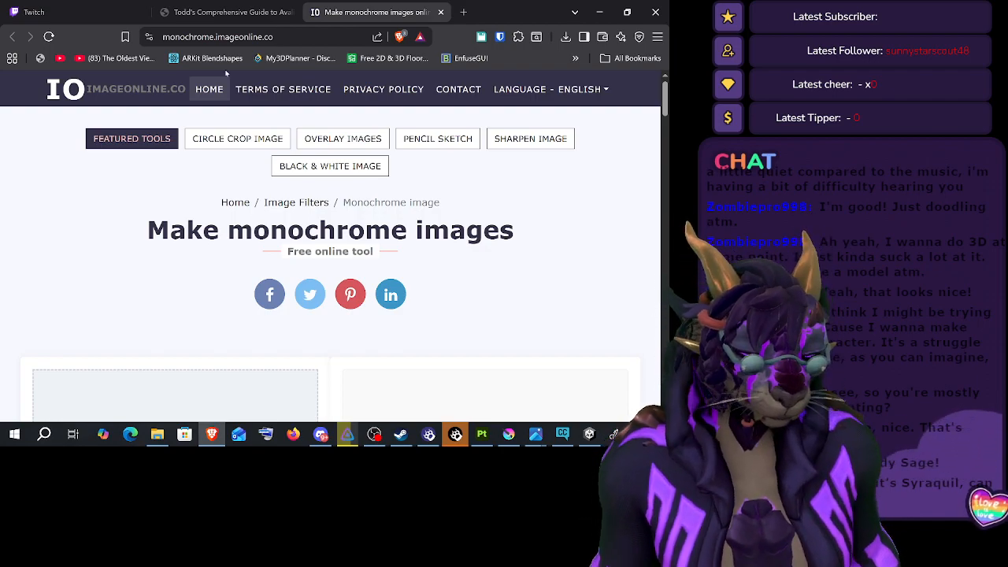
Step: Search 'mo' from the address bar and open onlinepngtools' Create a Monochrome PNG tool
{"action": "left_click", "coordinate": [362, 36]}
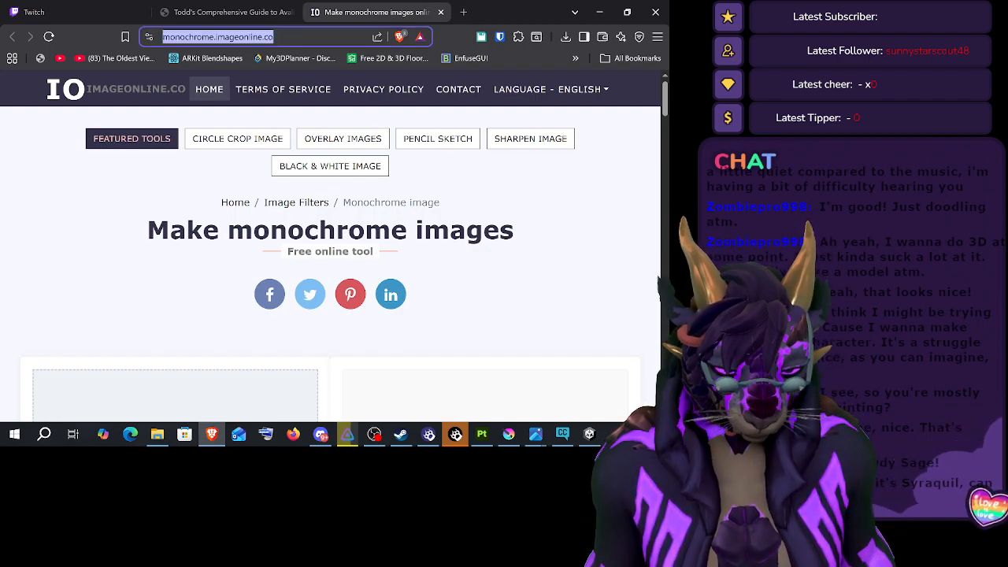
{"action": "type", "text": "mo"}
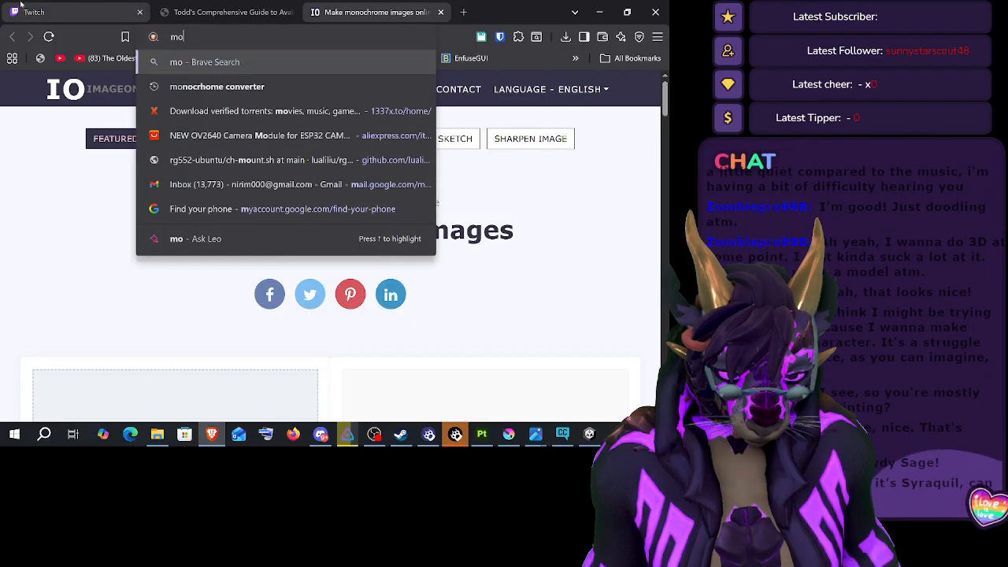
{"action": "left_click", "coordinate": [189, 87]}
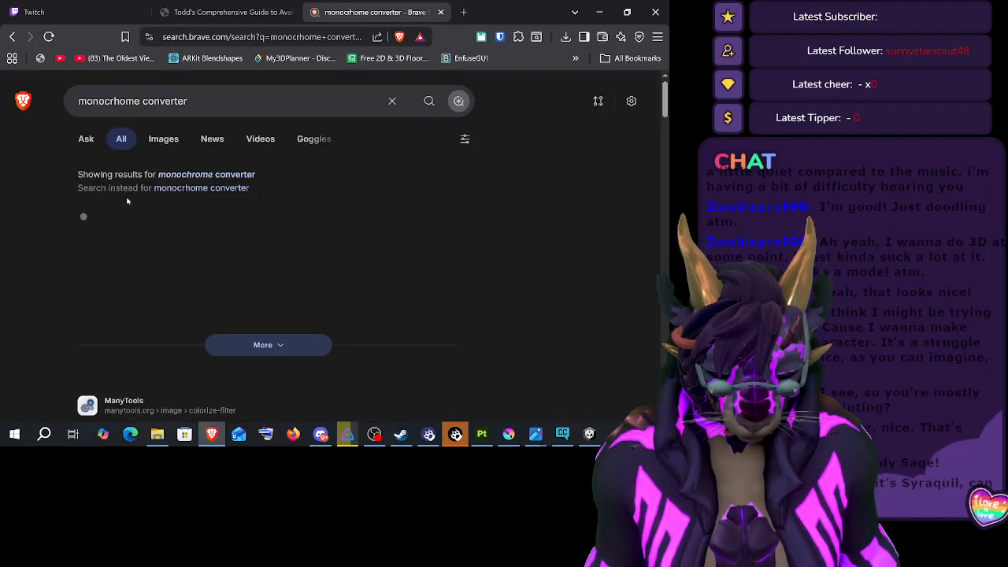
{"action": "scroll", "coordinate": [206, 186], "scroll_direction": "down", "scroll_amount": 5}
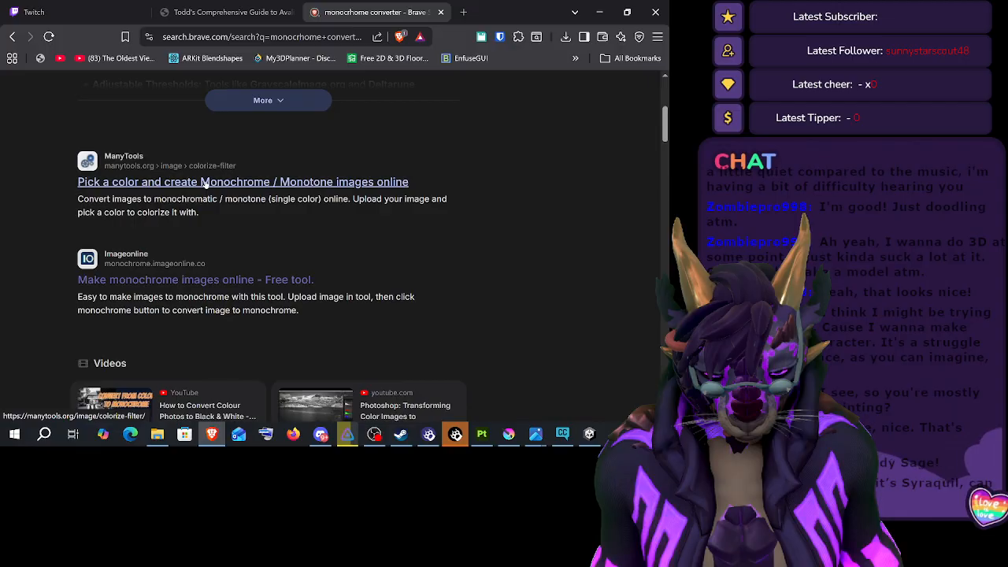
{"action": "scroll", "coordinate": [204, 186], "scroll_direction": "down", "scroll_amount": 5}
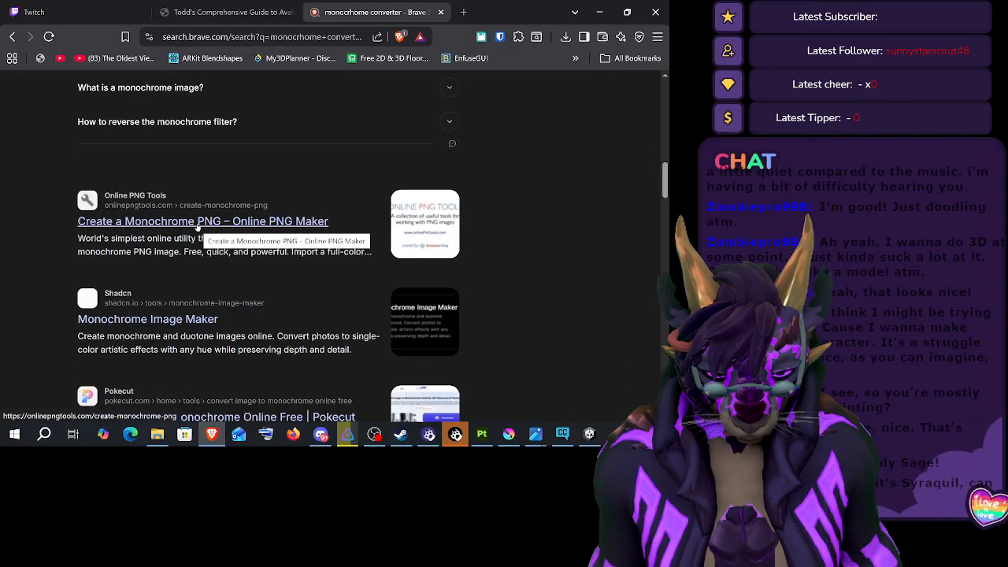
{"action": "left_click", "coordinate": [197, 223]}
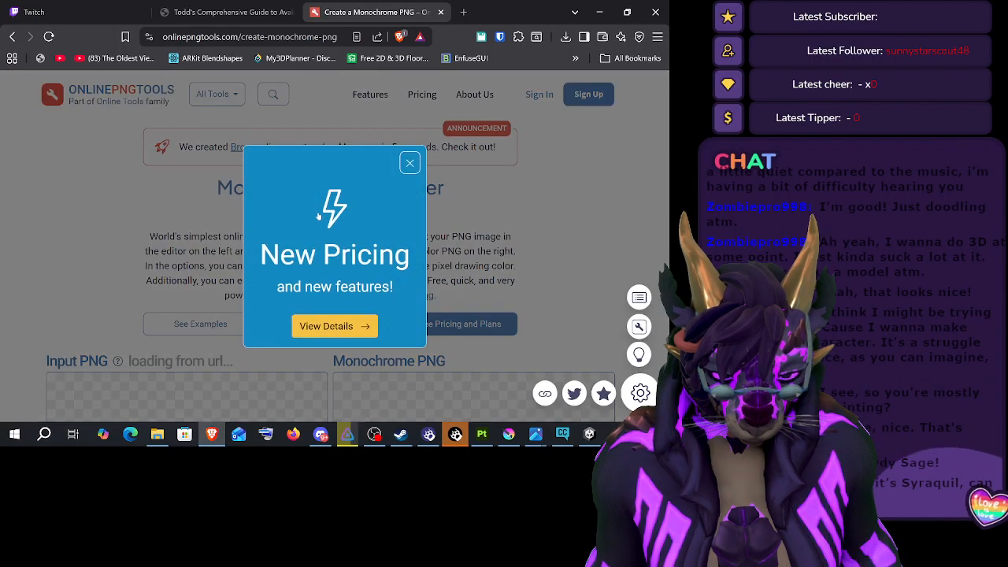
Step: Dismiss the New Pricing popup and start loading an input image from a file
{"action": "left_click", "coordinate": [410, 163]}
{"action": "scroll", "coordinate": [296, 198], "scroll_direction": "down", "scroll_amount": 3}
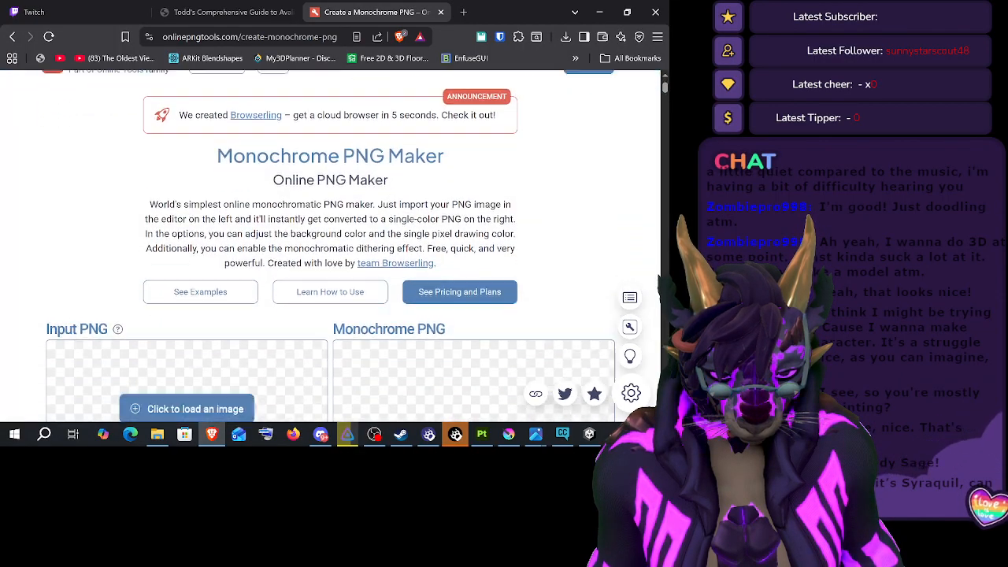
{"action": "scroll", "coordinate": [296, 198], "scroll_direction": "down", "scroll_amount": 1}
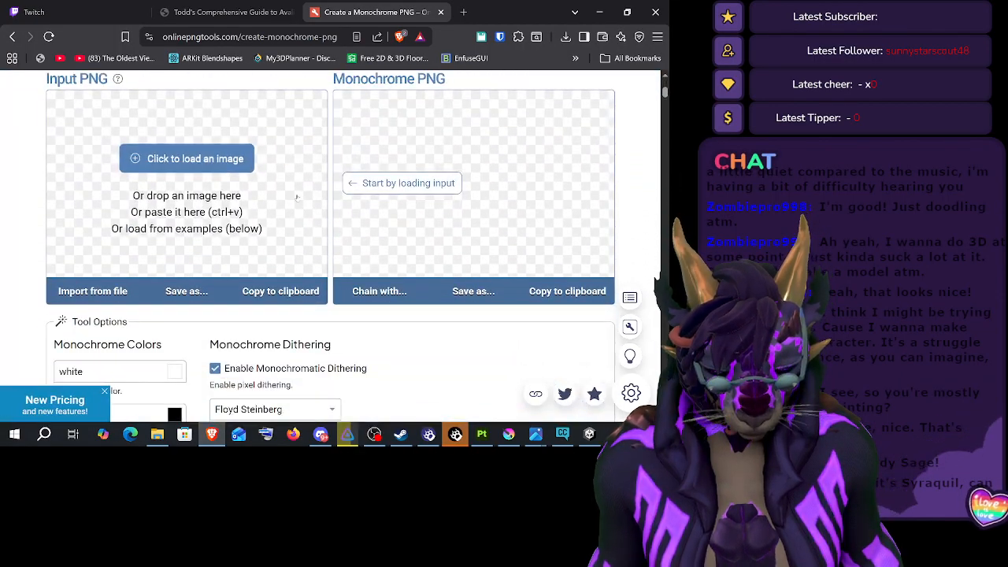
{"action": "left_click", "coordinate": [220, 160]}
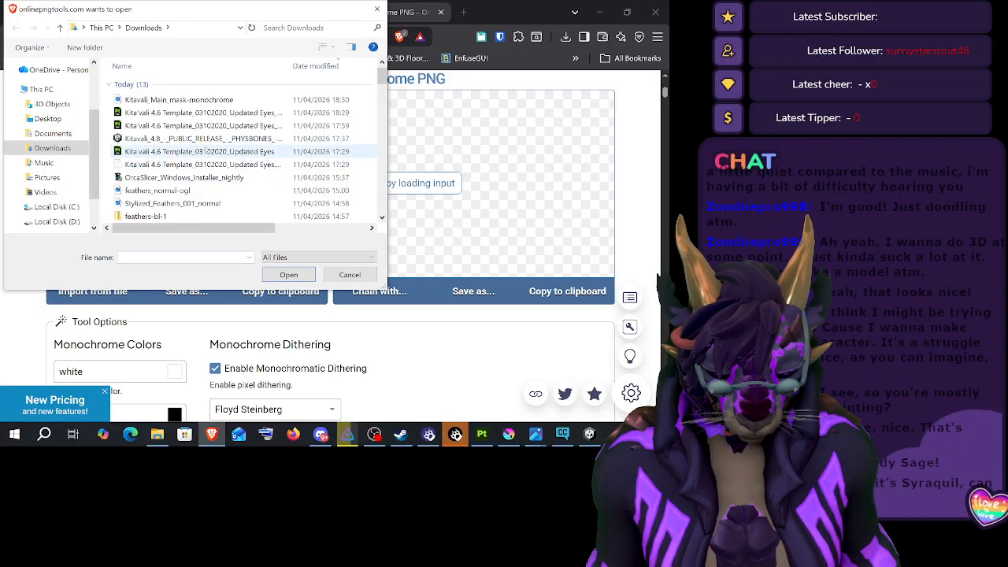
Step: Browse the Open dialog from Downloads to D: > DEV > VR > Avatars
{"action": "scroll", "coordinate": [175, 206], "scroll_direction": "down", "scroll_amount": 3}
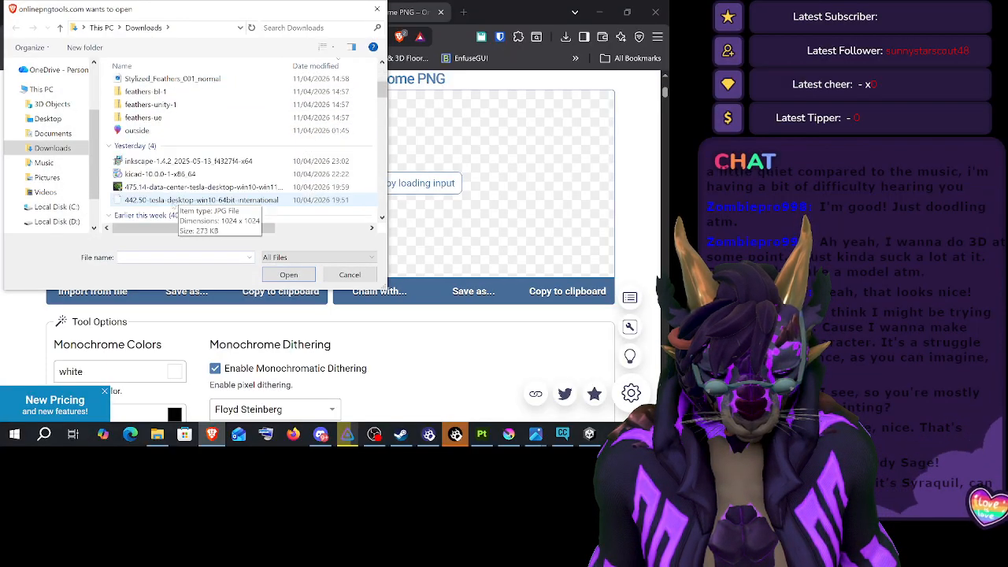
{"action": "scroll", "coordinate": [142, 181], "scroll_direction": "up", "scroll_amount": 3}
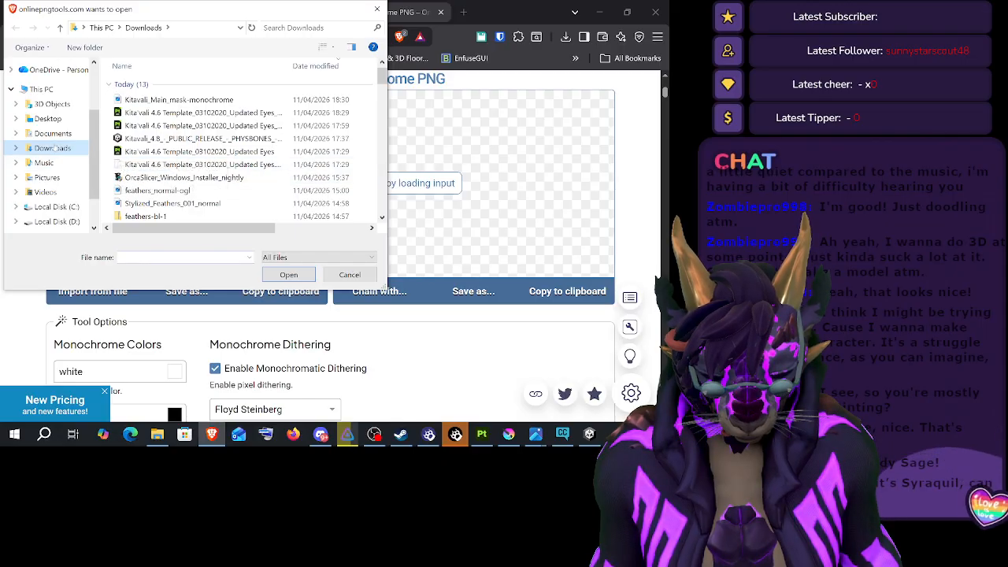
{"action": "left_click", "coordinate": [57, 222]}
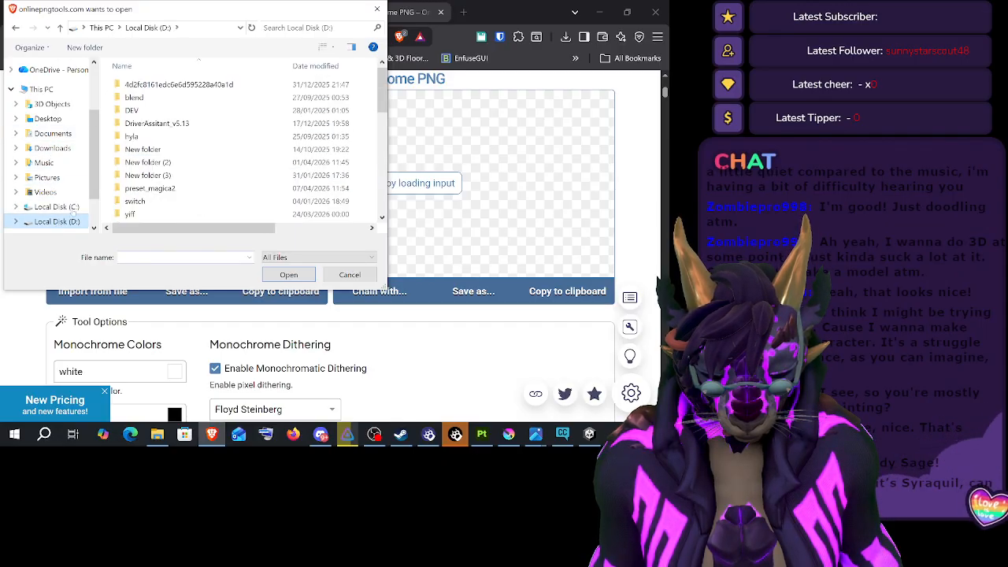
{"action": "scroll", "coordinate": [157, 118], "scroll_direction": "down", "scroll_amount": 1}
{"action": "scroll", "coordinate": [156, 118], "scroll_direction": "down", "scroll_amount": 1}
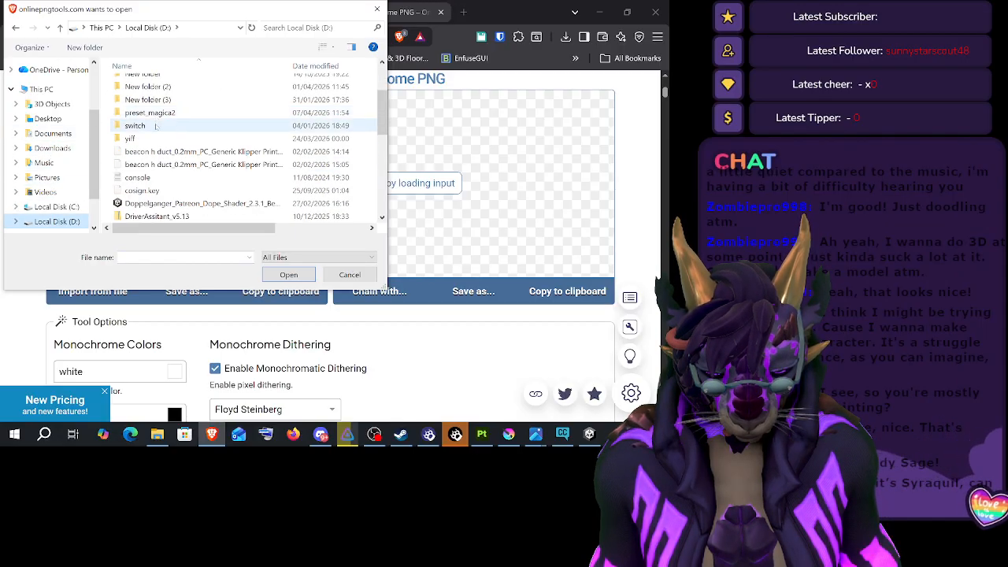
{"action": "scroll", "coordinate": [156, 117], "scroll_direction": "up", "scroll_amount": 3}
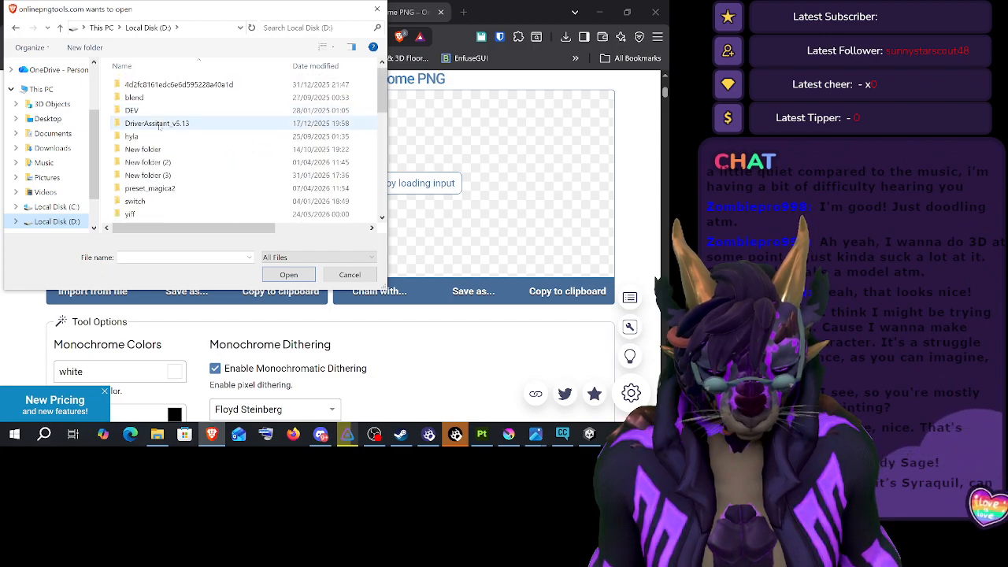
{"action": "left_click", "coordinate": [149, 111]}
{"action": "double_click", "coordinate": [149, 111]}
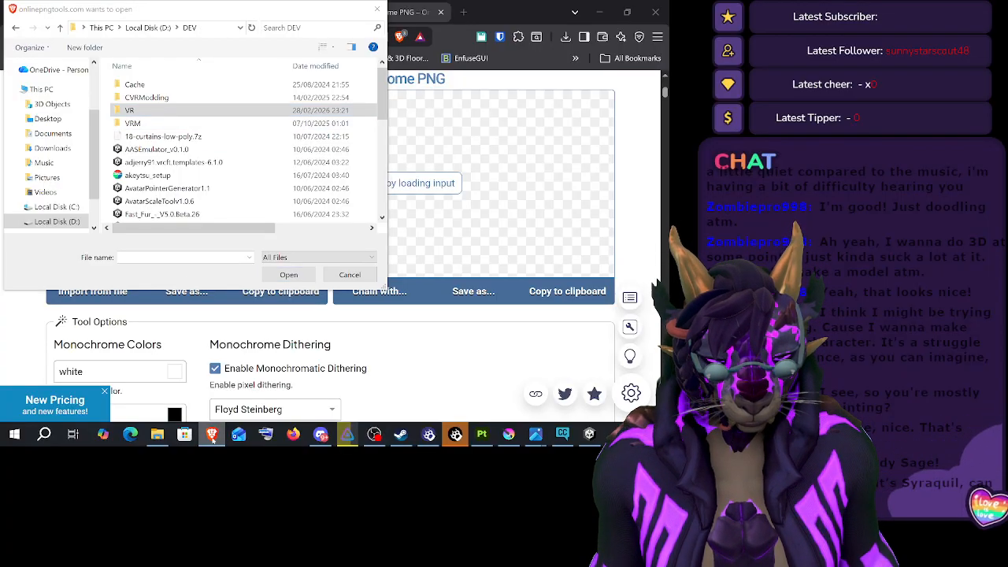
{"action": "double_click", "coordinate": [157, 111]}
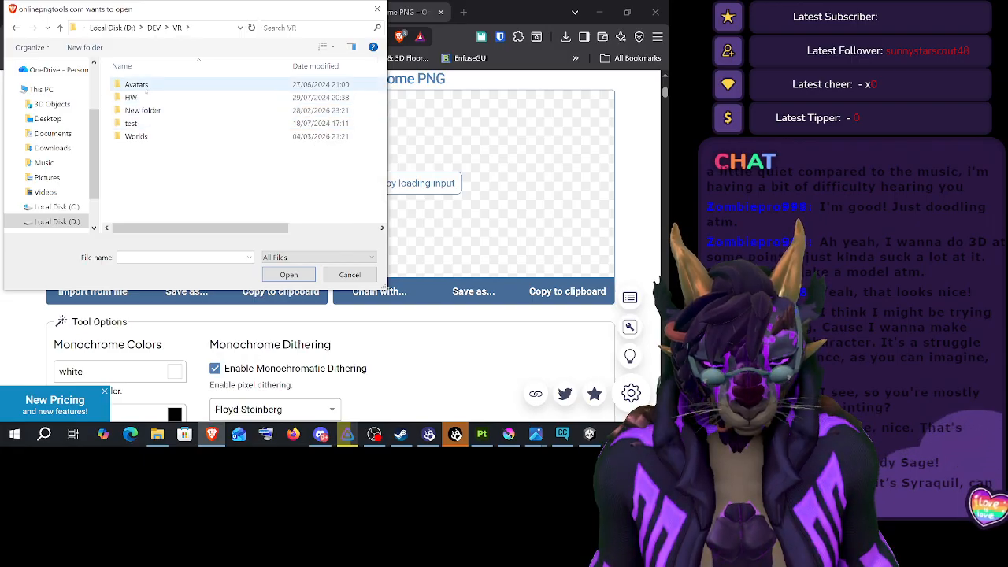
{"action": "double_click", "coordinate": [144, 85]}
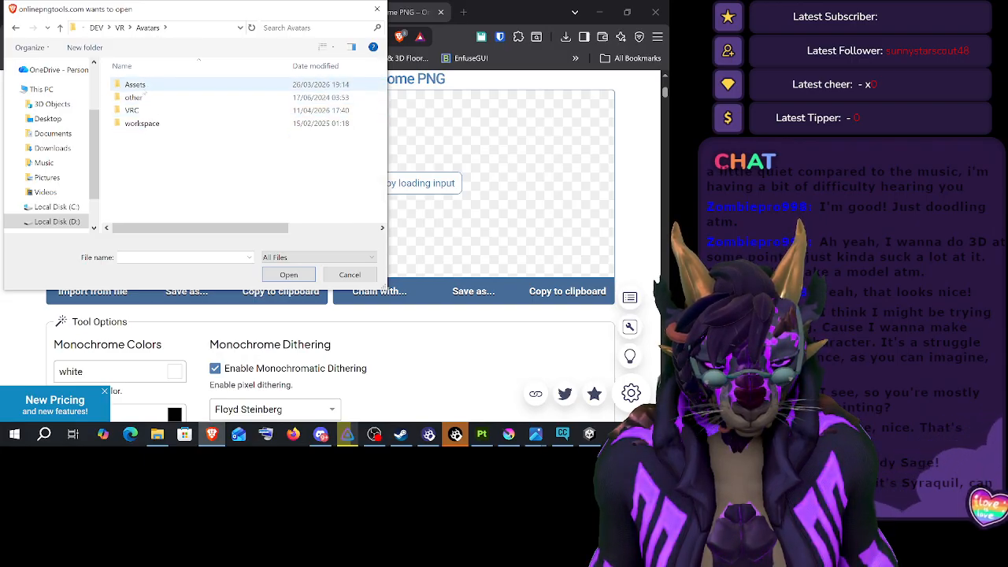
Step: Look through the Assets, other and workspace folders, then open the VRC folder
{"action": "double_click", "coordinate": [134, 84]}
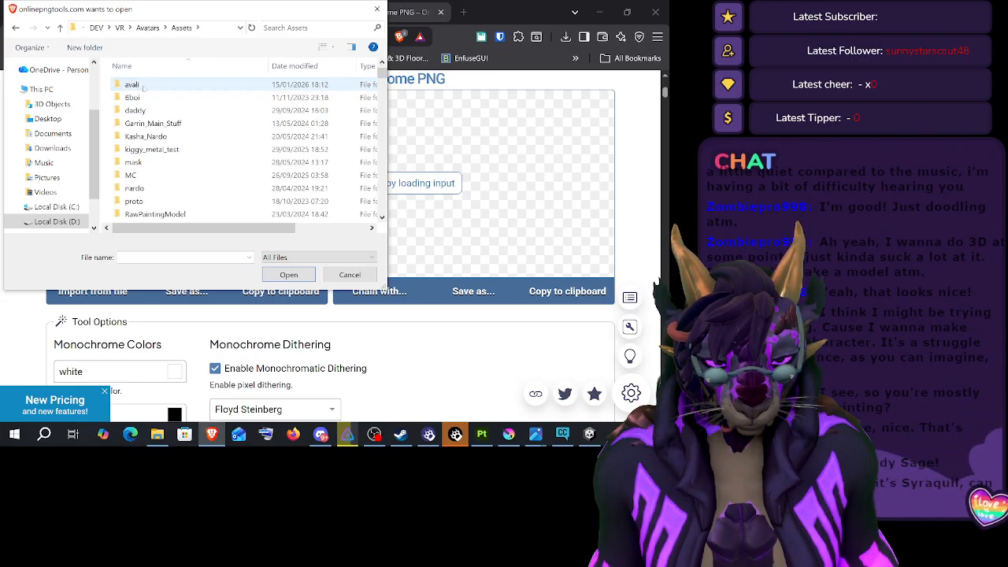
{"action": "left_click", "coordinate": [151, 28]}
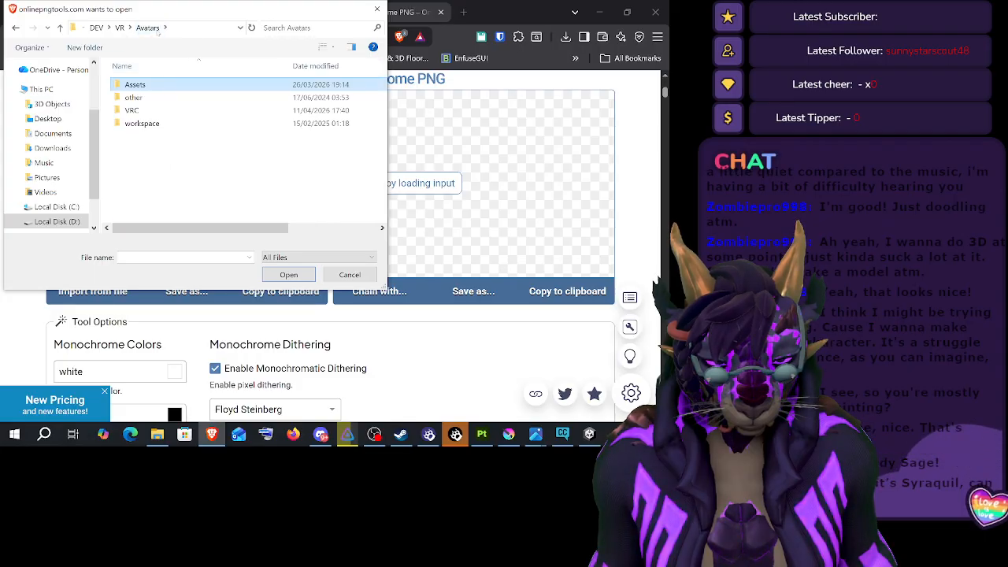
{"action": "double_click", "coordinate": [134, 98]}
{"action": "left_click", "coordinate": [147, 28]}
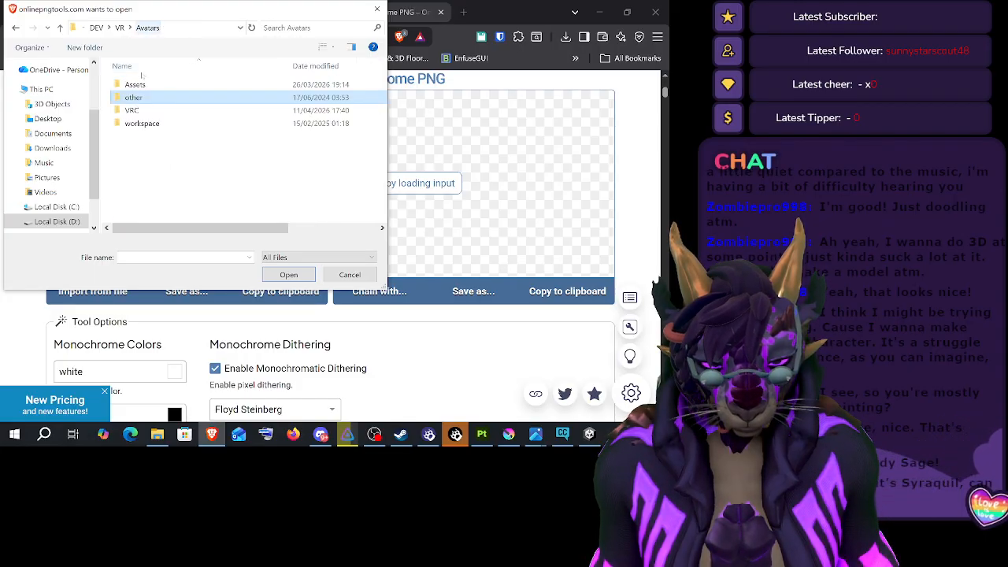
{"action": "double_click", "coordinate": [132, 122]}
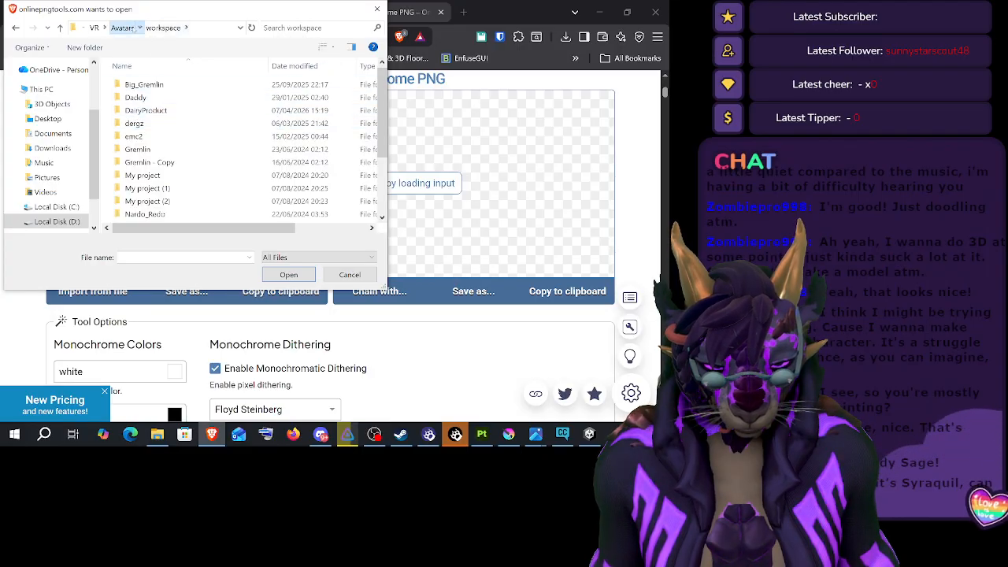
{"action": "left_click", "coordinate": [122, 27]}
{"action": "double_click", "coordinate": [132, 111]}
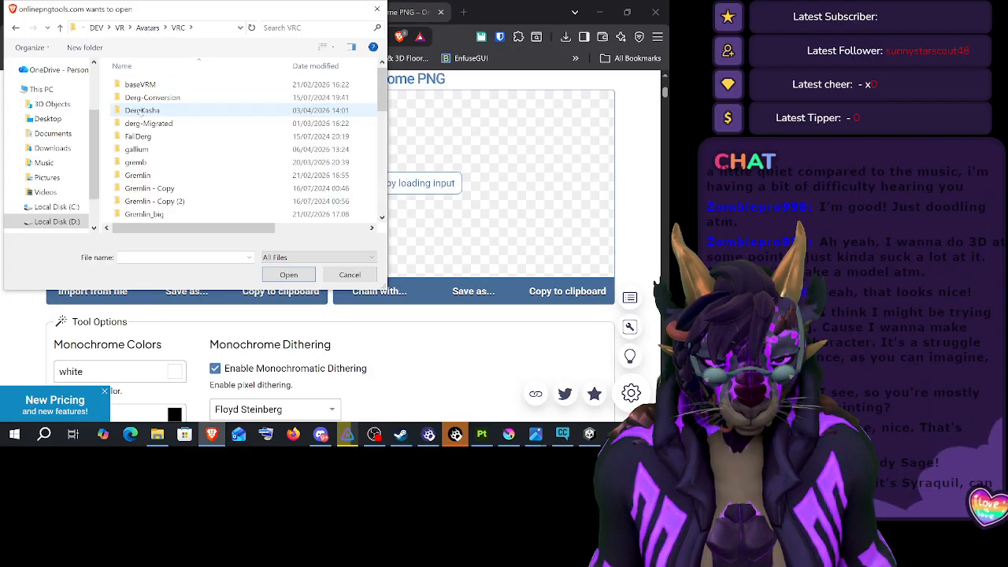
Step: Scan the VRC projects, check New Project, then open kita's Library folder
{"action": "scroll", "coordinate": [140, 111], "scroll_direction": "down", "scroll_amount": 3}
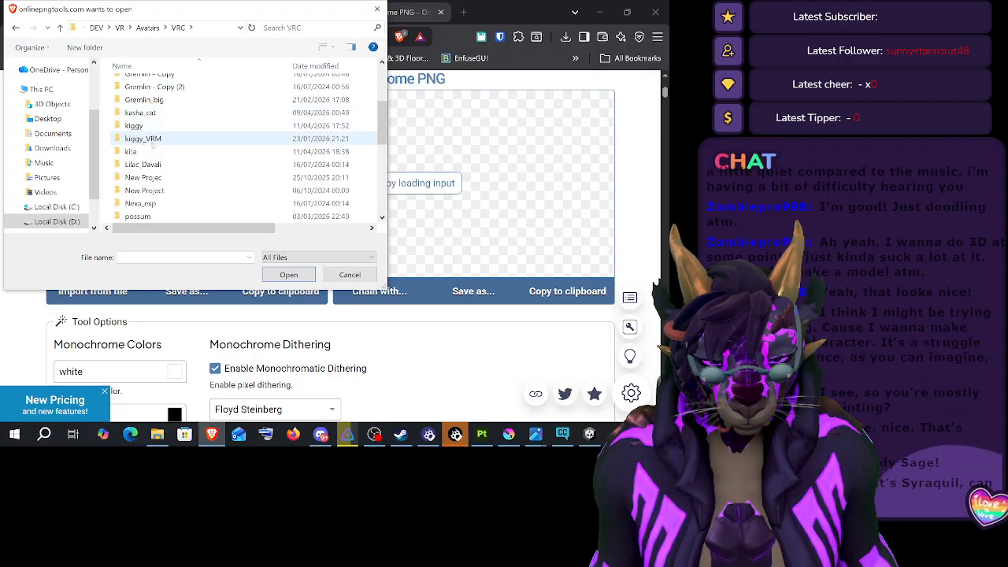
{"action": "scroll", "coordinate": [160, 139], "scroll_direction": "down", "scroll_amount": 2}
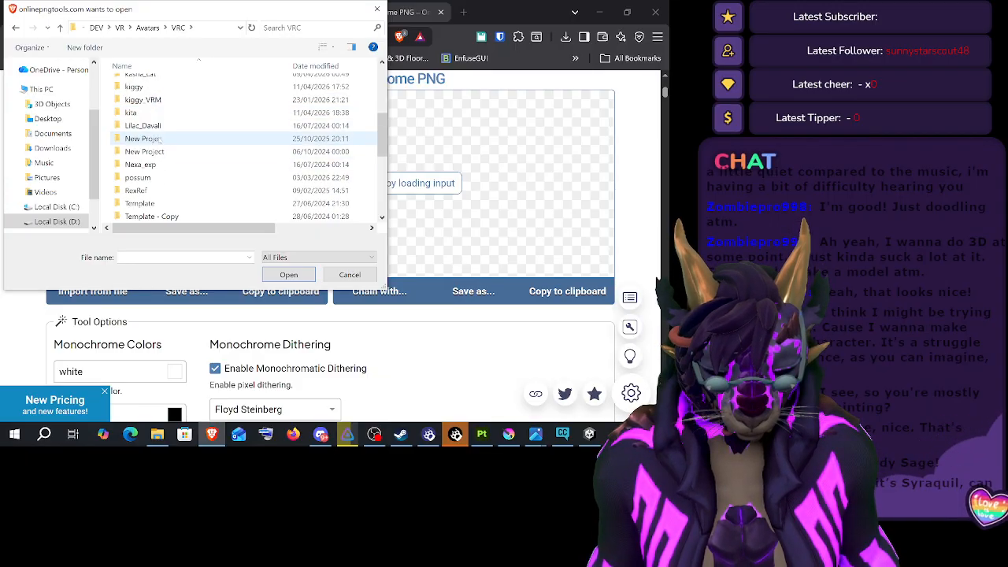
{"action": "scroll", "coordinate": [159, 138], "scroll_direction": "down", "scroll_amount": 3}
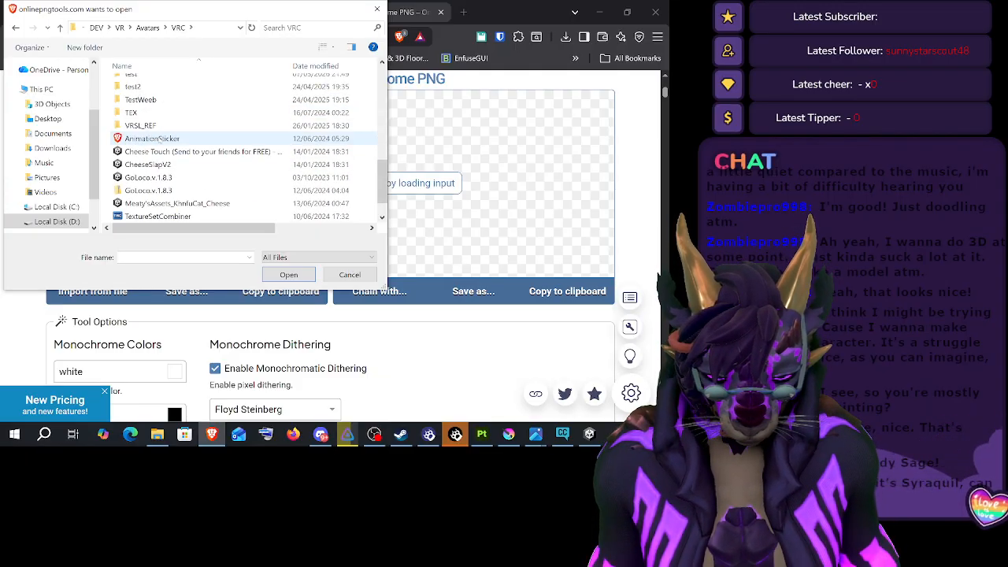
{"action": "scroll", "coordinate": [160, 139], "scroll_direction": "down", "scroll_amount": 1}
{"action": "scroll", "coordinate": [160, 139], "scroll_direction": "up", "scroll_amount": 2}
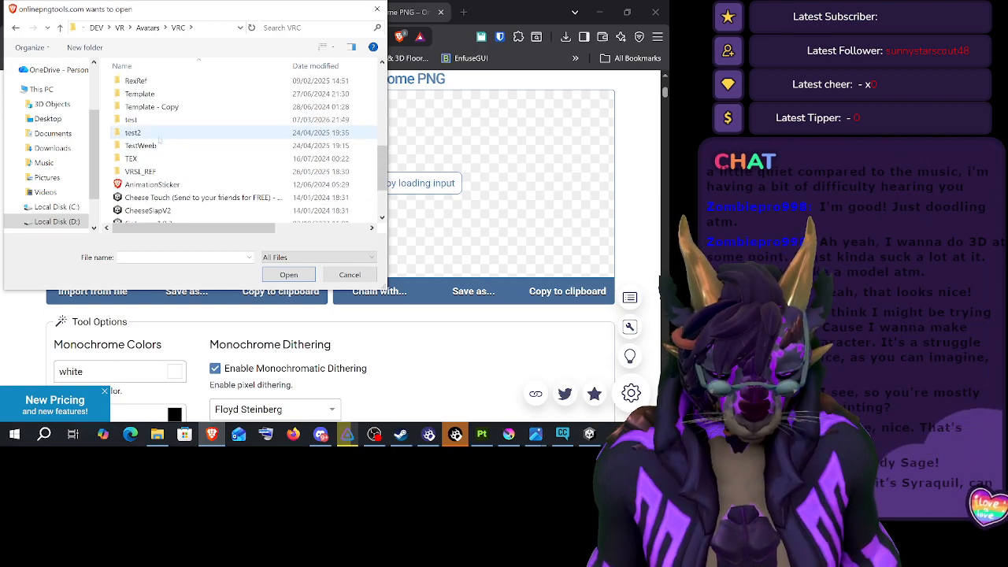
{"action": "scroll", "coordinate": [160, 138], "scroll_direction": "up", "scroll_amount": 1}
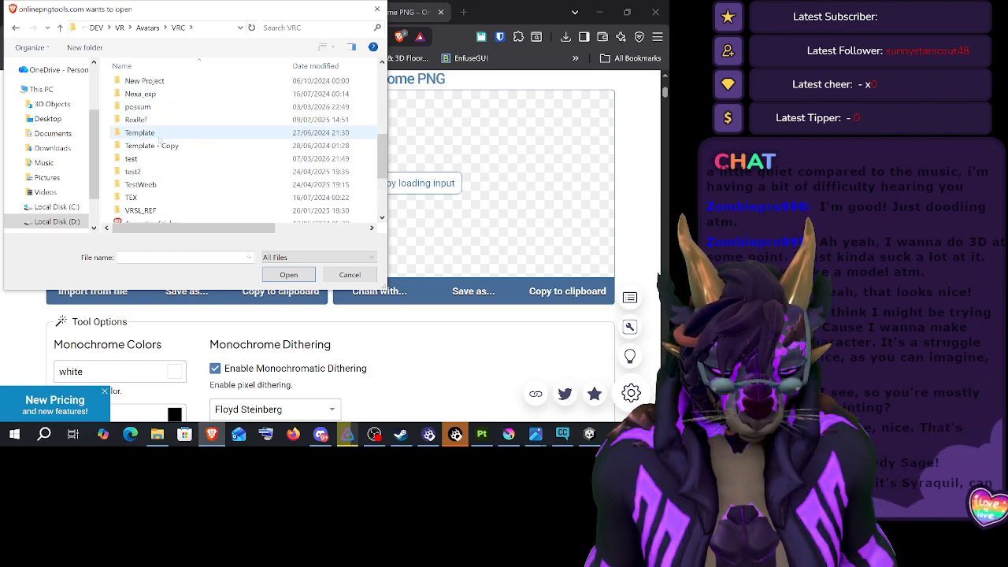
{"action": "scroll", "coordinate": [160, 139], "scroll_direction": "up", "scroll_amount": 3}
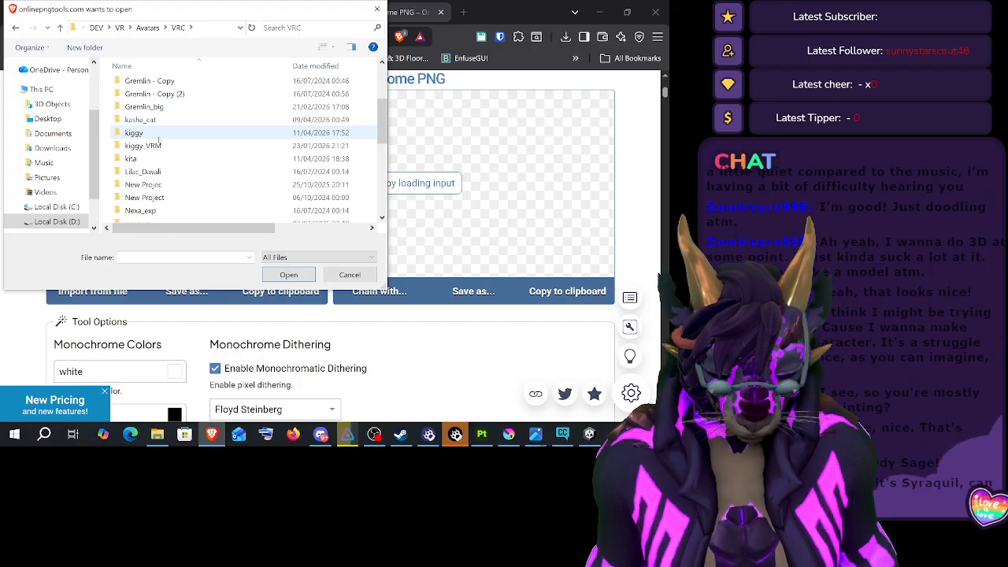
{"action": "scroll", "coordinate": [159, 139], "scroll_direction": "up", "scroll_amount": 2}
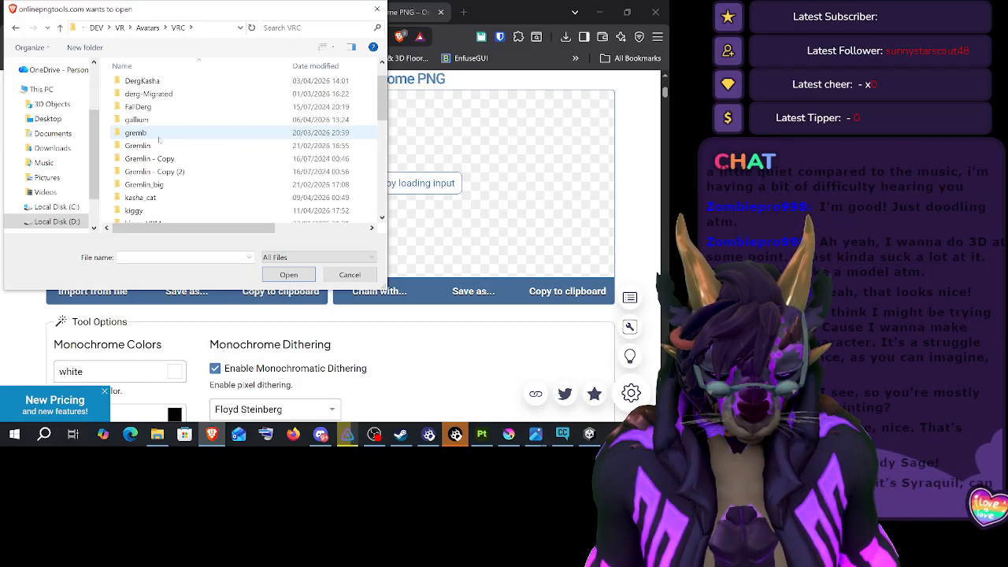
{"action": "scroll", "coordinate": [167, 150], "scroll_direction": "up", "scroll_amount": 1}
{"action": "scroll", "coordinate": [171, 153], "scroll_direction": "down", "scroll_amount": 2}
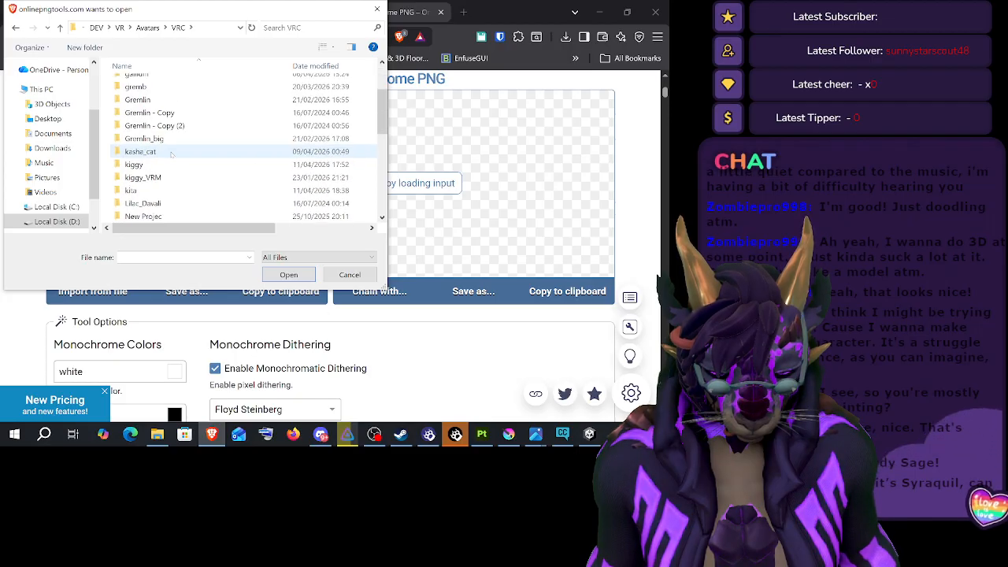
{"action": "scroll", "coordinate": [171, 154], "scroll_direction": "down", "scroll_amount": 2}
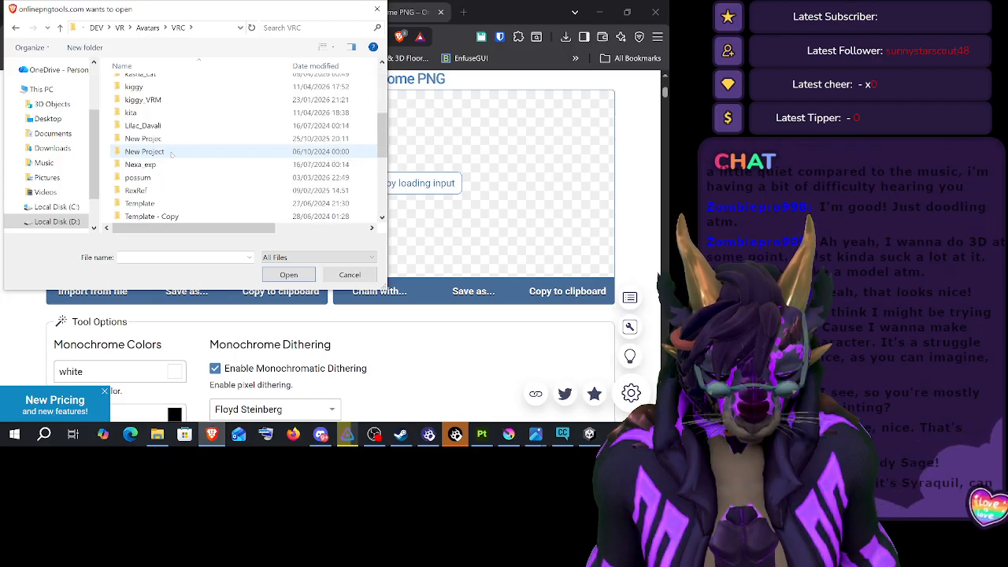
{"action": "double_click", "coordinate": [142, 152]}
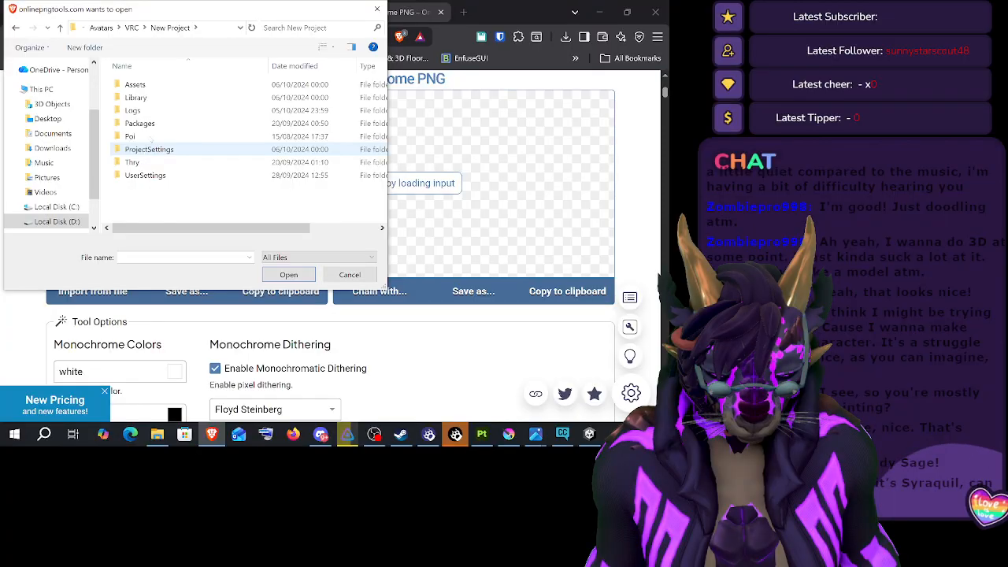
{"action": "left_click", "coordinate": [133, 28]}
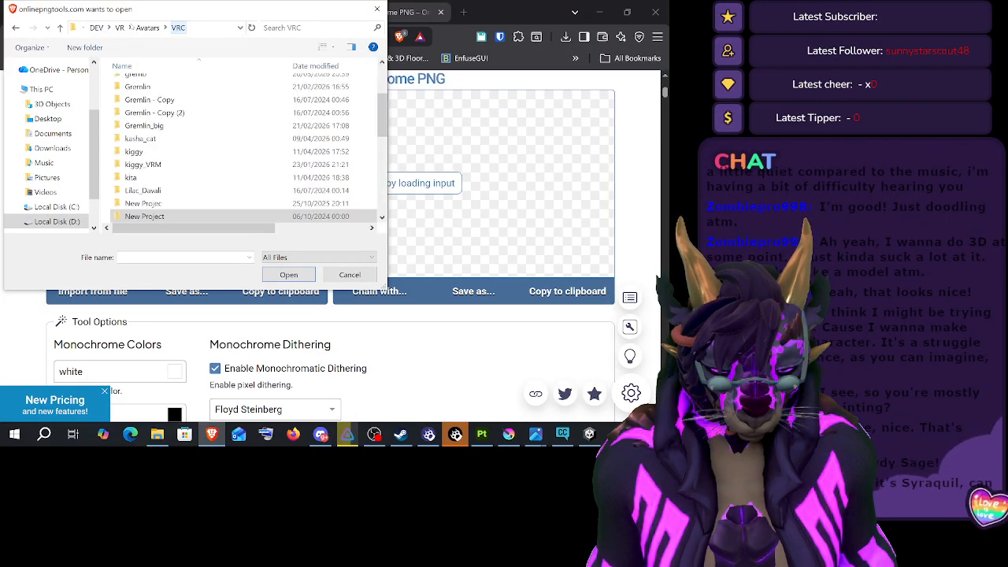
{"action": "double_click", "coordinate": [133, 177]}
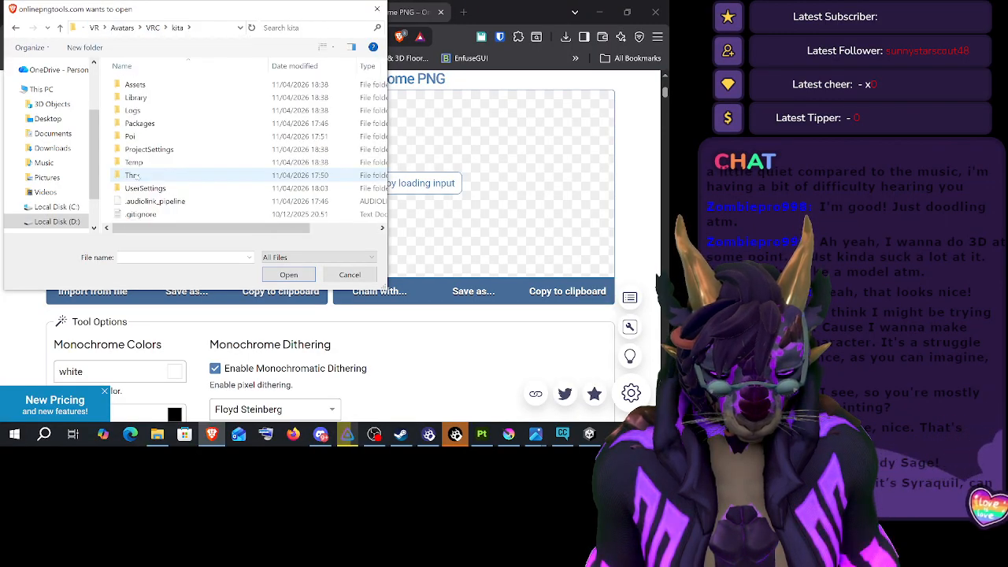
{"action": "double_click", "coordinate": [146, 97]}
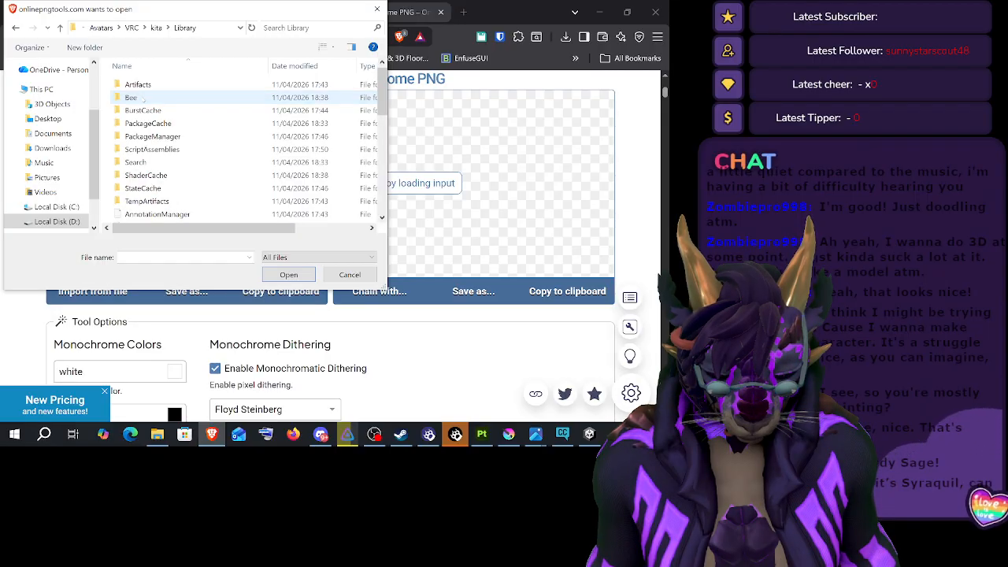
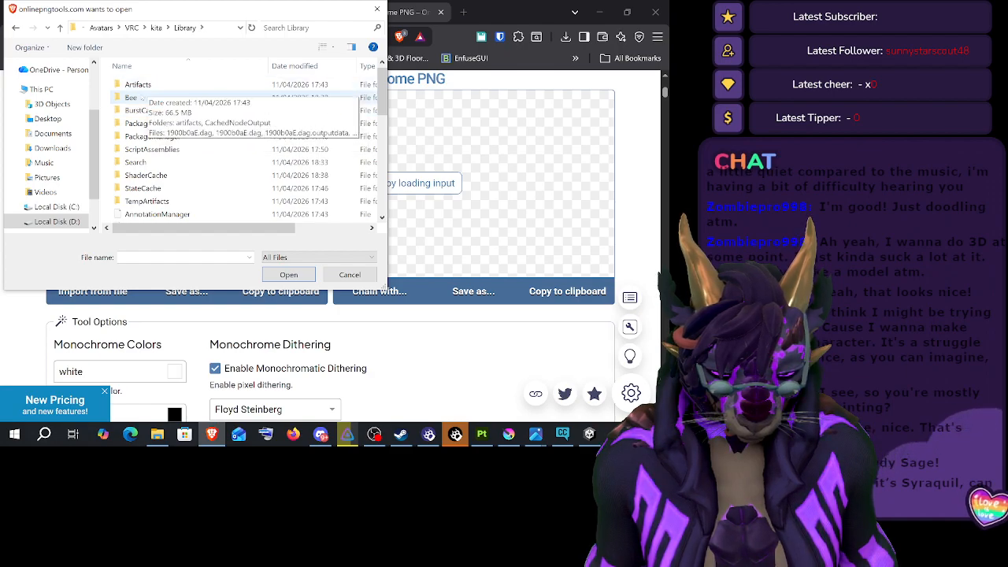
Step: Browse to kita > Assets > tex > emissives > 4 and load Kitavali_Main_mask-monochrome as the input image
{"action": "left_click", "coordinate": [157, 27]}
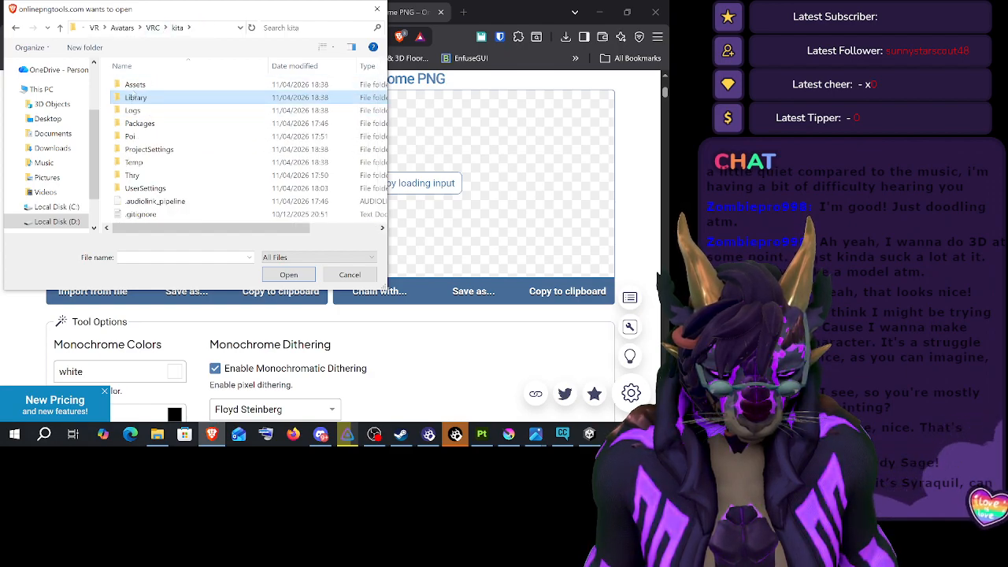
{"action": "double_click", "coordinate": [134, 85]}
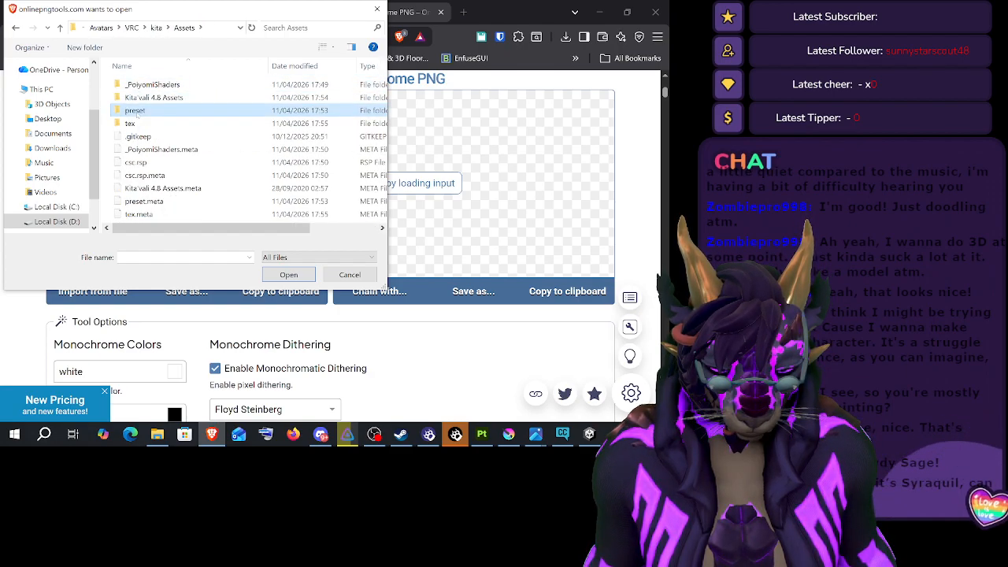
{"action": "double_click", "coordinate": [136, 110]}
{"action": "left_click", "coordinate": [154, 28]}
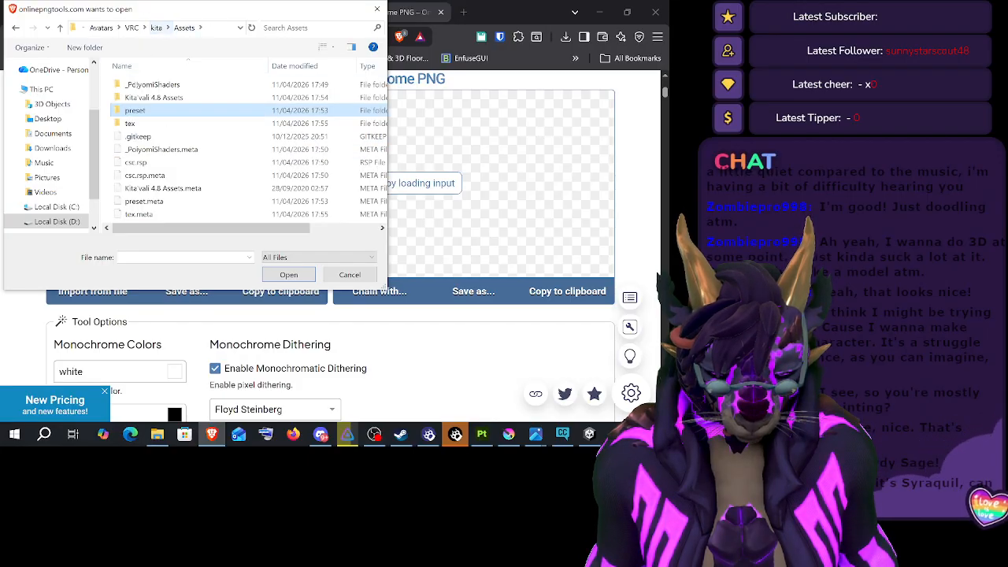
{"action": "double_click", "coordinate": [132, 123]}
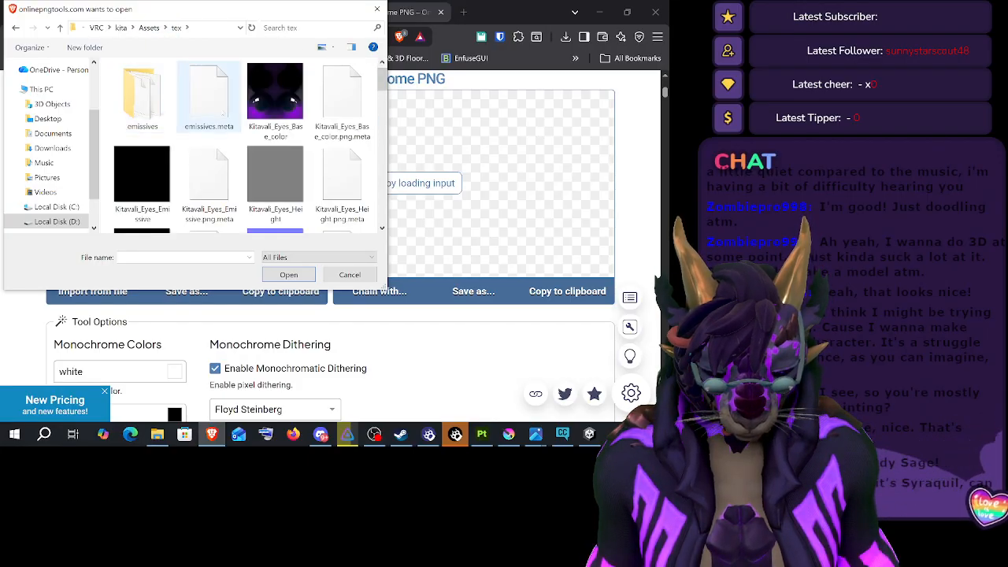
{"action": "scroll", "coordinate": [147, 115], "scroll_direction": "down", "scroll_amount": 2}
{"action": "scroll", "coordinate": [146, 115], "scroll_direction": "up", "scroll_amount": 2}
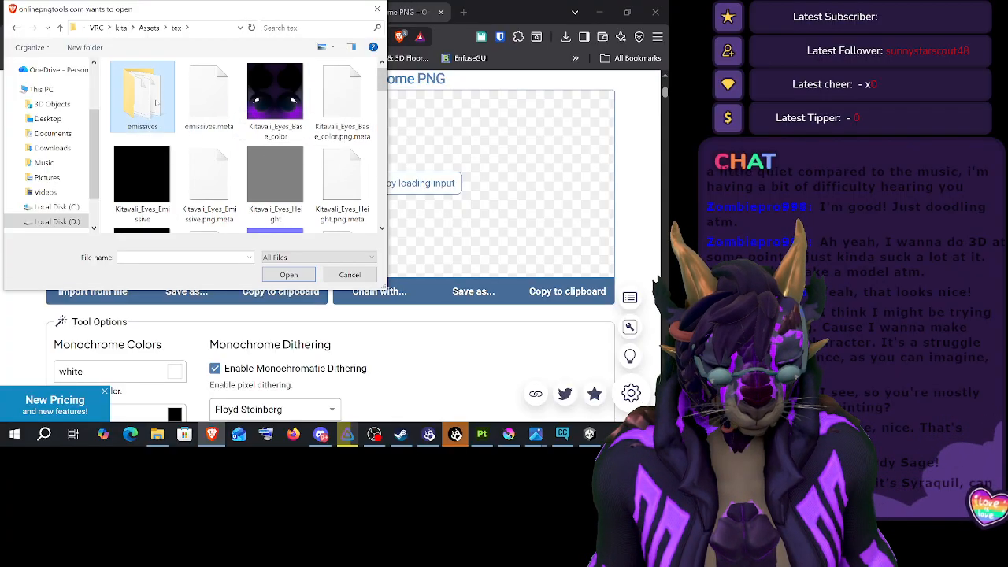
{"action": "double_click", "coordinate": [148, 100]}
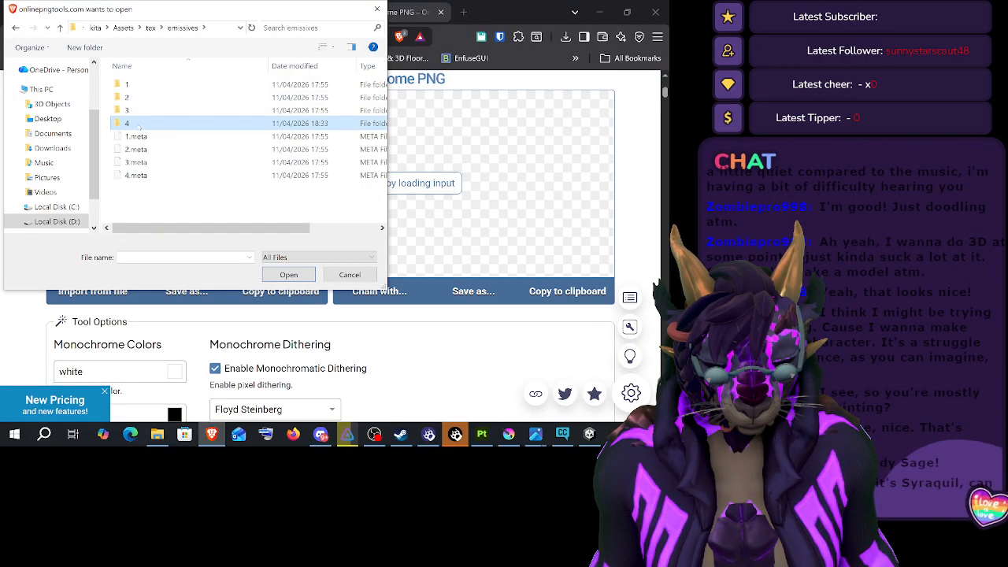
{"action": "double_click", "coordinate": [149, 123]}
{"action": "left_click", "coordinate": [146, 102]}
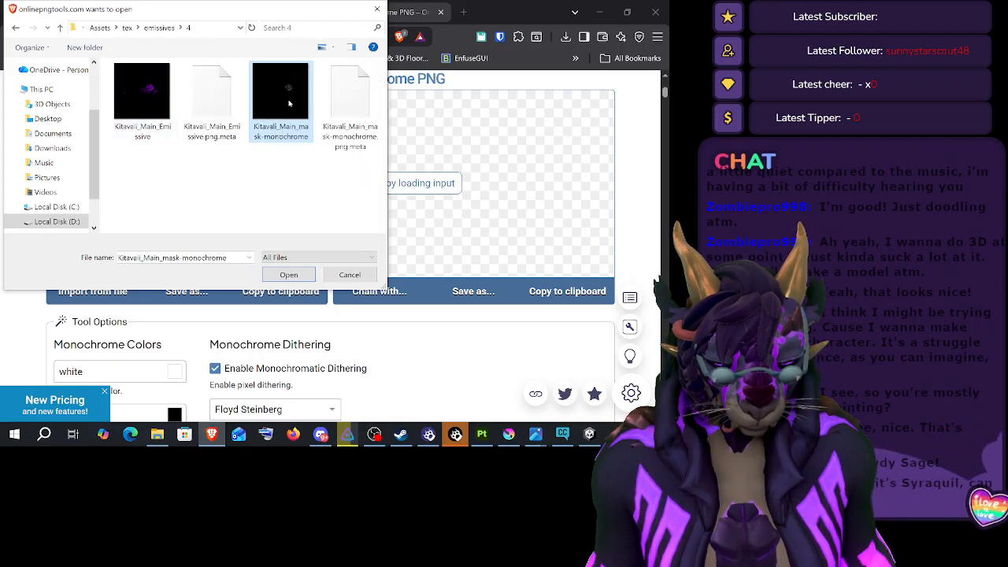
{"action": "double_click", "coordinate": [284, 98]}
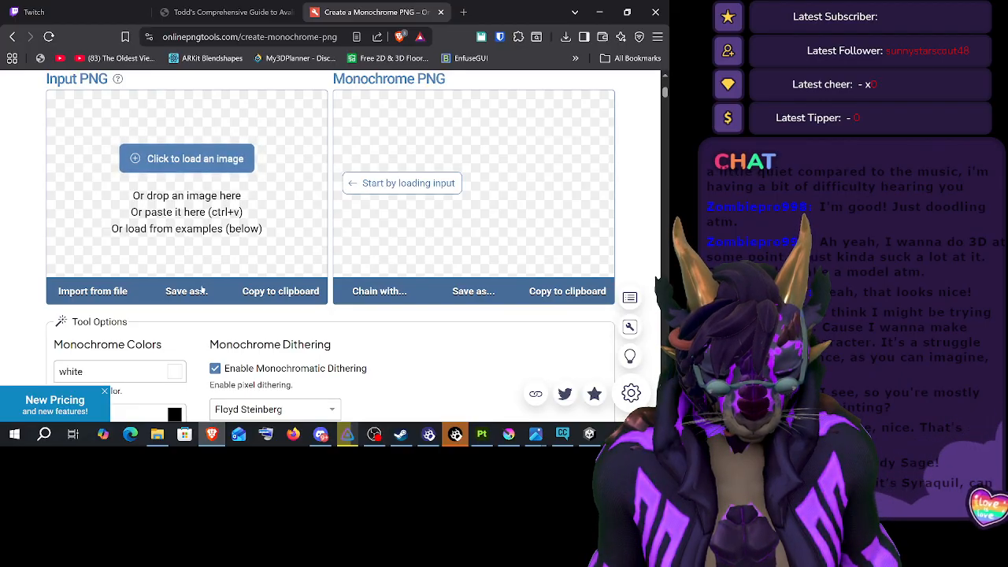
Step: Disable Enable Monochromatic Dithering for the mask and bring up the Monochrome PNG save options
{"action": "scroll", "coordinate": [254, 103], "scroll_direction": "down", "scroll_amount": 2}
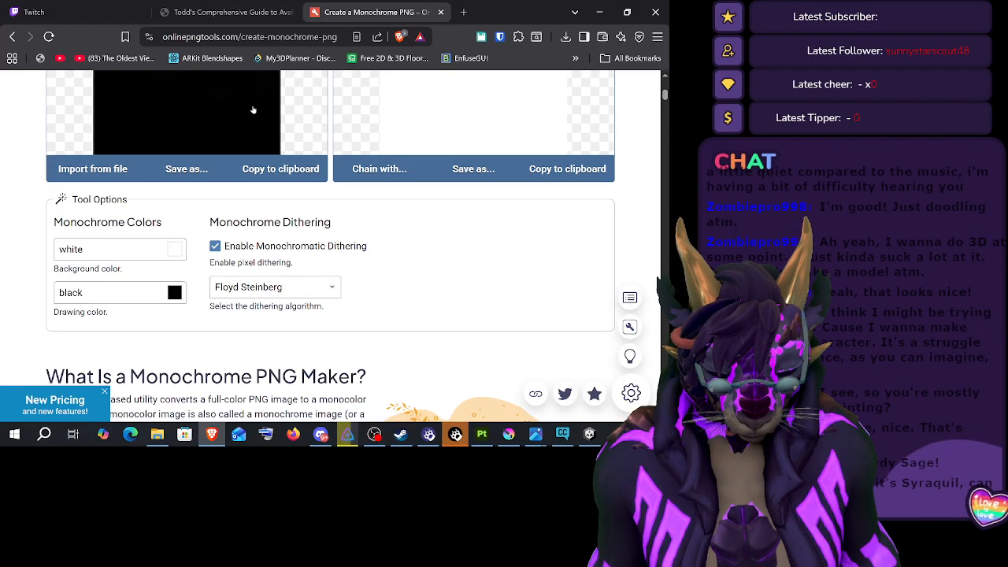
{"action": "scroll", "coordinate": [254, 108], "scroll_direction": "up", "scroll_amount": 3}
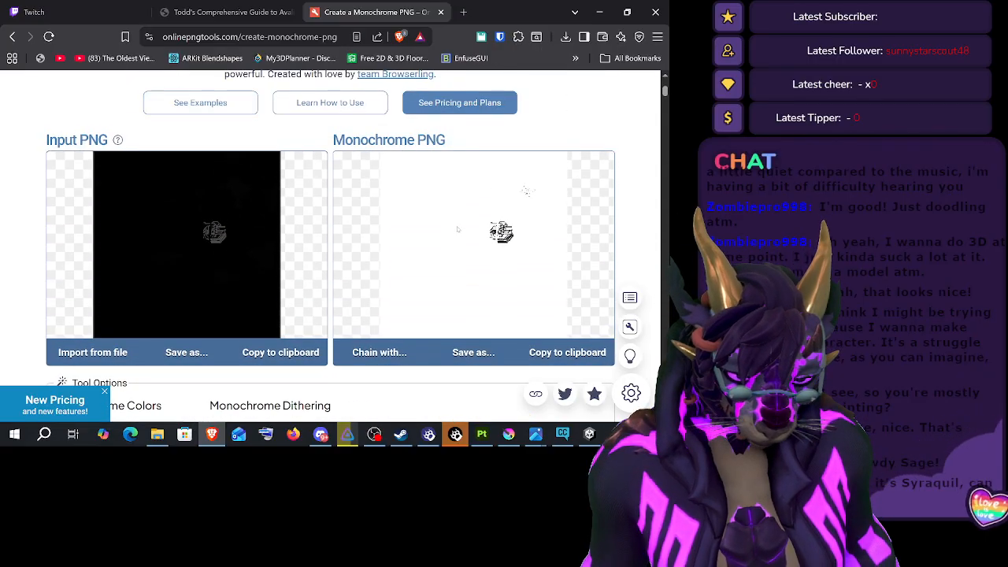
{"action": "scroll", "coordinate": [422, 240], "scroll_direction": "down", "scroll_amount": 1}
{"action": "scroll", "coordinate": [268, 302], "scroll_direction": "down", "scroll_amount": 1}
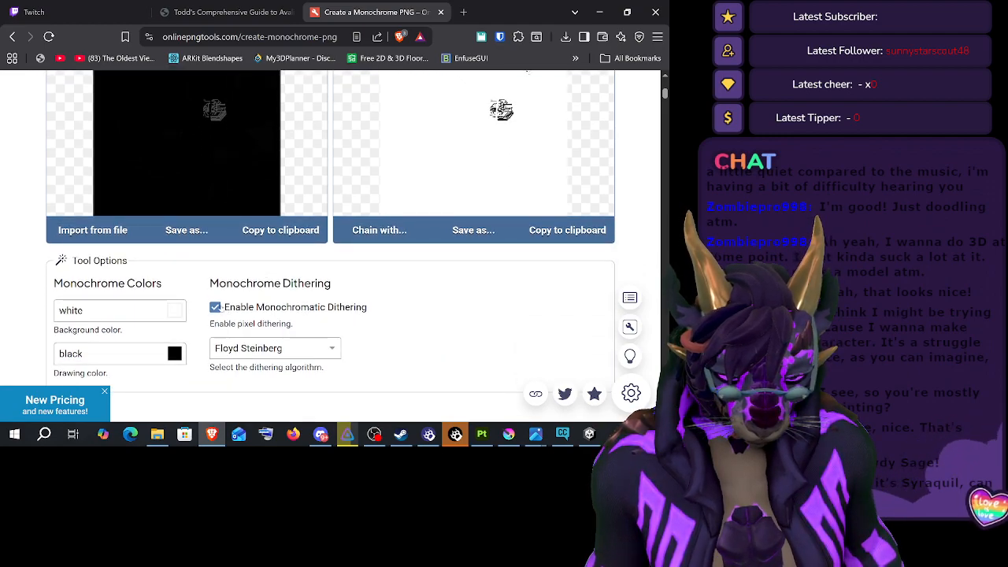
{"action": "left_click", "coordinate": [215, 307]}
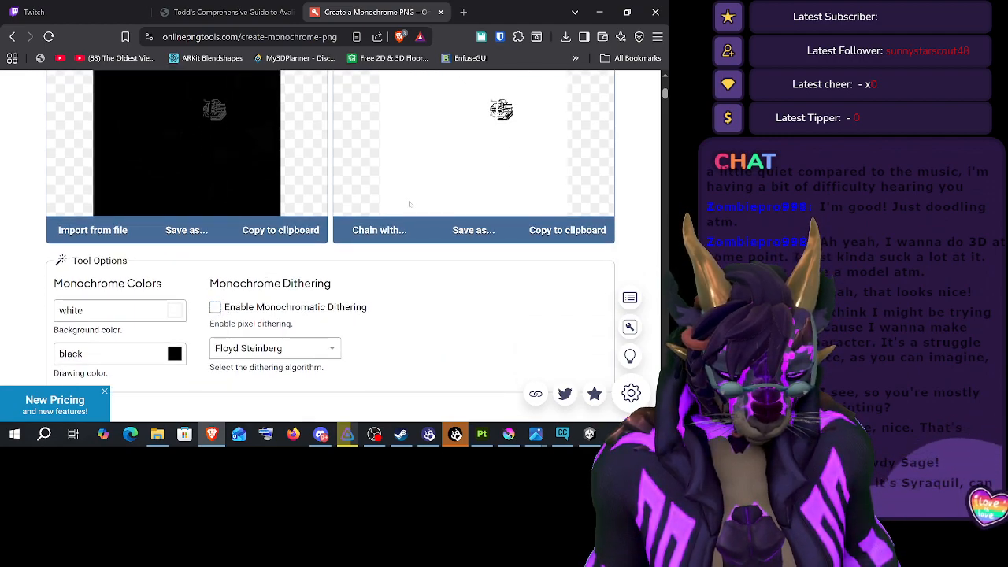
{"action": "scroll", "coordinate": [453, 162], "scroll_direction": "up", "scroll_amount": 2}
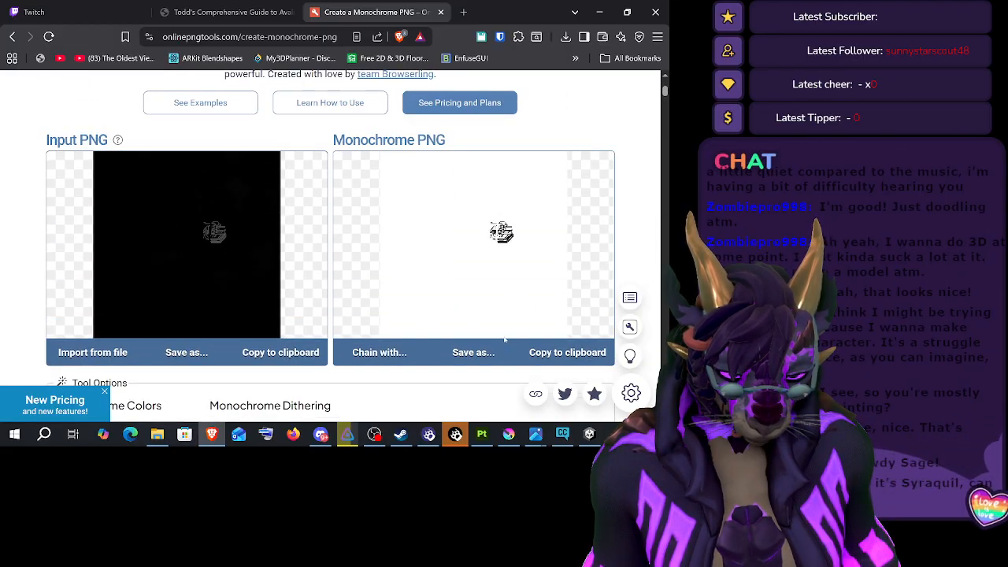
{"action": "left_click", "coordinate": [476, 353]}
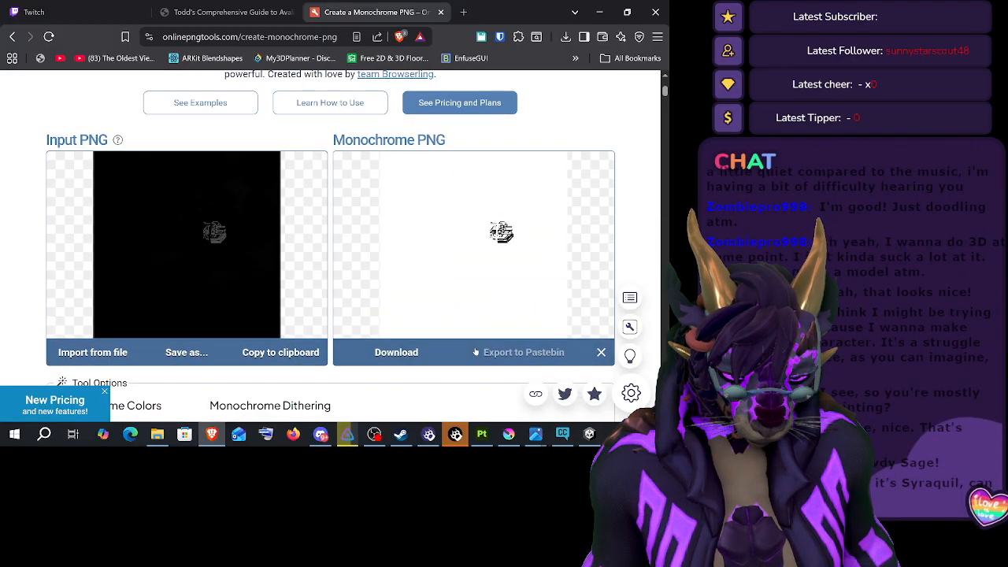
Step: Download the result on the free plan and save it as output-onlinepngtools.png in Downloads
{"action": "left_click", "coordinate": [416, 358]}
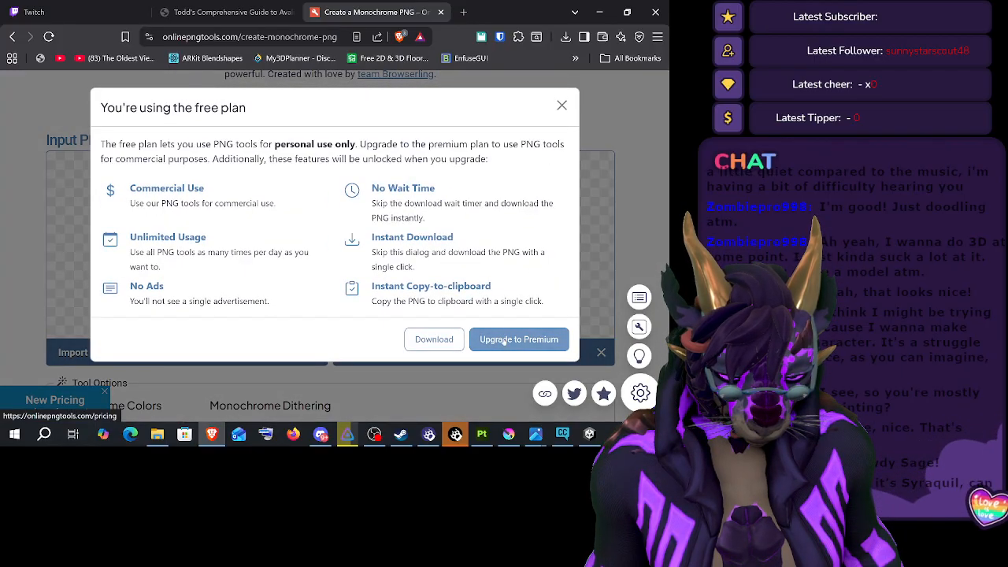
{"action": "left_click", "coordinate": [438, 340]}
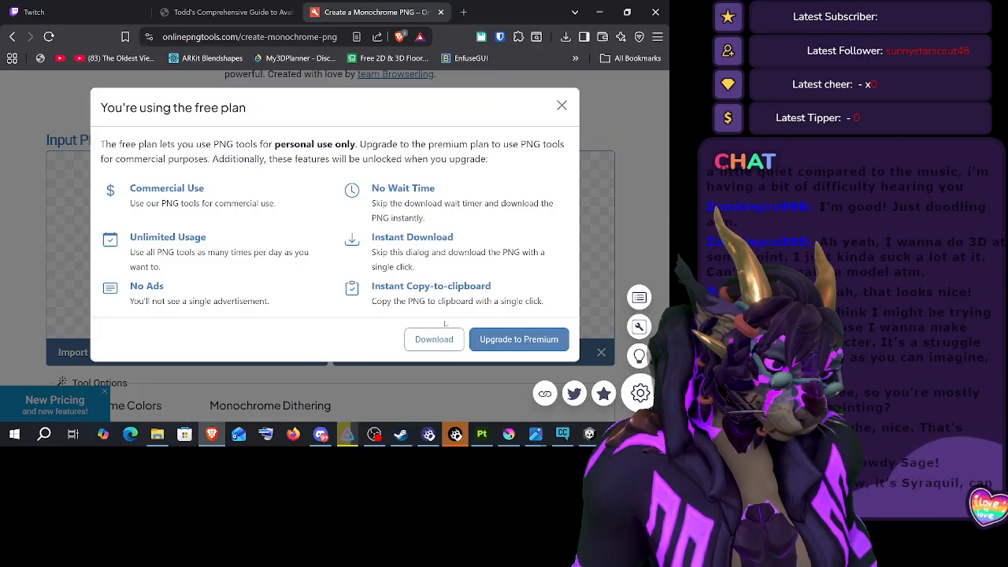
{"action": "left_click", "coordinate": [443, 336]}
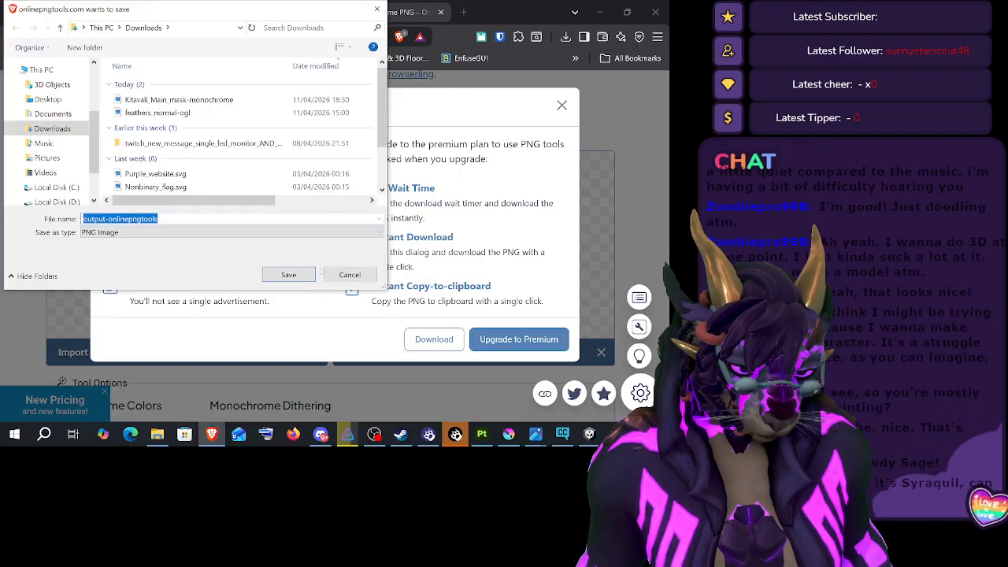
{"action": "left_click", "coordinate": [315, 274]}
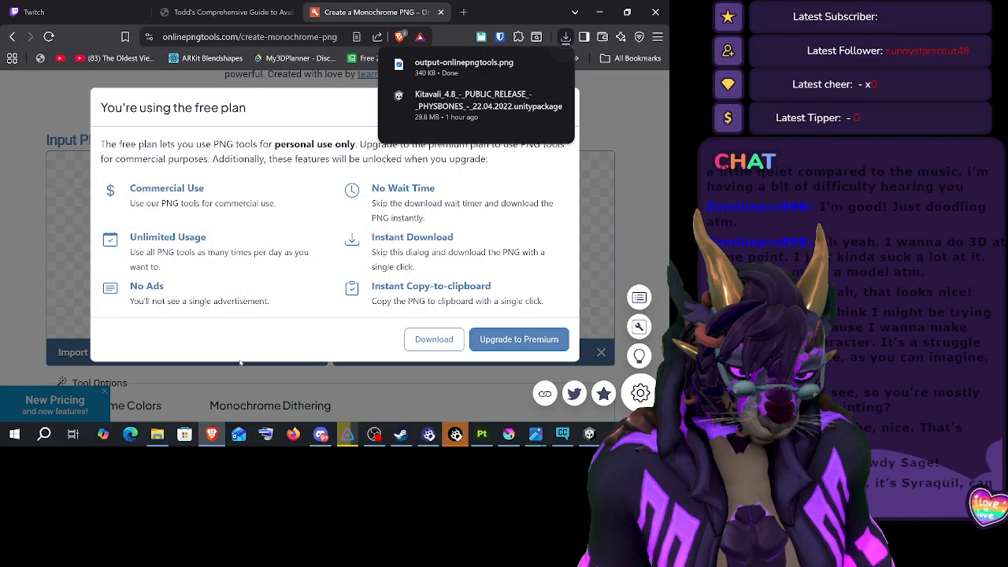
{"action": "left_click", "coordinate": [158, 434]}
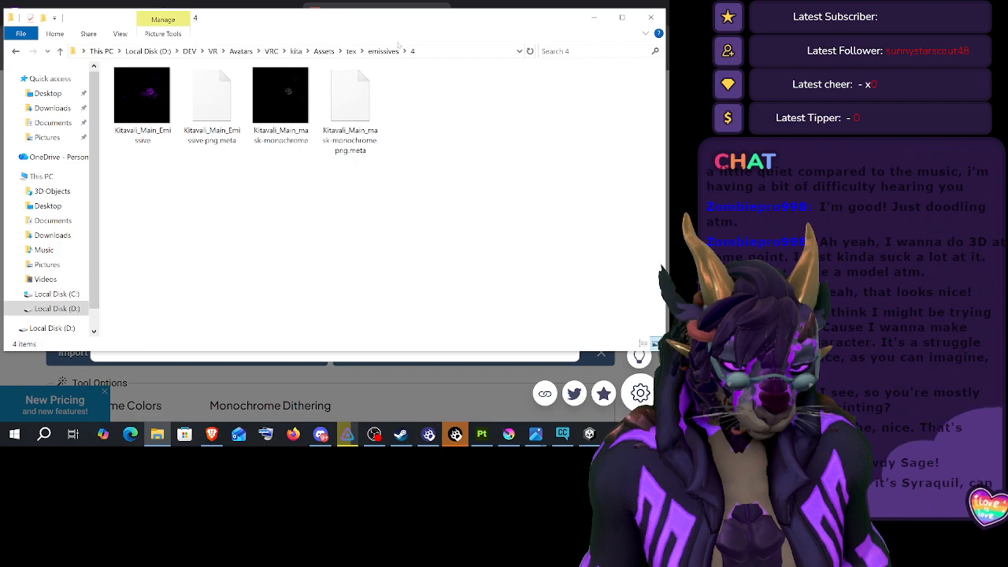
Step: Show output-onlinepngtools in Downloads, close the free-plan notice and move the browser aside
{"action": "left_click", "coordinate": [52, 235]}
{"action": "left_click", "coordinate": [167, 103]}
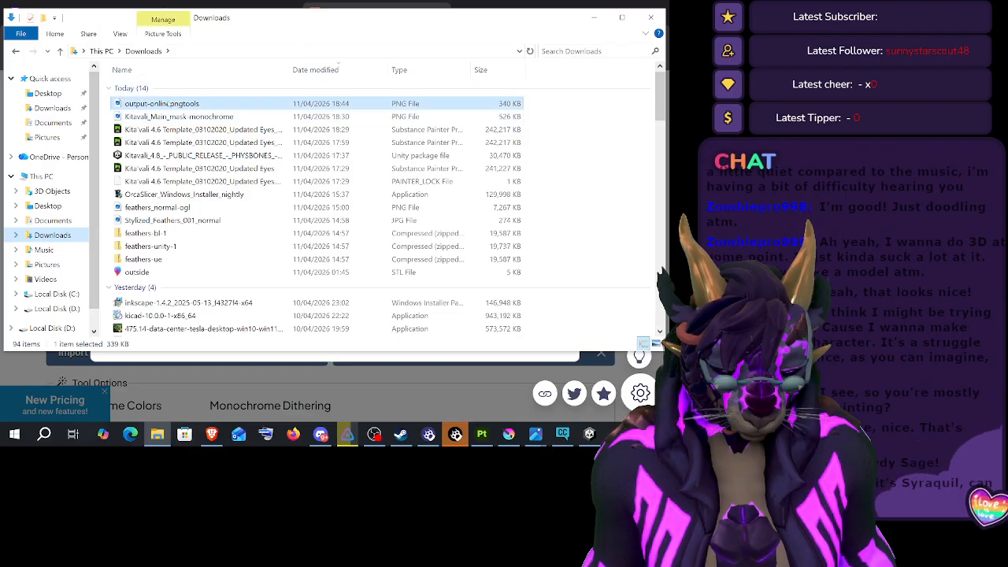
{"action": "right_click", "coordinate": [168, 103]}
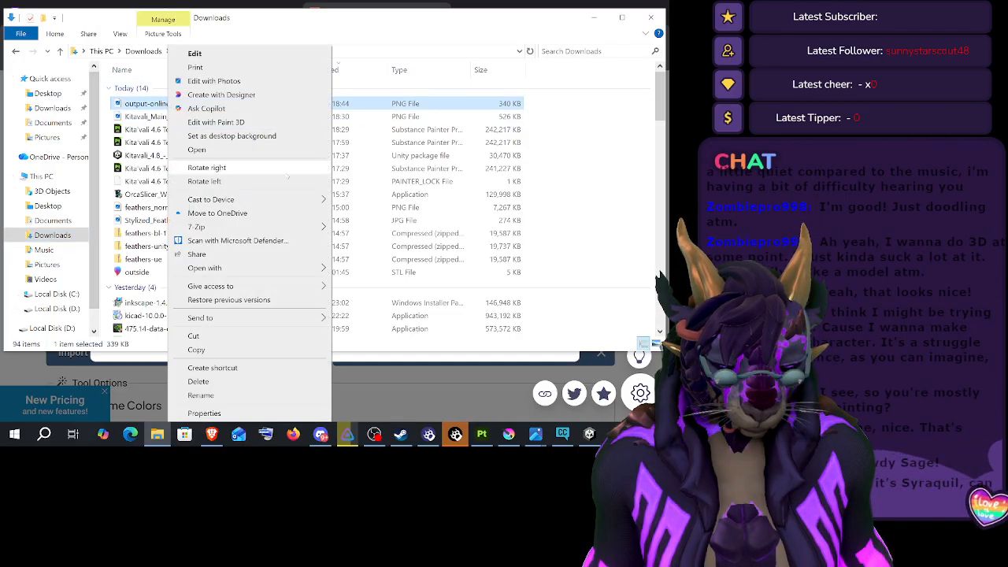
{"action": "left_click", "coordinate": [211, 436]}
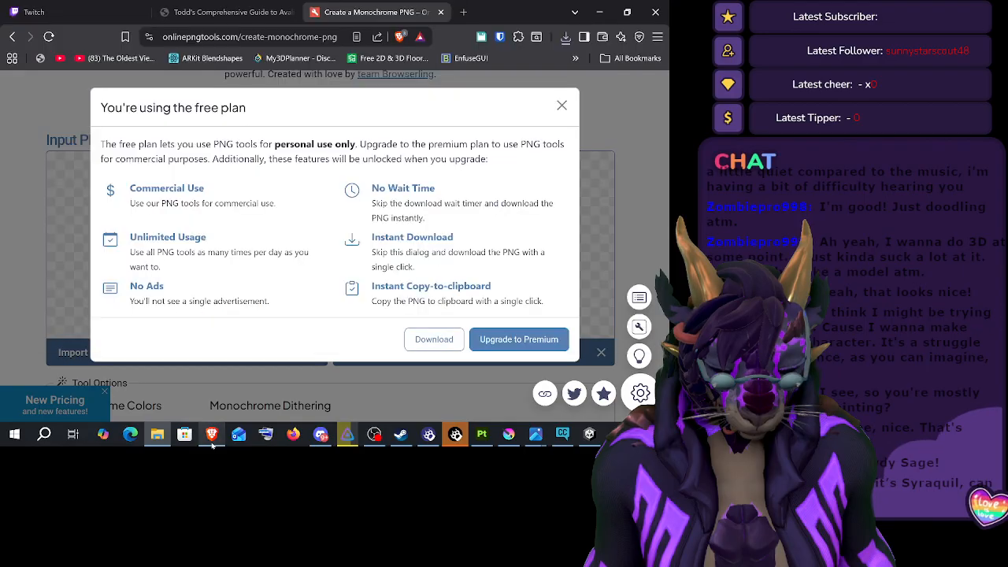
{"action": "left_click", "coordinate": [212, 444]}
{"action": "left_click", "coordinate": [212, 442]}
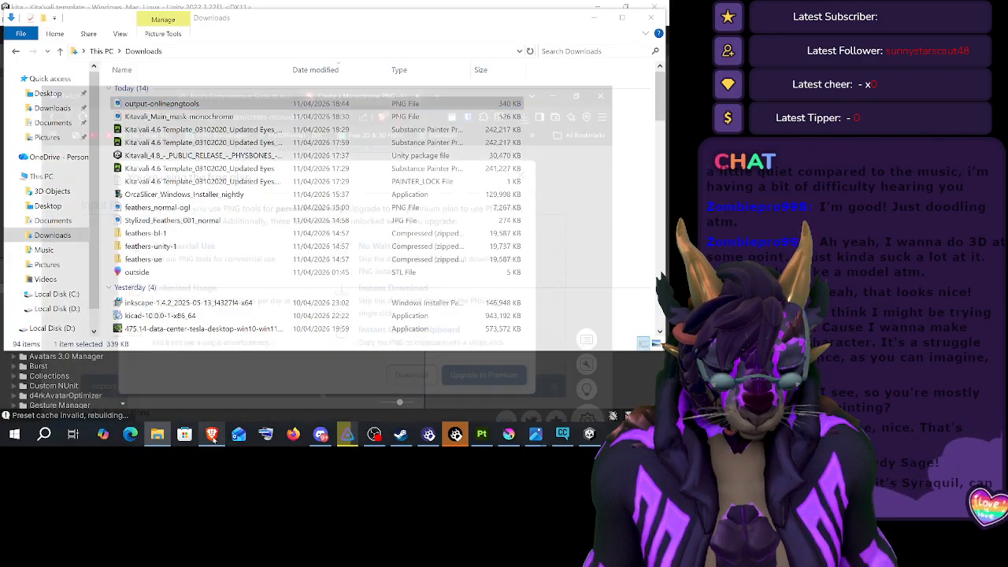
{"action": "left_click", "coordinate": [212, 440]}
{"action": "left_click", "coordinate": [212, 438]}
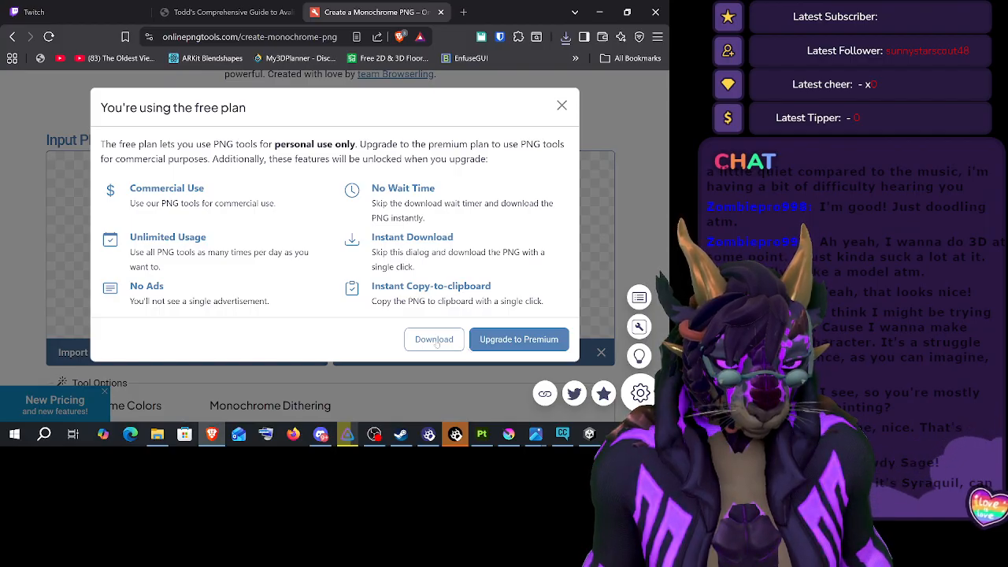
{"action": "left_click", "coordinate": [562, 105]}
{"action": "left_click_drag", "start_coordinate": [504, 11], "coordinate": [0, 119]}
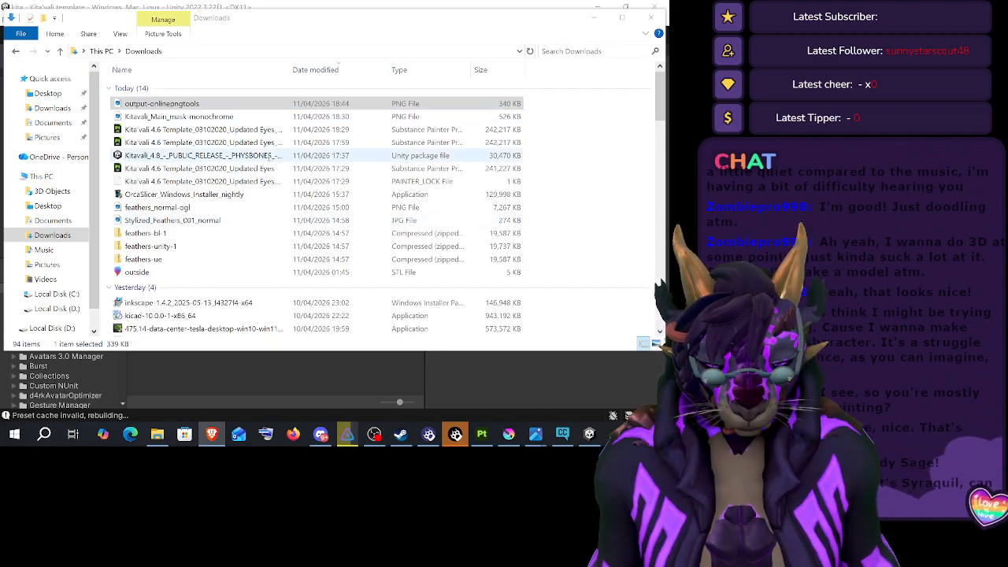
Step: Open output-onlinepngtools in Krita using Open with > Krita
{"action": "right_click", "coordinate": [174, 103]}
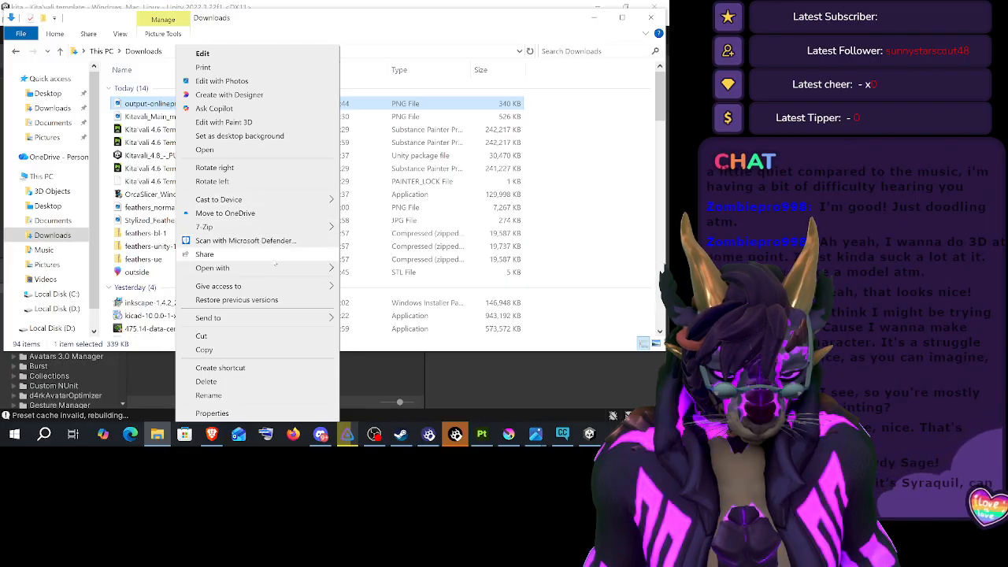
{"action": "mouse_move", "coordinate": [293, 270]}
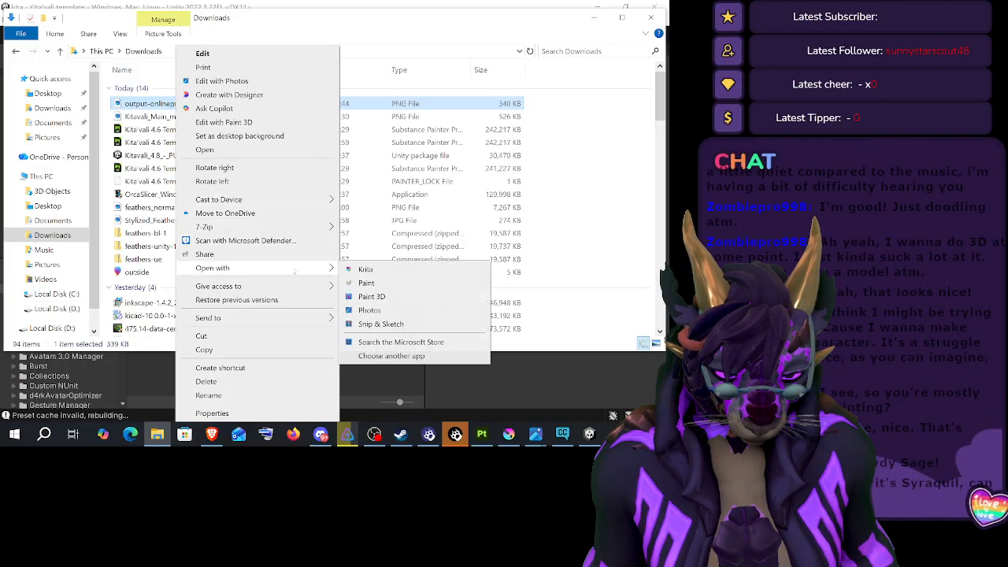
{"action": "left_click", "coordinate": [385, 270]}
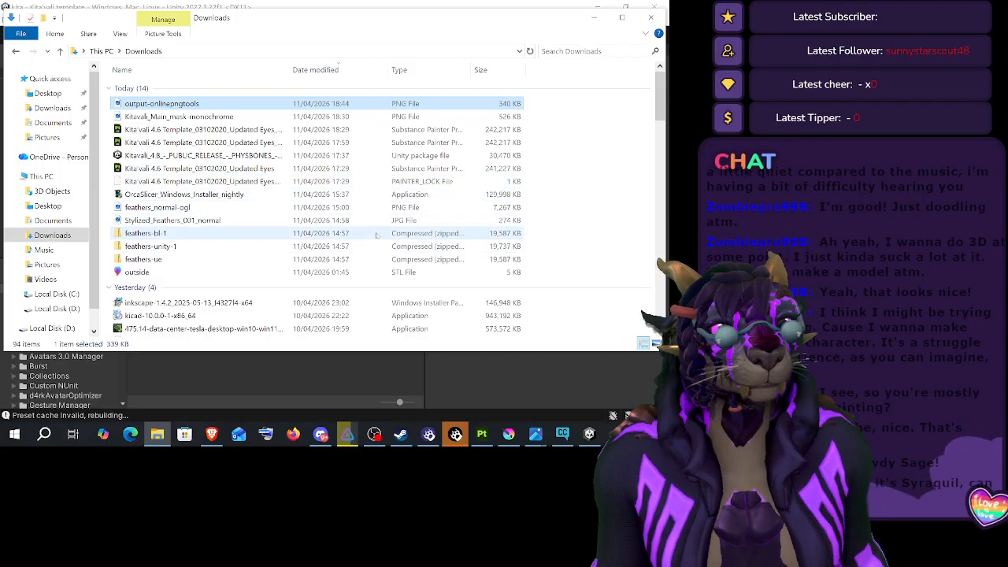
{"action": "left_click", "coordinate": [517, 436]}
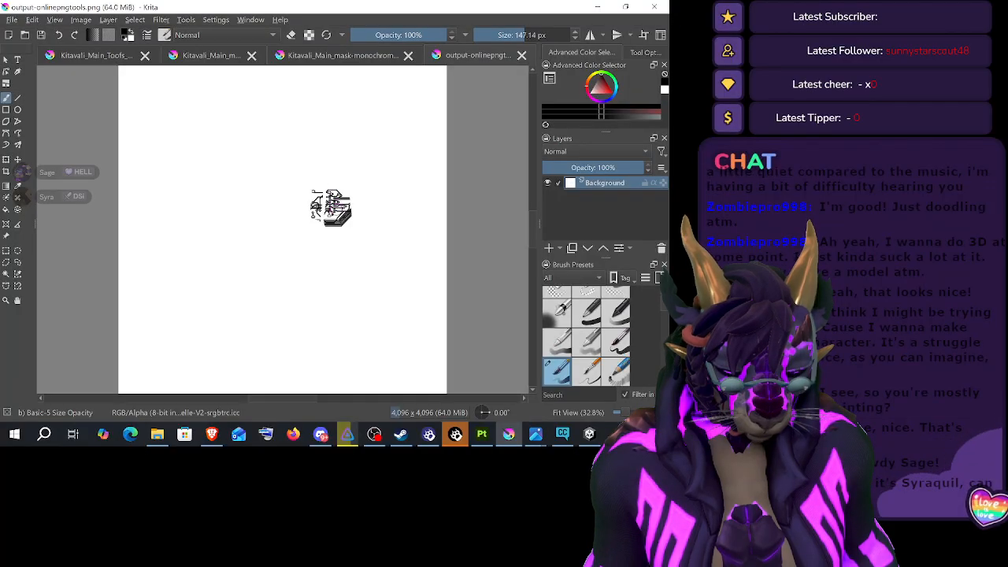
Step: Add an Invert filter mask to the Background layer, making the circuitry white on black
{"action": "scroll", "coordinate": [333, 203], "scroll_direction": "up", "scroll_amount": 3}
{"action": "scroll", "coordinate": [337, 203], "scroll_direction": "up", "scroll_amount": 3}
{"action": "scroll", "coordinate": [339, 208], "scroll_direction": "down", "scroll_amount": 2}
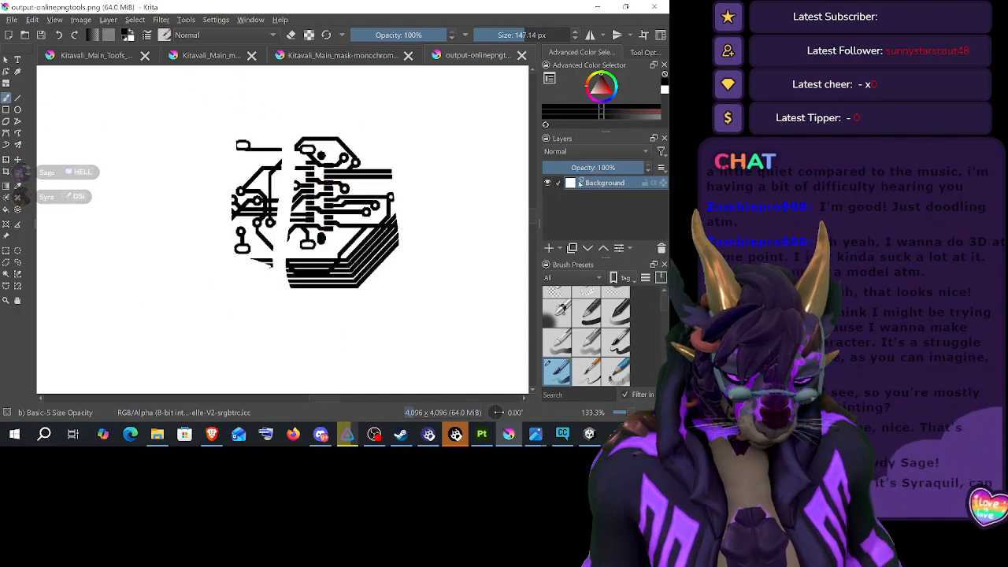
{"action": "right_click", "coordinate": [580, 185]}
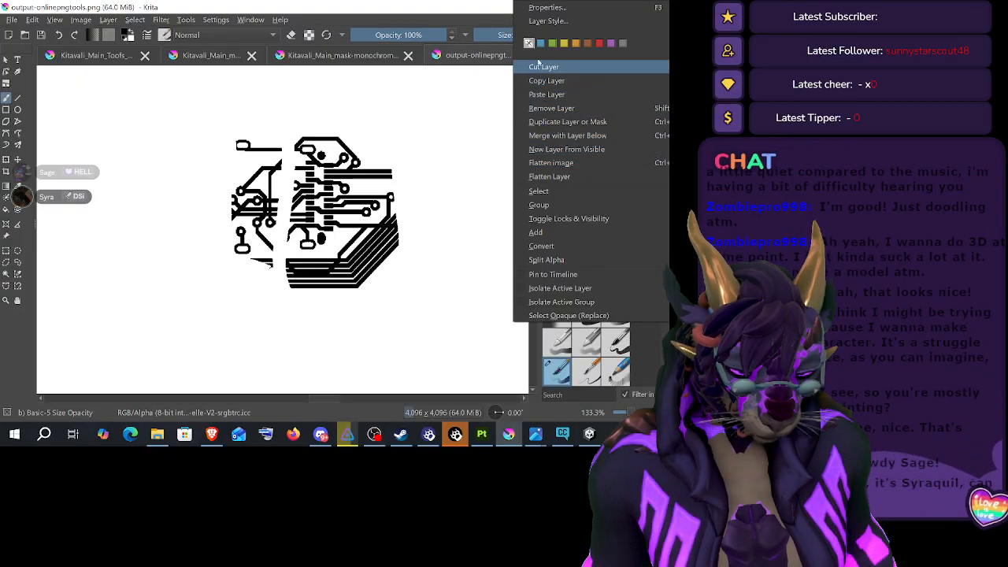
{"action": "mouse_move", "coordinate": [542, 235]}
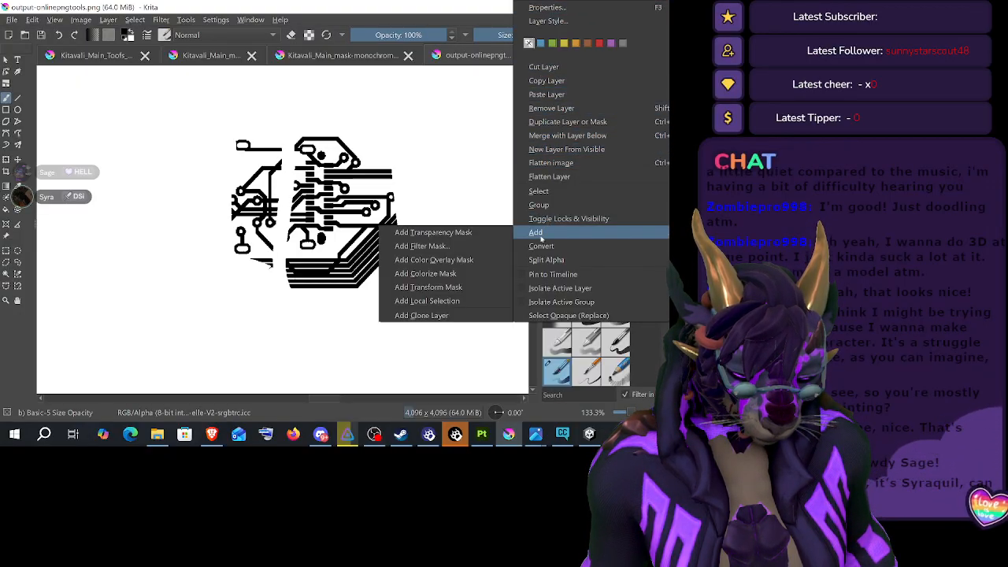
{"action": "left_click", "coordinate": [421, 246]}
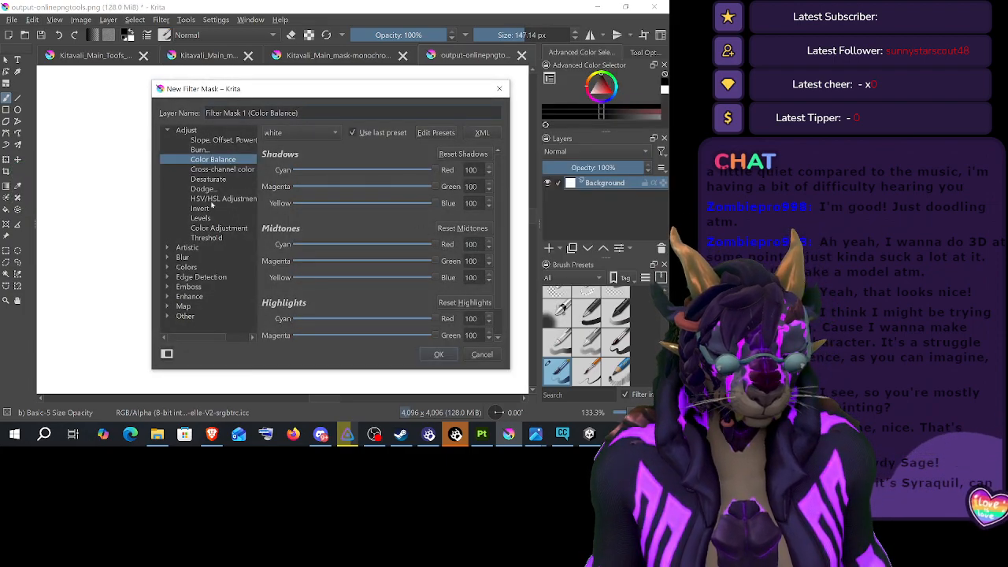
{"action": "left_click", "coordinate": [200, 219]}
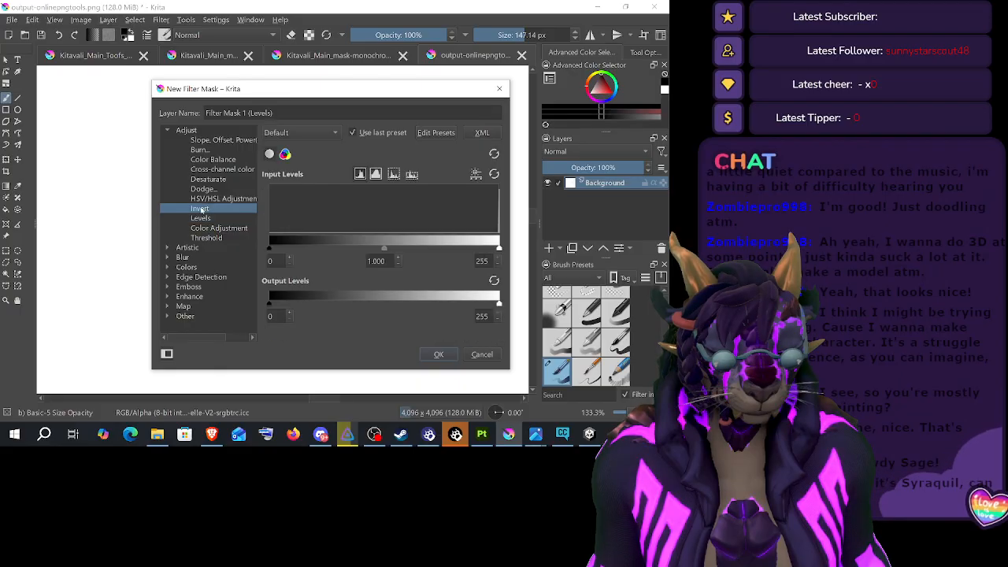
{"action": "left_click", "coordinate": [201, 208]}
{"action": "left_click", "coordinate": [439, 352]}
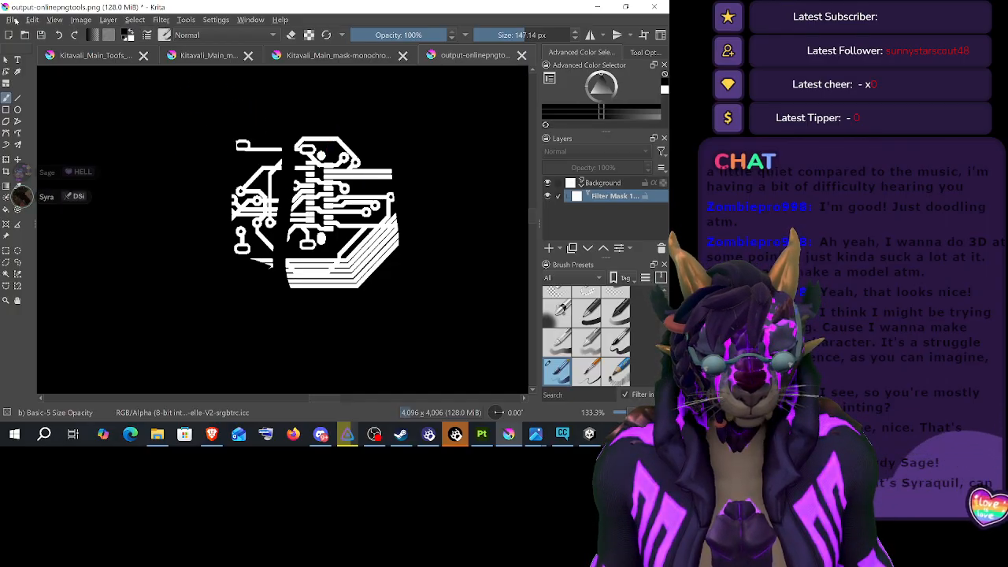
Step: Save the inverted image over output-onlinepngtools.png in Downloads, accepting the PNG options
{"action": "left_click", "coordinate": [14, 19]}
{"action": "left_click", "coordinate": [45, 88]}
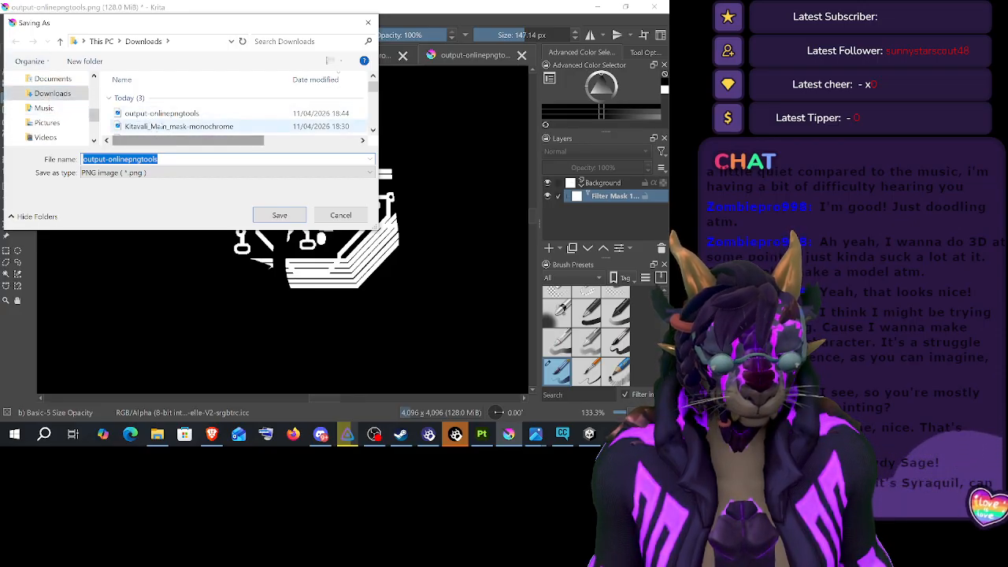
{"action": "left_click", "coordinate": [155, 113]}
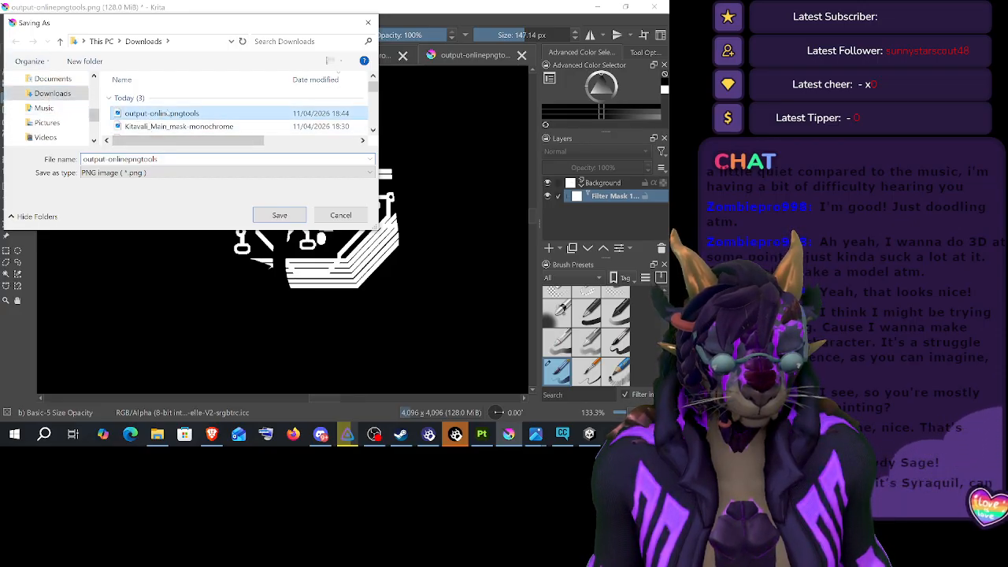
{"action": "left_click", "coordinate": [276, 211]}
{"action": "left_click", "coordinate": [364, 221]}
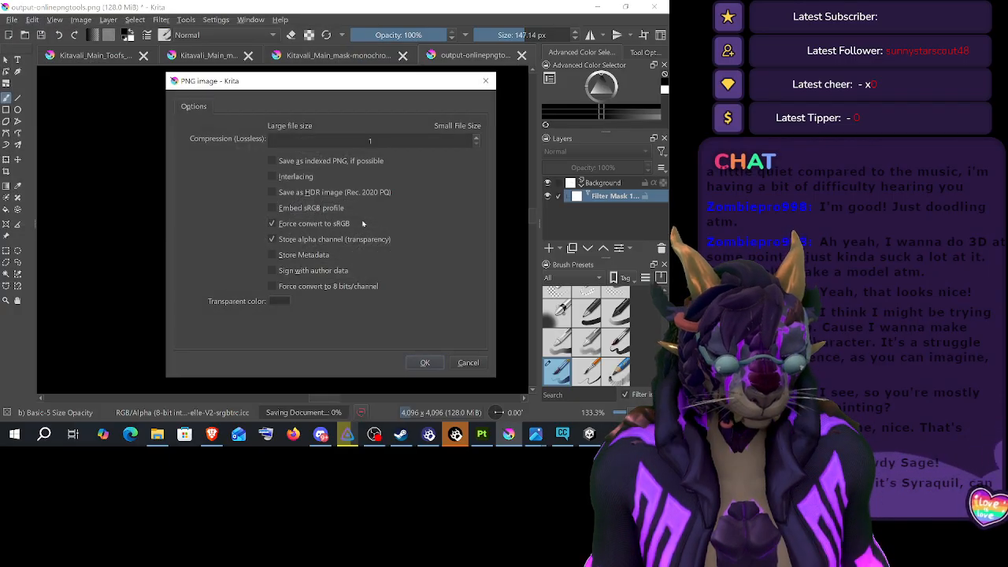
{"action": "left_click", "coordinate": [424, 364]}
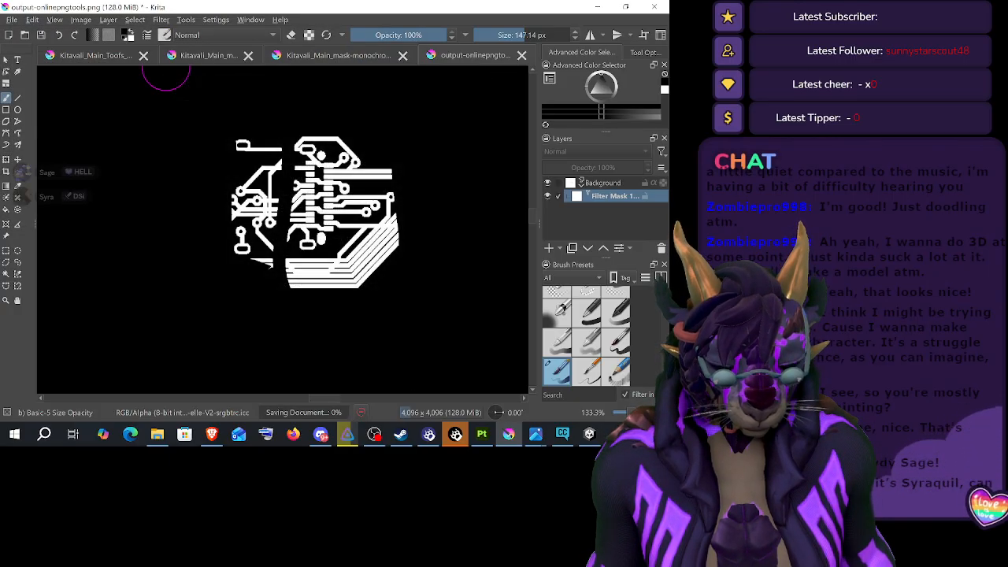
{"action": "left_click", "coordinate": [160, 434]}
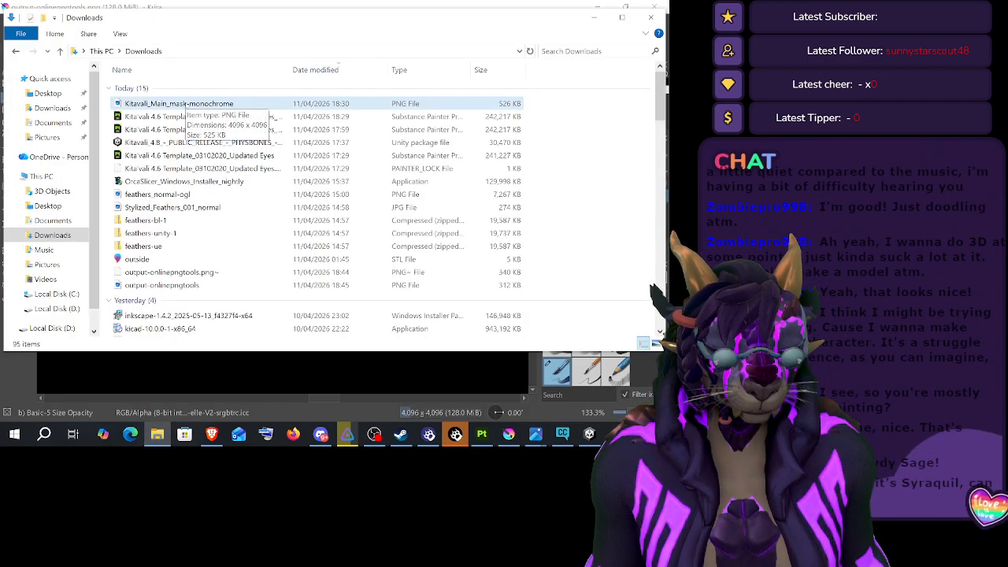
Step: Copy the newly saved output-onlinepngtools image from Downloads
{"action": "left_click", "coordinate": [52, 234]}
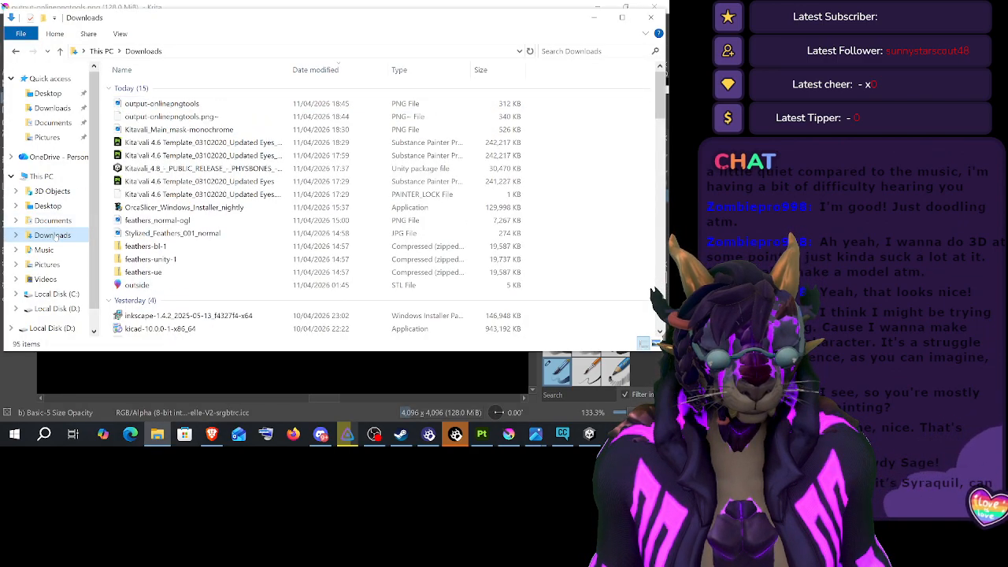
{"action": "left_click", "coordinate": [161, 103]}
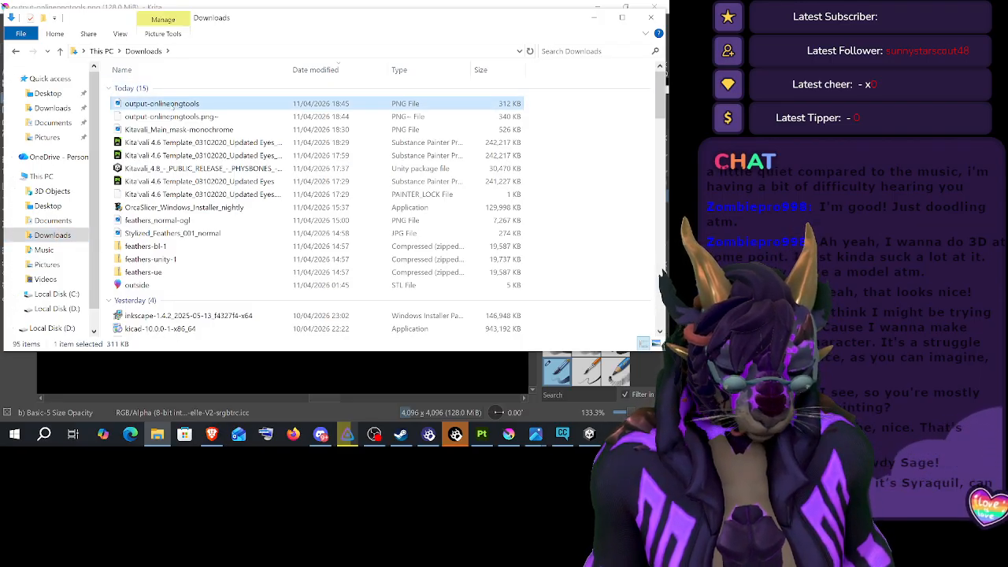
{"action": "left_click", "coordinate": [382, 415]}
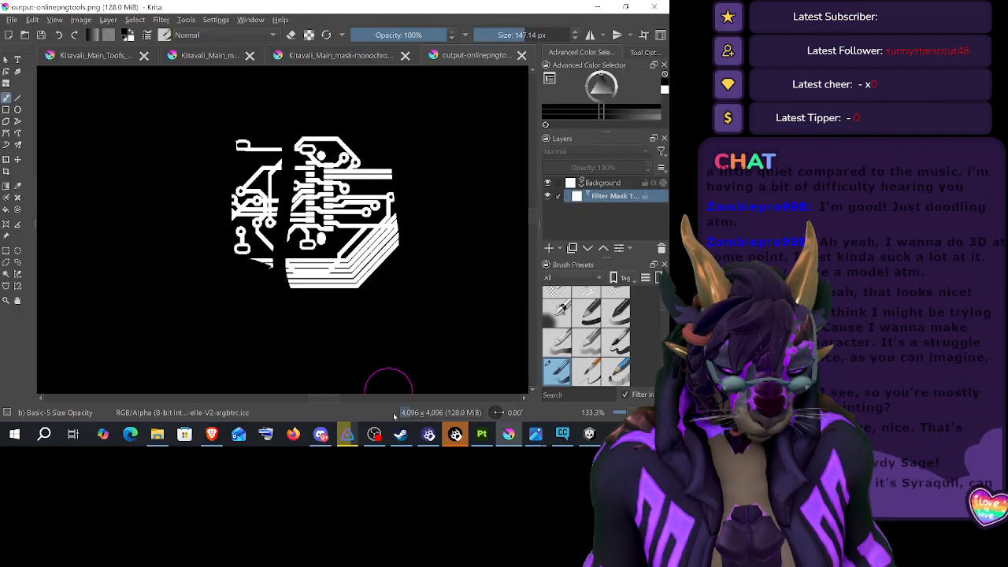
{"action": "left_click", "coordinate": [158, 435]}
{"action": "right_click", "coordinate": [184, 103]}
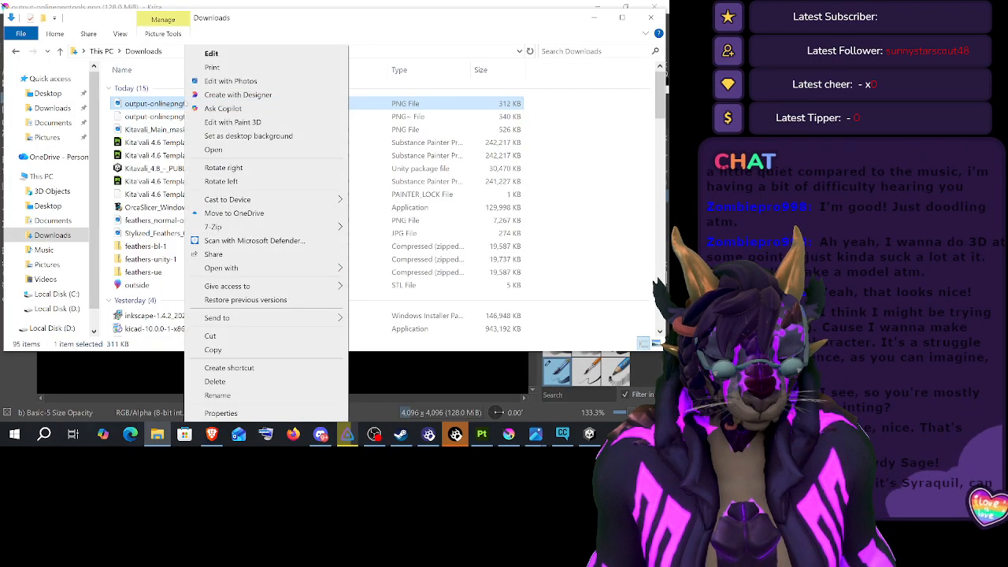
{"action": "left_click", "coordinate": [213, 349]}
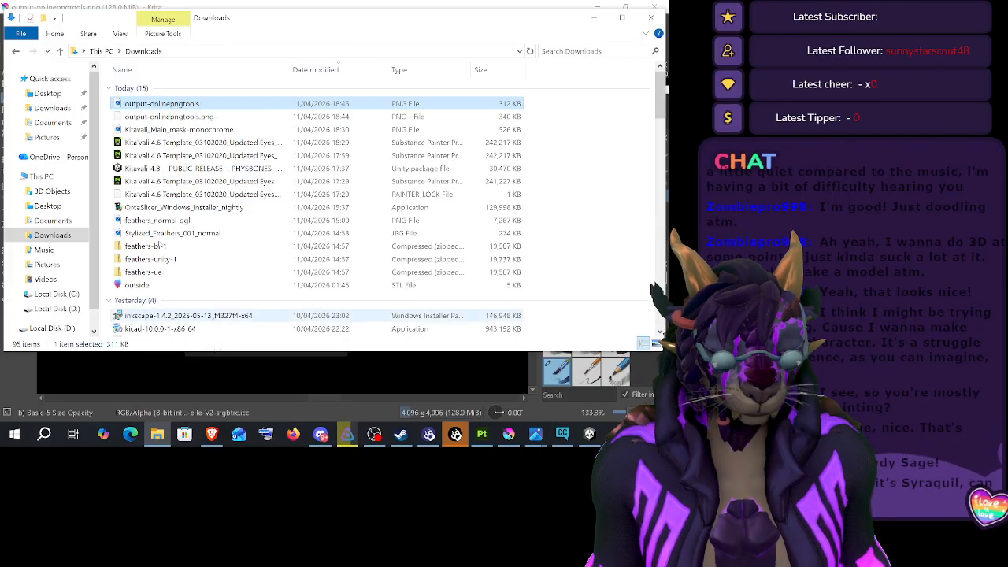
Step: Paste it into kita\Assets\tex\emissives\4 and close File Explorer
{"action": "key", "text": "alt+Left"}
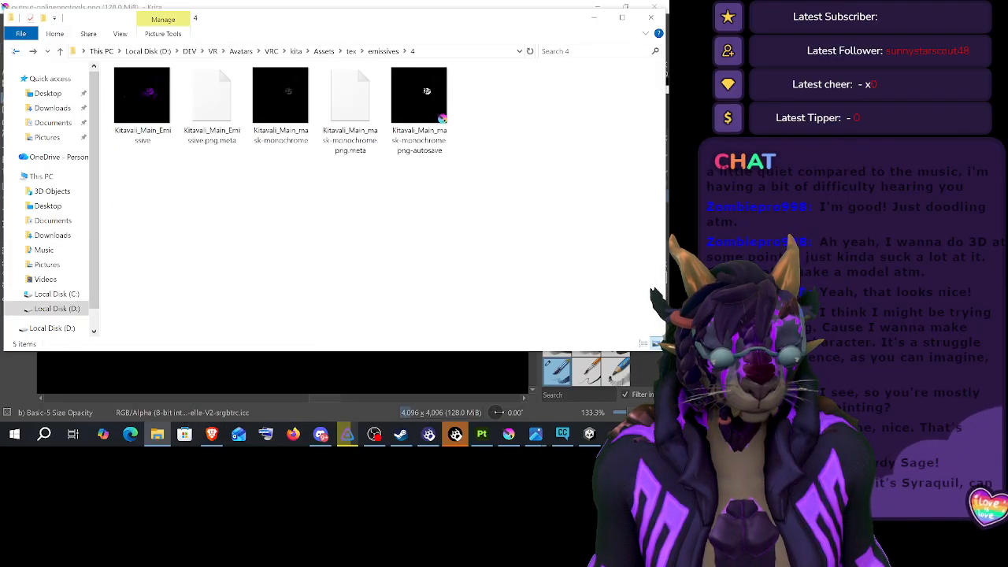
{"action": "right_click", "coordinate": [434, 246]}
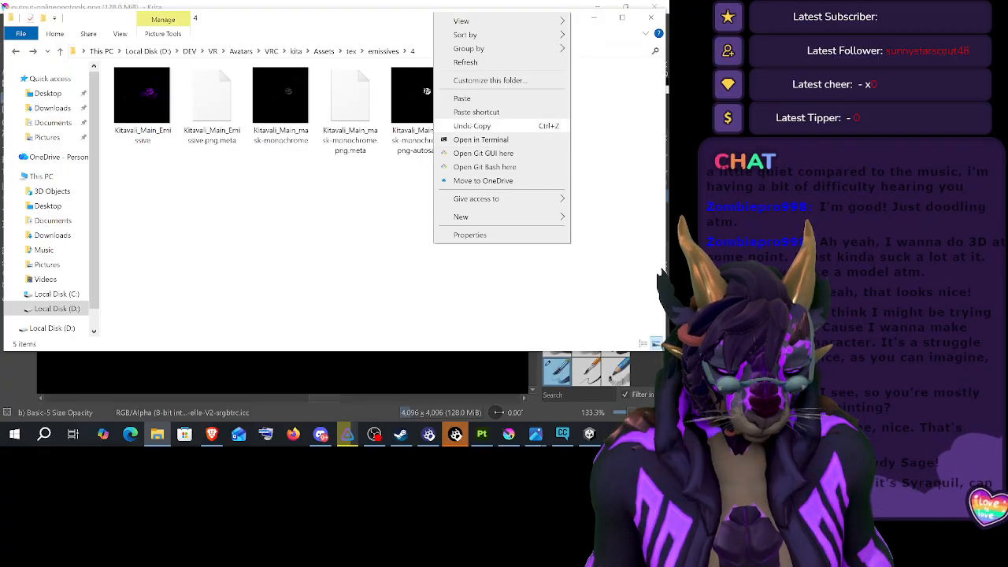
{"action": "left_click", "coordinate": [469, 100]}
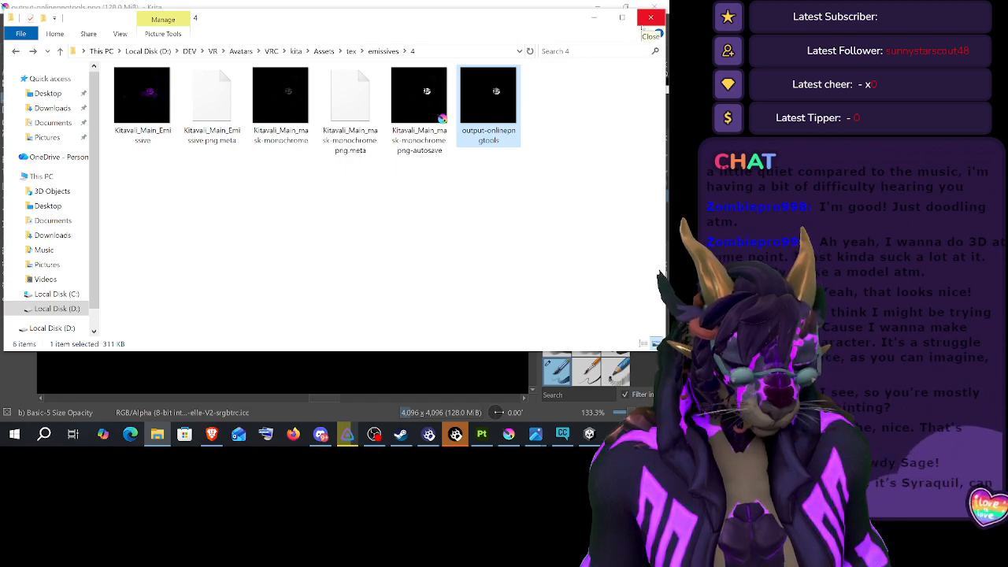
{"action": "left_click", "coordinate": [651, 17]}
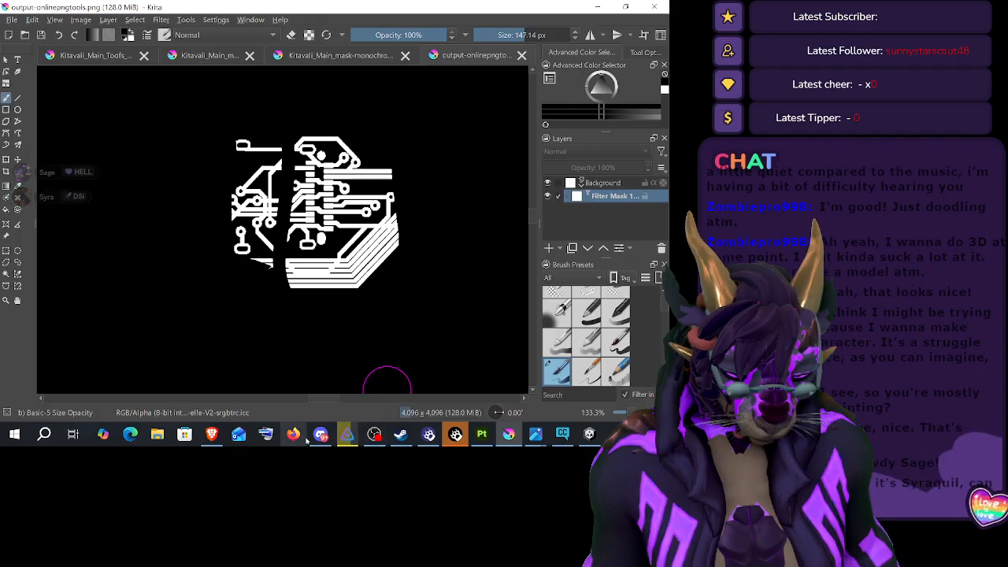
Step: Leave Krita's inverted image as is without undoing, and switch to the Unity editor
{"action": "mouse_move", "coordinate": [208, 438]}
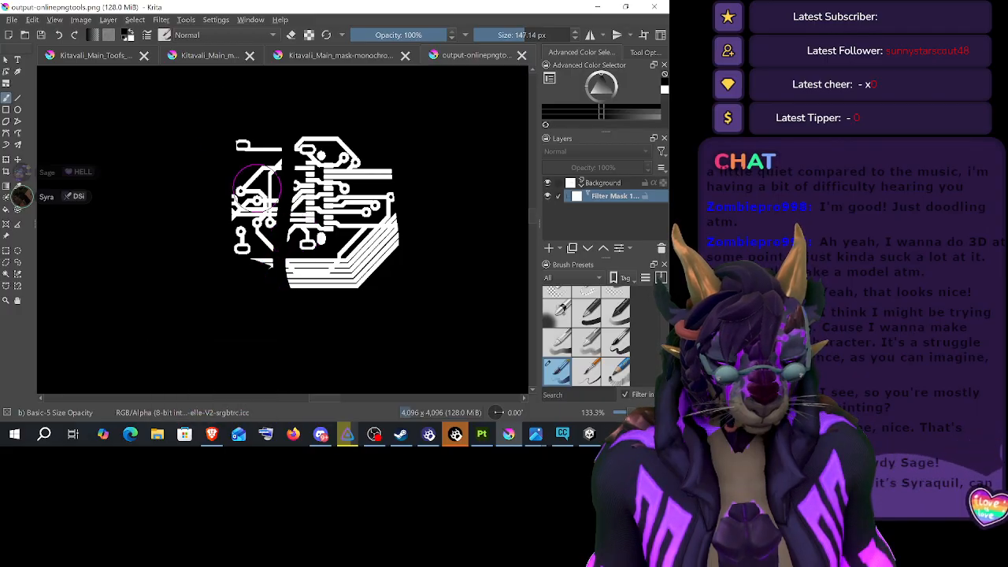
{"action": "left_click", "coordinate": [31, 20]}
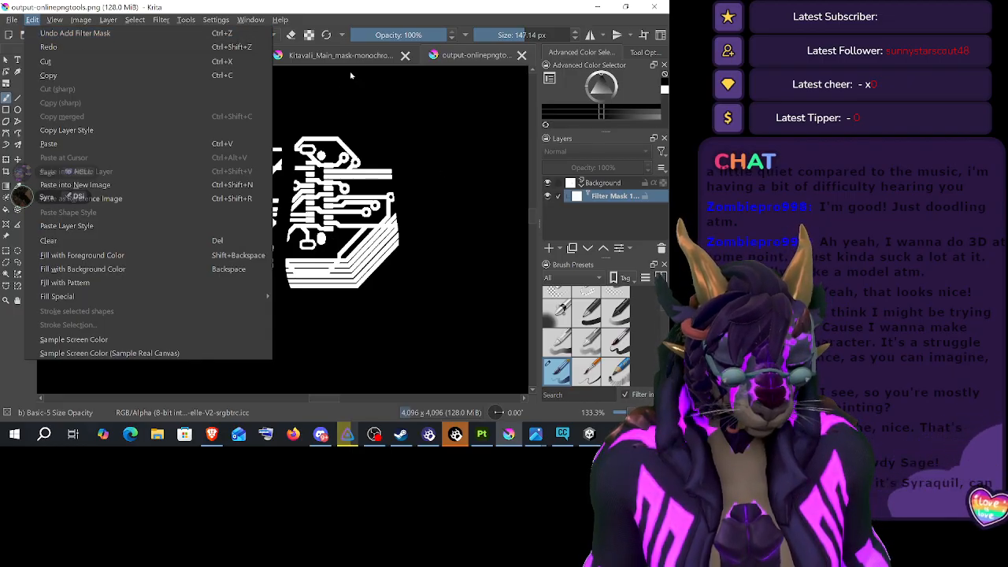
{"action": "left_click", "coordinate": [386, 14]}
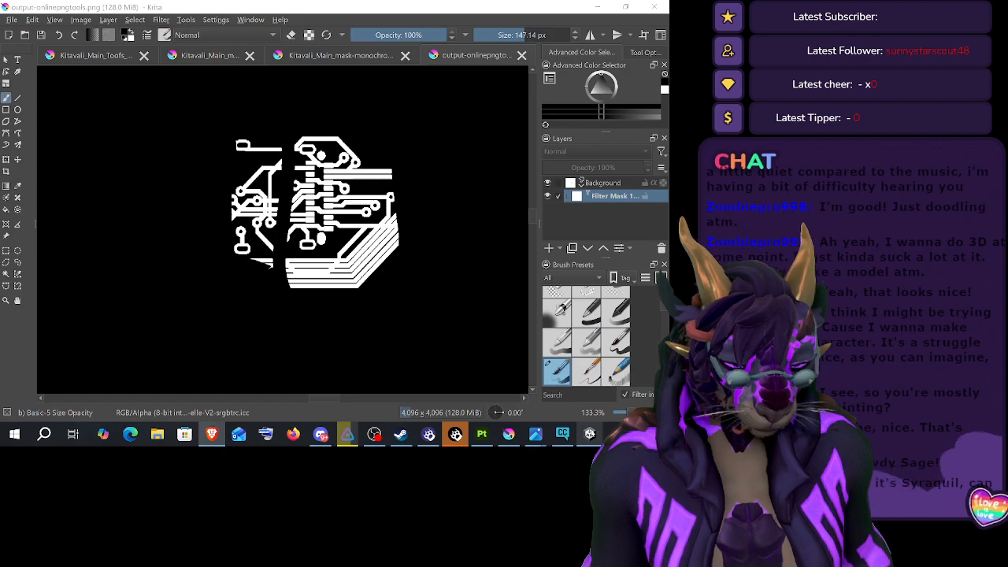
{"action": "left_click", "coordinate": [589, 434]}
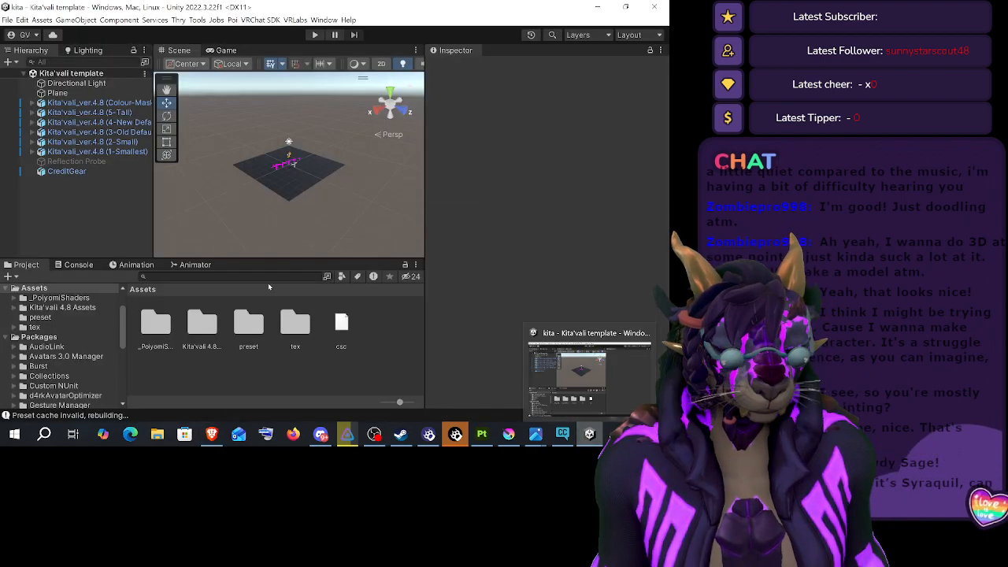
Step: Zoom and pan onto the Kita'vali avatars and select Kita'vali_ver.4.8 (1-Smallest) in the Hierarchy
{"action": "scroll", "coordinate": [320, 165], "scroll_direction": "up", "scroll_amount": 5}
{"action": "scroll", "coordinate": [320, 165], "scroll_direction": "up", "scroll_amount": 8}
{"action": "middle_click_drag", "start_coordinate": [362, 171], "coordinate": [181, 137]}
{"action": "scroll", "coordinate": [262, 167], "scroll_direction": "up", "scroll_amount": 3}
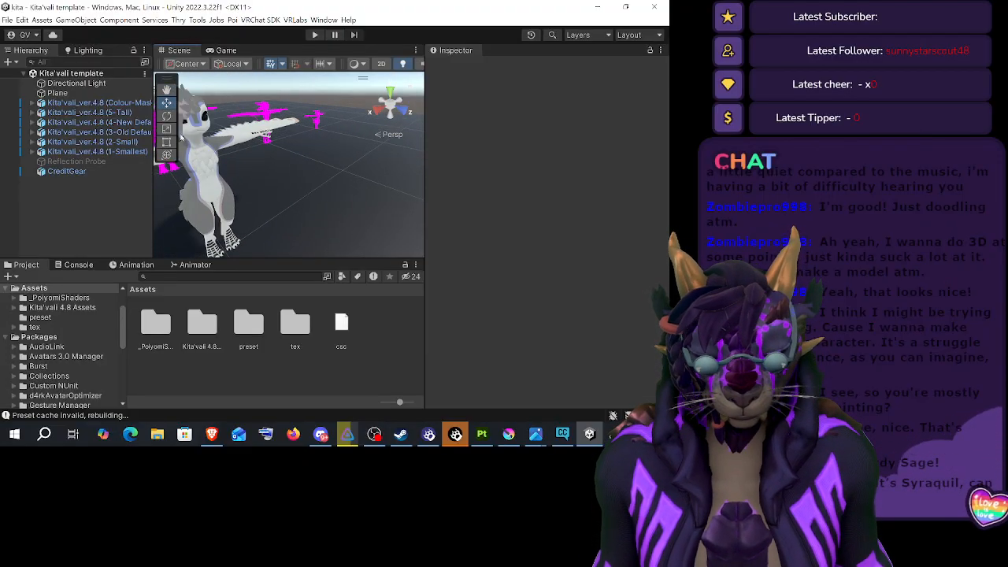
{"action": "left_click", "coordinate": [59, 143]}
{"action": "left_click", "coordinate": [59, 151]}
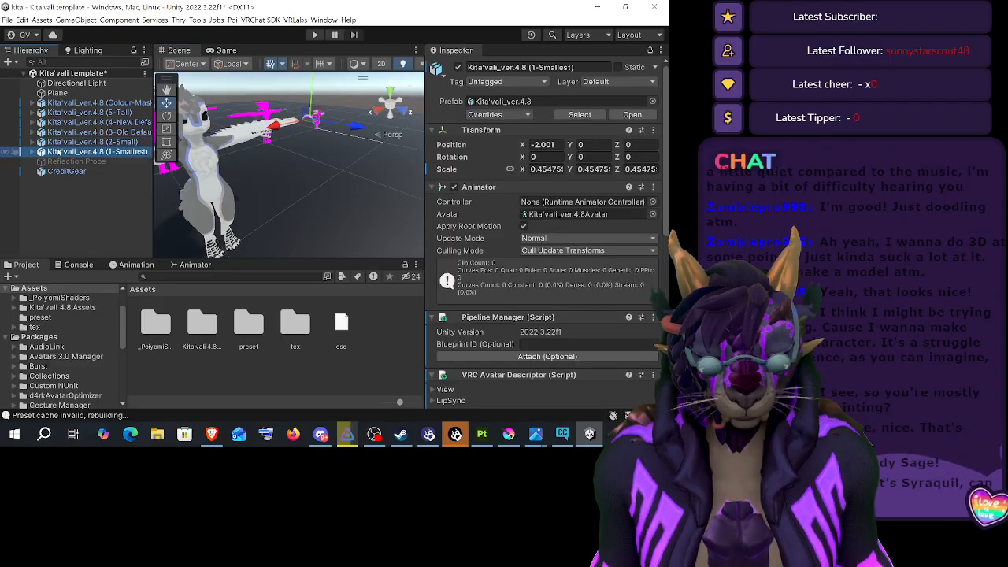
{"action": "left_click", "coordinate": [482, 434]}
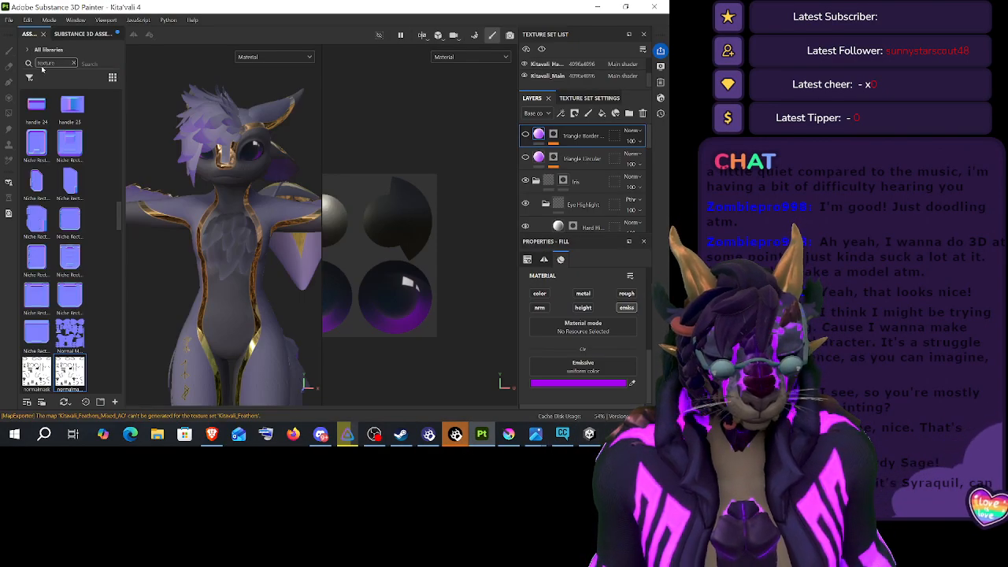
Step: Save the Kitavali 4 project with File > Save and close Substance 3D Painter
{"action": "left_click", "coordinate": [9, 19]}
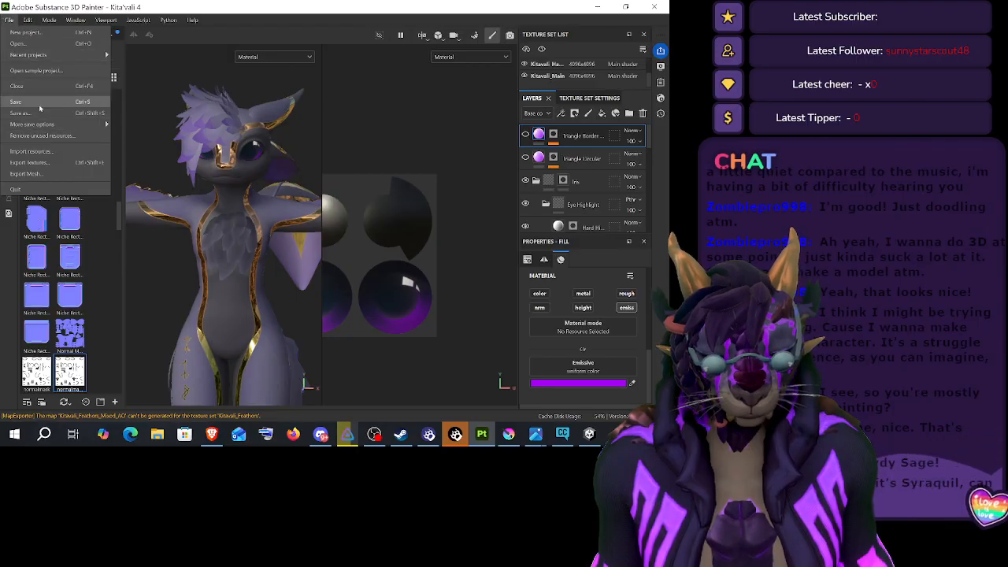
{"action": "left_click", "coordinate": [16, 102]}
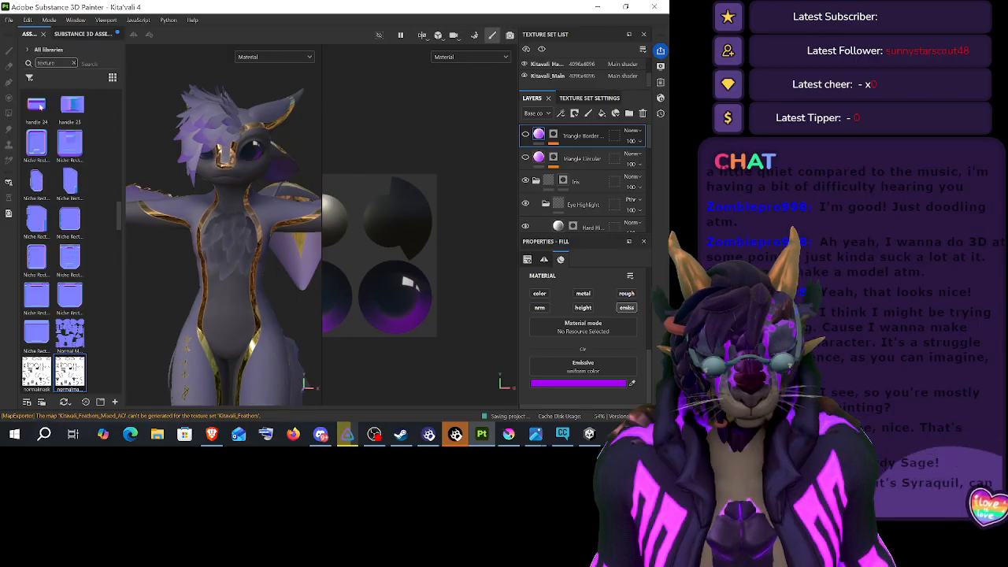
{"action": "left_click", "coordinate": [654, 7]}
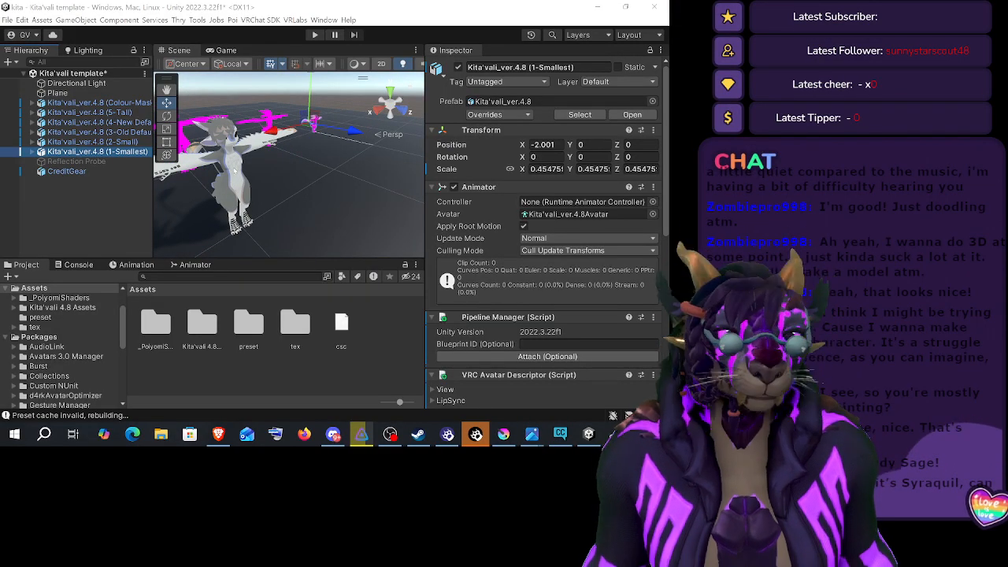
Step: Expand the Colour-Masked avatar and hide the magenta and 1-Smallest avatar variants
{"action": "left_click_drag", "start_coordinate": [237, 187], "coordinate": [275, 182], "text": "alt"}
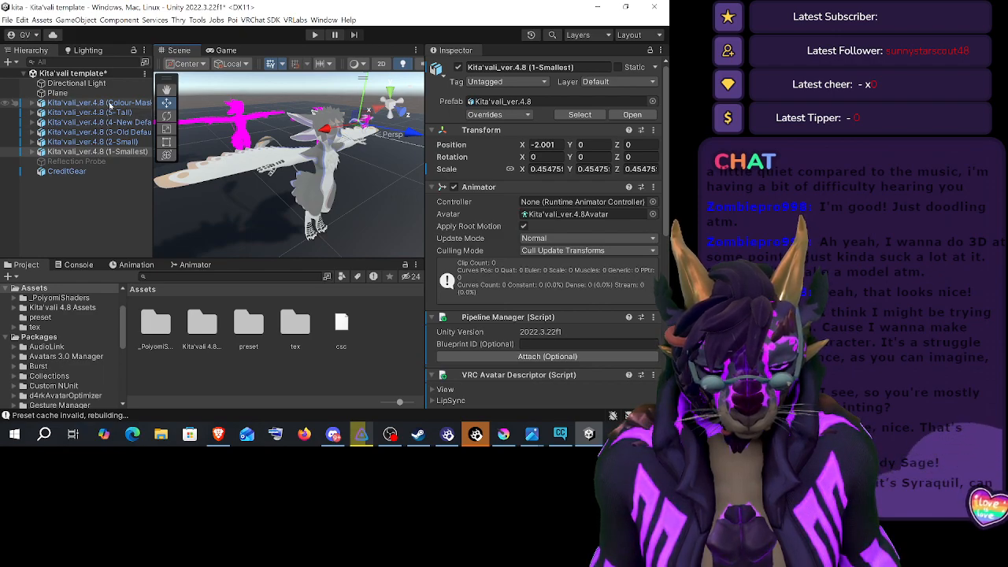
{"action": "left_click", "coordinate": [110, 104]}
{"action": "left_click", "coordinate": [33, 104]}
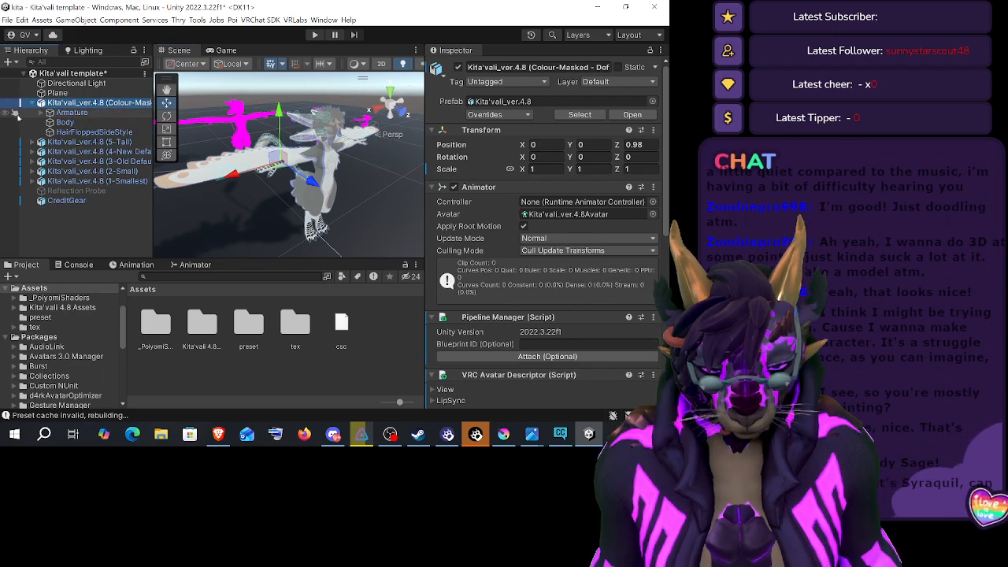
{"action": "left_click", "coordinate": [6, 161]}
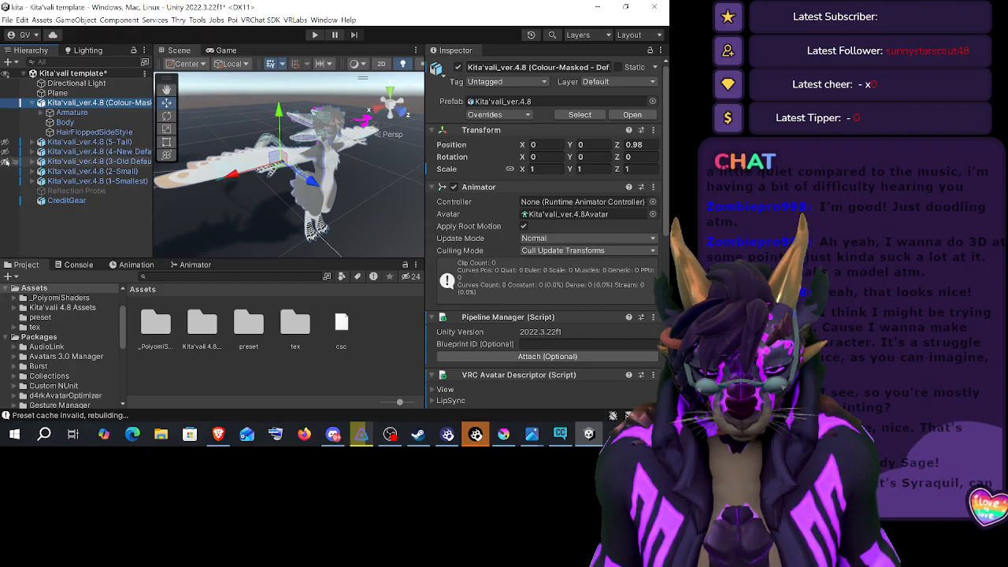
{"action": "left_click", "coordinate": [6, 162]}
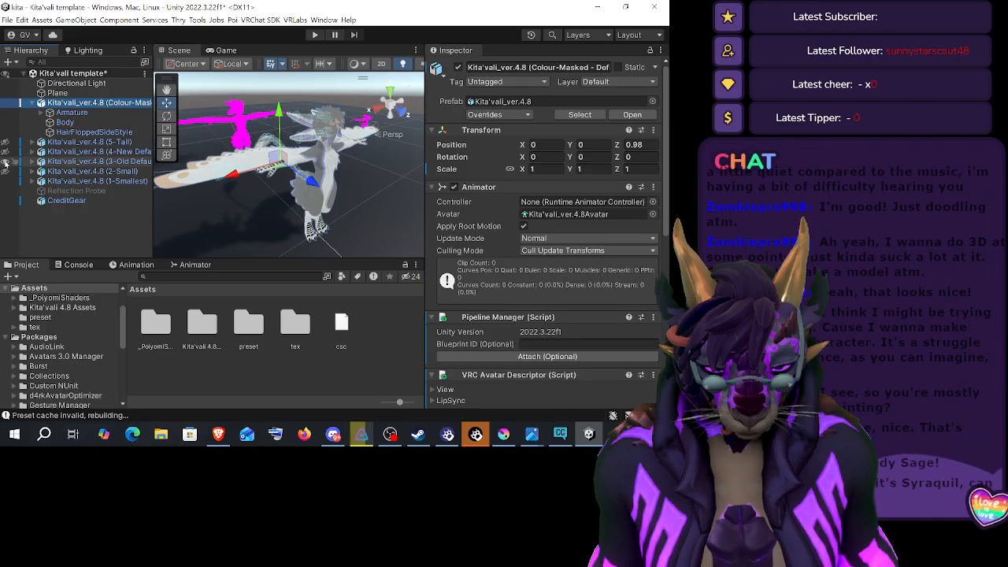
{"action": "left_click", "coordinate": [5, 161]}
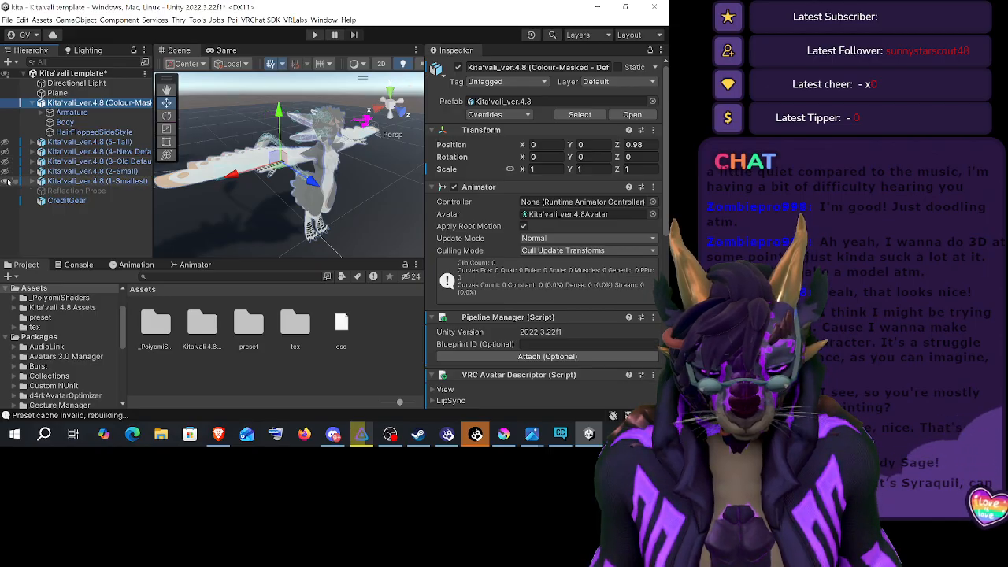
{"action": "left_click", "coordinate": [6, 181]}
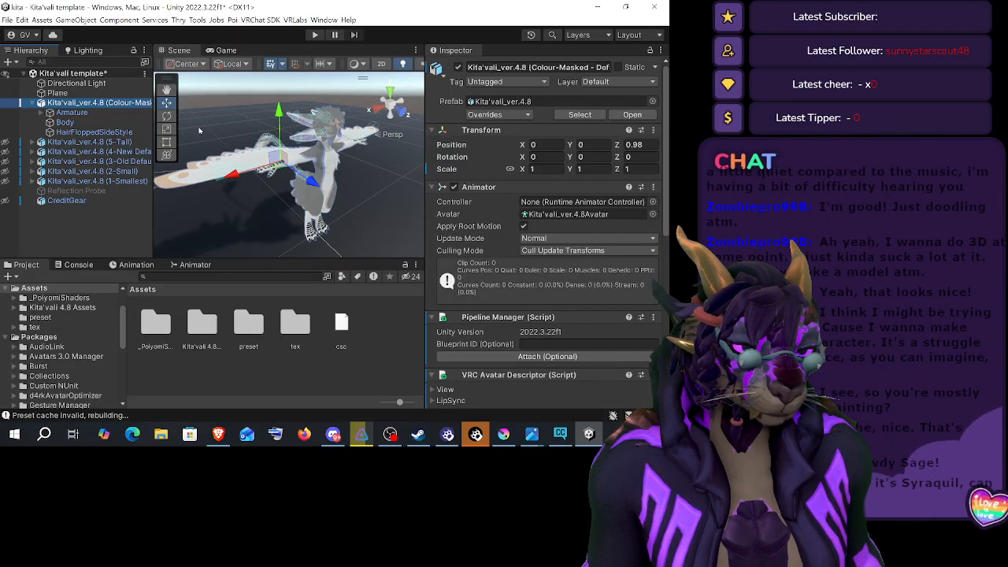
{"action": "scroll", "coordinate": [510, 236], "scroll_direction": "down", "scroll_amount": 5}
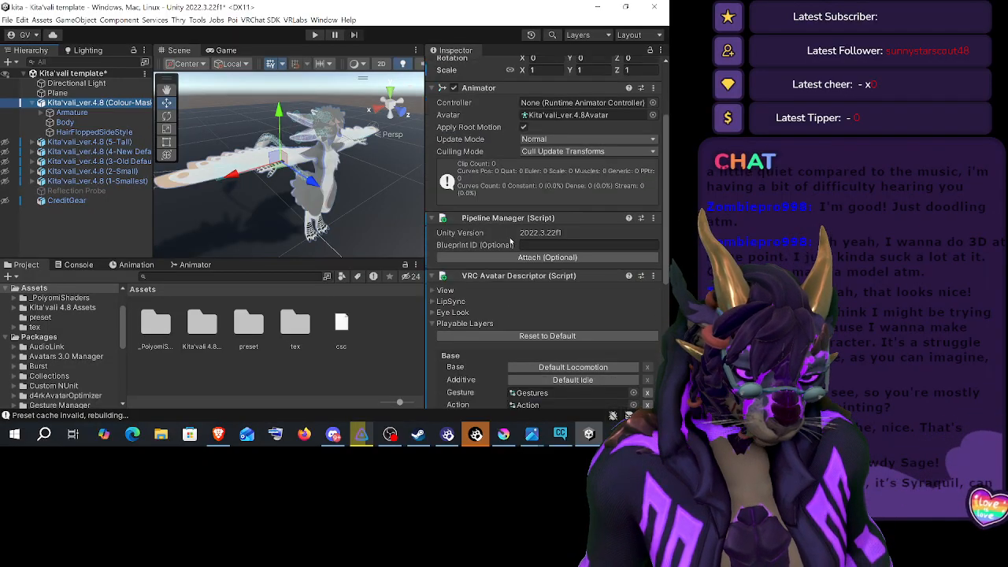
Step: Apply the body preset to HairFloppedSideStyle's Hair Colour Masking material
{"action": "left_click", "coordinate": [72, 122]}
{"action": "left_click", "coordinate": [81, 132]}
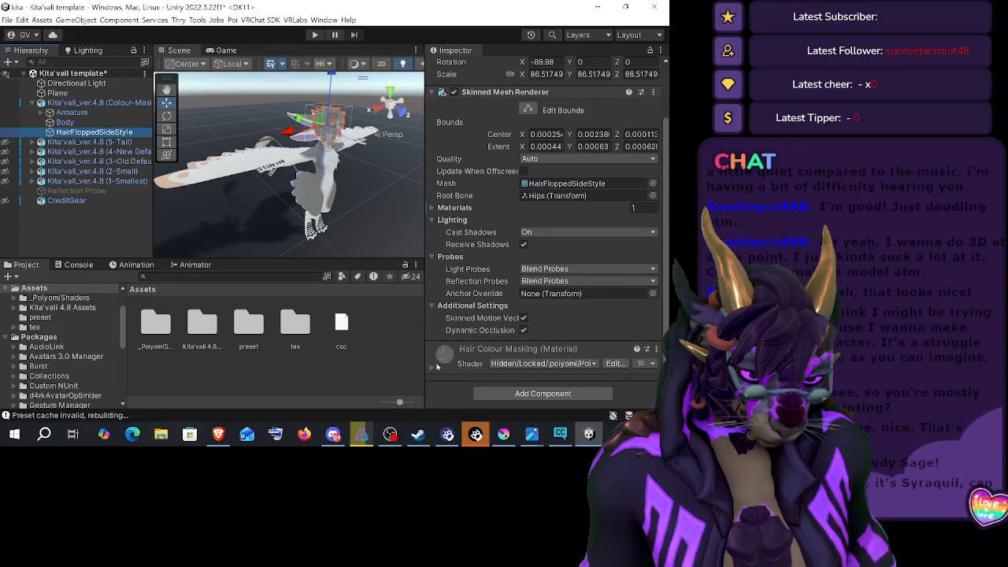
{"action": "left_click", "coordinate": [432, 369]}
{"action": "scroll", "coordinate": [544, 300], "scroll_direction": "down", "scroll_amount": 3}
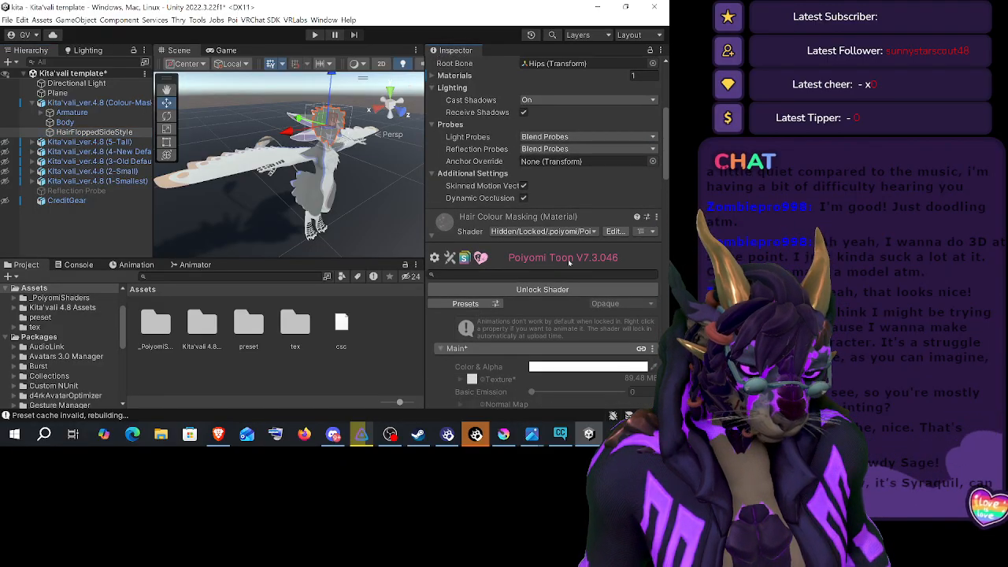
{"action": "left_click", "coordinate": [647, 218]}
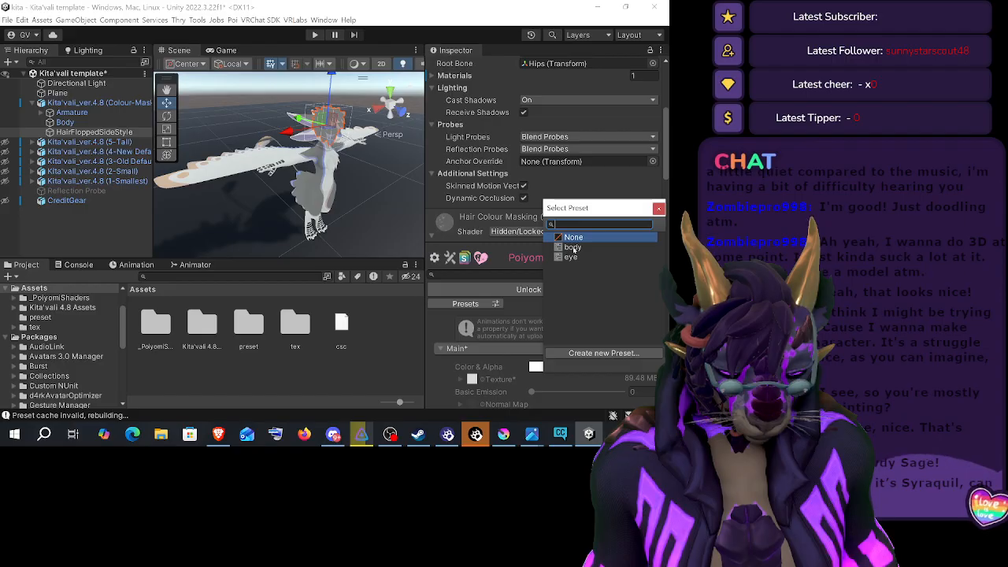
{"action": "left_click", "coordinate": [573, 247]}
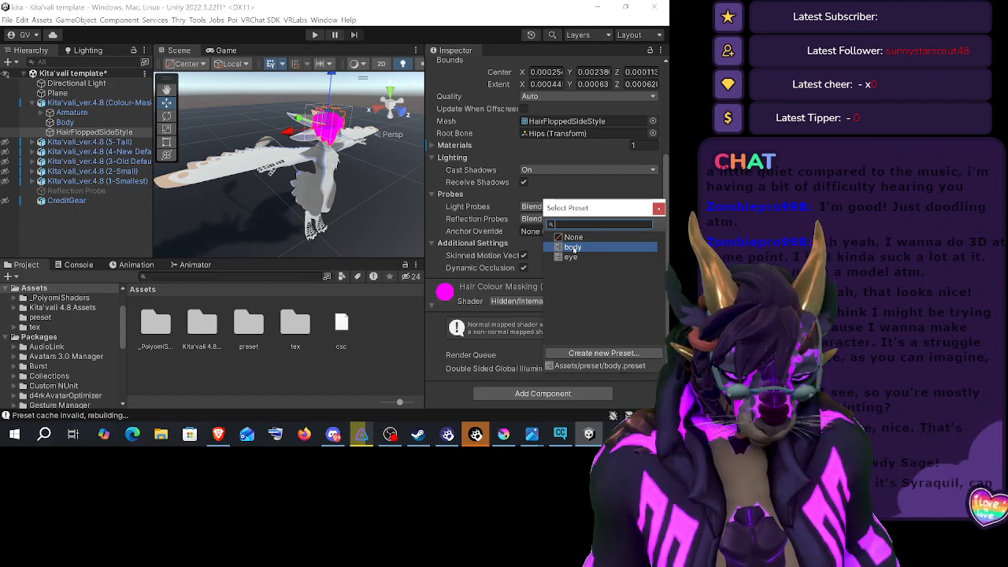
{"action": "left_click", "coordinate": [573, 248]}
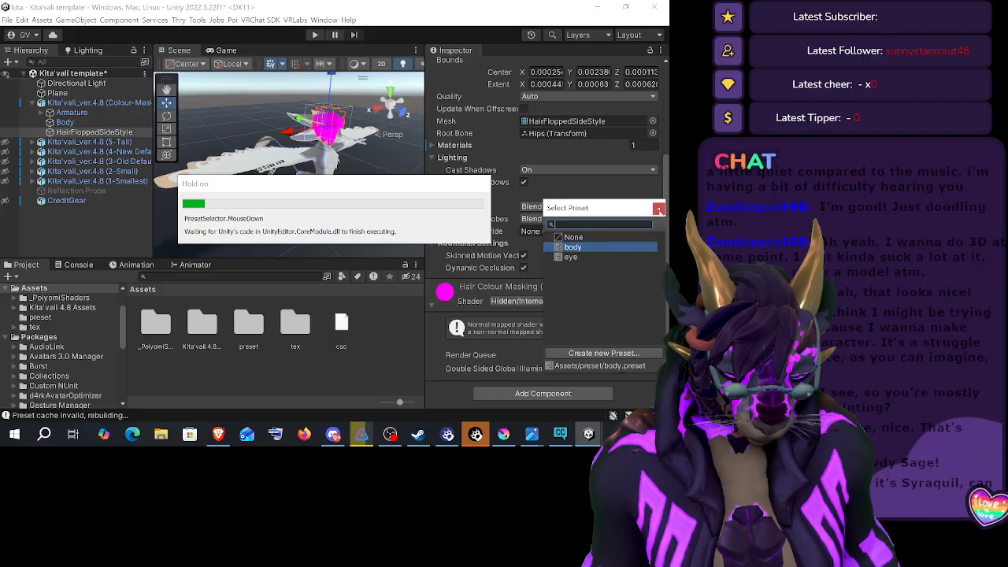
Step: Switch the hair material to .poiyomi > Poiyomi Pro and disable UV Tile Discard and Emission 2
{"action": "left_click", "coordinate": [586, 300]}
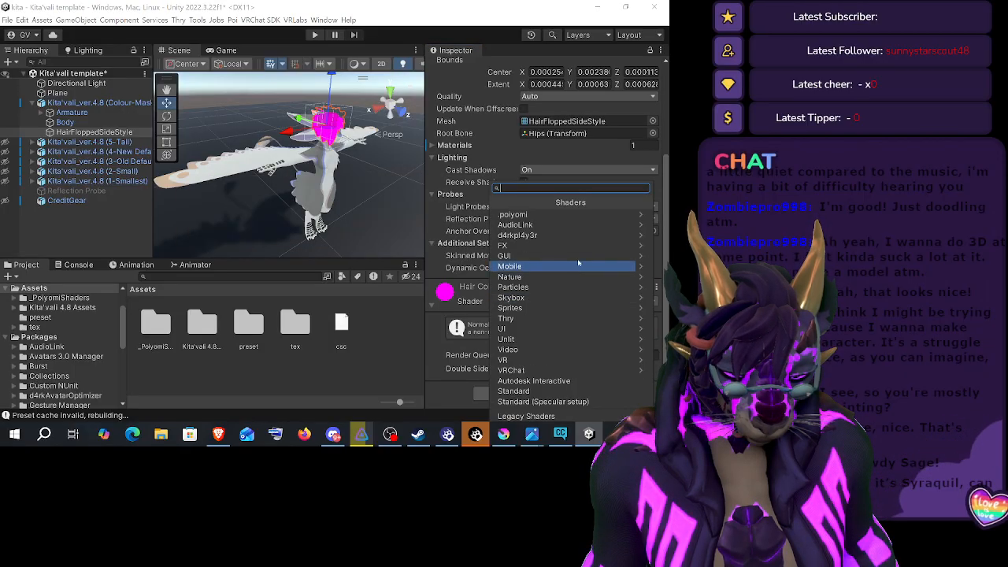
{"action": "left_click", "coordinate": [512, 216]}
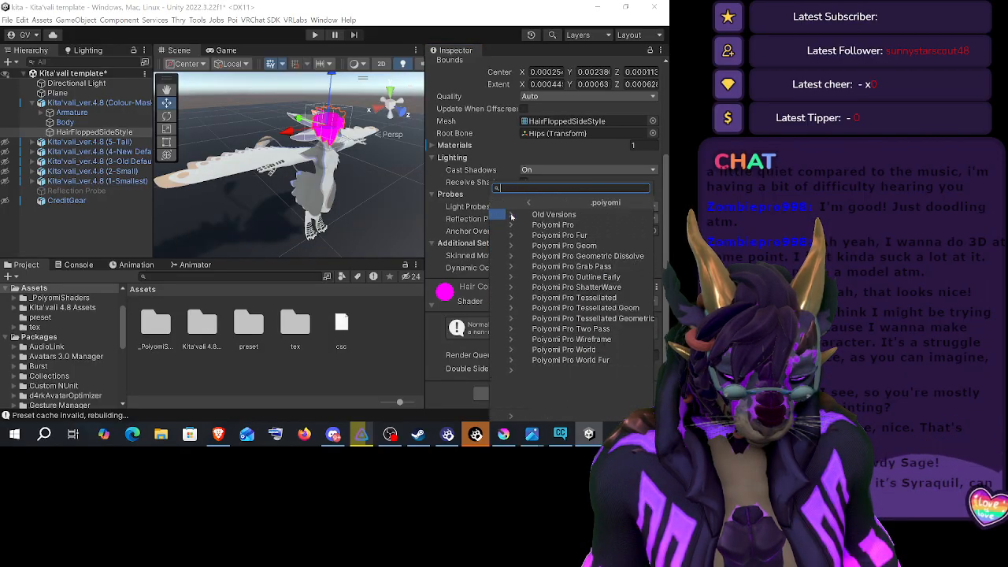
{"action": "left_click", "coordinate": [541, 226]}
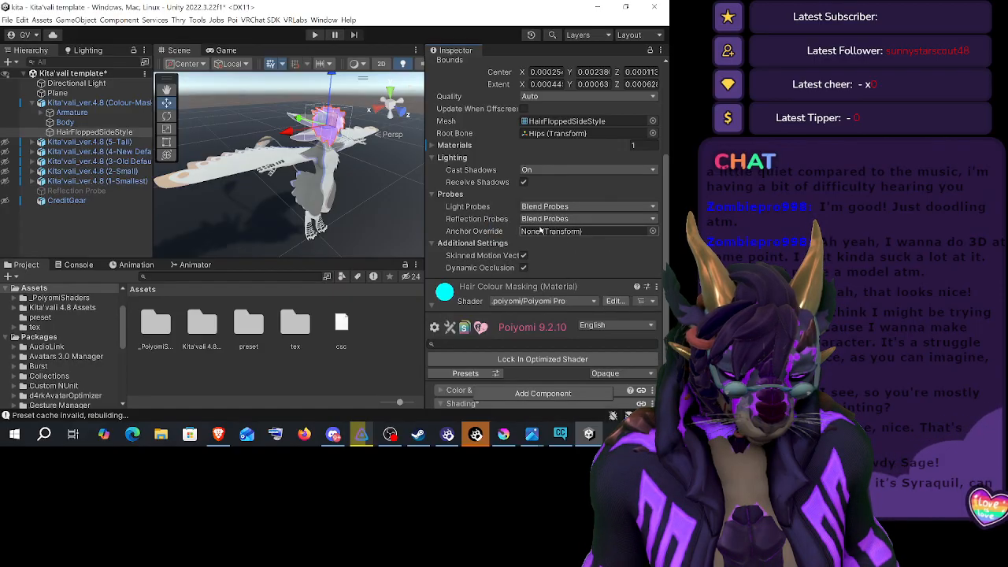
{"action": "scroll", "coordinate": [528, 313], "scroll_direction": "down", "scroll_amount": 8}
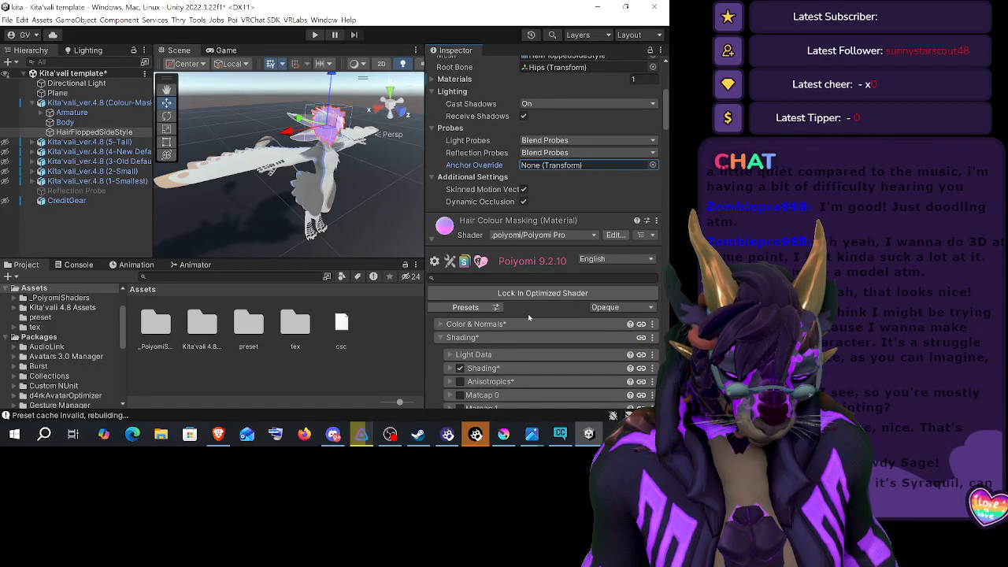
{"action": "scroll", "coordinate": [543, 306], "scroll_direction": "down", "scroll_amount": 10}
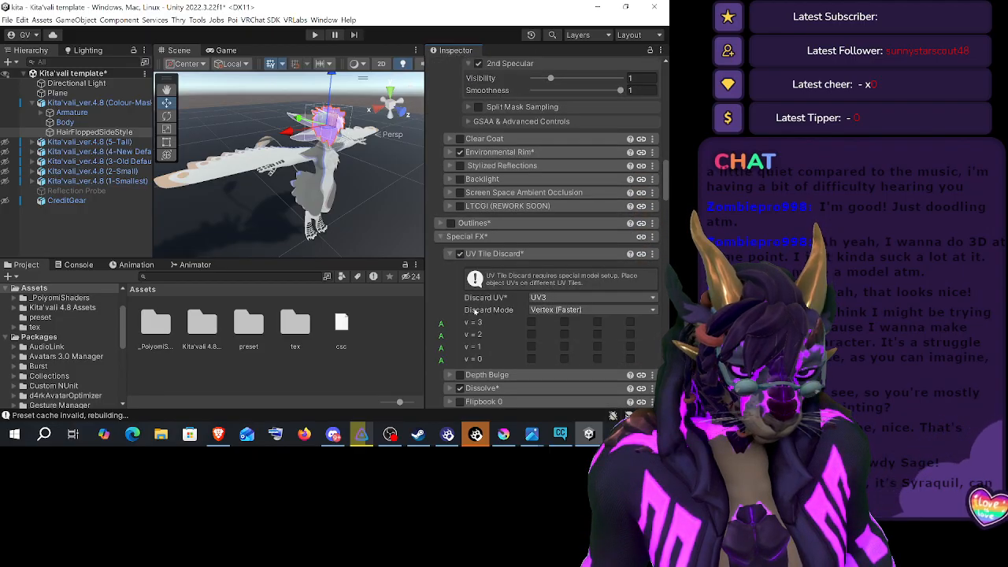
{"action": "left_click", "coordinate": [460, 255]}
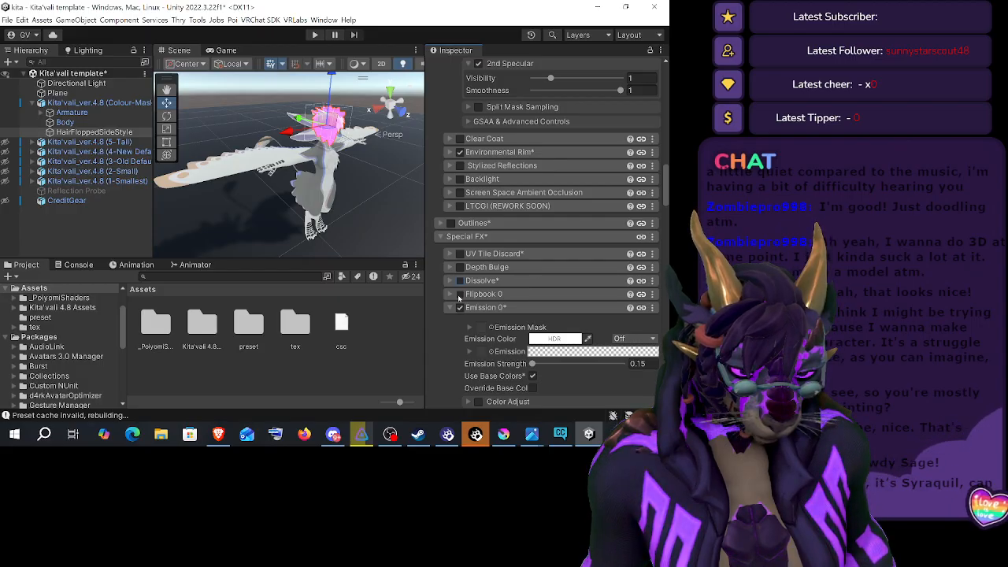
{"action": "scroll", "coordinate": [458, 290], "scroll_direction": "down", "scroll_amount": 2}
{"action": "left_click", "coordinate": [449, 242]}
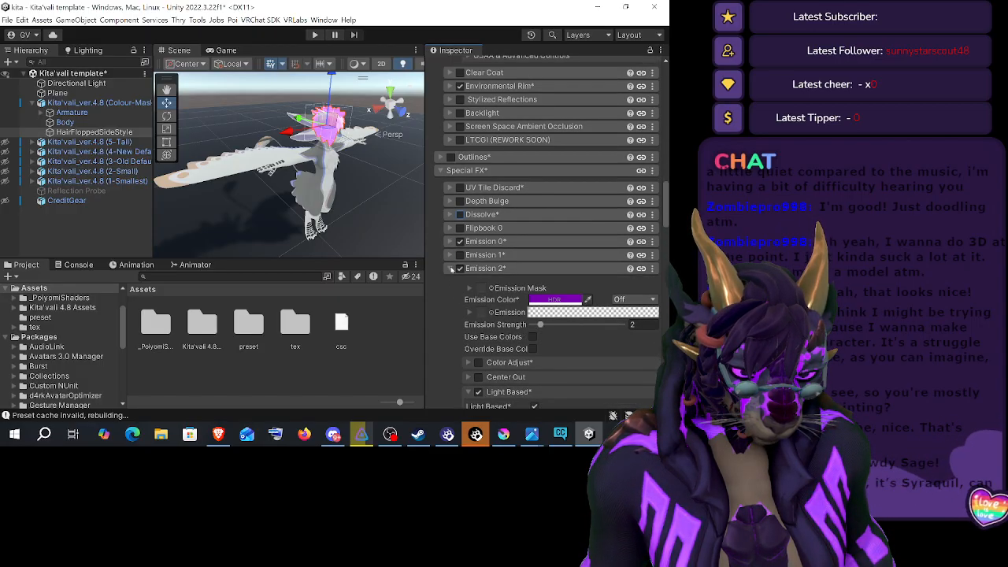
{"action": "left_click", "coordinate": [460, 269]}
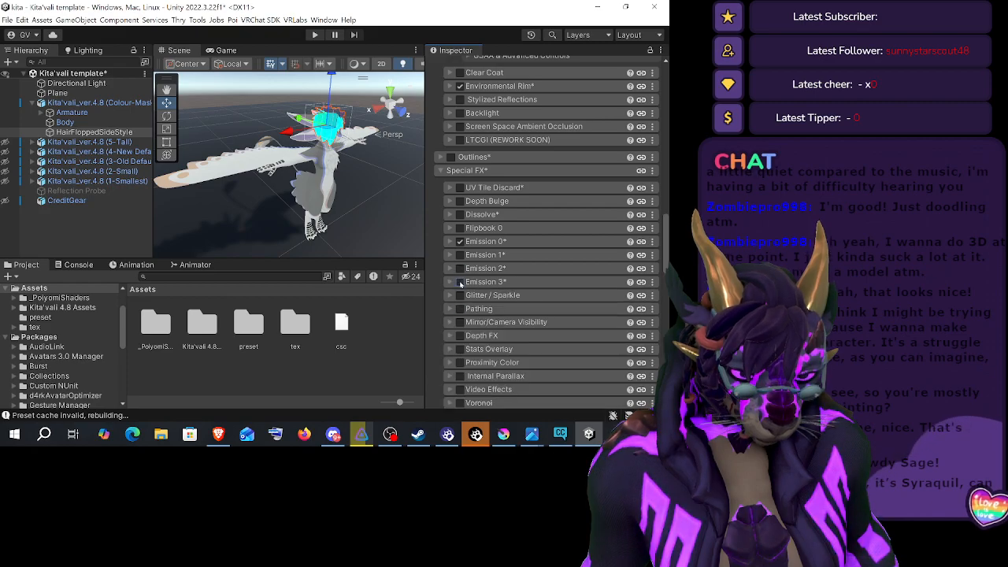
{"action": "scroll", "coordinate": [409, 172], "scroll_direction": "up", "scroll_amount": 5}
Step: Select the tex folder, reselect the hair mesh and expand its Color & Normals settings
{"action": "left_click_drag", "start_coordinate": [409, 173], "coordinate": [348, 172], "text": "alt"}
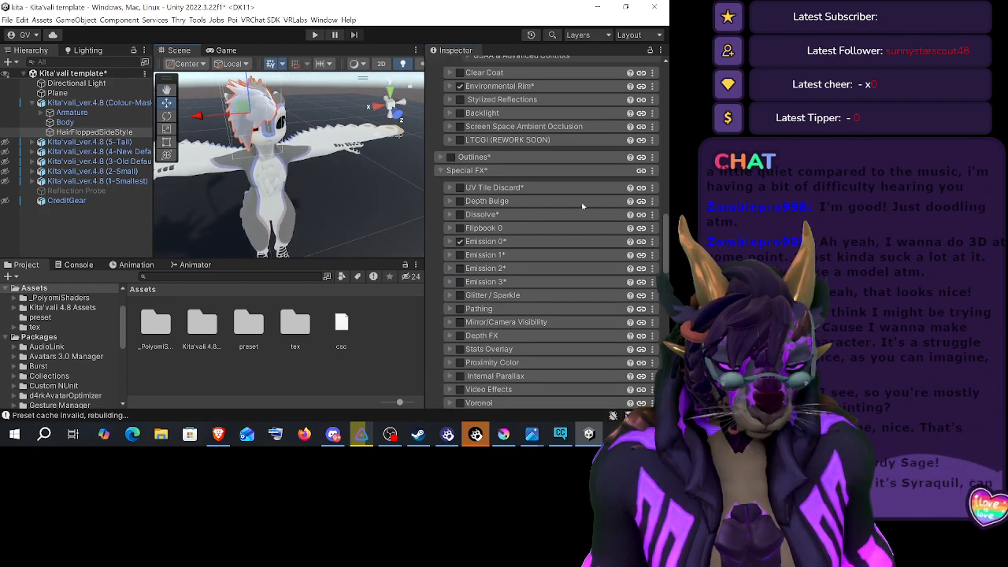
{"action": "scroll", "coordinate": [551, 227], "scroll_direction": "up", "scroll_amount": 15}
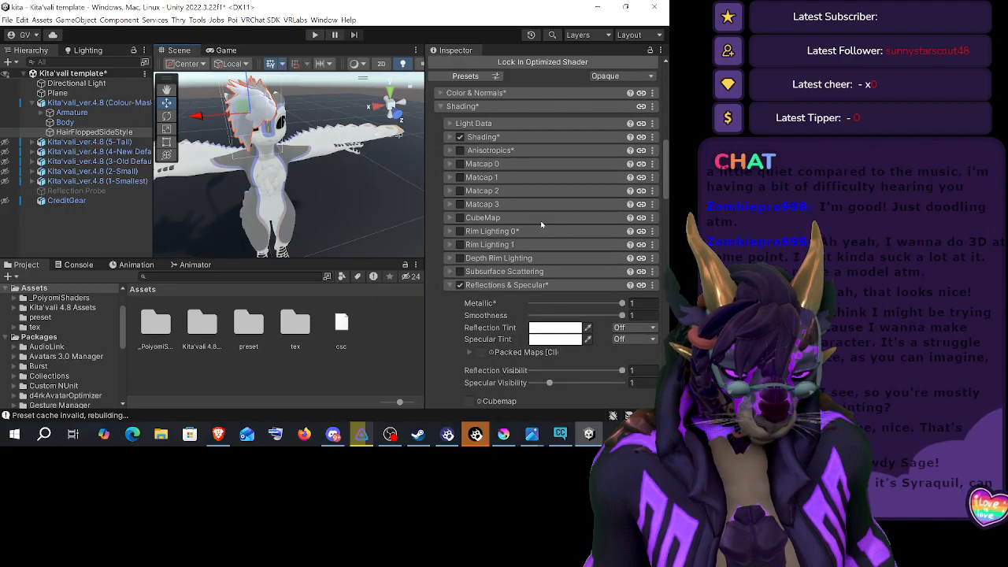
{"action": "left_click", "coordinate": [304, 326]}
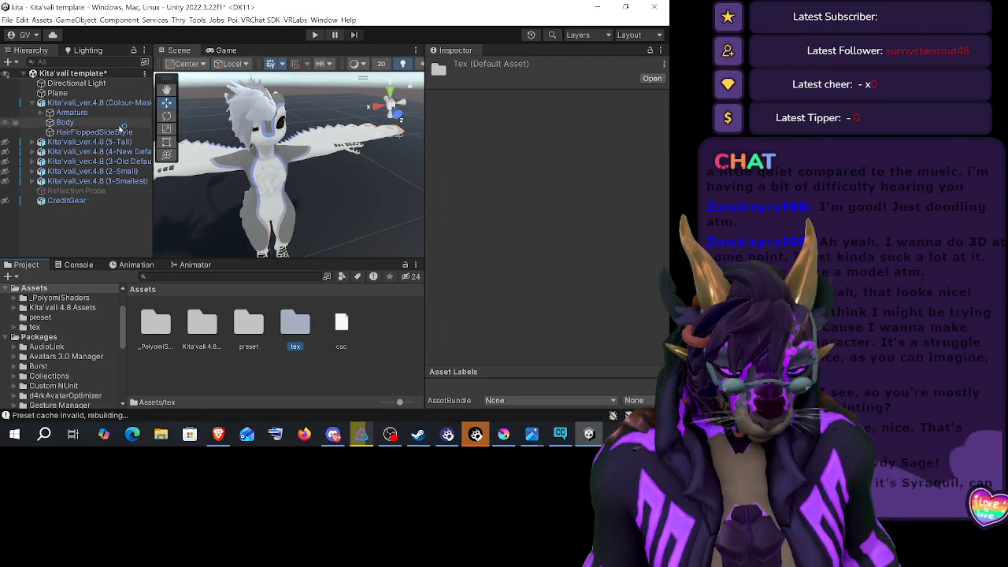
{"action": "left_click", "coordinate": [71, 133]}
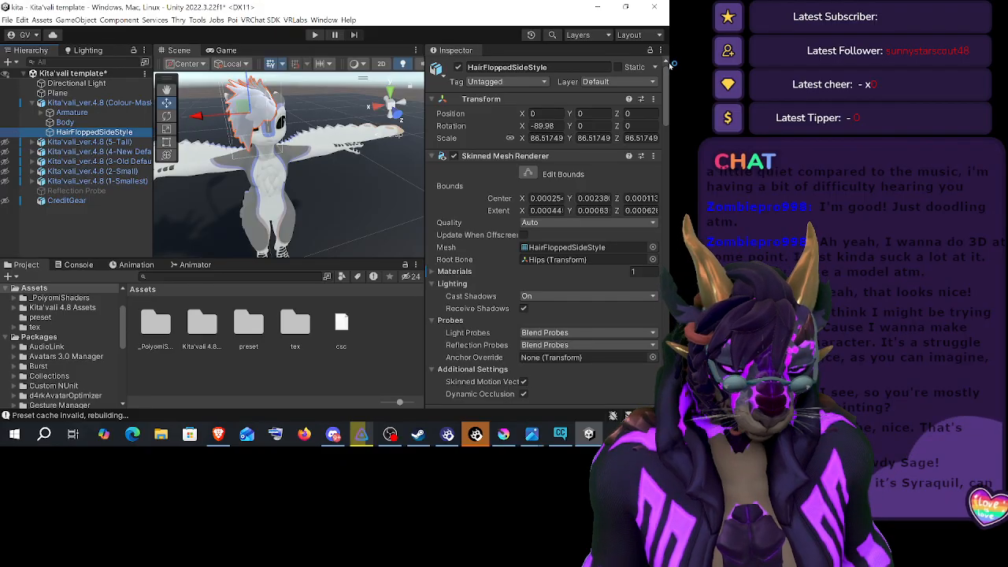
{"action": "scroll", "coordinate": [583, 130], "scroll_direction": "down", "scroll_amount": 10}
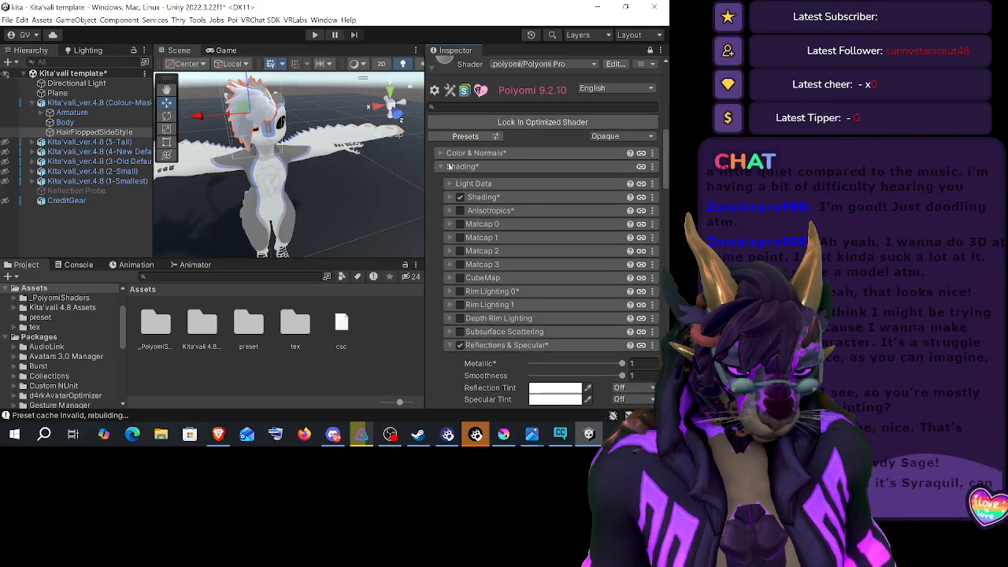
{"action": "left_click", "coordinate": [443, 154]}
{"action": "scroll", "coordinate": [449, 217], "scroll_direction": "down", "scroll_amount": 1}
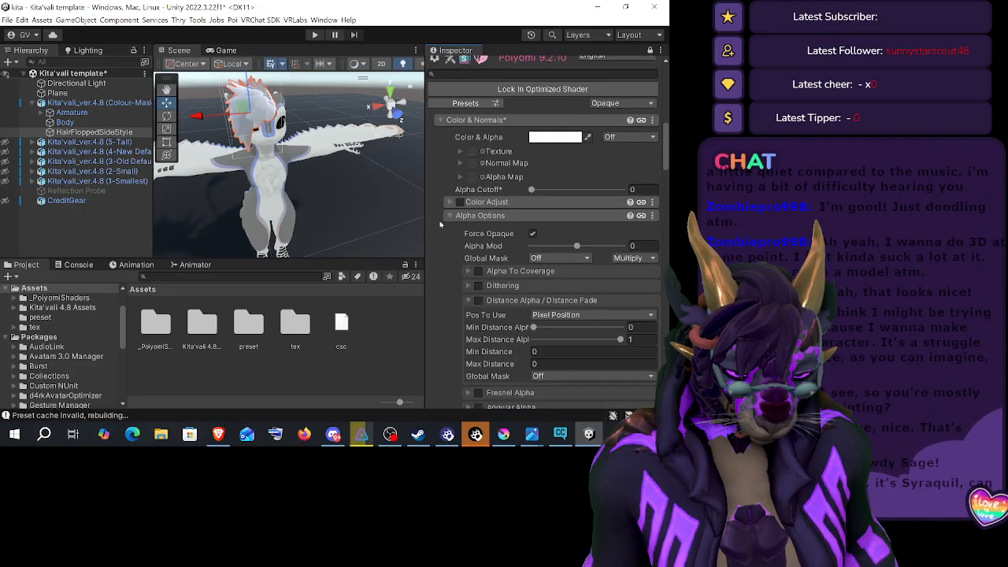
Step: Open the tex folder and expand the hair material's Vertex Options settings
{"action": "double_click", "coordinate": [295, 322]}
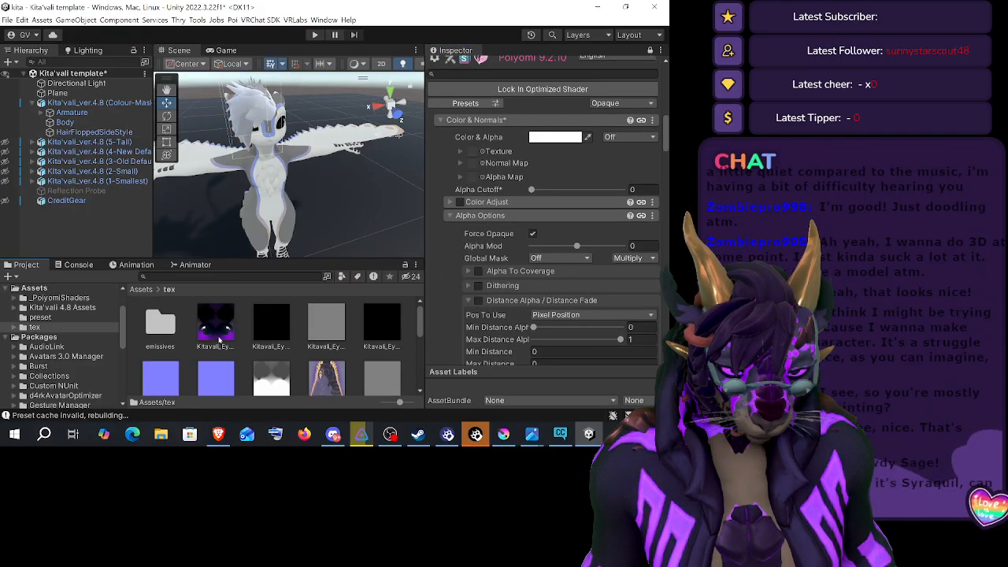
{"action": "scroll", "coordinate": [220, 339], "scroll_direction": "down", "scroll_amount": 6}
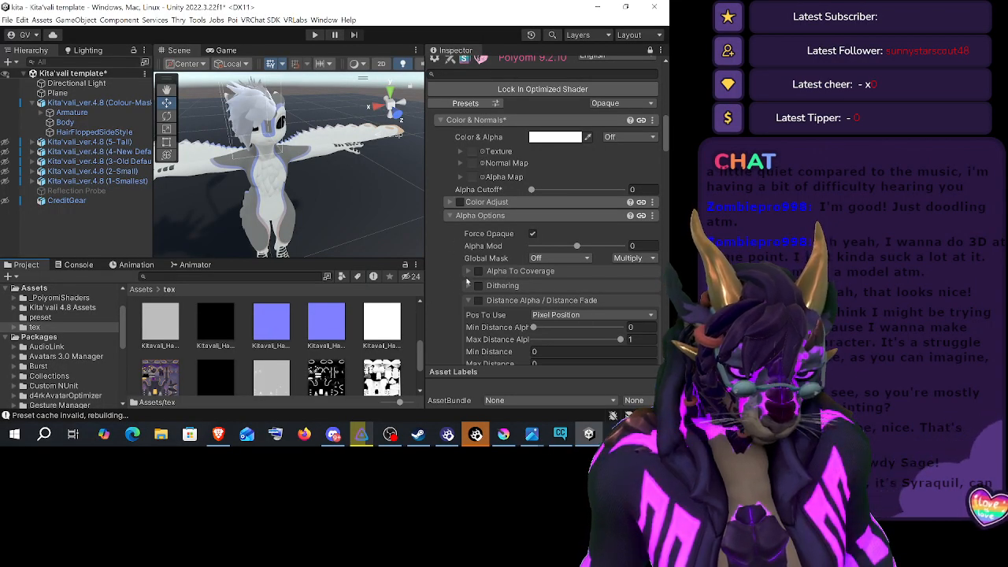
{"action": "scroll", "coordinate": [467, 281], "scroll_direction": "down", "scroll_amount": 1}
{"action": "left_click", "coordinate": [458, 183]}
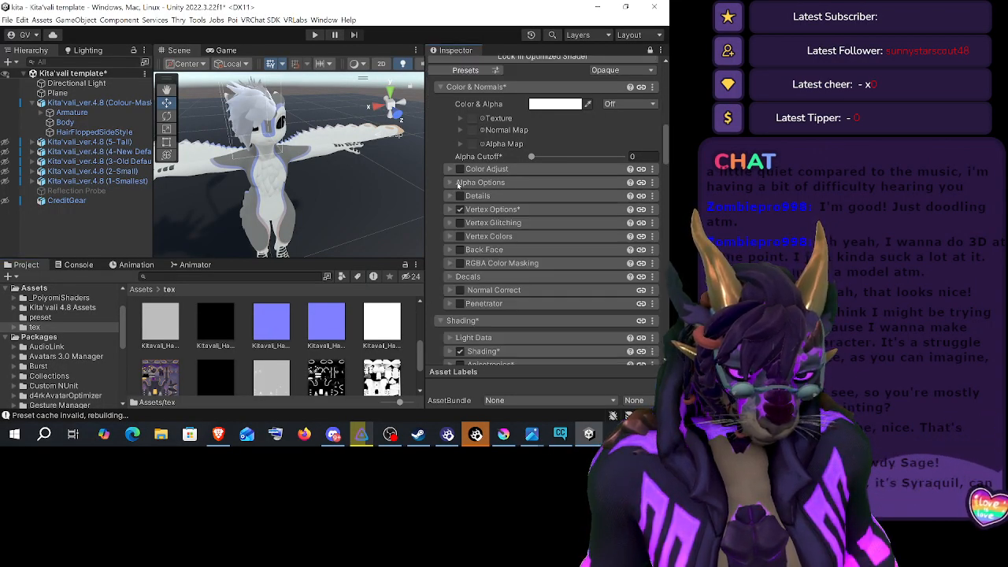
{"action": "left_click", "coordinate": [448, 208]}
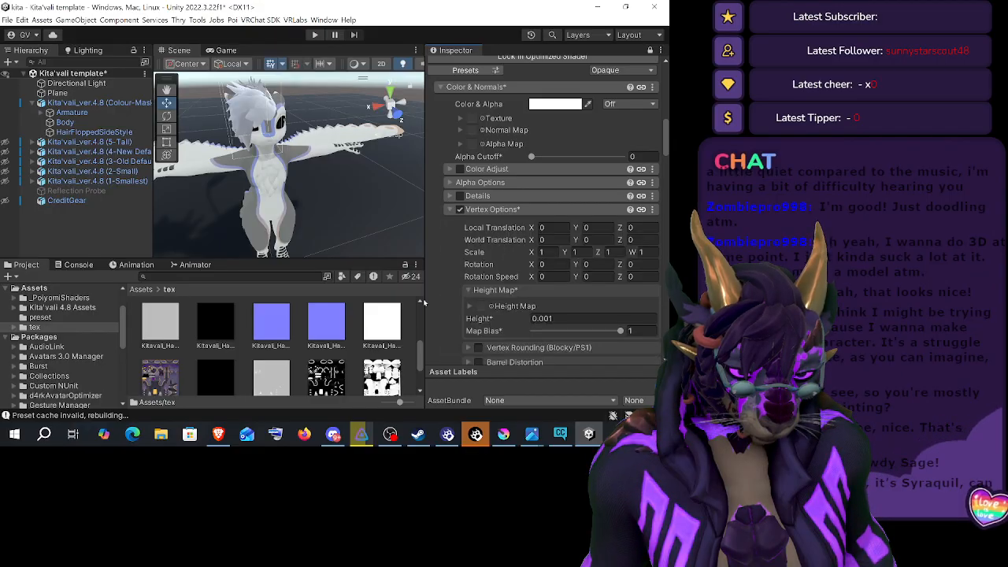
{"action": "scroll", "coordinate": [350, 327], "scroll_direction": "down", "scroll_amount": 1}
{"action": "scroll", "coordinate": [349, 329], "scroll_direction": "up", "scroll_amount": 1}
{"action": "scroll", "coordinate": [345, 328], "scroll_direction": "up", "scroll_amount": 1}
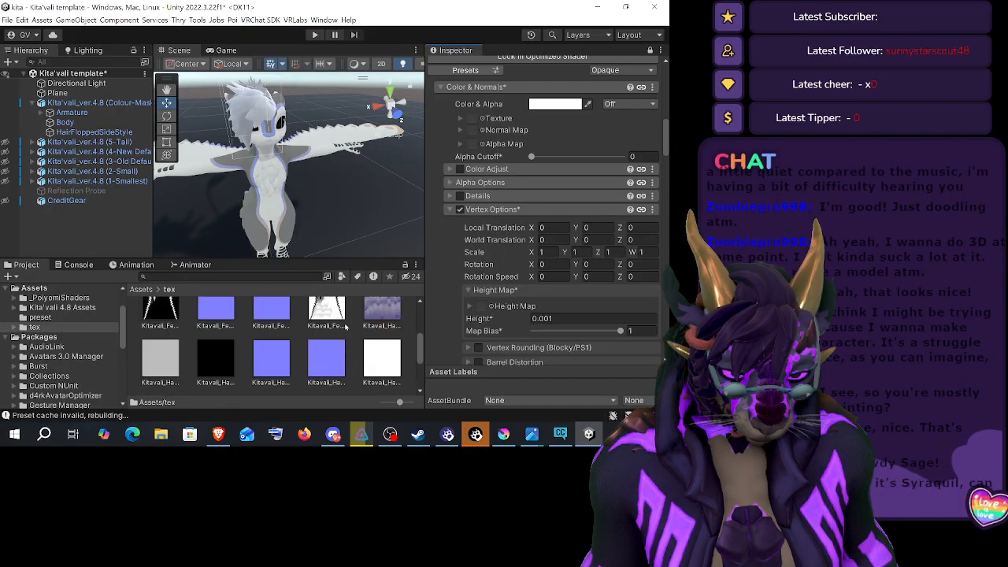
Step: Assign the hairstyle Height, main hair and blue normal textures to Height Map, Texture and Normal Map
{"action": "left_click", "coordinate": [204, 354]}
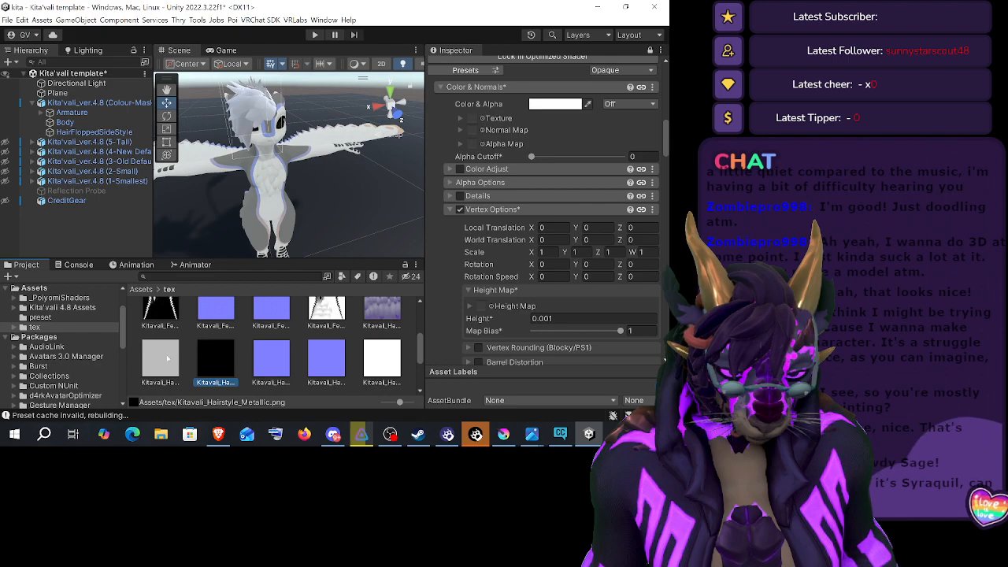
{"action": "left_click", "coordinate": [167, 358]}
{"action": "left_click_drag", "start_coordinate": [168, 358], "coordinate": [484, 309]}
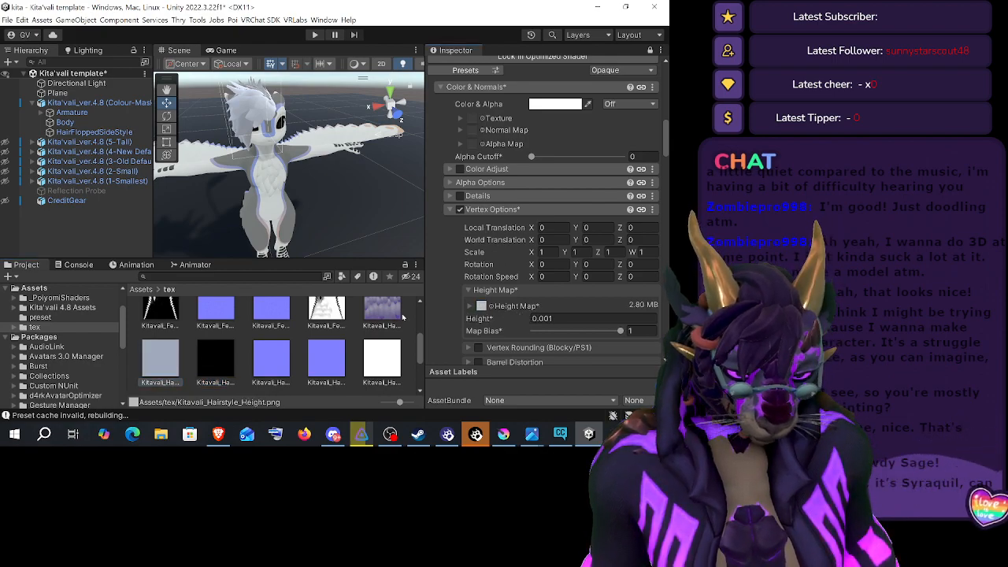
{"action": "left_click_drag", "start_coordinate": [377, 313], "coordinate": [472, 119]}
{"action": "left_click_drag", "start_coordinate": [326, 377], "coordinate": [474, 131]}
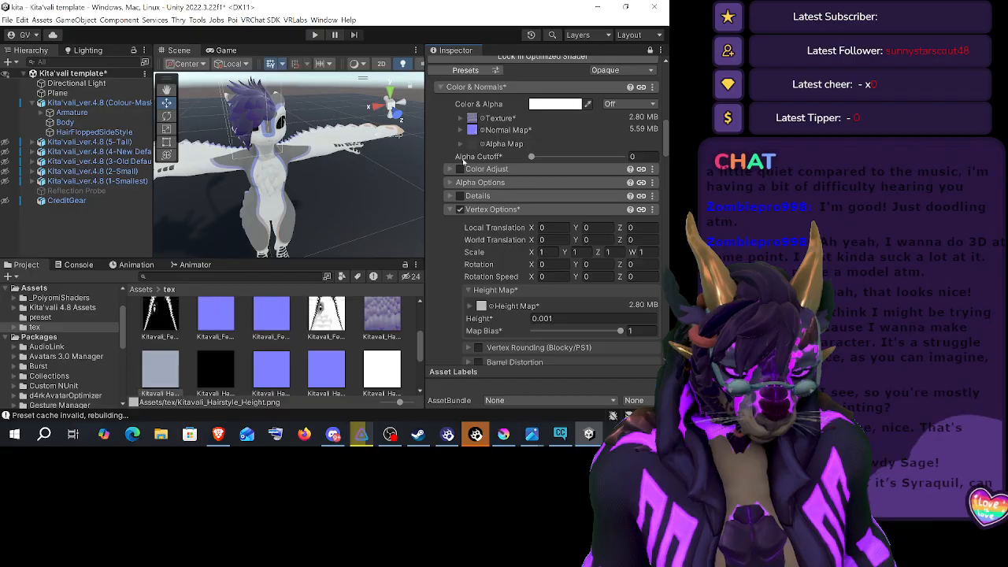
{"action": "scroll", "coordinate": [377, 328], "scroll_direction": "down", "scroll_amount": 1}
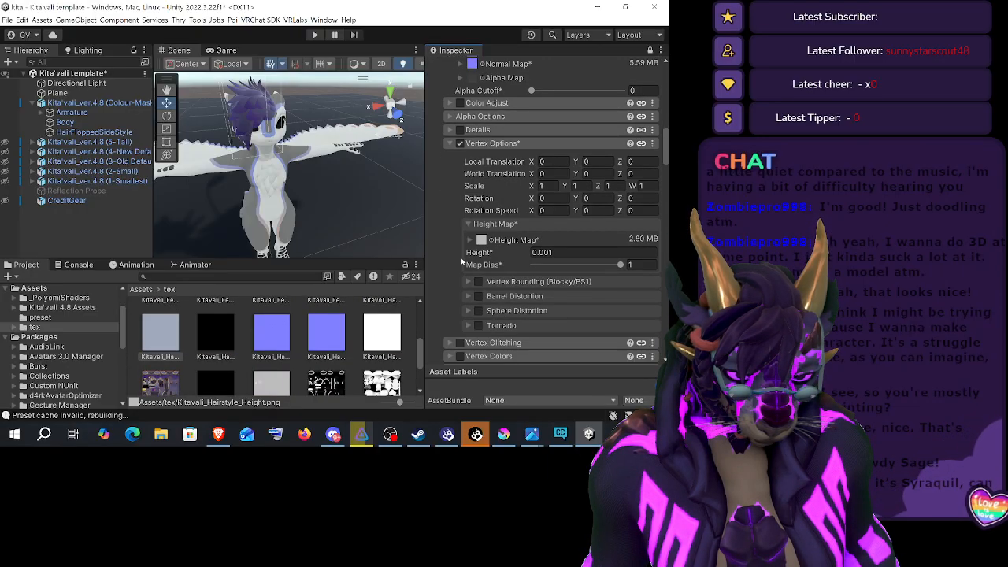
{"action": "scroll", "coordinate": [461, 263], "scroll_direction": "down", "scroll_amount": 9}
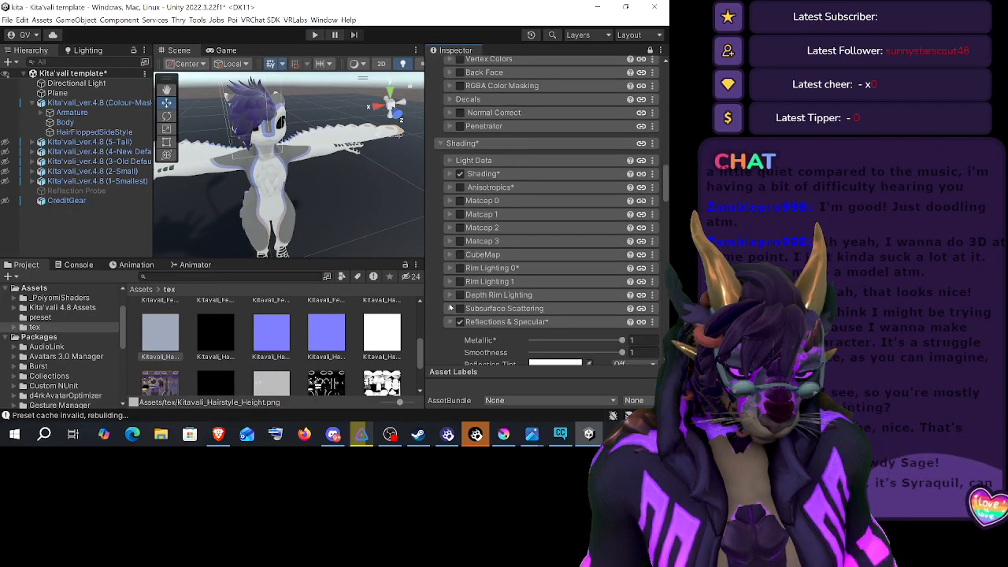
{"action": "scroll", "coordinate": [451, 311], "scroll_direction": "down", "scroll_amount": 6}
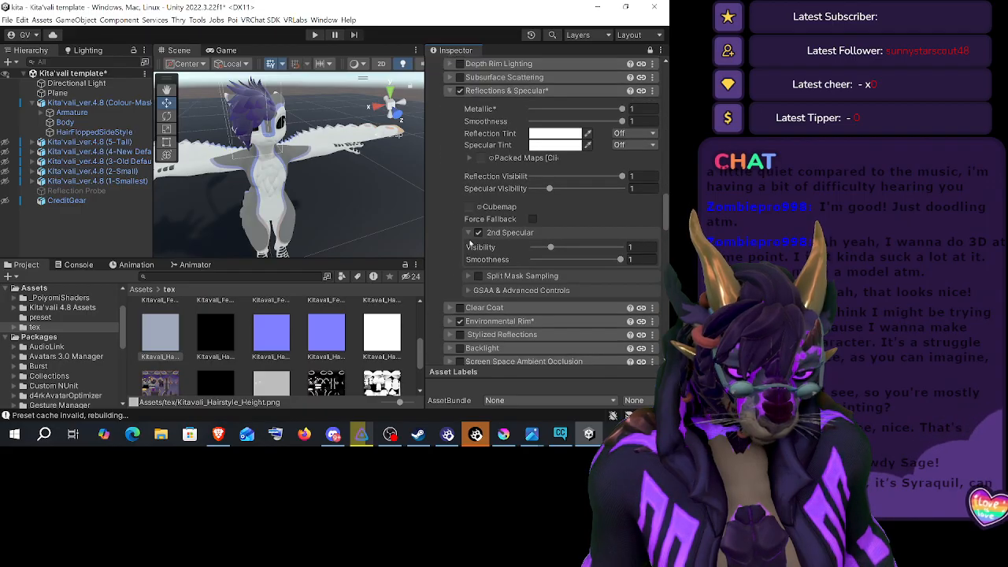
Step: Pack hairstyle Metallic into R Metallic and Roughness into G Smoothness, then confirm the merge
{"action": "left_click", "coordinate": [469, 157]}
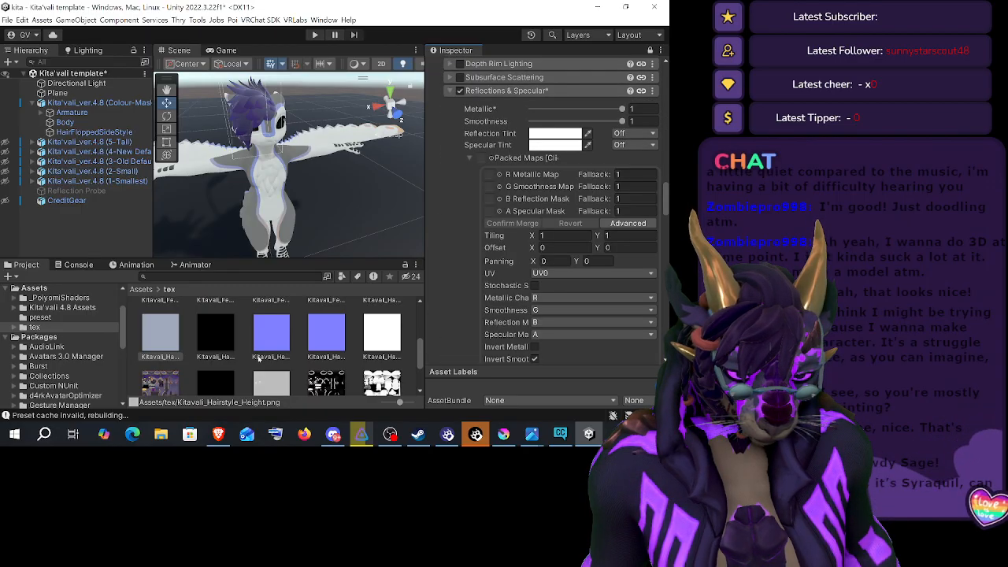
{"action": "left_click", "coordinate": [211, 345]}
{"action": "left_click_drag", "start_coordinate": [217, 338], "coordinate": [490, 174]}
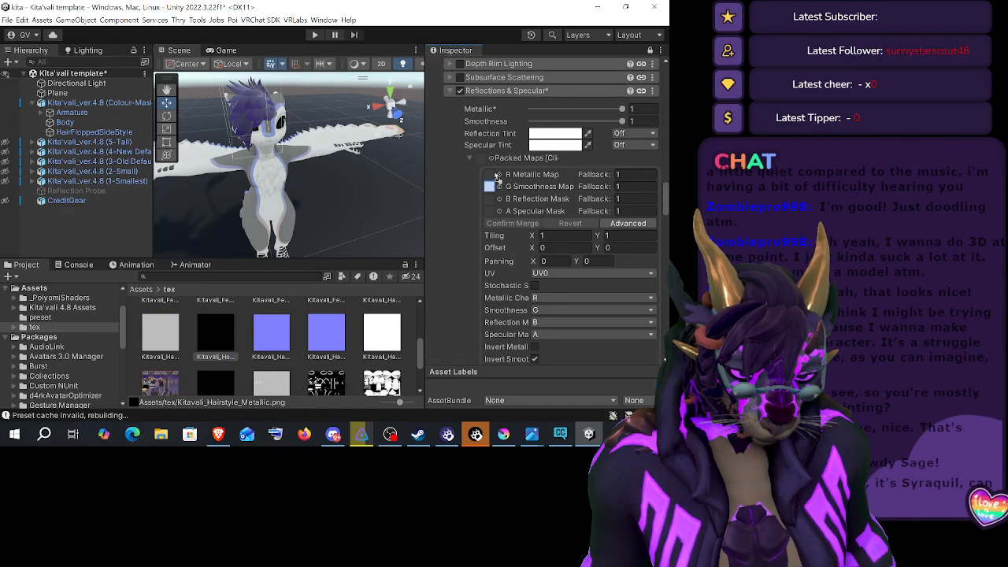
{"action": "left_click", "coordinate": [370, 340]}
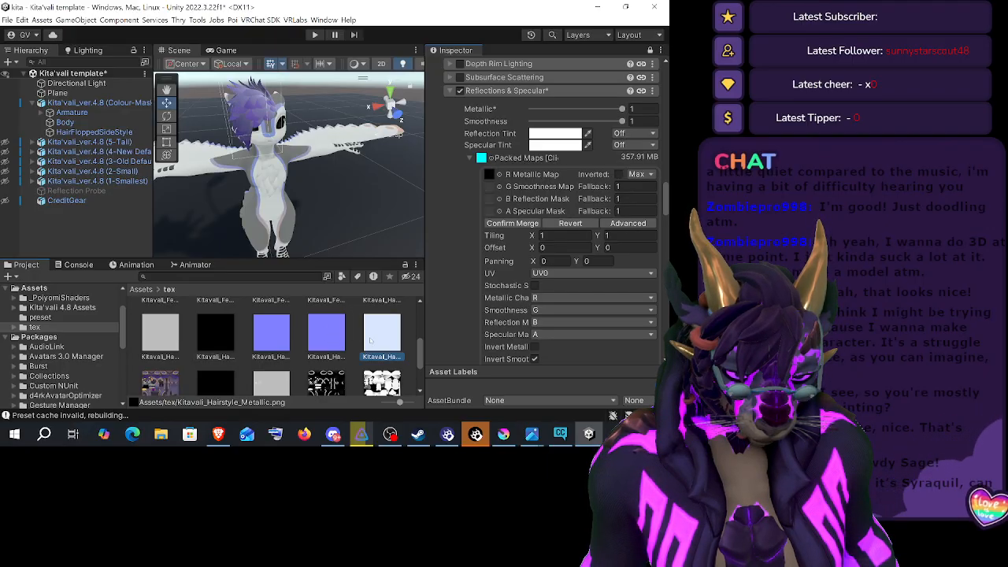
{"action": "left_click_drag", "start_coordinate": [381, 334], "coordinate": [494, 195]}
{"action": "scroll", "coordinate": [504, 317], "scroll_direction": "down", "scroll_amount": 1}
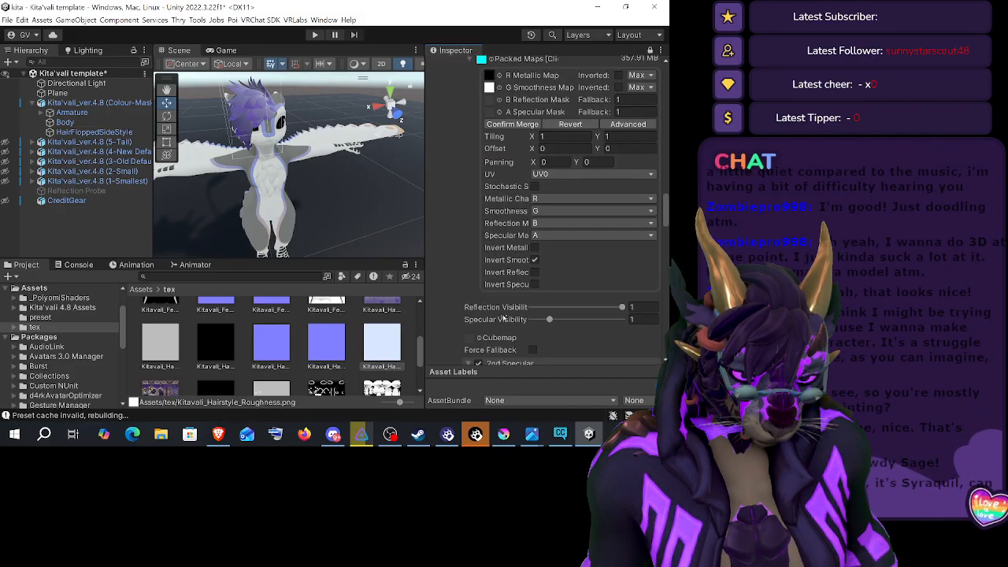
{"action": "scroll", "coordinate": [504, 318], "scroll_direction": "up", "scroll_amount": 1}
{"action": "left_click", "coordinate": [510, 225]}
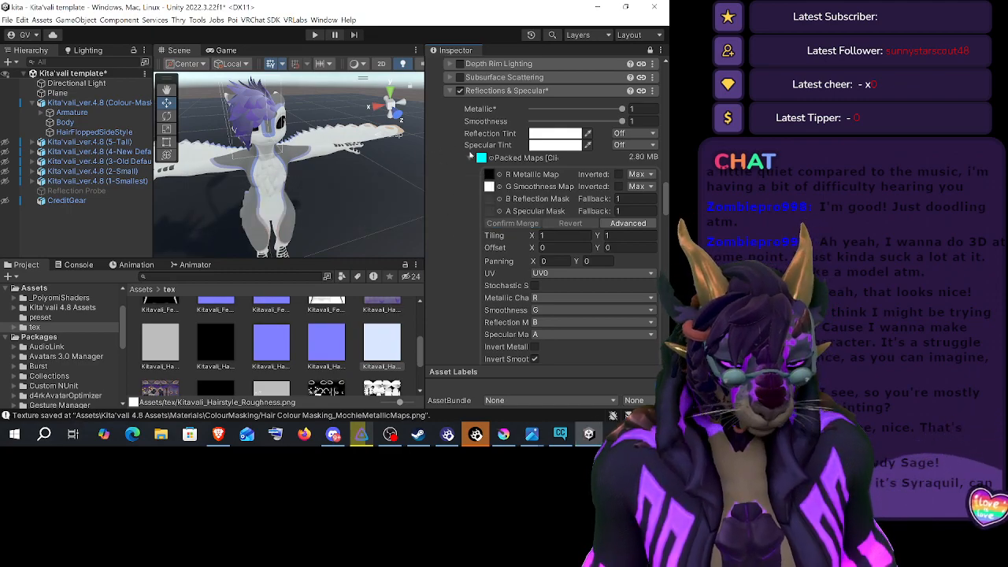
{"action": "scroll", "coordinate": [234, 145], "scroll_direction": "up", "scroll_amount": 2}
{"action": "left_click_drag", "start_coordinate": [295, 154], "coordinate": [313, 168], "text": "alt"}
{"action": "scroll", "coordinate": [308, 171], "scroll_direction": "down", "scroll_amount": 3}
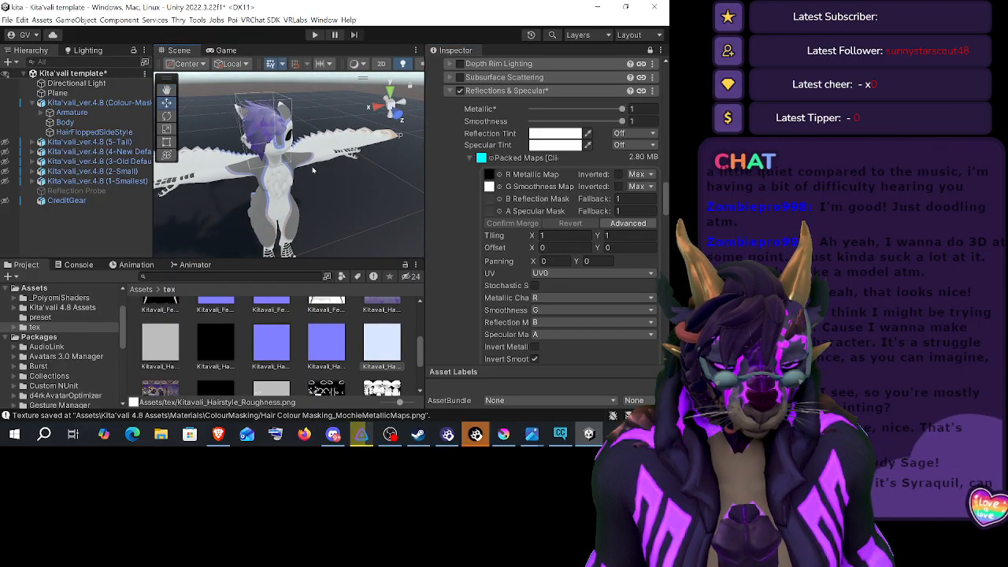
Step: Collapse Reflections & Specular and save the scene with File > Save
{"action": "left_click", "coordinate": [451, 91]}
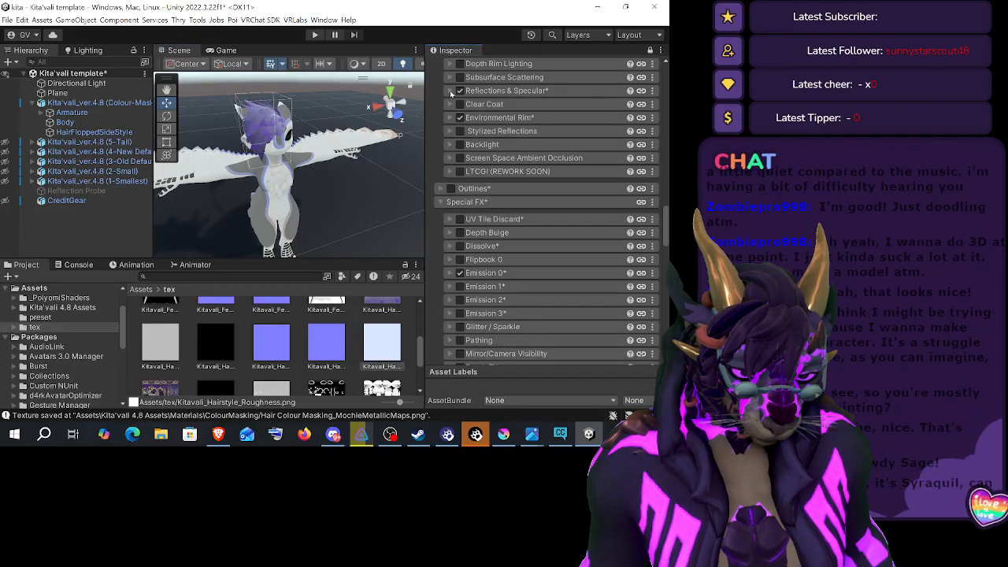
{"action": "left_click", "coordinate": [451, 91]}
{"action": "left_click", "coordinate": [451, 91]}
{"action": "scroll", "coordinate": [451, 92], "scroll_direction": "up", "scroll_amount": 6}
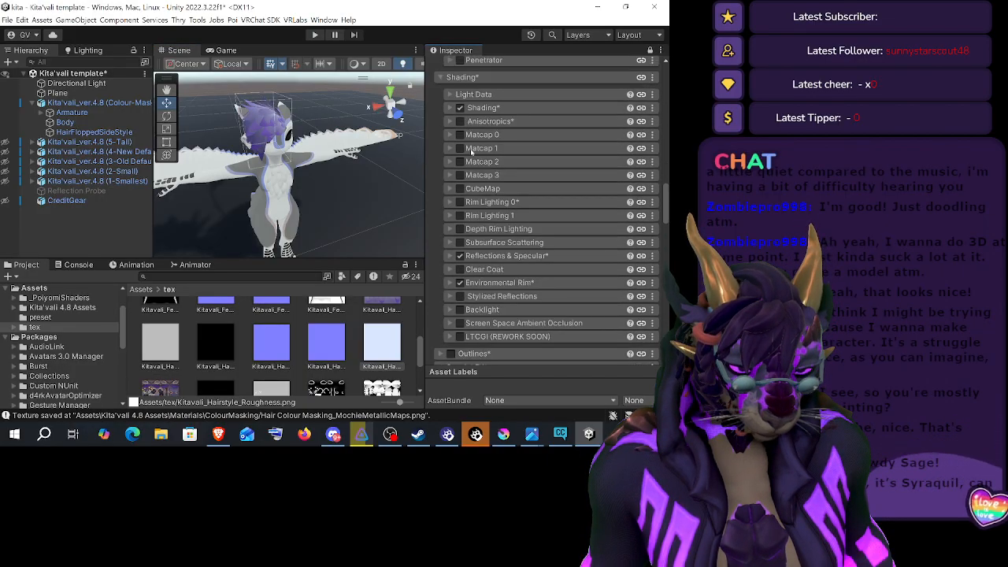
{"action": "left_click", "coordinate": [7, 20]}
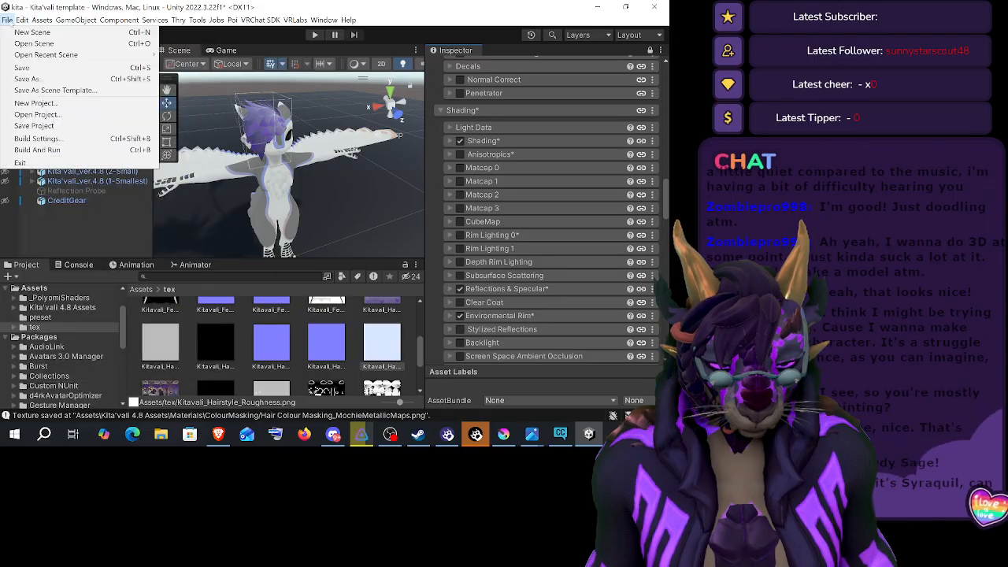
{"action": "left_click", "coordinate": [7, 20]}
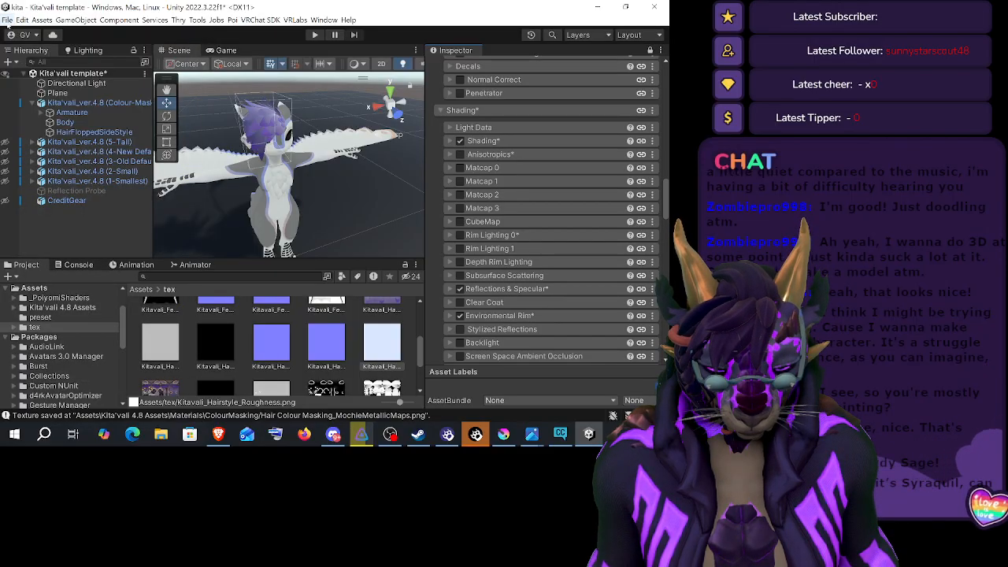
{"action": "left_click", "coordinate": [7, 19]}
{"action": "left_click", "coordinate": [22, 67]}
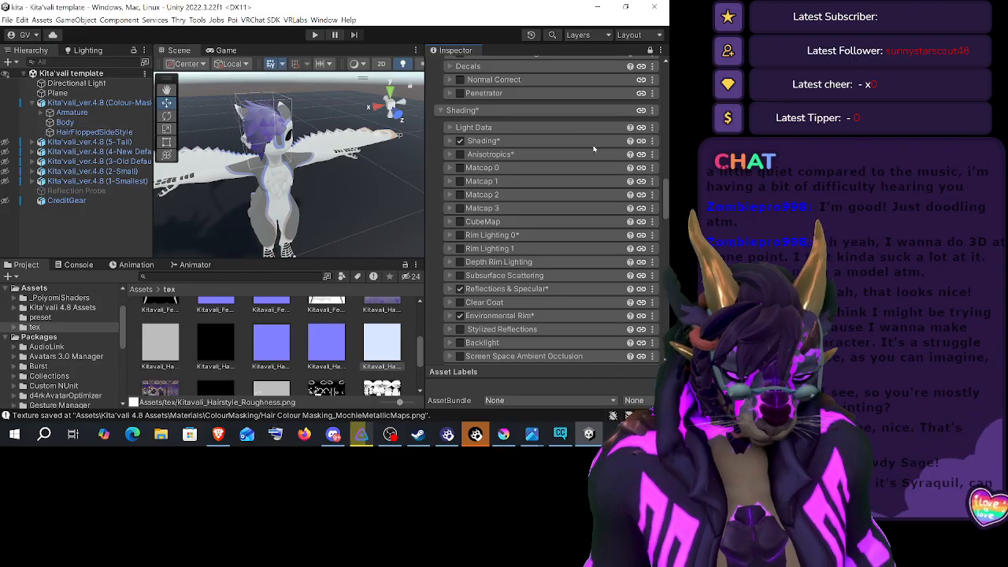
Step: Collapse the Shading and Special FX groups and toggle the Vertex Options foldout
{"action": "left_click", "coordinate": [440, 111]}
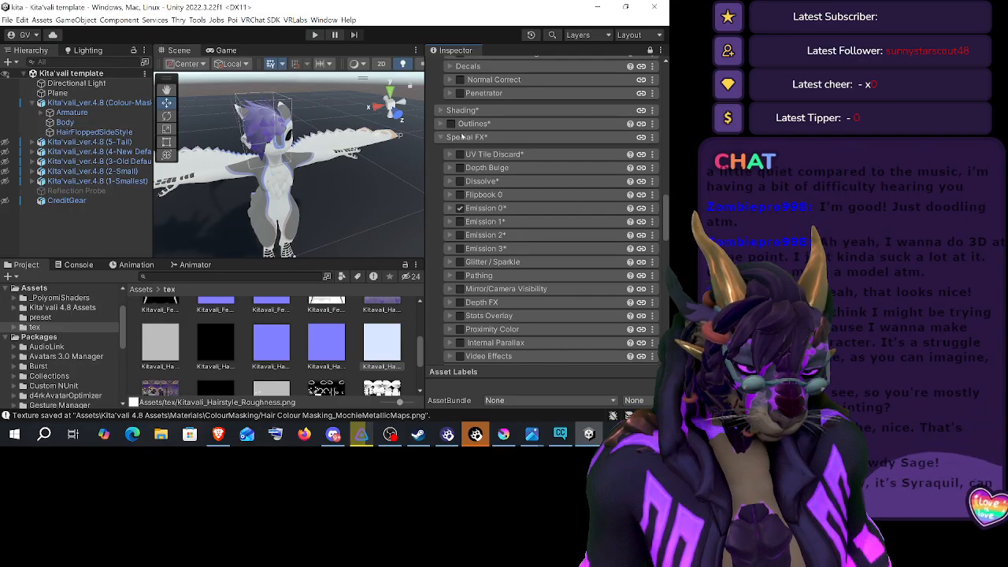
{"action": "scroll", "coordinate": [463, 137], "scroll_direction": "up", "scroll_amount": 3}
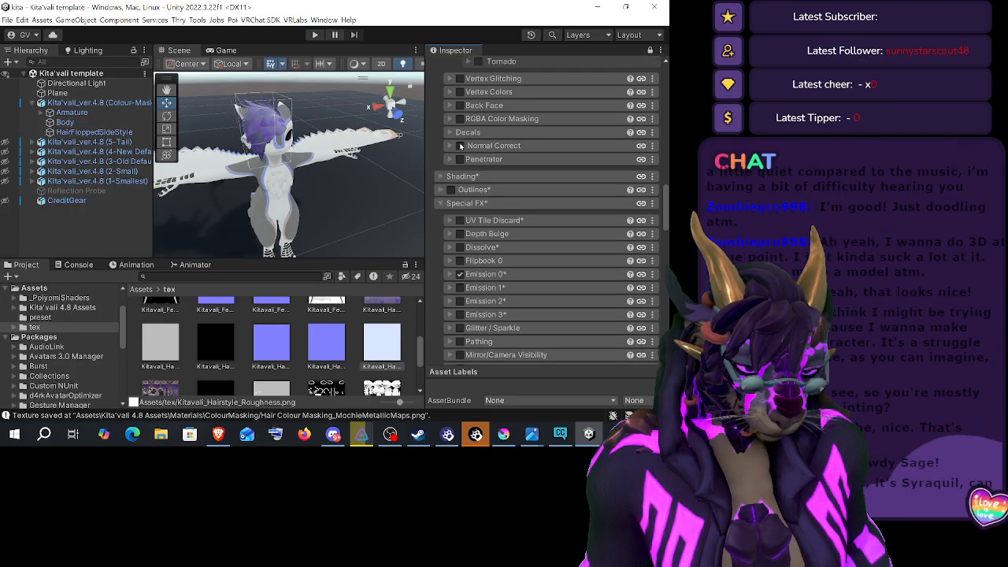
{"action": "left_click", "coordinate": [439, 204]}
{"action": "scroll", "coordinate": [442, 203], "scroll_direction": "up", "scroll_amount": 9}
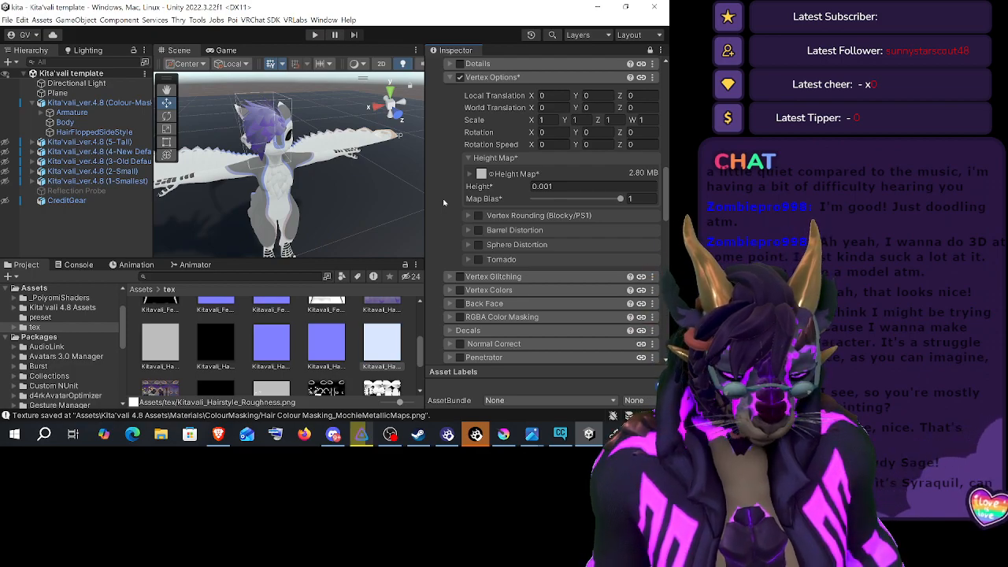
{"action": "scroll", "coordinate": [445, 193], "scroll_direction": "up", "scroll_amount": 3}
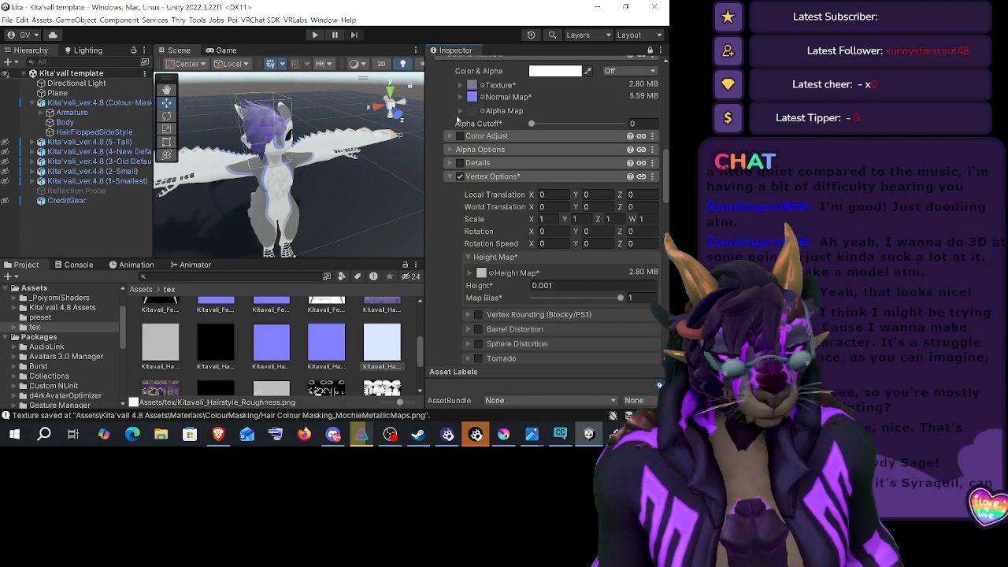
{"action": "scroll", "coordinate": [457, 120], "scroll_direction": "up", "scroll_amount": 1}
{"action": "scroll", "coordinate": [456, 137], "scroll_direction": "up", "scroll_amount": 2}
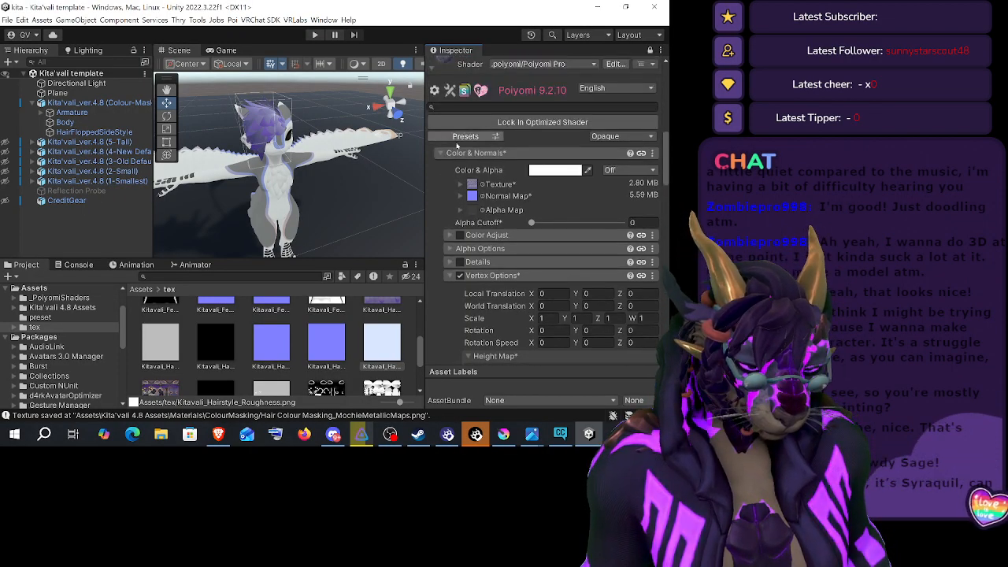
{"action": "scroll", "coordinate": [451, 145], "scroll_direction": "down", "scroll_amount": 2}
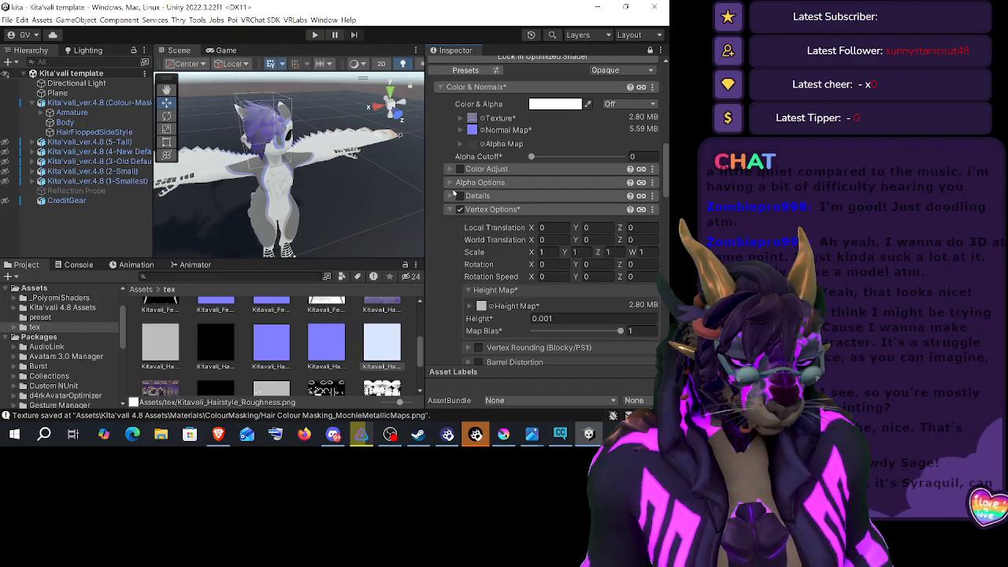
{"action": "left_click", "coordinate": [450, 210]}
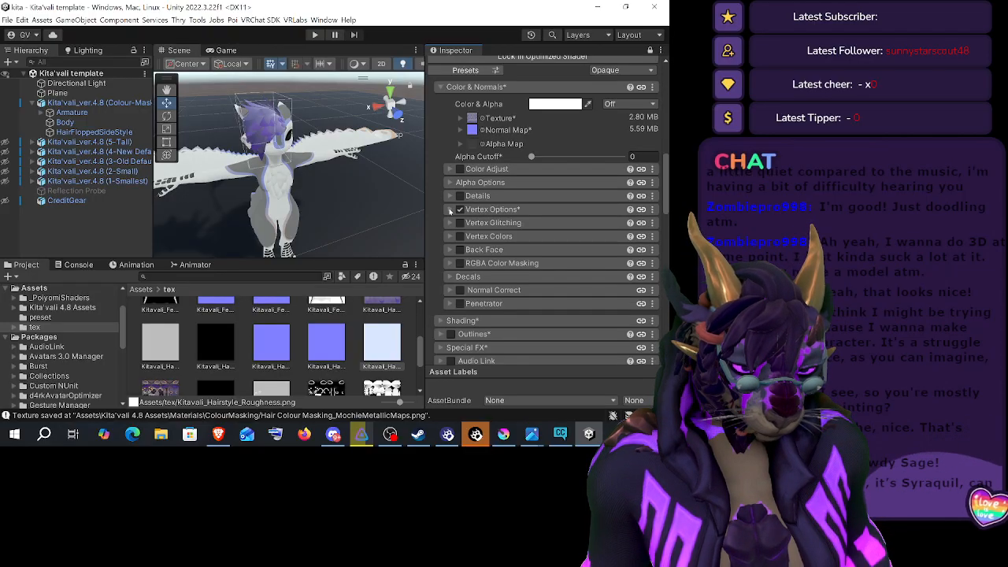
{"action": "left_click", "coordinate": [449, 210]}
{"action": "left_click", "coordinate": [449, 210]}
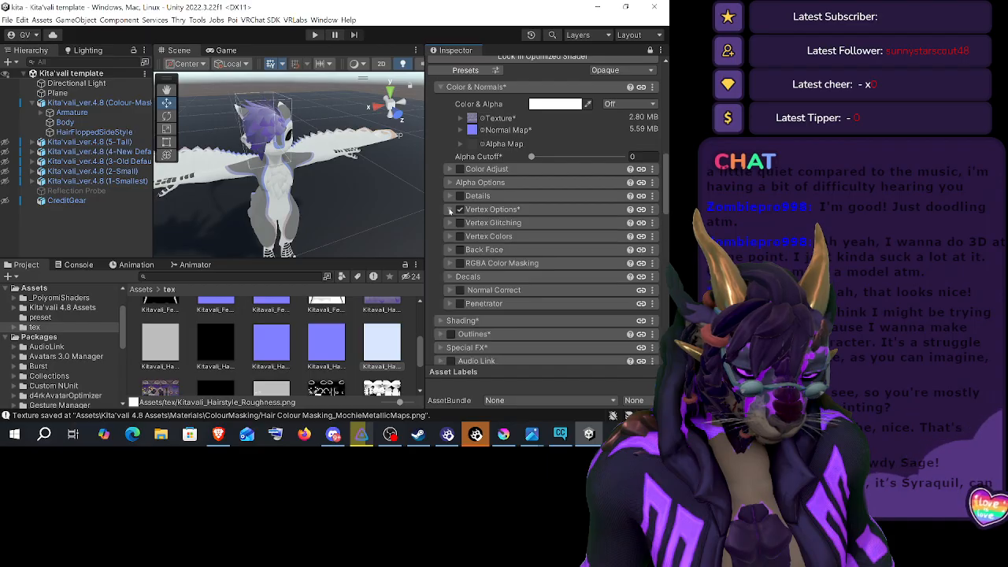
{"action": "left_click", "coordinate": [449, 210]}
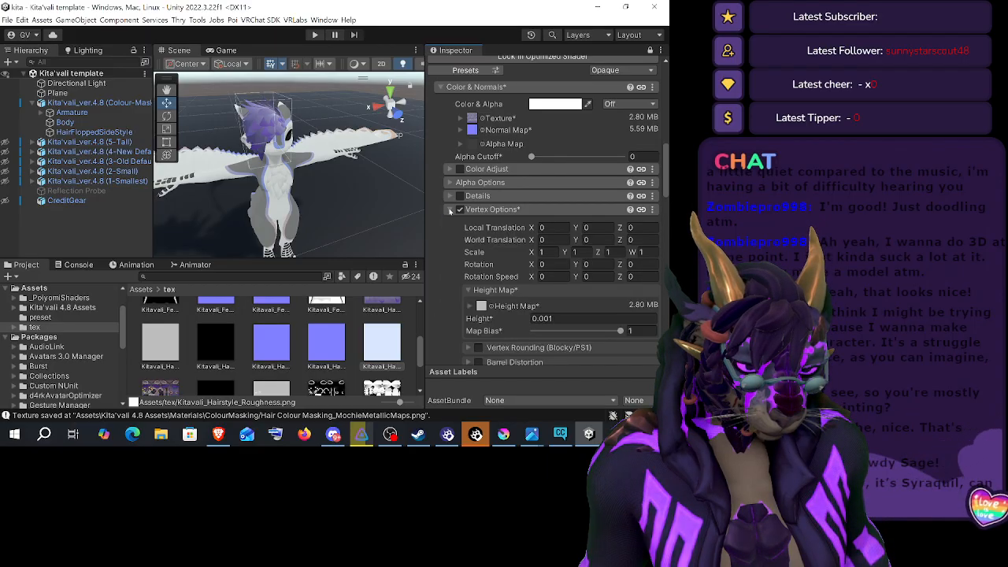
{"action": "left_click", "coordinate": [450, 210]}
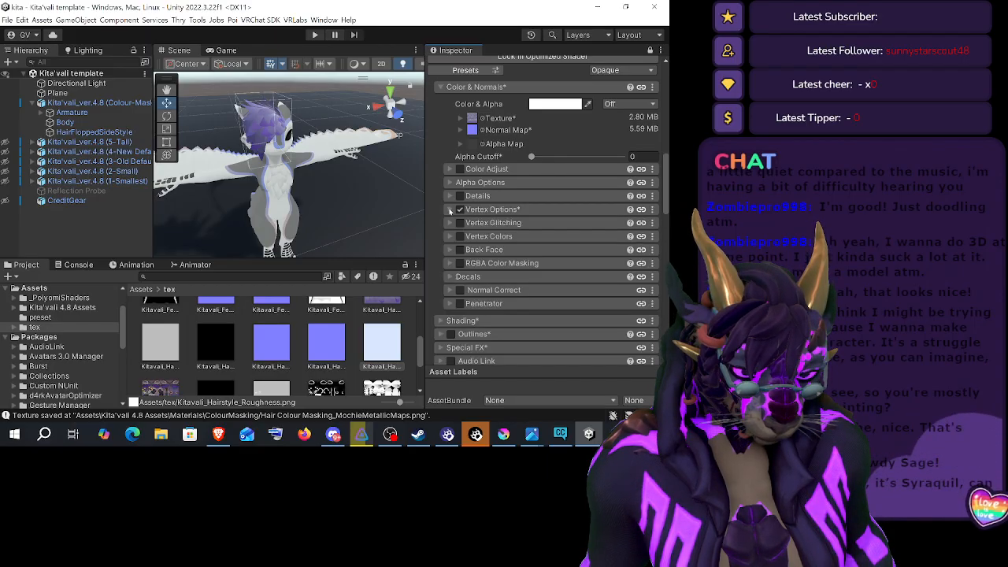
{"action": "left_click", "coordinate": [449, 211]}
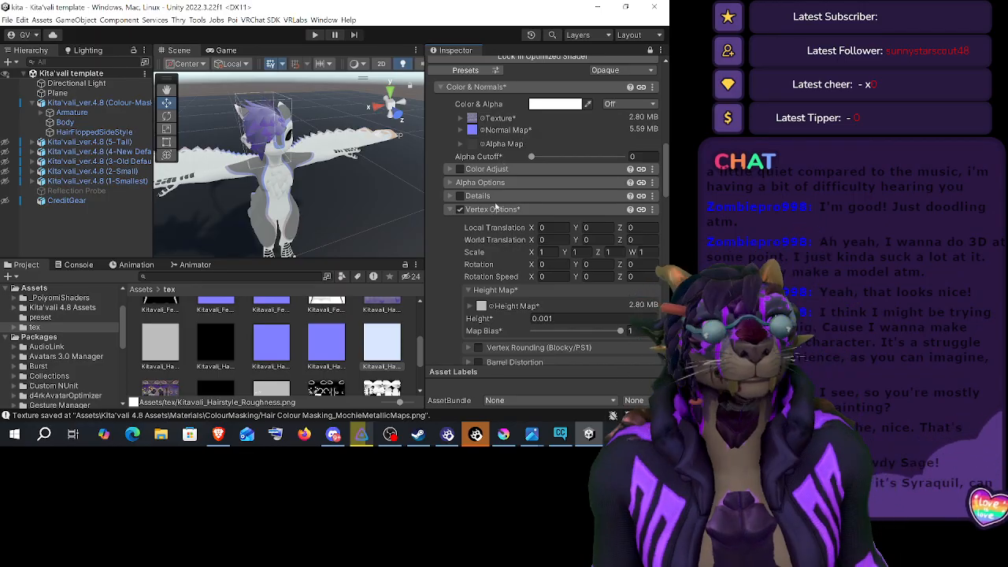
{"action": "scroll", "coordinate": [513, 195], "scroll_direction": "up", "scroll_amount": 4}
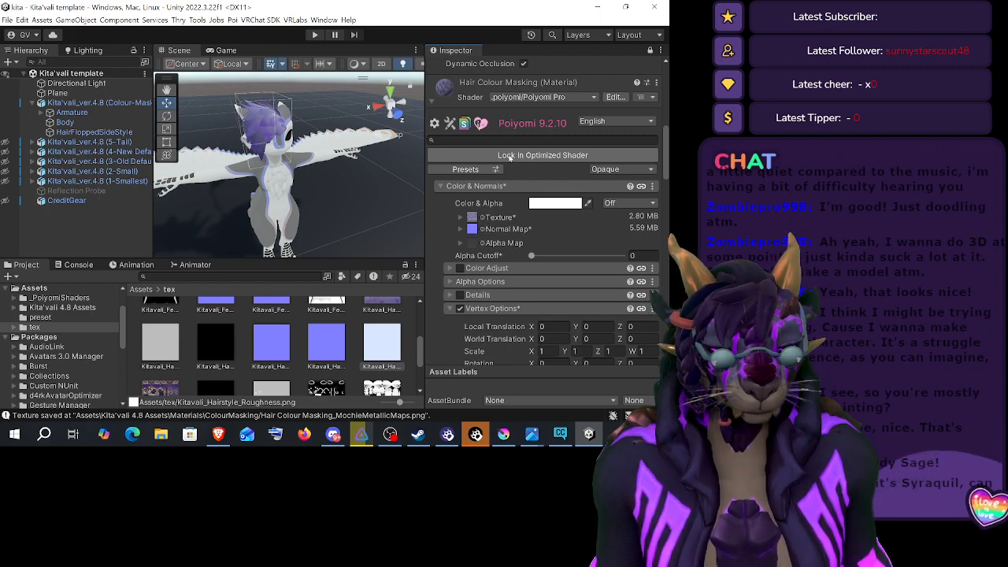
{"action": "scroll", "coordinate": [488, 156], "scroll_direction": "down", "scroll_amount": 1}
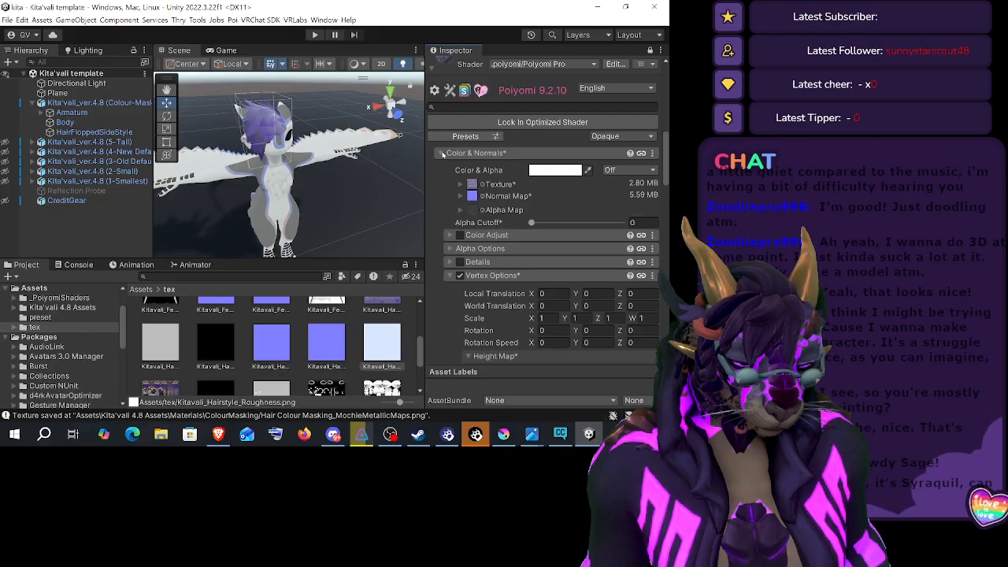
{"action": "scroll", "coordinate": [441, 157], "scroll_direction": "down", "scroll_amount": 5}
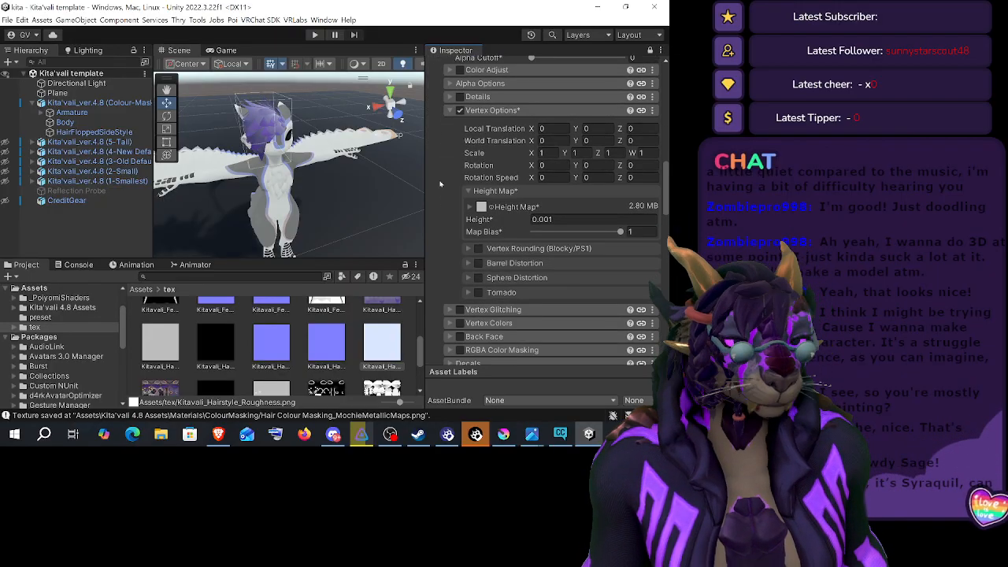
{"action": "scroll", "coordinate": [440, 184], "scroll_direction": "up", "scroll_amount": 5}
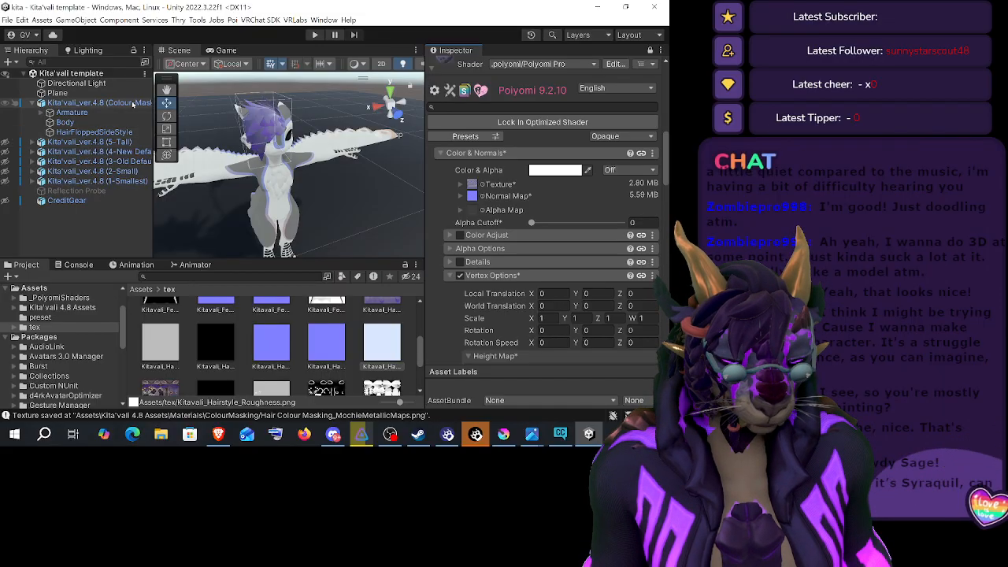
Step: Select Body, lock the Inspector, and open the Main Colour Masking material's presets
{"action": "left_click", "coordinate": [65, 123]}
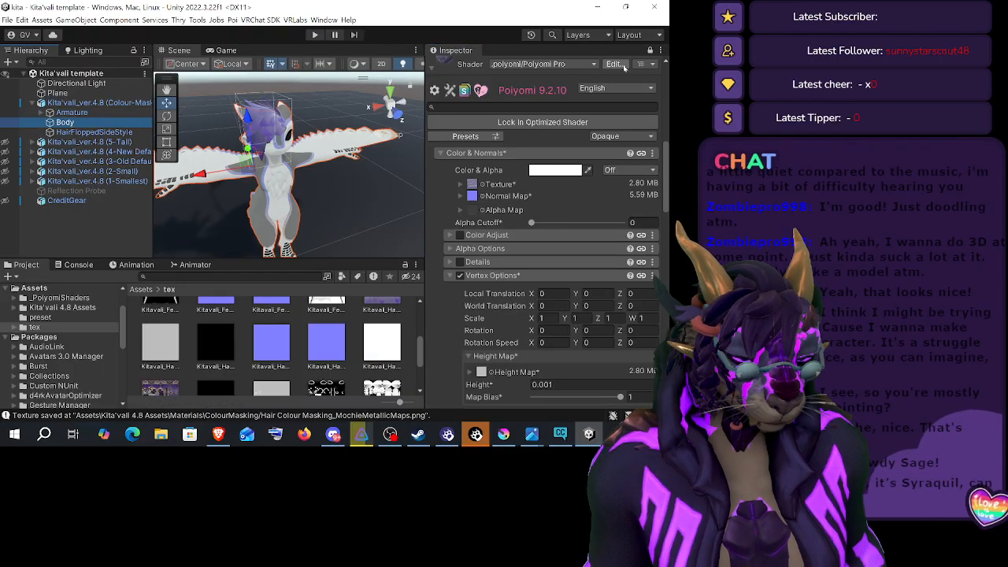
{"action": "left_click", "coordinate": [650, 50]}
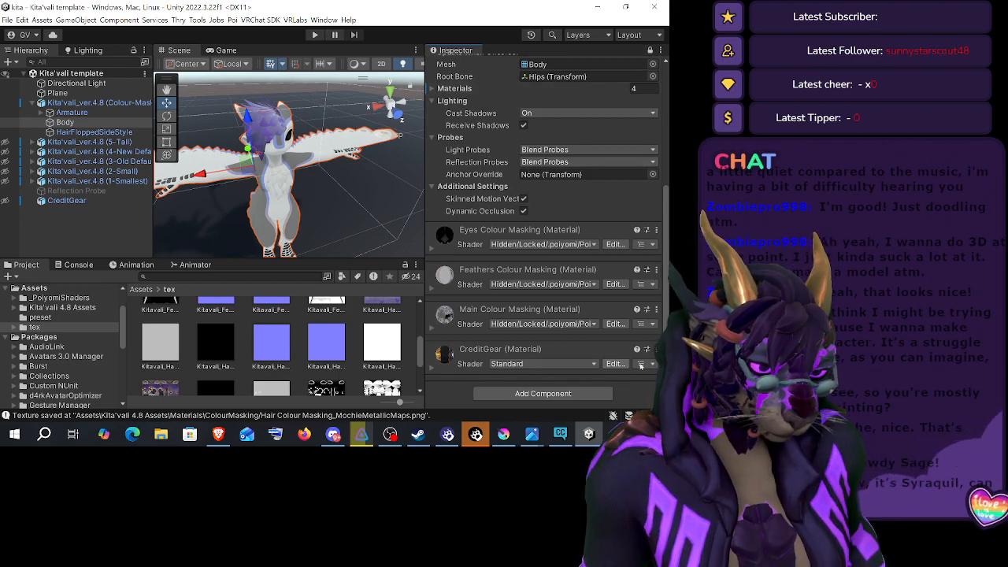
{"action": "left_click", "coordinate": [648, 310]}
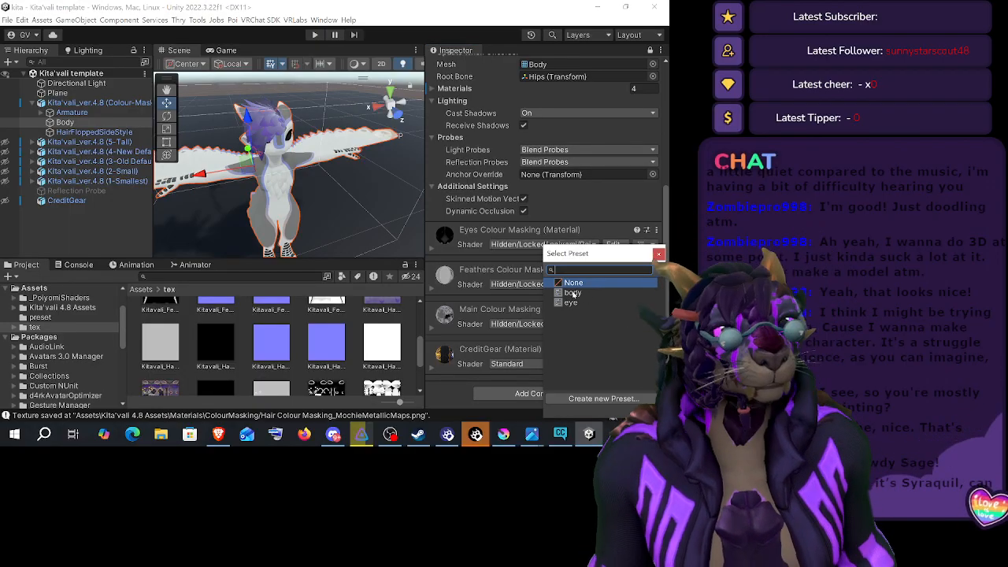
Step: Apply the body preset to Body's Main Colour Masking material and expand its settings
{"action": "left_click", "coordinate": [572, 293]}
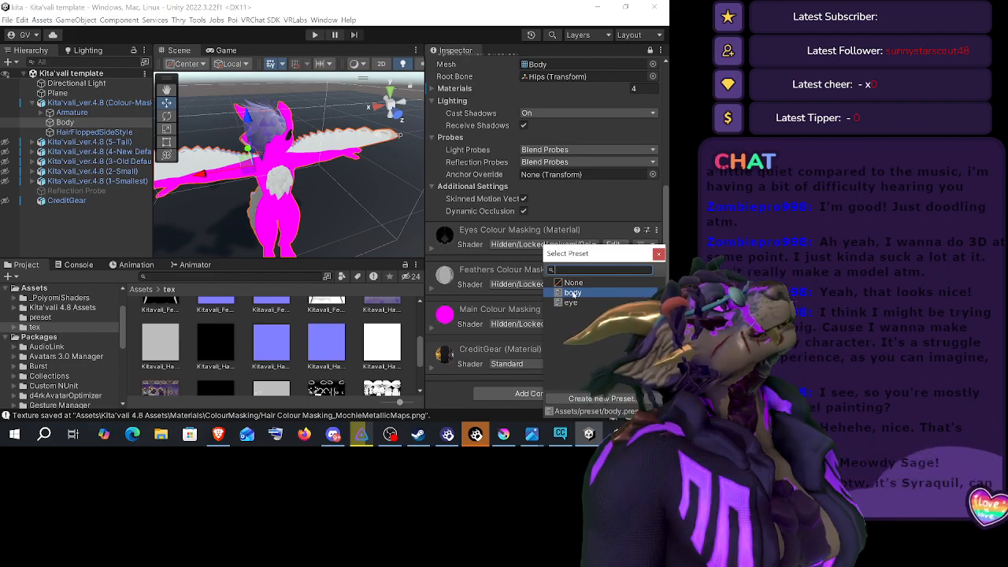
{"action": "left_click", "coordinate": [573, 293]}
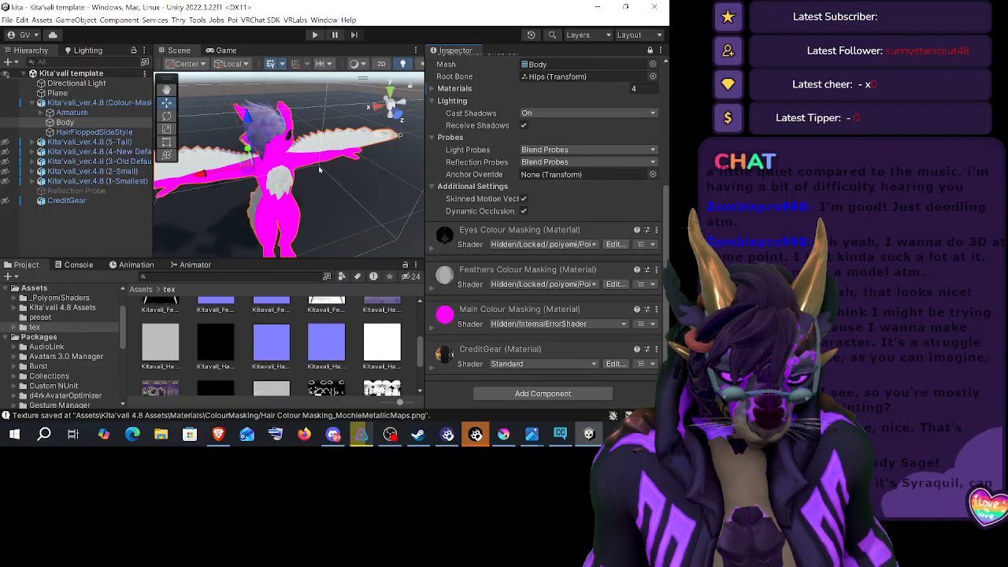
{"action": "left_click", "coordinate": [437, 325]}
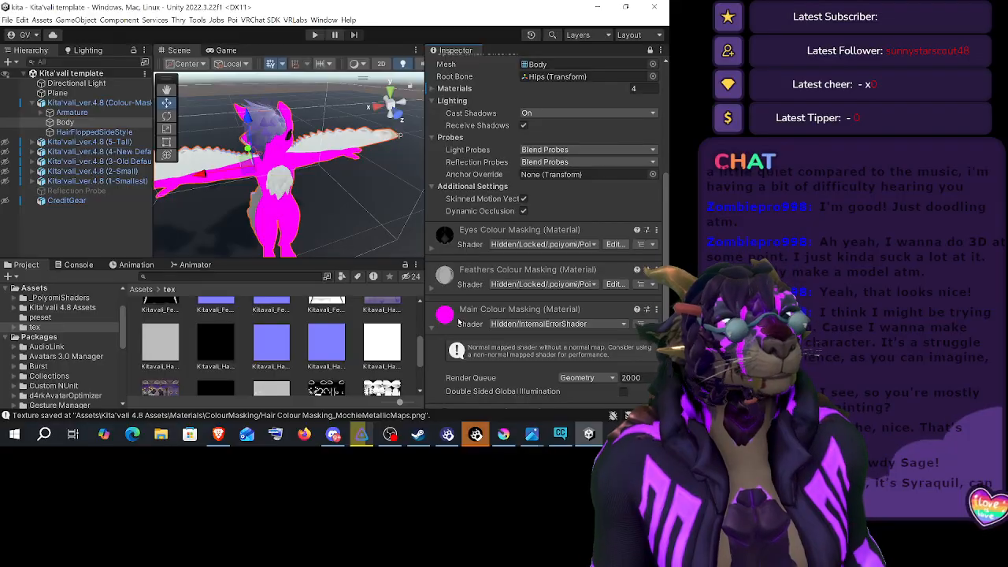
{"action": "scroll", "coordinate": [480, 315], "scroll_direction": "down", "scroll_amount": 3}
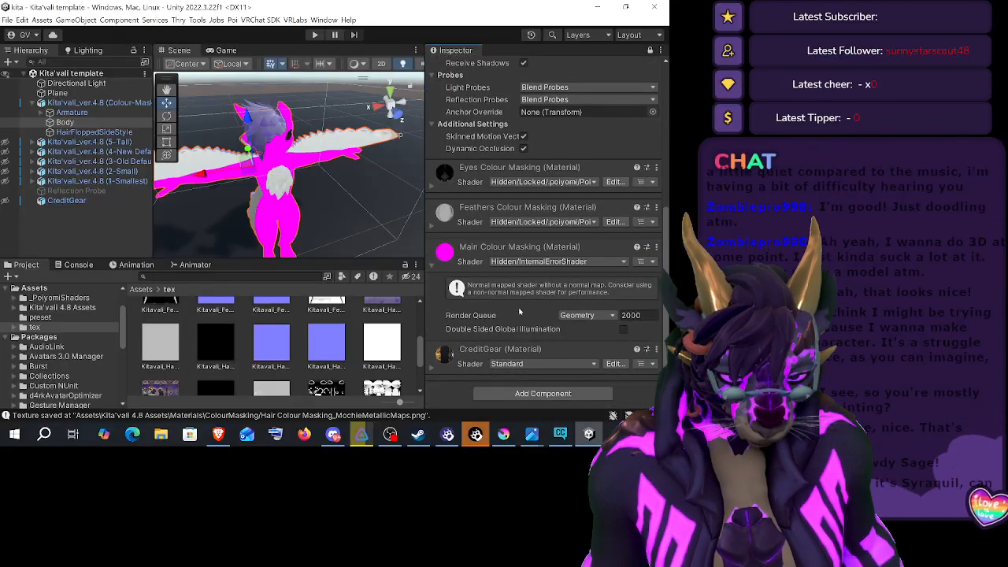
Step: Switch the Body's Main Colour Masking shader to .poiyomi > Poiyomi Pro
{"action": "left_click", "coordinate": [598, 261]}
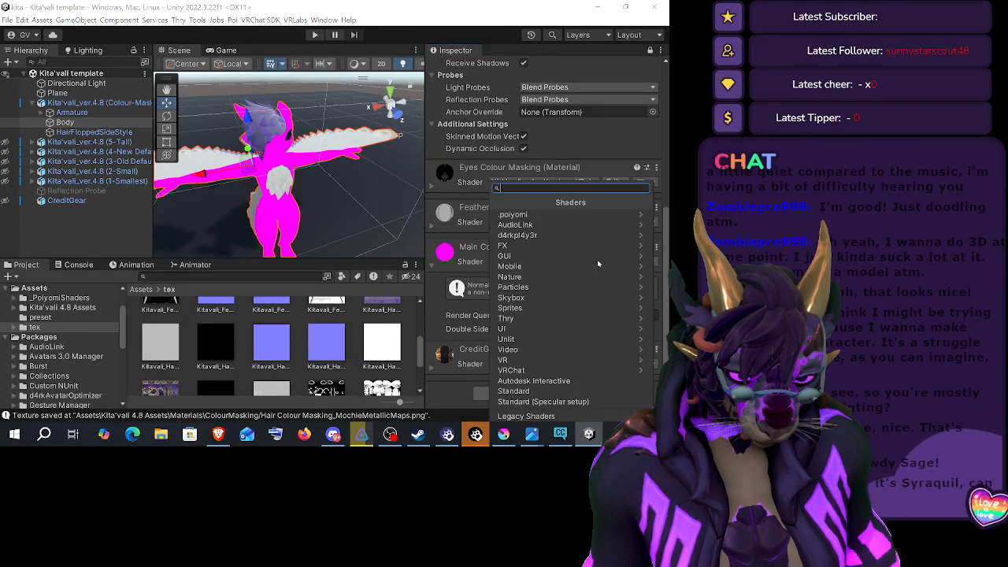
{"action": "left_click", "coordinate": [514, 214]}
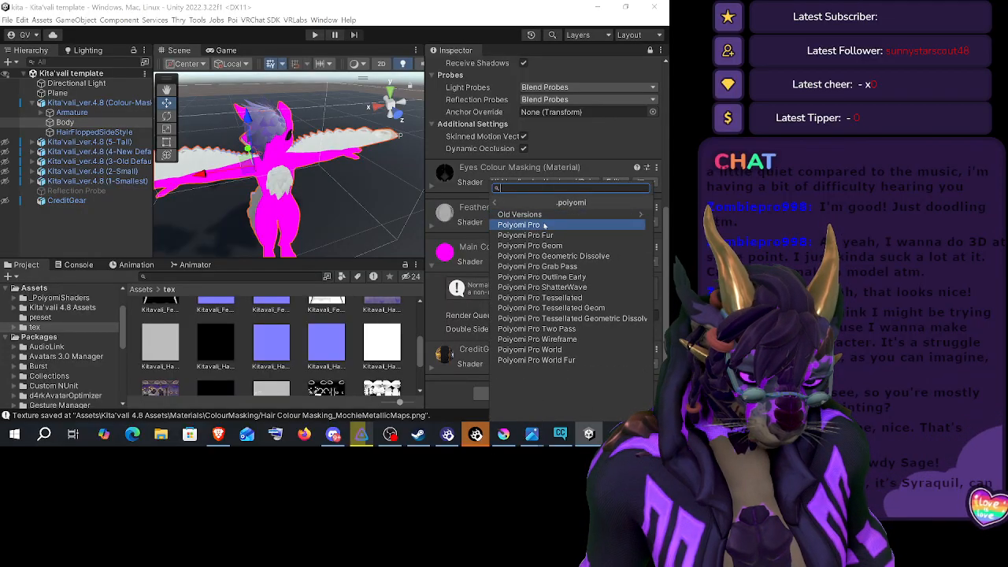
{"action": "left_click", "coordinate": [544, 225]}
{"action": "scroll", "coordinate": [529, 268], "scroll_direction": "down", "scroll_amount": 6}
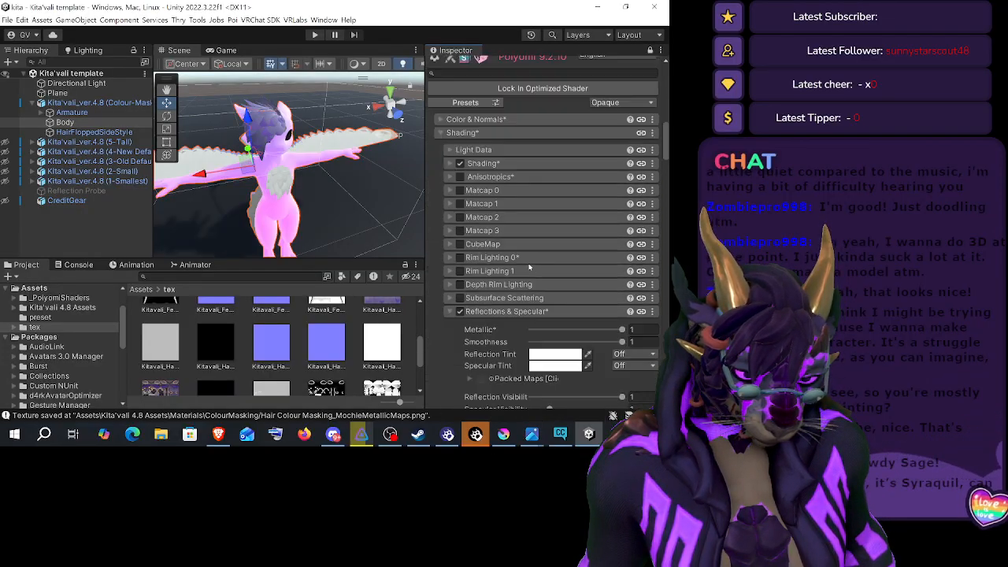
{"action": "scroll", "coordinate": [529, 267], "scroll_direction": "down", "scroll_amount": 2}
Step: Collapse Reflections & Specular, UV Tile Discard and Emission 0, and turn off purple Emission 2
{"action": "left_click", "coordinate": [450, 246]}
{"action": "scroll", "coordinate": [450, 247], "scroll_direction": "down", "scroll_amount": 1}
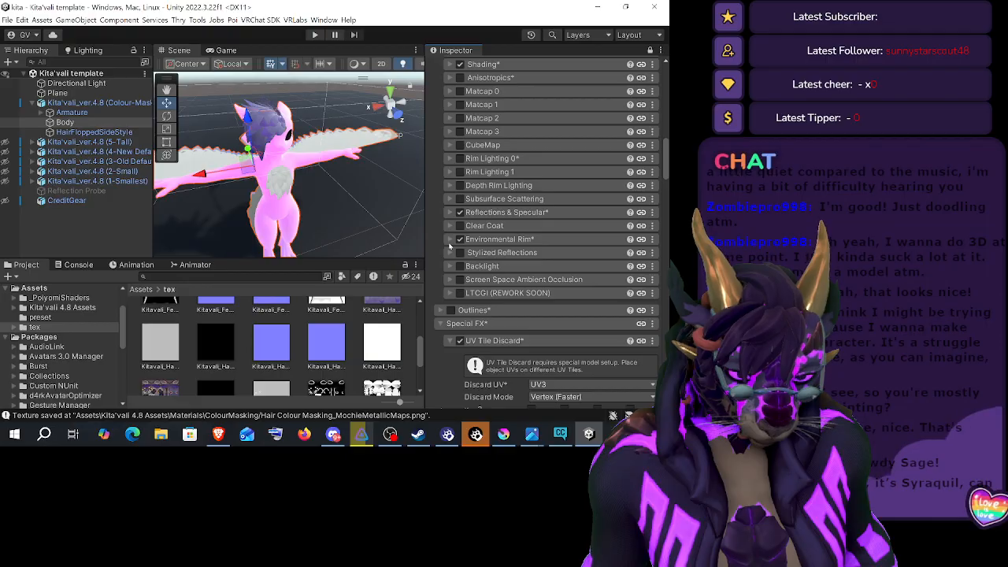
{"action": "scroll", "coordinate": [449, 247], "scroll_direction": "down", "scroll_amount": 4}
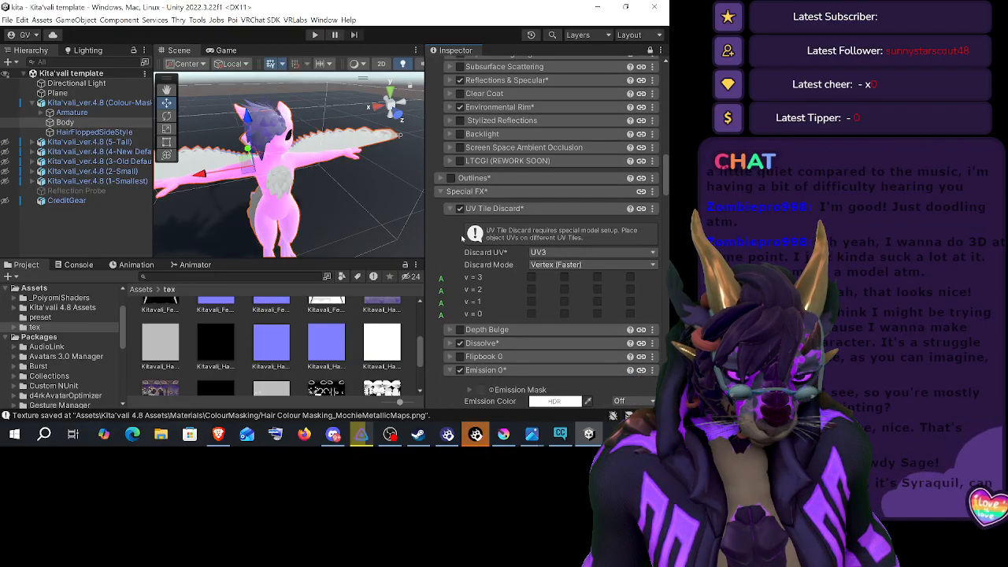
{"action": "left_click", "coordinate": [461, 209]}
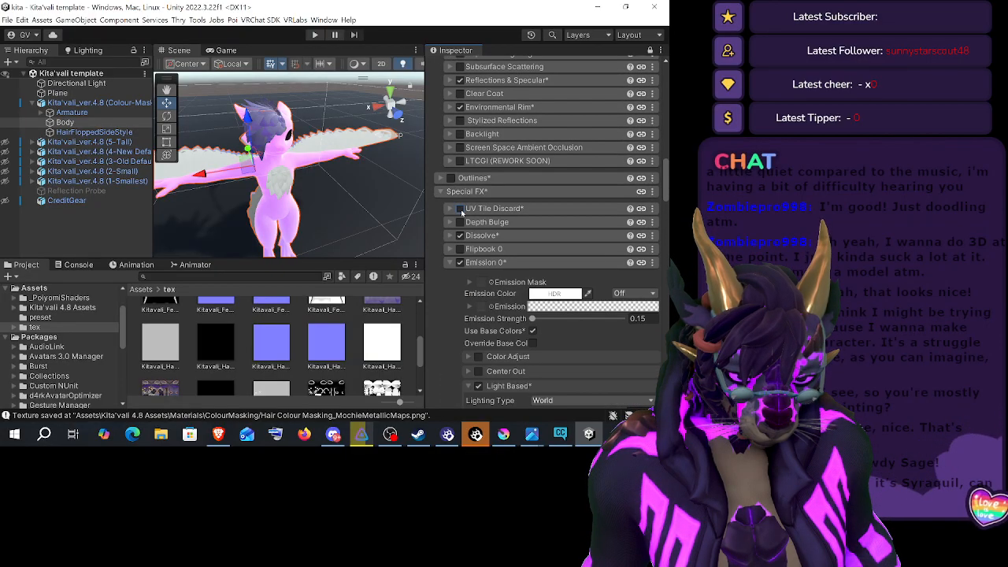
{"action": "scroll", "coordinate": [462, 269], "scroll_direction": "down", "scroll_amount": 2}
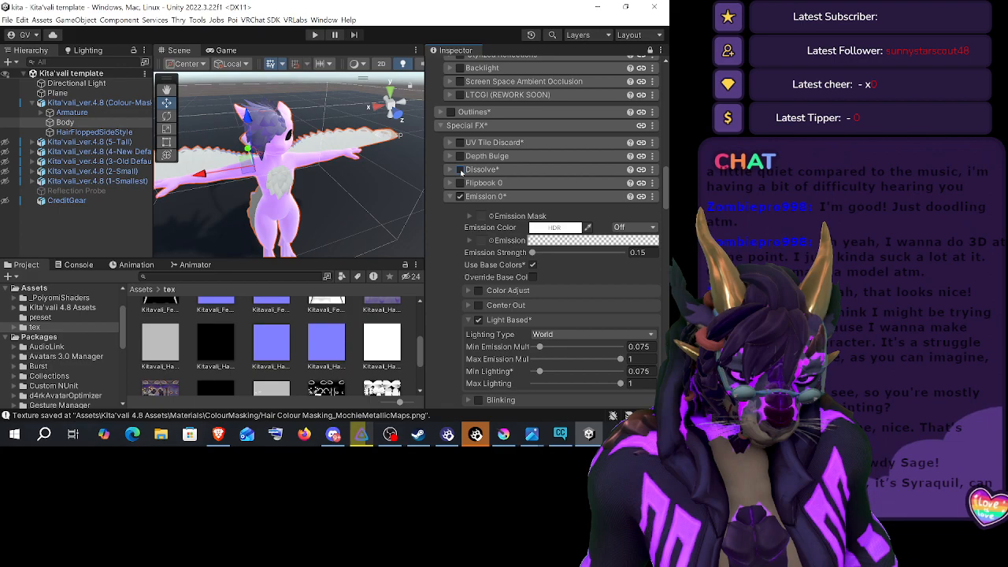
{"action": "left_click", "coordinate": [450, 196]}
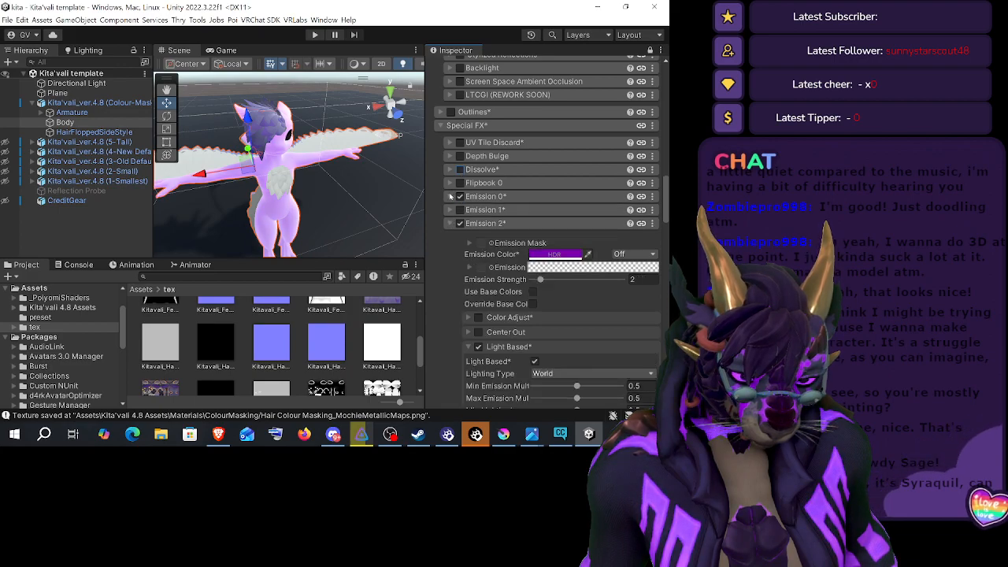
{"action": "left_click", "coordinate": [460, 224]}
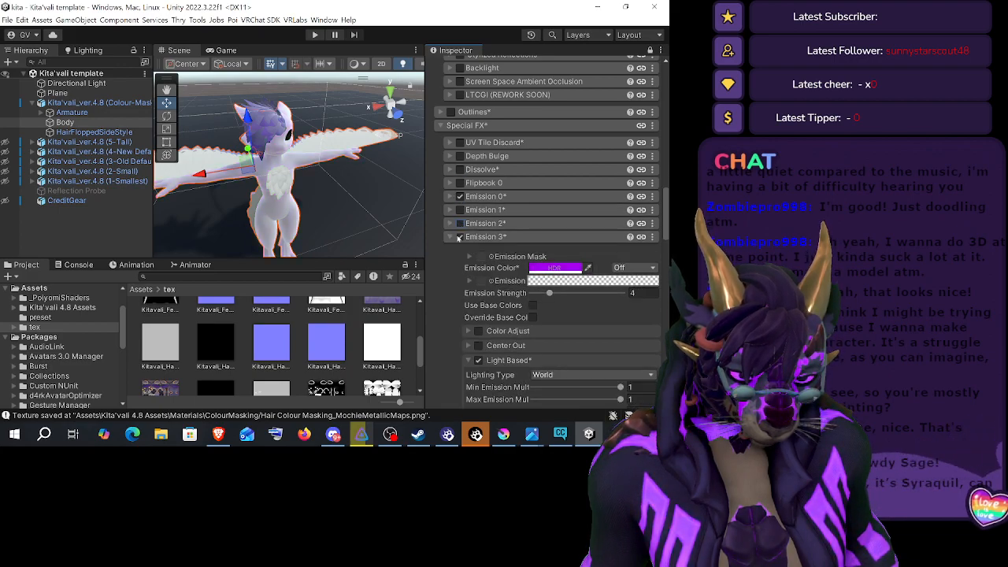
{"action": "left_click", "coordinate": [457, 224]}
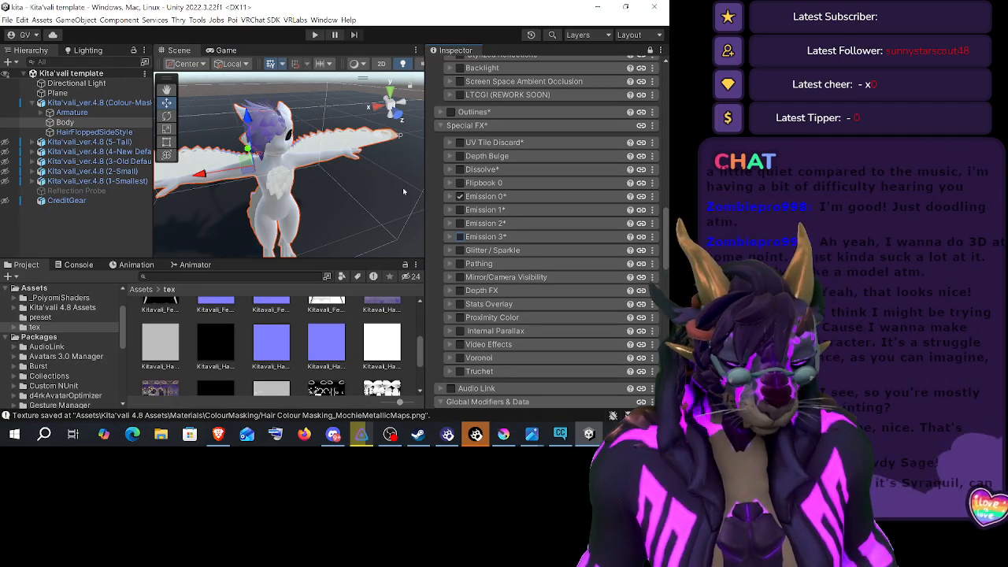
{"action": "scroll", "coordinate": [539, 198], "scroll_direction": "up", "scroll_amount": 15}
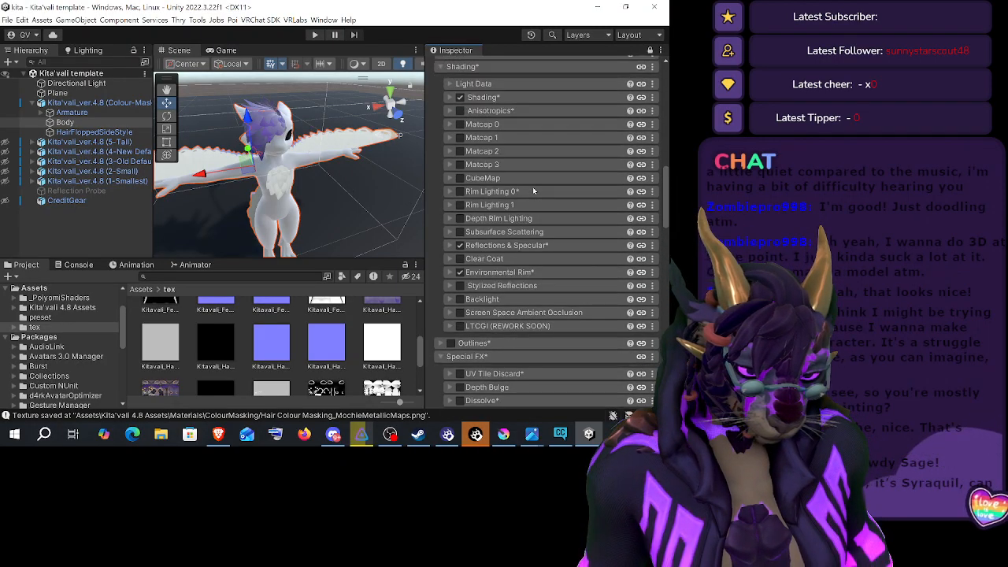
Step: Put the body textures into the Body material's main texture and normal map slots
{"action": "scroll", "coordinate": [476, 190], "scroll_direction": "up", "scroll_amount": 2}
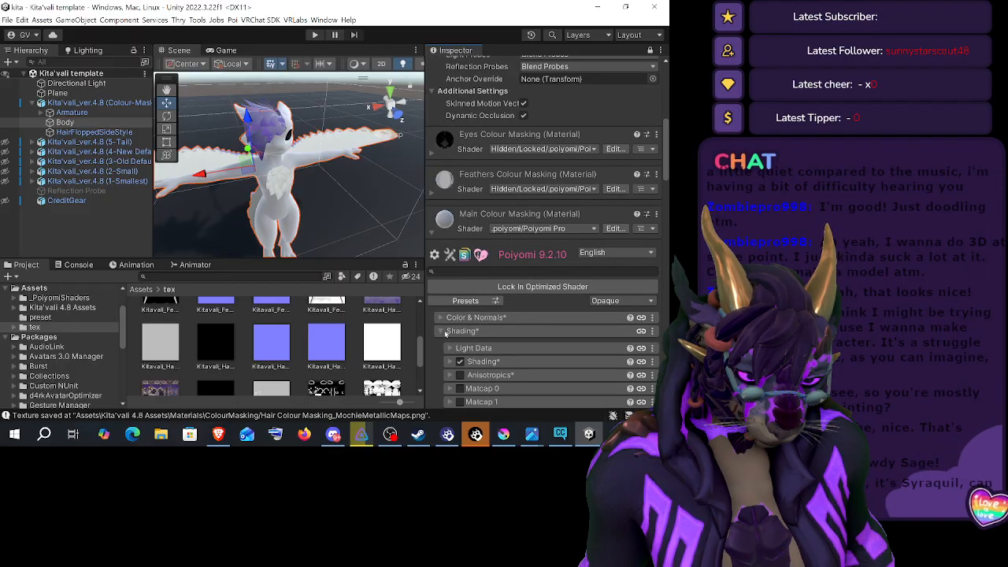
{"action": "left_click", "coordinate": [450, 318]}
{"action": "scroll", "coordinate": [450, 318], "scroll_direction": "down", "scroll_amount": 6}
{"action": "scroll", "coordinate": [343, 334], "scroll_direction": "down", "scroll_amount": 2}
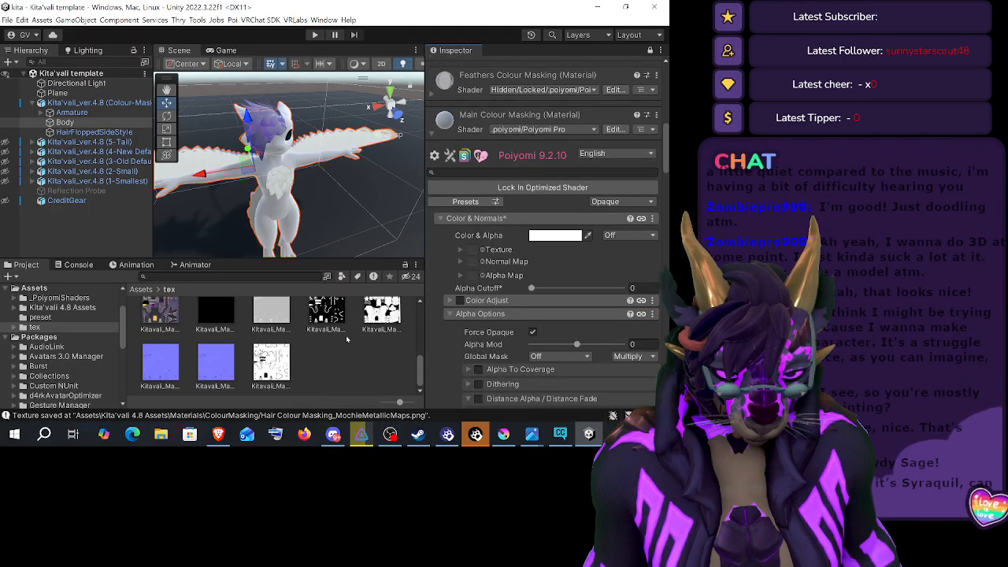
{"action": "scroll", "coordinate": [346, 339], "scroll_direction": "up", "scroll_amount": 1}
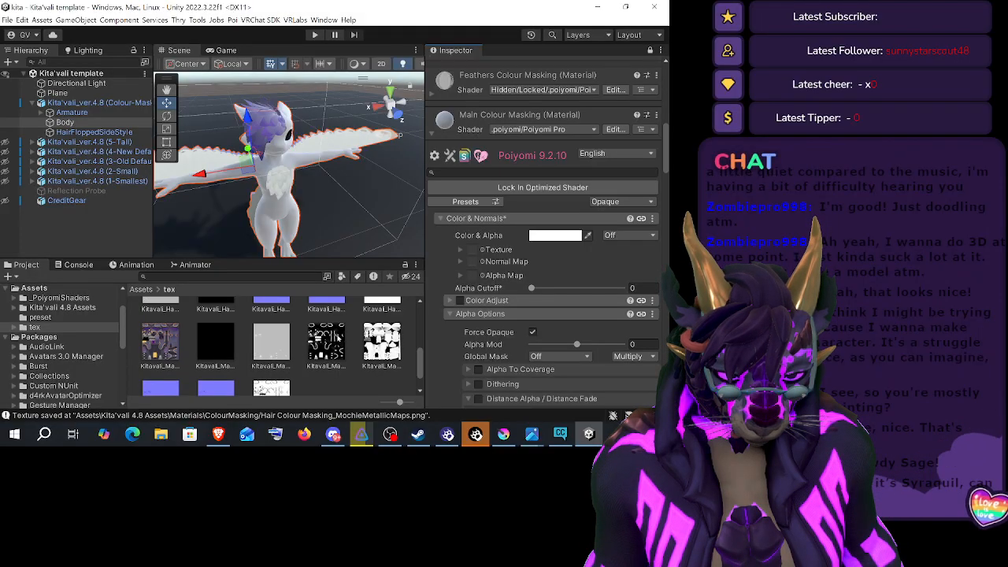
{"action": "left_click_drag", "start_coordinate": [163, 345], "coordinate": [472, 250]}
{"action": "scroll", "coordinate": [275, 347], "scroll_direction": "down", "scroll_amount": 1}
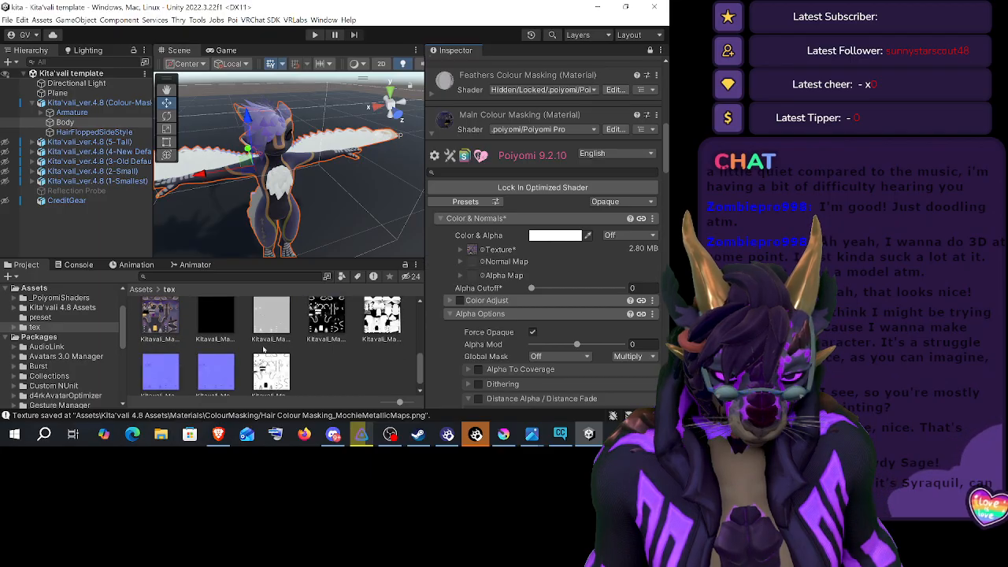
{"action": "left_click_drag", "start_coordinate": [216, 362], "coordinate": [480, 262]}
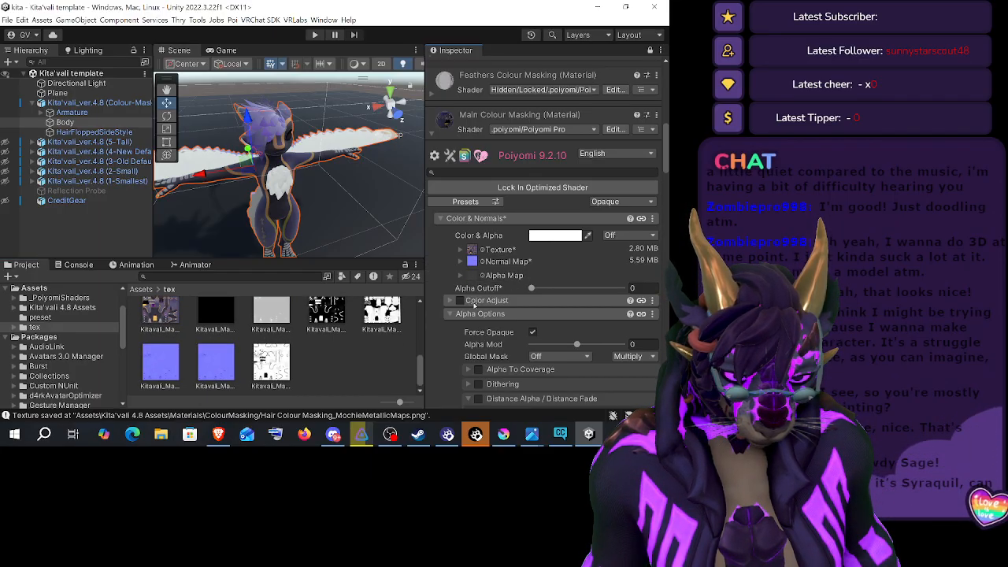
{"action": "scroll", "coordinate": [472, 279], "scroll_direction": "down", "scroll_amount": 3}
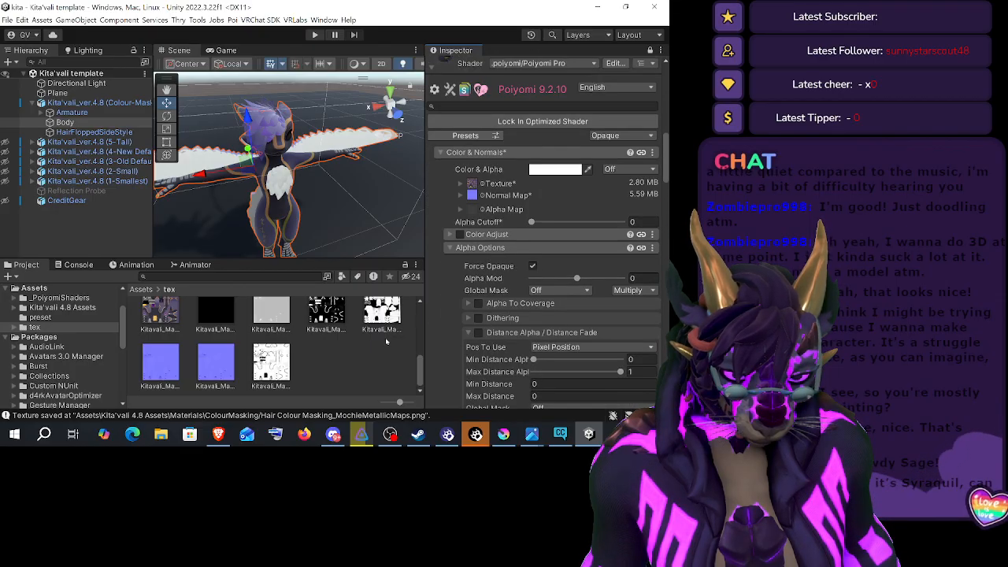
{"action": "scroll", "coordinate": [567, 281], "scroll_direction": "down", "scroll_amount": 3}
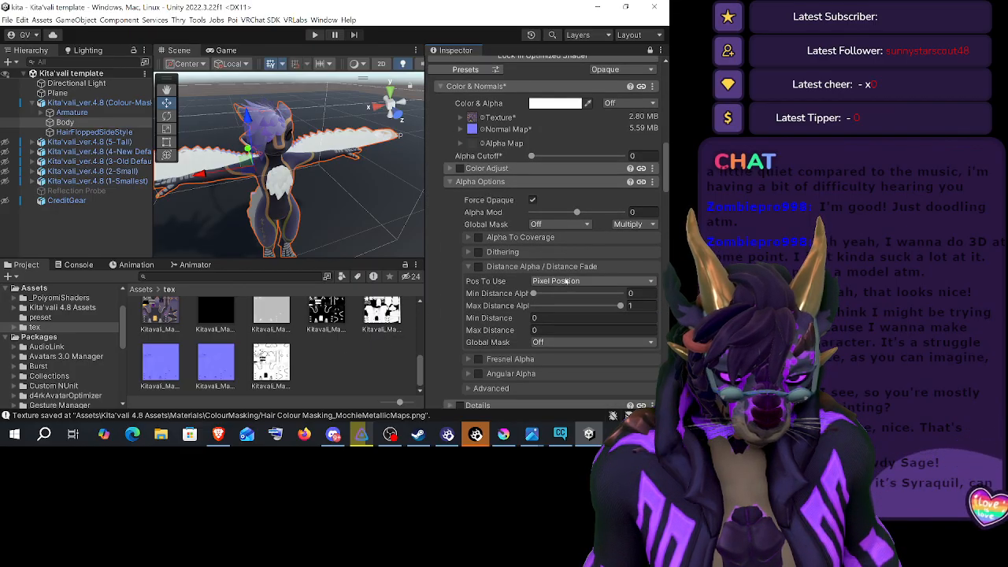
Step: Expand Vertex Options and assign the body height map (Height 0.001, Map Bias 1)
{"action": "left_click", "coordinate": [452, 181]}
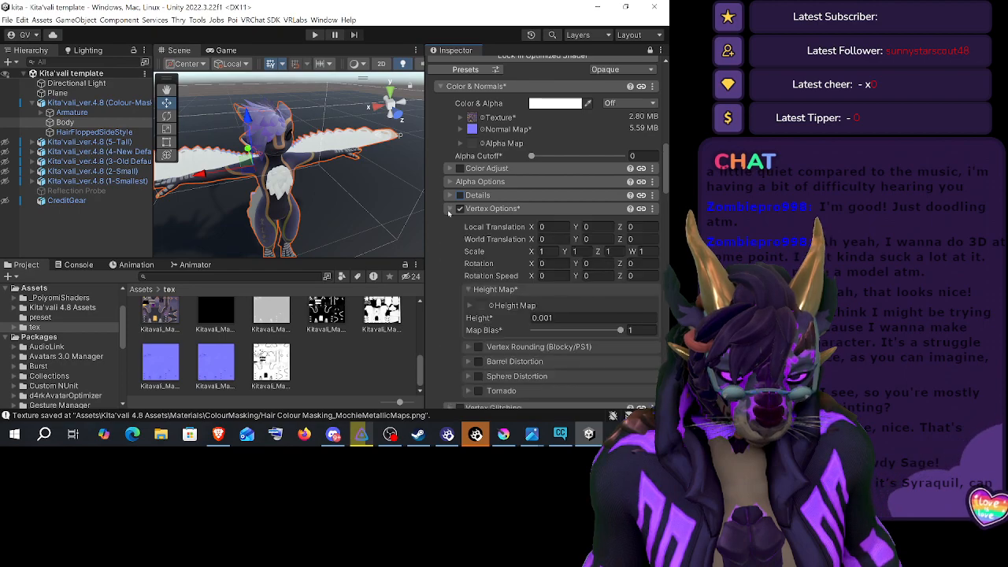
{"action": "left_click", "coordinate": [451, 208]}
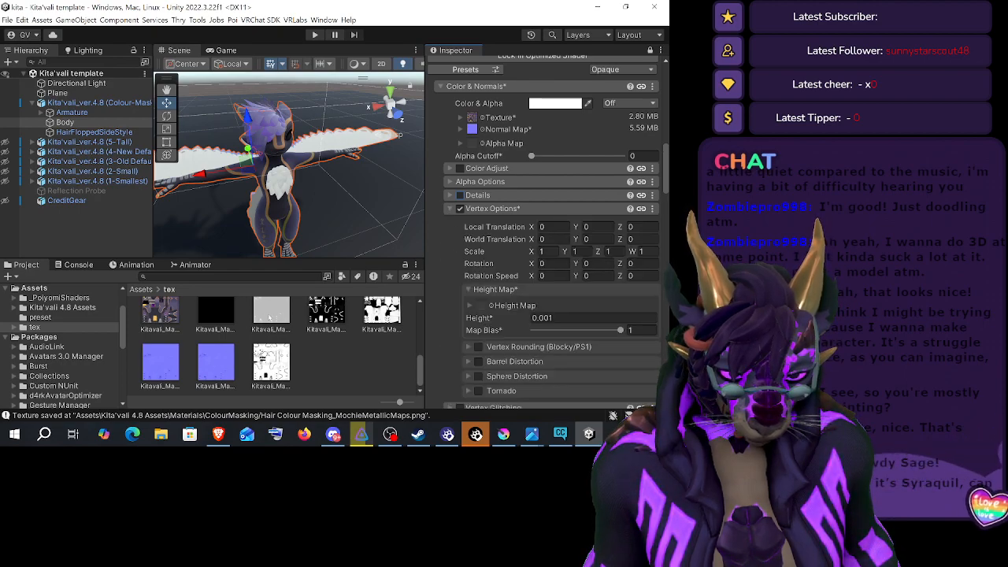
{"action": "scroll", "coordinate": [270, 316], "scroll_direction": "up", "scroll_amount": 1}
{"action": "left_click_drag", "start_coordinate": [270, 317], "coordinate": [482, 309]}
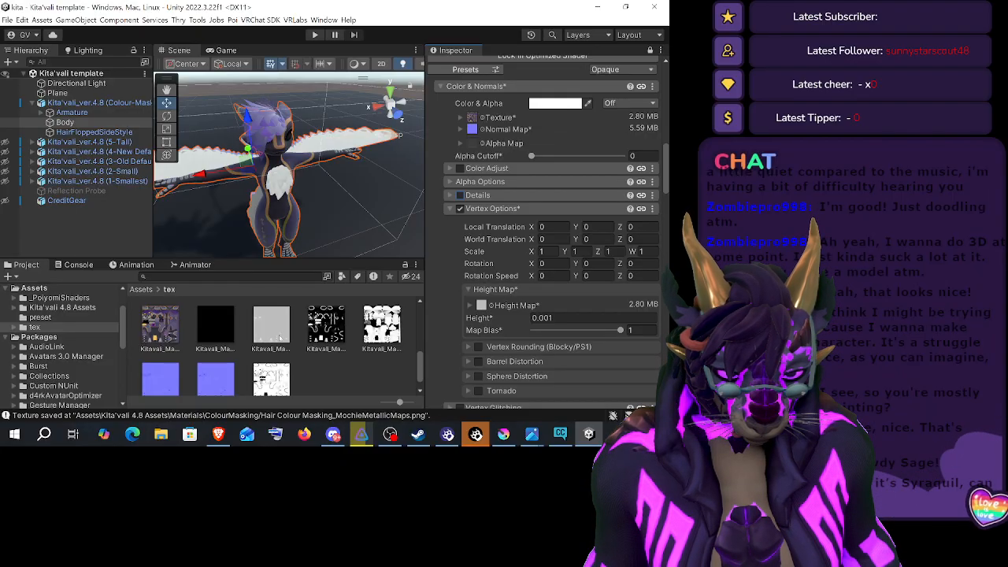
{"action": "scroll", "coordinate": [288, 203], "scroll_direction": "up", "scroll_amount": 4}
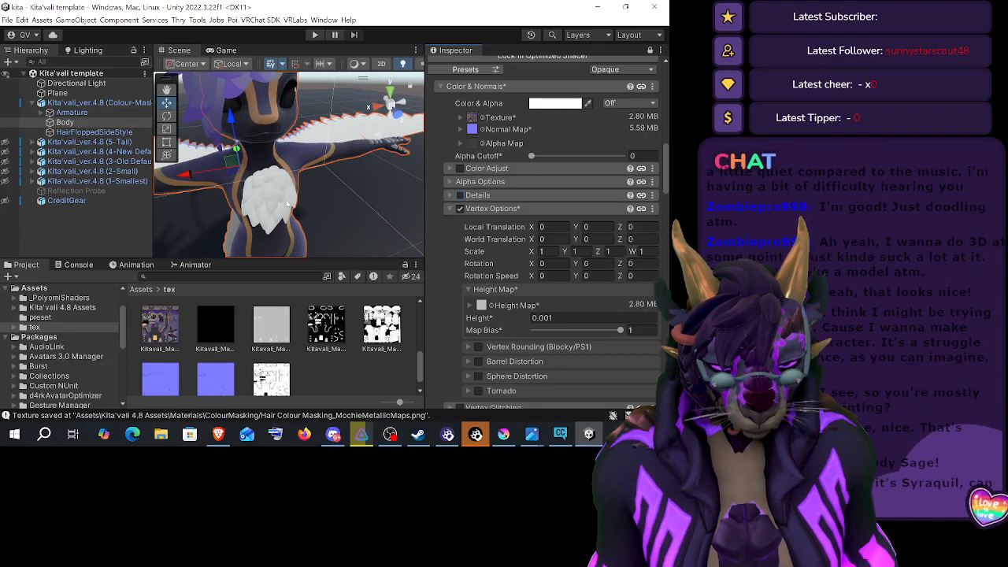
{"action": "scroll", "coordinate": [288, 204], "scroll_direction": "up", "scroll_amount": 3}
Step: Inspect the avatar's legs up close, then fold away the Vertex Options settings
{"action": "middle_click_drag", "start_coordinate": [287, 204], "coordinate": [298, 176]}
{"action": "scroll", "coordinate": [323, 134], "scroll_direction": "up", "scroll_amount": 4}
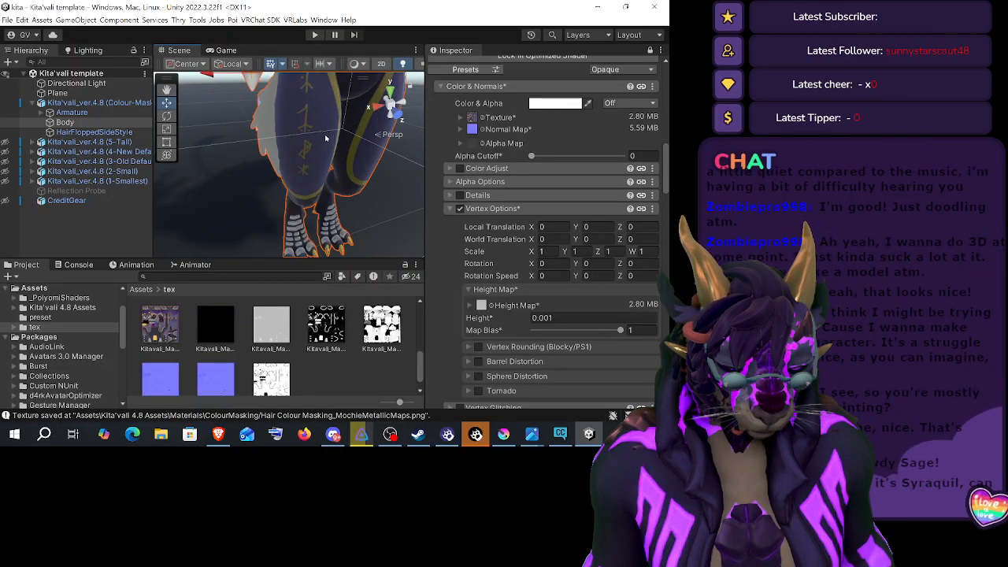
{"action": "middle_click_drag", "start_coordinate": [345, 122], "coordinate": [339, 138]}
{"action": "scroll", "coordinate": [339, 137], "scroll_direction": "down", "scroll_amount": 1}
{"action": "scroll", "coordinate": [340, 138], "scroll_direction": "down", "scroll_amount": 1}
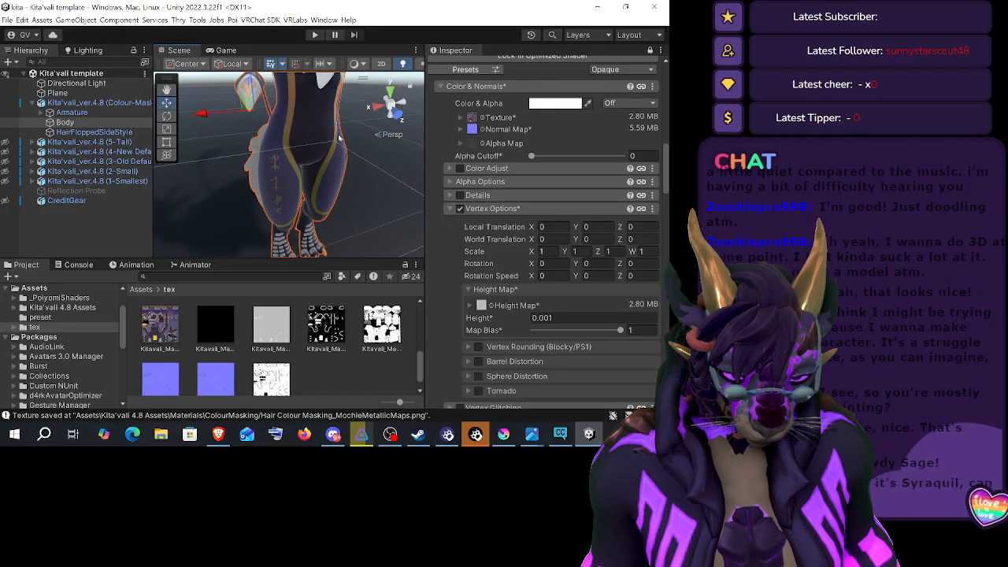
{"action": "scroll", "coordinate": [340, 138], "scroll_direction": "down", "scroll_amount": 2}
{"action": "scroll", "coordinate": [338, 130], "scroll_direction": "down", "scroll_amount": 2}
{"action": "middle_click_drag", "start_coordinate": [339, 130], "coordinate": [338, 135]}
{"action": "left_click", "coordinate": [450, 209]}
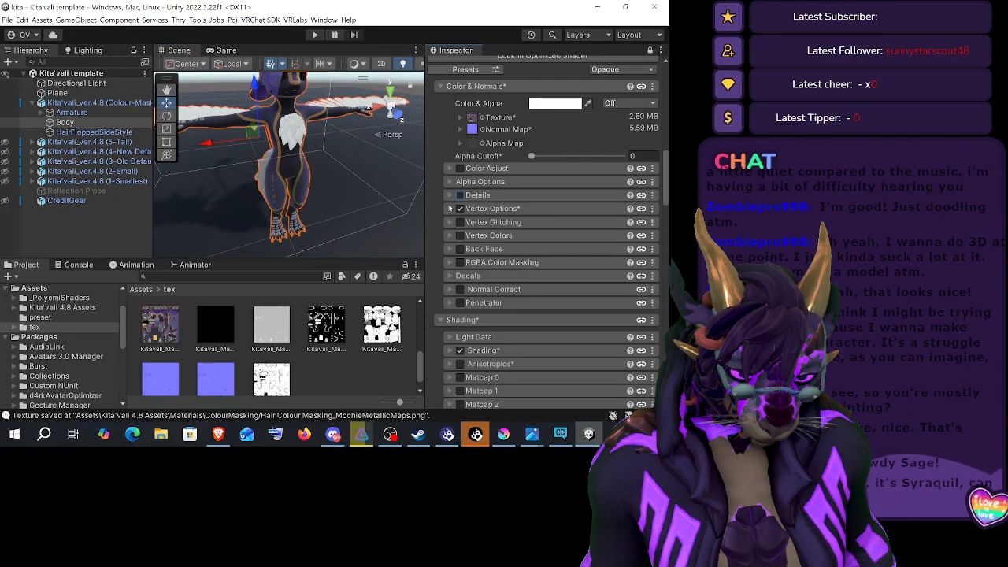
Step: Under Reflections & Specular > Packed Maps, assign a texture as the R Metallic map
{"action": "scroll", "coordinate": [450, 208], "scroll_direction": "down", "scroll_amount": 6}
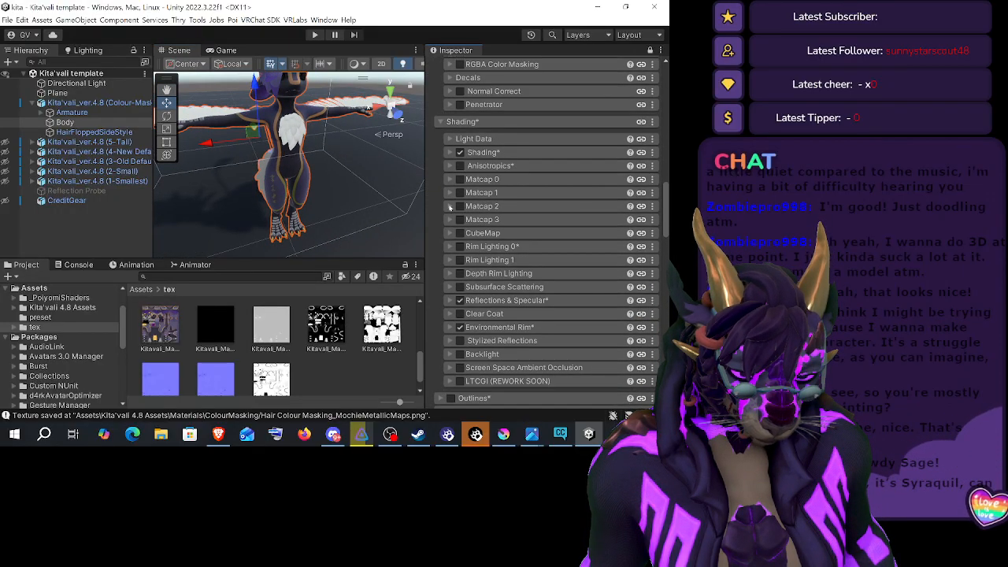
{"action": "left_click", "coordinate": [450, 152]}
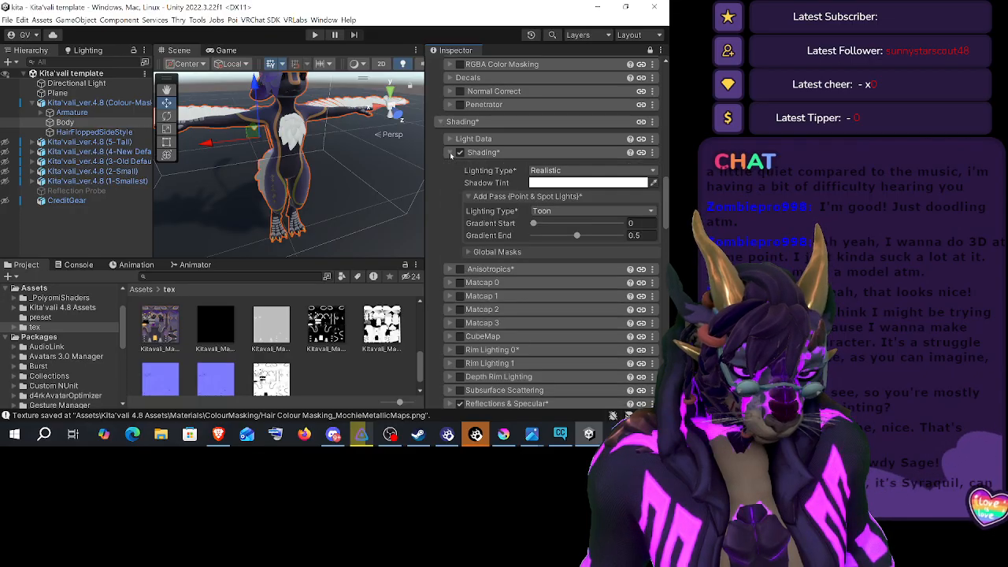
{"action": "left_click", "coordinate": [451, 153]}
{"action": "left_click", "coordinate": [451, 140]}
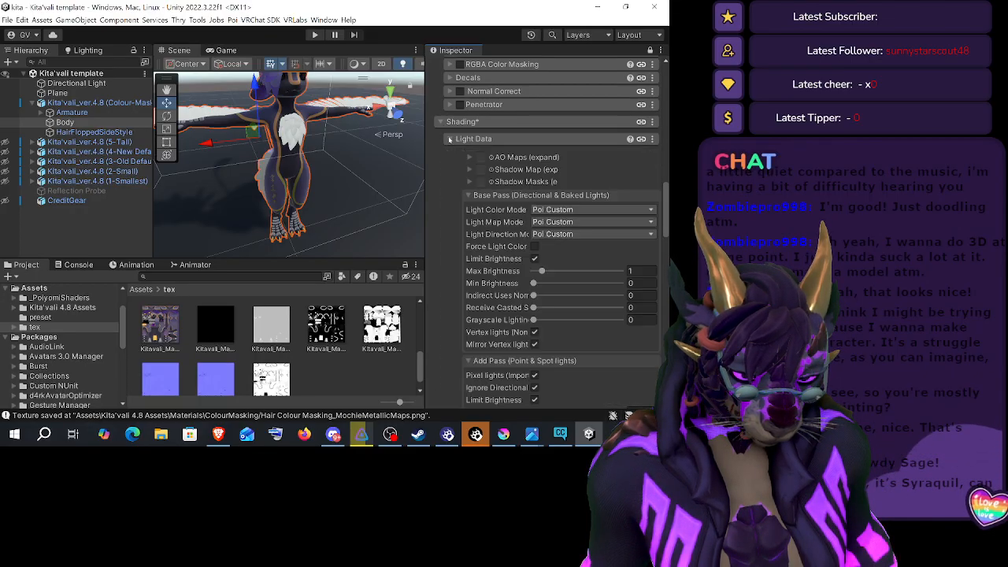
{"action": "left_click", "coordinate": [451, 139]}
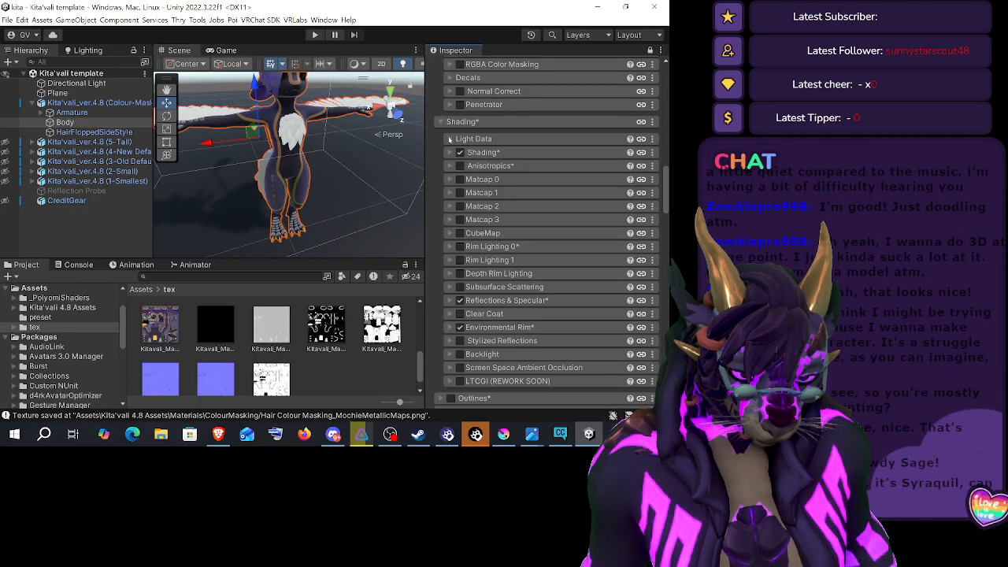
{"action": "left_click", "coordinate": [449, 300]}
{"action": "scroll", "coordinate": [449, 300], "scroll_direction": "down", "scroll_amount": 2}
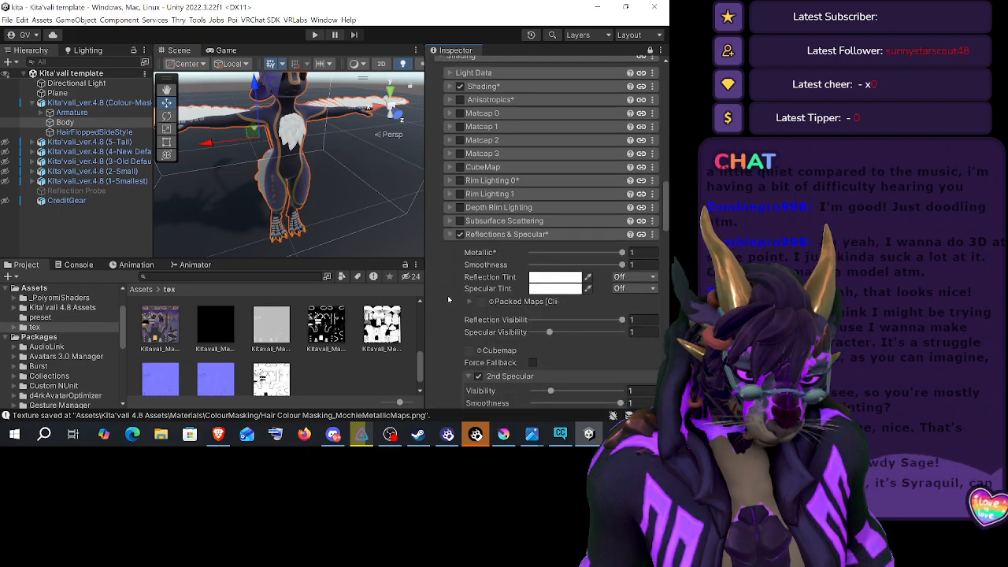
{"action": "scroll", "coordinate": [455, 275], "scroll_direction": "down", "scroll_amount": 4}
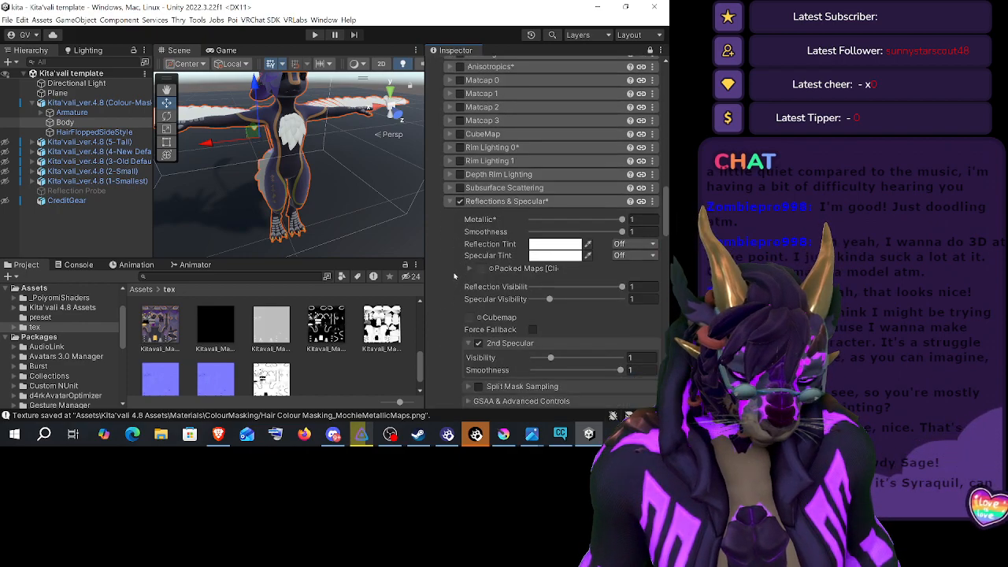
{"action": "left_click", "coordinate": [469, 169]}
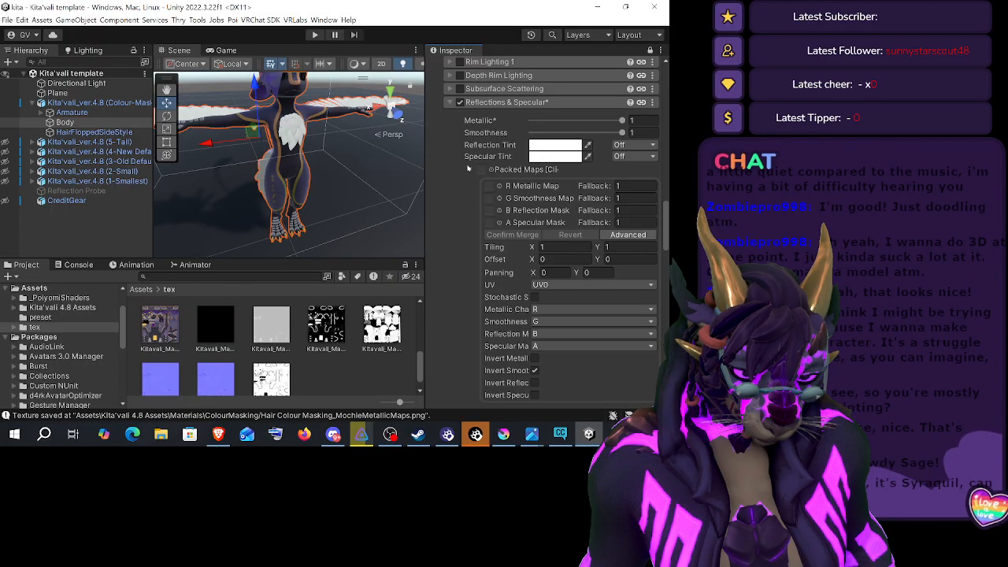
{"action": "left_click_drag", "start_coordinate": [323, 325], "coordinate": [489, 186]}
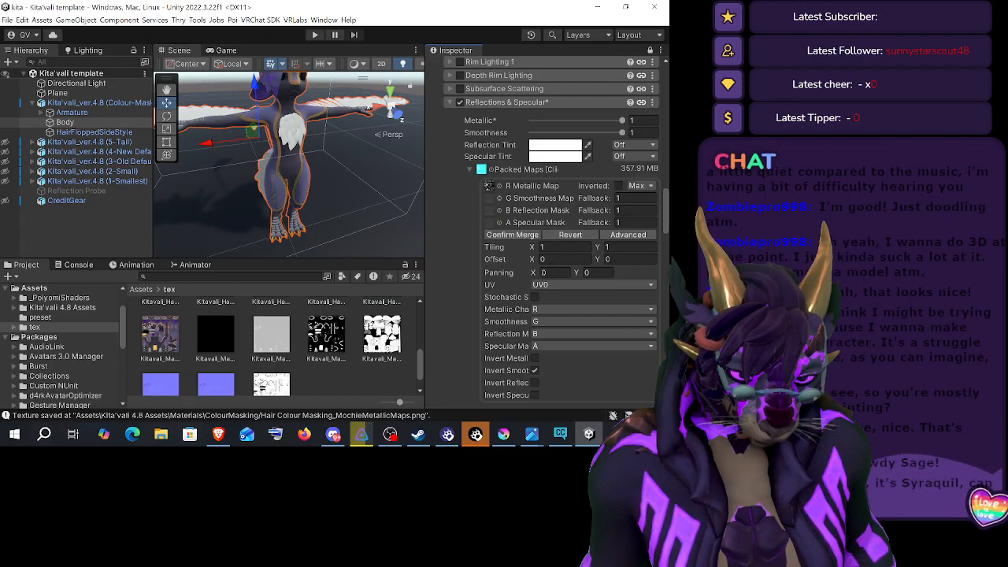
Step: Put Kitavali_Main_Roughness in G Smoothness and confirm the merge into one packed texture
{"action": "scroll", "coordinate": [297, 368], "scroll_direction": "down", "scroll_amount": 1}
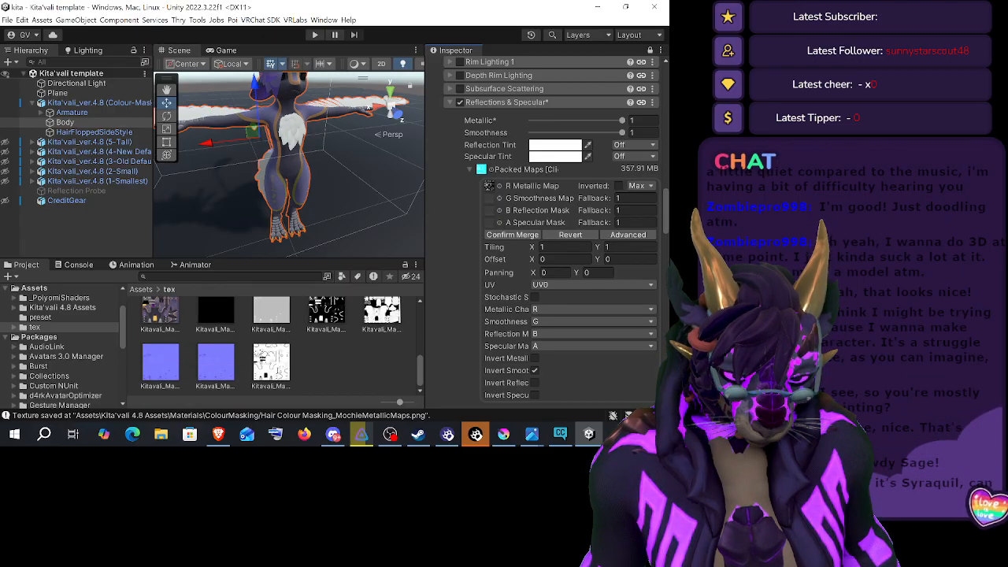
{"action": "left_click", "coordinate": [280, 369]}
{"action": "left_click_drag", "start_coordinate": [280, 369], "coordinate": [497, 203]}
{"action": "scroll", "coordinate": [502, 240], "scroll_direction": "down", "scroll_amount": 2}
{"action": "scroll", "coordinate": [502, 240], "scroll_direction": "up", "scroll_amount": 2}
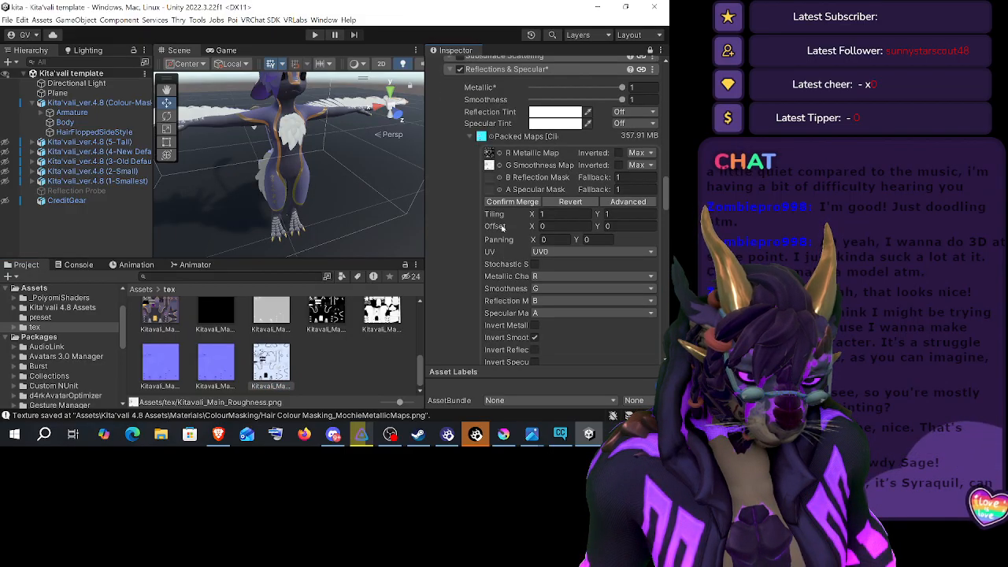
{"action": "left_click", "coordinate": [498, 235]}
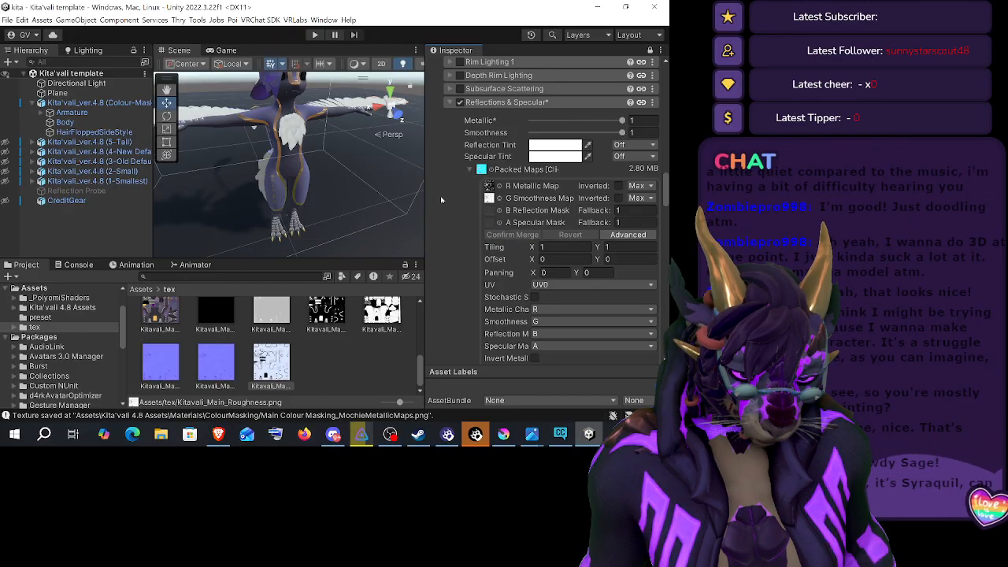
Step: Assign a texture as the AO map in Light Data
{"action": "scroll", "coordinate": [482, 181], "scroll_direction": "up", "scroll_amount": 5}
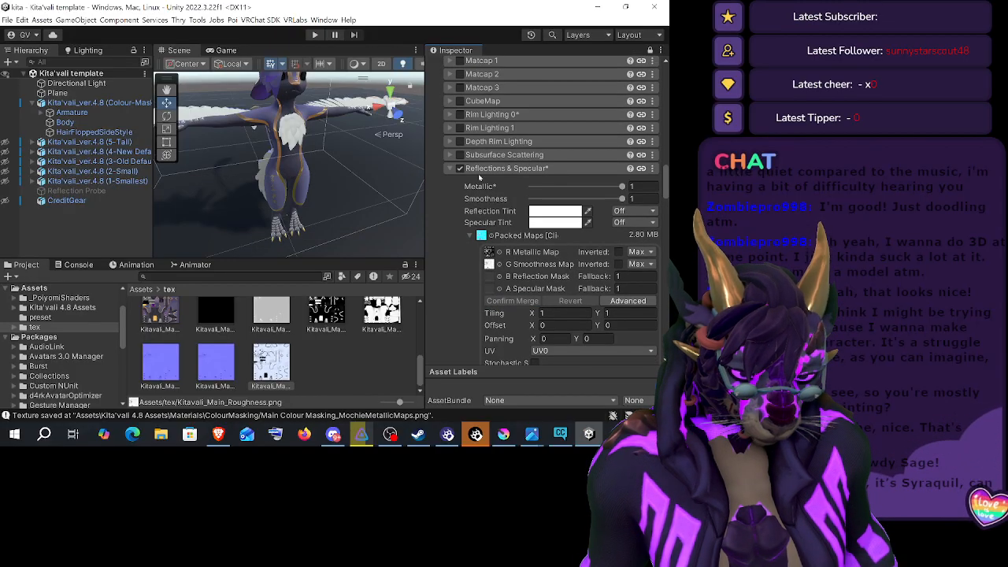
{"action": "scroll", "coordinate": [479, 206], "scroll_direction": "up", "scroll_amount": 10}
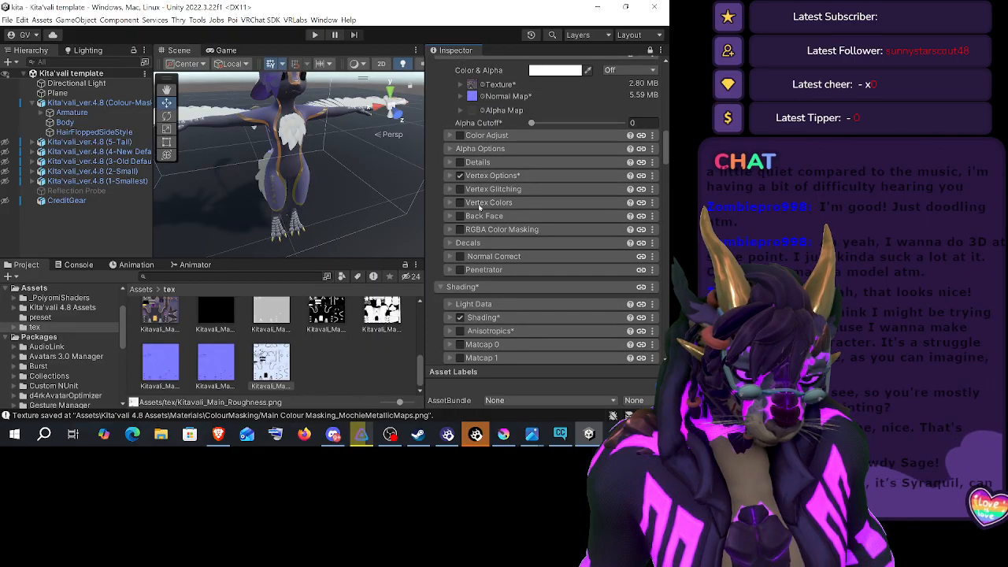
{"action": "scroll", "coordinate": [461, 244], "scroll_direction": "down", "scroll_amount": 4}
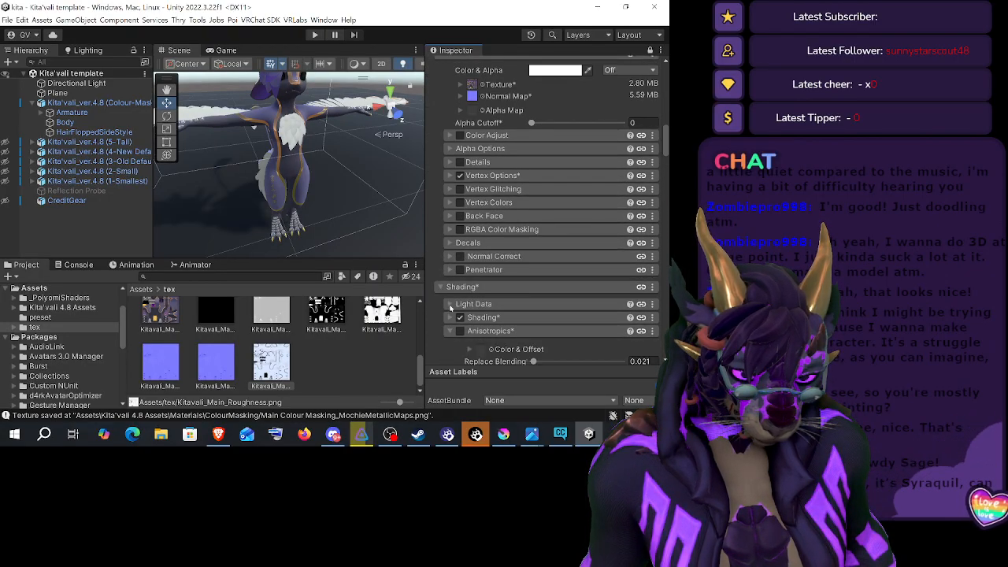
{"action": "left_click", "coordinate": [450, 304]}
{"action": "scroll", "coordinate": [450, 307], "scroll_direction": "down", "scroll_amount": 2}
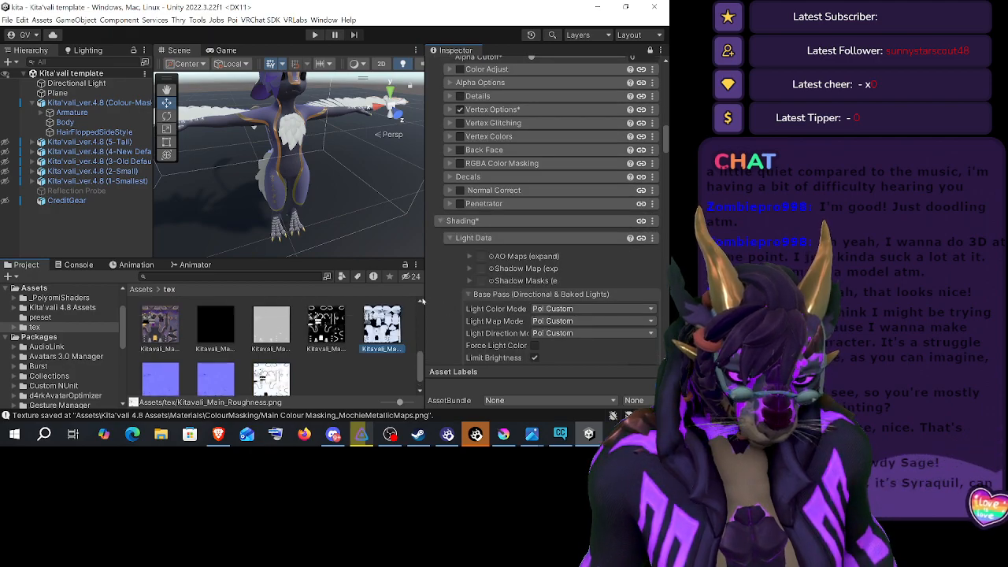
{"action": "left_click_drag", "start_coordinate": [482, 258], "coordinate": [482, 259]}
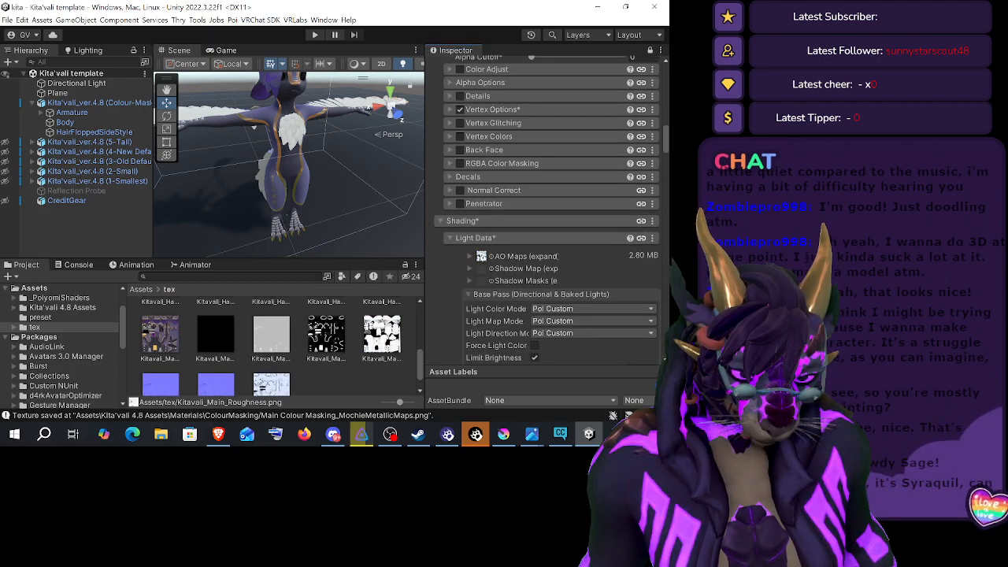
Step: Orbit the avatar to inspect the glossy chest fur, then fold away Reflections & Specular
{"action": "scroll", "coordinate": [310, 112], "scroll_direction": "up", "scroll_amount": 5}
{"action": "middle_click_drag", "start_coordinate": [311, 112], "coordinate": [309, 135]}
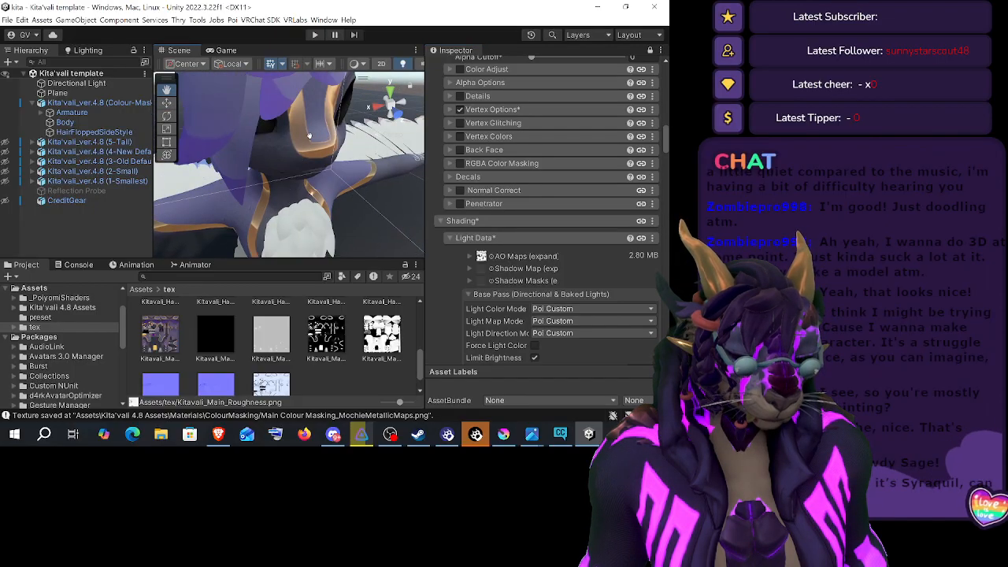
{"action": "middle_click_drag", "start_coordinate": [325, 179], "coordinate": [326, 126]}
{"action": "left_click_drag", "start_coordinate": [338, 165], "coordinate": [303, 159], "text": "alt"}
{"action": "scroll", "coordinate": [302, 158], "scroll_direction": "up", "scroll_amount": 7}
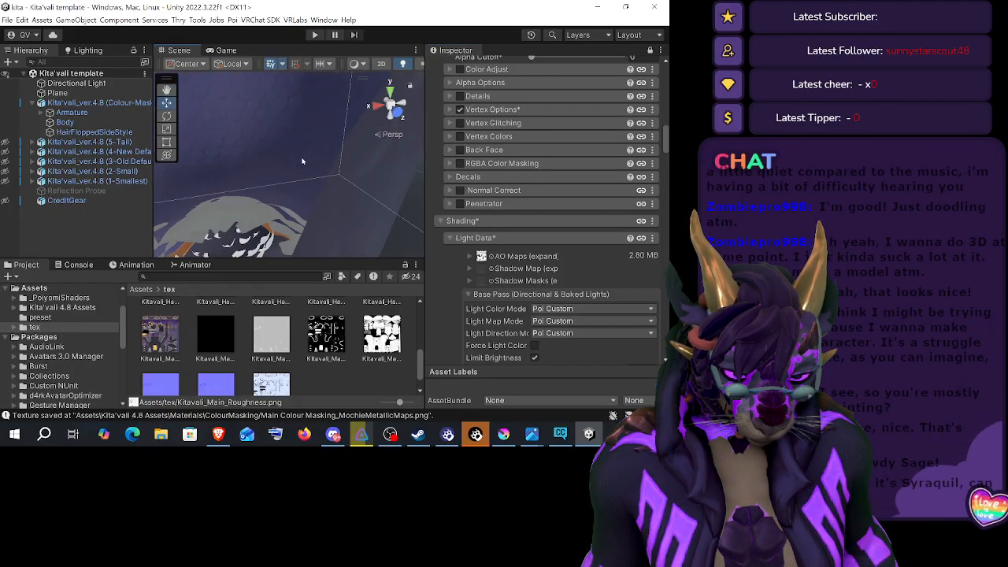
{"action": "scroll", "coordinate": [302, 160], "scroll_direction": "down", "scroll_amount": 8}
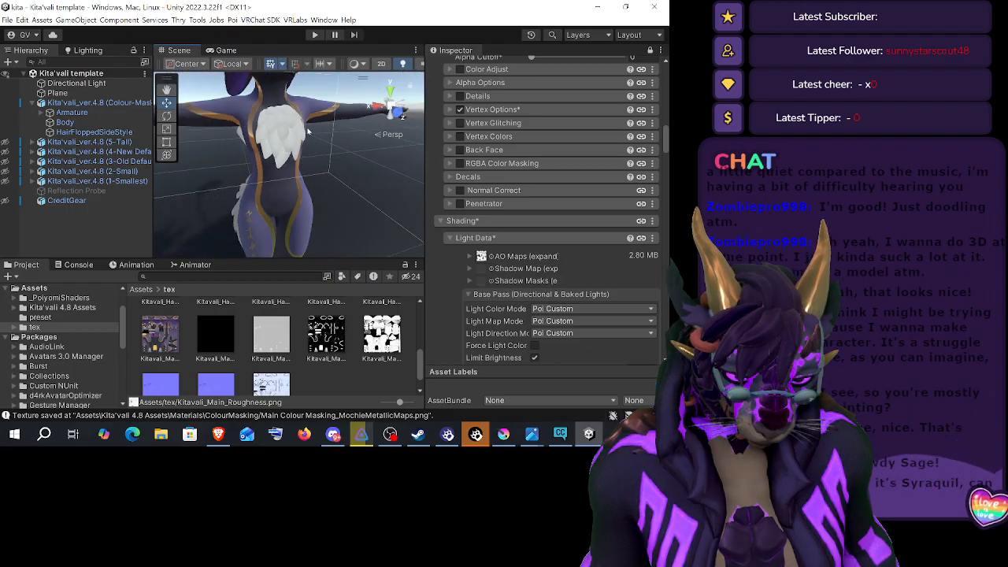
{"action": "scroll", "coordinate": [309, 132], "scroll_direction": "up", "scroll_amount": 6}
{"action": "middle_click_drag", "start_coordinate": [304, 95], "coordinate": [311, 144]}
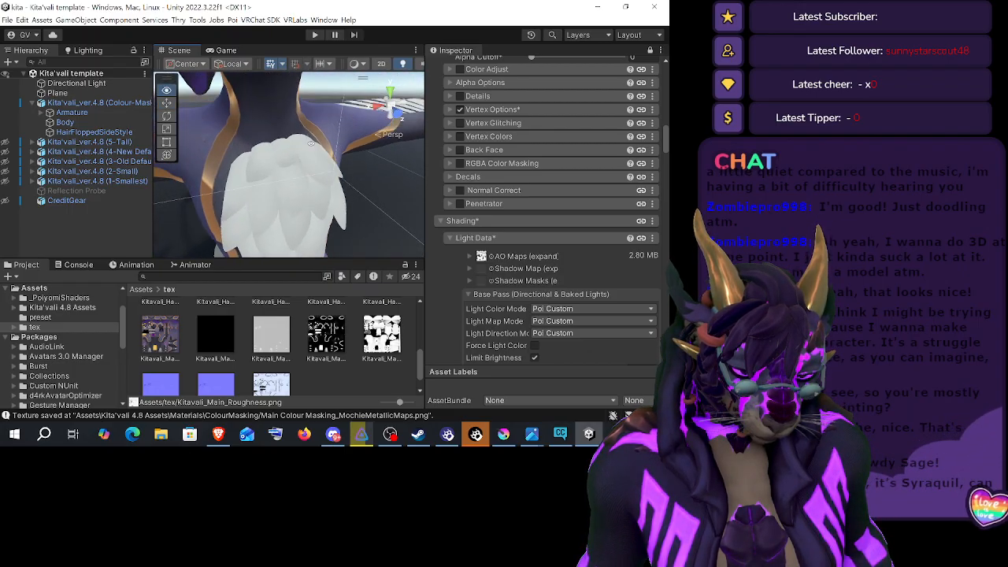
{"action": "scroll", "coordinate": [311, 144], "scroll_direction": "down", "scroll_amount": 4}
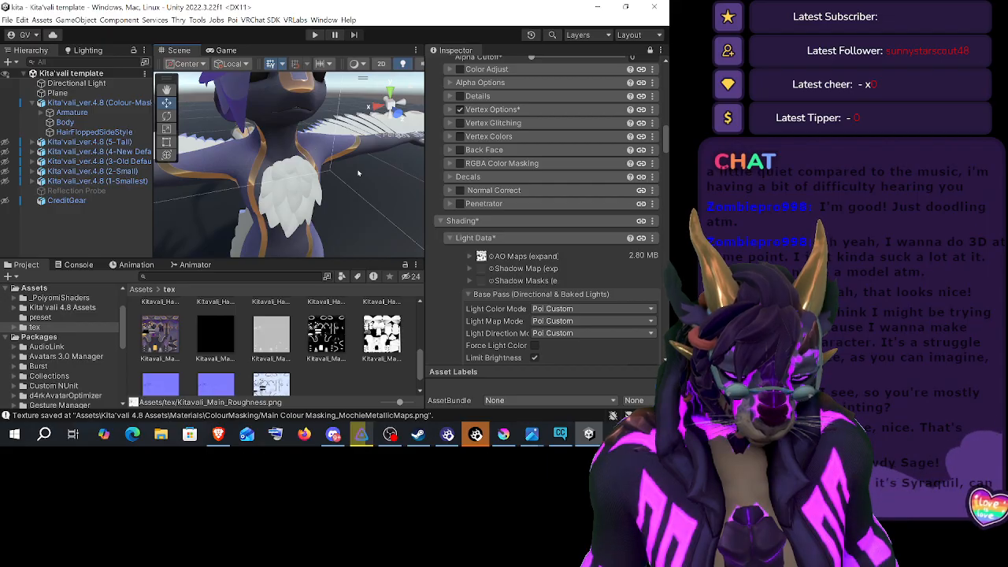
{"action": "scroll", "coordinate": [452, 223], "scroll_direction": "down", "scroll_amount": 10}
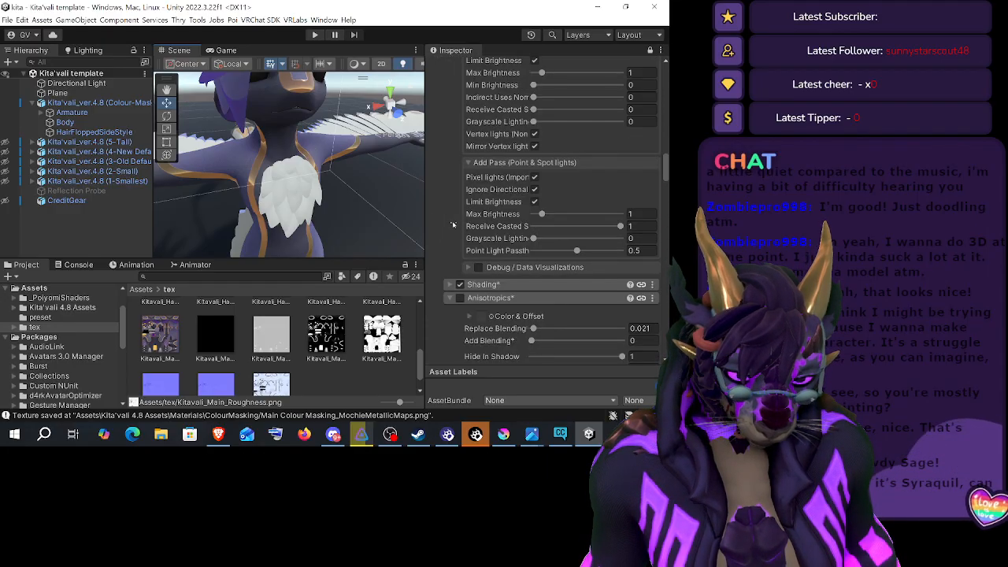
{"action": "scroll", "coordinate": [453, 224], "scroll_direction": "down", "scroll_amount": 3}
{"action": "scroll", "coordinate": [453, 224], "scroll_direction": "down", "scroll_amount": 13}
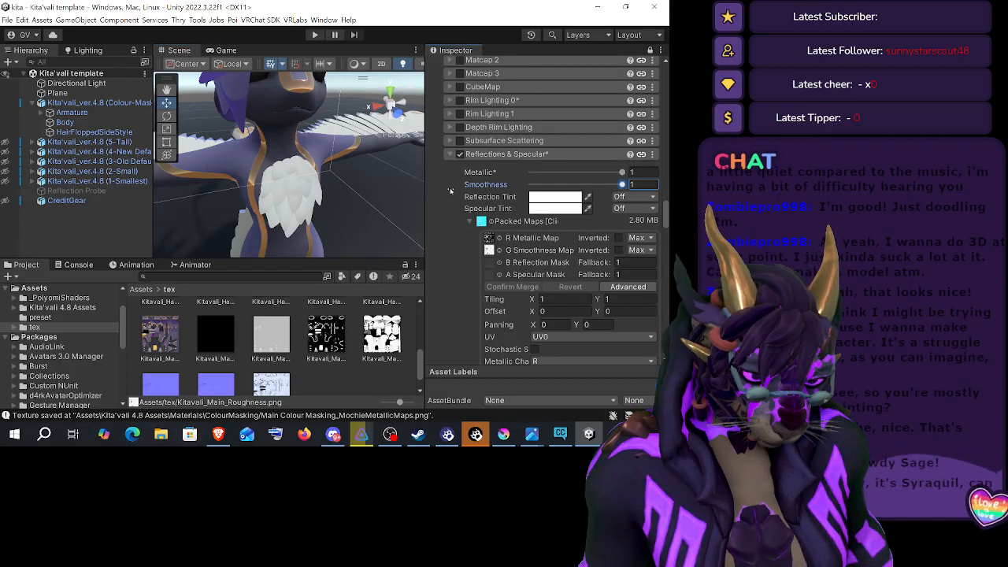
{"action": "left_click", "coordinate": [450, 154]}
{"action": "scroll", "coordinate": [453, 185], "scroll_direction": "down", "scroll_amount": 6}
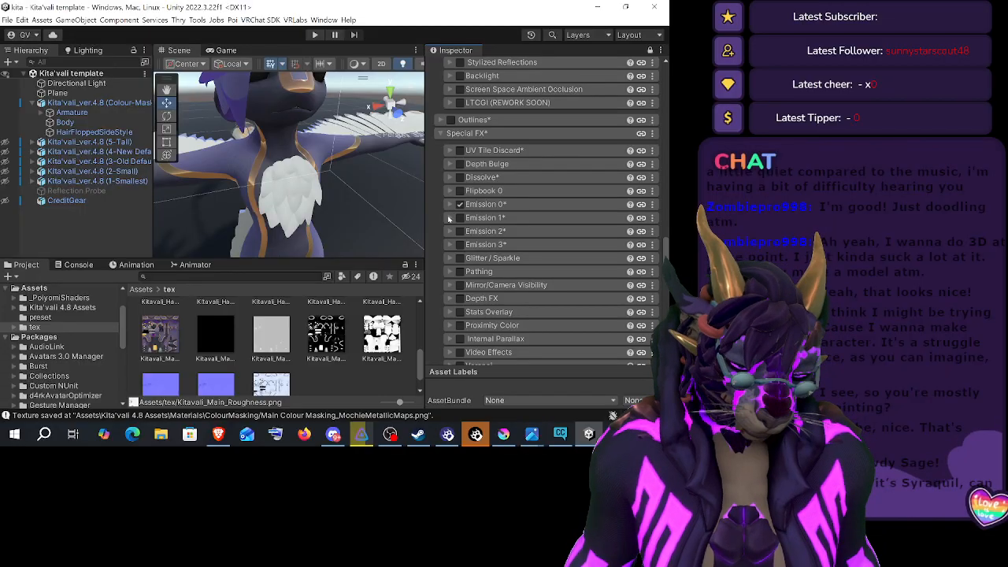
Step: Turn off Emission 1's light-based emission and set its scroll direction Y to 10
{"action": "left_click", "coordinate": [452, 218]}
{"action": "scroll", "coordinate": [457, 224], "scroll_direction": "down", "scroll_amount": 4}
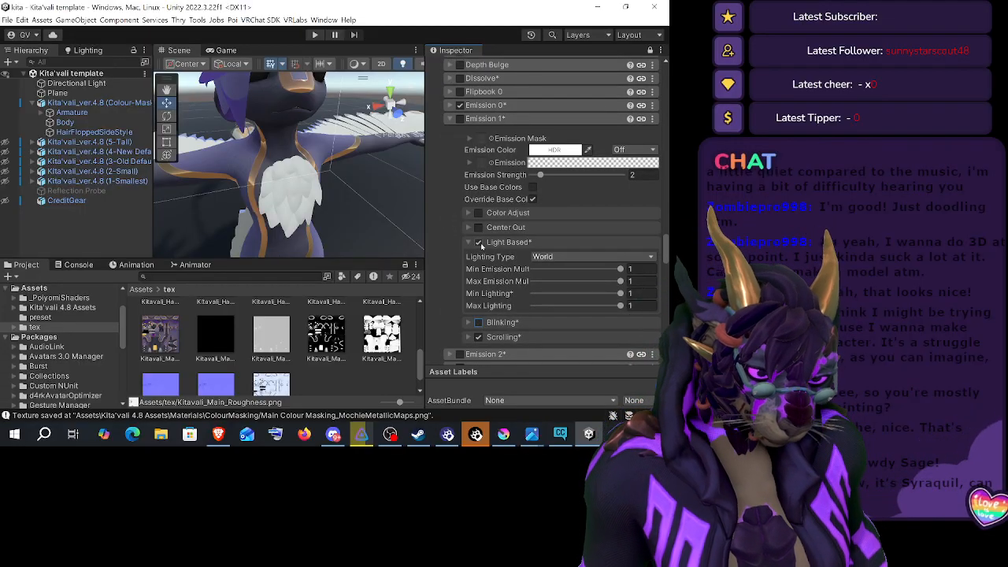
{"action": "left_click", "coordinate": [479, 242]}
{"action": "left_click", "coordinate": [469, 271]}
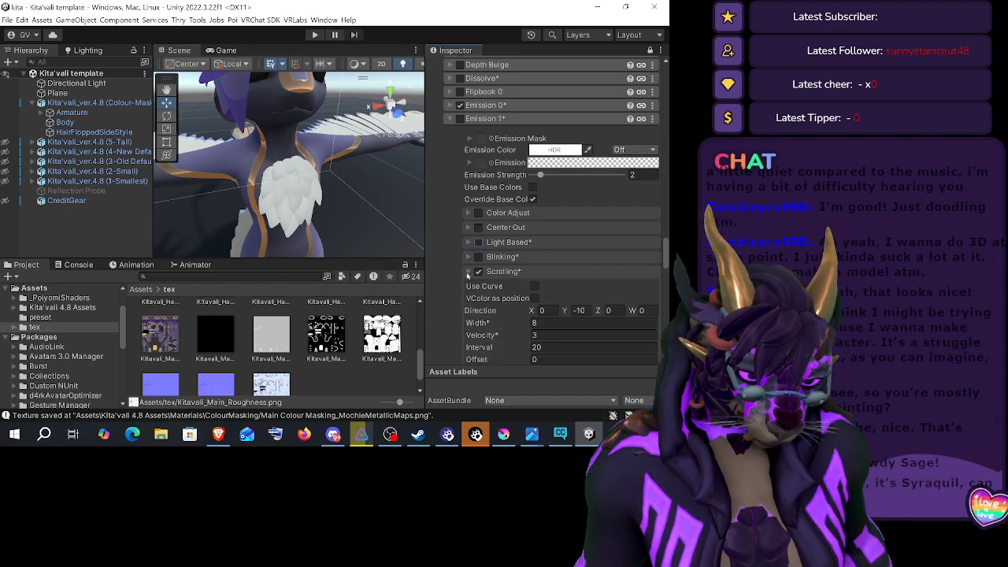
{"action": "left_click", "coordinate": [583, 310]}
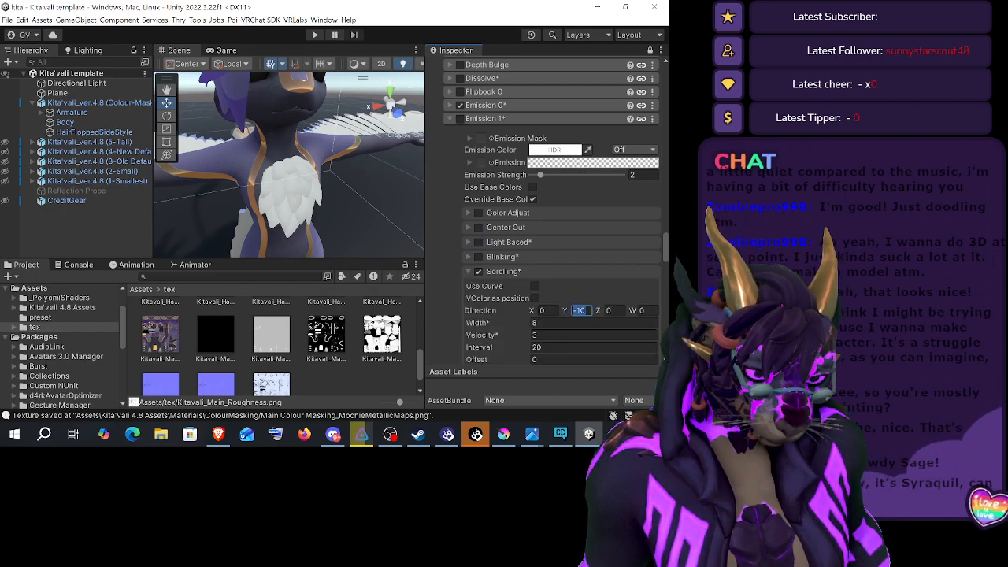
{"action": "left_click", "coordinate": [577, 310]}
{"action": "key", "text": "BackSpace"}
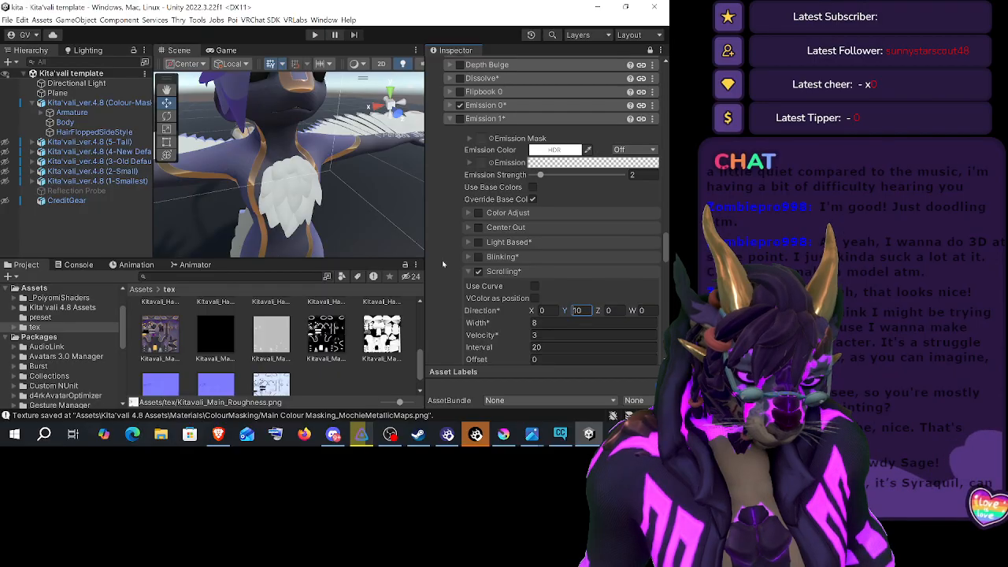
Step: Assign the texture from emissives folder 2 as Emission 1's emission map
{"action": "scroll", "coordinate": [368, 210], "scroll_direction": "down", "scroll_amount": 5}
{"action": "middle_click_drag", "start_coordinate": [348, 221], "coordinate": [339, 205]}
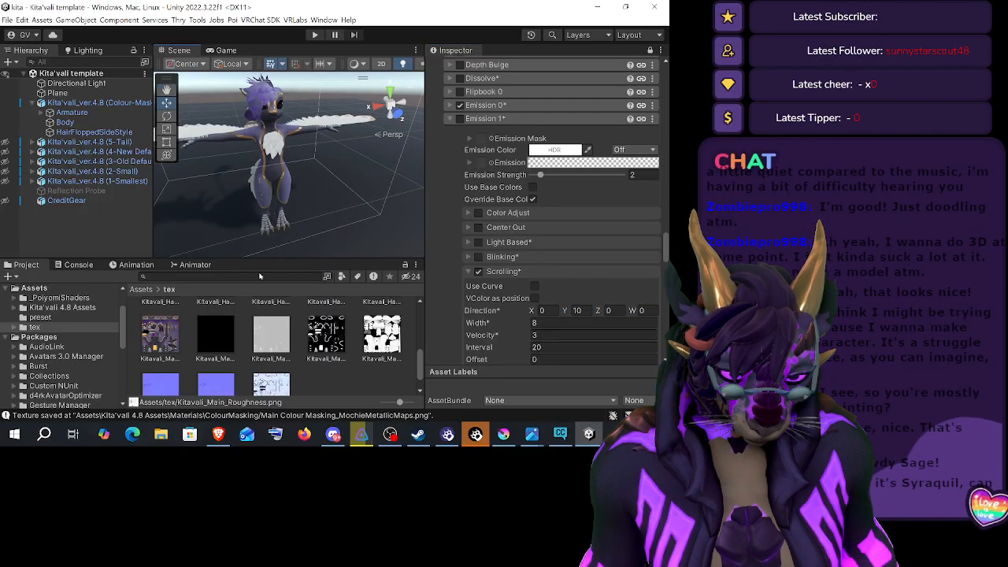
{"action": "scroll", "coordinate": [219, 321], "scroll_direction": "up", "scroll_amount": 3}
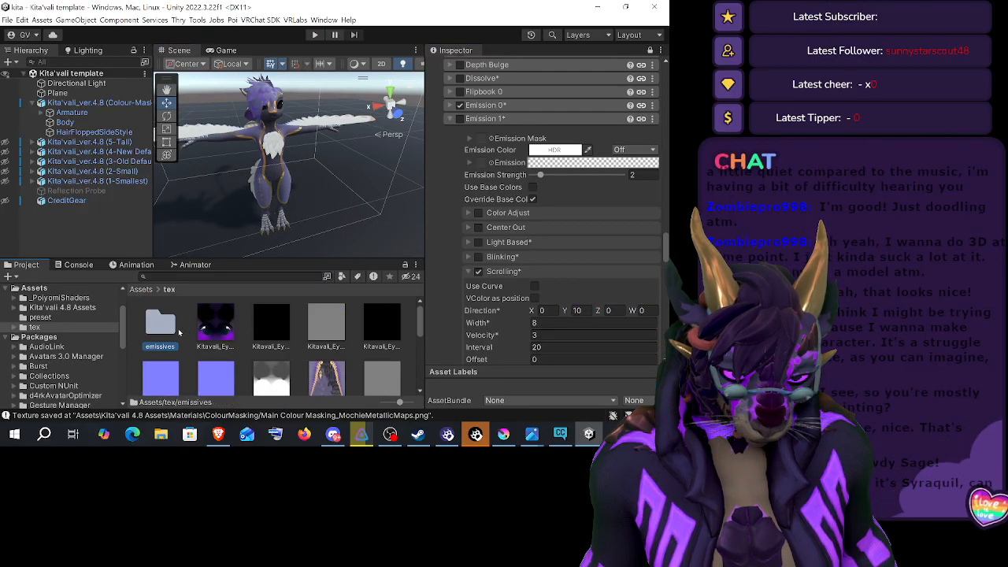
{"action": "double_click", "coordinate": [180, 329]}
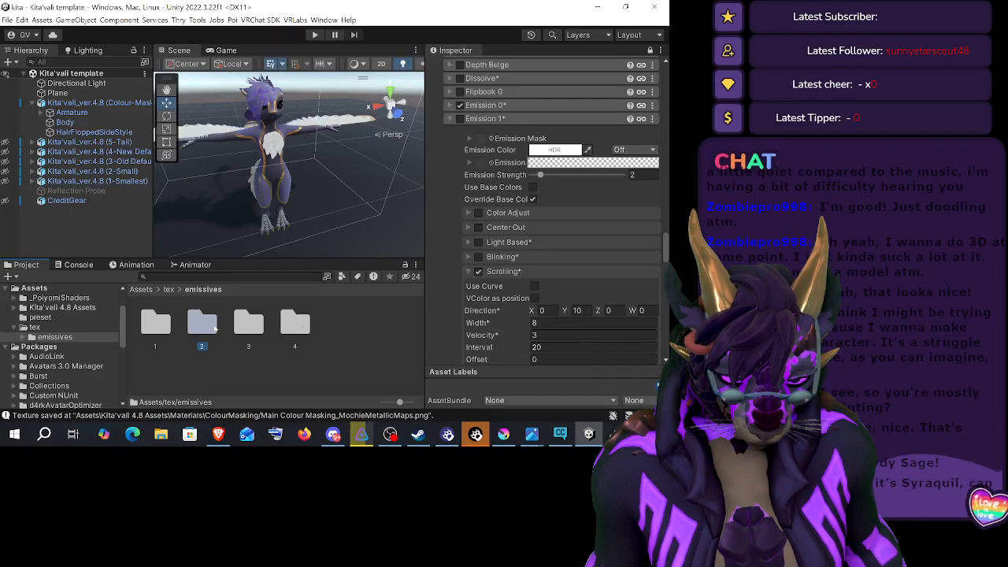
{"action": "double_click", "coordinate": [204, 323]}
{"action": "left_click", "coordinate": [170, 327]}
{"action": "left_click_drag", "start_coordinate": [173, 327], "coordinate": [490, 165]}
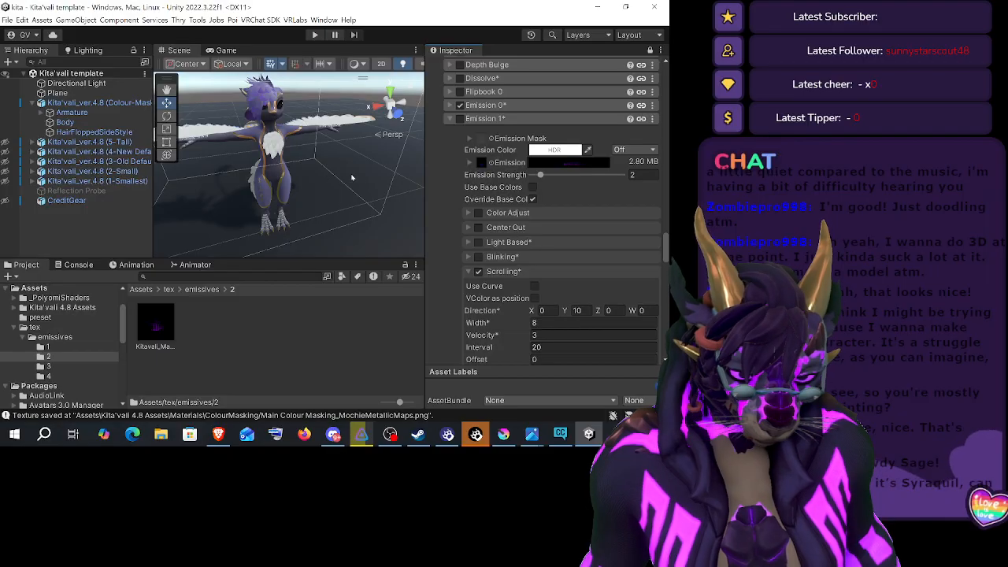
Step: Turn on the Emission 1 layer
{"action": "scroll", "coordinate": [336, 179], "scroll_direction": "up", "scroll_amount": 5}
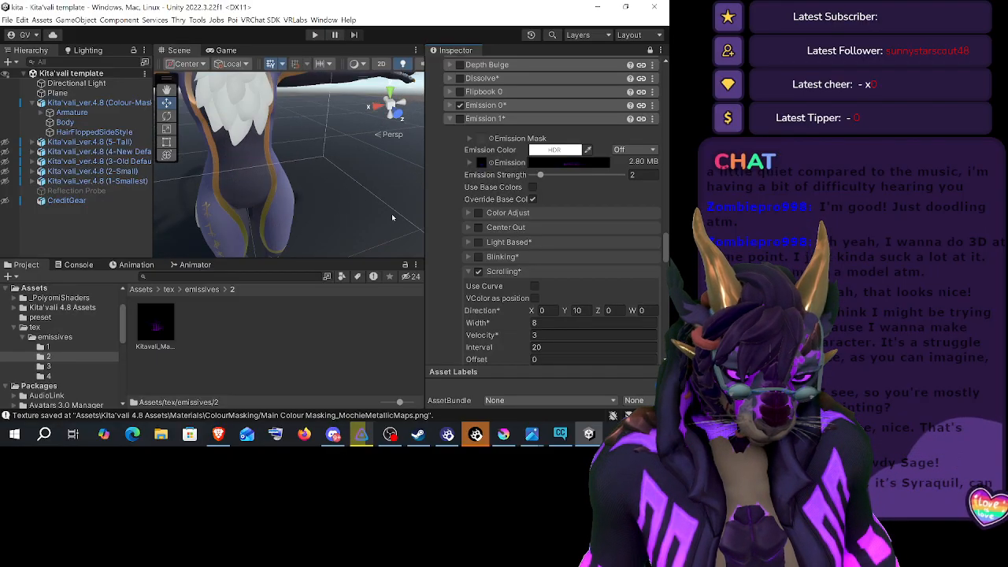
{"action": "left_click", "coordinate": [583, 323]}
{"action": "left_click", "coordinate": [583, 323]}
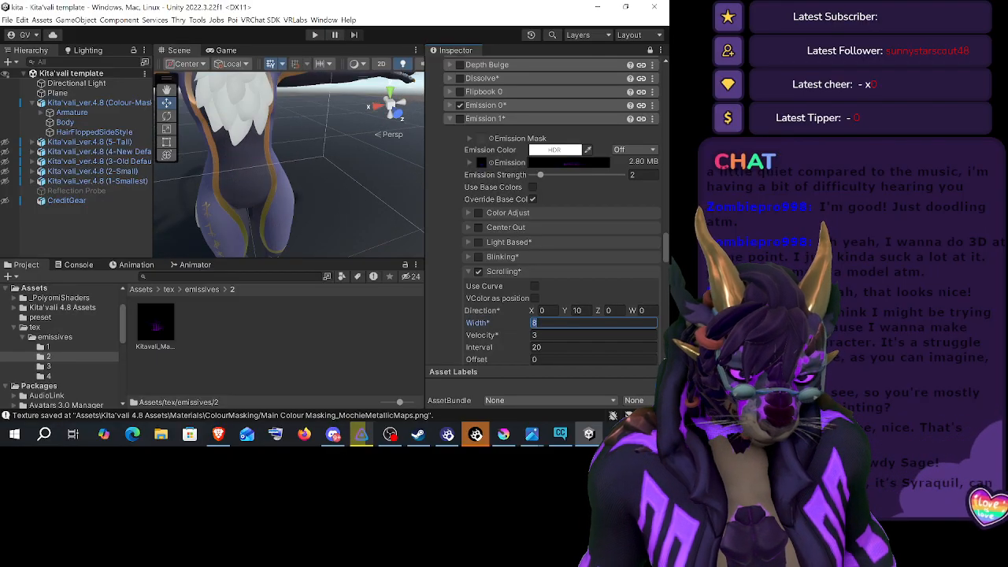
{"action": "left_click", "coordinate": [583, 335]}
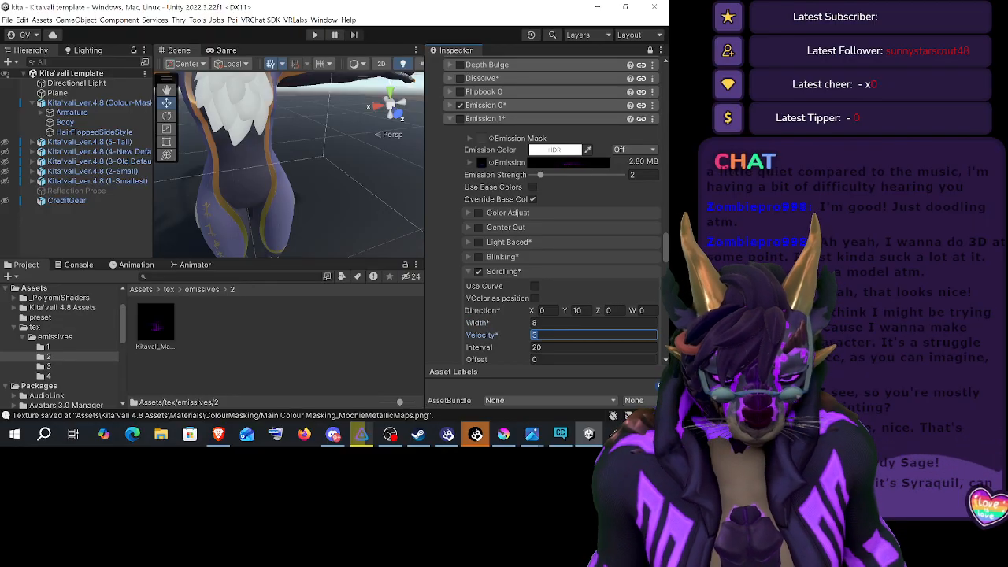
{"action": "left_click", "coordinate": [556, 323]}
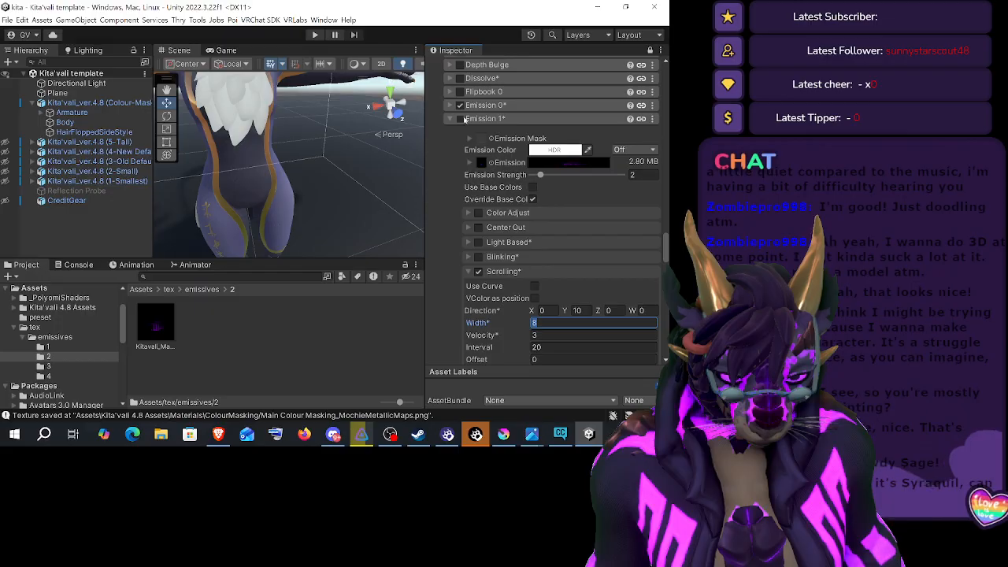
{"action": "left_click", "coordinate": [461, 119]}
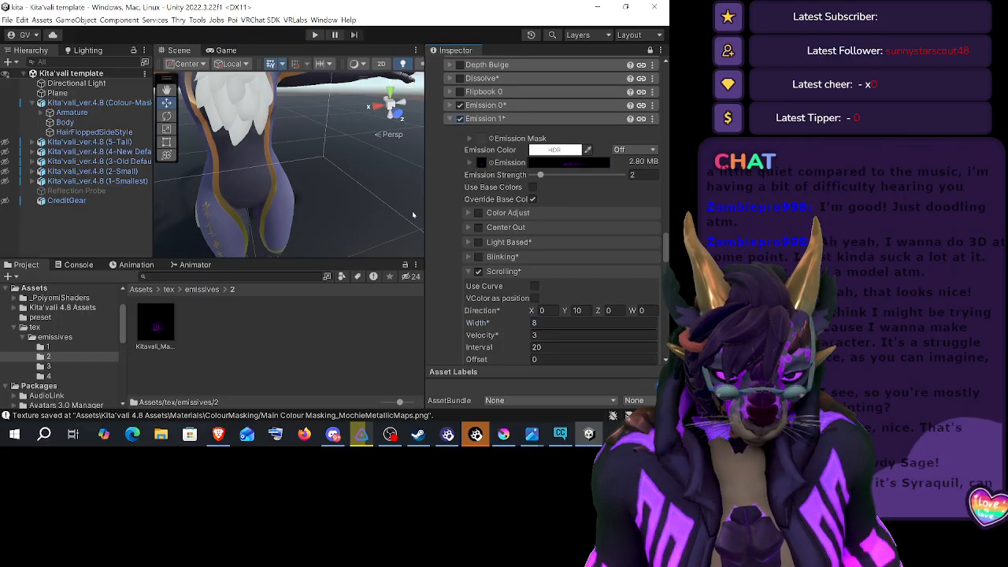
Step: Set Emission 1's scrolling velocity to 6 and interval to 10
{"action": "left_click", "coordinate": [545, 337]}
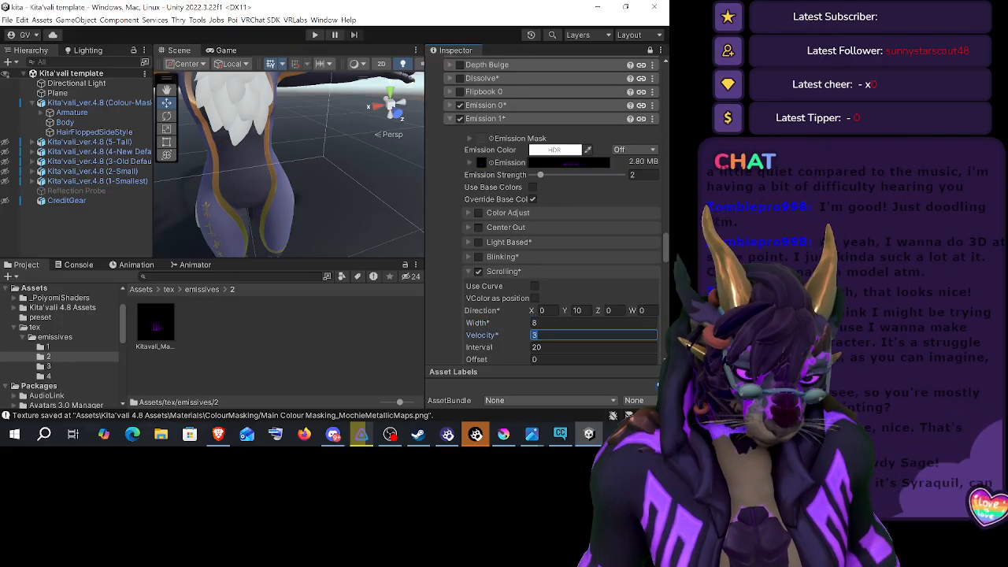
{"action": "type", "text": "67"}
{"action": "key", "text": "ctrl+a"}
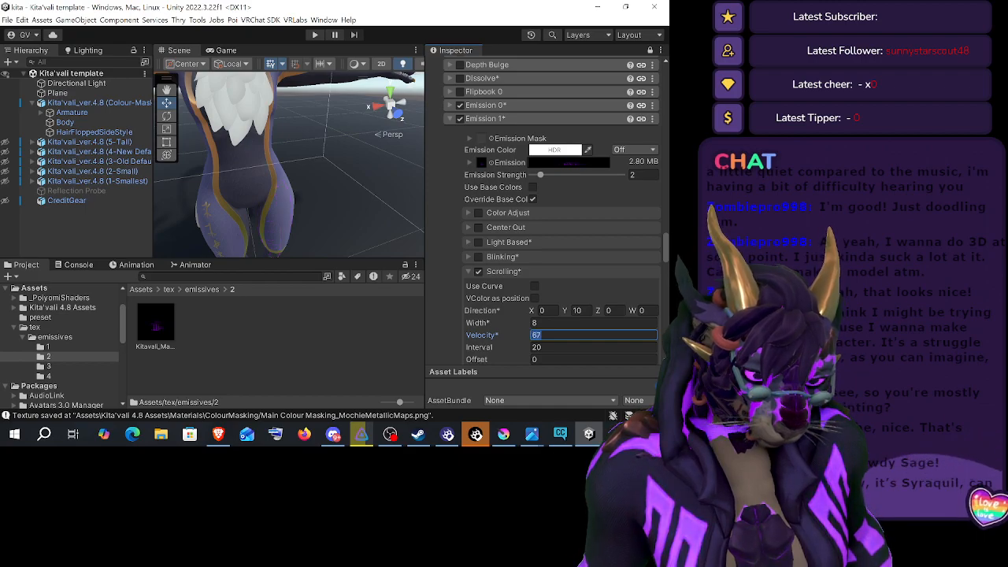
{"action": "key", "text": "BackSpace"}
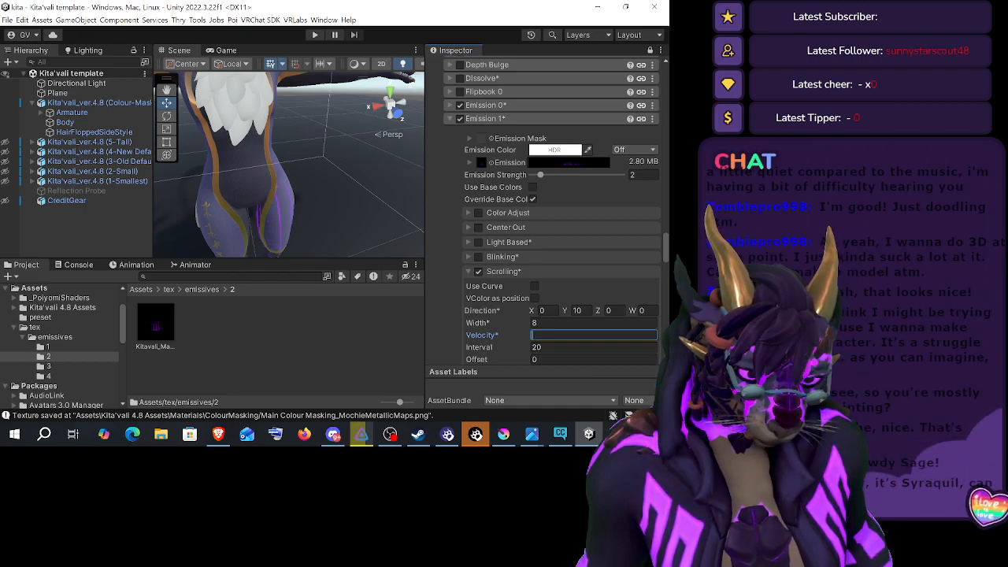
{"action": "type", "text": "6"}
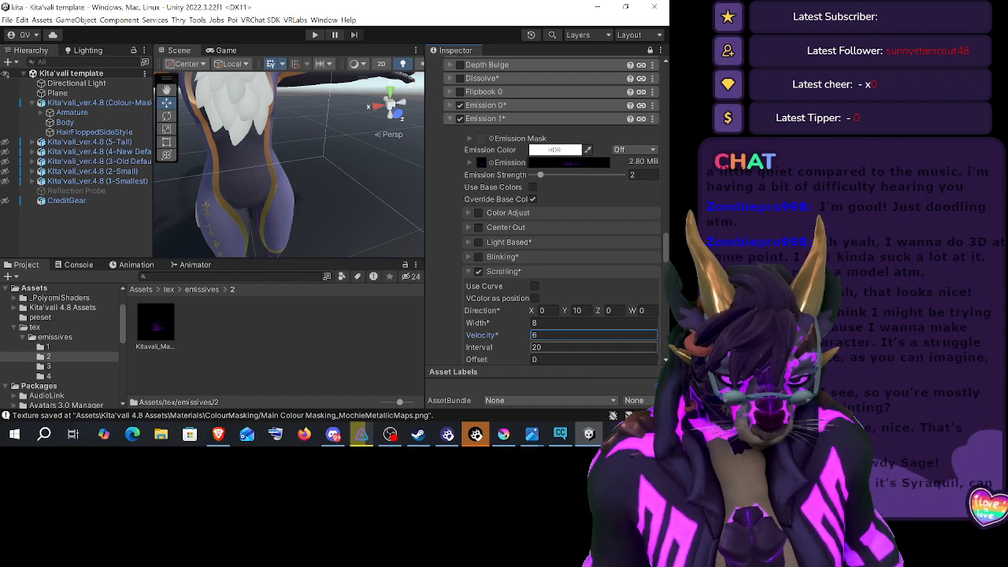
{"action": "left_click", "coordinate": [583, 347]}
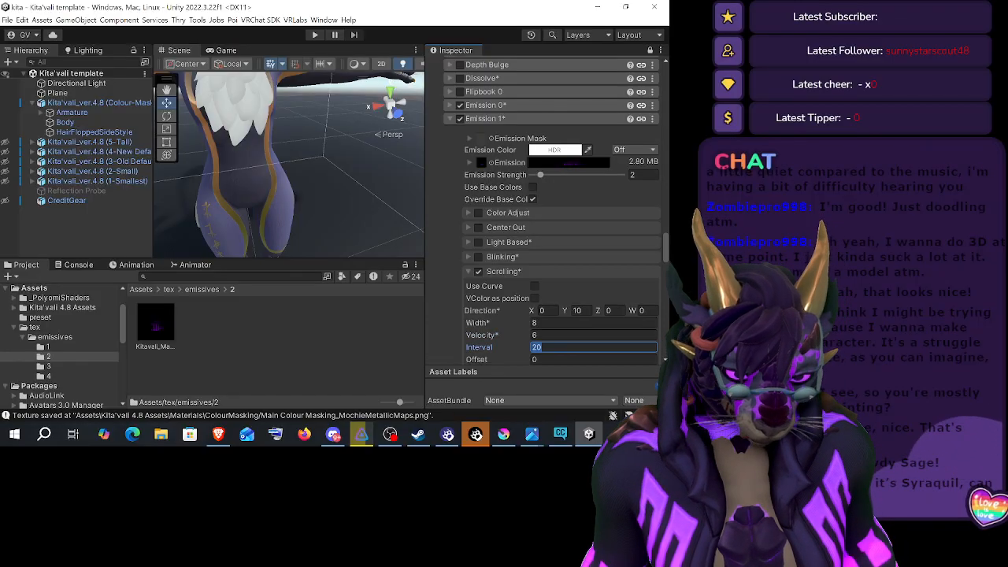
{"action": "type", "text": "10"}
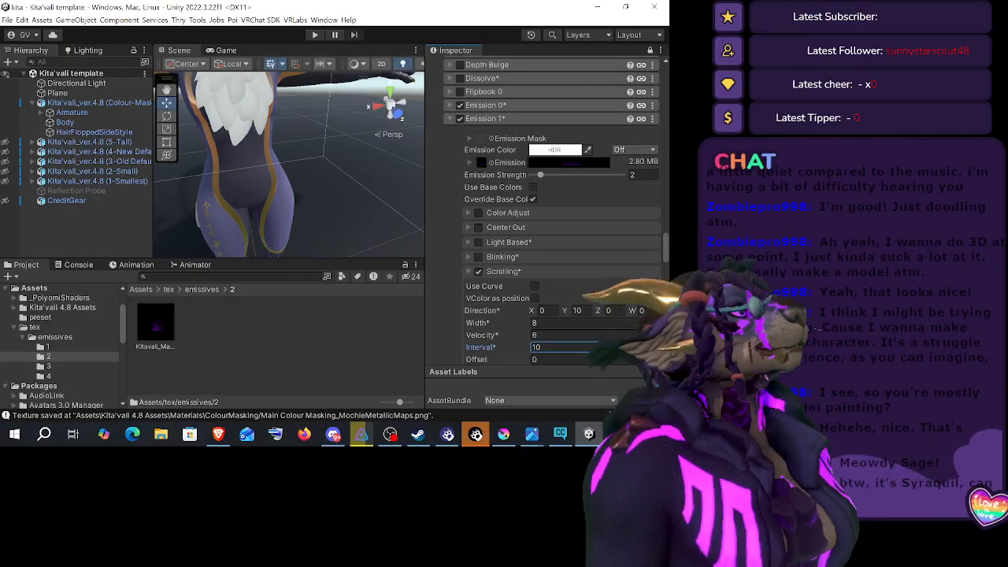
Step: Change the scroll interval, then preview the scrolling emission in Play mode
{"action": "left_click", "coordinate": [499, 347]}
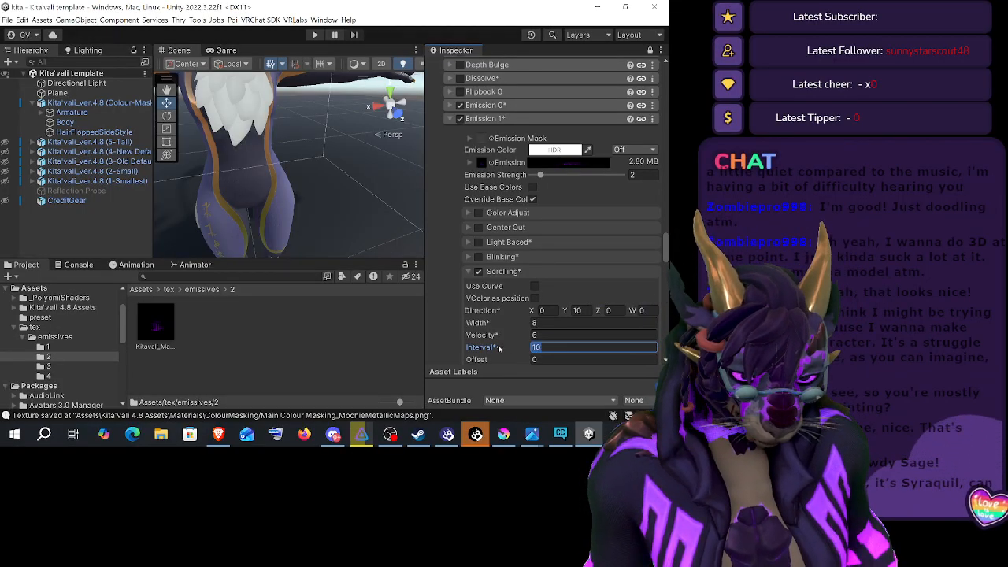
{"action": "type", "text": "8"}
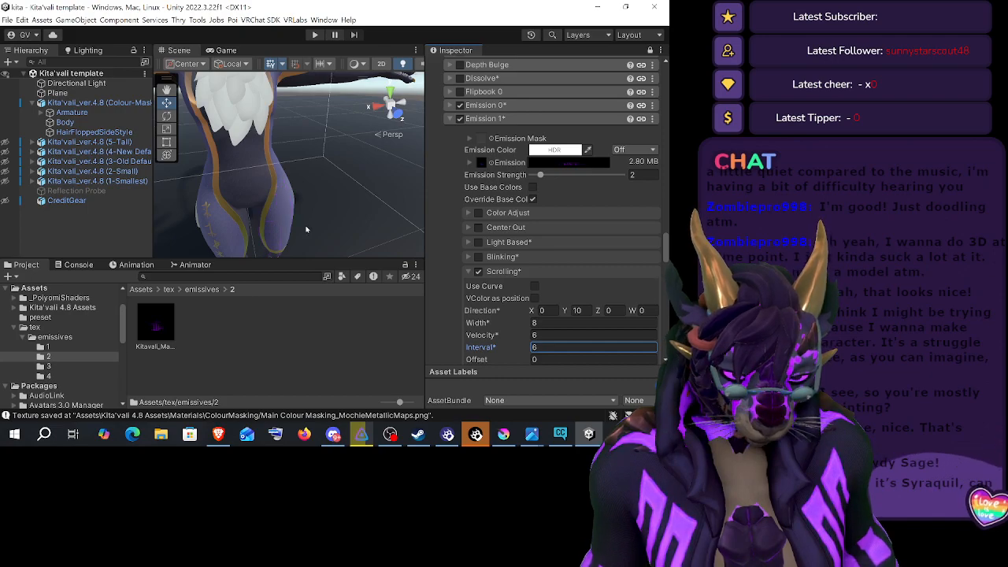
{"action": "left_click", "coordinate": [313, 35]}
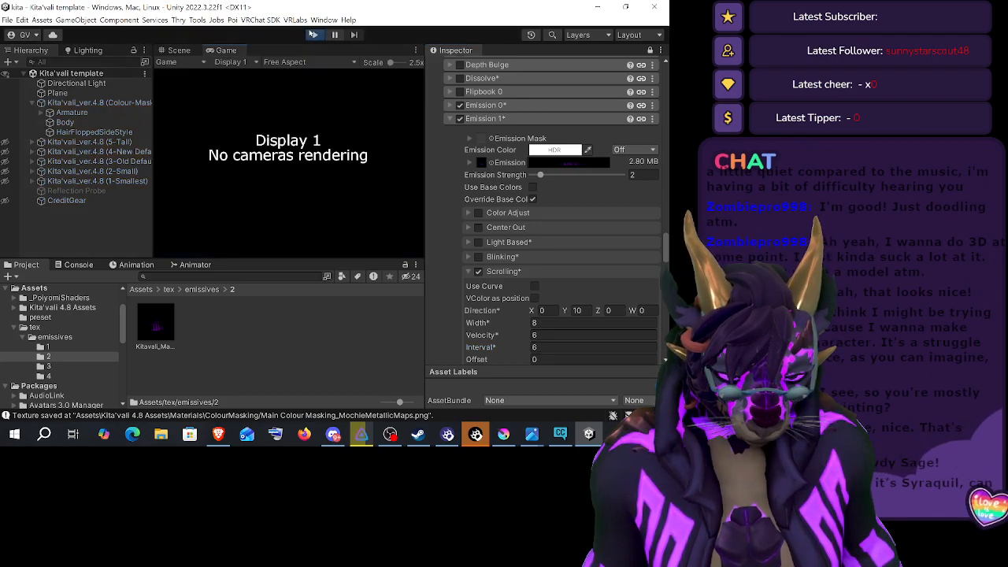
{"action": "left_click", "coordinate": [178, 48]}
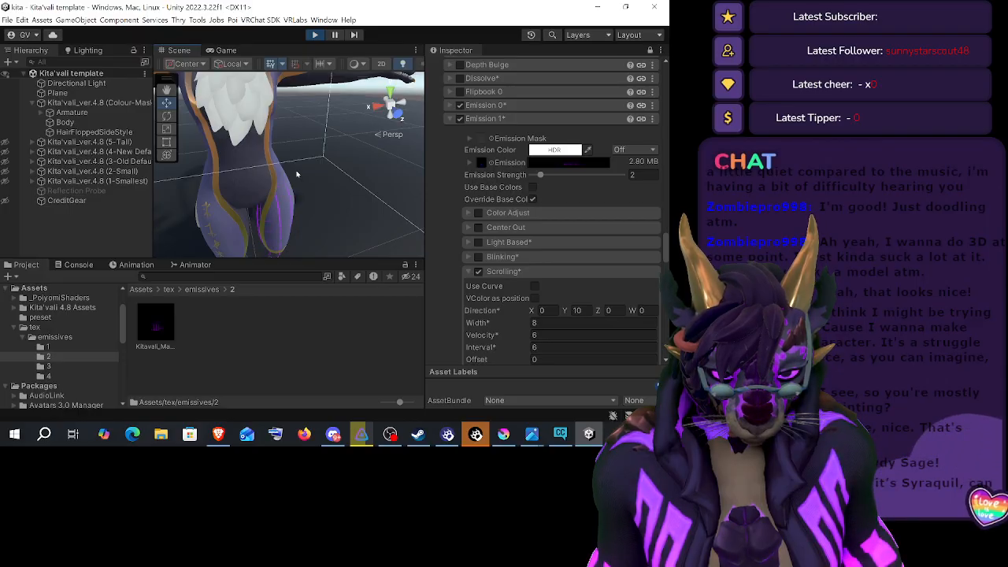
Step: Narrow the Emission 1 scrolling width to 4
{"action": "left_click", "coordinate": [551, 323]}
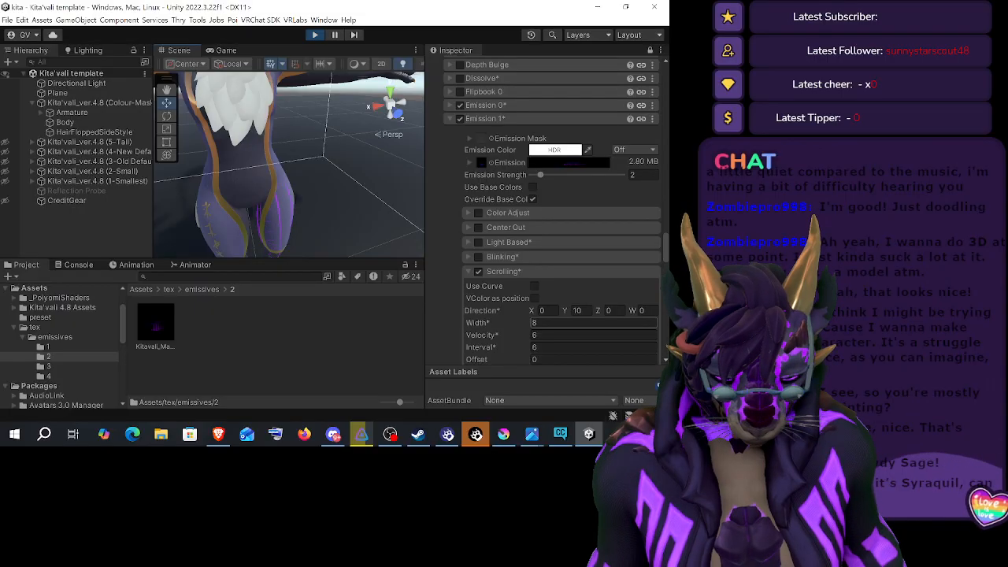
{"action": "left_click", "coordinate": [545, 324]}
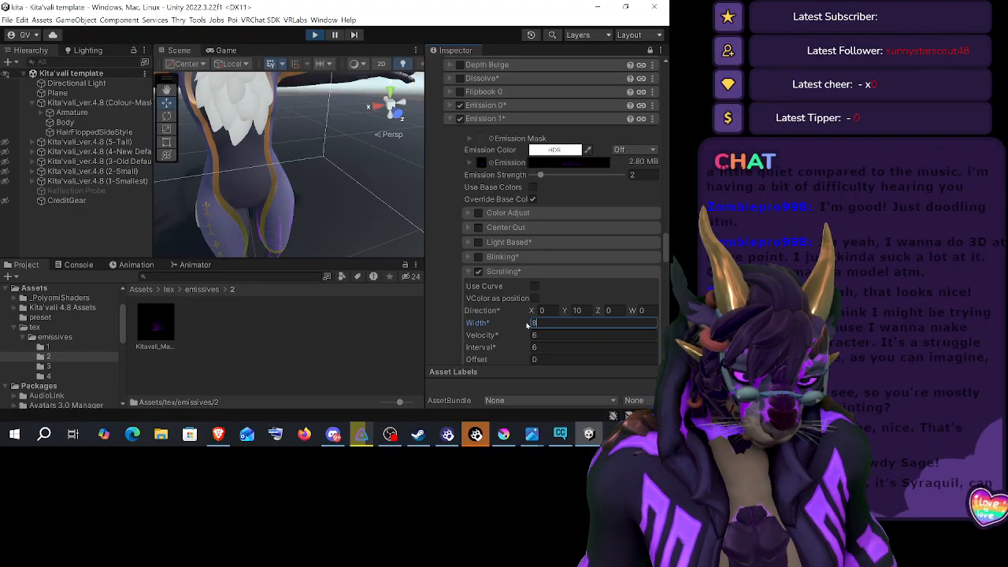
{"action": "type", "text": "4"}
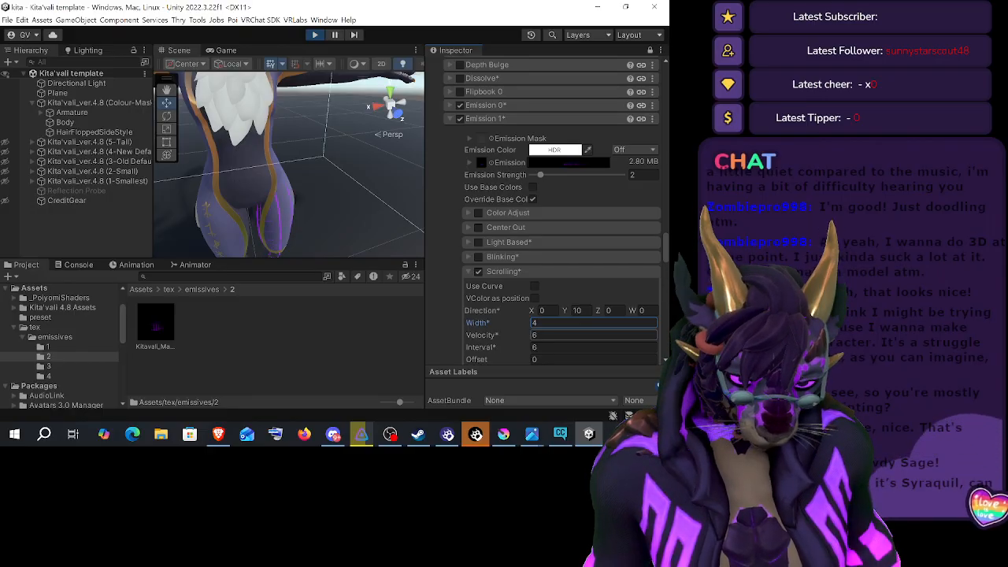
{"action": "left_click", "coordinate": [551, 347]}
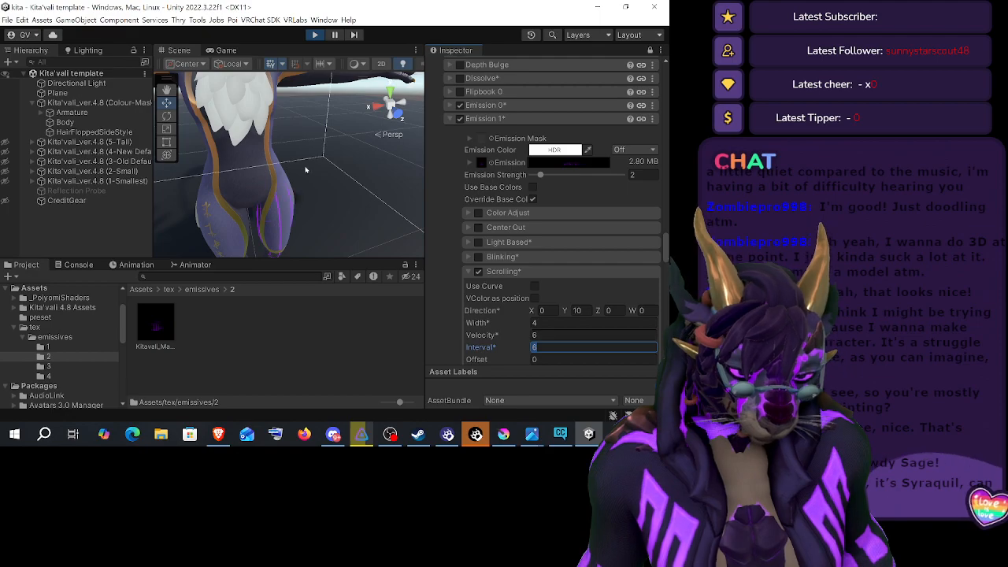
{"action": "scroll", "coordinate": [306, 168], "scroll_direction": "down", "scroll_amount": 3}
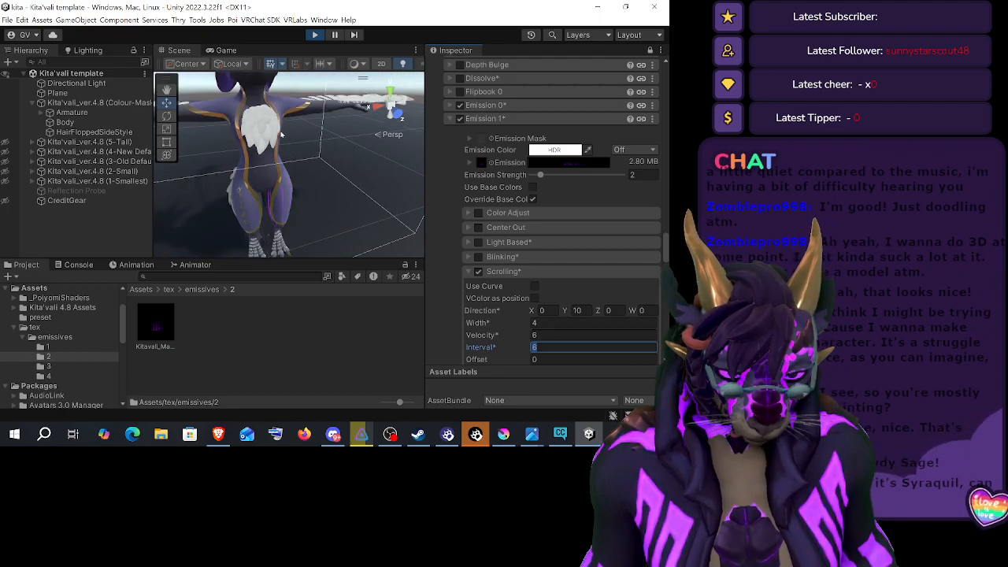
{"action": "left_click", "coordinate": [652, 119]}
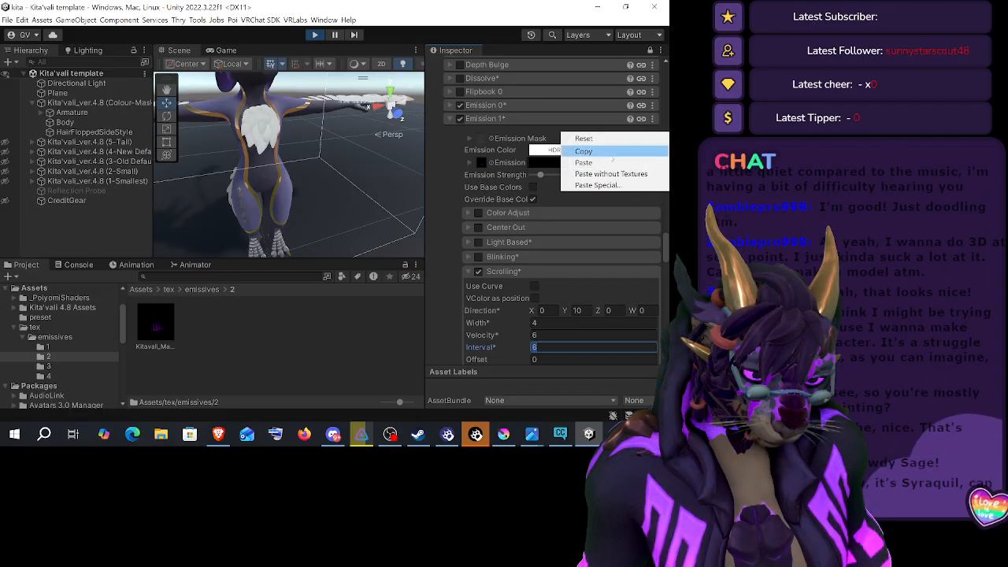
Step: Copy Emission 1's settings and paste them into Emission 2 without textures
{"action": "left_click", "coordinate": [613, 153]}
{"action": "left_click", "coordinate": [448, 119]}
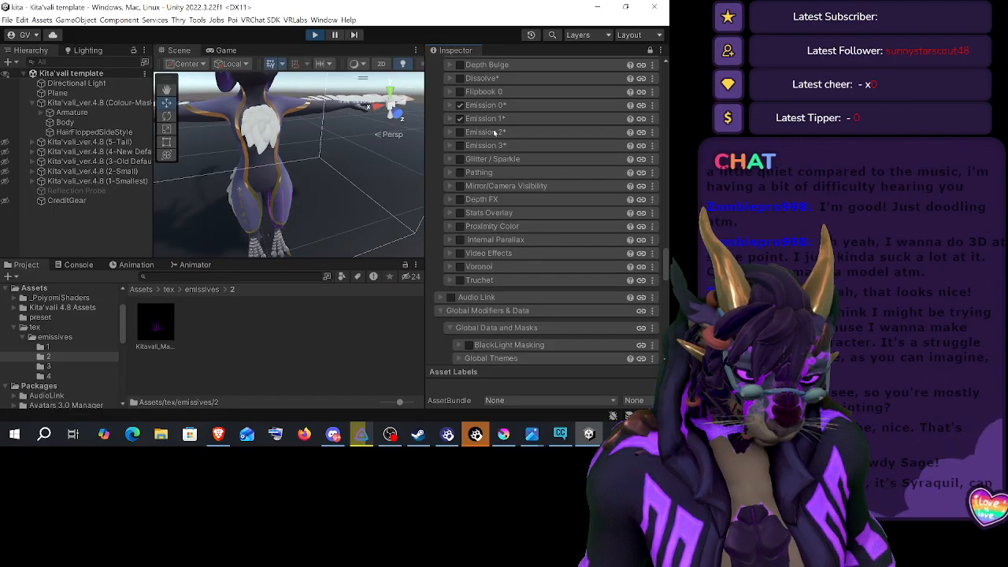
{"action": "left_click", "coordinate": [652, 133]}
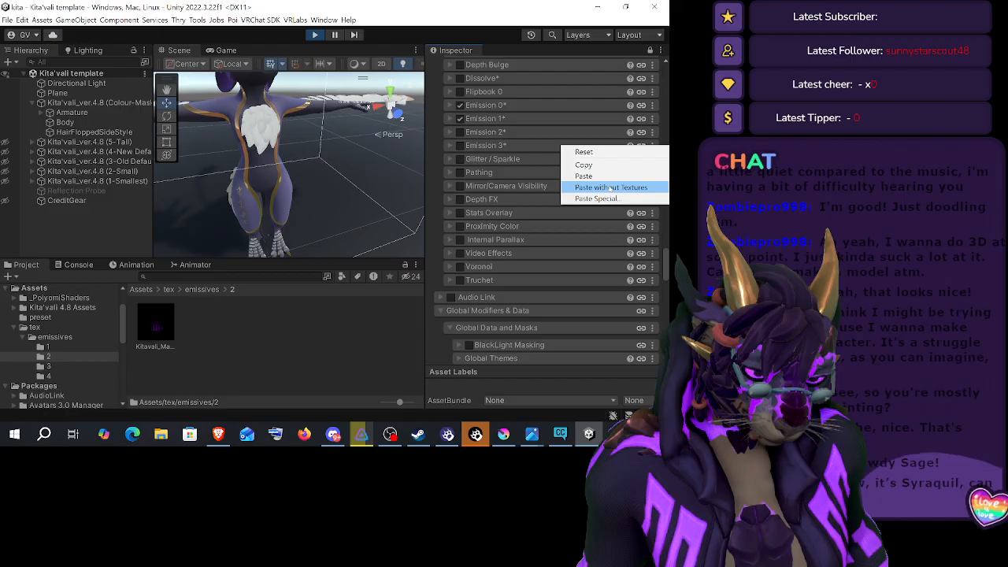
{"action": "left_click", "coordinate": [597, 188]}
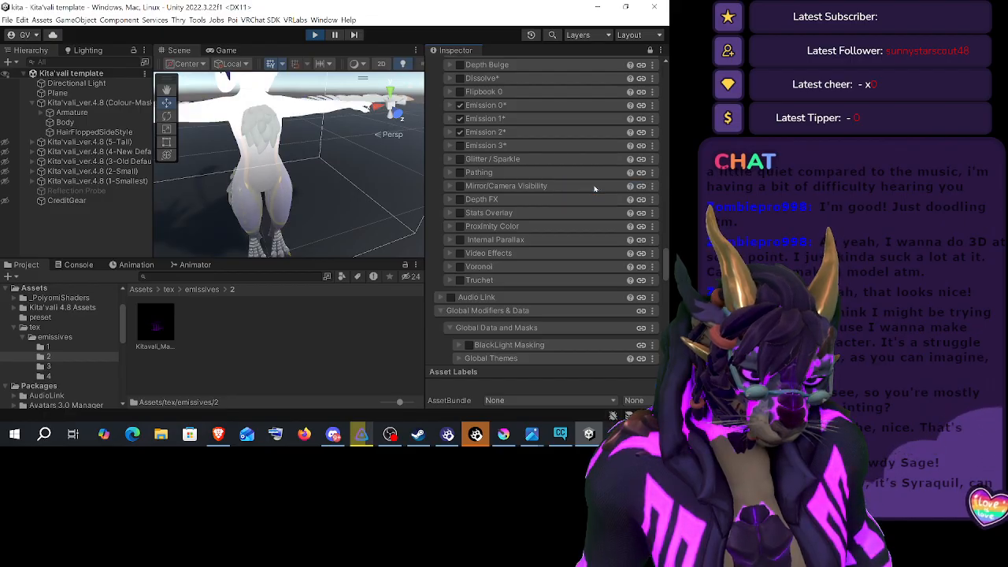
{"action": "left_click", "coordinate": [449, 132]}
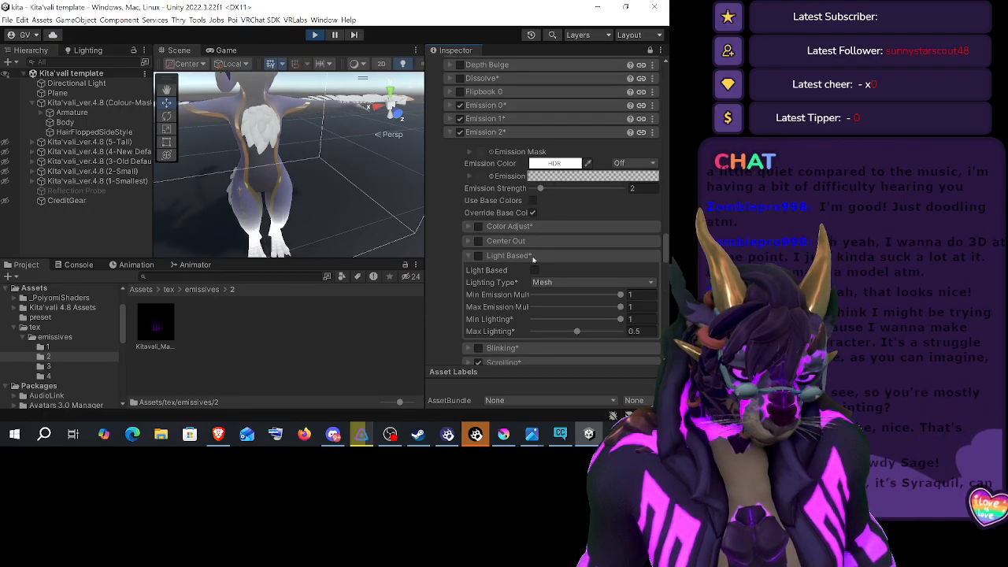
Step: Set Emission 2's scroll direction to X 10, Y 0
{"action": "scroll", "coordinate": [533, 271], "scroll_direction": "down", "scroll_amount": 3}
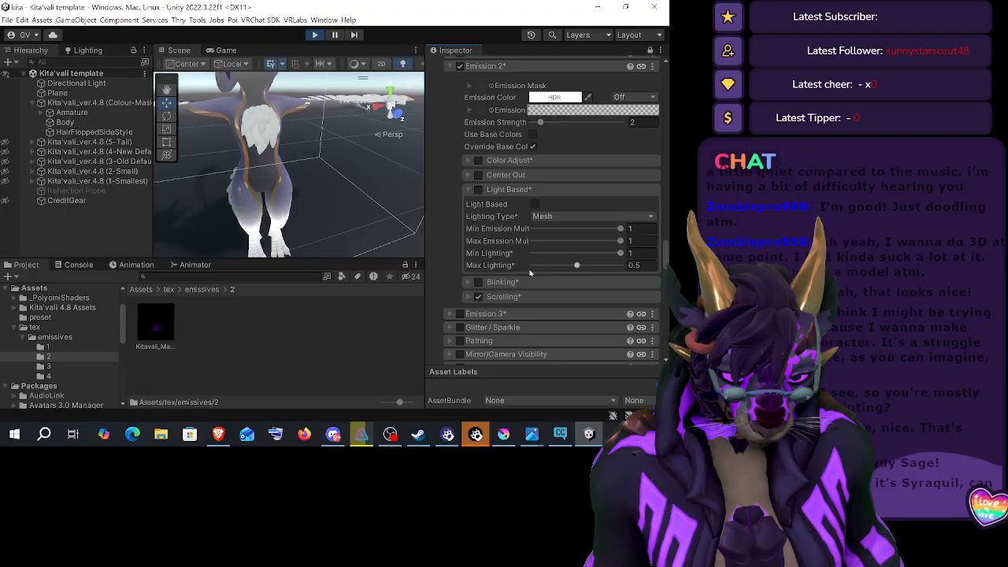
{"action": "left_click", "coordinate": [468, 297]}
{"action": "left_click", "coordinate": [552, 336]}
{"action": "type", "text": "109"}
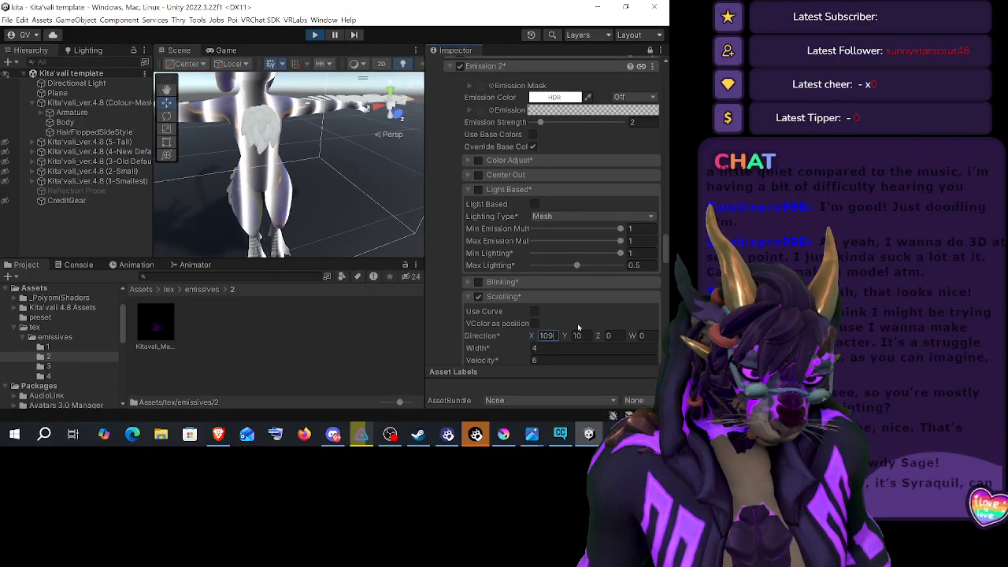
{"action": "key", "text": "BackSpace"}
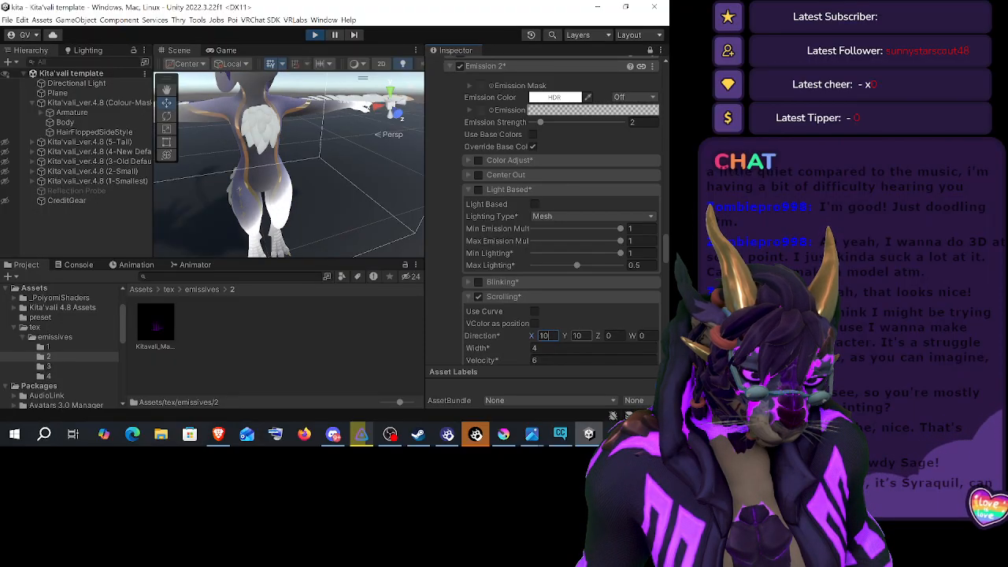
{"action": "key", "text": "Tab"}
{"action": "key", "text": "BackSpace"}
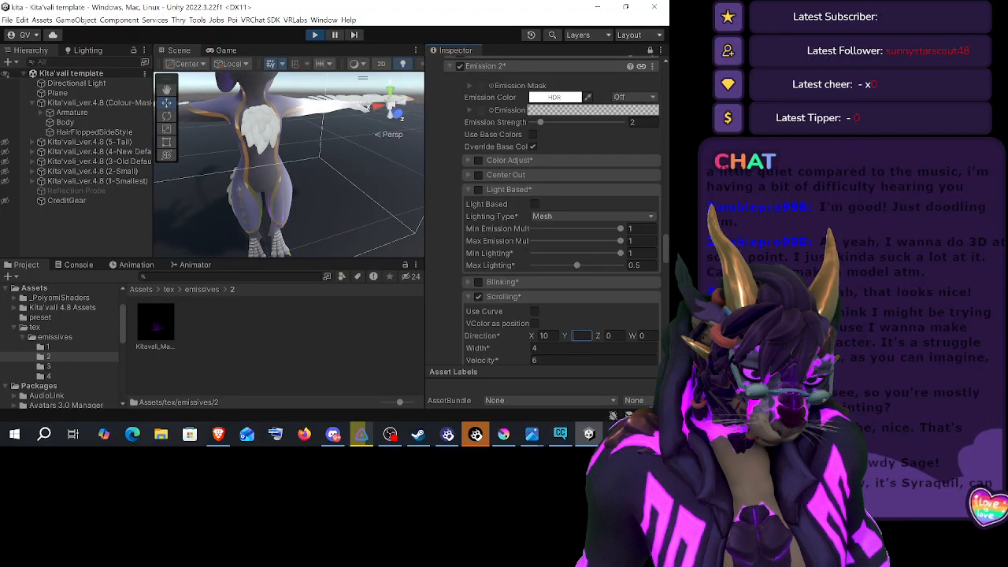
{"action": "type", "text": "0"}
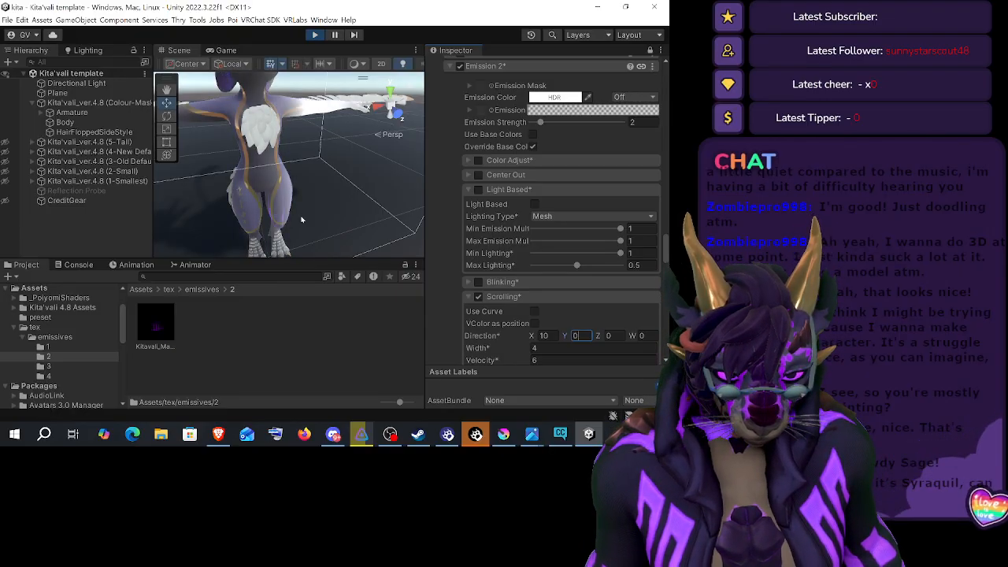
Step: Assign the texture from emissives folder 3 to Emission 2
{"action": "scroll", "coordinate": [300, 219], "scroll_direction": "up", "scroll_amount": 5}
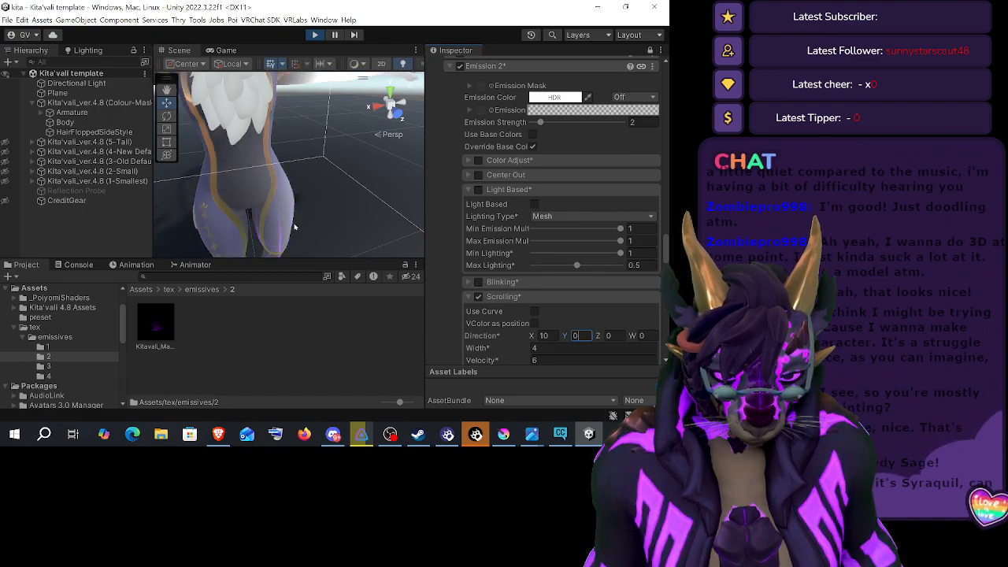
{"action": "scroll", "coordinate": [288, 219], "scroll_direction": "down", "scroll_amount": 5}
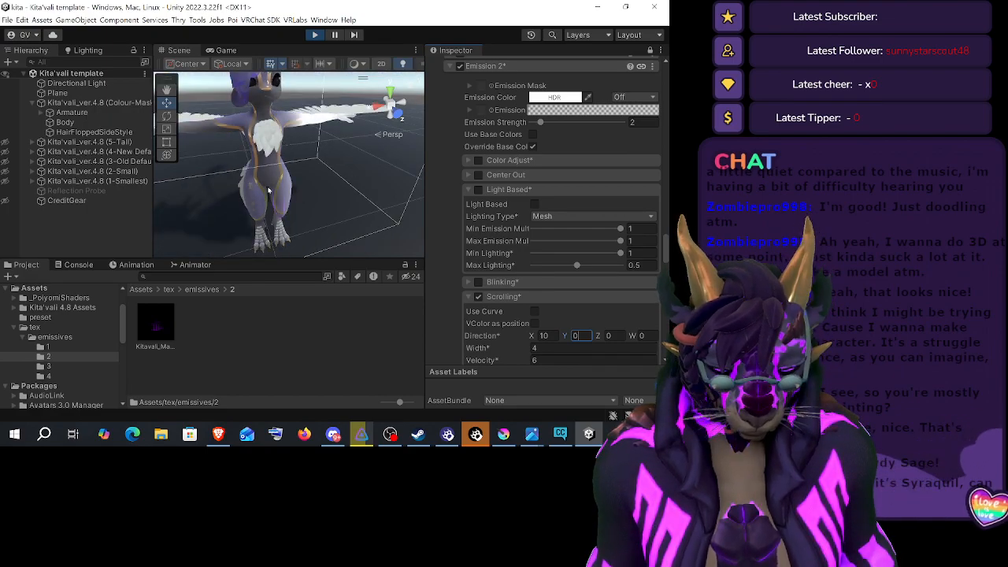
{"action": "left_click", "coordinate": [202, 289]}
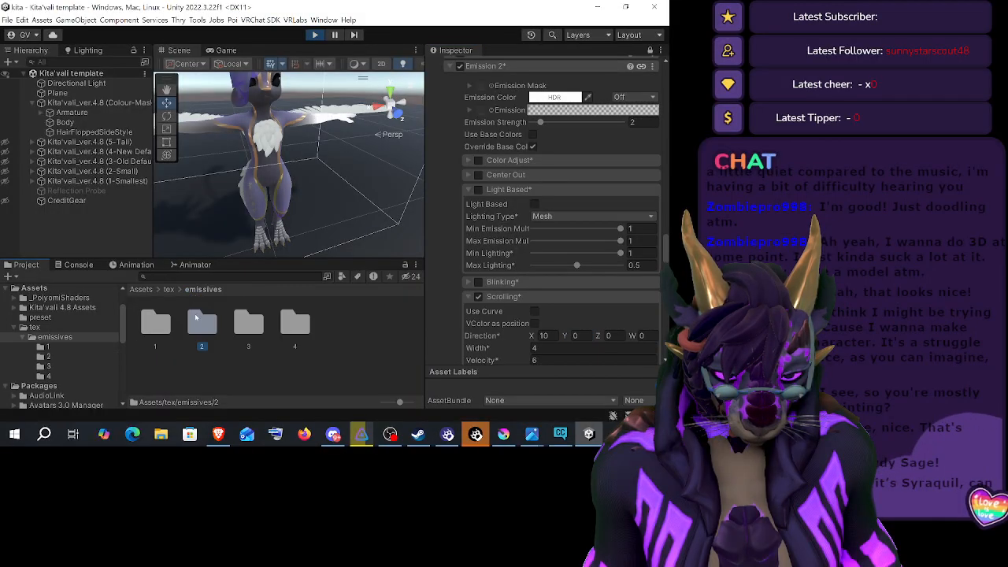
{"action": "double_click", "coordinate": [236, 322]}
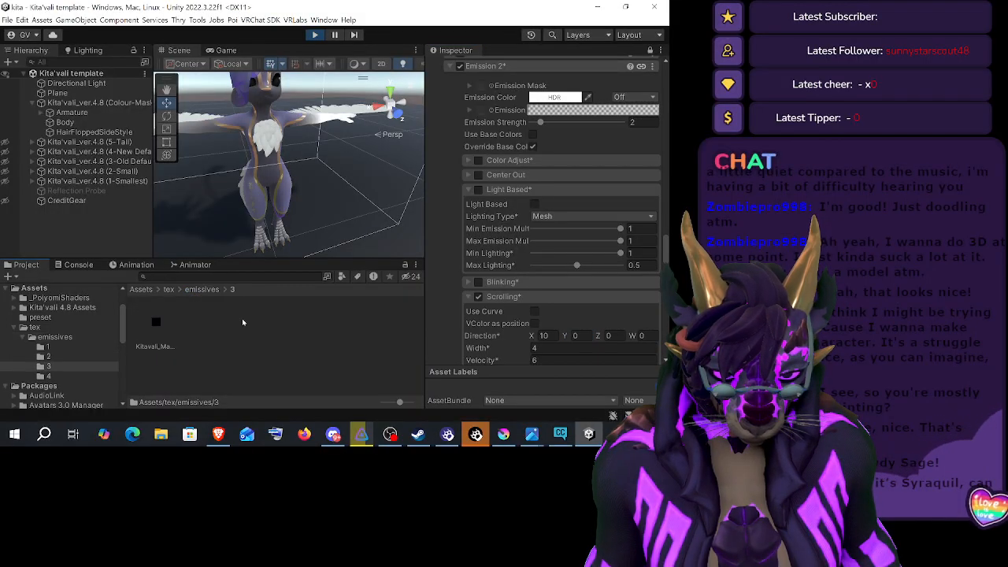
{"action": "left_click", "coordinate": [169, 323]}
{"action": "left_click_drag", "start_coordinate": [403, 287], "coordinate": [482, 113]}
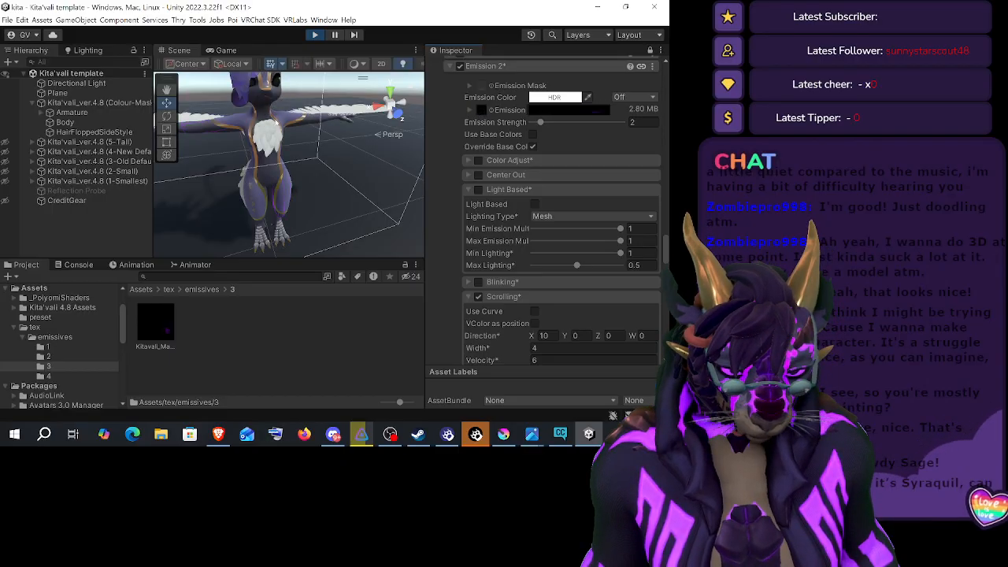
Step: Make the scroll direction X -10 and orbit the avatar to check the sideways scroll
{"action": "middle_click_drag", "start_coordinate": [273, 129], "coordinate": [327, 189]}
{"action": "scroll", "coordinate": [327, 194], "scroll_direction": "up", "scroll_amount": 4}
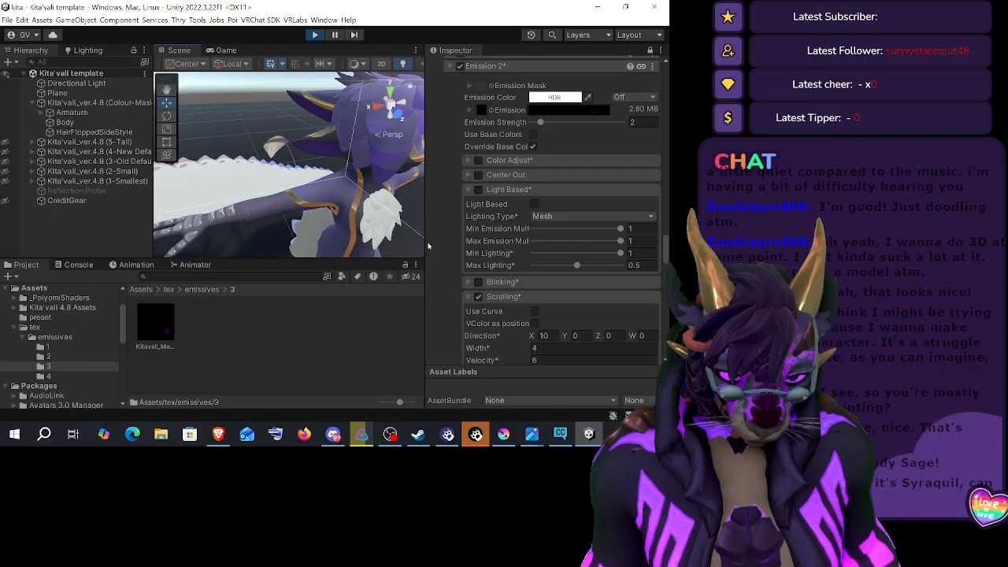
{"action": "left_click", "coordinate": [543, 335]}
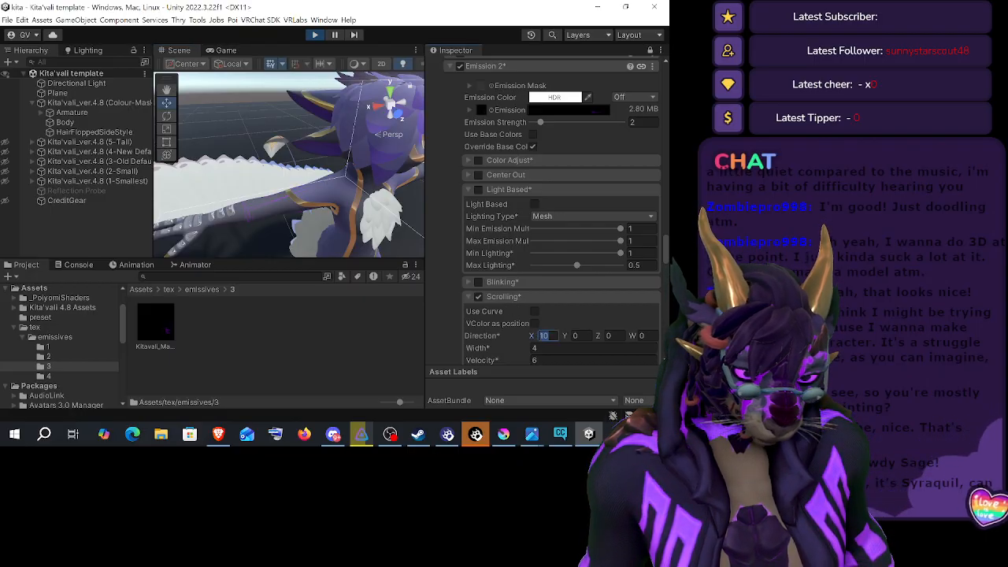
{"action": "type", "text": "1"}
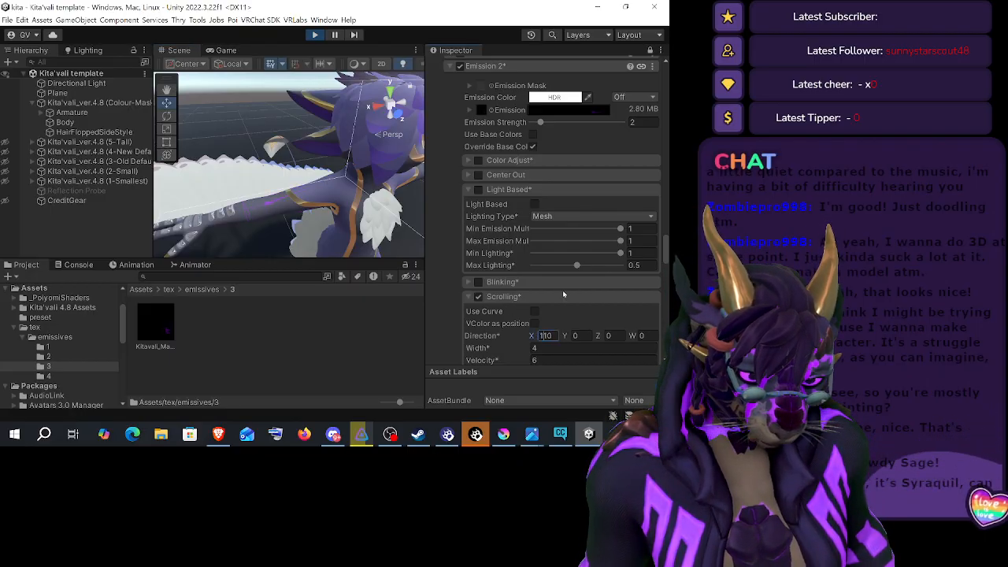
{"action": "key", "text": "BackSpace"}
{"action": "type", "text": "-"}
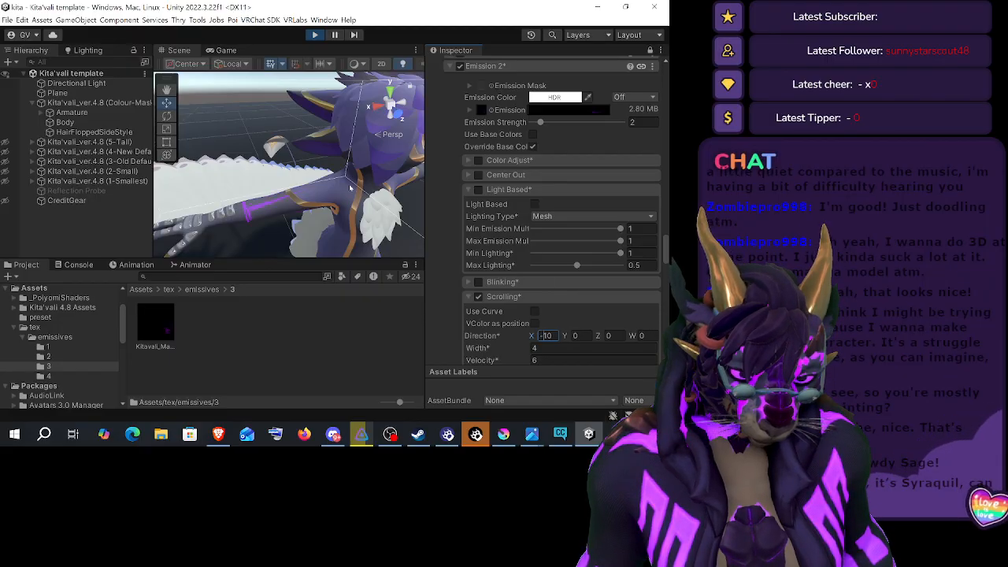
{"action": "left_click_drag", "start_coordinate": [394, 228], "coordinate": [350, 187], "text": "alt"}
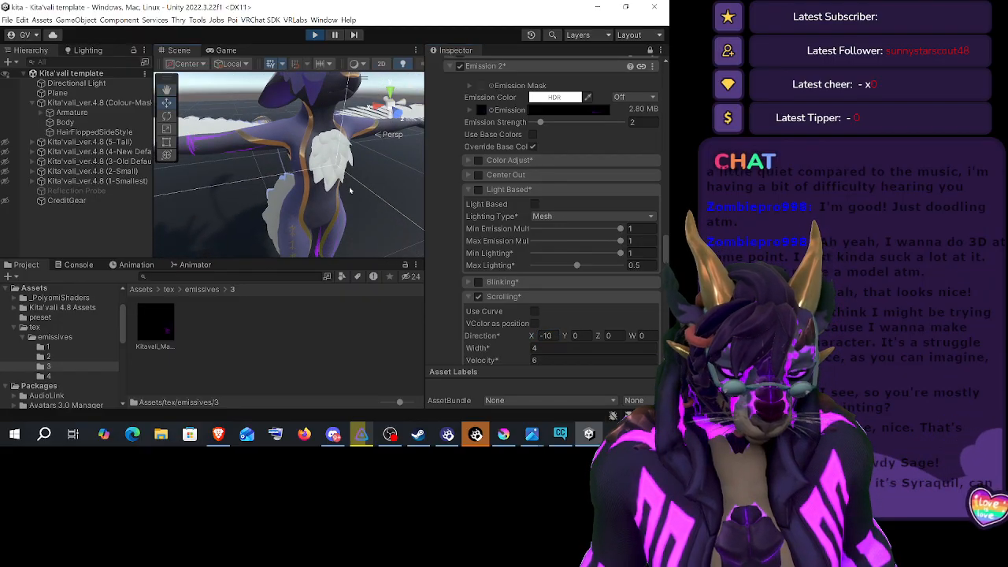
{"action": "mouse_move", "coordinate": [353, 161]}
{"action": "left_mouse_down", "text": "alt"}
{"action": "mouse_move", "coordinate": [394, 161]}
{"action": "mouse_move", "coordinate": [346, 154]}
{"action": "left_mouse_up", "text": "alt"}
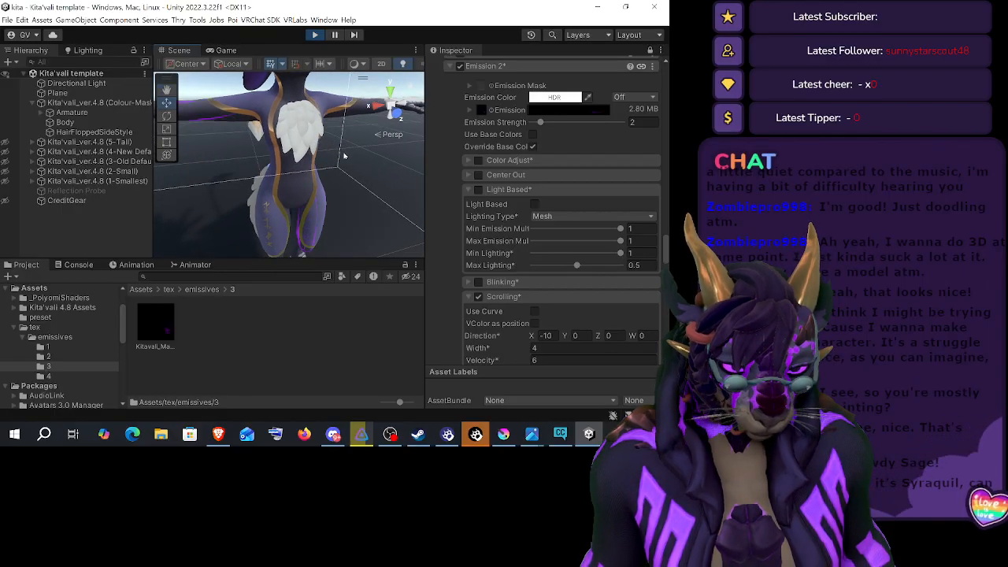
{"action": "left_click", "coordinate": [203, 289]}
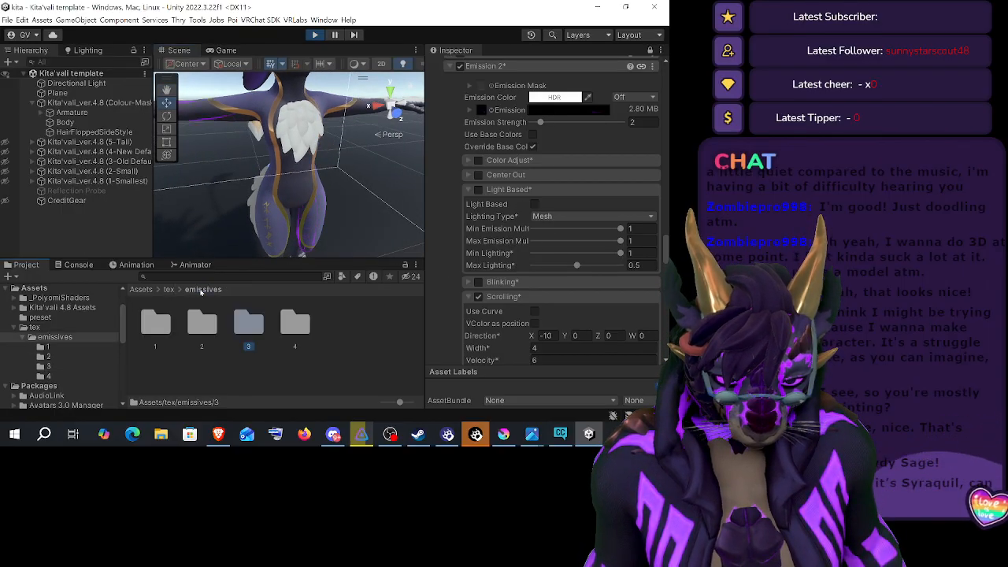
Step: Attempt File > Save, exit Play mode, then save the scene again
{"action": "left_click", "coordinate": [6, 19]}
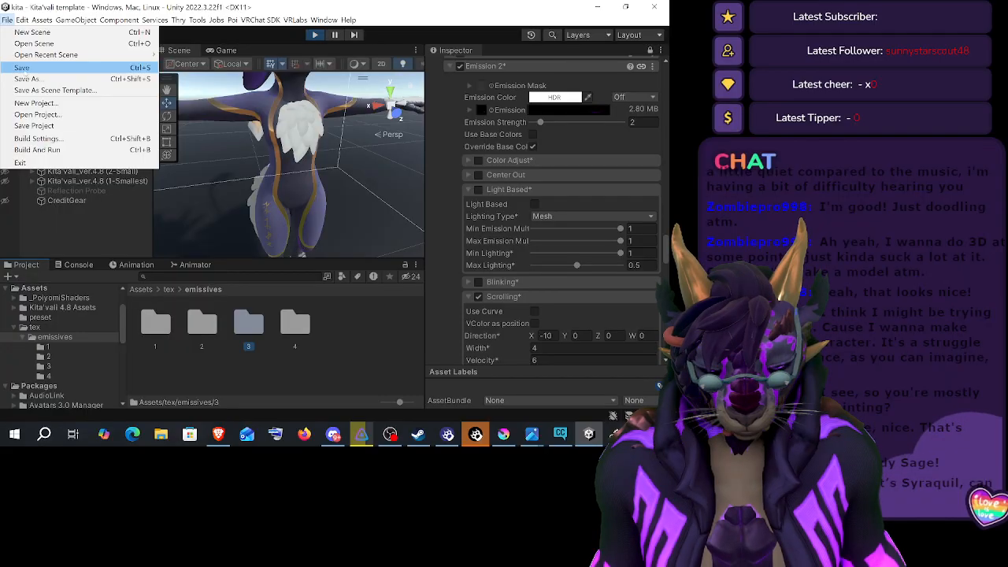
{"action": "left_click", "coordinate": [23, 70]}
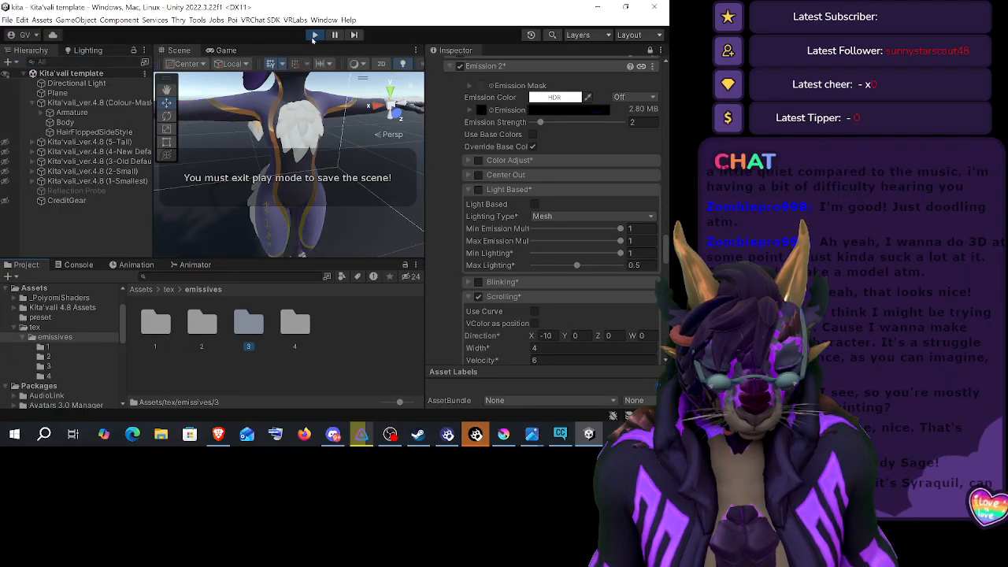
{"action": "left_click", "coordinate": [313, 37]}
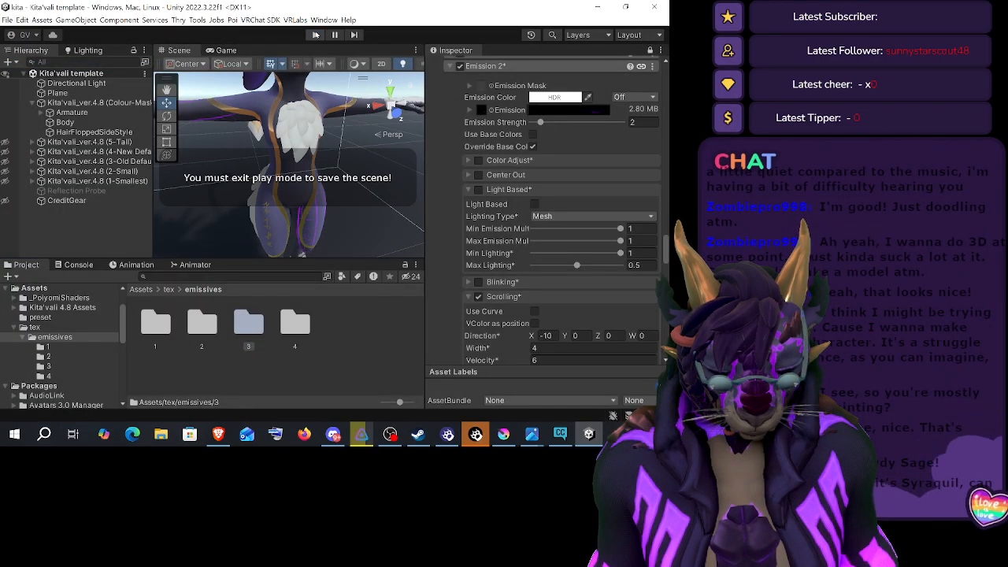
{"action": "left_click", "coordinate": [6, 19]}
{"action": "left_click", "coordinate": [24, 69]}
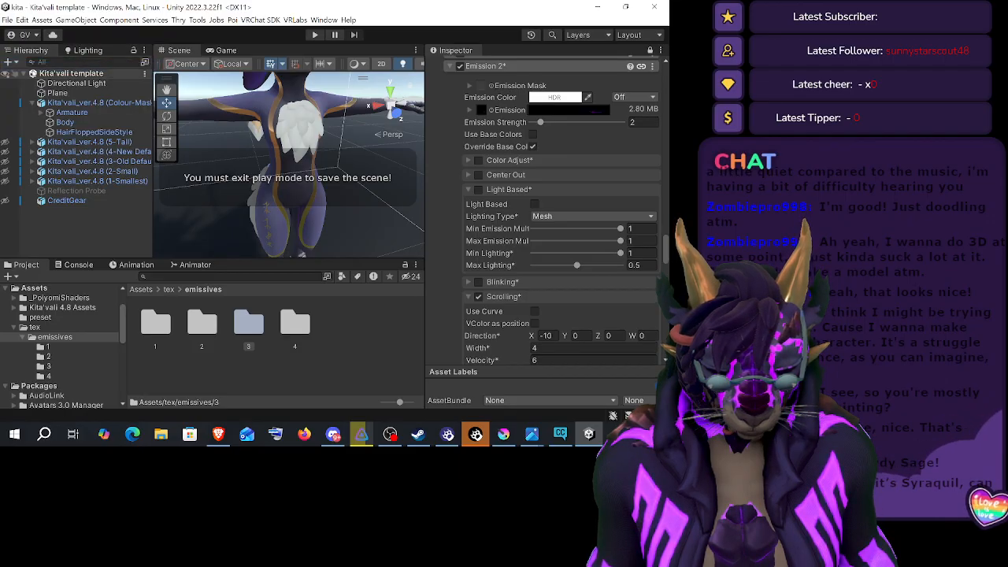
Step: Expand Emission 3 and set its emission strength to 2
{"action": "scroll", "coordinate": [535, 226], "scroll_direction": "down", "scroll_amount": 6}
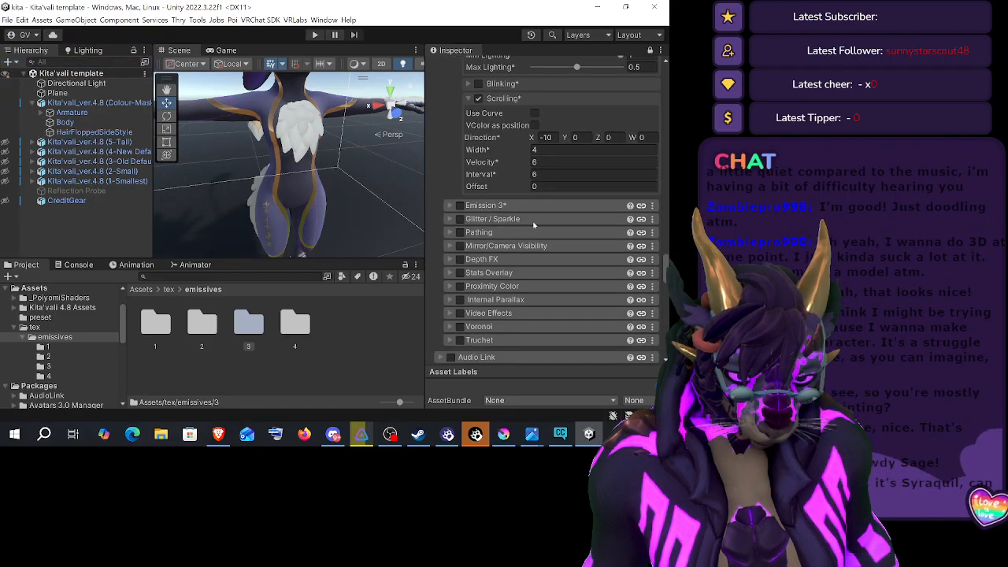
{"action": "scroll", "coordinate": [520, 236], "scroll_direction": "up", "scroll_amount": 2}
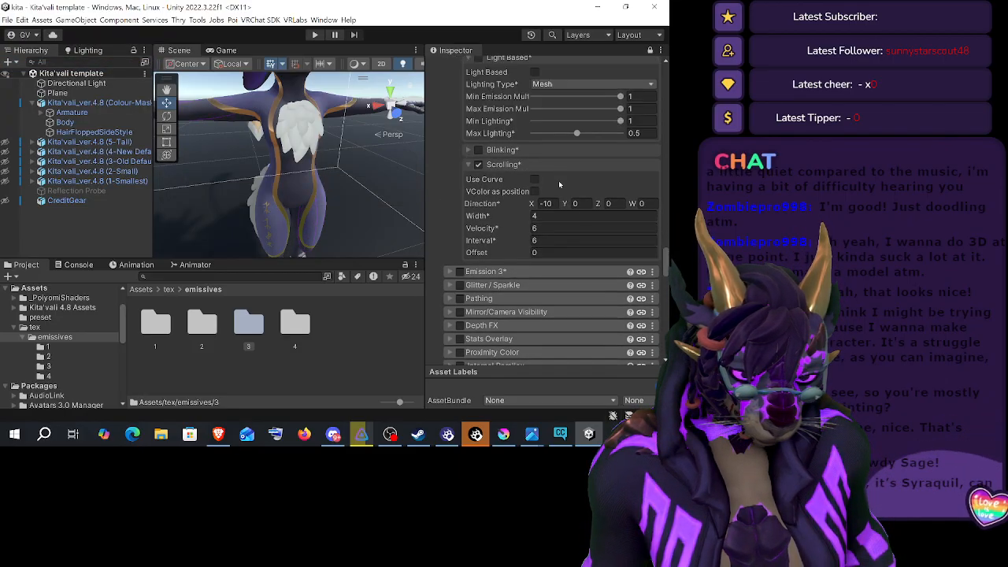
{"action": "left_click", "coordinate": [451, 272]}
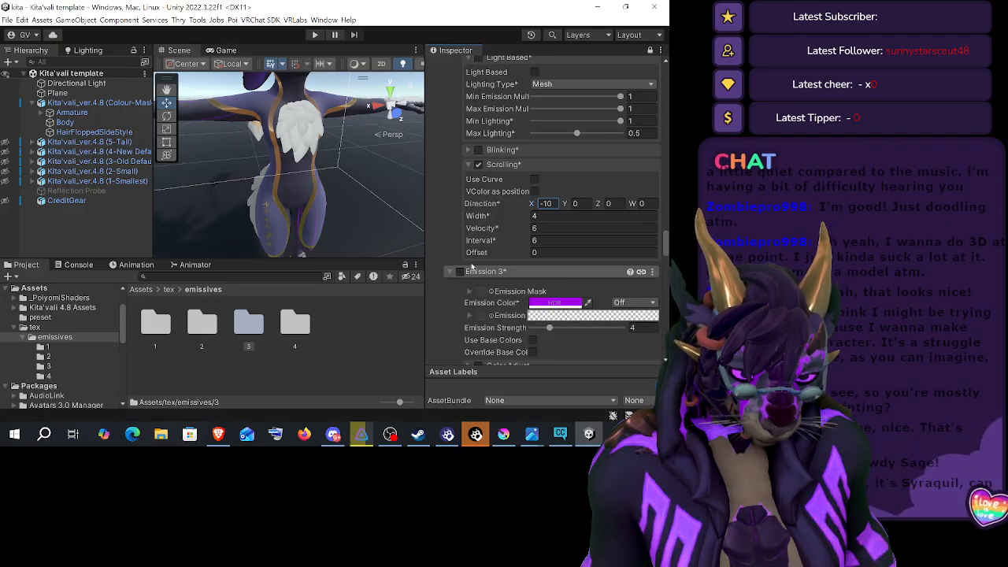
{"action": "scroll", "coordinate": [482, 261], "scroll_direction": "up", "scroll_amount": 2}
{"action": "scroll", "coordinate": [482, 261], "scroll_direction": "up", "scroll_amount": 2}
{"action": "scroll", "coordinate": [482, 260], "scroll_direction": "down", "scroll_amount": 6}
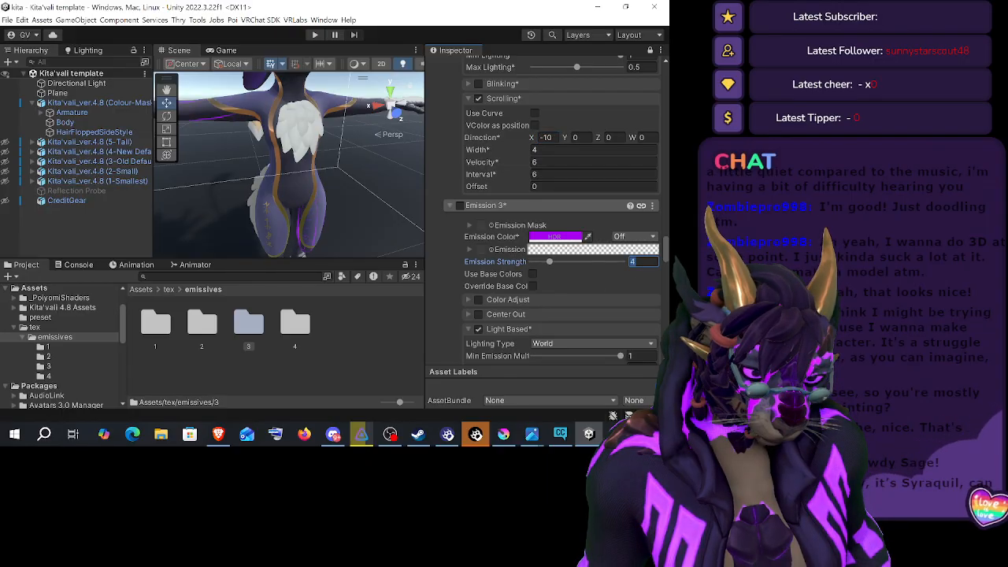
{"action": "left_click", "coordinate": [634, 261]}
{"action": "type", "text": "2"}
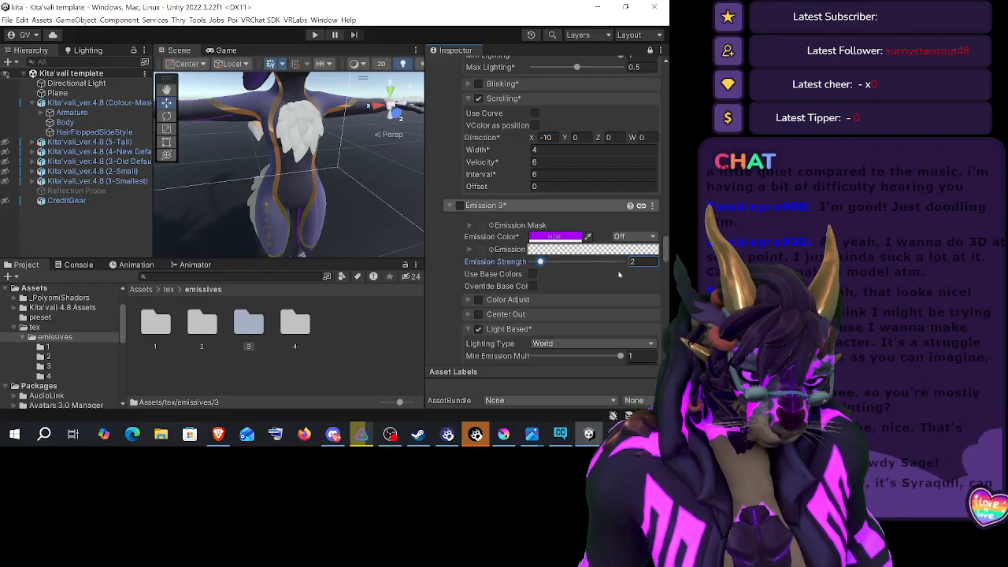
Step: Set Emission 3's colour to white and open emissive texture folder 4
{"action": "scroll", "coordinate": [556, 265], "scroll_direction": "down", "scroll_amount": 2}
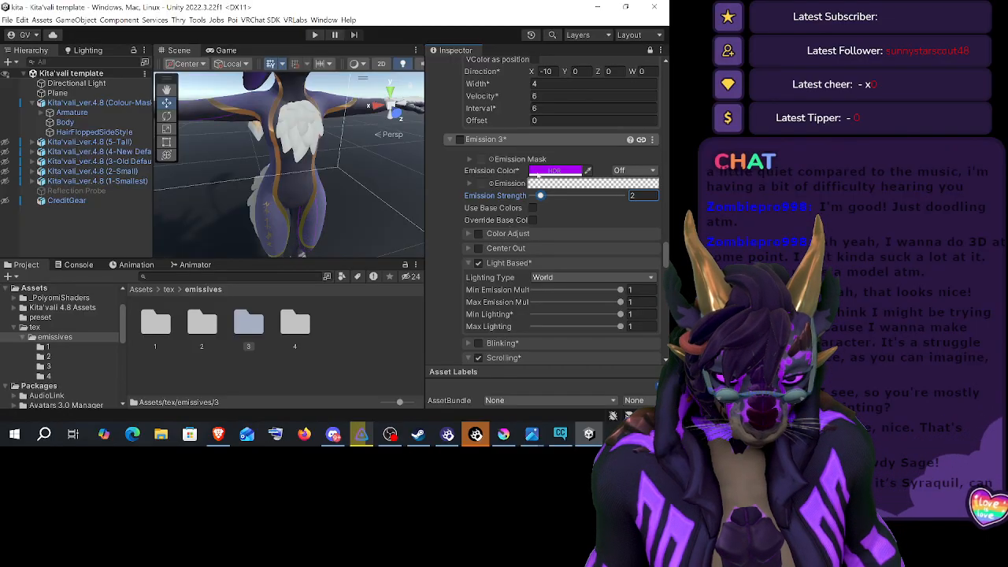
{"action": "left_click", "coordinate": [556, 171]}
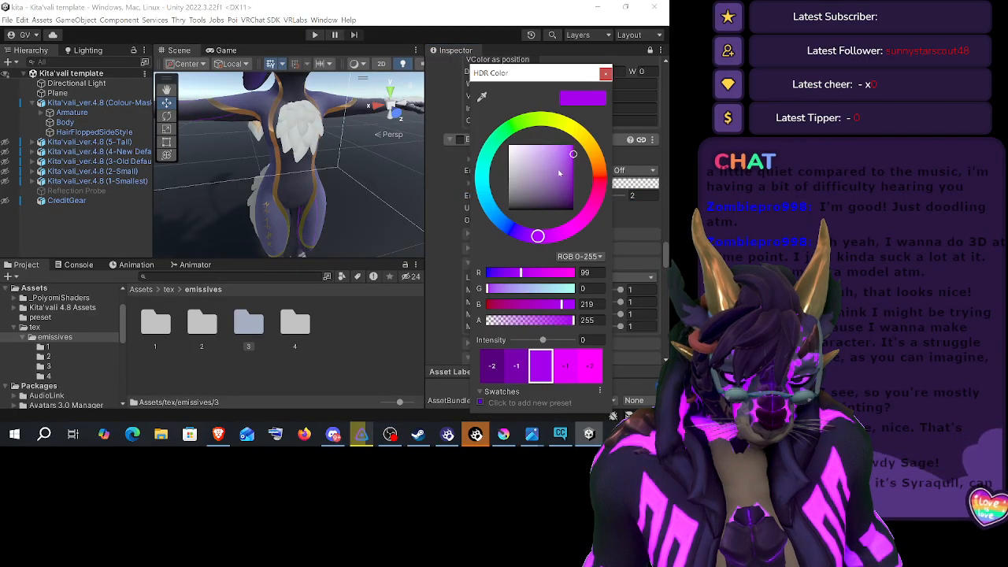
{"action": "left_click", "coordinate": [510, 146]}
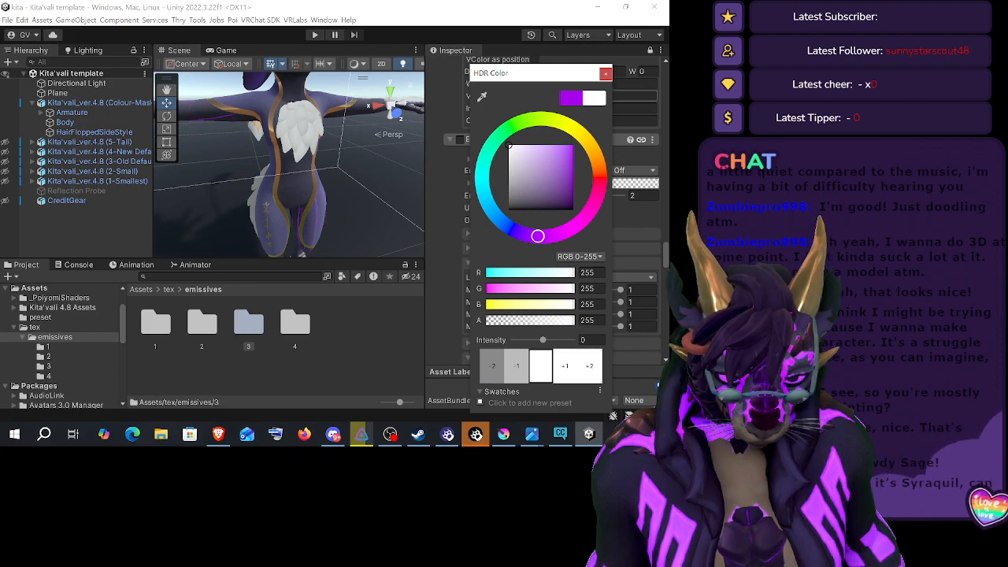
{"action": "left_click", "coordinate": [606, 73]}
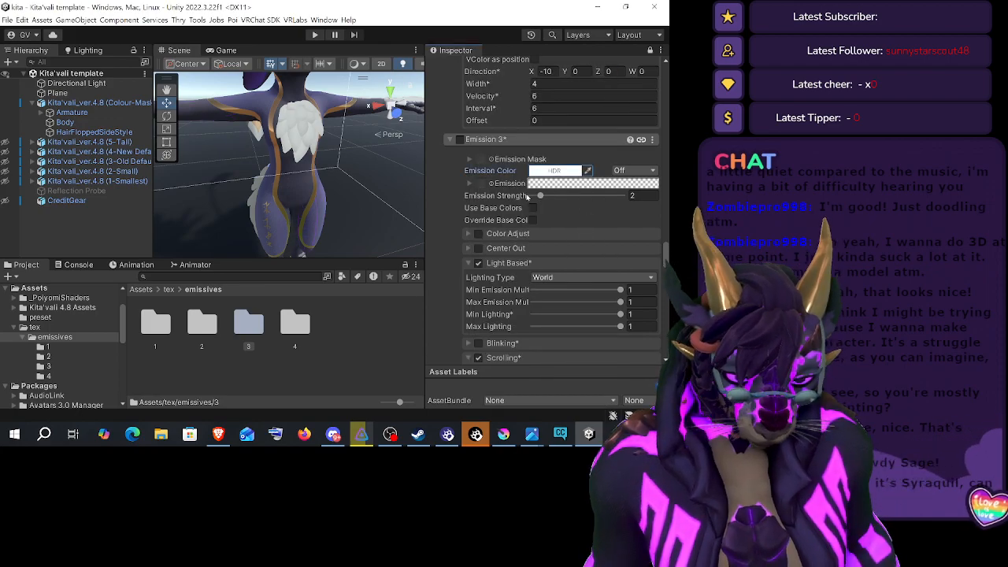
{"action": "left_click", "coordinate": [300, 325]}
{"action": "double_click", "coordinate": [300, 325]}
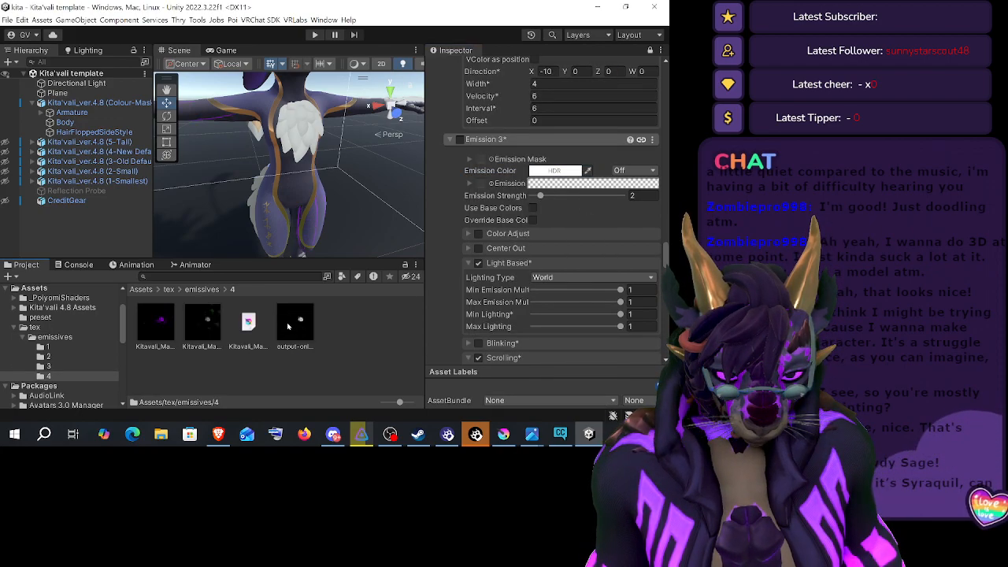
Step: Give Emission 3 folder 4 mask and map textures, fix sRGB, and switch Scrolling to Center Out
{"action": "left_click_drag", "start_coordinate": [510, 220], "coordinate": [484, 186]}
{"action": "left_click_drag", "start_coordinate": [293, 328], "coordinate": [483, 159]}
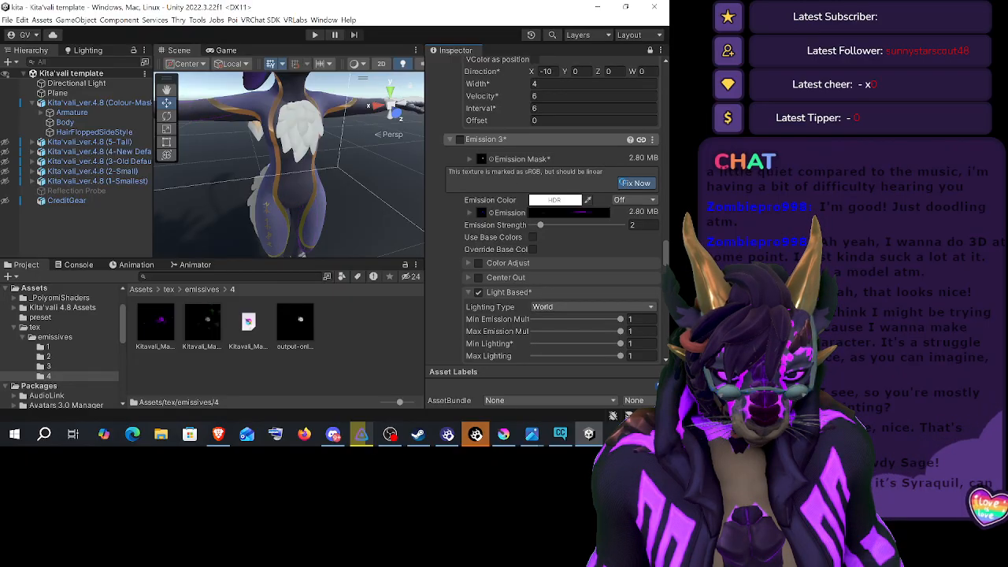
{"action": "left_click", "coordinate": [636, 183]}
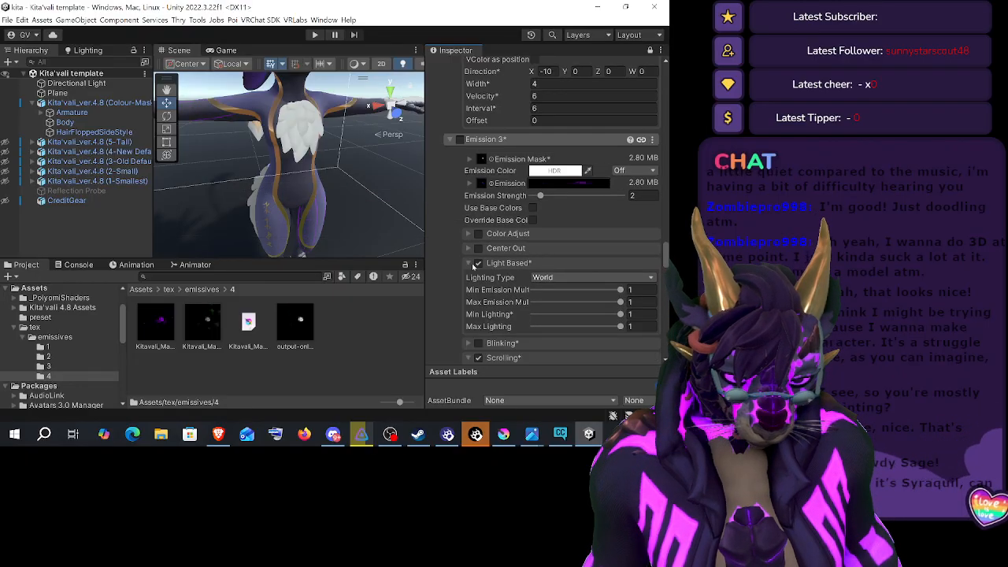
{"action": "left_click", "coordinate": [478, 263]}
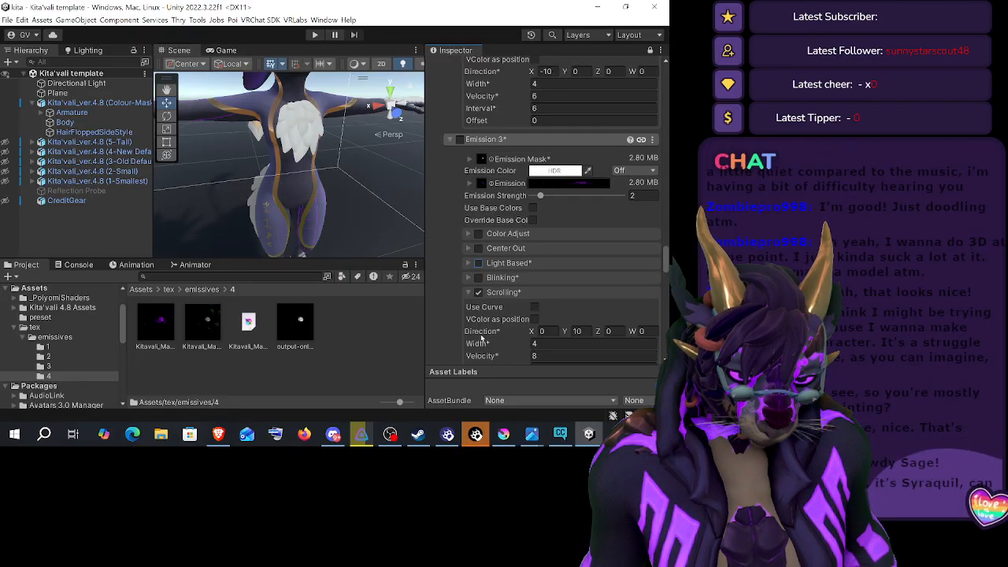
{"action": "left_click", "coordinate": [479, 293]}
{"action": "left_click", "coordinate": [478, 249]}
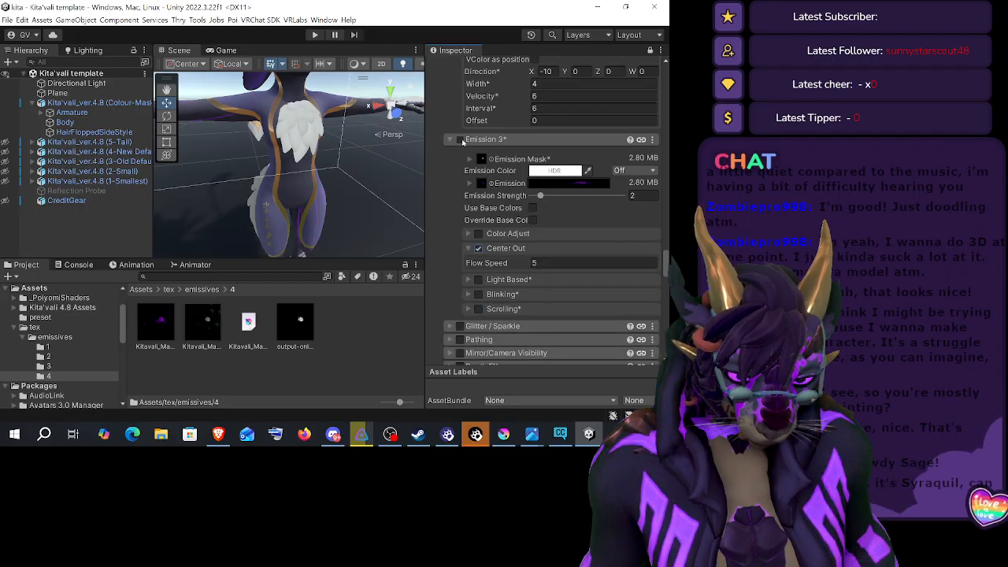
Step: Enable Emission 3 at strength 4 and preview it in Play mode
{"action": "left_click", "coordinate": [461, 139]}
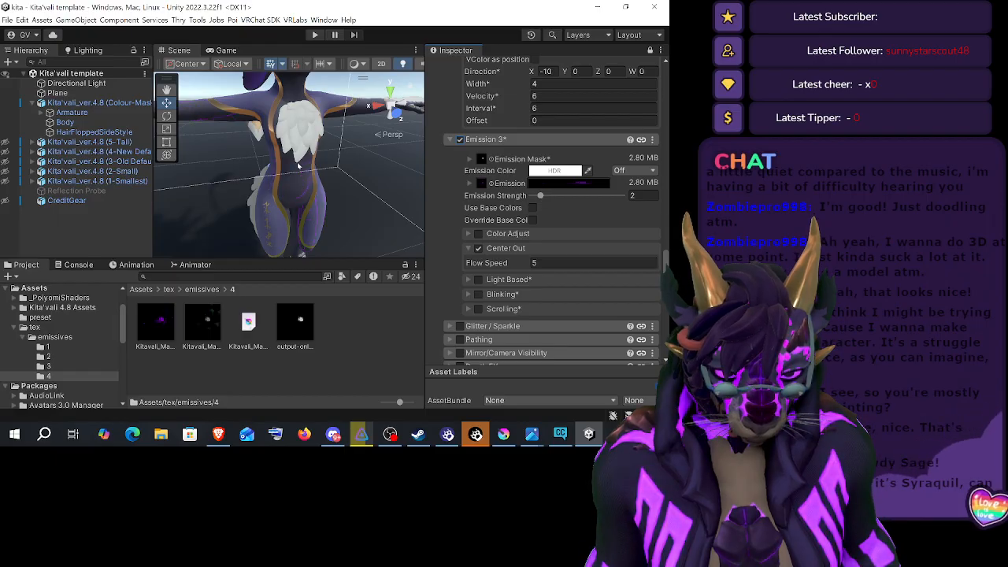
{"action": "left_click", "coordinate": [638, 195]}
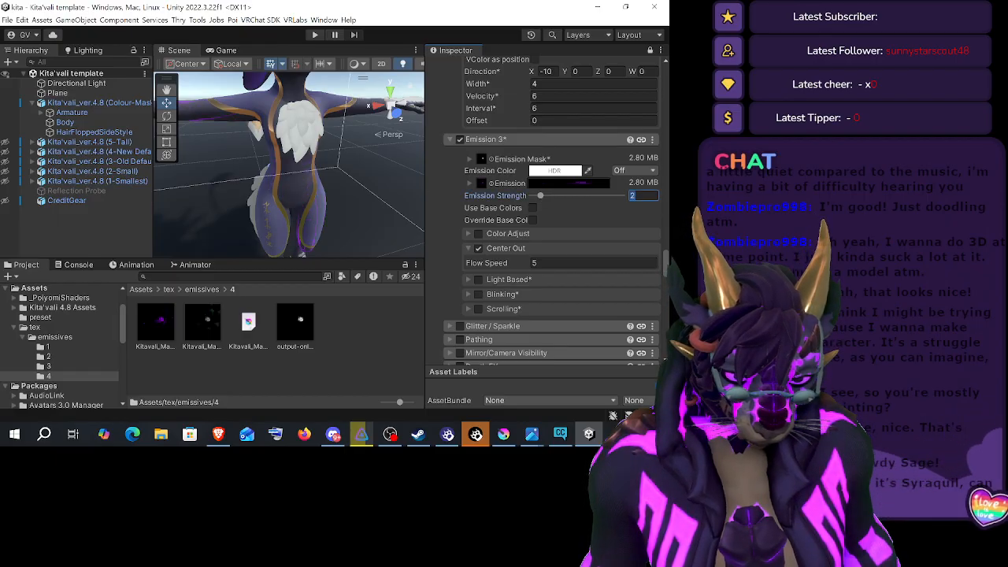
{"action": "type", "text": "4"}
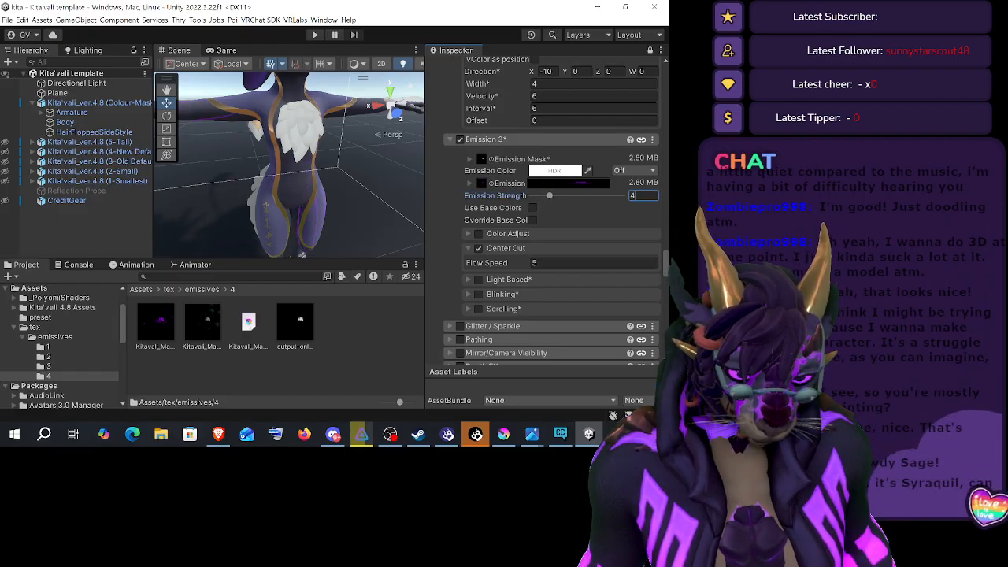
{"action": "left_click", "coordinate": [314, 35]}
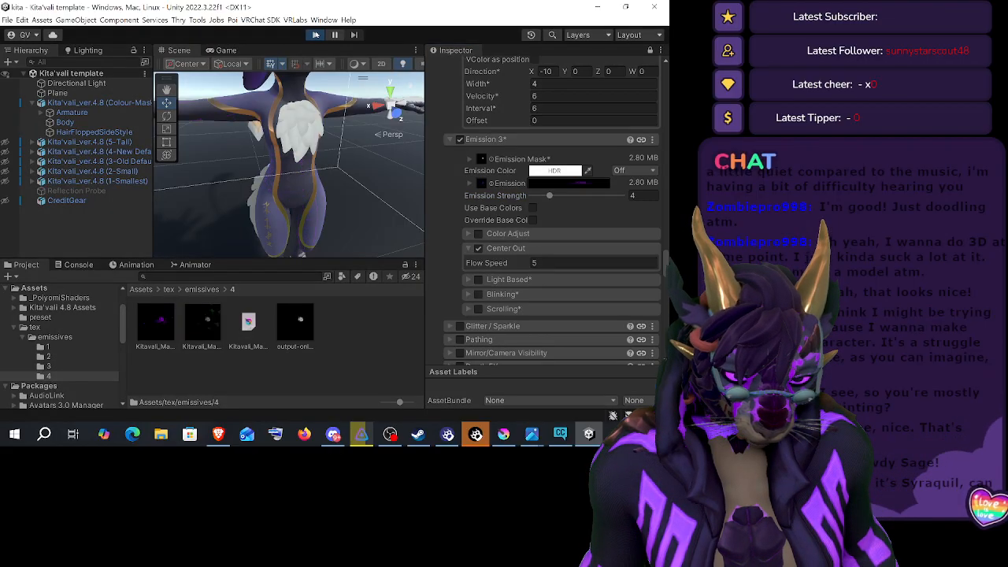
{"action": "left_click", "coordinate": [178, 50]}
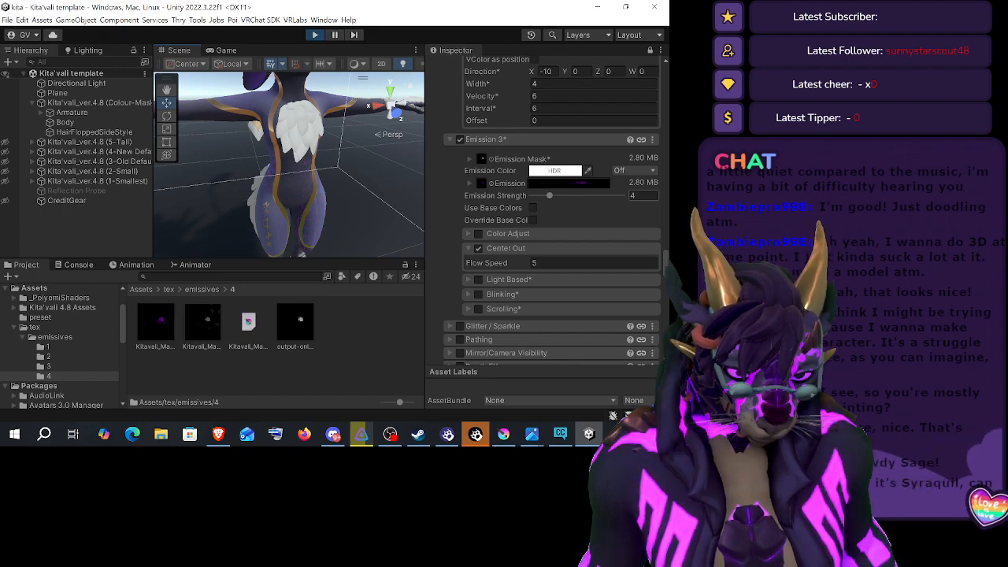
Step: Raise Emission 3 strength to 20 and turn the view toward the avatar's front
{"action": "left_click_drag", "start_coordinate": [548, 195], "coordinate": [652, 195]}
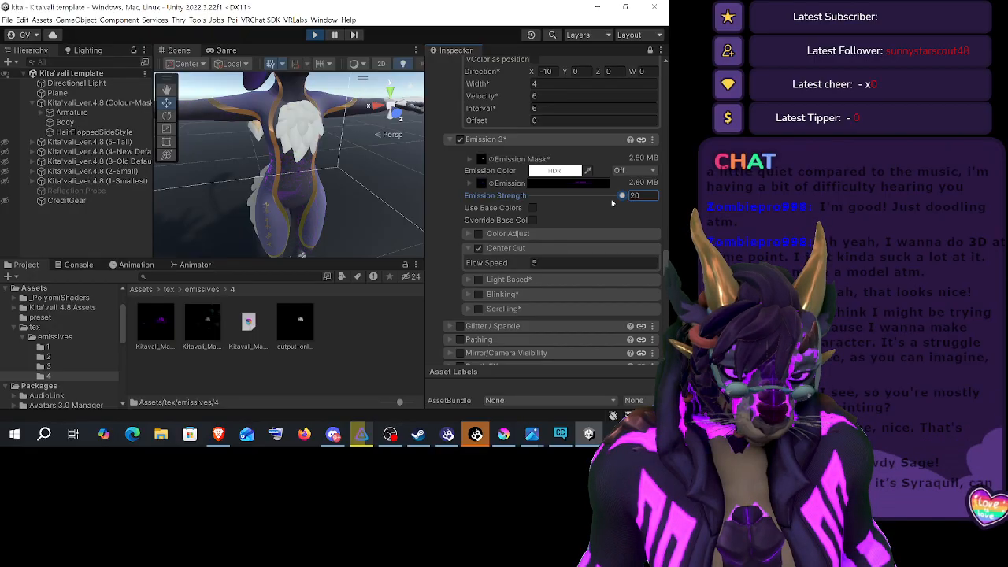
{"action": "scroll", "coordinate": [248, 202], "scroll_direction": "up", "scroll_amount": 3}
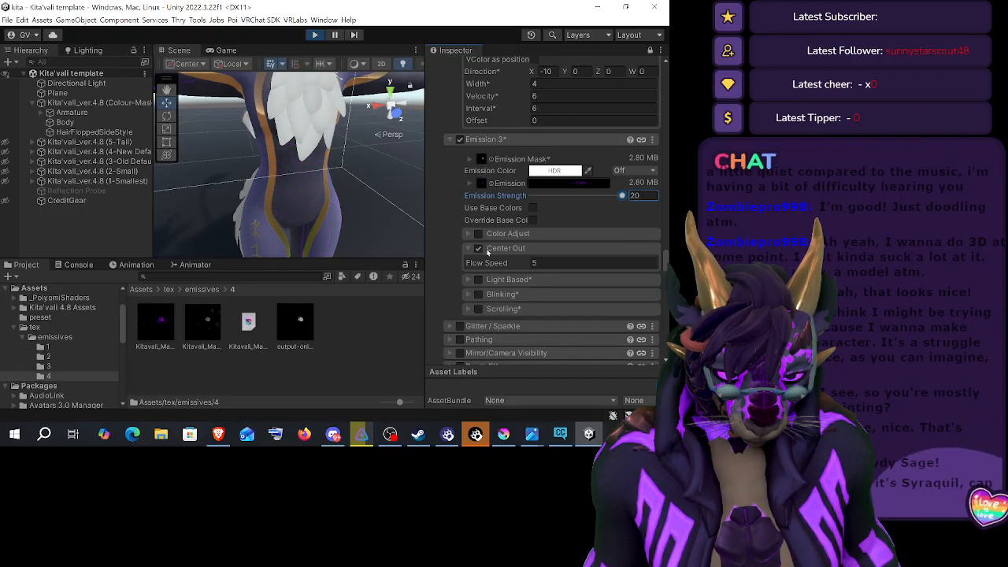
{"action": "left_click", "coordinate": [551, 263]}
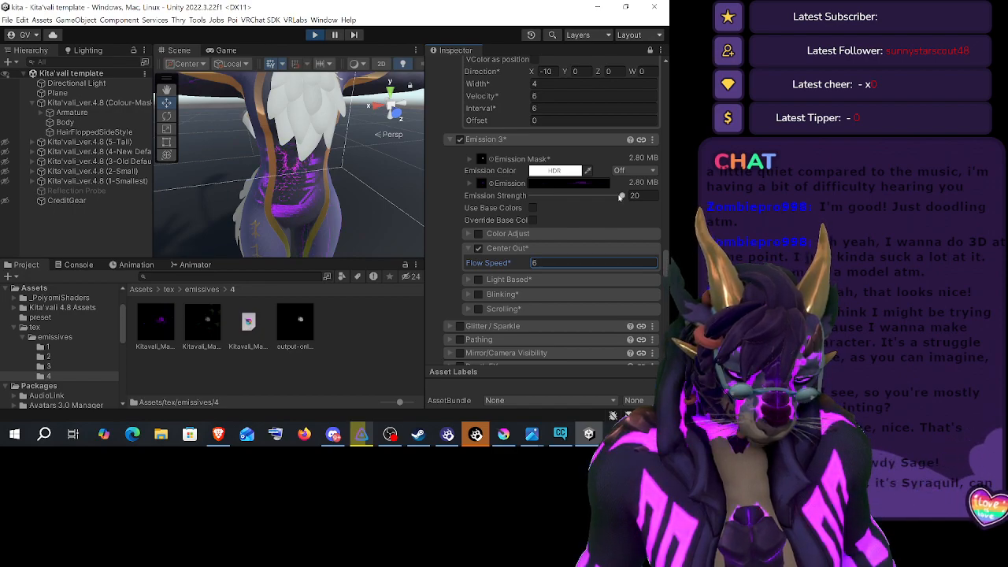
{"action": "scroll", "coordinate": [341, 180], "scroll_direction": "down", "scroll_amount": 5}
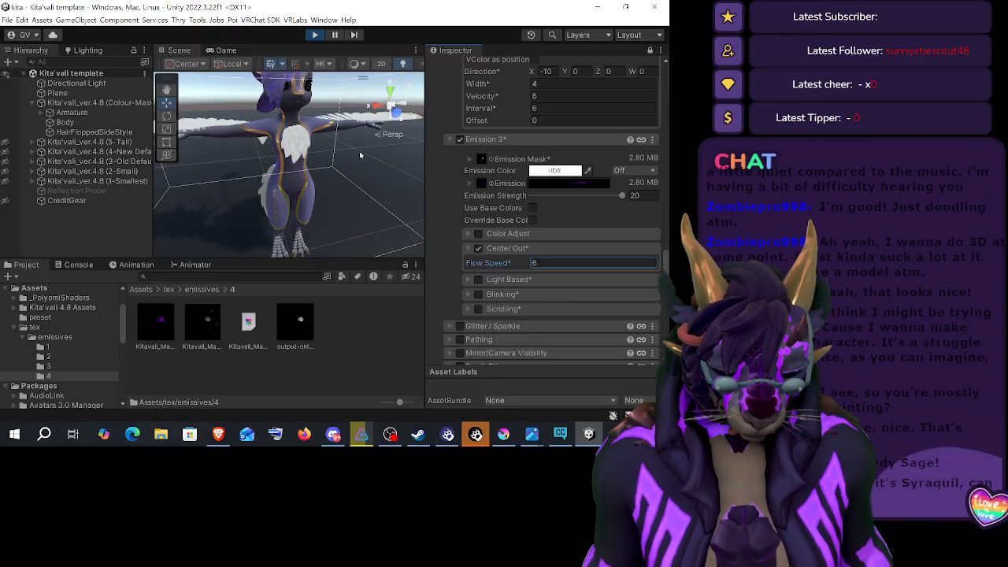
{"action": "left_click_drag", "start_coordinate": [357, 152], "coordinate": [344, 150], "text": "alt"}
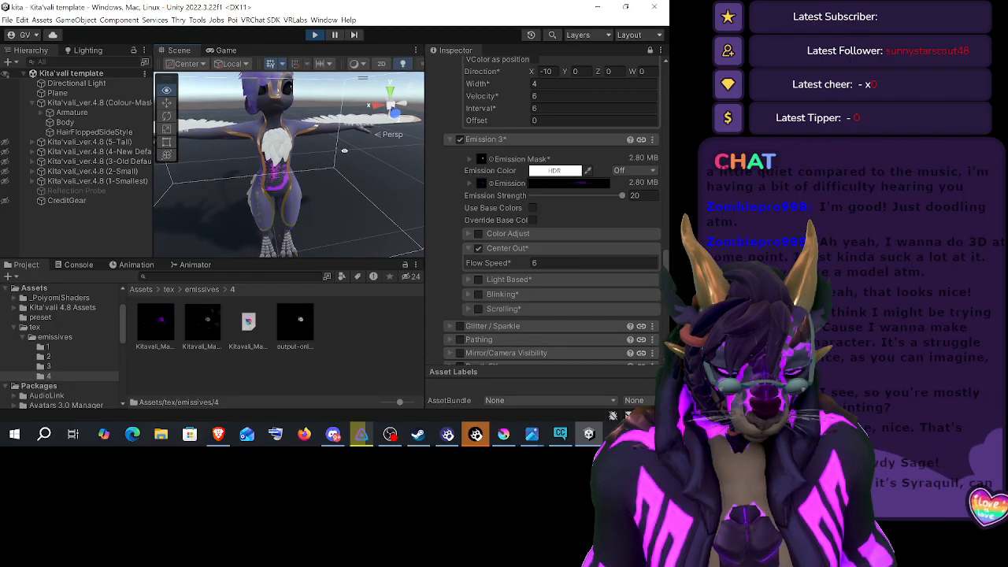
{"action": "left_click_drag", "start_coordinate": [345, 150], "coordinate": [356, 149], "text": "alt"}
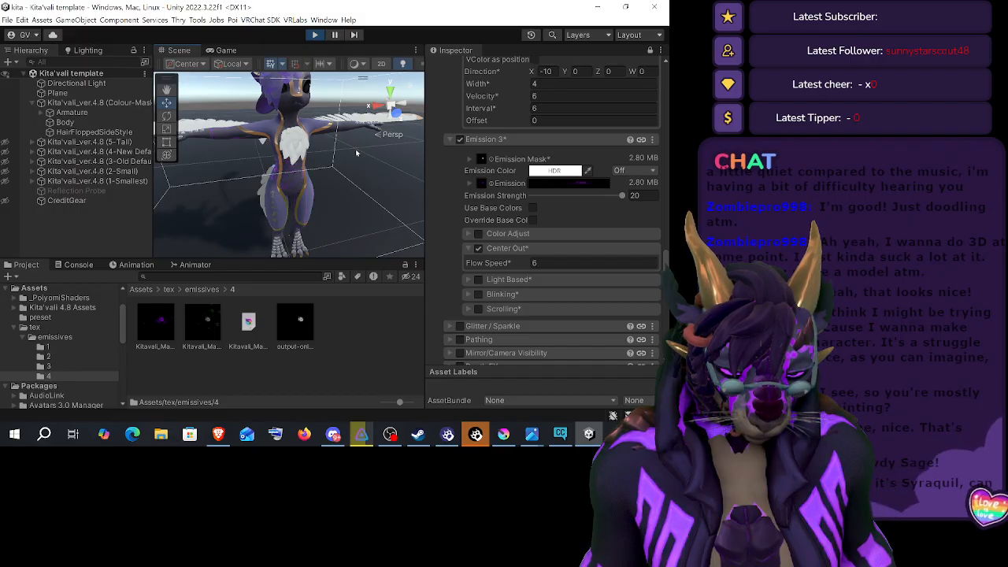
{"action": "left_click_drag", "start_coordinate": [355, 149], "coordinate": [313, 156], "text": "alt"}
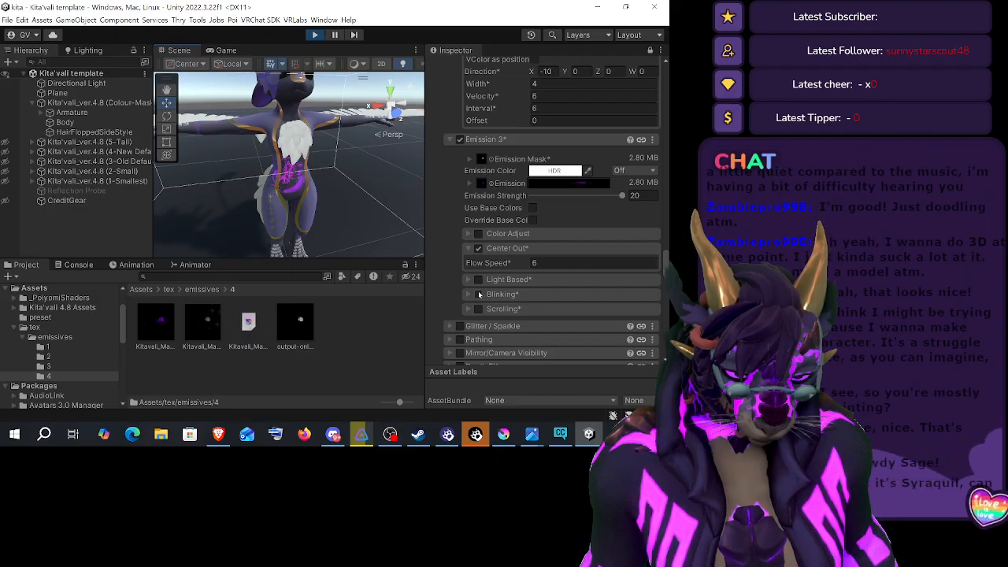
Step: Try center-out flow speeds 3, 24 and 112, settle on 12, then switch Center Out off
{"action": "left_click", "coordinate": [533, 261]}
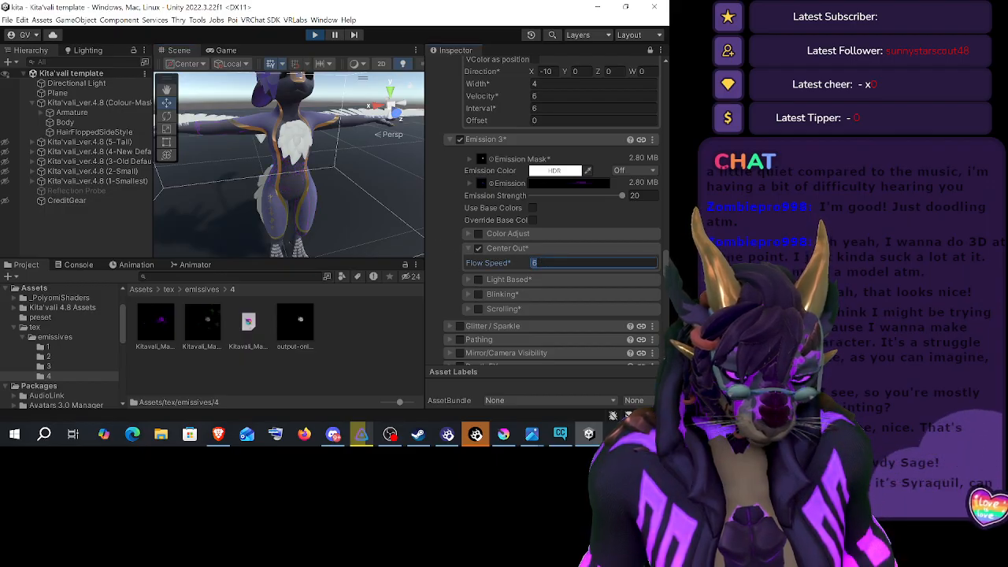
{"action": "type", "text": "3"}
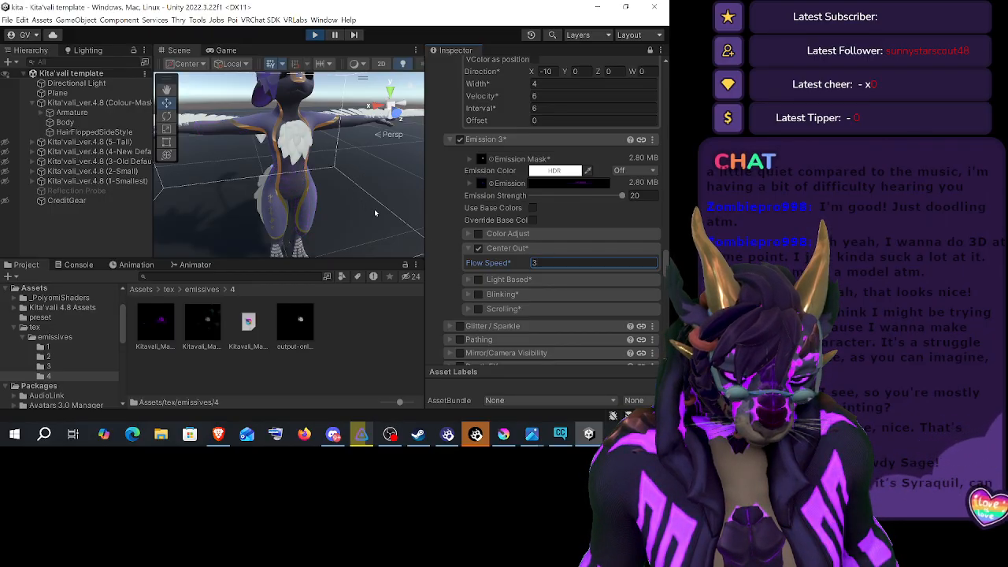
{"action": "left_click", "coordinate": [521, 263]}
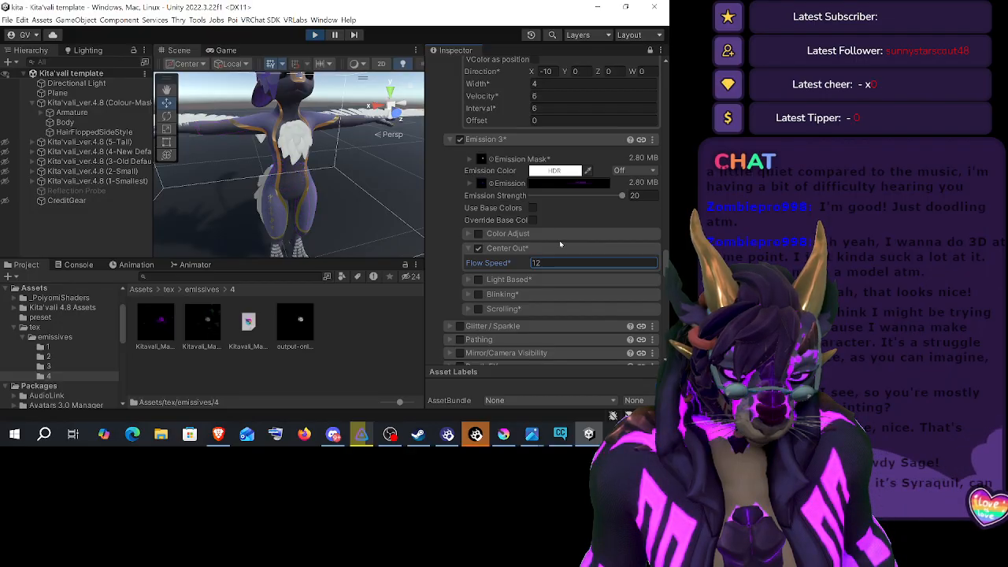
{"action": "left_click", "coordinate": [497, 263]}
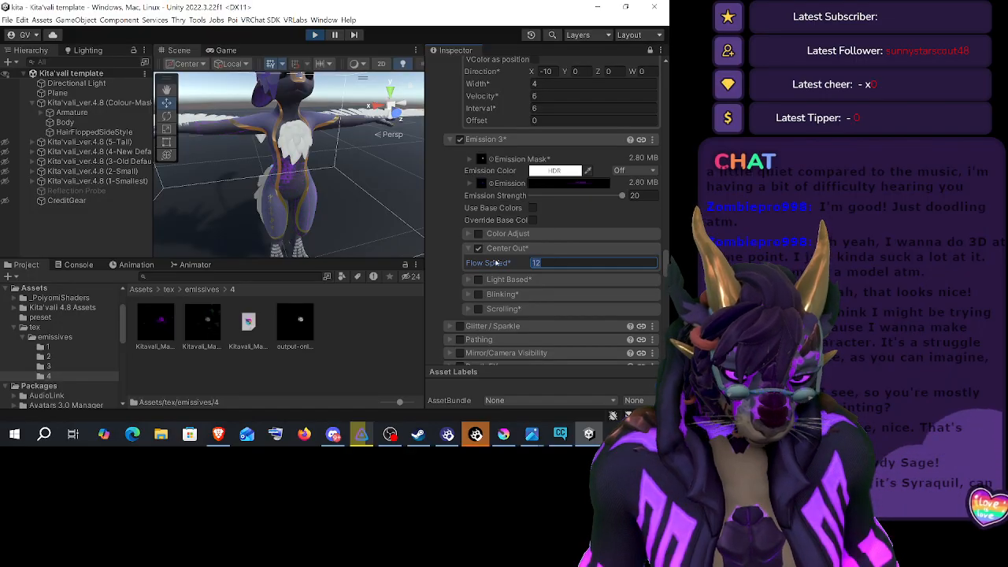
{"action": "type", "text": "24"}
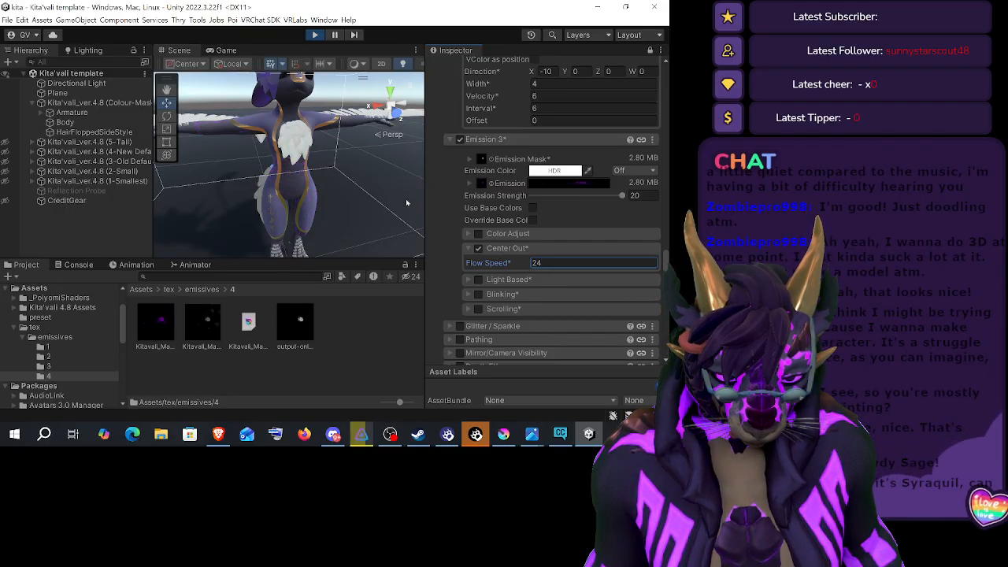
{"action": "double_click", "coordinate": [547, 263]}
{"action": "type", "text": "1"}
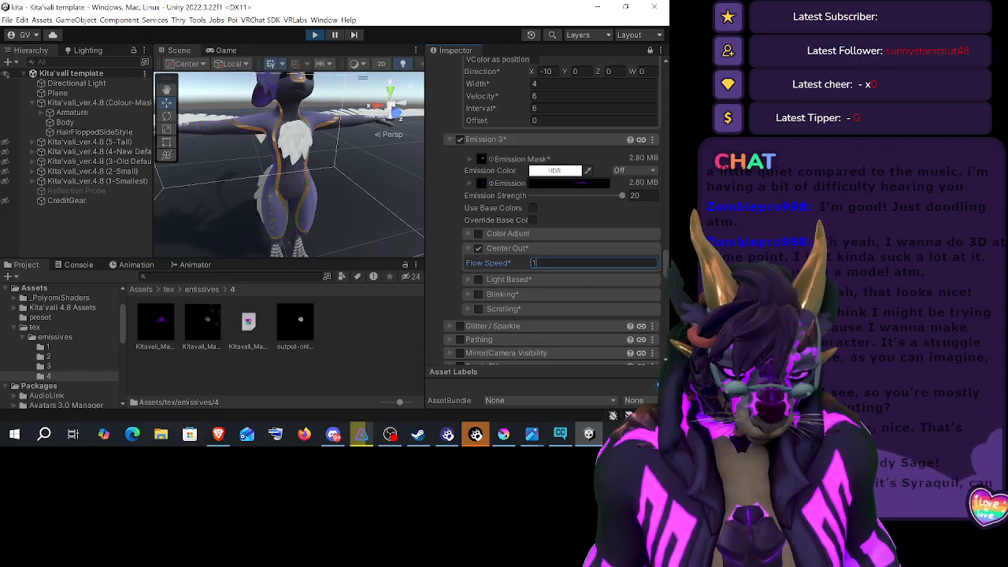
{"action": "type", "text": "12"}
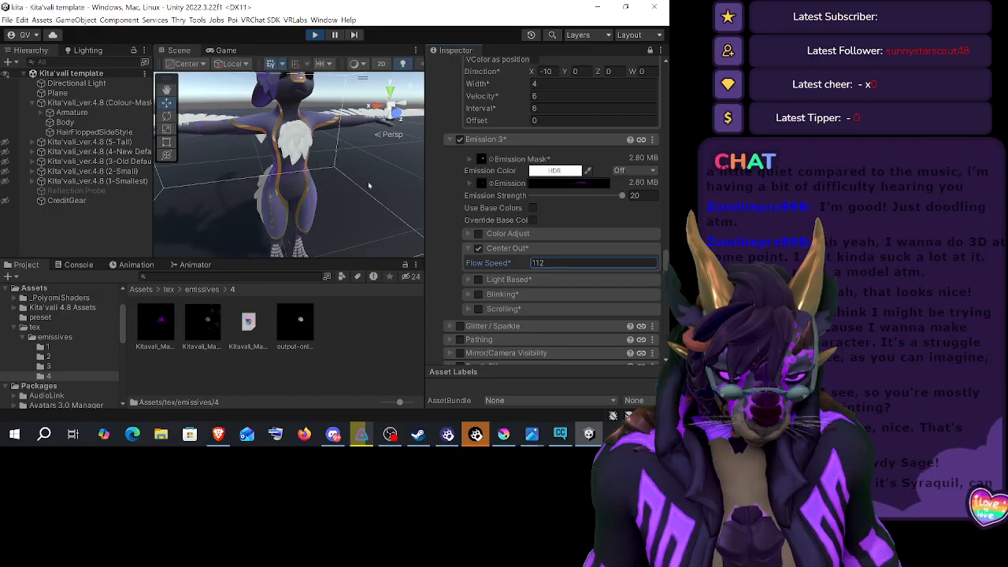
{"action": "double_click", "coordinate": [539, 263]}
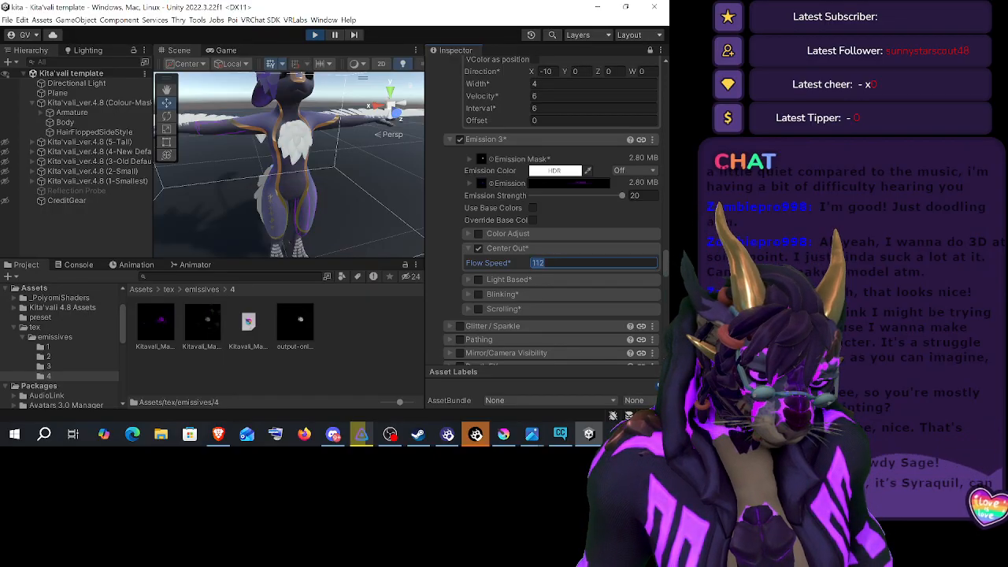
{"action": "double_click", "coordinate": [539, 263]}
{"action": "key", "text": "BackSpace"}
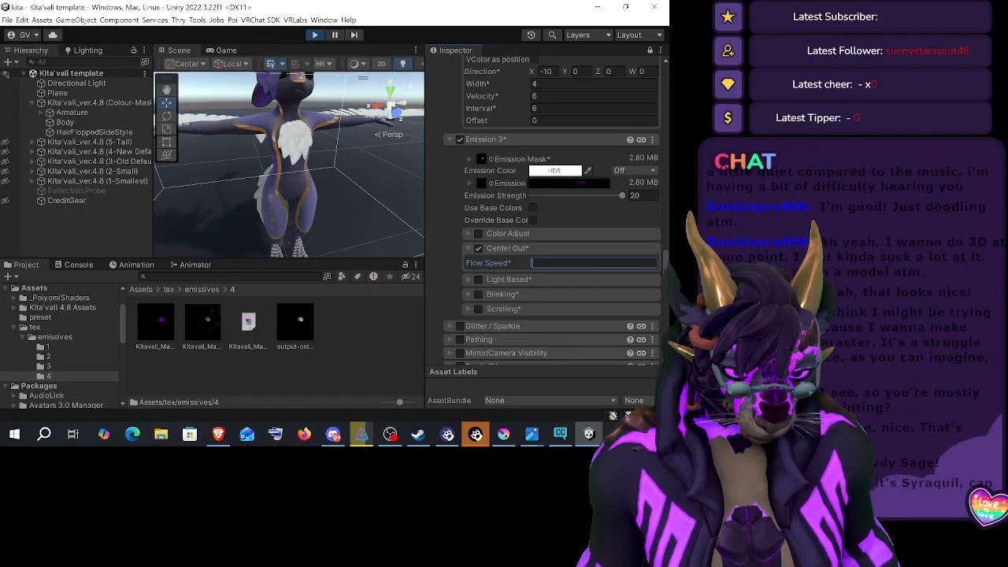
{"action": "type", "text": "12"}
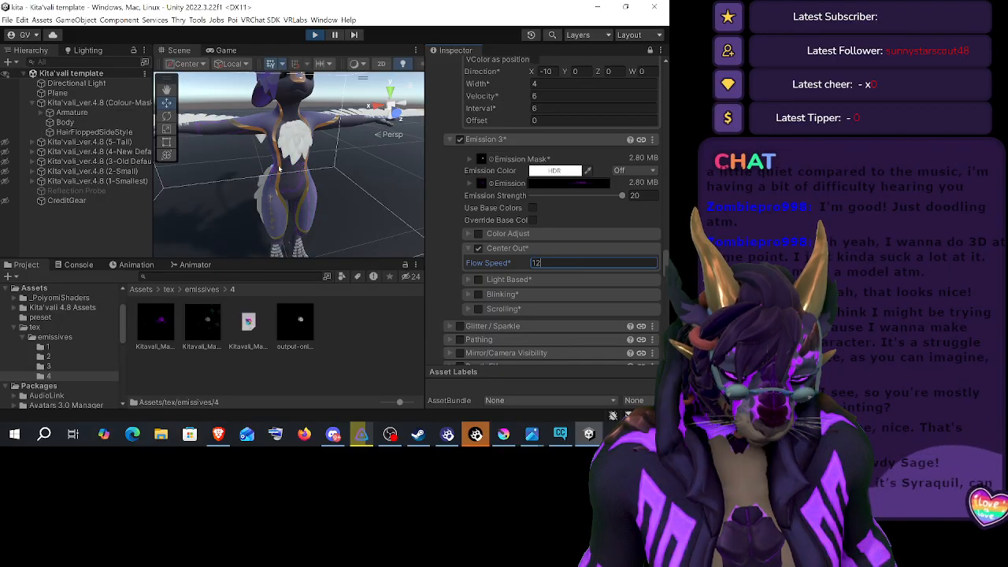
{"action": "left_click", "coordinate": [478, 248]}
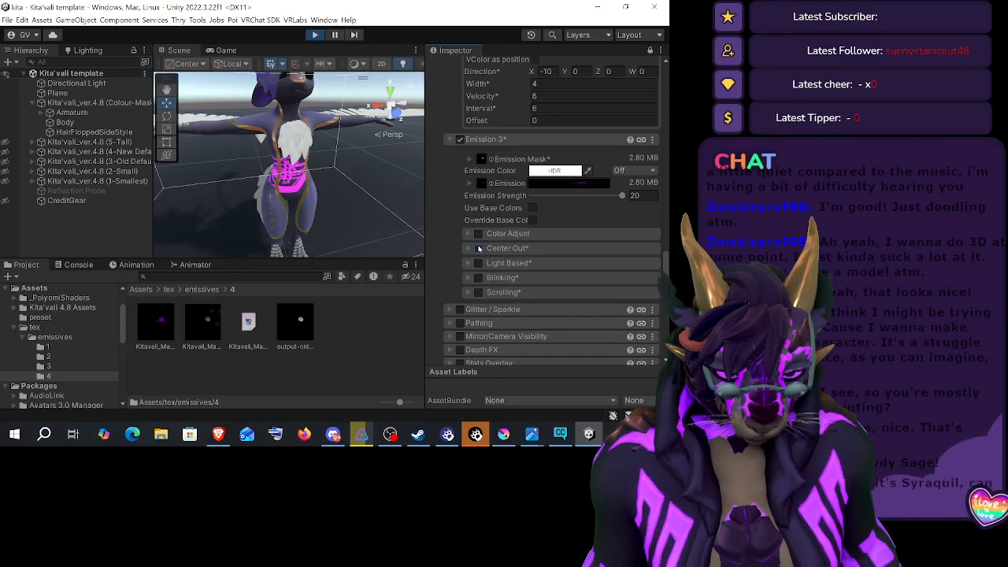
Step: Enable Emission 3 scrolling with direction X 10, Y 0, velocity 6 and interval 6
{"action": "left_click", "coordinate": [478, 293]}
{"action": "scroll", "coordinate": [480, 296], "scroll_direction": "down", "scroll_amount": 2}
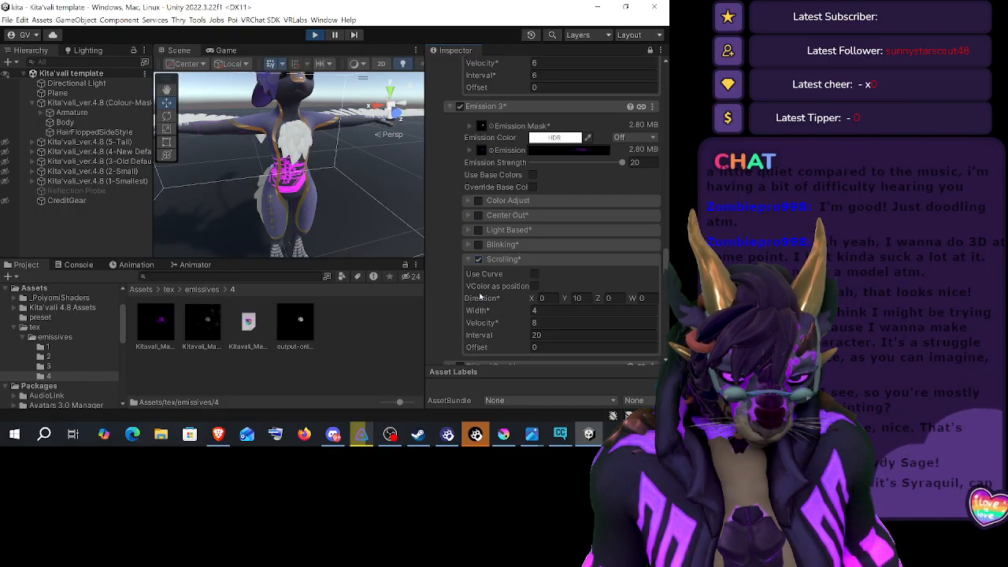
{"action": "left_click", "coordinate": [542, 298]}
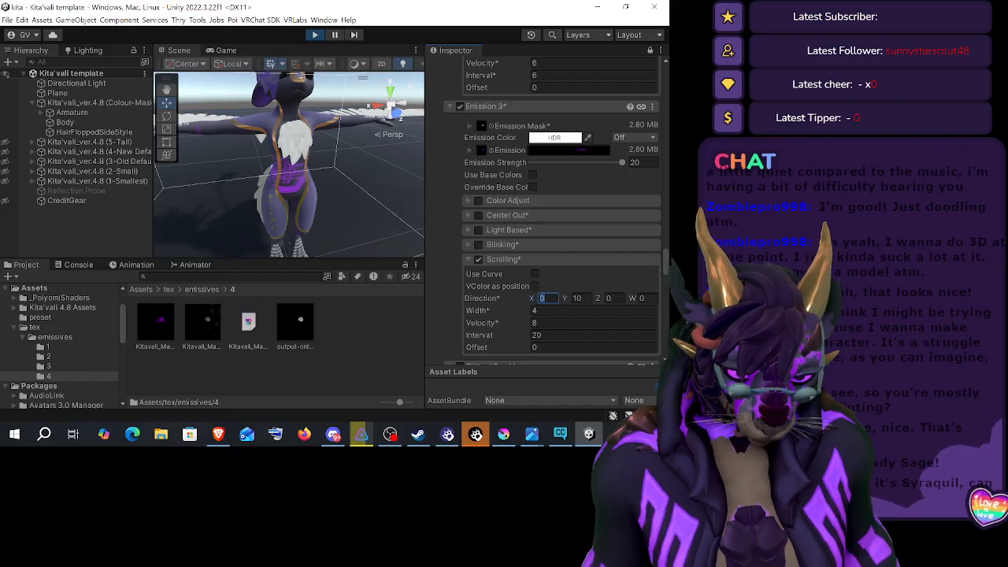
{"action": "type", "text": "1"}
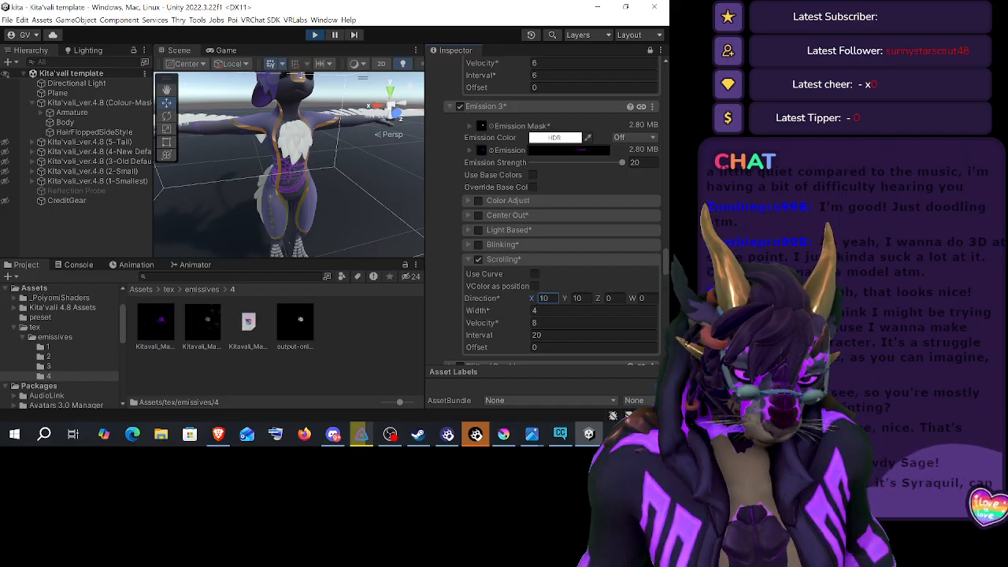
{"action": "type", "text": "0"}
{"action": "key", "text": "Tab"}
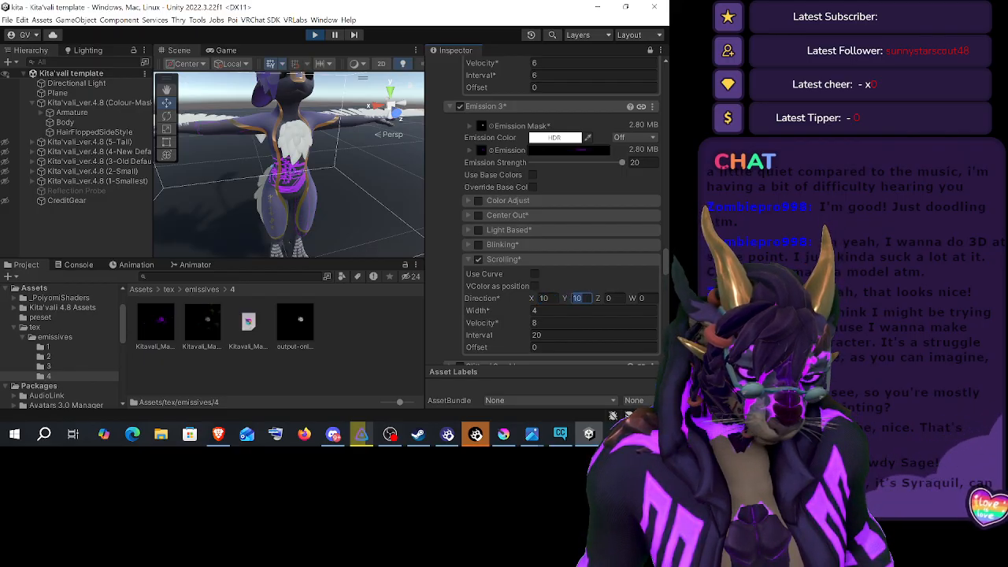
{"action": "key", "text": "BackSpace"}
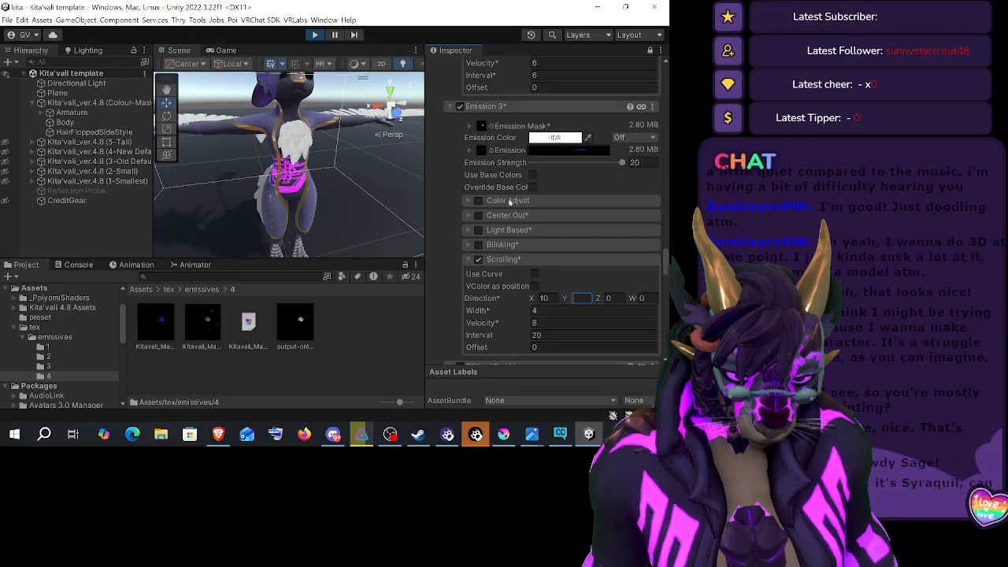
{"action": "scroll", "coordinate": [508, 201], "scroll_direction": "up", "scroll_amount": 5}
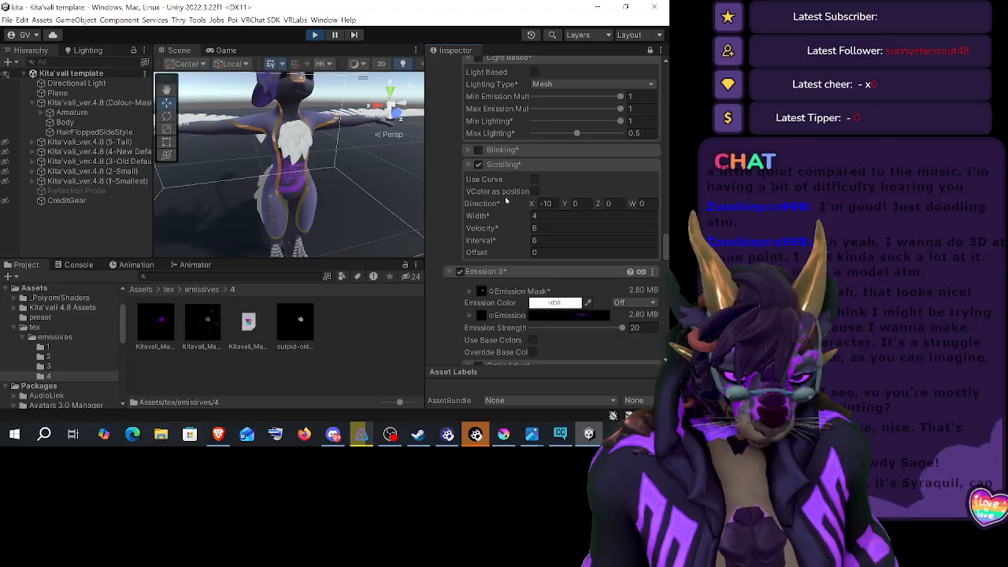
{"action": "scroll", "coordinate": [506, 200], "scroll_direction": "down", "scroll_amount": 5}
{"action": "left_click", "coordinate": [542, 289]}
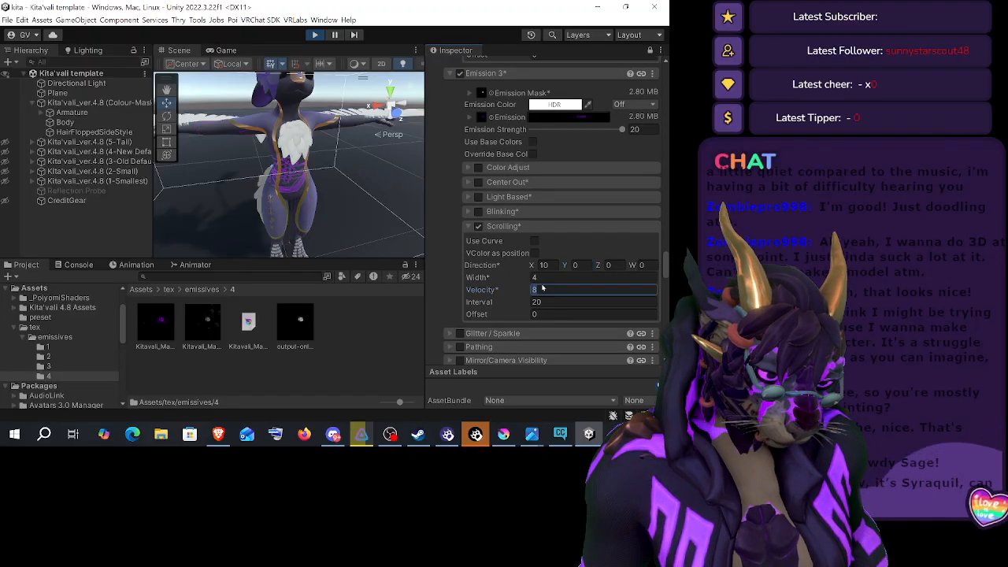
{"action": "left_click", "coordinate": [546, 303]}
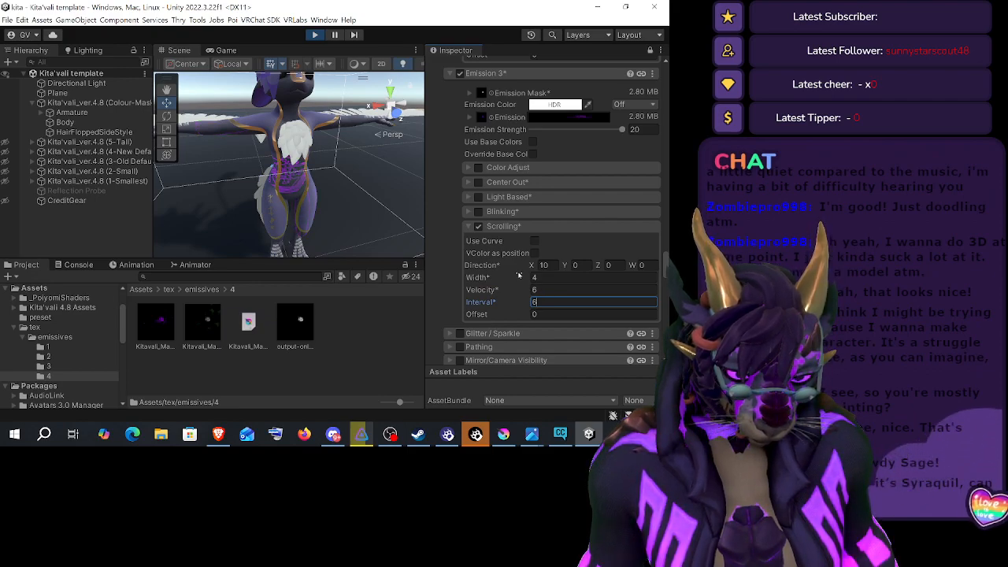
Step: Change the X scroll direction to -10, then untick Scrolling
{"action": "left_click", "coordinate": [543, 265]}
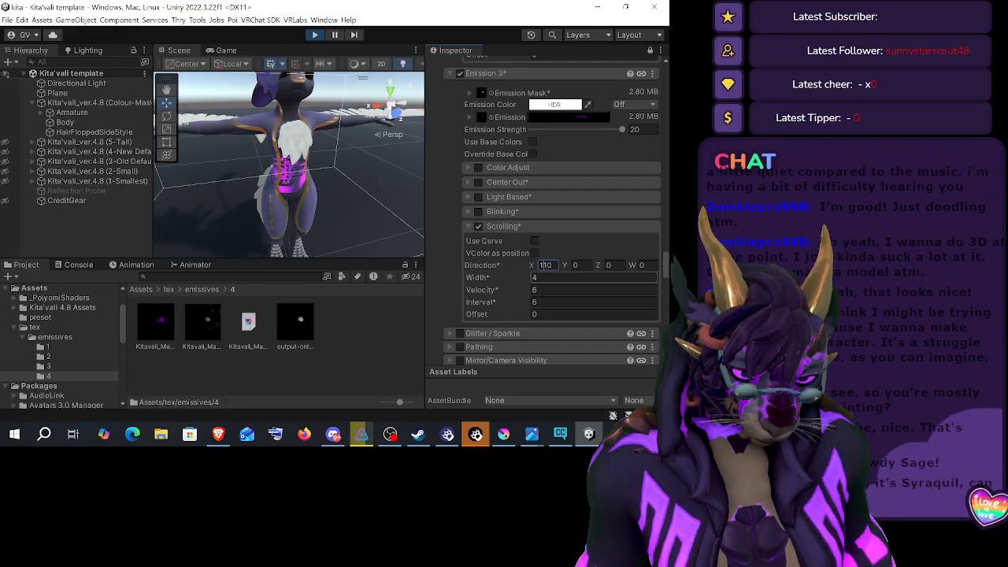
{"action": "key", "text": "BackSpace"}
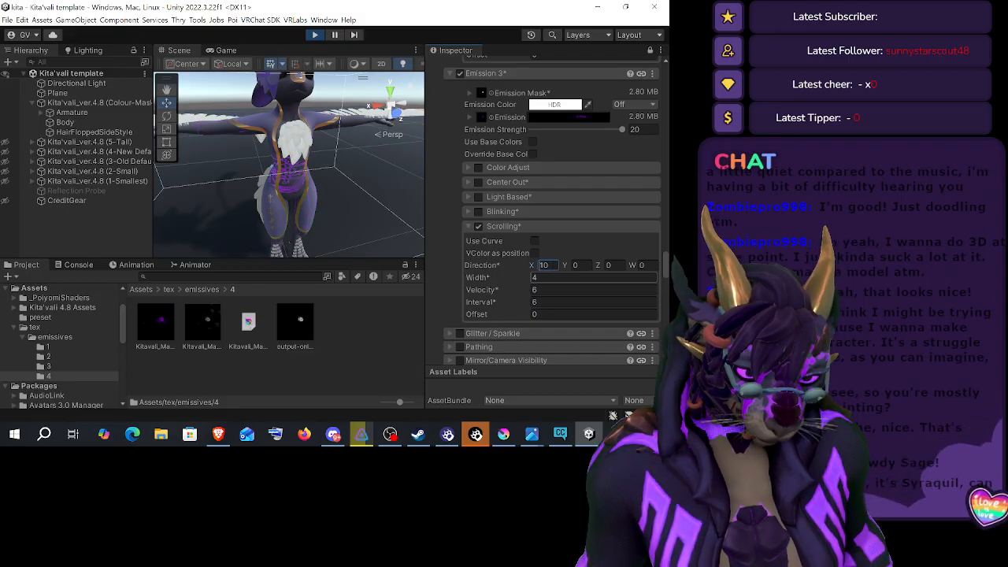
{"action": "type", "text": "-"}
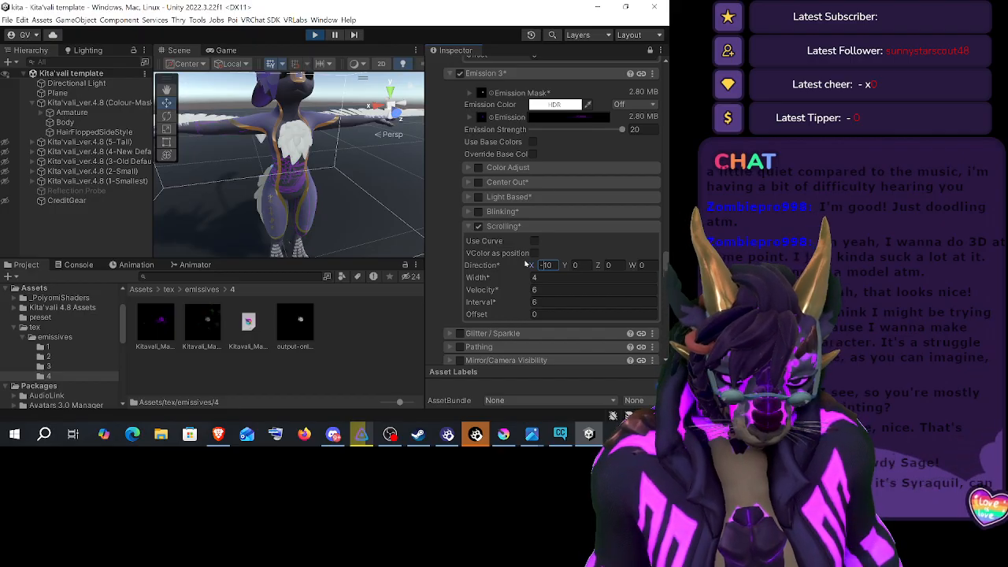
{"action": "scroll", "coordinate": [526, 265], "scroll_direction": "down", "scroll_amount": 2}
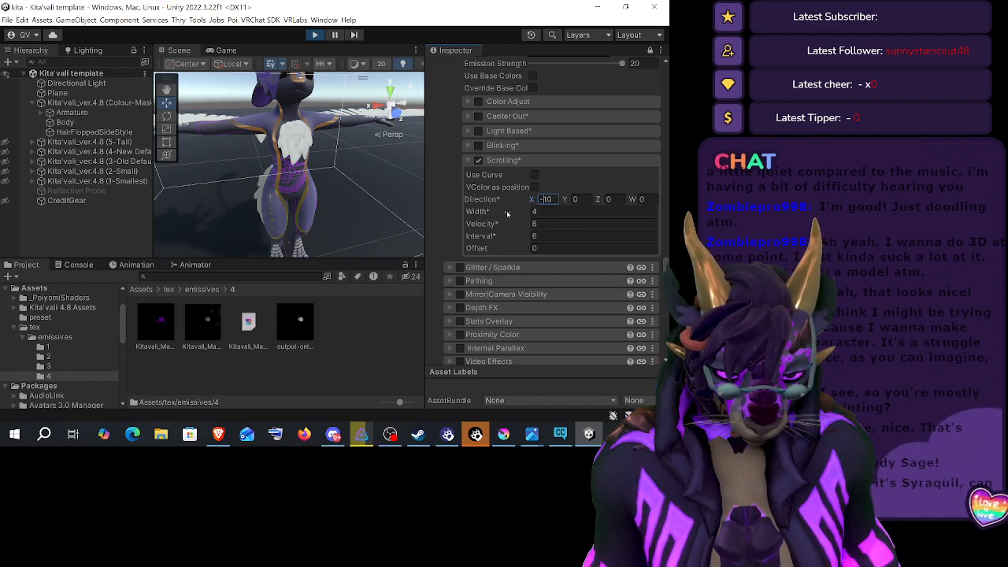
{"action": "left_click", "coordinate": [478, 159]}
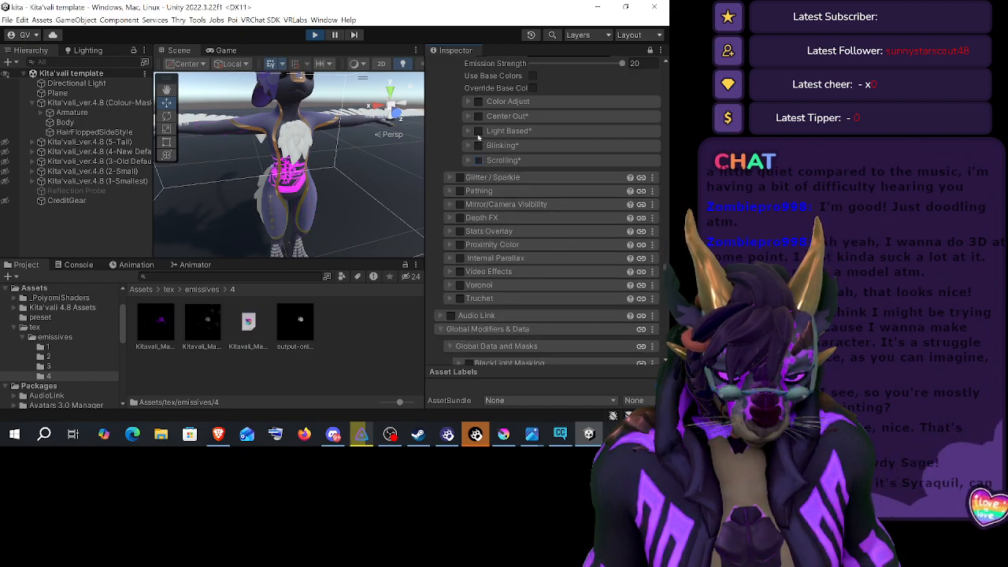
Step: Re-enable Center Out on Emission 3 and try a few different flow speed values
{"action": "left_click", "coordinate": [478, 116]}
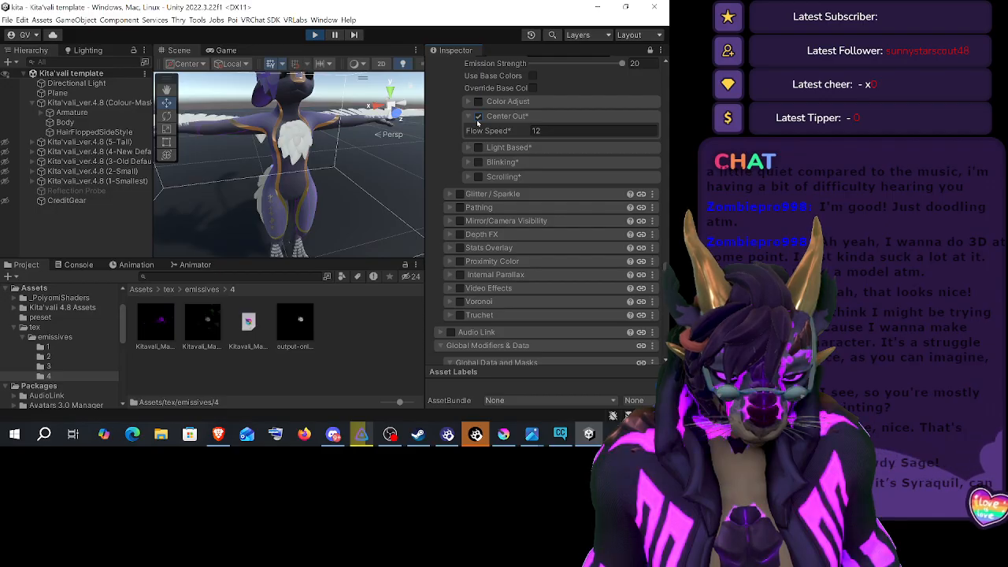
{"action": "left_click", "coordinate": [564, 130]}
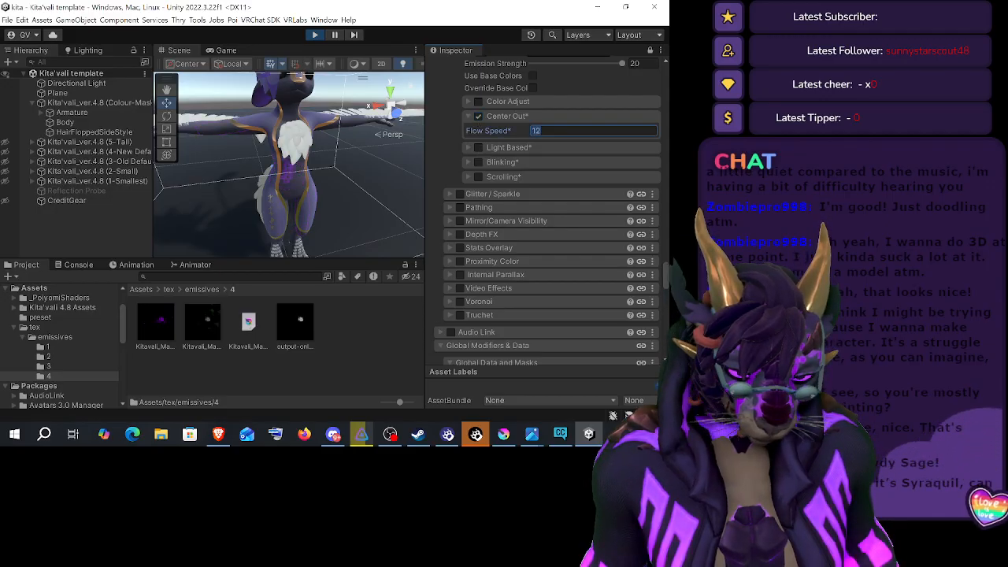
{"action": "left_click", "coordinate": [561, 131]}
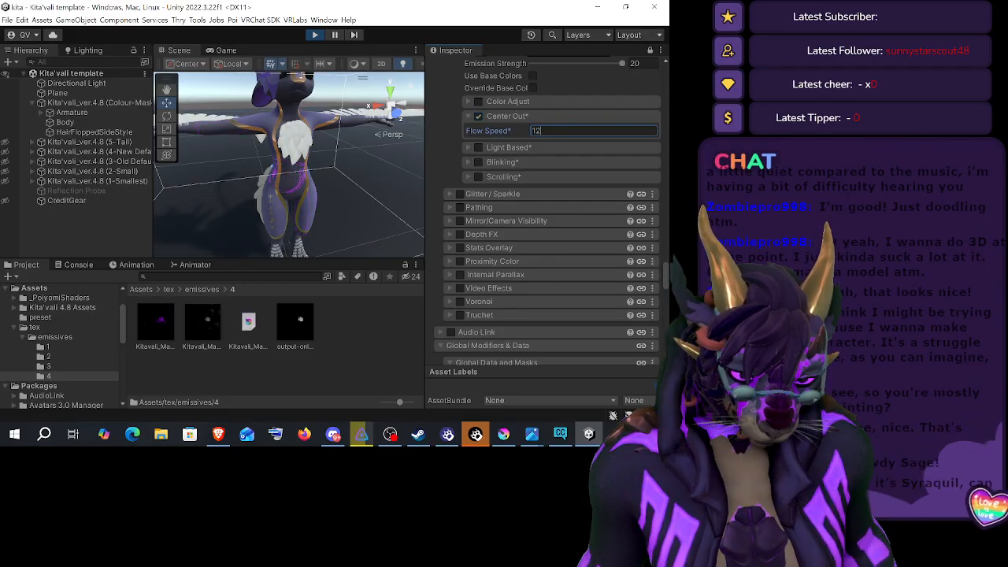
{"action": "key", "text": "BackSpace"}
{"action": "type", "text": "0"}
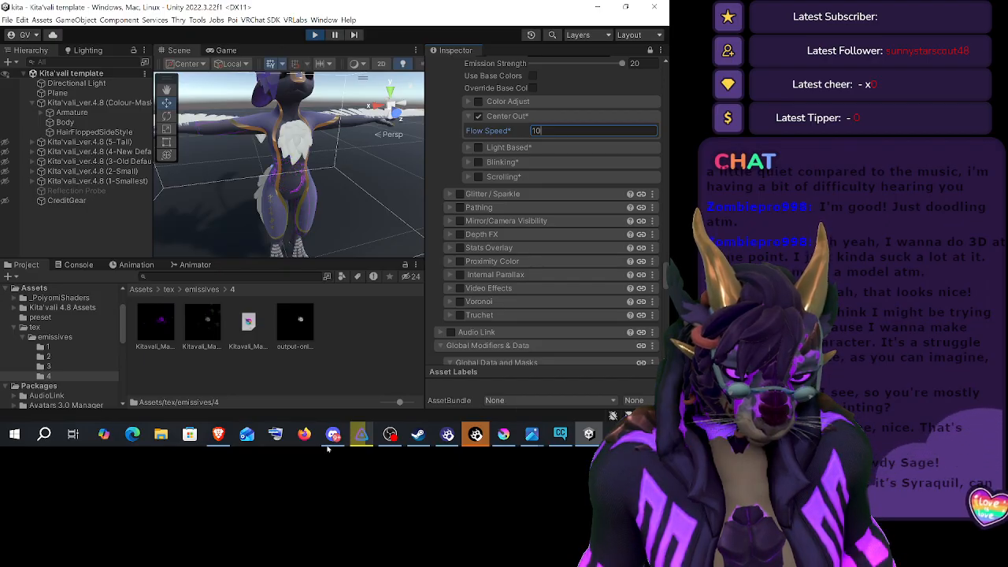
{"action": "key", "text": "BackSpace"}
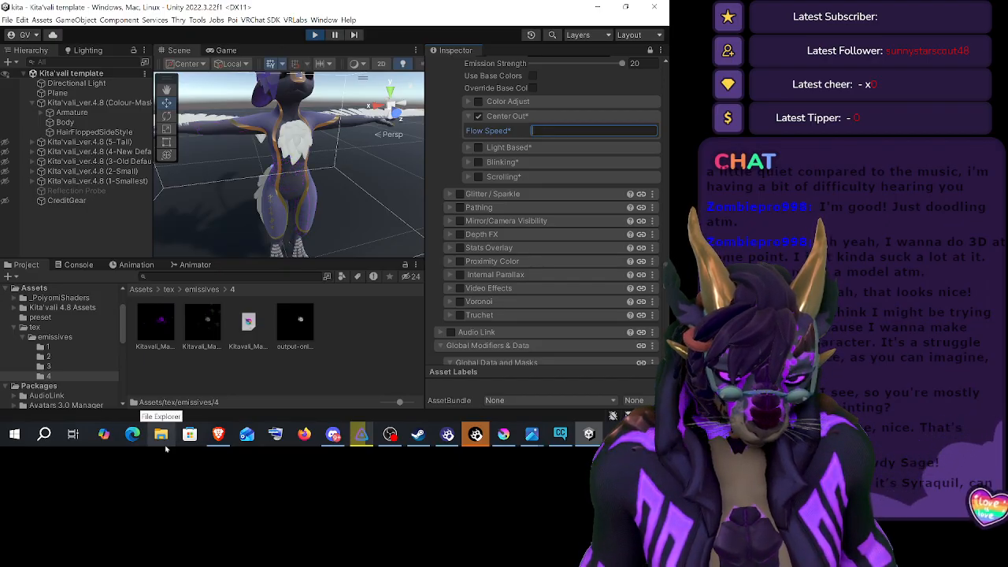
{"action": "type", "text": "6"}
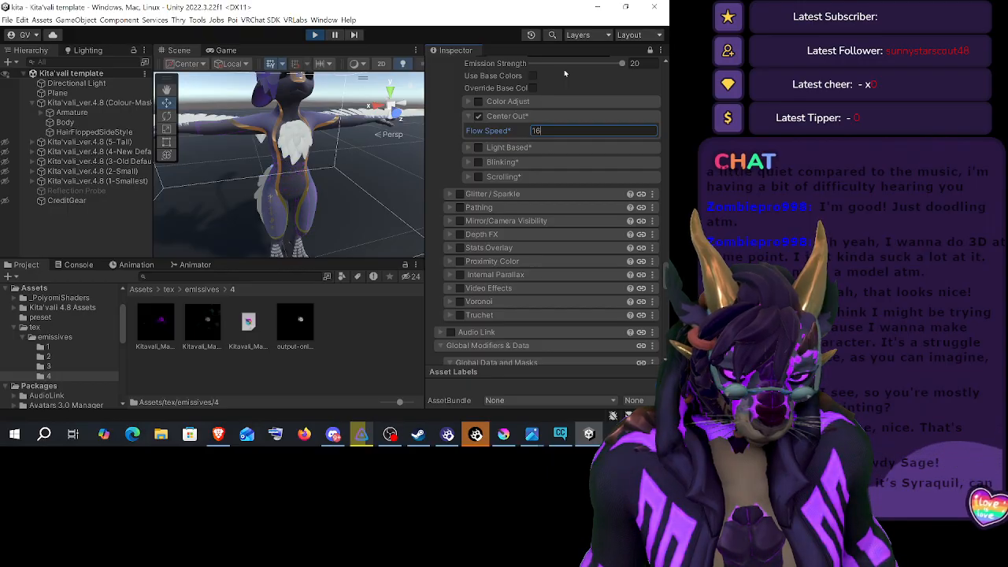
Step: Try flow speeds 11 and 19, then replace the value with 9
{"action": "double_click", "coordinate": [558, 131]}
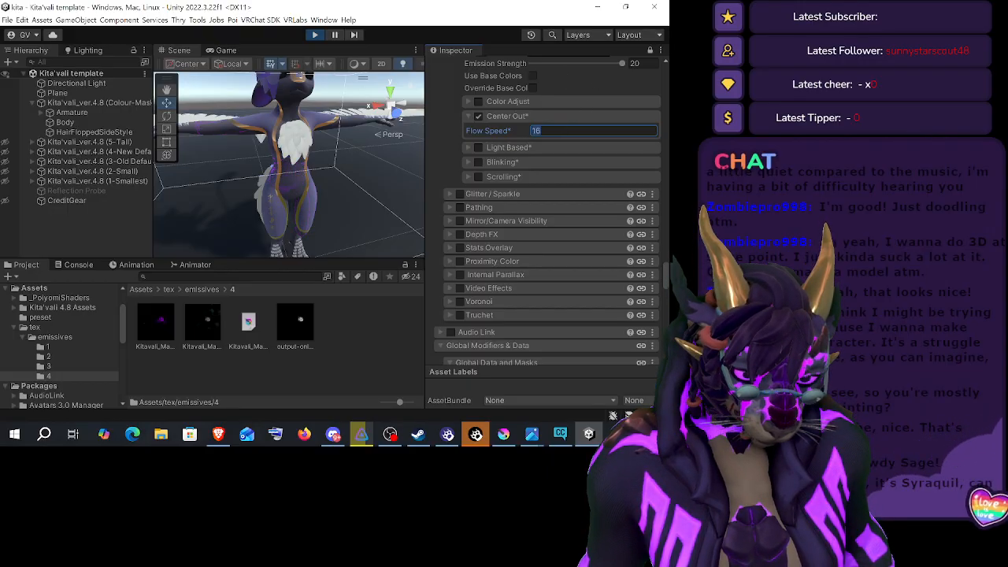
{"action": "key", "text": "BackSpace"}
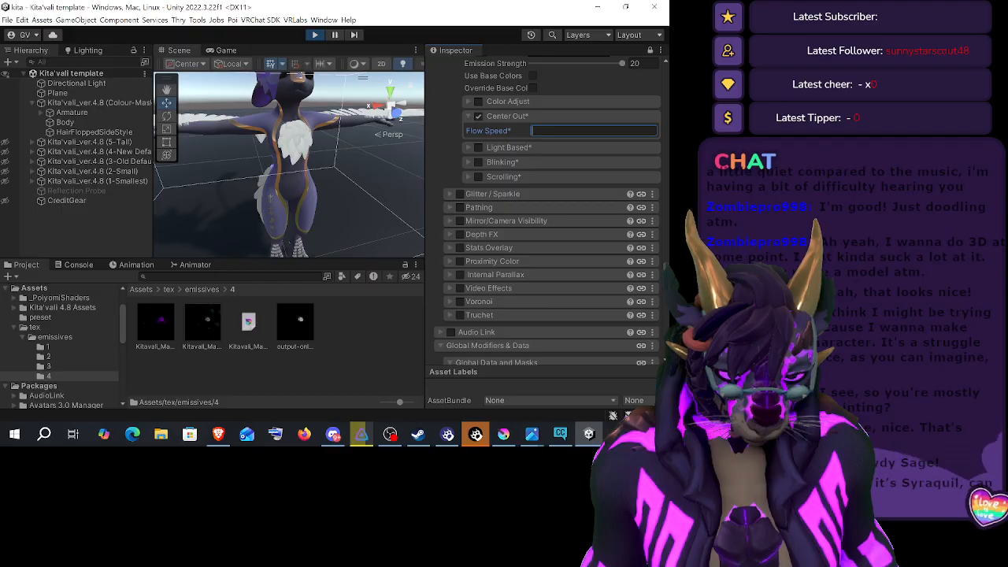
{"action": "type", "text": "11"}
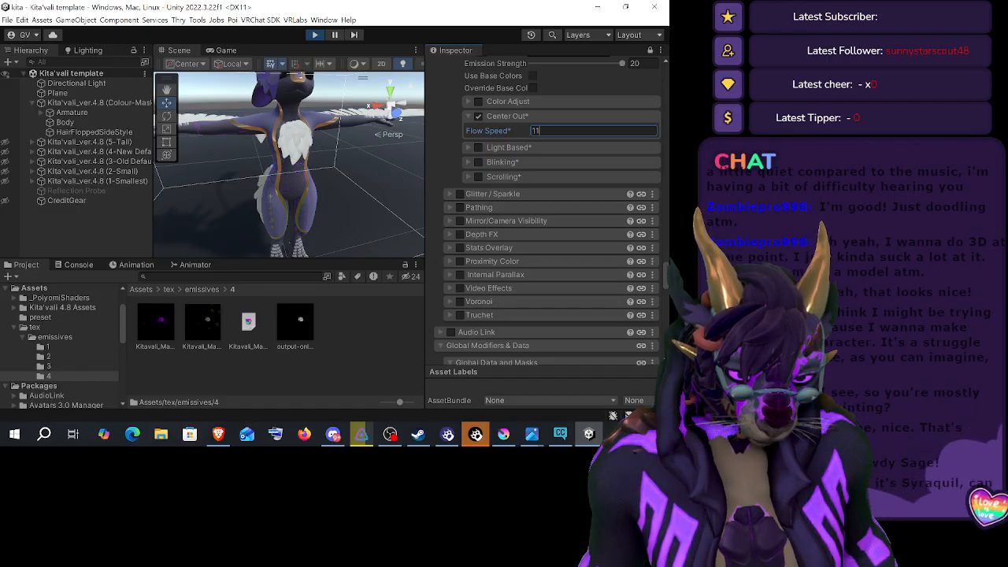
{"action": "key", "text": "BackSpace"}
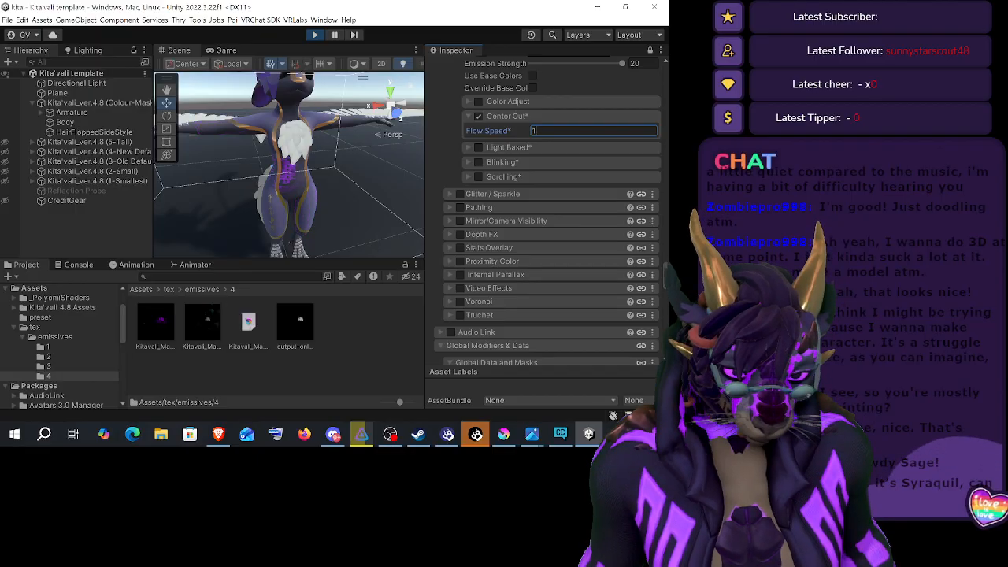
{"action": "type", "text": "9"}
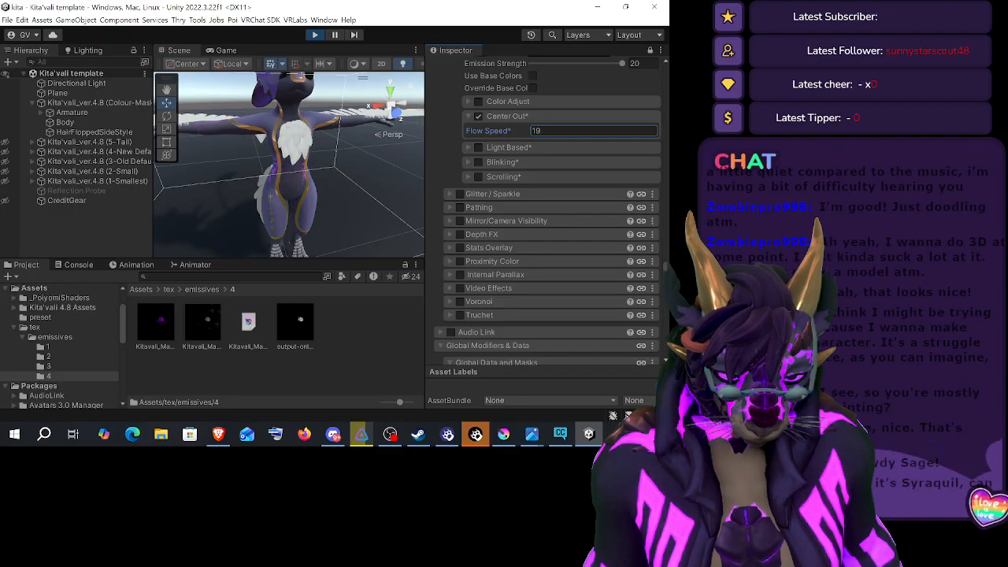
{"action": "key", "text": "ctrl+a"}
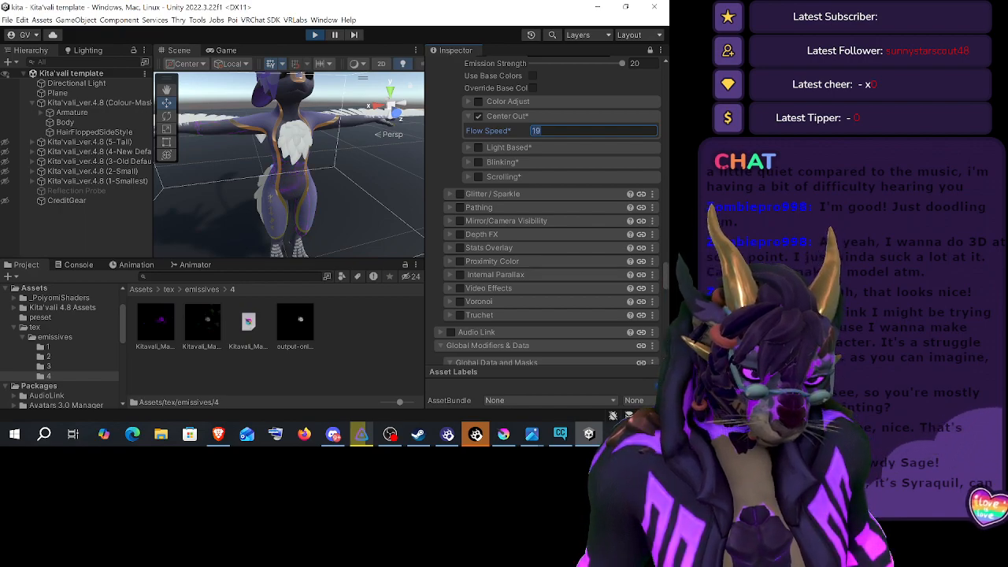
{"action": "type", "text": "9"}
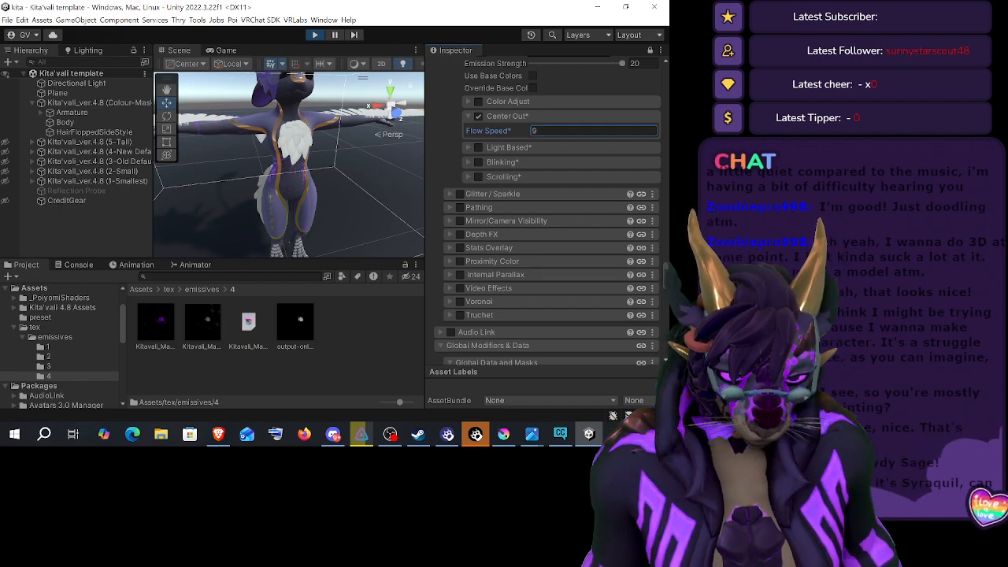
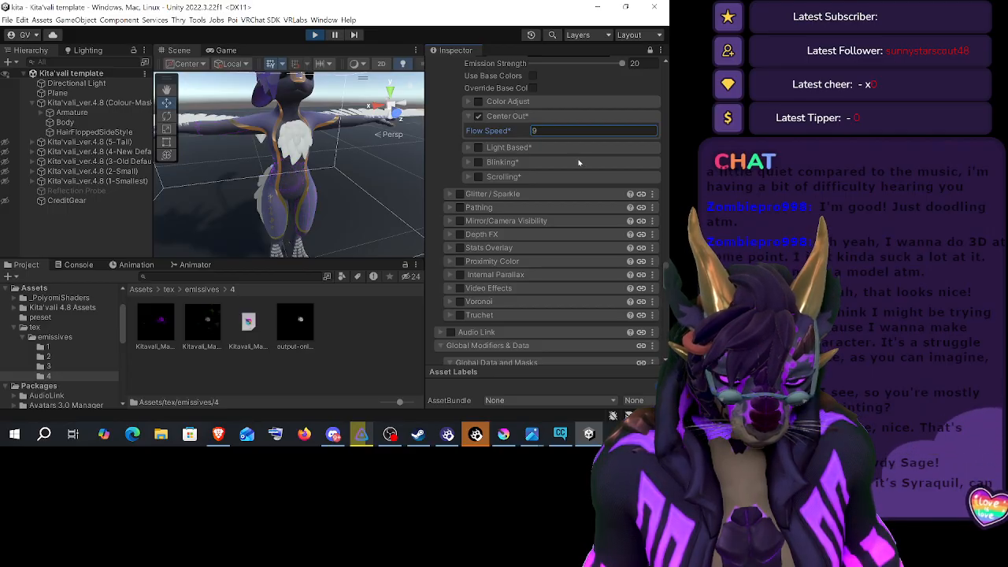
Step: Try Center Out flow speeds of 18, 7 and 6
{"action": "left_click_drag", "start_coordinate": [572, 131], "coordinate": [532, 131]}
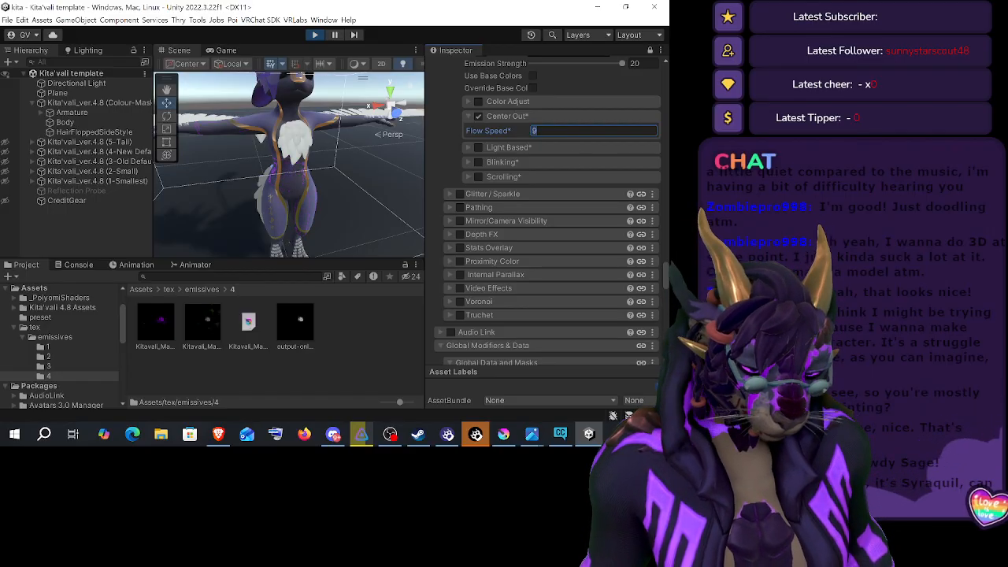
{"action": "type", "text": "18"}
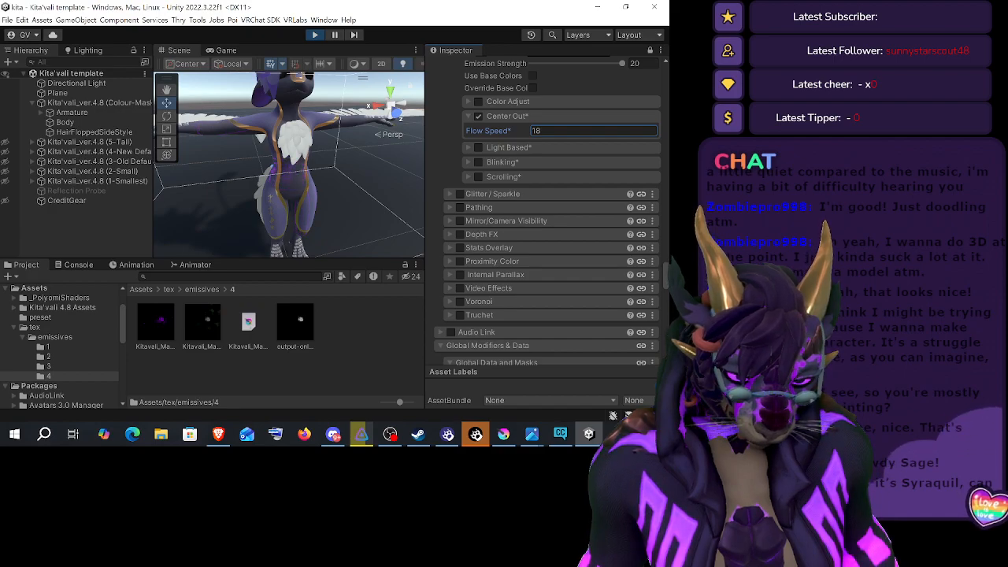
{"action": "key", "text": "BackSpace"}
{"action": "key", "text": "BackSpace"}
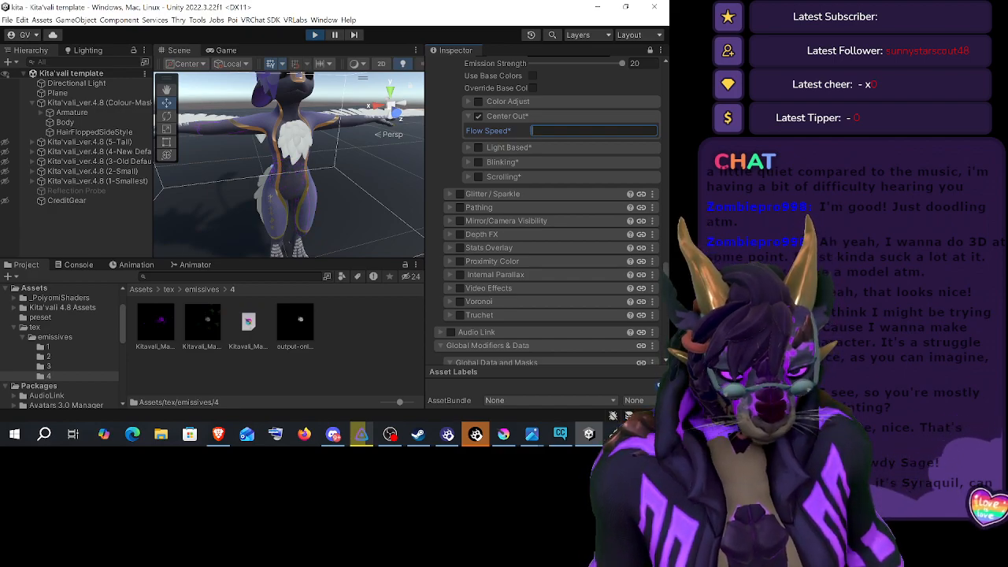
{"action": "type", "text": "7"}
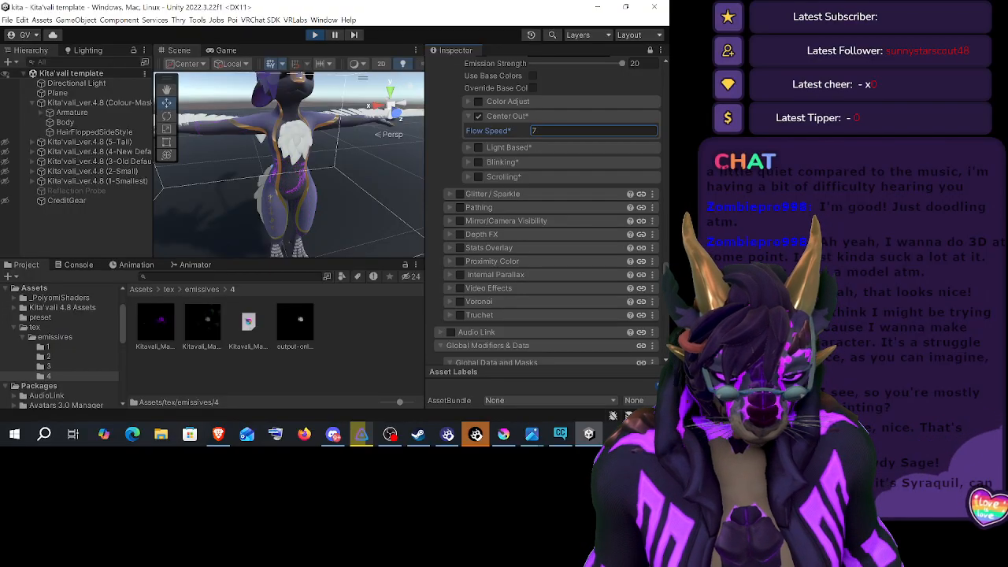
{"action": "key", "text": "Return"}
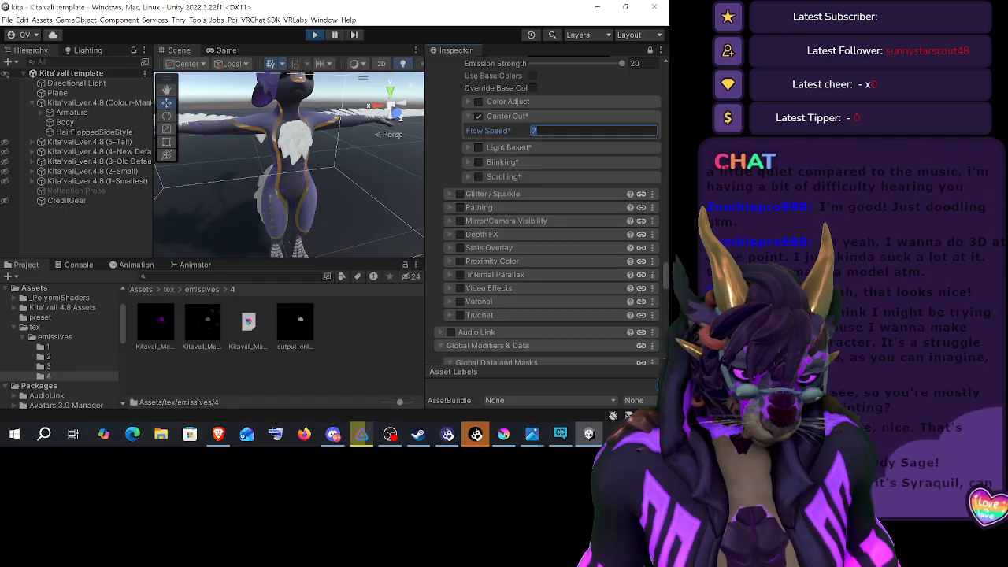
{"action": "type", "text": "6"}
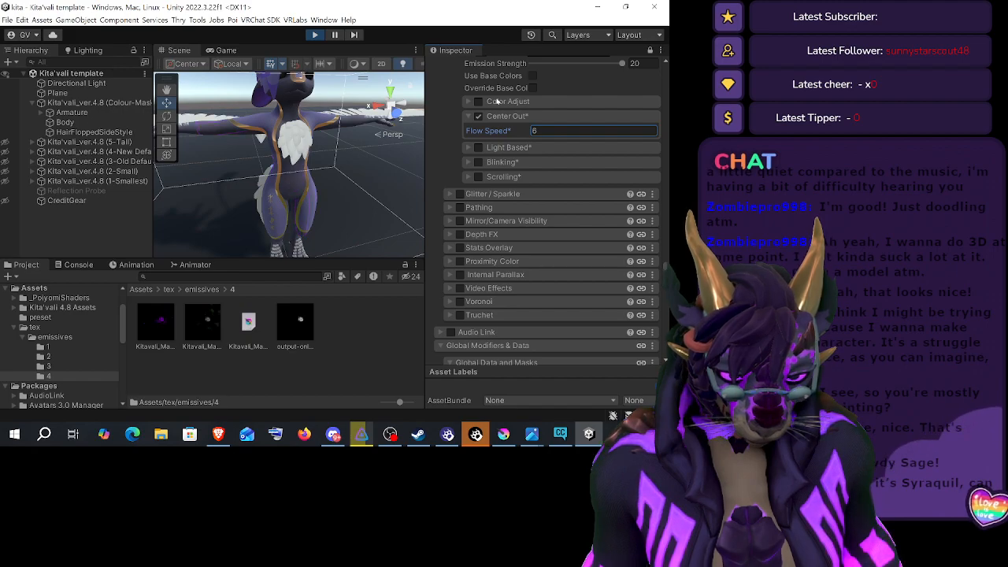
Step: Try flow speeds 12 and 14, then settle on 15 and preview the glow
{"action": "left_click", "coordinate": [554, 133]}
{"action": "type", "text": "12"}
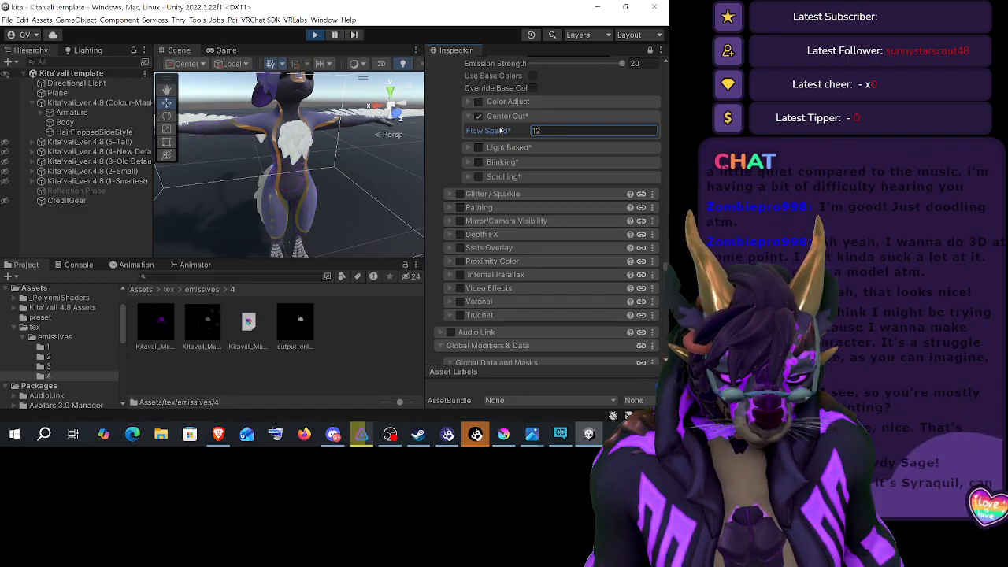
{"action": "left_click", "coordinate": [545, 131]}
{"action": "left_click", "coordinate": [545, 130]}
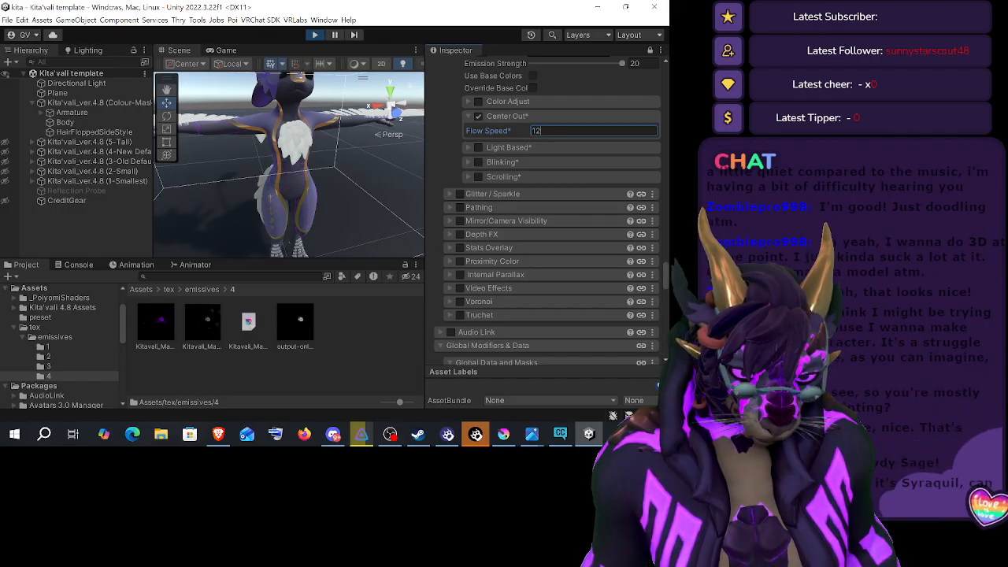
{"action": "key", "text": "BackSpace"}
{"action": "type", "text": "4"}
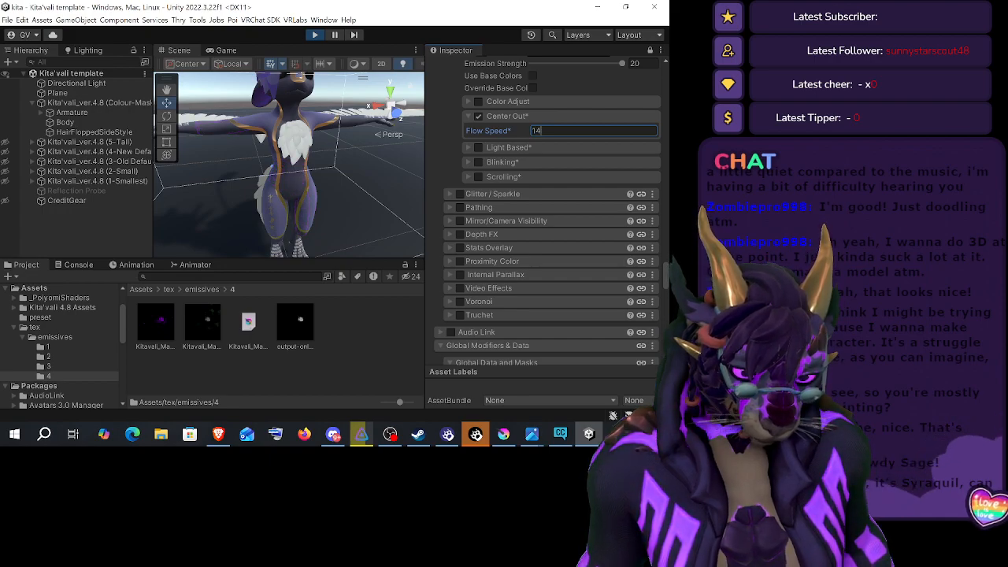
{"action": "key", "text": "BackSpace"}
{"action": "type", "text": "5"}
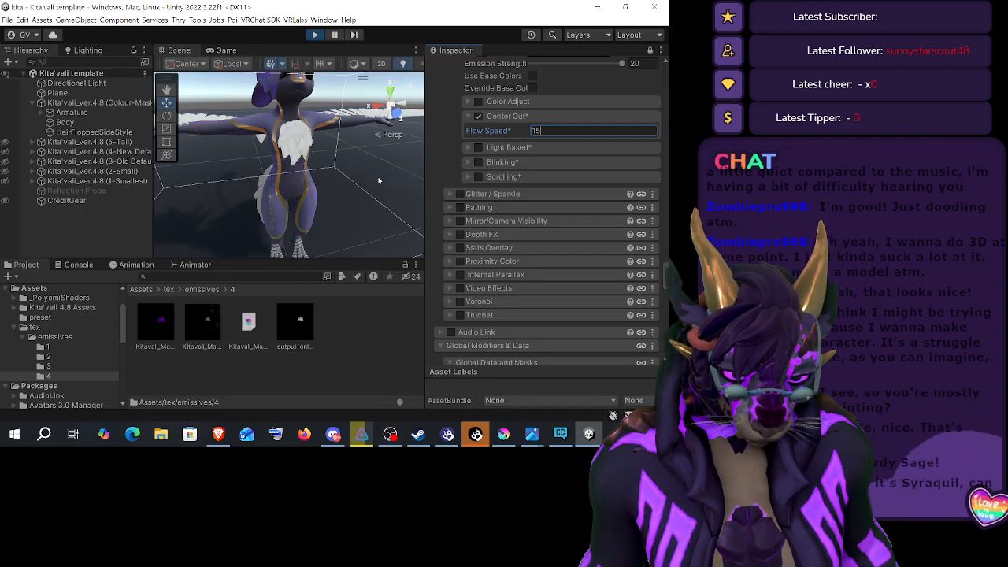
{"action": "right_click", "coordinate": [311, 181]}
{"action": "scroll", "coordinate": [308, 180], "scroll_direction": "up", "scroll_amount": 10}
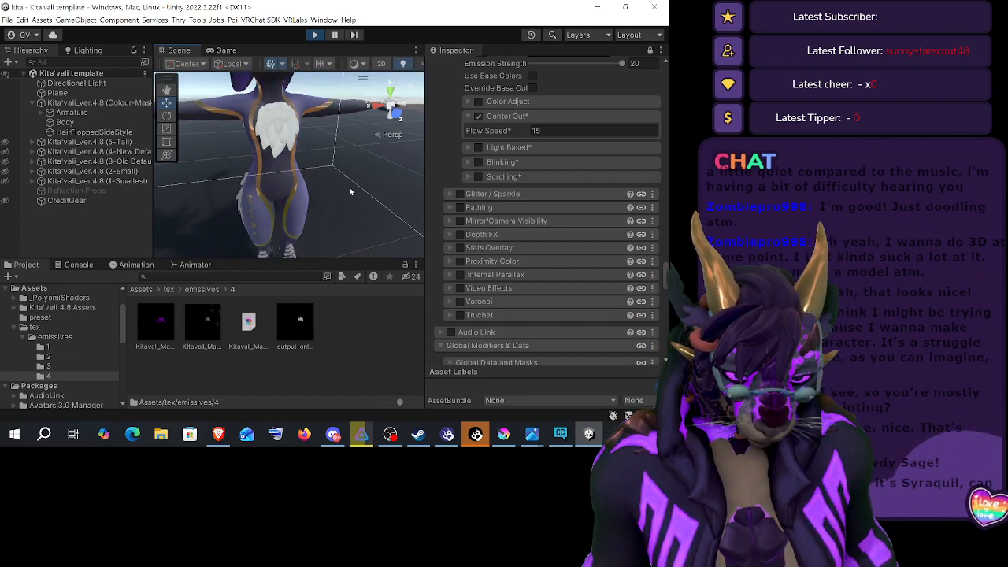
Step: Try a flow speed of 24, then return it to 15
{"action": "left_click", "coordinate": [610, 128]}
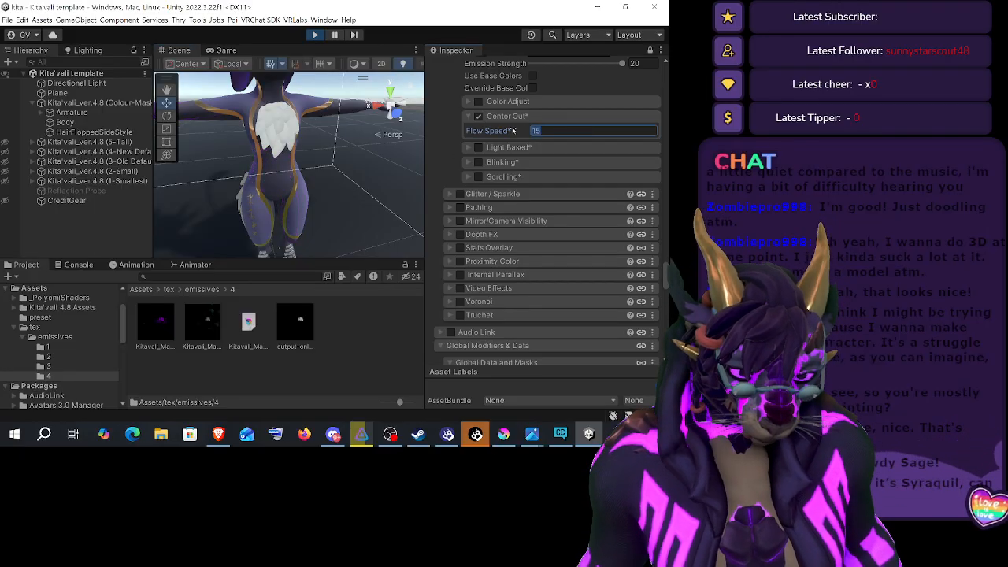
{"action": "type", "text": "24"}
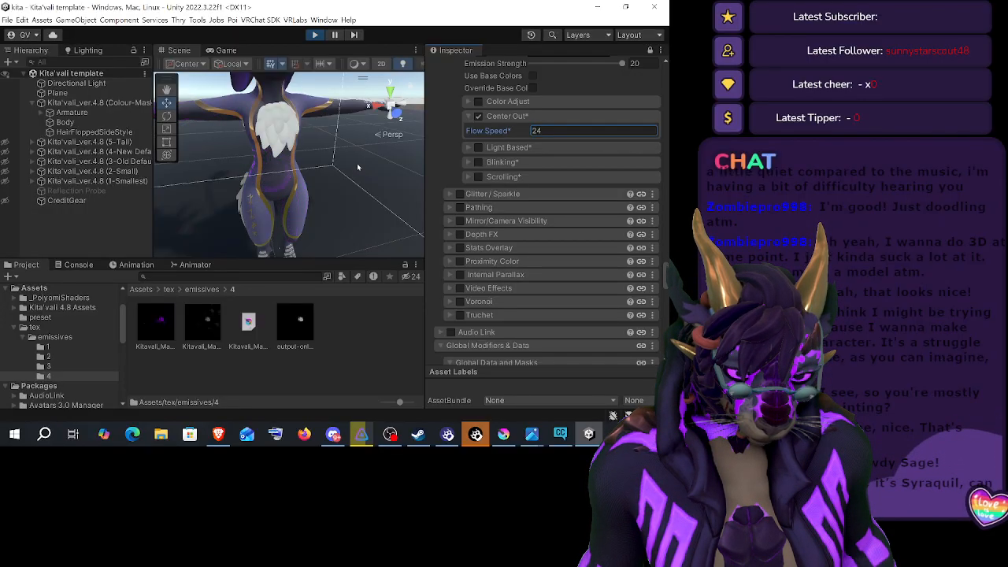
{"action": "left_click_drag", "start_coordinate": [543, 131], "coordinate": [530, 131]}
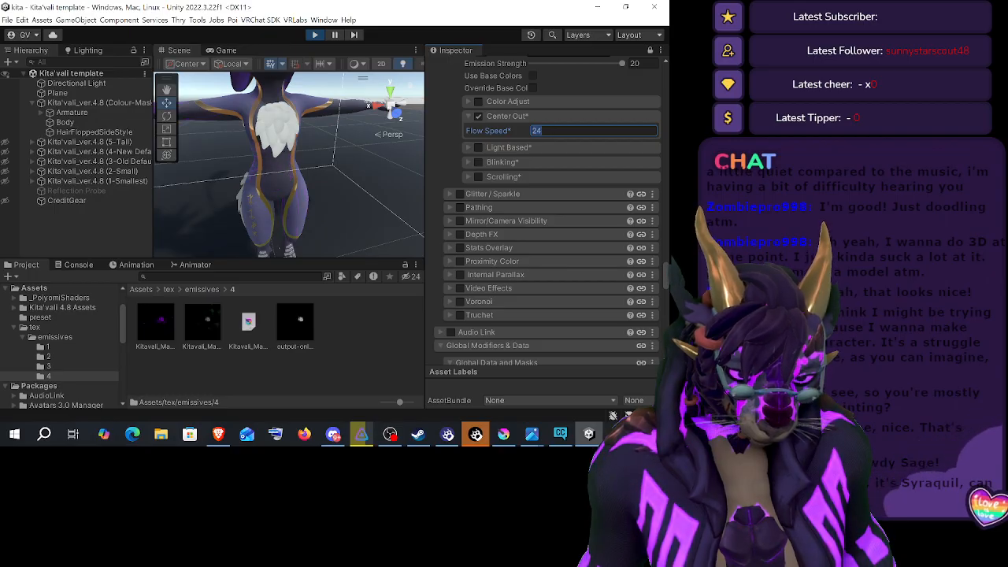
{"action": "type", "text": "15"}
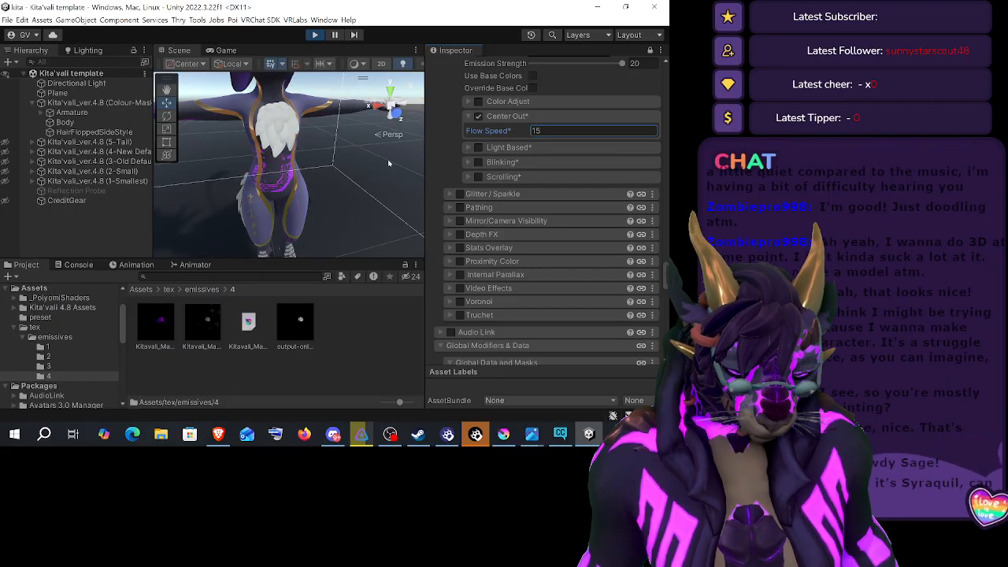
{"action": "scroll", "coordinate": [288, 172], "scroll_direction": "up", "scroll_amount": 5}
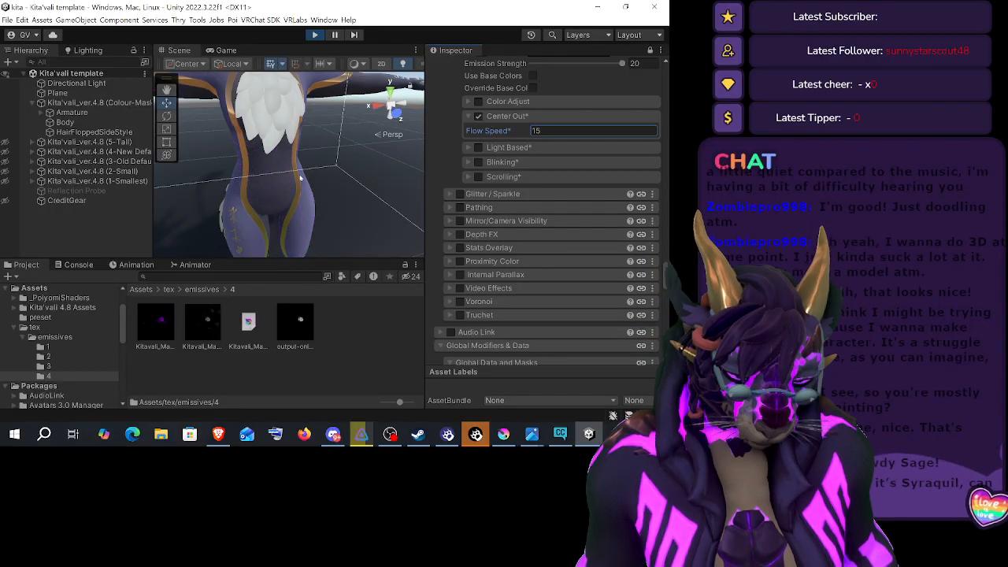
{"action": "scroll", "coordinate": [291, 173], "scroll_direction": "down", "scroll_amount": 3}
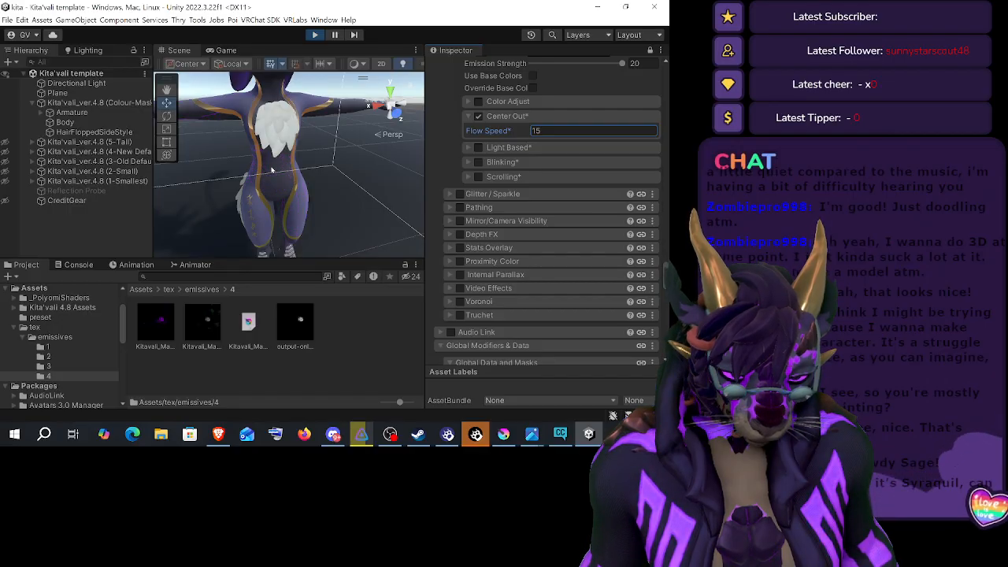
Step: Lower the Center Out flow speed to 13 and confirm it
{"action": "left_click", "coordinate": [559, 133]}
{"action": "left_click", "coordinate": [559, 133]}
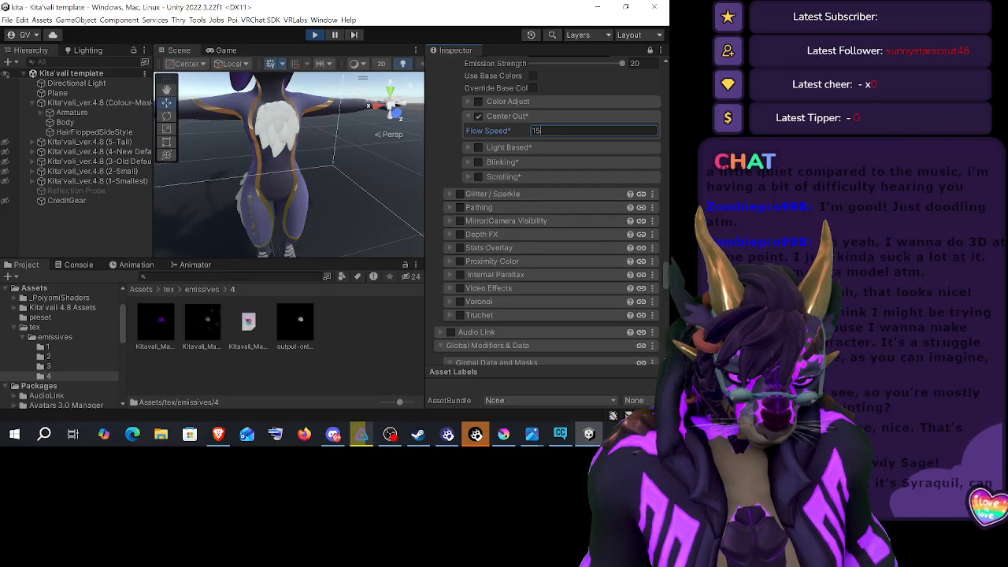
{"action": "key", "text": "BackSpace"}
{"action": "type", "text": "4"}
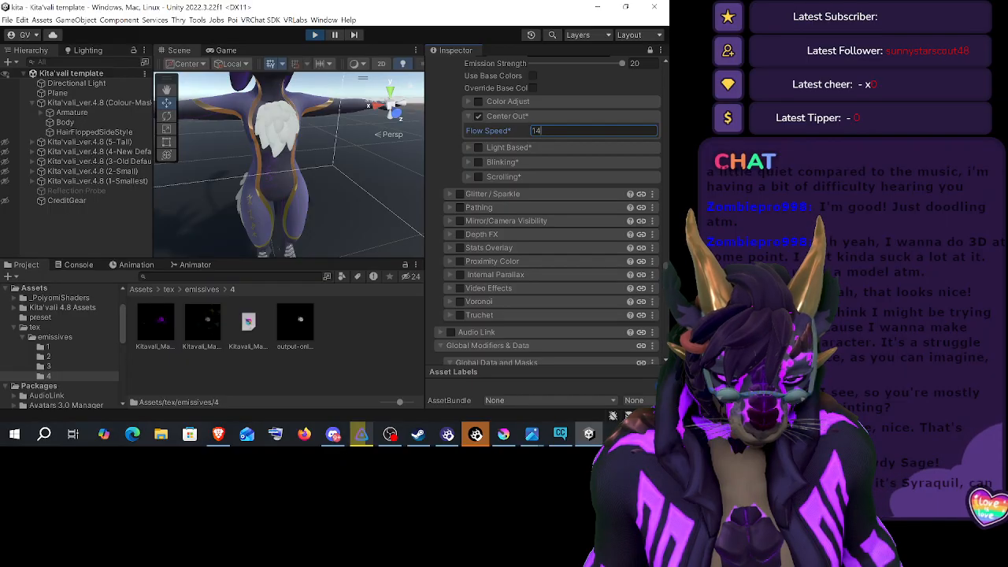
{"action": "type", "text": "3"}
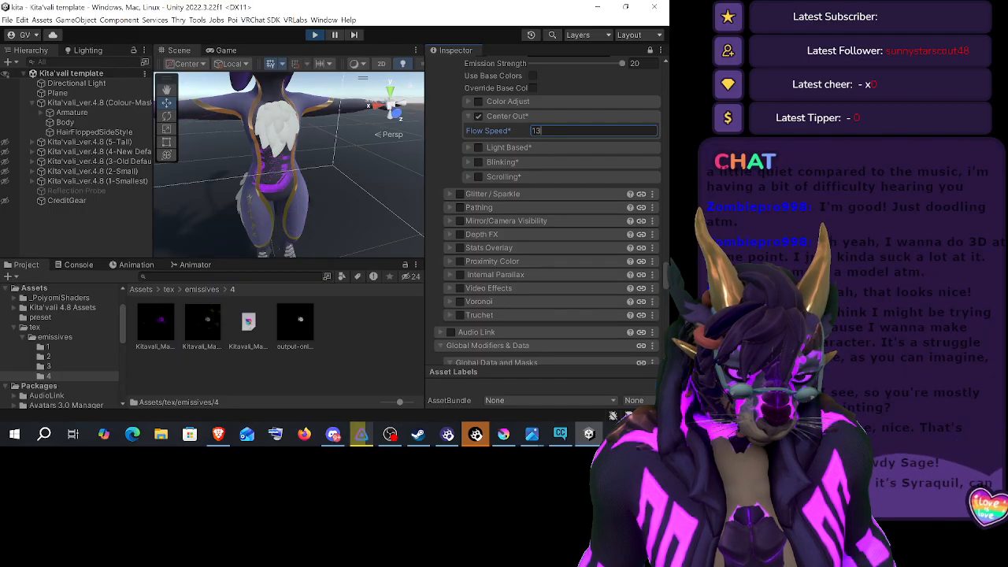
{"action": "key", "text": "Return"}
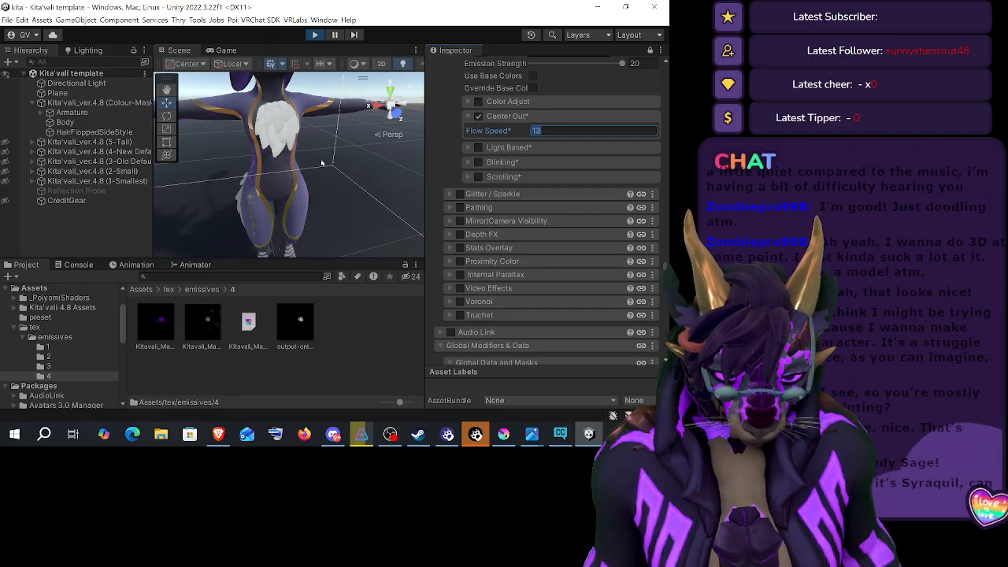
{"action": "left_click_drag", "start_coordinate": [224, 187], "coordinate": [259, 183], "text": "alt"}
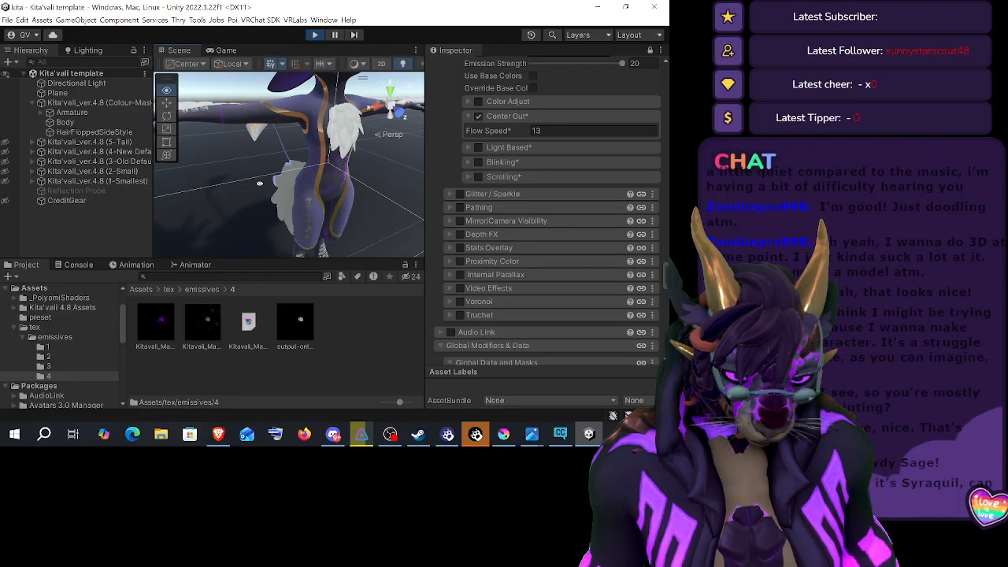
{"action": "left_click_drag", "start_coordinate": [259, 183], "coordinate": [245, 187], "text": "alt"}
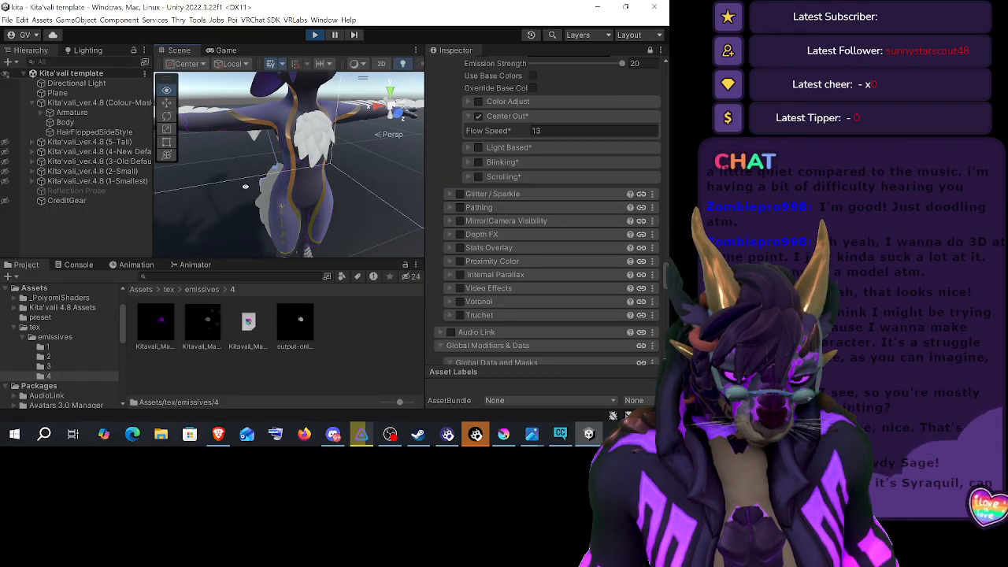
{"action": "left_click_drag", "start_coordinate": [245, 187], "coordinate": [217, 184], "text": "alt"}
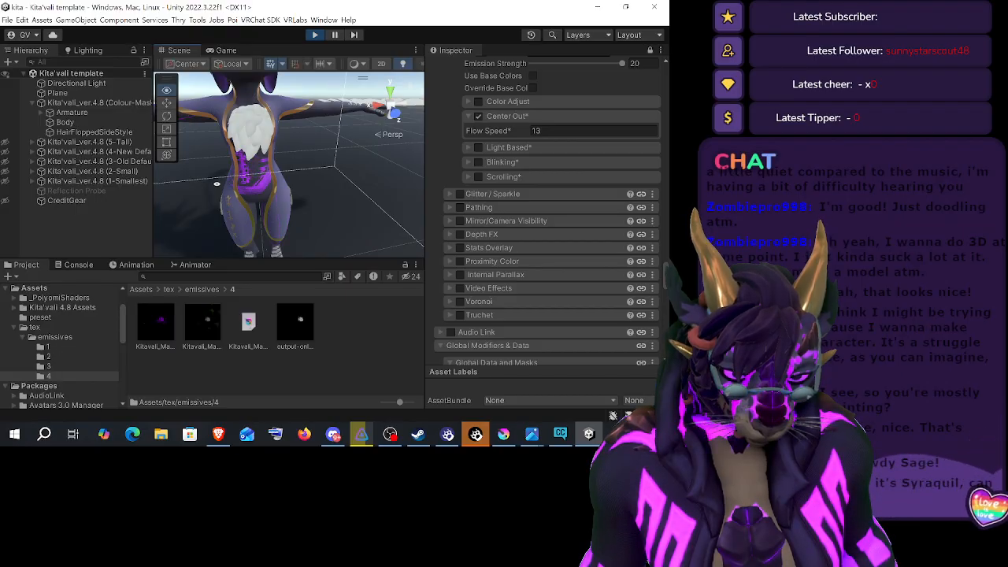
{"action": "scroll", "coordinate": [273, 184], "scroll_direction": "up", "scroll_amount": 4}
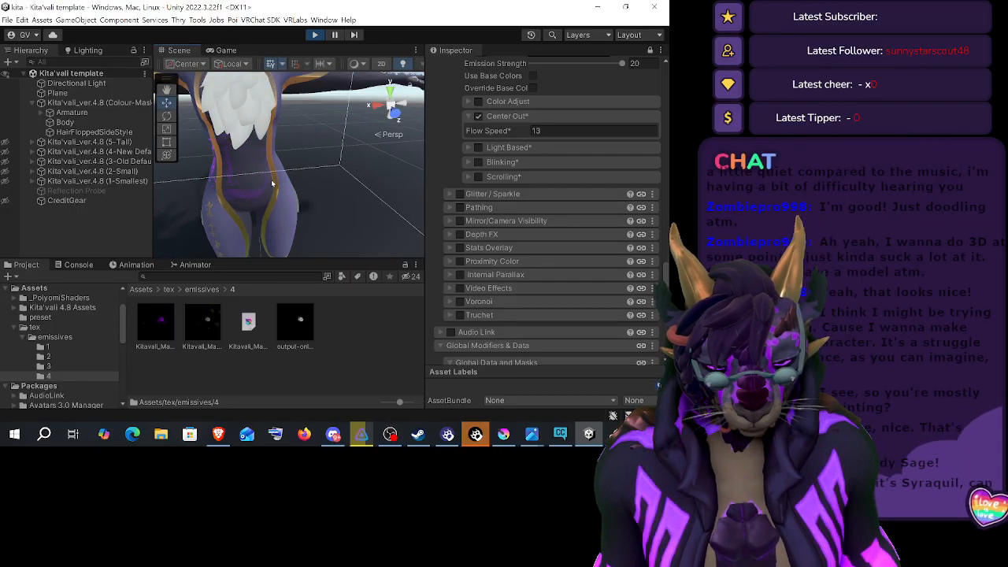
{"action": "scroll", "coordinate": [272, 183], "scroll_direction": "down", "scroll_amount": 8}
{"action": "mouse_move", "coordinate": [273, 183]}
{"action": "left_mouse_down", "text": "alt"}
{"action": "mouse_move", "coordinate": [312, 191]}
{"action": "mouse_move", "coordinate": [261, 171]}
{"action": "left_mouse_up", "text": "alt"}
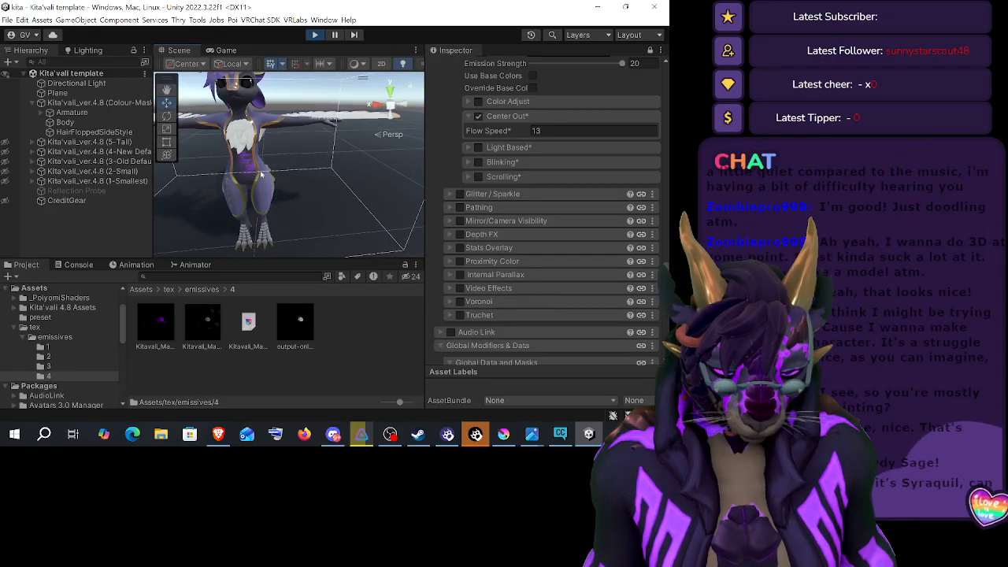
{"action": "scroll", "coordinate": [240, 130], "scroll_direction": "up", "scroll_amount": 3}
{"action": "middle_click_drag", "start_coordinate": [239, 130], "coordinate": [306, 178]}
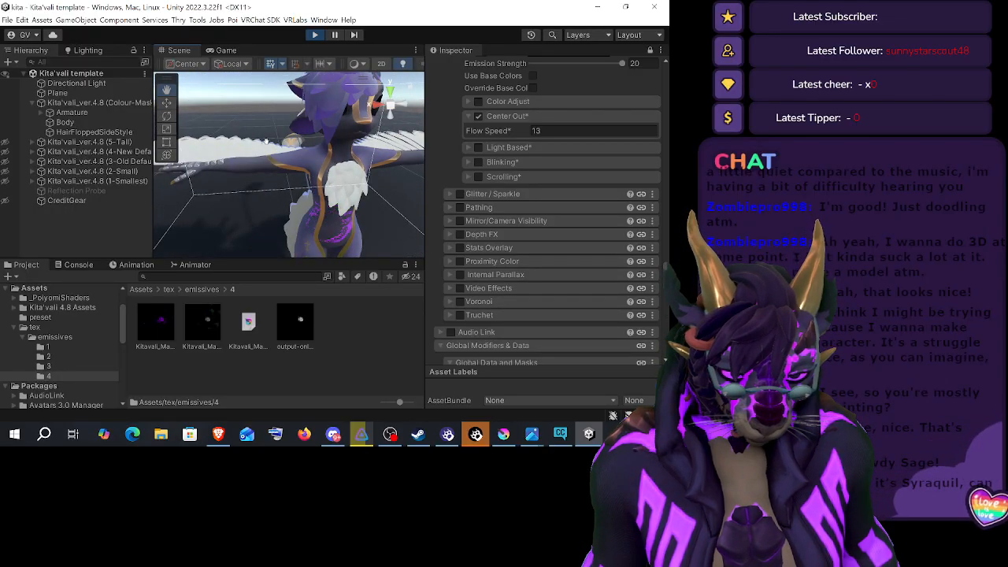
{"action": "left_click_drag", "start_coordinate": [305, 178], "coordinate": [319, 149], "text": "alt"}
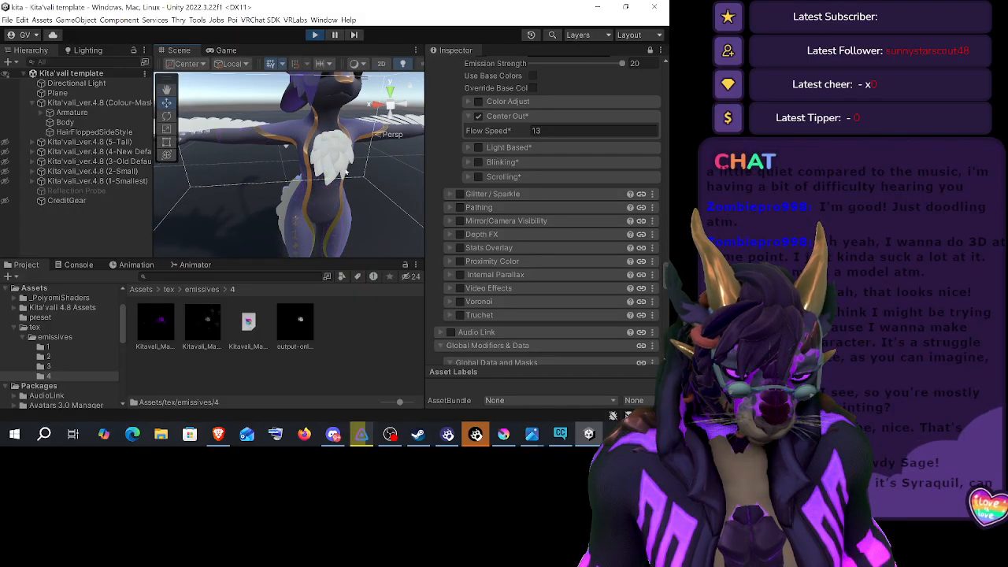
{"action": "middle_click_drag", "start_coordinate": [368, 192], "coordinate": [361, 182]}
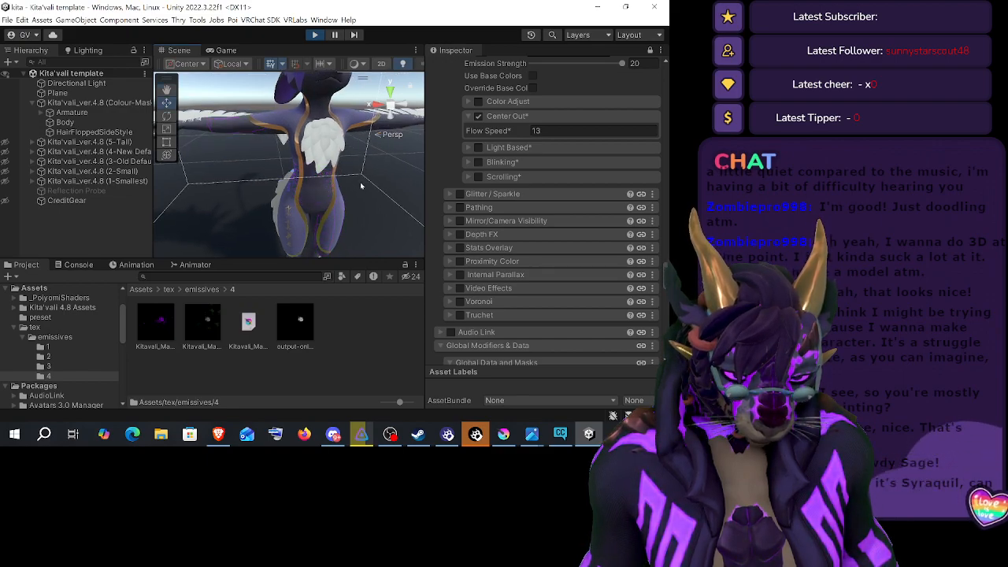
{"action": "mouse_move", "coordinate": [360, 182]}
{"action": "left_mouse_down", "text": "alt"}
{"action": "mouse_move", "coordinate": [353, 195]}
{"action": "mouse_move", "coordinate": [343, 185]}
{"action": "left_mouse_up", "text": "alt"}
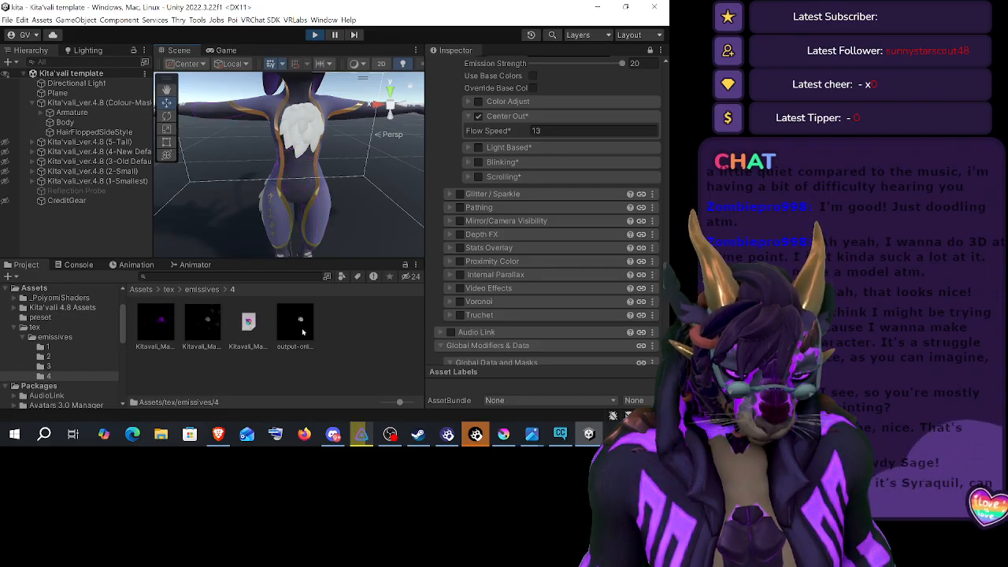
Step: Save the Kita'vali template scene from the File menu
{"action": "scroll", "coordinate": [541, 189], "scroll_direction": "up", "scroll_amount": 3}
{"action": "scroll", "coordinate": [542, 189], "scroll_direction": "up", "scroll_amount": 10}
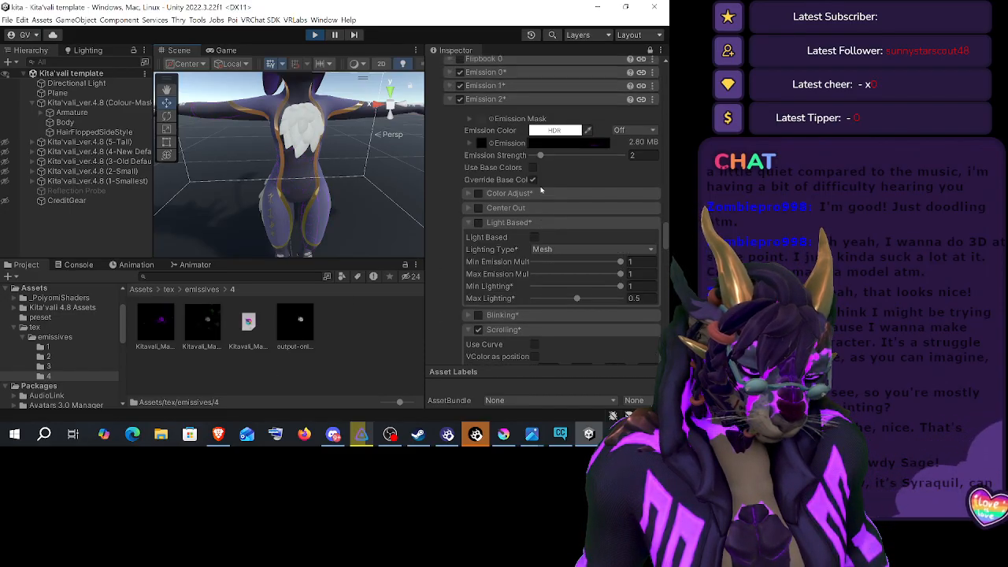
{"action": "scroll", "coordinate": [541, 187], "scroll_direction": "up", "scroll_amount": 7}
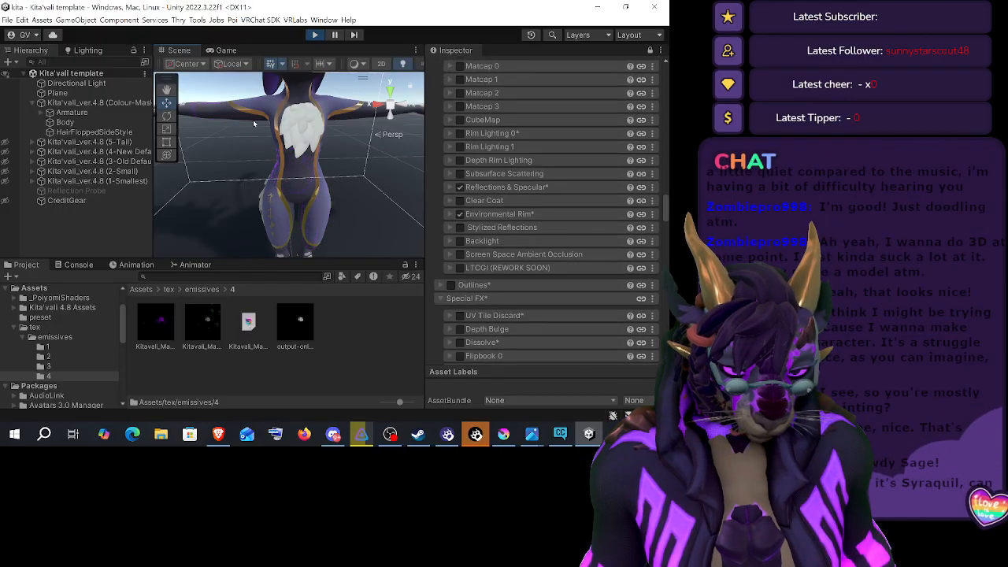
{"action": "left_click", "coordinate": [7, 20]}
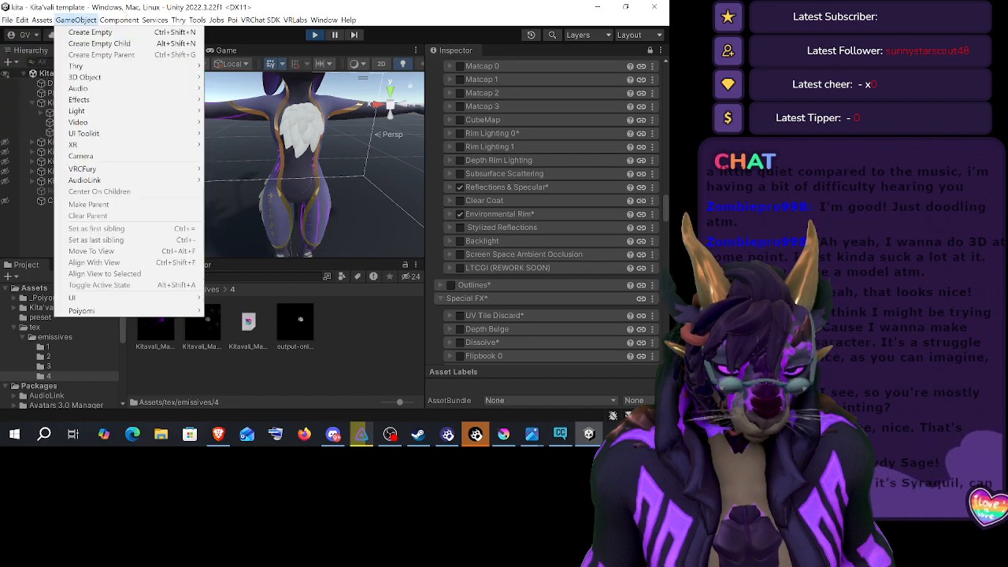
{"action": "left_click", "coordinate": [286, 37]}
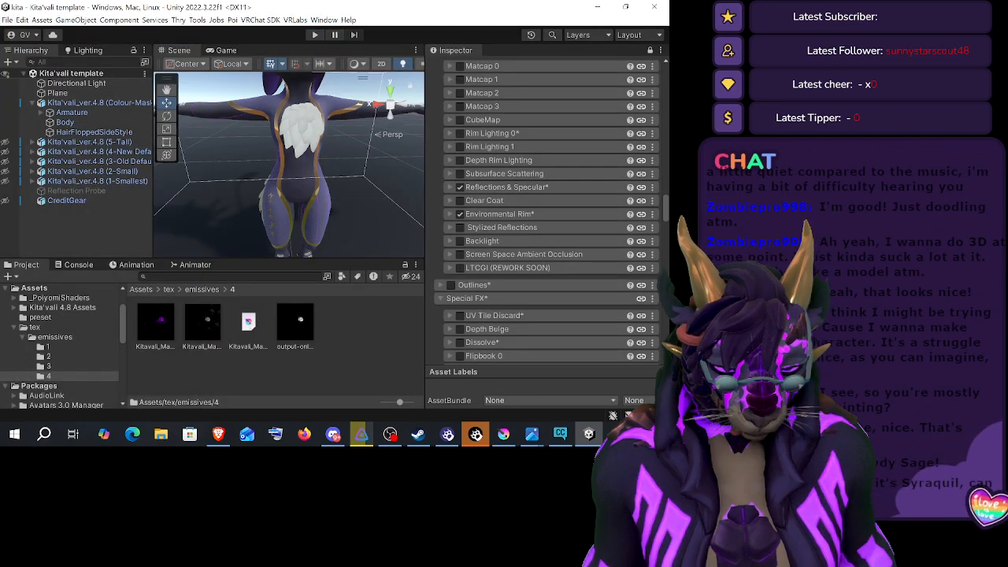
{"action": "left_click", "coordinate": [7, 19]}
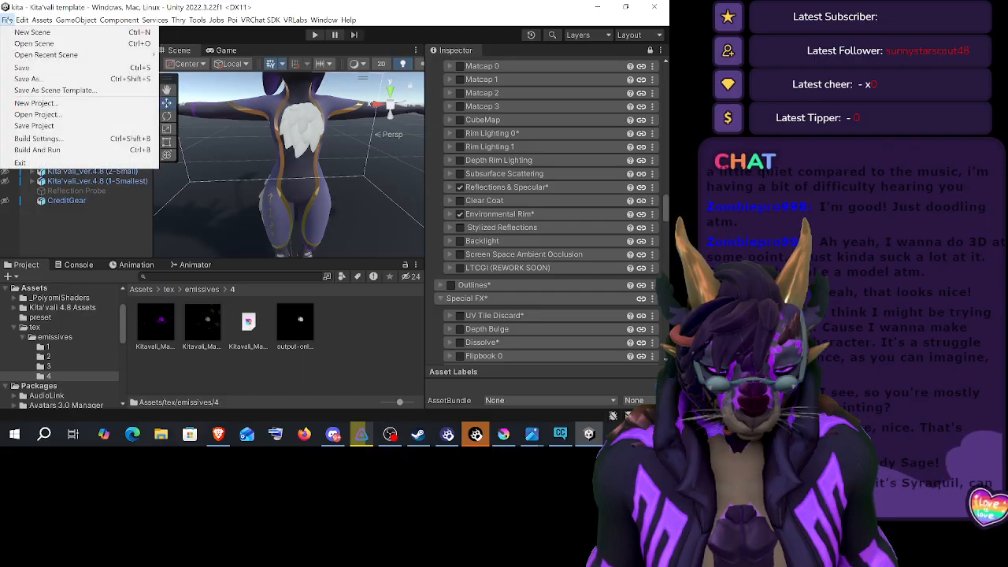
{"action": "left_click", "coordinate": [22, 69]}
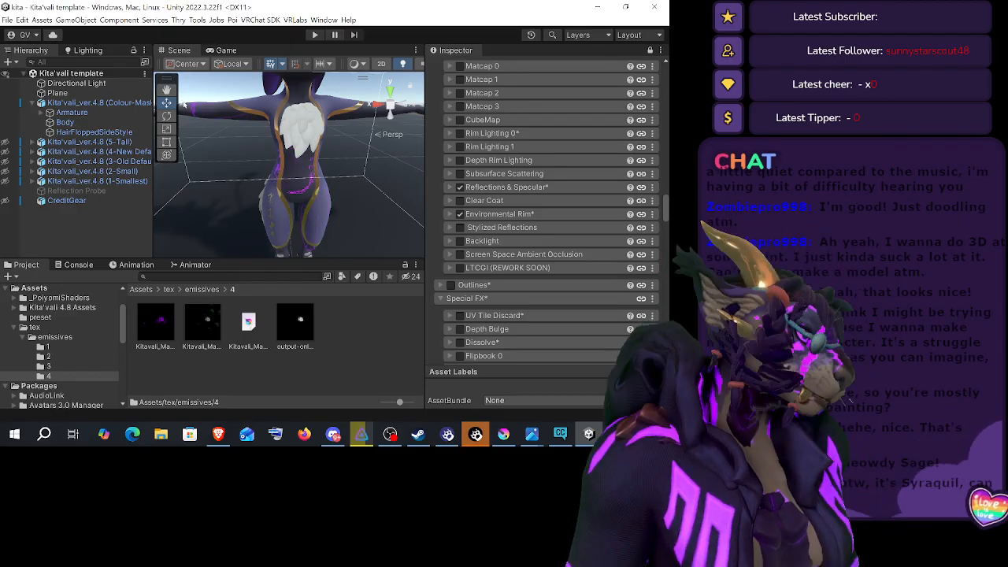
Step: Collapse the Main Colour Masking material foldout and save the scene several more times
{"action": "scroll", "coordinate": [311, 115], "scroll_direction": "down", "scroll_amount": 3}
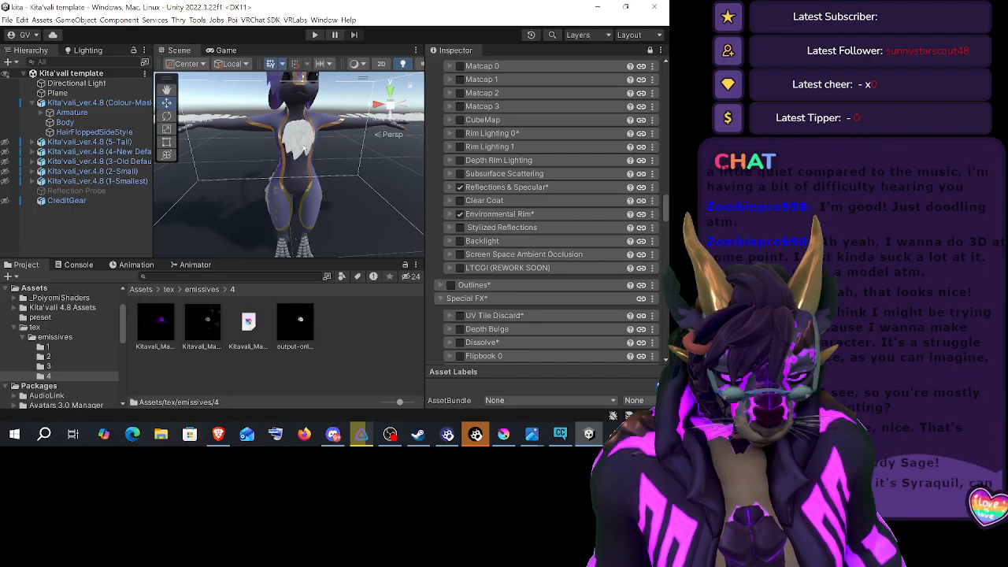
{"action": "scroll", "coordinate": [303, 150], "scroll_direction": "up", "scroll_amount": 4}
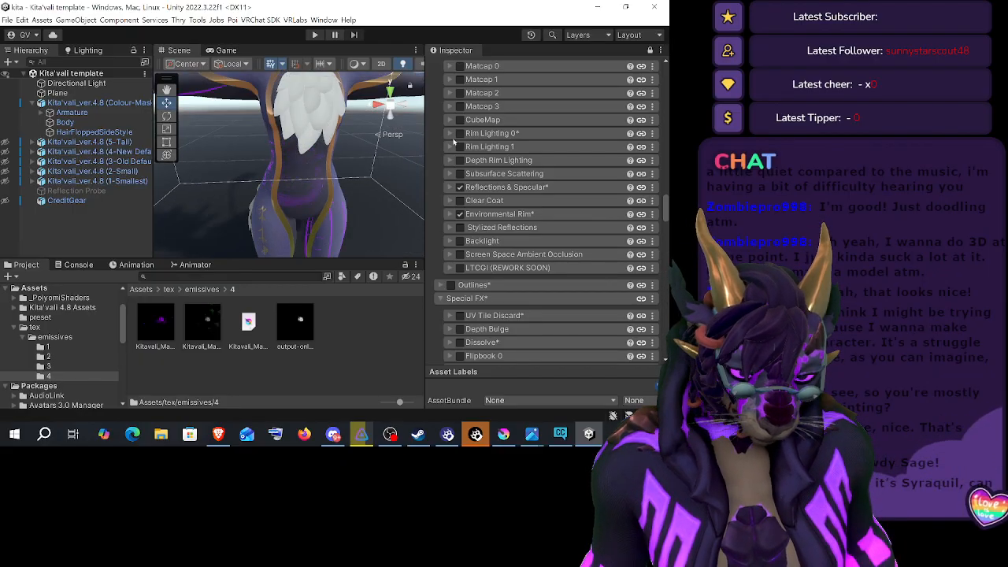
{"action": "scroll", "coordinate": [463, 146], "scroll_direction": "up", "scroll_amount": 2}
{"action": "scroll", "coordinate": [463, 146], "scroll_direction": "up", "scroll_amount": 15}
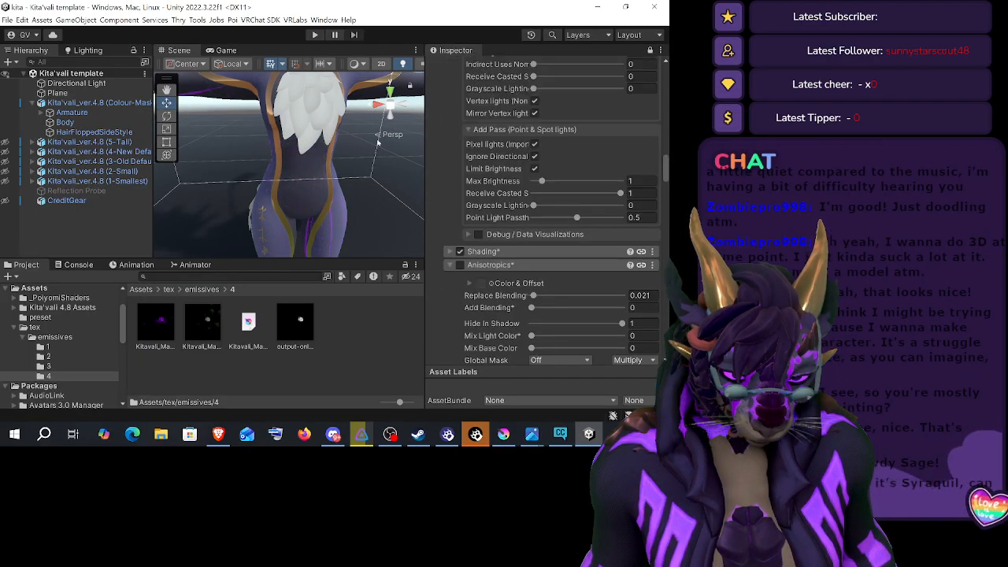
{"action": "scroll", "coordinate": [483, 164], "scroll_direction": "up", "scroll_amount": 15}
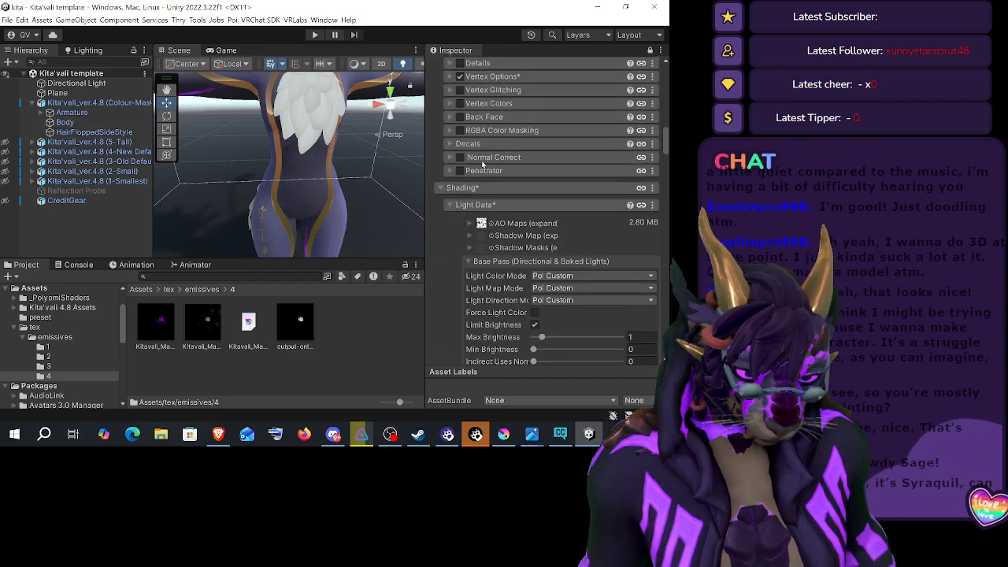
{"action": "scroll", "coordinate": [483, 164], "scroll_direction": "up", "scroll_amount": 3}
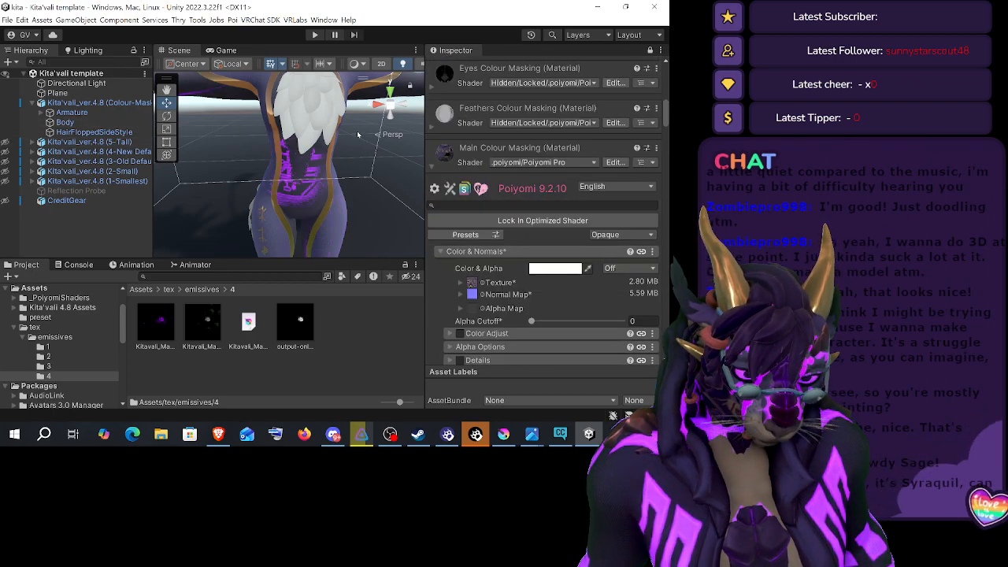
{"action": "scroll", "coordinate": [352, 119], "scroll_direction": "down", "scroll_amount": 3}
{"action": "scroll", "coordinate": [458, 196], "scroll_direction": "up", "scroll_amount": 1}
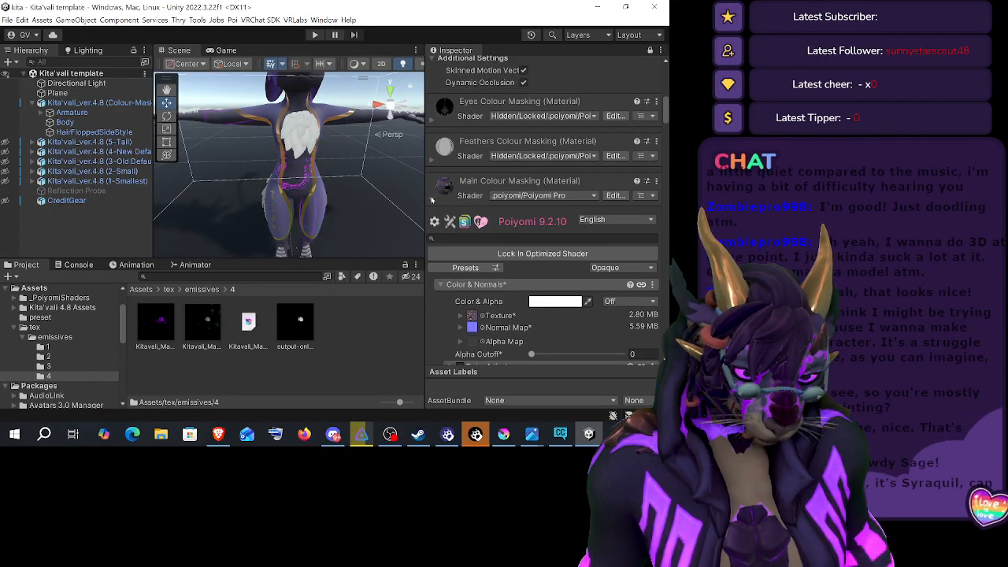
{"action": "left_click", "coordinate": [433, 198]}
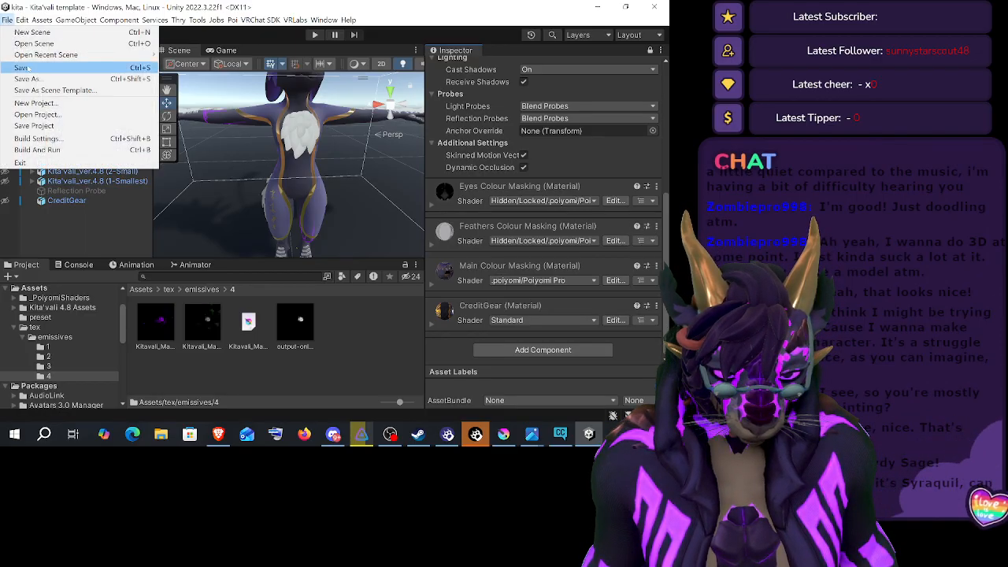
{"action": "left_click", "coordinate": [22, 68]}
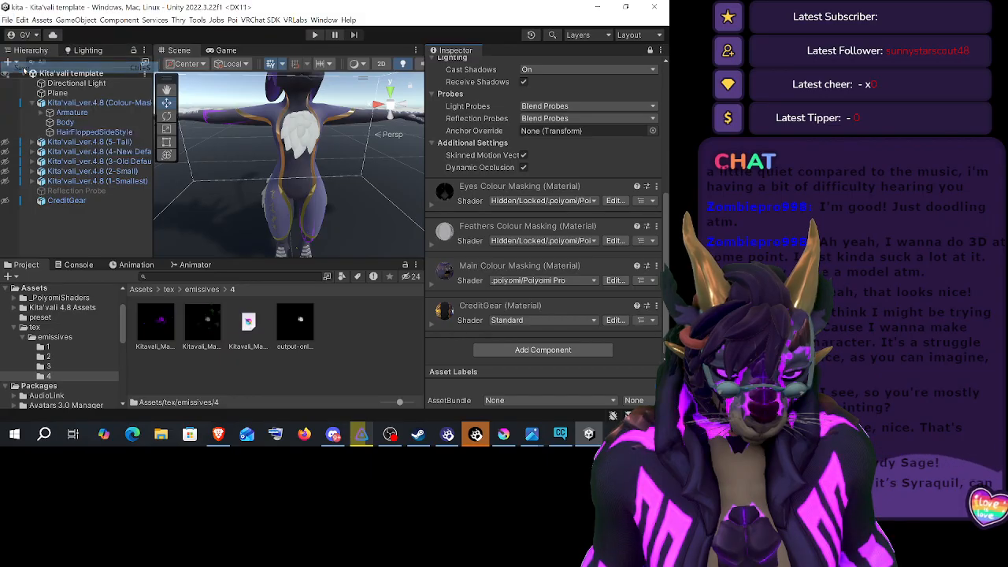
{"action": "left_click", "coordinate": [7, 19]}
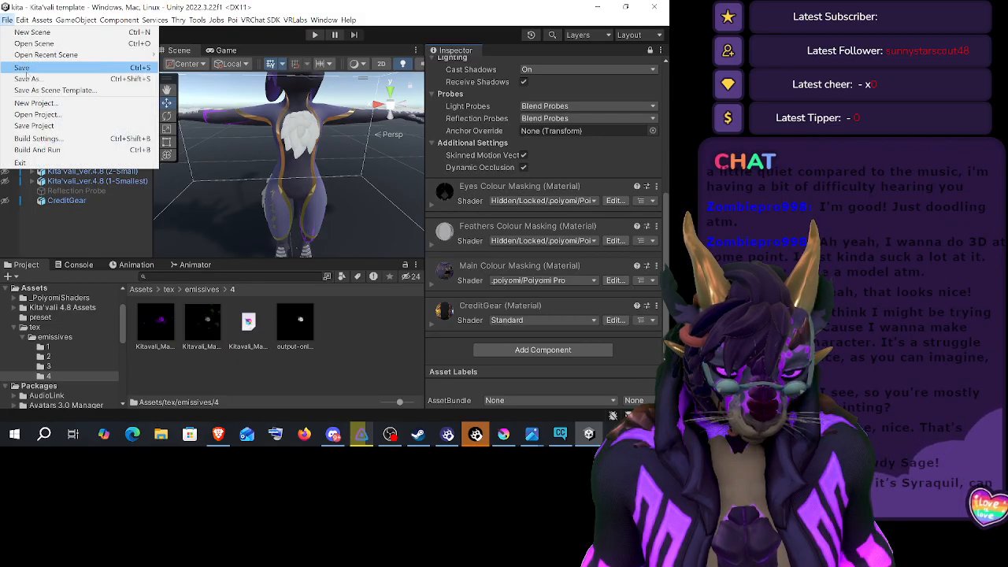
{"action": "left_click", "coordinate": [22, 68]}
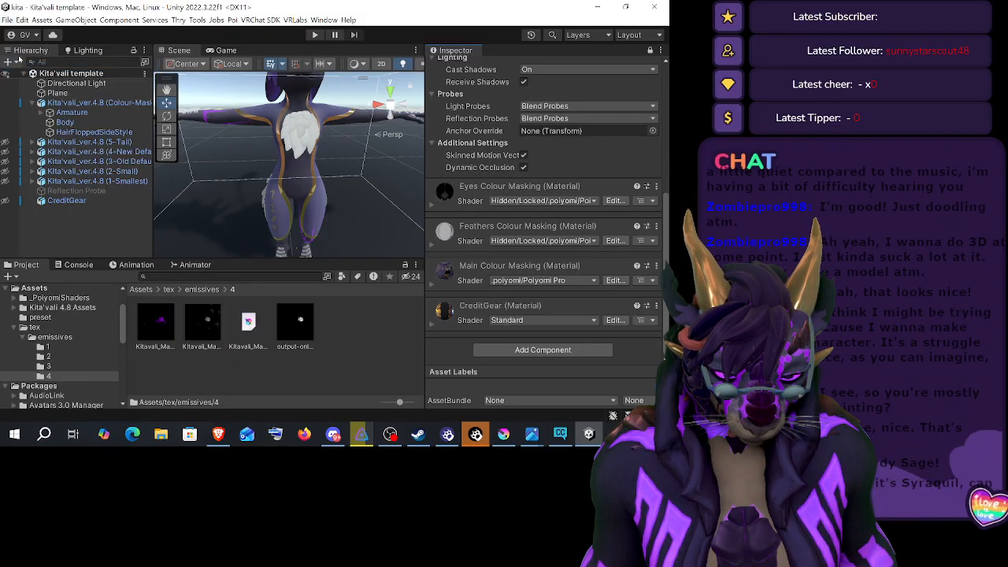
{"action": "left_click", "coordinate": [8, 20]}
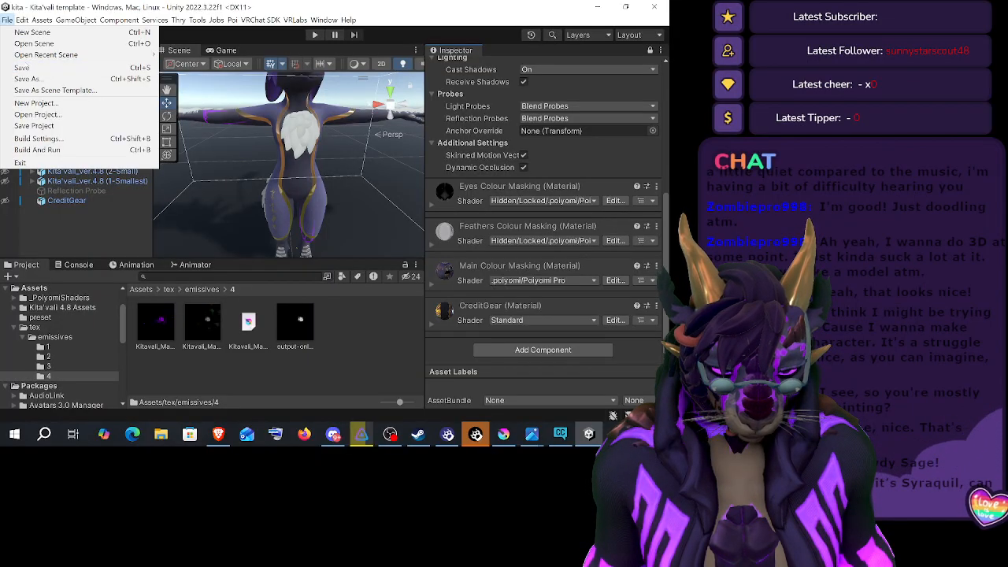
{"action": "left_click", "coordinate": [21, 68]}
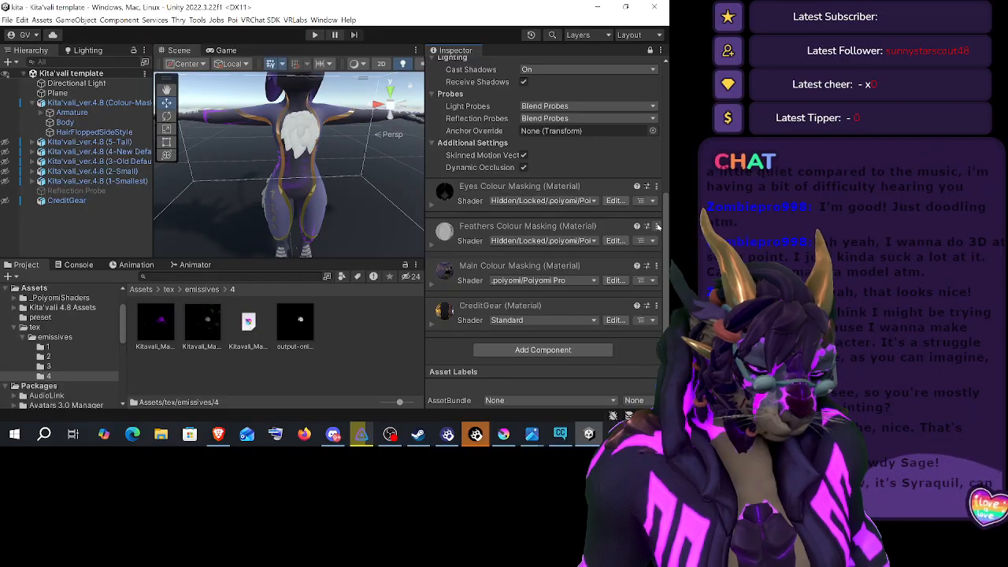
Step: Look over the Feathers material's options and the CreditGear material settings
{"action": "left_click", "coordinate": [656, 227]}
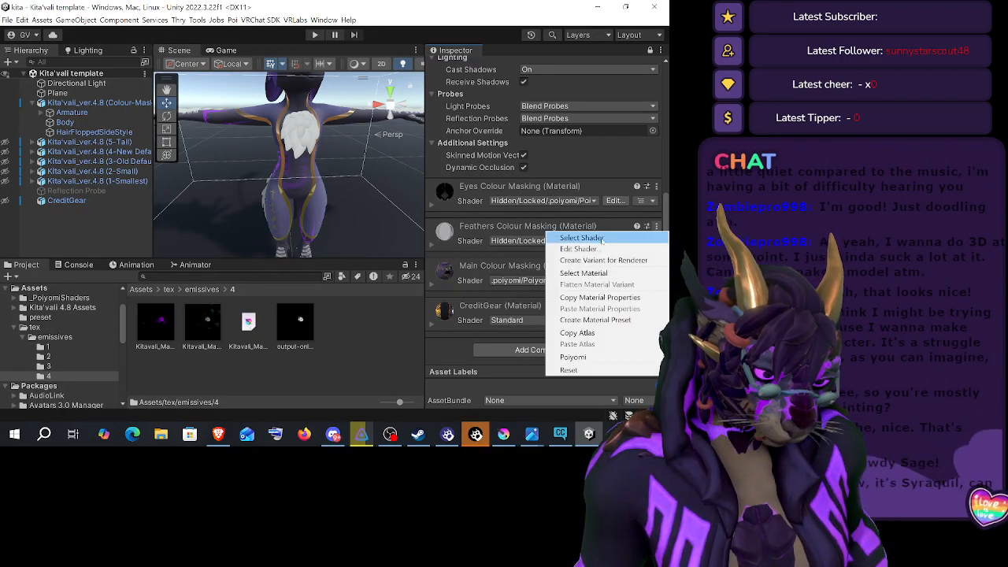
{"action": "left_click", "coordinate": [648, 228]}
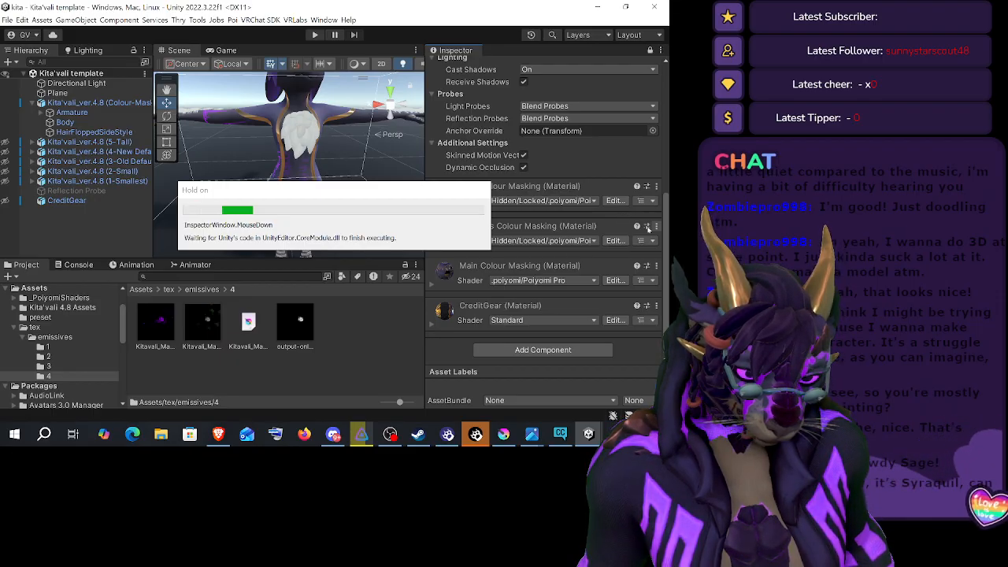
{"action": "left_click", "coordinate": [521, 305]}
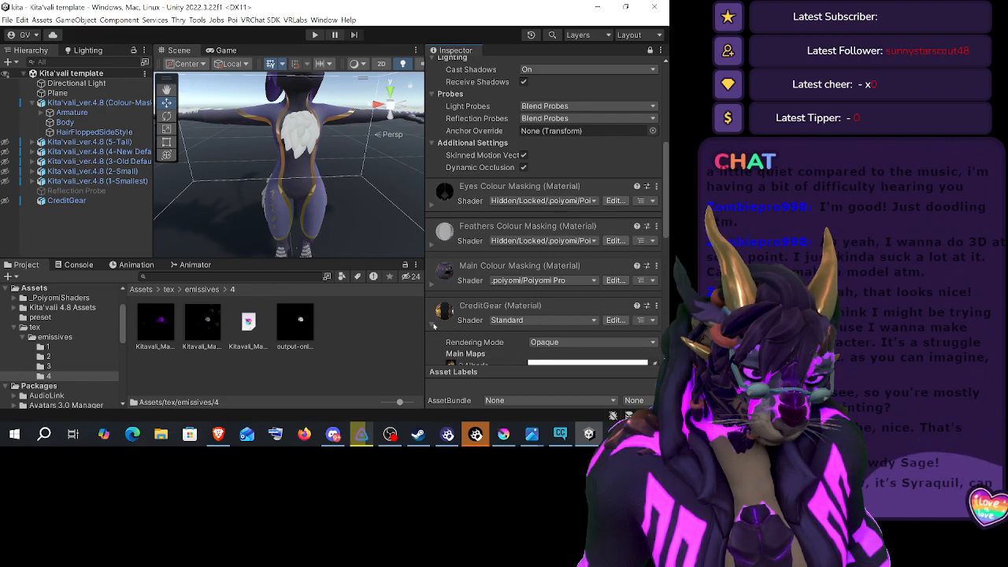
{"action": "left_click", "coordinate": [480, 312]}
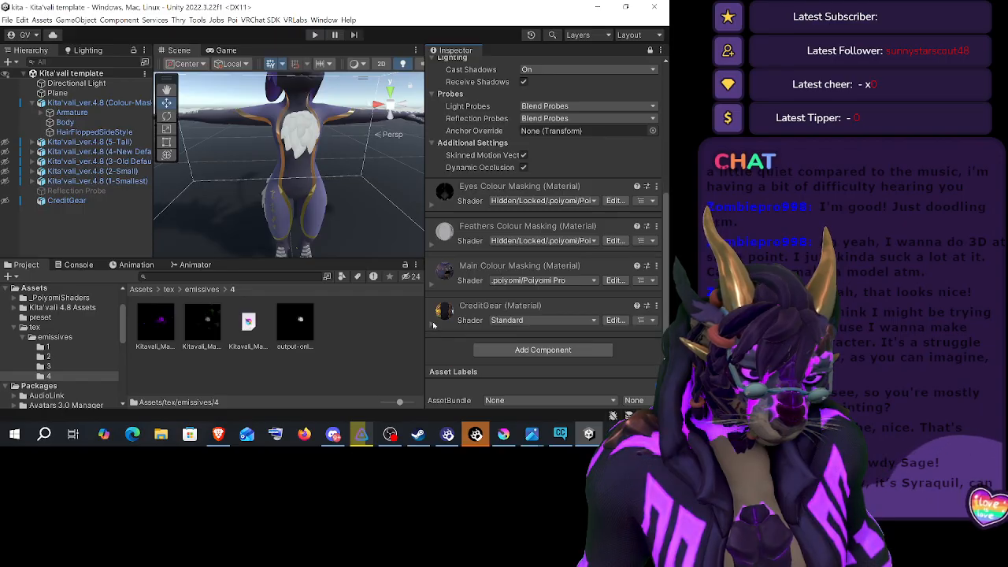
Step: Apply the 'body' preset to the Feathers Colour Masking material and expand its settings
{"action": "left_click", "coordinate": [647, 227]}
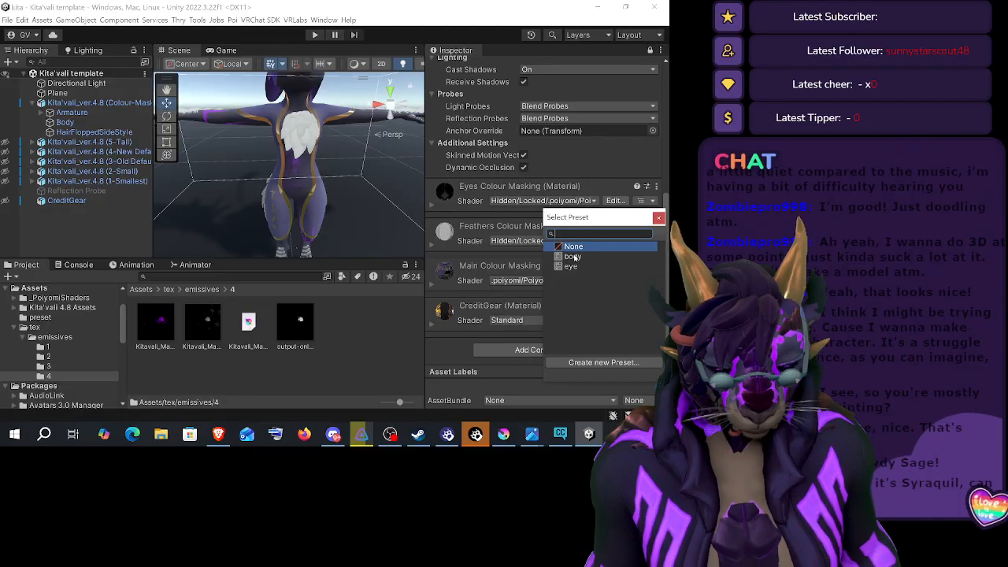
{"action": "left_click", "coordinate": [573, 256]}
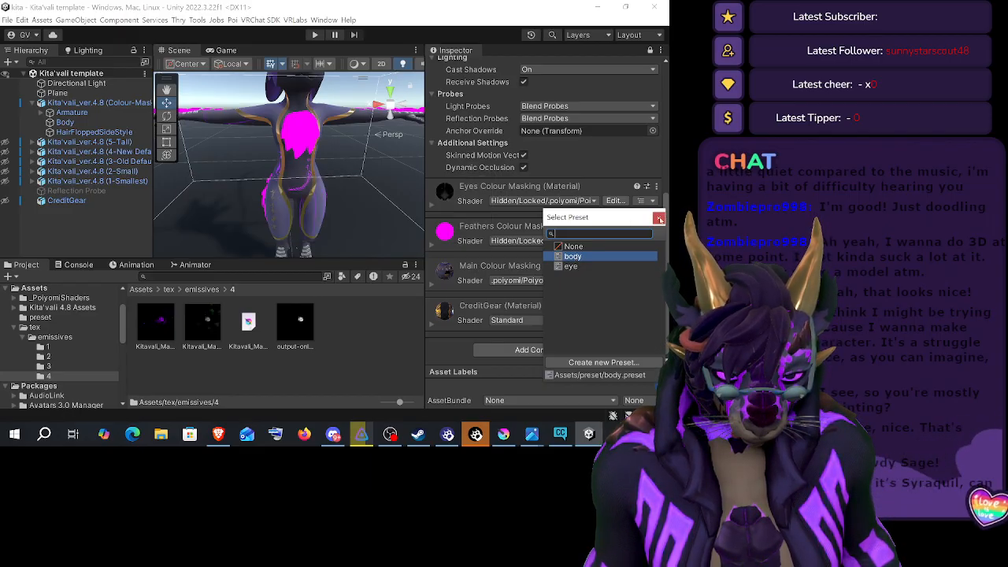
{"action": "left_click", "coordinate": [660, 219]}
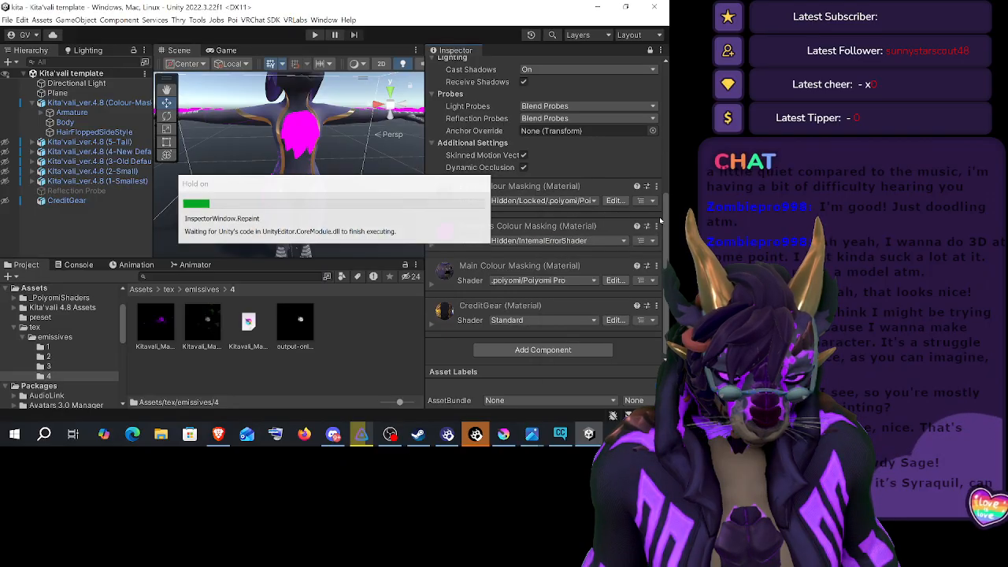
{"action": "left_click", "coordinate": [433, 246]}
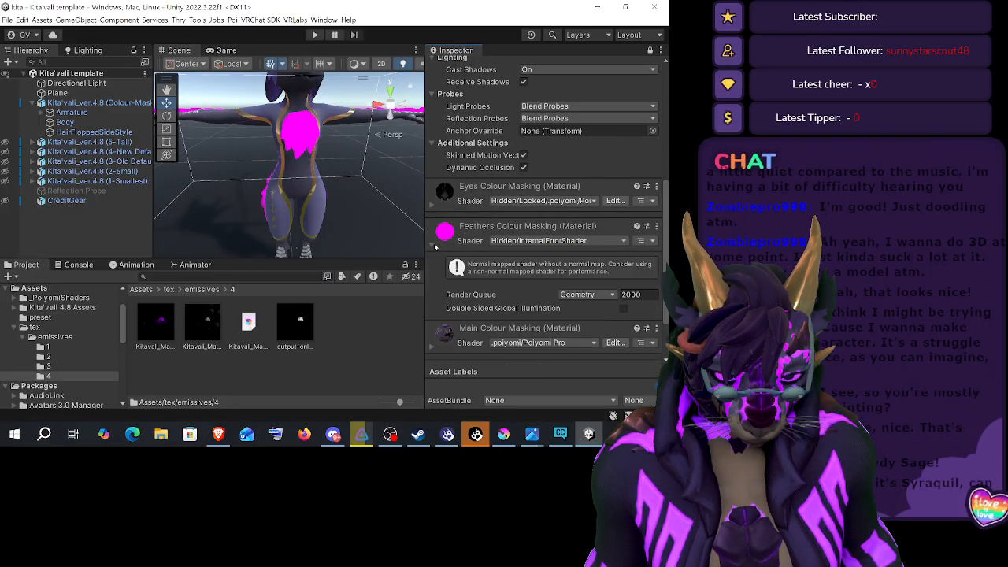
{"action": "left_click", "coordinate": [555, 241]}
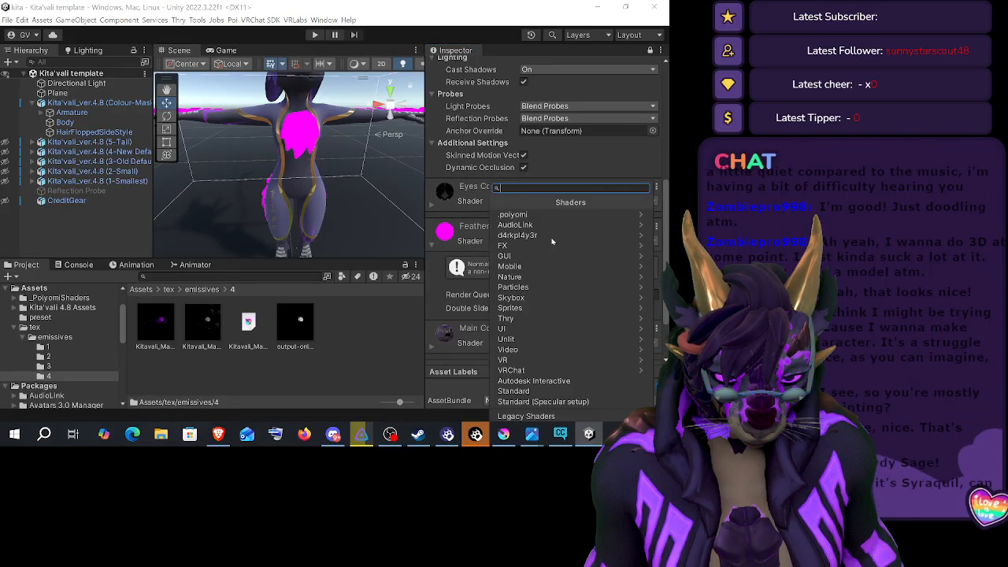
Step: Set the Feathers Colour Masking shader to .poiyomi/Poiyomi Pro
{"action": "left_click", "coordinate": [520, 215]}
{"action": "left_click", "coordinate": [522, 225]}
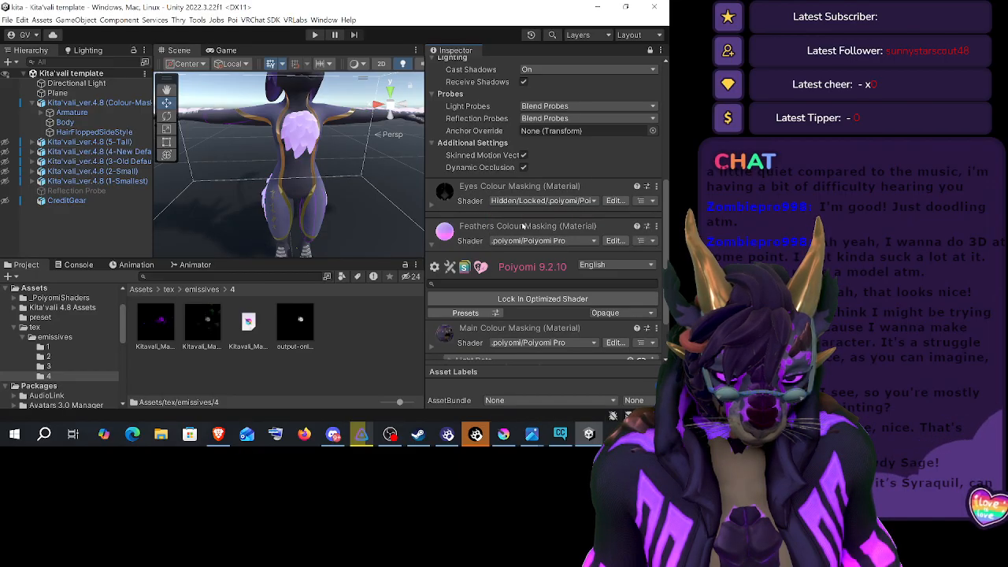
{"action": "left_click", "coordinate": [433, 246]}
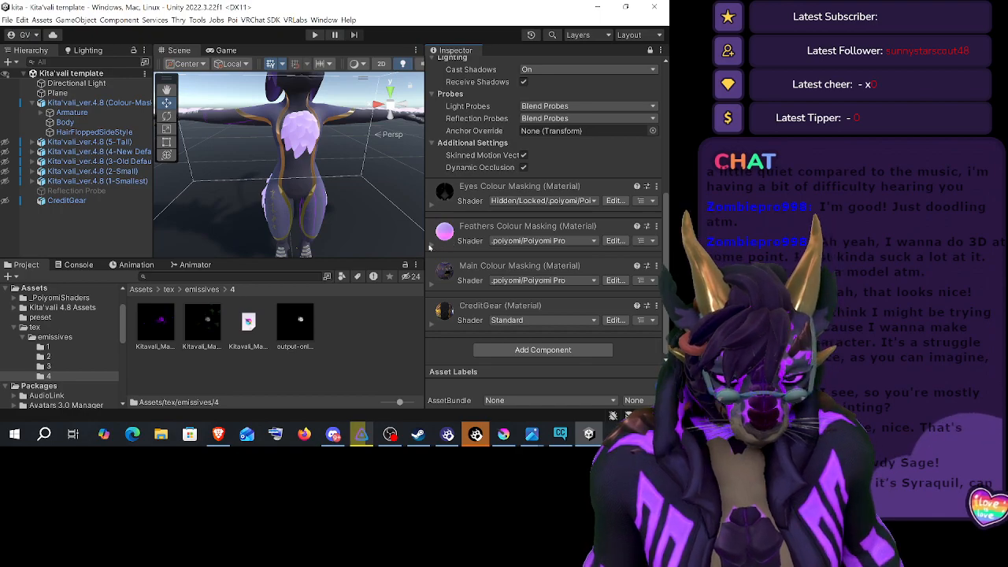
{"action": "left_click", "coordinate": [431, 247]}
Step: Turn off UV Tile Discard, Dissolve, Emission 2 and Emission 3 for the feathers
{"action": "scroll", "coordinate": [441, 244], "scroll_direction": "down", "scroll_amount": 6}
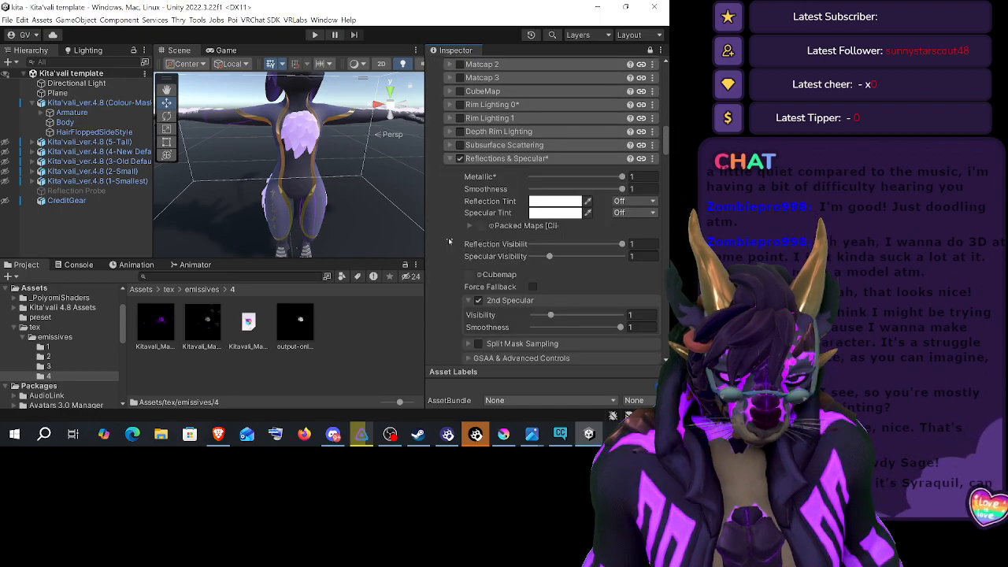
{"action": "scroll", "coordinate": [451, 240], "scroll_direction": "down", "scroll_amount": 10}
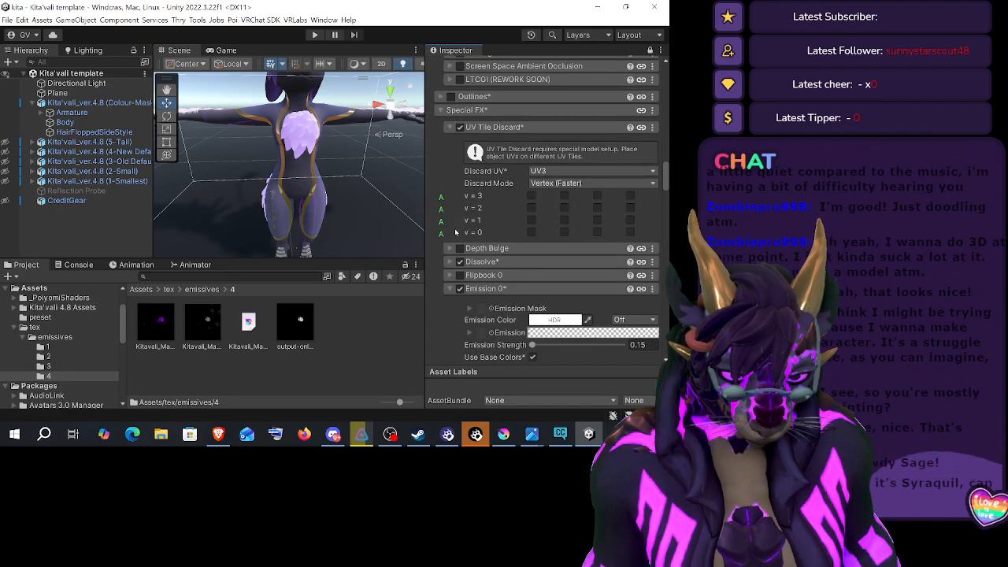
{"action": "left_click", "coordinate": [462, 128]}
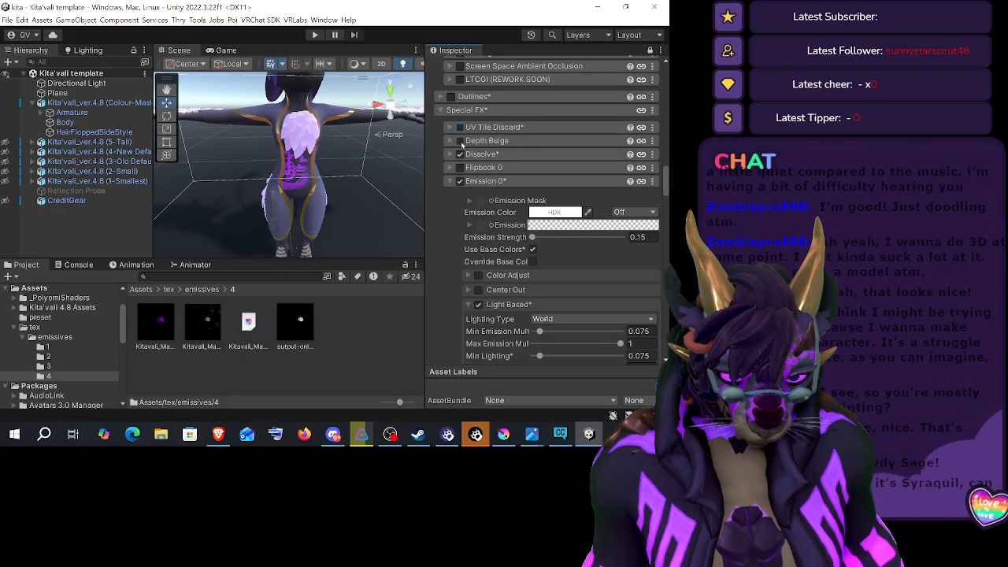
{"action": "left_click", "coordinate": [460, 155]}
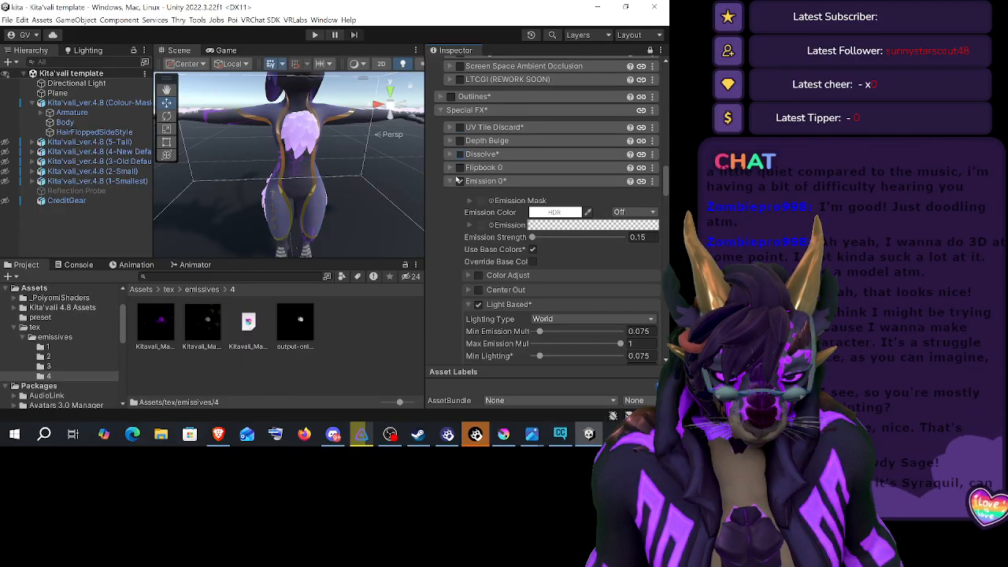
{"action": "left_click", "coordinate": [458, 180]}
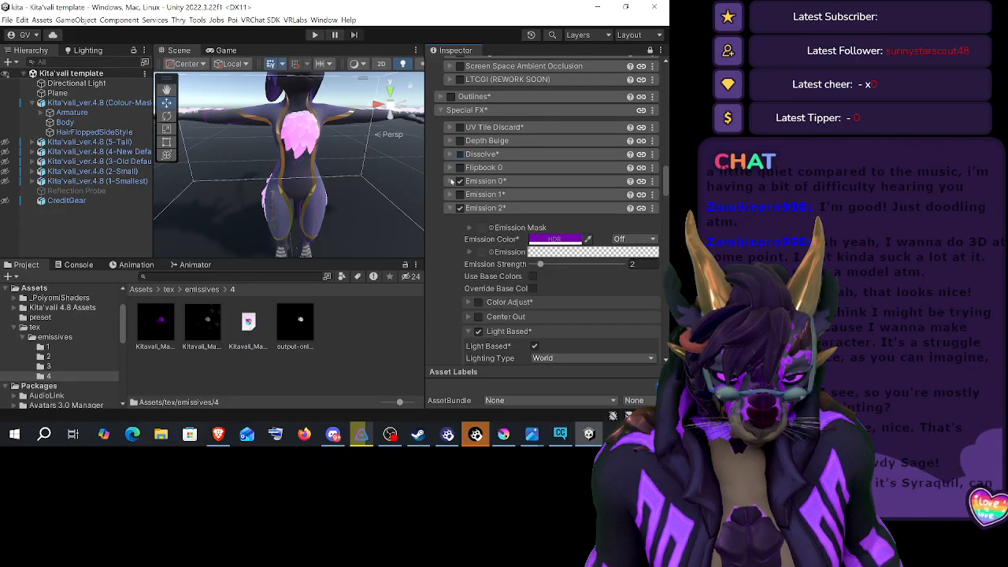
{"action": "left_click", "coordinate": [449, 208]}
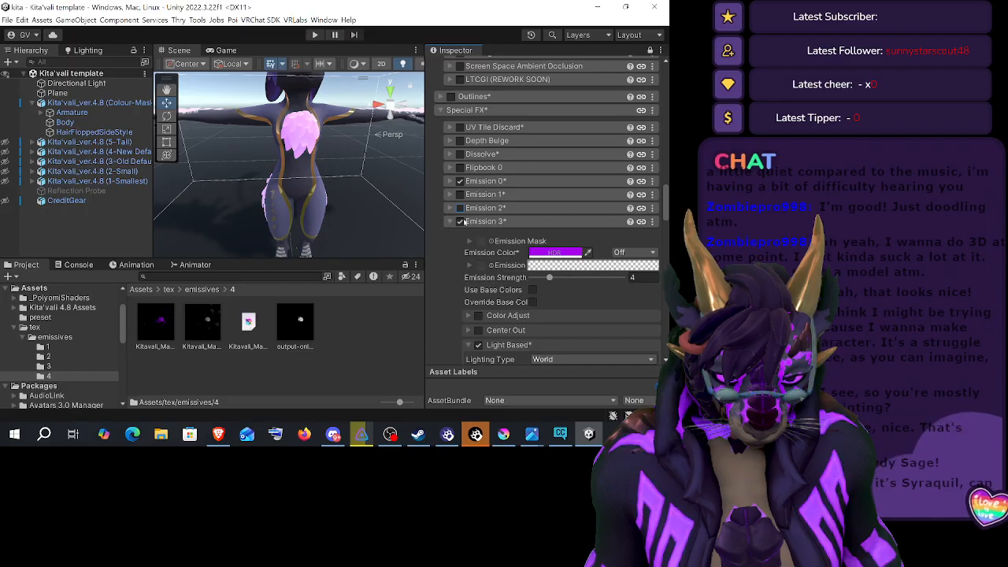
{"action": "left_click", "coordinate": [461, 222]}
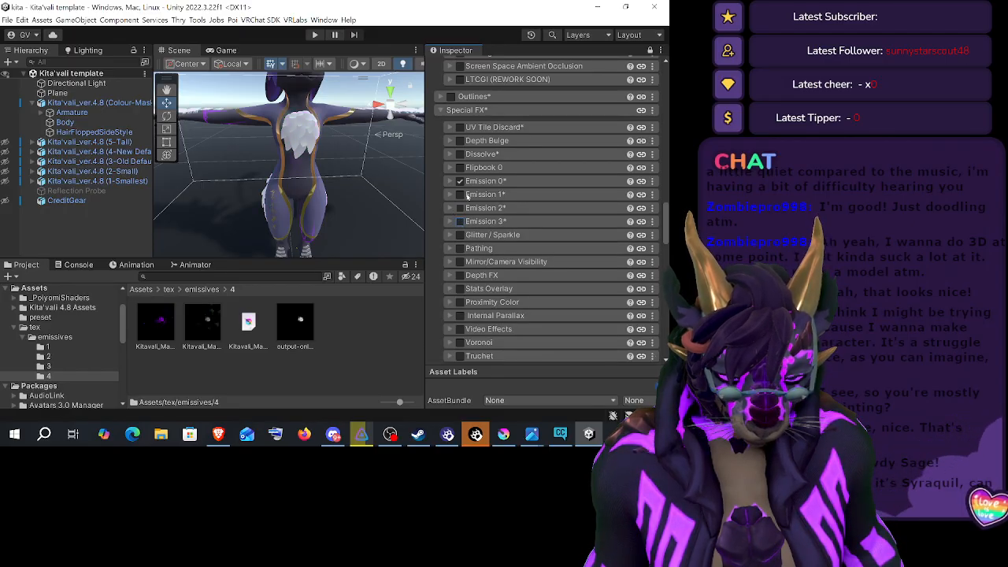
{"action": "scroll", "coordinate": [367, 165], "scroll_direction": "up", "scroll_amount": 2}
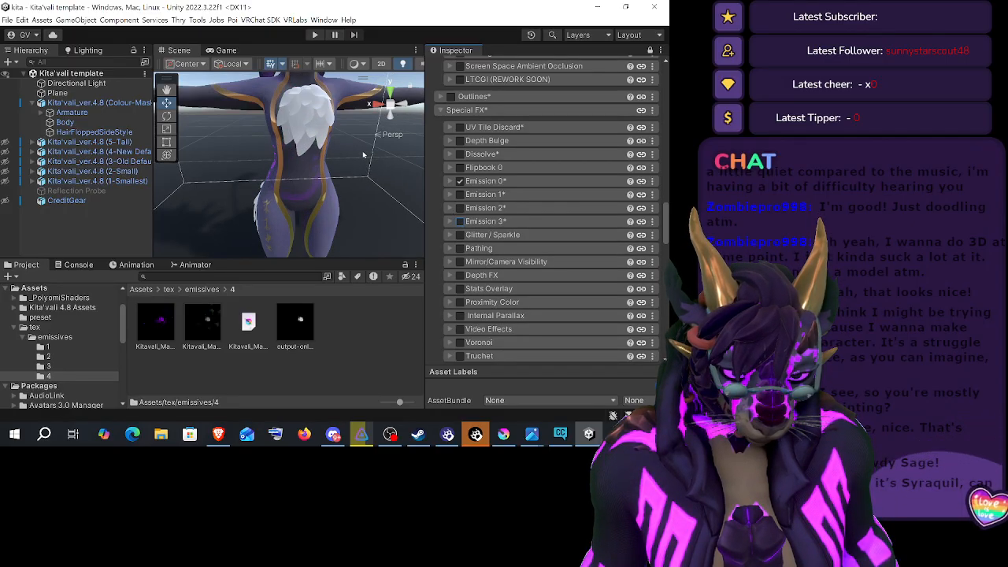
{"action": "scroll", "coordinate": [358, 158], "scroll_direction": "down", "scroll_amount": 5}
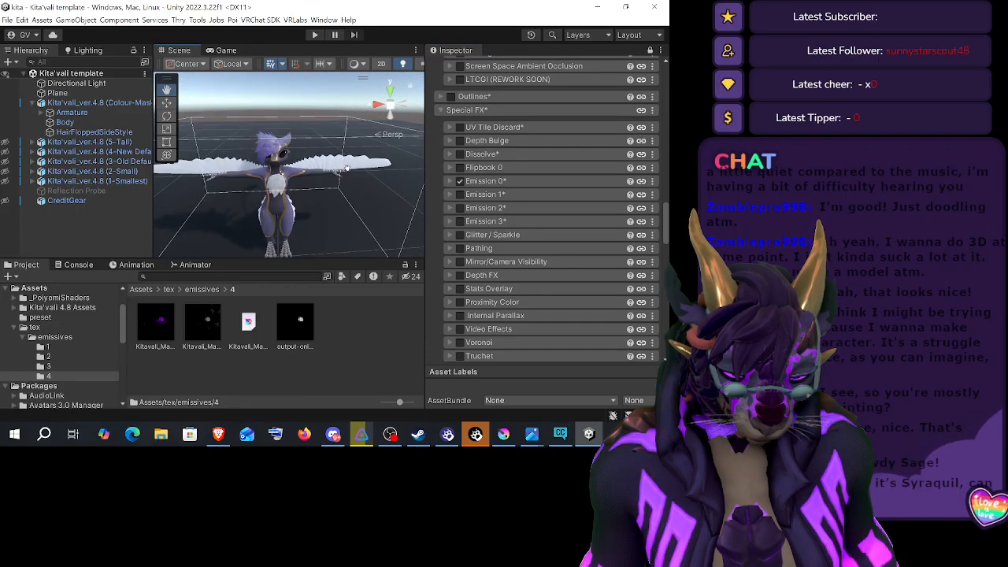
{"action": "middle_click_drag", "start_coordinate": [346, 168], "coordinate": [345, 188]}
{"action": "scroll", "coordinate": [494, 181], "scroll_direction": "up", "scroll_amount": 2}
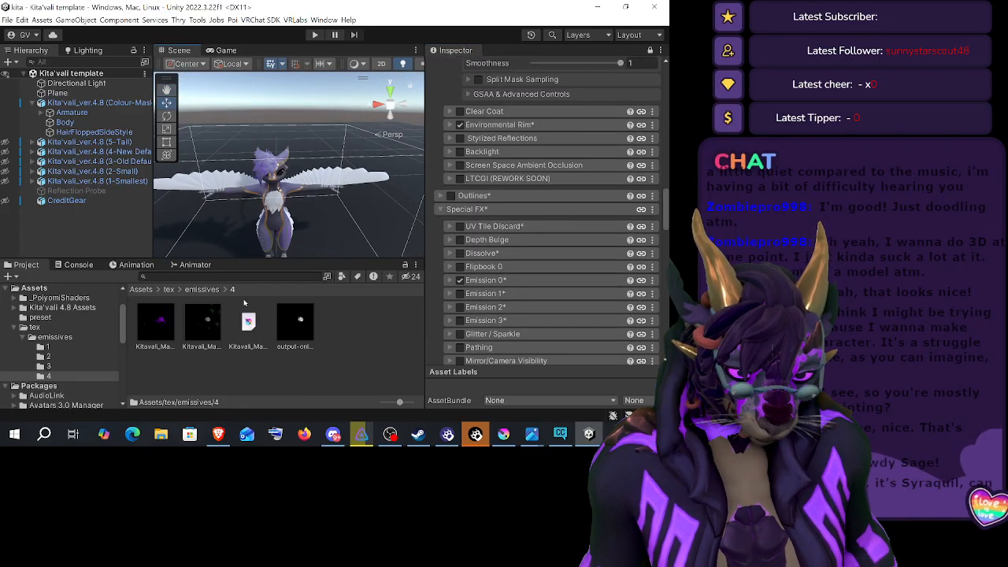
Step: Assign the feather texture from Assets/tex as the Color & Normals base texture
{"action": "left_click", "coordinate": [204, 291]}
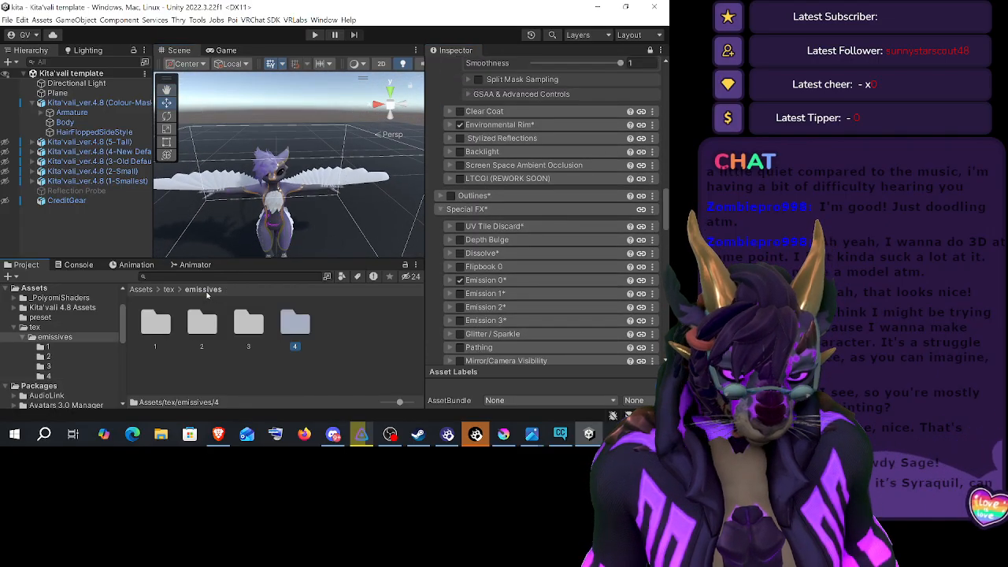
{"action": "left_click", "coordinate": [169, 290]}
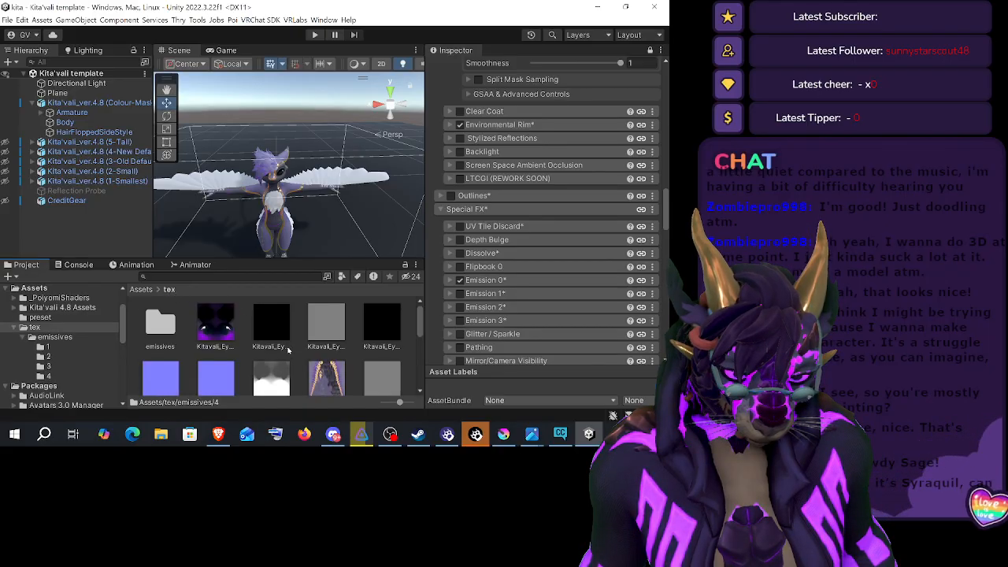
{"action": "scroll", "coordinate": [287, 352], "scroll_direction": "down", "scroll_amount": 2}
{"action": "scroll", "coordinate": [596, 226], "scroll_direction": "up", "scroll_amount": 15}
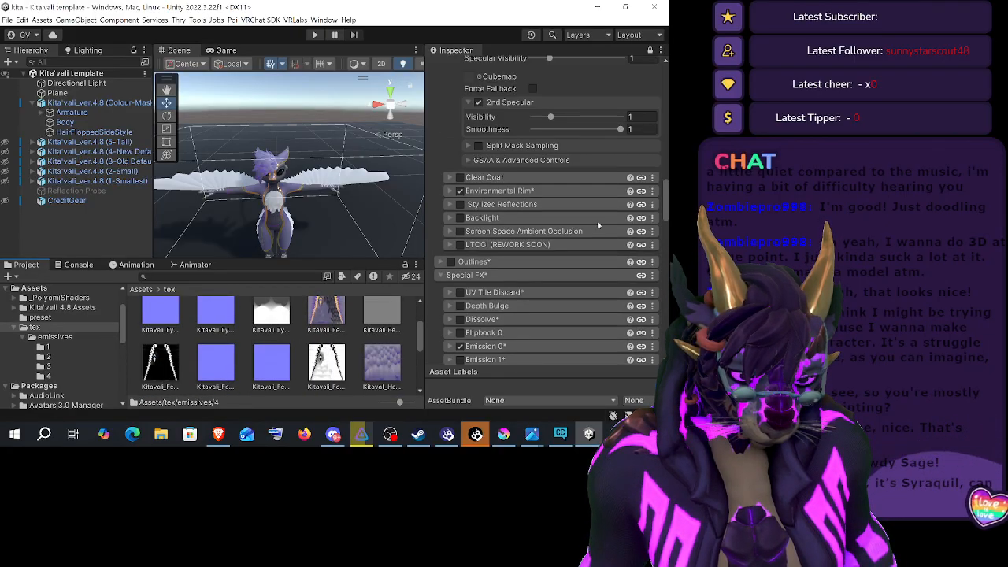
{"action": "scroll", "coordinate": [596, 227], "scroll_direction": "up", "scroll_amount": 6}
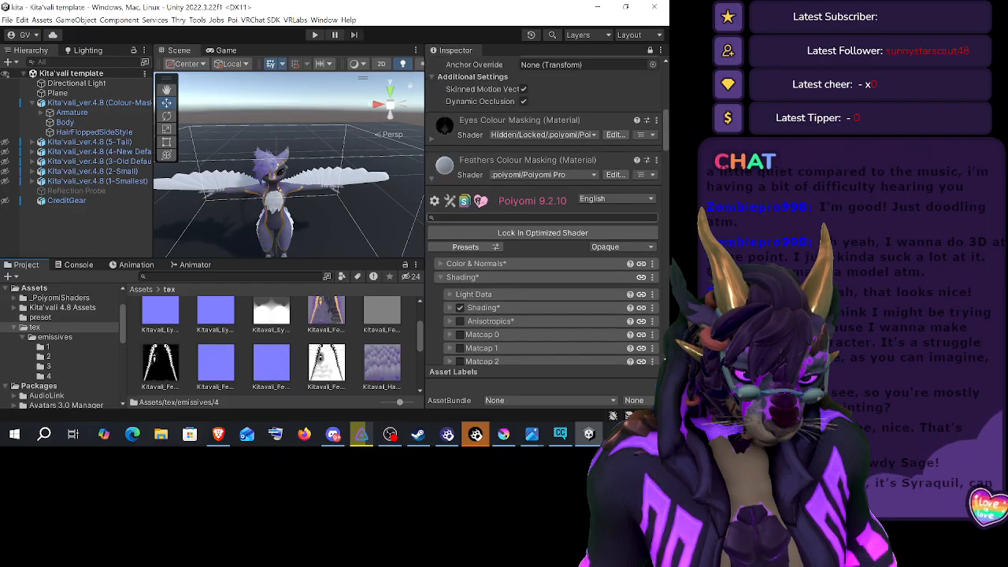
{"action": "scroll", "coordinate": [595, 226], "scroll_direction": "down", "scroll_amount": 3}
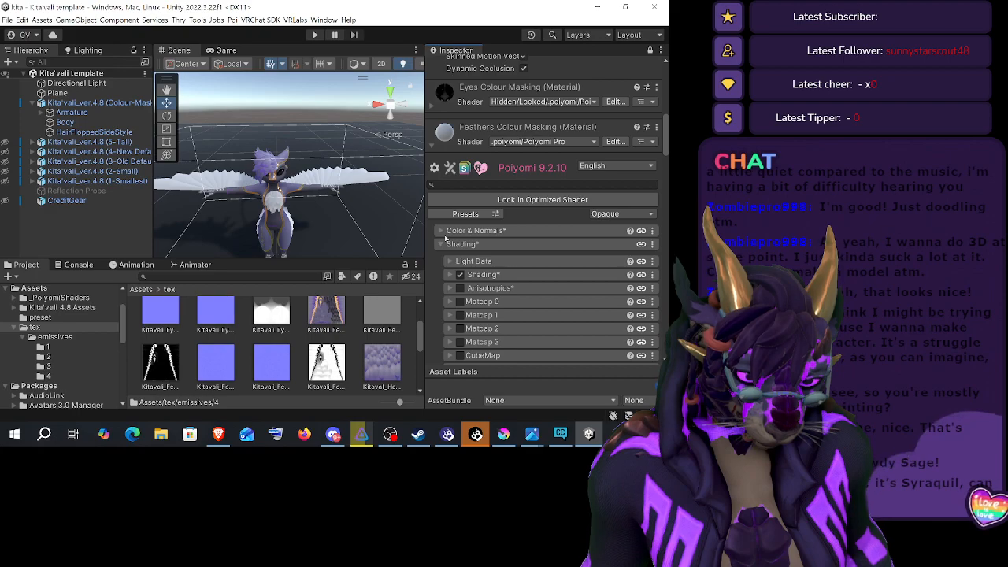
{"action": "left_click", "coordinate": [443, 231]}
{"action": "scroll", "coordinate": [443, 232], "scroll_direction": "down", "scroll_amount": 2}
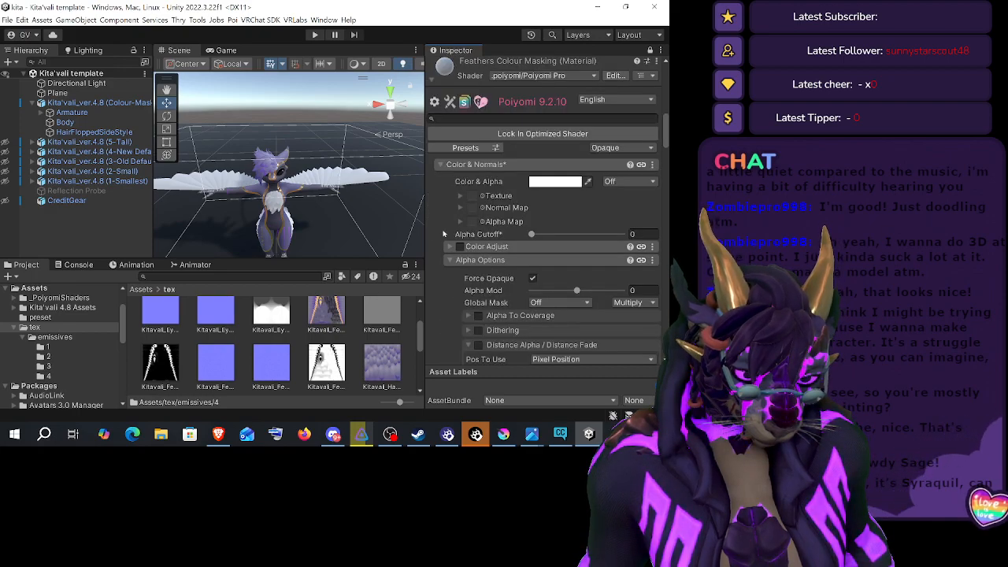
{"action": "left_click_drag", "start_coordinate": [340, 295], "coordinate": [476, 203]}
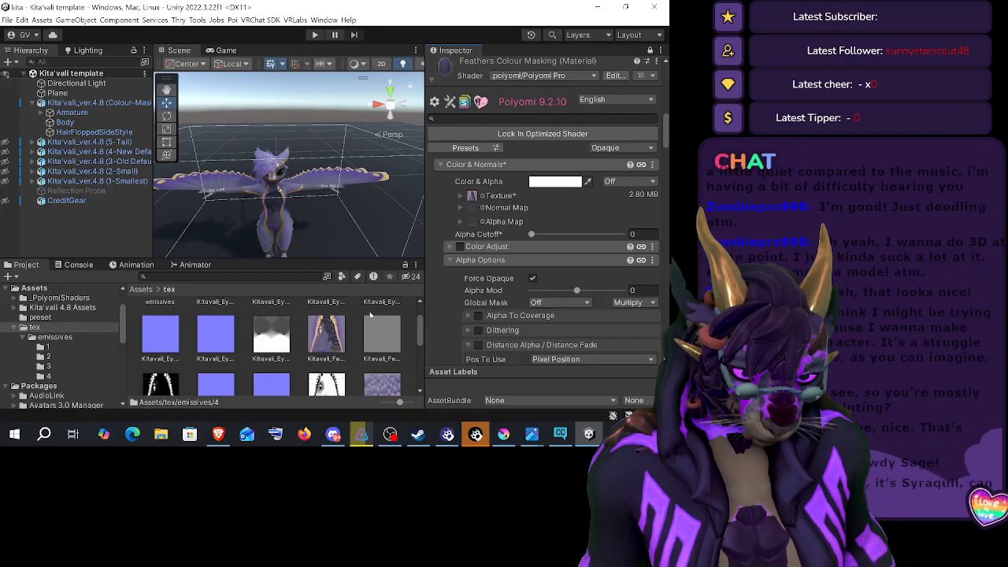
{"action": "scroll", "coordinate": [369, 320], "scroll_direction": "down", "scroll_amount": 1}
{"action": "scroll", "coordinate": [370, 320], "scroll_direction": "up", "scroll_amount": 1}
{"action": "scroll", "coordinate": [277, 343], "scroll_direction": "down", "scroll_amount": 1}
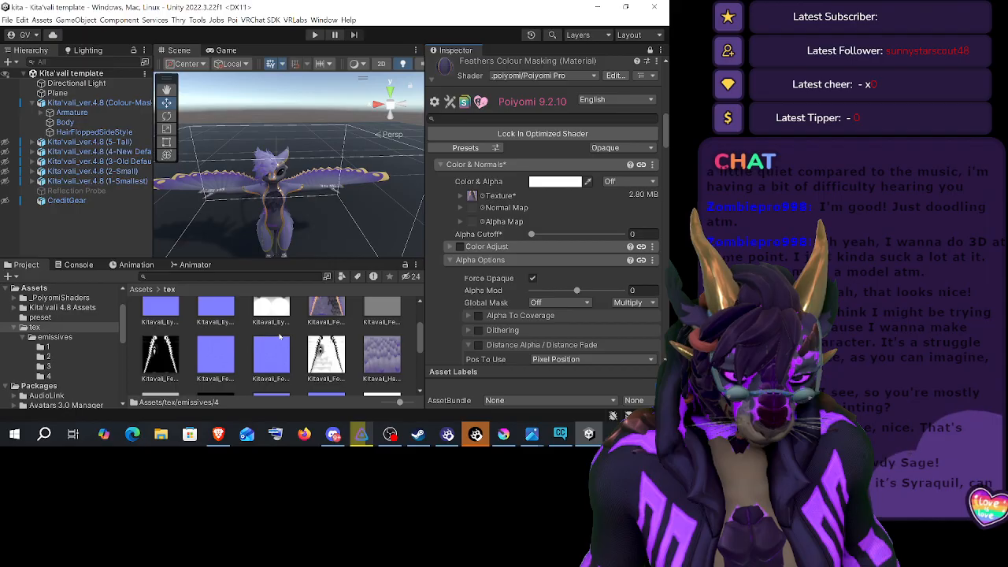
Step: Assign the blue texture as the Normal Map and reimport it as a normal map
{"action": "left_click_drag", "start_coordinate": [277, 344], "coordinate": [473, 209]}
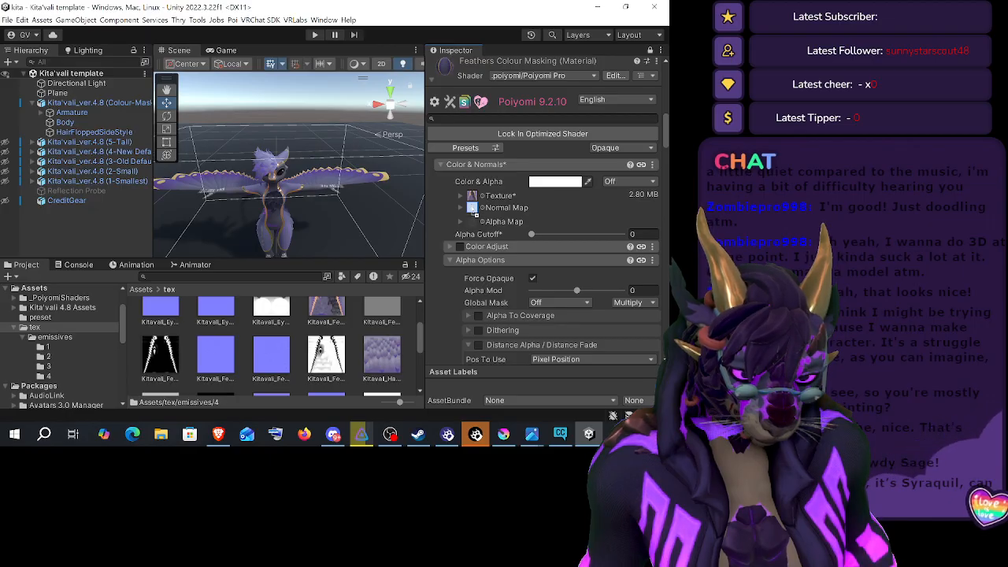
{"action": "left_click_drag", "start_coordinate": [472, 209], "coordinate": [473, 208]}
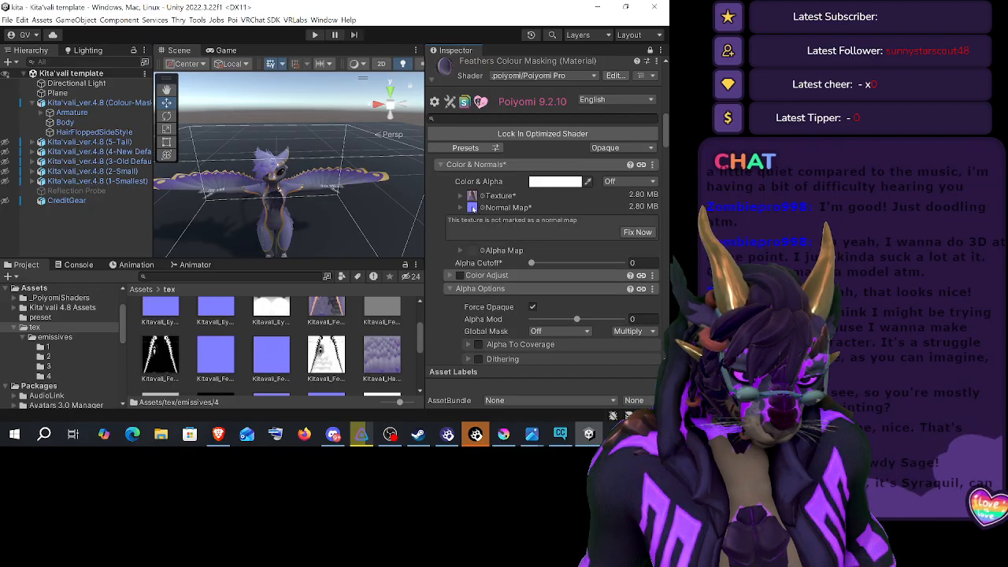
{"action": "left_click", "coordinate": [650, 234]}
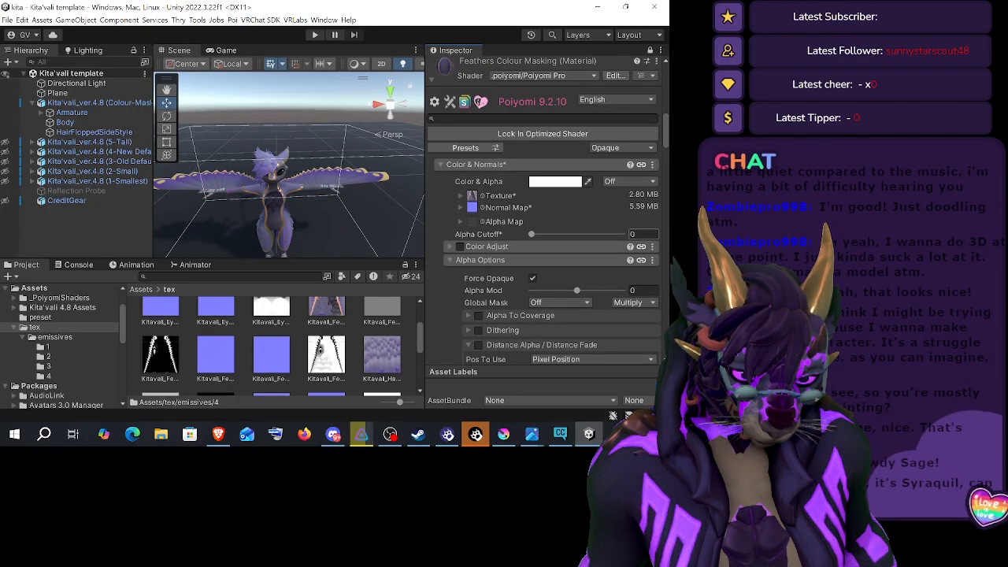
{"action": "scroll", "coordinate": [304, 341], "scroll_direction": "down", "scroll_amount": 1}
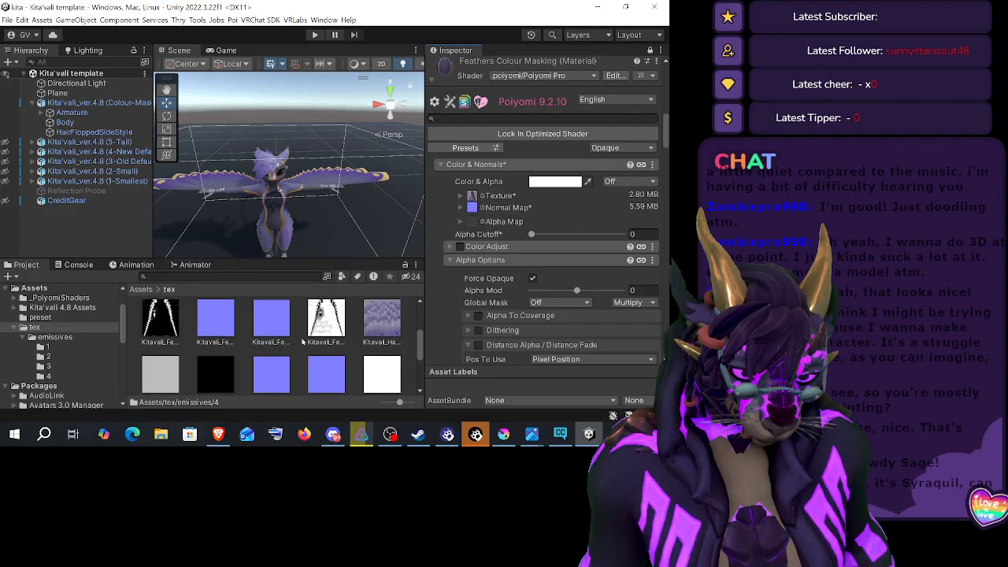
{"action": "scroll", "coordinate": [303, 340], "scroll_direction": "up", "scroll_amount": 1}
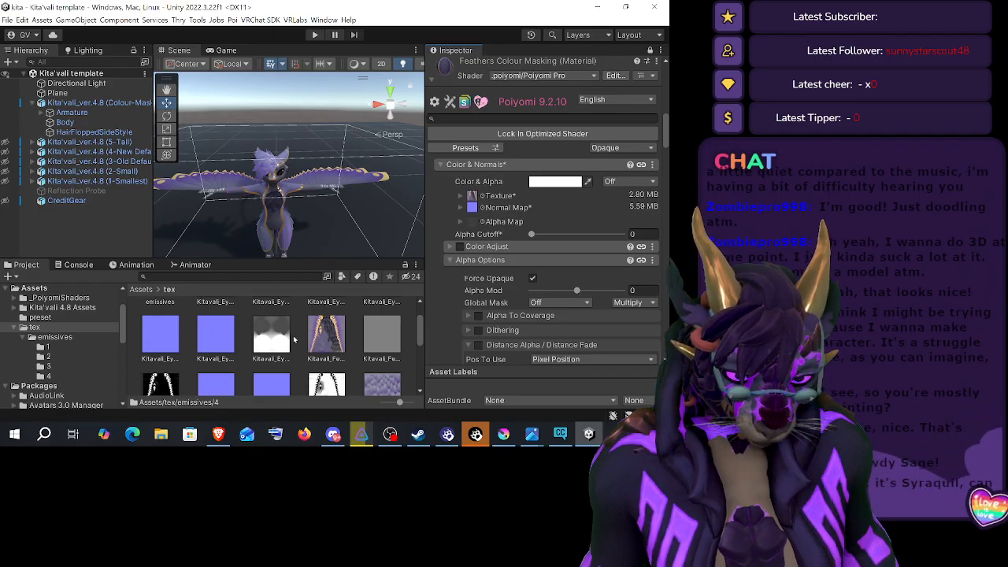
{"action": "scroll", "coordinate": [294, 339], "scroll_direction": "down", "scroll_amount": 1}
{"action": "scroll", "coordinate": [393, 315], "scroll_direction": "up", "scroll_amount": 1}
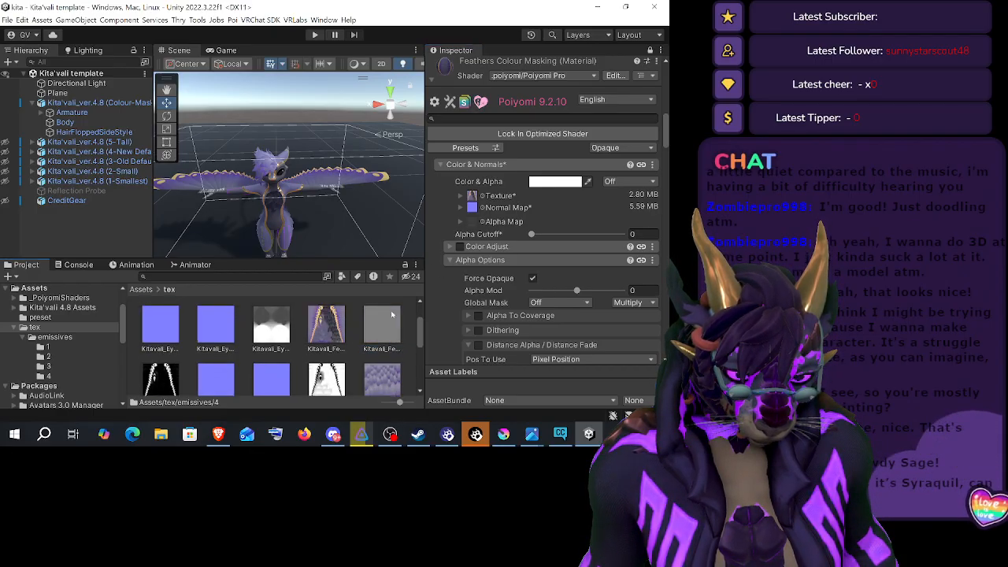
Step: Use Kitavali_Feathers_Height as the vertex height map, fixing its colour space to linear
{"action": "left_click", "coordinate": [382, 323]}
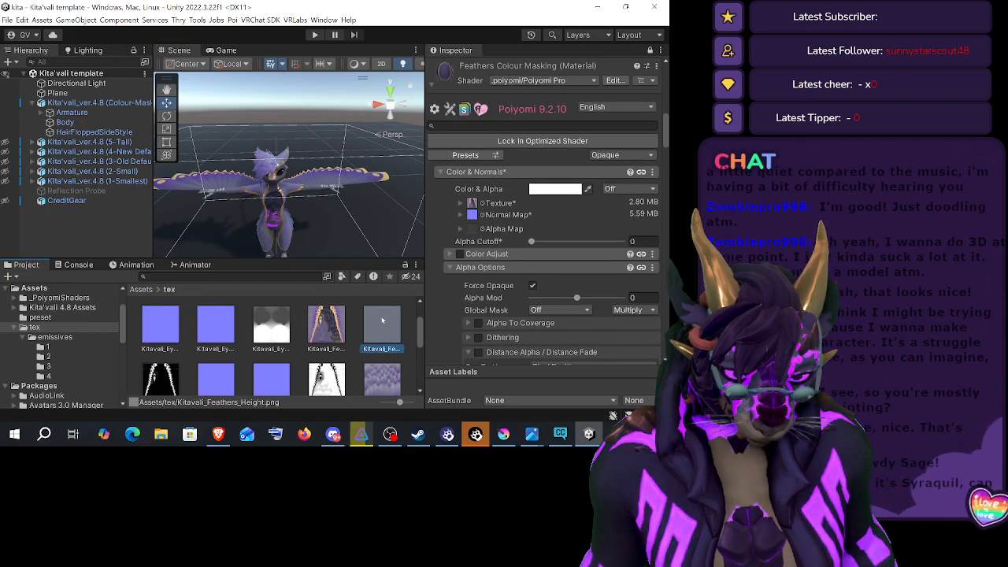
{"action": "scroll", "coordinate": [444, 275], "scroll_direction": "down", "scroll_amount": 3}
{"action": "scroll", "coordinate": [444, 275], "scroll_direction": "down", "scroll_amount": 4}
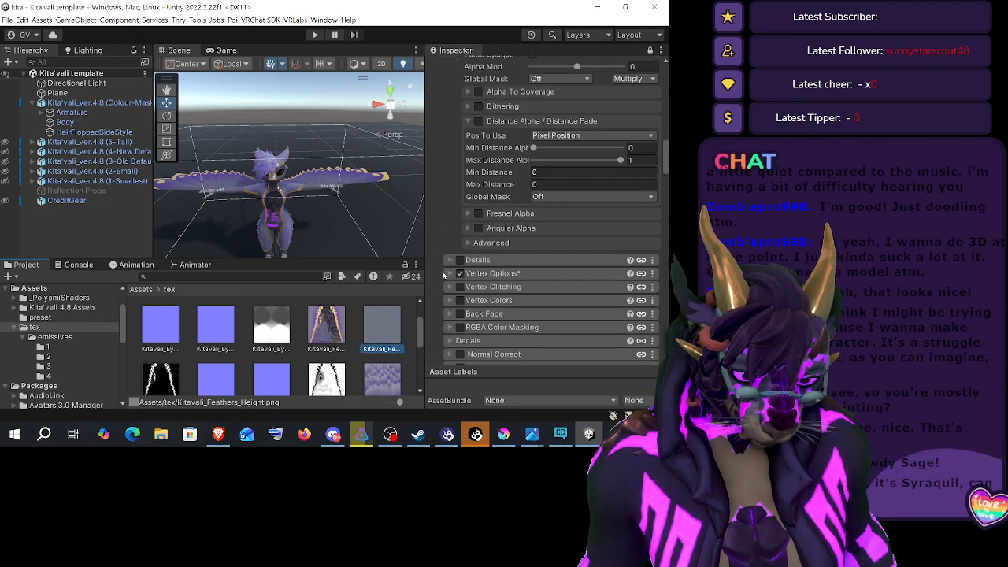
{"action": "left_click", "coordinate": [450, 300]}
{"action": "left_click", "coordinate": [450, 273]}
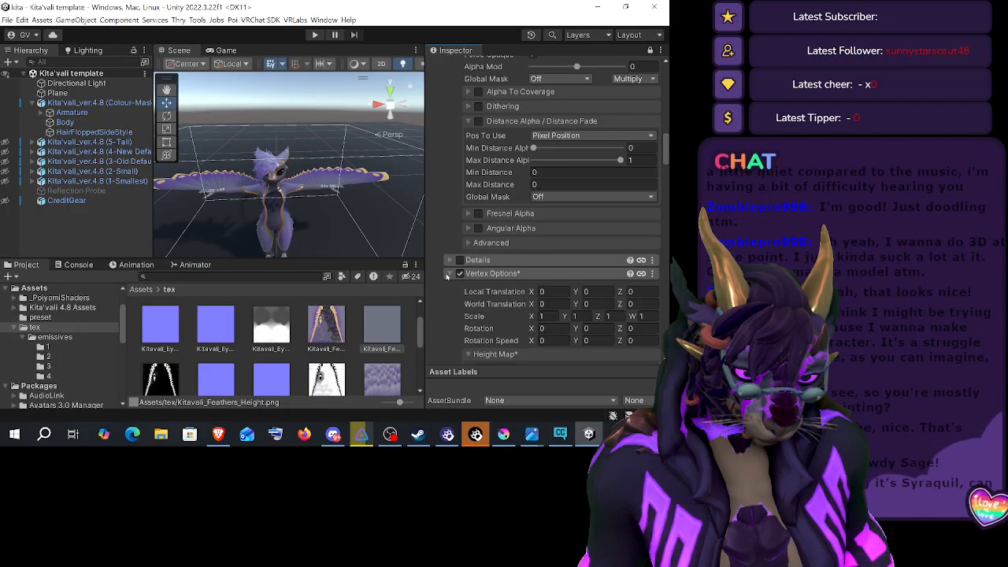
{"action": "scroll", "coordinate": [447, 280], "scroll_direction": "down", "scroll_amount": 3}
{"action": "left_click_drag", "start_coordinate": [394, 336], "coordinate": [482, 276]}
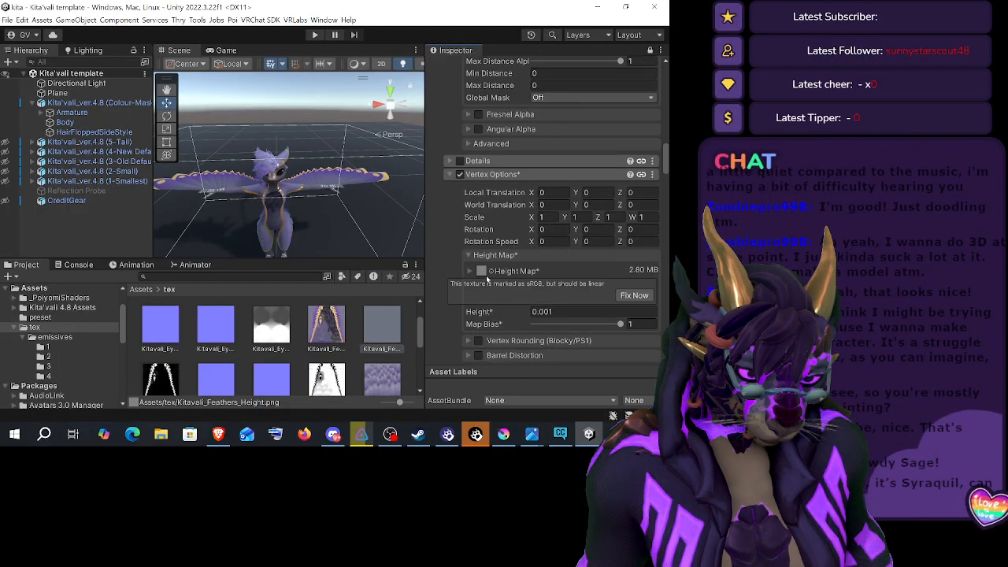
{"action": "left_click", "coordinate": [634, 296]}
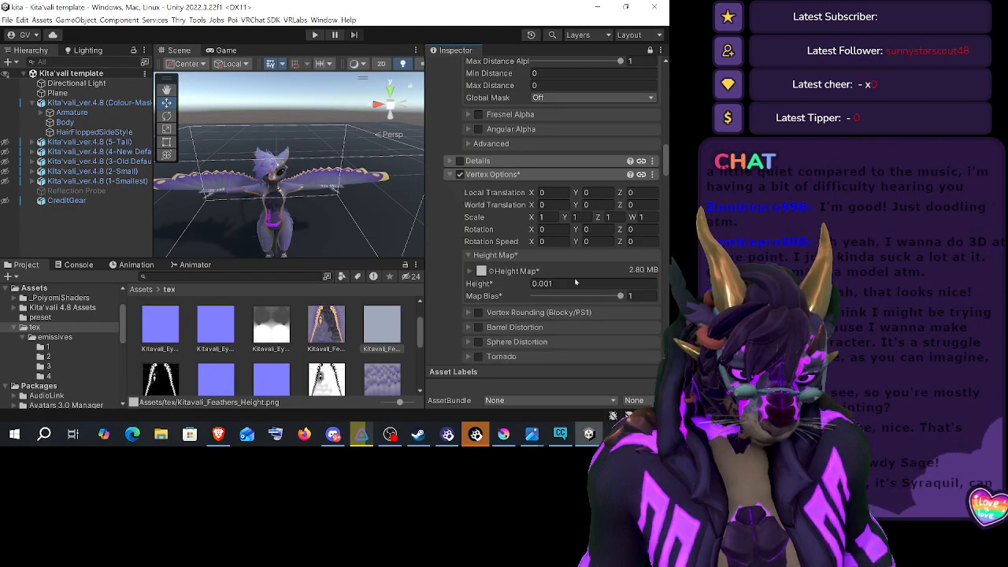
Step: Expand the Matcap 0 settings in the Shading section
{"action": "scroll", "coordinate": [460, 252], "scroll_direction": "down", "scroll_amount": 2}
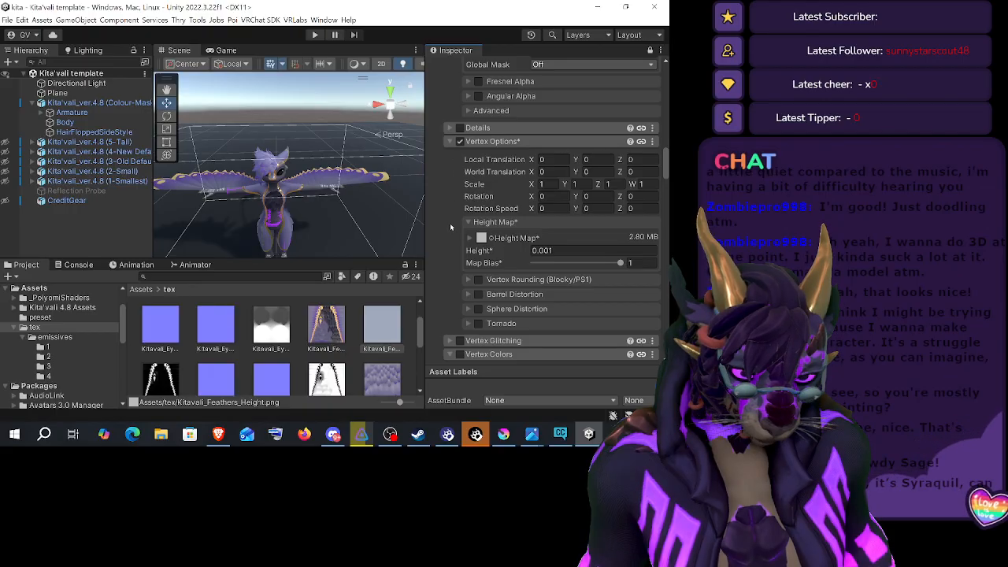
{"action": "scroll", "coordinate": [450, 226], "scroll_direction": "down", "scroll_amount": 6}
{"action": "scroll", "coordinate": [451, 231], "scroll_direction": "down", "scroll_amount": 6}
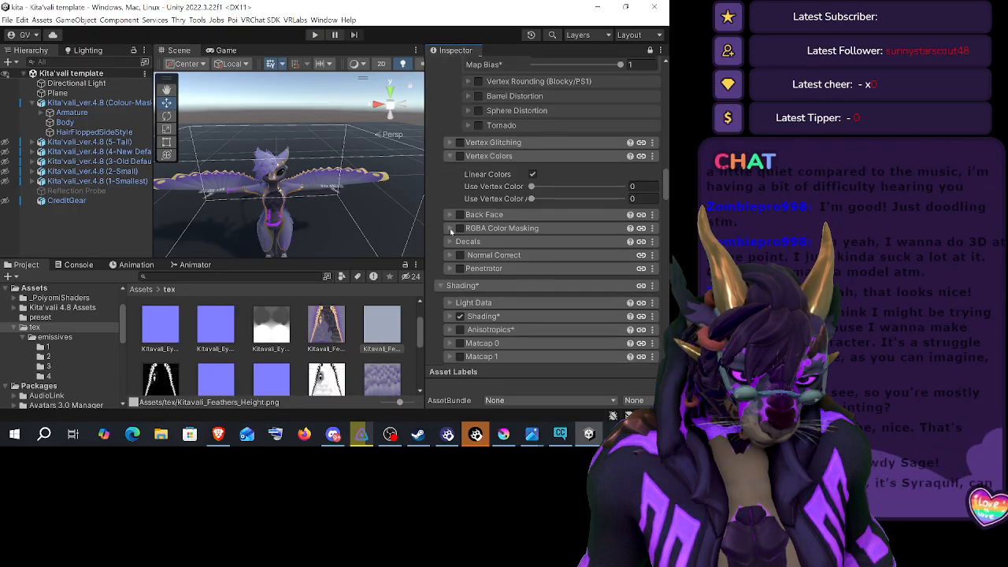
{"action": "scroll", "coordinate": [451, 231], "scroll_direction": "down", "scroll_amount": 4}
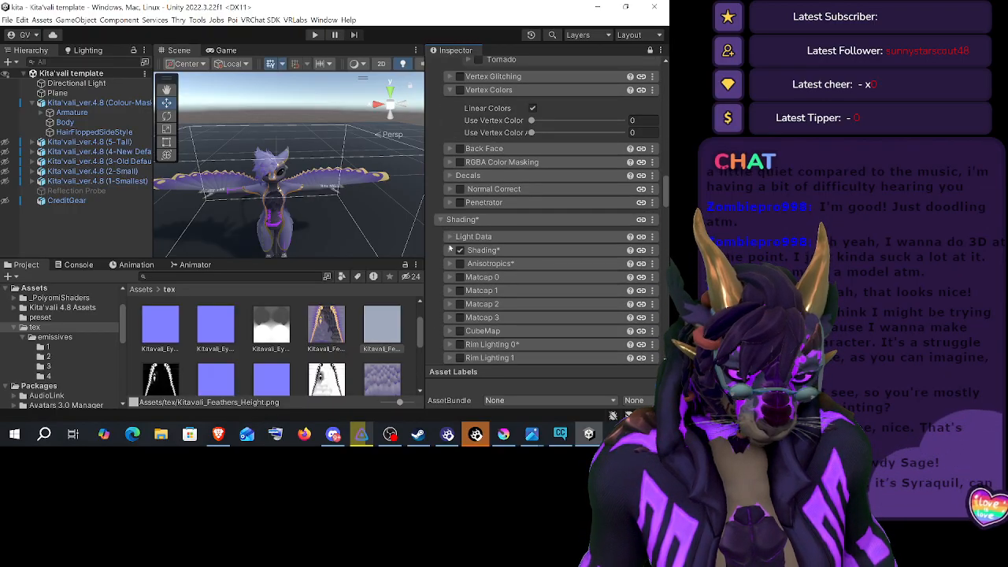
{"action": "left_click", "coordinate": [448, 279]}
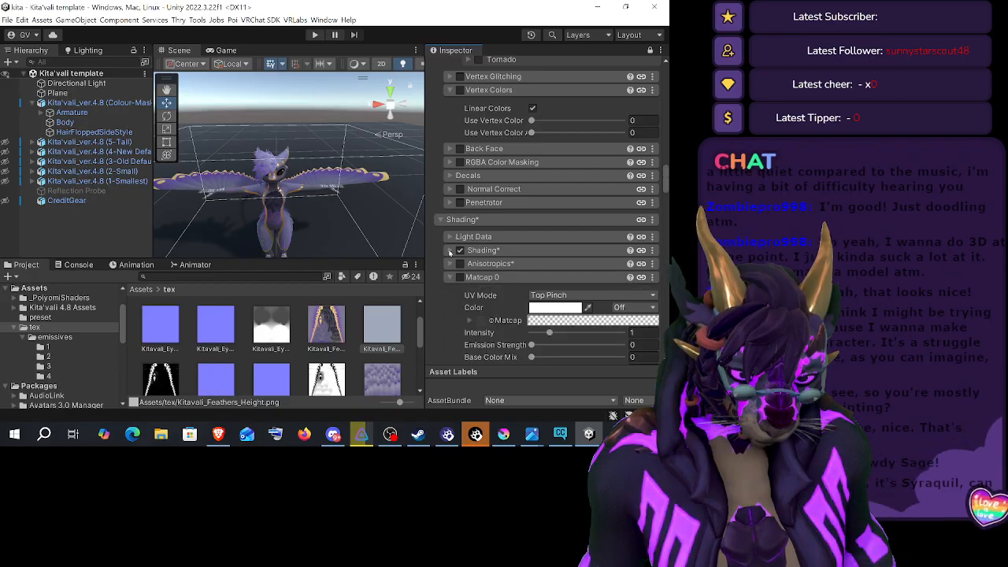
Step: Put Kitavali_Feathers_Roughness into the G Smoothness Map slot of Reflections & Specular Packed Maps
{"action": "scroll", "coordinate": [189, 356], "scroll_direction": "down", "scroll_amount": 2}
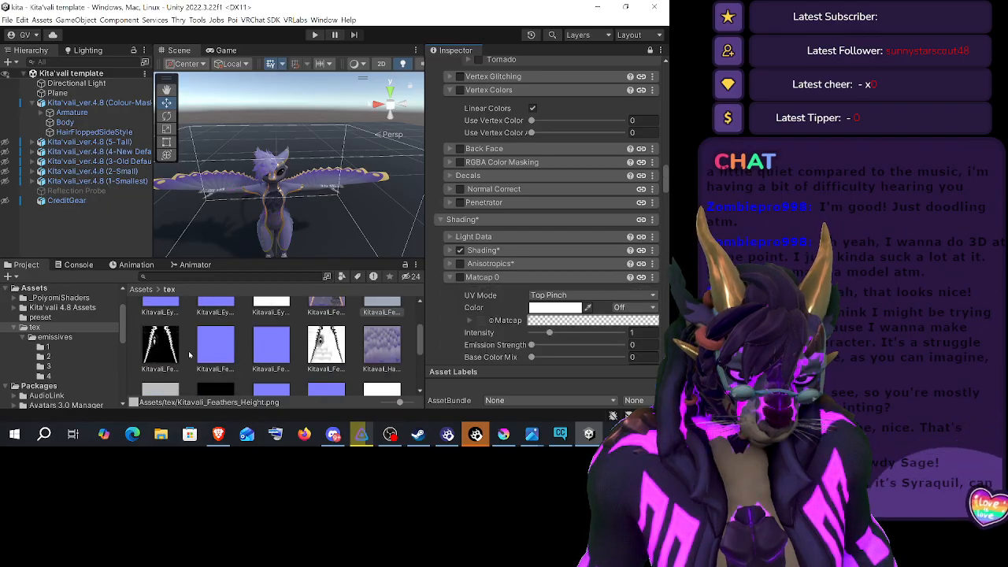
{"action": "left_click", "coordinate": [159, 350]}
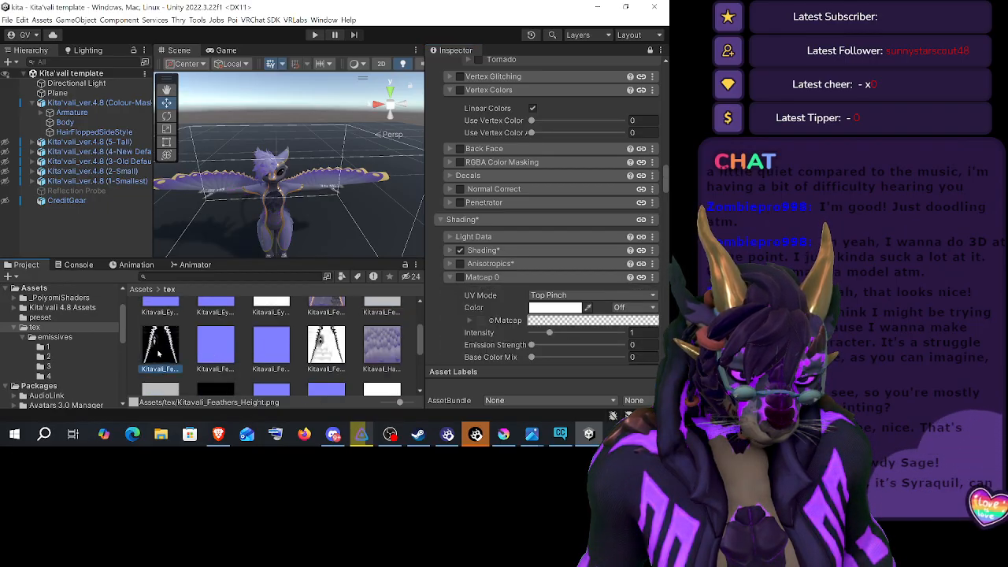
{"action": "left_click", "coordinate": [205, 350]}
{"action": "left_click", "coordinate": [326, 347]}
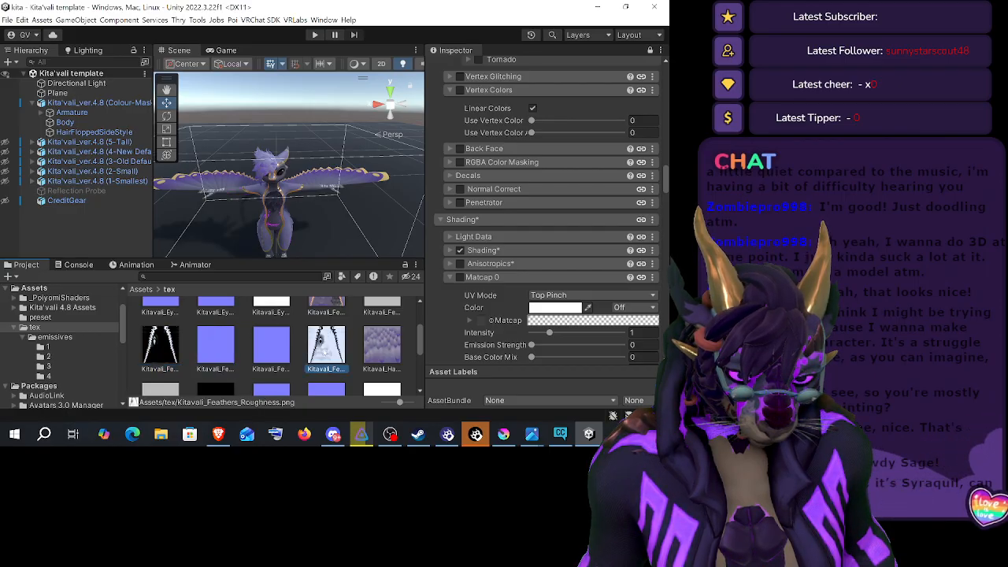
{"action": "scroll", "coordinate": [525, 275], "scroll_direction": "down", "scroll_amount": 10}
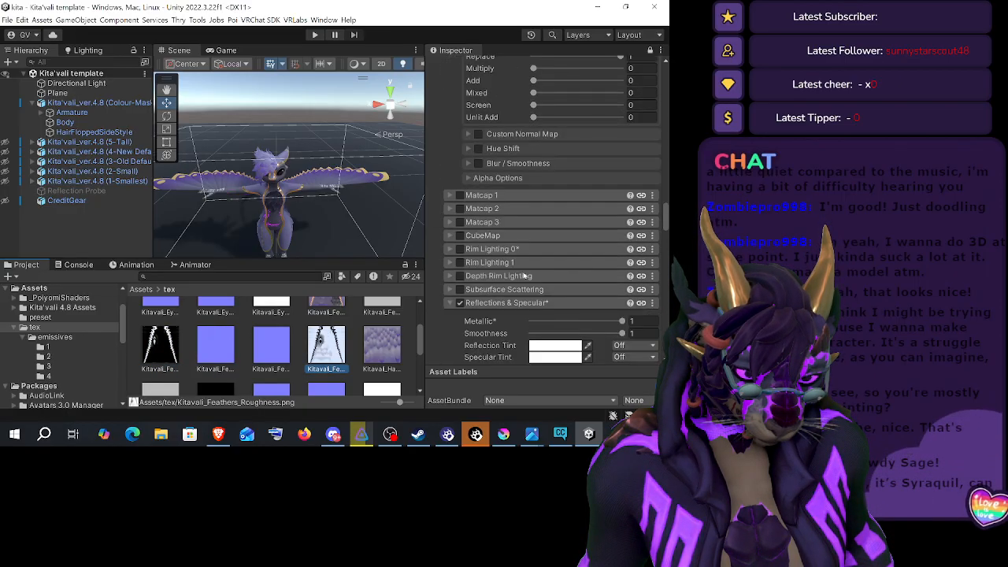
{"action": "scroll", "coordinate": [504, 273], "scroll_direction": "up", "scroll_amount": 1}
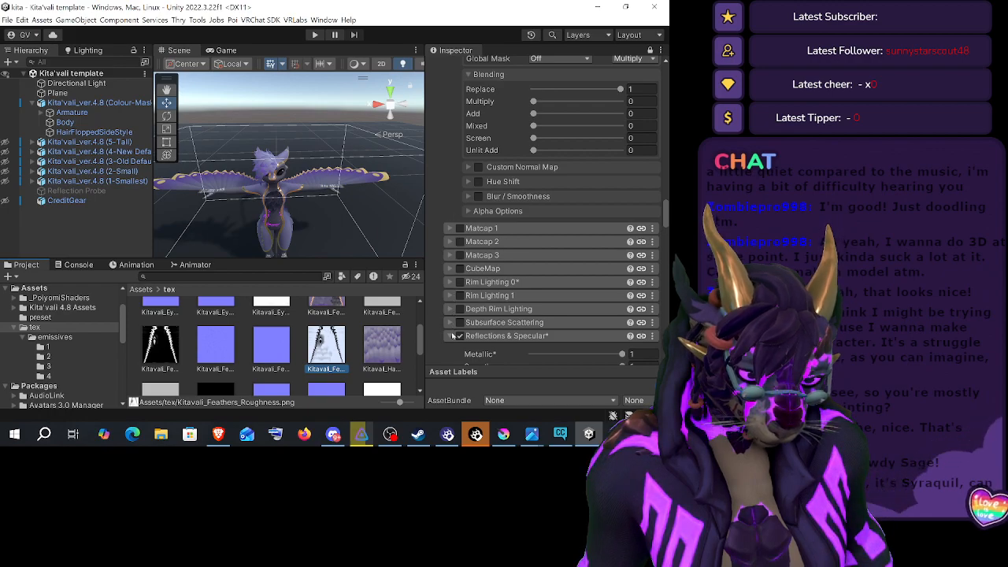
{"action": "scroll", "coordinate": [453, 334], "scroll_direction": "down", "scroll_amount": 7}
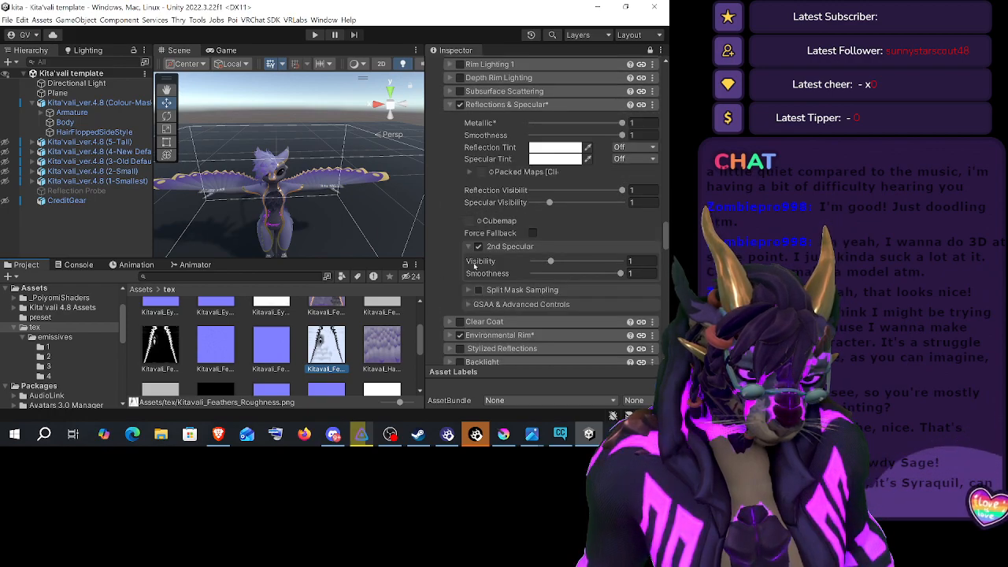
{"action": "left_click", "coordinate": [469, 172]}
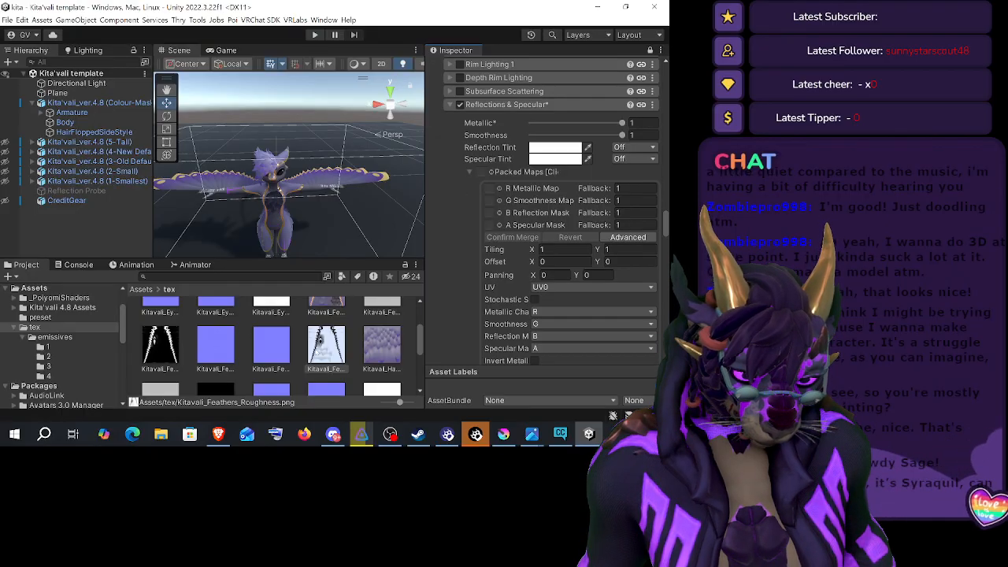
{"action": "left_click_drag", "start_coordinate": [492, 203], "coordinate": [490, 202]}
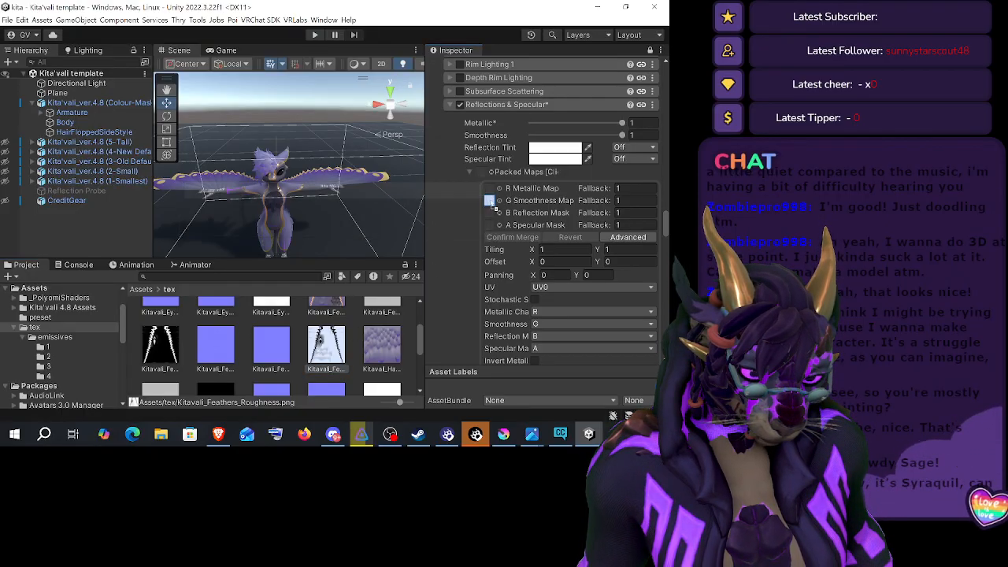
Step: Put Kitavali_Feathers_Metallic in the R Metallic Map slot and confirm merging the packed map
{"action": "left_click", "coordinate": [162, 350]}
{"action": "left_click_drag", "start_coordinate": [213, 337], "coordinate": [491, 189]}
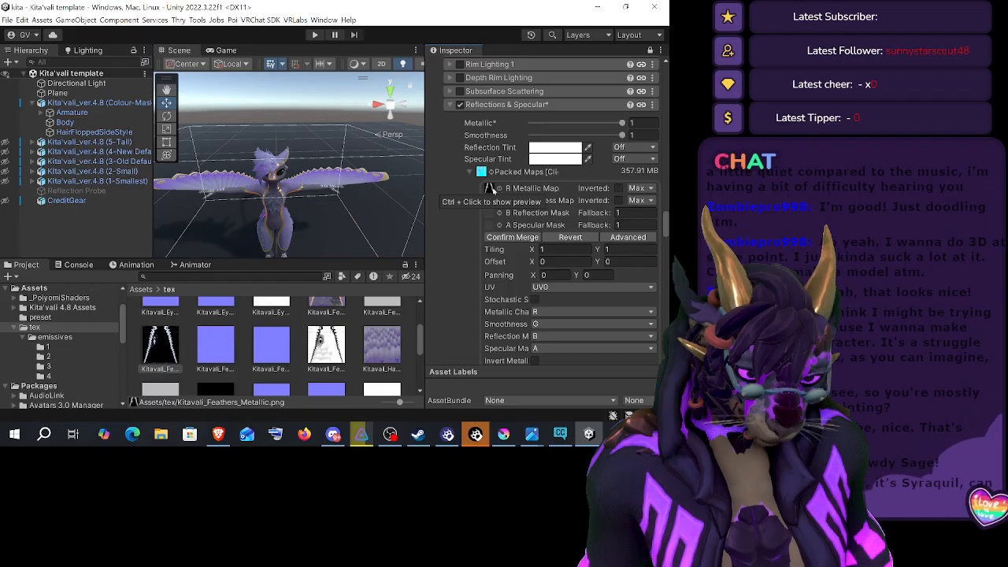
{"action": "left_click", "coordinate": [512, 237]}
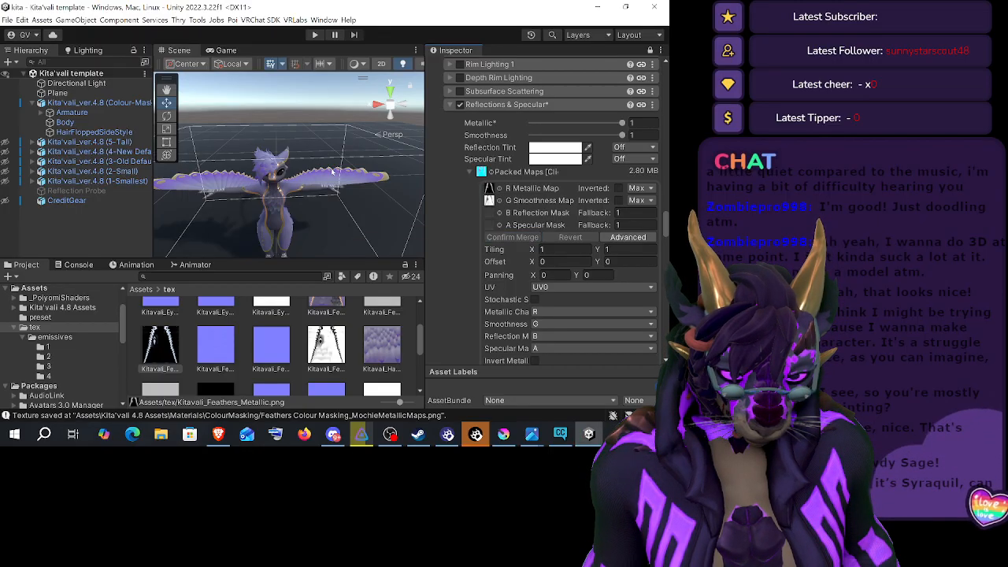
{"action": "scroll", "coordinate": [335, 168], "scroll_direction": "up", "scroll_amount": 8}
{"action": "left_click_drag", "start_coordinate": [336, 168], "coordinate": [396, 192], "text": "alt"}
{"action": "left_click_drag", "start_coordinate": [337, 220], "coordinate": [427, 213], "text": "alt"}
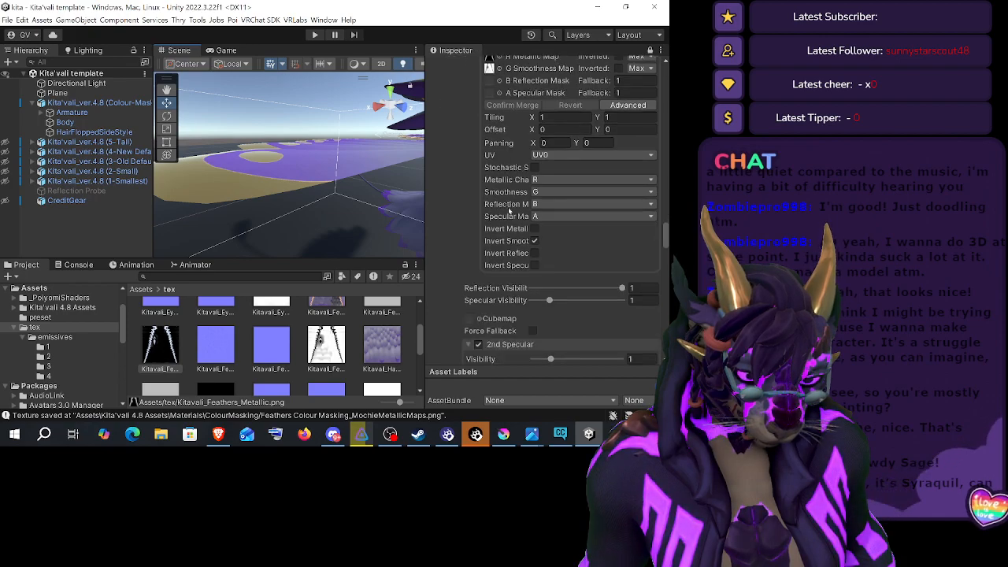
{"action": "scroll", "coordinate": [466, 226], "scroll_direction": "up", "scroll_amount": 3}
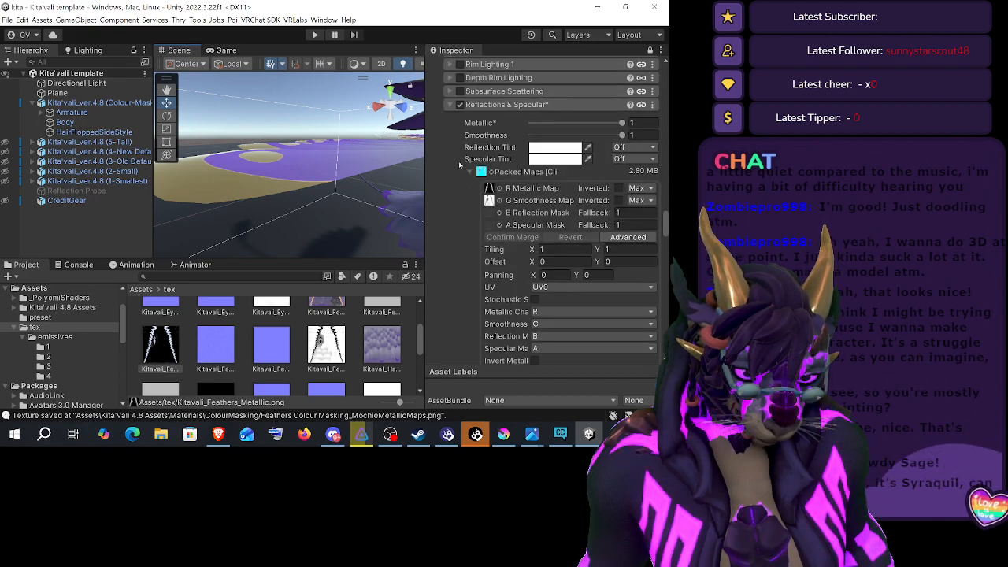
{"action": "left_click", "coordinate": [452, 140]}
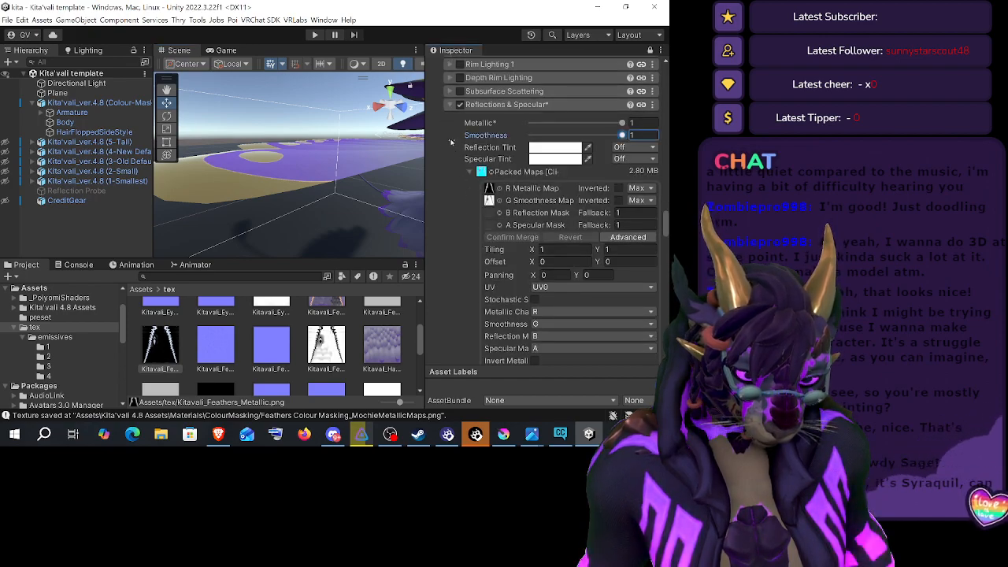
{"action": "left_click", "coordinate": [450, 105]}
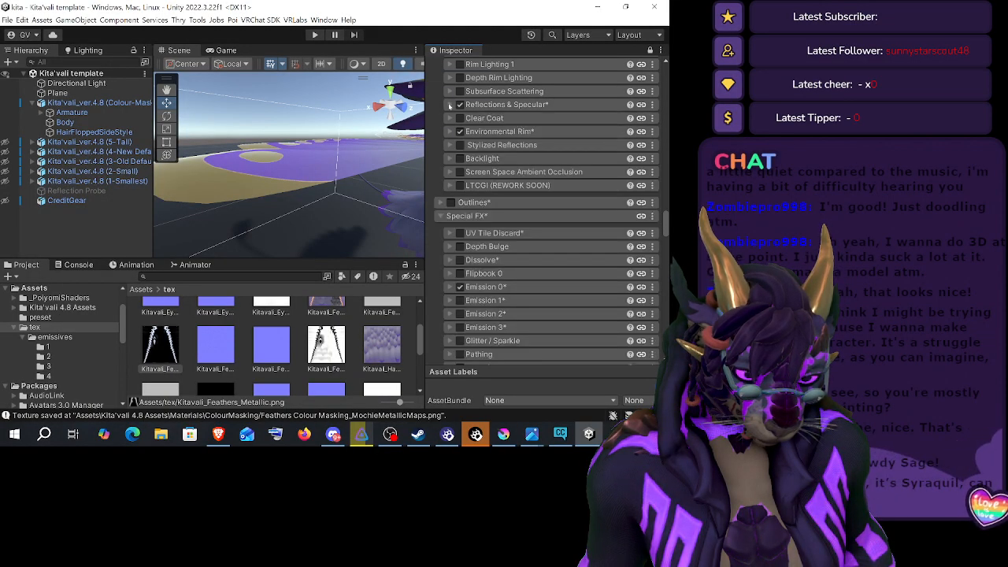
{"action": "left_click", "coordinate": [449, 104]}
{"action": "mouse_move", "coordinate": [622, 135]}
{"action": "left_mouse_down"}
{"action": "mouse_move", "coordinate": [534, 135]}
{"action": "mouse_move", "coordinate": [656, 135]}
{"action": "mouse_move", "coordinate": [505, 152]}
{"action": "mouse_move", "coordinate": [668, 138]}
{"action": "mouse_move", "coordinate": [505, 151]}
{"action": "mouse_move", "coordinate": [669, 129]}
{"action": "left_mouse_up"}
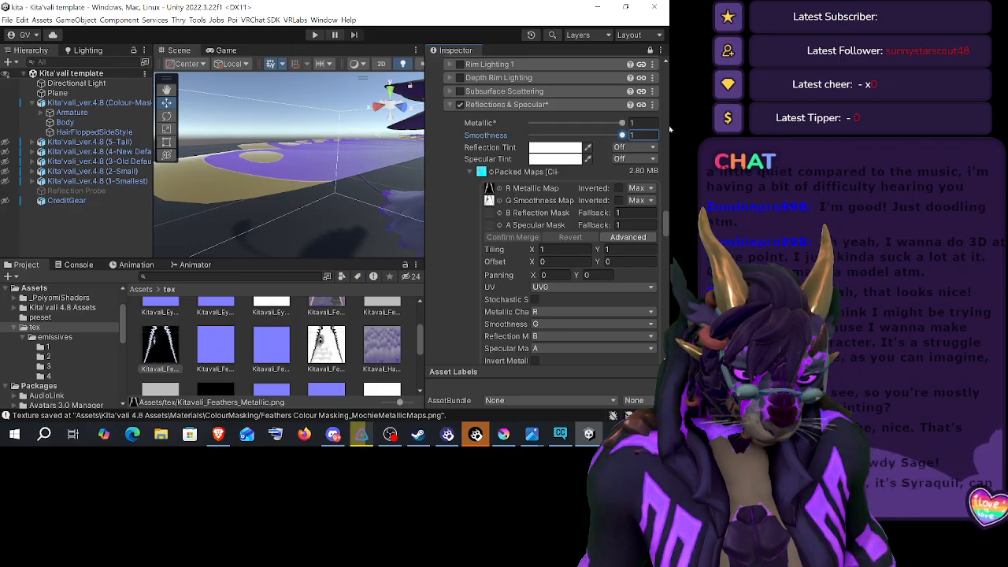
{"action": "scroll", "coordinate": [410, 178], "scroll_direction": "down", "scroll_amount": 5}
{"action": "left_click_drag", "start_coordinate": [409, 178], "coordinate": [343, 179], "text": "alt"}
{"action": "scroll", "coordinate": [291, 162], "scroll_direction": "up", "scroll_amount": 3}
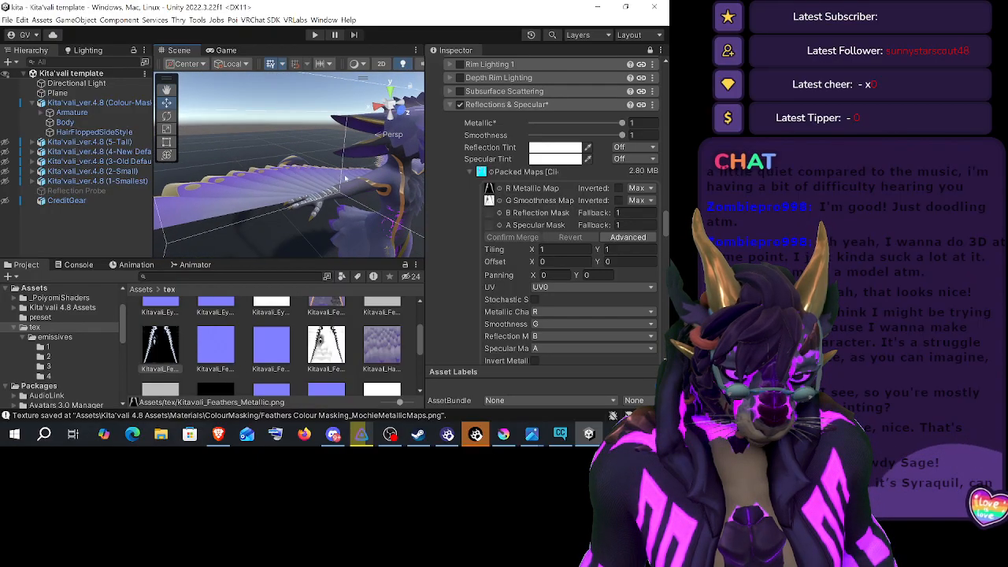
{"action": "left_click_drag", "start_coordinate": [623, 135], "coordinate": [529, 140]}
{"action": "scroll", "coordinate": [272, 180], "scroll_direction": "up", "scroll_amount": 5}
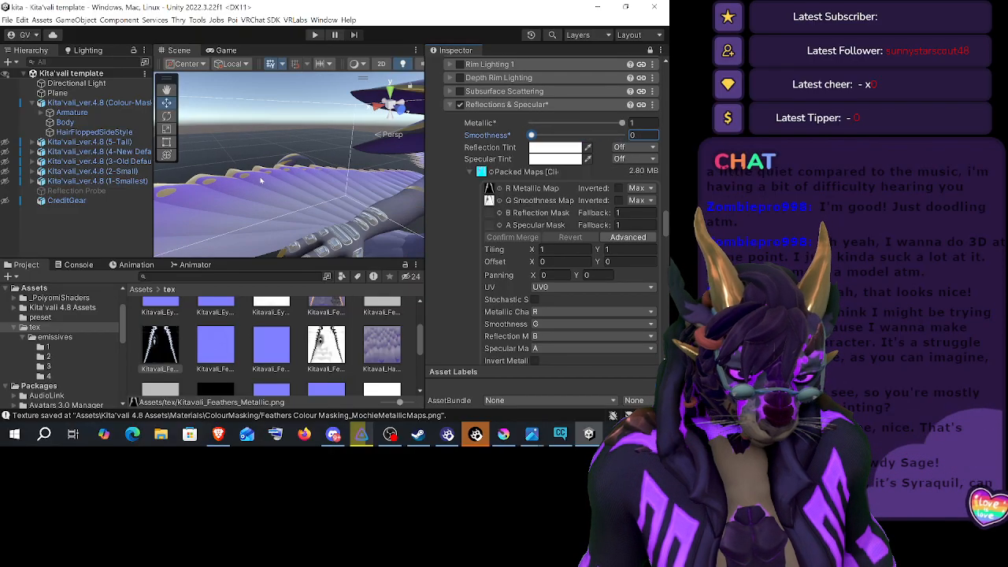
{"action": "left_click_drag", "start_coordinate": [271, 181], "coordinate": [300, 183], "text": "alt"}
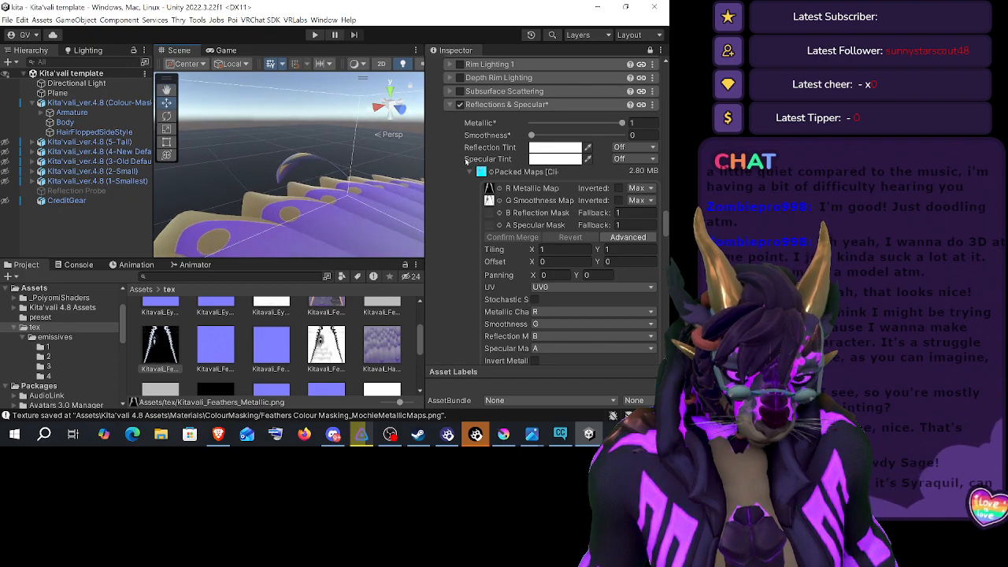
{"action": "left_click_drag", "start_coordinate": [532, 136], "coordinate": [669, 123]}
{"action": "key", "text": "f"}
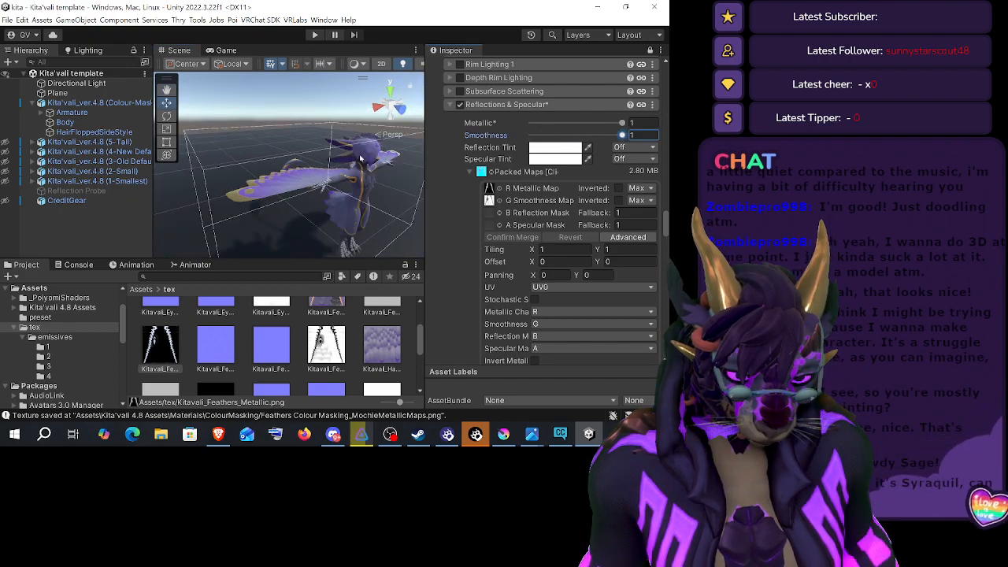
{"action": "left_click_drag", "start_coordinate": [360, 170], "coordinate": [305, 168], "text": "alt"}
{"action": "scroll", "coordinate": [309, 192], "scroll_direction": "up", "scroll_amount": 3}
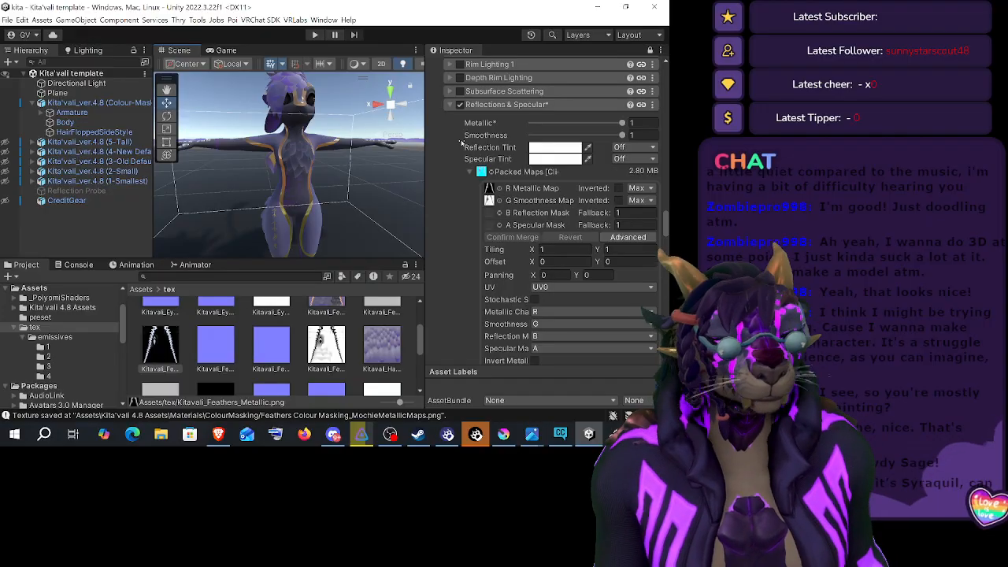
Step: Save the scene twice, then view the avatar's lavender wings from above
{"action": "scroll", "coordinate": [447, 174], "scroll_direction": "up", "scroll_amount": 3}
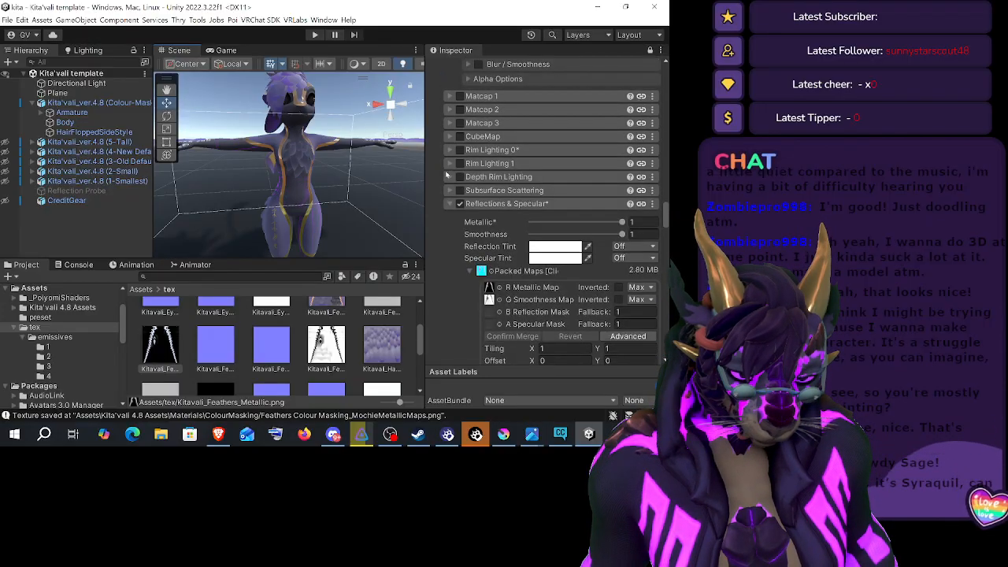
{"action": "scroll", "coordinate": [321, 351], "scroll_direction": "up", "scroll_amount": 3}
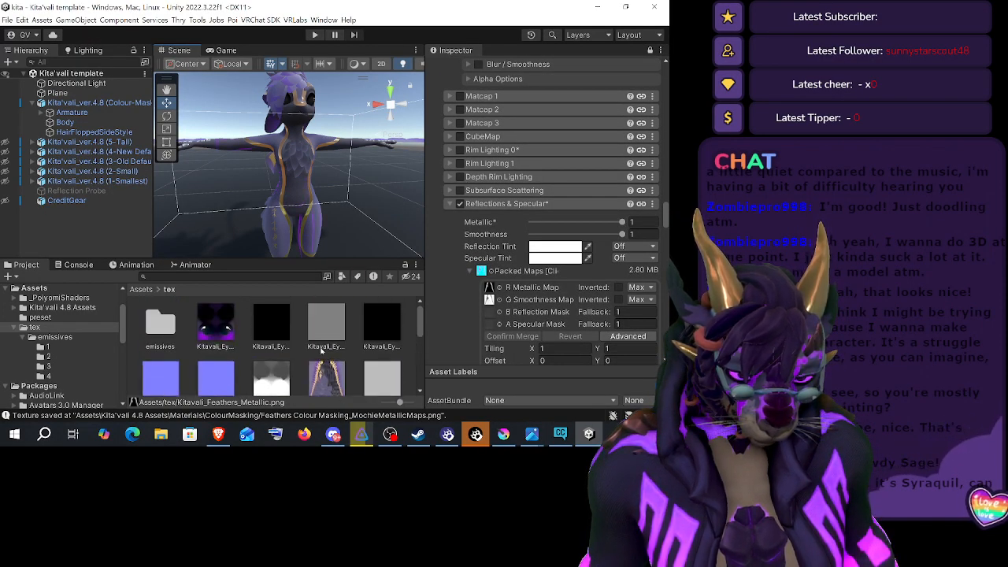
{"action": "scroll", "coordinate": [439, 195], "scroll_direction": "up", "scroll_amount": 2}
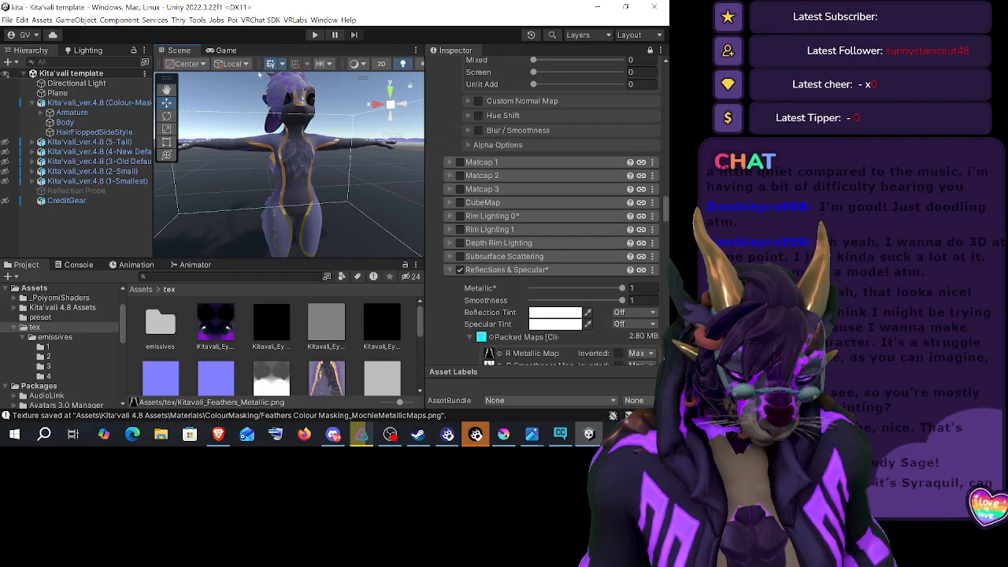
{"action": "left_click", "coordinate": [7, 20]}
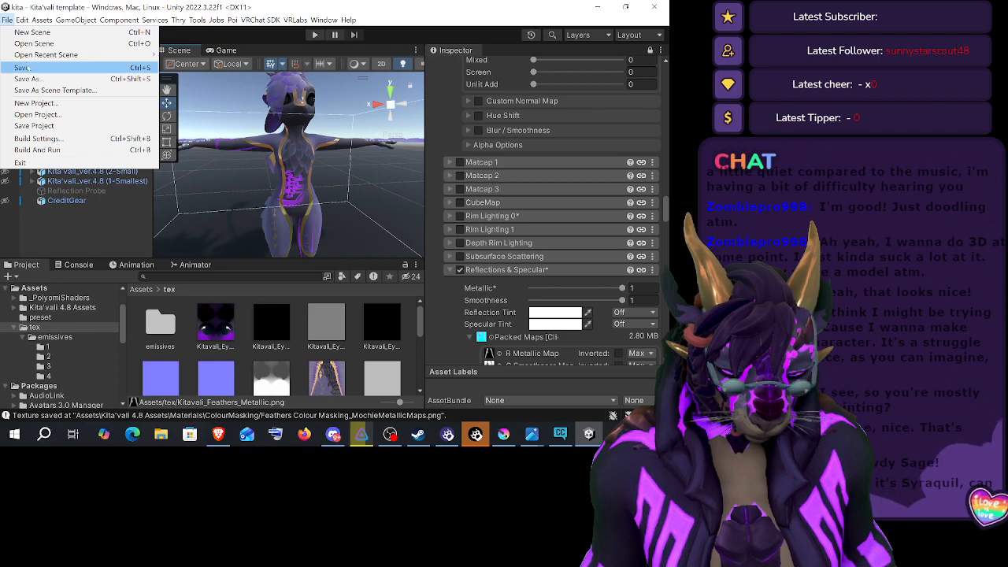
{"action": "left_click", "coordinate": [22, 68]}
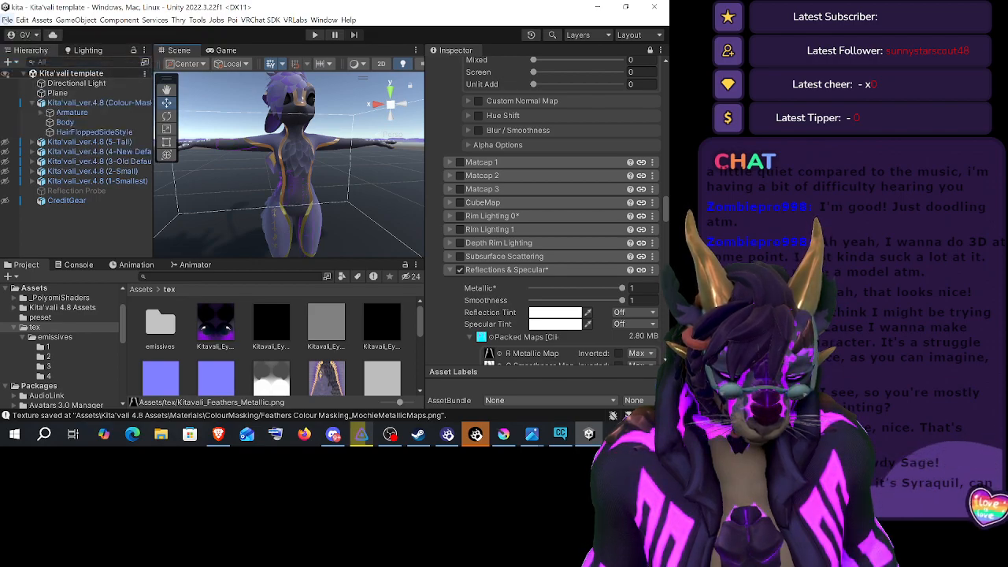
{"action": "left_click", "coordinate": [7, 20]}
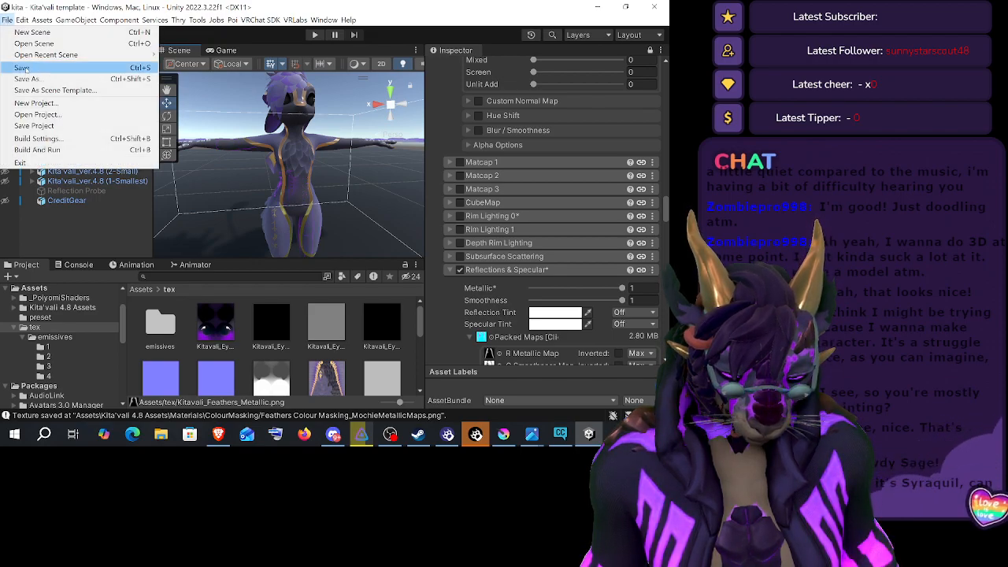
{"action": "left_click", "coordinate": [22, 67]}
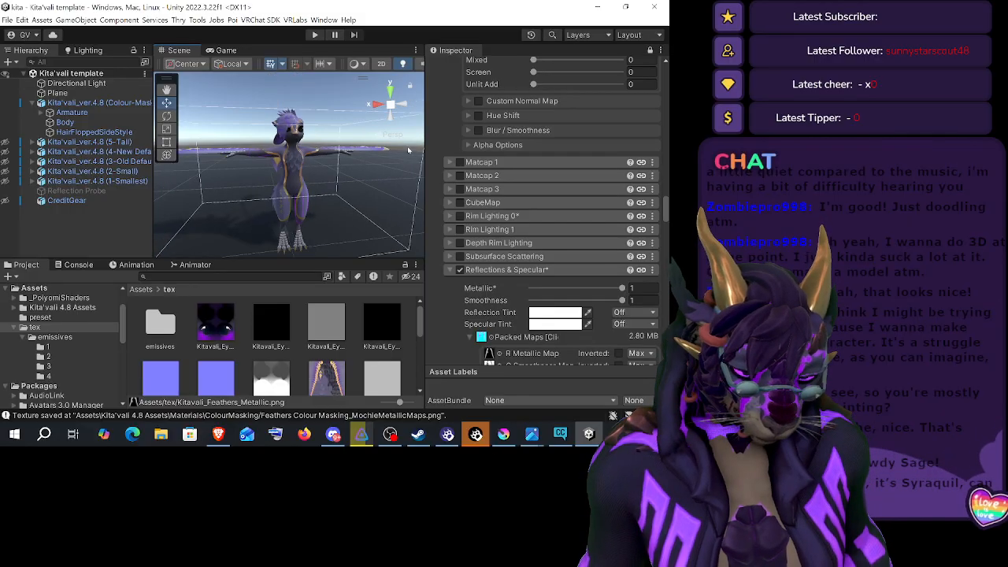
{"action": "left_click_drag", "start_coordinate": [383, 153], "coordinate": [311, 190], "text": "alt"}
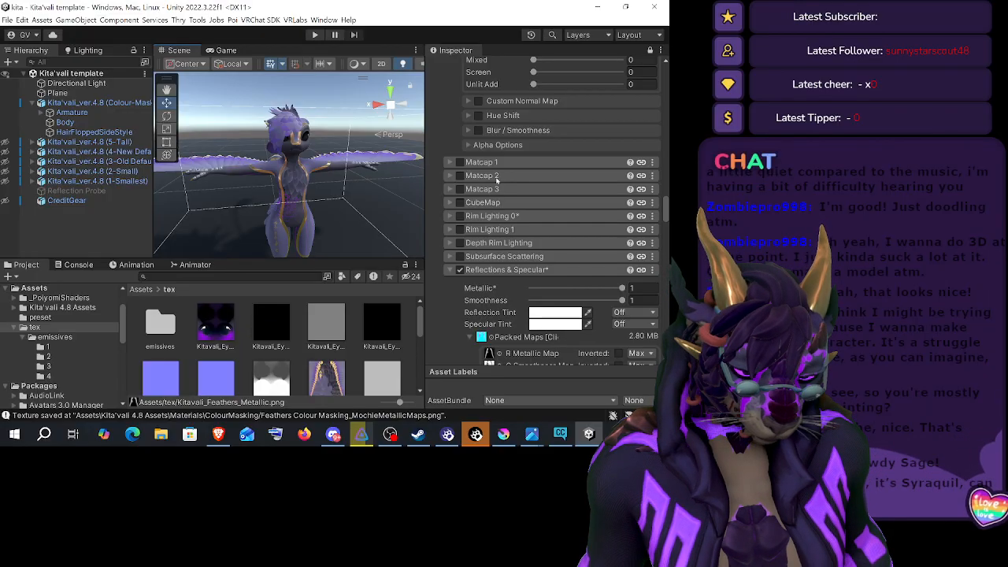
Step: Expand the Eyes Colour Masking material in the Inspector and open its Select Preset picker
{"action": "scroll", "coordinate": [496, 180], "scroll_direction": "up", "scroll_amount": 5}
{"action": "scroll", "coordinate": [494, 182], "scroll_direction": "up", "scroll_amount": 2}
{"action": "scroll", "coordinate": [490, 182], "scroll_direction": "up", "scroll_amount": 3}
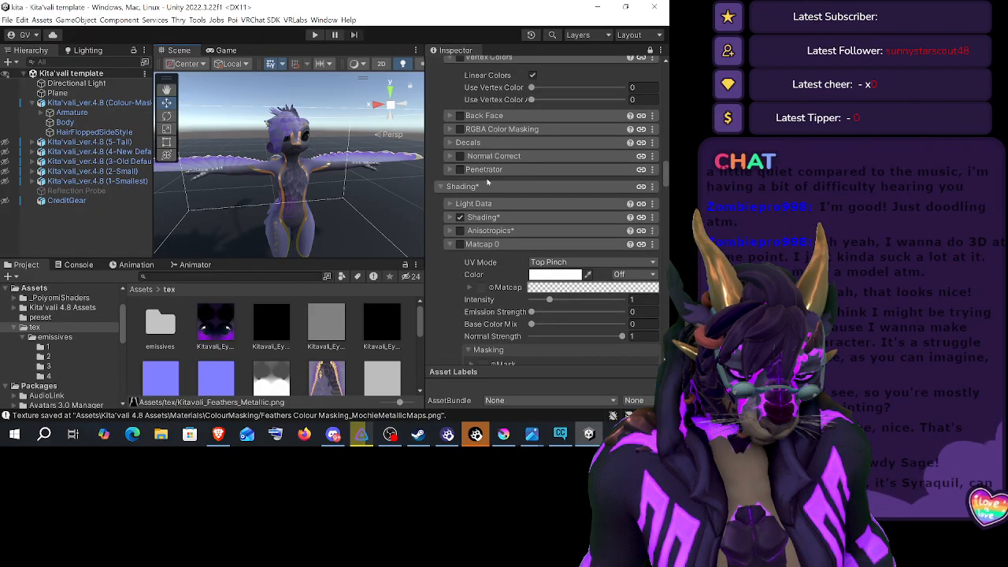
{"action": "scroll", "coordinate": [464, 175], "scroll_direction": "up", "scroll_amount": 3}
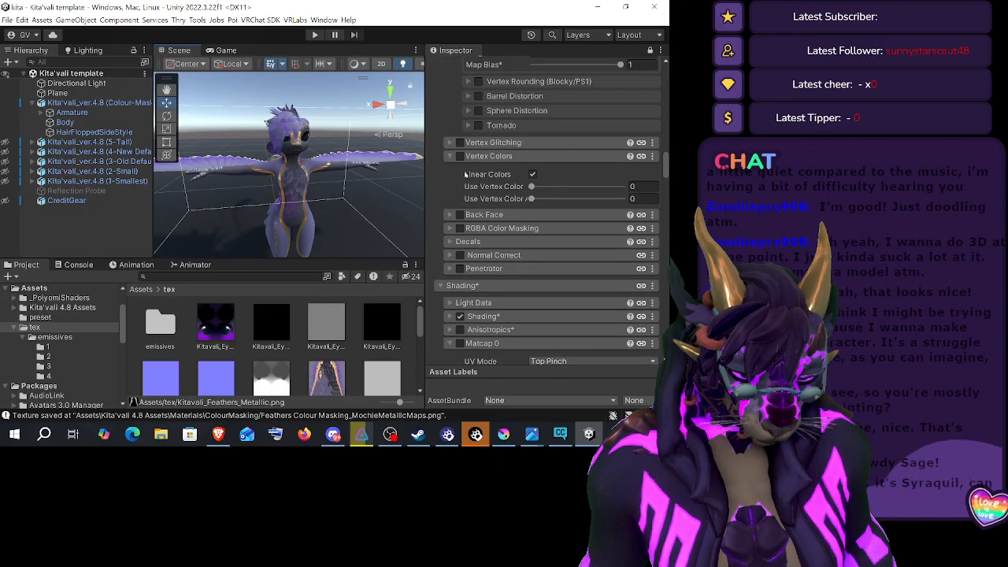
{"action": "scroll", "coordinate": [465, 174], "scroll_direction": "up", "scroll_amount": 7}
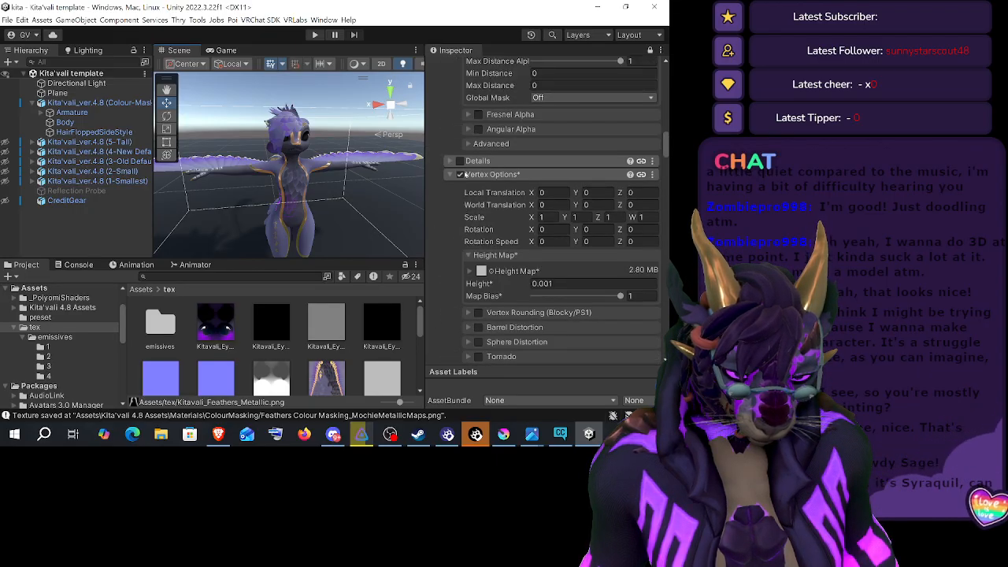
{"action": "scroll", "coordinate": [464, 175], "scroll_direction": "up", "scroll_amount": 12}
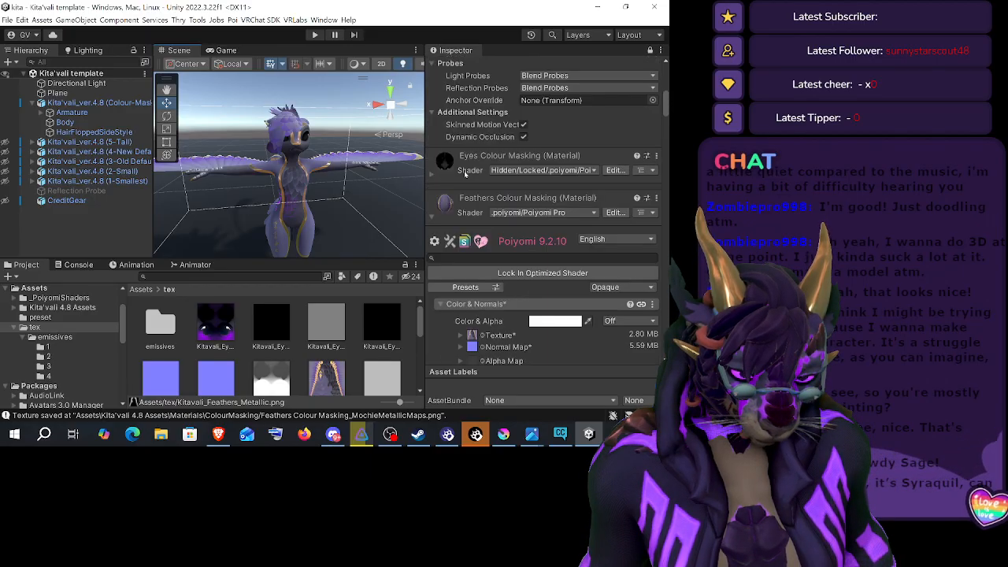
{"action": "scroll", "coordinate": [465, 175], "scroll_direction": "up", "scroll_amount": 3}
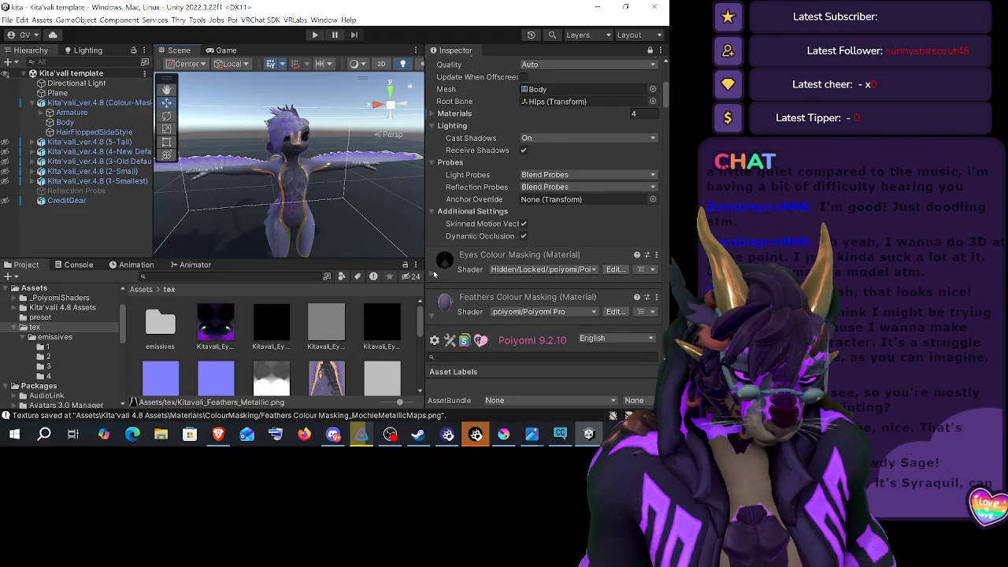
{"action": "left_click", "coordinate": [434, 273]}
{"action": "scroll", "coordinate": [434, 273], "scroll_direction": "down", "scroll_amount": 3}
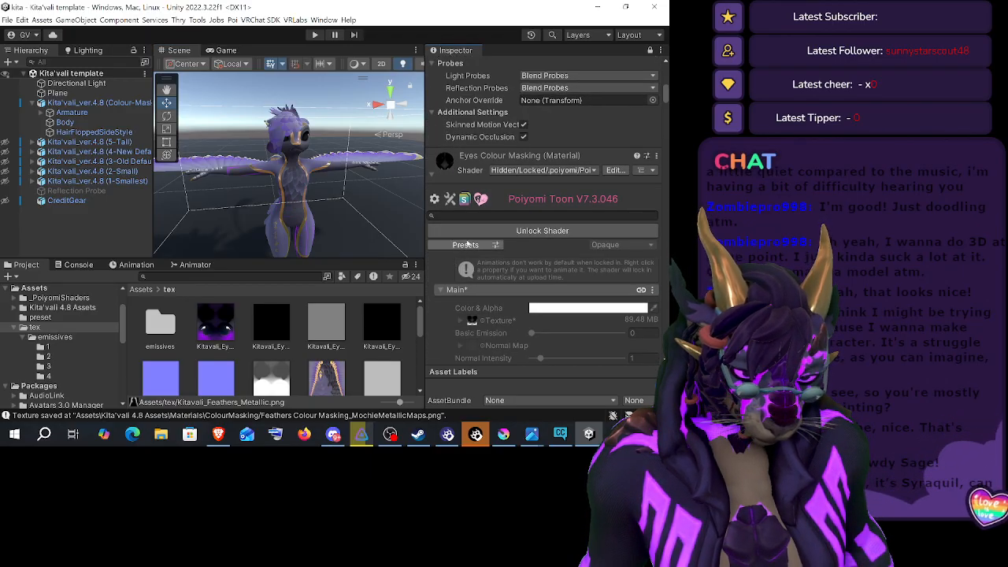
{"action": "scroll", "coordinate": [470, 237], "scroll_direction": "down", "scroll_amount": 2}
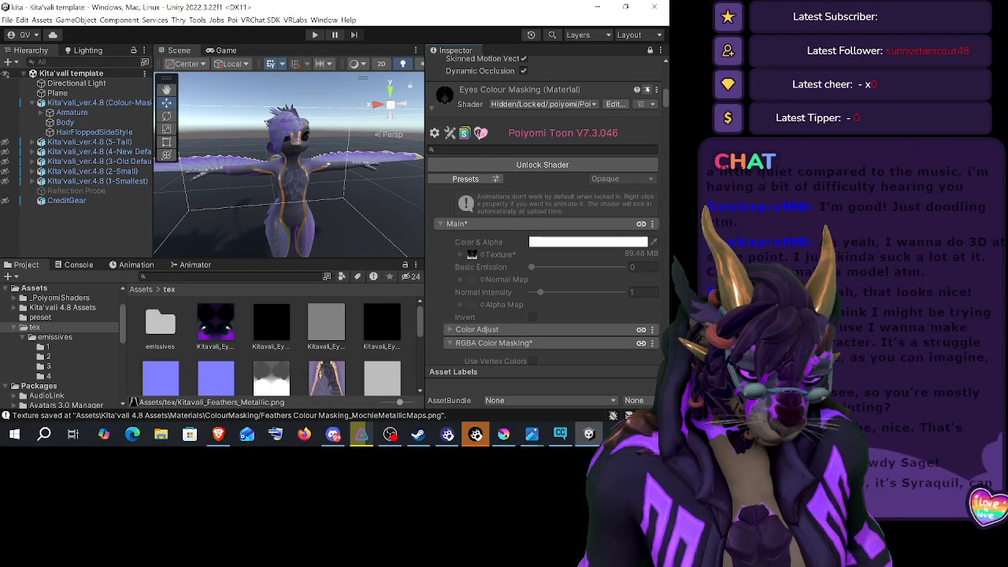
{"action": "left_click", "coordinate": [646, 89]}
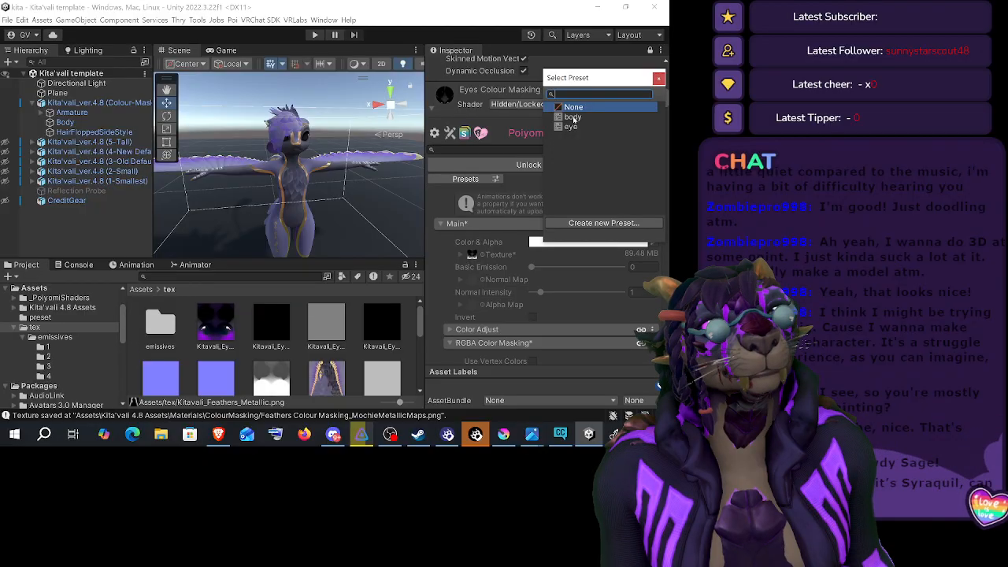
Step: Apply the body preset, then the eye preset, to Eyes Colour Masking and close the picker
{"action": "left_click", "coordinate": [572, 118]}
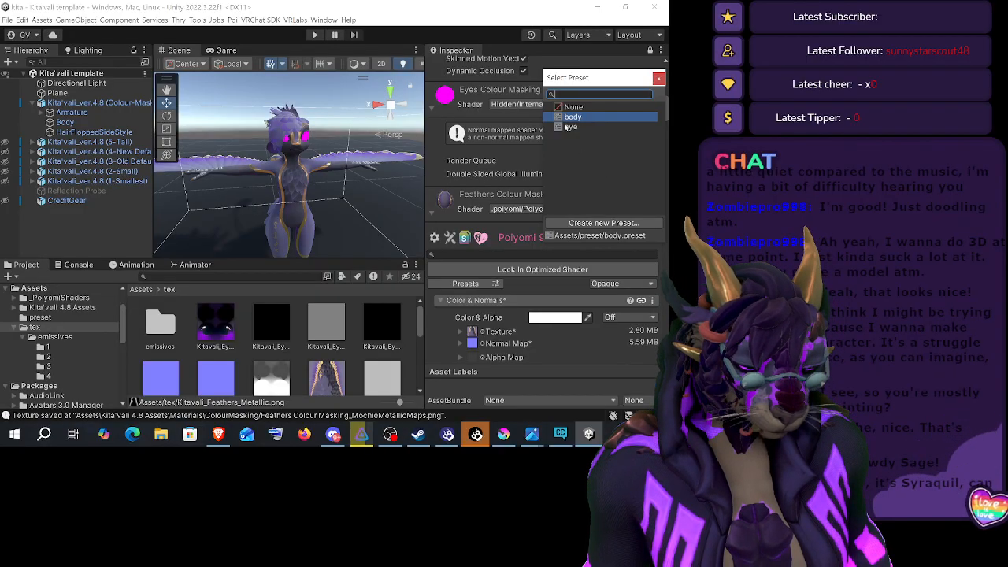
{"action": "left_click", "coordinate": [574, 127]}
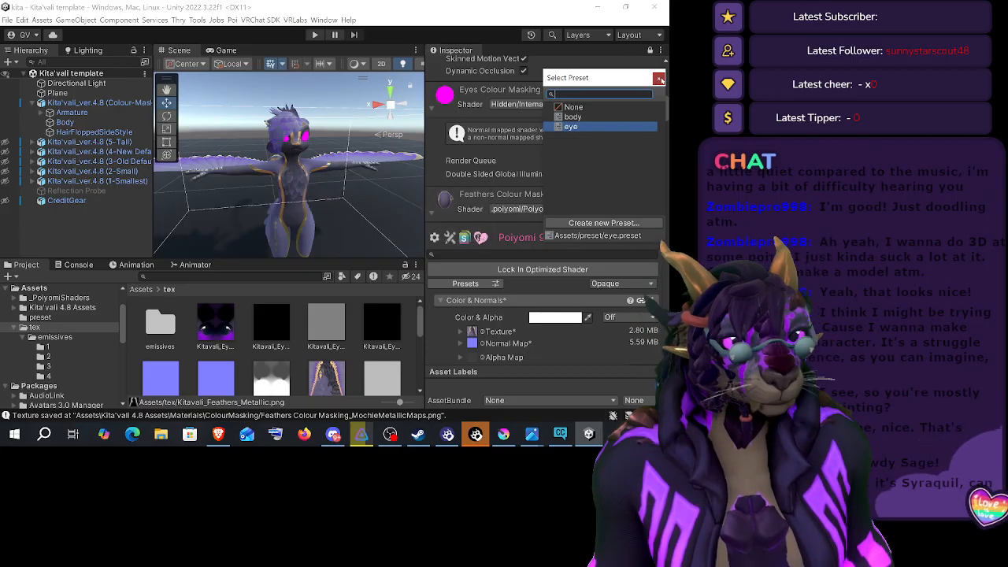
{"action": "left_click", "coordinate": [660, 80]}
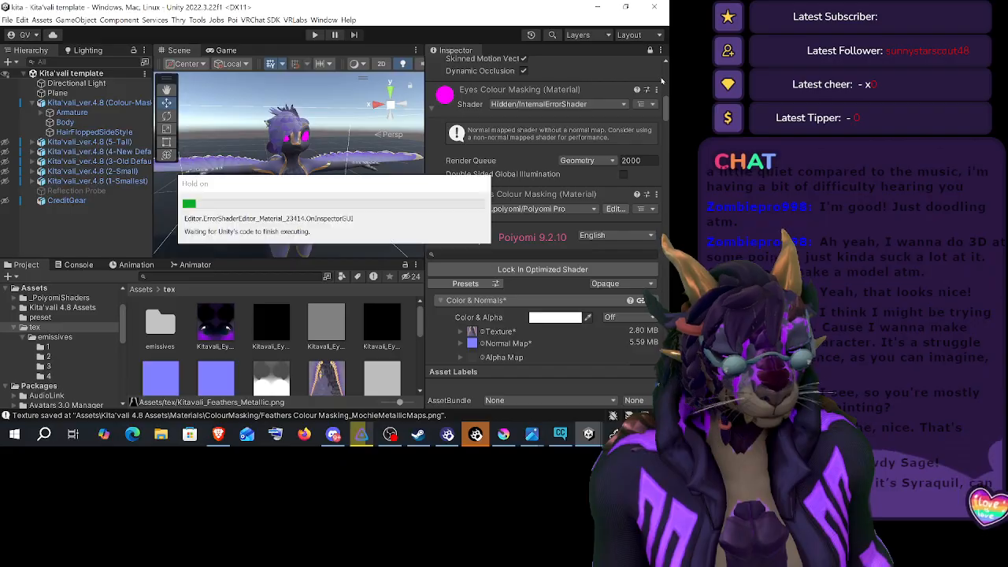
Step: Switch the Eyes Colour Masking shader to .poiyomi > Poiyomi Pro
{"action": "scroll", "coordinate": [568, 121], "scroll_direction": "up", "scroll_amount": 1}
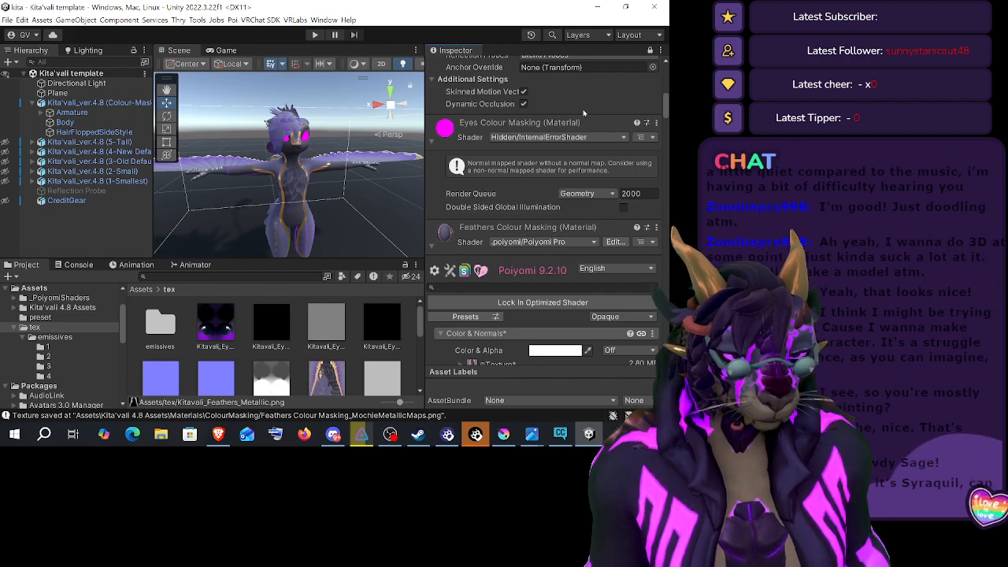
{"action": "scroll", "coordinate": [584, 113], "scroll_direction": "up", "scroll_amount": 2}
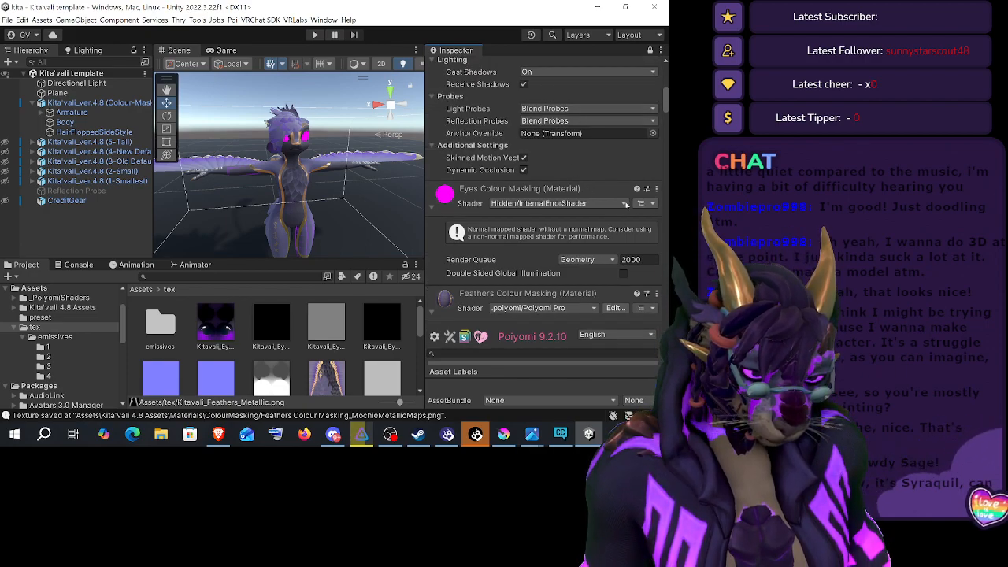
{"action": "scroll", "coordinate": [614, 204], "scroll_direction": "up", "scroll_amount": 4}
{"action": "scroll", "coordinate": [593, 181], "scroll_direction": "up", "scroll_amount": 2}
{"action": "scroll", "coordinate": [593, 181], "scroll_direction": "down", "scroll_amount": 7}
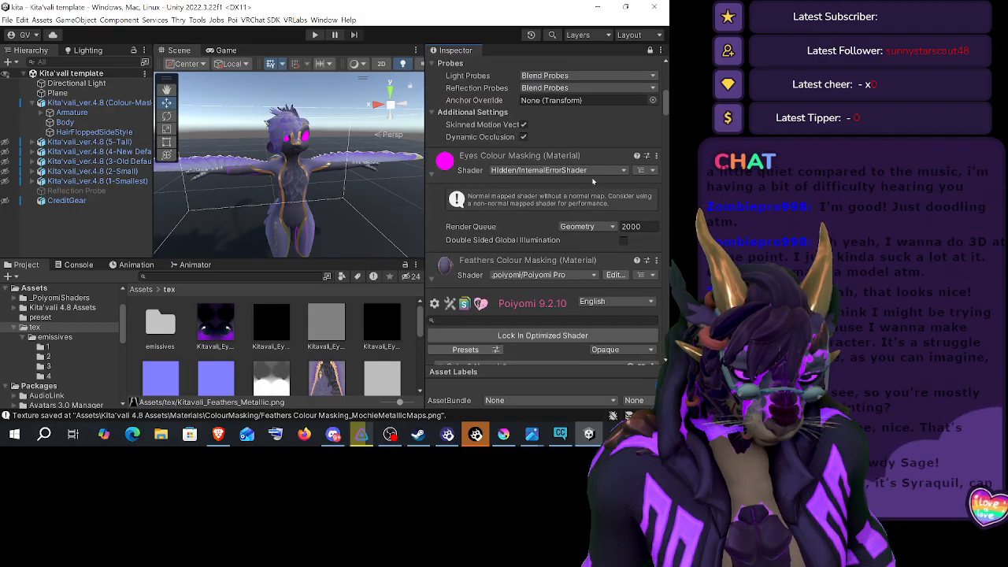
{"action": "scroll", "coordinate": [594, 182], "scroll_direction": "down", "scroll_amount": 2}
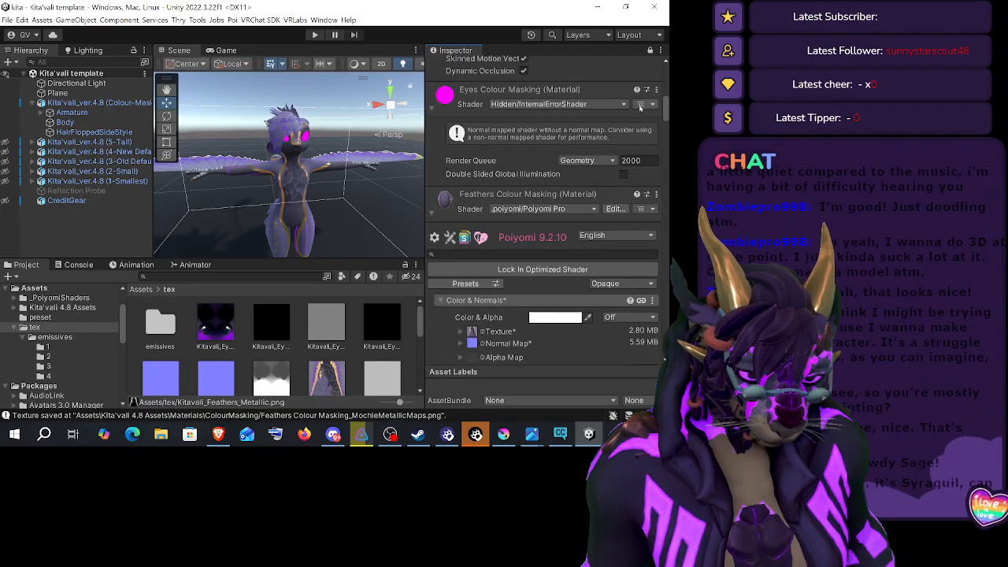
{"action": "left_click", "coordinate": [542, 104]}
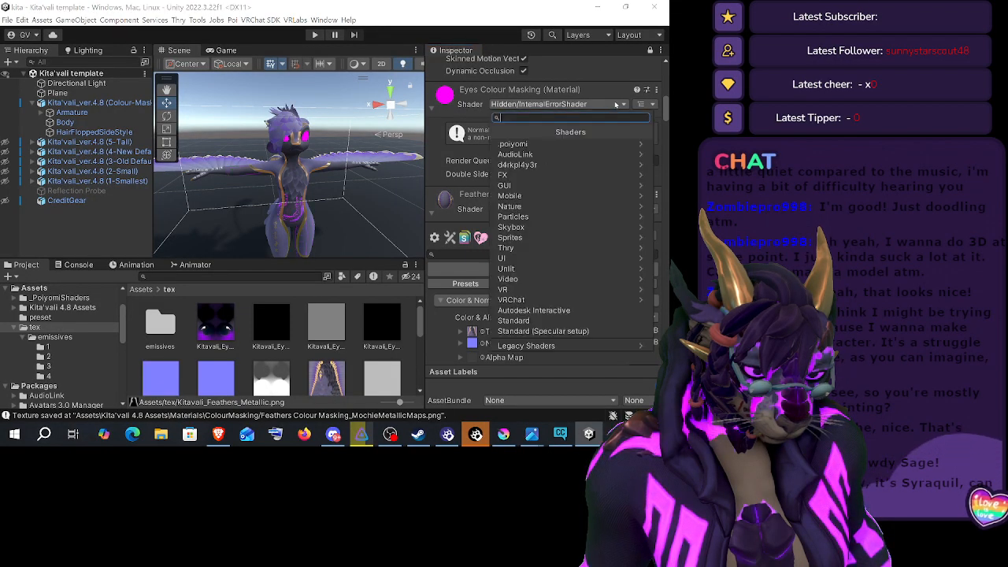
{"action": "left_click", "coordinate": [535, 145]}
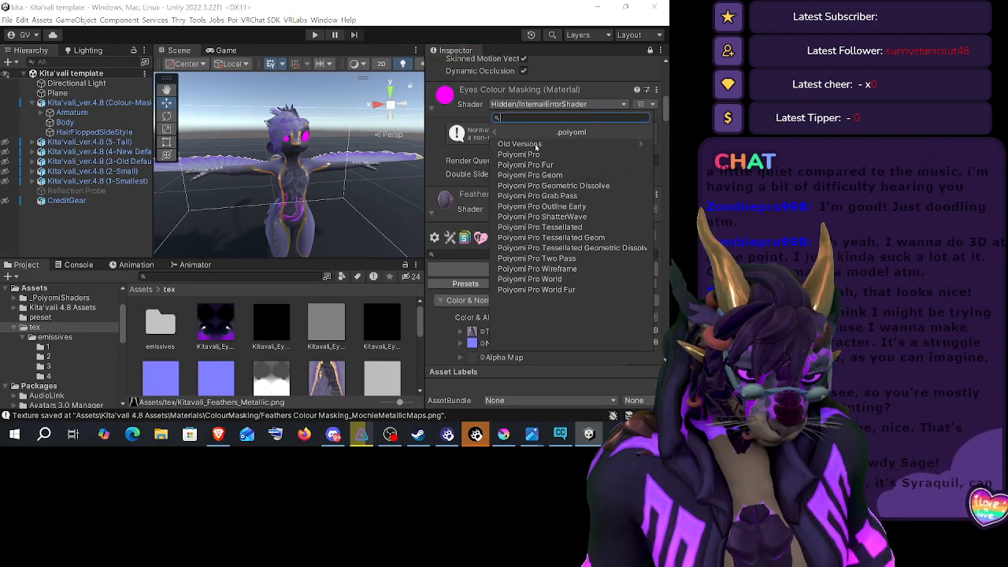
{"action": "left_click", "coordinate": [530, 154]}
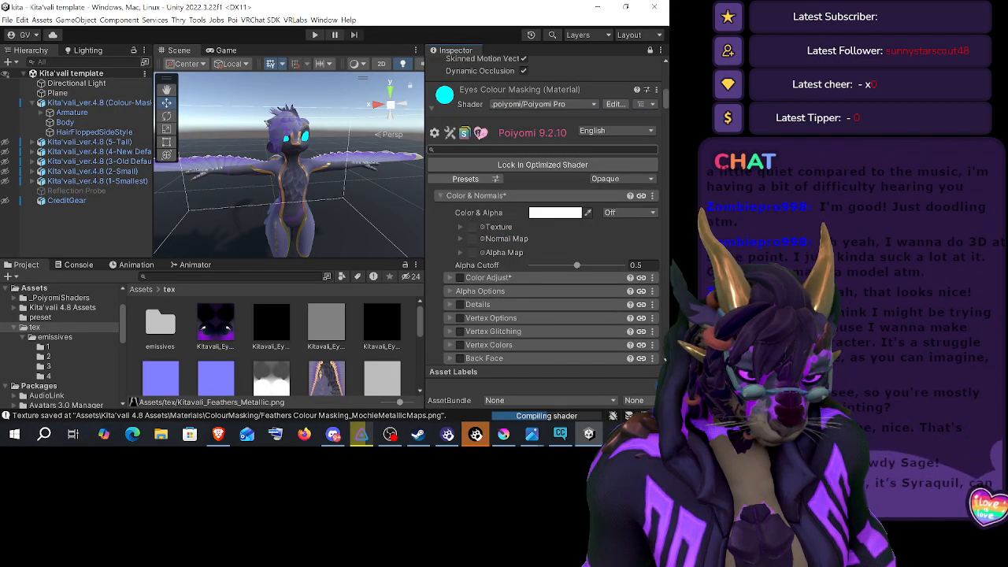
Step: Expand and collapse the Shading section of the Poiyomi Pro eyes material
{"action": "scroll", "coordinate": [513, 199], "scroll_direction": "down", "scroll_amount": 3}
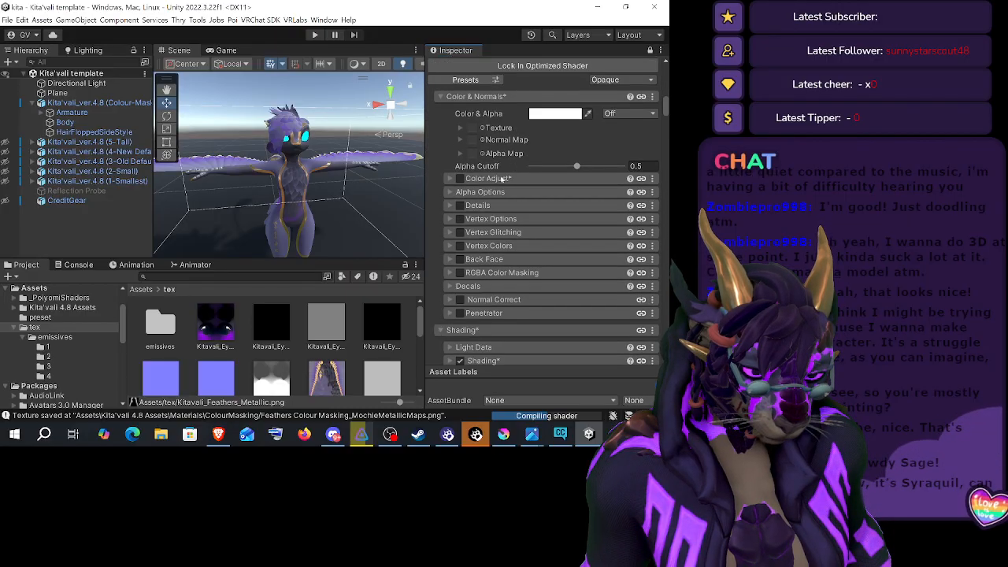
{"action": "scroll", "coordinate": [502, 179], "scroll_direction": "down", "scroll_amount": 4}
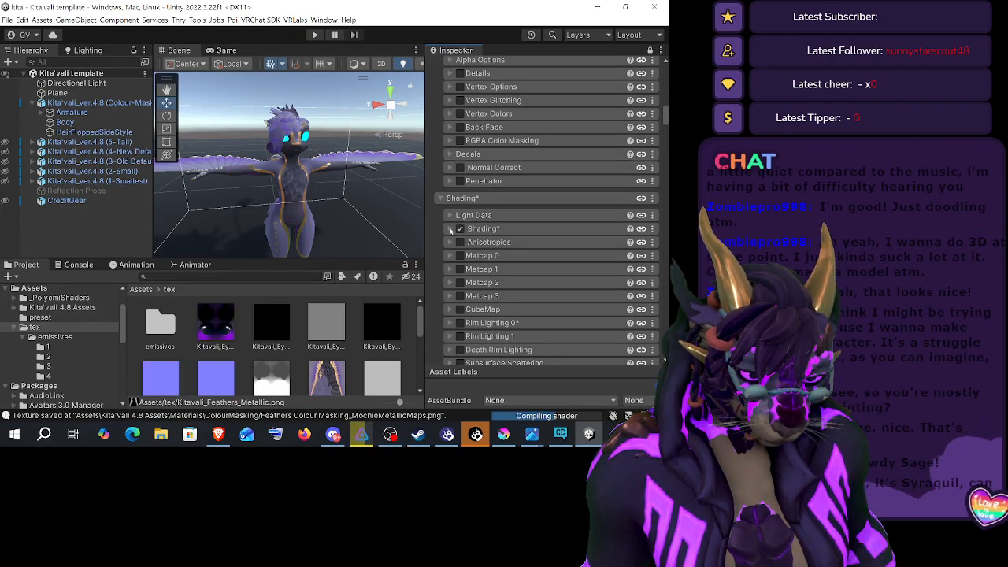
{"action": "left_click", "coordinate": [450, 228]}
{"action": "left_click", "coordinate": [451, 229]}
{"action": "scroll", "coordinate": [455, 197], "scroll_direction": "up", "scroll_amount": 2}
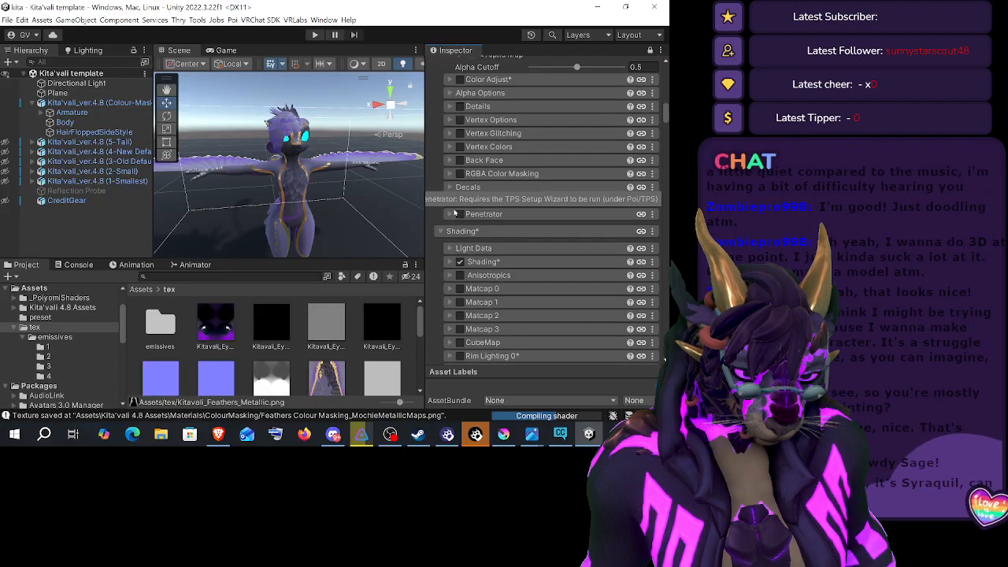
{"action": "scroll", "coordinate": [457, 188], "scroll_direction": "up", "scroll_amount": 3}
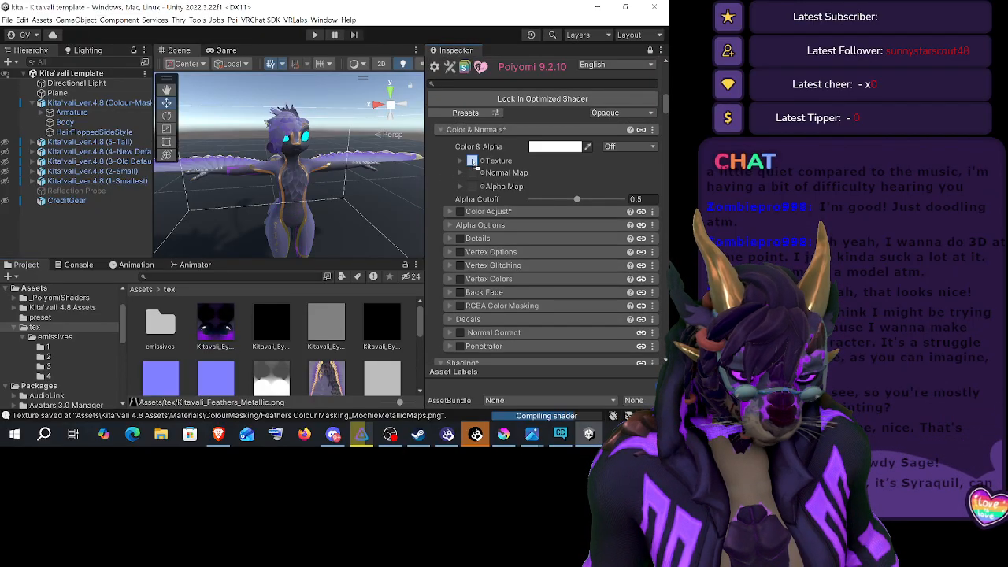
Step: Assign the dark eye texture as main texture and the blue texture as a fixed normal map
{"action": "left_click_drag", "start_coordinate": [274, 323], "coordinate": [482, 150]}
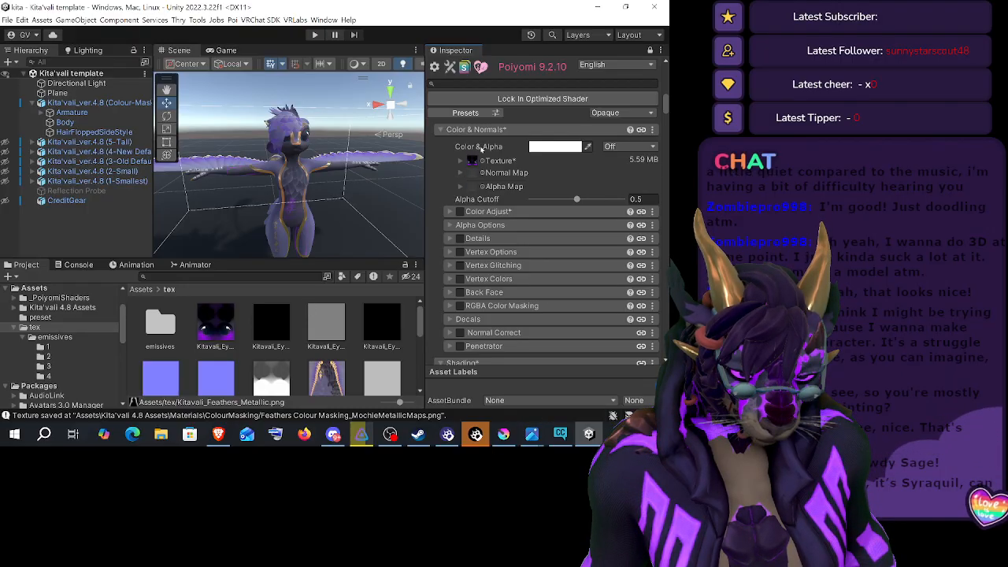
{"action": "scroll", "coordinate": [216, 375], "scroll_direction": "down", "scroll_amount": 1}
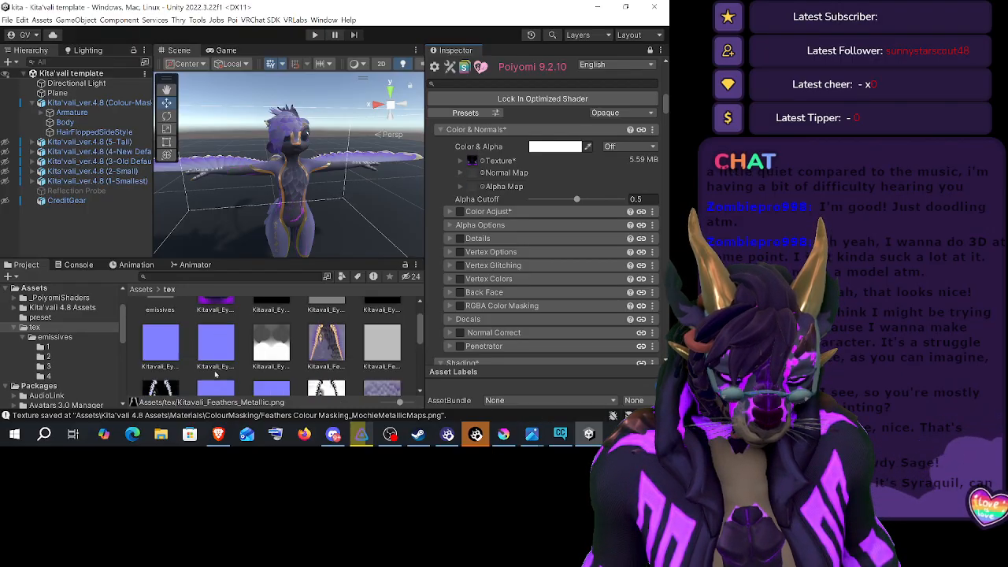
{"action": "left_click_drag", "start_coordinate": [217, 349], "coordinate": [478, 175]}
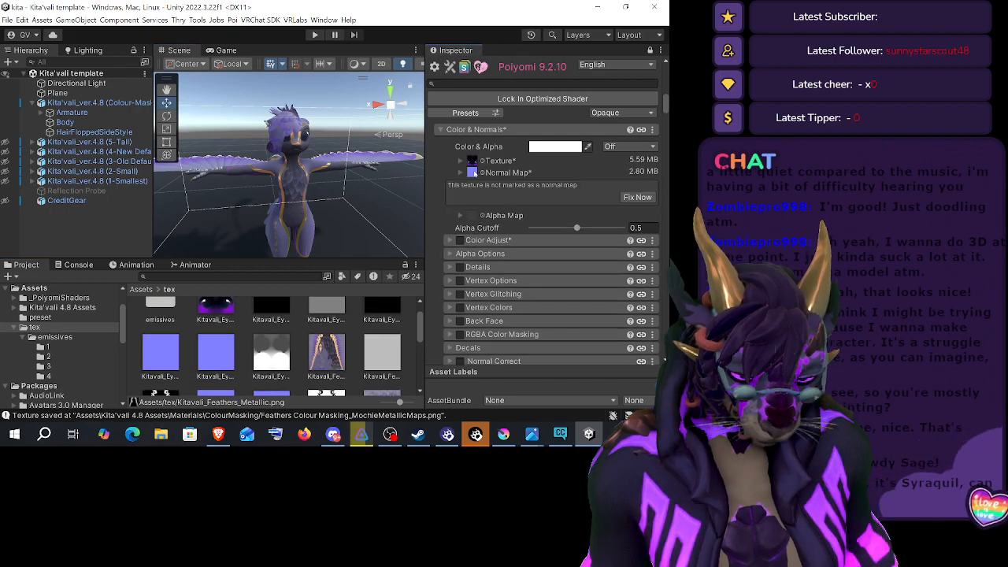
{"action": "left_click", "coordinate": [635, 197]}
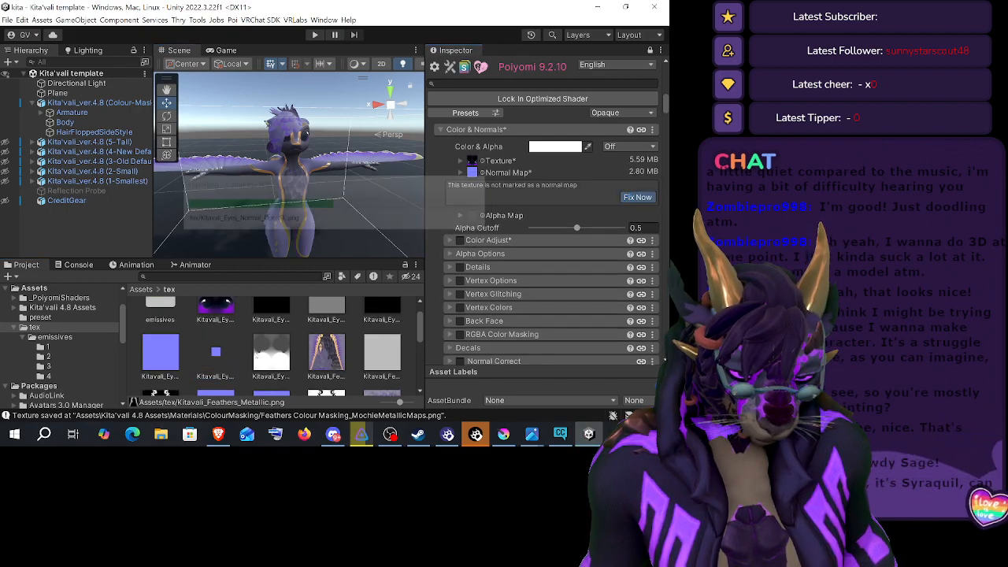
{"action": "scroll", "coordinate": [274, 354], "scroll_direction": "down", "scroll_amount": 2}
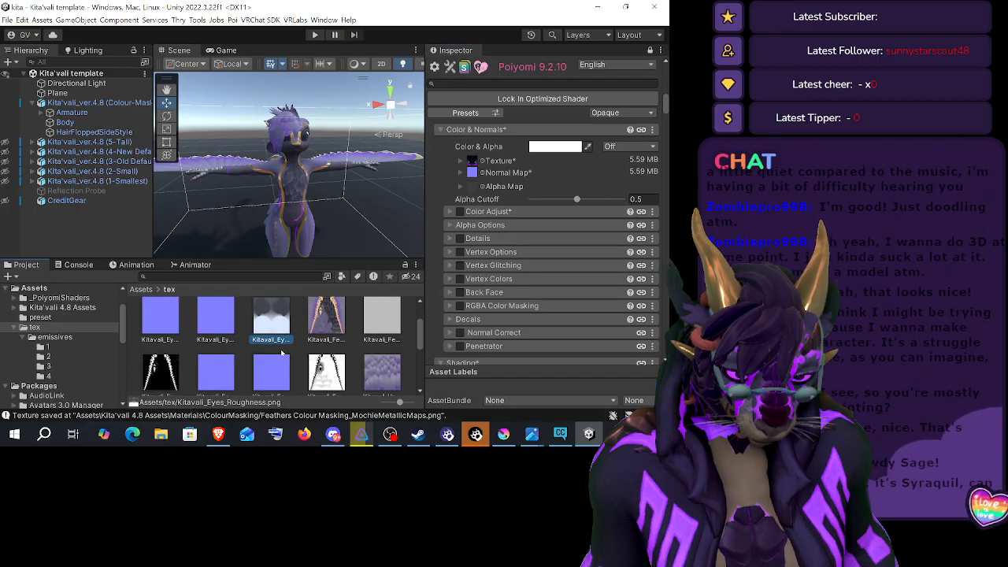
{"action": "scroll", "coordinate": [282, 349], "scroll_direction": "up", "scroll_amount": 1}
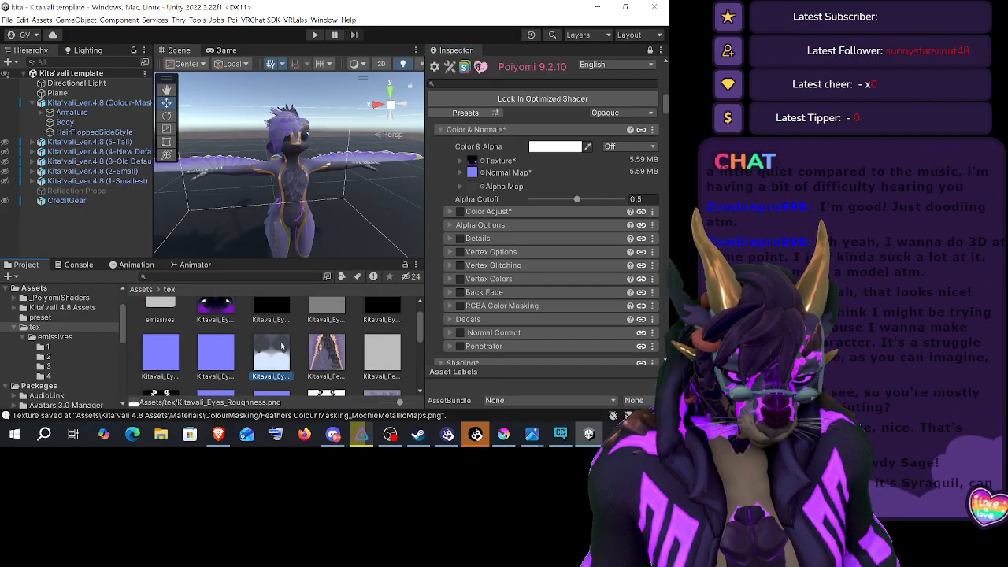
{"action": "scroll", "coordinate": [282, 347], "scroll_direction": "up", "scroll_amount": 1}
Step: Under Vertex Options, set Kitavali_Eyes_Height as the Height Map and fix its import settings
{"action": "left_click", "coordinate": [311, 331]}
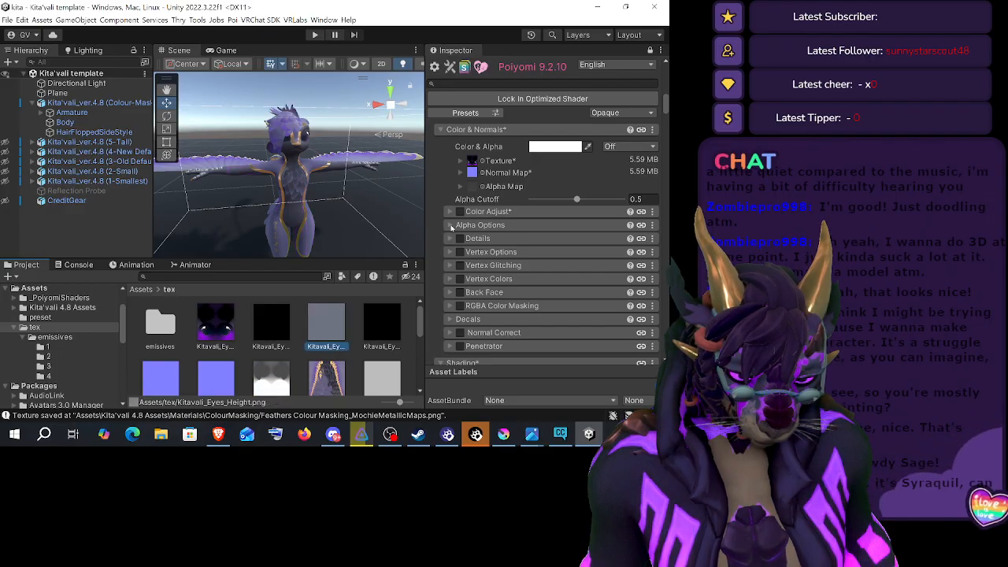
{"action": "left_click", "coordinate": [450, 252]}
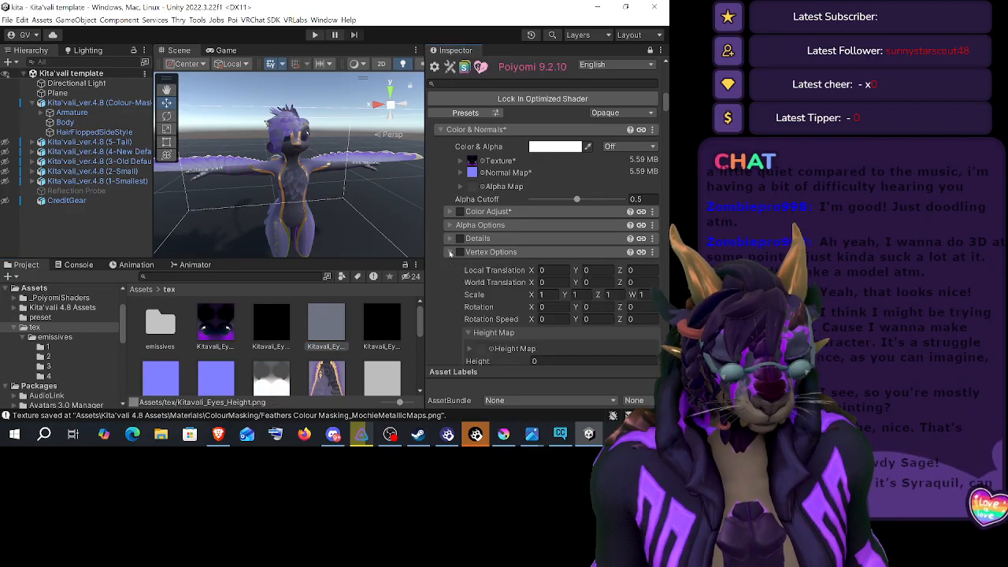
{"action": "scroll", "coordinate": [450, 257], "scroll_direction": "down", "scroll_amount": 3}
{"action": "scroll", "coordinate": [450, 257], "scroll_direction": "down", "scroll_amount": 2}
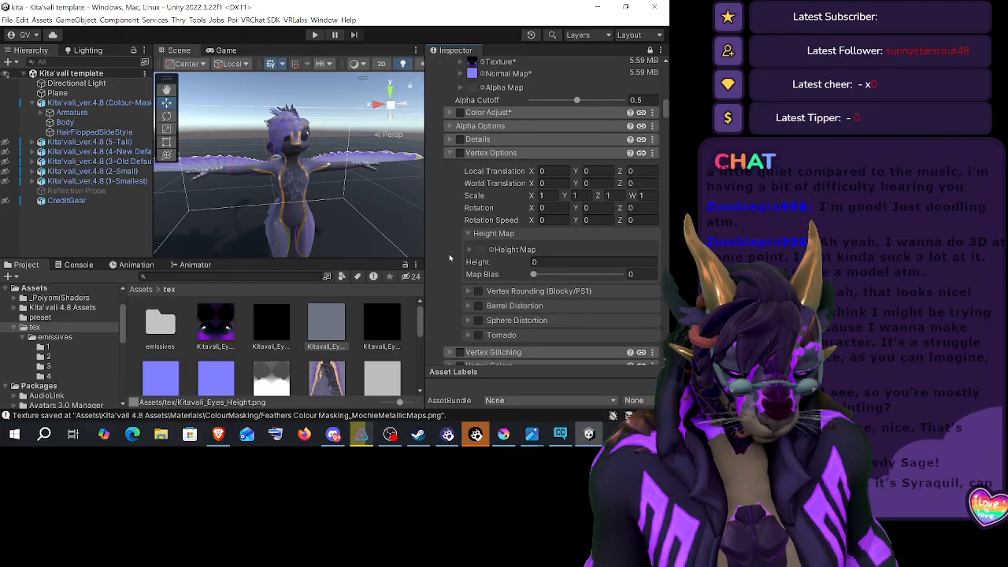
{"action": "scroll", "coordinate": [450, 257], "scroll_direction": "down", "scroll_amount": 4}
{"action": "left_click_drag", "start_coordinate": [446, 226], "coordinate": [482, 183]}
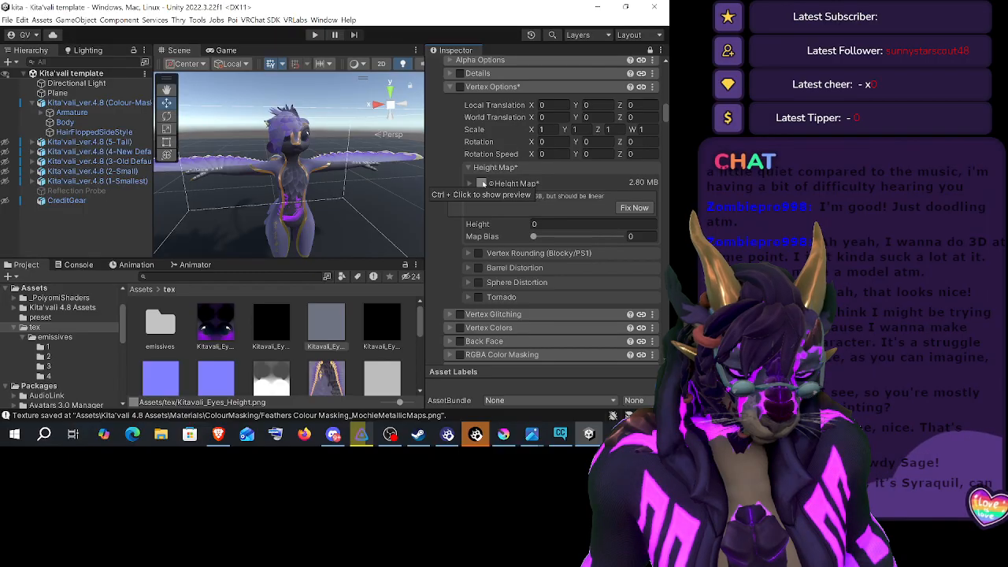
{"action": "left_click", "coordinate": [635, 208]}
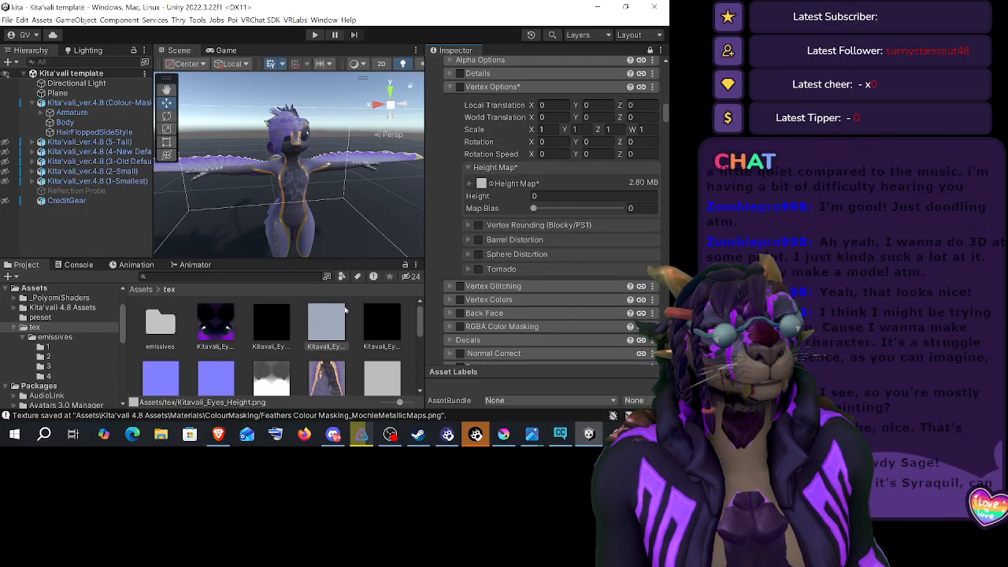
{"action": "scroll", "coordinate": [321, 316], "scroll_direction": "down", "scroll_amount": 2}
{"action": "scroll", "coordinate": [321, 316], "scroll_direction": "up", "scroll_amount": 2}
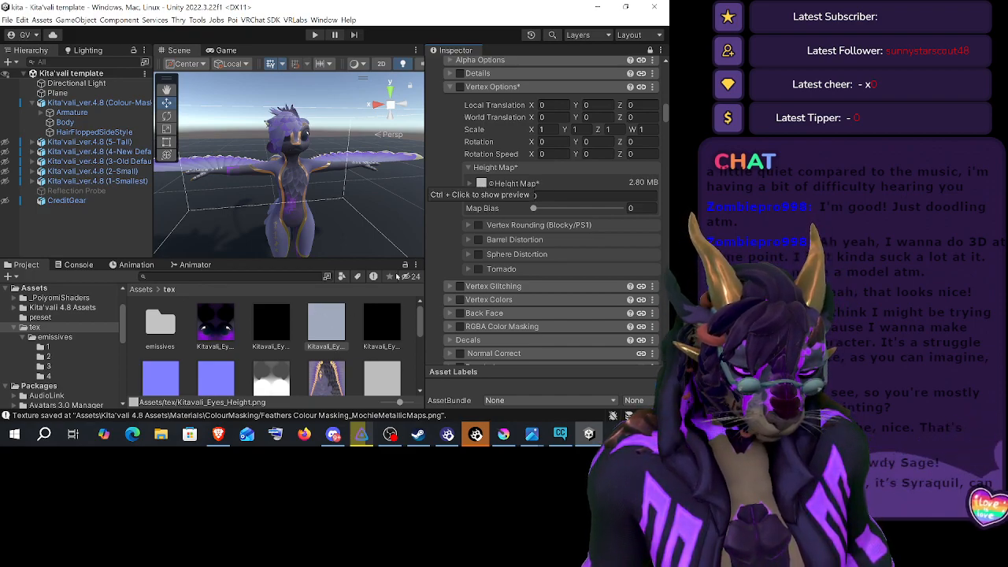
{"action": "scroll", "coordinate": [453, 257], "scroll_direction": "down", "scroll_amount": 3}
{"action": "scroll", "coordinate": [452, 258], "scroll_direction": "down", "scroll_amount": 8}
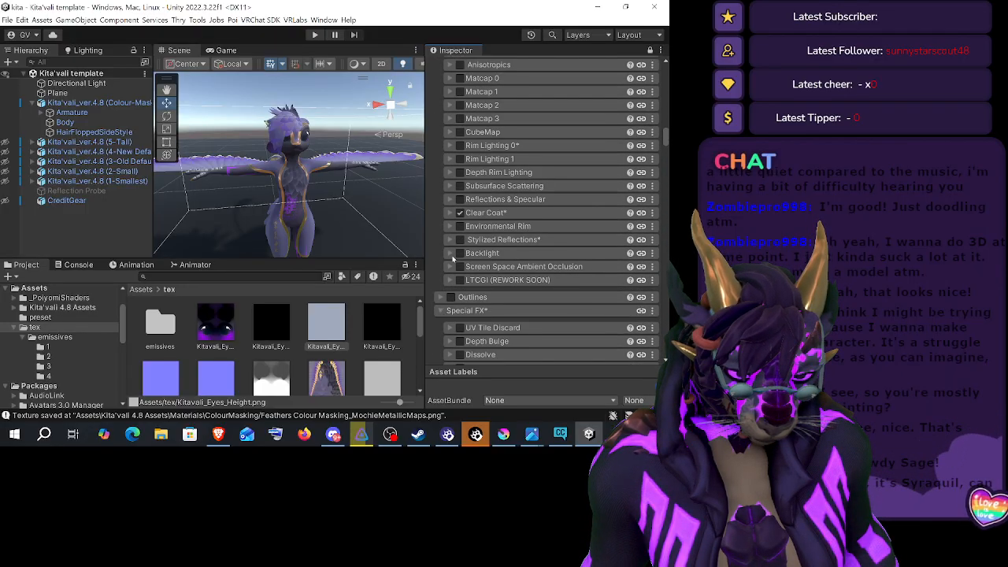
Step: Enable Reflections & Specular on the eyes material and set Metallic to 1
{"action": "scroll", "coordinate": [453, 258], "scroll_direction": "down", "scroll_amount": 2}
{"action": "scroll", "coordinate": [299, 158], "scroll_direction": "up", "scroll_amount": 8}
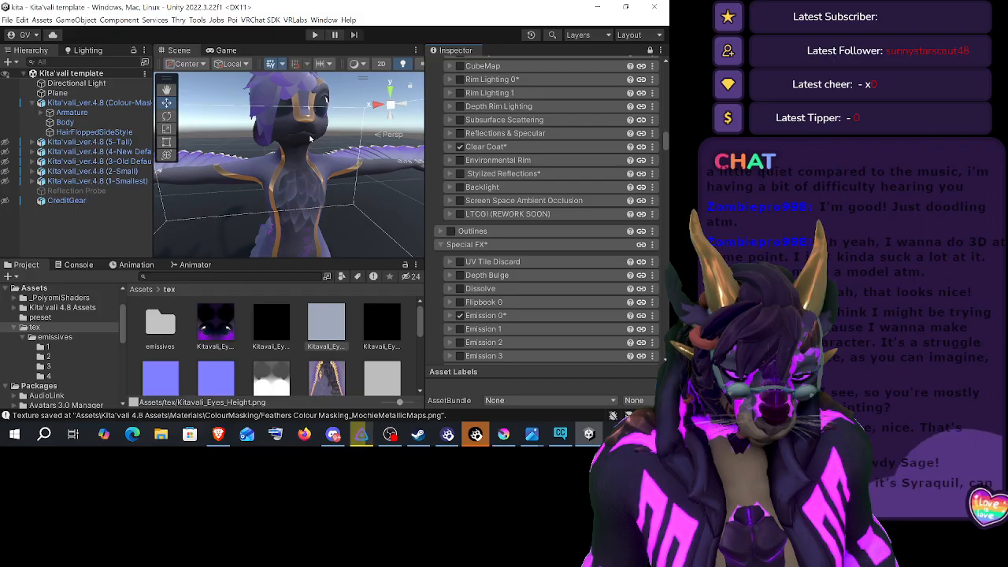
{"action": "right_click_drag", "start_coordinate": [296, 157], "coordinate": [314, 142]}
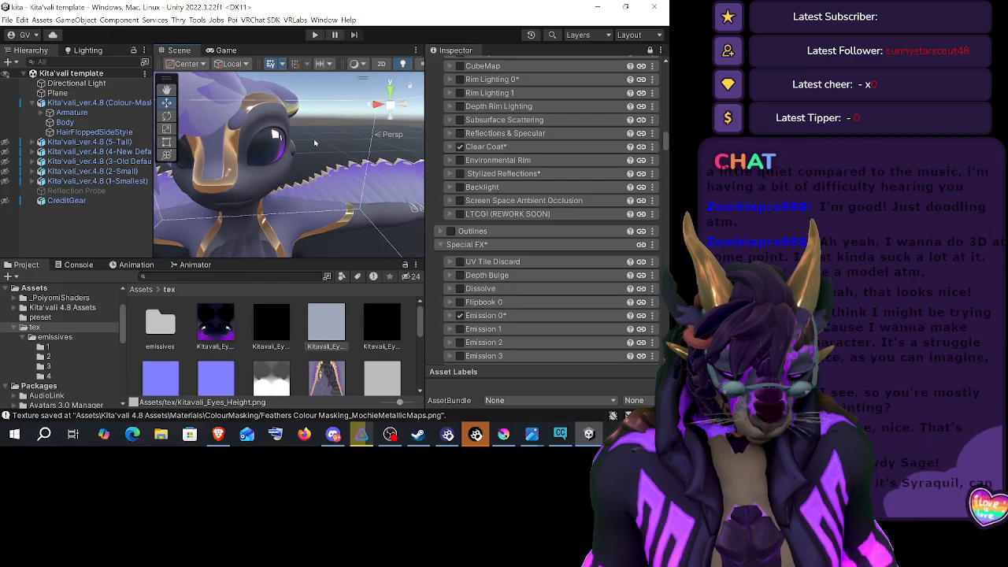
{"action": "left_click", "coordinate": [451, 316]}
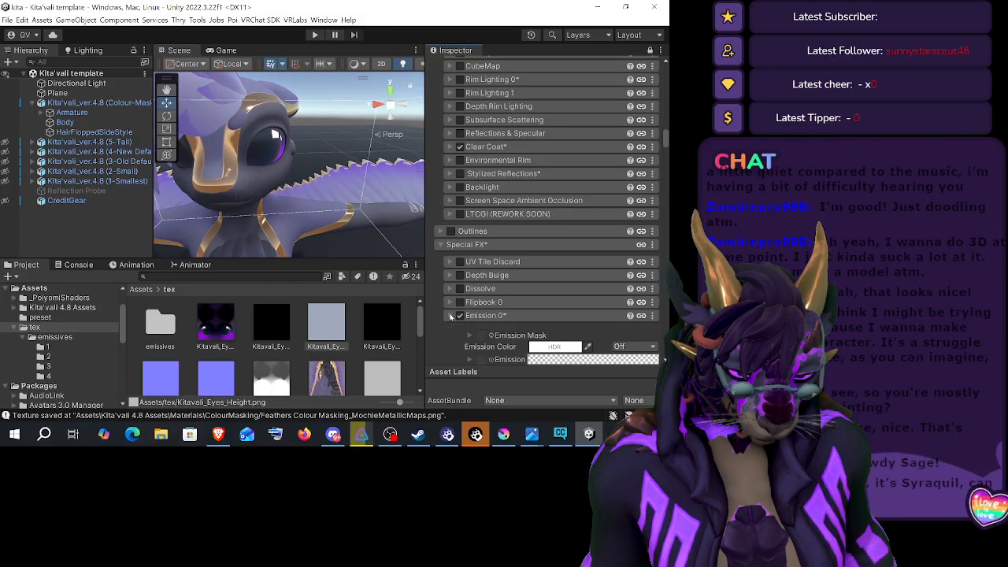
{"action": "left_click", "coordinate": [451, 316]}
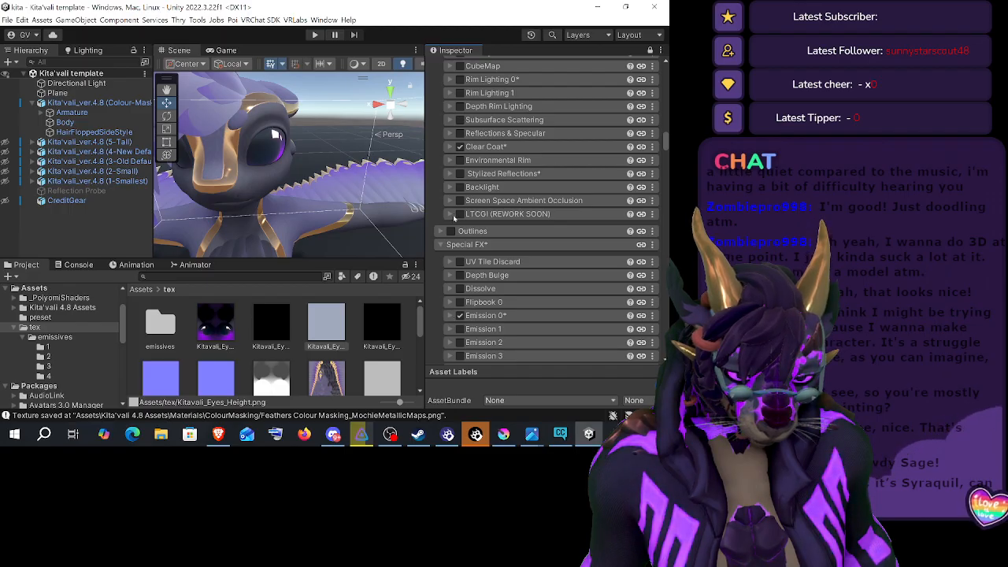
{"action": "scroll", "coordinate": [454, 218], "scroll_direction": "up", "scroll_amount": 3}
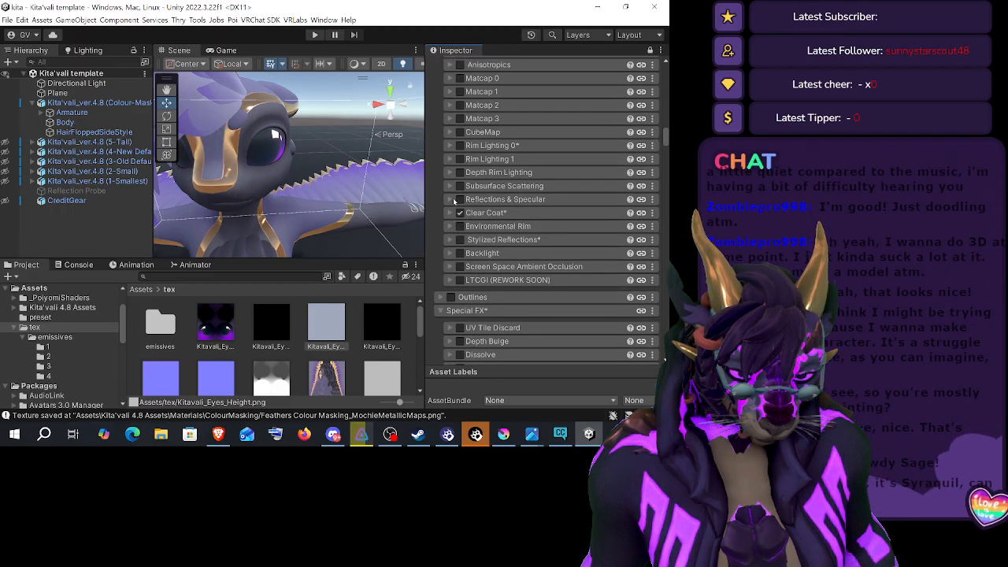
{"action": "left_click", "coordinate": [460, 200]}
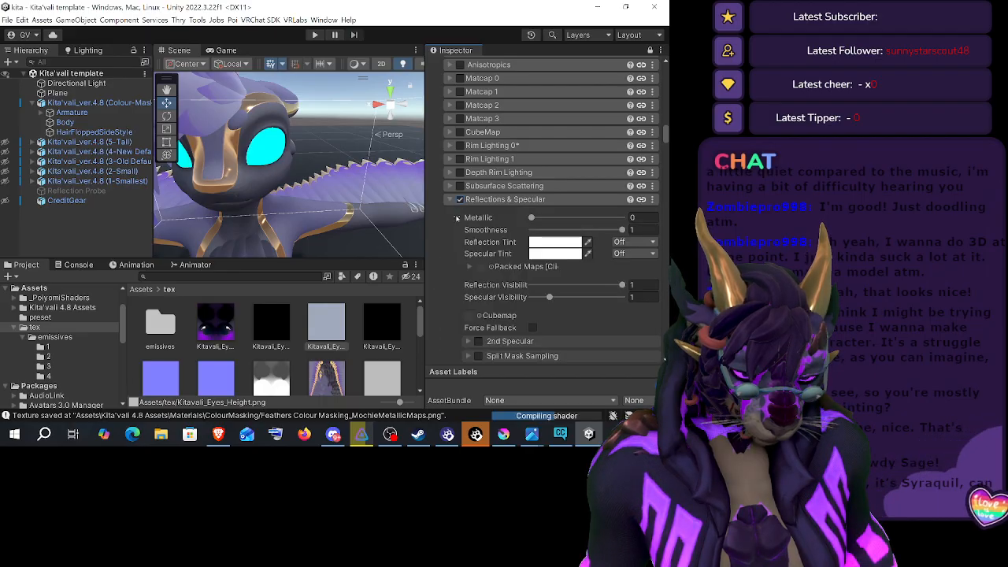
{"action": "scroll", "coordinate": [457, 218], "scroll_direction": "down", "scroll_amount": 3}
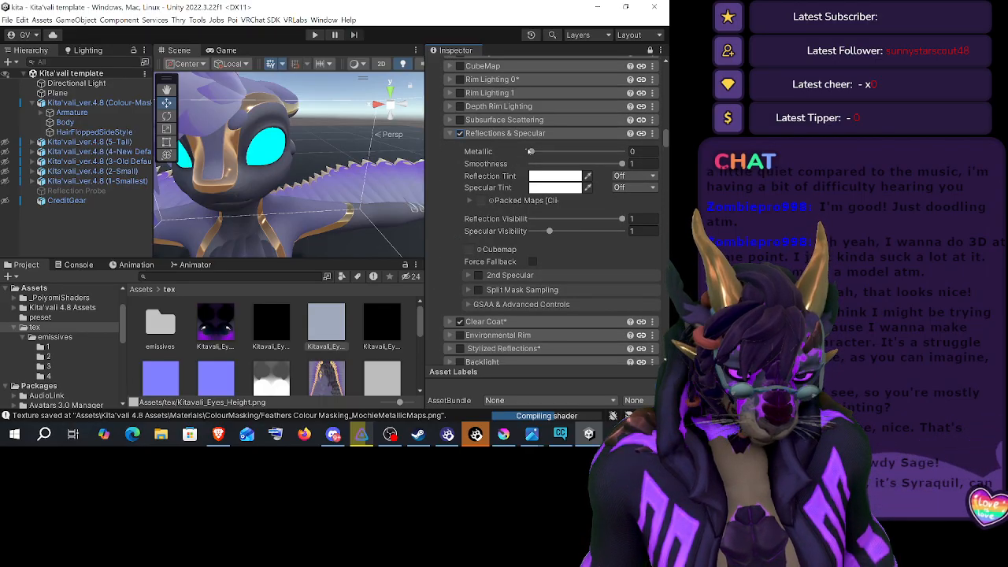
{"action": "left_click_drag", "start_coordinate": [531, 151], "coordinate": [654, 150]}
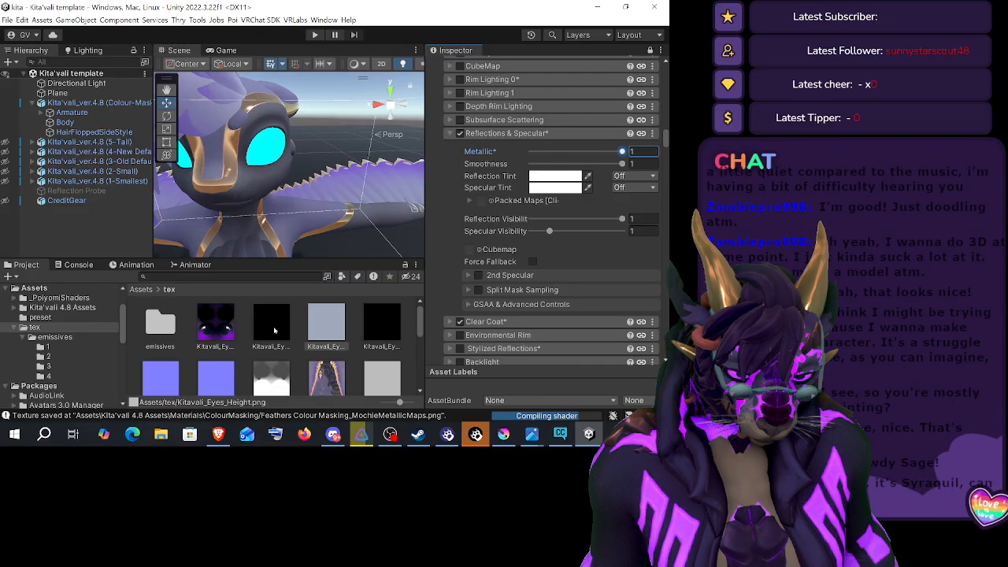
Step: Expand Packed Maps and load the eye metallic texture into the R channel, fixing its import
{"action": "left_click", "coordinate": [272, 331]}
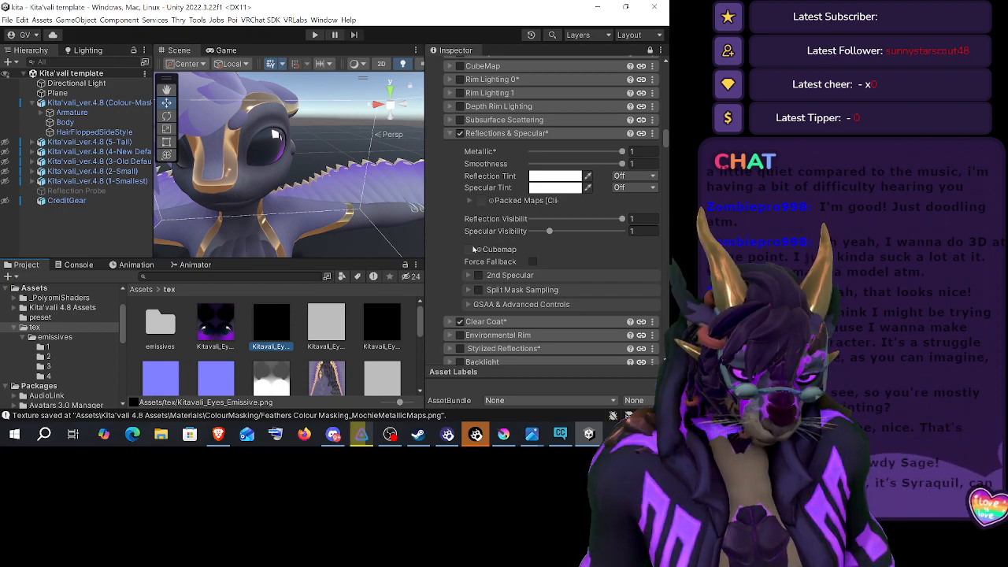
{"action": "left_click", "coordinate": [469, 201]}
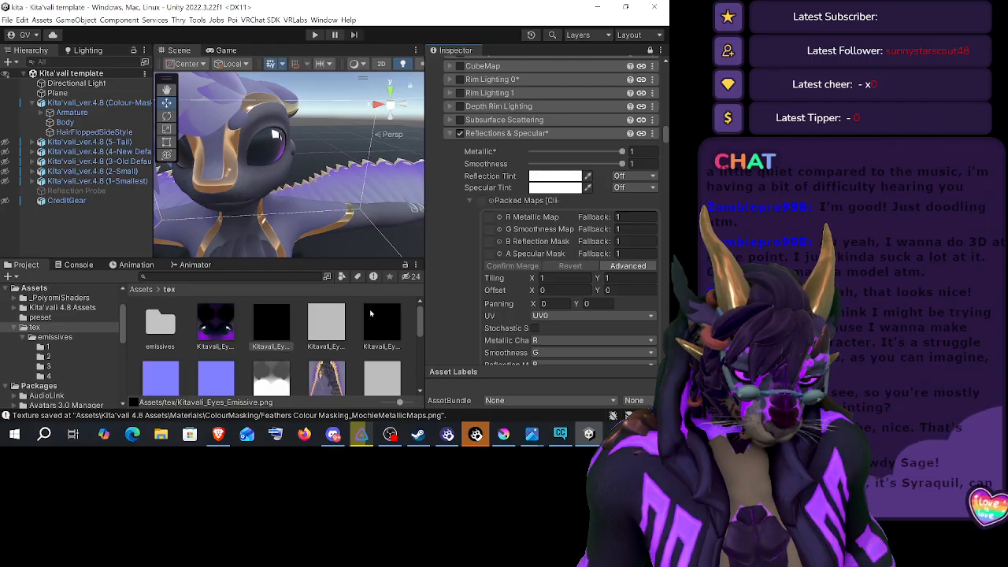
{"action": "left_click", "coordinate": [376, 320]}
{"action": "left_click", "coordinate": [274, 327]}
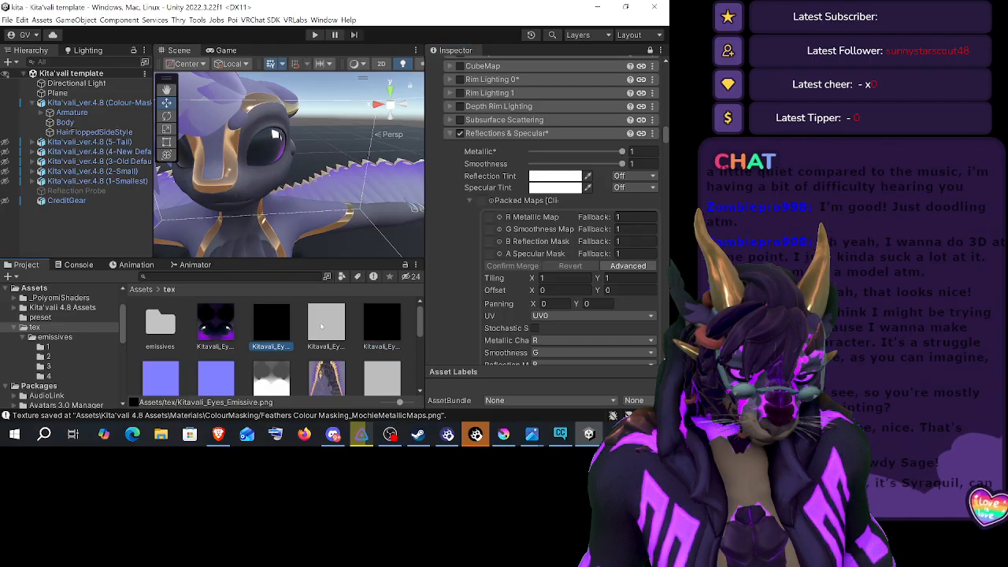
{"action": "left_click_drag", "start_coordinate": [274, 327], "coordinate": [483, 203]}
{"action": "left_click", "coordinate": [636, 223]}
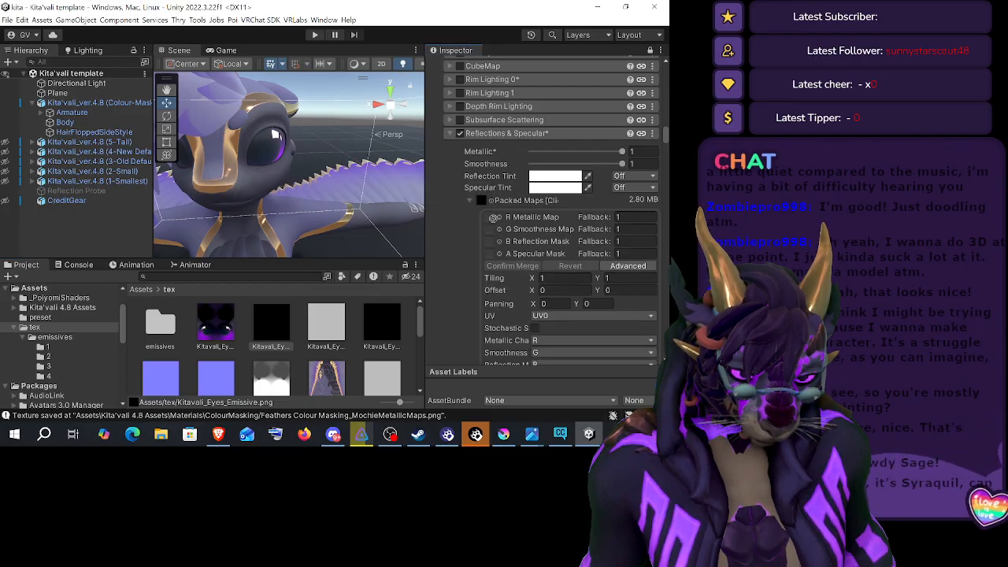
{"action": "left_click_drag", "start_coordinate": [490, 222], "coordinate": [490, 221]}
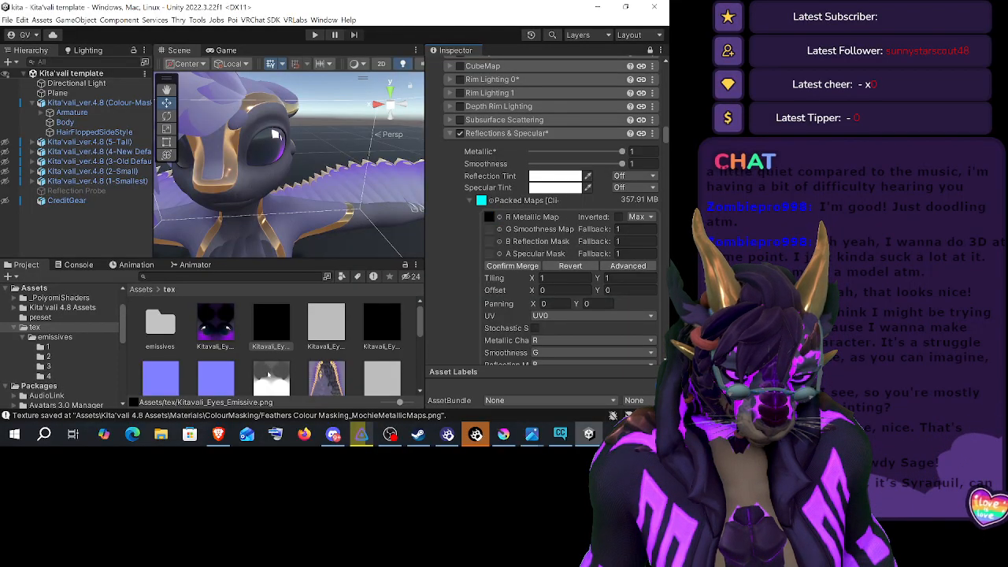
Step: Put Kitavali_Eyes_Roughness into the G channel, invert smoothness, and confirm the merge
{"action": "scroll", "coordinate": [268, 375], "scroll_direction": "down", "scroll_amount": 1}
{"action": "left_click", "coordinate": [268, 360]}
{"action": "left_click_drag", "start_coordinate": [268, 360], "coordinate": [502, 235]}
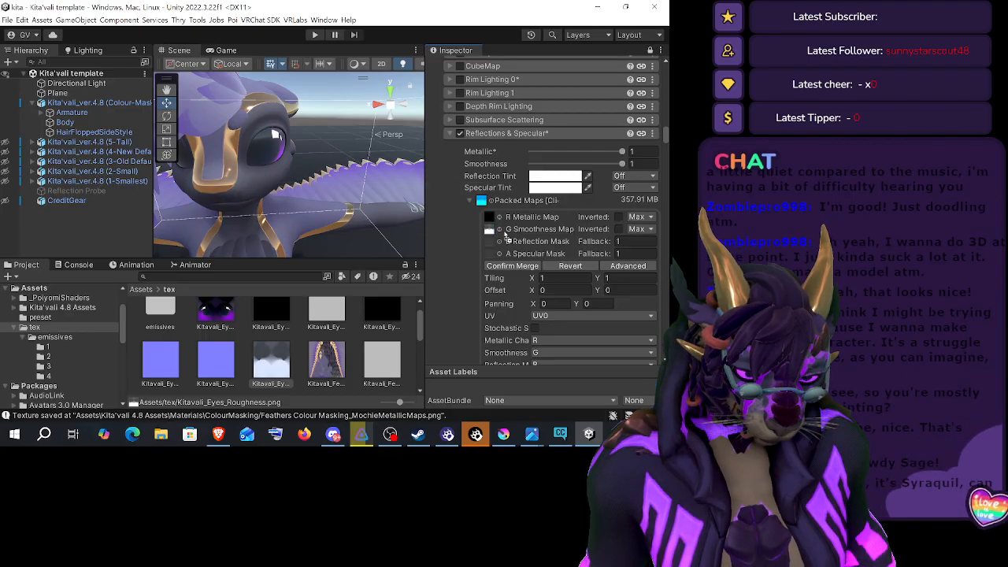
{"action": "scroll", "coordinate": [504, 234], "scroll_direction": "down", "scroll_amount": 4}
{"action": "left_click", "coordinate": [533, 269]}
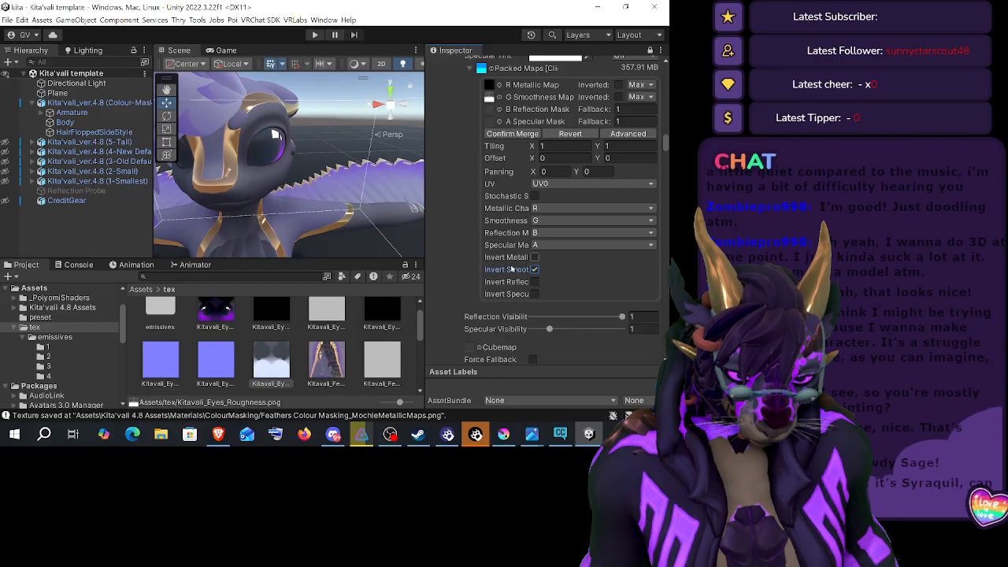
{"action": "scroll", "coordinate": [504, 263], "scroll_direction": "up", "scroll_amount": 2}
{"action": "scroll", "coordinate": [504, 262], "scroll_direction": "up", "scroll_amount": 1}
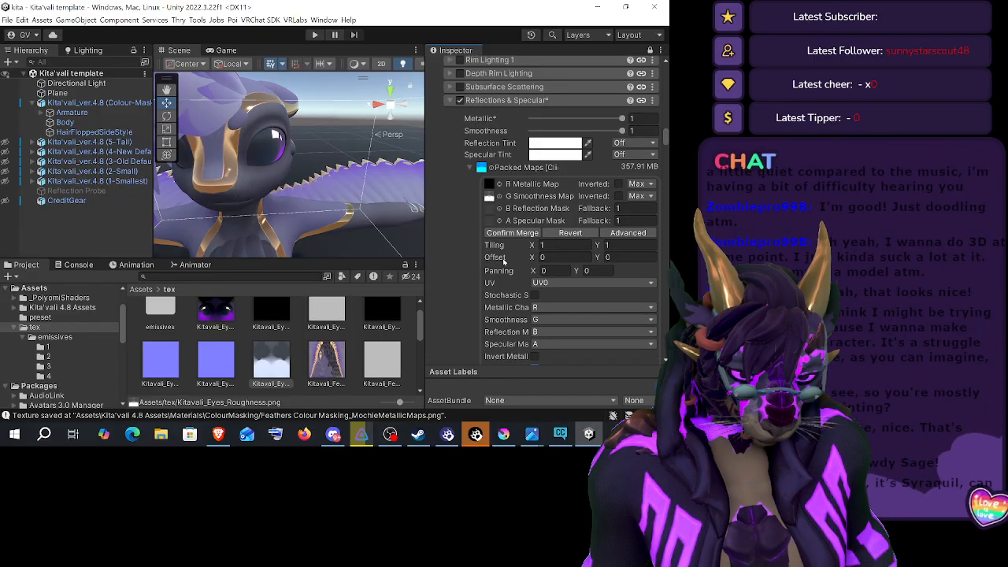
{"action": "scroll", "coordinate": [504, 262], "scroll_direction": "up", "scroll_amount": 1}
{"action": "scroll", "coordinate": [504, 261], "scroll_direction": "down", "scroll_amount": 6}
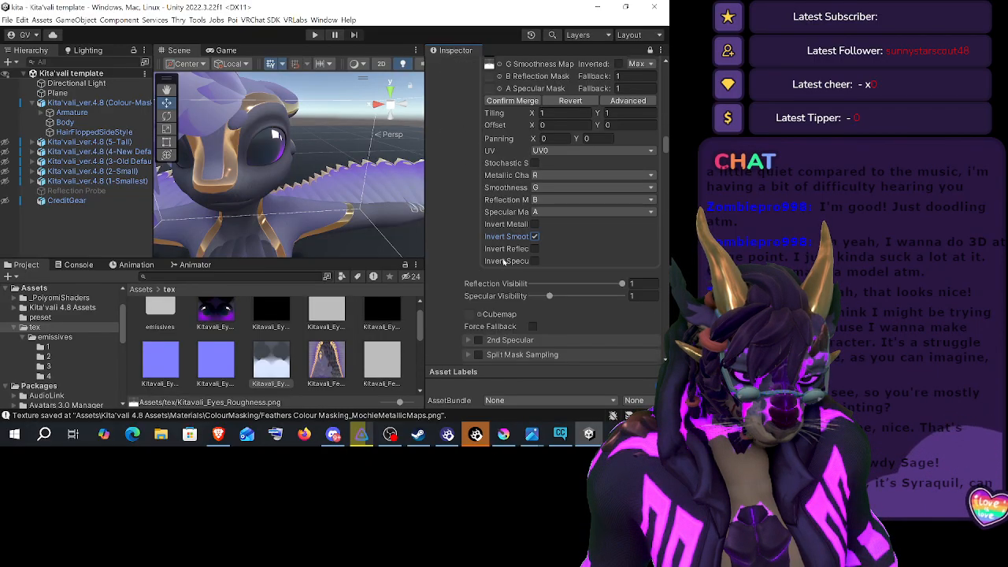
{"action": "scroll", "coordinate": [504, 263], "scroll_direction": "up", "scroll_amount": 7}
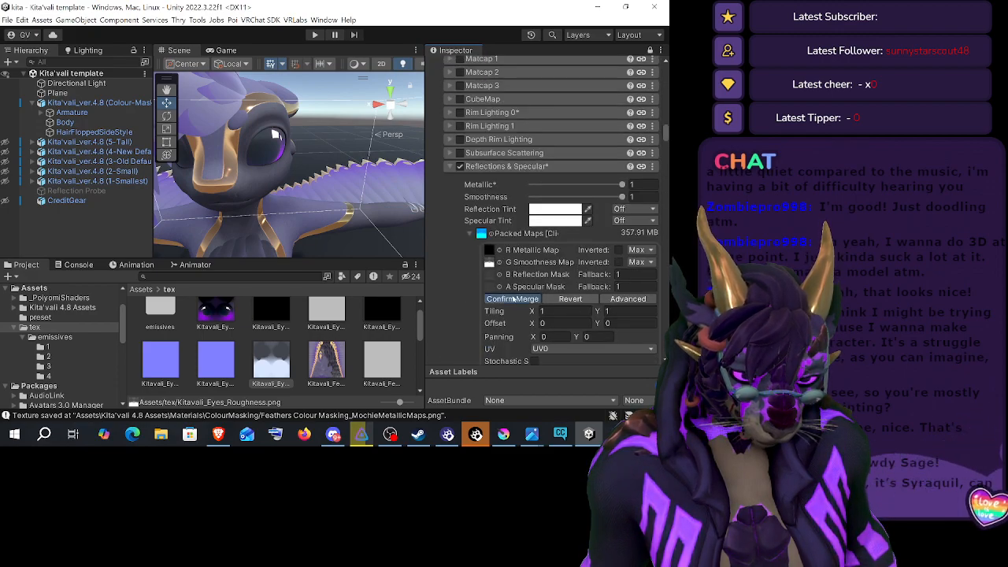
{"action": "left_click", "coordinate": [512, 300]}
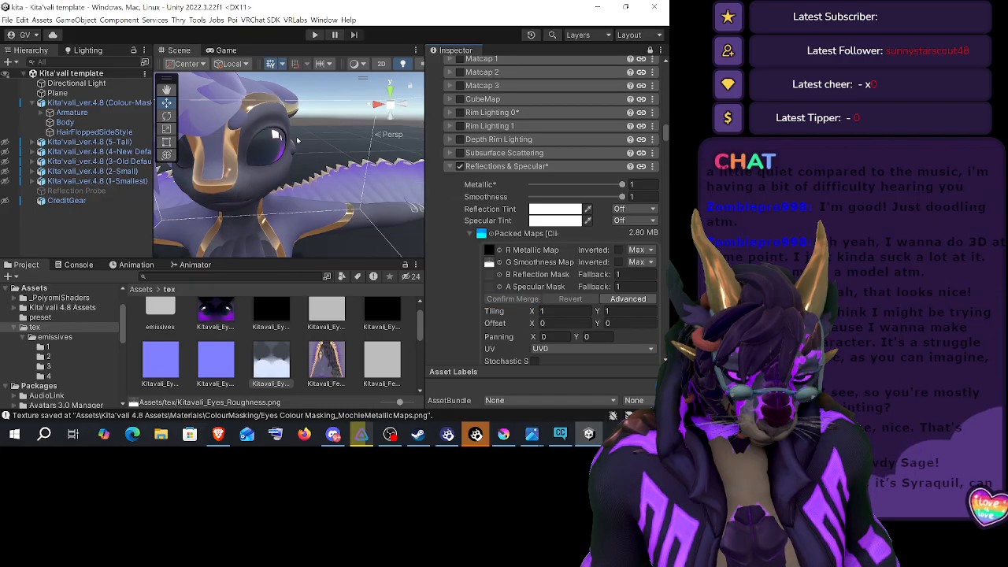
{"action": "left_click", "coordinate": [470, 234]}
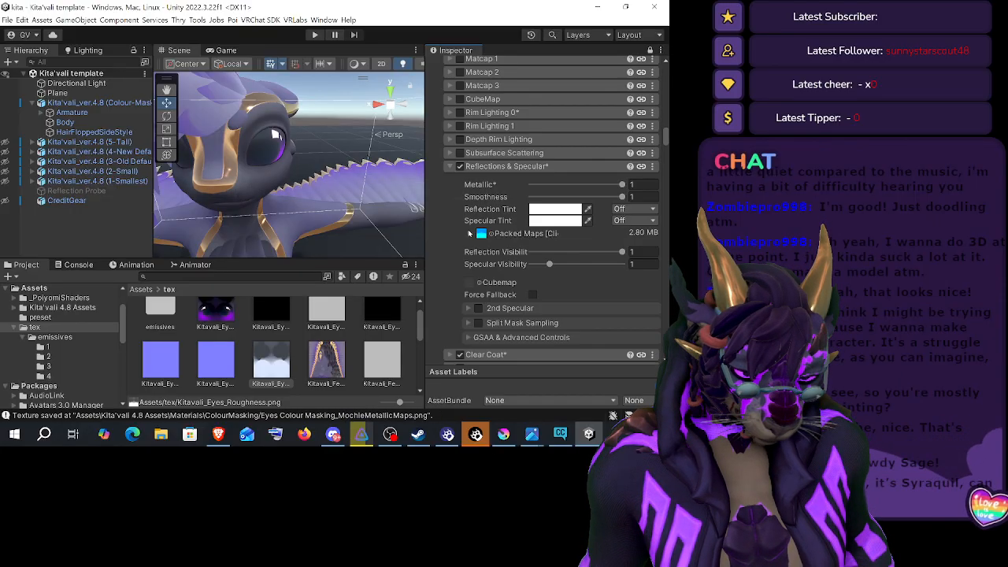
Step: Toggle the second specular layer, inspect the eyes up close, then collapse Reflections & Specular
{"action": "left_click", "coordinate": [479, 308]}
{"action": "mouse_move", "coordinate": [295, 149]}
{"action": "right_mouse_down"}
{"action": "mouse_move", "coordinate": [280, 153]}
{"action": "mouse_move", "coordinate": [315, 148]}
{"action": "mouse_move", "coordinate": [296, 153]}
{"action": "right_mouse_up"}
{"action": "scroll", "coordinate": [272, 300], "scroll_direction": "up", "scroll_amount": 1}
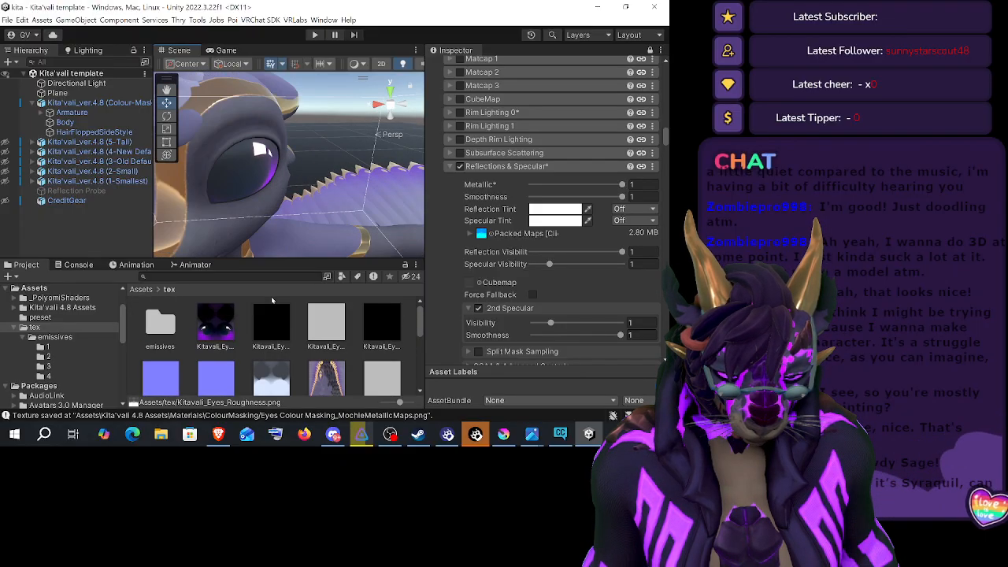
{"action": "right_click_drag", "start_coordinate": [306, 215], "coordinate": [299, 208]}
{"action": "scroll", "coordinate": [256, 163], "scroll_direction": "down", "scroll_amount": 3}
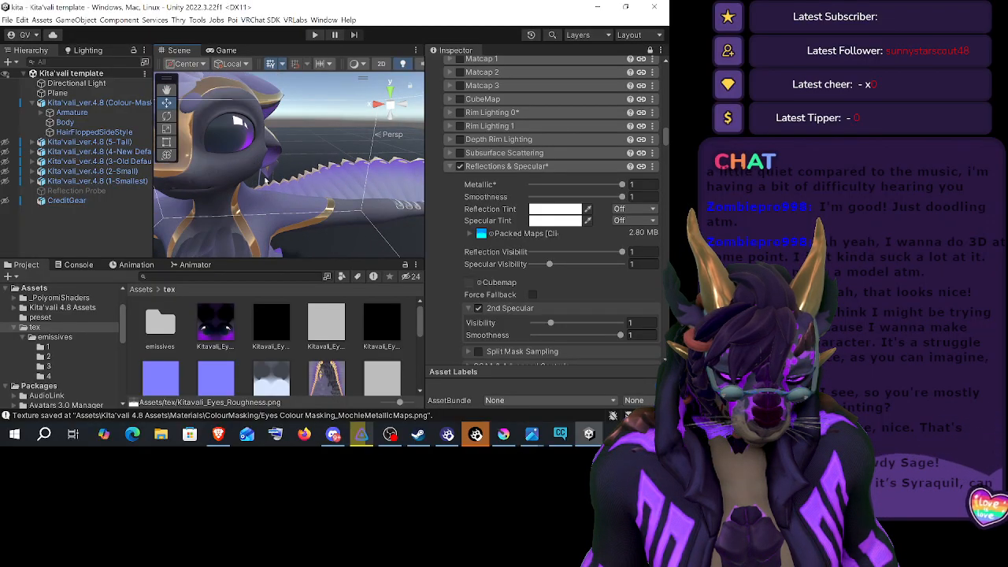
{"action": "right_click_drag", "start_coordinate": [269, 190], "coordinate": [272, 189]}
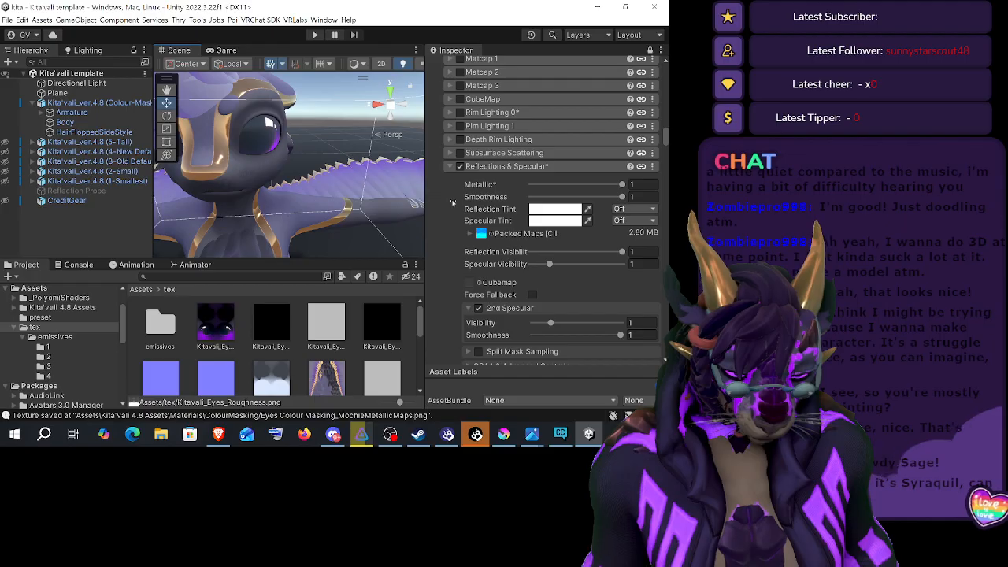
{"action": "left_click", "coordinate": [451, 166]}
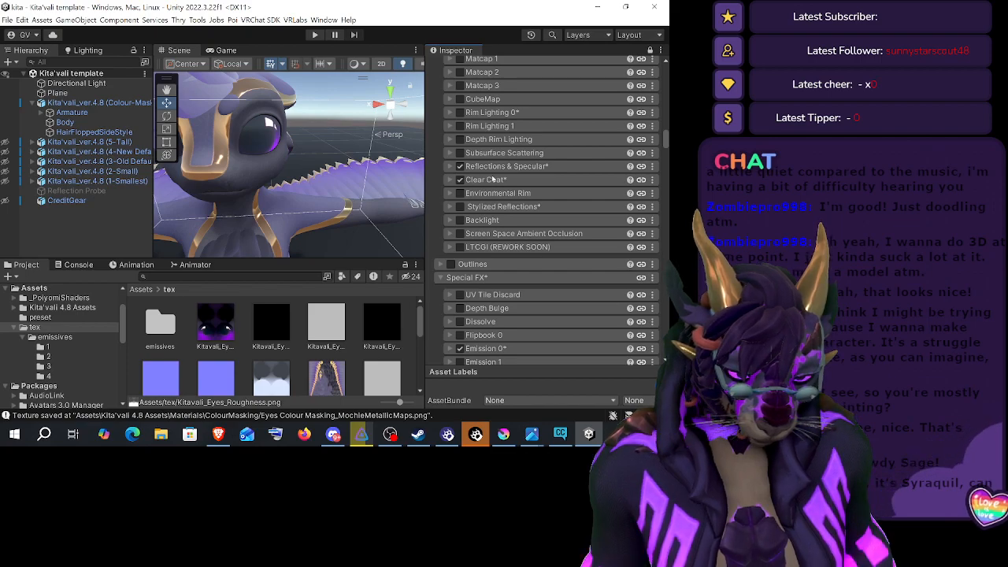
Step: Tick and expand Emission 1 on the eyes material, and collapse Color & Normals
{"action": "scroll", "coordinate": [492, 180], "scroll_direction": "down", "scroll_amount": 6}
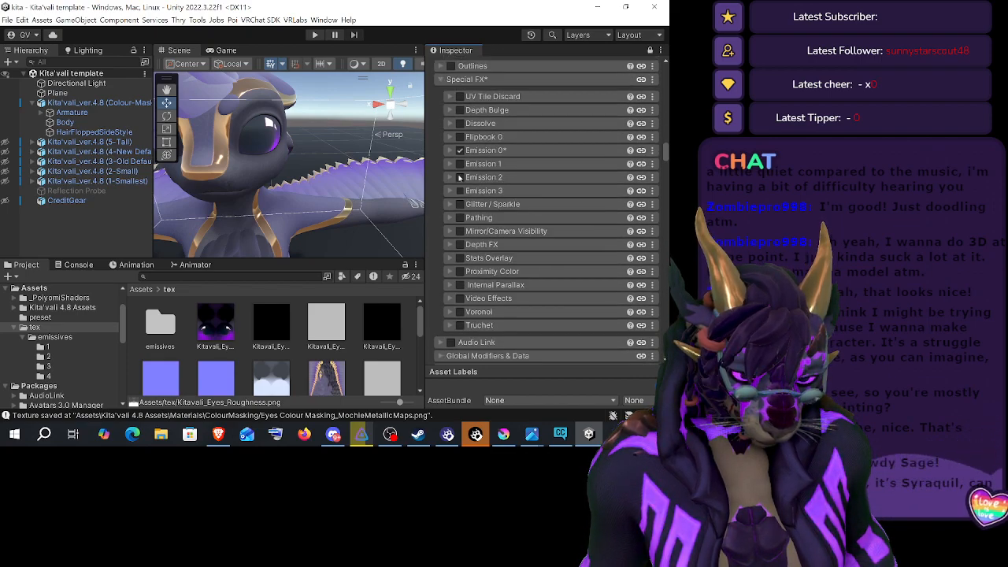
{"action": "left_click", "coordinate": [460, 164]}
{"action": "left_click", "coordinate": [449, 163]}
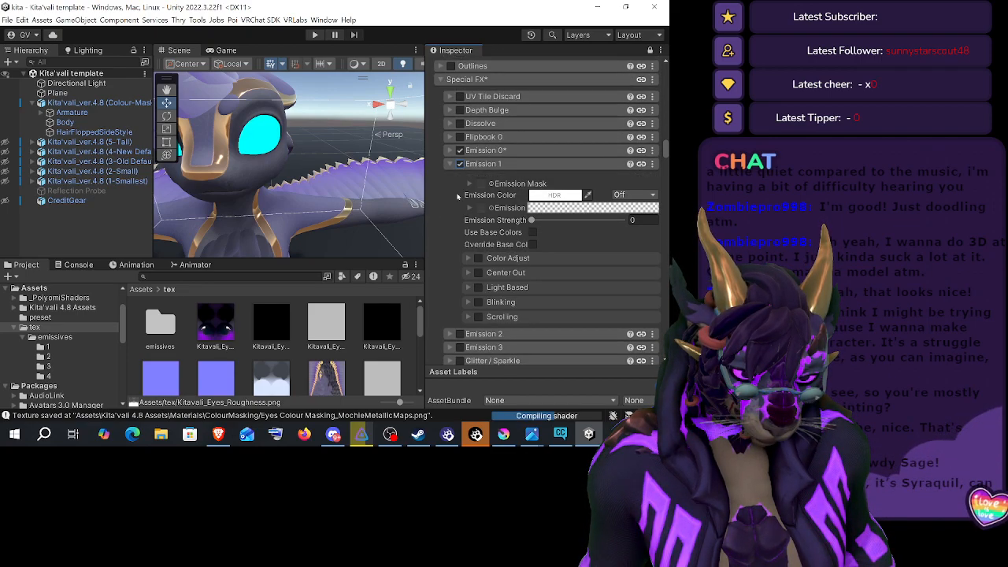
{"action": "scroll", "coordinate": [457, 197], "scroll_direction": "down", "scroll_amount": 2}
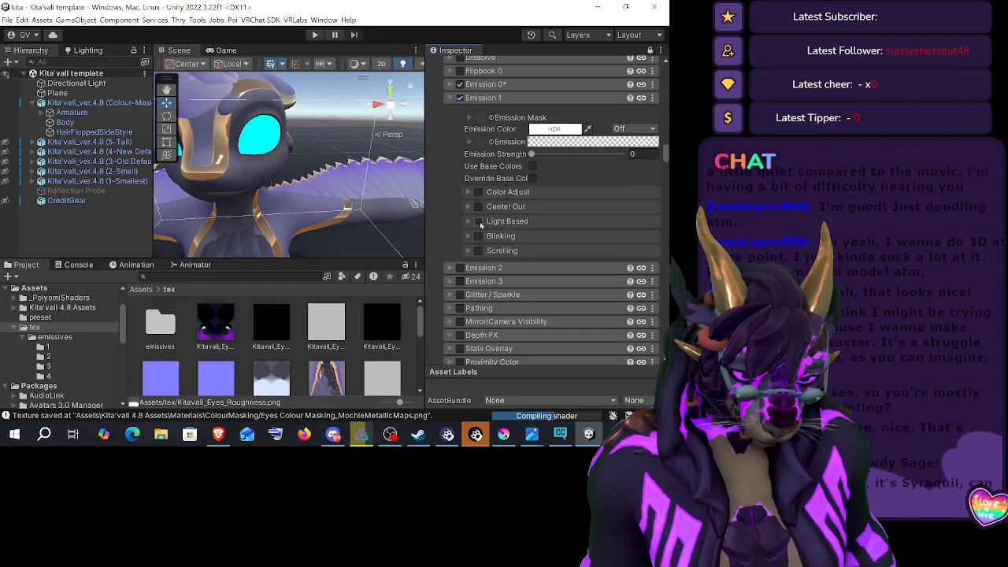
{"action": "scroll", "coordinate": [459, 149], "scroll_direction": "up", "scroll_amount": 10}
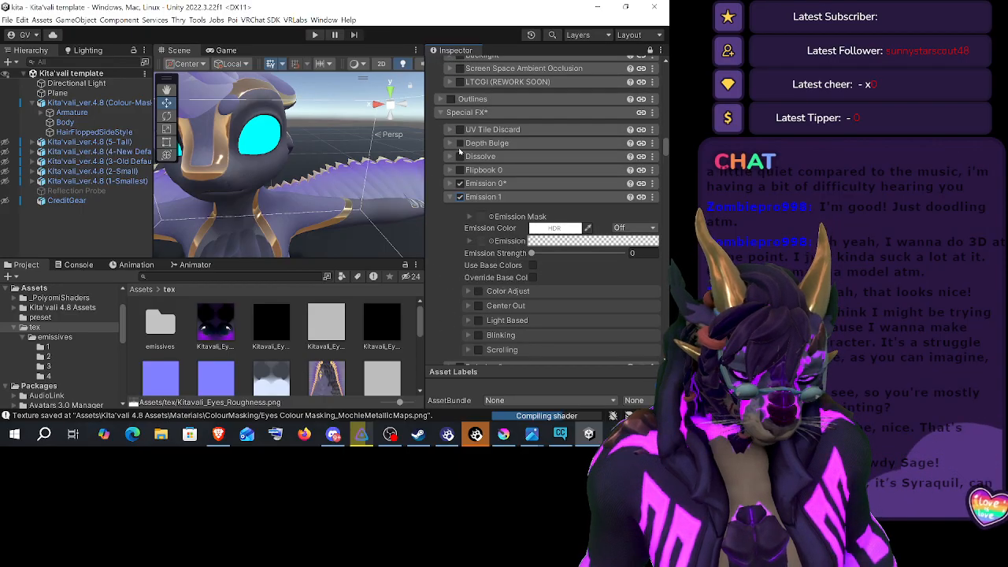
{"action": "scroll", "coordinate": [459, 151], "scroll_direction": "up", "scroll_amount": 10}
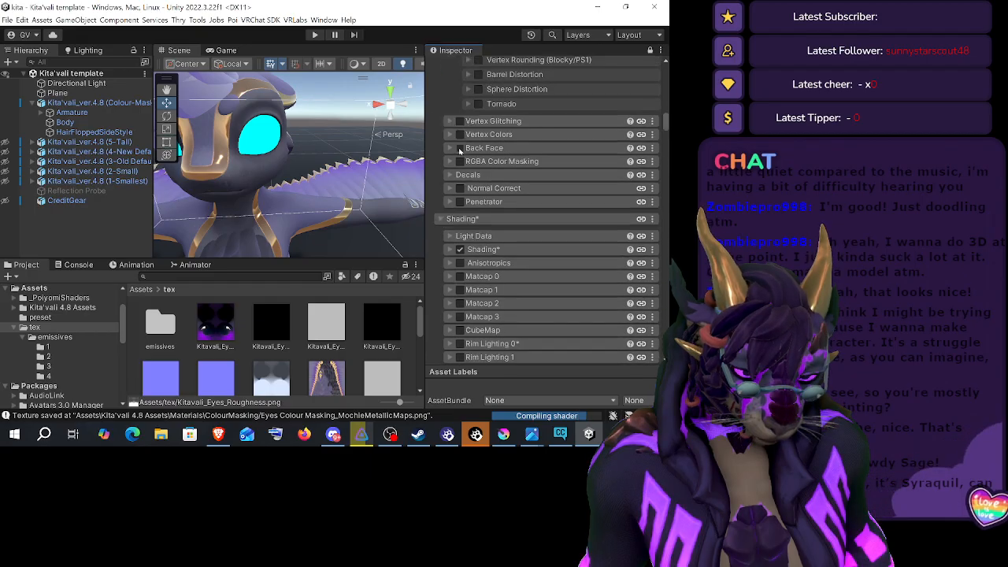
{"action": "scroll", "coordinate": [459, 152], "scroll_direction": "up", "scroll_amount": 5}
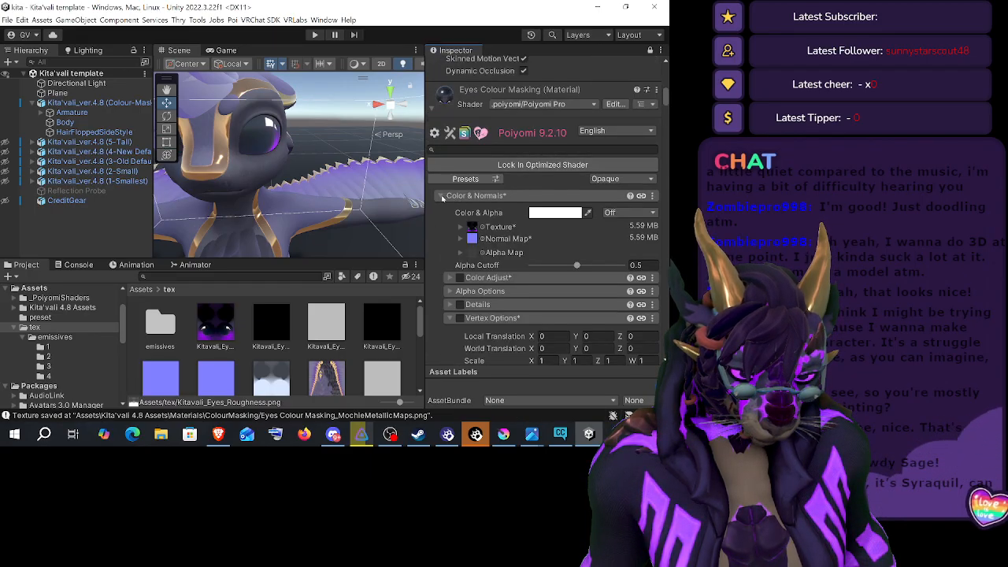
{"action": "left_click", "coordinate": [441, 196]}
{"action": "scroll", "coordinate": [443, 198], "scroll_direction": "down", "scroll_amount": 5}
{"action": "scroll", "coordinate": [443, 199], "scroll_direction": "down", "scroll_amount": 5}
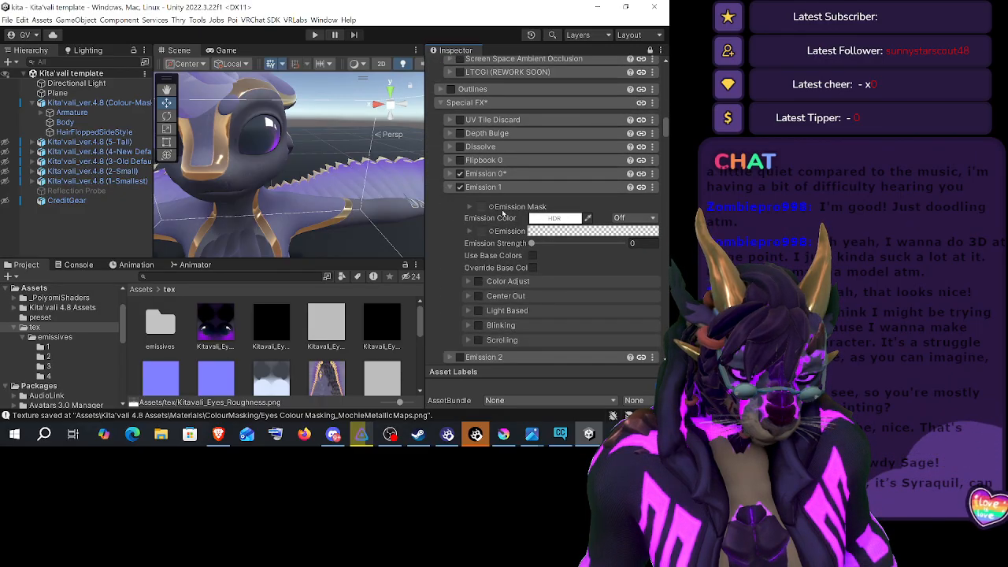
{"action": "scroll", "coordinate": [502, 211], "scroll_direction": "up", "scroll_amount": 10}
{"action": "scroll", "coordinate": [501, 212], "scroll_direction": "up", "scroll_amount": 2}
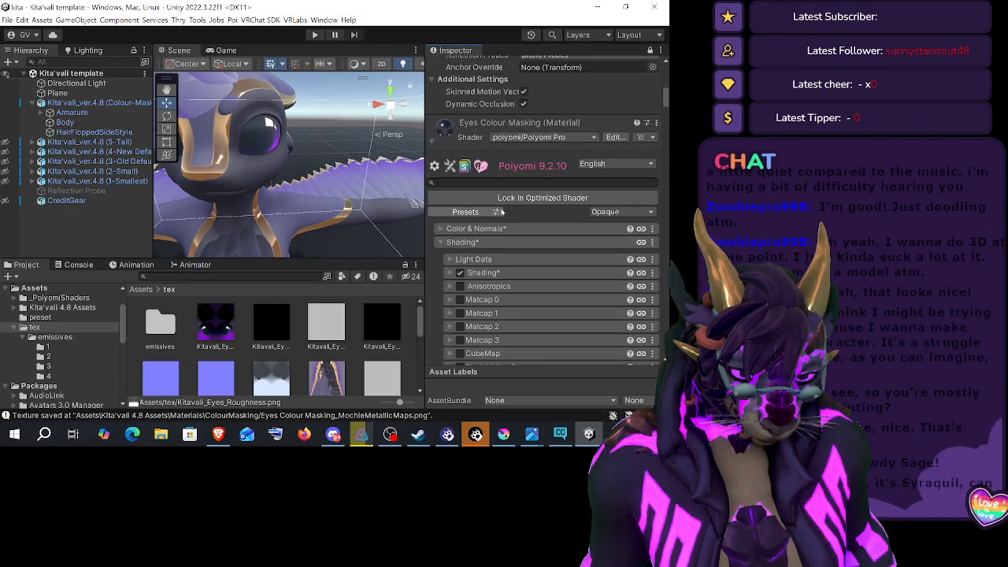
Step: Collapse the Eyes and Feathers Colour Masking materials and expand Main Colour Masking
{"action": "left_click", "coordinate": [431, 143]}
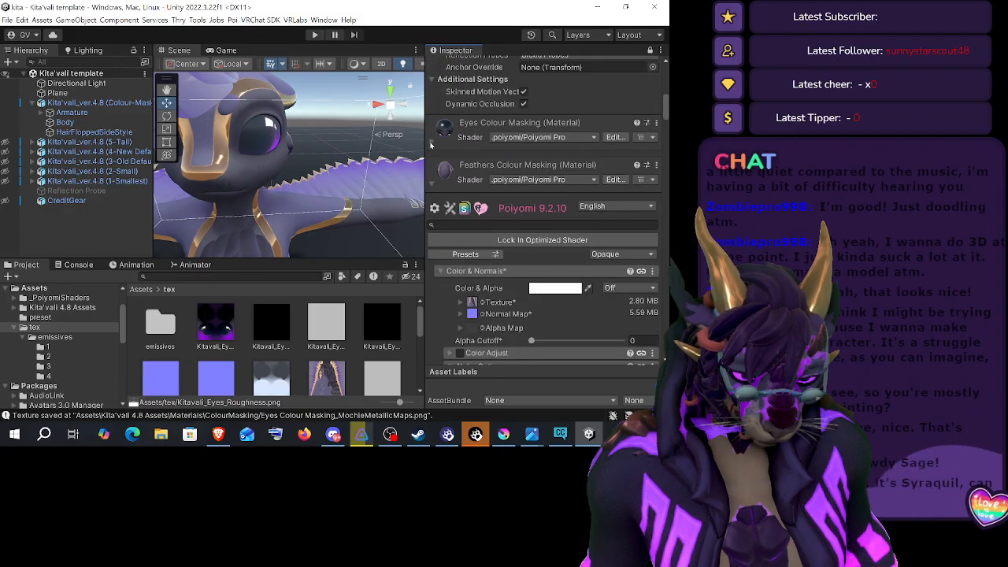
{"action": "left_click", "coordinate": [431, 186]}
{"action": "left_click", "coordinate": [439, 278]}
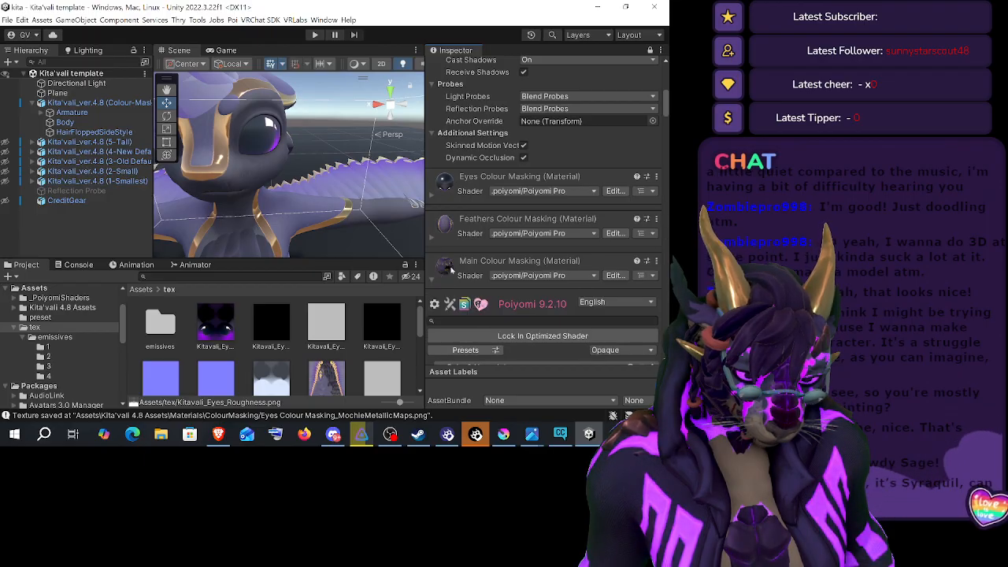
{"action": "scroll", "coordinate": [457, 263], "scroll_direction": "down", "scroll_amount": 10}
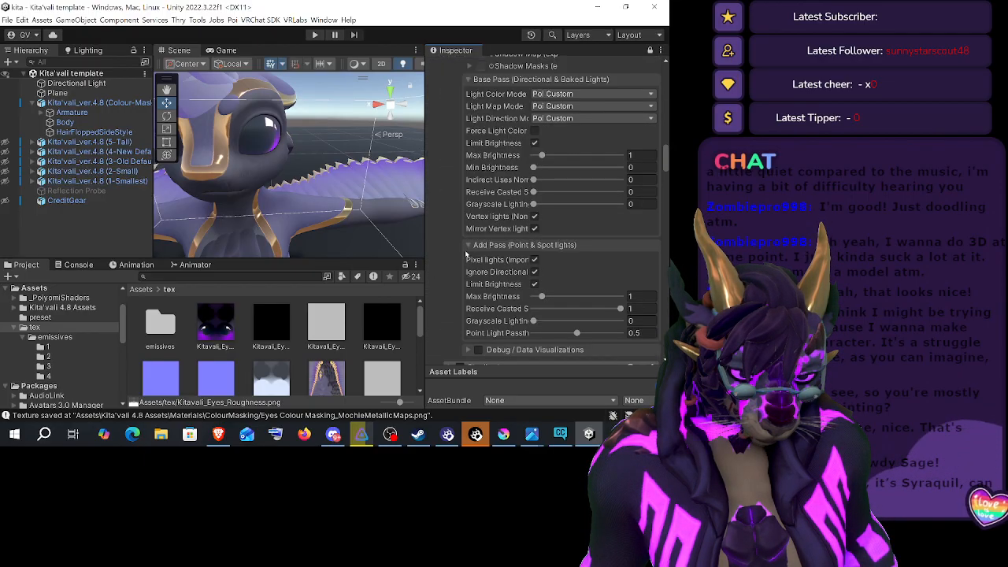
{"action": "scroll", "coordinate": [467, 252], "scroll_direction": "down", "scroll_amount": 10}
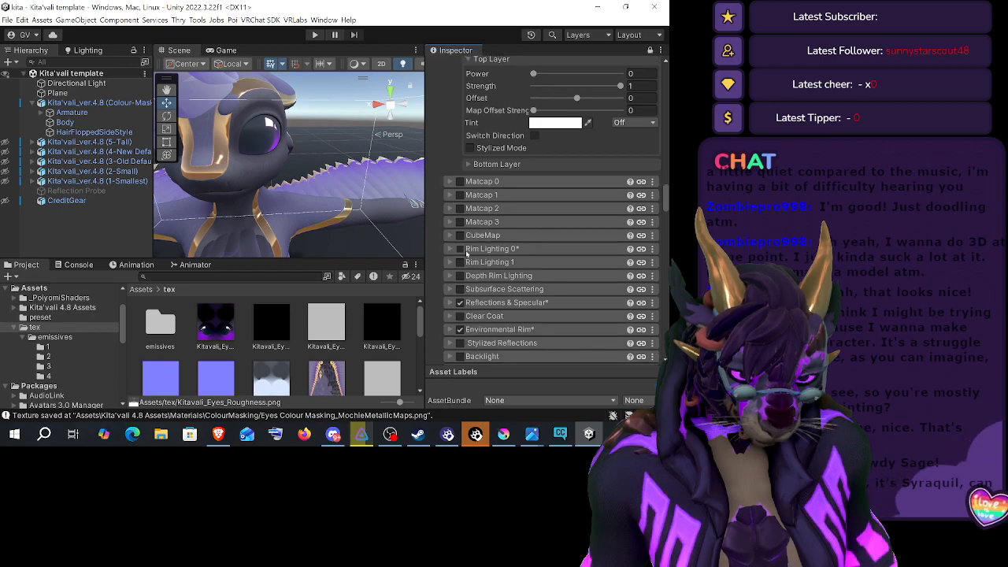
{"action": "scroll", "coordinate": [466, 252], "scroll_direction": "down", "scroll_amount": 8}
Step: Expand Main Colour Masking's Emission 2 and copy its settings from the ⋮ menu
{"action": "left_click", "coordinate": [471, 251]}
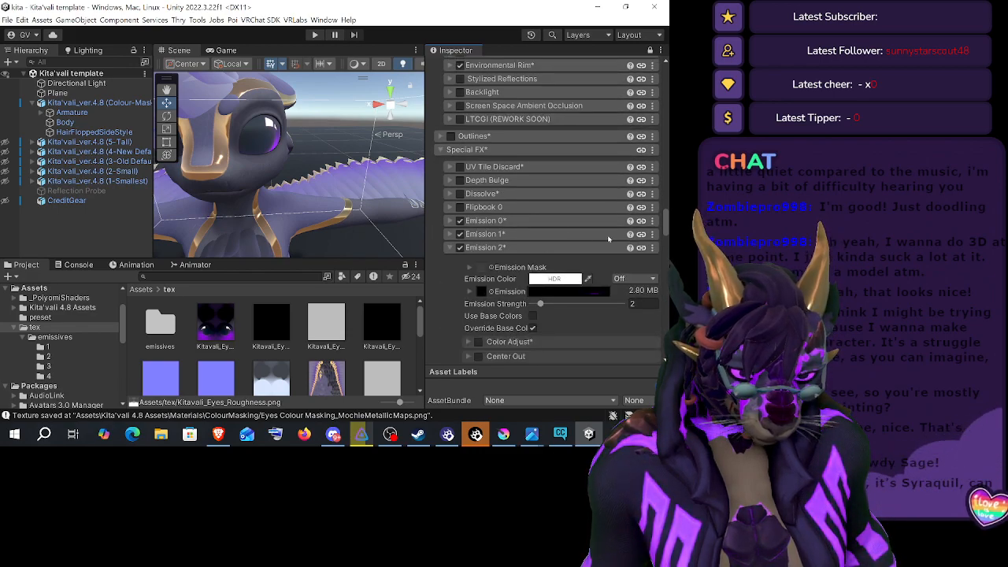
{"action": "left_click", "coordinate": [652, 247]}
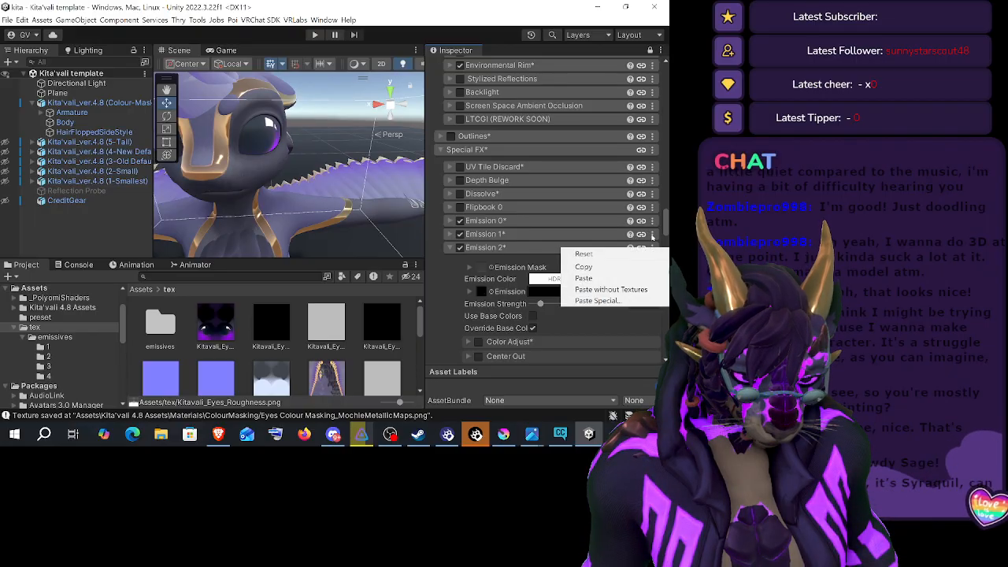
{"action": "left_click", "coordinate": [583, 267]}
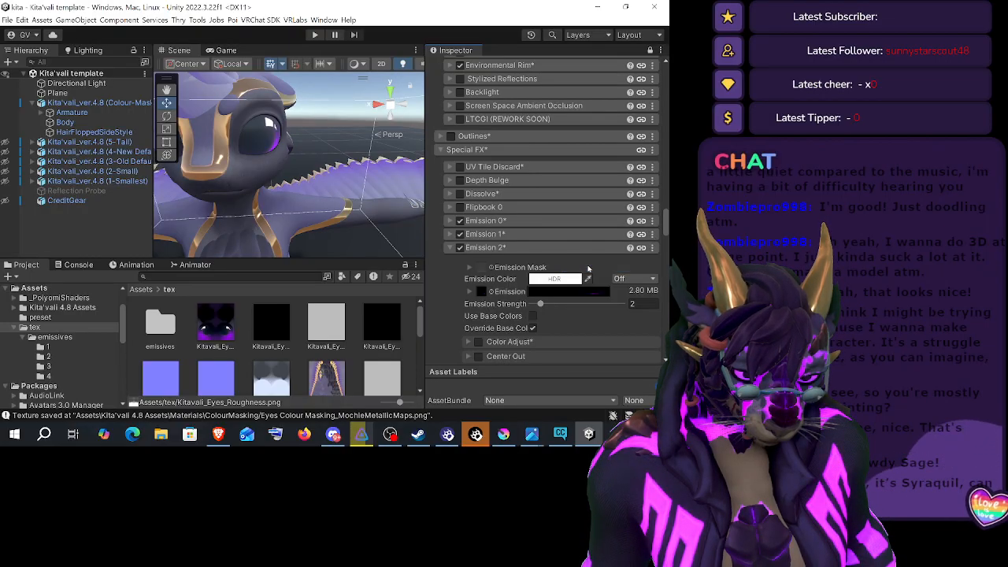
{"action": "scroll", "coordinate": [523, 136], "scroll_direction": "up", "scroll_amount": 10}
{"action": "scroll", "coordinate": [523, 136], "scroll_direction": "up", "scroll_amount": 15}
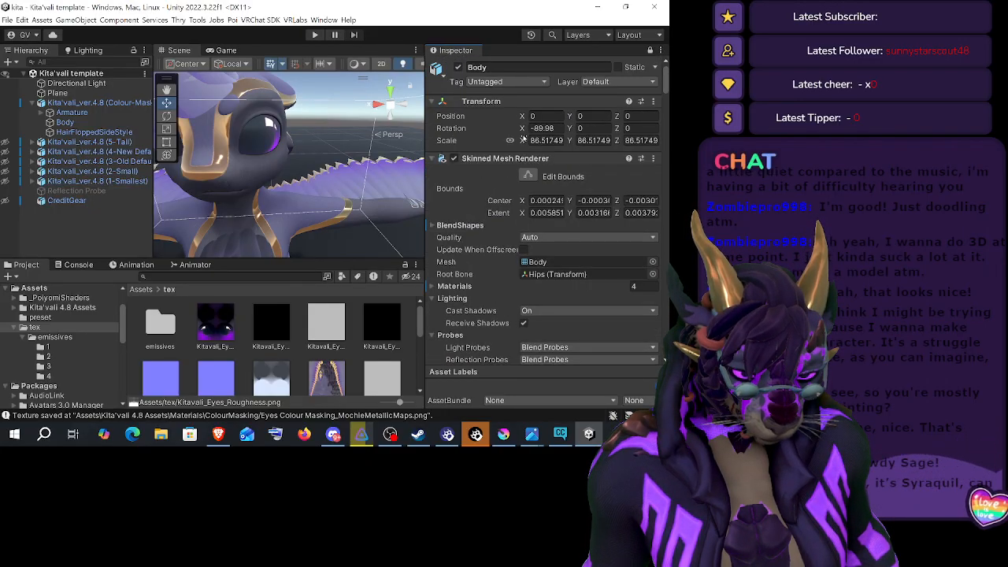
Step: Paste the emission settings without textures into the eyes' Emission 1 and untick Scrolling
{"action": "scroll", "coordinate": [524, 139], "scroll_direction": "down", "scroll_amount": 6}
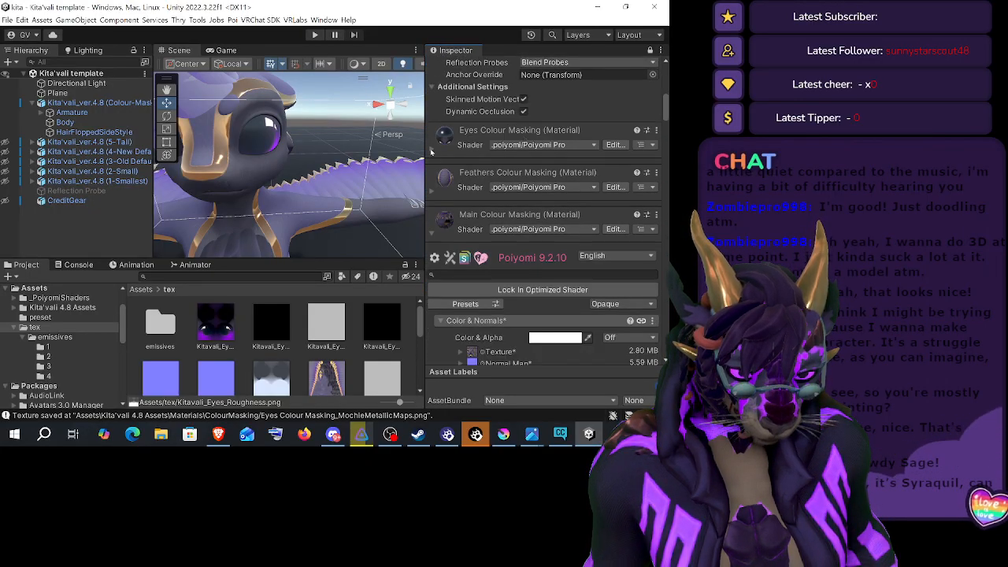
{"action": "left_click", "coordinate": [432, 151]}
{"action": "scroll", "coordinate": [495, 169], "scroll_direction": "down", "scroll_amount": 4}
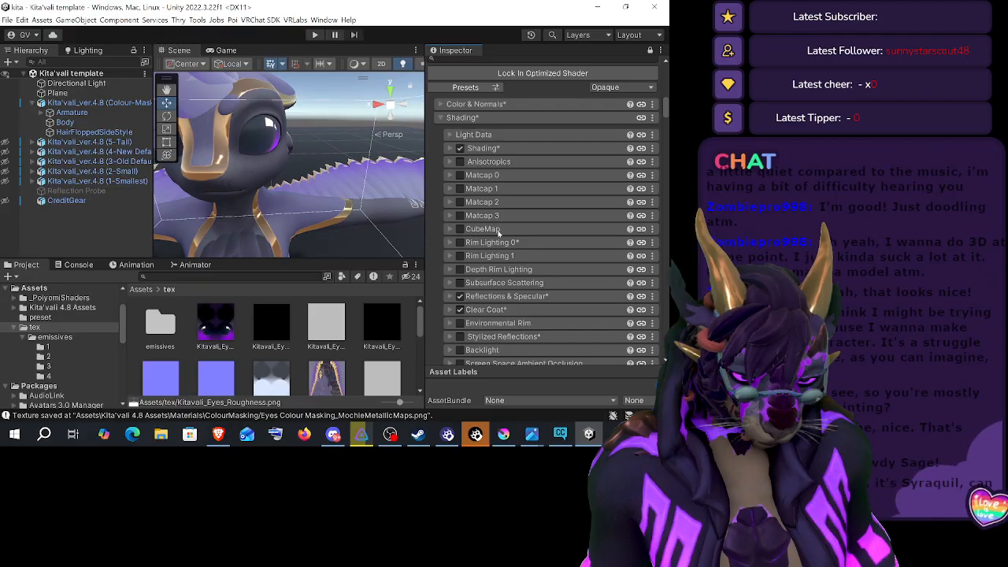
{"action": "scroll", "coordinate": [498, 232], "scroll_direction": "down", "scroll_amount": 2}
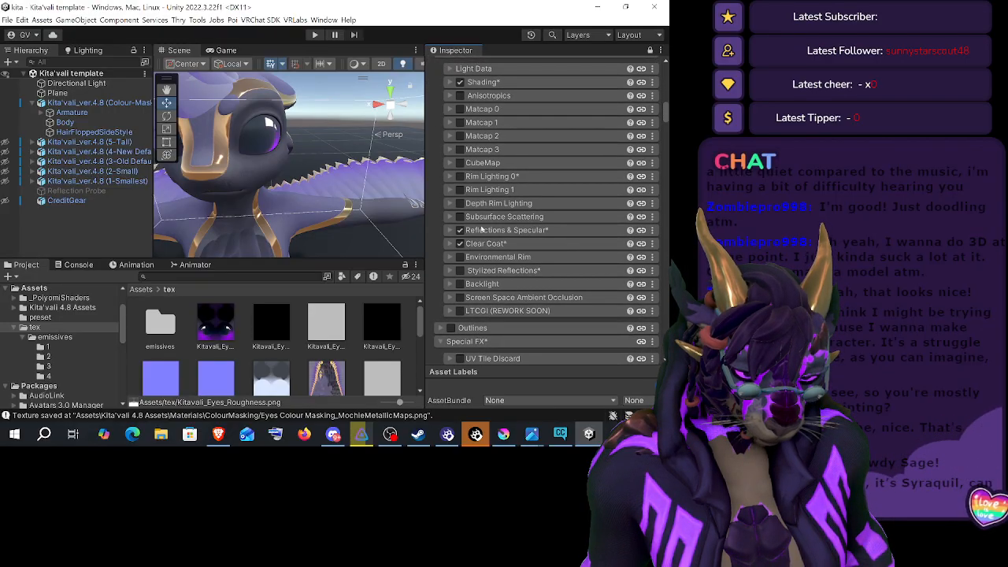
{"action": "scroll", "coordinate": [483, 241], "scroll_direction": "down", "scroll_amount": 2}
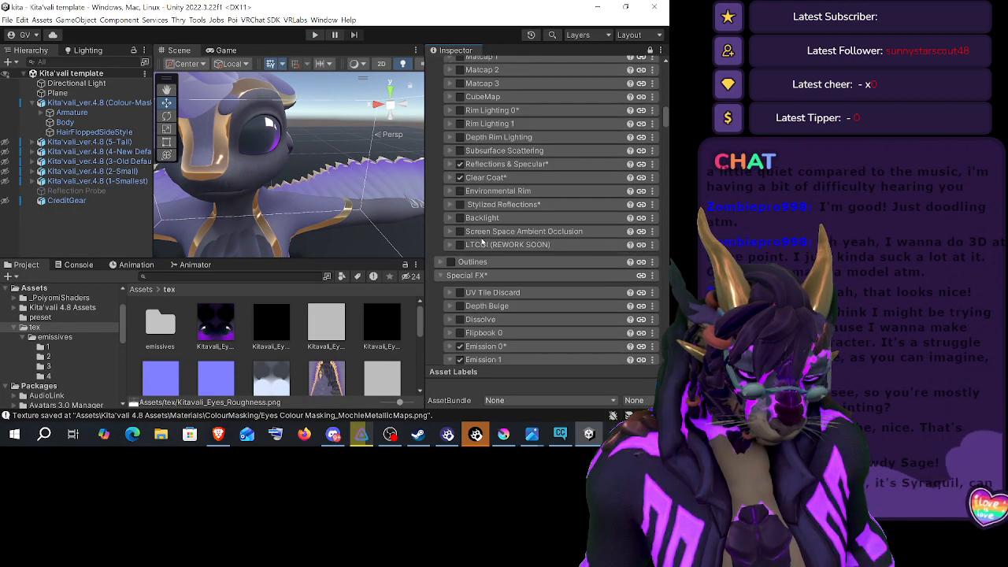
{"action": "scroll", "coordinate": [483, 241], "scroll_direction": "down", "scroll_amount": 3}
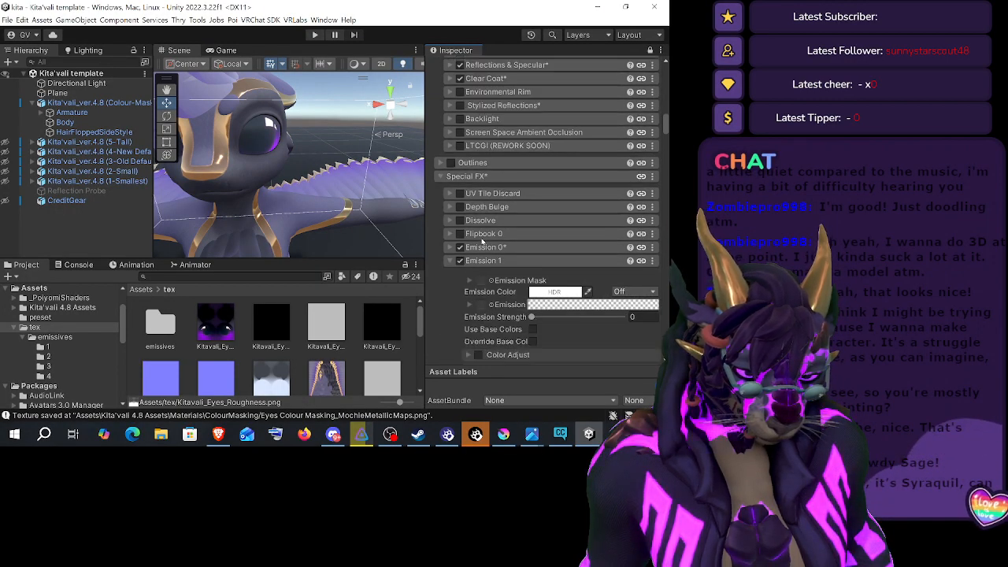
{"action": "left_click", "coordinate": [652, 261]}
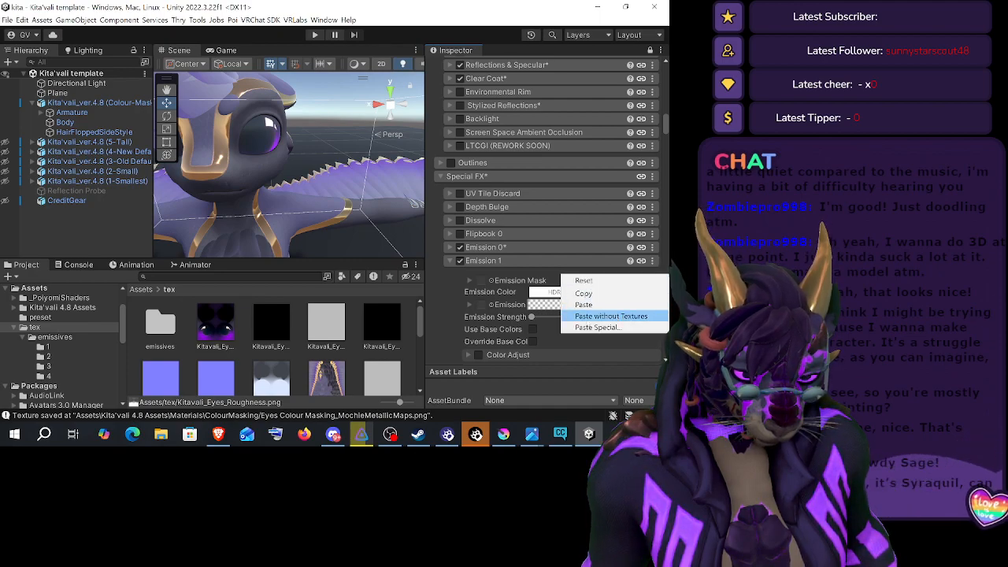
{"action": "left_click", "coordinate": [587, 316]}
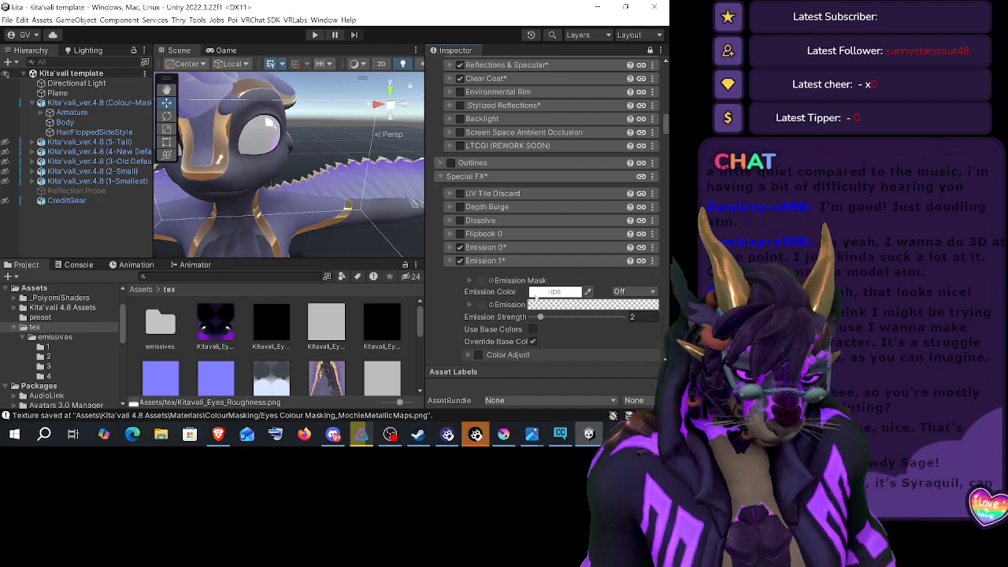
{"action": "scroll", "coordinate": [511, 294], "scroll_direction": "down", "scroll_amount": 2}
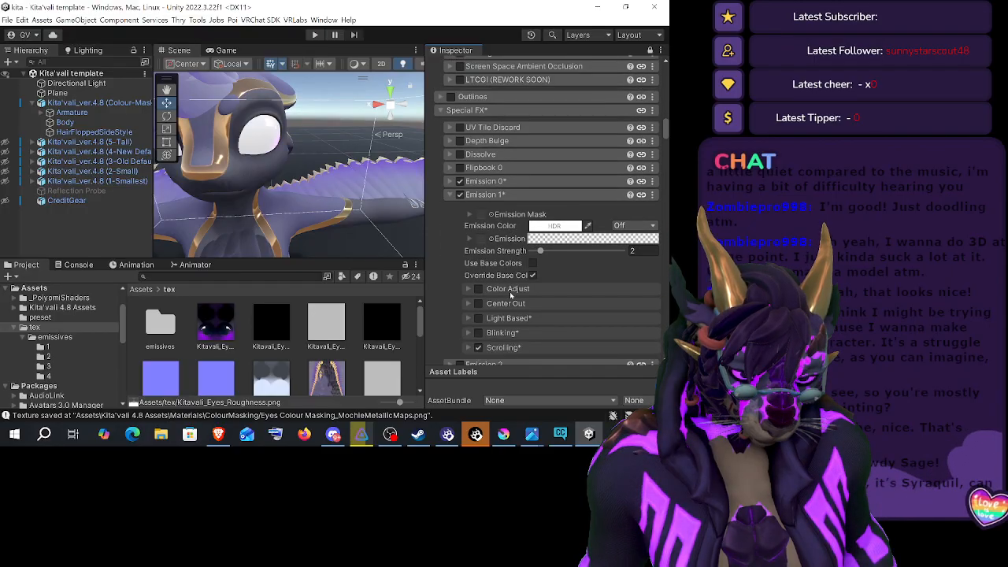
{"action": "scroll", "coordinate": [510, 294], "scroll_direction": "down", "scroll_amount": 1}
{"action": "left_click", "coordinate": [478, 315]}
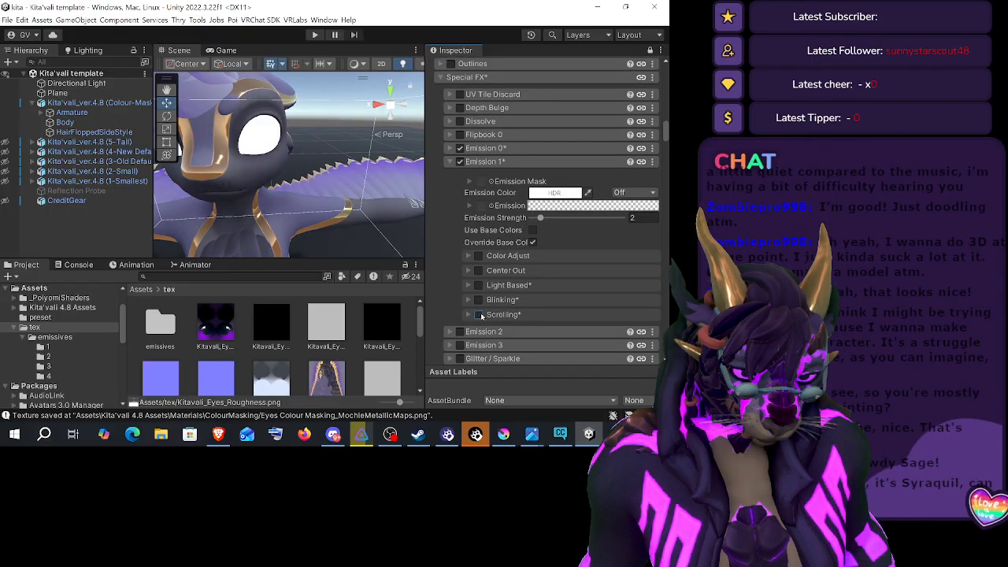
Step: Enable blinking, load the emissives/1 blink texture into Emission 1, and start play mode
{"action": "left_click", "coordinate": [478, 300]}
{"action": "scroll", "coordinate": [478, 306], "scroll_direction": "down", "scroll_amount": 1}
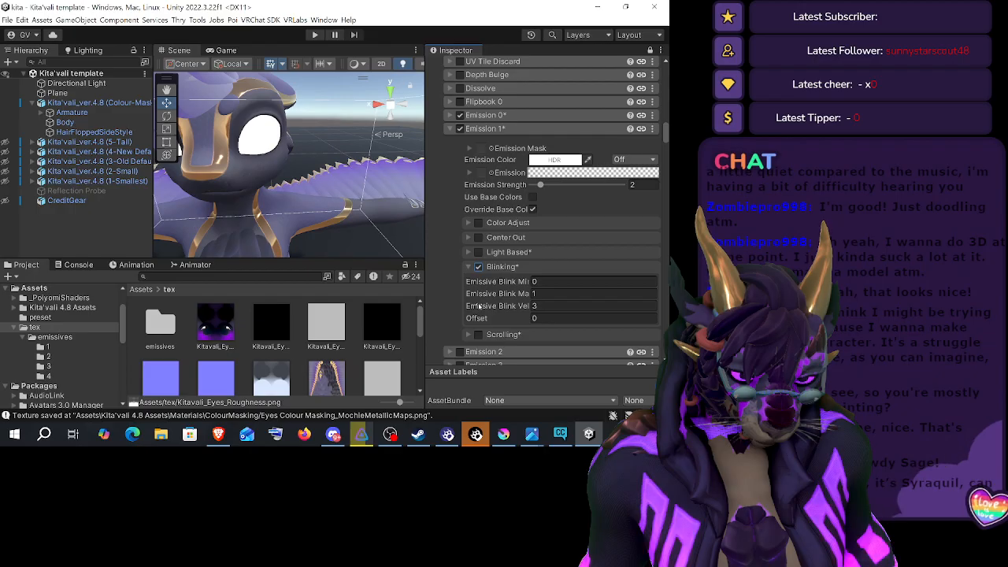
{"action": "scroll", "coordinate": [478, 307], "scroll_direction": "down", "scroll_amount": 1}
{"action": "scroll", "coordinate": [317, 327], "scroll_direction": "down", "scroll_amount": 1}
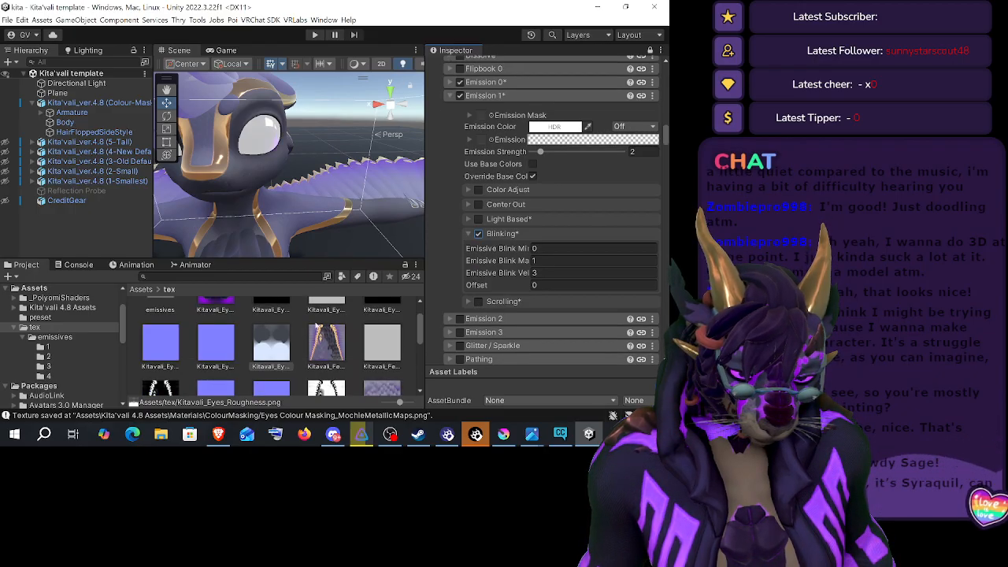
{"action": "scroll", "coordinate": [150, 336], "scroll_direction": "up", "scroll_amount": 1}
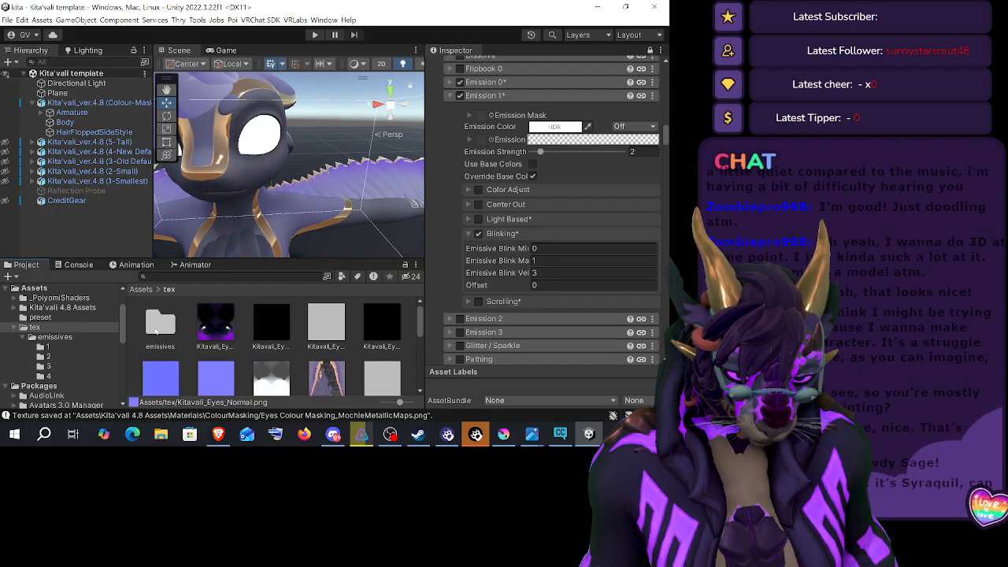
{"action": "left_click", "coordinate": [157, 332]}
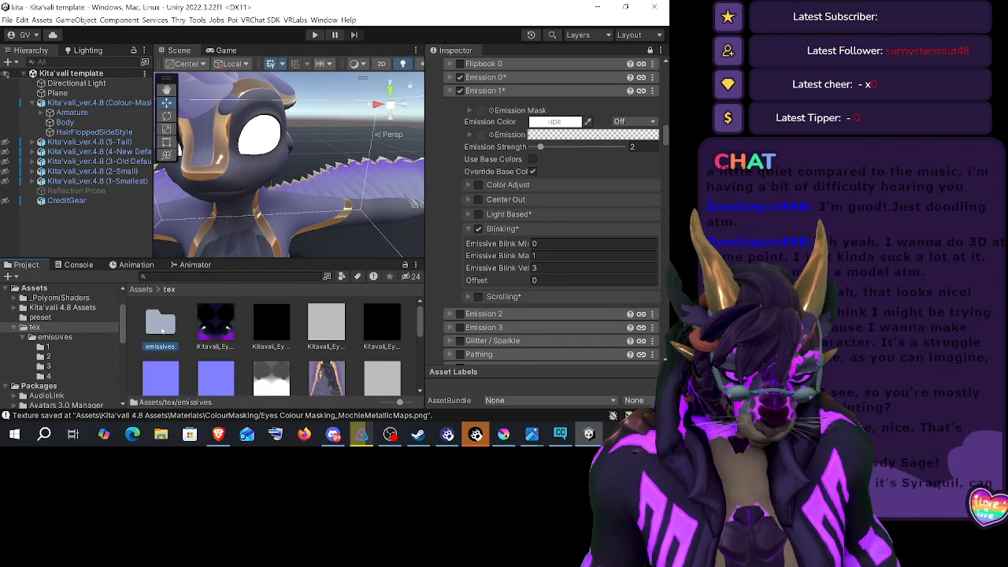
{"action": "double_click", "coordinate": [162, 331]}
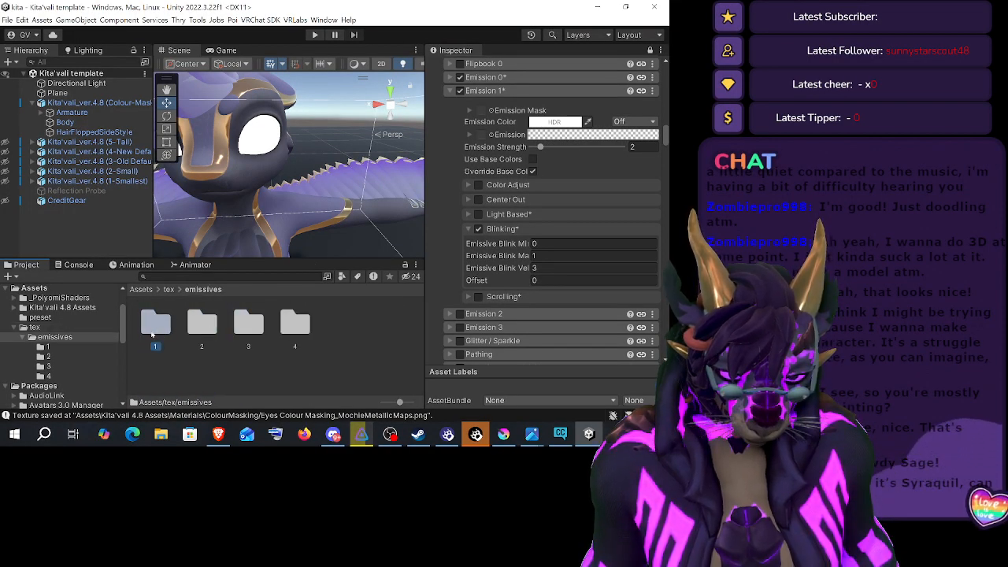
{"action": "double_click", "coordinate": [155, 325]}
{"action": "left_click_drag", "start_coordinate": [156, 325], "coordinate": [486, 139]}
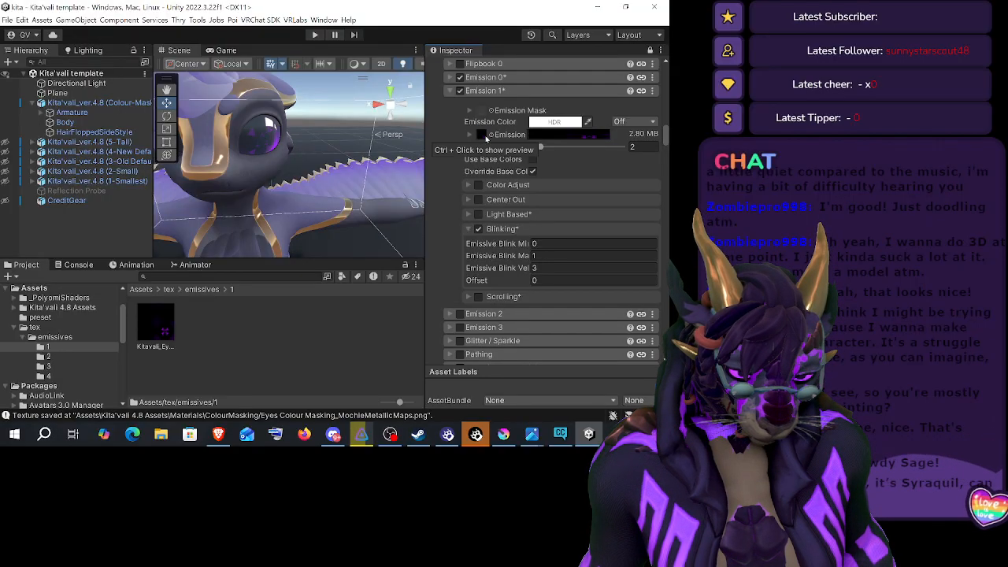
{"action": "left_click", "coordinate": [315, 35]}
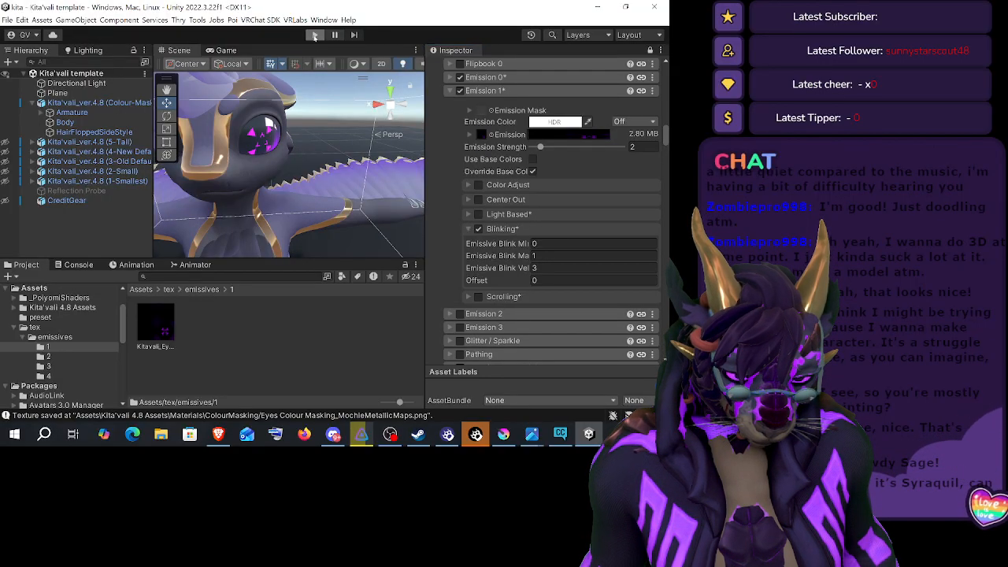
Step: Back in the Scene view, set Emissive Blink Vel to 6
{"action": "left_click", "coordinate": [189, 50]}
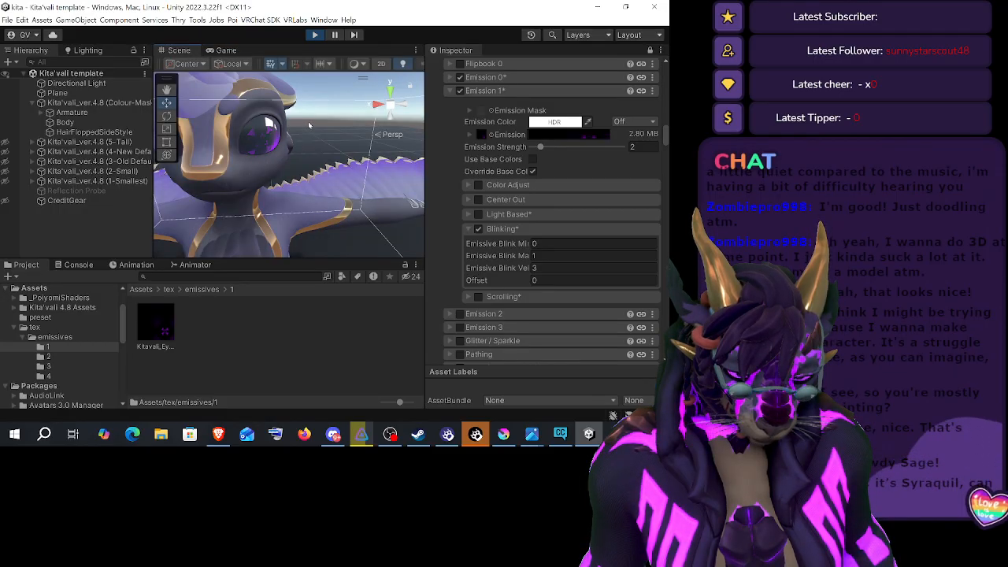
{"action": "scroll", "coordinate": [305, 132], "scroll_direction": "down", "scroll_amount": 5}
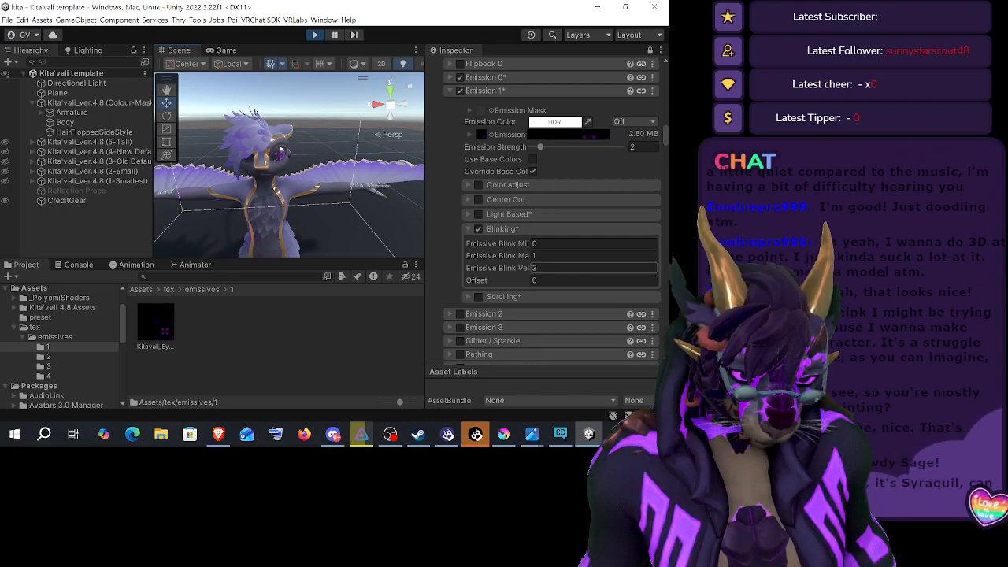
{"action": "left_click", "coordinate": [547, 268]}
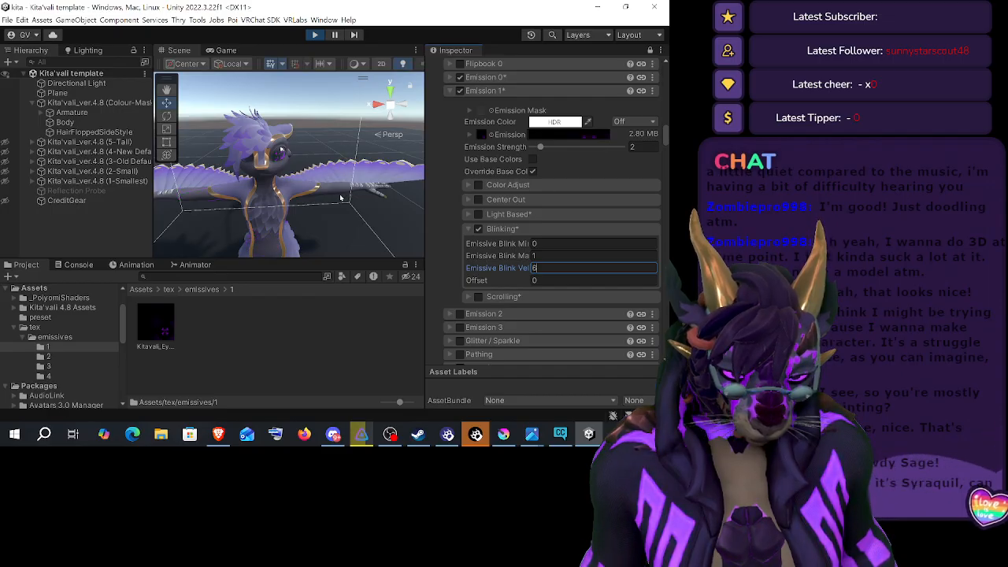
{"action": "scroll", "coordinate": [327, 197], "scroll_direction": "up", "scroll_amount": 2}
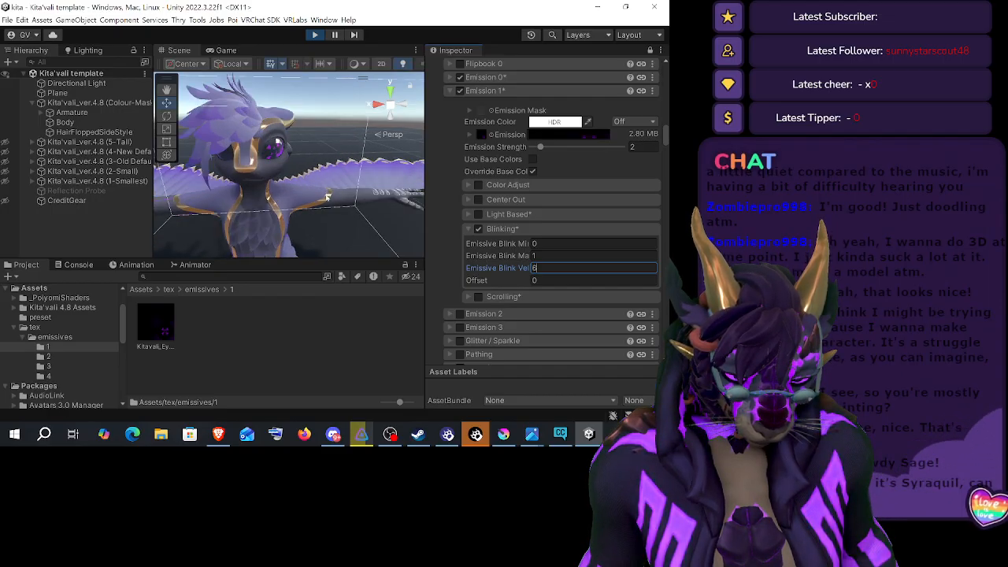
Step: Orbit around the avatar to watch the eyes blink, then stop play mode
{"action": "left_click_drag", "start_coordinate": [328, 198], "coordinate": [319, 190], "text": "alt"}
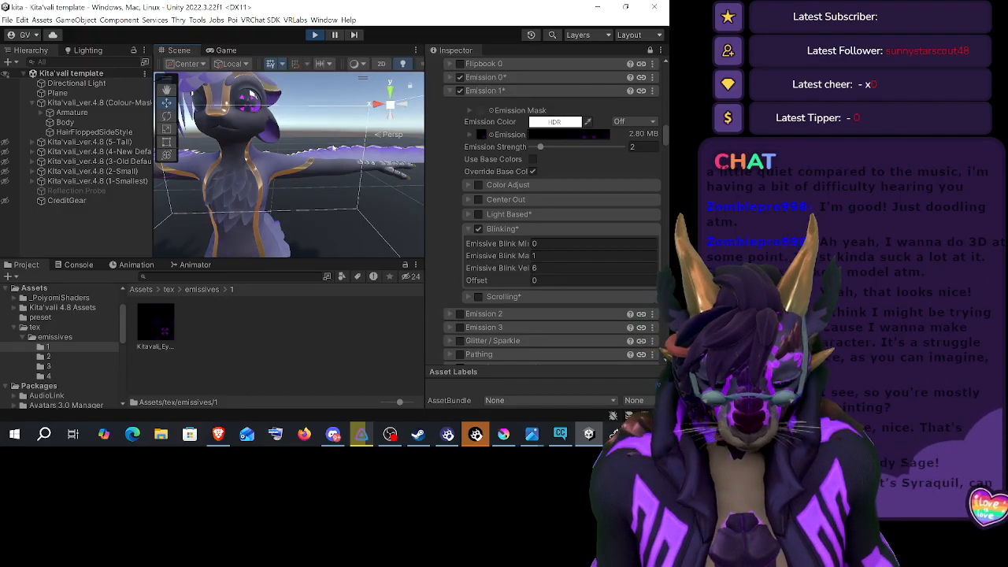
{"action": "scroll", "coordinate": [332, 148], "scroll_direction": "down", "scroll_amount": 3}
{"action": "right_click_drag", "start_coordinate": [310, 178], "coordinate": [323, 184]}
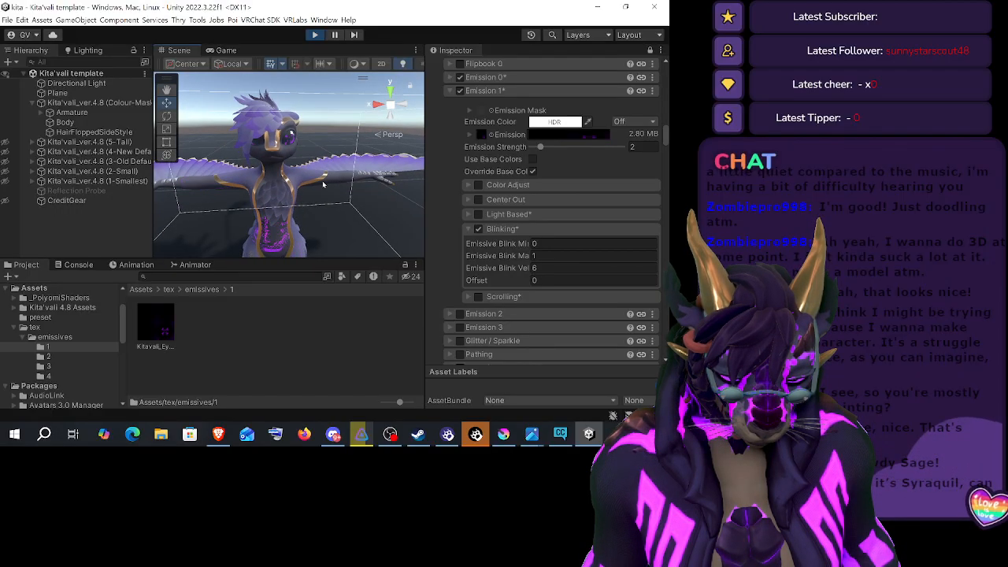
{"action": "scroll", "coordinate": [323, 184], "scroll_direction": "down", "scroll_amount": 2}
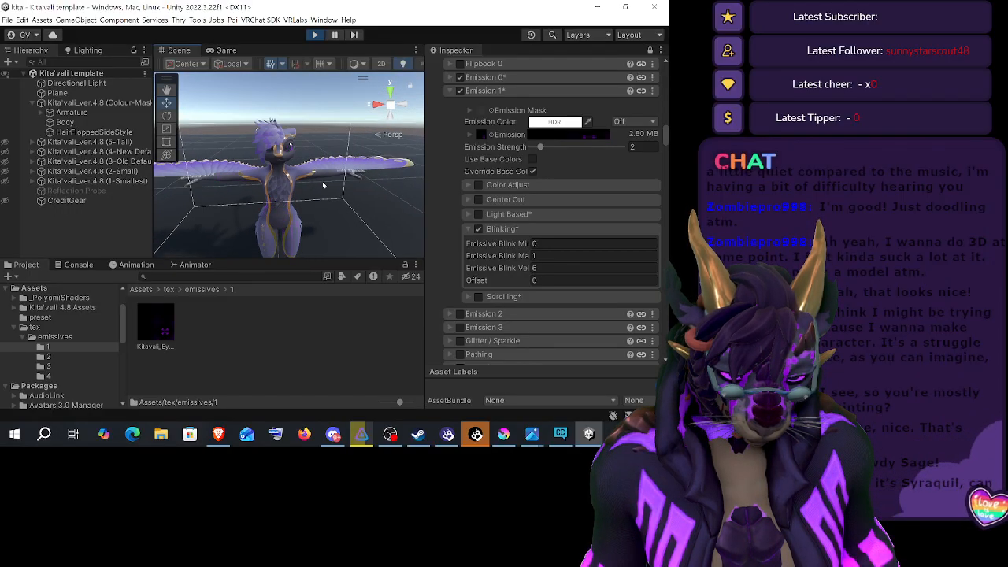
{"action": "right_click_drag", "start_coordinate": [322, 181], "coordinate": [291, 183]}
{"action": "left_click_drag", "start_coordinate": [291, 183], "coordinate": [297, 182], "text": "alt"}
{"action": "scroll", "coordinate": [297, 182], "scroll_direction": "up", "scroll_amount": 1}
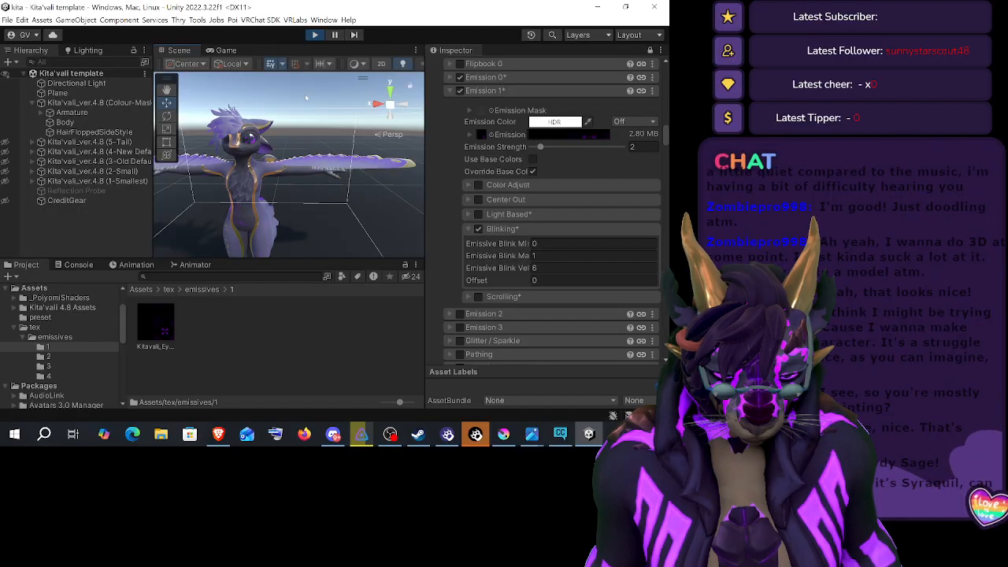
{"action": "left_click", "coordinate": [314, 35]}
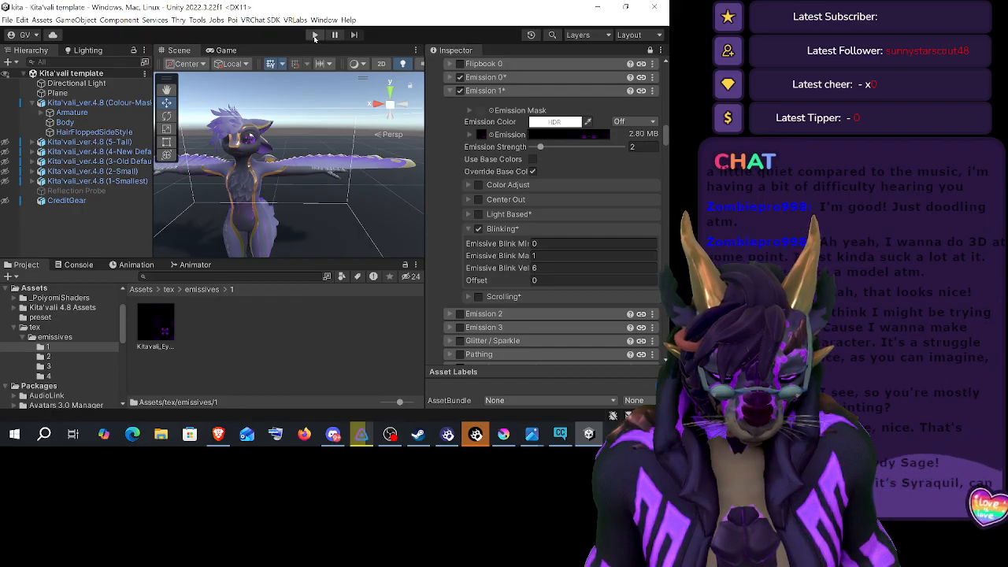
Step: Save the Unity scene with the eye's blinking emission settings
{"action": "left_click", "coordinate": [7, 19]}
{"action": "left_click", "coordinate": [32, 68]}
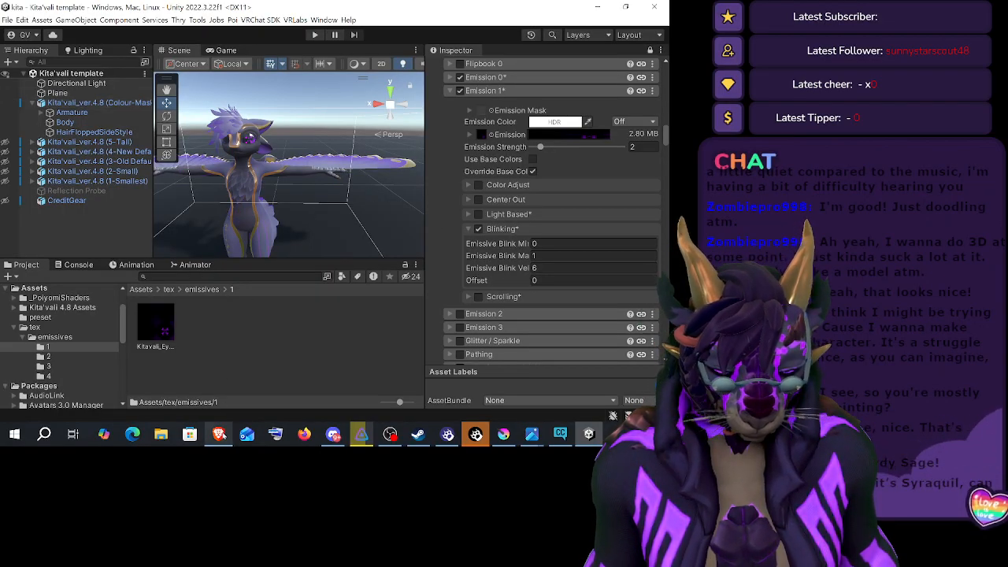
{"action": "mouse_move", "coordinate": [220, 434]}
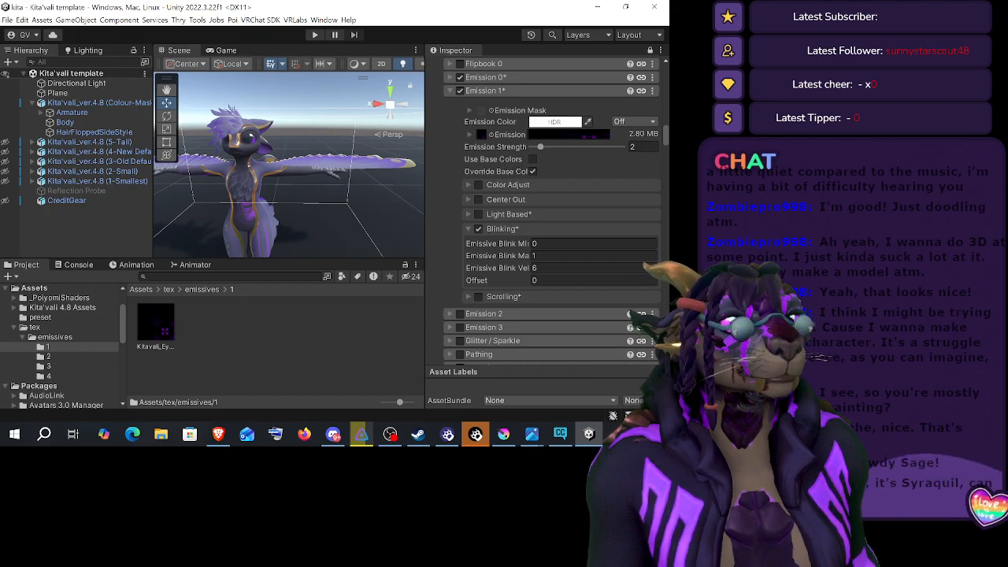
Step: Switch between the media player, Unity, the Discord call and the streaming software
{"action": "key", "text": "alt+Tab"}
{"action": "key", "text": "alt+Tab"}
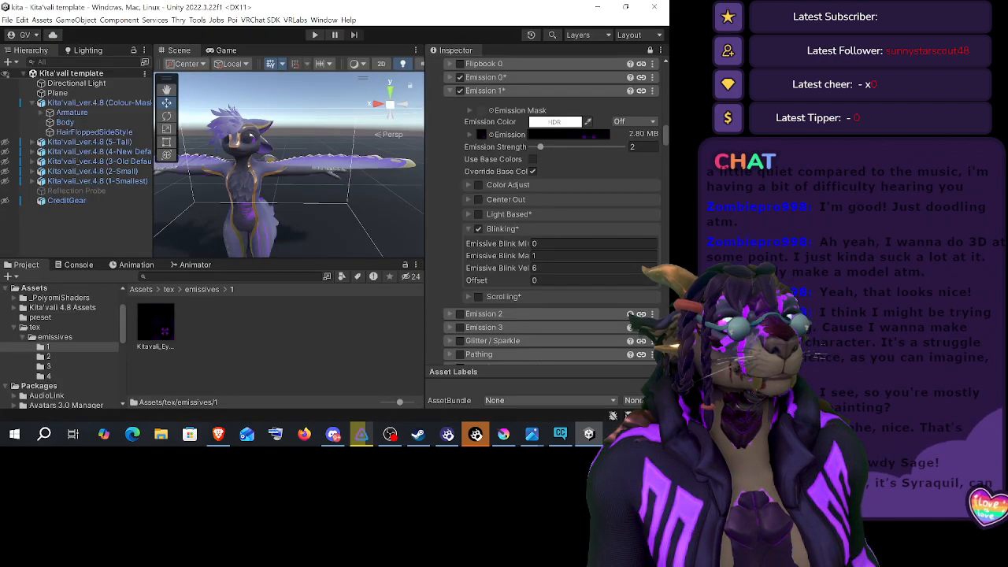
{"action": "key", "text": "alt+Tab"}
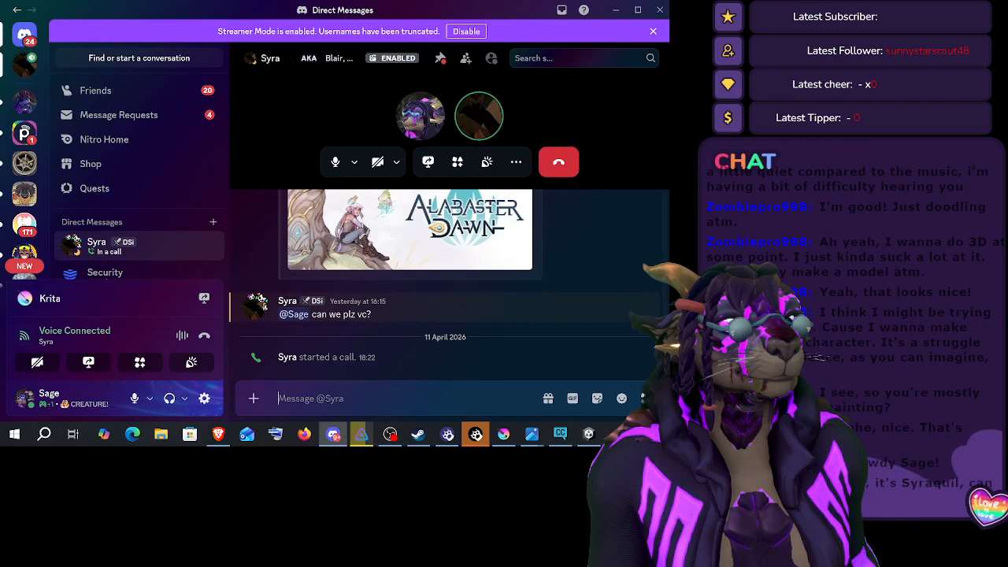
{"action": "key", "text": "alt+Tab"}
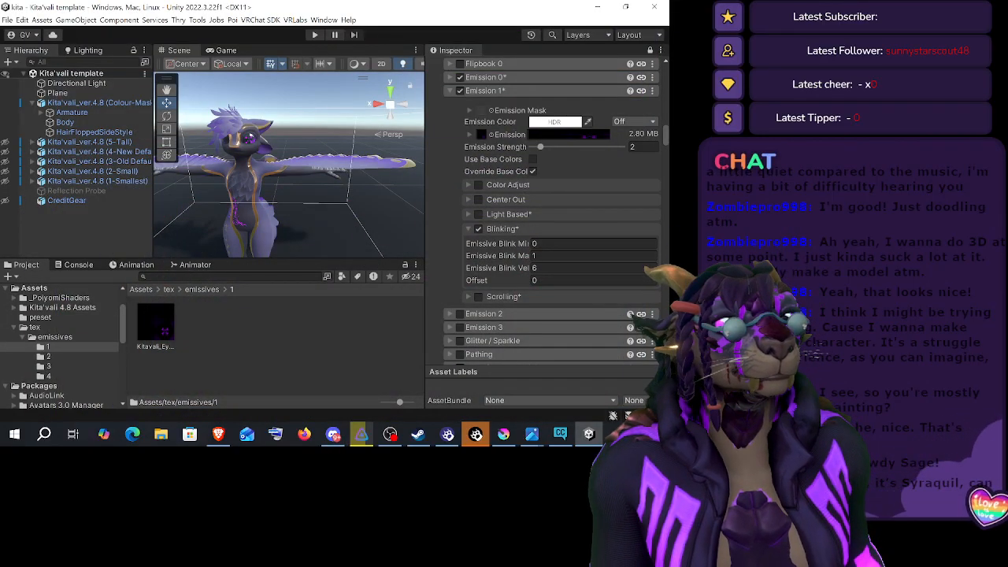
{"action": "key", "text": "alt+Tab"}
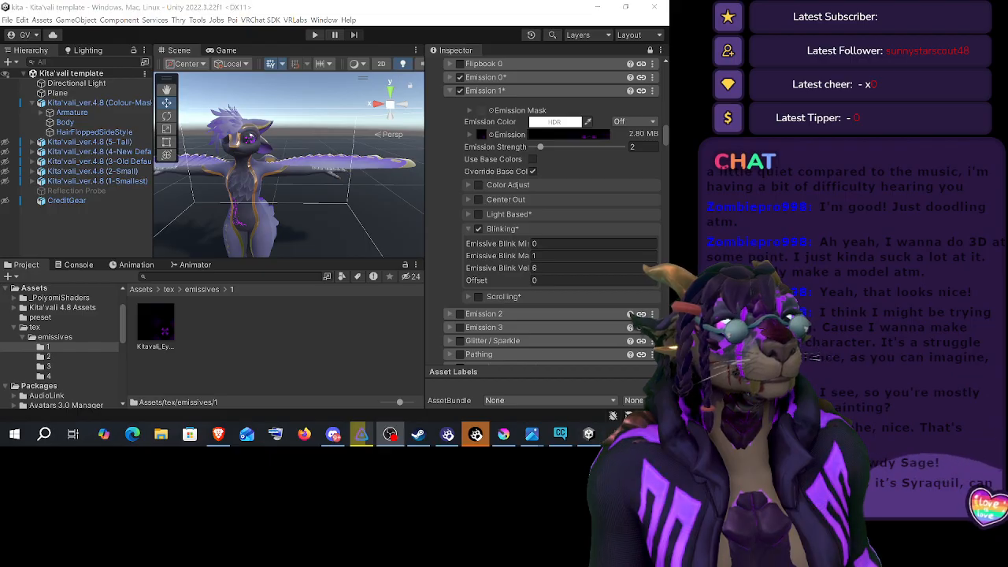
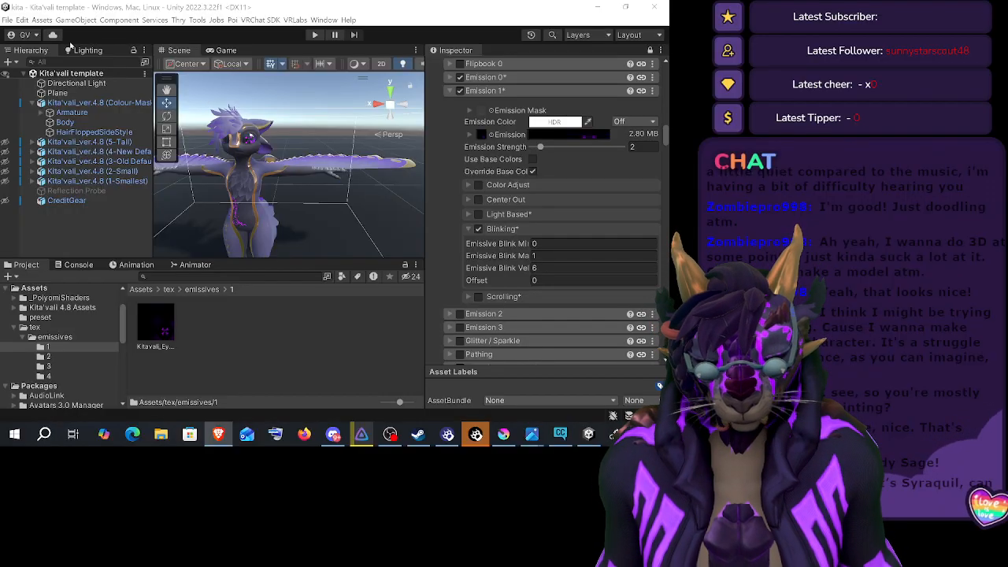
Step: Open the VRChat SDK Control Panel and select its sign-in Username field
{"action": "left_click", "coordinate": [7, 19]}
{"action": "mouse_move", "coordinate": [196, 20]}
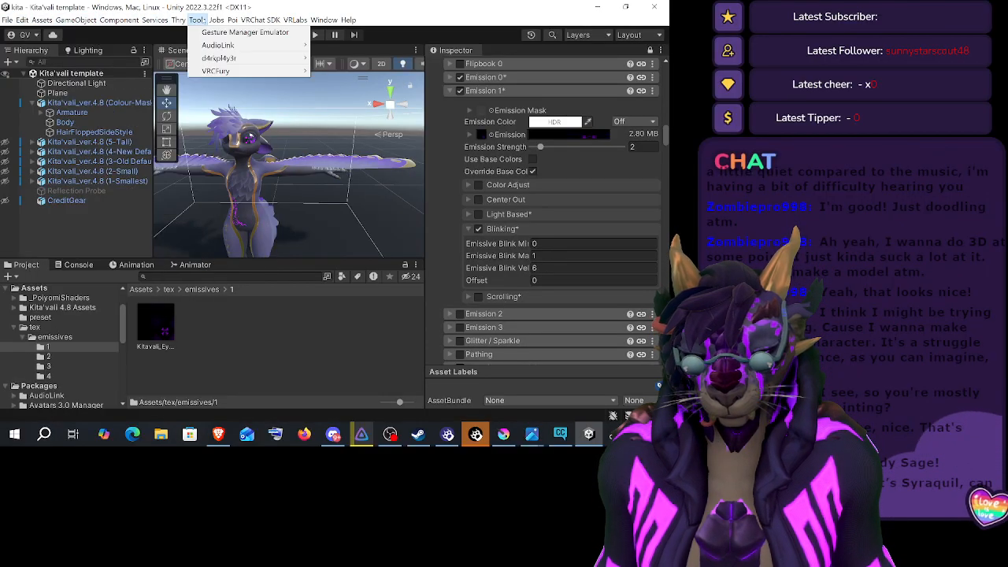
{"action": "mouse_move", "coordinate": [295, 20]}
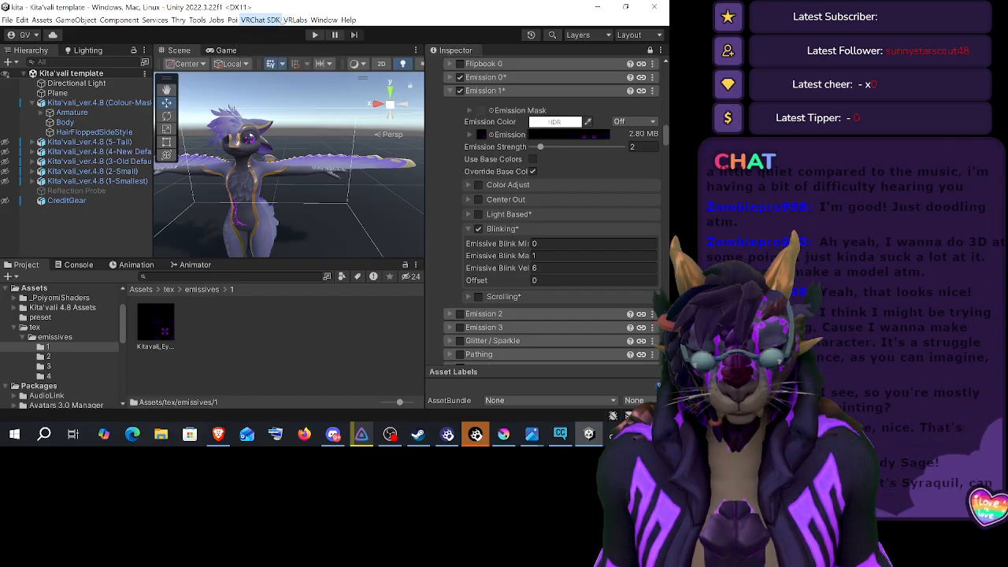
{"action": "mouse_move", "coordinate": [260, 20]}
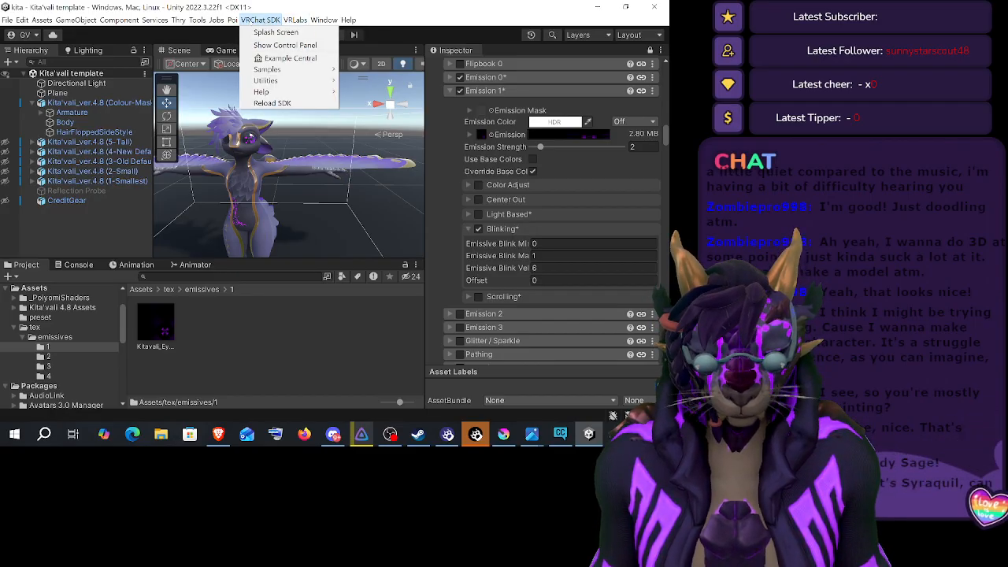
{"action": "left_click", "coordinate": [268, 45]}
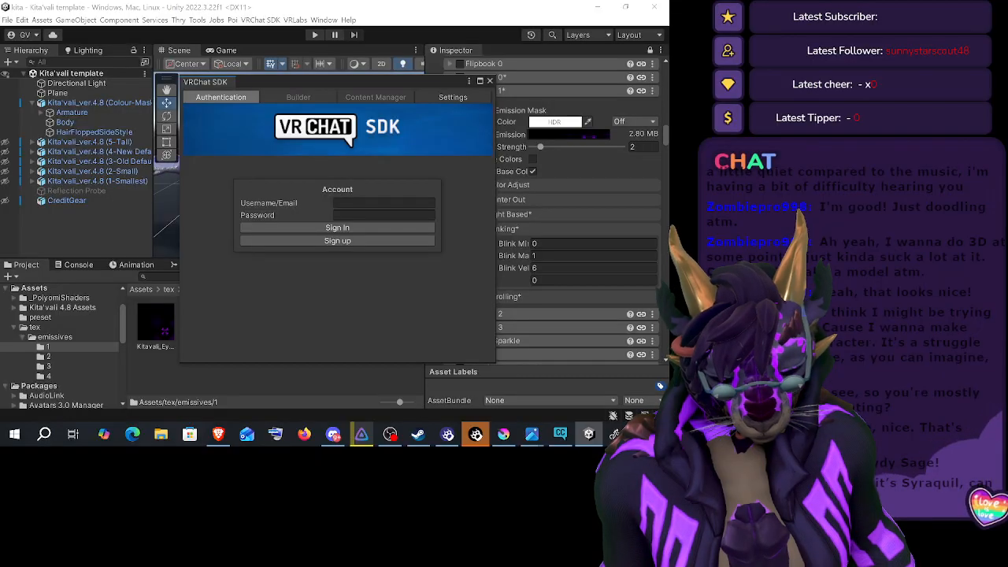
{"action": "left_click", "coordinate": [362, 202]}
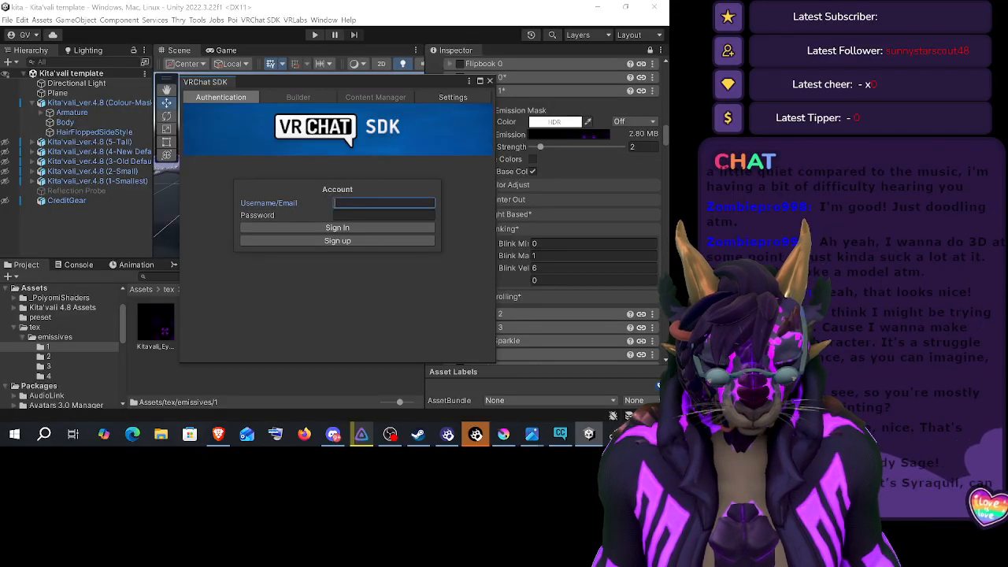
Step: Open a new Brave browser window from the taskbar and maximize it
{"action": "right_click", "coordinate": [218, 434]}
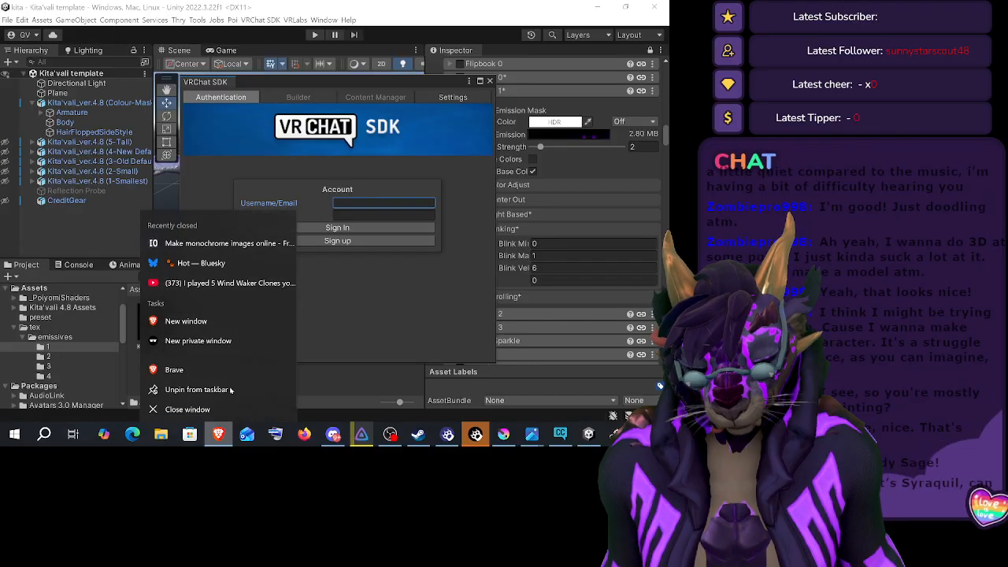
{"action": "left_click", "coordinate": [196, 319]}
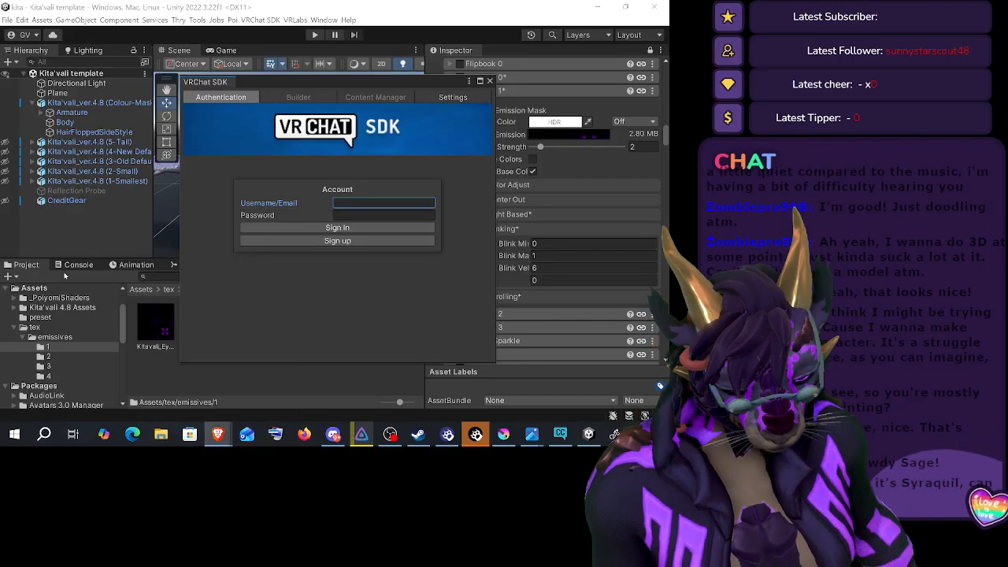
{"action": "left_click_drag", "start_coordinate": [0, 58], "coordinate": [367, 0]}
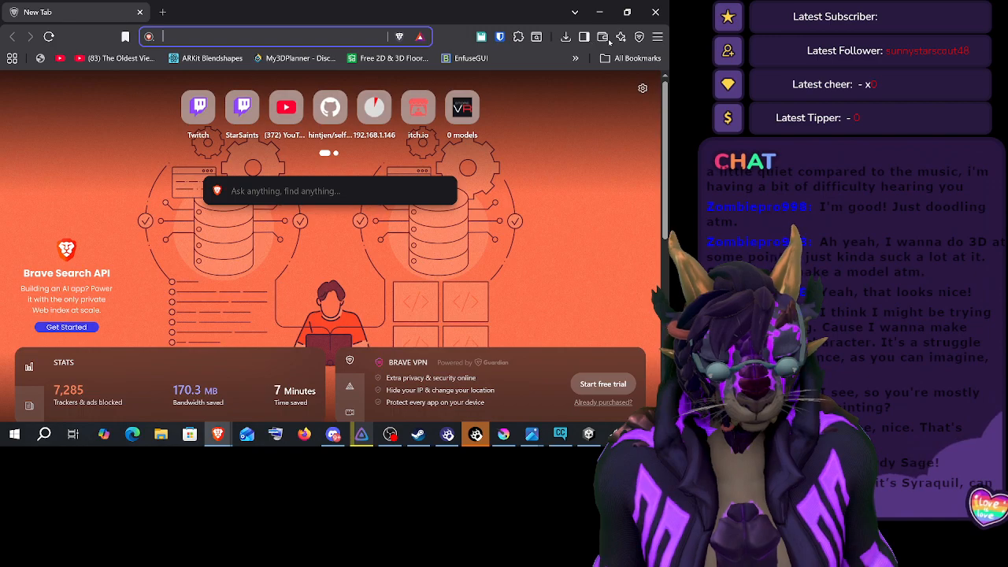
Step: Go to vrchat.com in Brave, landing on the VRChat Groups page
{"action": "left_click", "coordinate": [658, 36]}
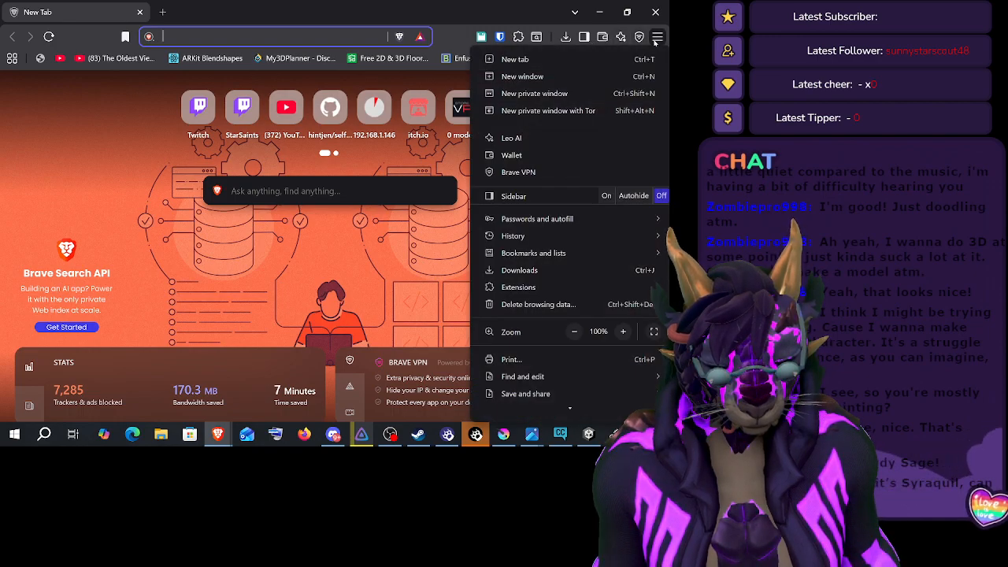
{"action": "left_click", "coordinate": [308, 27]}
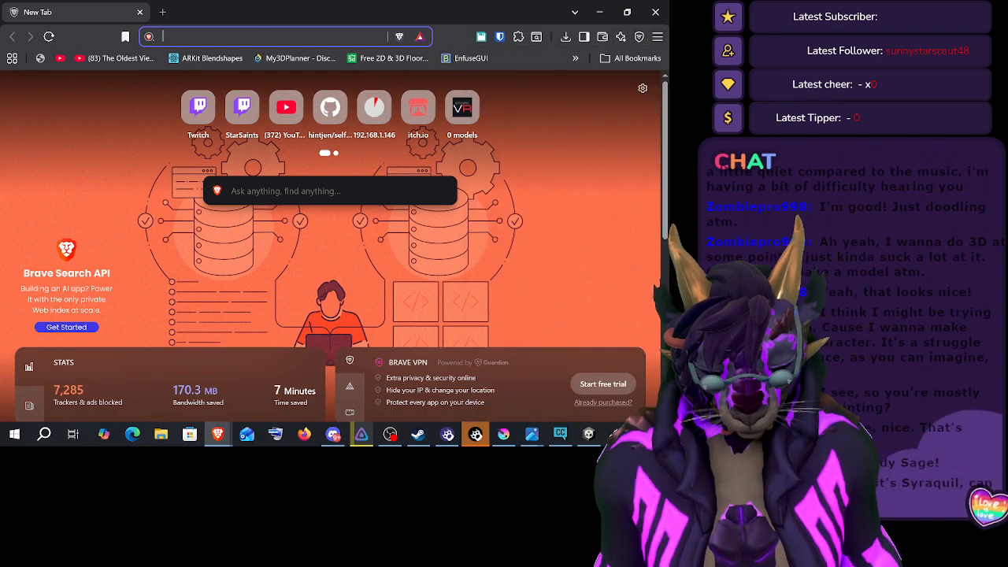
{"action": "type", "text": "vr"}
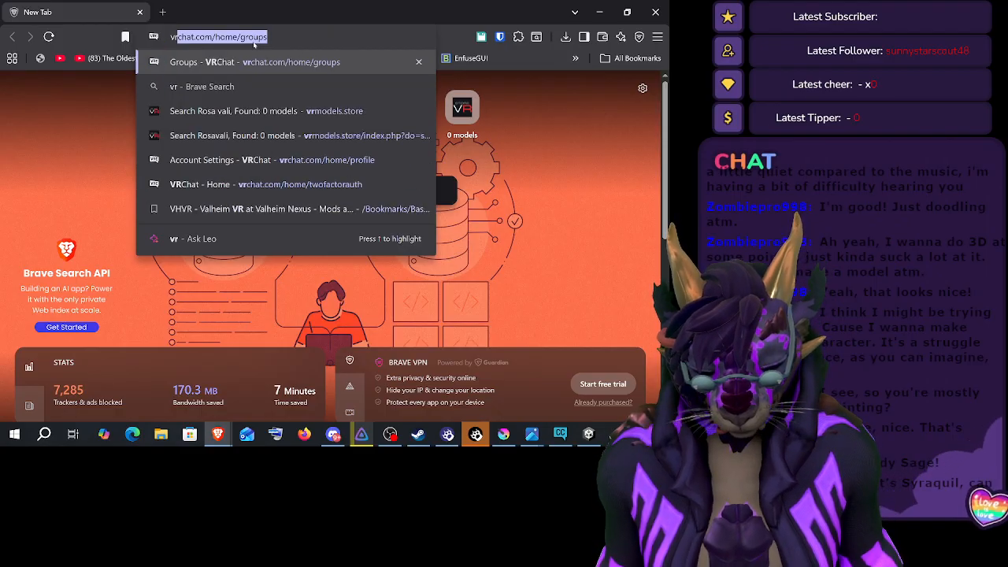
{"action": "type", "text": "ch"}
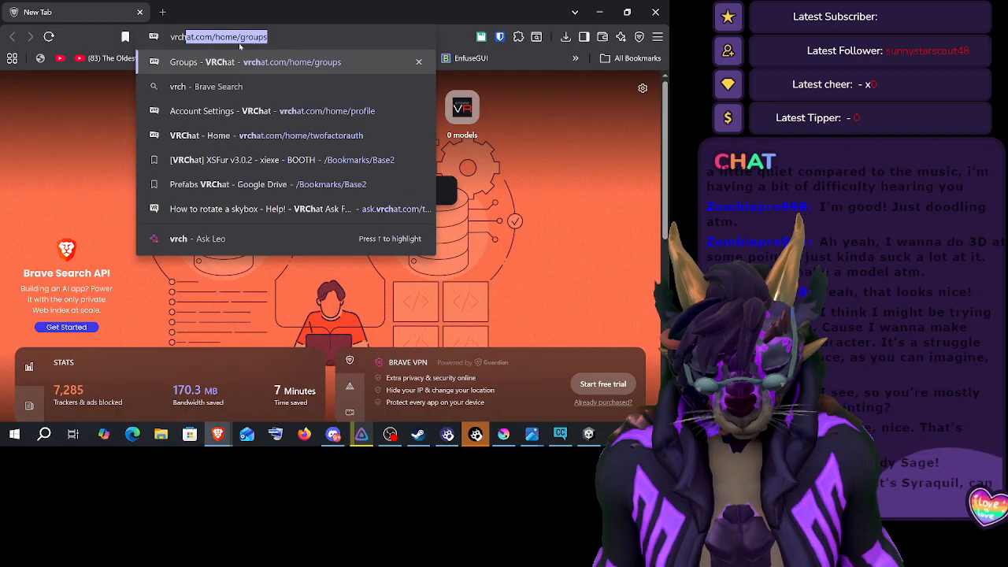
{"action": "key", "text": "Return"}
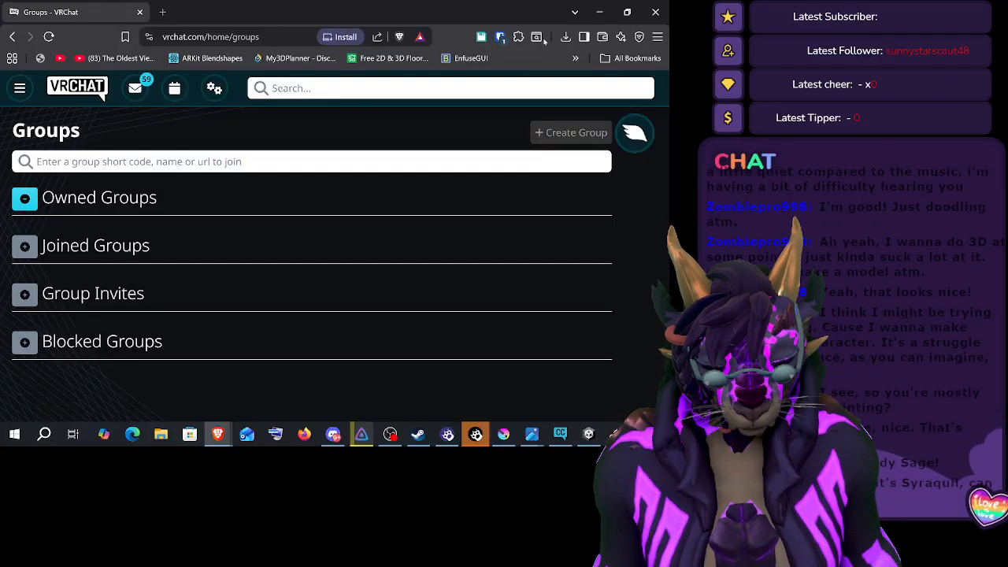
Step: Copy the vrchat.com login's username from Bitwarden, then return to the Creator Companion
{"action": "left_click", "coordinate": [501, 37]}
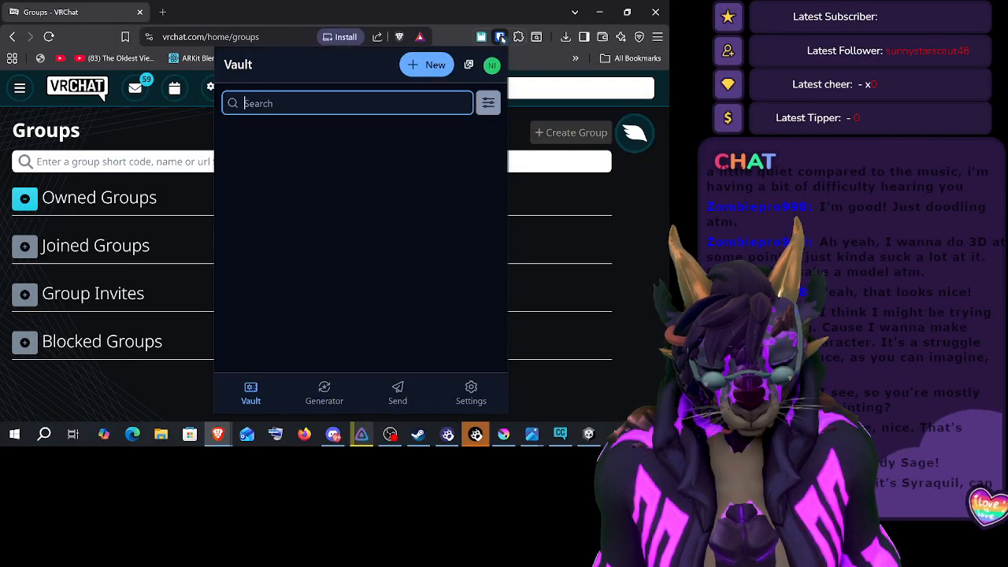
{"action": "left_click", "coordinate": [459, 187]}
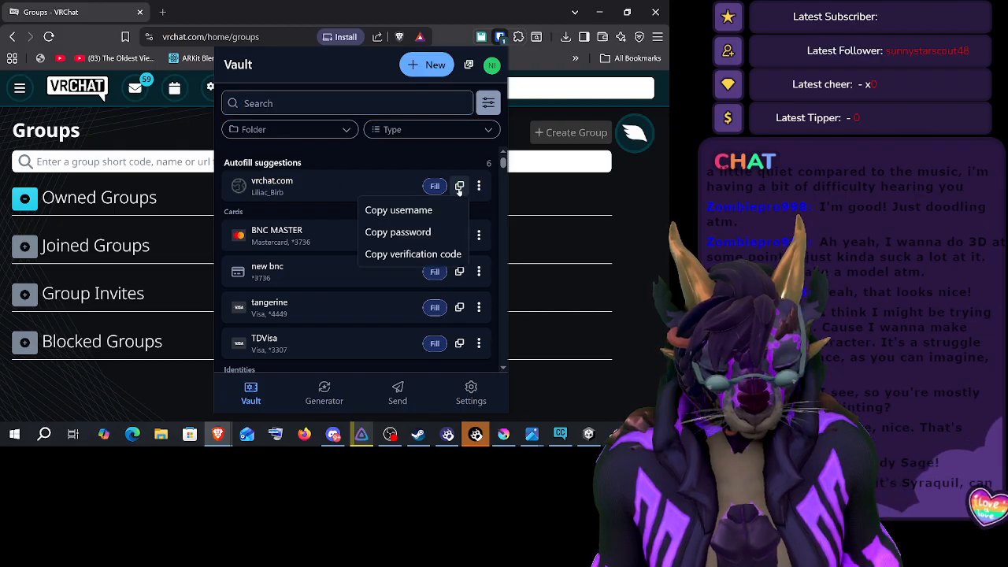
{"action": "left_click", "coordinate": [419, 211]}
{"action": "left_click", "coordinate": [560, 434]}
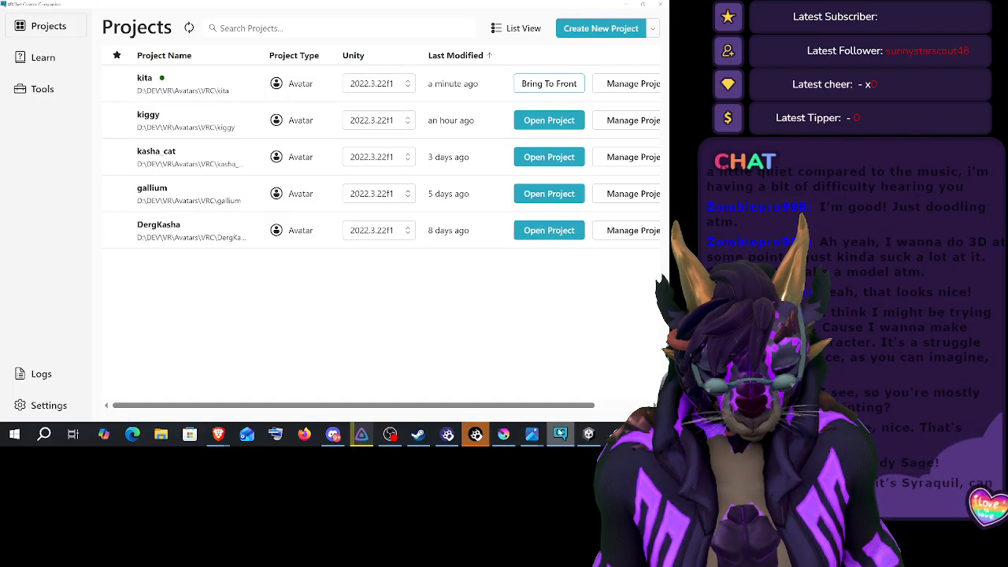
Step: Paste the copied username into the VRChat SDK Username field in Unity
{"action": "left_click", "coordinate": [588, 434]}
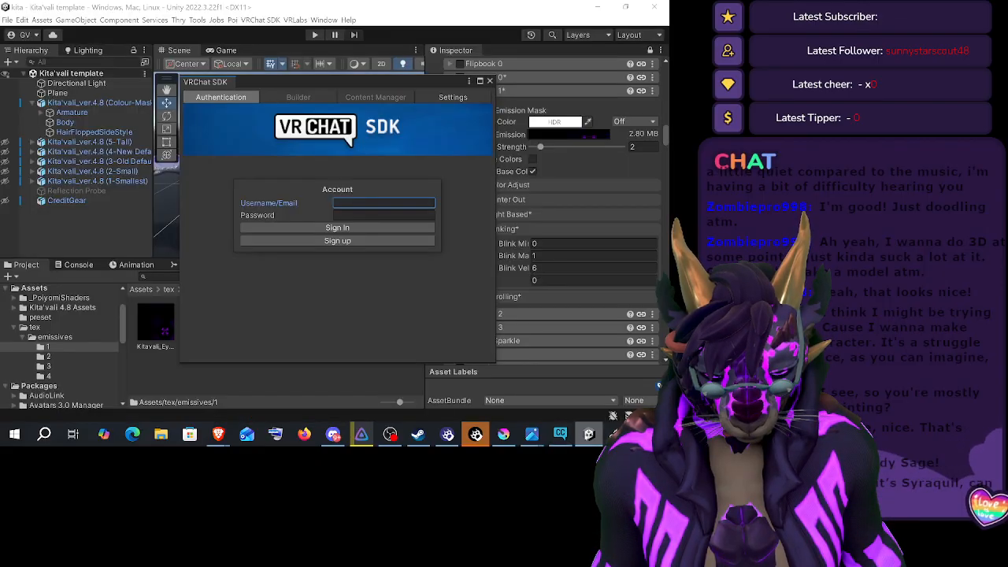
{"action": "right_click", "coordinate": [357, 203]}
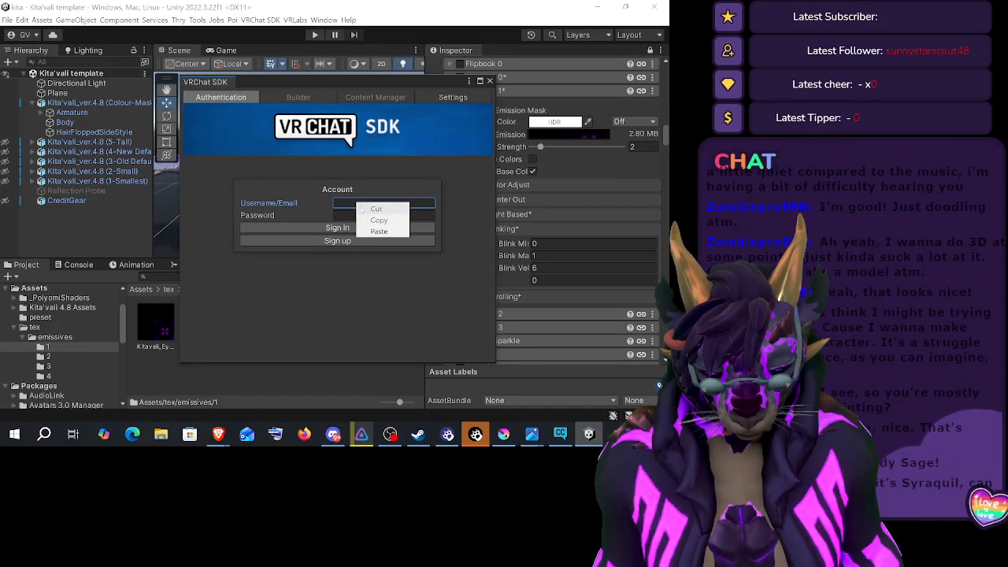
{"action": "left_click", "coordinate": [379, 229]}
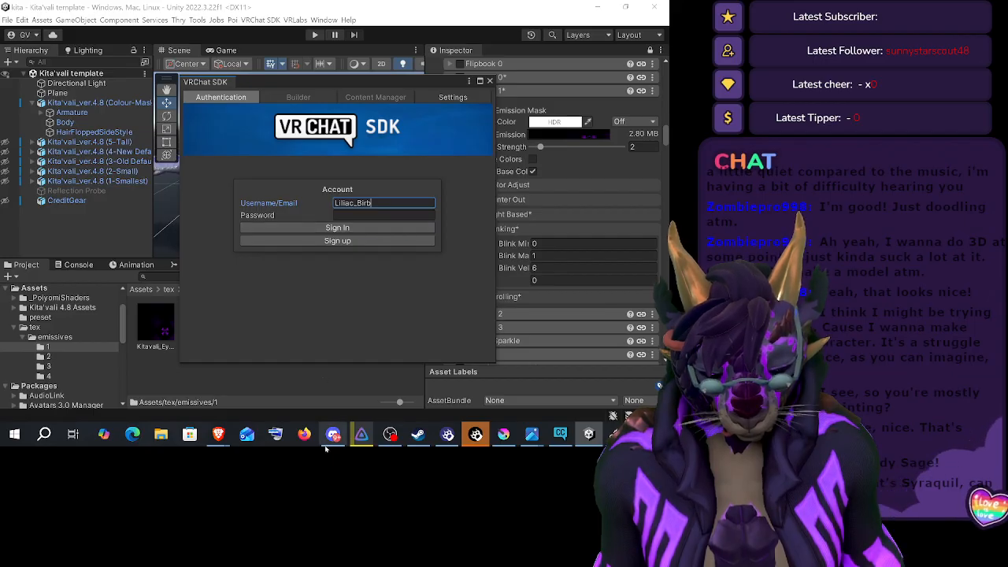
Step: Copy the vrchat.com account password from Bitwarden in Brave
{"action": "mouse_move", "coordinate": [218, 434]}
{"action": "left_click", "coordinate": [263, 399]}
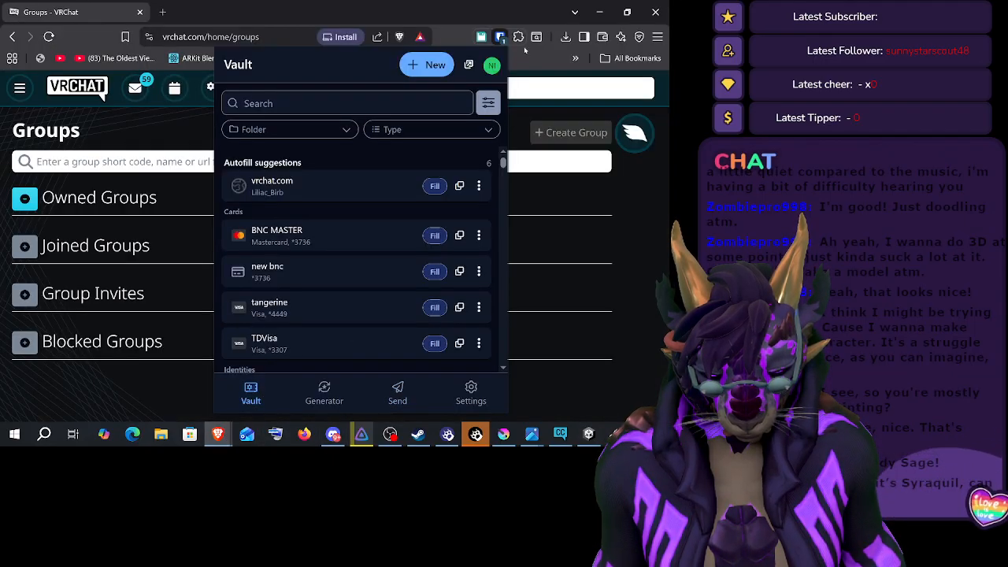
{"action": "left_click", "coordinate": [479, 186]}
{"action": "left_click", "coordinate": [415, 243]}
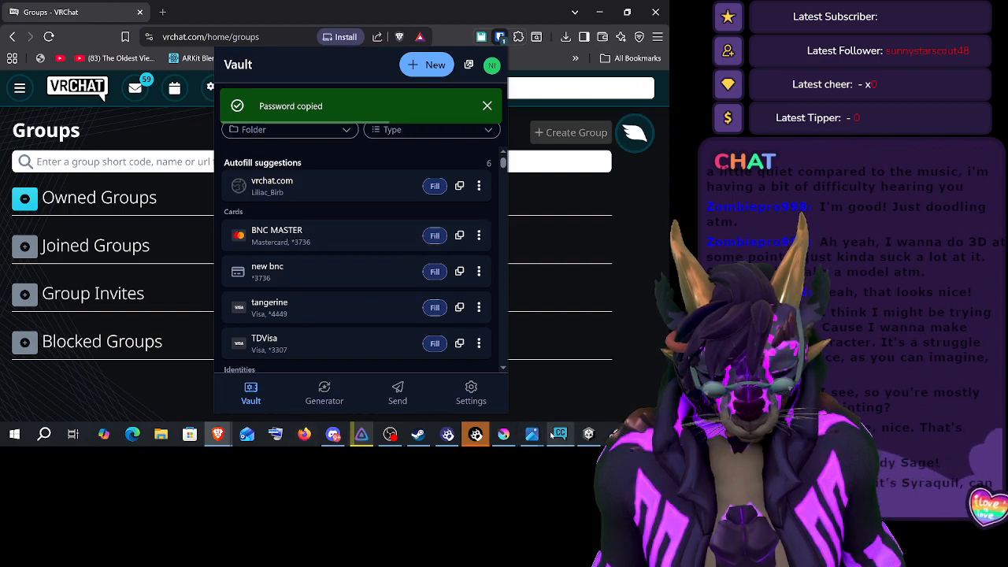
Step: Paste the password into the SDK Password field and sign in
{"action": "left_click", "coordinate": [588, 434]}
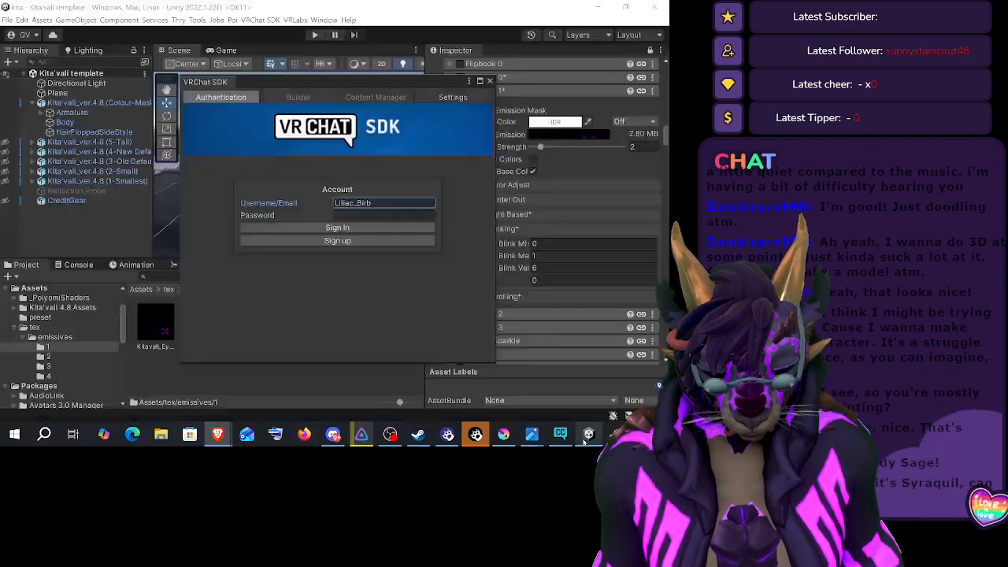
{"action": "left_click", "coordinate": [369, 216]}
{"action": "right_click", "coordinate": [370, 216]}
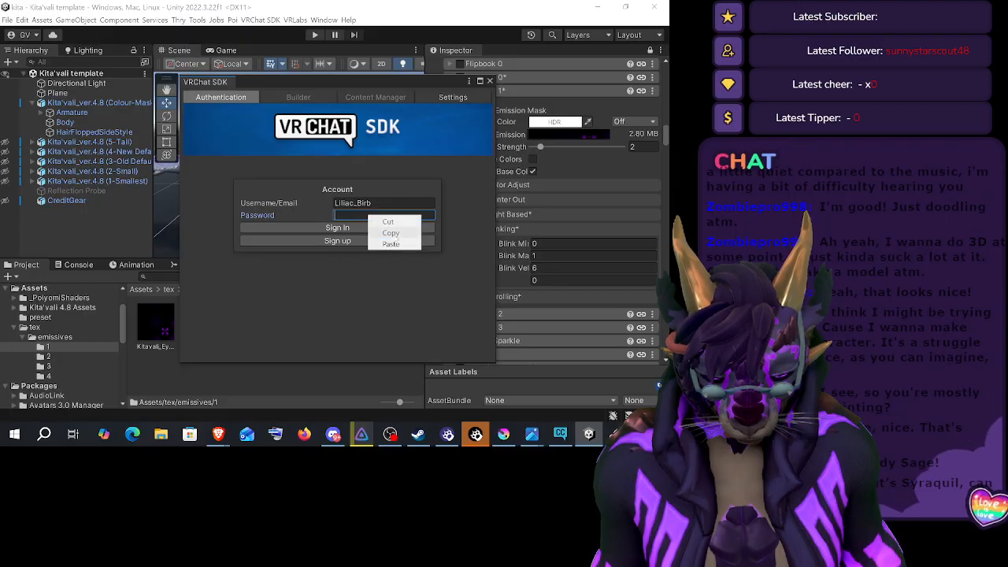
{"action": "left_click", "coordinate": [403, 245]}
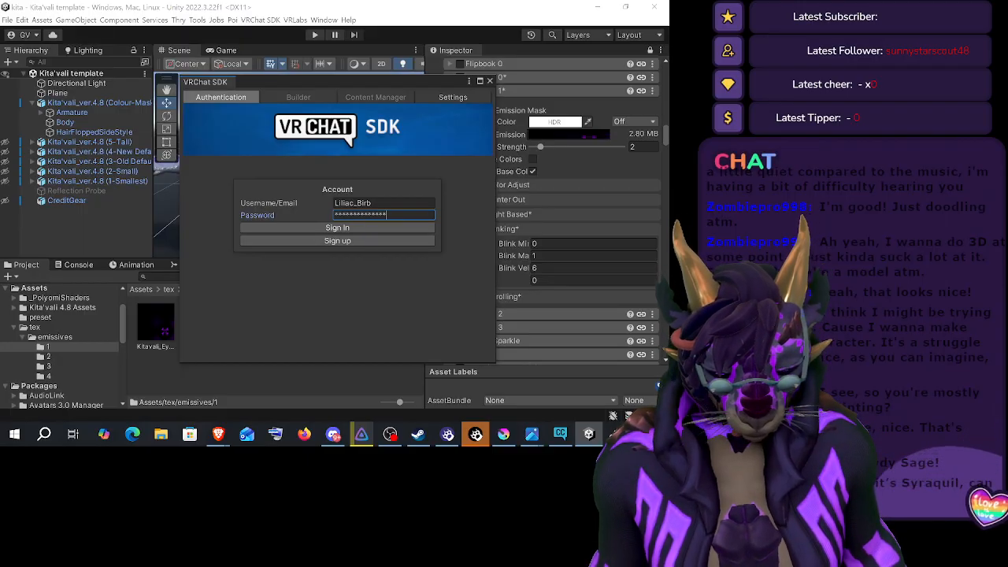
{"action": "left_click", "coordinate": [344, 230]}
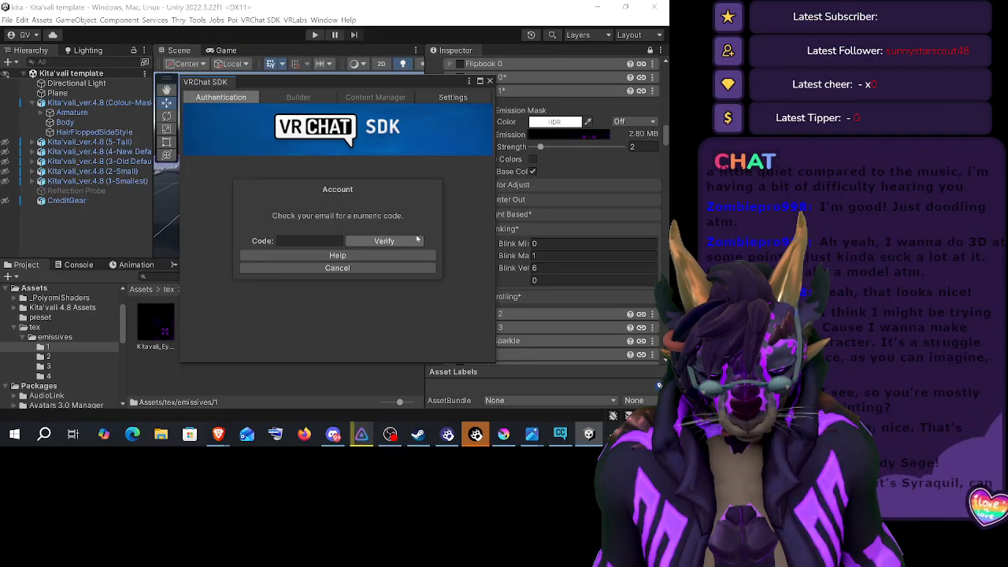
{"action": "mouse_move", "coordinate": [225, 437]}
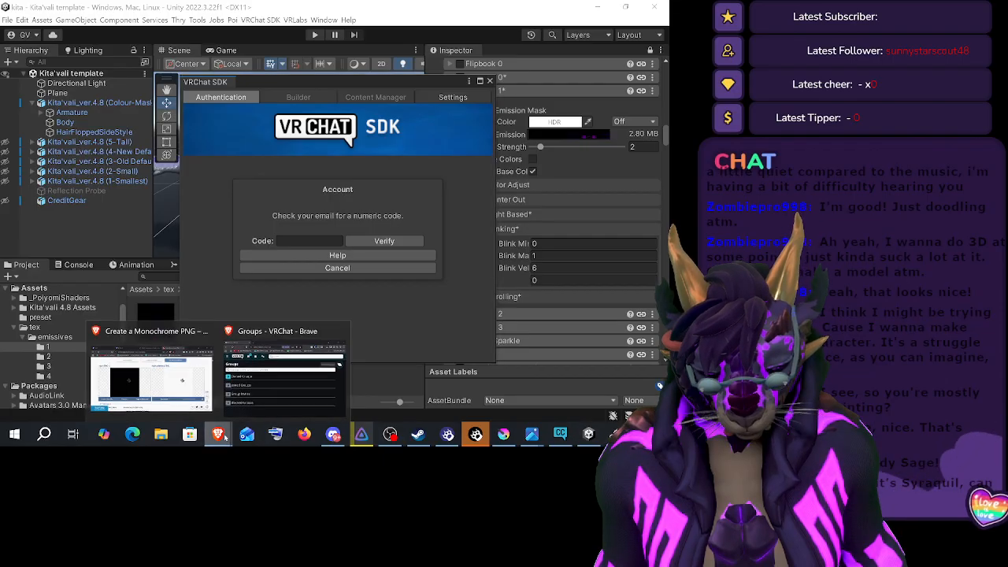
{"action": "left_click", "coordinate": [283, 377]}
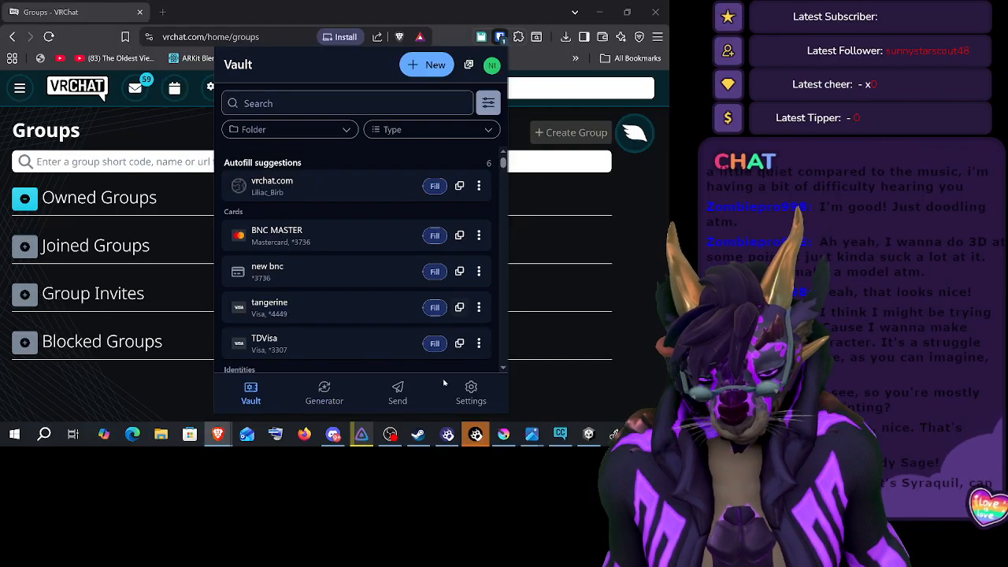
{"action": "mouse_move", "coordinate": [504, 435]}
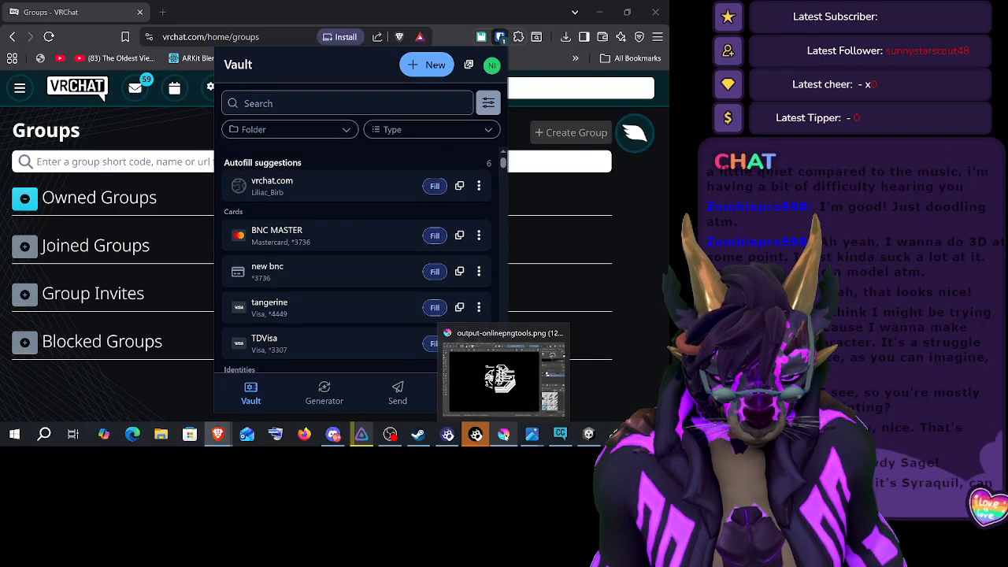
{"action": "left_click", "coordinate": [560, 434]}
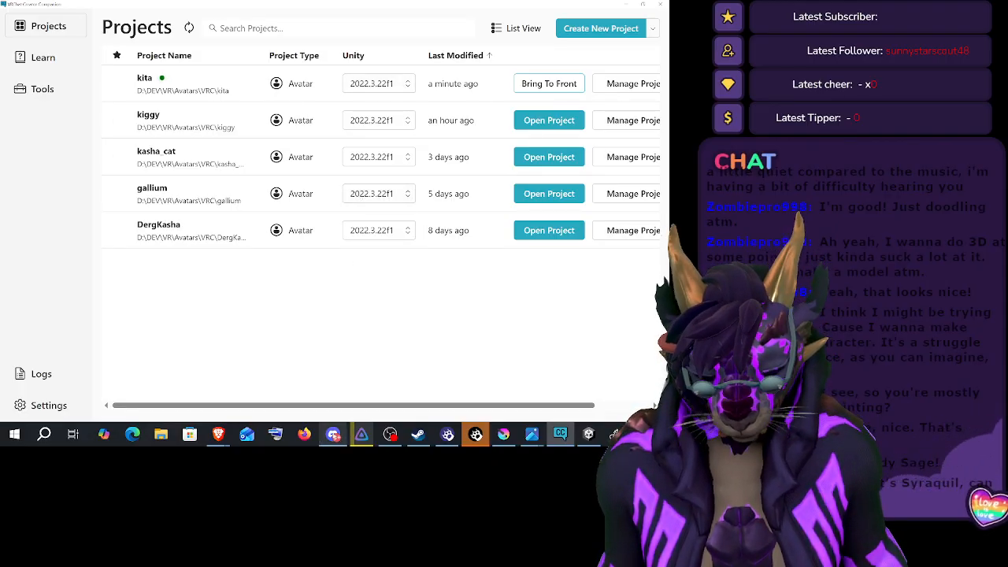
{"action": "mouse_move", "coordinate": [369, 438]}
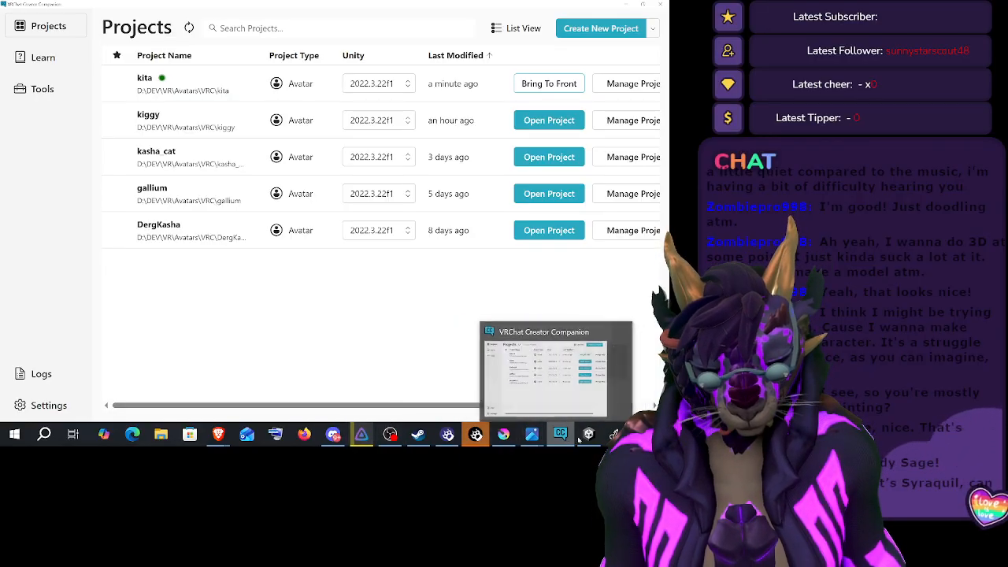
{"action": "left_click", "coordinate": [588, 435]}
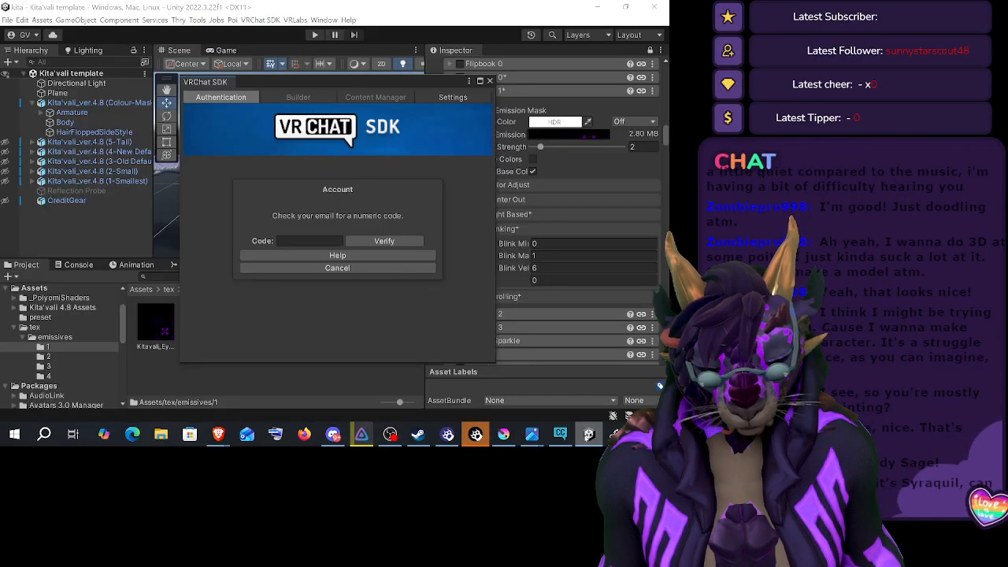
Step: Enter the emailed verification code in the VRChat SDK Code field and submit it
{"action": "left_click", "coordinate": [305, 241]}
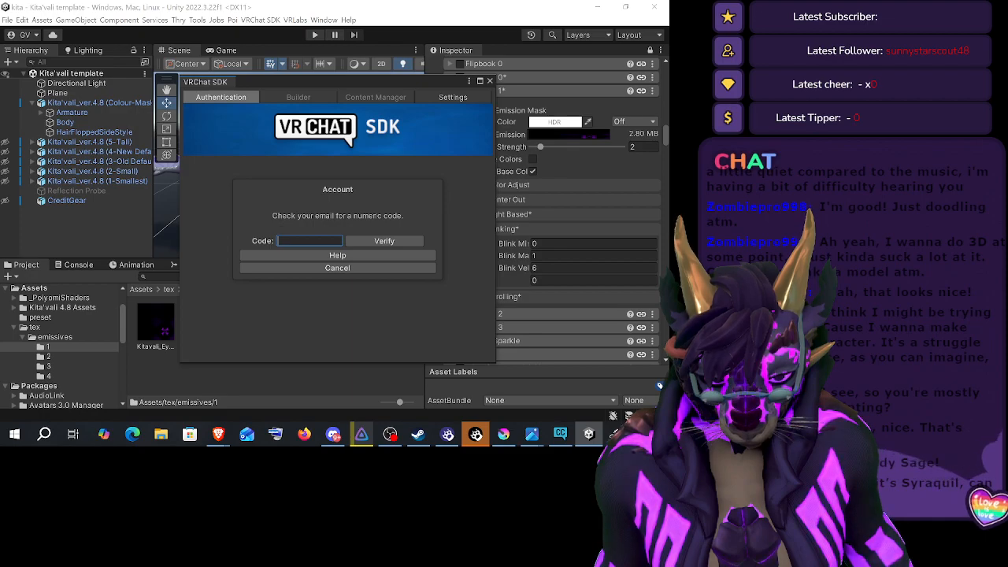
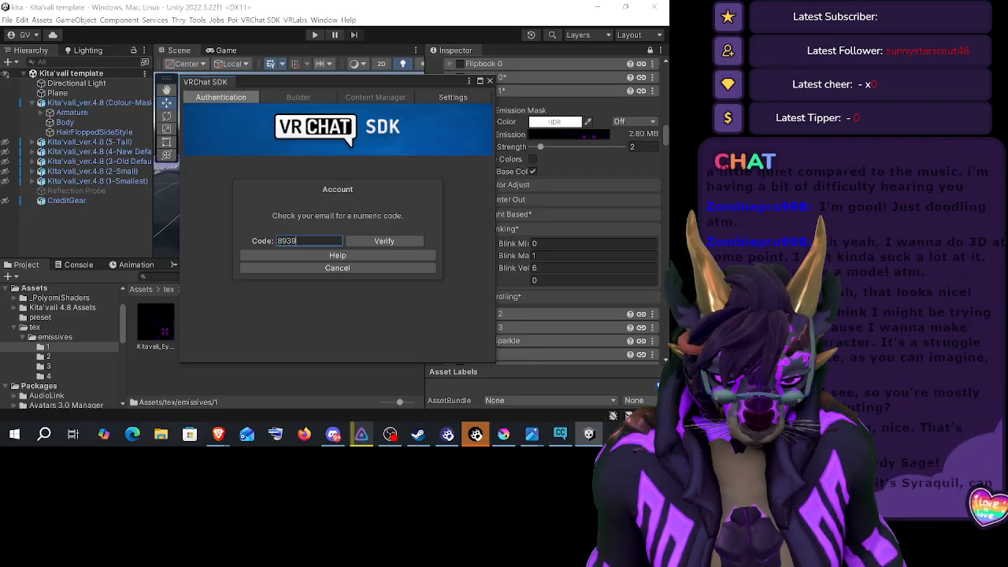
{"action": "key", "text": "Return"}
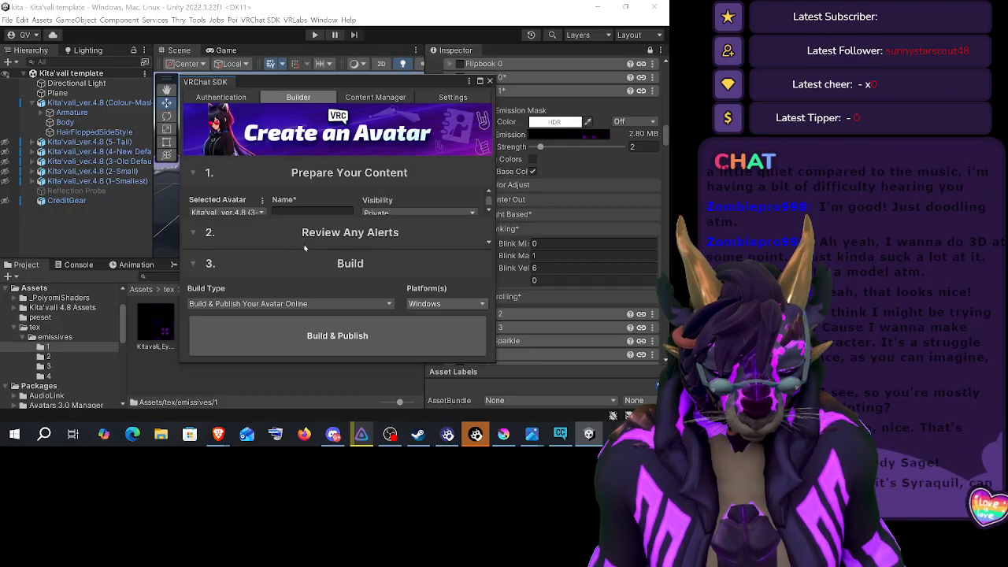
Step: Enter 'Kita' as the avatar's name under Prepare Your Content
{"action": "left_click", "coordinate": [292, 214]}
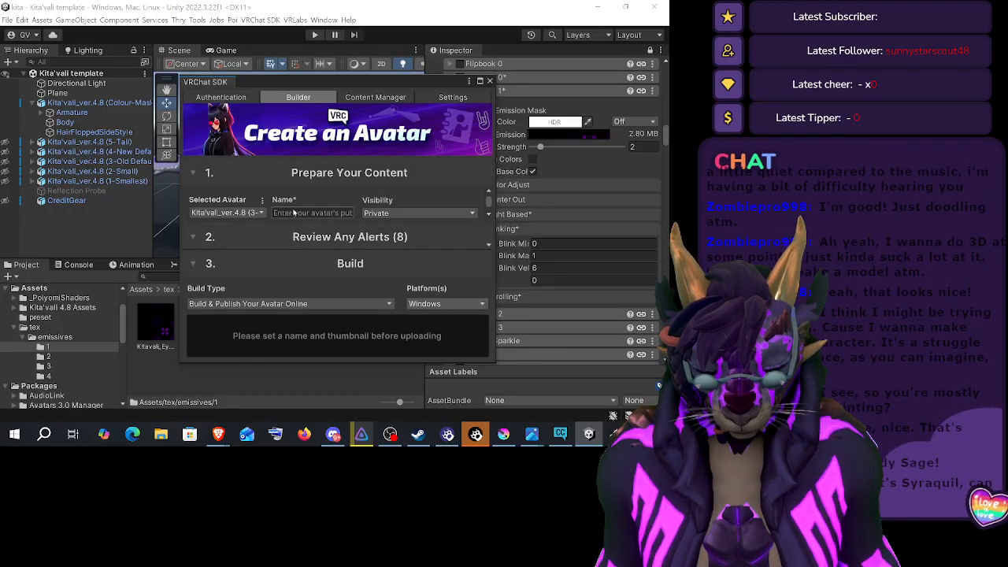
{"action": "type", "text": "Kita"}
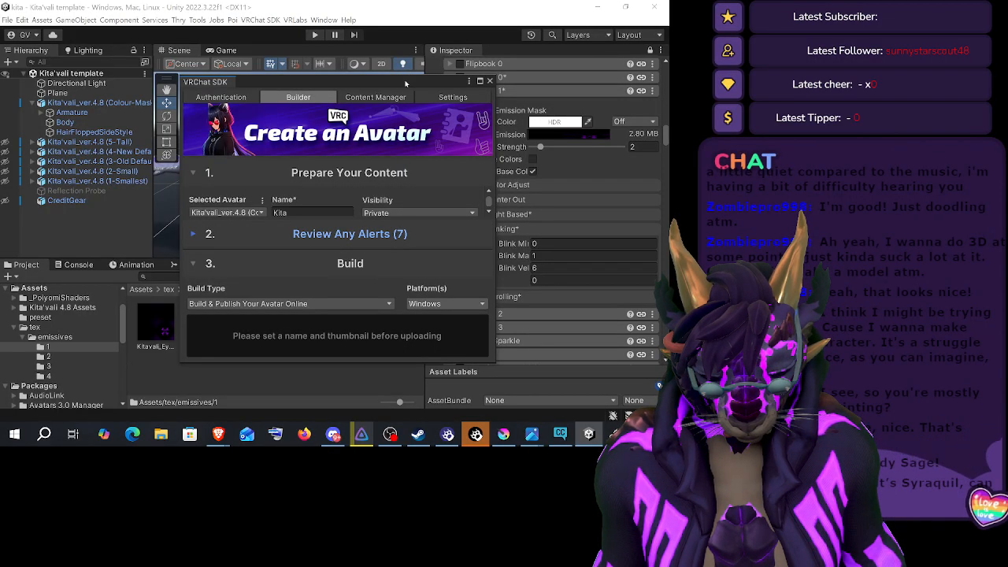
Step: Capture a 1200 x 900 thumbnail from the scene view with Fill Background left off
{"action": "left_click_drag", "start_coordinate": [408, 77], "coordinate": [401, 3]}
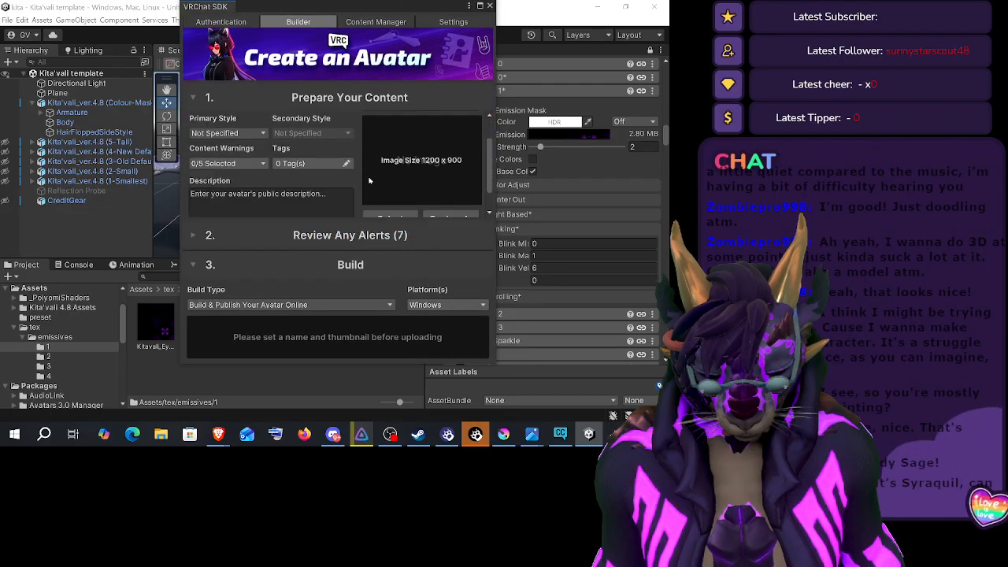
{"action": "scroll", "coordinate": [370, 180], "scroll_direction": "down", "scroll_amount": 1}
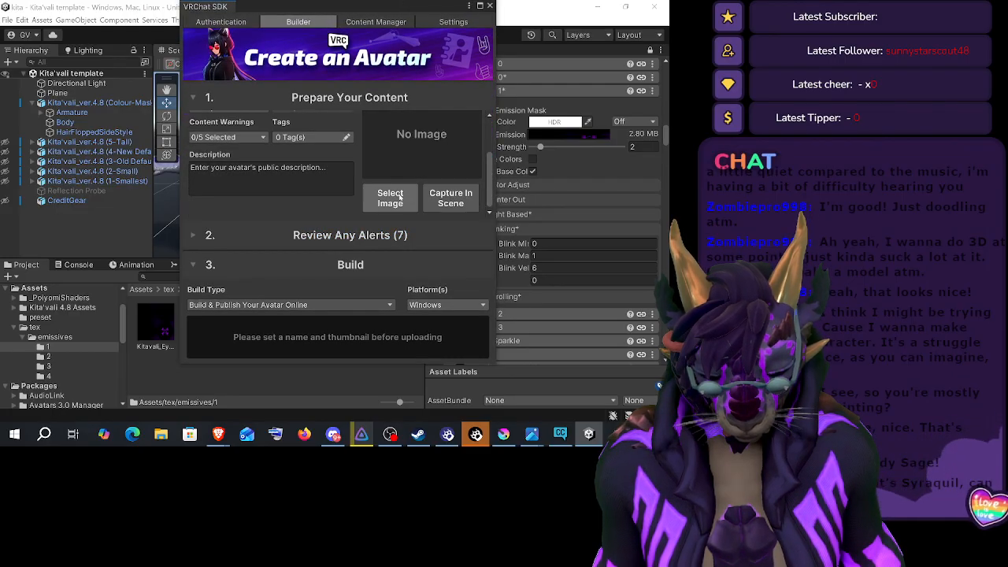
{"action": "left_click", "coordinate": [441, 202]}
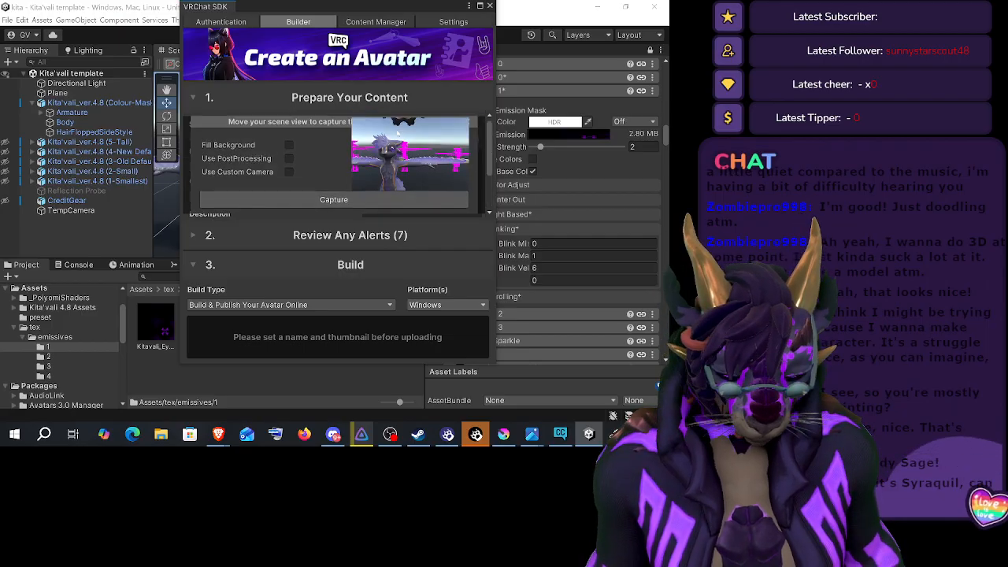
{"action": "scroll", "coordinate": [397, 134], "scroll_direction": "down", "scroll_amount": 2}
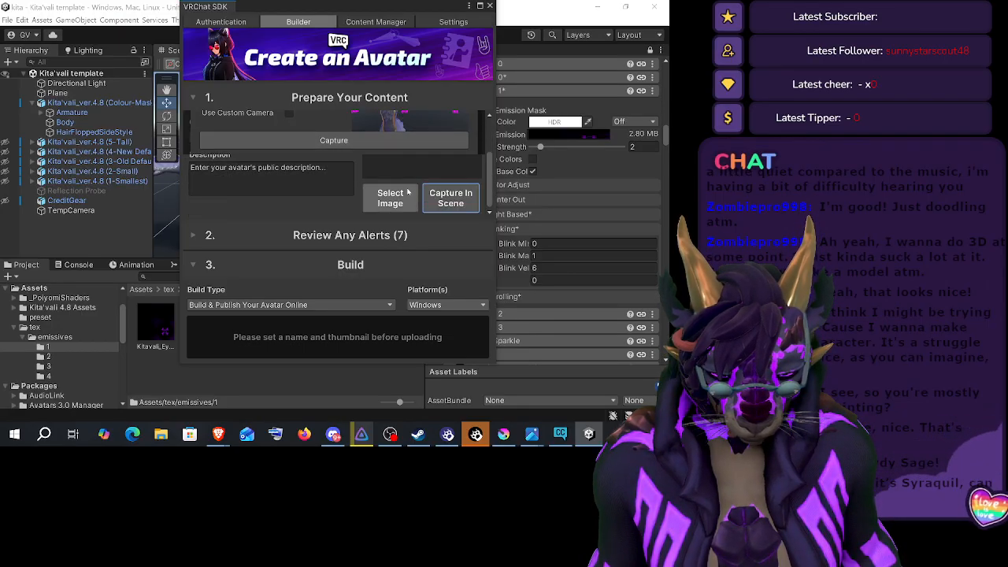
{"action": "scroll", "coordinate": [405, 193], "scroll_direction": "up", "scroll_amount": 2}
{"action": "left_click", "coordinate": [290, 146]}
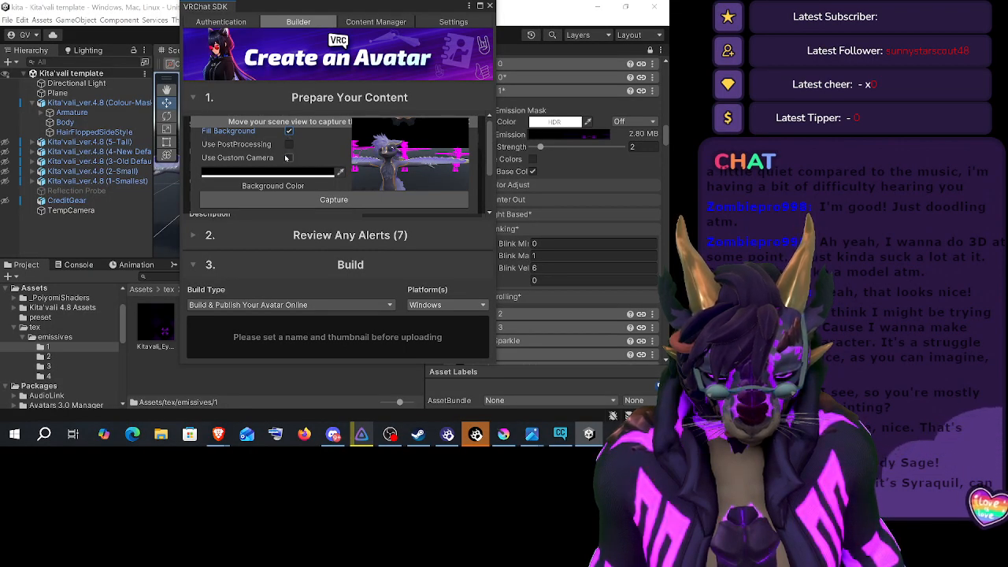
{"action": "left_click", "coordinate": [289, 131]}
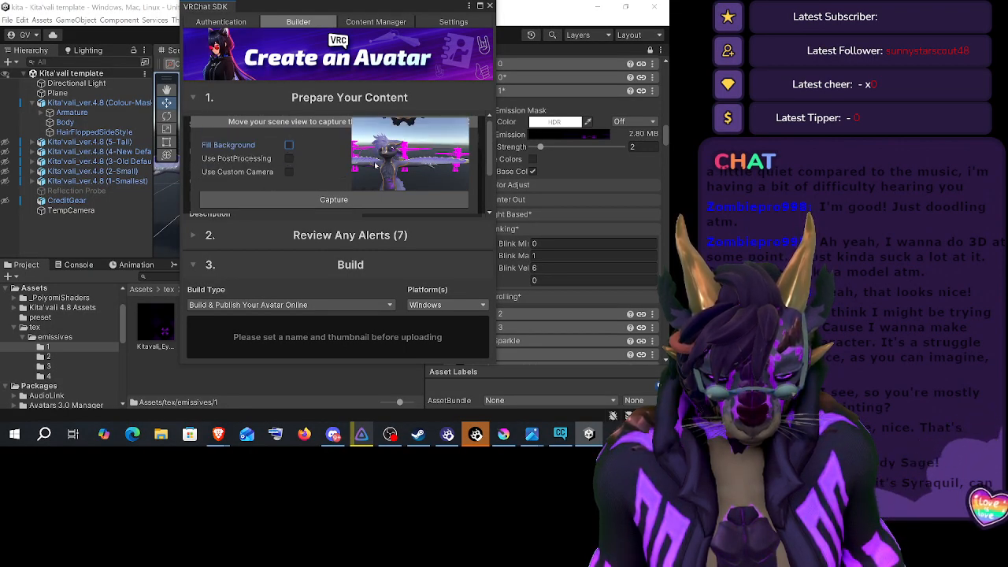
{"action": "scroll", "coordinate": [387, 160], "scroll_direction": "down", "scroll_amount": 2}
{"action": "scroll", "coordinate": [387, 157], "scroll_direction": "up", "scroll_amount": 2}
{"action": "scroll", "coordinate": [386, 157], "scroll_direction": "down", "scroll_amount": 1}
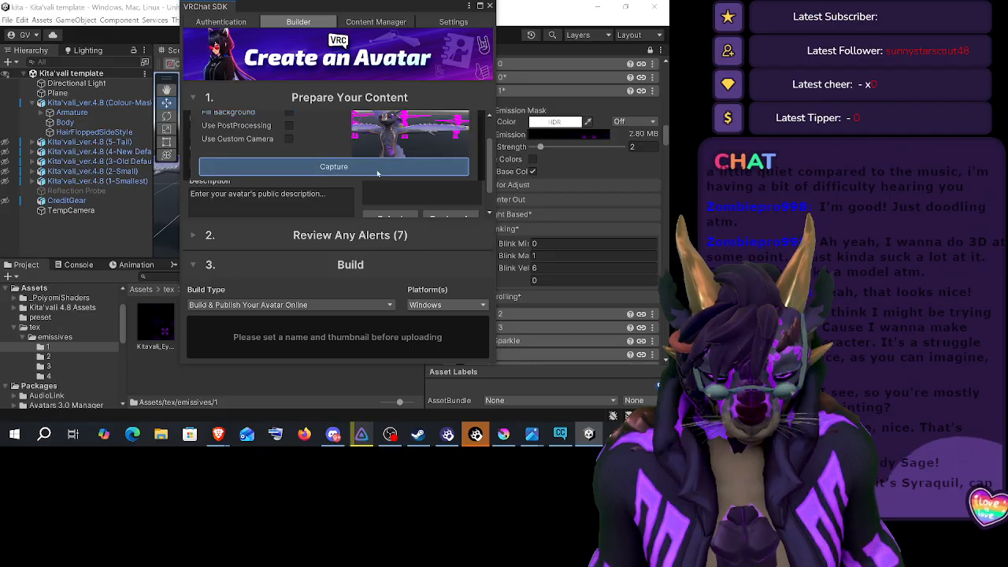
{"action": "left_click", "coordinate": [379, 166]}
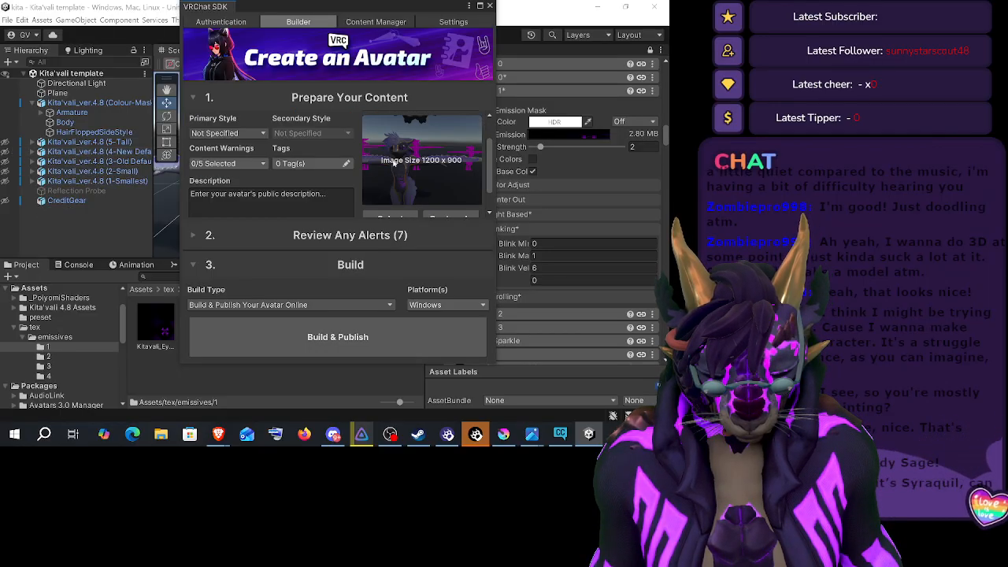
{"action": "scroll", "coordinate": [396, 170], "scroll_direction": "down", "scroll_amount": 1}
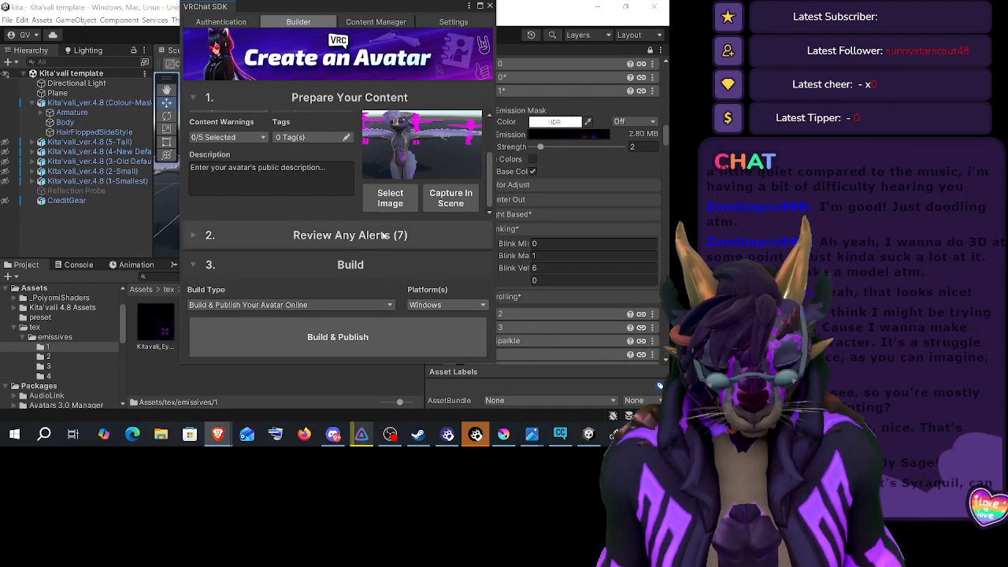
Step: Show the upload alerts and auto-enable mipmap streaming on the avatar's textures
{"action": "left_click", "coordinate": [265, 238]}
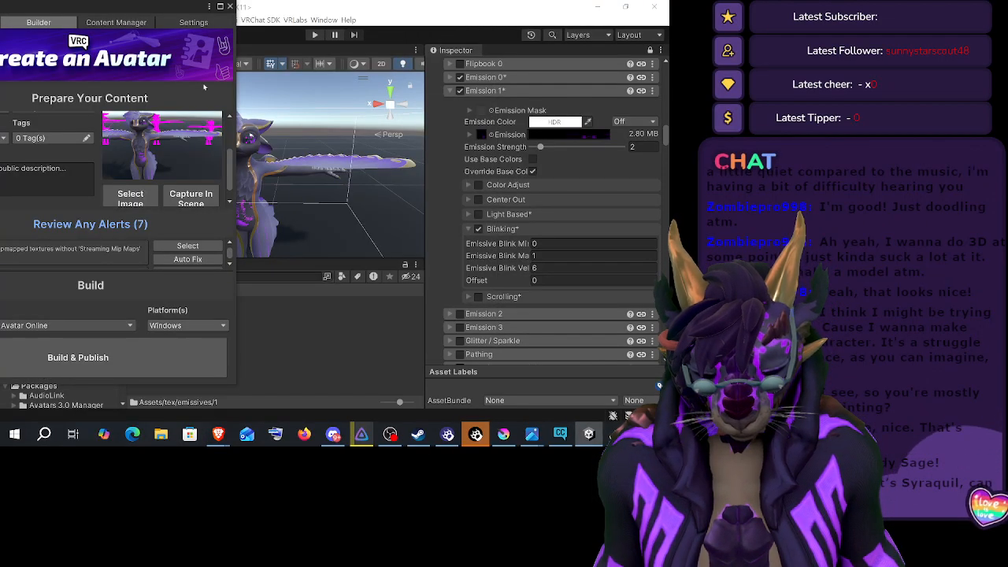
{"action": "left_click_drag", "start_coordinate": [160, 8], "coordinate": [403, 3]}
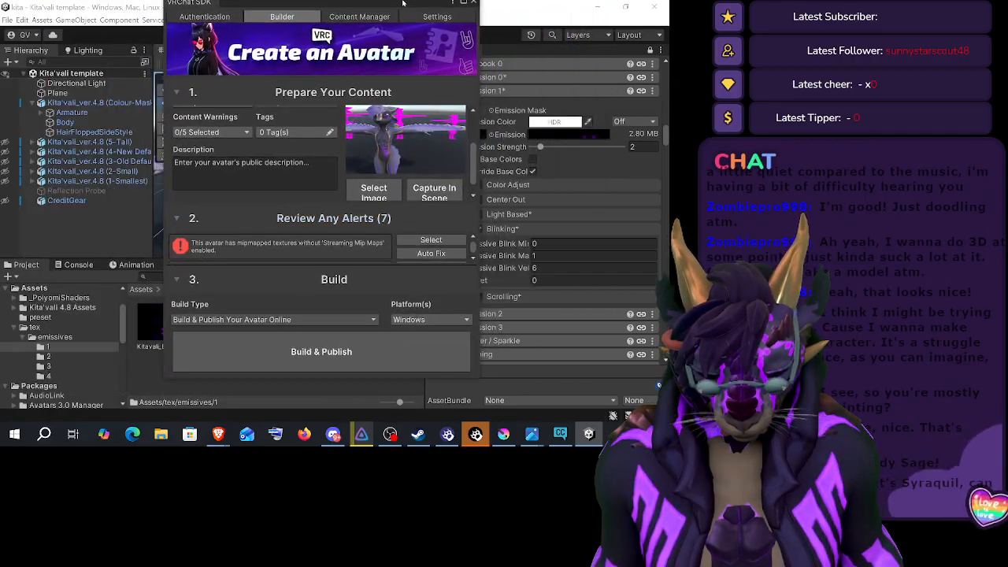
{"action": "left_click", "coordinate": [418, 253]}
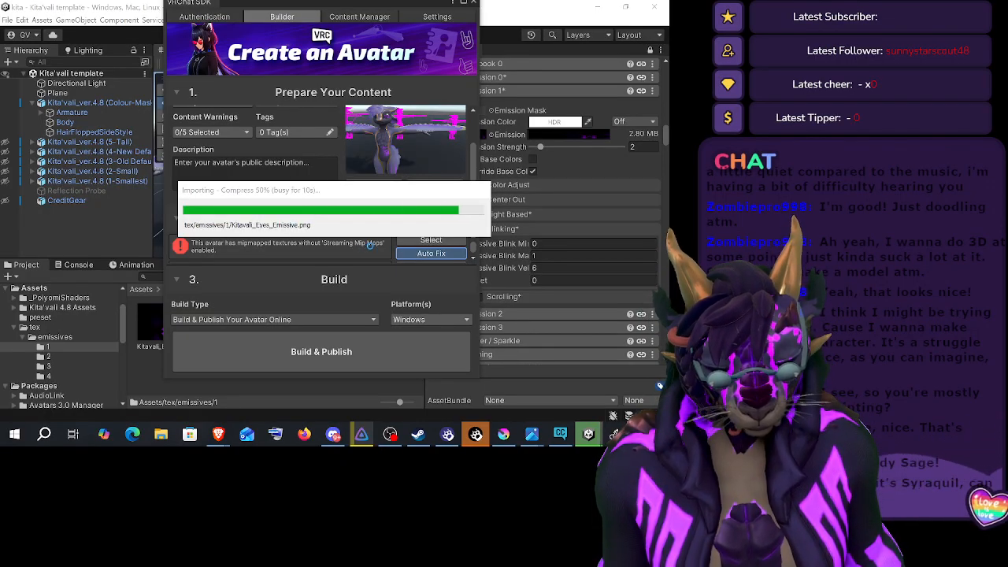
Step: Auto-fix the mipmap-filtering alert, leaving six alerts with 84.06 MB texture memory
{"action": "scroll", "coordinate": [365, 237], "scroll_direction": "down", "scroll_amount": 2}
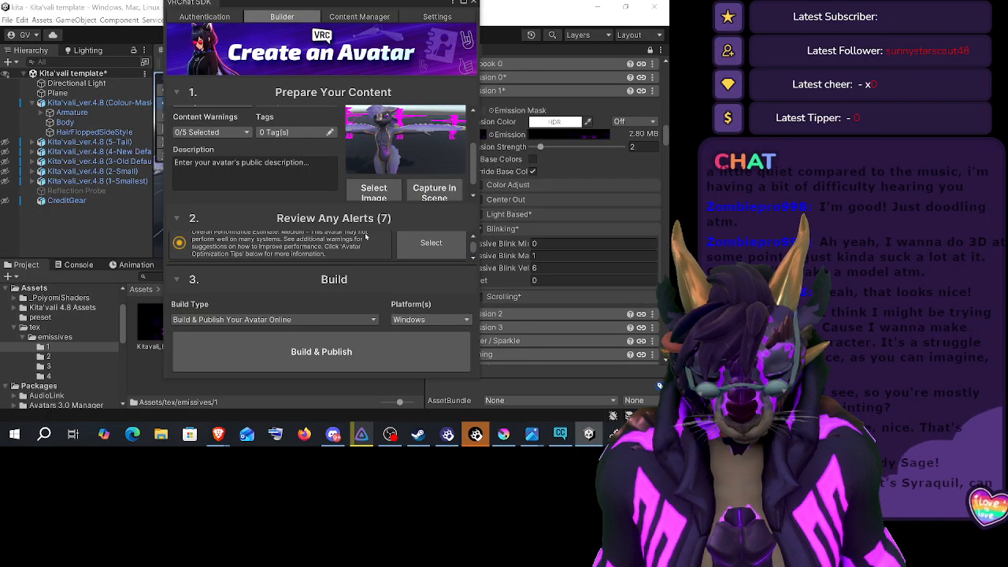
{"action": "scroll", "coordinate": [365, 237], "scroll_direction": "down", "scroll_amount": 2}
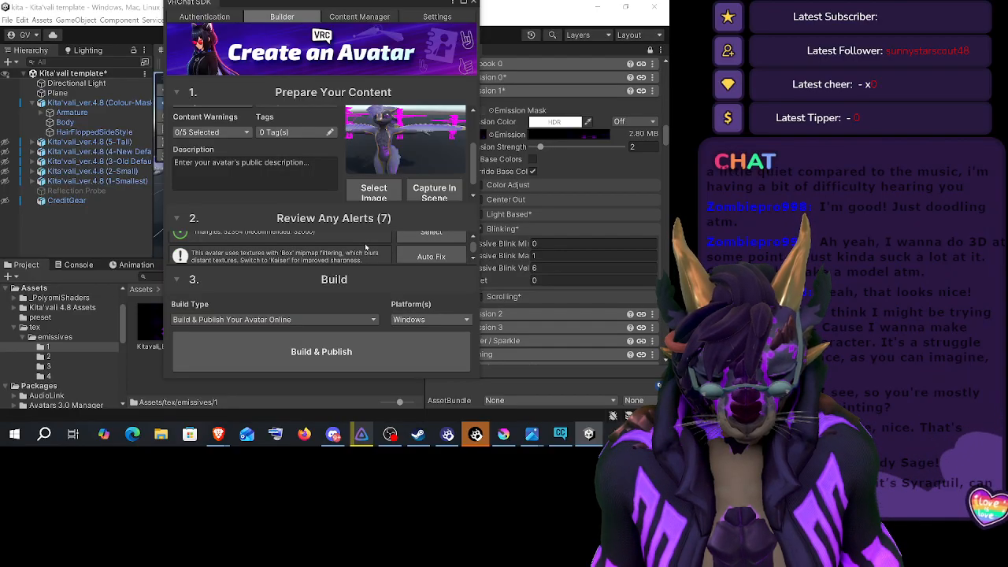
{"action": "scroll", "coordinate": [366, 247], "scroll_direction": "down", "scroll_amount": 2}
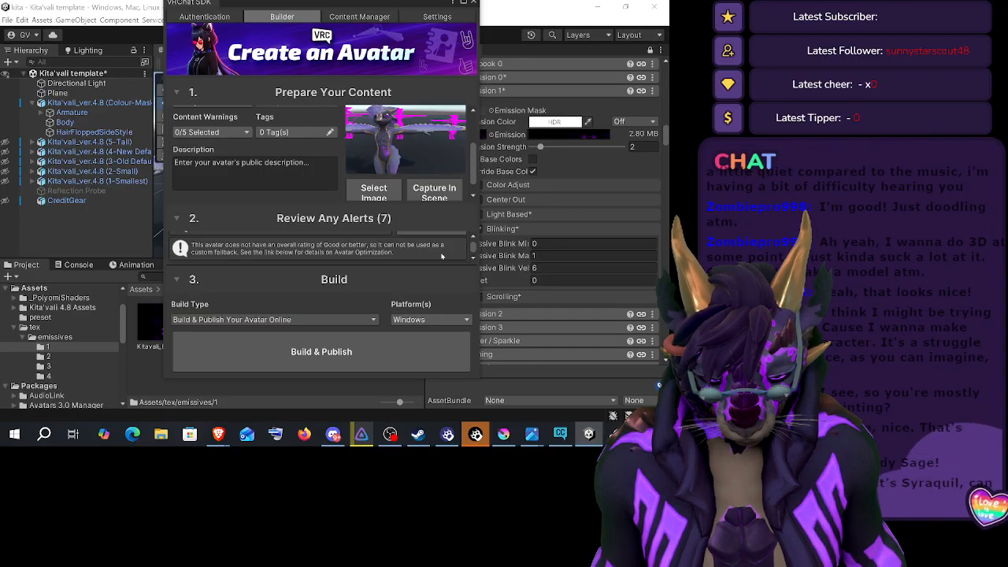
{"action": "scroll", "coordinate": [441, 256], "scroll_direction": "up", "scroll_amount": 2}
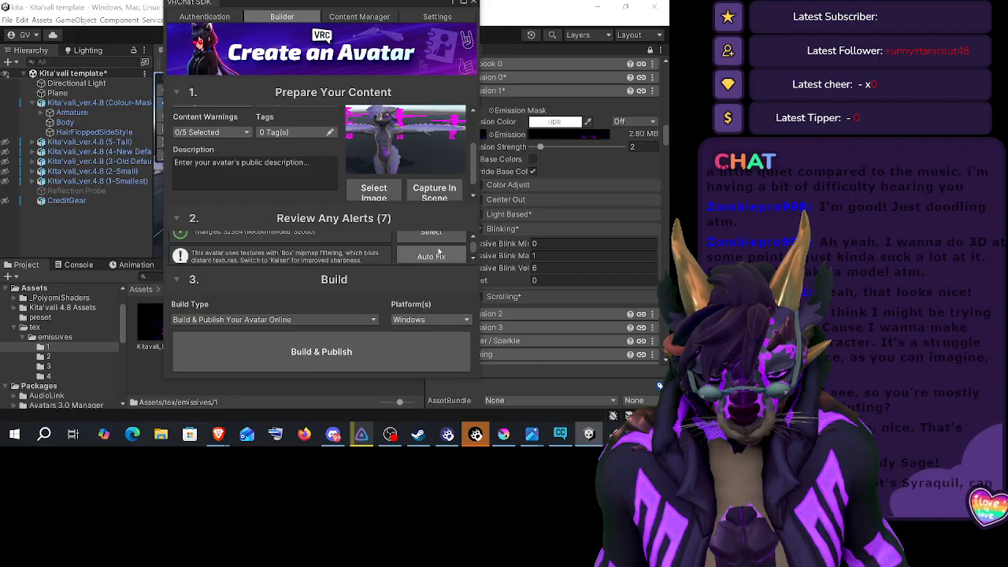
{"action": "left_click", "coordinate": [434, 256]}
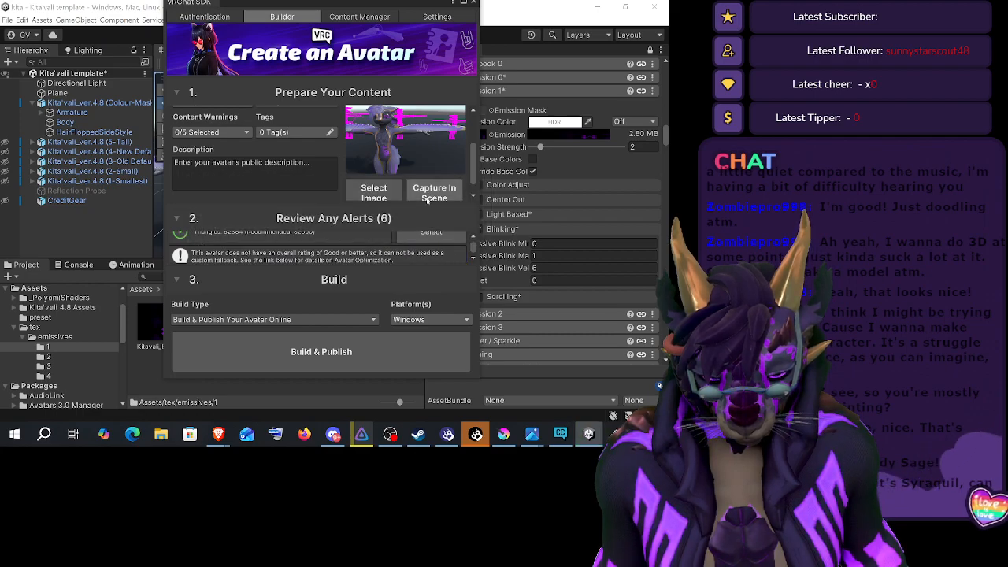
{"action": "scroll", "coordinate": [378, 239], "scroll_direction": "down", "scroll_amount": 1}
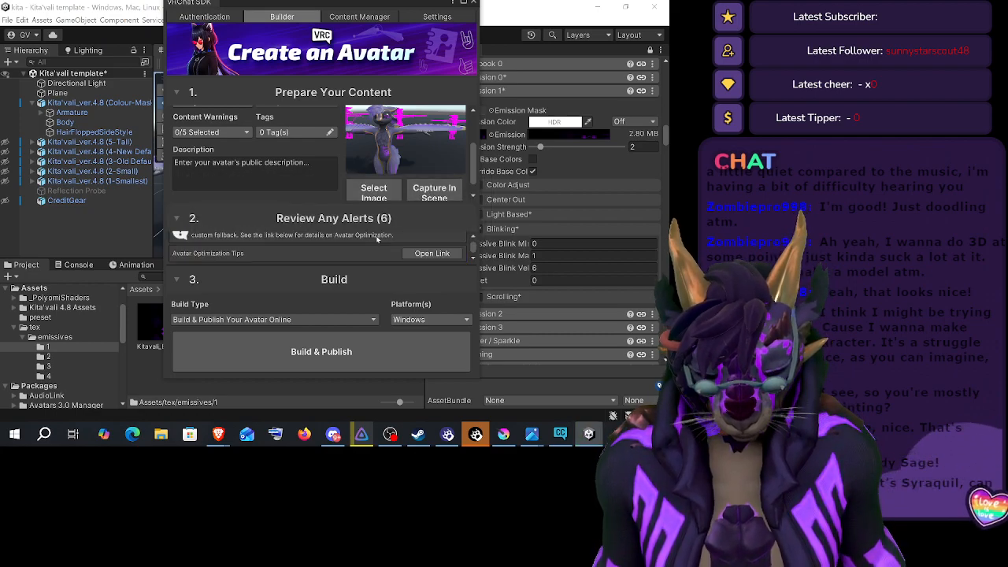
{"action": "scroll", "coordinate": [378, 239], "scroll_direction": "up", "scroll_amount": 3}
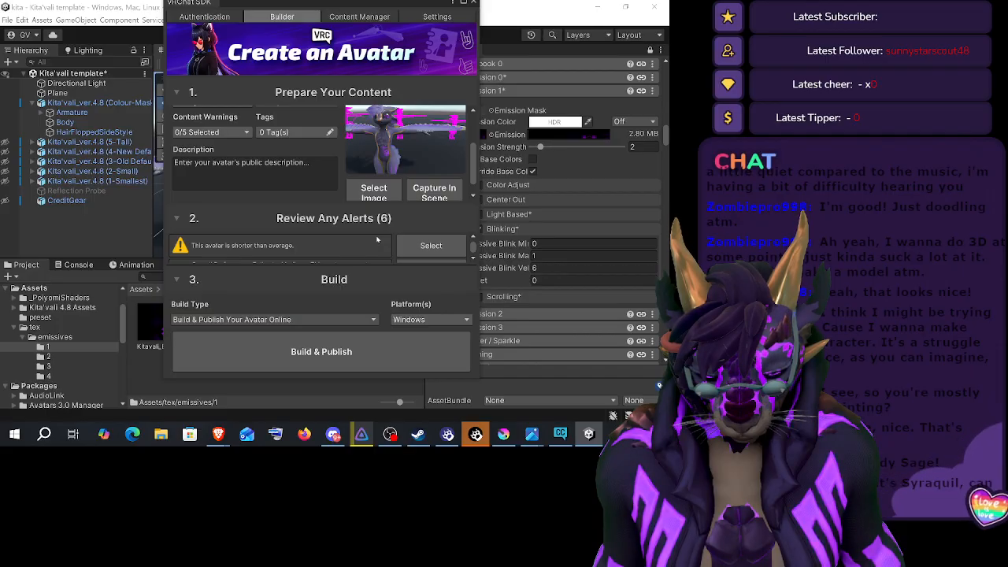
{"action": "scroll", "coordinate": [377, 240], "scroll_direction": "down", "scroll_amount": 1}
{"action": "scroll", "coordinate": [377, 239], "scroll_direction": "up", "scroll_amount": 1}
{"action": "scroll", "coordinate": [377, 239], "scroll_direction": "down", "scroll_amount": 1}
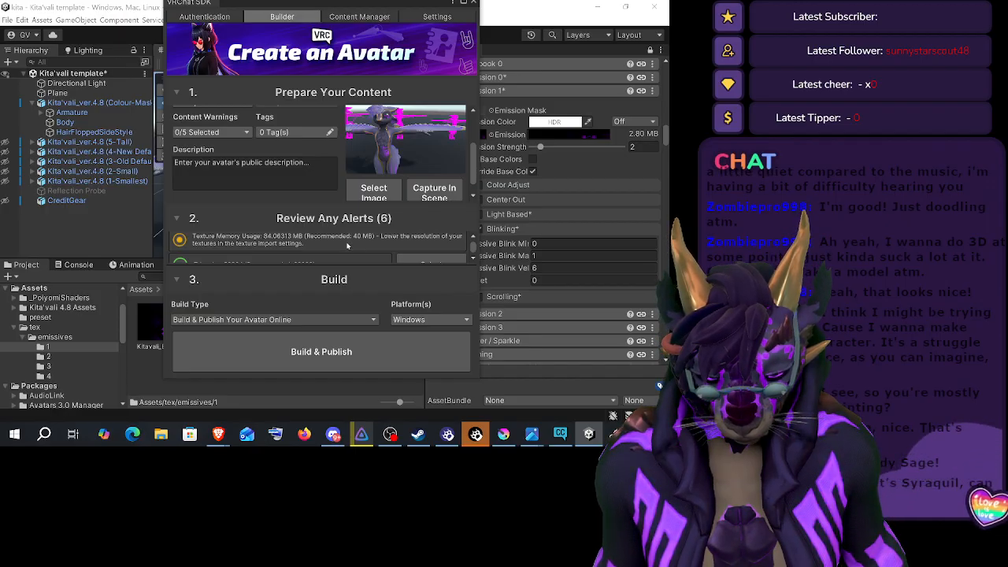
{"action": "left_click_drag", "start_coordinate": [441, 4], "coordinate": [412, 101]}
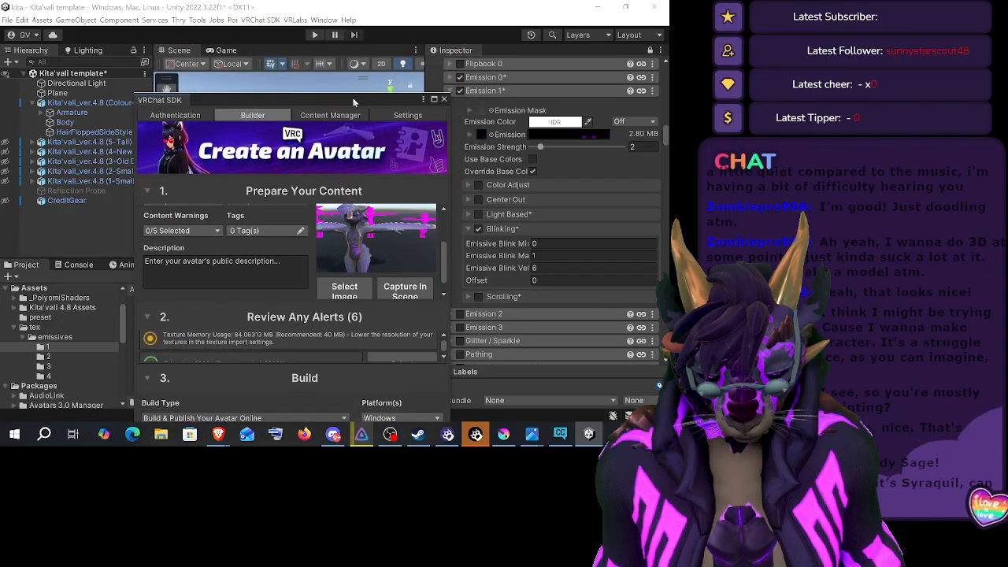
Step: Select the Kita'vali ver.4.8 Colour-Mask avatar in the Hierarchy and scroll its Inspector
{"action": "left_click_drag", "start_coordinate": [353, 103], "coordinate": [433, 30]}
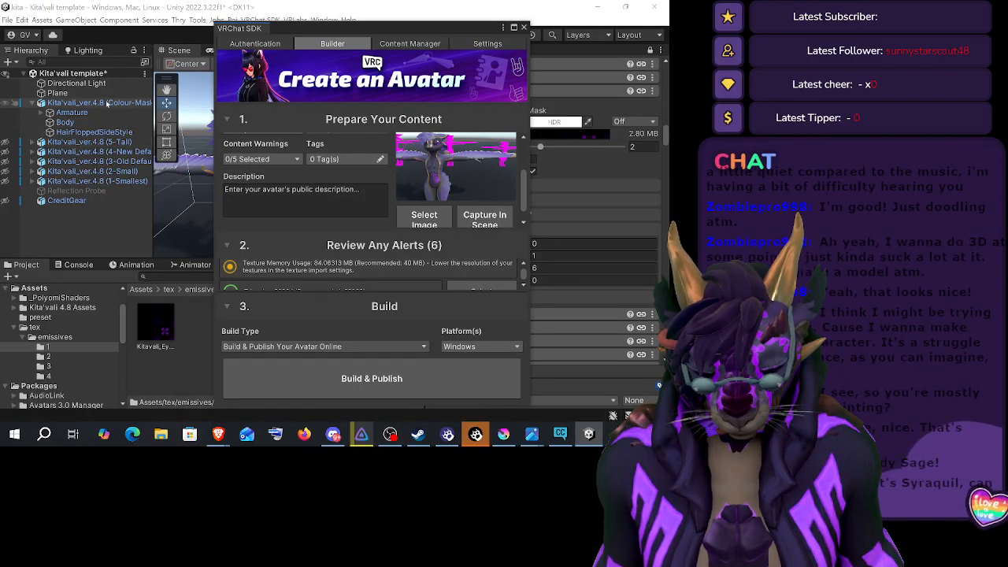
{"action": "left_click", "coordinate": [106, 104]}
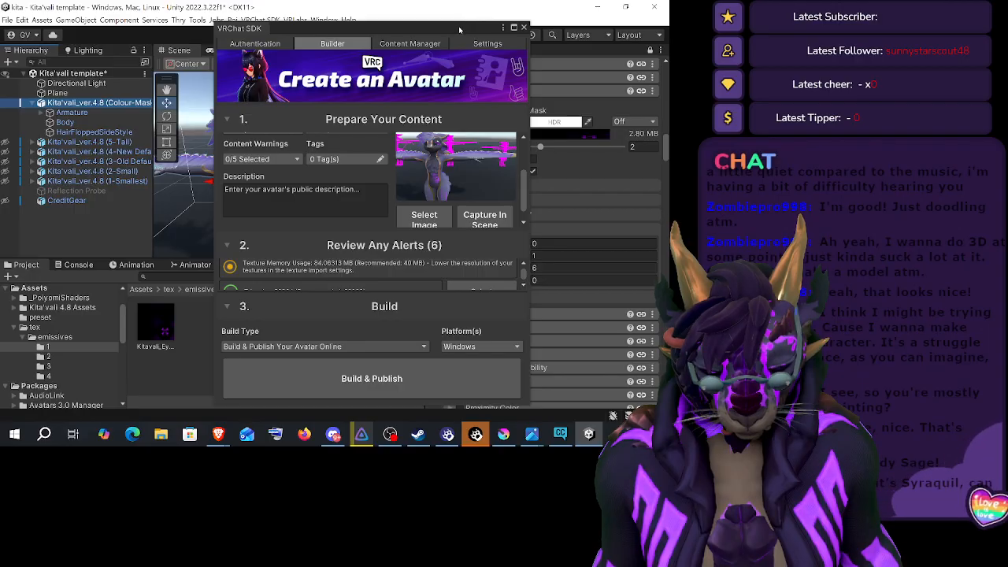
{"action": "left_click_drag", "start_coordinate": [458, 26], "coordinate": [228, 32]}
{"action": "scroll", "coordinate": [557, 191], "scroll_direction": "down", "scroll_amount": 5}
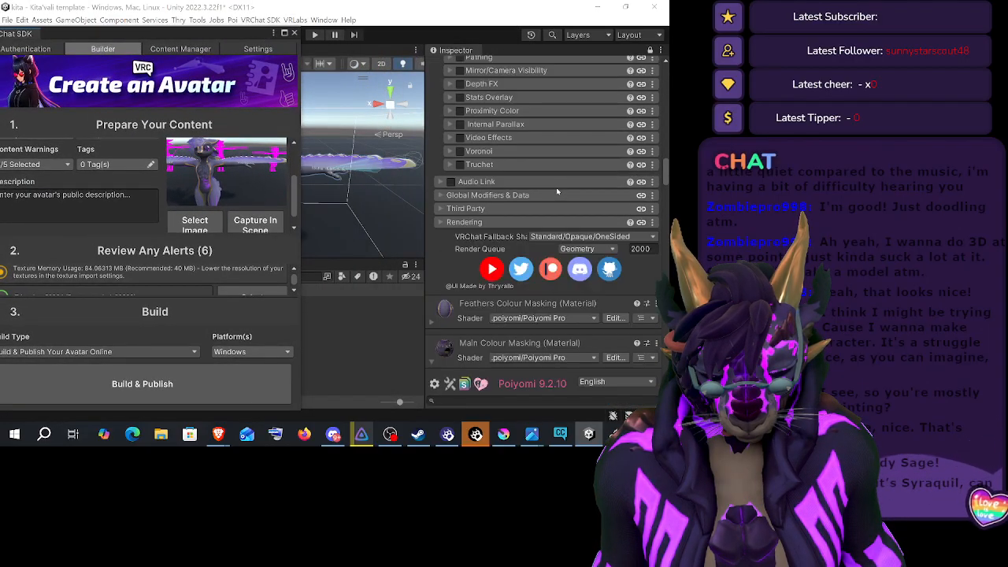
{"action": "scroll", "coordinate": [557, 190], "scroll_direction": "down", "scroll_amount": 10}
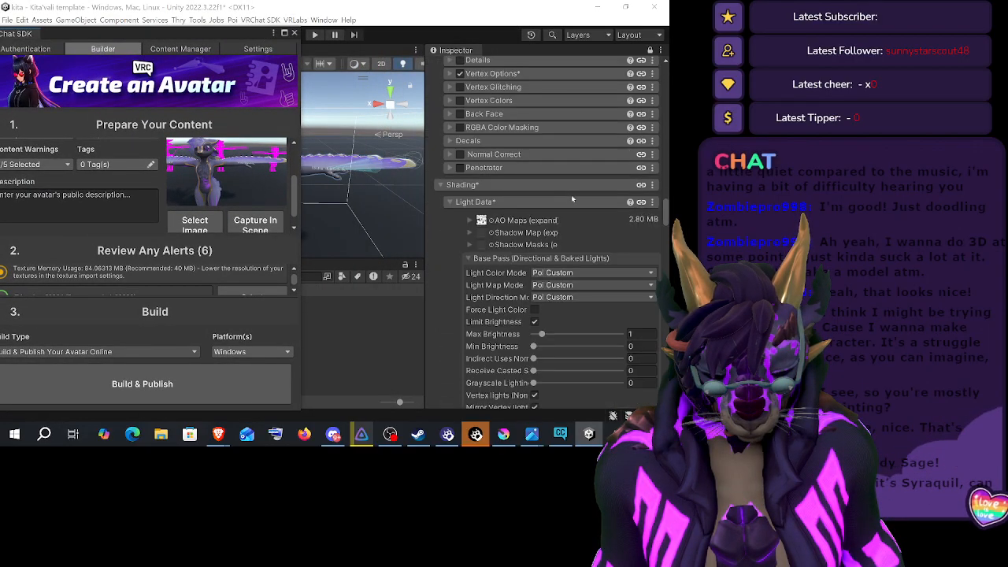
{"action": "scroll", "coordinate": [573, 198], "scroll_direction": "down", "scroll_amount": 15}
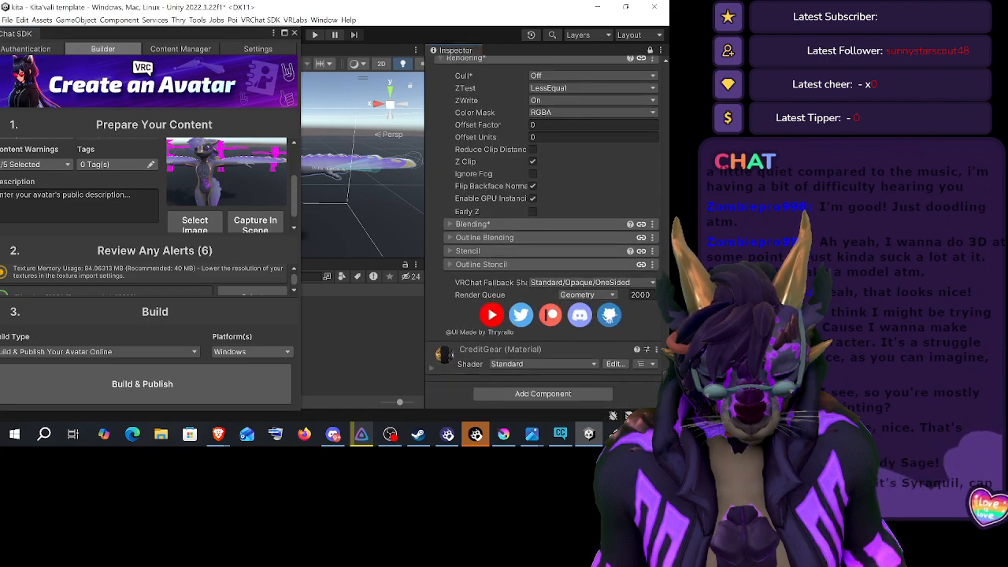
Step: Add the d4rk Avatar Optimizer component to the avatar via a 'd' search
{"action": "left_click", "coordinate": [530, 393]}
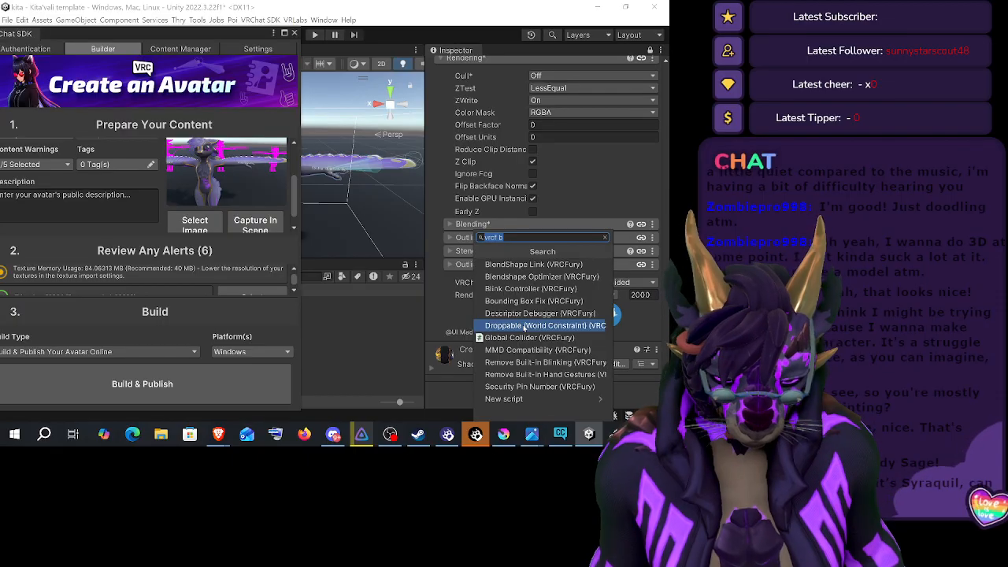
{"action": "type", "text": "dar"}
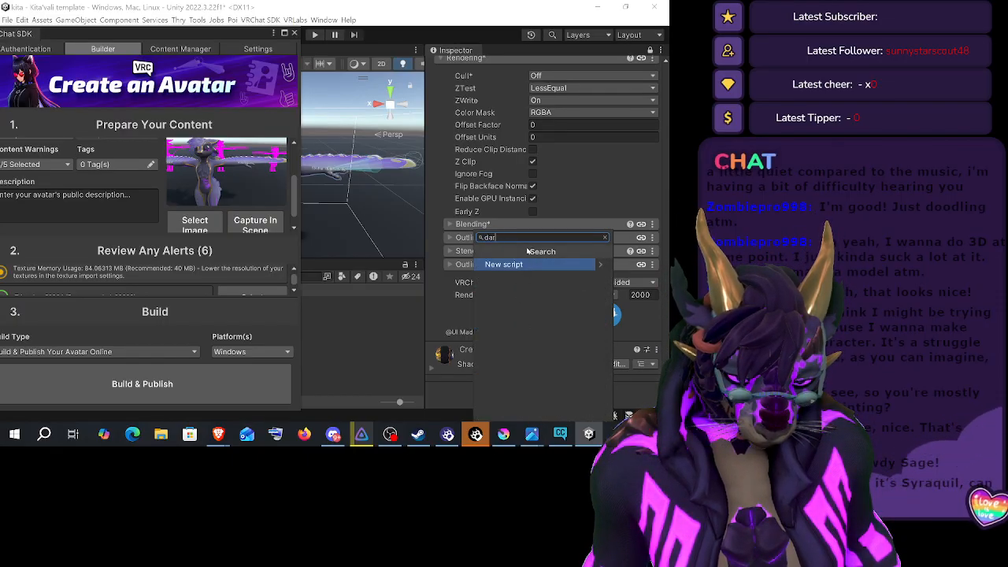
{"action": "key", "text": "BackSpace"}
{"action": "key", "text": "BackSpace"}
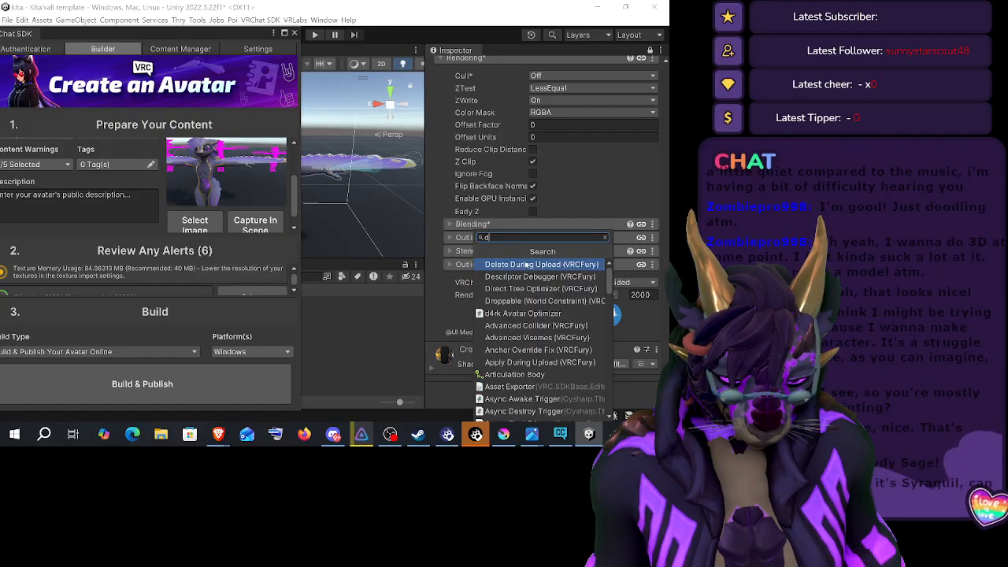
{"action": "left_click", "coordinate": [522, 314]}
{"action": "scroll", "coordinate": [523, 303], "scroll_direction": "down", "scroll_amount": 5}
Step: Scroll to the optimizer's previews: skinned meshes merging 2 to 1, blend shapes 112 to 63
{"action": "scroll", "coordinate": [524, 282], "scroll_direction": "down", "scroll_amount": 5}
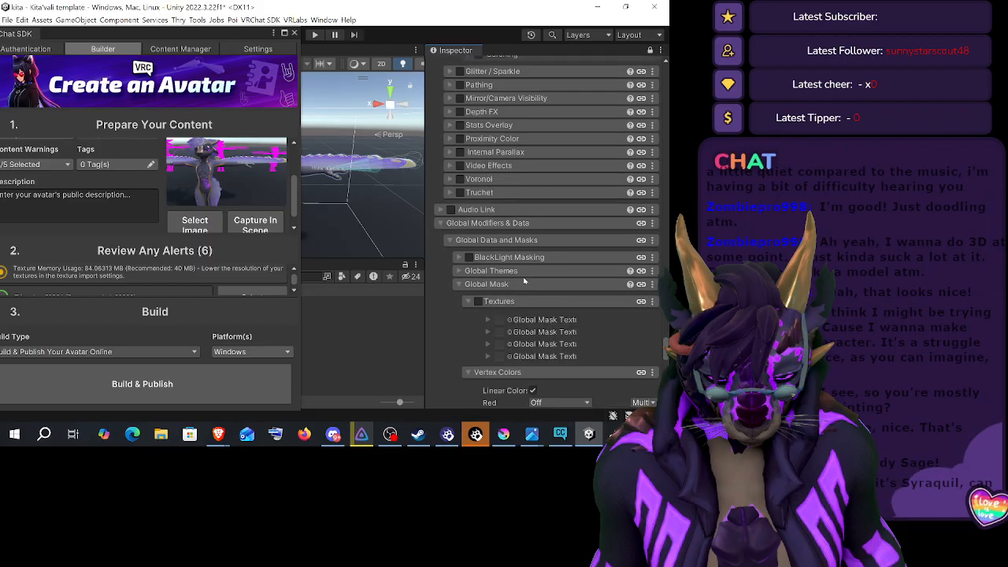
{"action": "scroll", "coordinate": [524, 281], "scroll_direction": "down", "scroll_amount": 9}
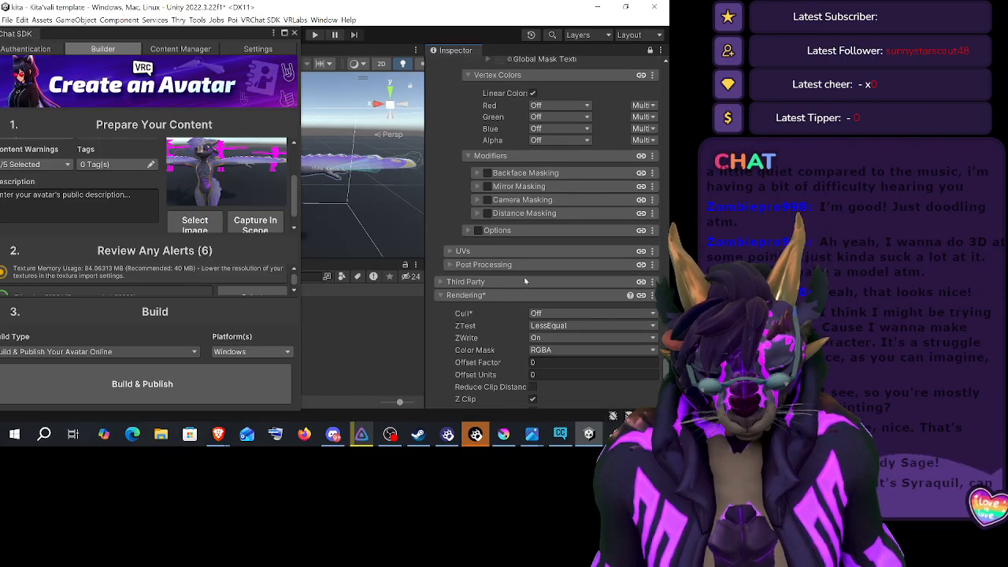
{"action": "scroll", "coordinate": [526, 281], "scroll_direction": "down", "scroll_amount": 10}
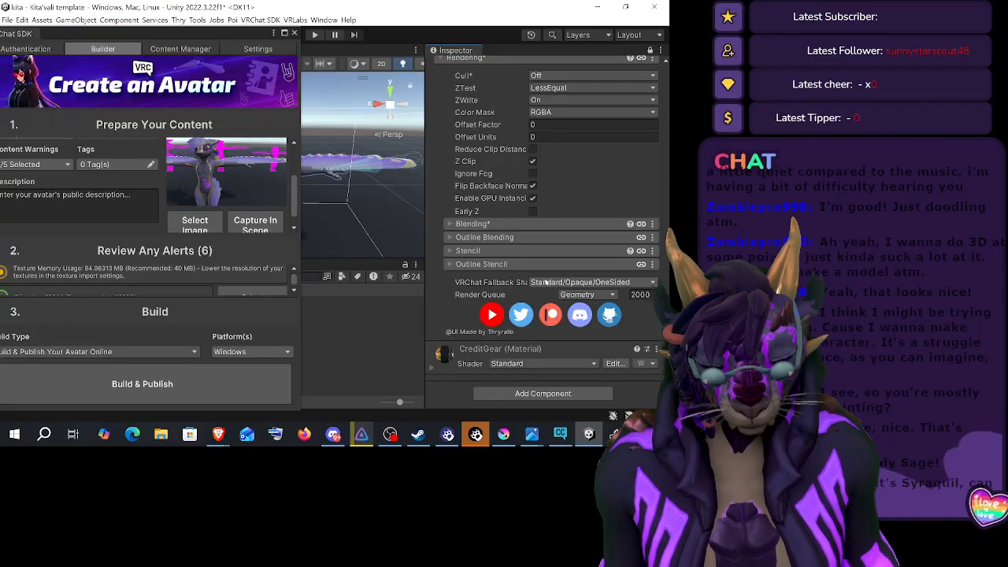
{"action": "scroll", "coordinate": [546, 281], "scroll_direction": "up", "scroll_amount": 15}
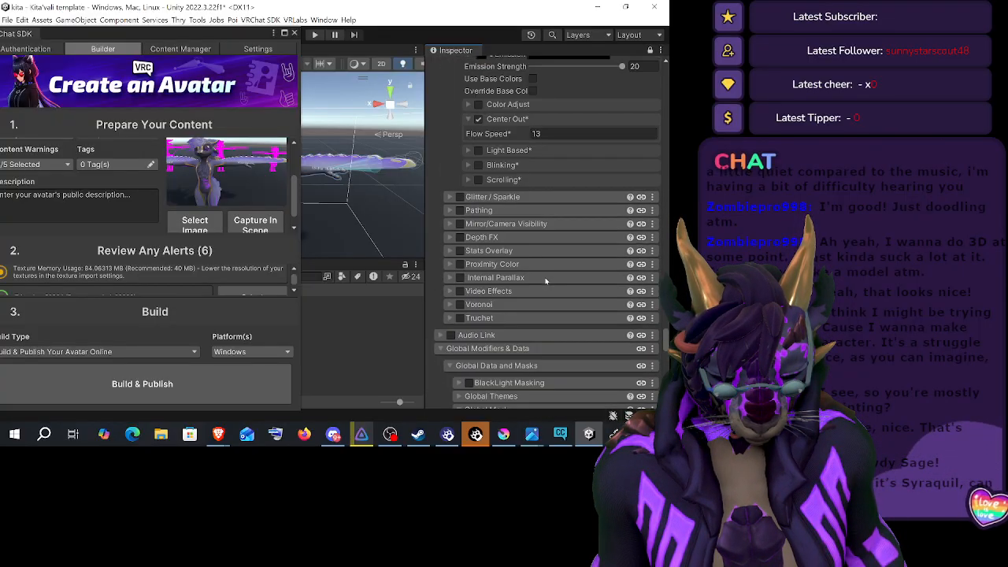
{"action": "scroll", "coordinate": [546, 281], "scroll_direction": "up", "scroll_amount": 15}
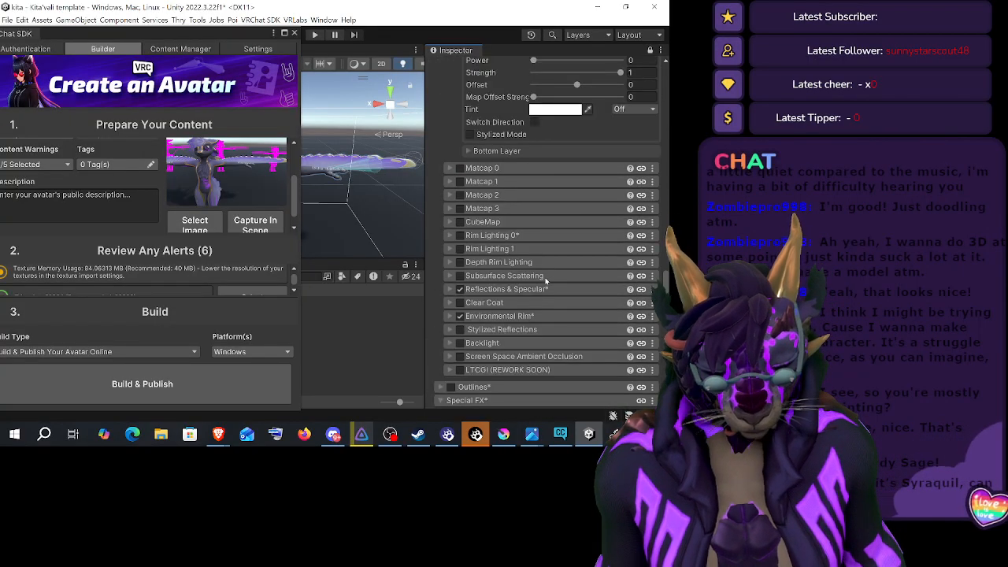
{"action": "scroll", "coordinate": [546, 282], "scroll_direction": "up", "scroll_amount": 15}
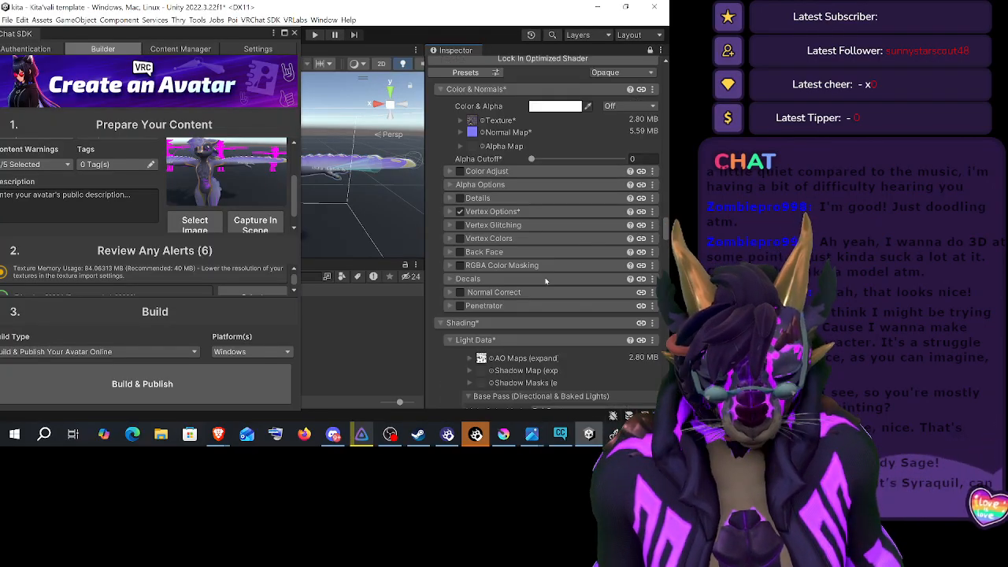
{"action": "scroll", "coordinate": [545, 281], "scroll_direction": "down", "scroll_amount": 15}
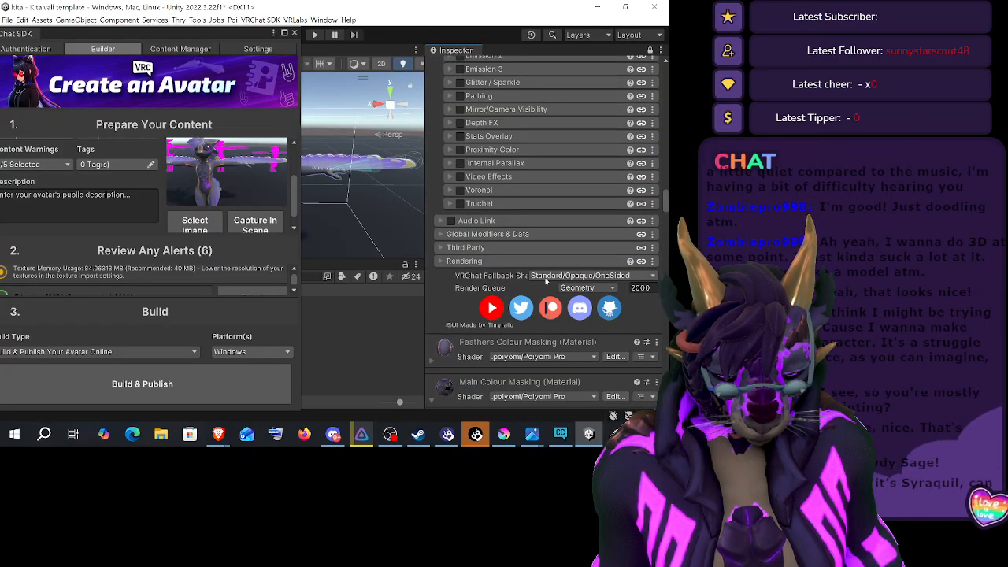
{"action": "scroll", "coordinate": [546, 281], "scroll_direction": "up", "scroll_amount": 15}
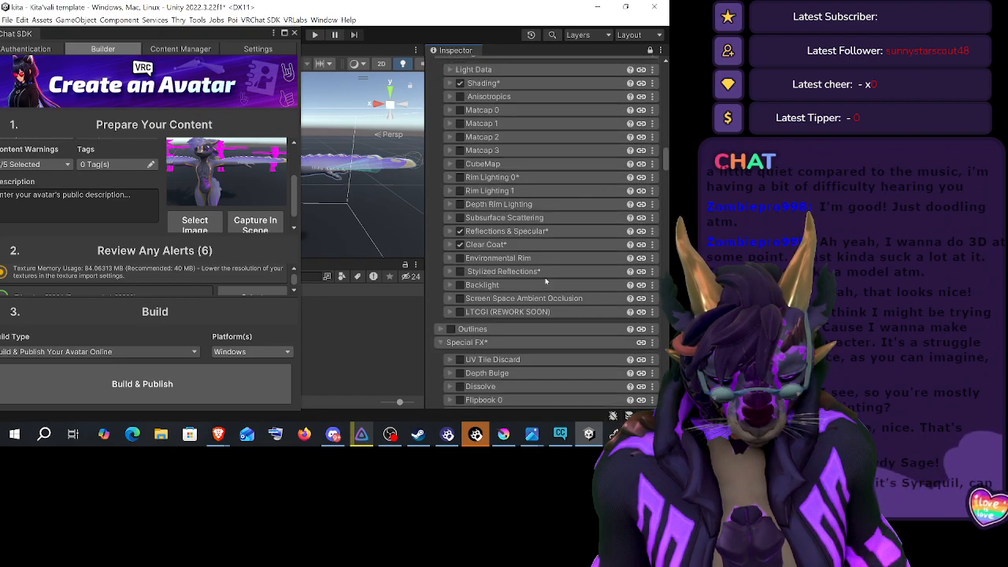
{"action": "scroll", "coordinate": [546, 281], "scroll_direction": "up", "scroll_amount": 10}
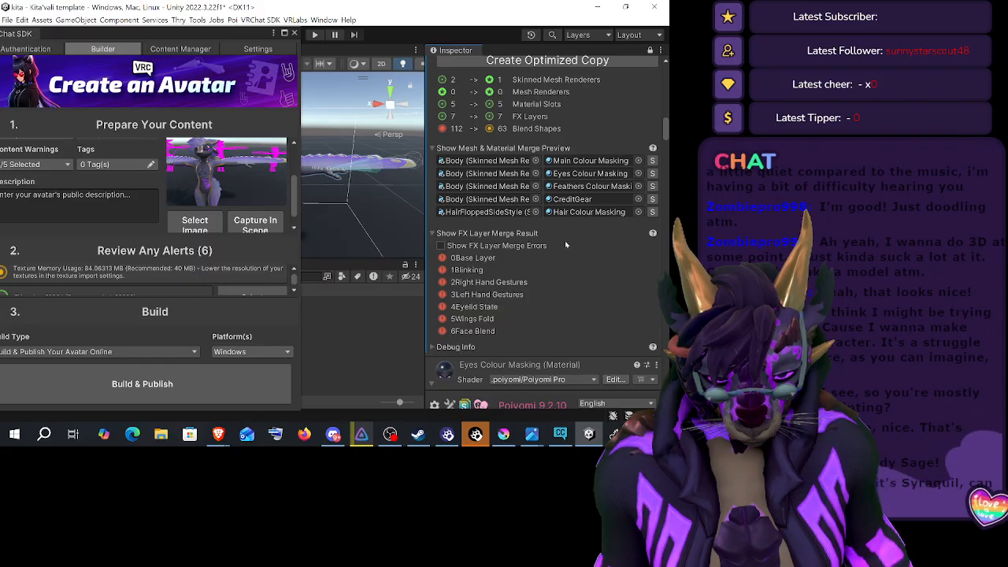
{"action": "scroll", "coordinate": [565, 240], "scroll_direction": "up", "scroll_amount": 3}
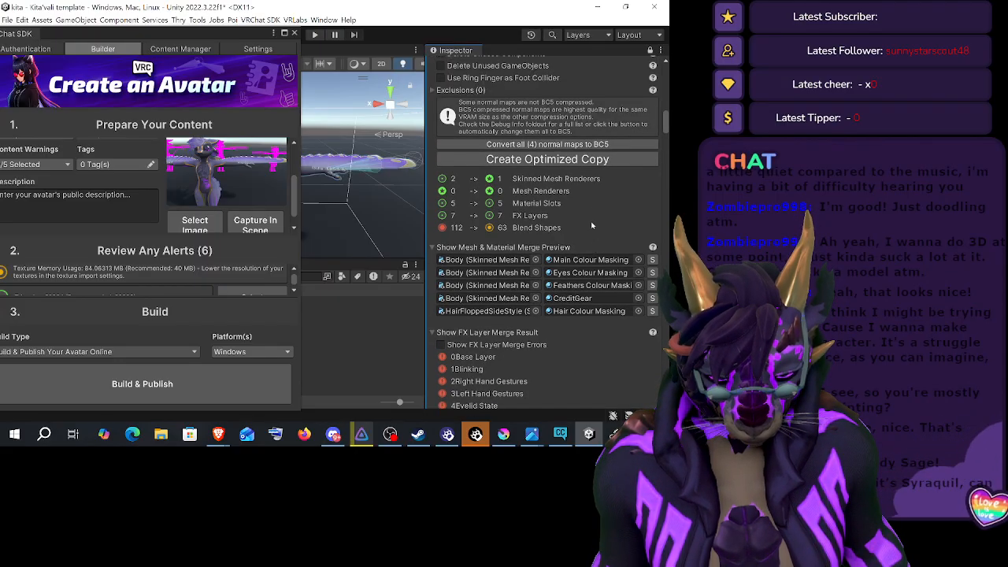
{"action": "left_click", "coordinate": [546, 143]}
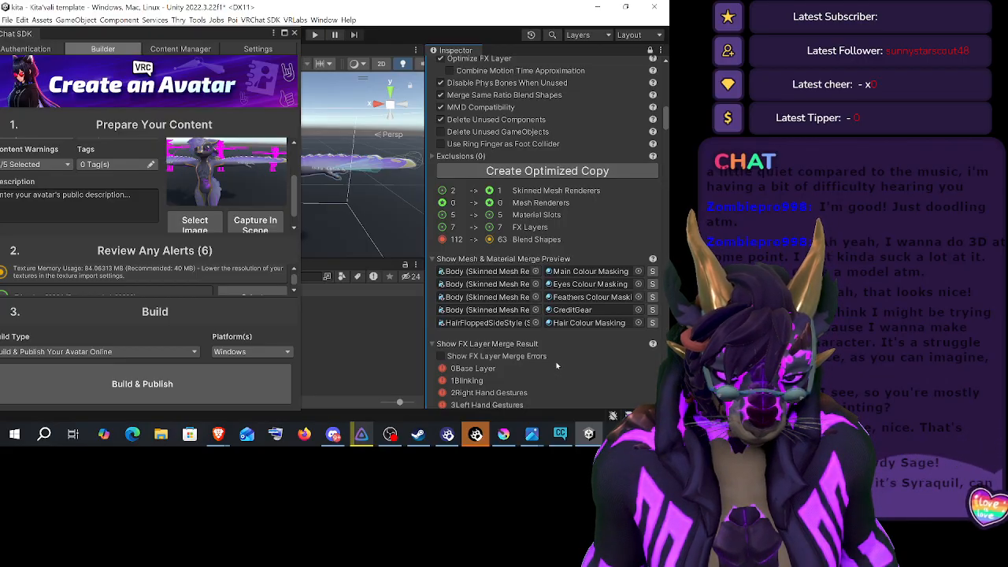
{"action": "scroll", "coordinate": [551, 355], "scroll_direction": "down", "scroll_amount": 2}
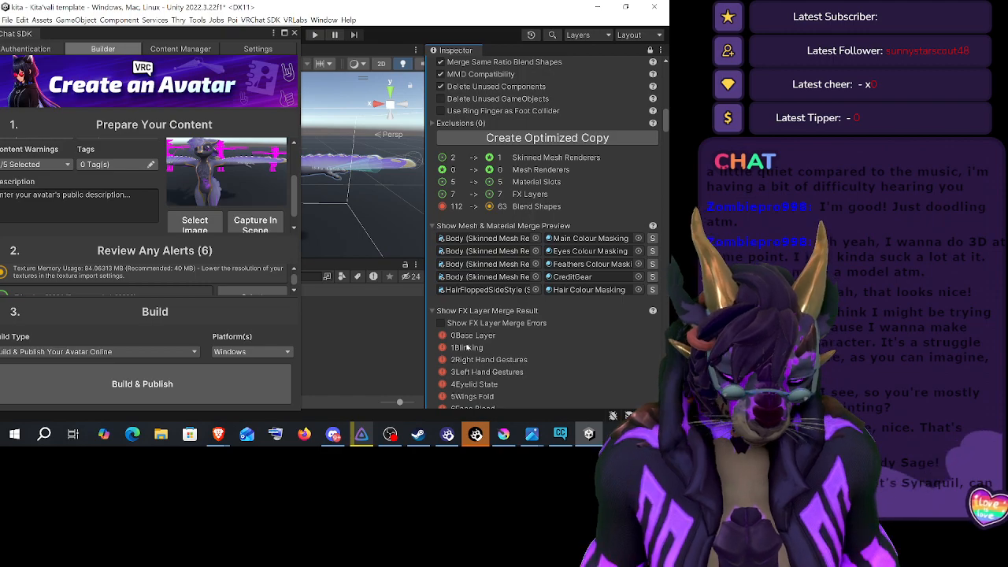
{"action": "scroll", "coordinate": [482, 336], "scroll_direction": "up", "scroll_amount": 4}
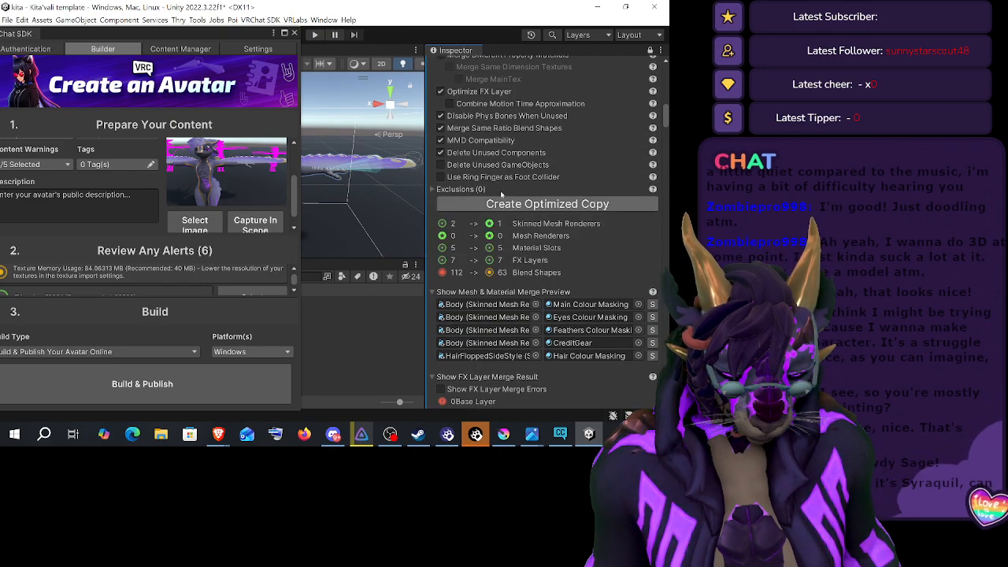
{"action": "scroll", "coordinate": [496, 193], "scroll_direction": "up", "scroll_amount": 10}
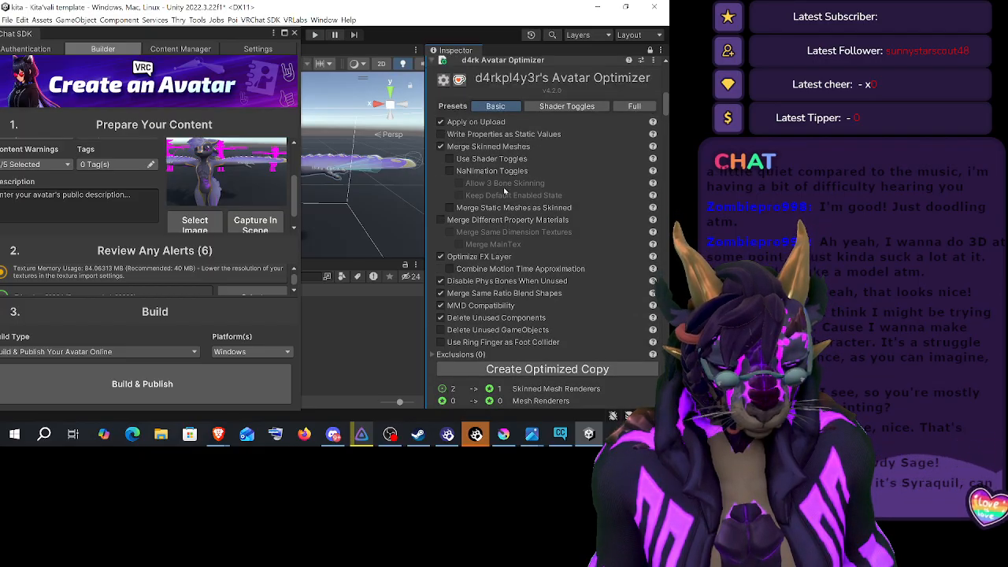
{"action": "scroll", "coordinate": [508, 195], "scroll_direction": "up", "scroll_amount": 8}
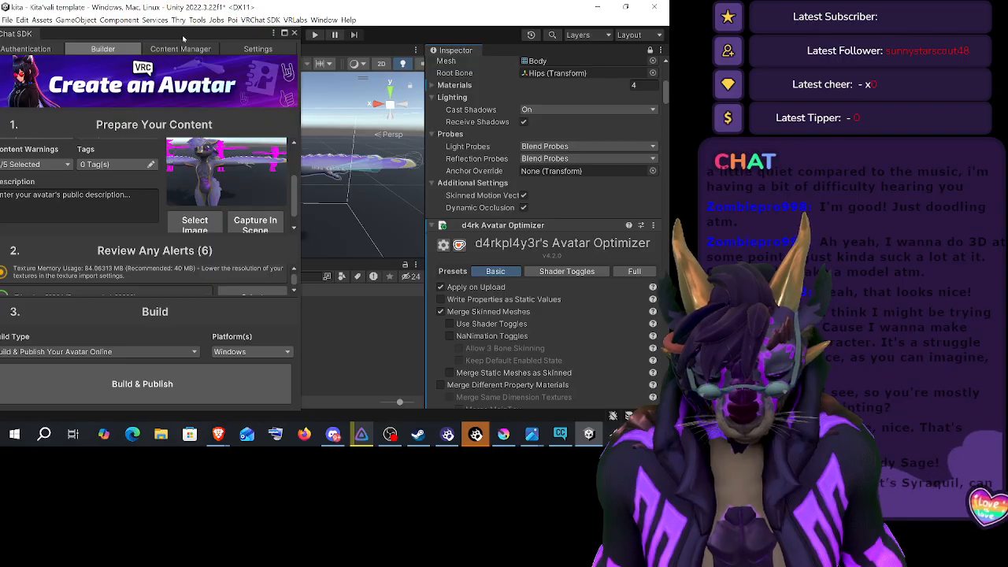
Step: Build & Publish the Kita avatar, accepting the copyright ownership agreement
{"action": "left_click_drag", "start_coordinate": [134, 33], "coordinate": [336, 1]}
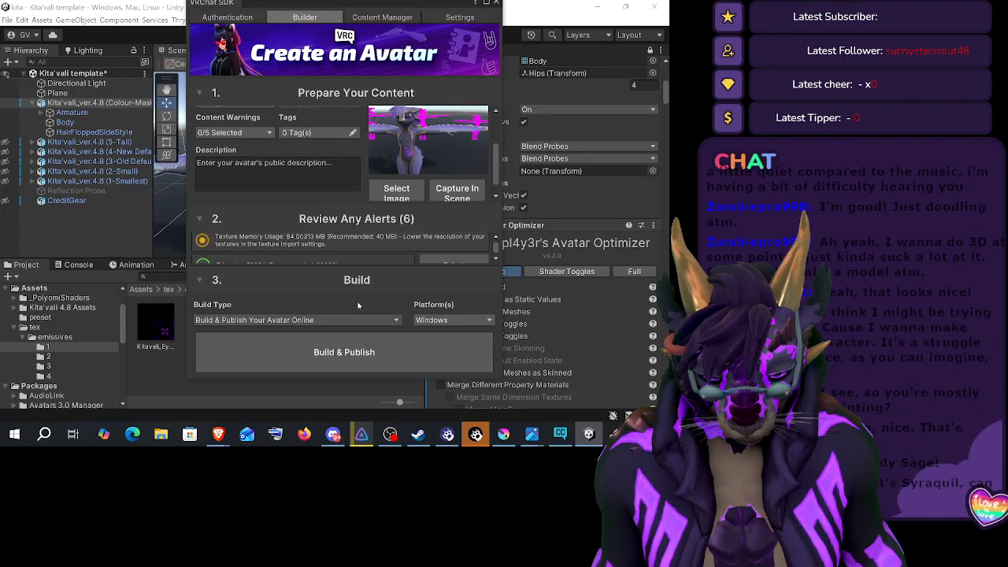
{"action": "scroll", "coordinate": [354, 179], "scroll_direction": "up", "scroll_amount": 2}
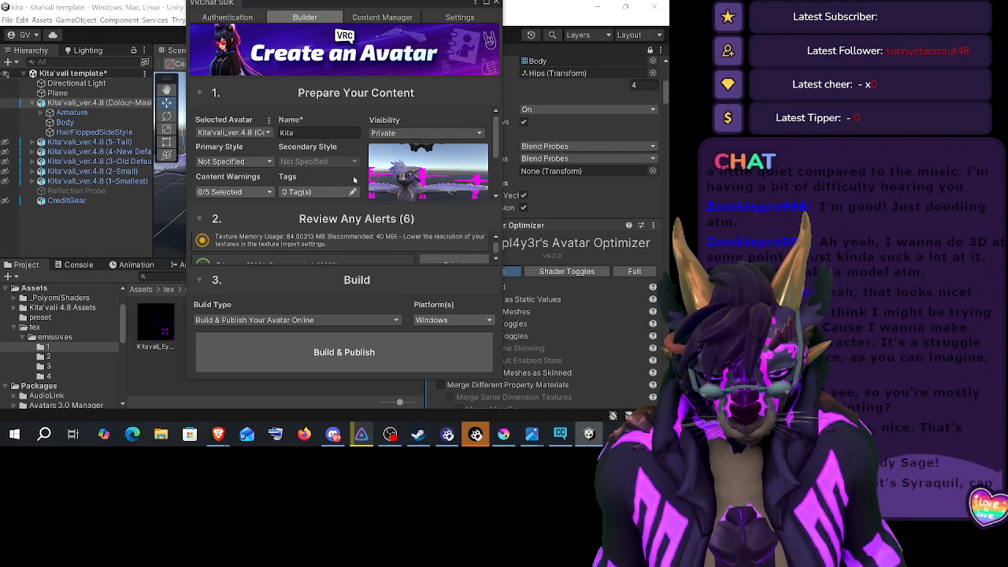
{"action": "left_click", "coordinate": [349, 351]}
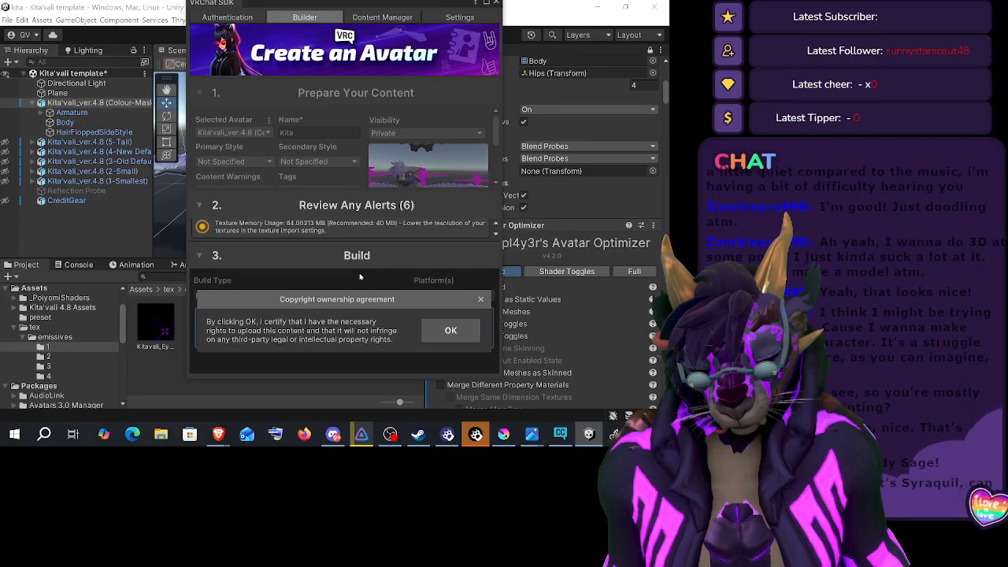
{"action": "left_click", "coordinate": [452, 329]}
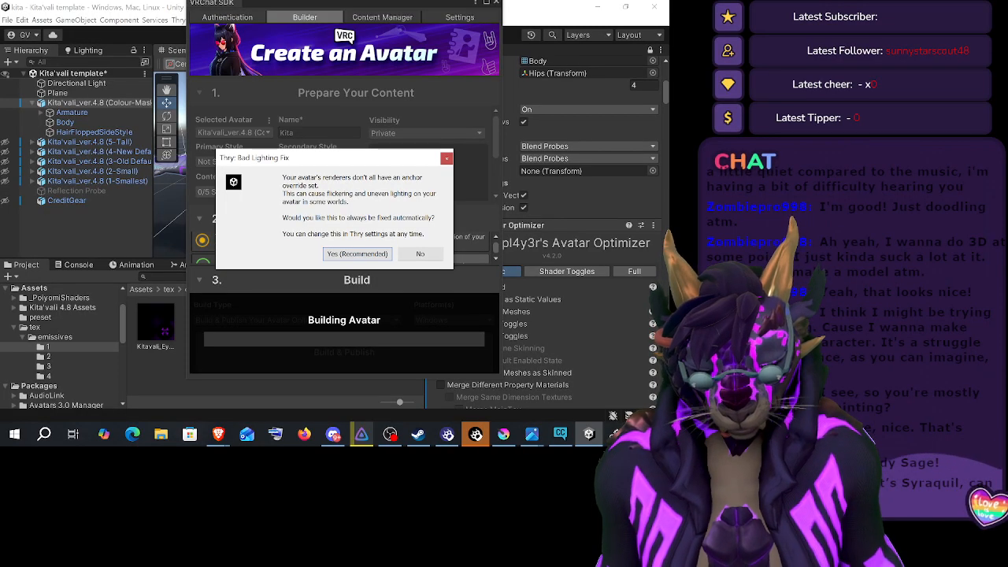
Step: Accept the Thry Bad Lighting Fix and the material locking so shader variants compile
{"action": "left_click", "coordinate": [370, 254]}
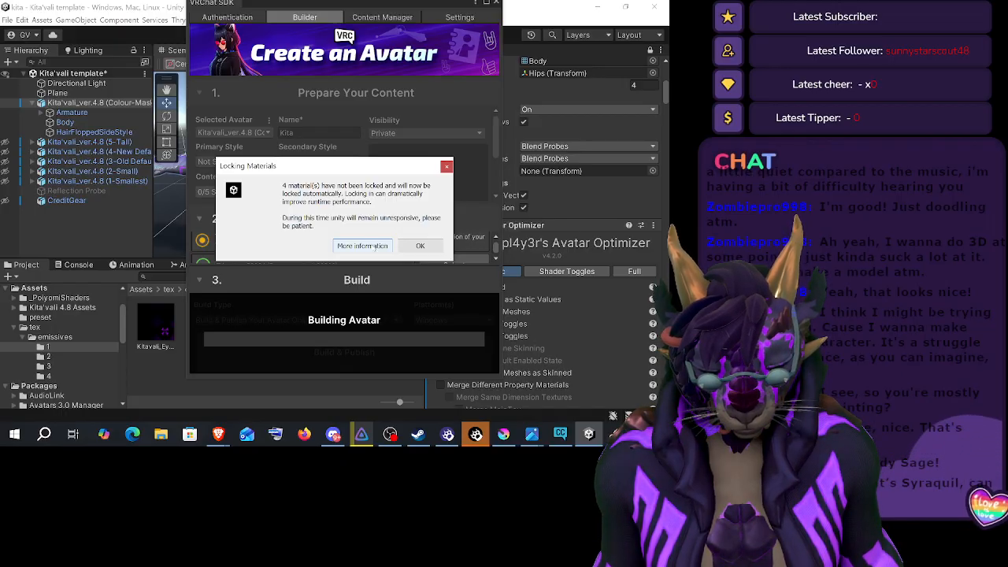
{"action": "left_click", "coordinate": [420, 245]}
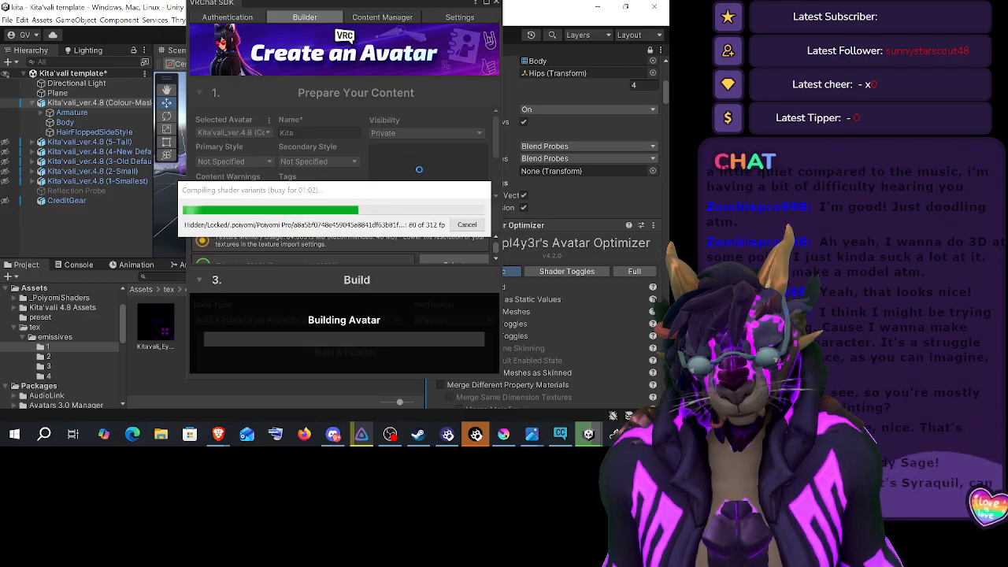
Step: Wait through Poiyomi shader compilation and upload until the SDK shows Upload Succeeded
{"action": "mouse_move", "coordinate": [362, 443]}
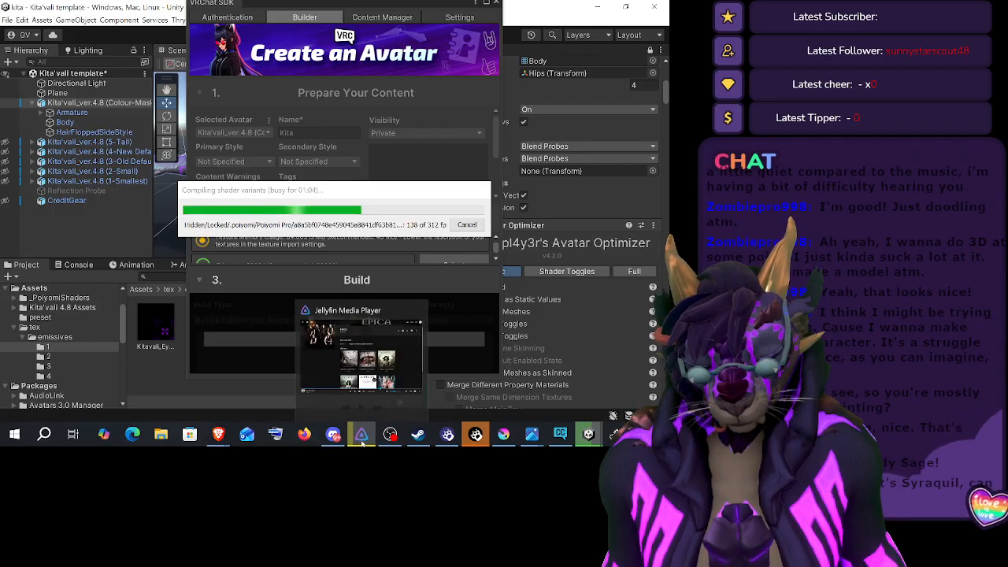
{"action": "mouse_move", "coordinate": [599, 438]}
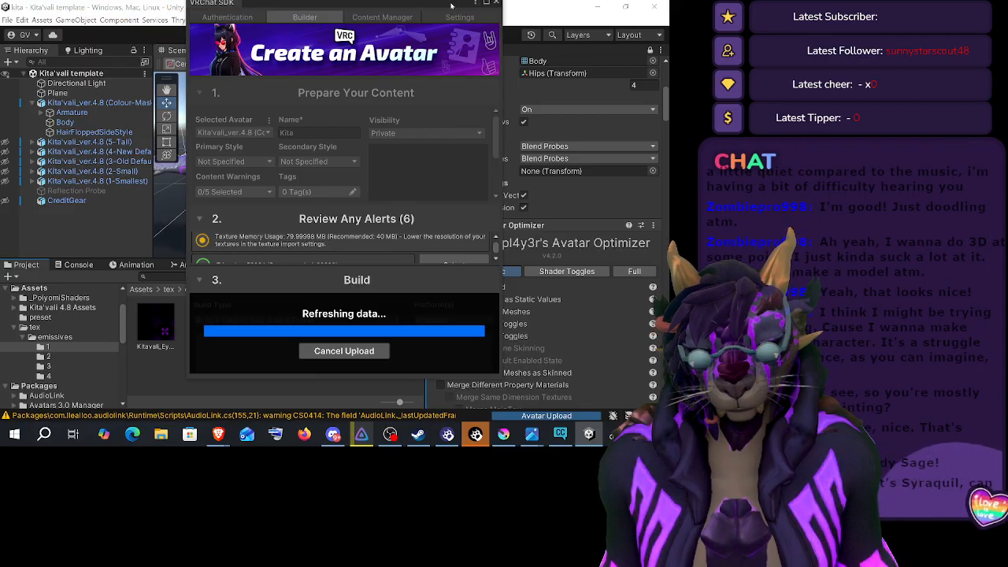
{"action": "mouse_move", "coordinate": [453, 6]}
{"action": "left_mouse_down"}
{"action": "mouse_move", "coordinate": [448, 54]}
{"action": "mouse_move", "coordinate": [456, 14]}
{"action": "left_mouse_up"}
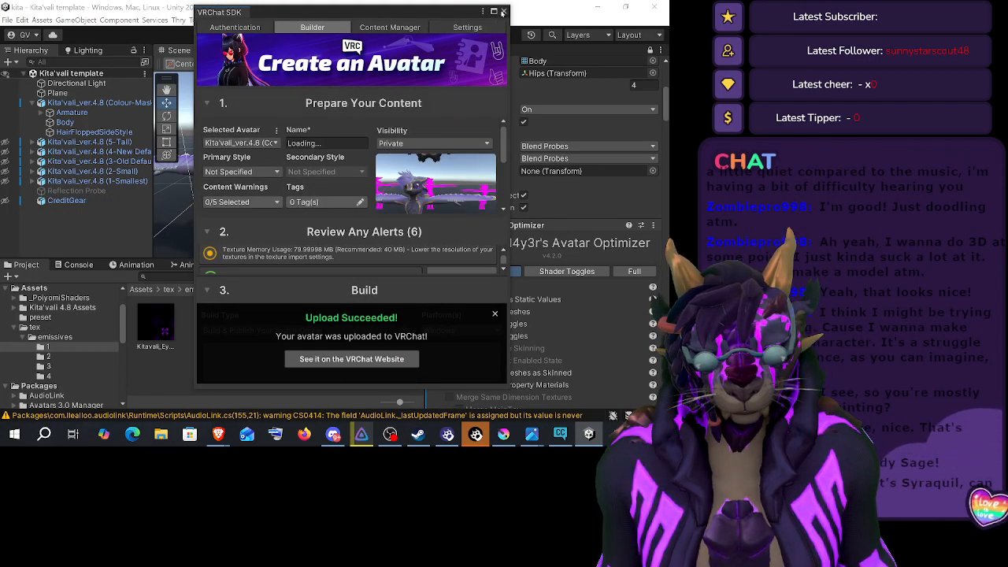
Step: Close the VRChat SDK builder, zoom the Scene view in on the avatar, and enter Play mode
{"action": "left_click", "coordinate": [503, 11]}
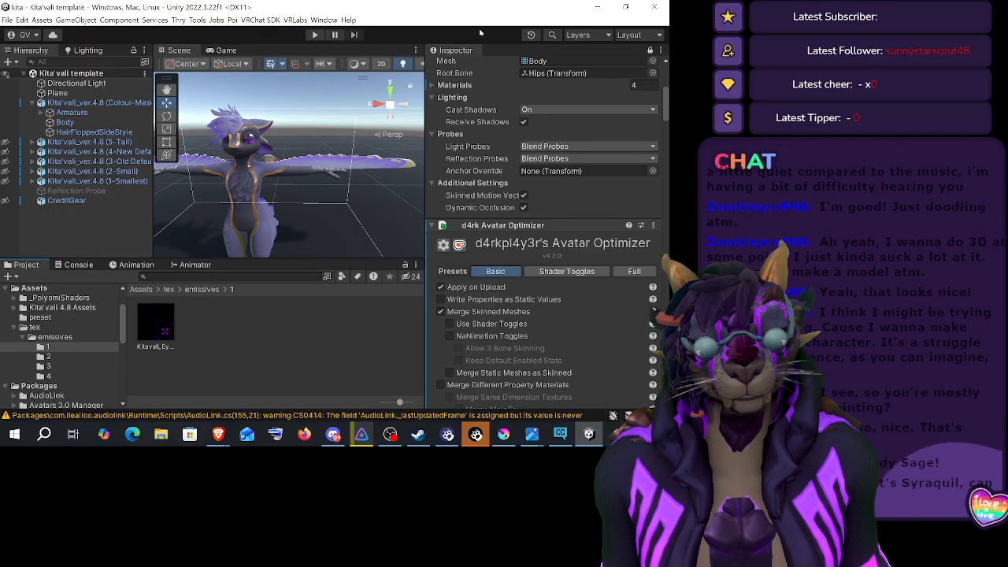
{"action": "scroll", "coordinate": [260, 182], "scroll_direction": "up", "scroll_amount": 3}
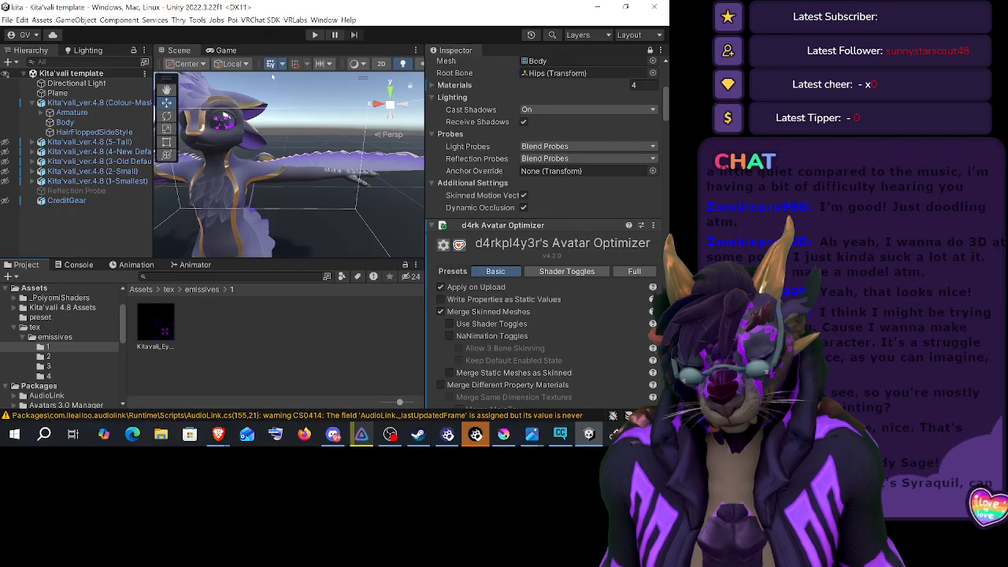
{"action": "left_click", "coordinate": [316, 35]}
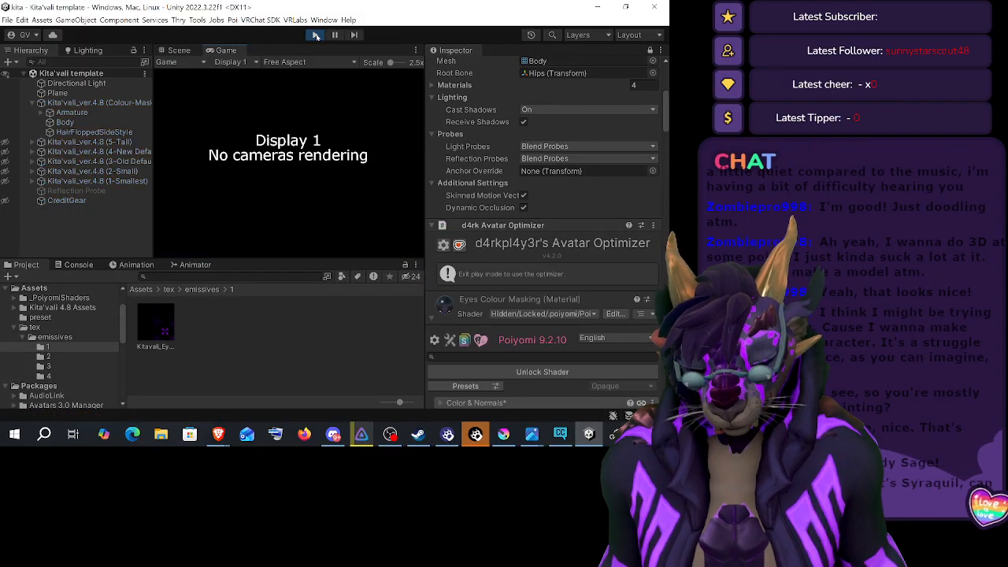
Step: Zoom out in the Scene view and orbit to look down at the Kita'vali avatar
{"action": "scroll", "coordinate": [266, 192], "scroll_direction": "down", "scroll_amount": 5}
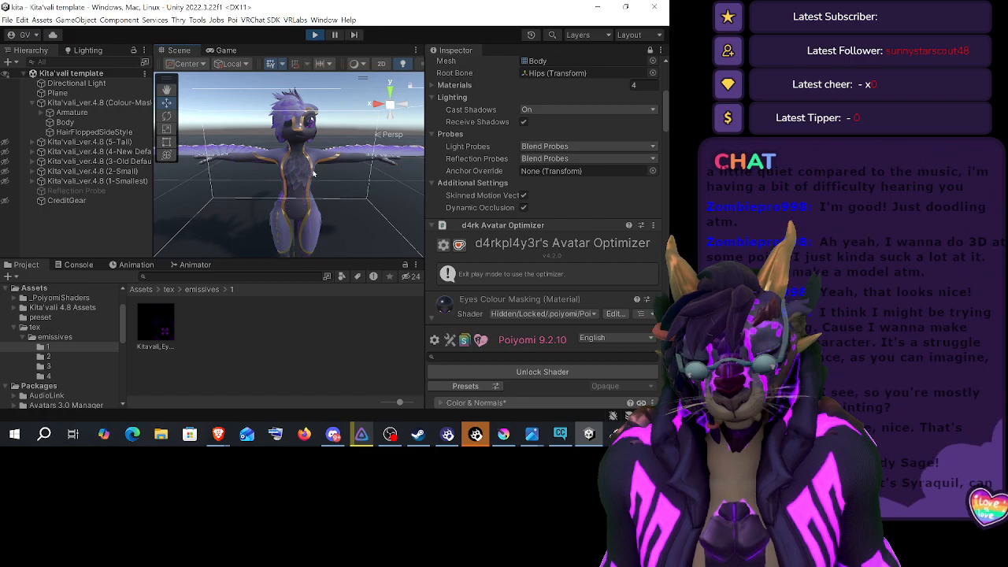
{"action": "left_click_drag", "start_coordinate": [318, 174], "coordinate": [335, 196], "text": "alt"}
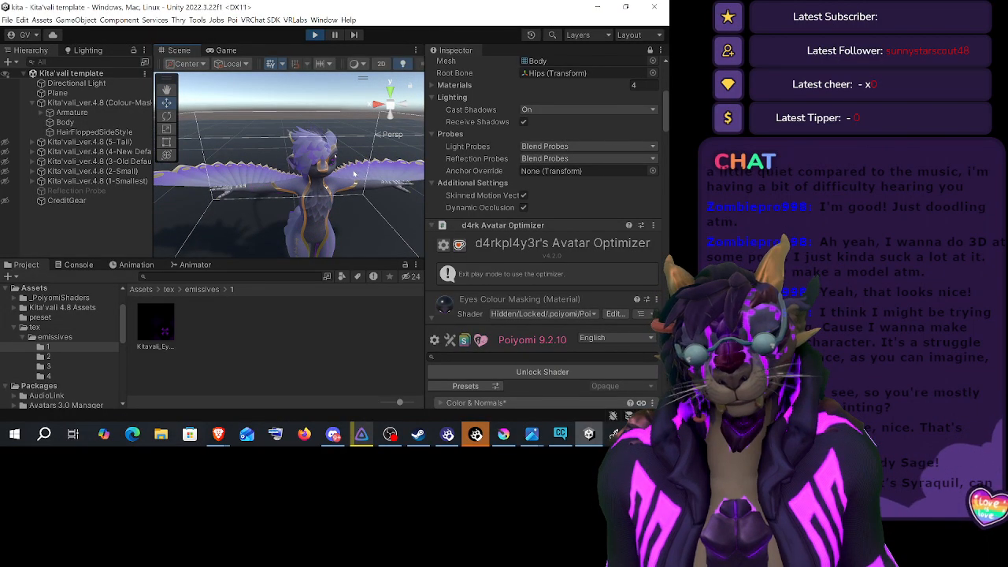
Step: Orbit to face the avatar's head, then switch from Unity to the Discord call
{"action": "left_click_drag", "start_coordinate": [354, 175], "coordinate": [318, 160], "text": "alt"}
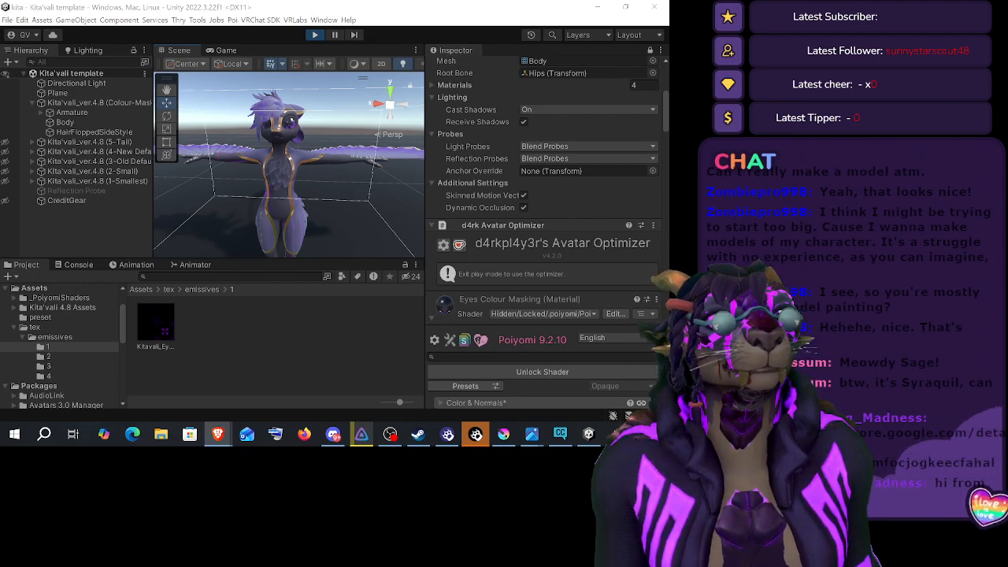
{"action": "key", "text": "alt+Tab"}
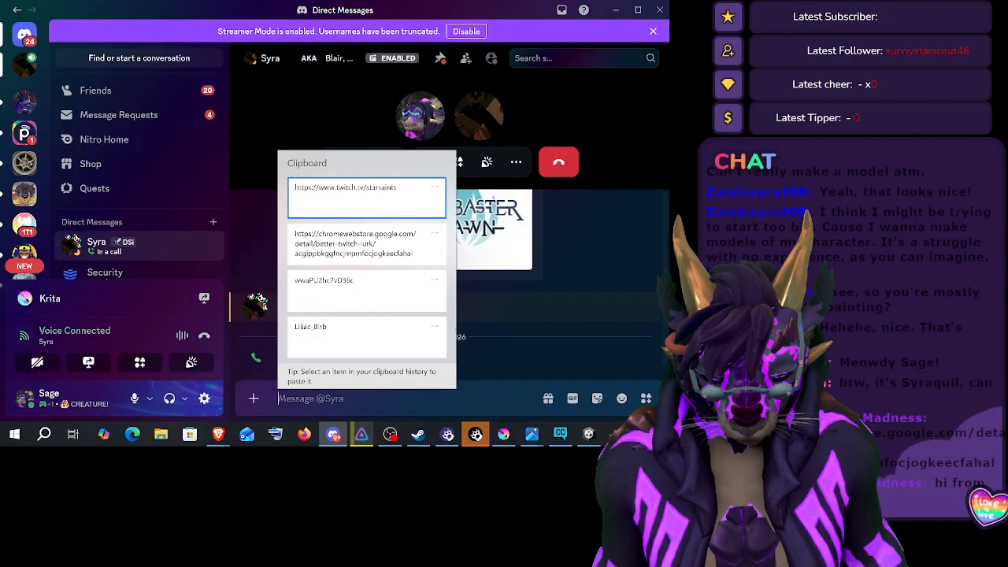
Step: Paste the twitch.tv link from clipboard history into the Discord chat and send it
{"action": "key", "text": "Return"}
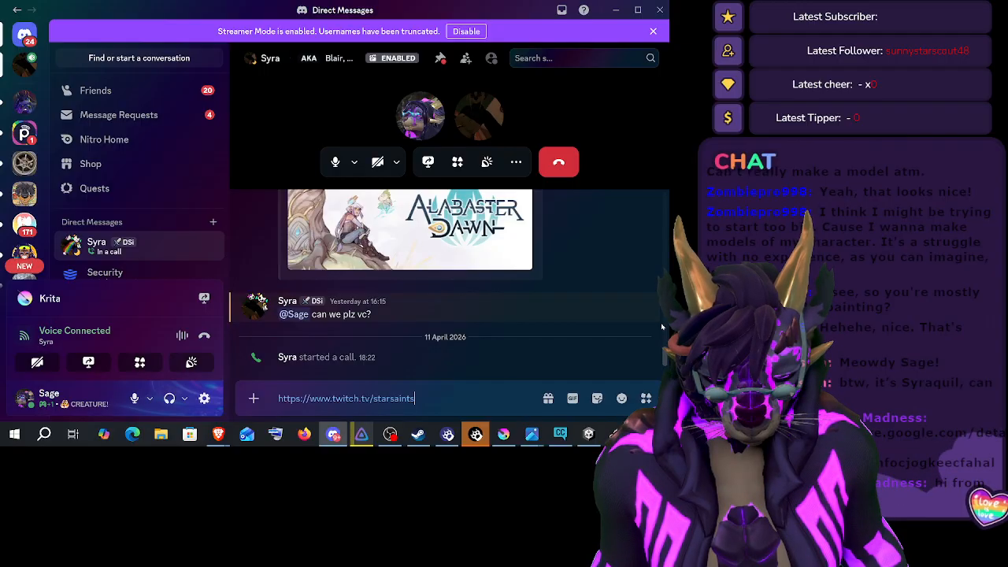
{"action": "key", "text": "Return"}
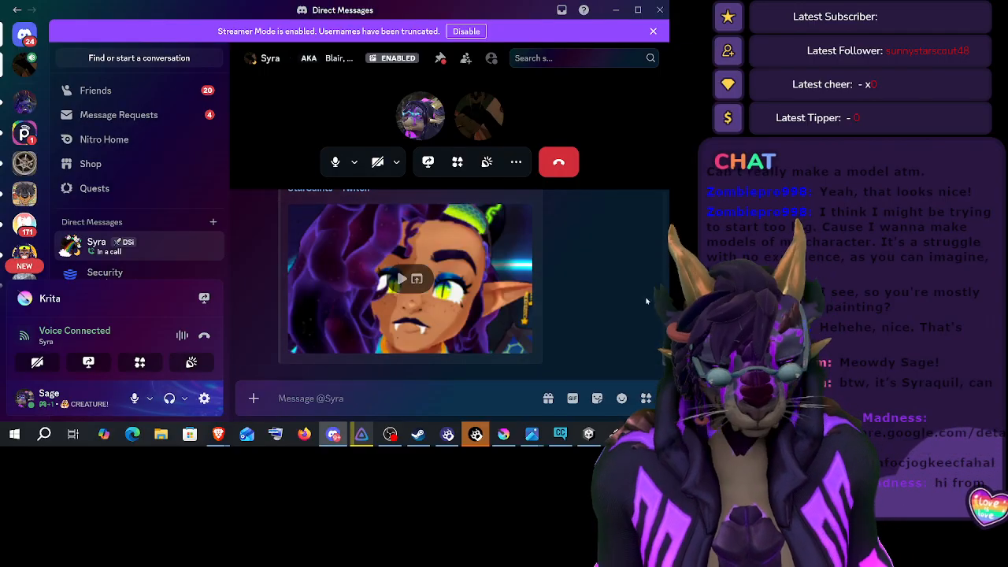